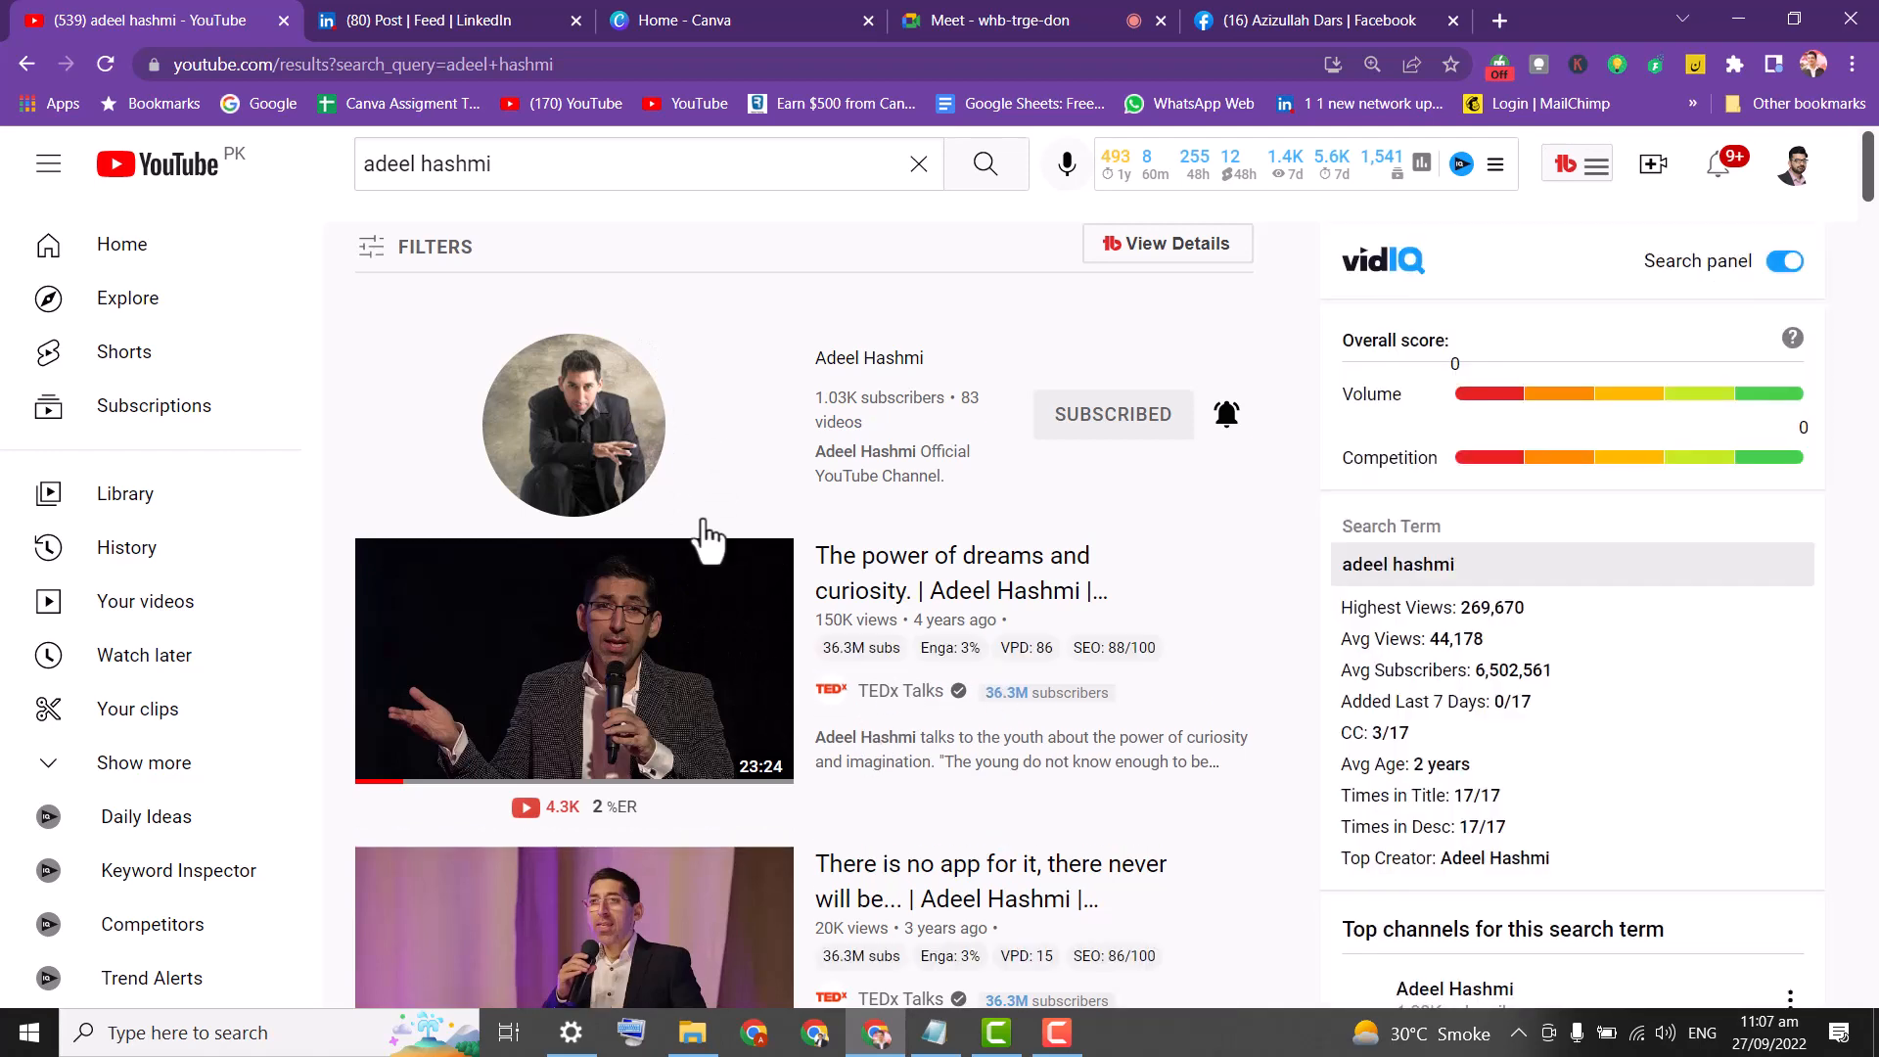
View the post author's LinkedIn profile, then close the LinkedIn tab.
left_click(458, 20)
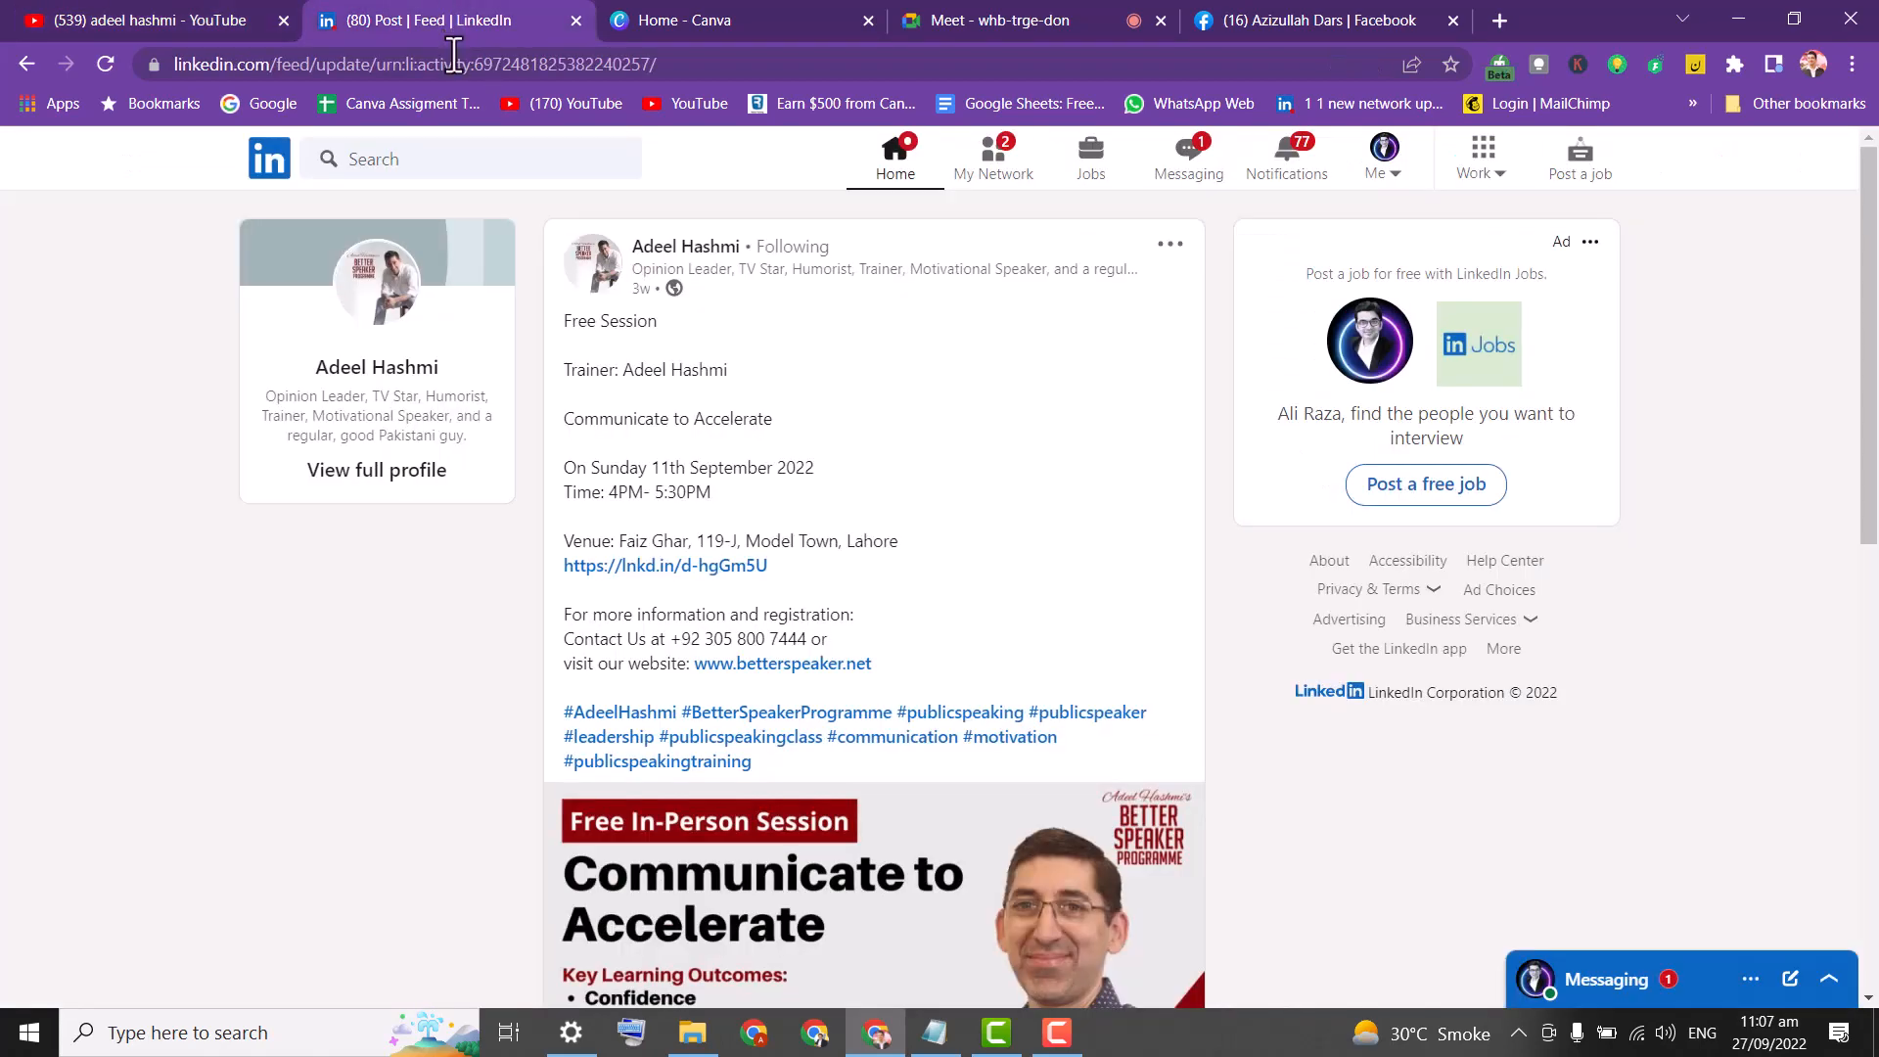
left_click(690, 248)
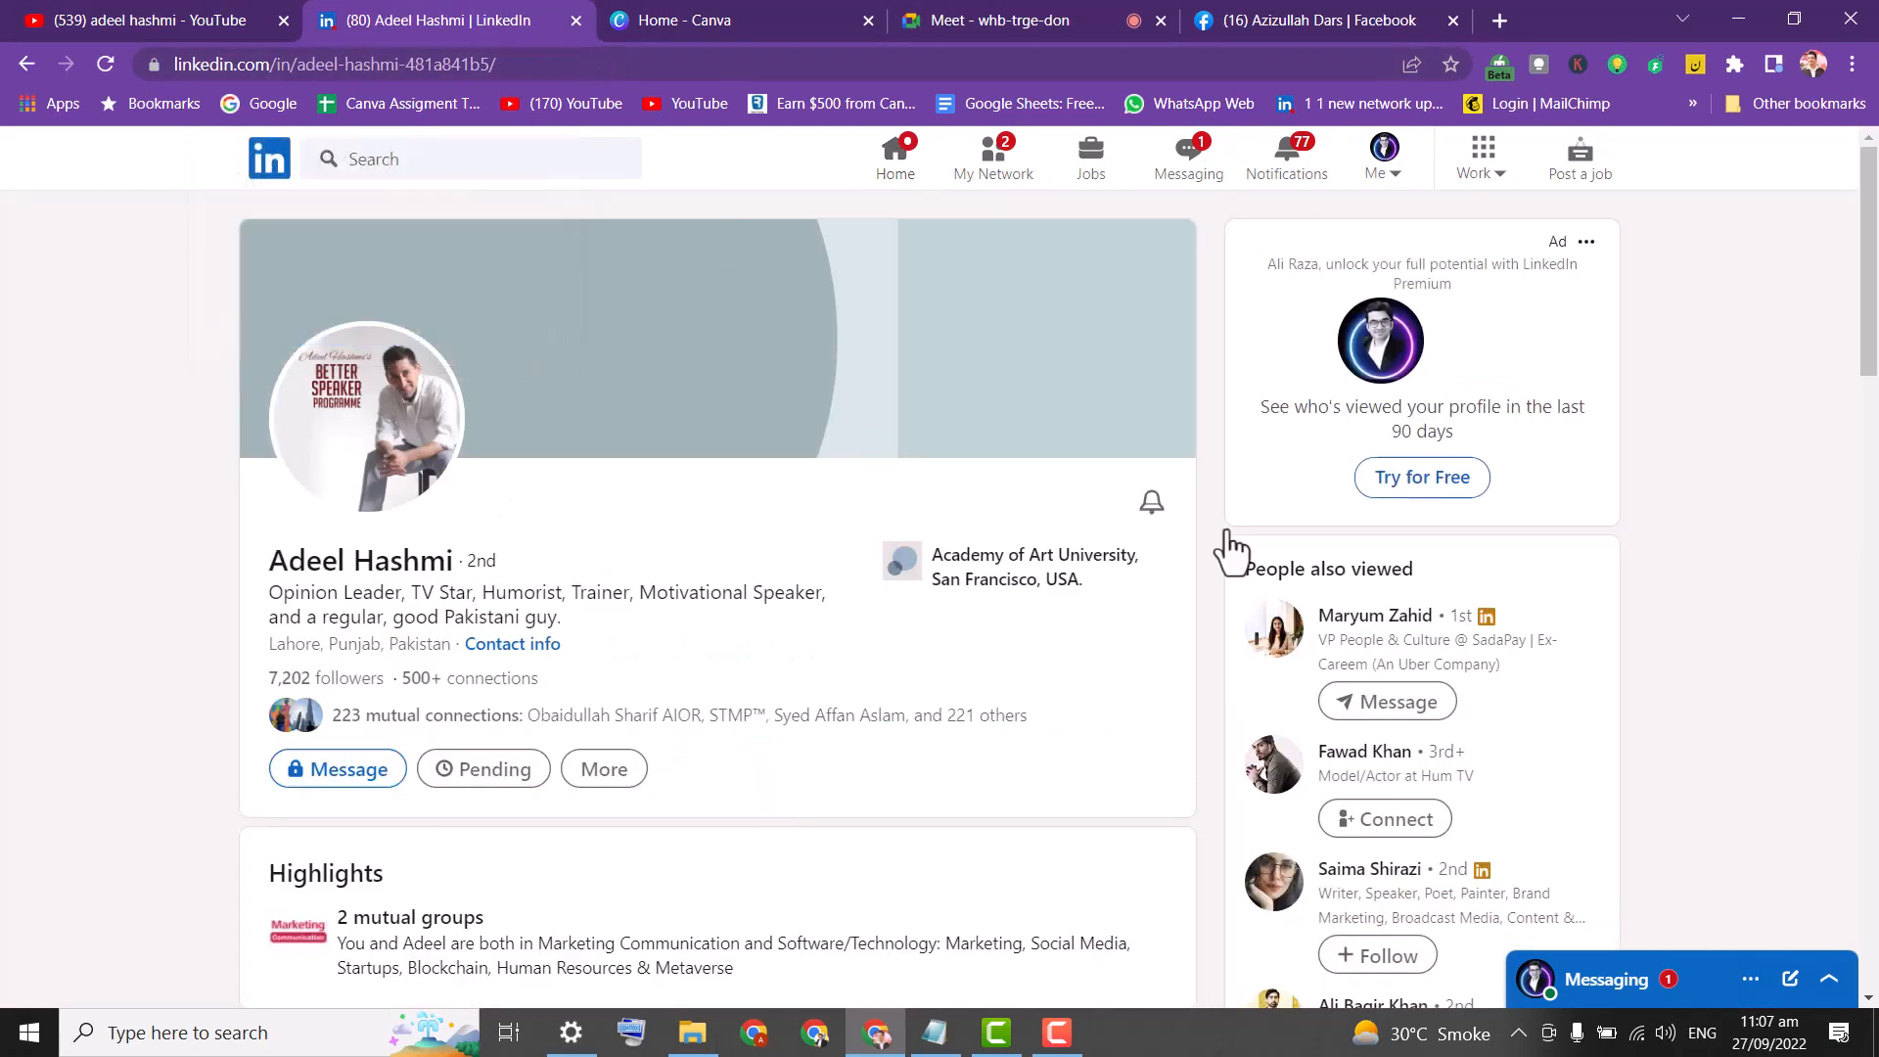
mouse_move(1868, 264)
left_mouse_down()
mouse_move(1874, 460)
mouse_move(1876, 245)
left_mouse_up()
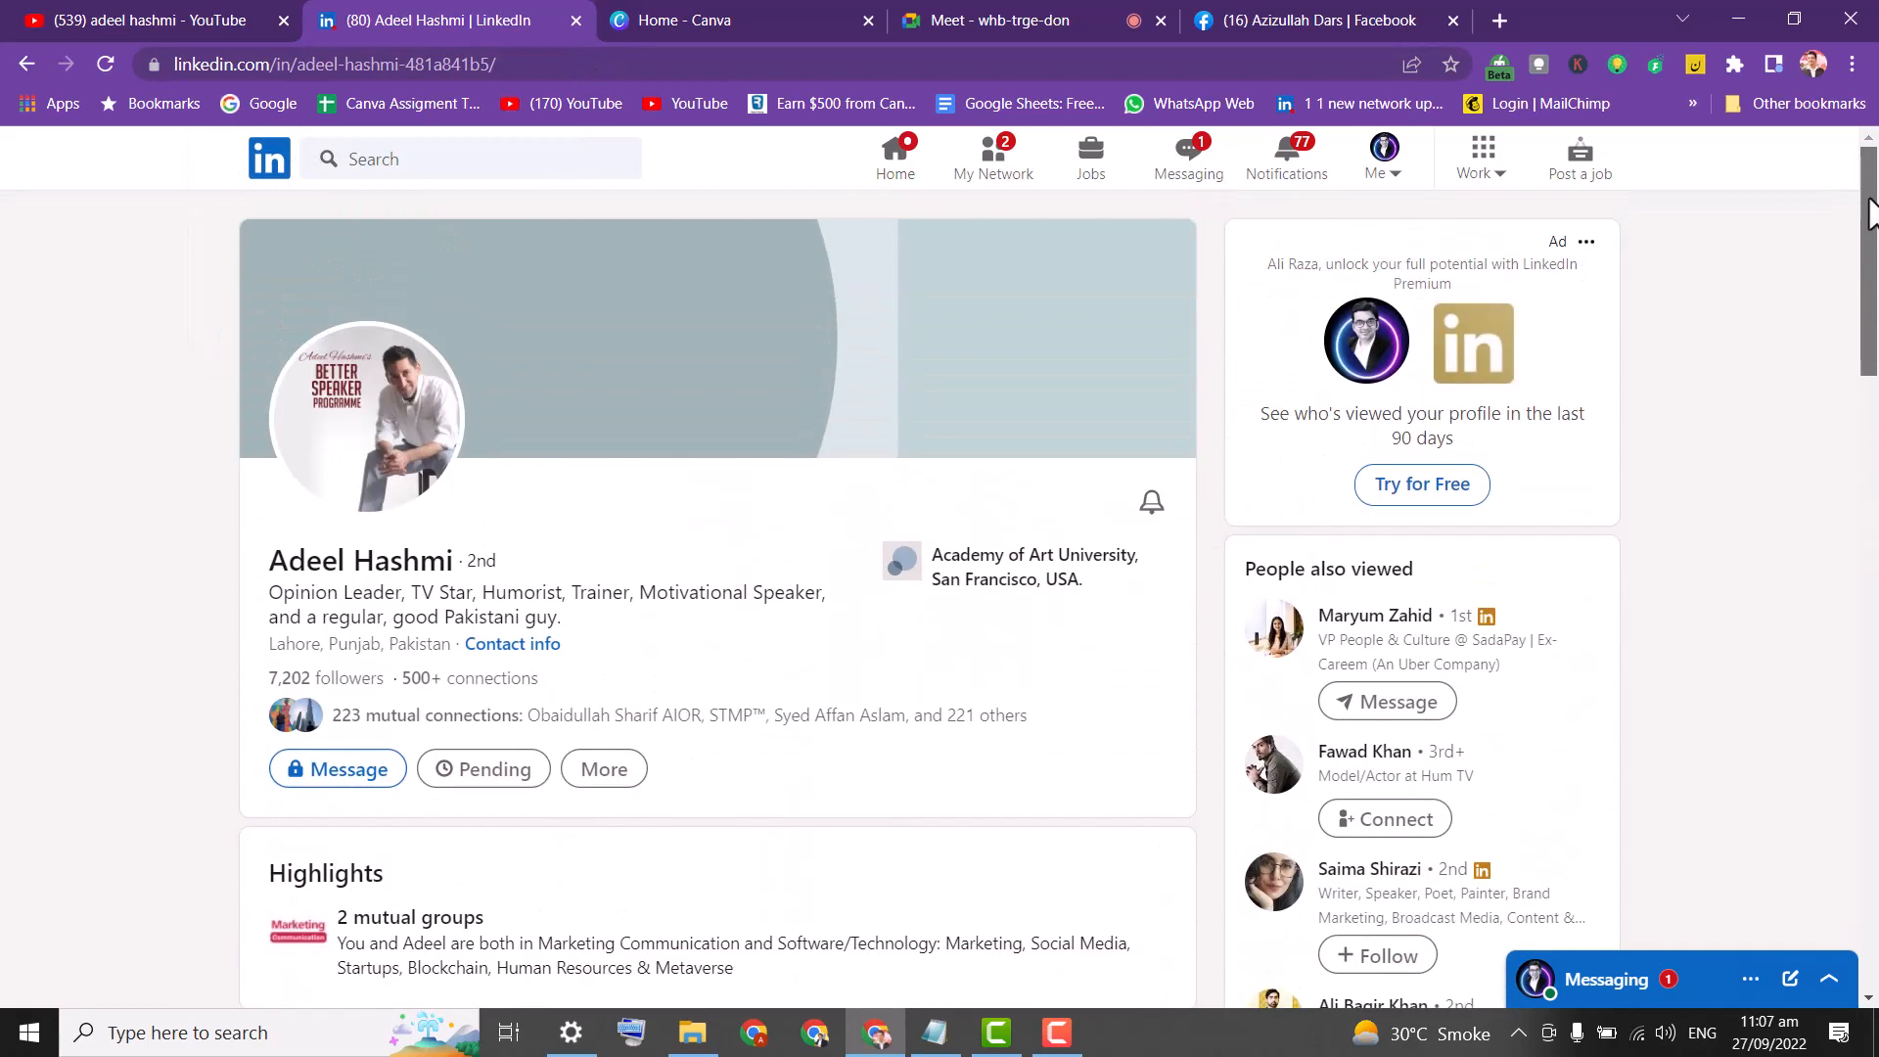
left_click(576, 20)
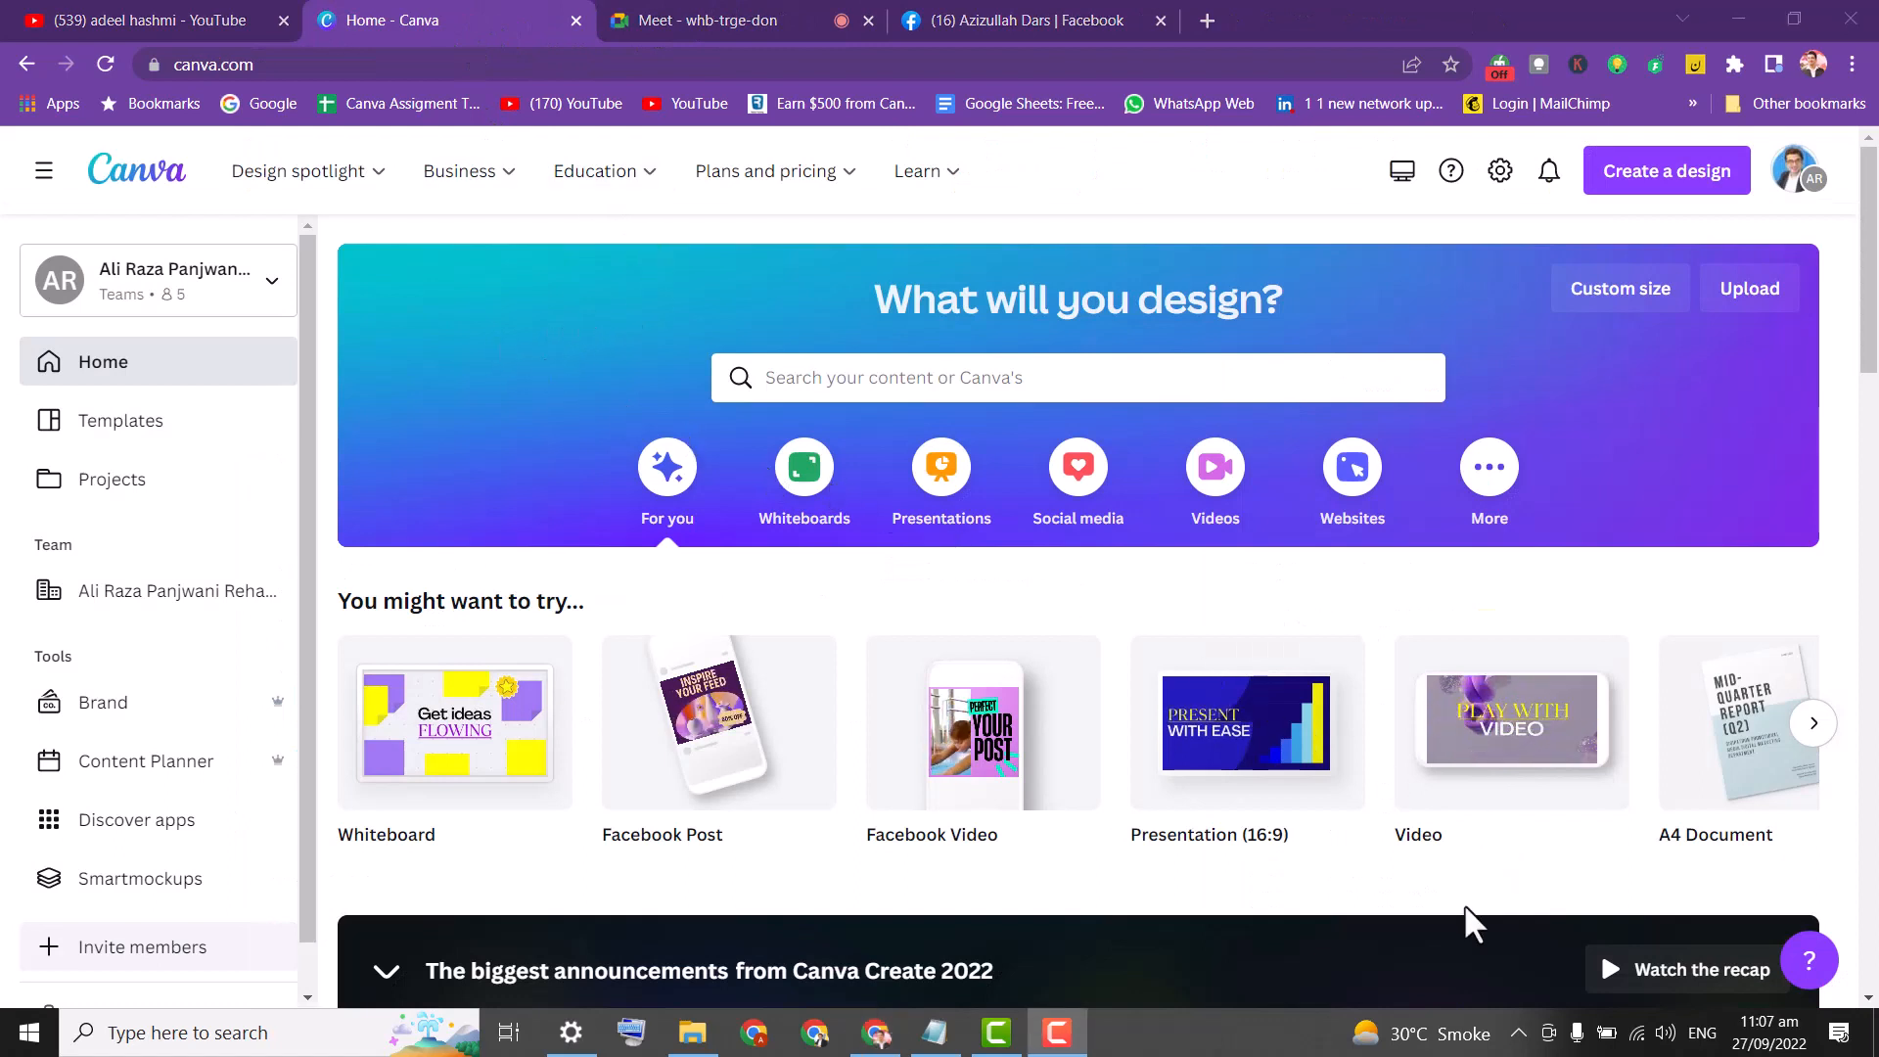
Set Chrome's page zoom to 175% on the Canva home page.
left_click(1853, 64)
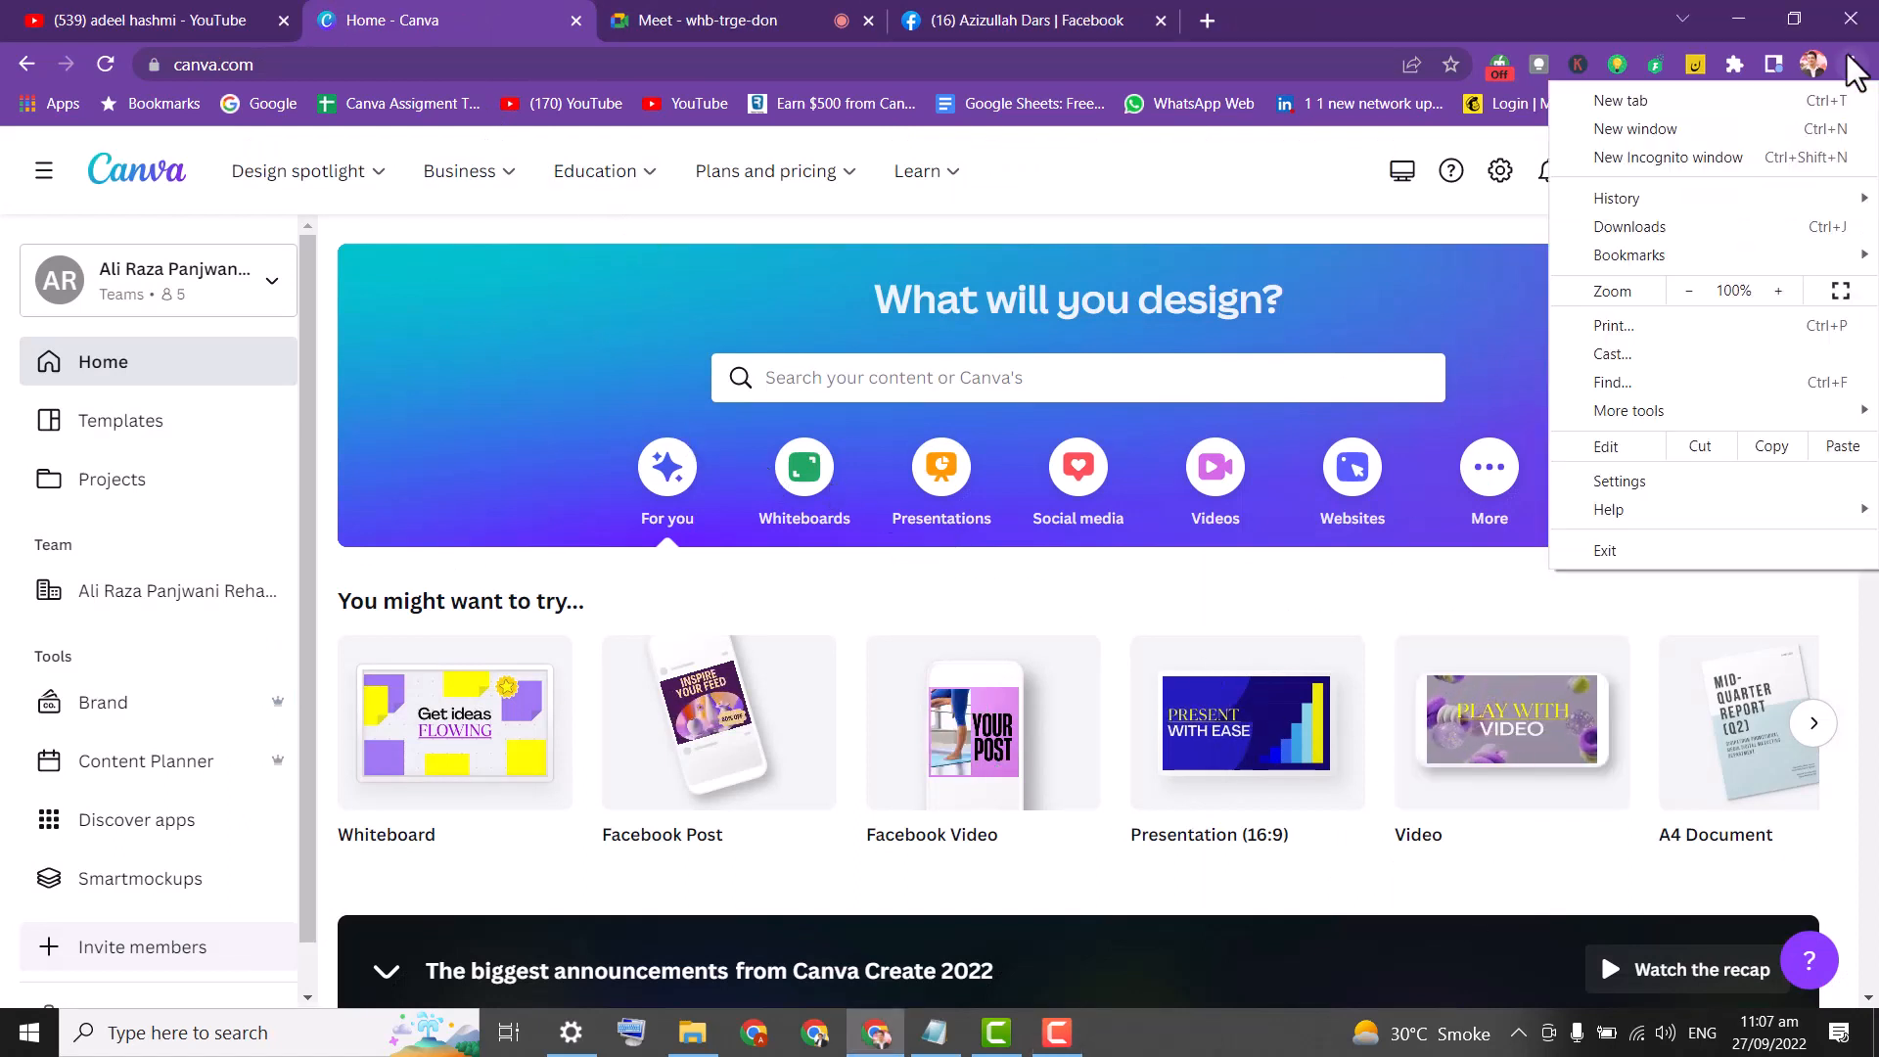
left_click(1771, 287)
left_click(1771, 287)
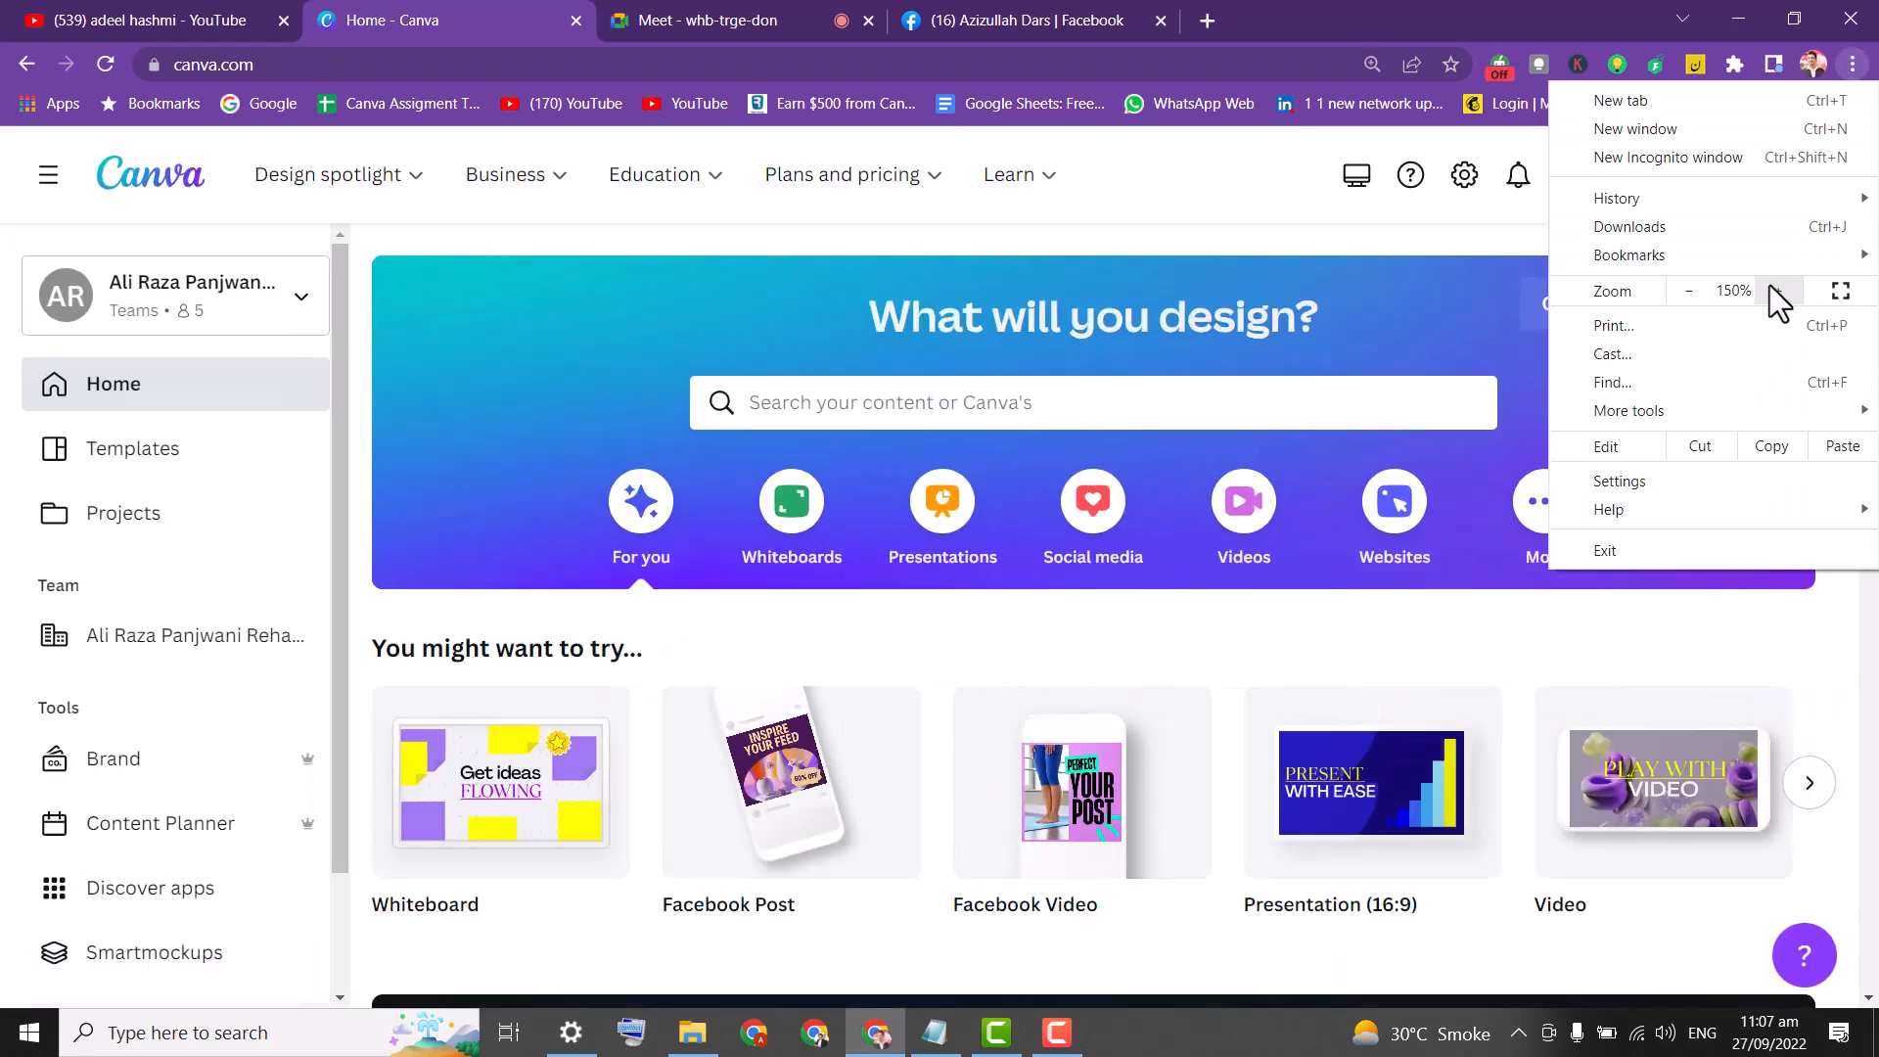
left_click(1771, 287)
left_click(1770, 287)
left_click(1771, 287)
left_click(1707, 290)
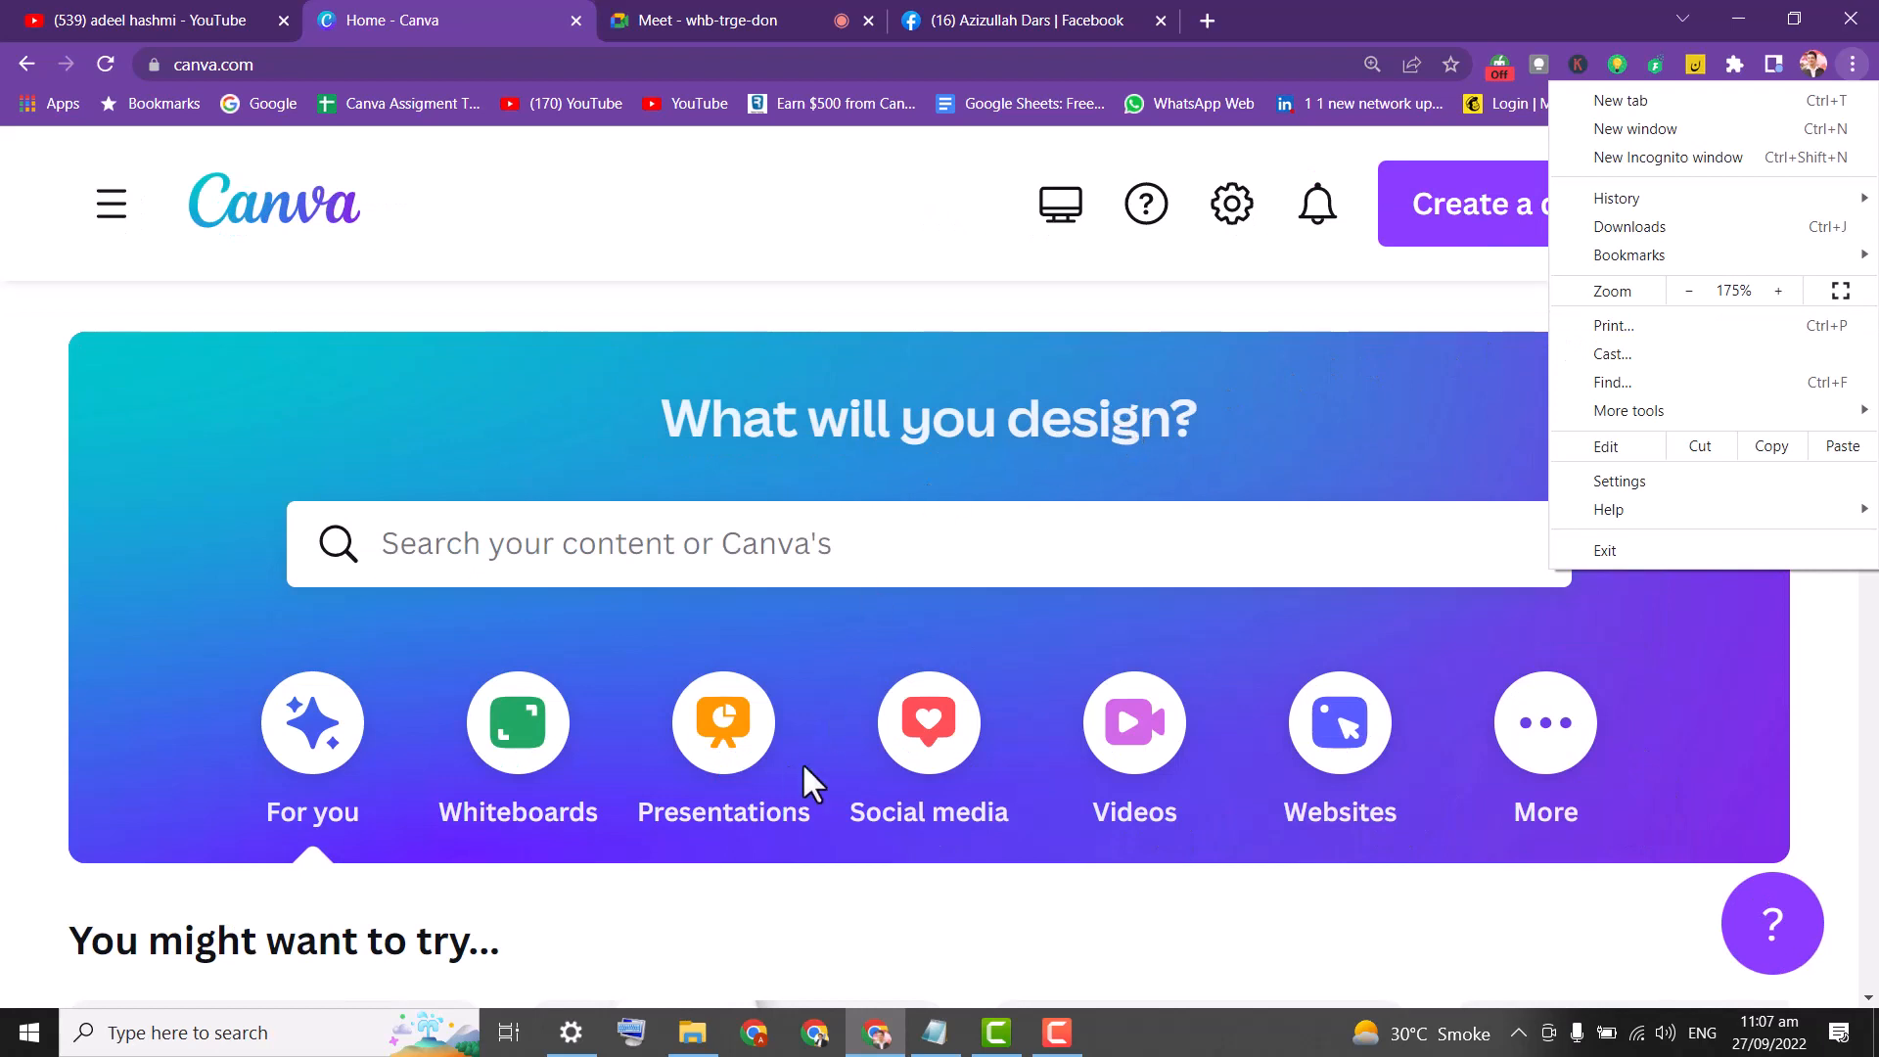
left_click(1319, 4)
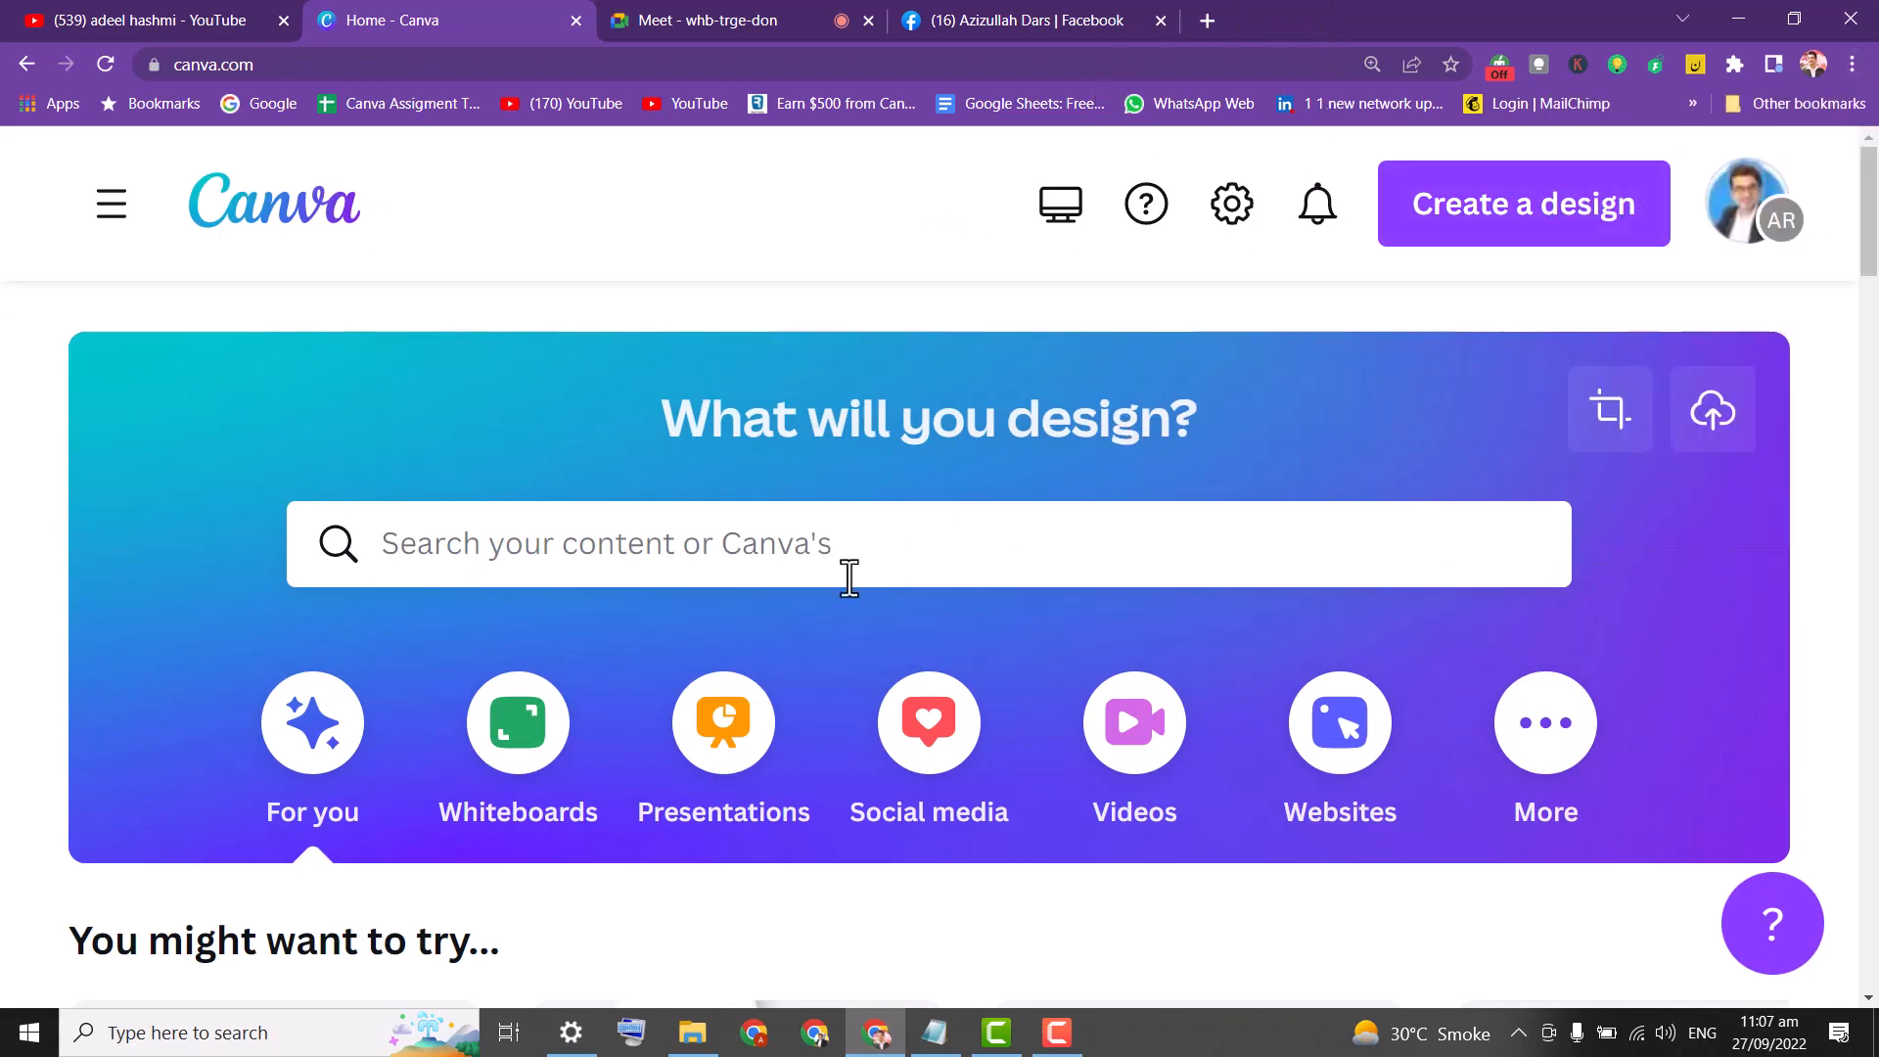
Type VIDEO into Canva's design search and scroll through the suggestions.
left_click(749, 550)
type("VID")
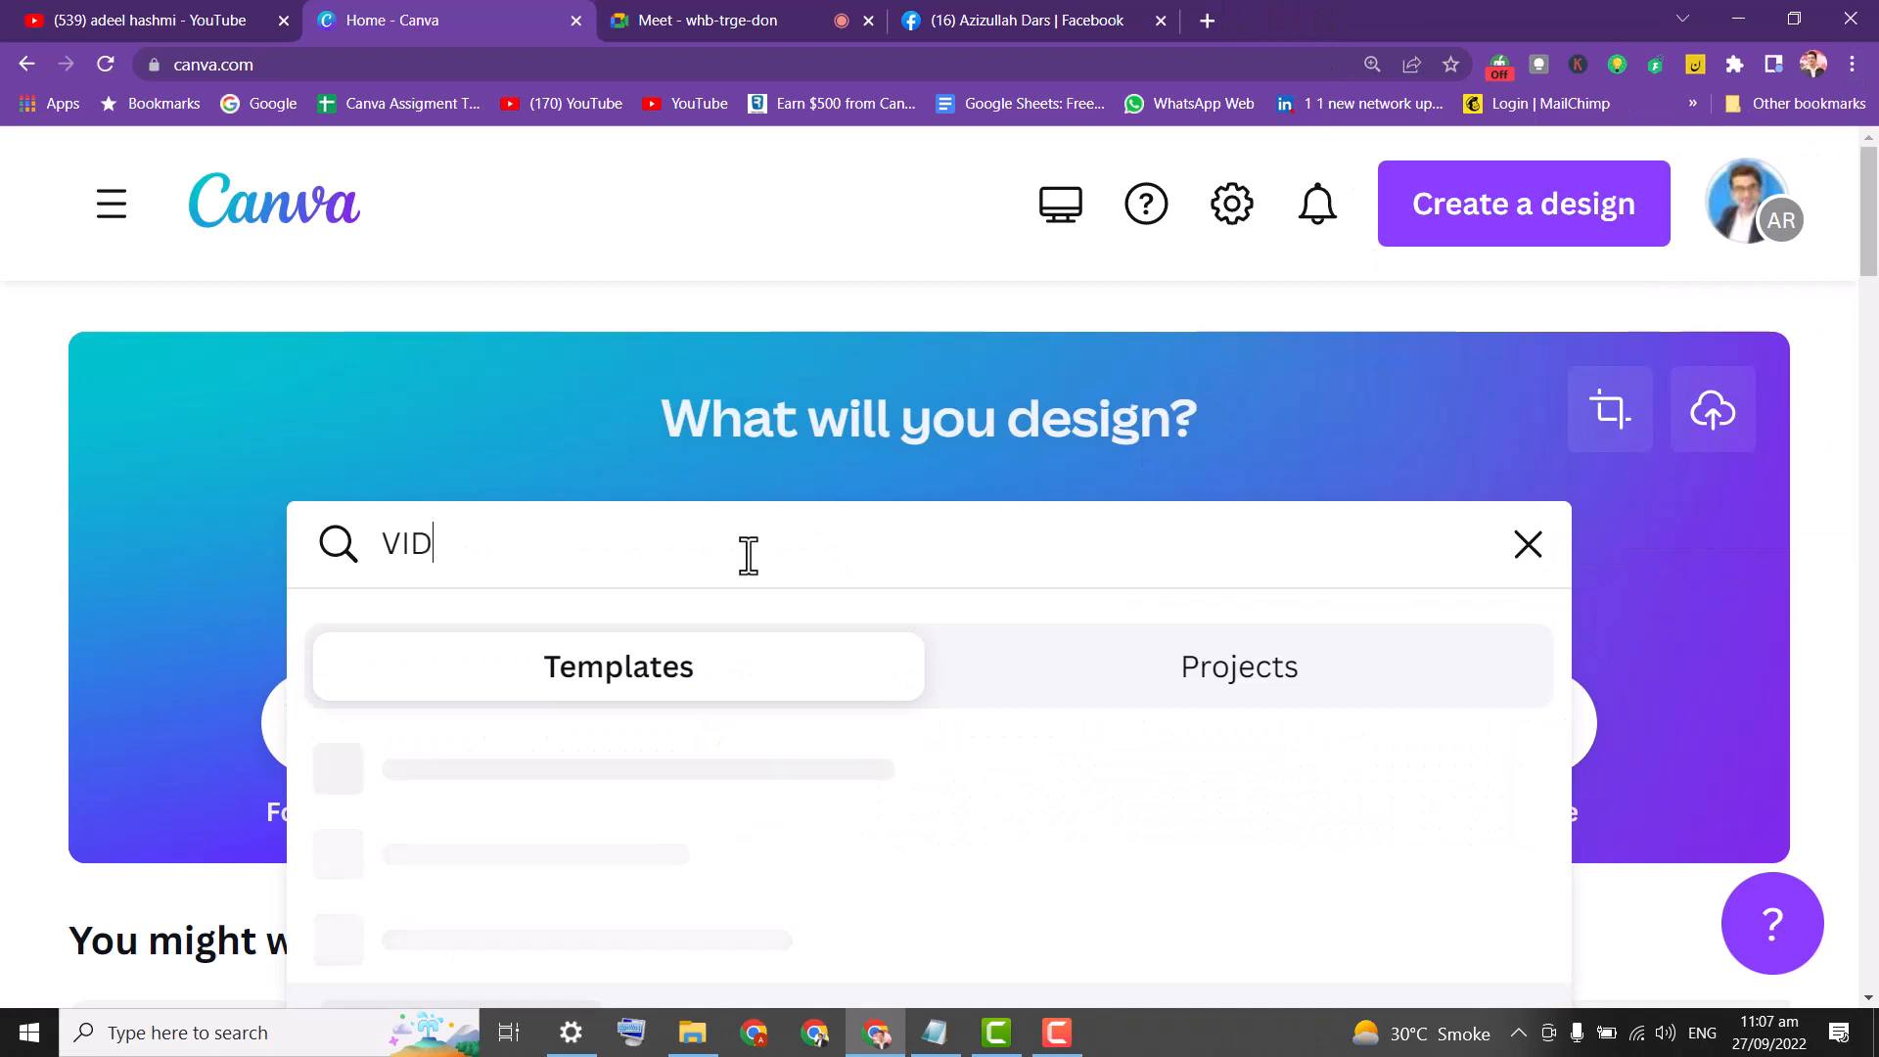
type("EO")
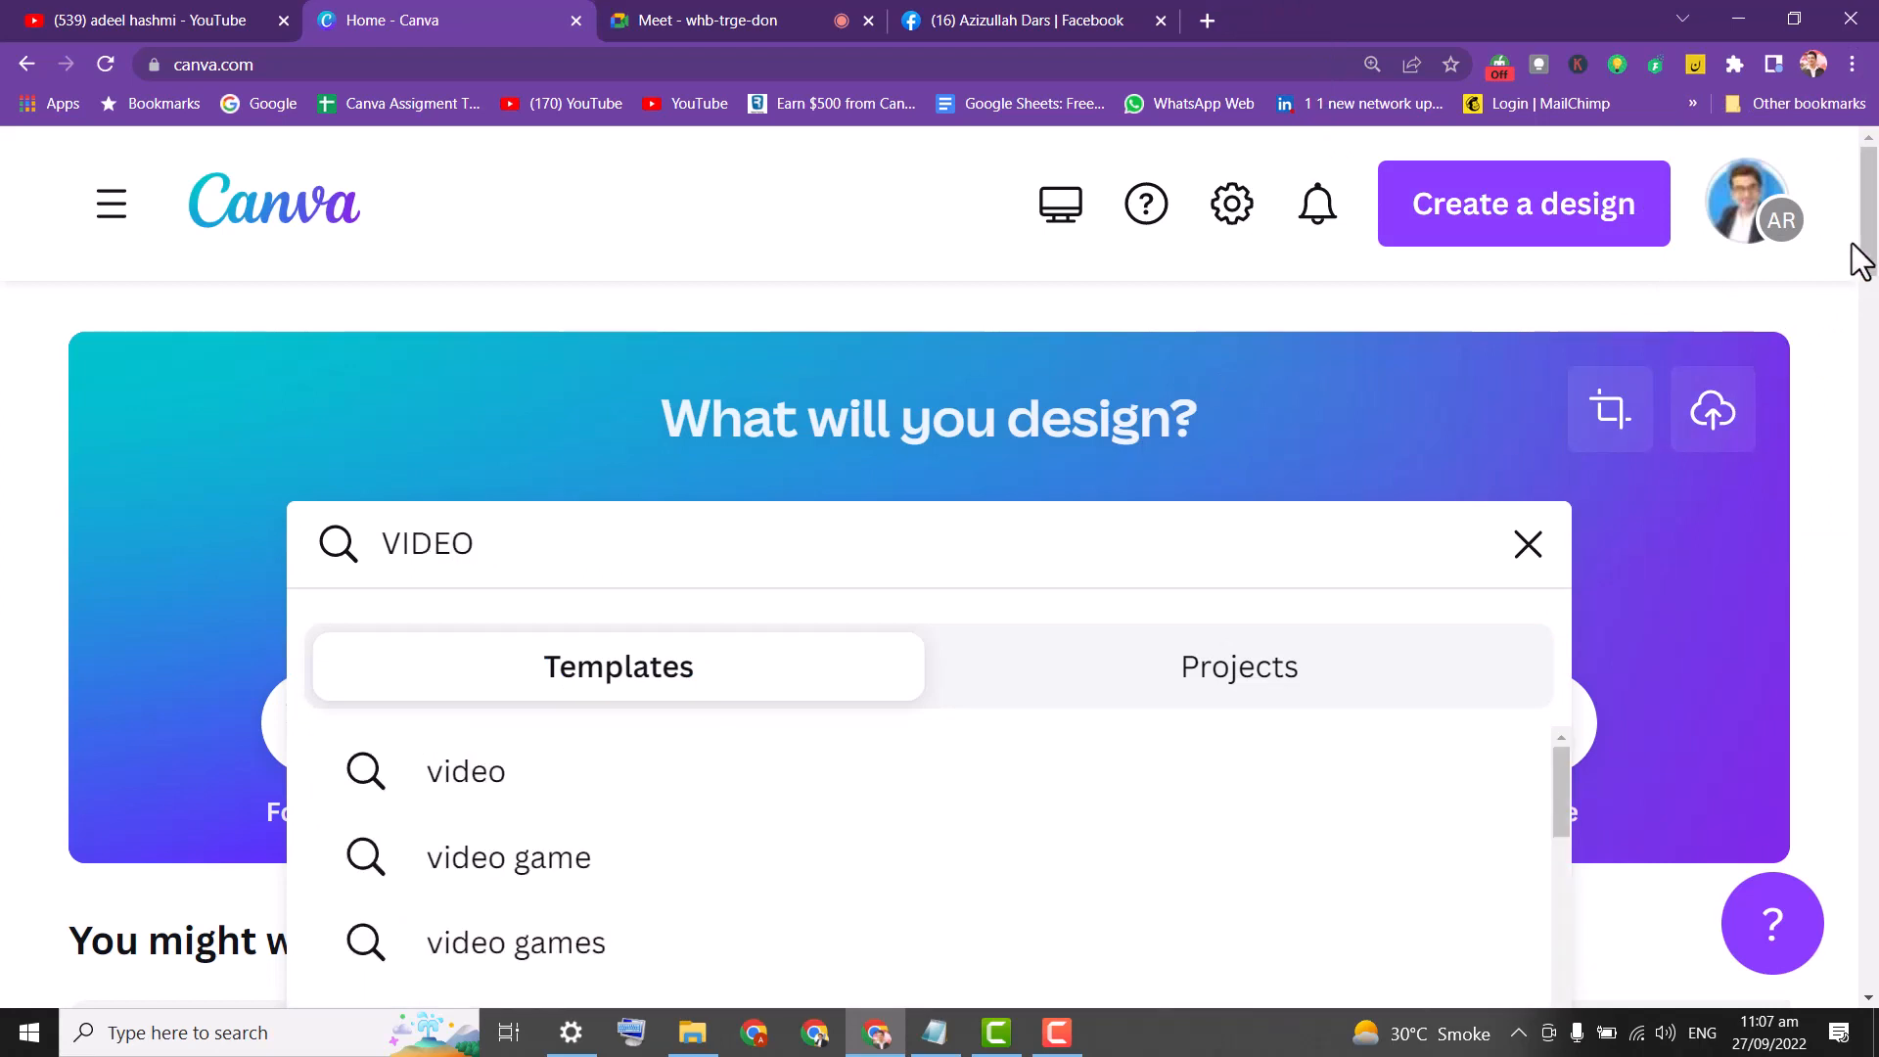
left_click_drag(1870, 252, 1871, 277)
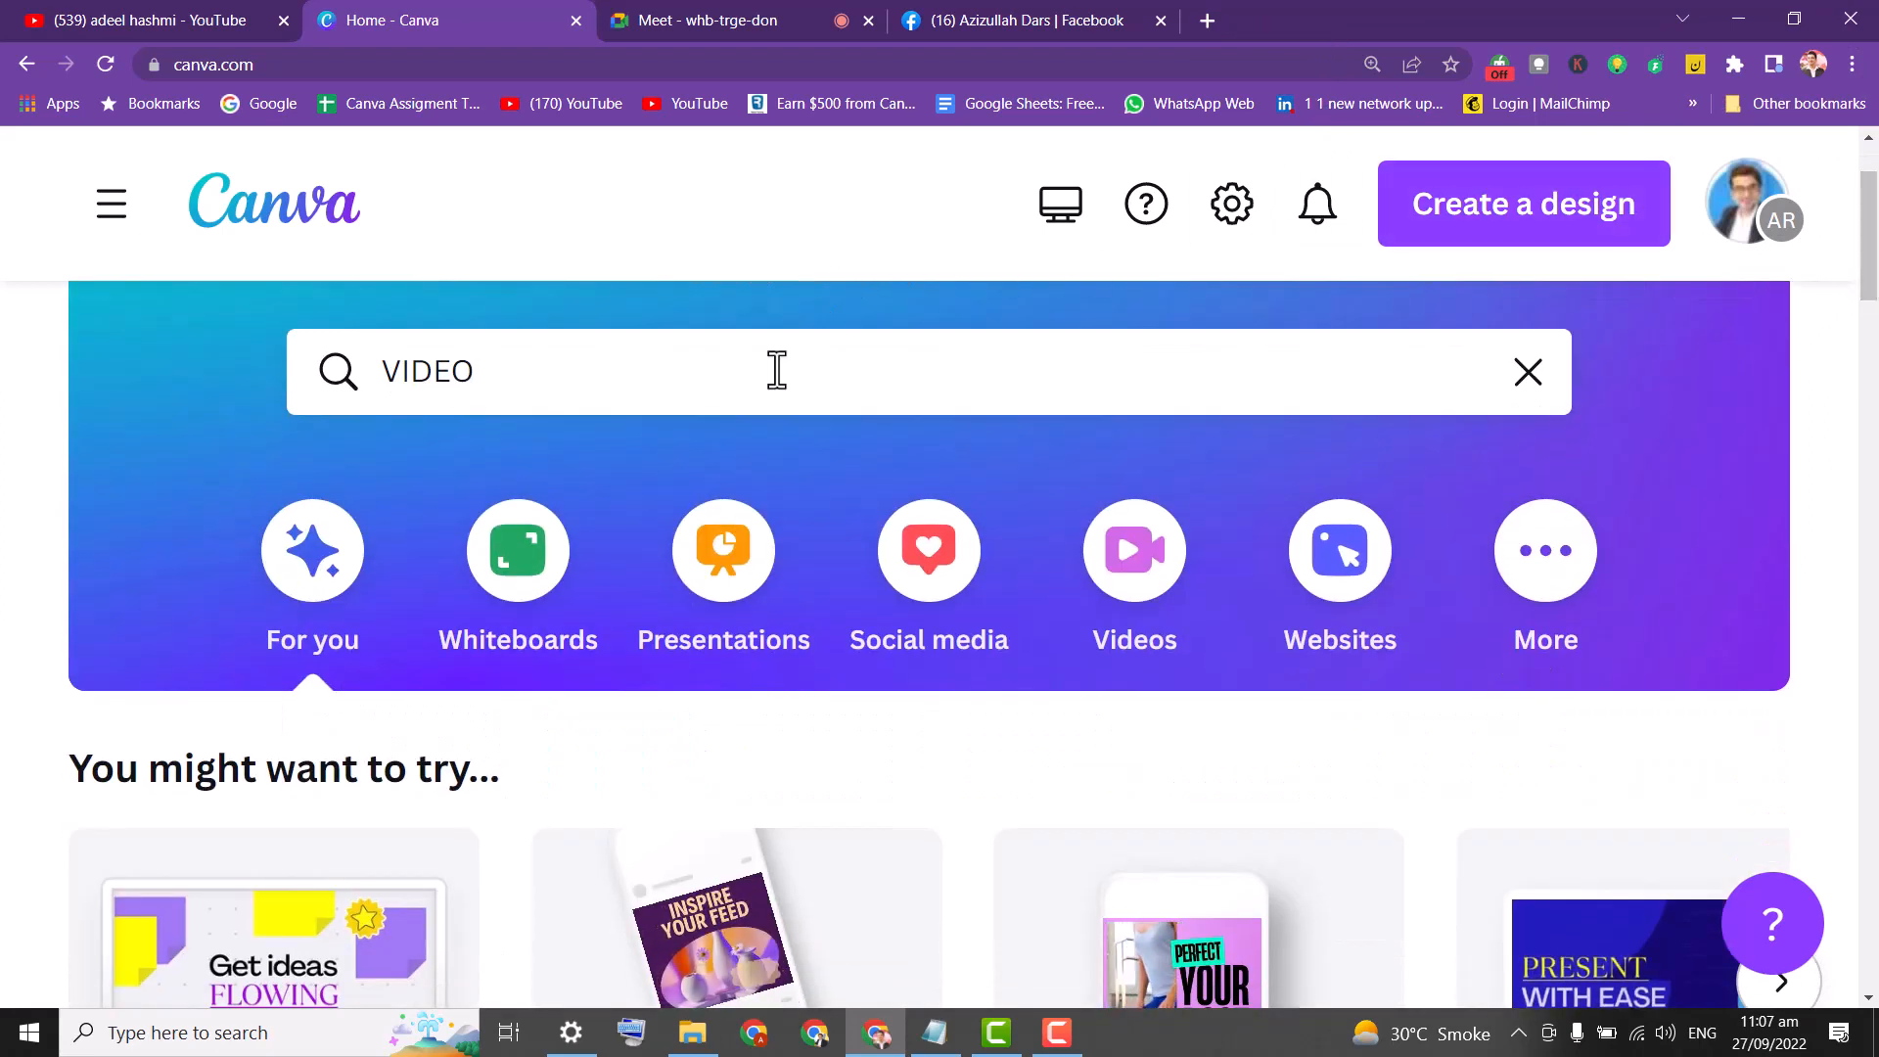
left_click(776, 371)
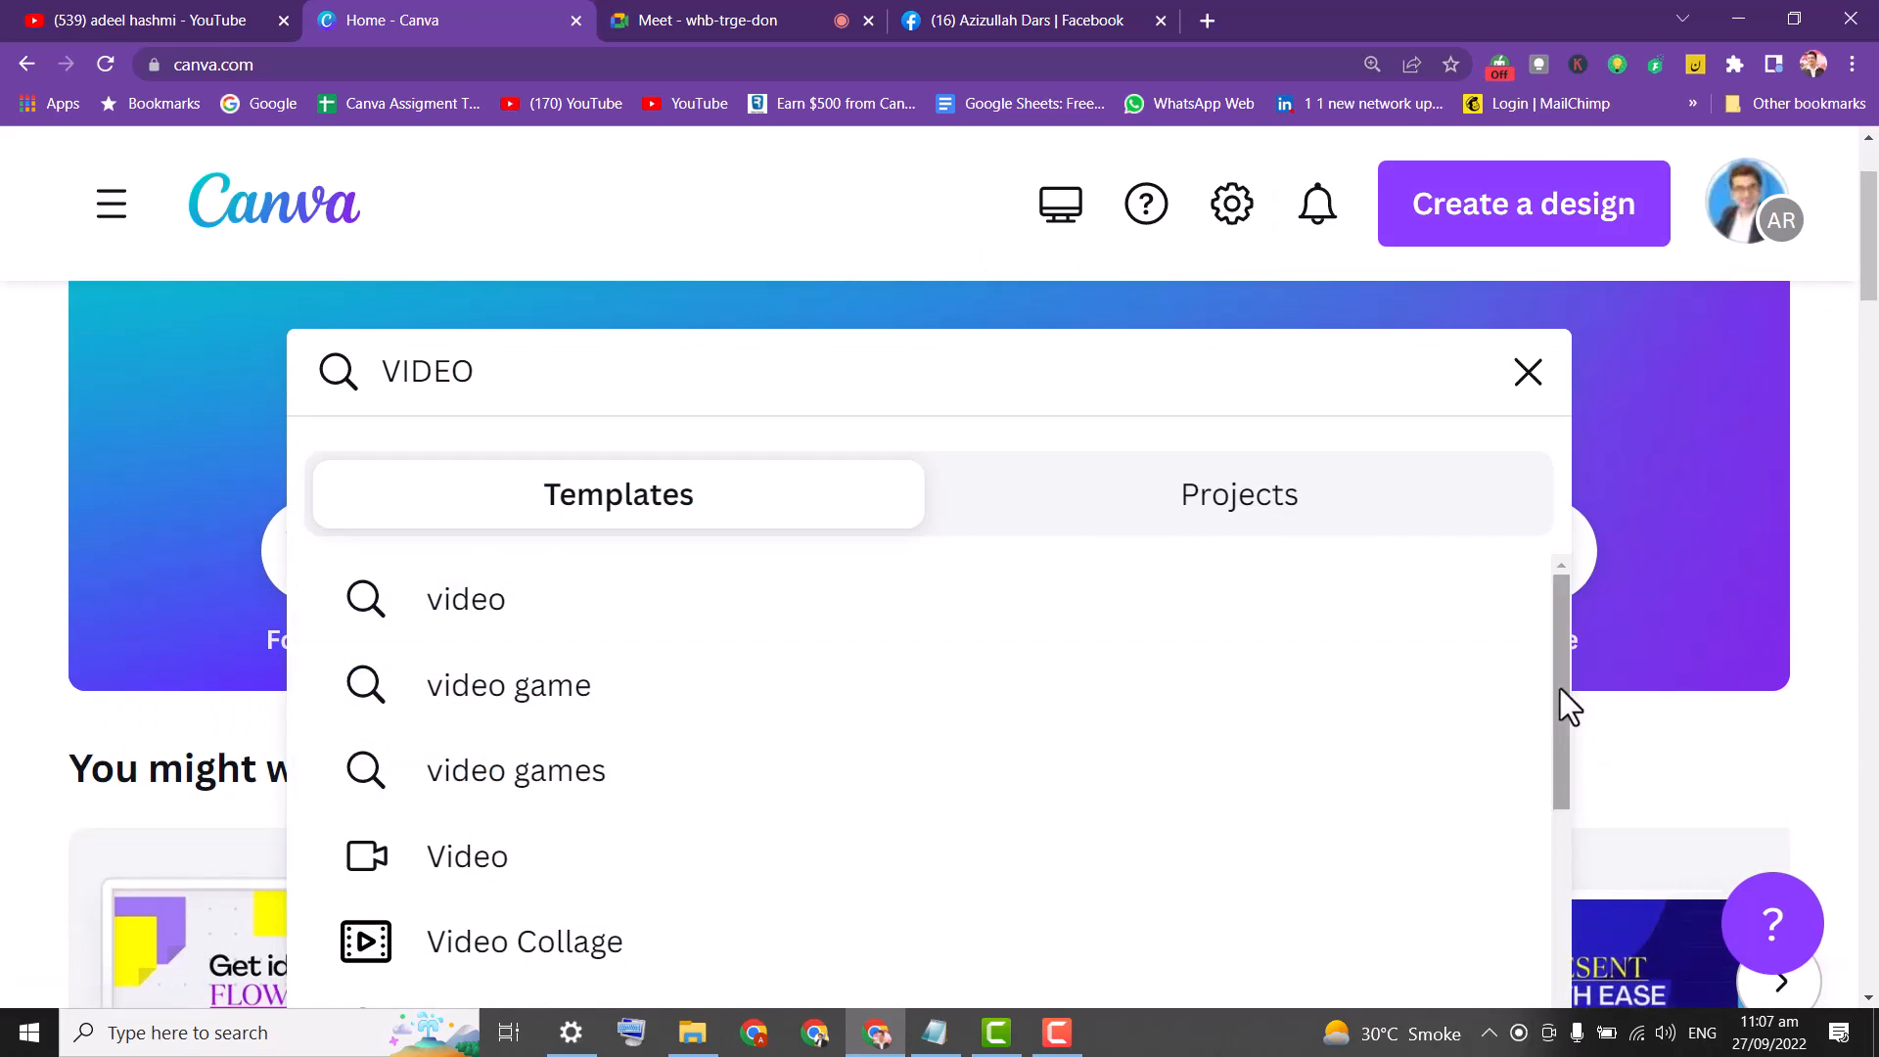
left_click_drag(1561, 689, 1552, 765)
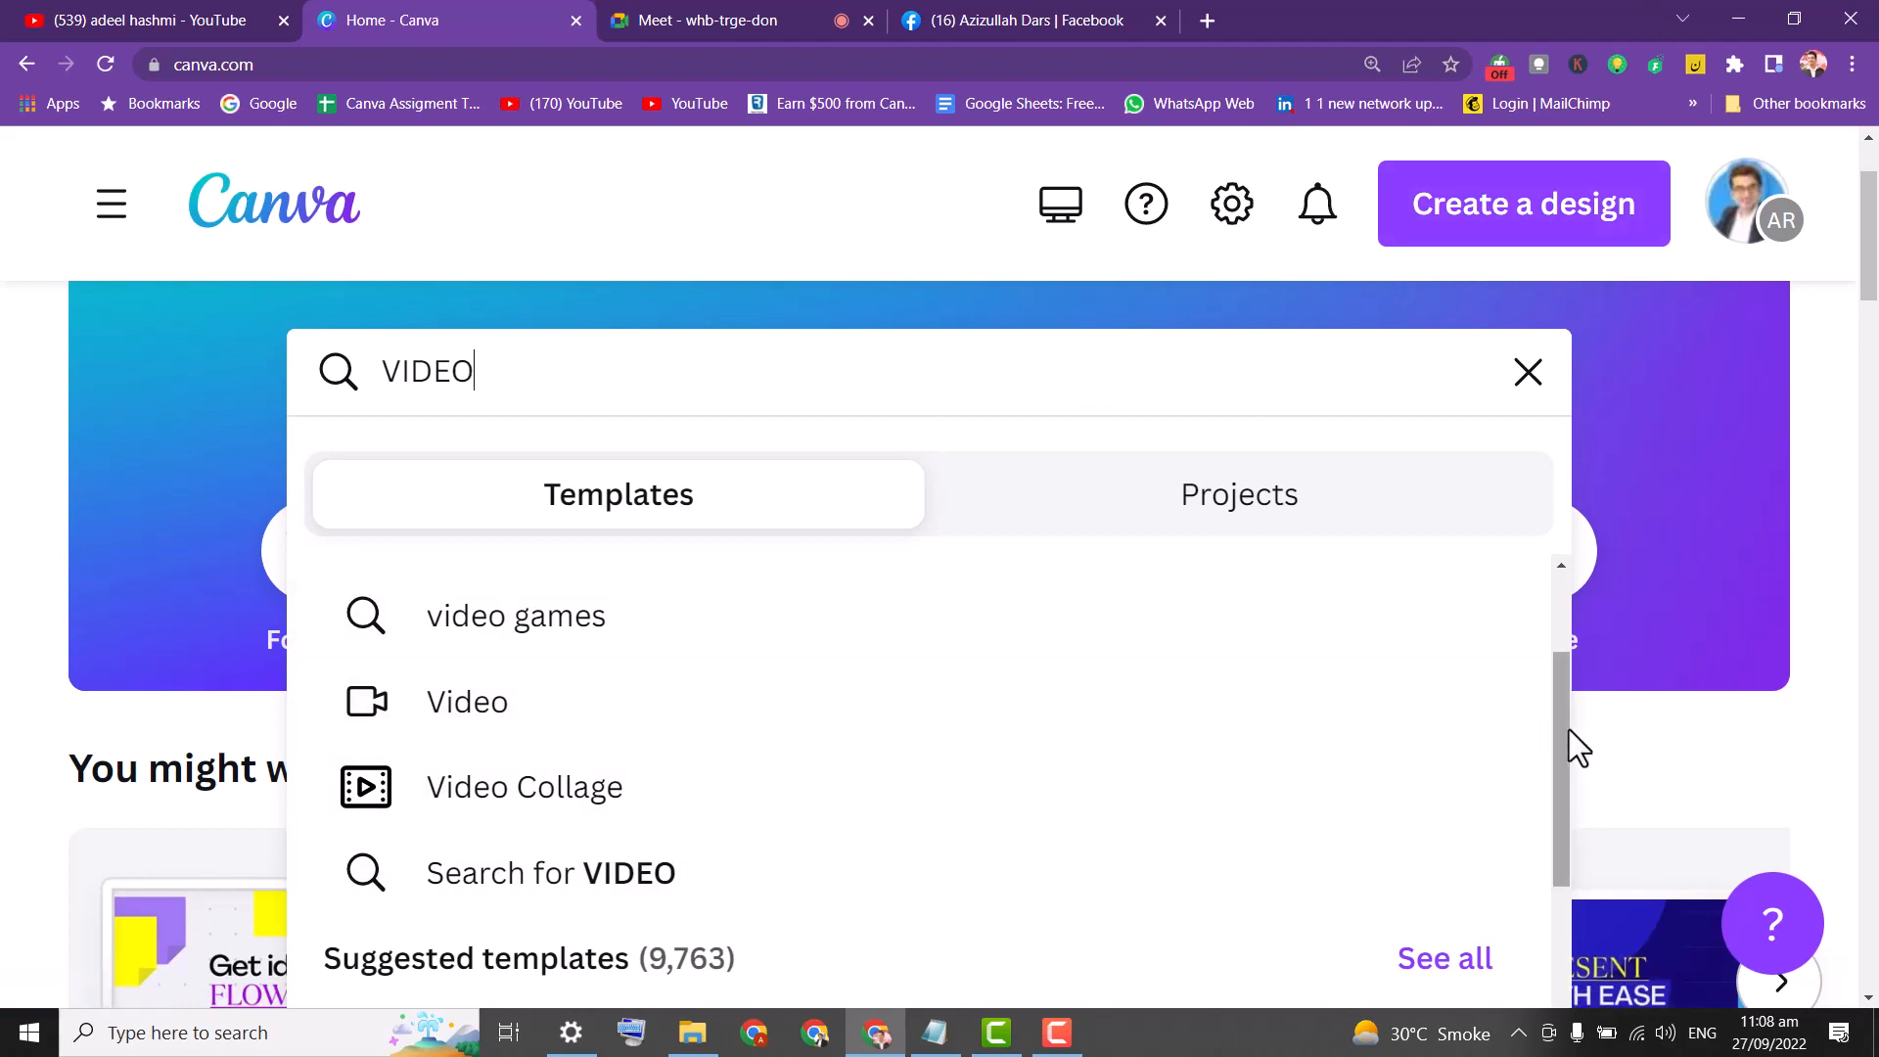
left_click_drag(1569, 731, 1559, 784)
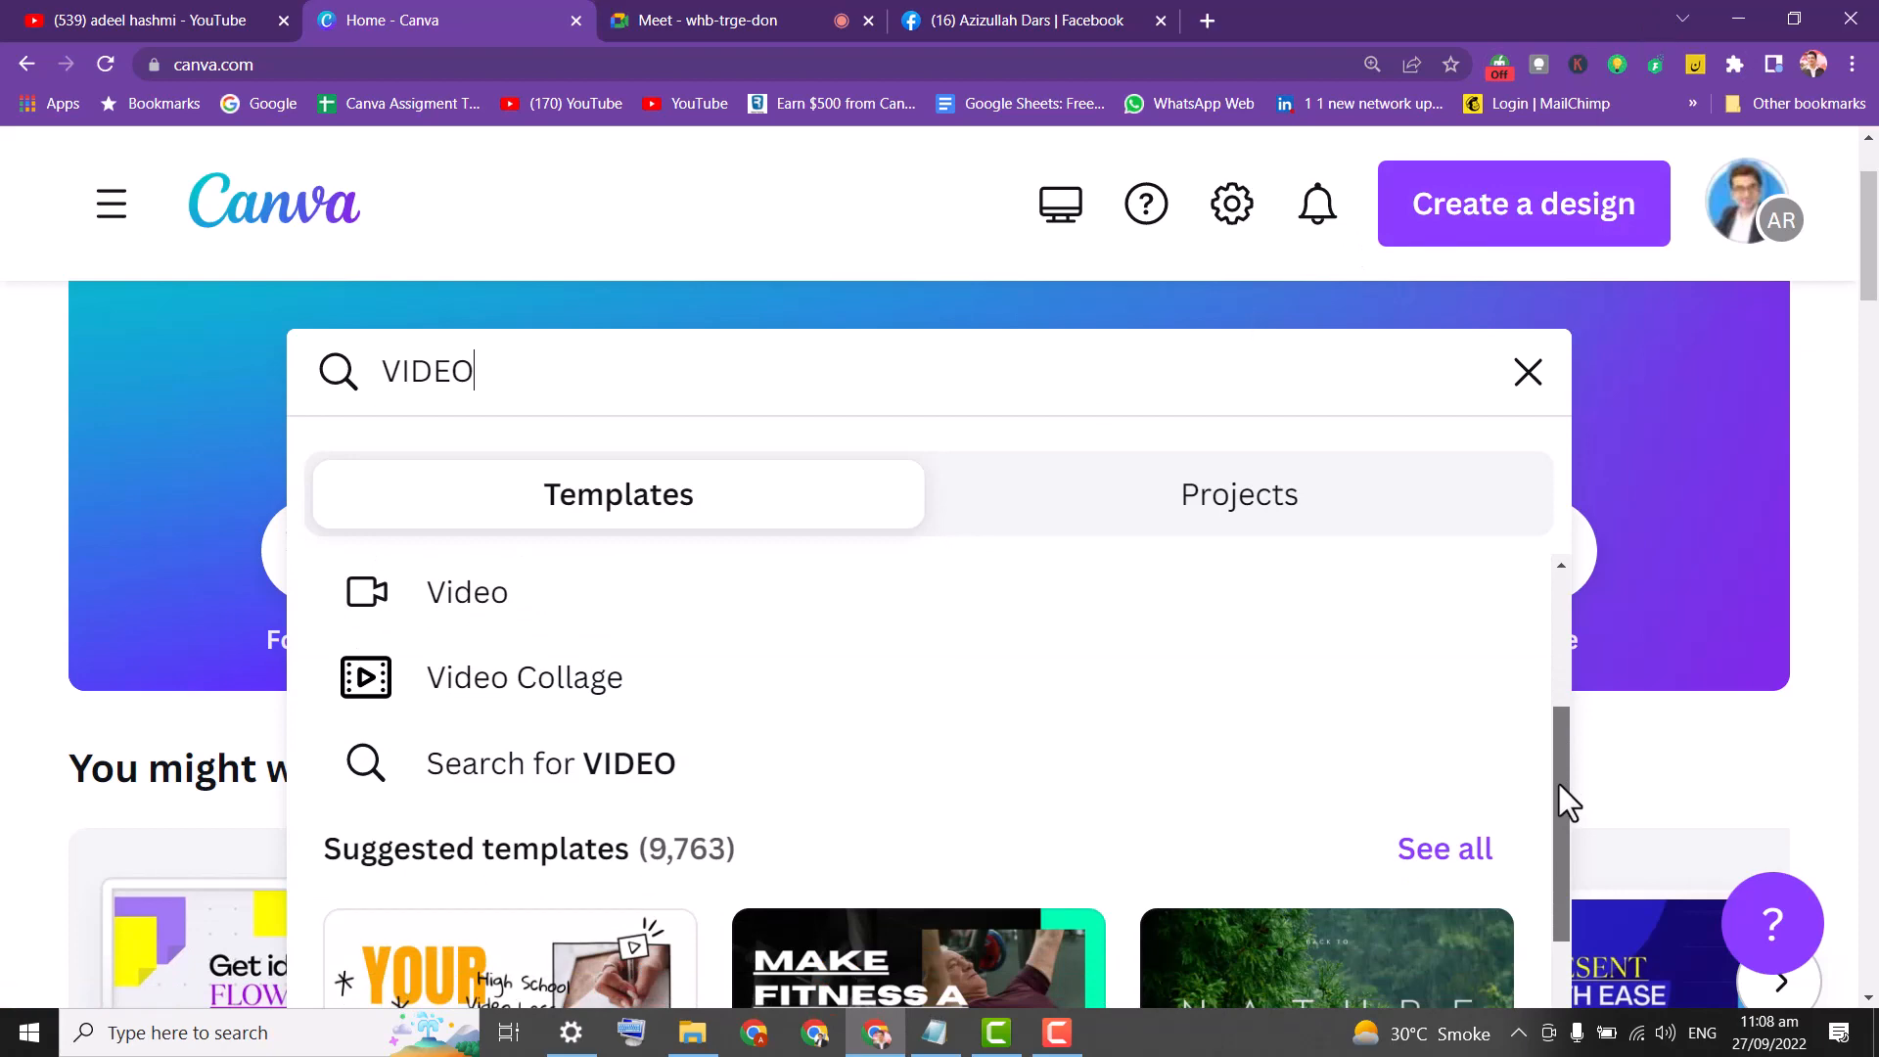
left_click_drag(1559, 784, 1547, 871)
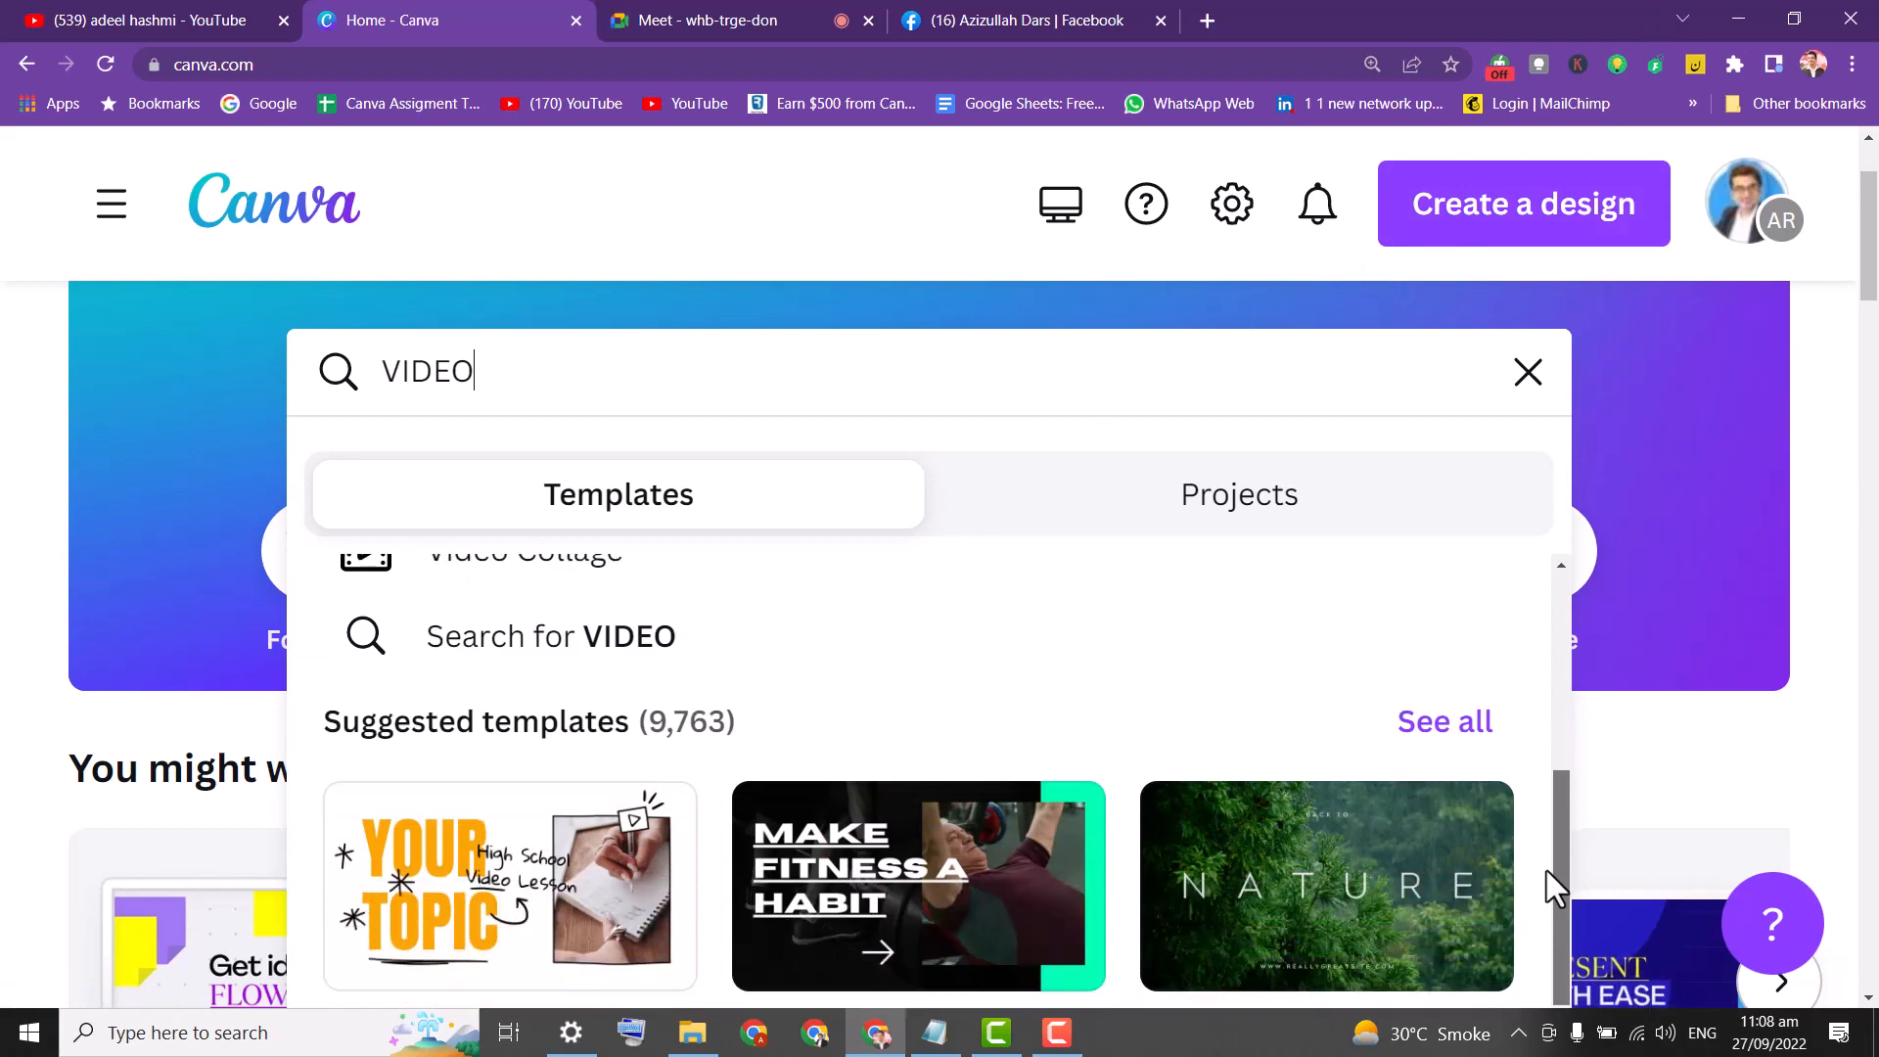
left_click_drag(1875, 243, 1874, 309)
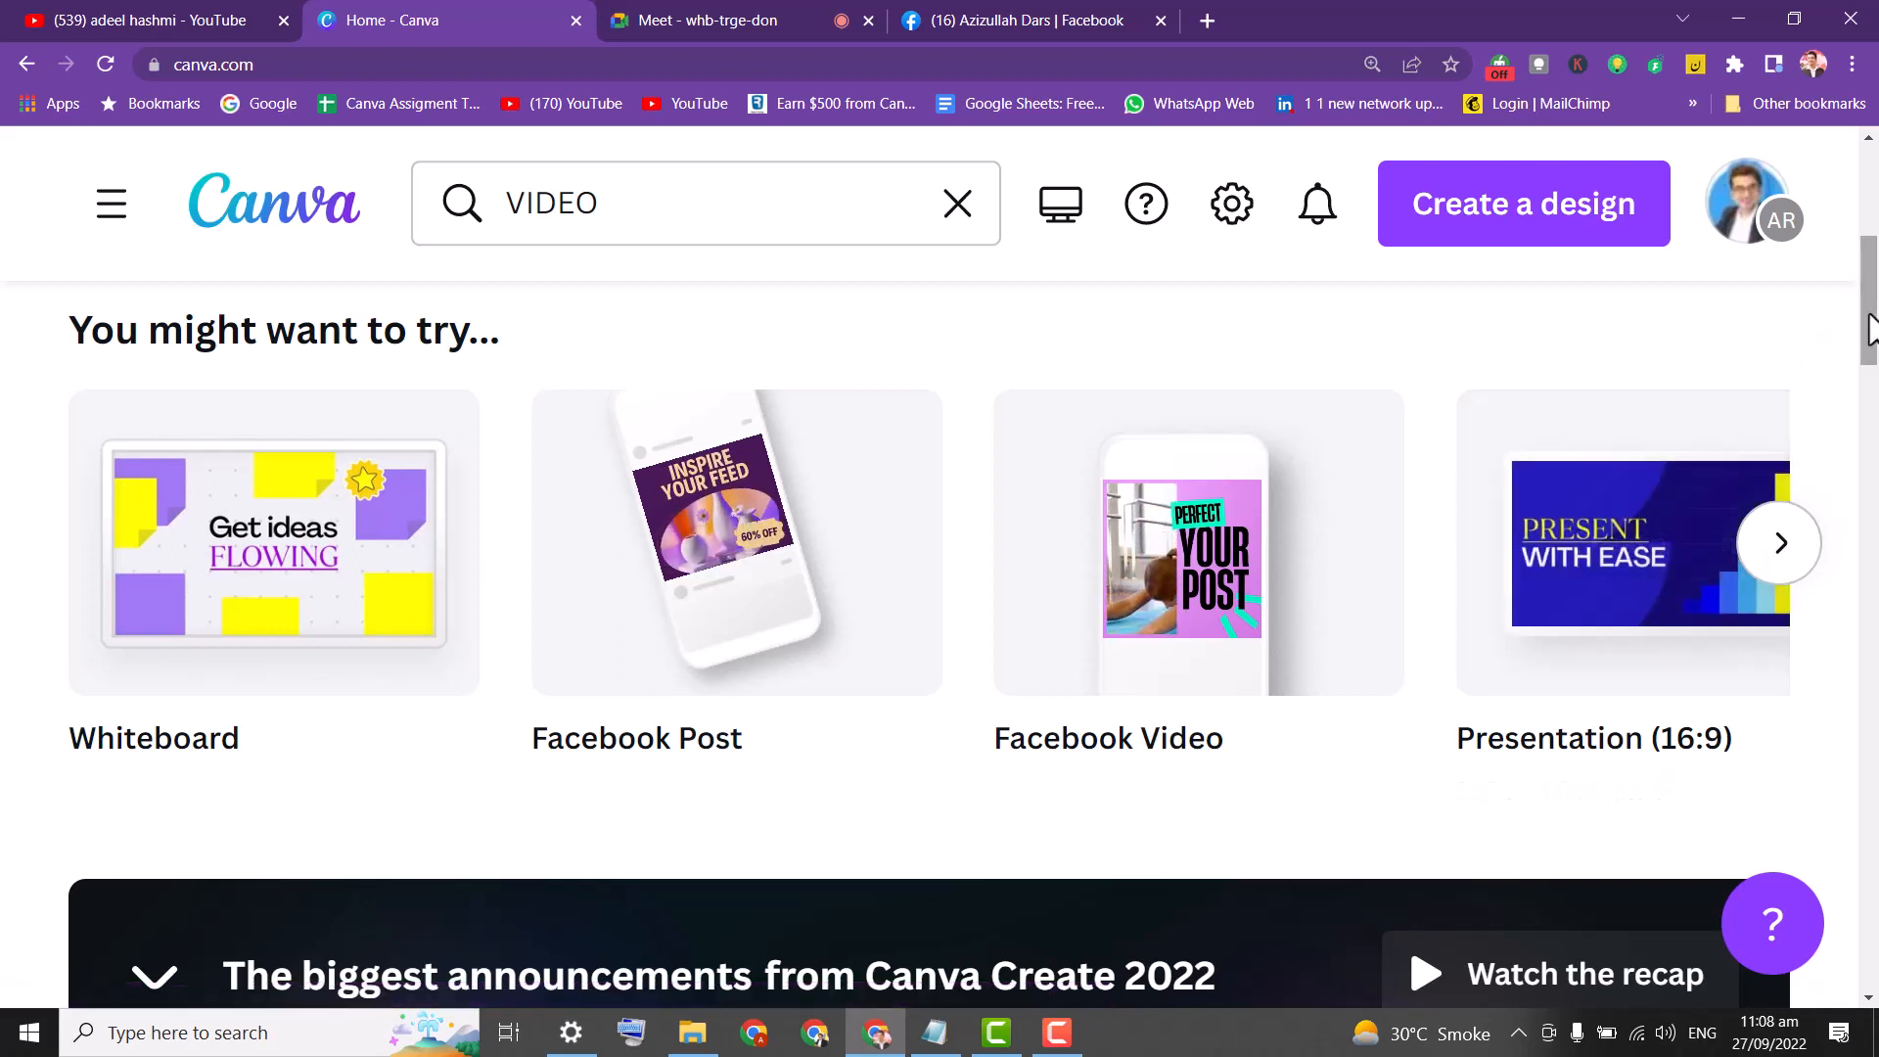
Browse the suggested design types, then run the template search for VIDEO.
left_click(1789, 555)
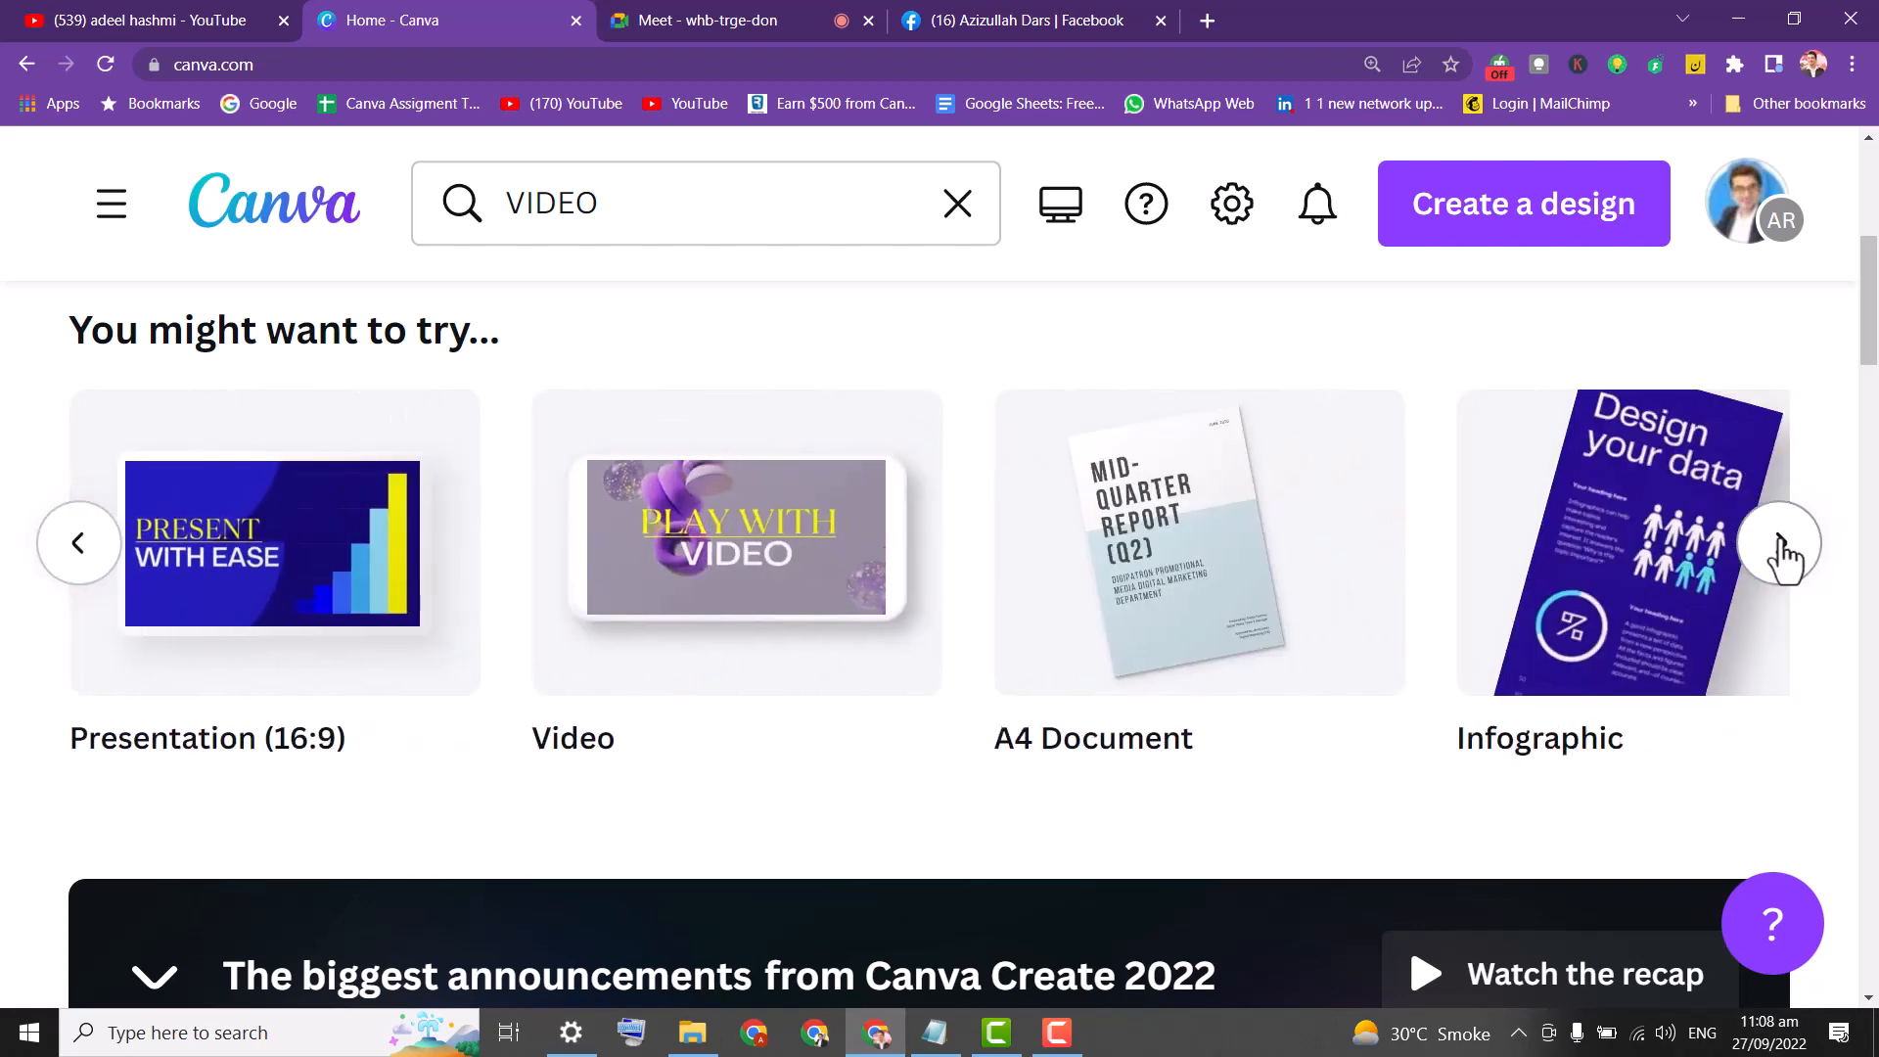
mouse_move(92, 545)
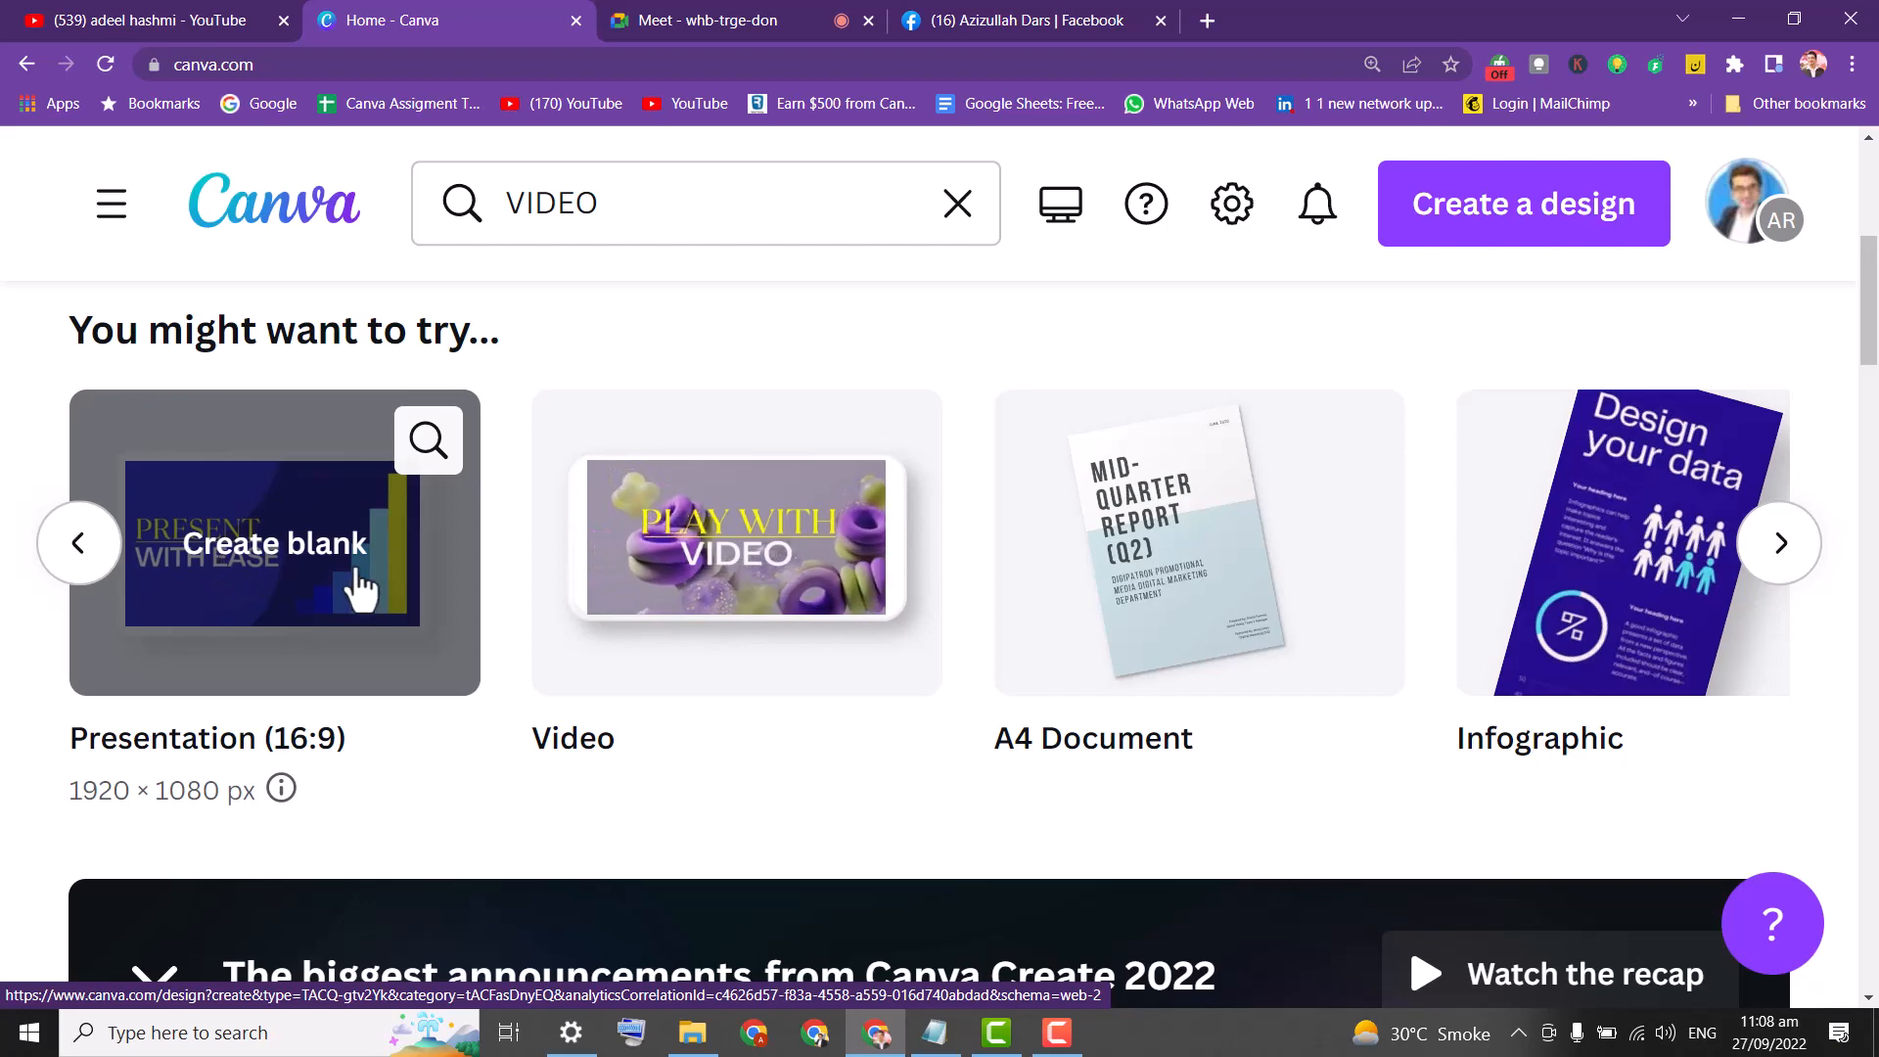
mouse_move(930, 637)
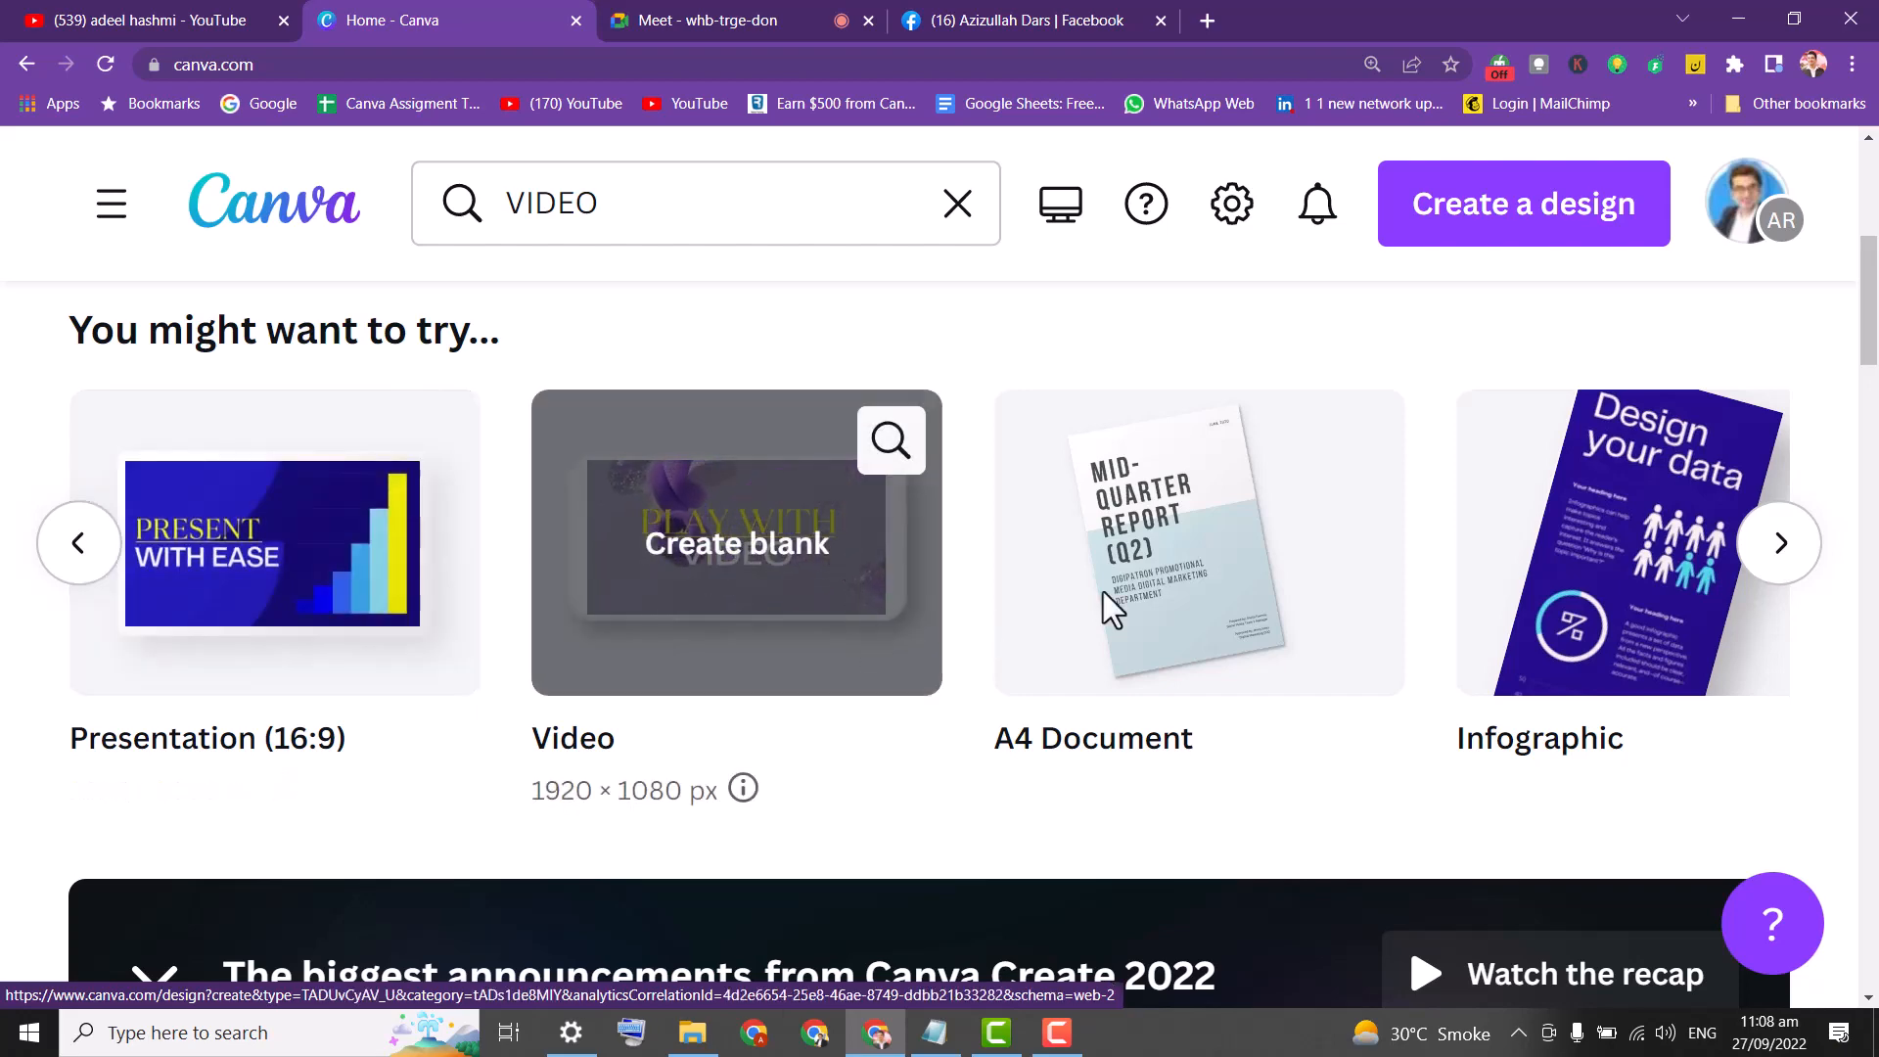
left_click(1795, 547)
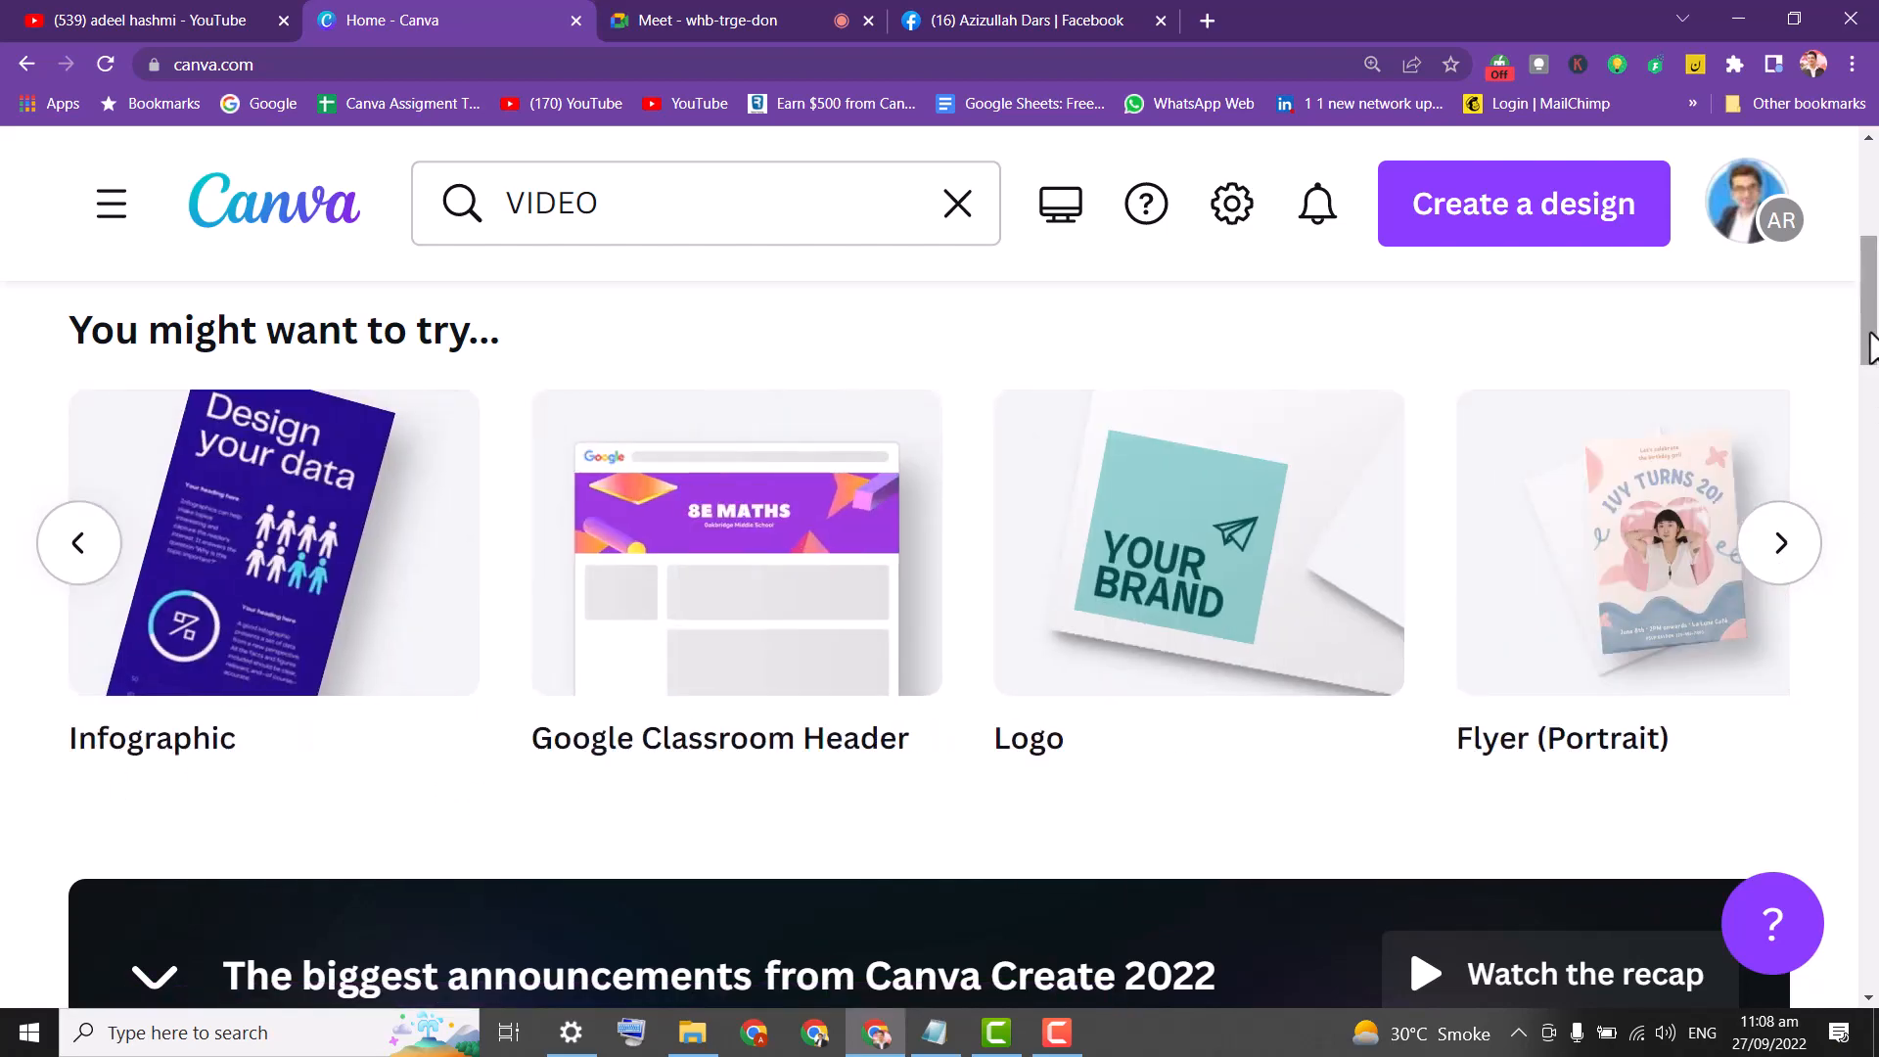
scroll(1741, 210, "up", 6)
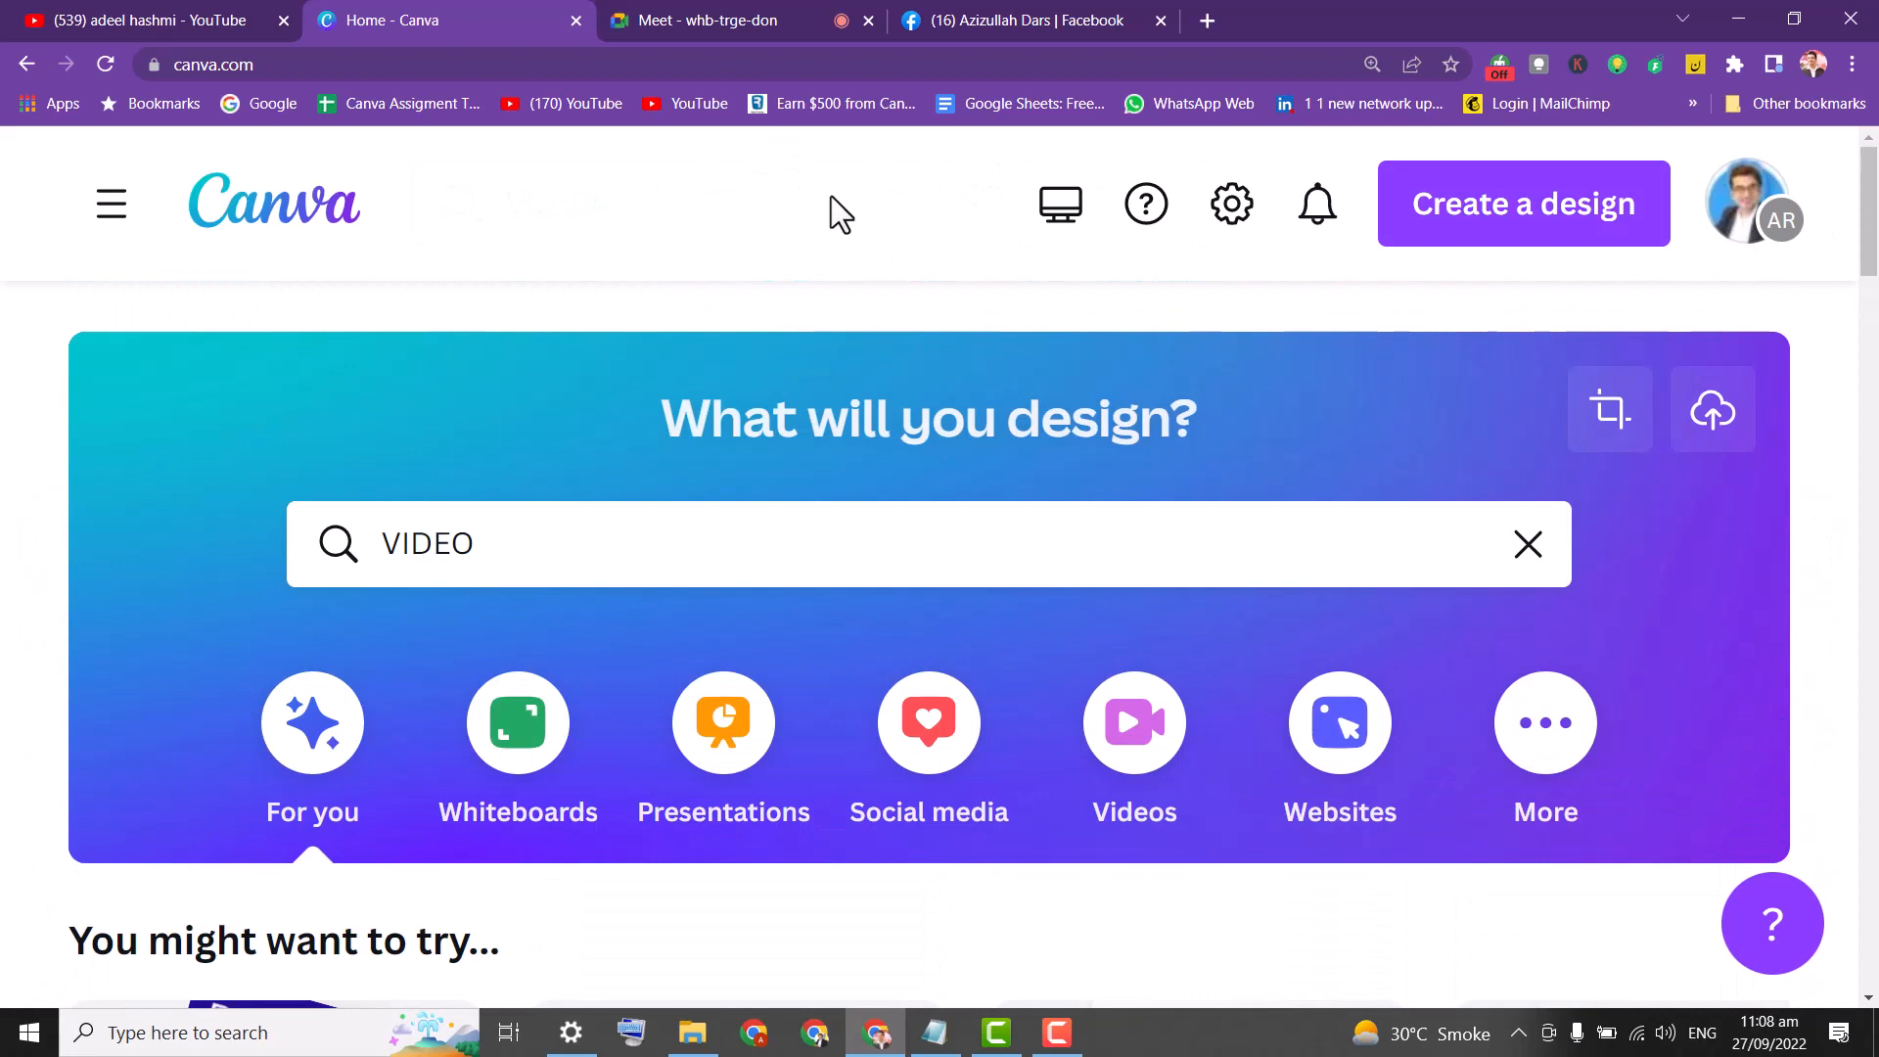
left_click(559, 534)
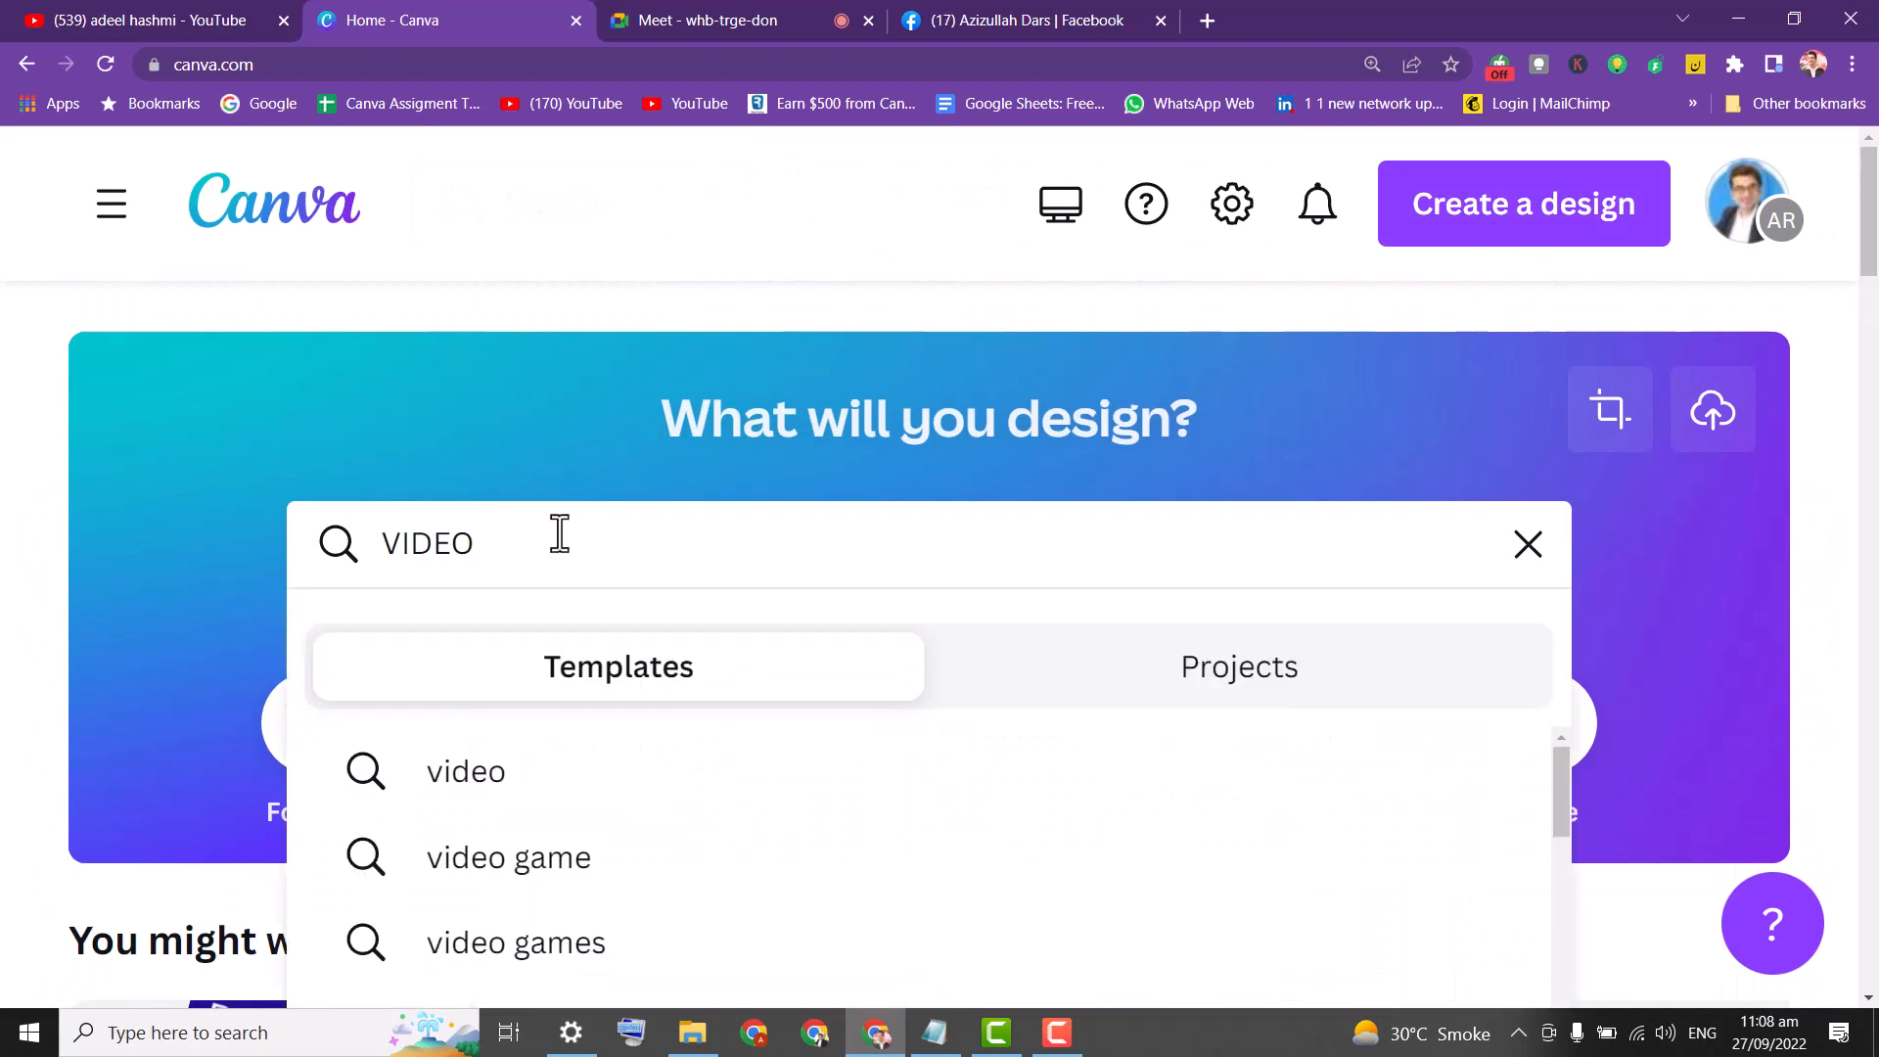
key("Return")
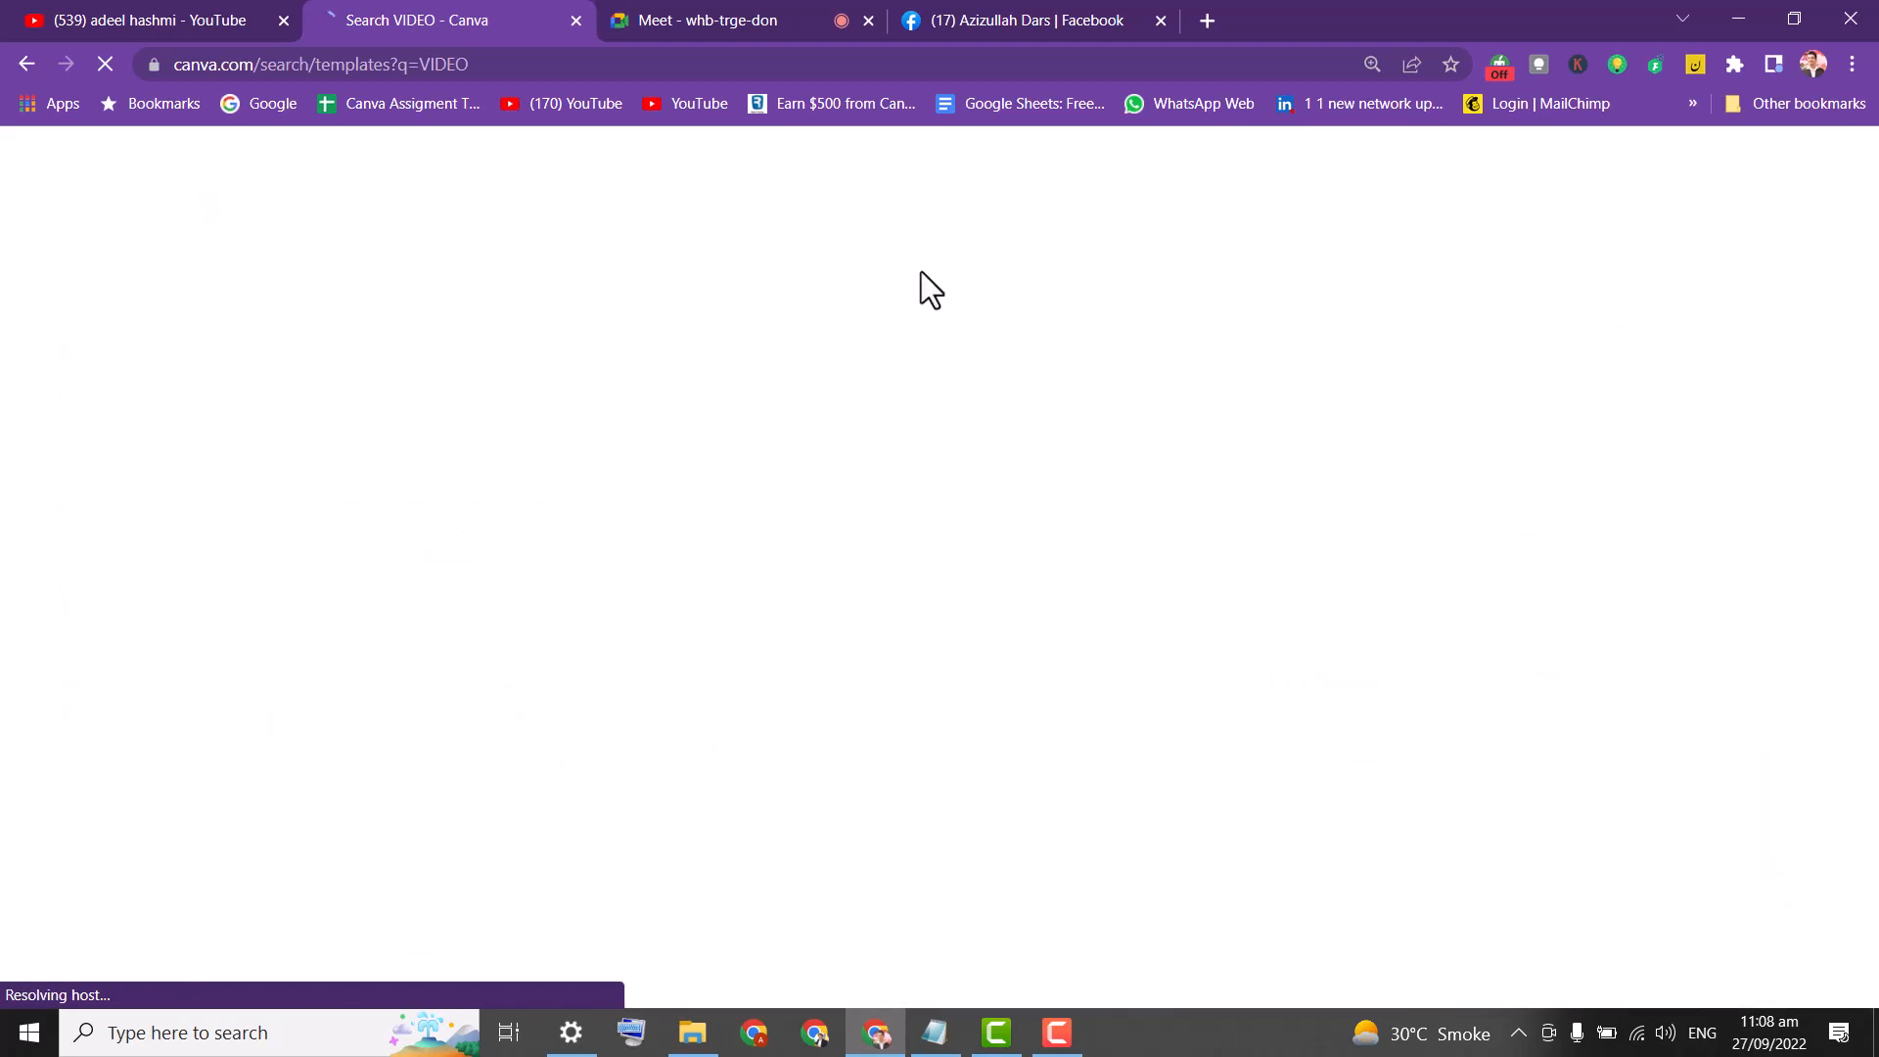
Admit the first waiting person into the Google Meet call, then return to Canva.
left_click(737, 16)
left_click(1204, 279)
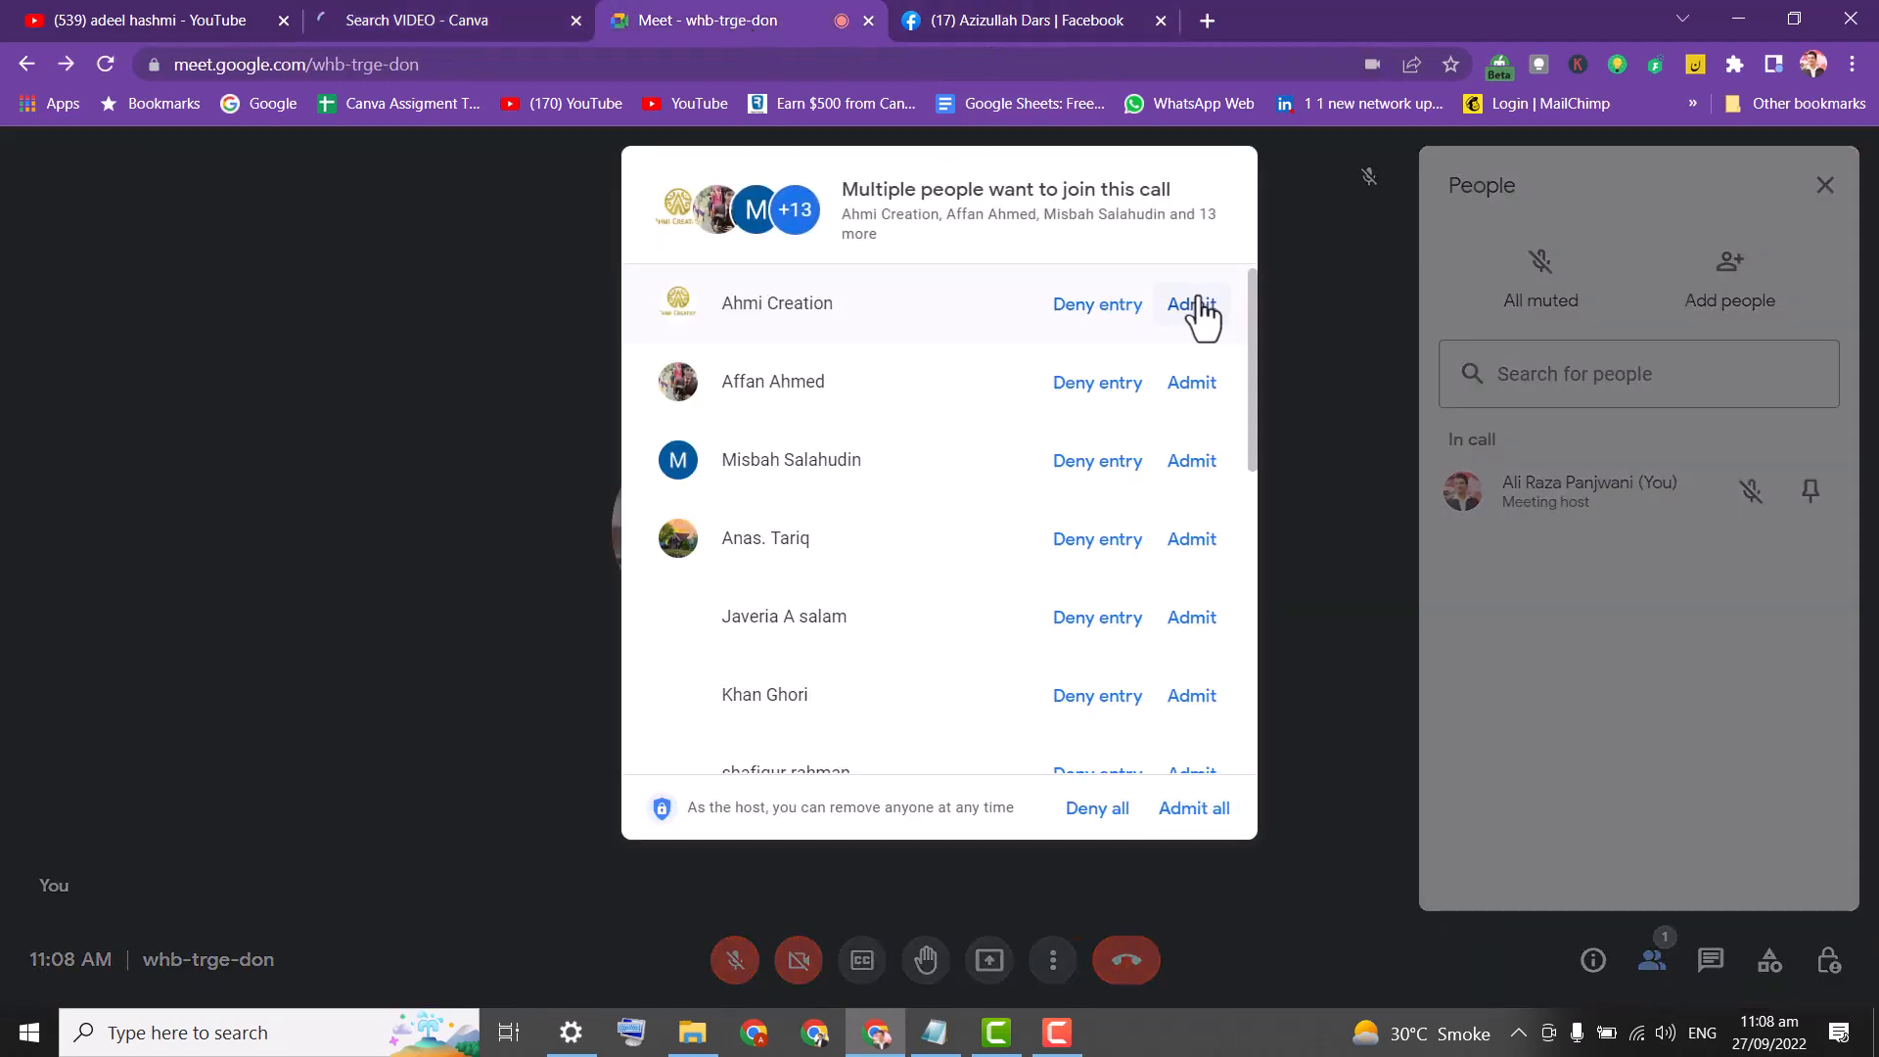
left_click(1195, 304)
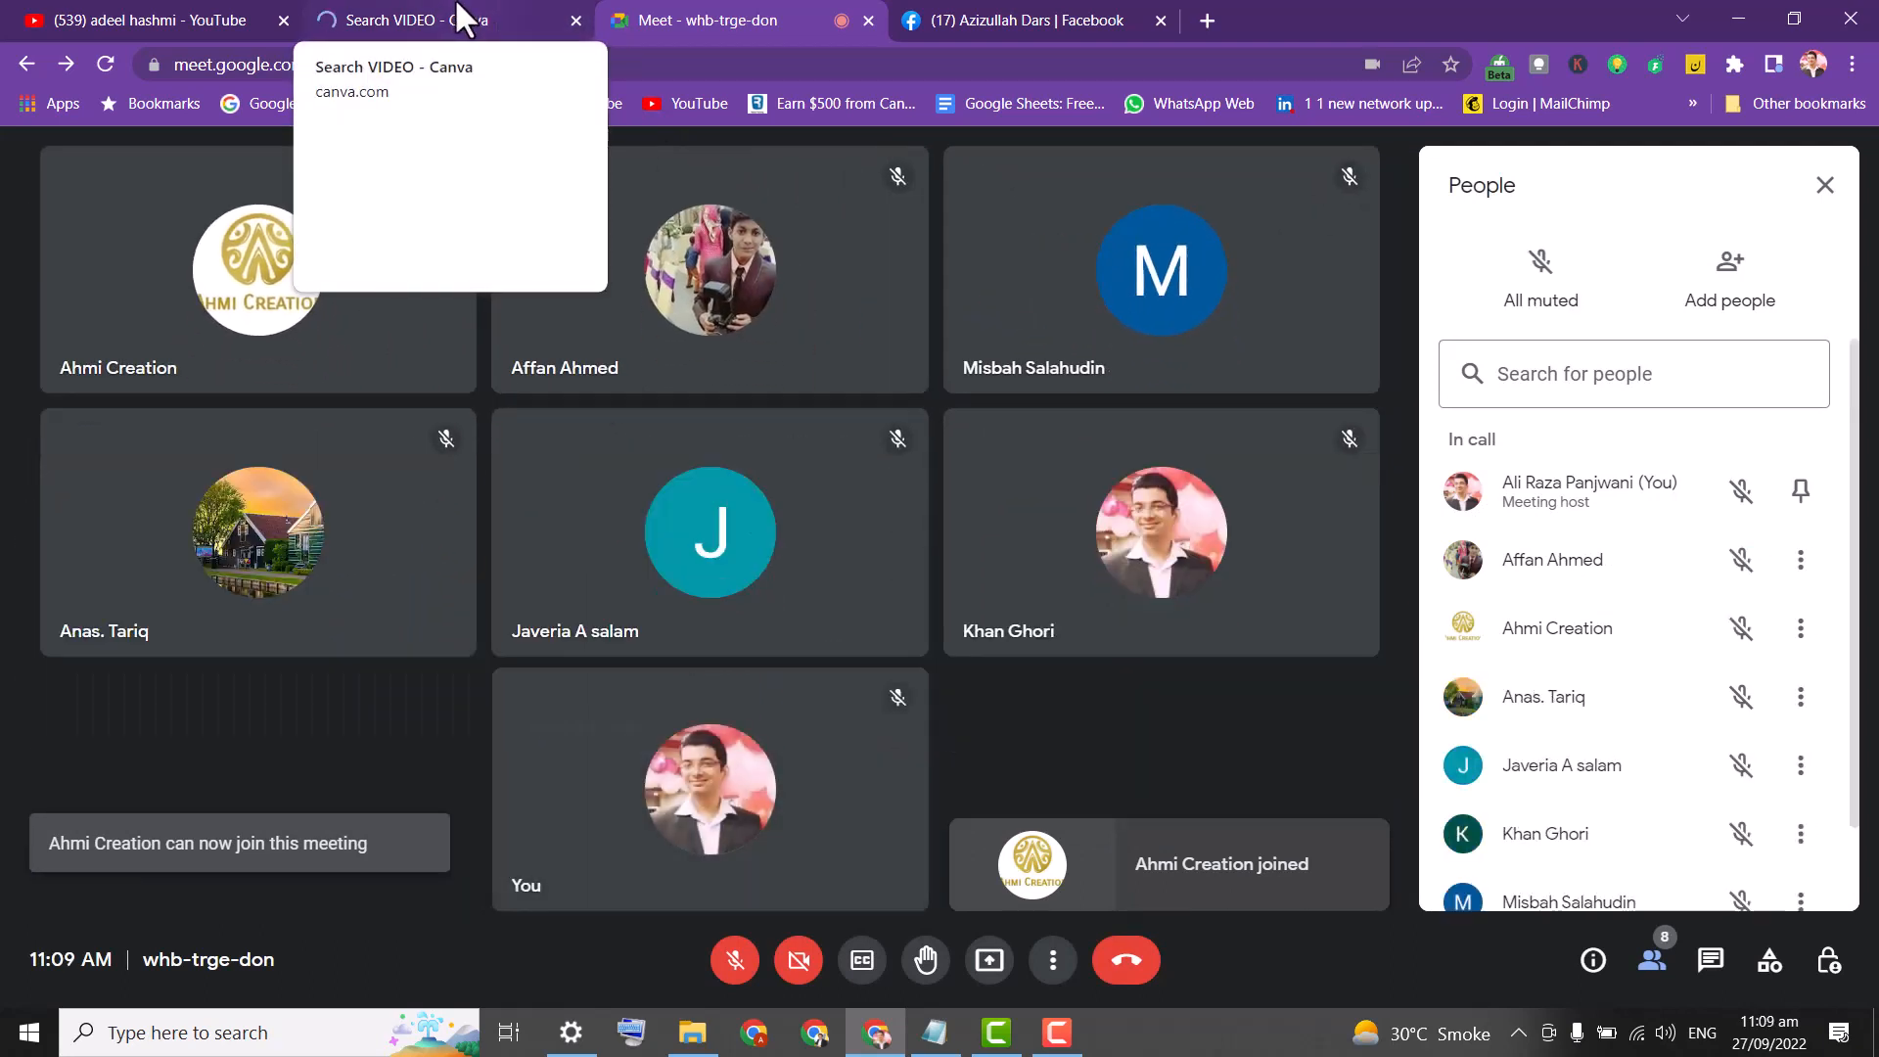
left_click(462, 17)
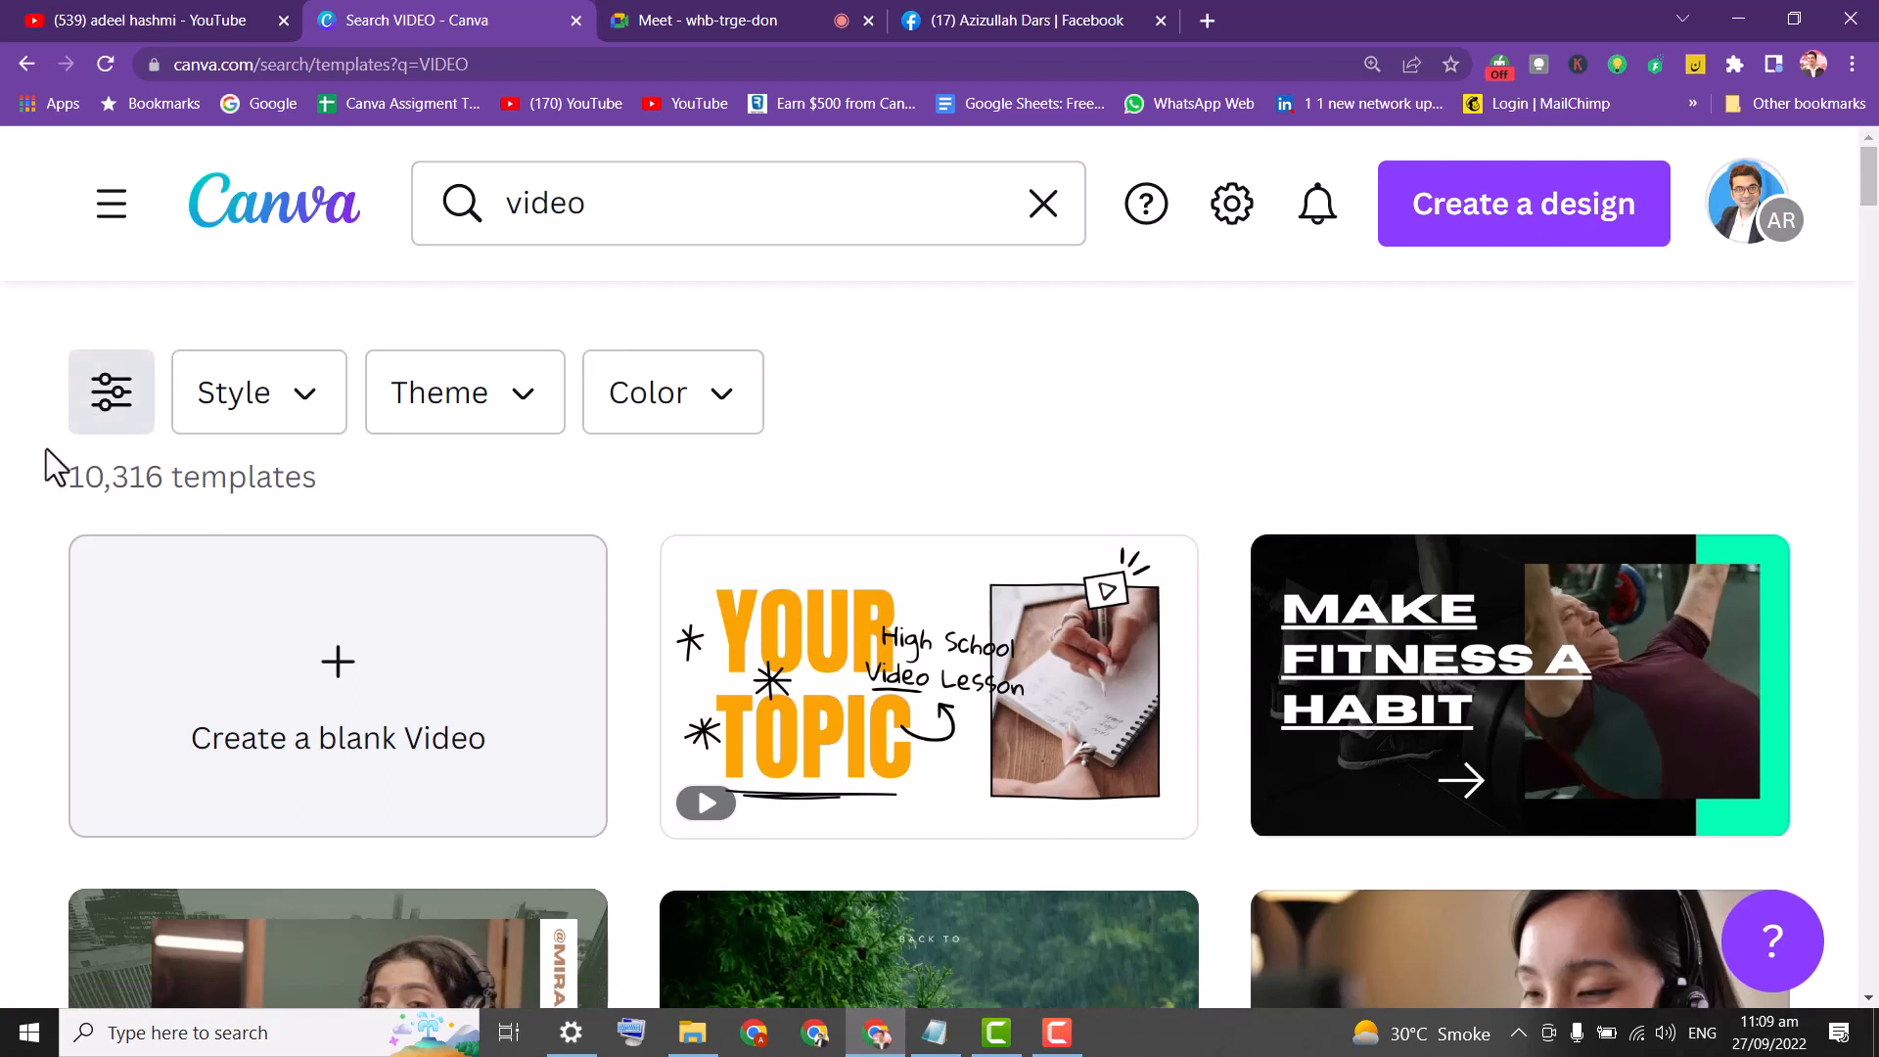
left_click_drag(55, 477, 184, 492)
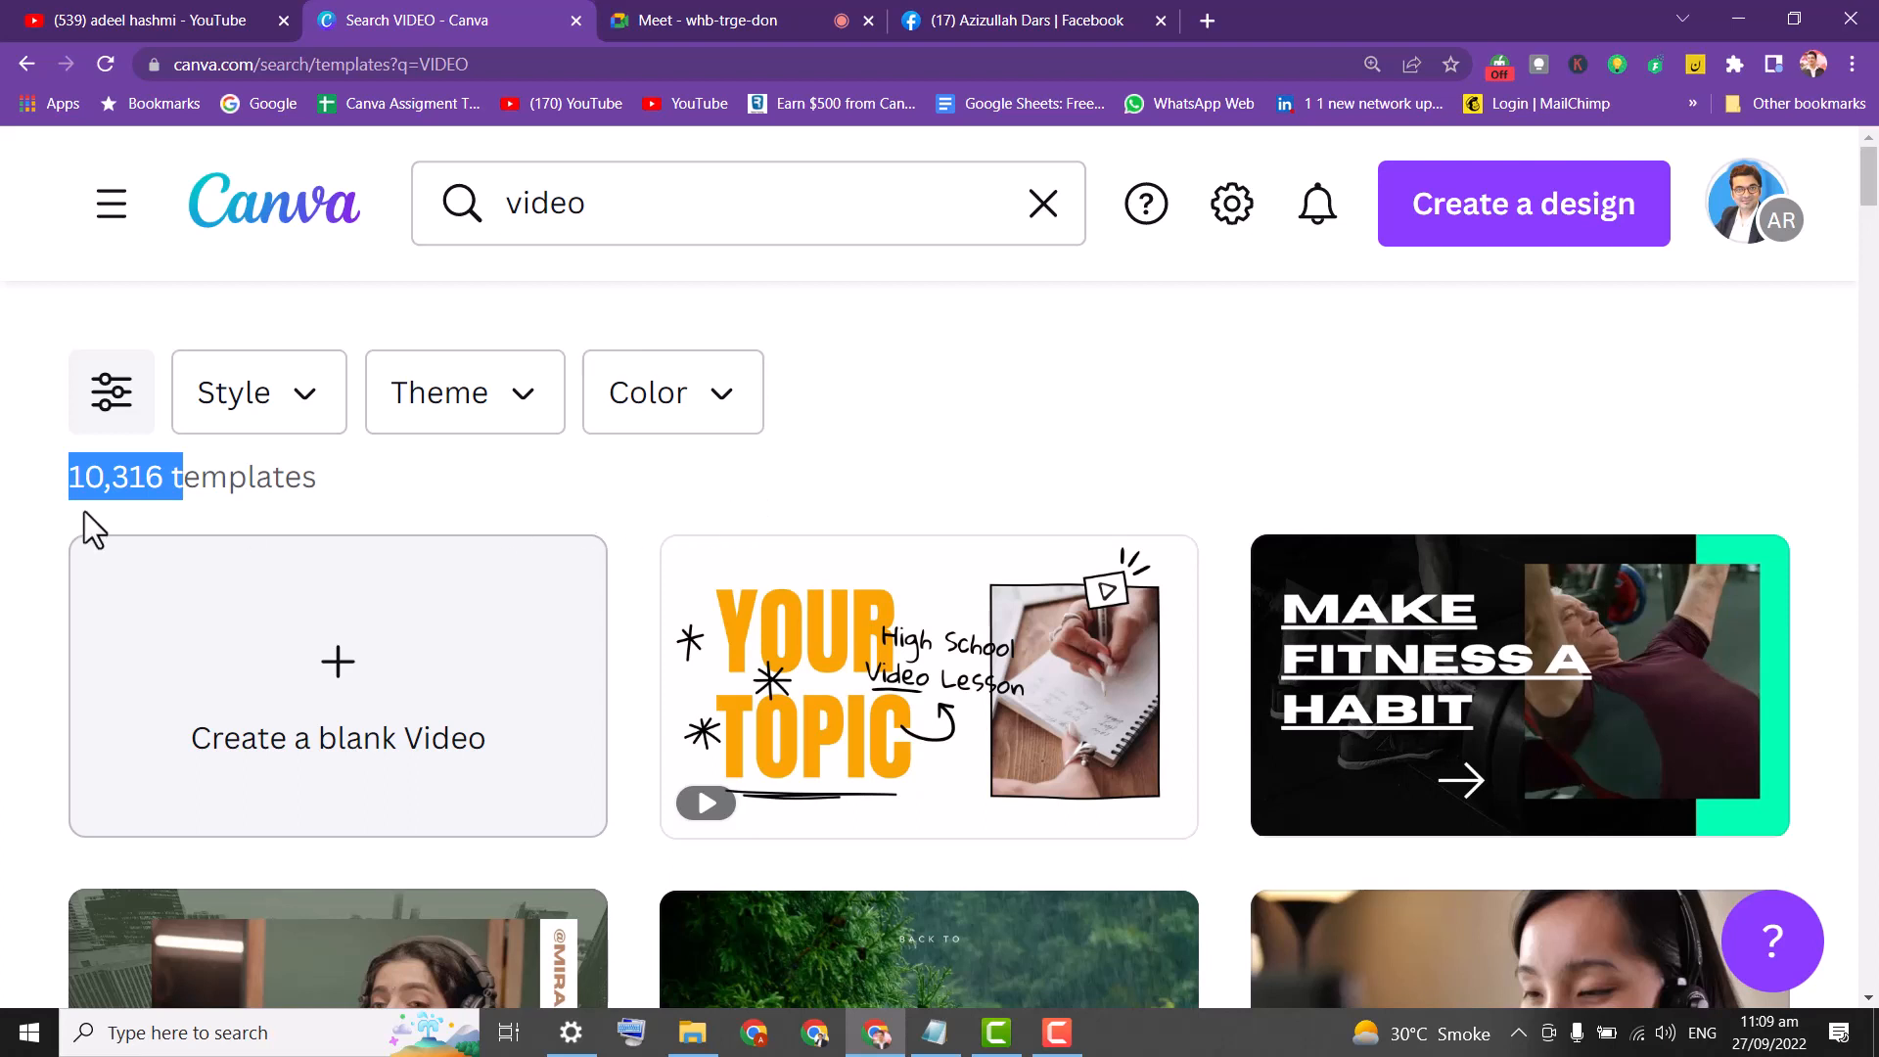
left_click(65, 476)
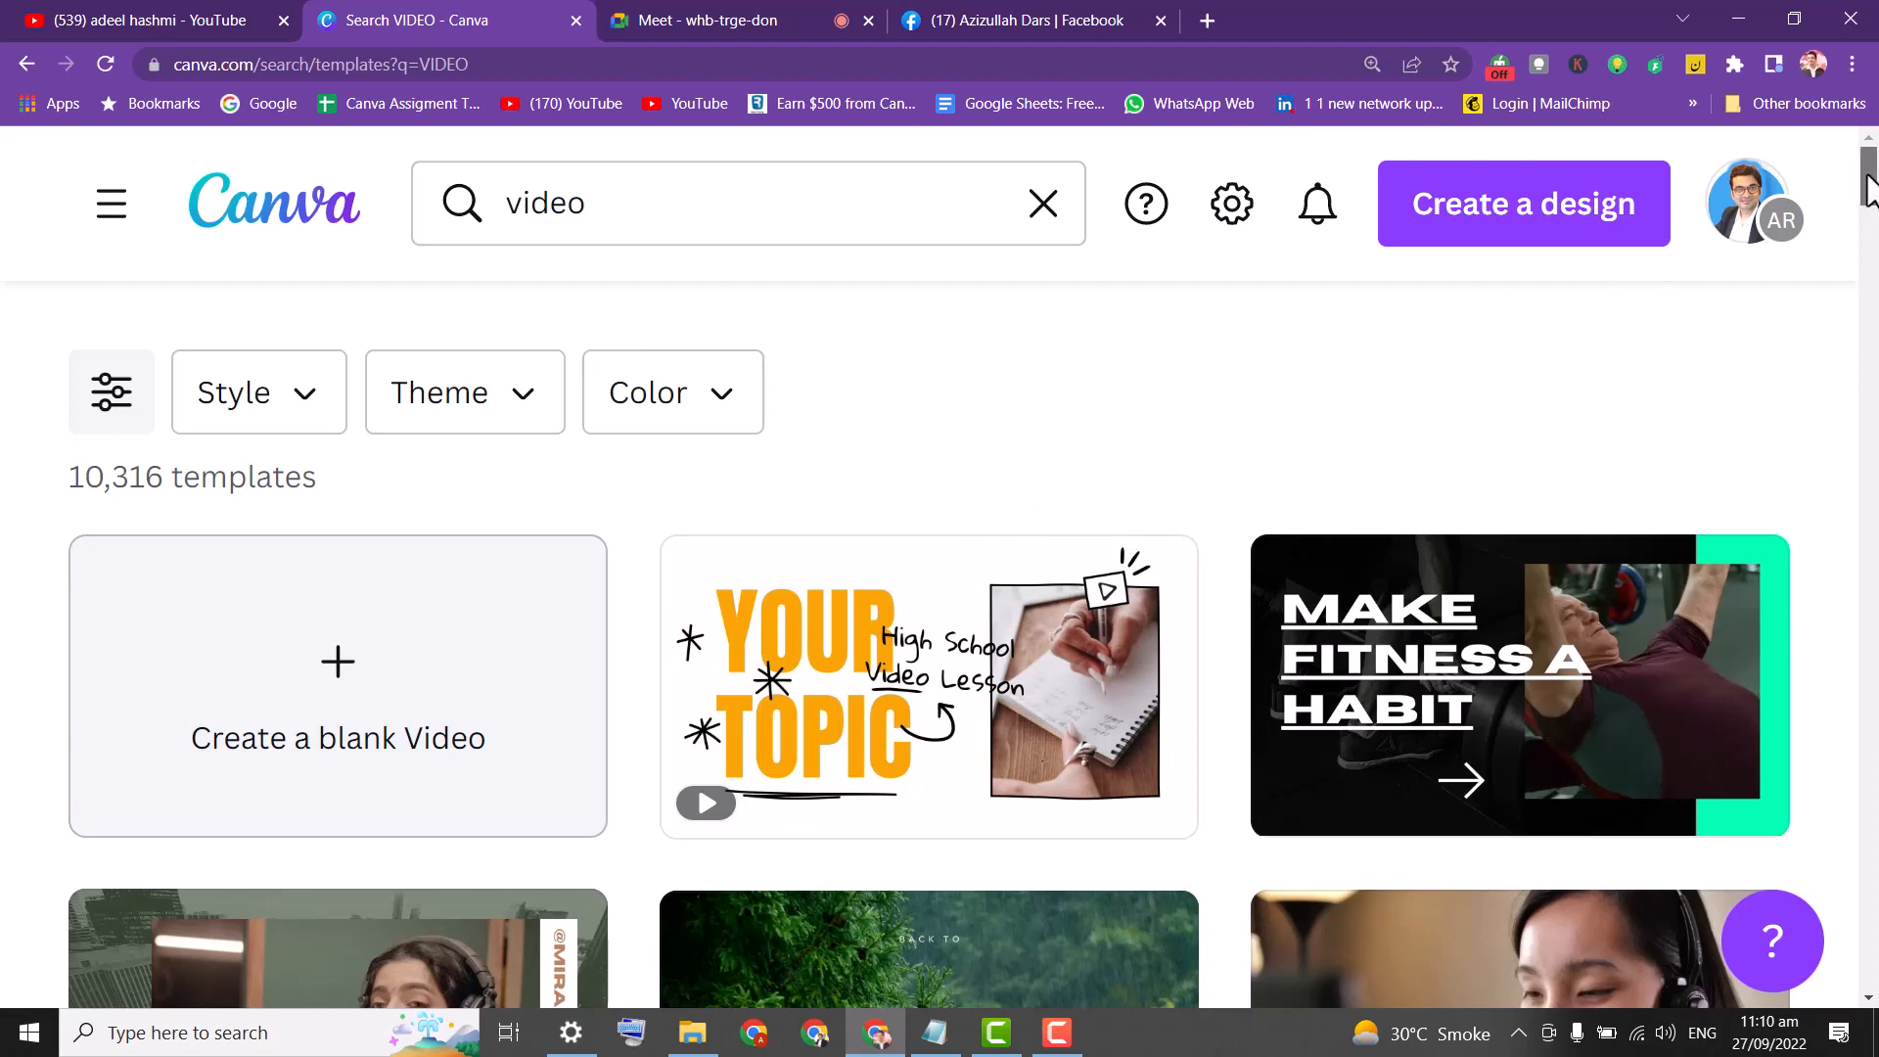
mouse_move(1870, 191)
left_mouse_down()
mouse_move(1869, 227)
mouse_move(1870, 176)
left_mouse_up()
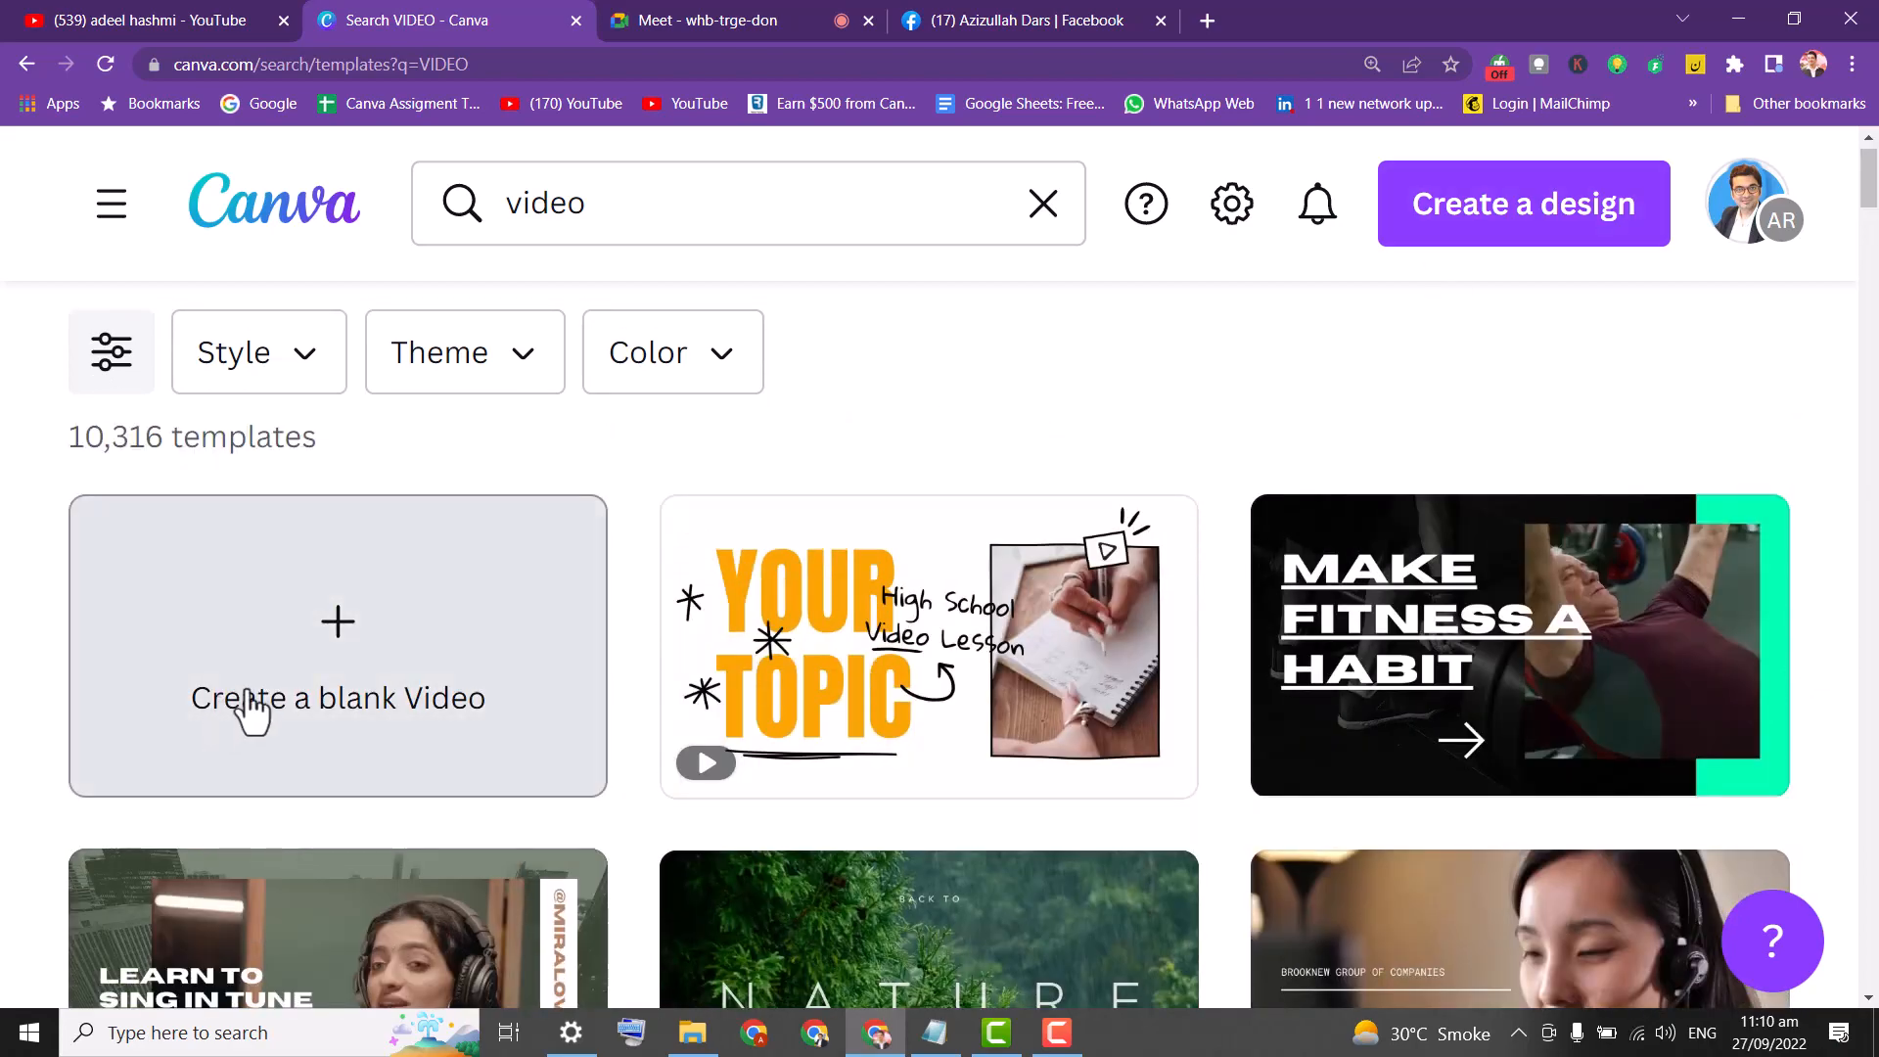
Start a blank video design and search its templates for FOOD.
left_click(366, 705)
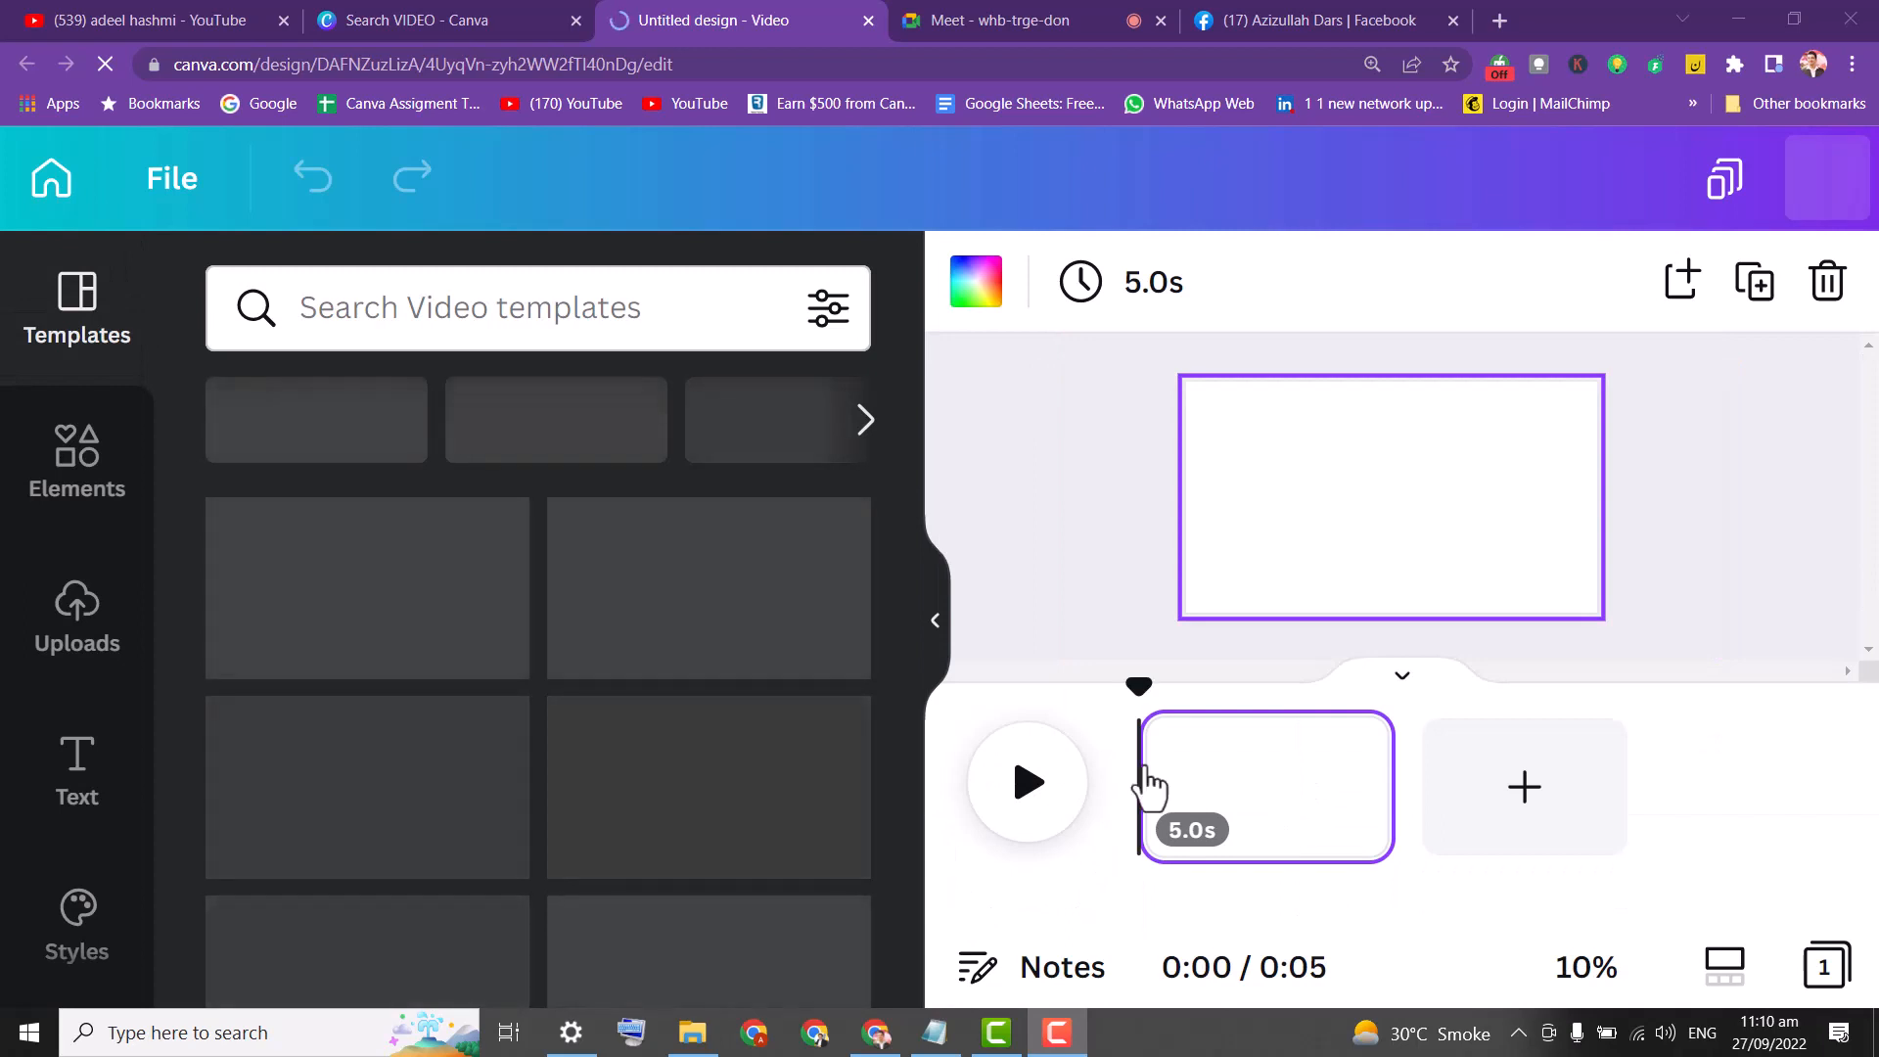
left_click(438, 324)
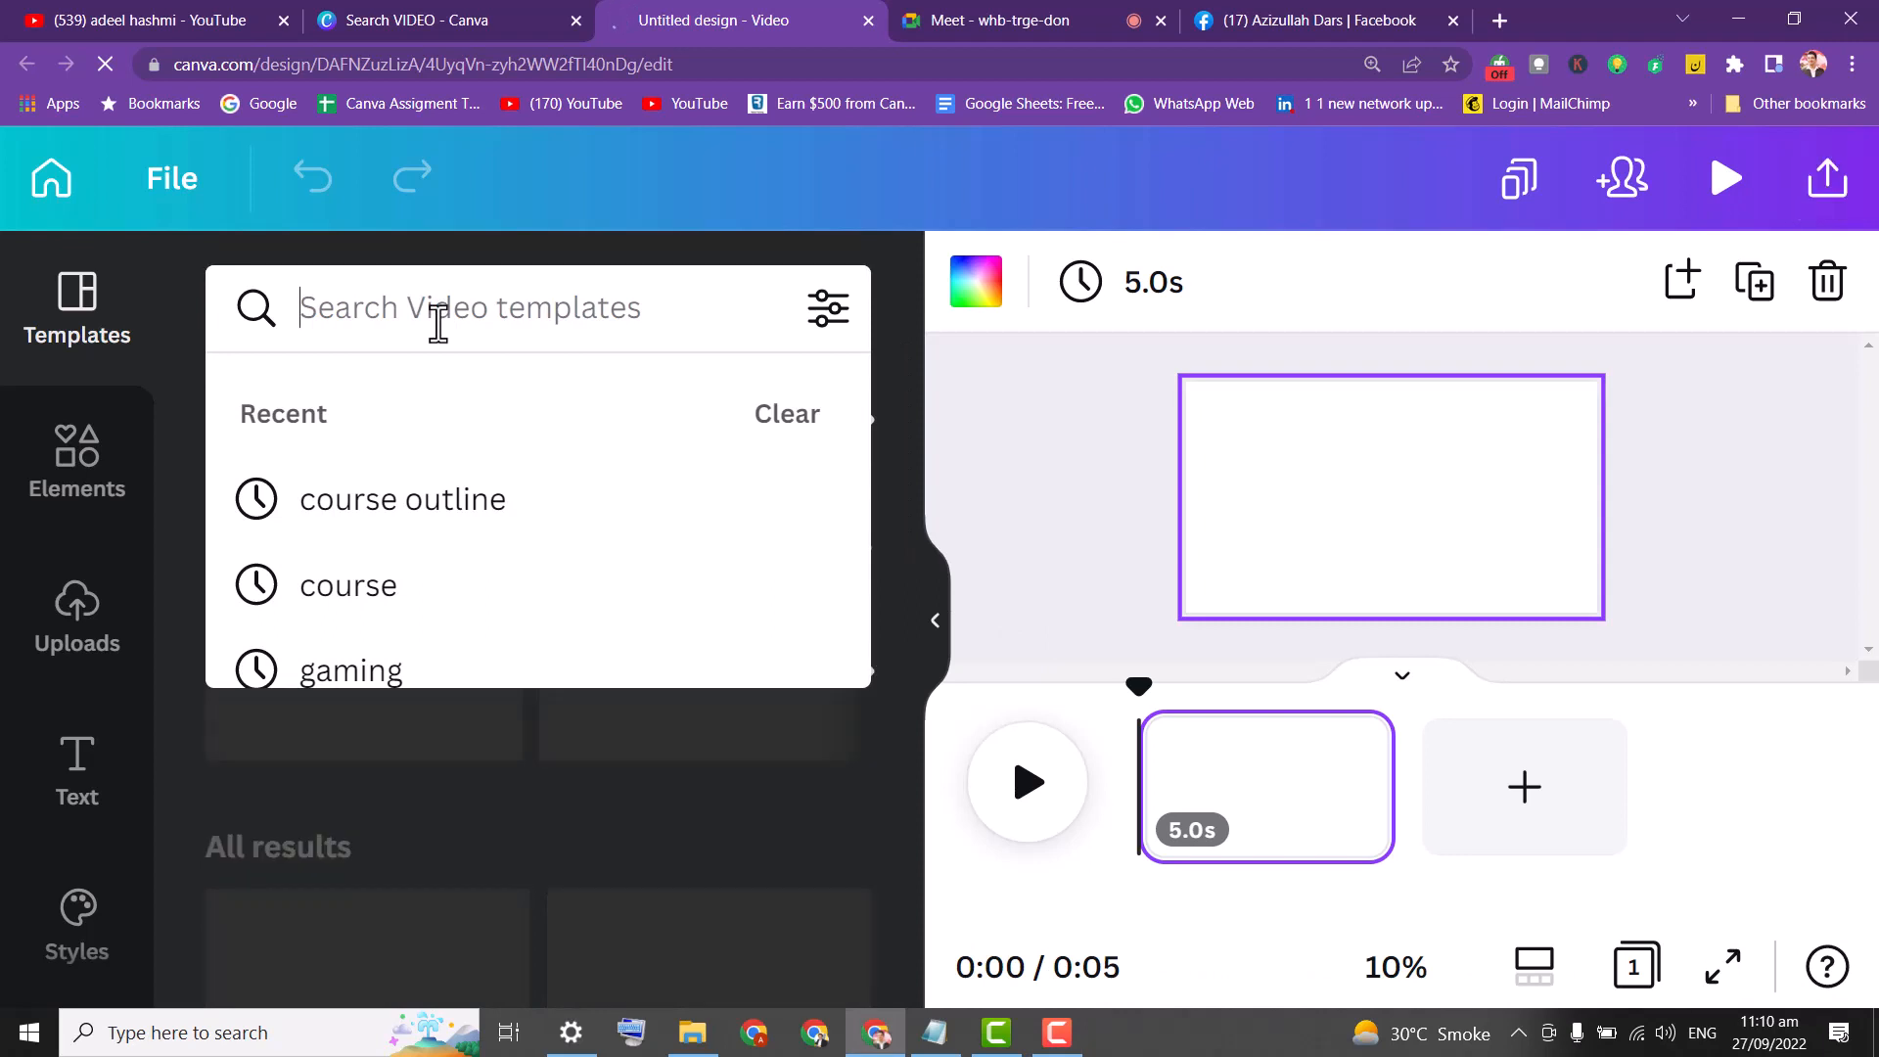
type("FOOD")
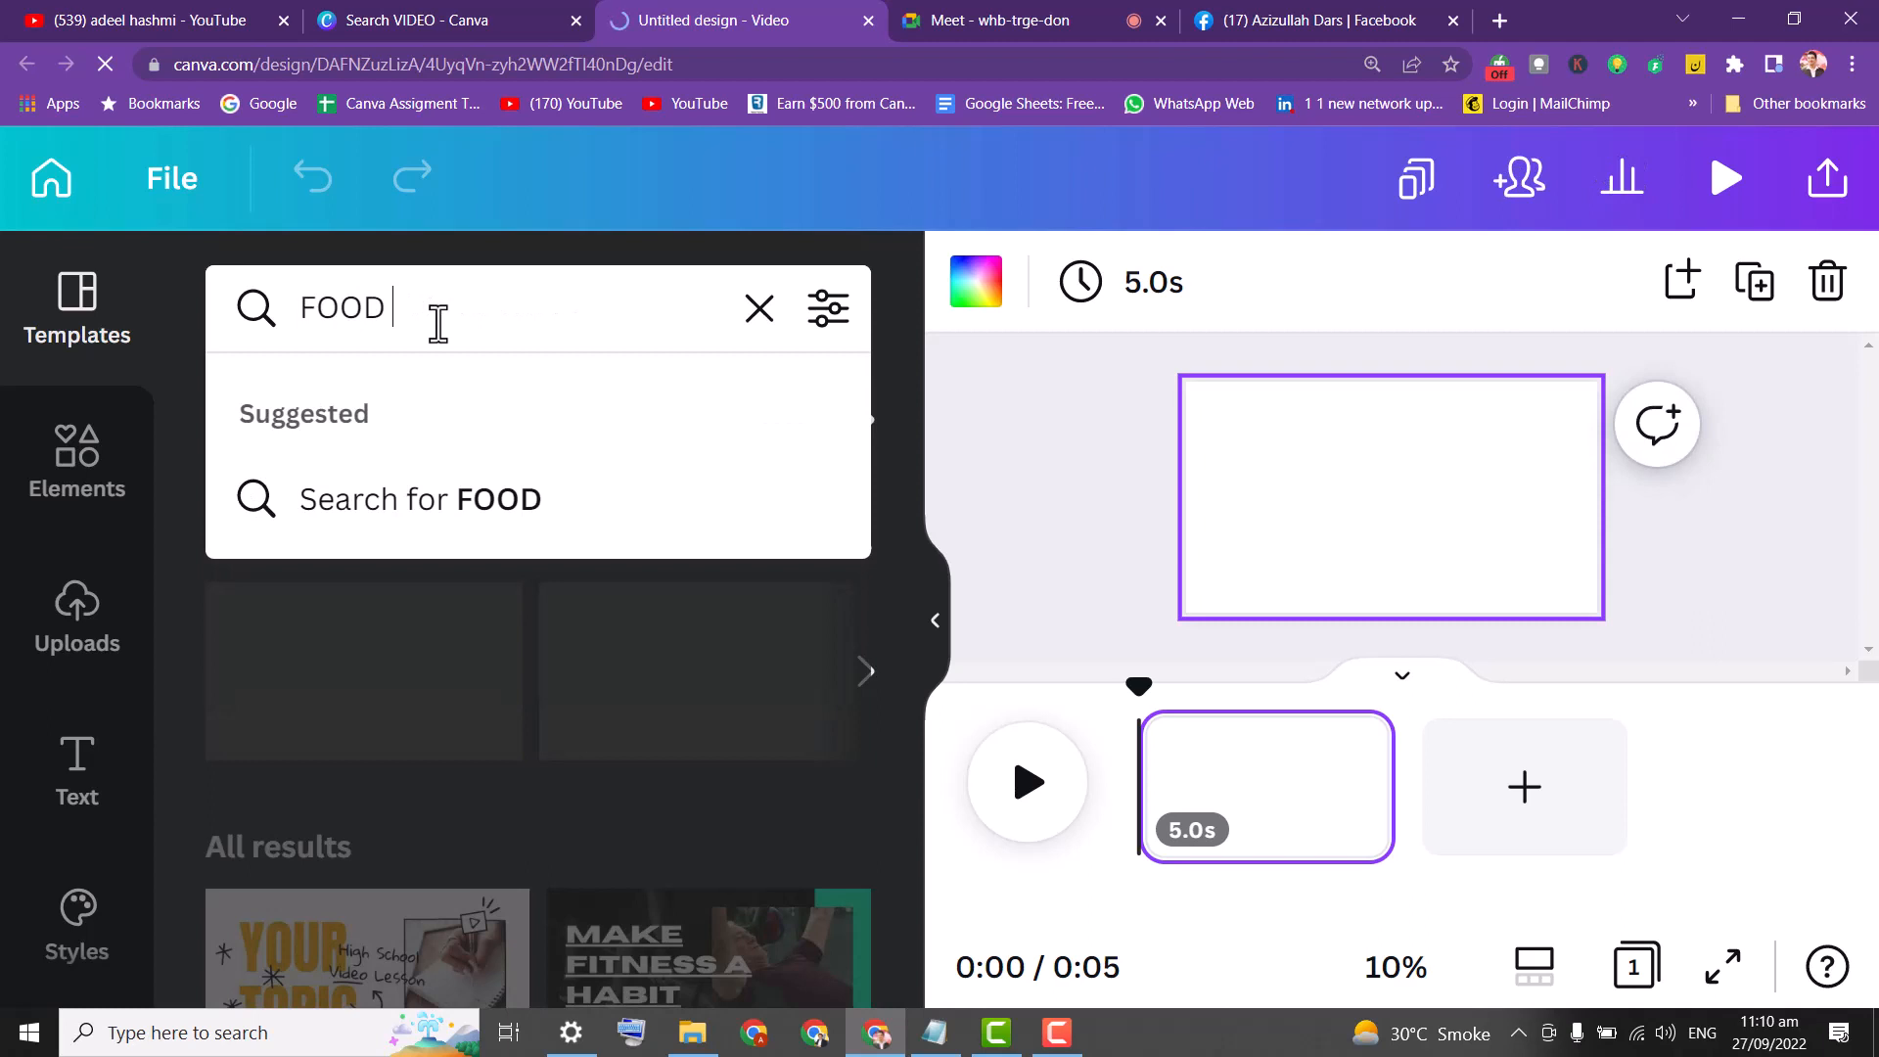
key("Return")
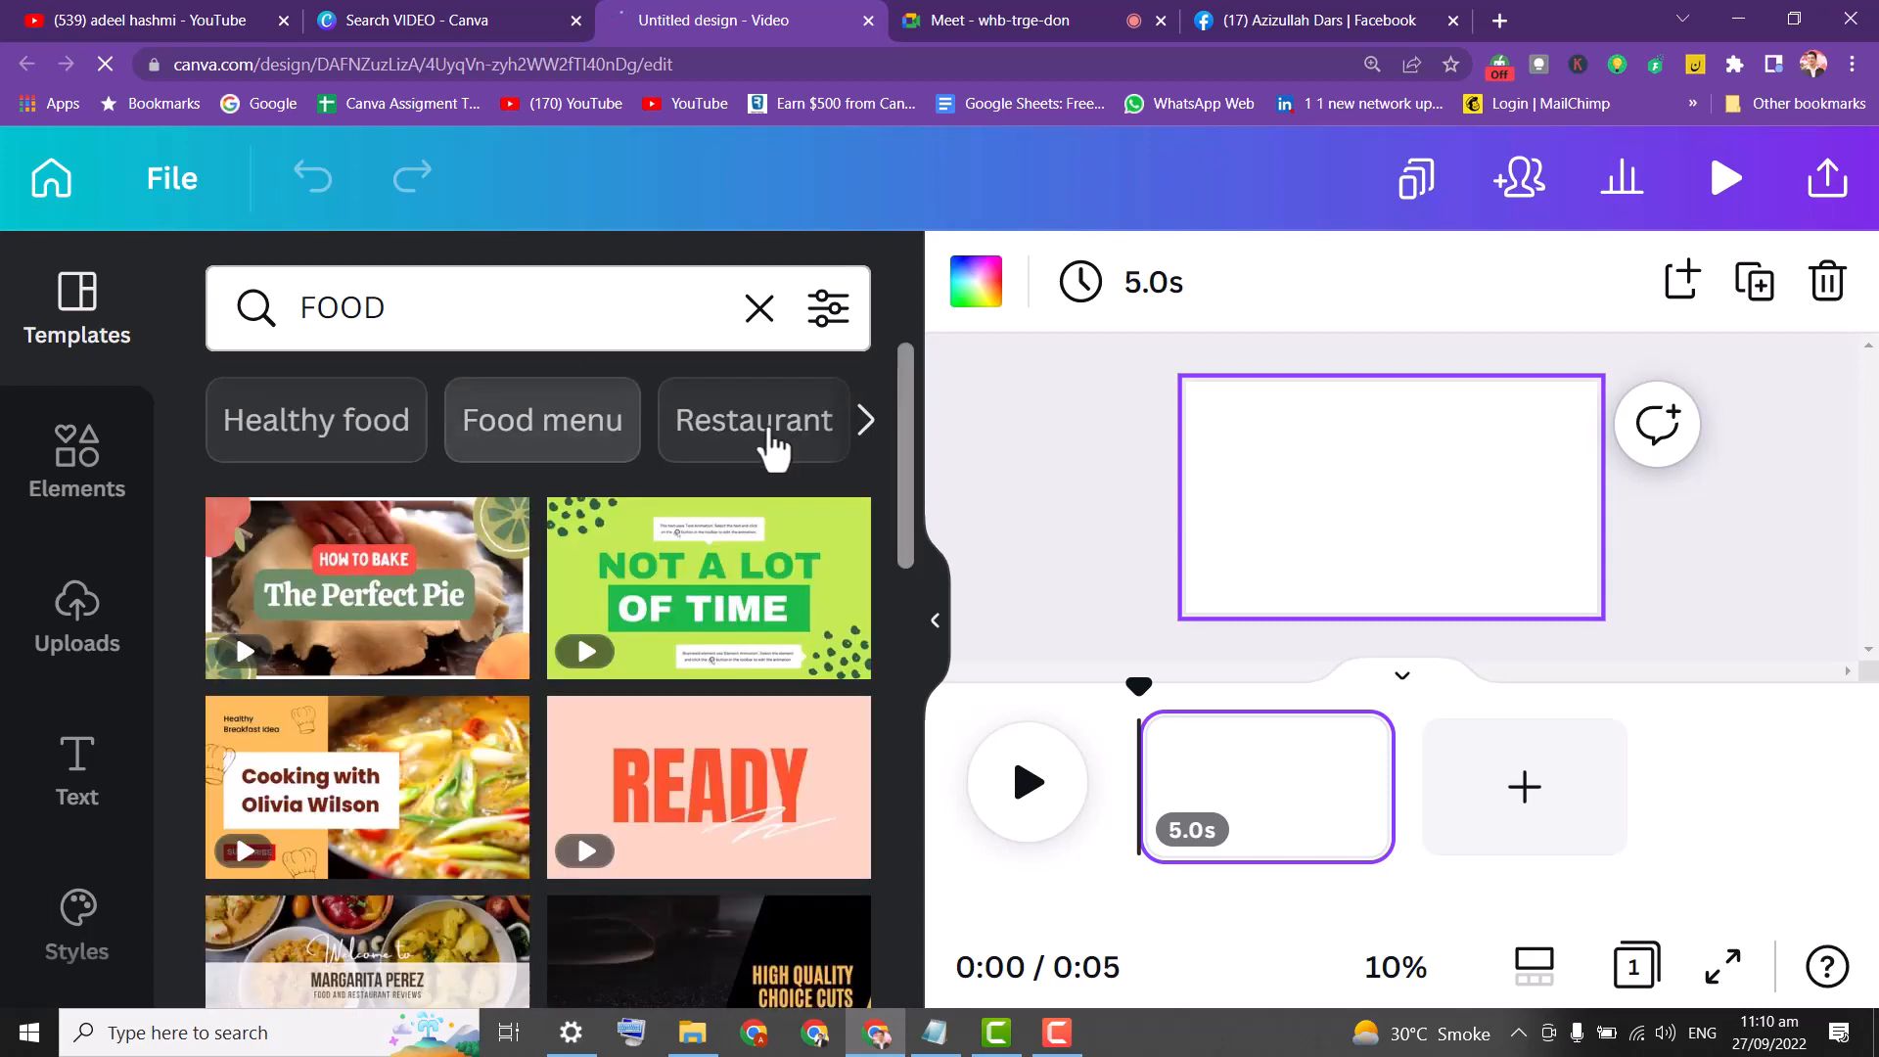
Browse the food categories, trying Food delivery and Food truck templates.
left_click(867, 438)
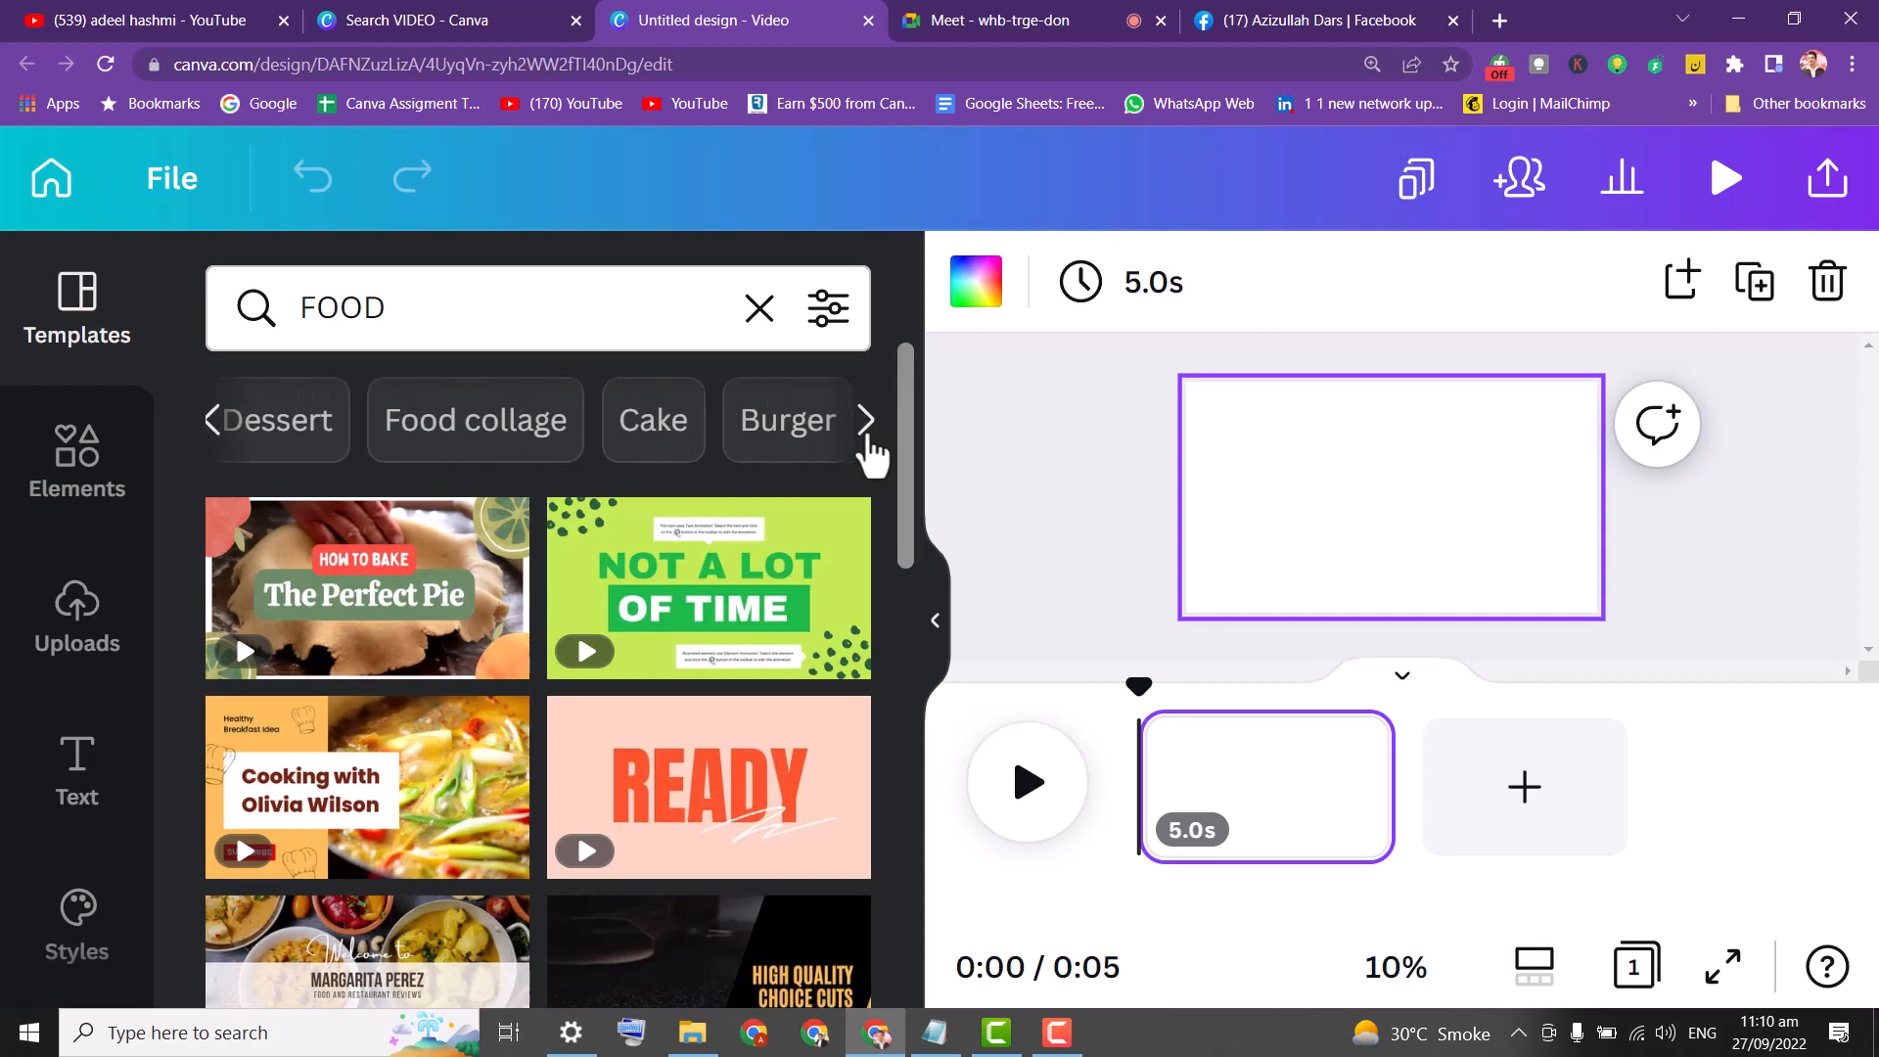
left_click(867, 438)
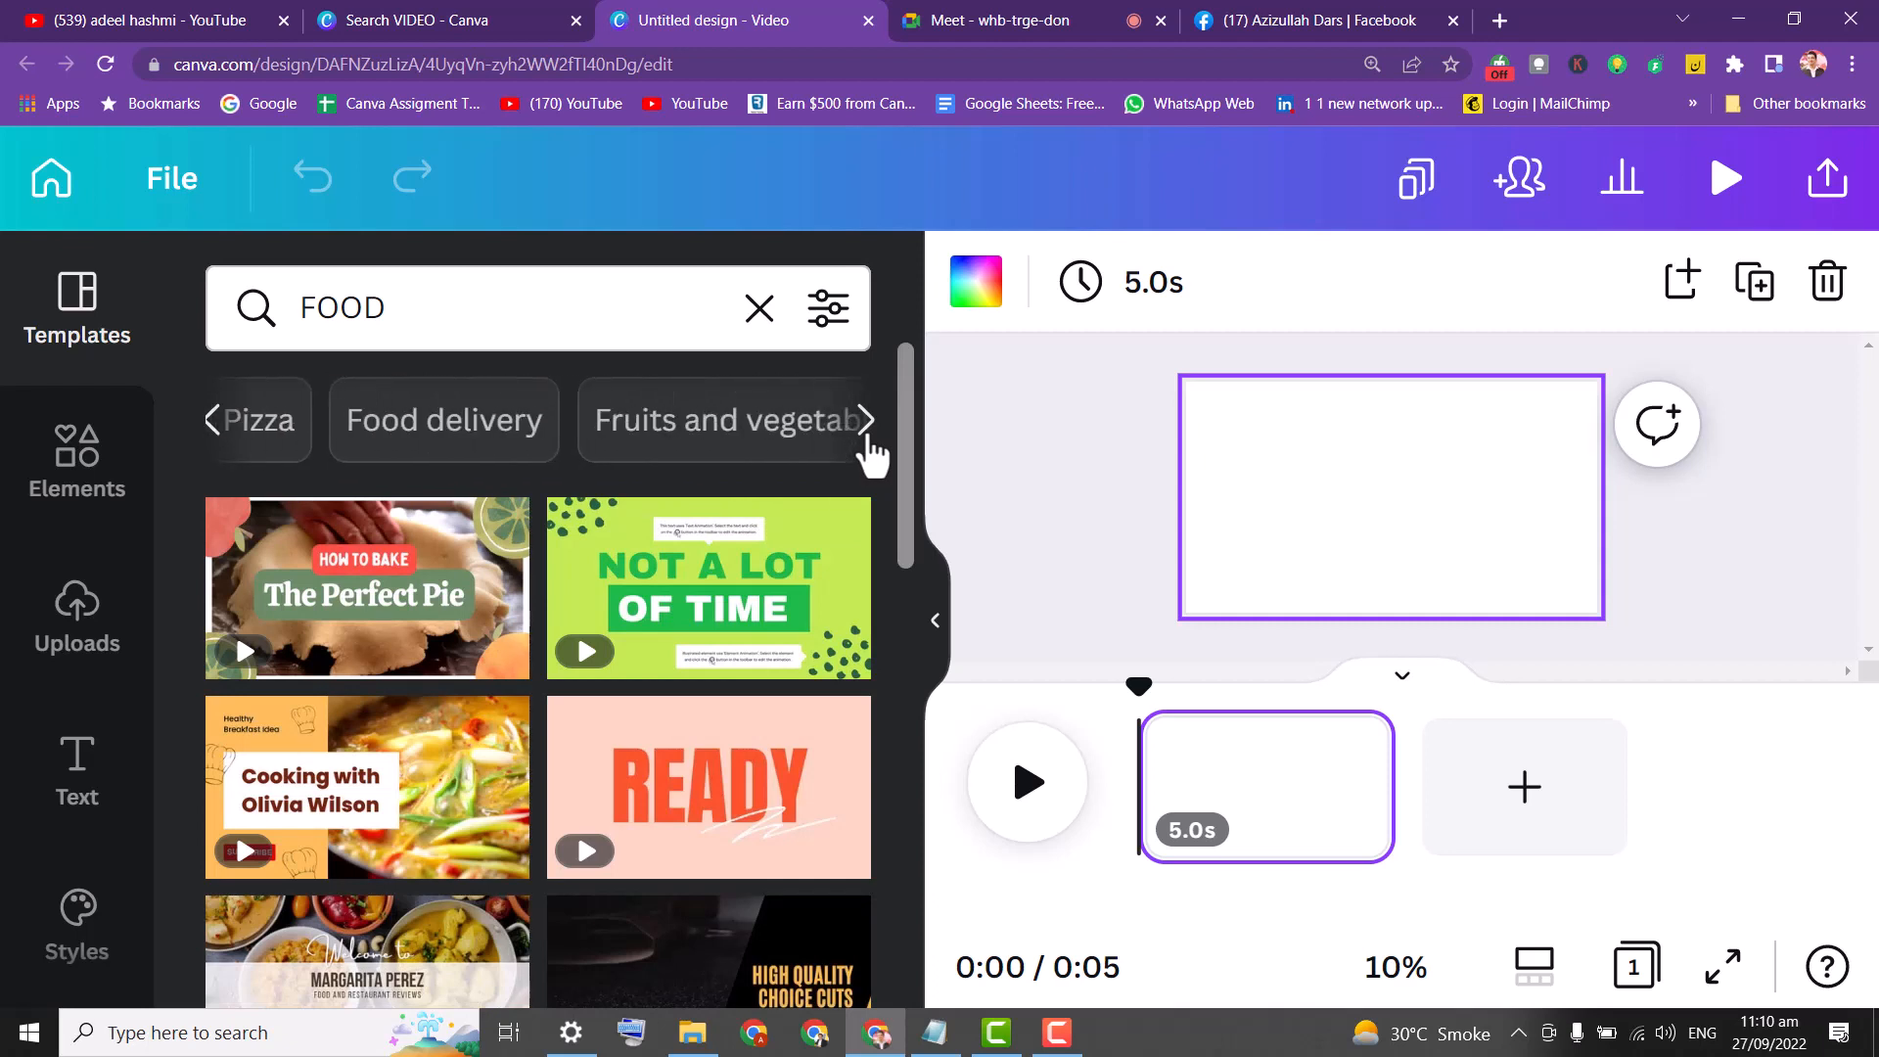
left_click(867, 439)
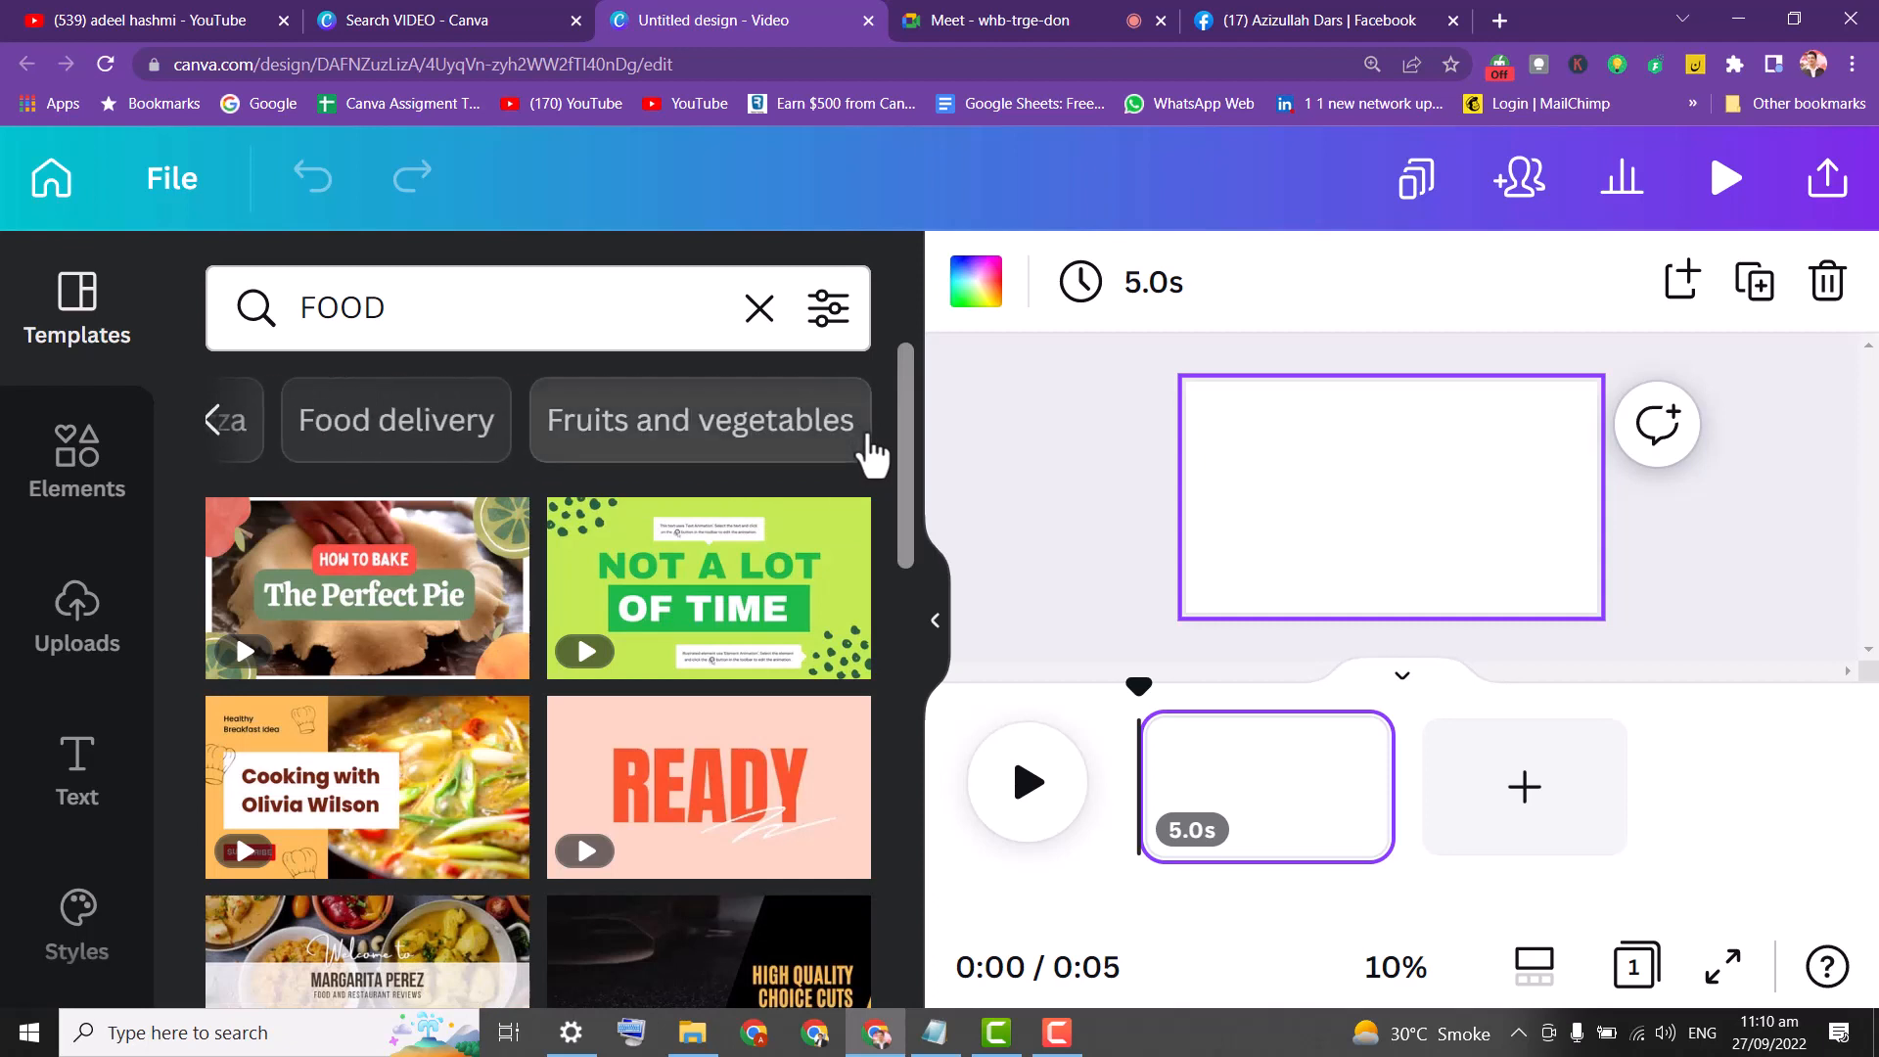
left_click(375, 431)
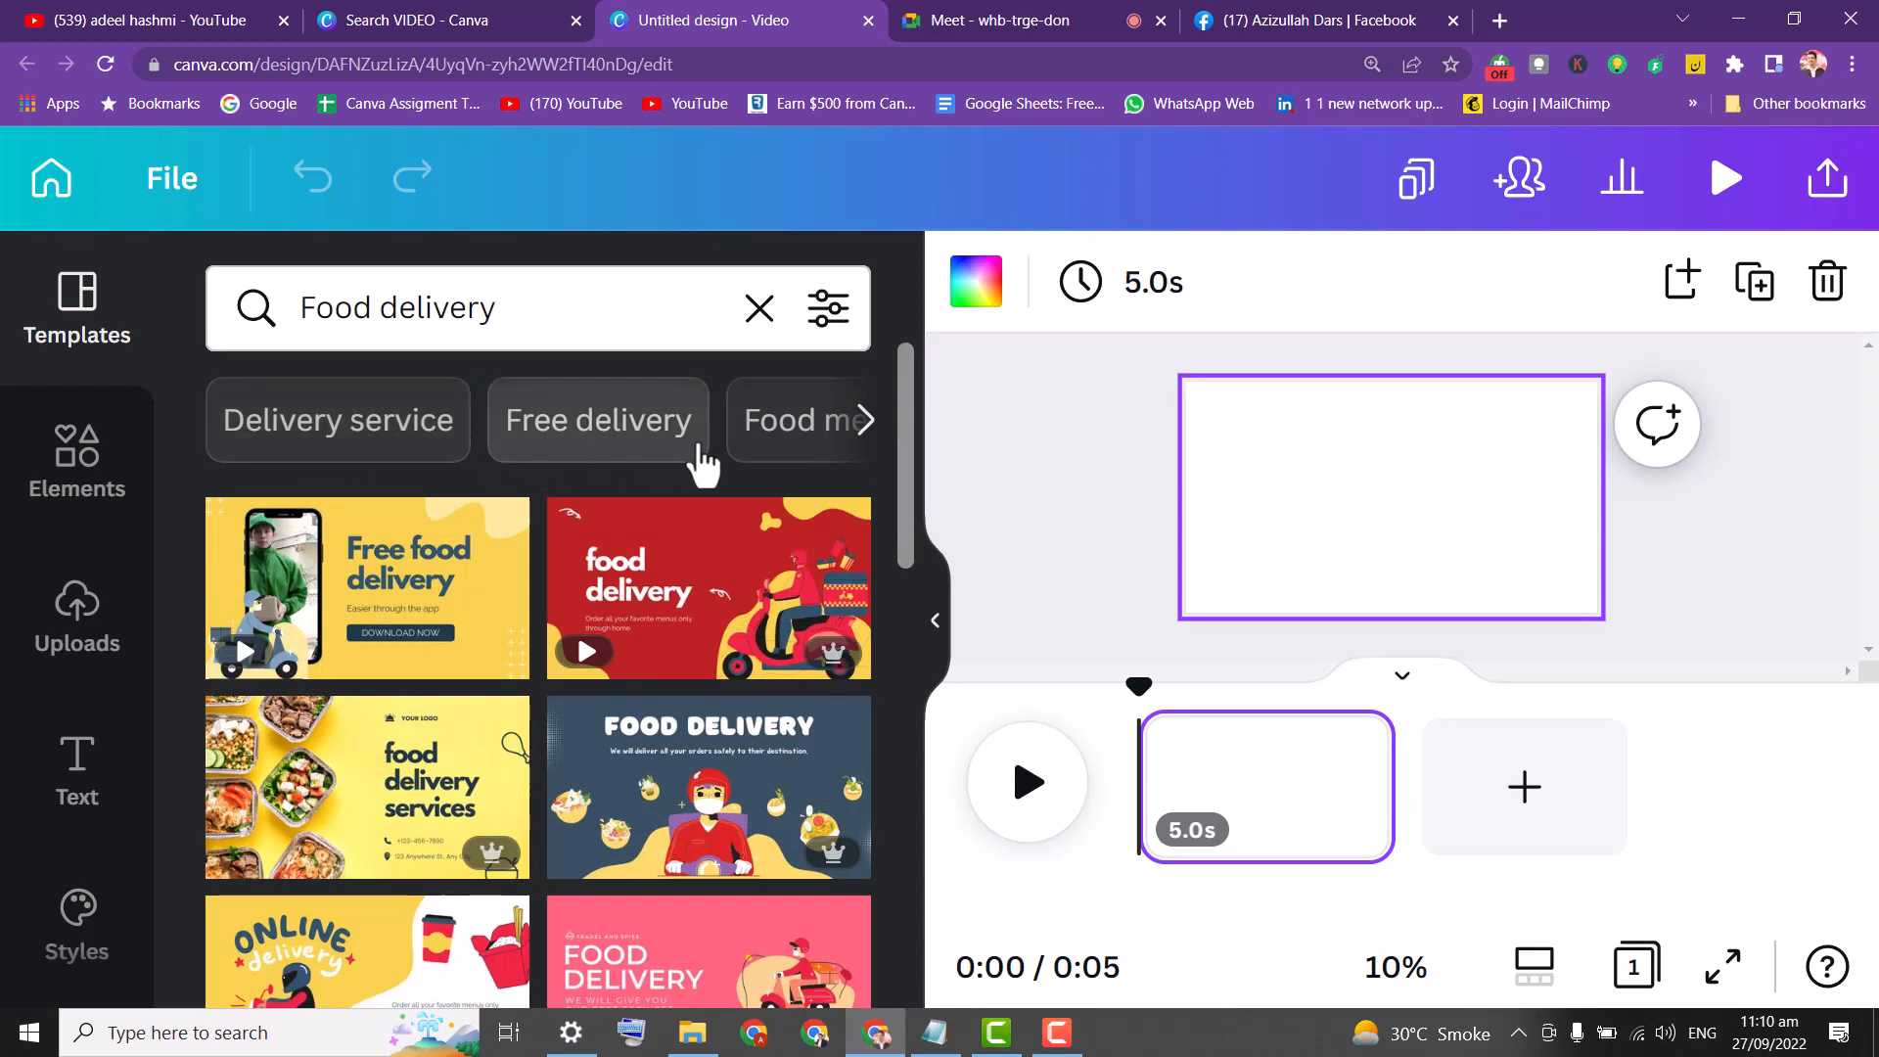
left_click(866, 421)
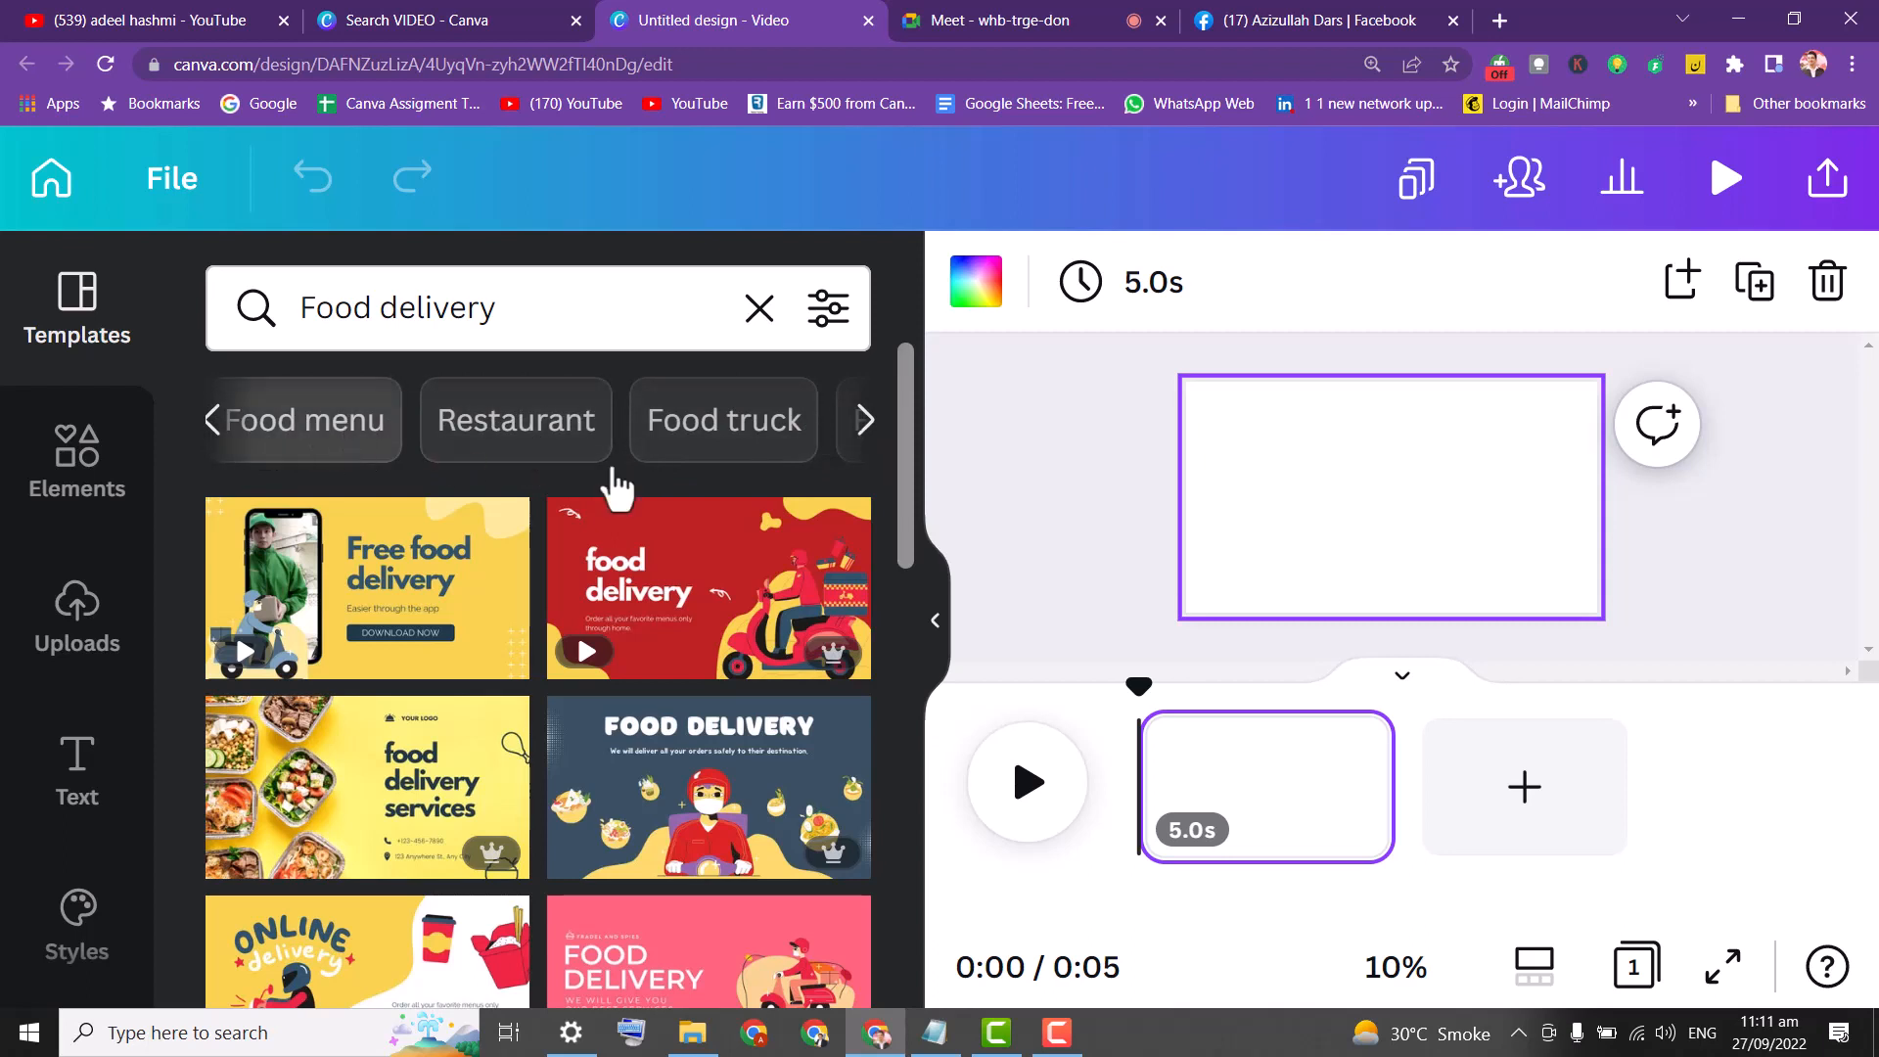
left_click(730, 423)
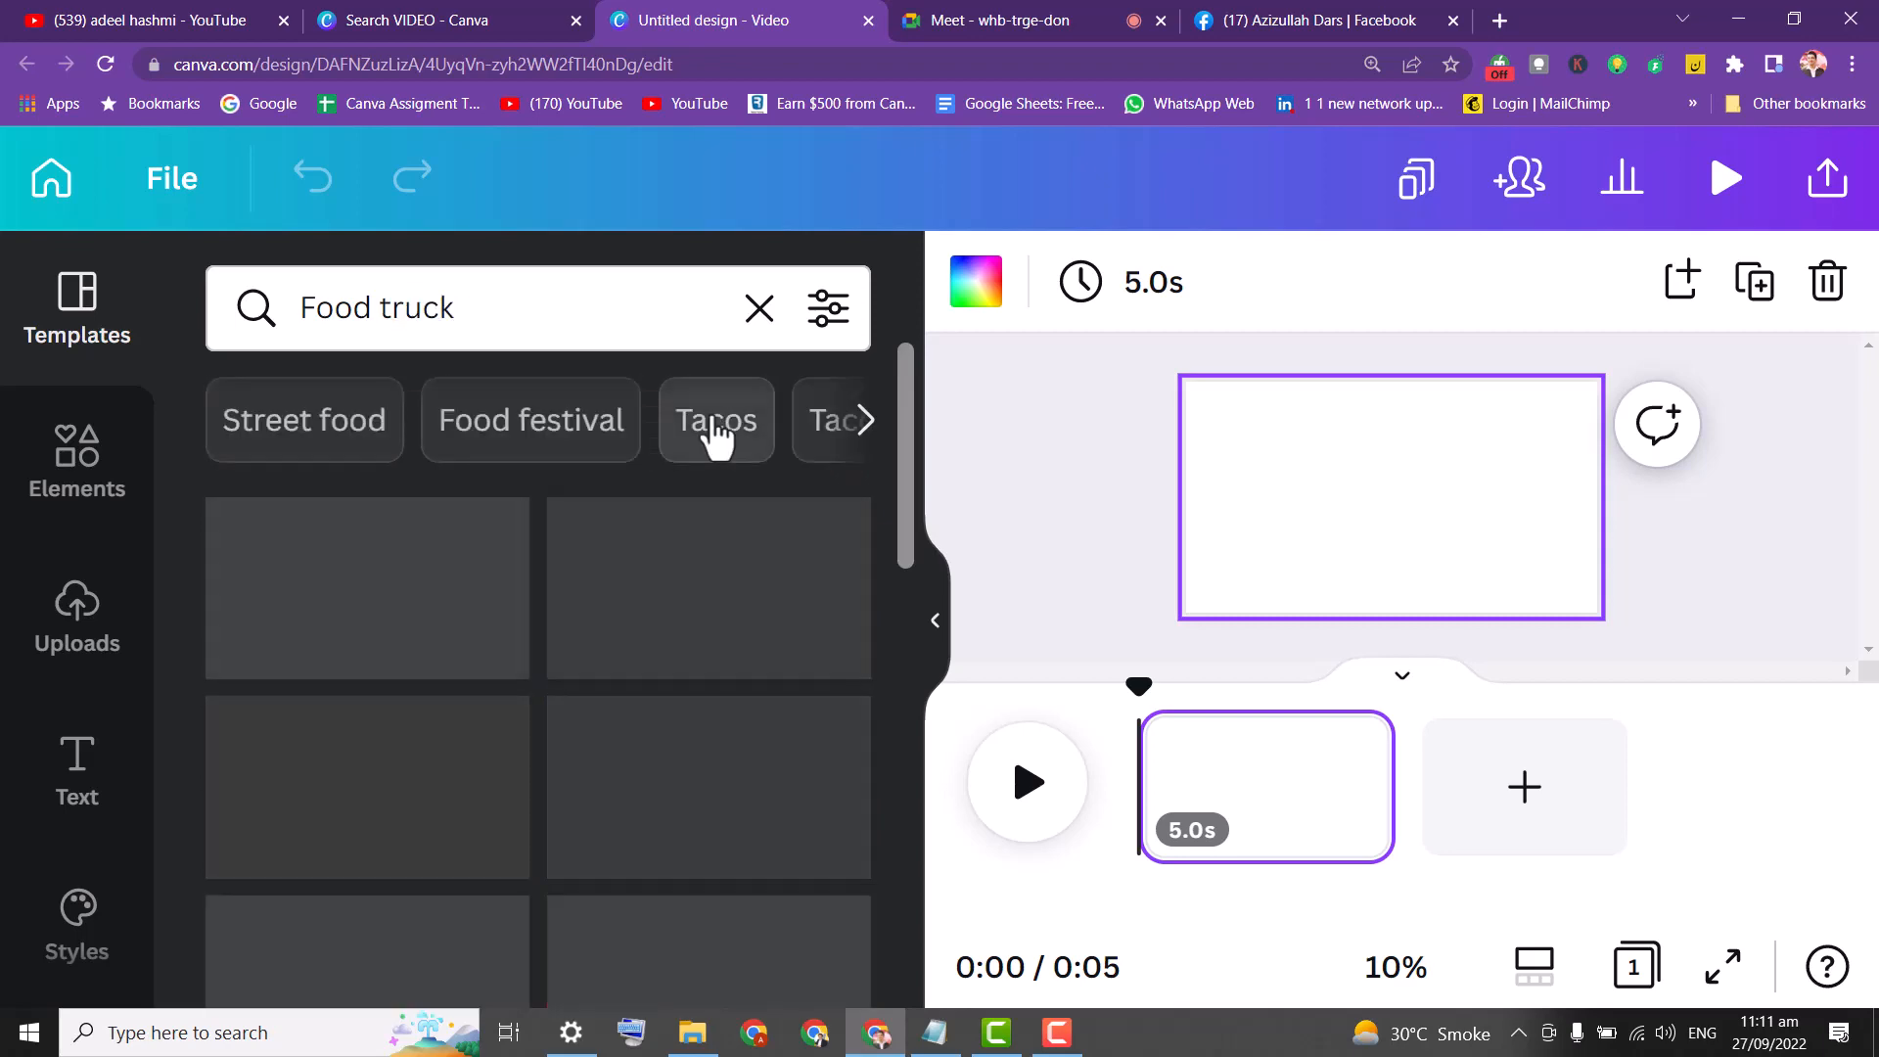
Edit the template search term back to Food and rerun it.
left_click(463, 314)
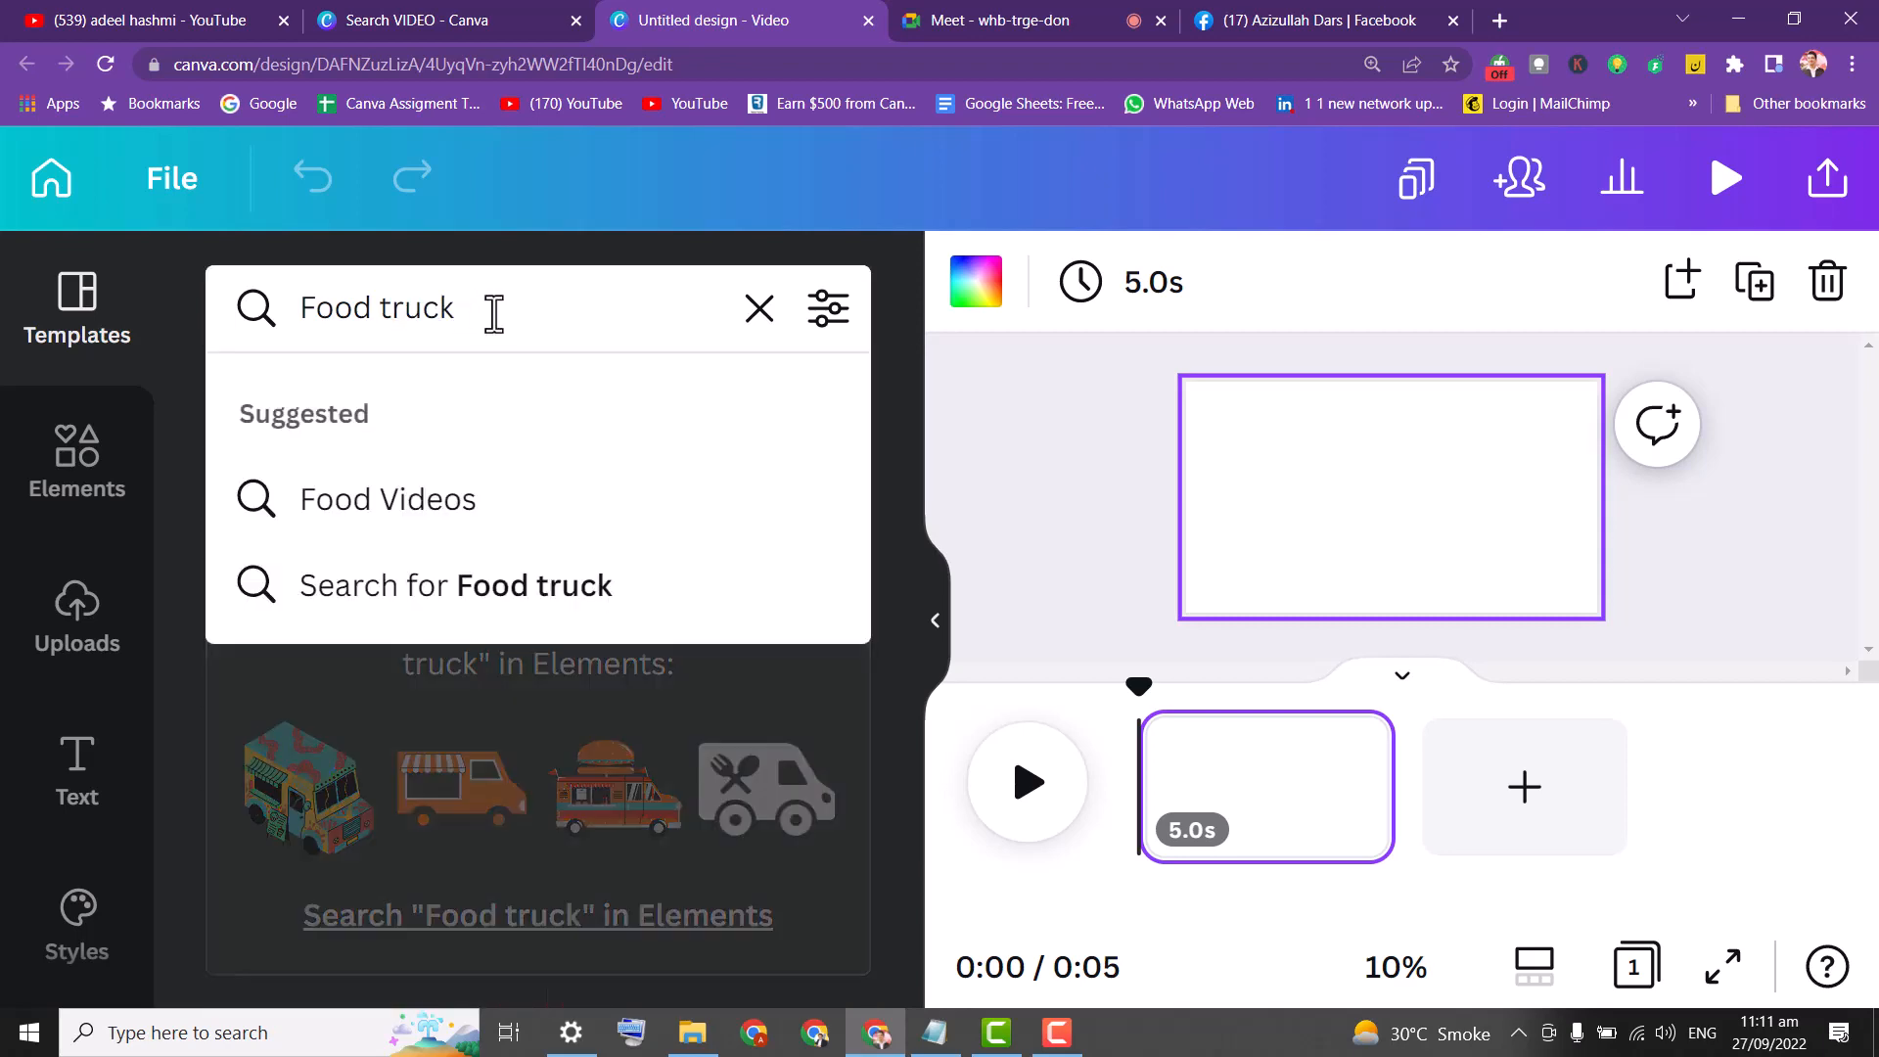
key("Return")
key("Return")
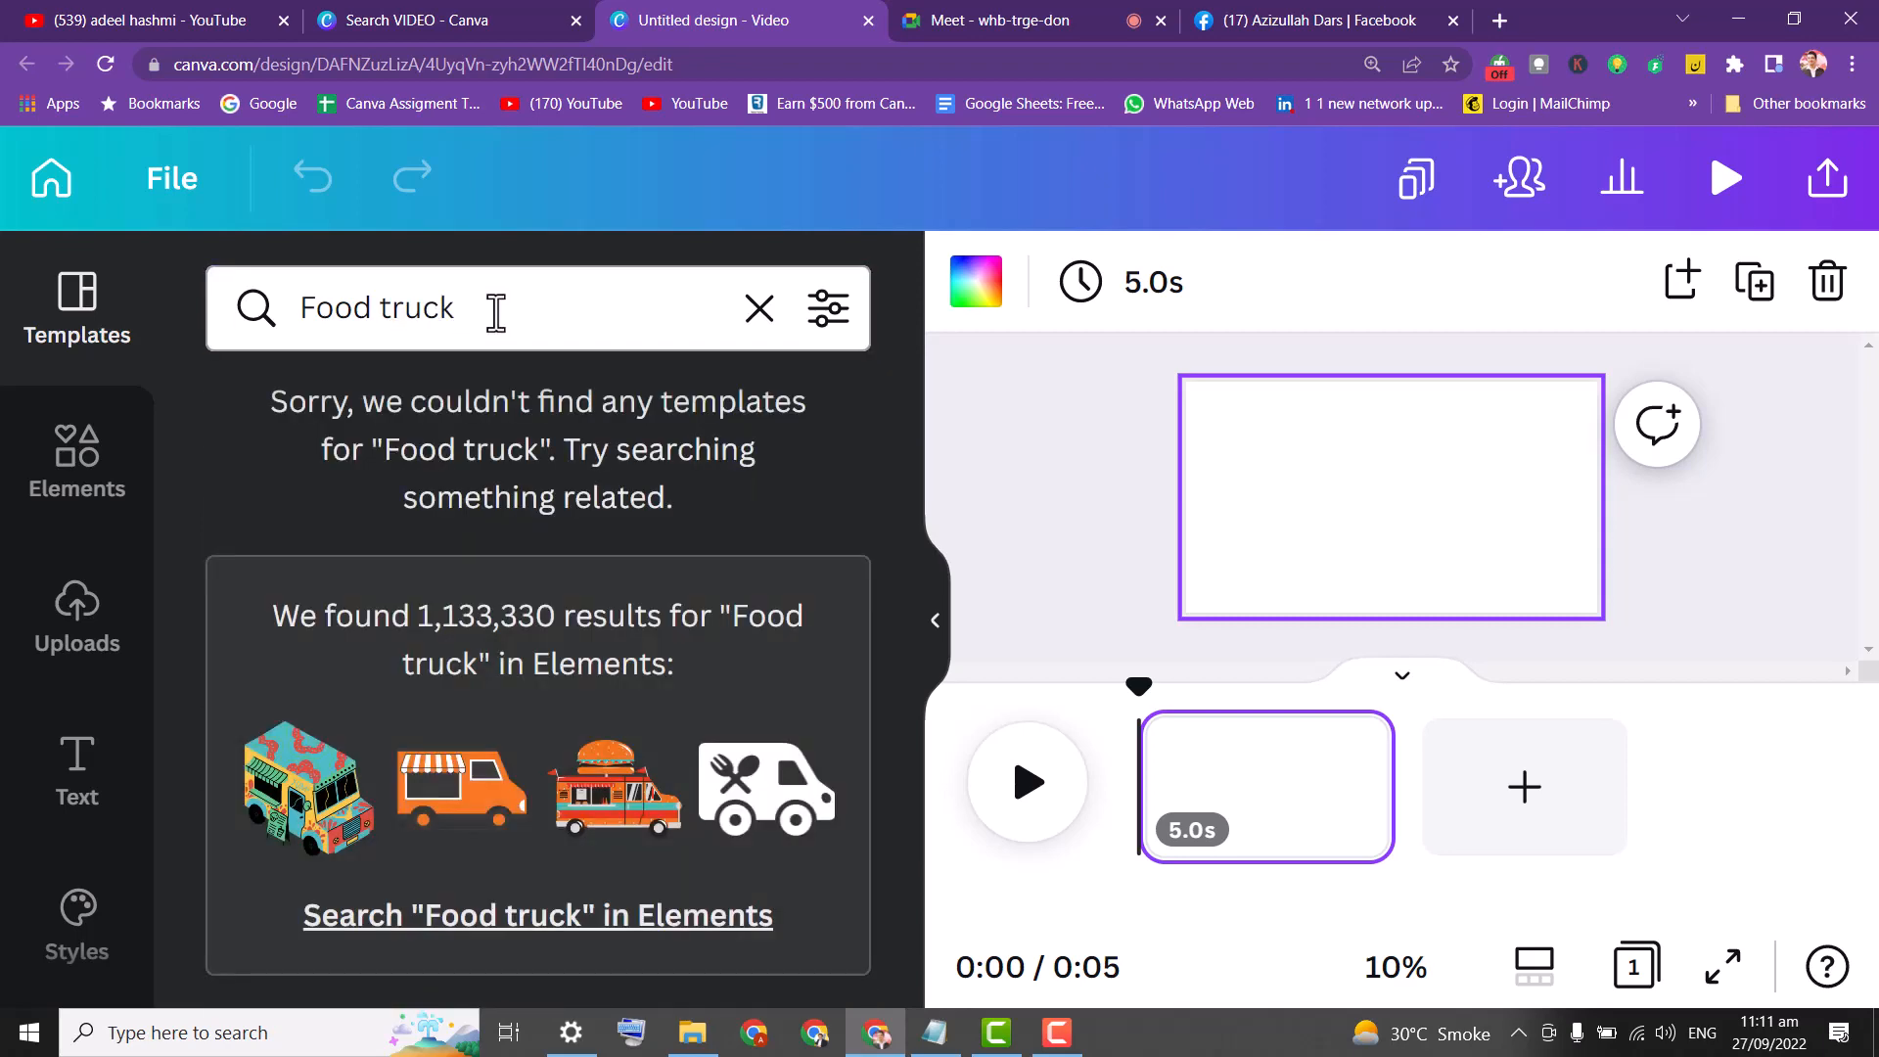
left_click(497, 311)
key("BackSpace")
key("BackSpace")
key("BackSpace")
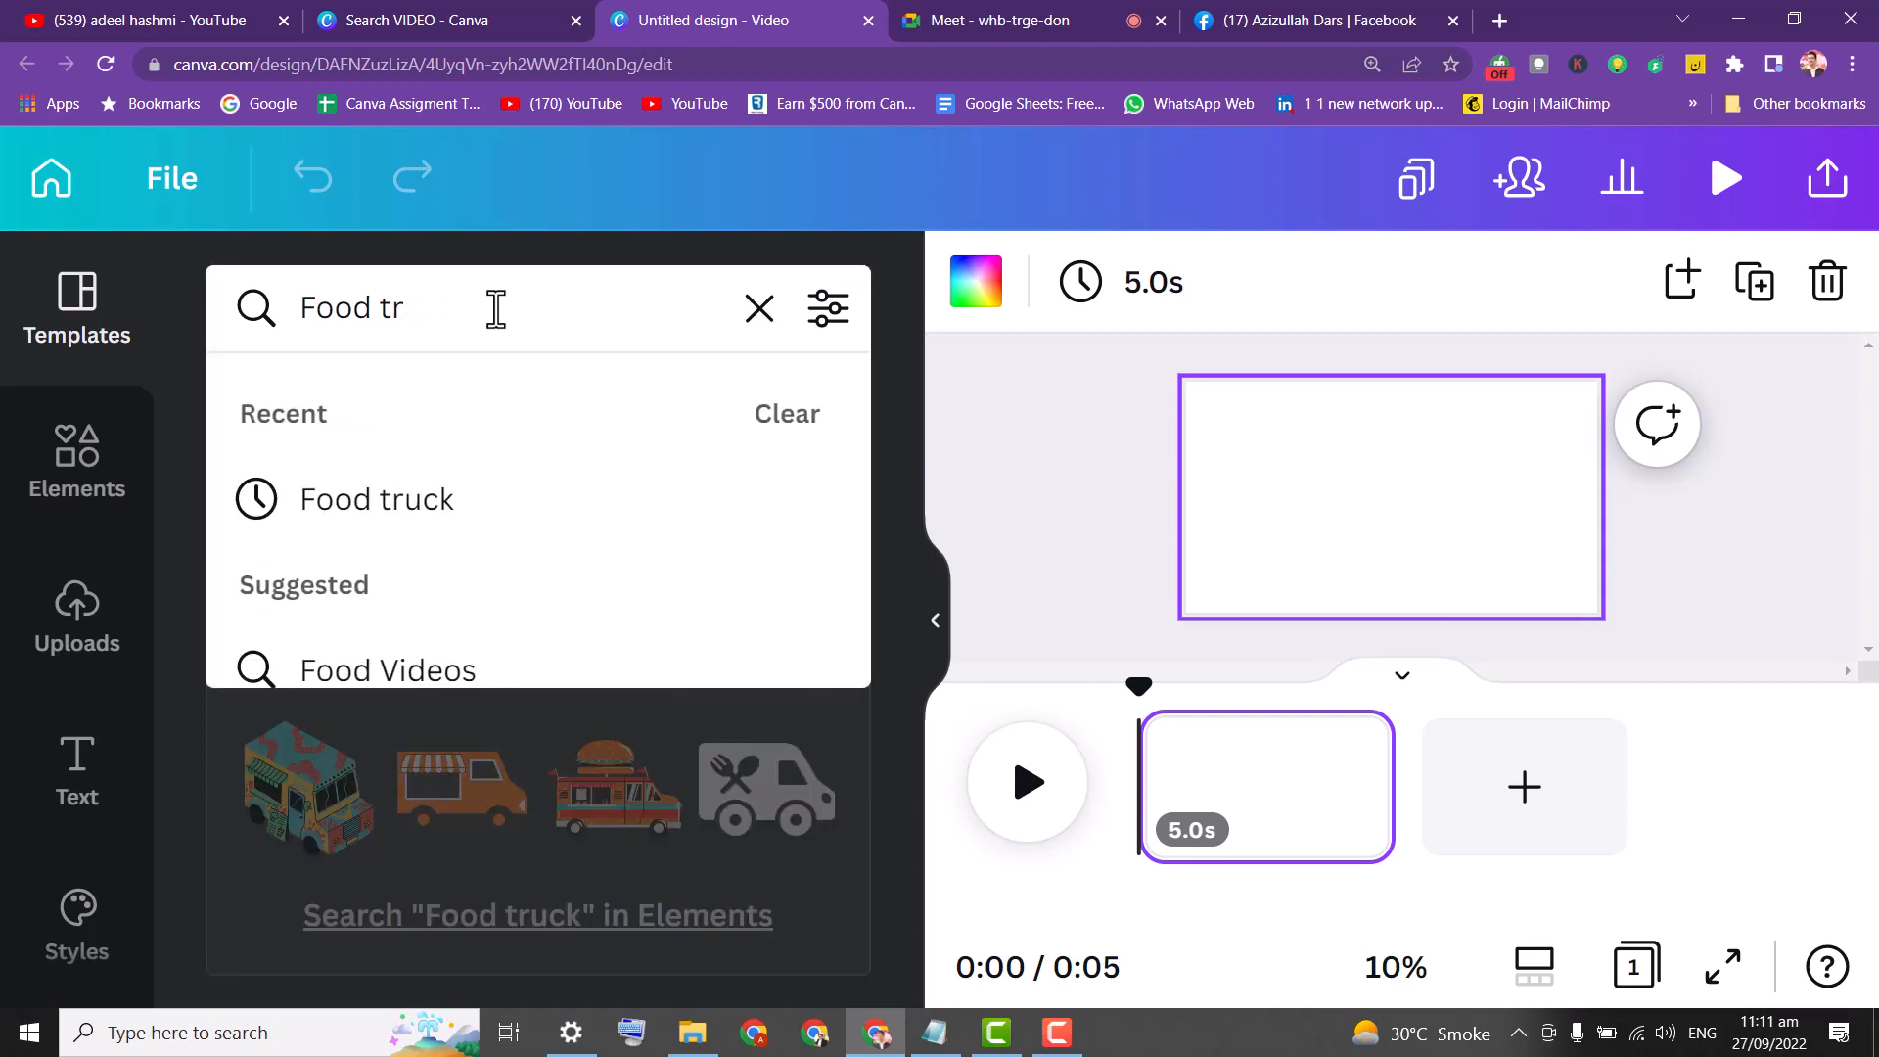
key("Return")
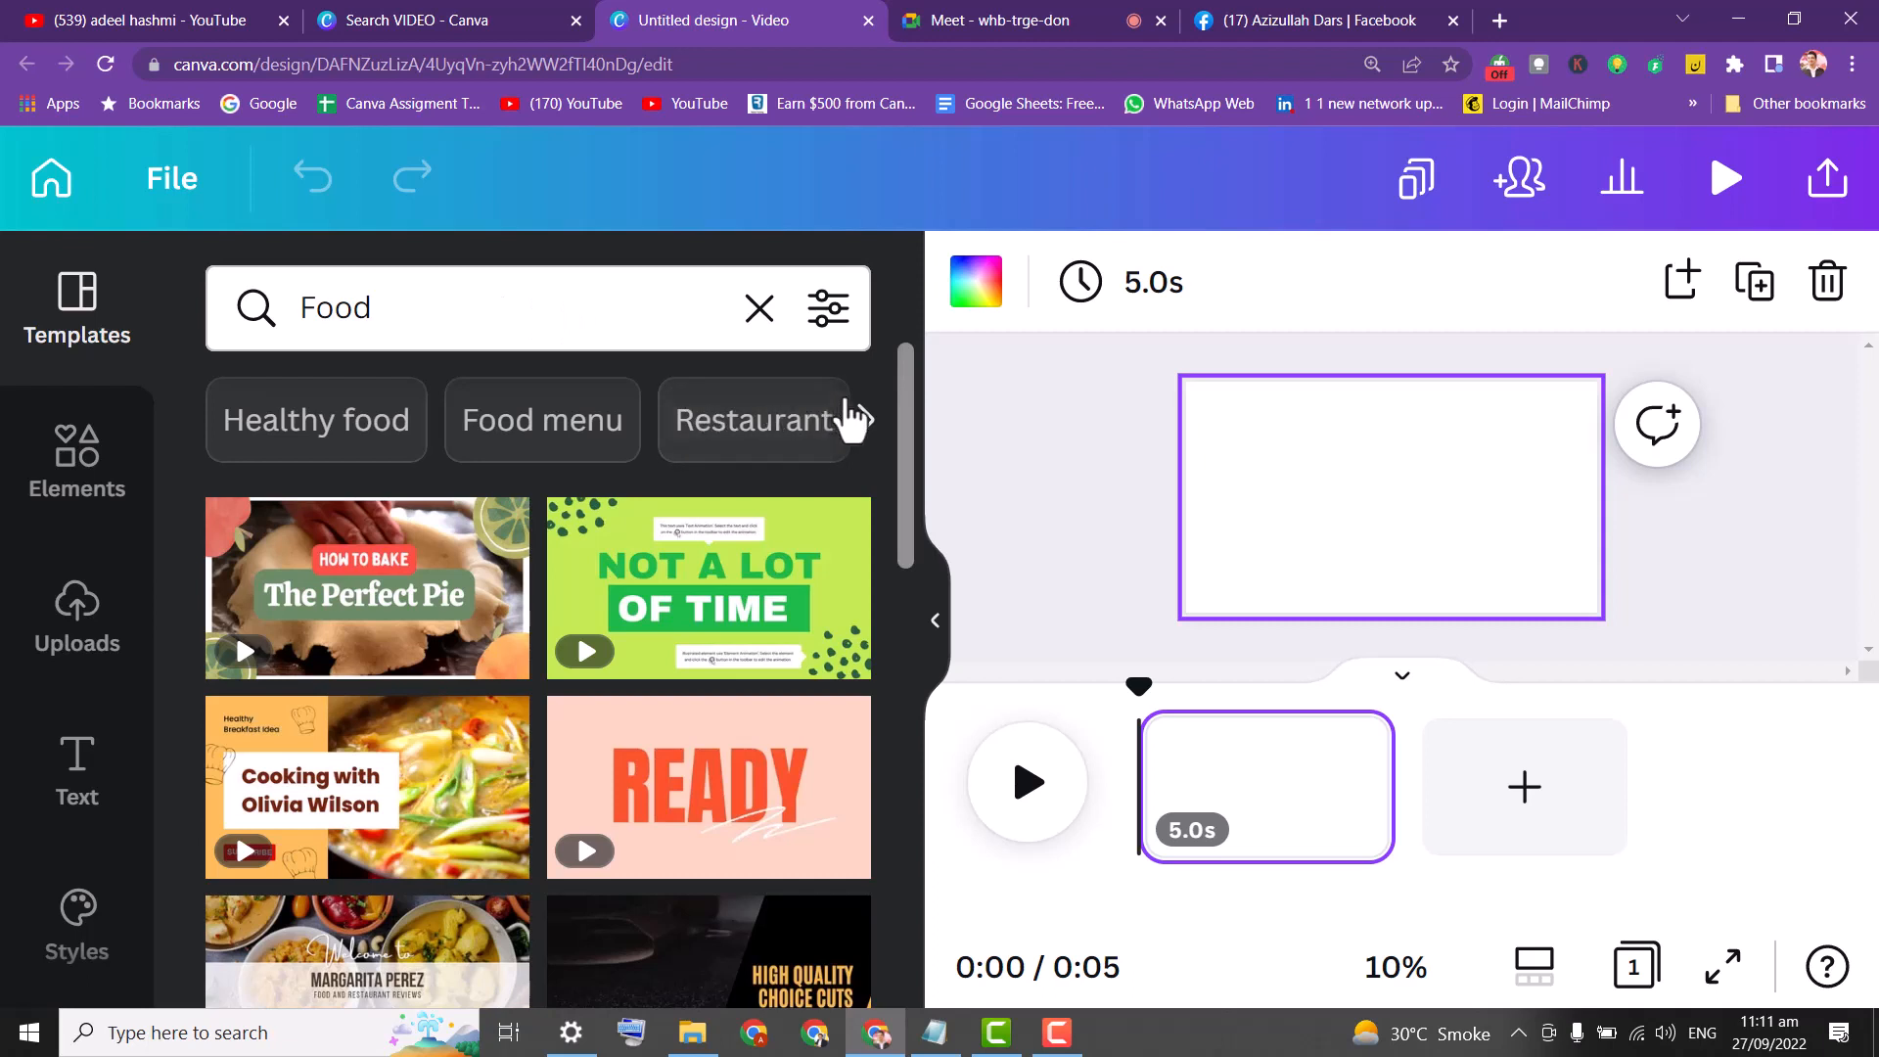
mouse_move(902, 403)
left_mouse_down()
mouse_move(903, 457)
mouse_move(902, 401)
left_mouse_up()
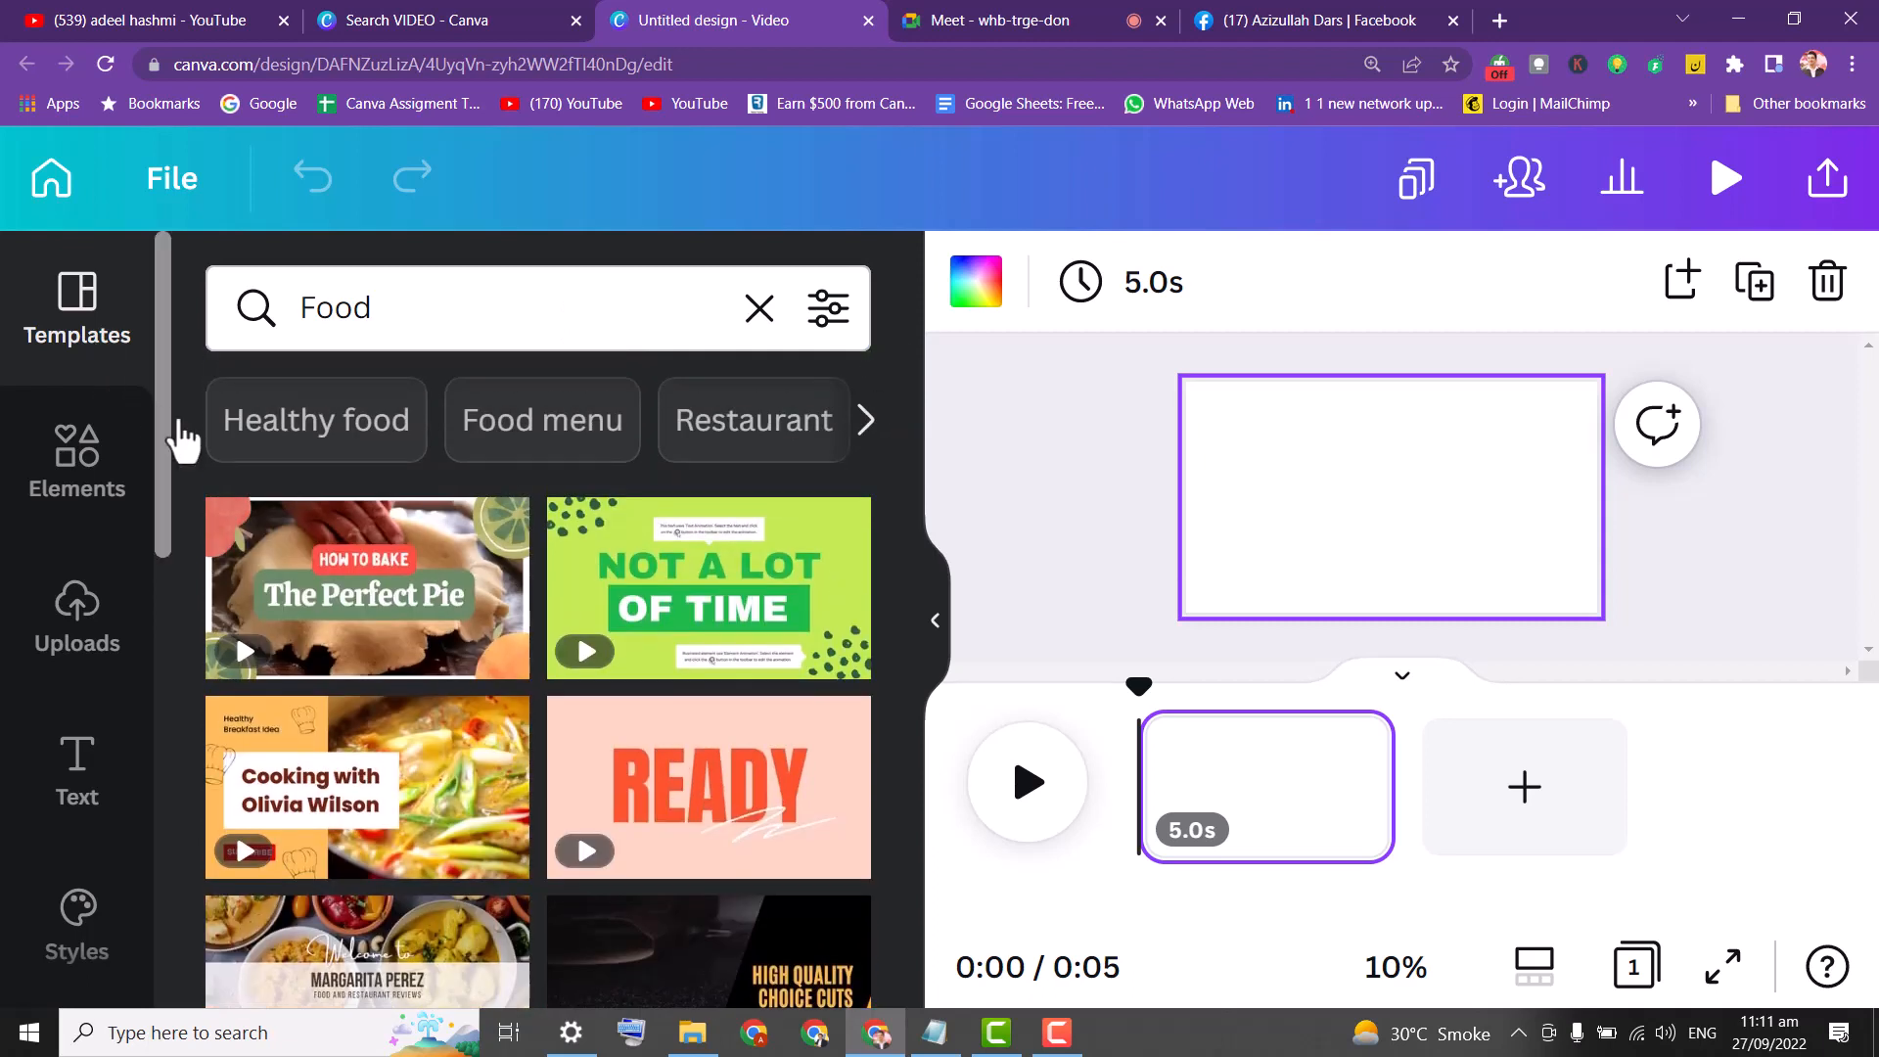
Filter to Healthy food templates and scroll through the results.
left_click(380, 431)
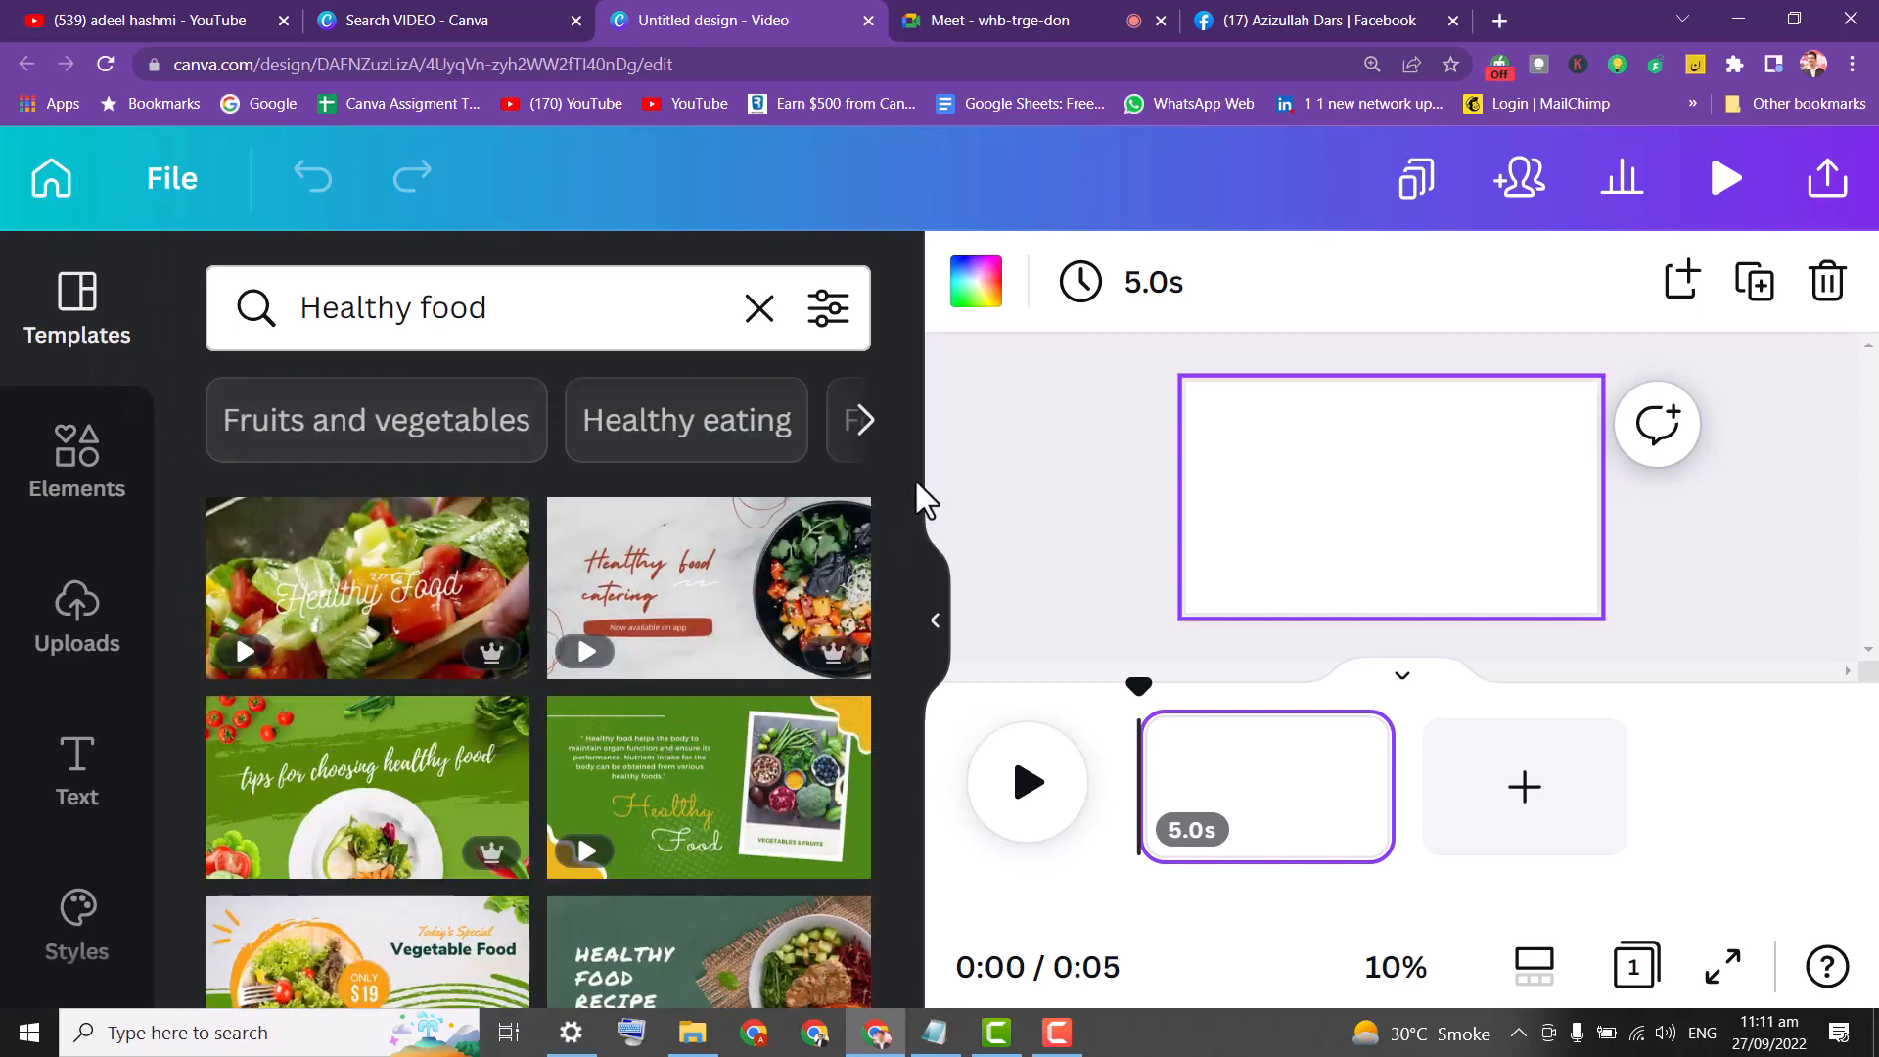
mouse_move(912, 483)
left_mouse_down()
mouse_move(920, 742)
mouse_move(890, 812)
mouse_move(873, 792)
left_mouse_up()
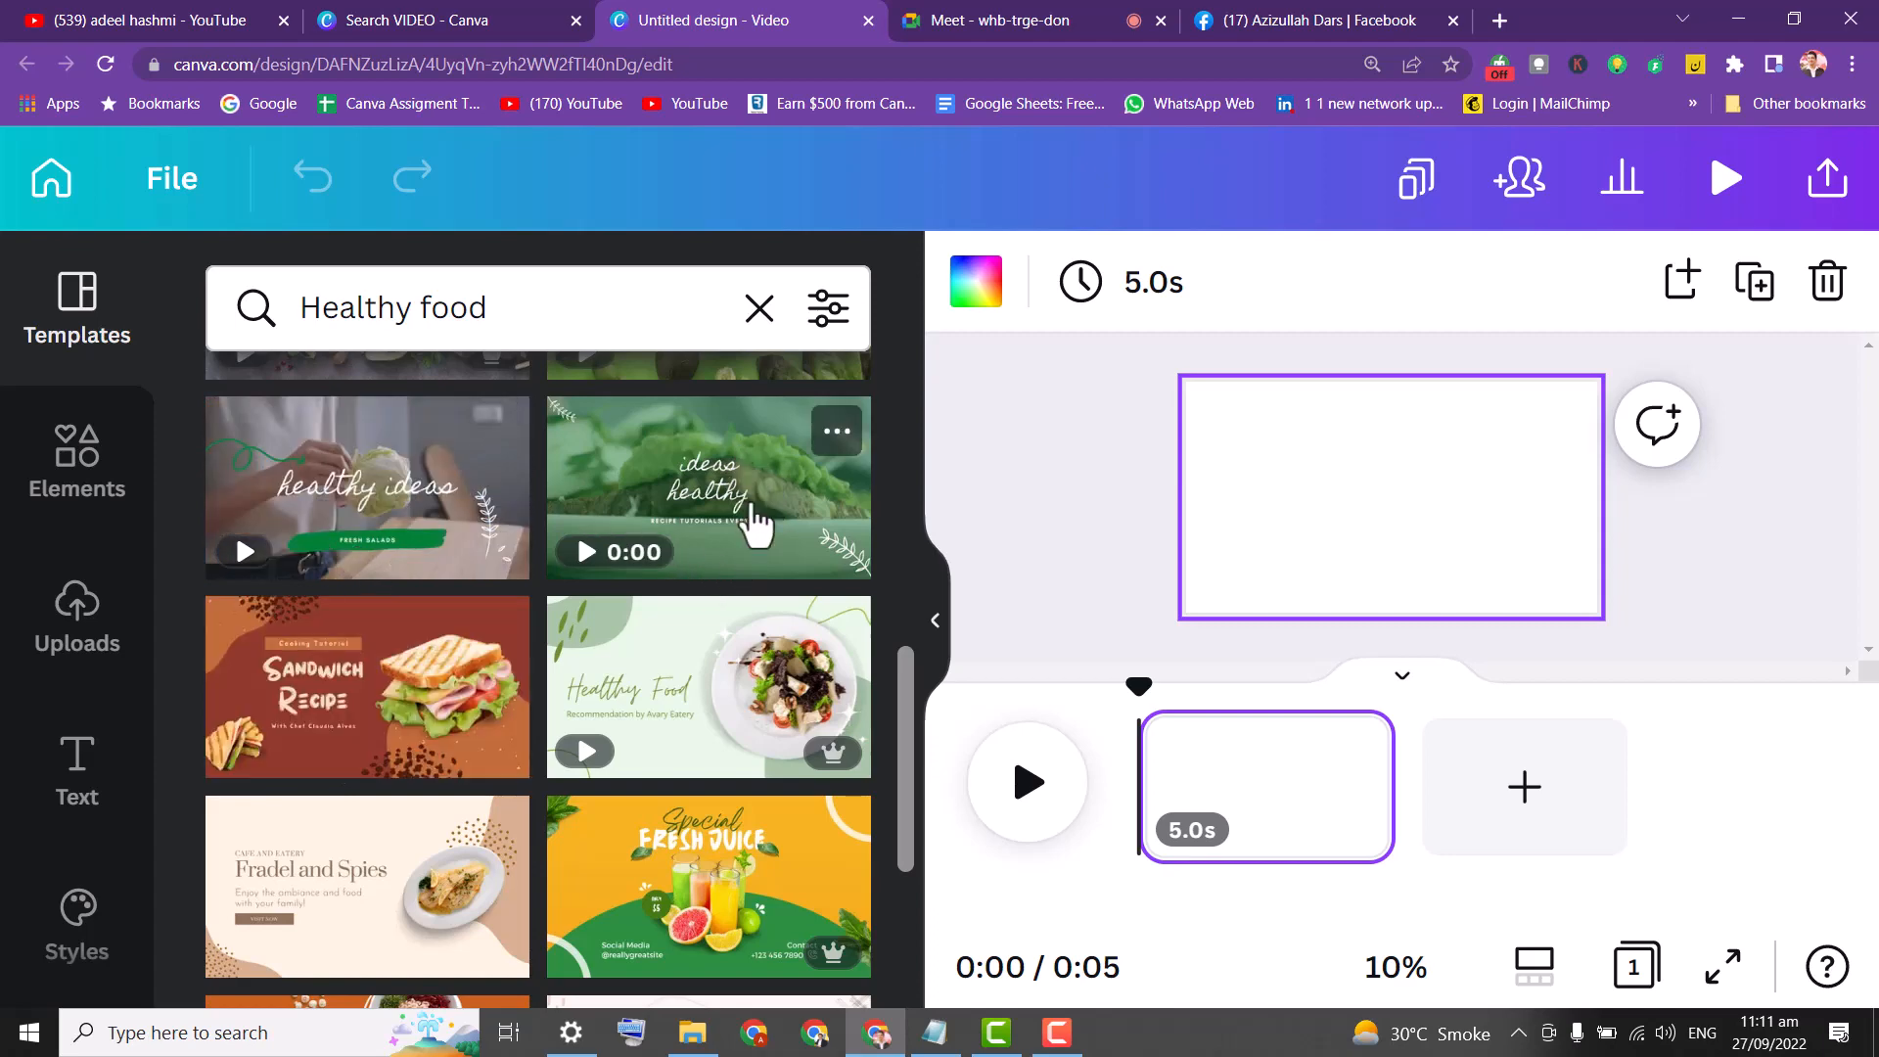
left_click_drag(903, 667, 896, 716)
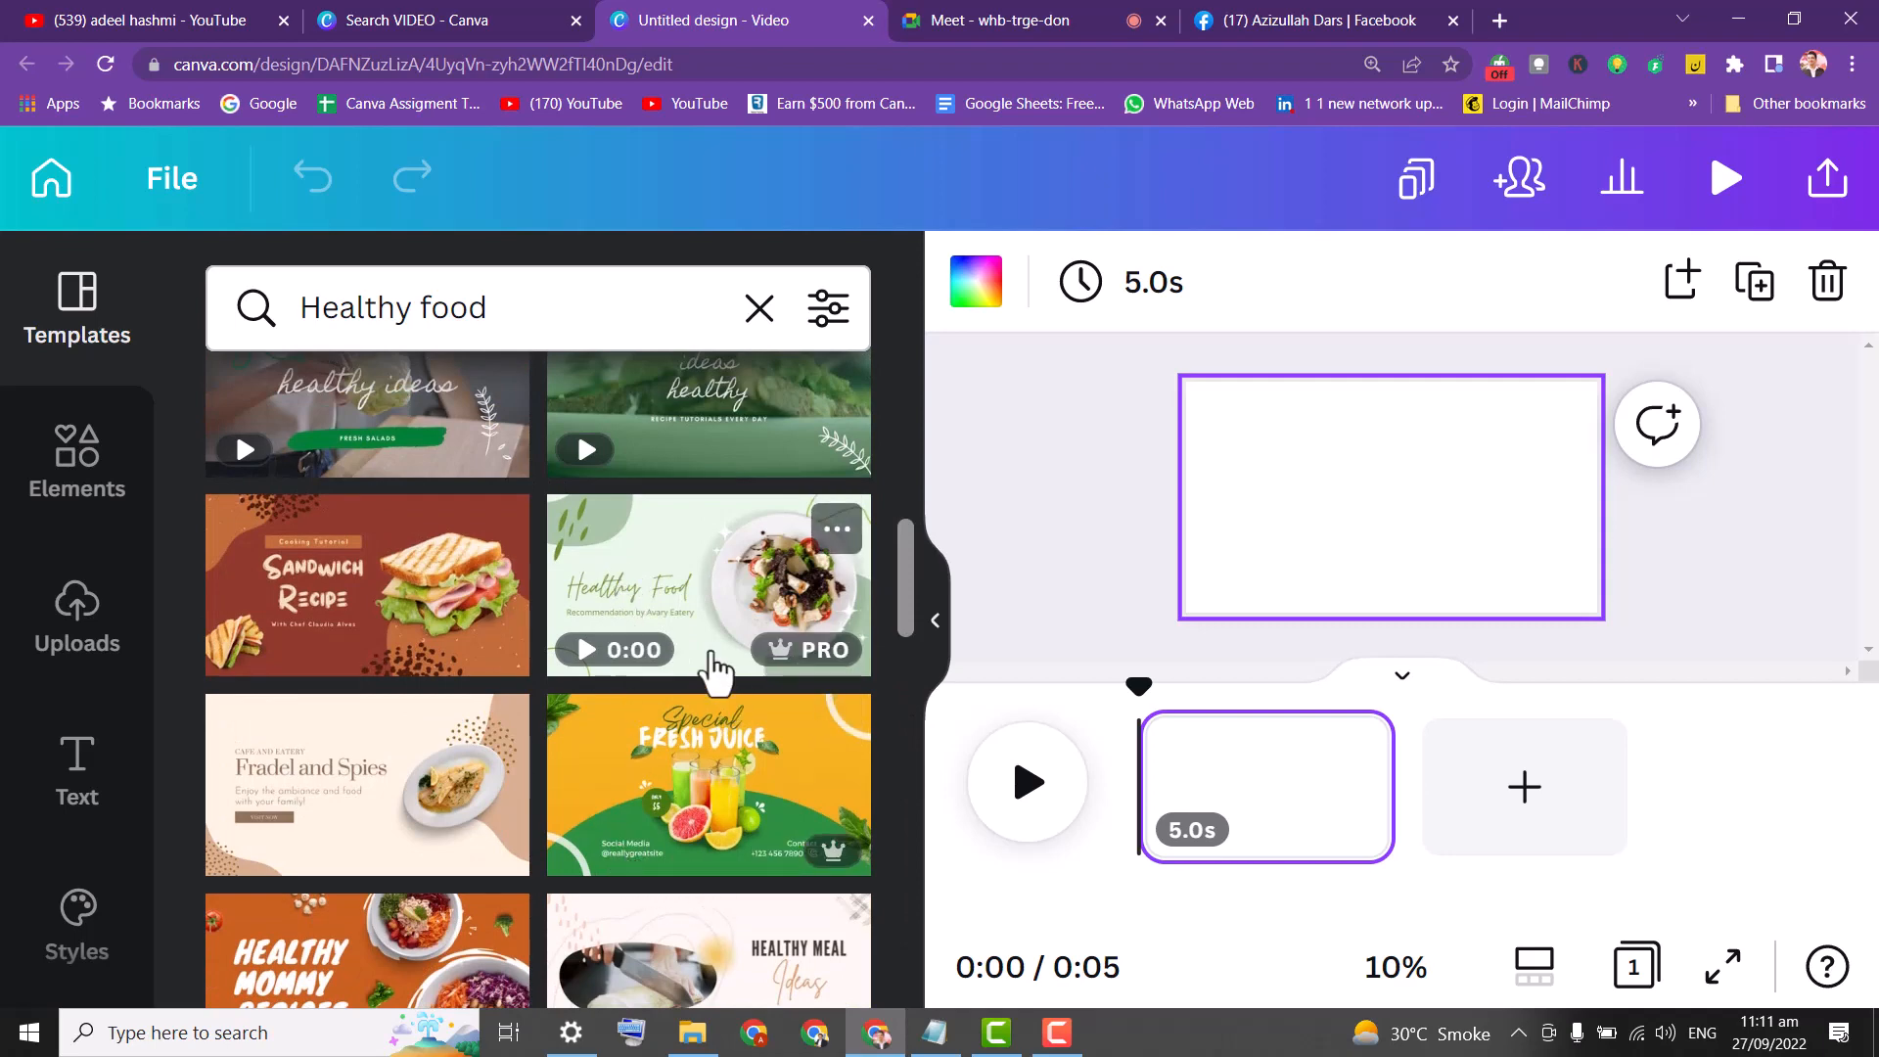
left_click_drag(915, 637, 914, 675)
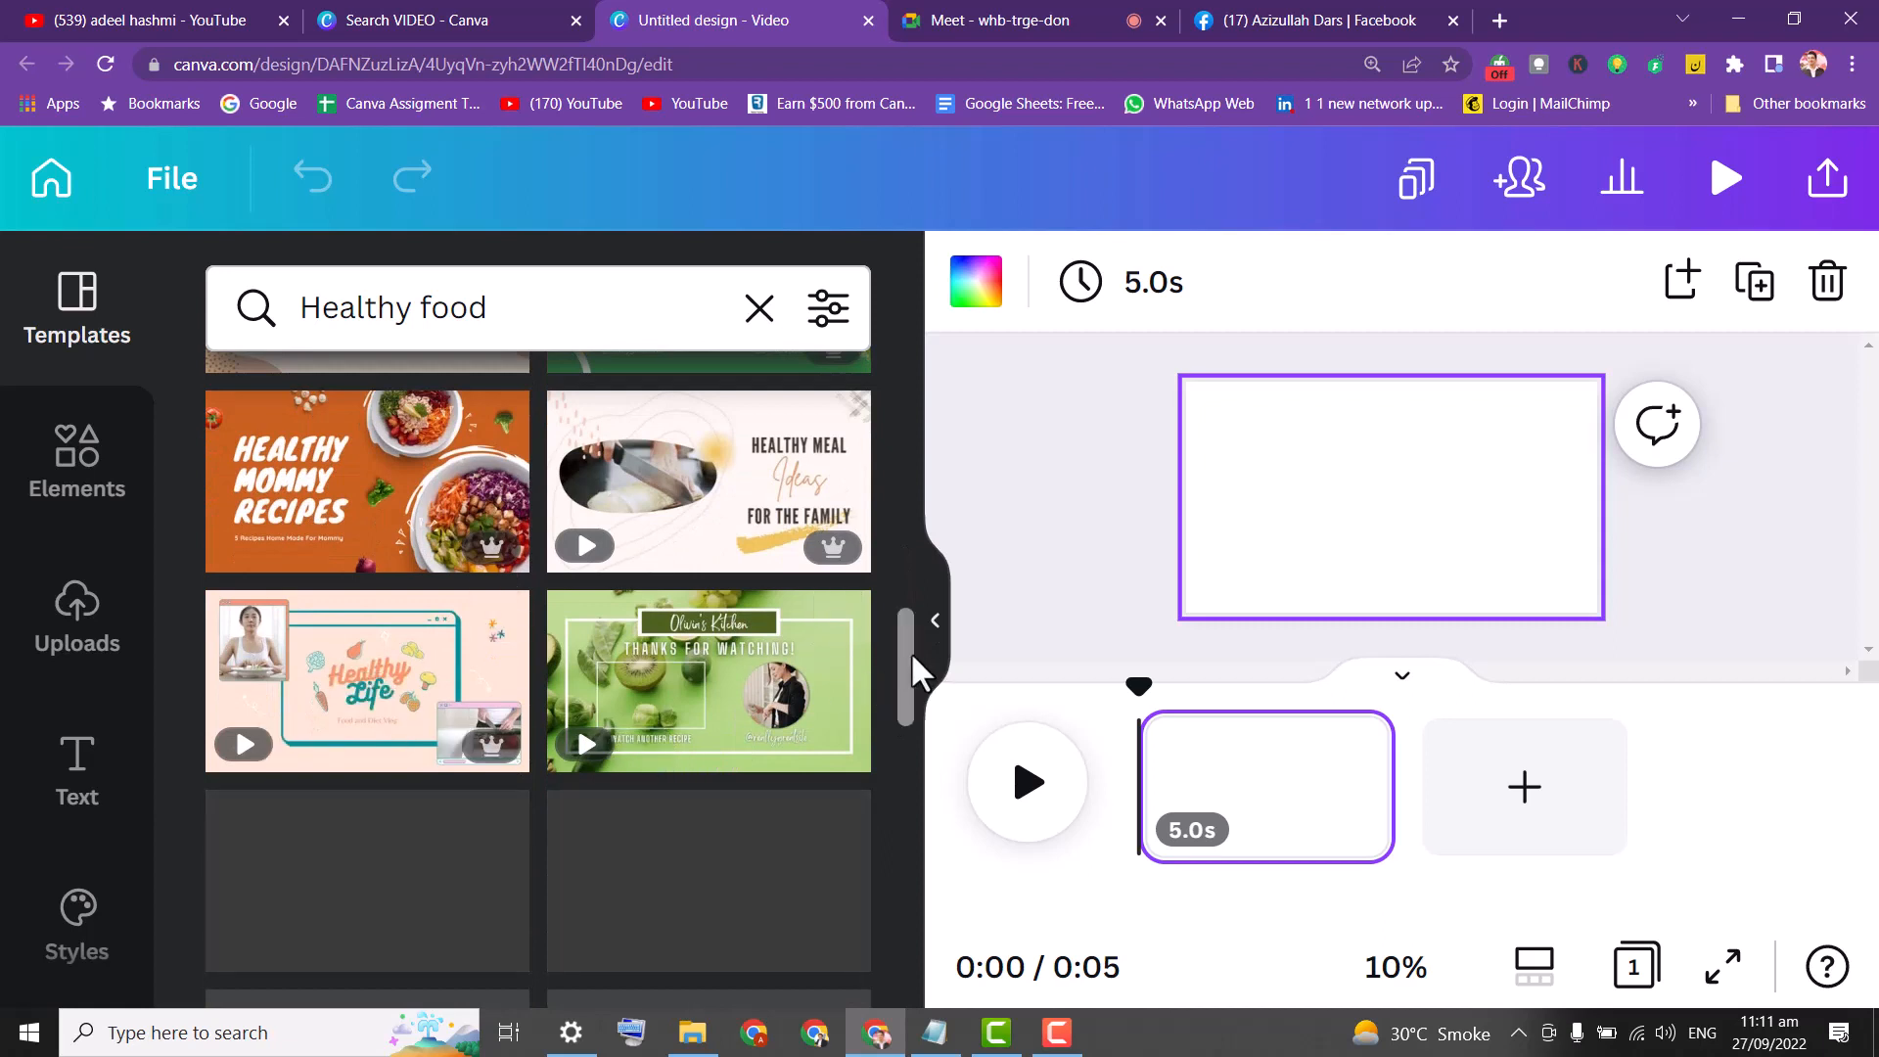
left_click_drag(910, 650, 902, 789)
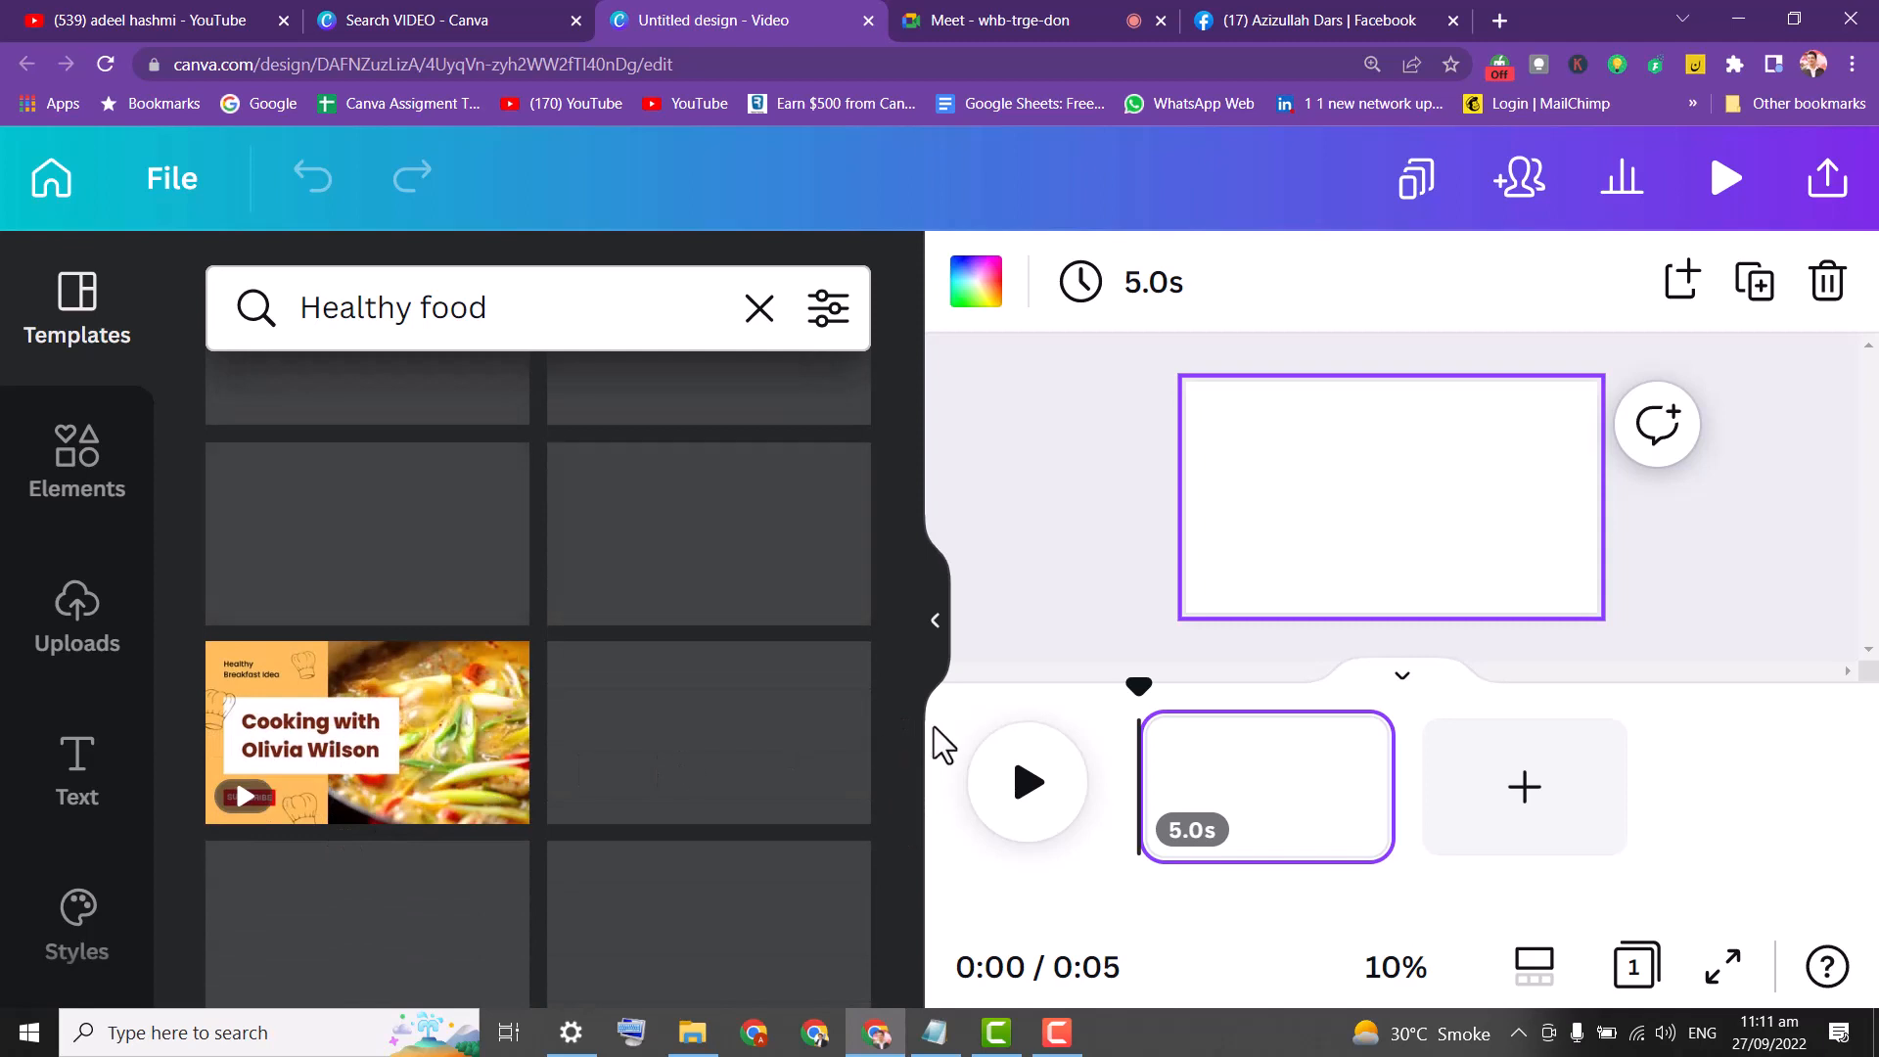
left_click_drag(907, 797, 943, 378)
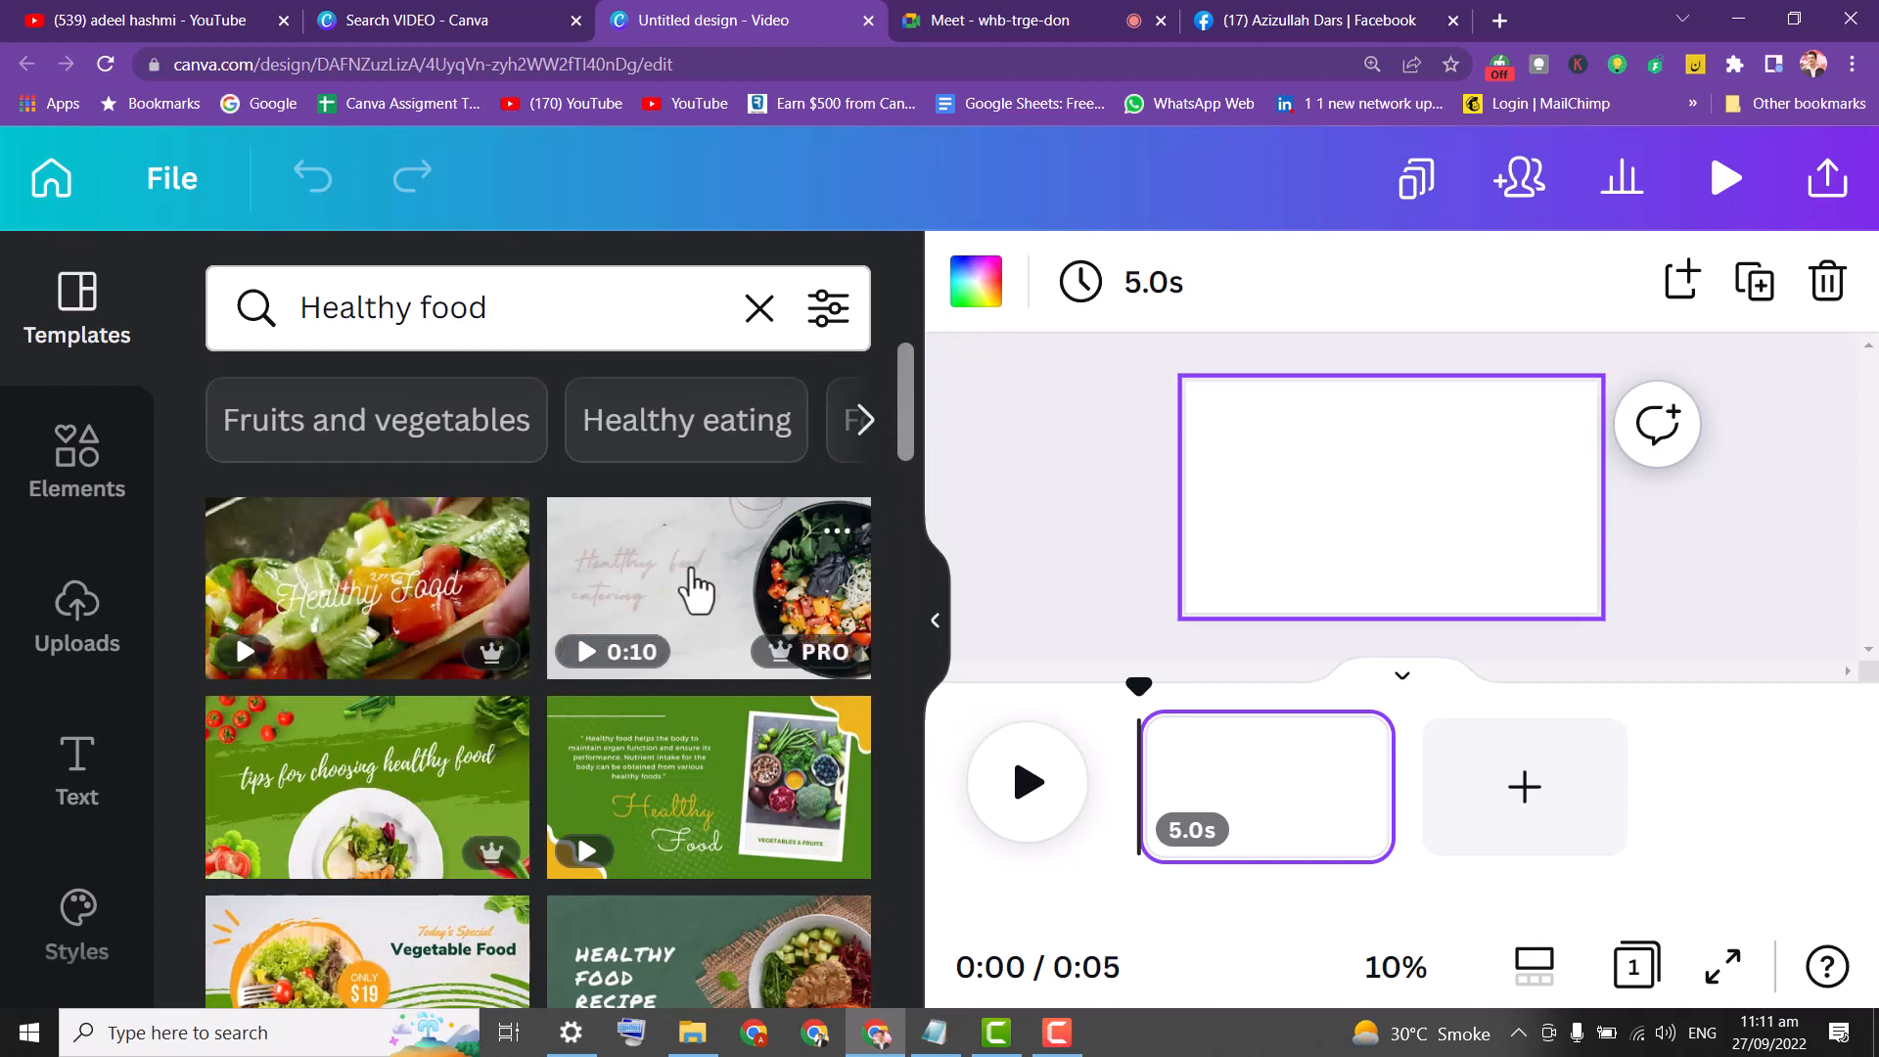
Apply the Healthy food catering template's first page and select all its heading text.
left_click(690, 590)
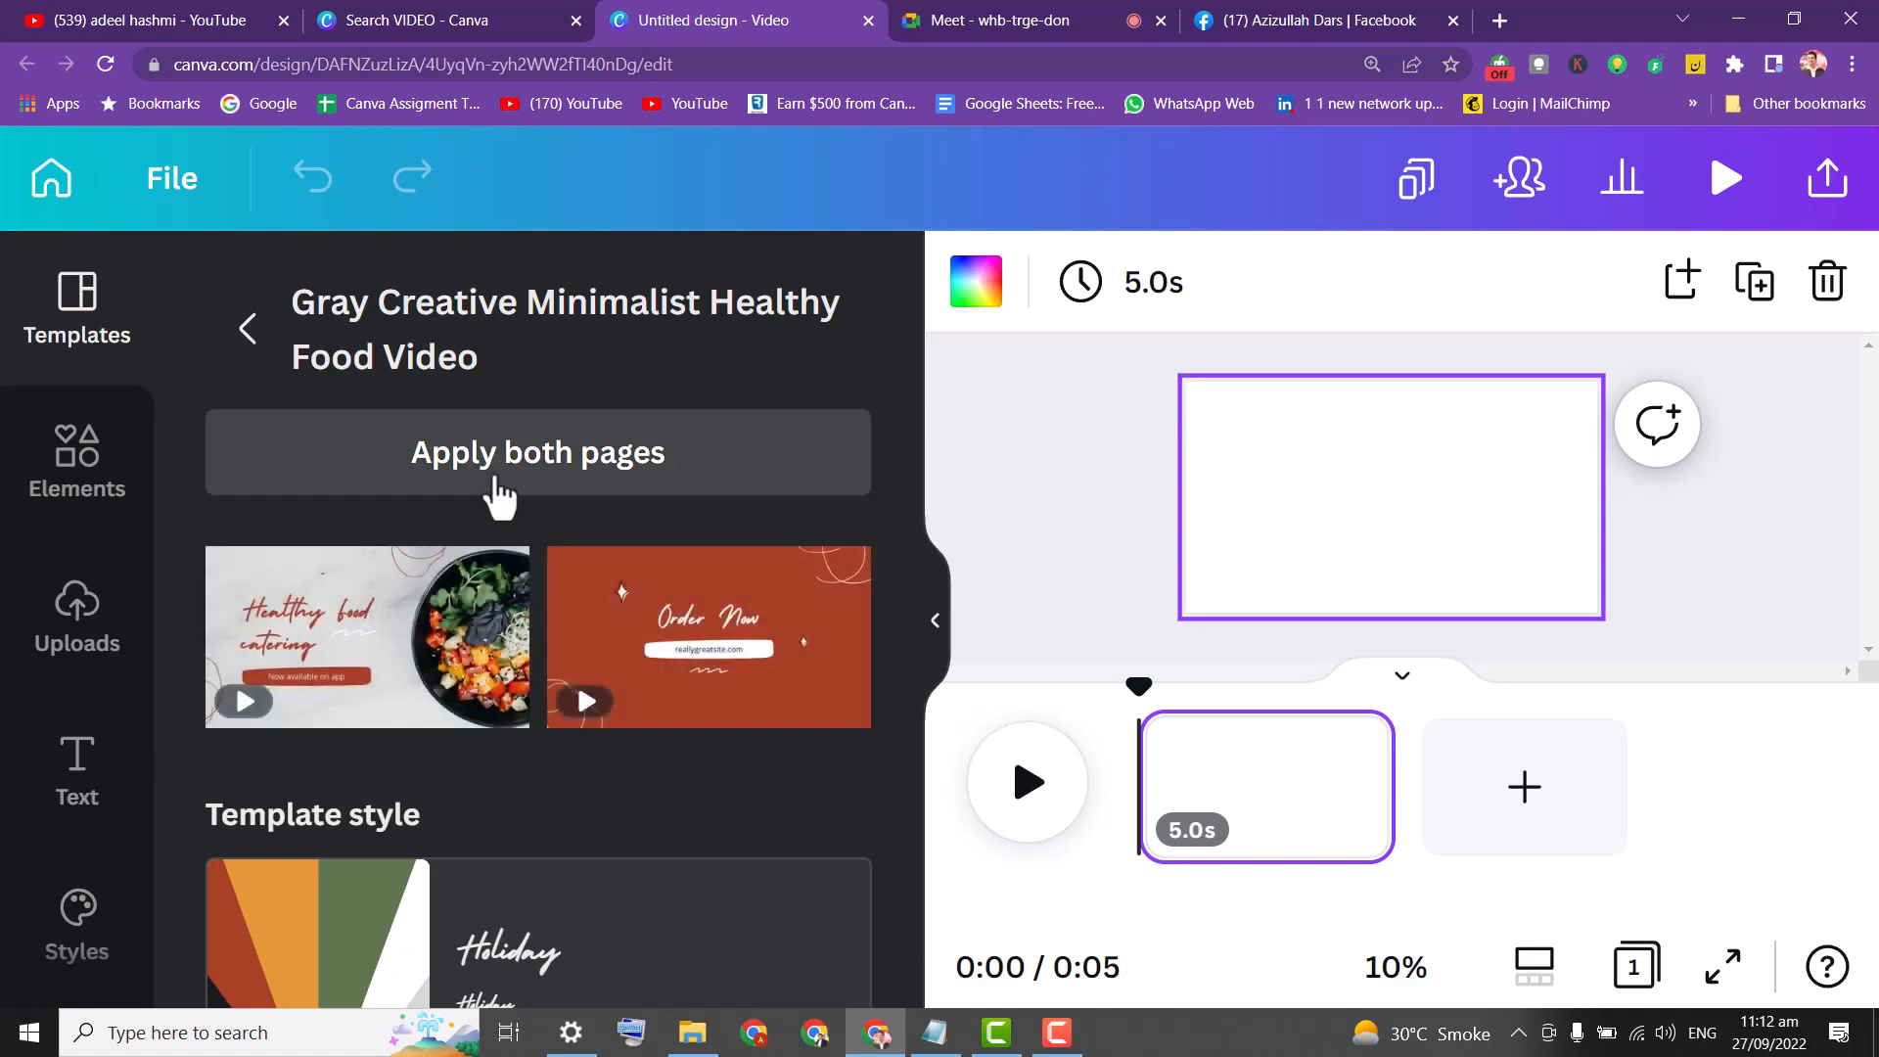
left_click(369, 631)
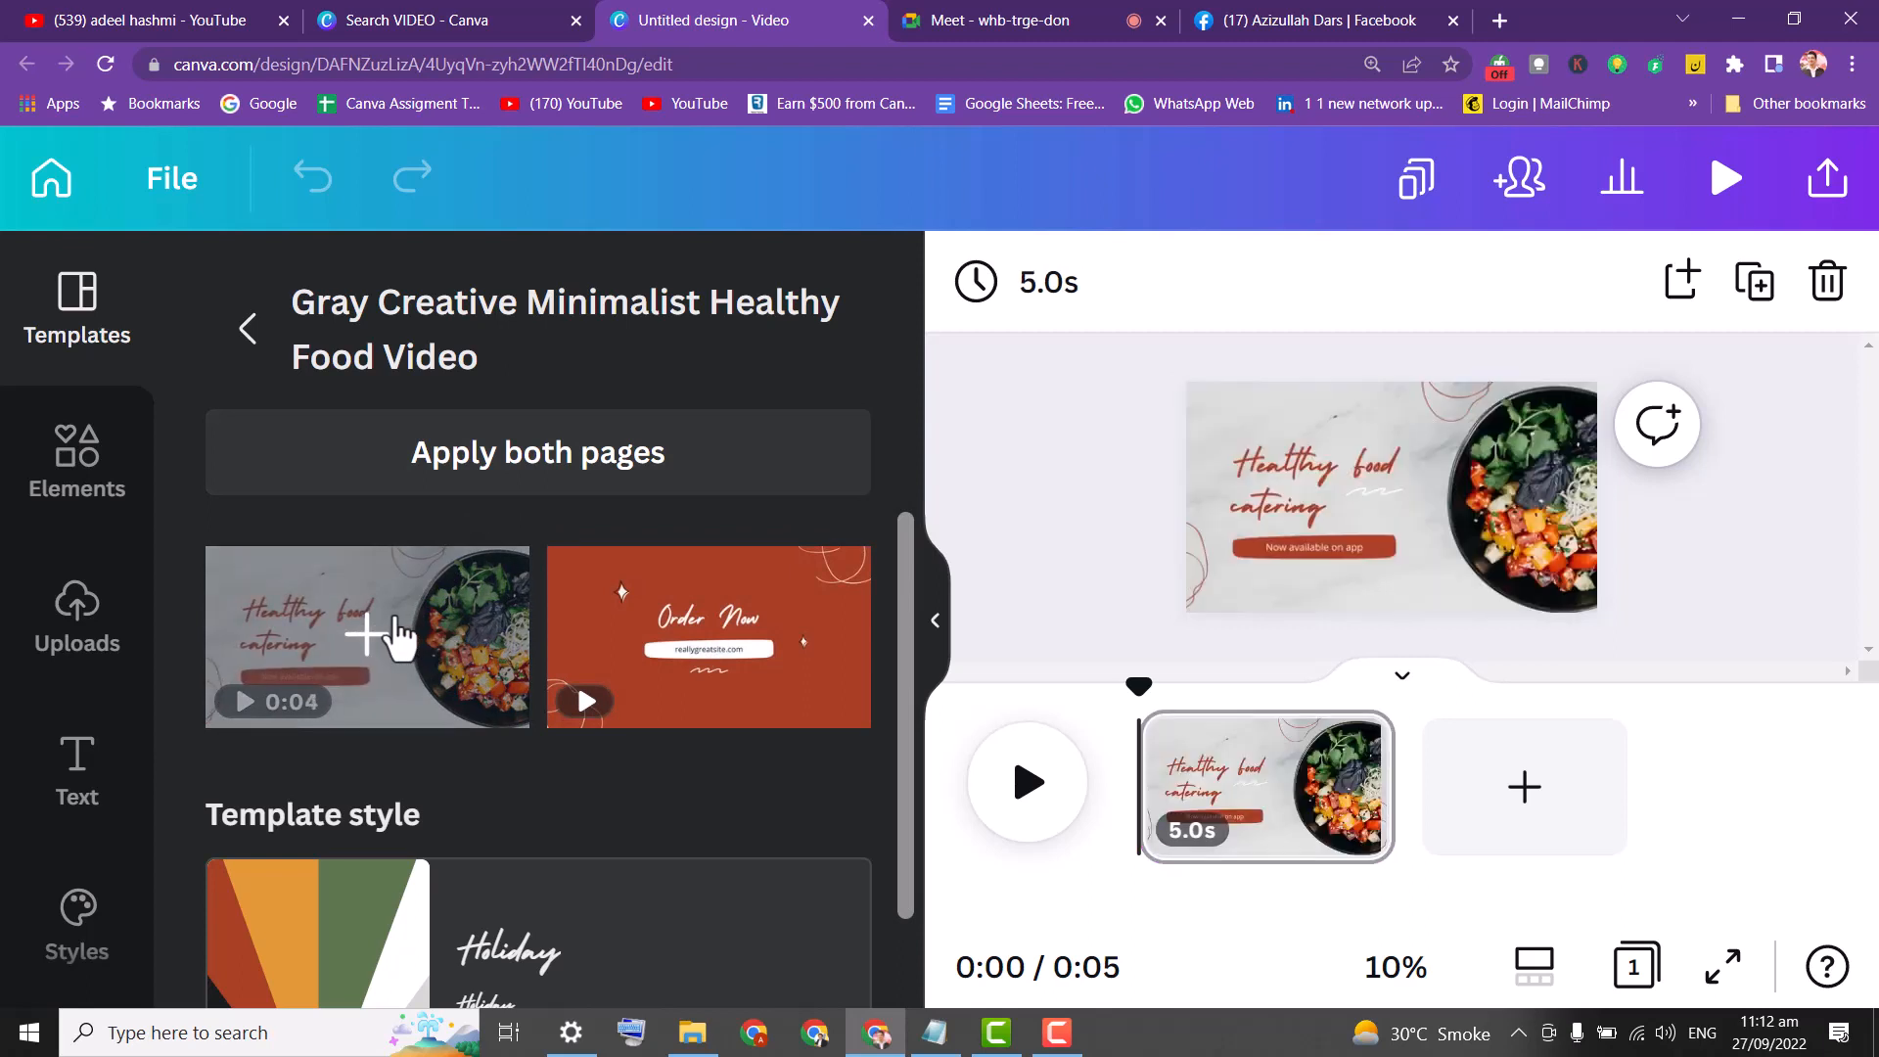
left_click(1288, 519)
key("ctrl+a")
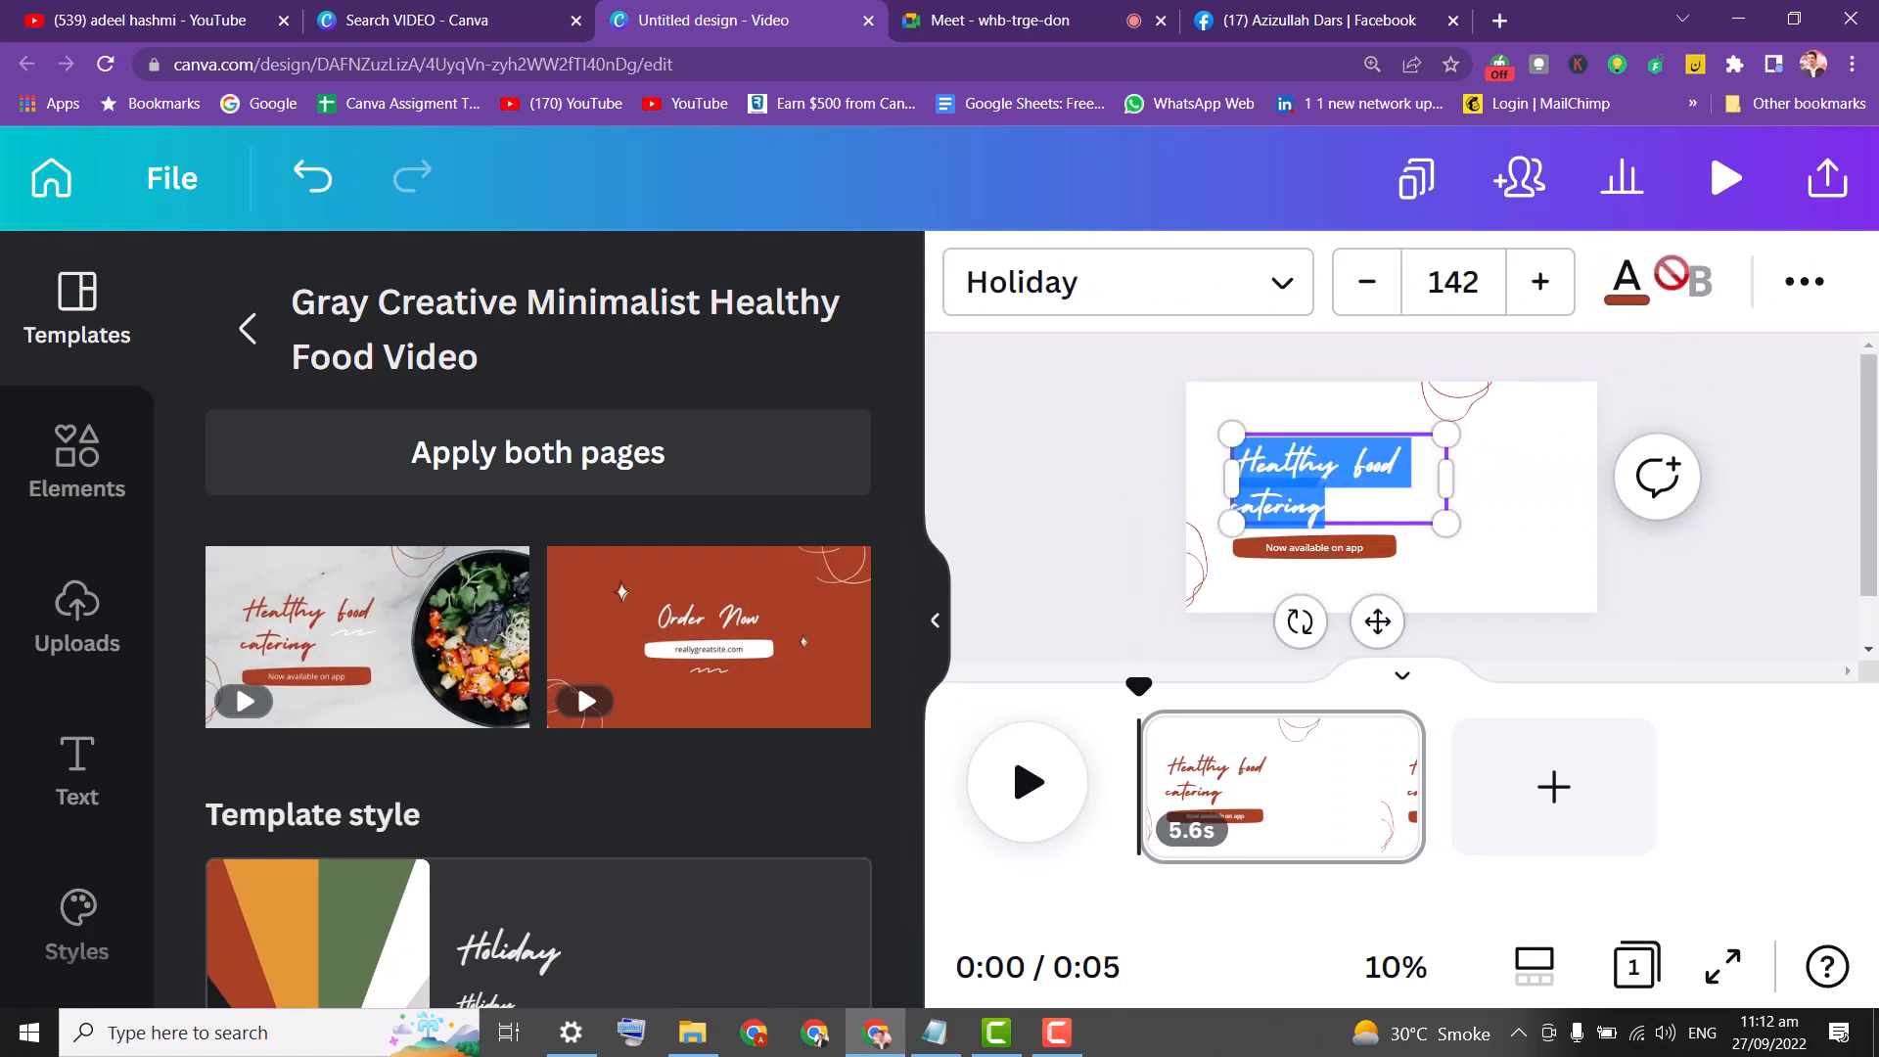
left_click(1743, 200)
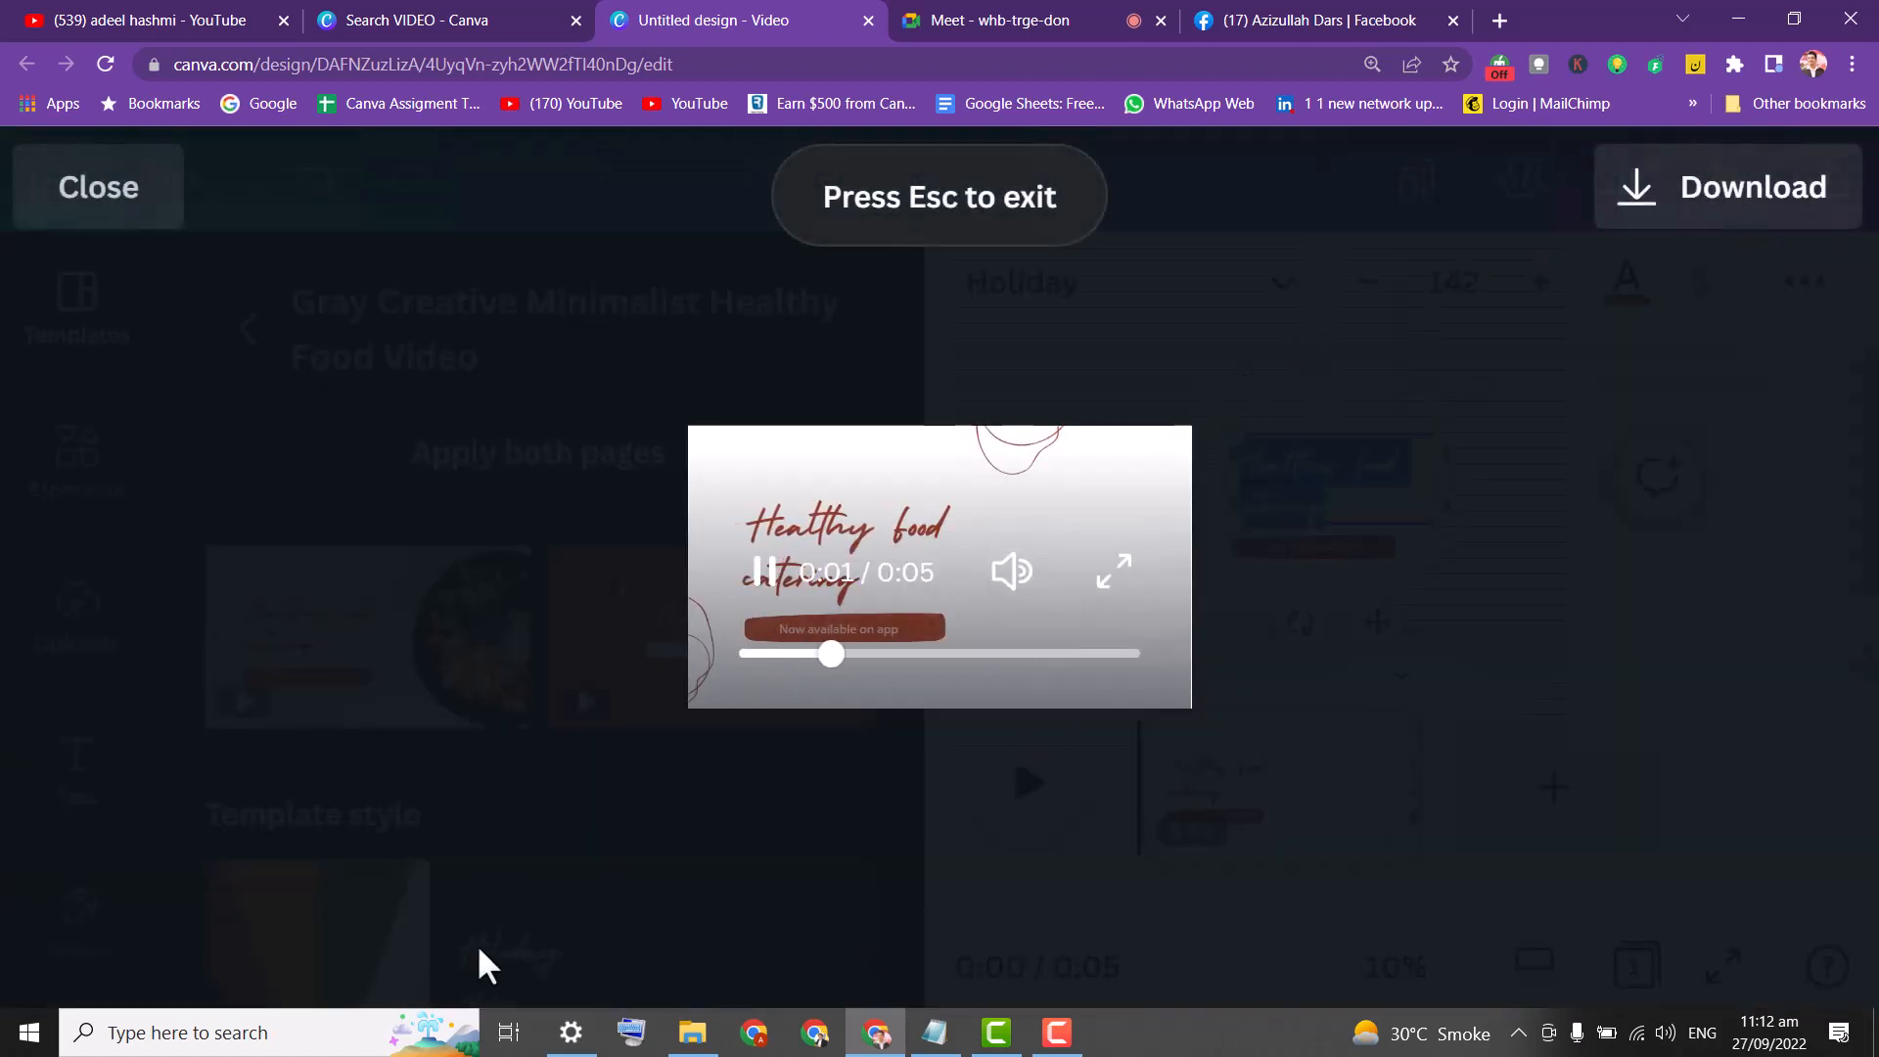
left_click(1126, 572)
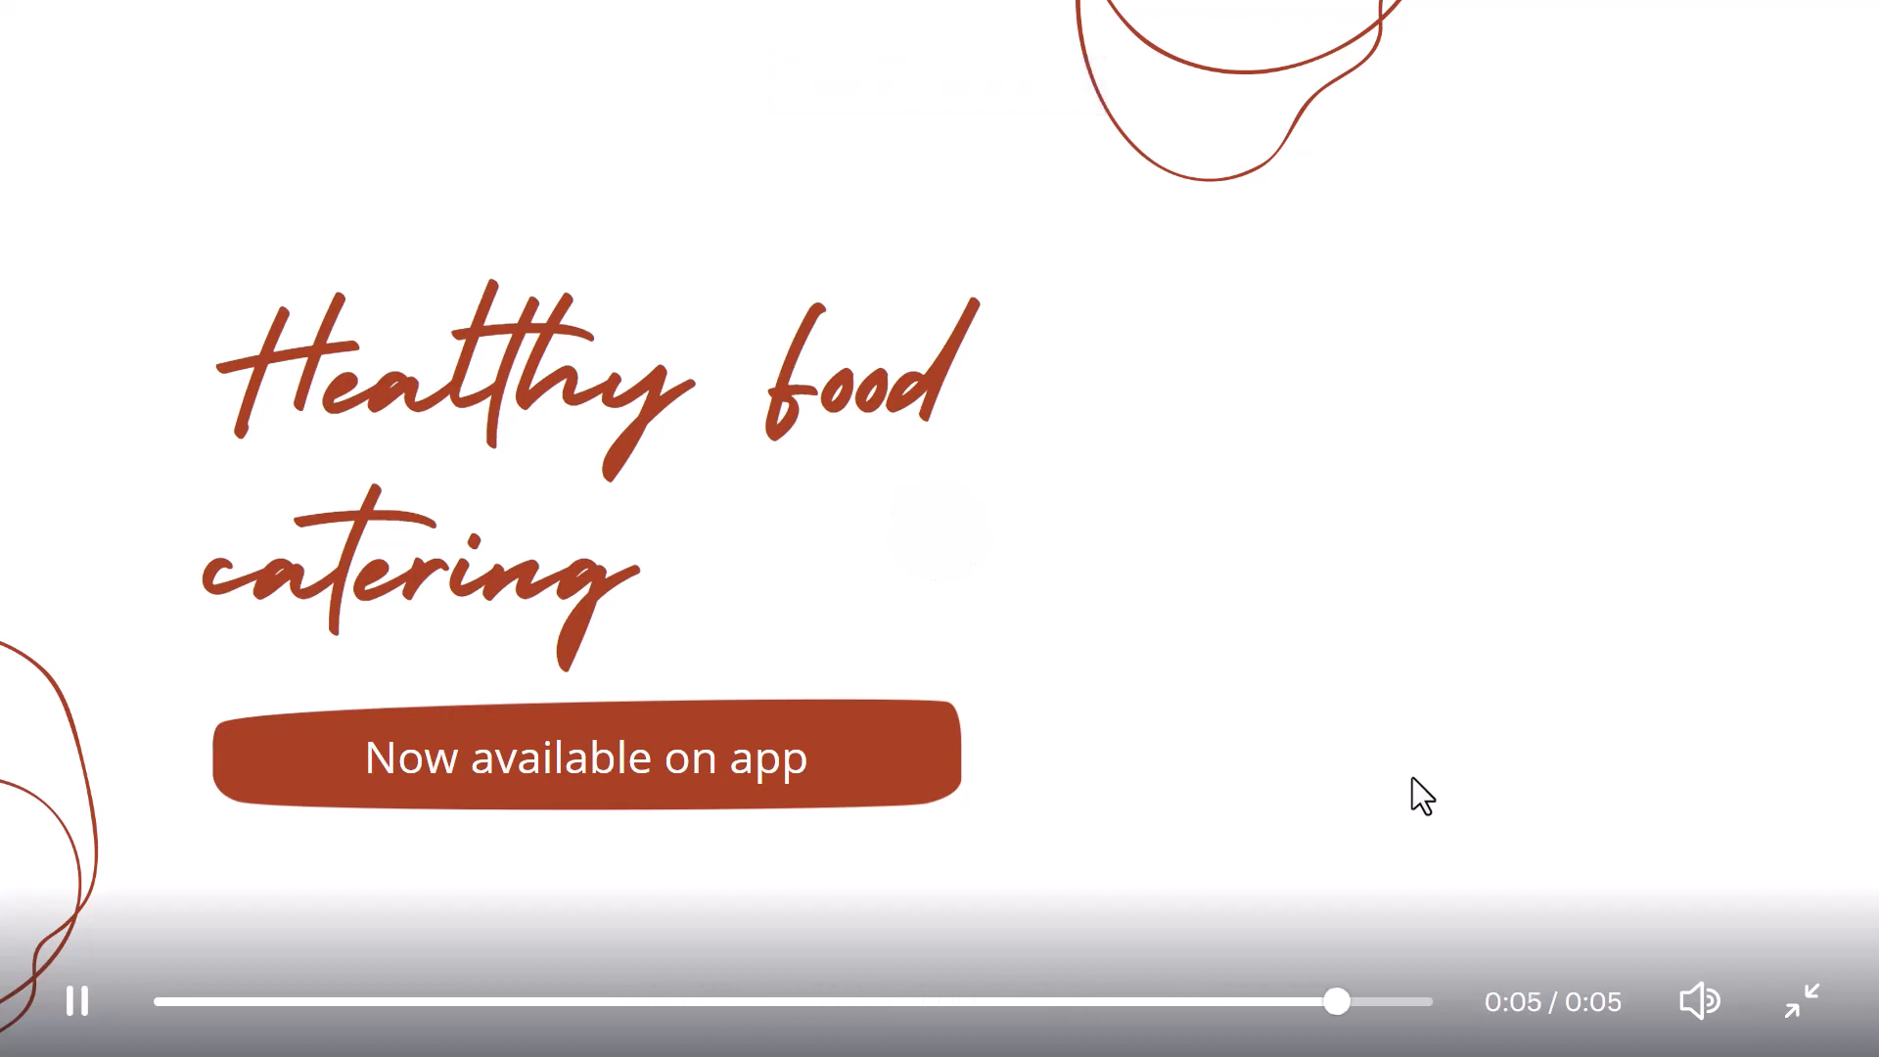
left_click(928, 531)
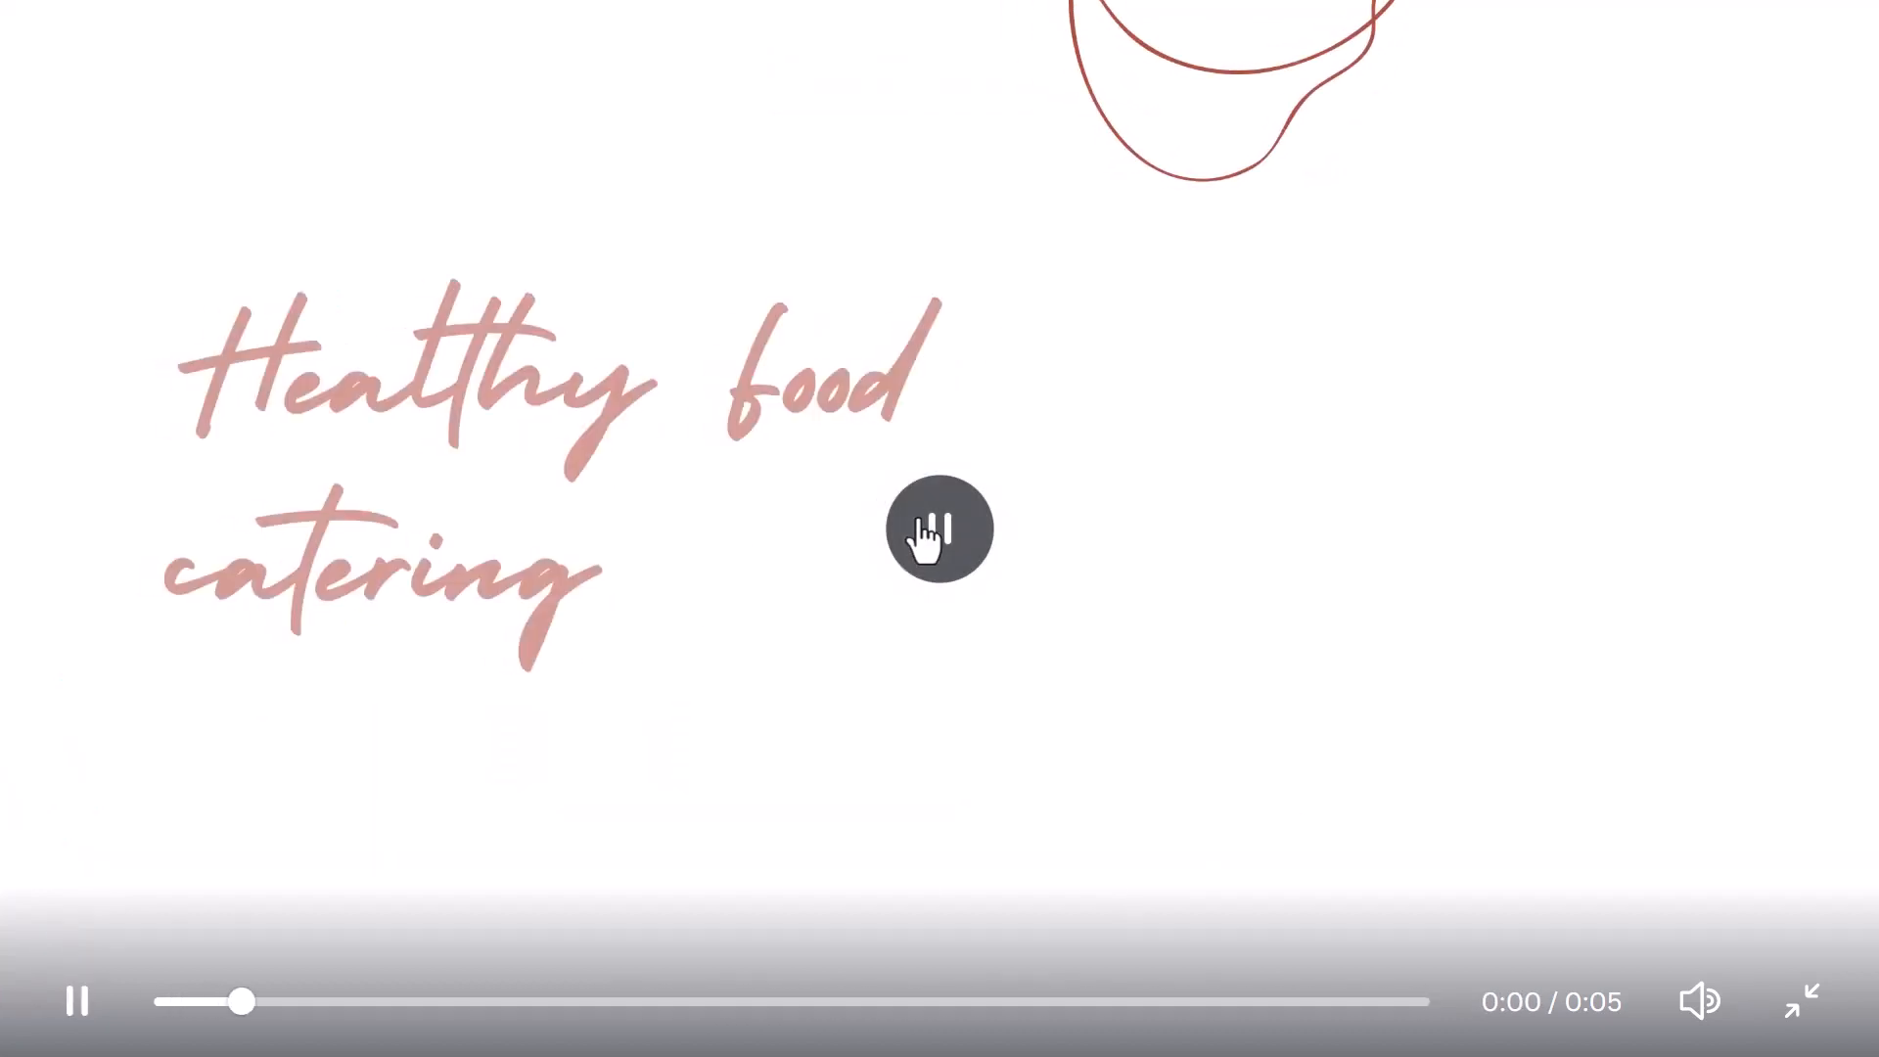
left_click(1799, 1014)
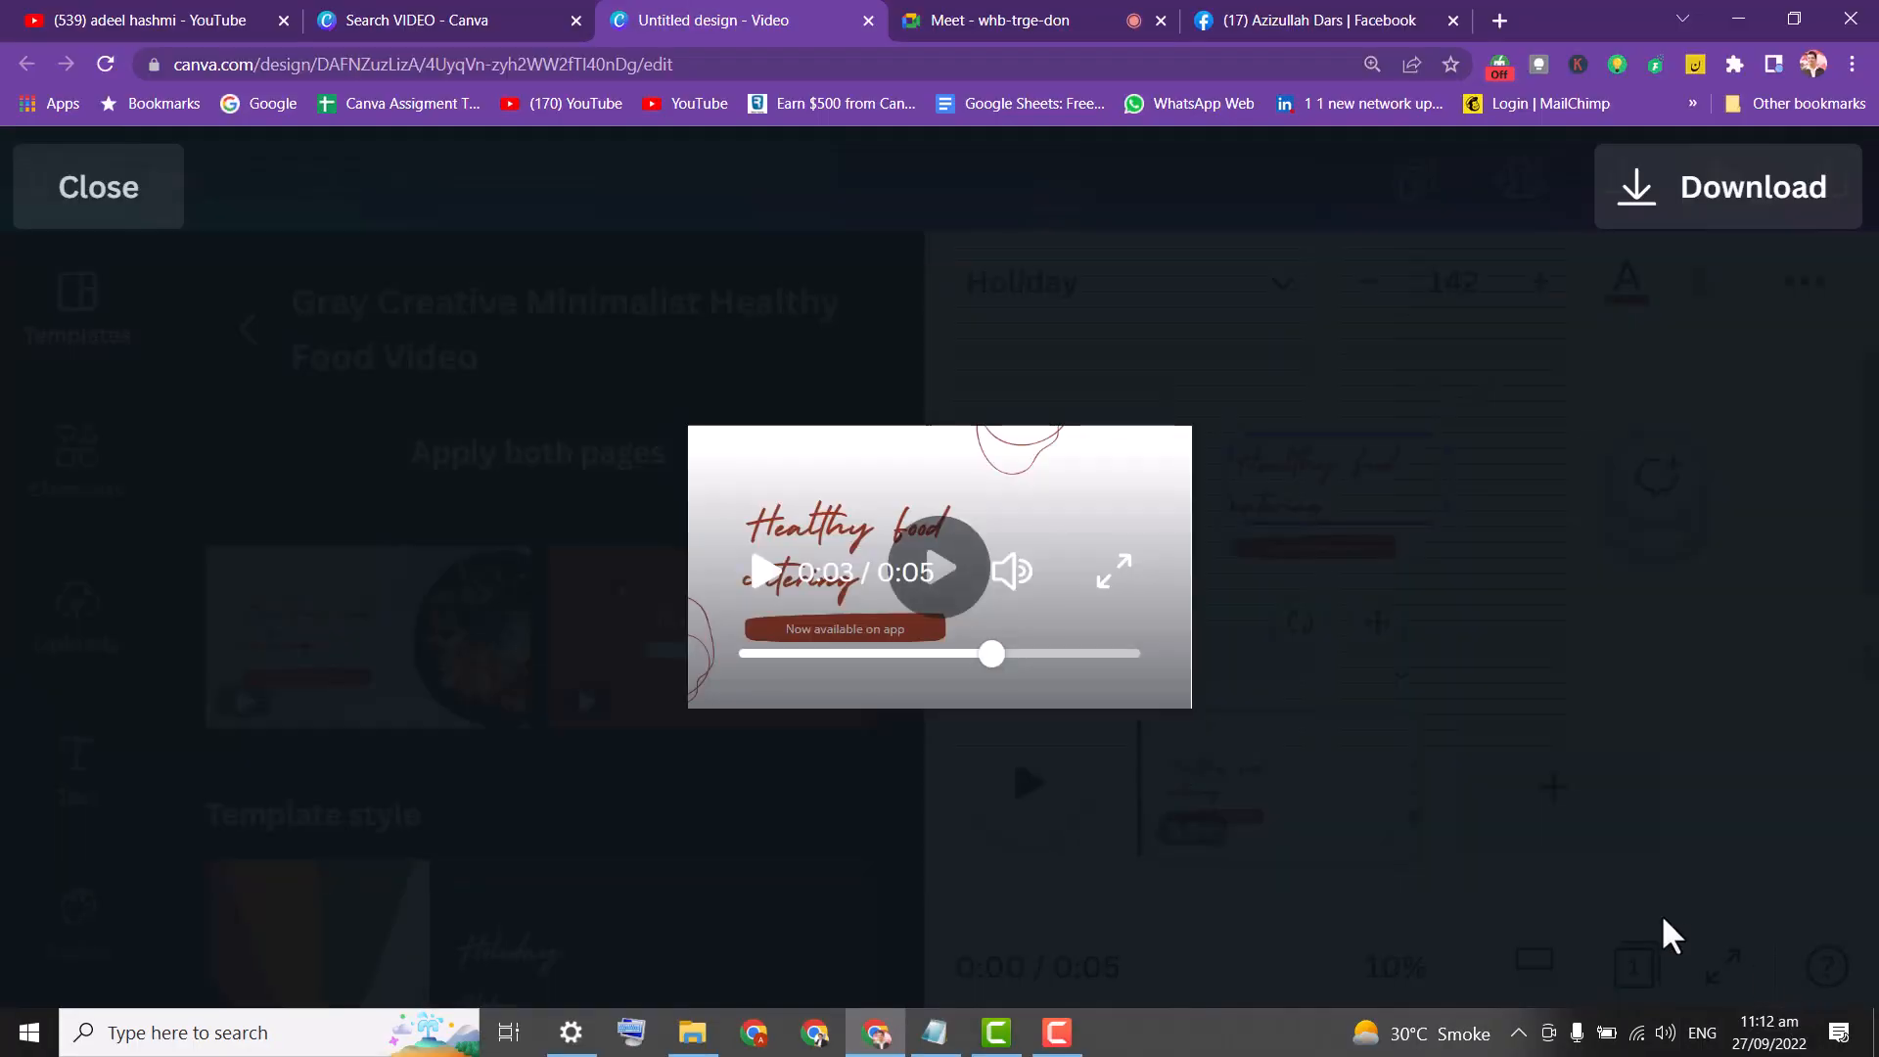
left_click(130, 225)
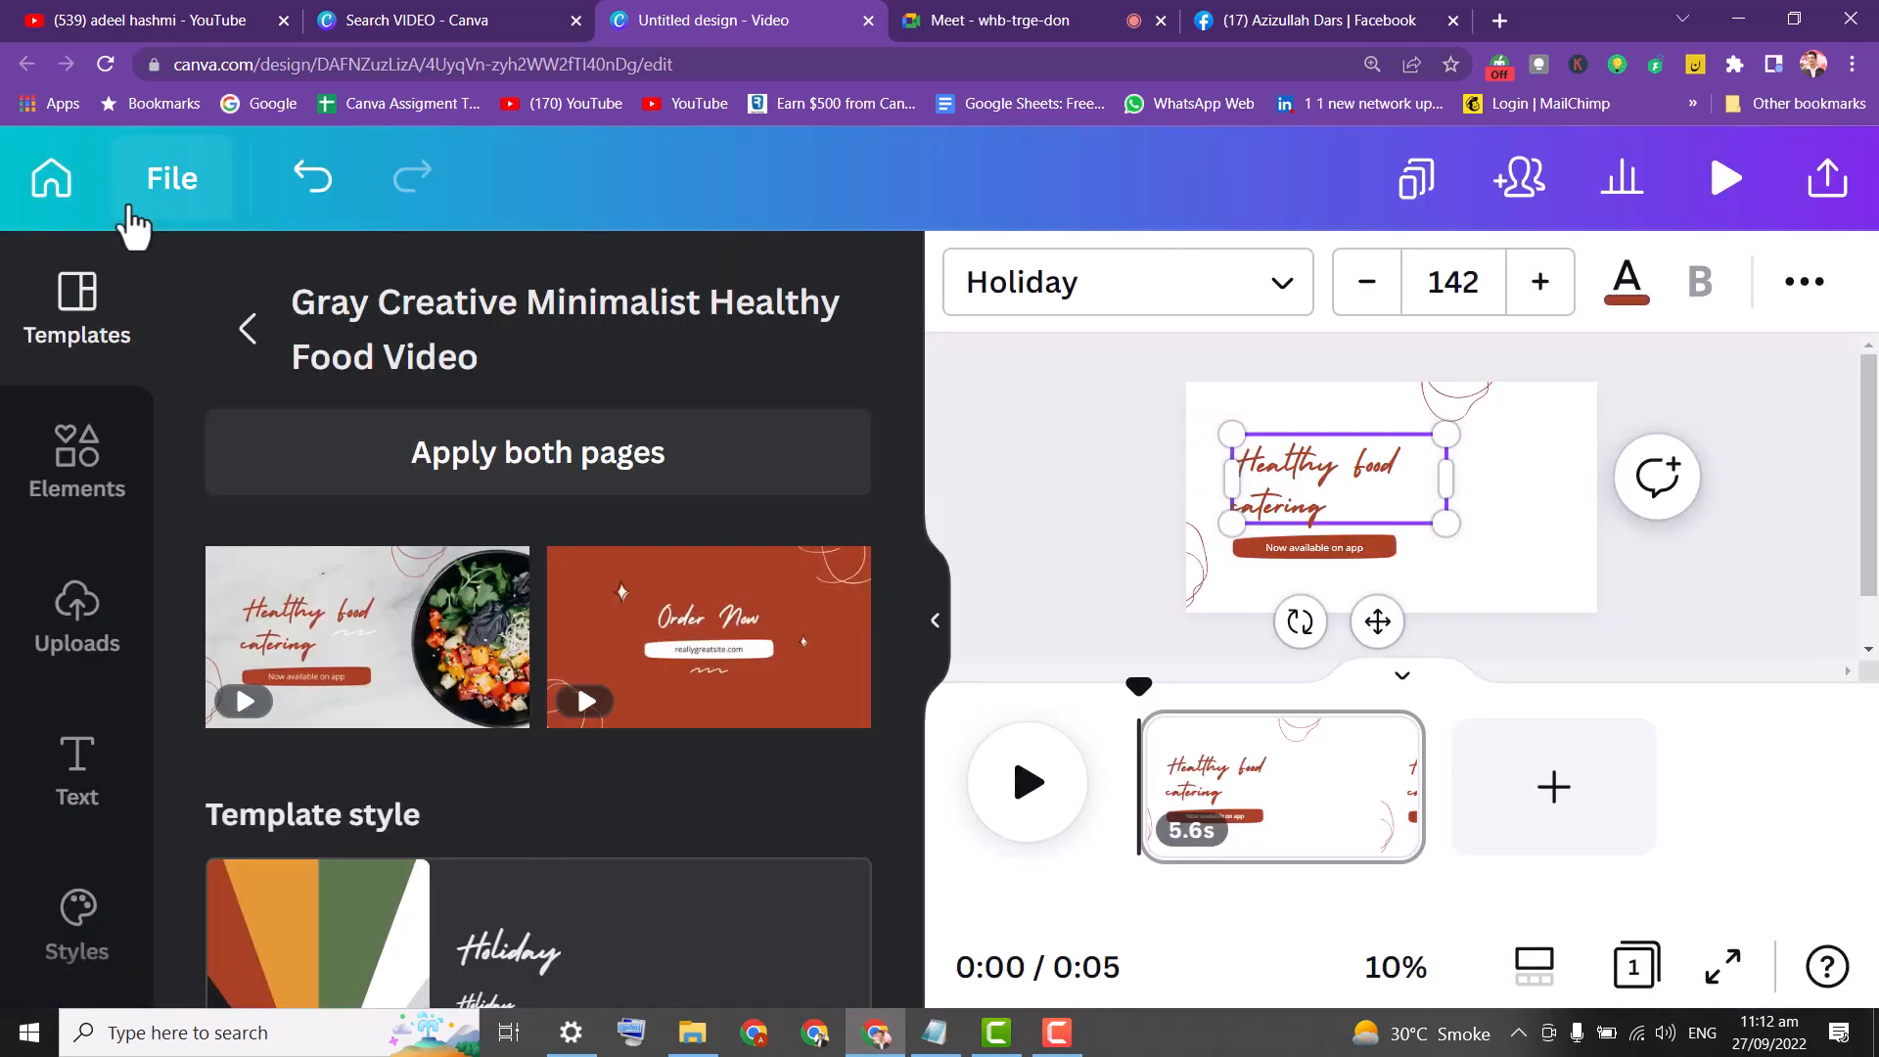
left_click(455, 656)
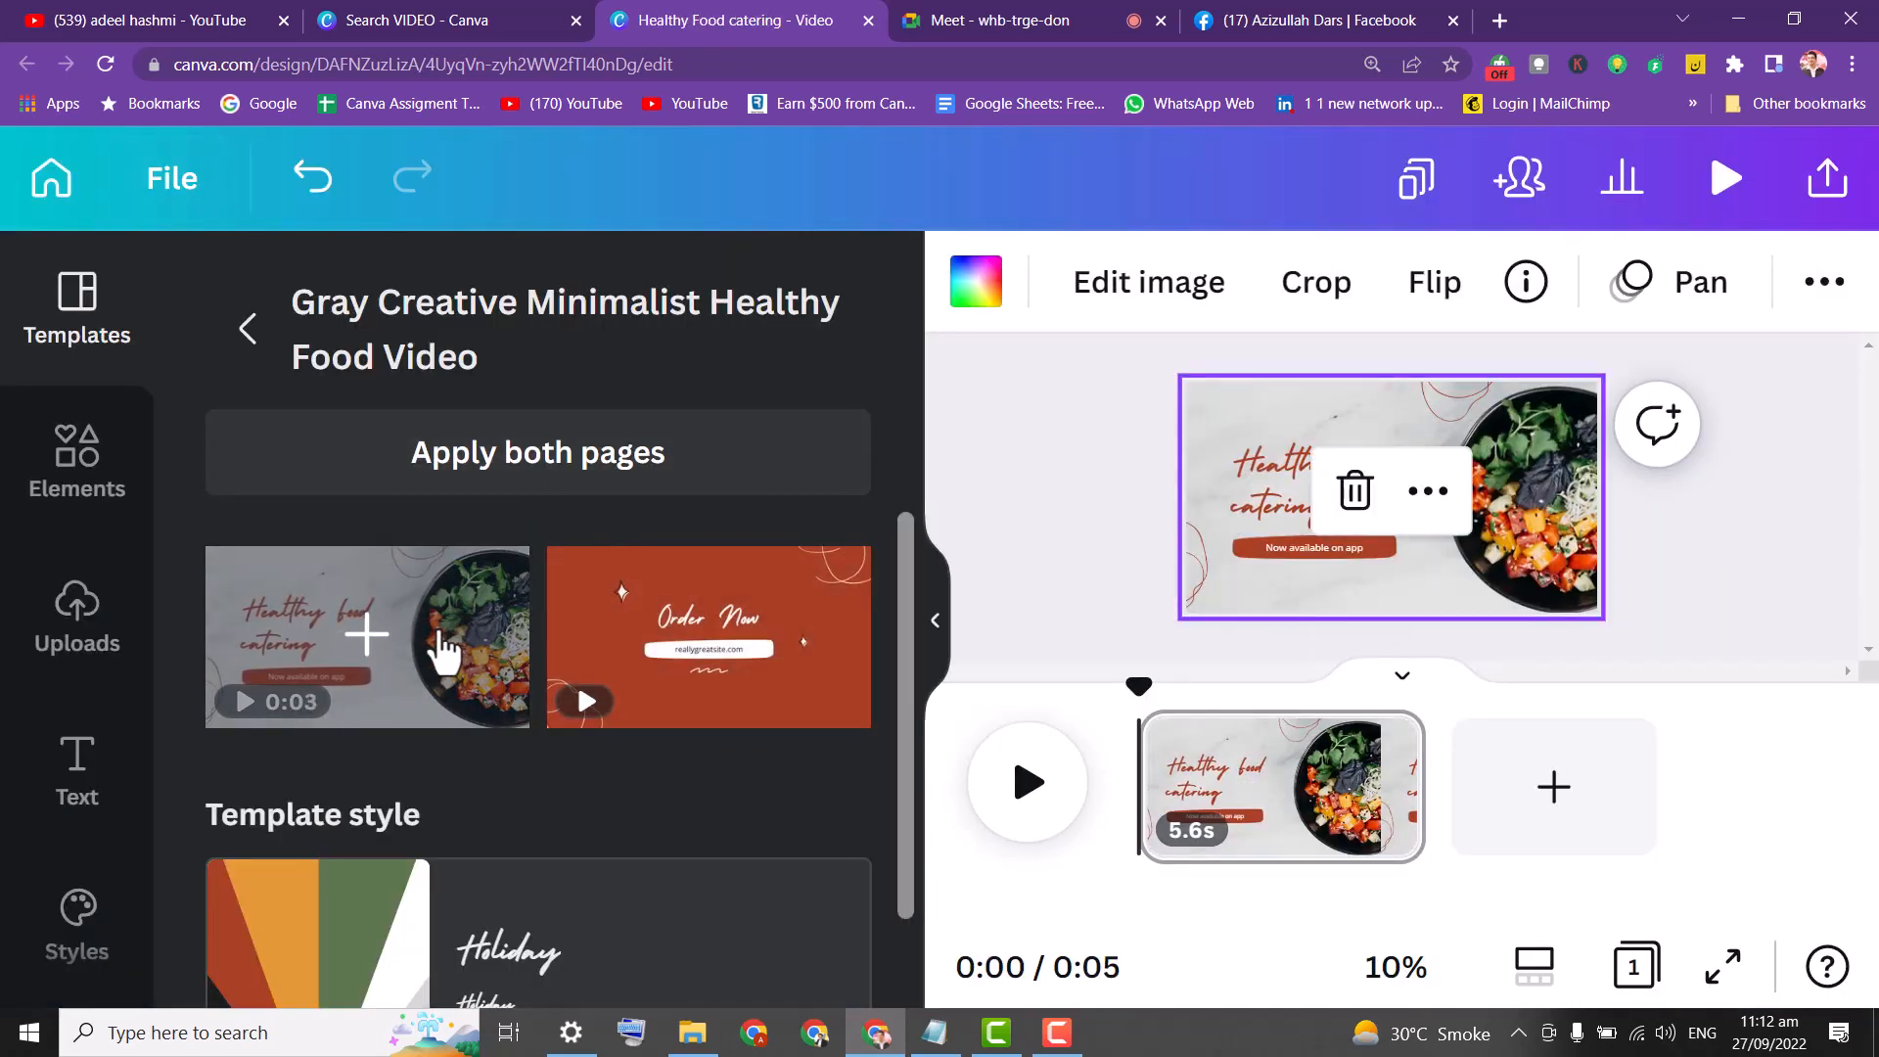
left_click(1726, 184)
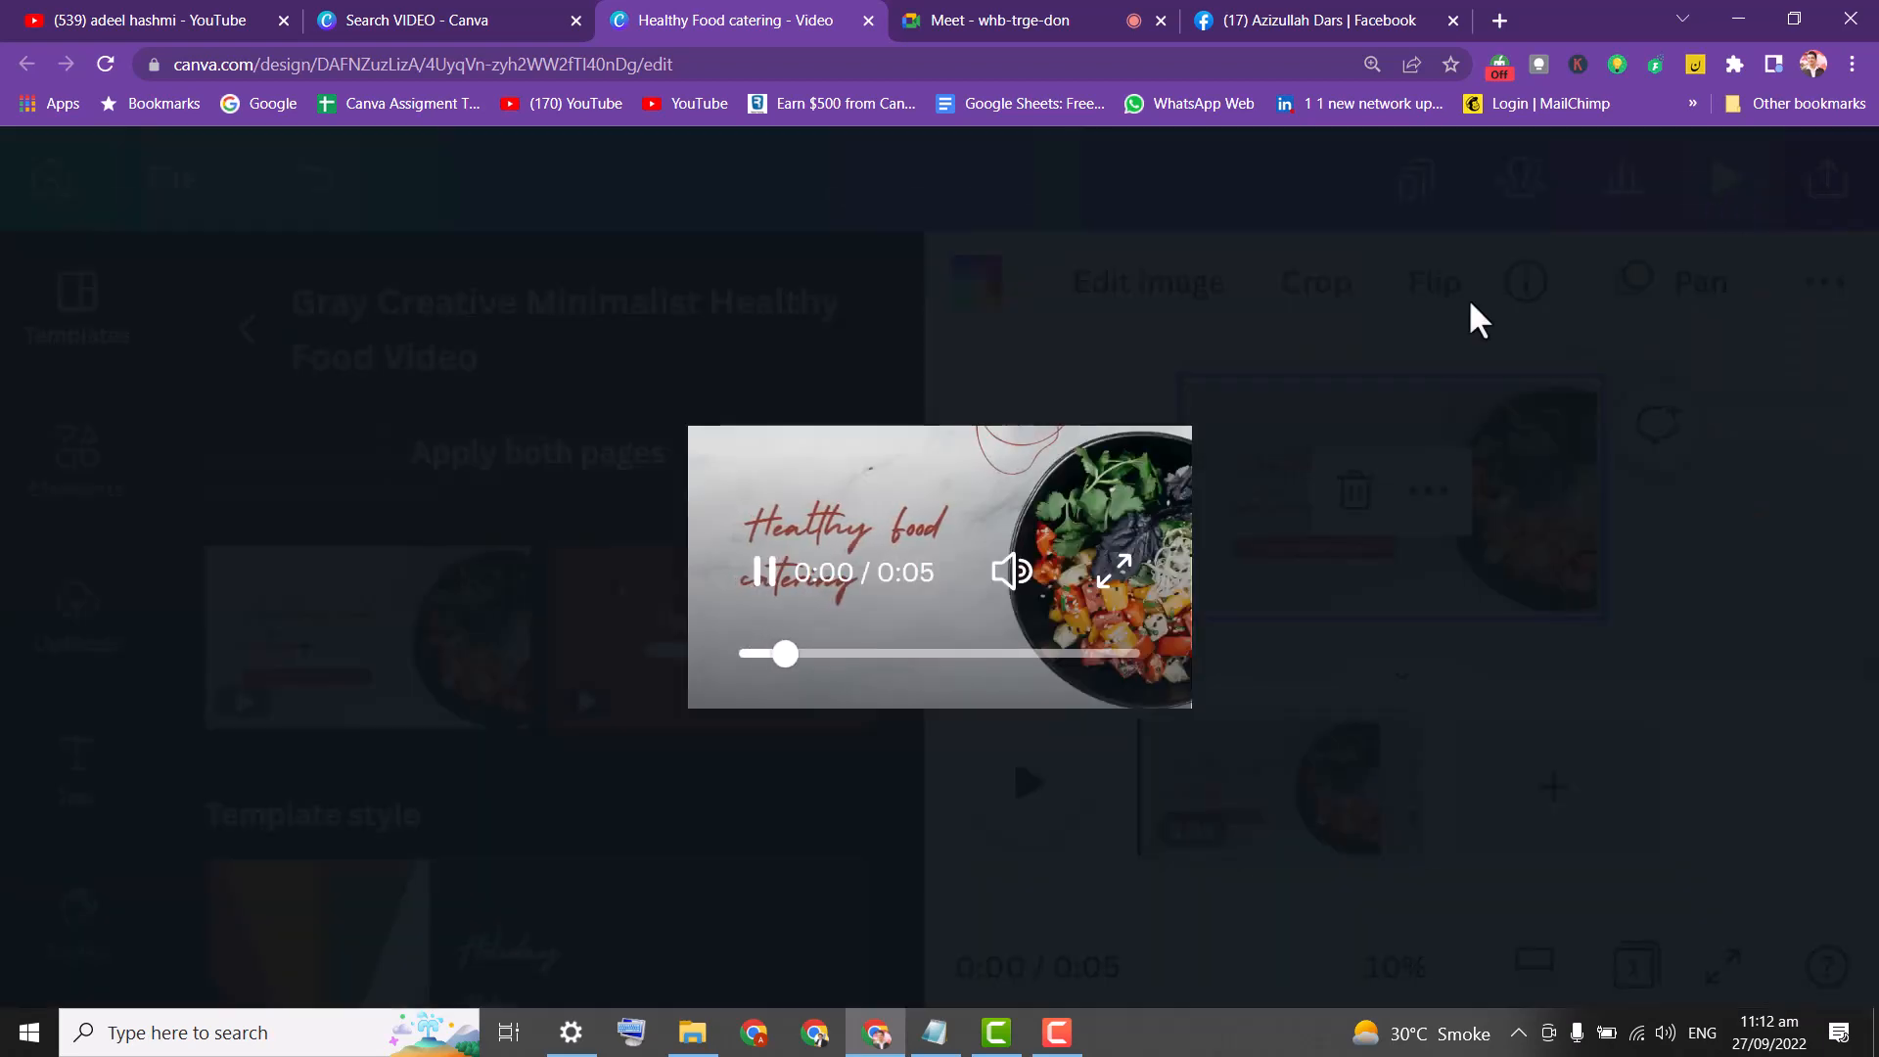
left_click(1116, 576)
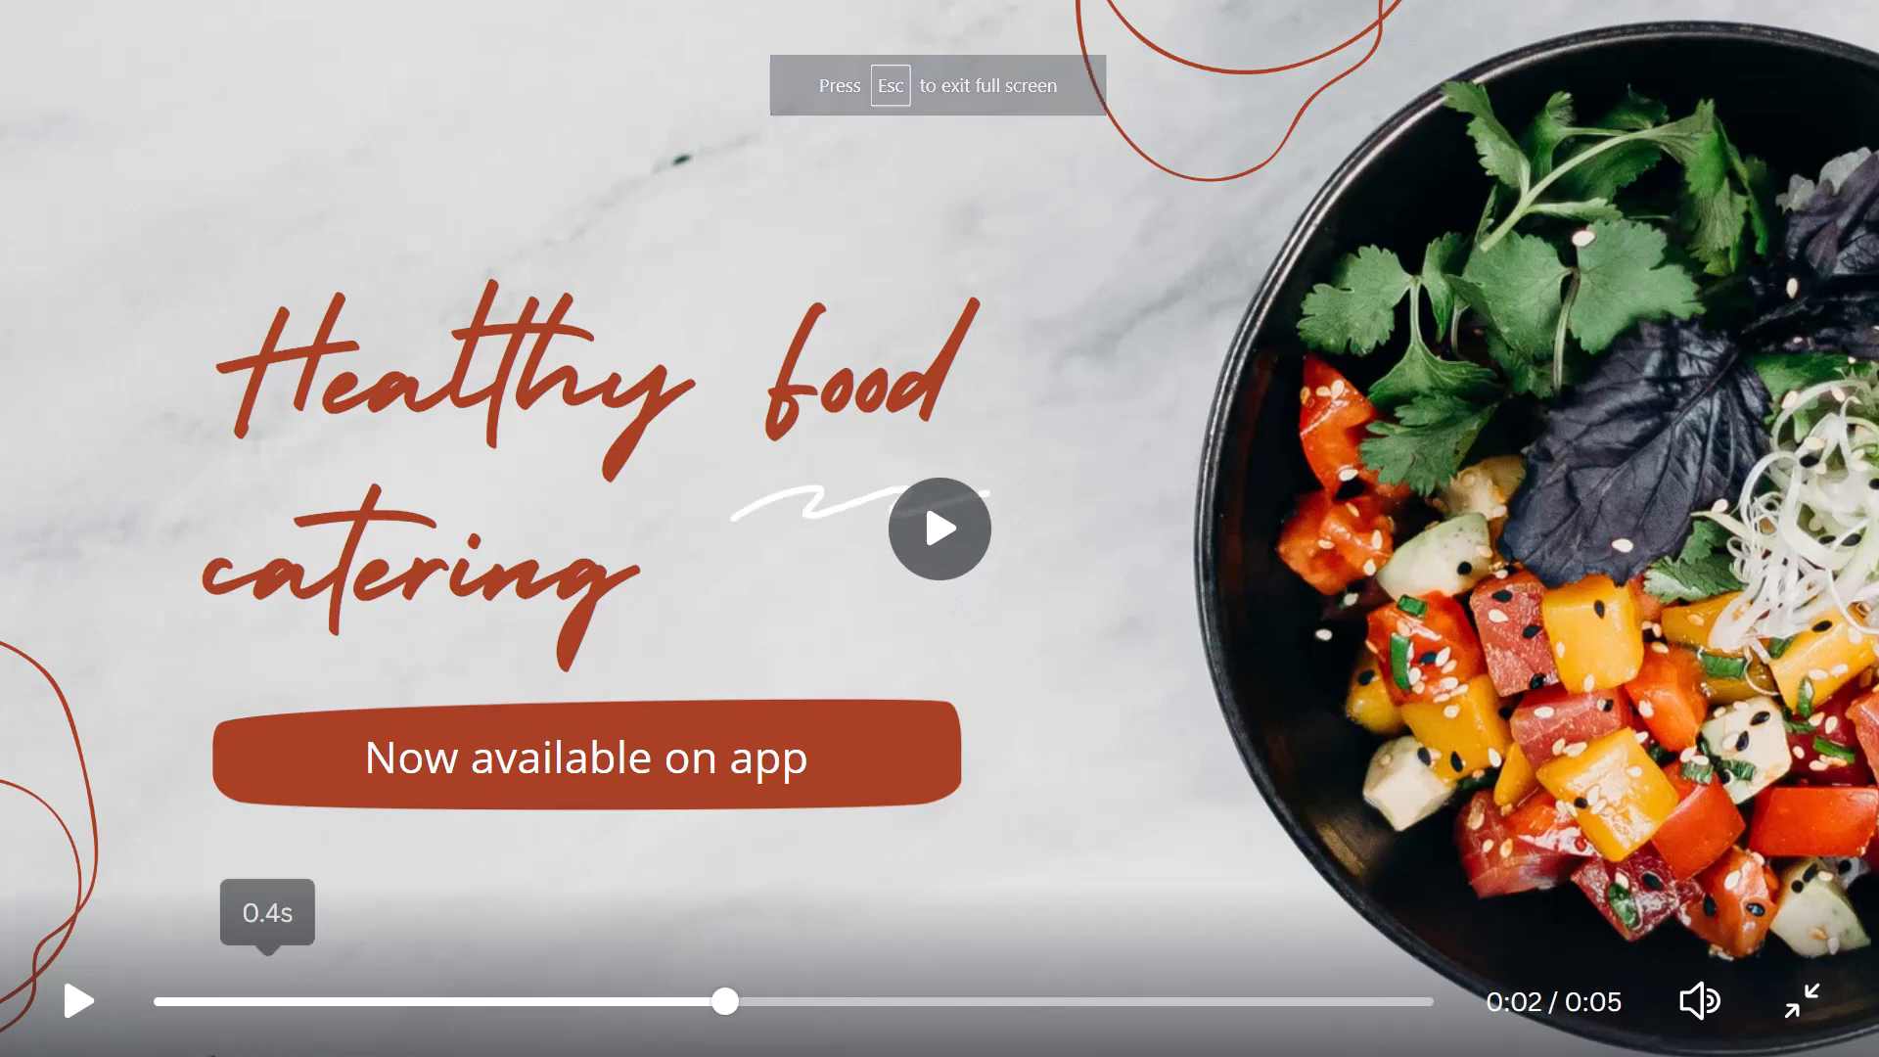
left_click(60, 1008)
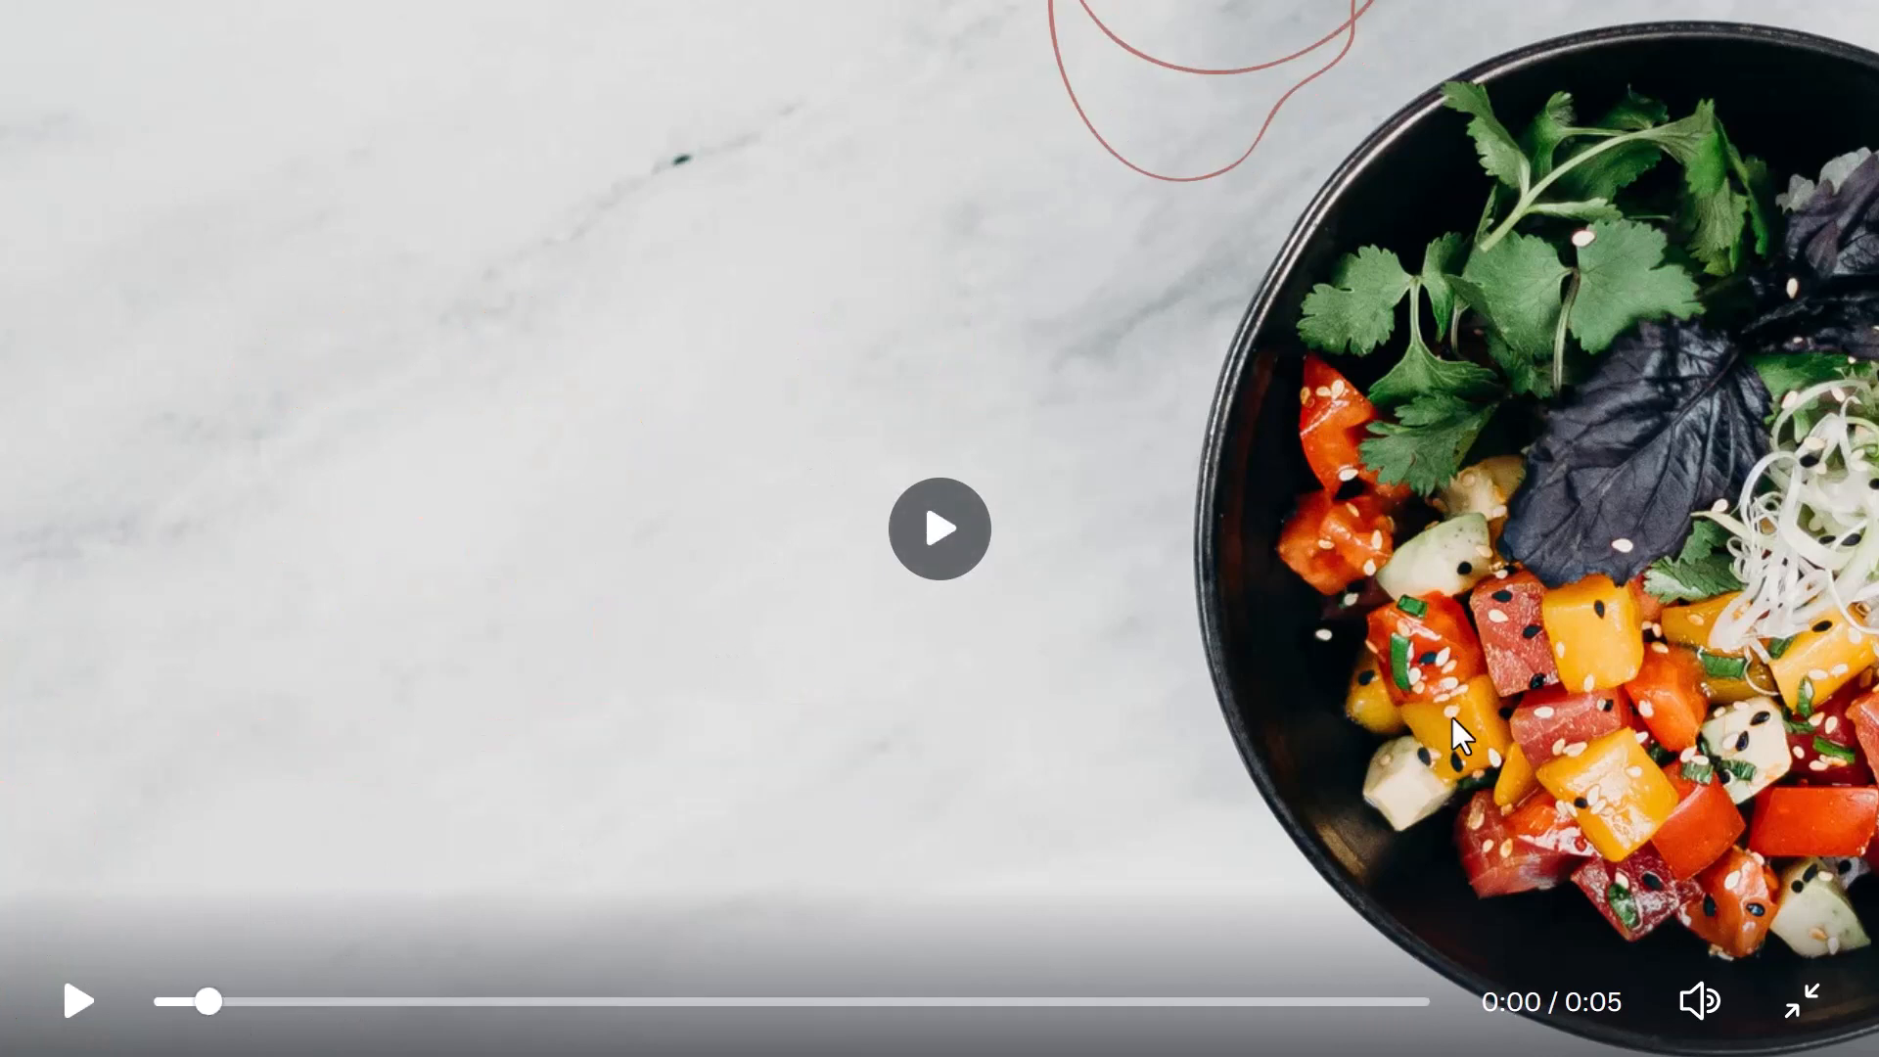
left_click(1799, 1000)
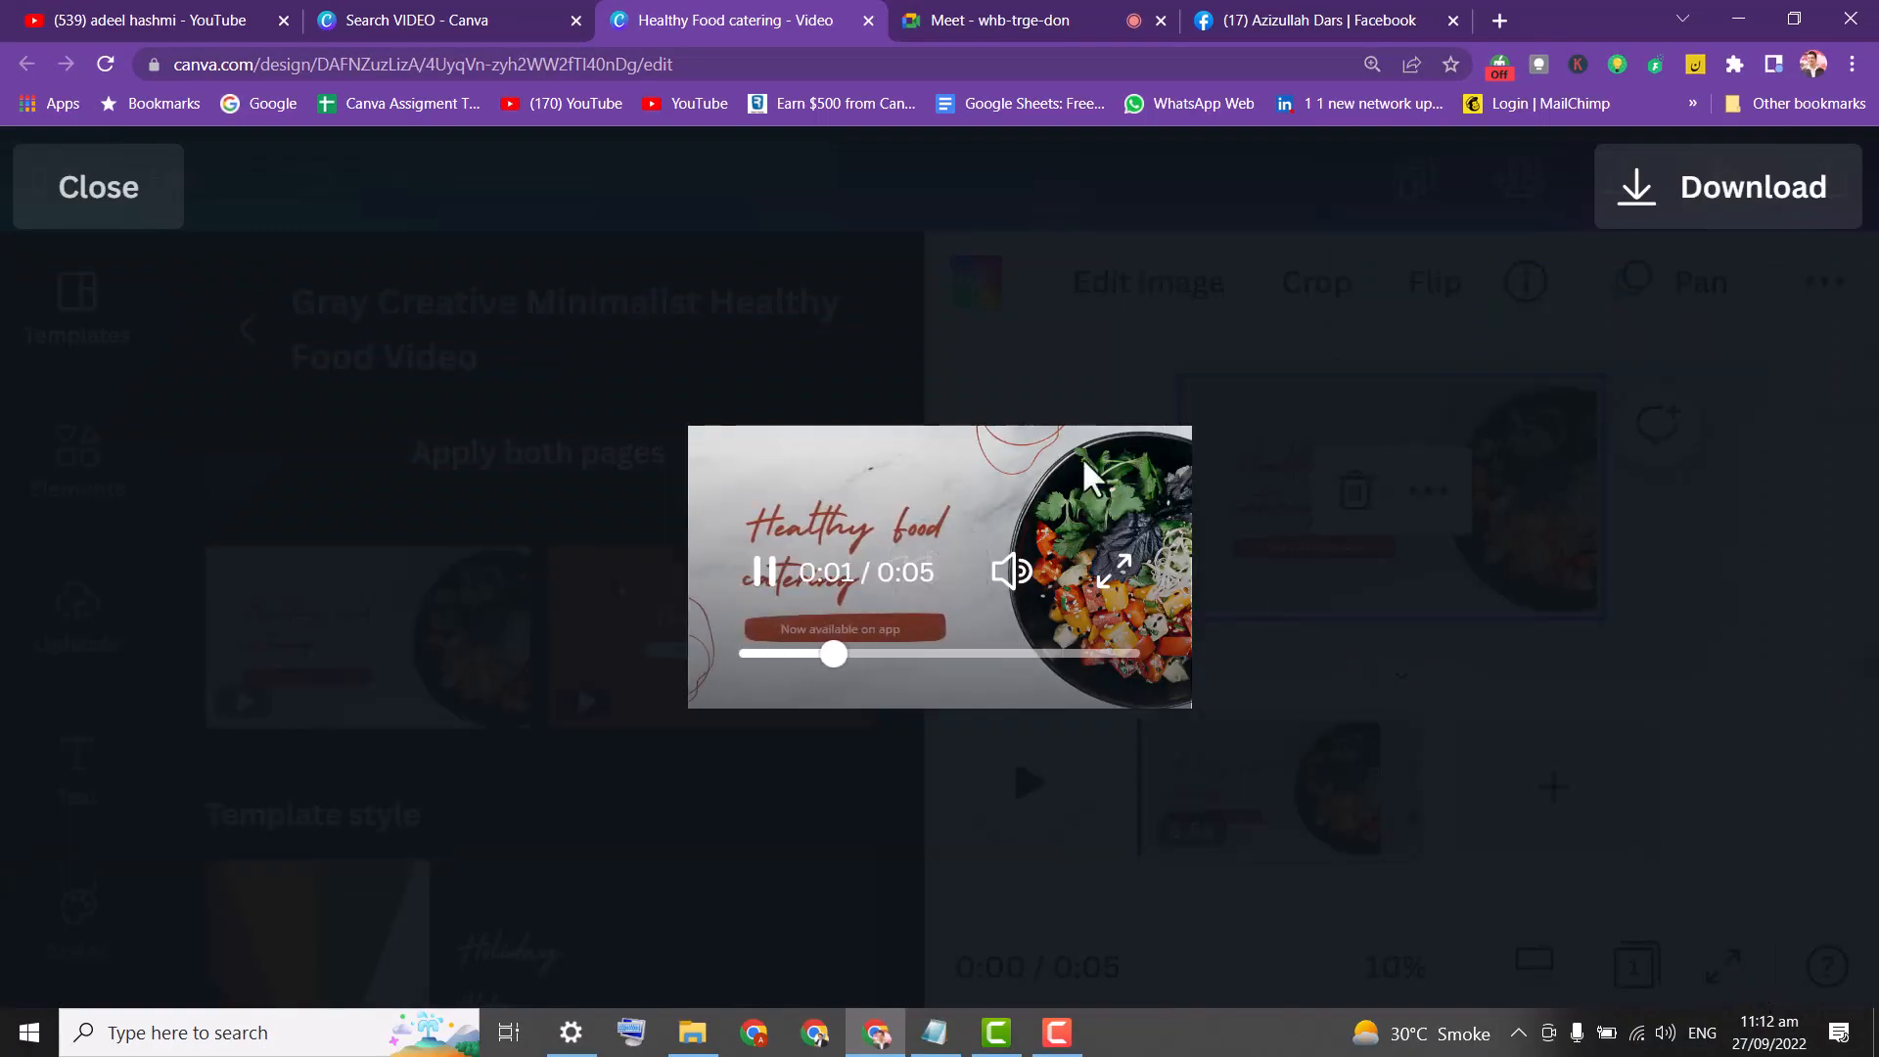
left_click(110, 174)
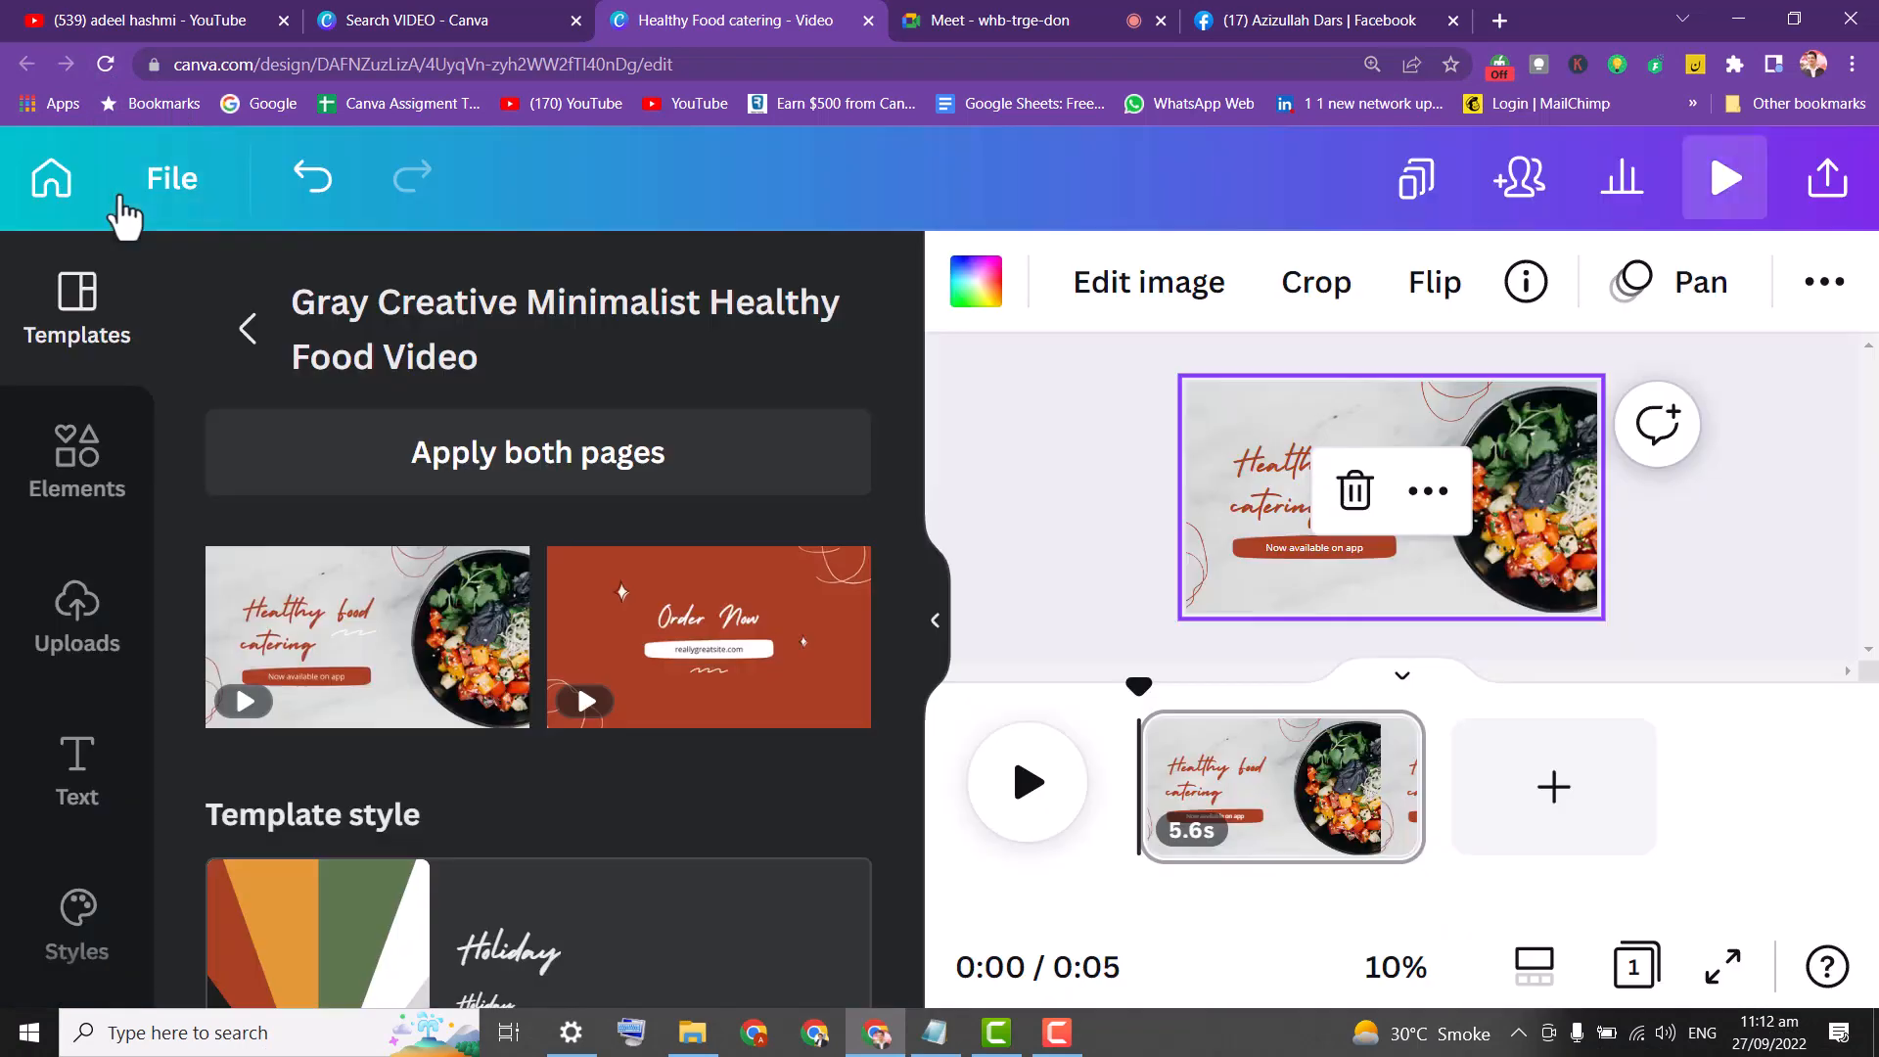
Add a blank second page and search Elements for healthy food.
left_click(1551, 792)
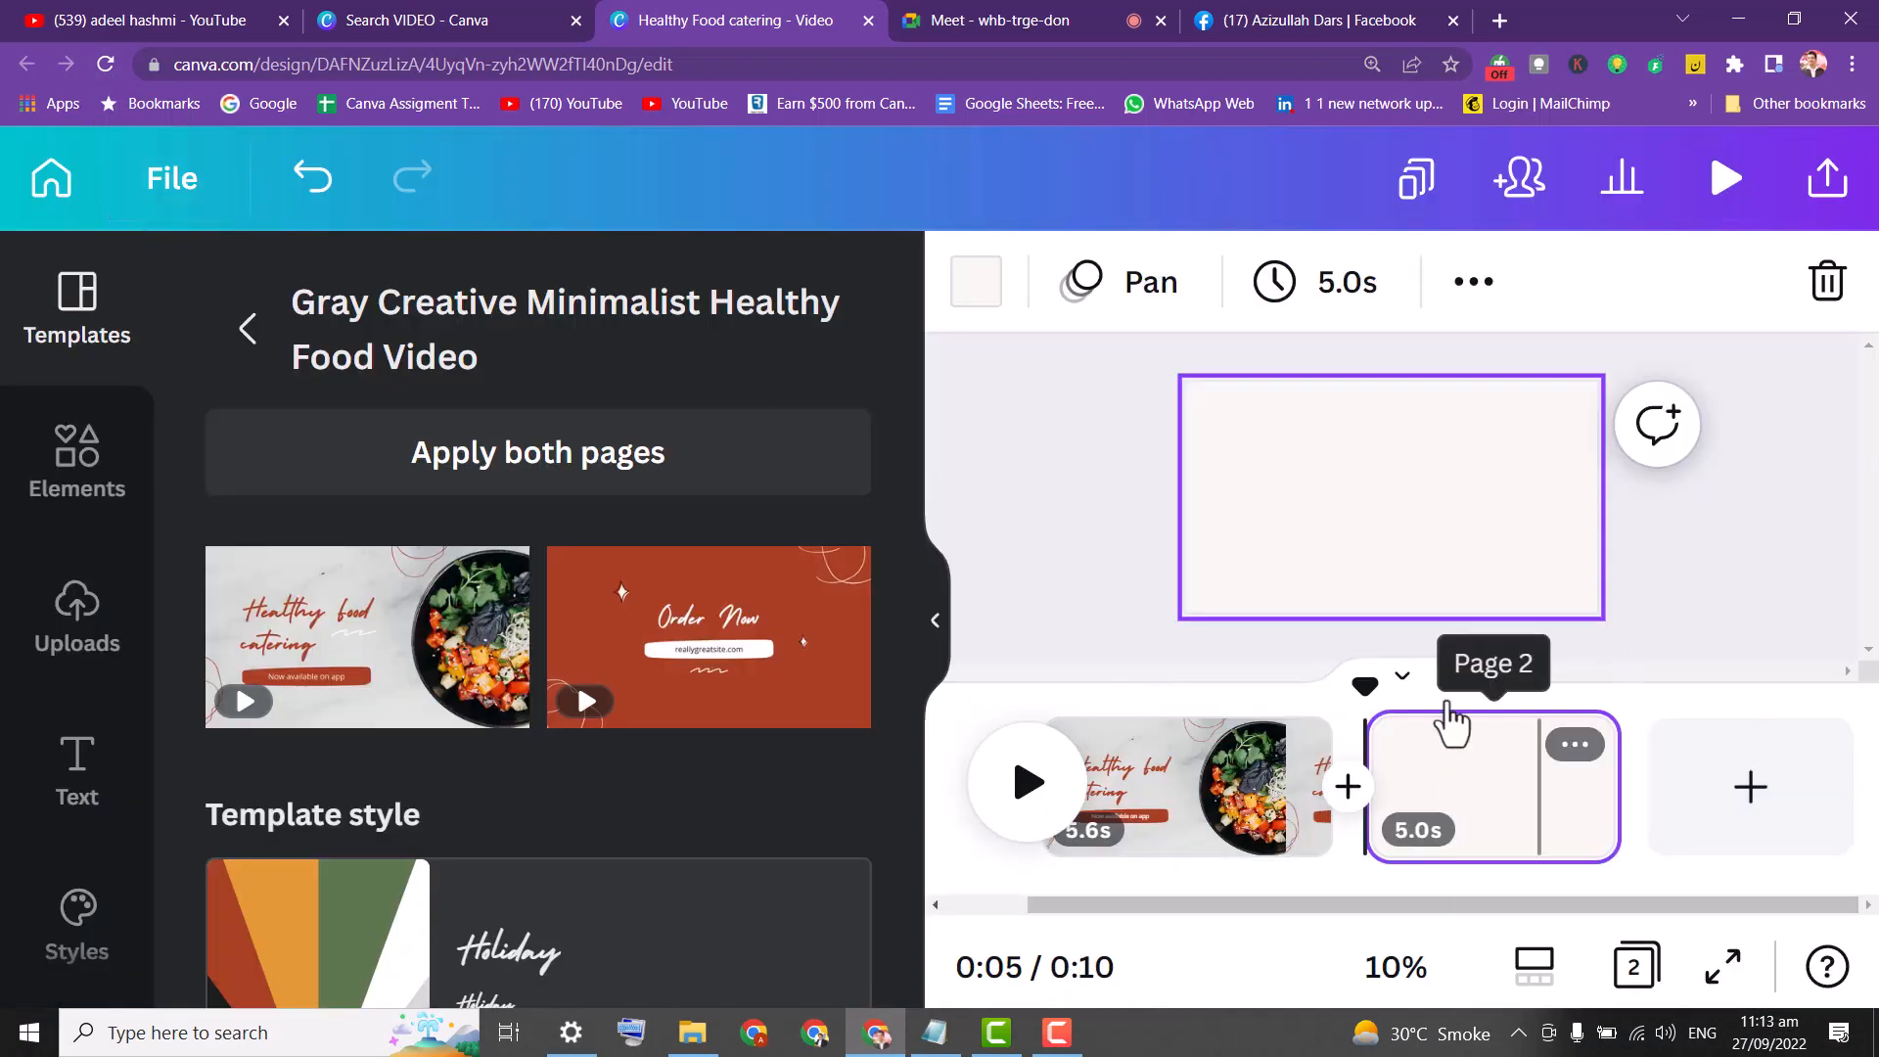
left_click(76, 430)
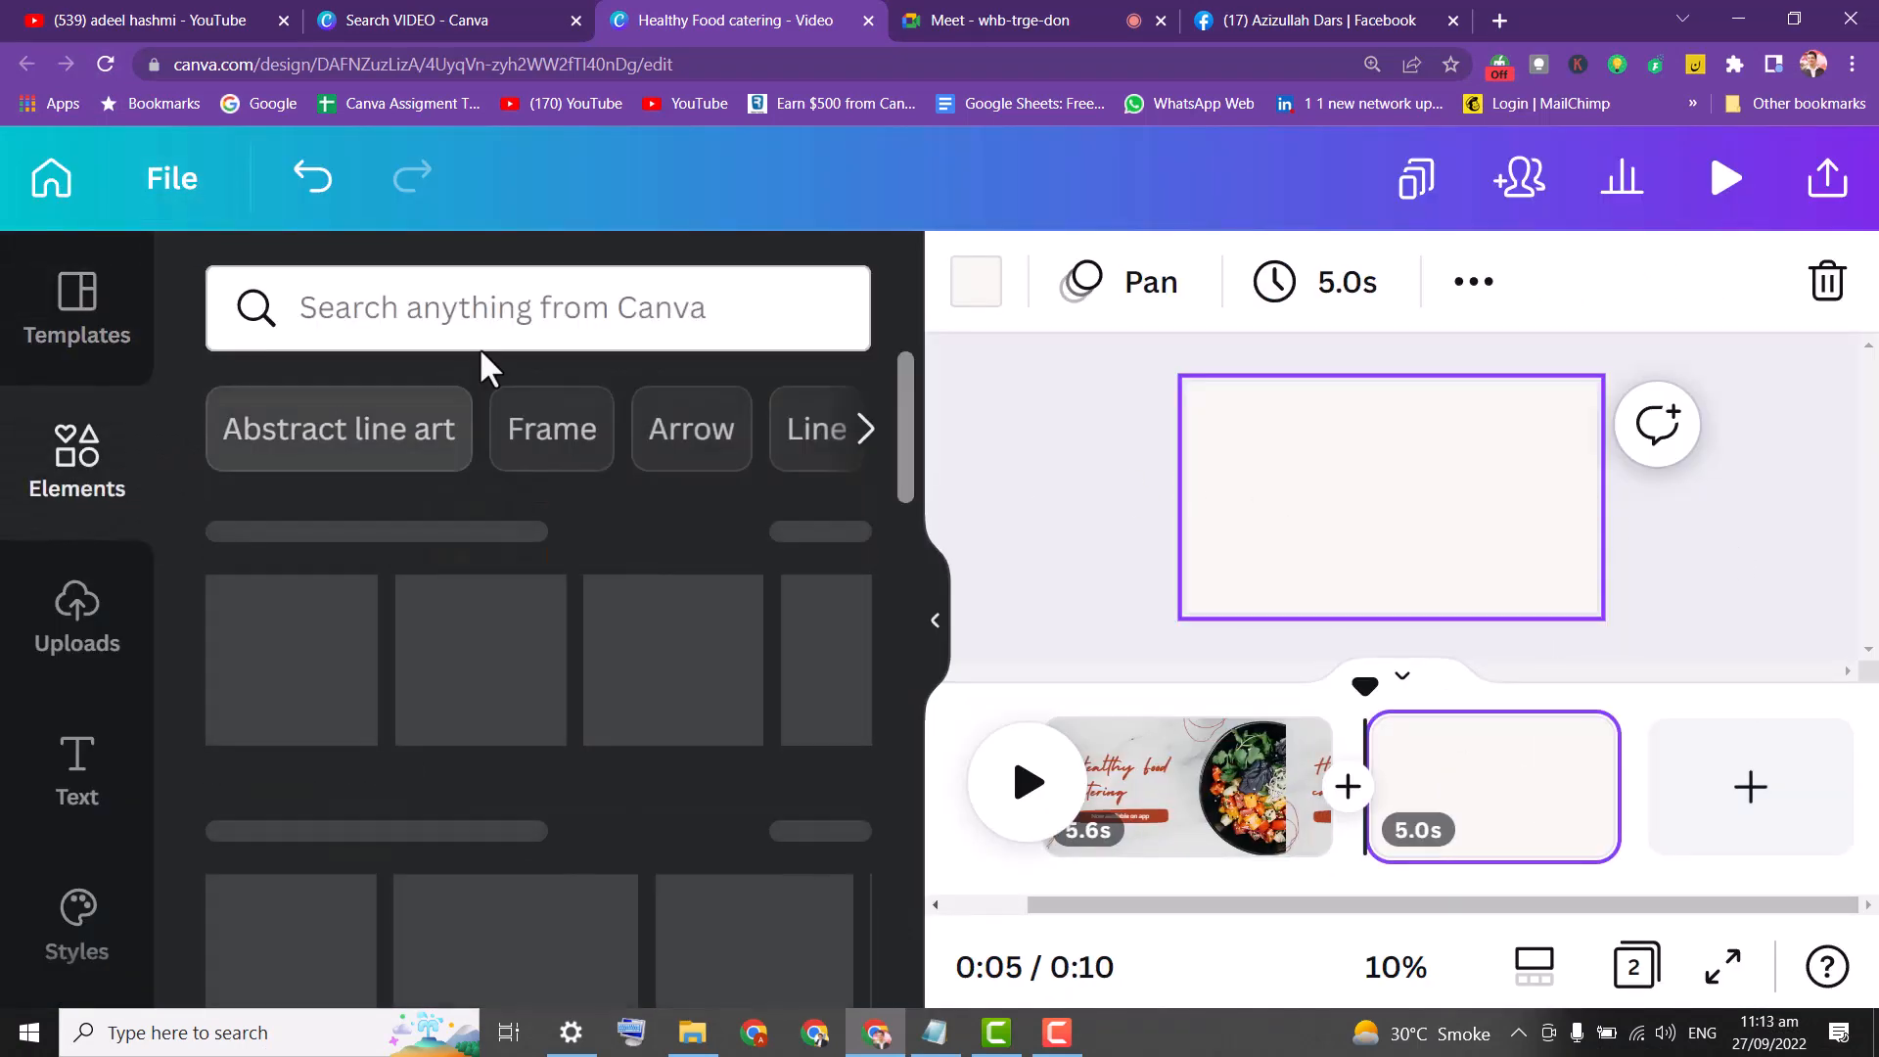
left_click(493, 318)
type("FOOD")
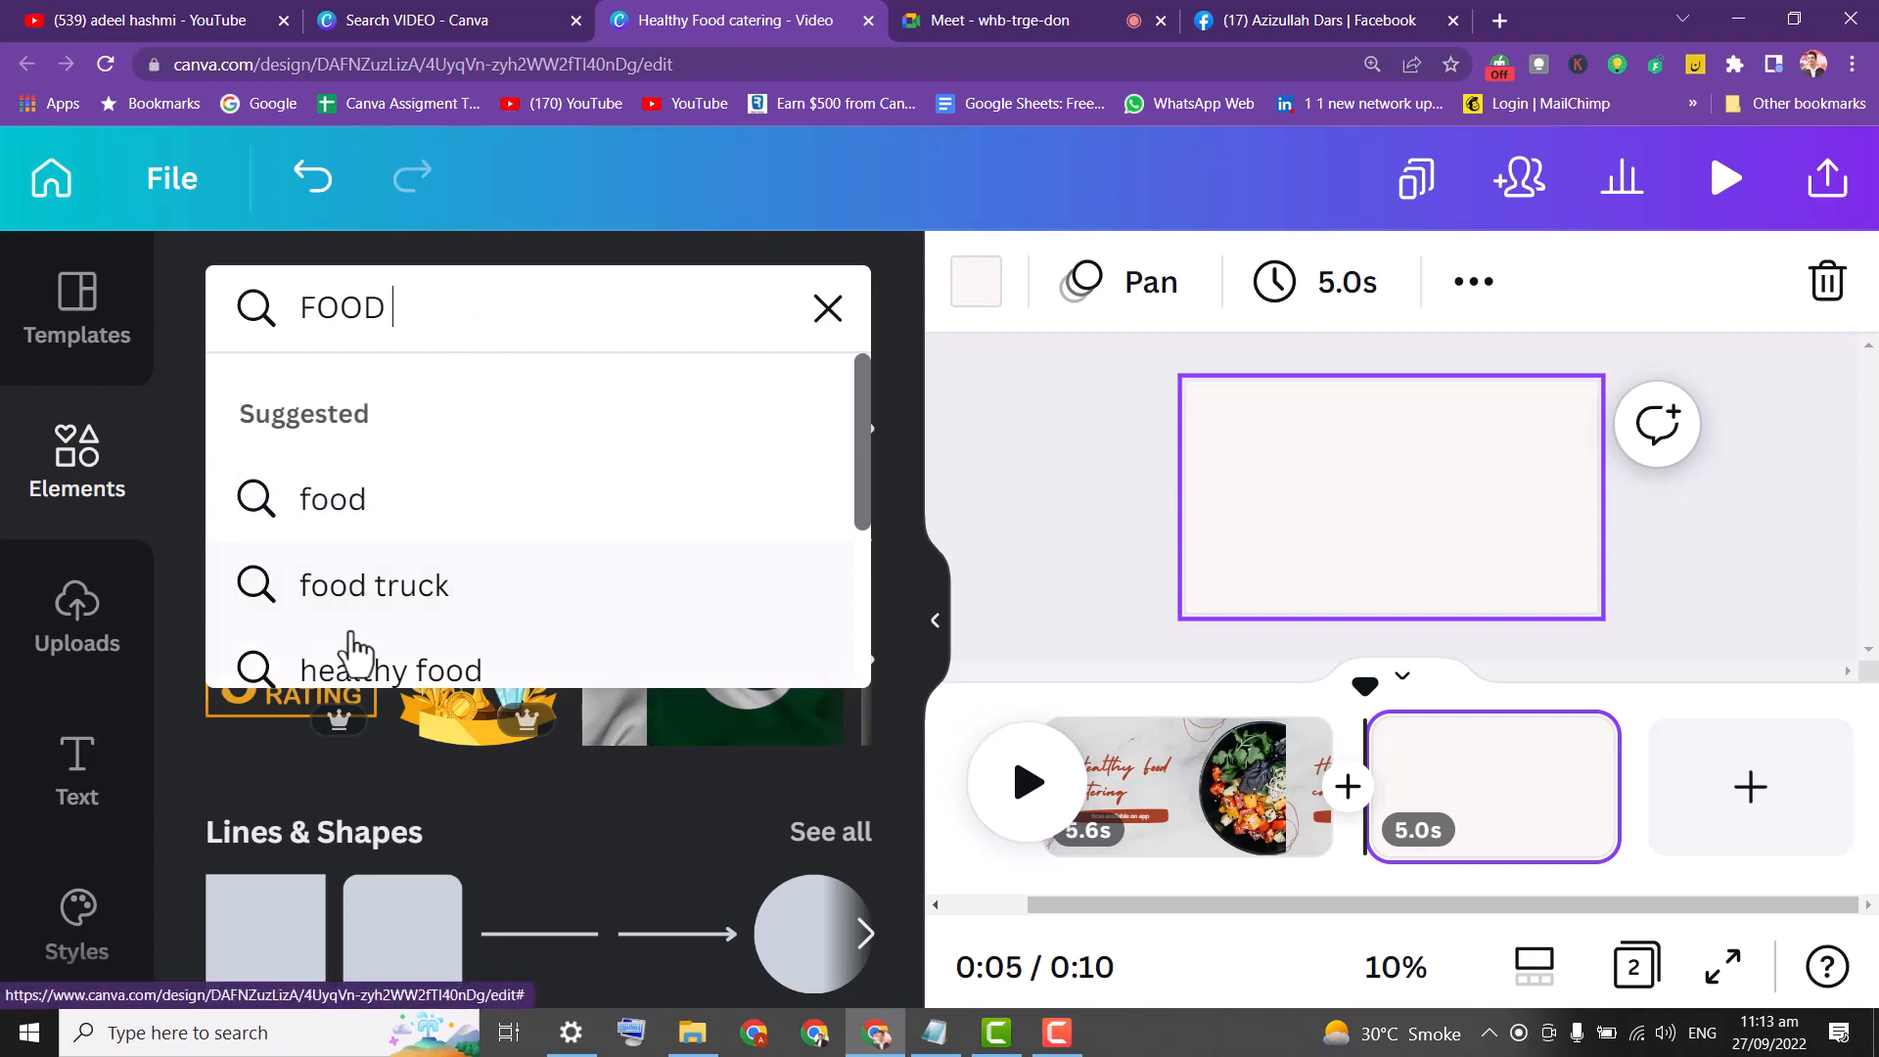
left_click(387, 671)
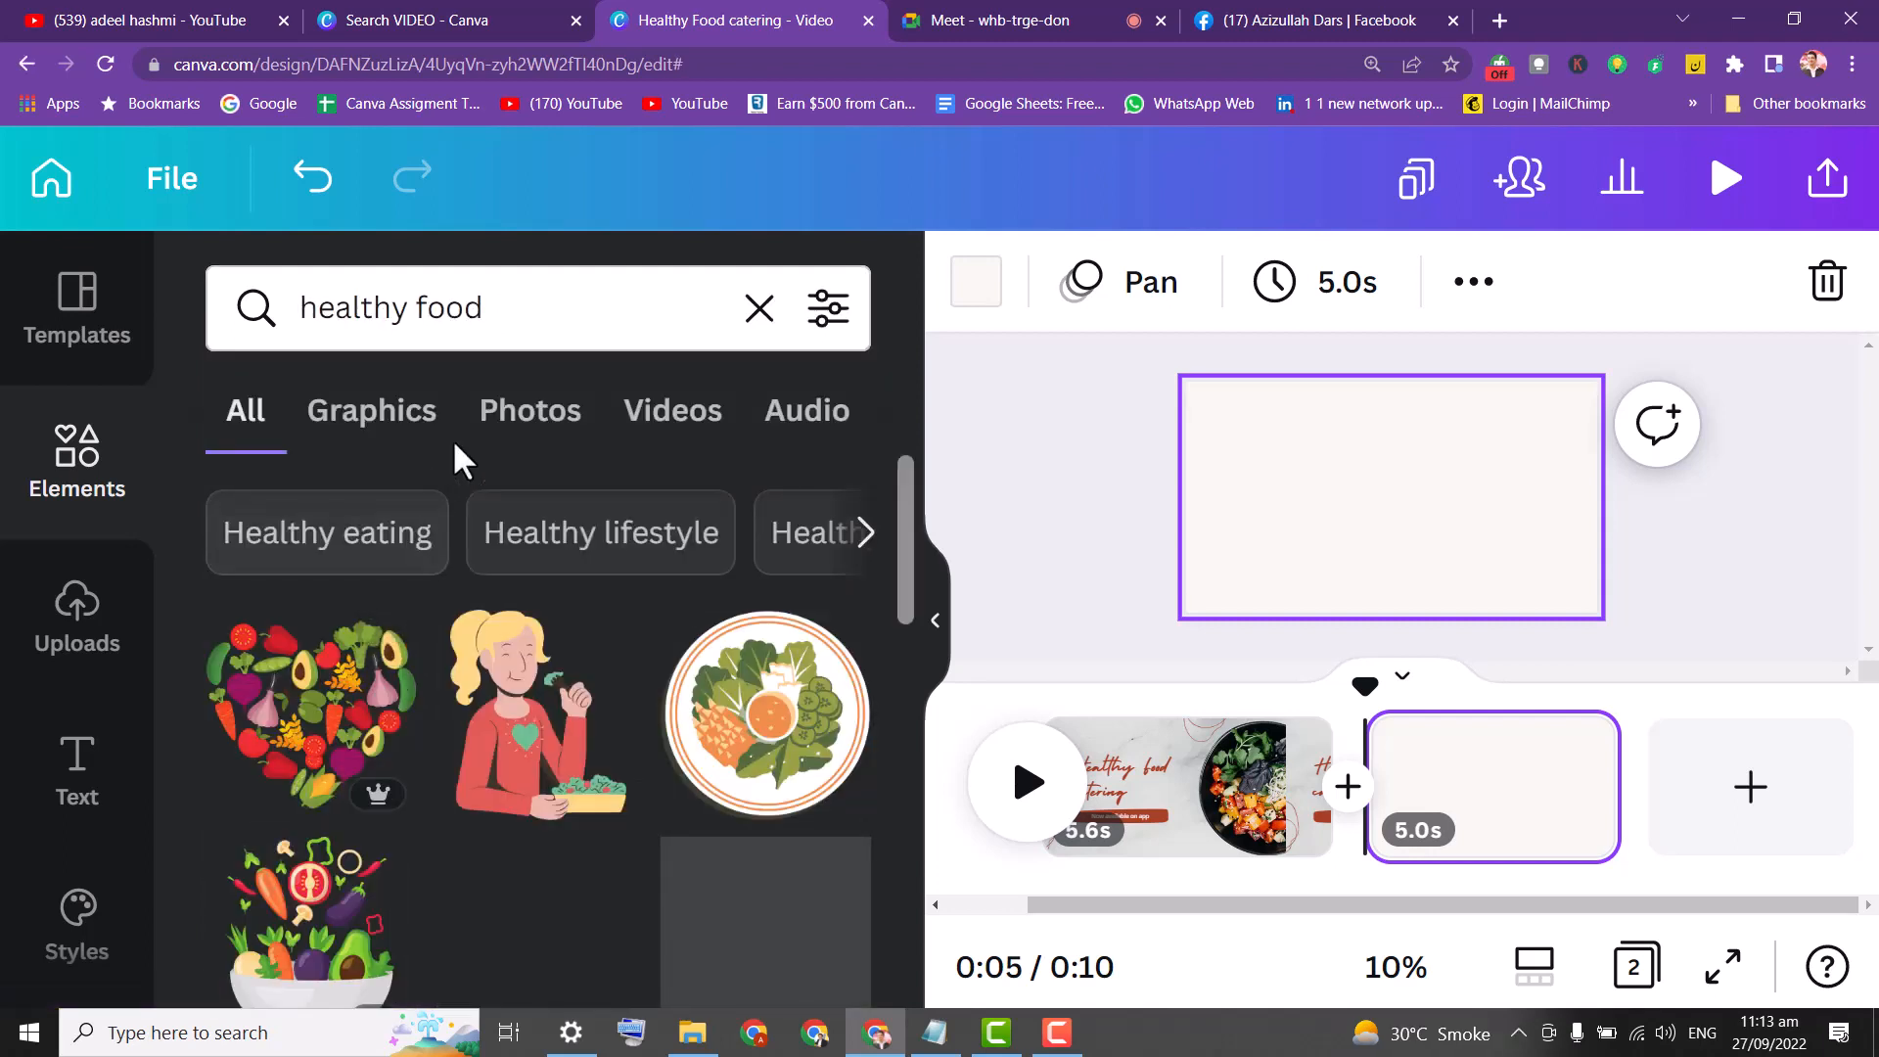
Filter the healthy food results to Videos and place the cursor after 'food'.
left_click(377, 419)
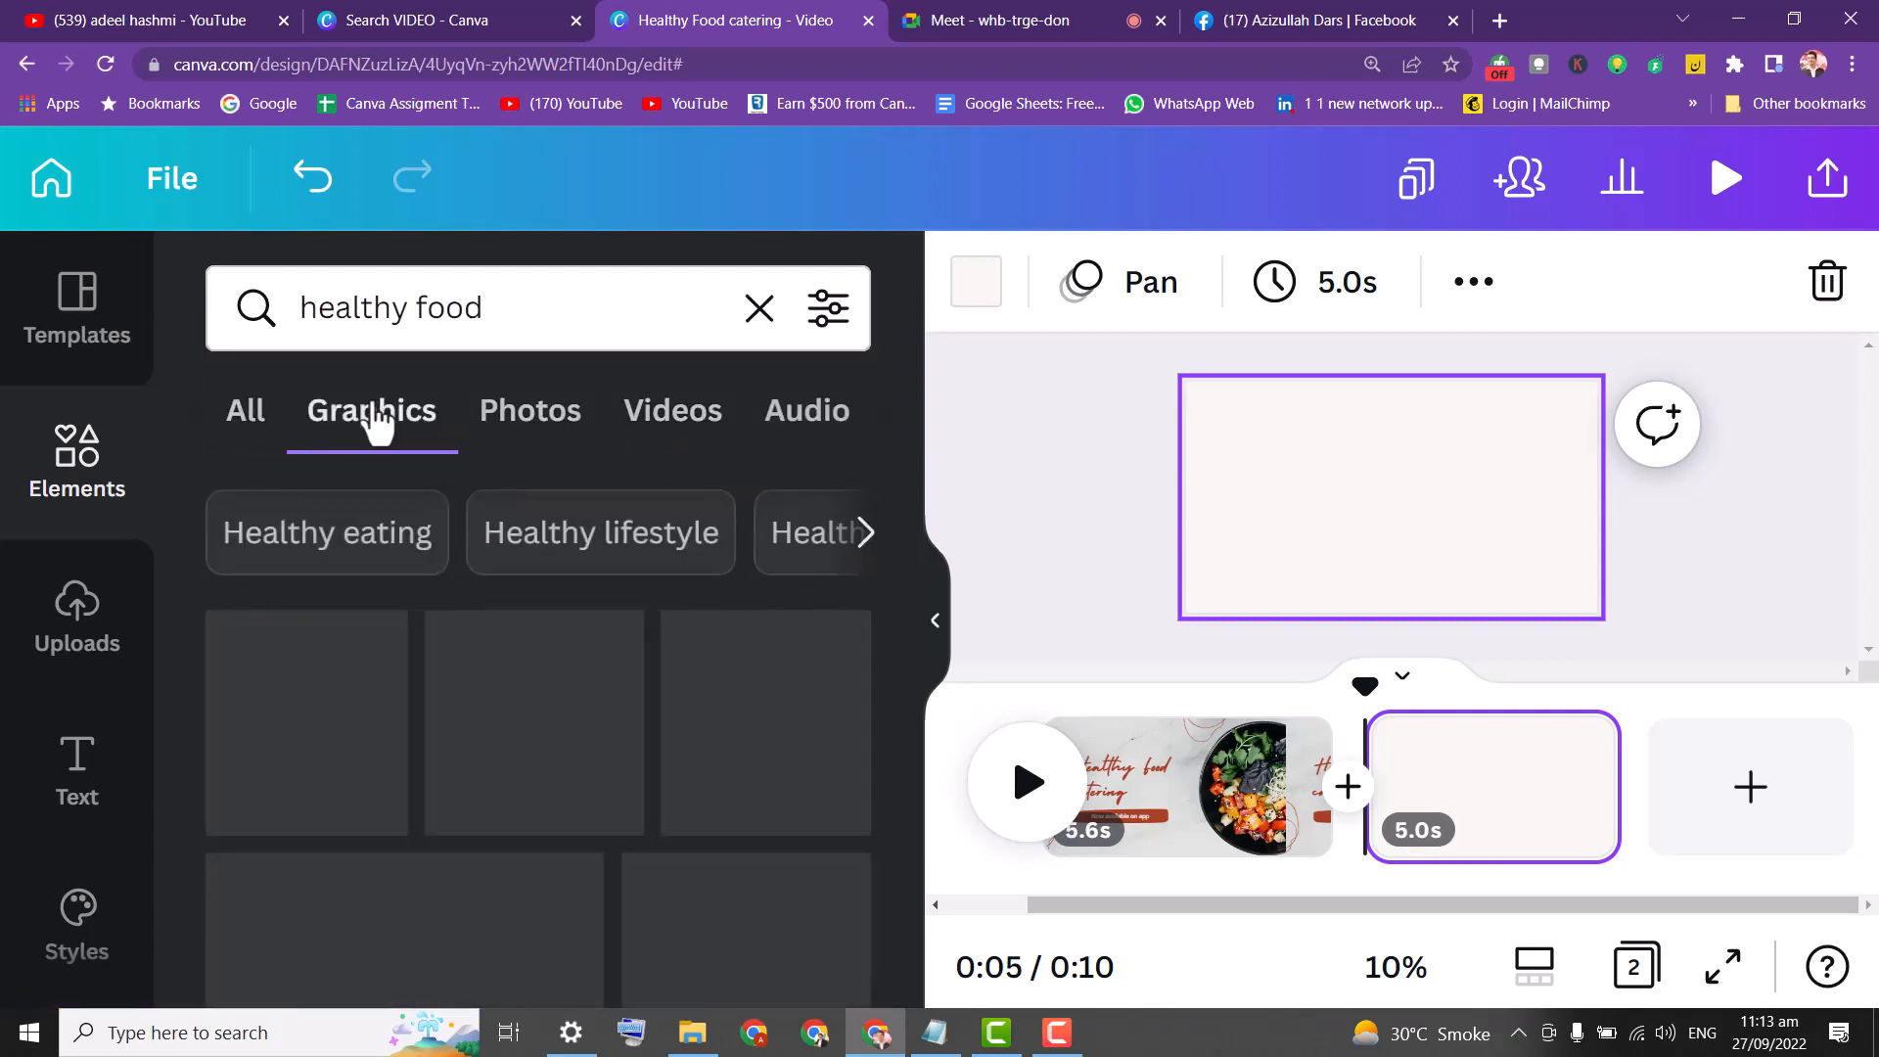
left_click(560, 415)
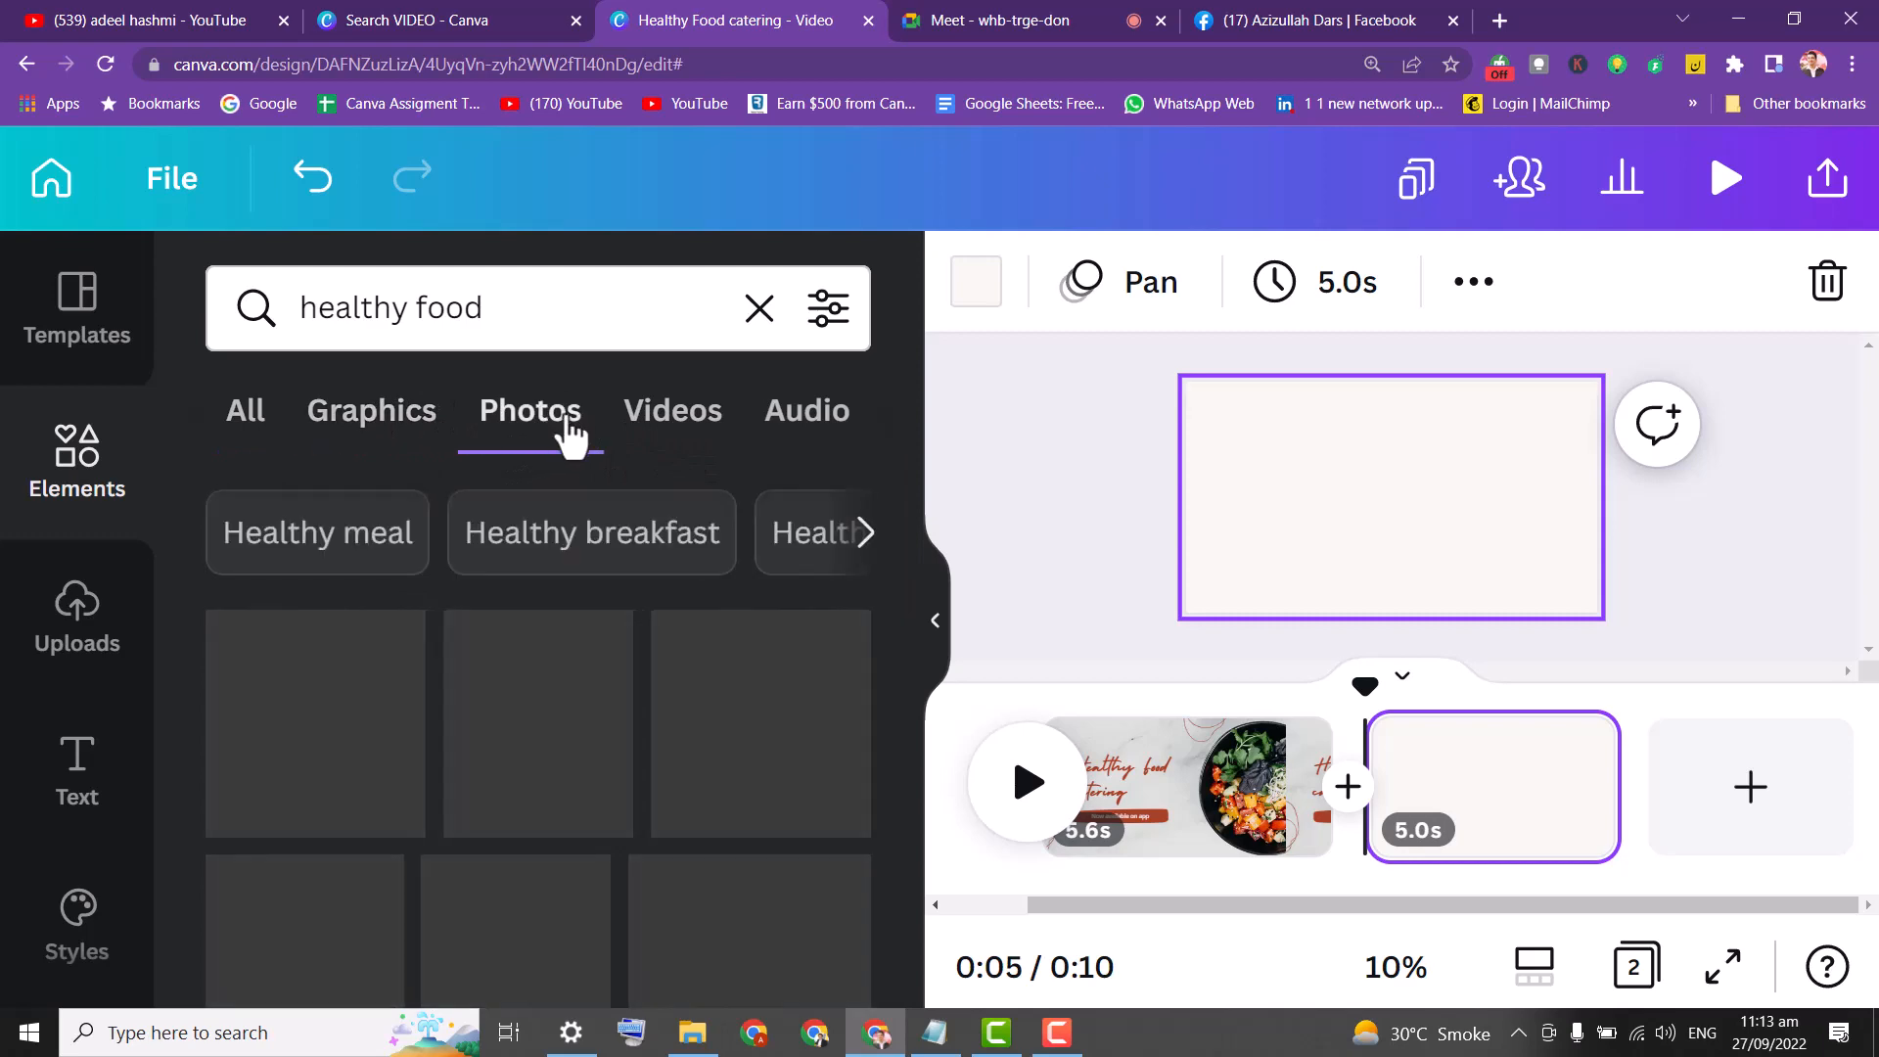
left_click(673, 431)
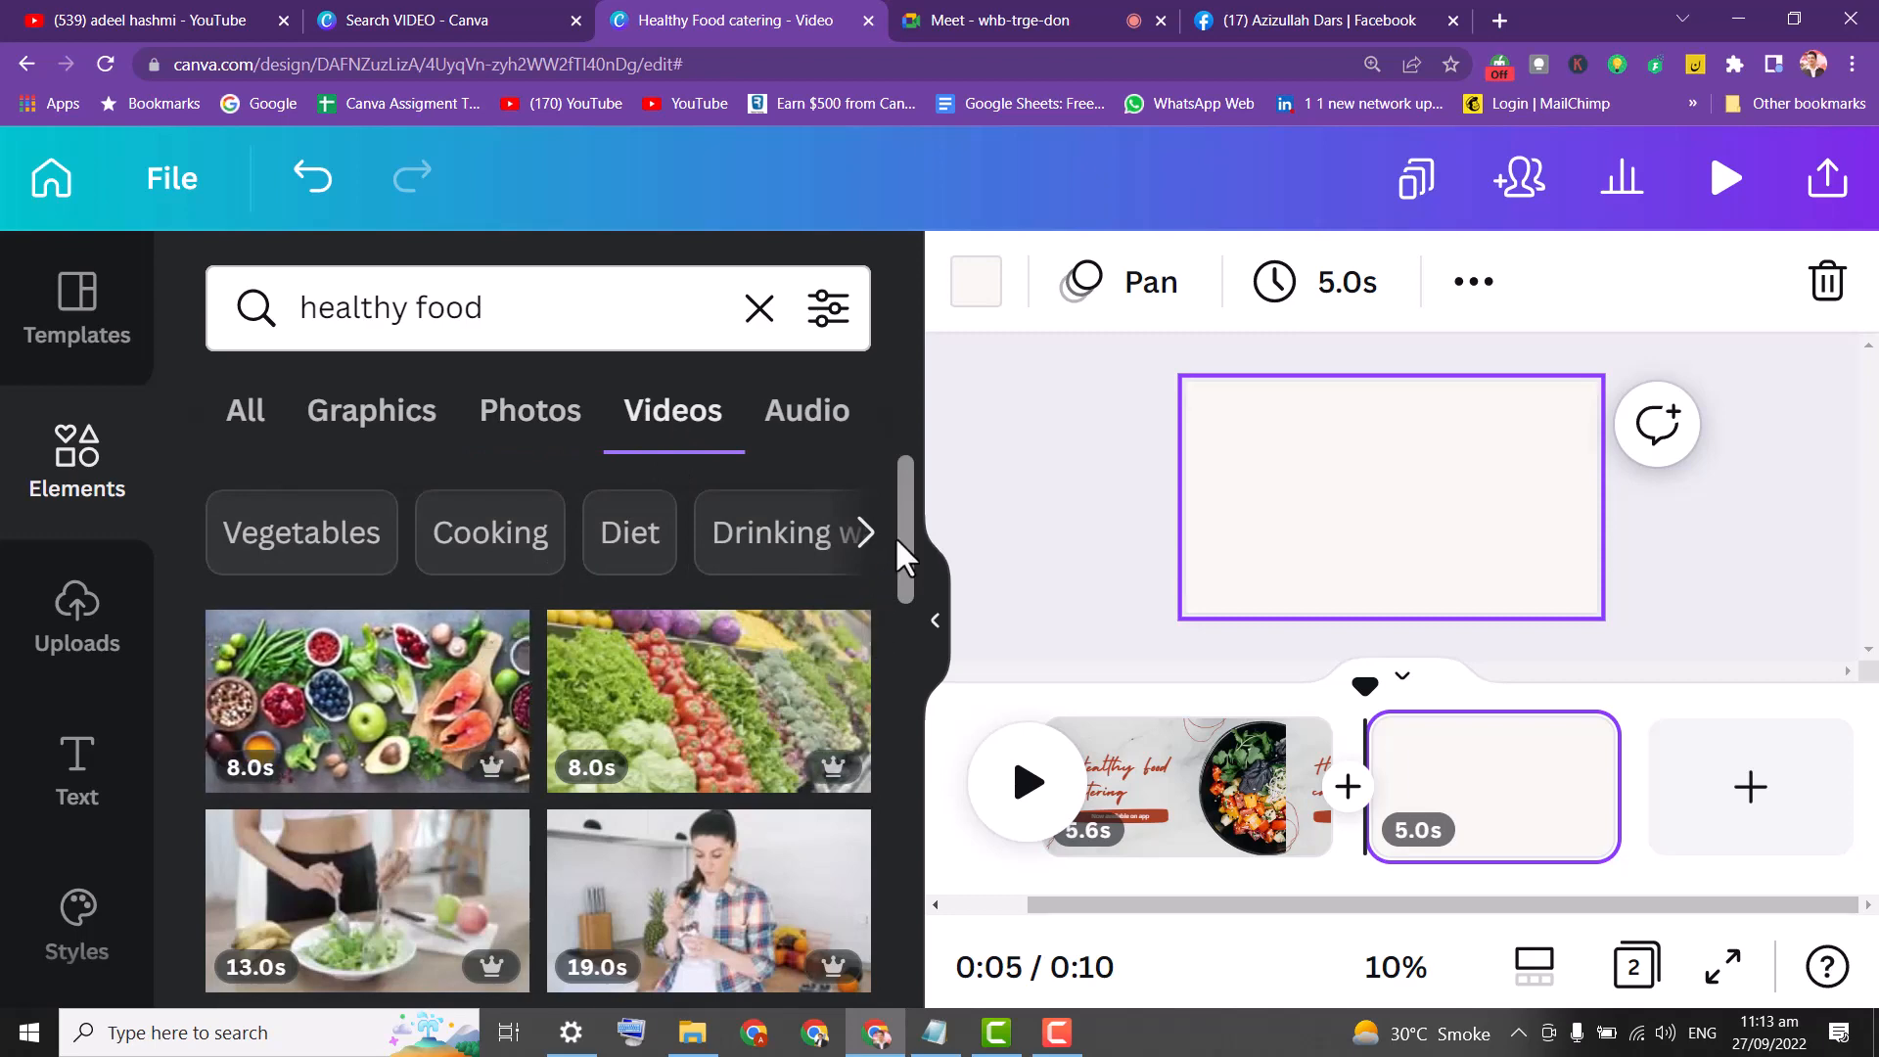
left_click_drag(902, 537, 893, 597)
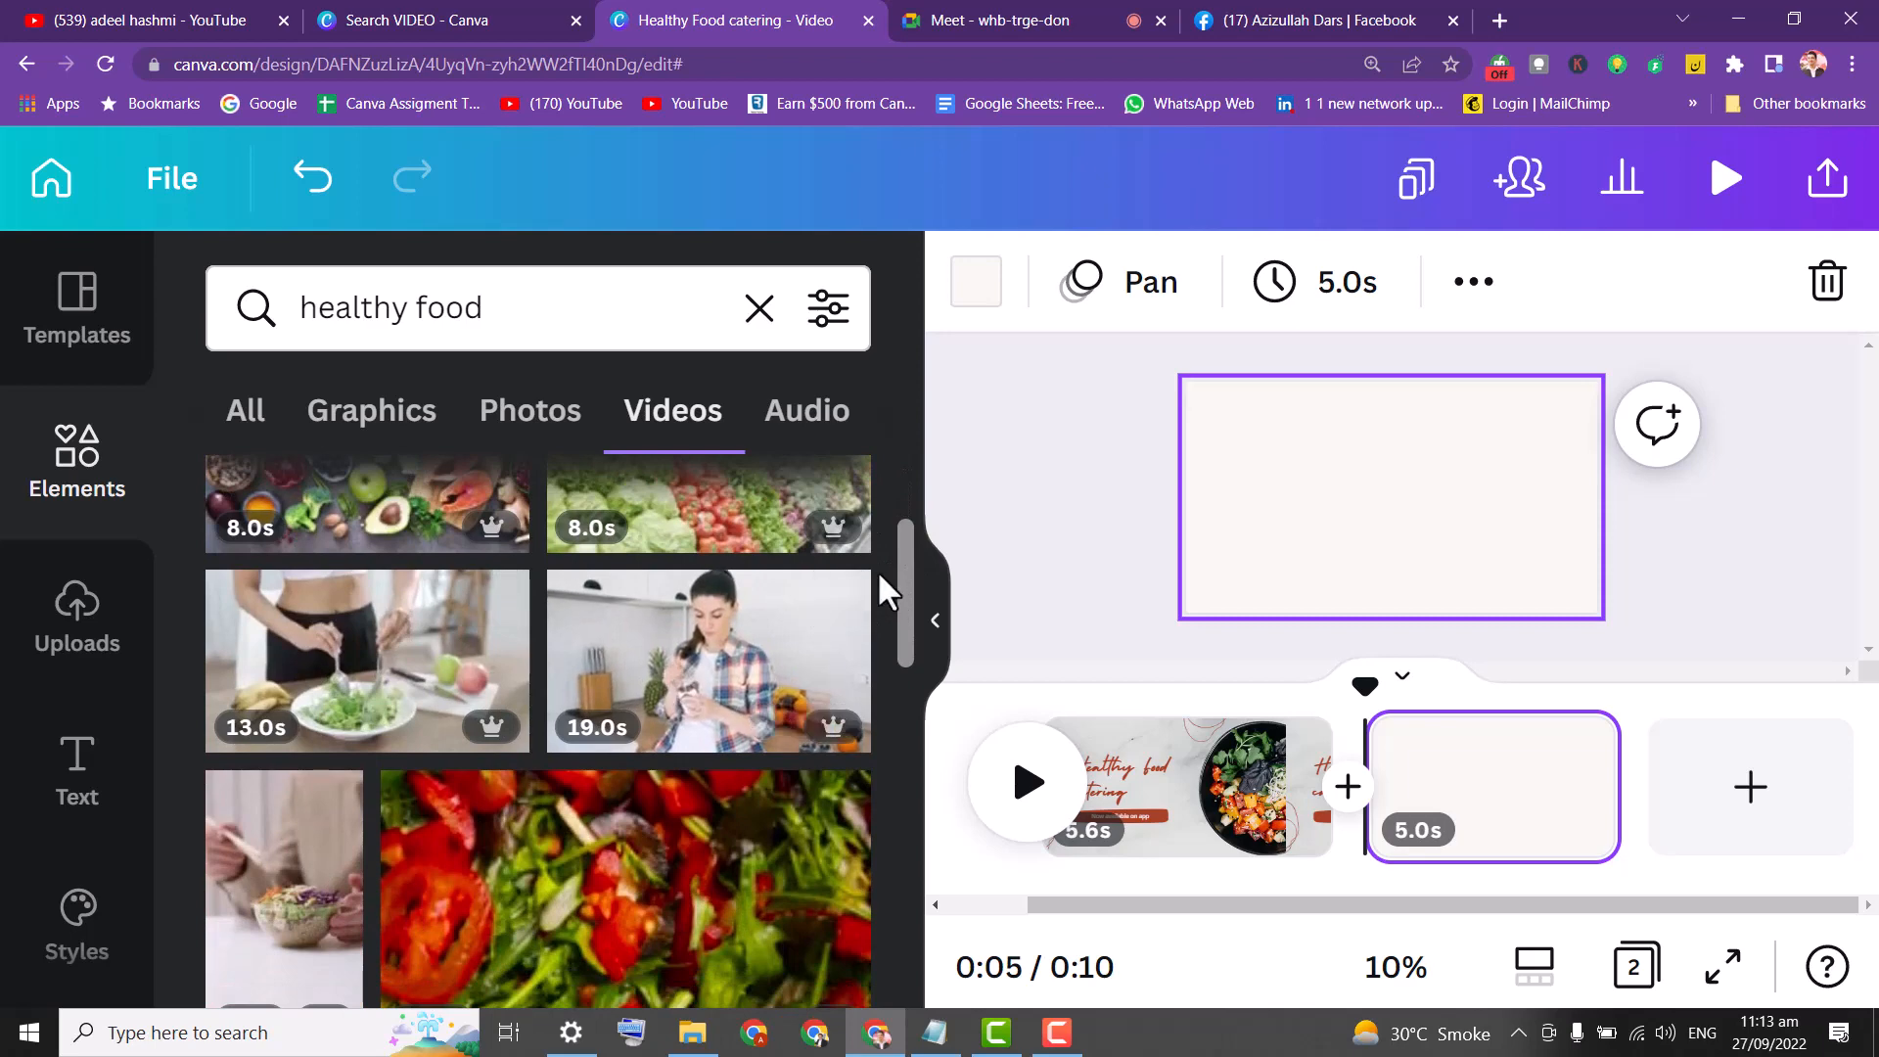
left_click_drag(907, 580, 850, 614)
double_click(461, 306)
left_click(571, 310)
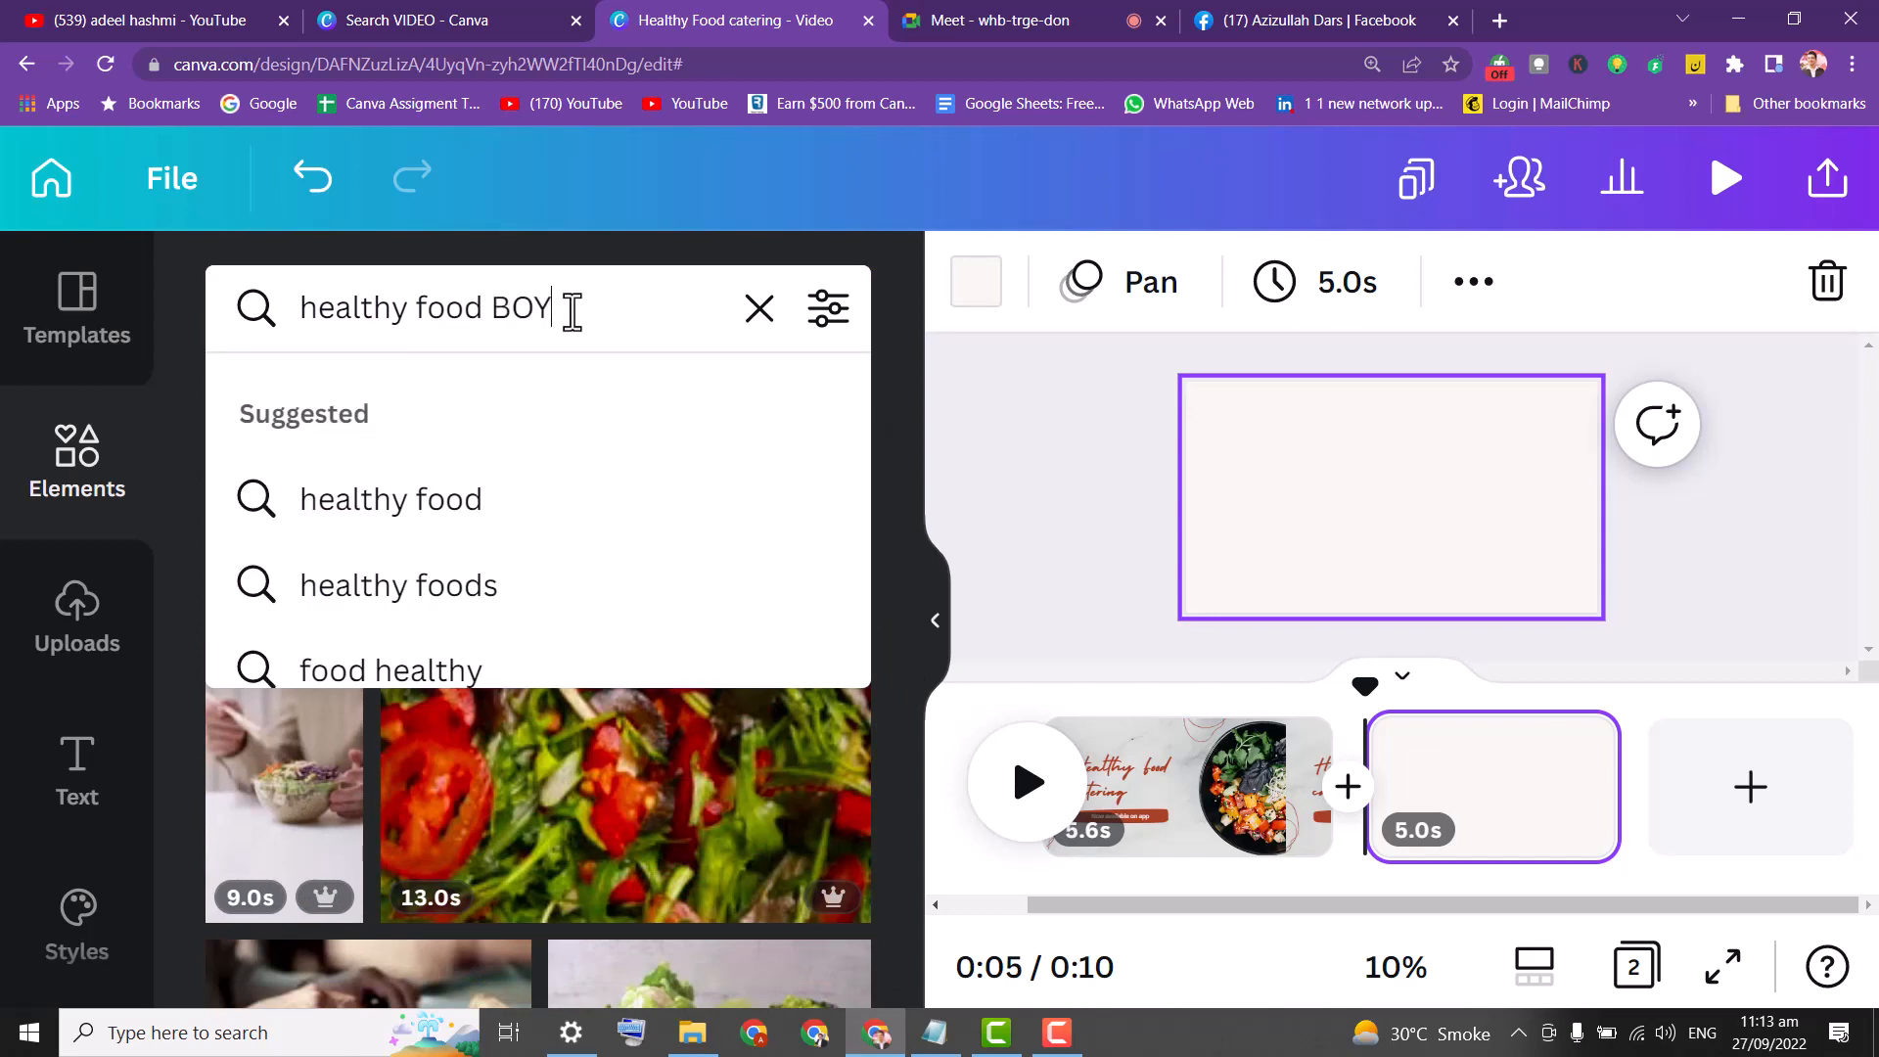
Search videos for 'healthy food BOY' and scroll the results.
type("BOY")
key("Return")
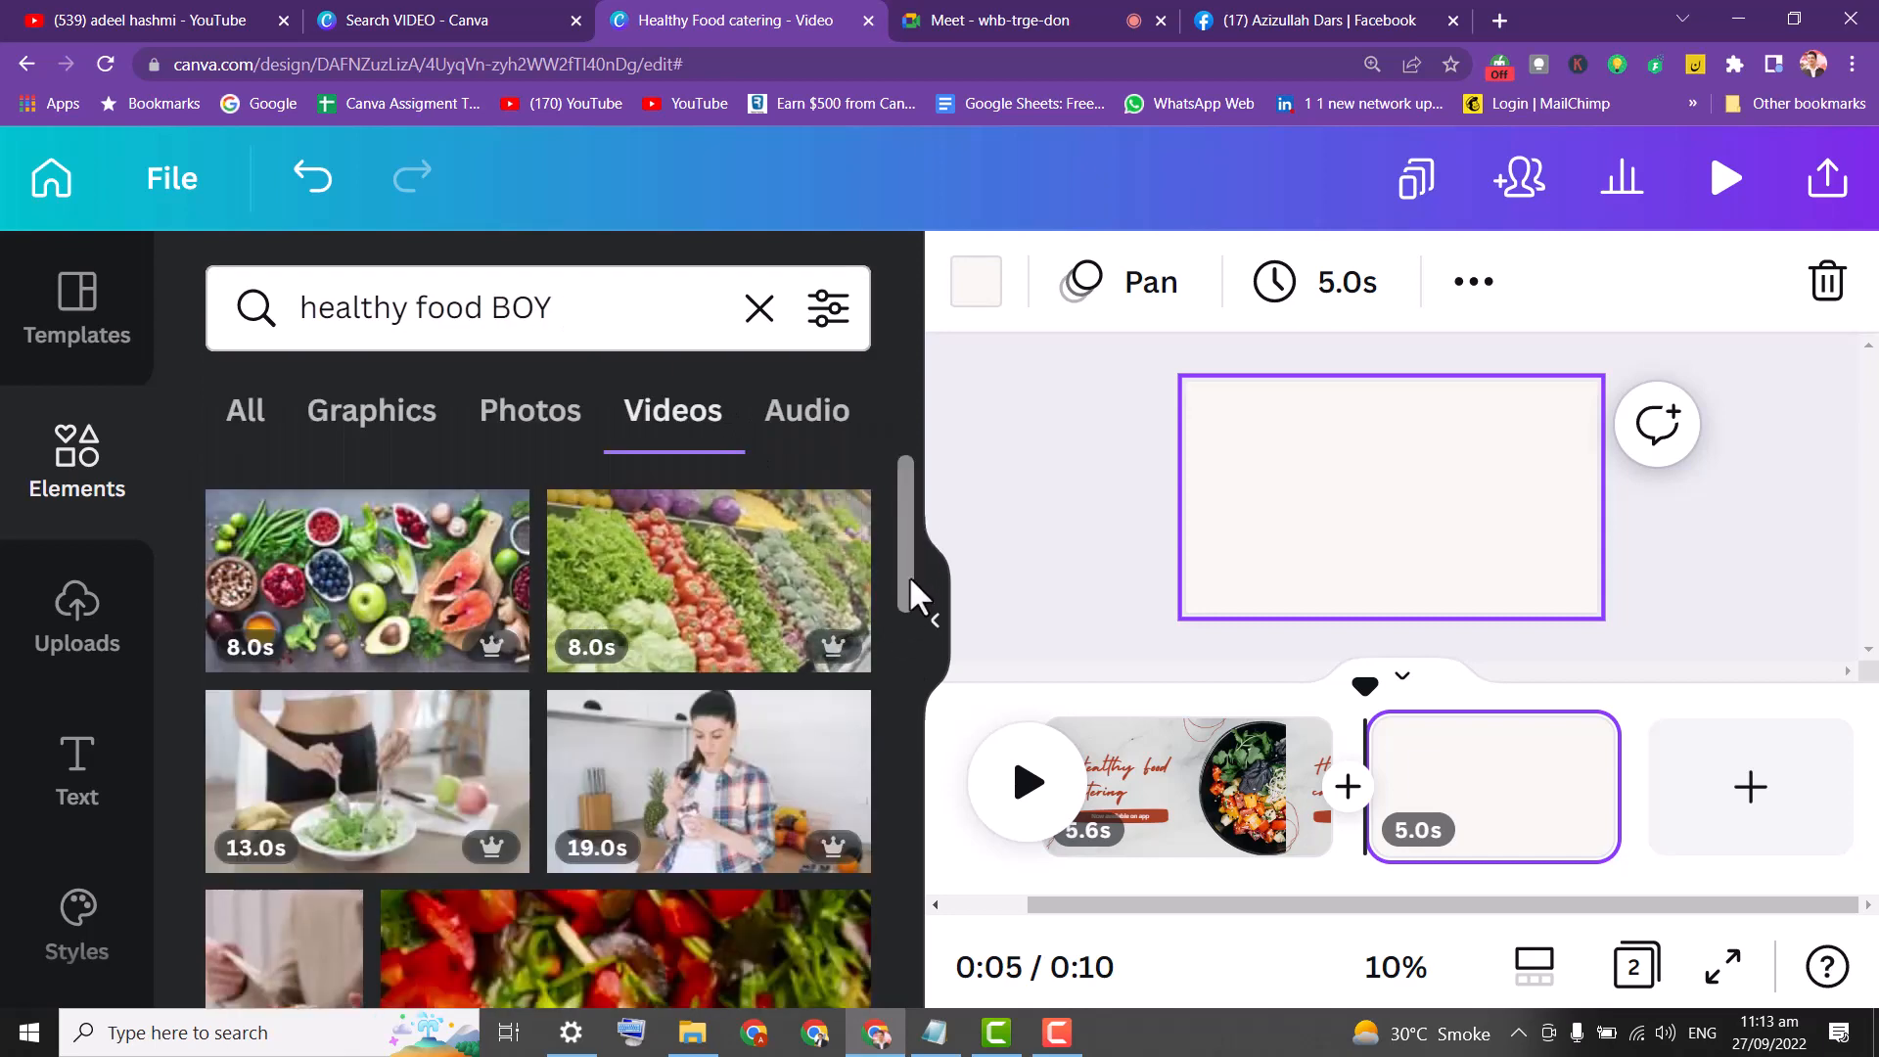
left_click_drag(912, 548, 912, 842)
scroll(311, 820, "up", 2)
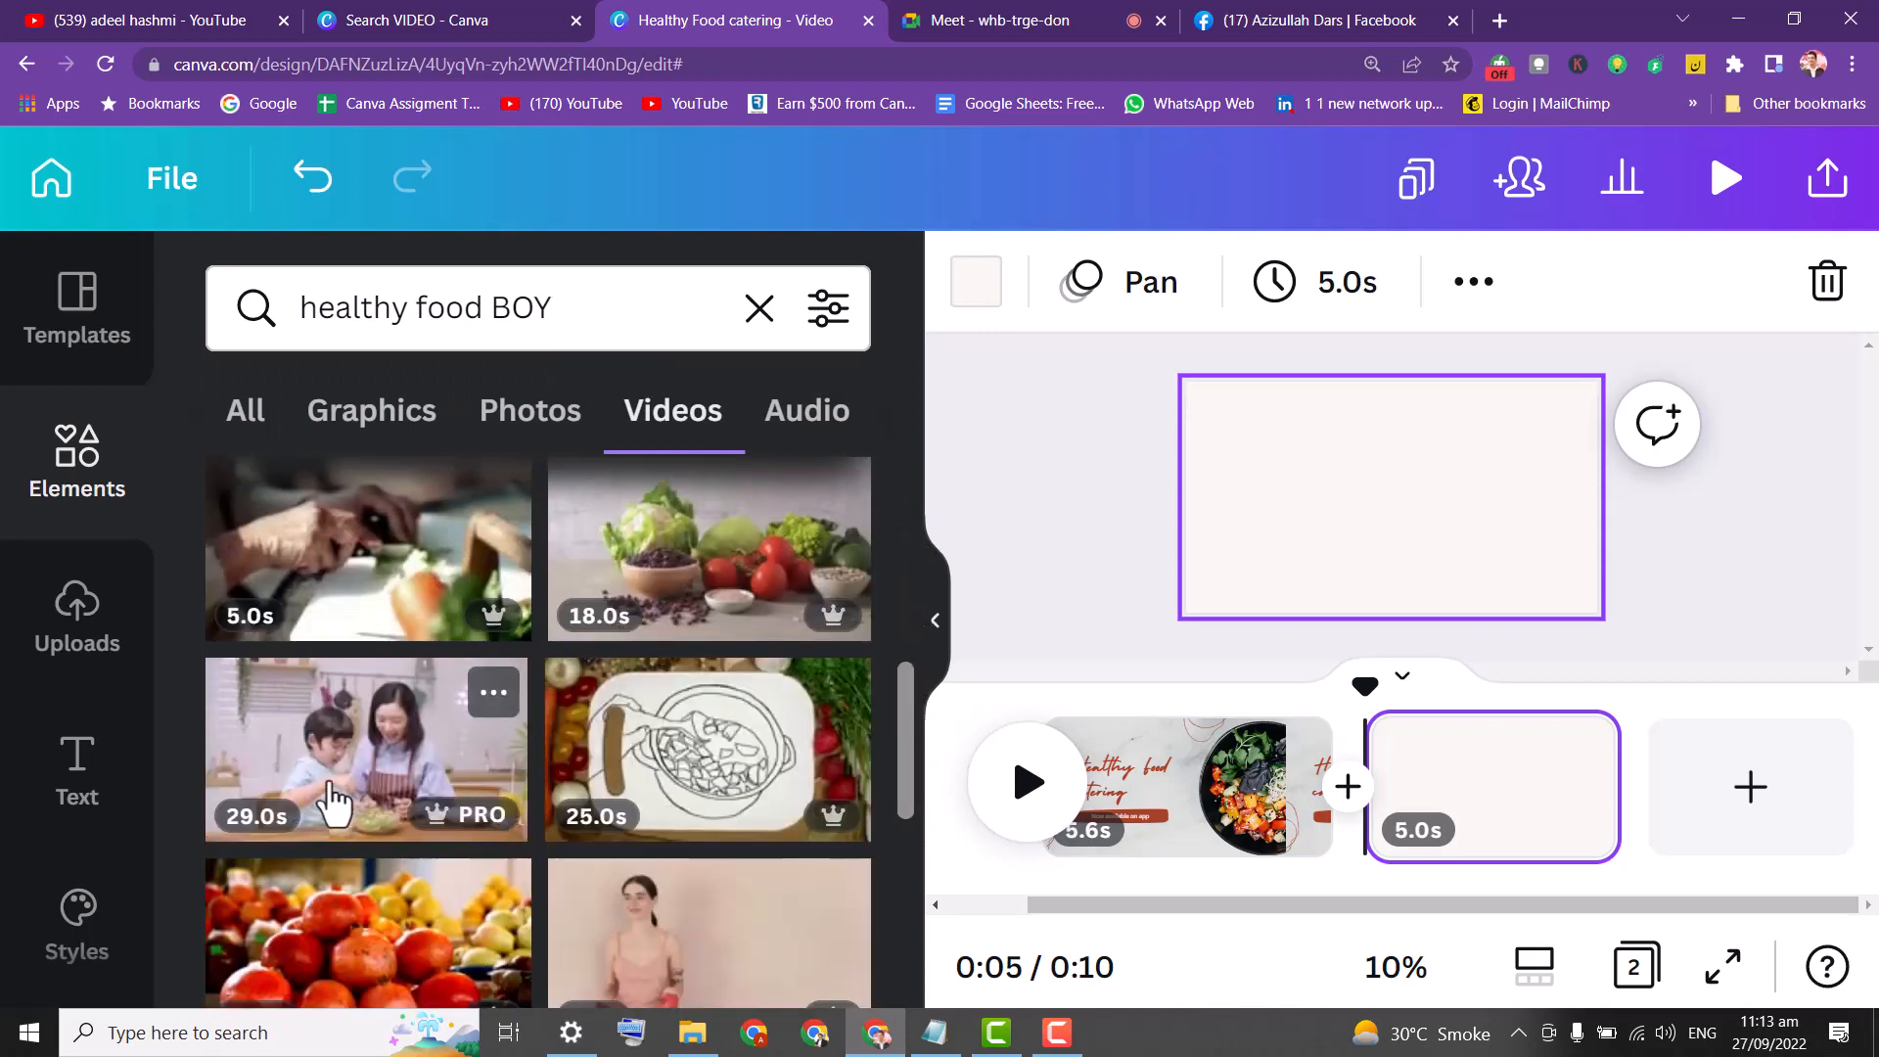
left_click_drag(912, 730, 908, 685)
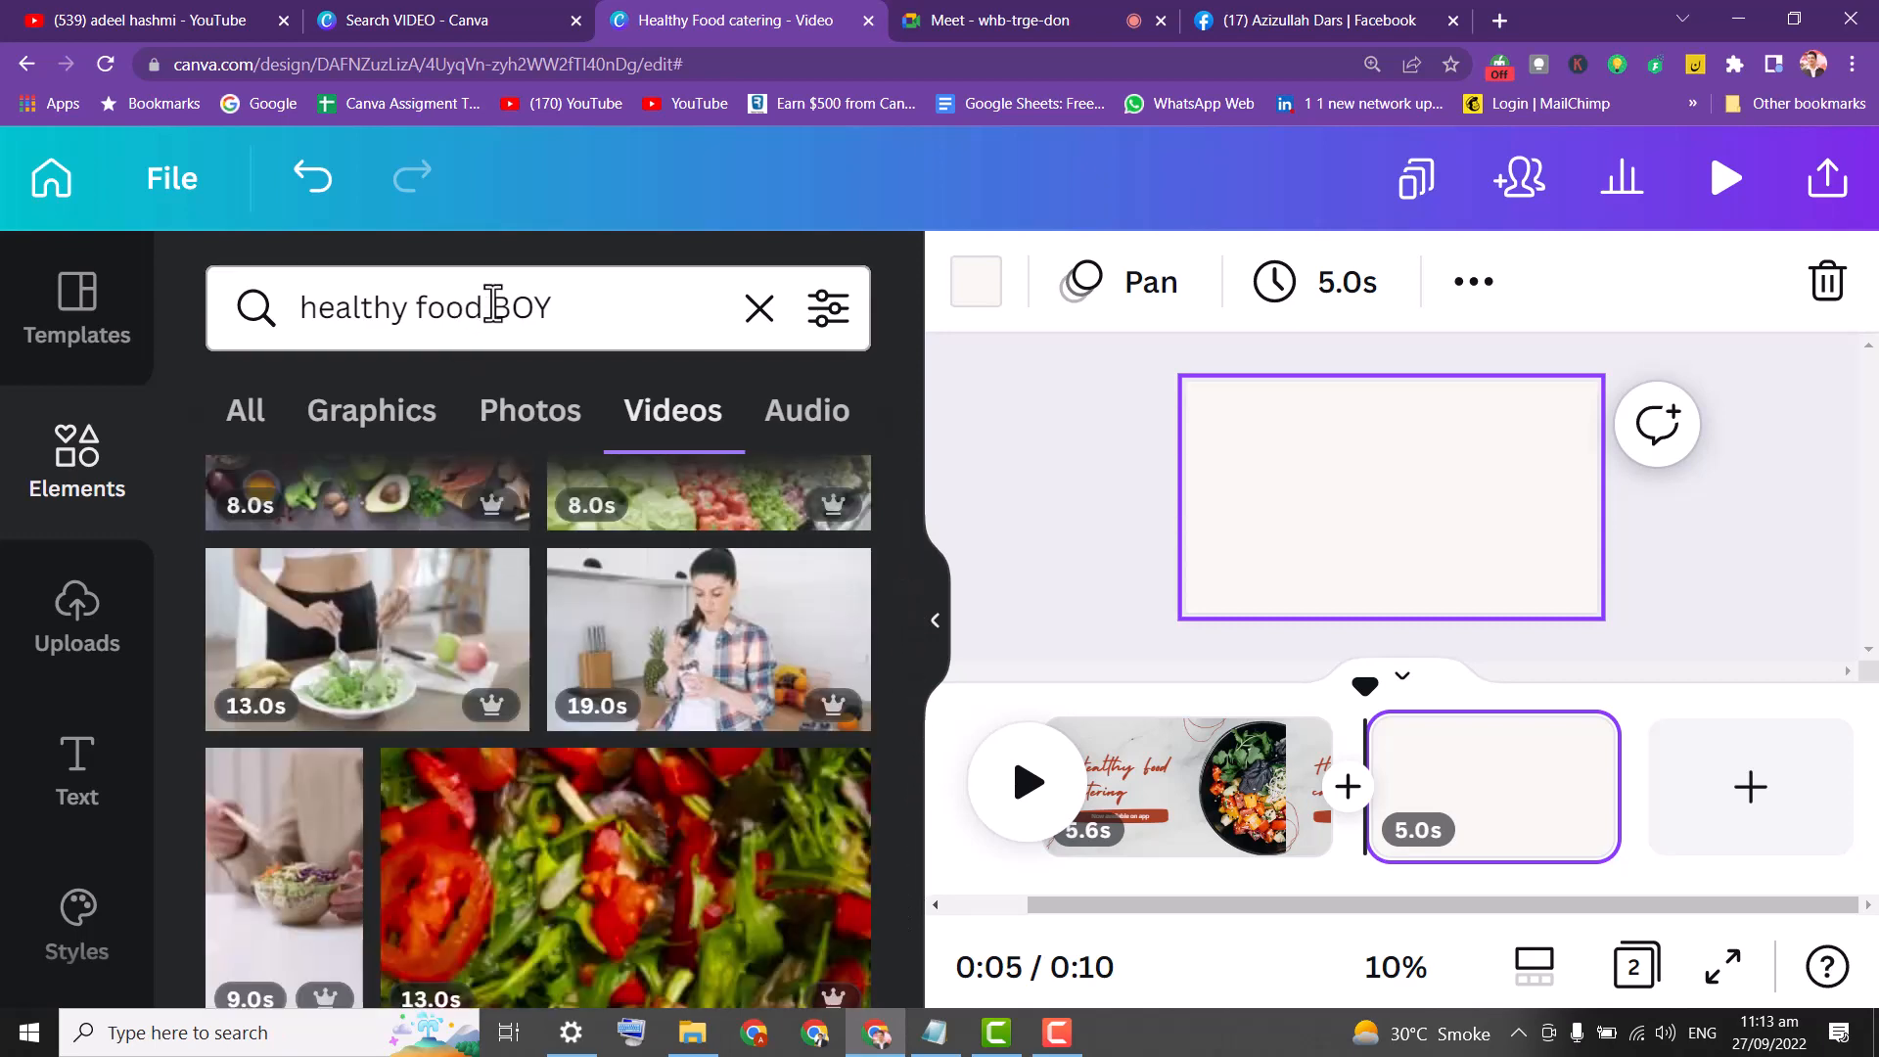
Narrow the search to 'food BOY' and add the 9.0s boy clip to page 2.
left_click(494, 306)
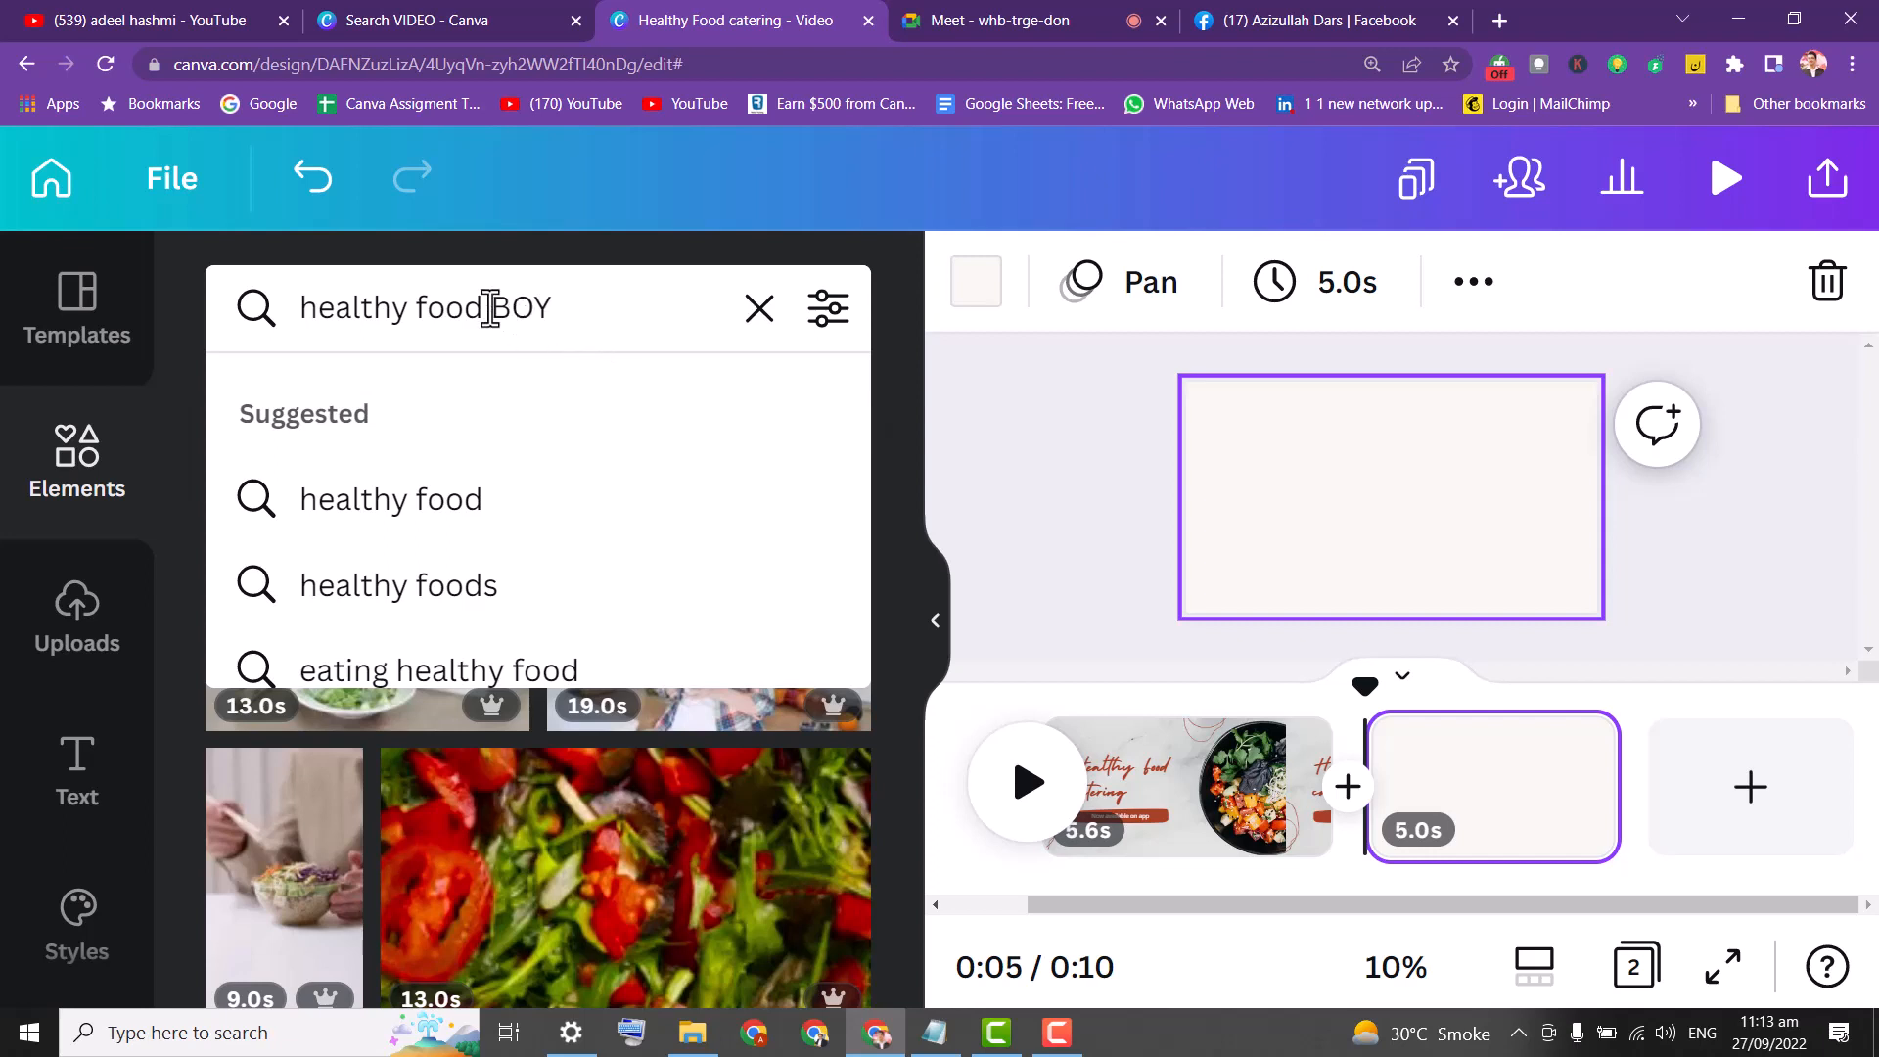
left_click_drag(484, 307, 178, 301)
key("BackSpace")
key("Return")
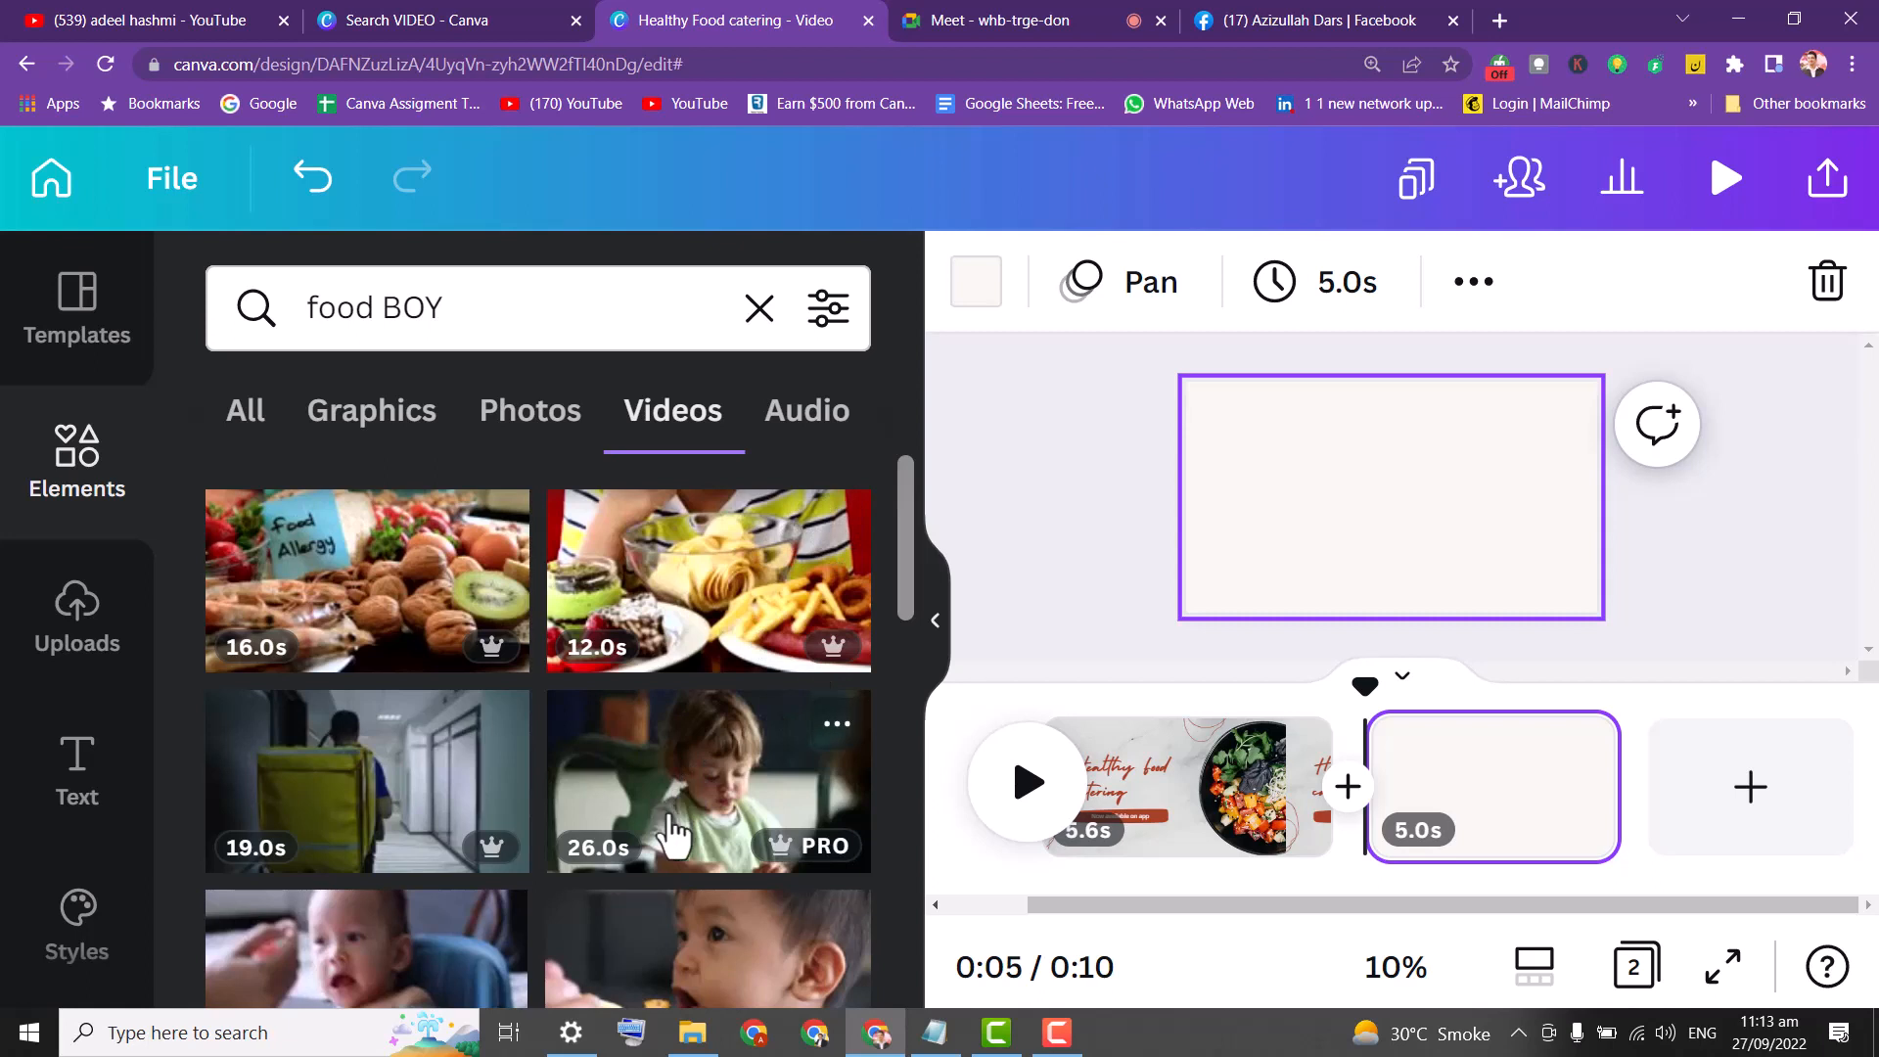
left_click_drag(901, 542, 889, 690)
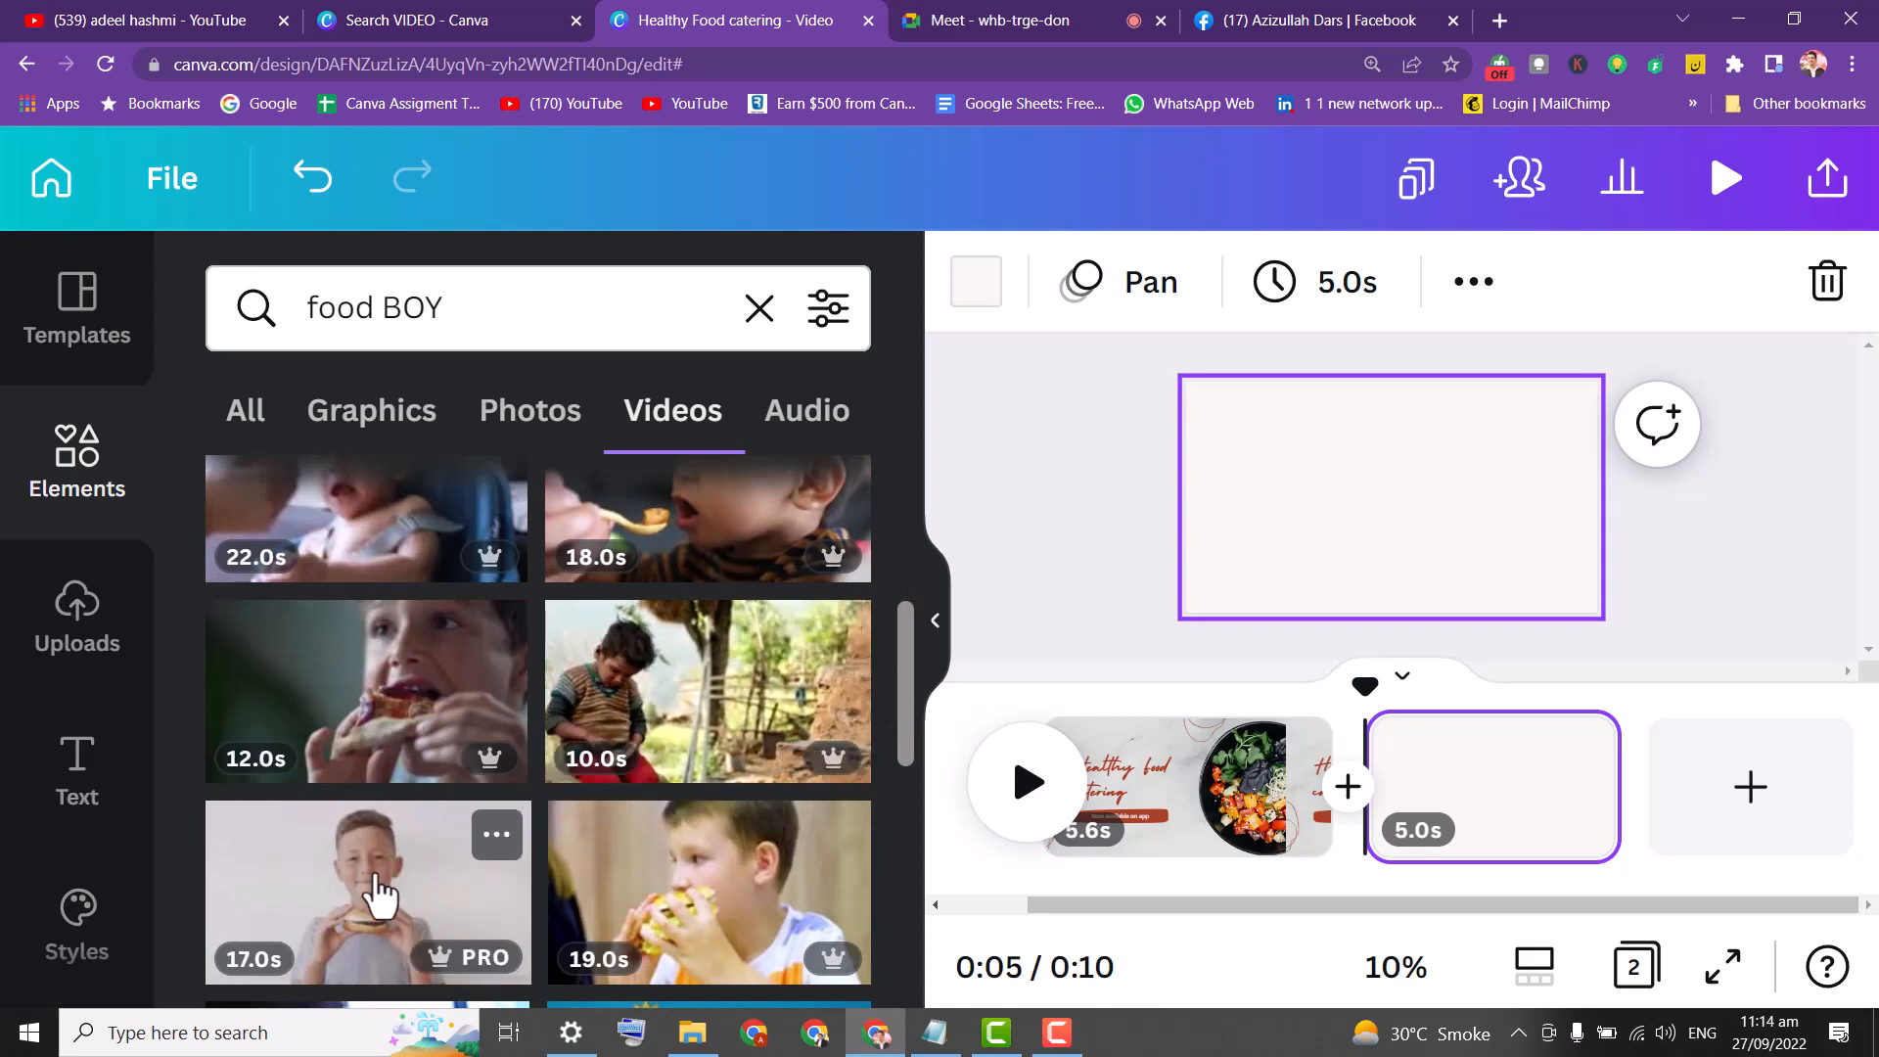
left_click_drag(912, 670, 894, 800)
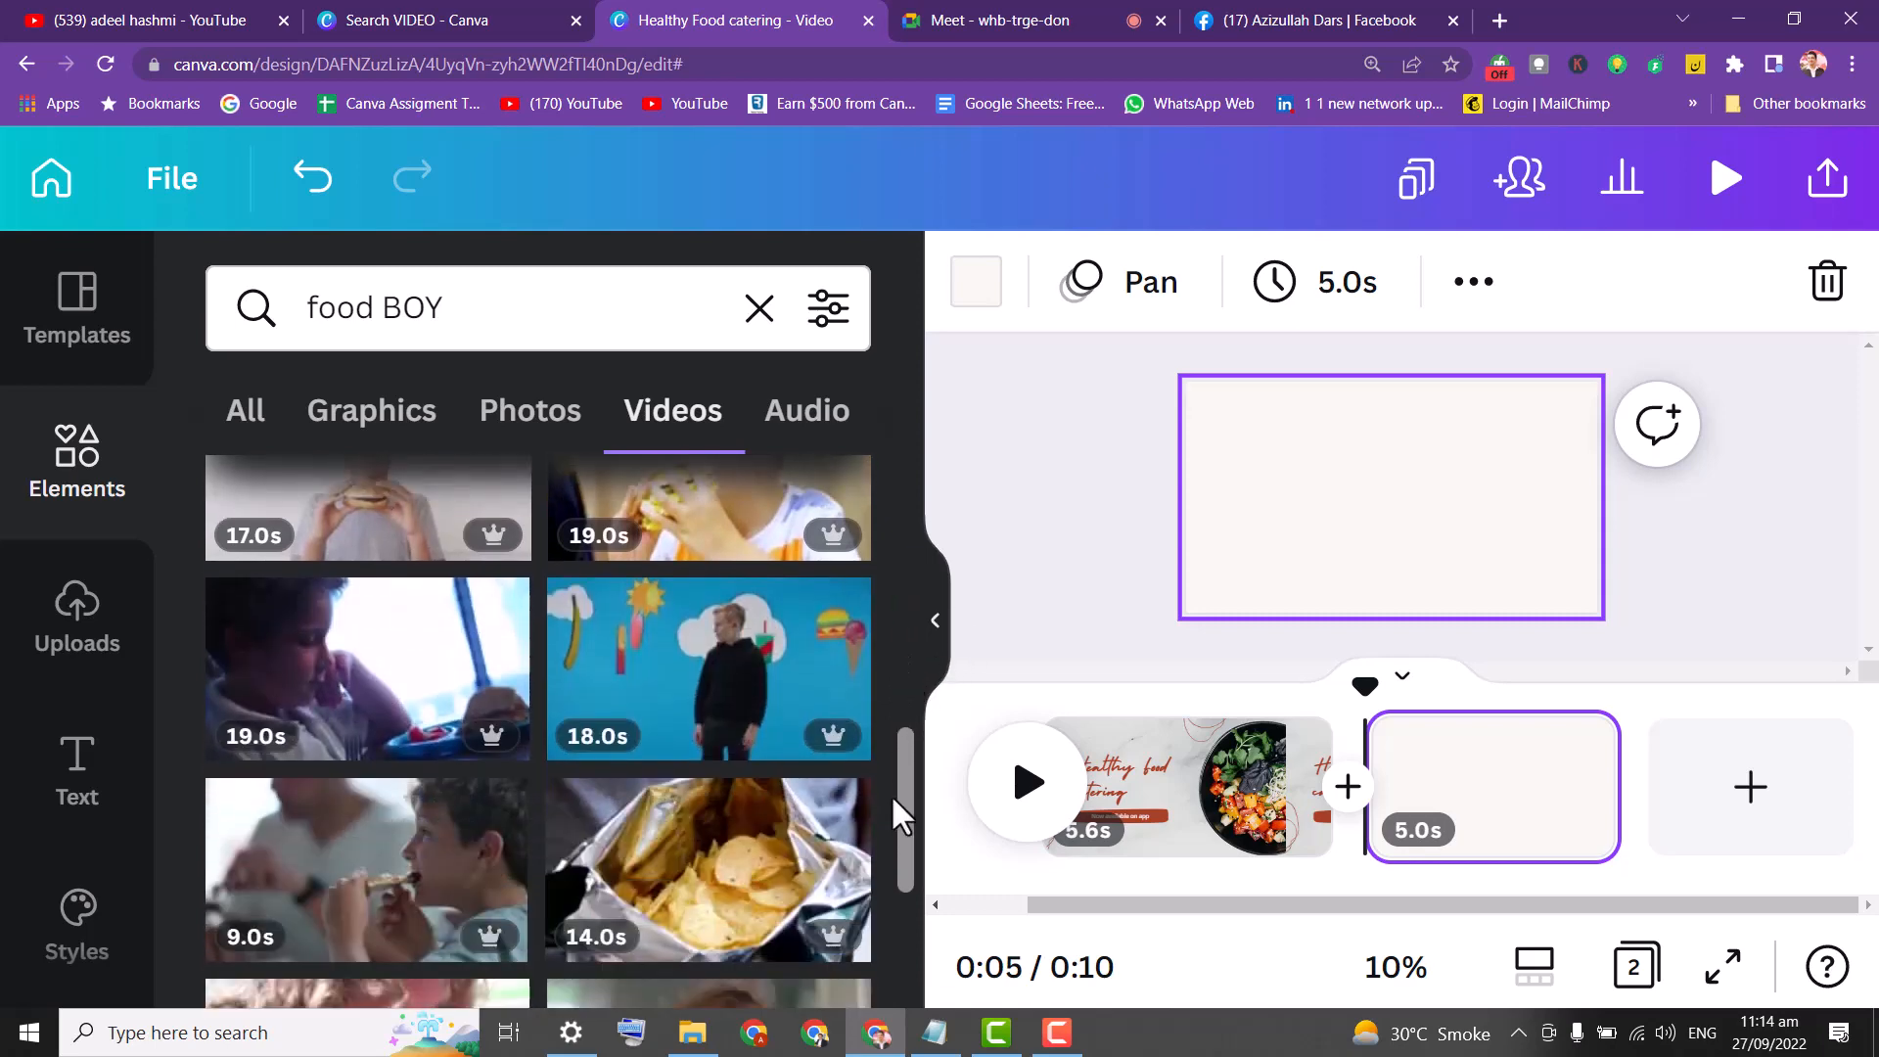
scroll(891, 797, "down", 3)
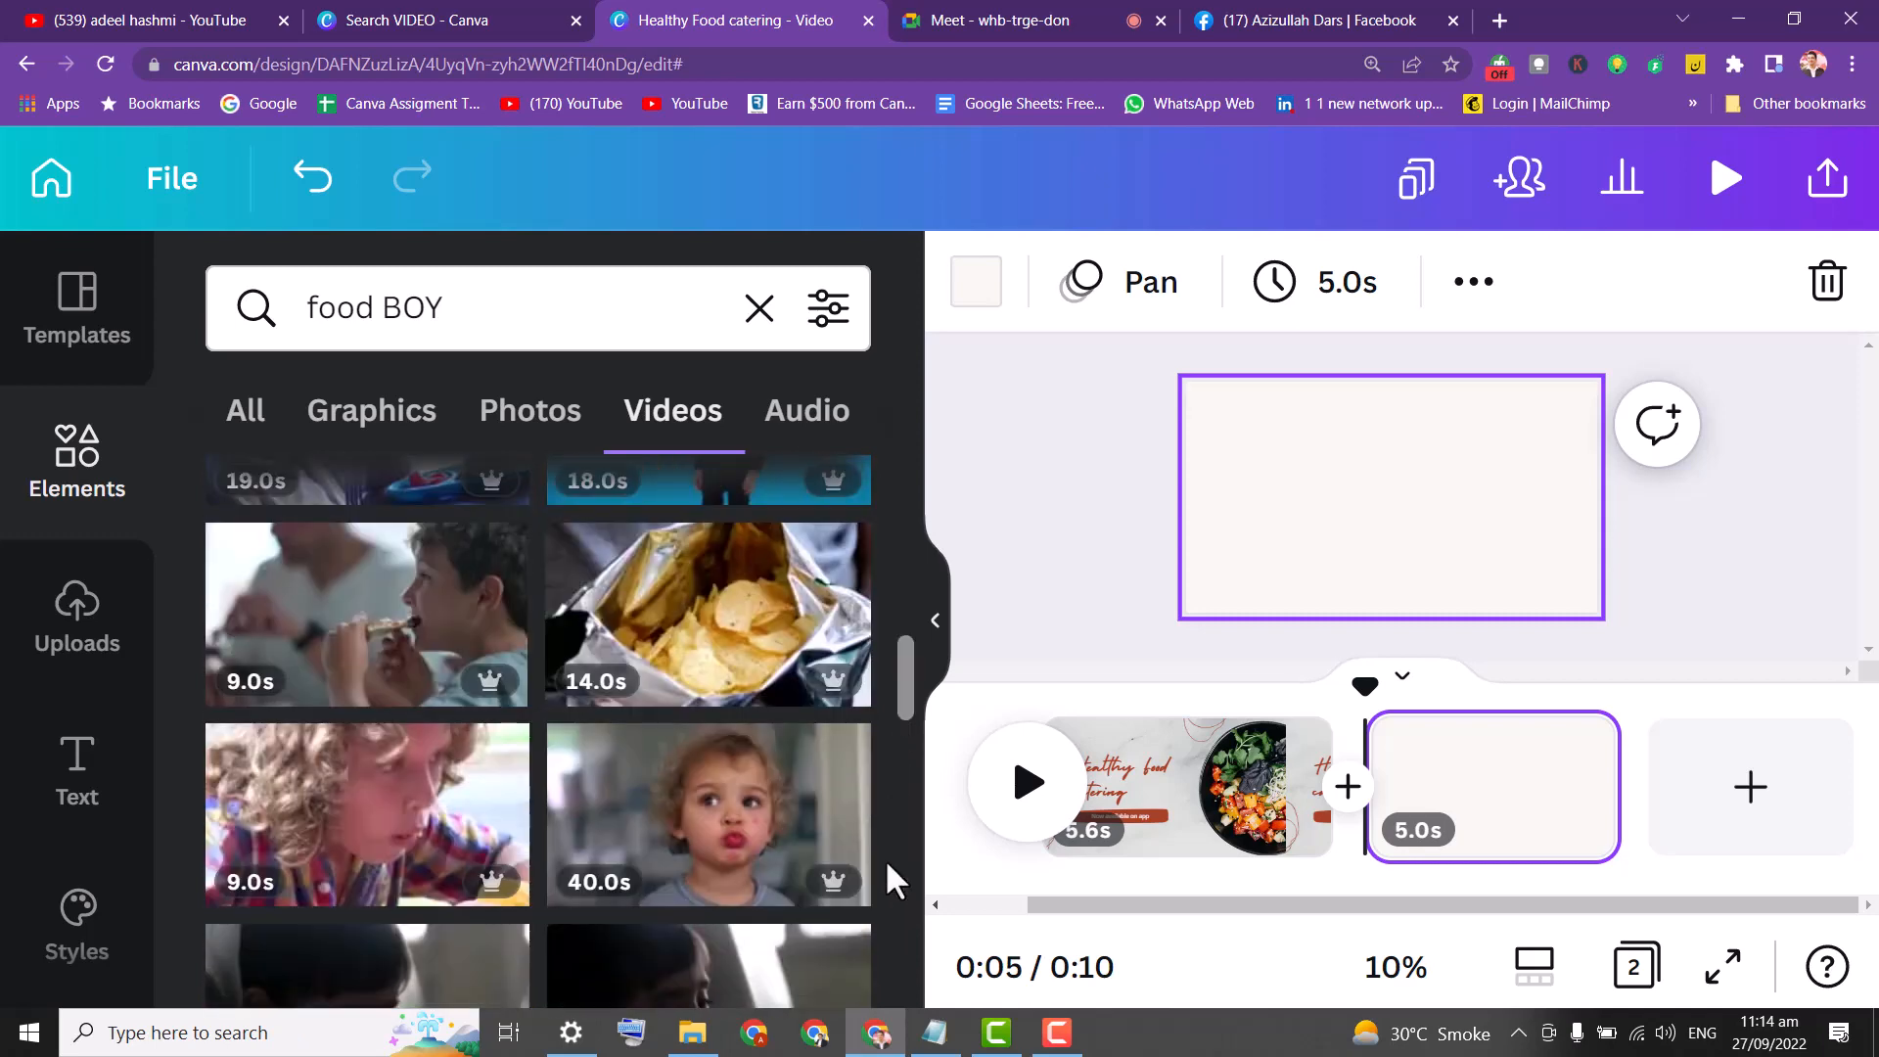
left_click(335, 600)
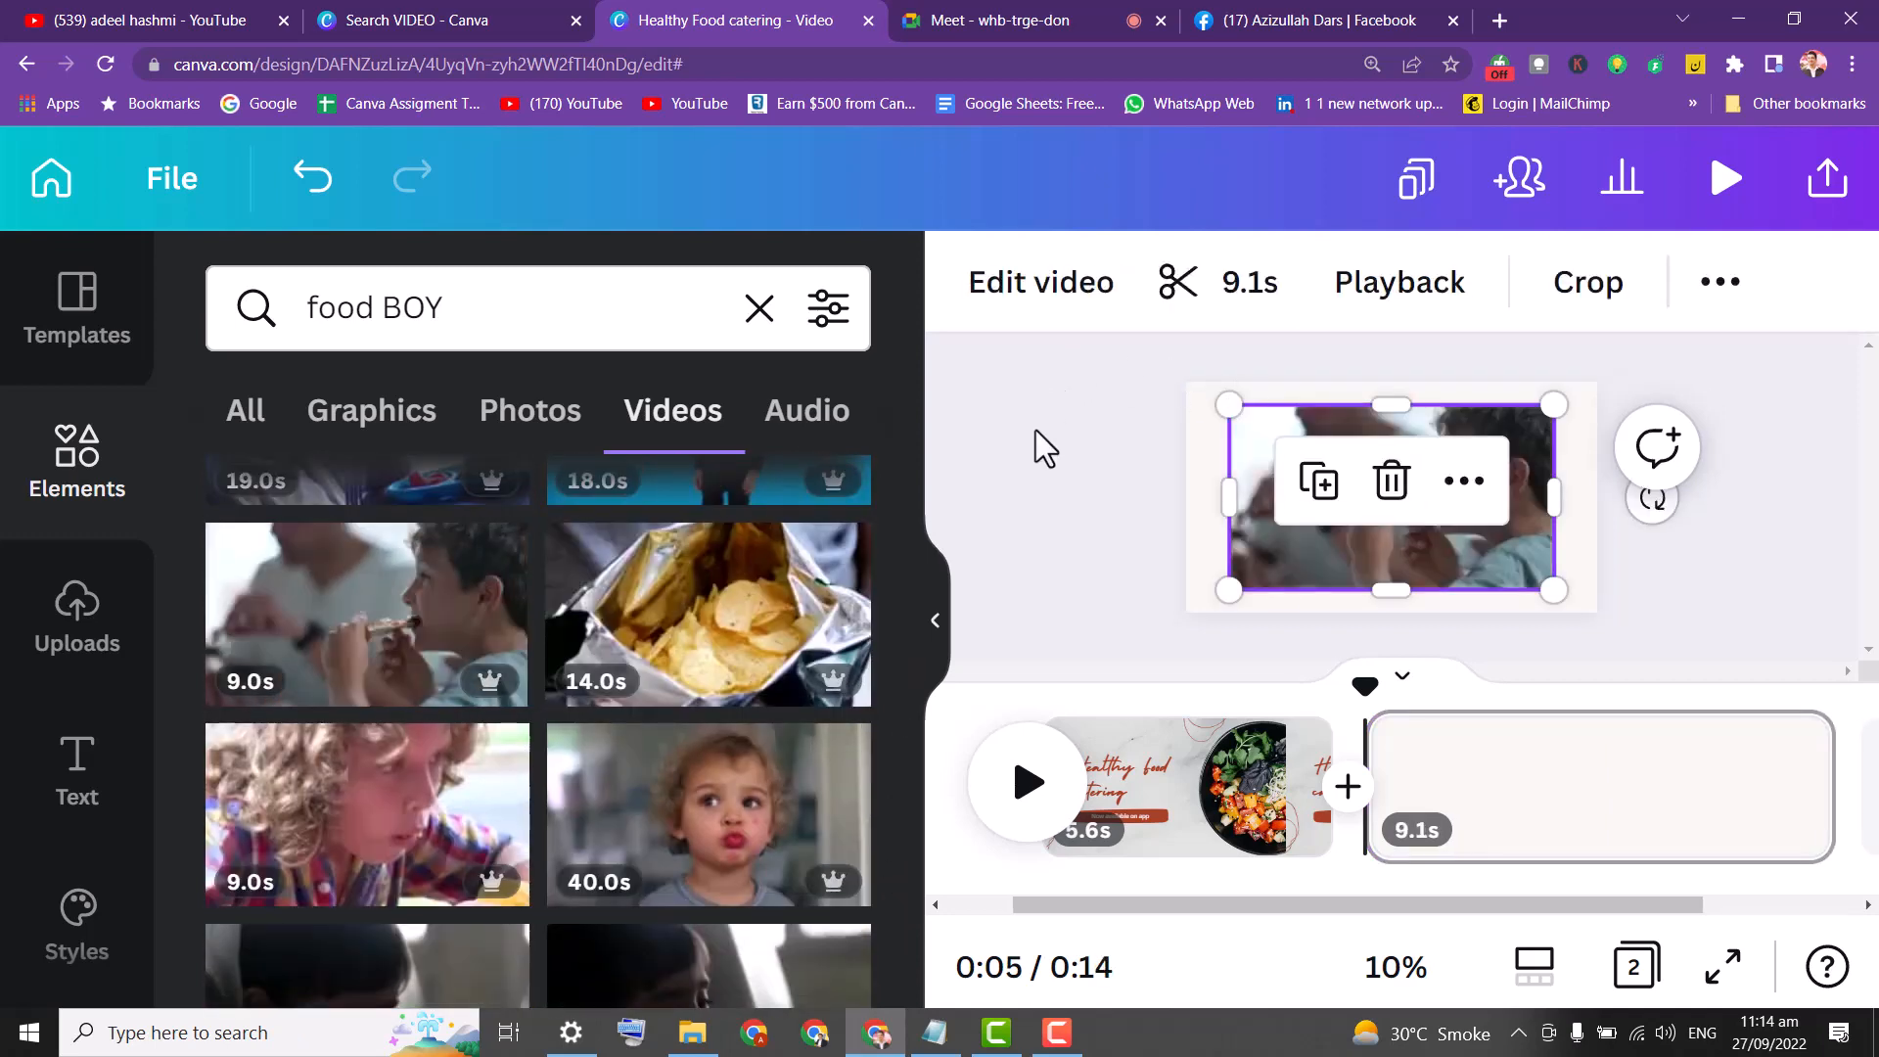
Enlarge the boy clip to fill page 2 and play the 14-second preview.
left_click(1356, 478)
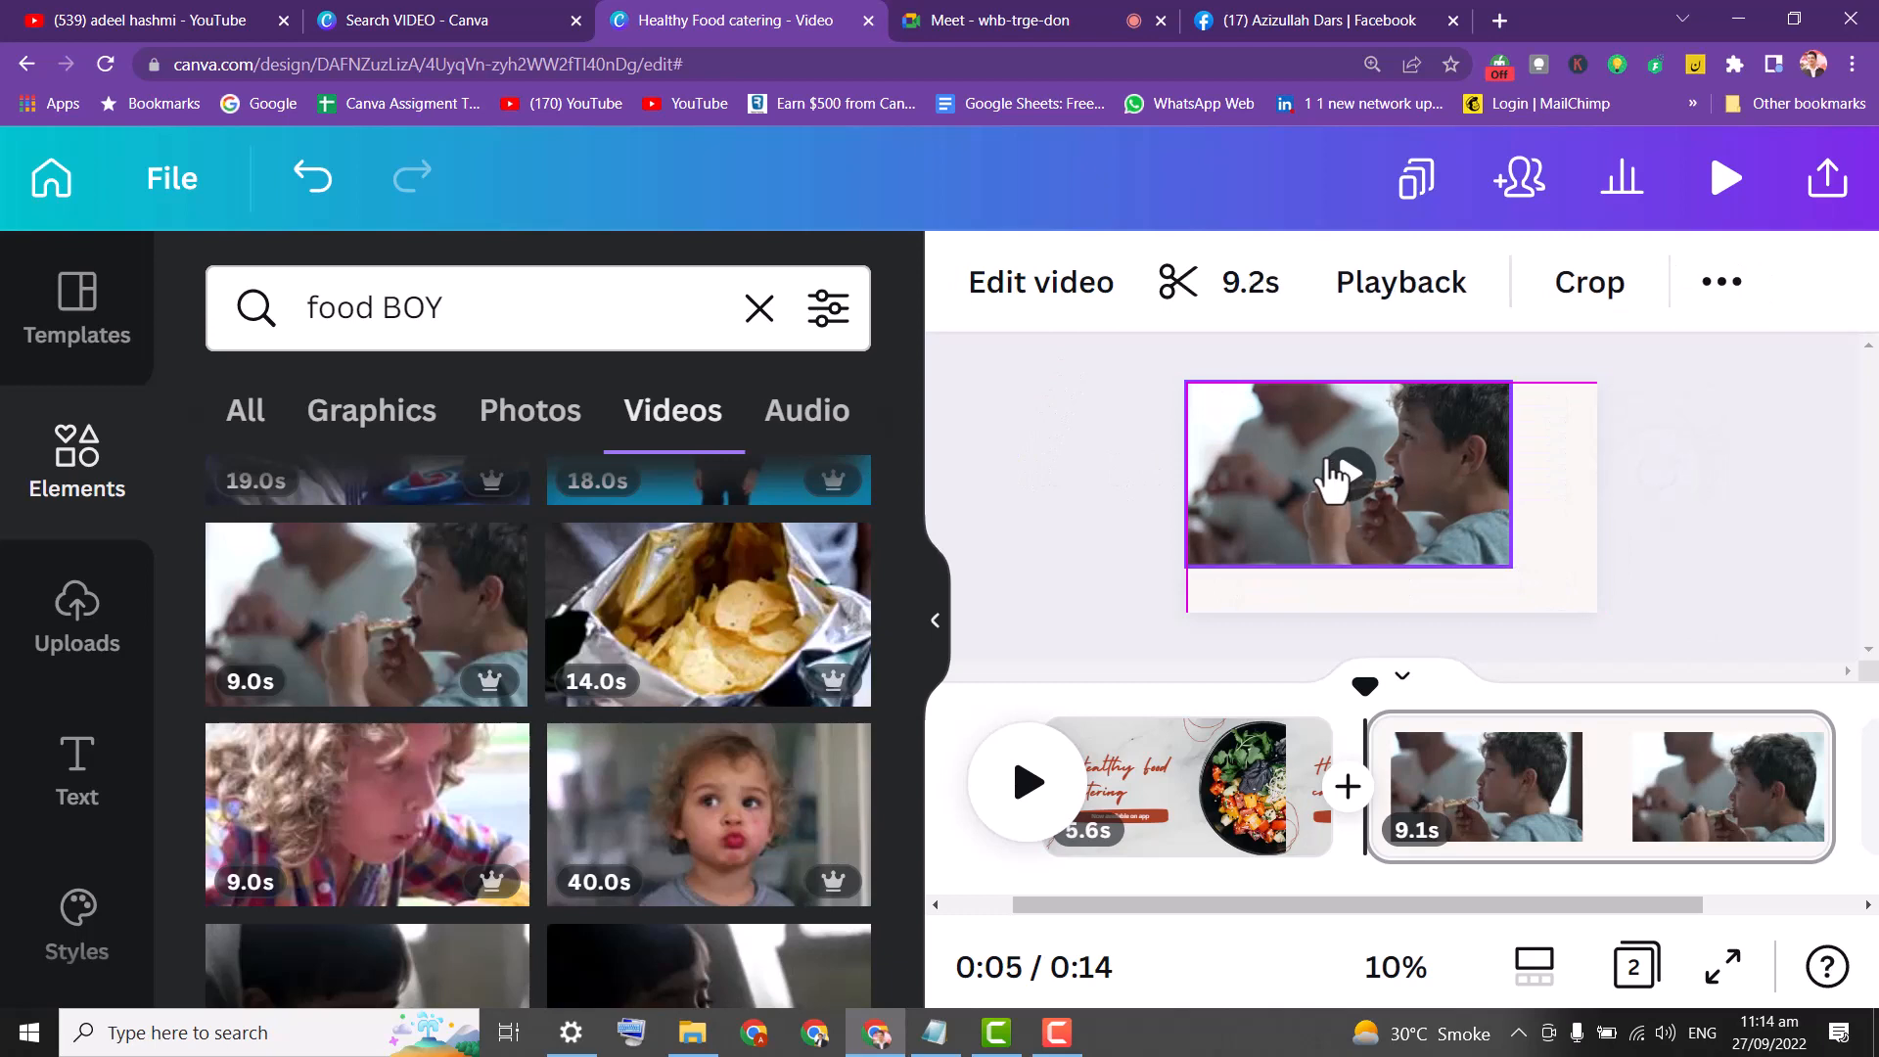
left_click_drag(1507, 564, 1602, 612)
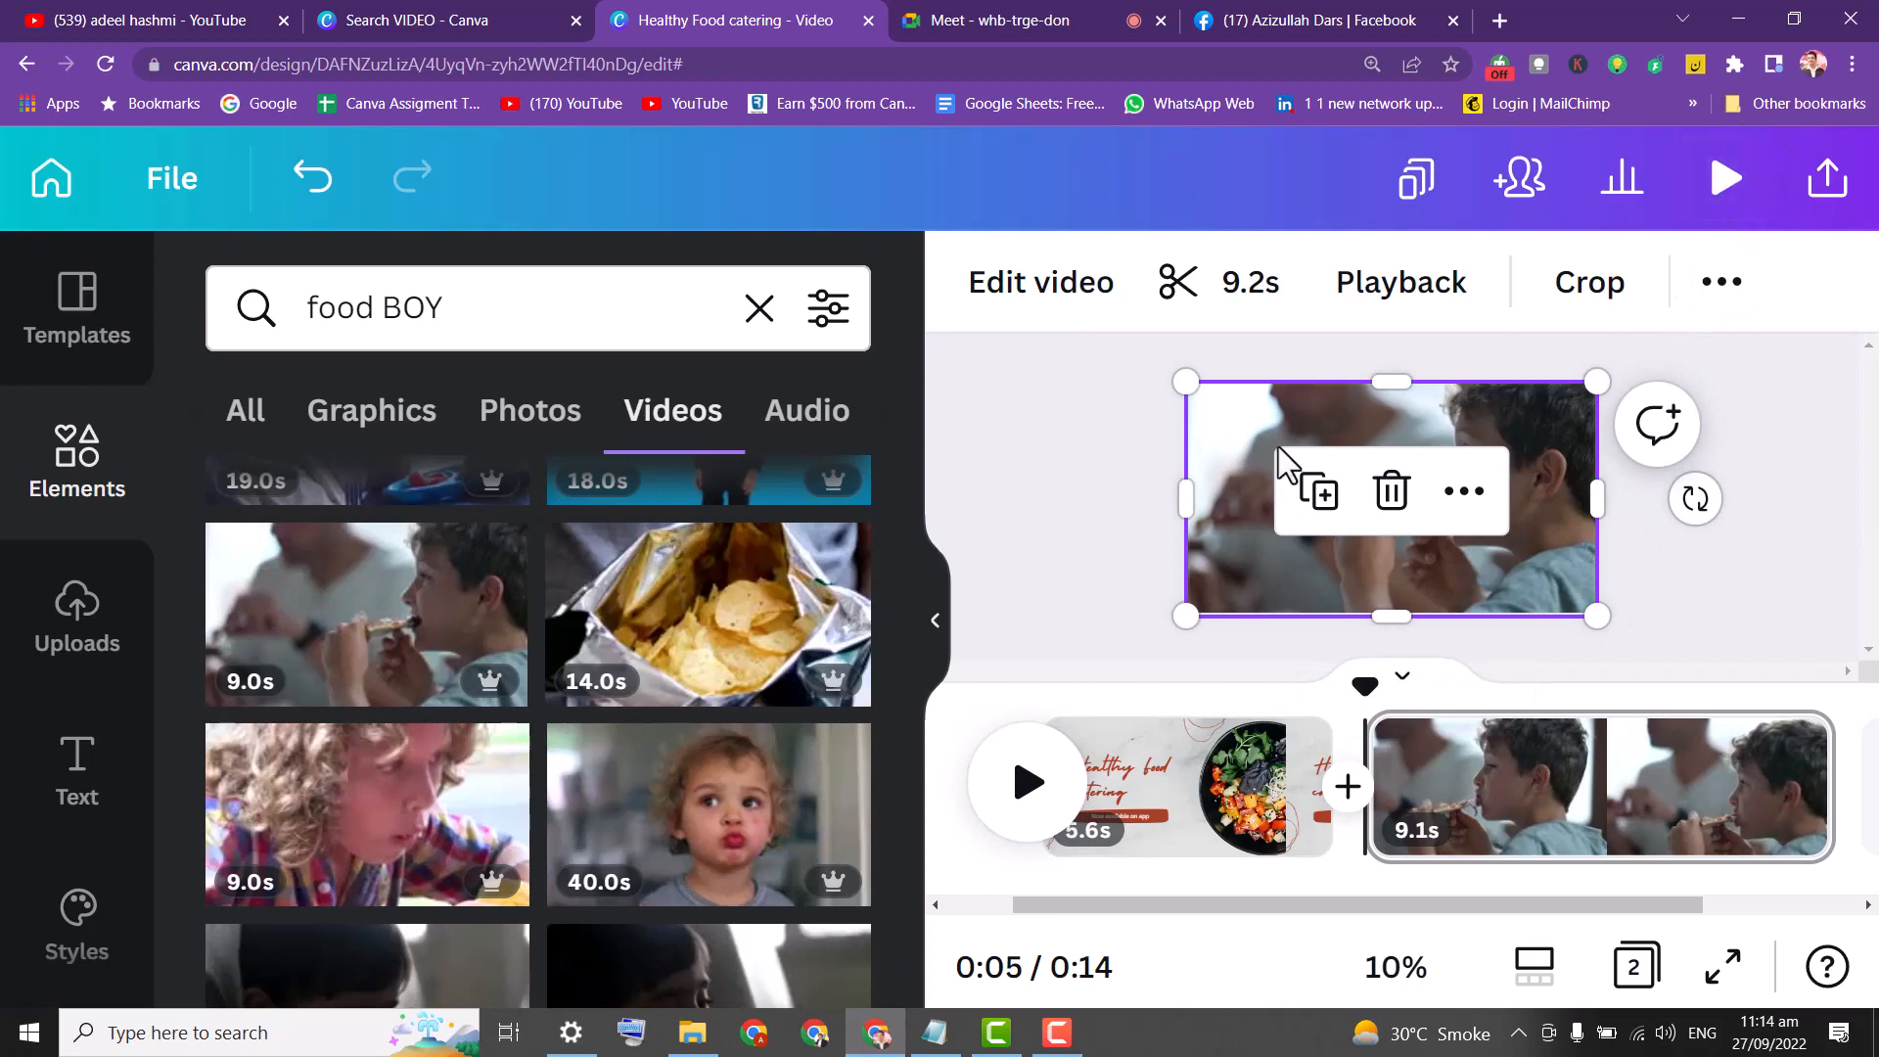
left_click(1043, 382)
left_click(1432, 514)
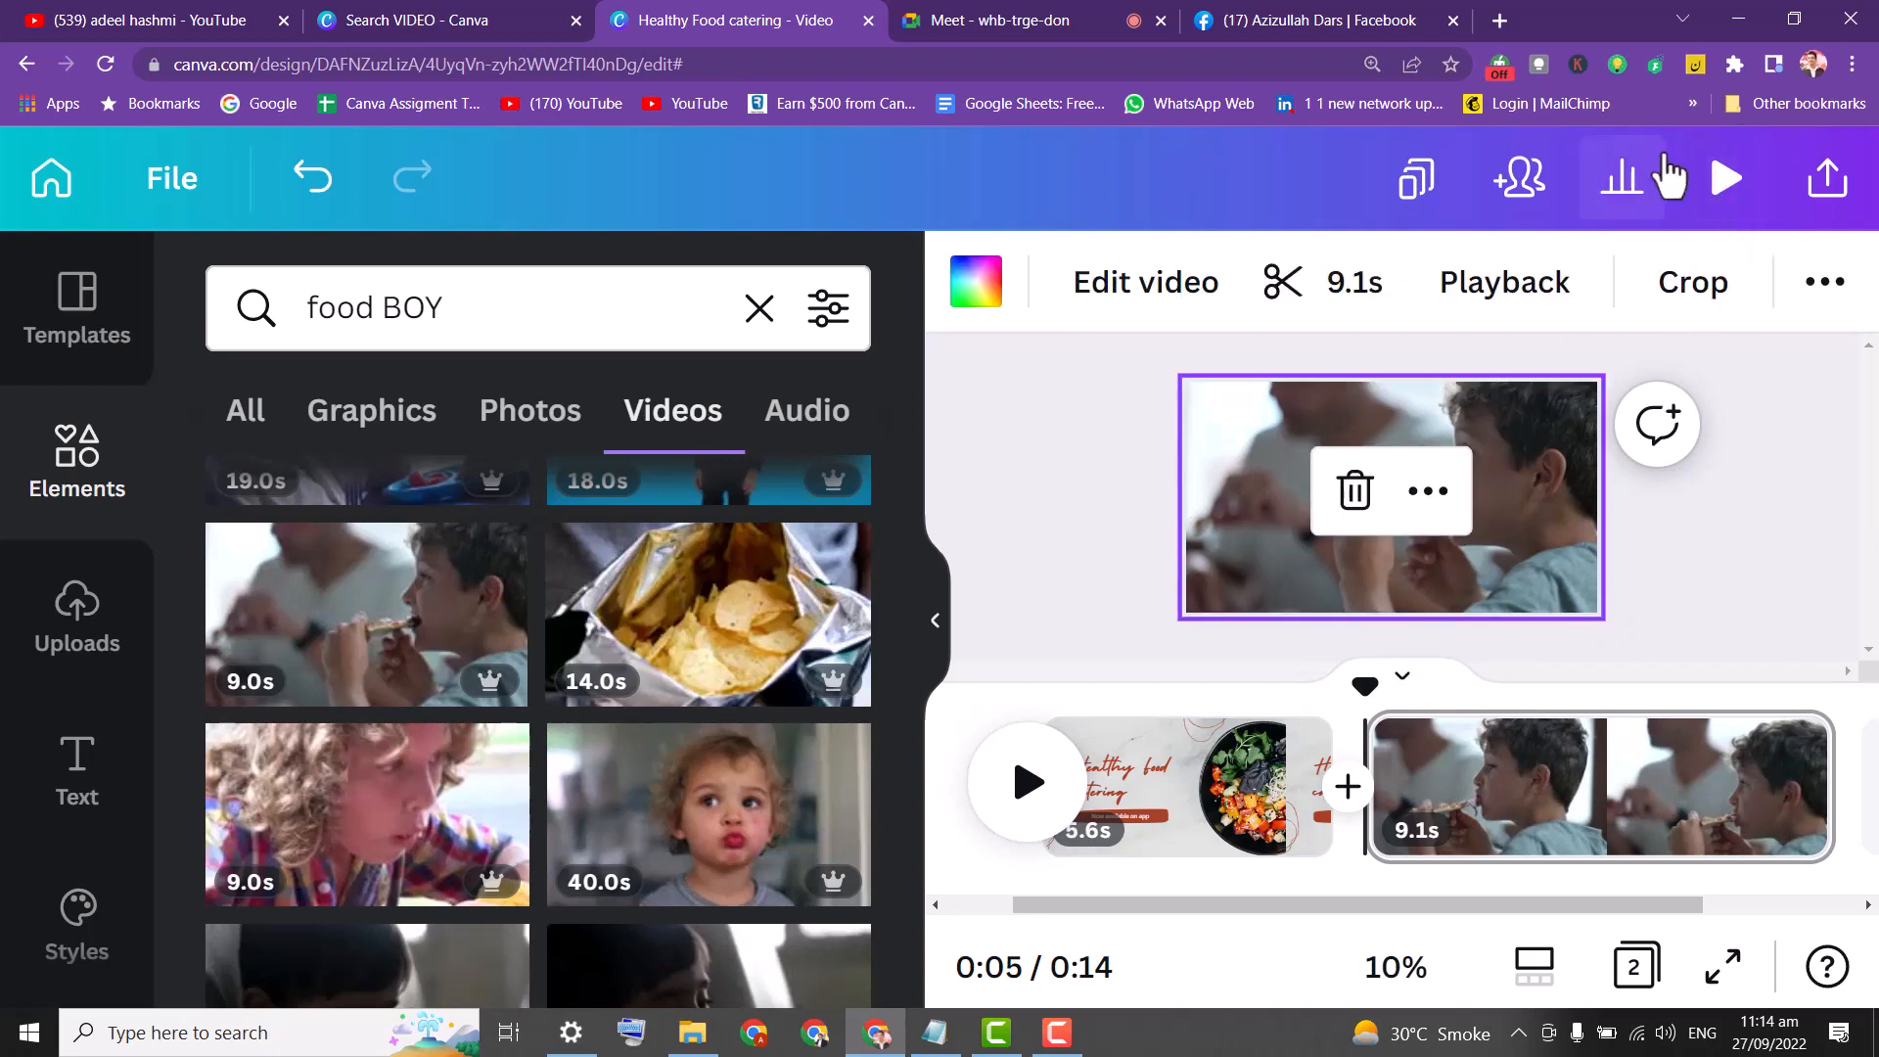
left_click(1725, 182)
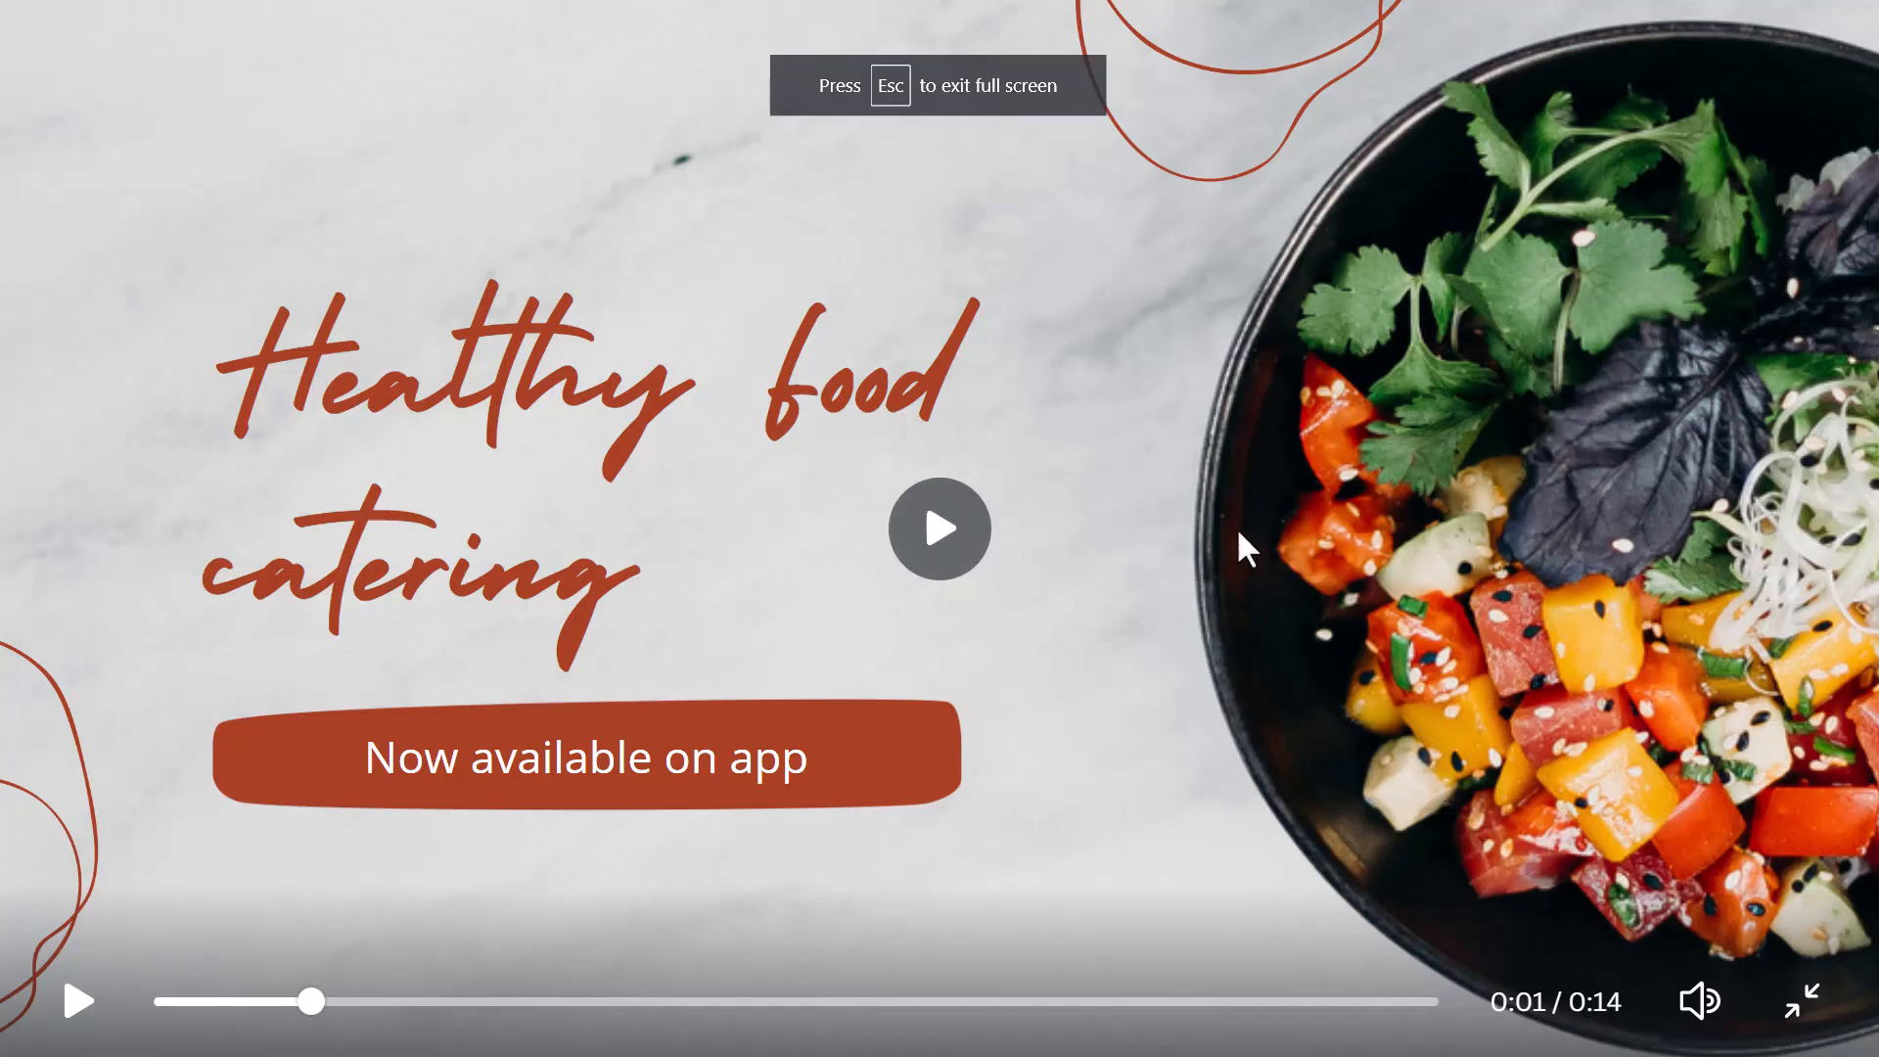
left_click(78, 1009)
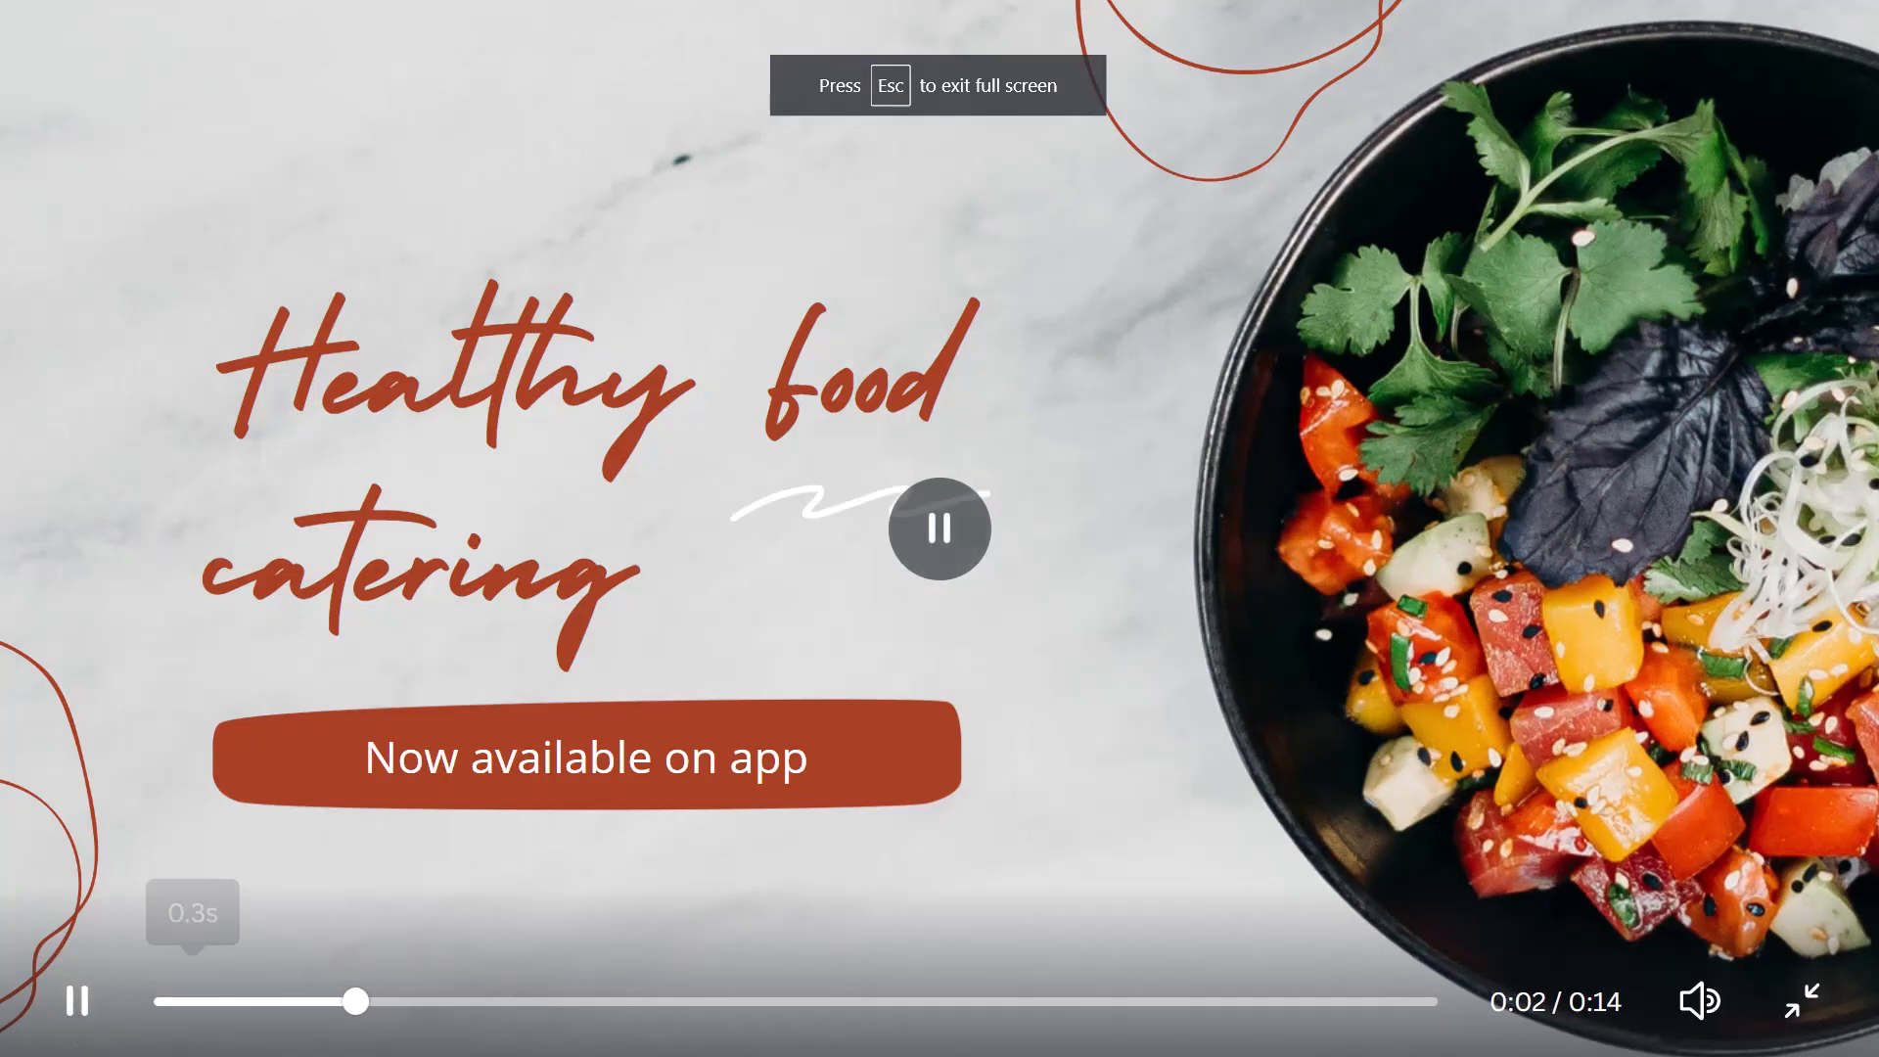
left_click(878, 1003)
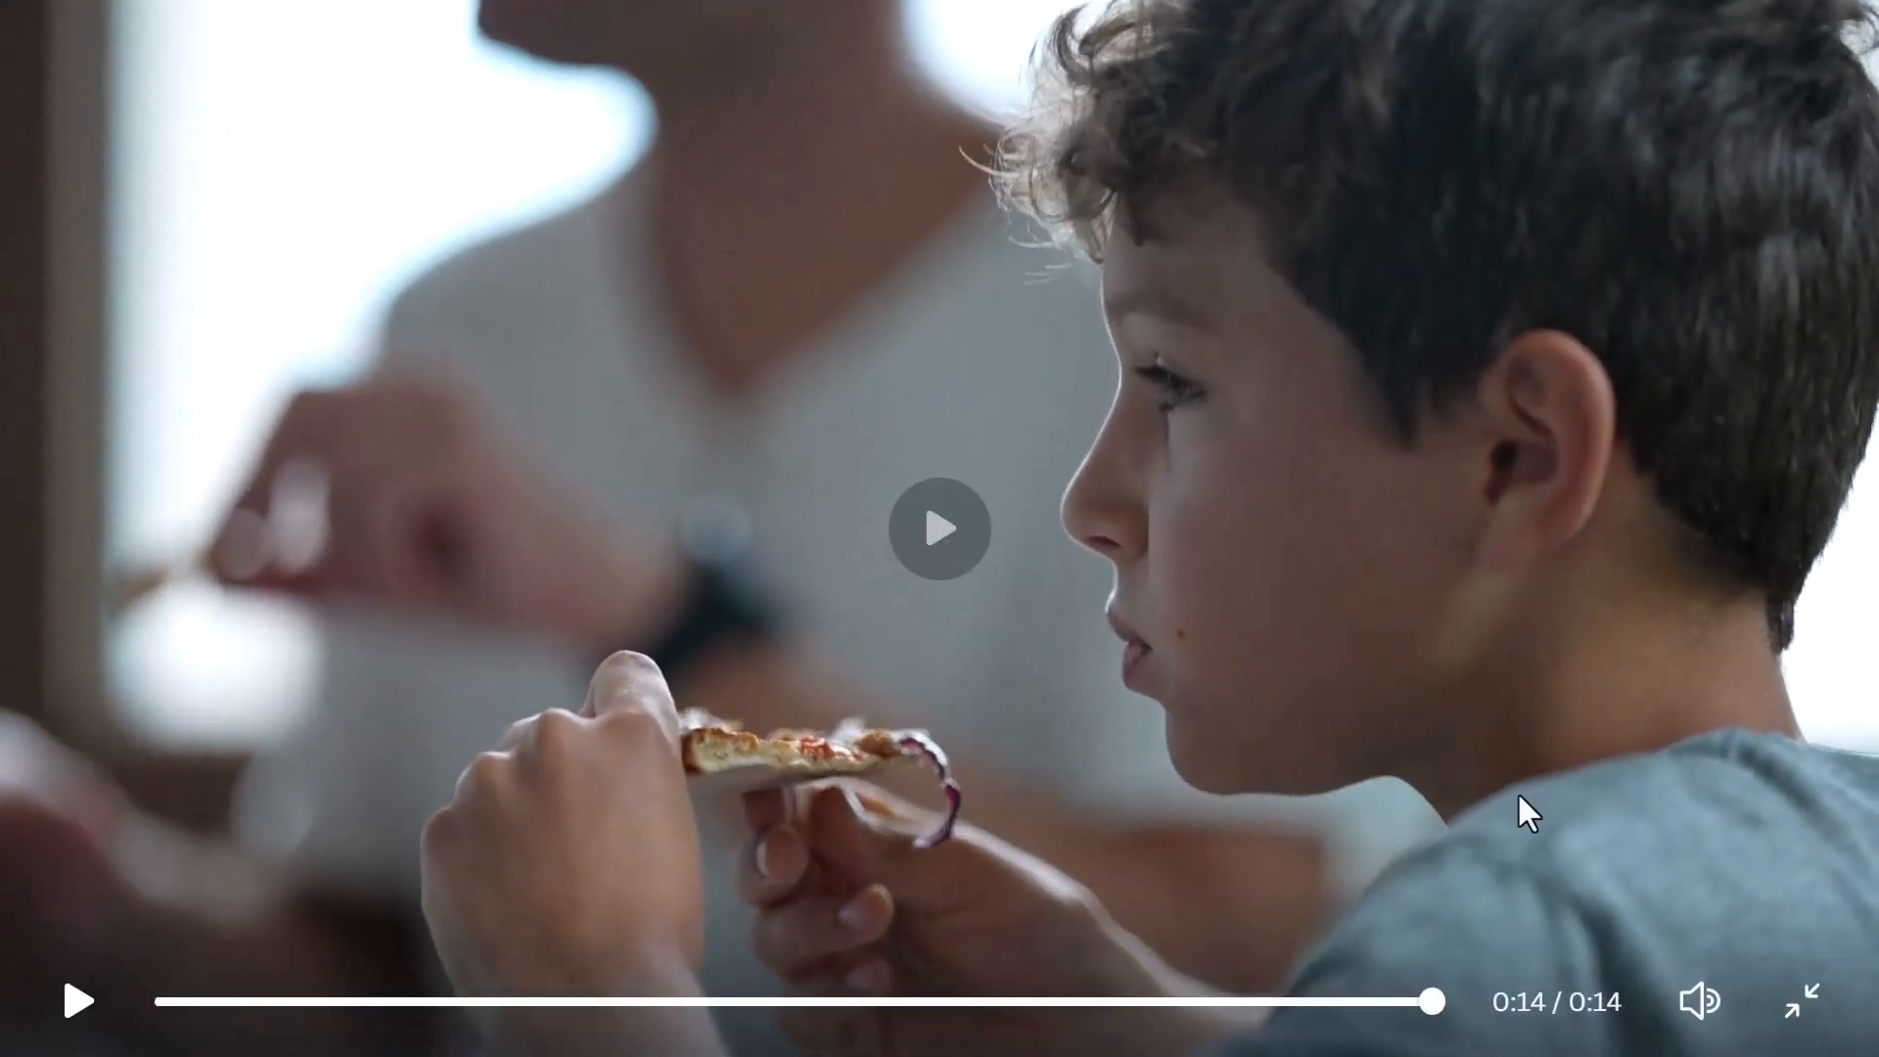
left_click(1804, 1003)
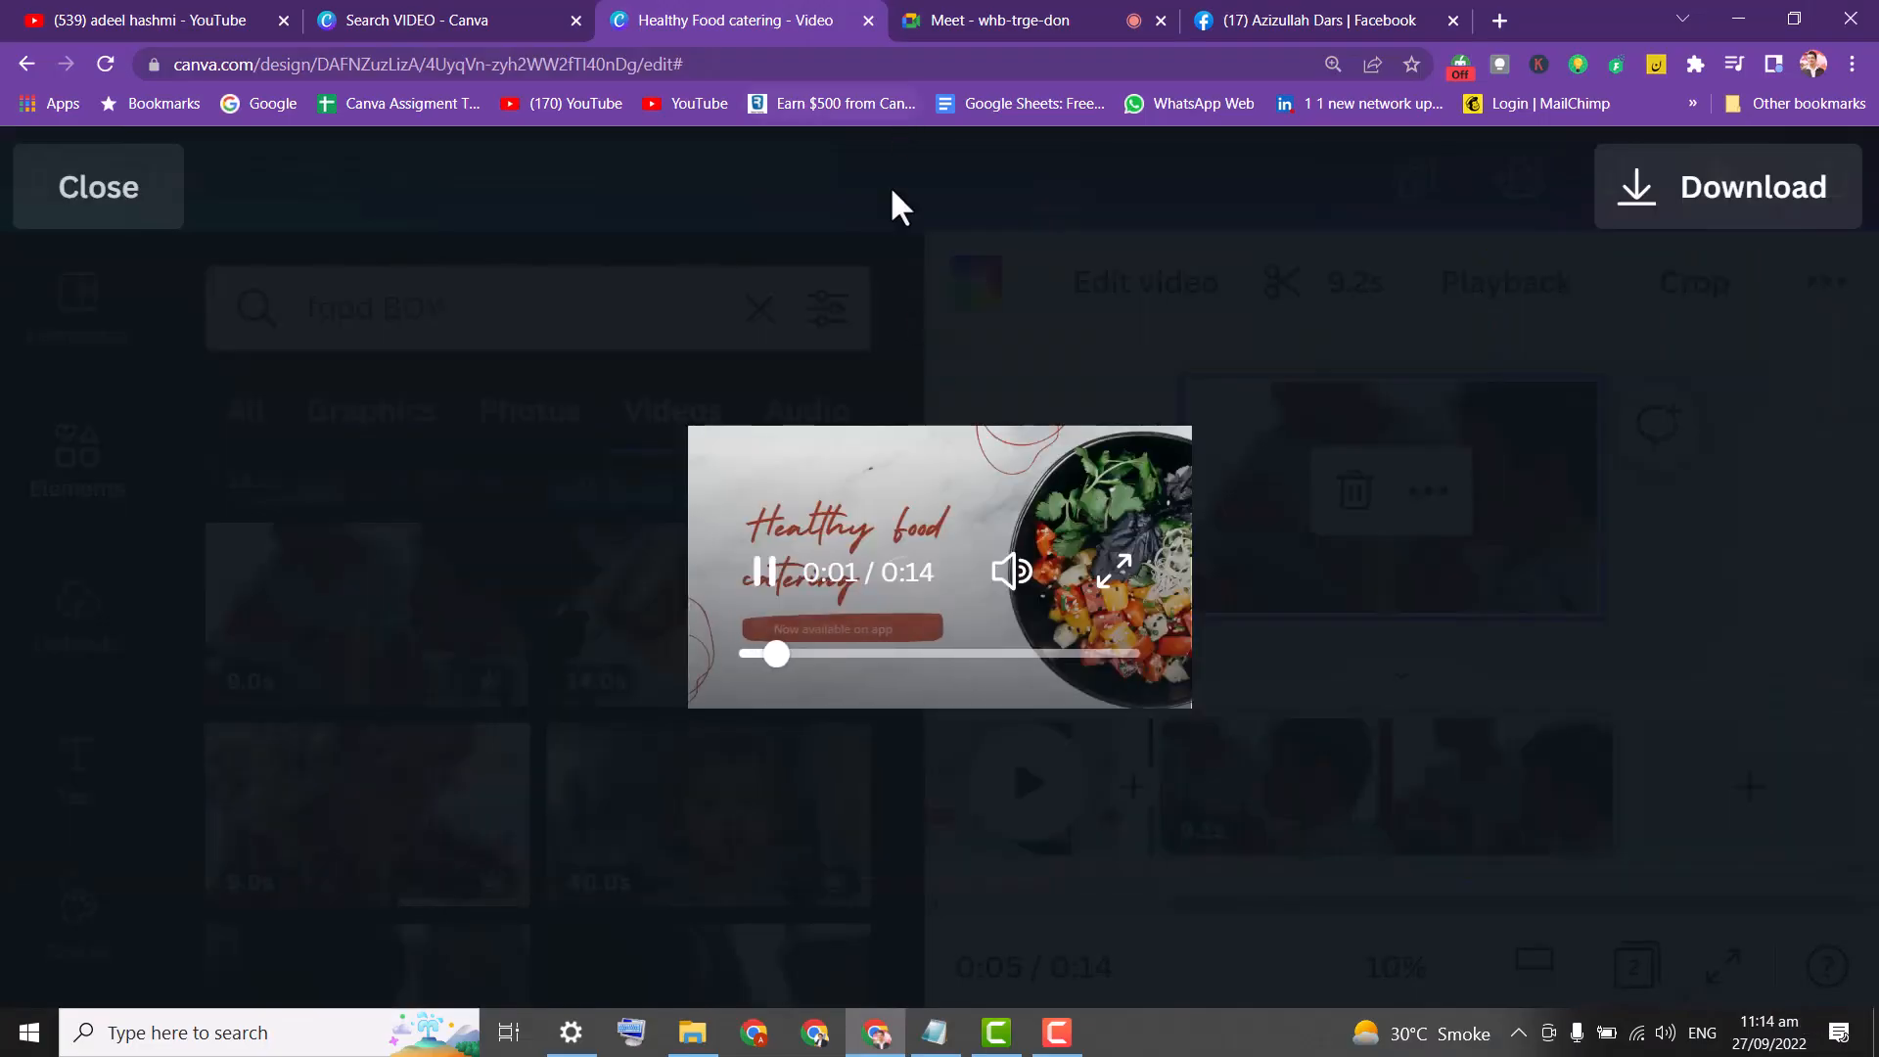
Close the preview, go to page one and start editing its heading.
left_click(79, 208)
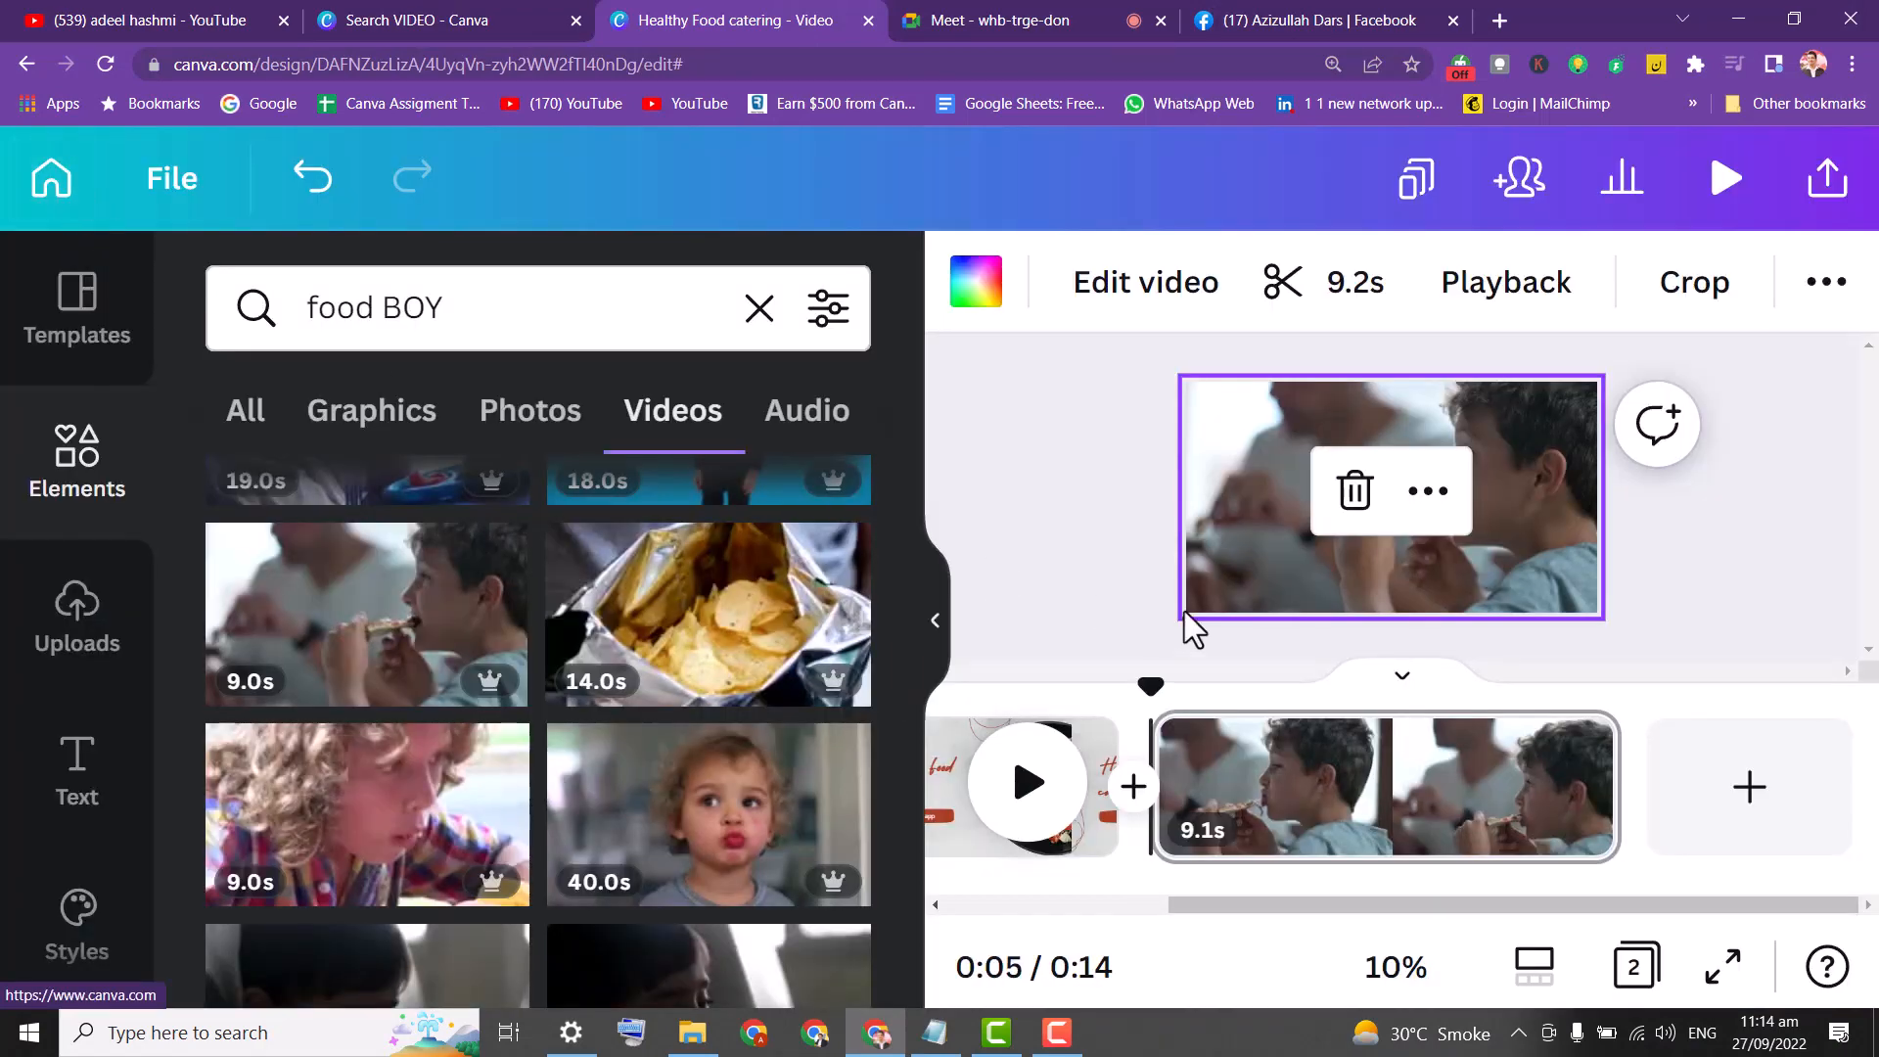
left_click_drag(1283, 897, 1006, 893)
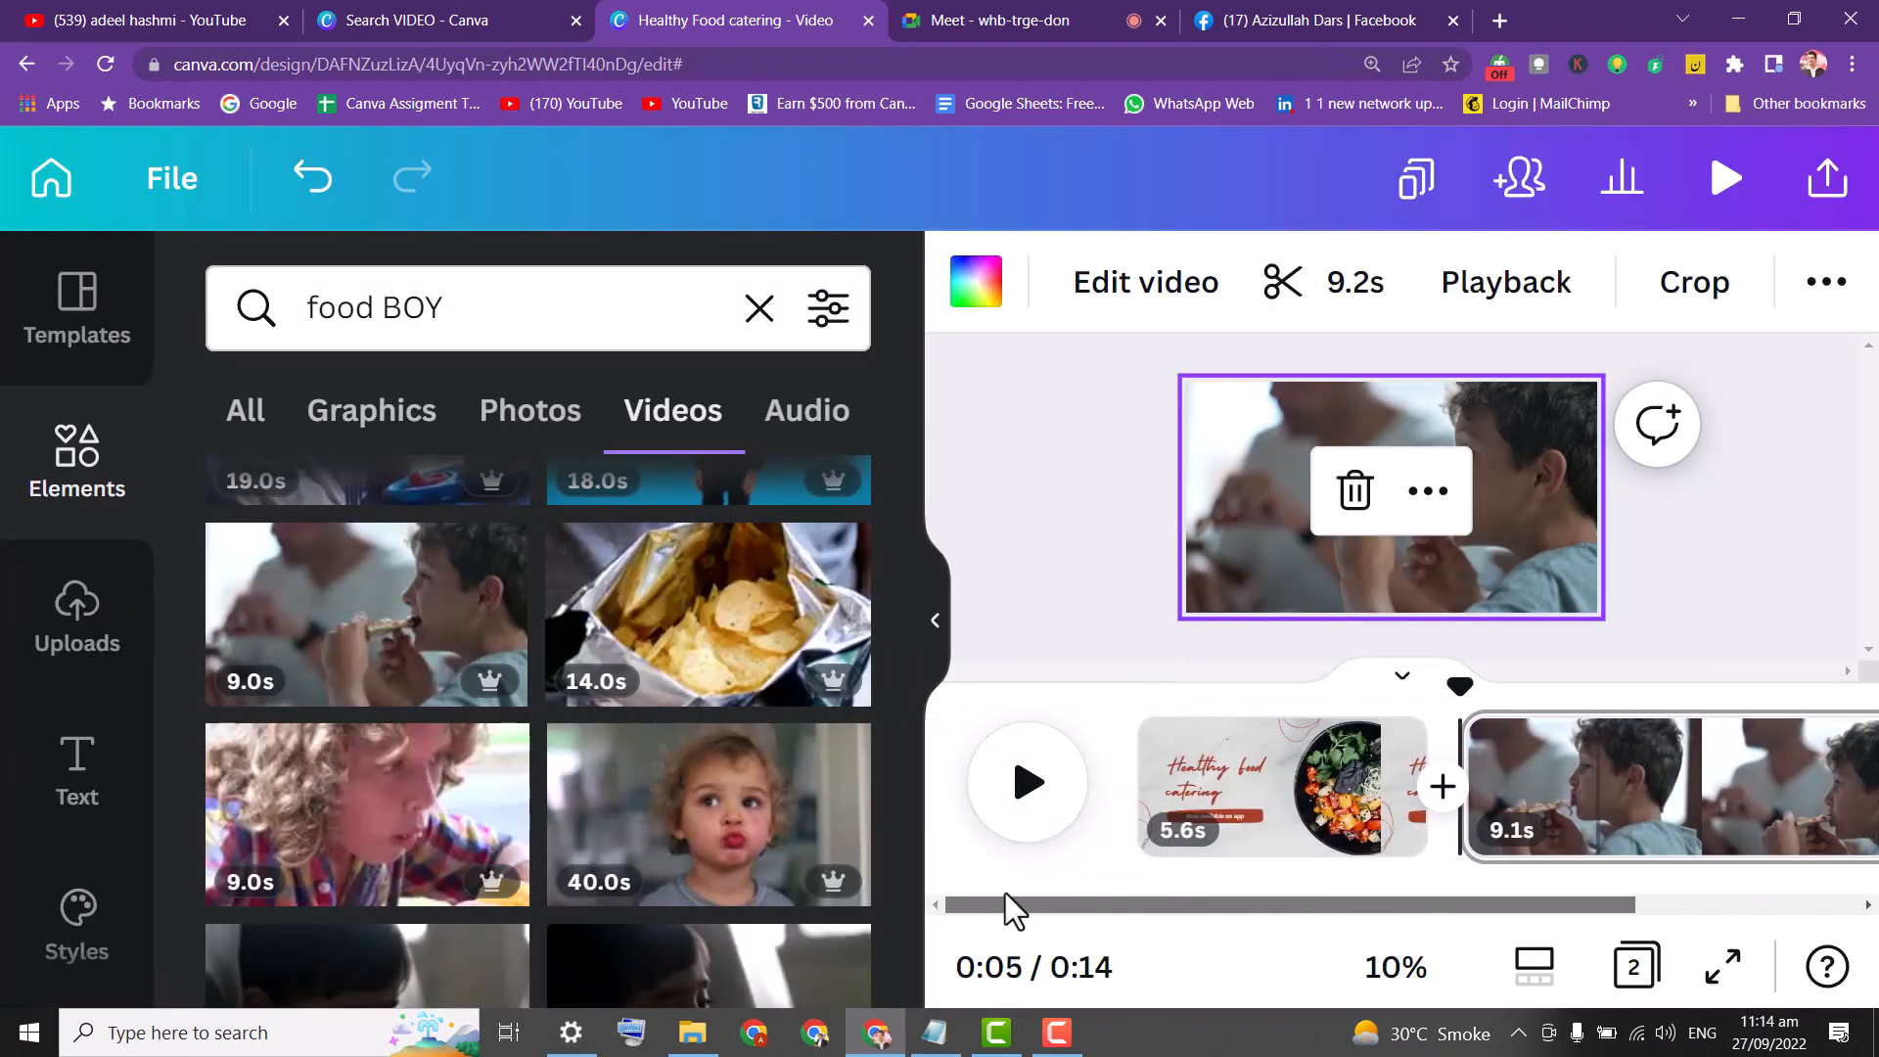
left_click(1249, 783)
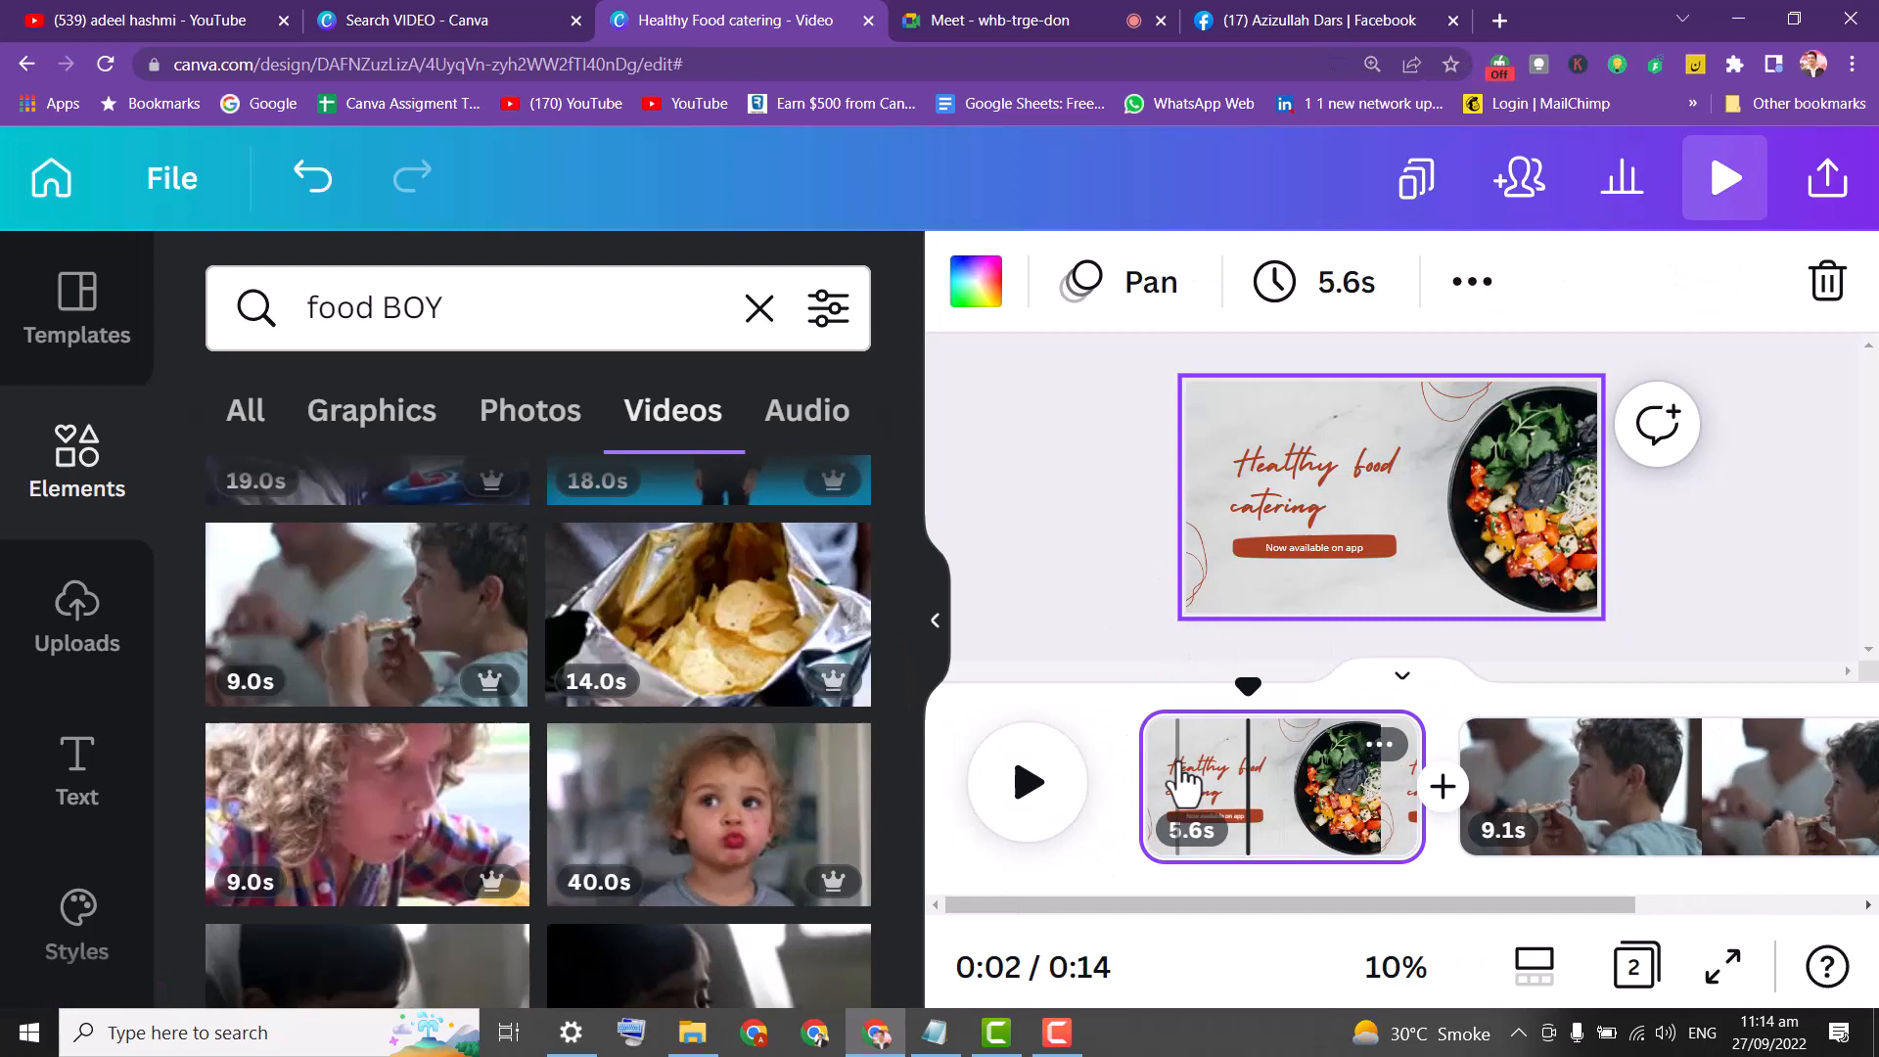
left_click(1304, 477)
left_click(1301, 477)
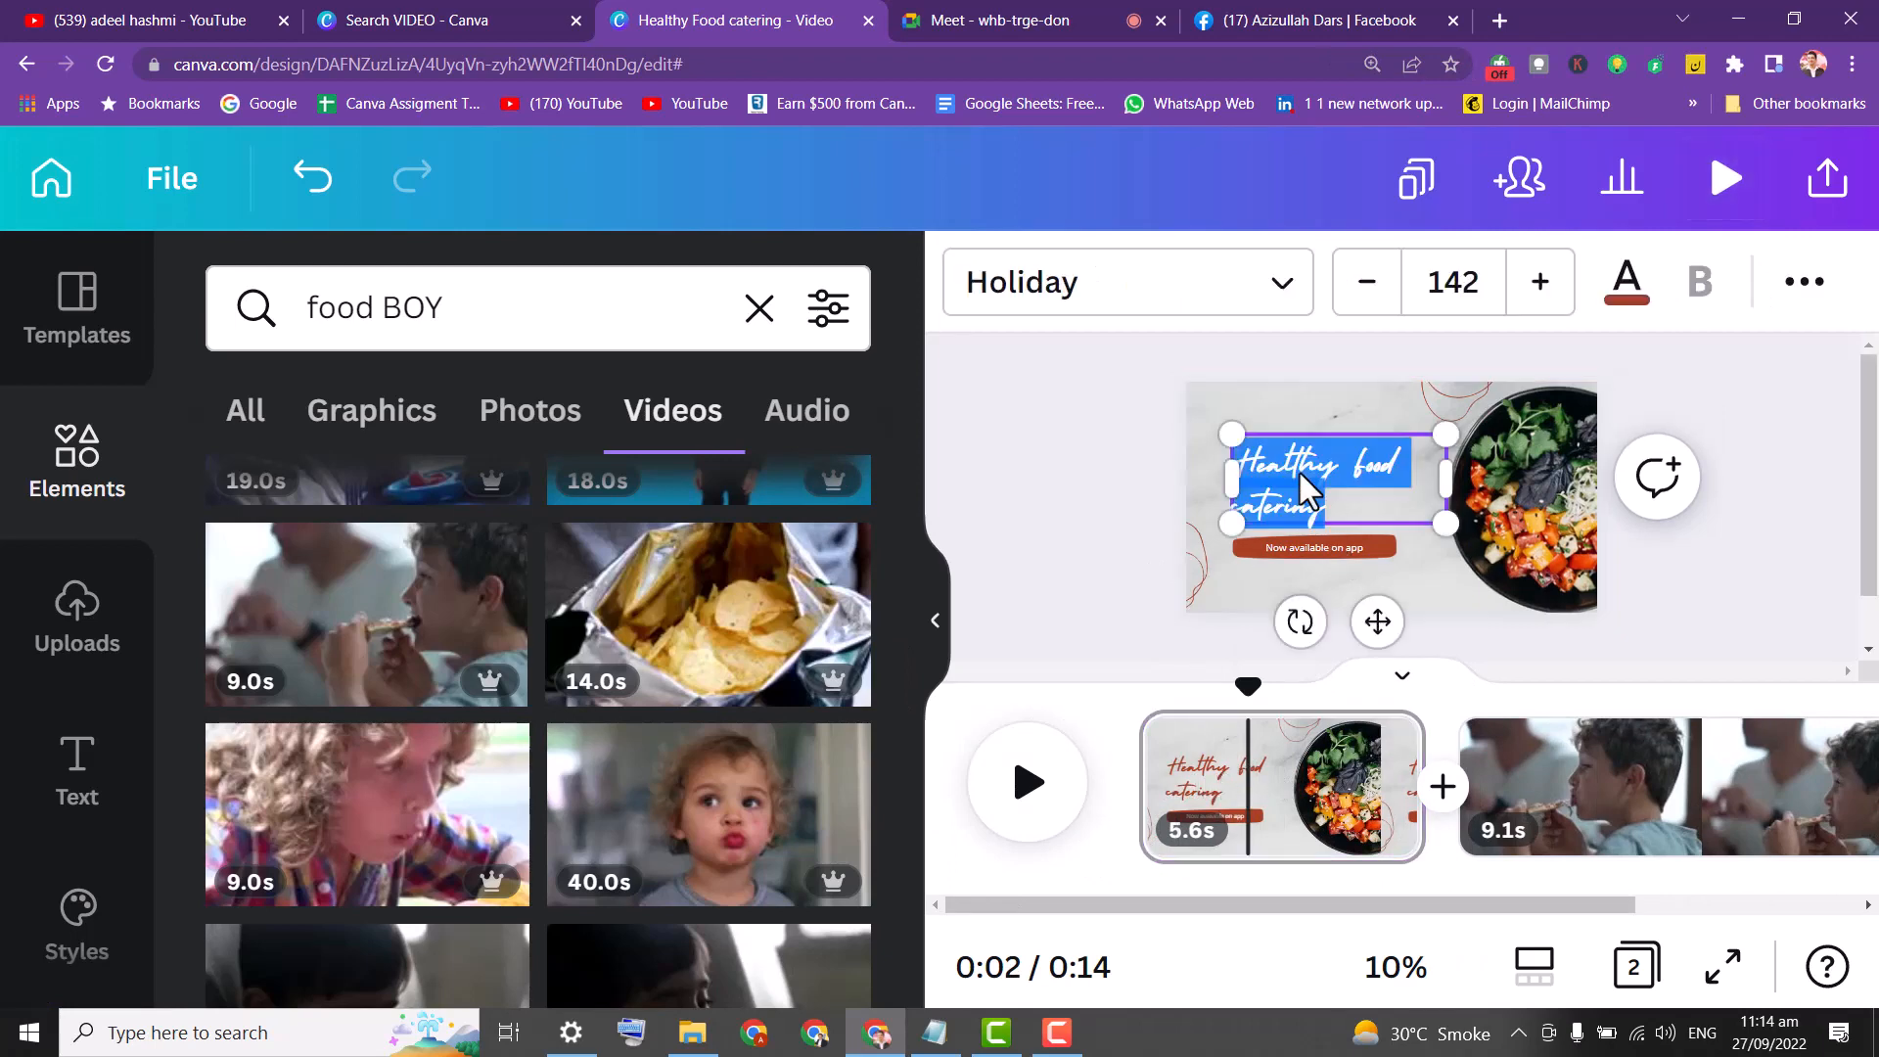
left_click(1358, 485)
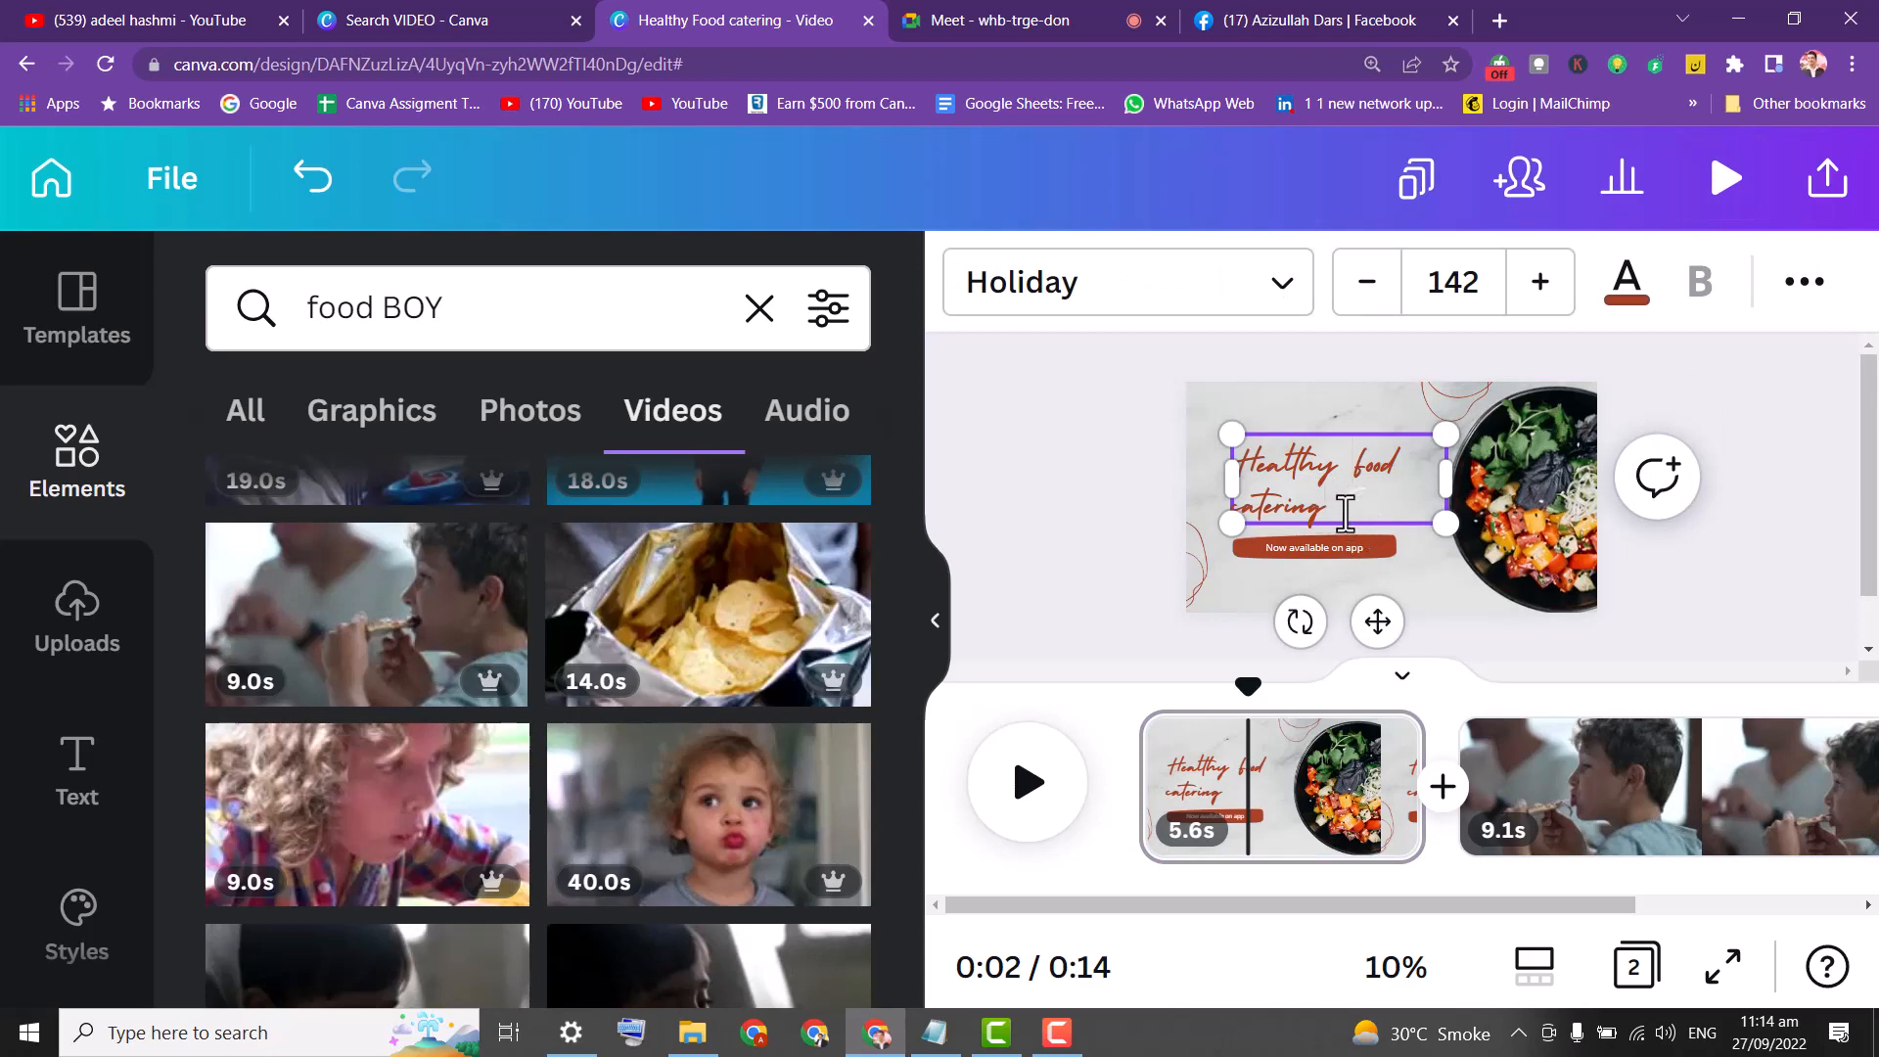
Replace 'catering' with 'at Home' and raise the heading size to 144.
double_click(1335, 501)
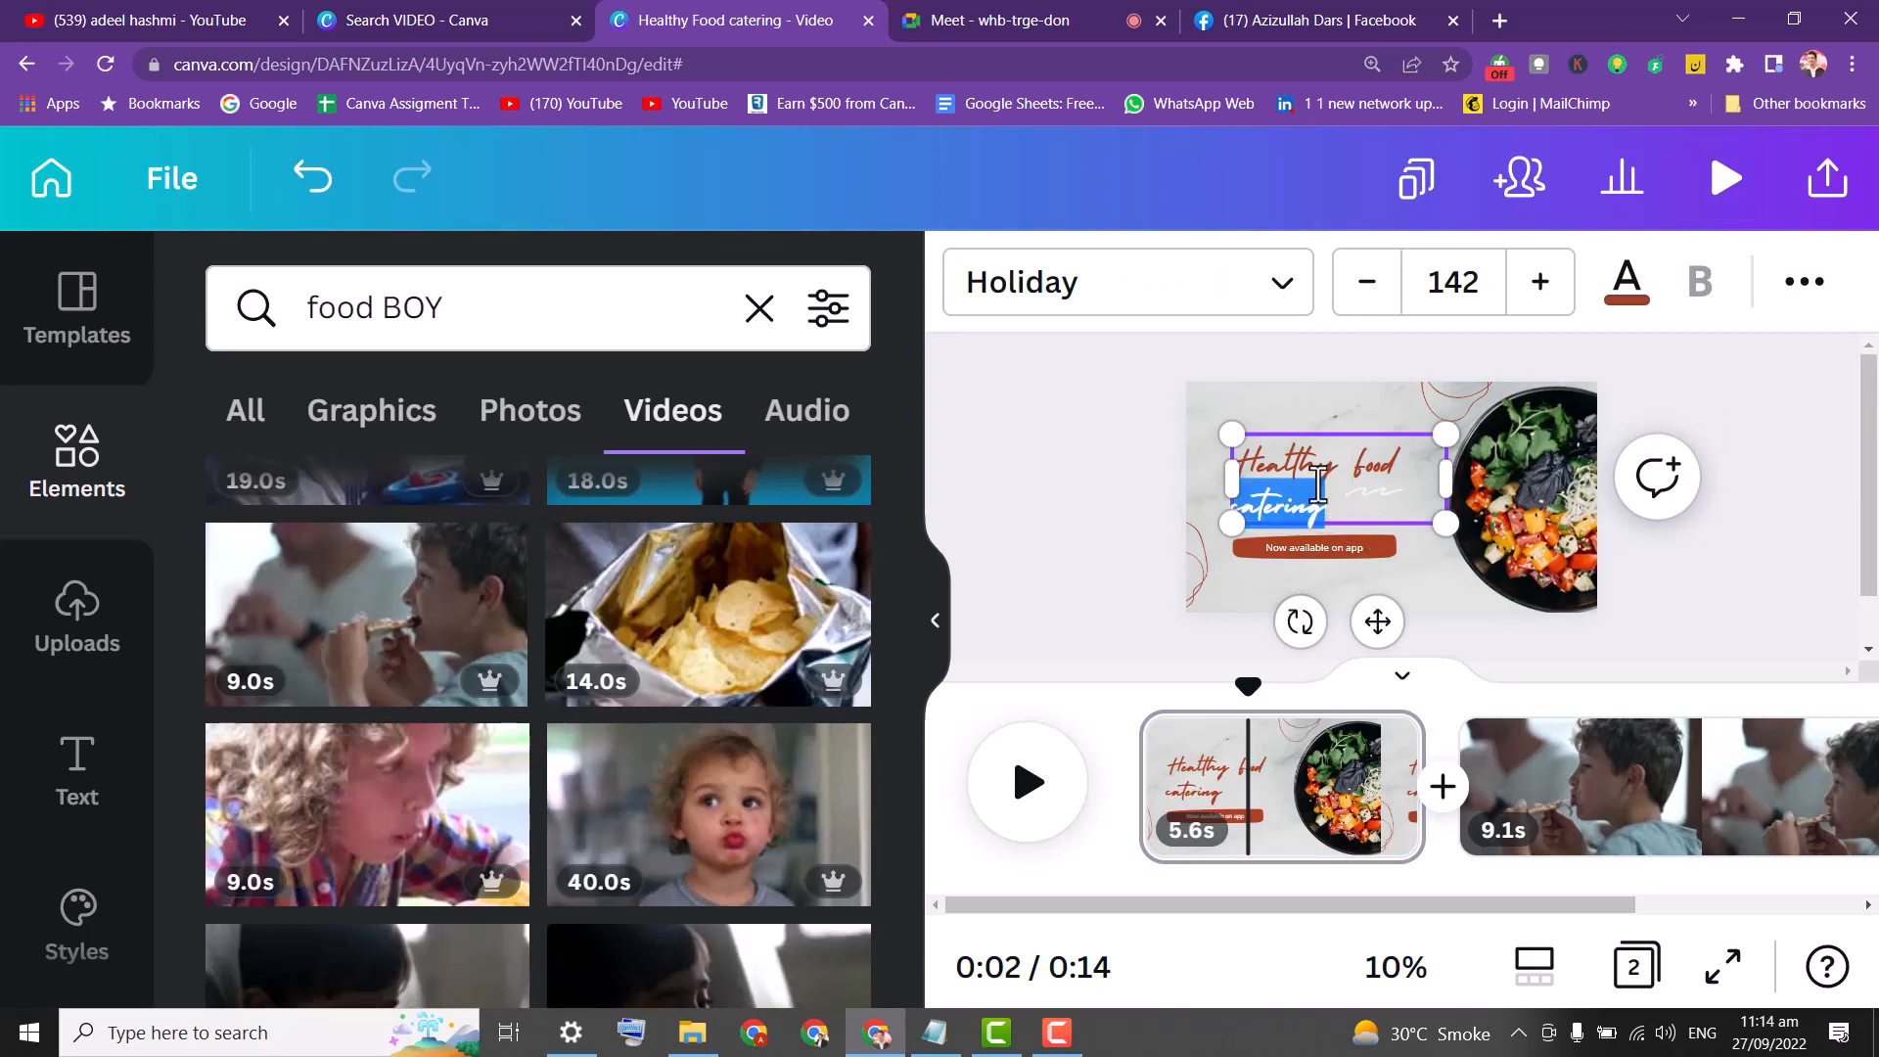
key("BackSpace")
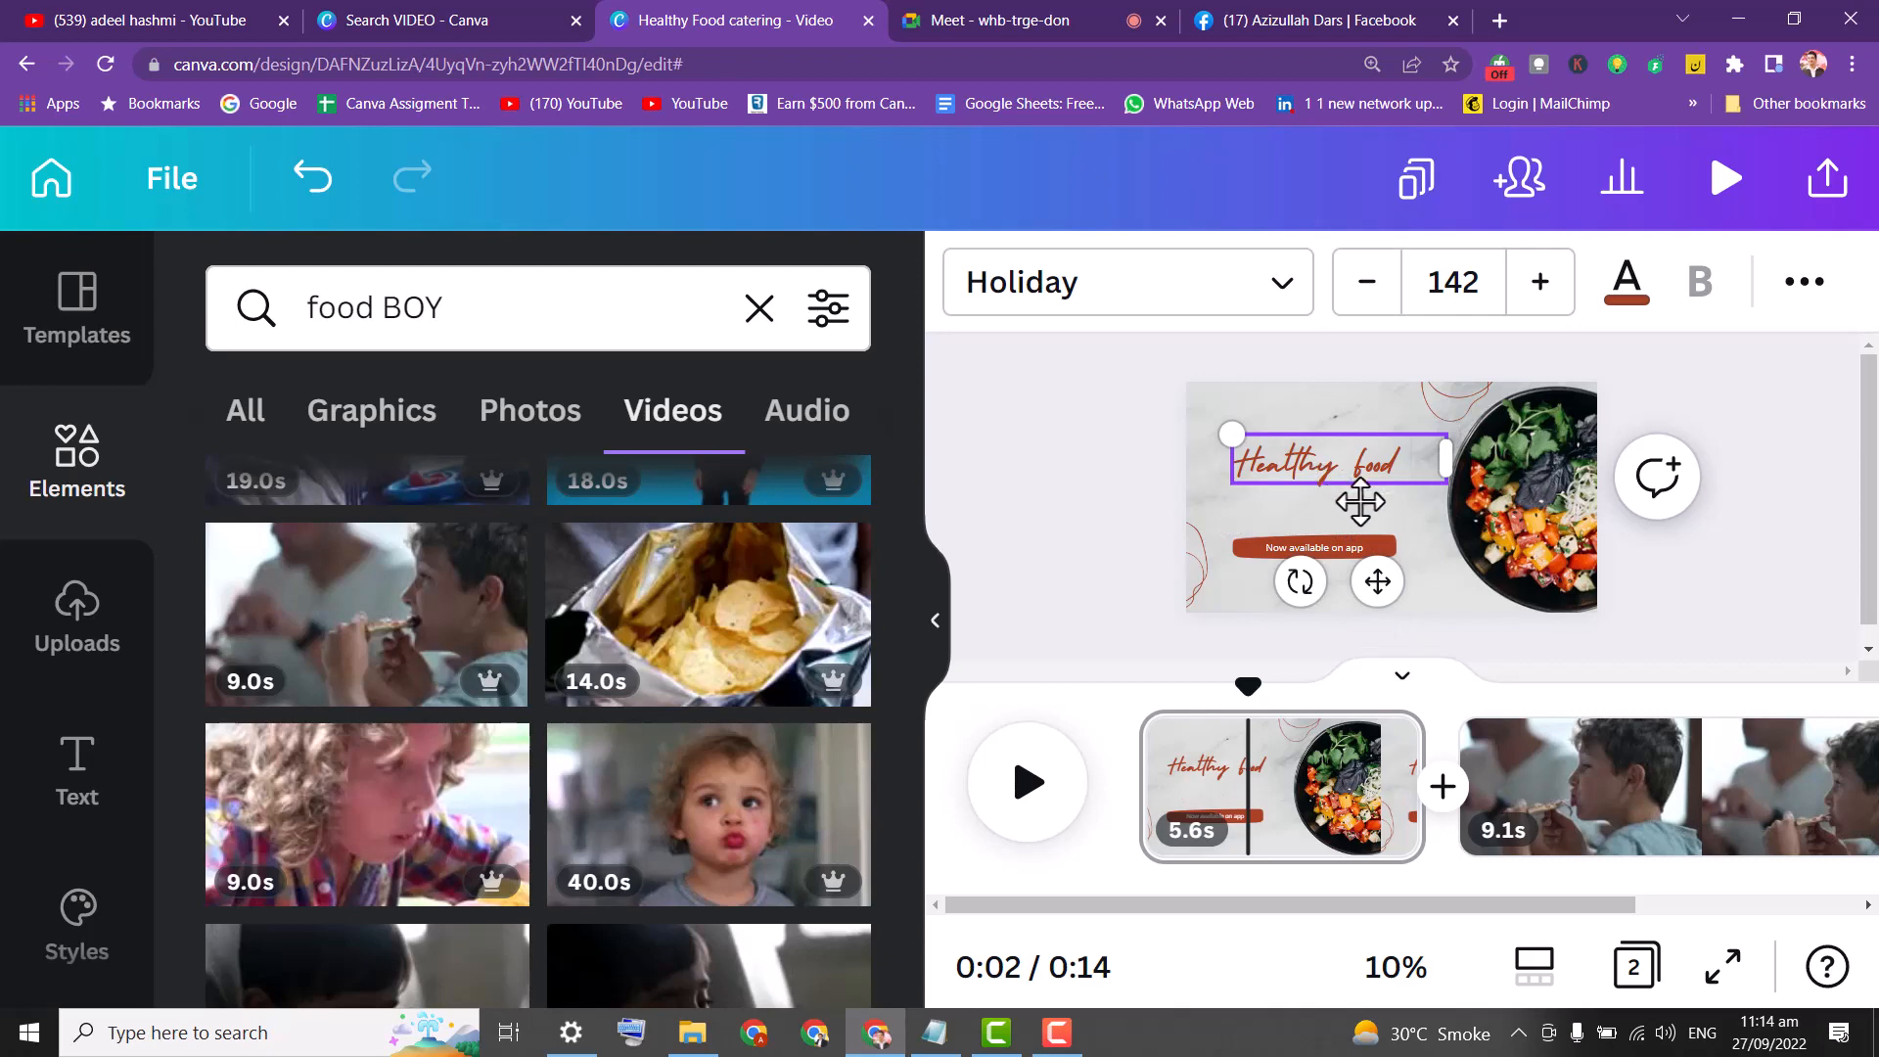
type("A")
key("BackSpace")
key("BackSpace")
type("at Home")
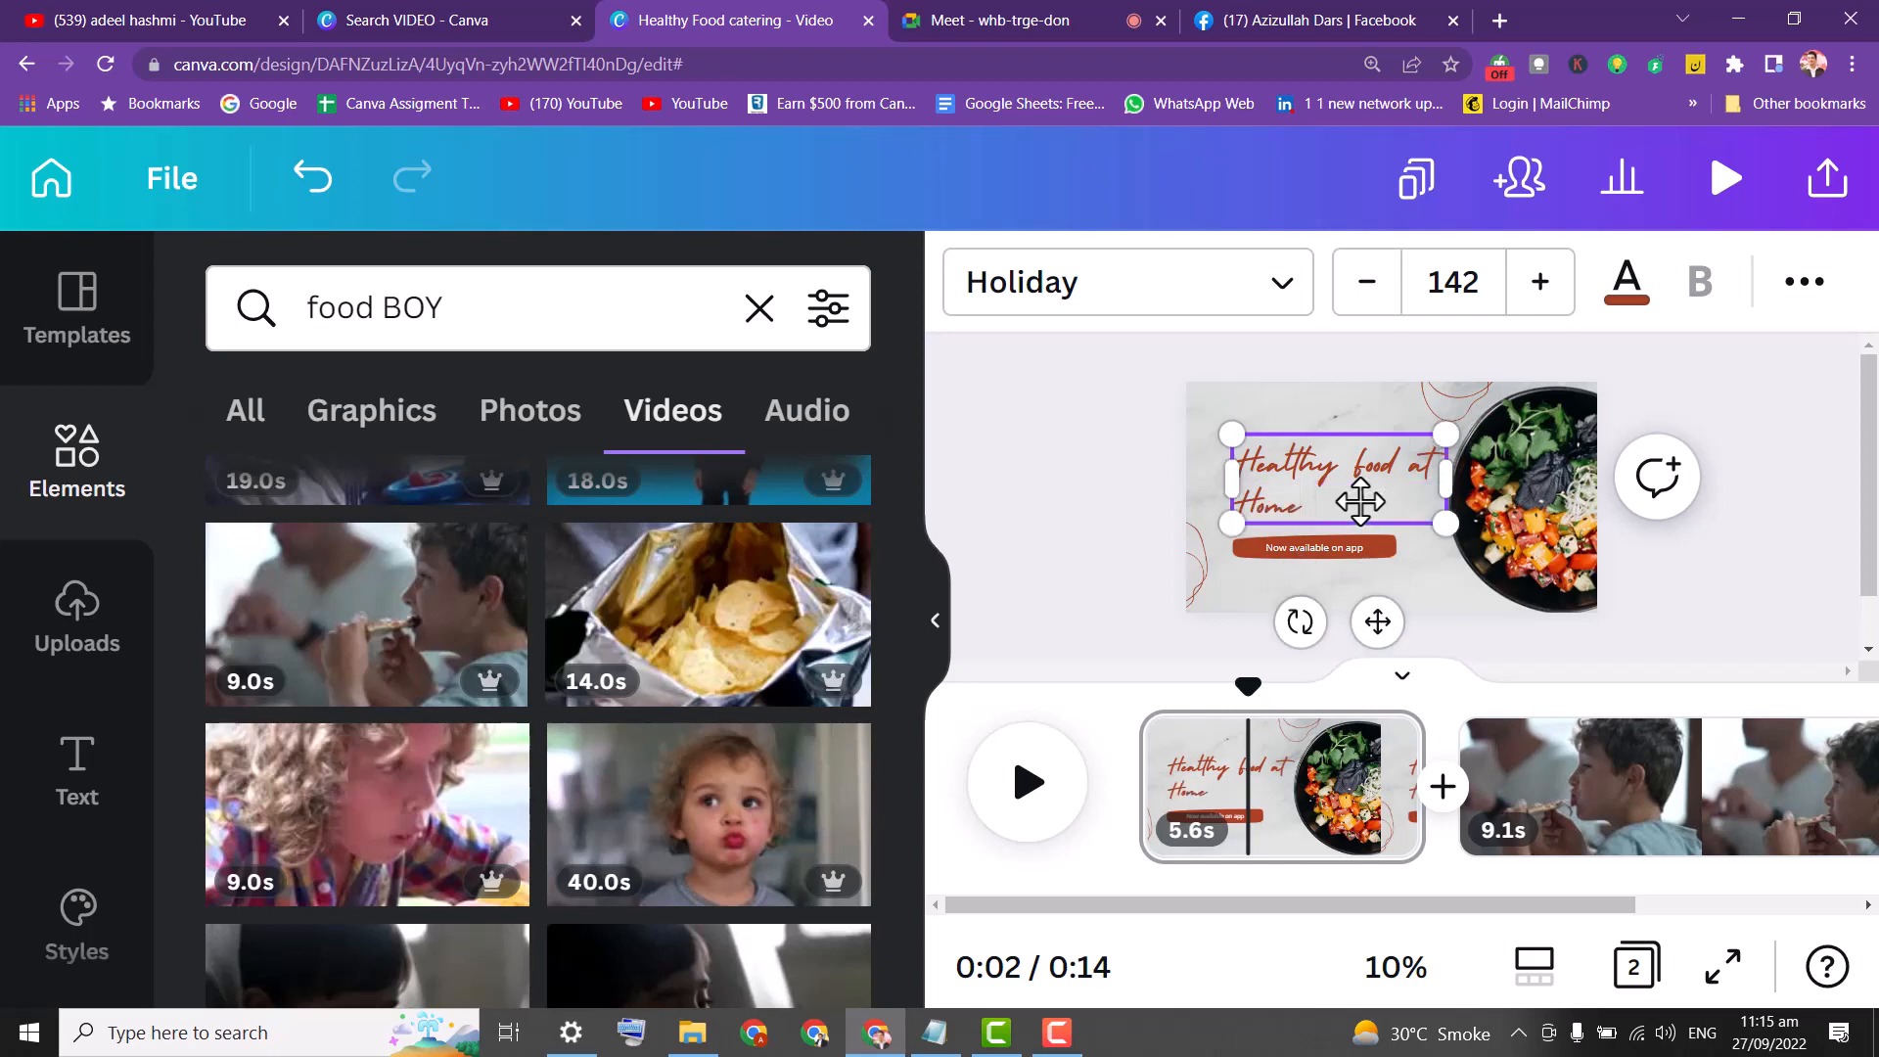
key("ctrl+a")
left_click(1543, 276)
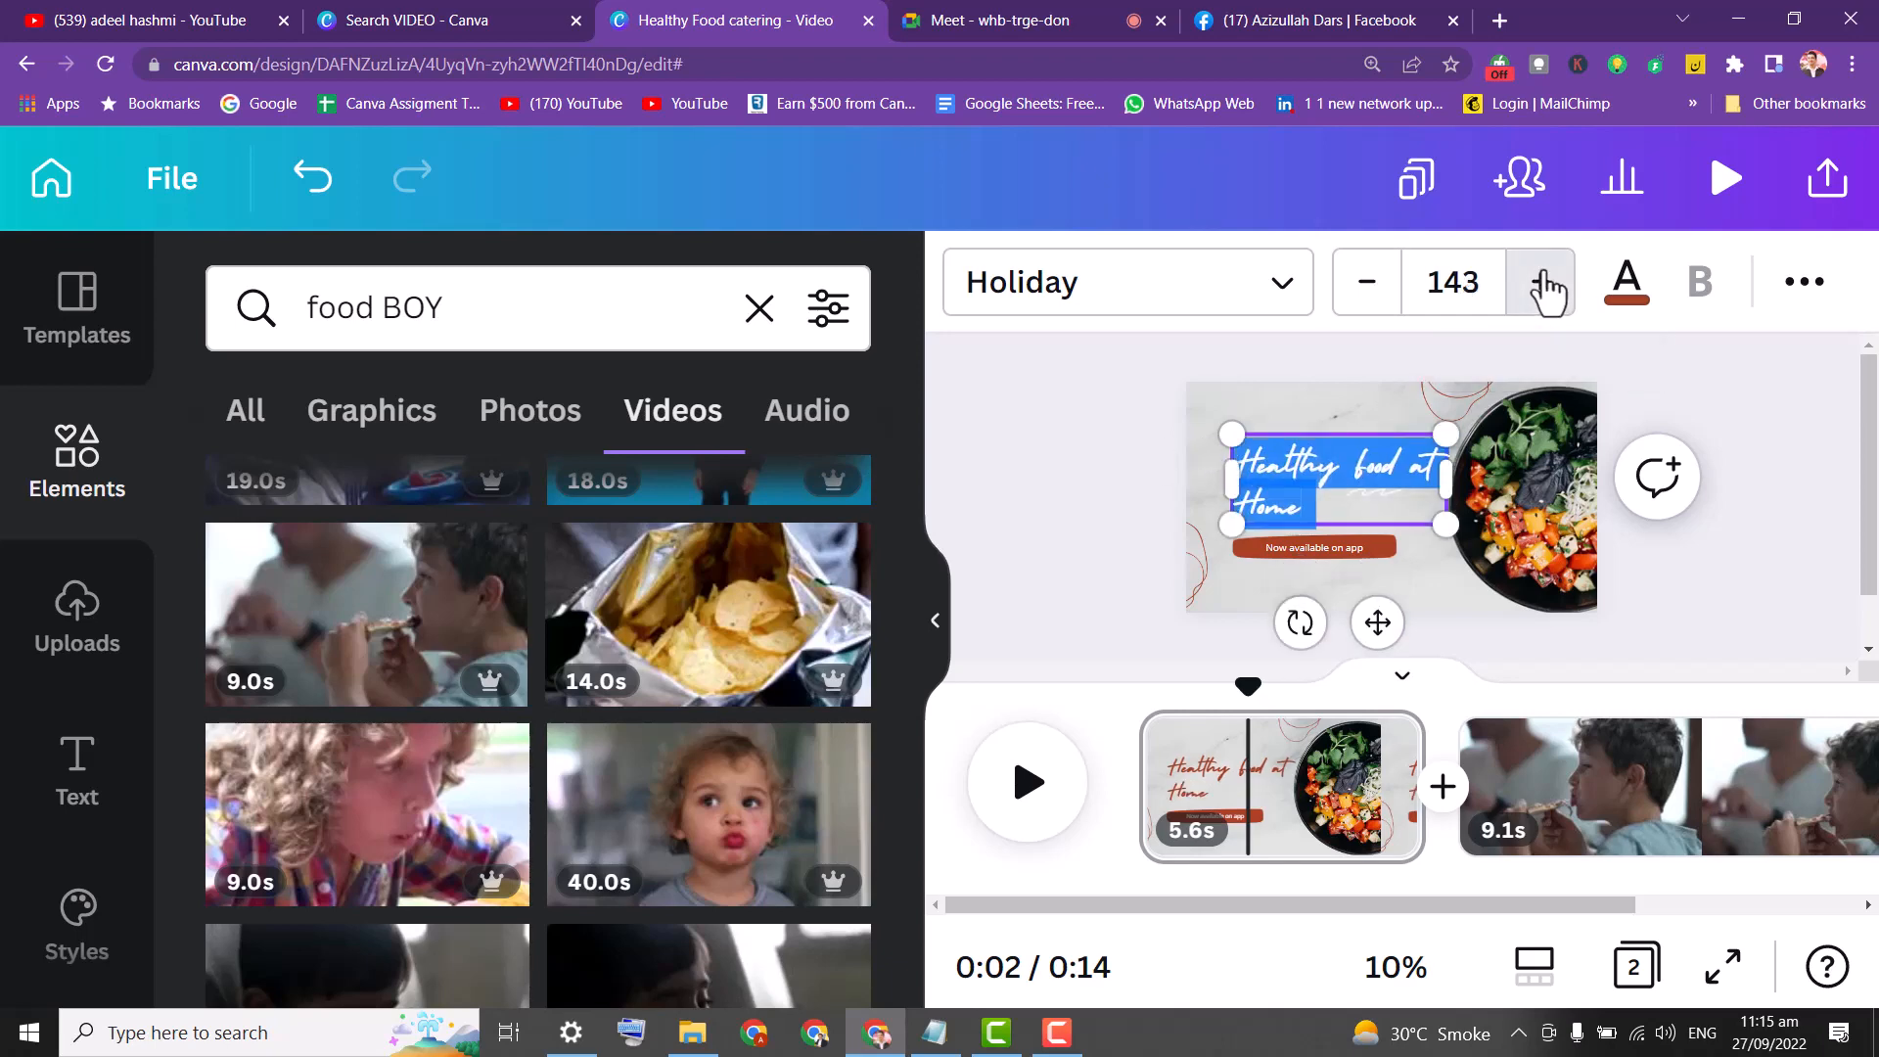
left_click(1537, 287)
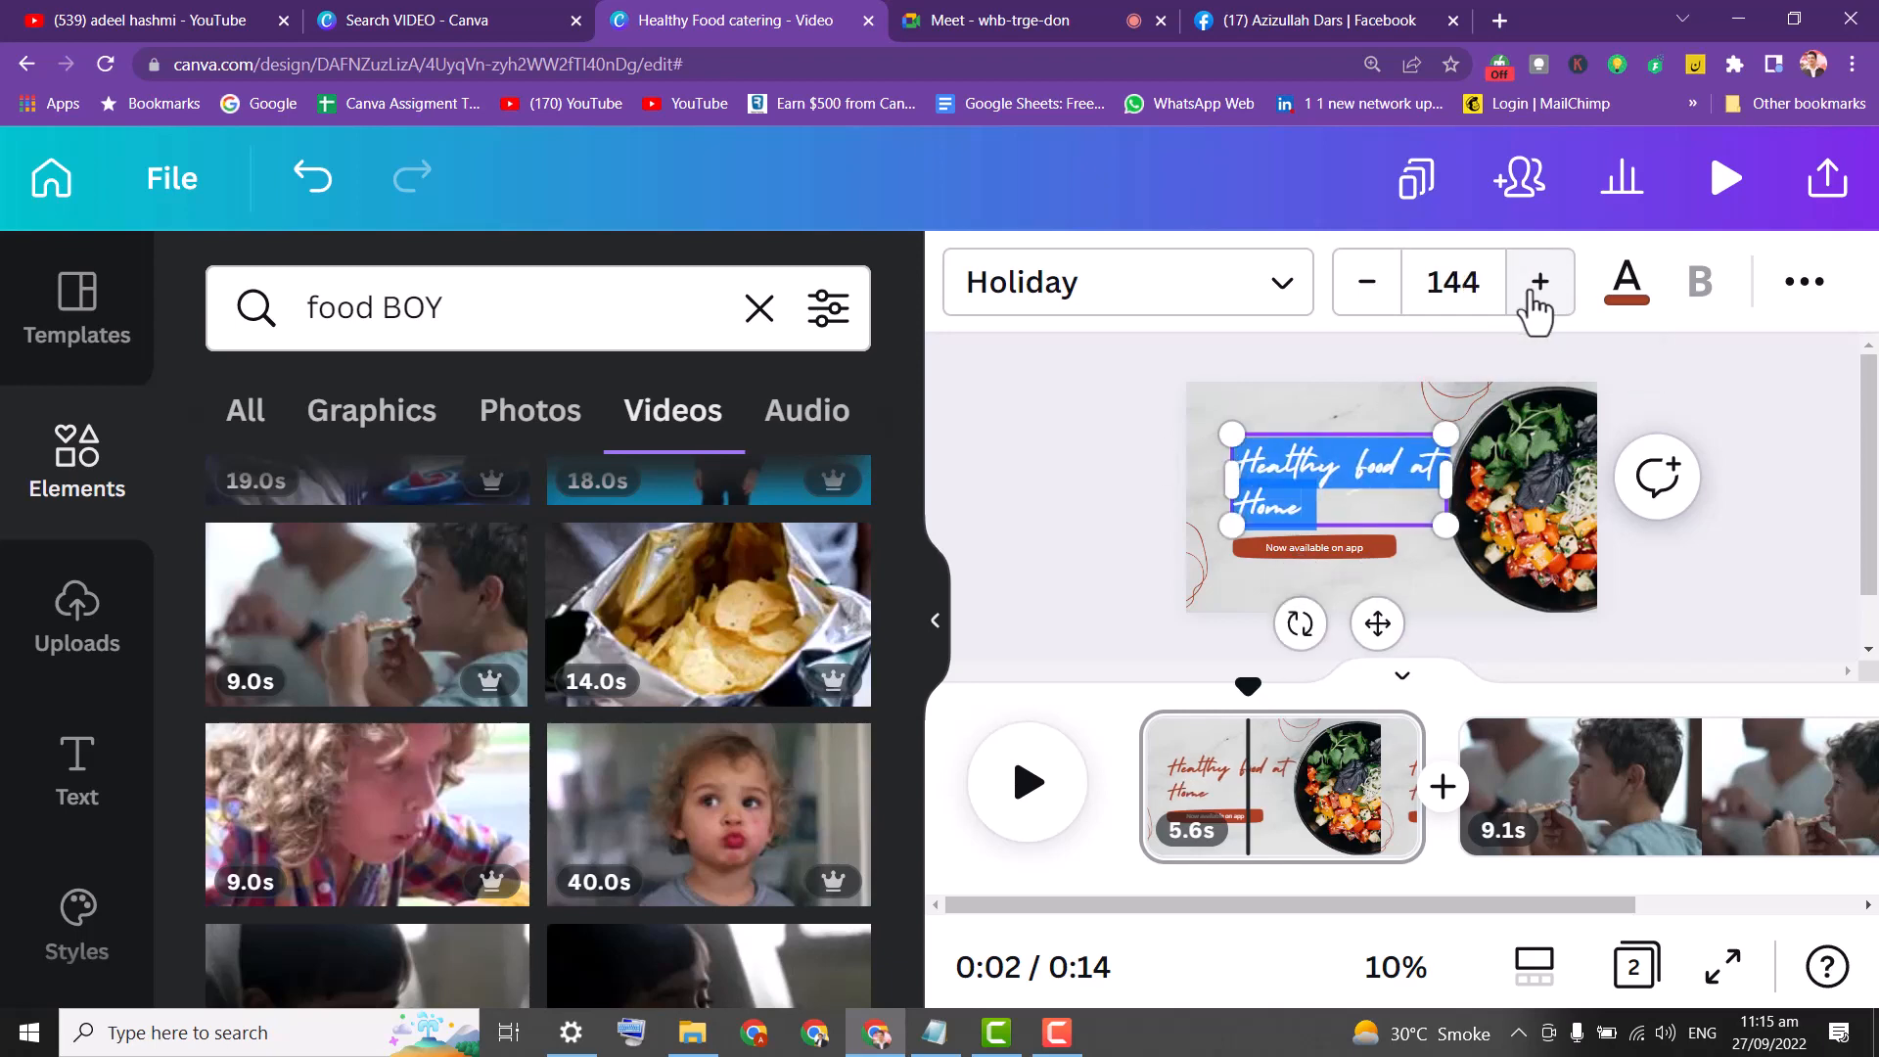
left_click(1816, 294)
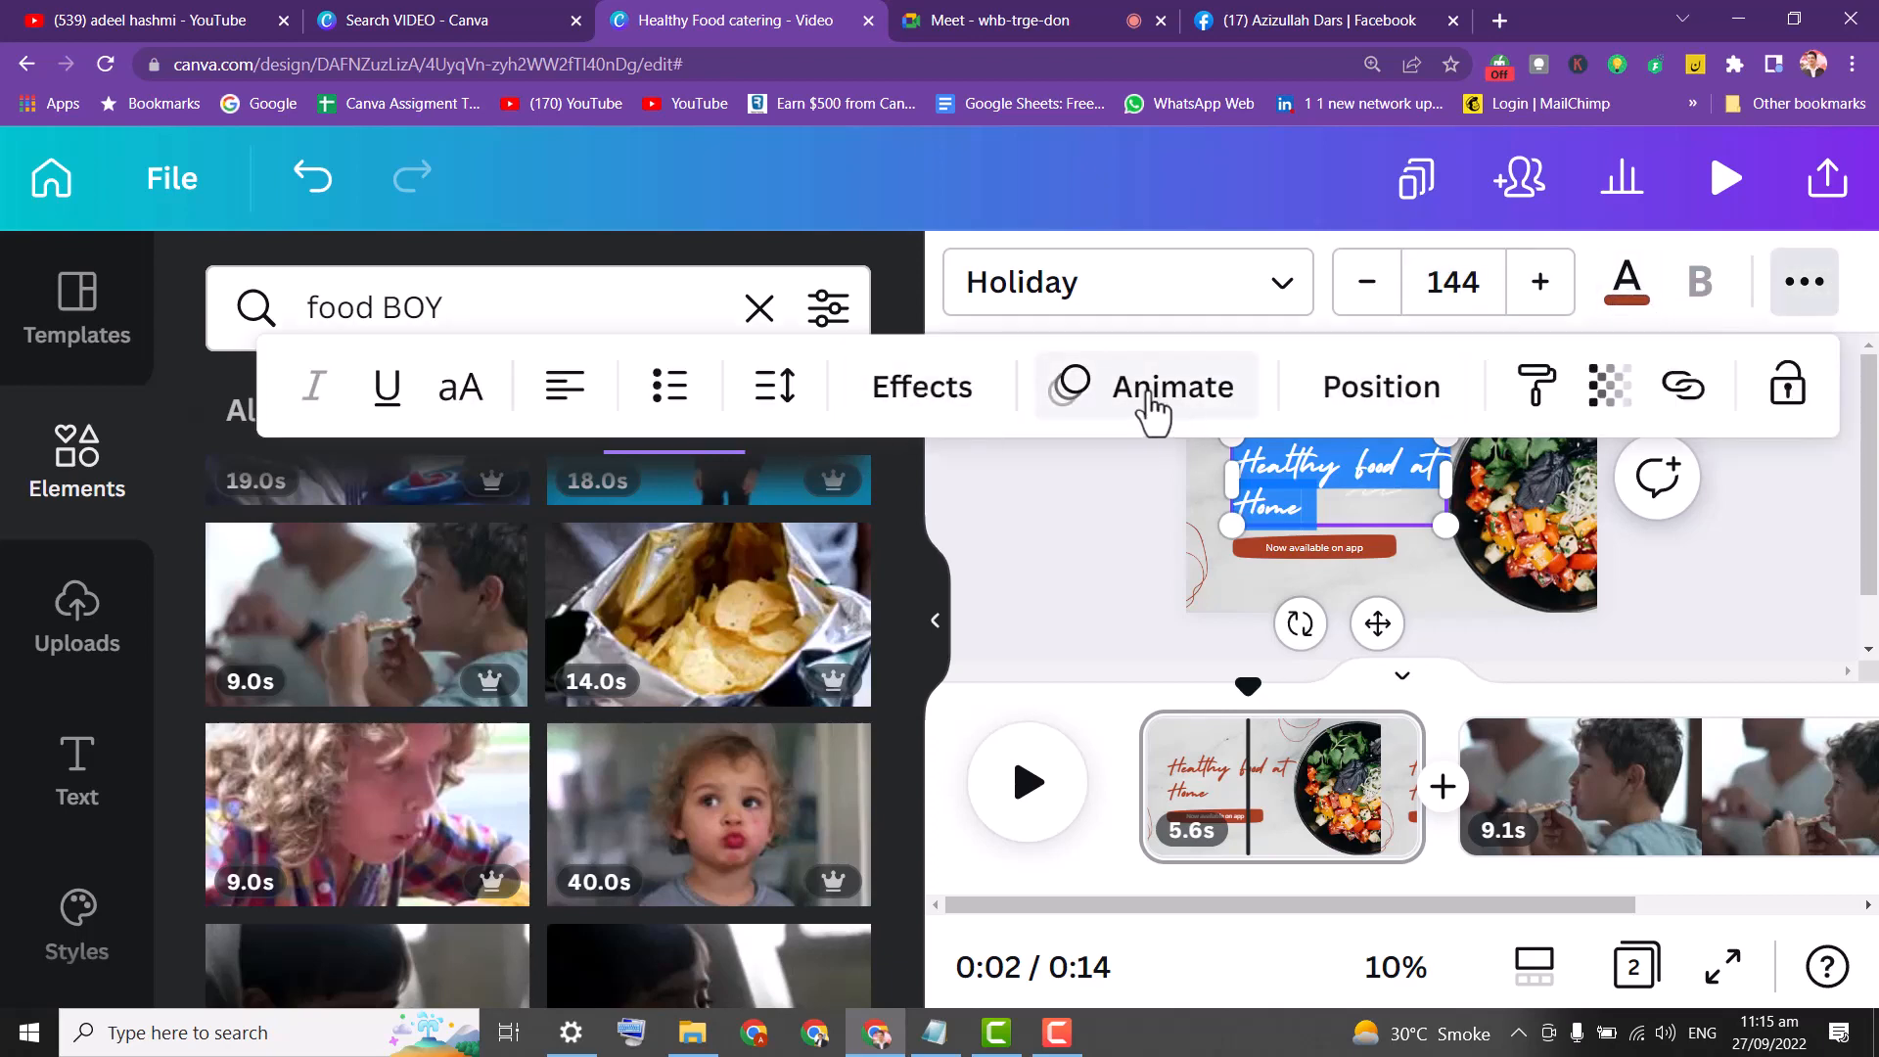
Add a light green background effect behind the 'Healthy food at Home' heading.
left_click(910, 416)
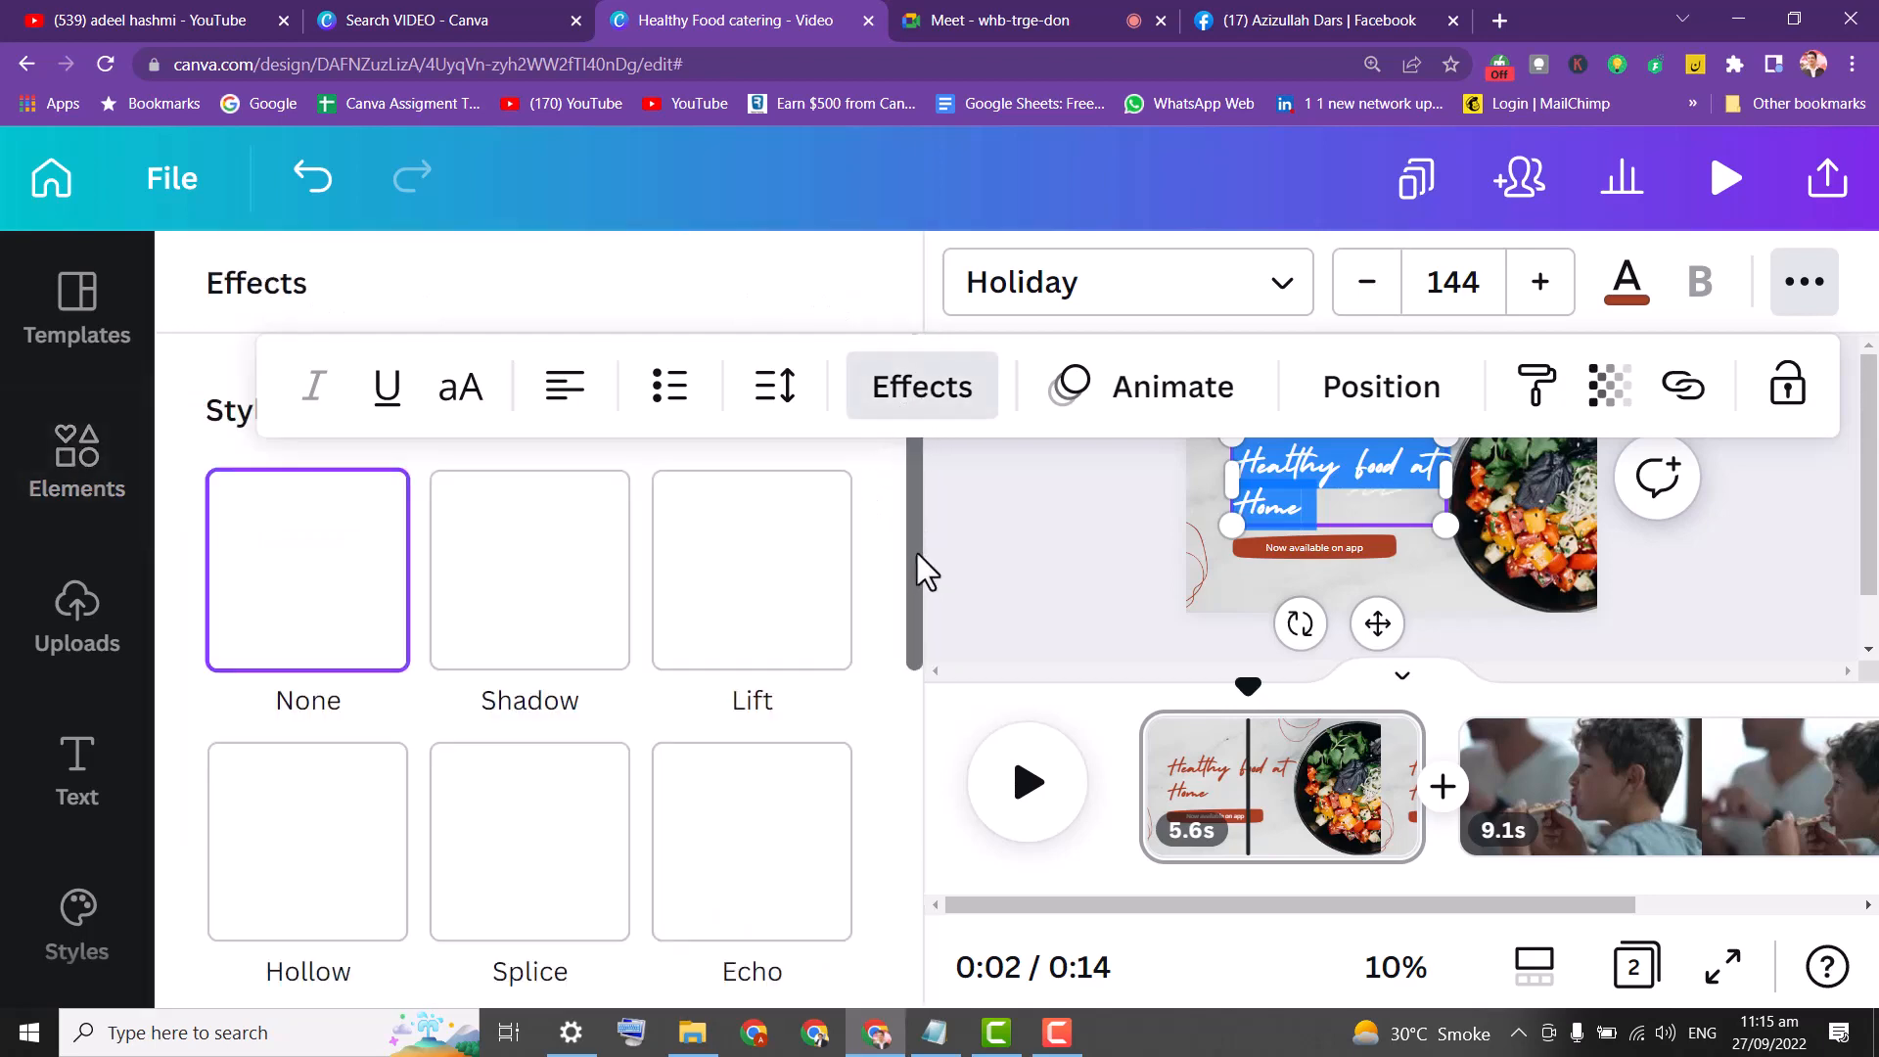
left_click_drag(918, 554, 895, 797)
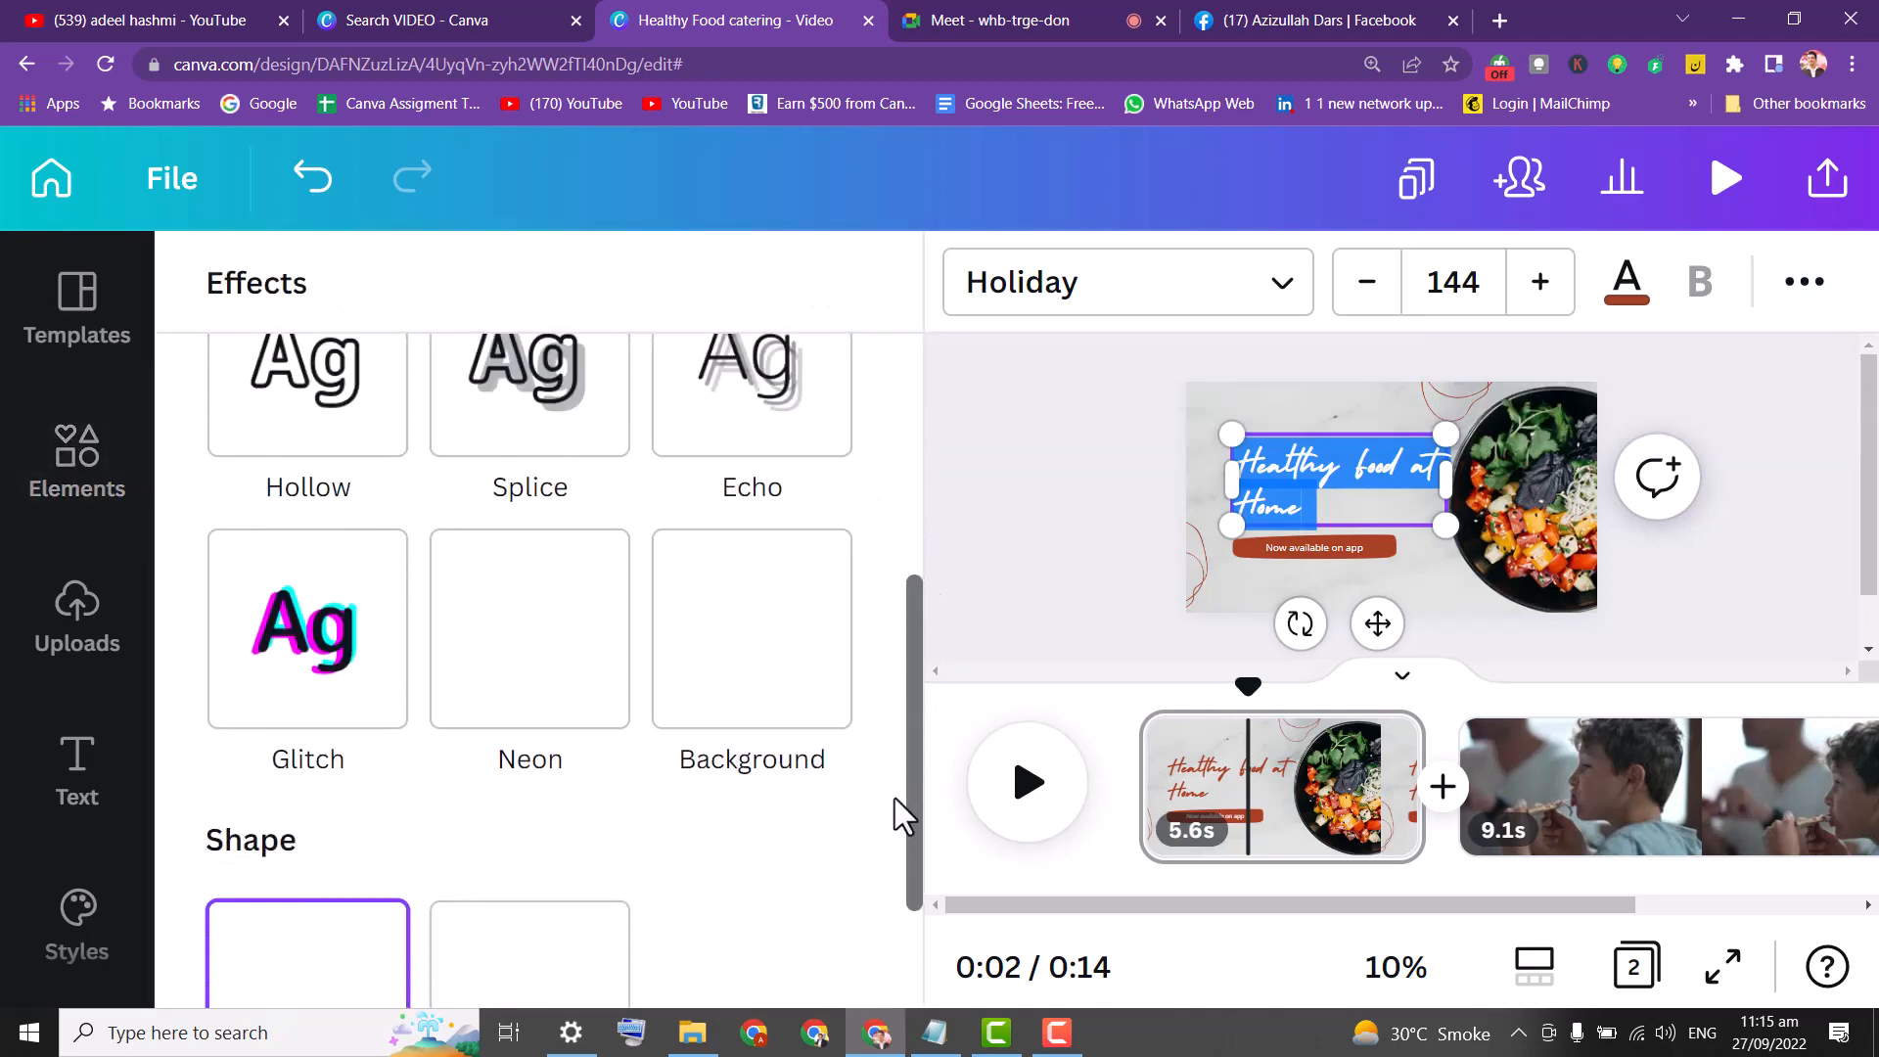
left_click(739, 625)
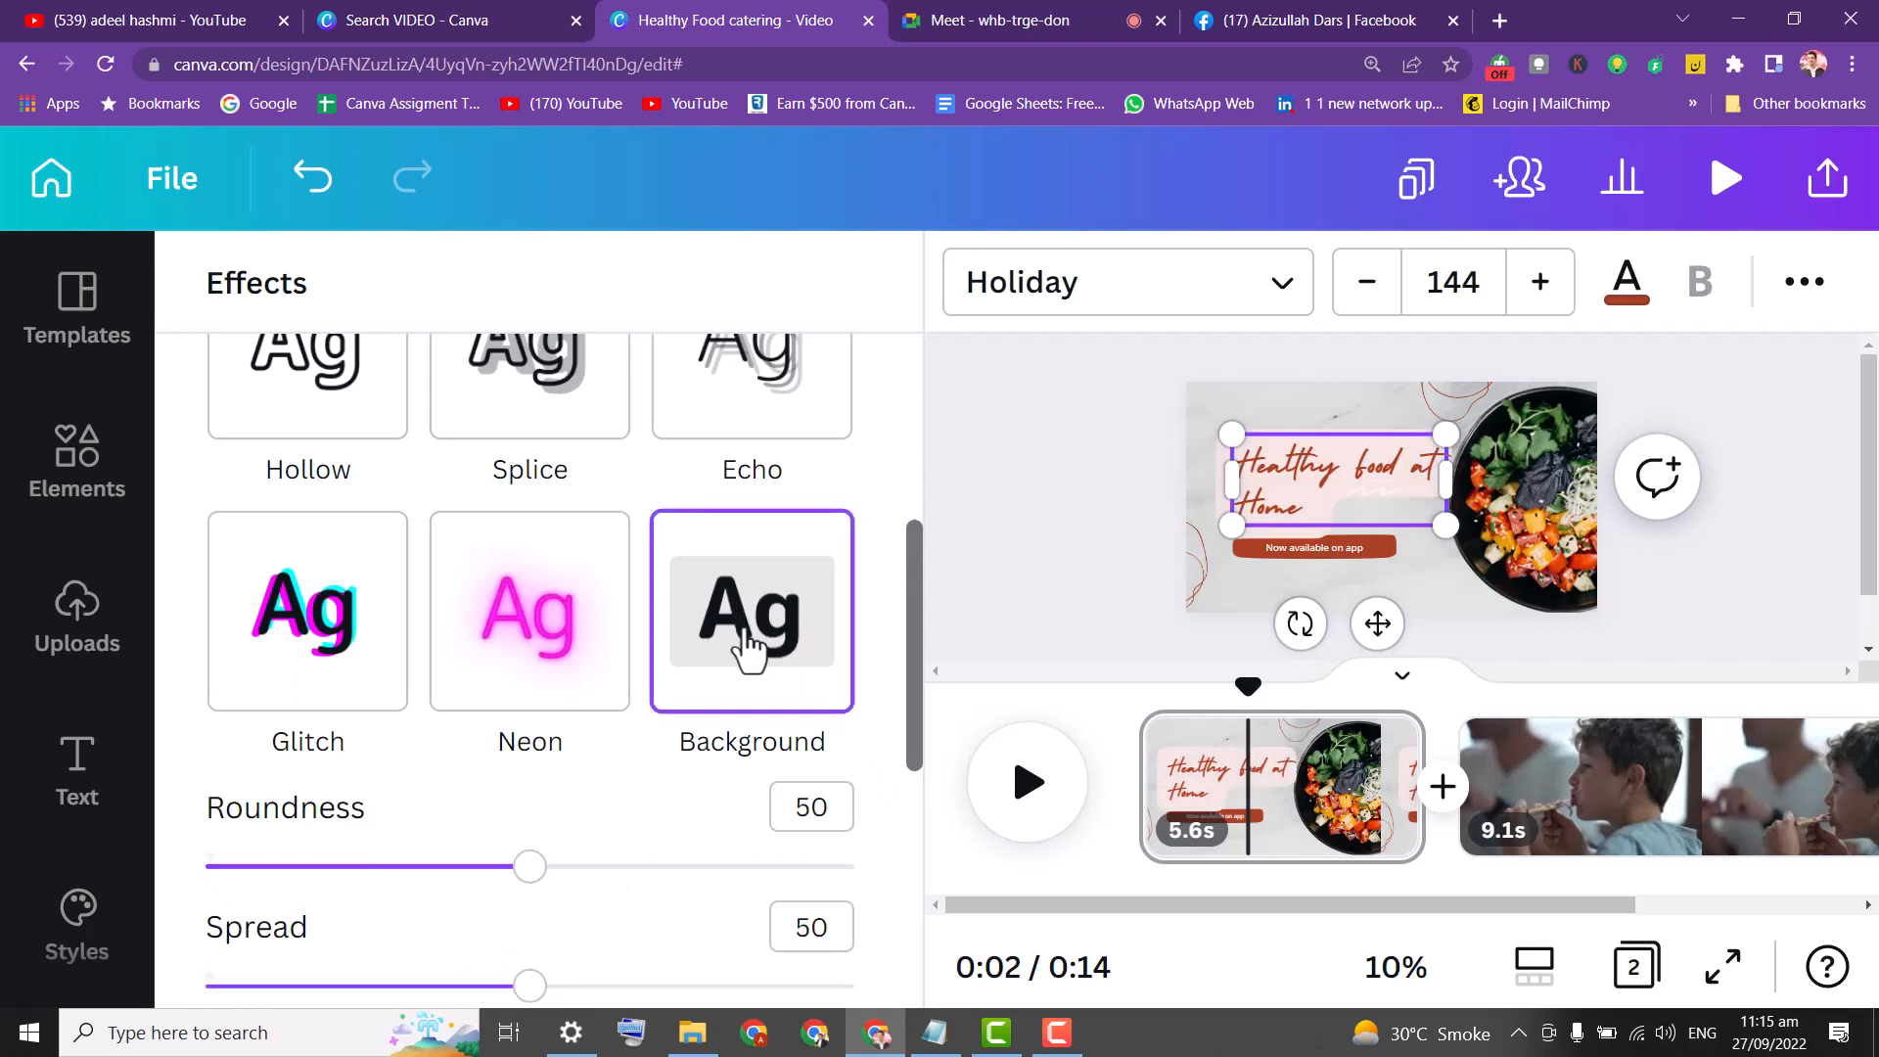
left_click_drag(920, 683, 920, 758)
left_click(837, 805)
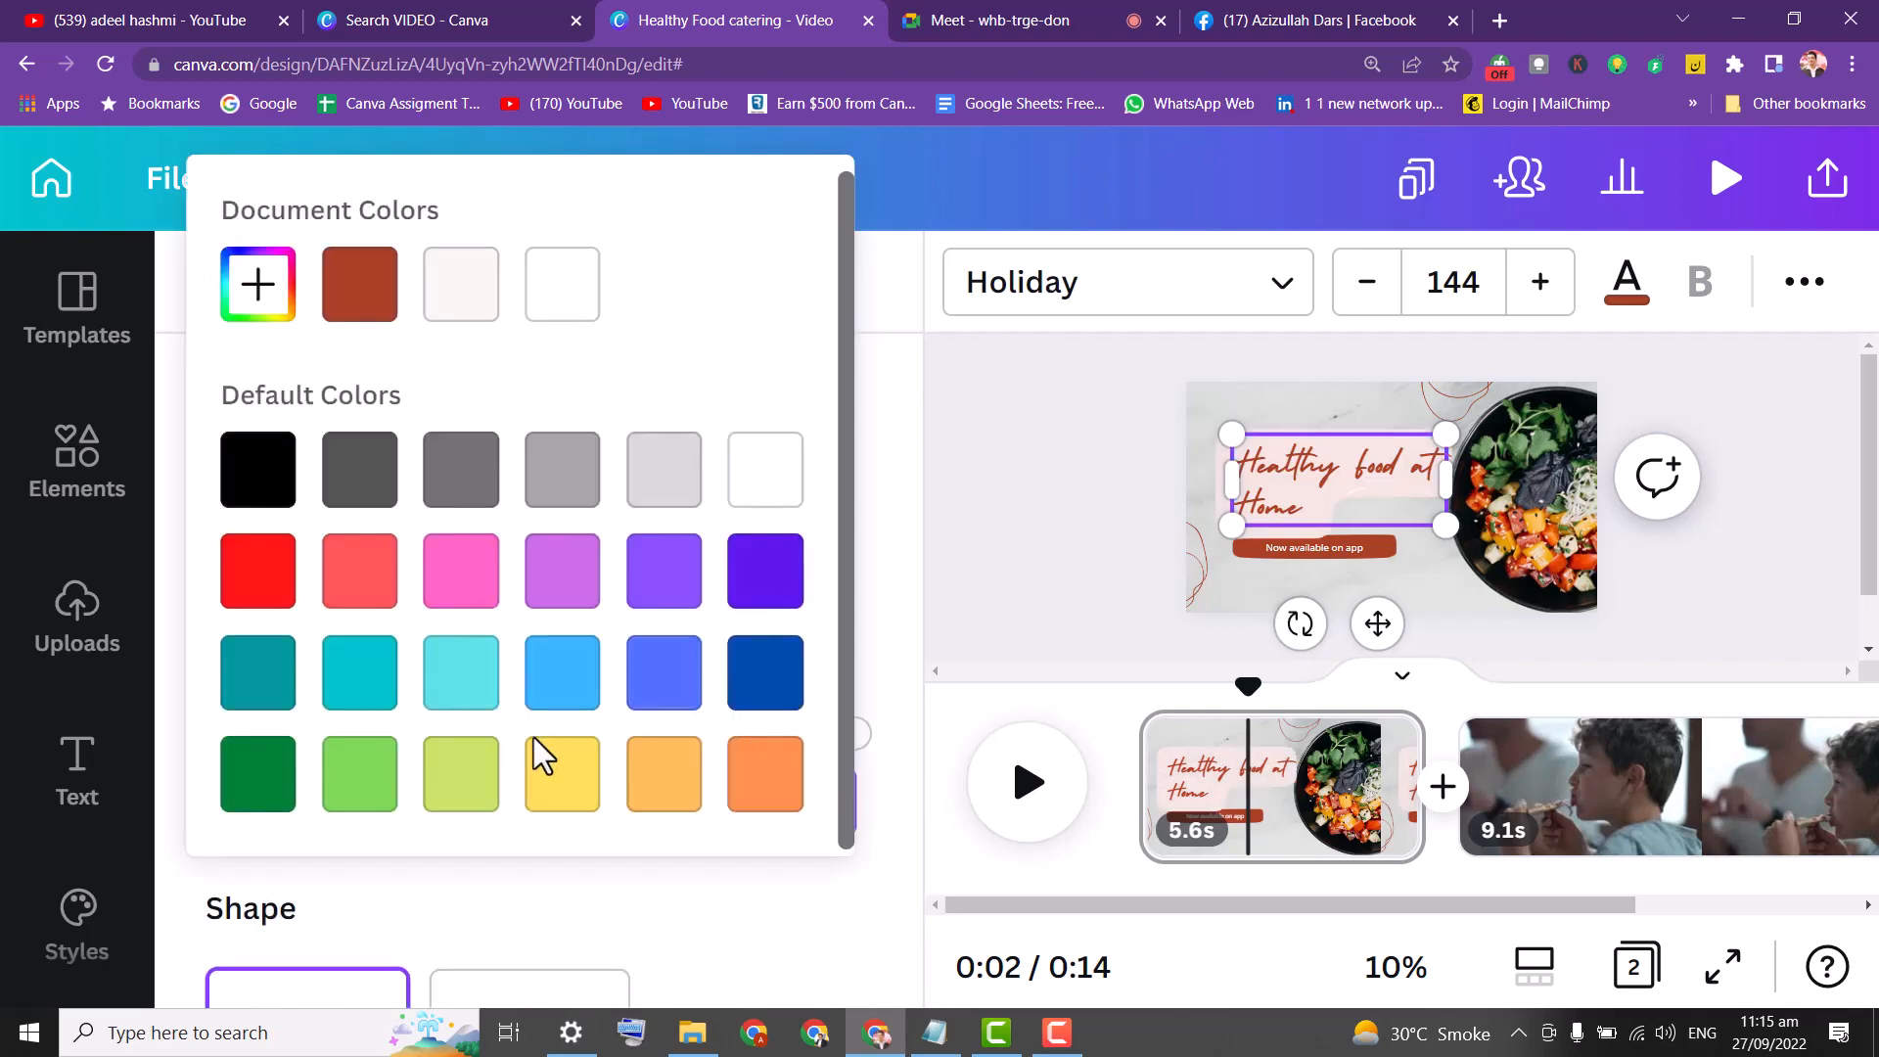
left_click(380, 778)
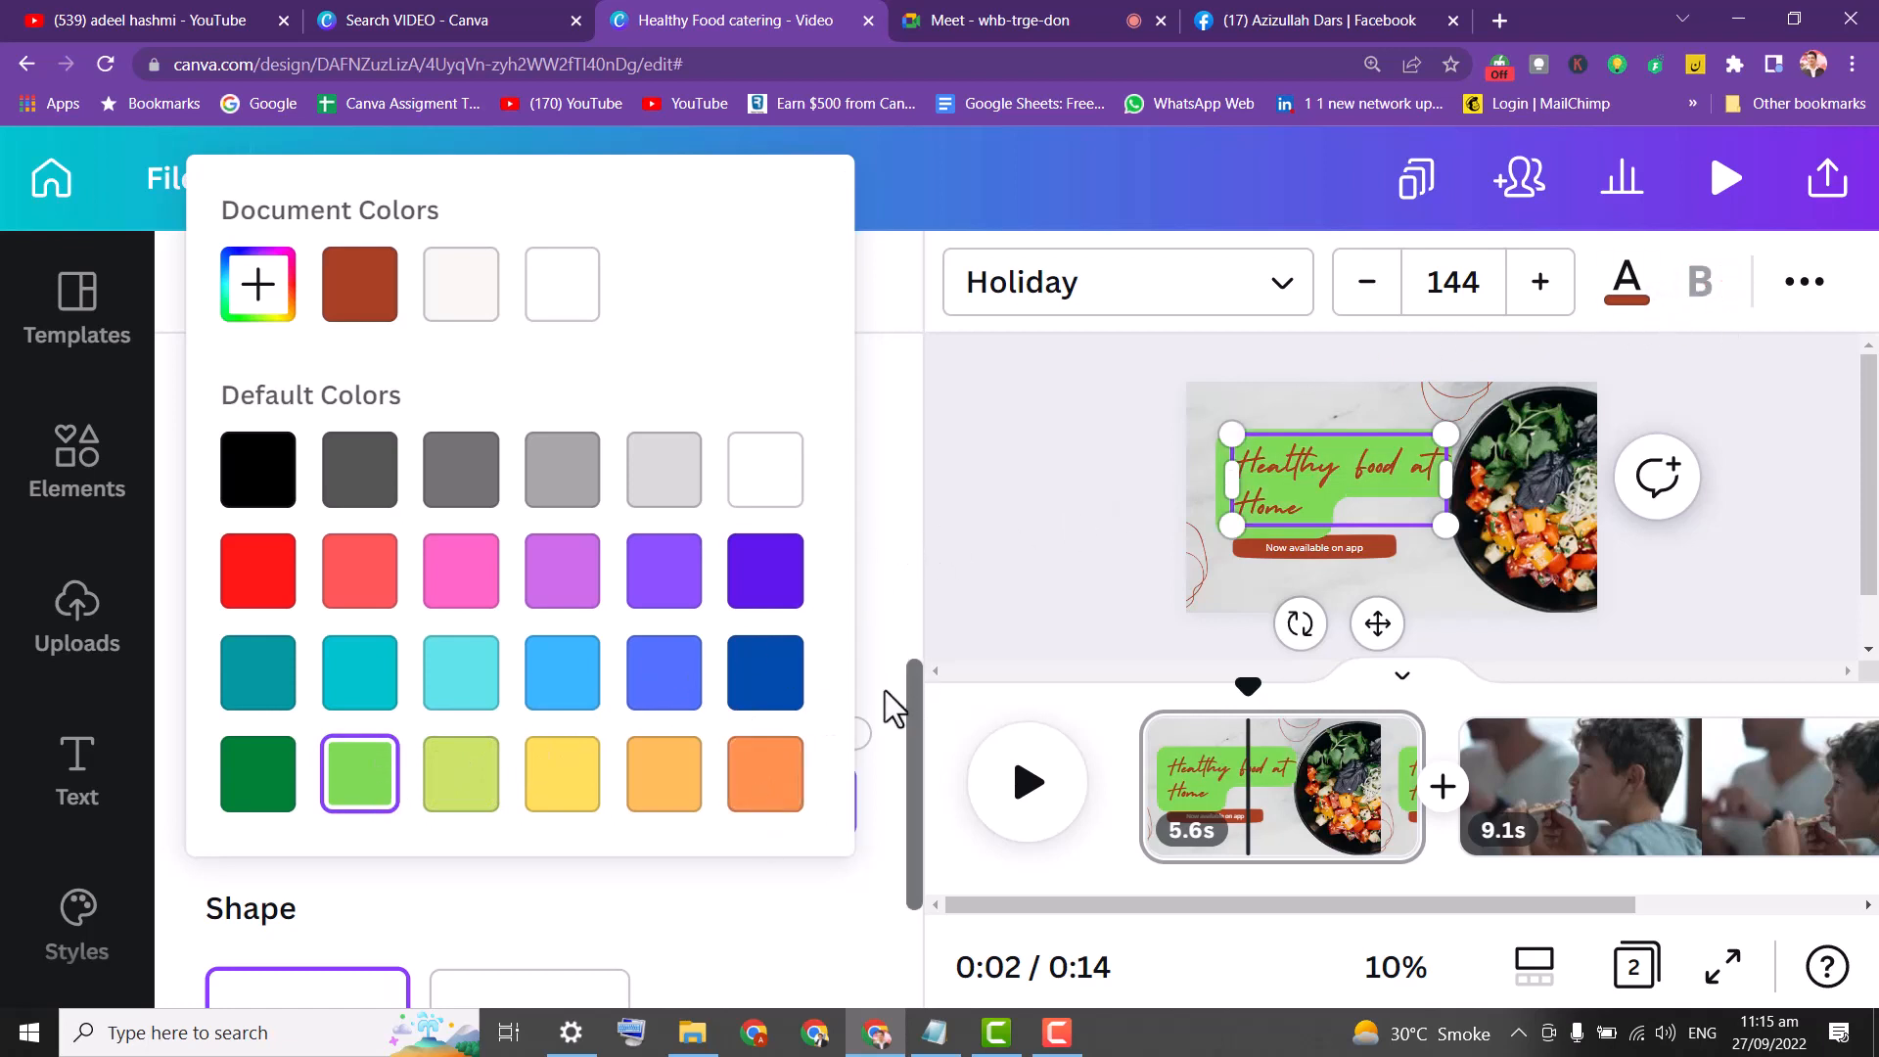
left_click(967, 718)
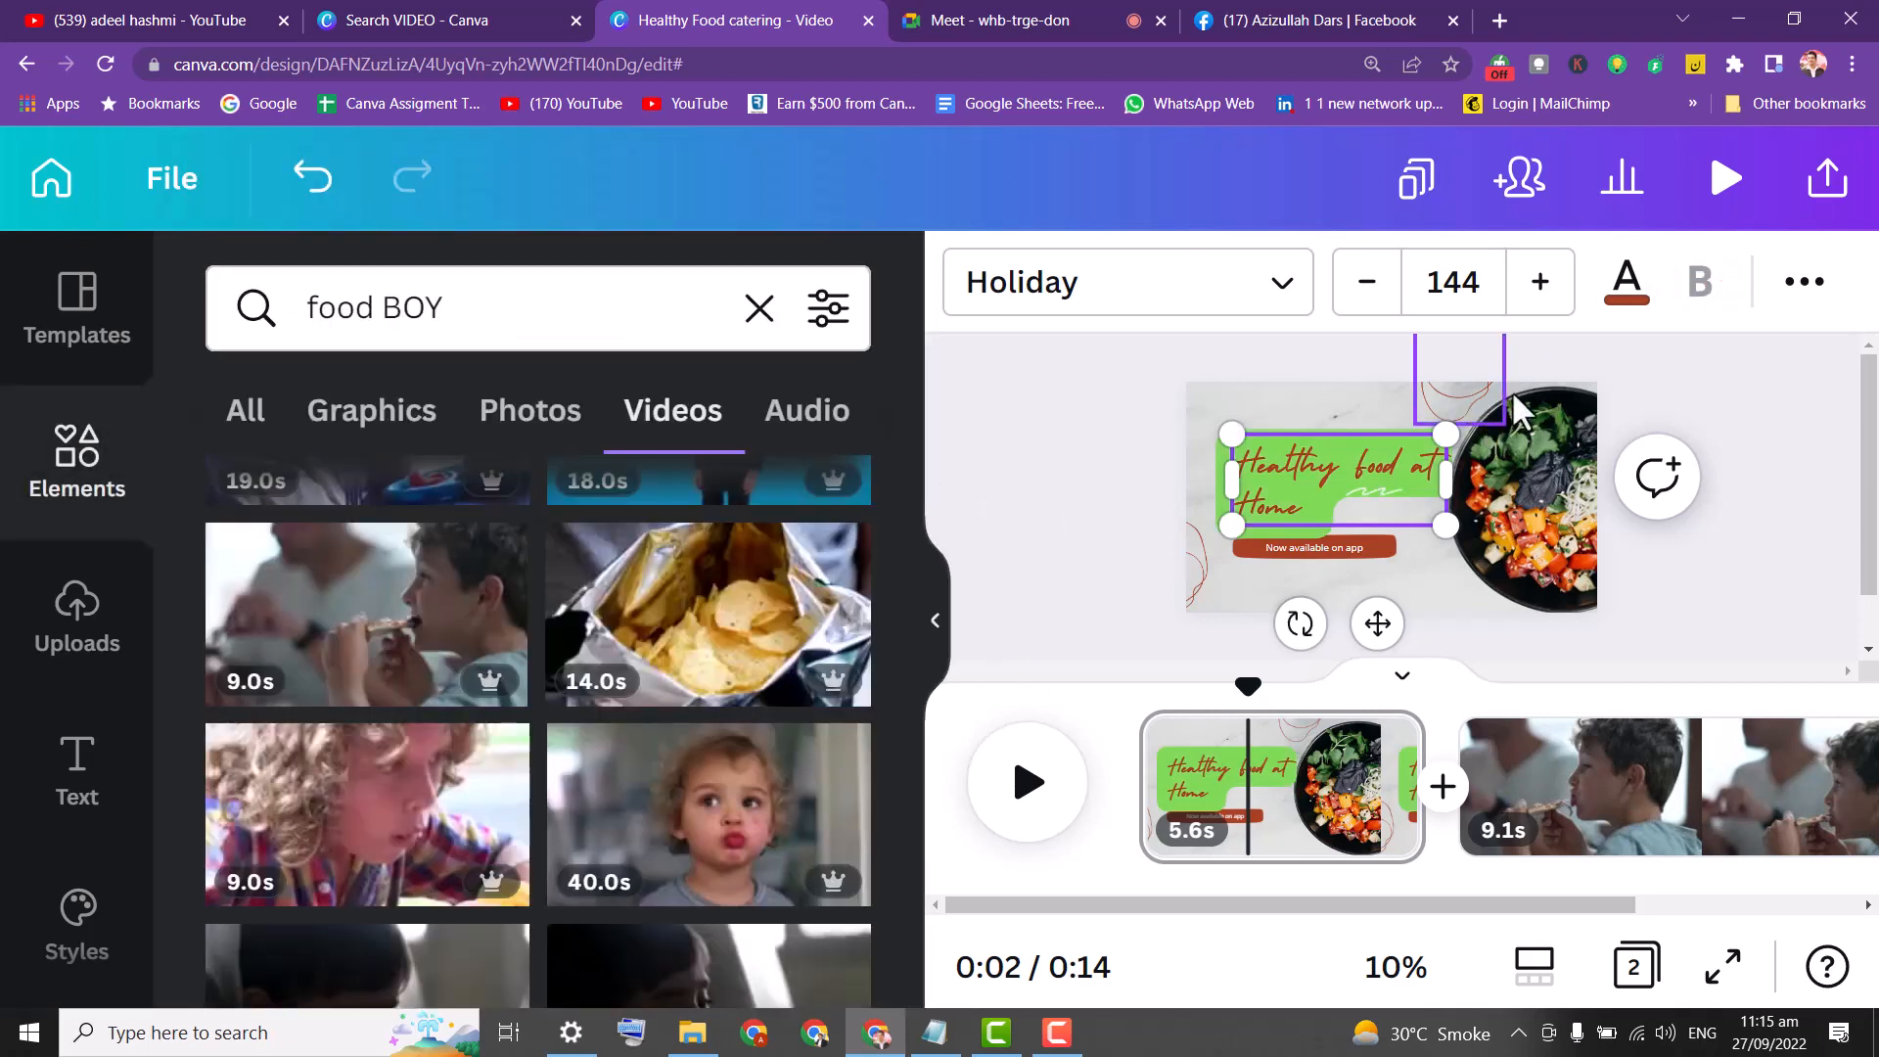
Centre-align the heading text.
left_click(1804, 286)
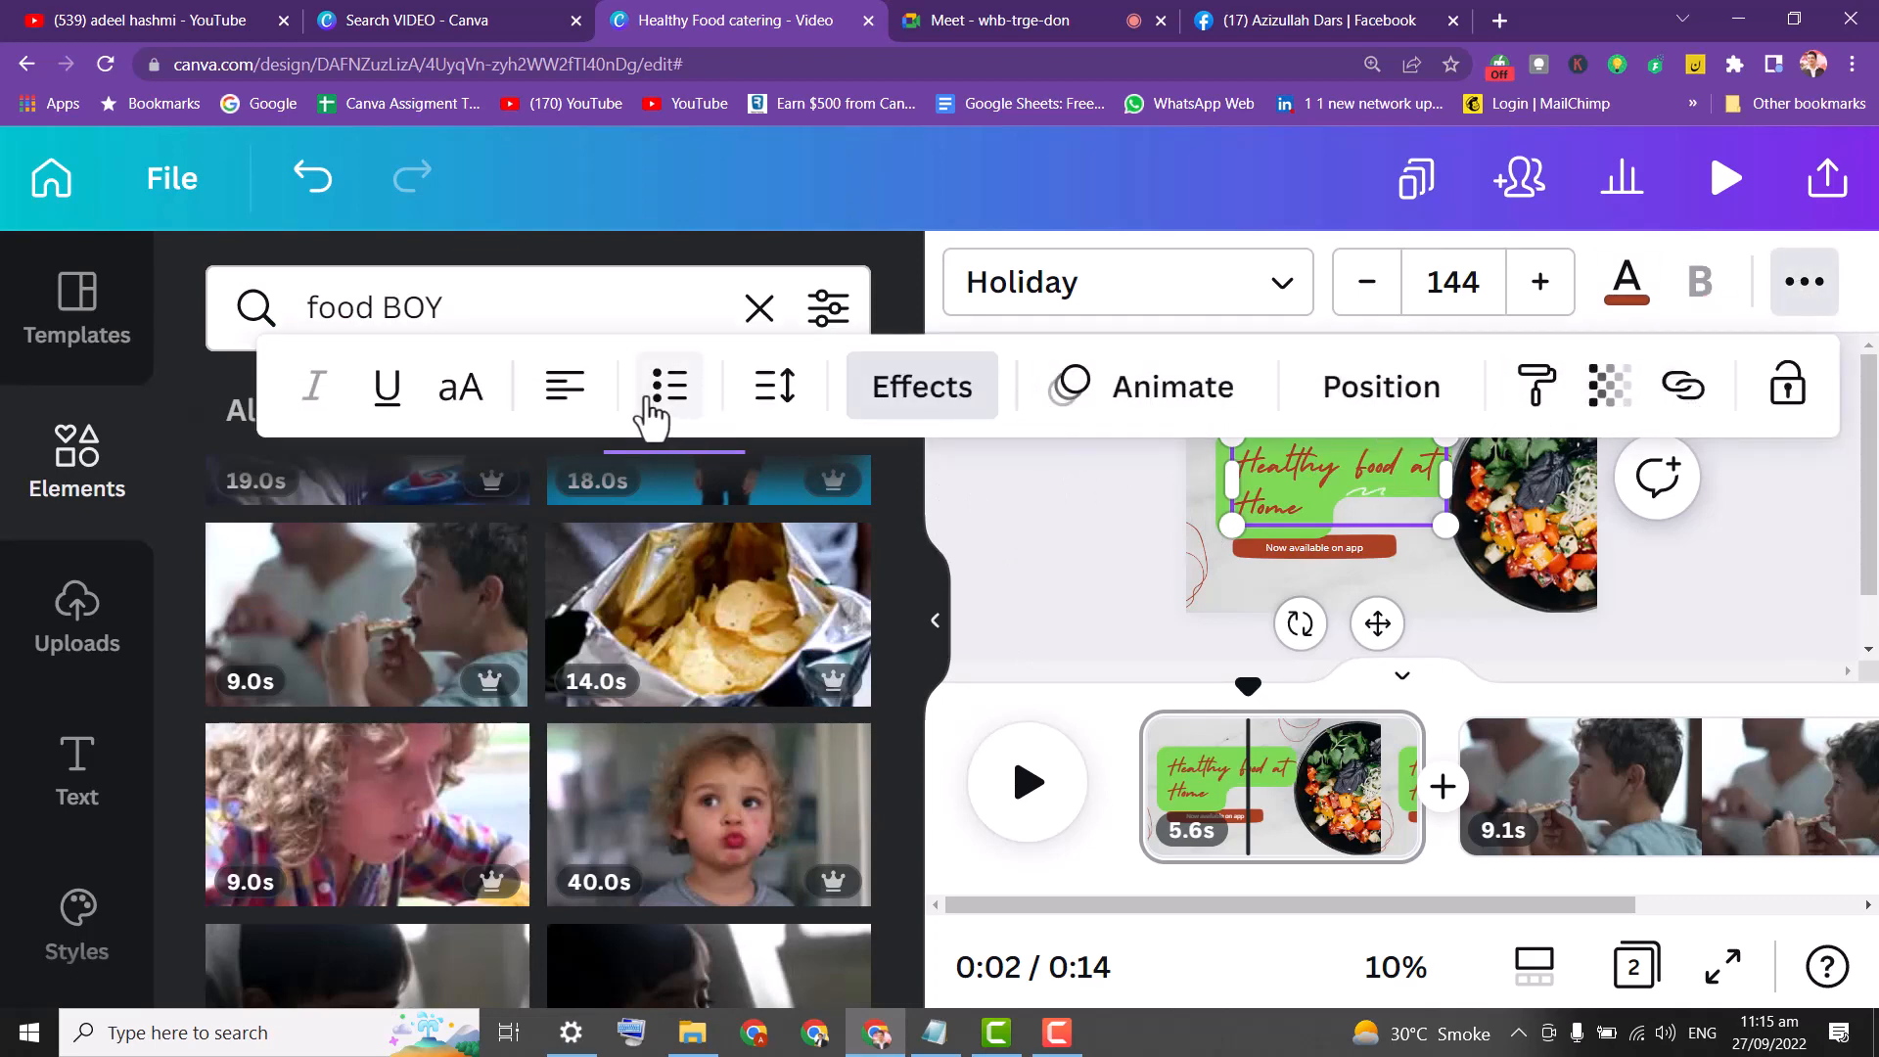
left_click(573, 396)
left_click(565, 397)
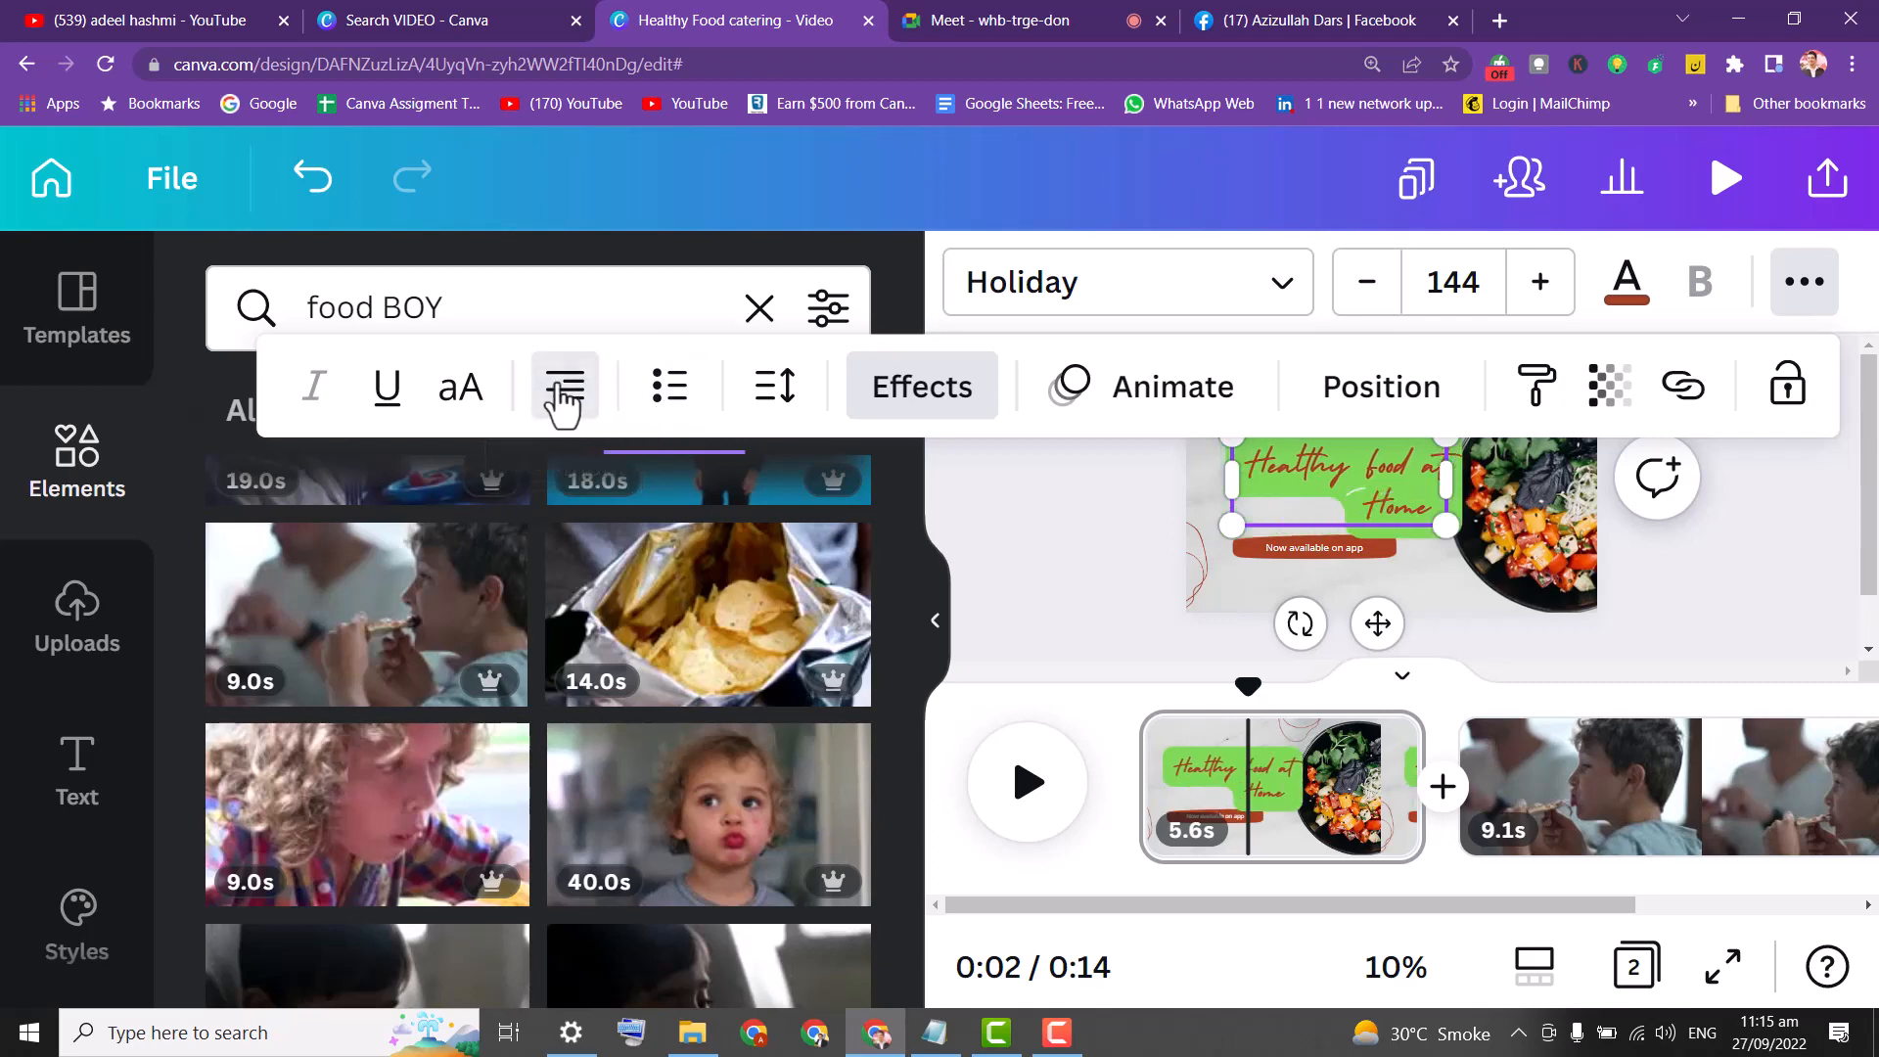
left_click(564, 397)
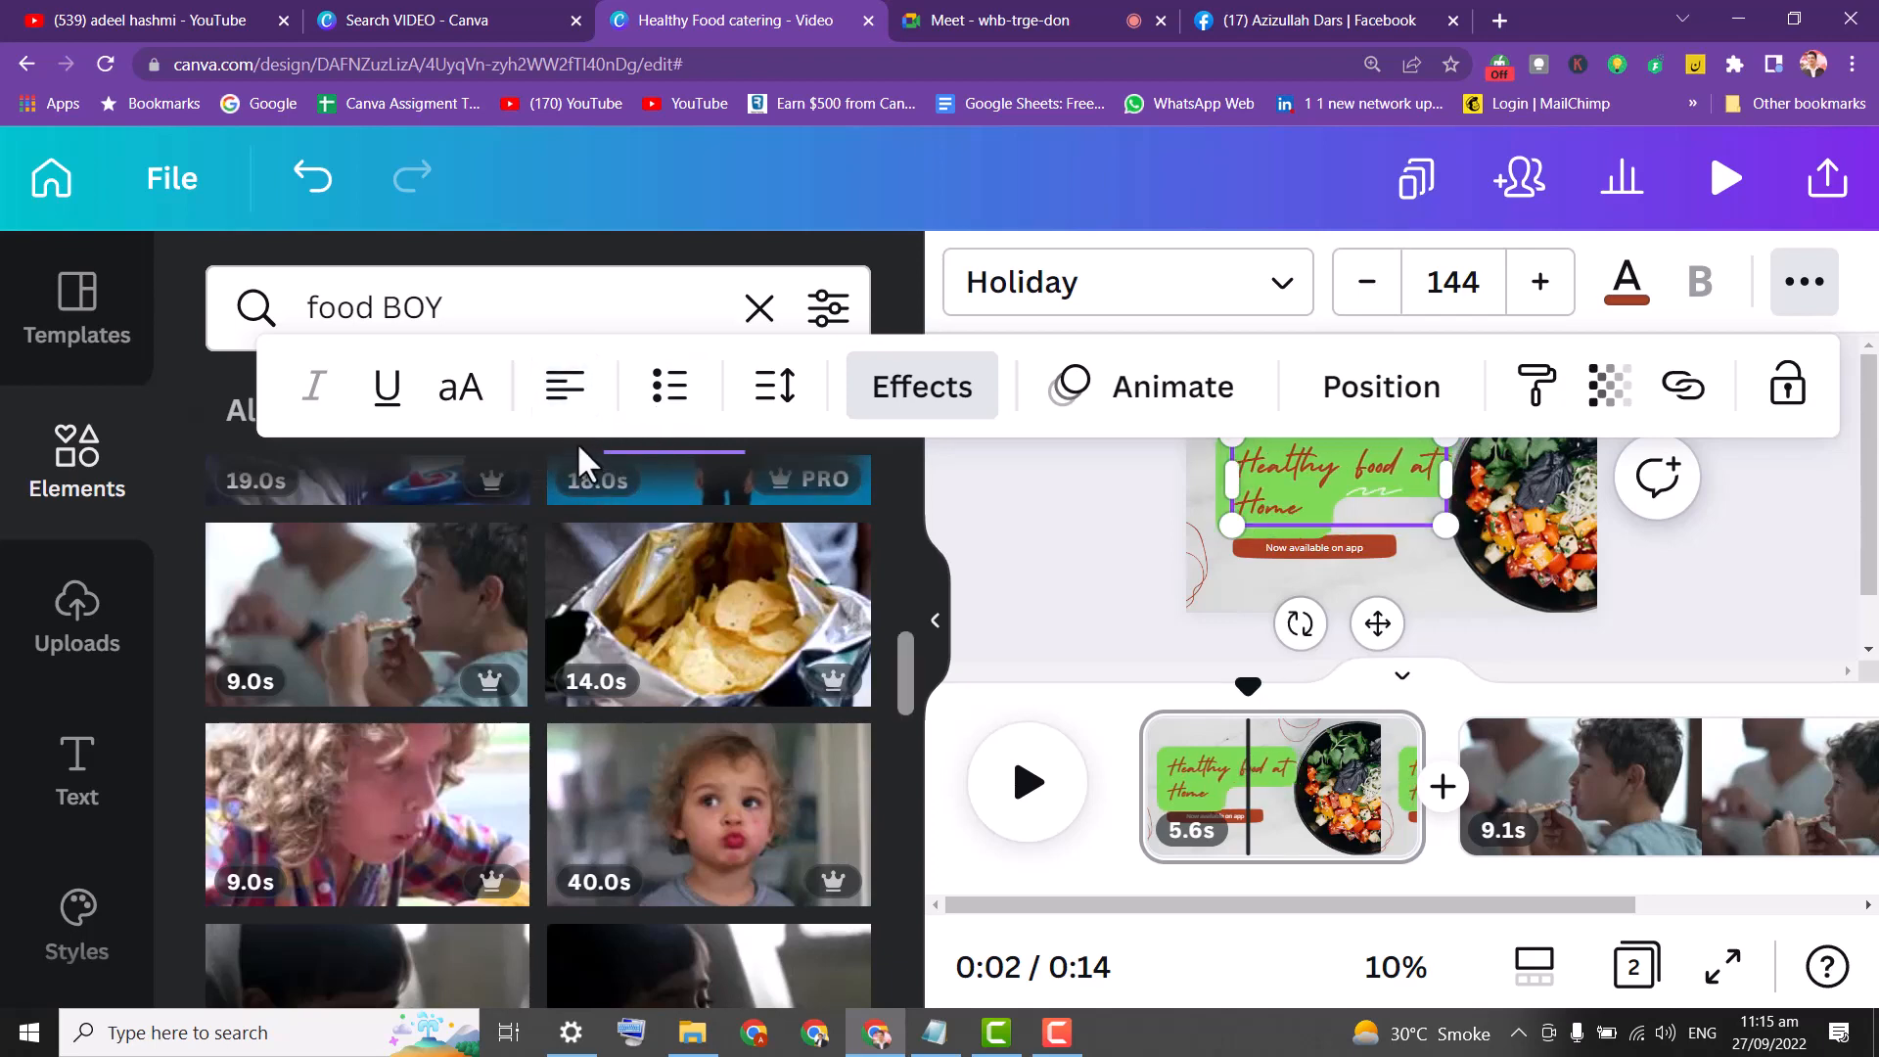
left_click(567, 392)
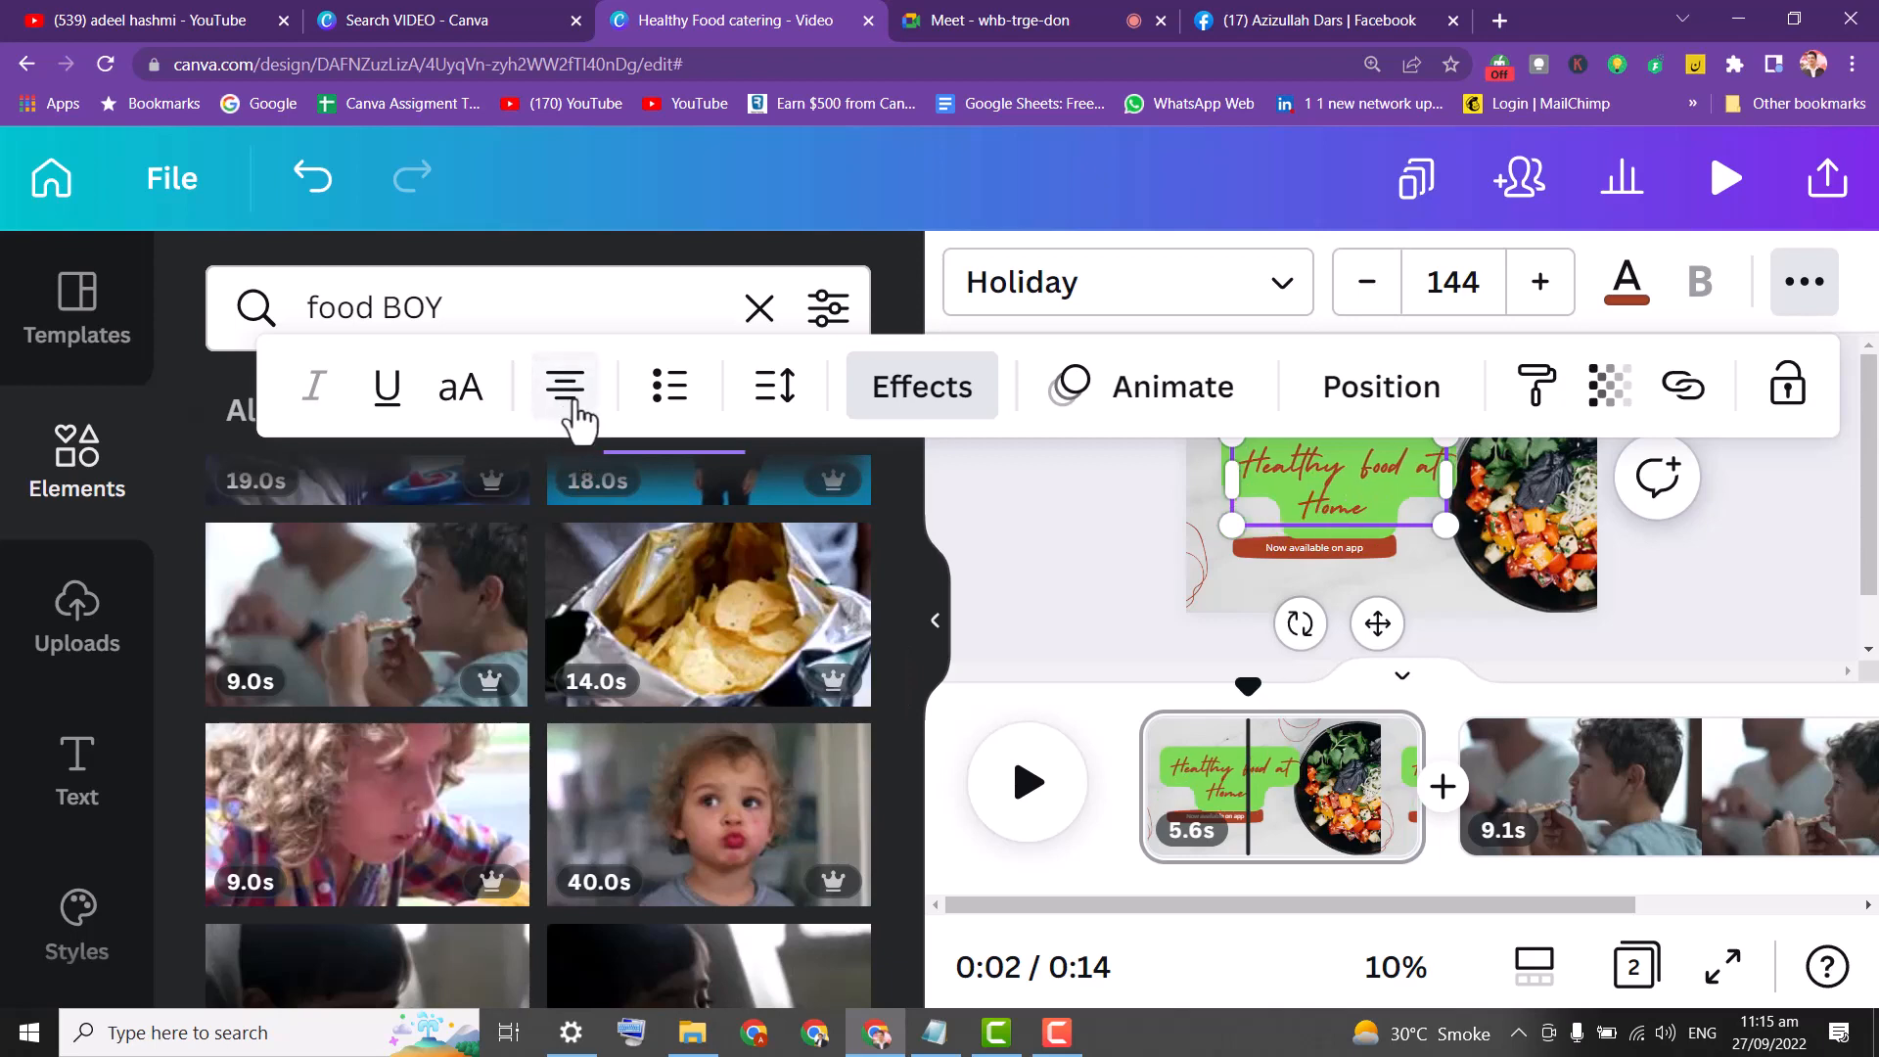
left_click(1073, 509)
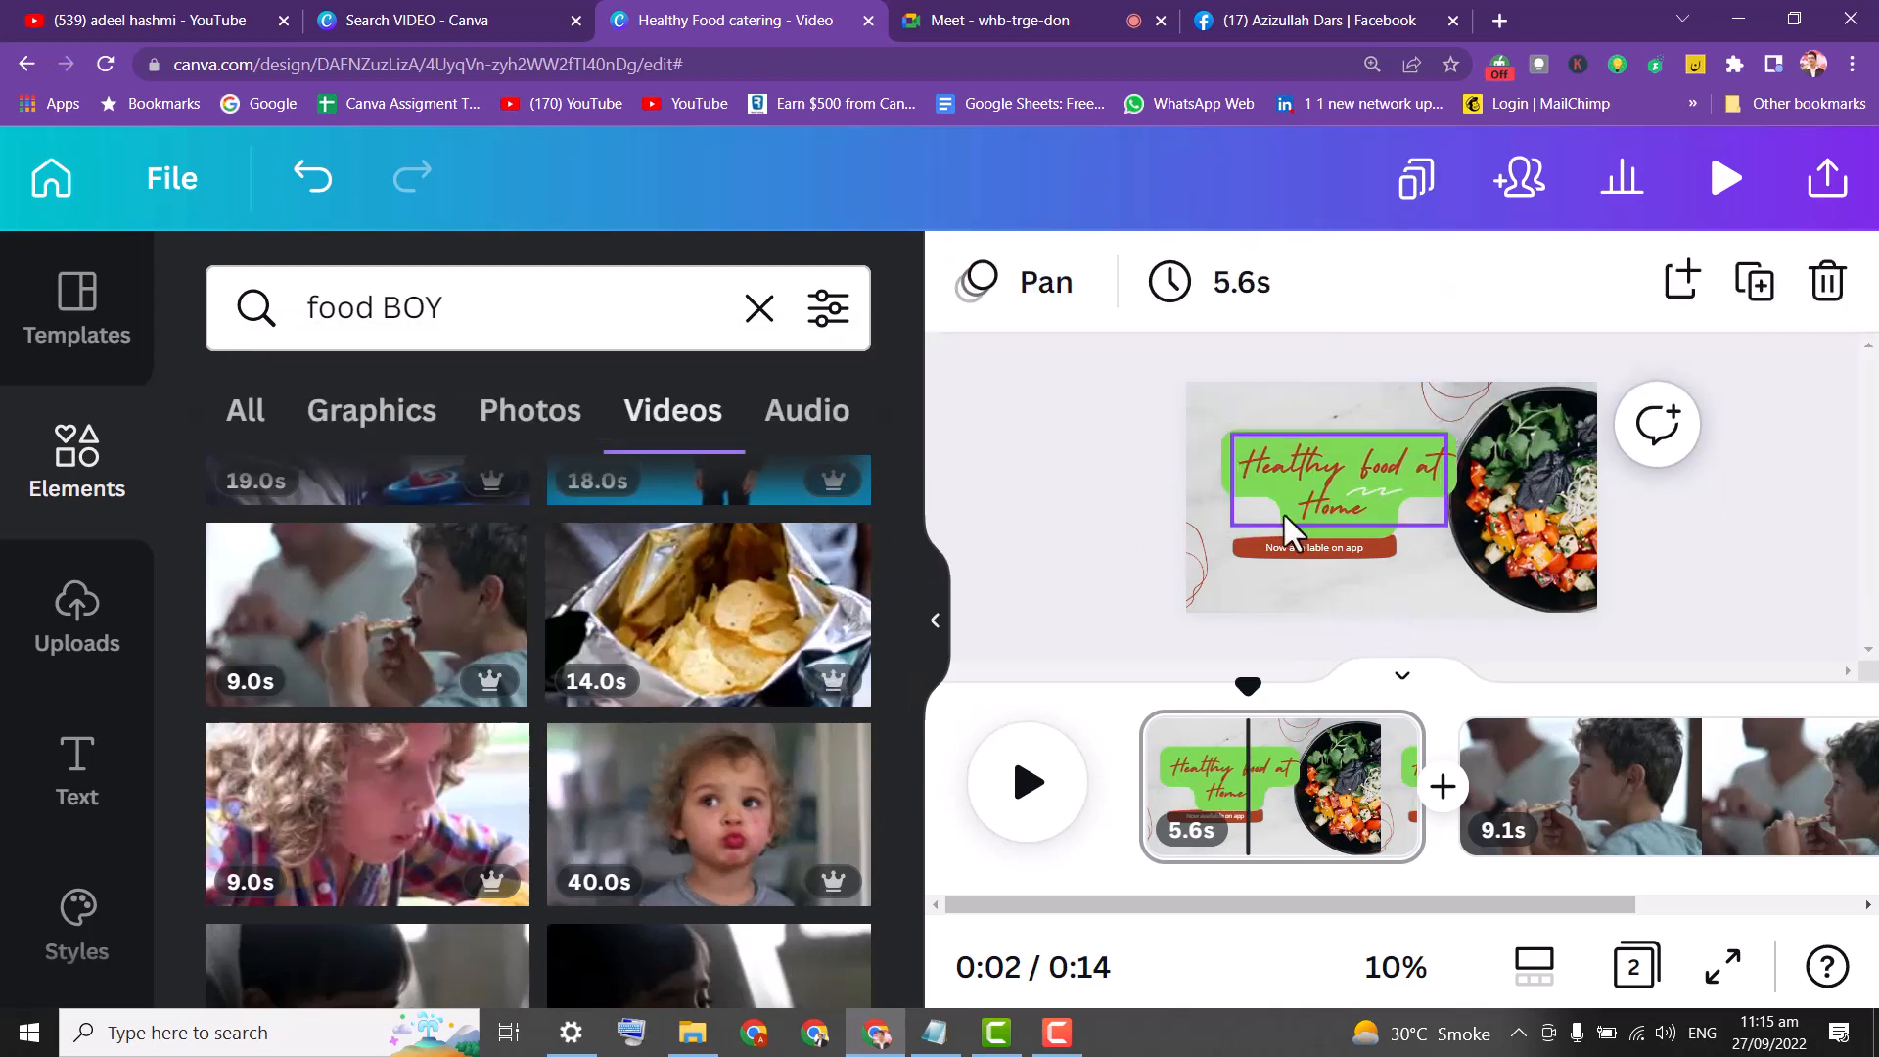
Recolour the red 'Now available on app' button shape green (#24A925).
left_click(1495, 507)
left_click(1283, 555)
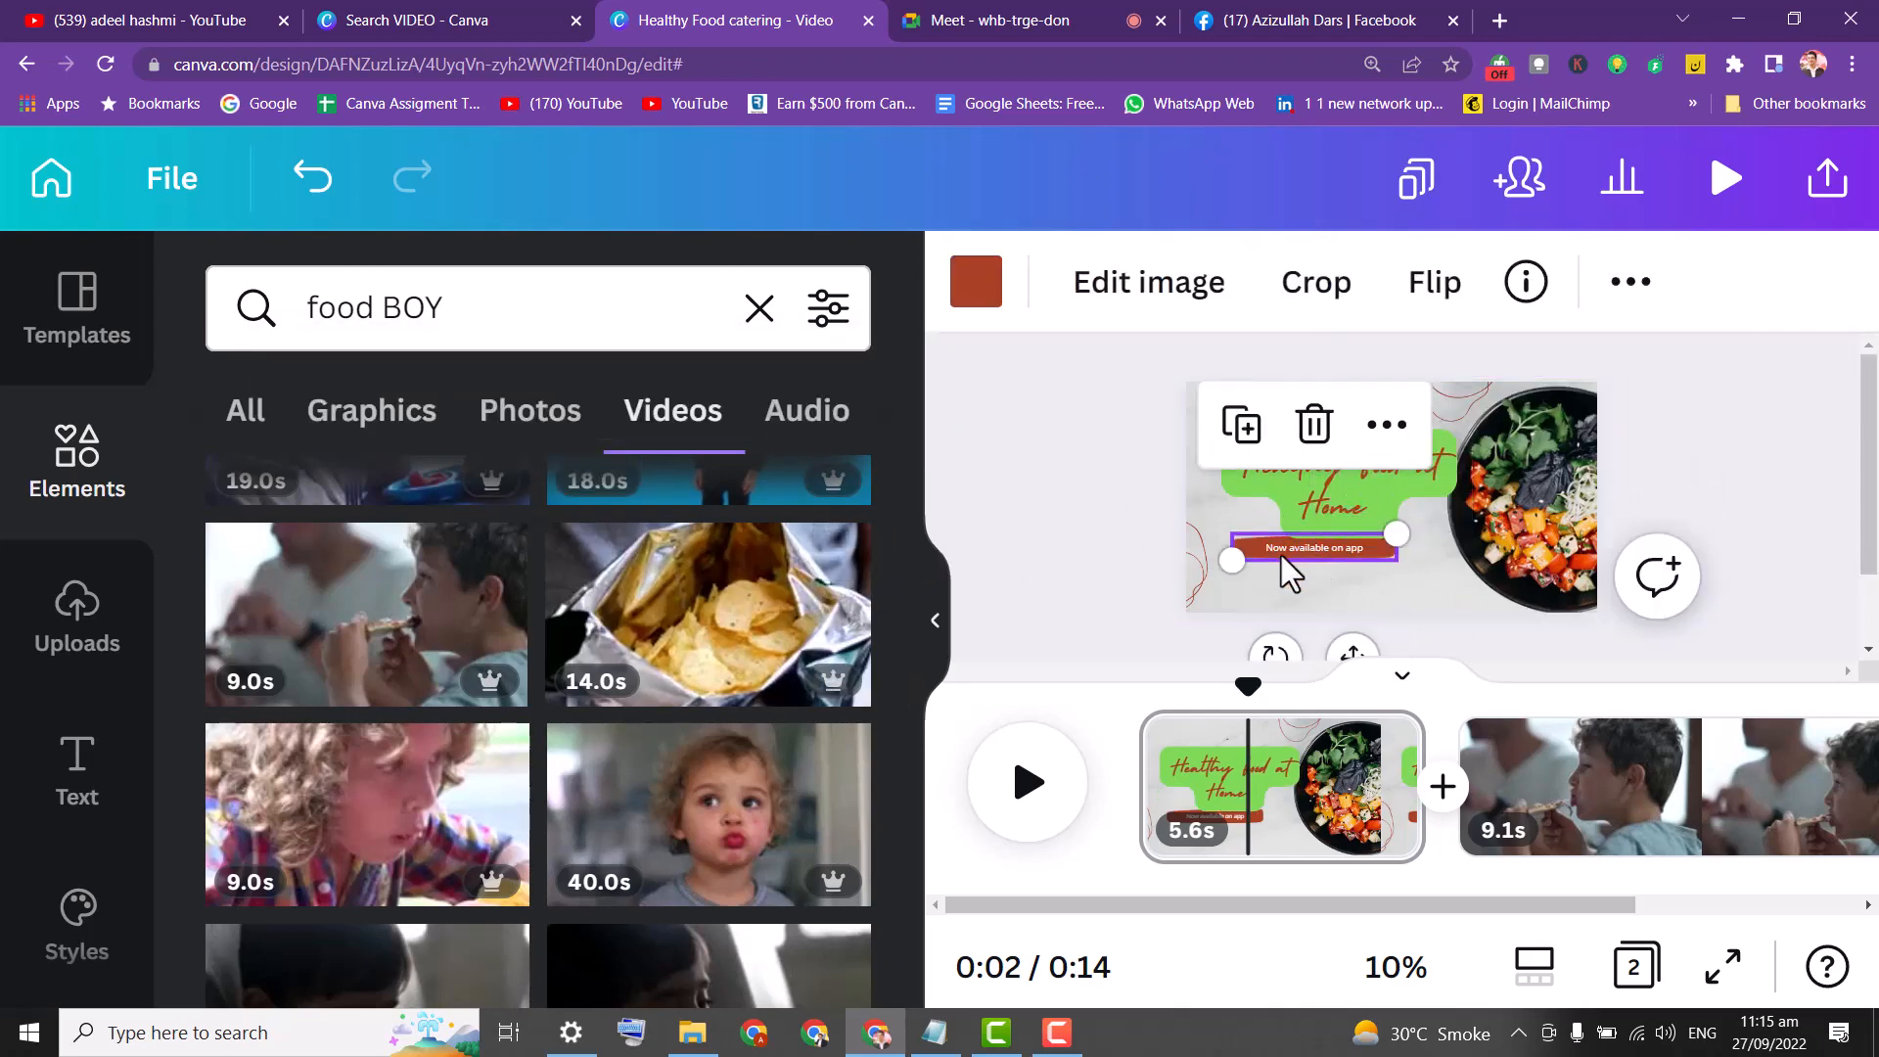
left_click(979, 284)
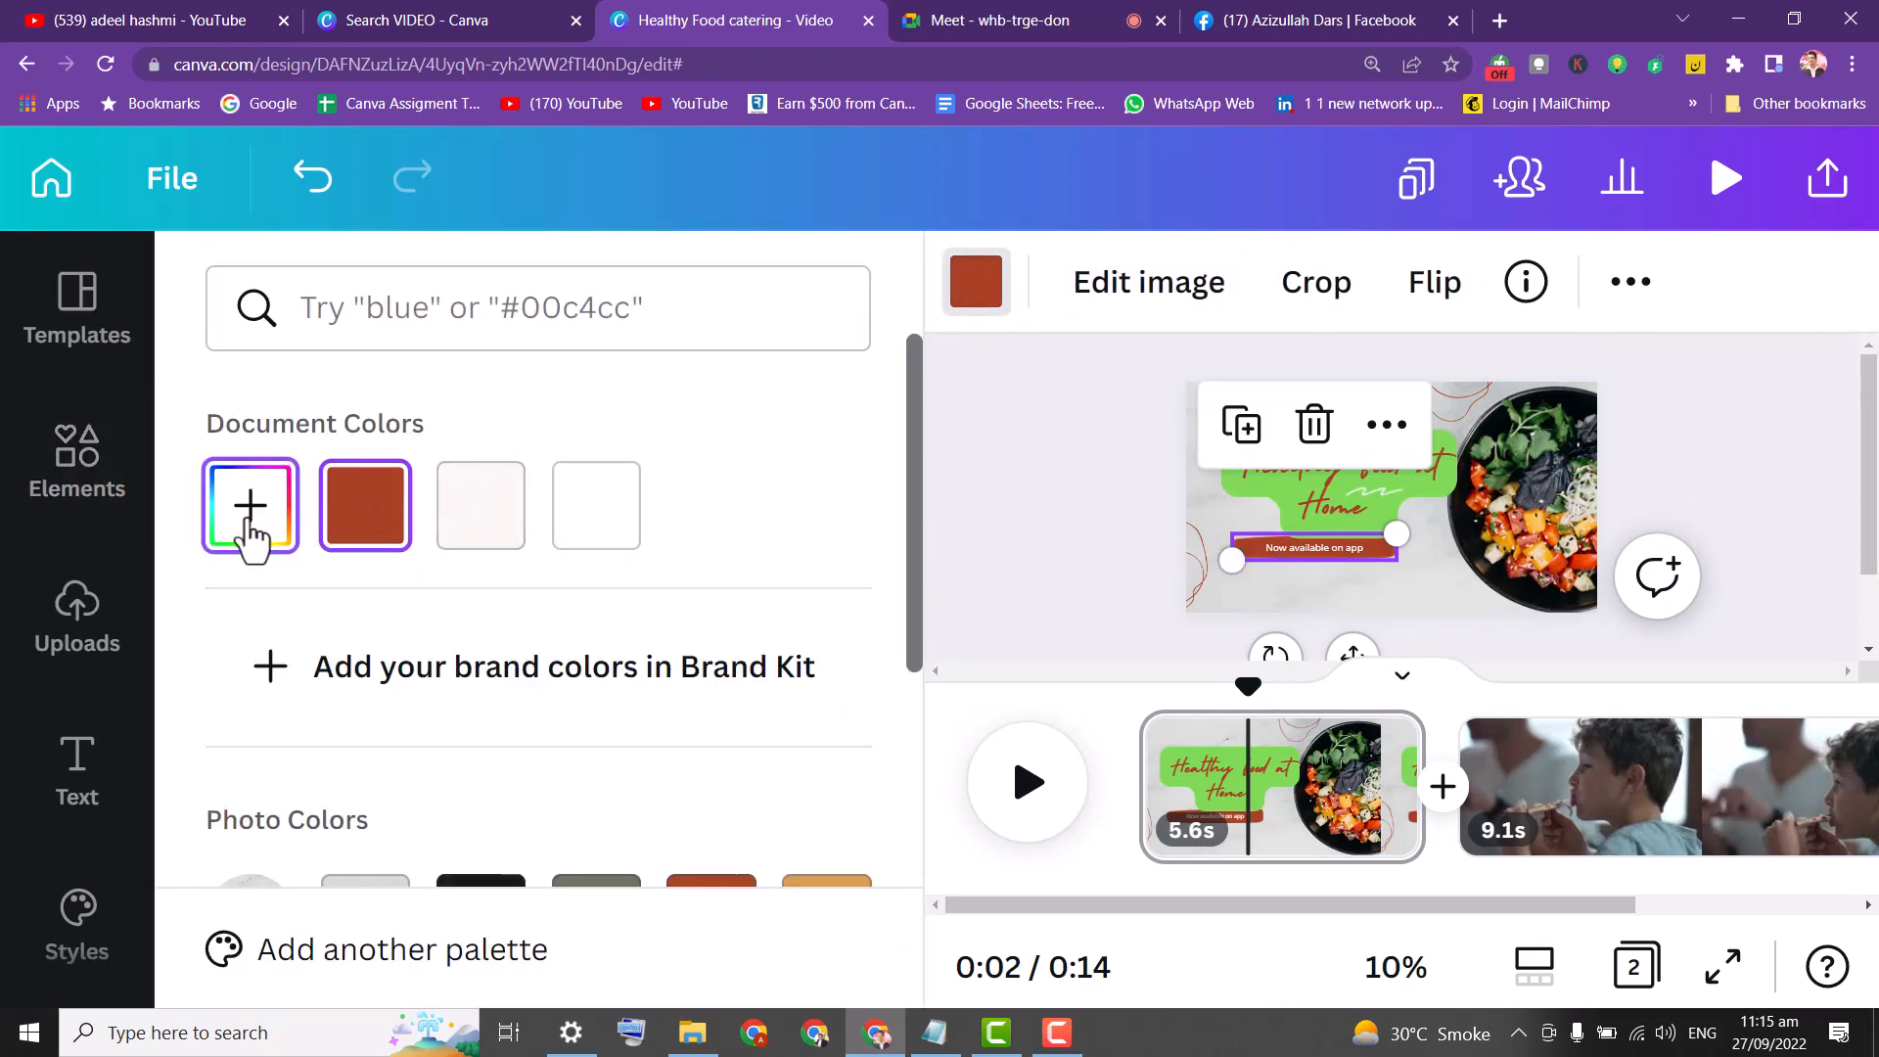
left_click(250, 505)
left_click_drag(461, 679, 440, 669)
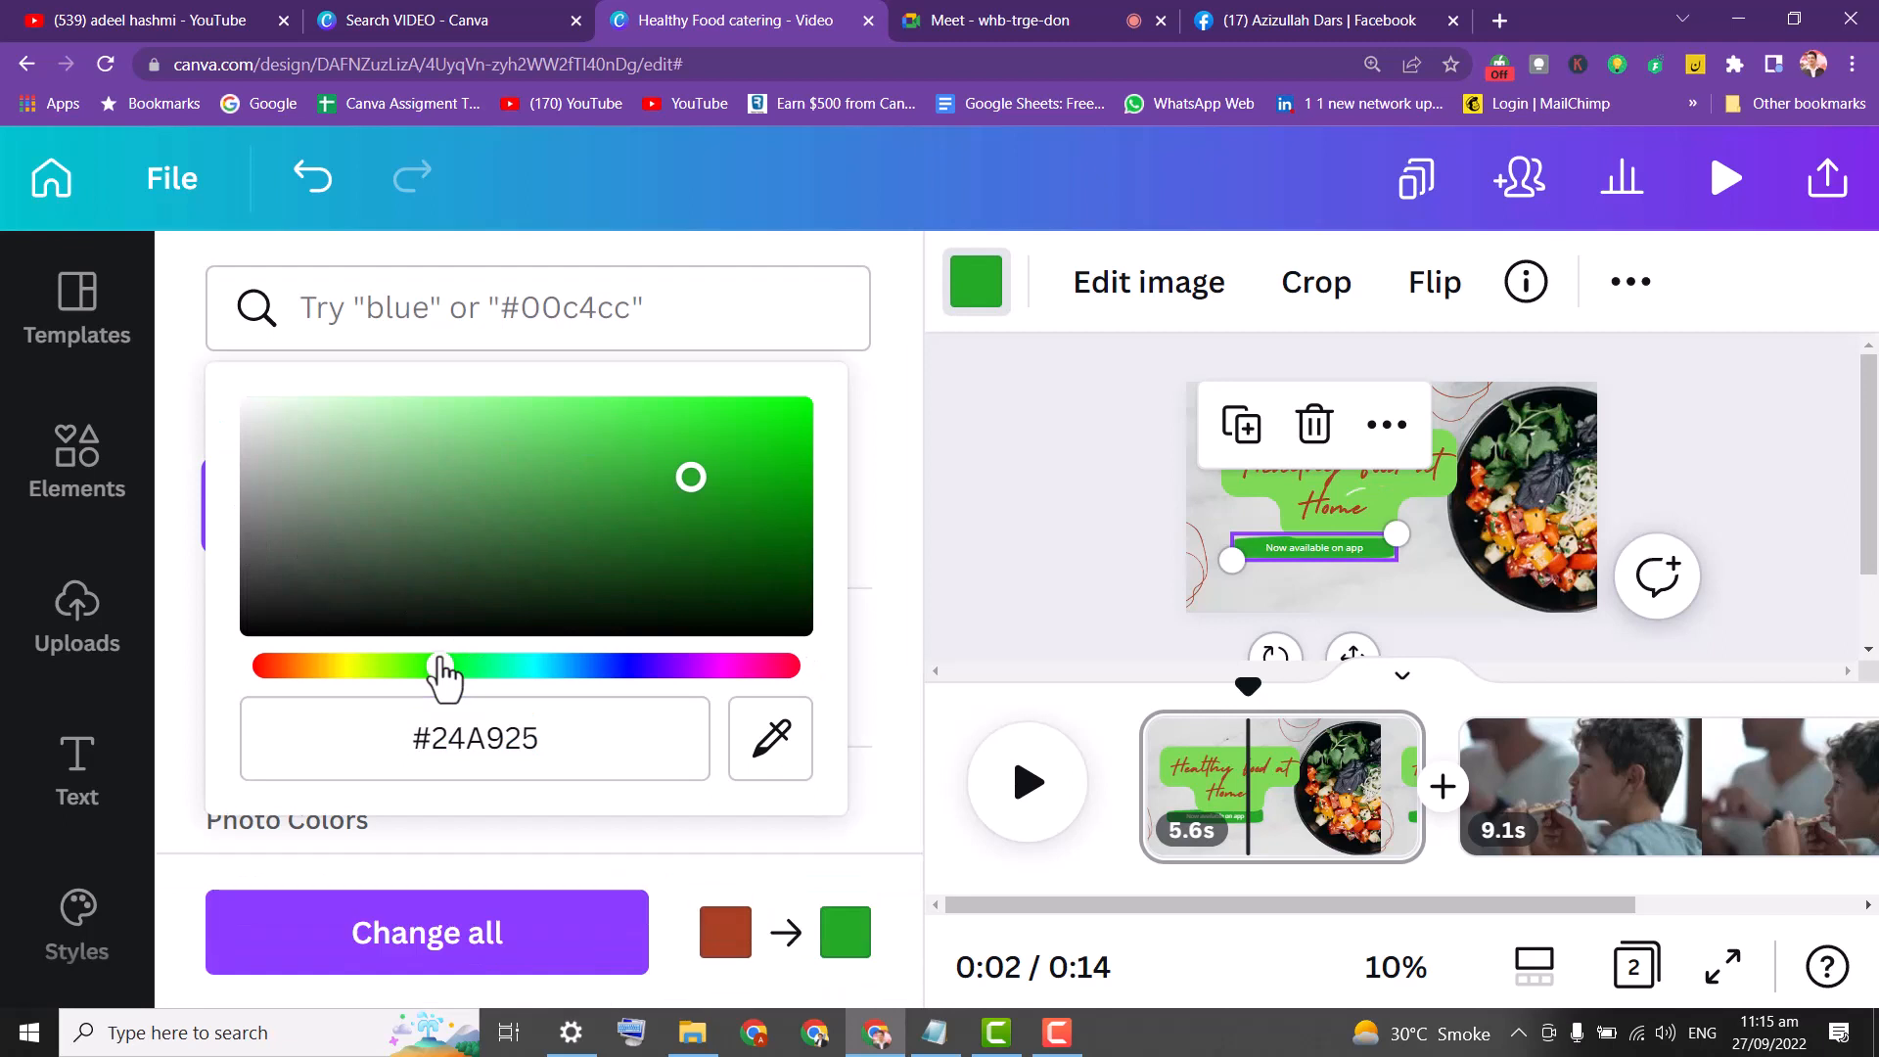
left_click(965, 445)
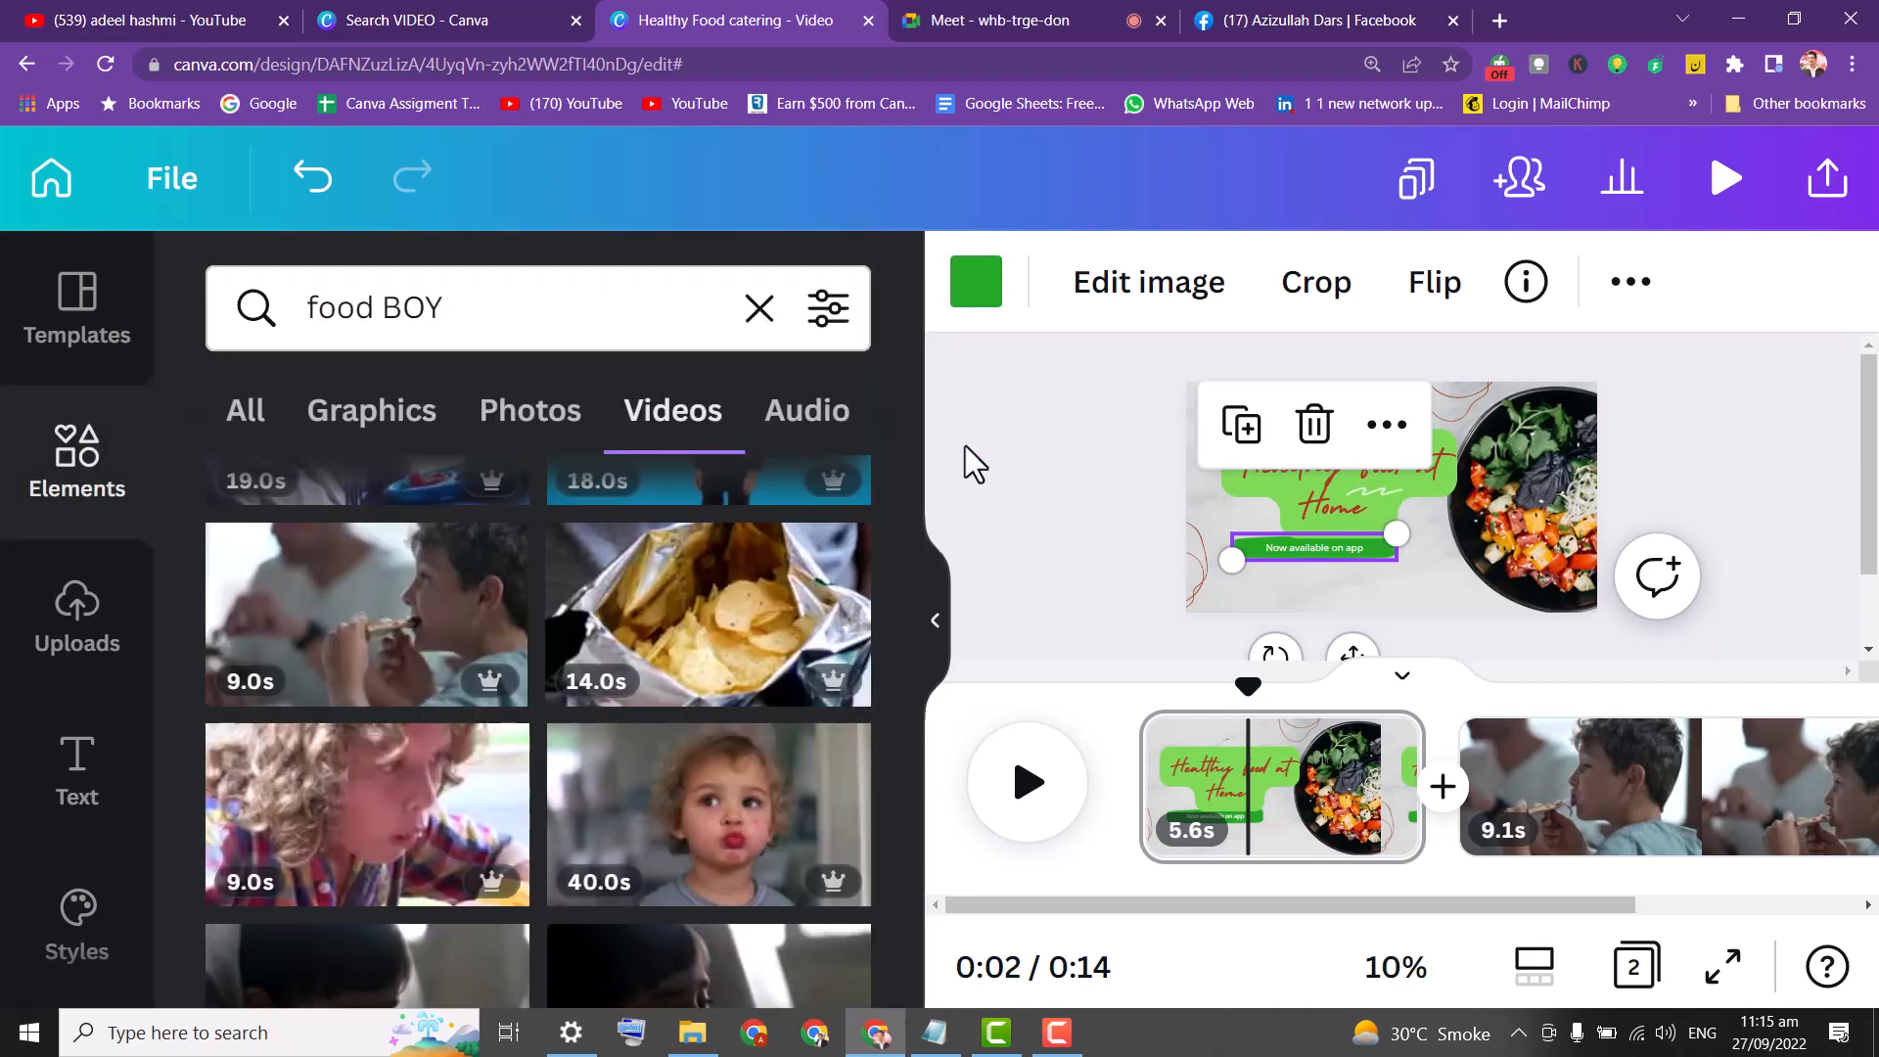
Reword the button text to 'Order Now' and move it below the green bar.
left_click(1337, 554)
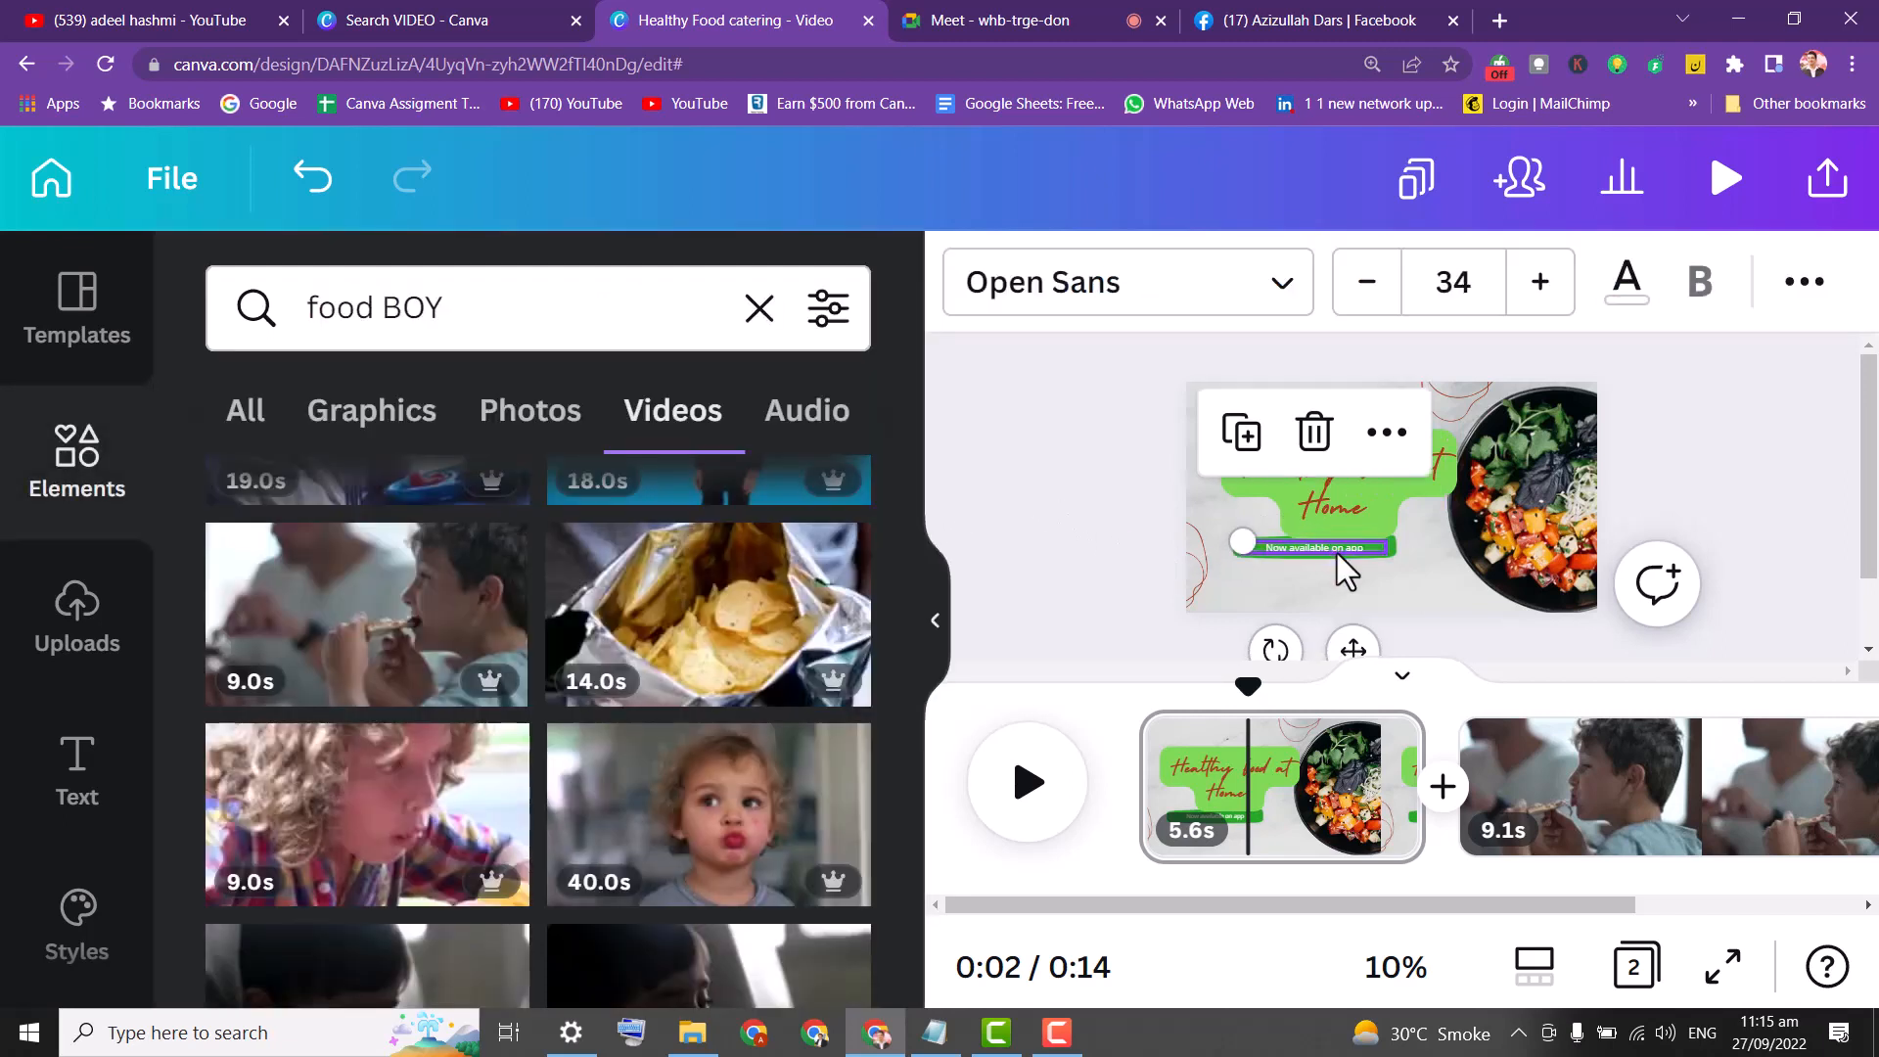
double_click(1337, 548)
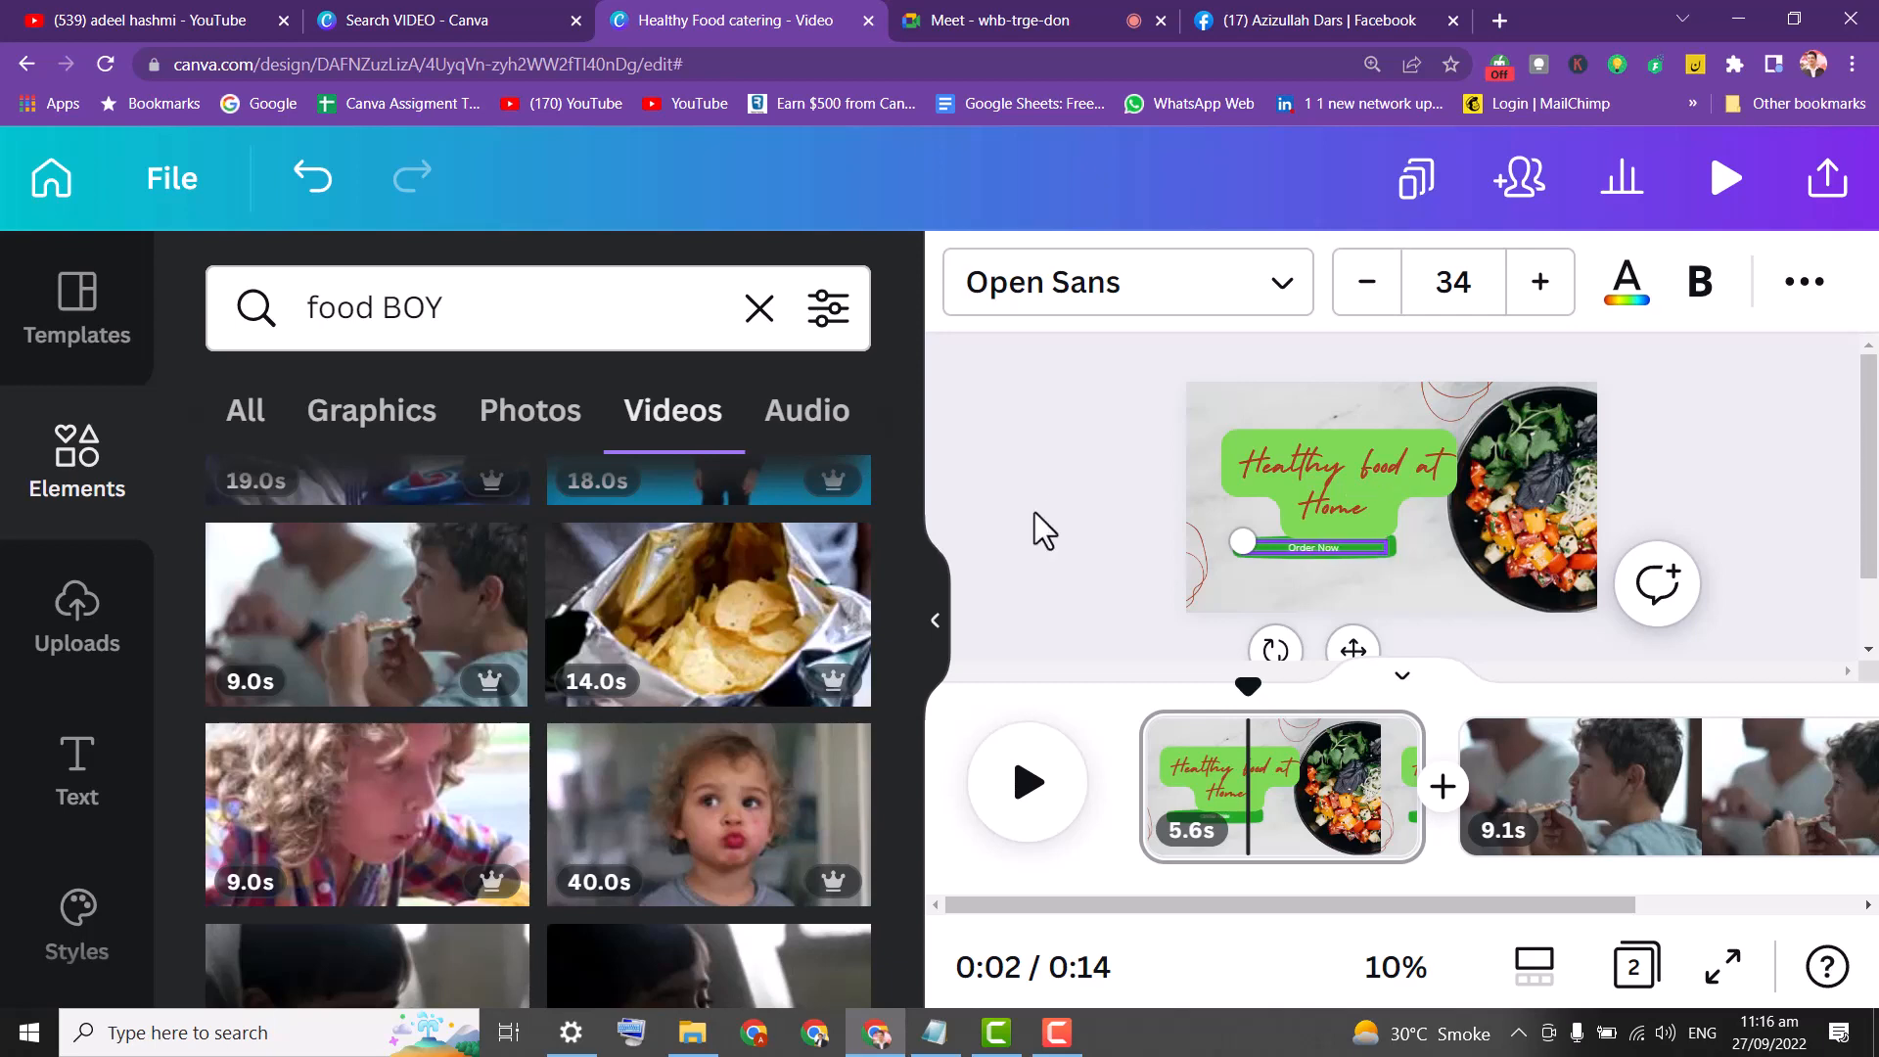
left_click(1300, 411)
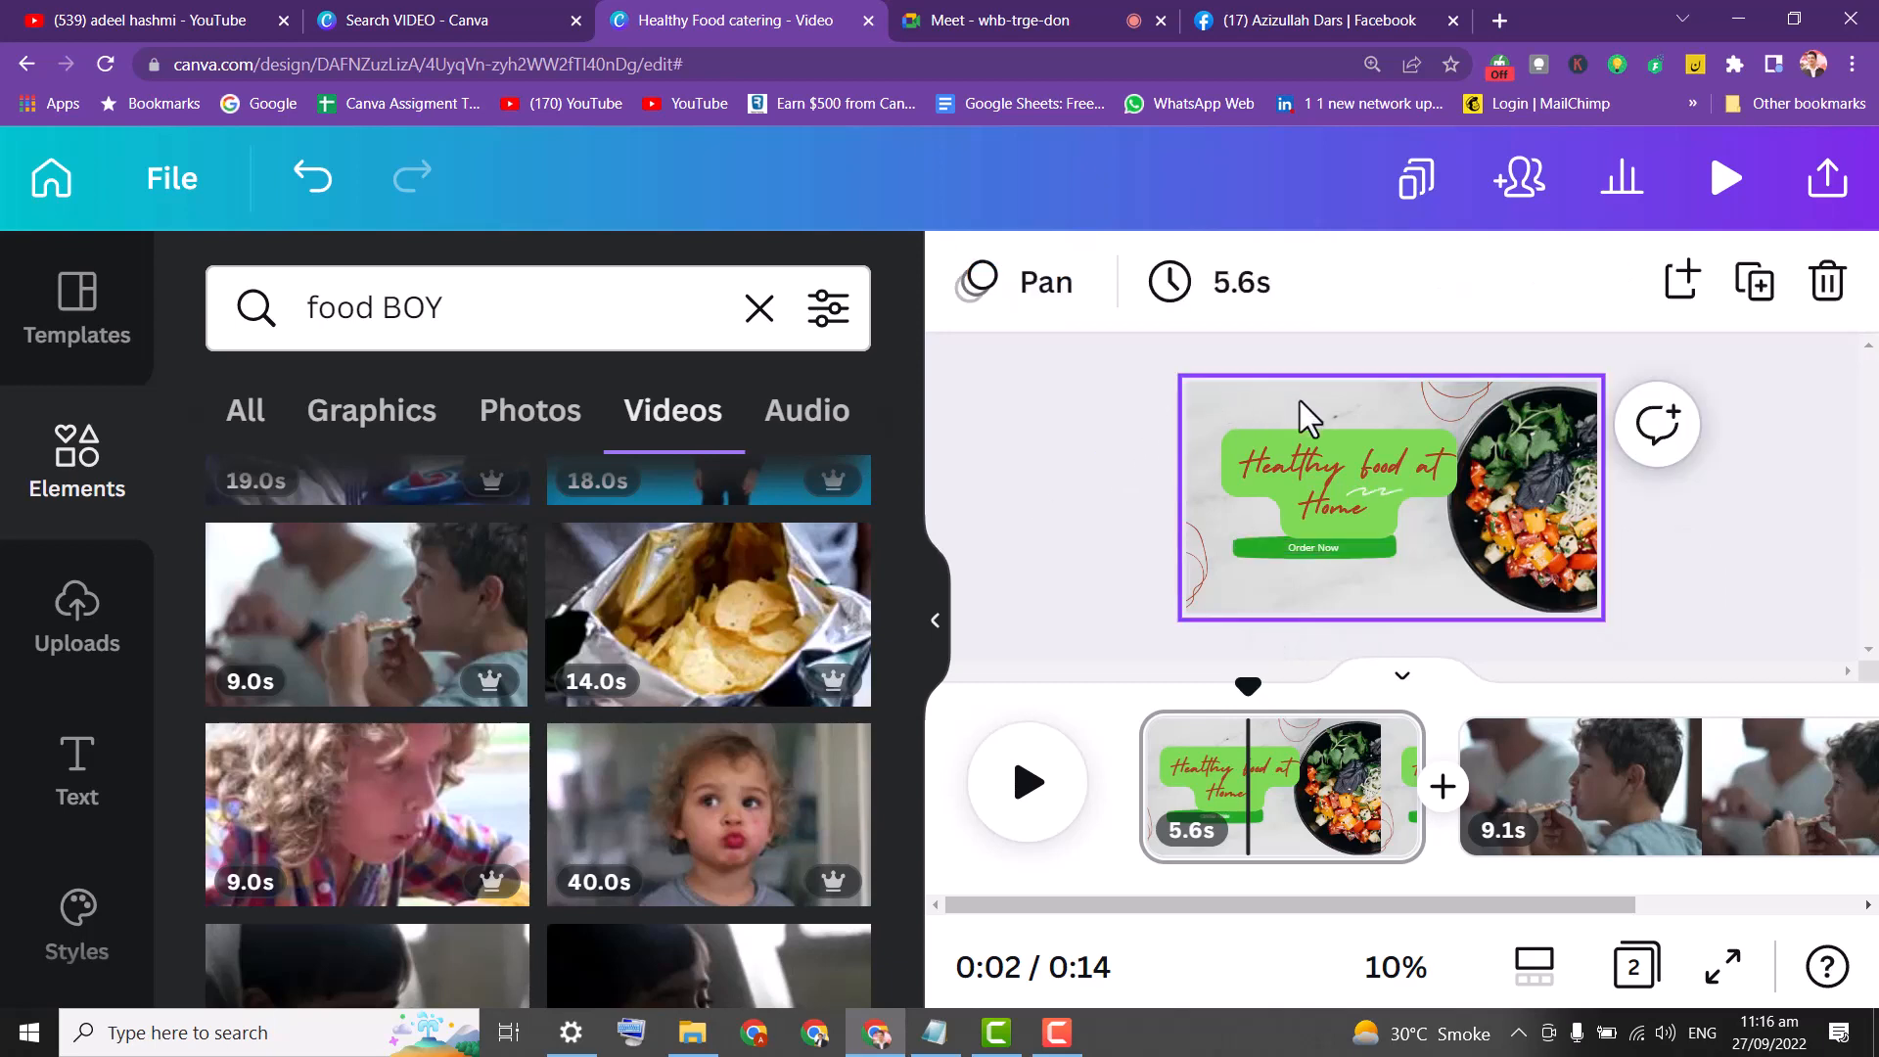
left_click_drag(1270, 554, 1248, 575)
left_click(1250, 561)
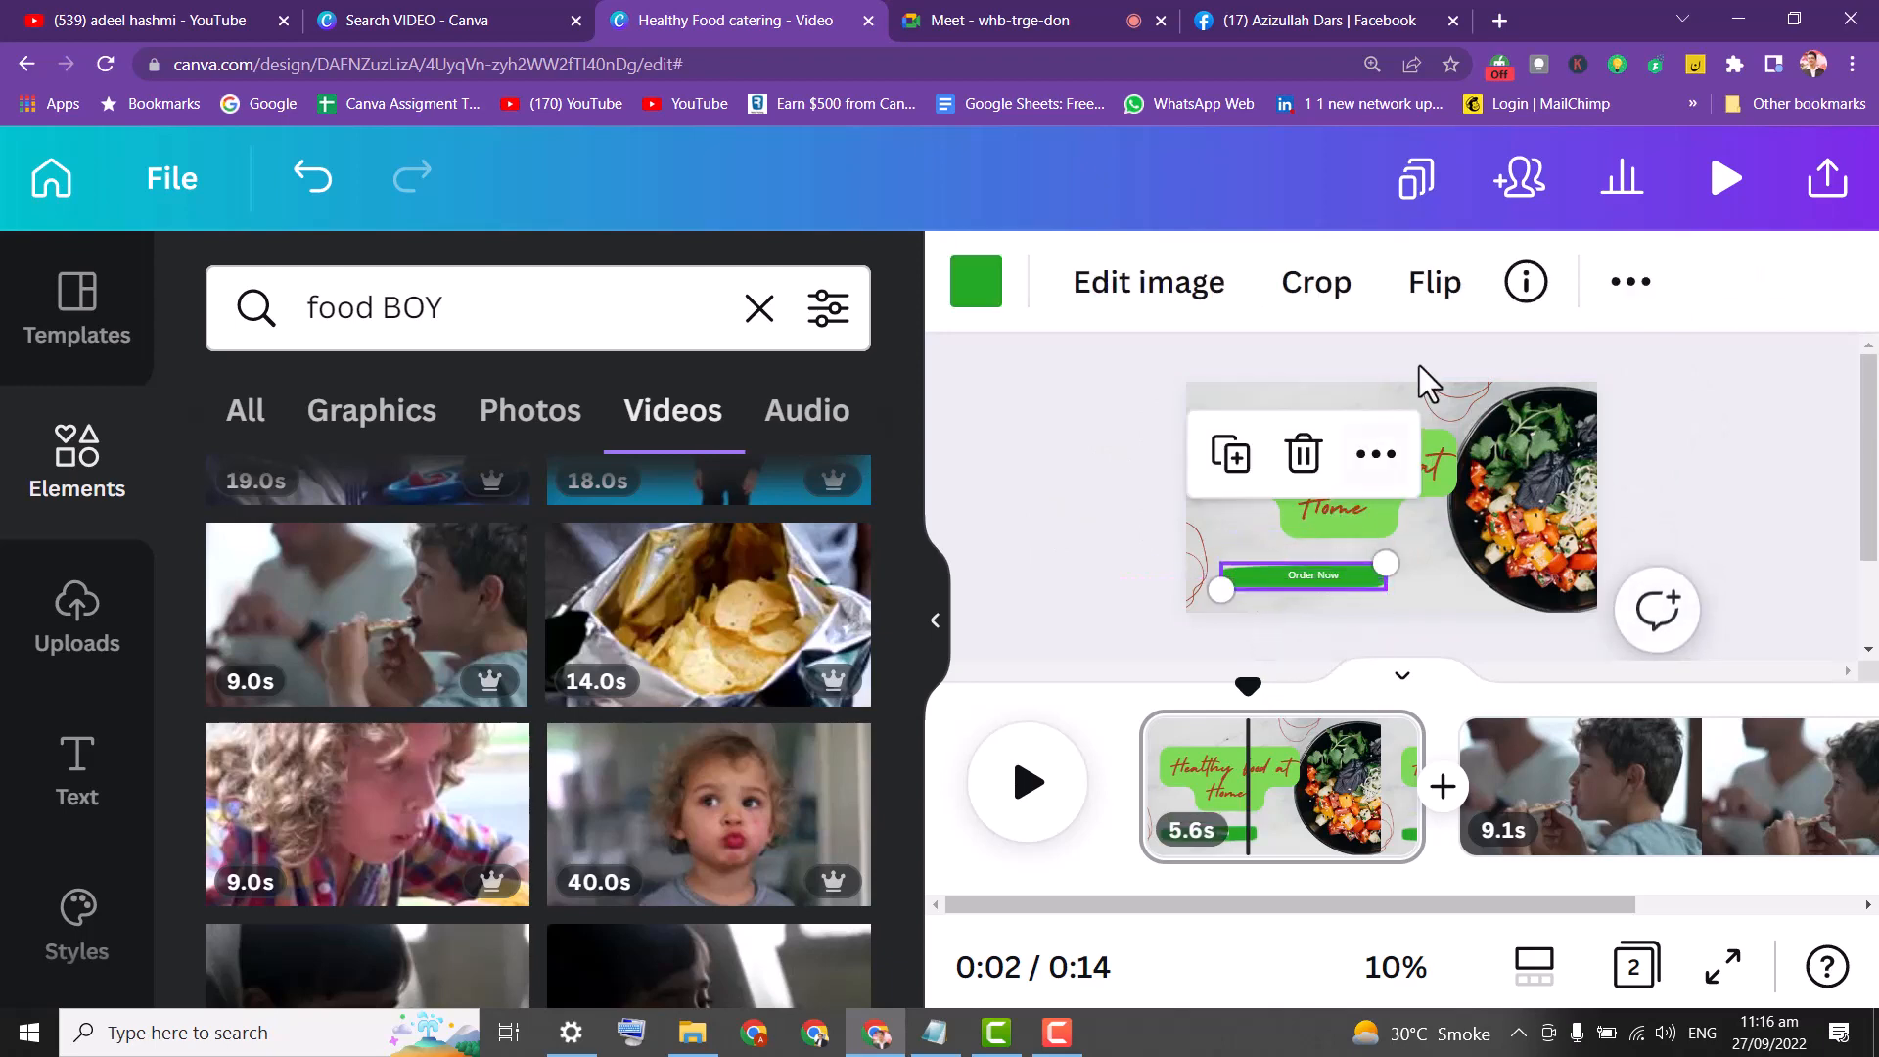
Set the Order Now text to HK Grotesk Bold at size 40.
left_click(1084, 448)
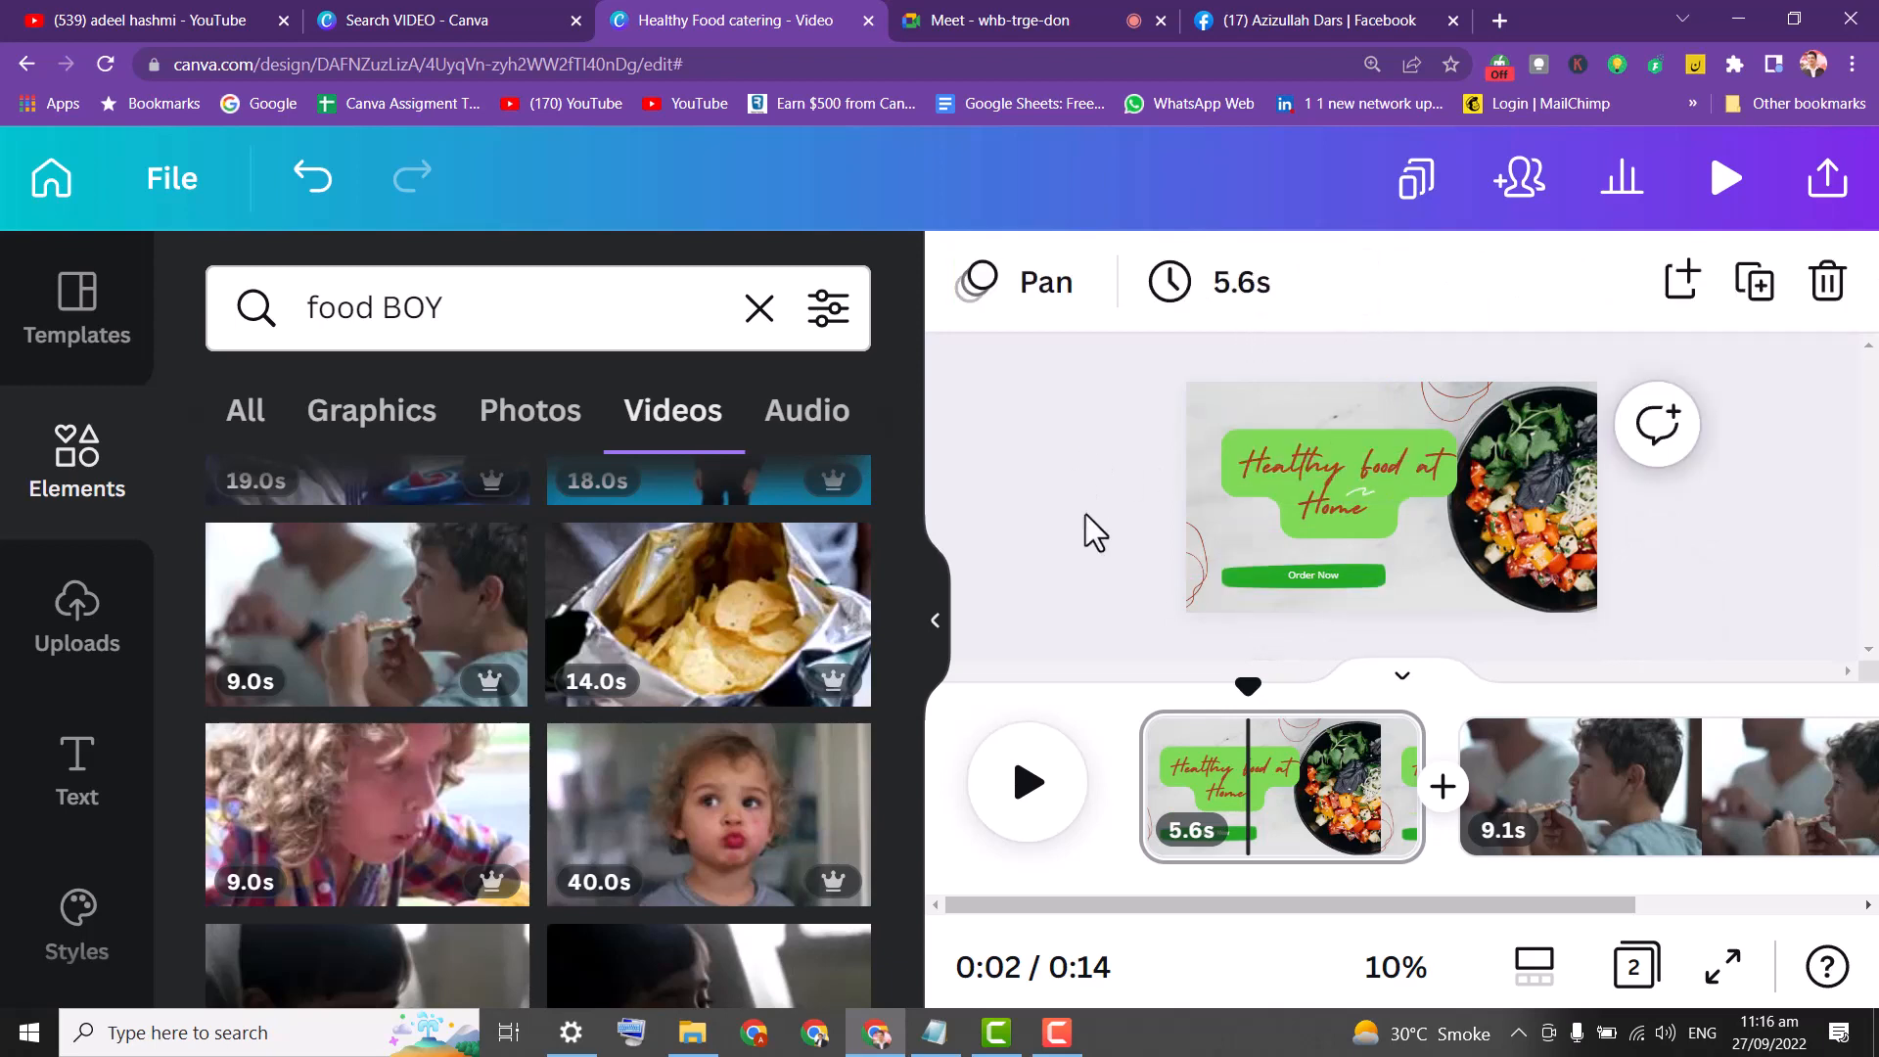
left_click(1301, 578)
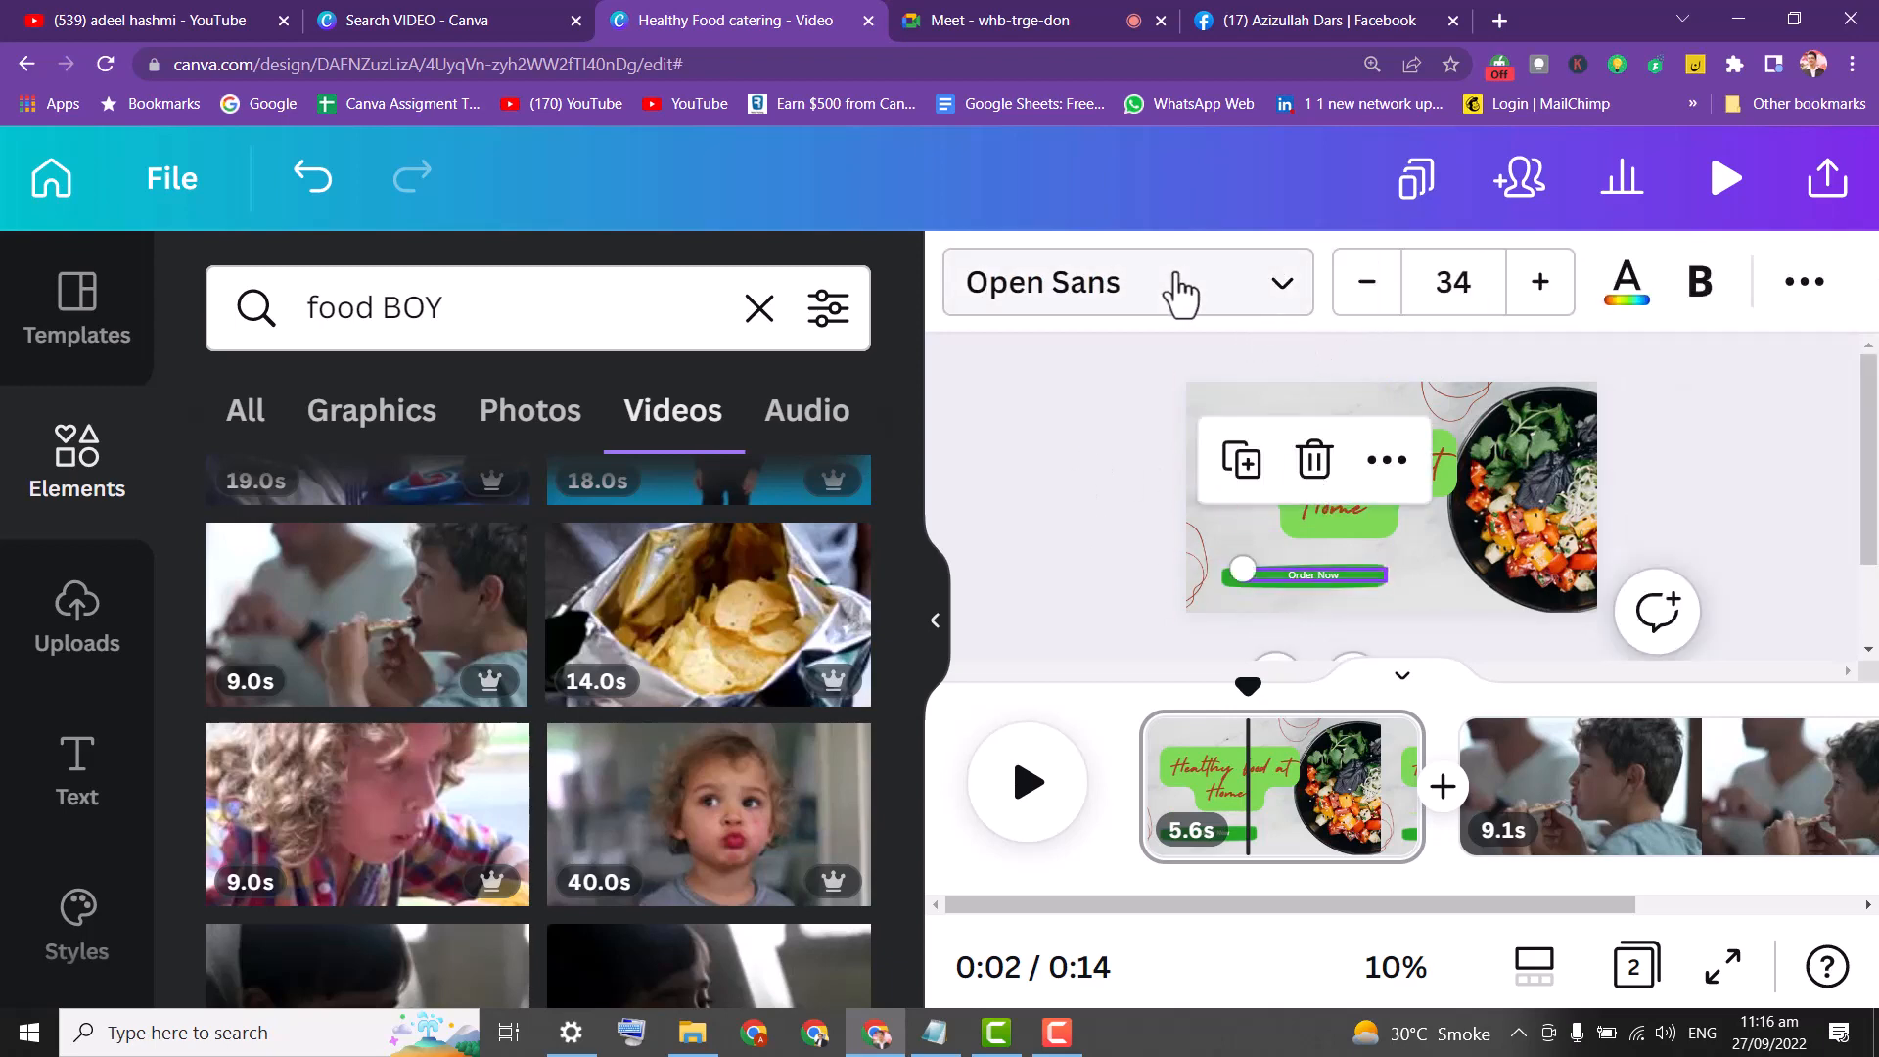
left_click(1259, 285)
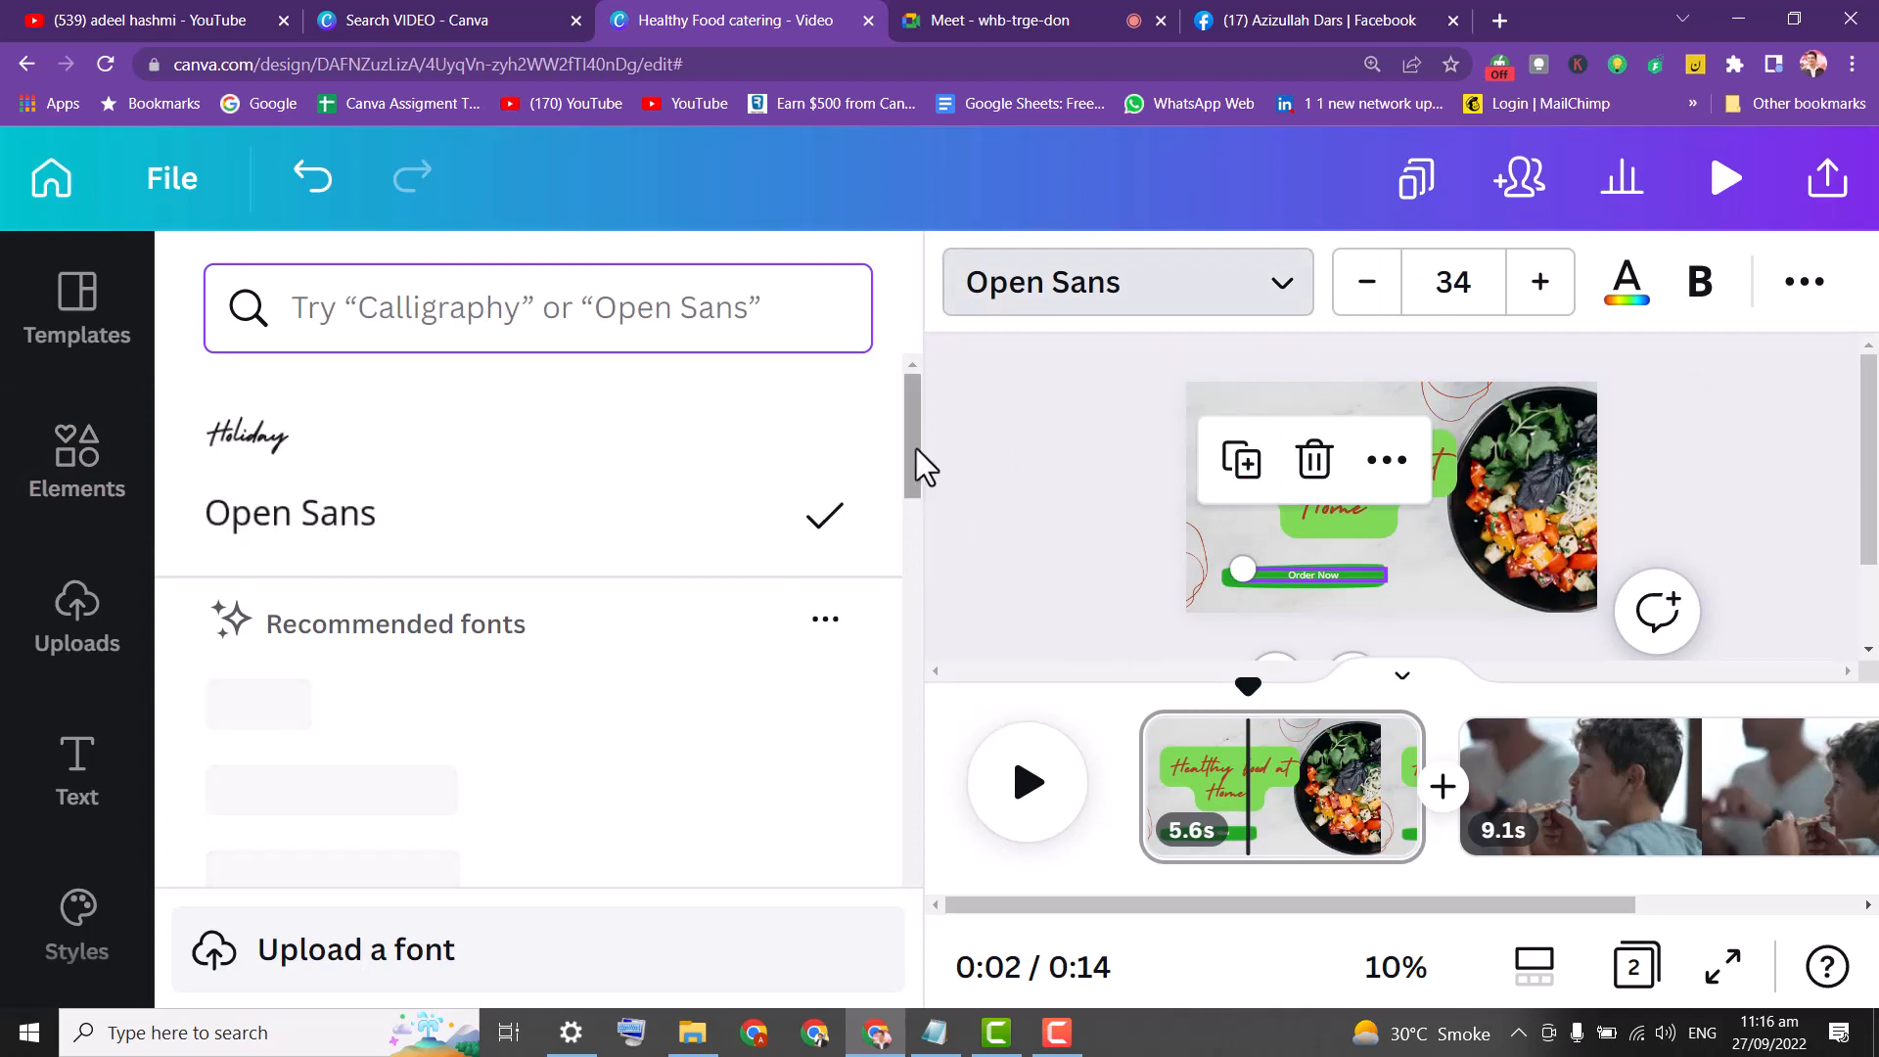
left_click_drag(917, 448, 926, 498)
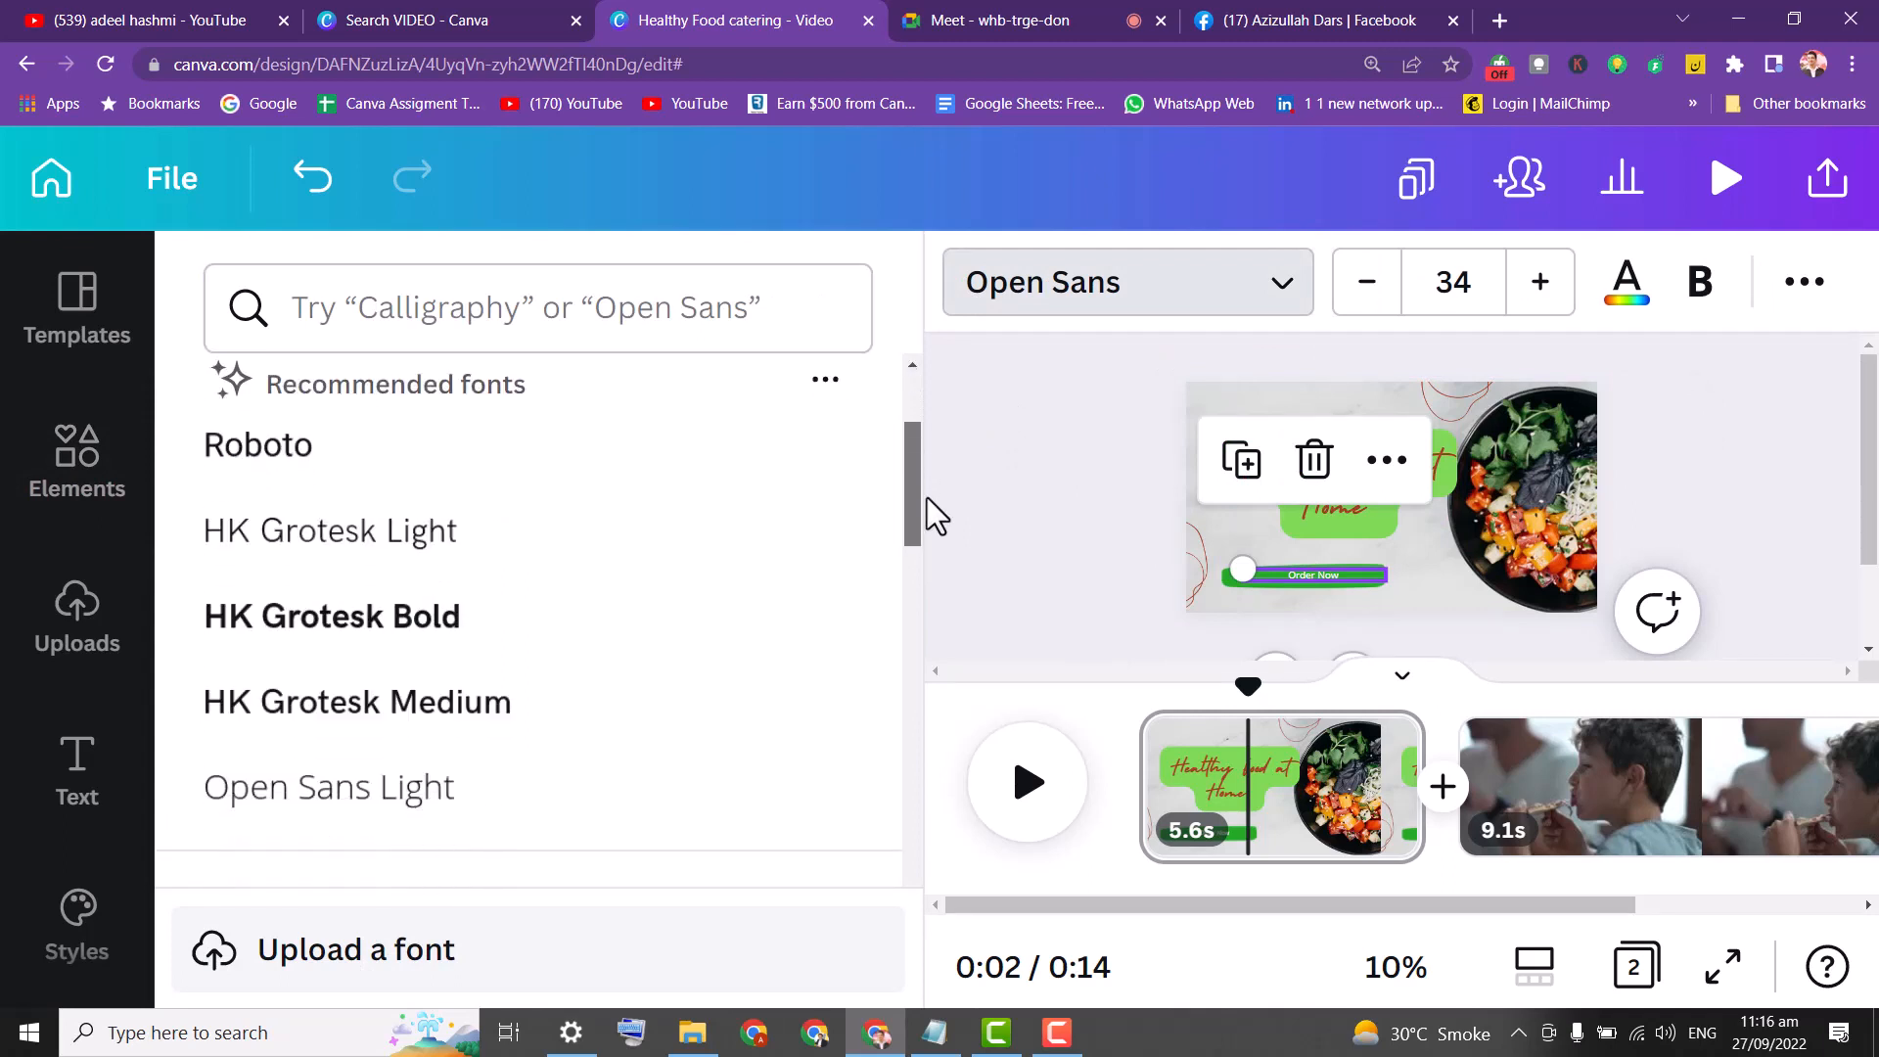
left_click(462, 634)
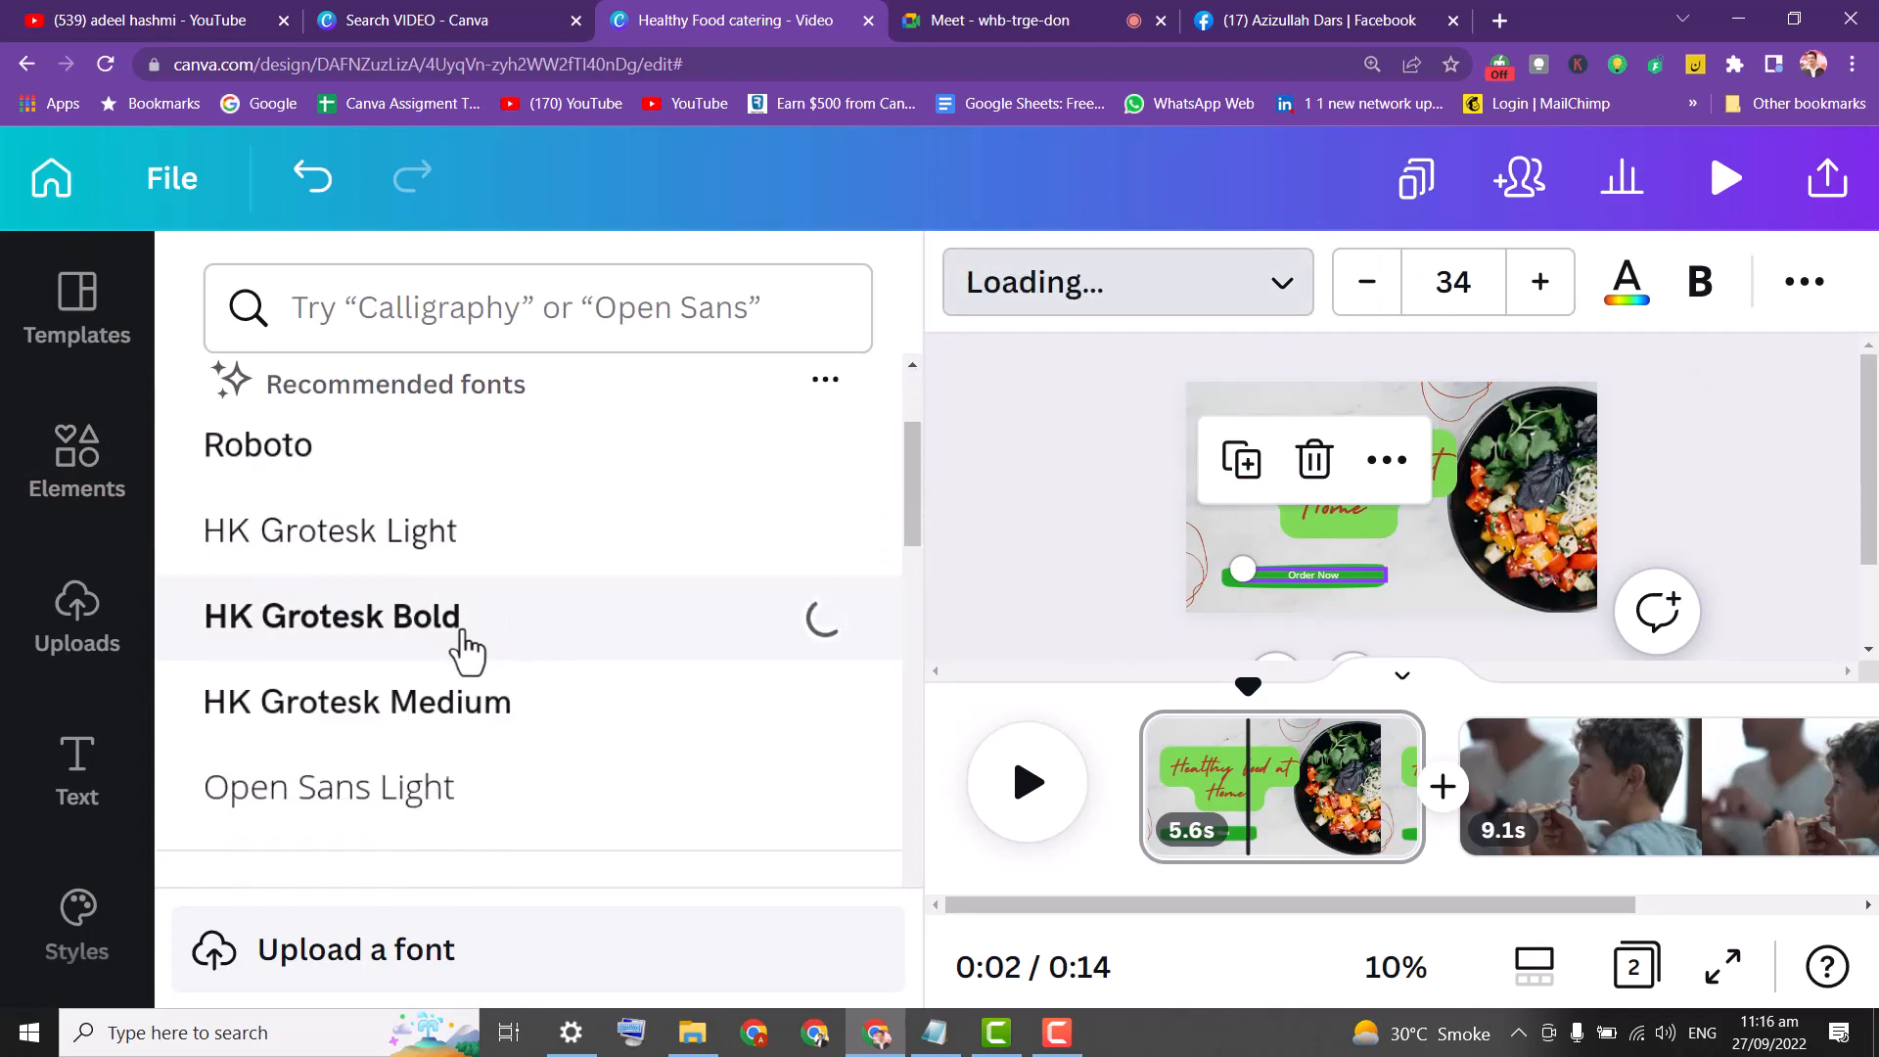
left_click(1543, 285)
left_click(1542, 285)
left_click(1543, 286)
left_click(1543, 286)
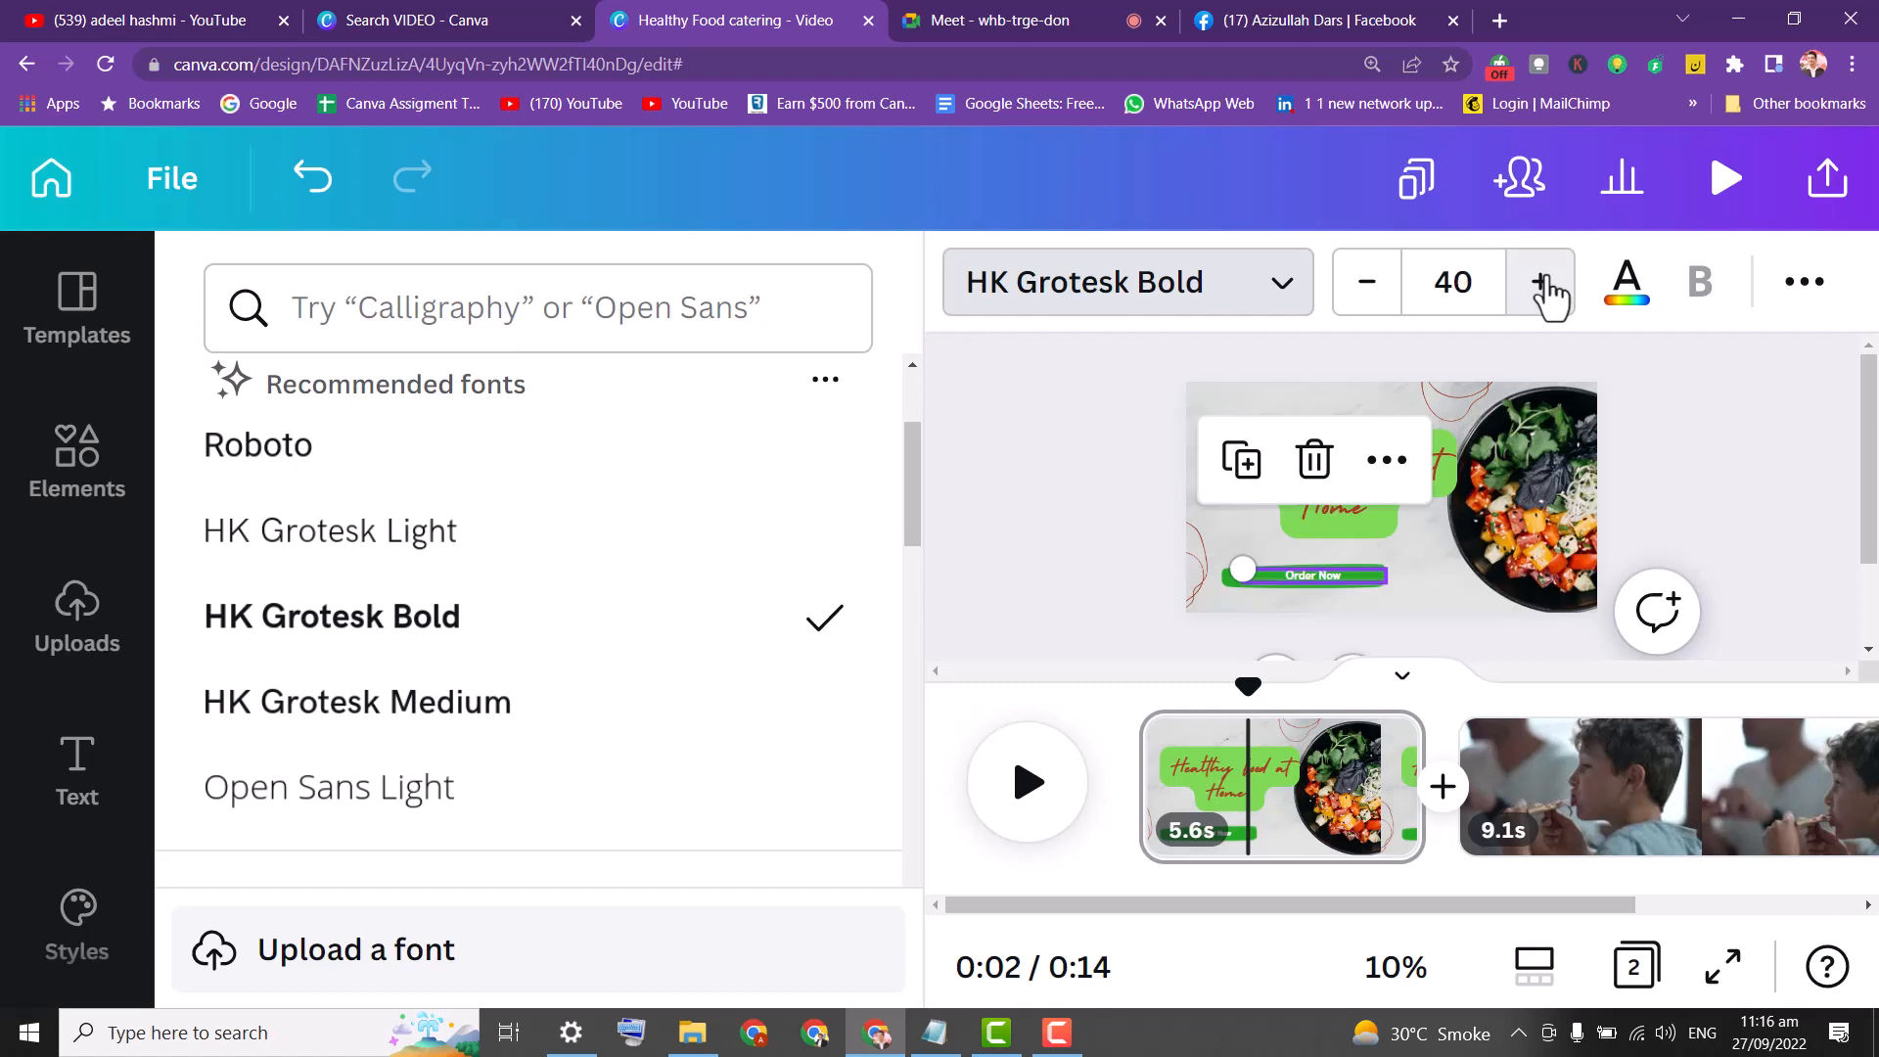
key("Escape")
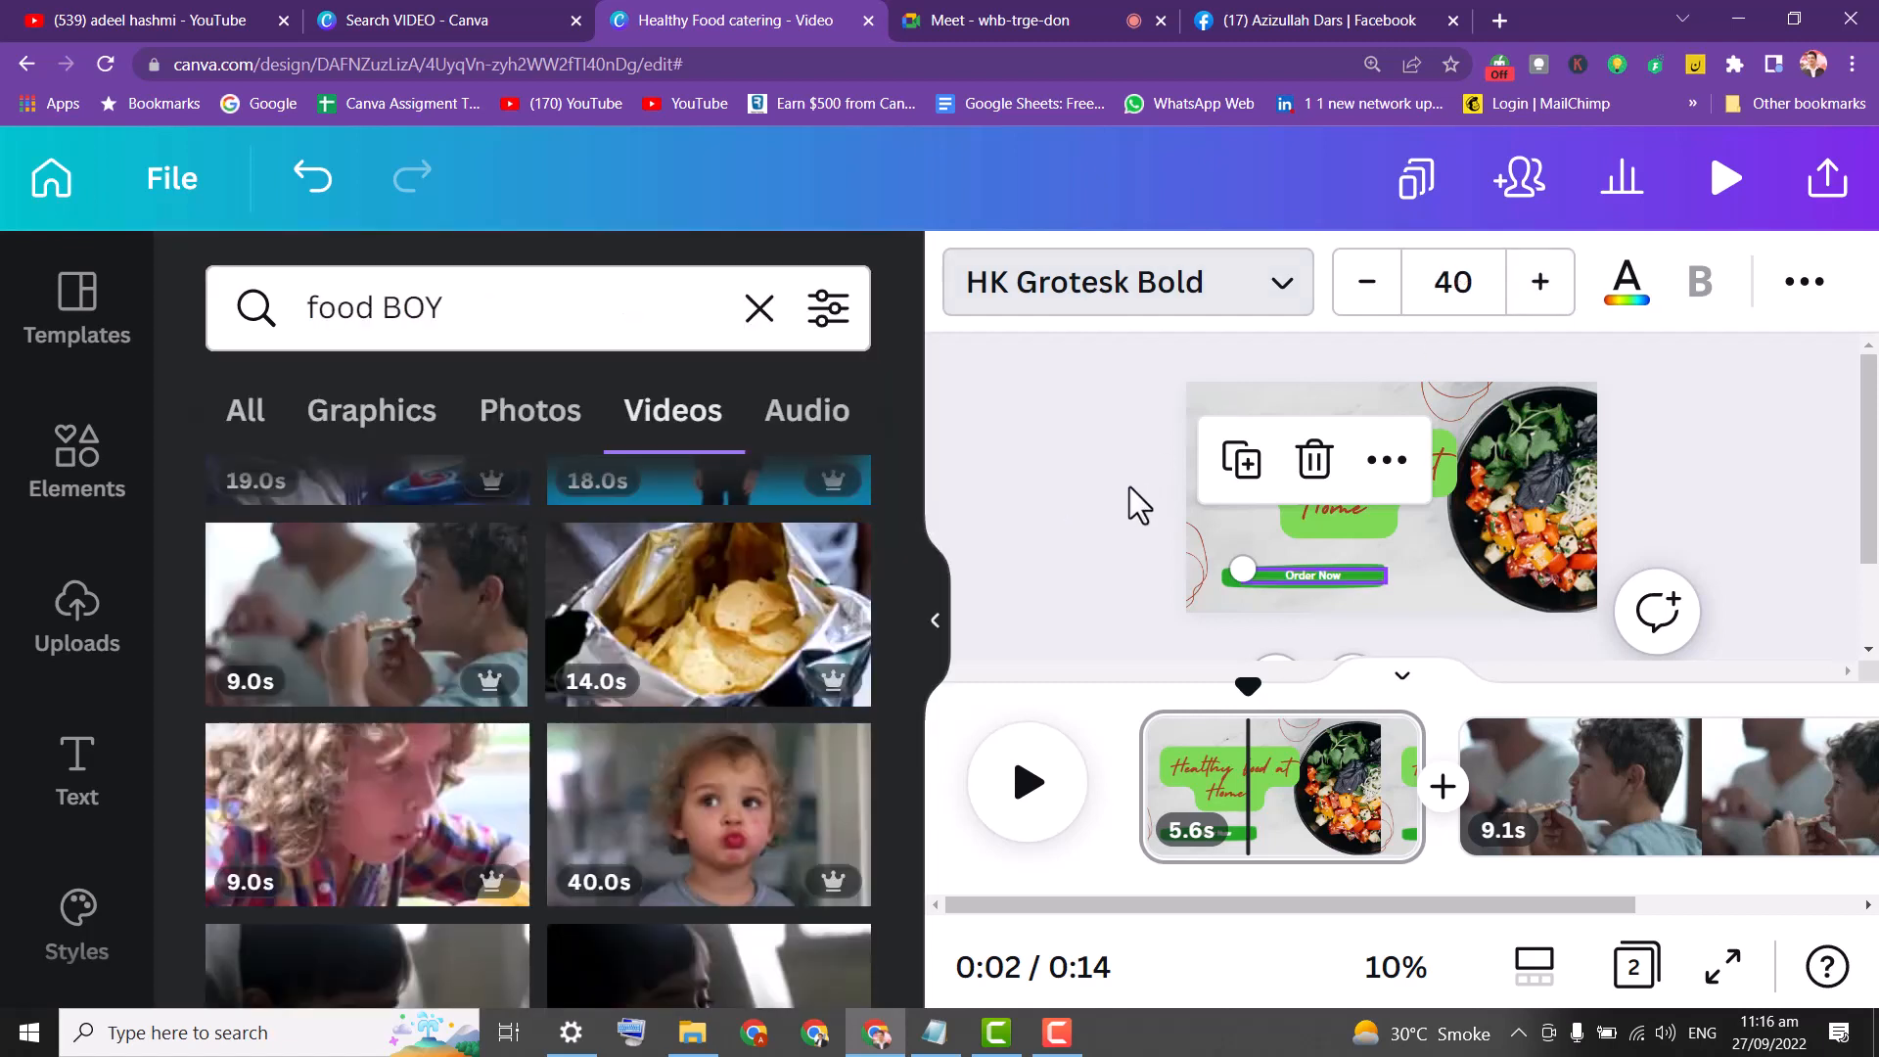
Colour the Order Now text white after trying brown, red and light cyan.
left_click(1628, 296)
left_click(483, 527)
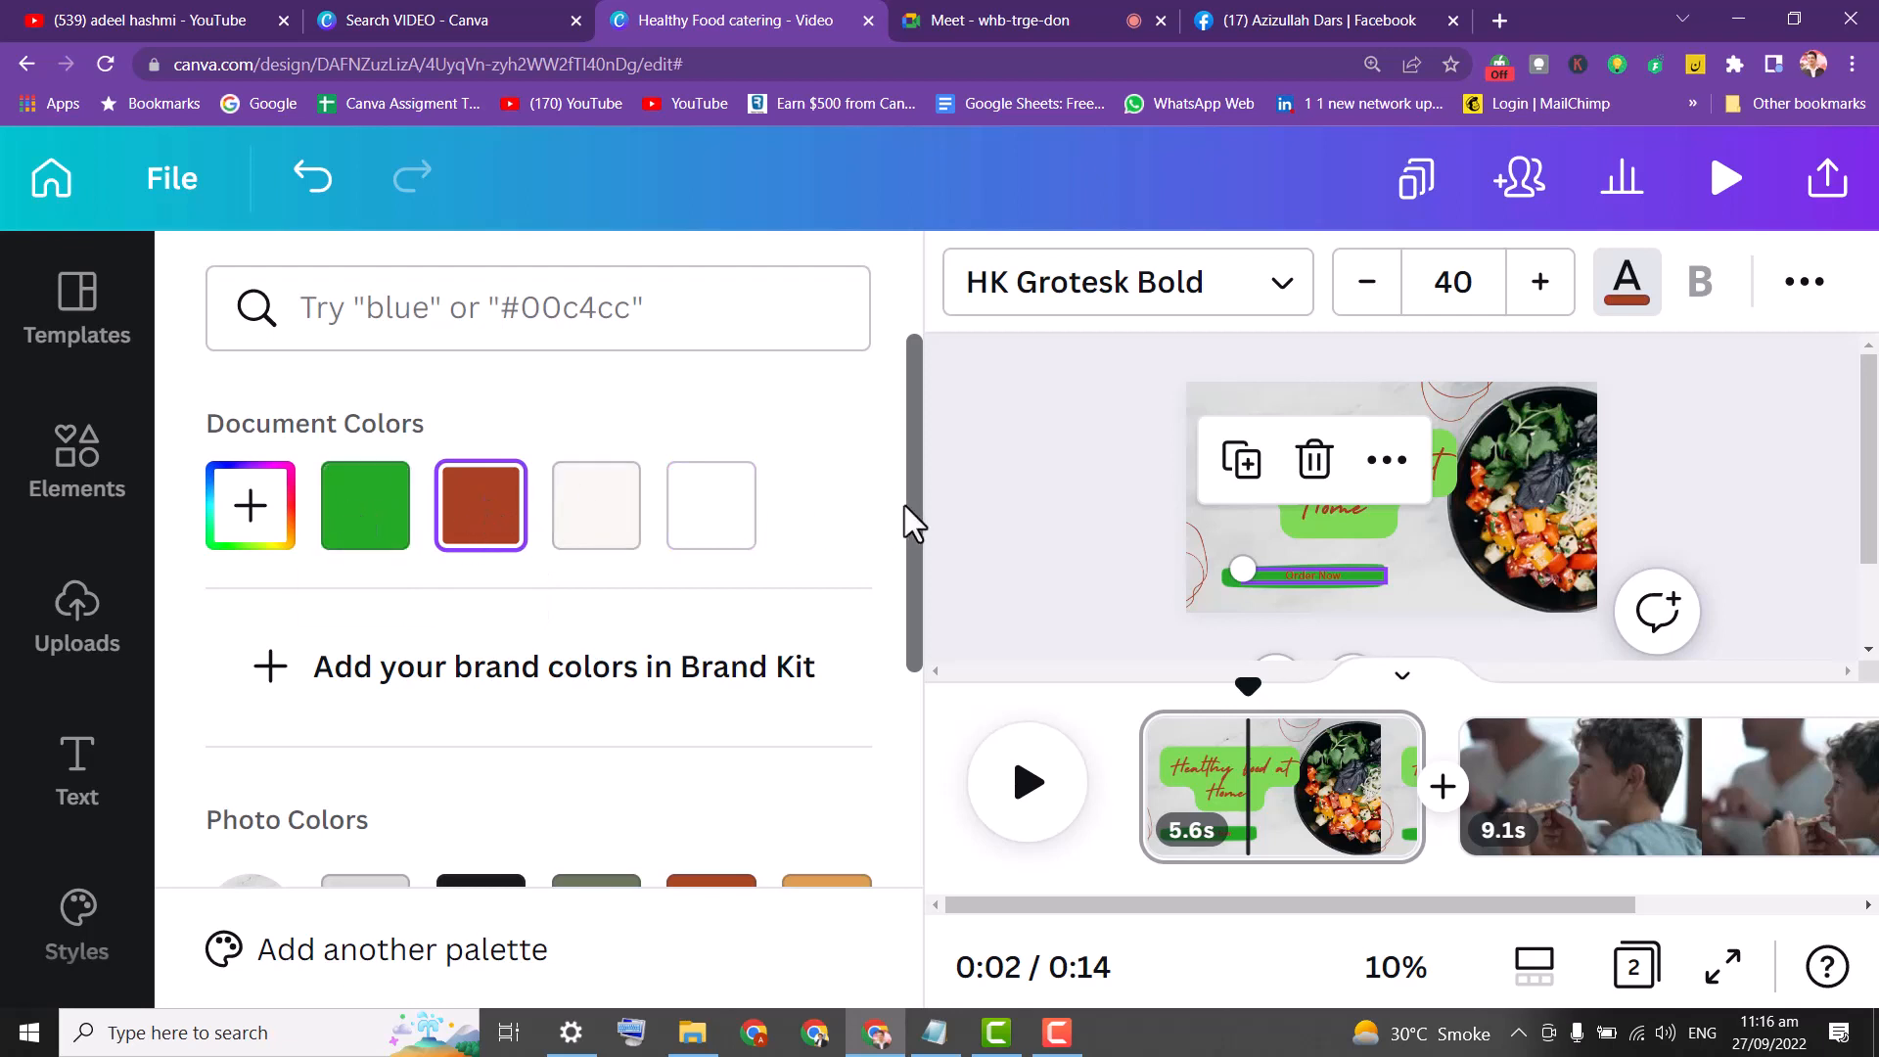
left_click_drag(909, 629, 920, 828)
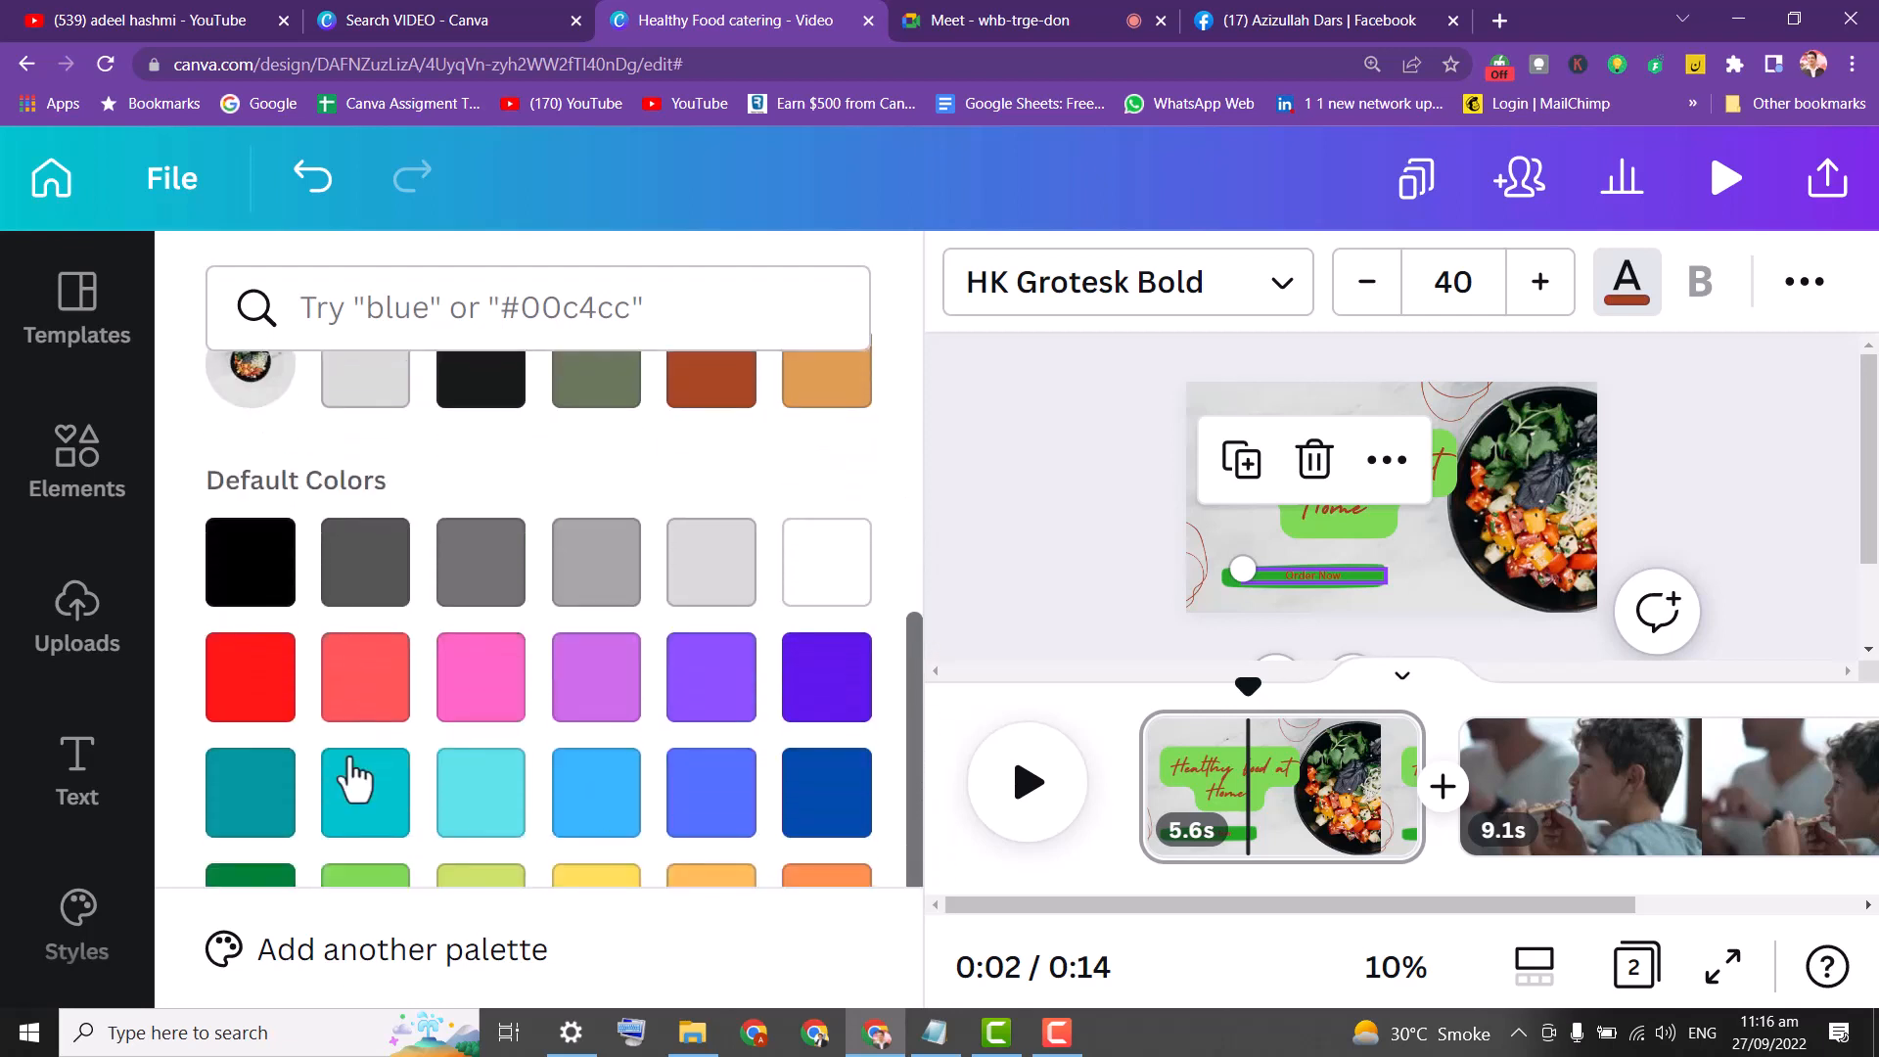
left_click(276, 690)
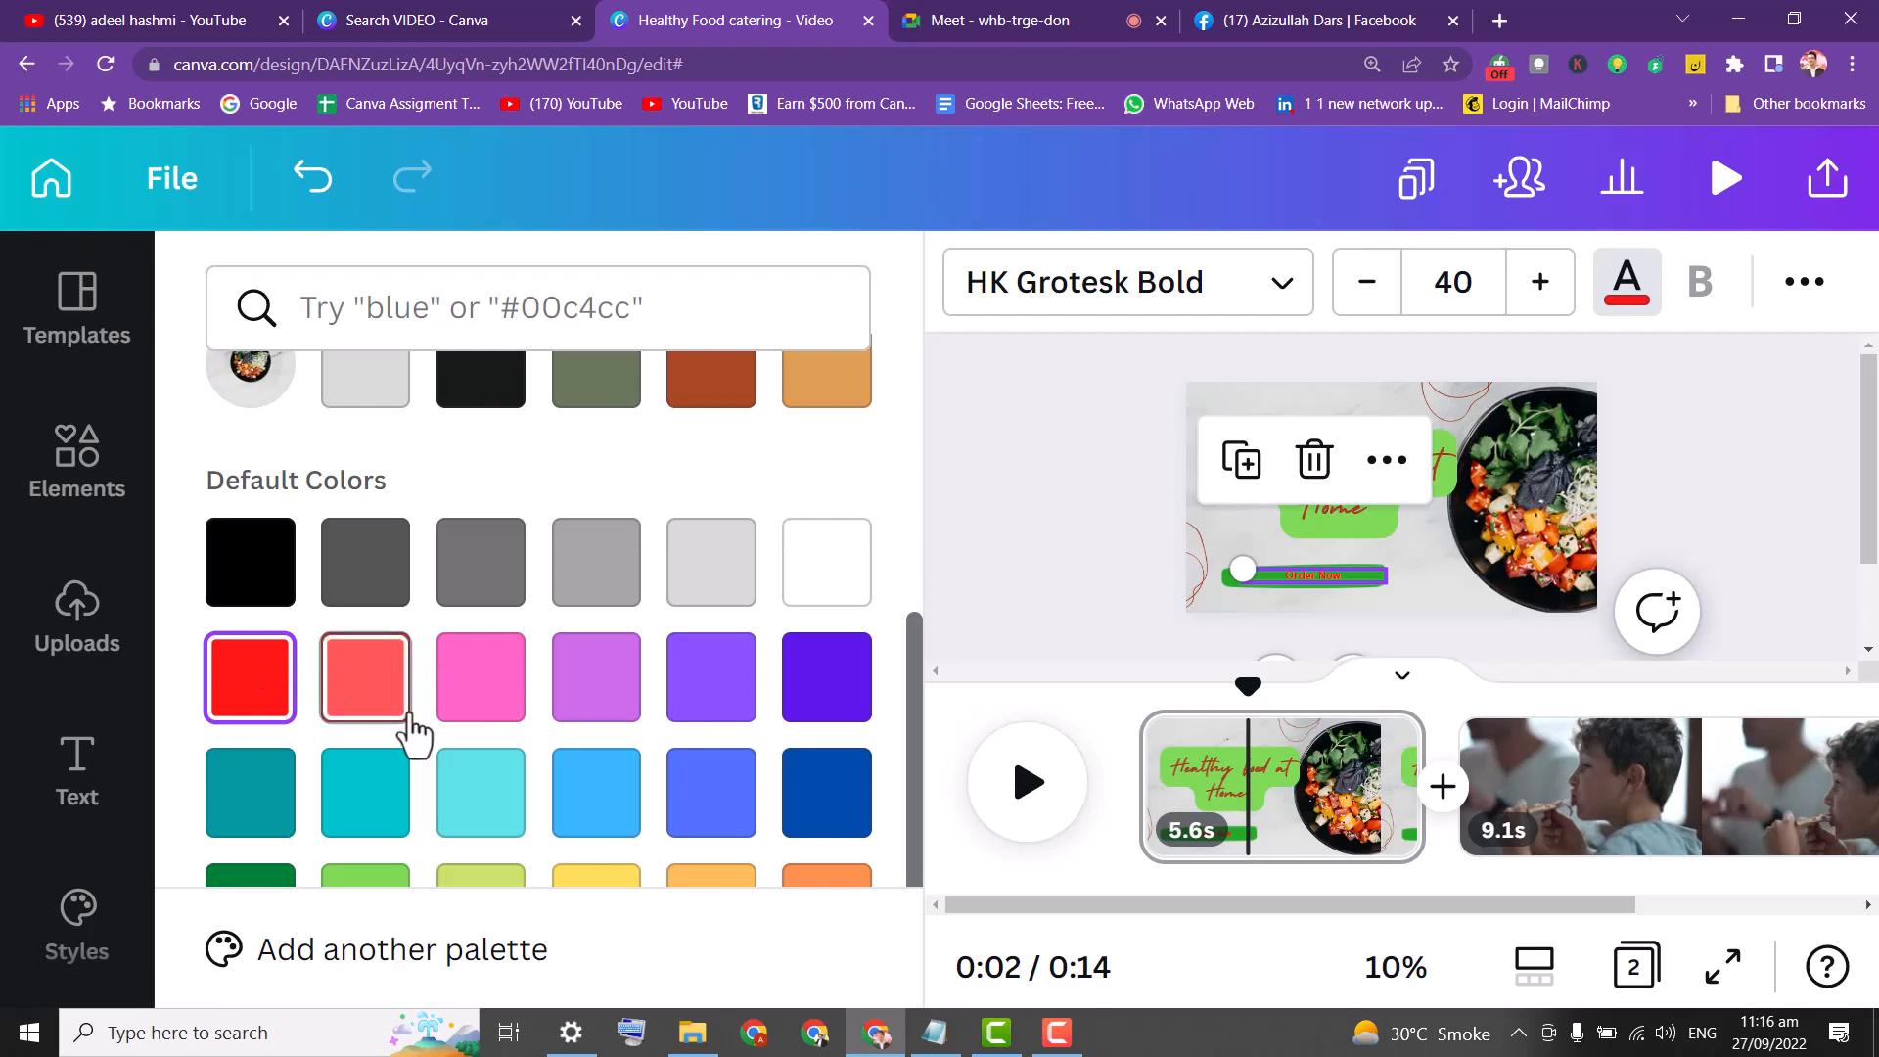
left_click(495, 789)
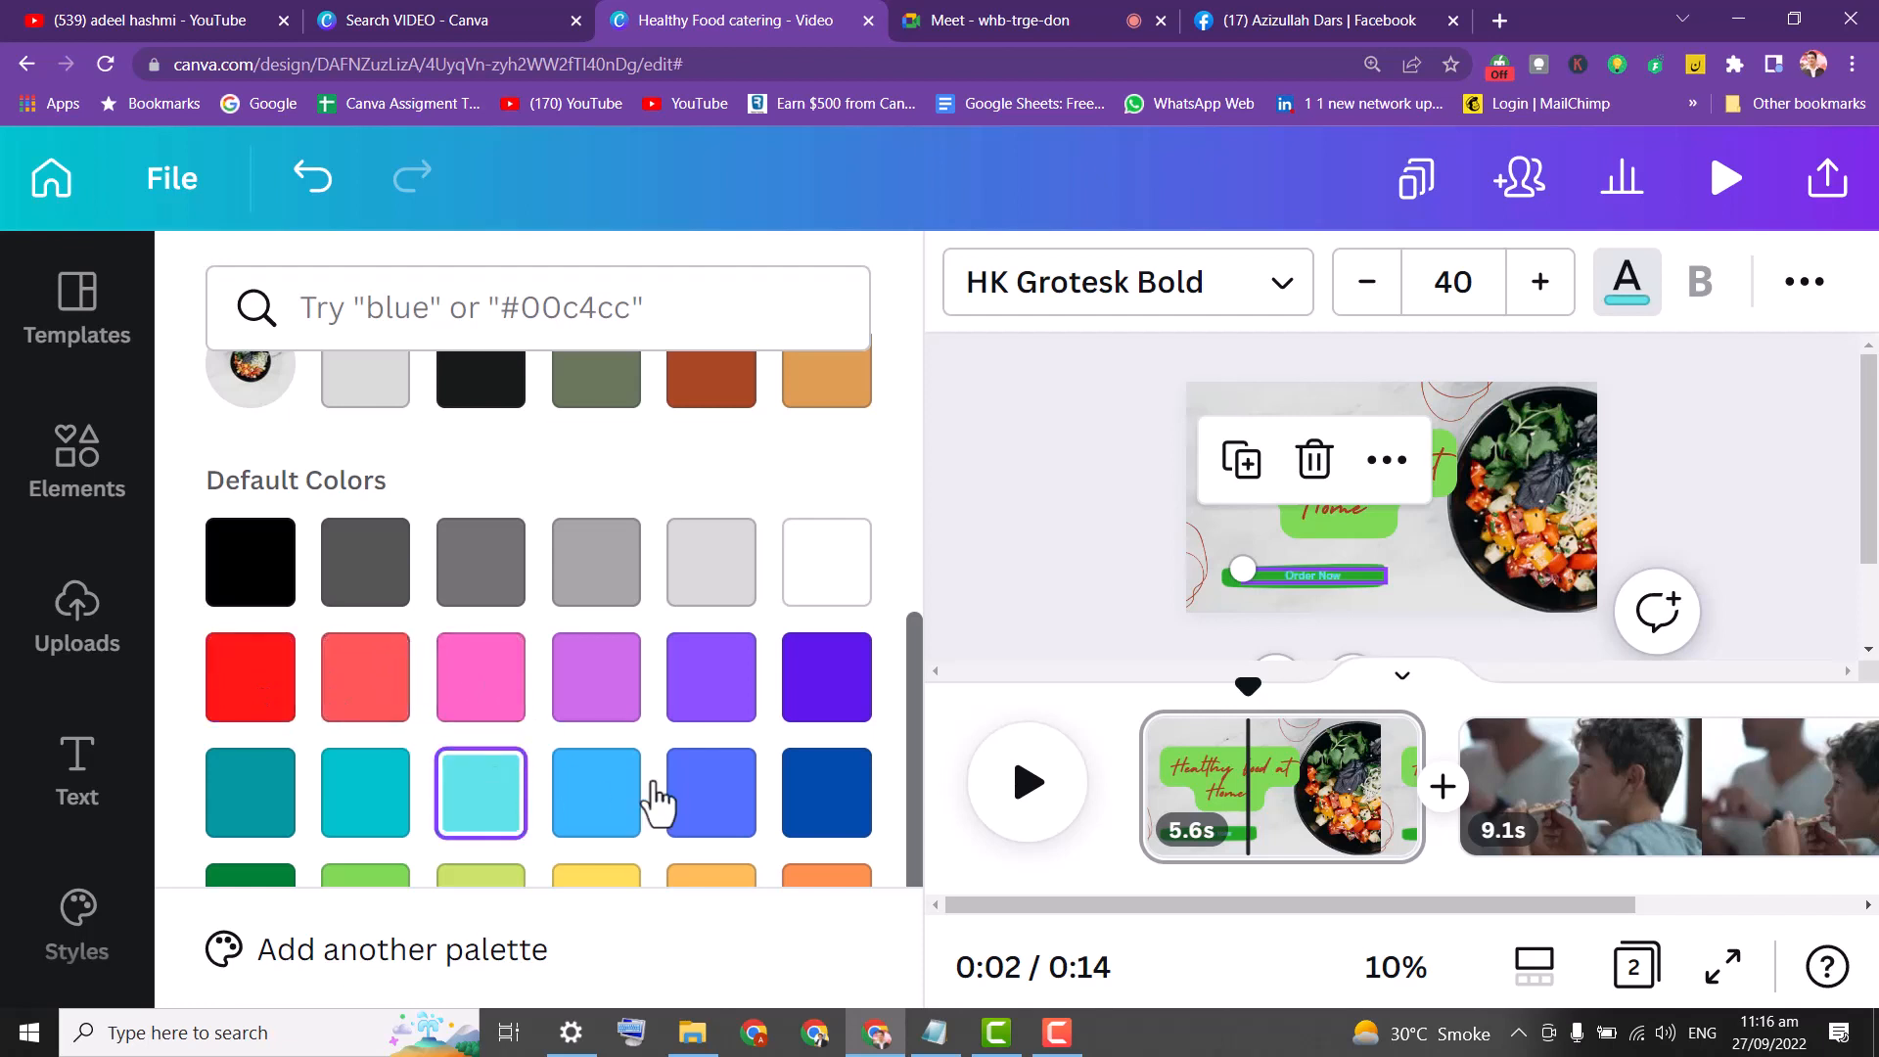
left_click(862, 592)
key("Escape")
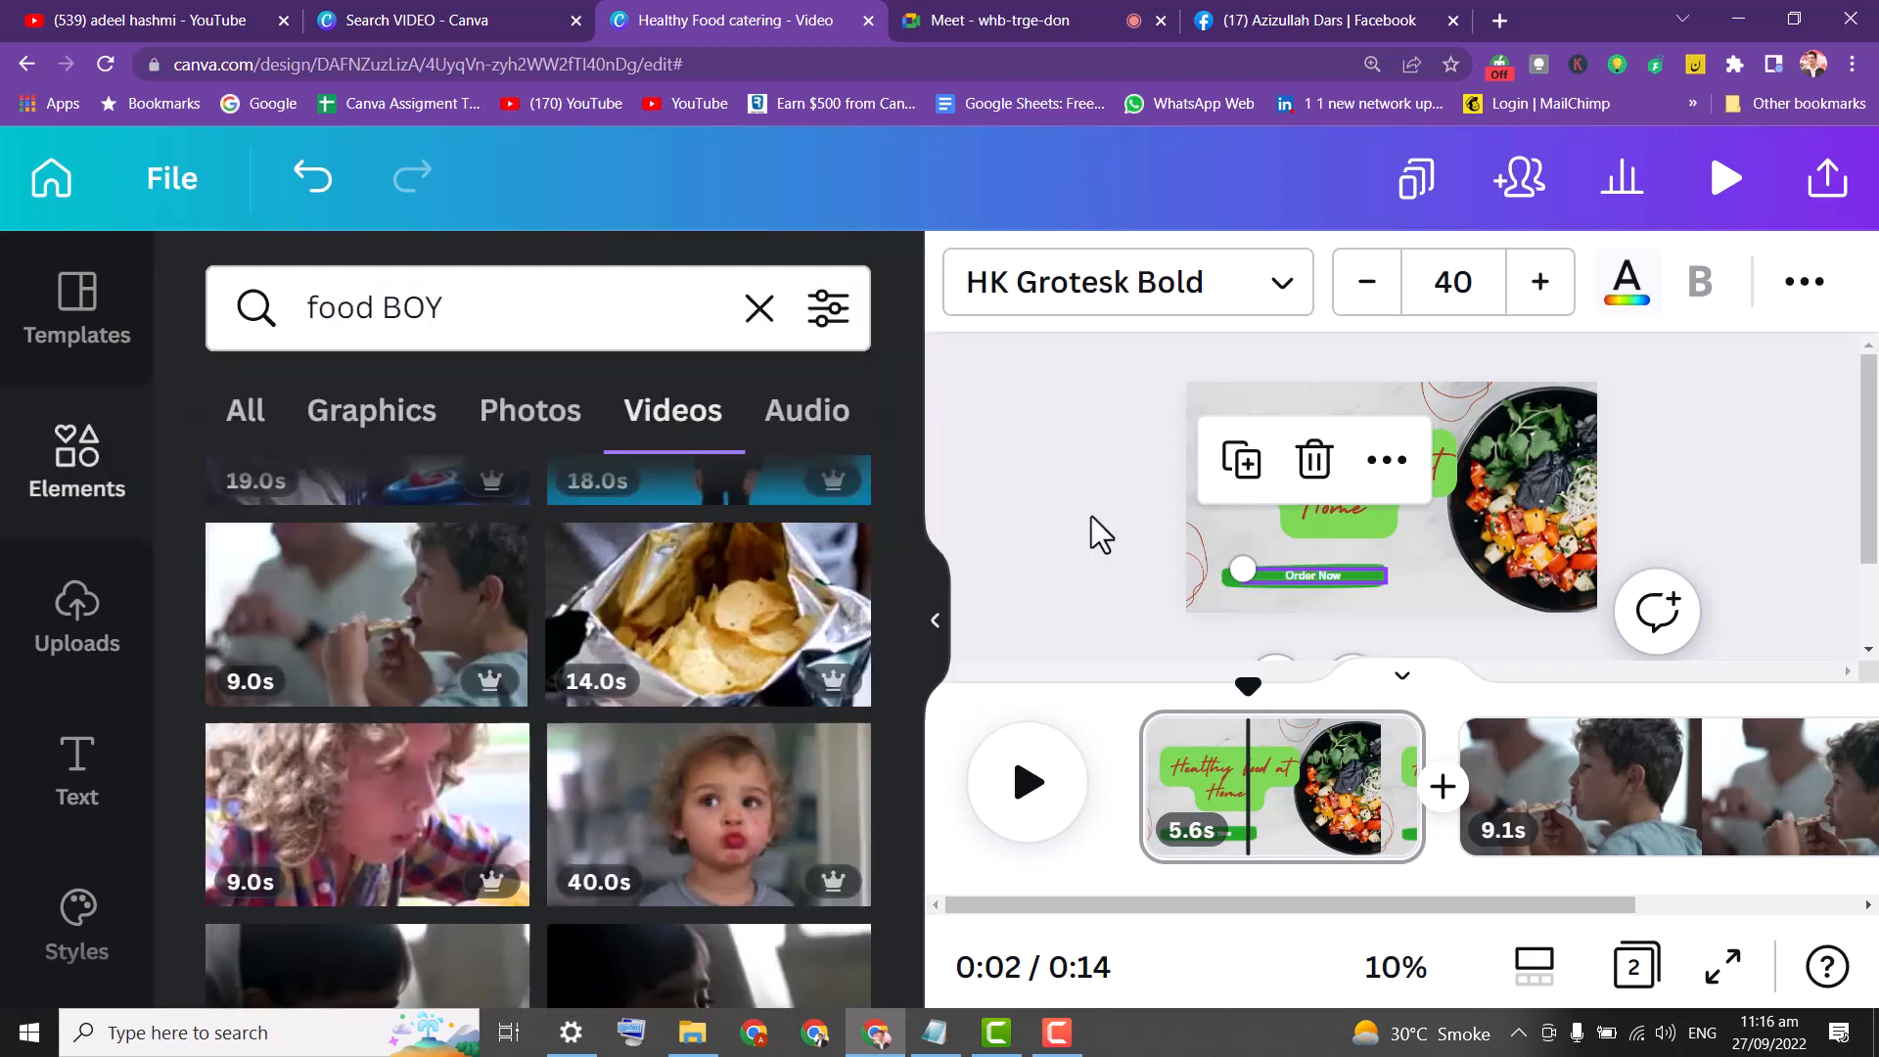
left_click(1506, 520)
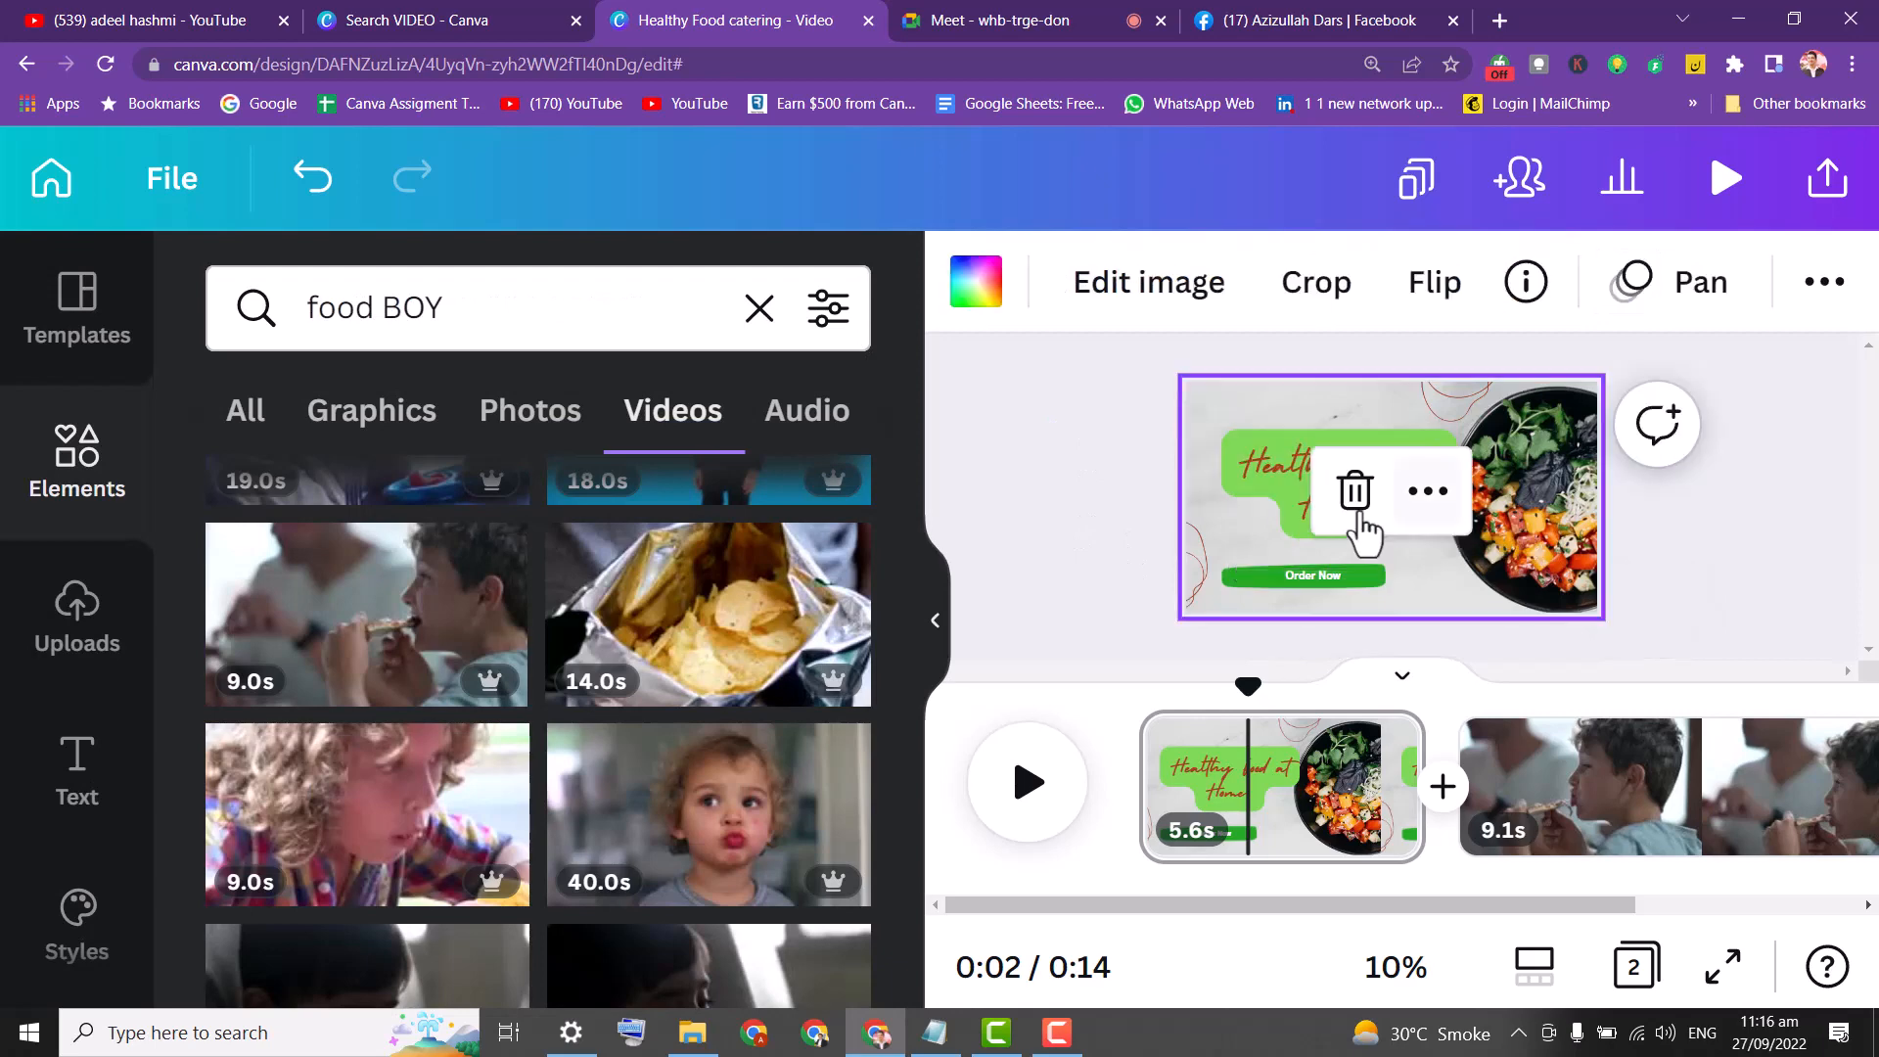
Delete the marble-and-bowl food photo from behind the title page text.
left_click(1119, 426)
left_click(1529, 494)
left_click(1370, 427)
double_click(1547, 484)
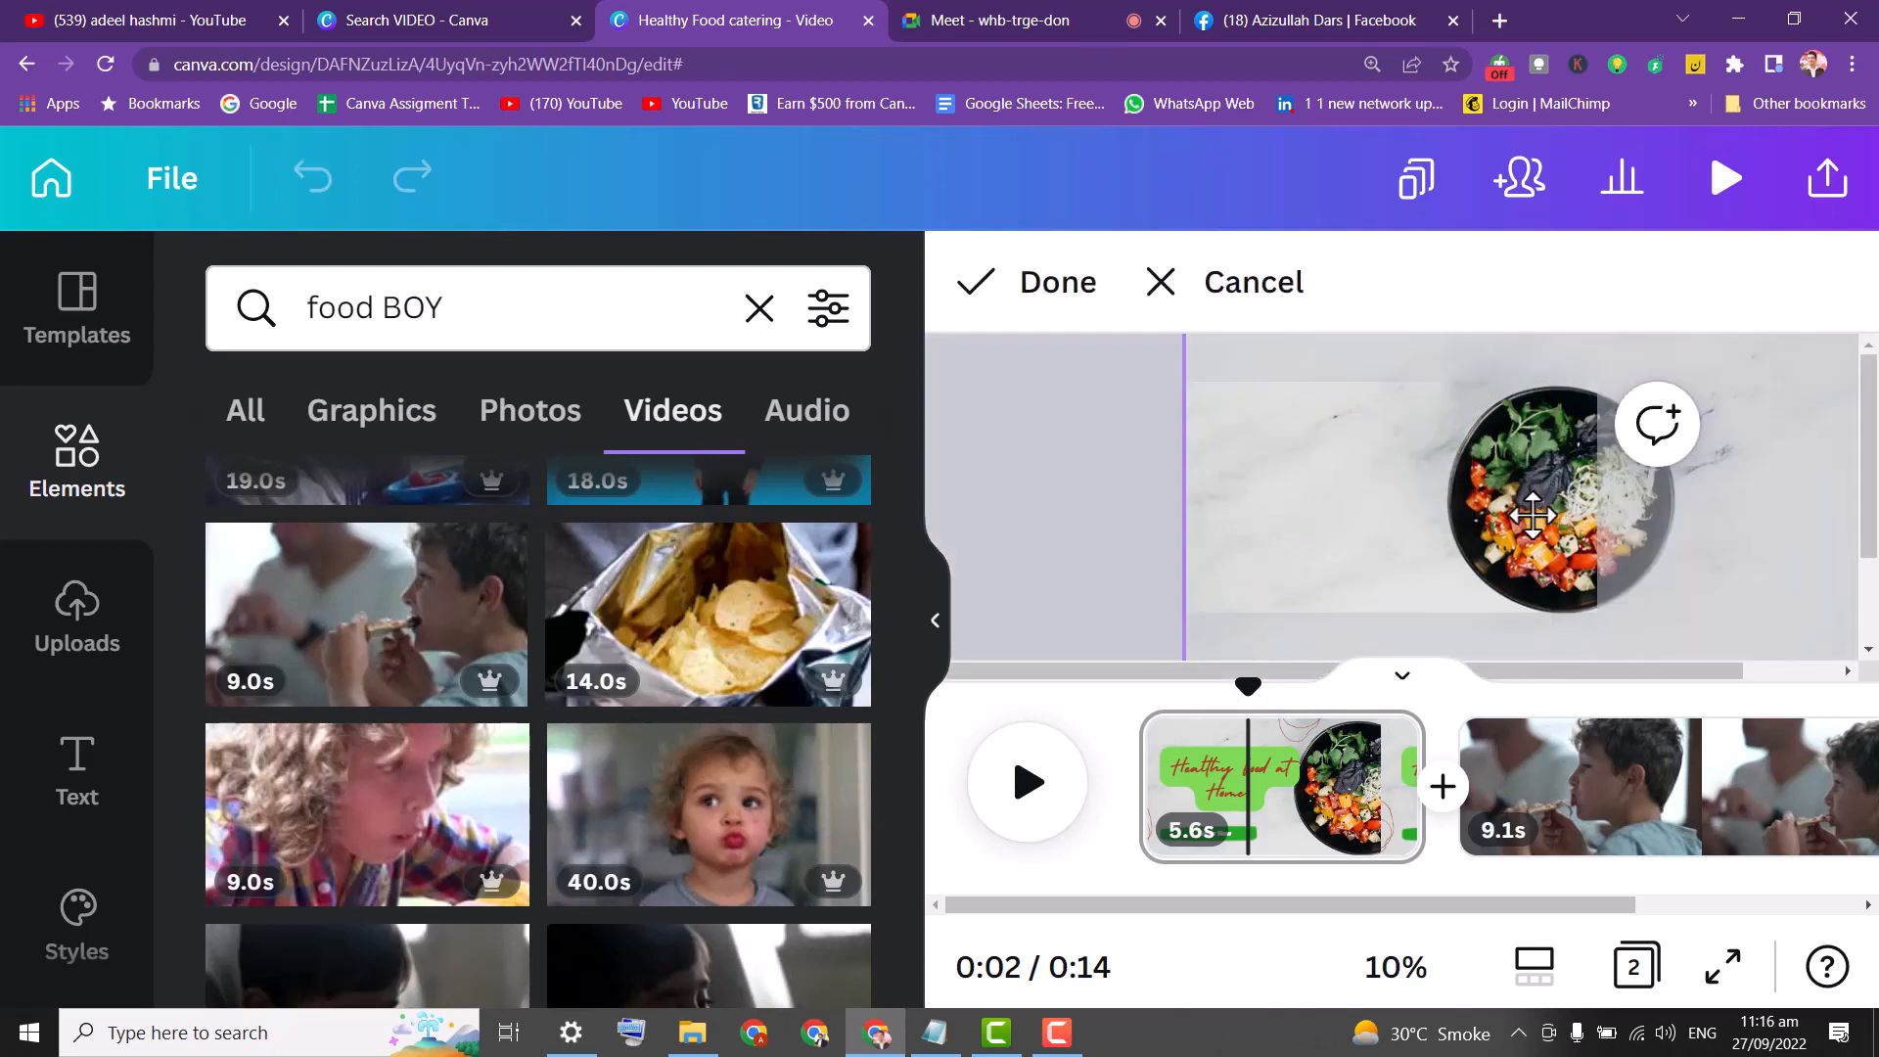
key("Delete")
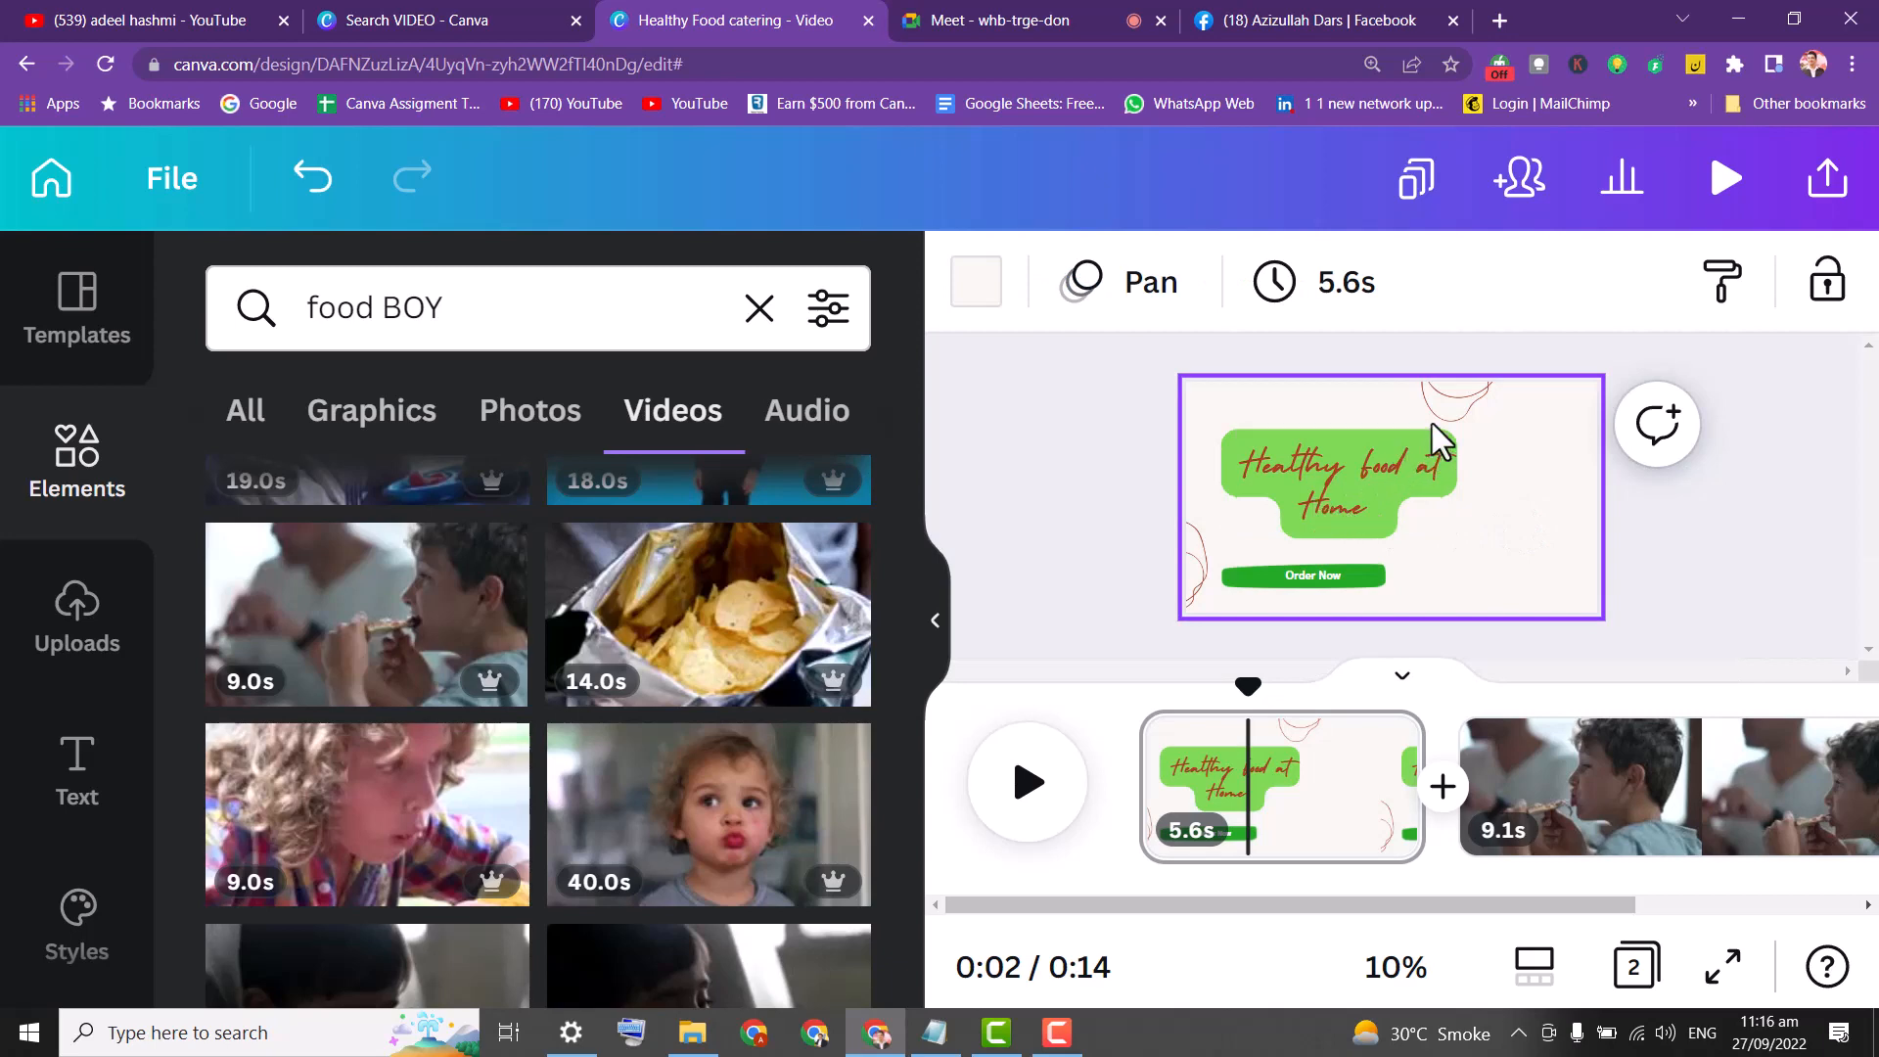
Replace the 'food BOY' search with an Elements search for 'pizza'.
left_click(759, 307)
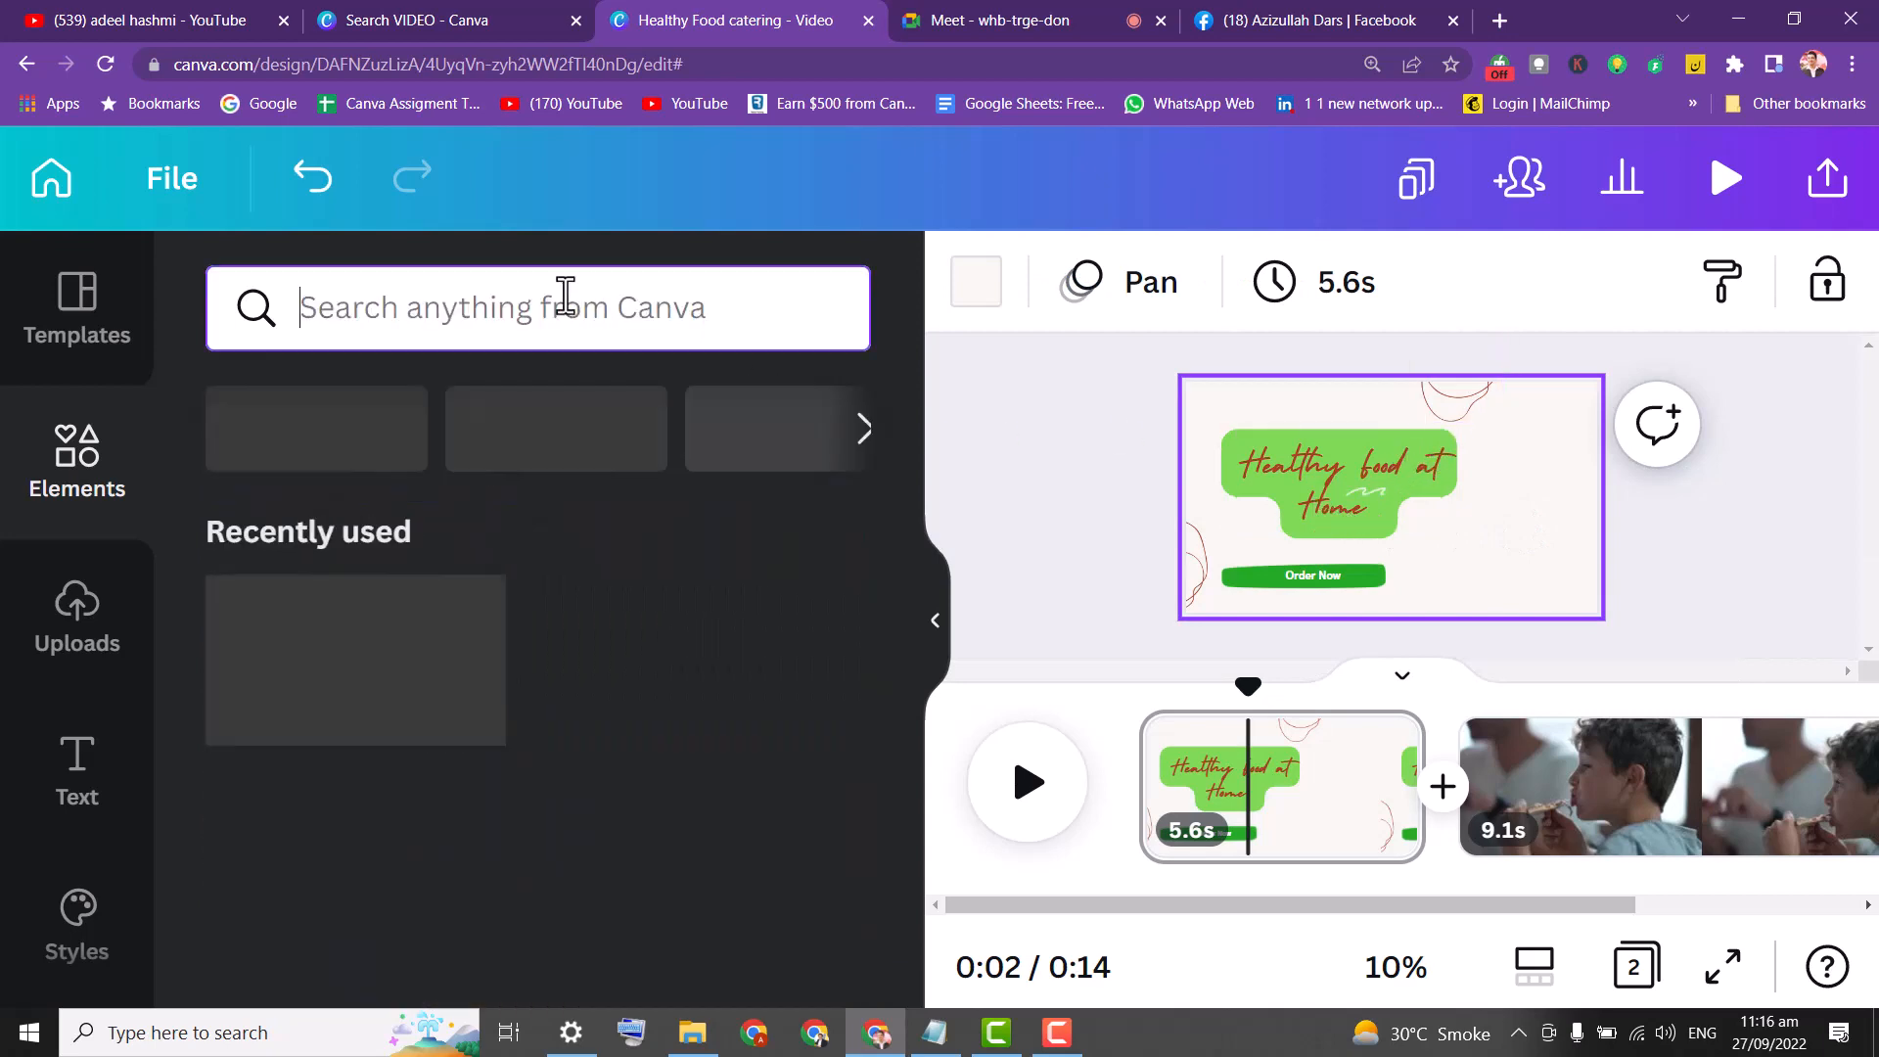
left_click(370, 323)
type("he")
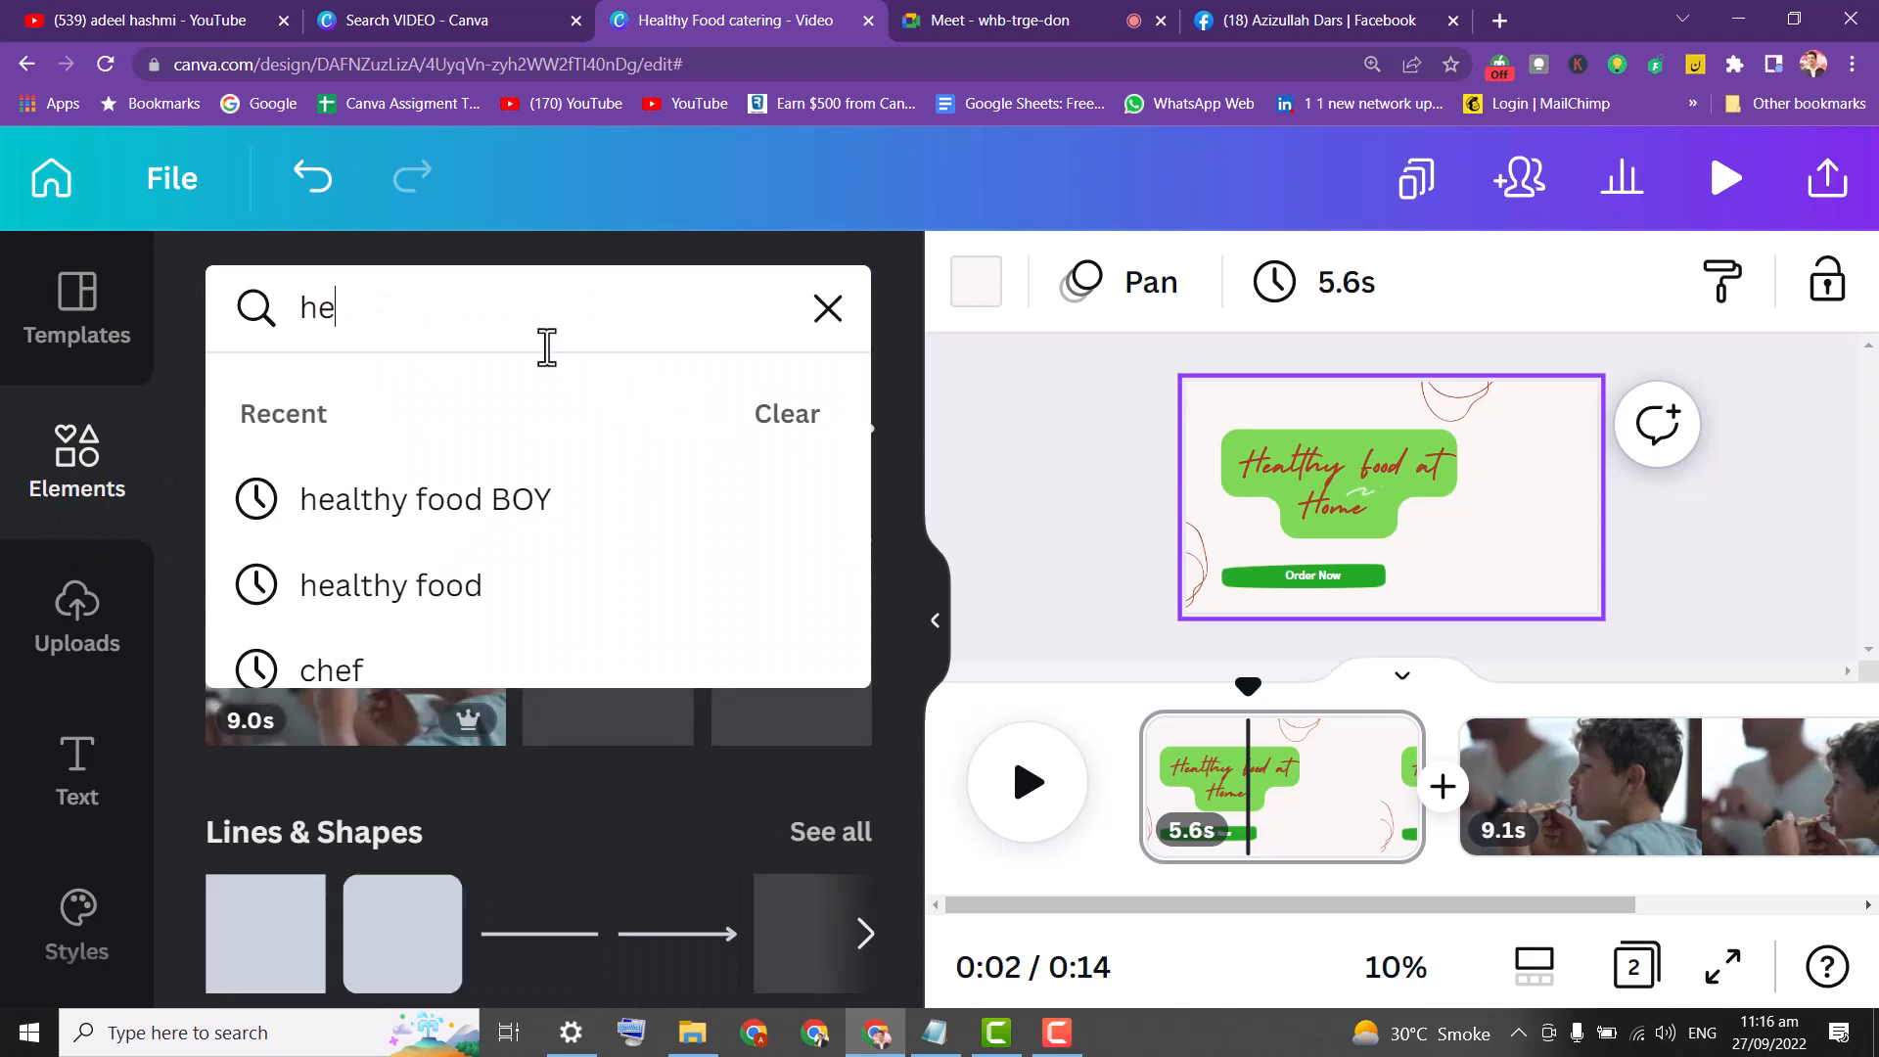
key("BackSpace")
left_click(825, 311)
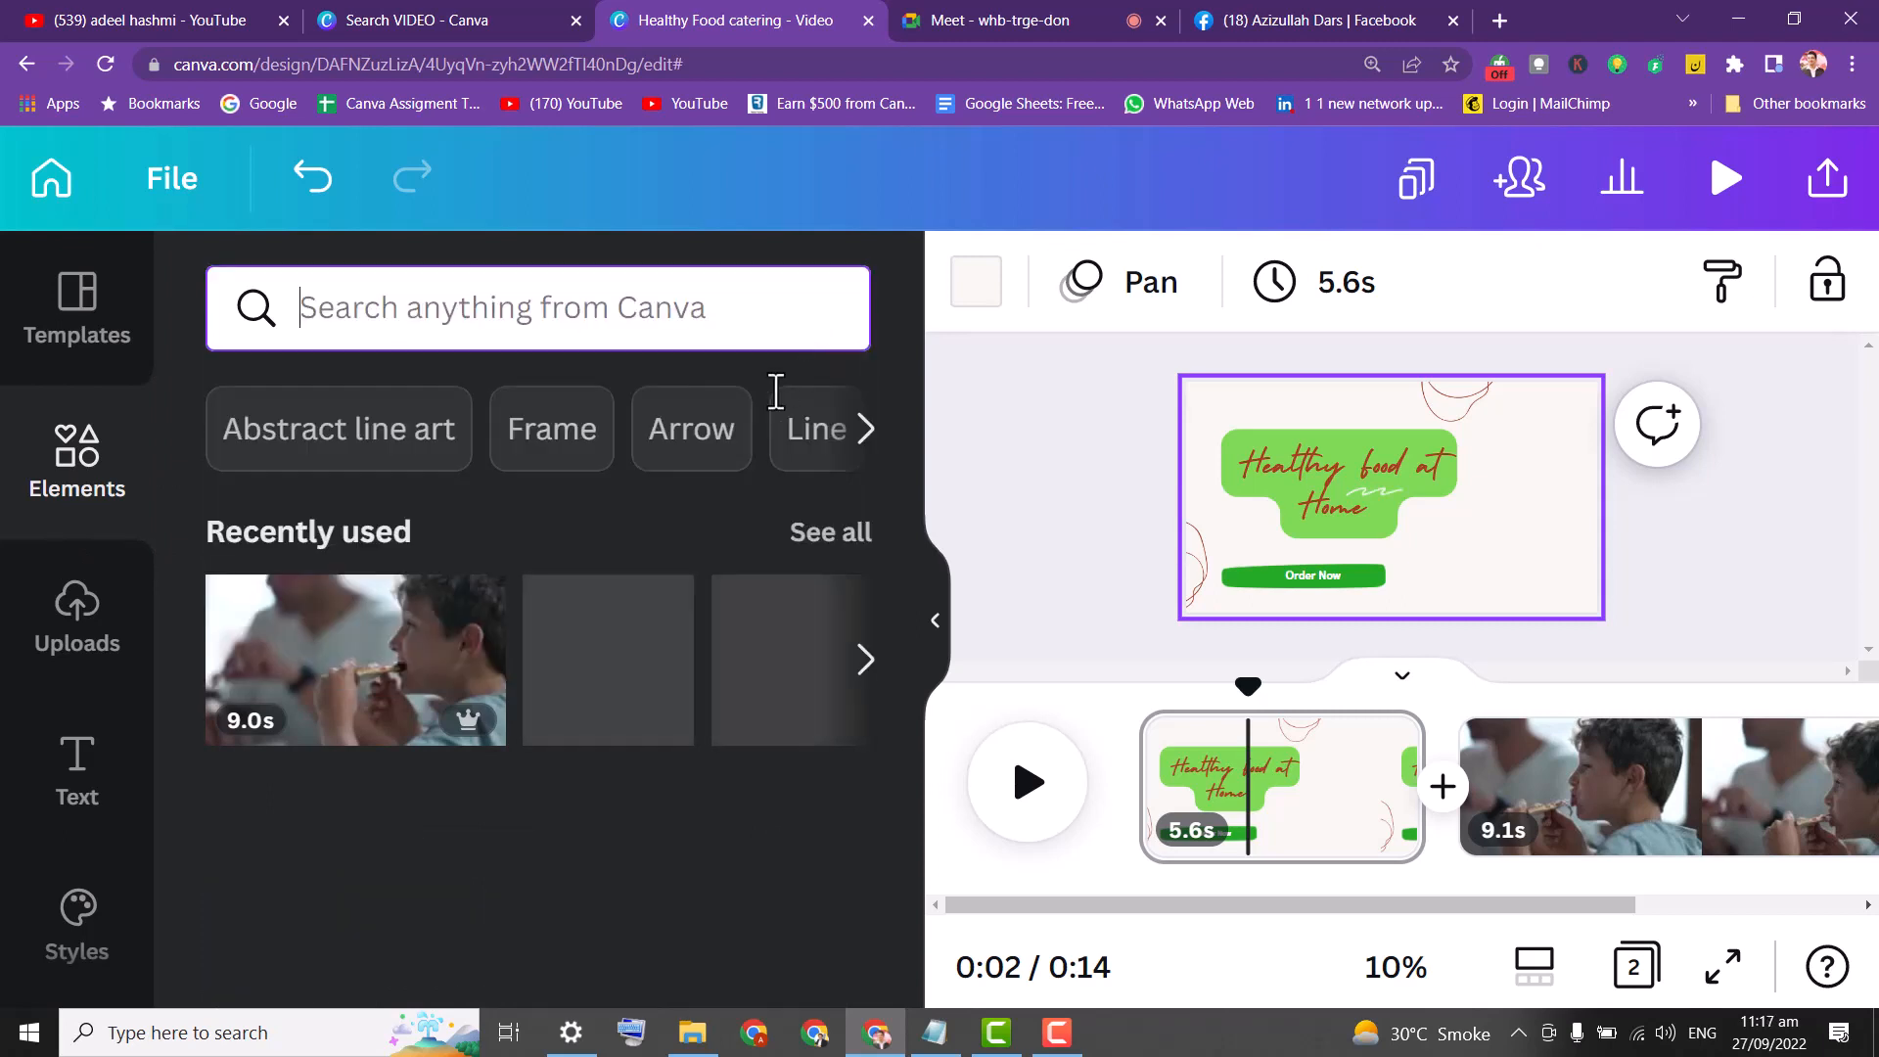
left_click(421, 339)
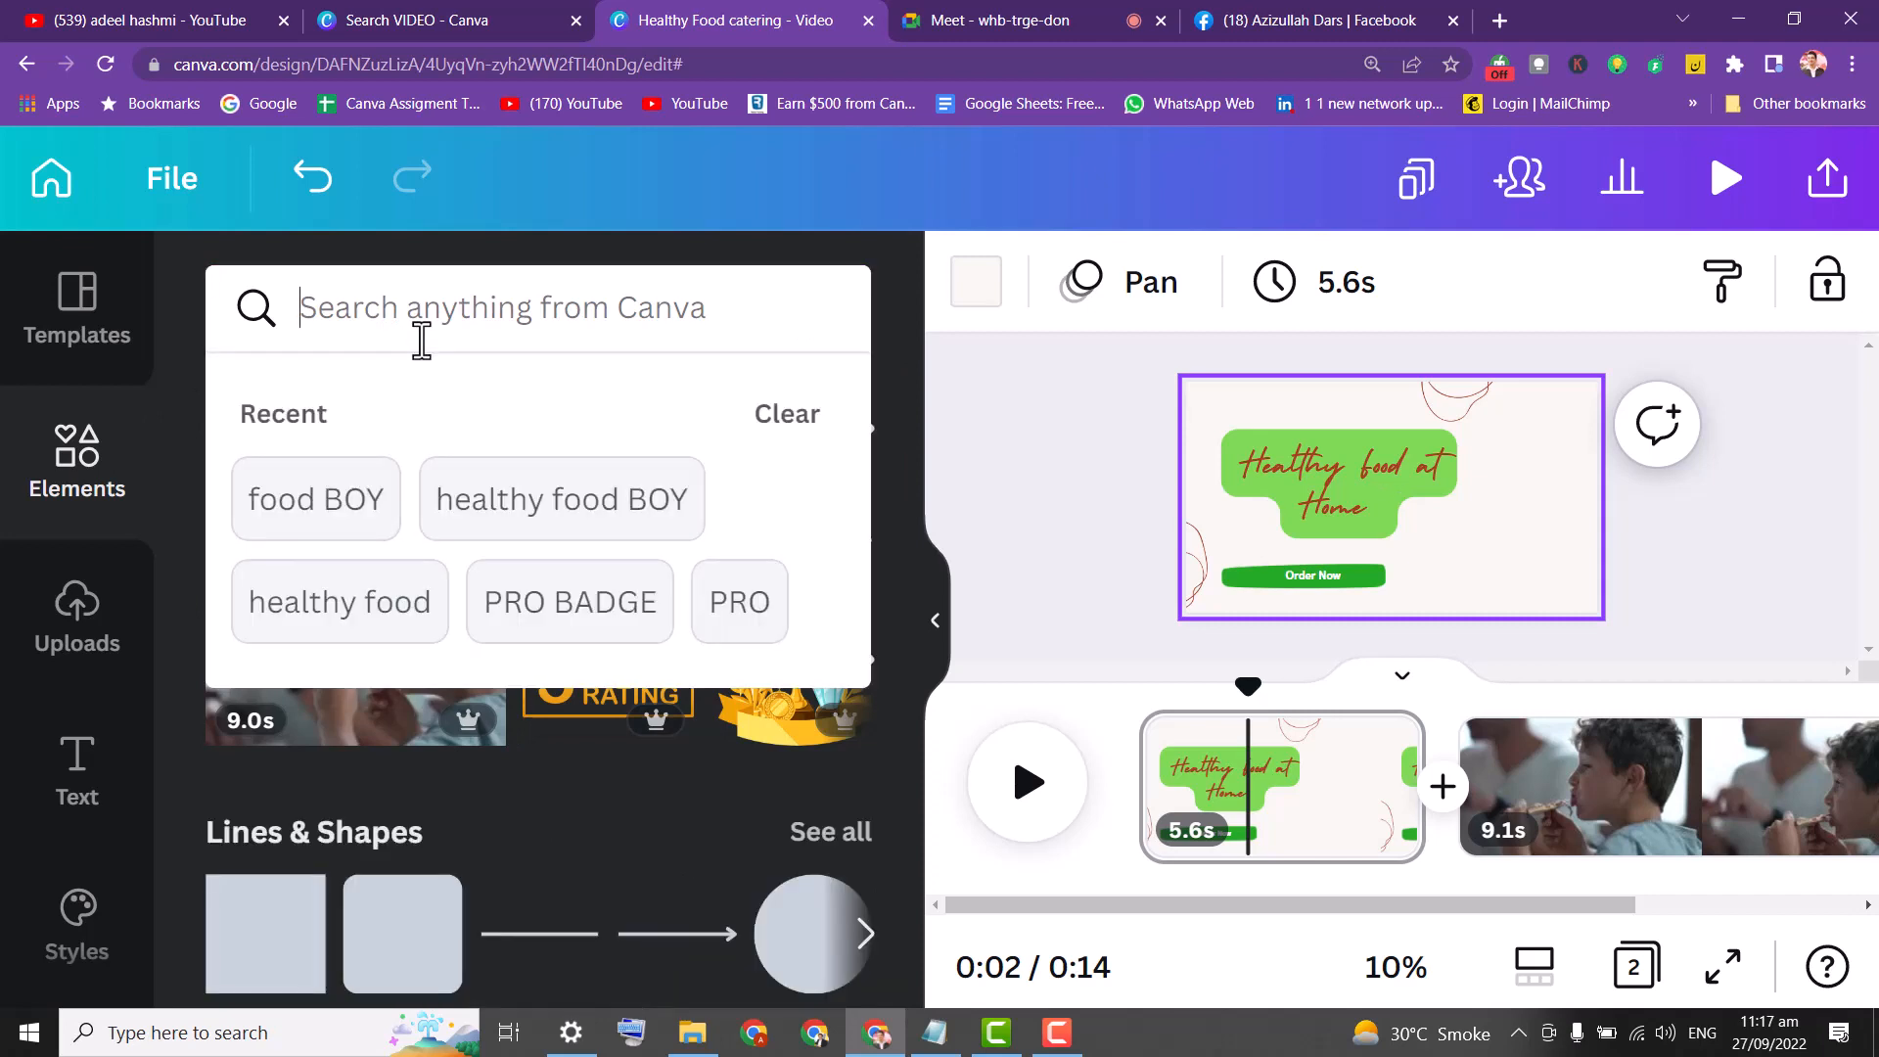
type("pizz")
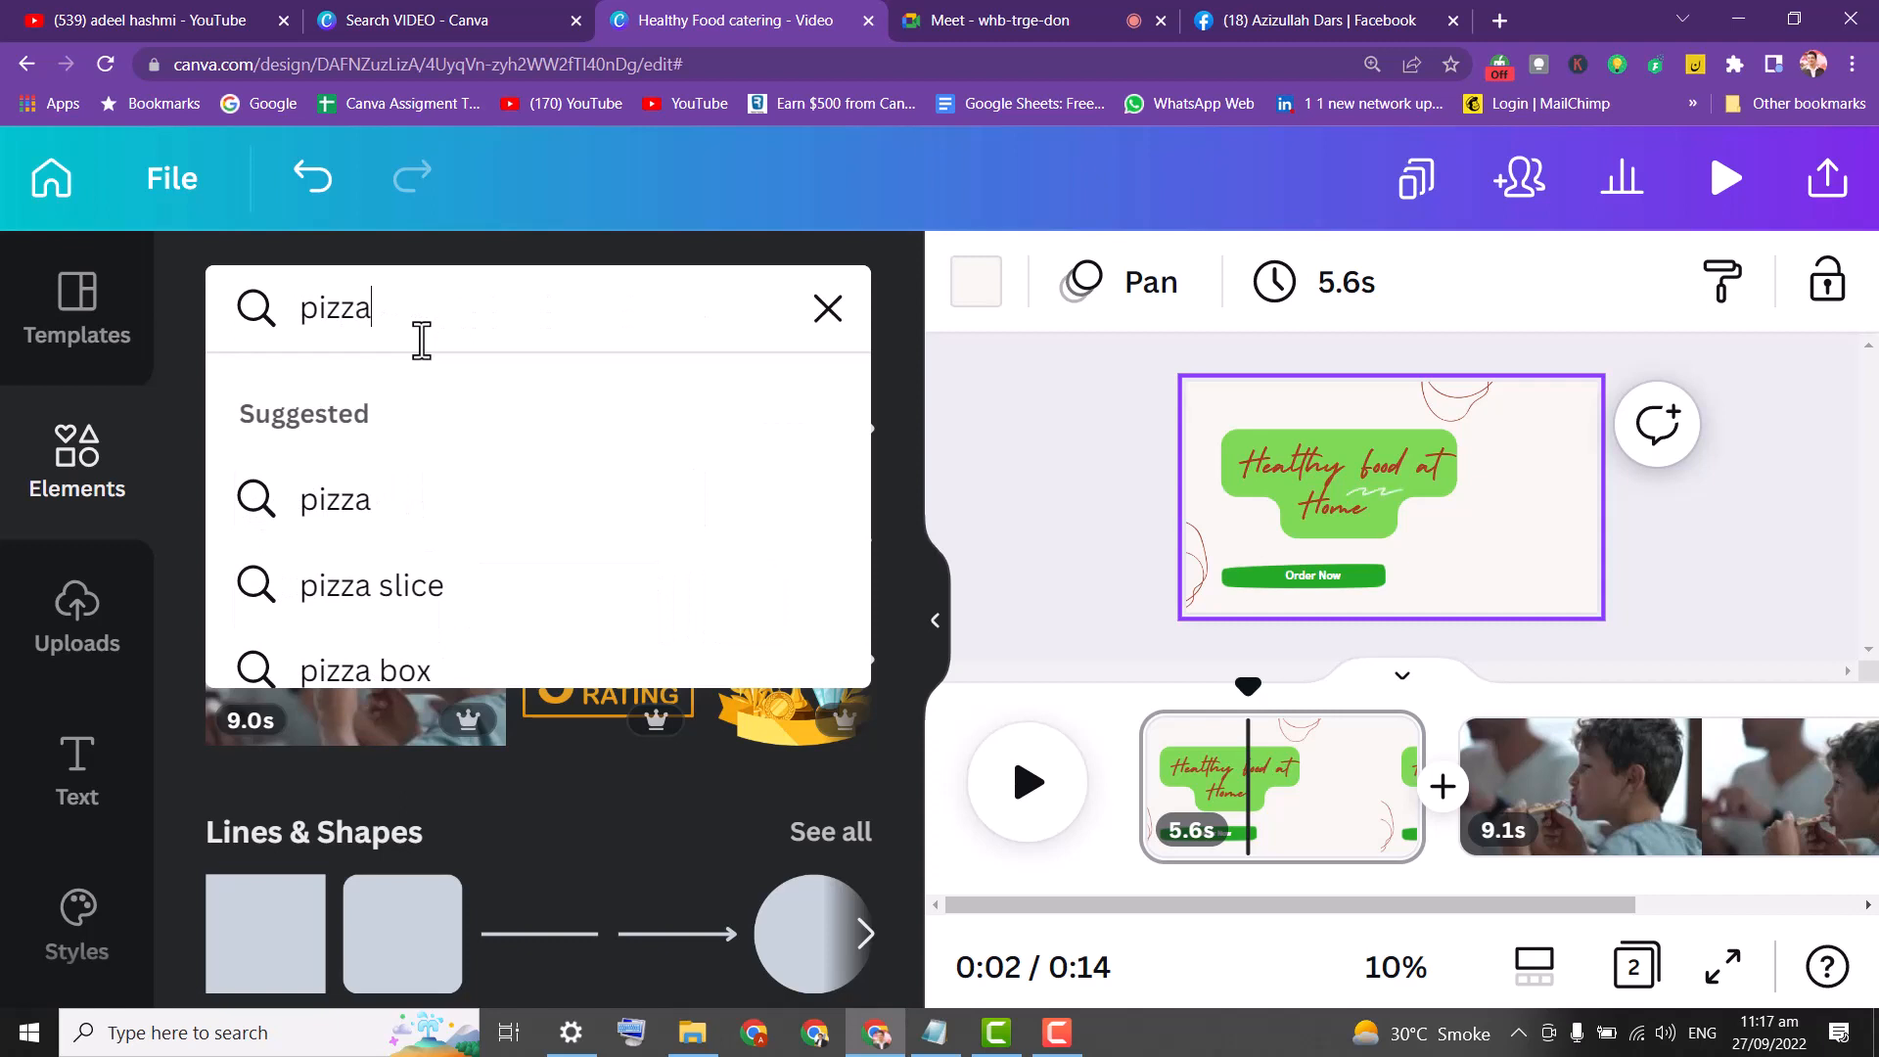
type("a")
key("Return")
Filter to Videos and drag the 8.0s pizza clip onto the title page background.
left_click(651, 409)
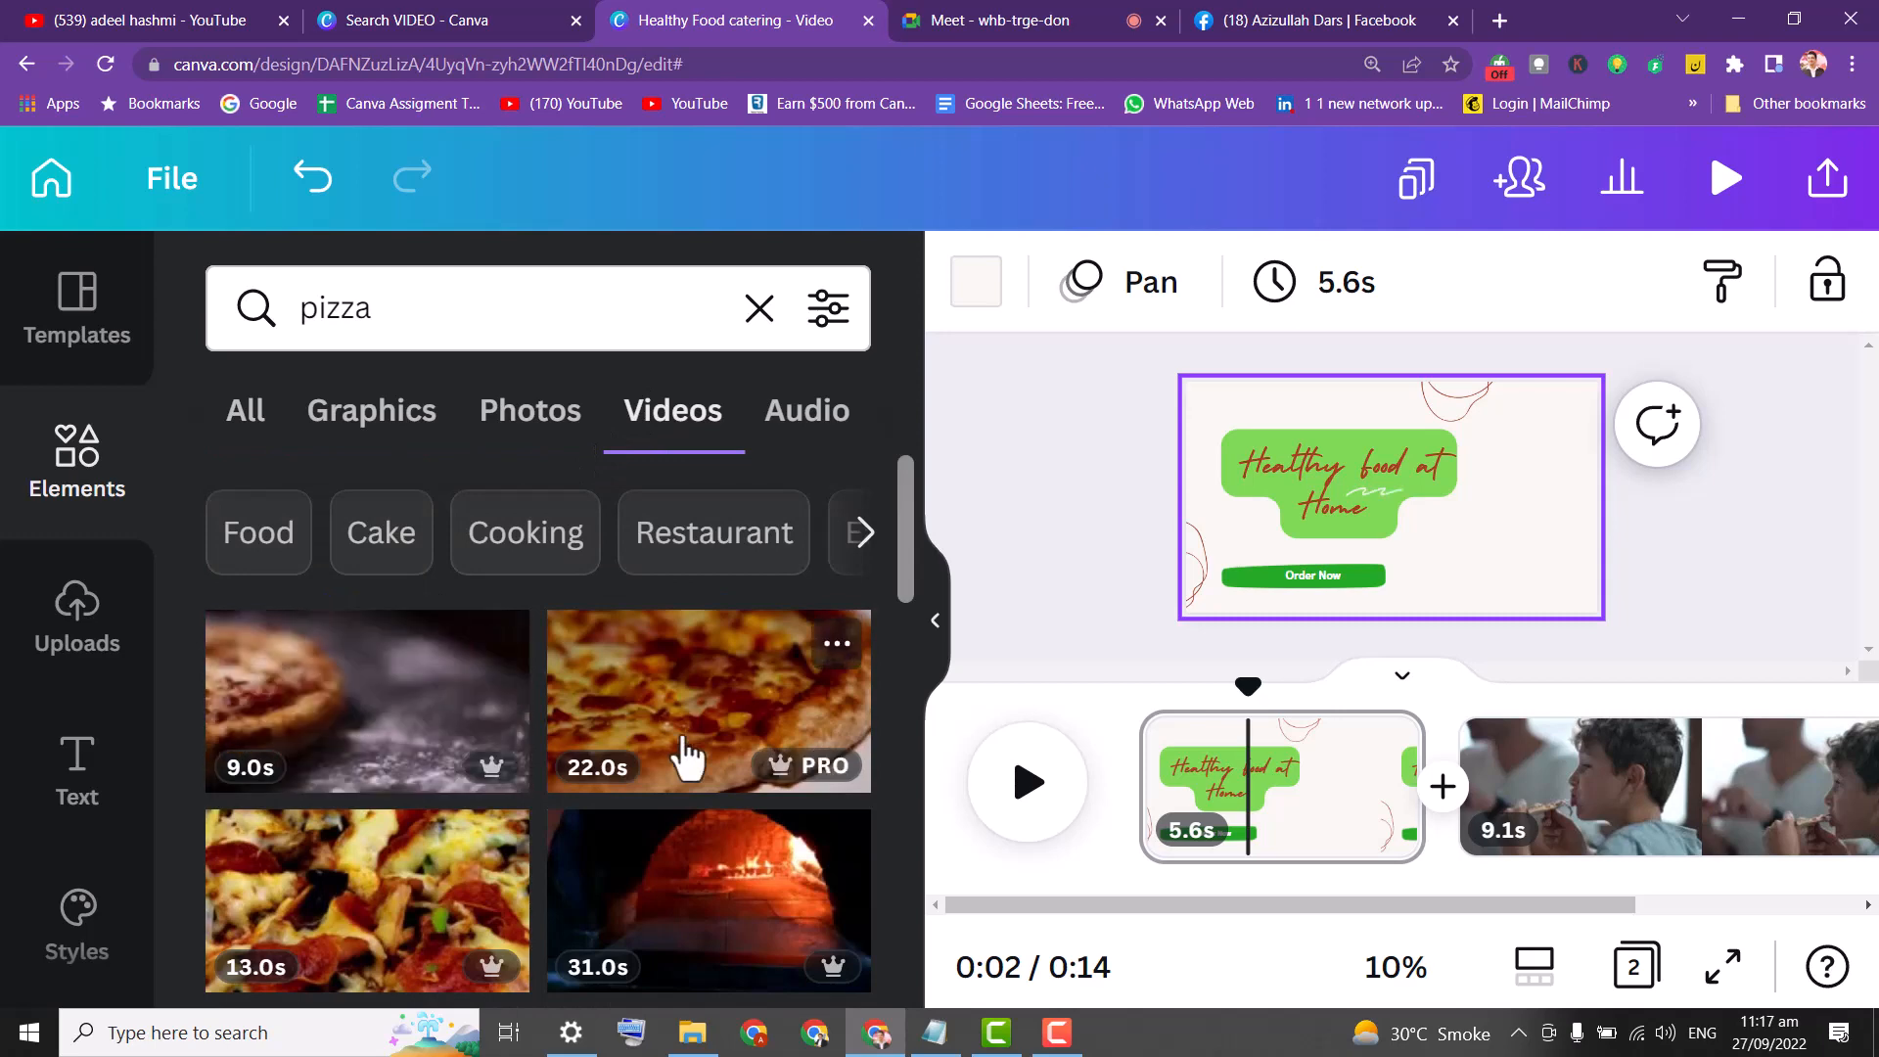
left_click_drag(907, 559, 912, 671)
mouse_move(724, 766)
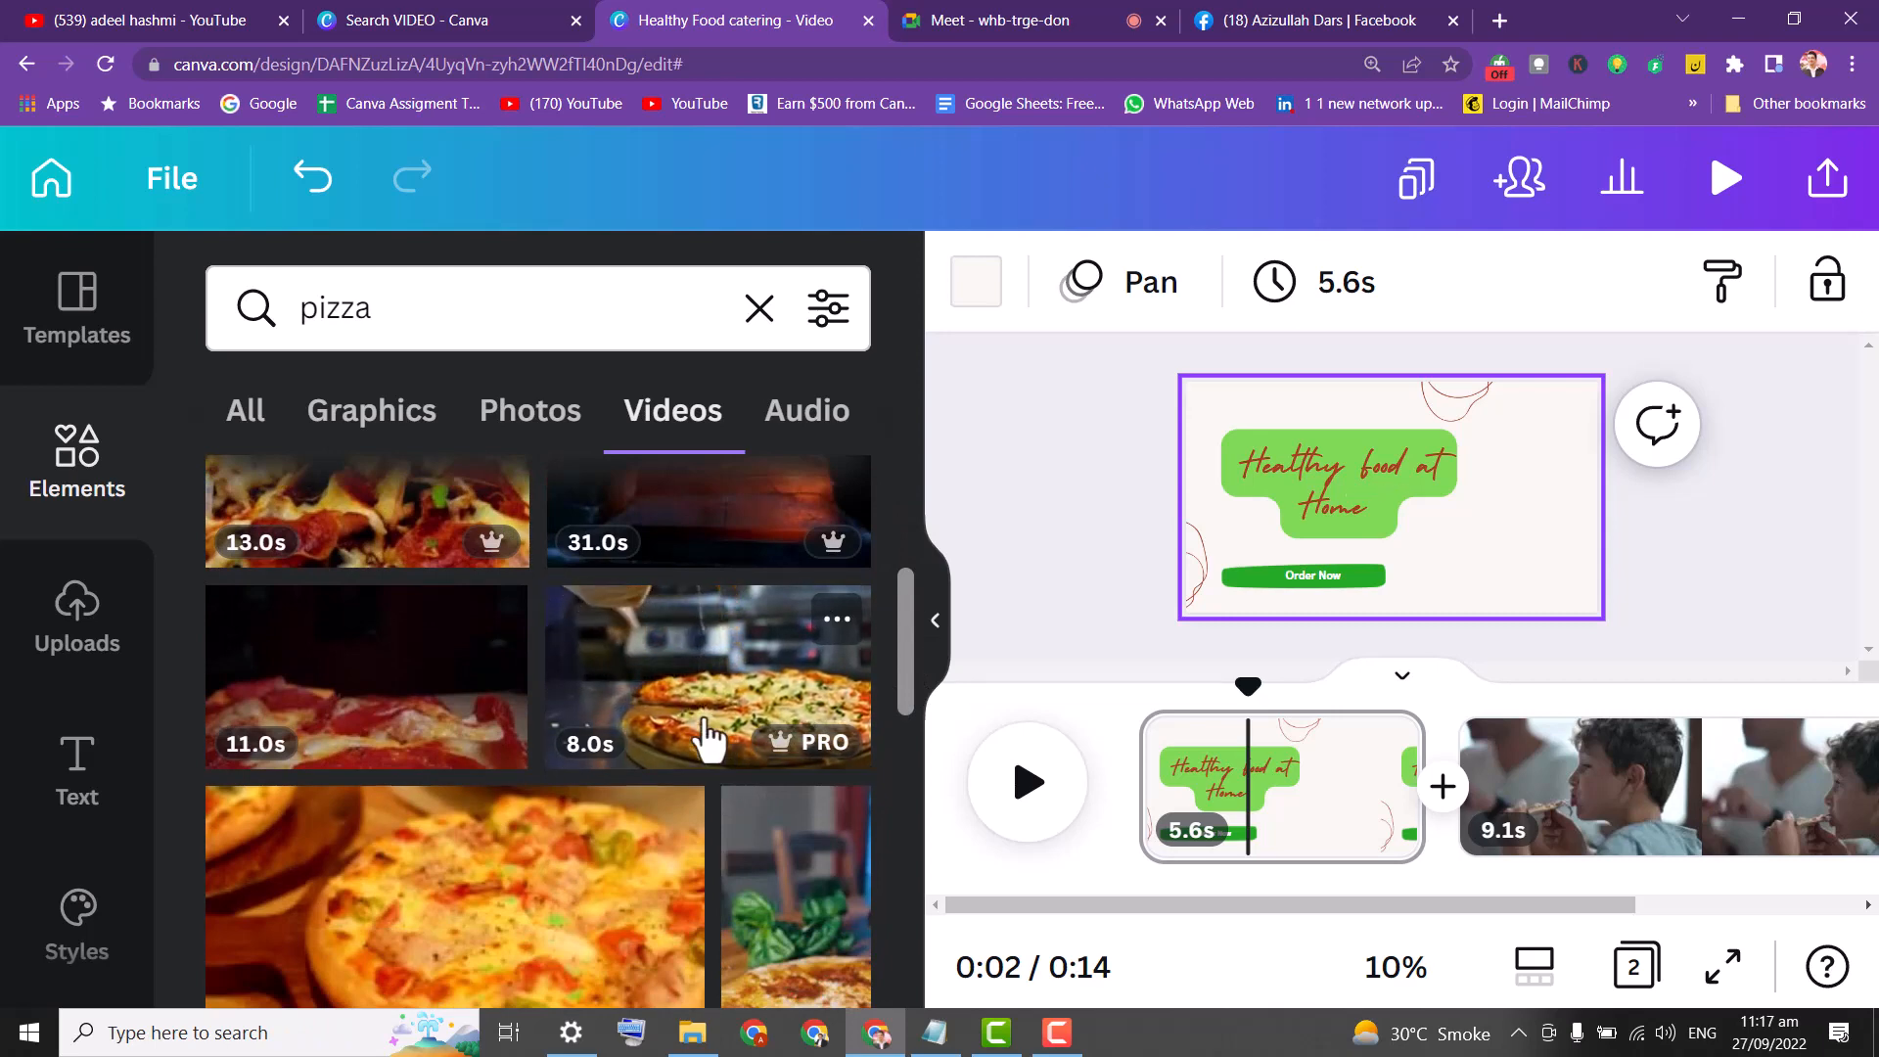
left_click_drag(705, 743, 1207, 466)
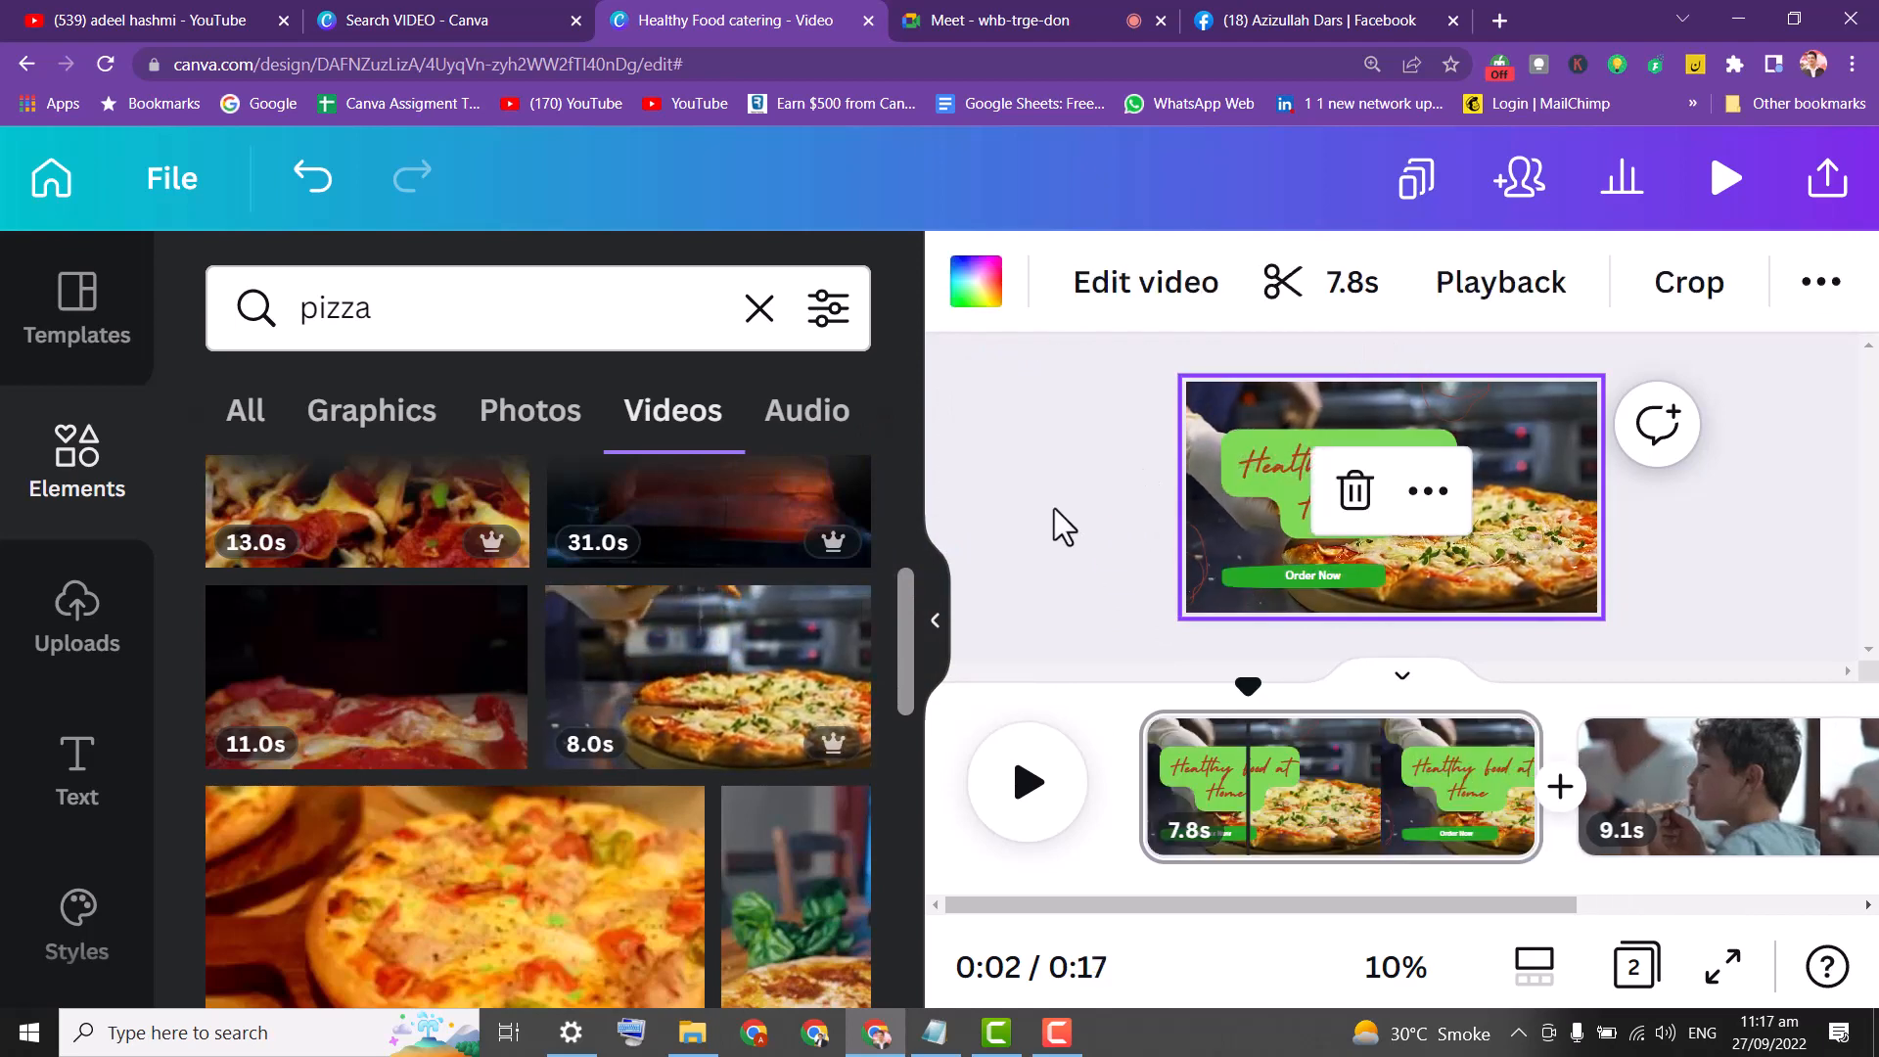
key("ctrl+z")
left_click(668, 699)
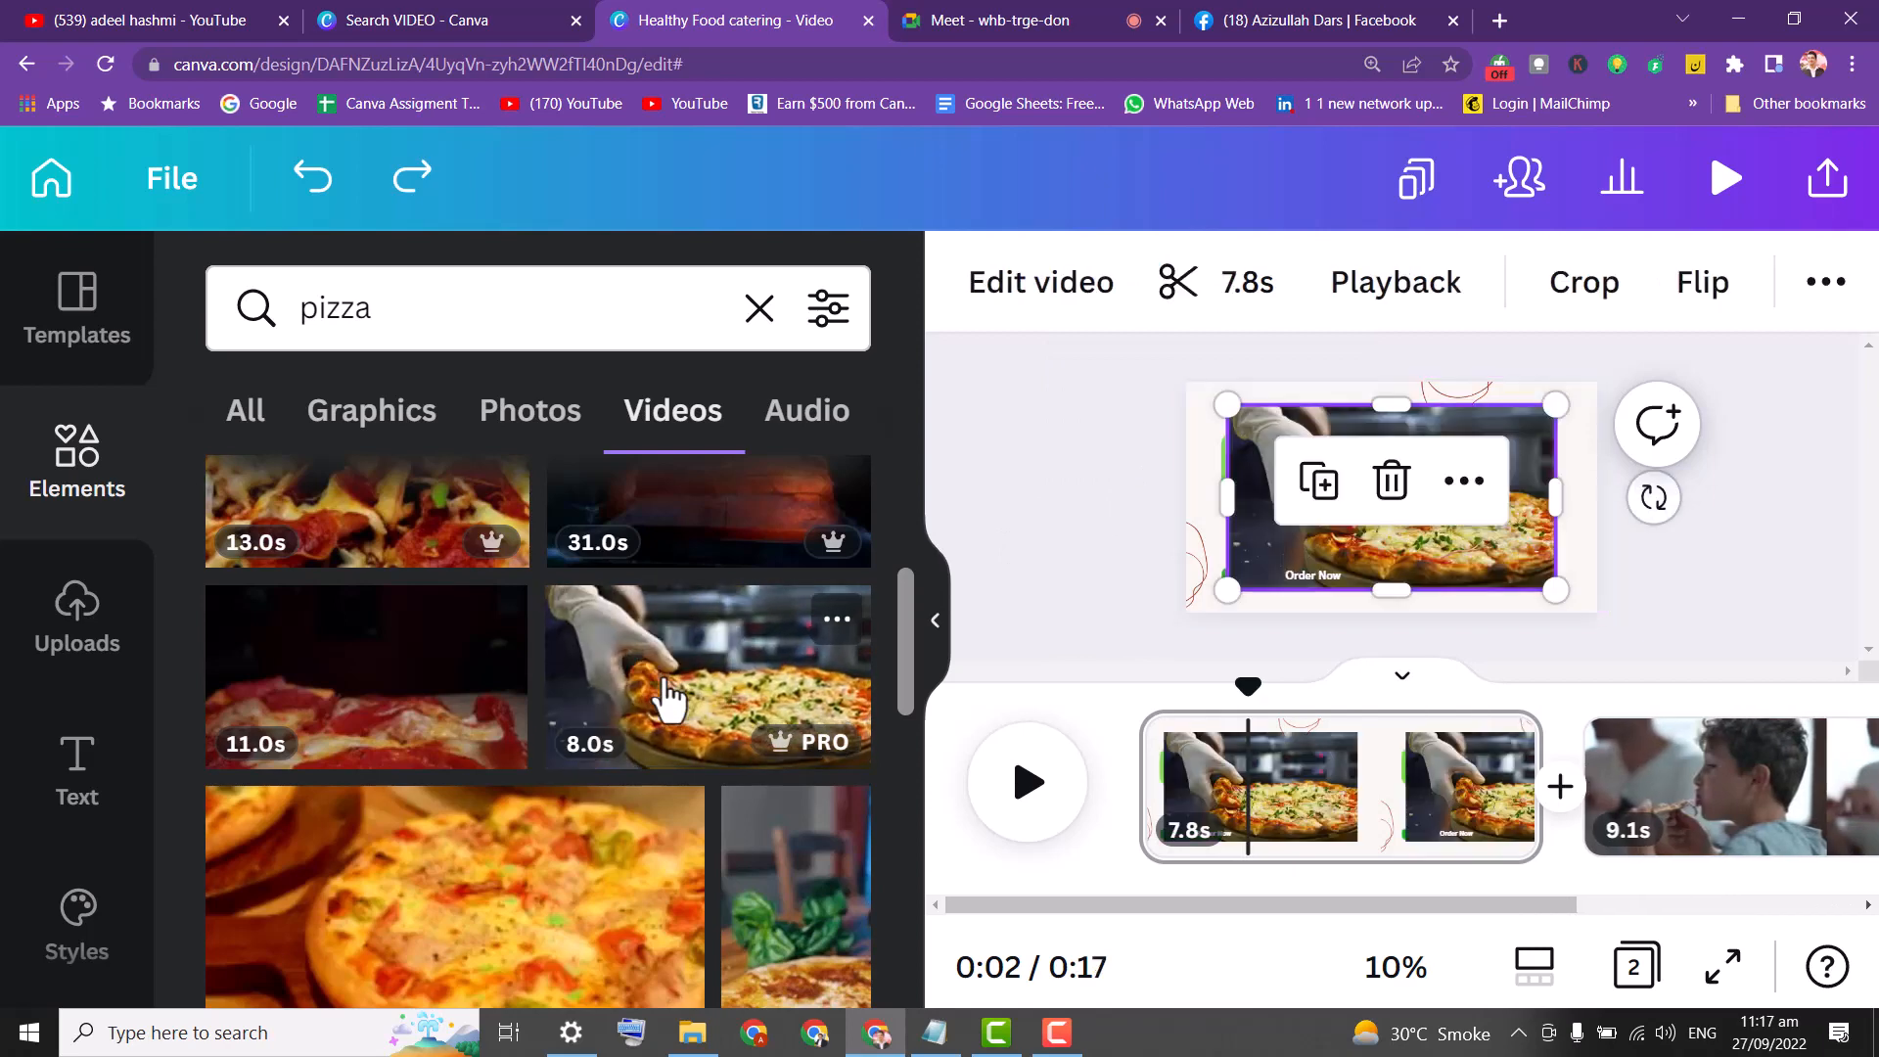
left_click(1033, 379)
left_click_drag(1263, 416, 1215, 396)
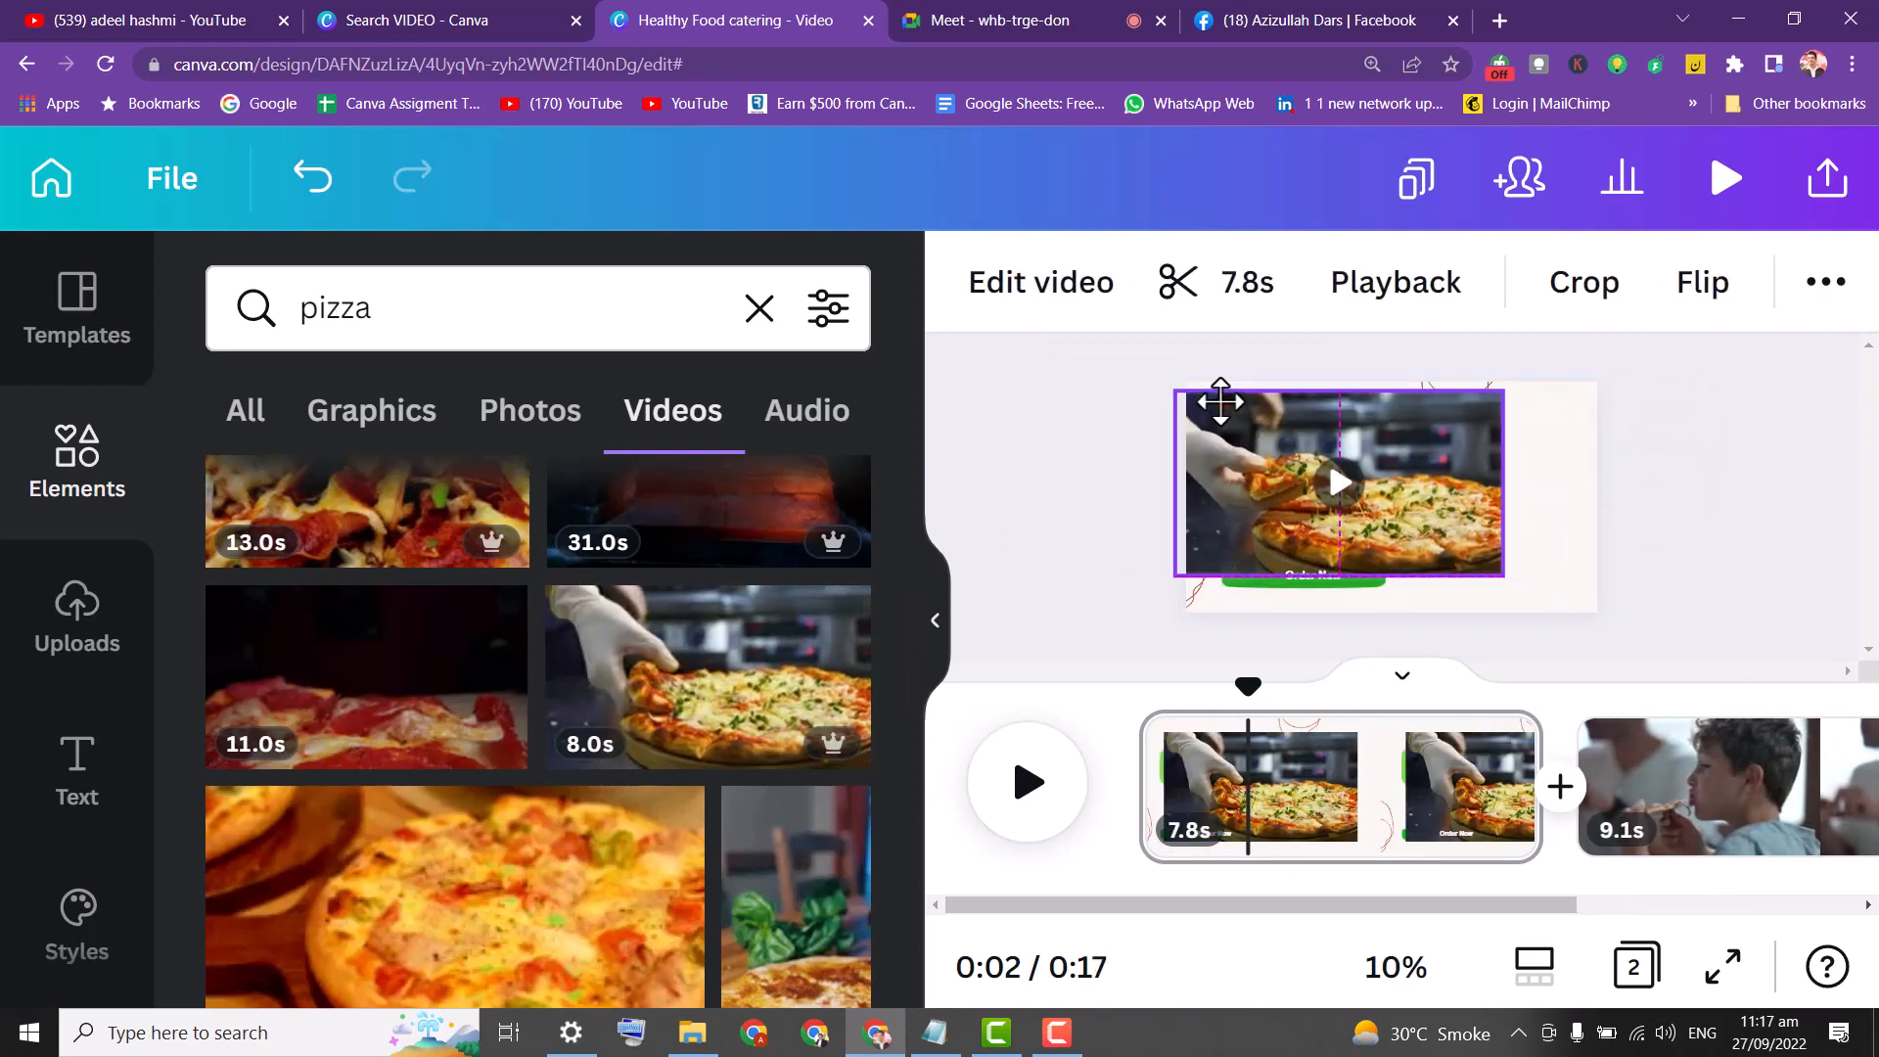
left_click_drag(1515, 571, 1627, 634)
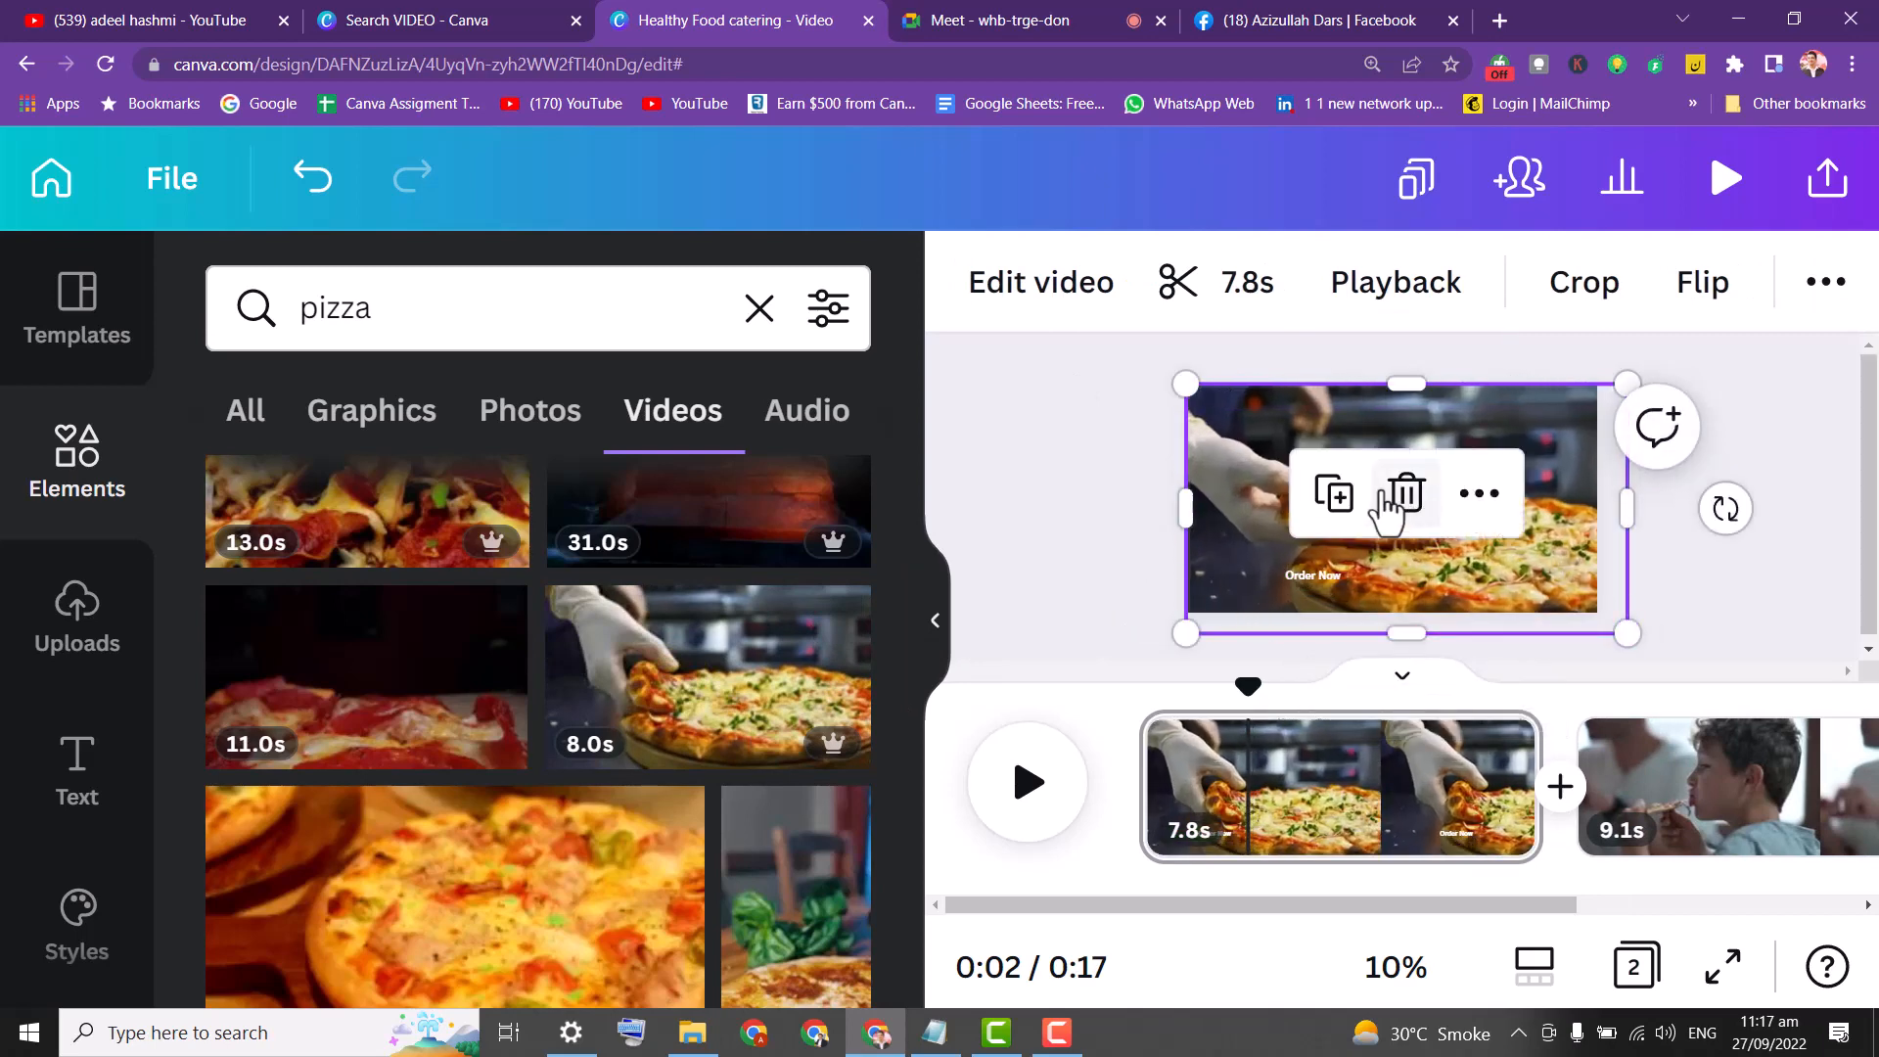
left_click(985, 496)
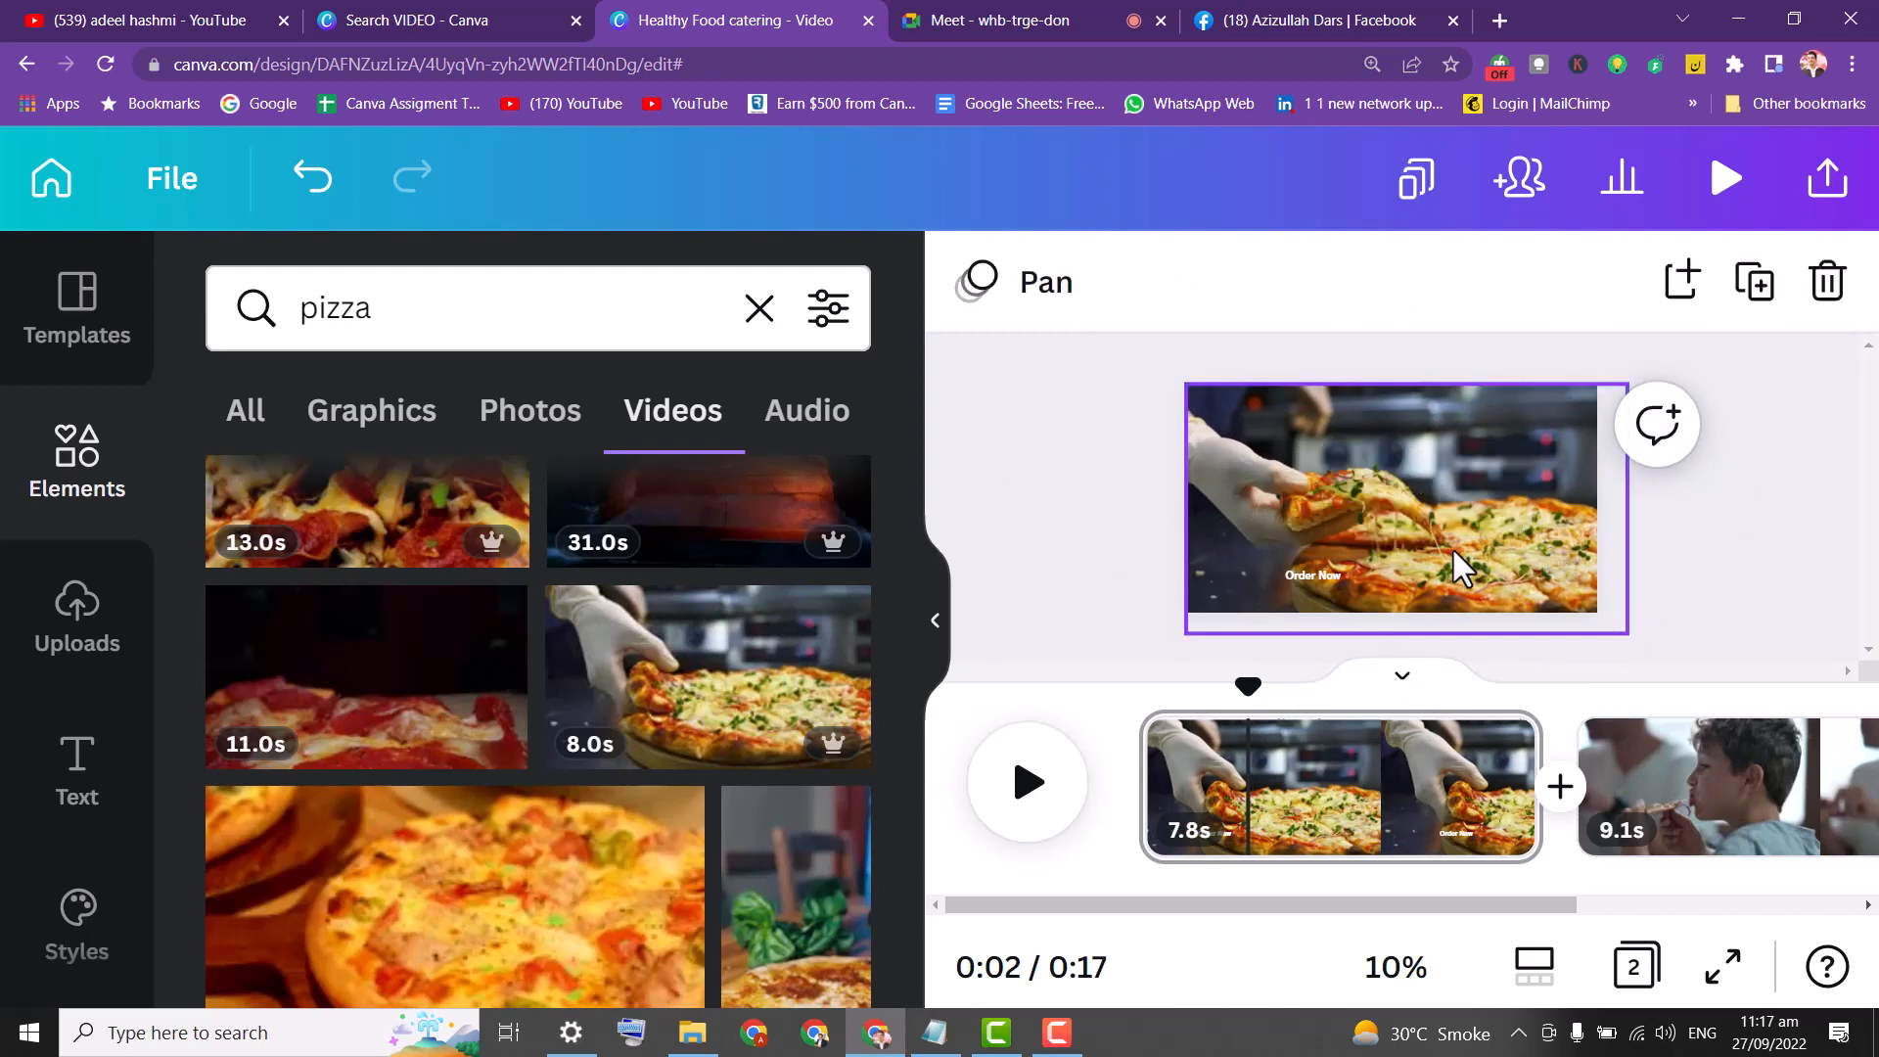
key("ctrl+z")
key("ctrl+z")
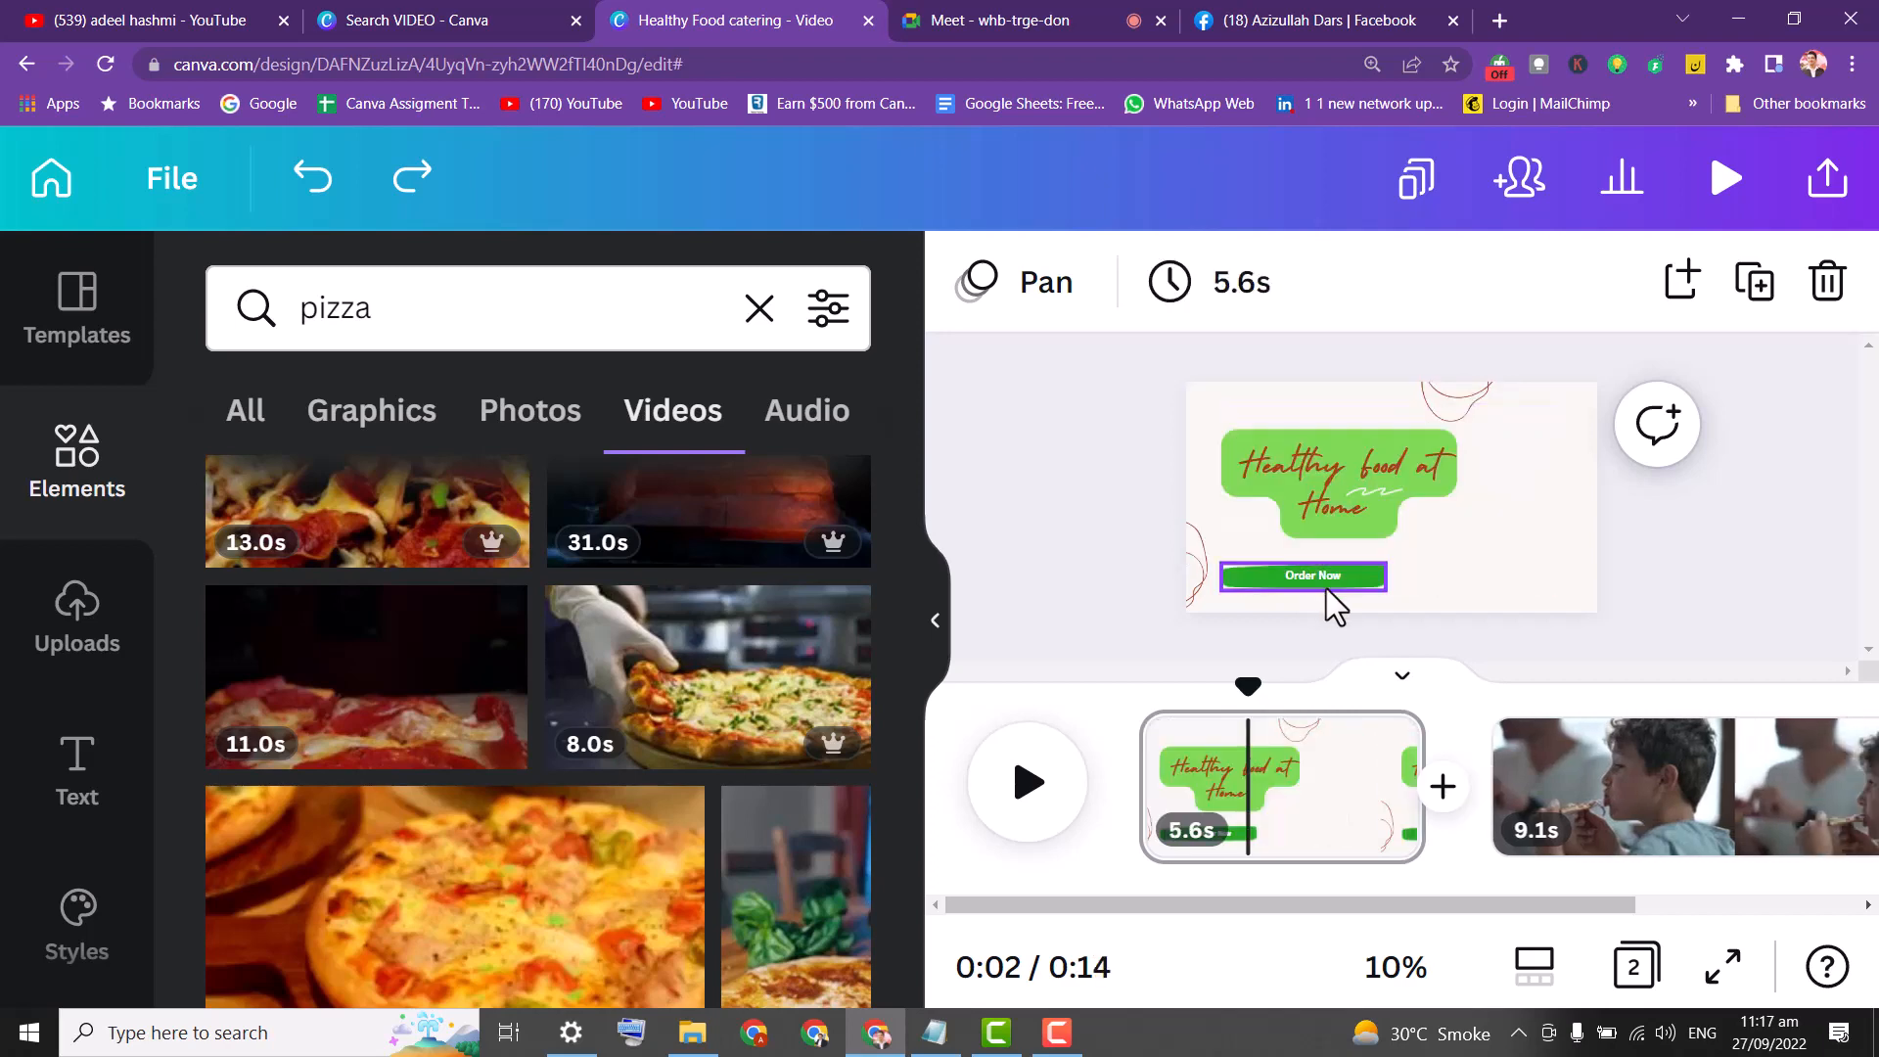
left_click_drag(732, 724, 1202, 413)
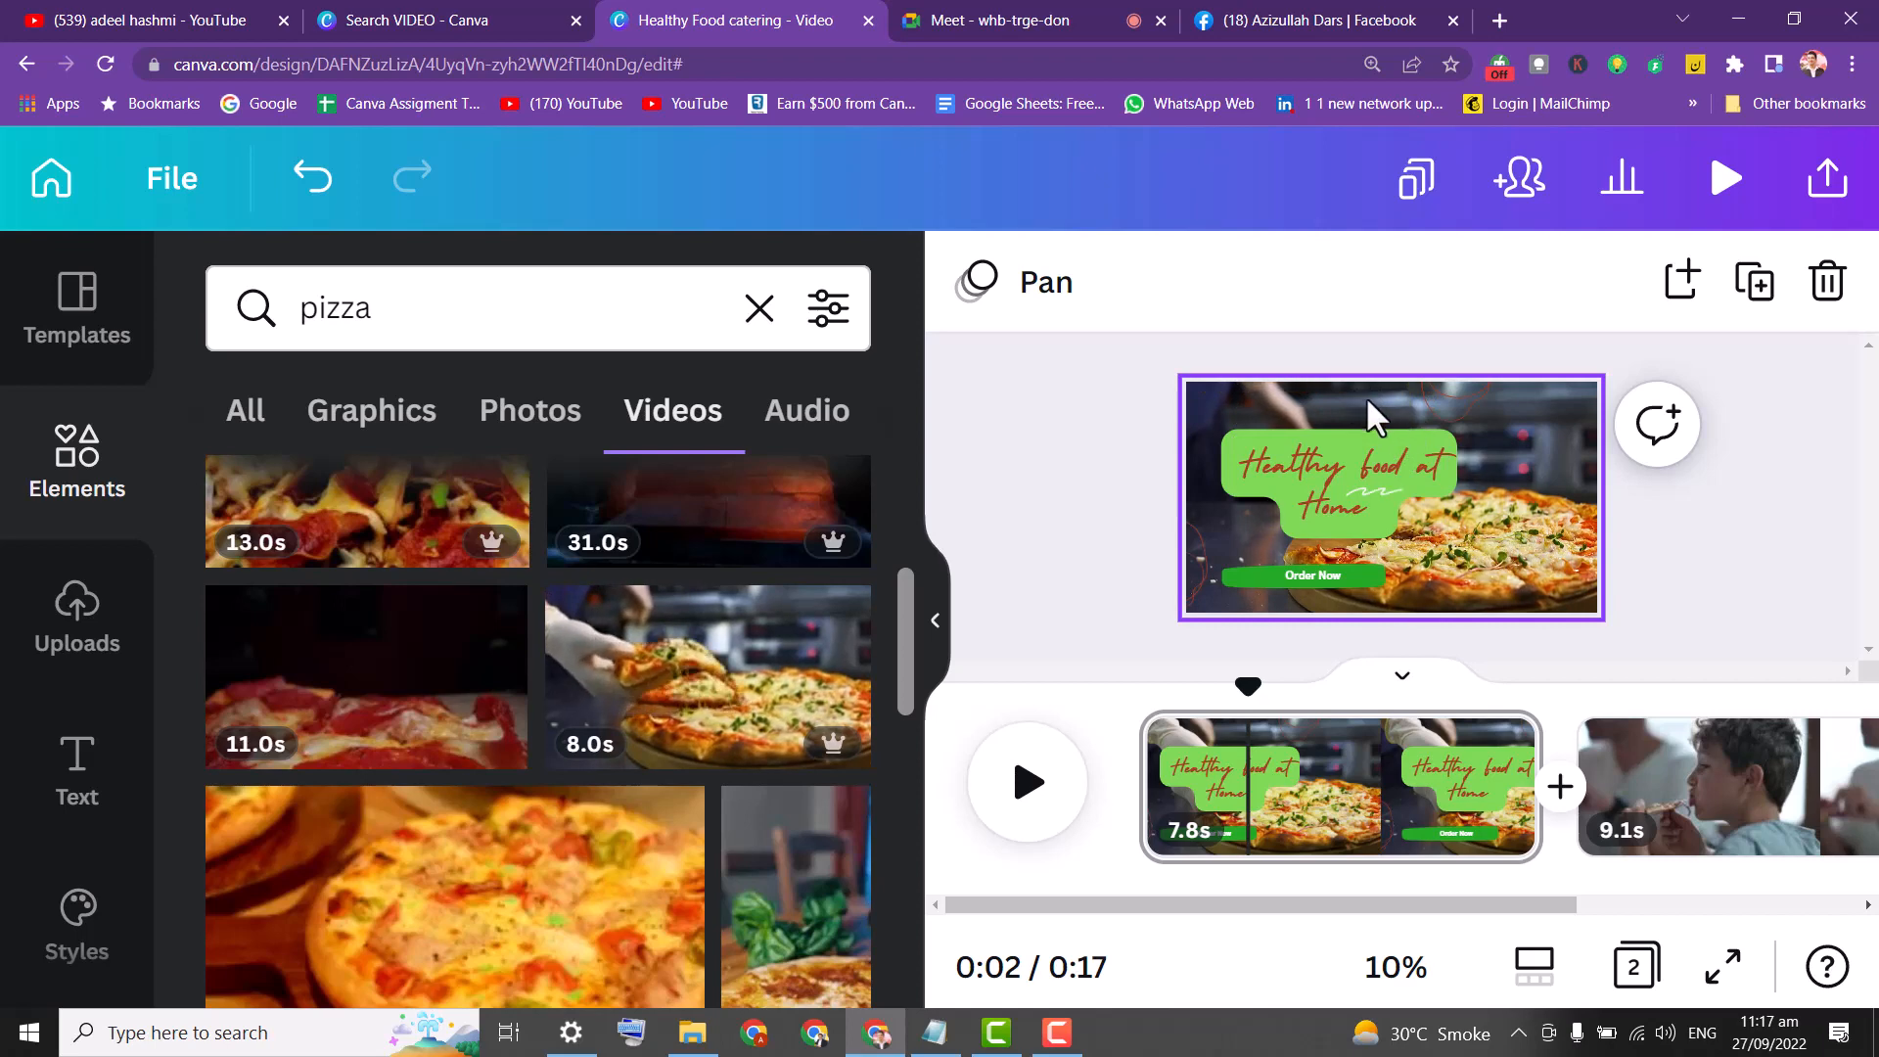
left_click(1418, 393)
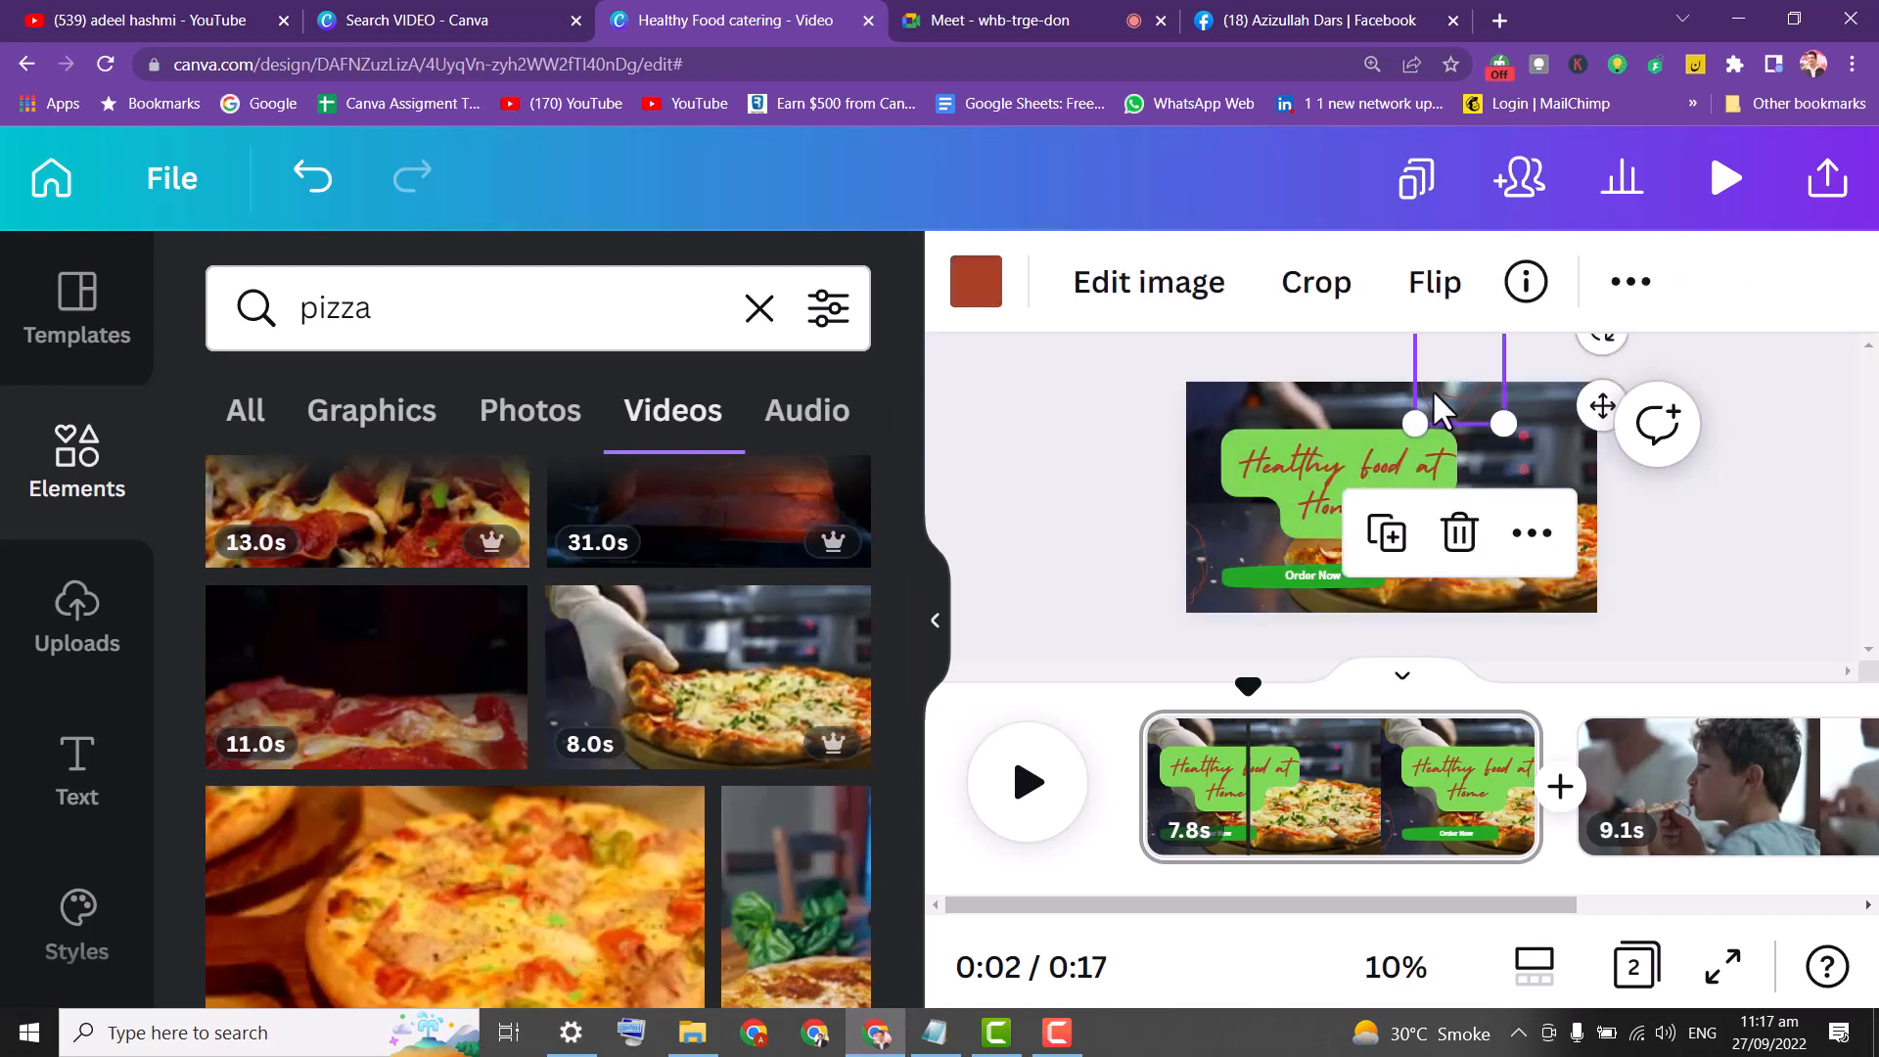
Recolour the small decorative element above the title from red to white.
left_click(976, 281)
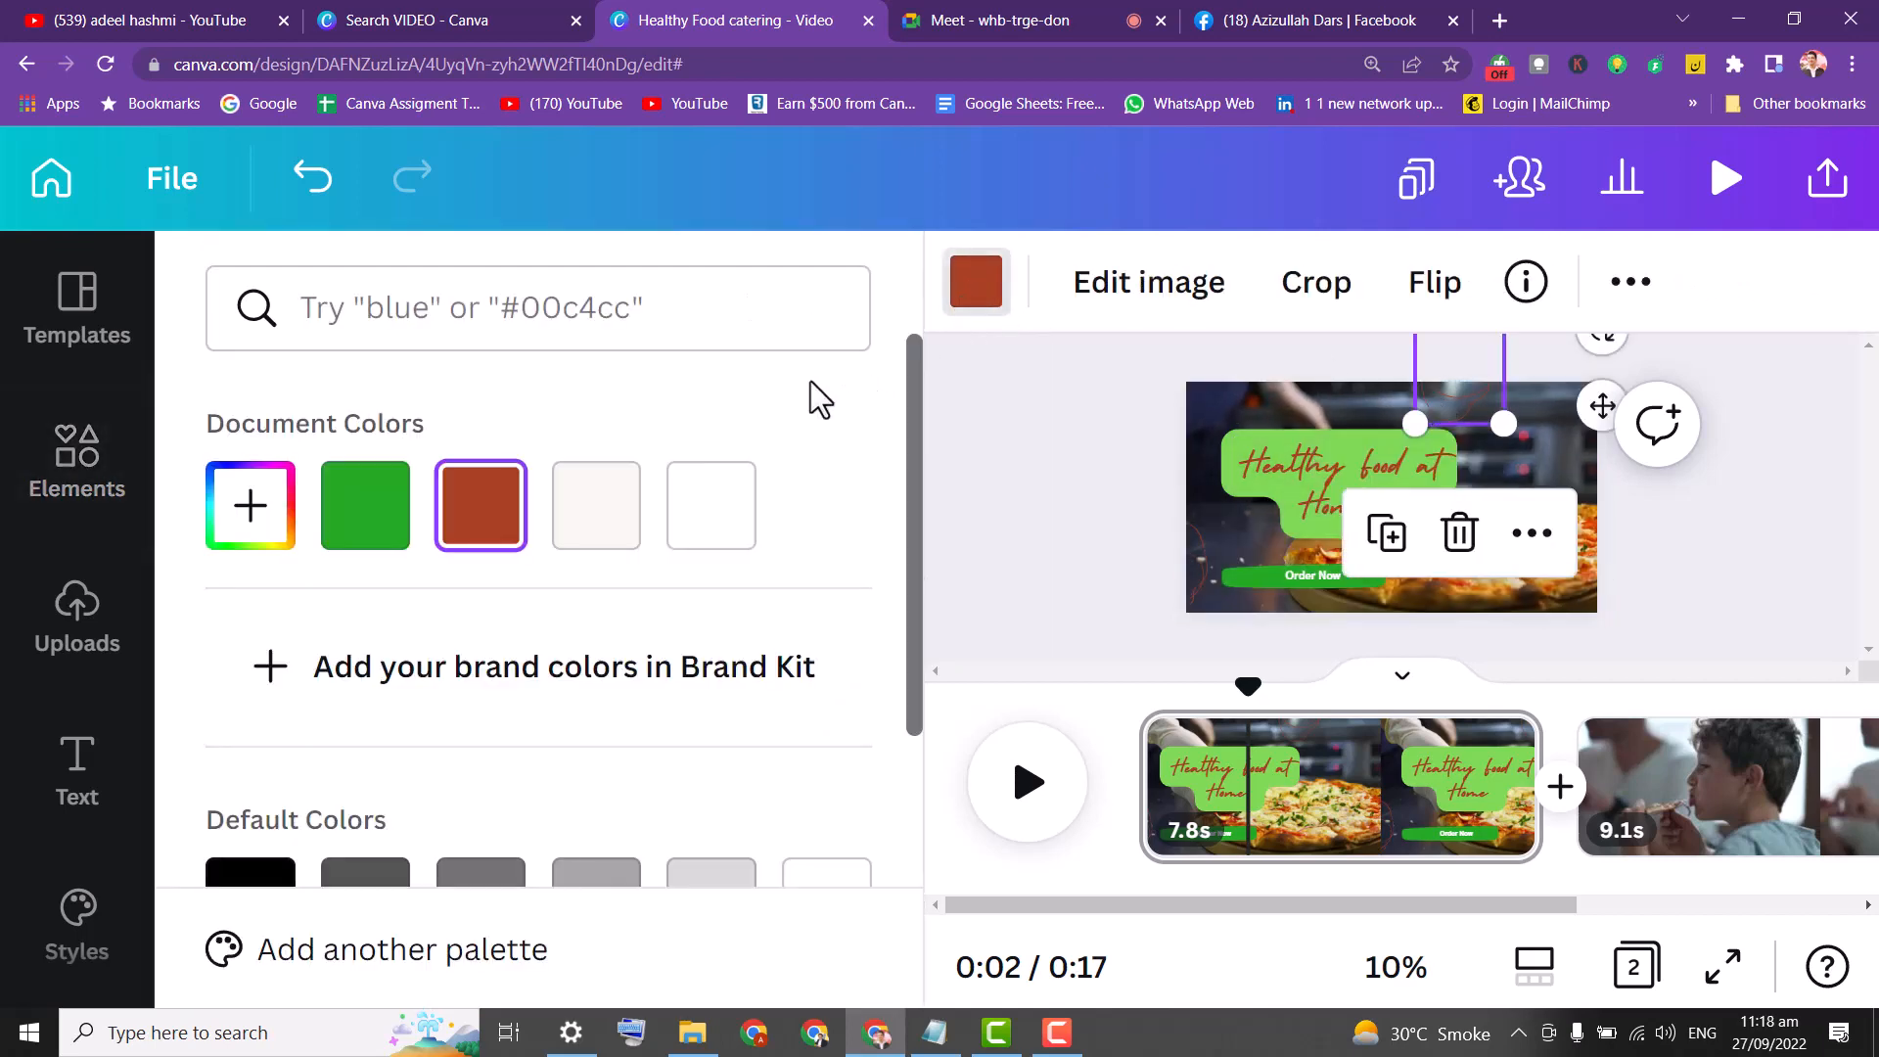
left_click(701, 535)
left_click(1196, 374)
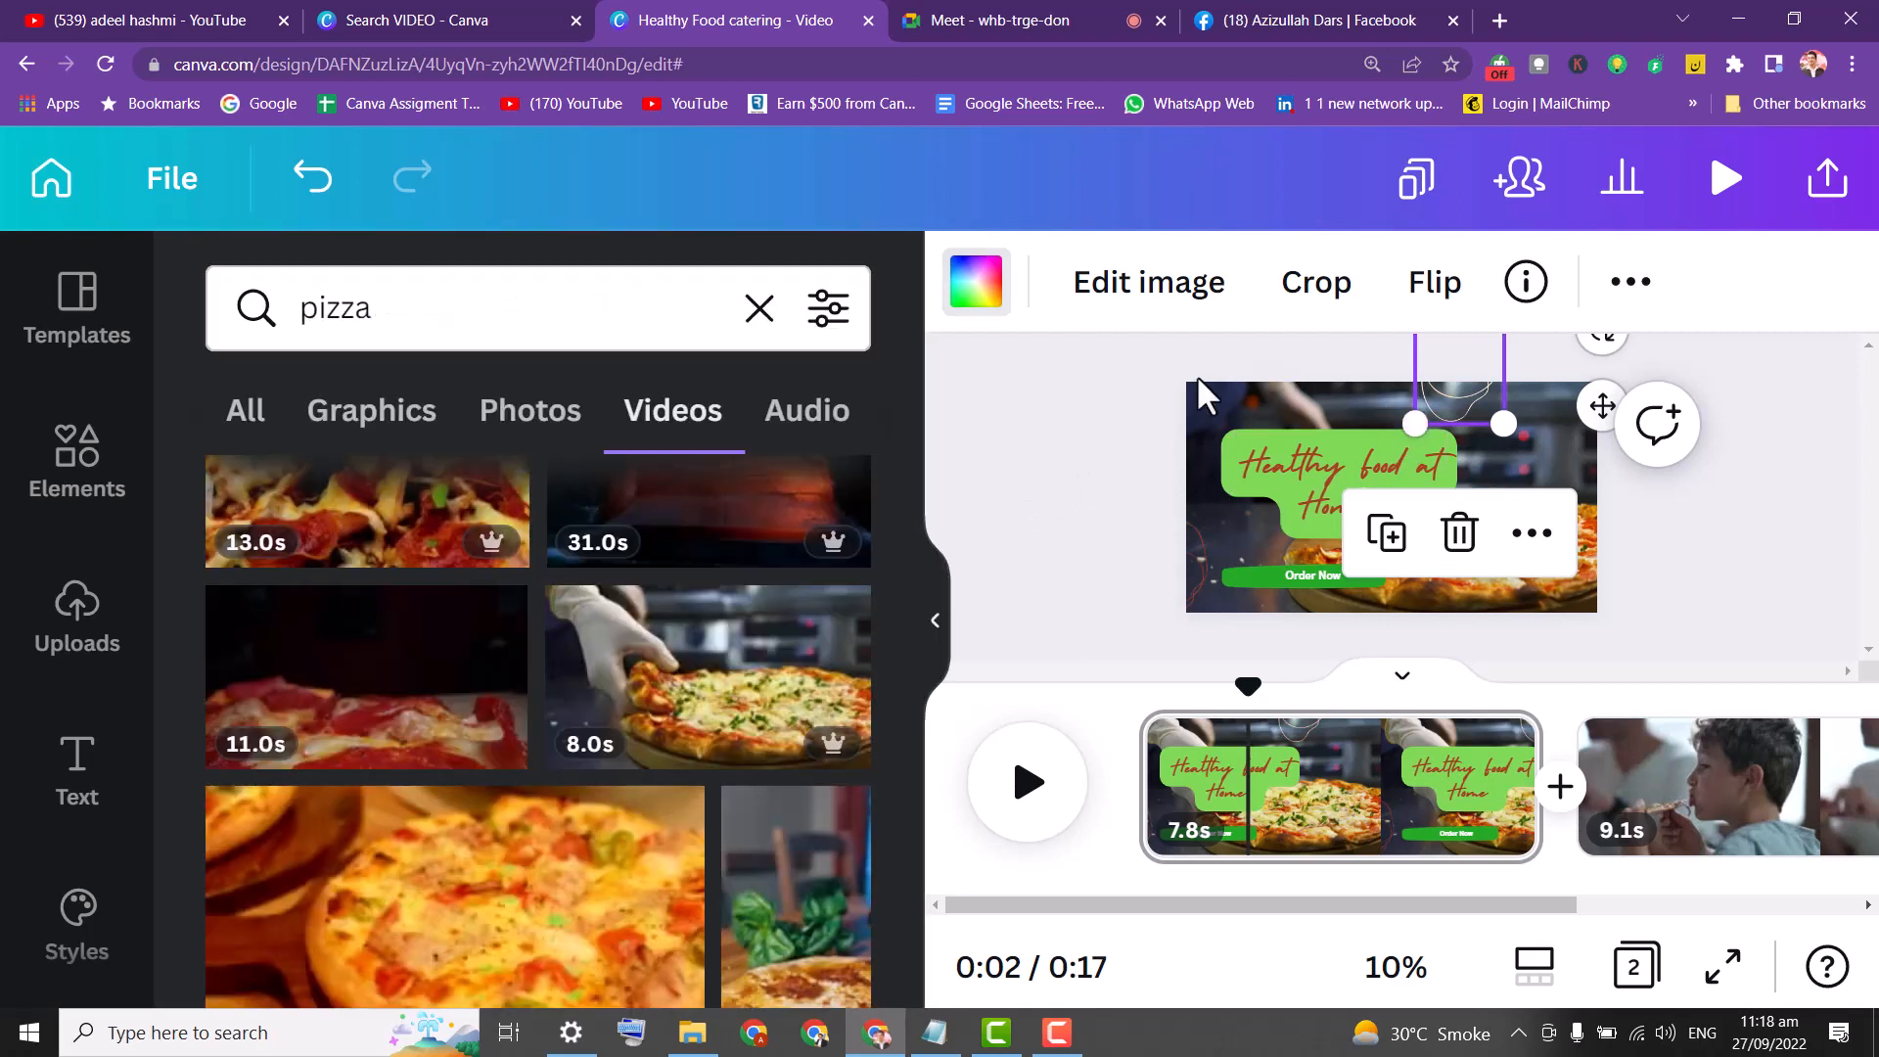
left_click(1447, 411)
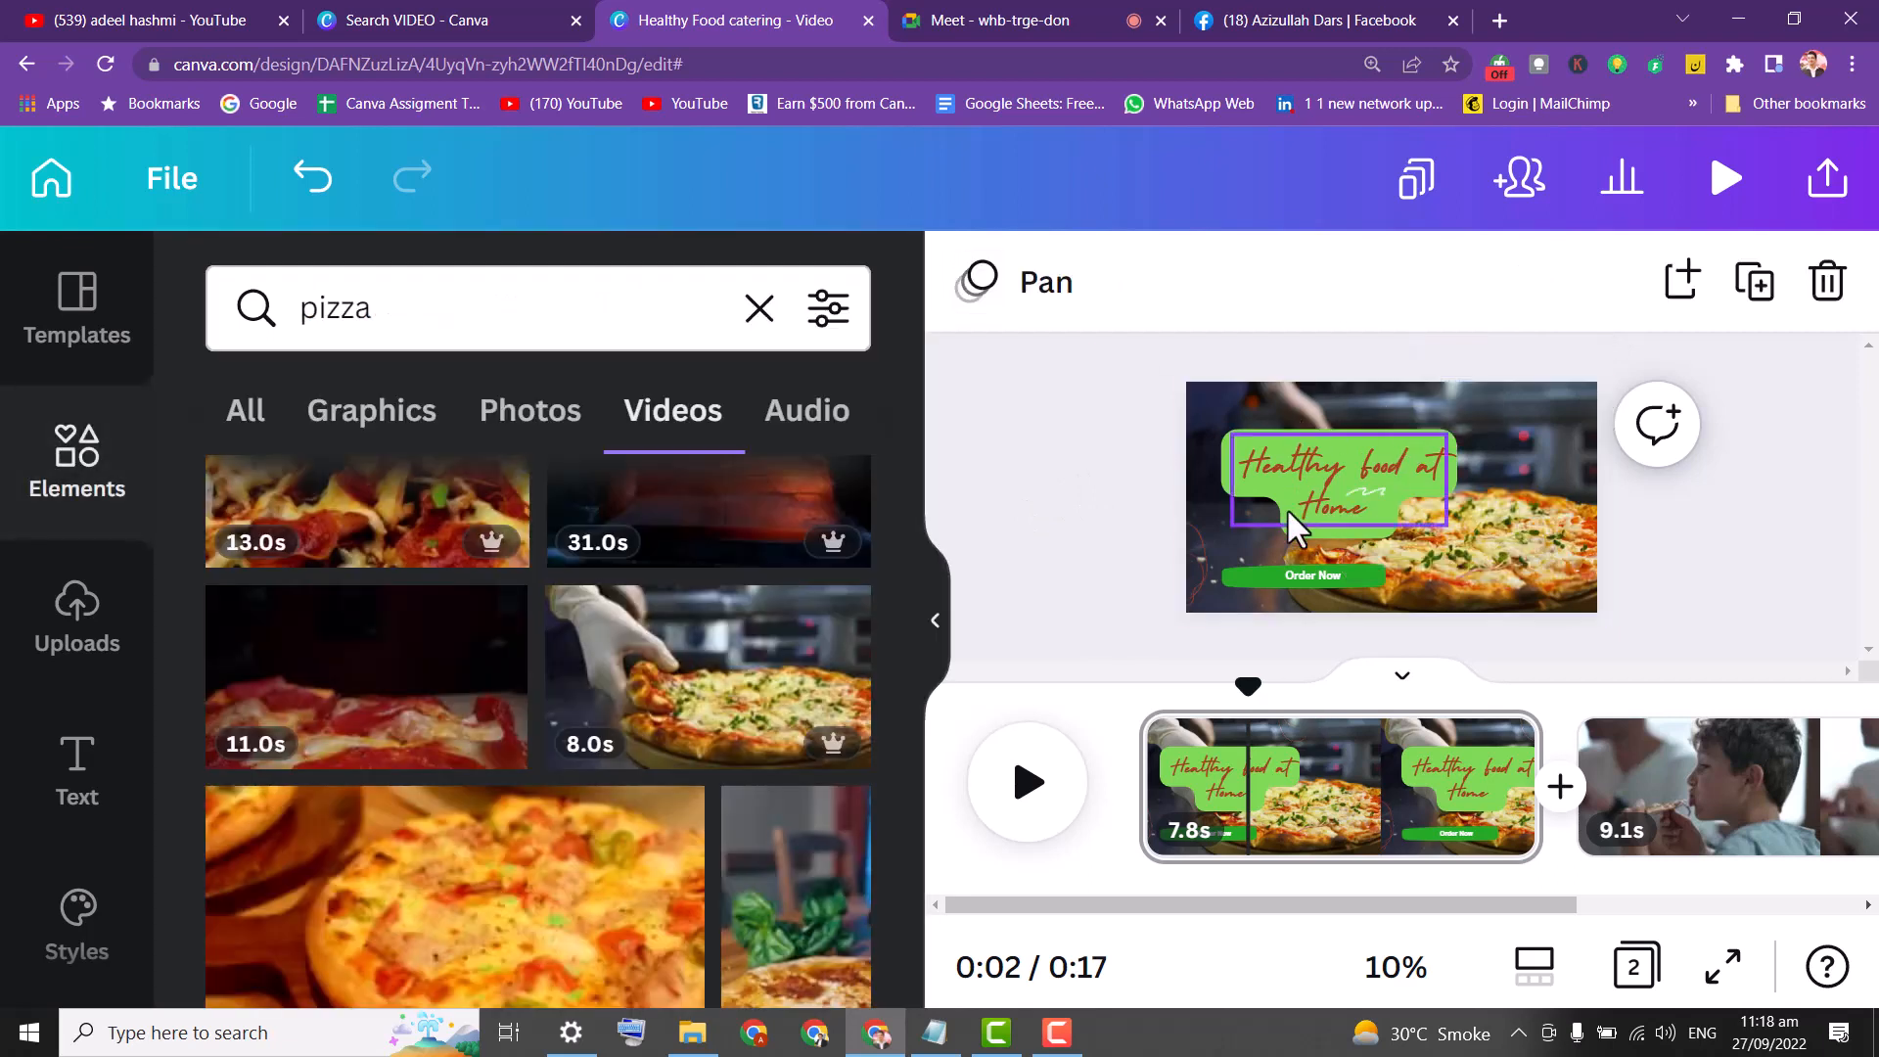
Clear the 'pizza' search from the Elements panel.
left_click(1194, 549)
left_click(1149, 509)
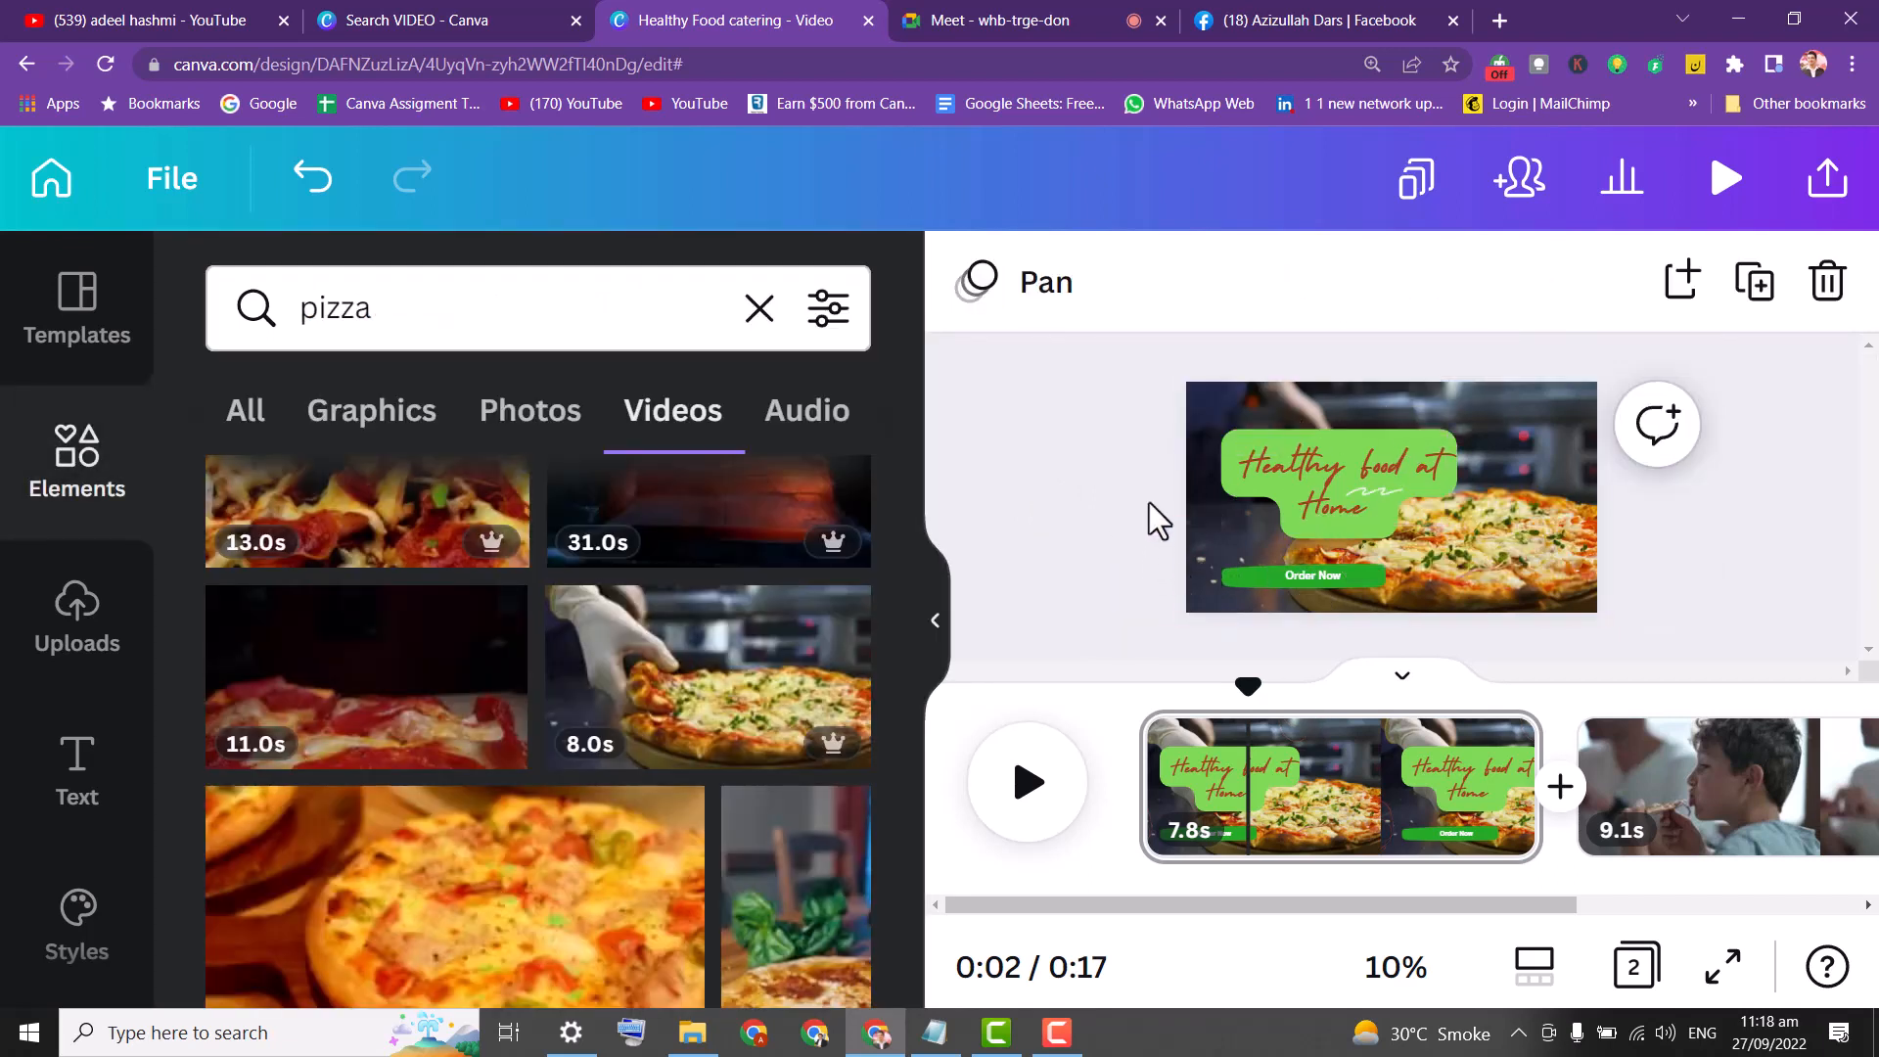
left_click(761, 312)
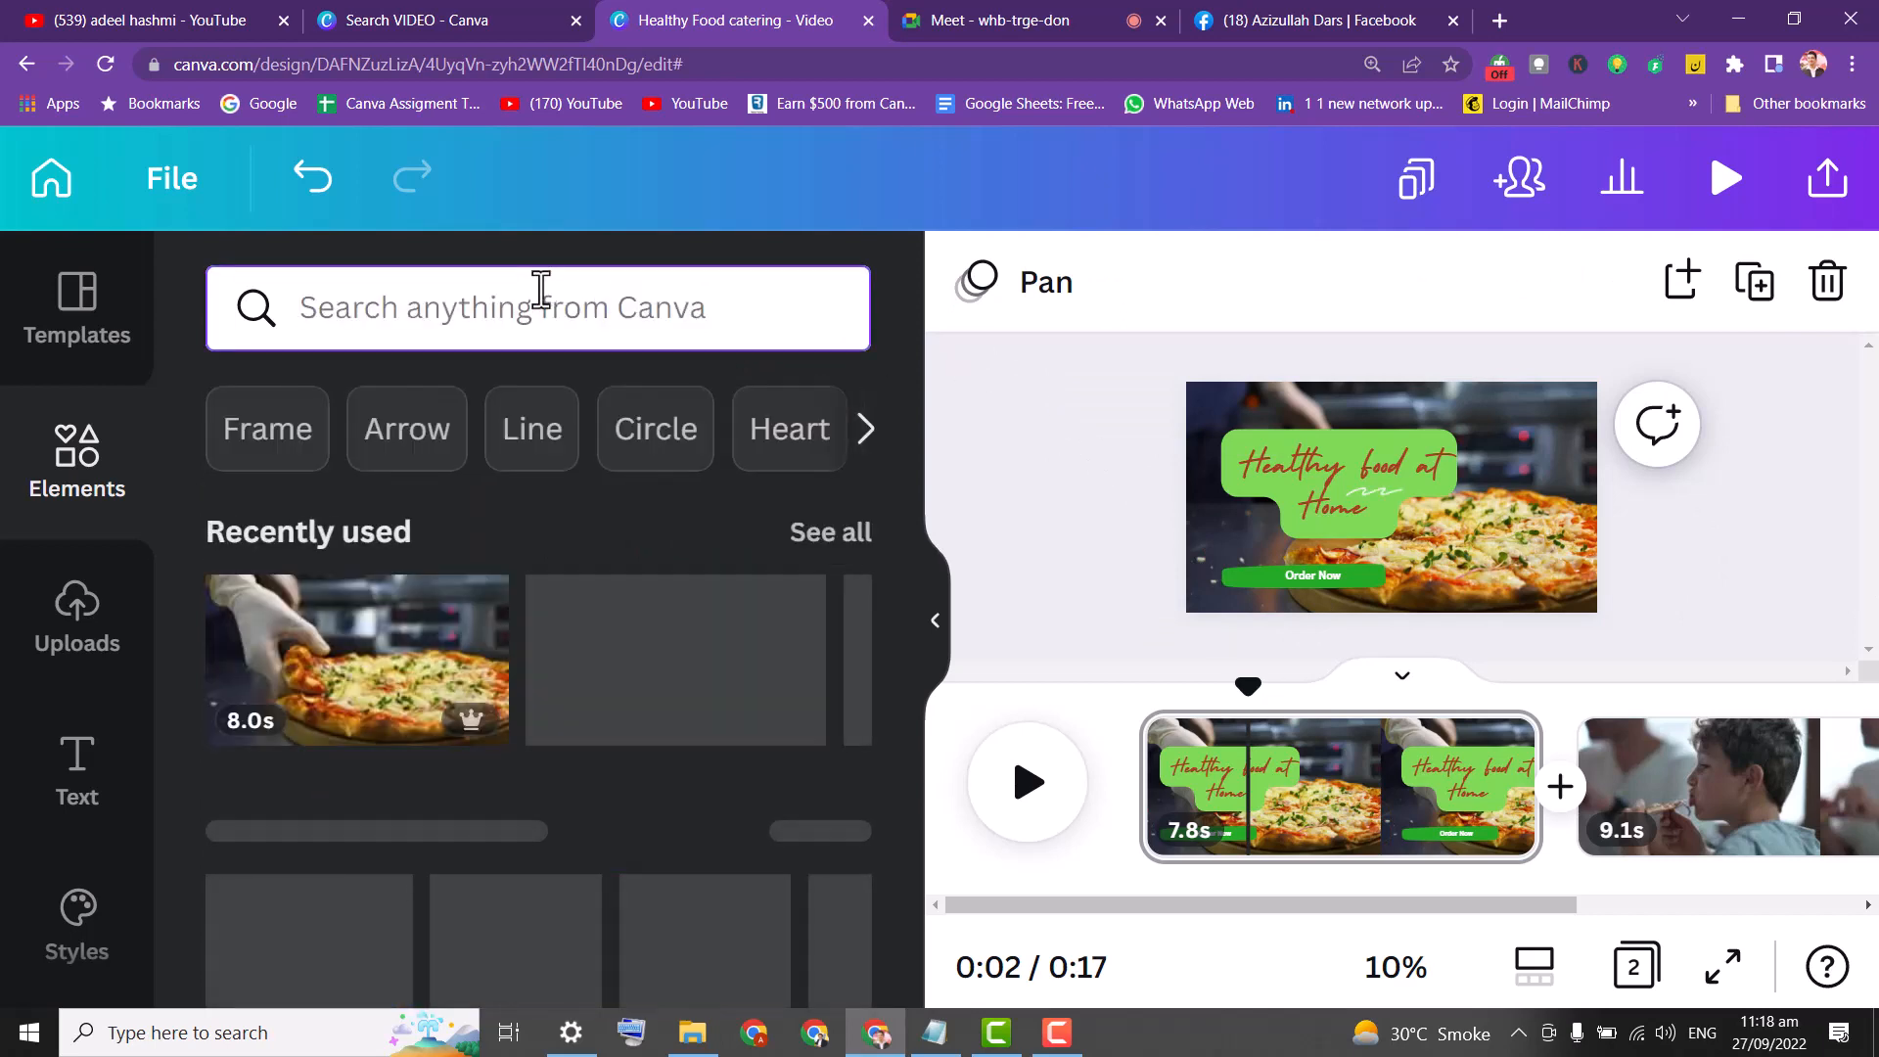
Search Elements for 'neon' and add the pink neon rectangle.
type("ne")
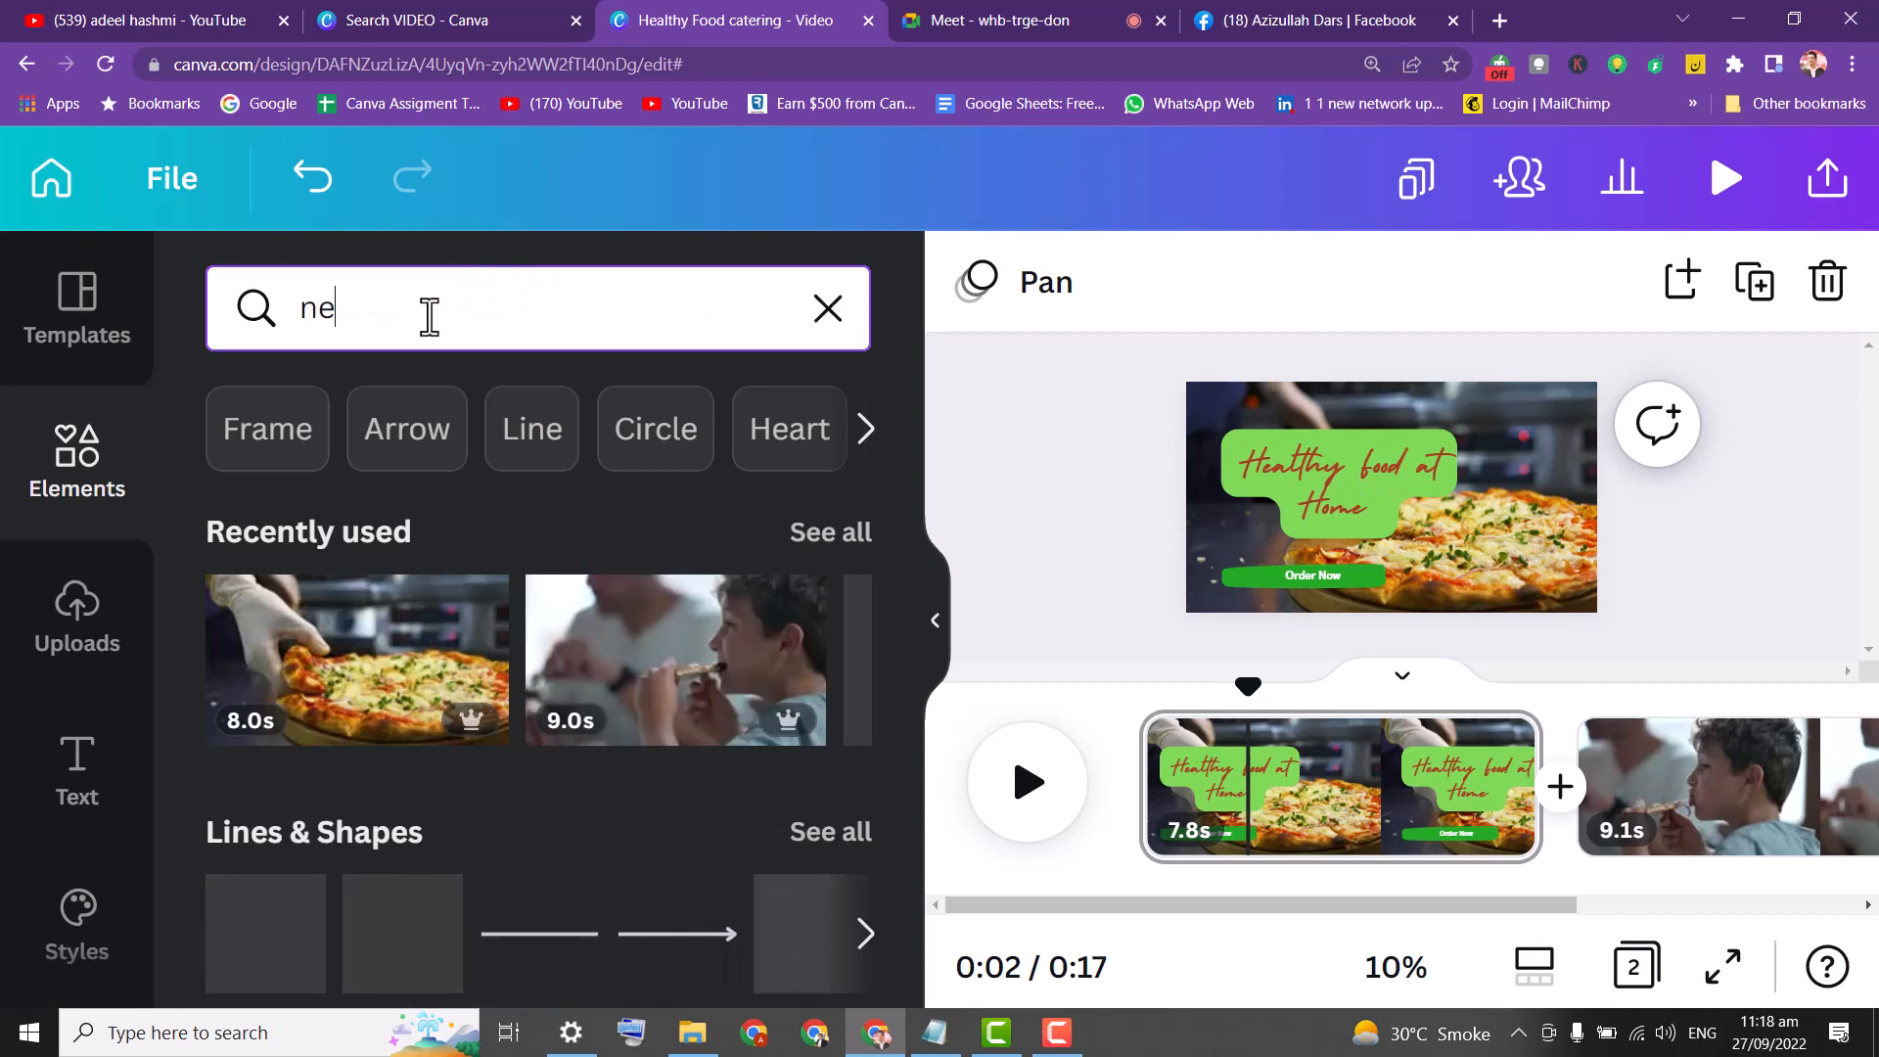
type("ne")
key("BackSpace")
key("BackSpace")
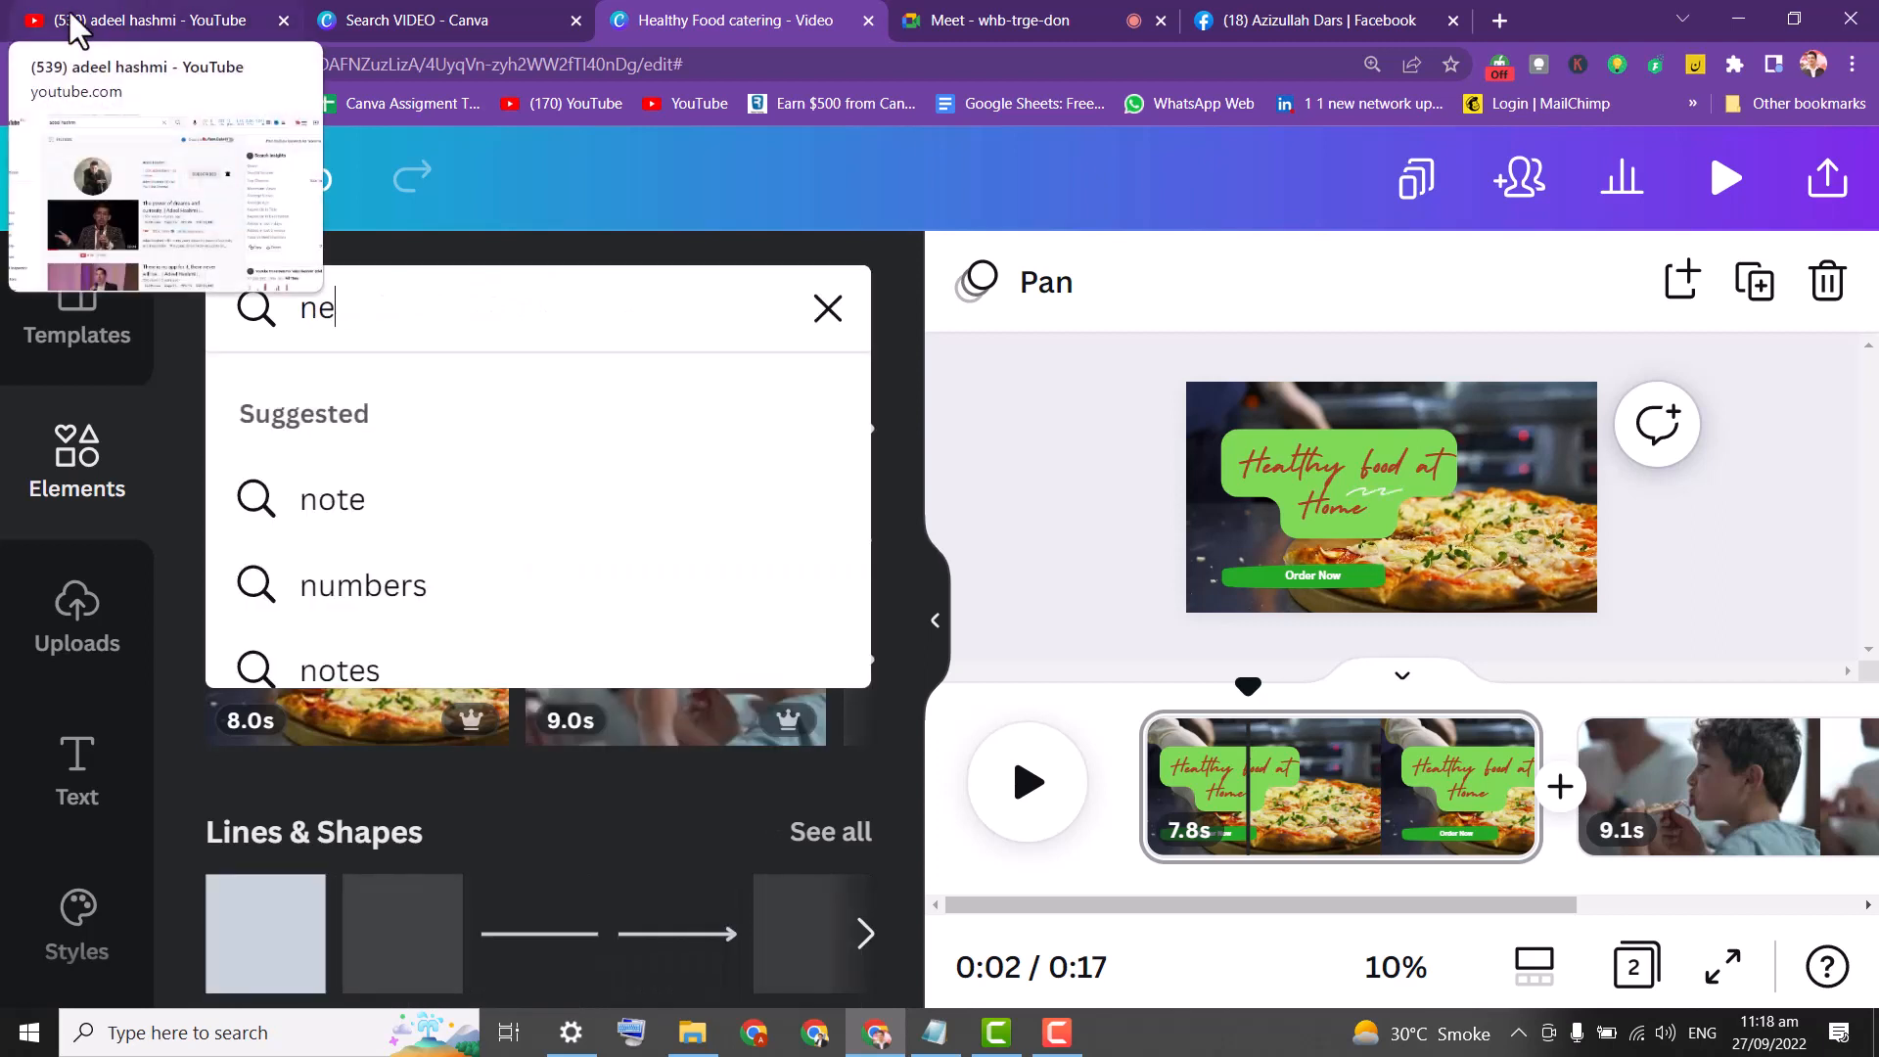
type("on")
key("Return")
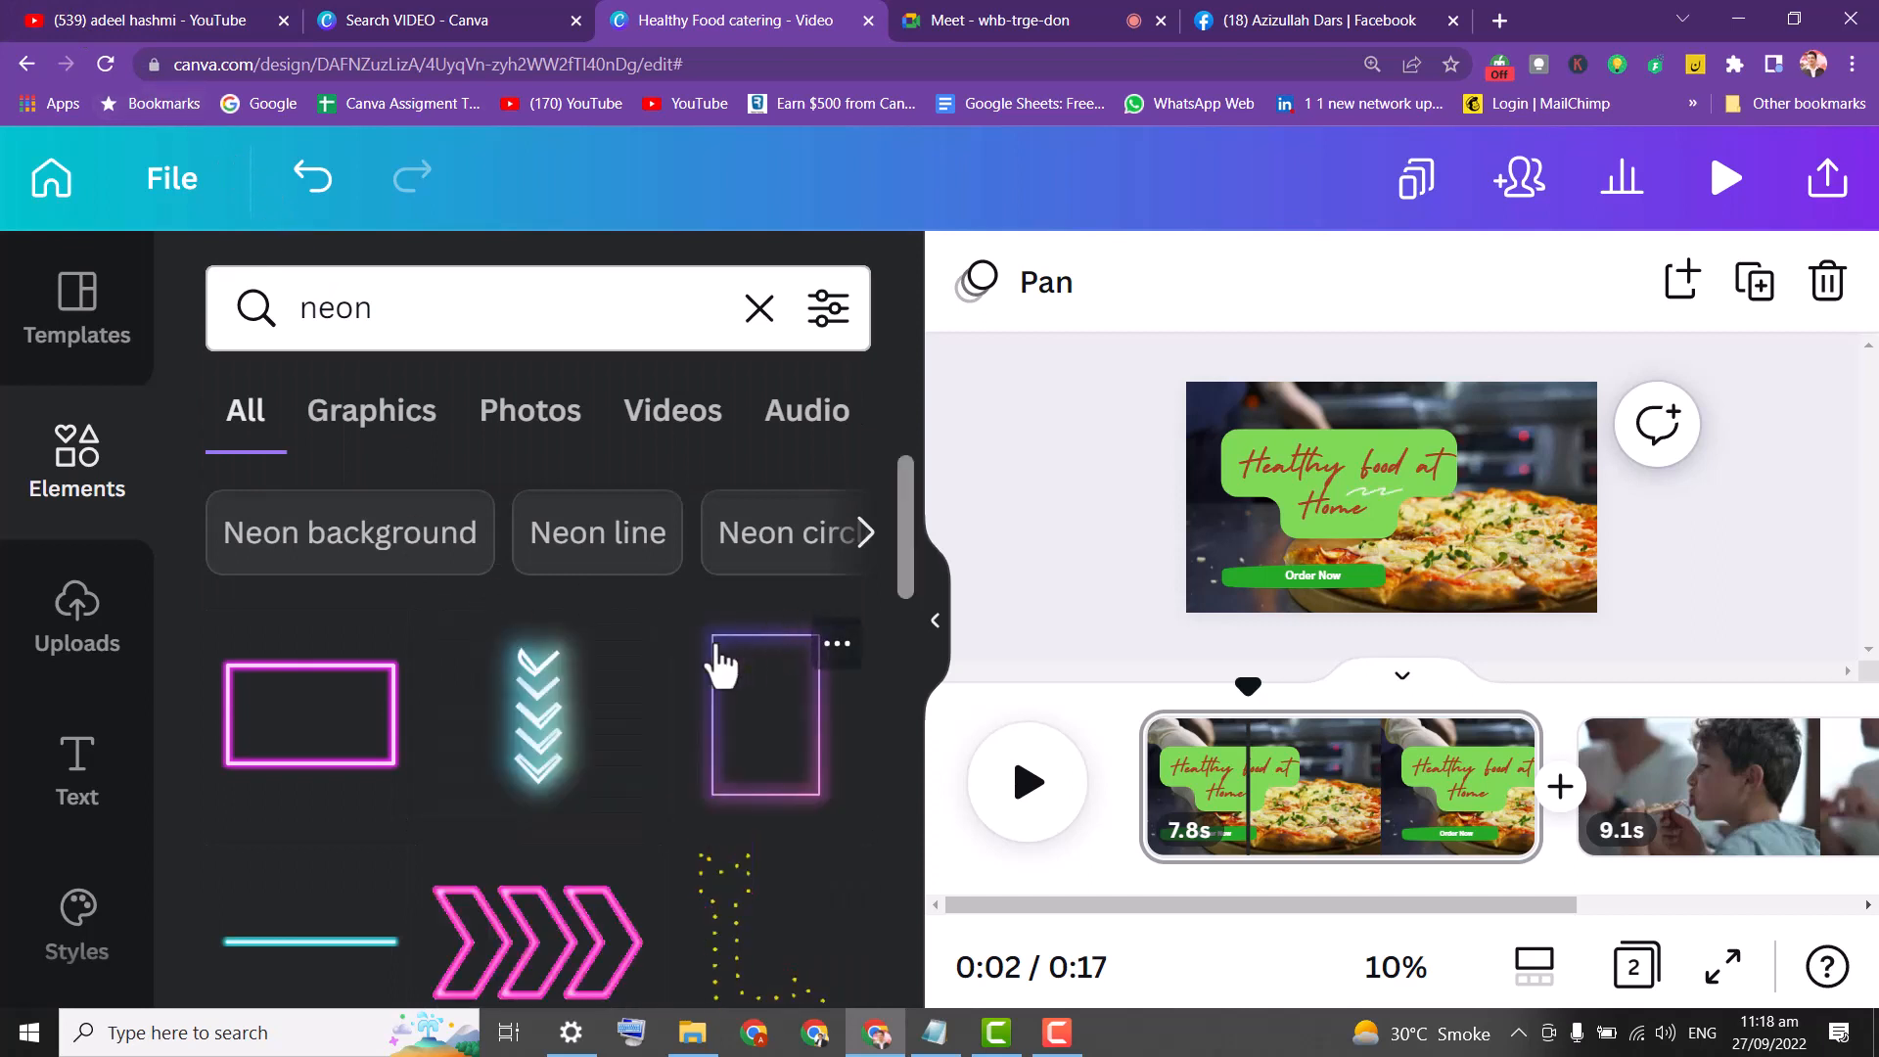
left_click(300, 746)
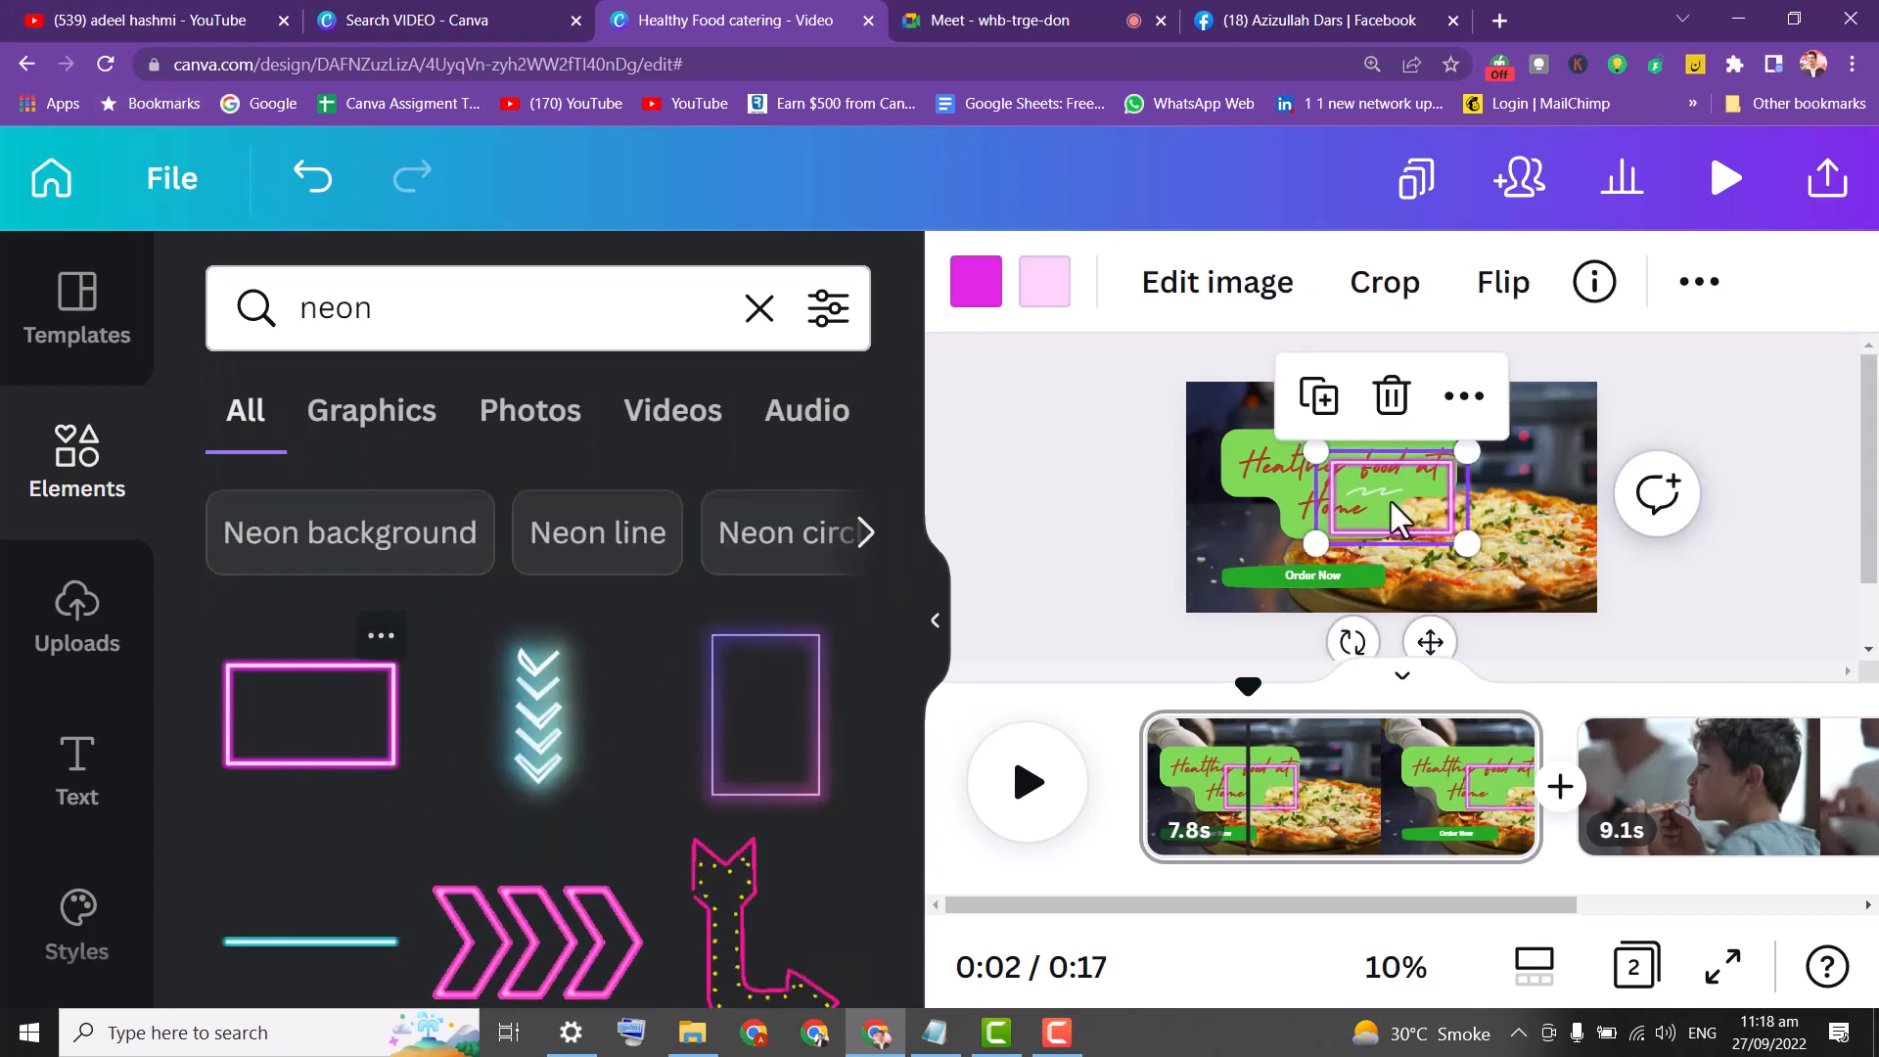
Move and enlarge the neon rectangle to surround the title and Order Now button.
left_click_drag(1429, 502, 1627, 582)
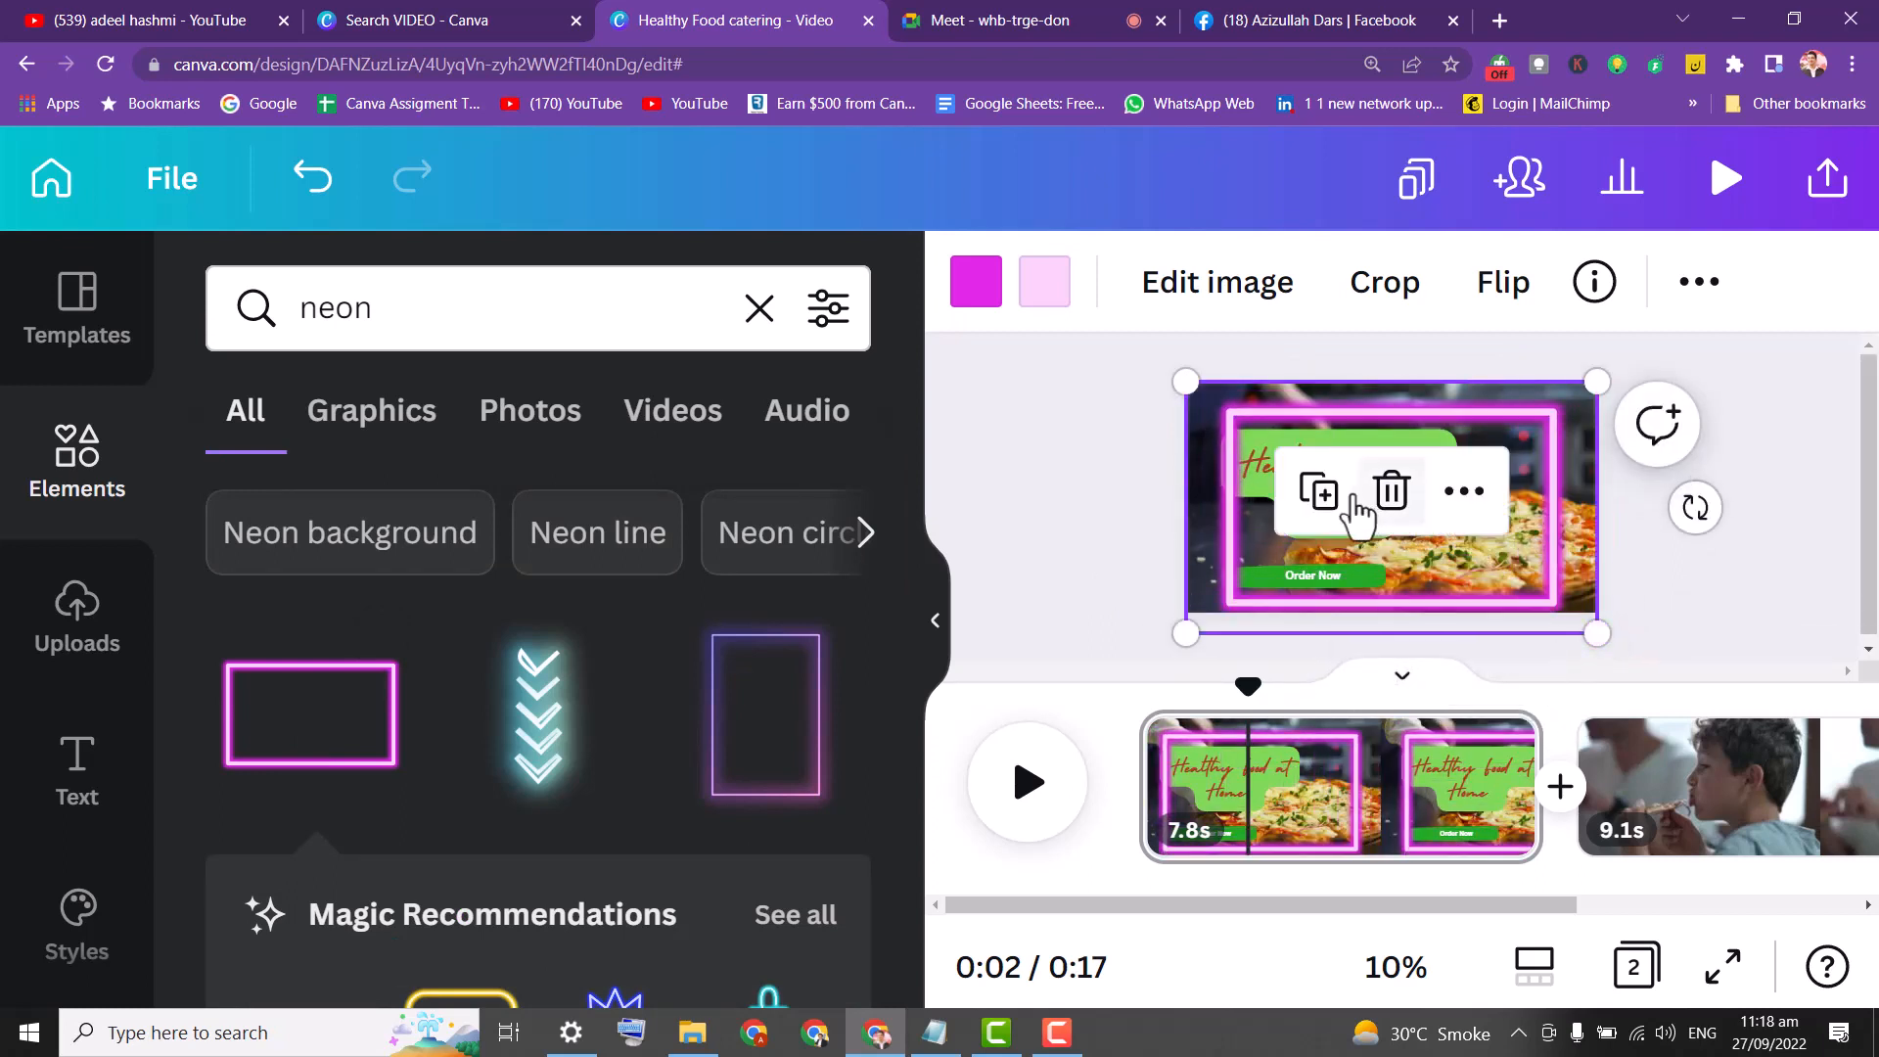
left_click_drag(1223, 489, 1199, 474)
left_click_drag(1573, 614, 1586, 625)
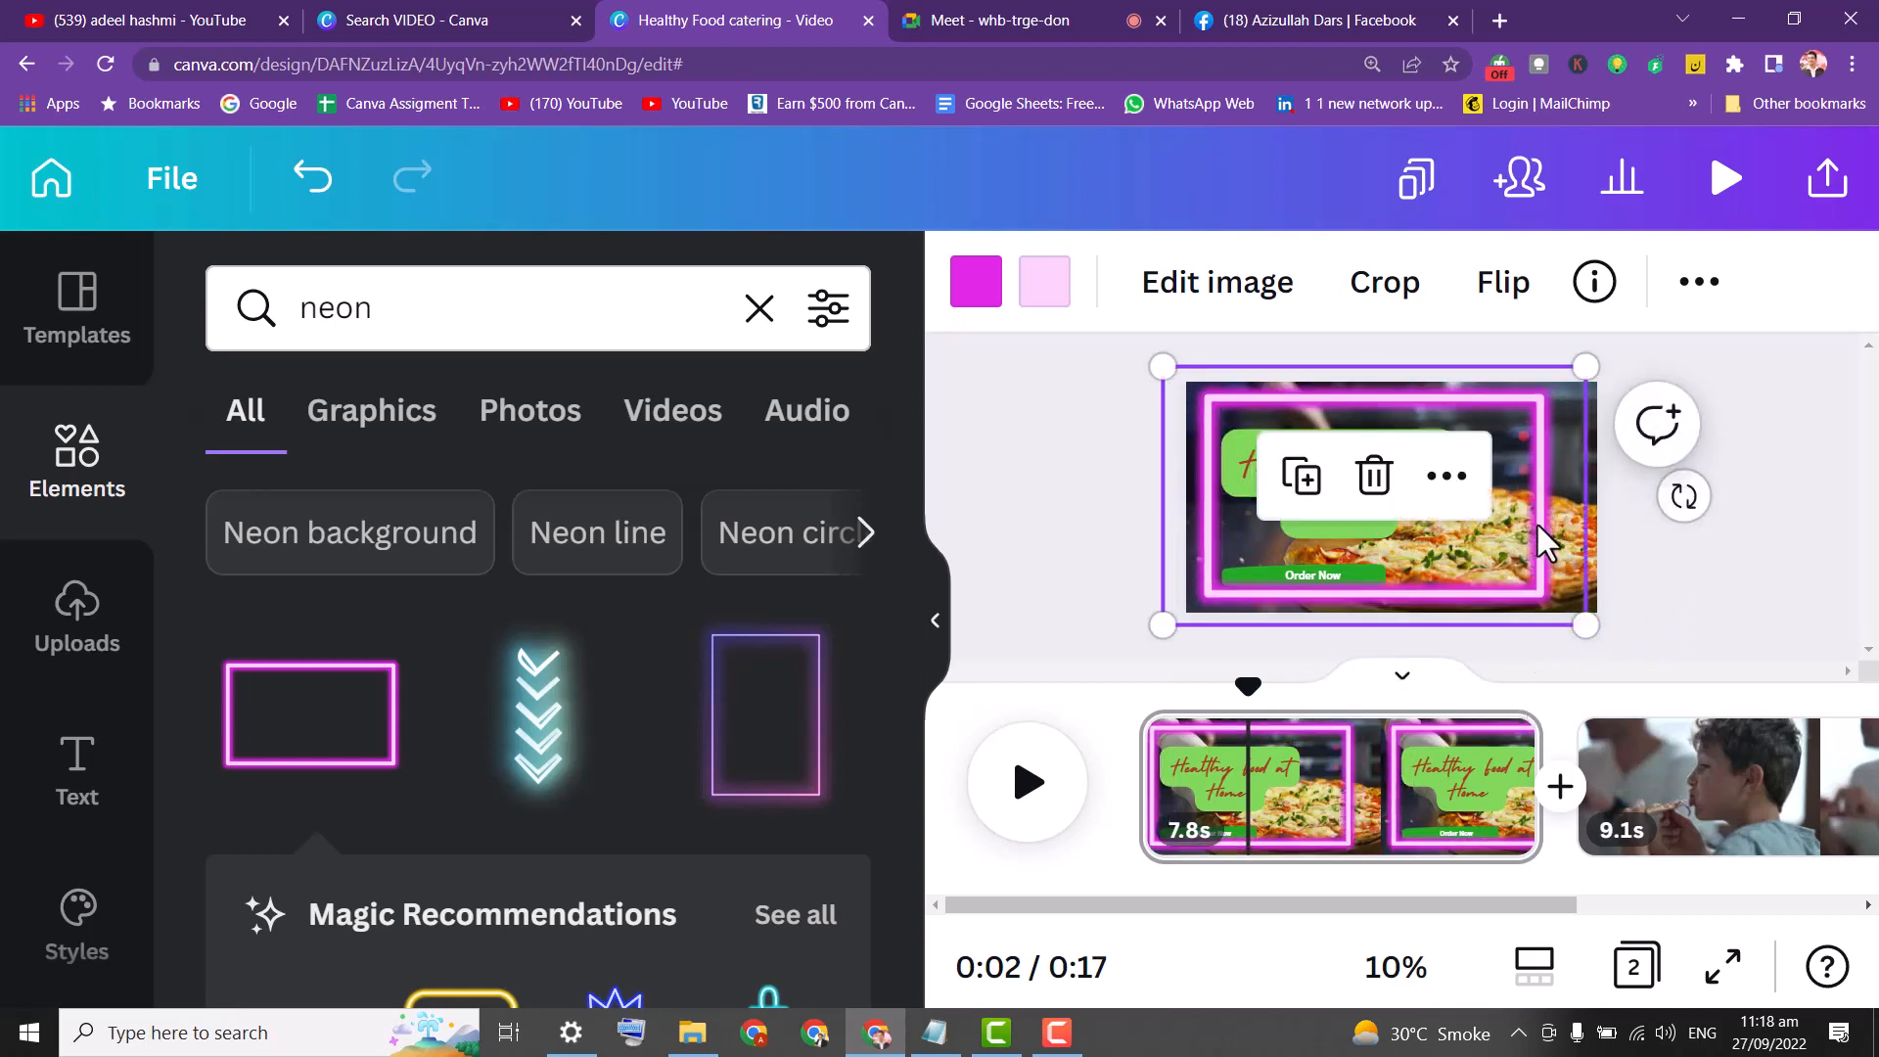
left_click_drag(1534, 525, 1513, 526)
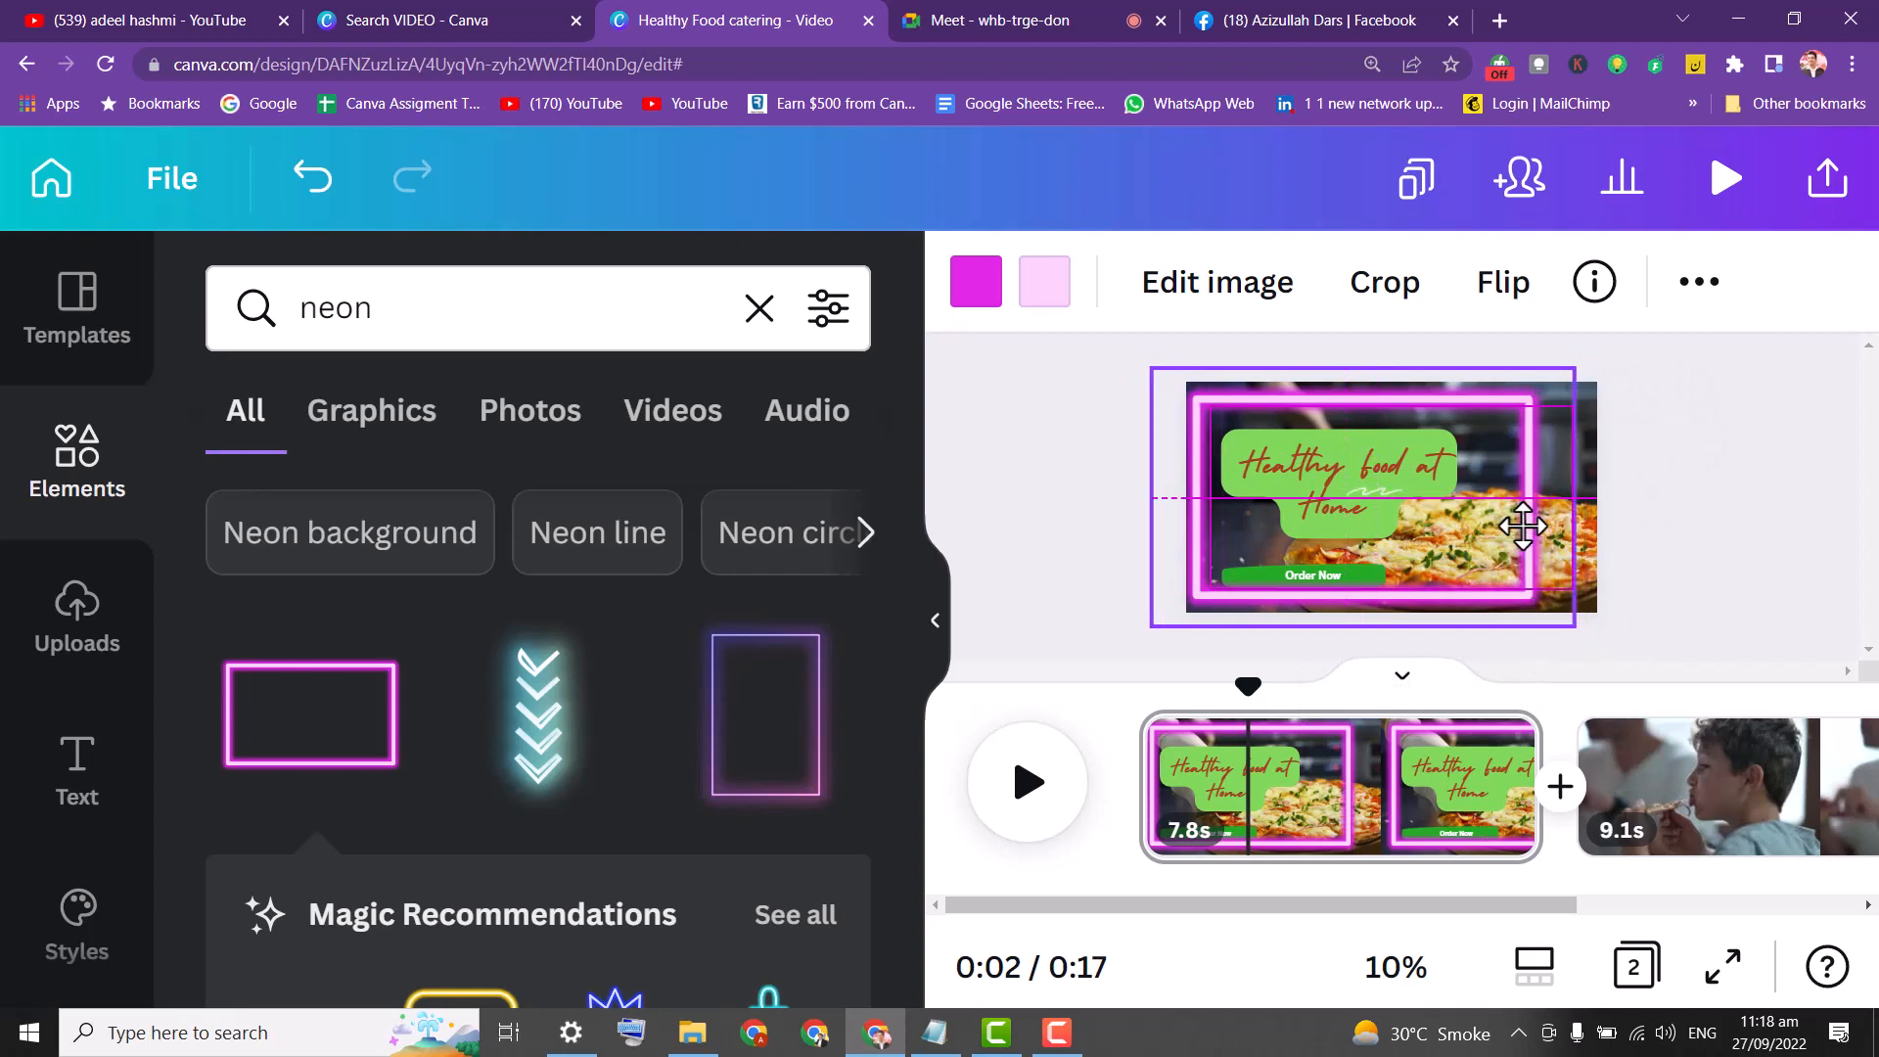
left_click_drag(1184, 517, 1196, 516)
left_click(1050, 391)
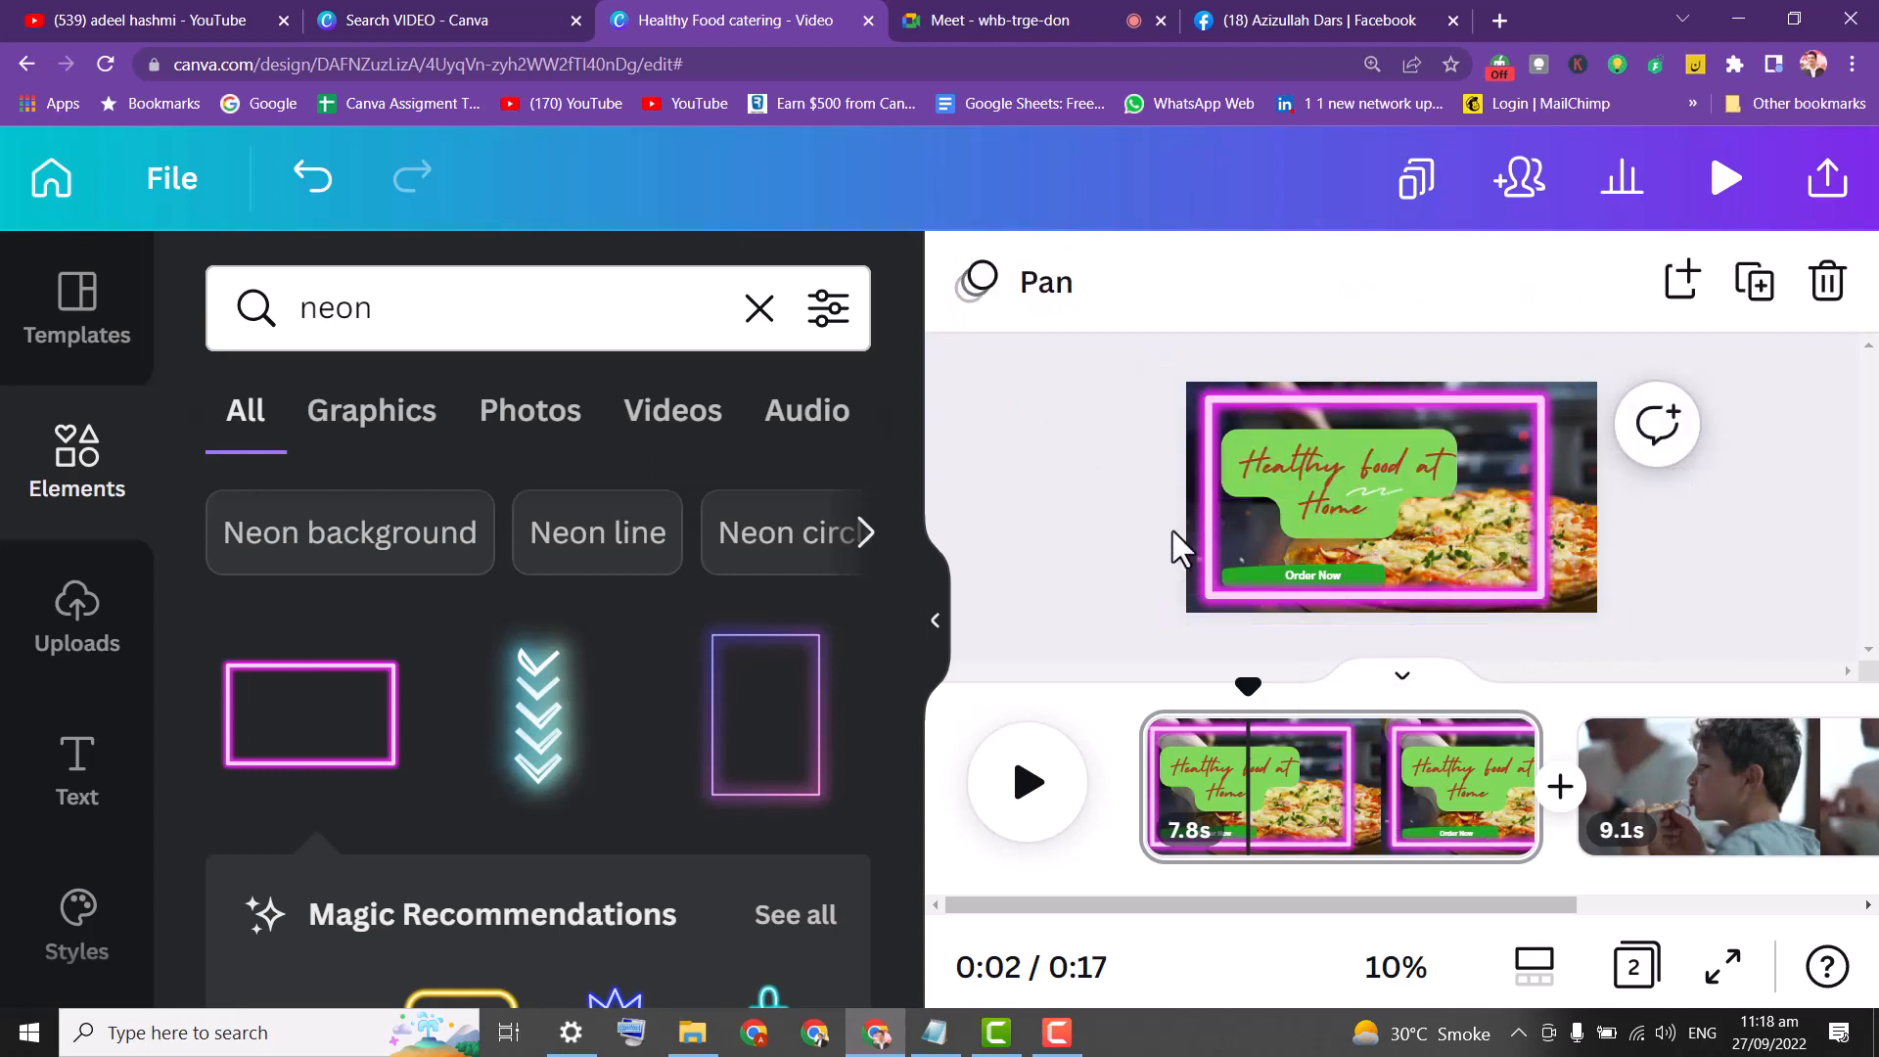
left_click(1354, 465)
Shift the neon frame upward and move the Order Now text slightly right.
left_click(1054, 403)
left_click_drag(1531, 543, 1507, 409)
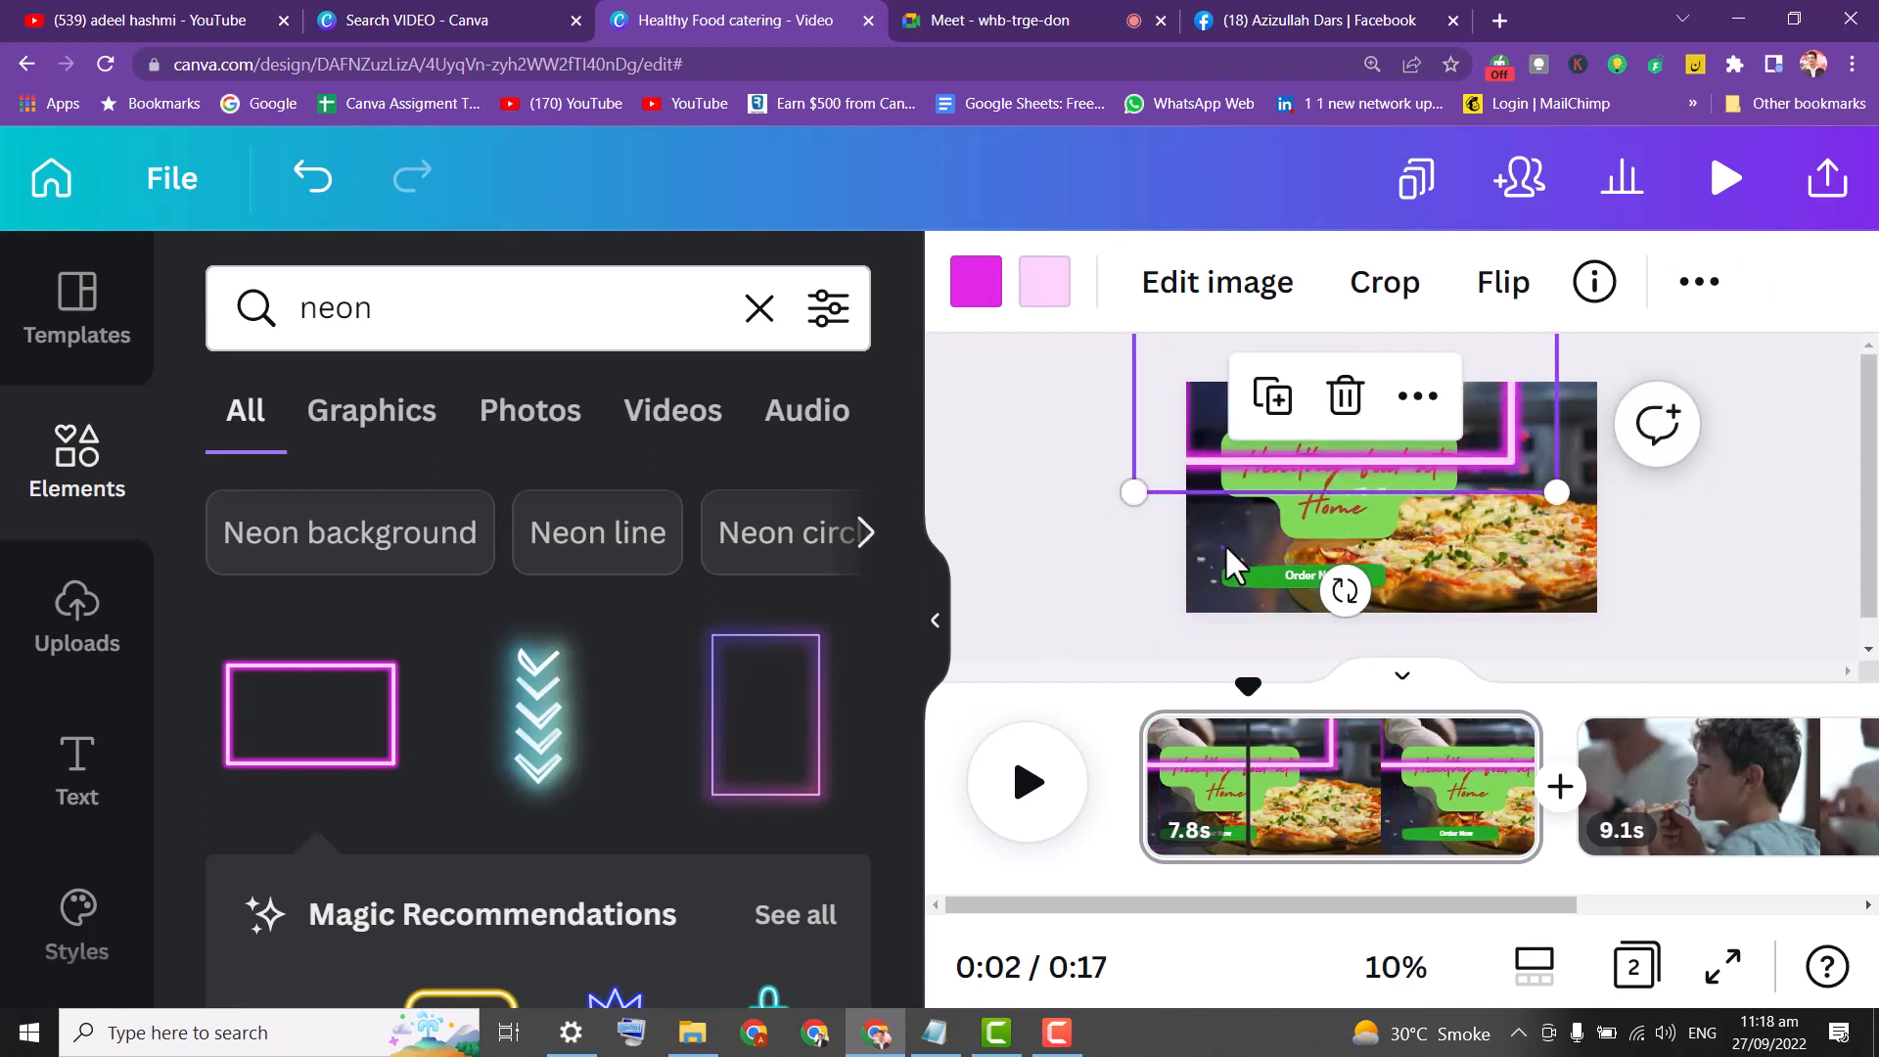
left_click(1400, 583)
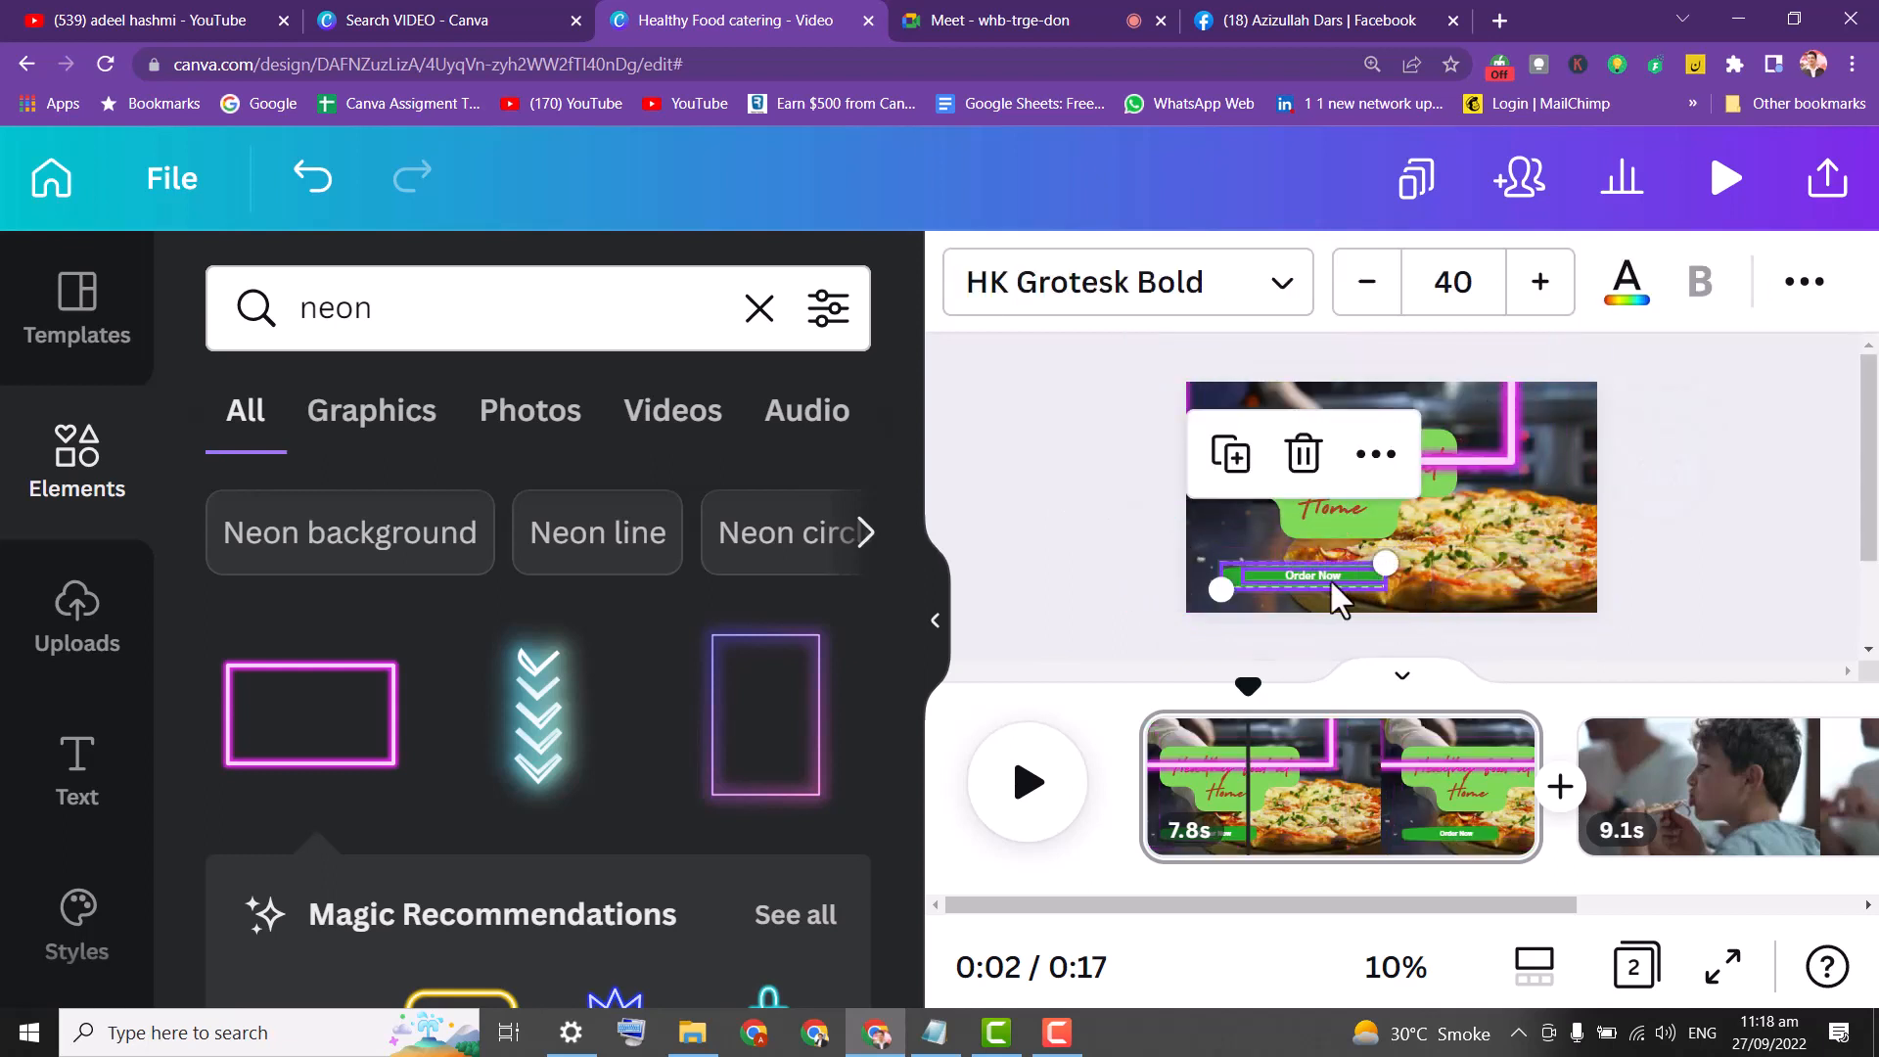
left_click_drag(1331, 586, 1359, 563)
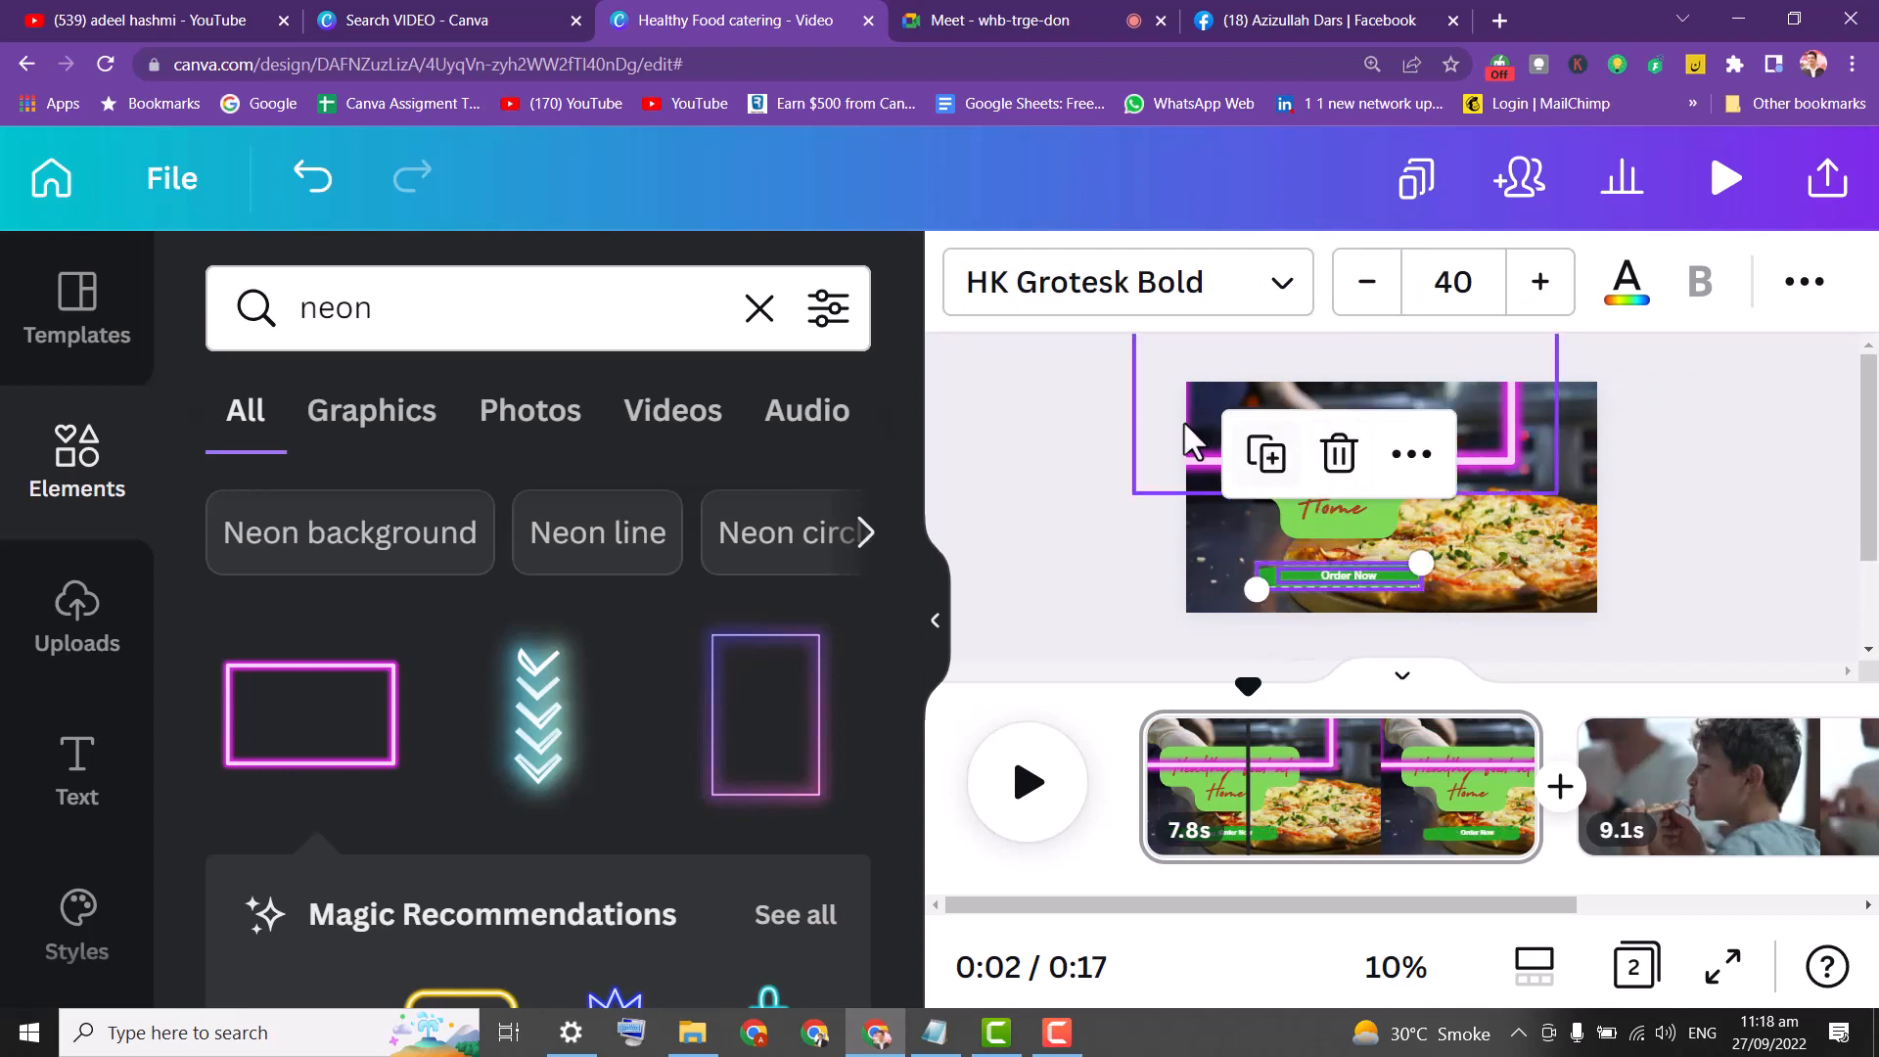
left_click_drag(1204, 455, 1224, 583)
left_click(1044, 519)
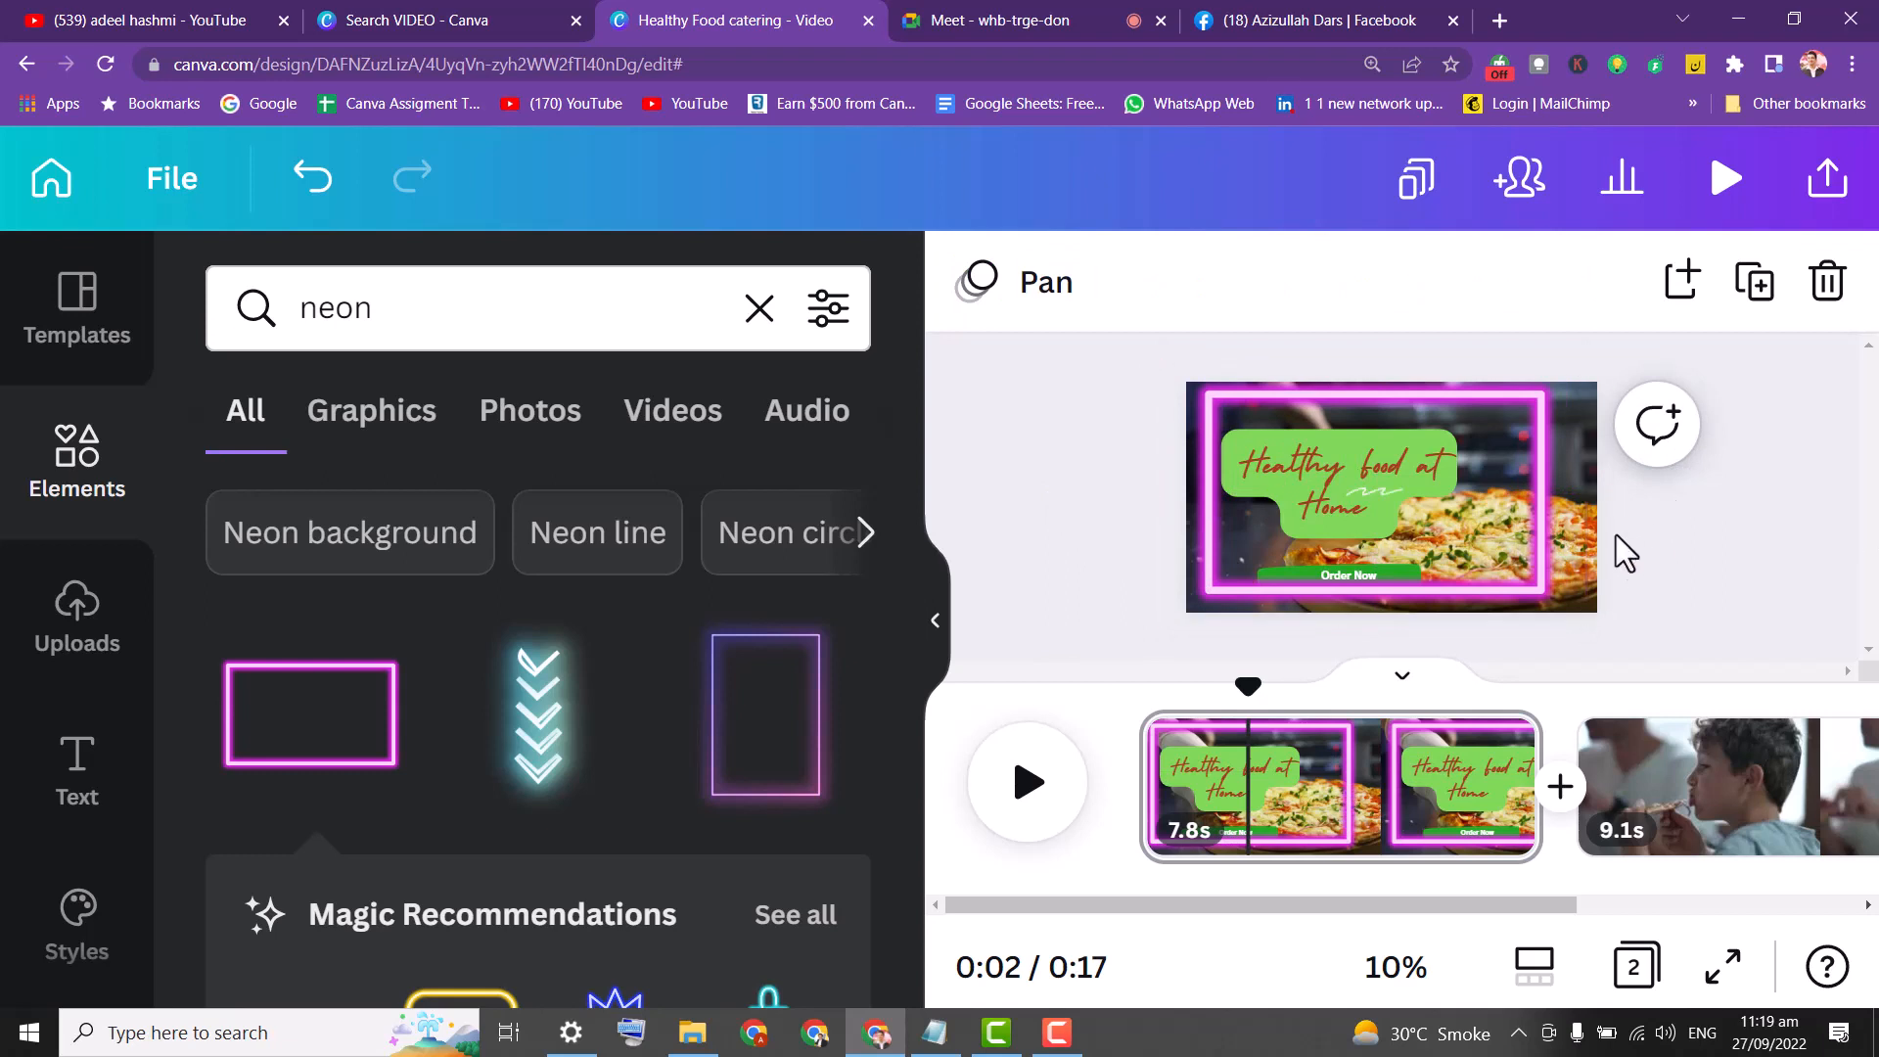
Nudge the neon frame with the Down arrow, then drag Order Now onto the pizza.
left_click(1571, 483)
left_click(1667, 584)
left_click(1353, 595)
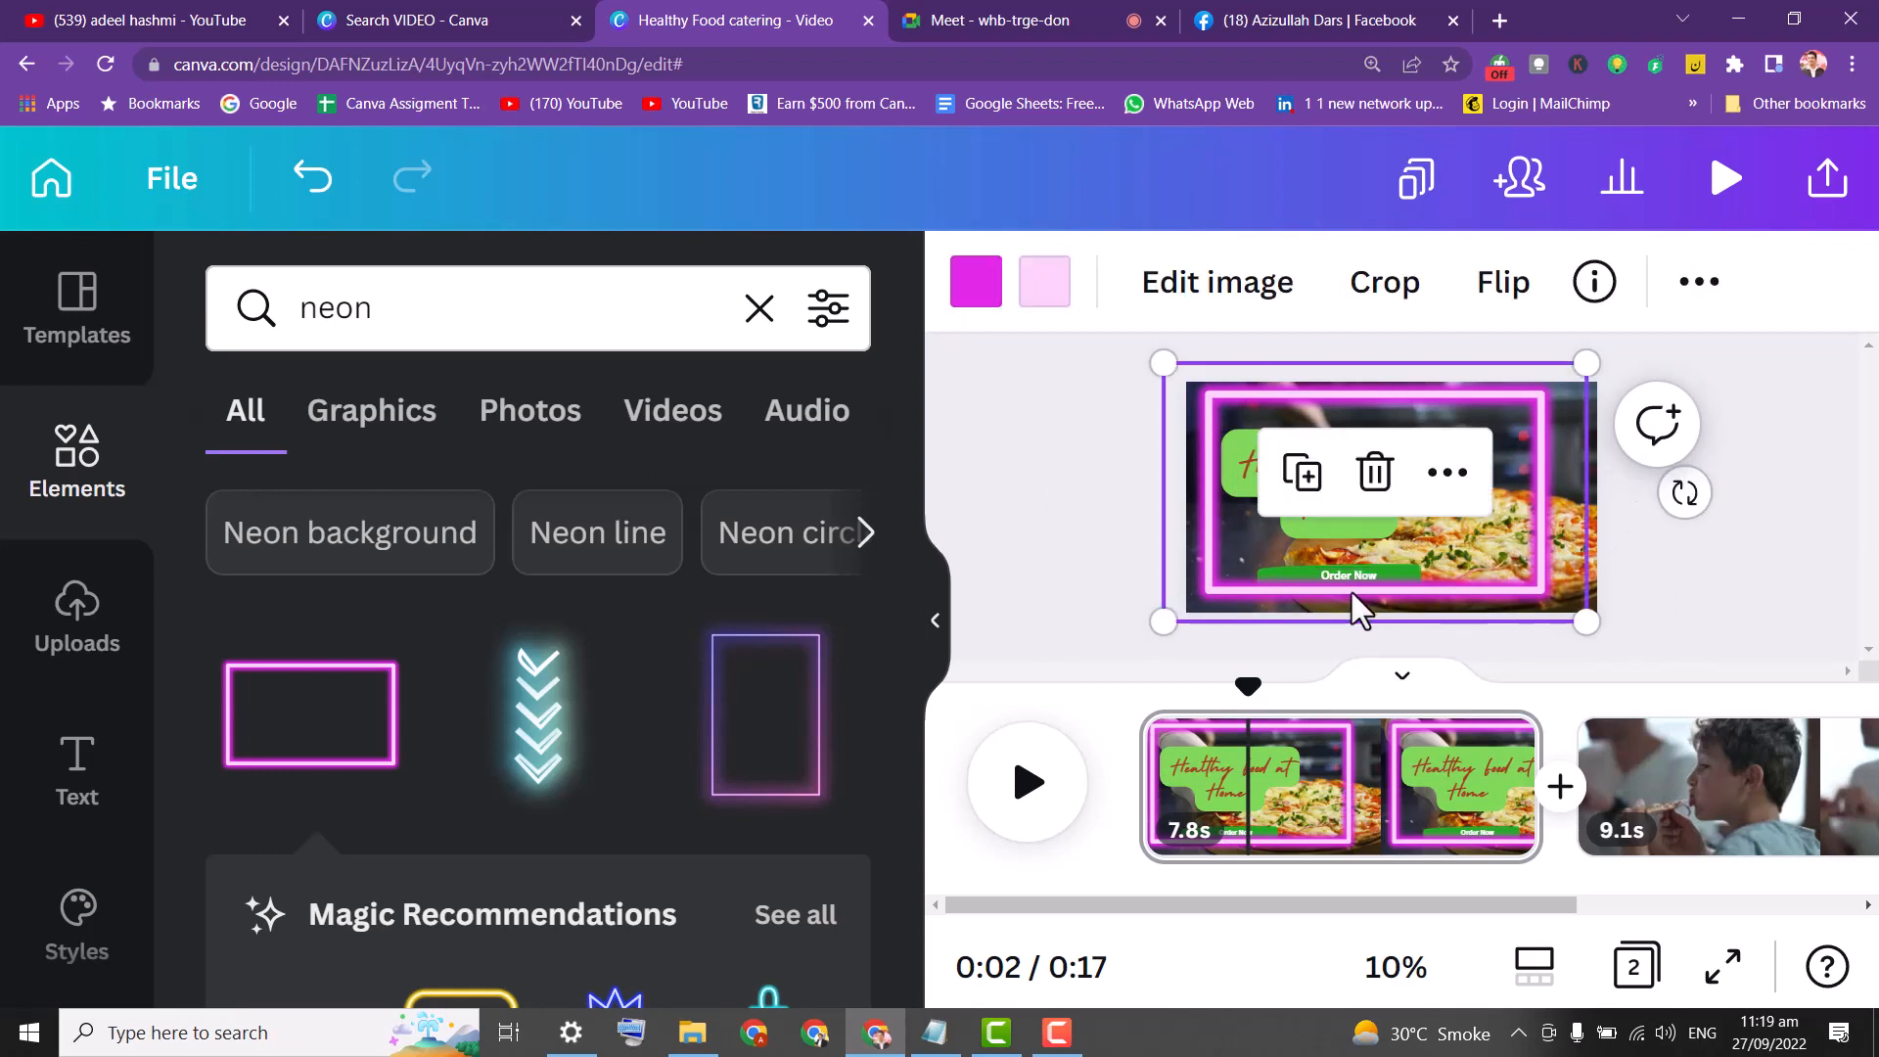
key("Down")
key("Down")
key("Down")
key("Down")
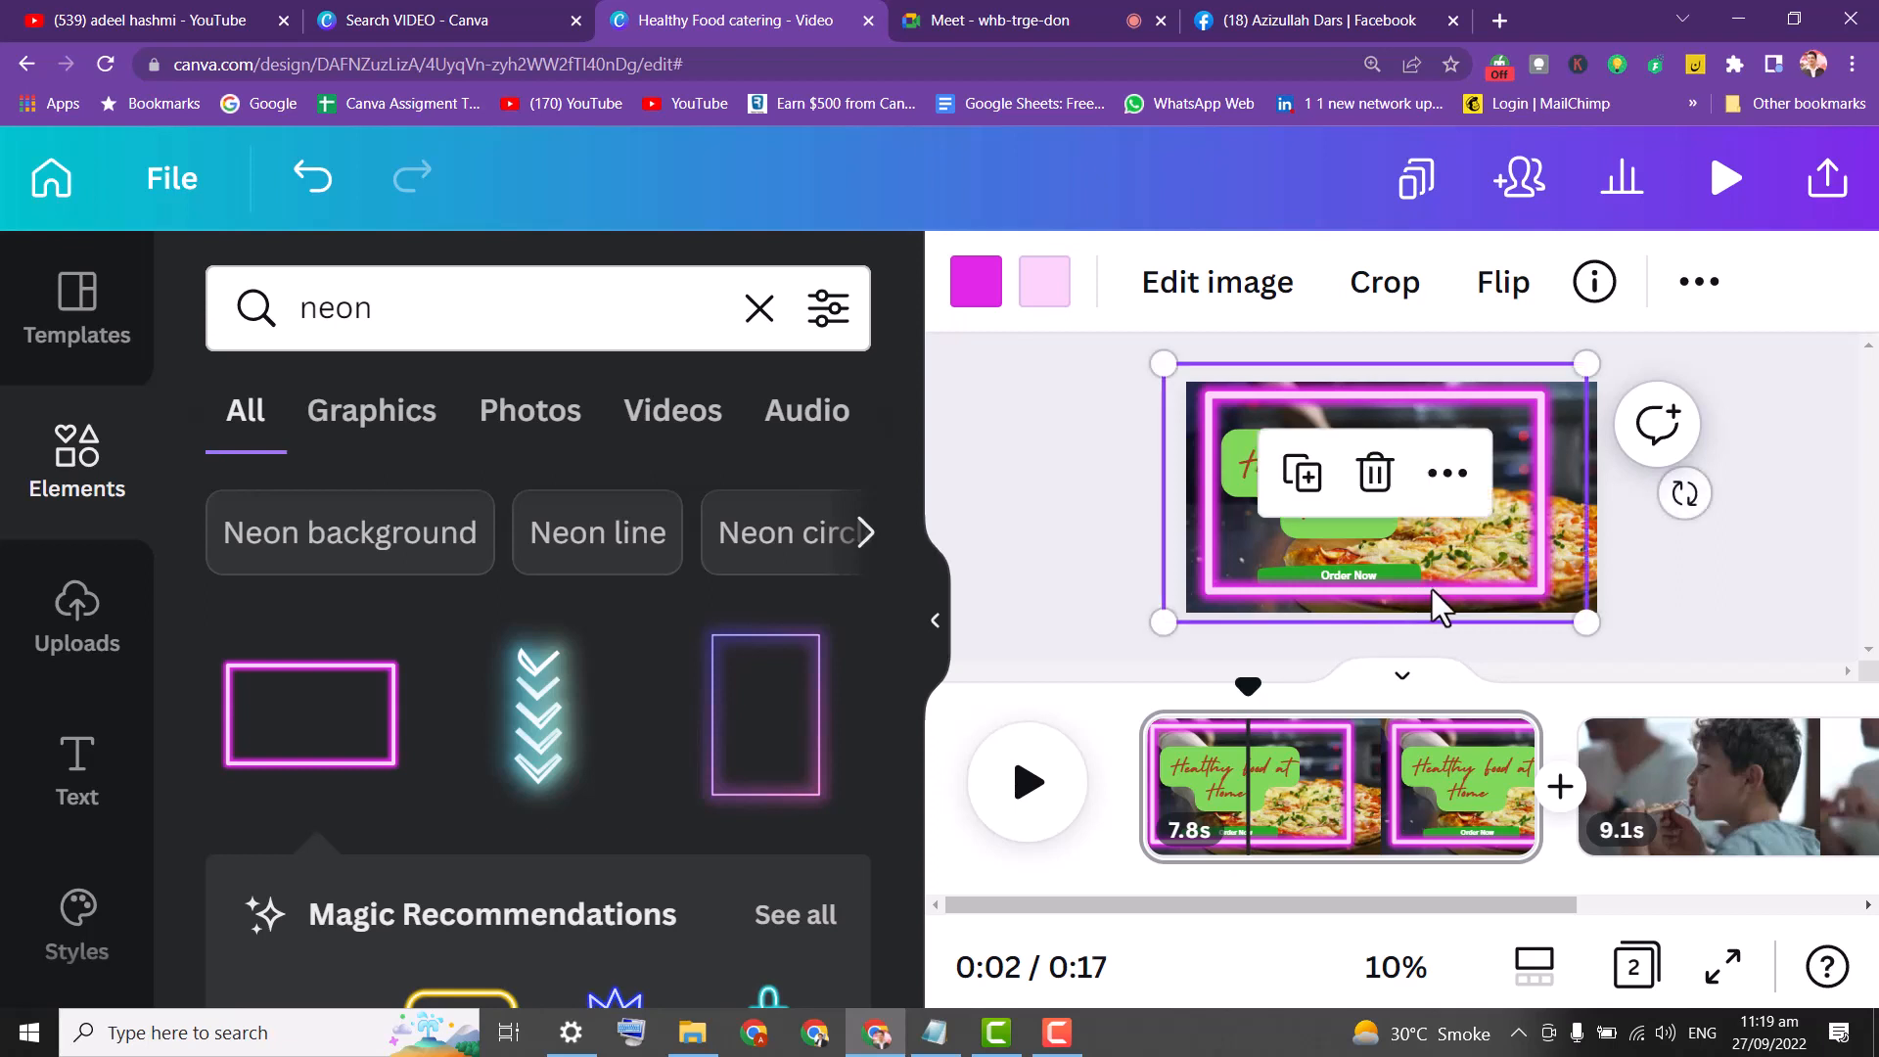
key("Down")
key("Down")
left_click_drag(1484, 595, 1533, 441)
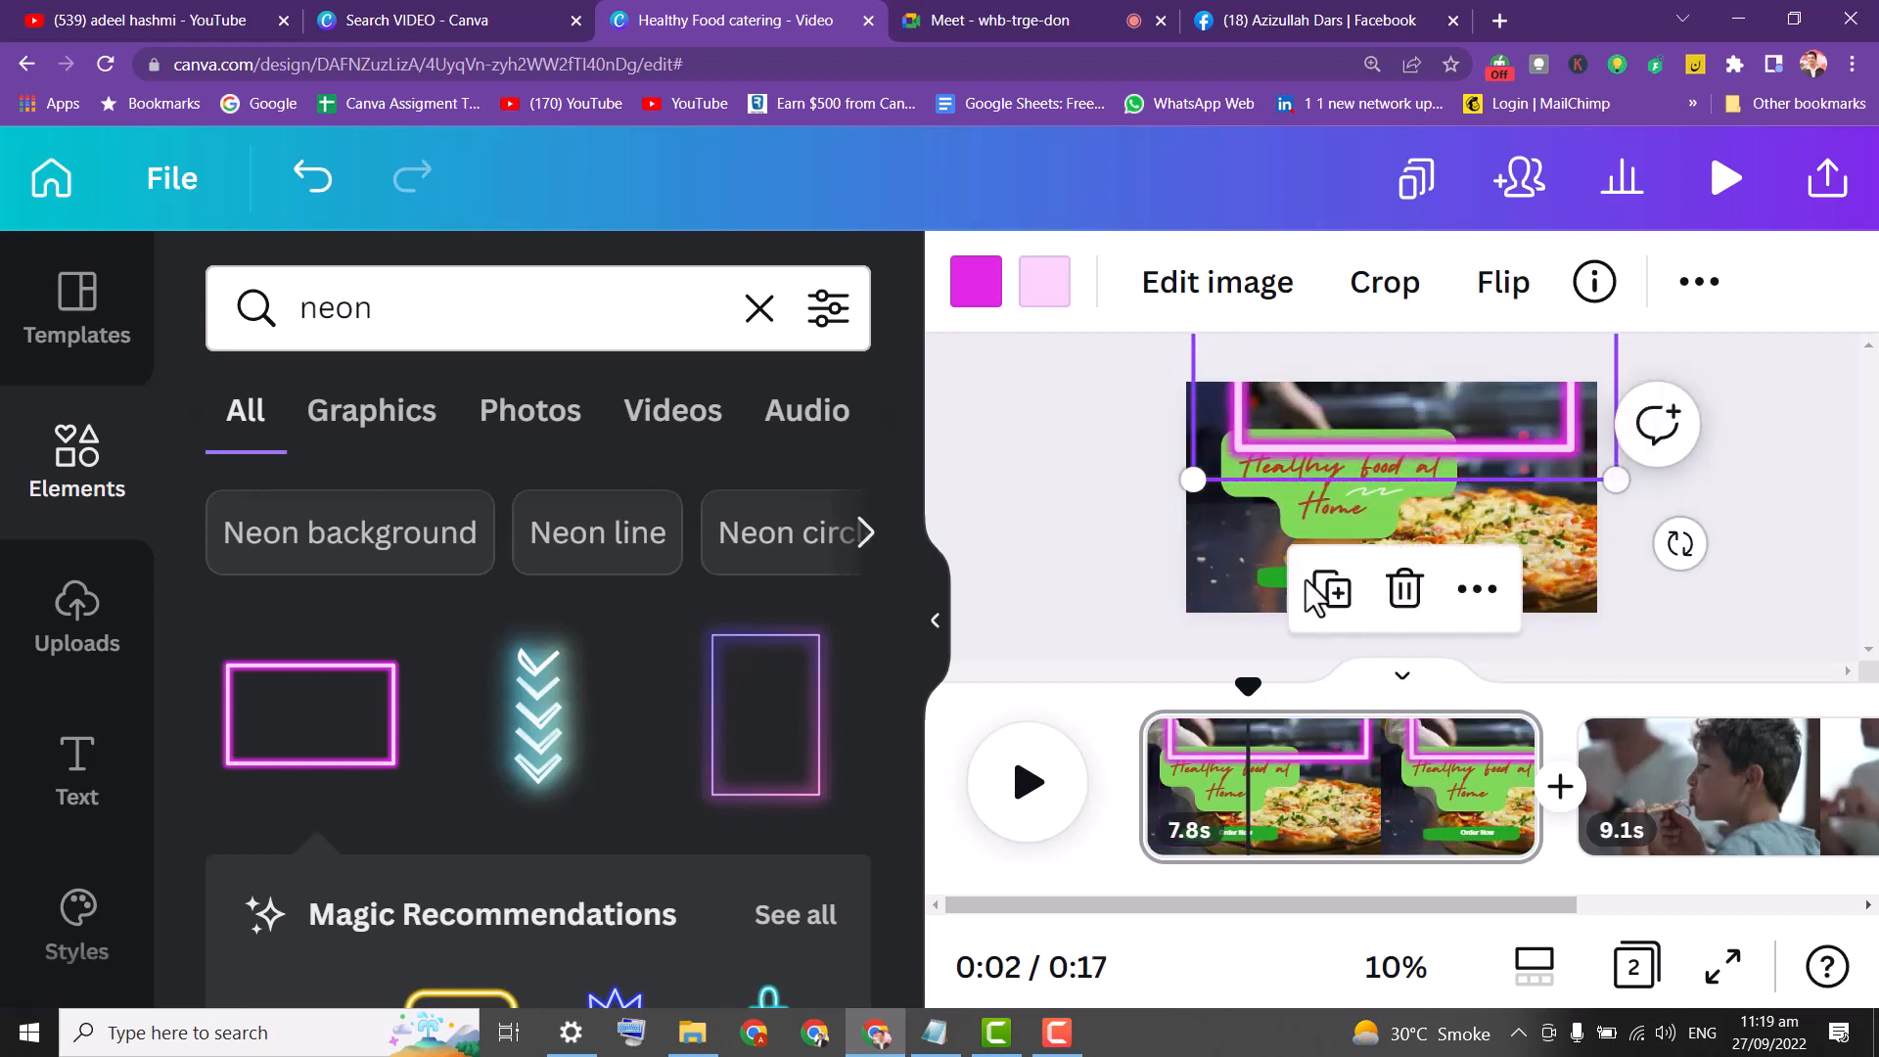
left_click(1270, 585)
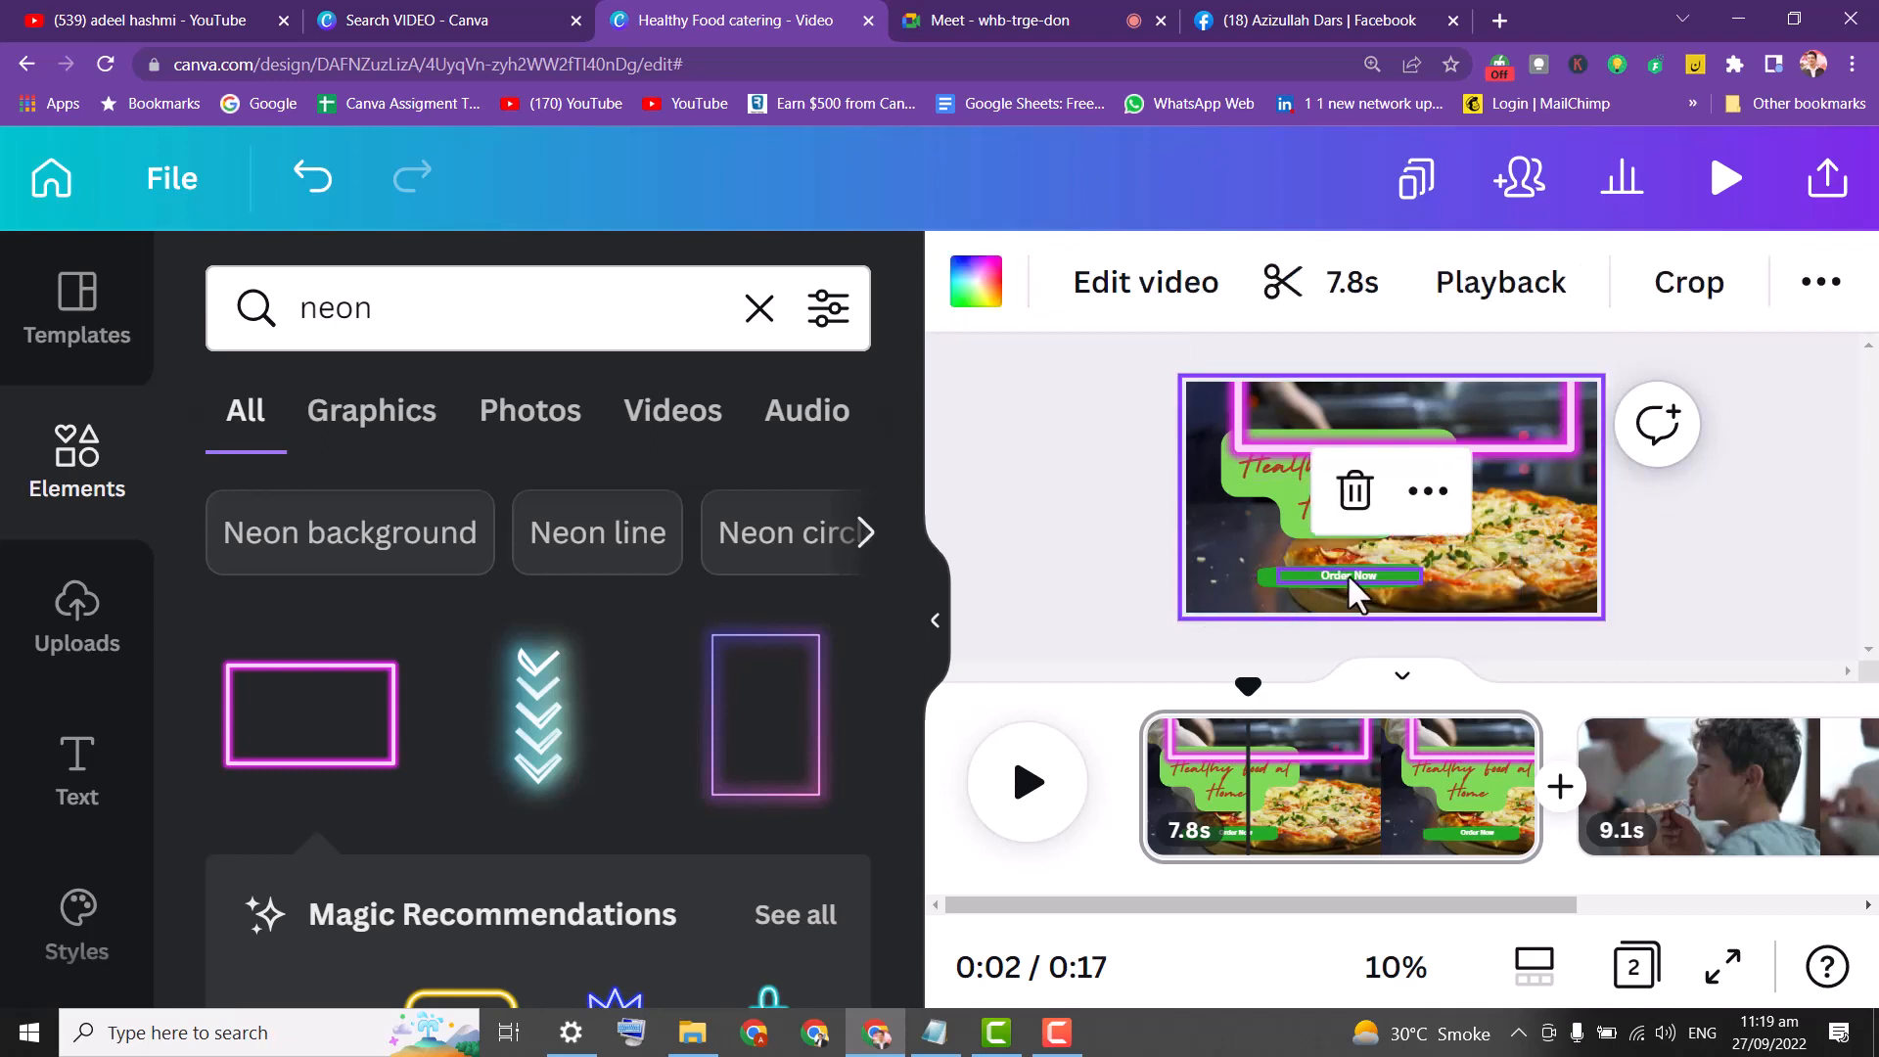
left_click_drag(1347, 577, 1557, 518)
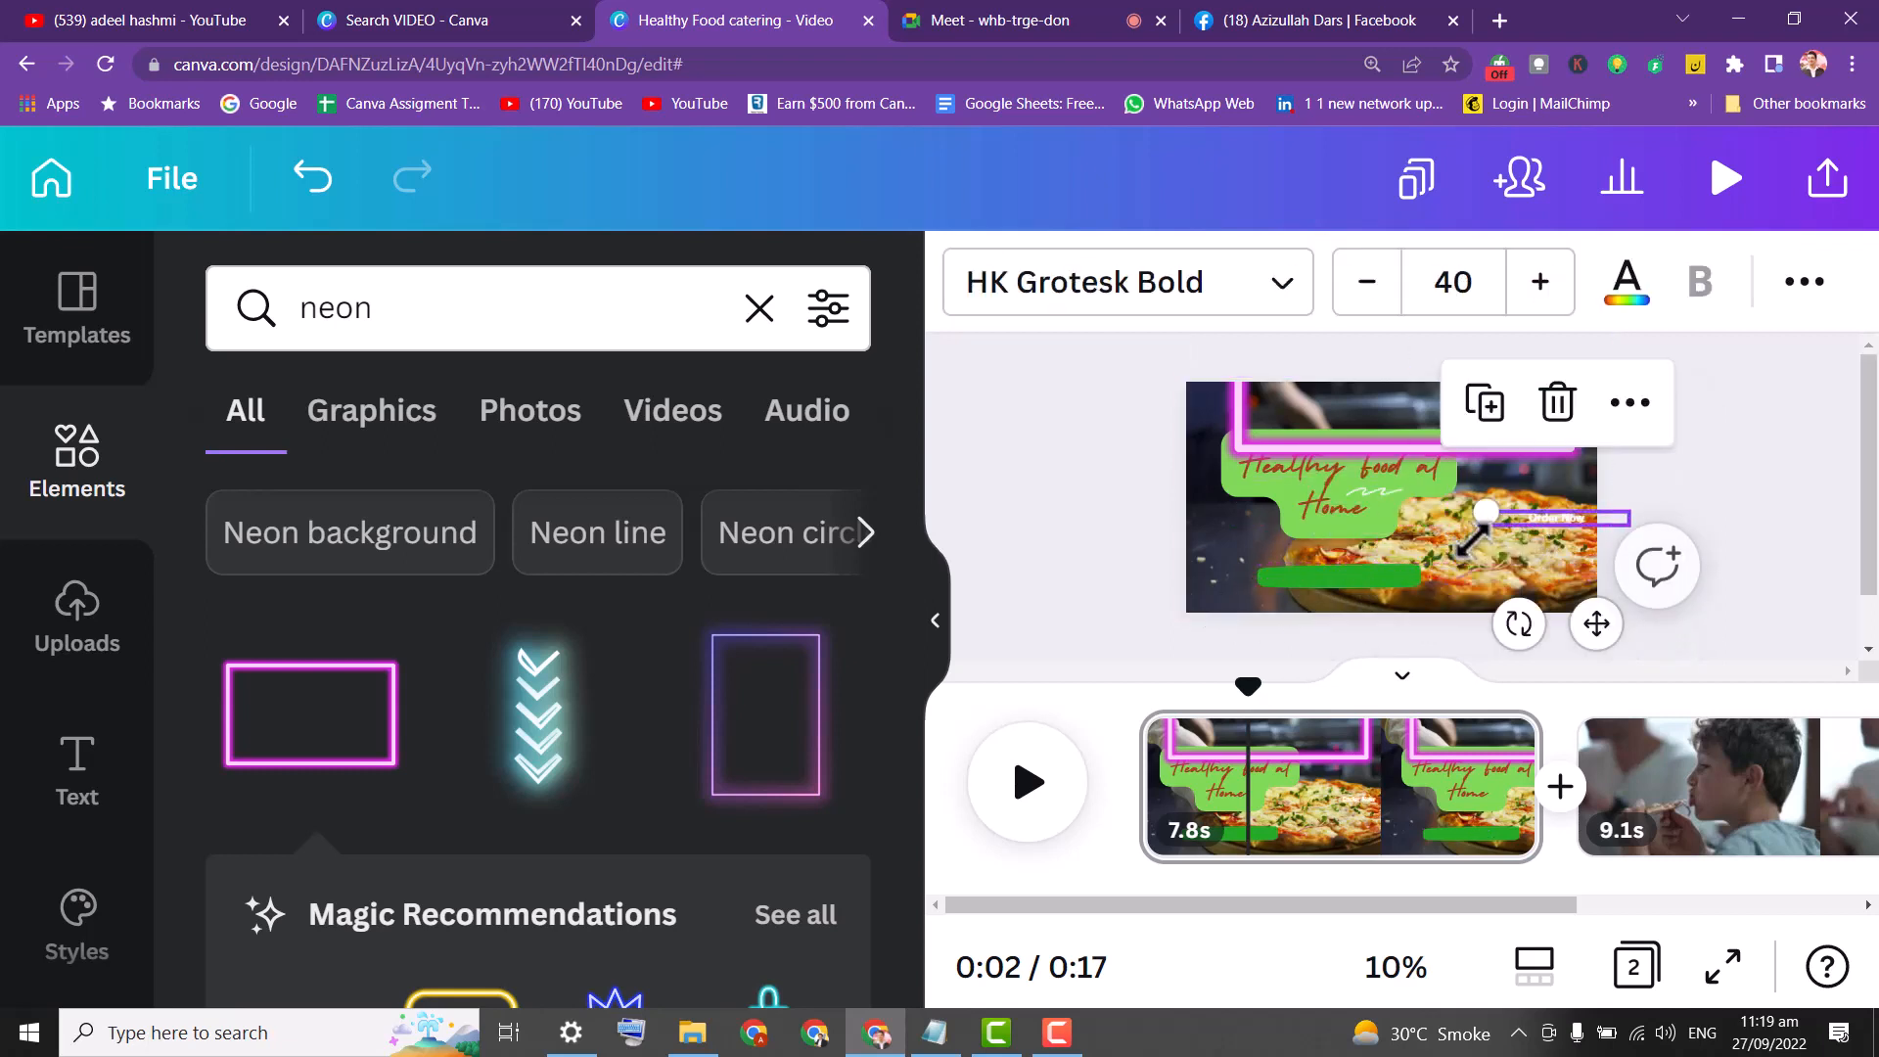
Apply the Curve effect to the Order Now text and colour it magenta.
left_click(1804, 282)
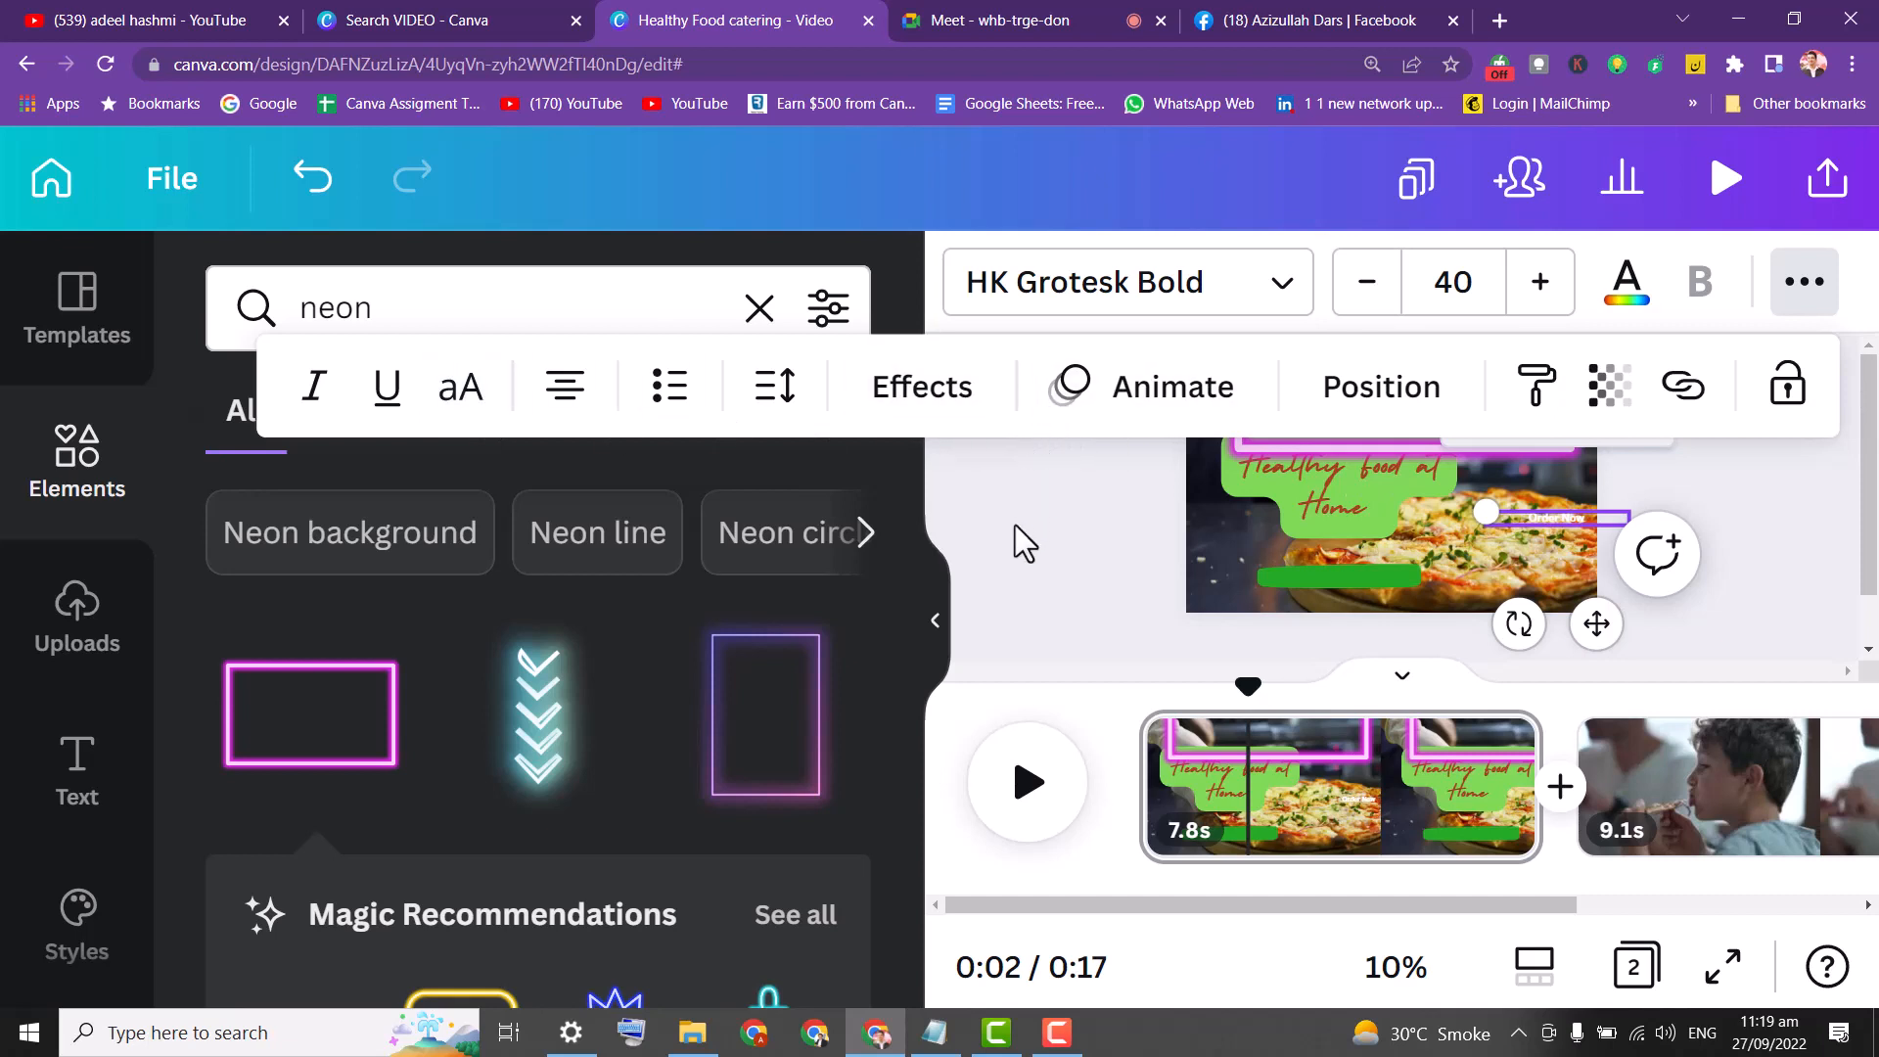
left_click(1177, 404)
left_click(923, 387)
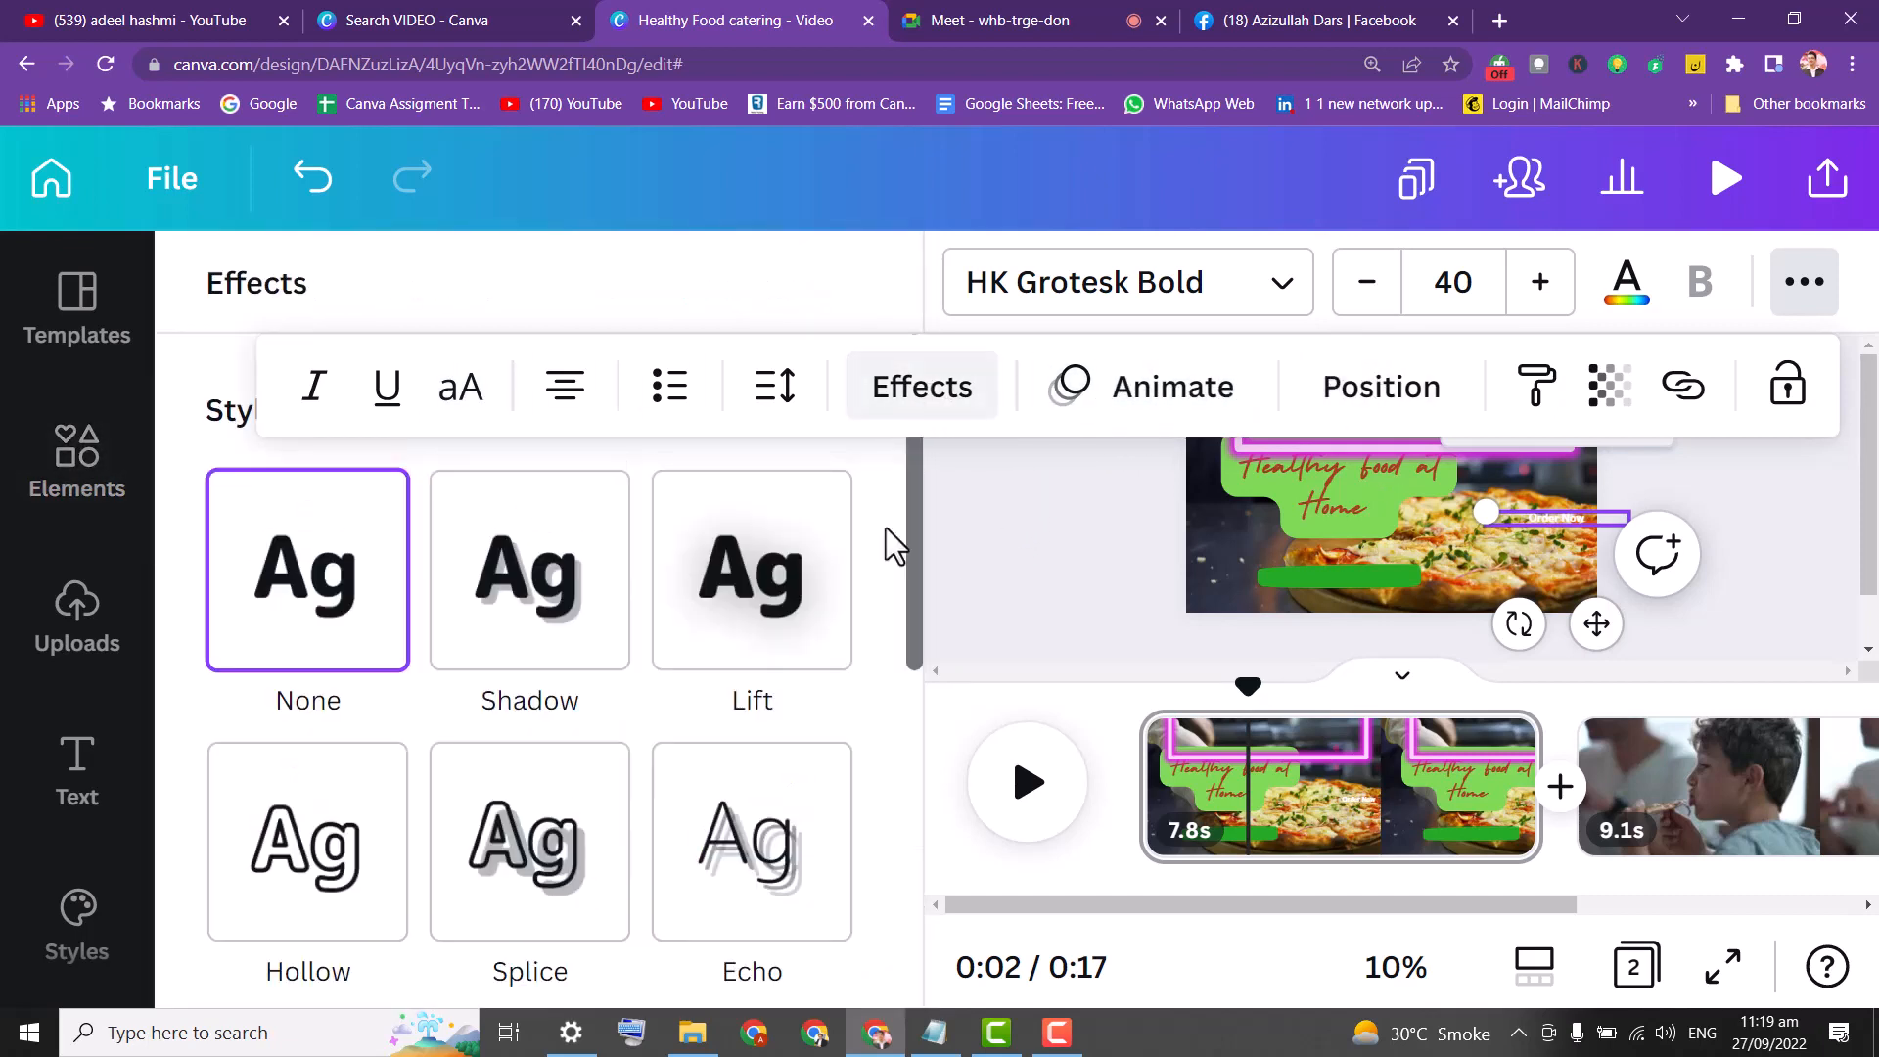
left_click_drag(907, 575, 932, 912)
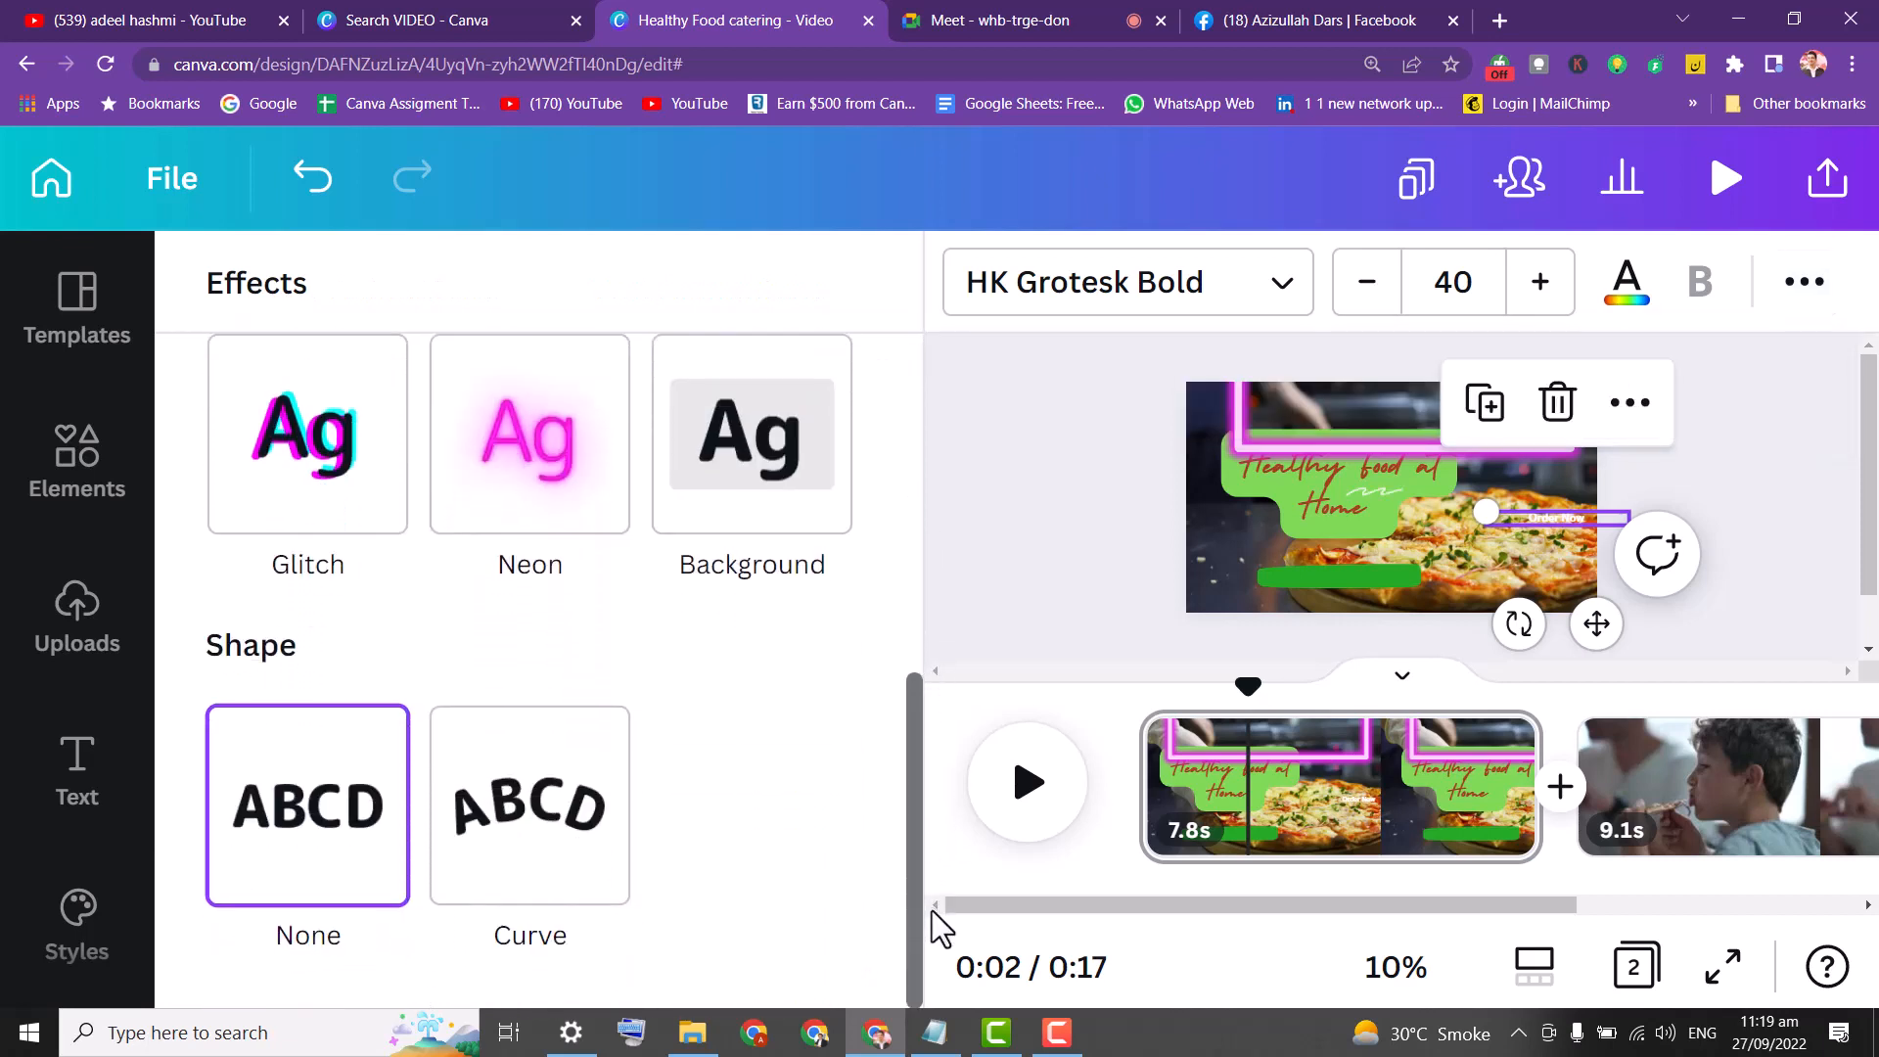
left_click(534, 805)
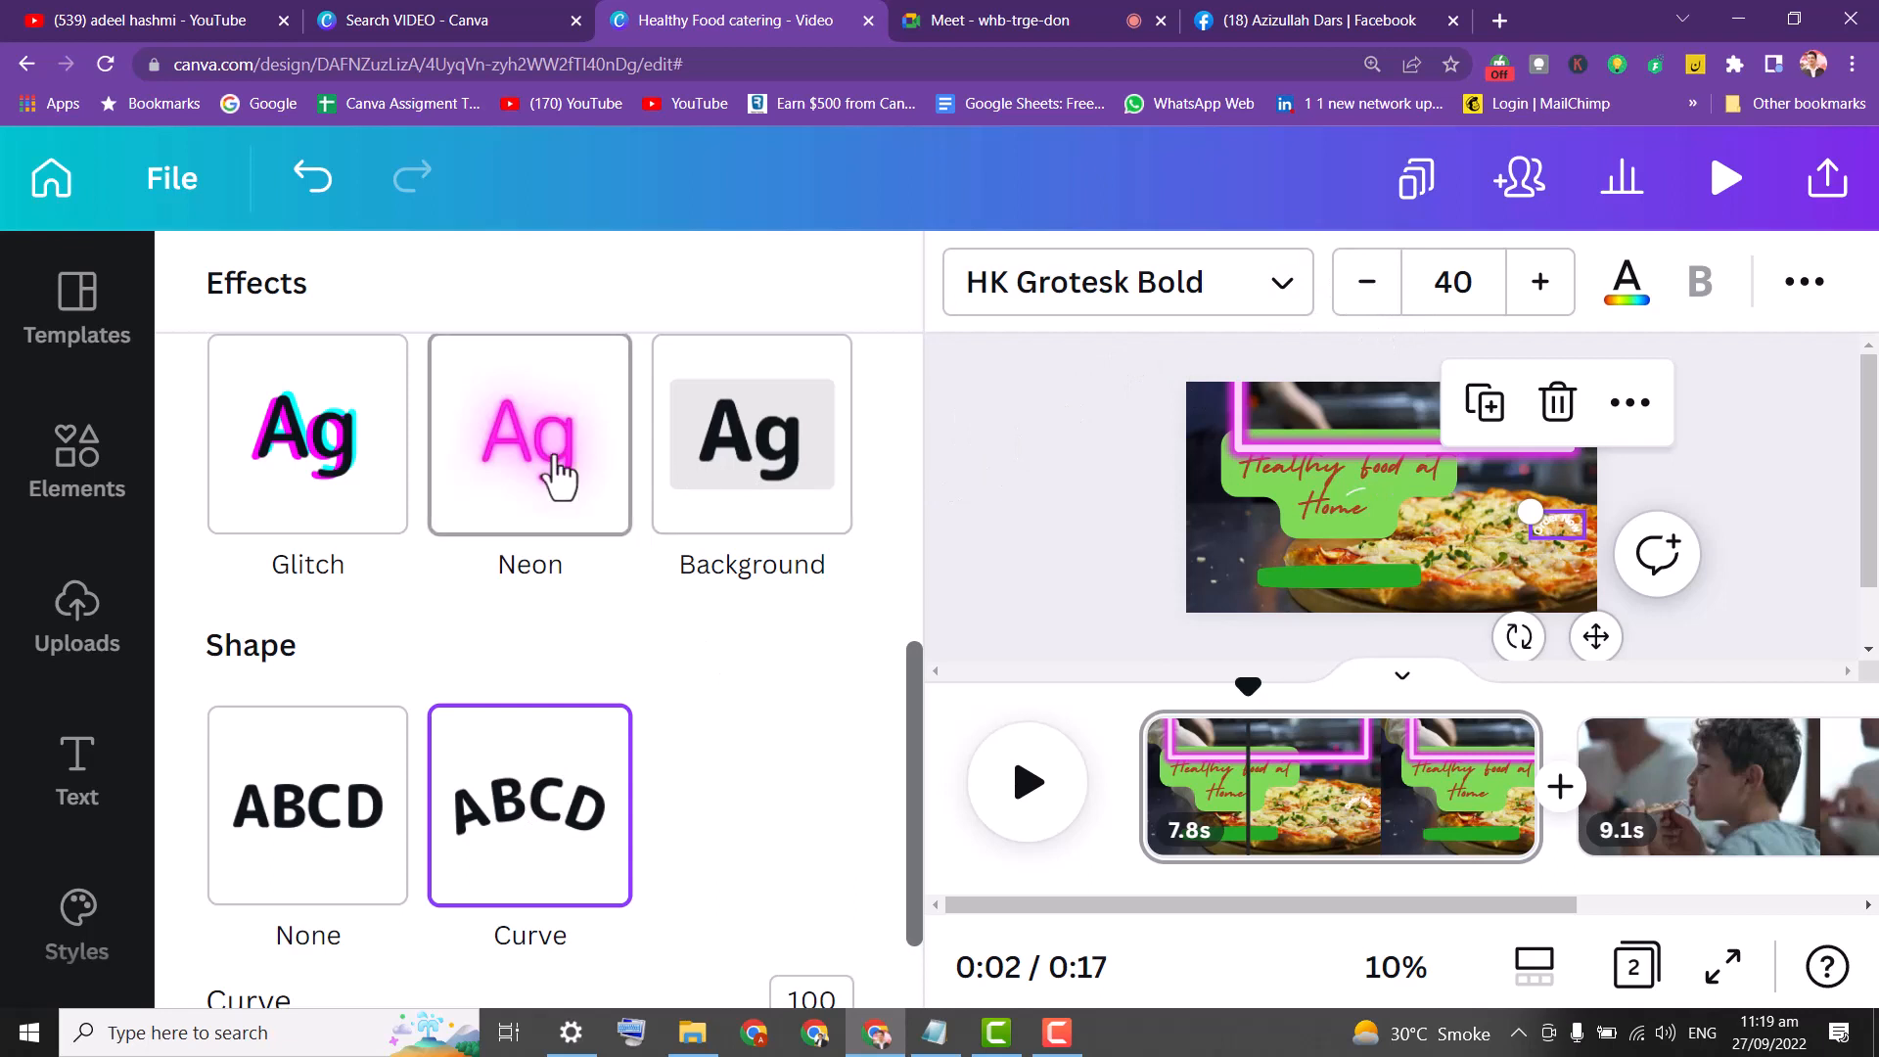
left_click(1625, 294)
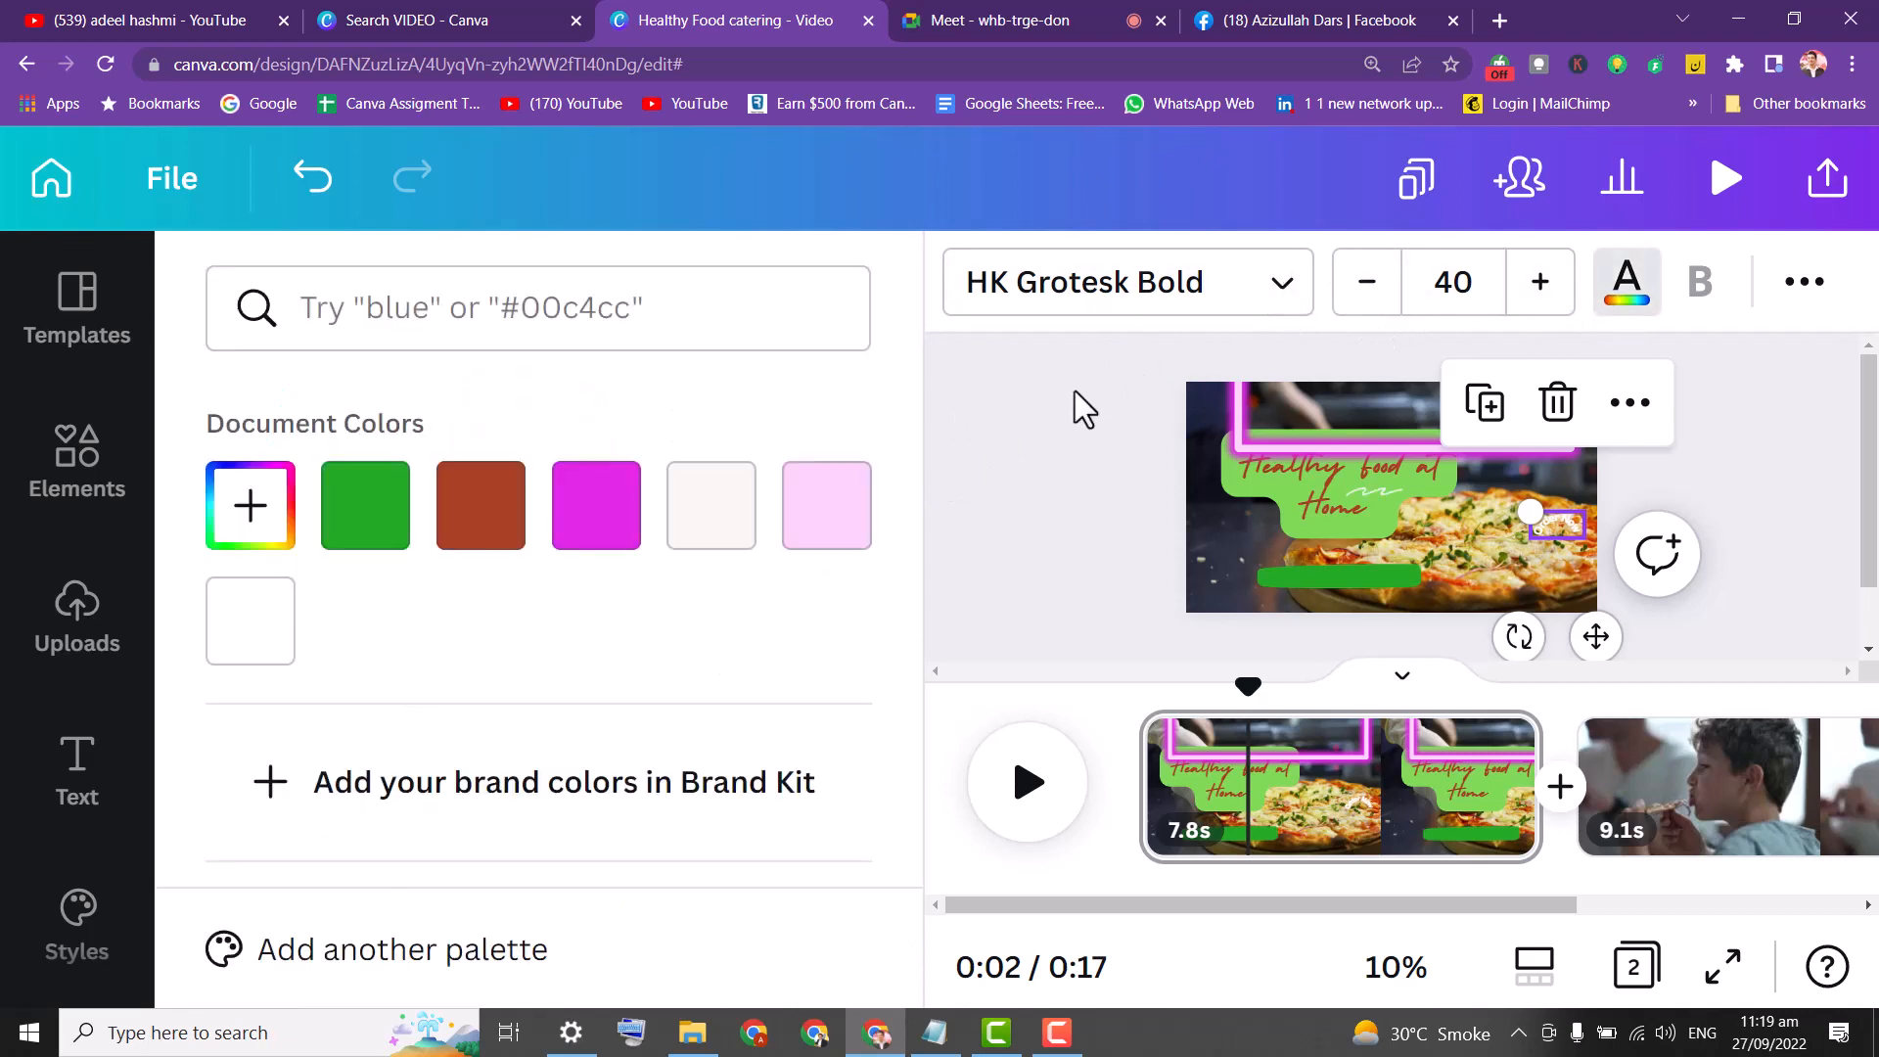
left_click(599, 514)
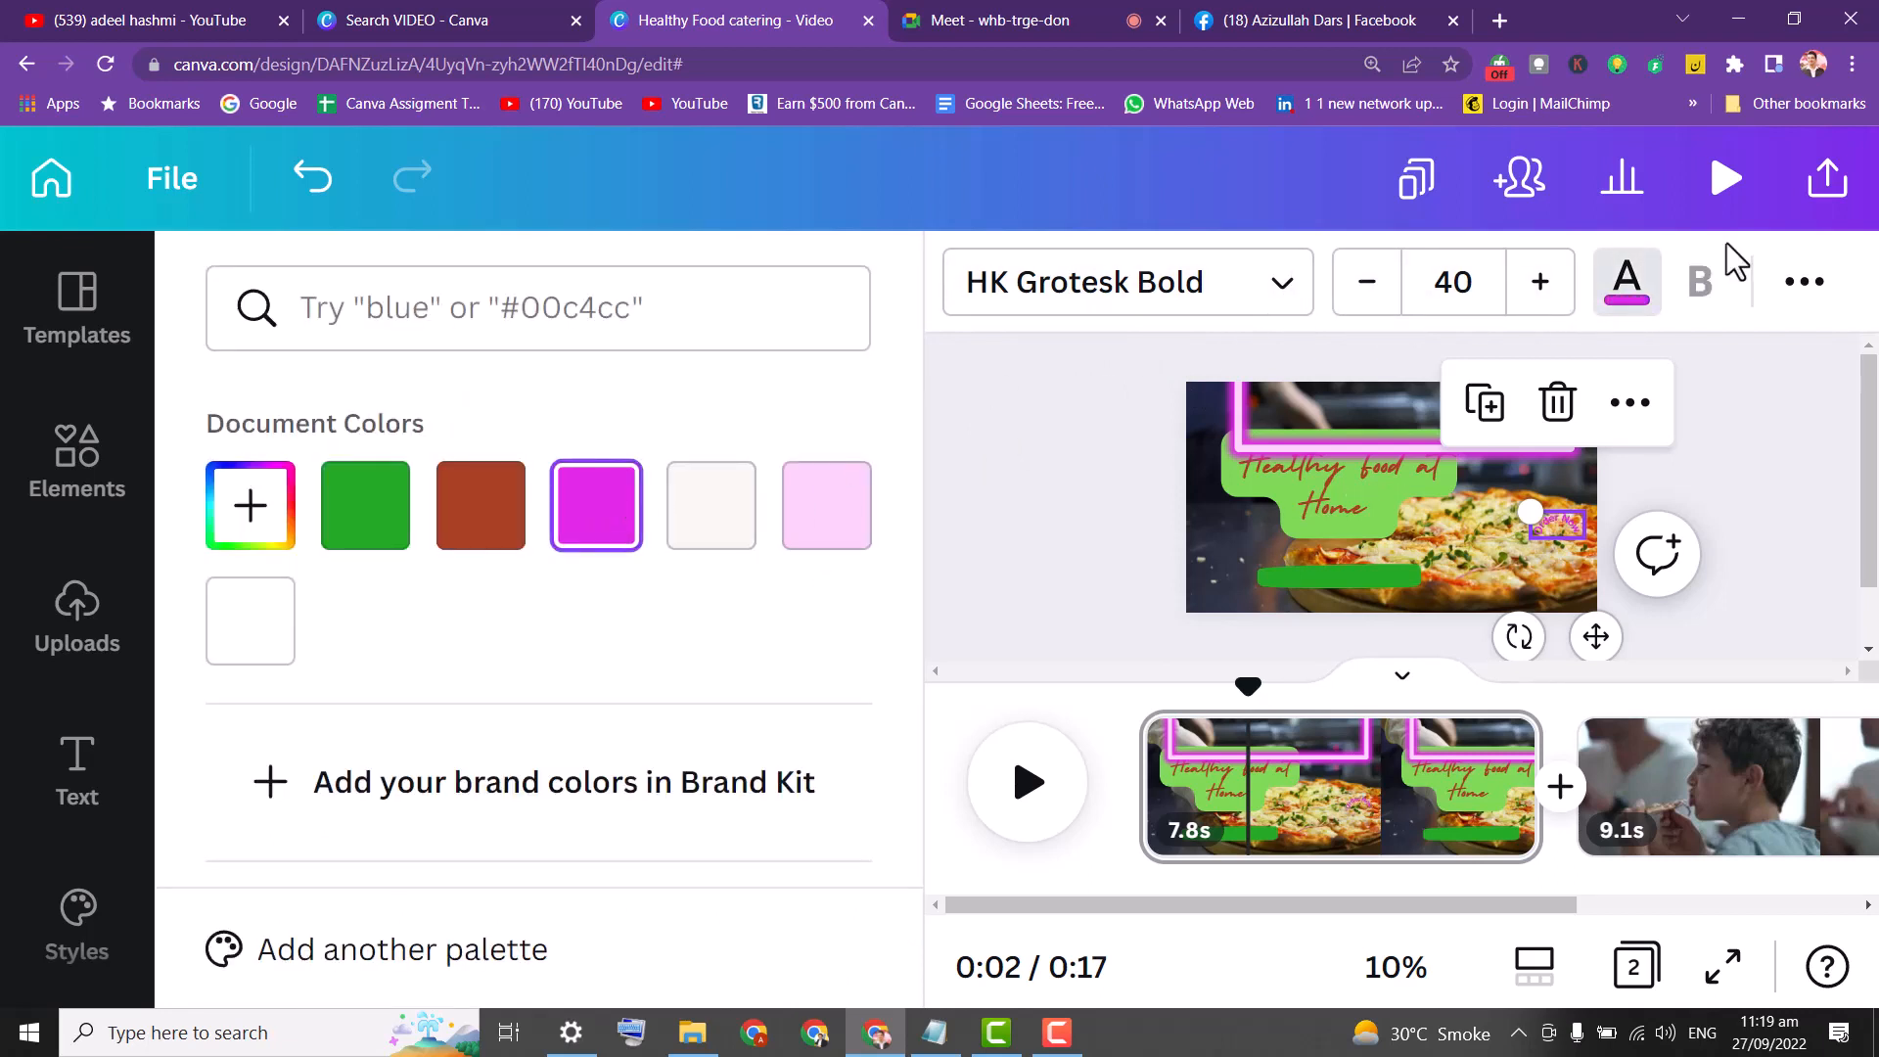
left_click(1633, 304)
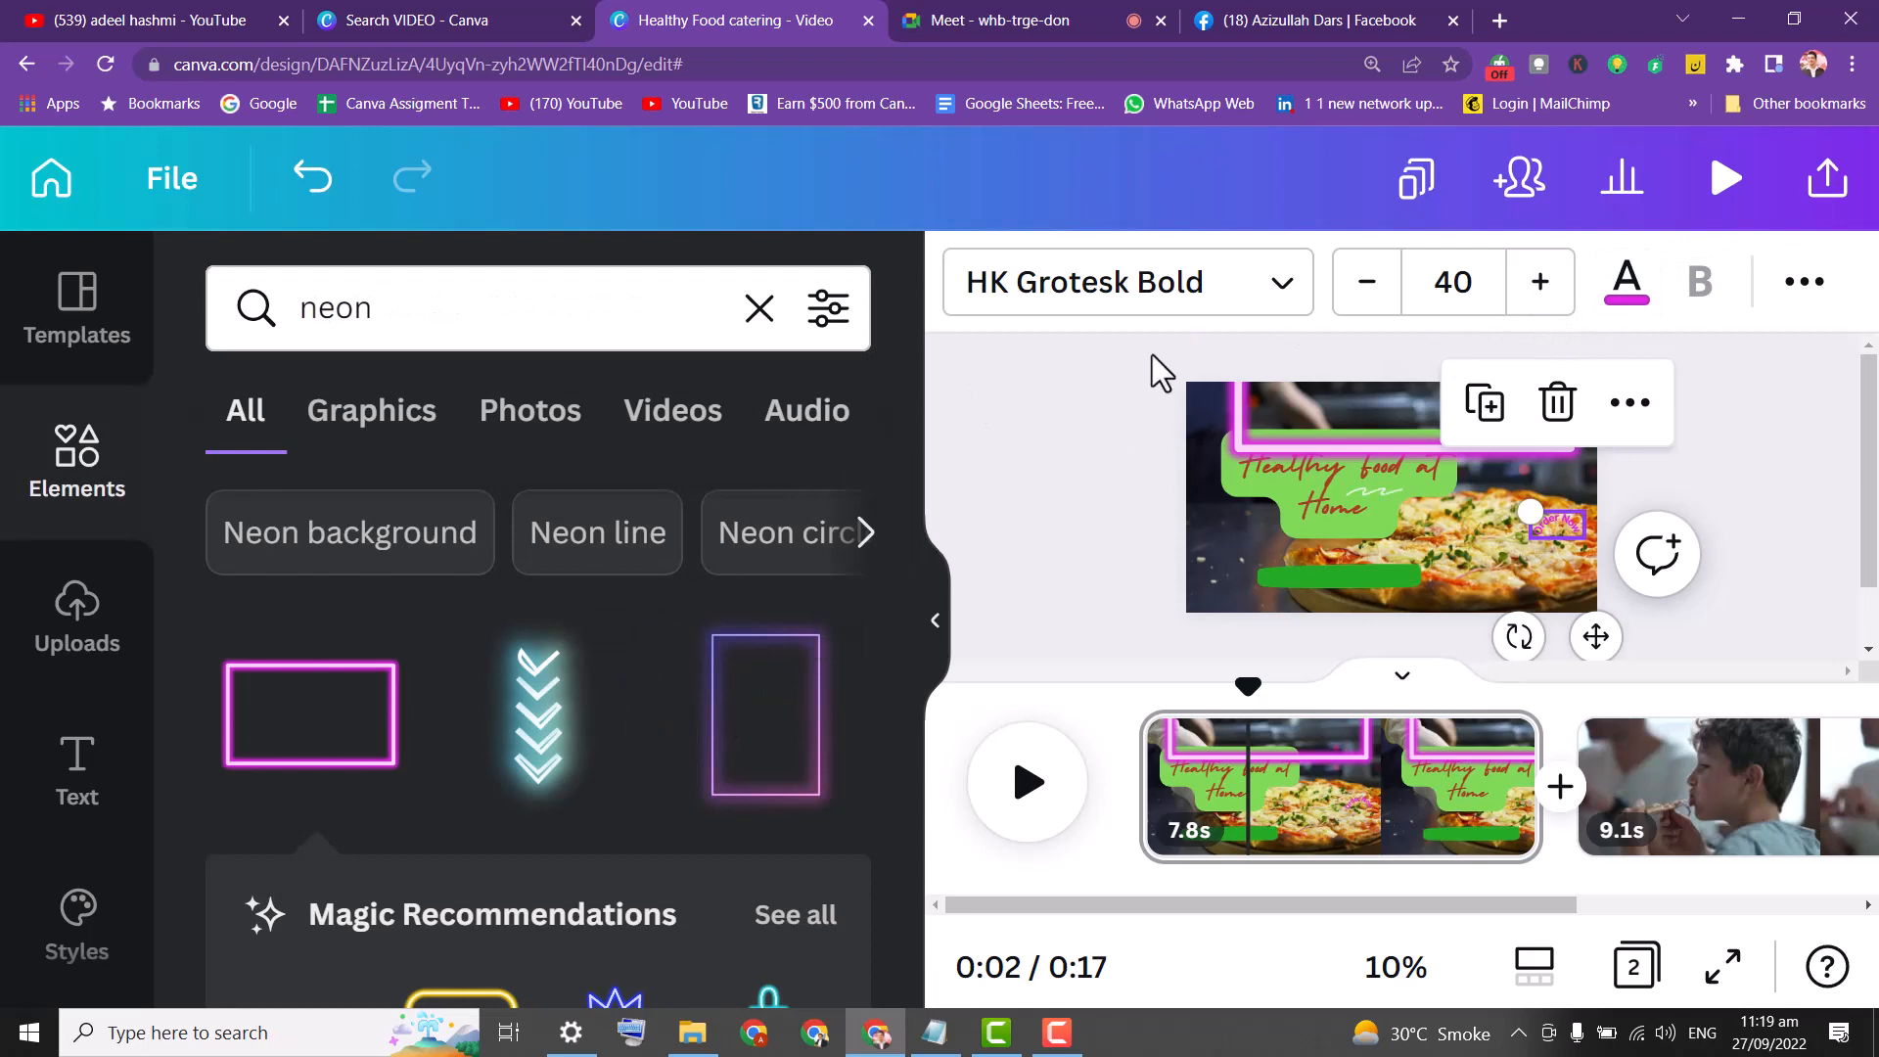
Give the text a Neon glow in off-white and move it to the page's left edge.
left_click(1808, 284)
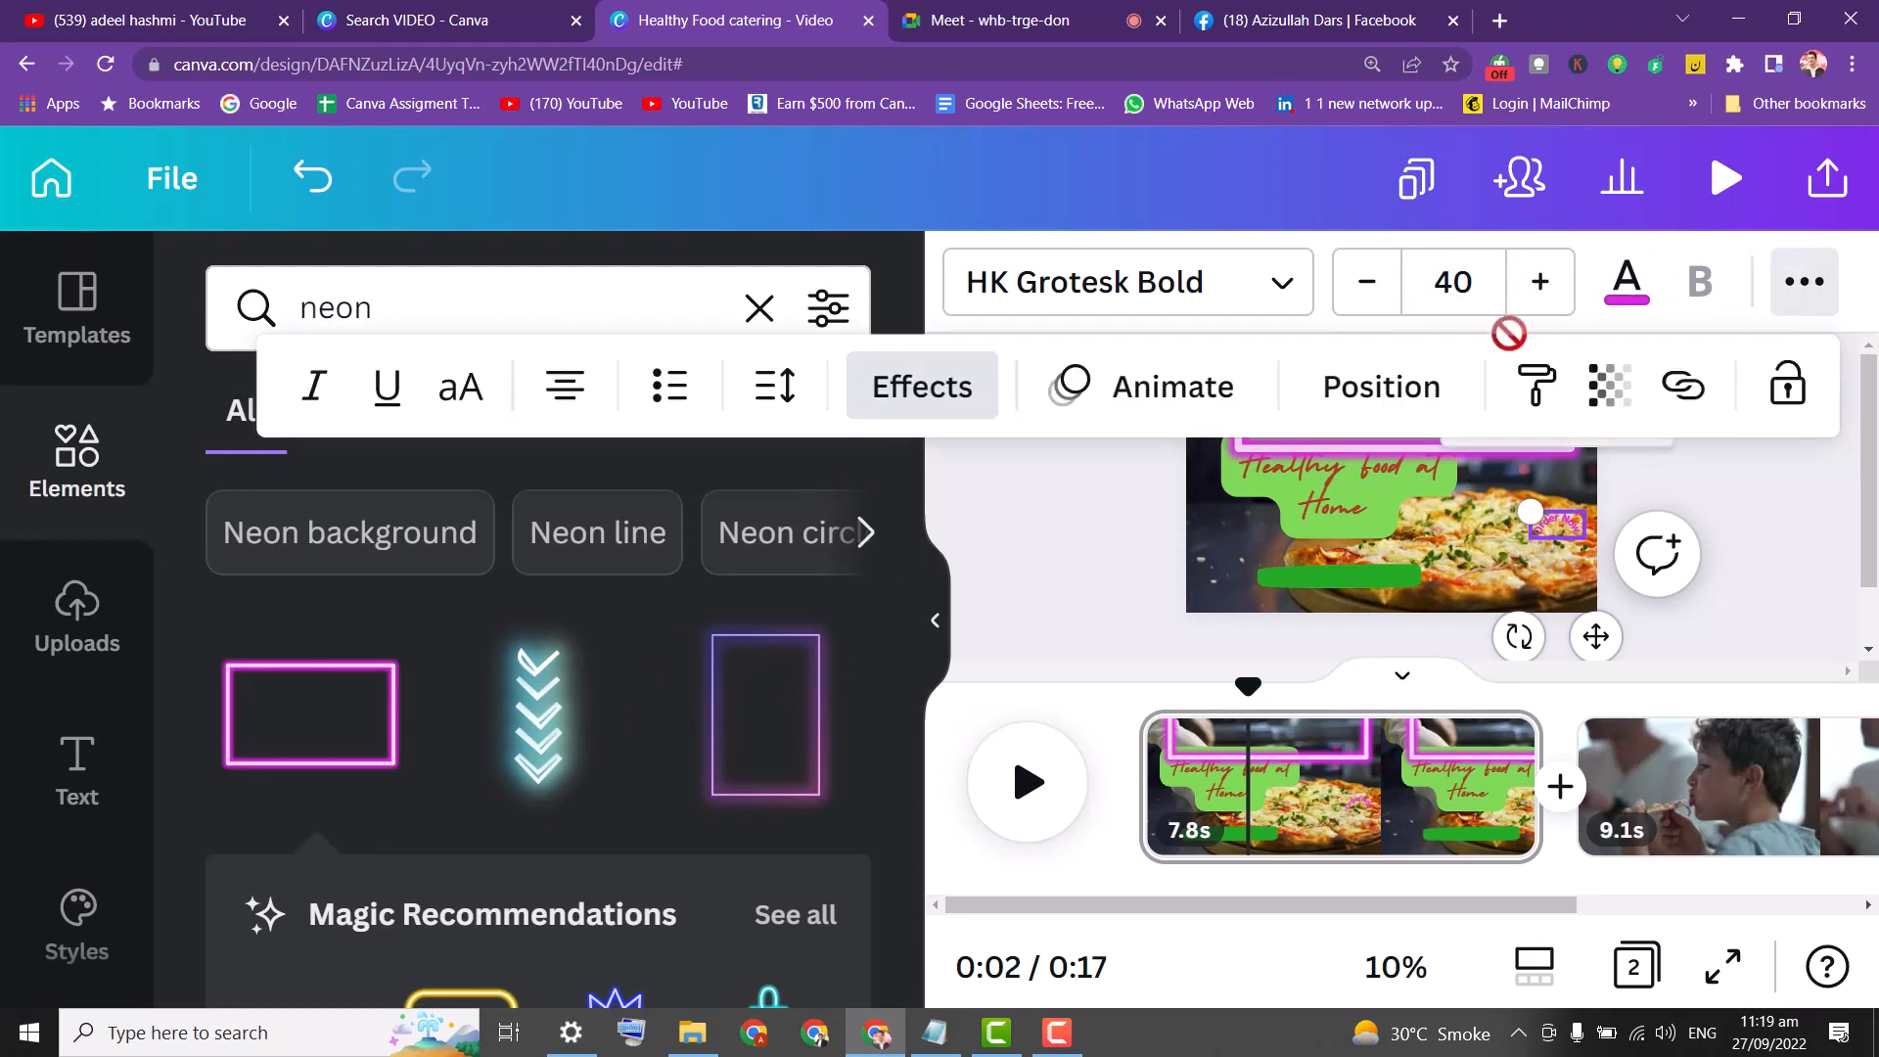
left_click(906, 402)
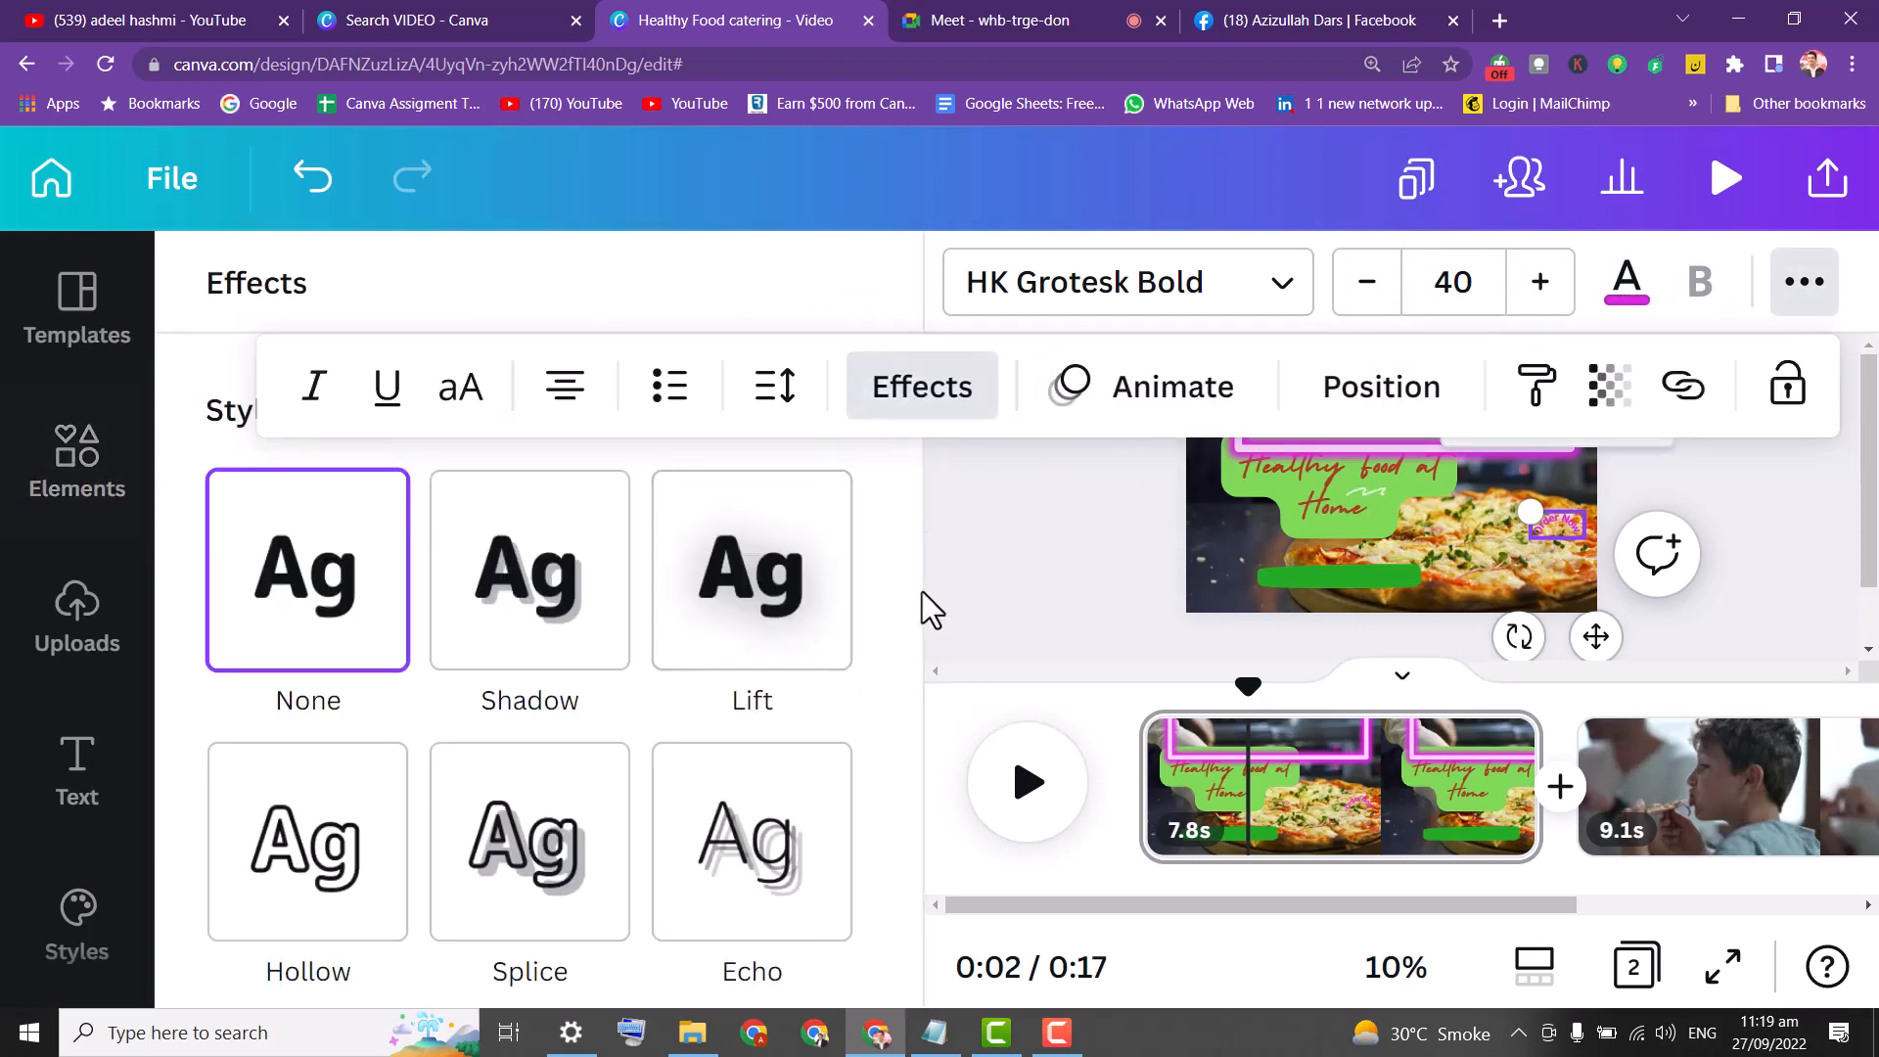
scroll(920, 636, "down", 5)
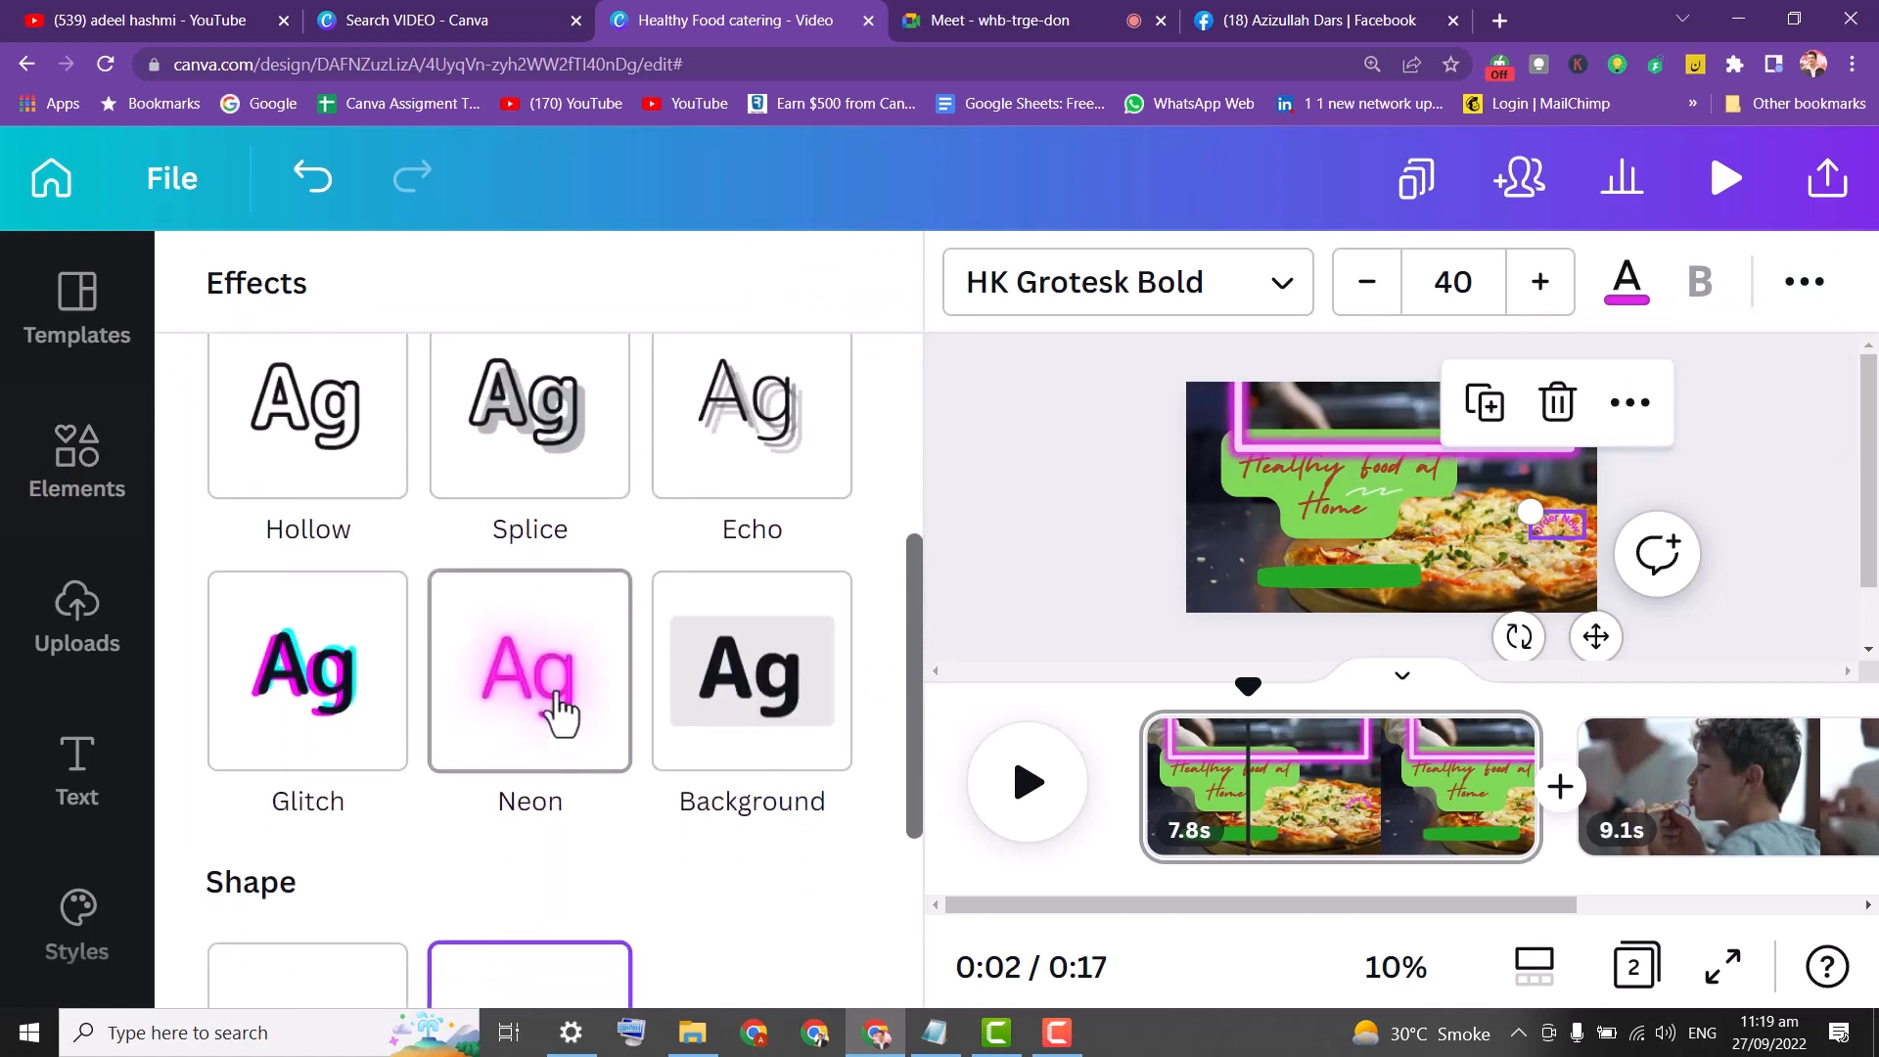
left_click(560, 717)
left_click(1625, 294)
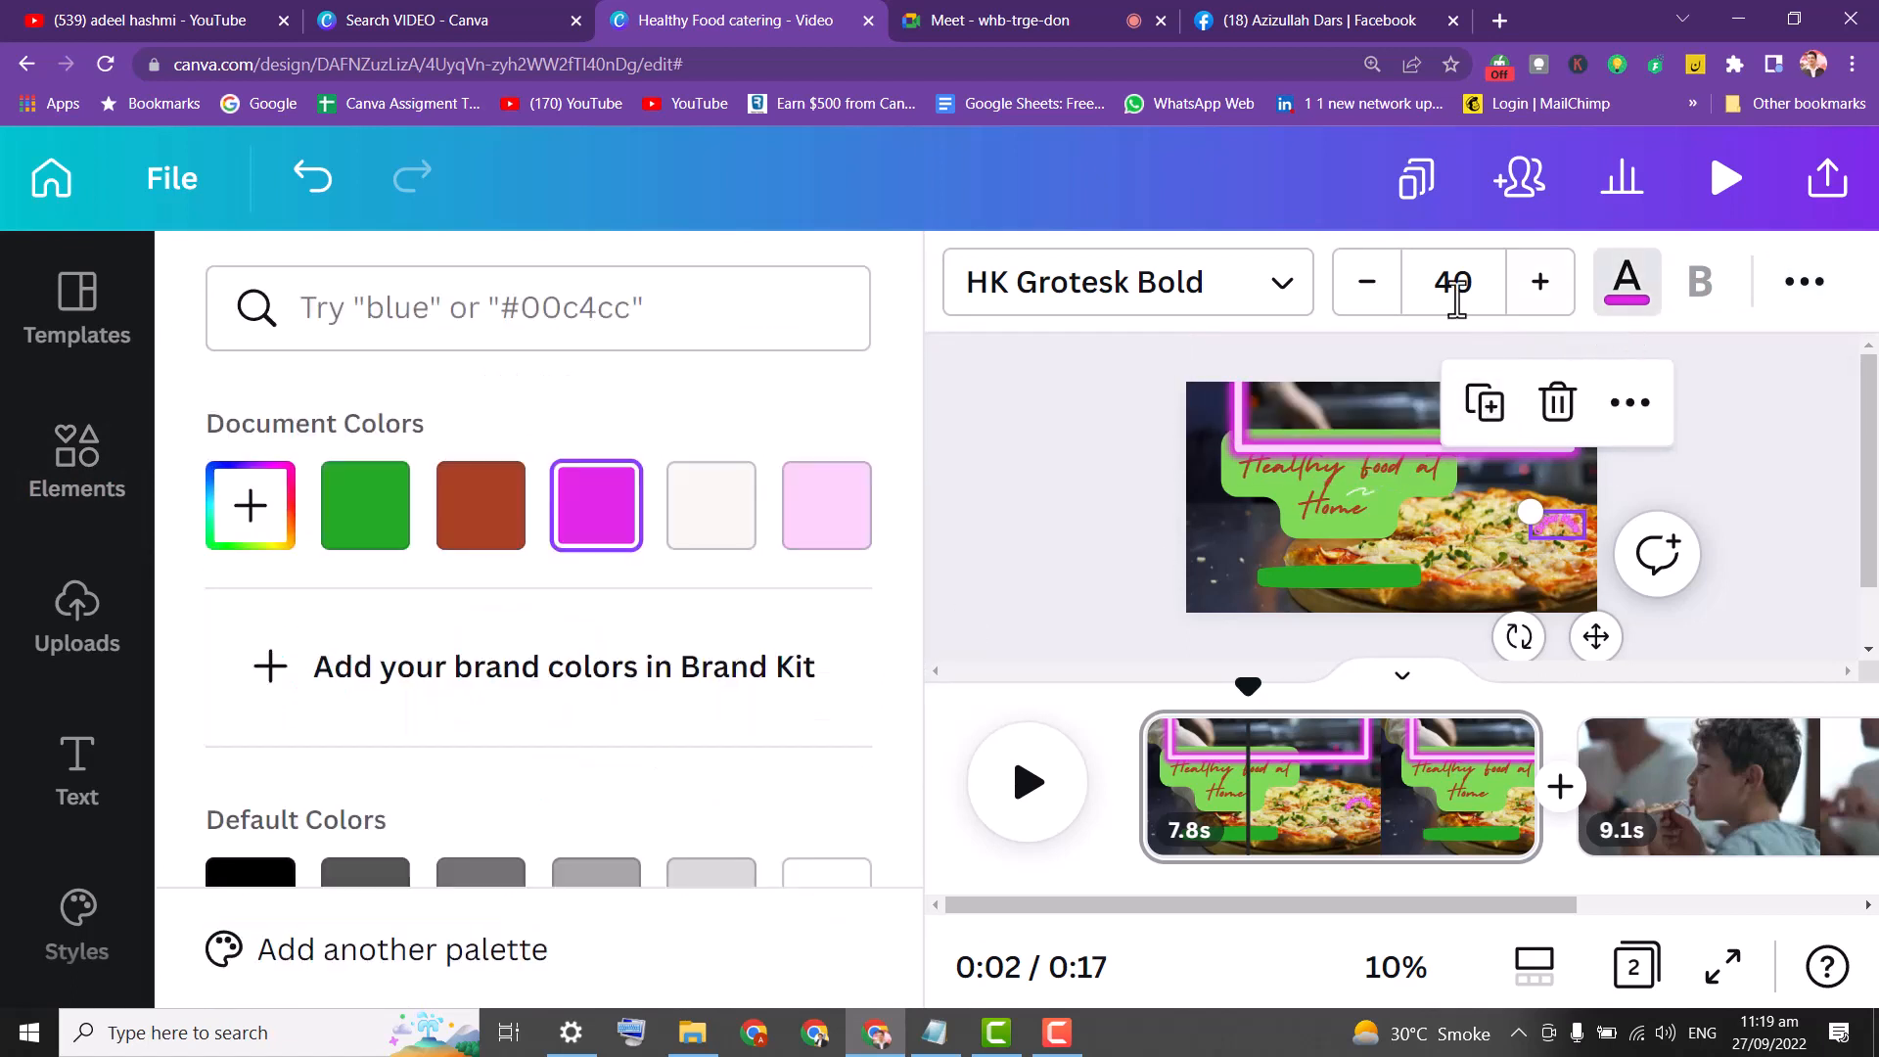
left_click(729, 525)
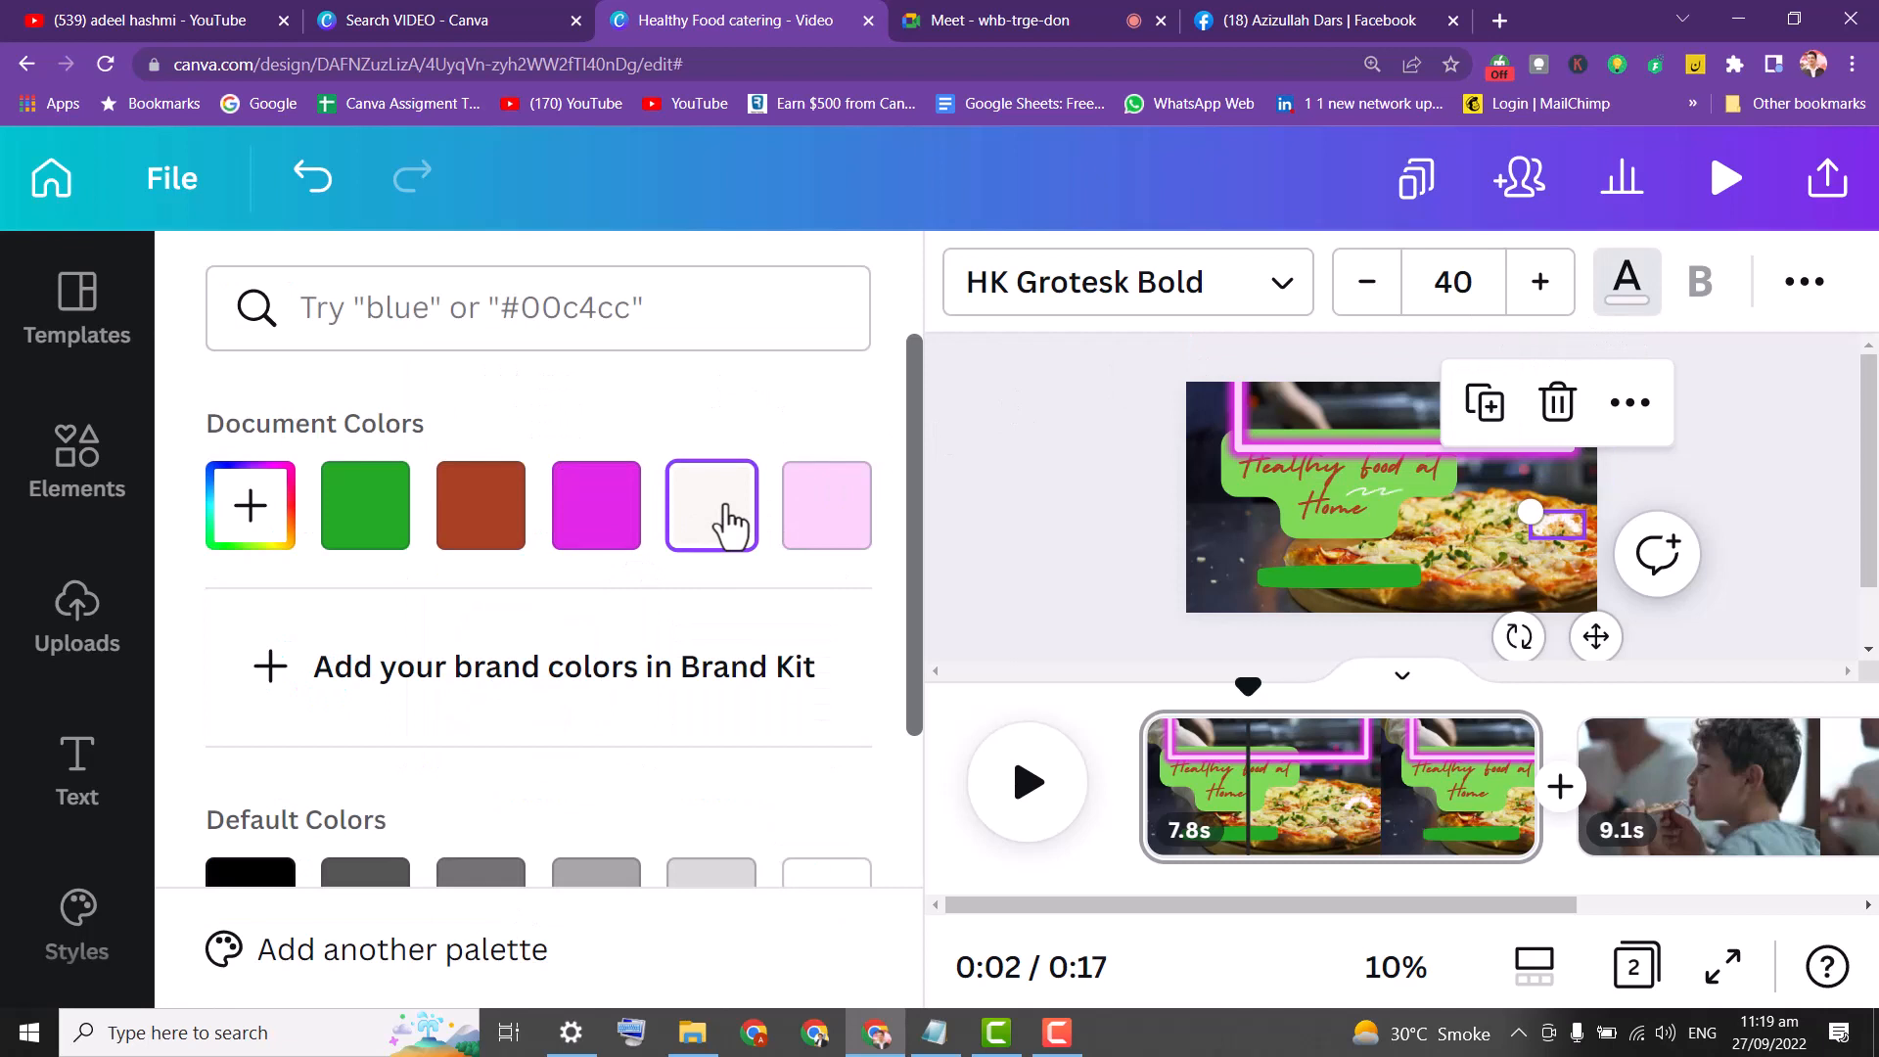
left_click(1119, 458)
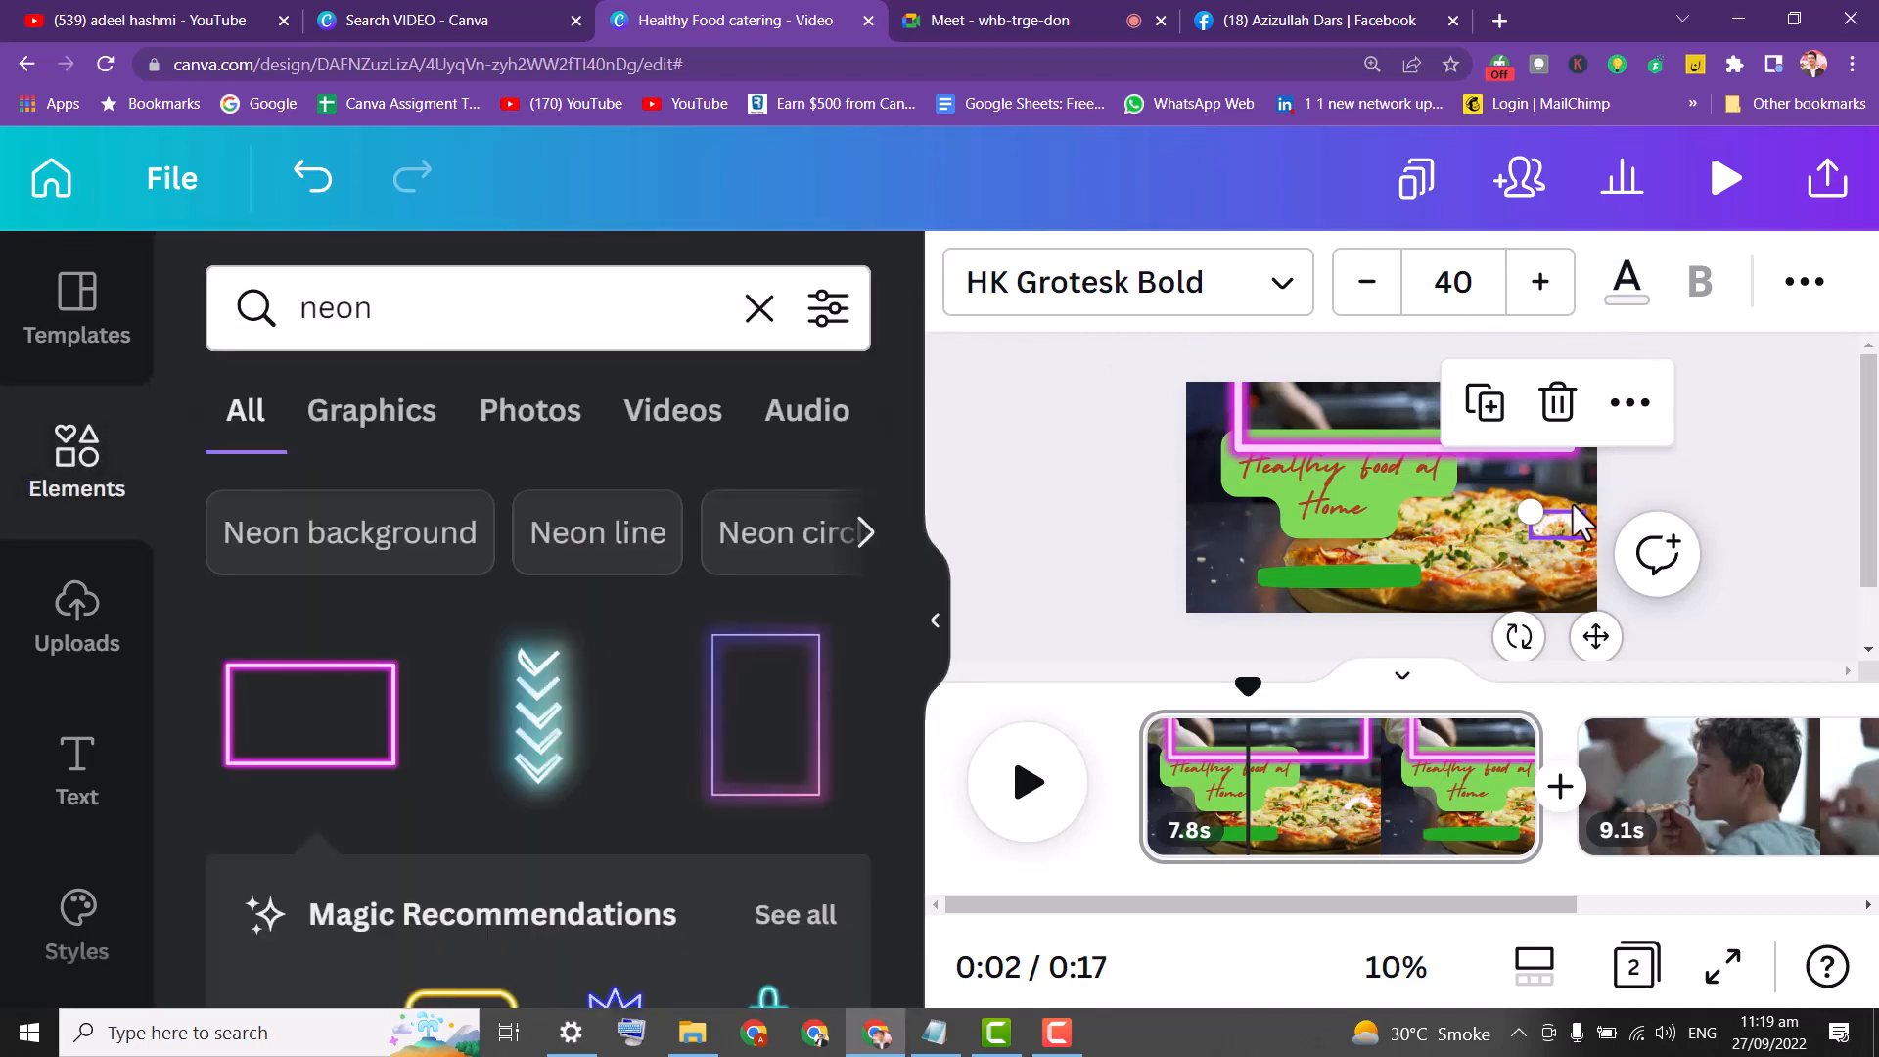
left_click_drag(1558, 519, 1239, 516)
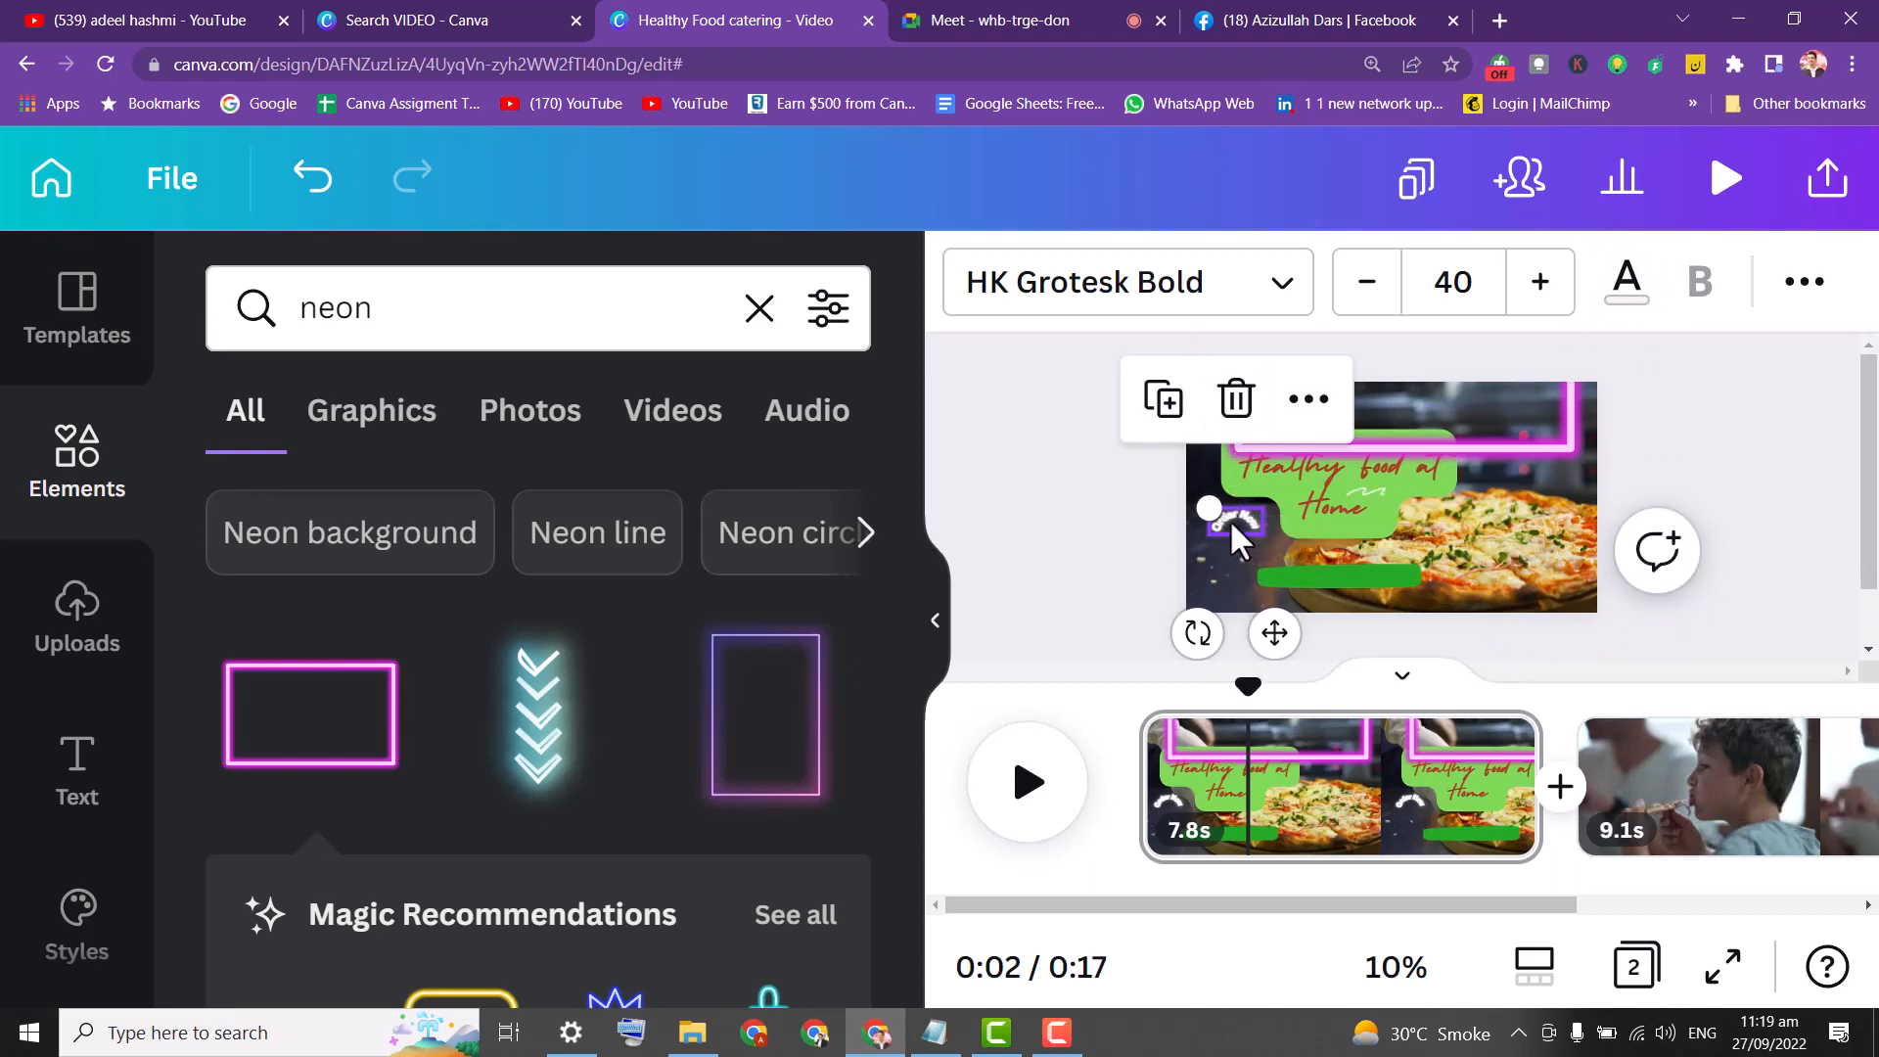
Enlarge the Order Now text to 175 and shift the neon frame and text over the pizza.
left_click(1130, 477)
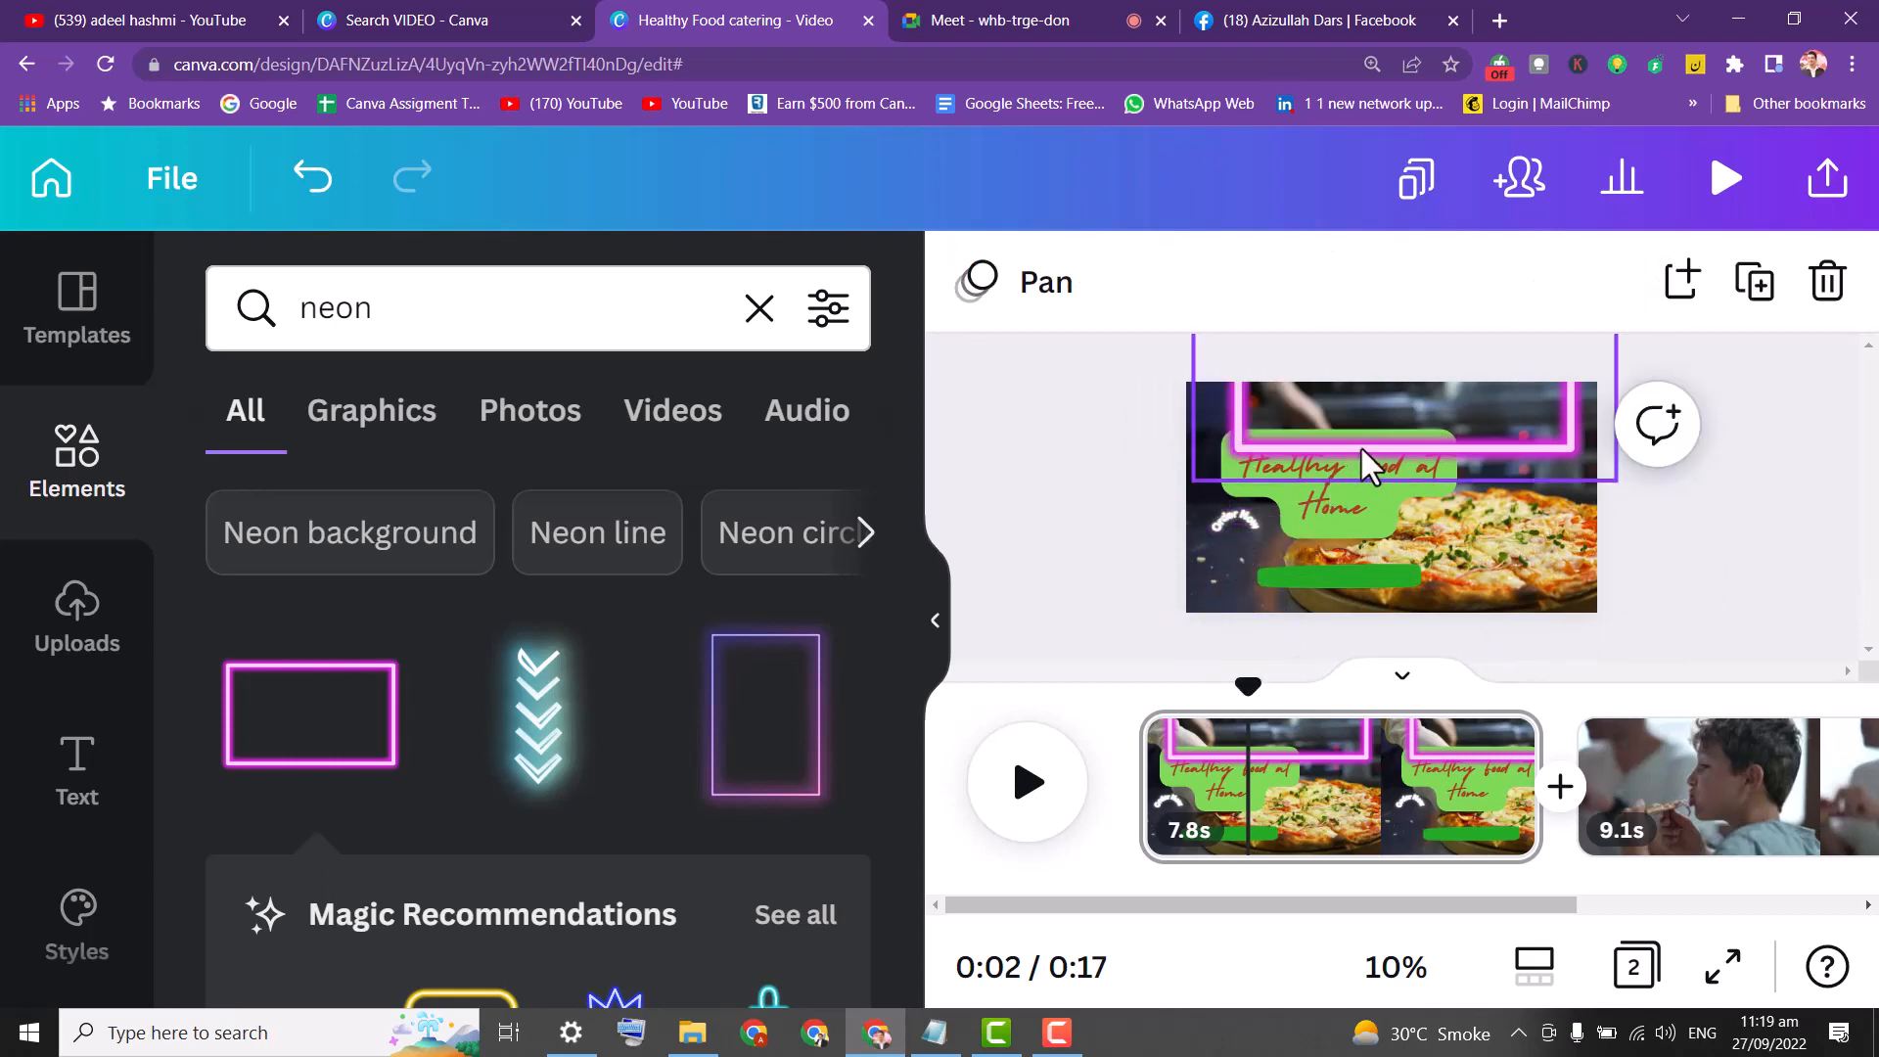
left_click(1233, 519)
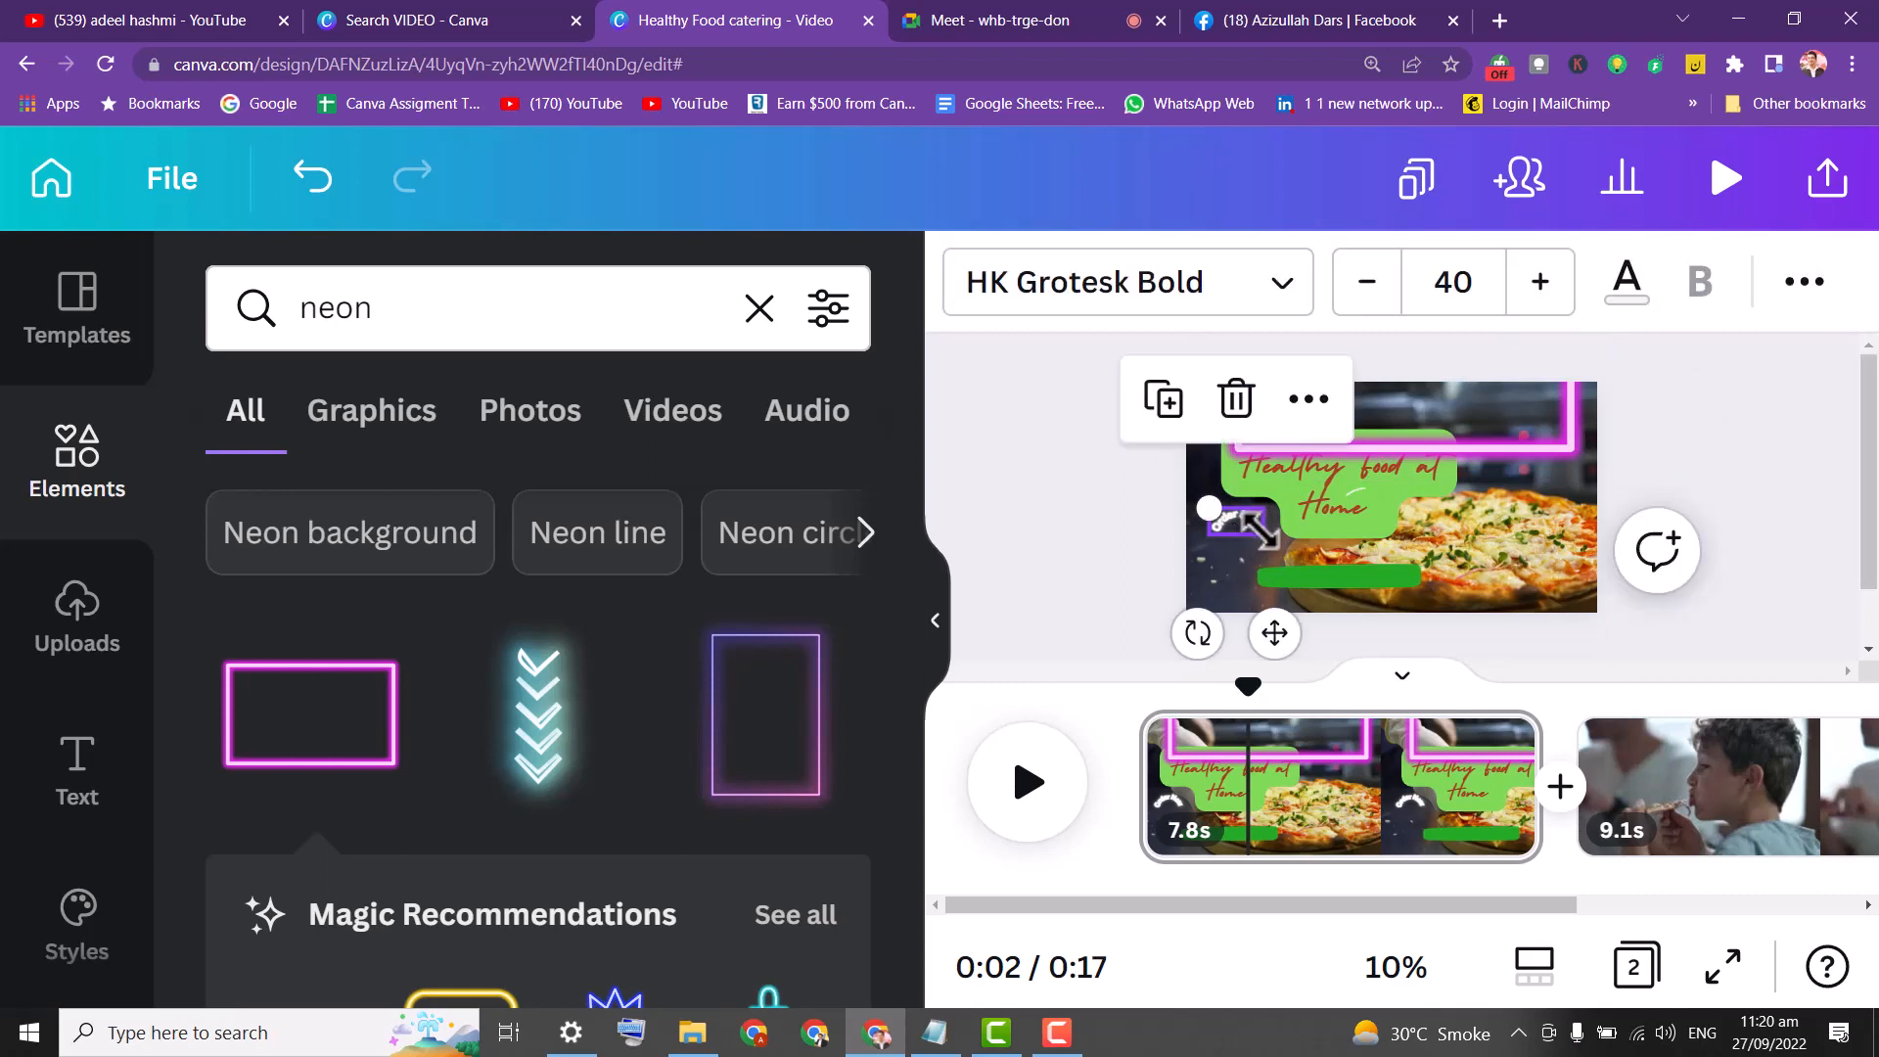
left_click_drag(1252, 528, 1513, 388)
left_click_drag(1273, 442, 995, 617)
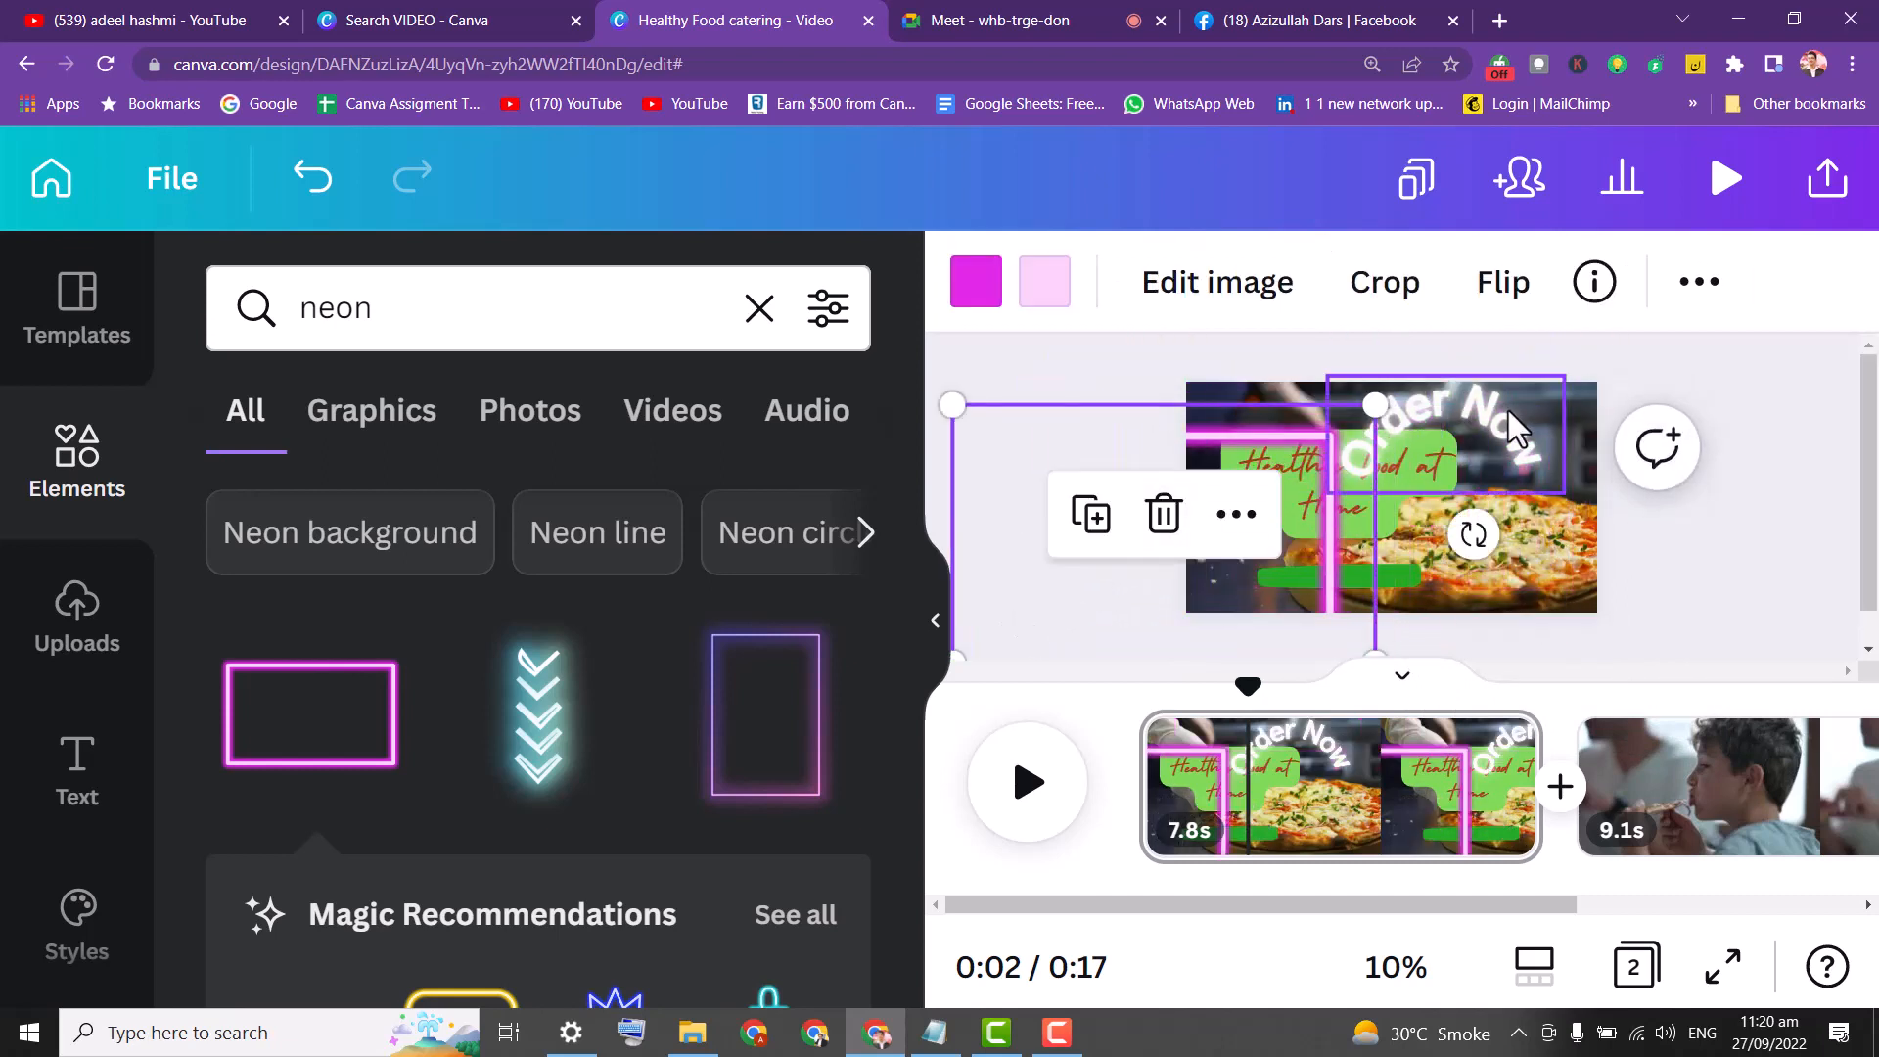
left_click_drag(1507, 409, 1557, 480)
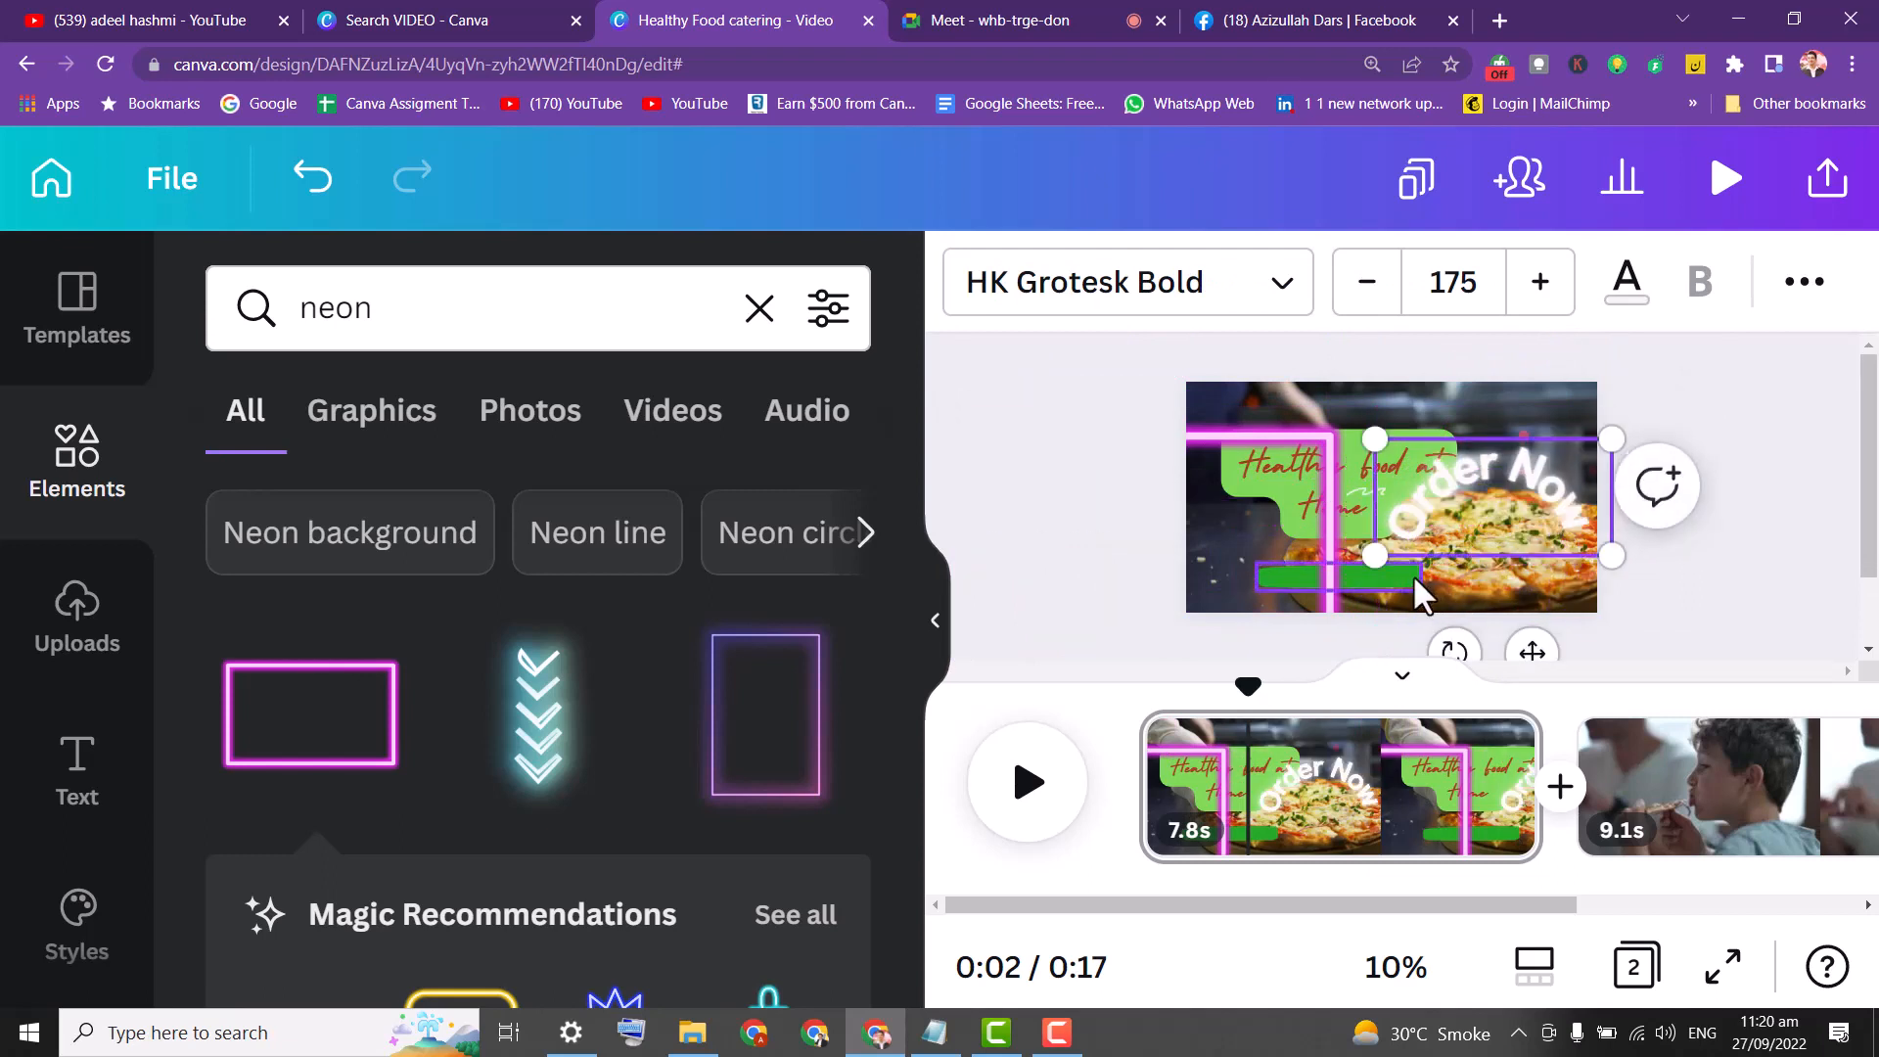
Delete the green bar, then position the neon frame around the page and Order Now inside it.
left_click(1365, 584)
left_click(1398, 572)
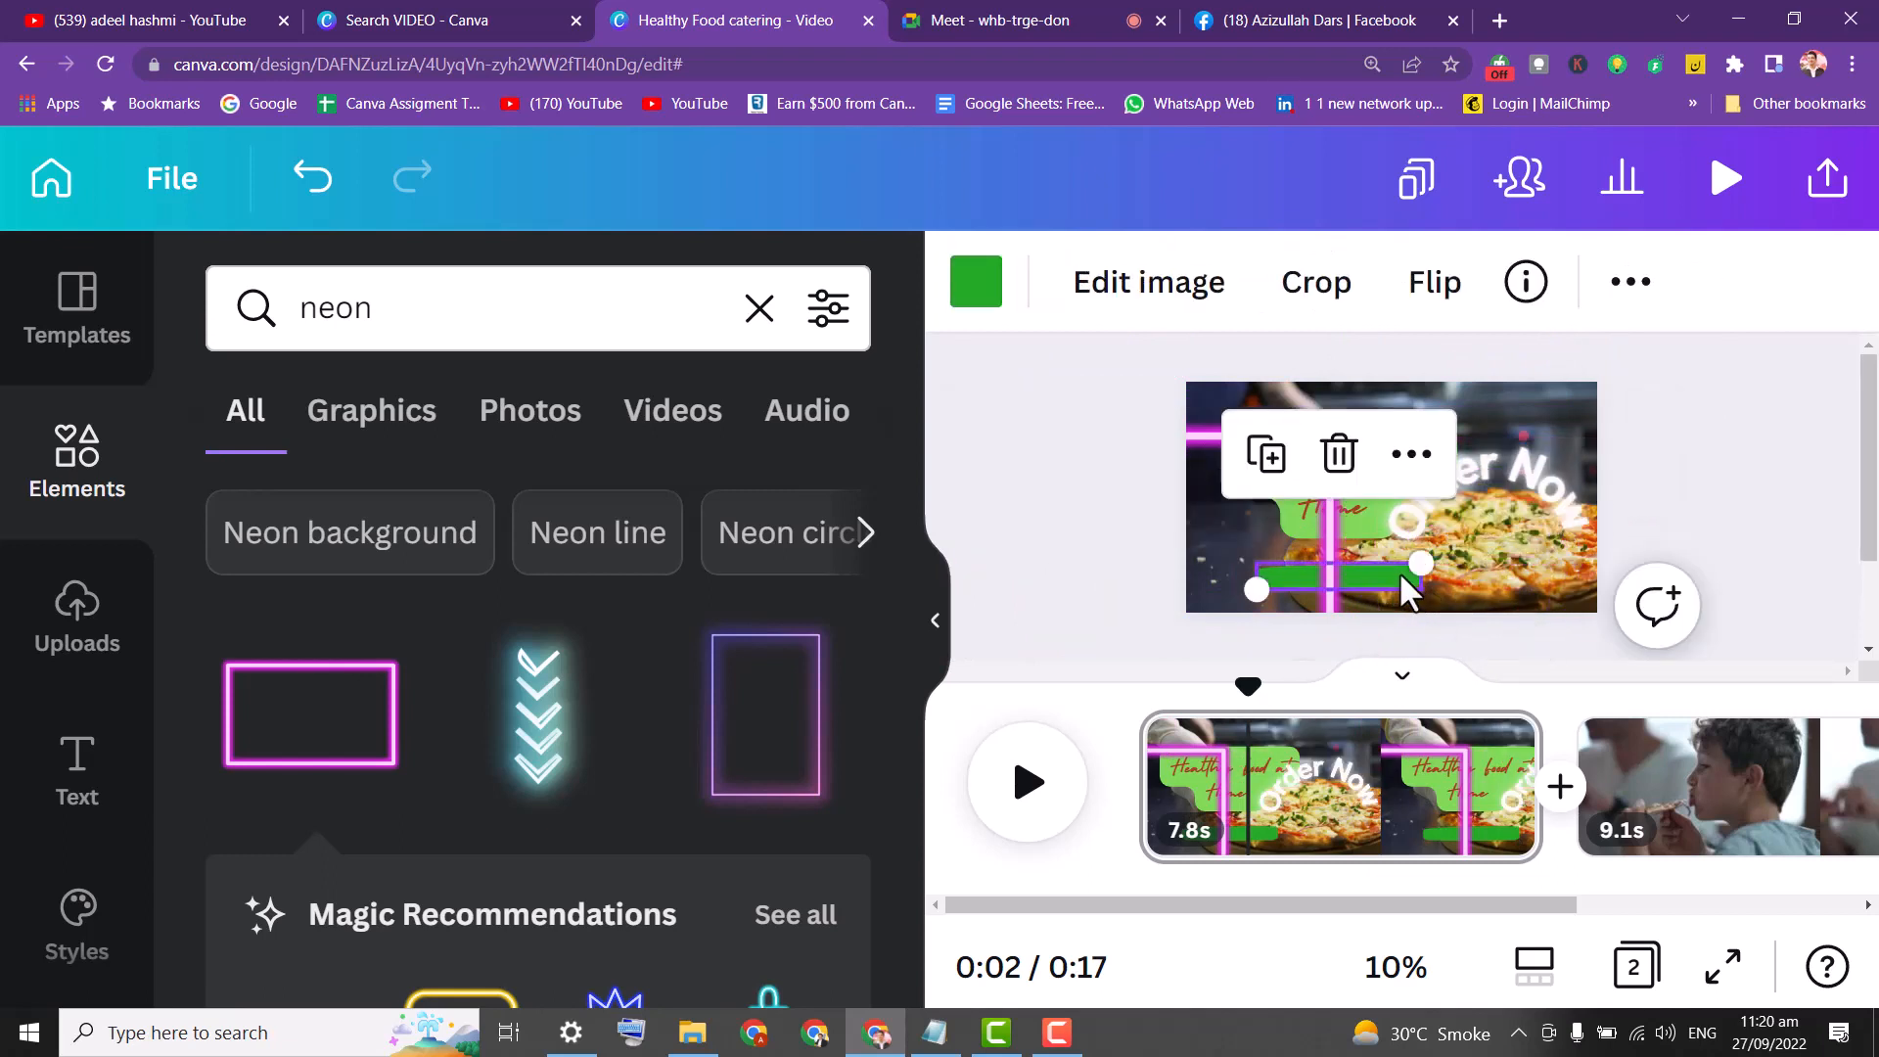
key("Delete")
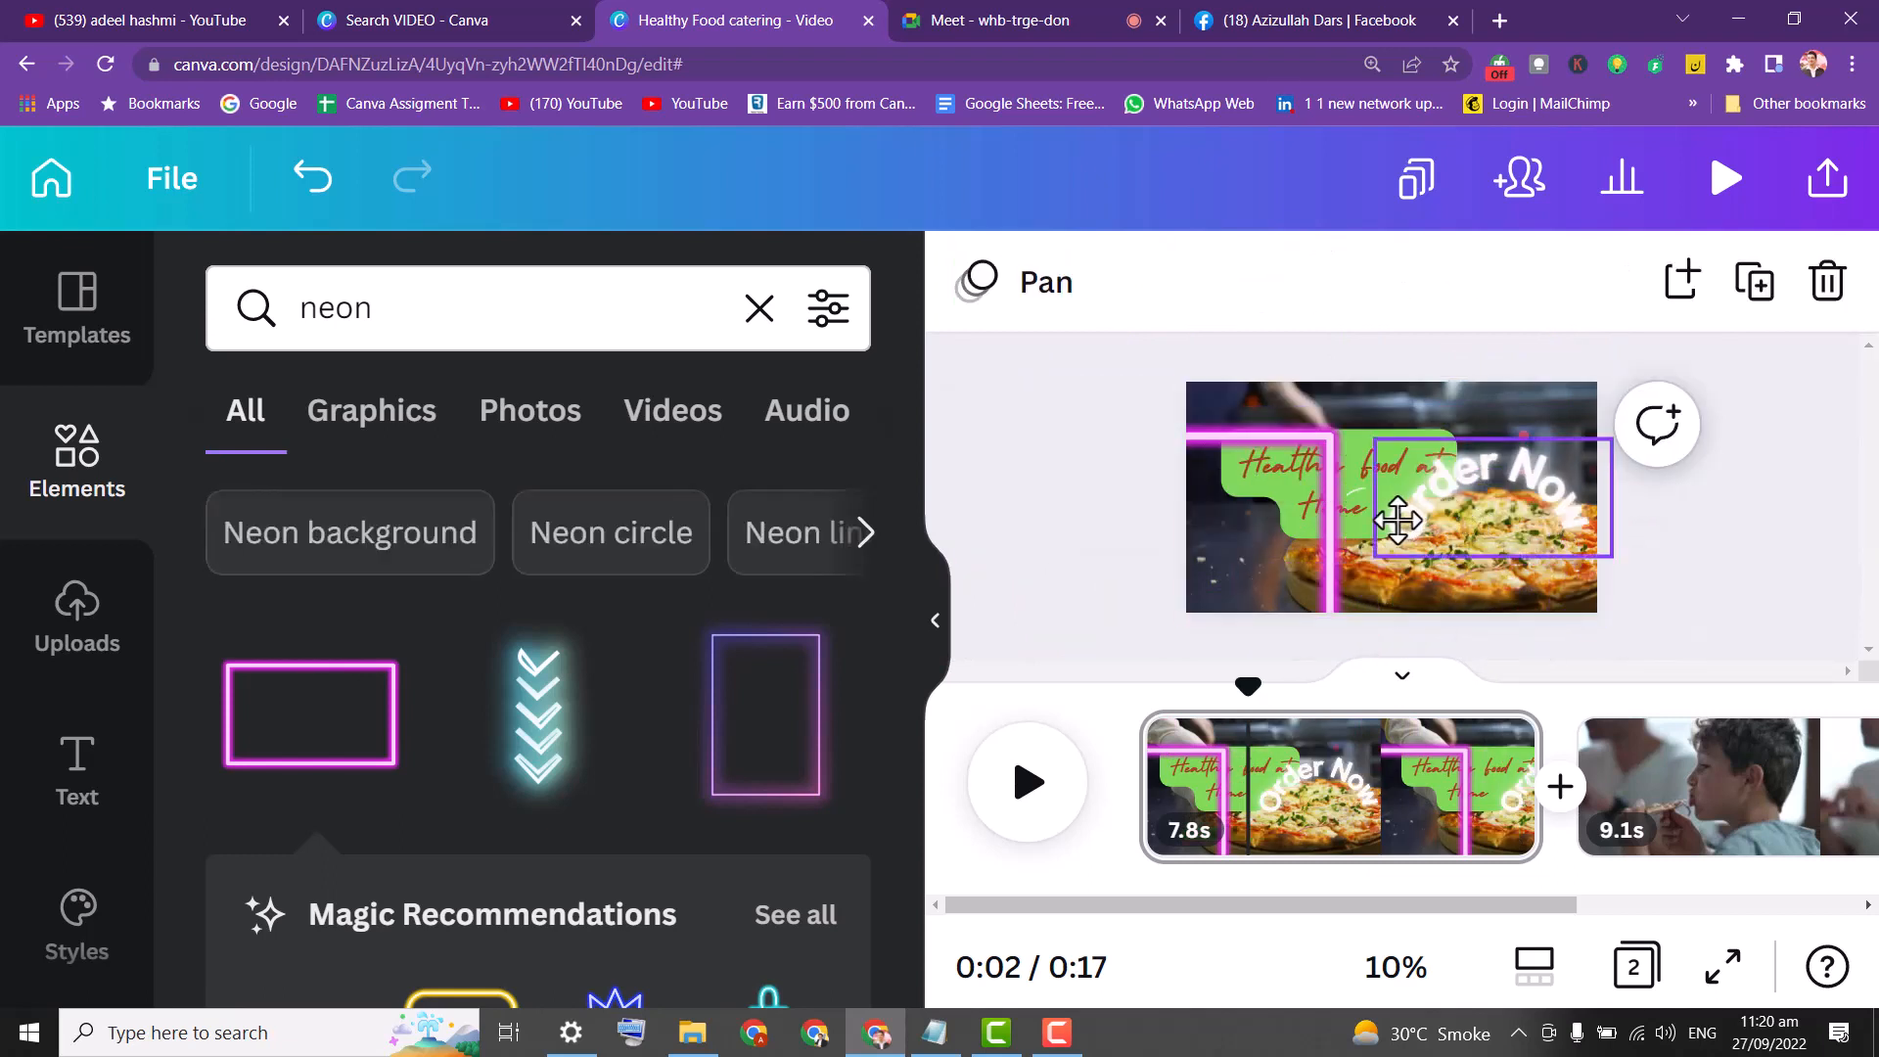
left_click_drag(1480, 525, 1301, 546)
left_click(1296, 421)
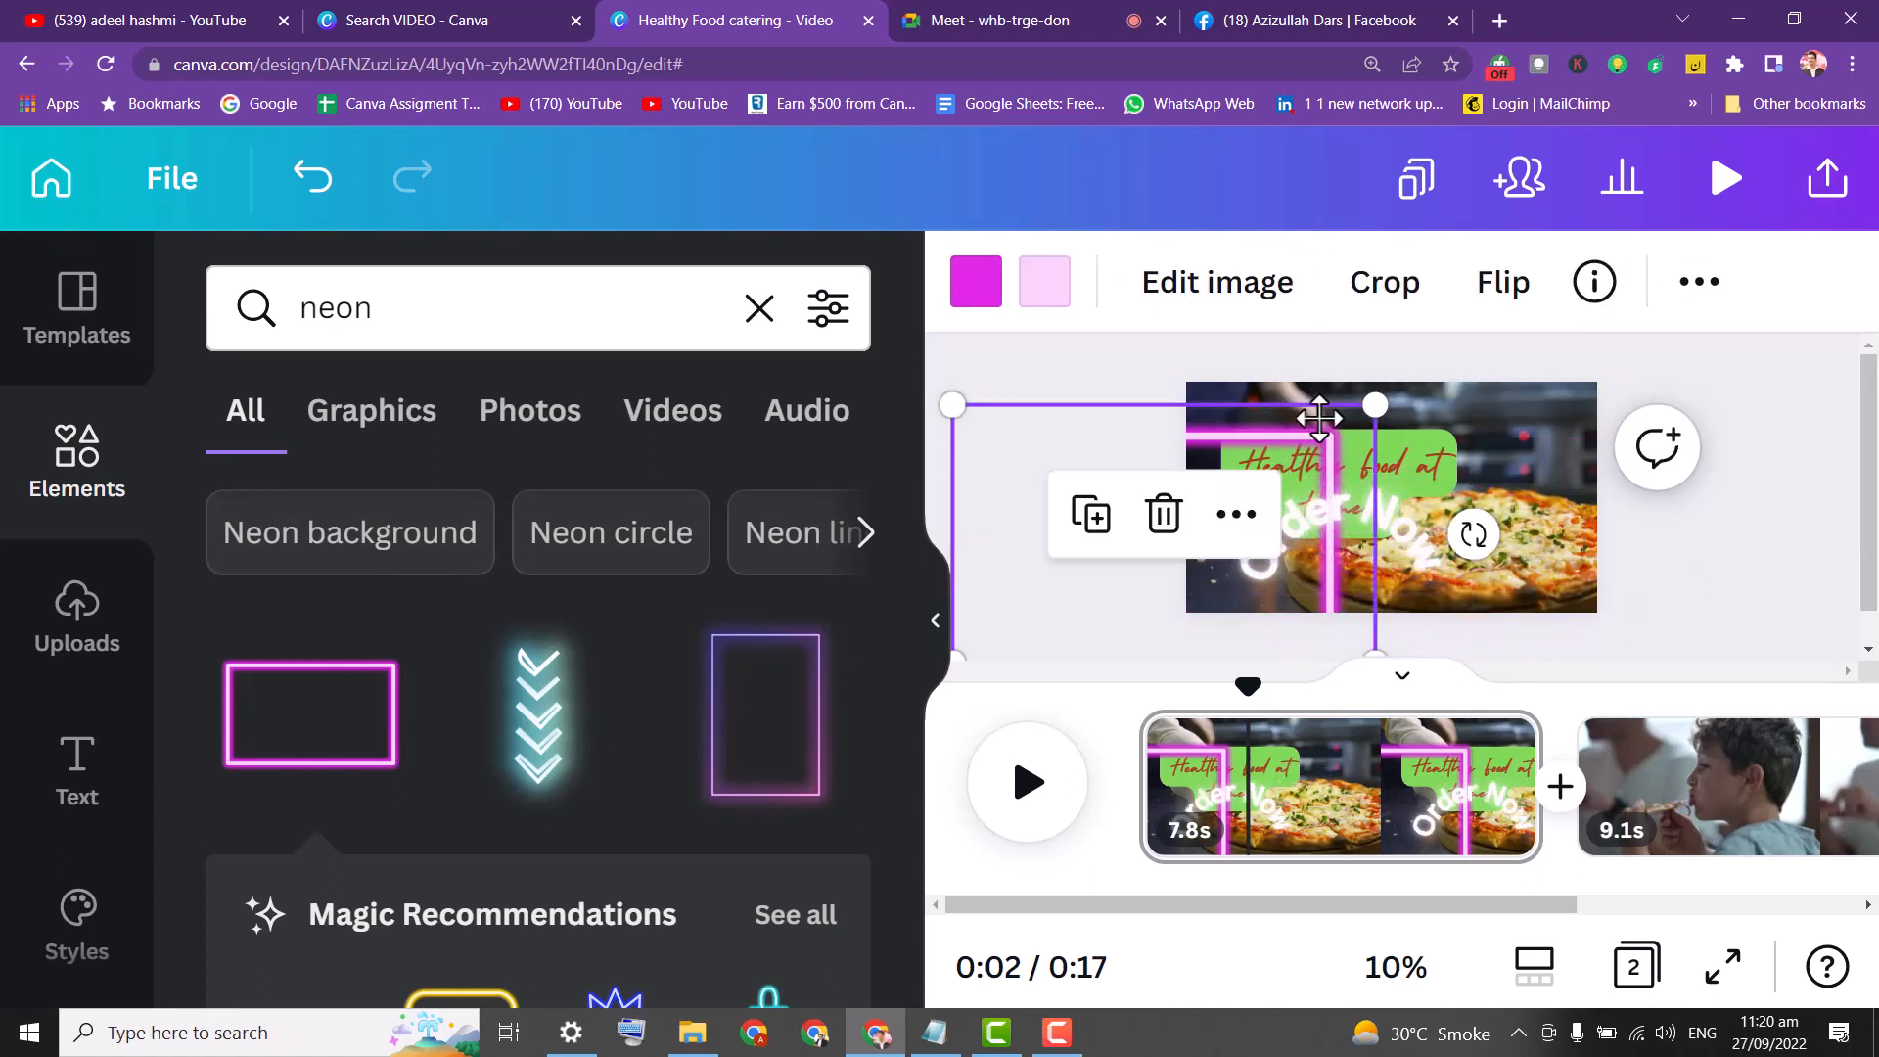
left_click_drag(1296, 421, 1501, 420)
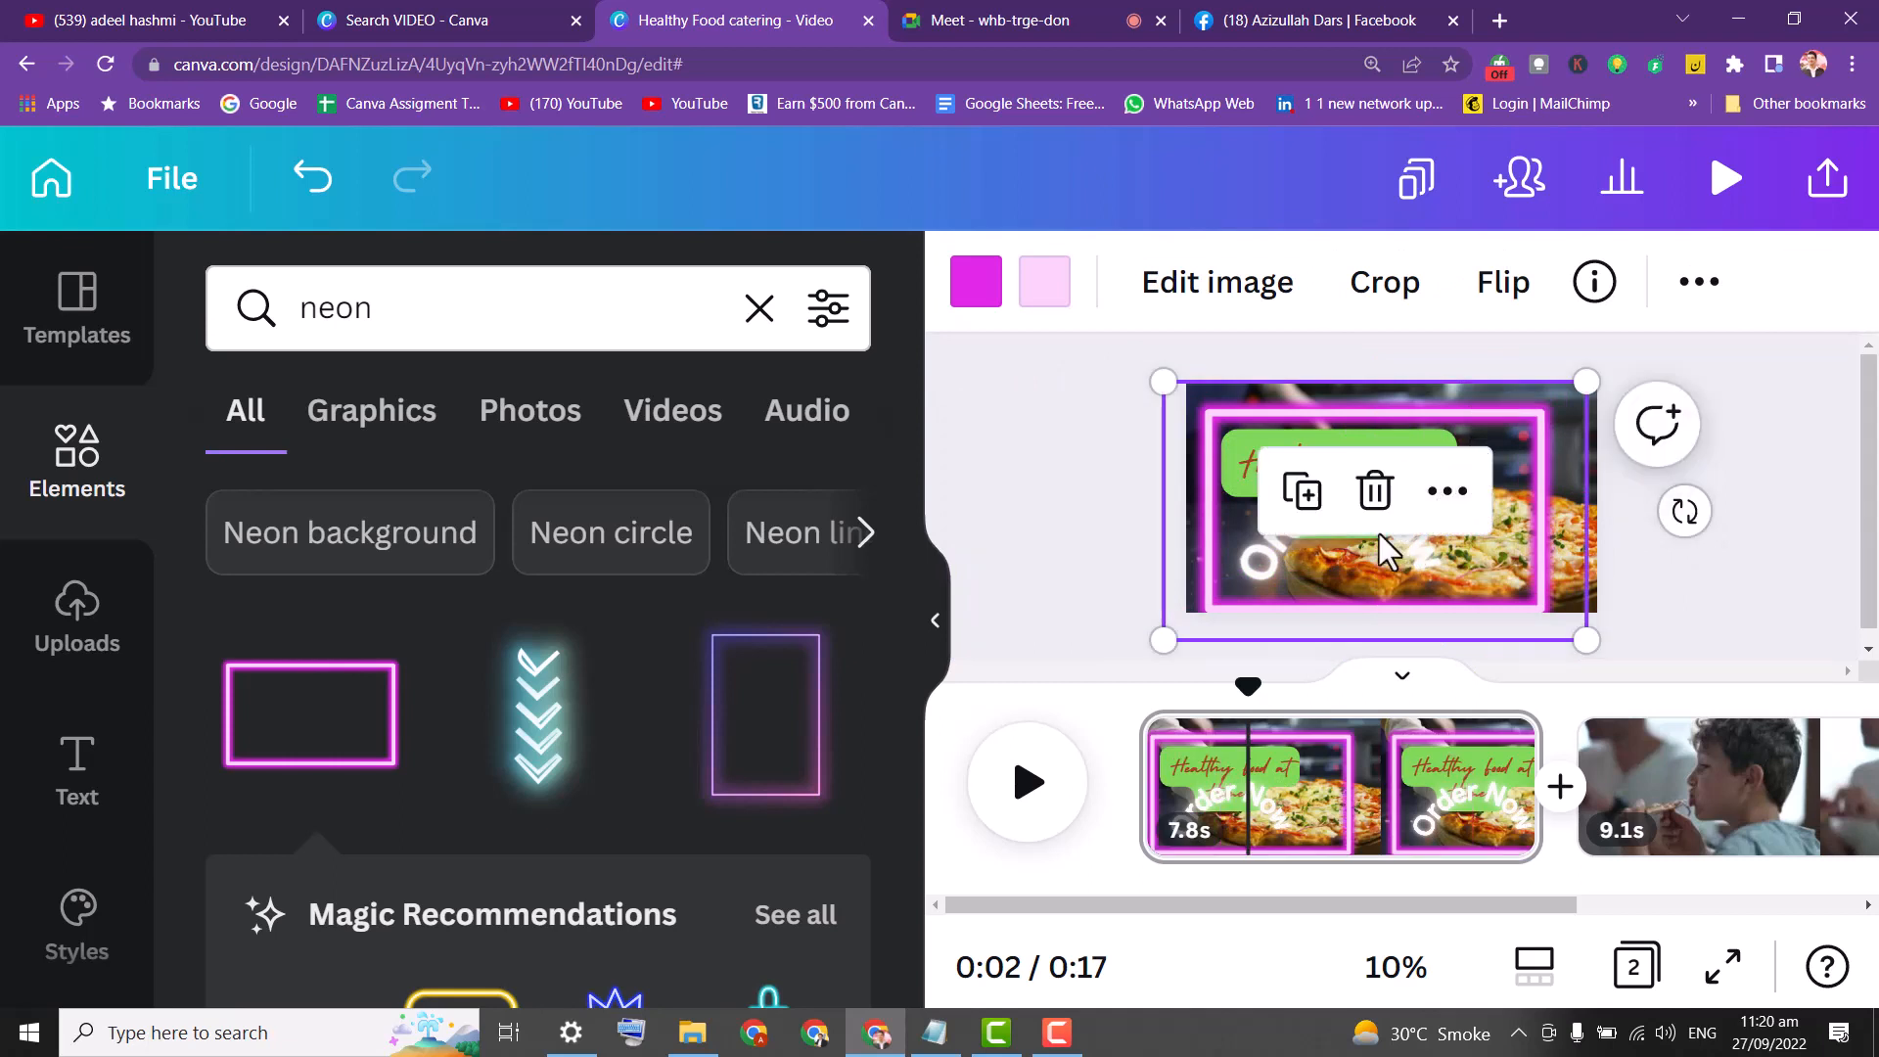
left_click(1236, 558)
left_click_drag(1236, 558, 1301, 543)
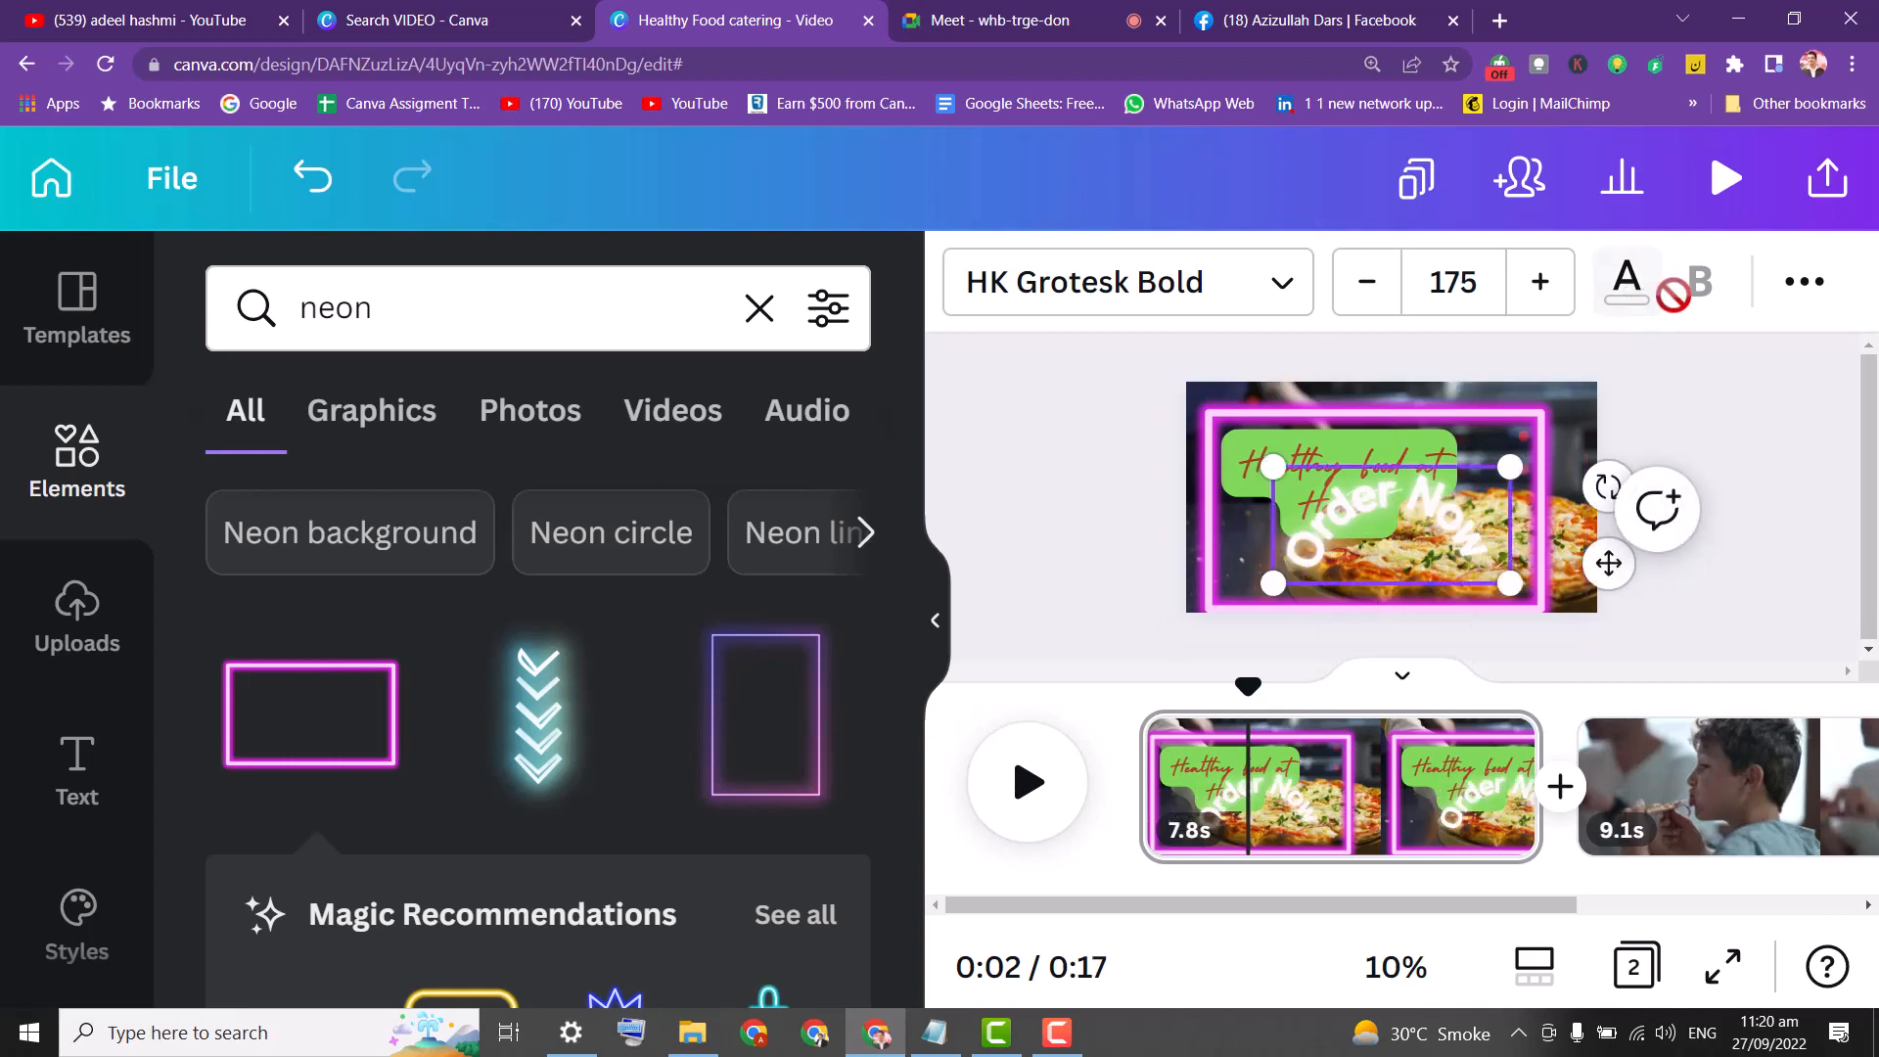
left_click(1801, 283)
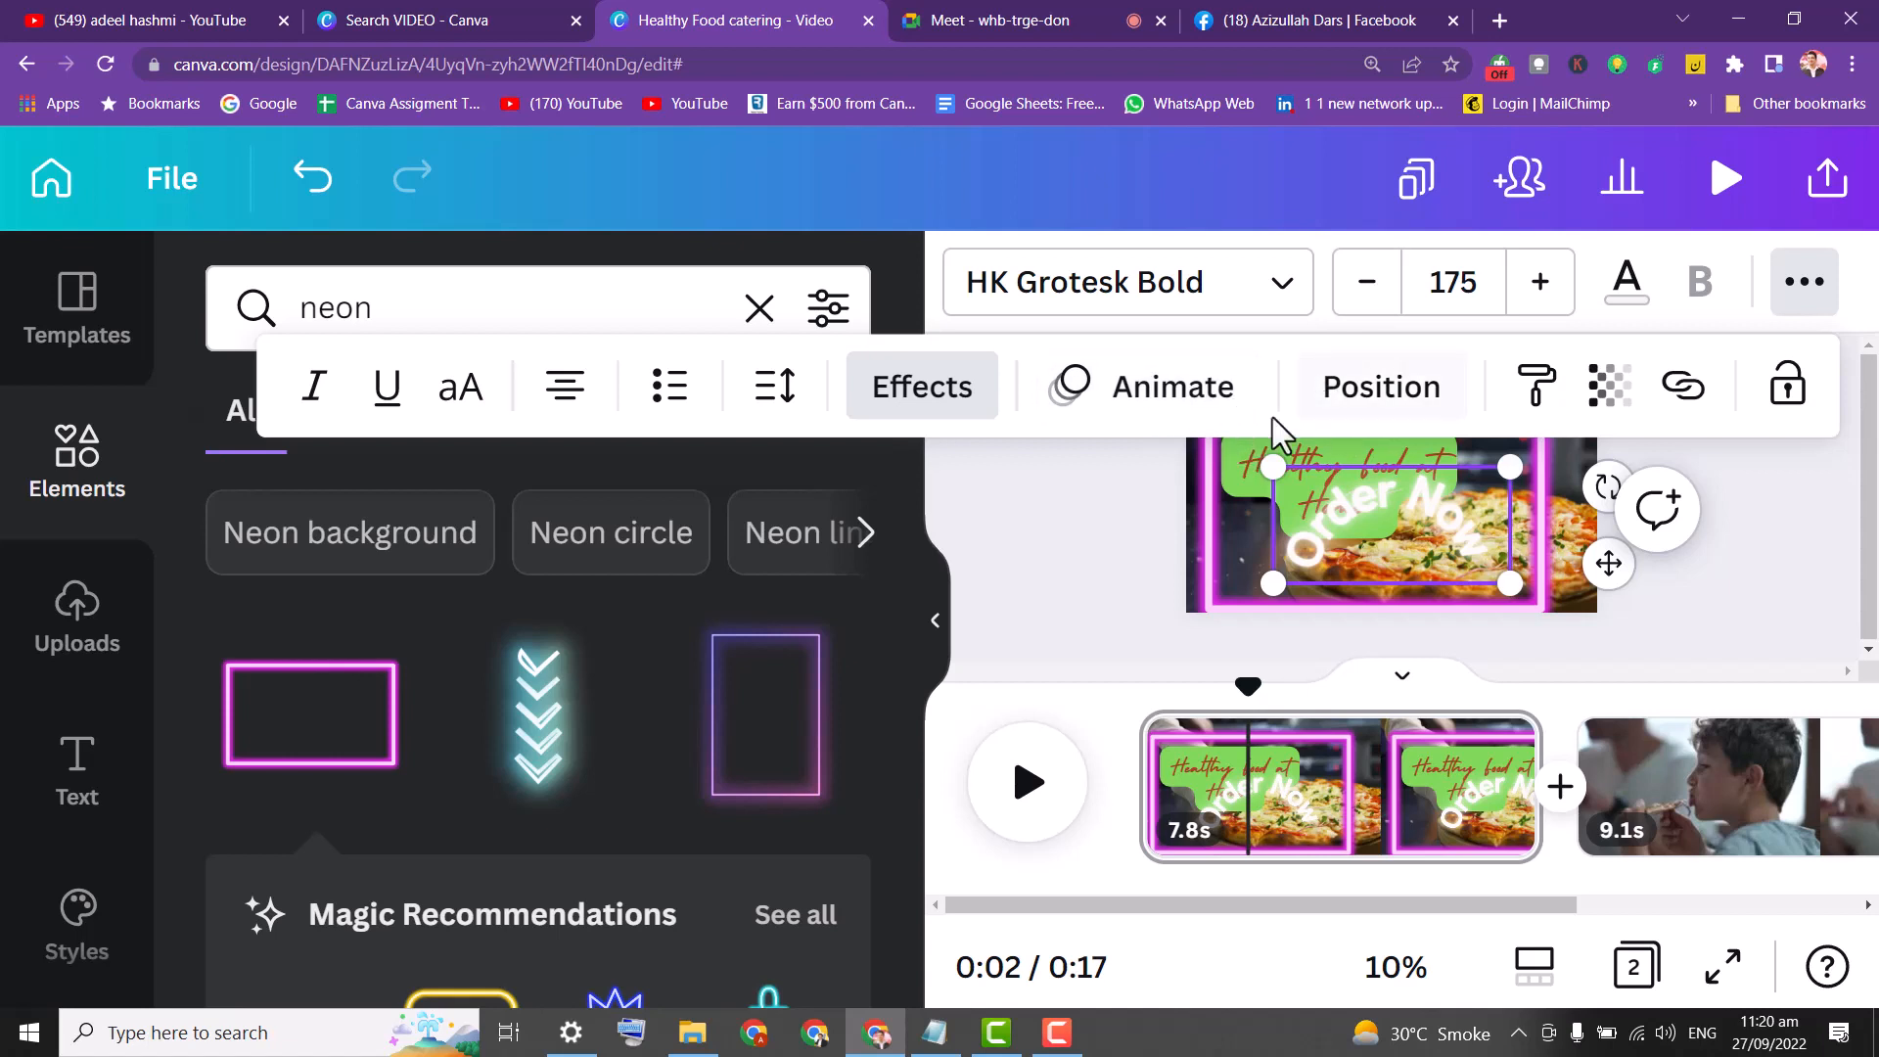
Change the Order Now text effect from curved to the straight ABCD shape.
left_click(925, 411)
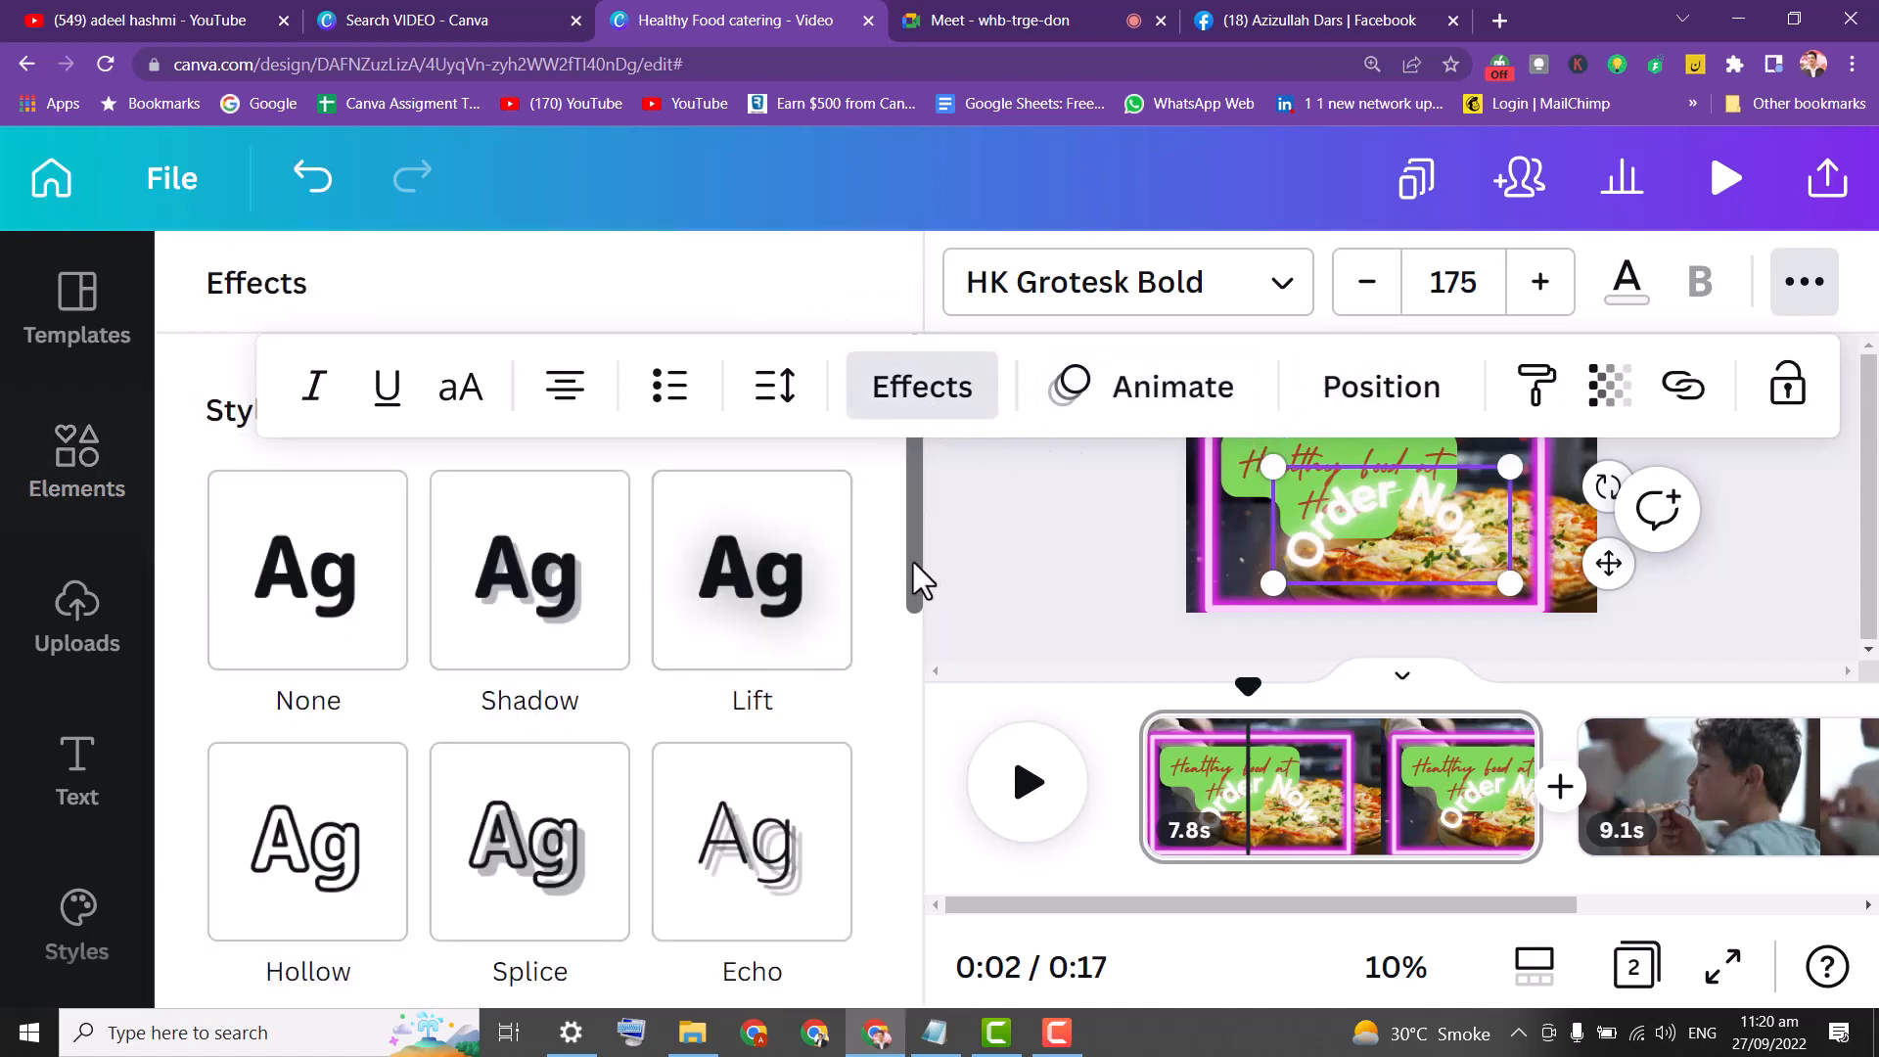
left_click_drag(913, 575, 912, 799)
scroll(901, 832, "down", 2)
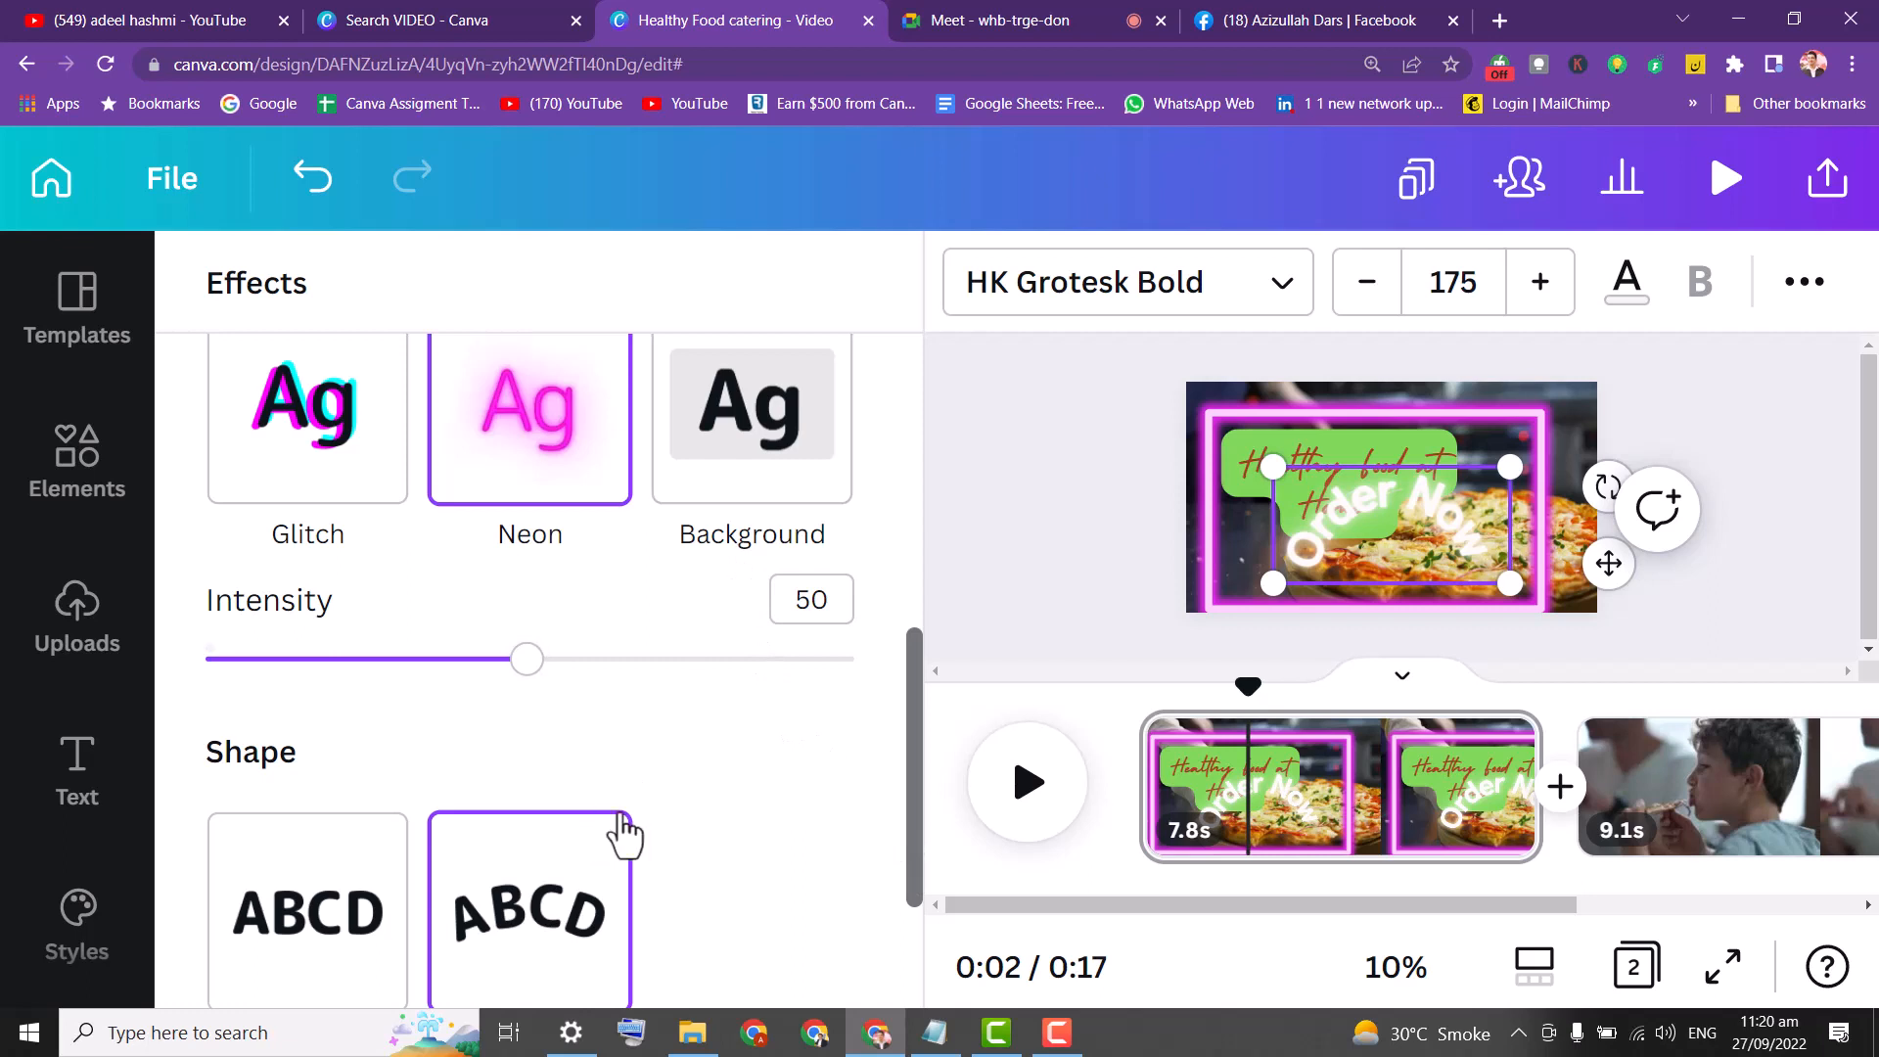
left_click(345, 894)
Move the Order Now text lower so it sits centred under the heading.
left_click_drag(1386, 499, 1351, 556)
left_click(1219, 453)
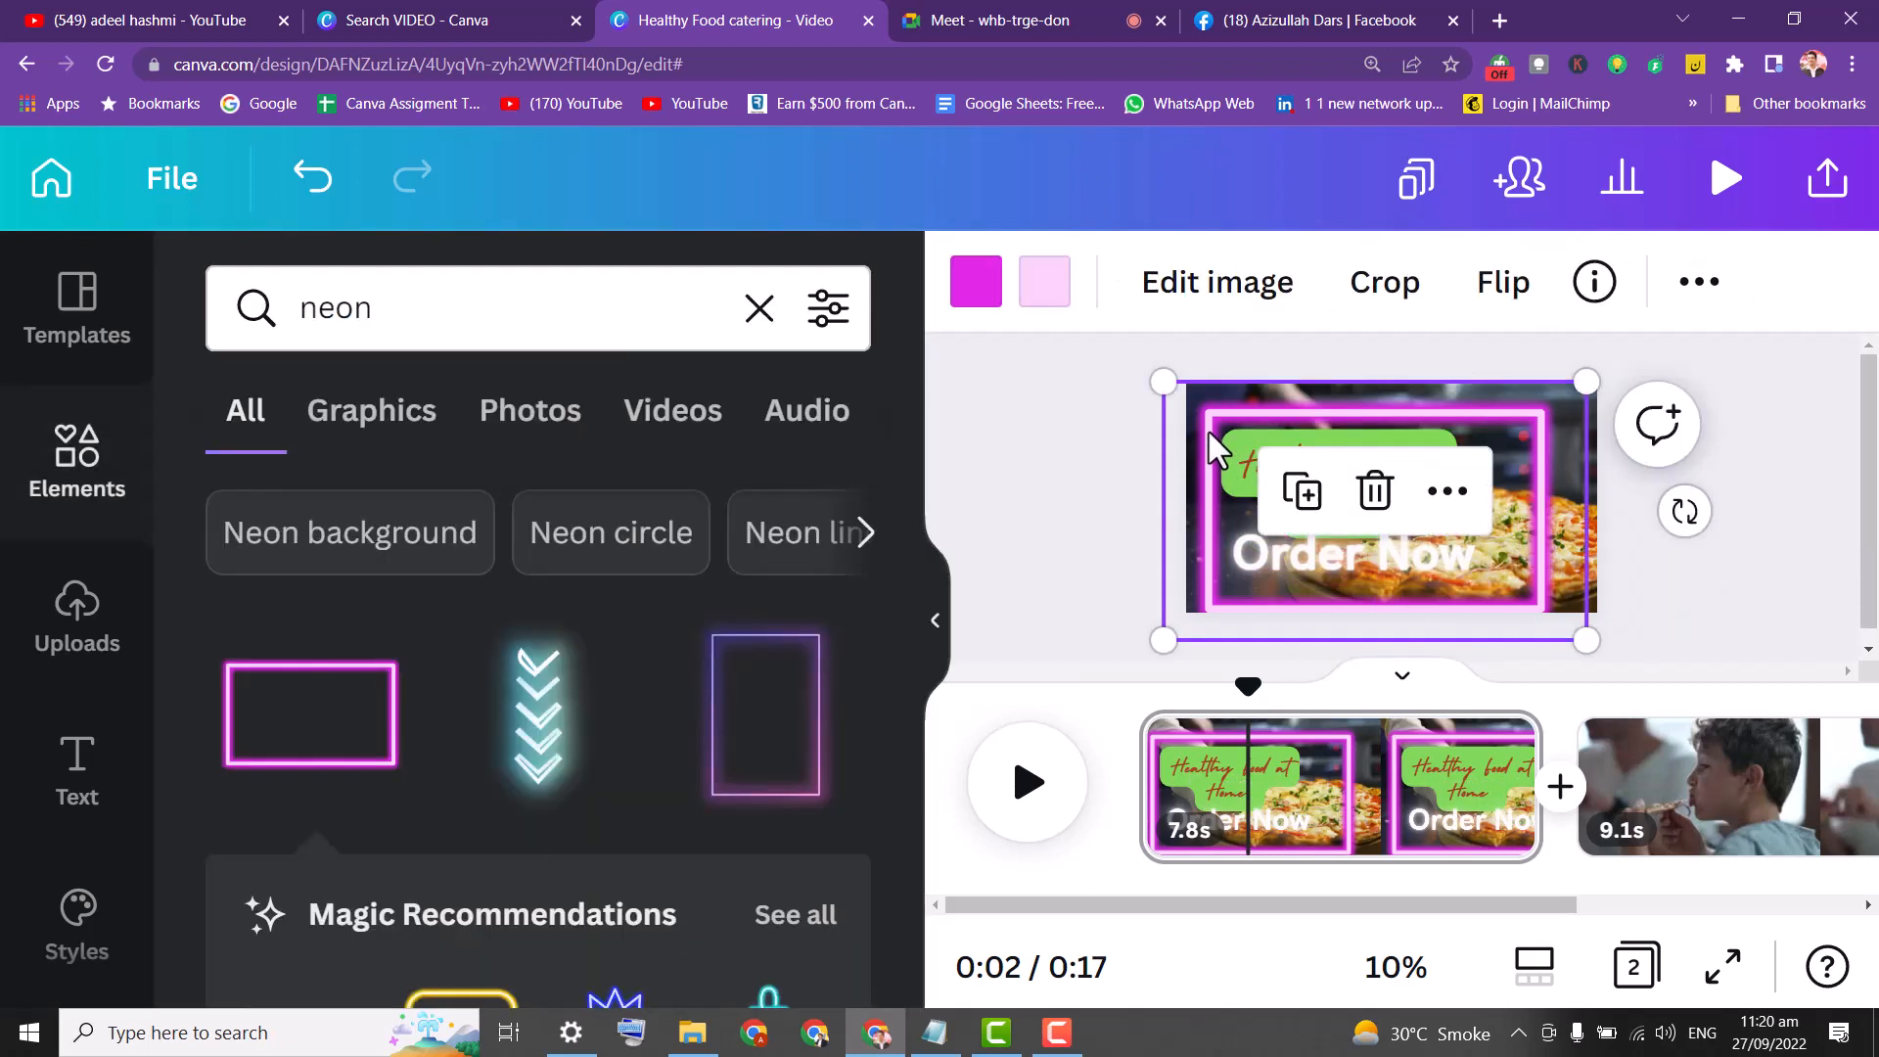
left_click(1048, 454)
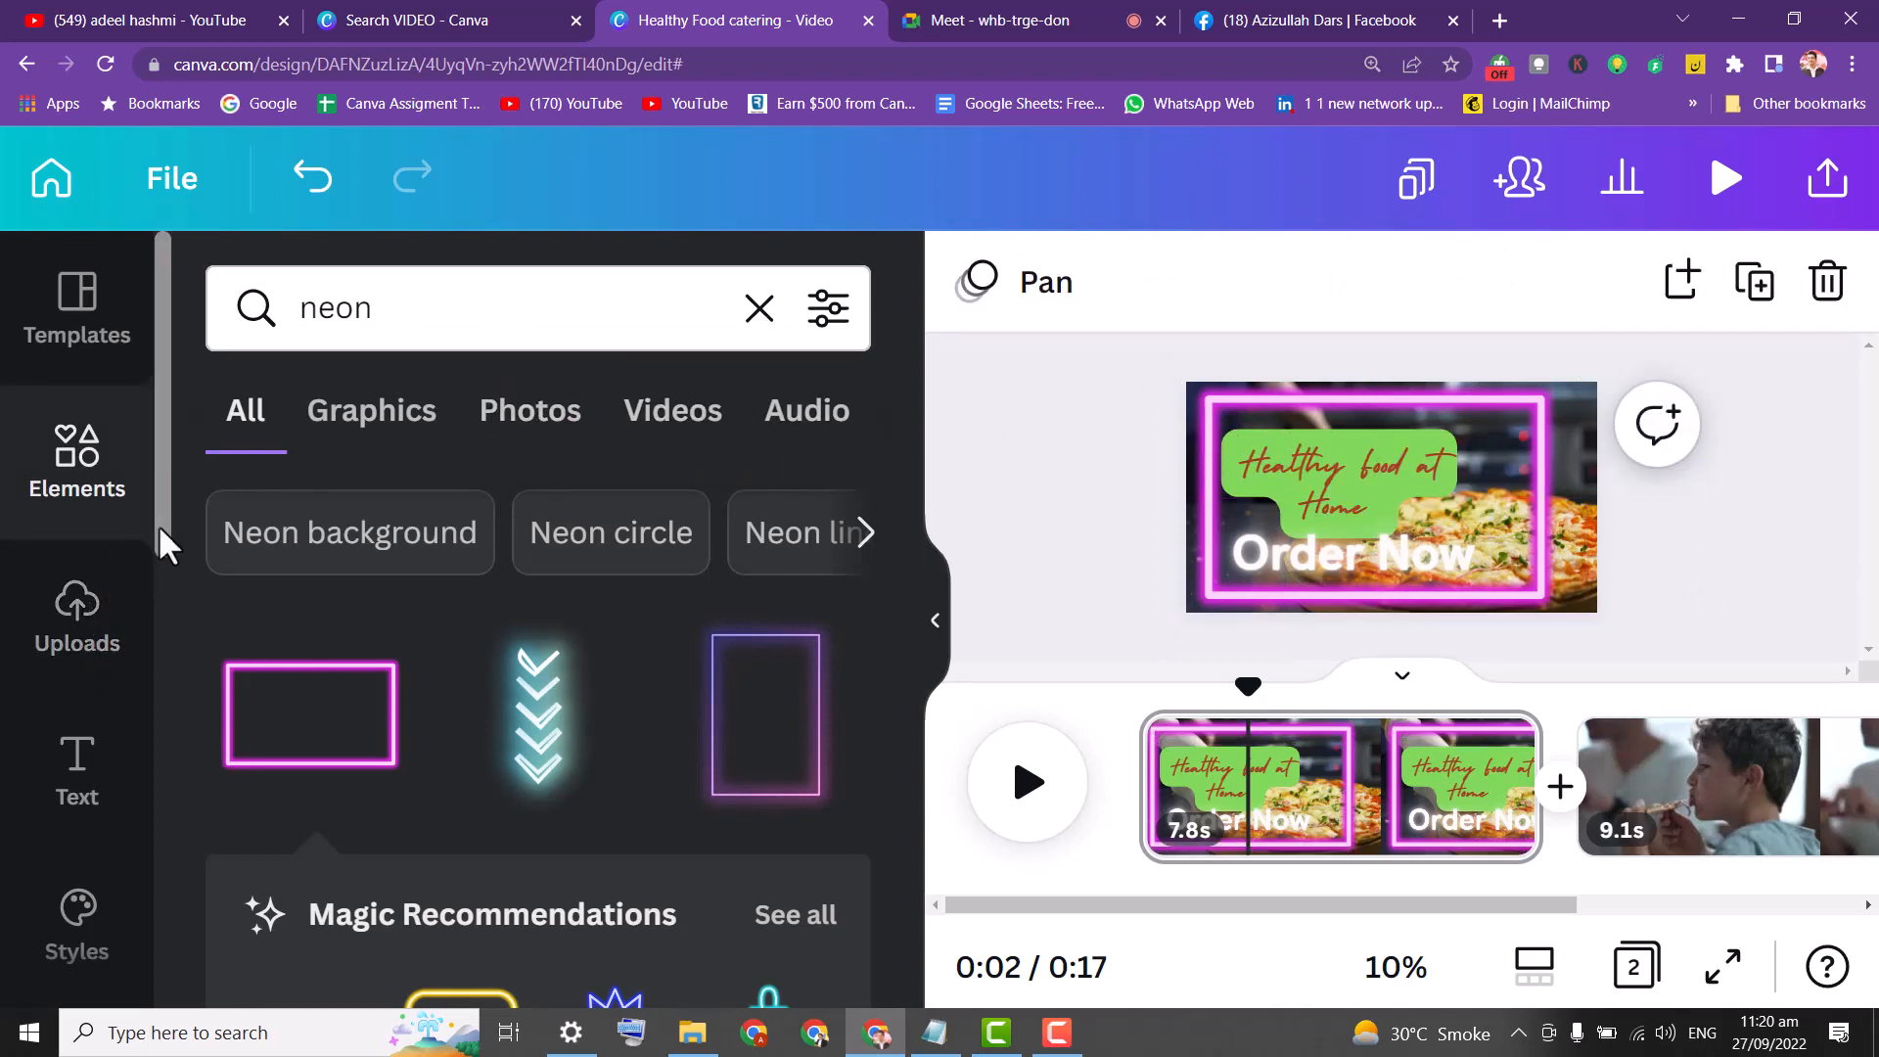
Scroll the Text panel down and open More to show the Canva apps search.
left_click(105, 778)
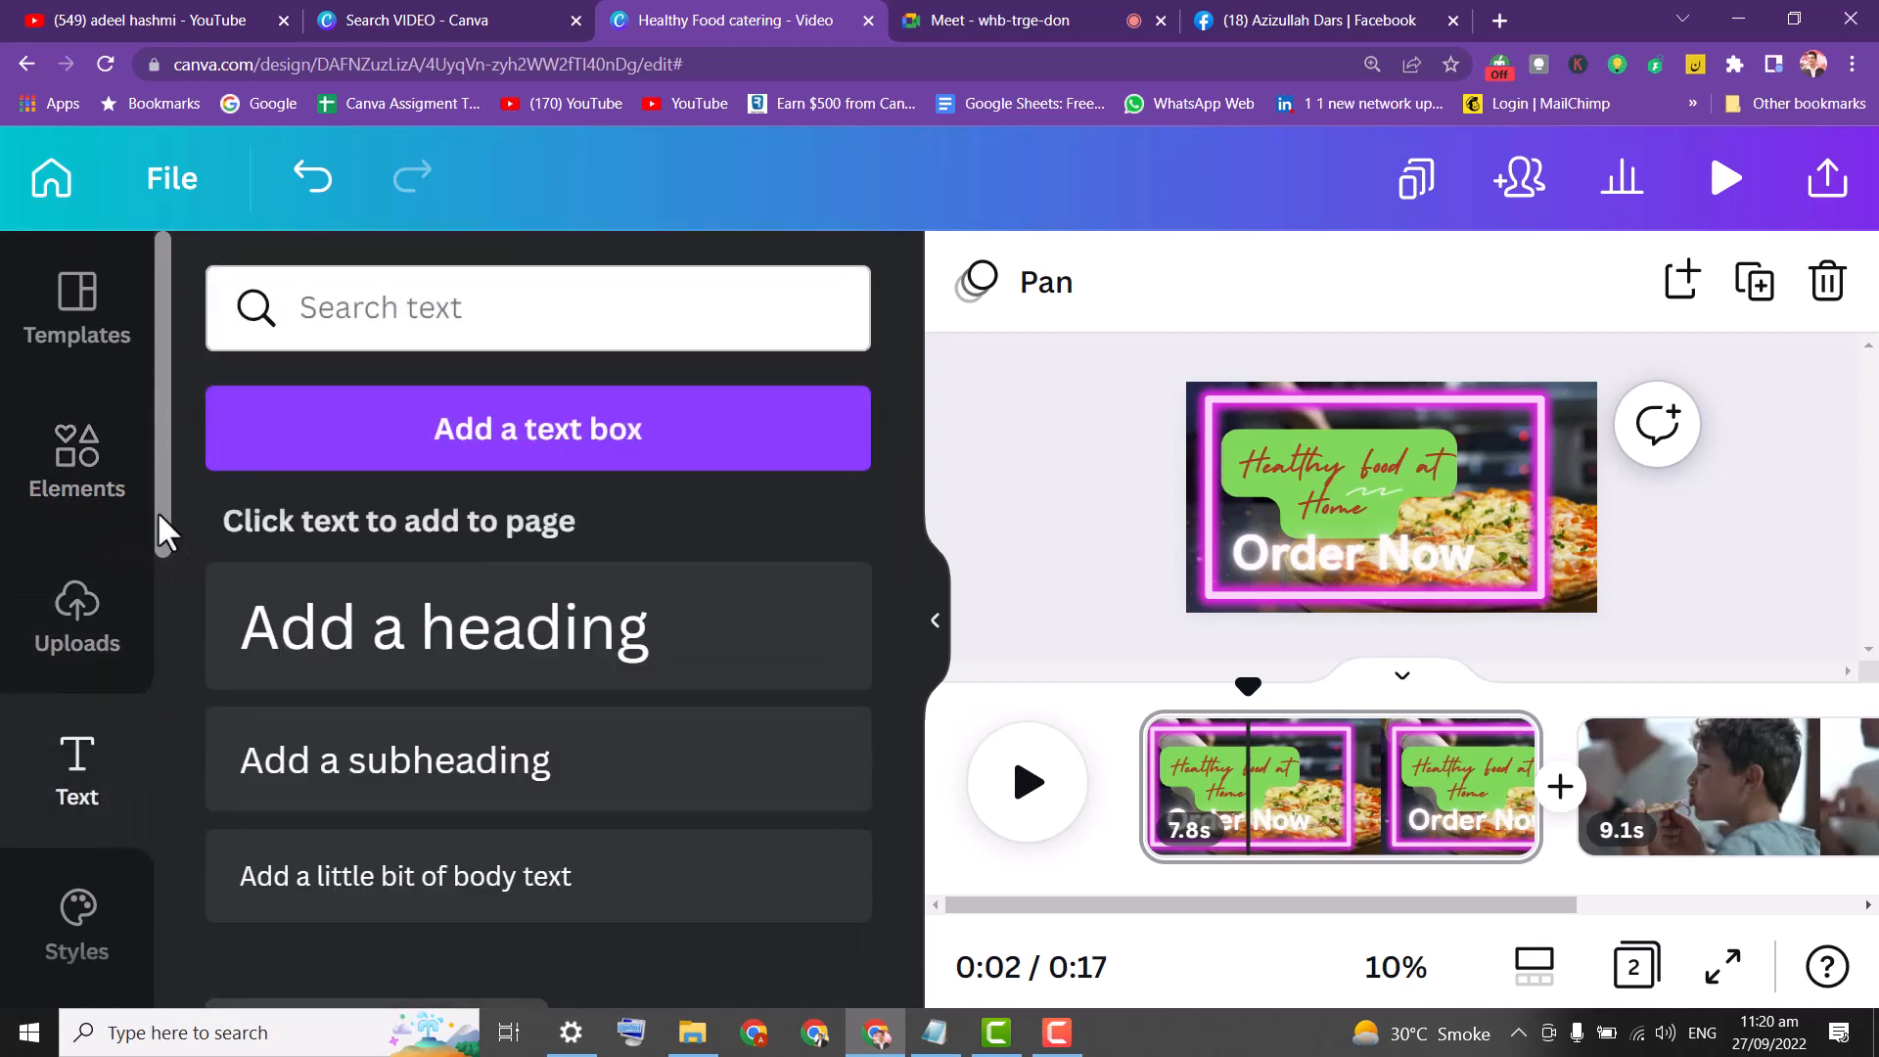
left_click_drag(157, 511, 182, 732)
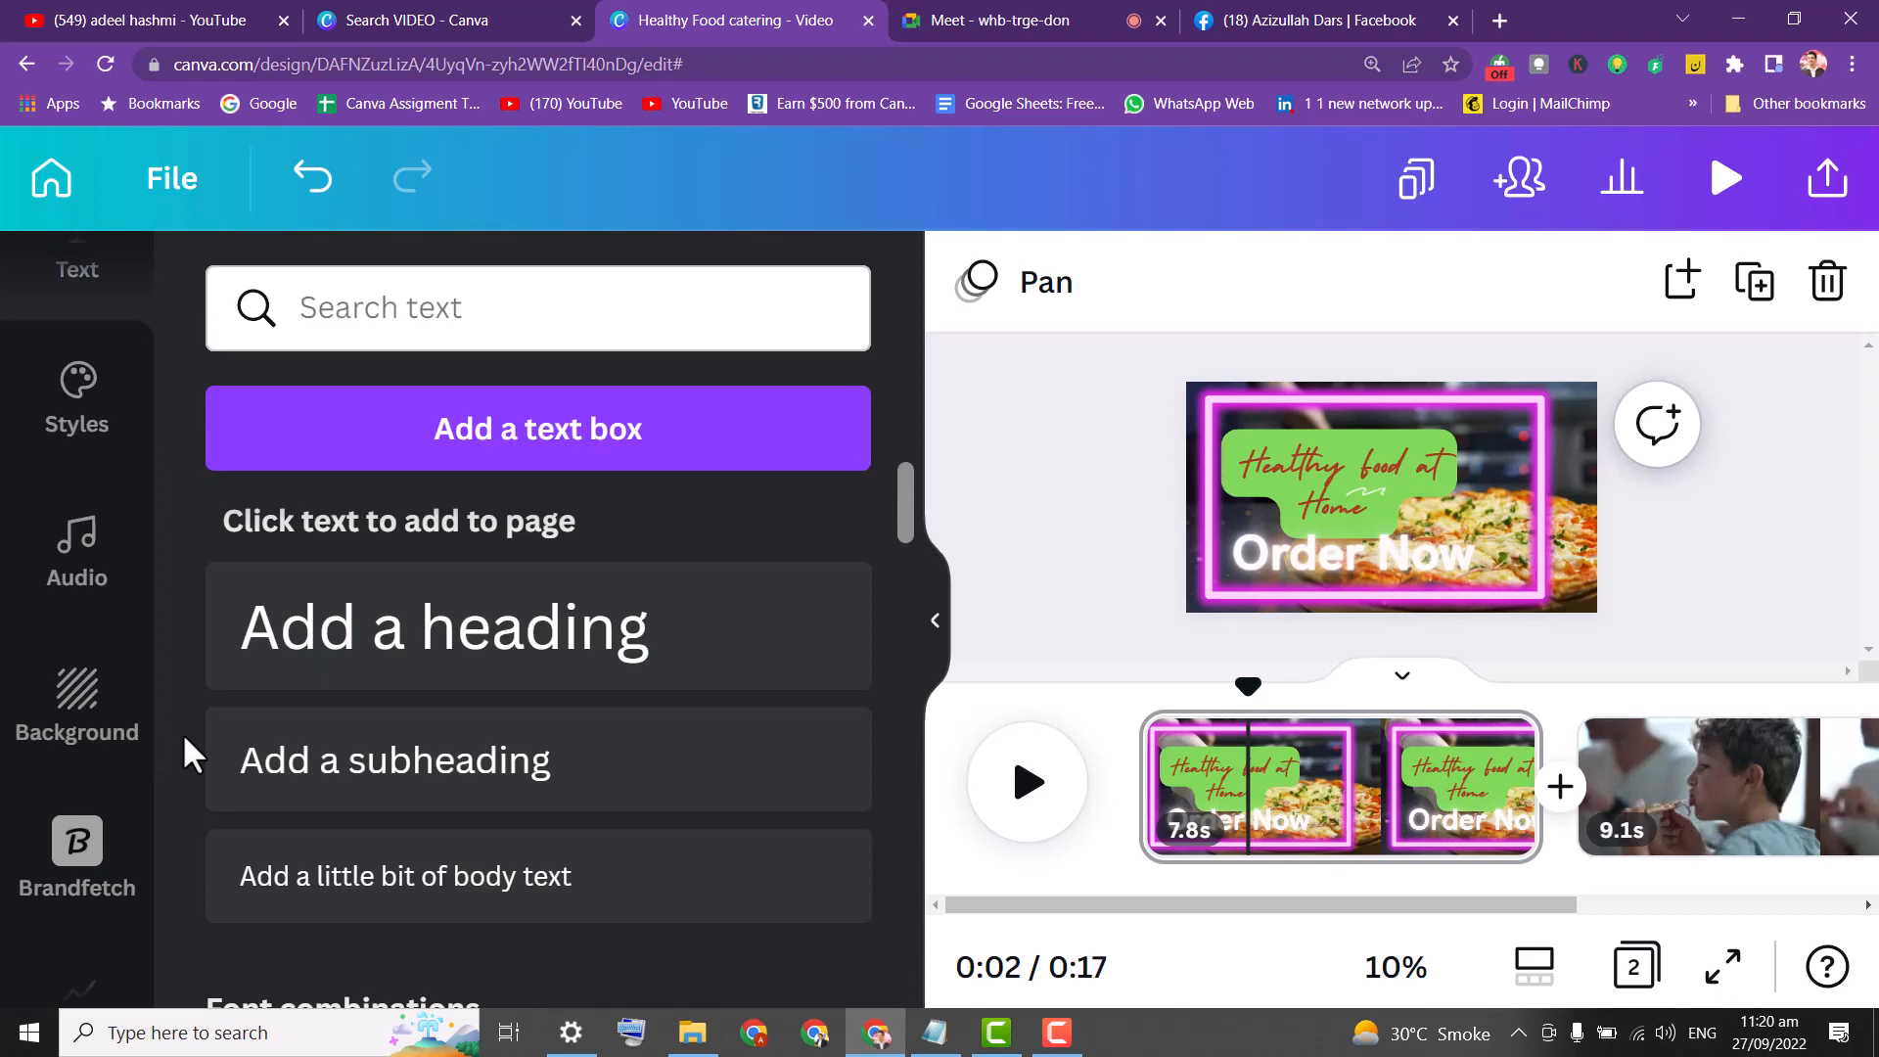
left_click_drag(168, 680, 153, 902)
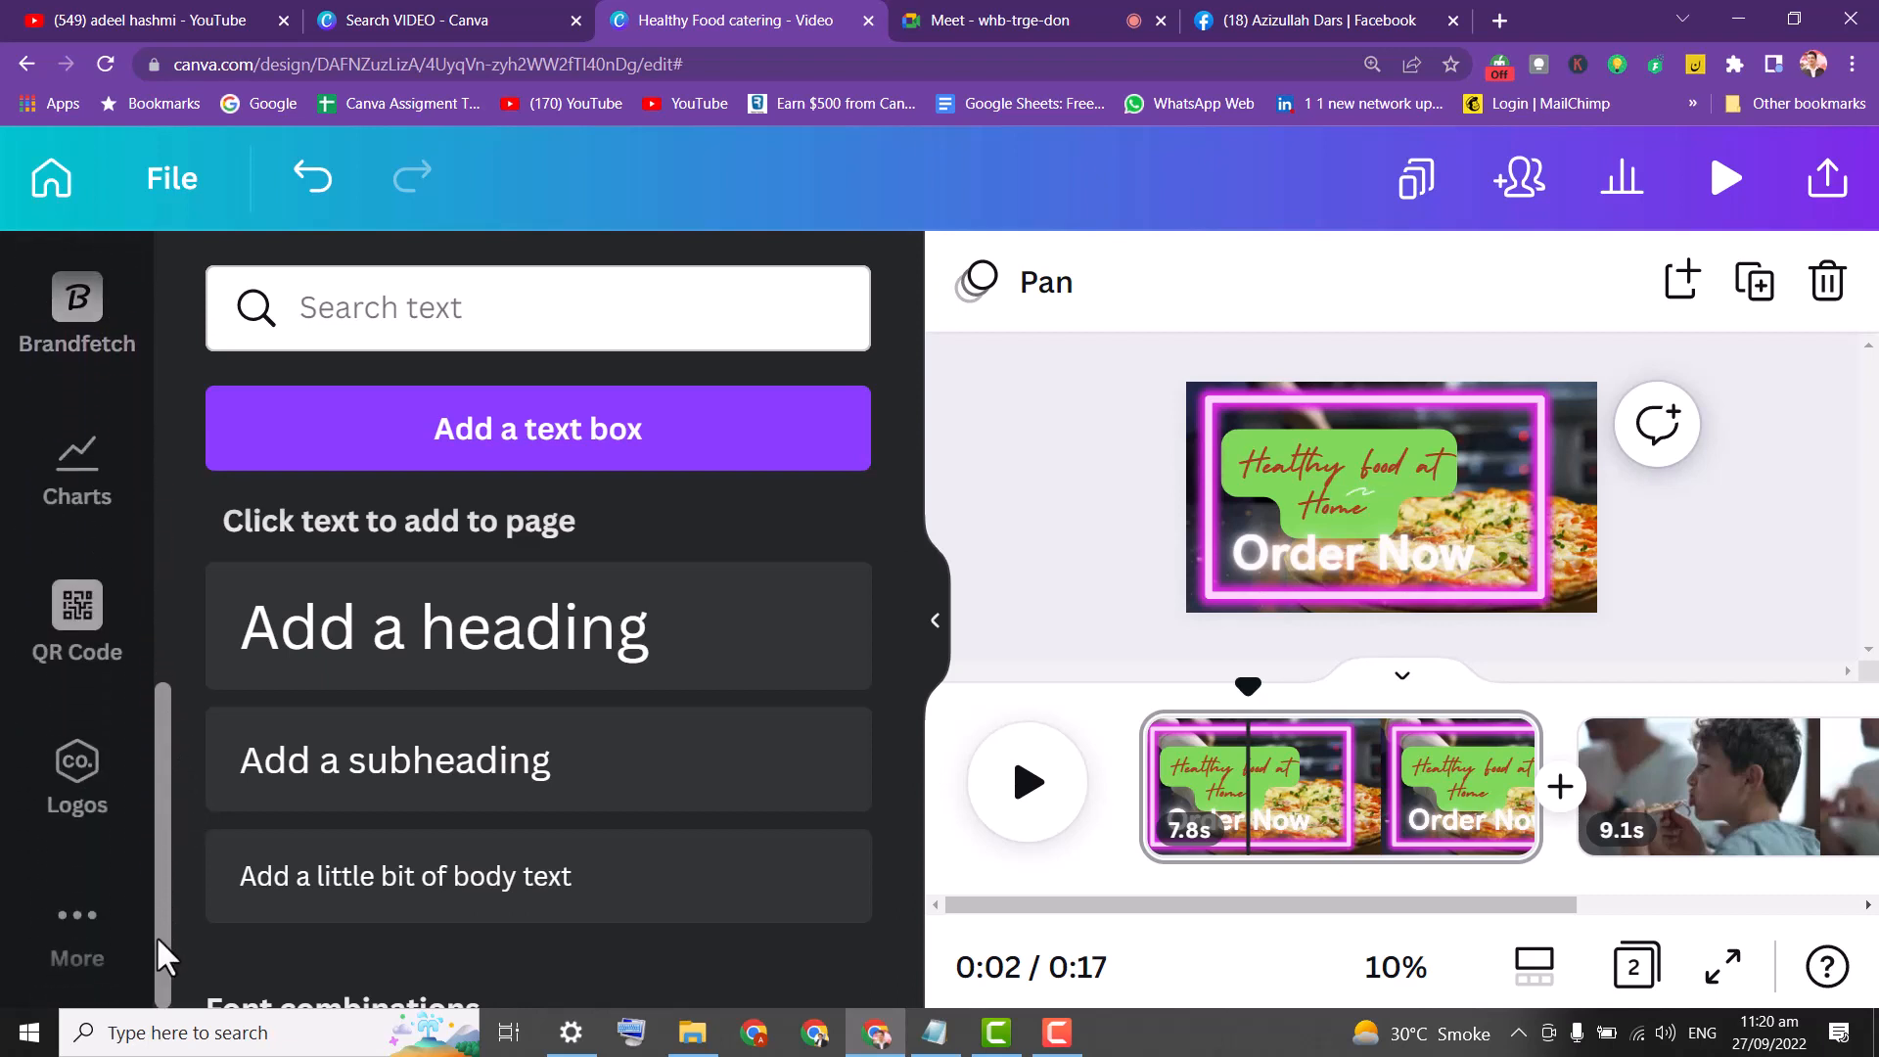
left_click(81, 942)
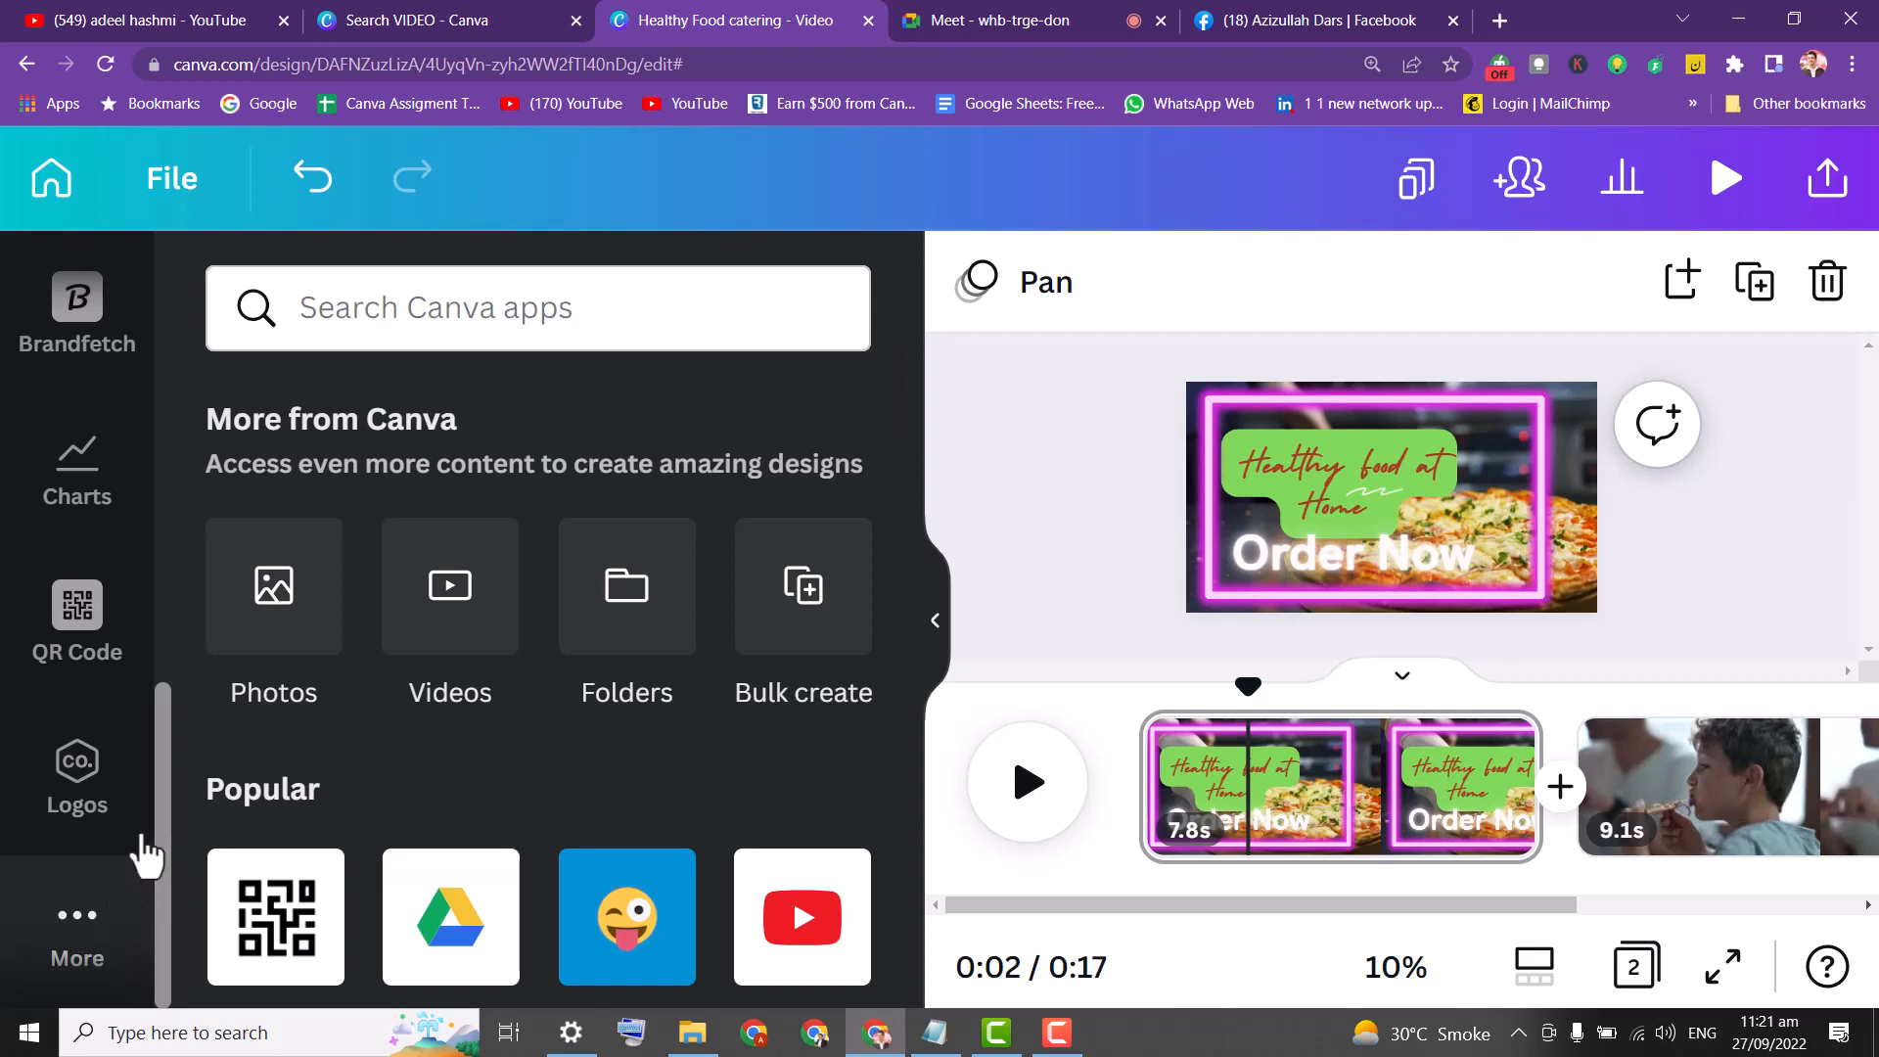
left_click(421, 313)
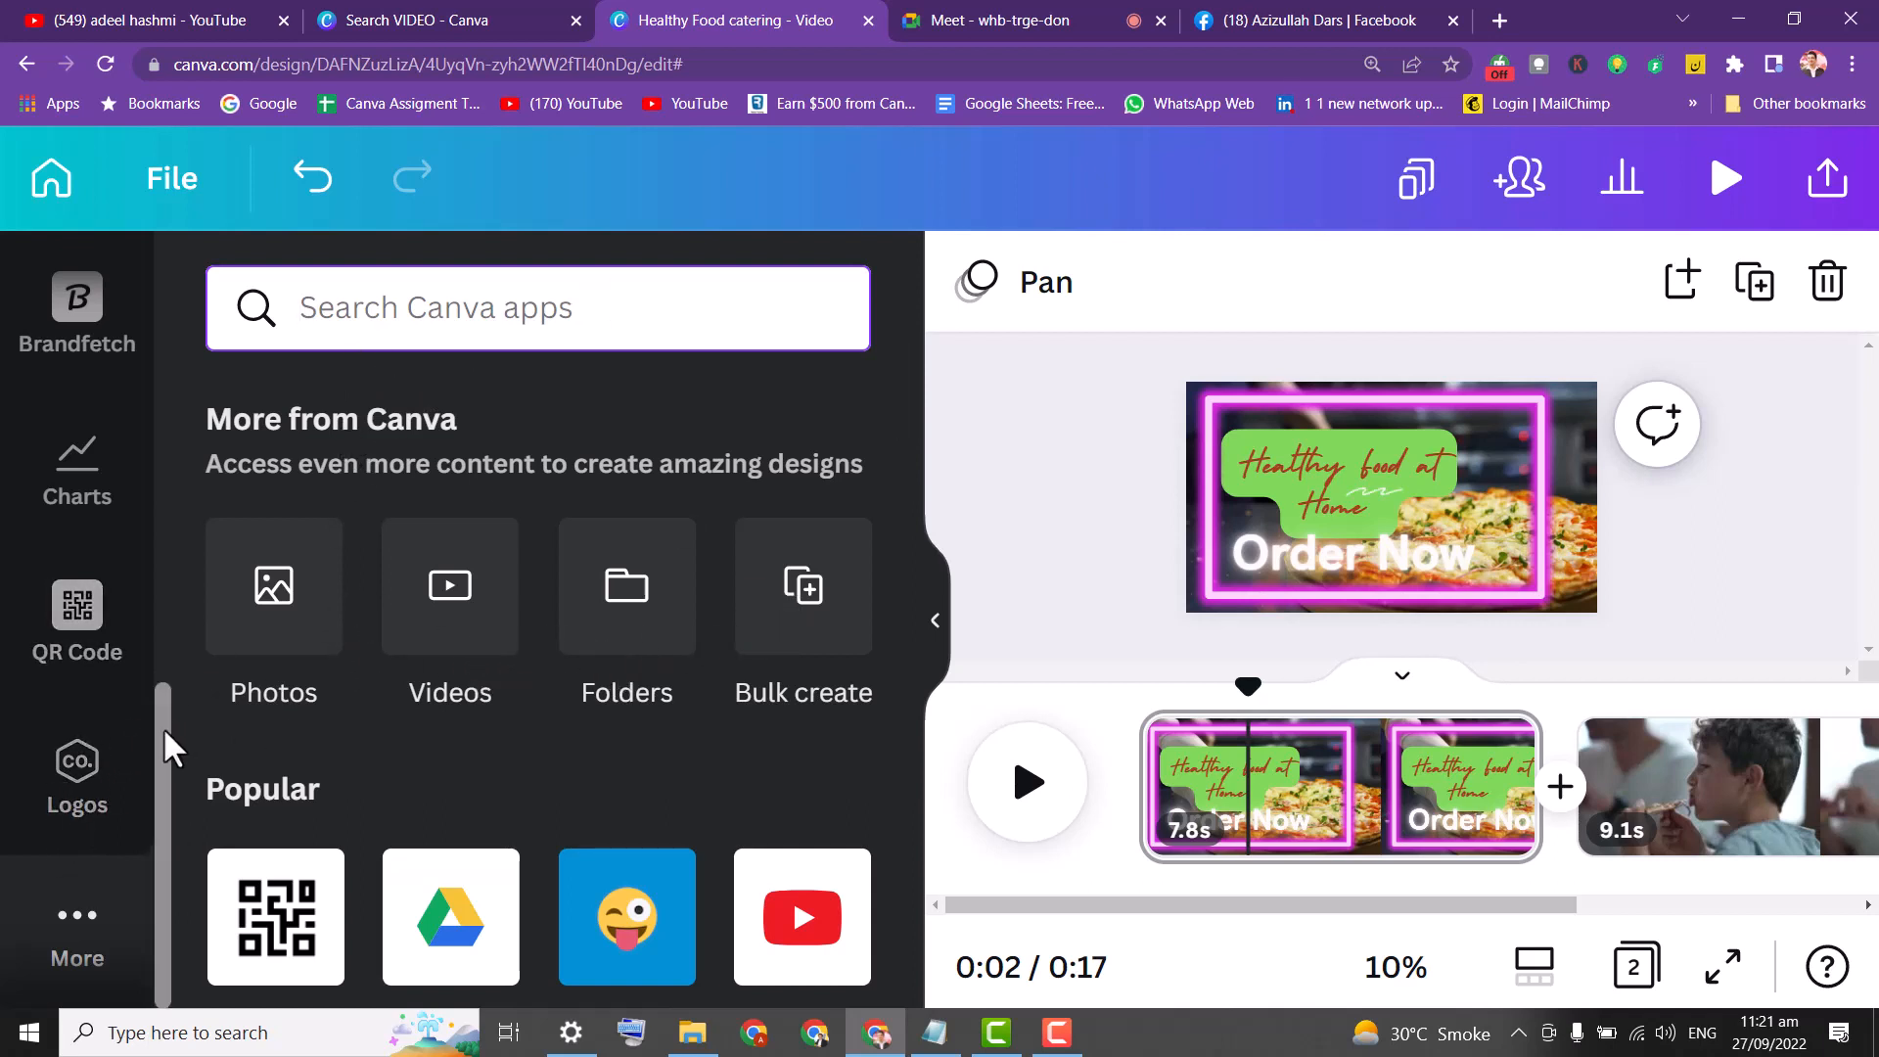
left_click_drag(162, 726, 200, 515)
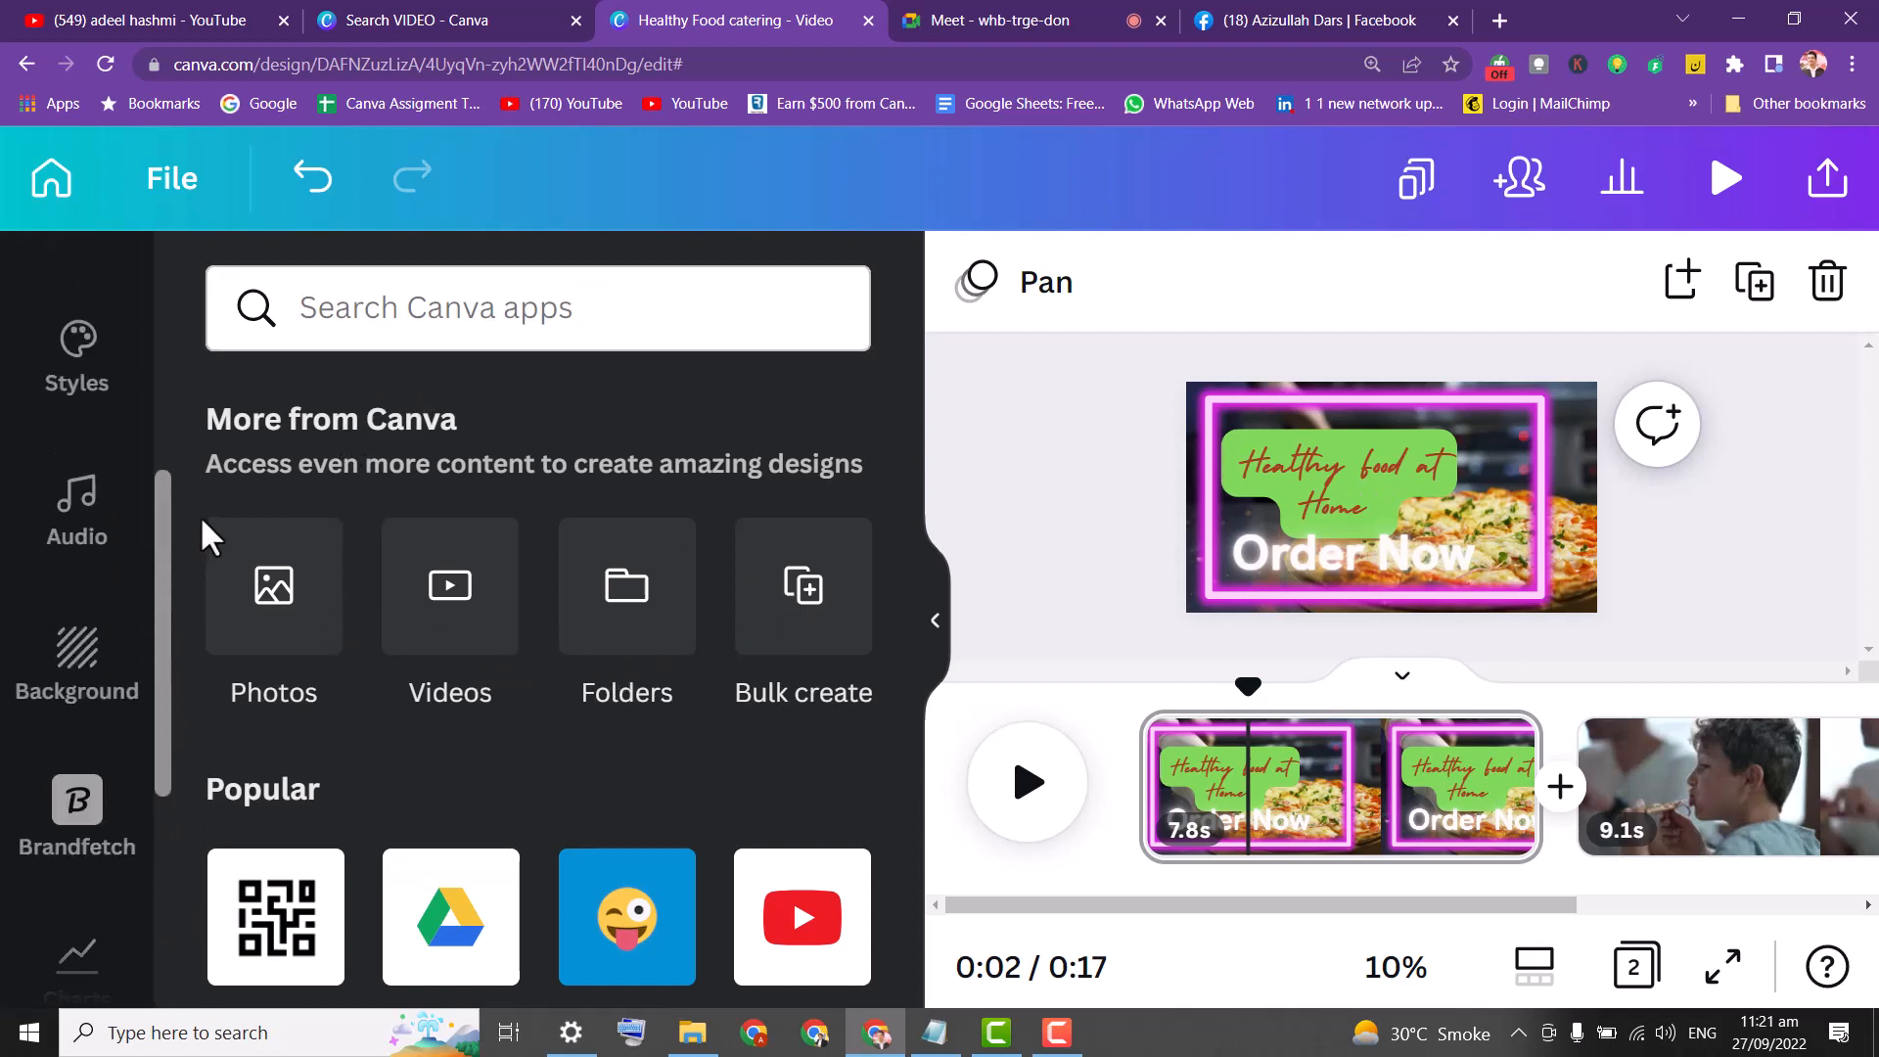
Search audio for 'food' and preview Chew Food Short, Chew Food Long and Human Bite Food 24.
left_click(80, 507)
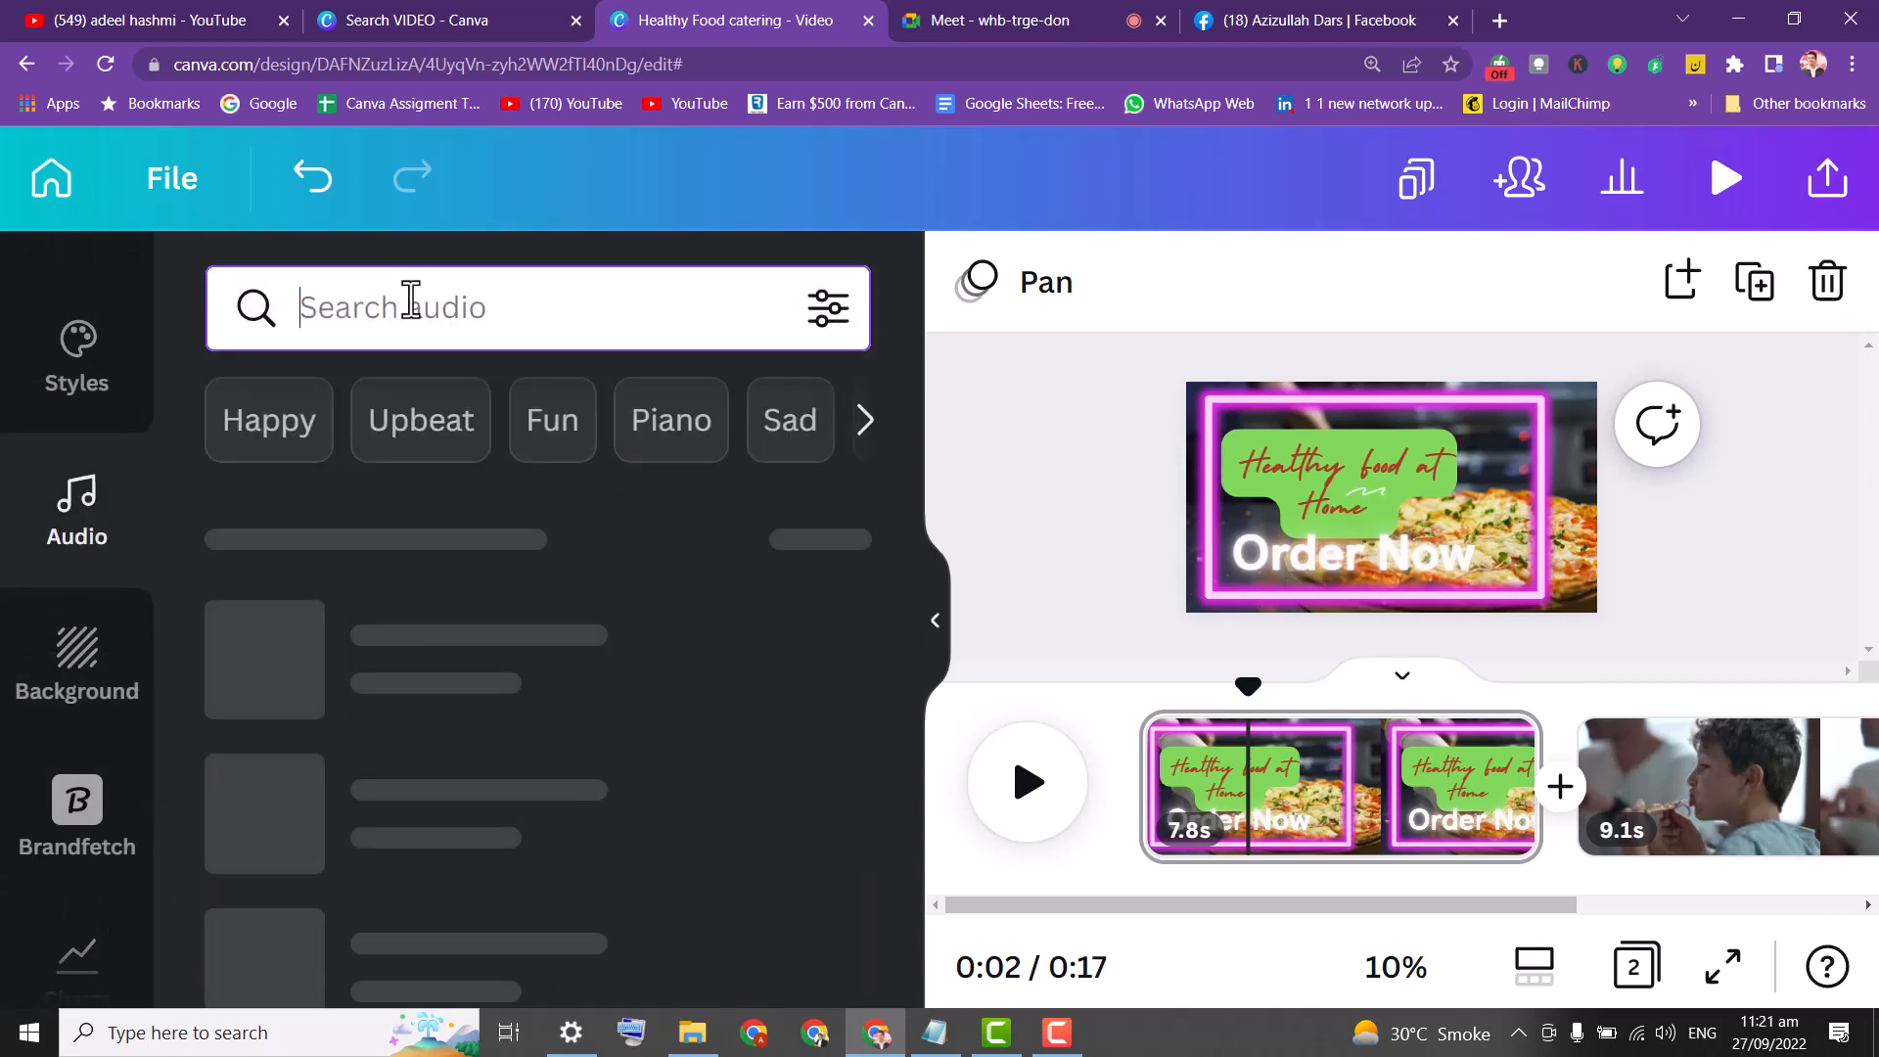
type("a")
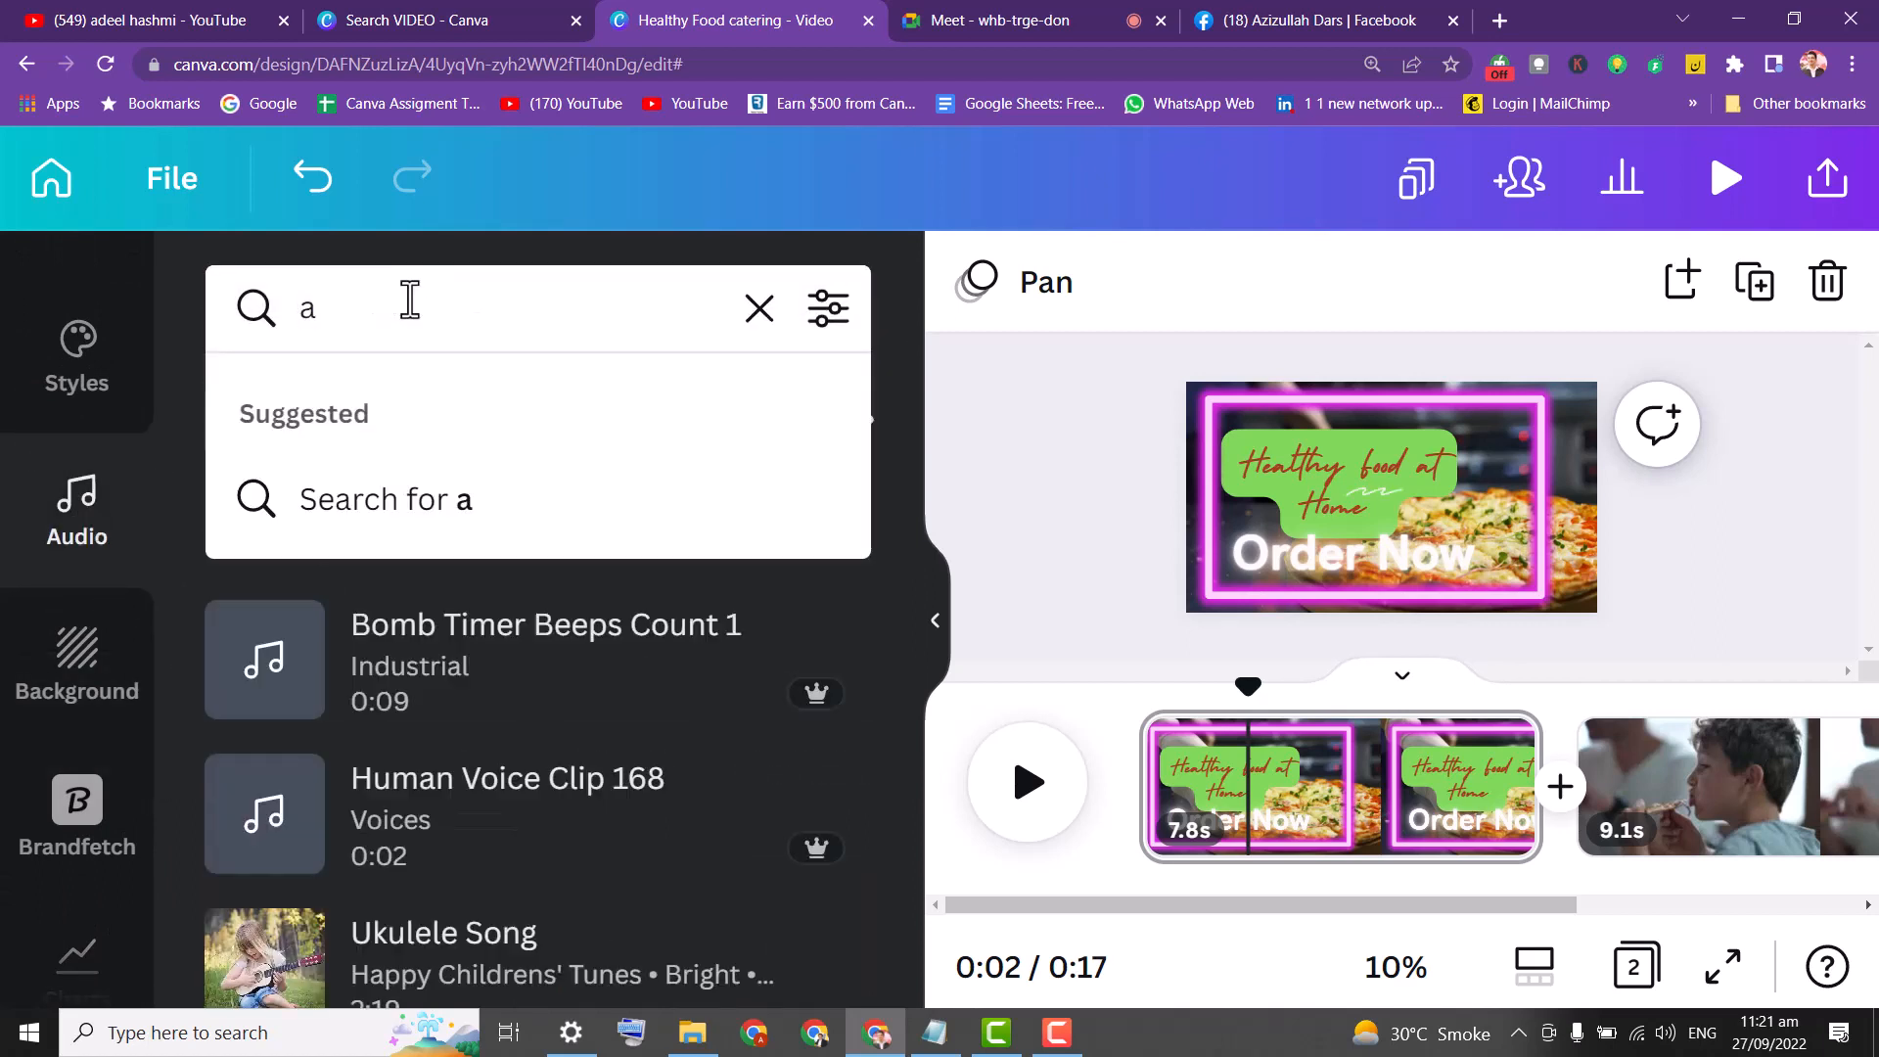
type("u")
key("BackSpace")
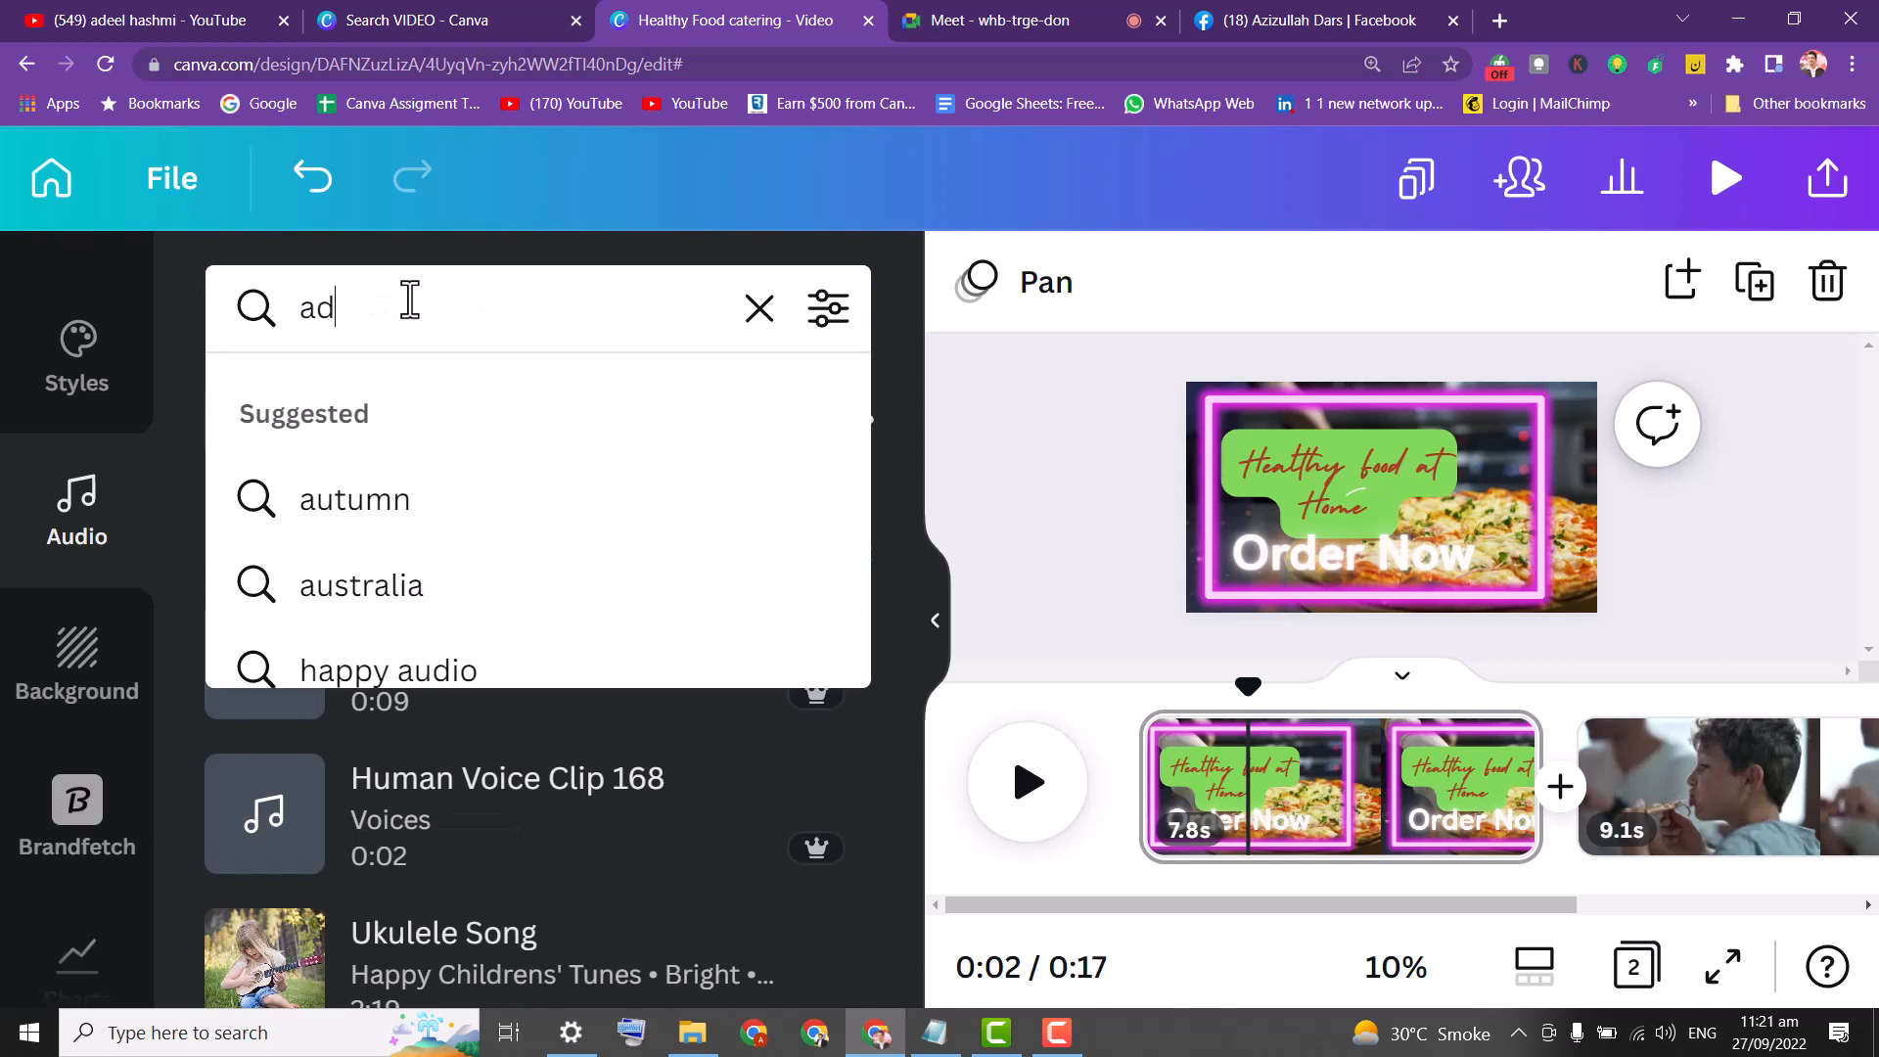
type("d")
key("ctrl+a")
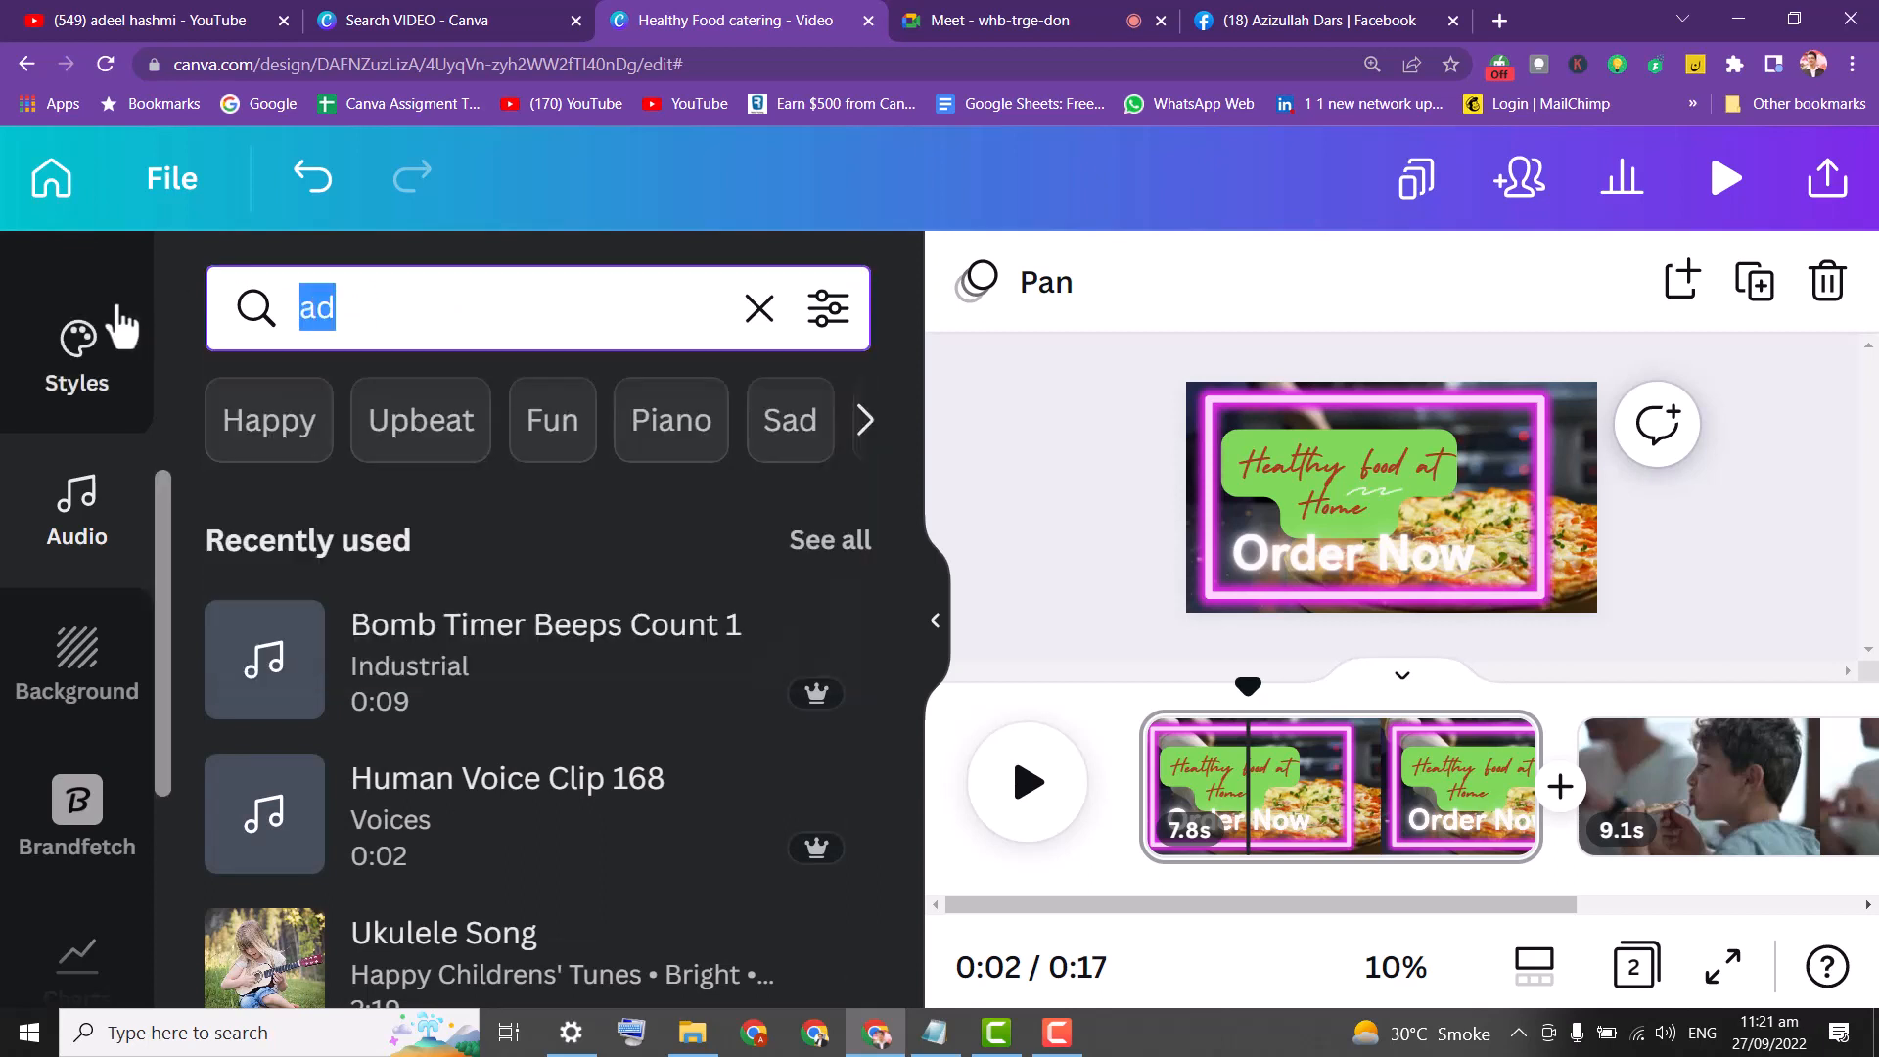
type("foo")
key("Return")
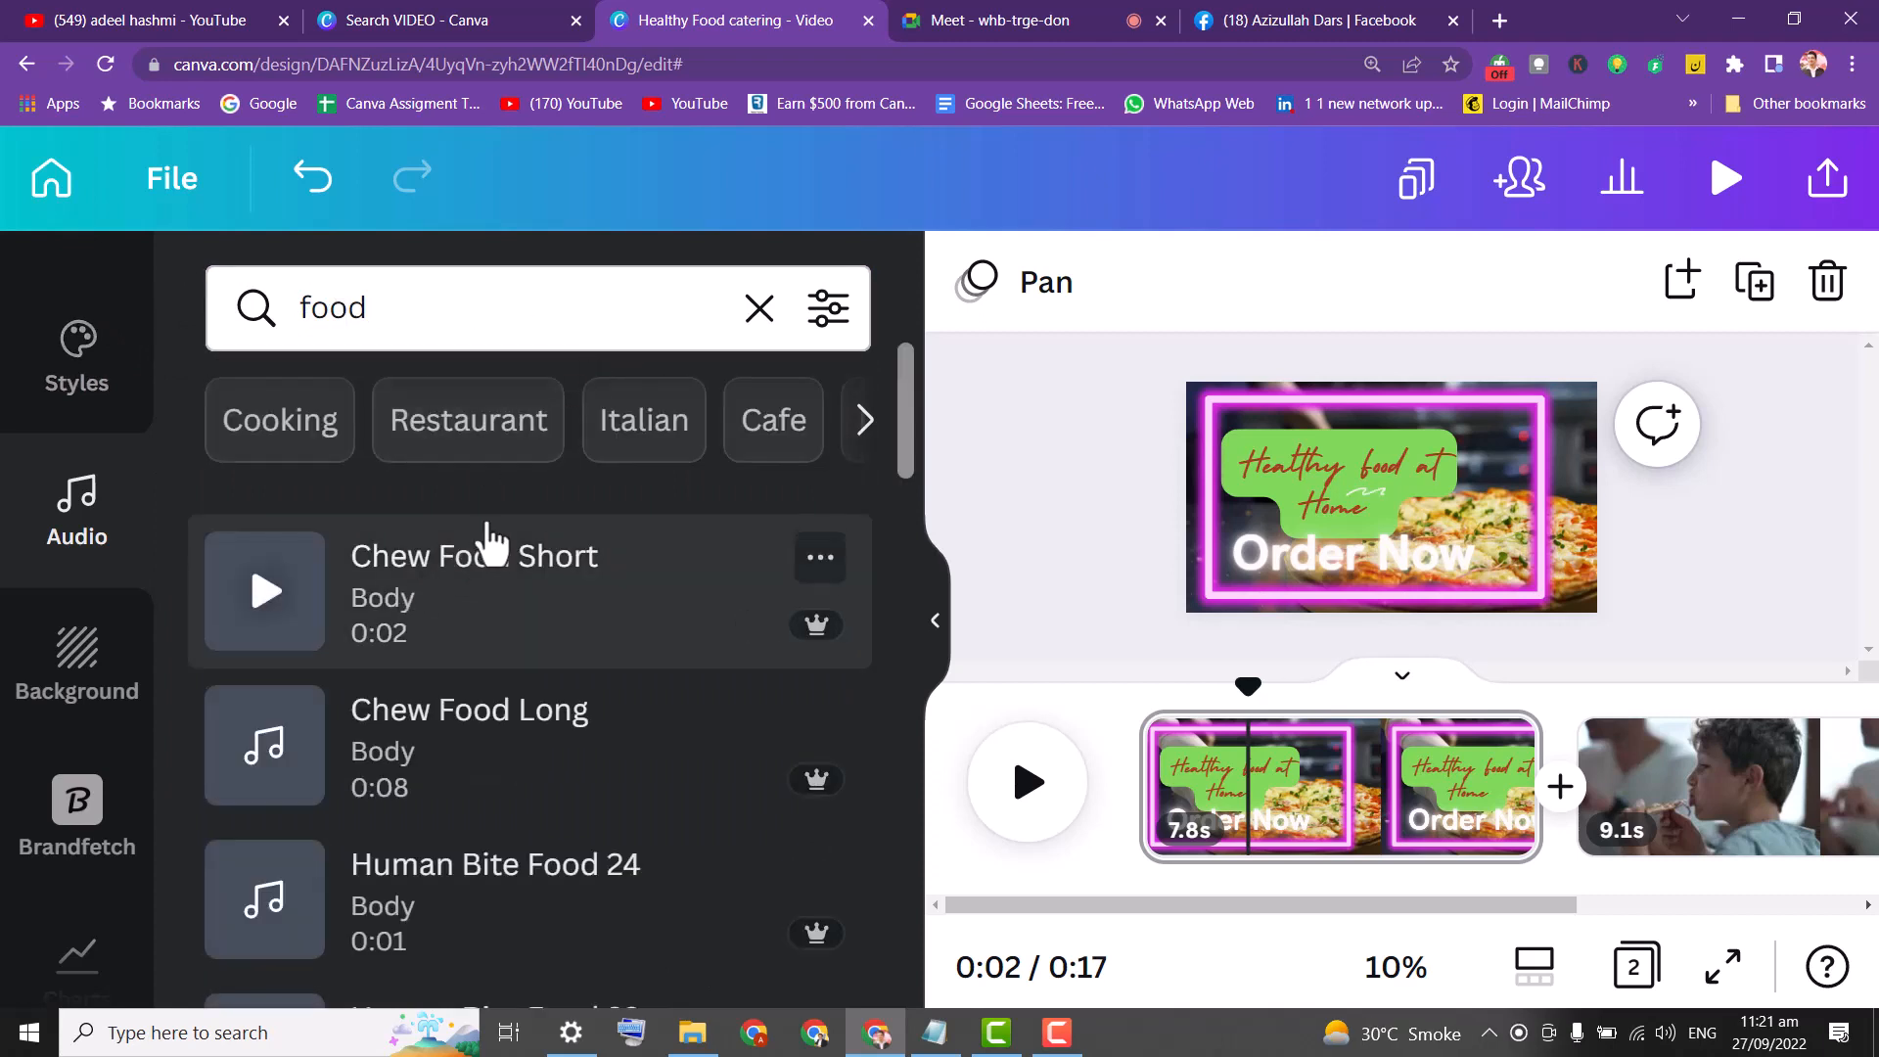
left_click(266, 592)
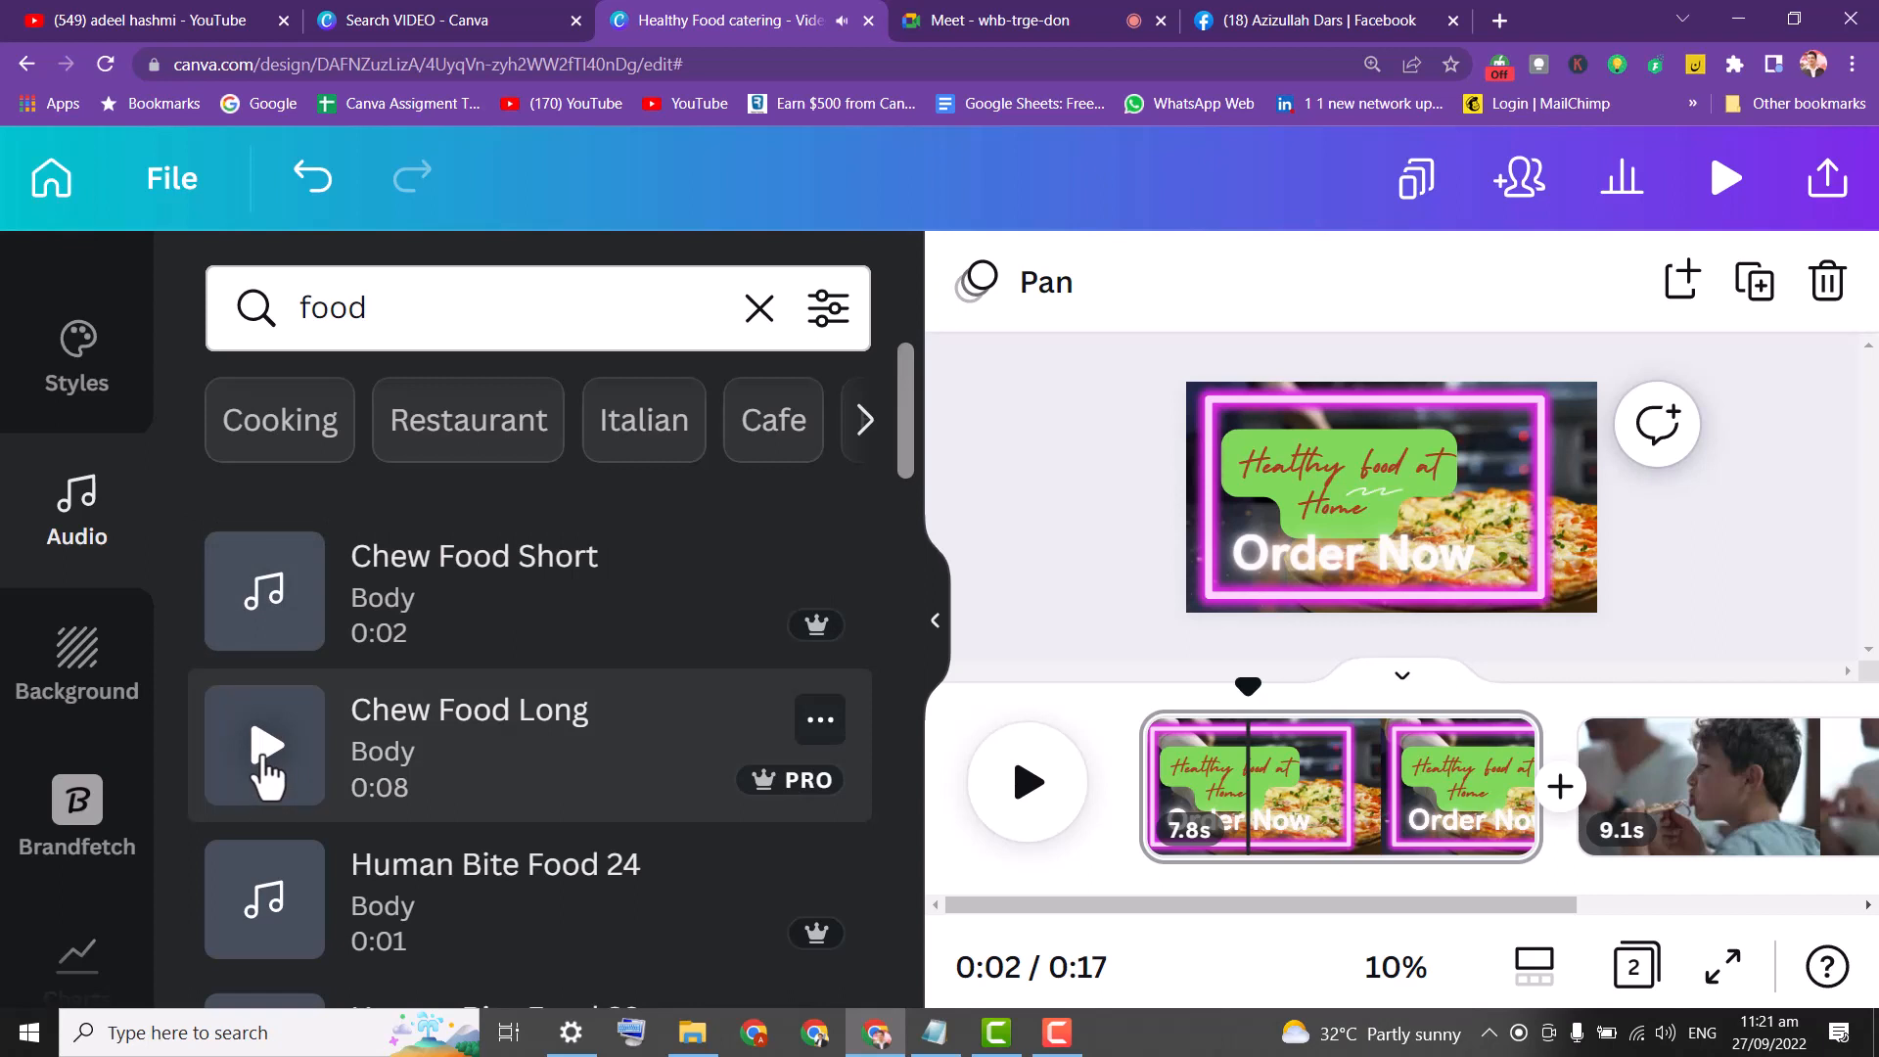
left_click(265, 765)
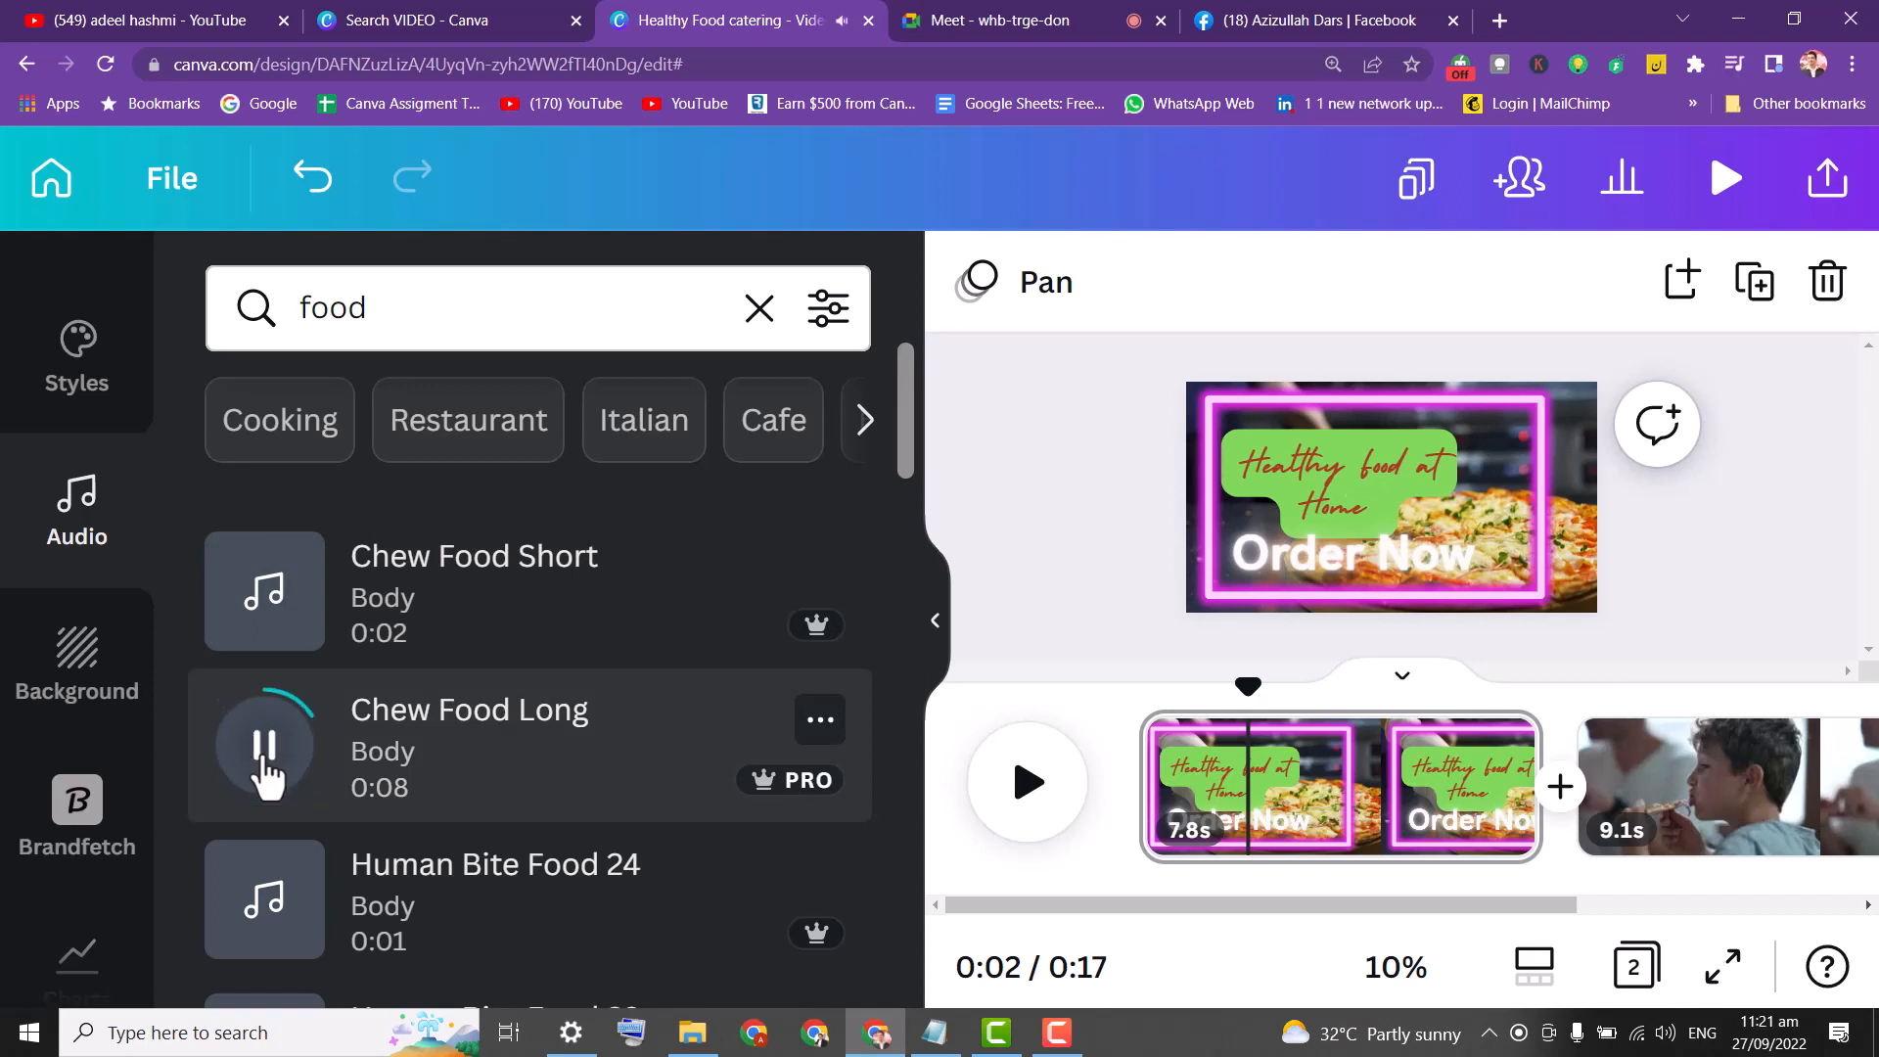
left_click(260, 905)
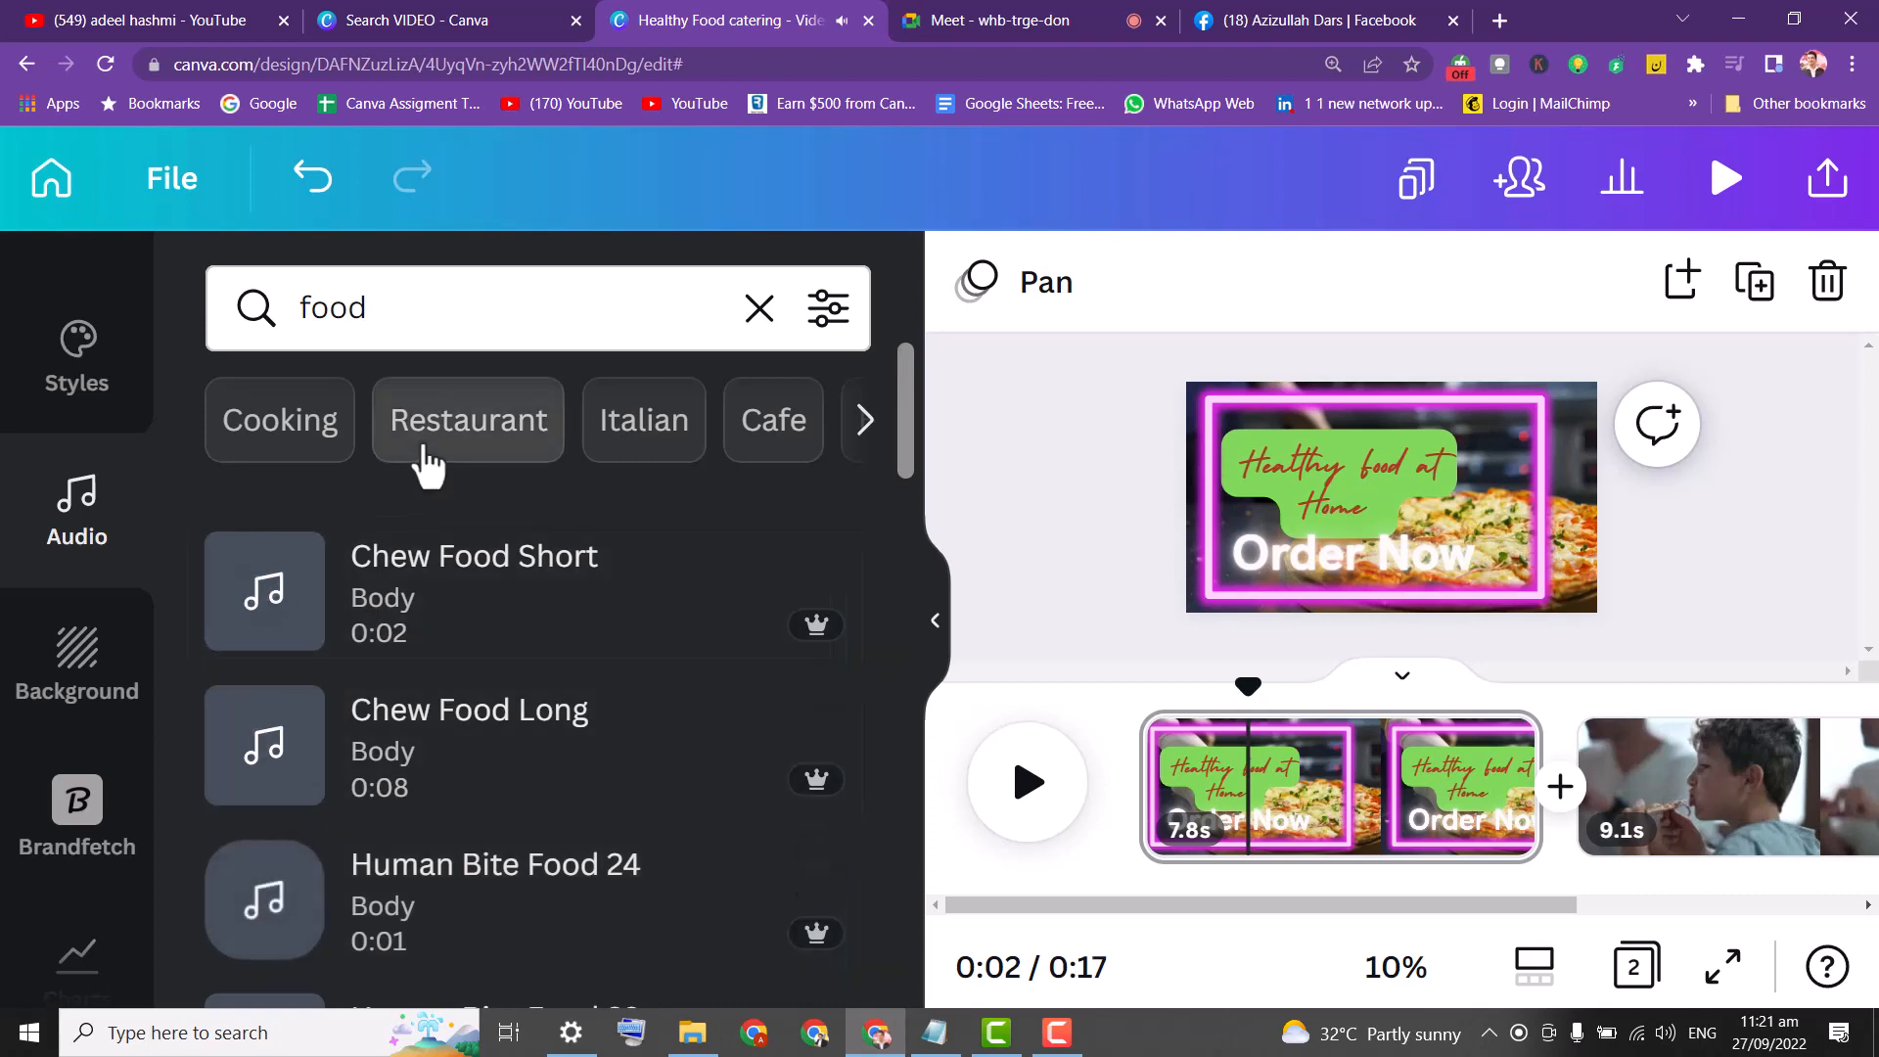
Preview Rabbit Hole from the Restaurant results and drag it onto the video.
left_click(426, 450)
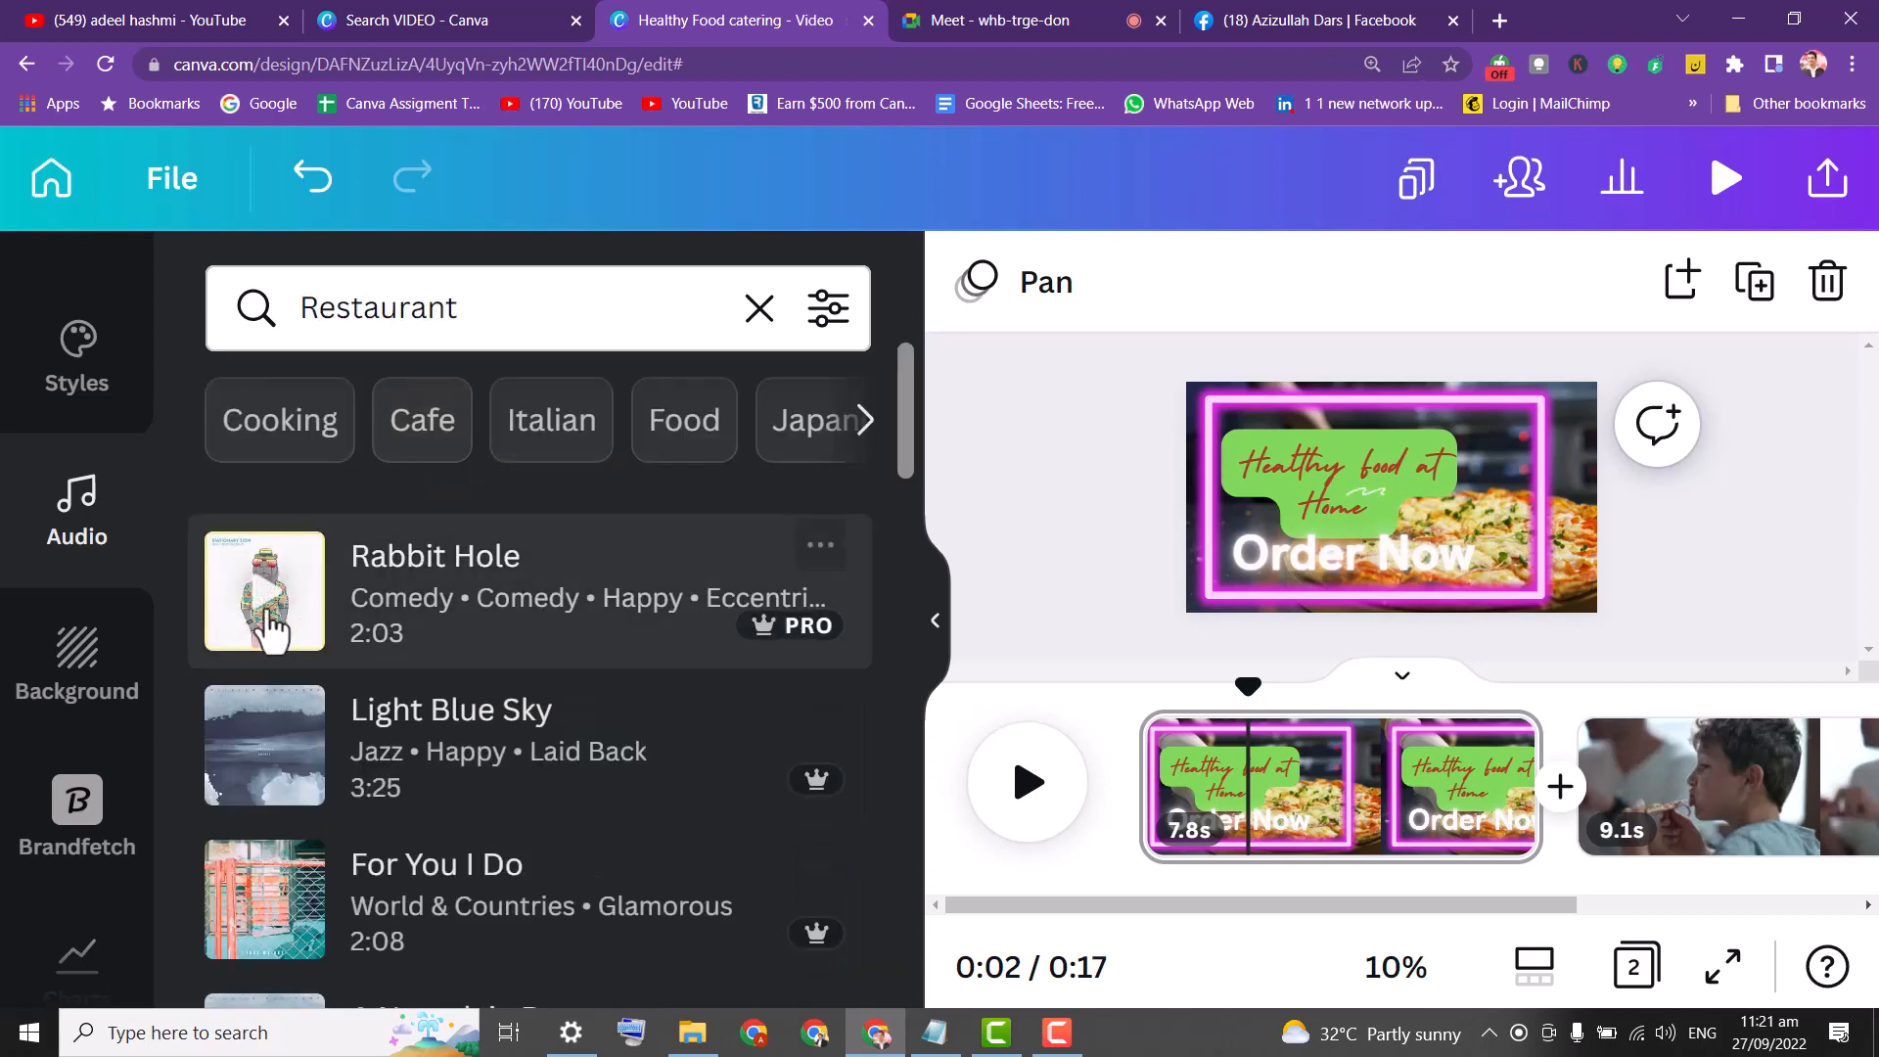
left_click(247, 622)
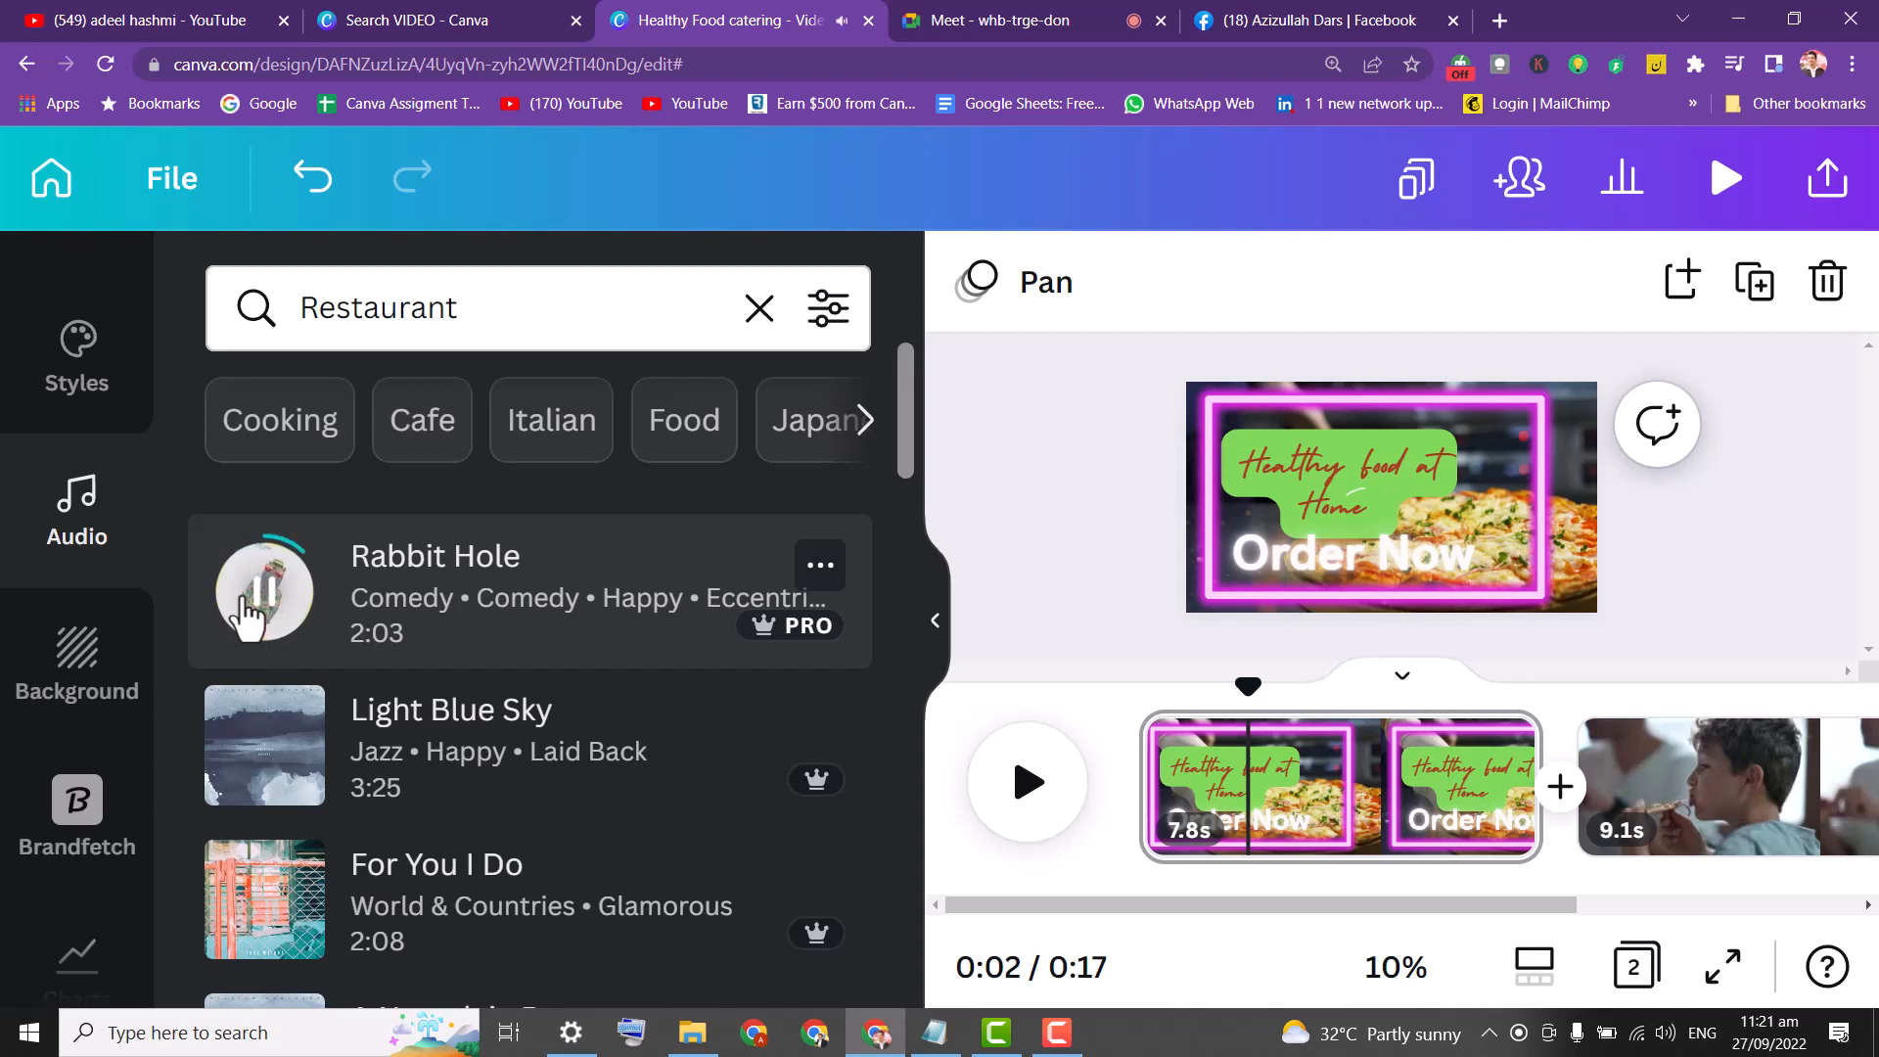
left_click(249, 619)
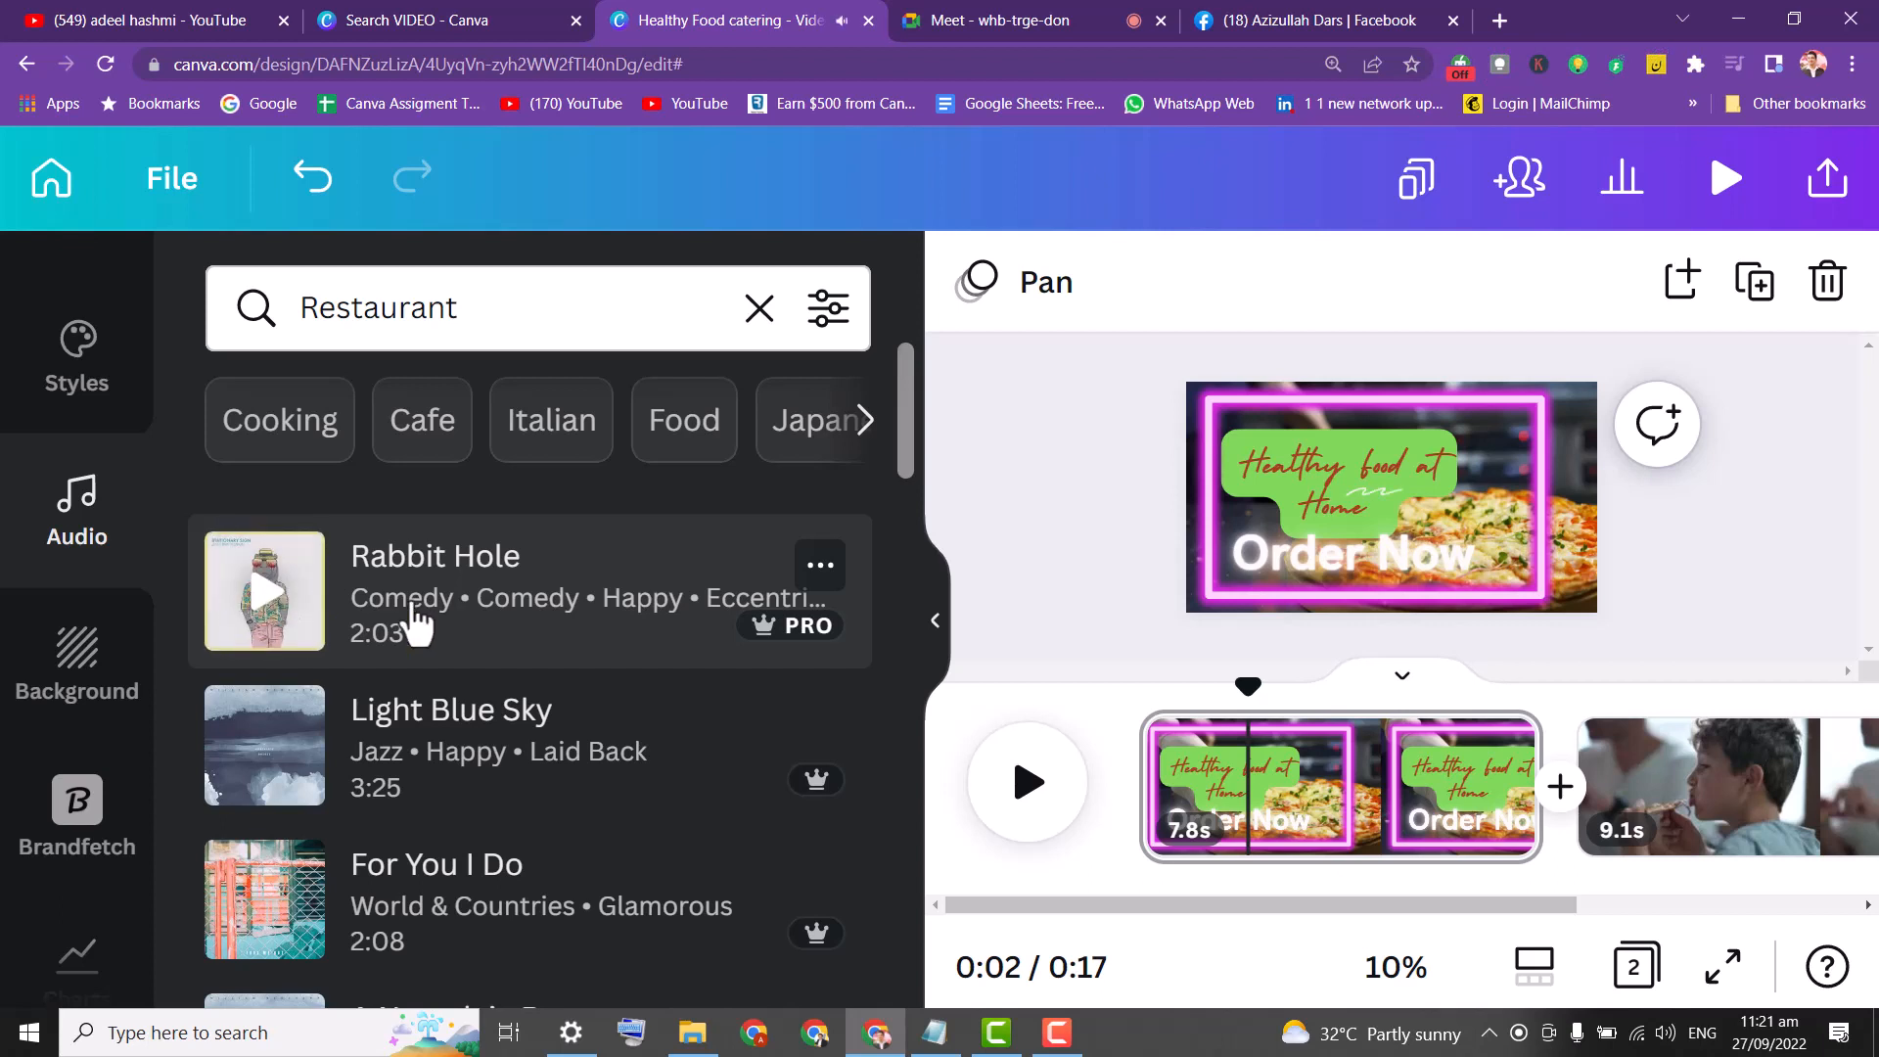
left_click_drag(418, 624, 1316, 902)
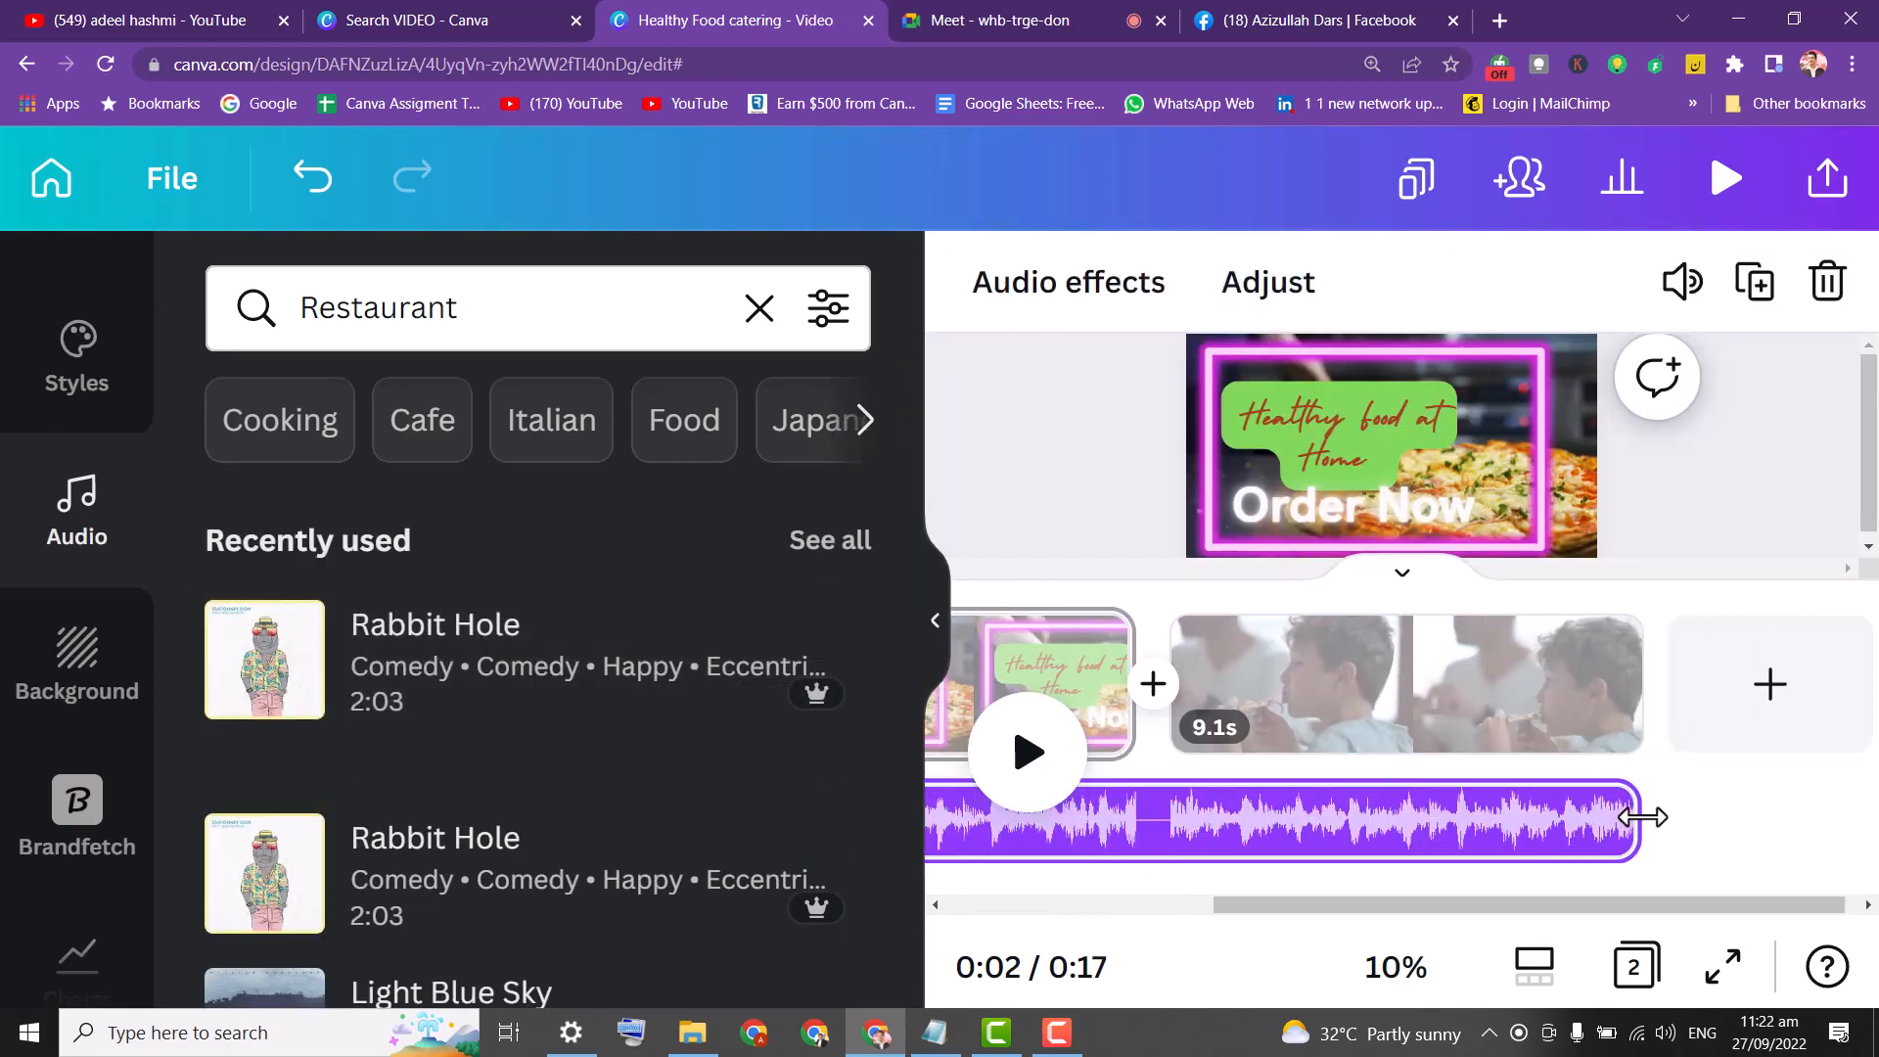
Trim the Rabbit Hole audio bar to 7.8s so it ends with page one.
left_click_drag(1642, 816, 1495, 835)
left_click_drag(1531, 906, 1659, 893)
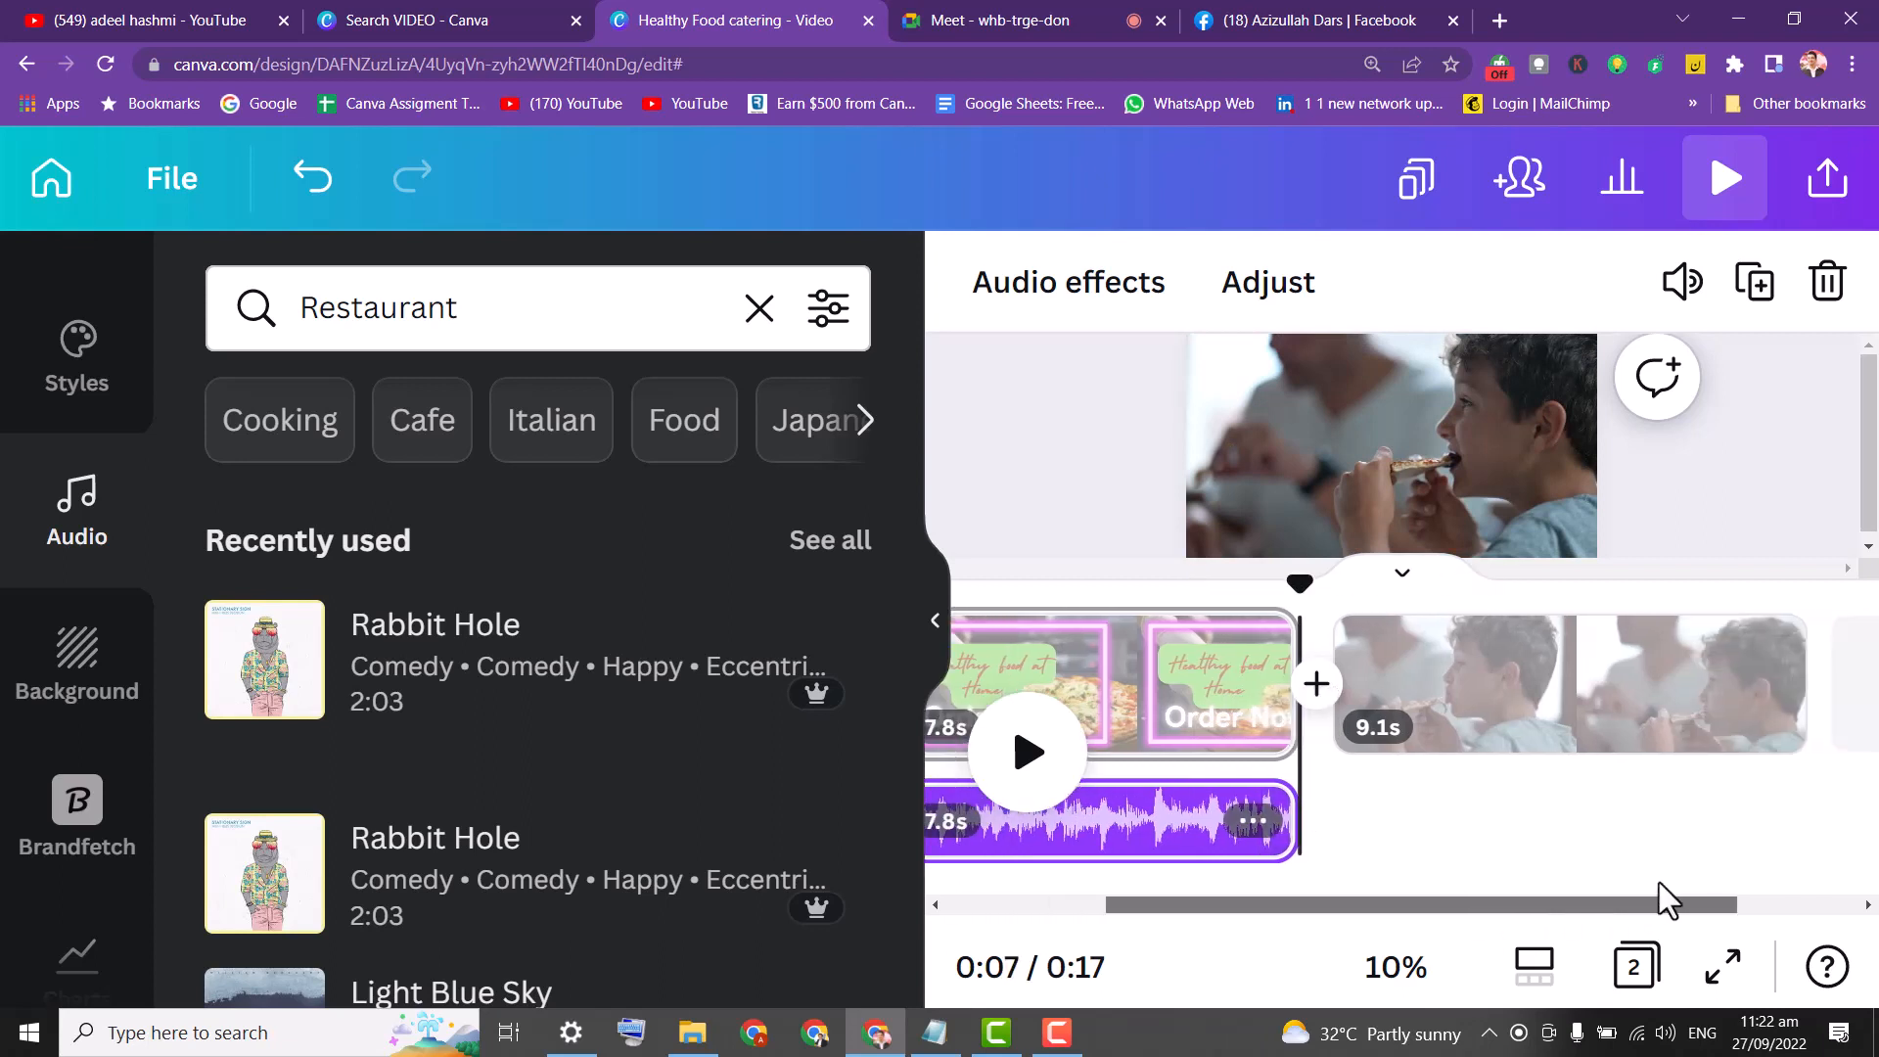
left_click(1525, 685)
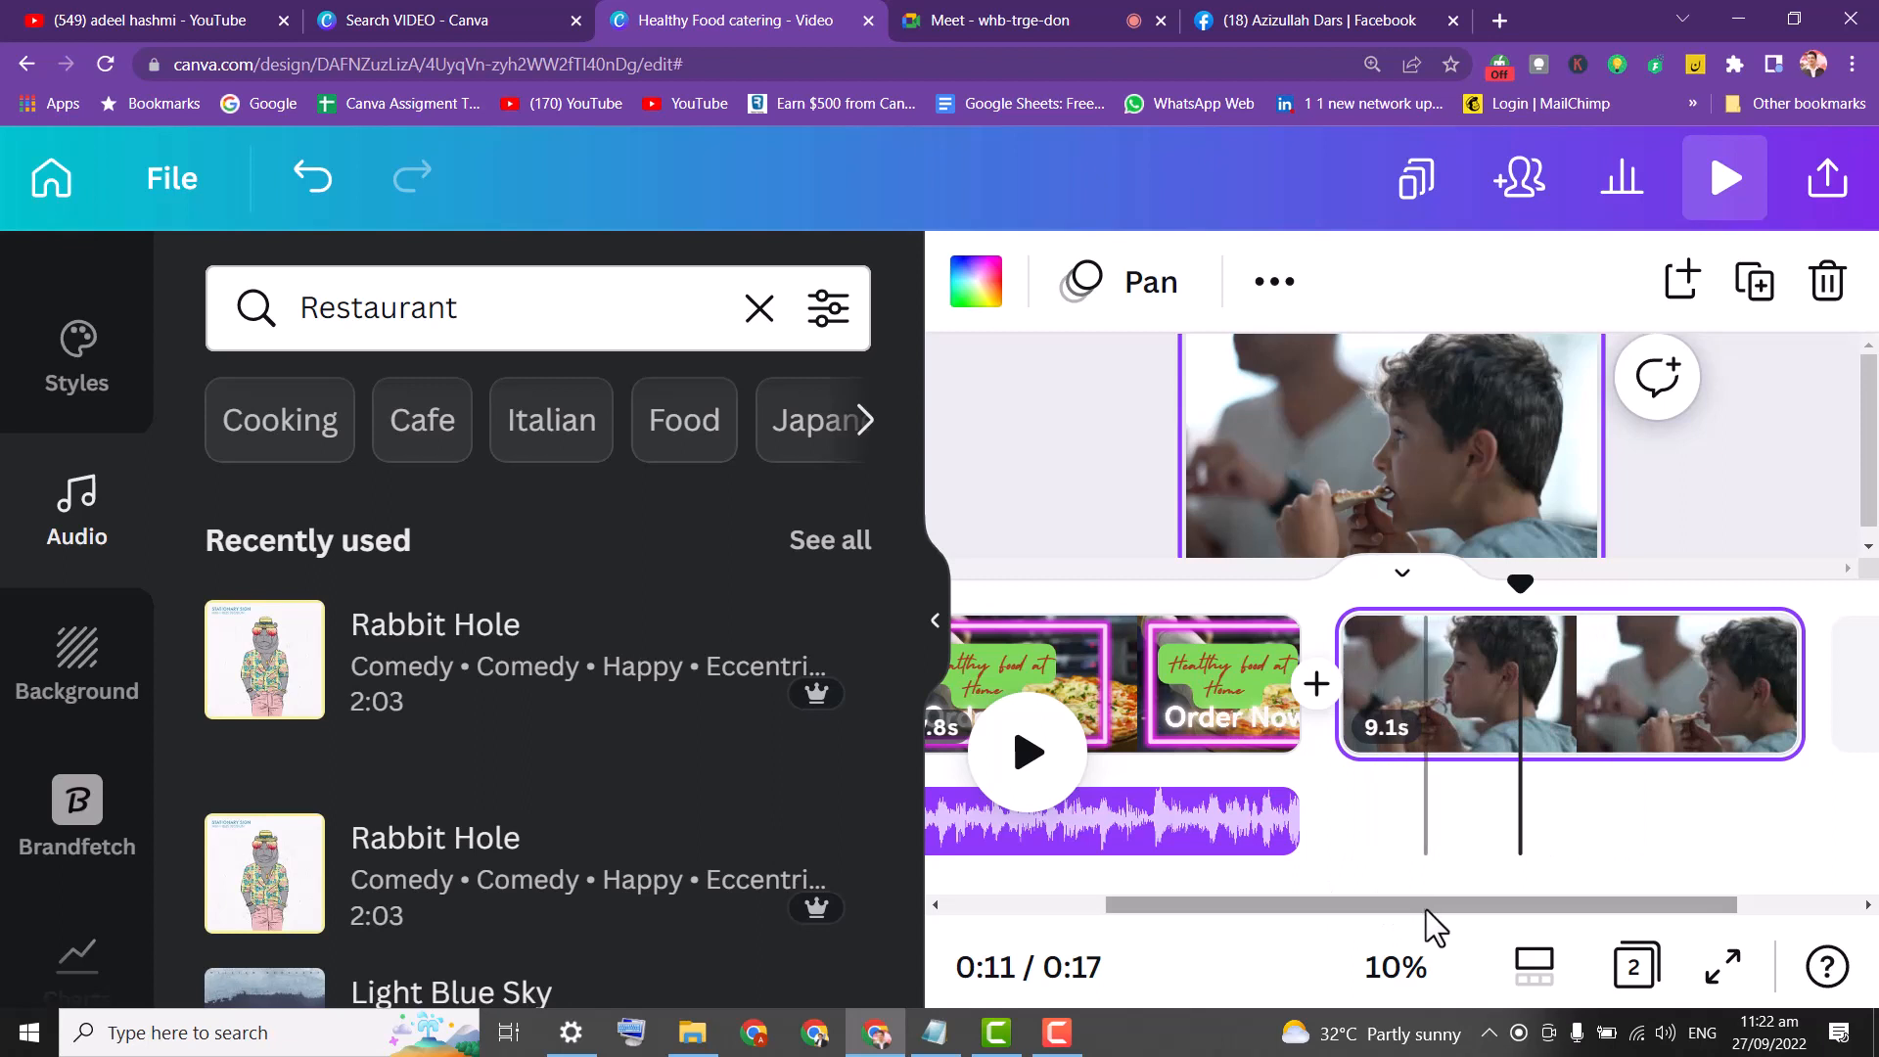
left_click_drag(1425, 909, 1491, 909)
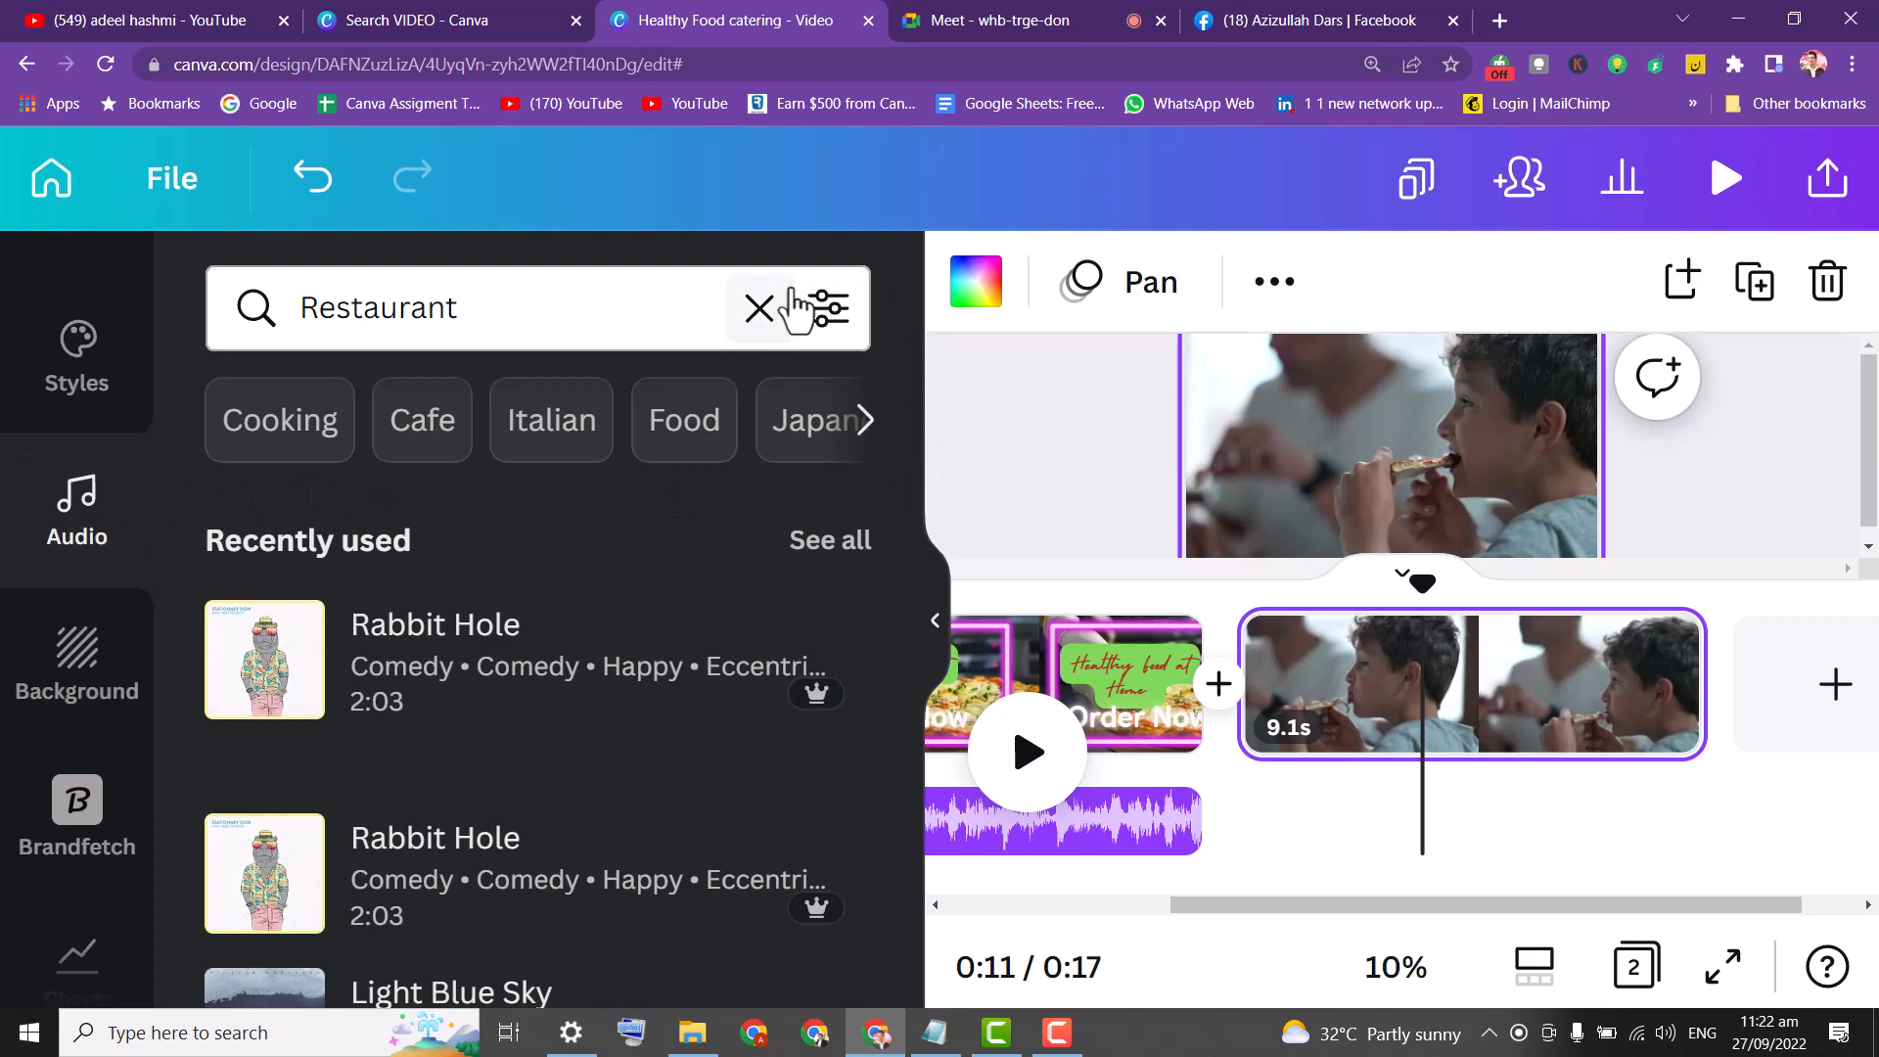
Clear the Restaurant audio search, show Uploads, and move the playhead to about 0:08.
left_click(760, 309)
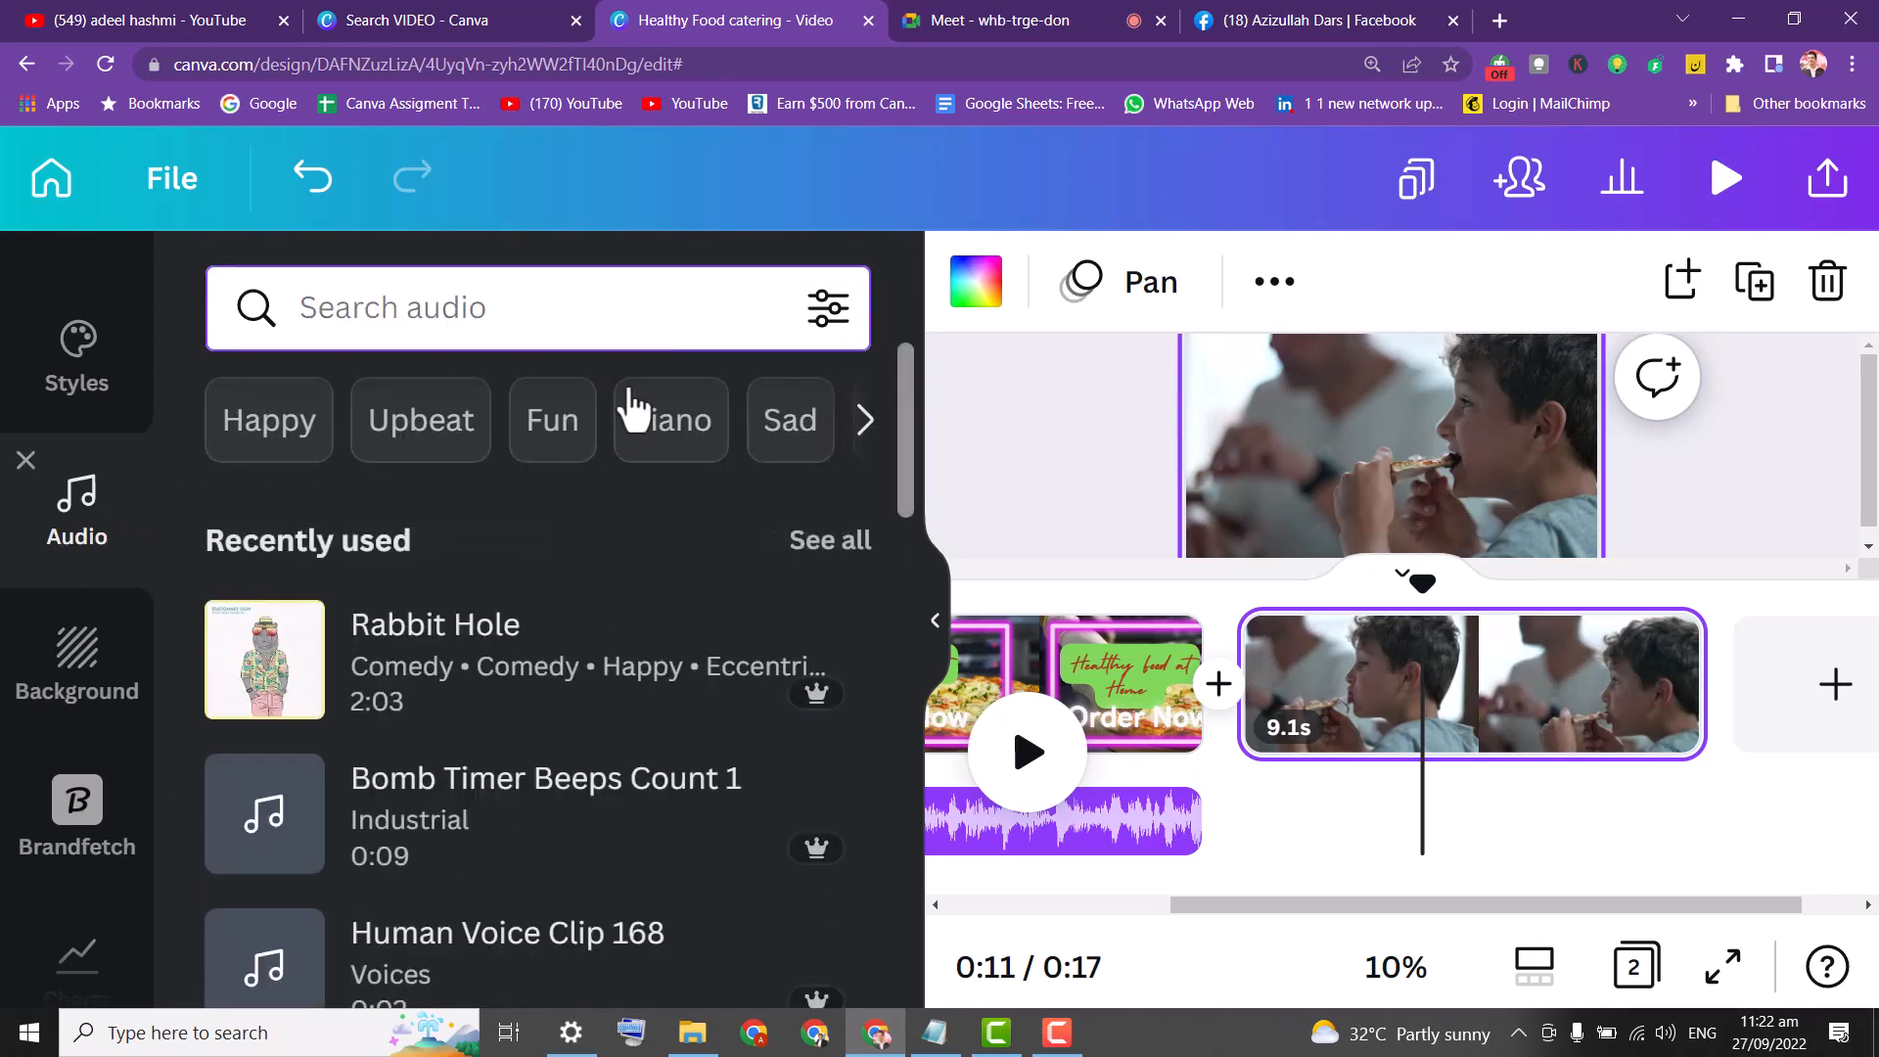
left_click_drag(916, 465, 941, 380)
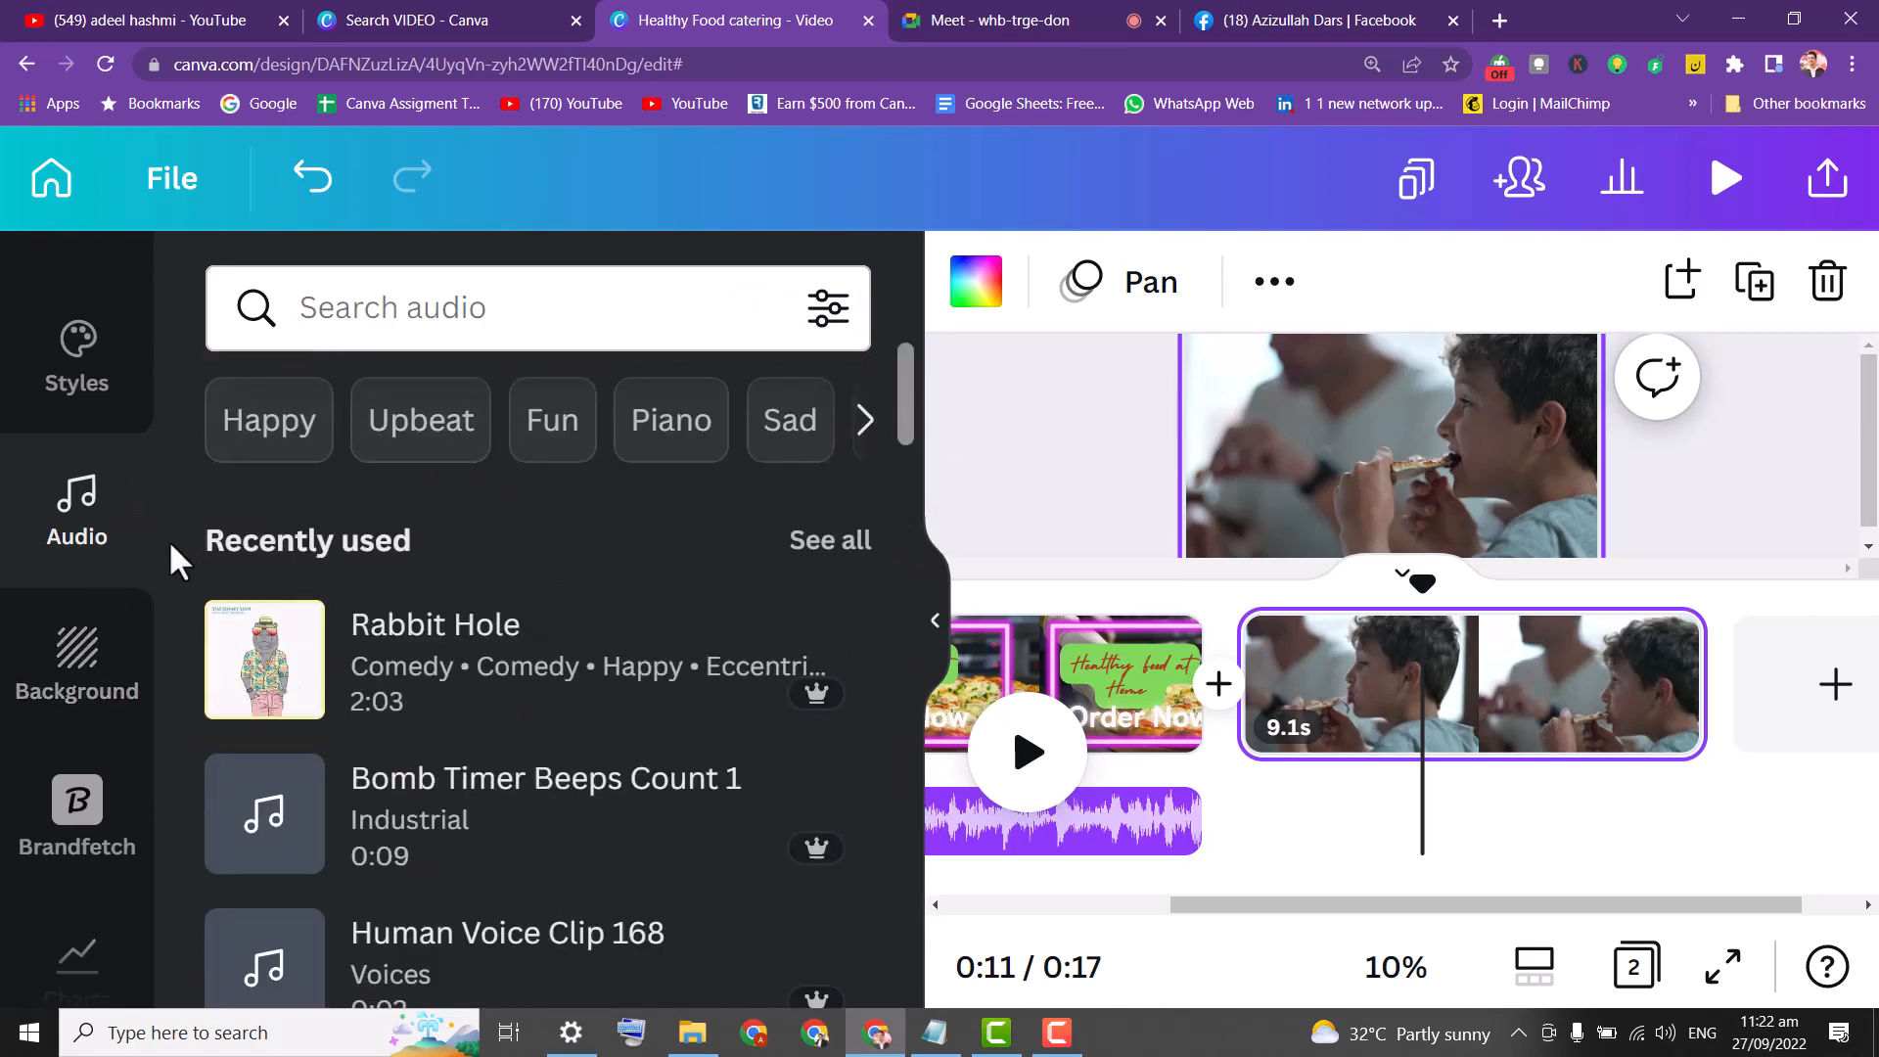
left_click_drag(169, 548, 184, 355)
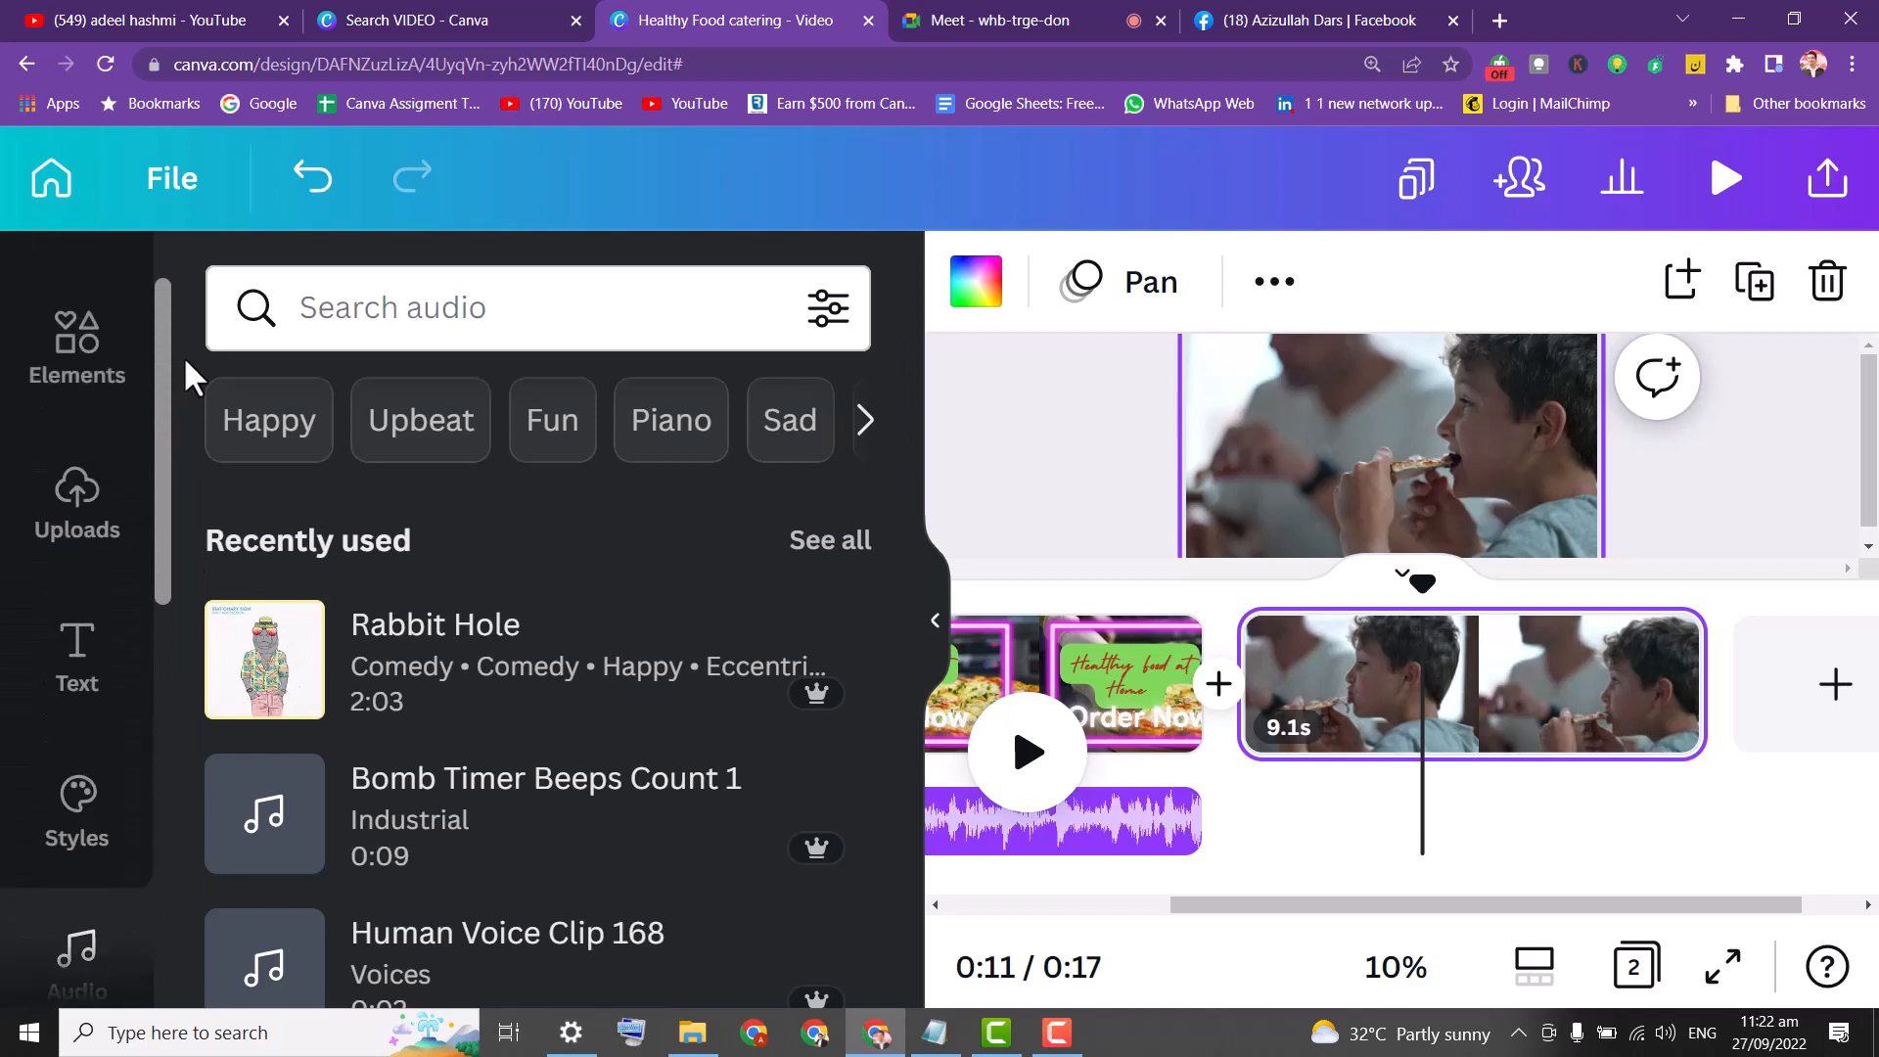
left_click(72, 492)
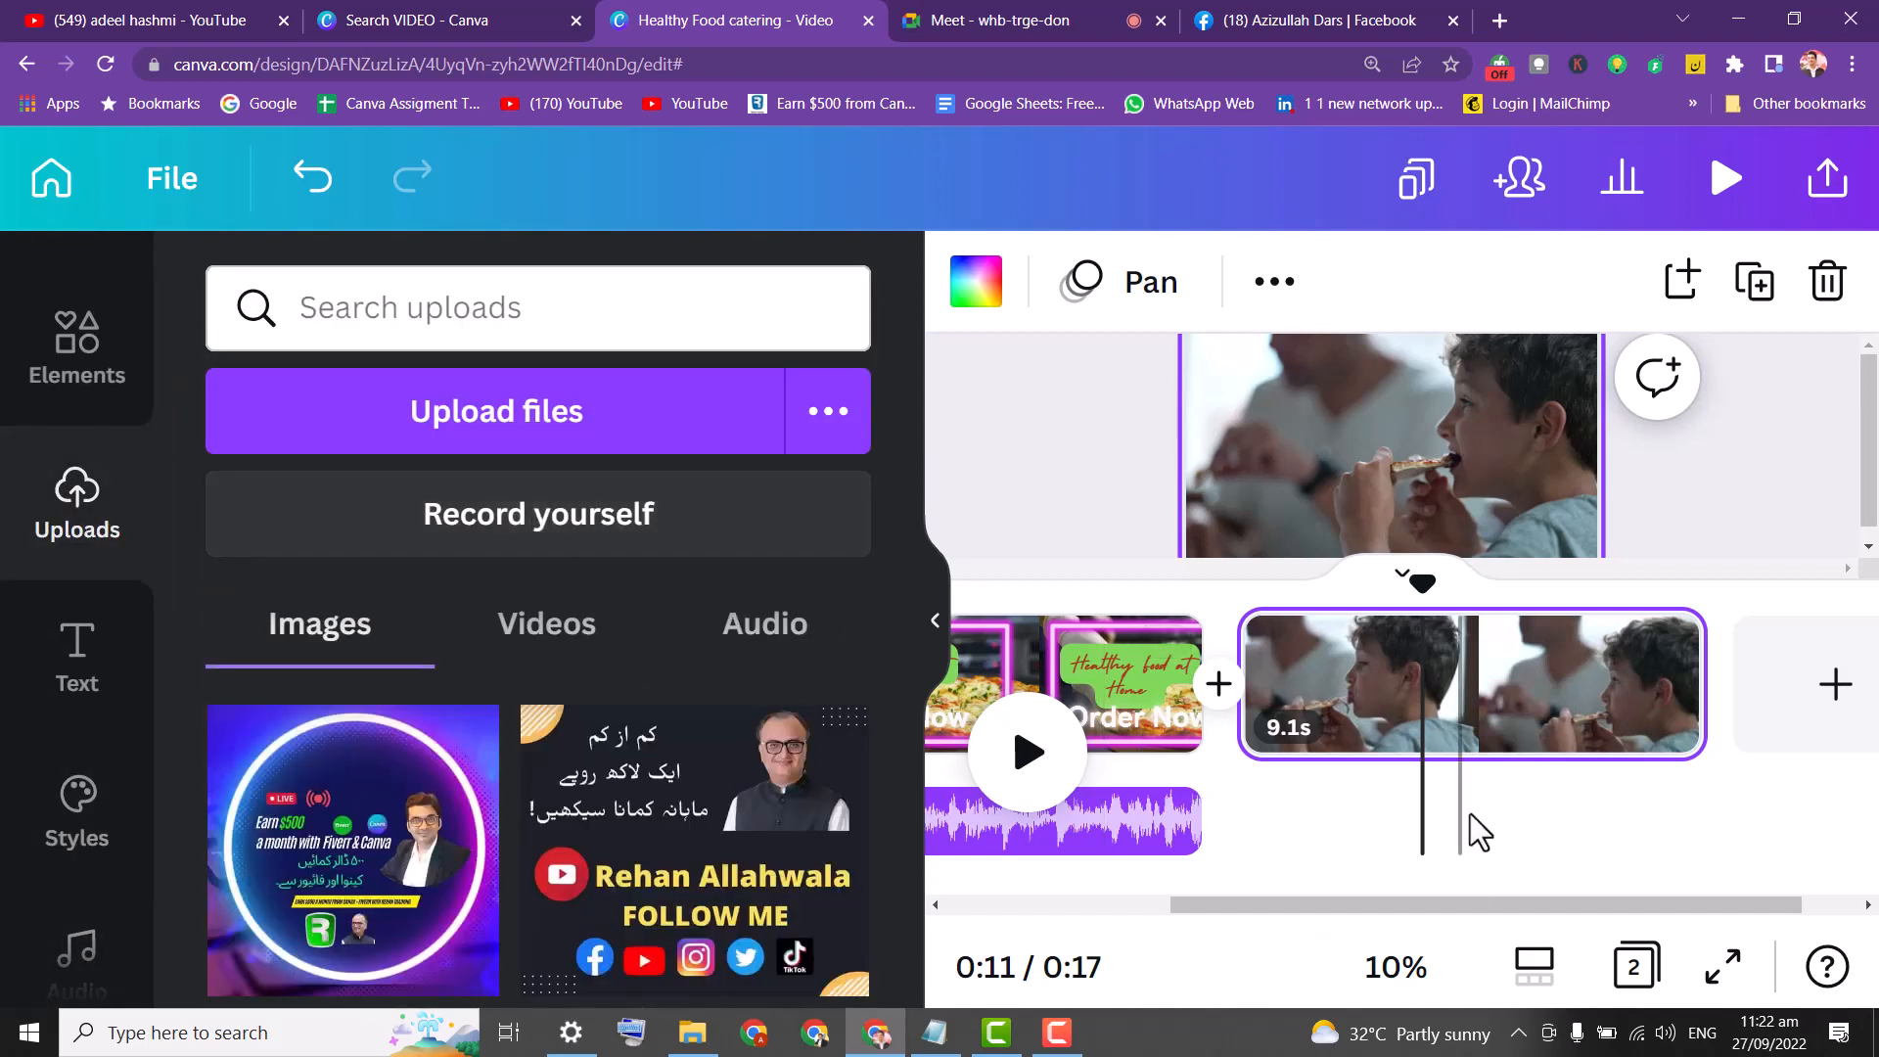
left_click_drag(1421, 573, 1382, 590)
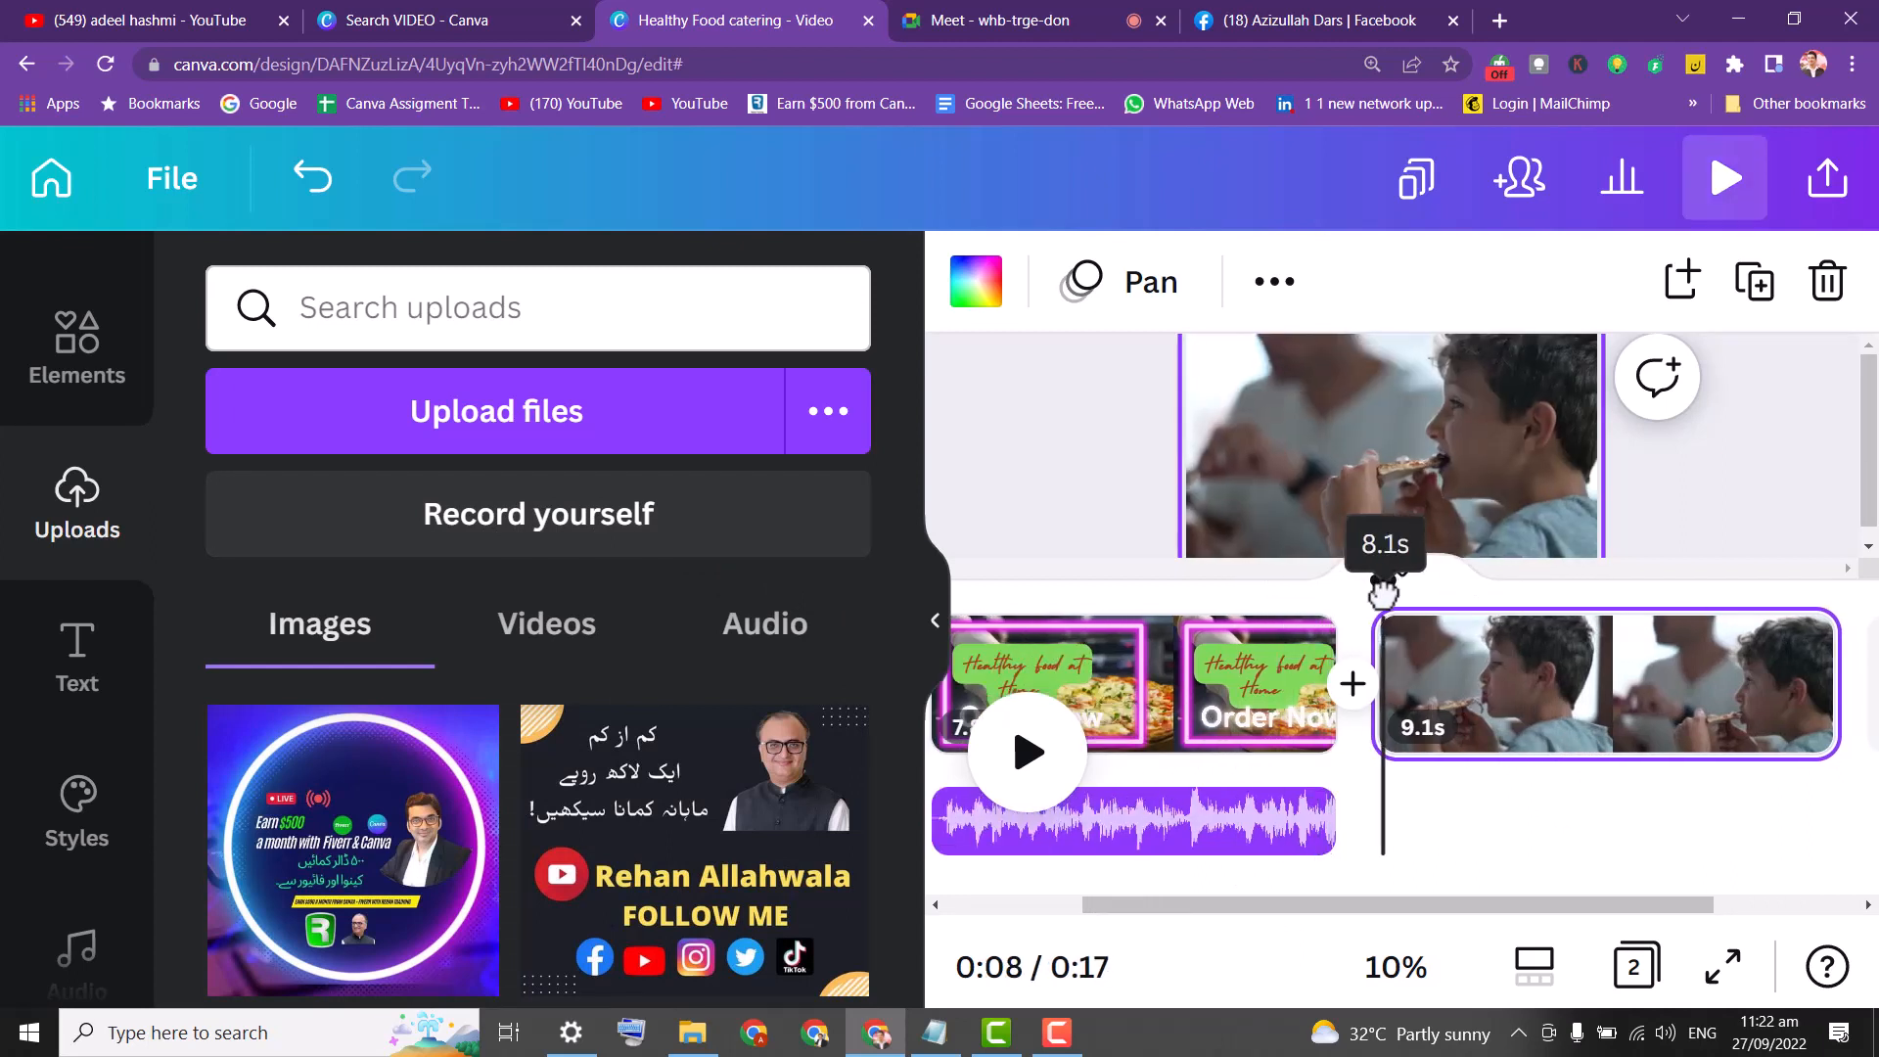
left_click(536, 519)
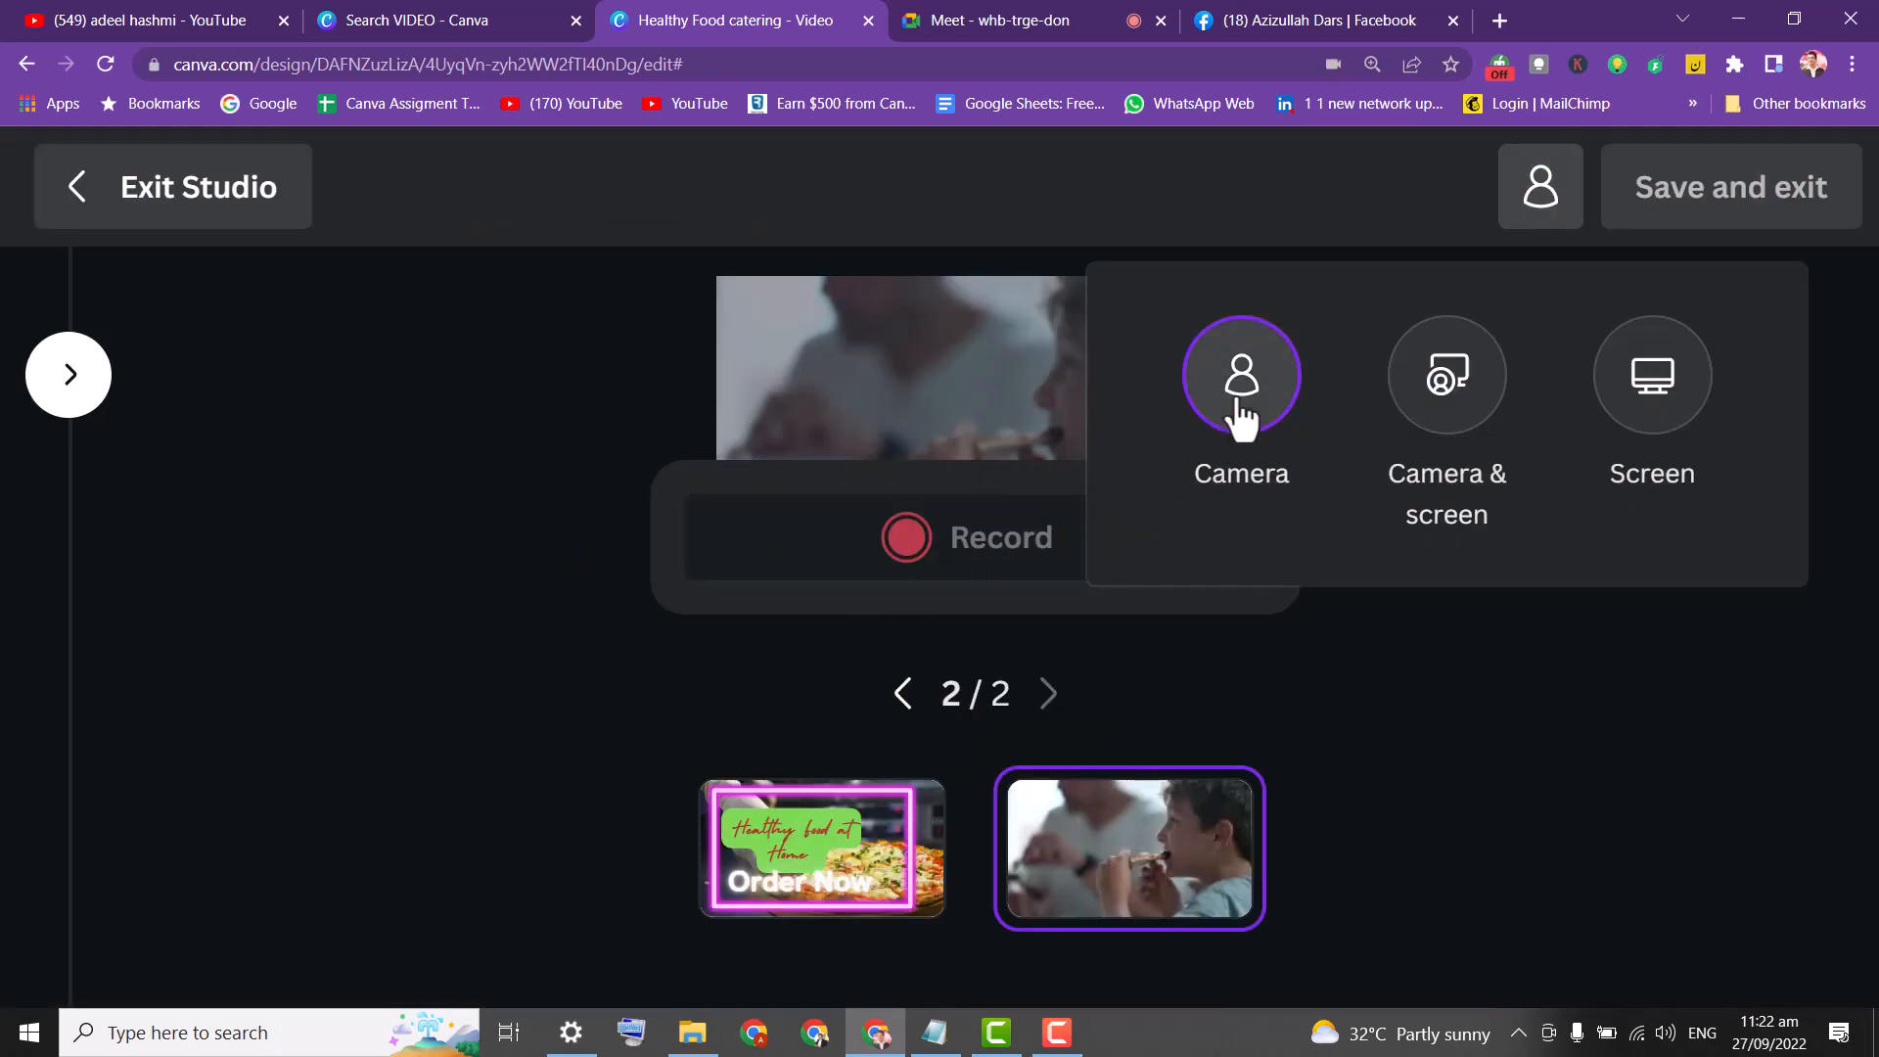
Record a camera-only take, discard it, record a new take, and save it to page 2.
left_click(1242, 409)
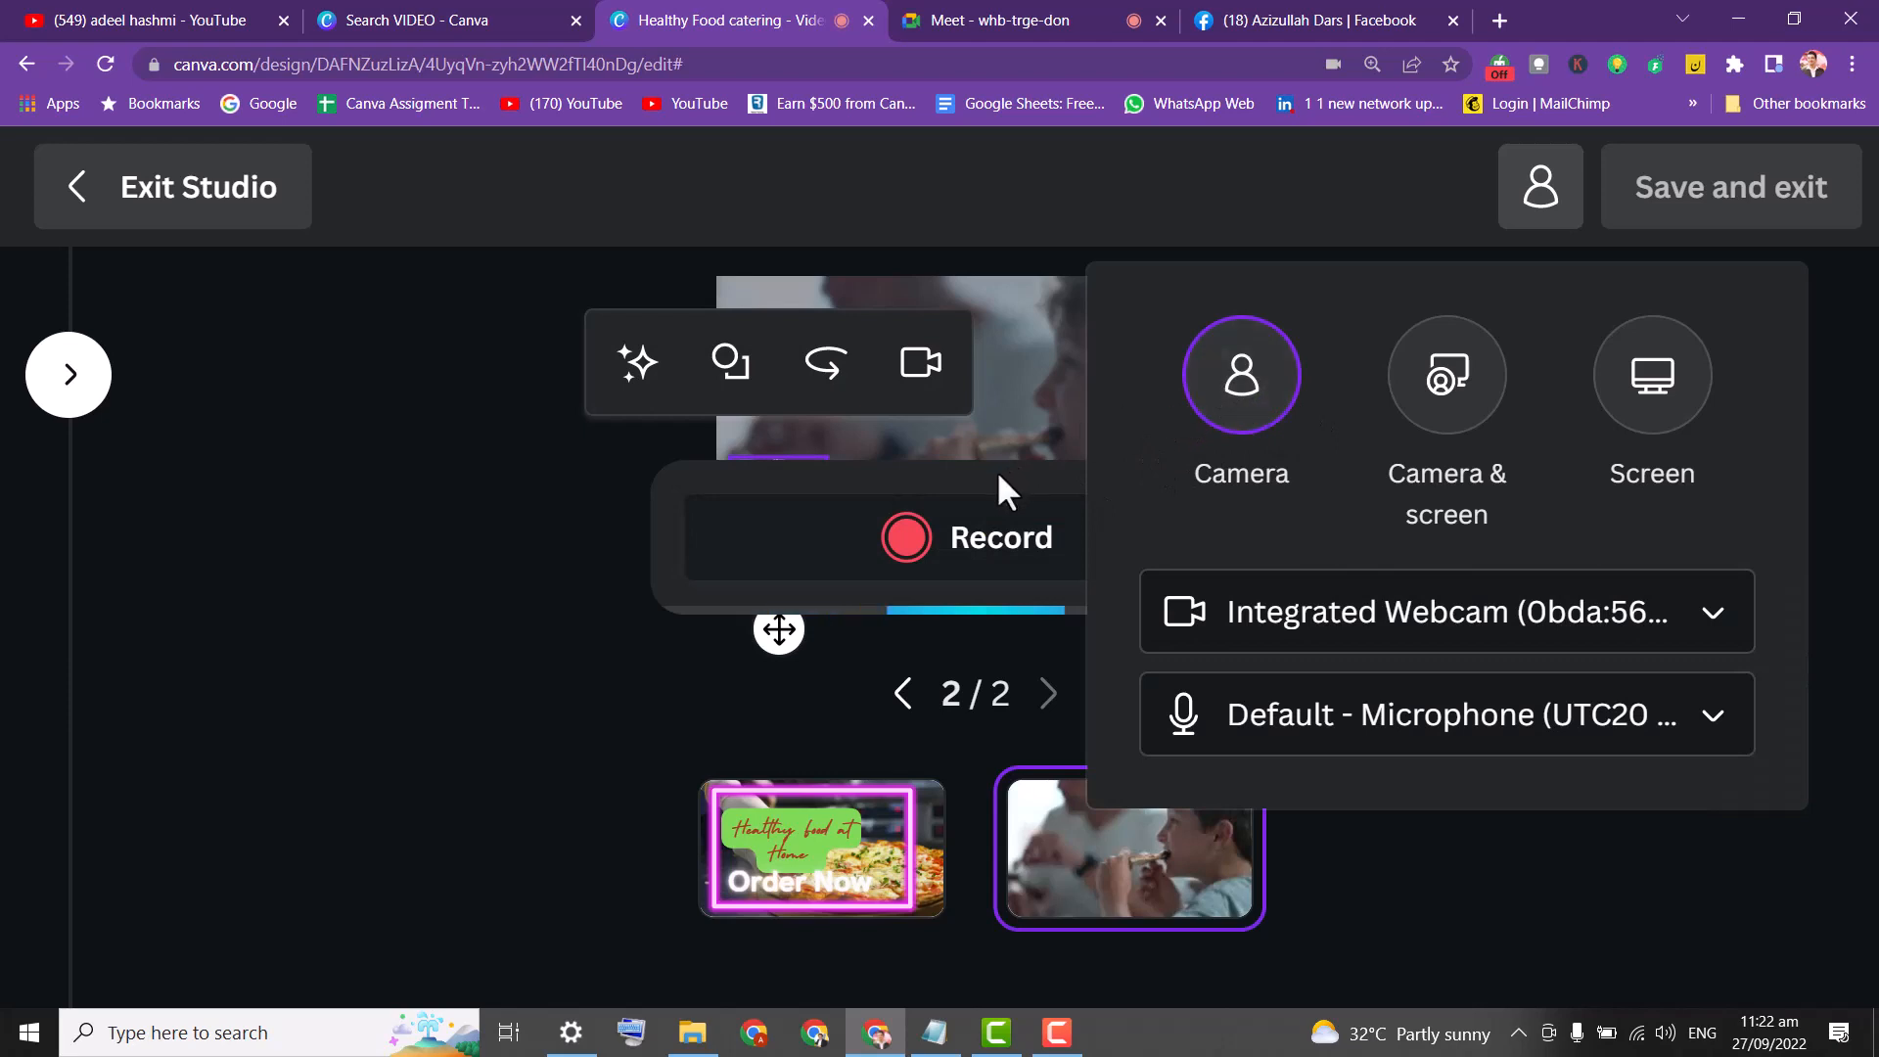
left_click(935, 560)
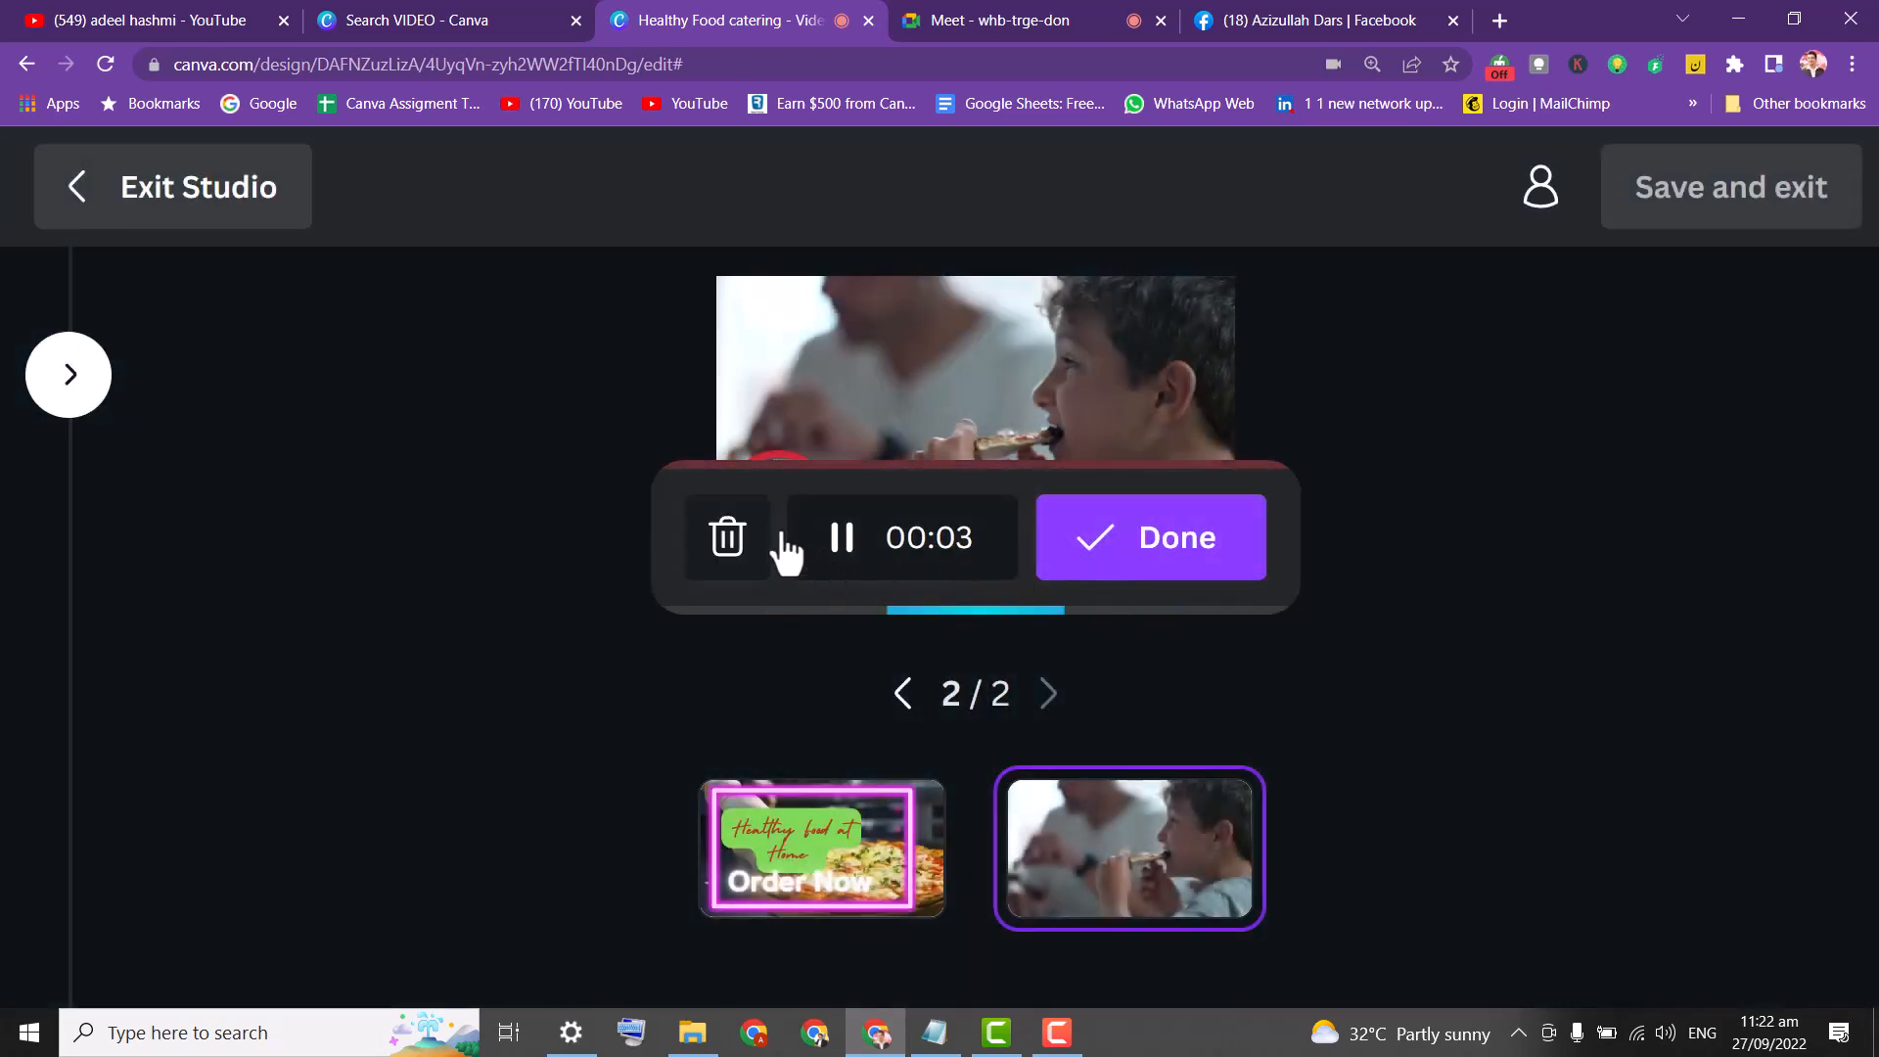
left_click(842, 538)
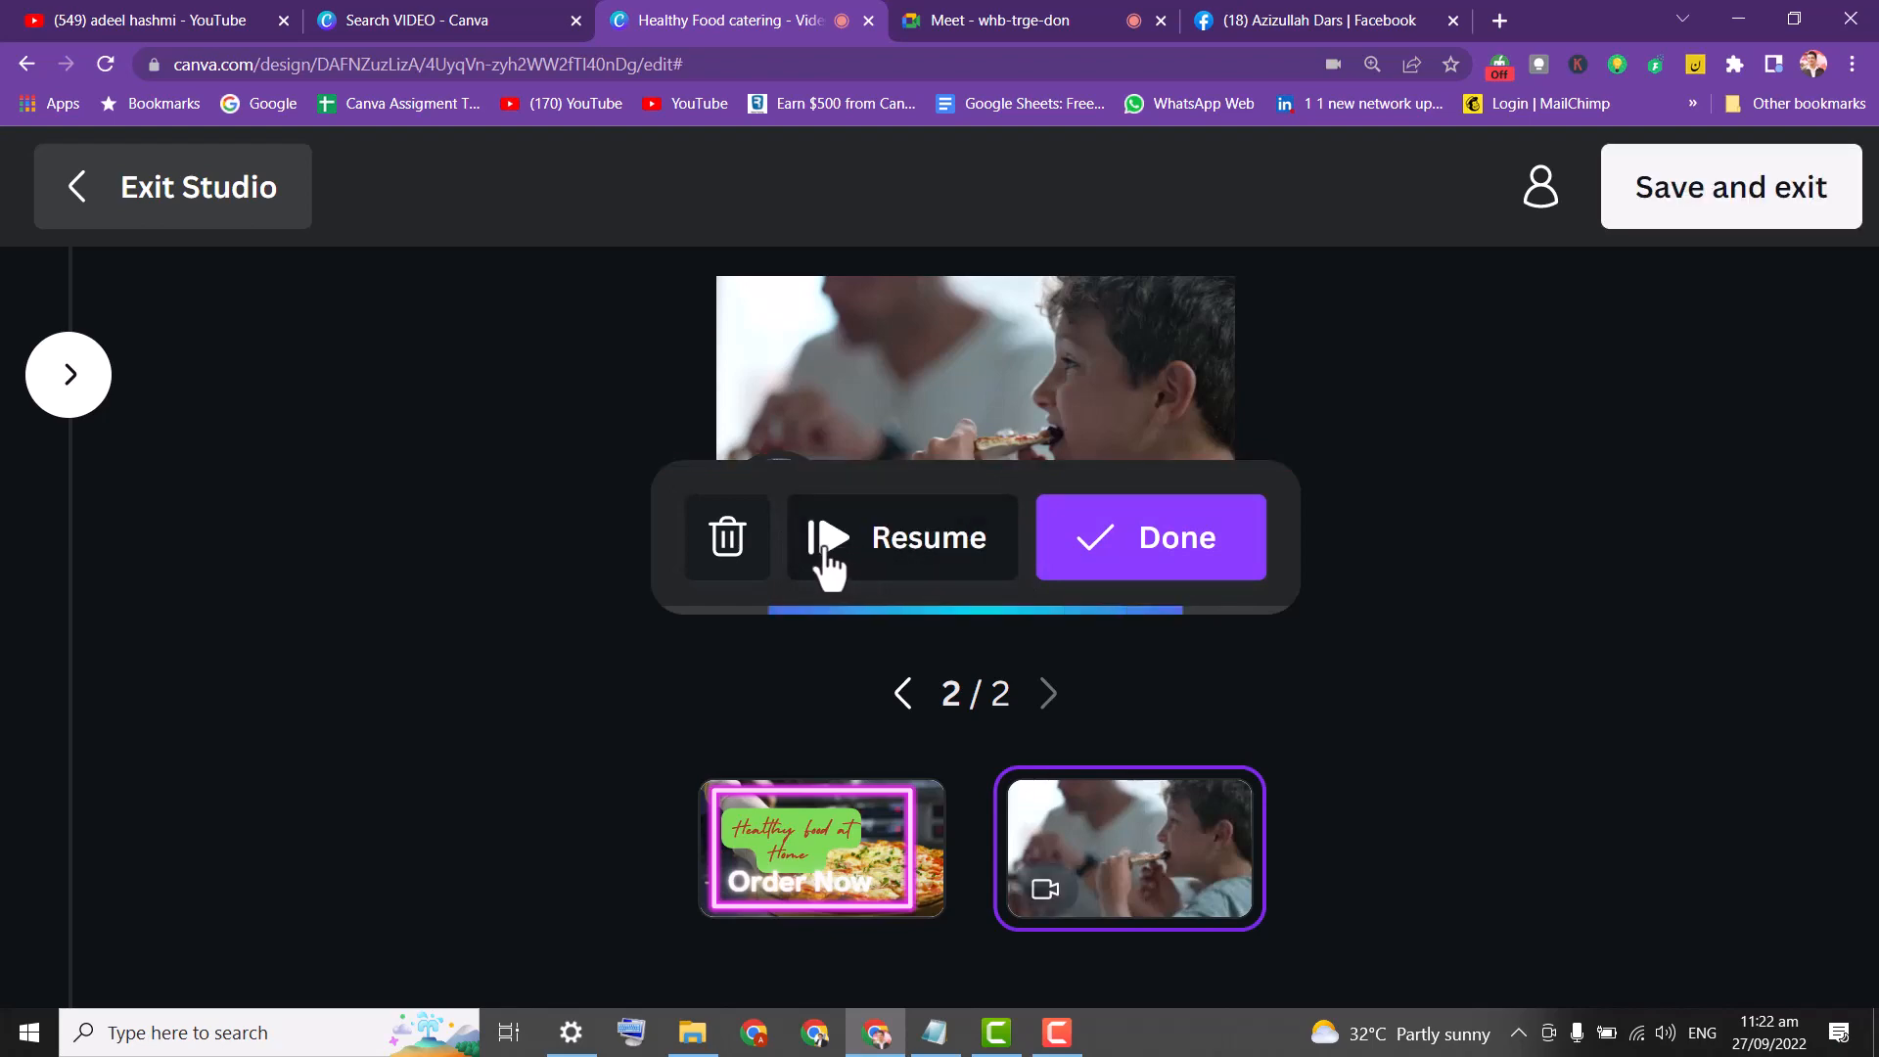
left_click(725, 538)
left_click(1362, 695)
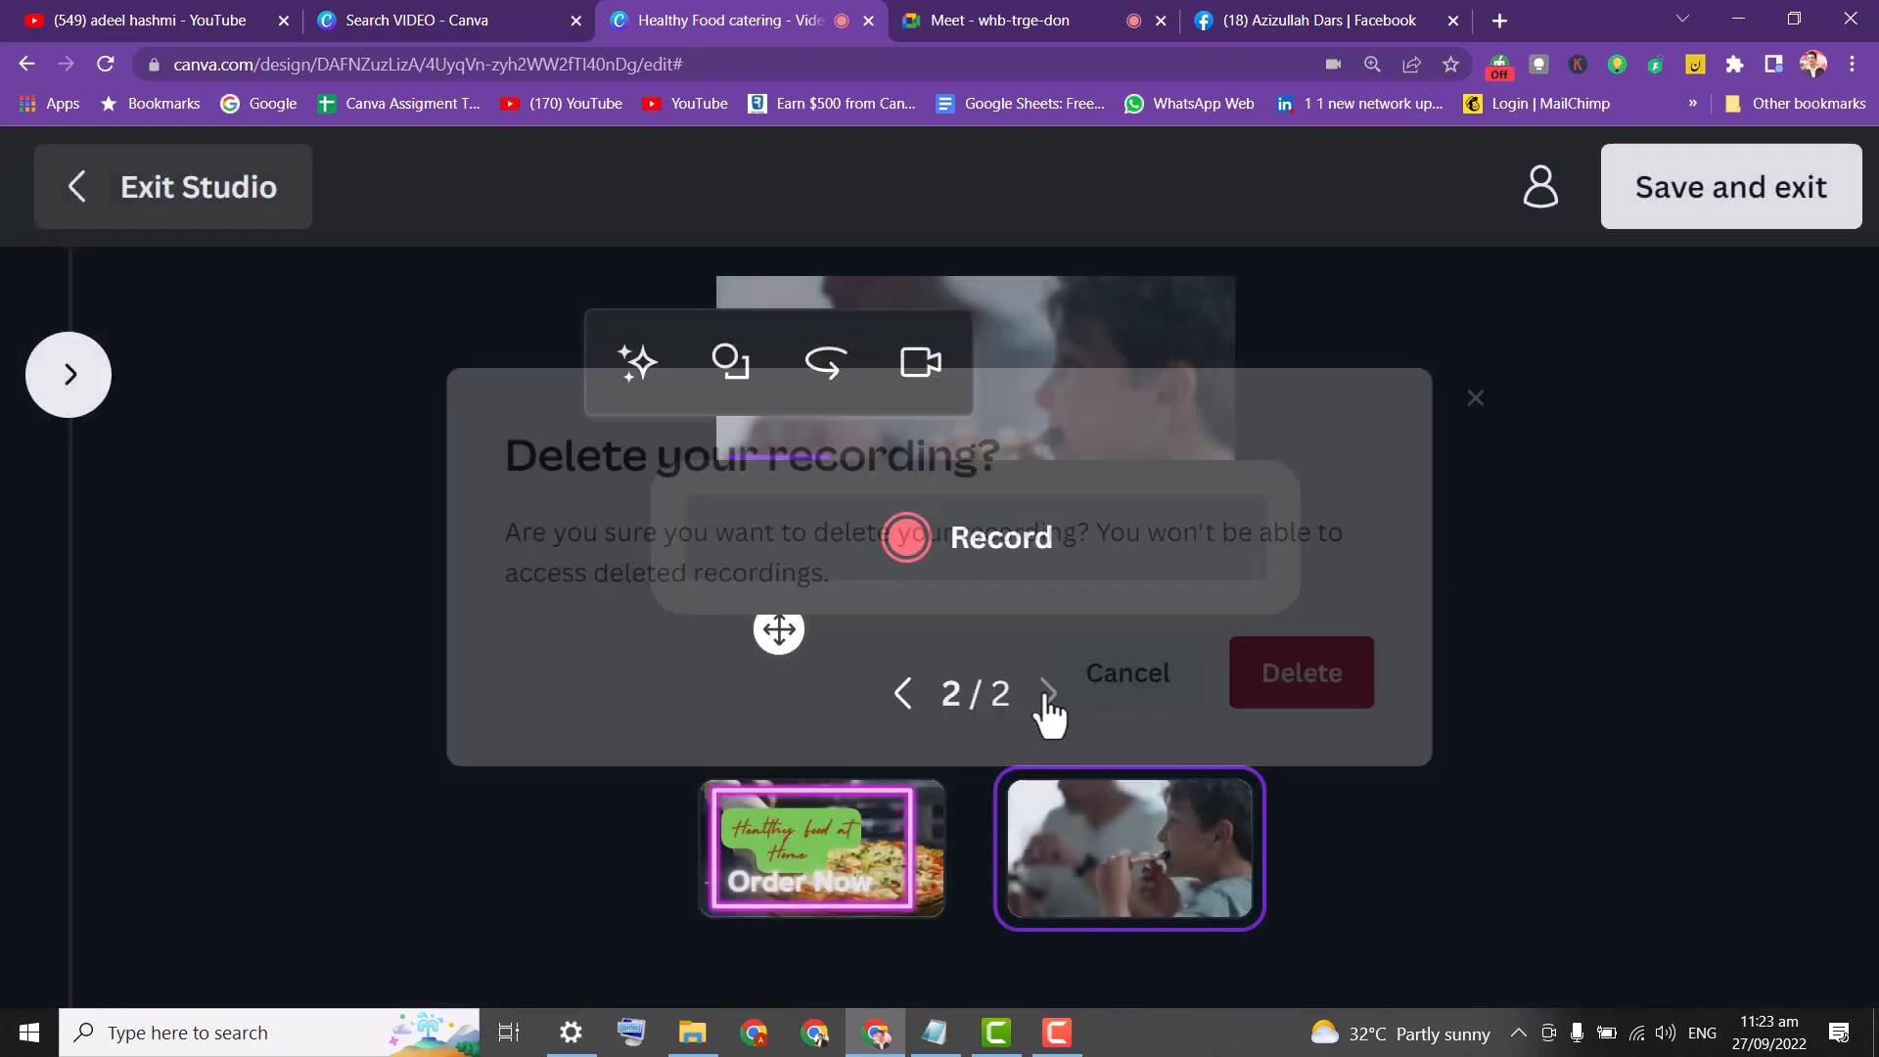
left_click(962, 567)
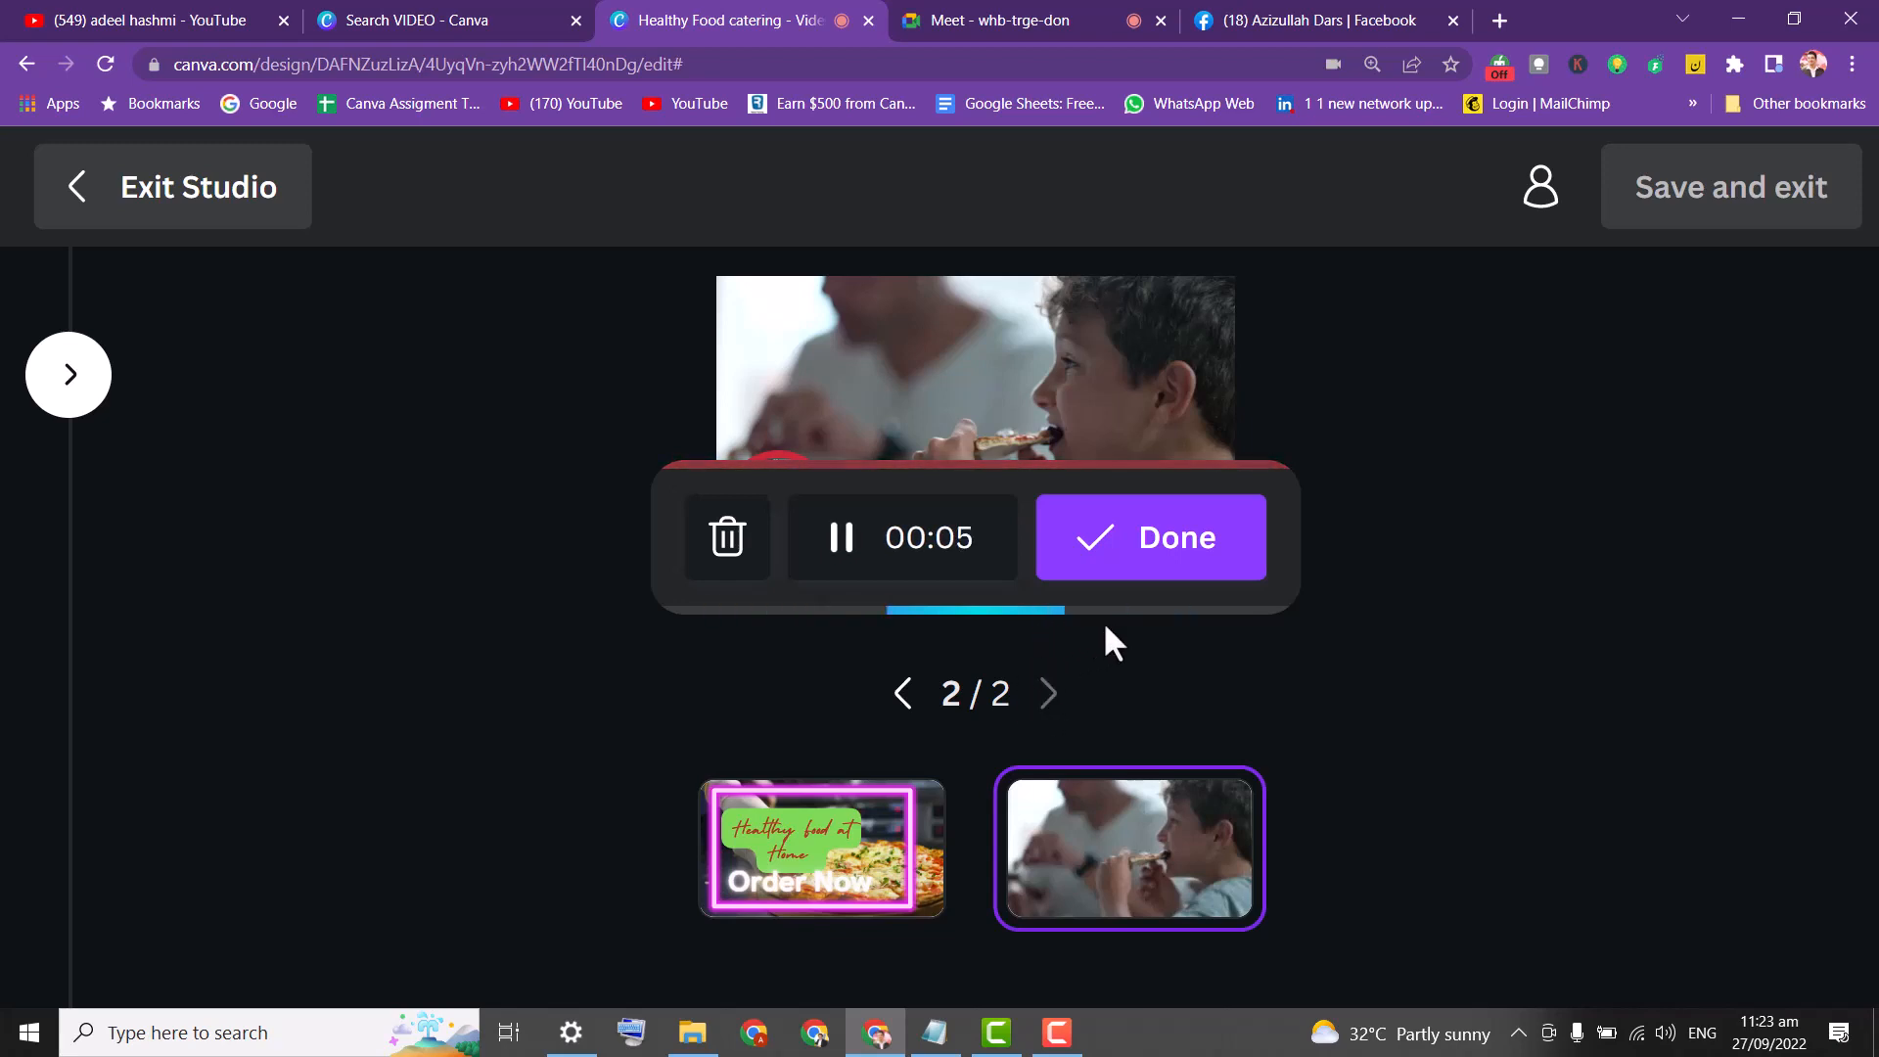
left_click(1128, 594)
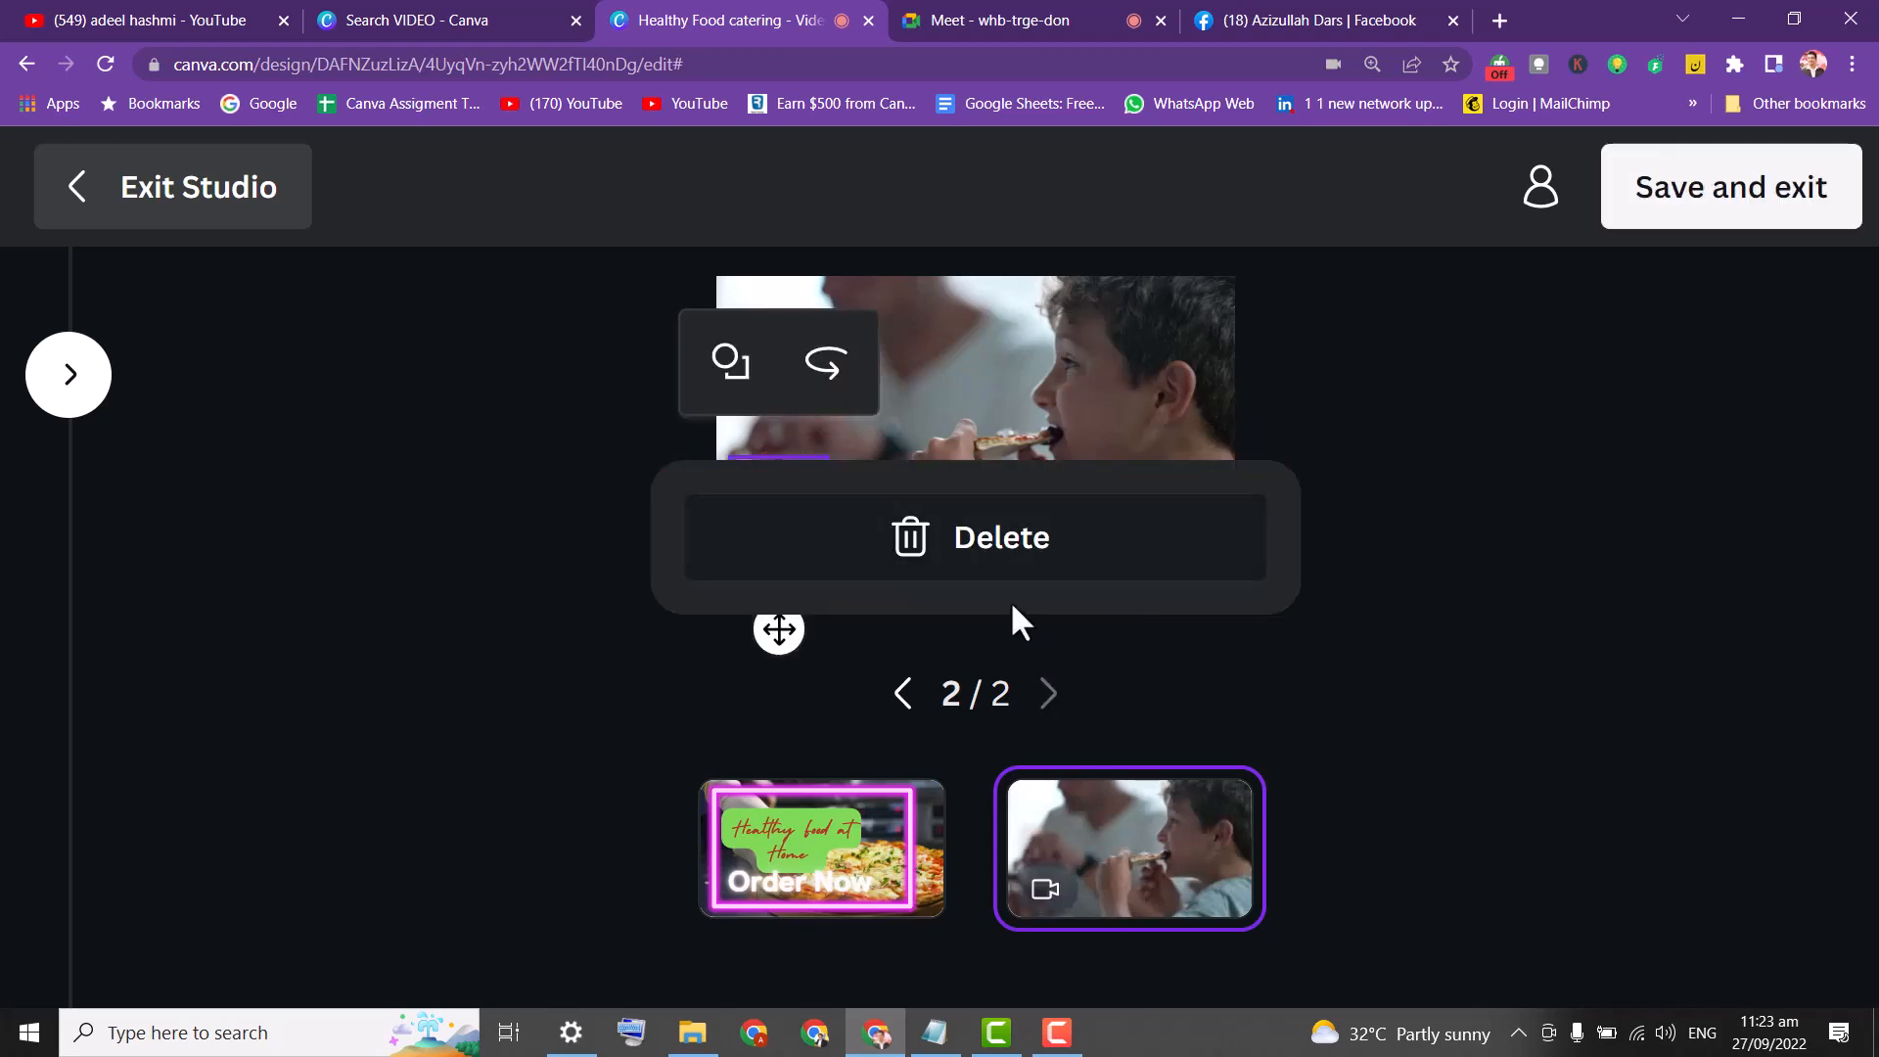
left_click(1697, 210)
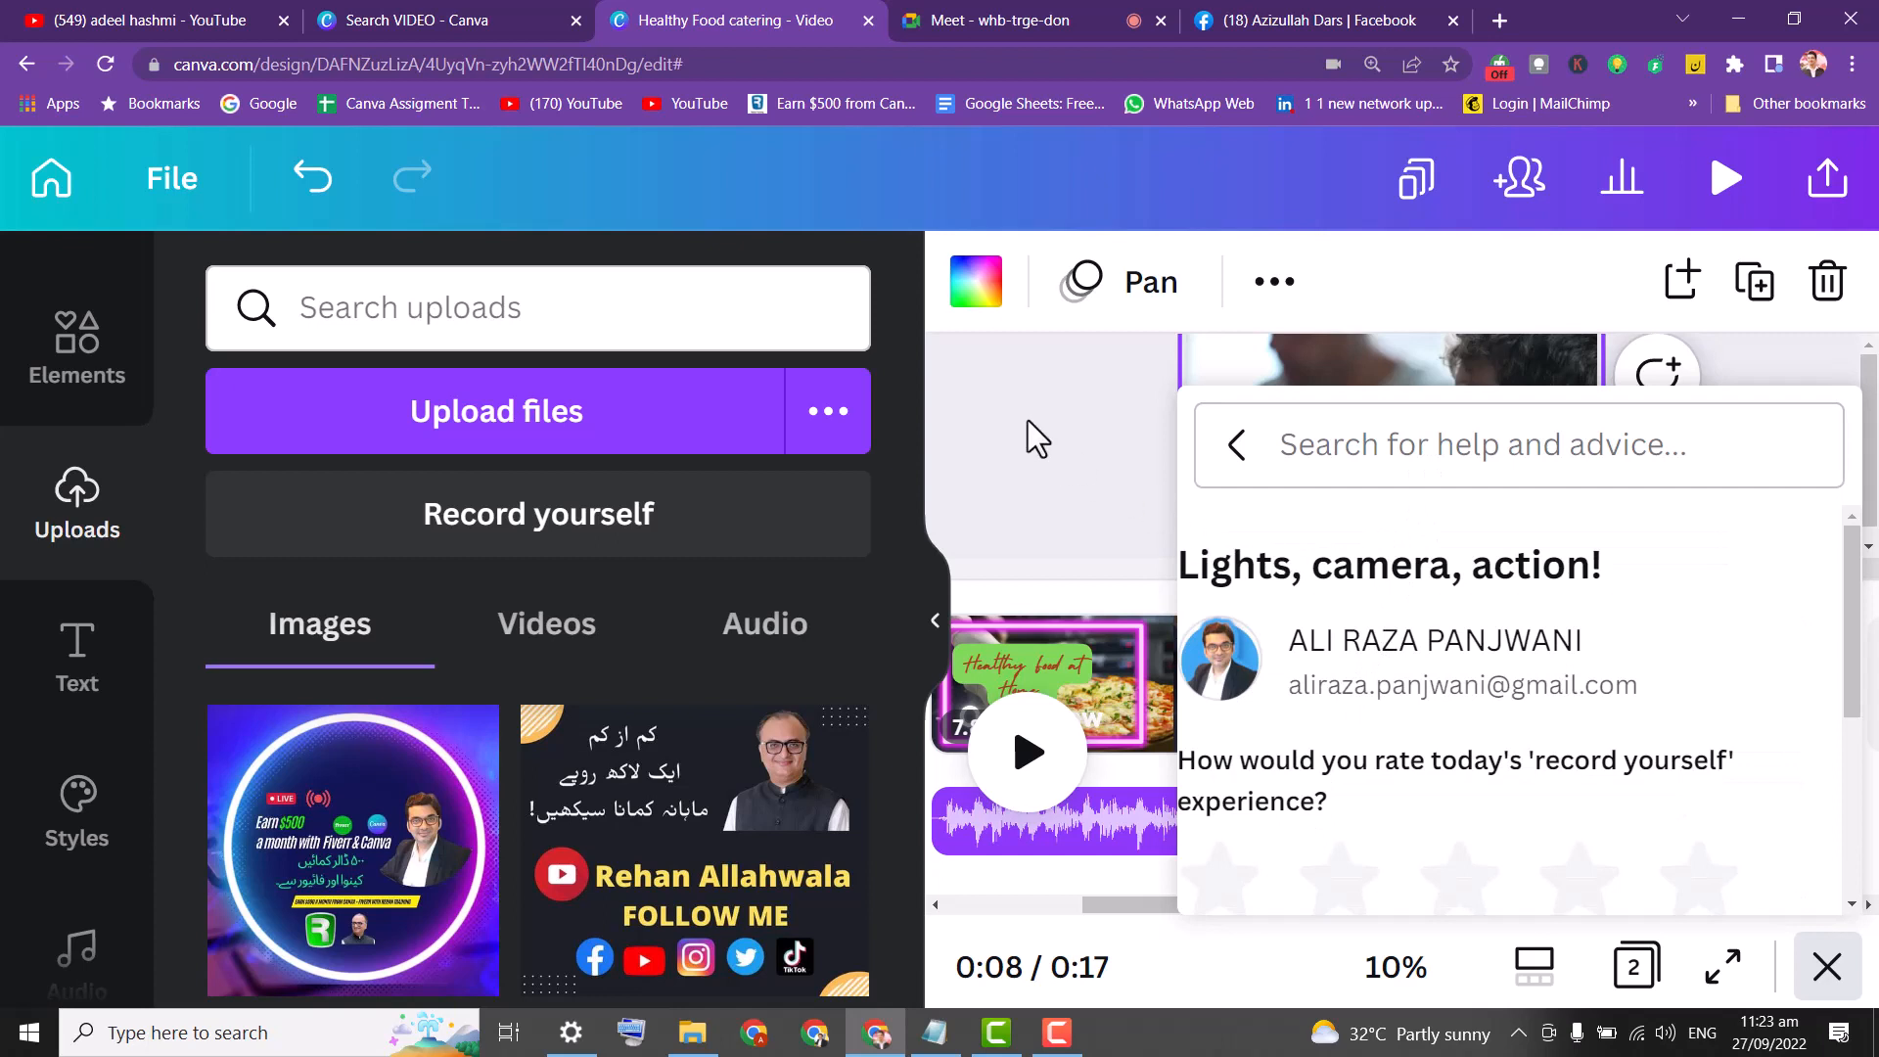
Deselect the clip and rate the record-yourself experience five stars.
left_click(1021, 379)
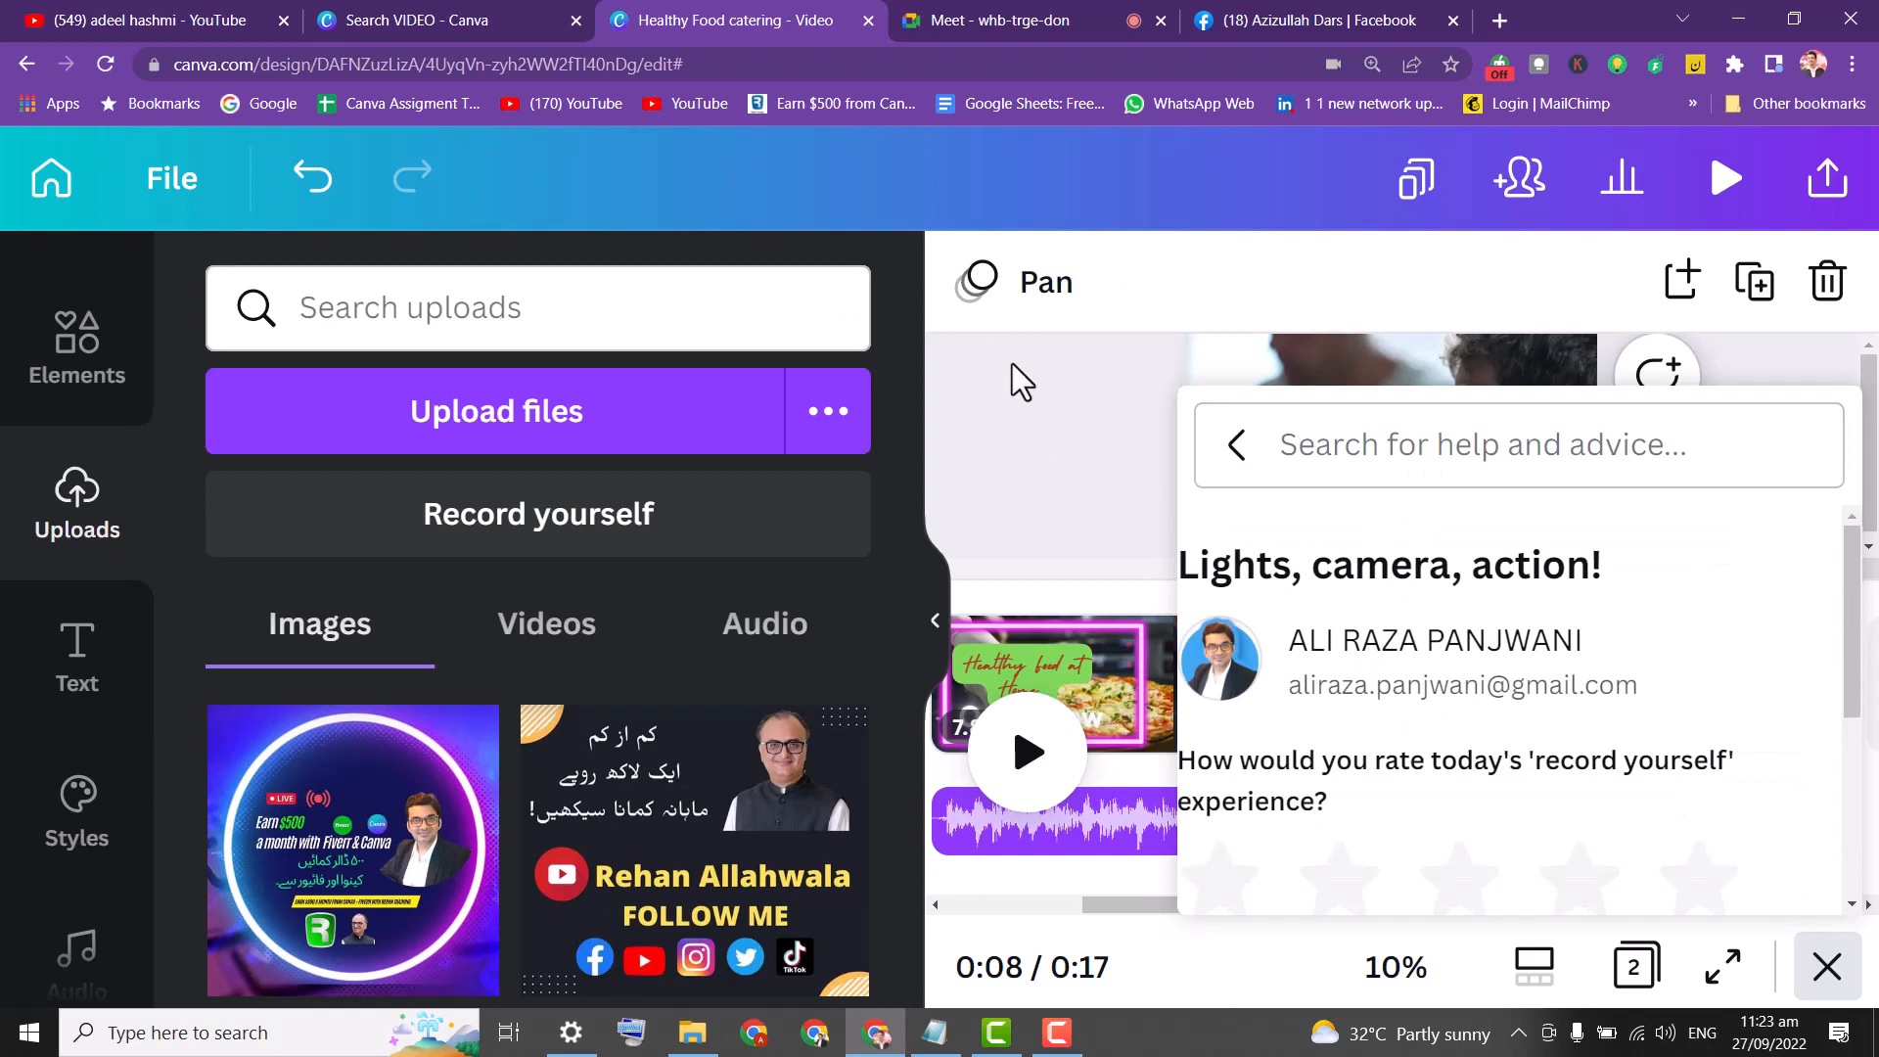
left_click_drag(1850, 597, 1850, 709)
left_click(1700, 654)
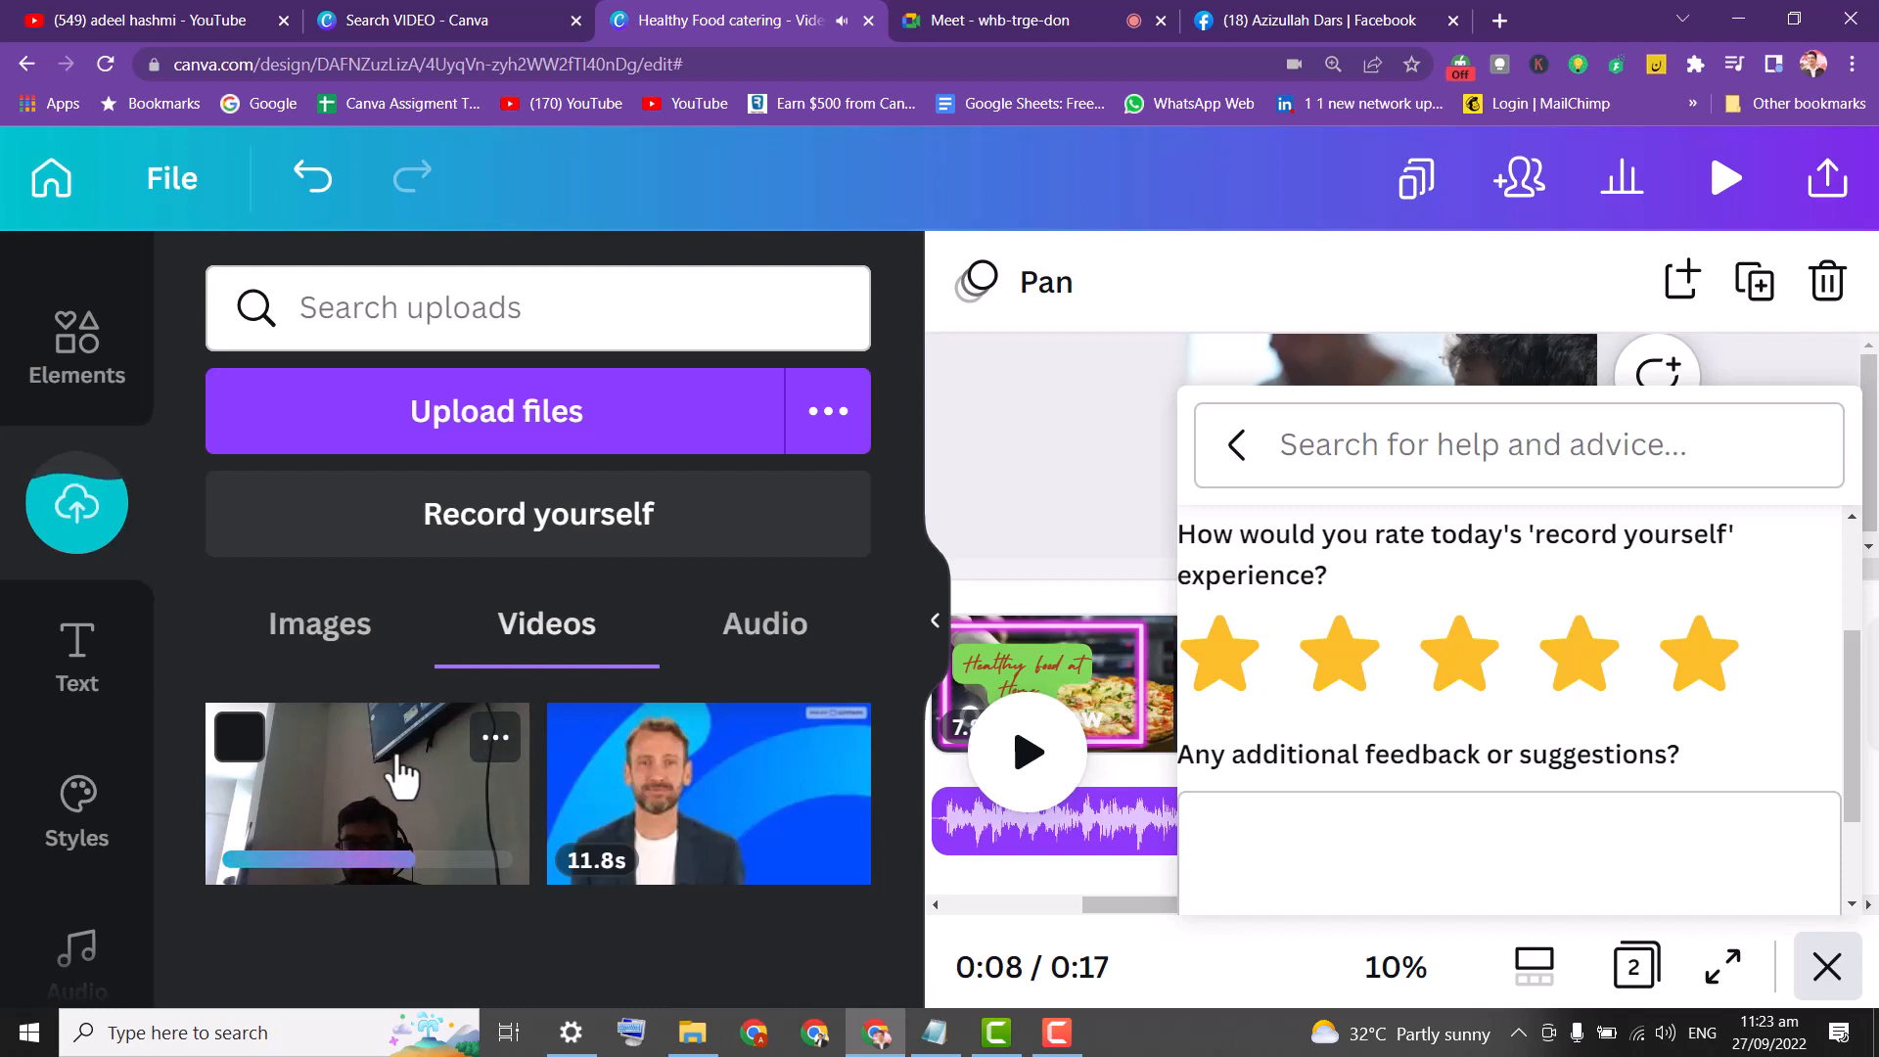
Select then deselect the 6.5s recording in uploaded videos, and launch Upload files.
left_click(239, 737)
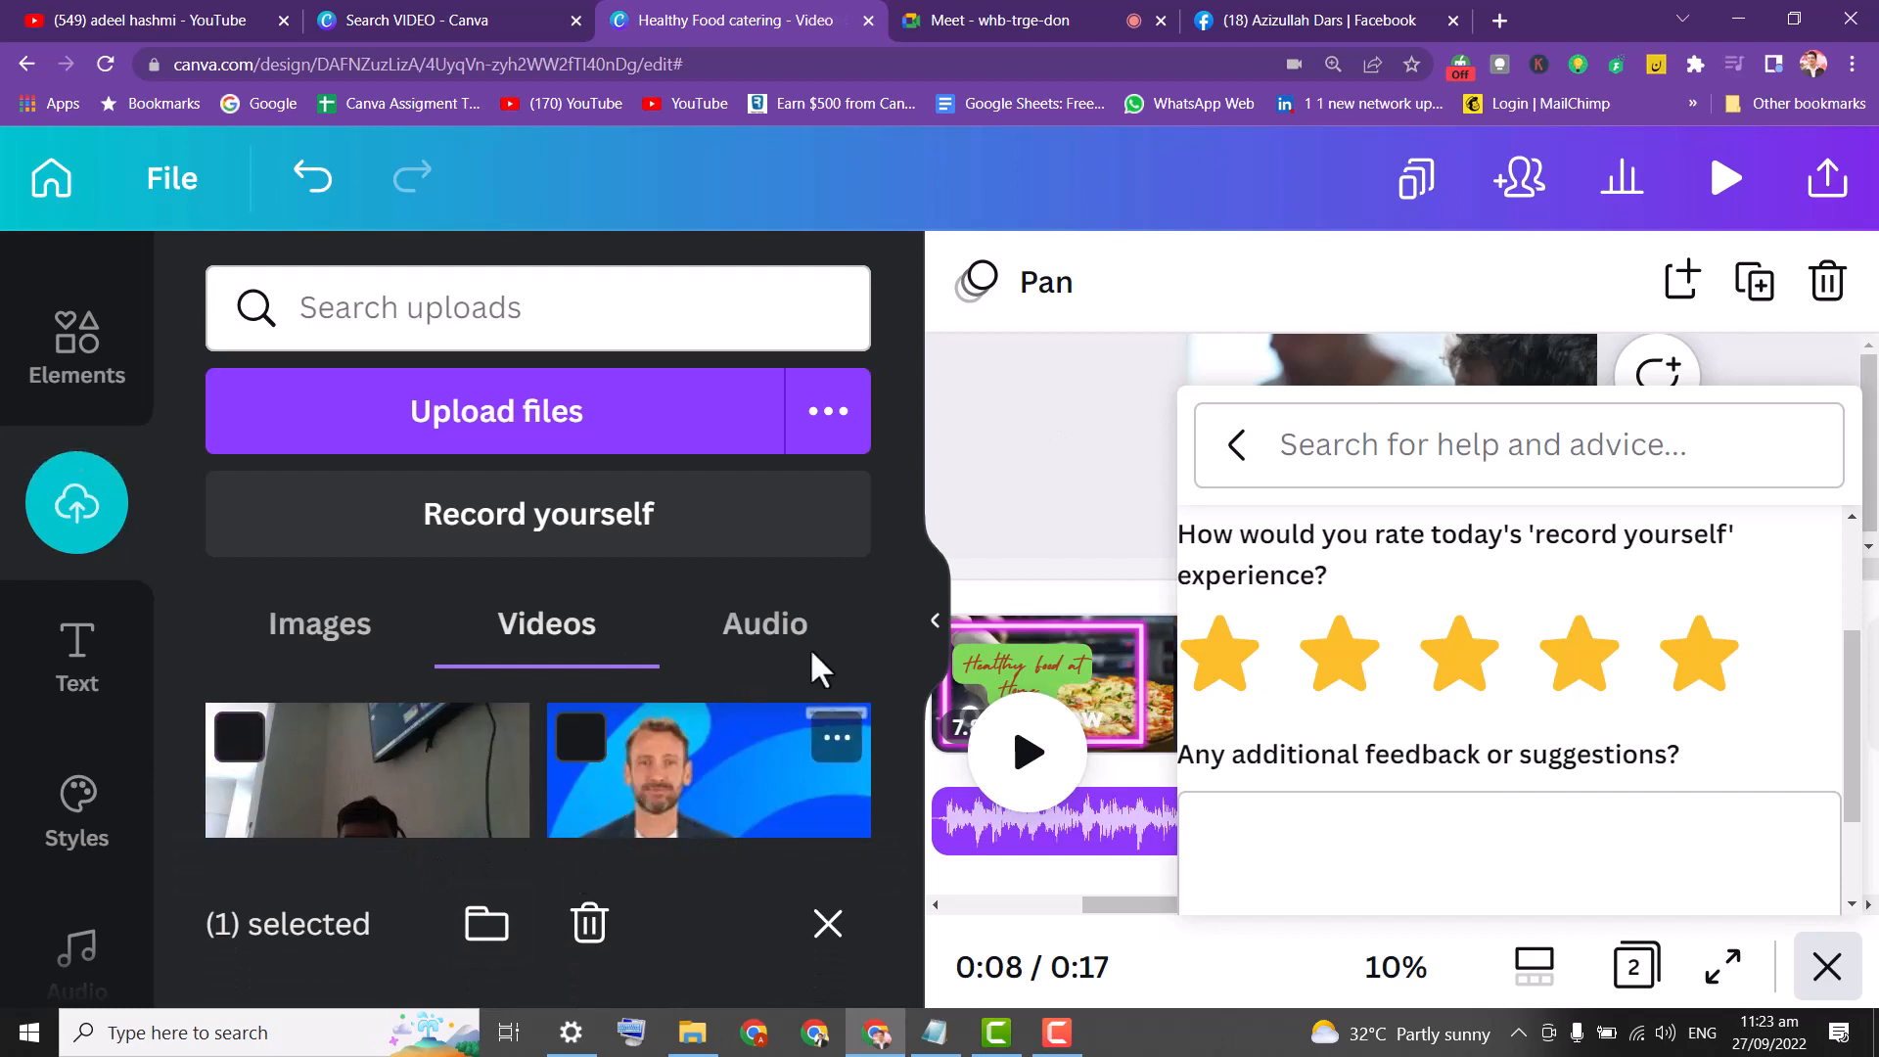
left_click(827, 926)
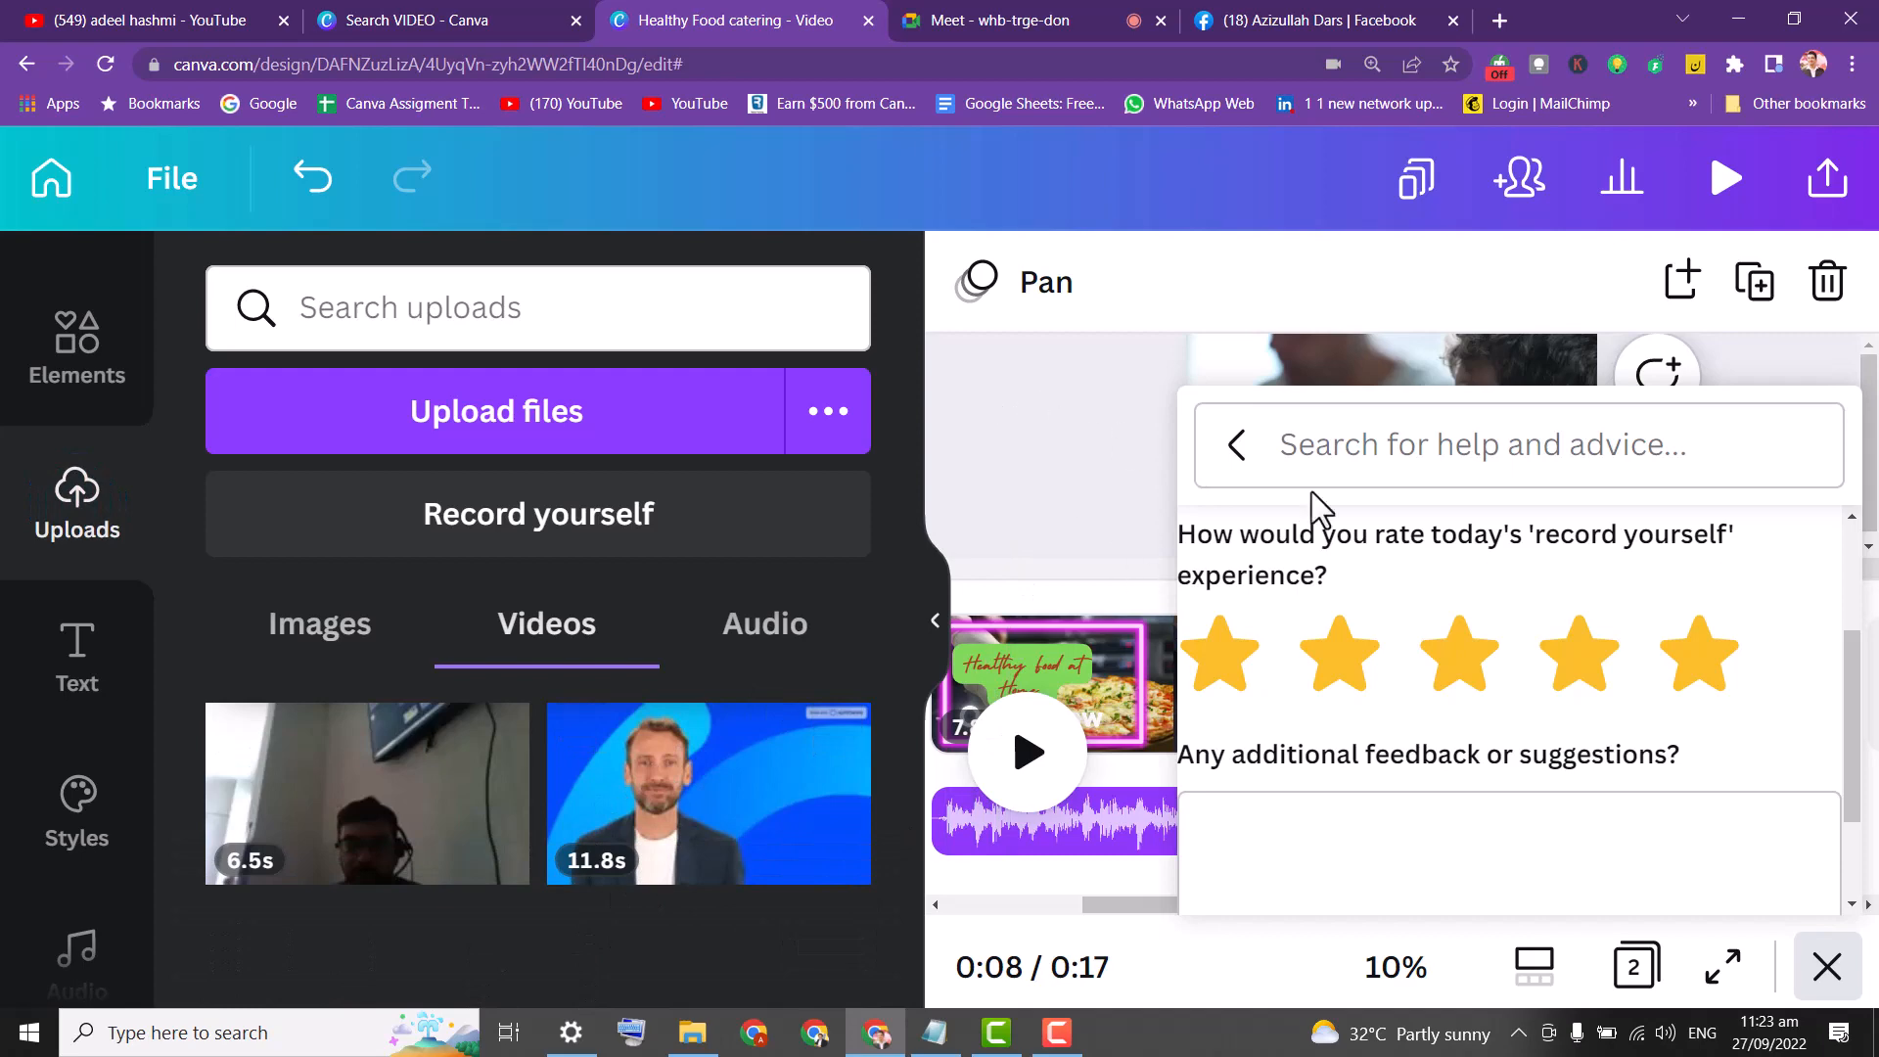
left_click(626, 419)
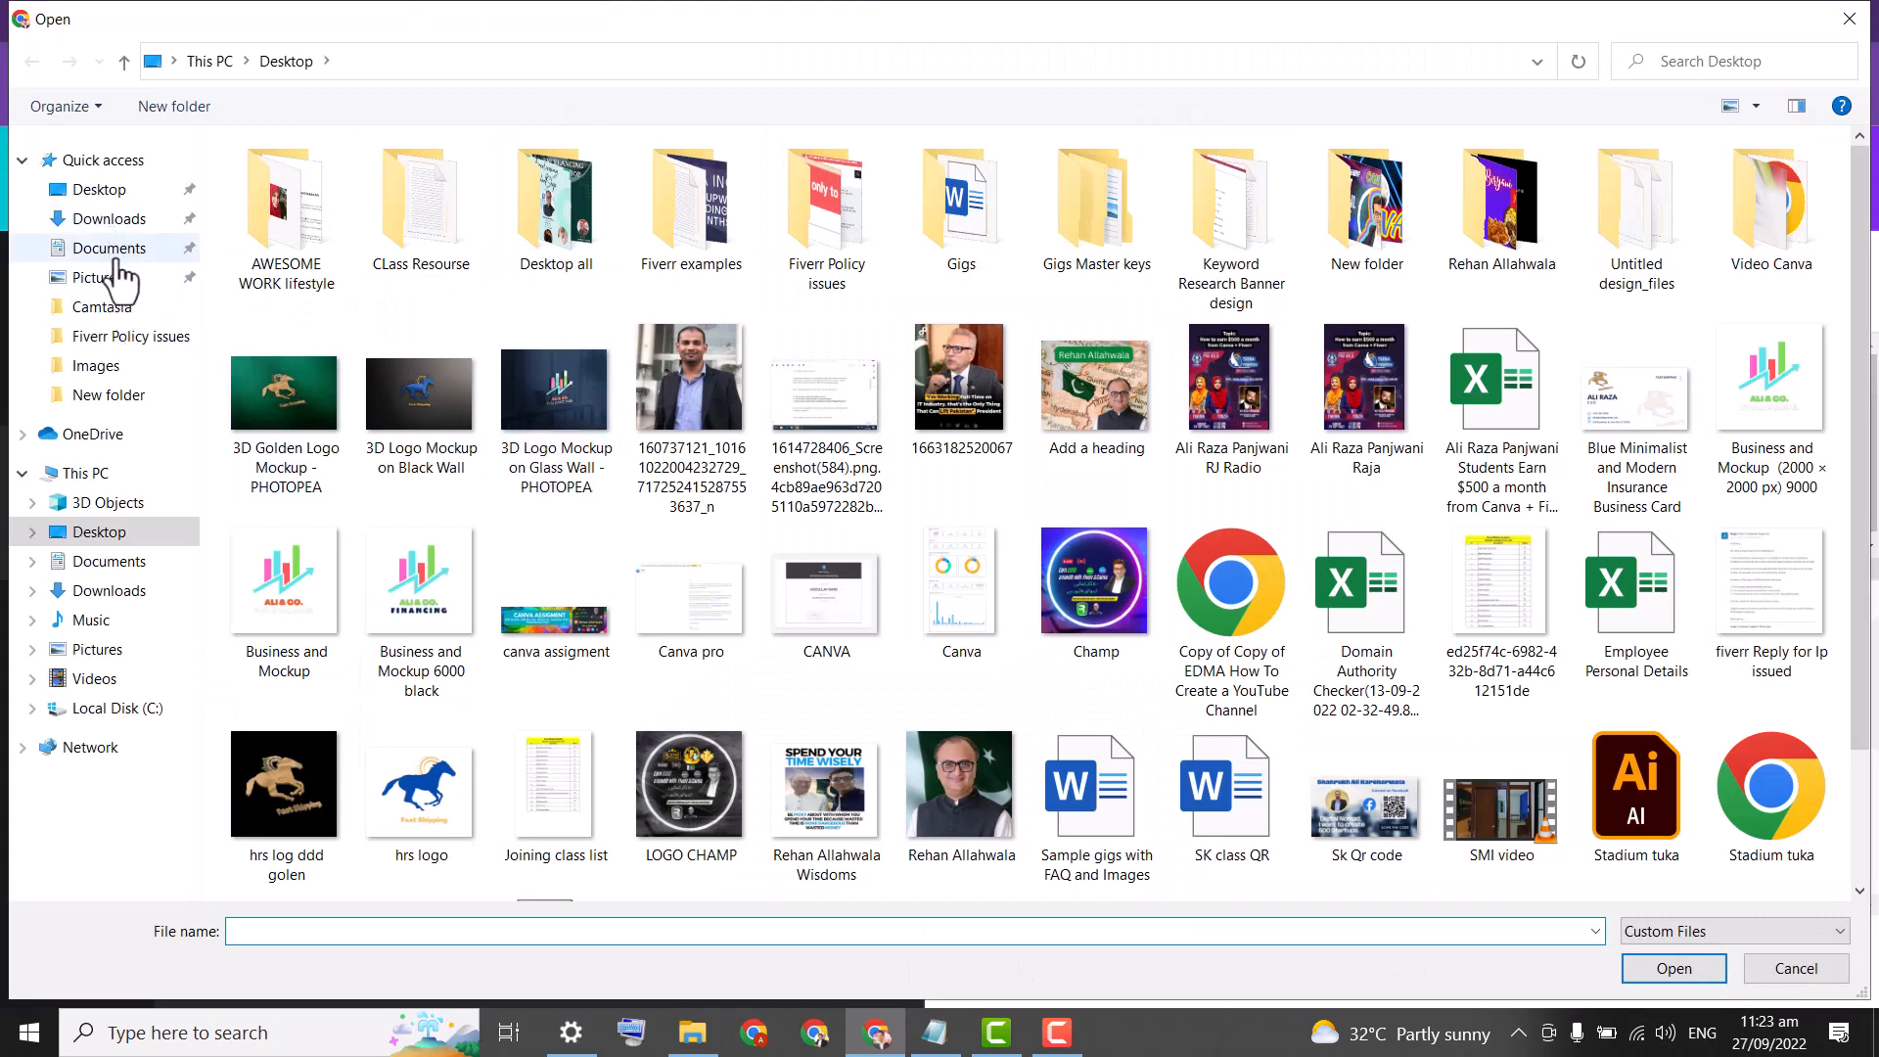
Browse Downloads, Documents and Music, set file type to All Files, and show Videos.
left_click(106, 219)
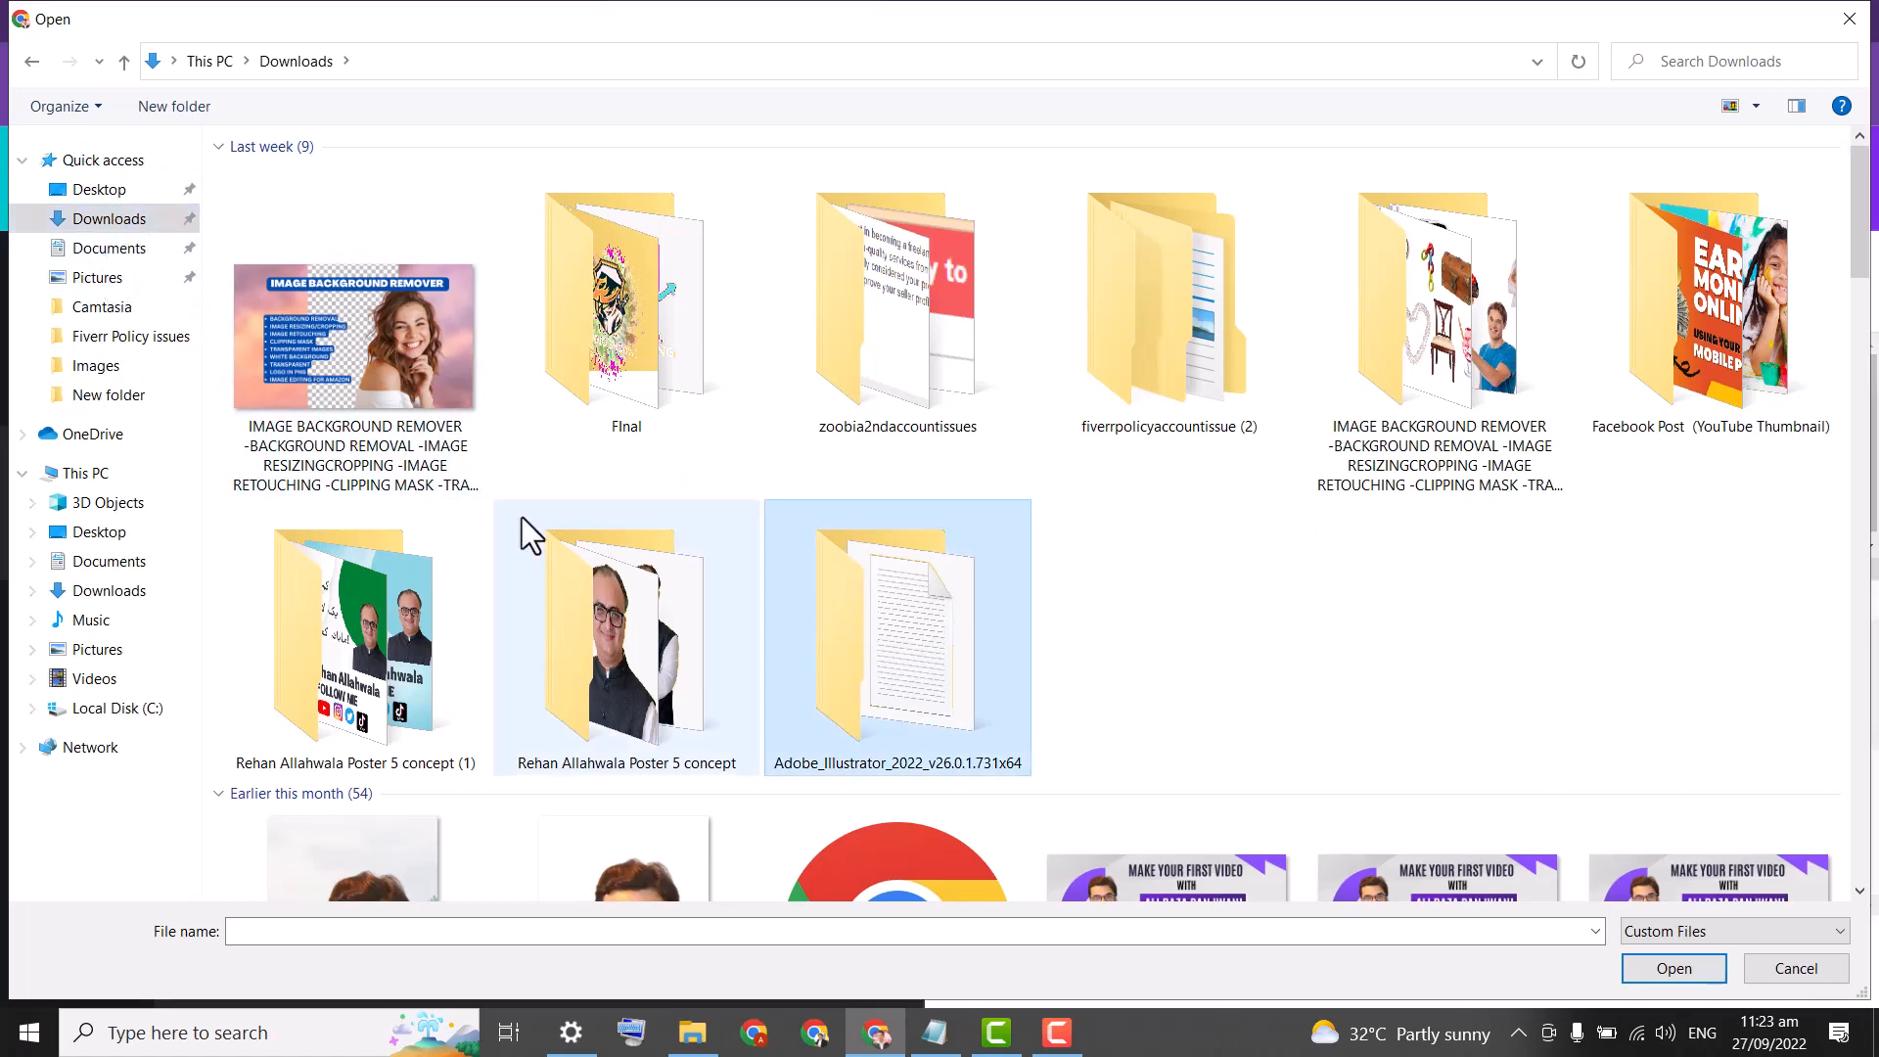
left_click(111, 252)
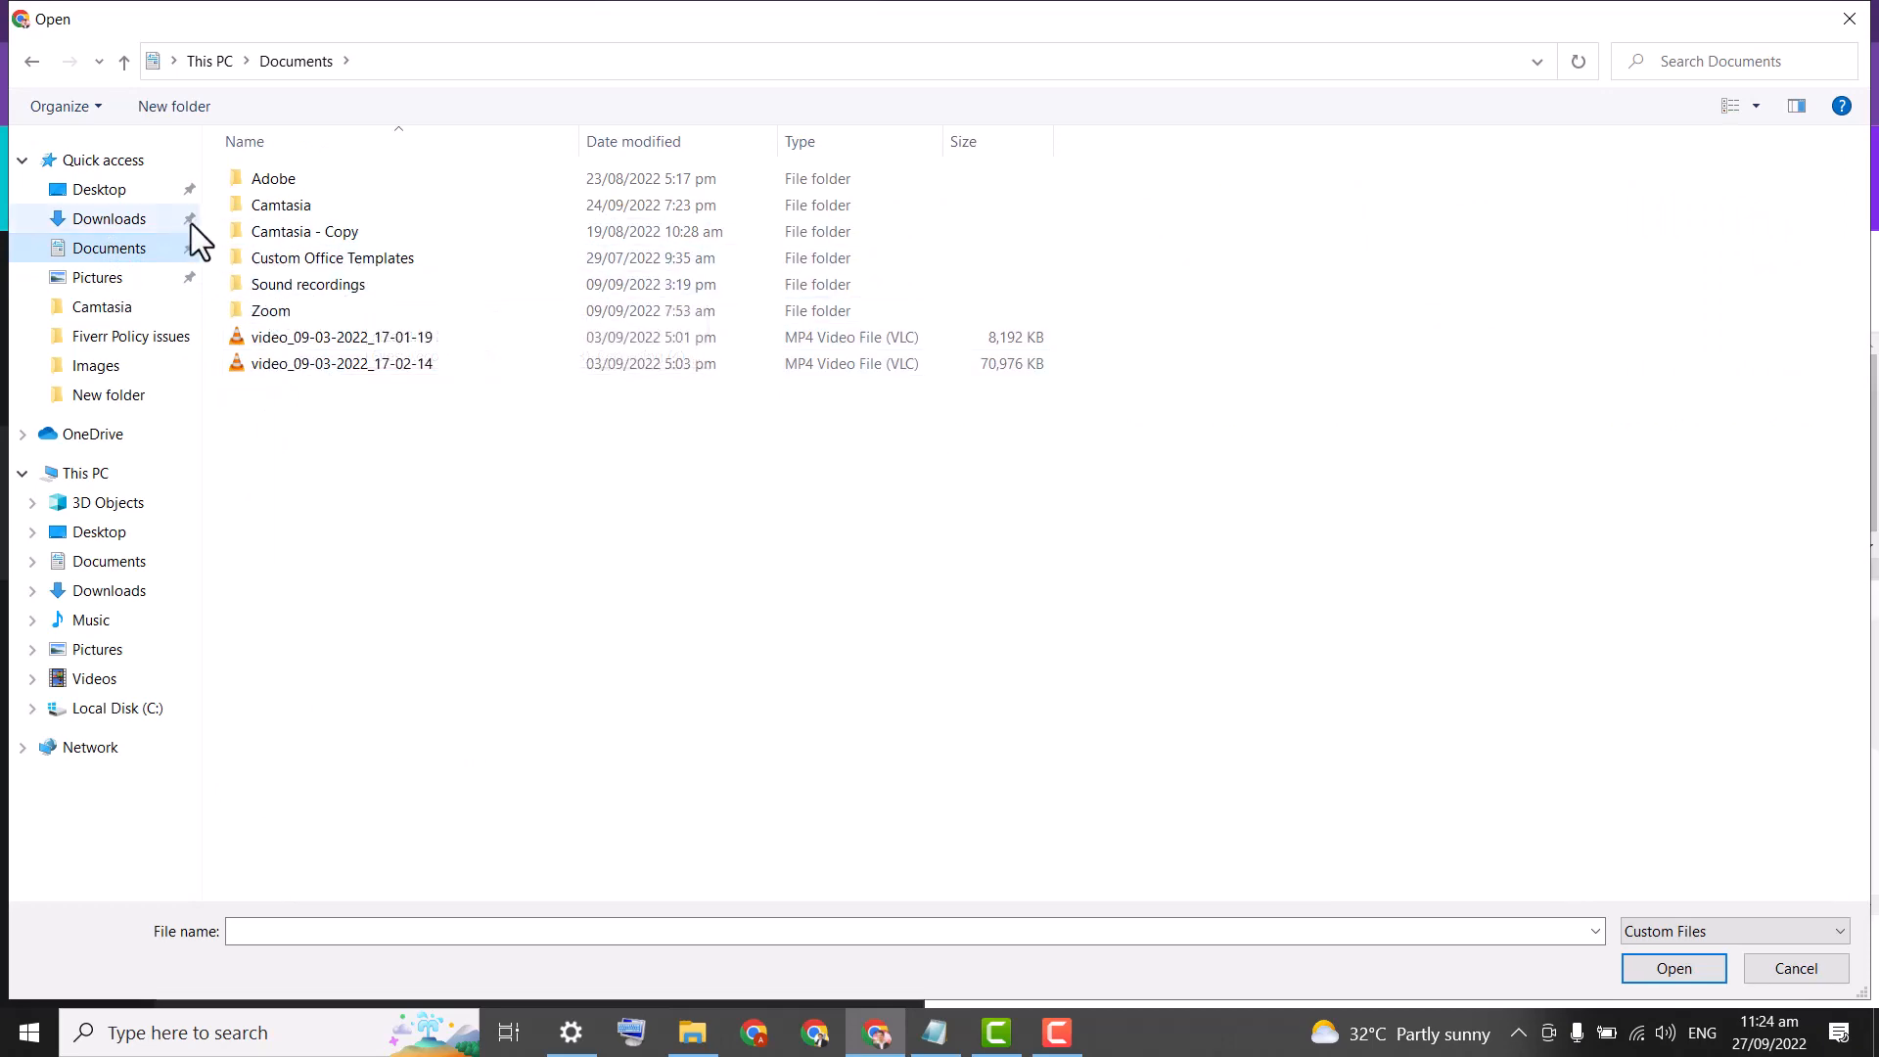
left_click(115, 221)
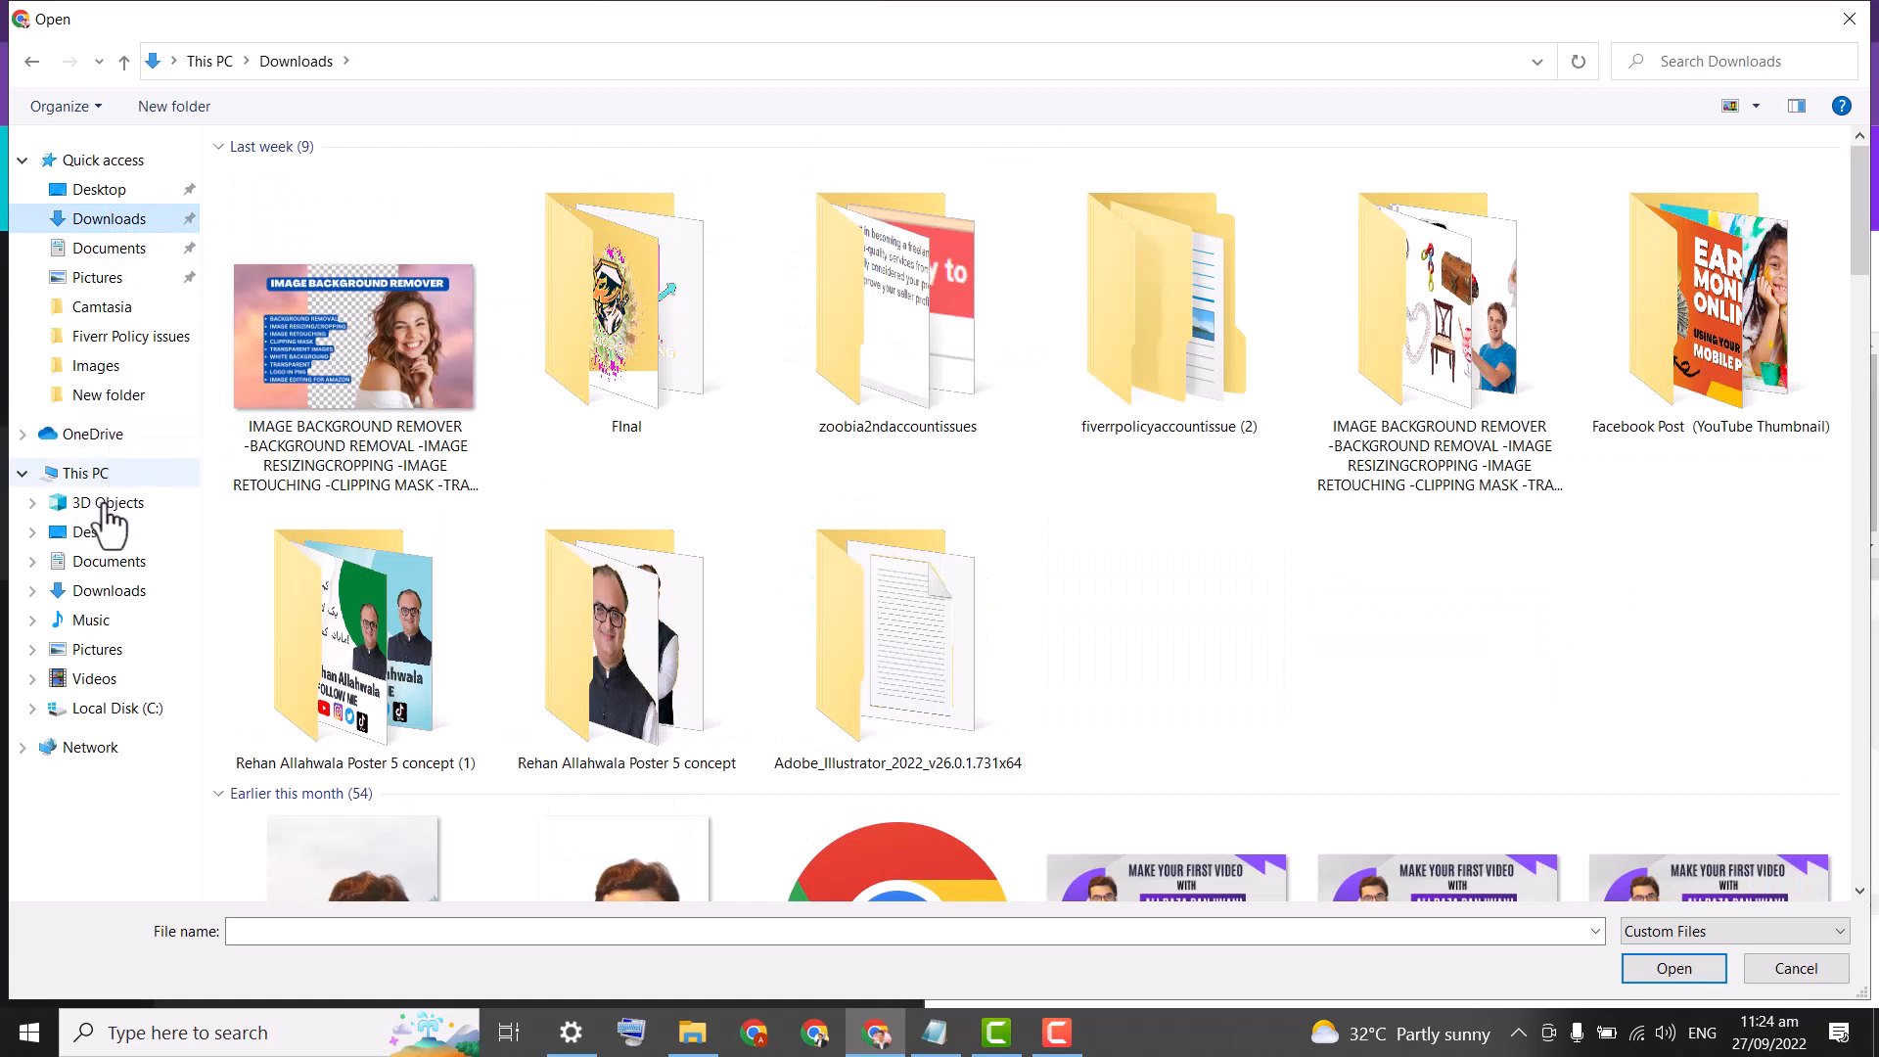
left_click(110, 683)
left_click(103, 622)
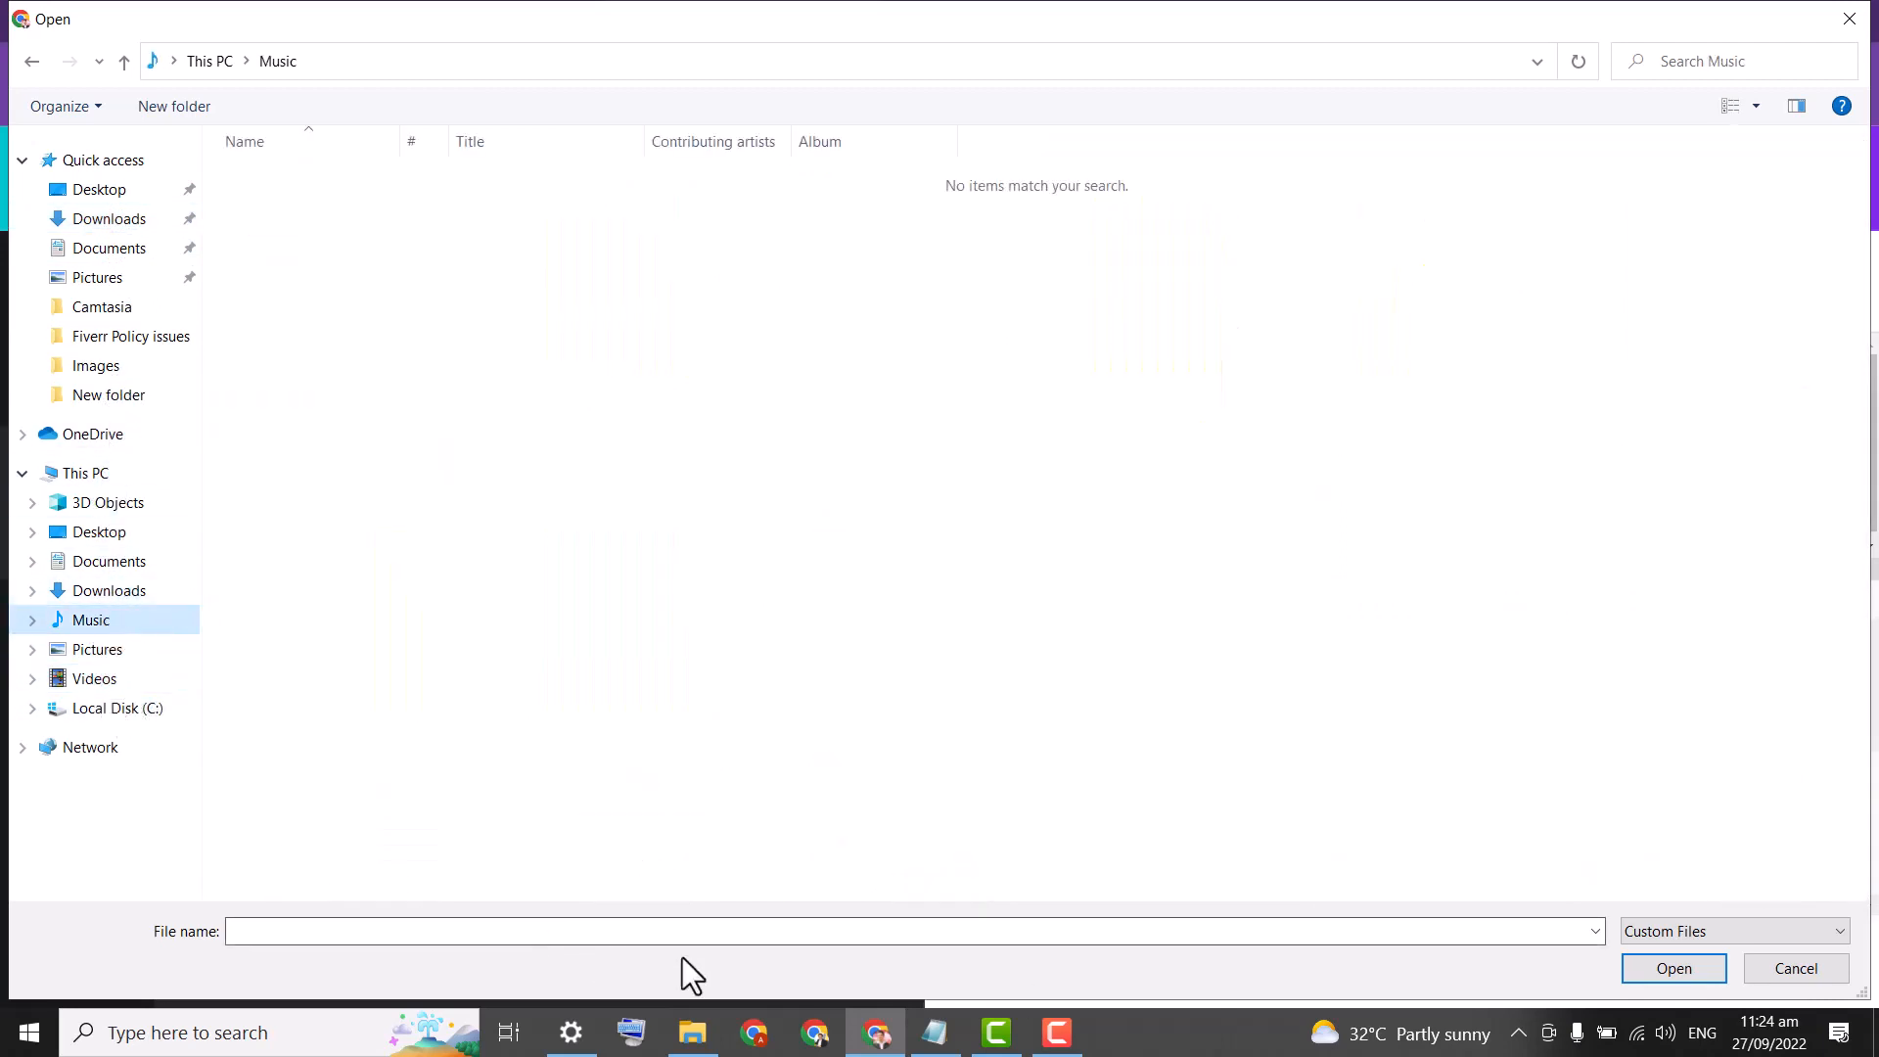
left_click(1687, 930)
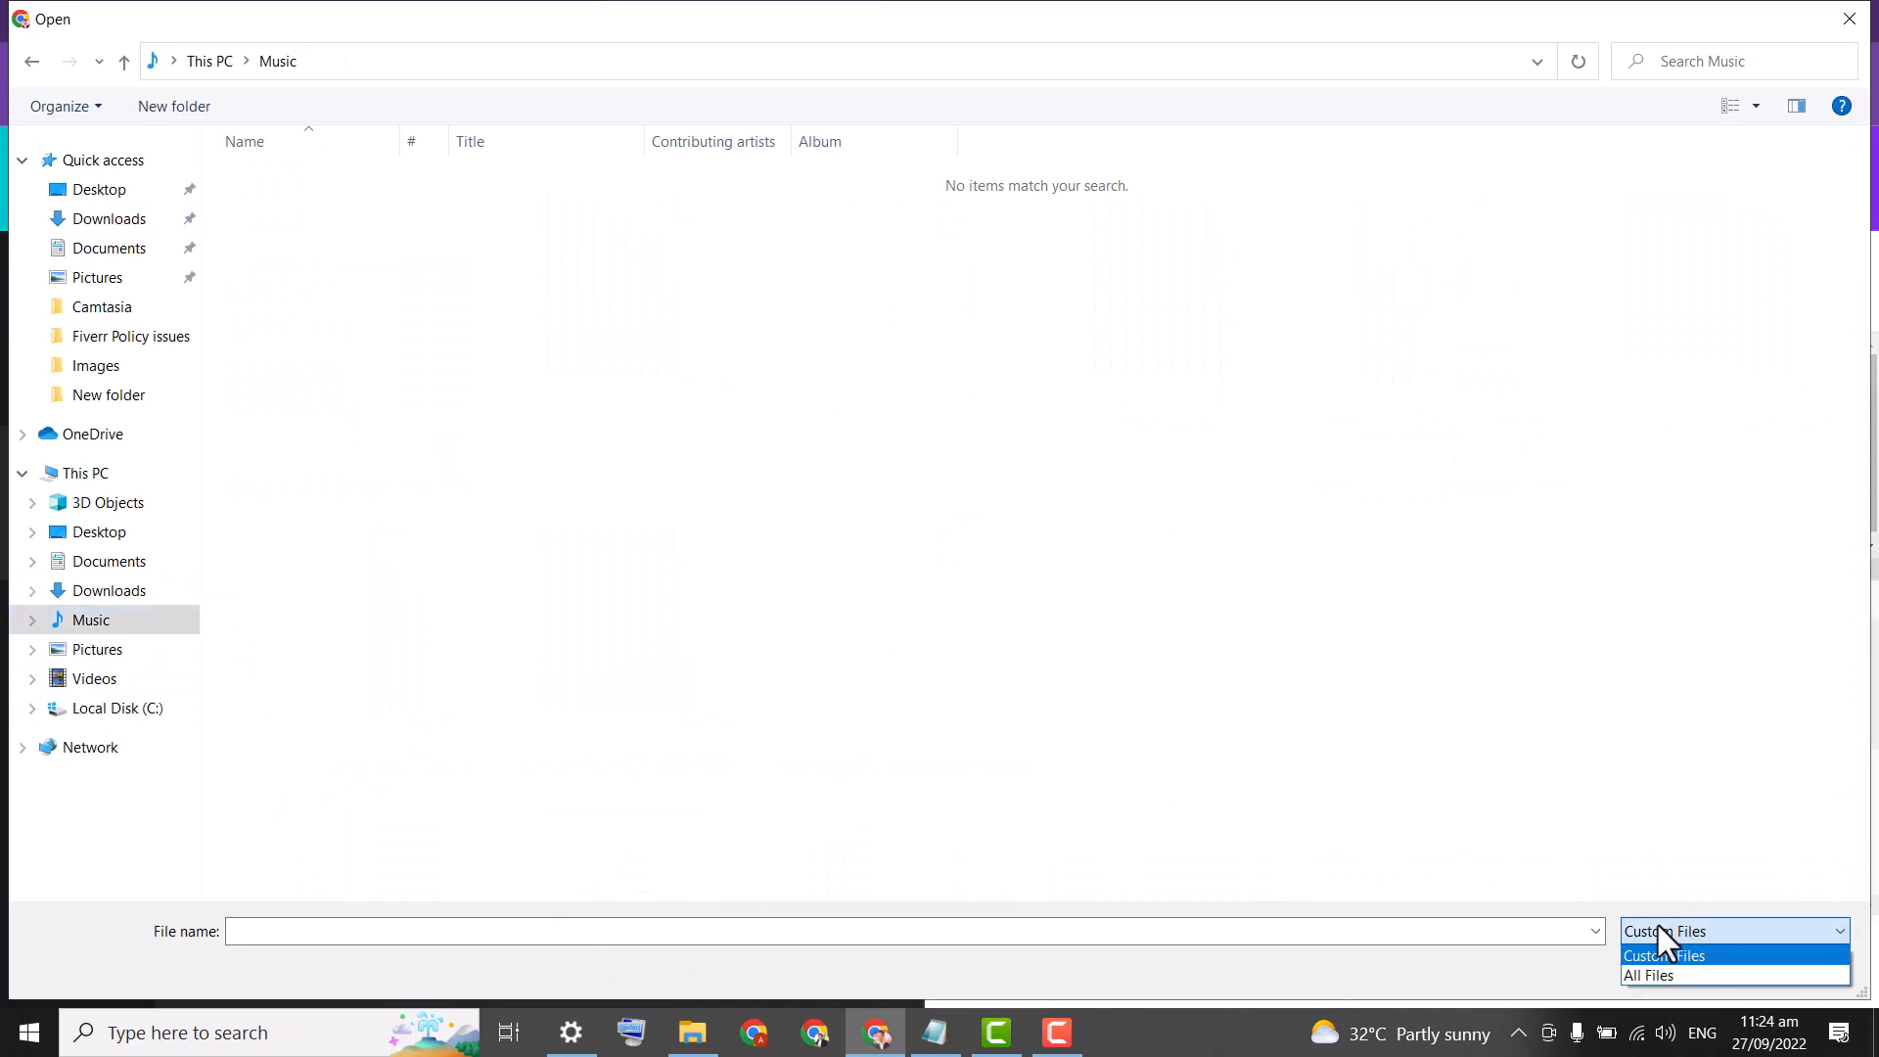
left_click(1652, 977)
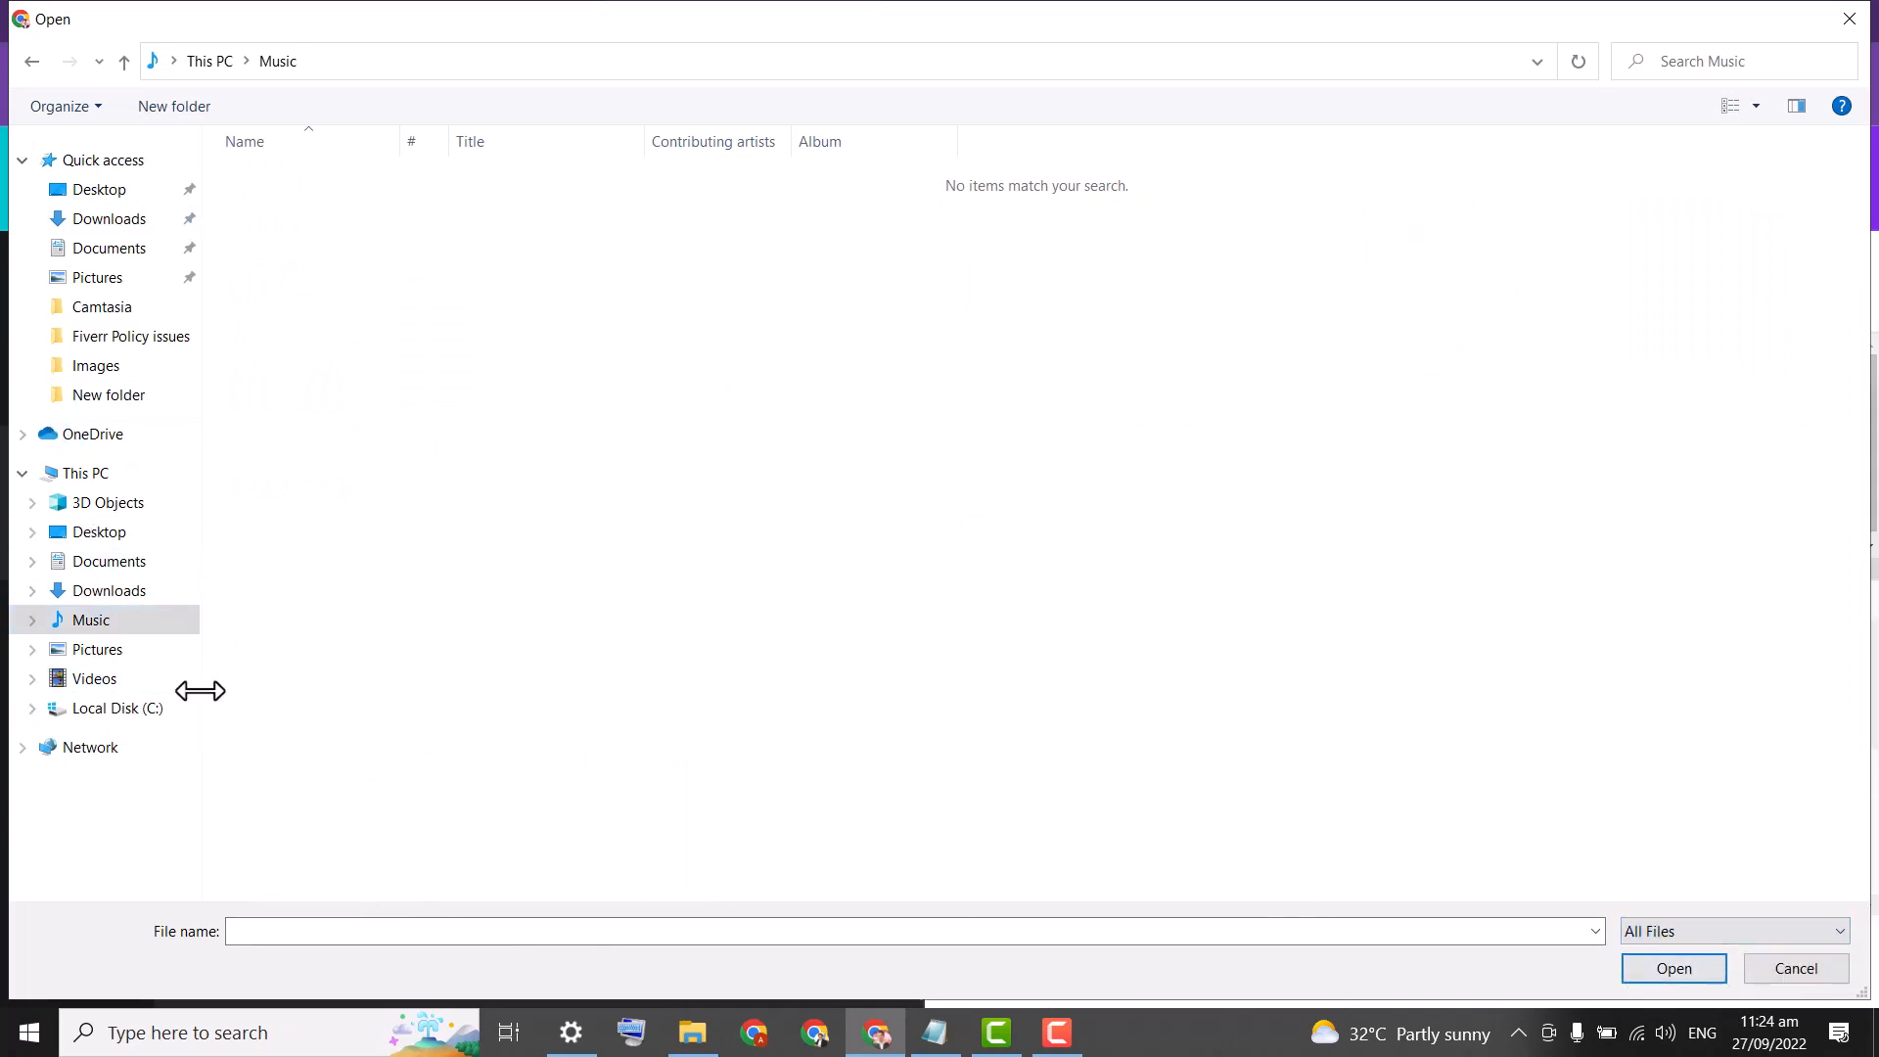
left_click(101, 680)
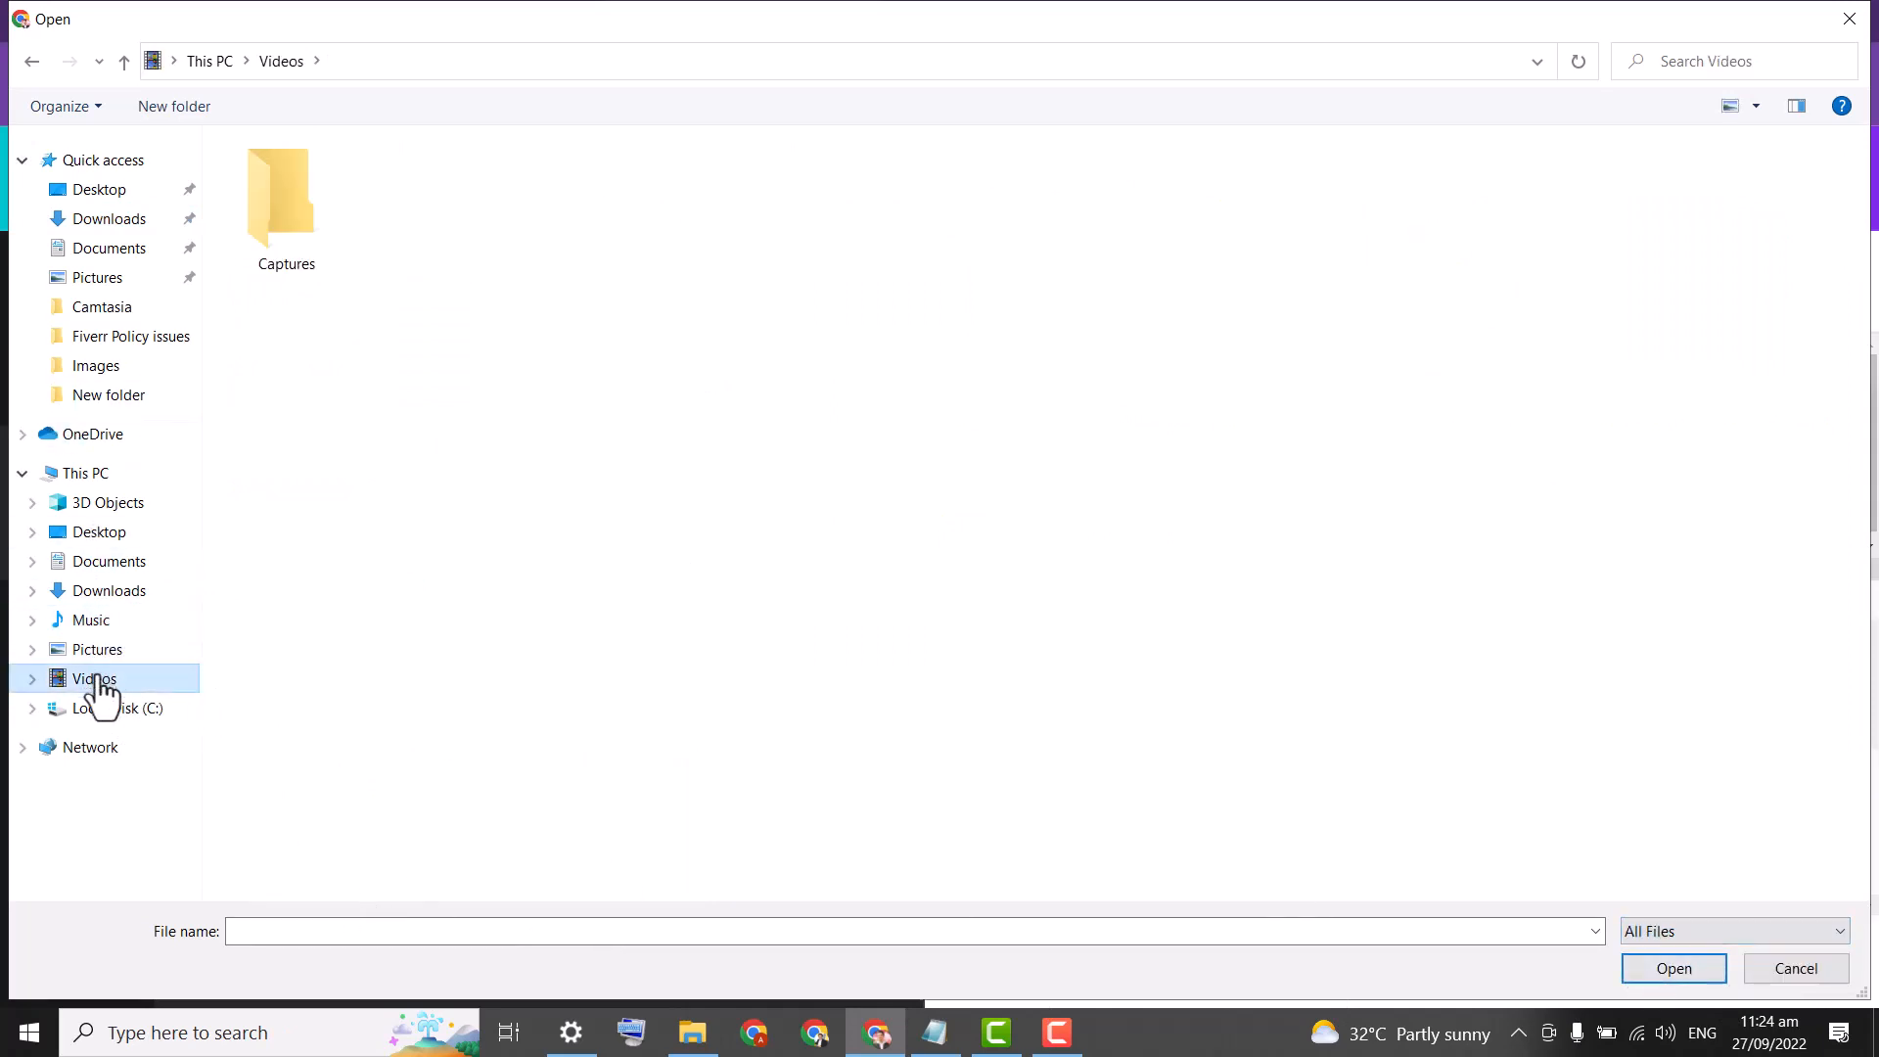
Cancel the Open dialog, submit the five-star feedback, and close the help panel.
left_click(1784, 962)
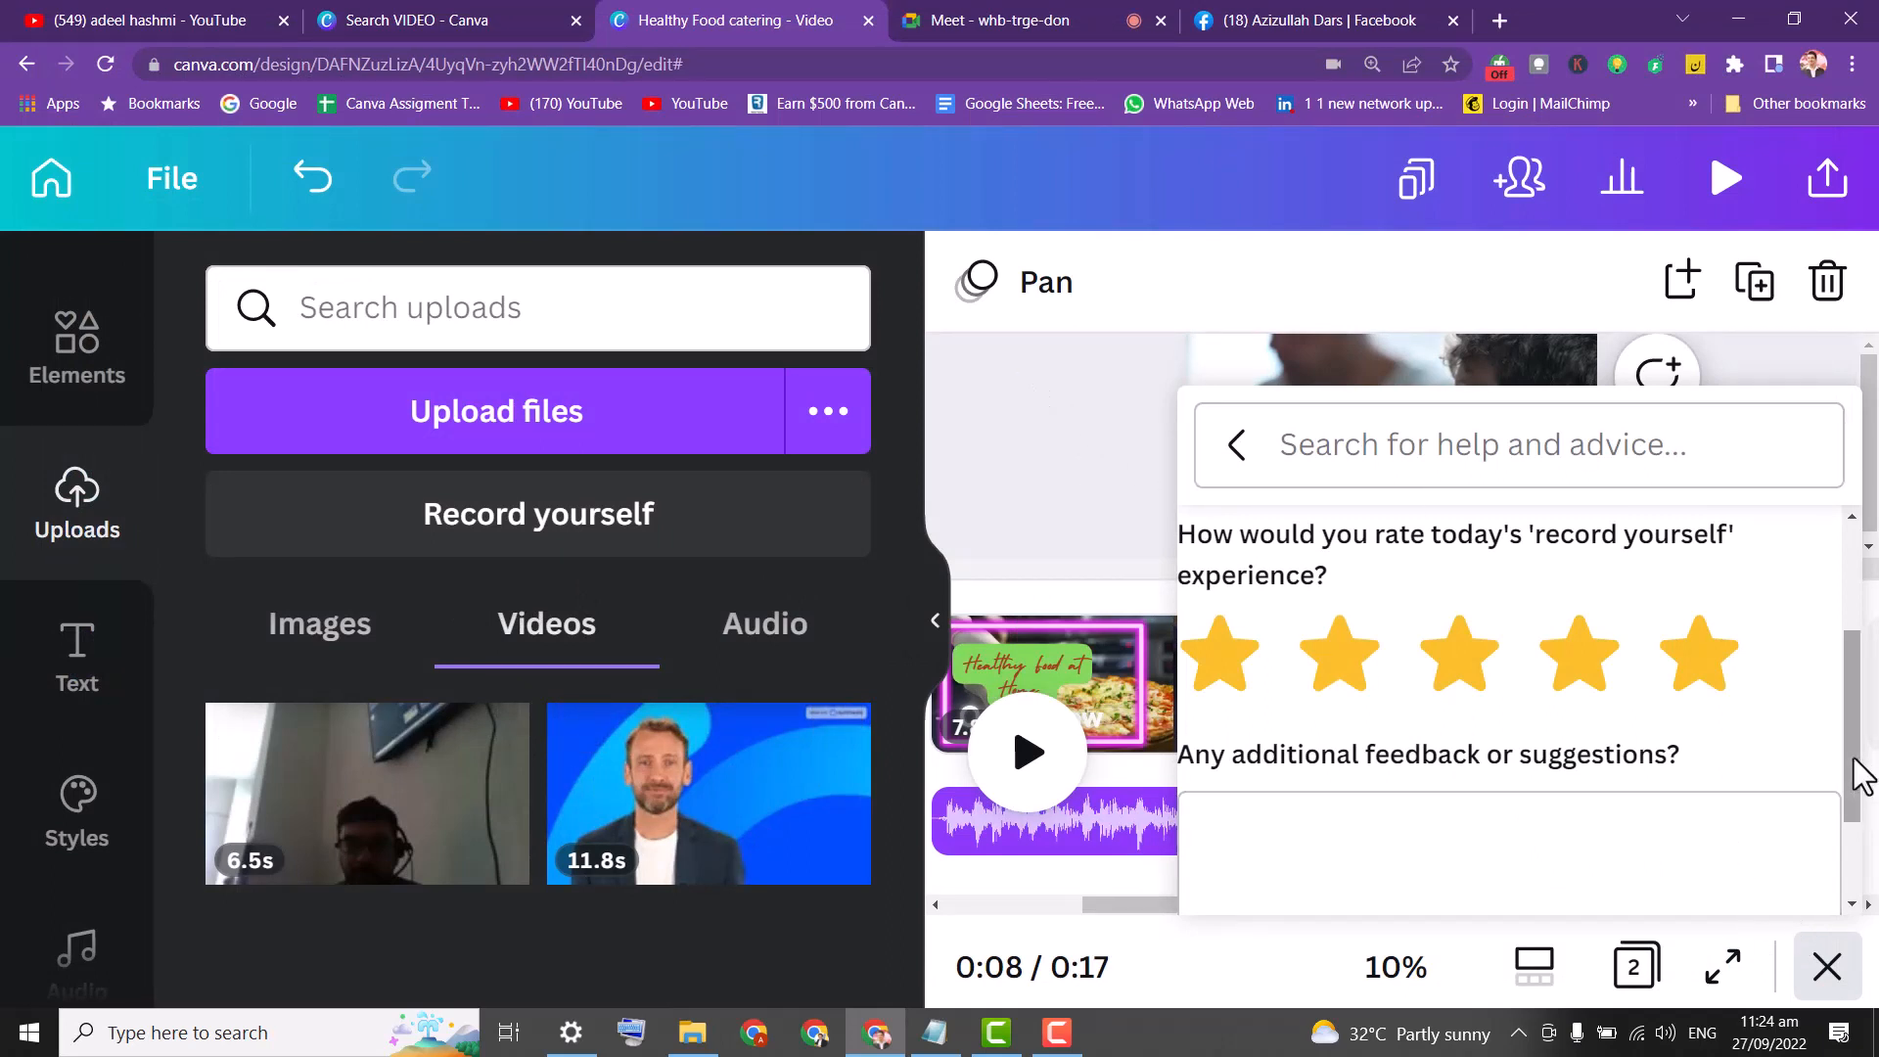
left_click_drag(1858, 776, 1858, 889)
left_click(1690, 889)
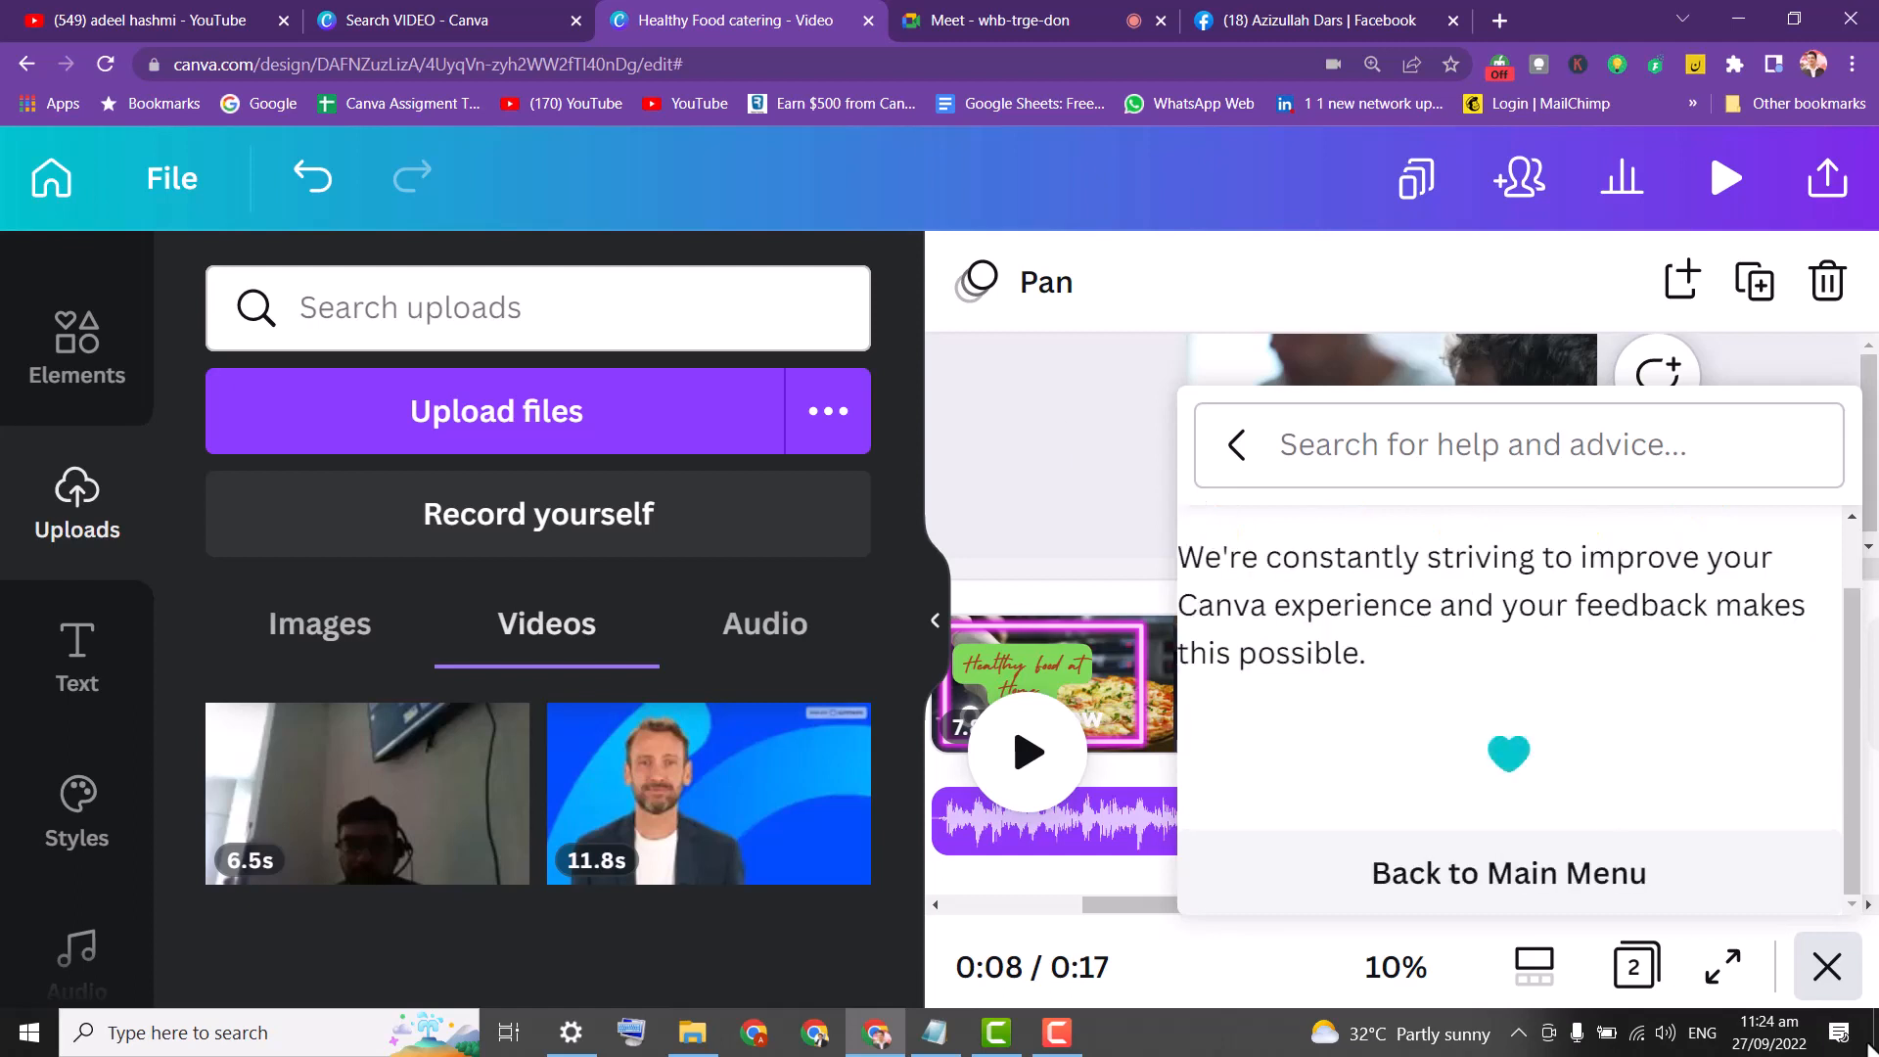
left_click(1827, 968)
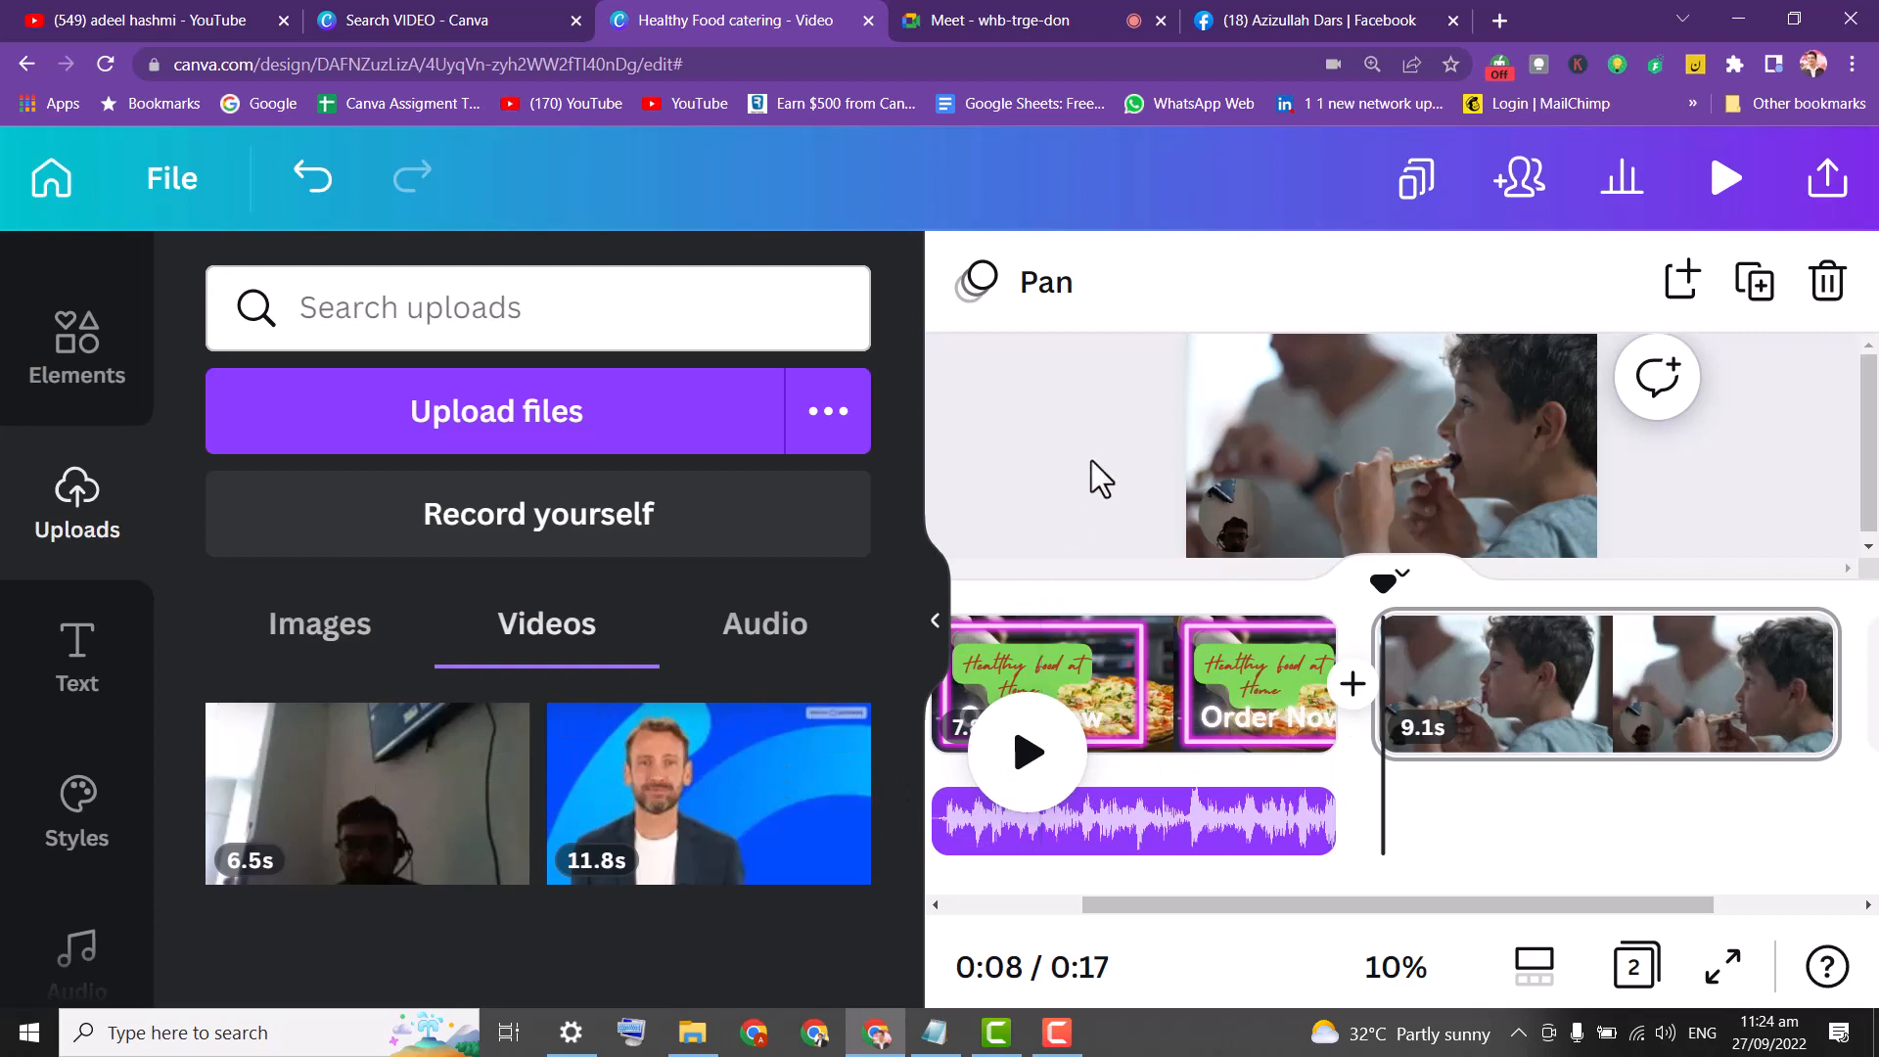
left_click(663, 503)
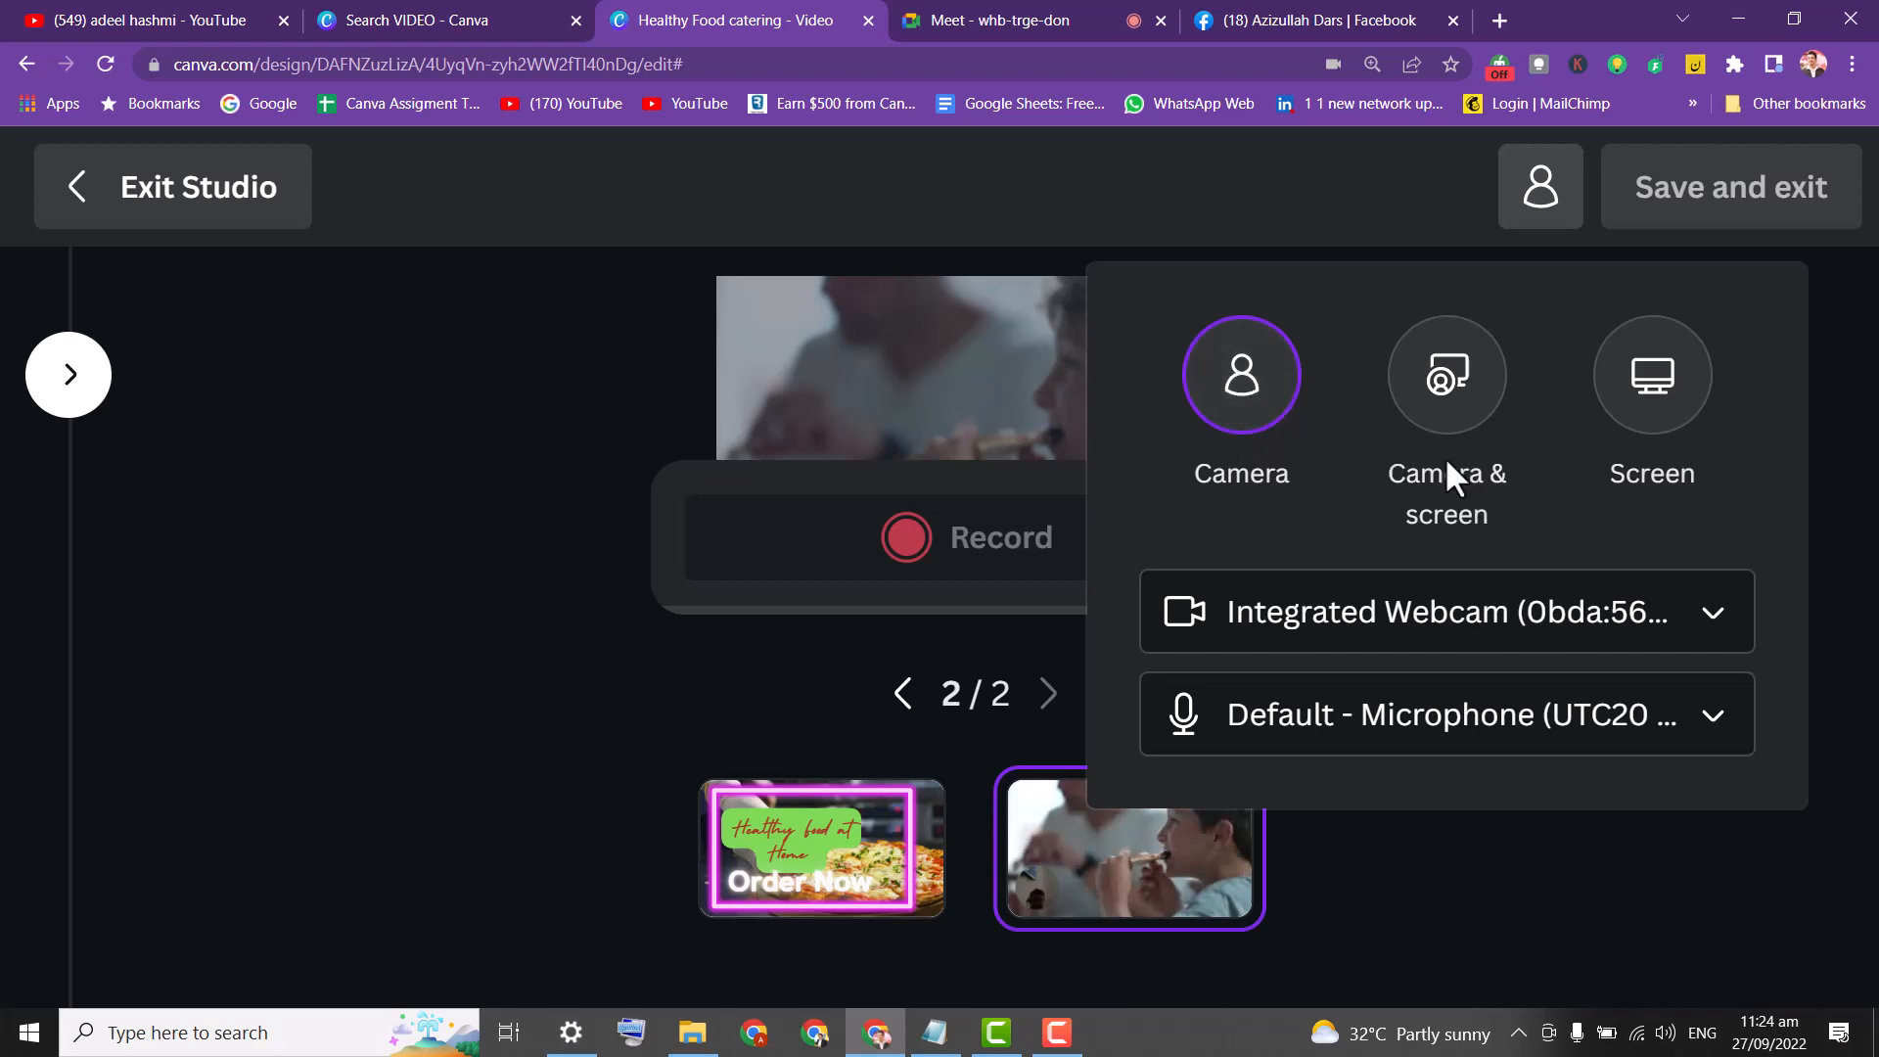
Set the camera source to No camera, record a 7-second take, and save it.
left_click(1418, 648)
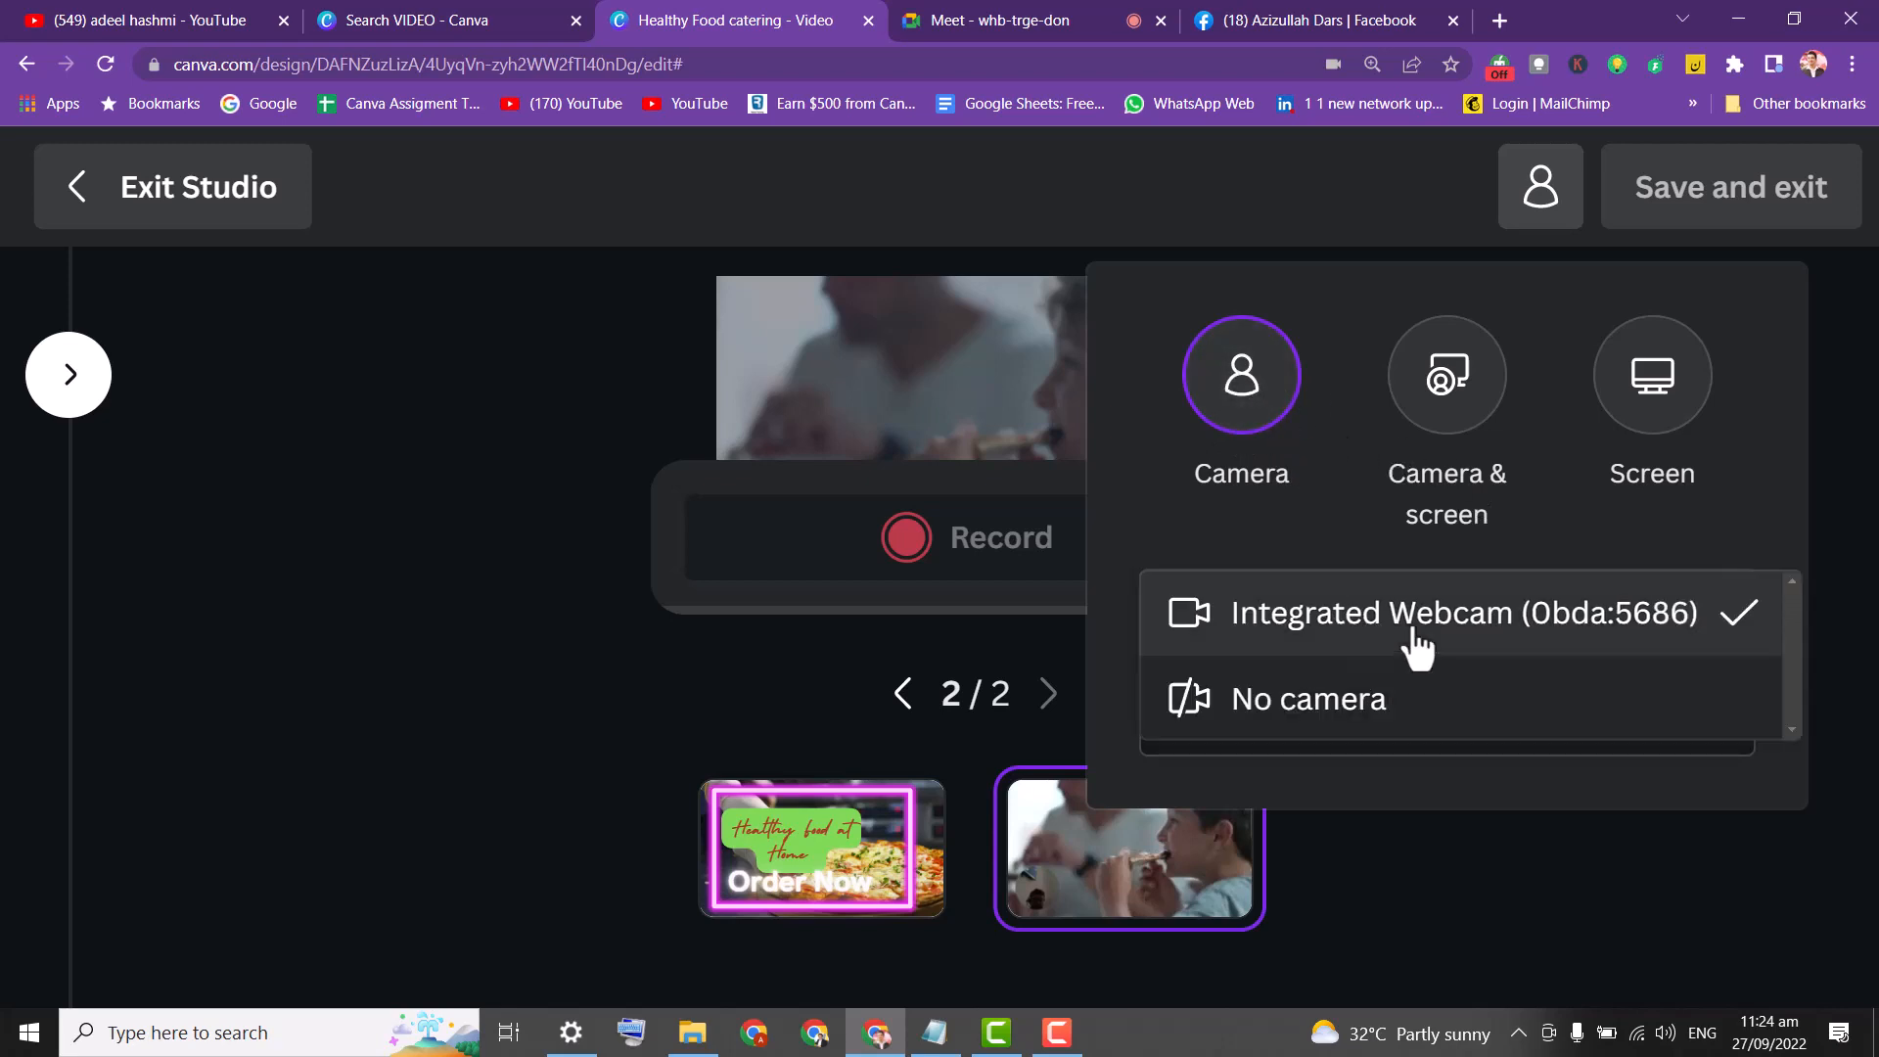
left_click(1357, 699)
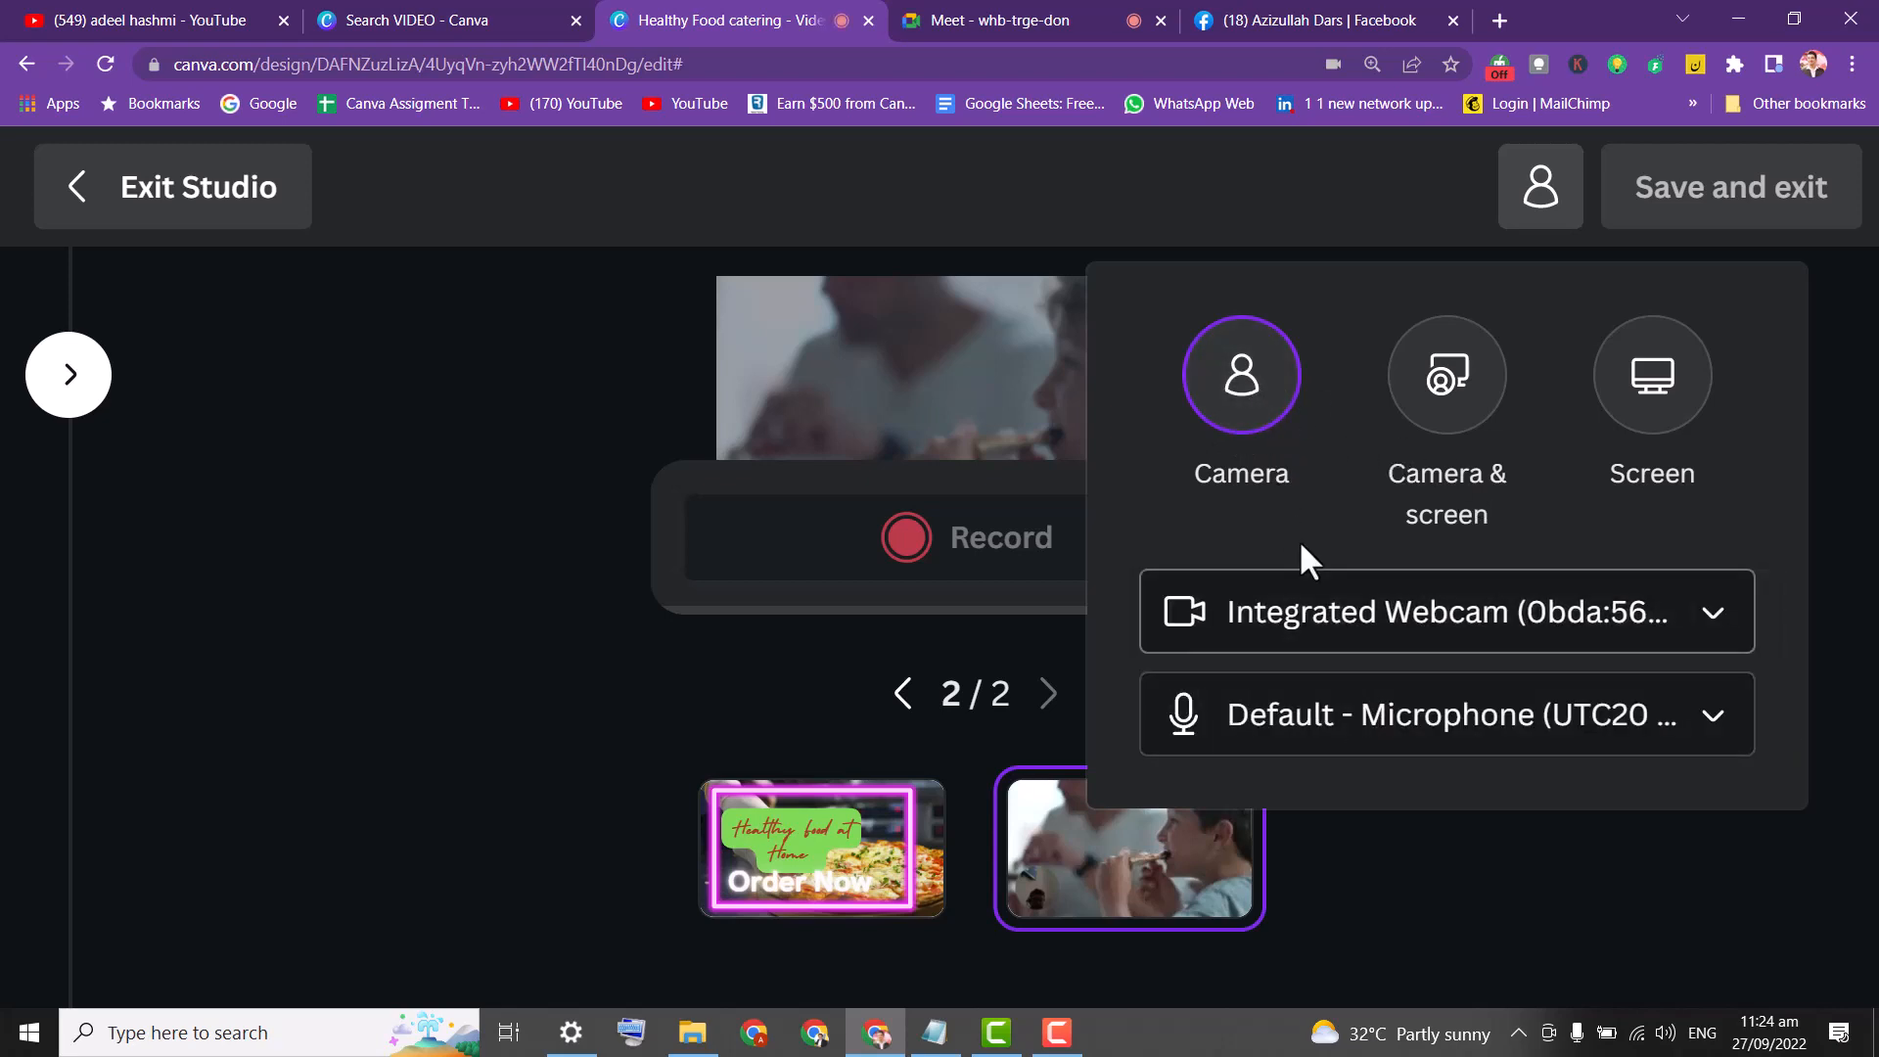
left_click(1227, 413)
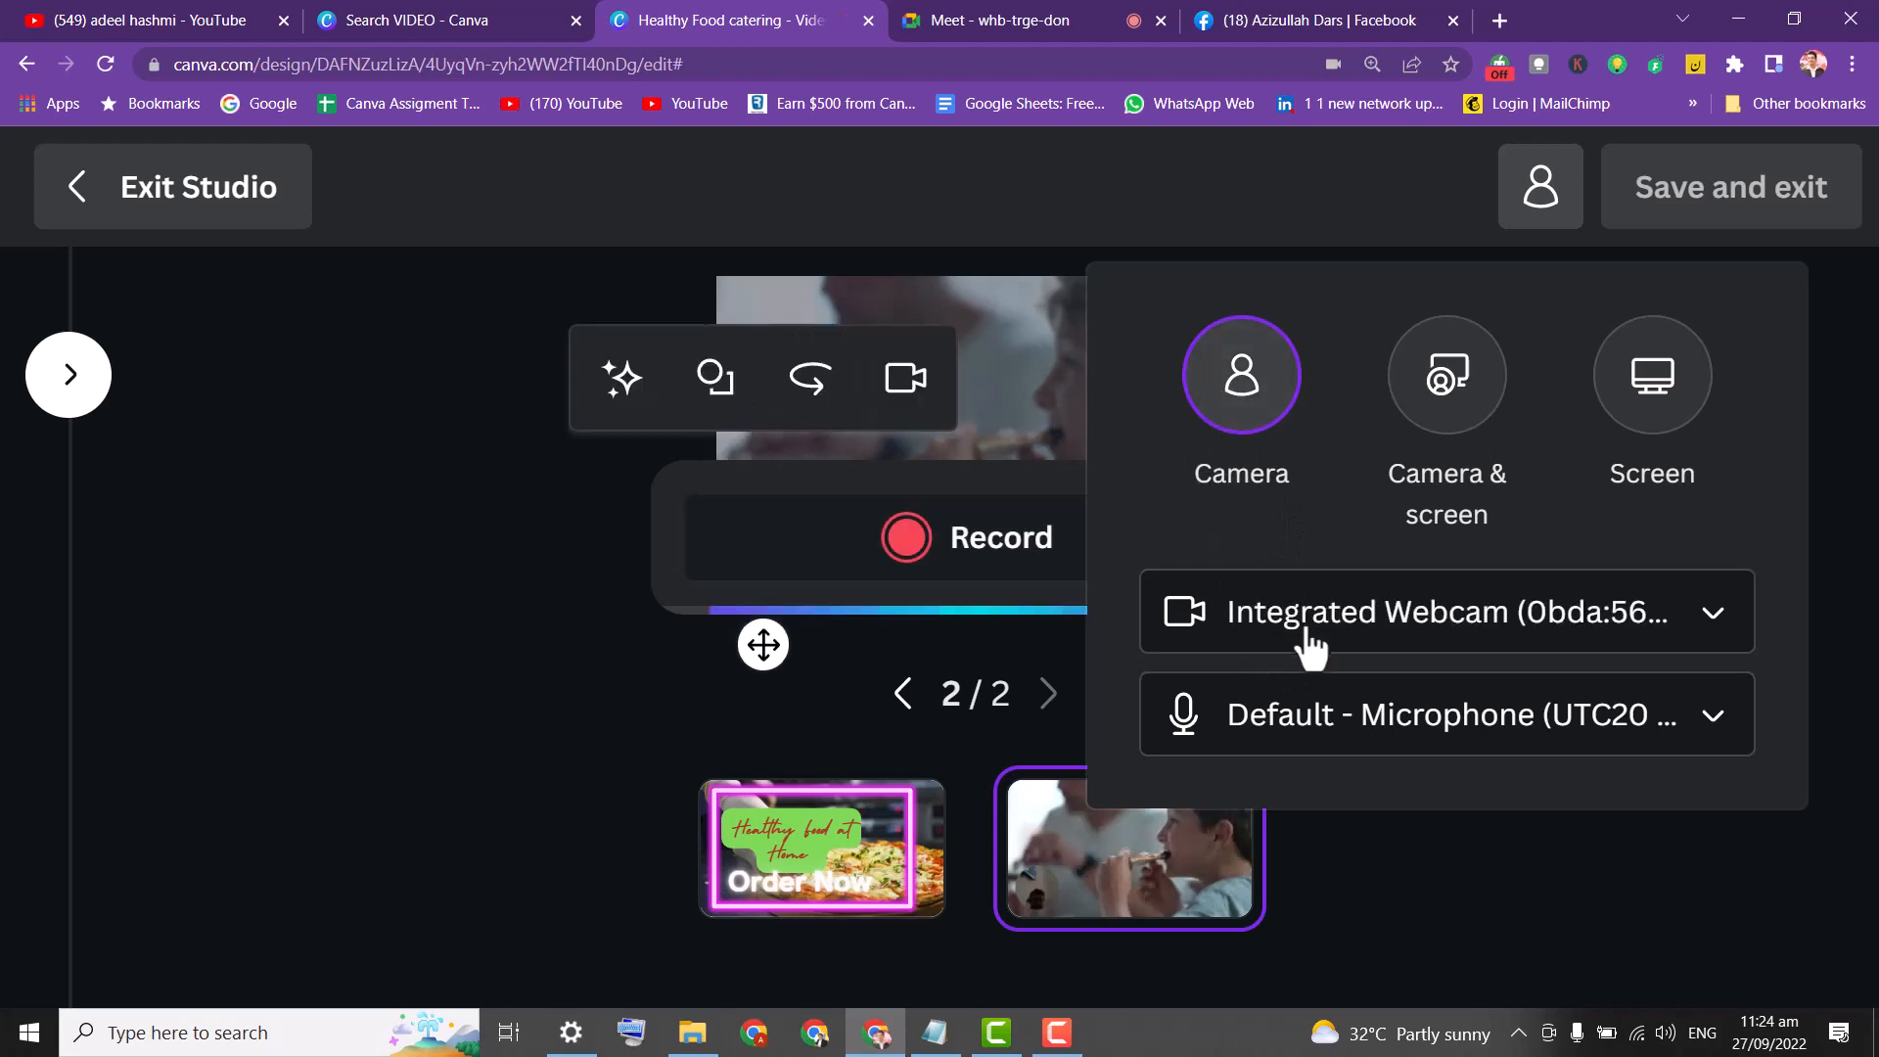
left_click(1354, 641)
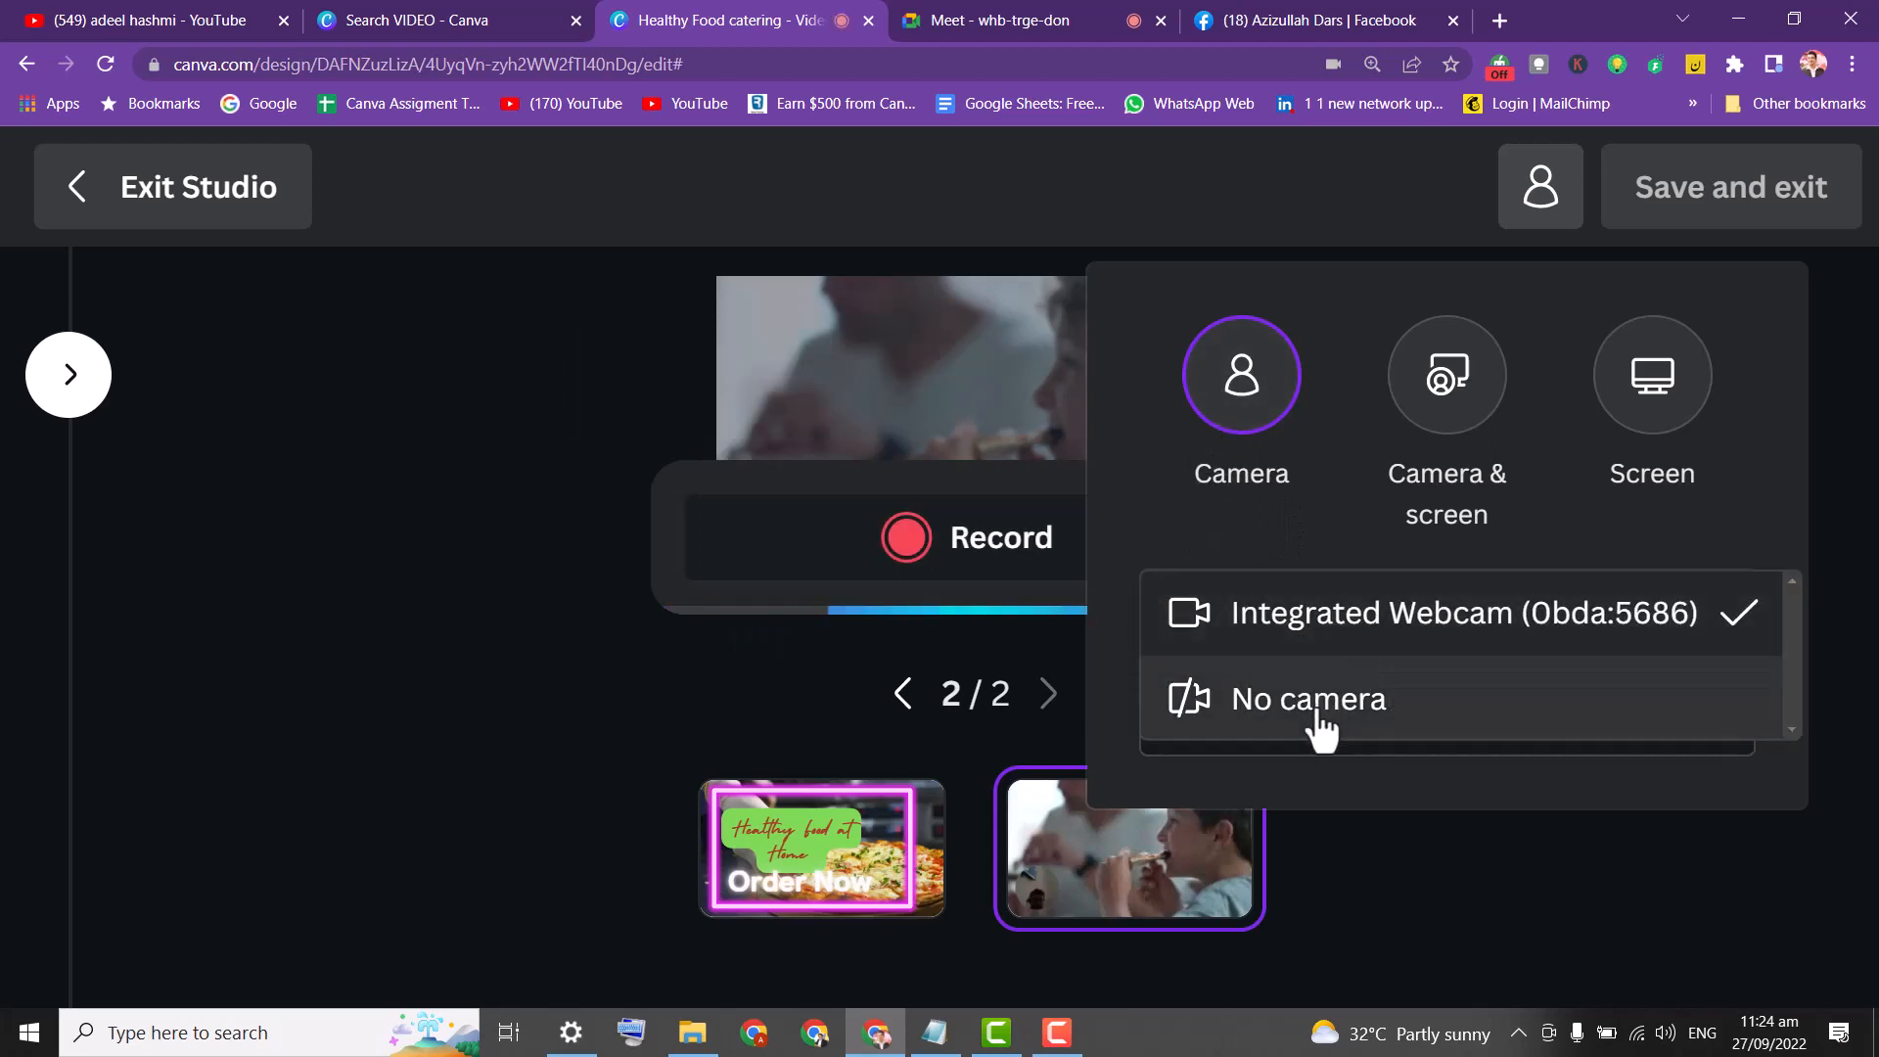
left_click(1317, 706)
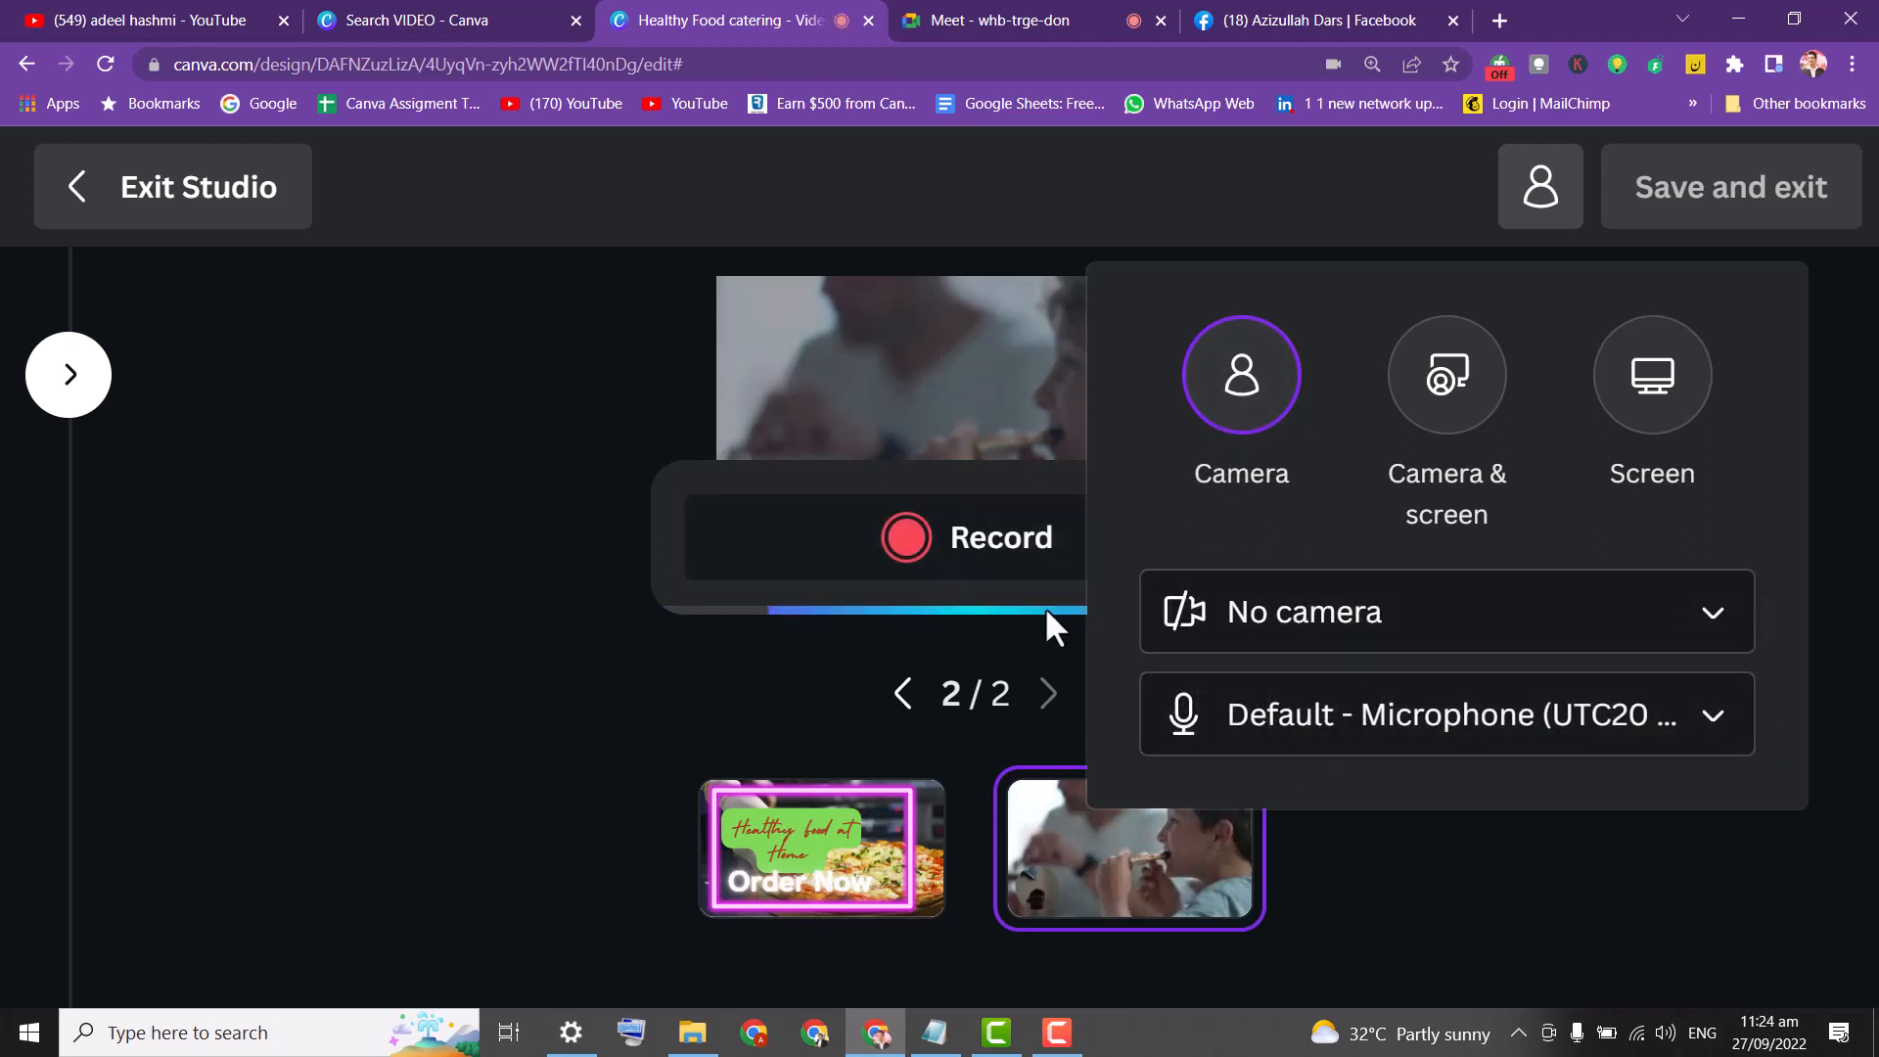
left_click(421, 470)
left_click(818, 533)
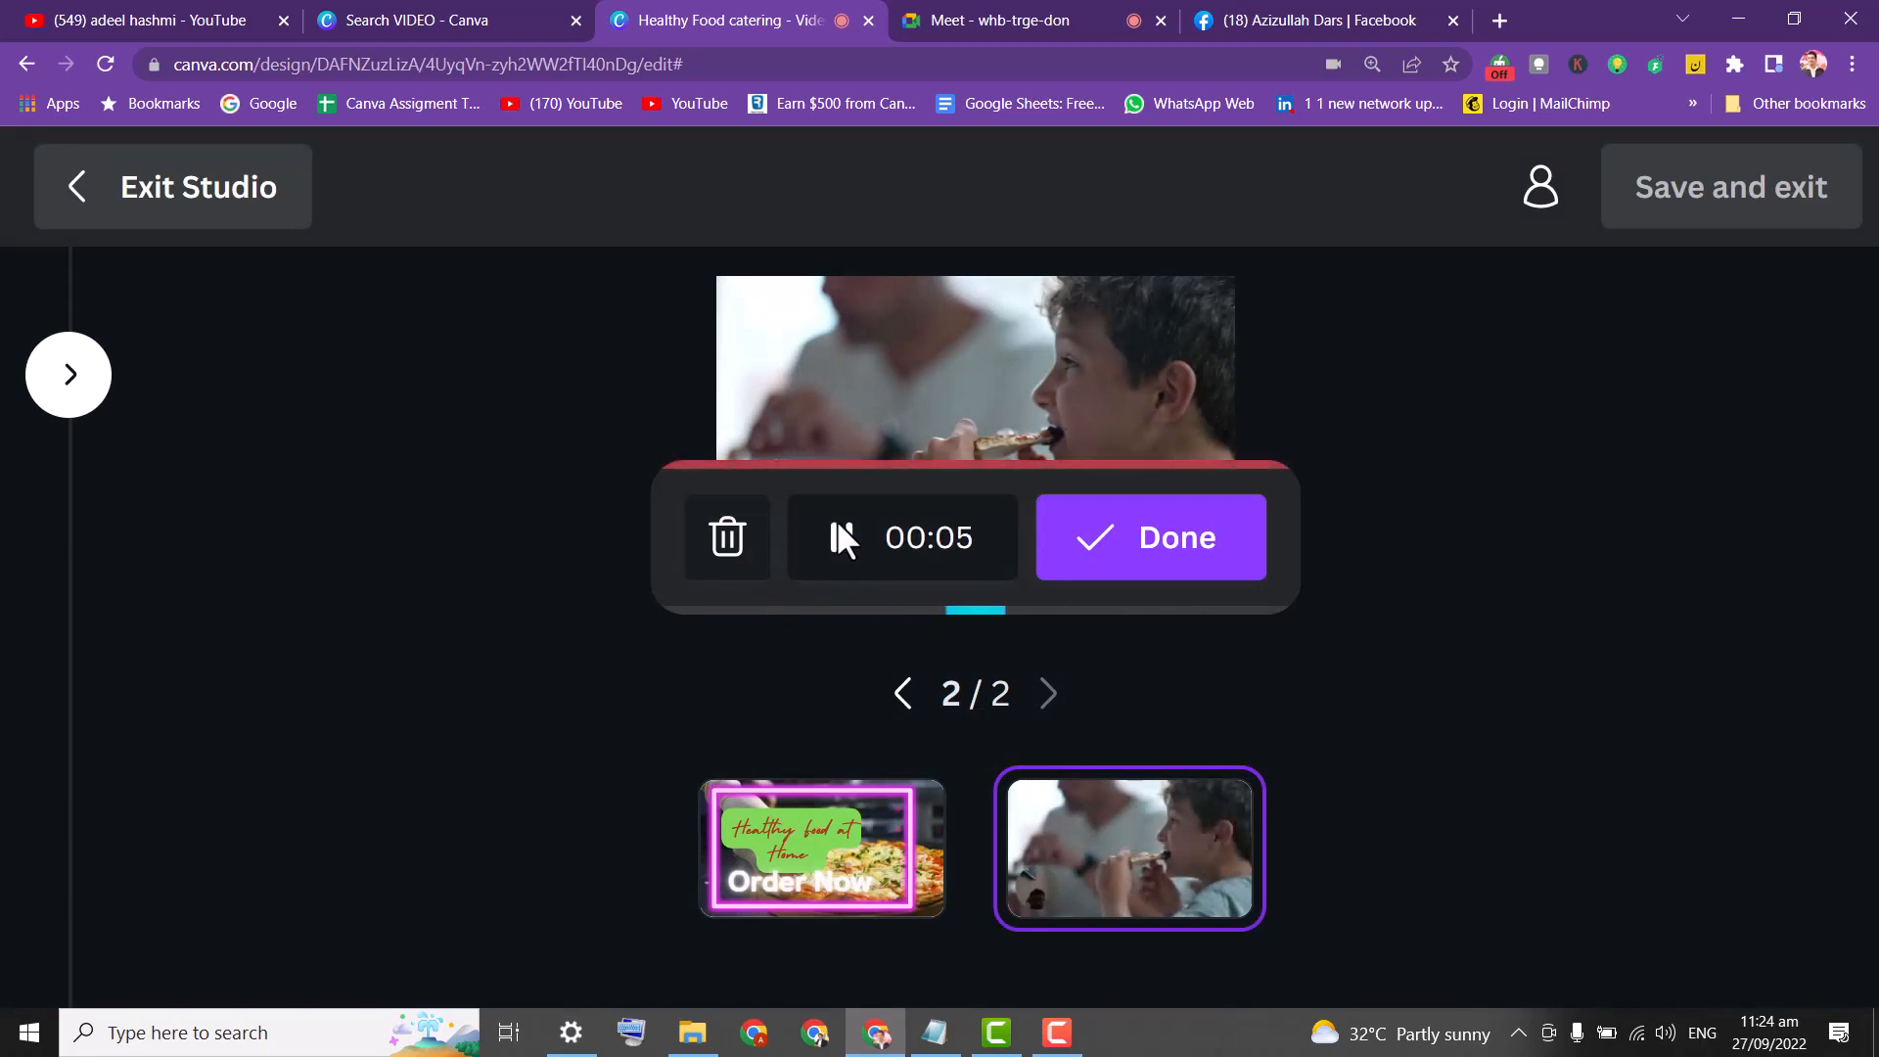
left_click(1110, 558)
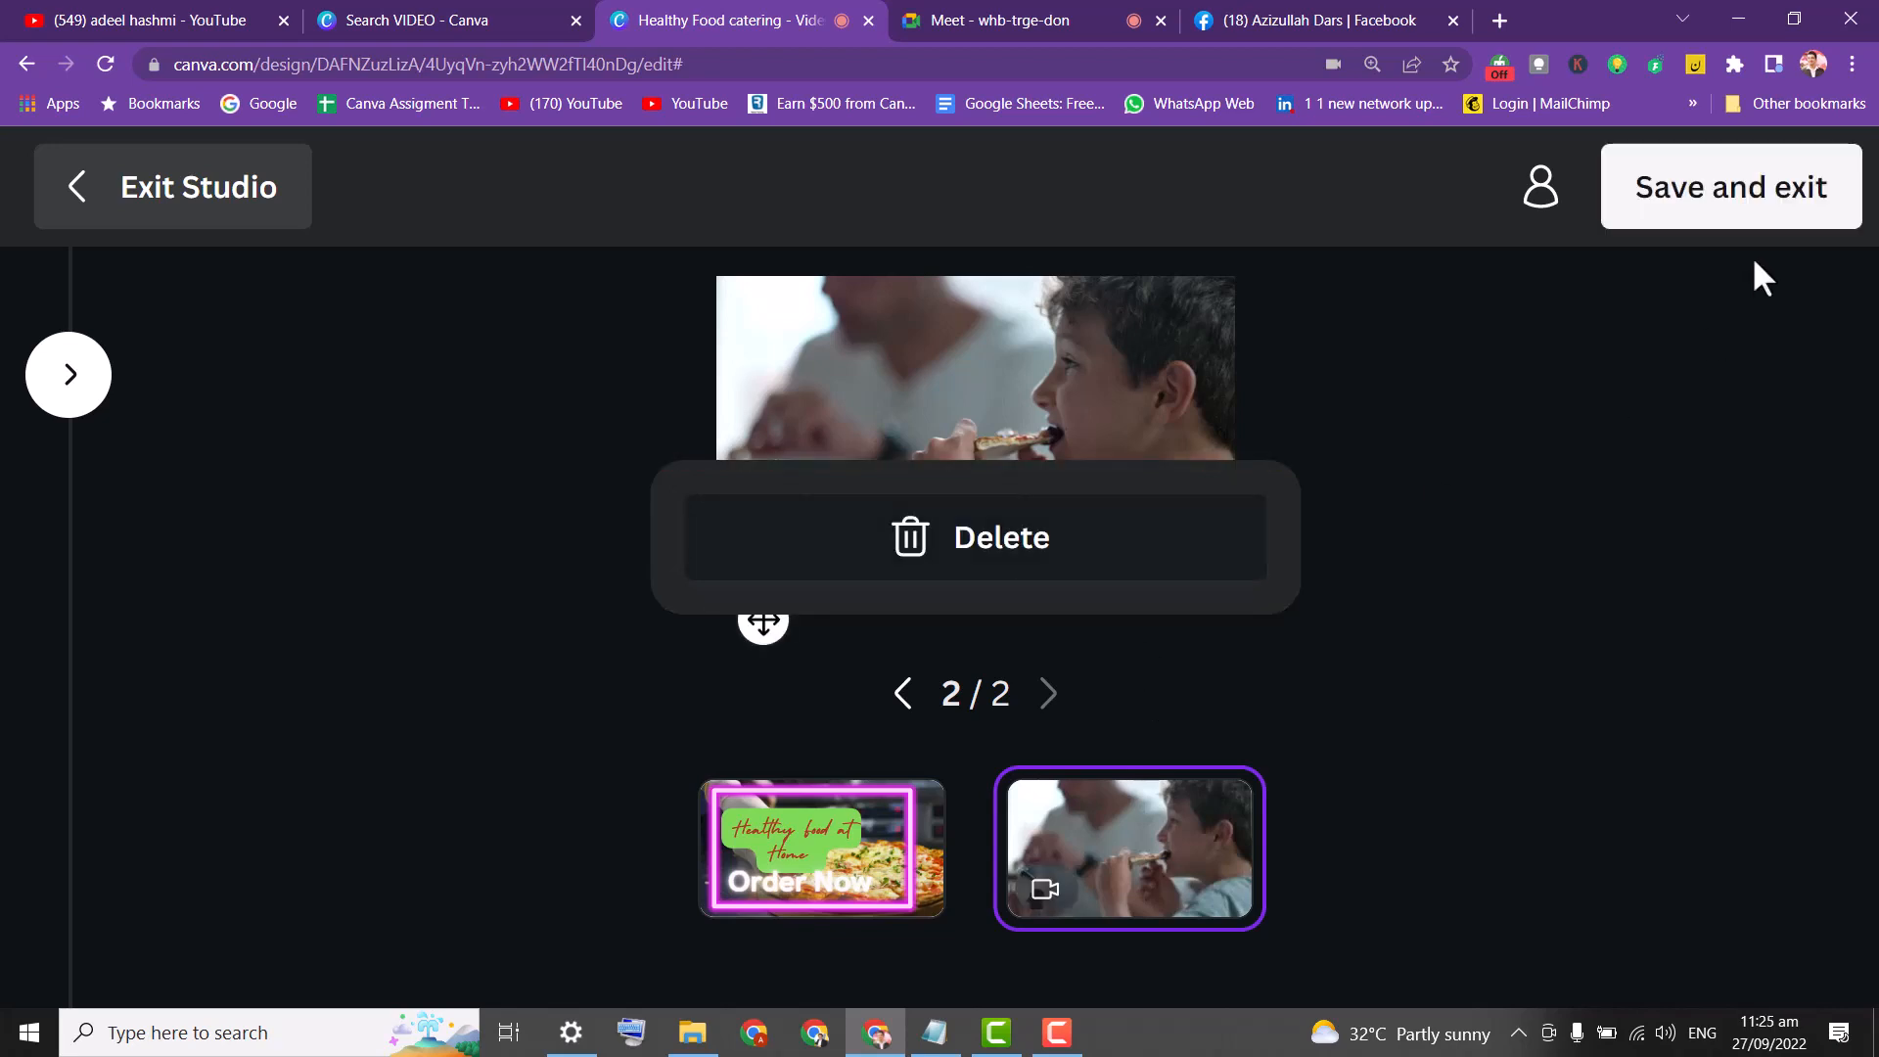
left_click(1748, 210)
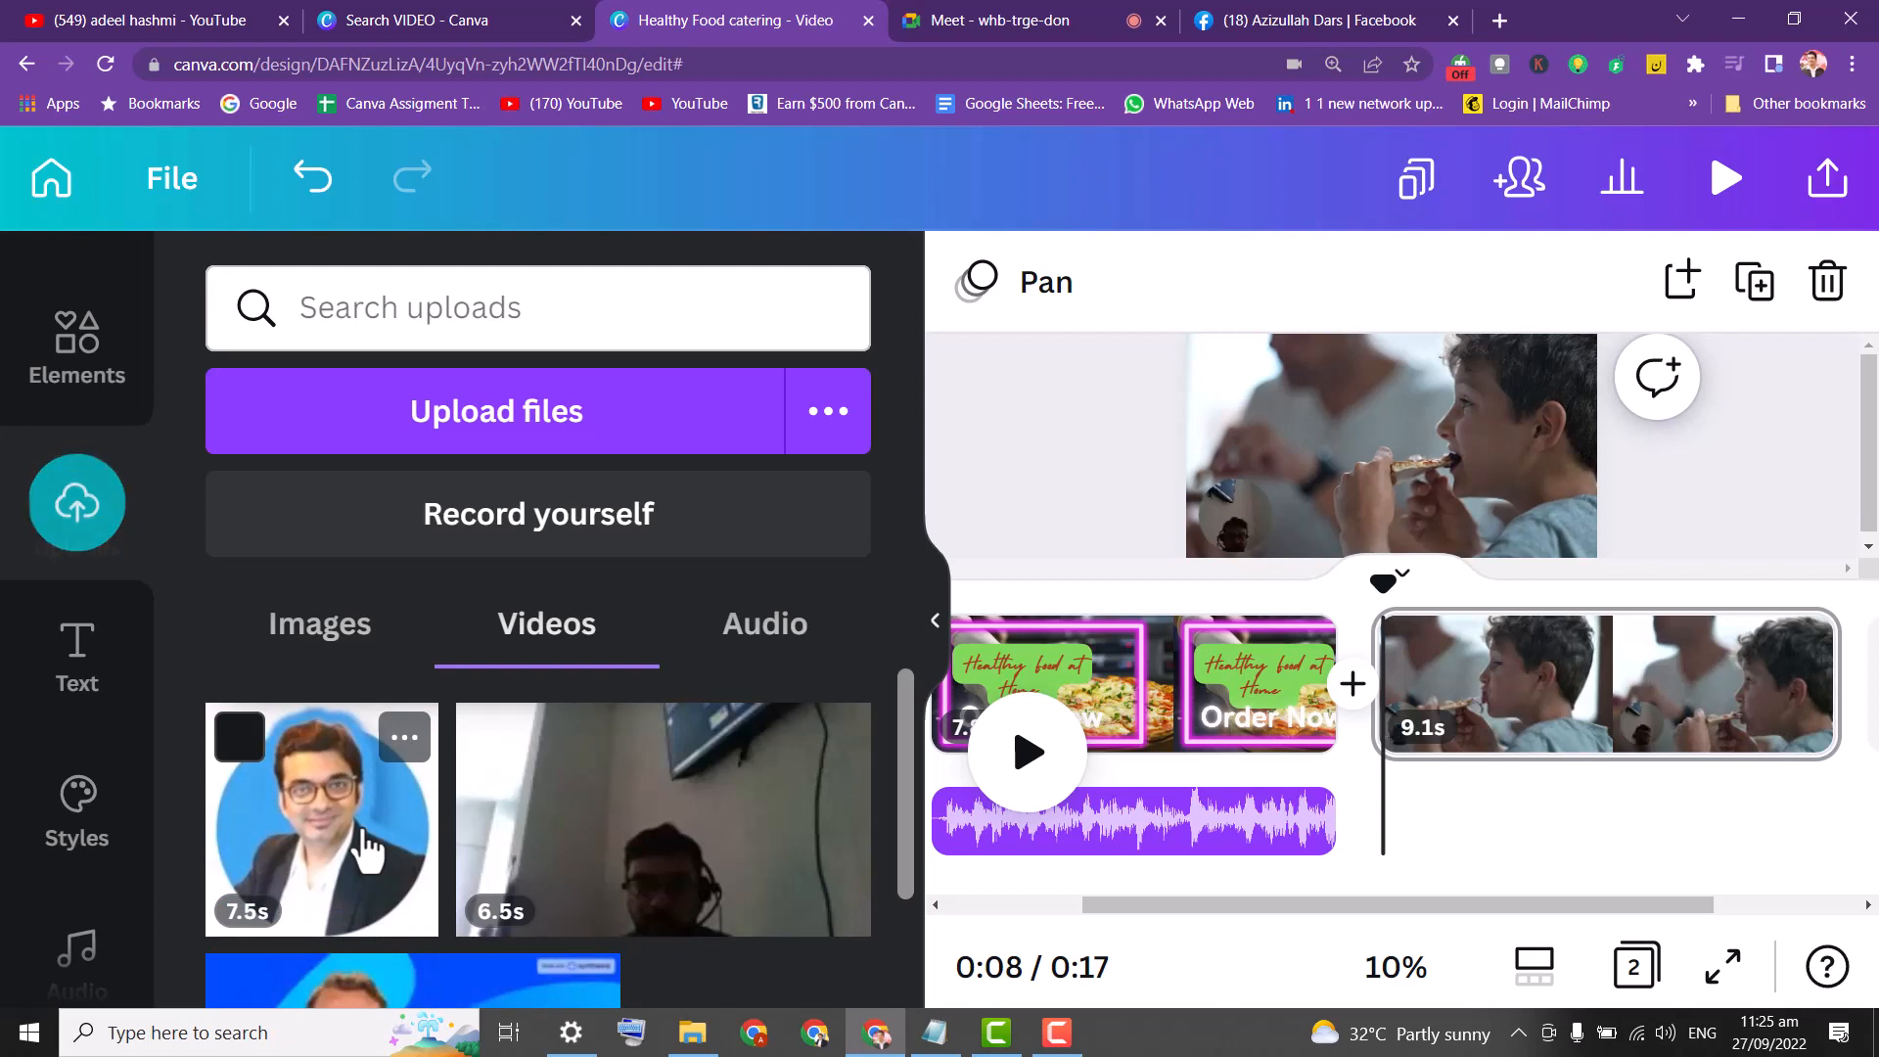
Add the 7.5s presenter video to page two and shrink it to 104×104.
left_click_drag(349, 889, 1424, 826)
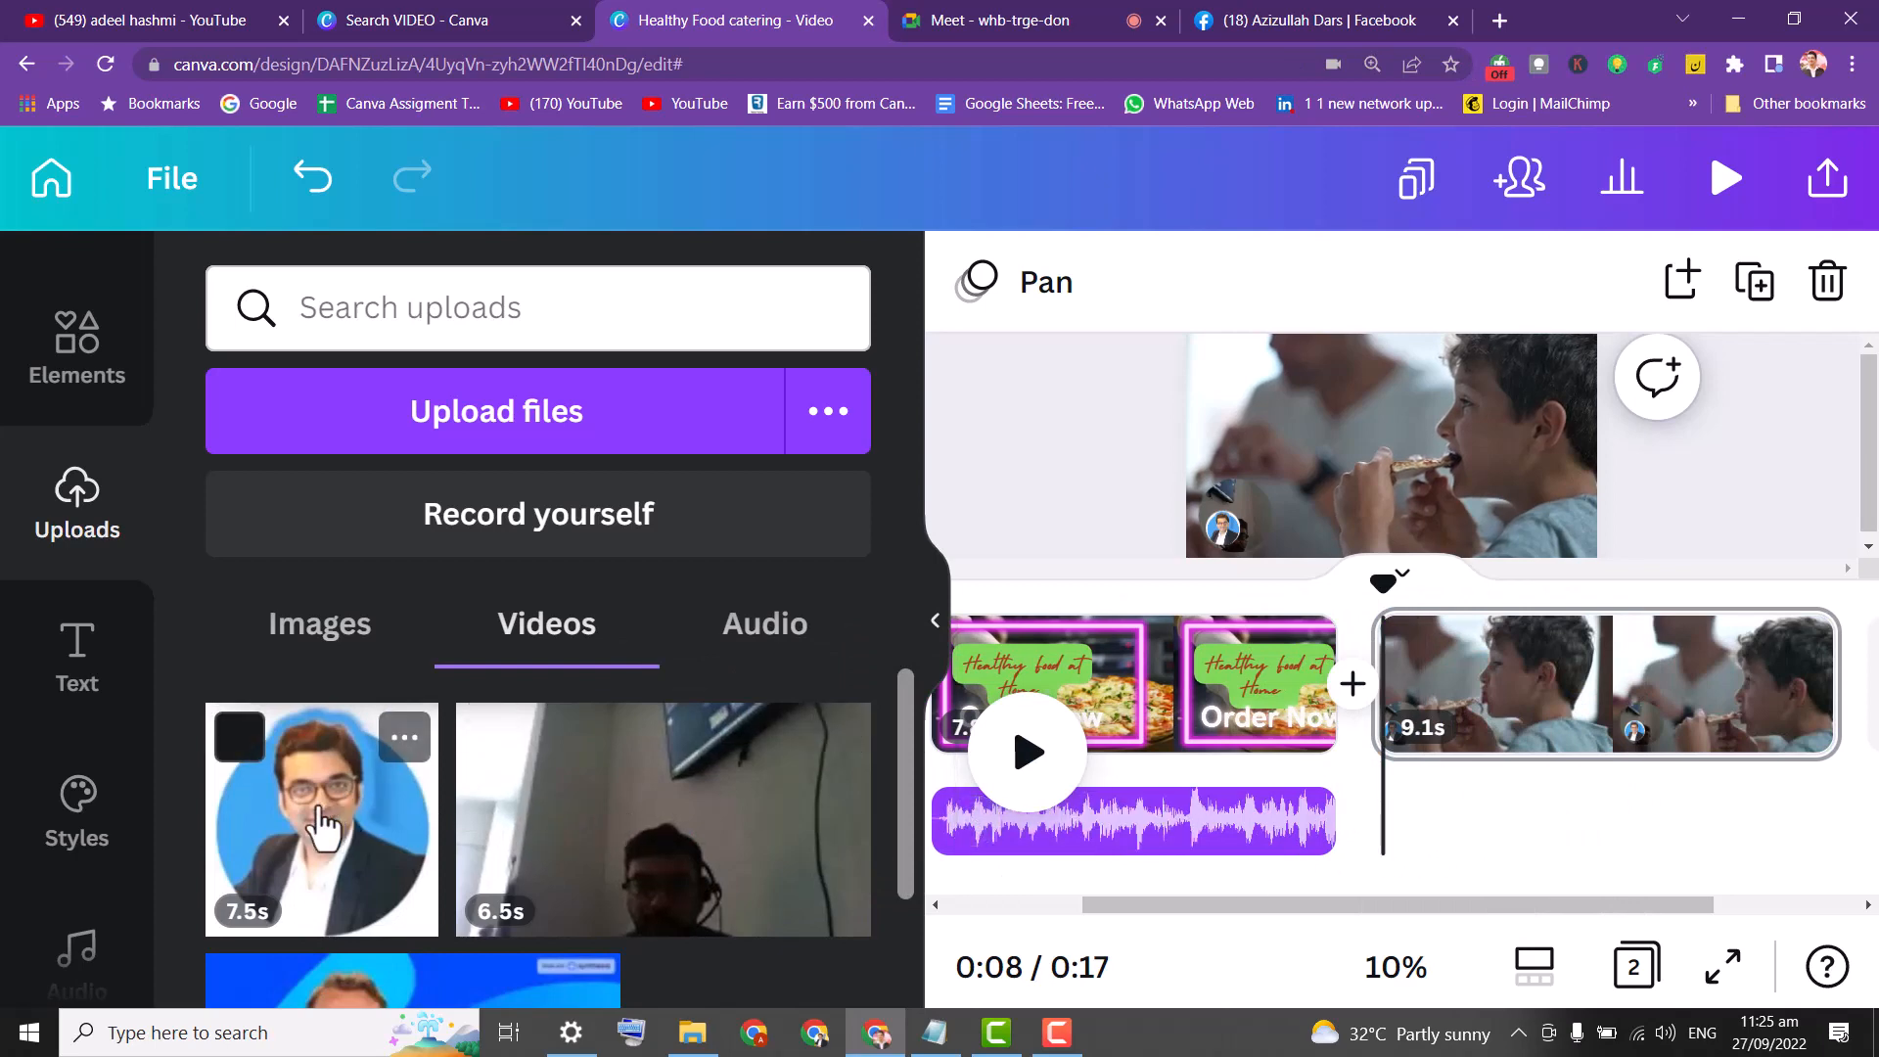
left_click_drag(321, 828, 1455, 805)
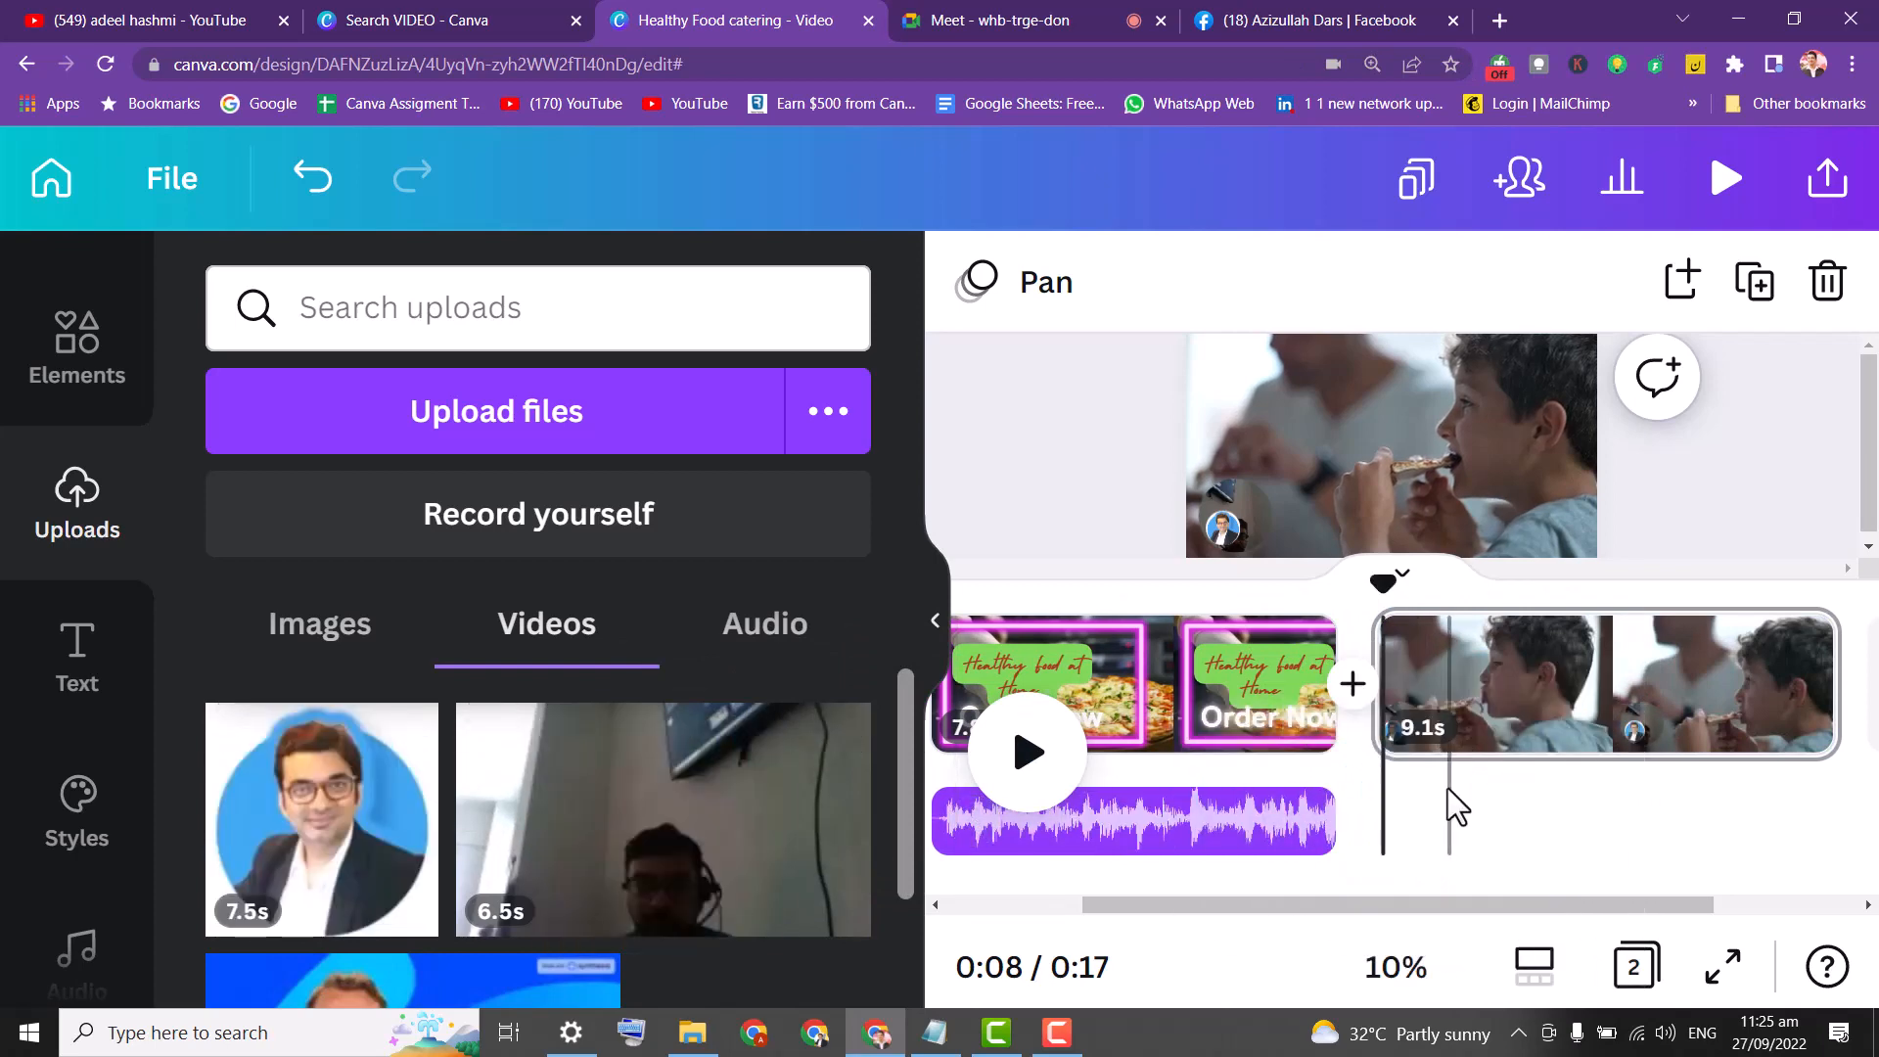
left_click(284, 788)
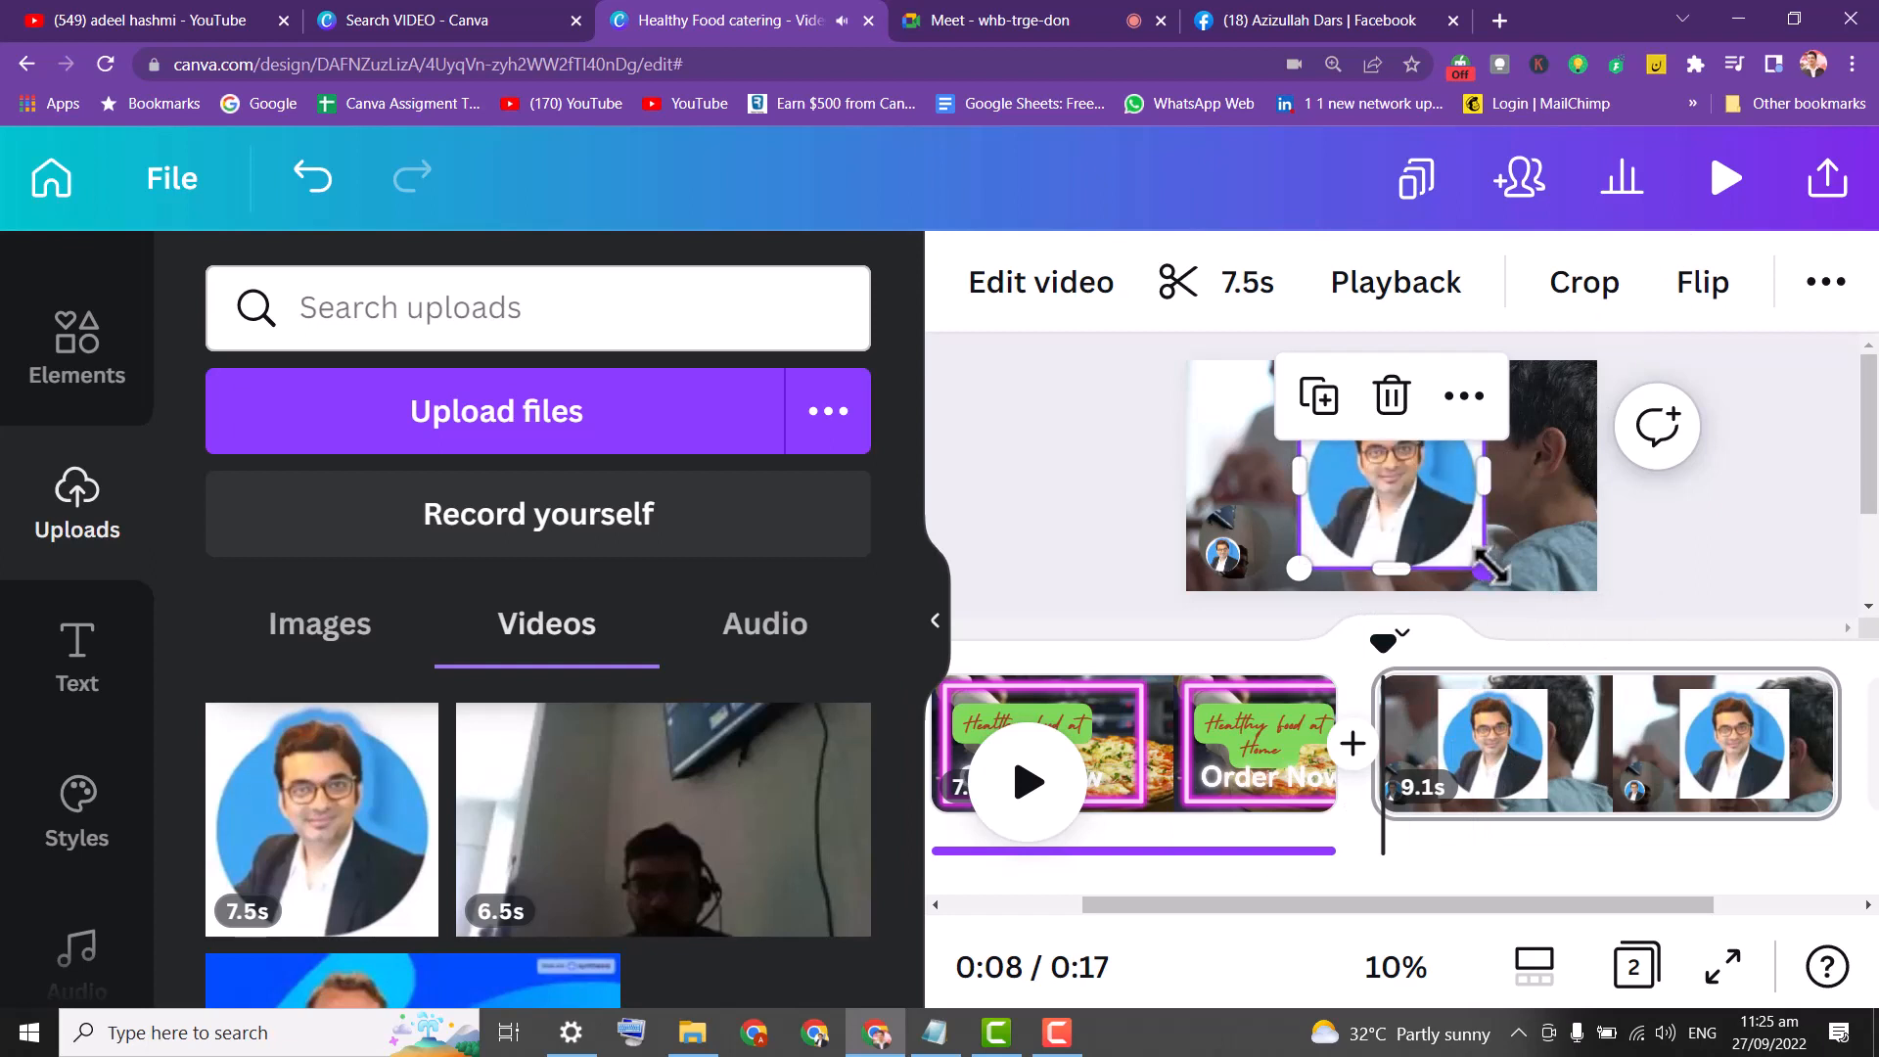
left_click_drag(1490, 566, 1300, 412)
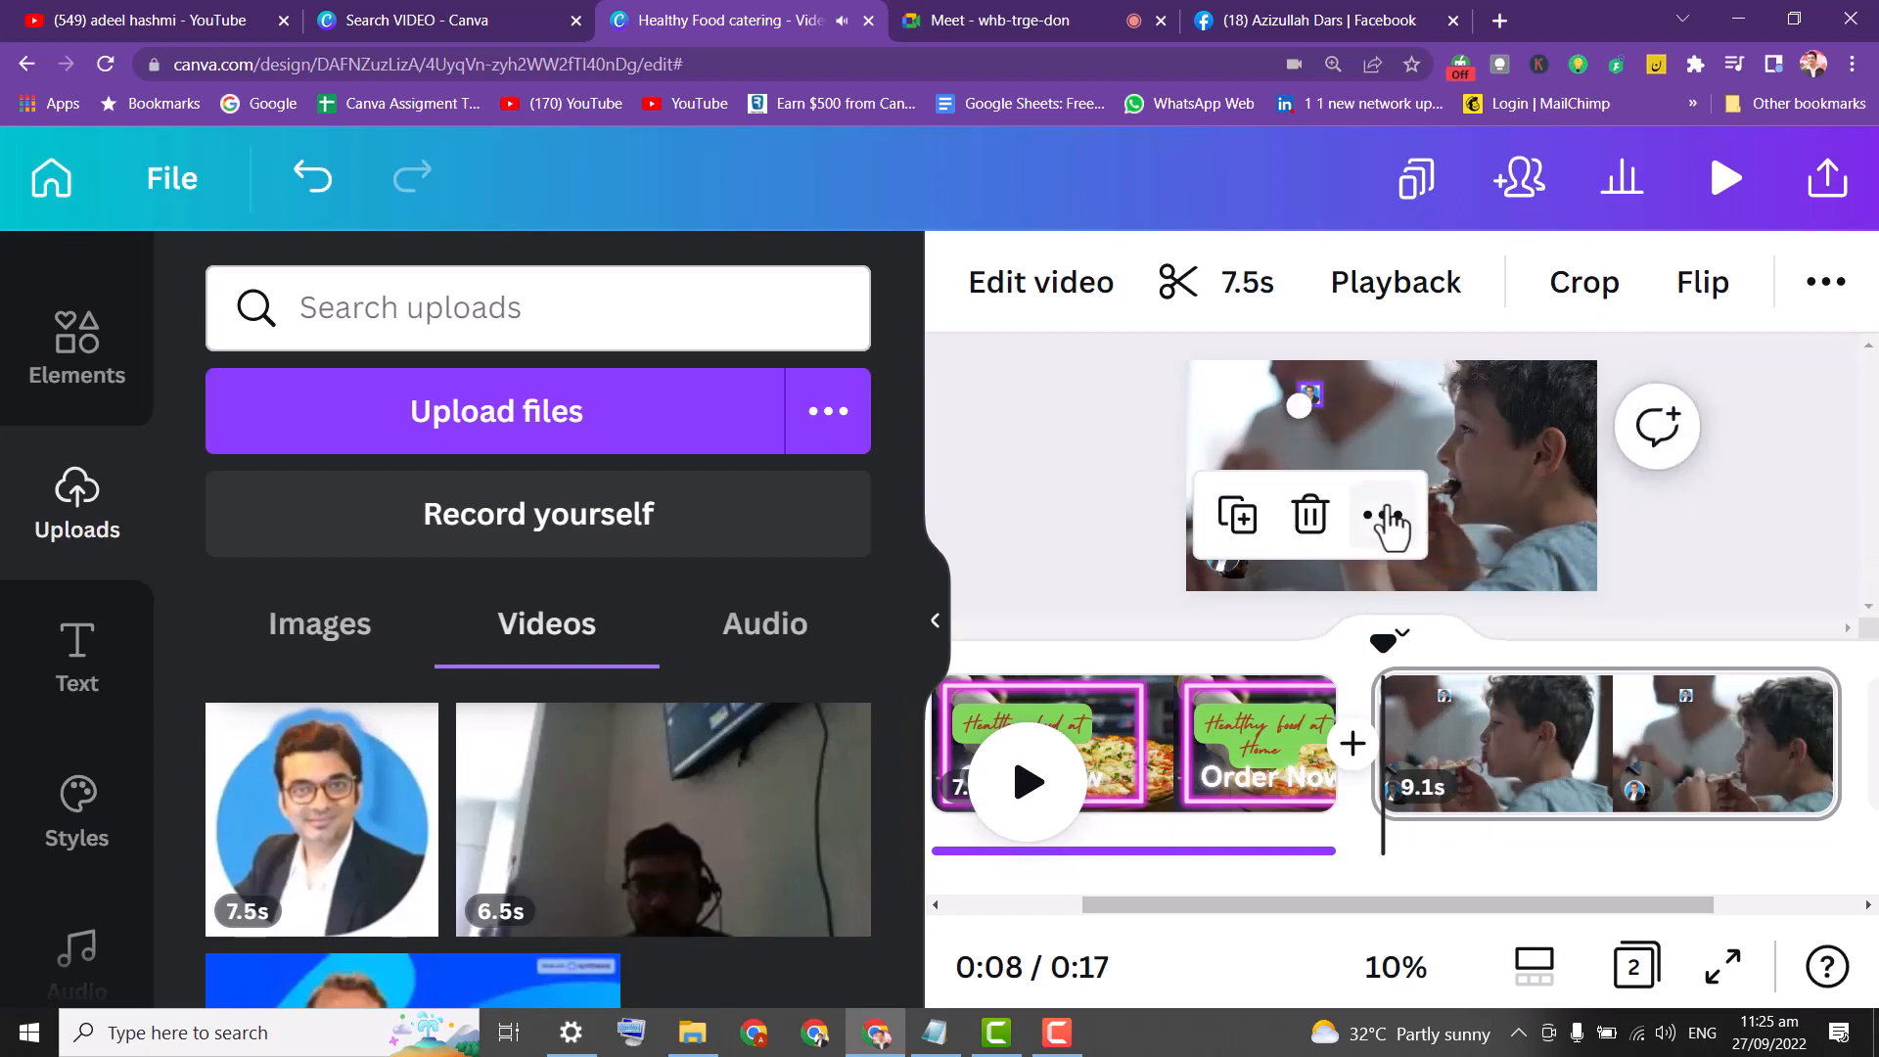
Set the presenter video's transparency to 0, move it right, and preview the design.
left_click(1830, 283)
left_click(1701, 385)
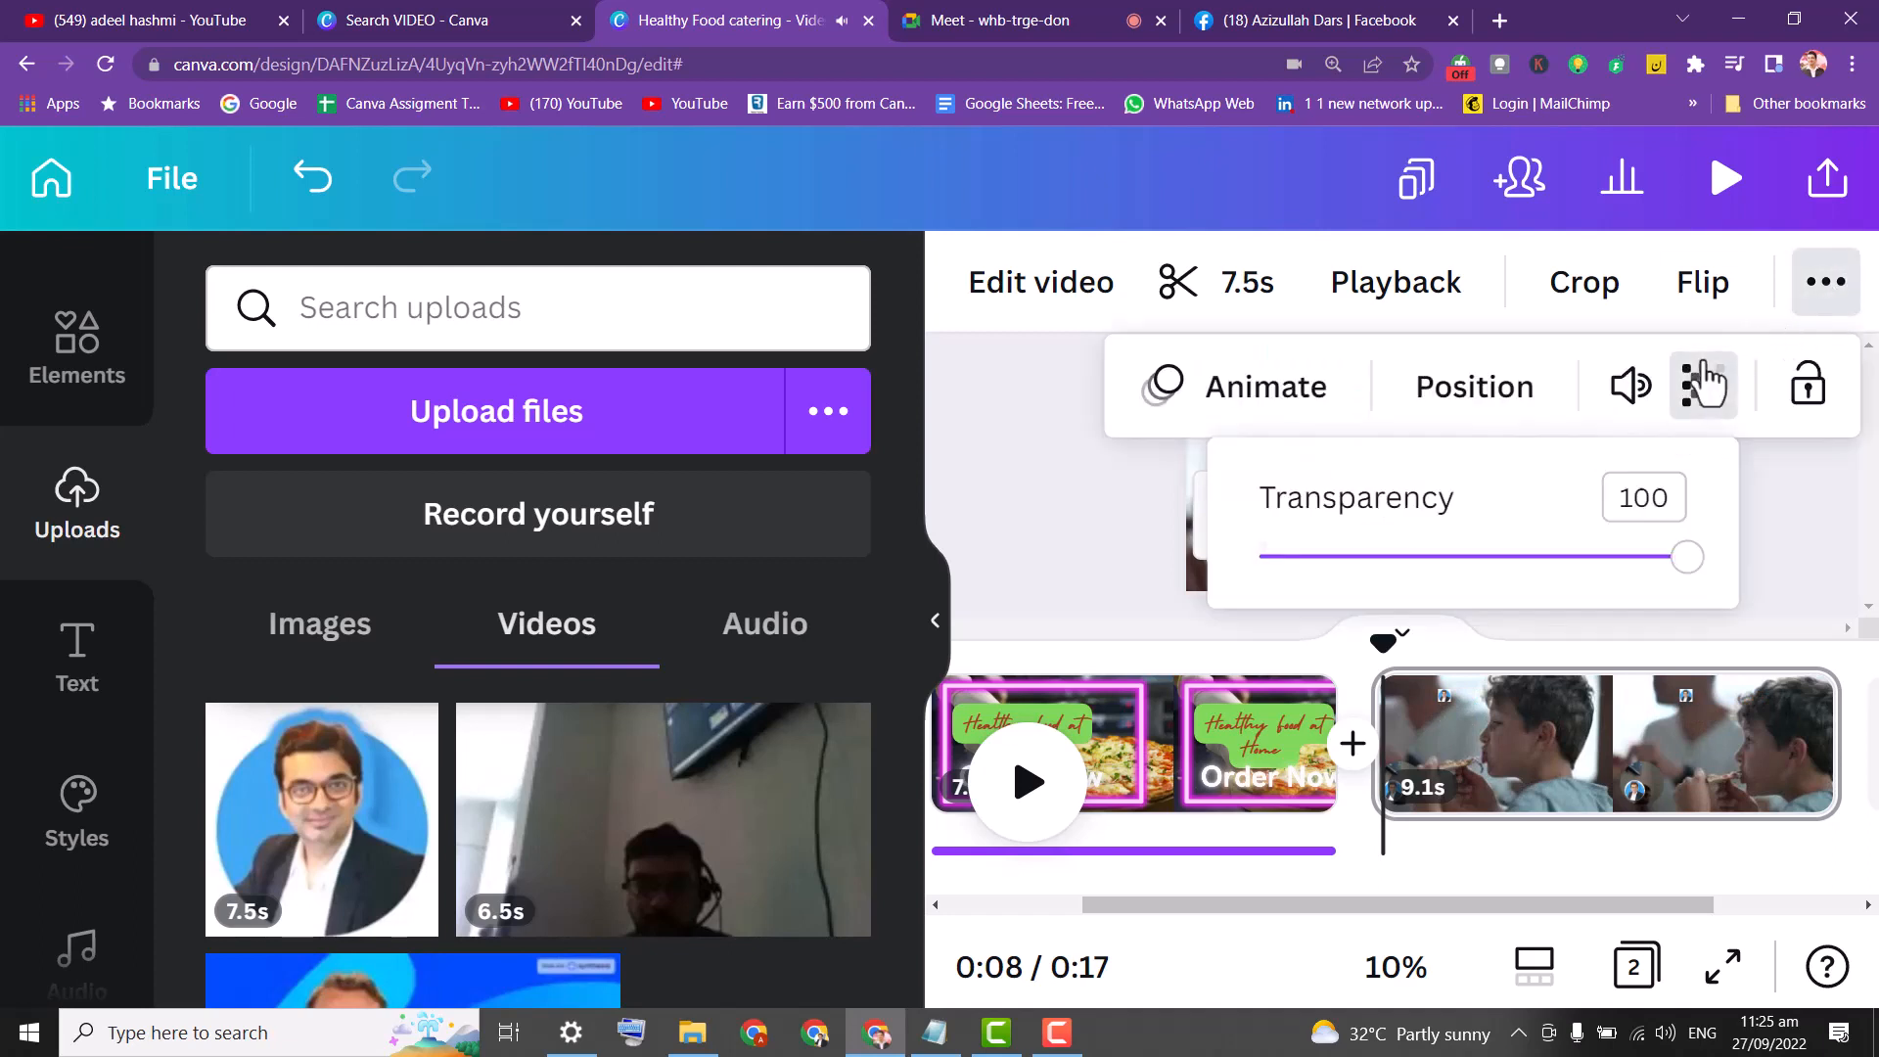
left_click_drag(1686, 572, 1187, 550)
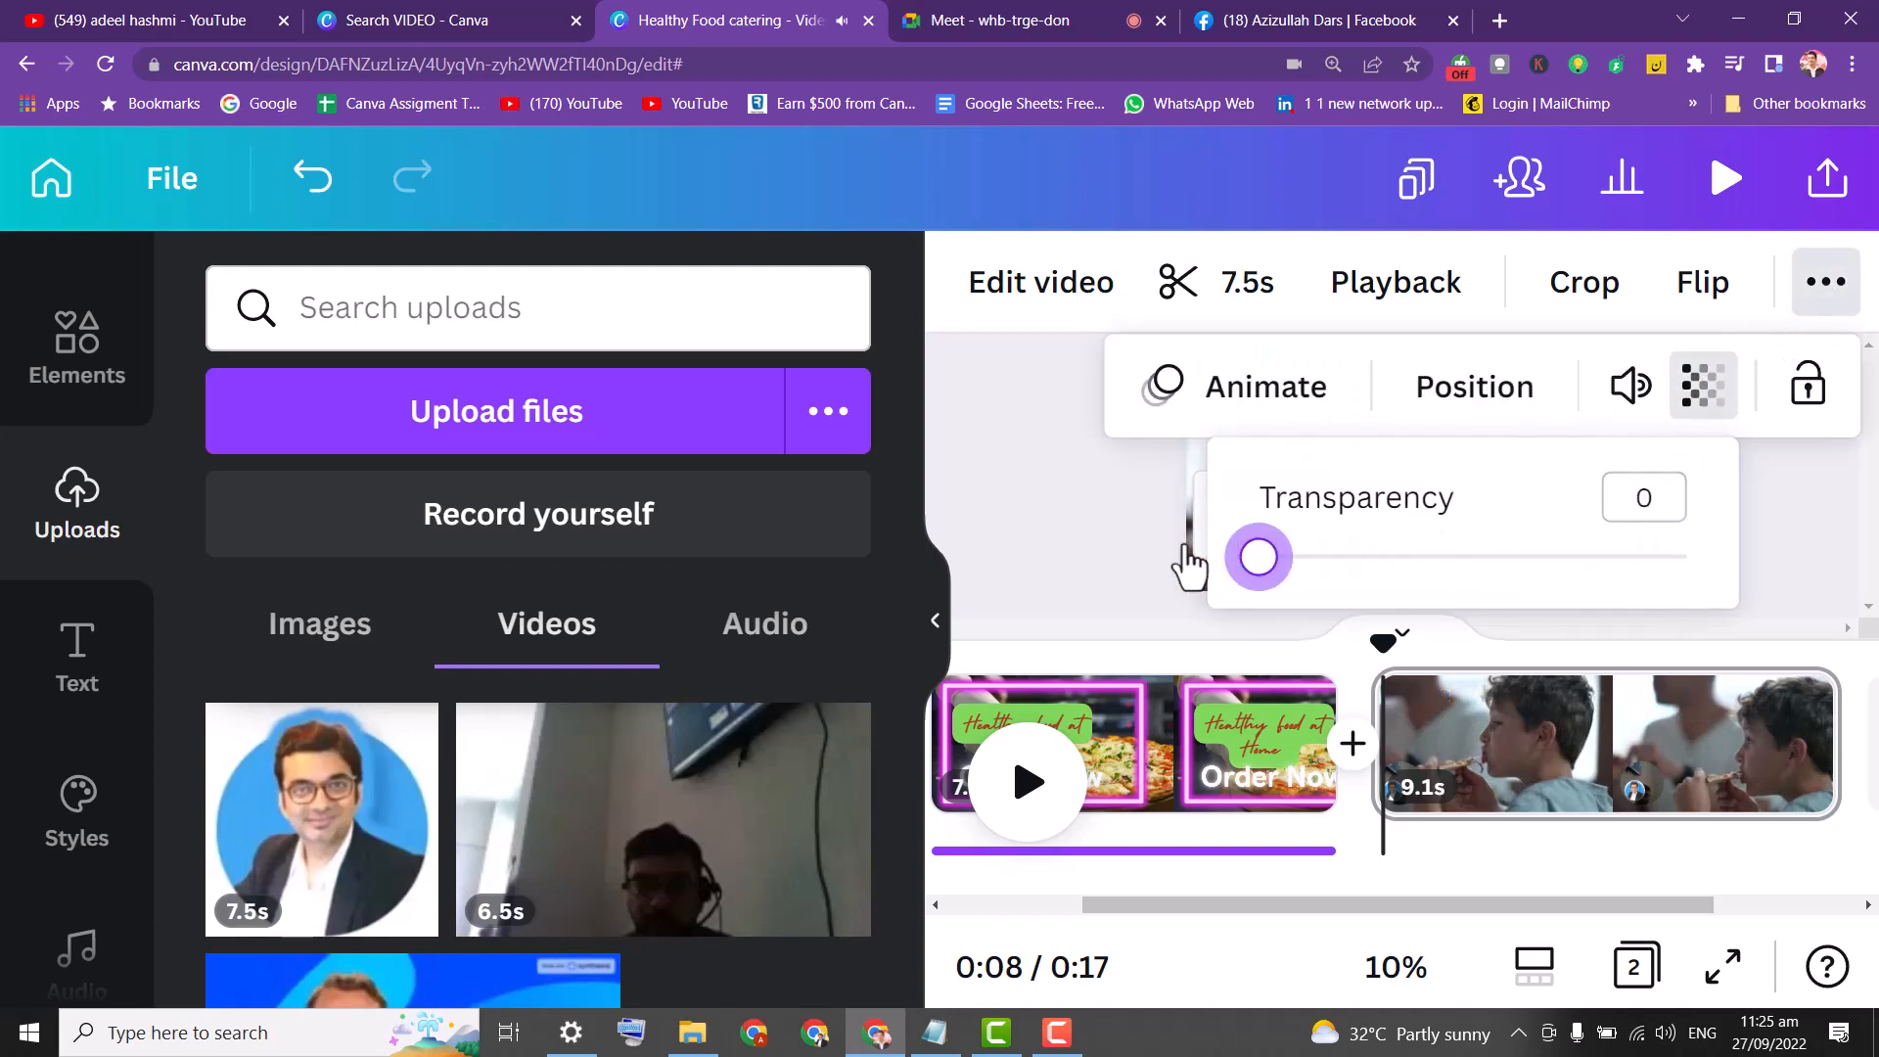
left_click(1036, 497)
left_click(1080, 396)
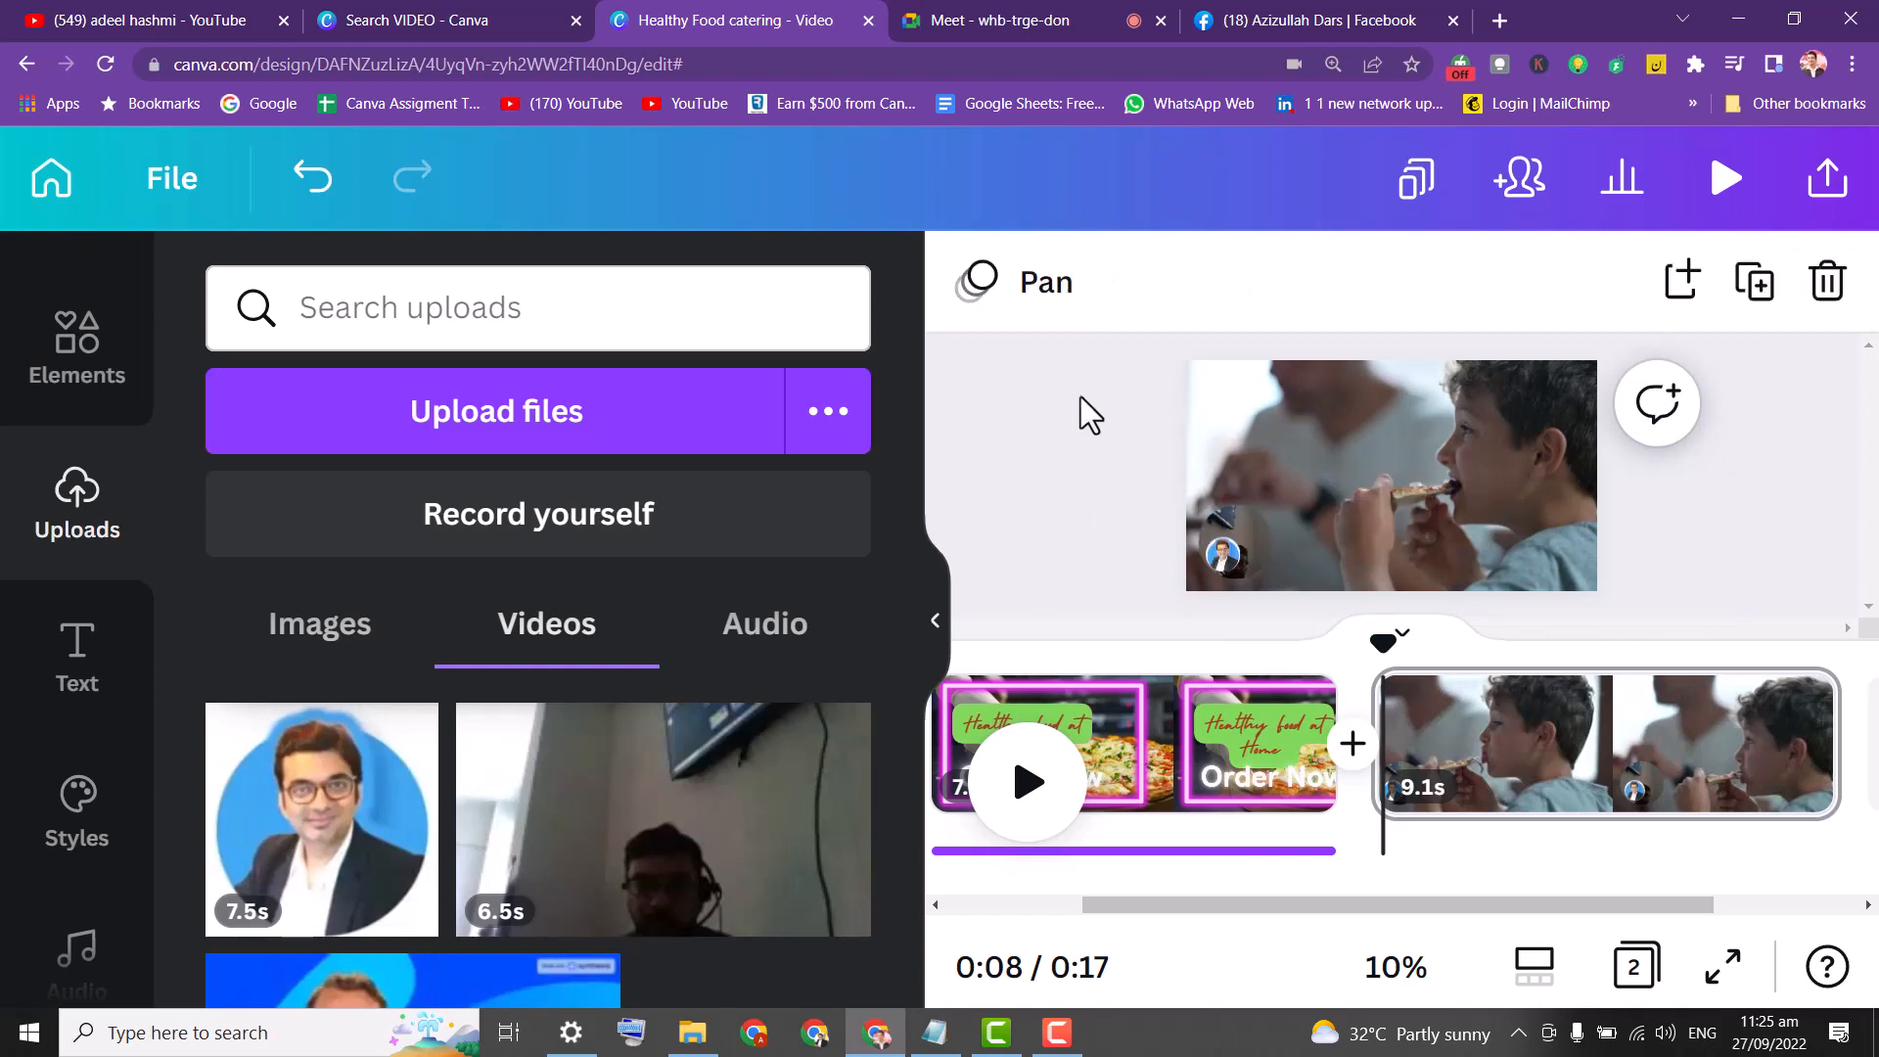
left_click_drag(1224, 554, 1420, 605)
left_click(1723, 182)
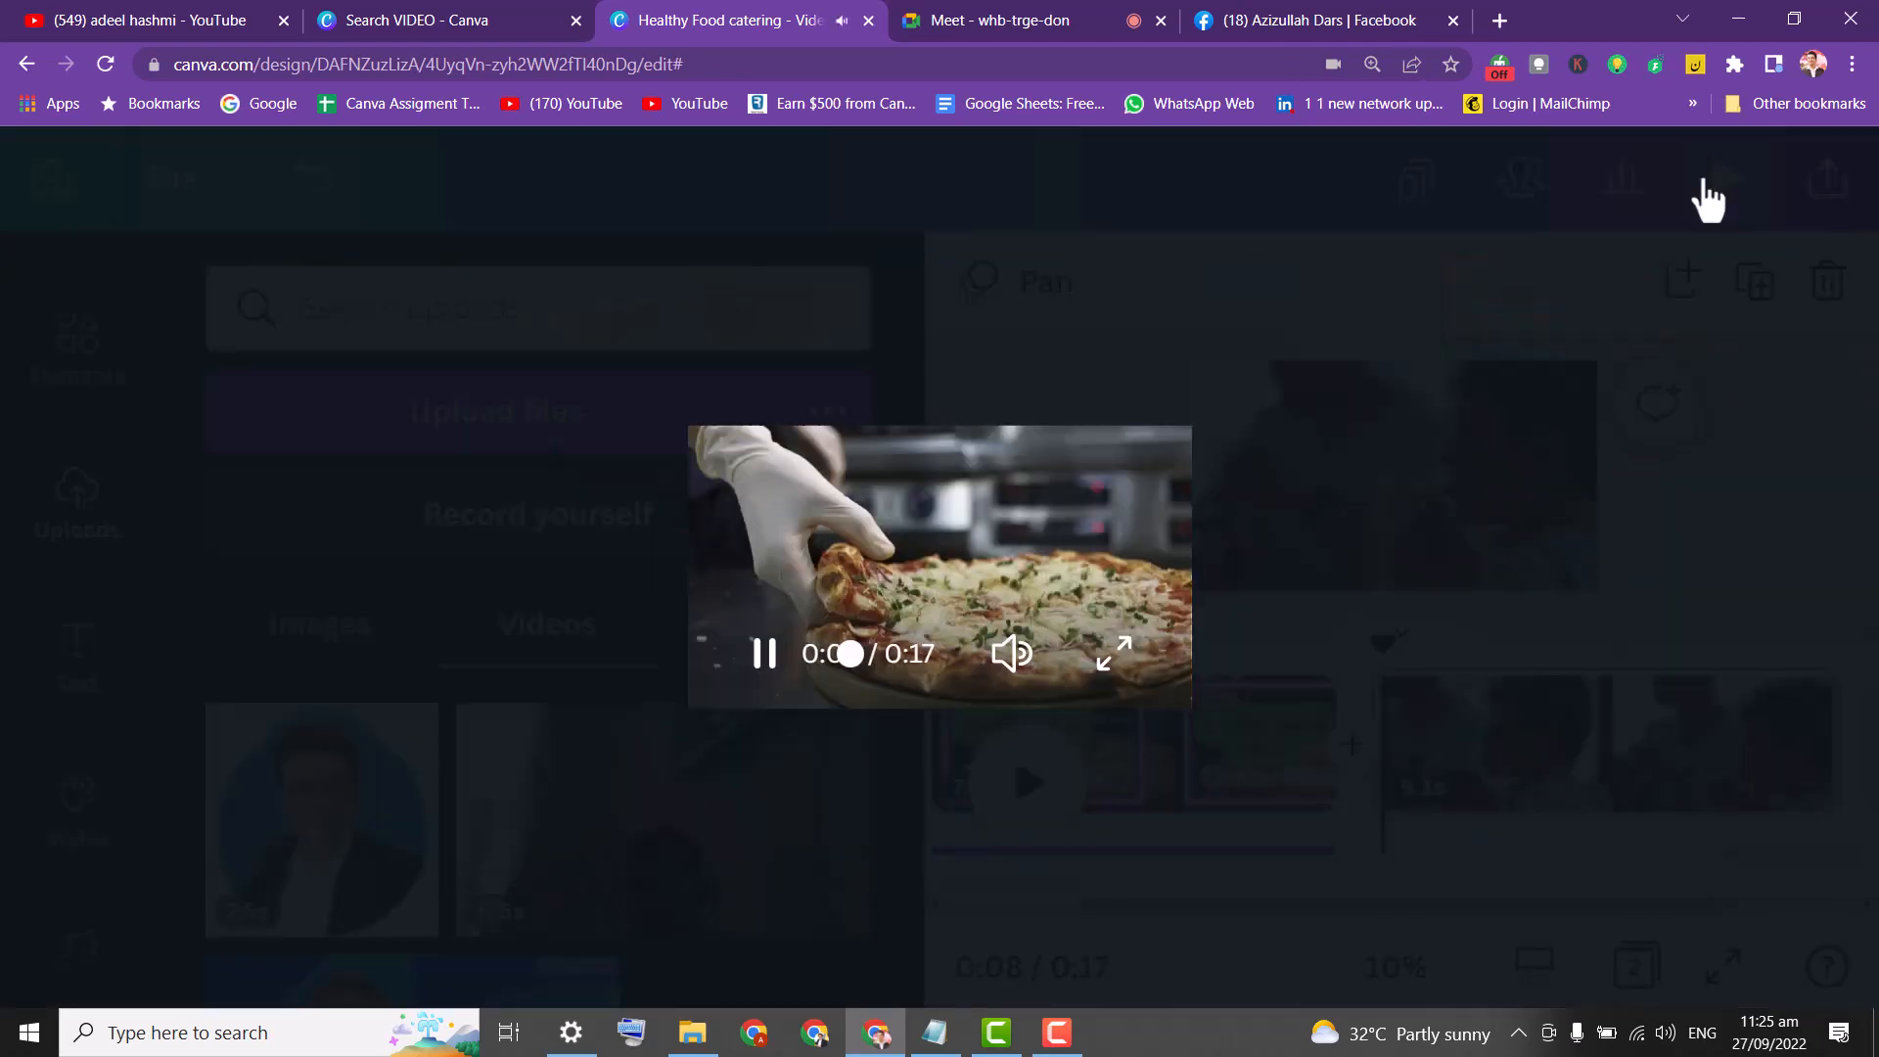
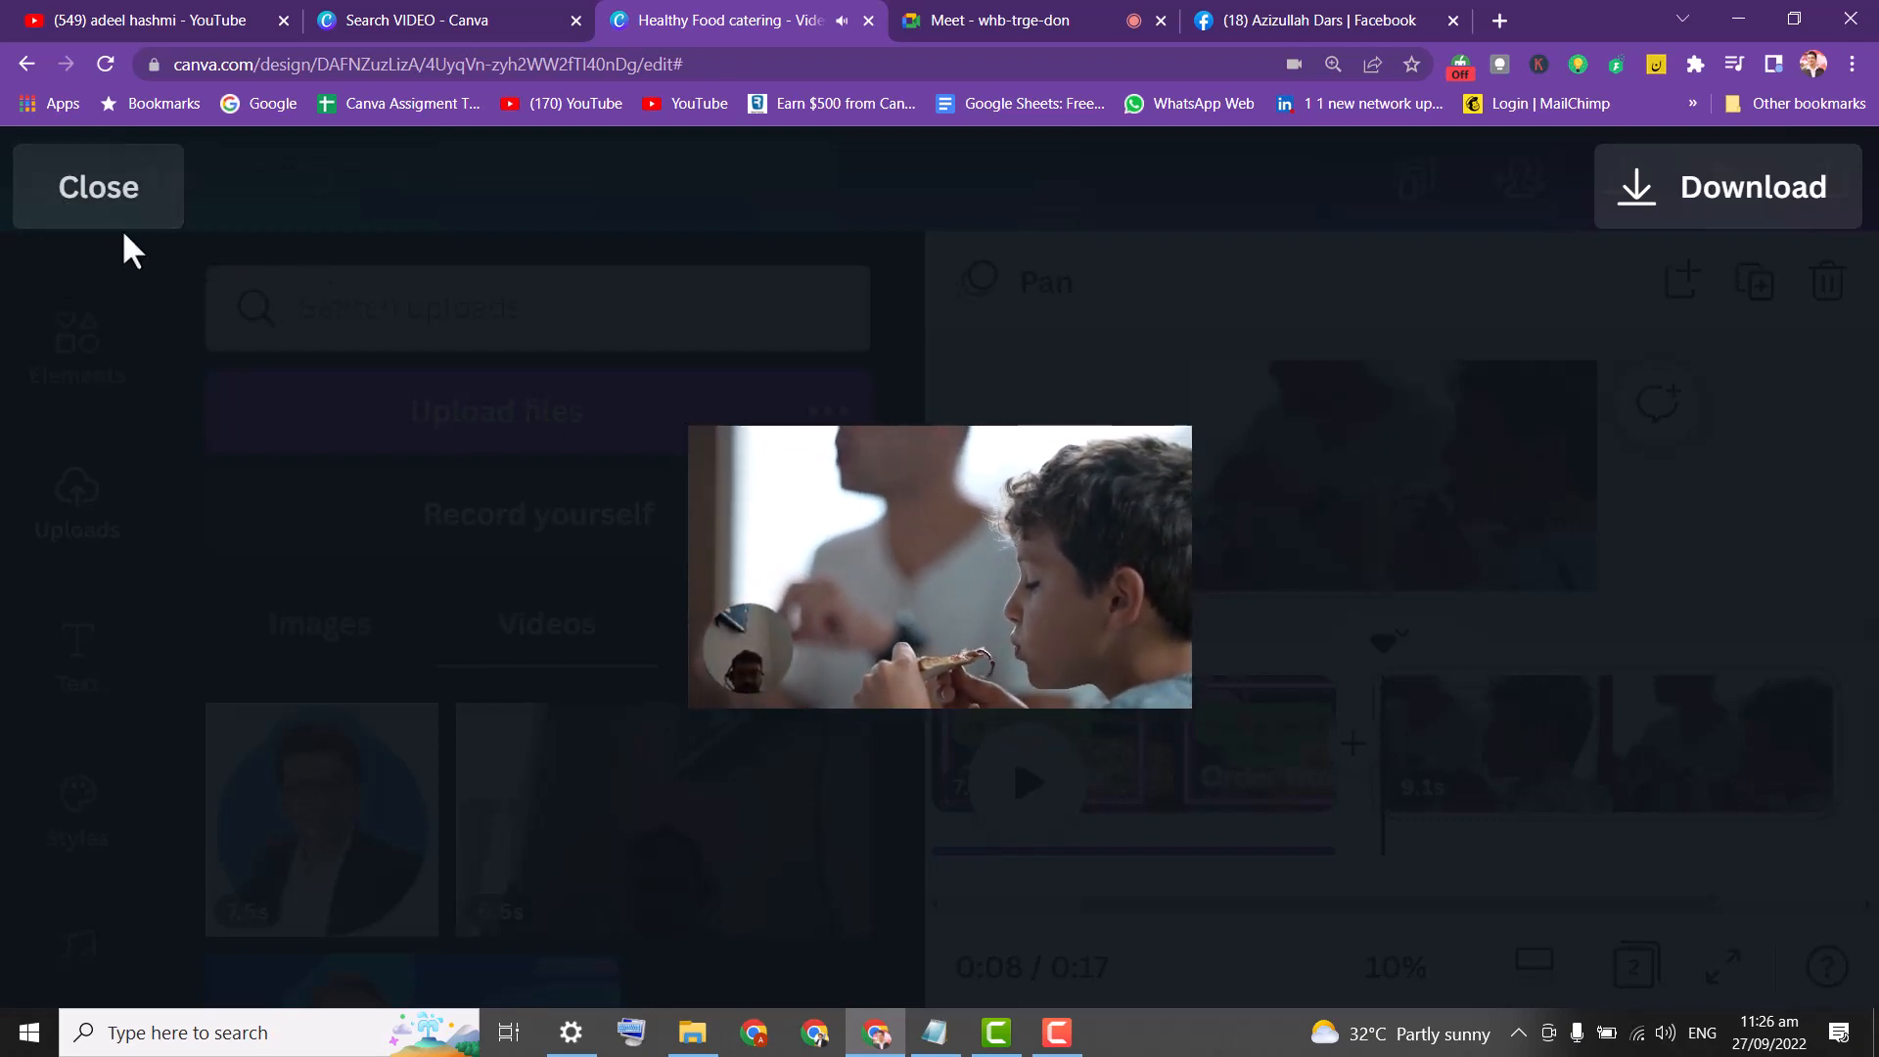
Delete the small circular webcam clip and its leftover empty frame from the boy-eating-pizza page.
left_click(93, 201)
left_click(1235, 553)
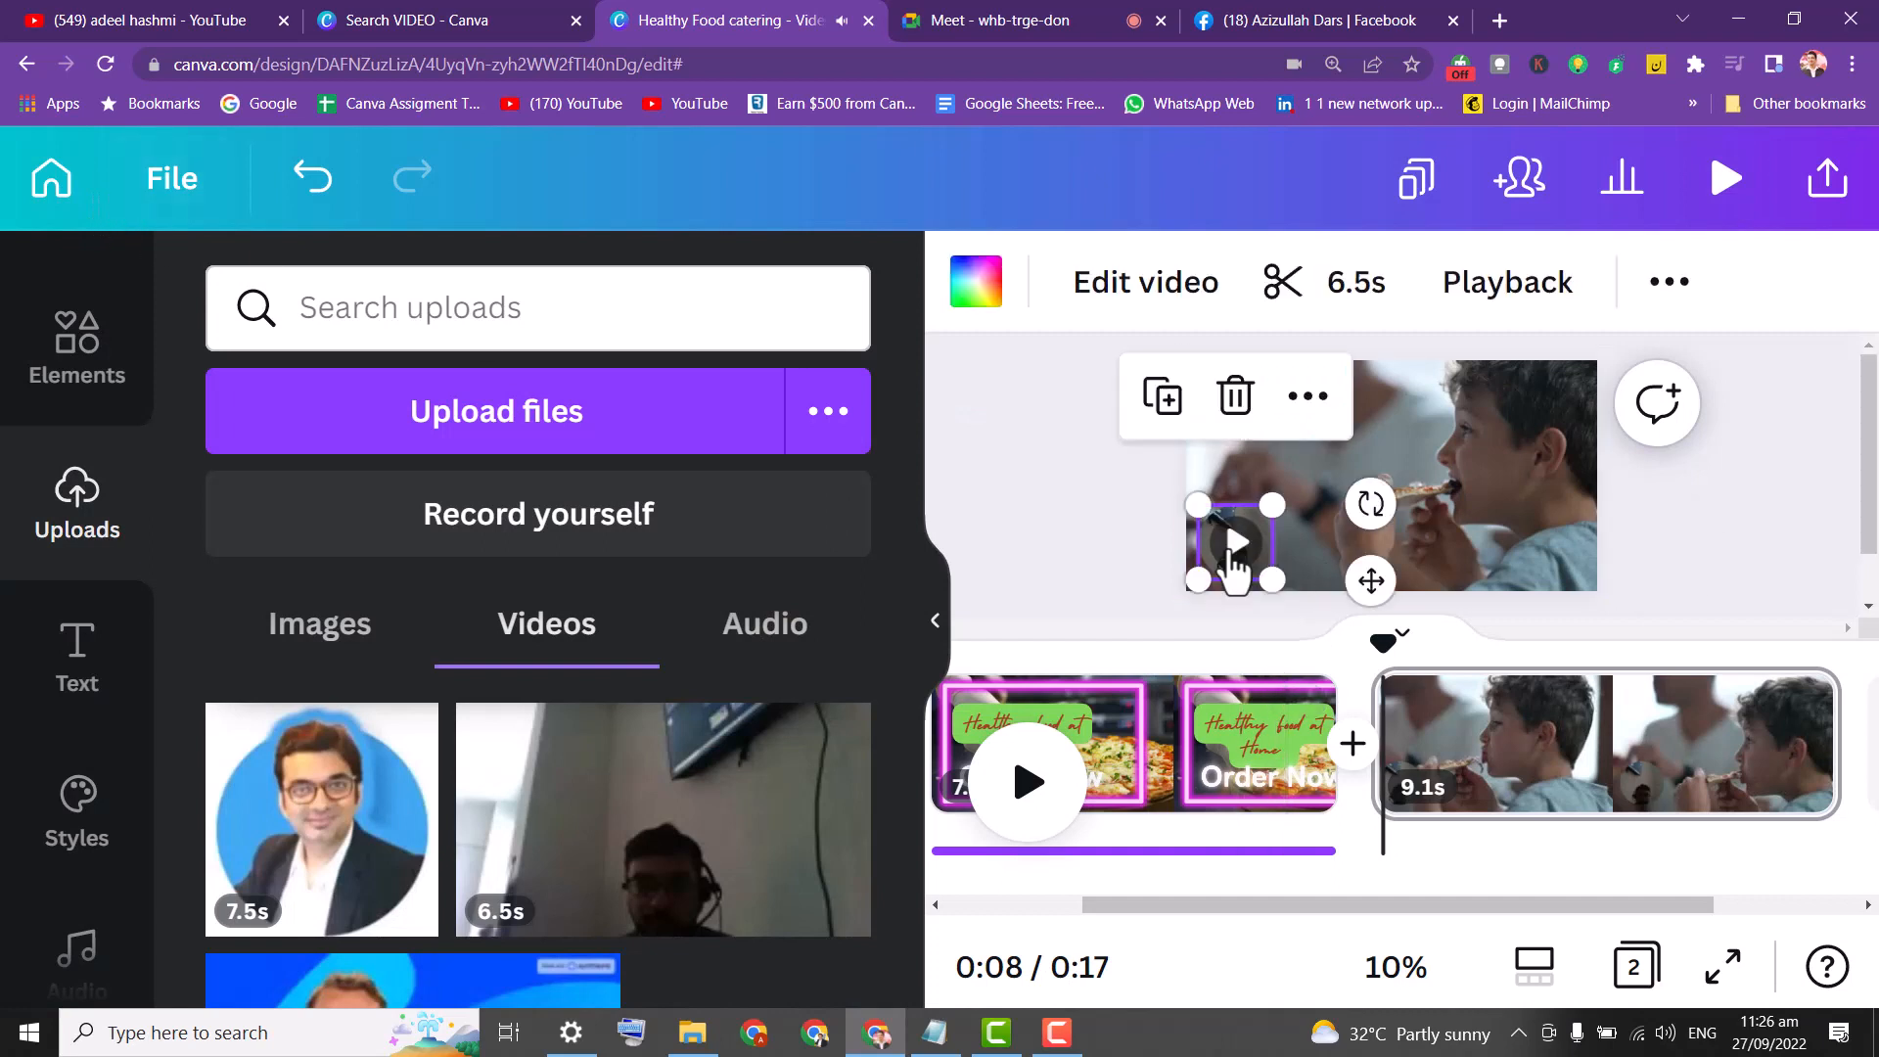
left_click(1223, 392)
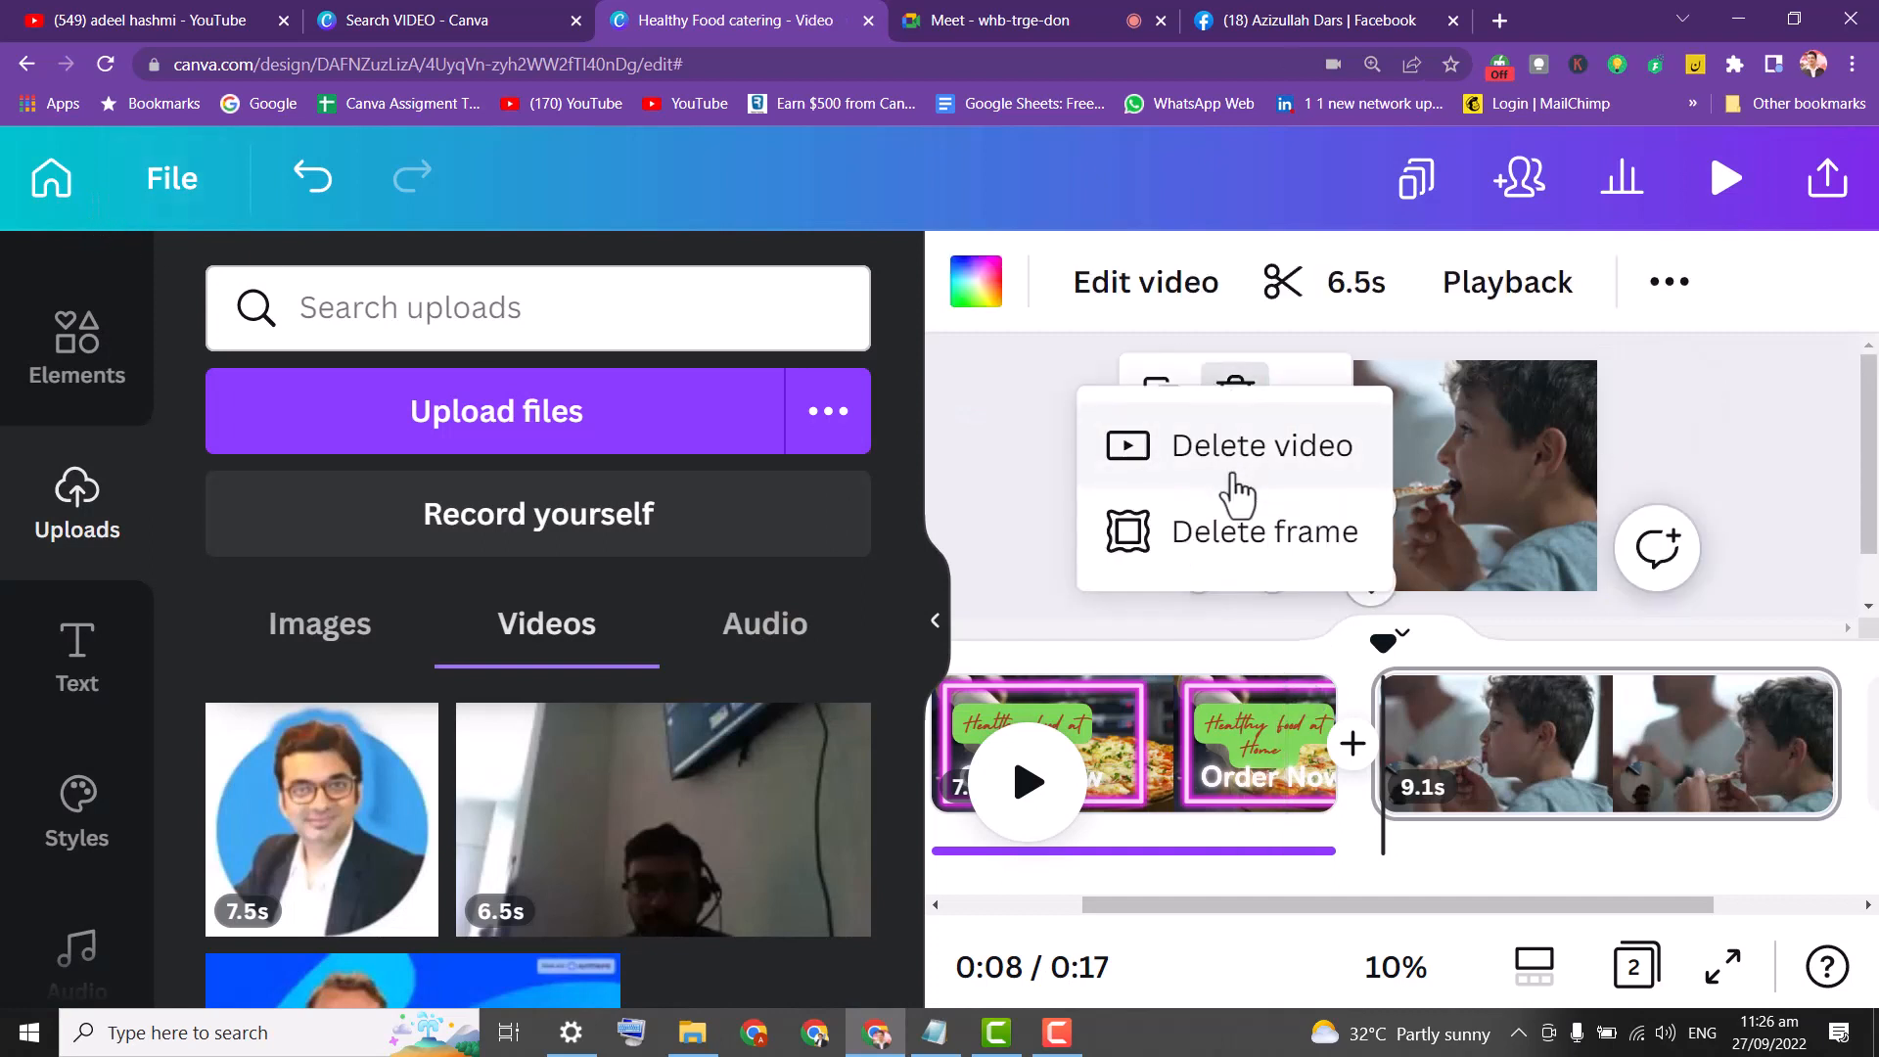
left_click(1263, 460)
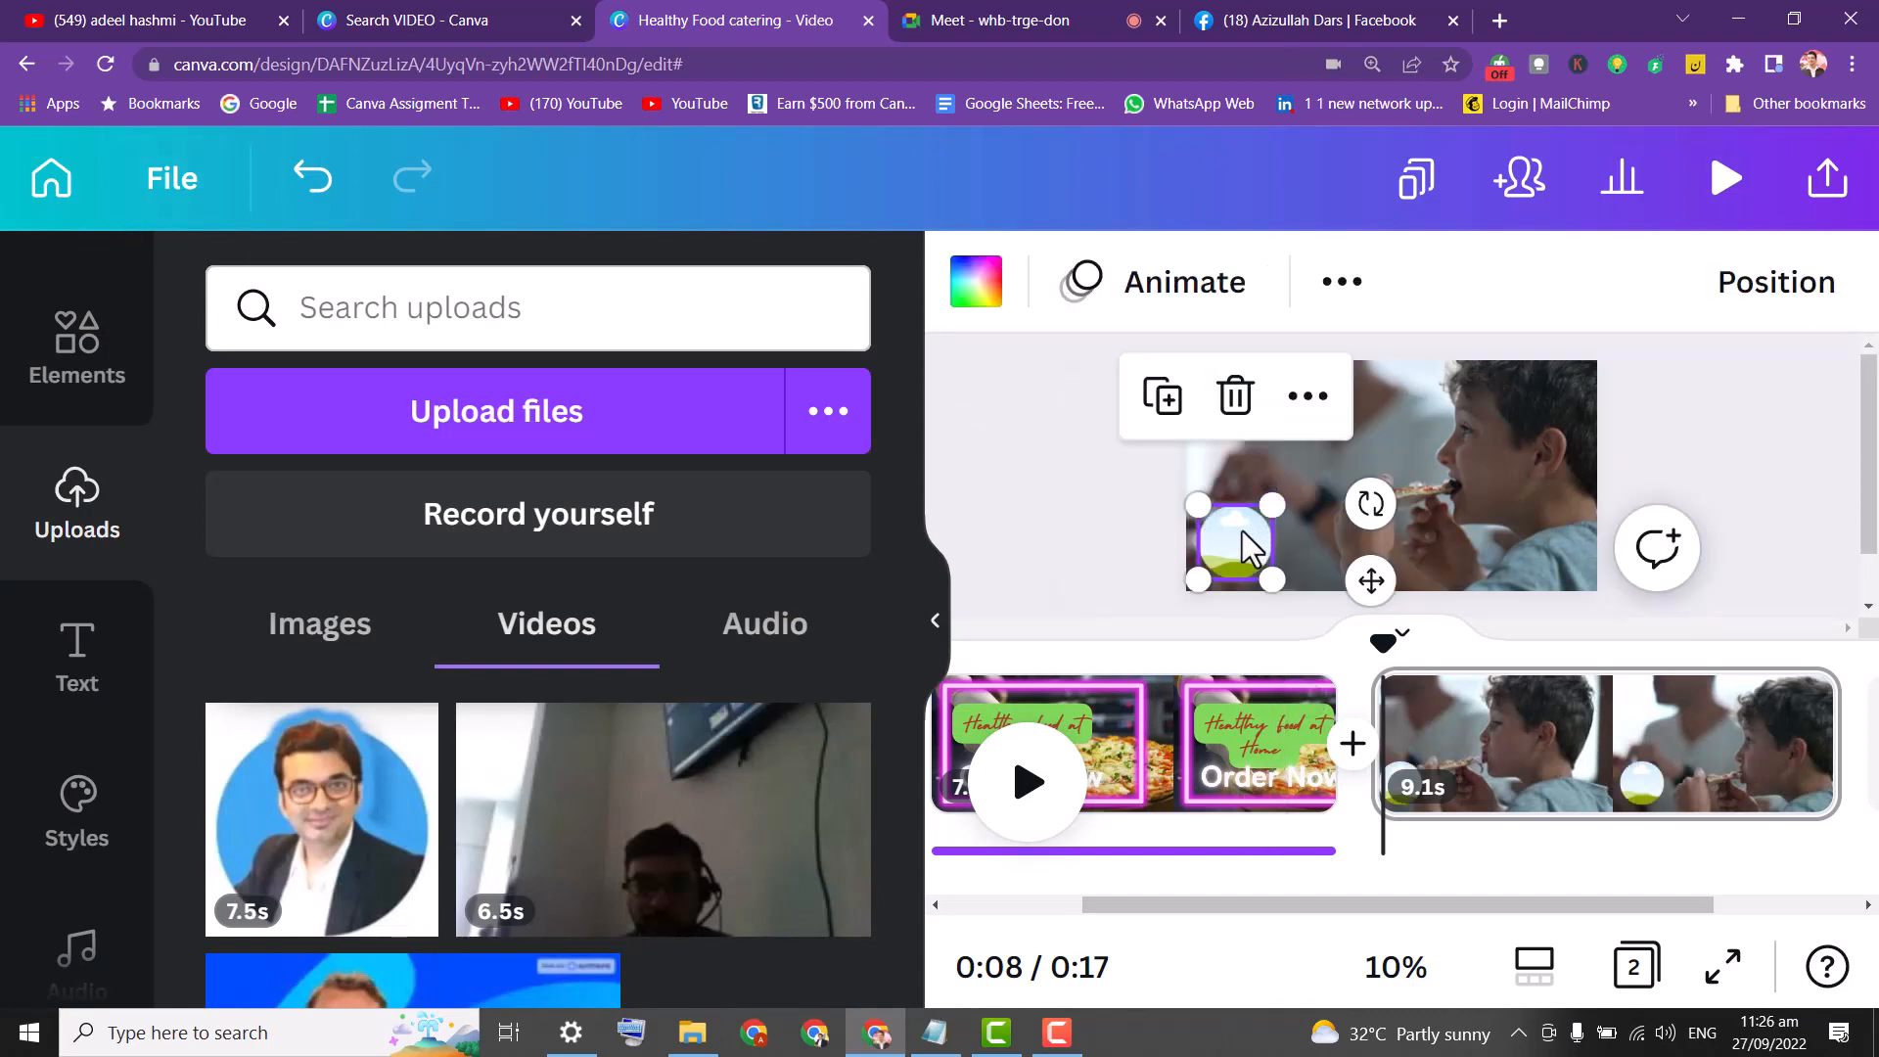
left_click(1234, 401)
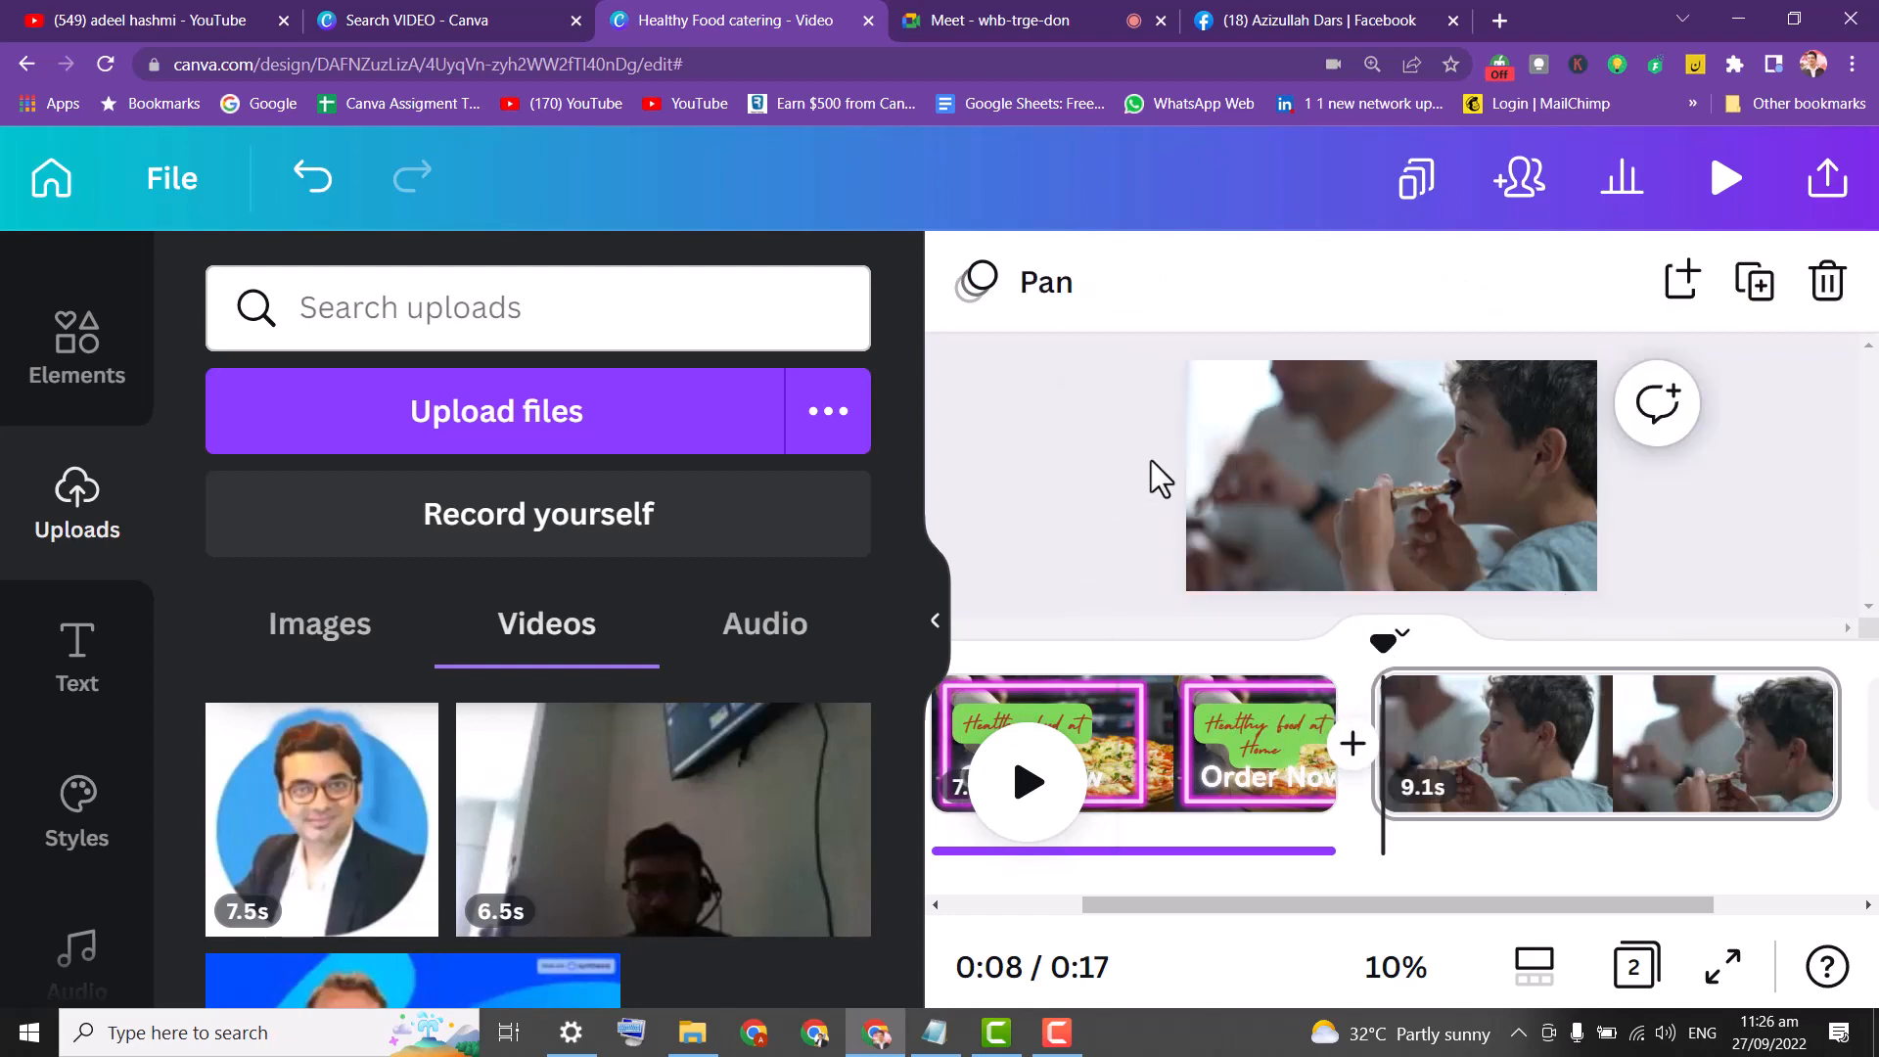
left_click(1310, 514)
left_click(64, 697)
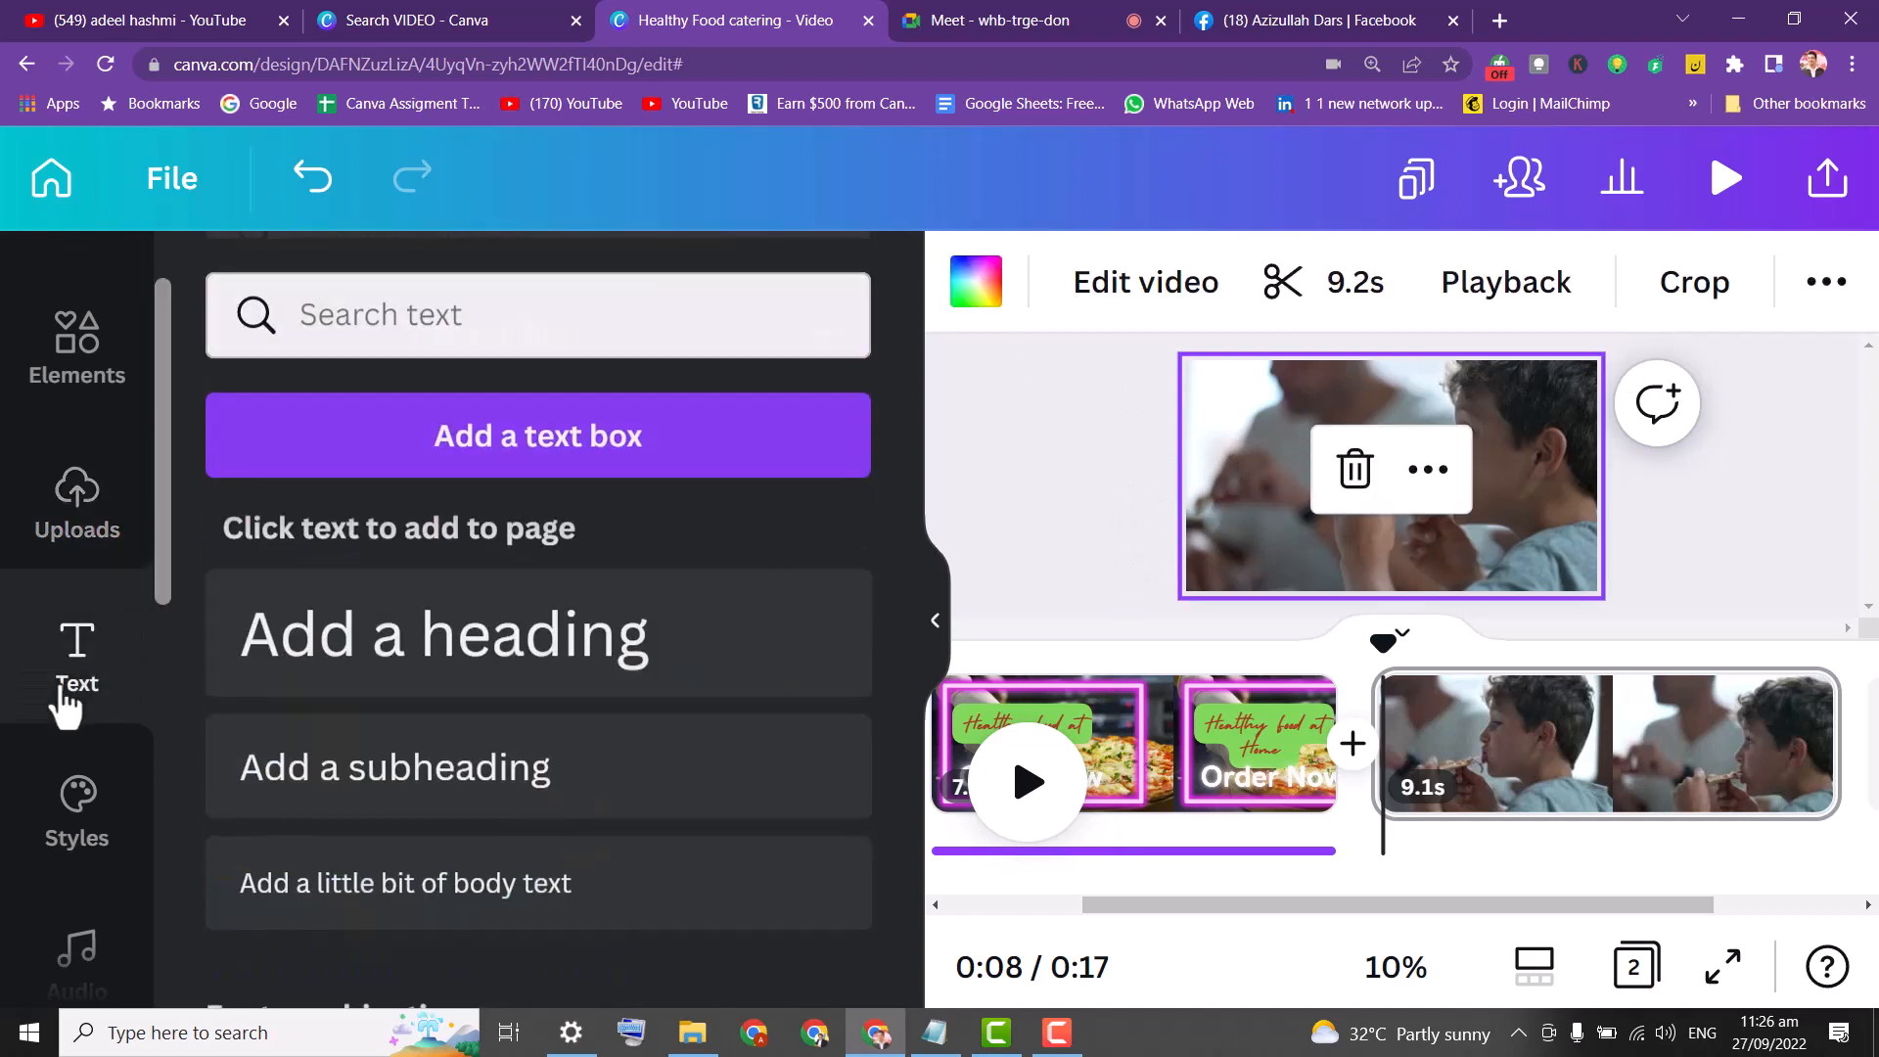
Add a heading reading 'Best Pizza Order Now' and drag it down near the frame's bottom.
left_click(614, 686)
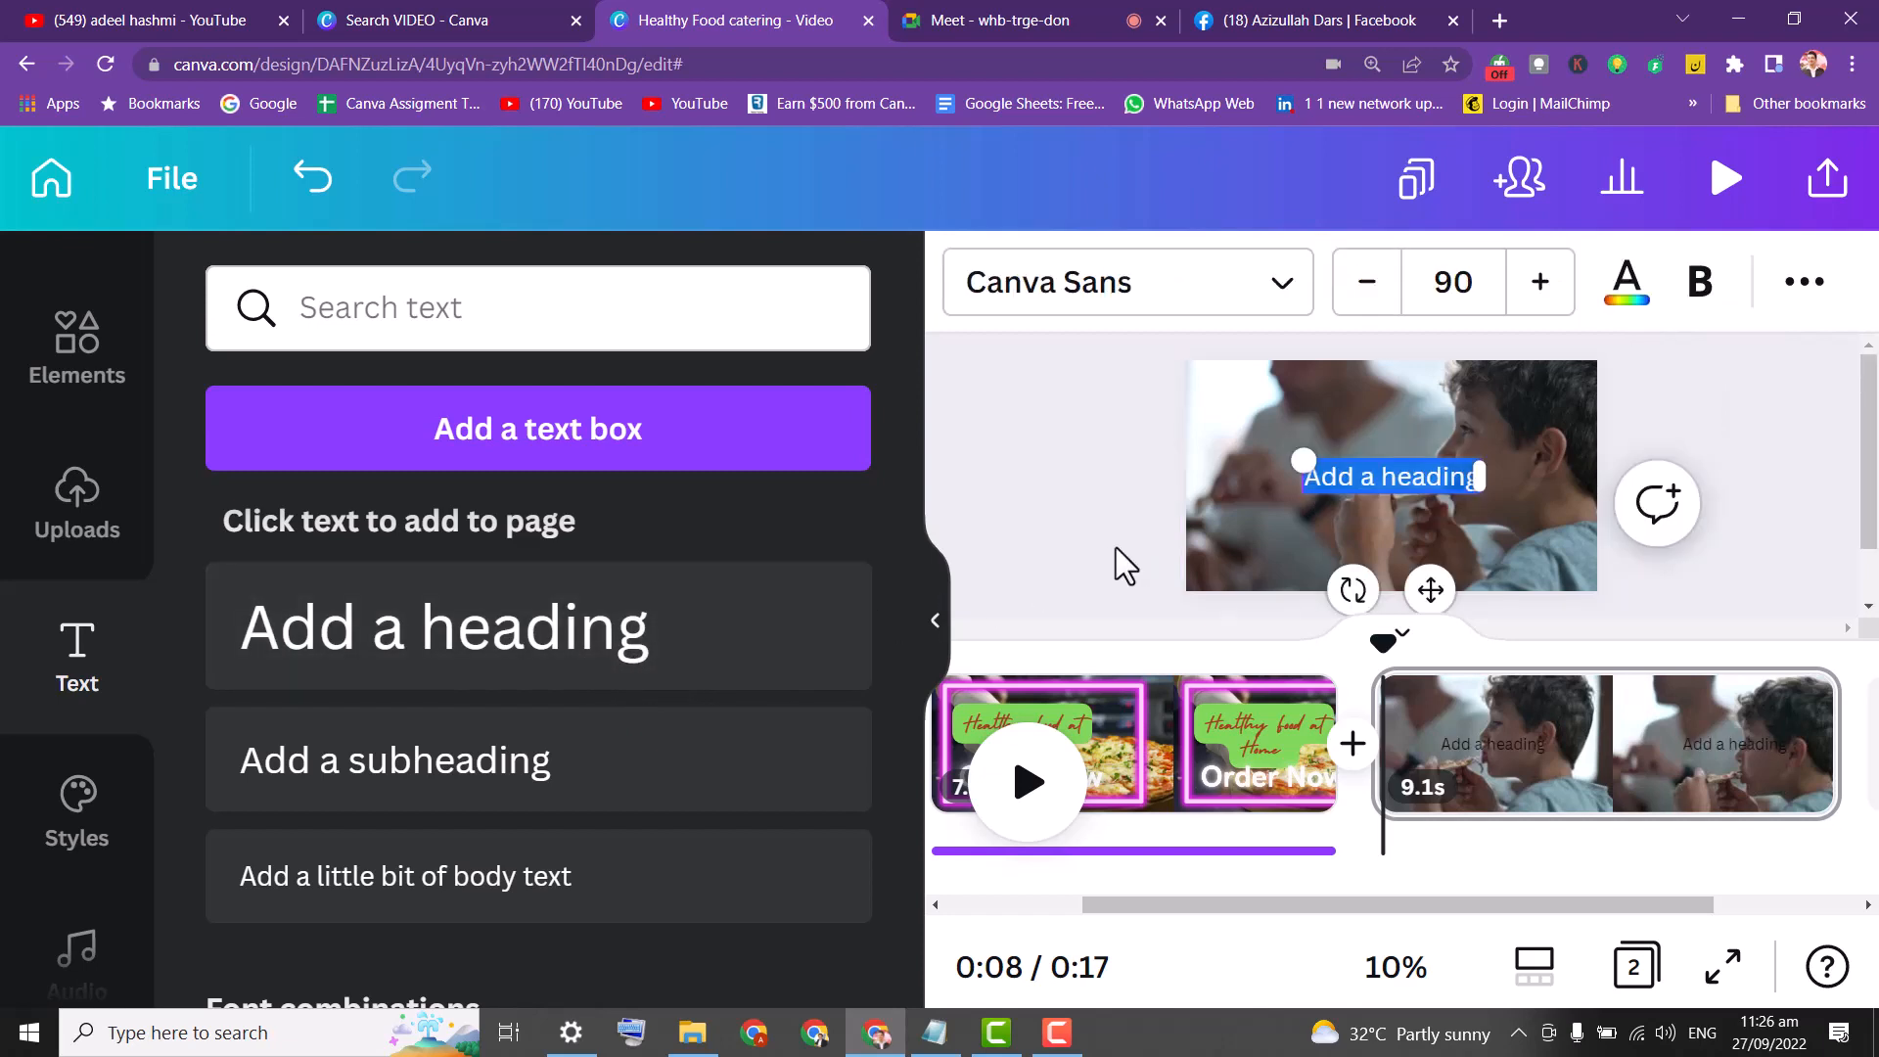
type("B")
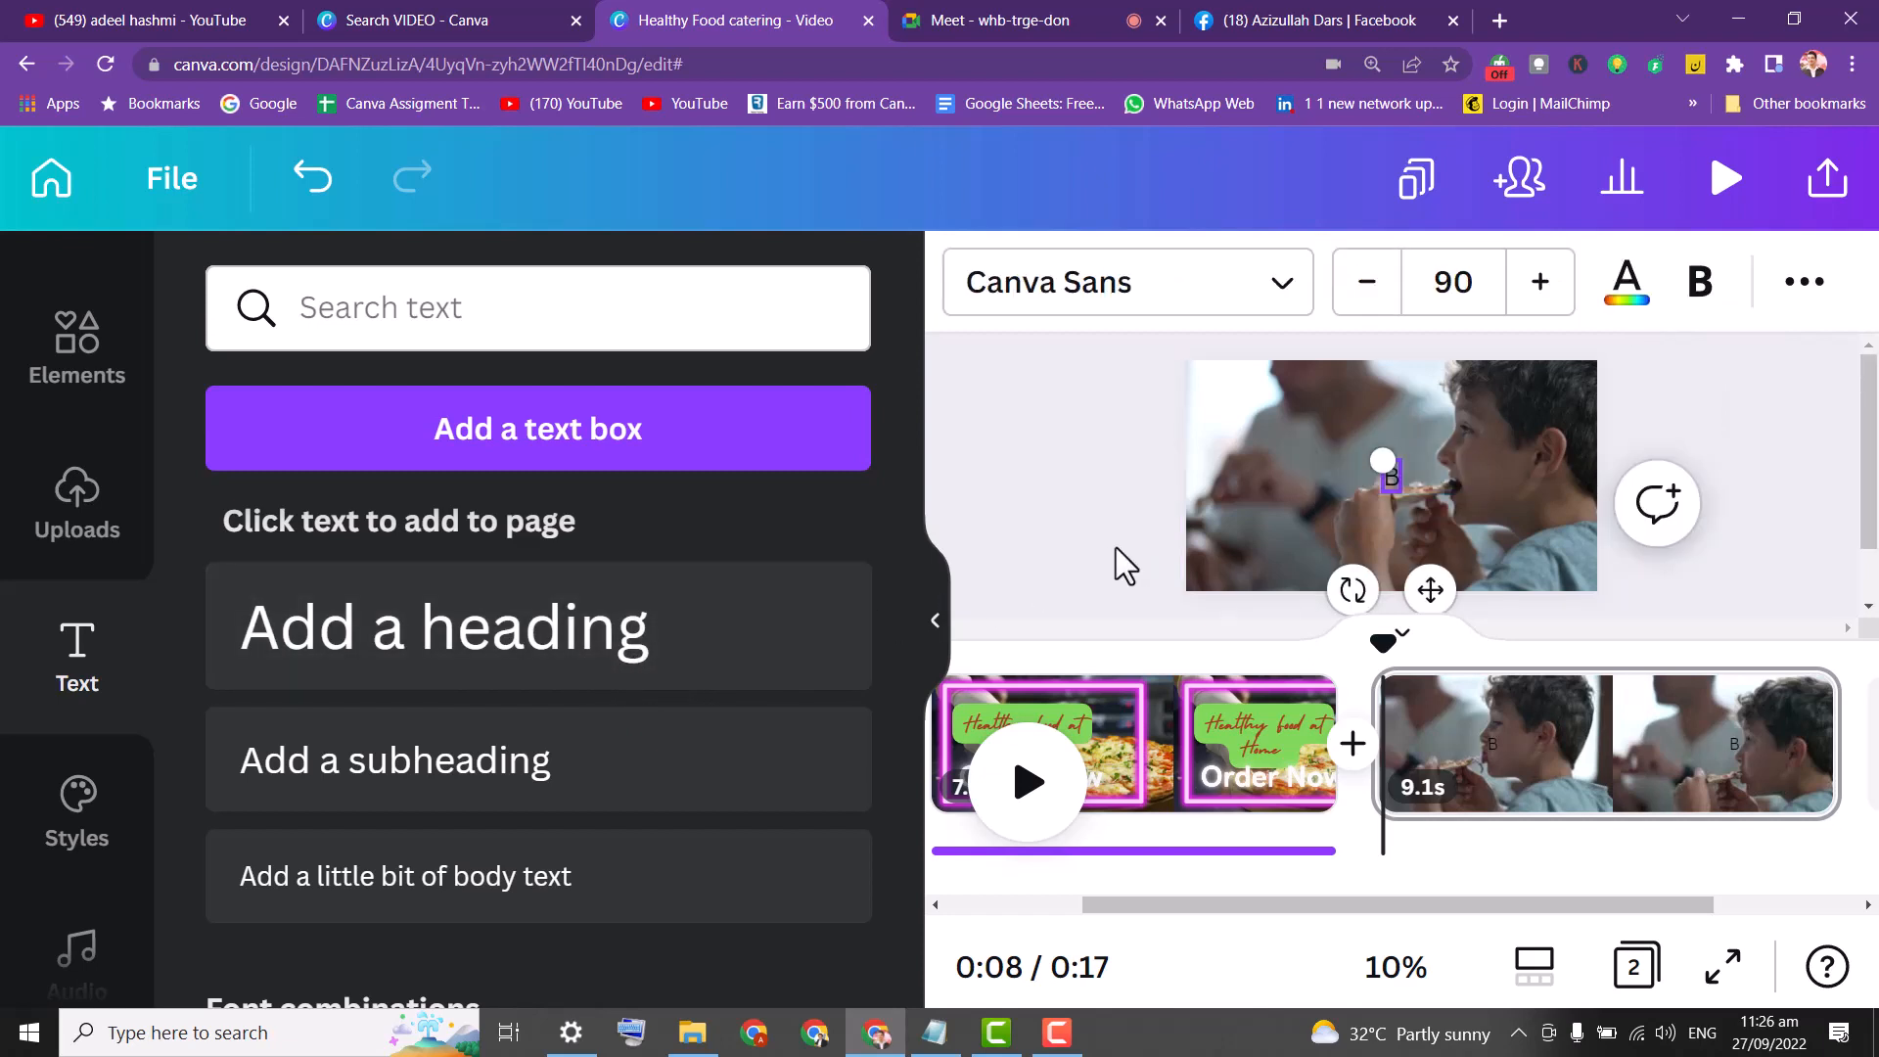
type("ath")
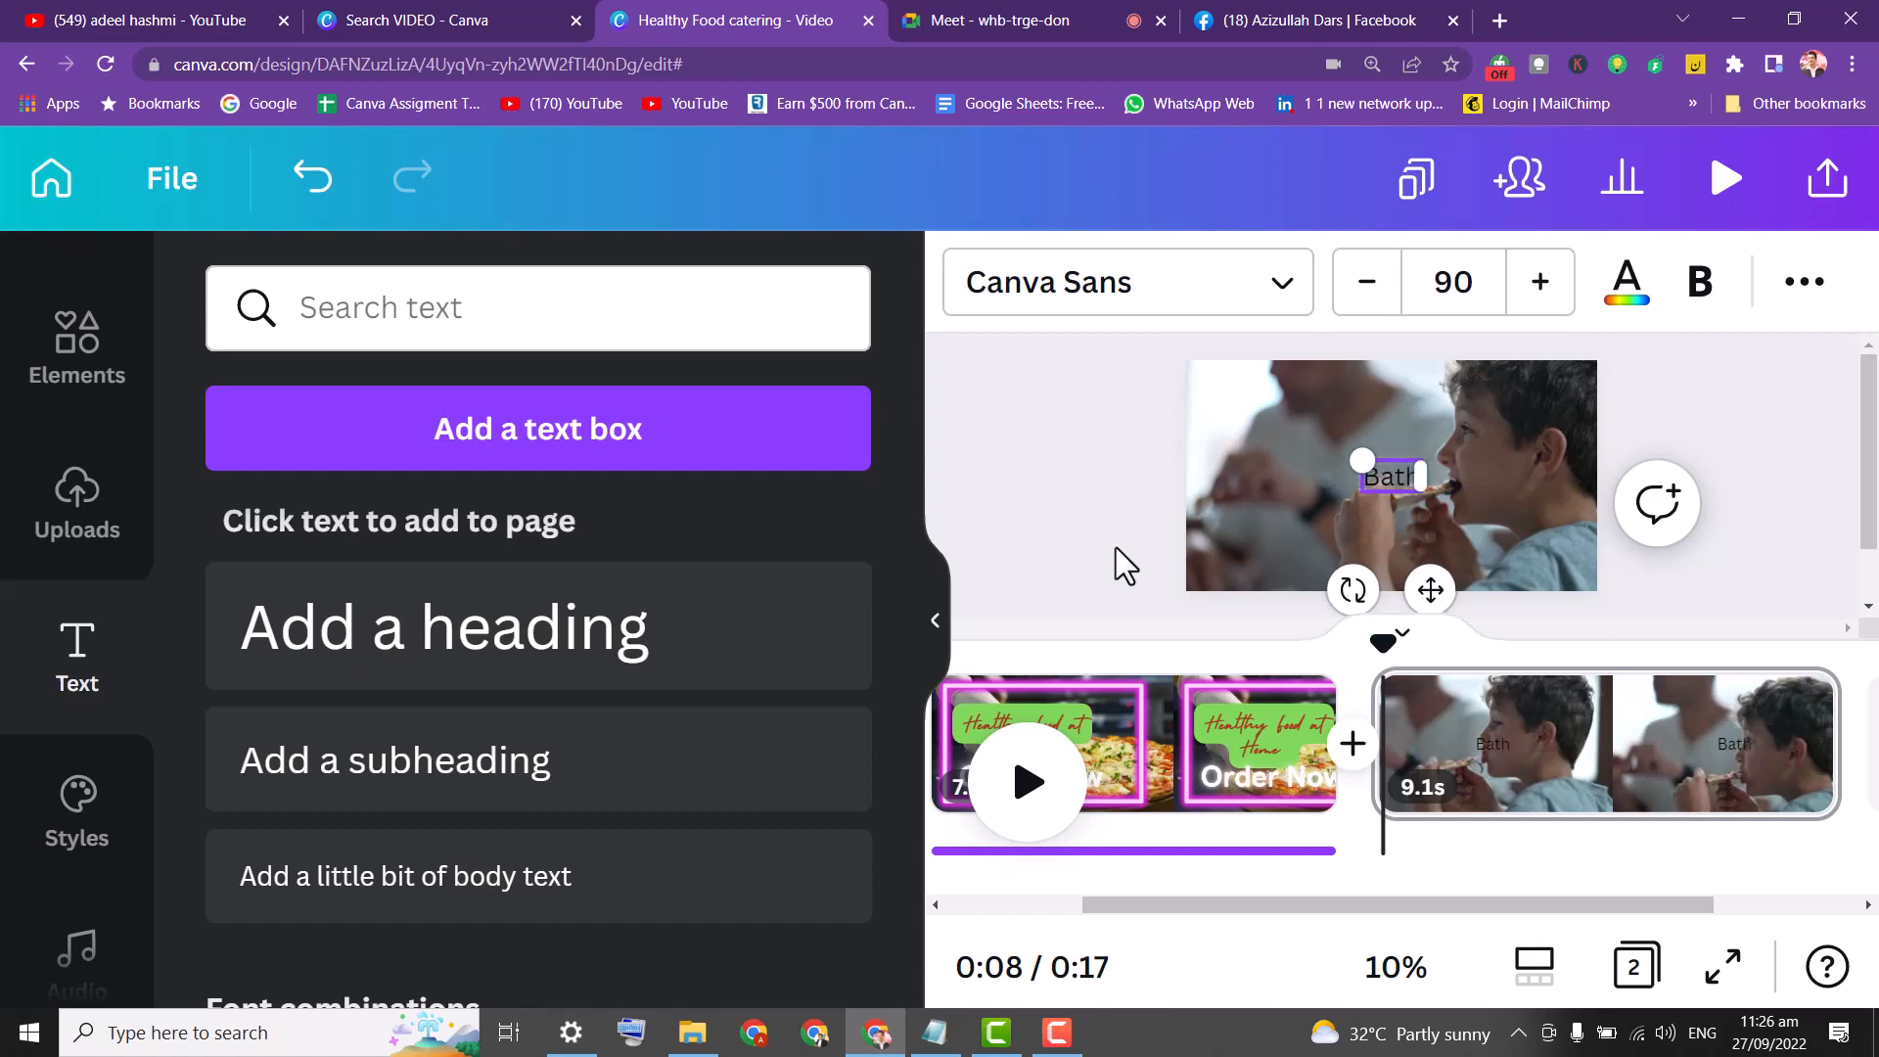
key("BackSpace")
key("BackSpace")
type("st")
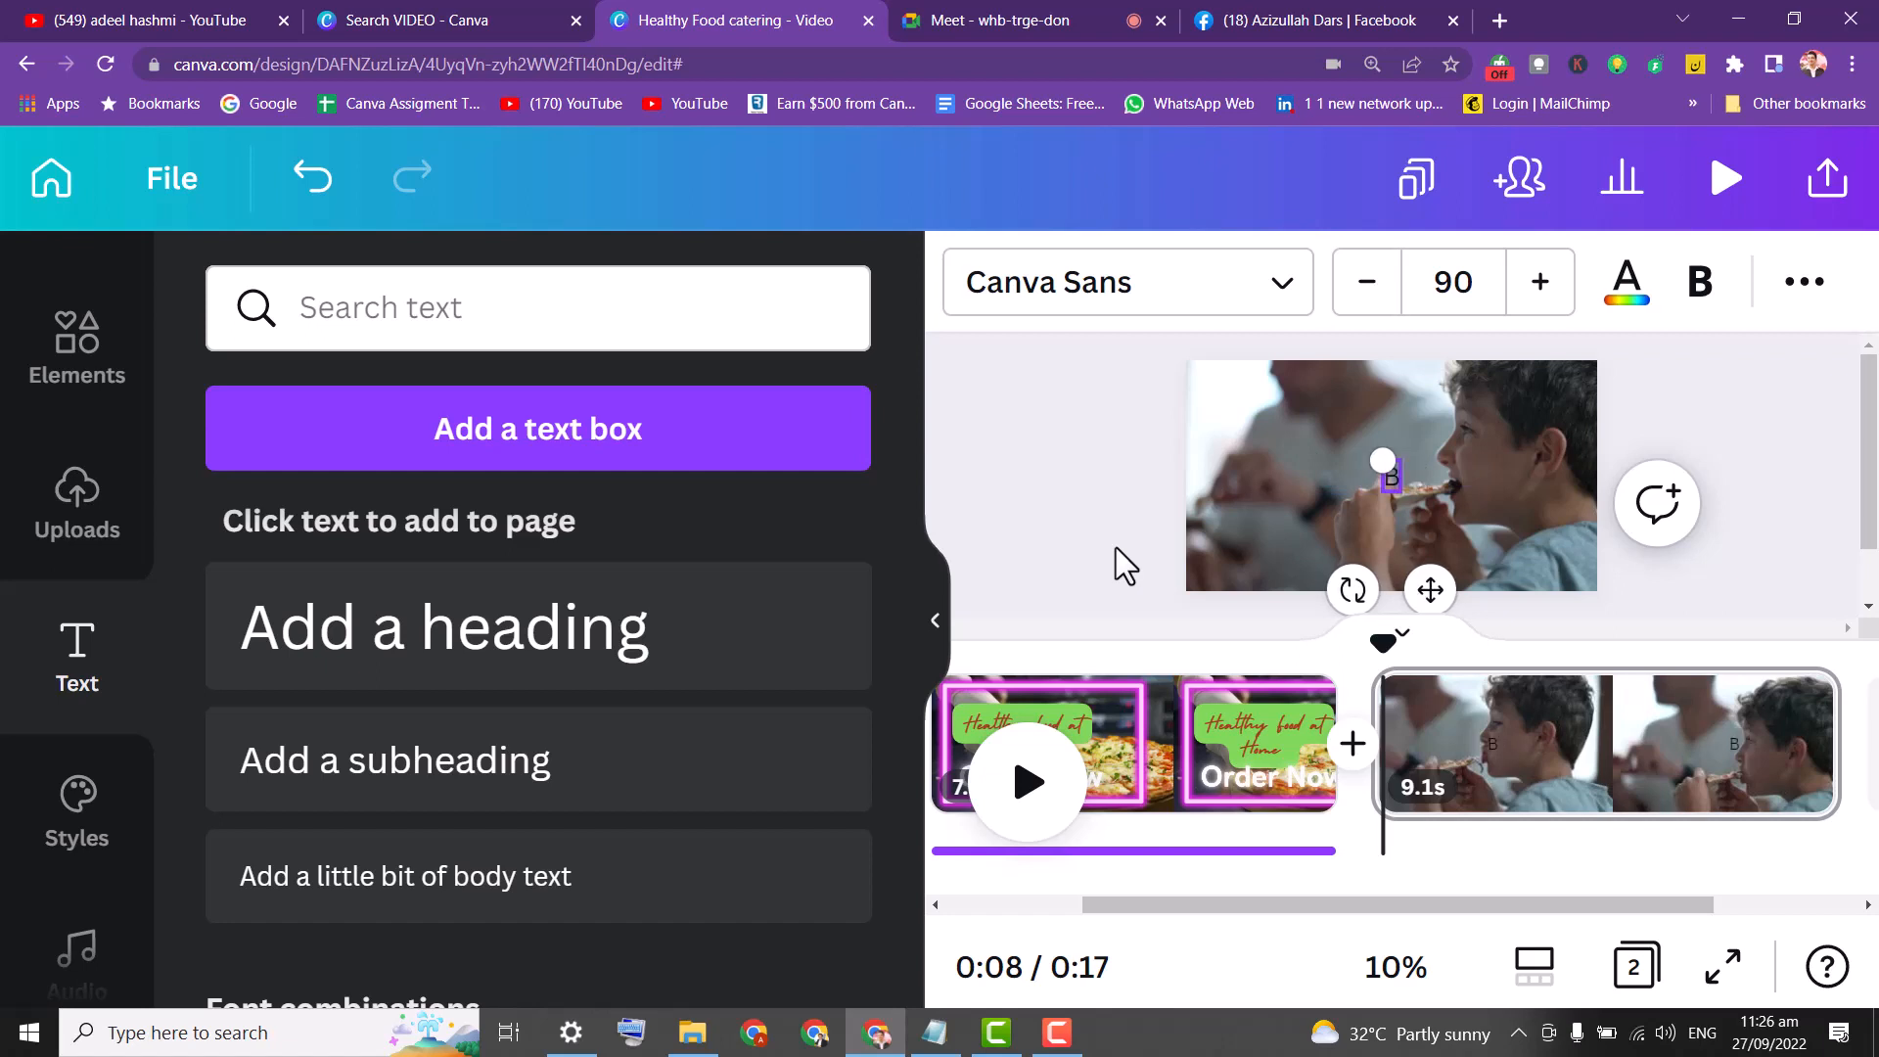
key("BackSpace")
key("BackSpace")
type("e")
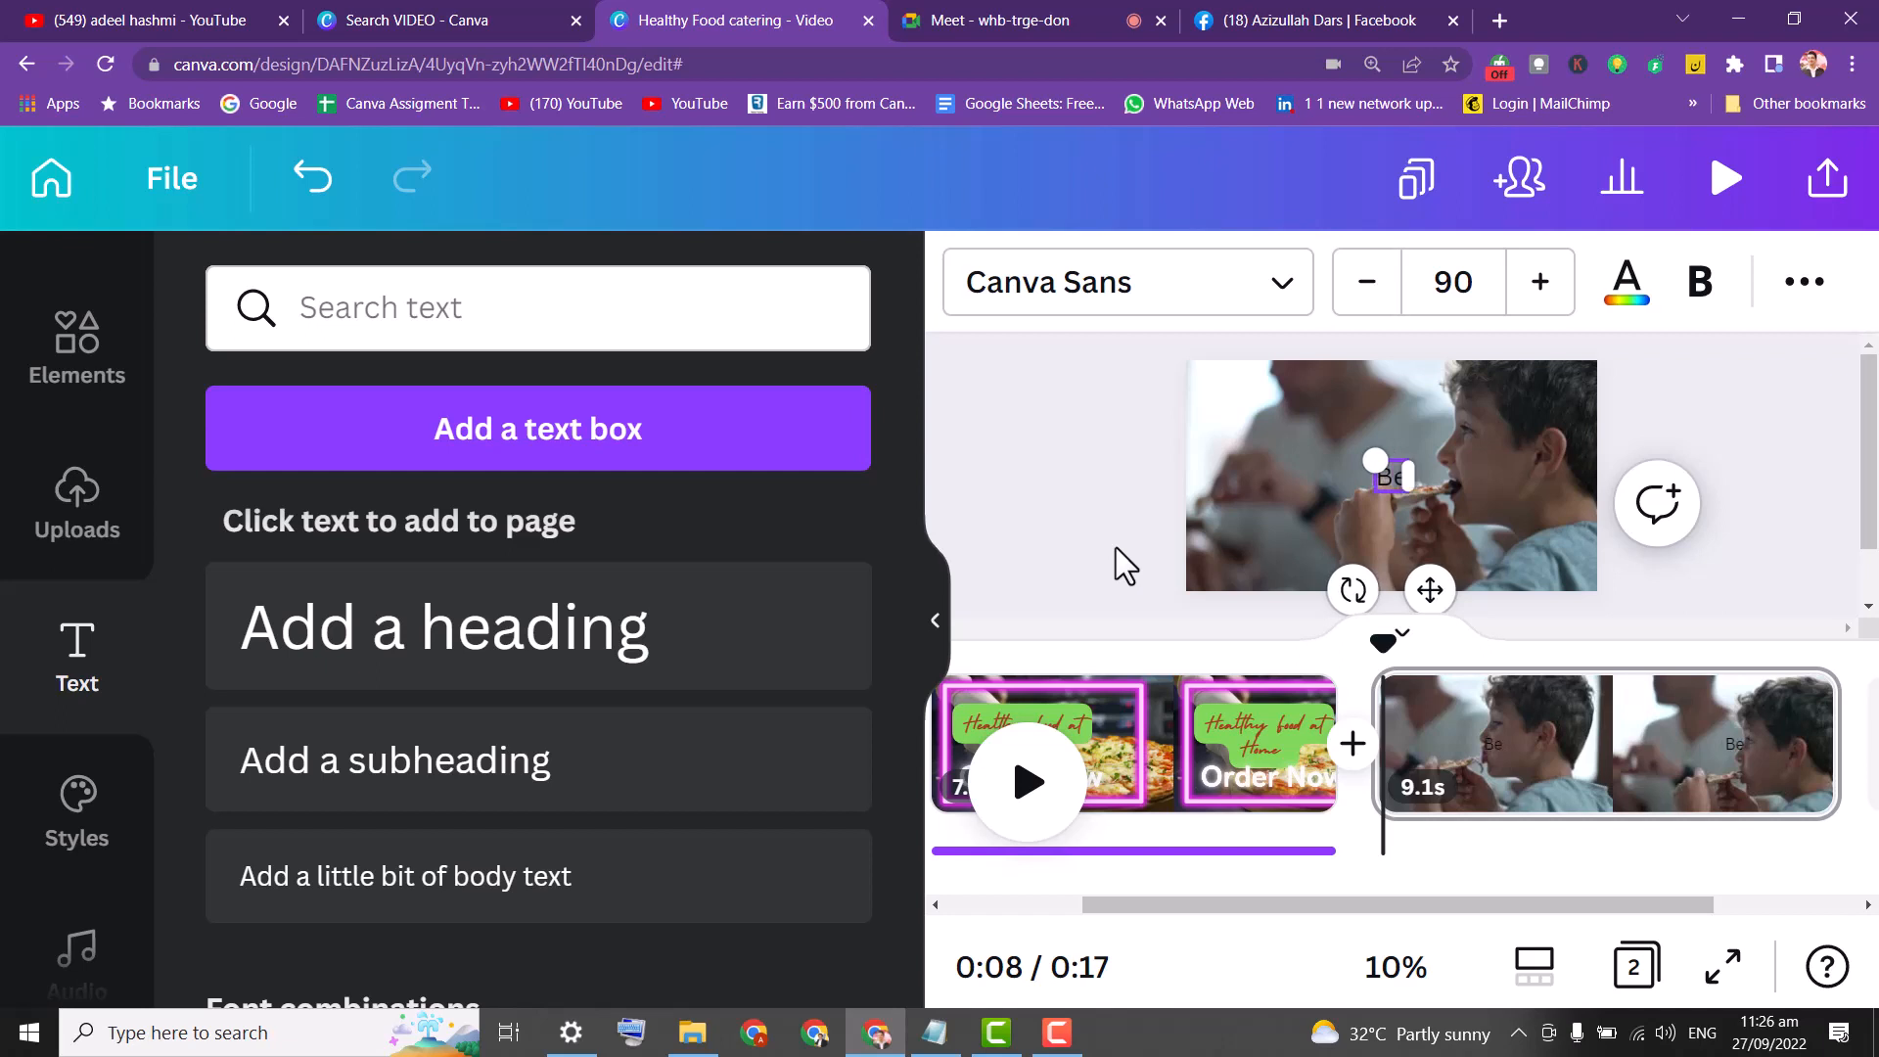
type("st Pzi")
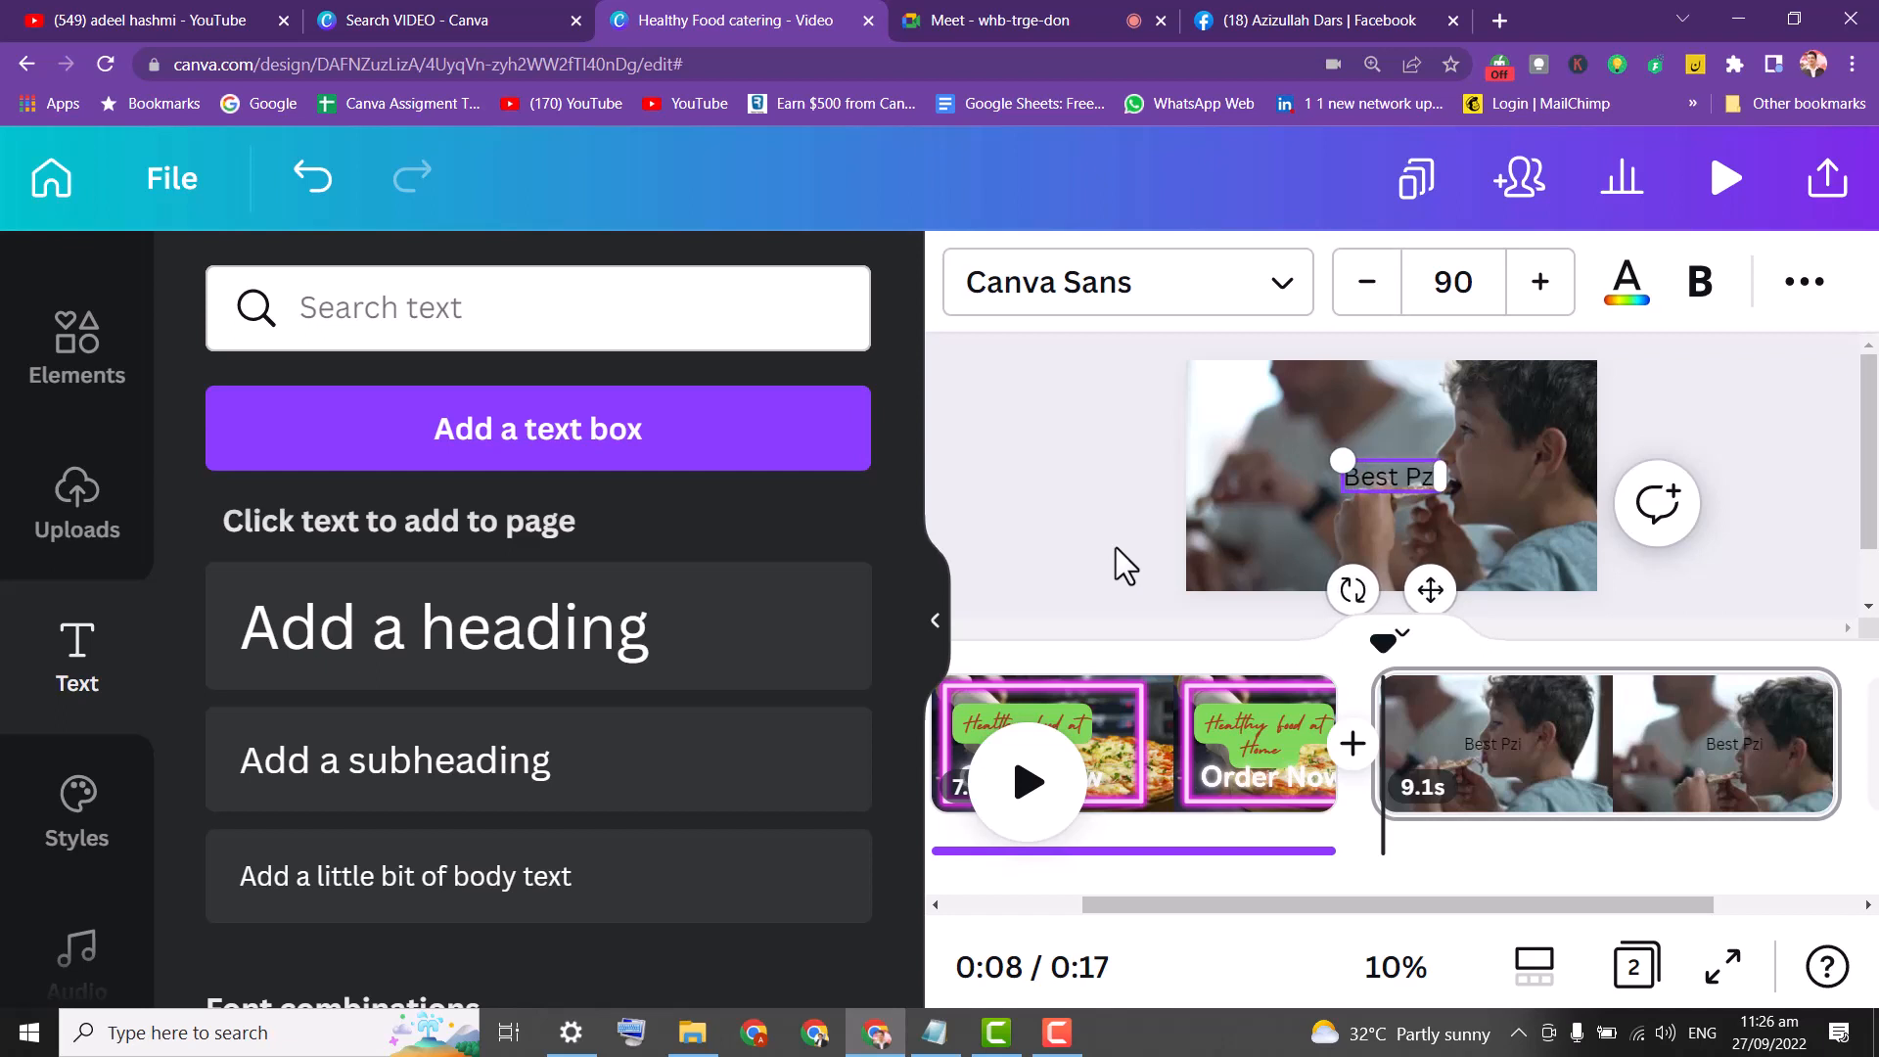
key("BackSpace")
type("izza")
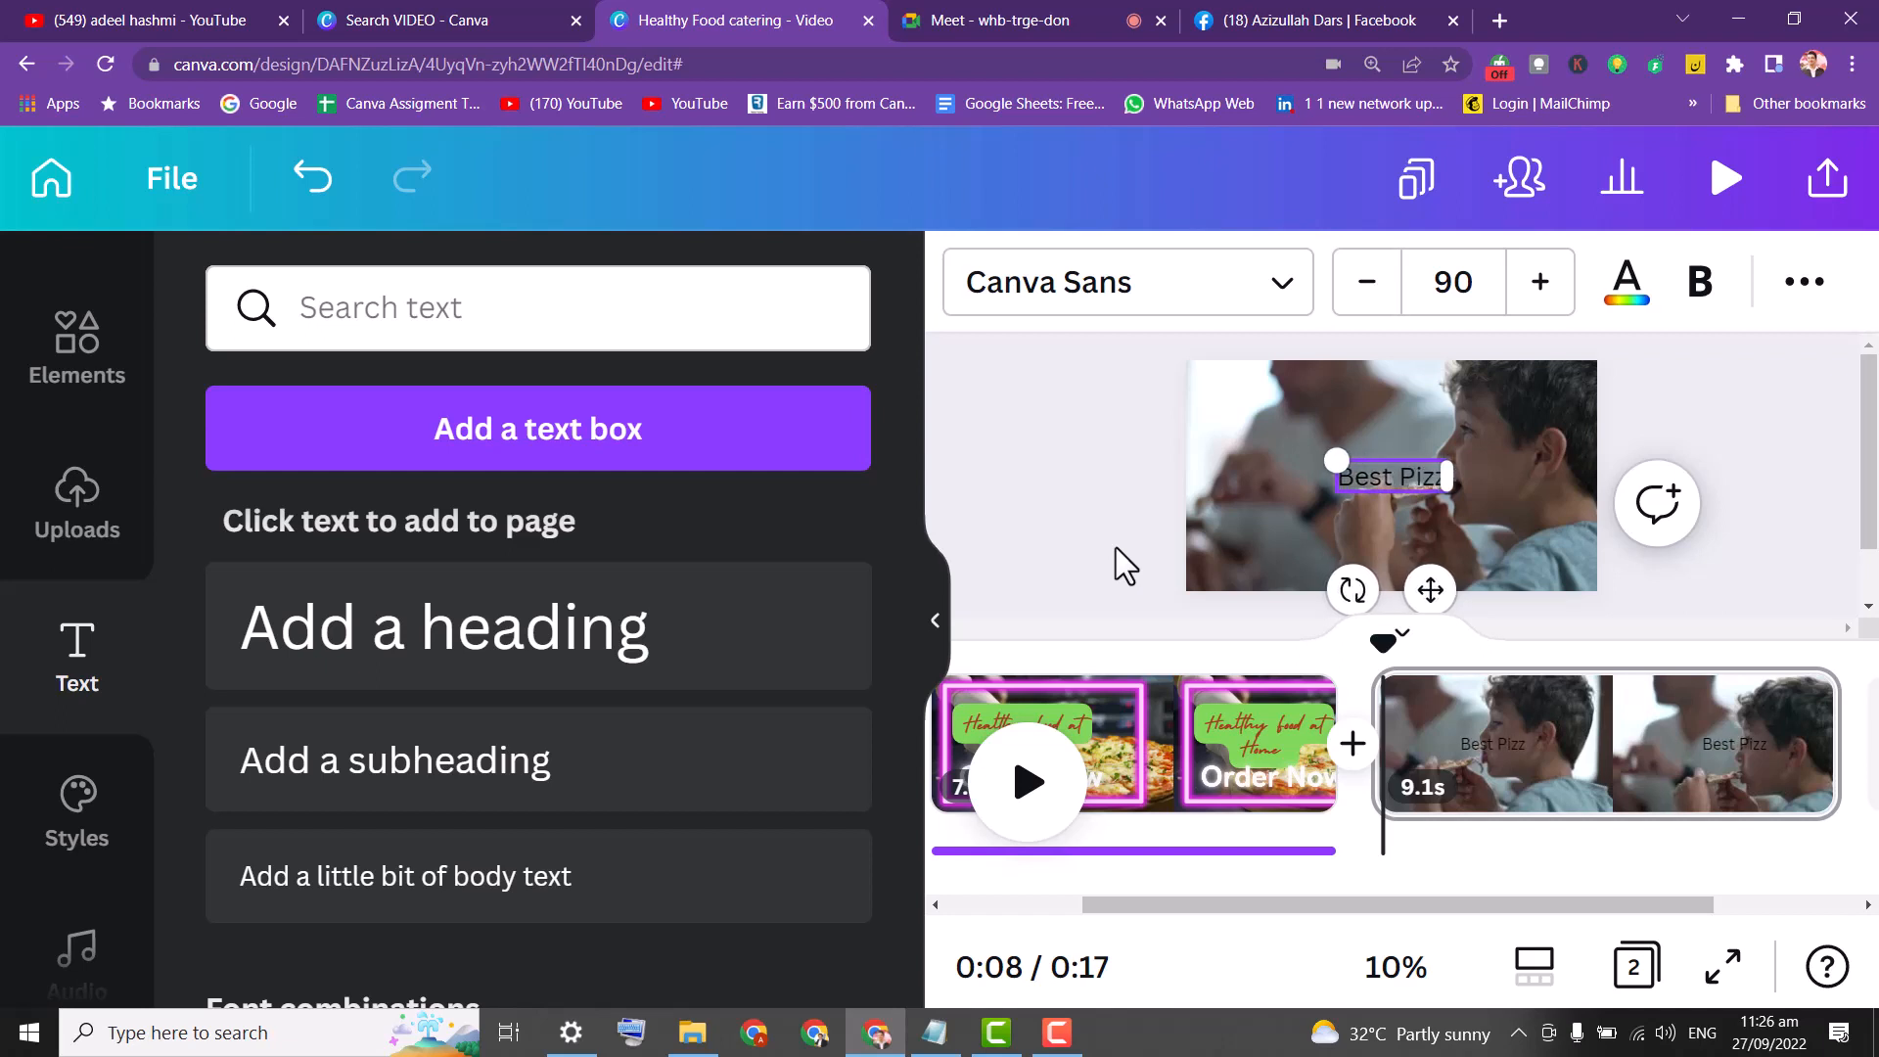
type(" Order")
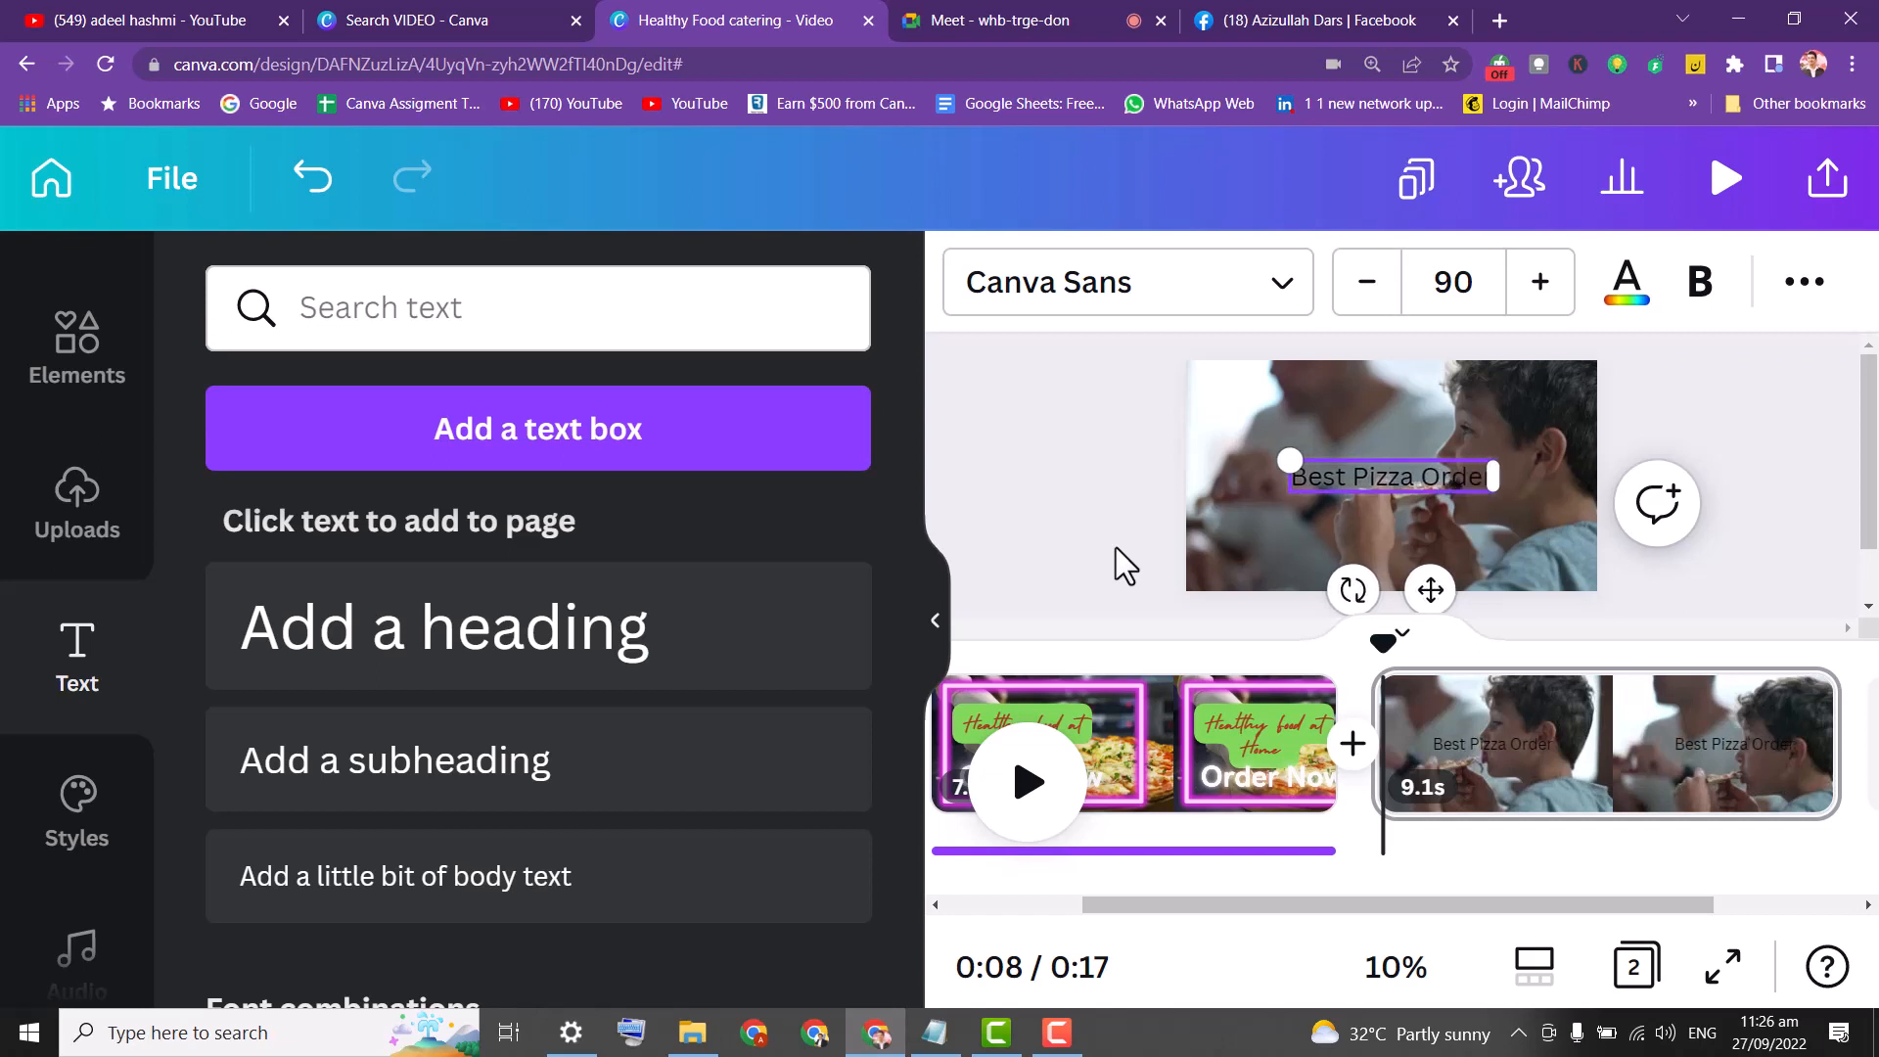
type(" Now")
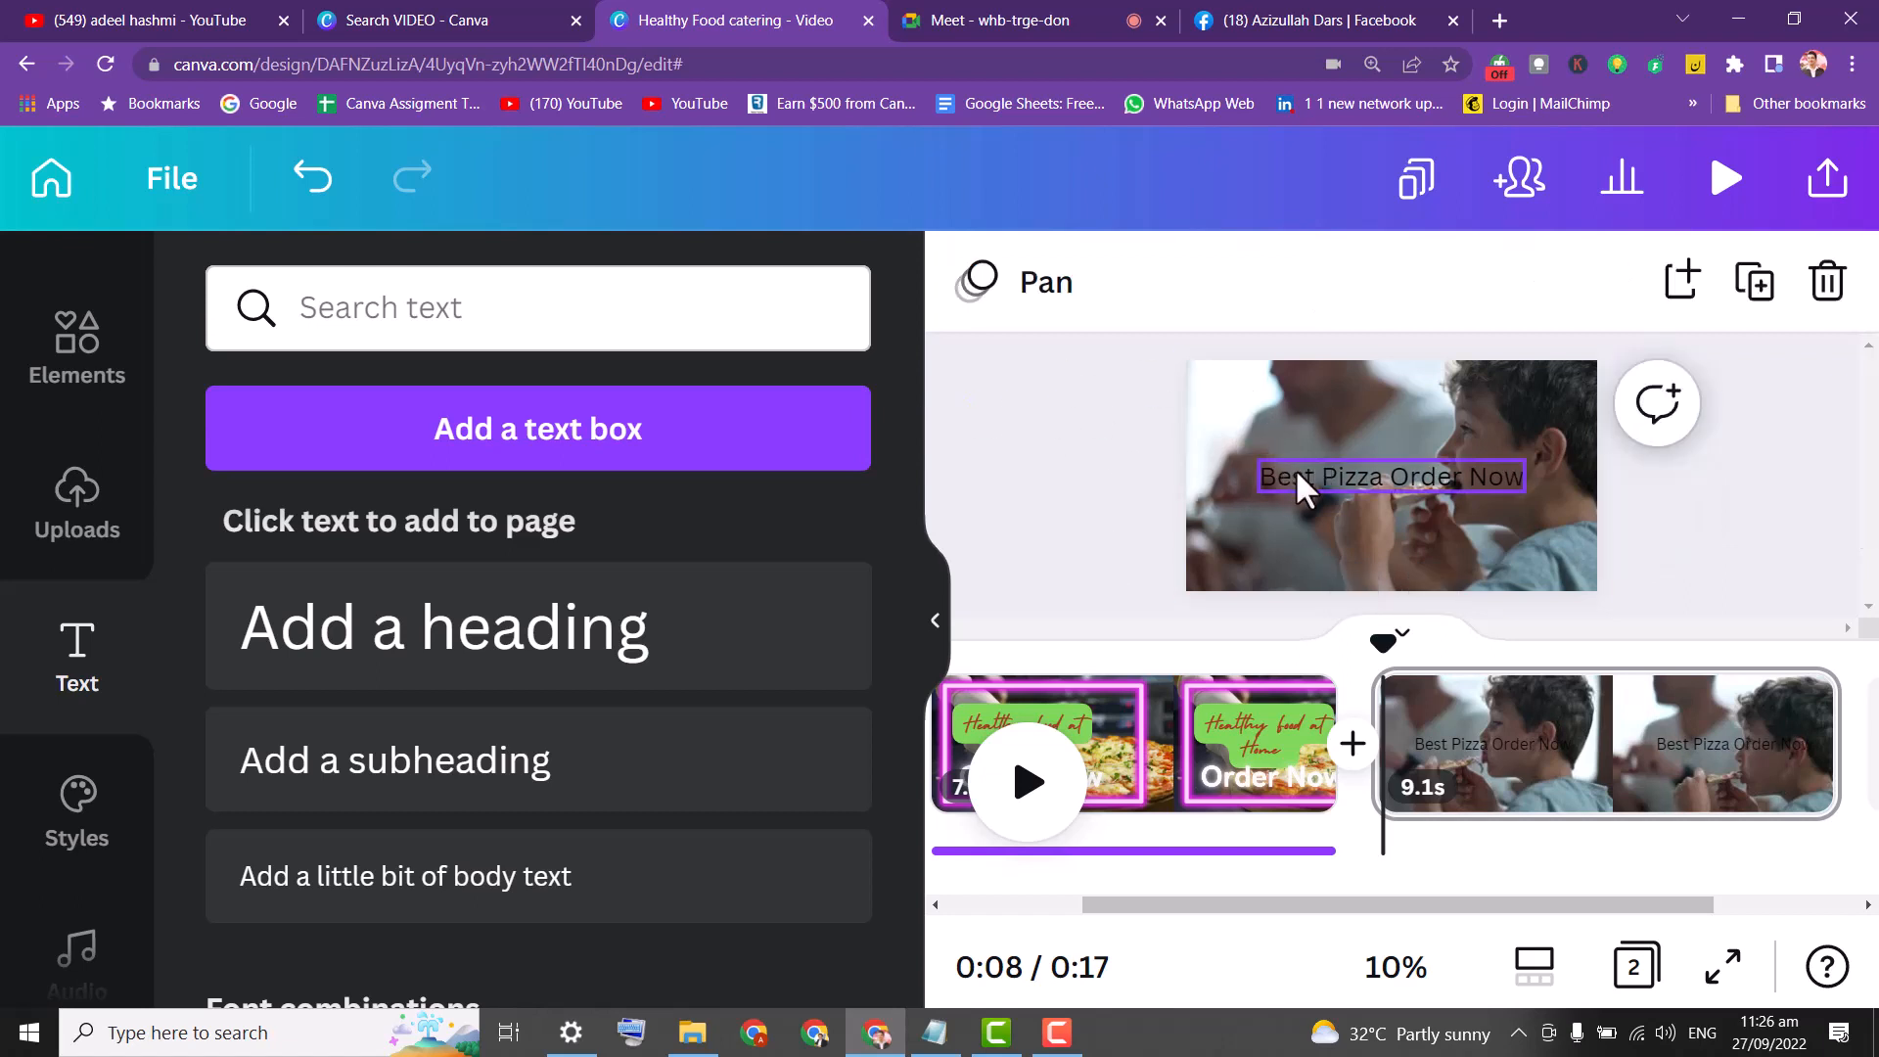
left_click_drag(1301, 482, 1349, 545)
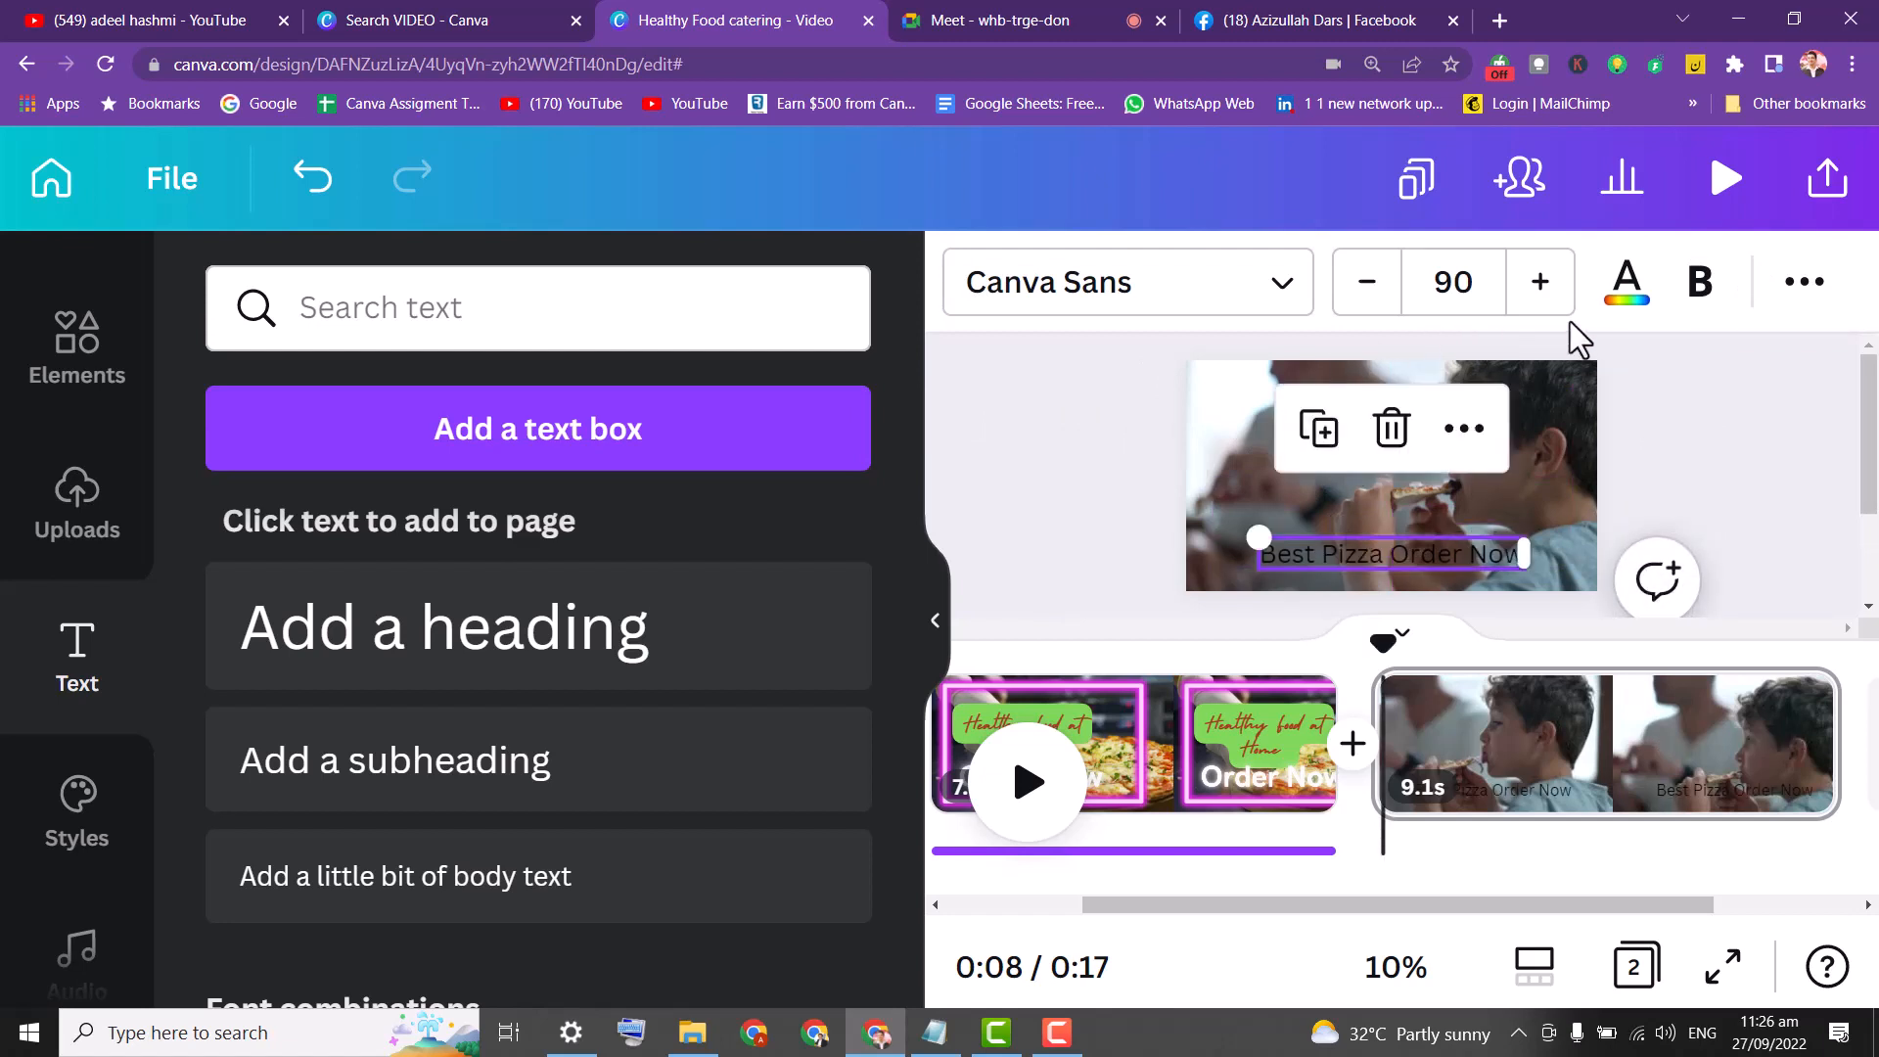
Make the heading bold and white and apply the Background text effect.
left_click(1704, 300)
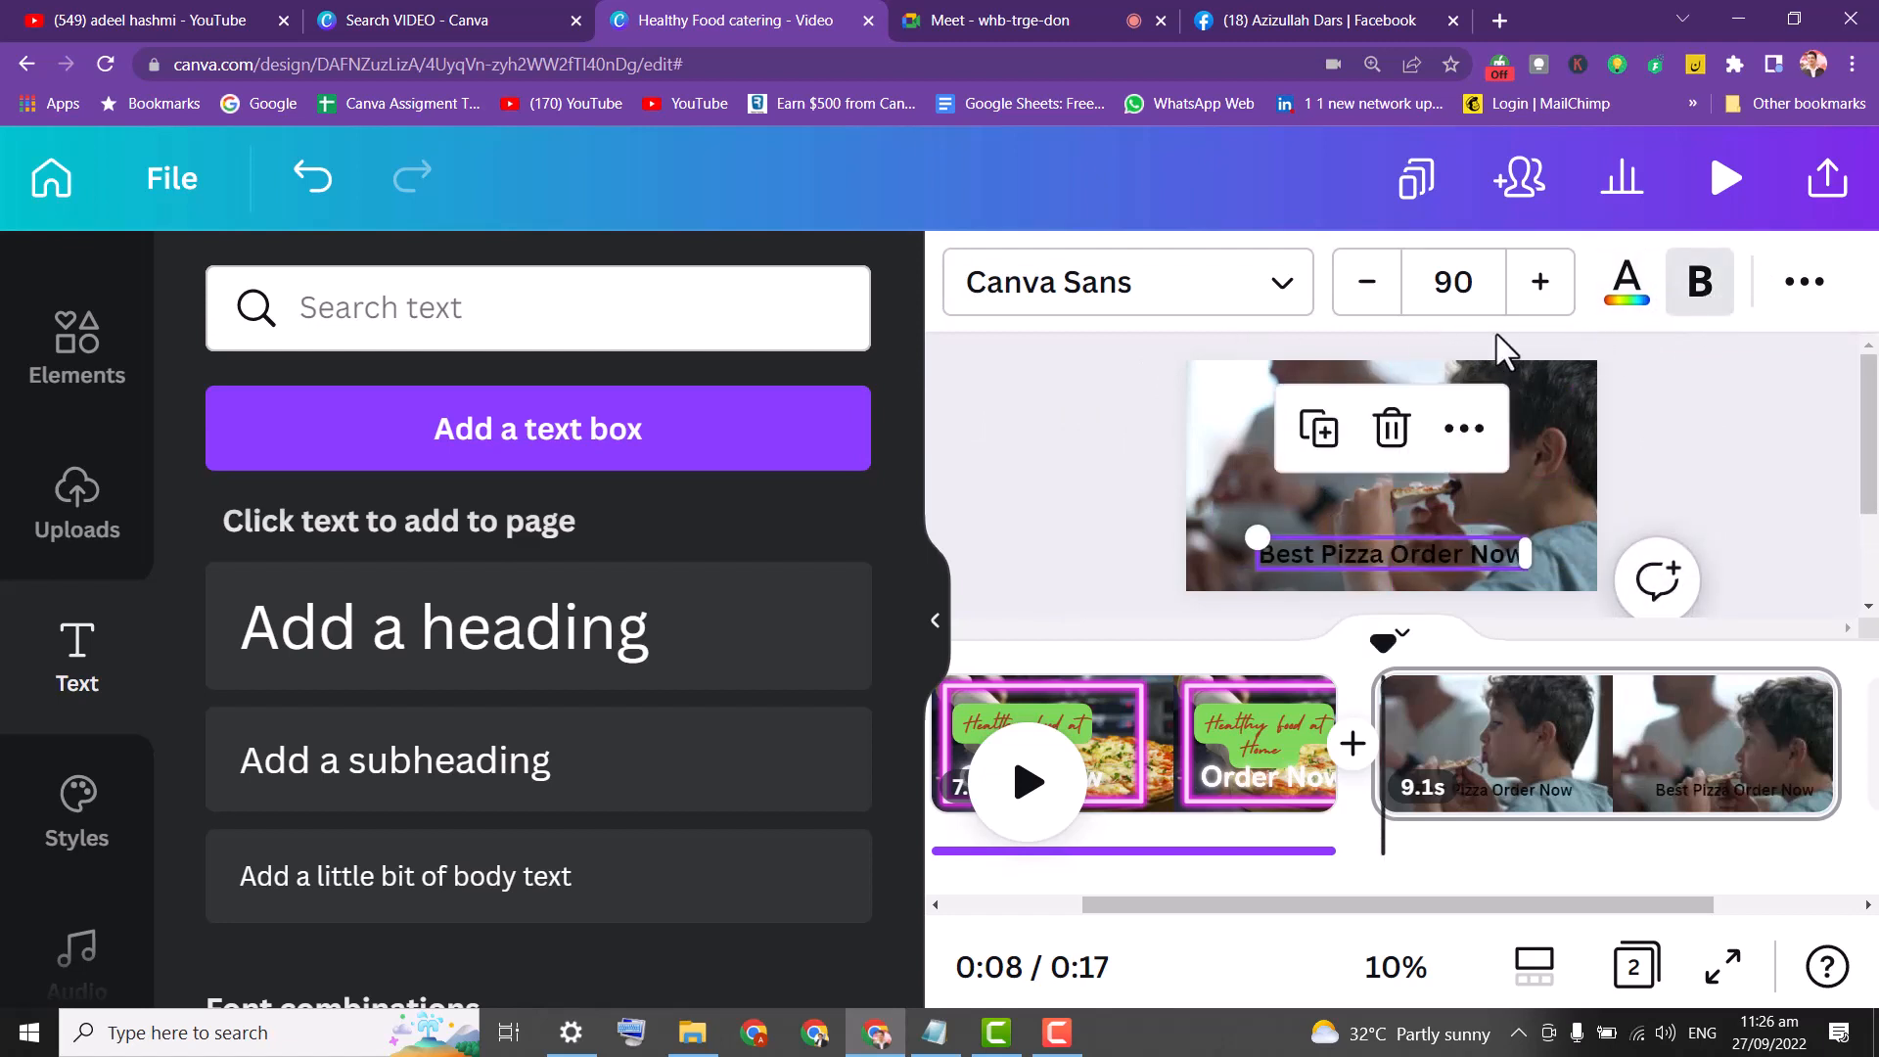
left_click(1621, 294)
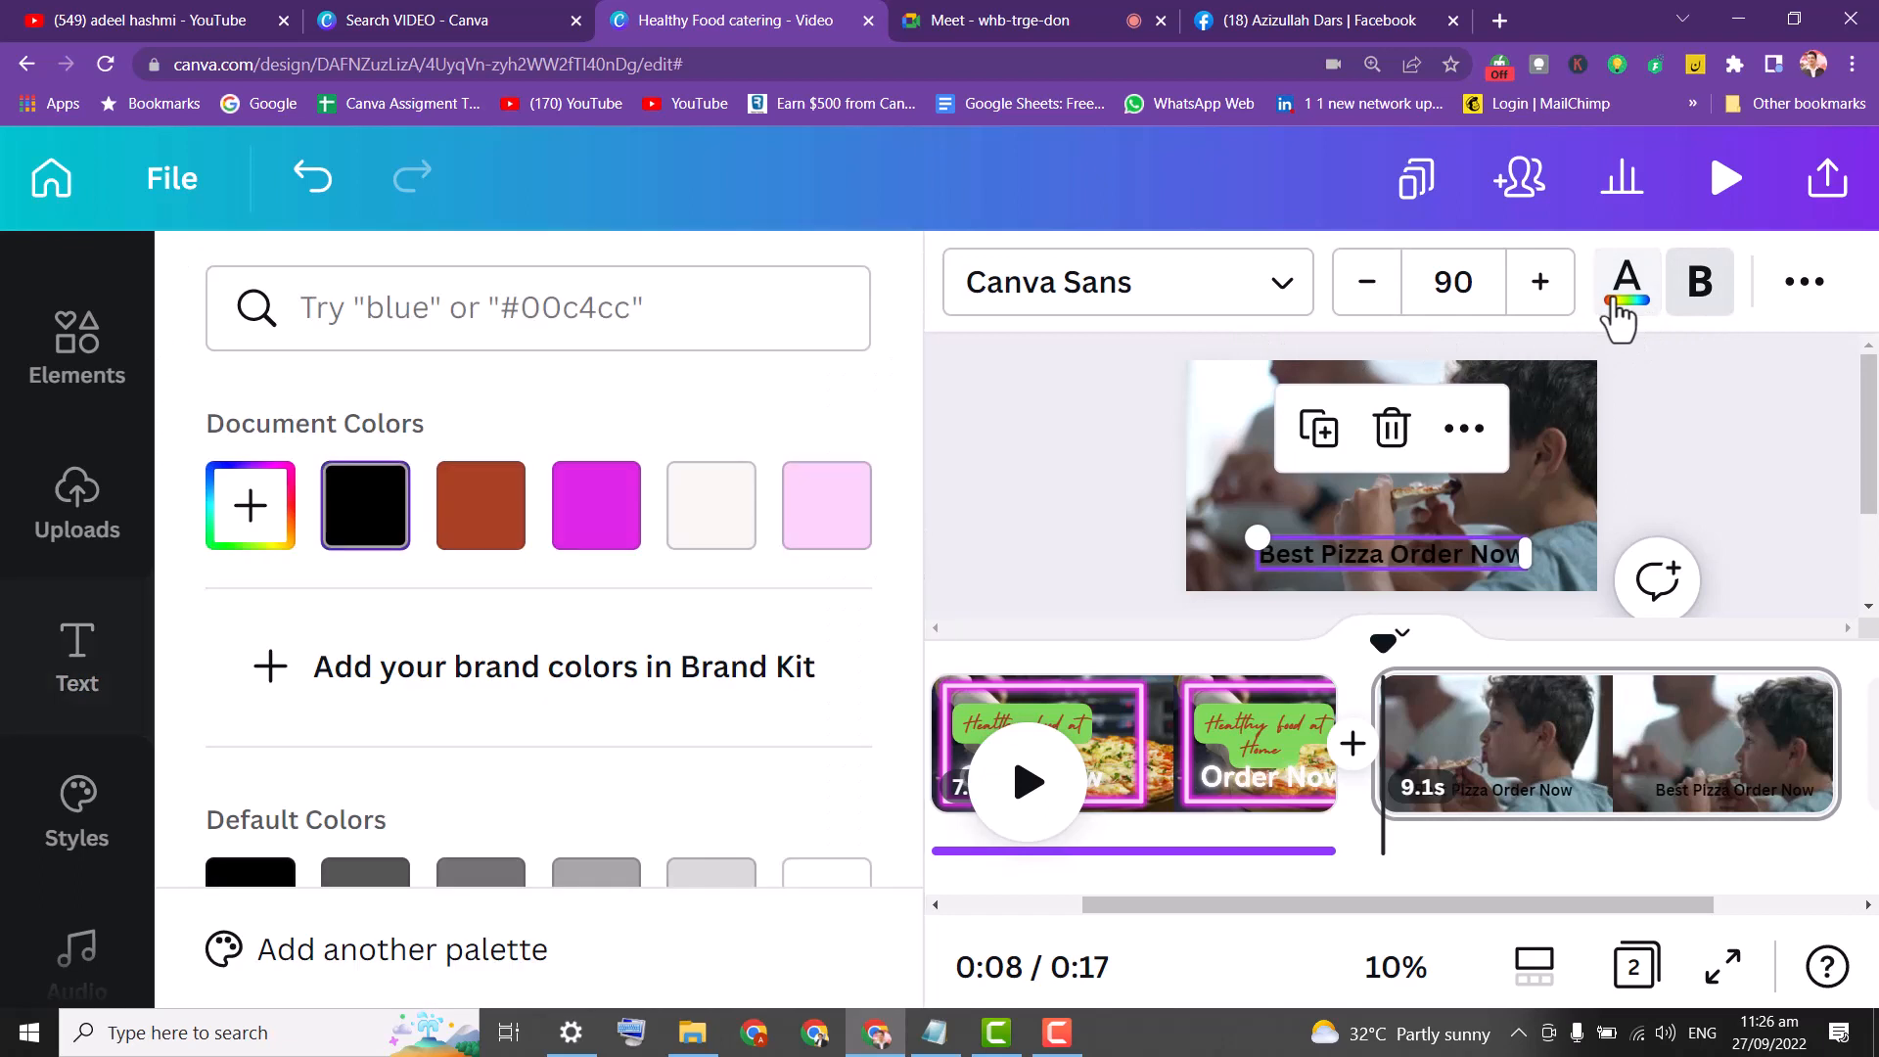
left_click(720, 522)
left_click(1804, 284)
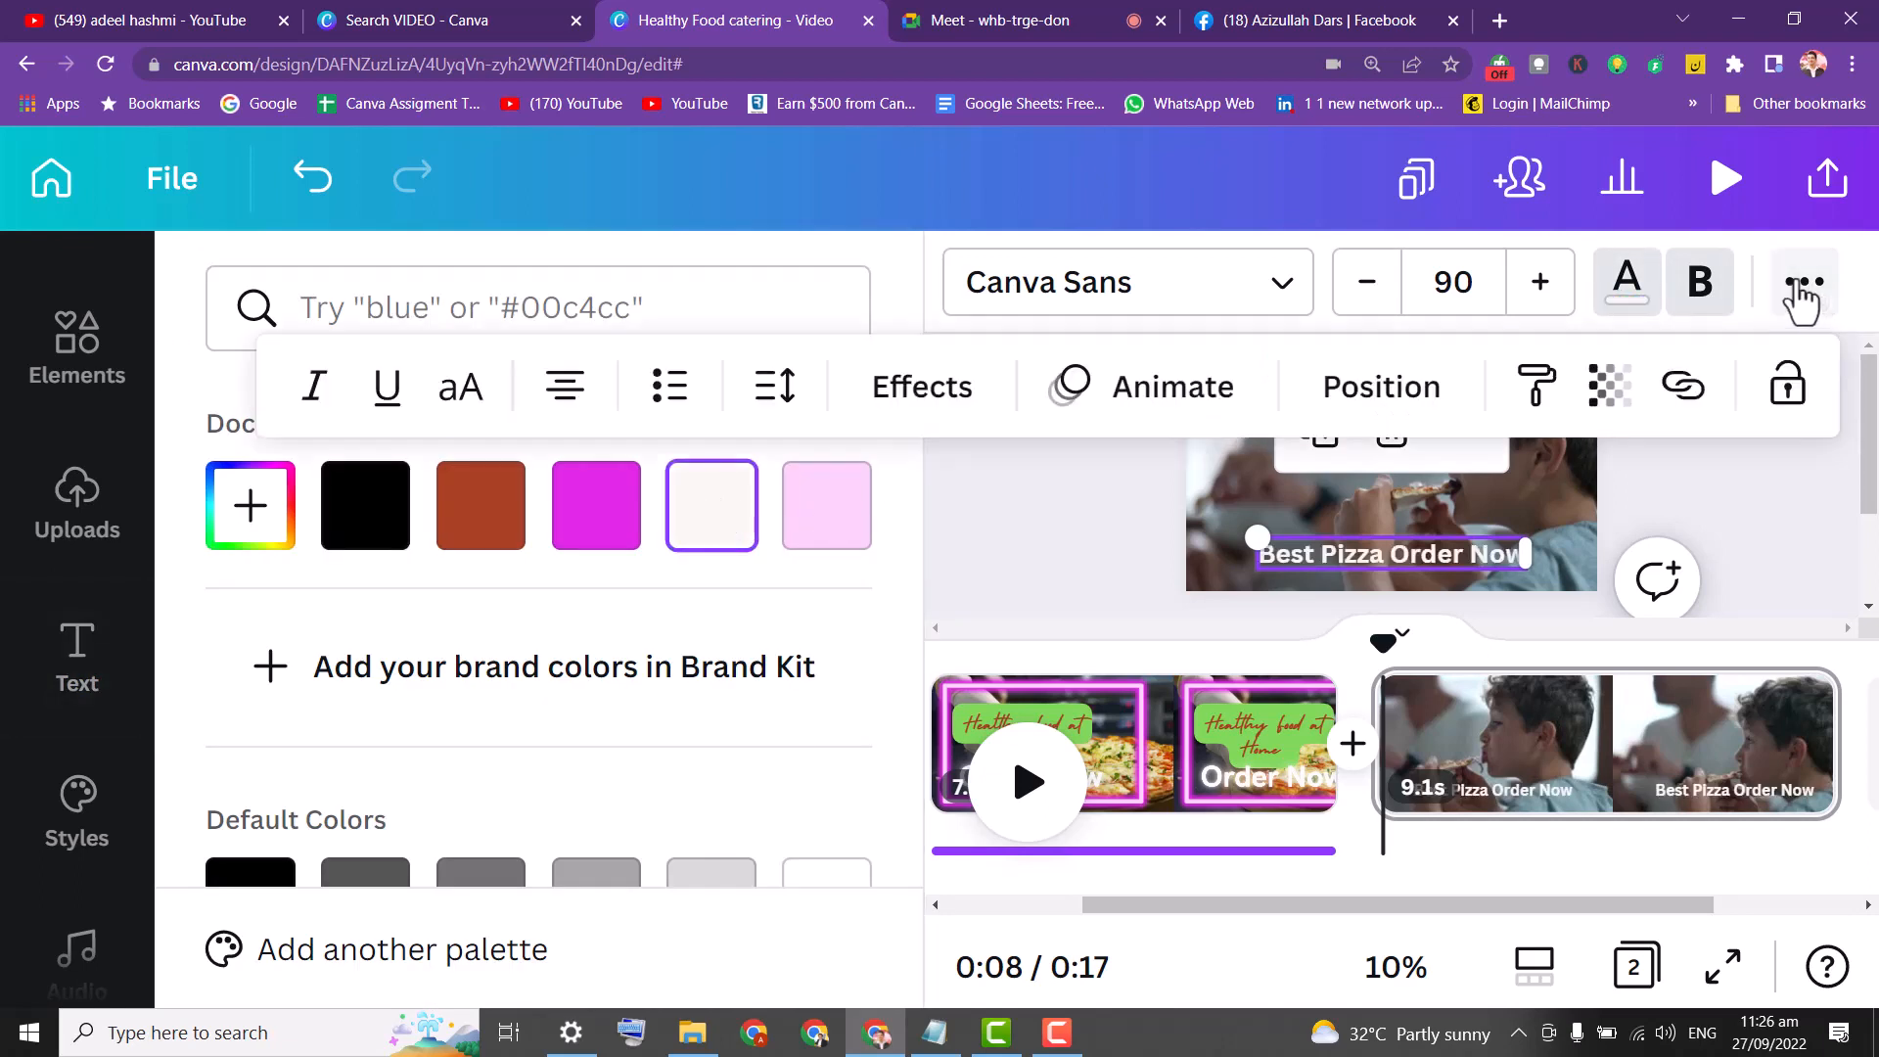
left_click(940, 401)
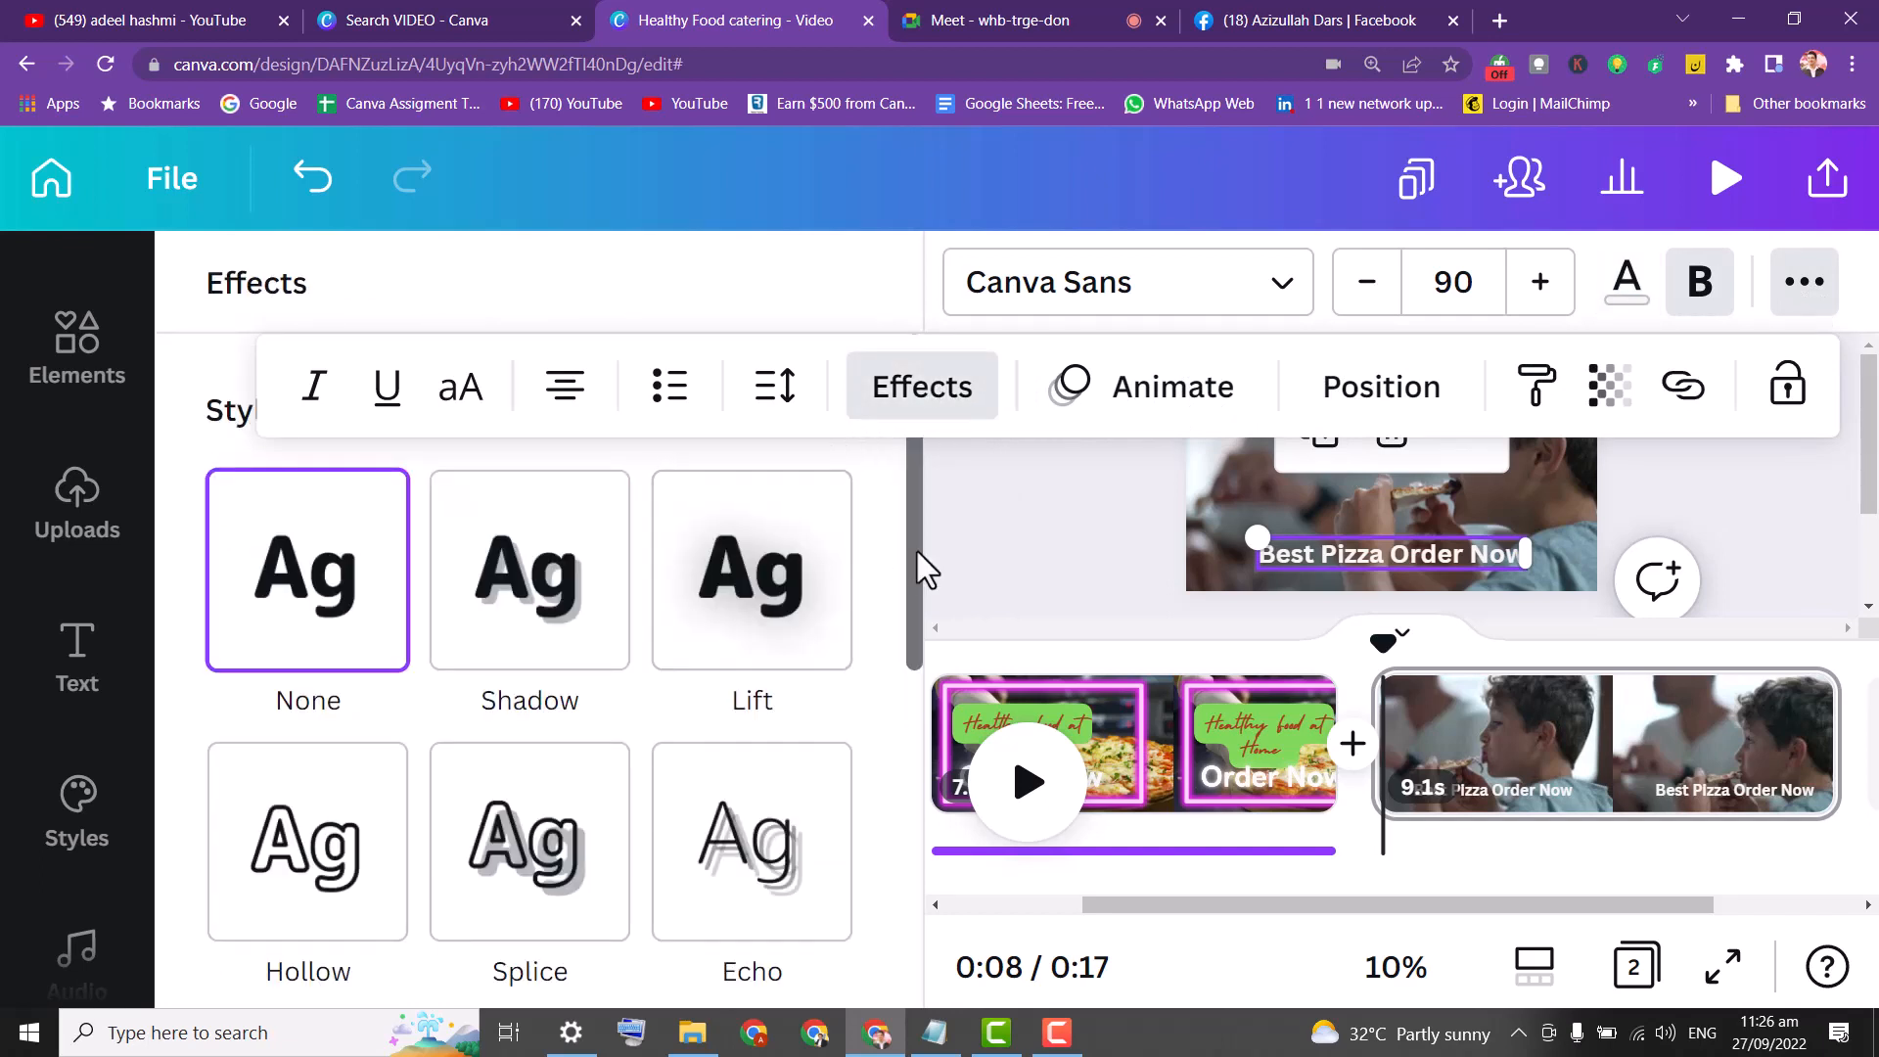
left_click_drag(918, 550, 925, 842)
left_click(722, 608)
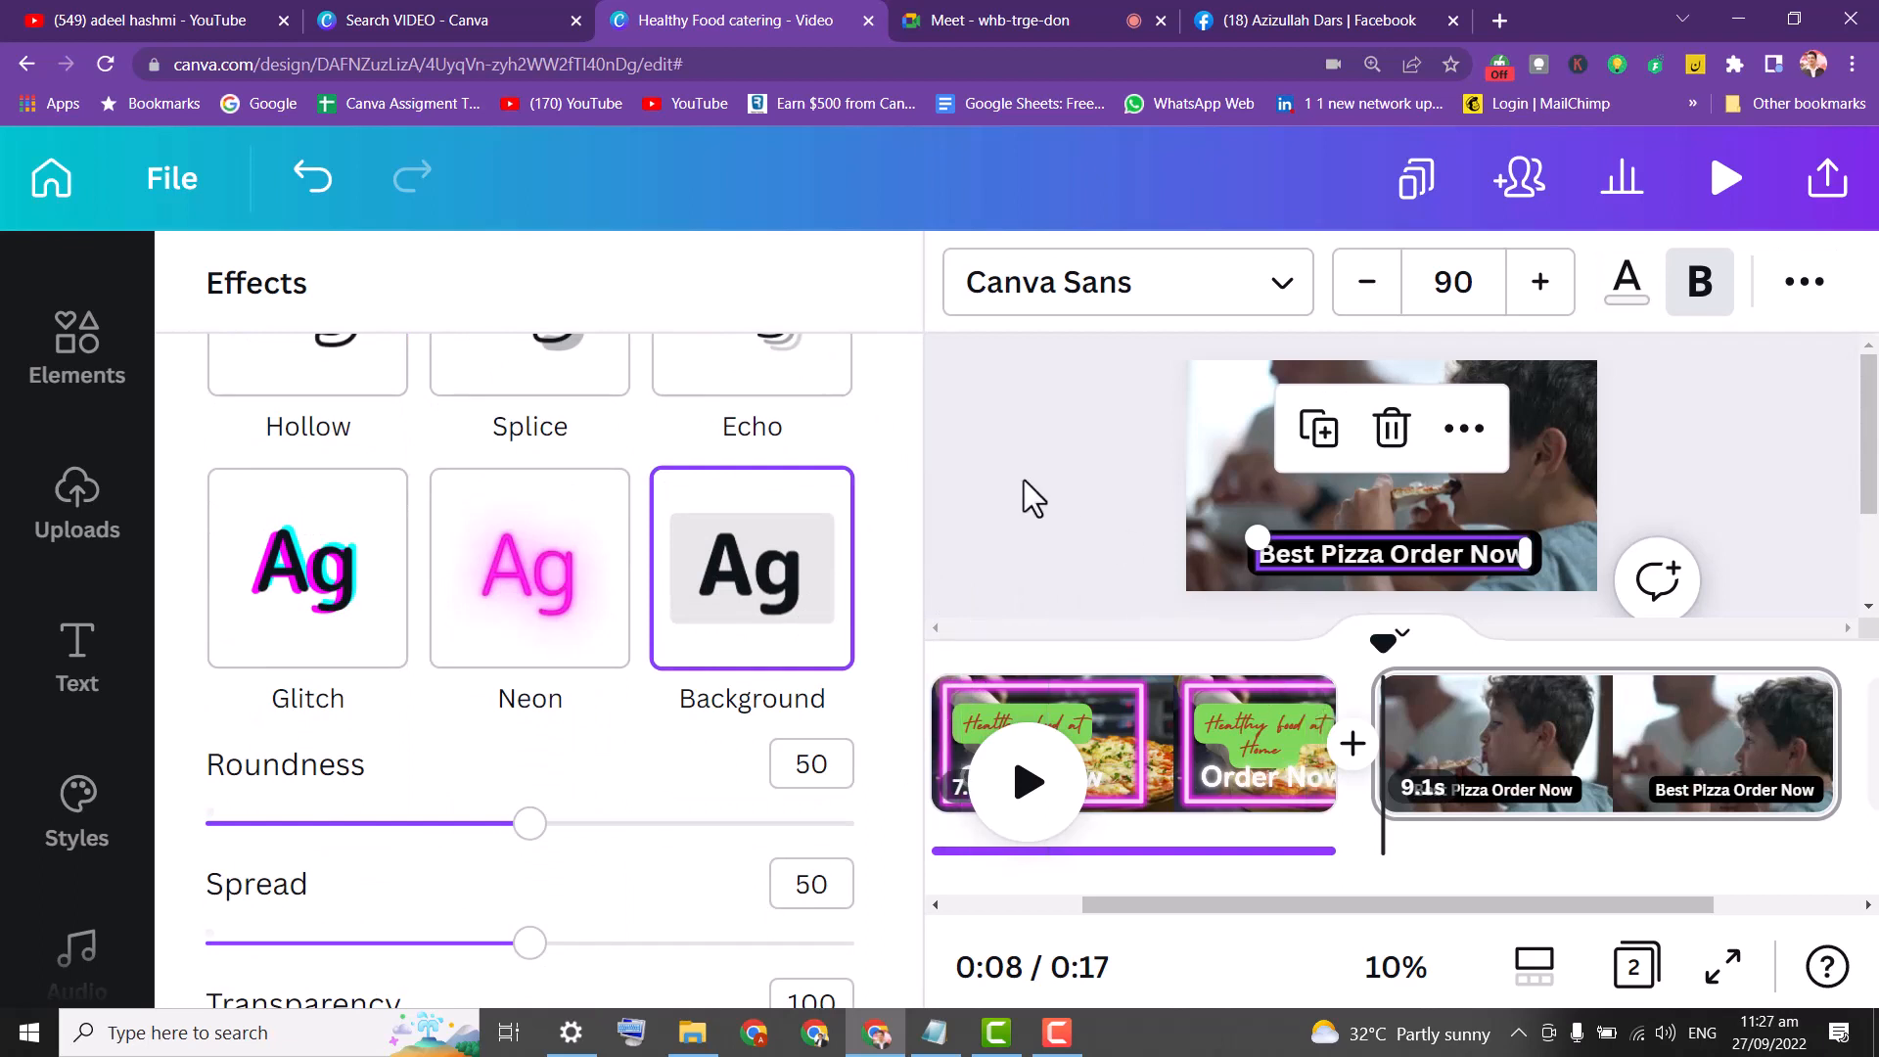
left_click(1007, 460)
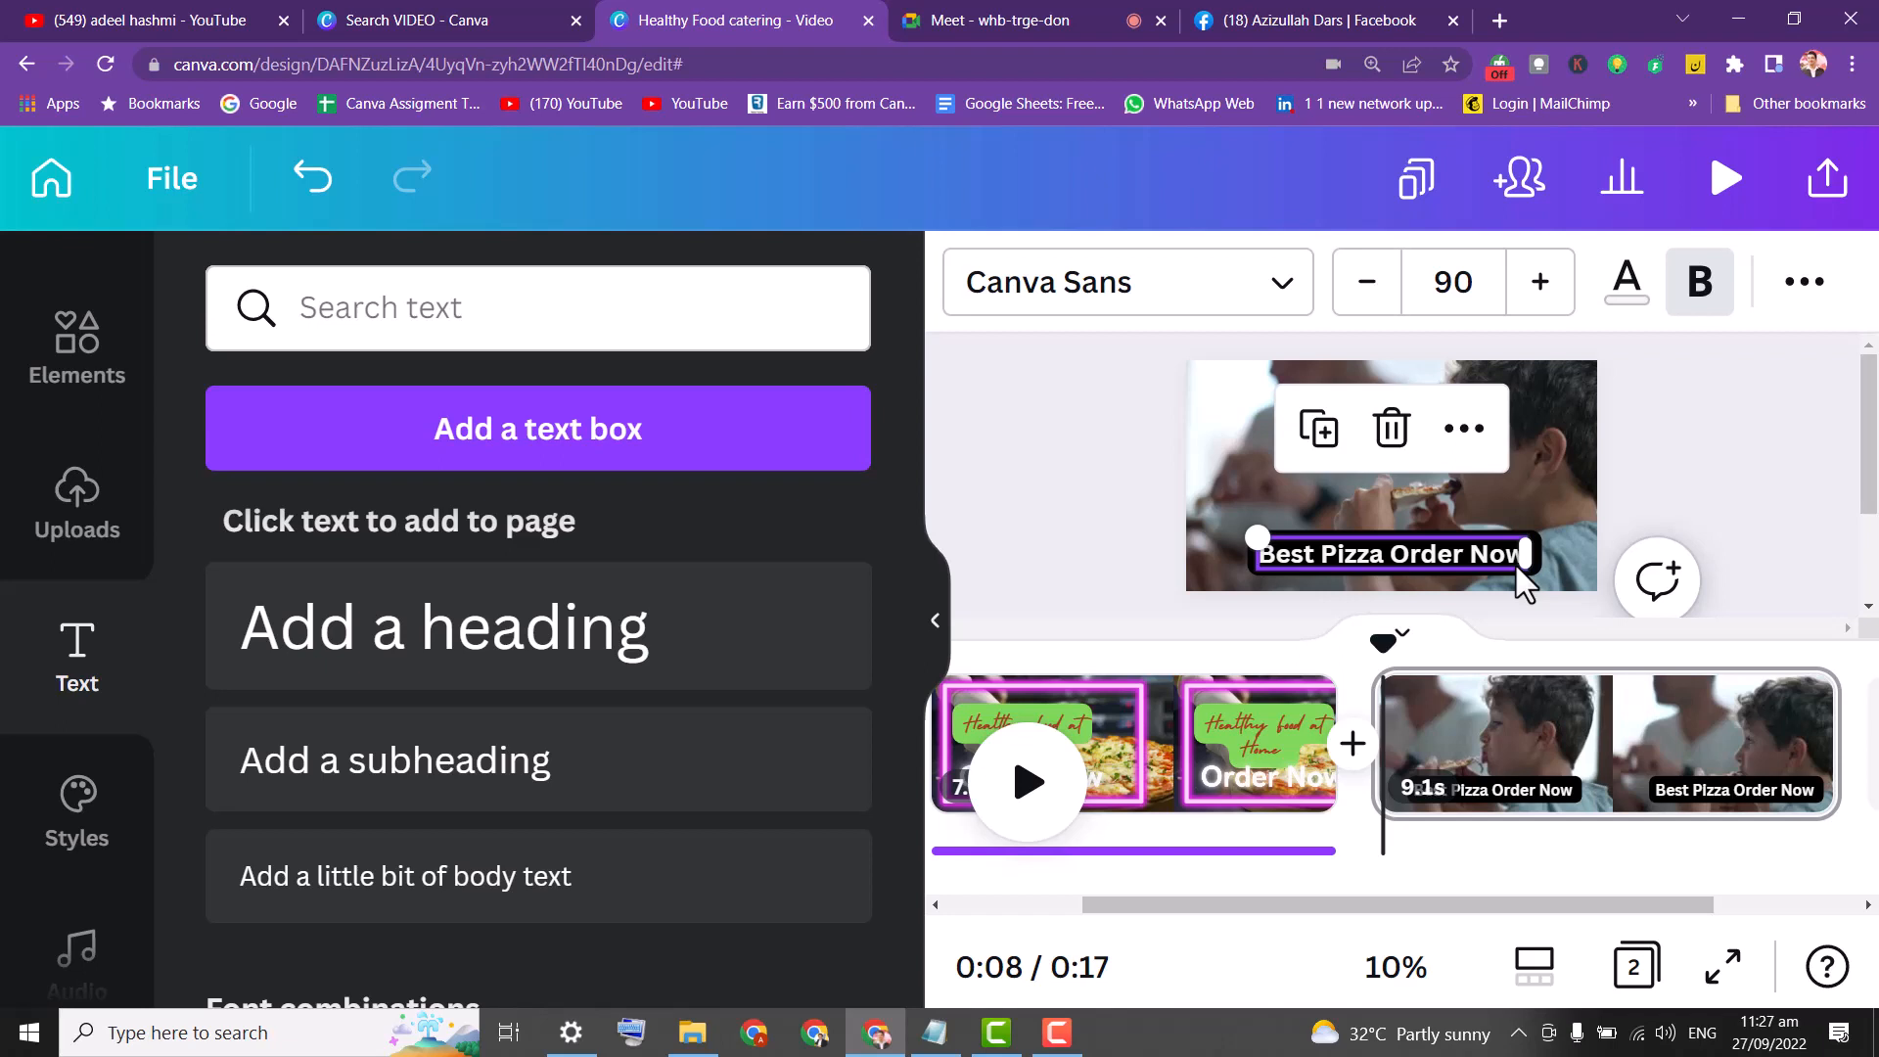
Duplicate the boy-eating-pizza page and trim the two clips to 1.6s and 4.3s.
left_click(1486, 744)
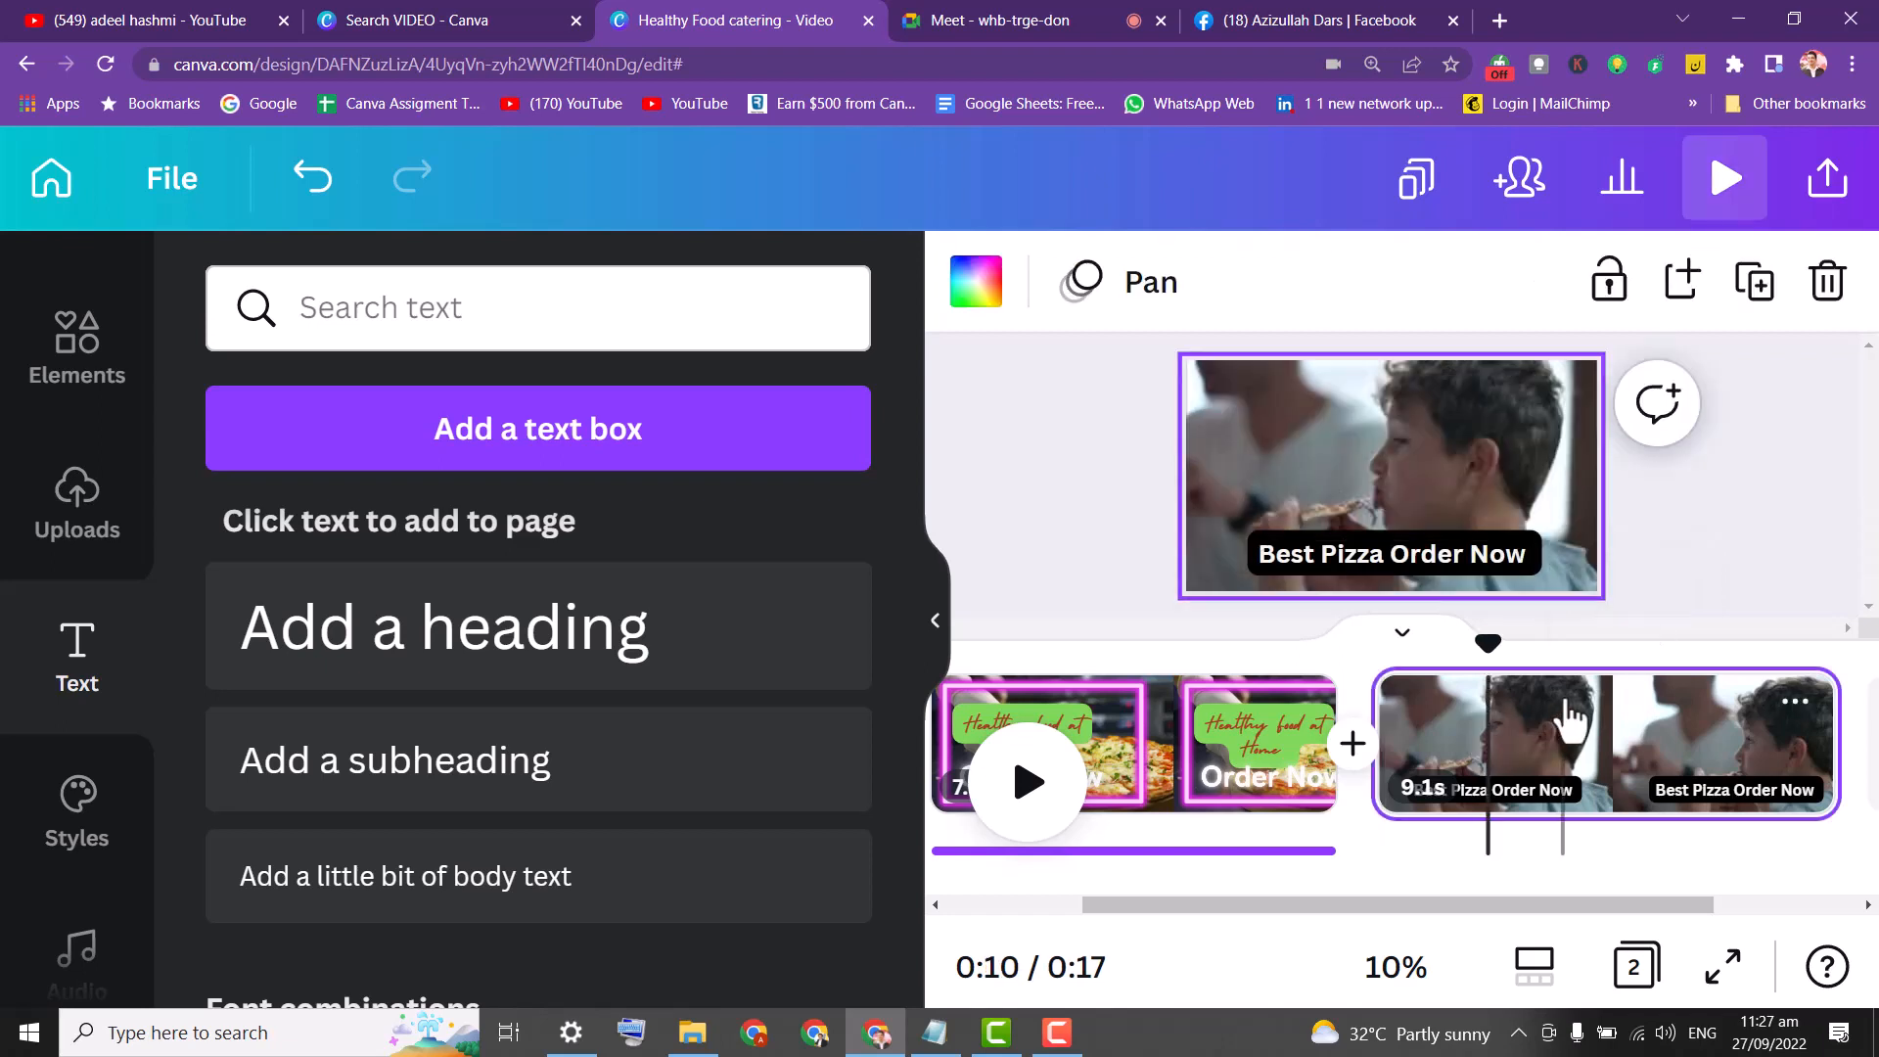
left_click(1758, 286)
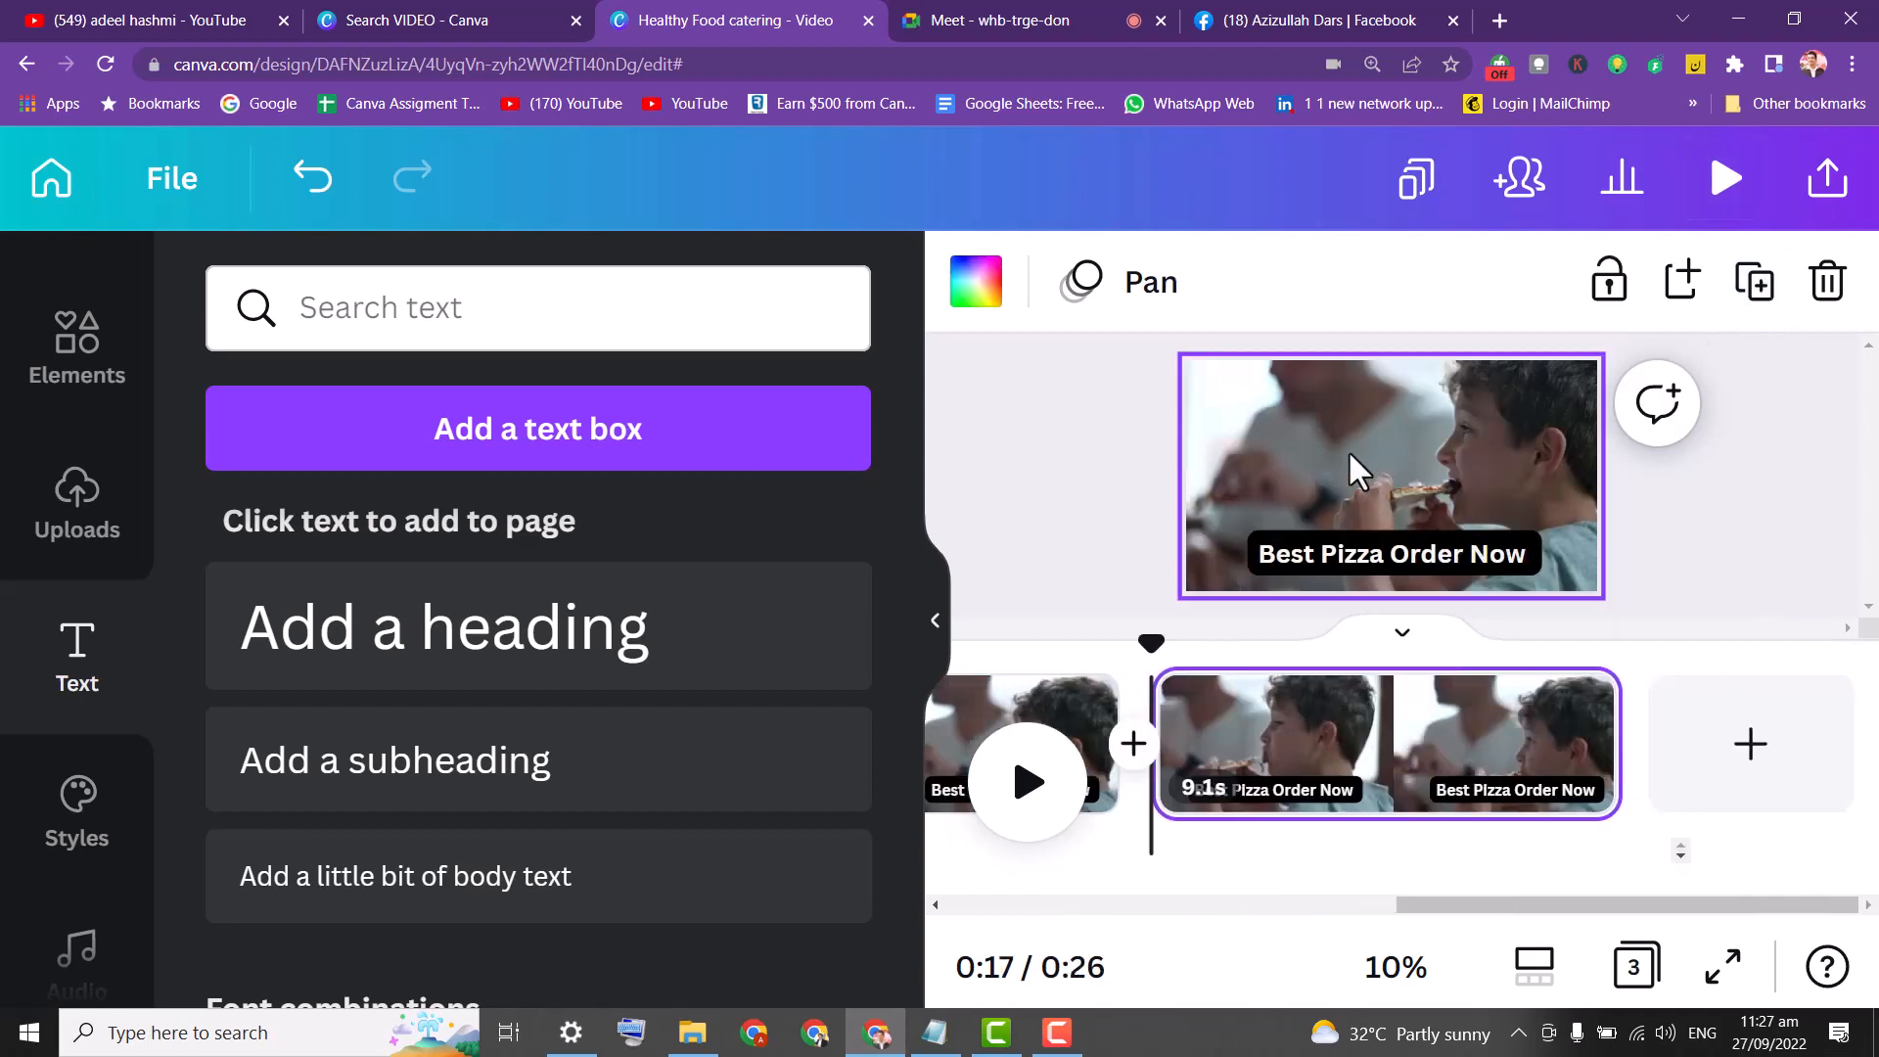
left_click(1348, 449)
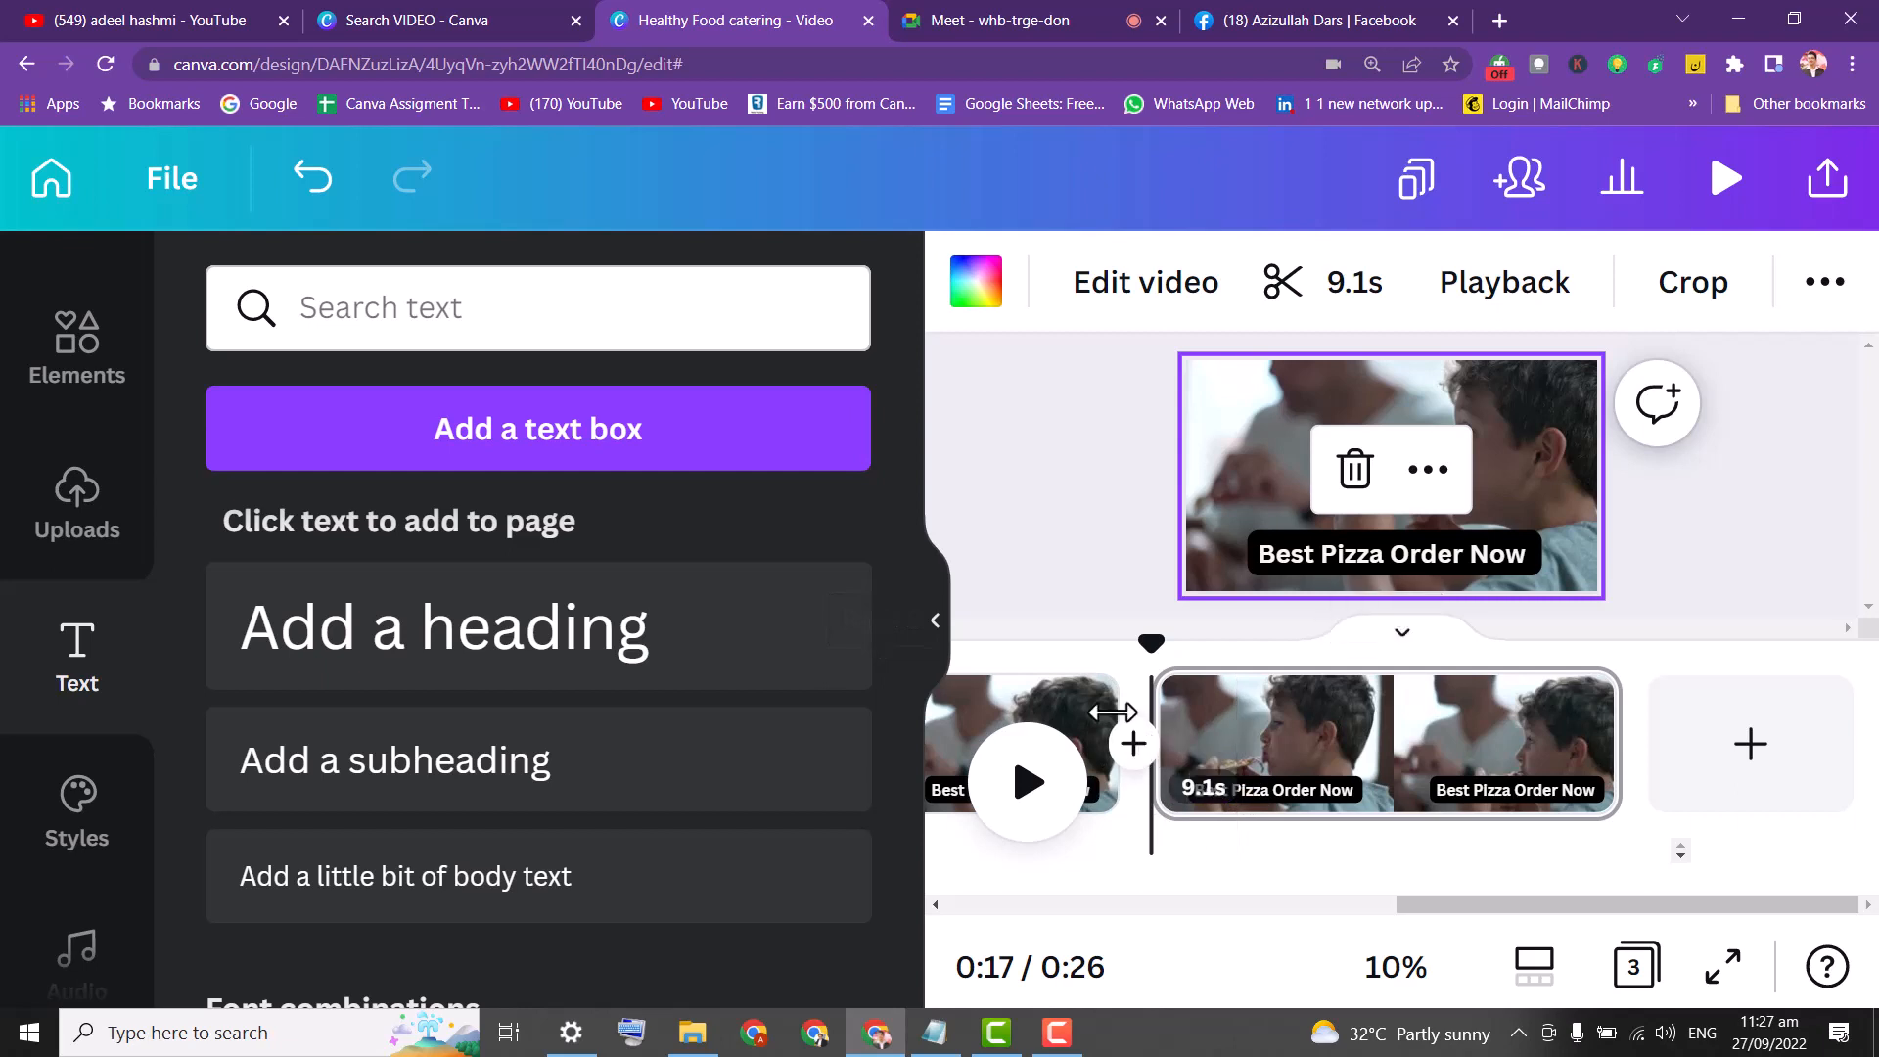
left_click_drag(1040, 700, 1346, 720)
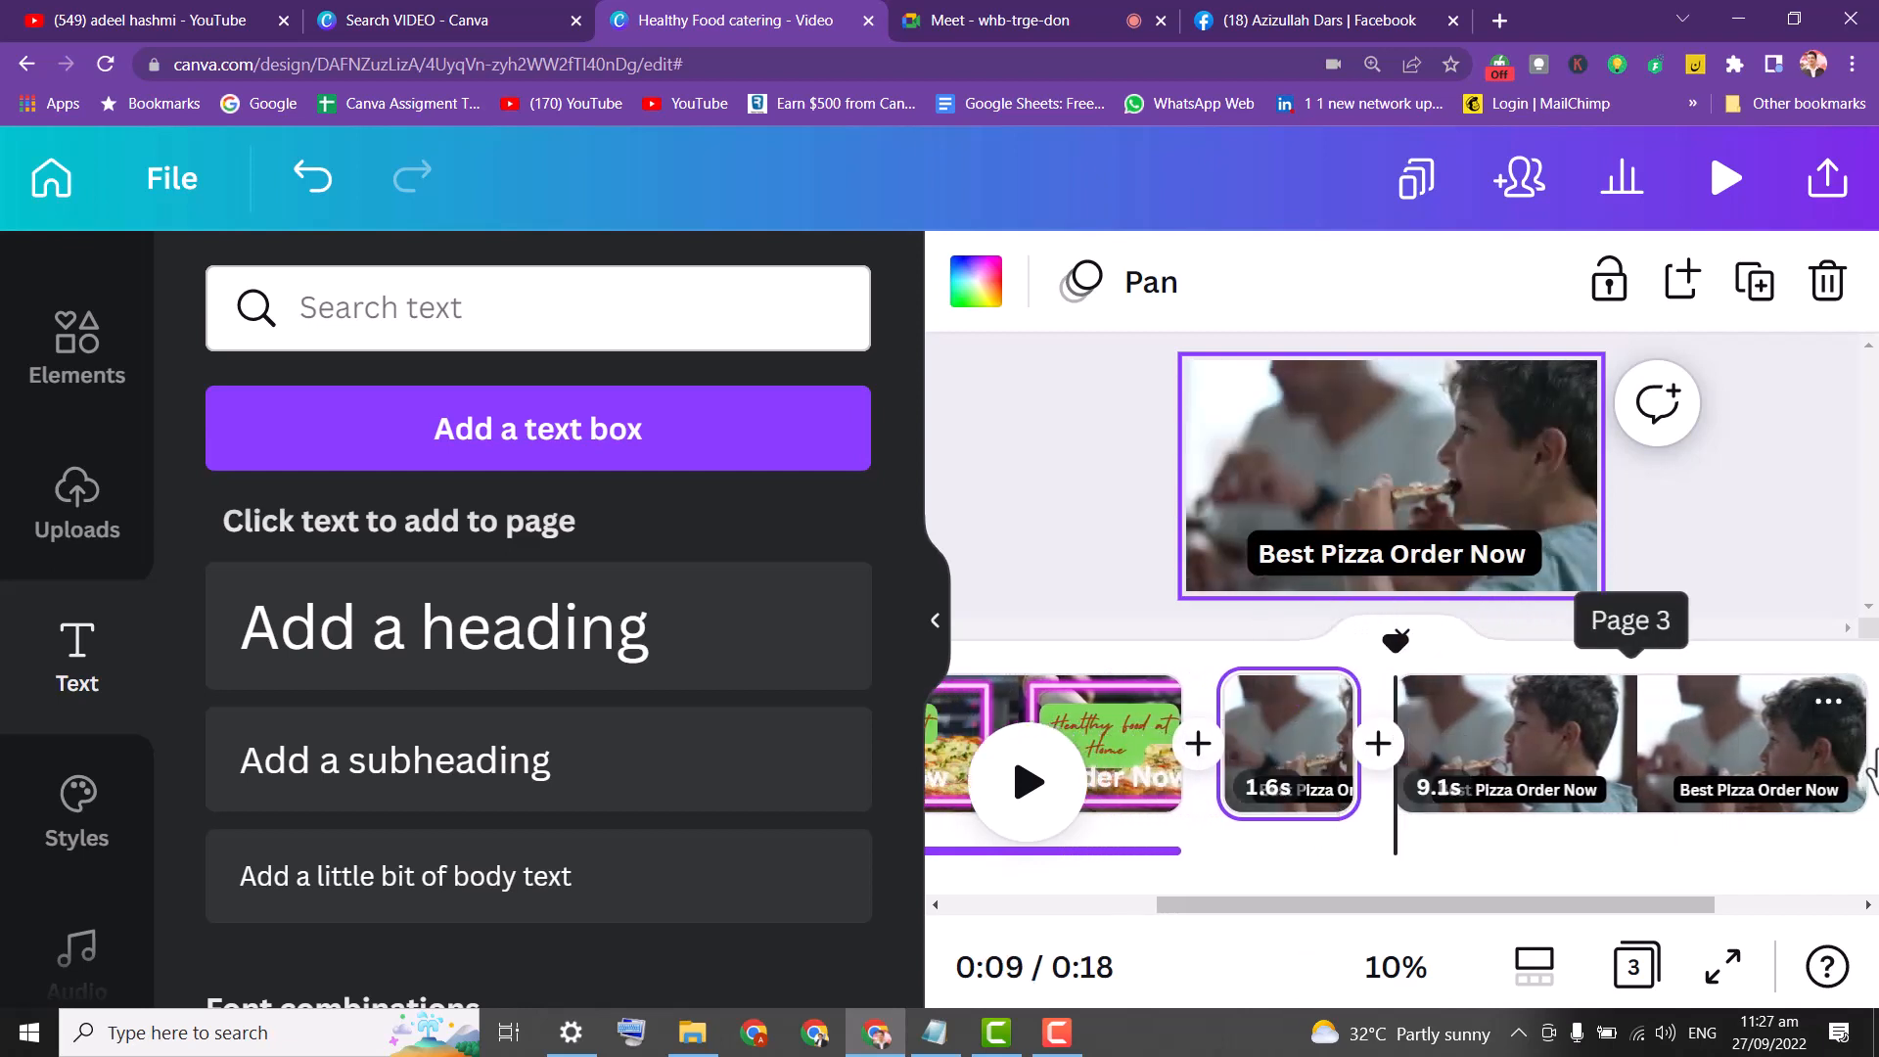
left_click_drag(1843, 754, 1370, 747)
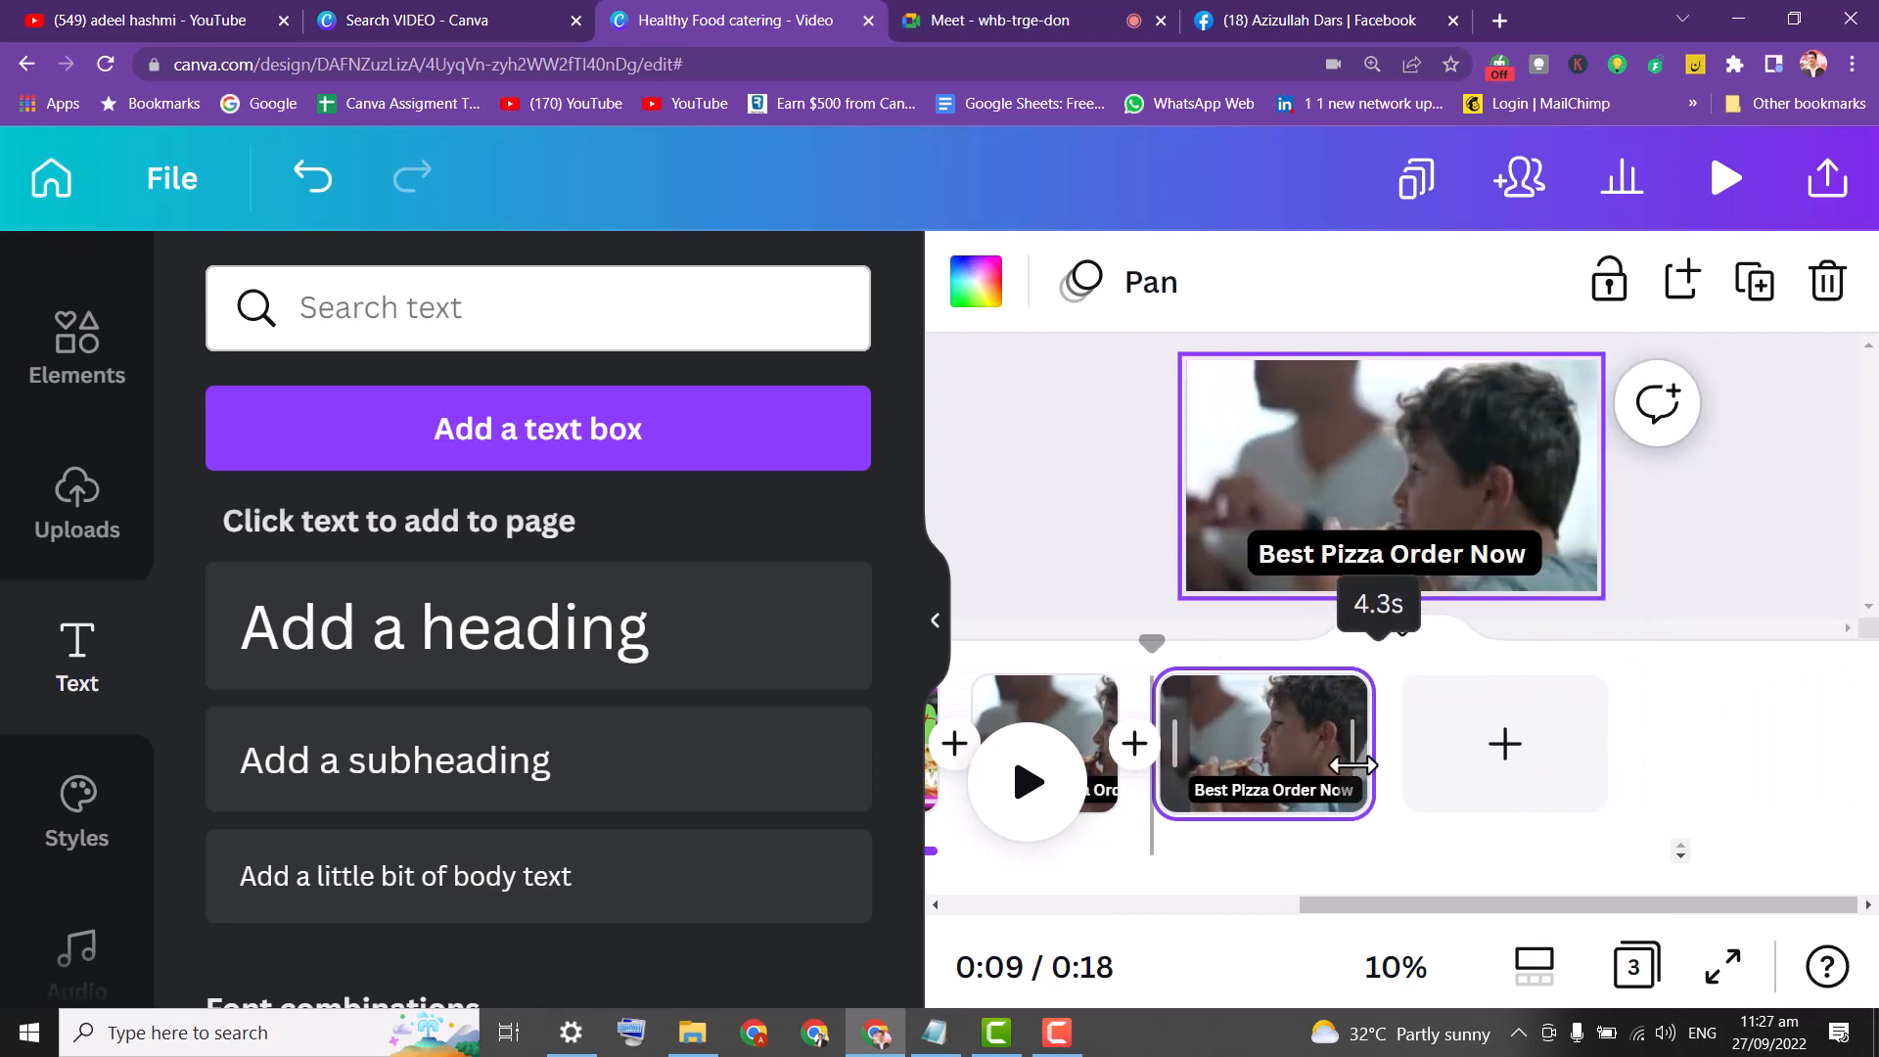
left_click(1368, 573)
left_click(1367, 566)
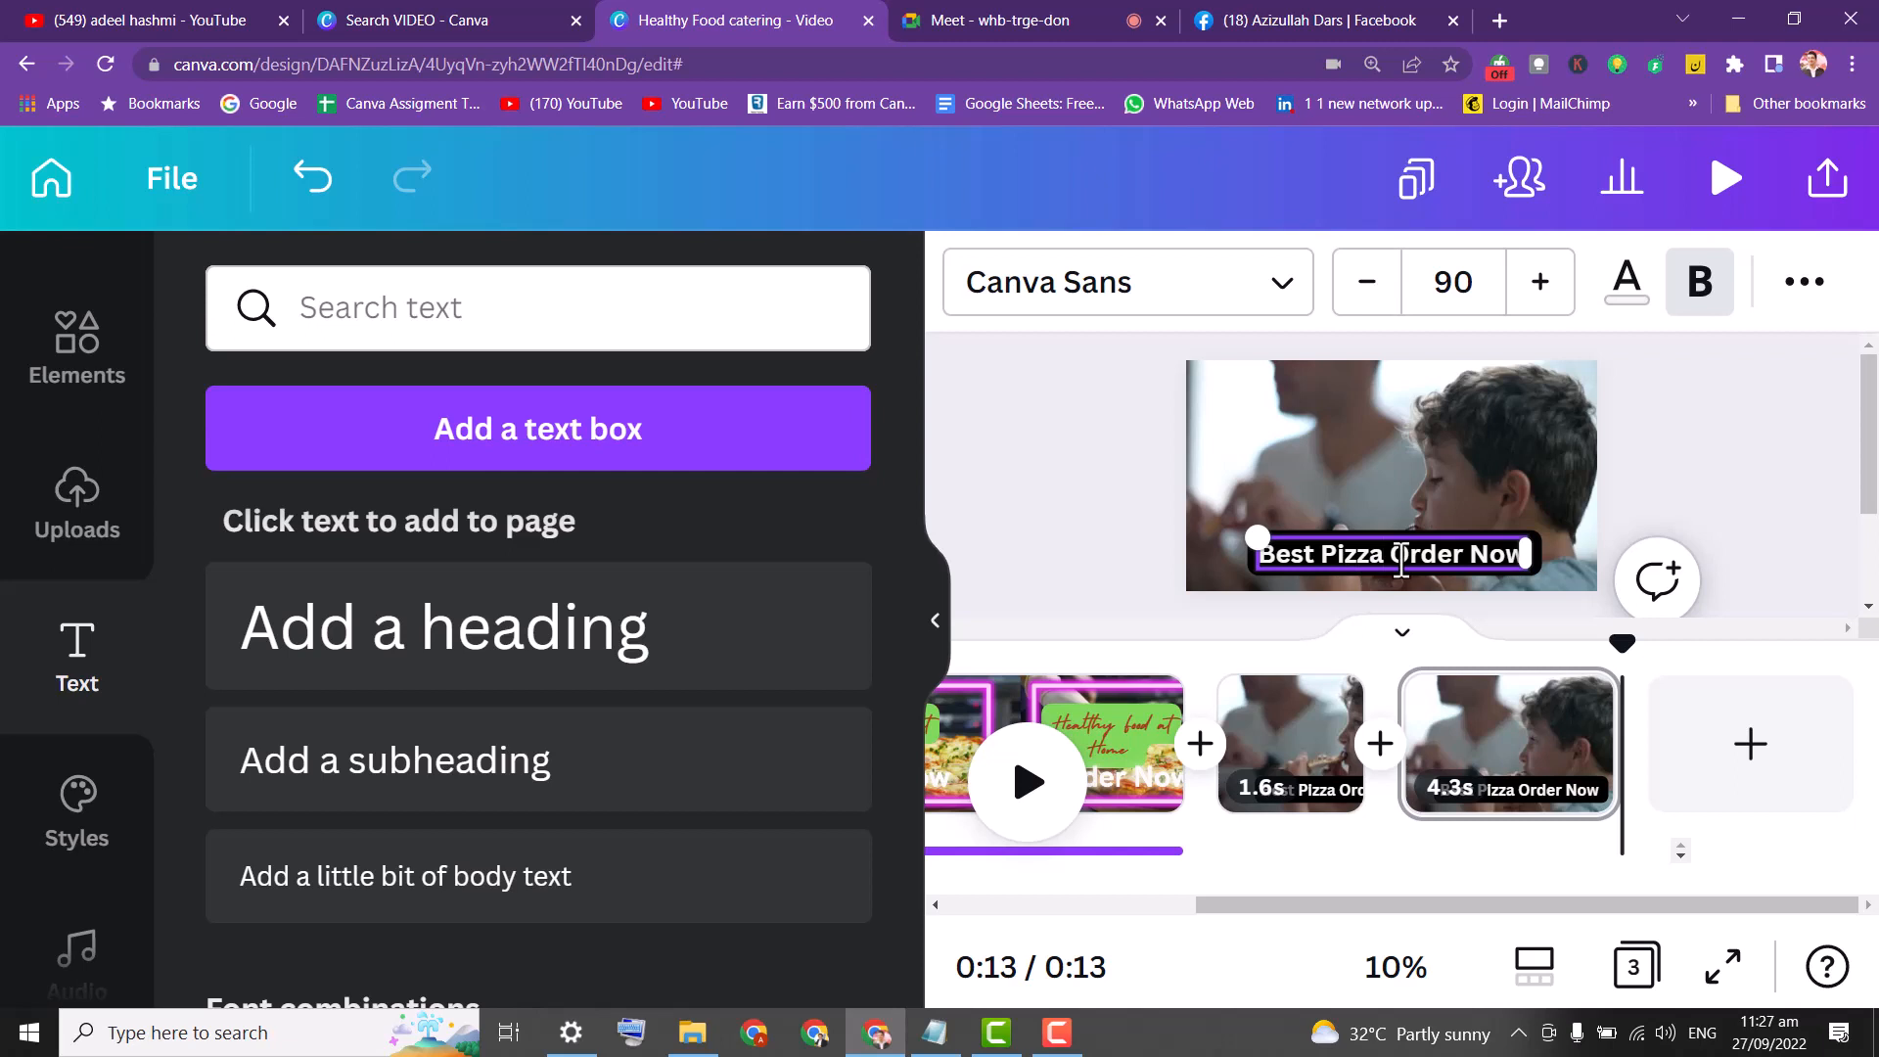
Replace the third clip's heading with 'For discount call now' followed by a phone number.
key("ctrl+a")
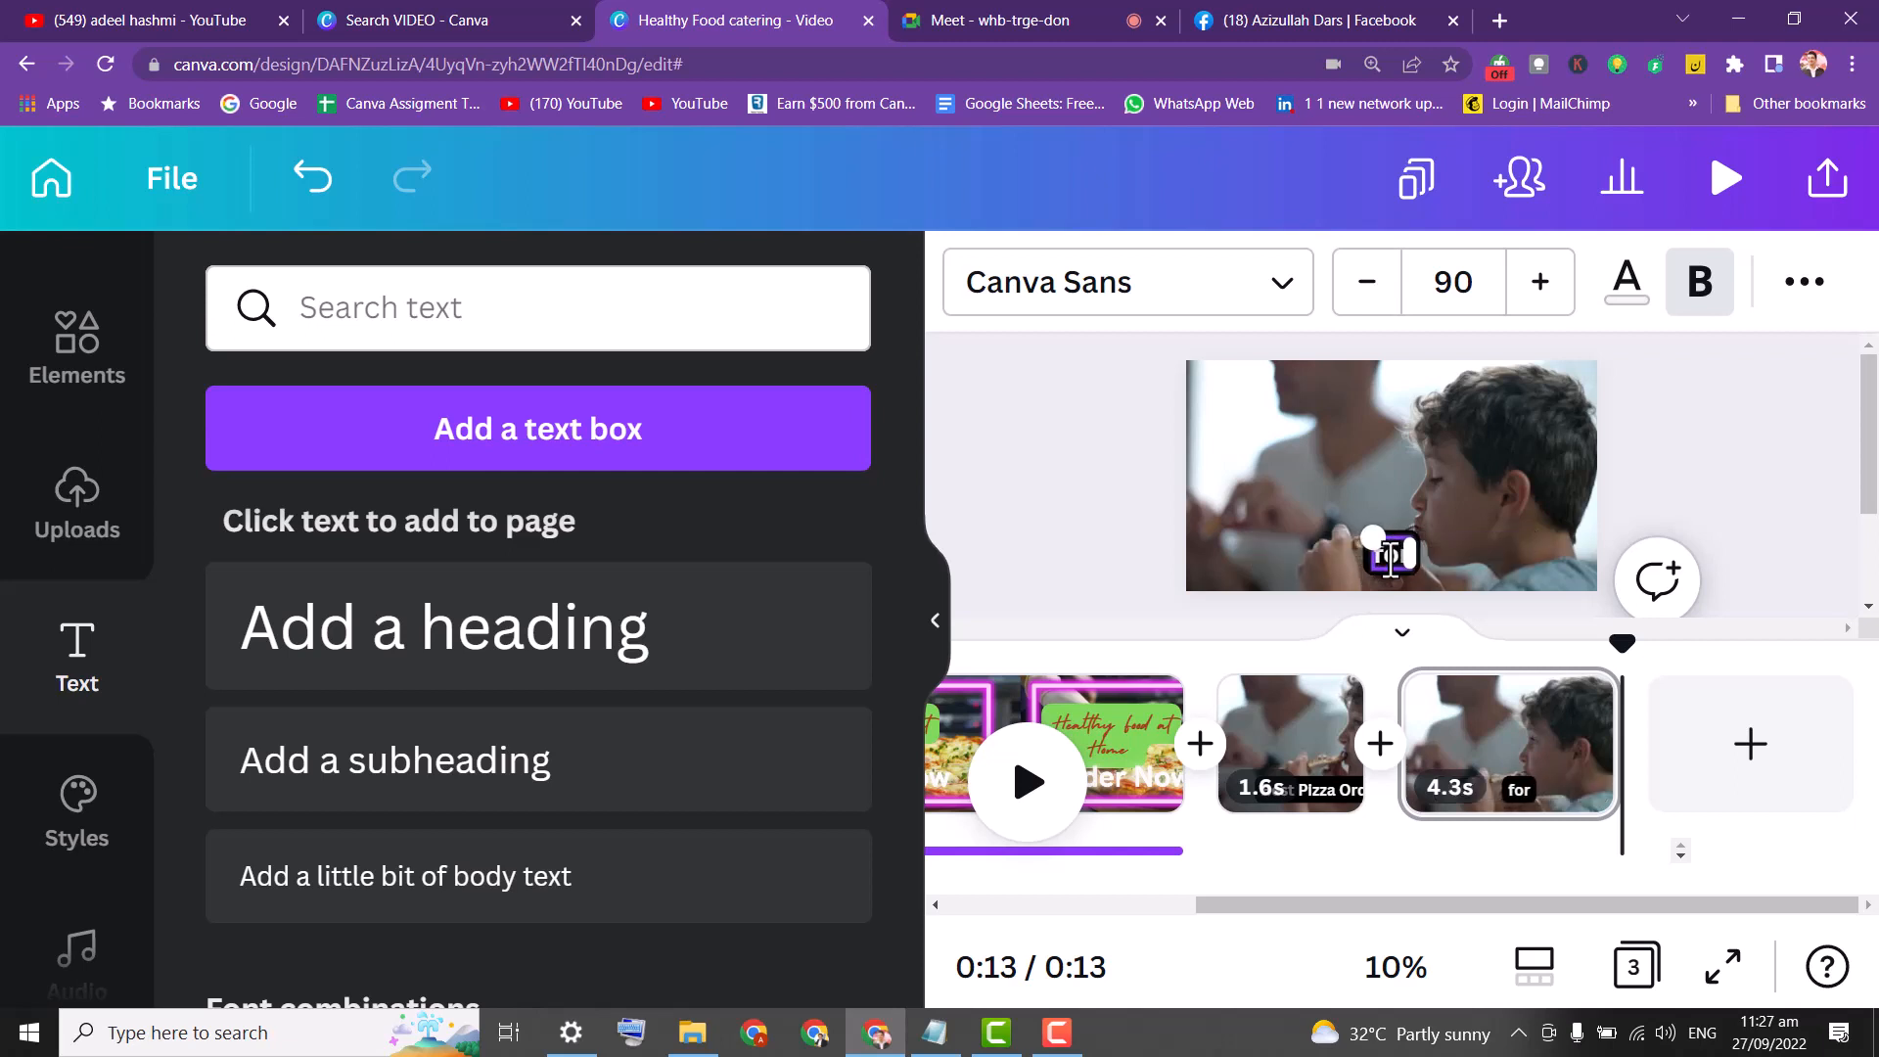
key("BackSpace")
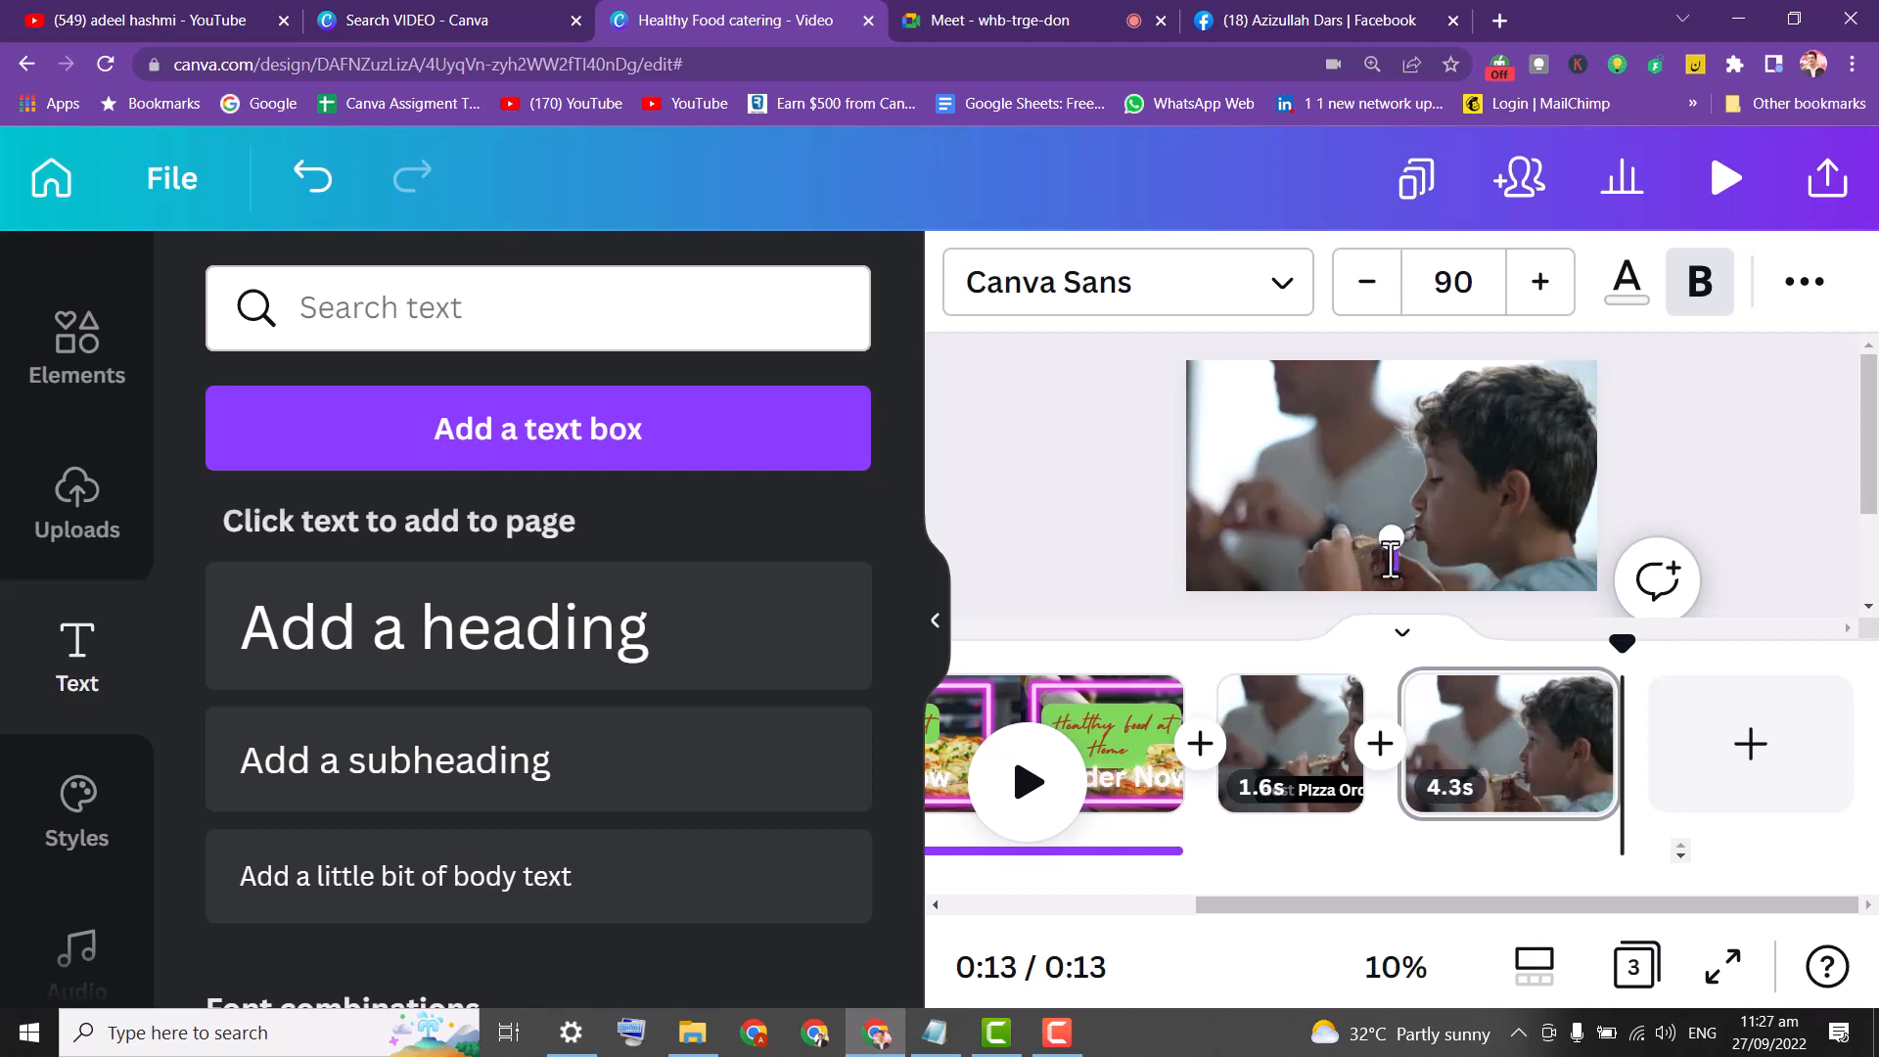
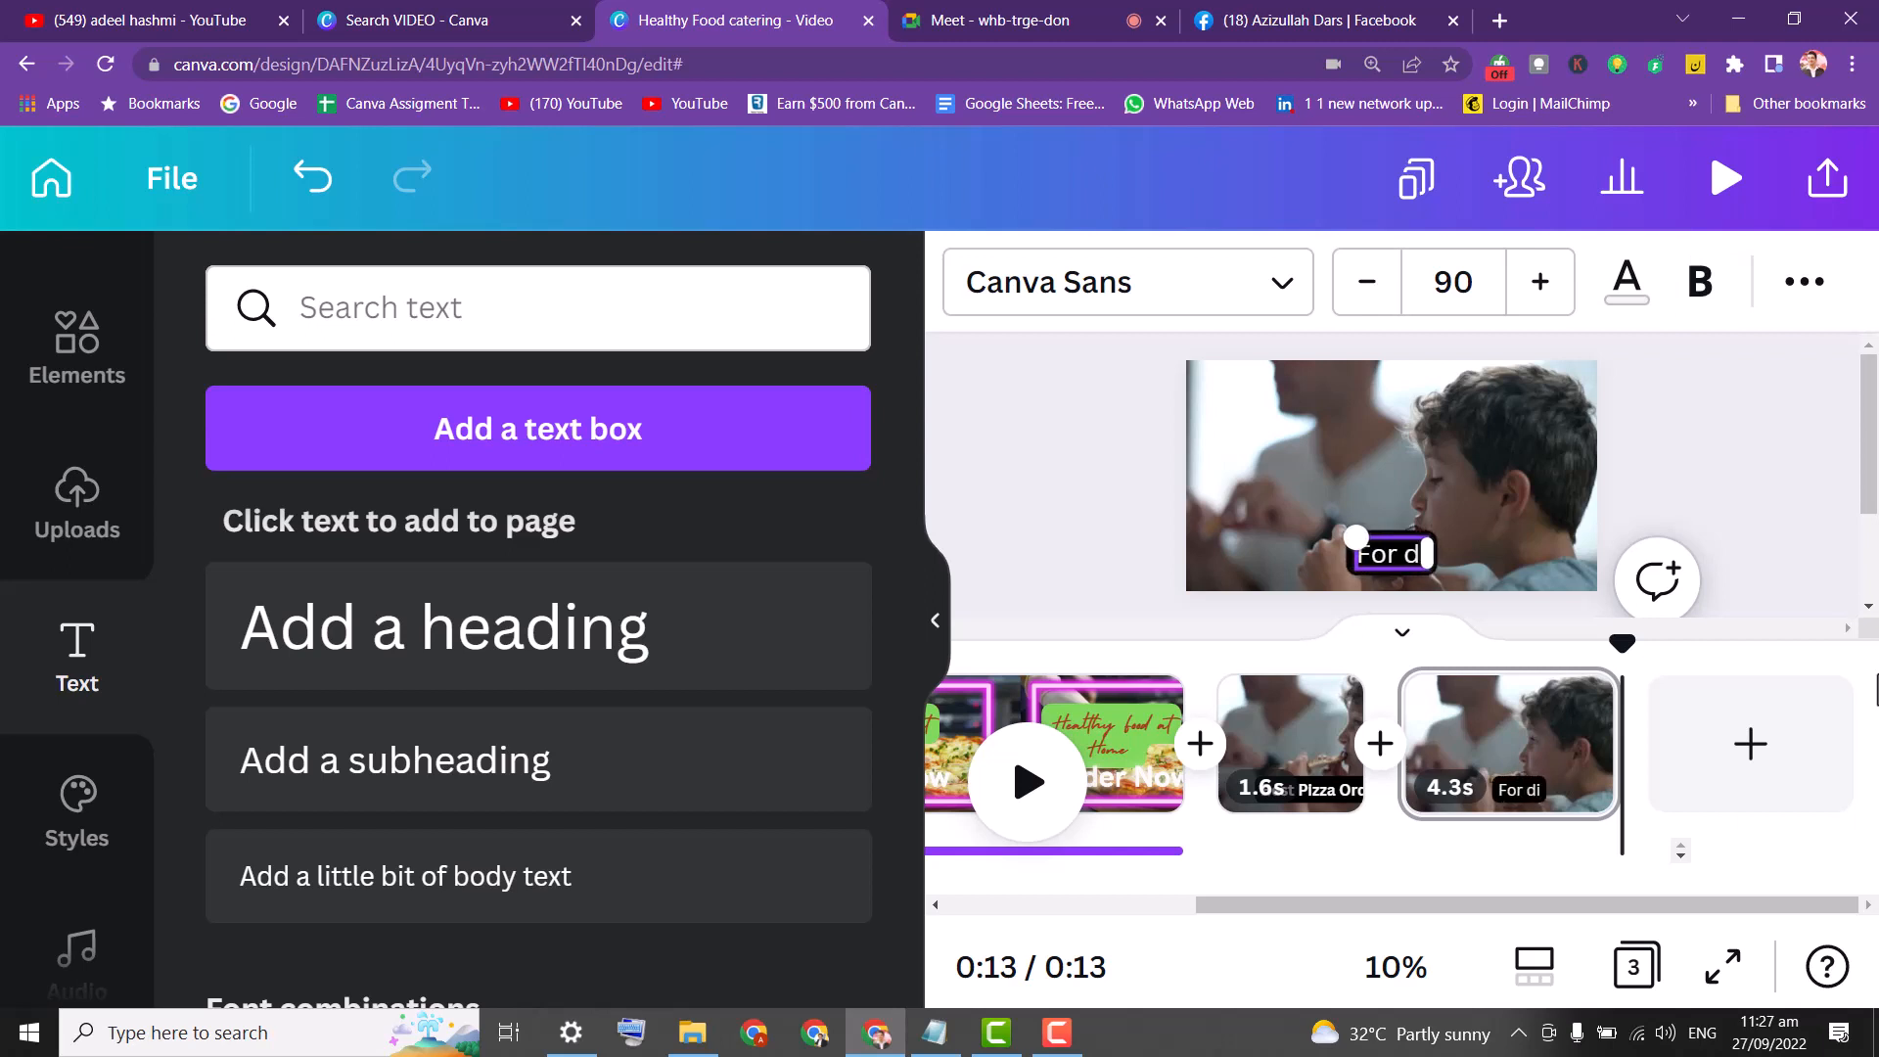
key("BackSpace")
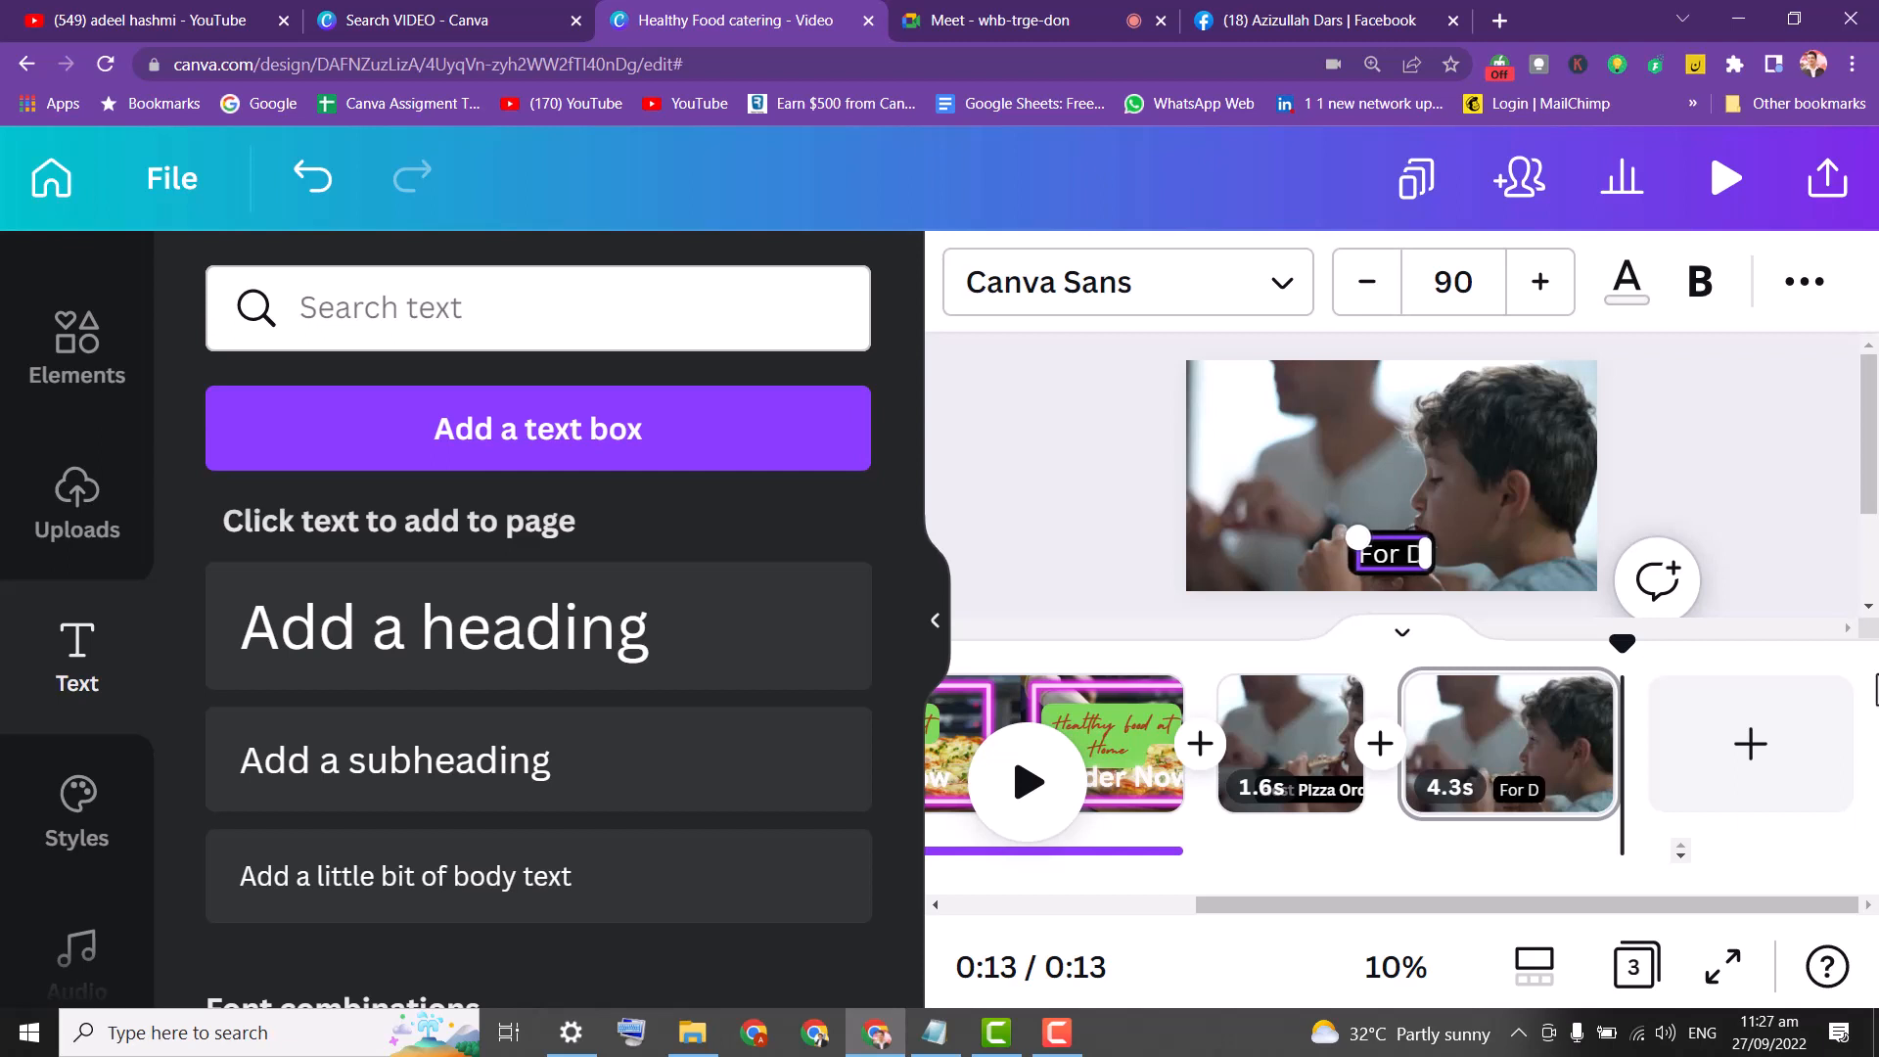
key("BackSpace")
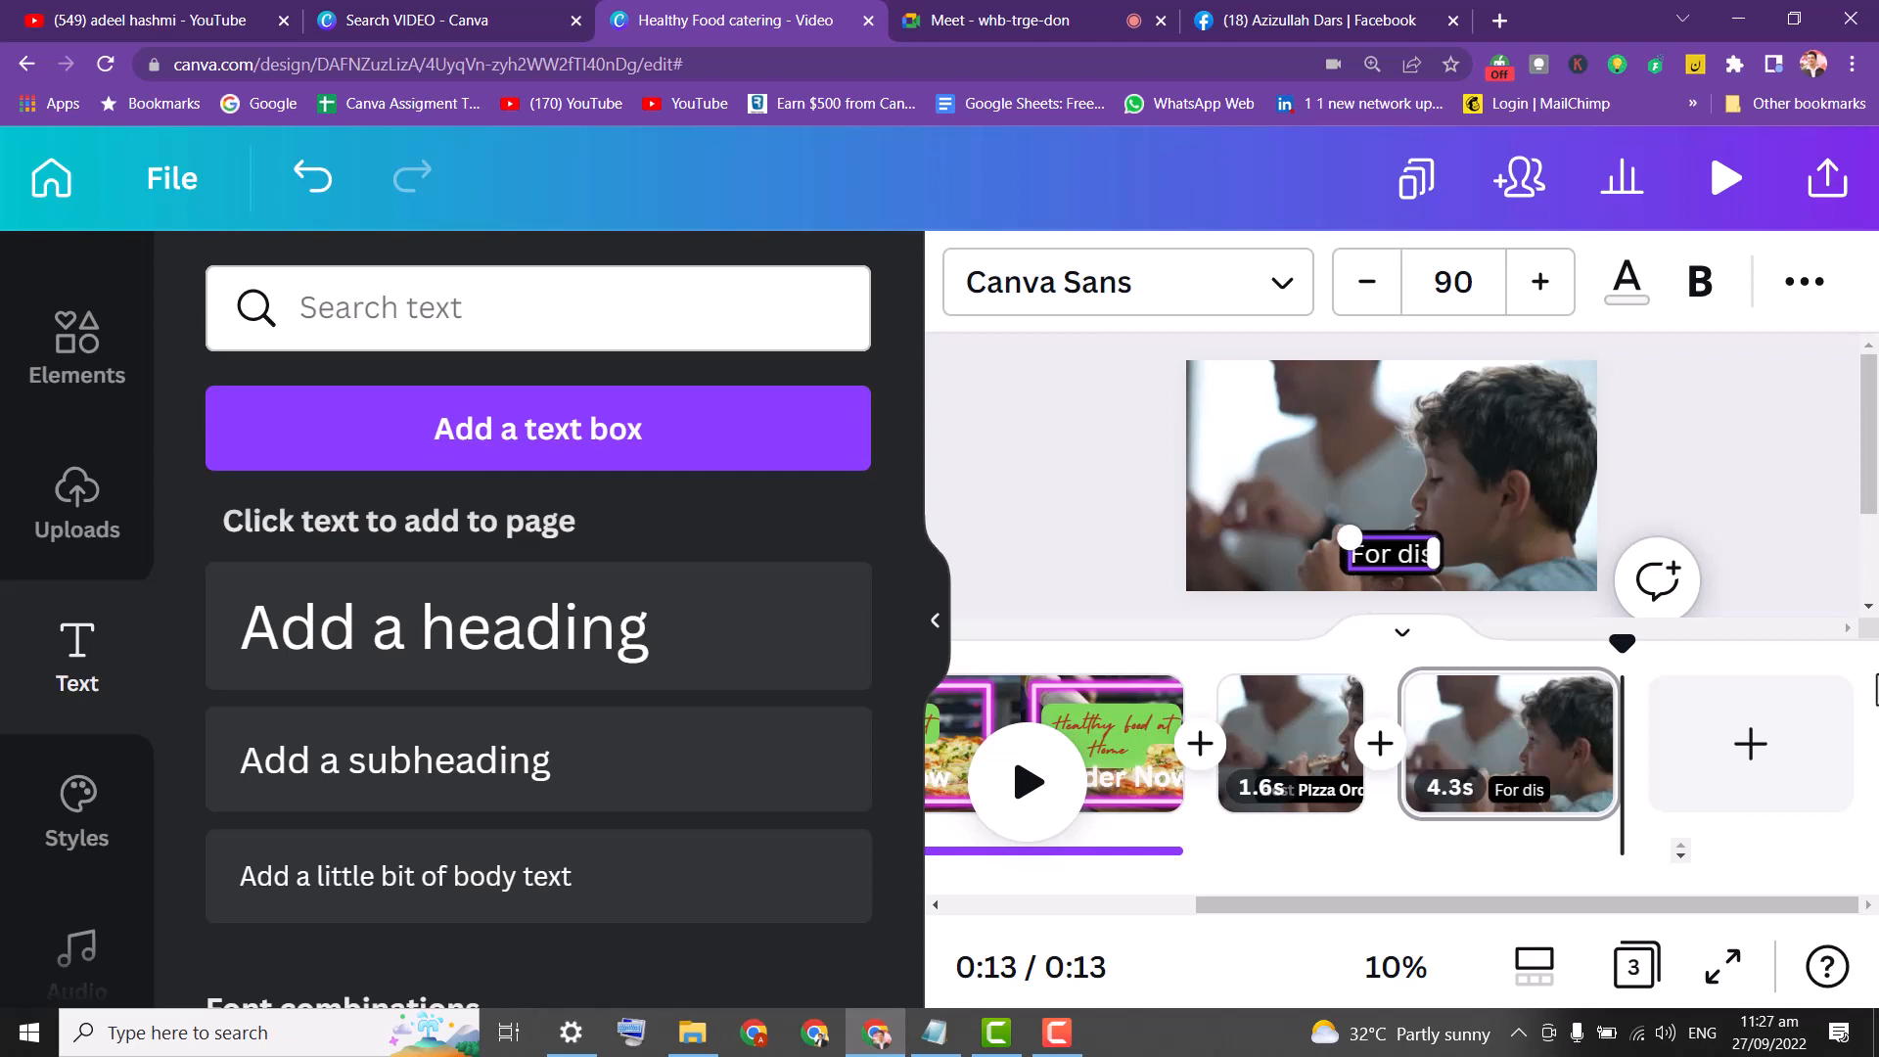
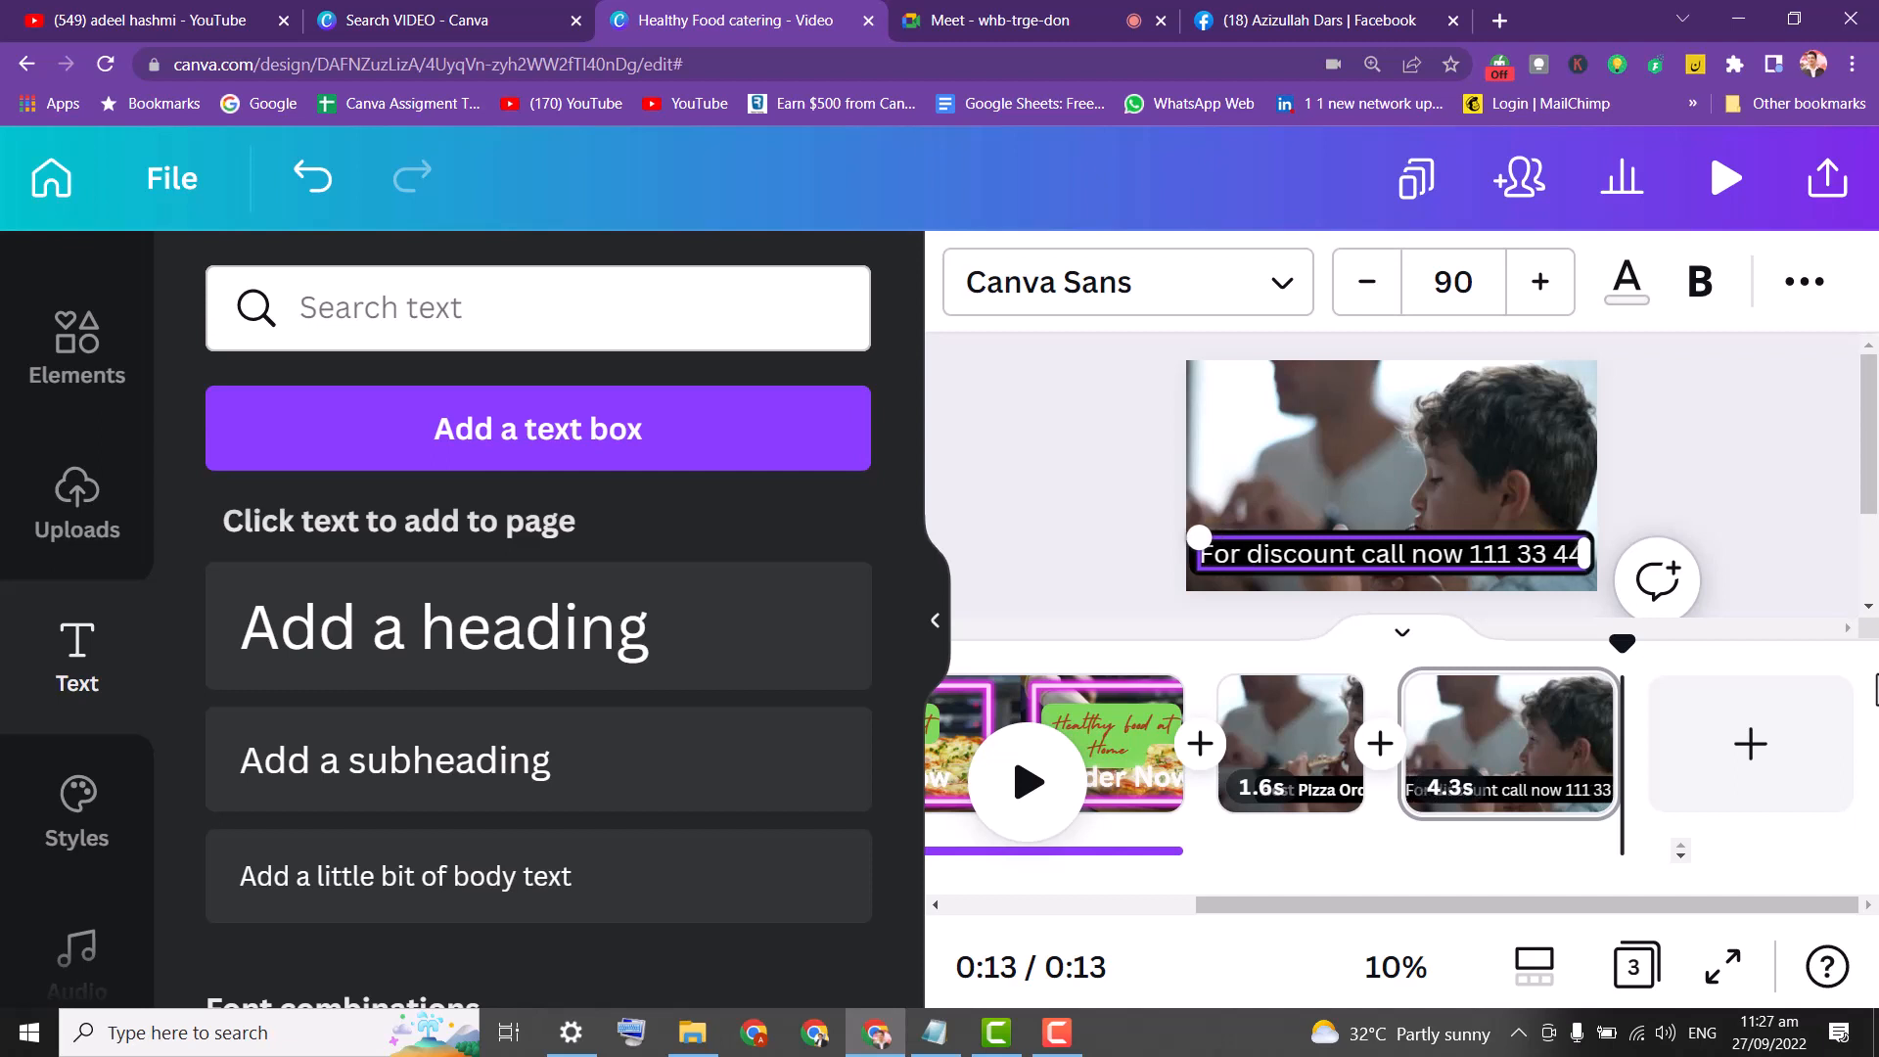
left_click(1025, 509)
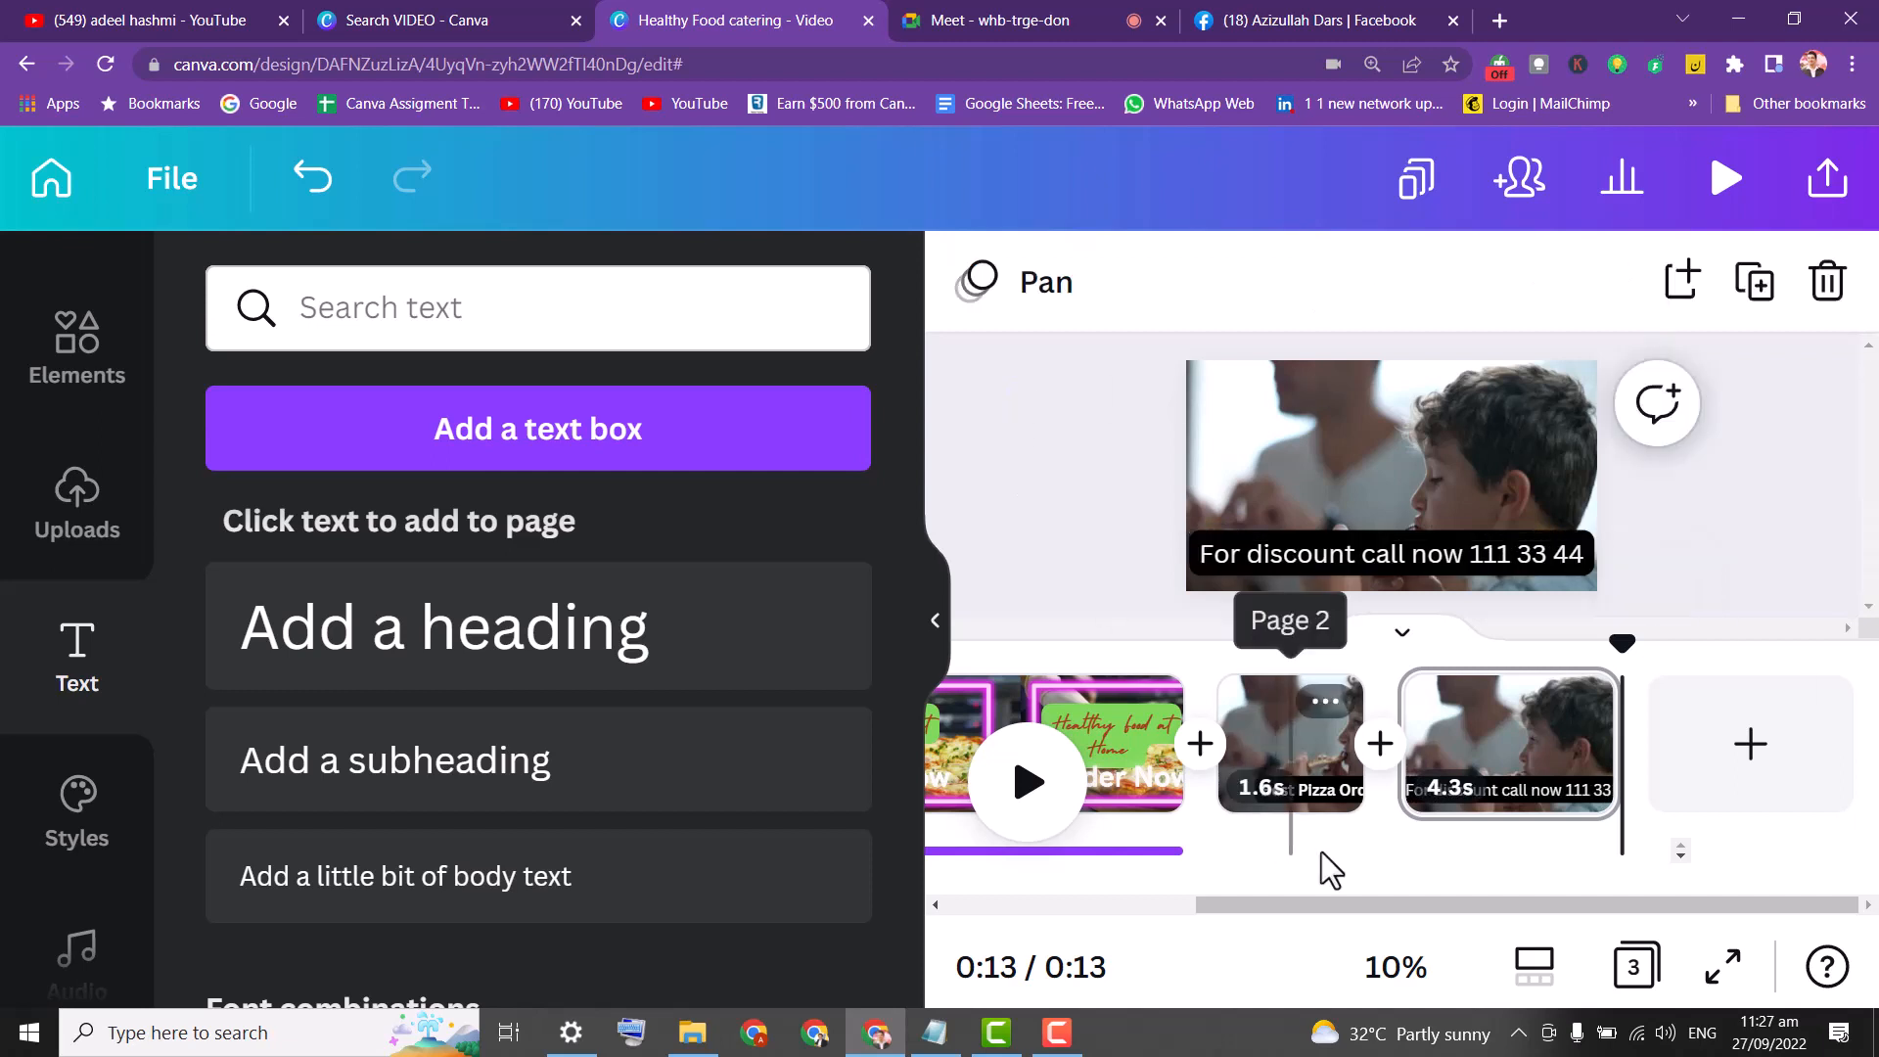
Add a blank 5-second fourth page after the last clip.
left_click(1776, 763)
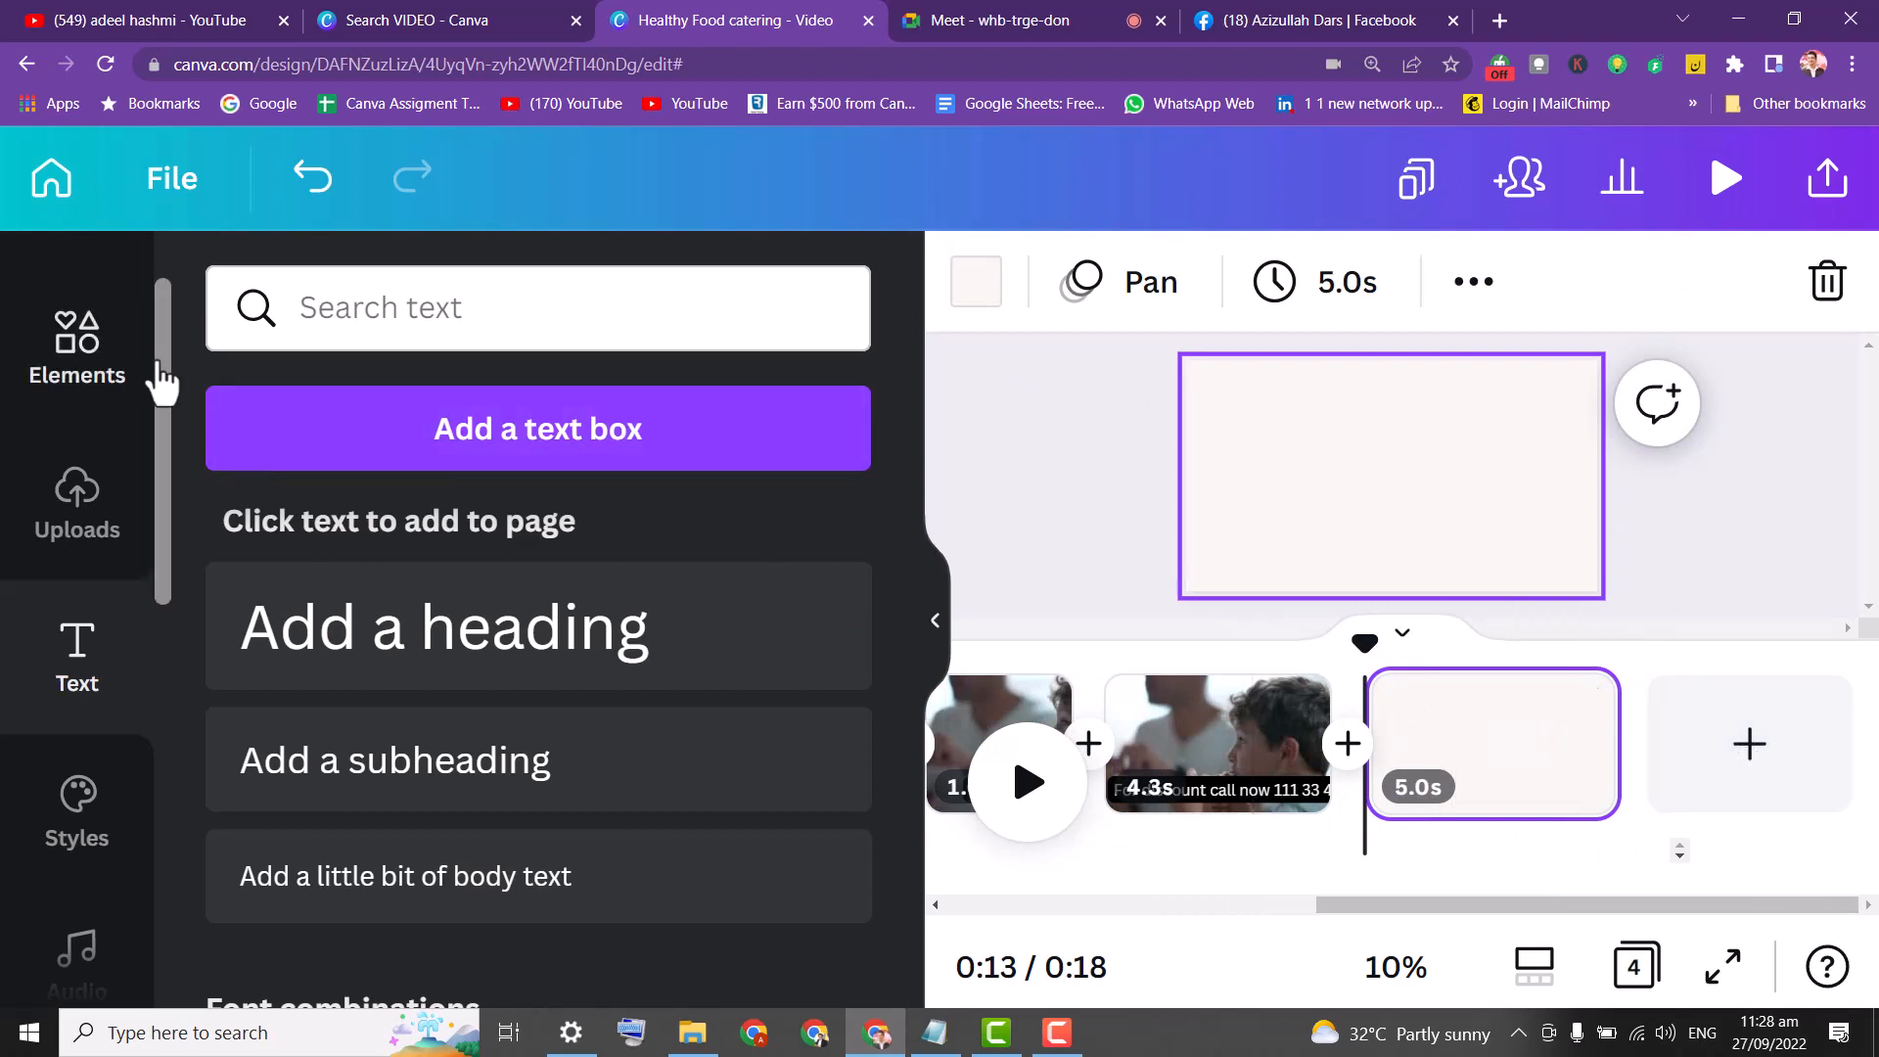
scroll(159, 338, "up", 2)
left_click(103, 298)
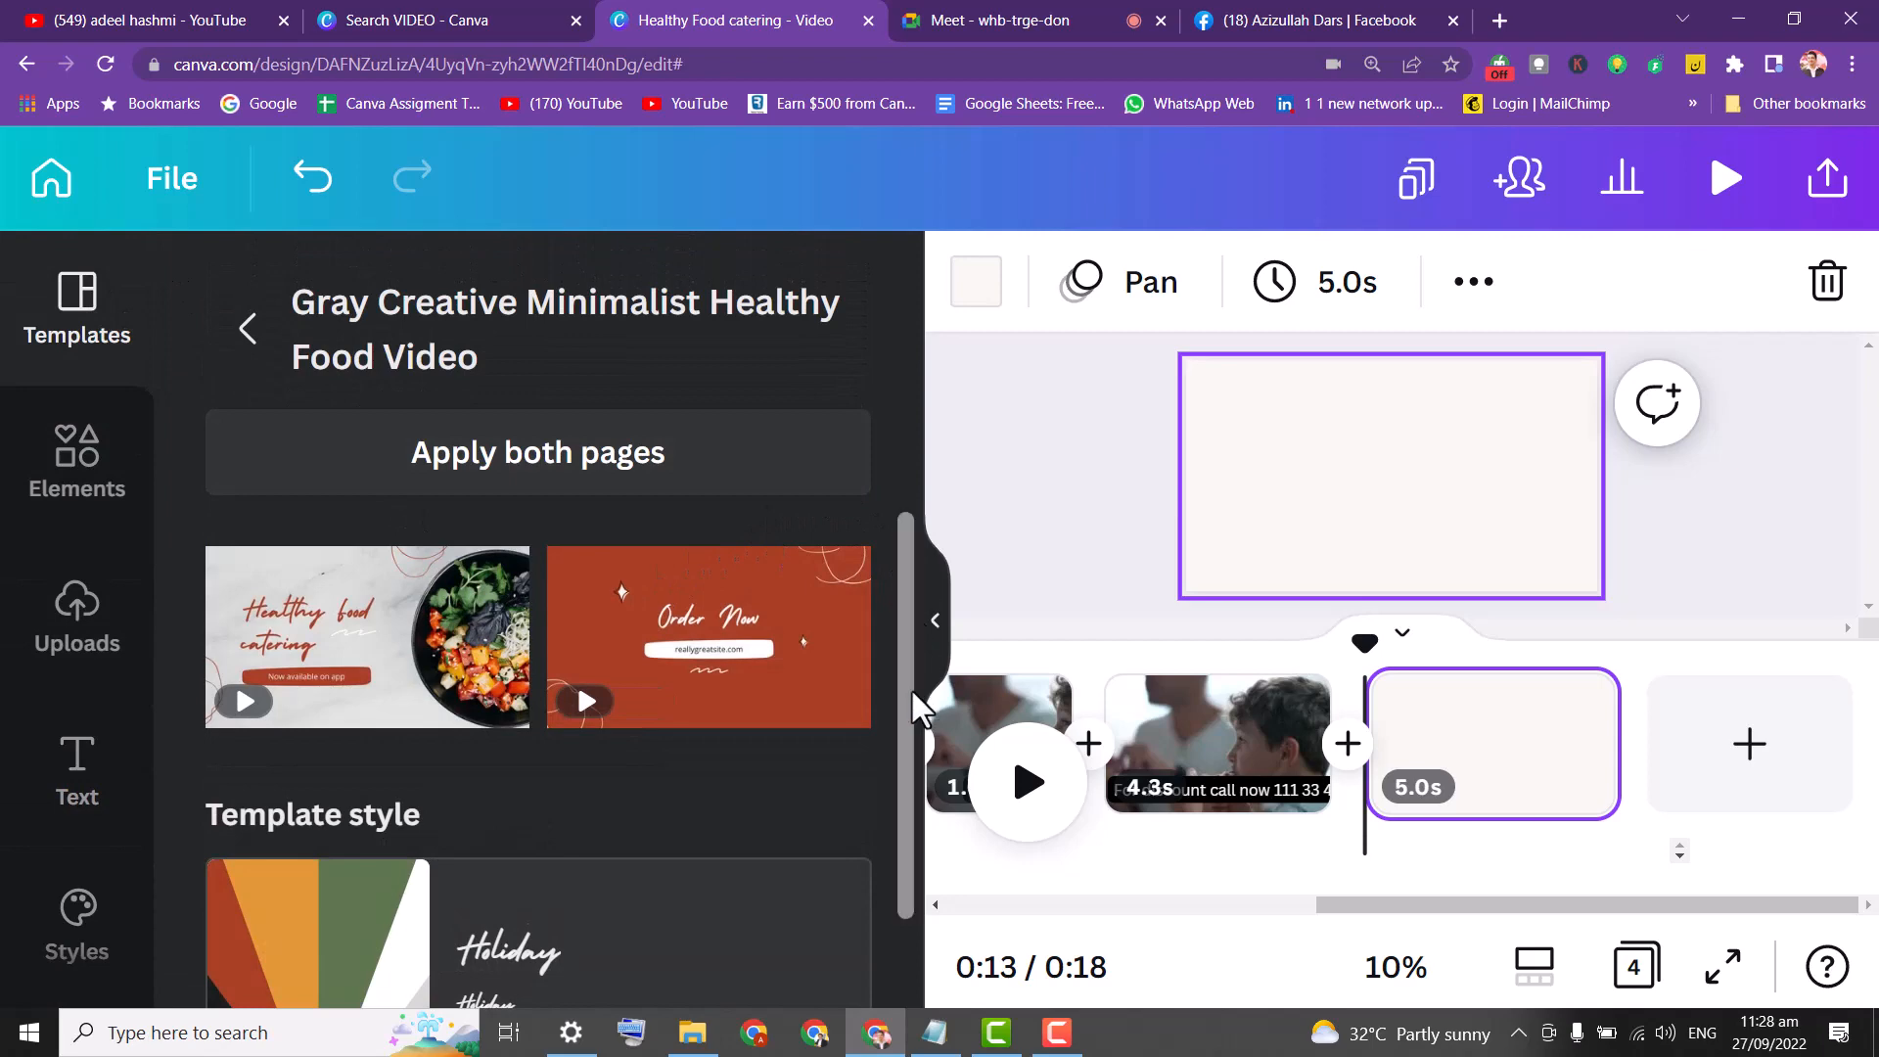
Search the template library for YouTube Outros.
left_click(251, 328)
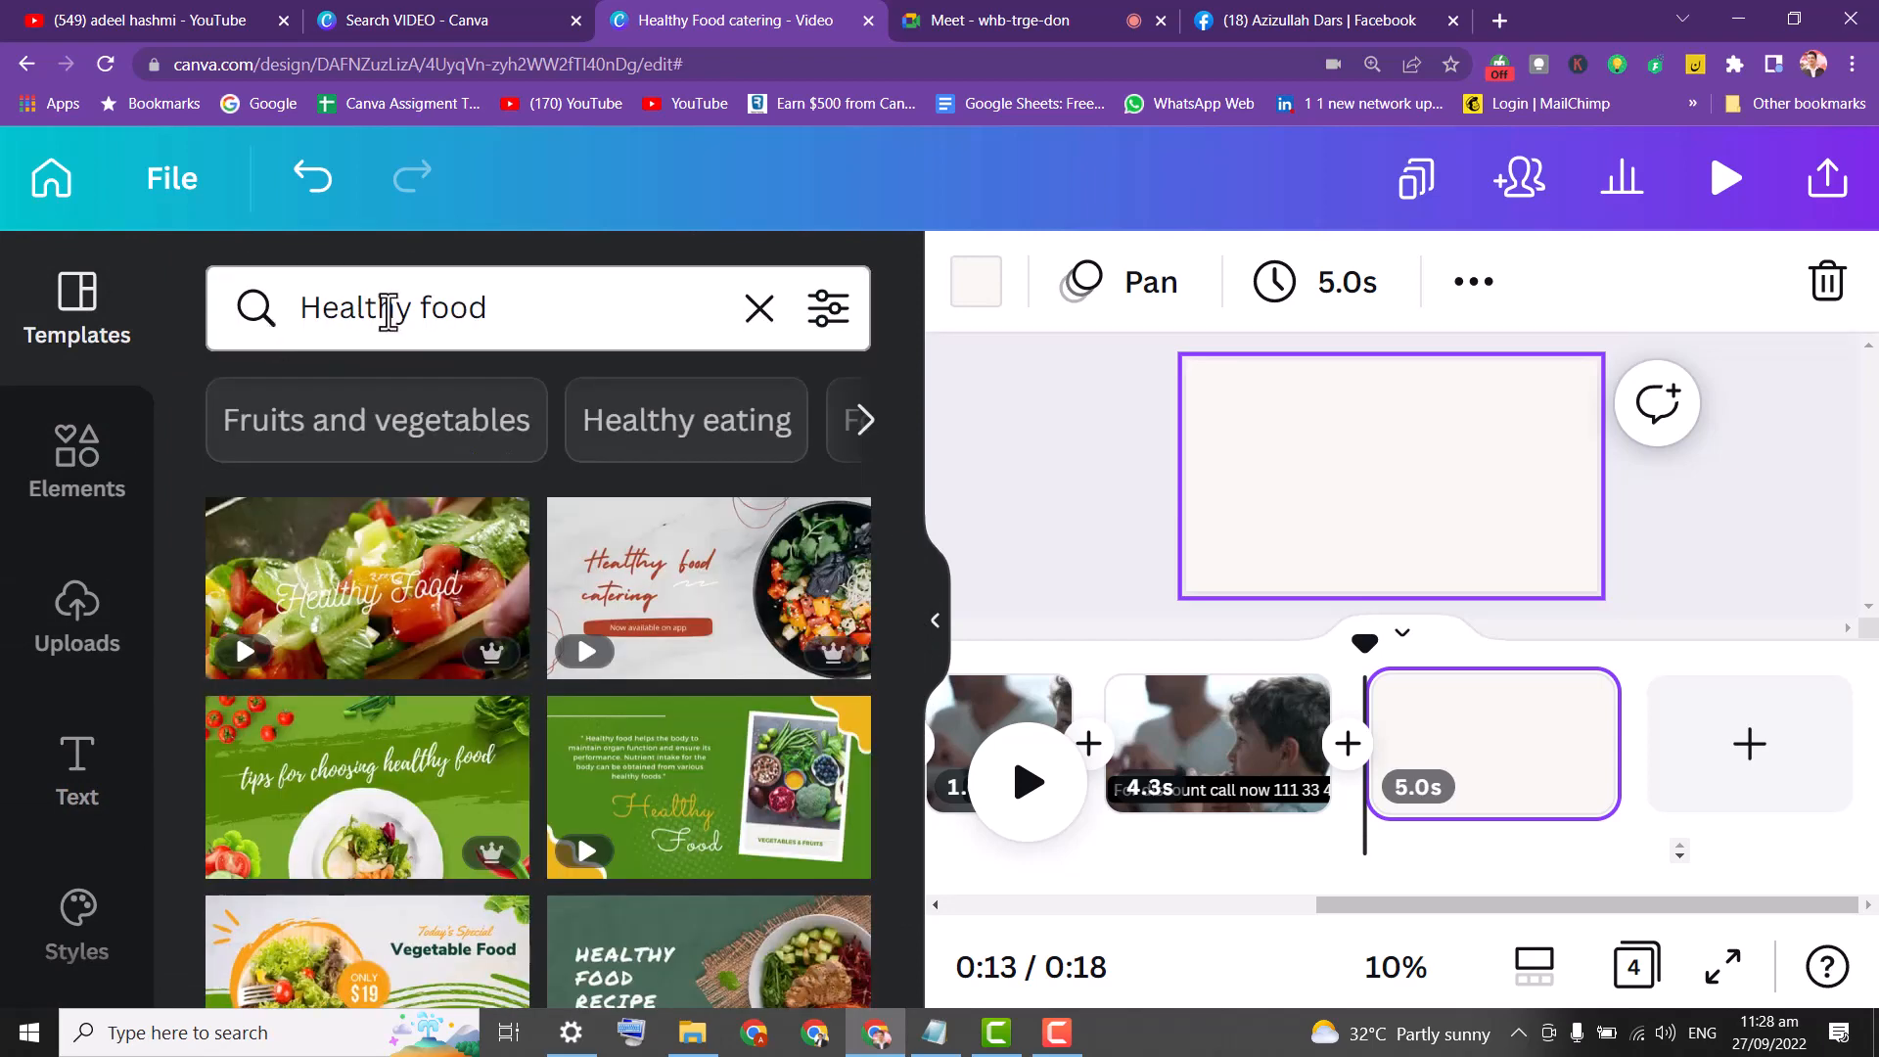
left_click(545, 310)
left_click_drag(546, 311, 153, 343)
type("youtube")
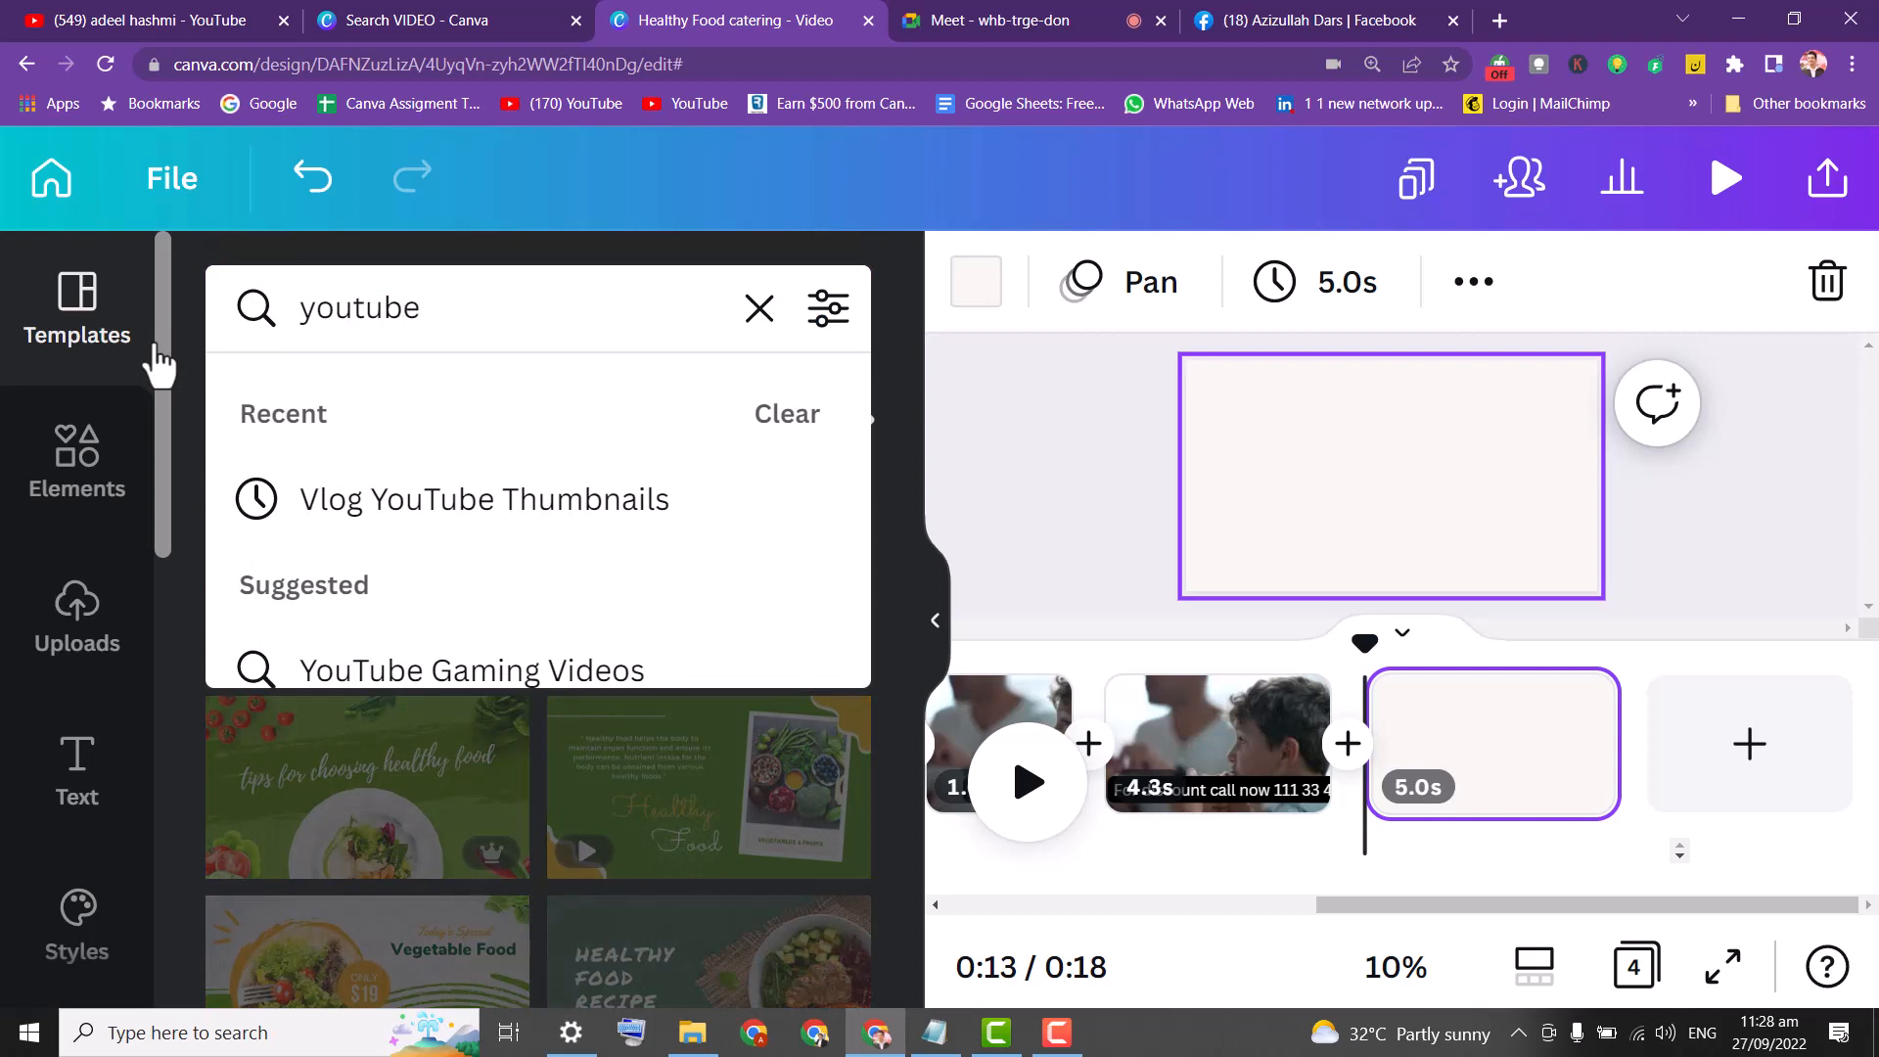
type(" e")
key("BackSpace")
type("out")
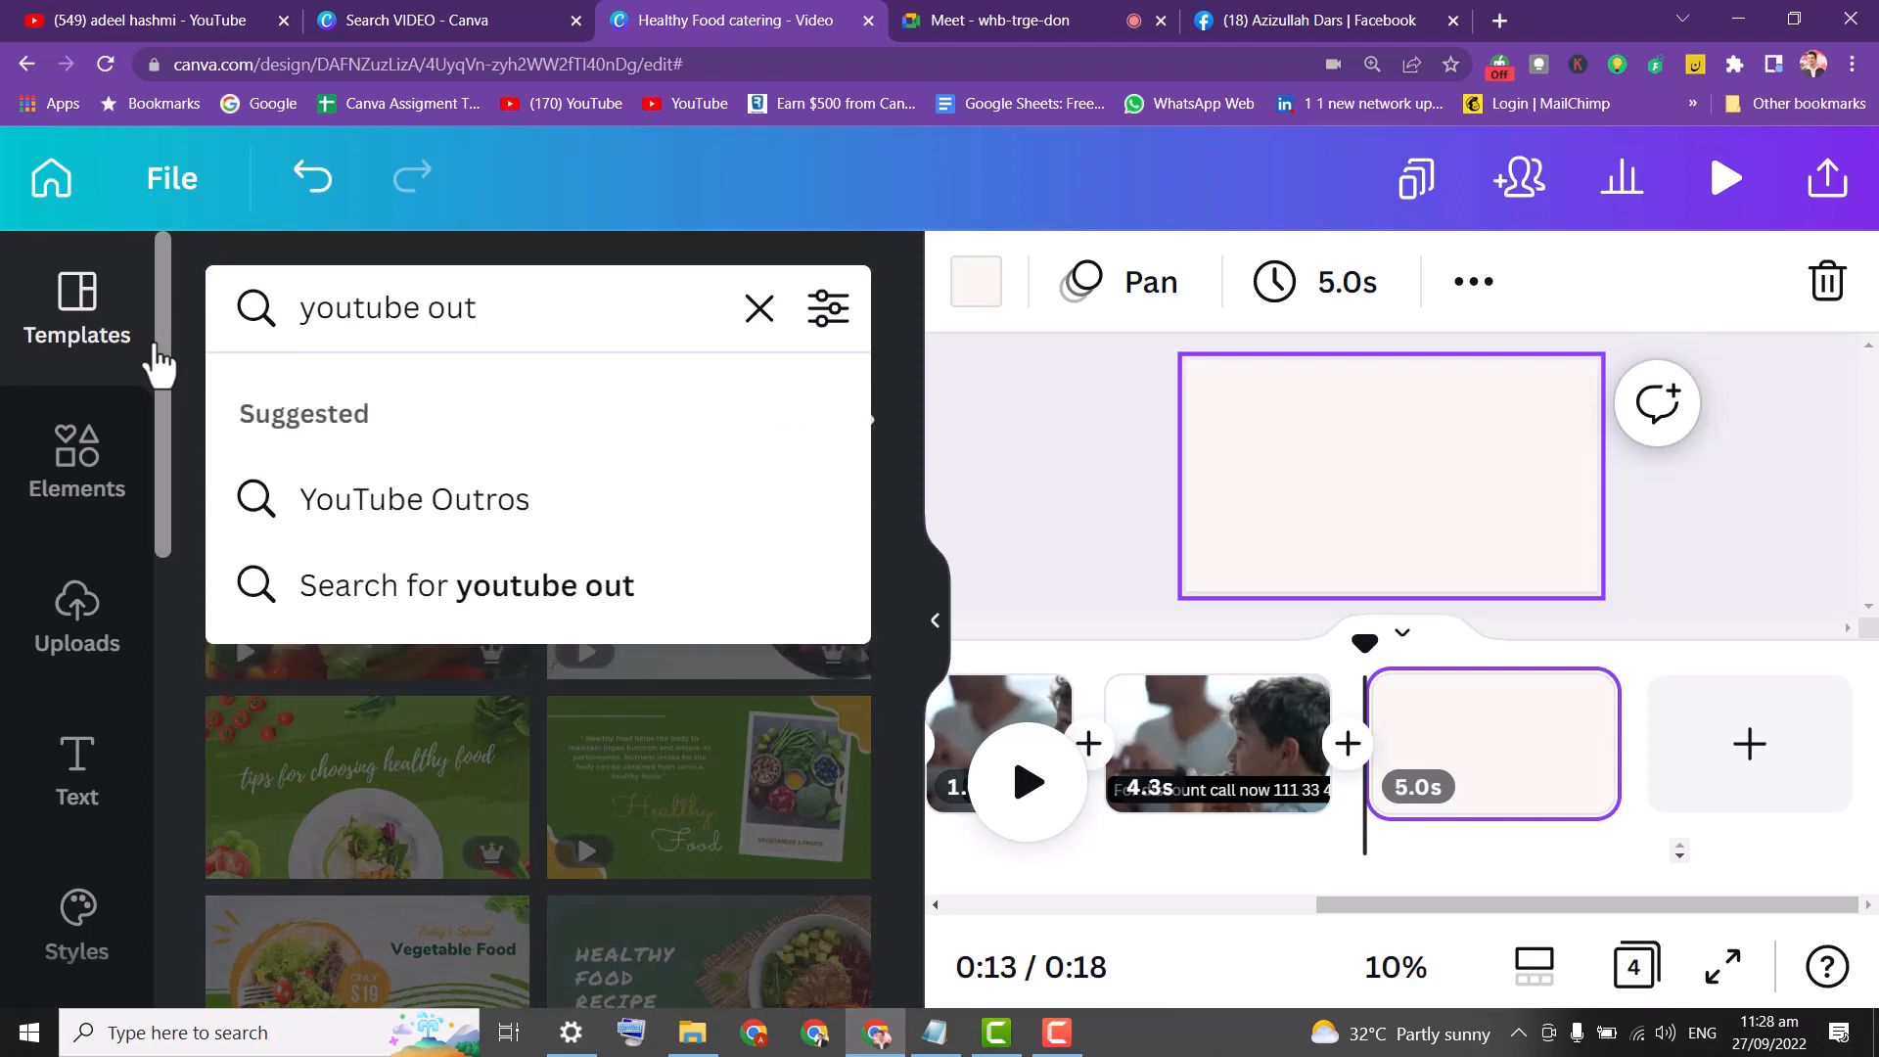
left_click(426, 504)
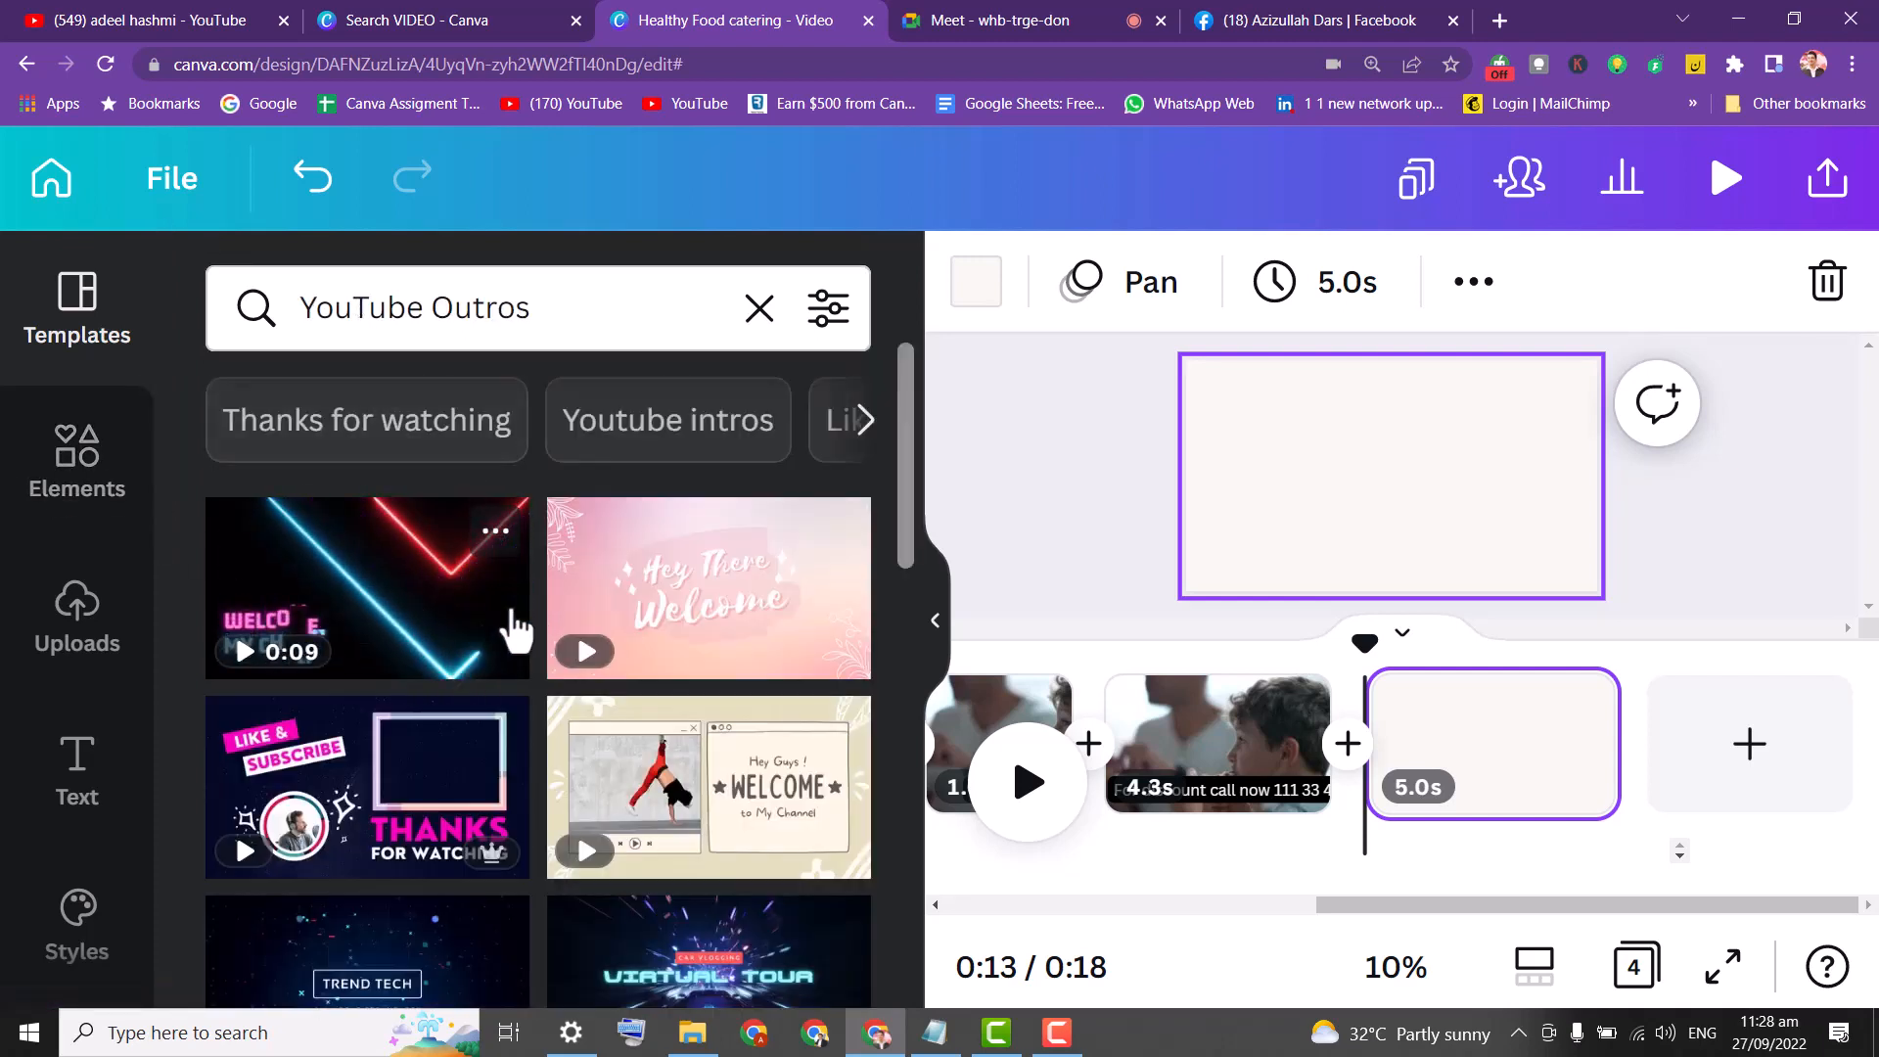
Change the template search to Thanks for Watching videos.
left_click_drag(902, 446, 886, 392)
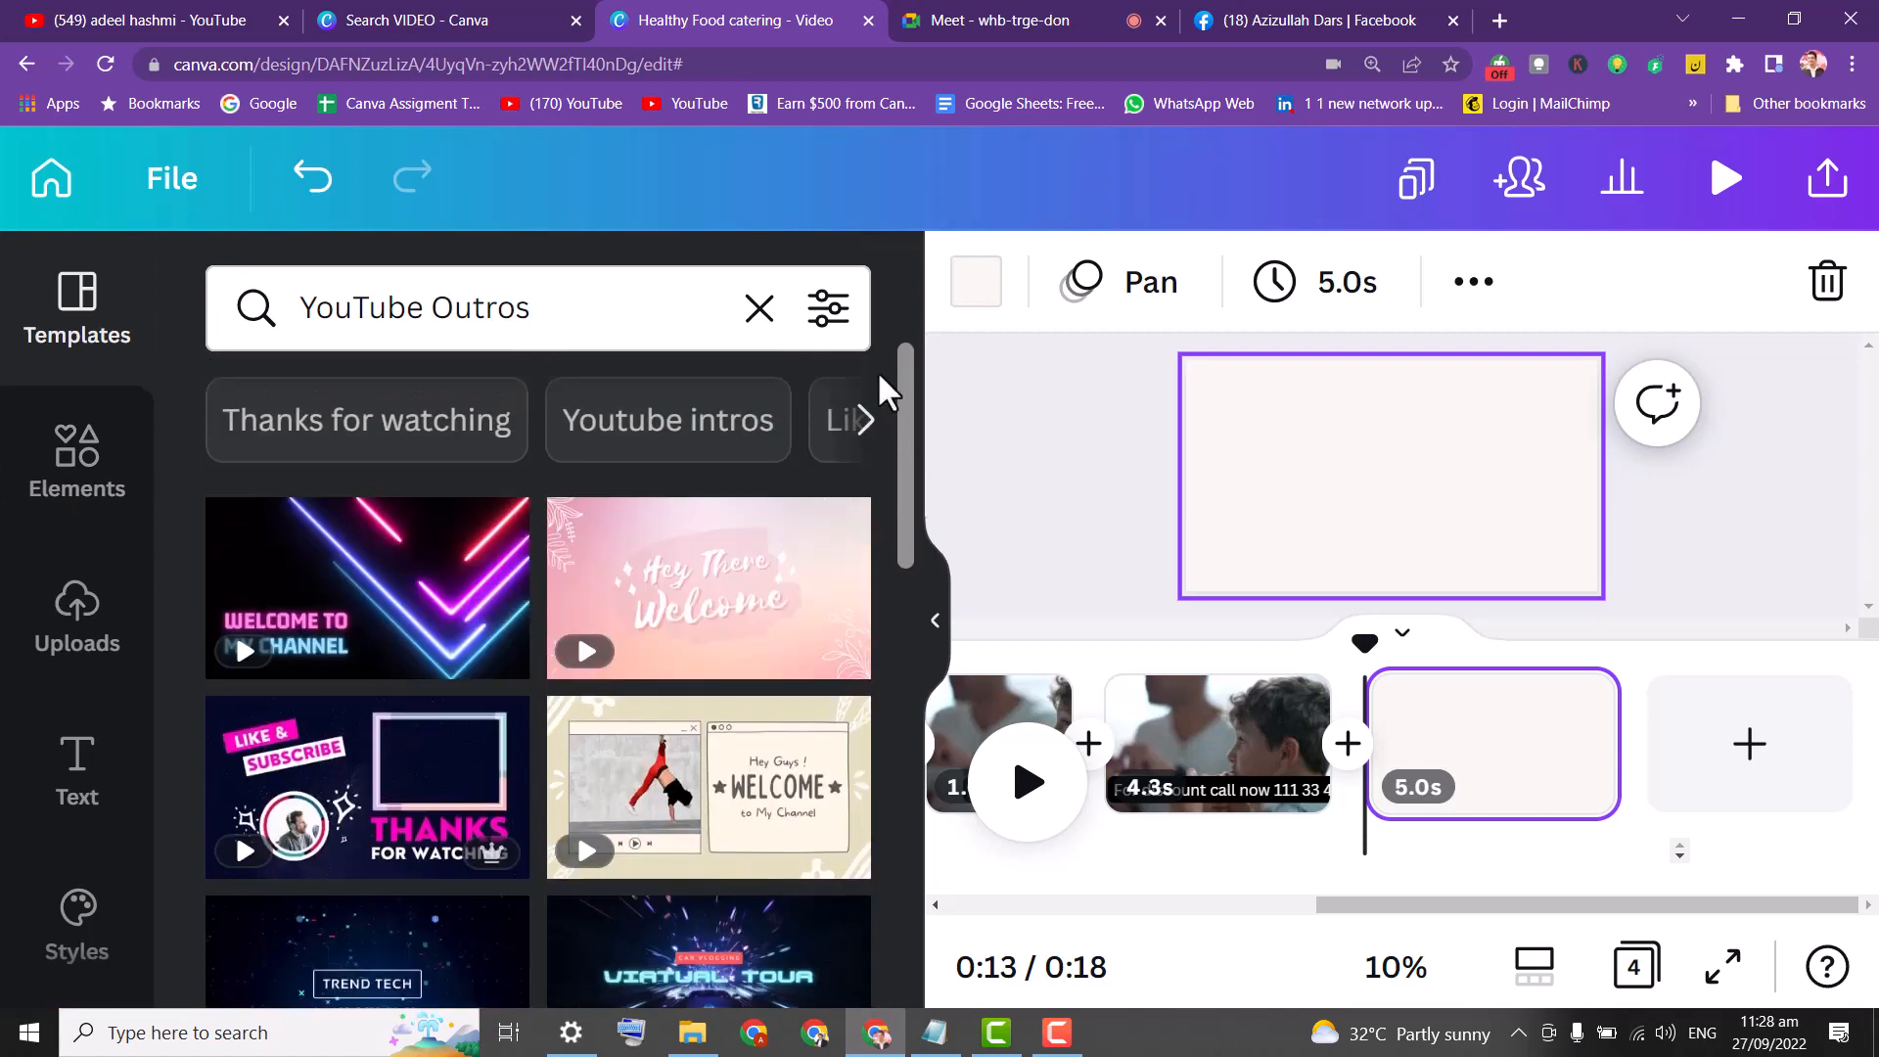
left_click_drag(437, 299, 659, 294)
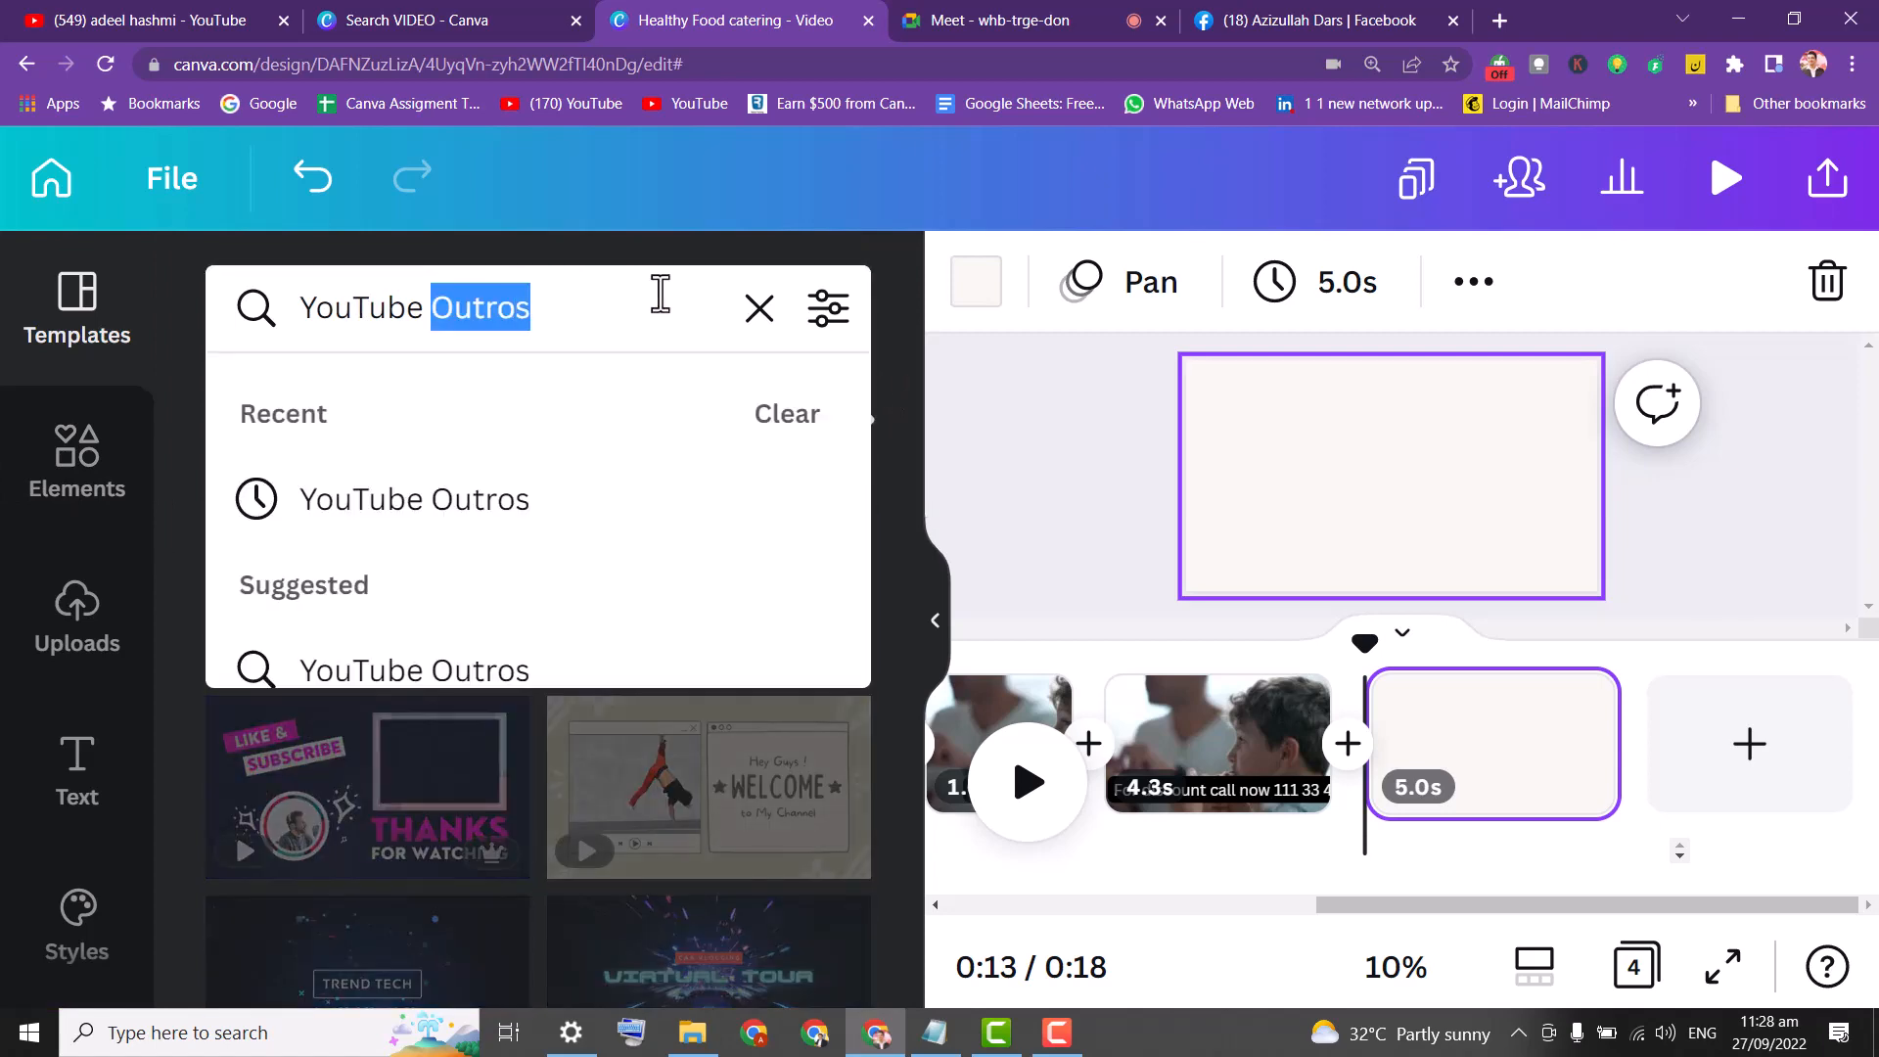
key("BackSpace")
type("e")
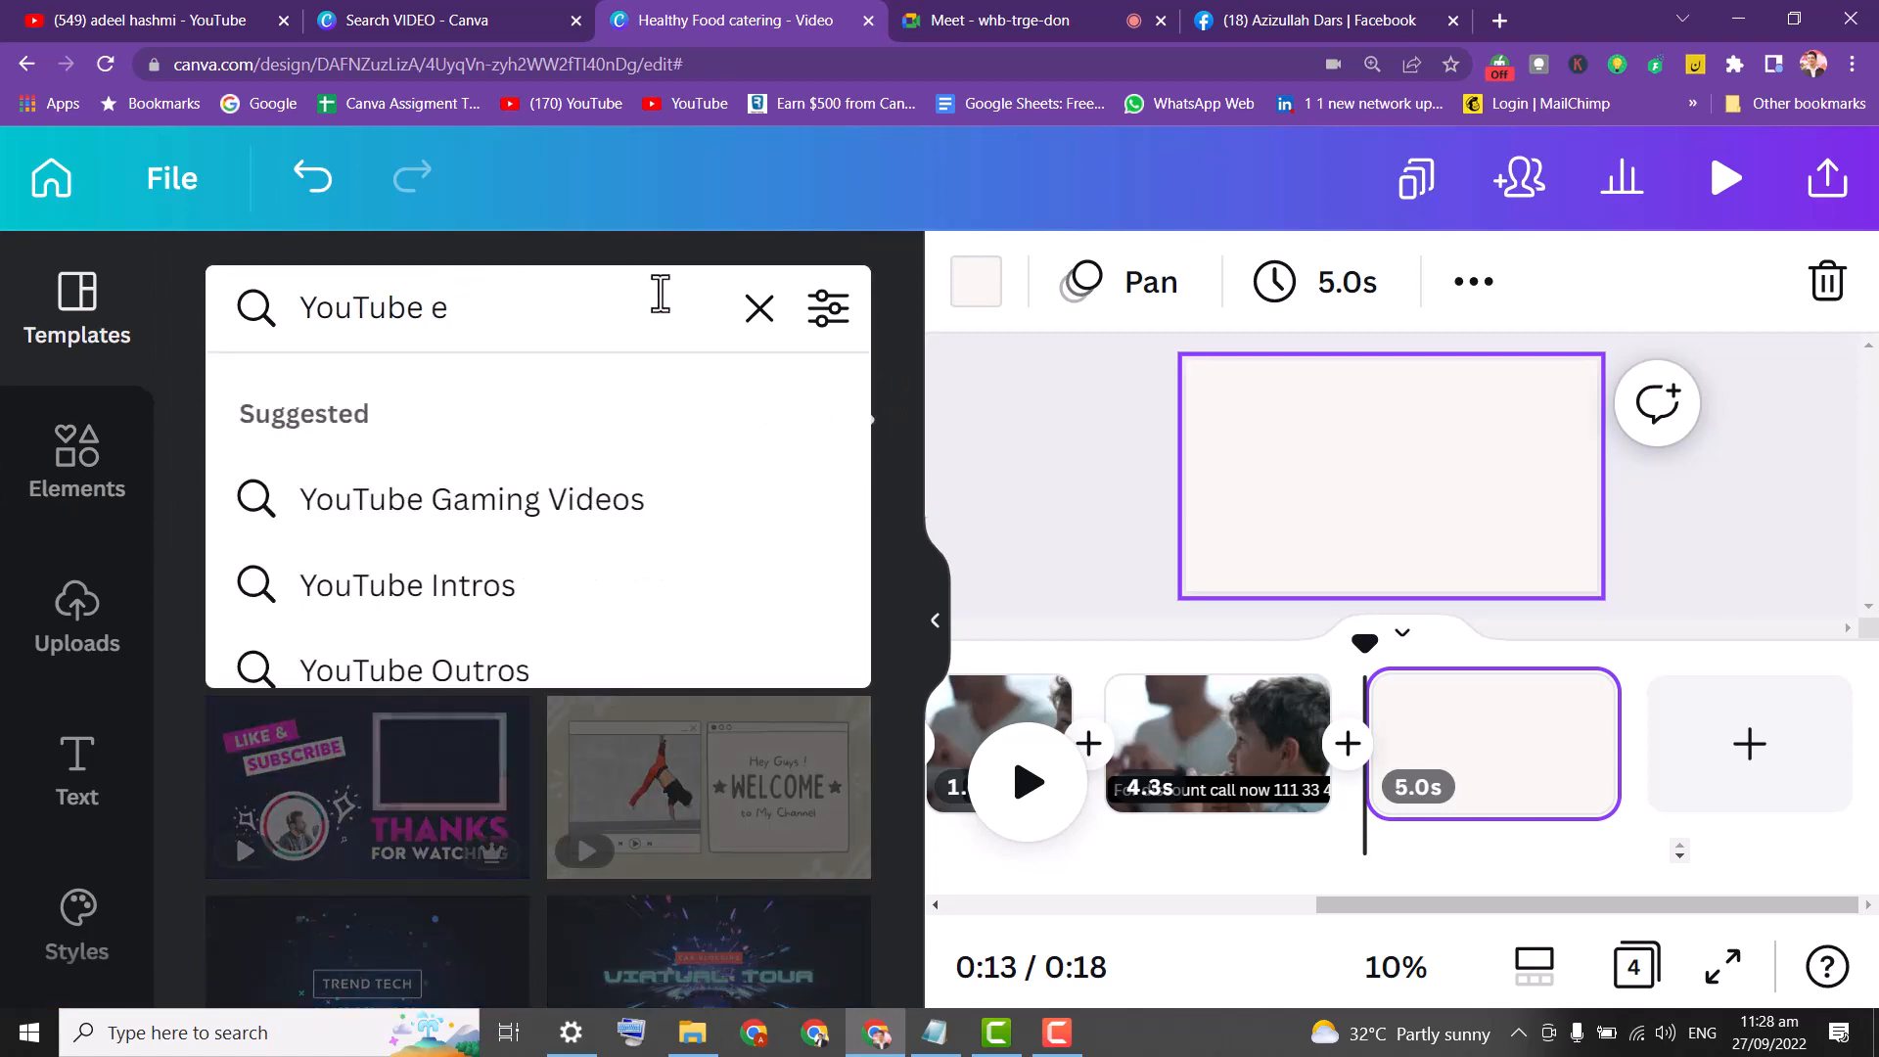
type("m")
key("BackSpace")
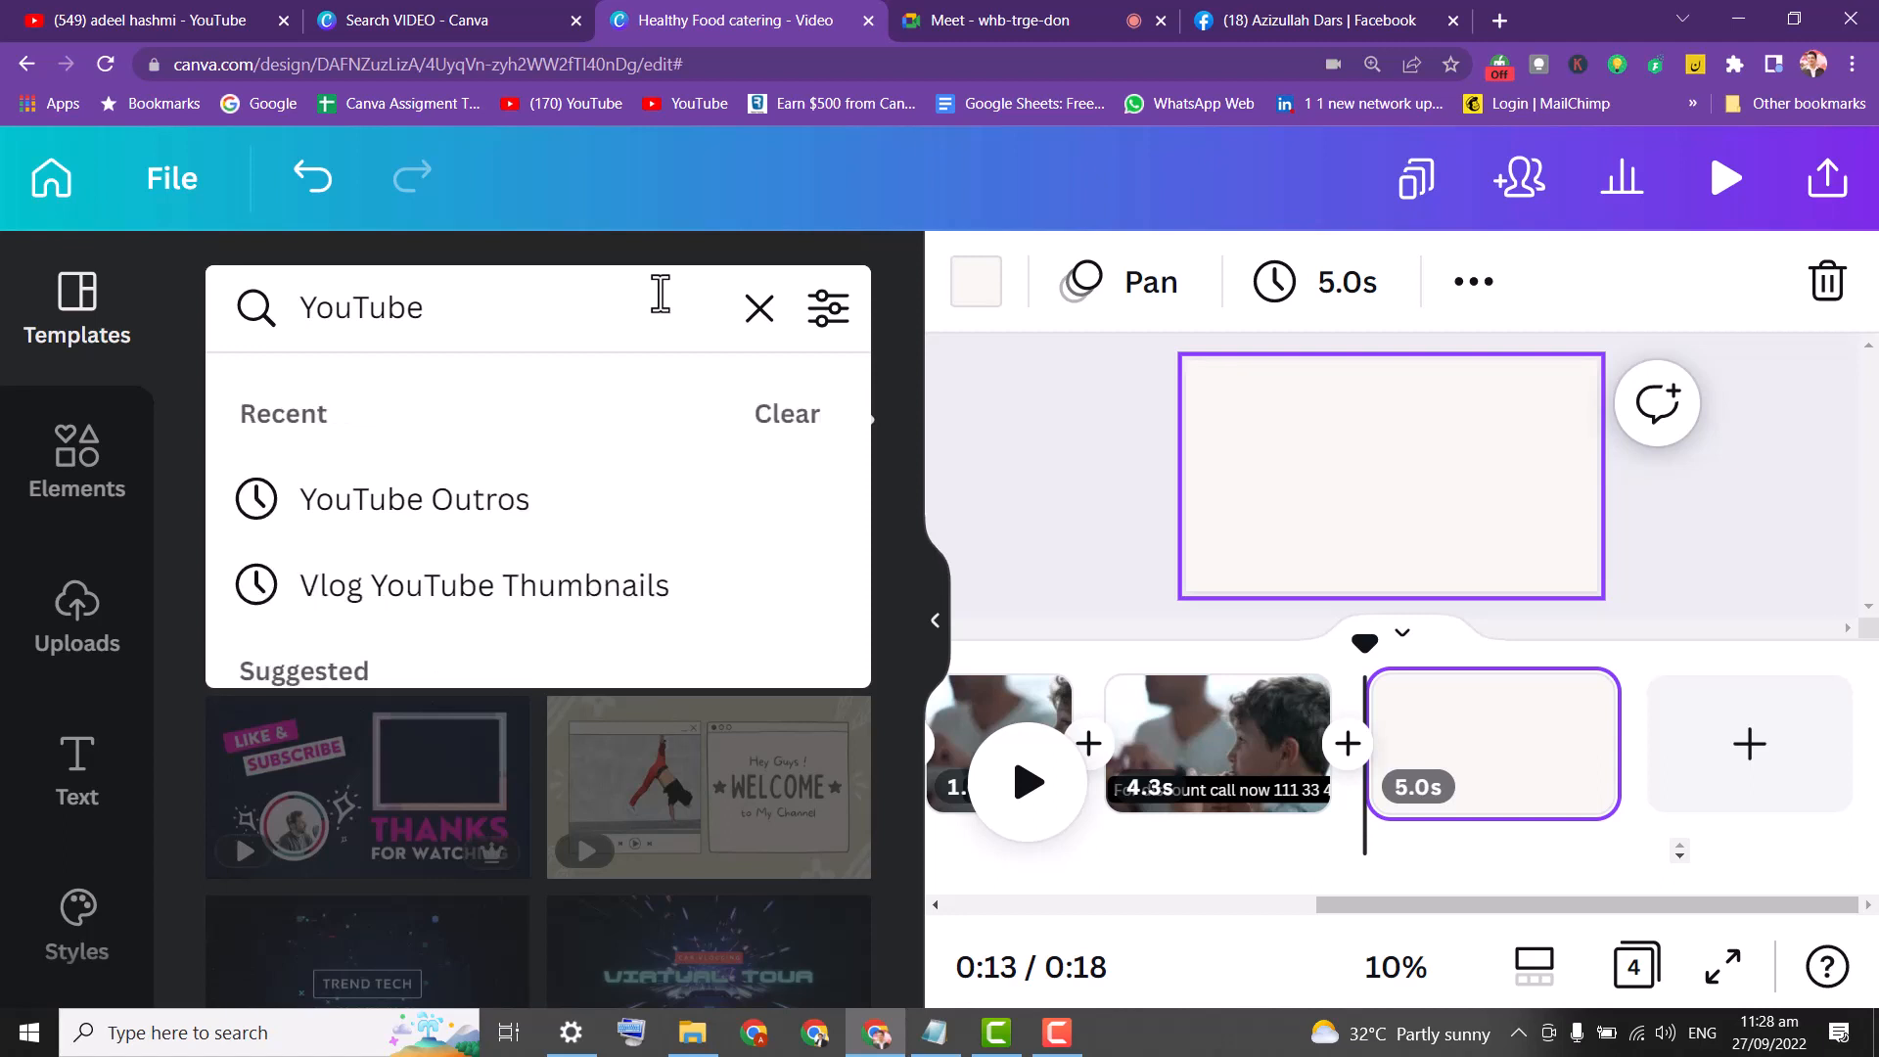
type("thank")
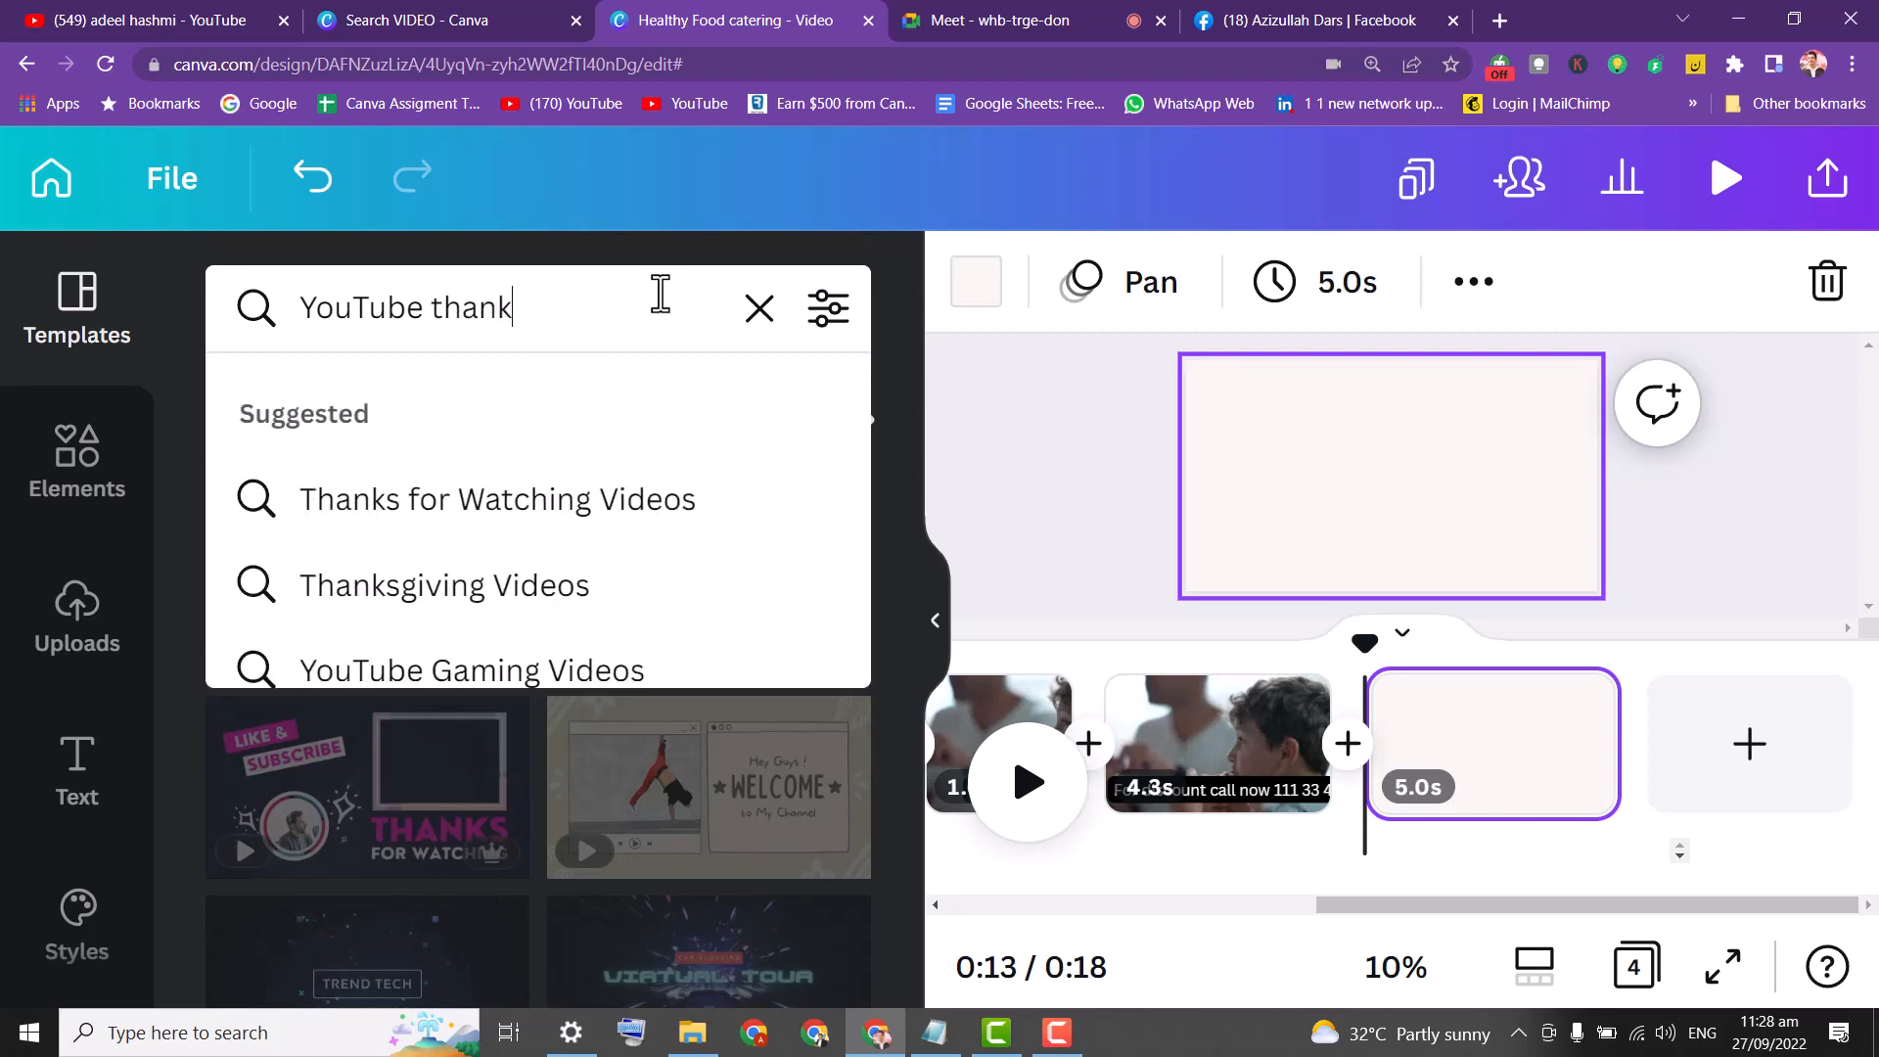
left_click(606, 503)
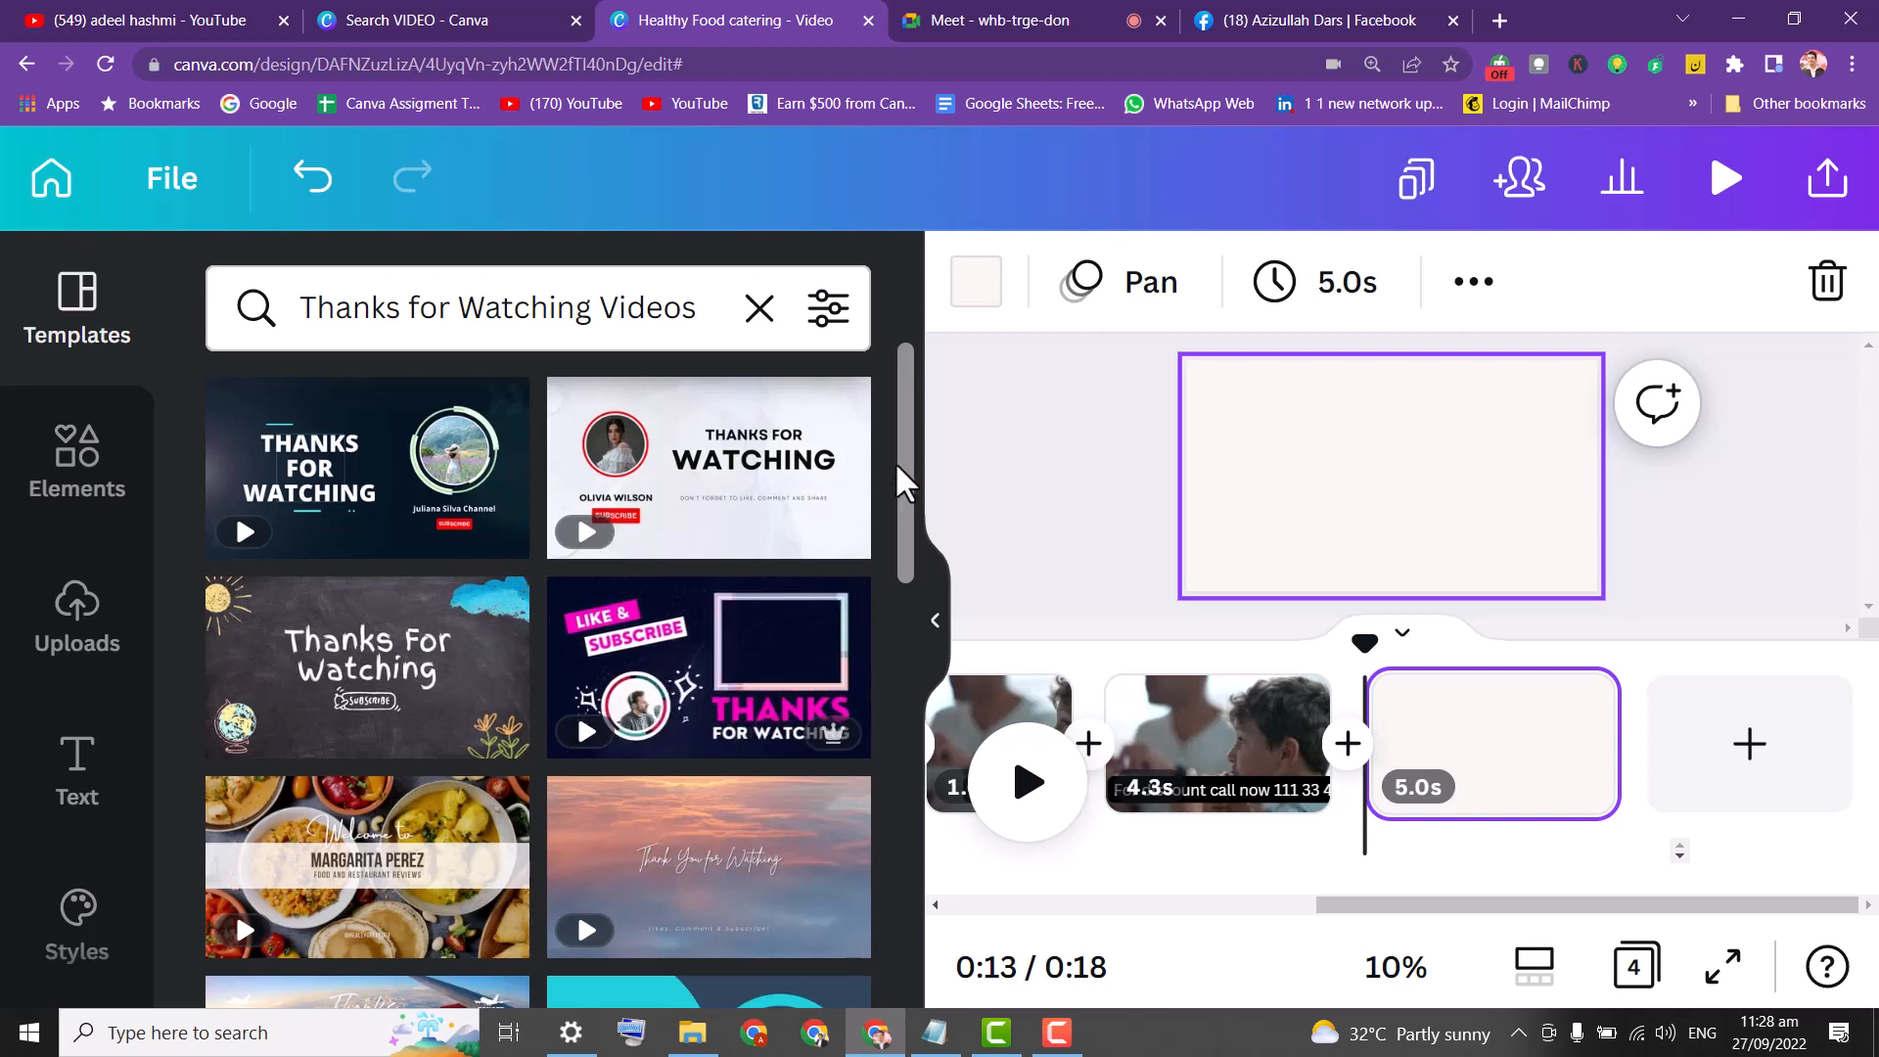
Search templates for 'order now pizza' and open the Yellow and Red Pizza template.
left_click(749, 331)
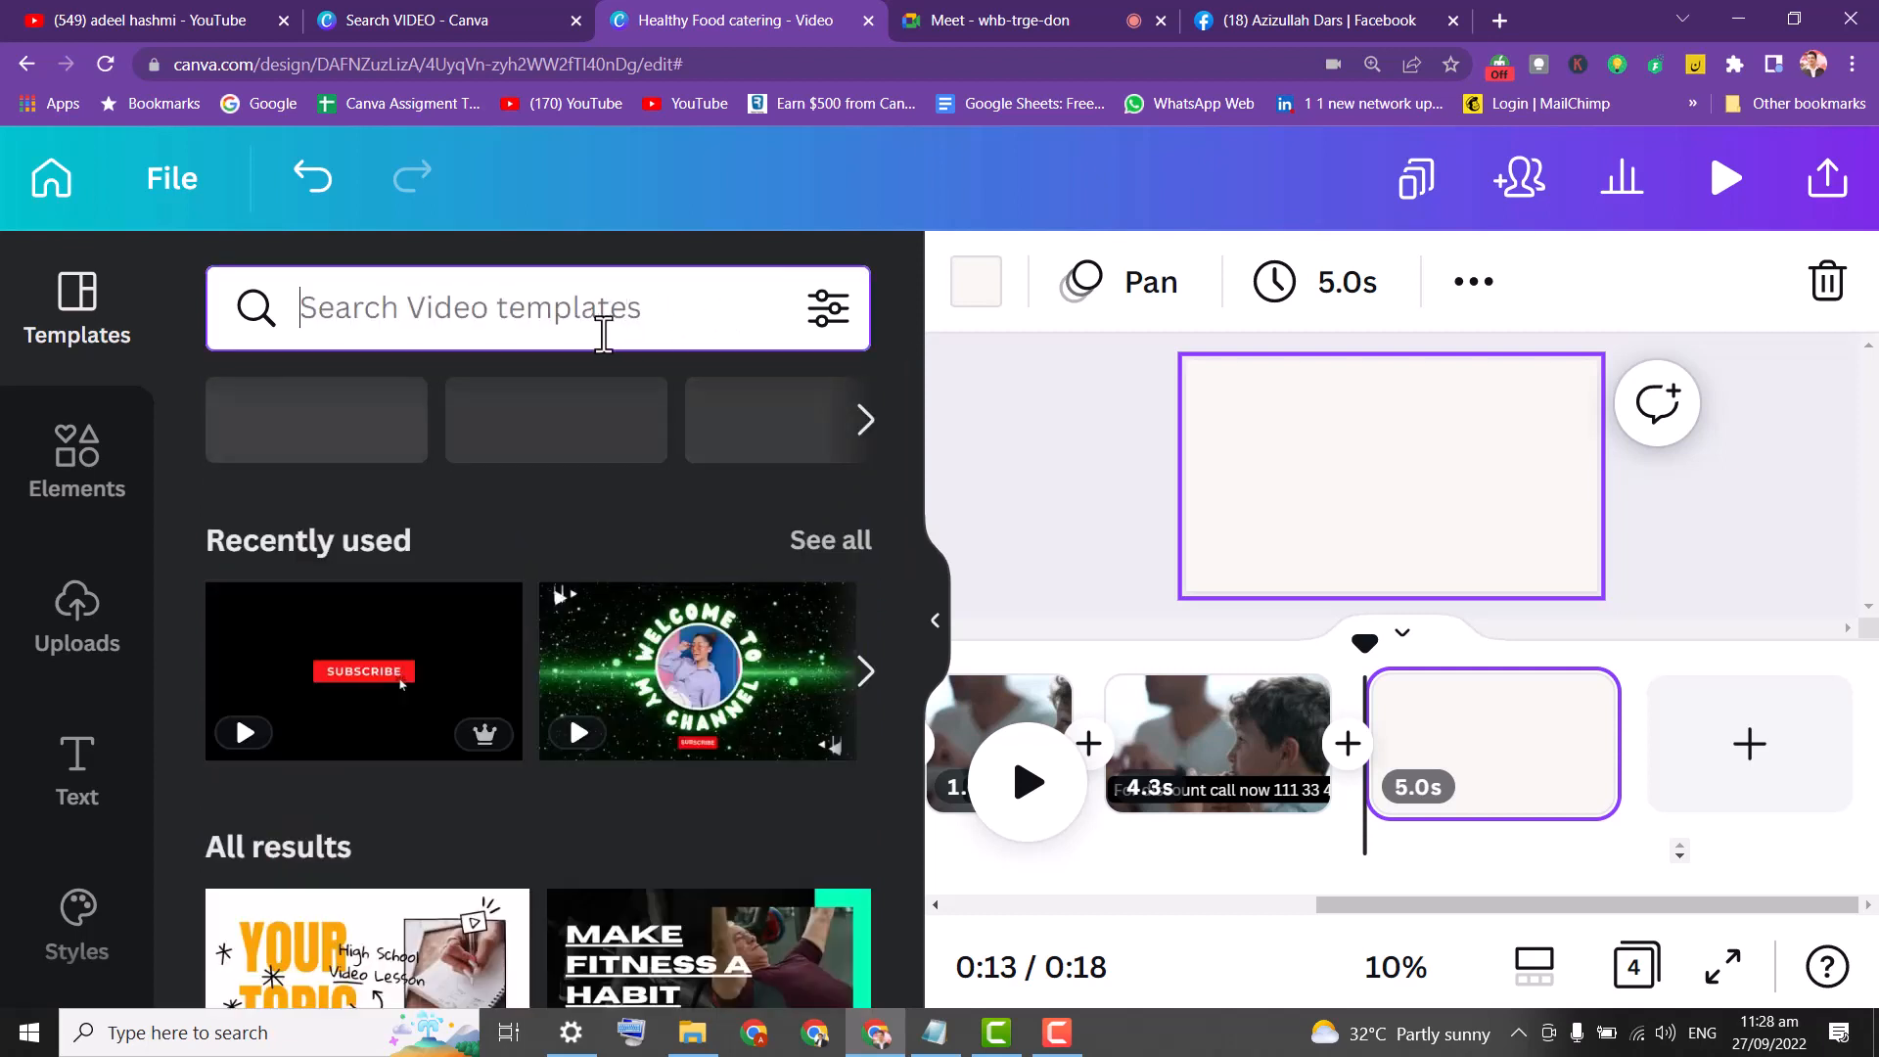
type("order now")
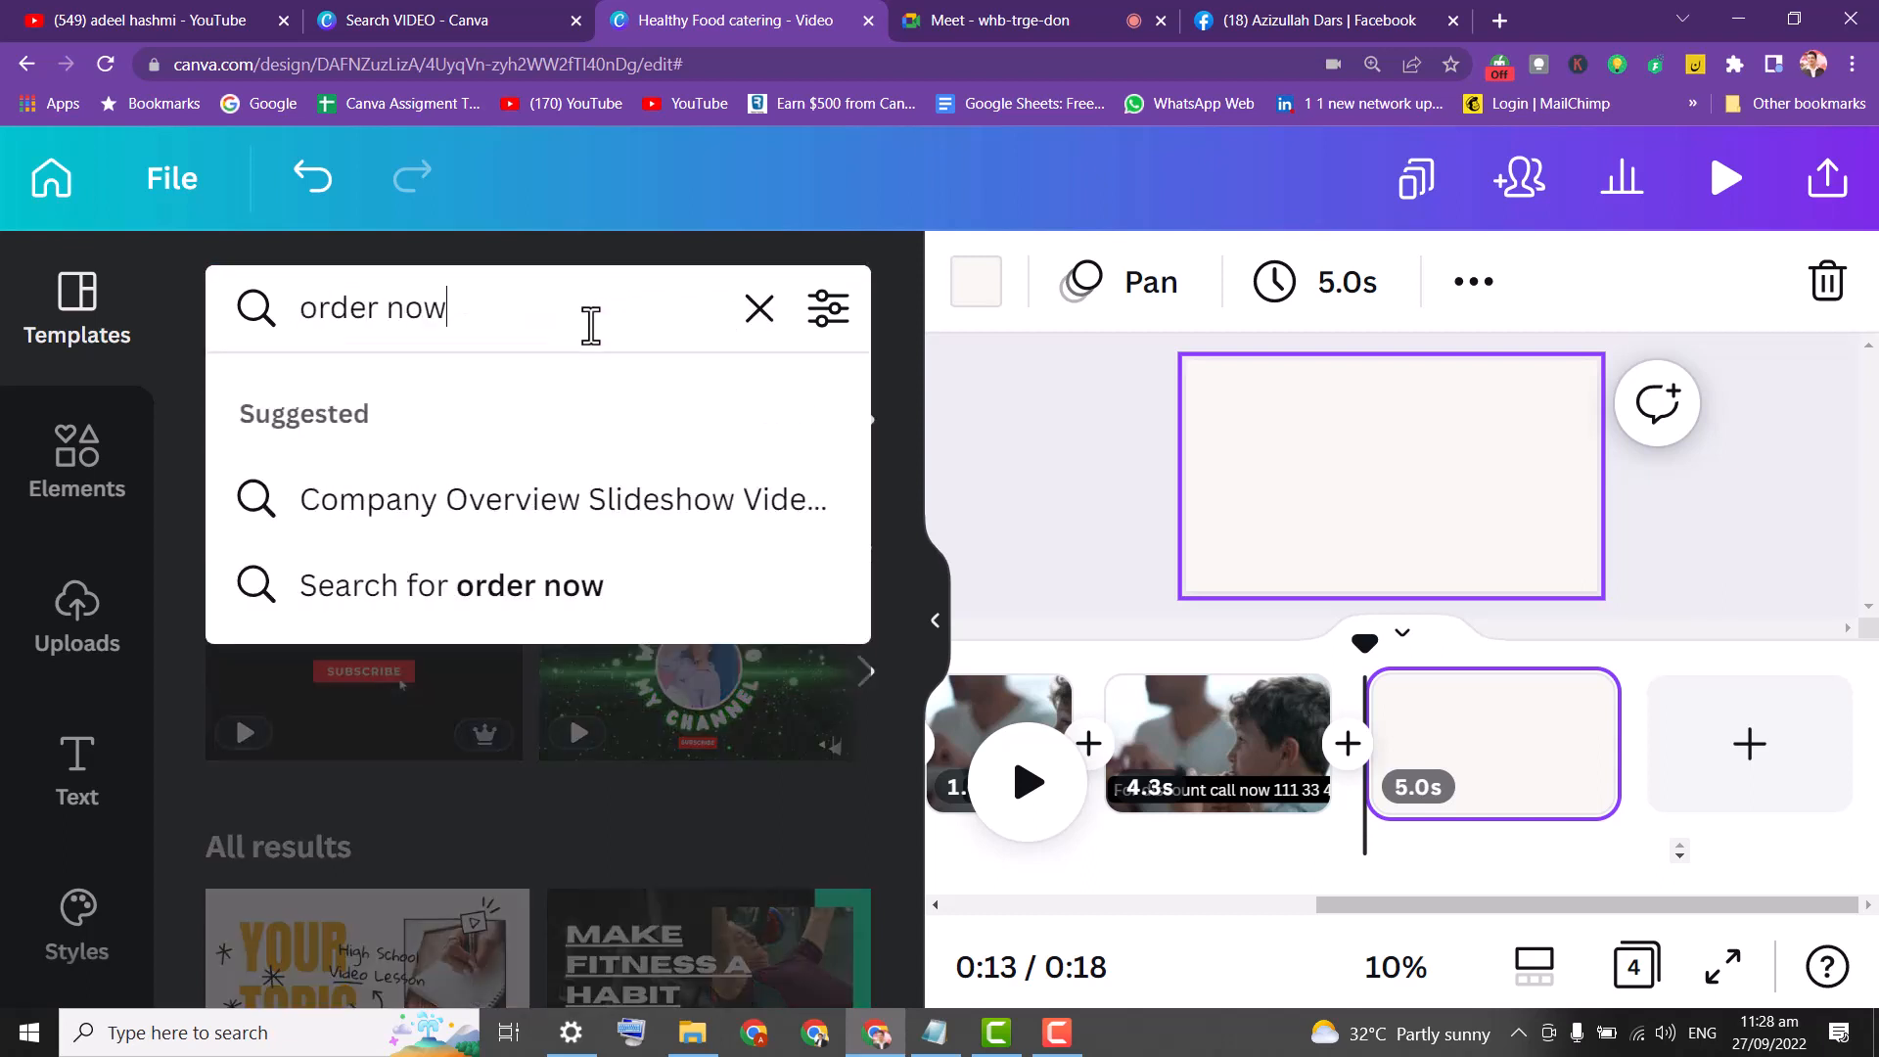
key("Return")
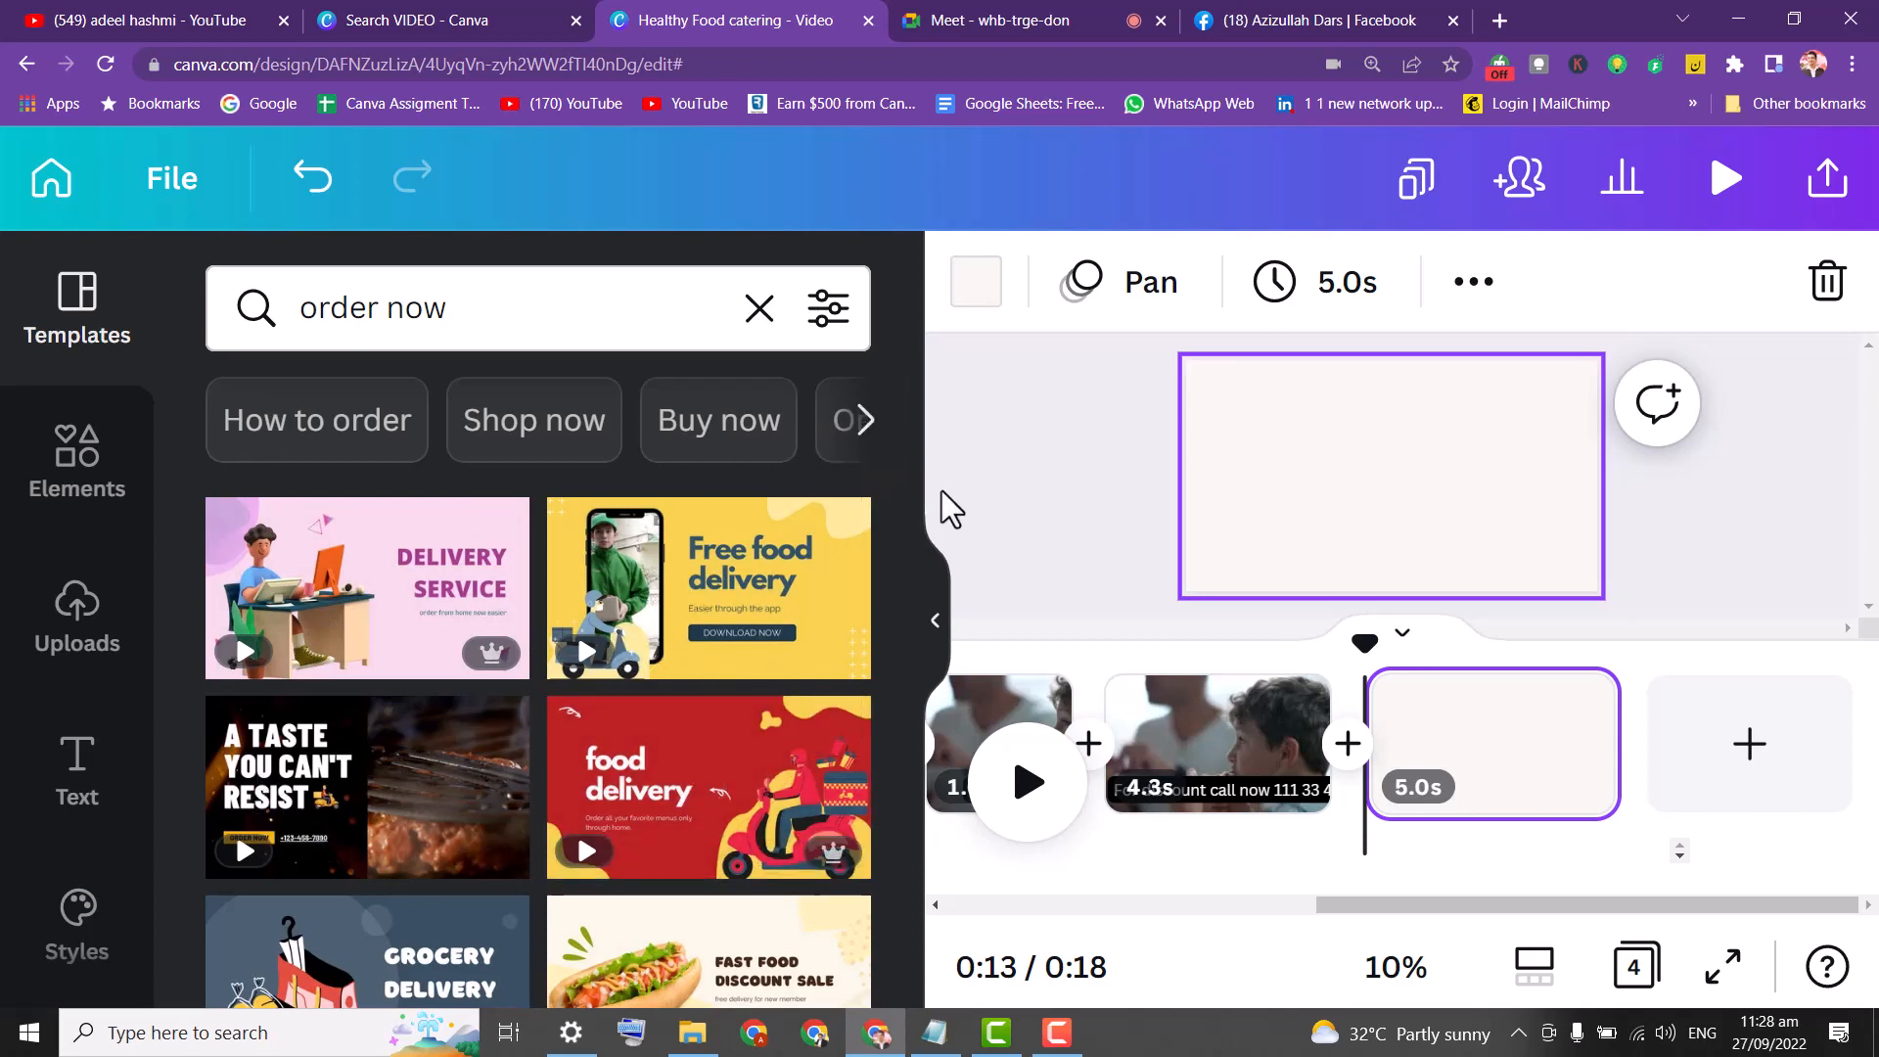
left_click_drag(902, 484, 927, 939)
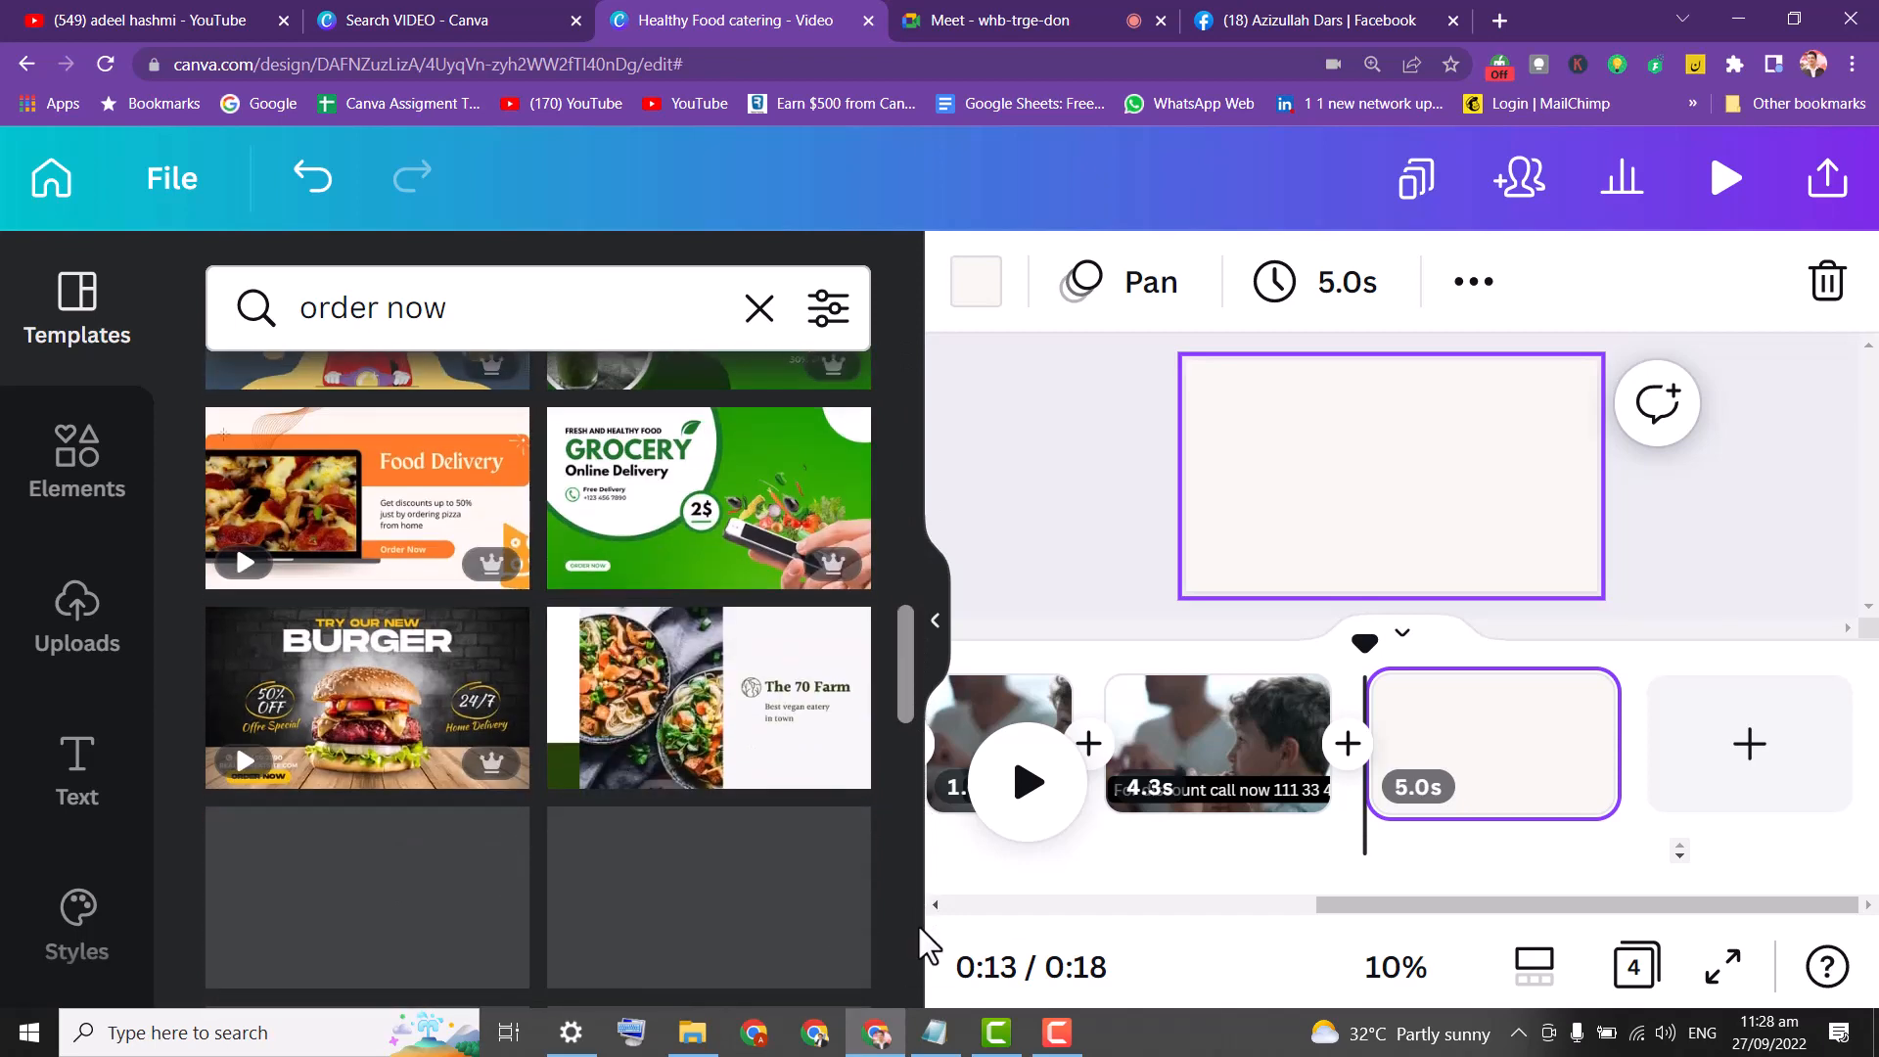
left_click(528, 320)
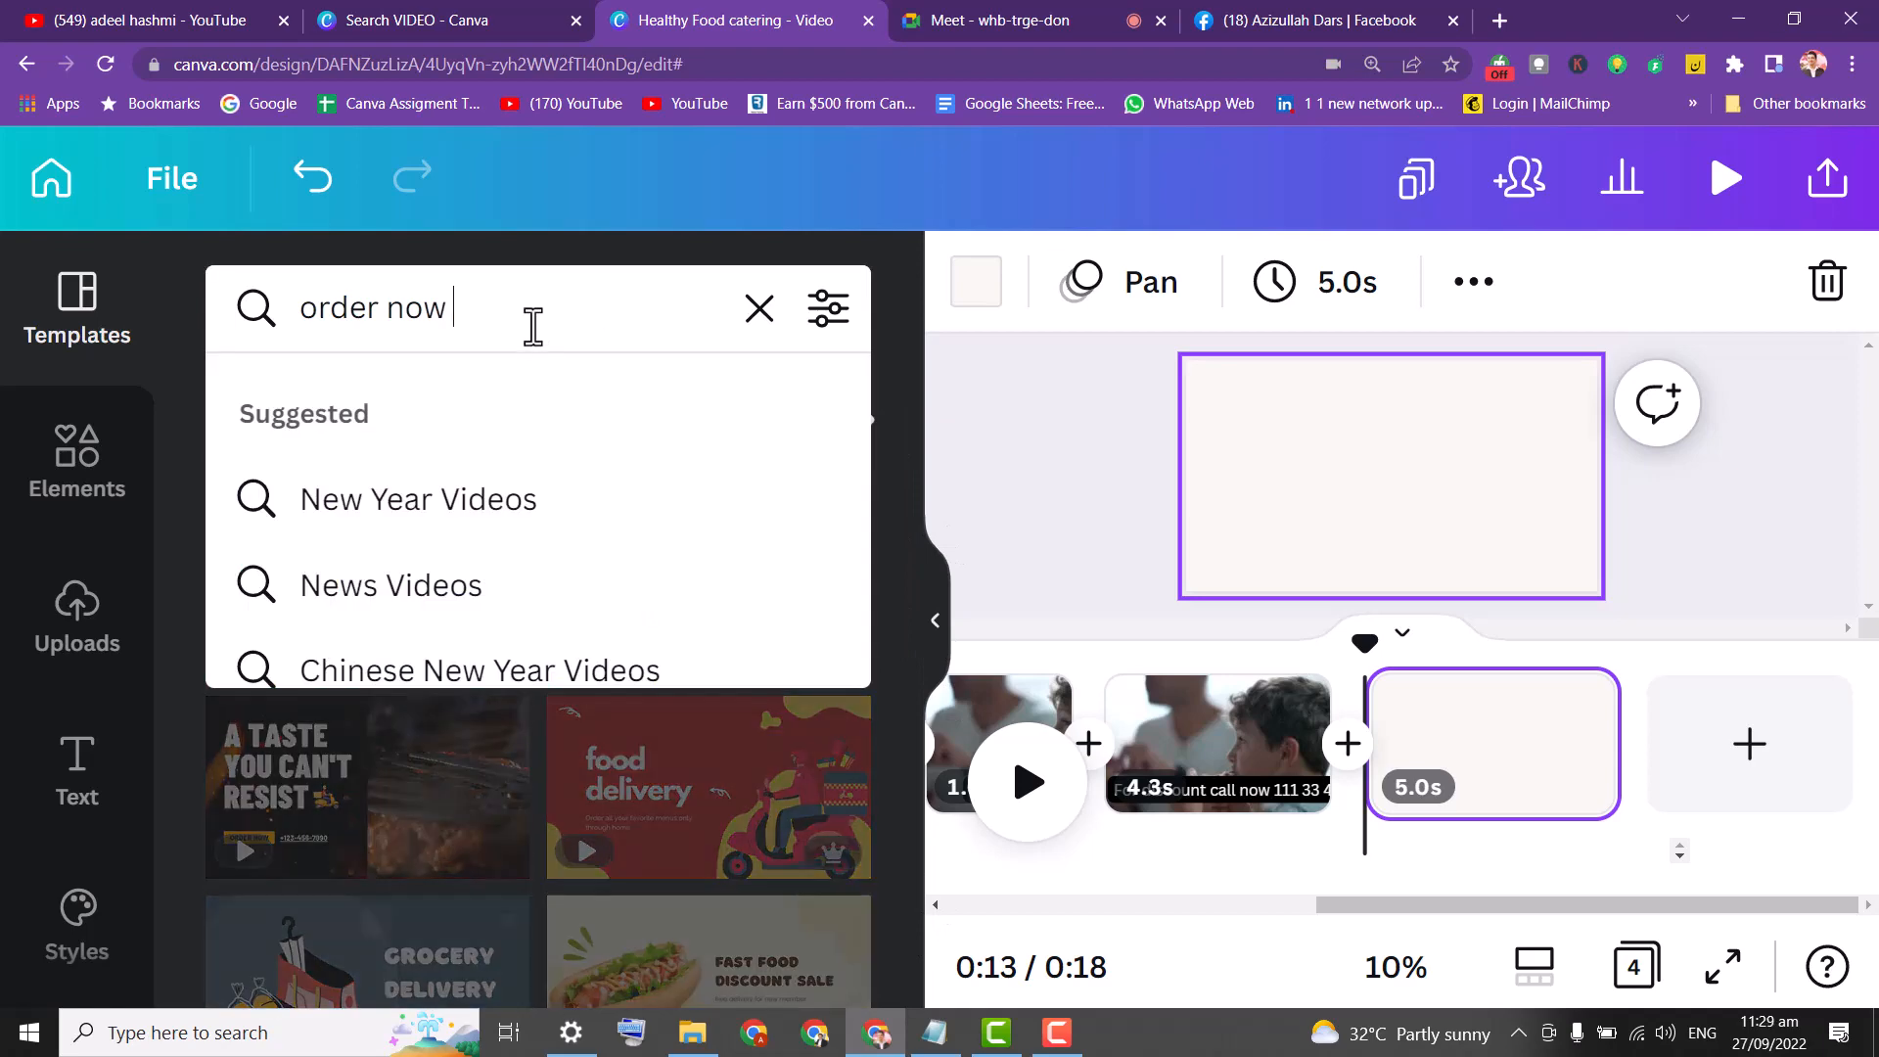
type("izza")
key("Return")
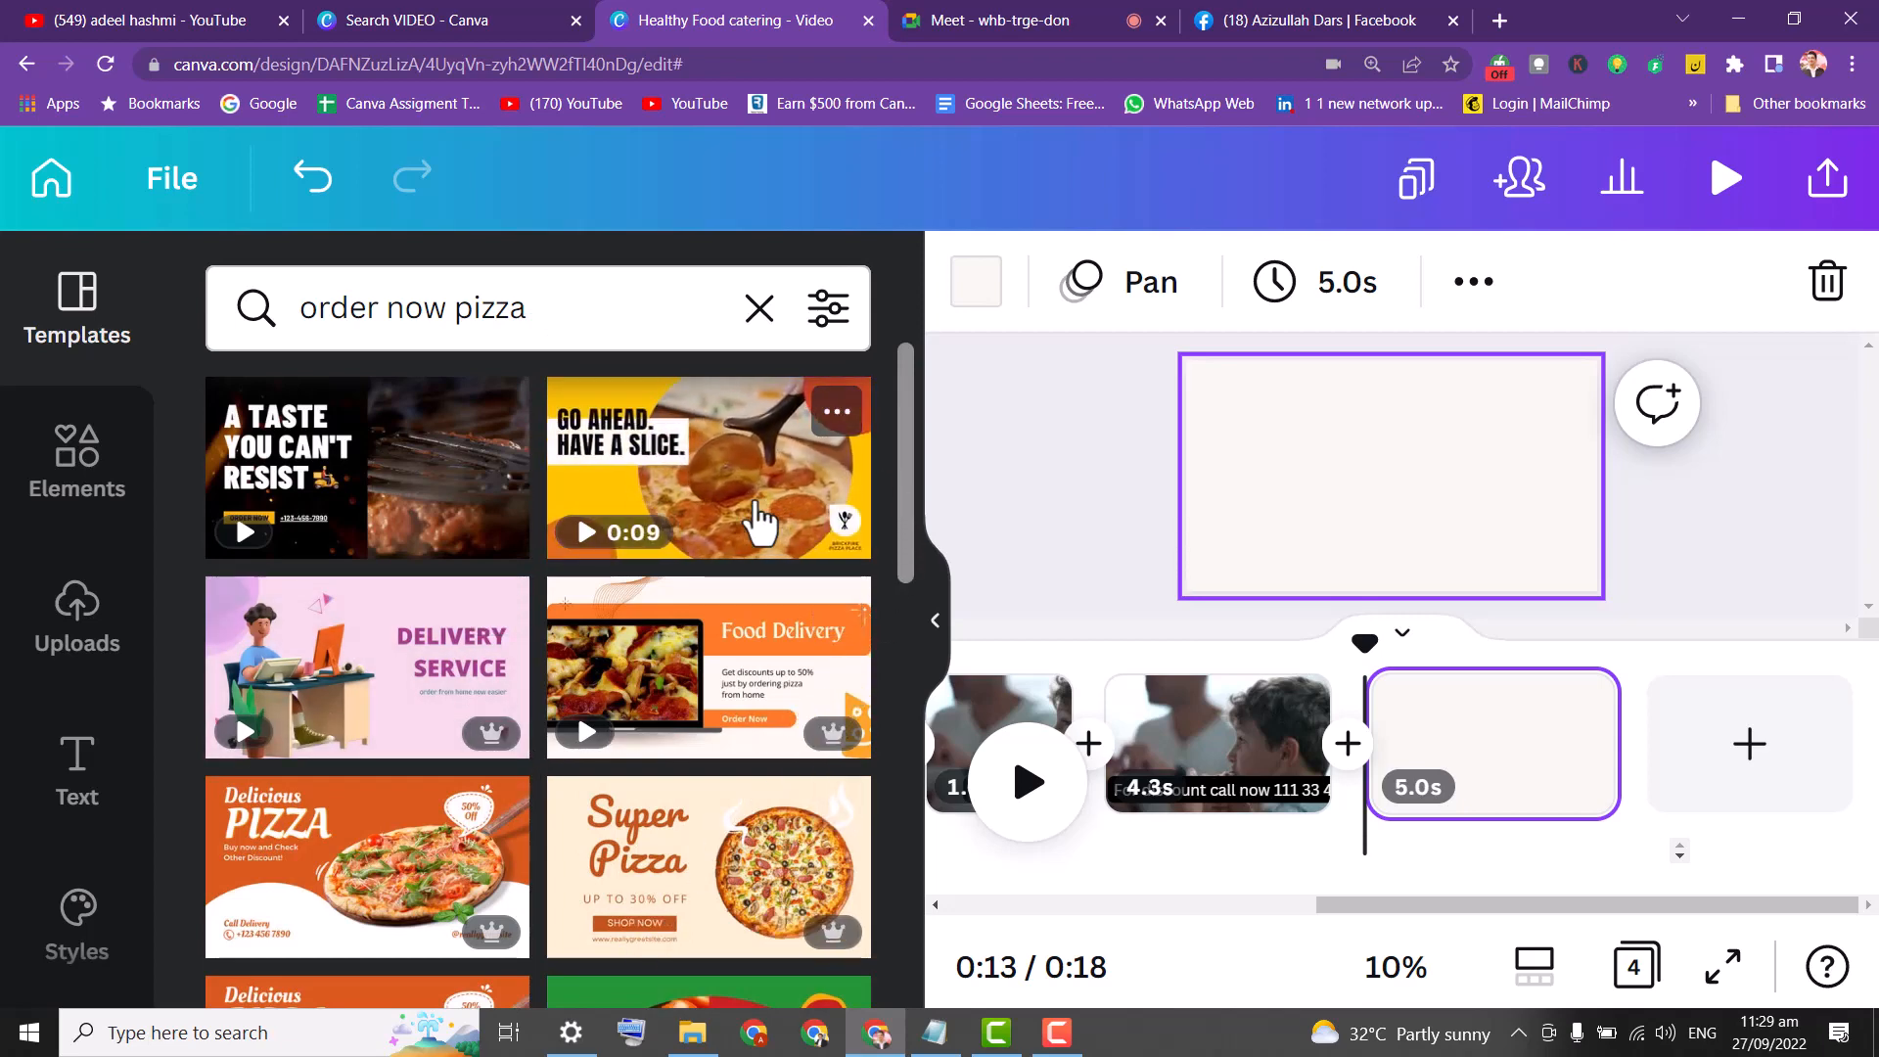
left_click(706, 519)
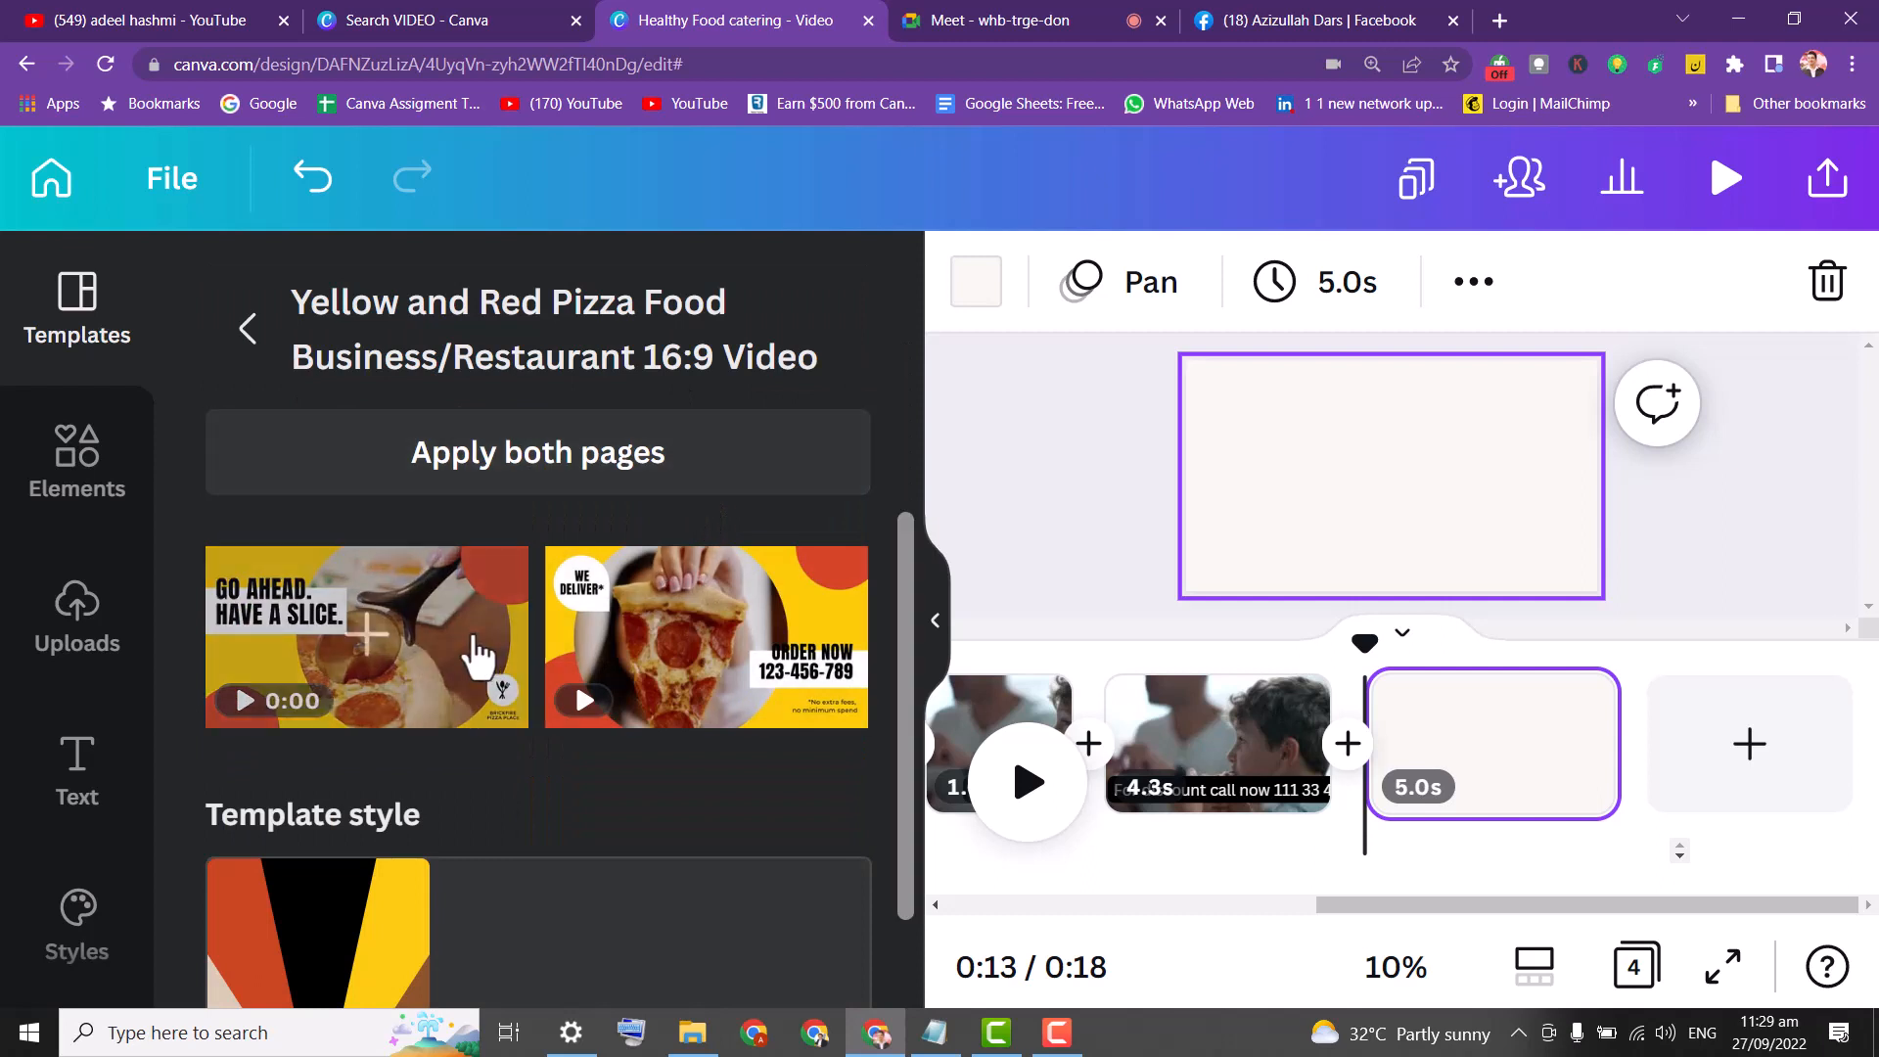
Apply the pizza template's slice scene to page four and change its headline to ORDER NOW plus a phone number.
left_click(379, 688)
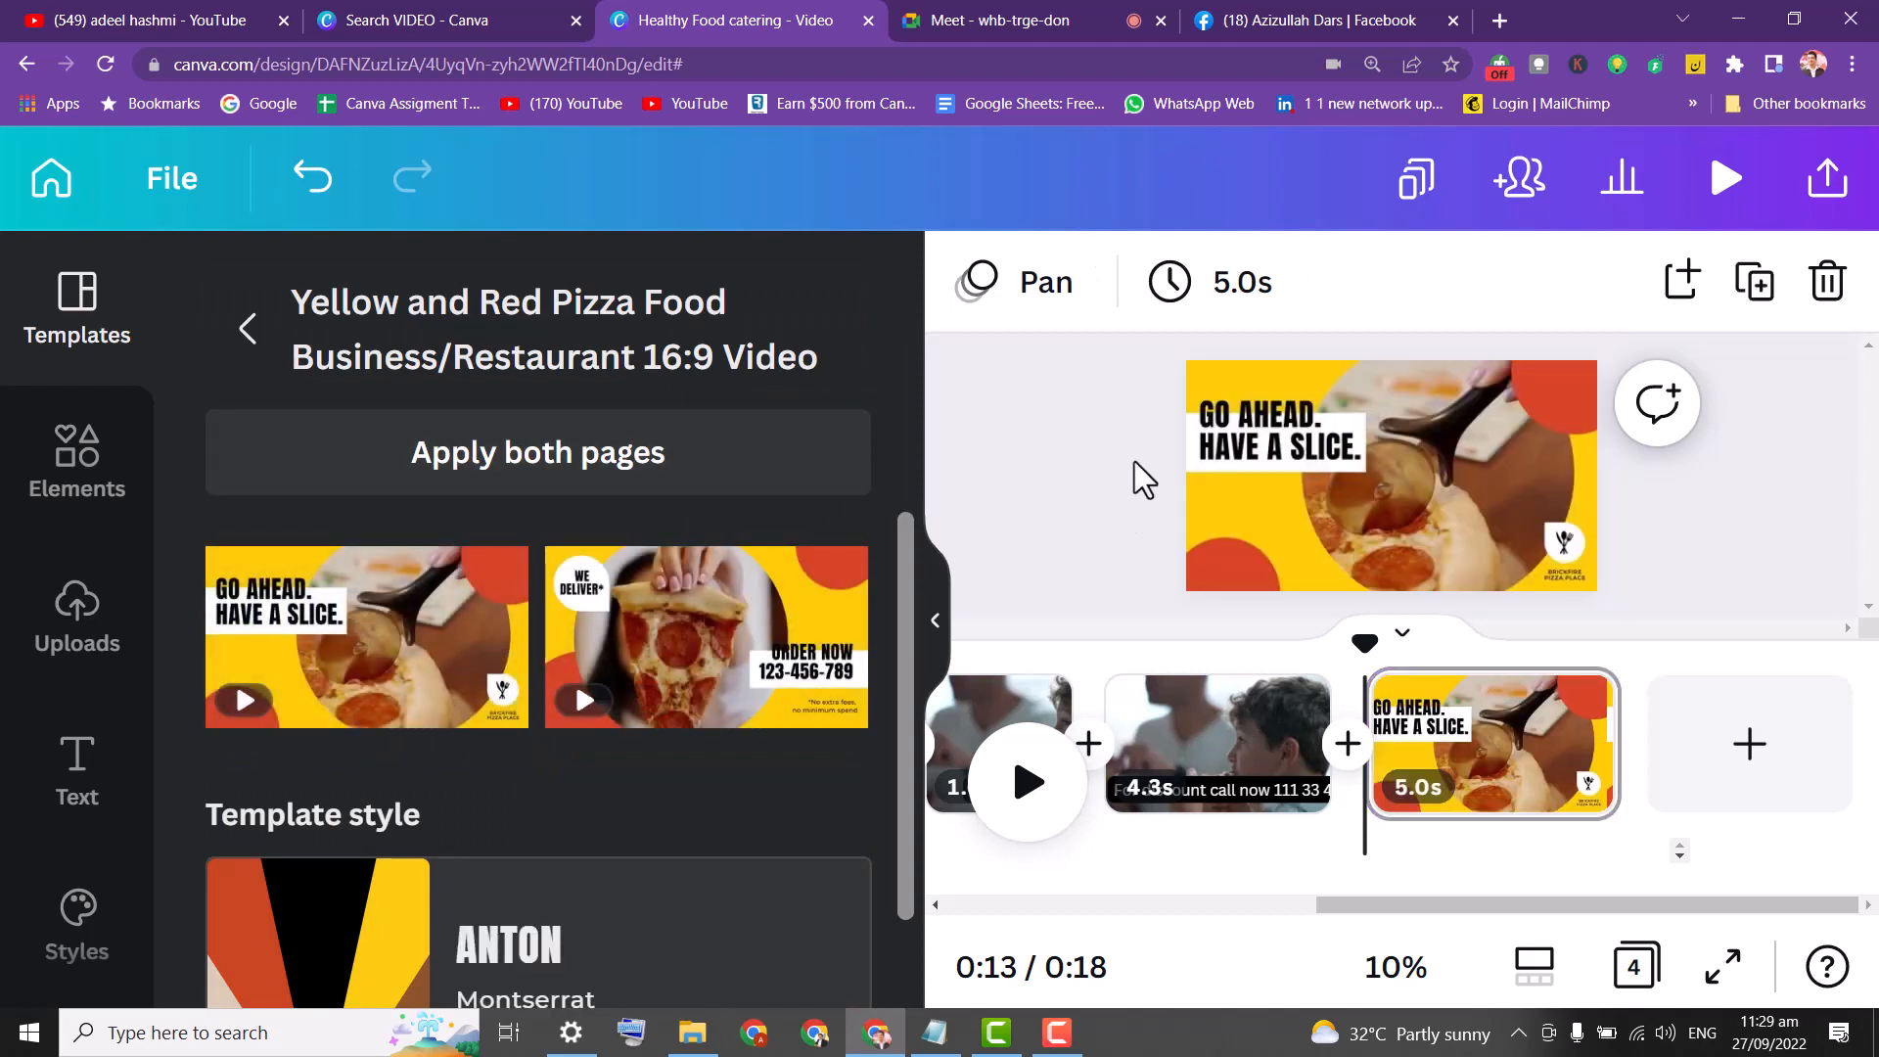
left_click(1269, 456)
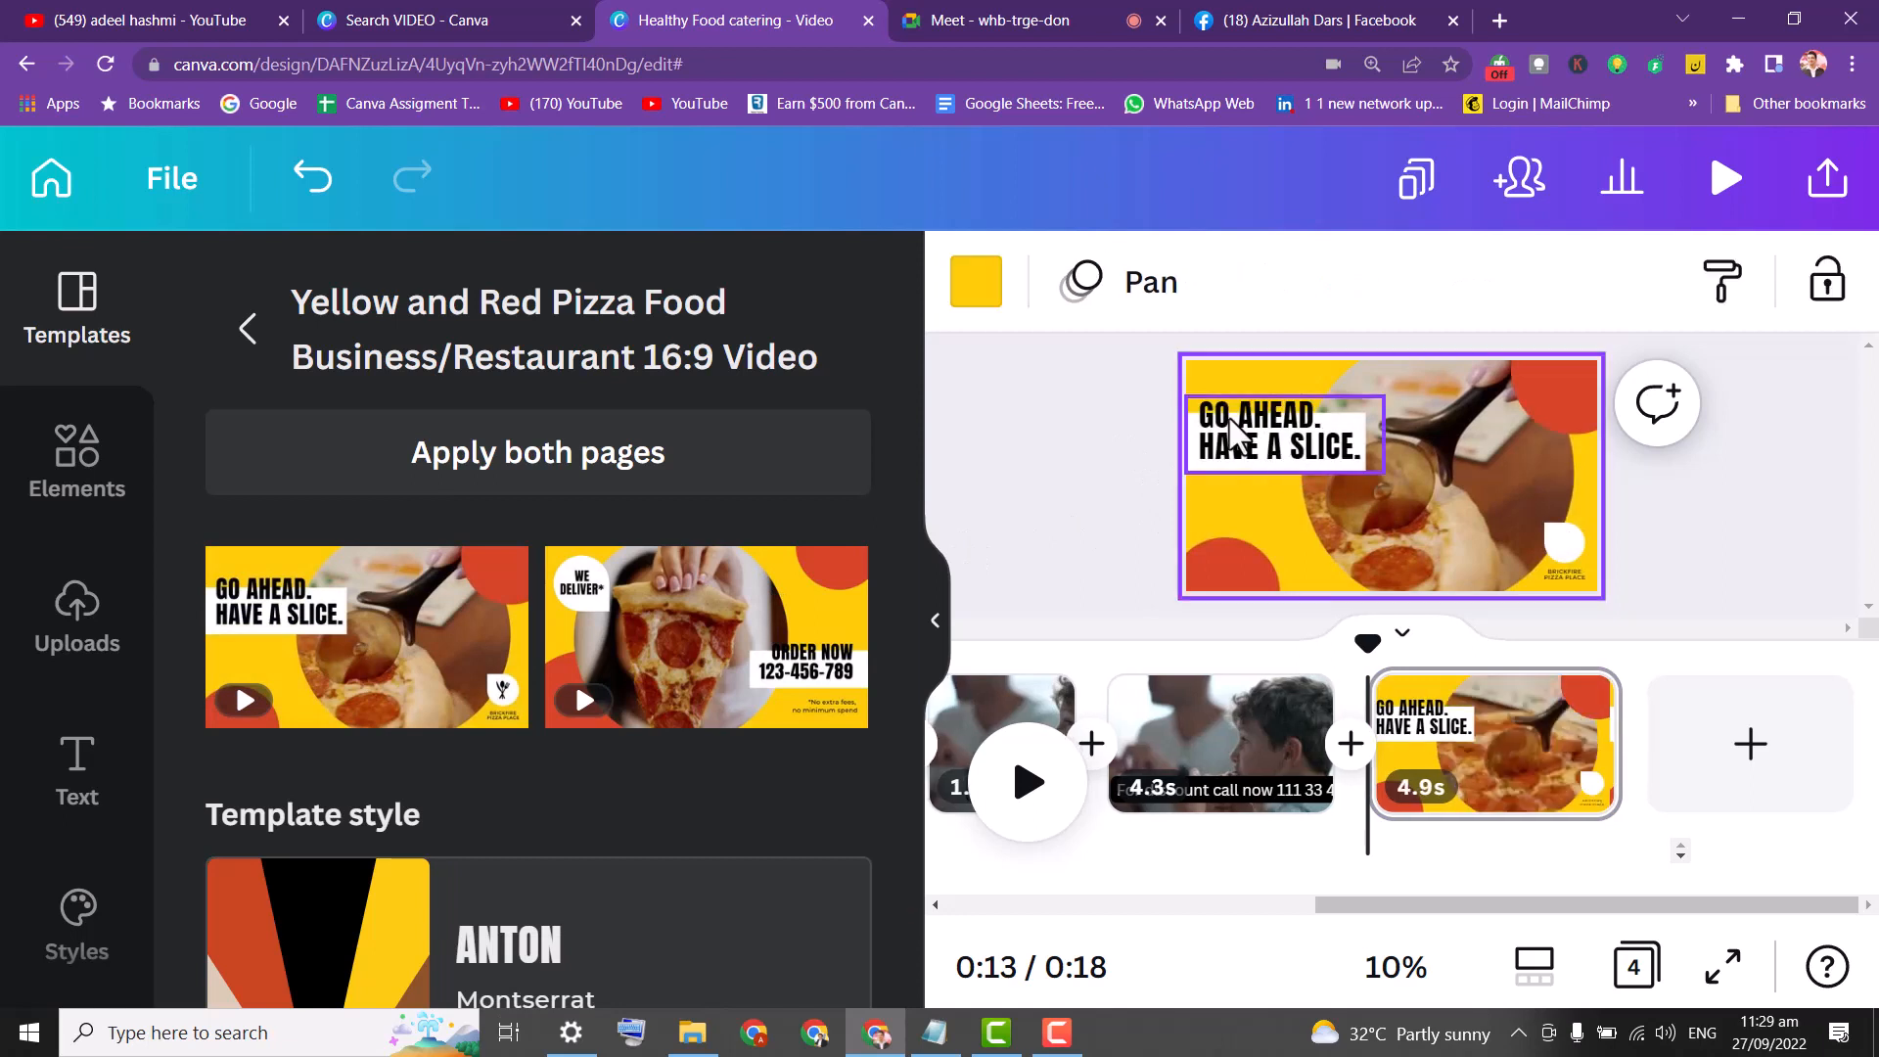
left_click(1236, 421)
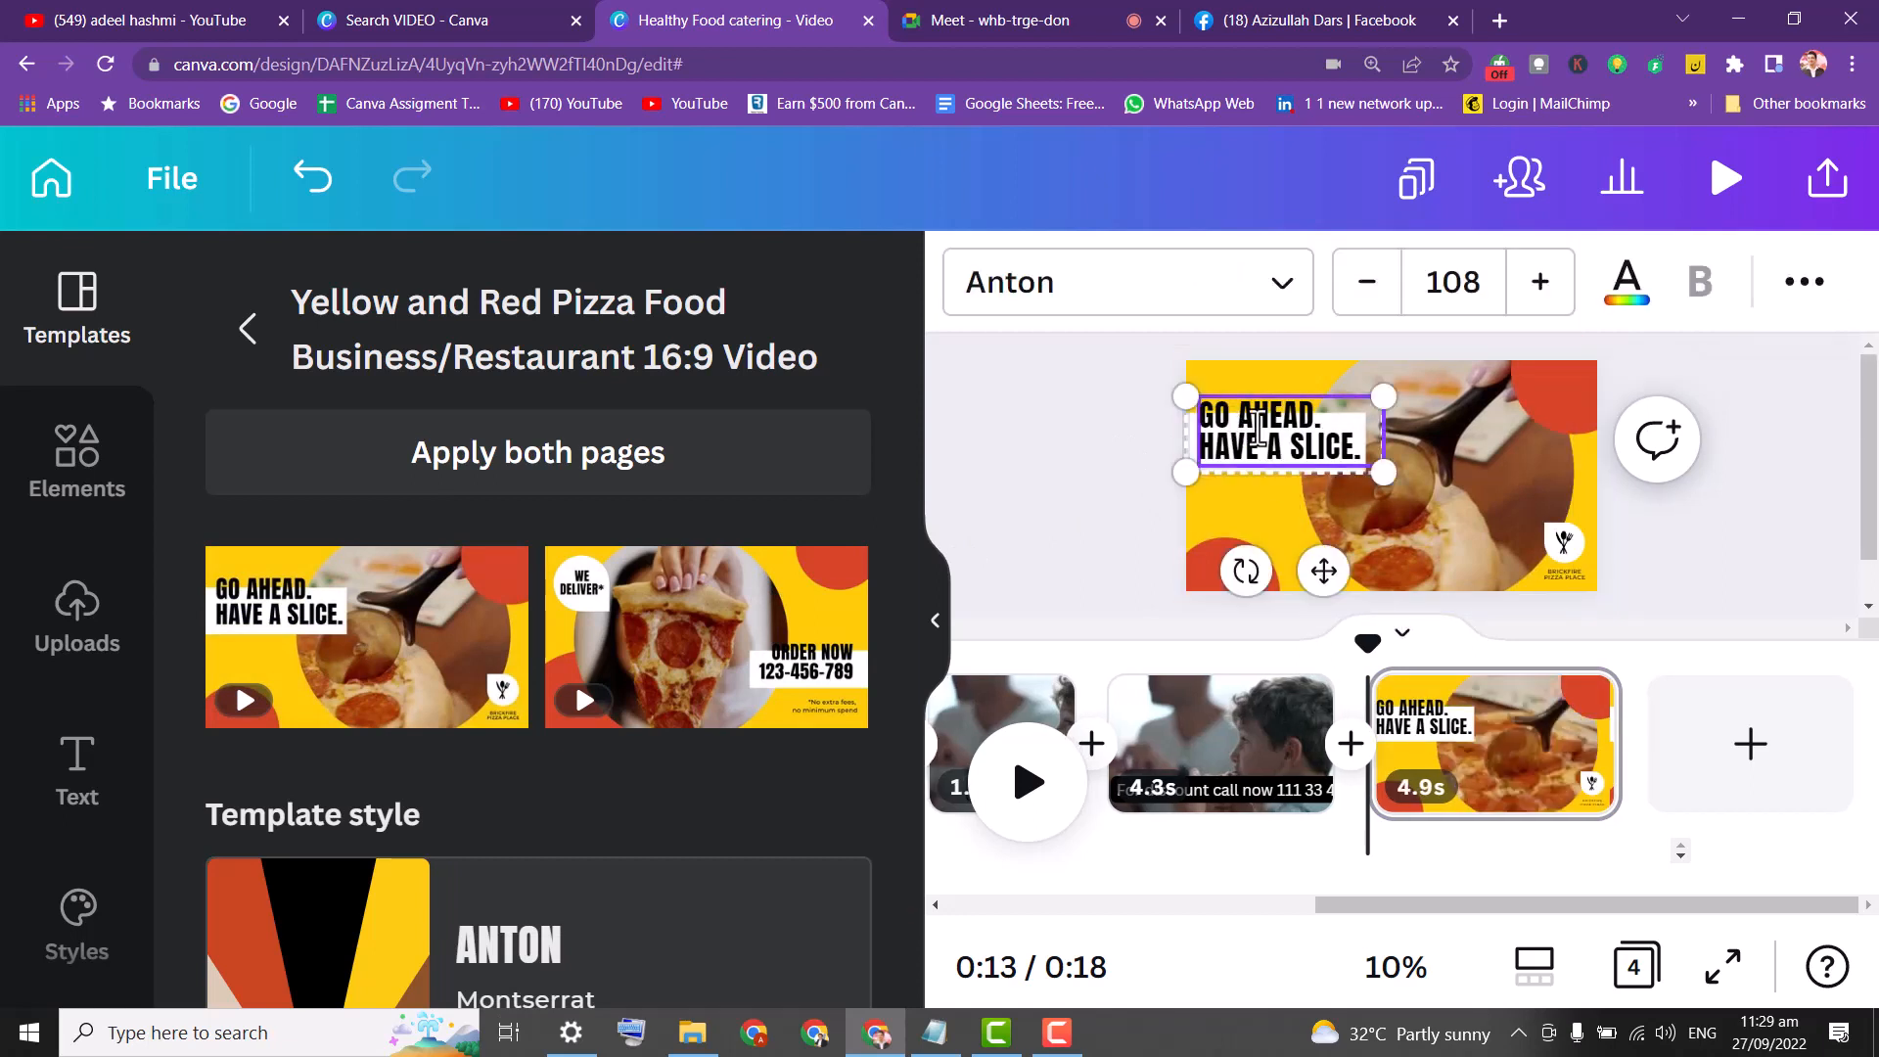
double_click(1258, 428)
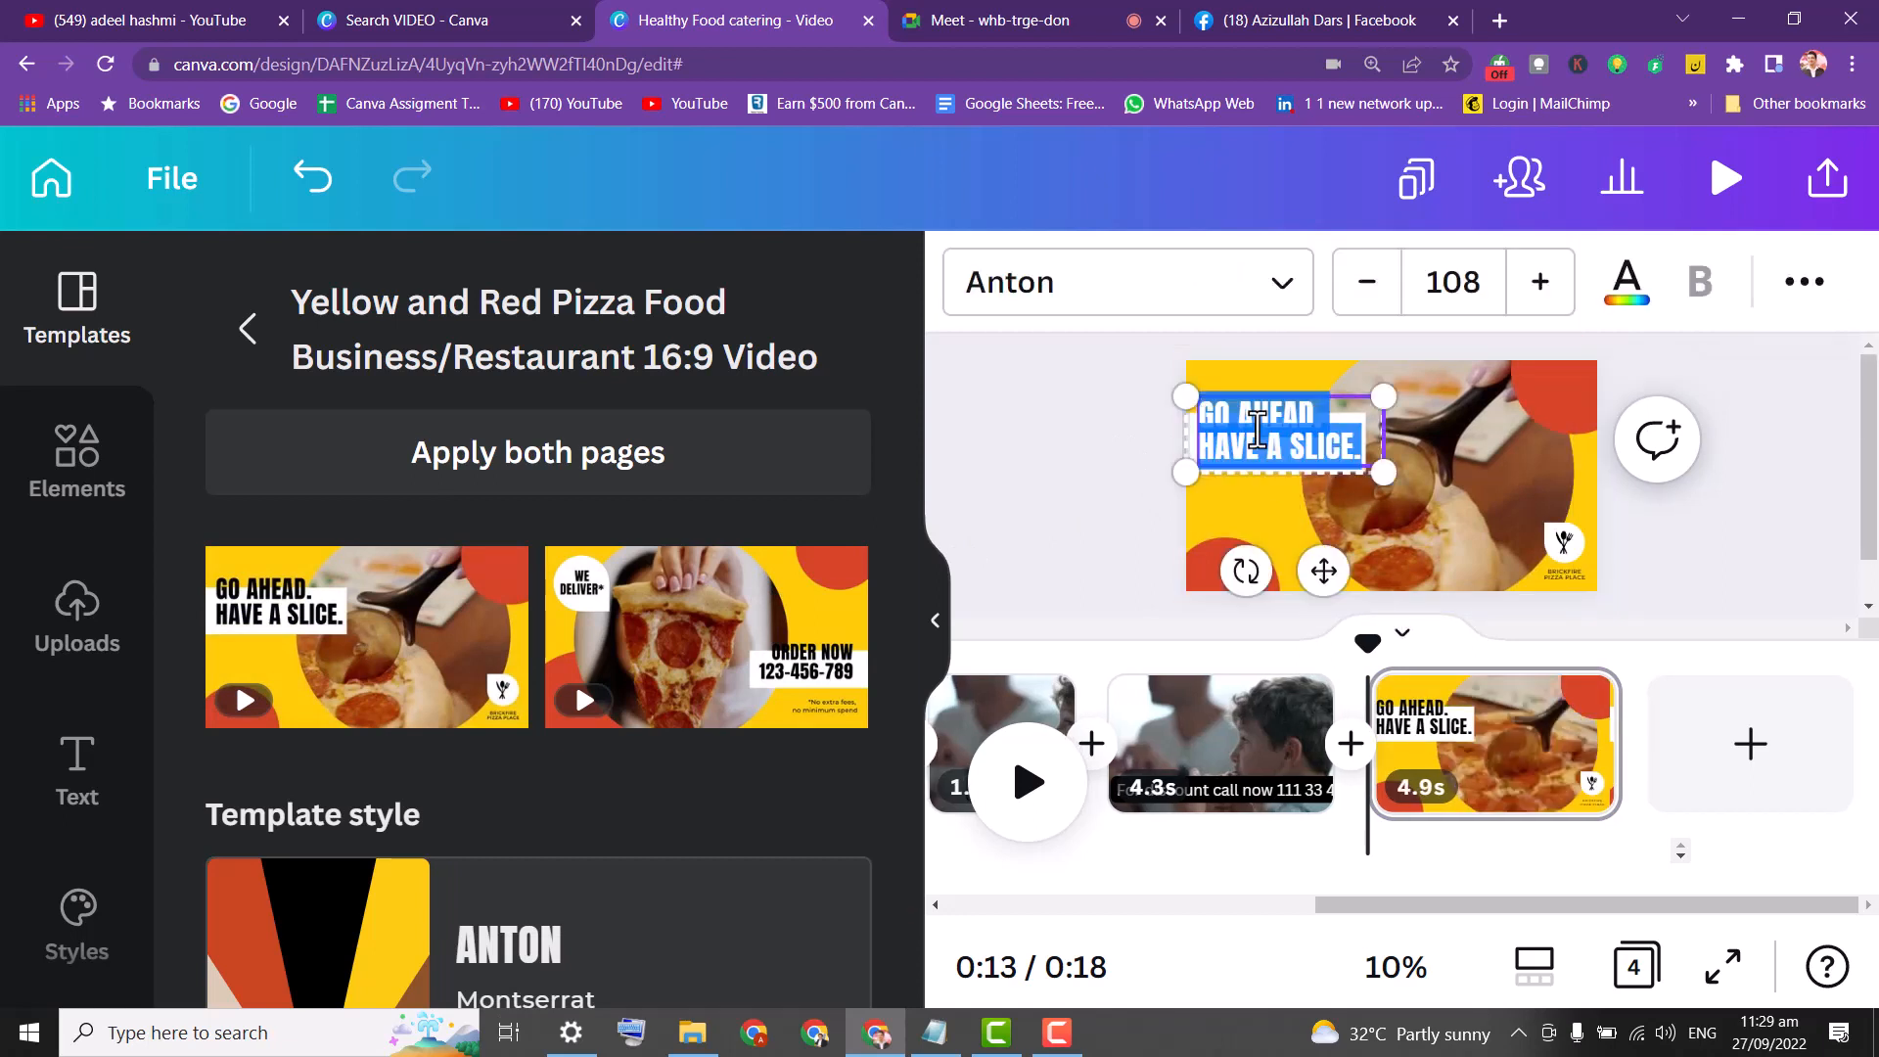
type("ORDER NOW")
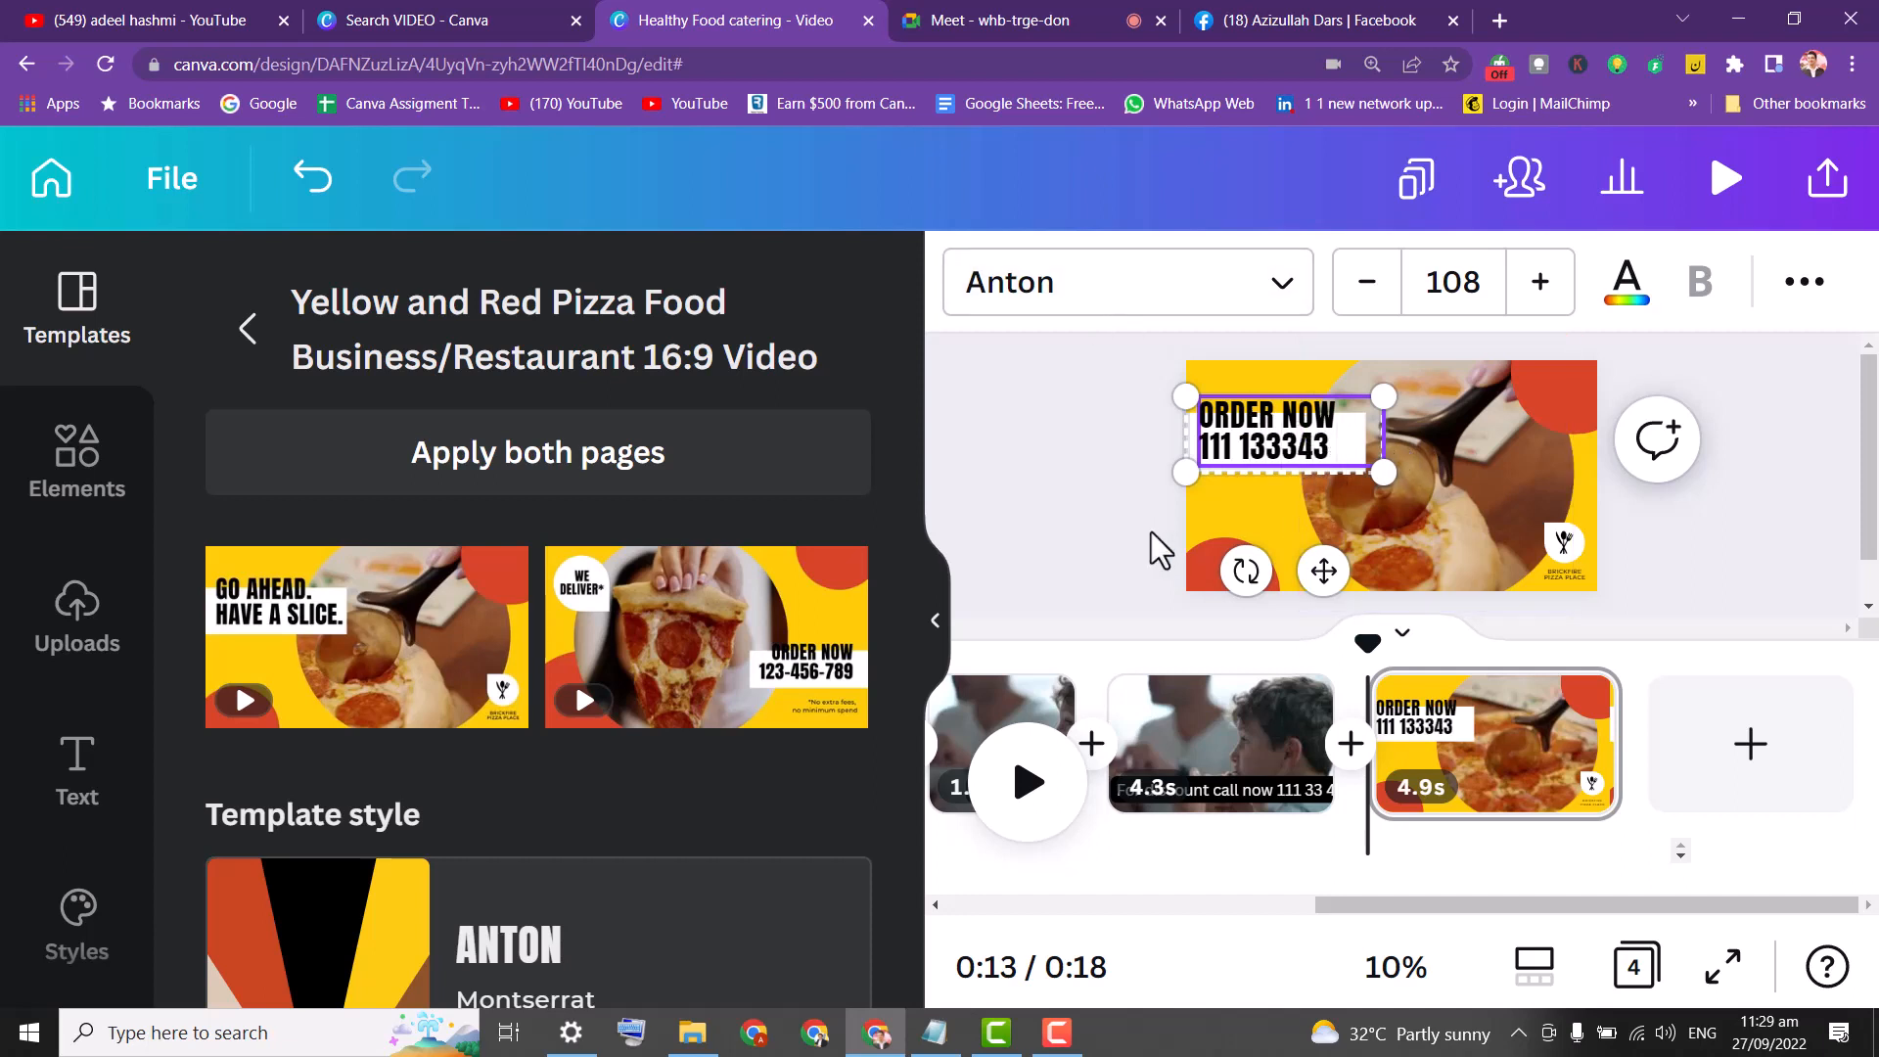
left_click(1130, 434)
mouse_move(1264, 430)
left_mouse_down()
mouse_move(1264, 519)
mouse_move(1273, 384)
mouse_move(1265, 407)
left_mouse_up()
left_click(1801, 284)
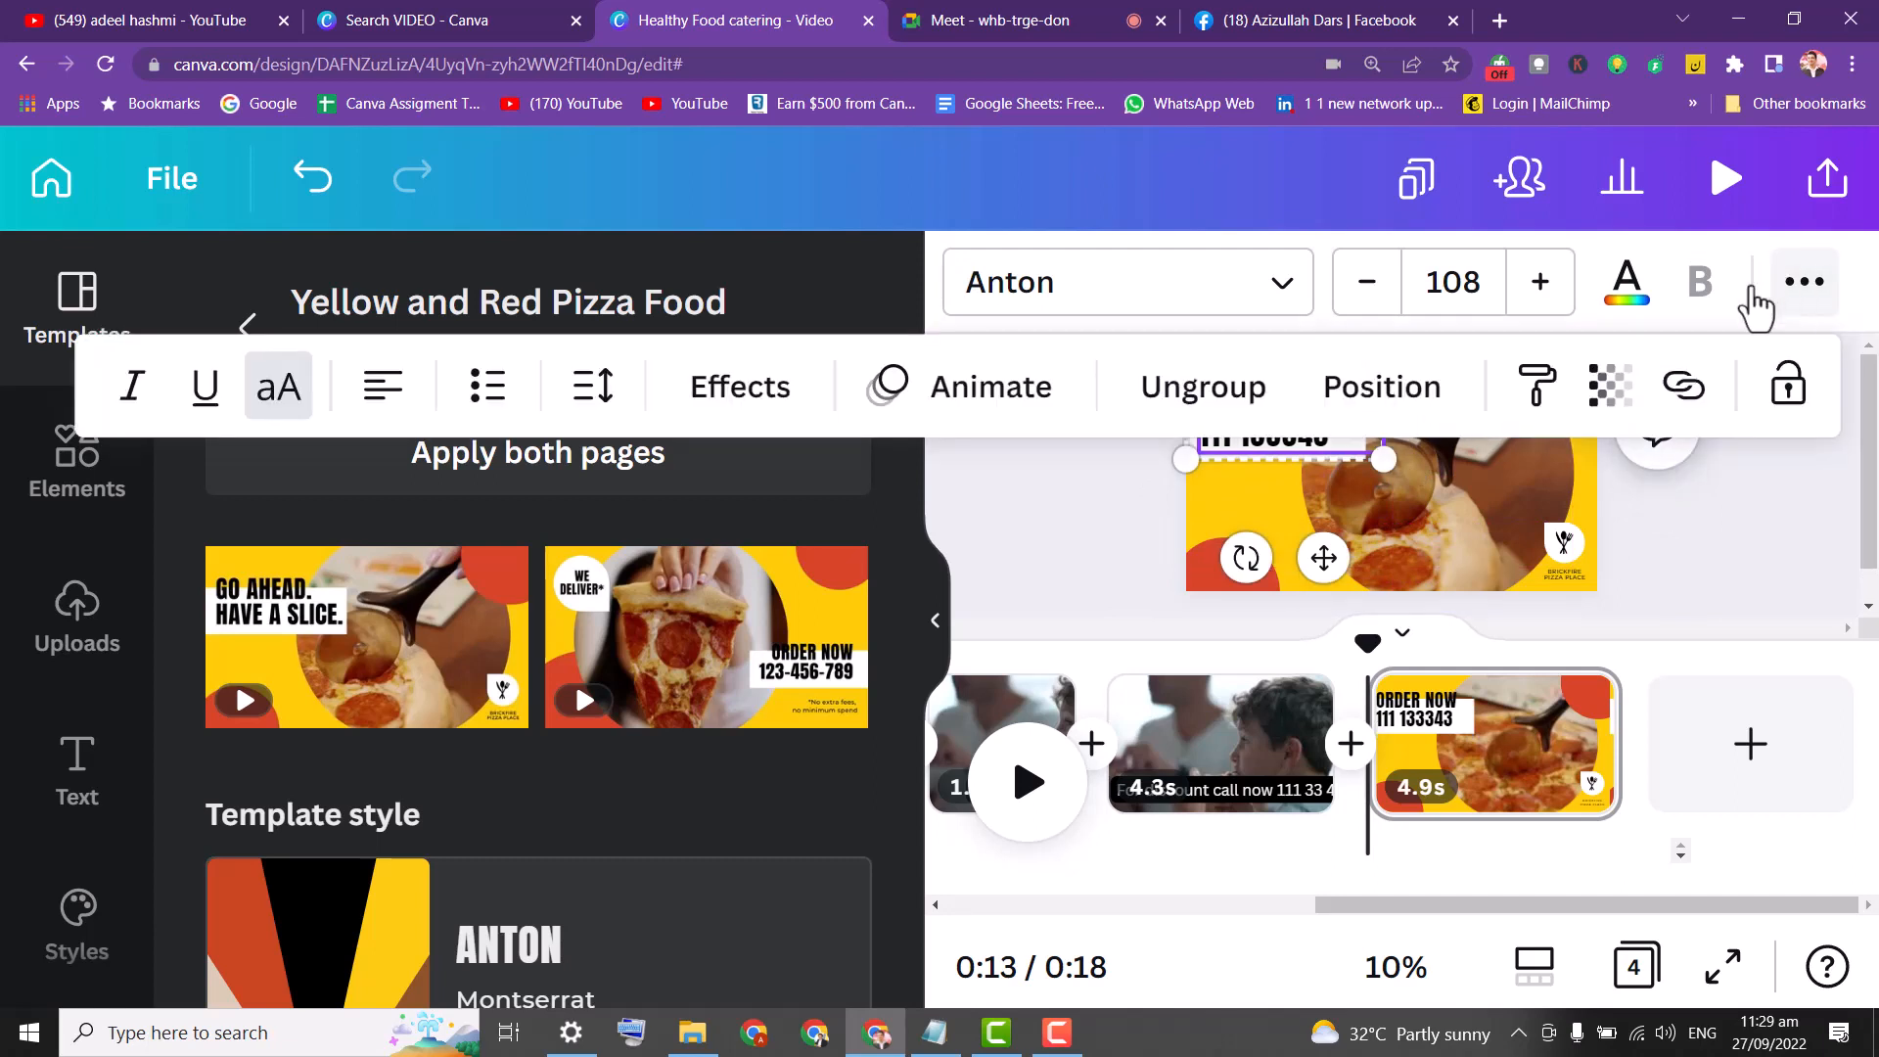
Ungroup the headline, enlarge the white rectangle, and move the ORDER NOW text into it.
left_click(1263, 384)
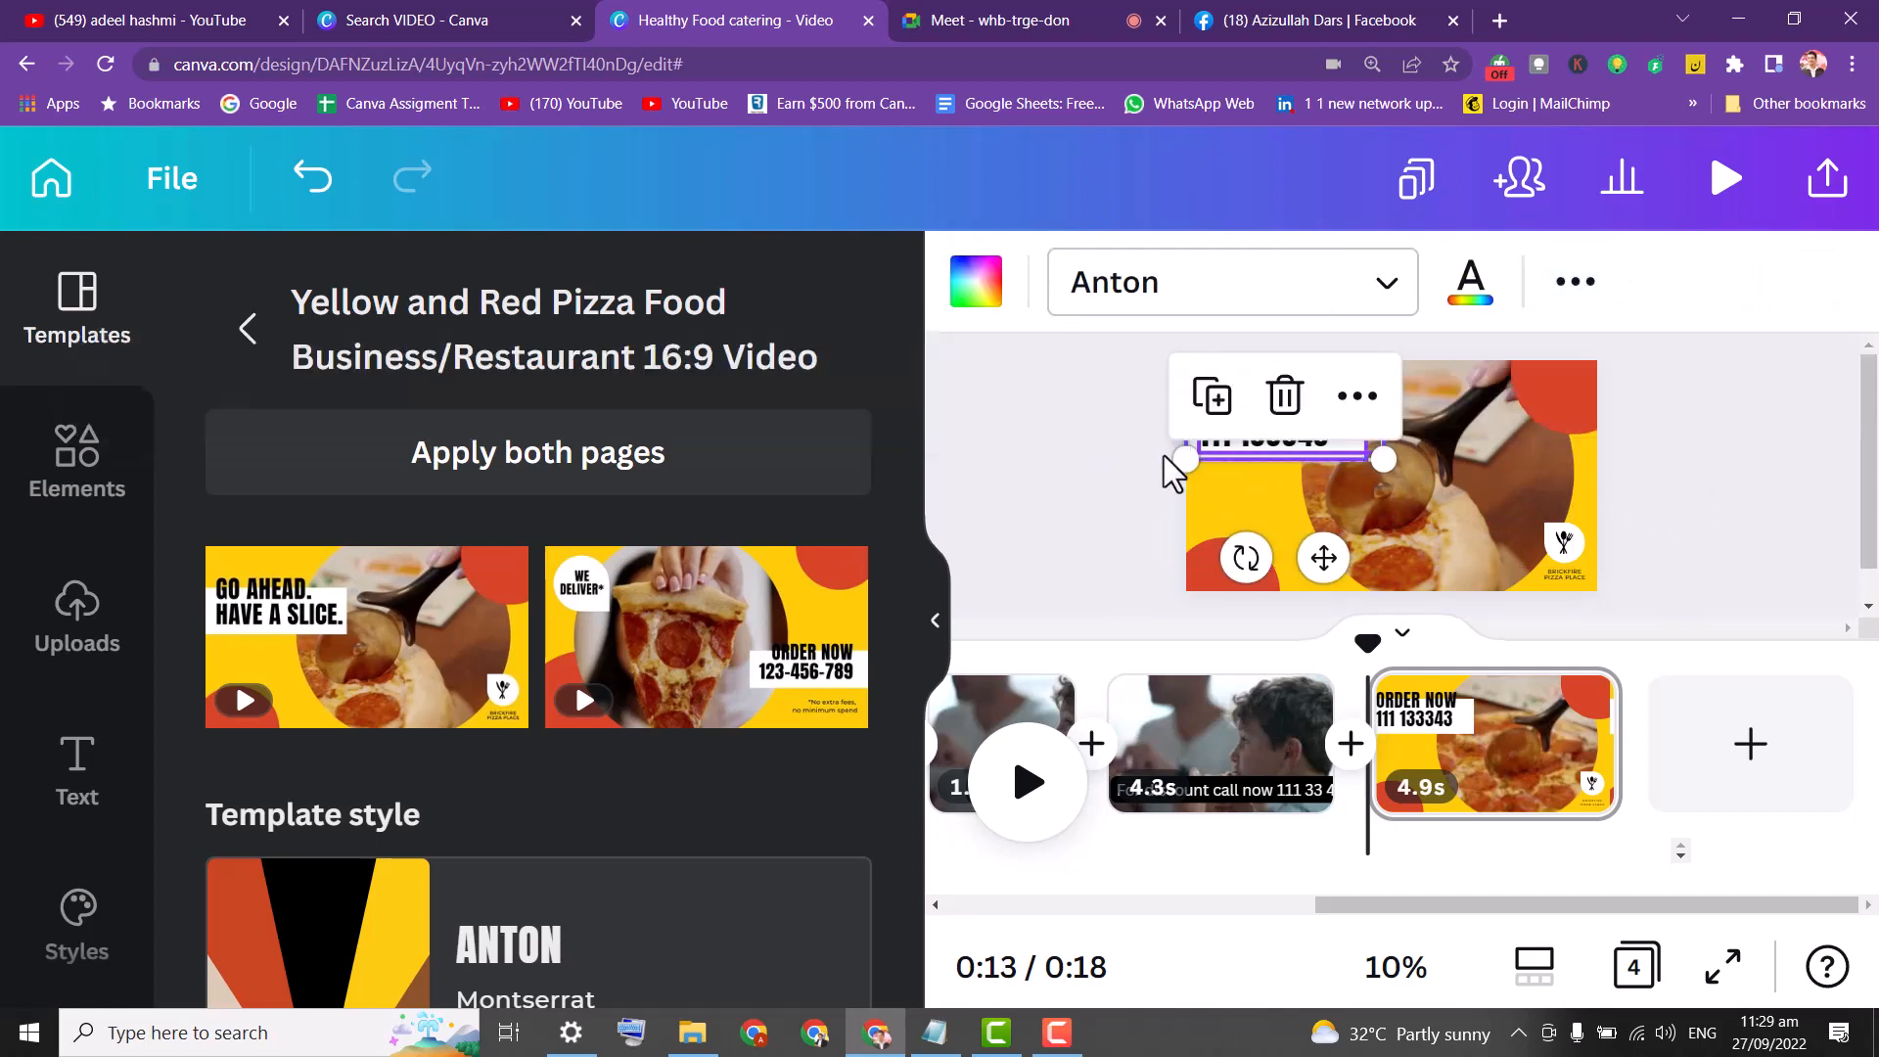
left_click(1082, 453)
left_click_drag(1273, 475, 1248, 492)
left_click(1307, 433)
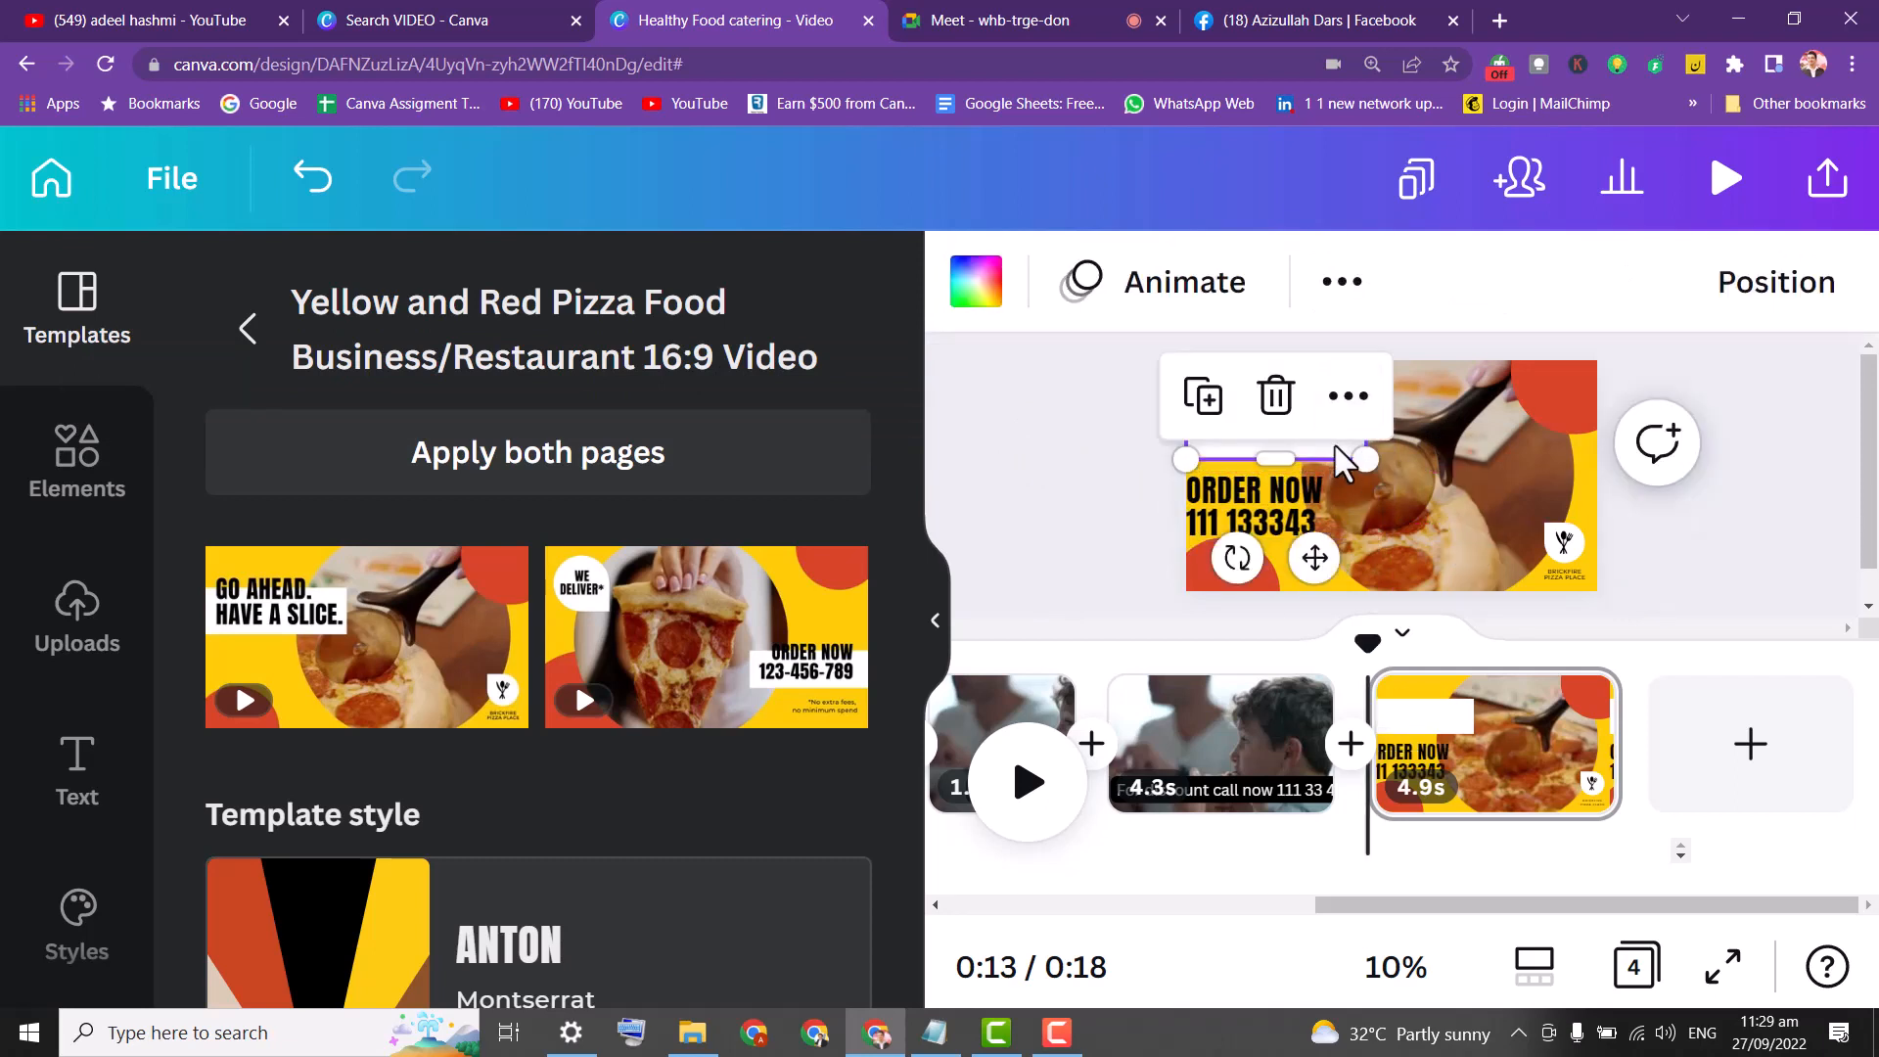
left_click(1469, 462)
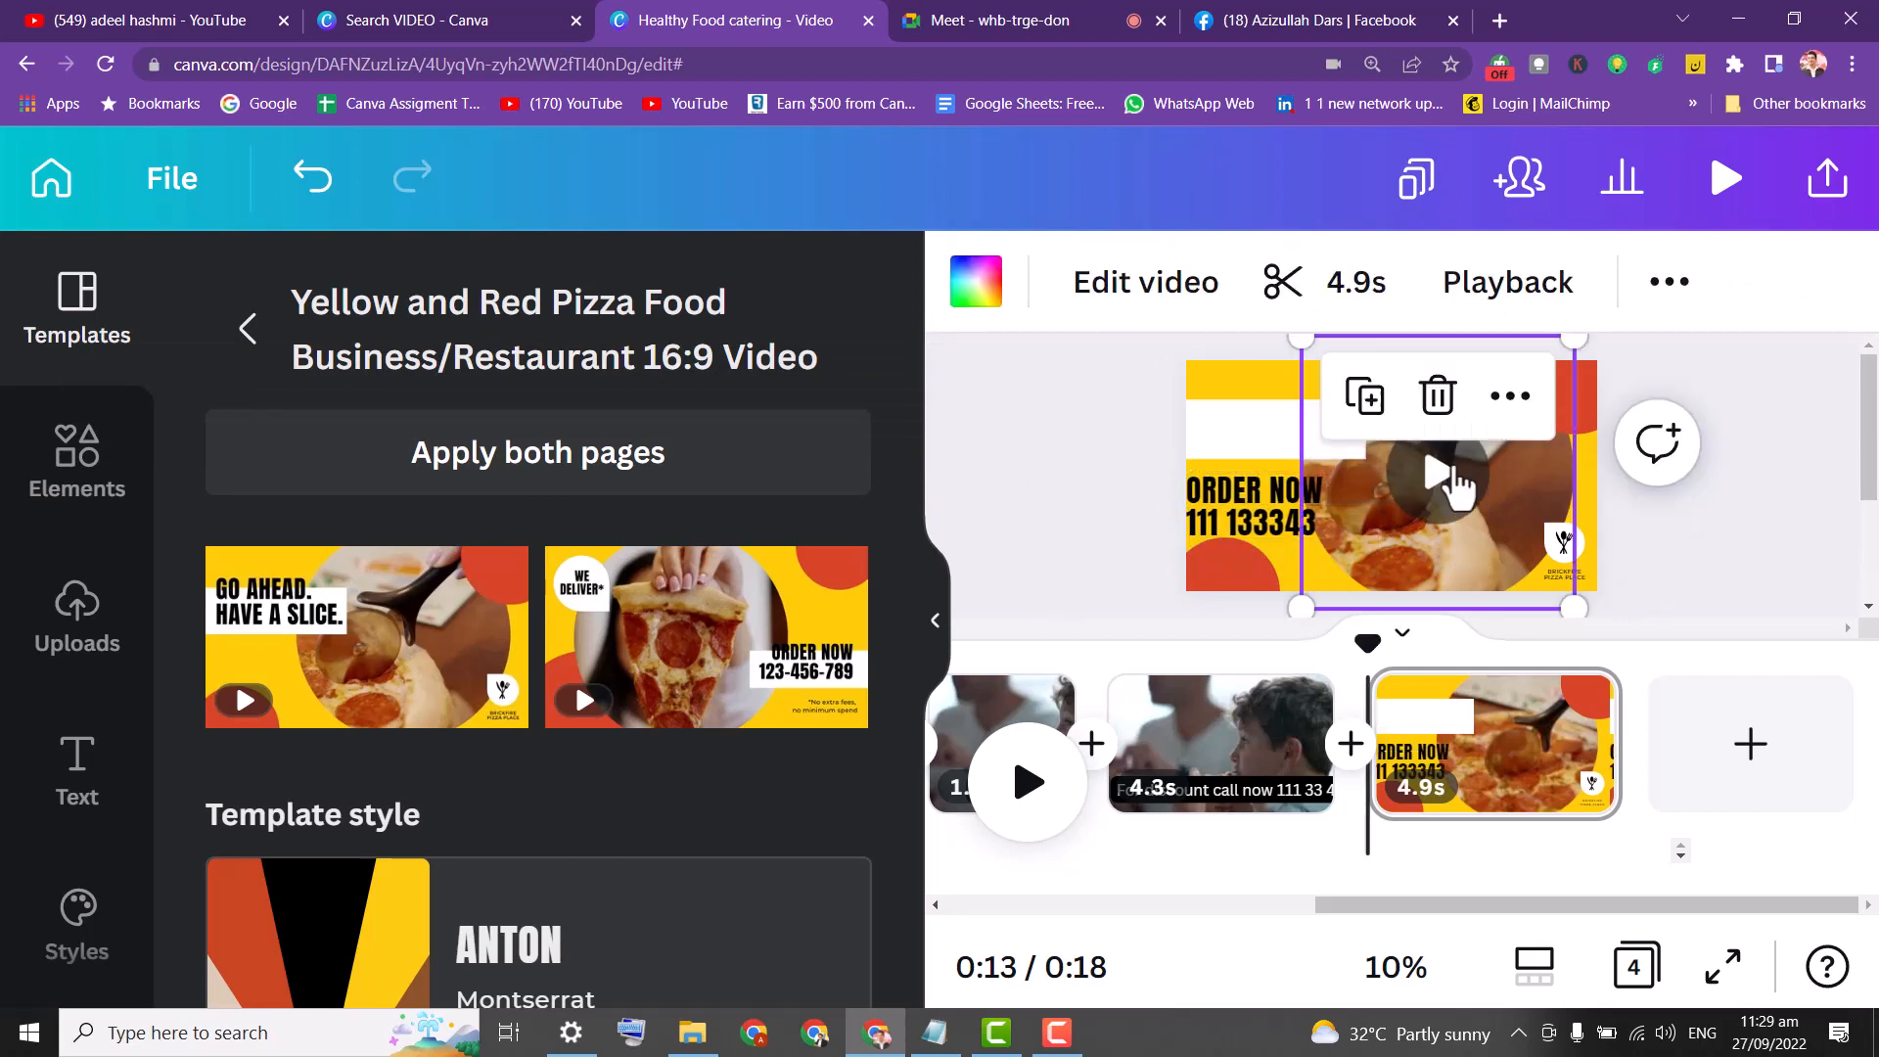
left_click(1302, 448)
left_click_drag(1367, 462, 1417, 487)
left_click_drag(1257, 515, 1294, 474)
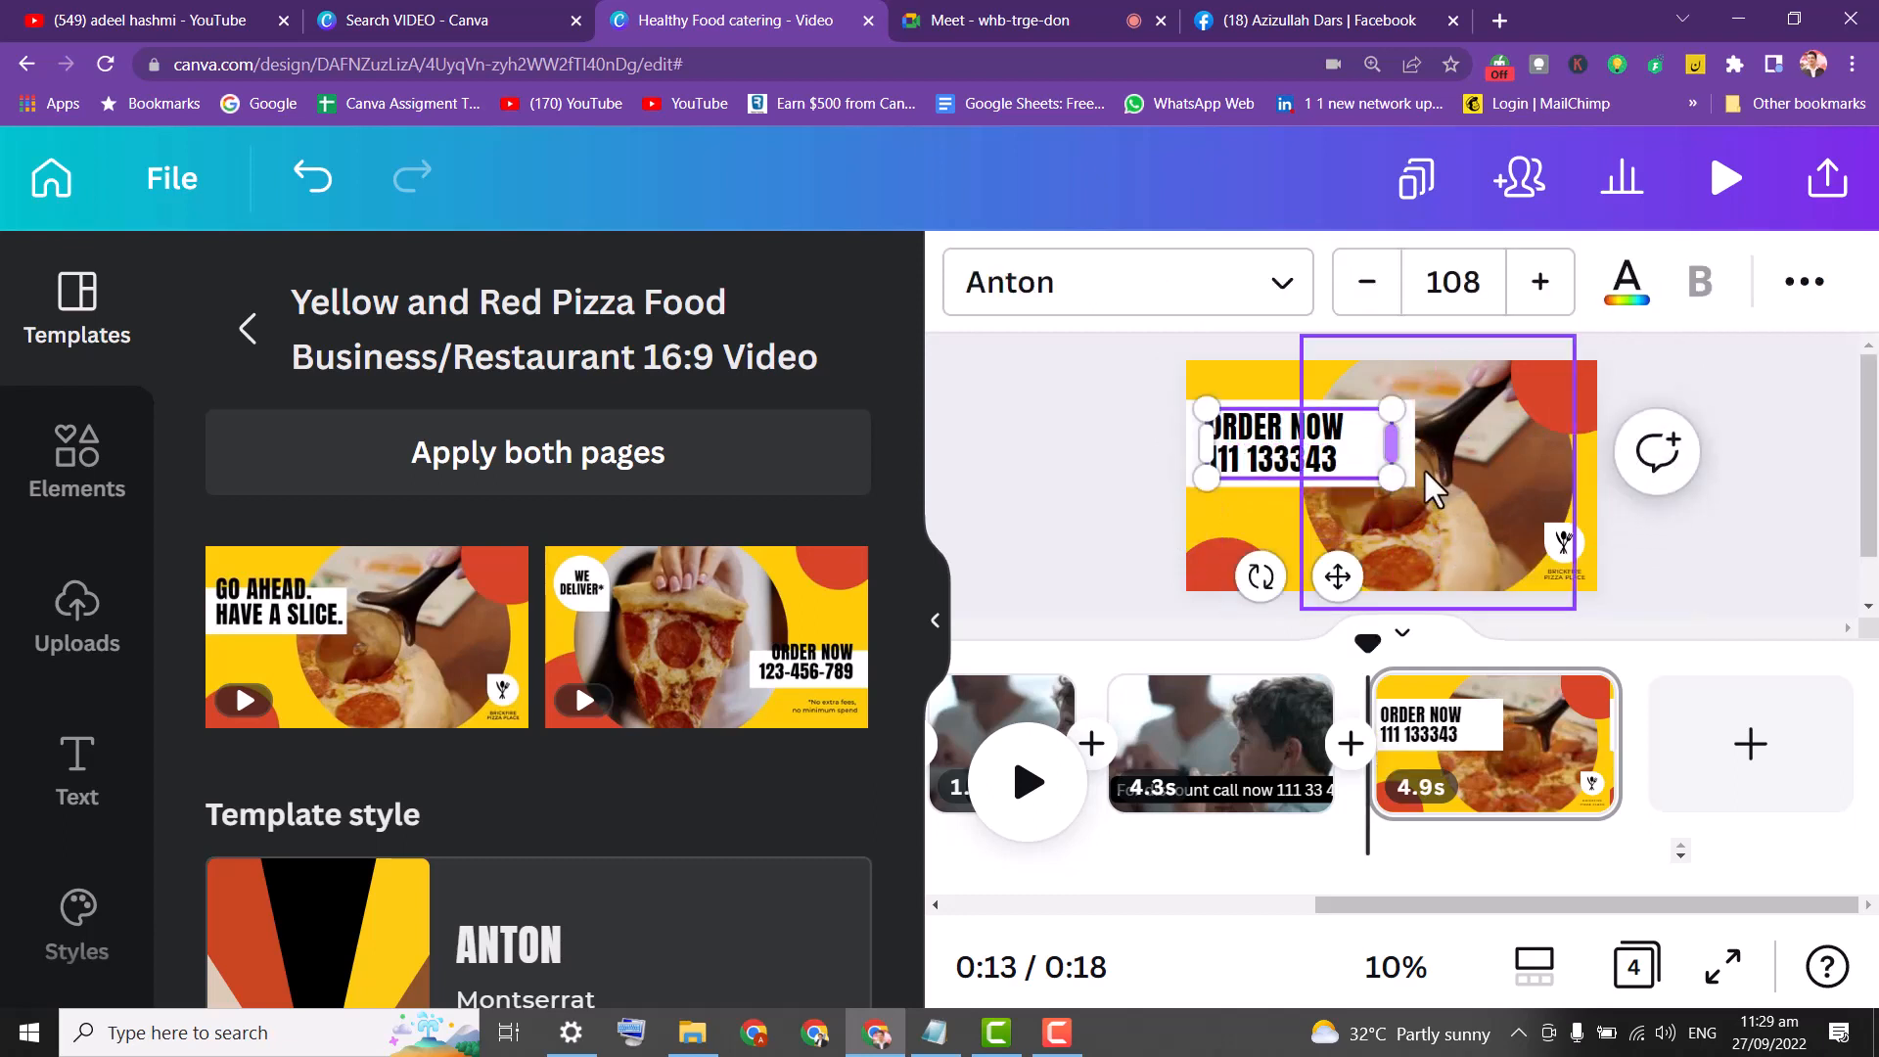
left_click(1145, 390)
Move the circular pizza video upward and check its layering options.
left_click(1488, 528)
mouse_move(1488, 528)
left_mouse_down()
mouse_move(1523, 491)
mouse_move(1477, 494)
mouse_move(1494, 494)
left_mouse_up()
left_click(1670, 284)
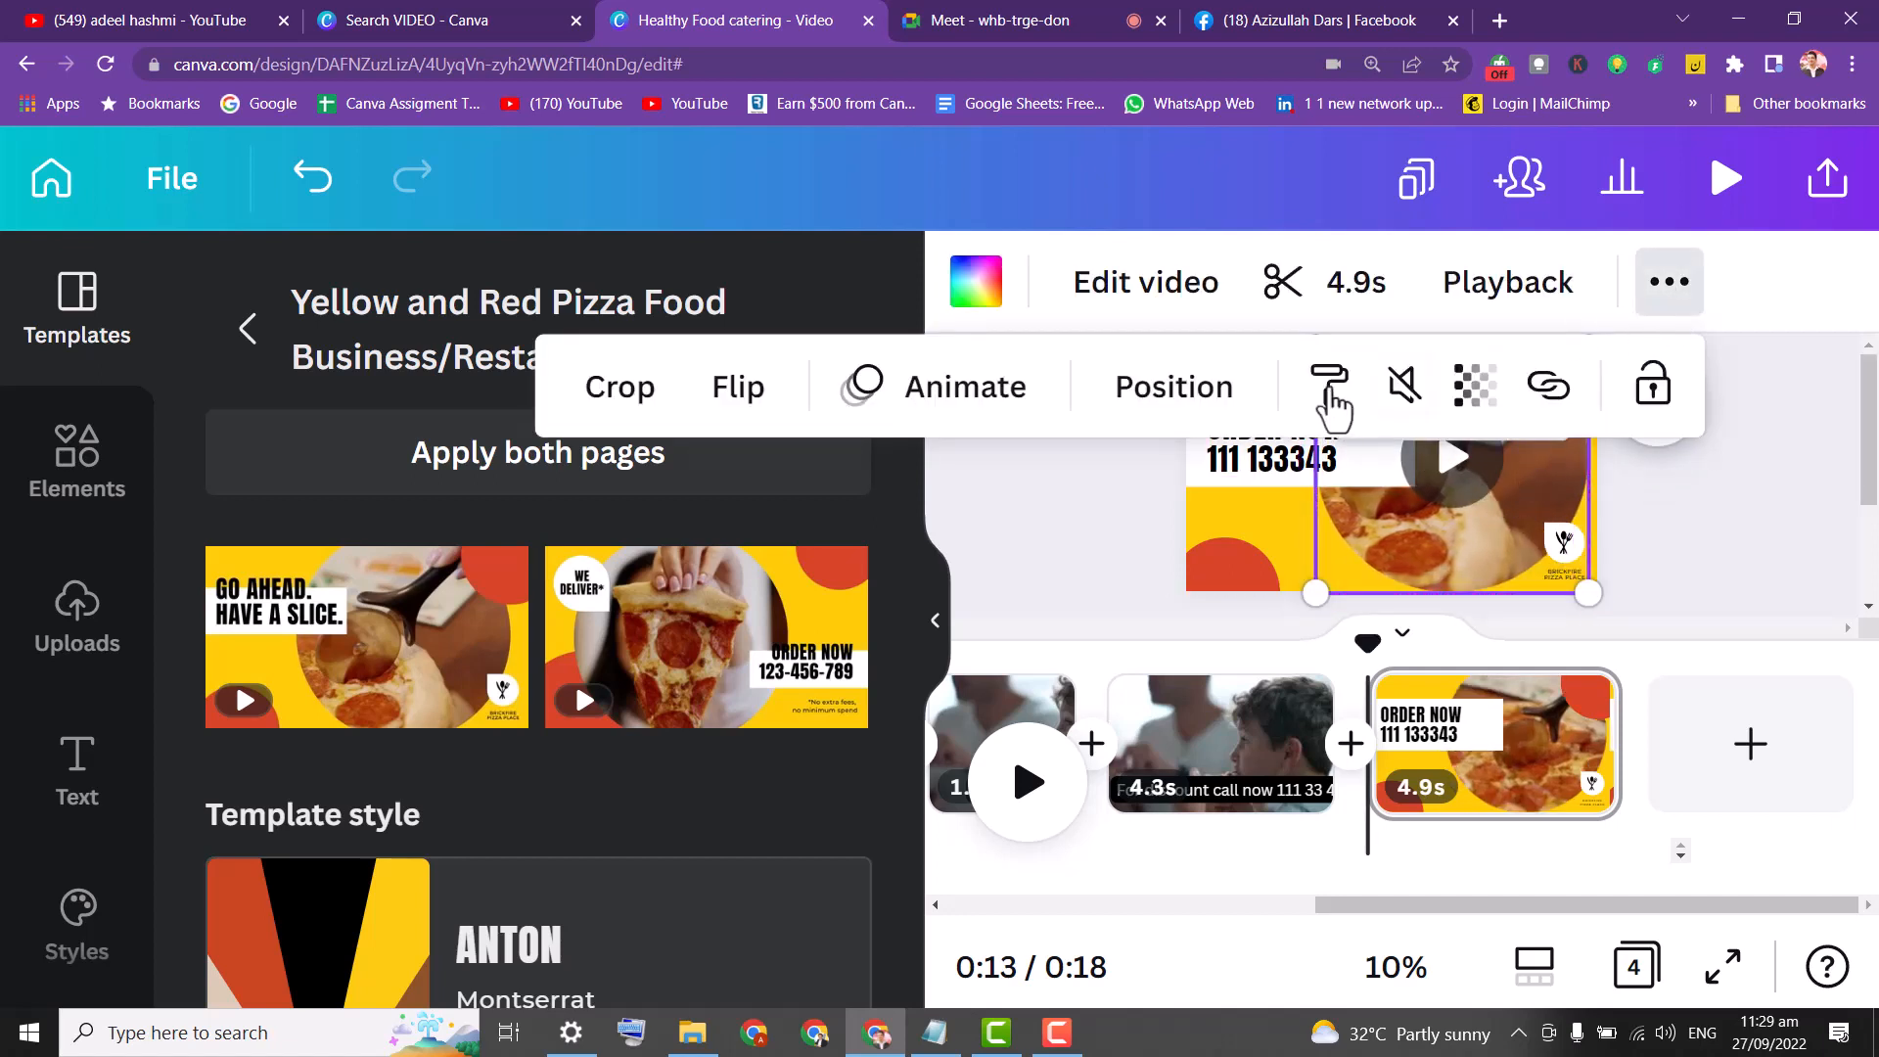
left_click(1163, 402)
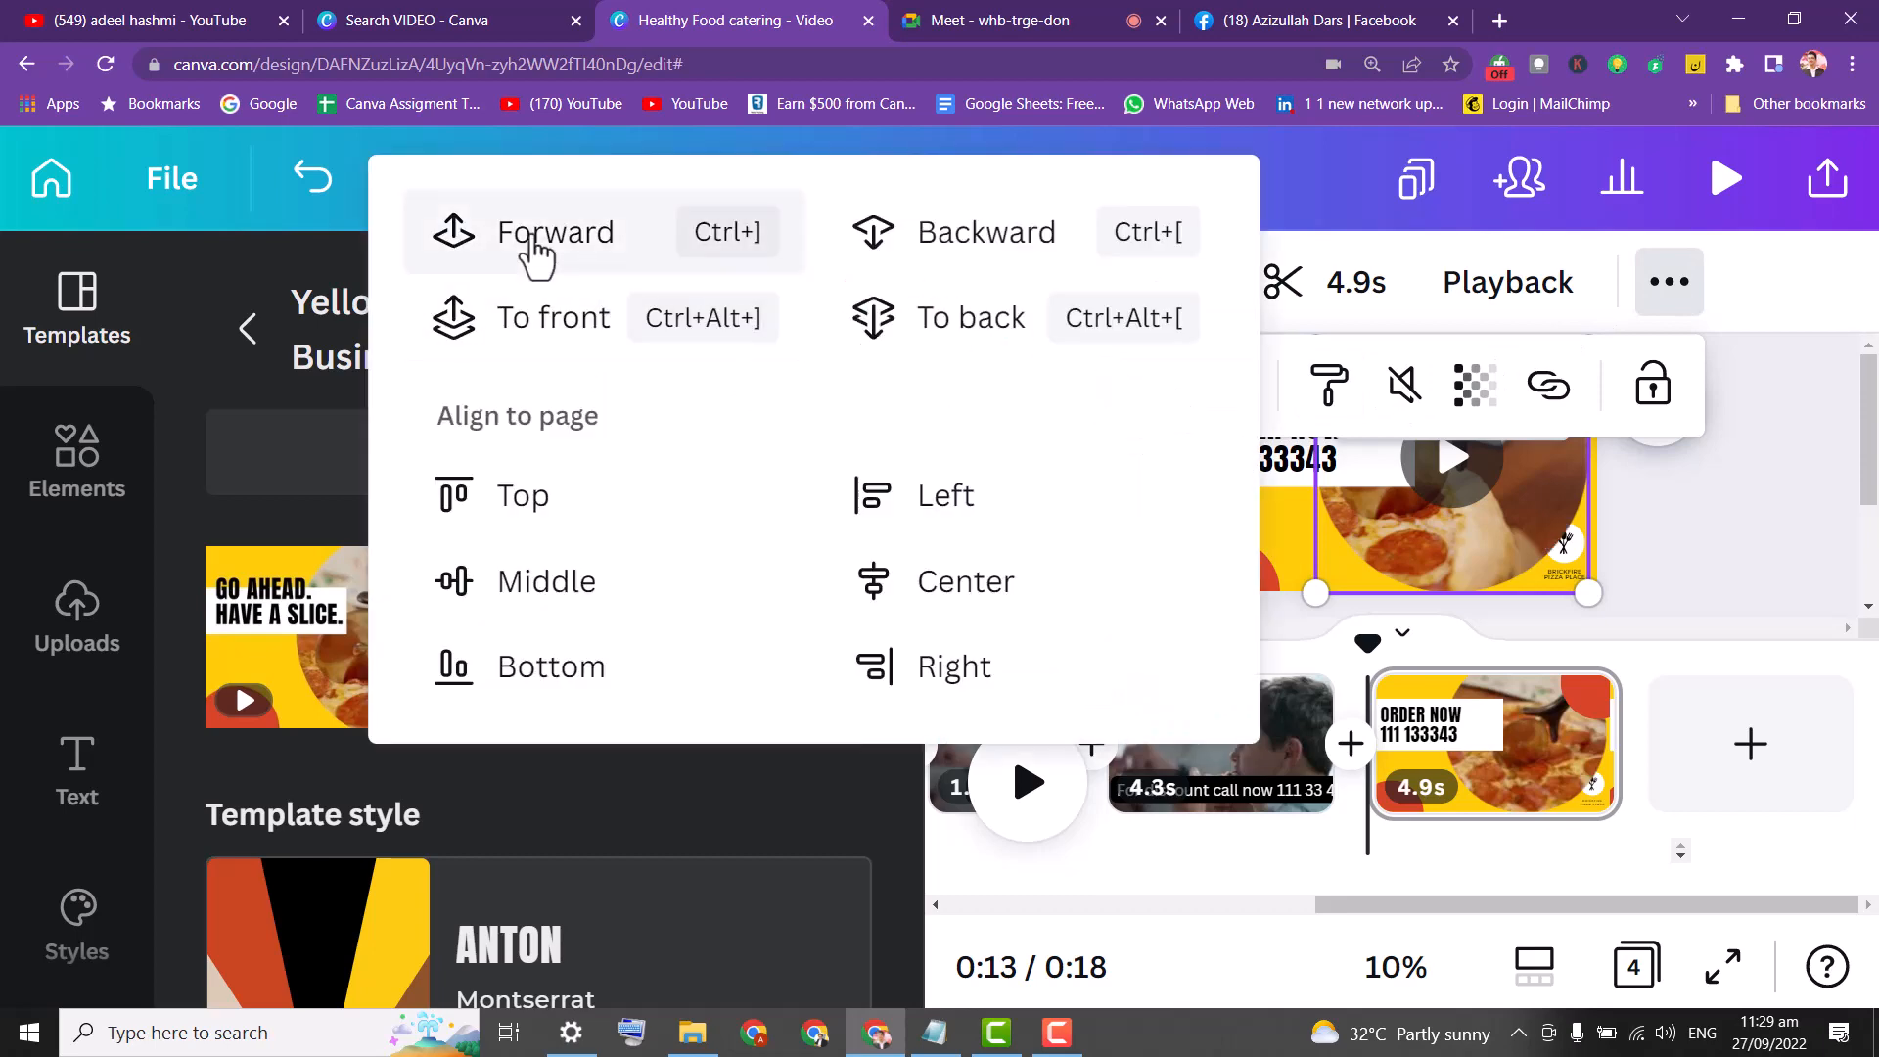
left_click(1828, 511)
Shrink the ORDER NOW text to size 83 and nudge it into place in the white box.
left_click_drag(1261, 467, 1273, 478)
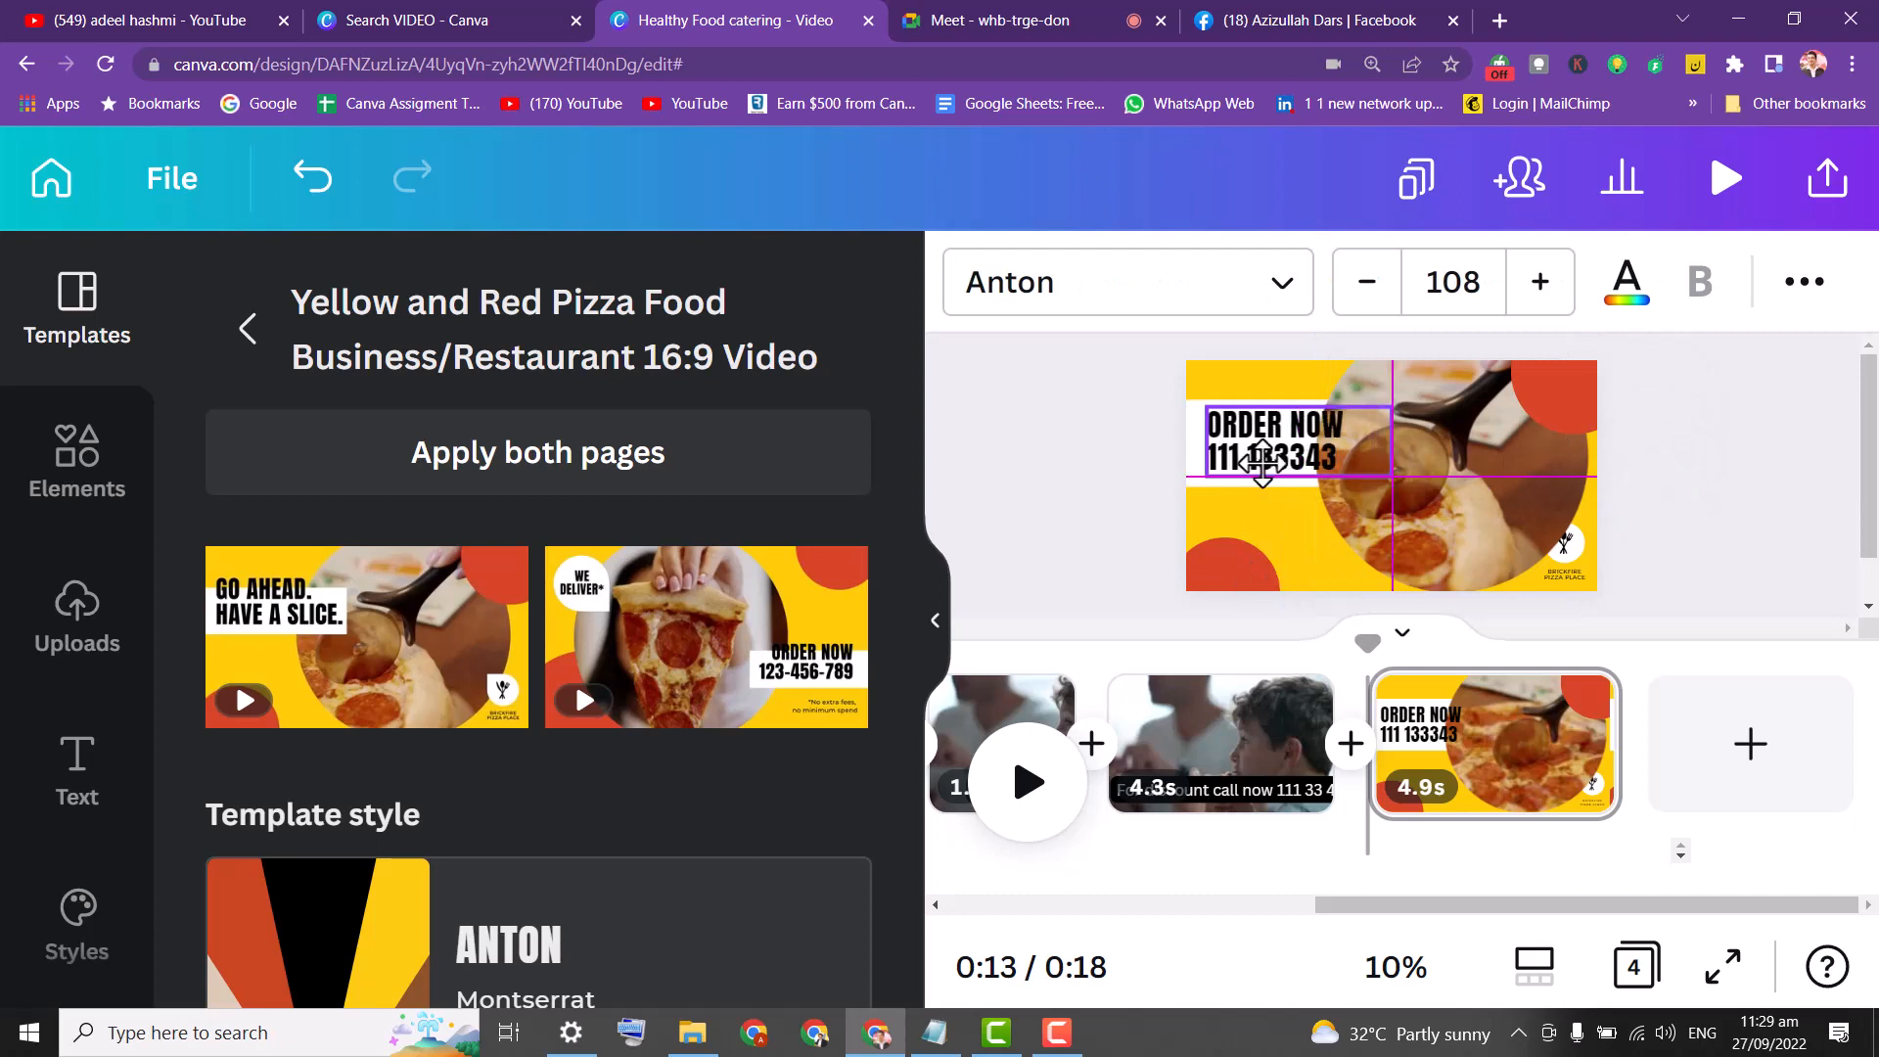
left_click(1361, 284)
left_click(1361, 284)
left_click(1361, 284)
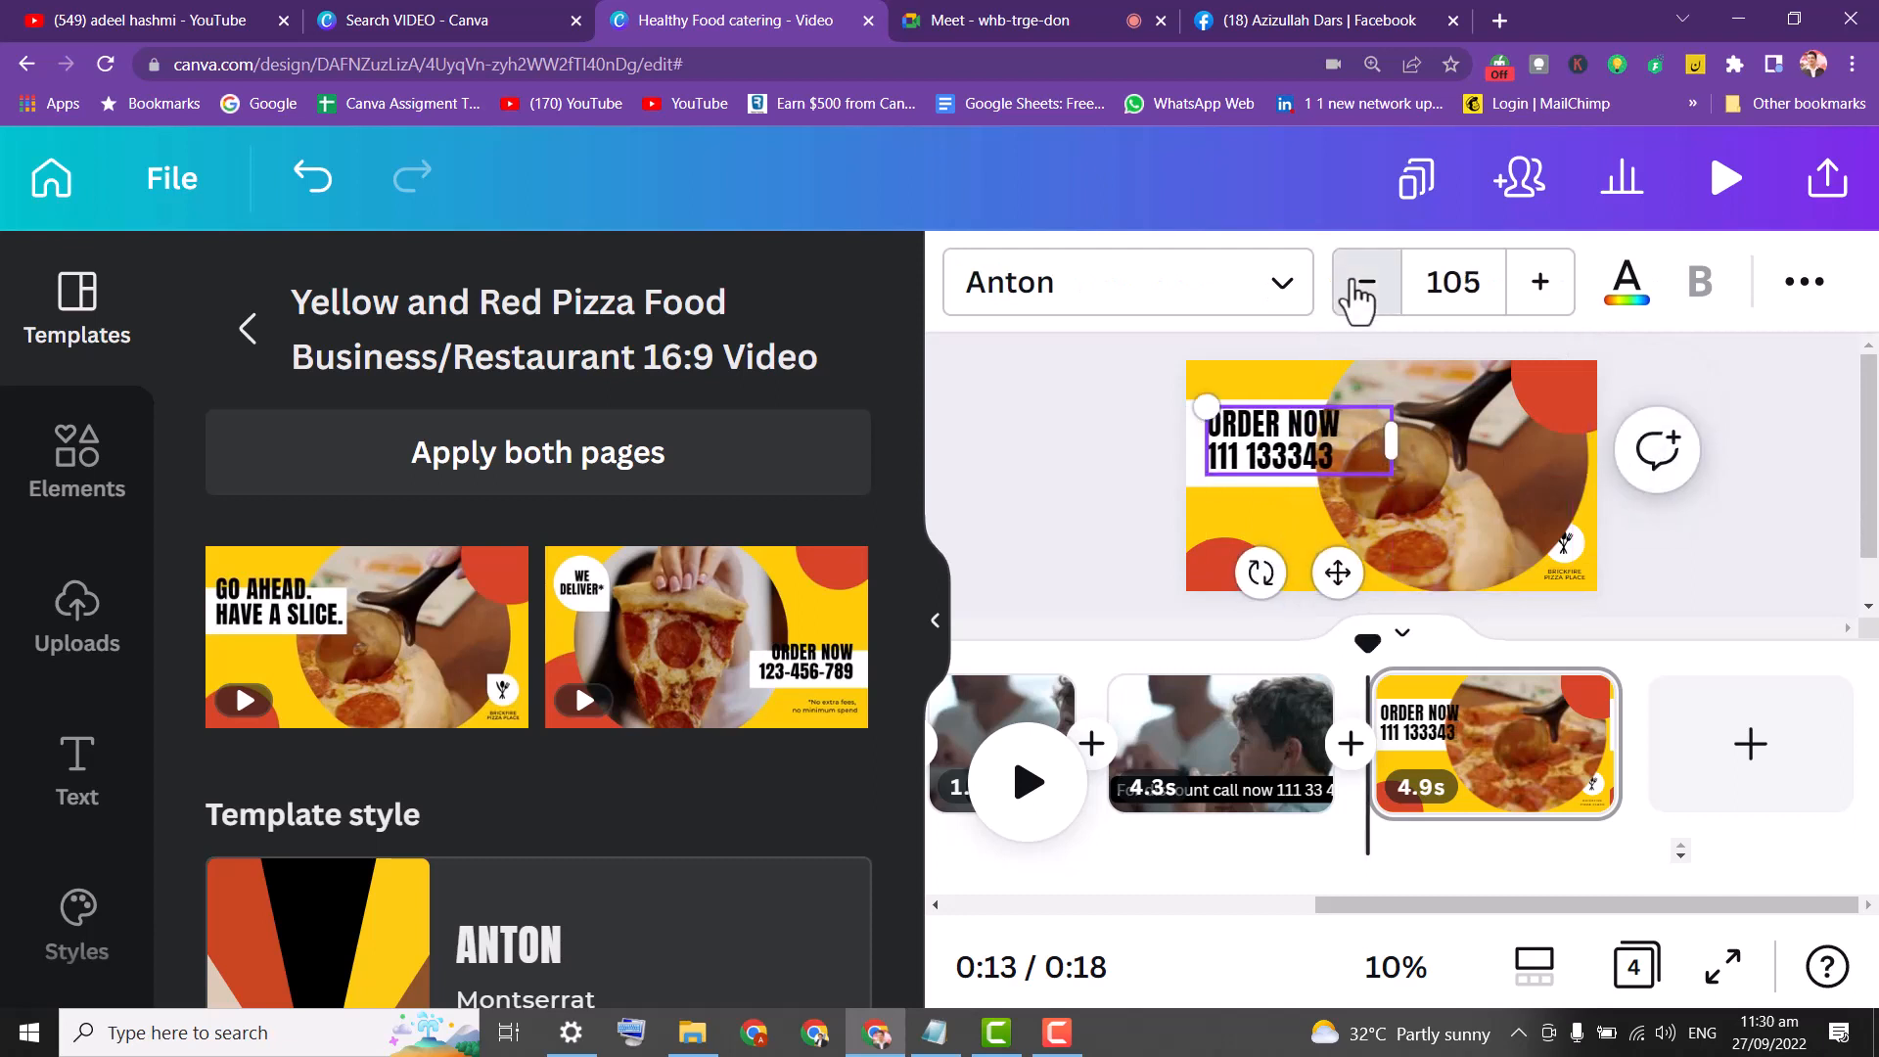
left_click(1361, 284)
left_click(1360, 284)
left_click(1361, 284)
left_click(1361, 284)
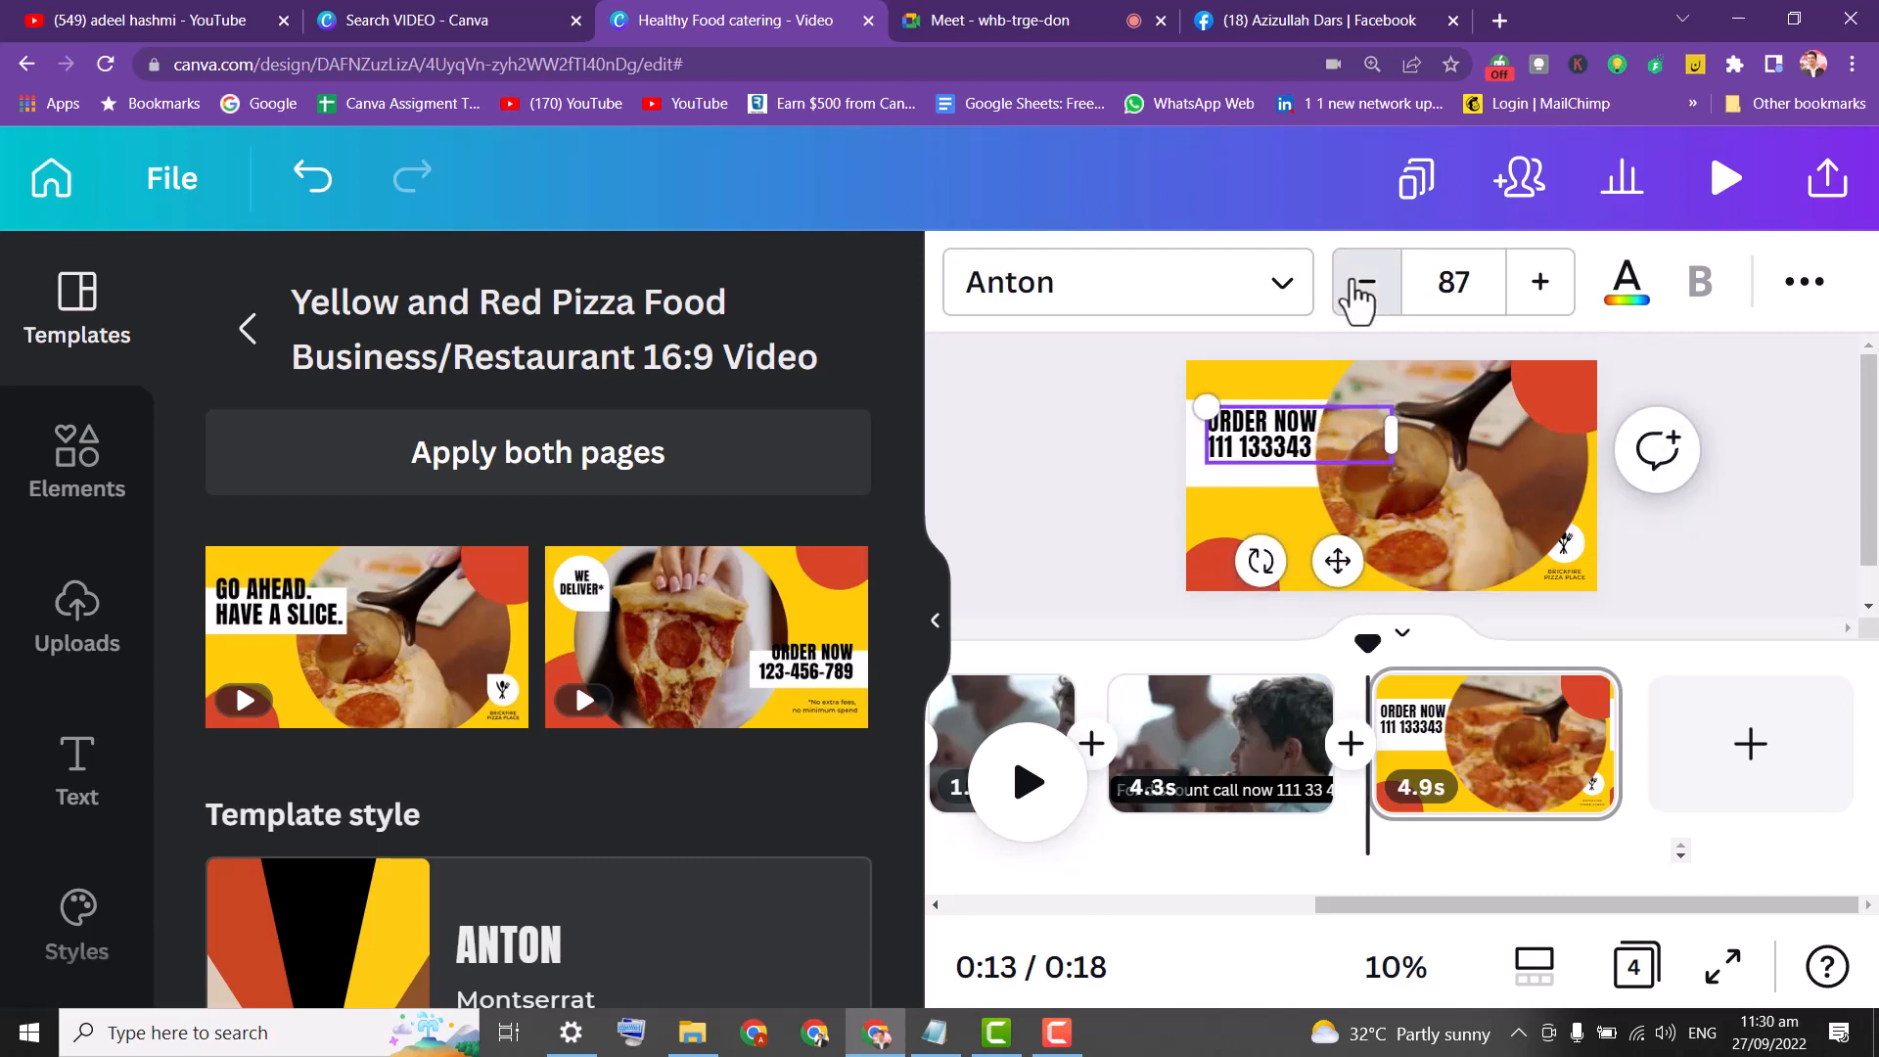
left_click(1360, 284)
left_click(1128, 392)
left_click_drag(1257, 433, 1257, 442)
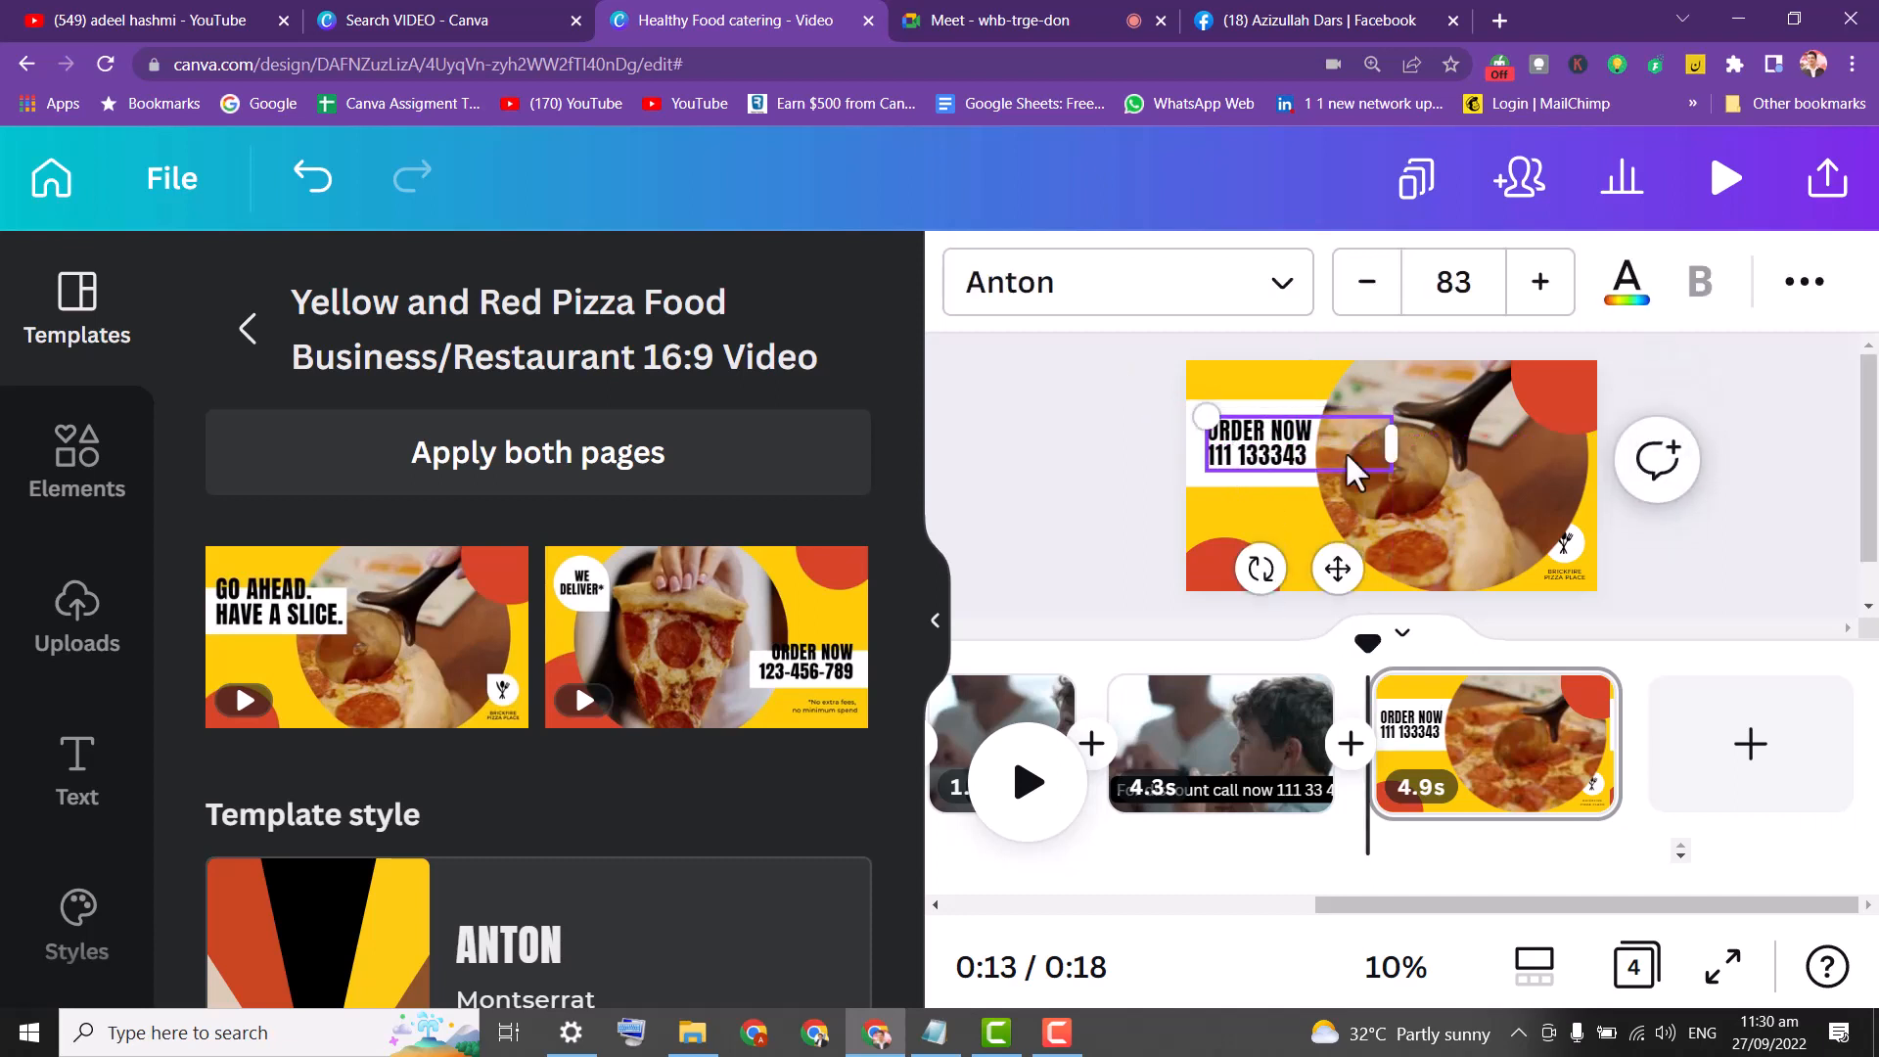
Reposition the circular pizza video beside the white box.
left_click(1561, 577)
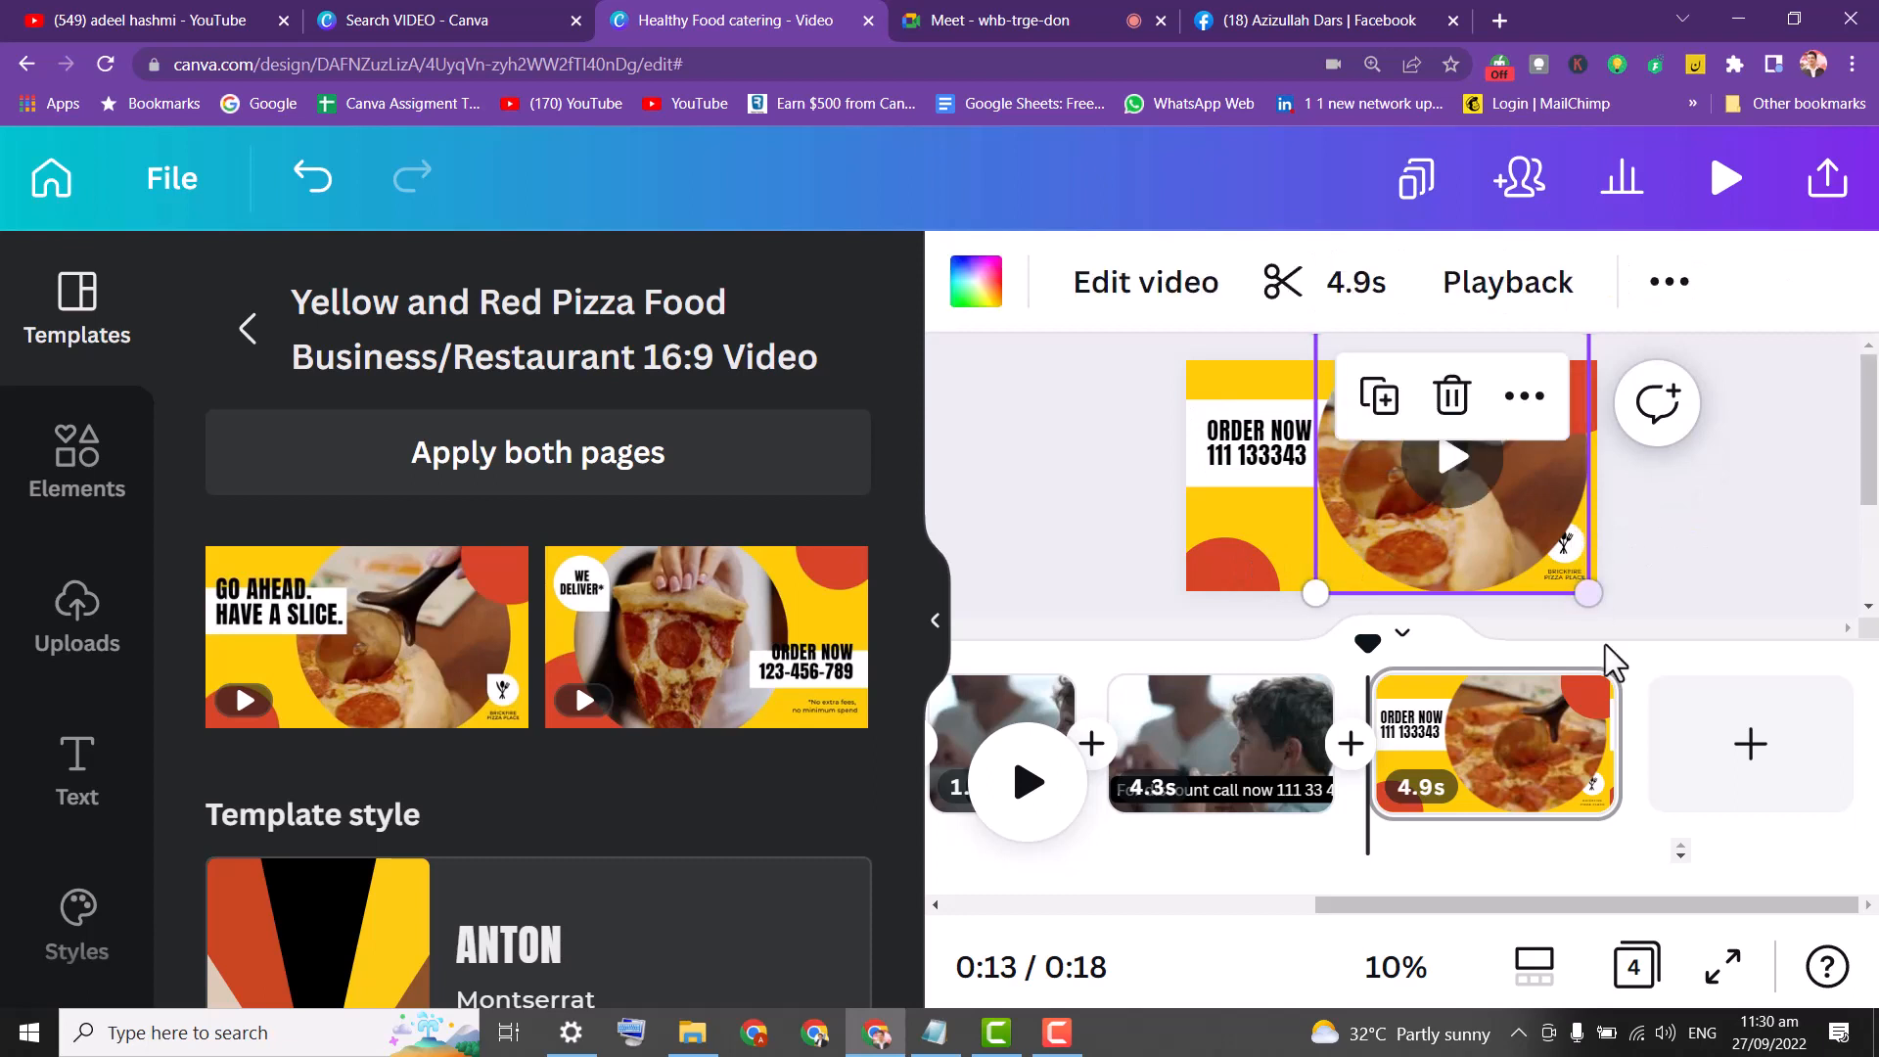
left_click_drag(1580, 554, 1501, 511)
left_click(1571, 562)
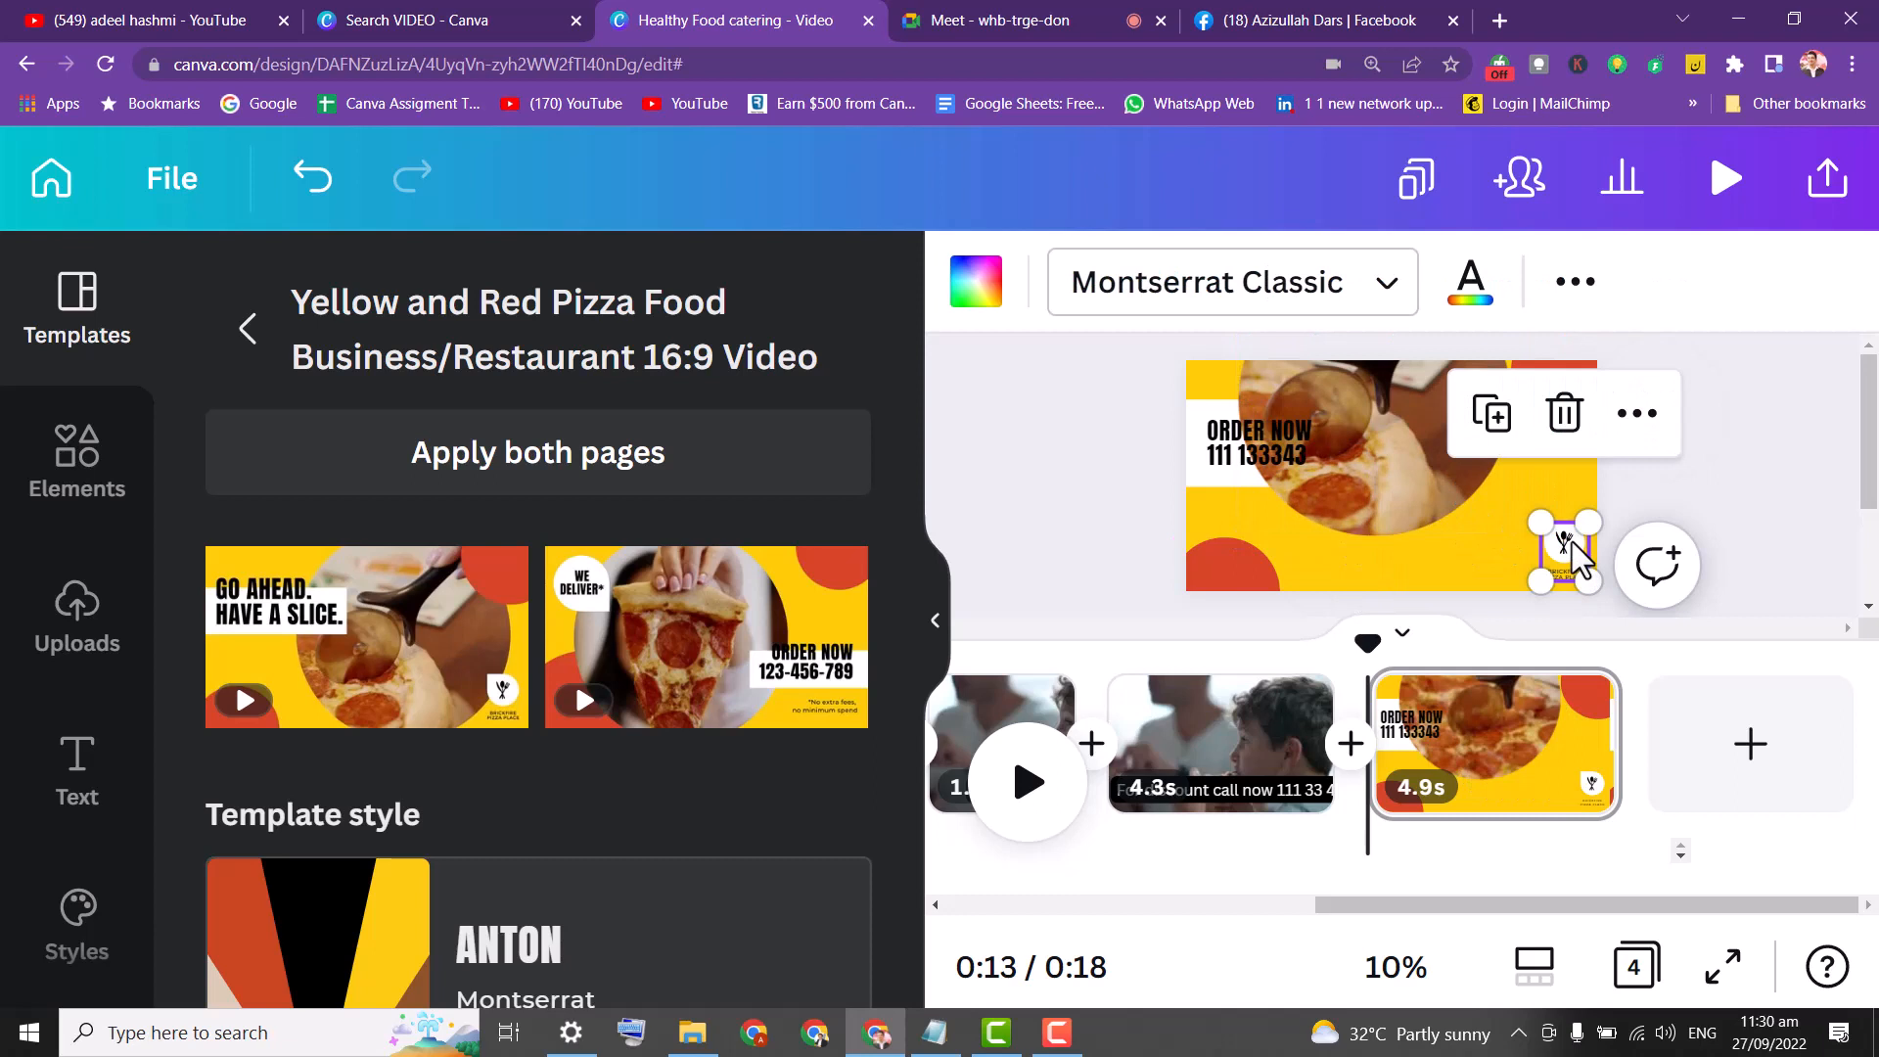
left_click(1569, 563)
left_click_drag(1408, 501, 1505, 558)
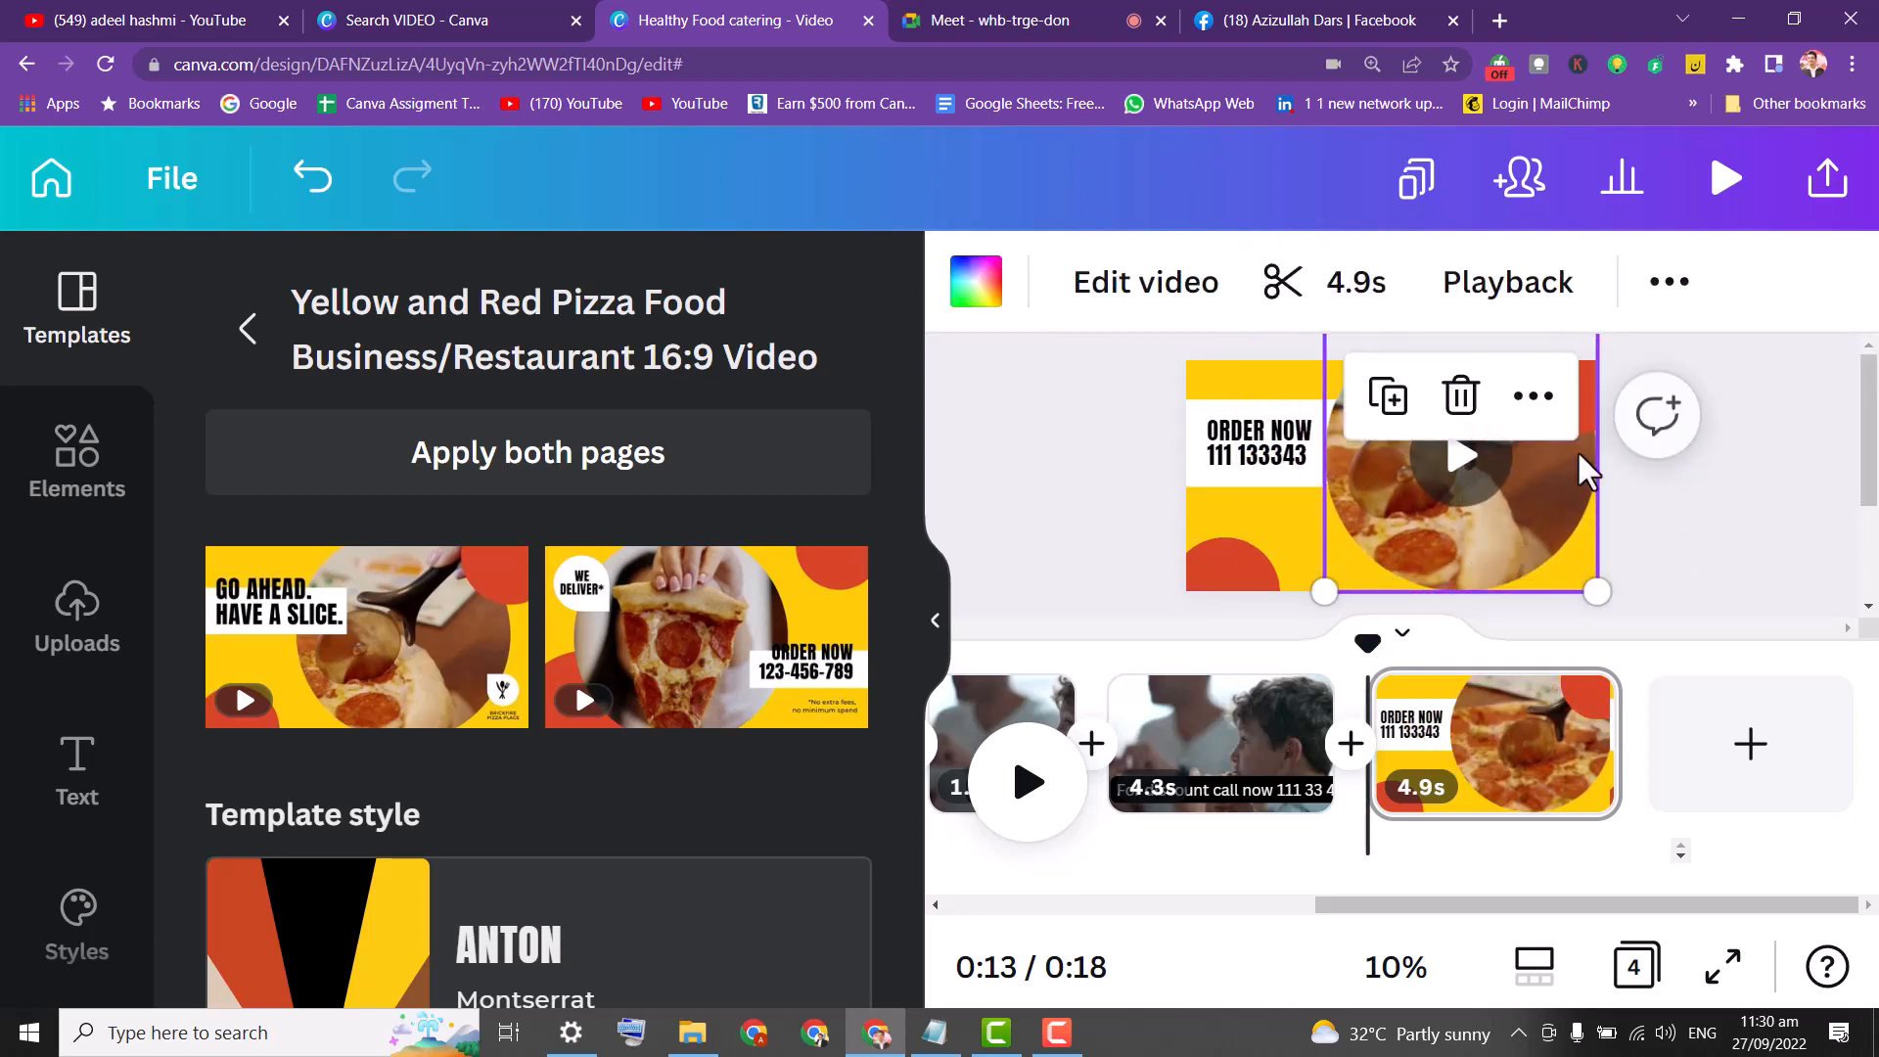
Delete the red corner shapes at the top right and bottom left.
left_click(1568, 396)
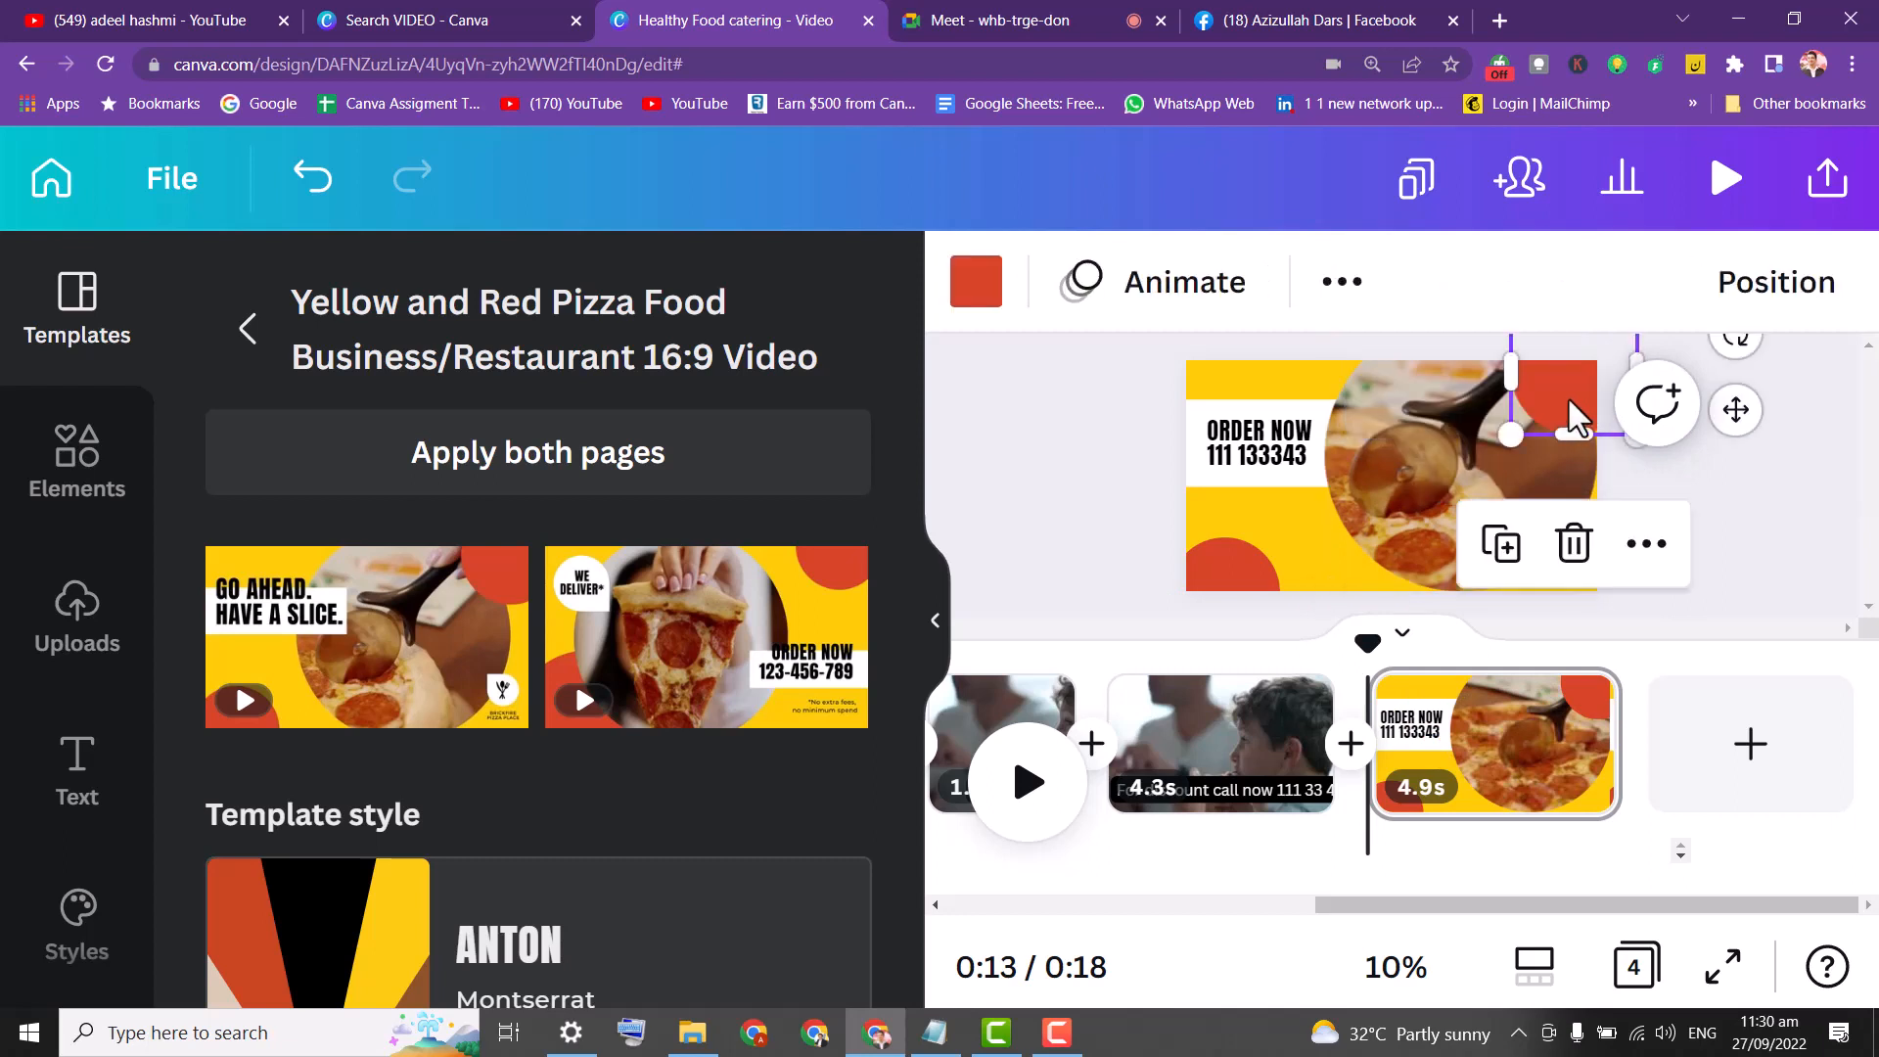
key("Delete")
left_click(1248, 570)
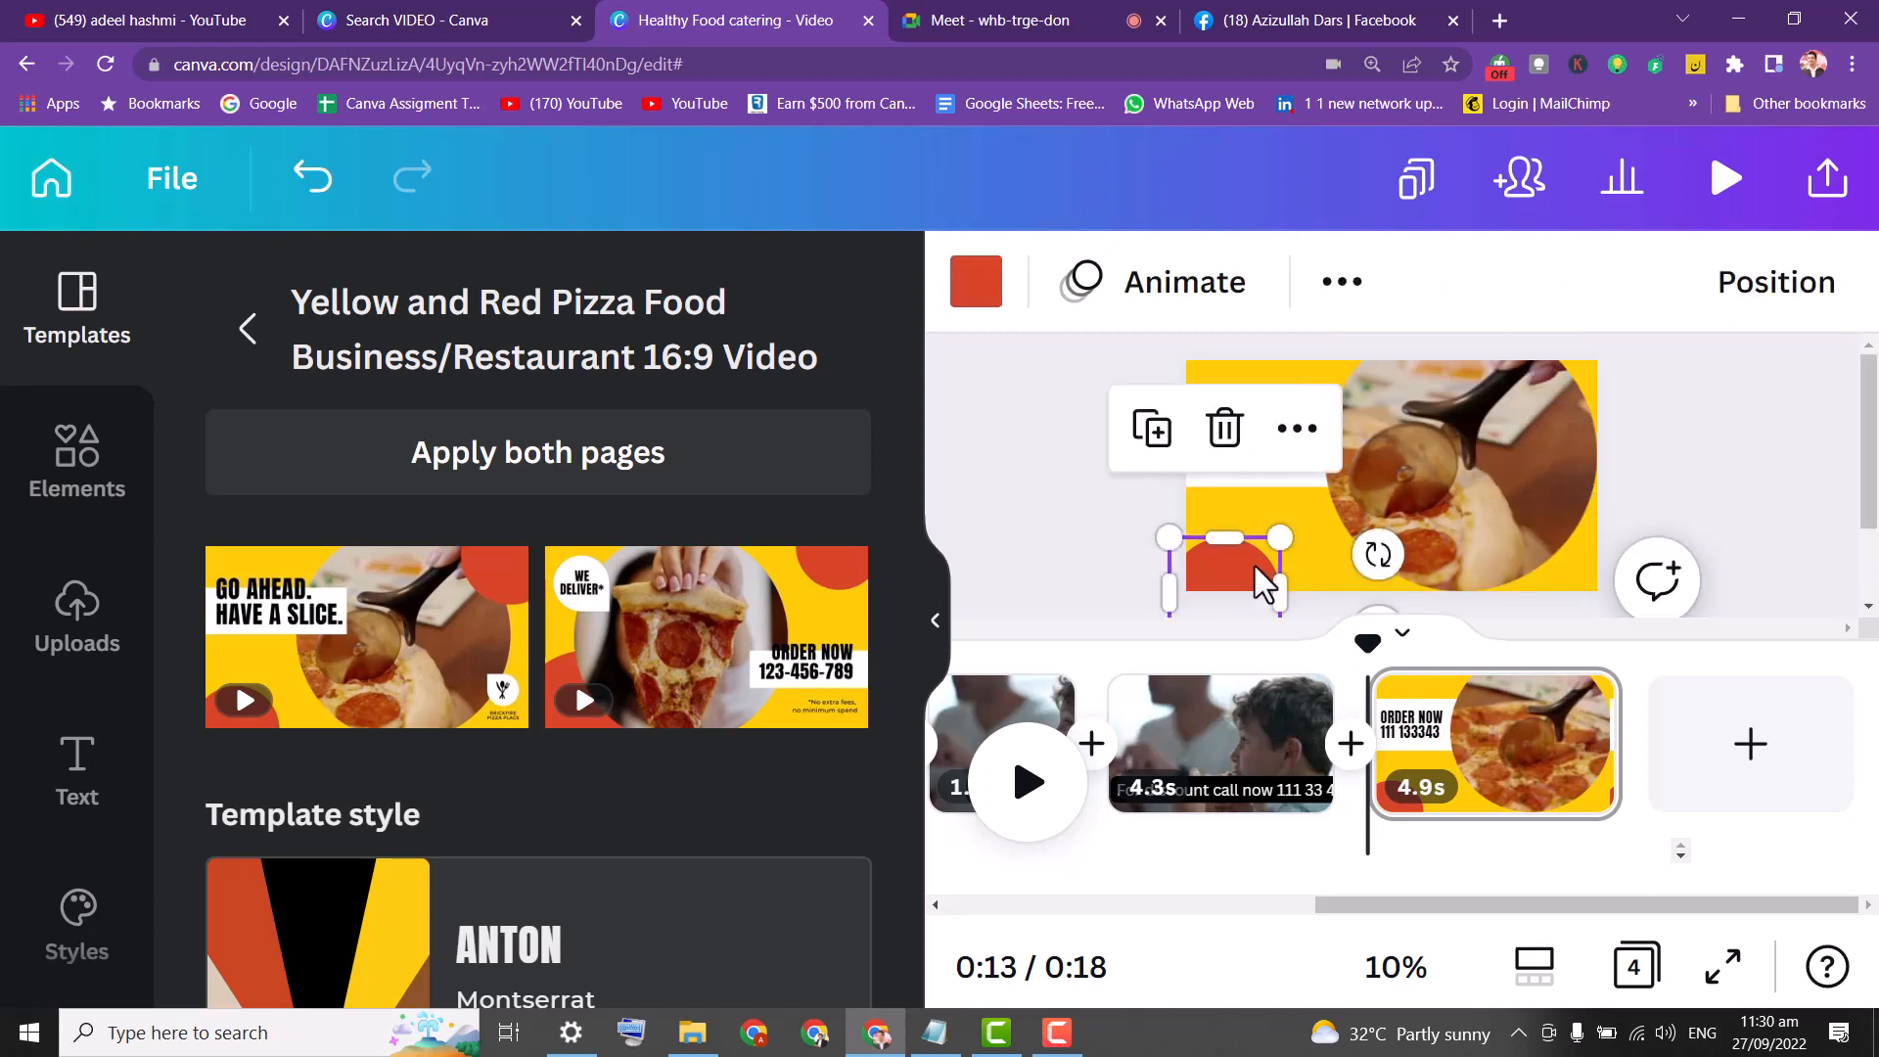
key("Delete")
Try magenta and then blue as the page background colour.
left_click(1277, 546)
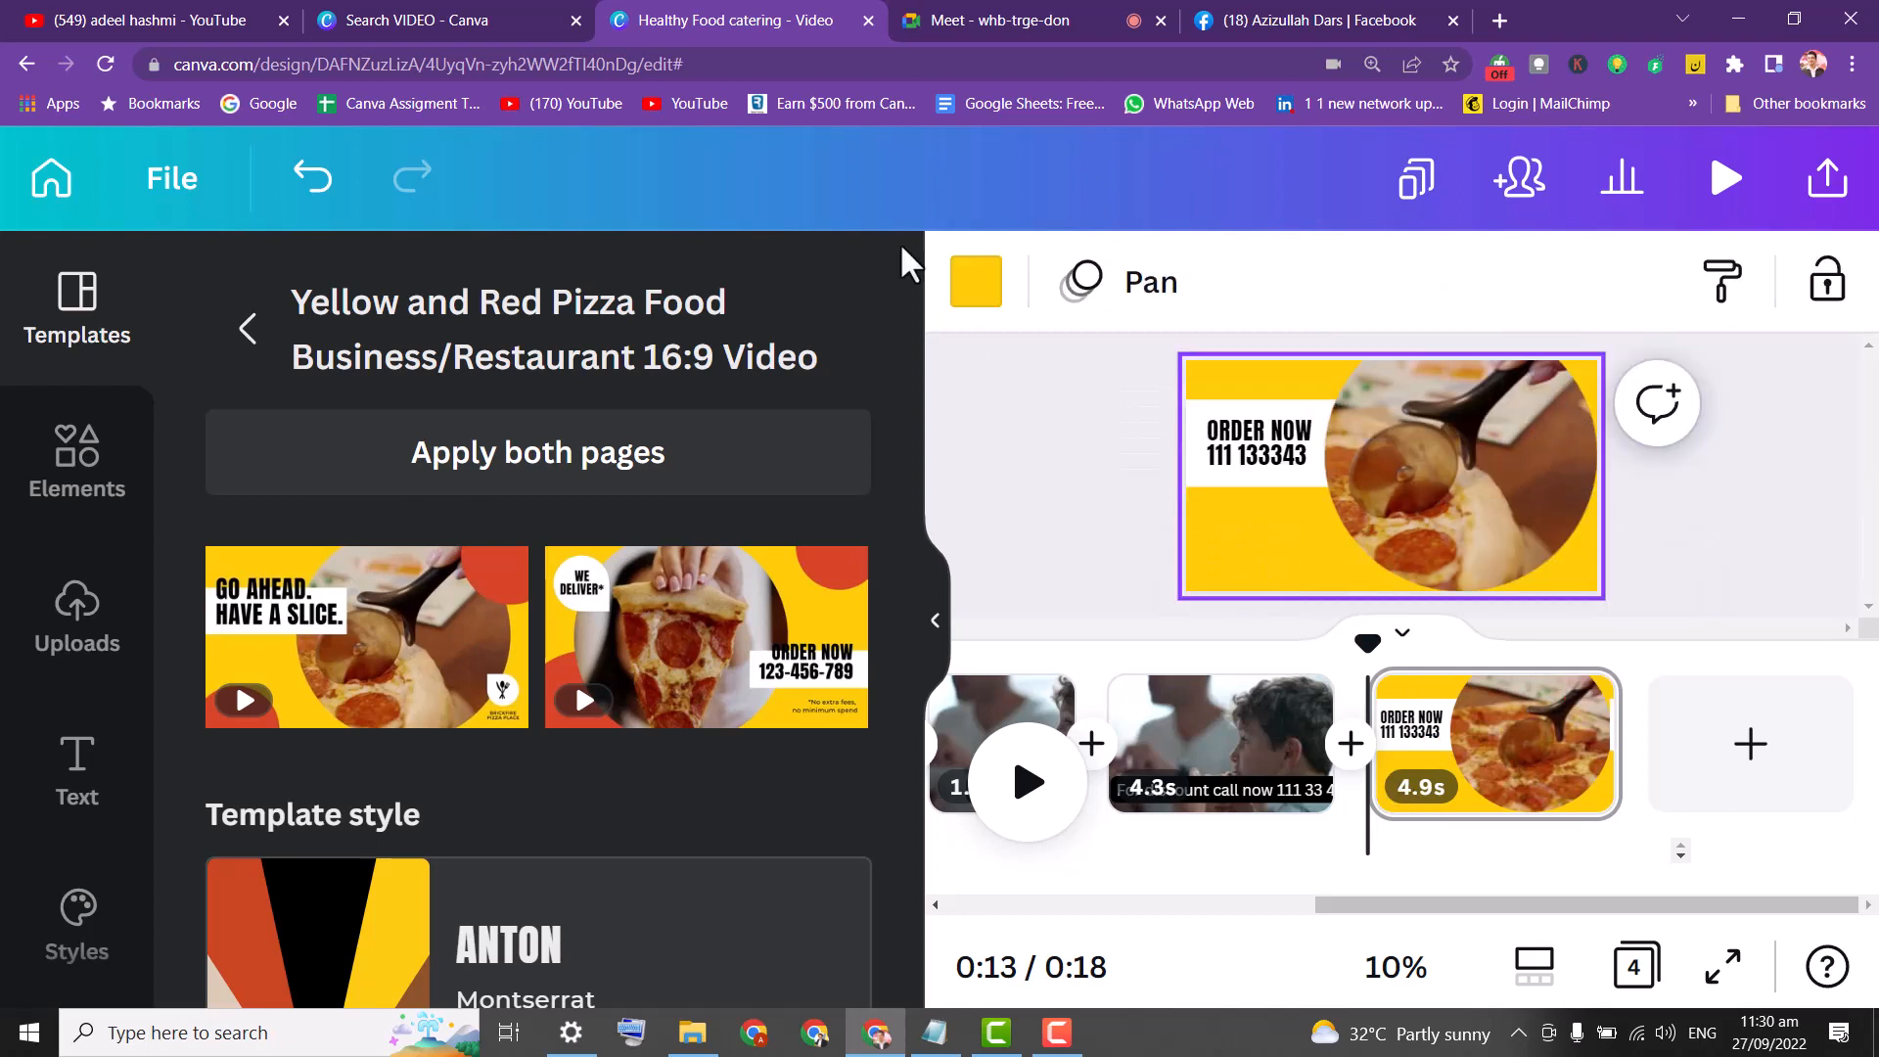
left_click(976, 284)
left_click(593, 503)
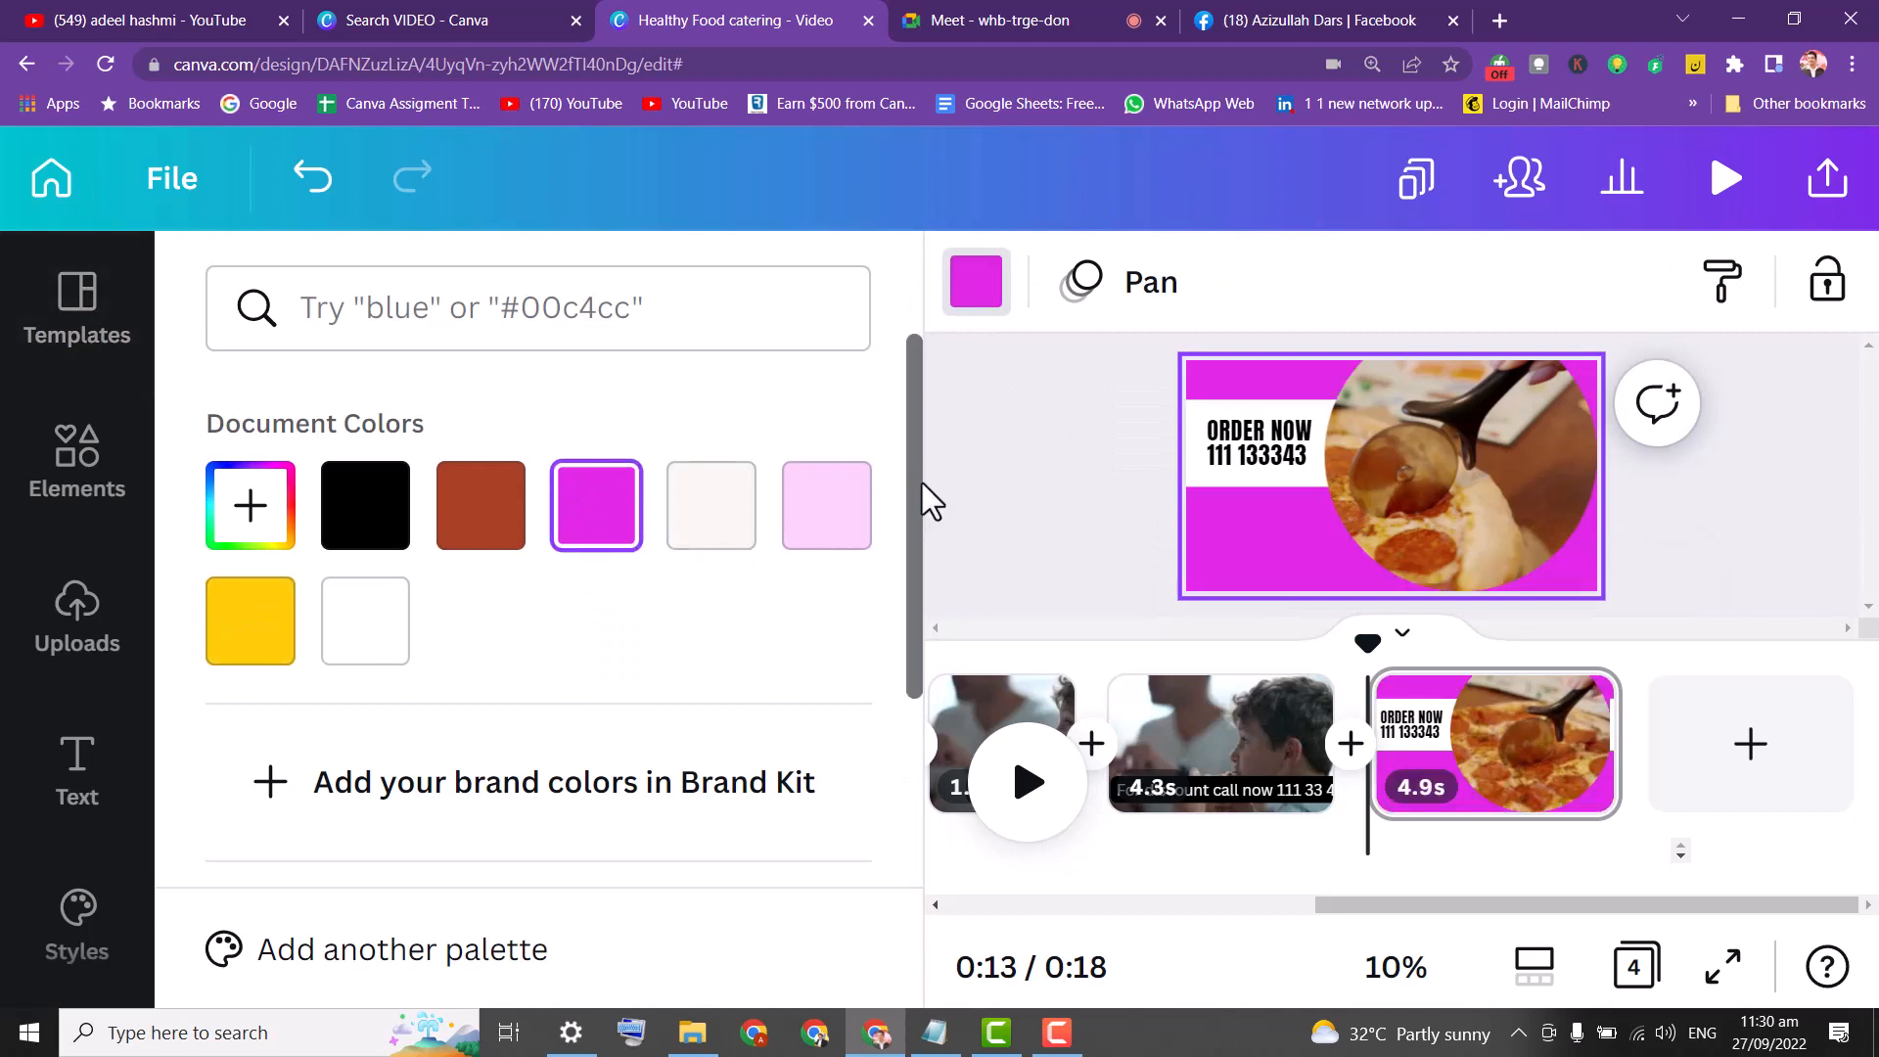
left_click_drag(918, 484, 915, 721)
left_click(713, 798)
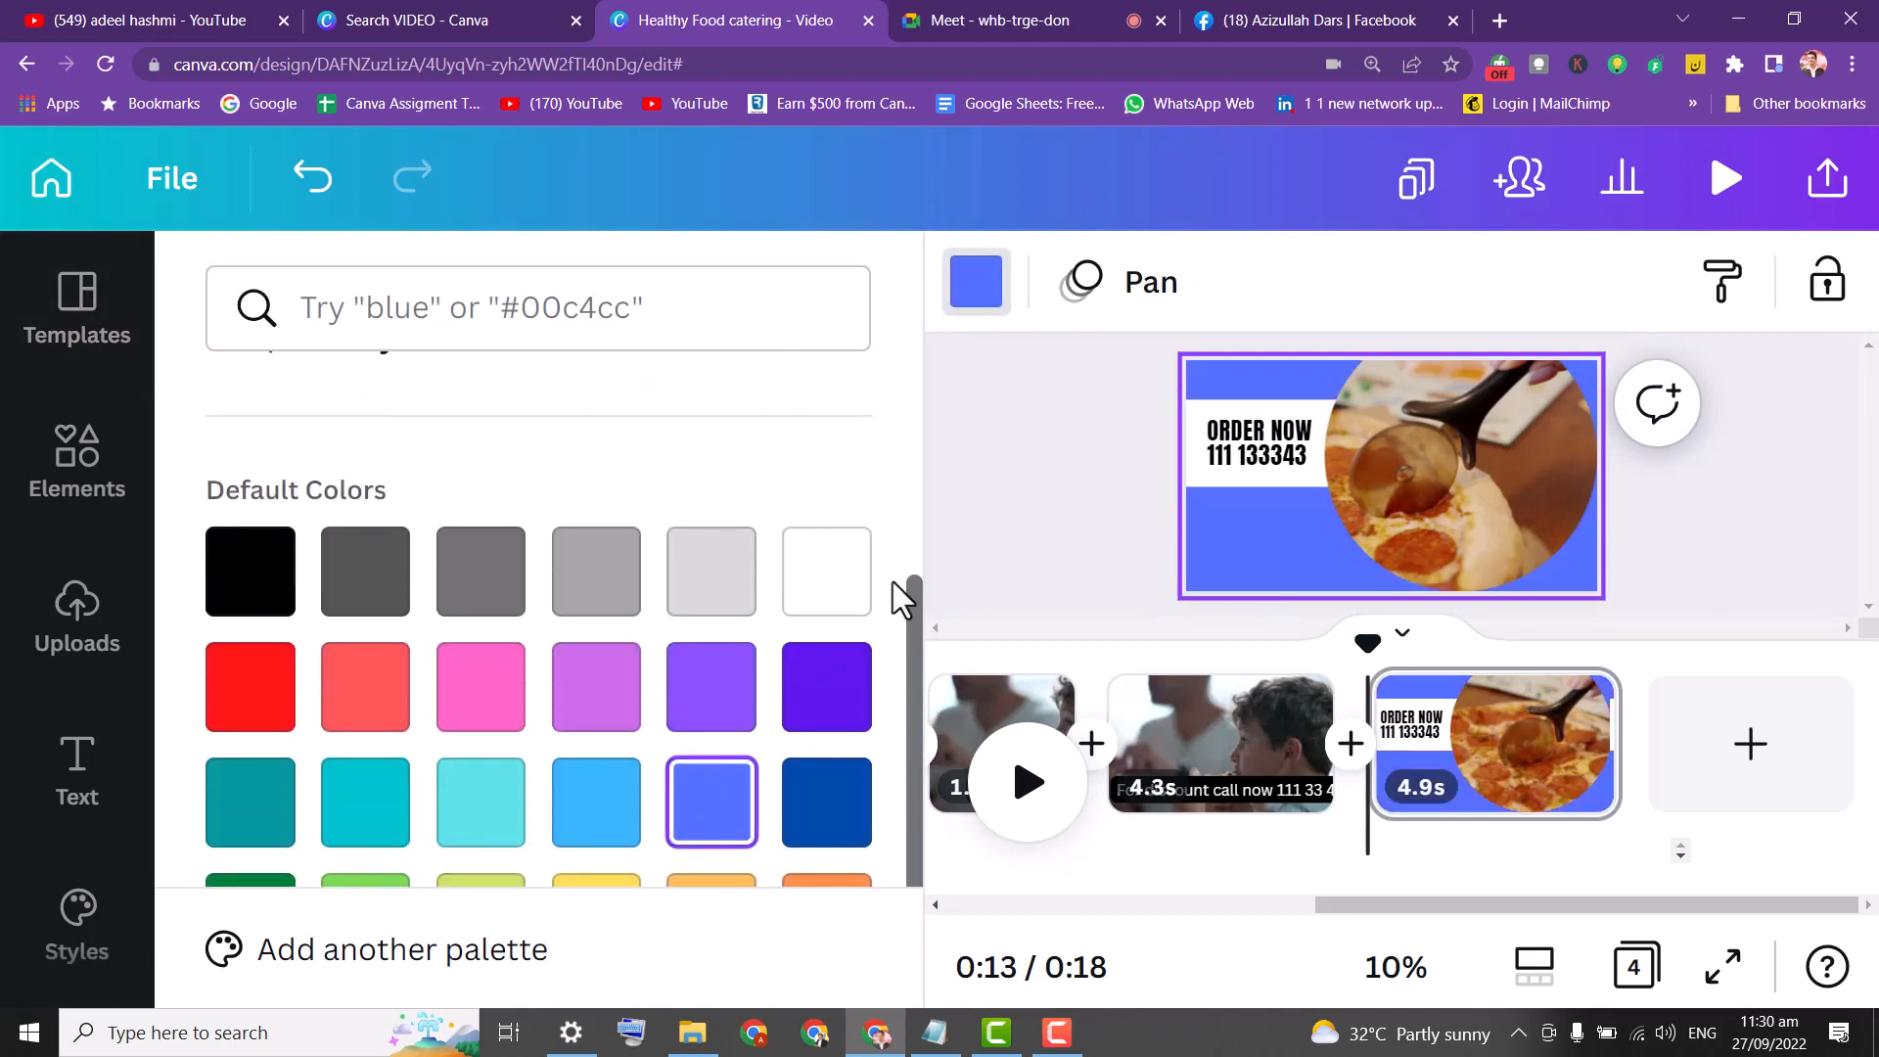
scroll(910, 630, "down", 2)
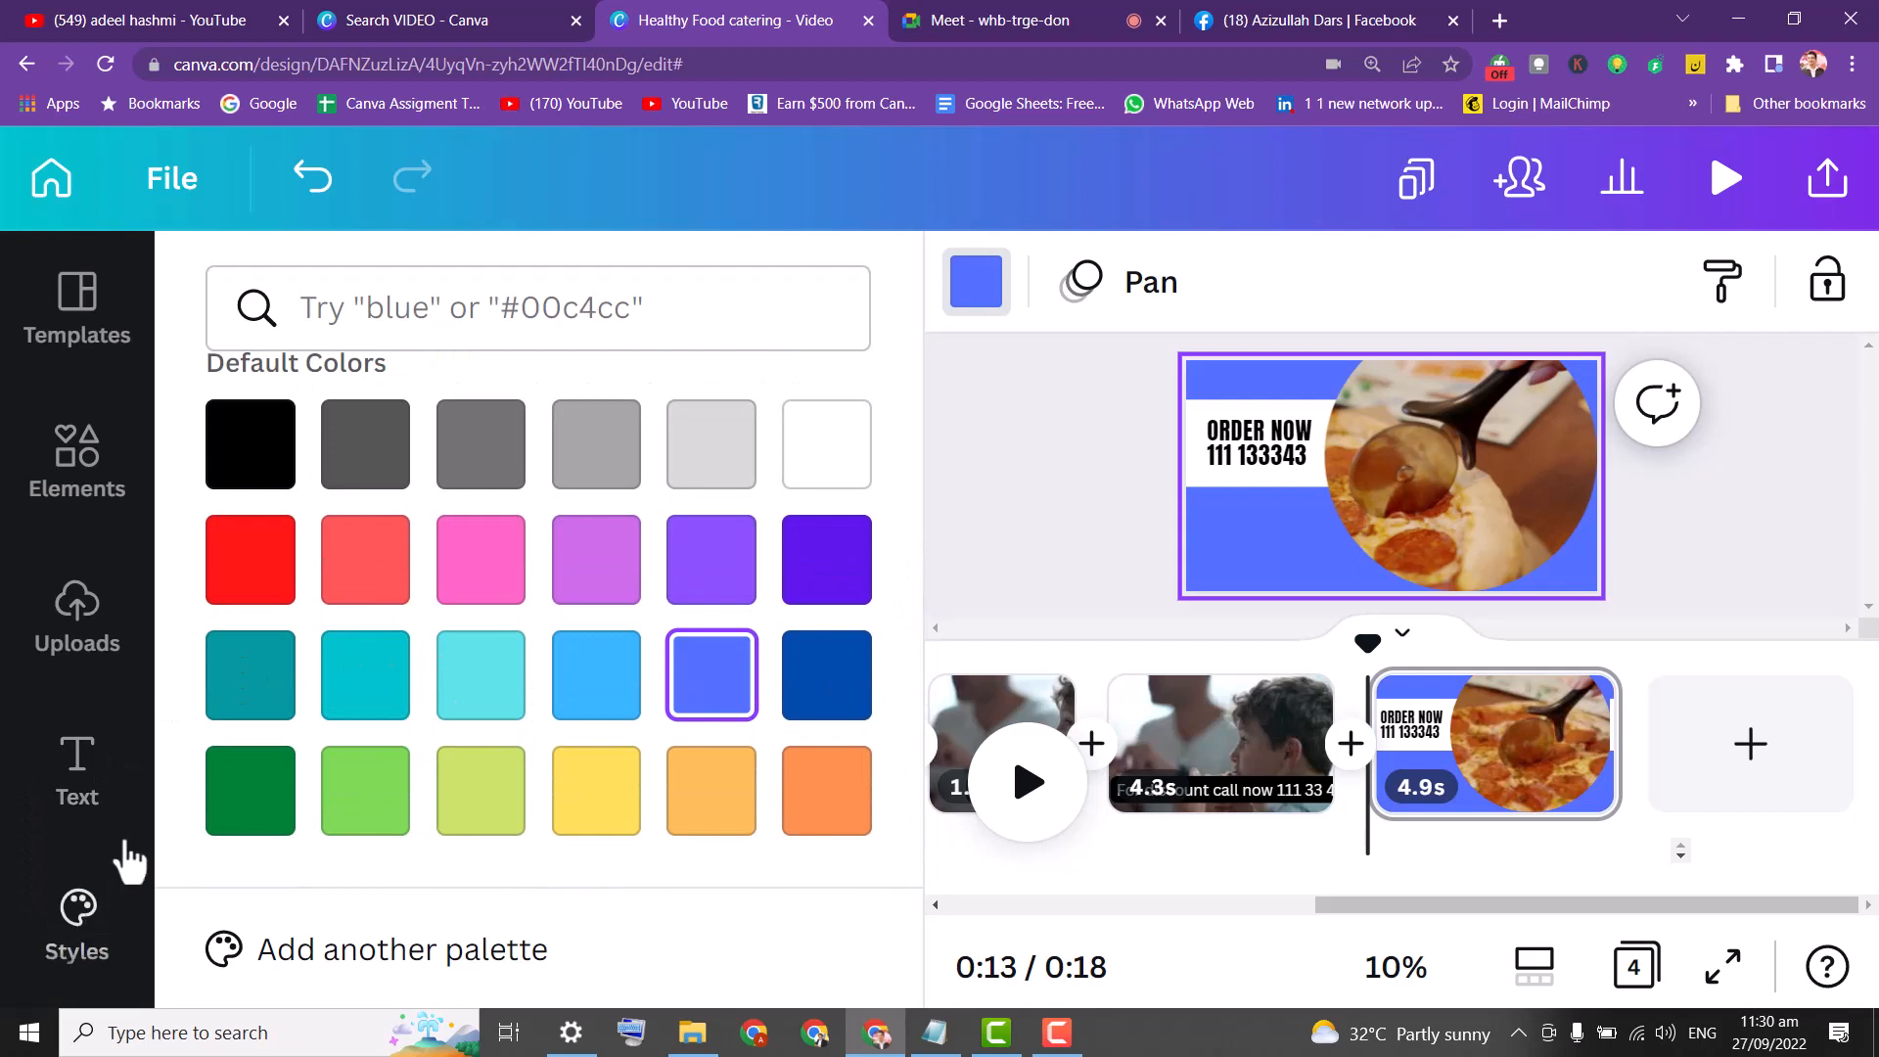
left_click(1057, 423)
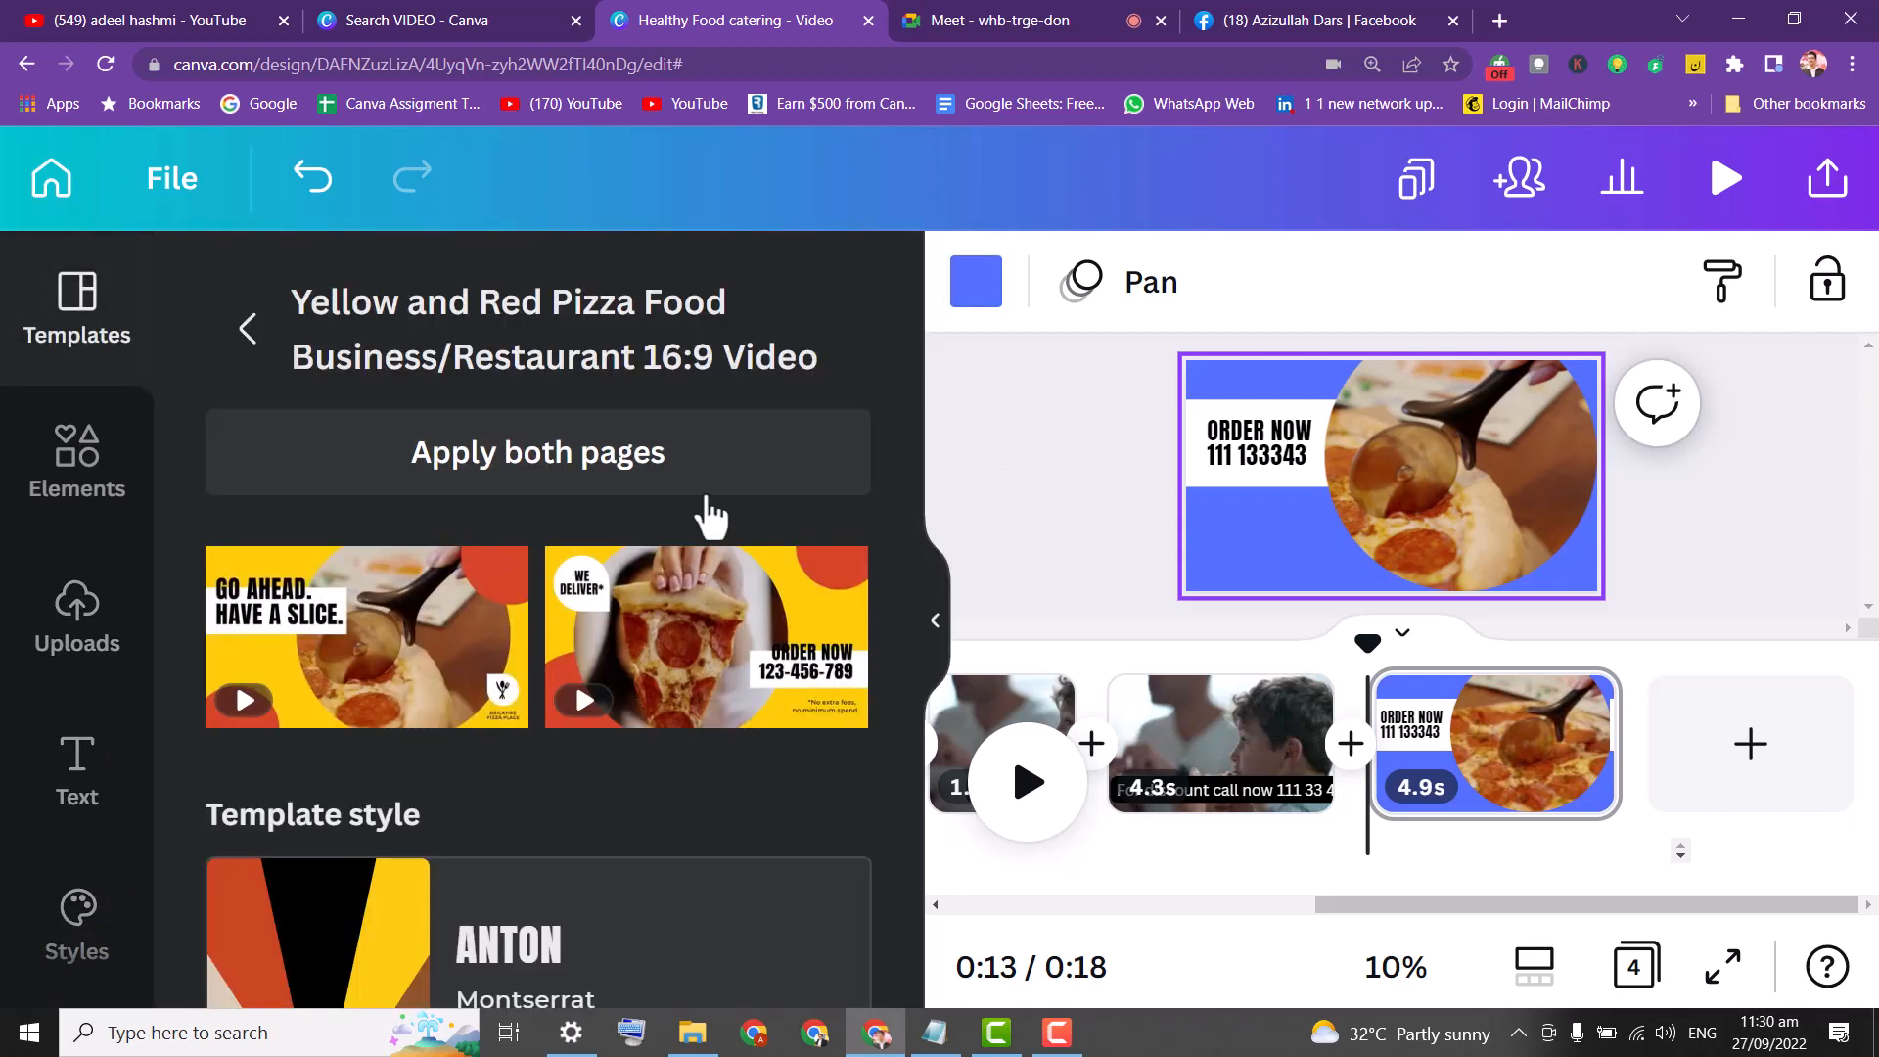
left_click_drag(162, 447, 172, 599)
Try the Ovo, Caveat, HK Grotesk, Poppins, Montserrat, Fredoka and Archivo style sets.
left_click(92, 573)
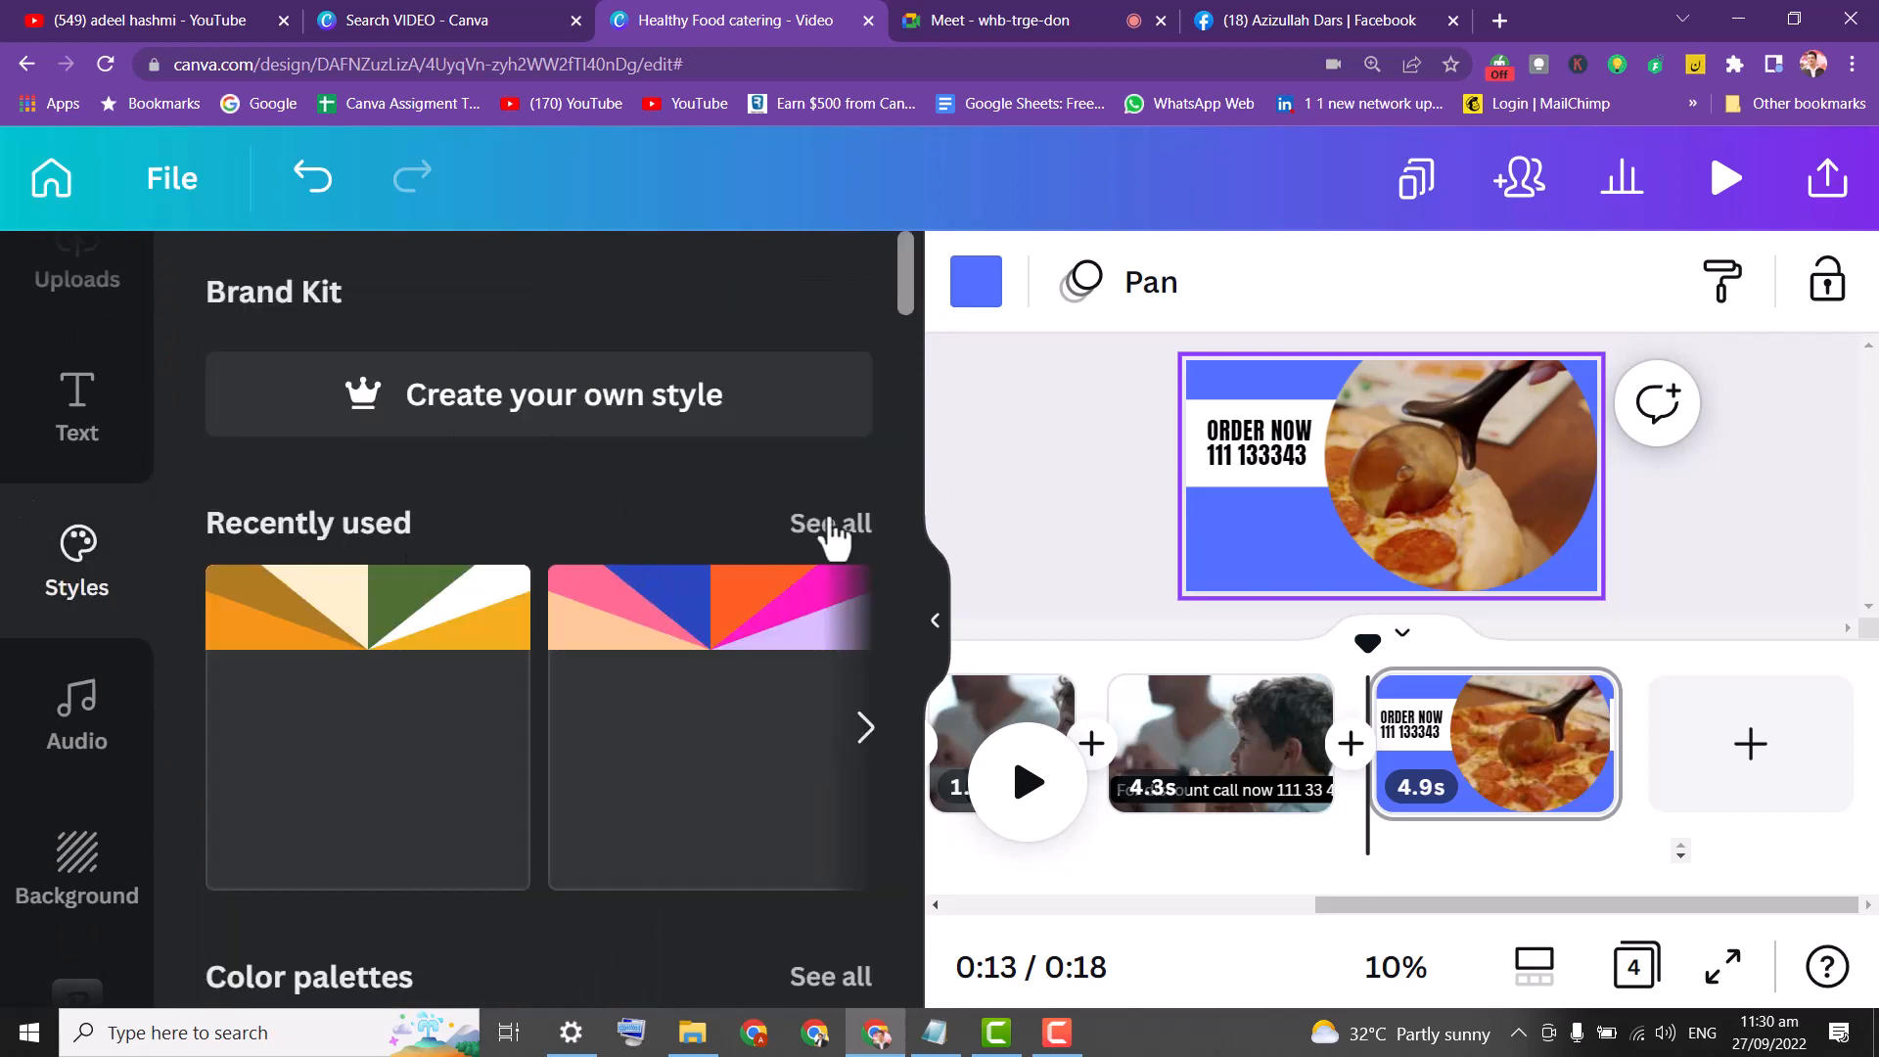
left_click(415, 669)
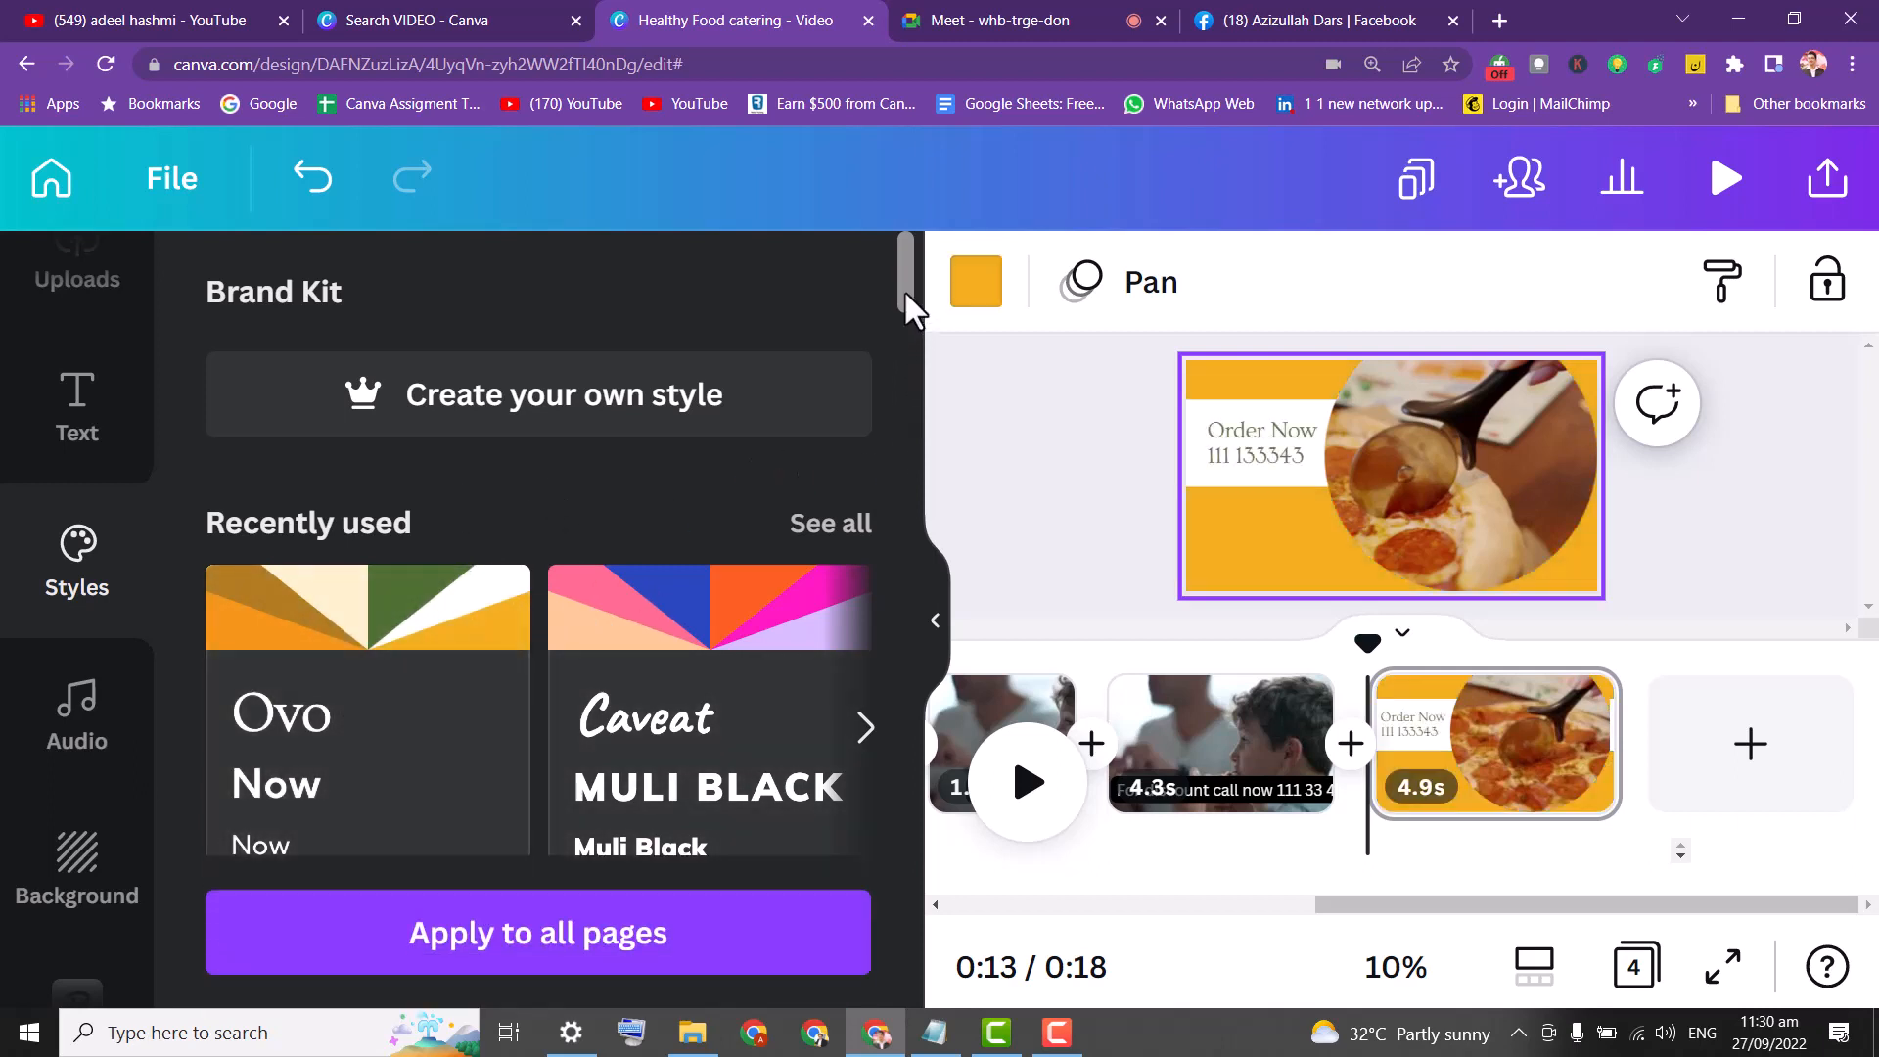
left_click(693, 615)
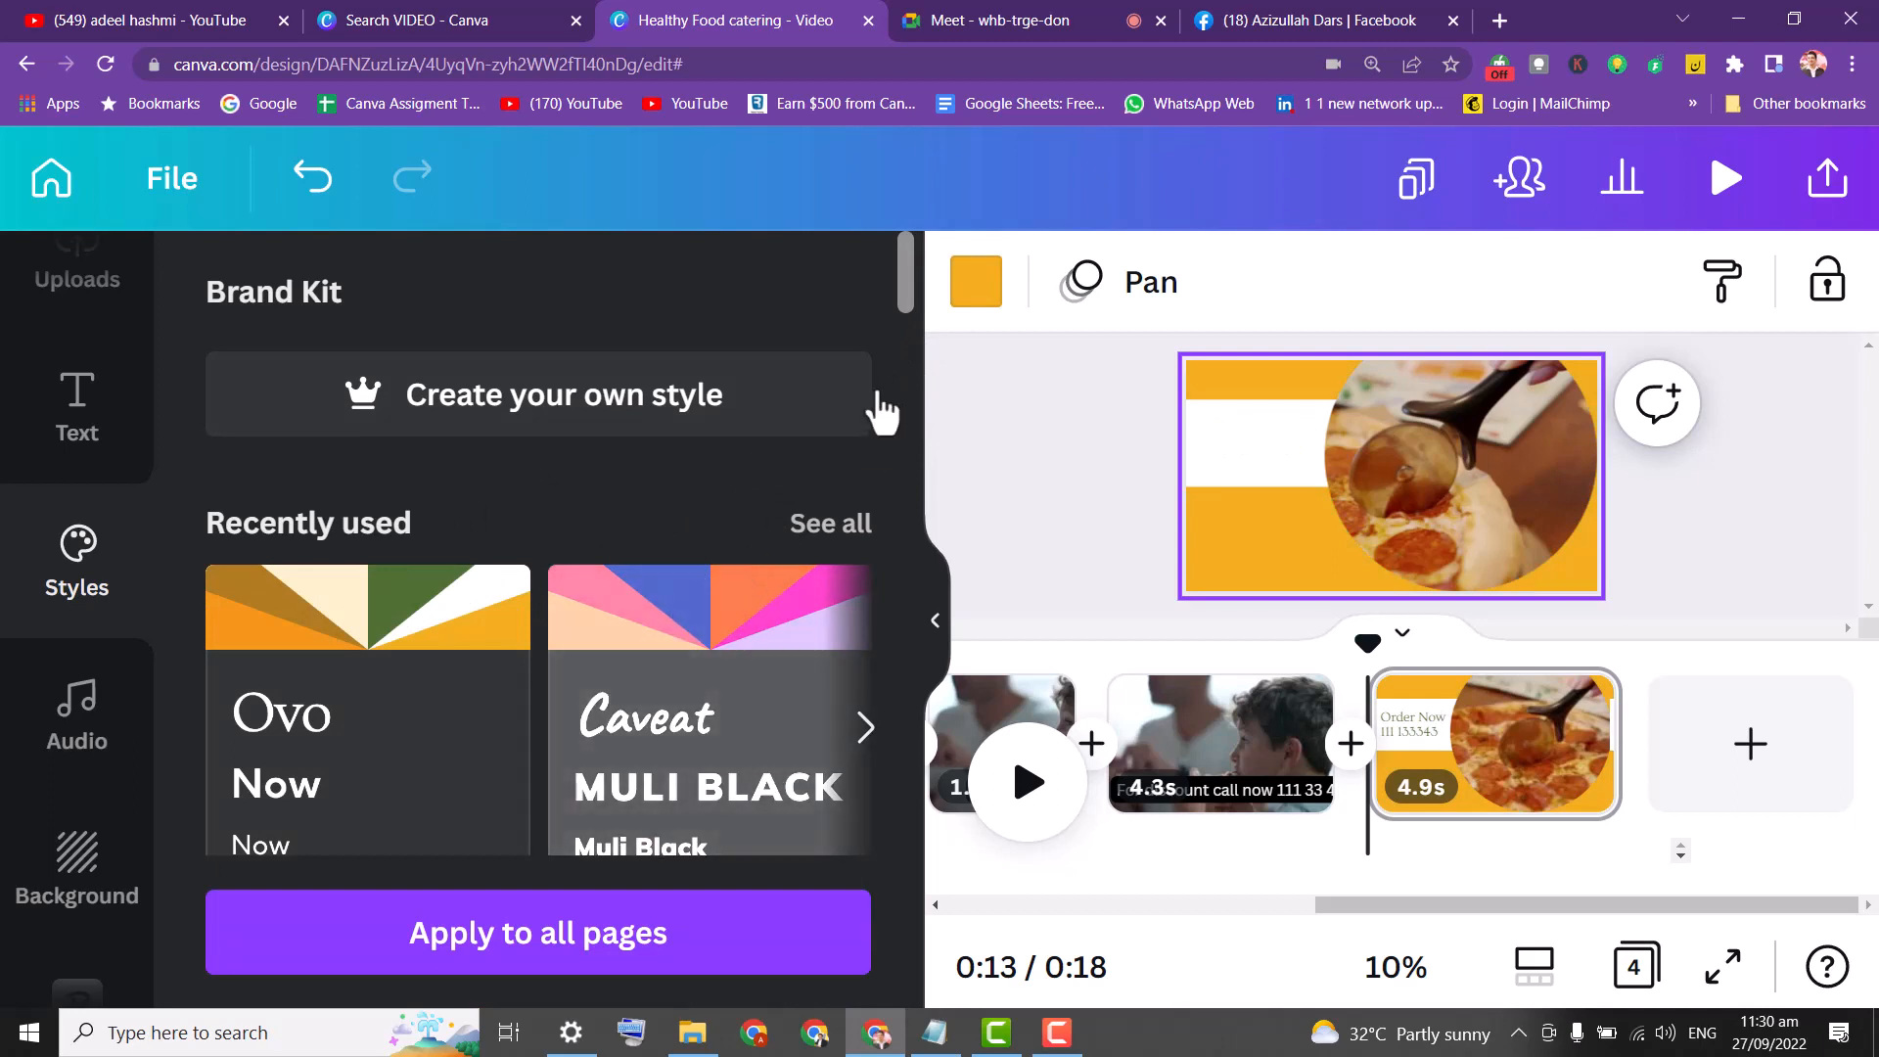
left_click_drag(902, 276, 891, 515)
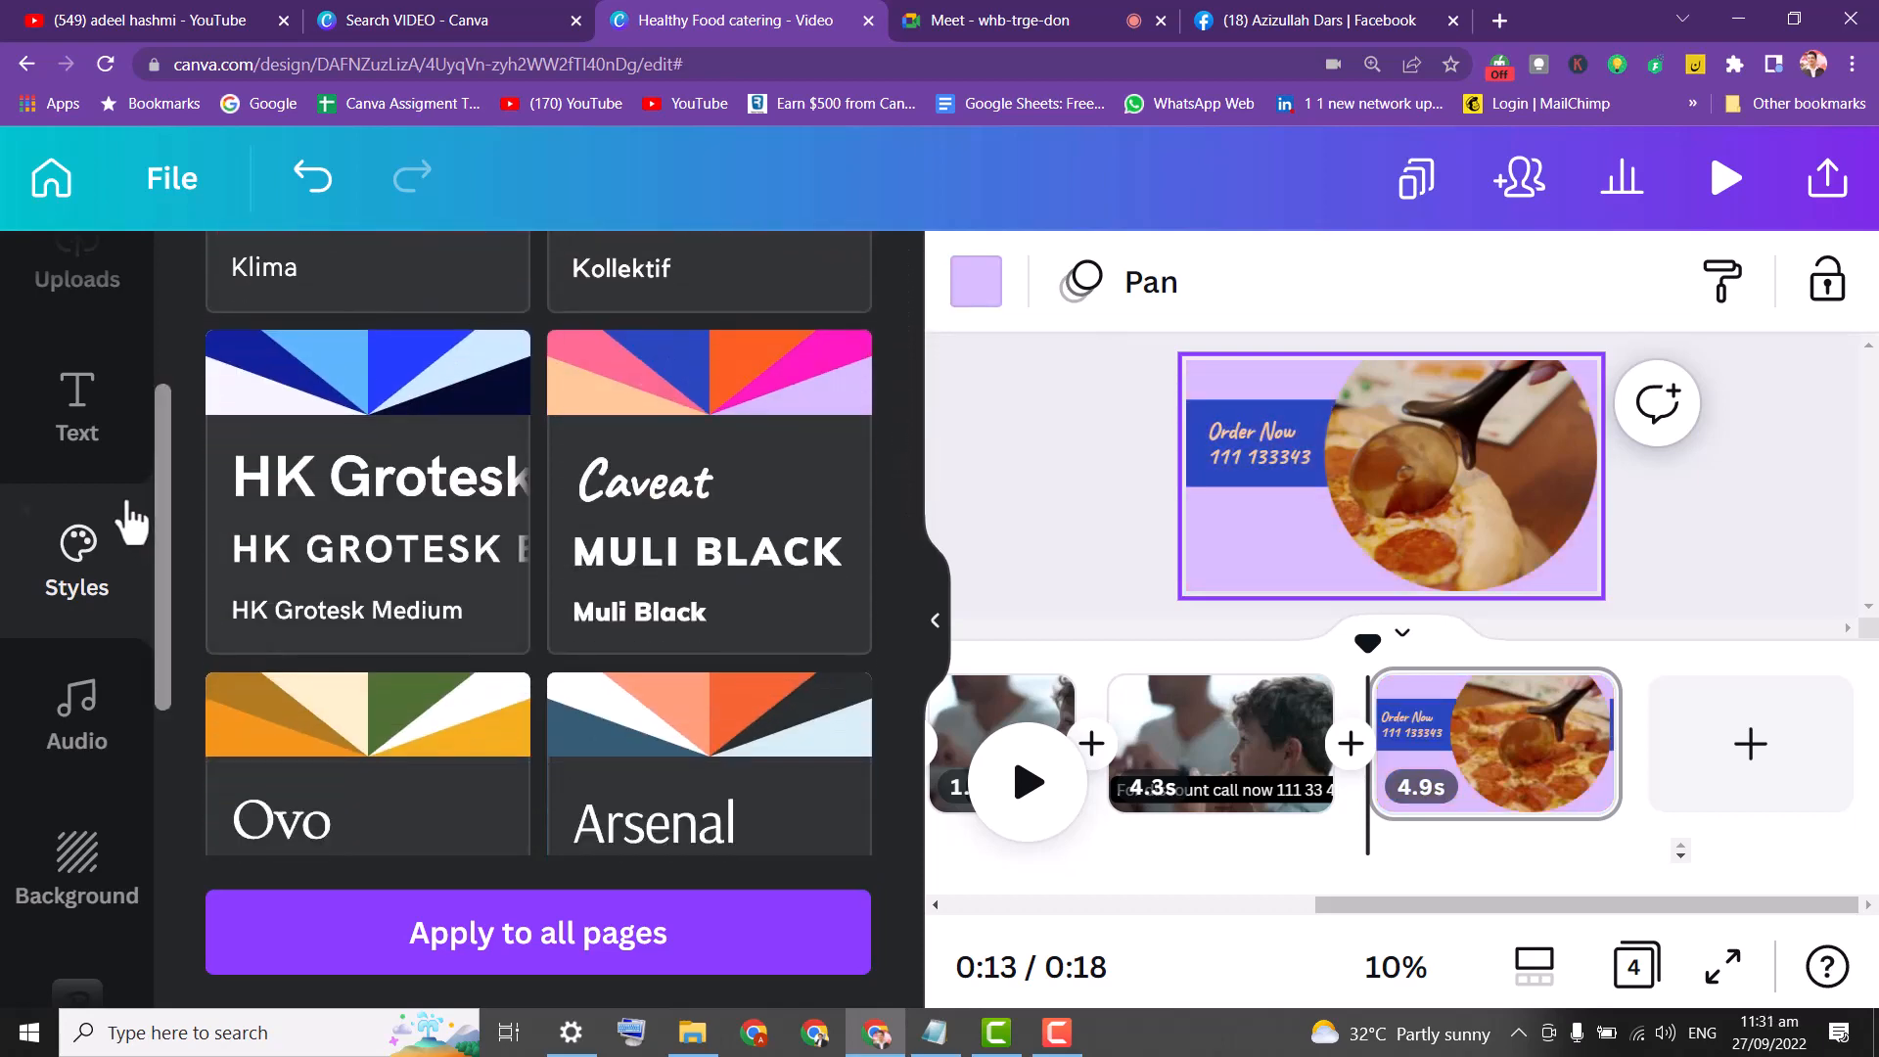
left_click(618, 403)
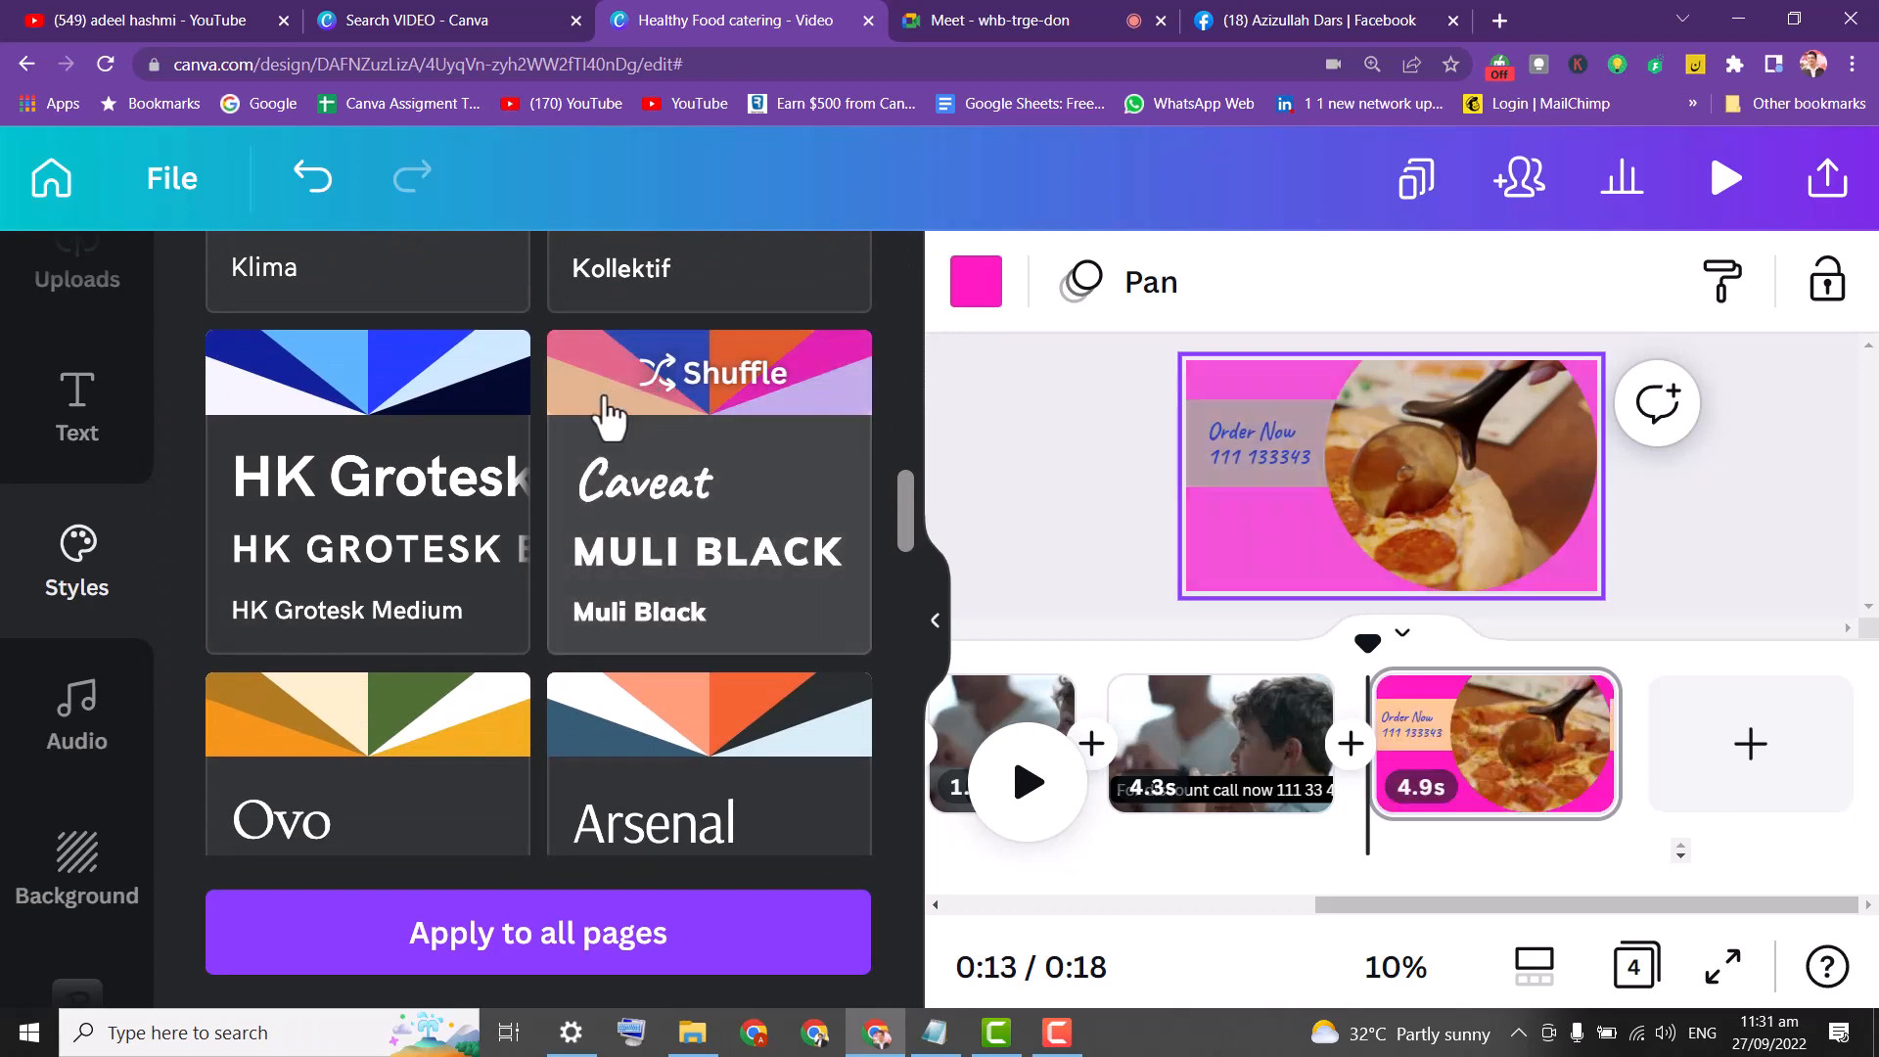
left_click(375, 377)
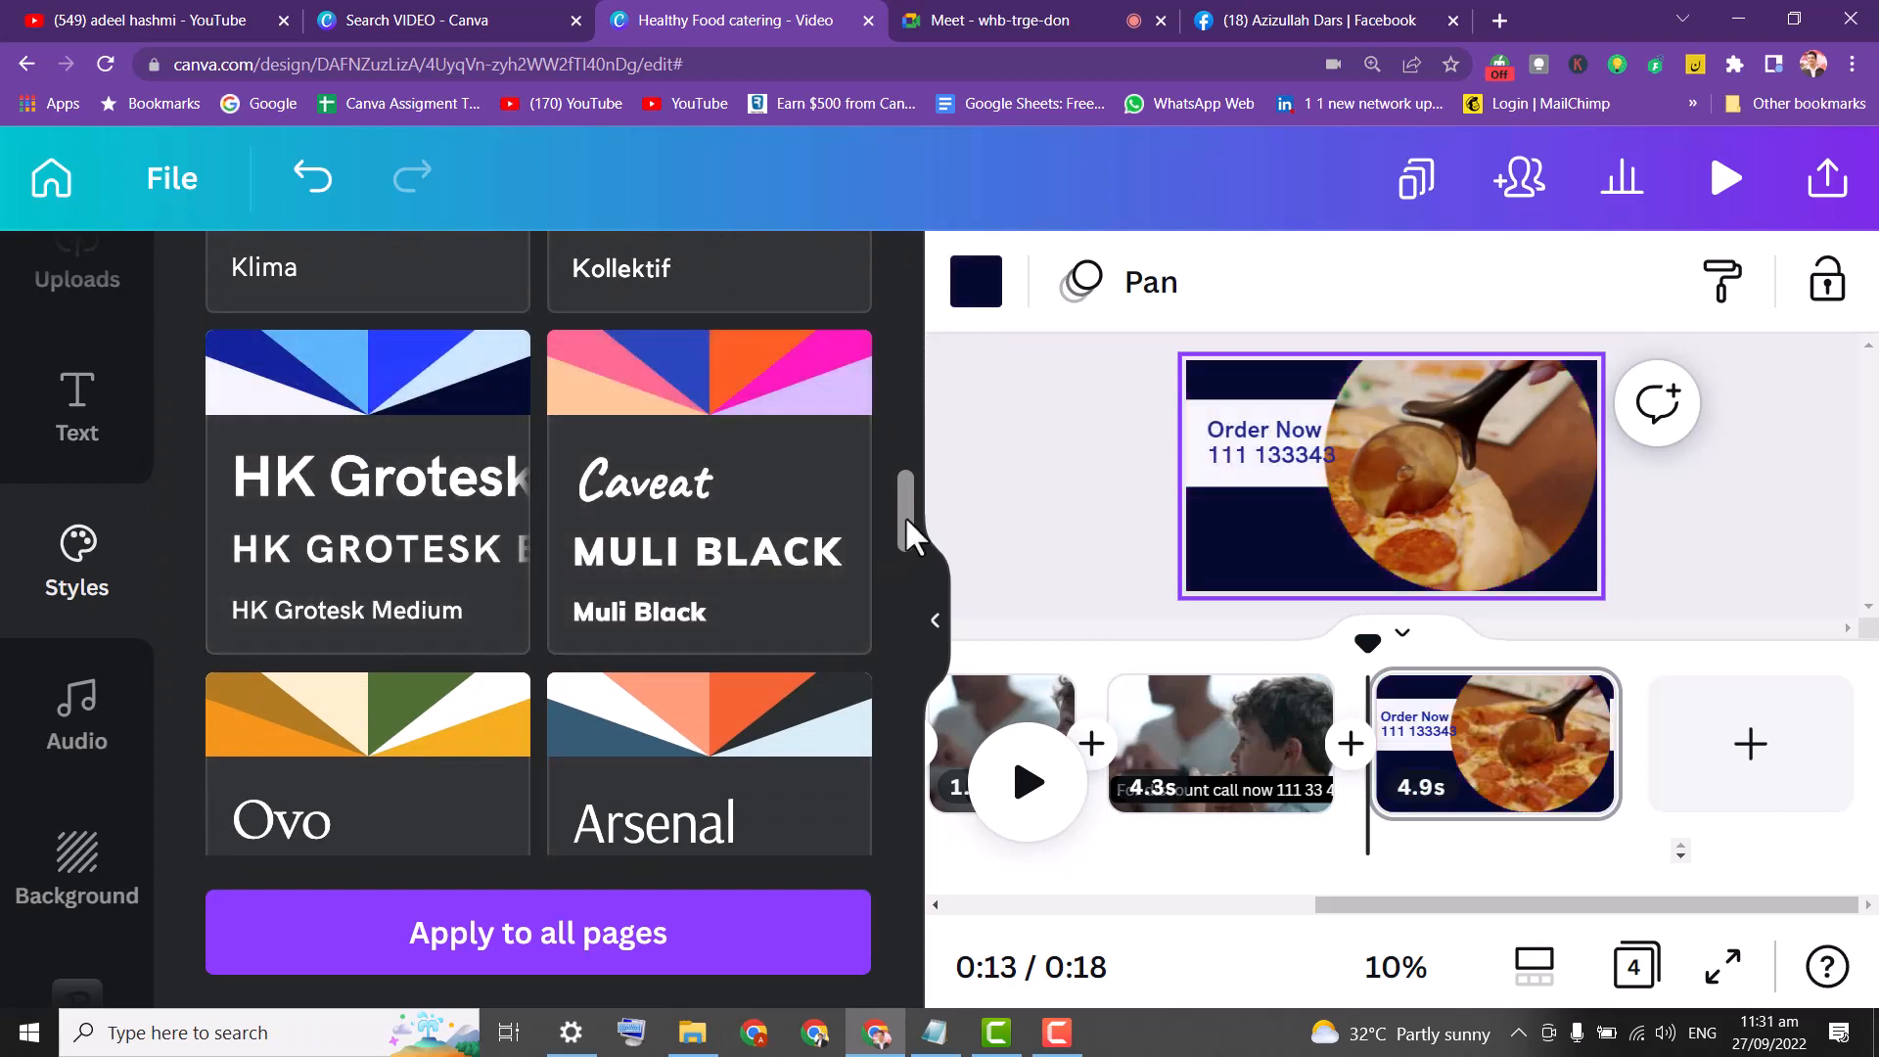
left_click_drag(906, 515, 905, 636)
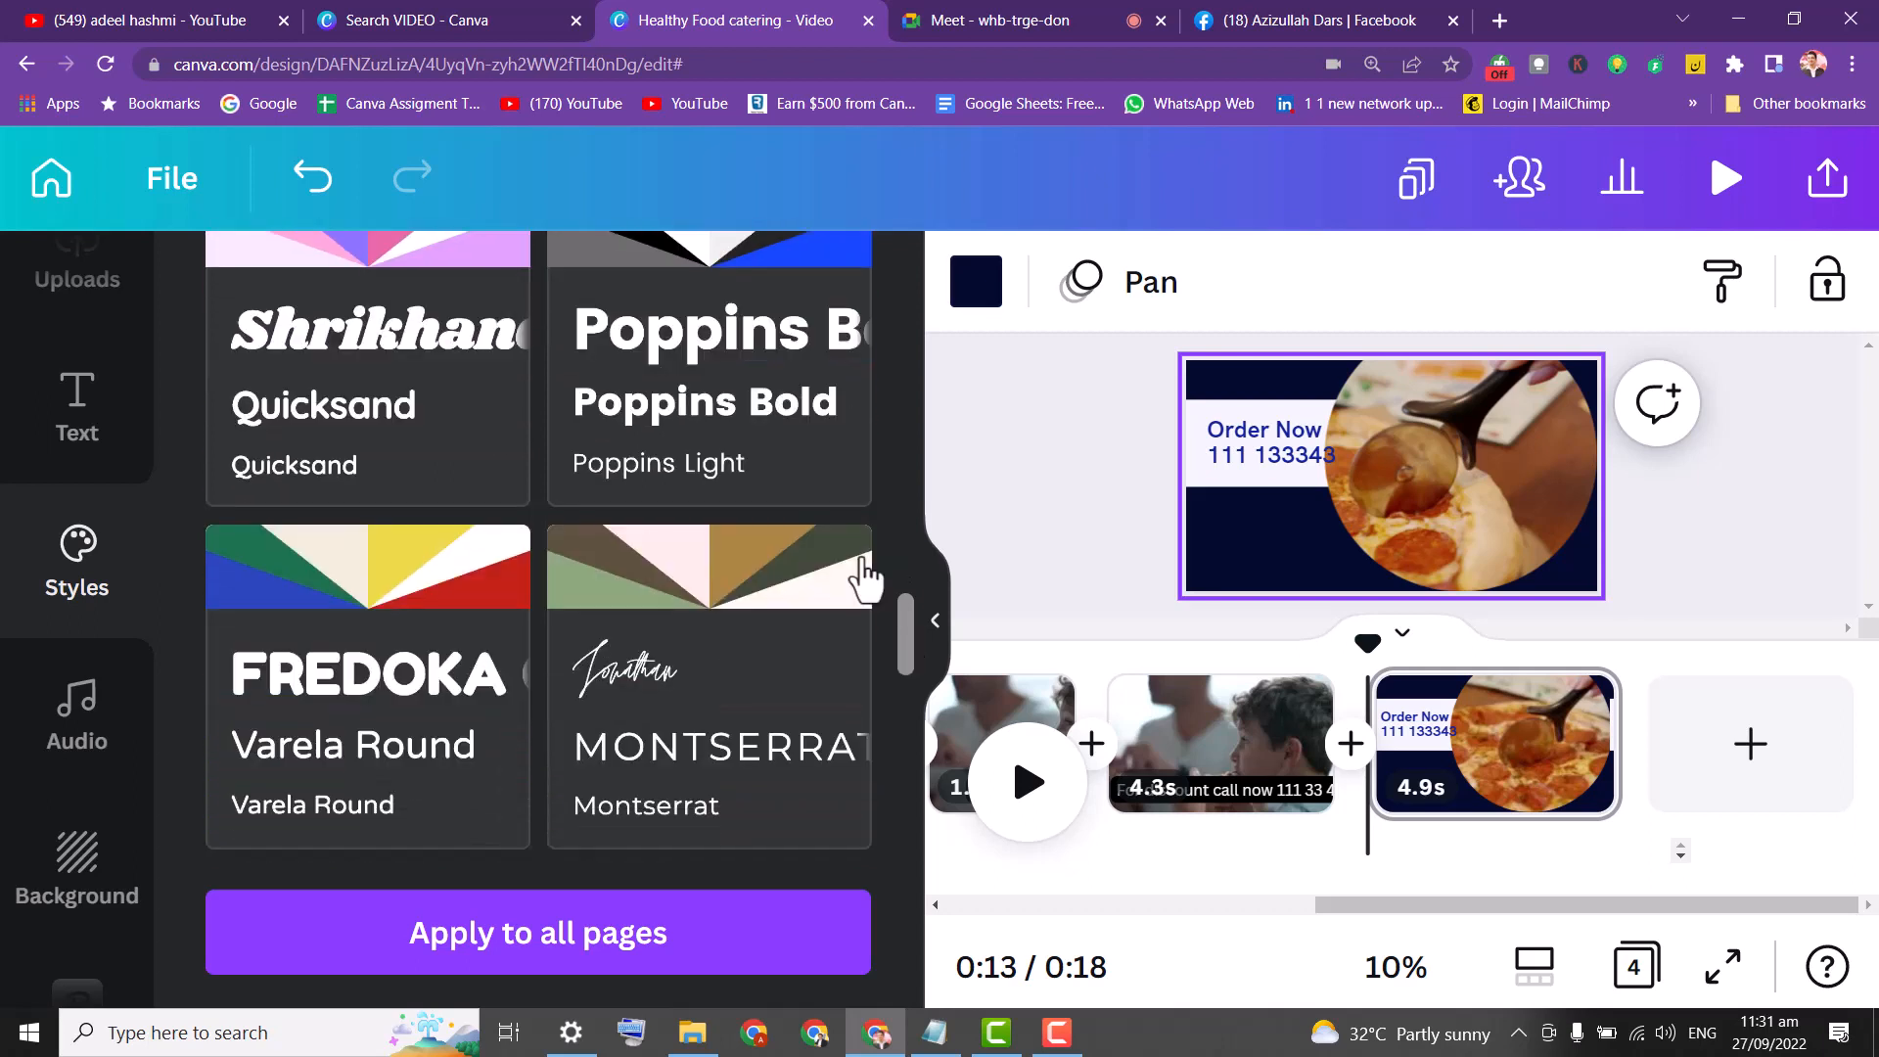
left_click(690, 390)
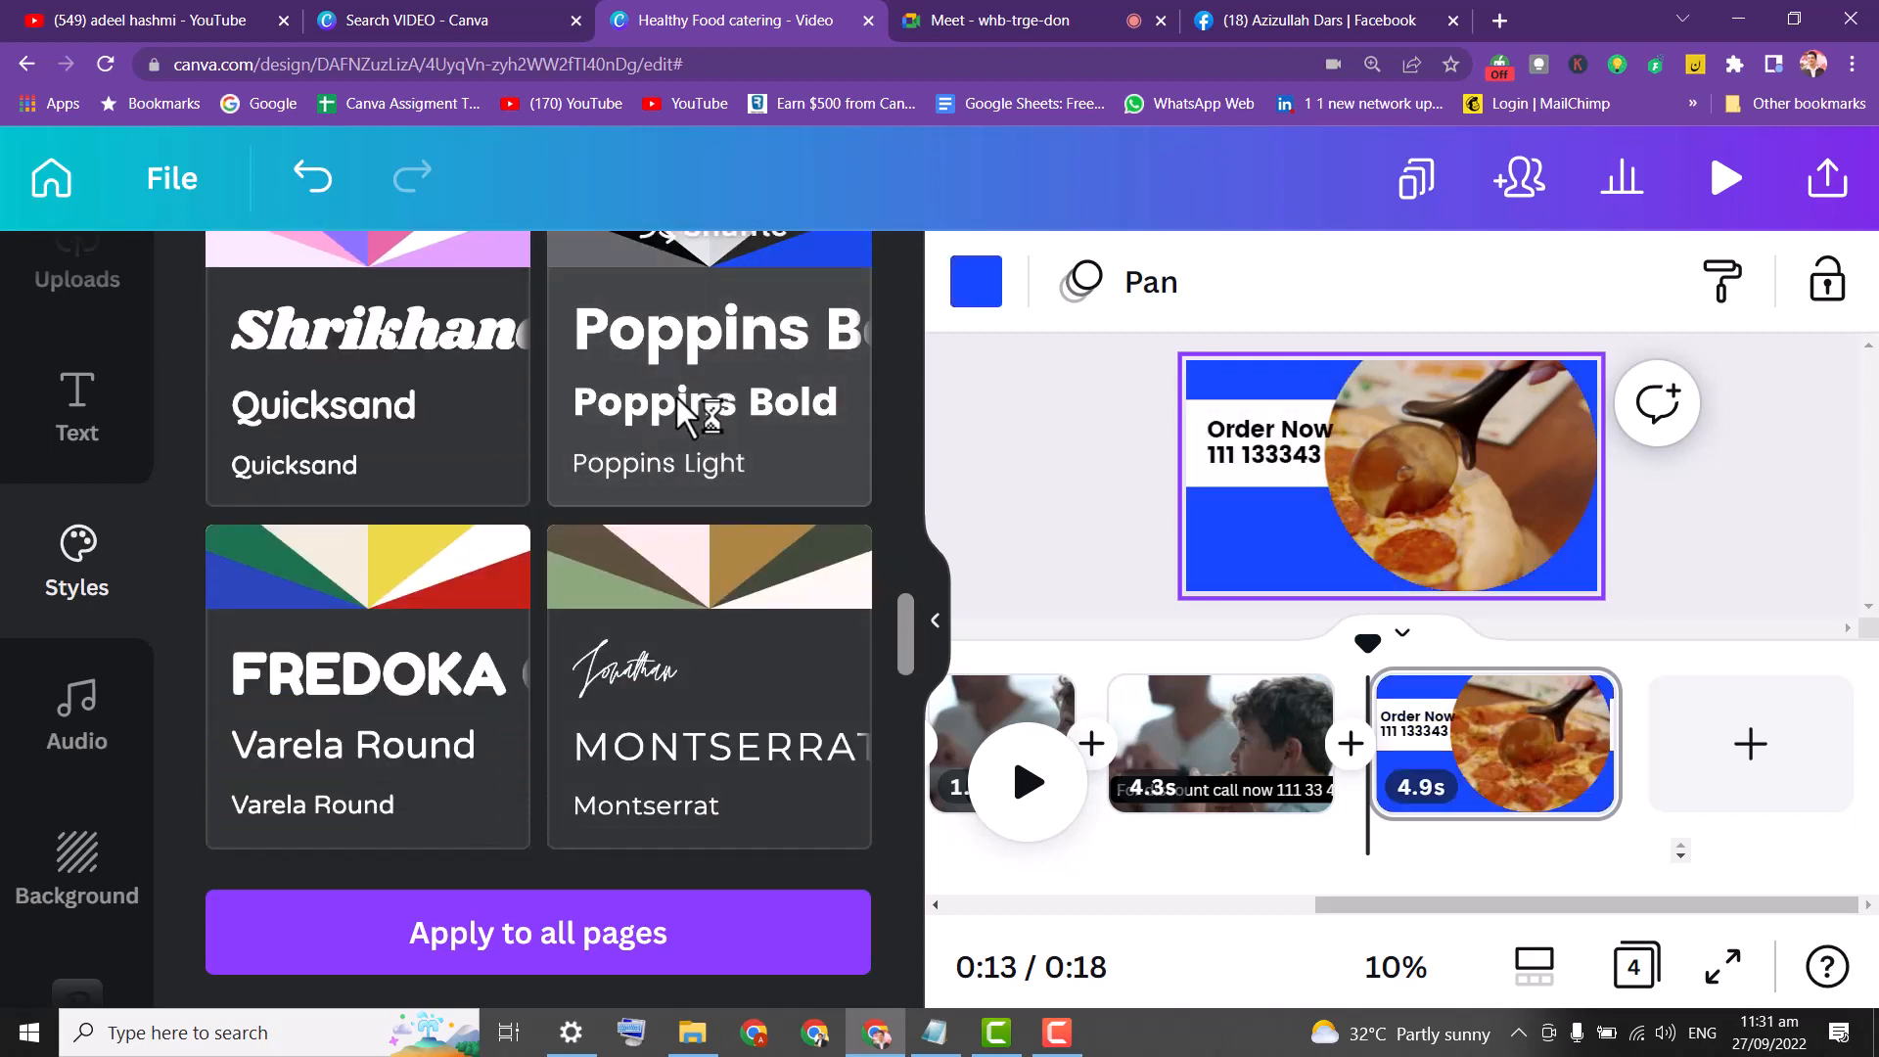
left_click(691, 568)
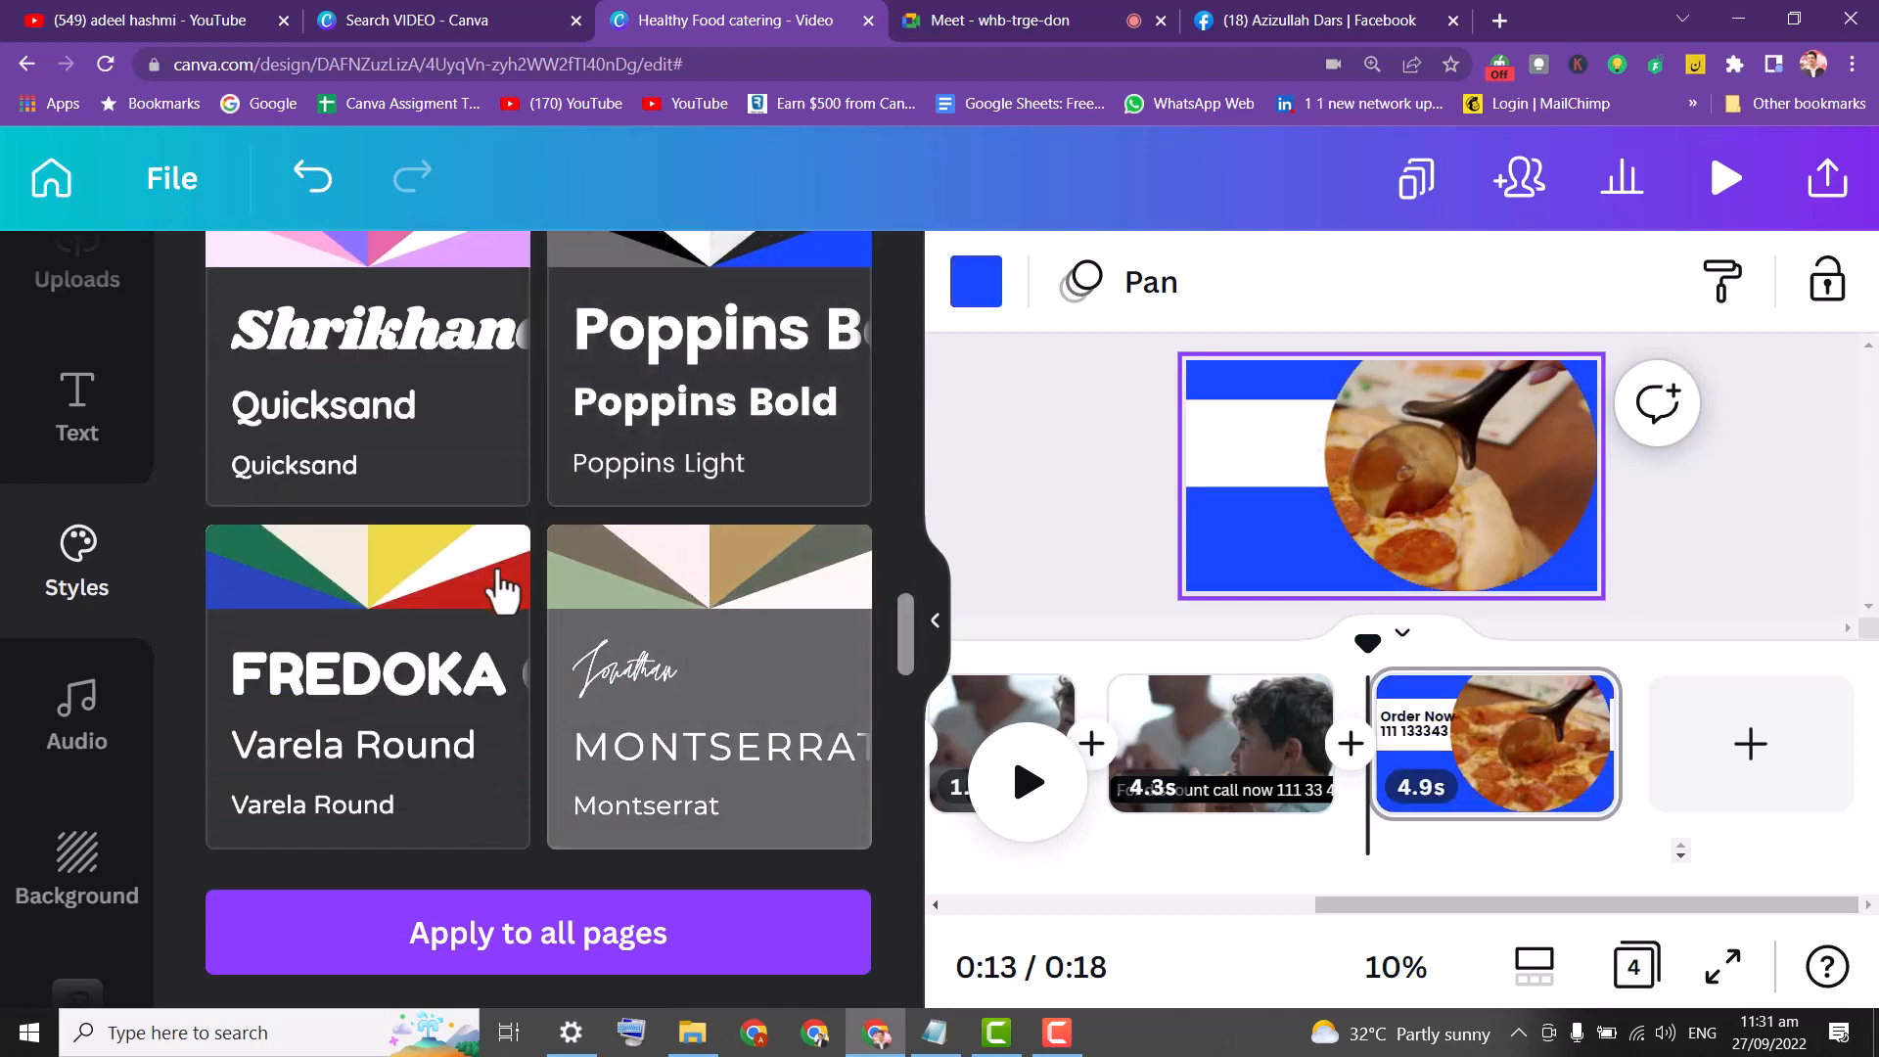
left_click(432, 596)
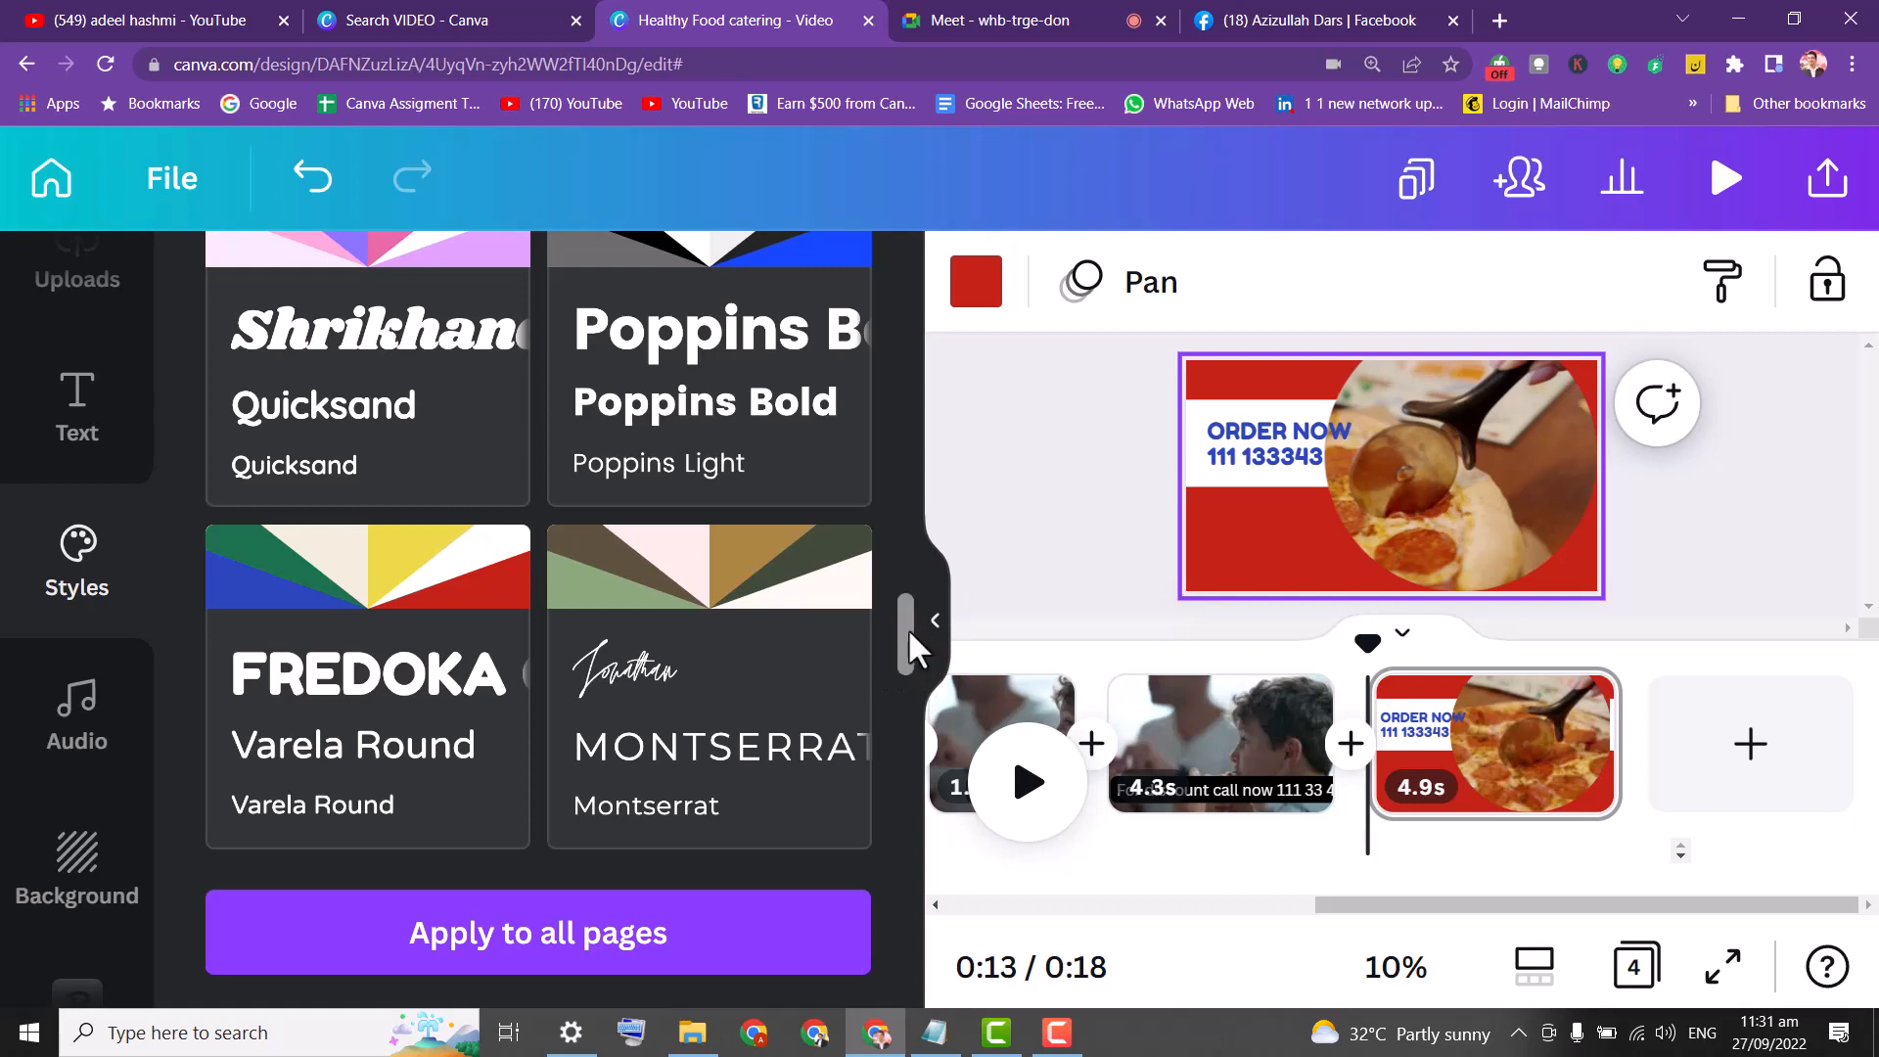
left_click_drag(906, 629, 903, 731)
left_click(770, 459)
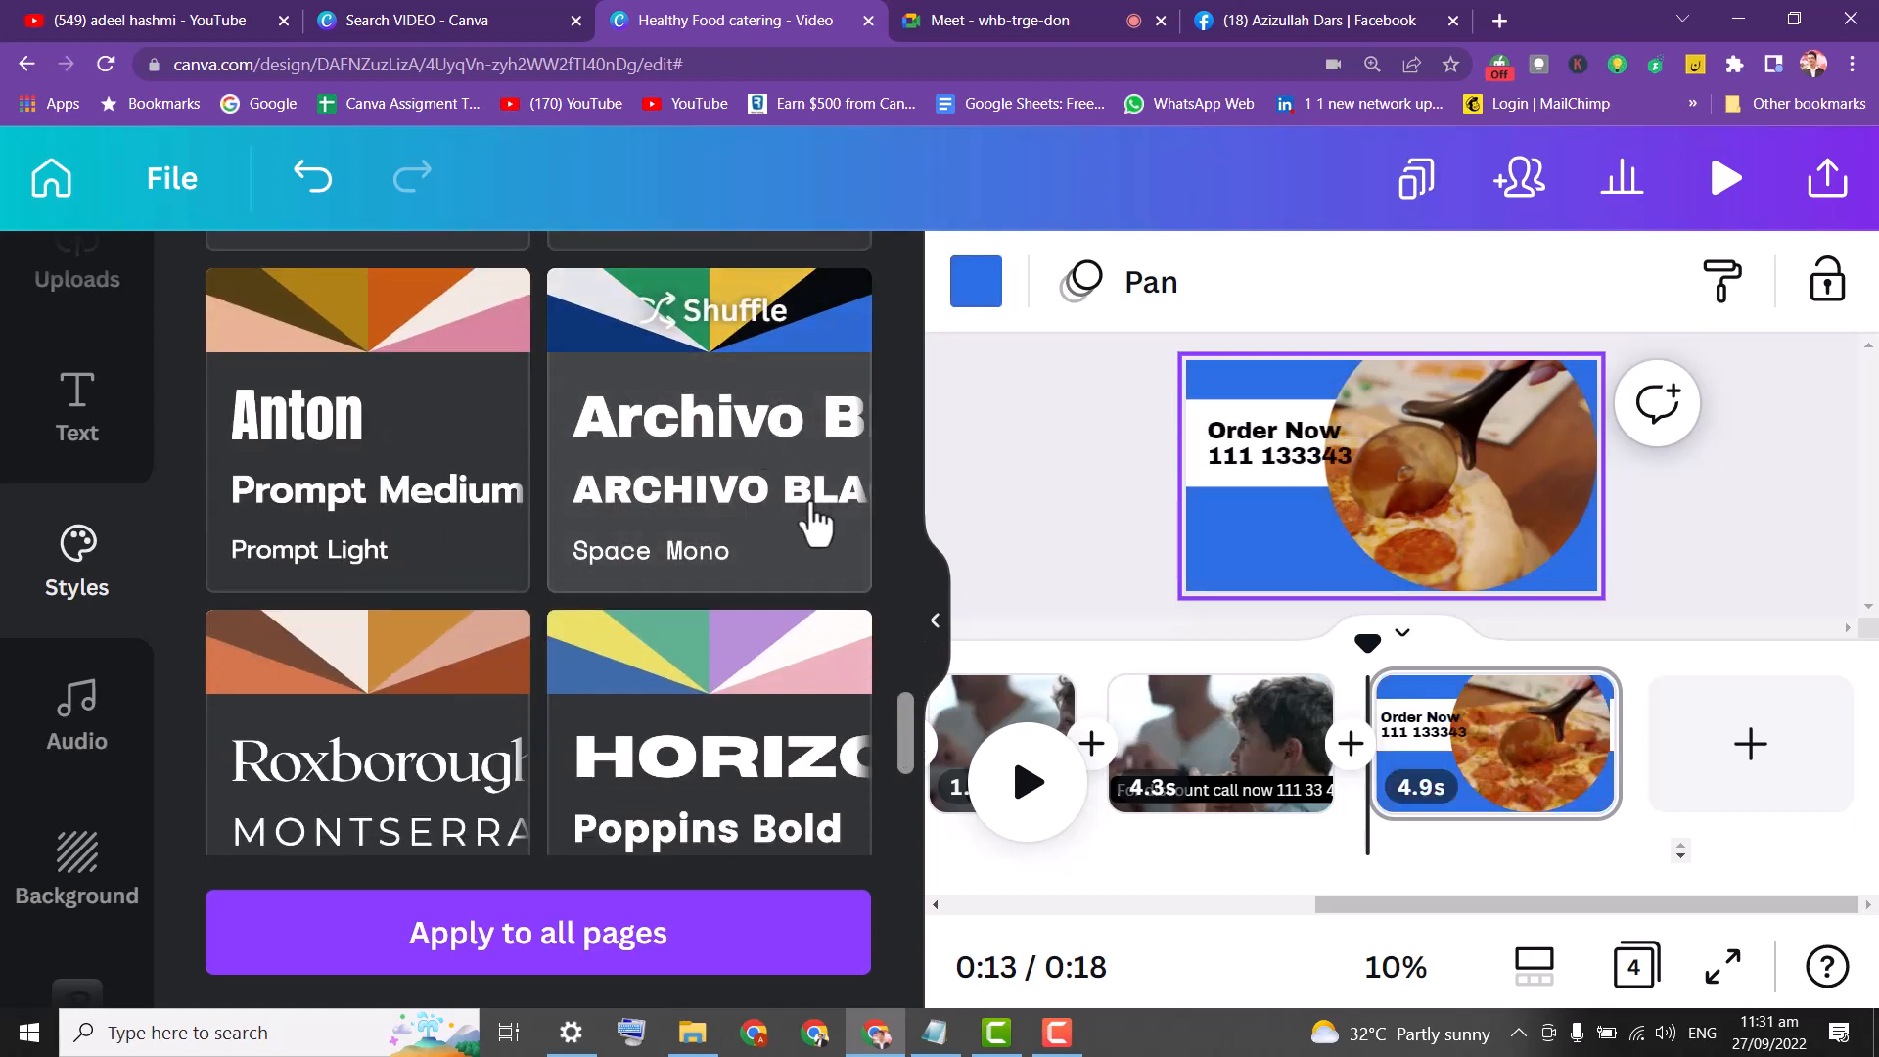
Nudge the Order Now text and apply the Roxborough style for serif text on brown.
left_click(1285, 448)
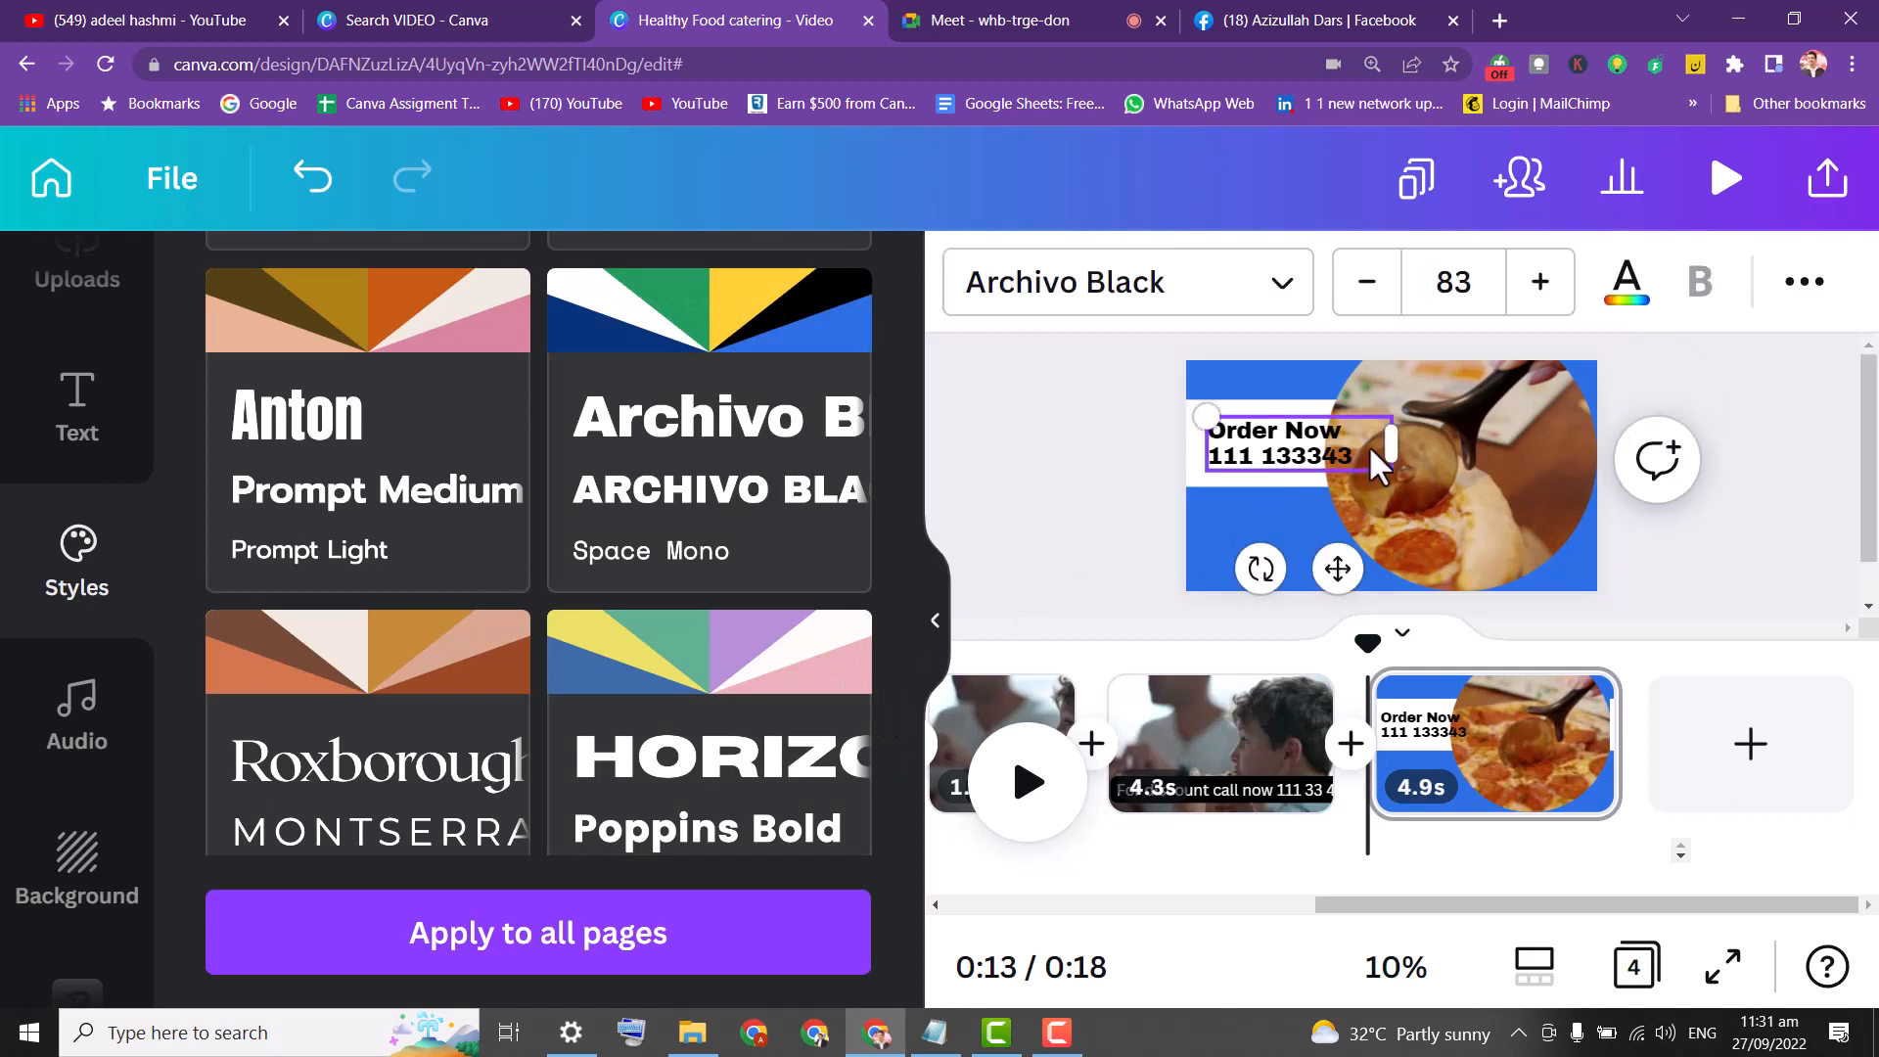
mouse_move(1357, 440)
left_mouse_down()
mouse_move(1326, 437)
mouse_move(1381, 437)
mouse_move(1367, 443)
left_mouse_up()
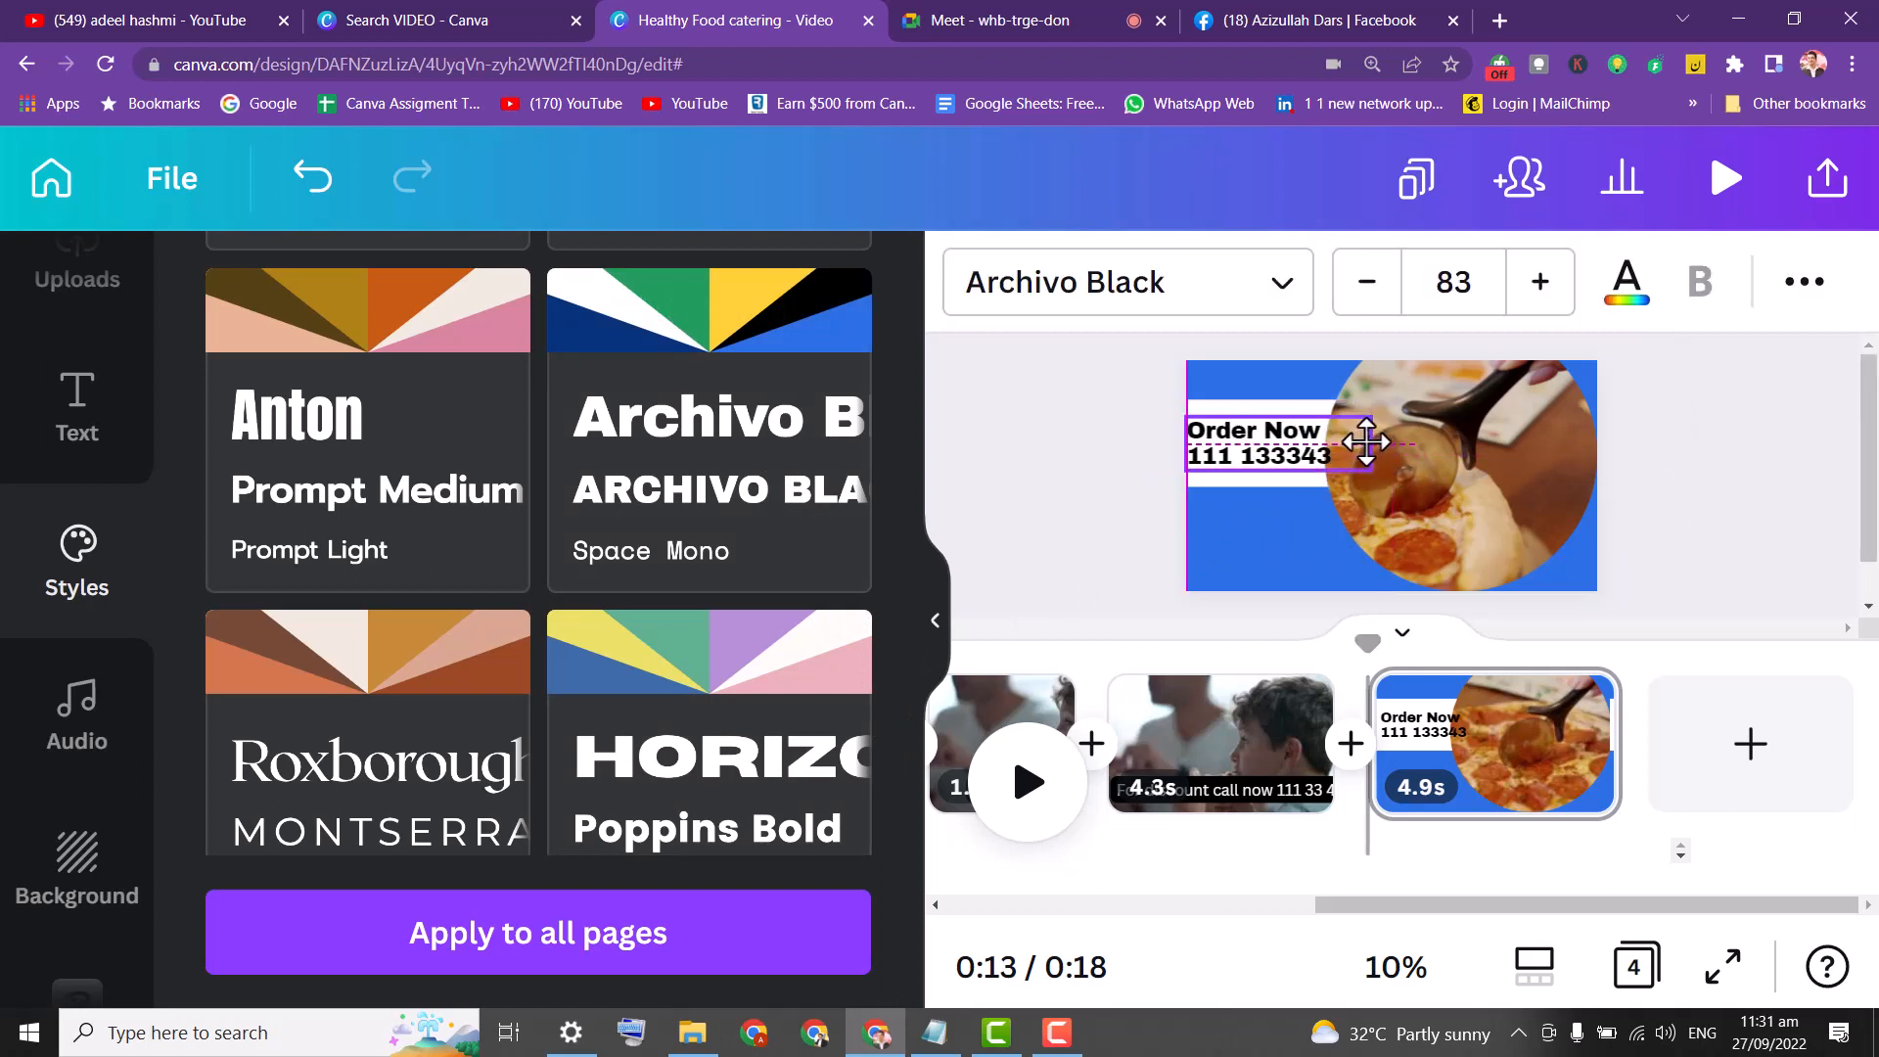
left_click(699, 660)
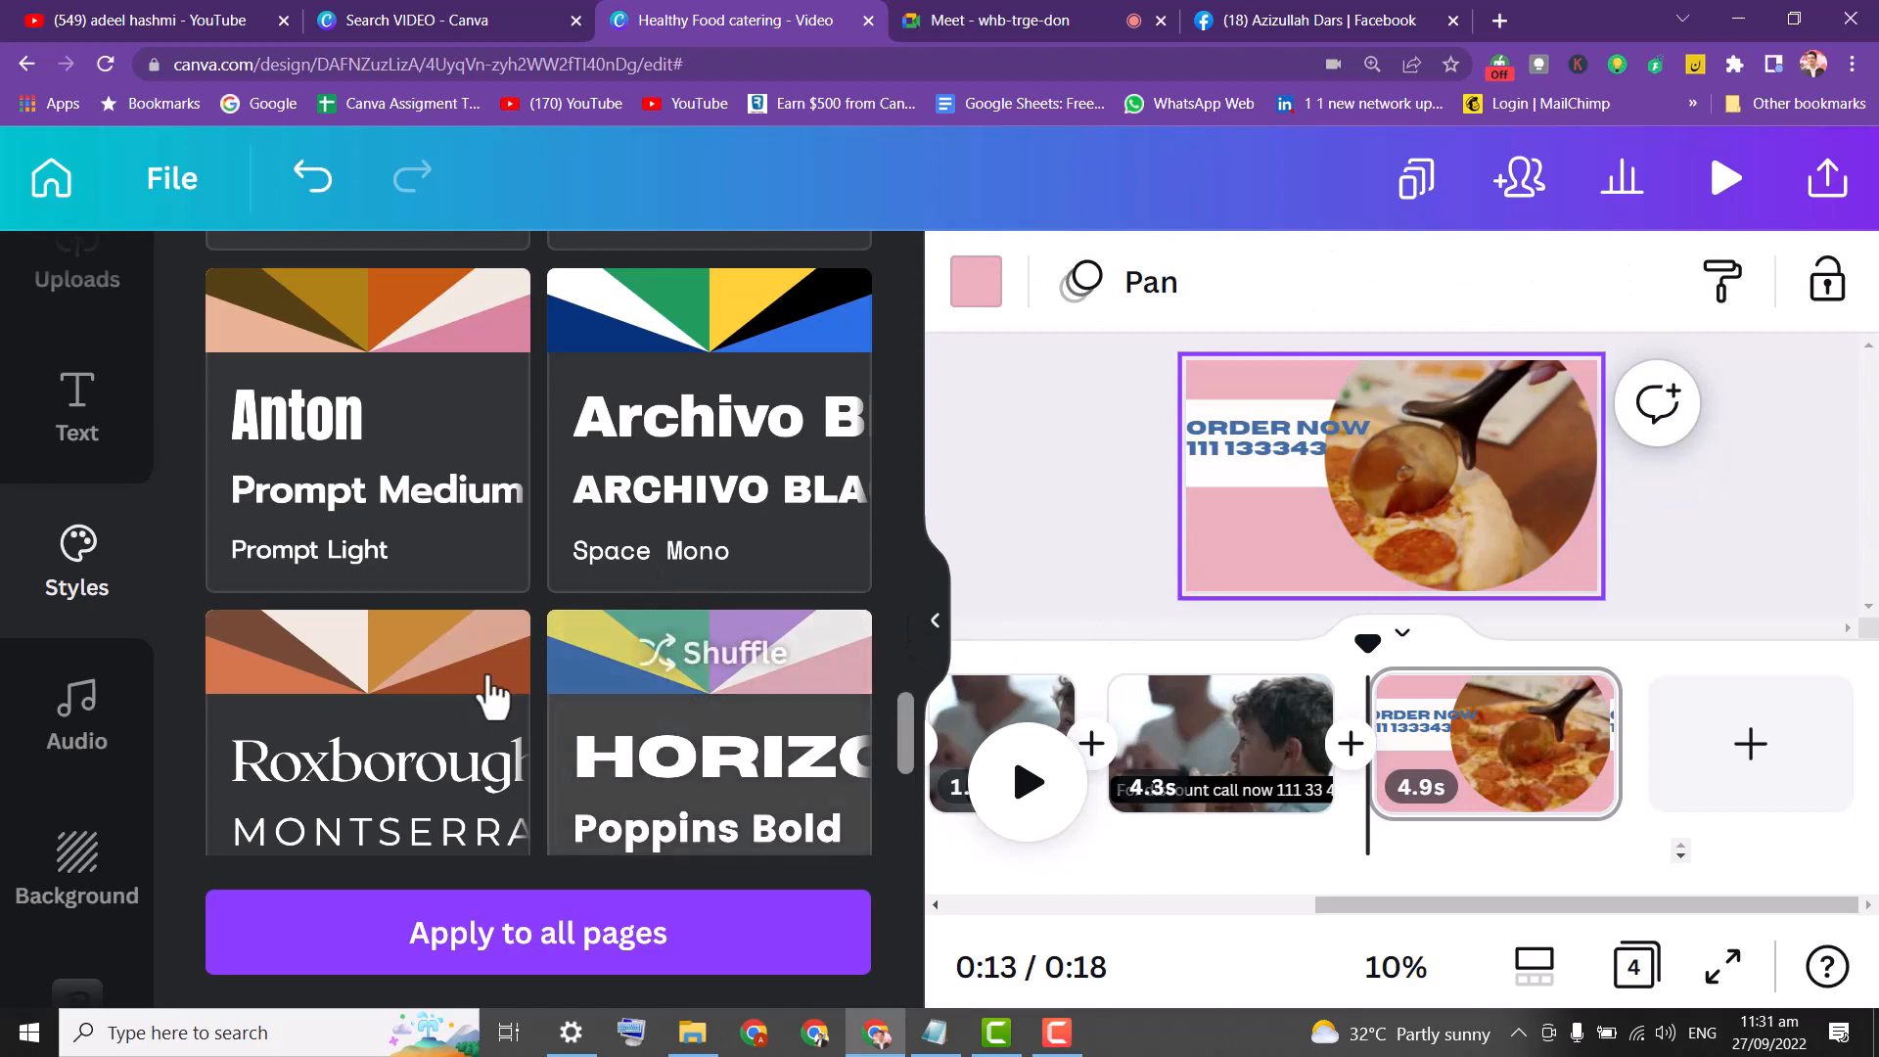
left_click(369, 659)
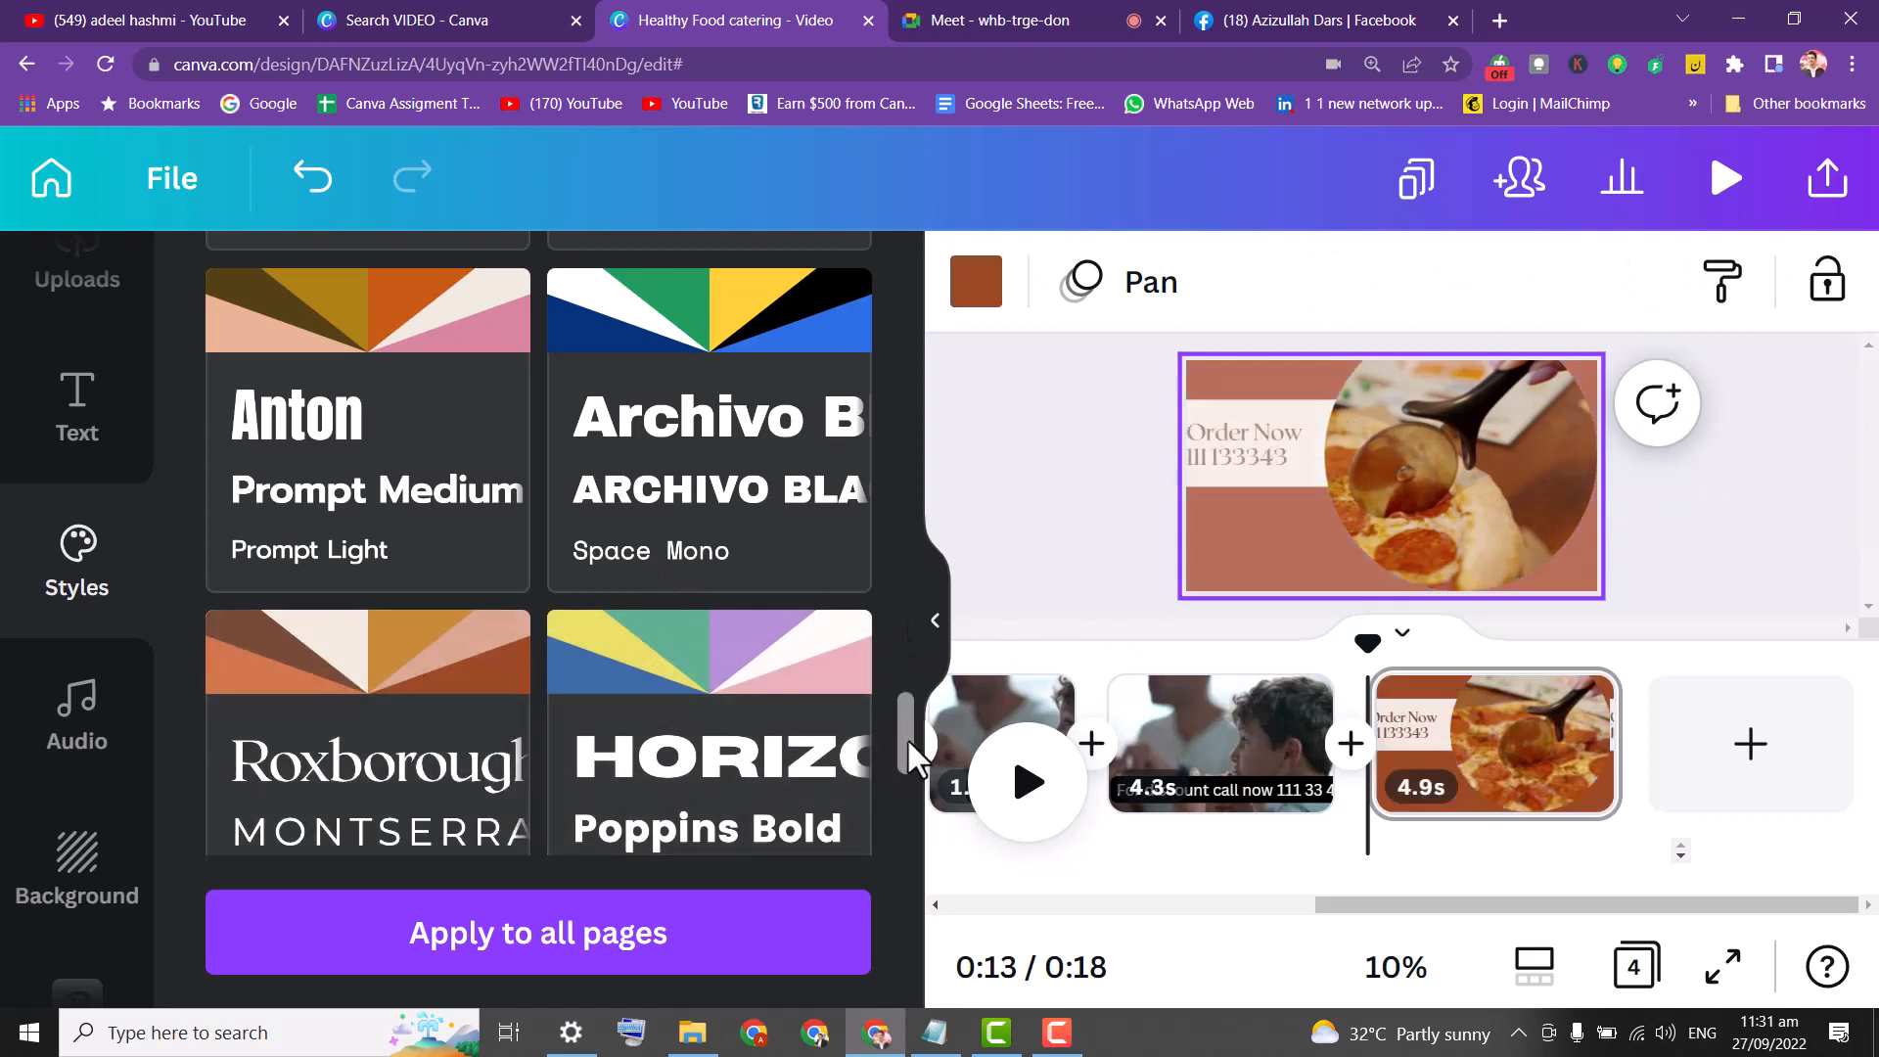
left_click(1284, 460)
left_click(1005, 494)
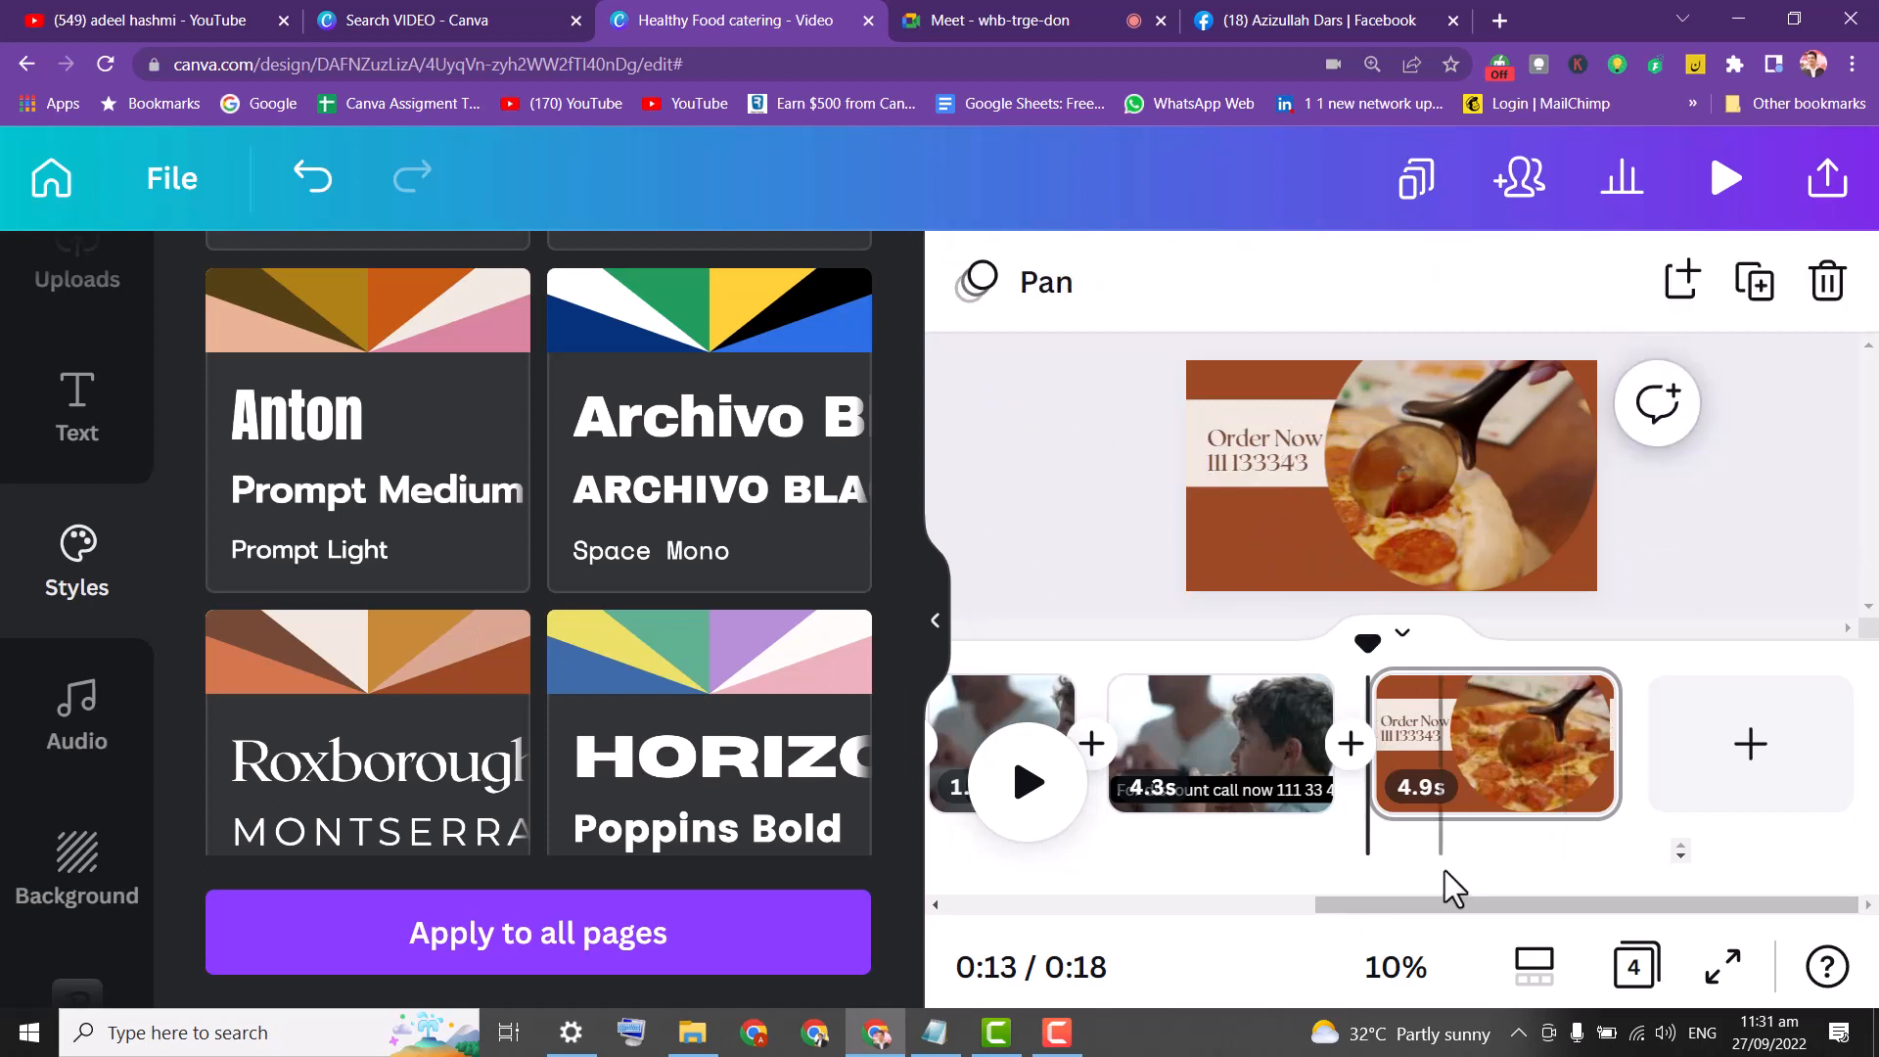
left_click(1837, 201)
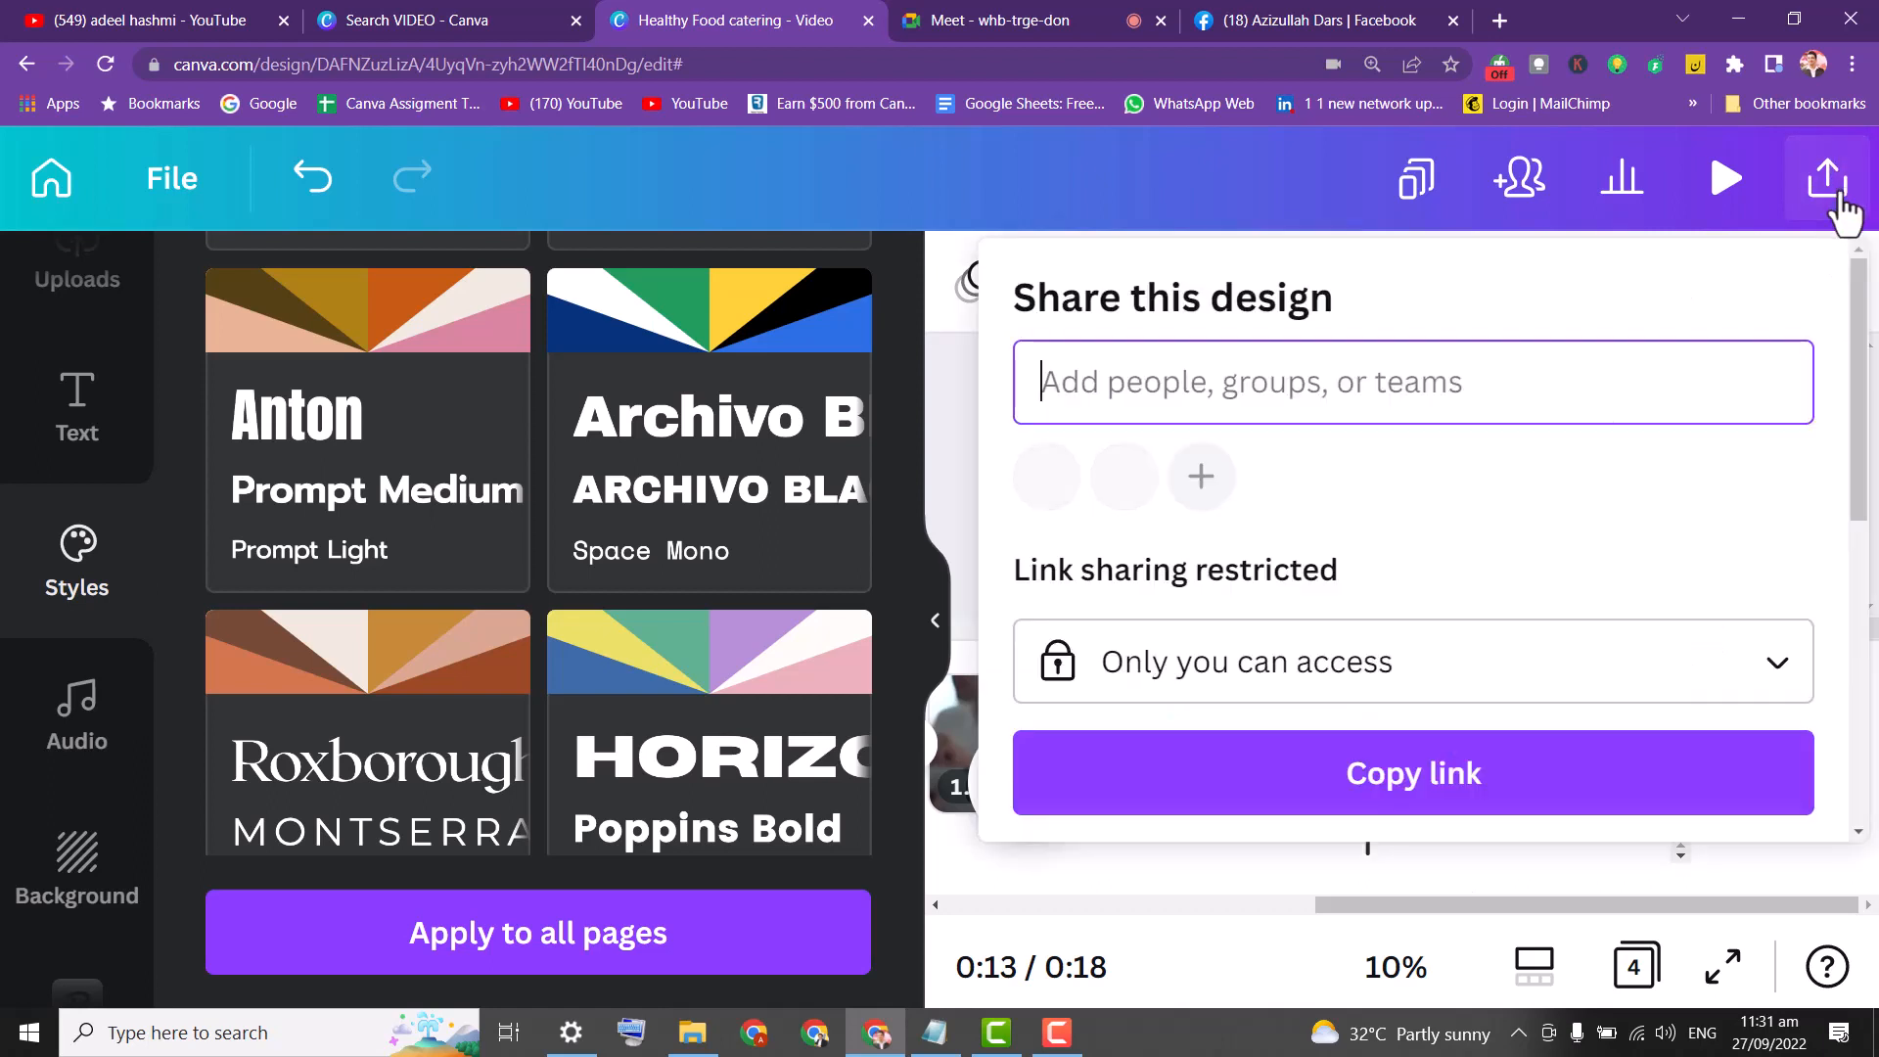
left_click_drag(1858, 327, 1869, 626)
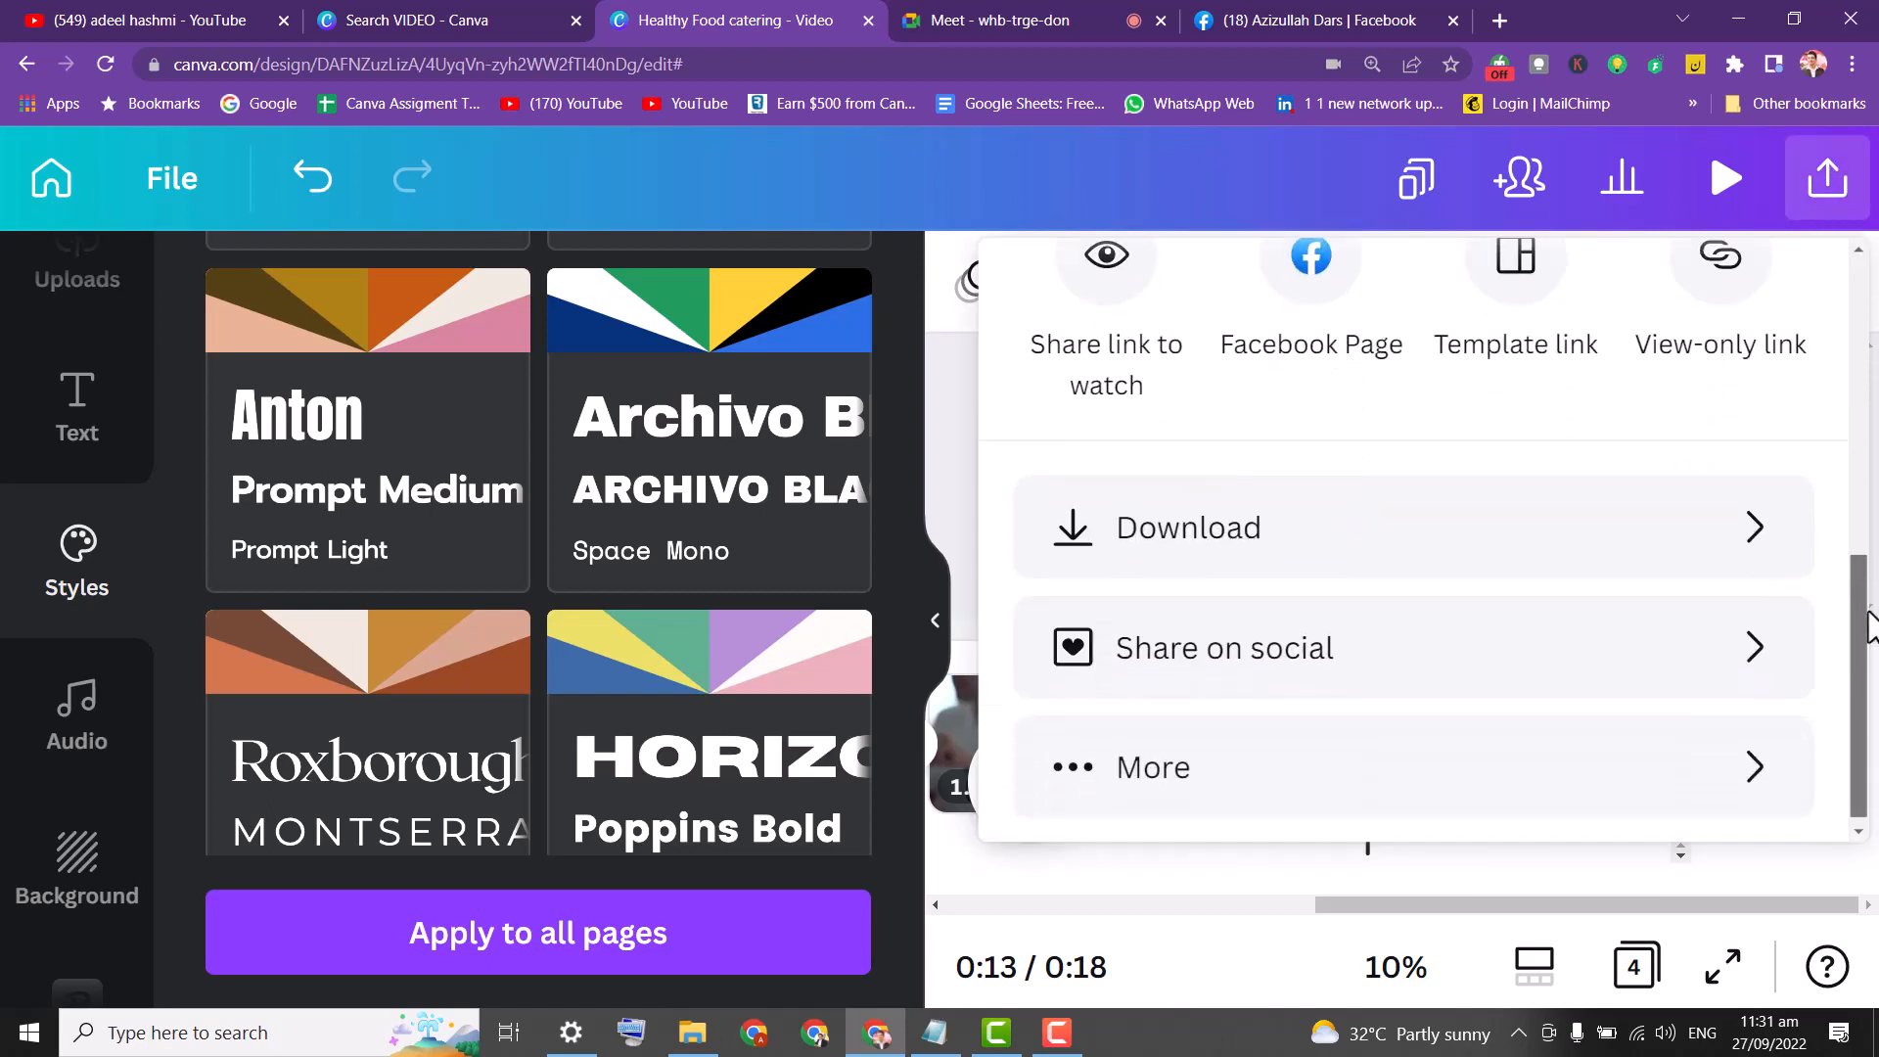
left_click(1757, 531)
left_click(1497, 500)
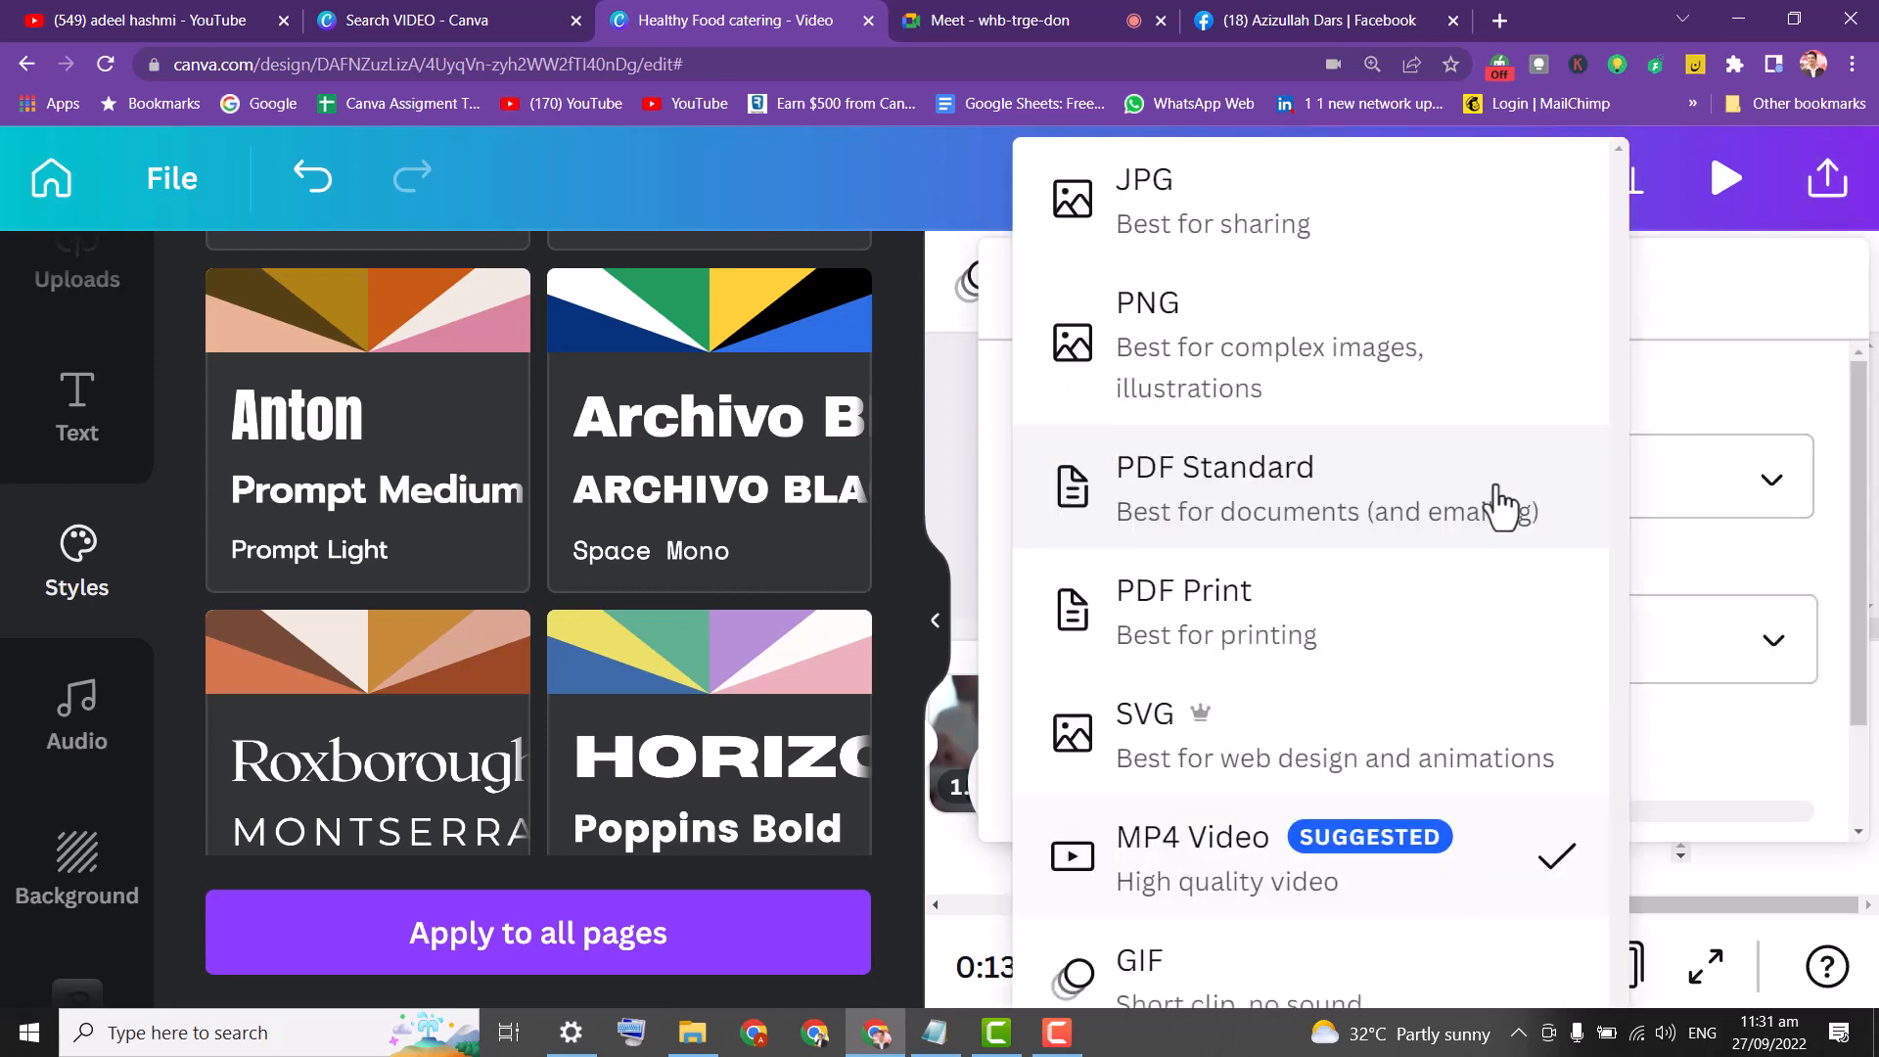
key("Escape")
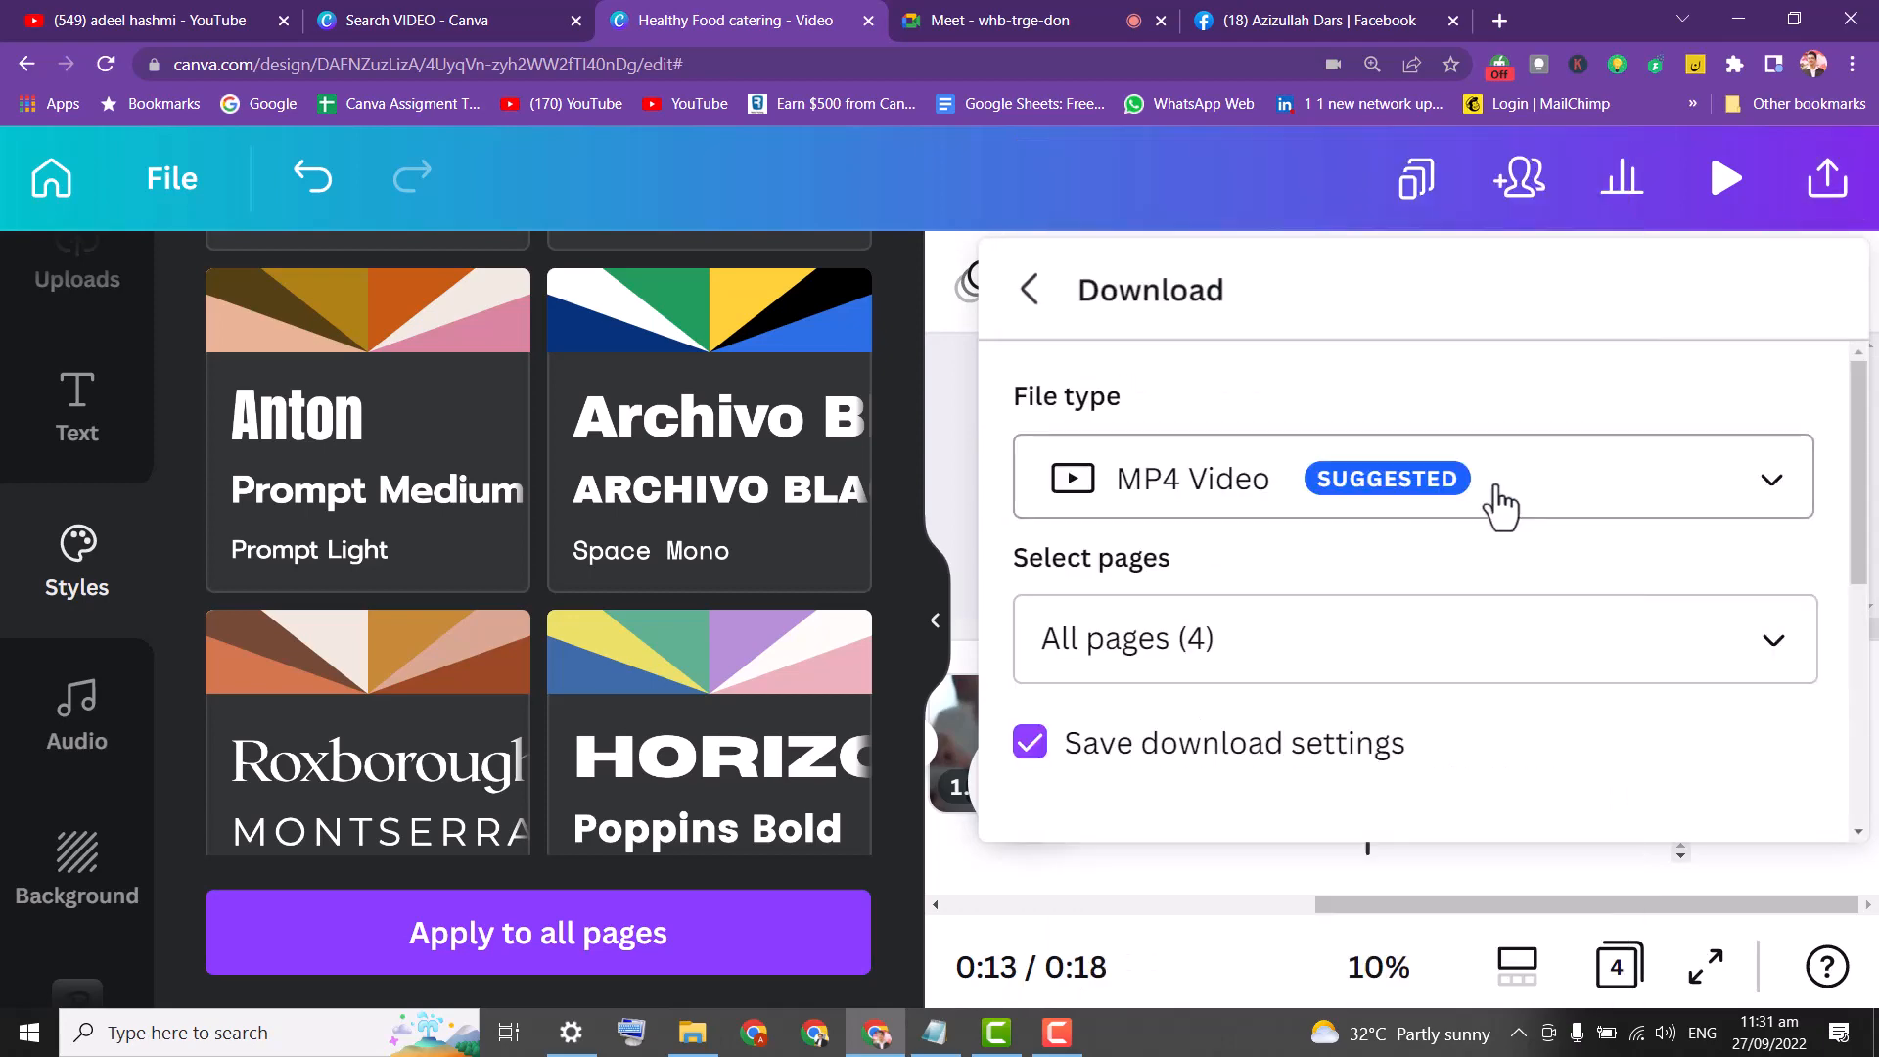
left_click(1501, 504)
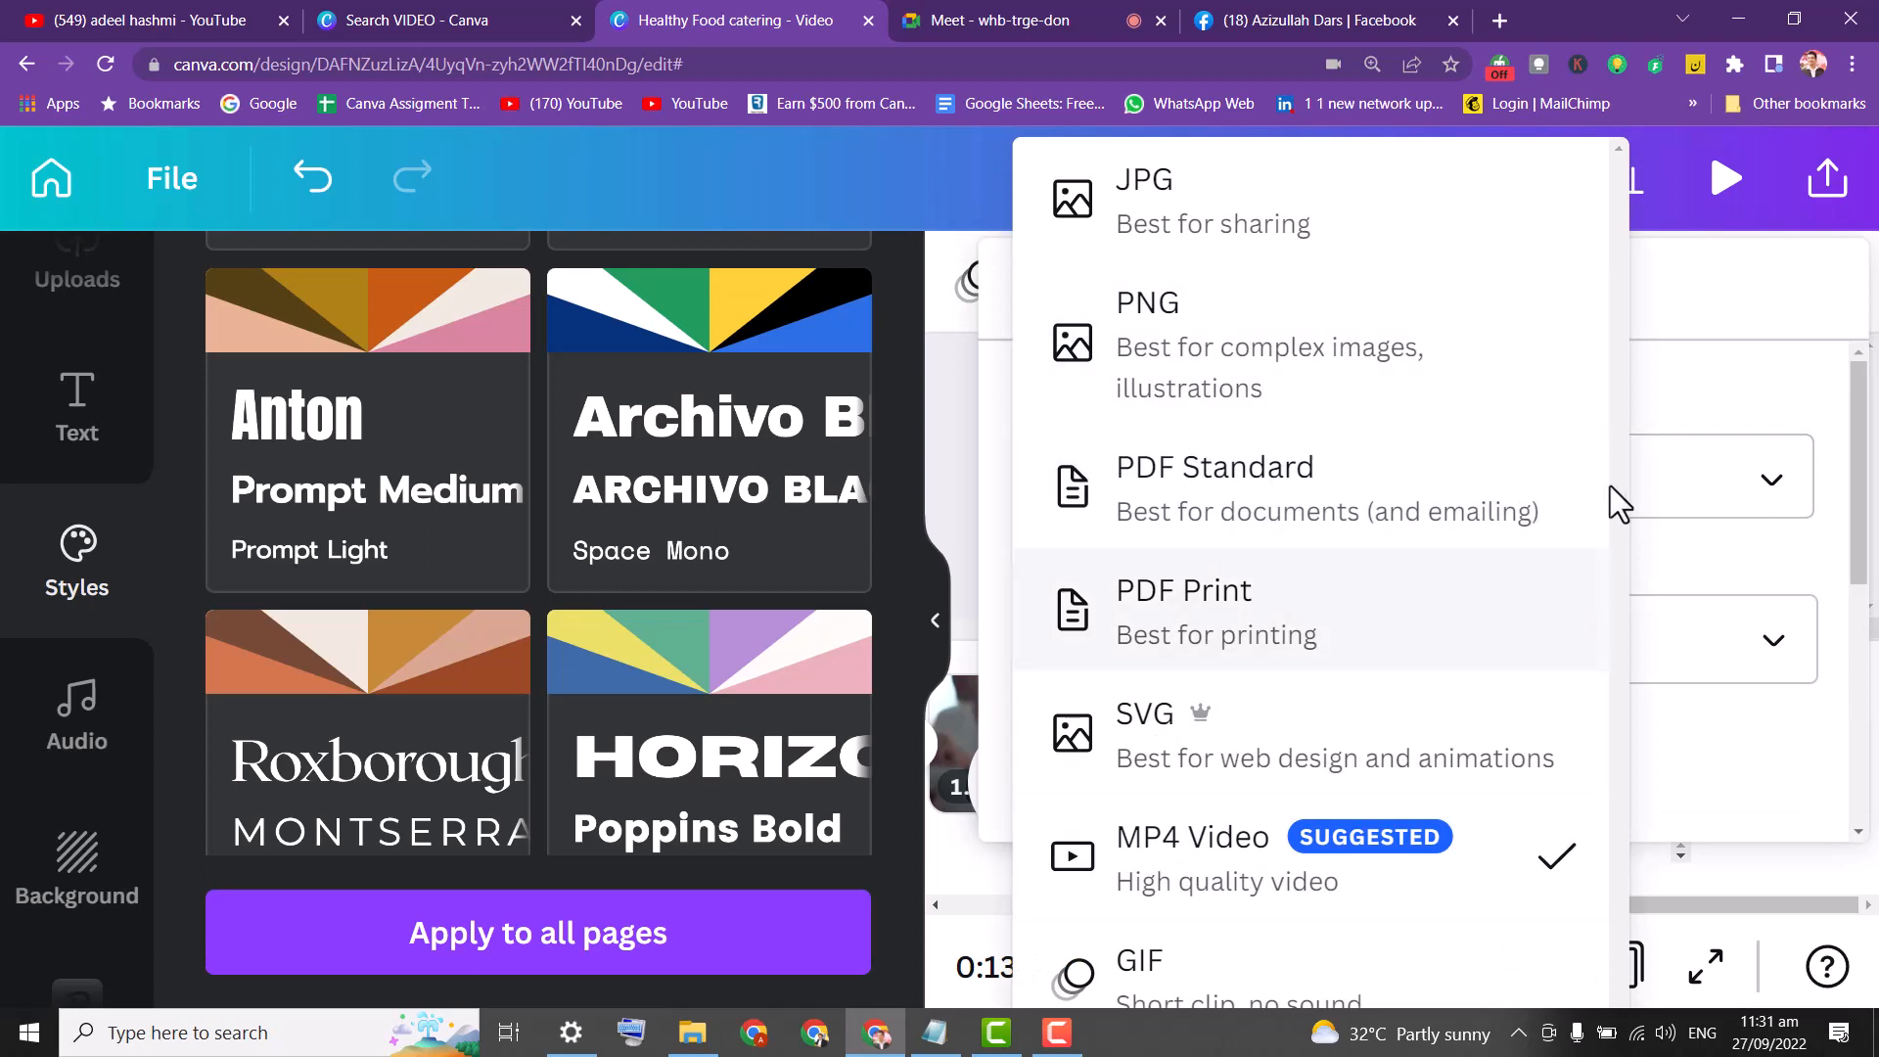
scroll(1468, 900, "down", 1)
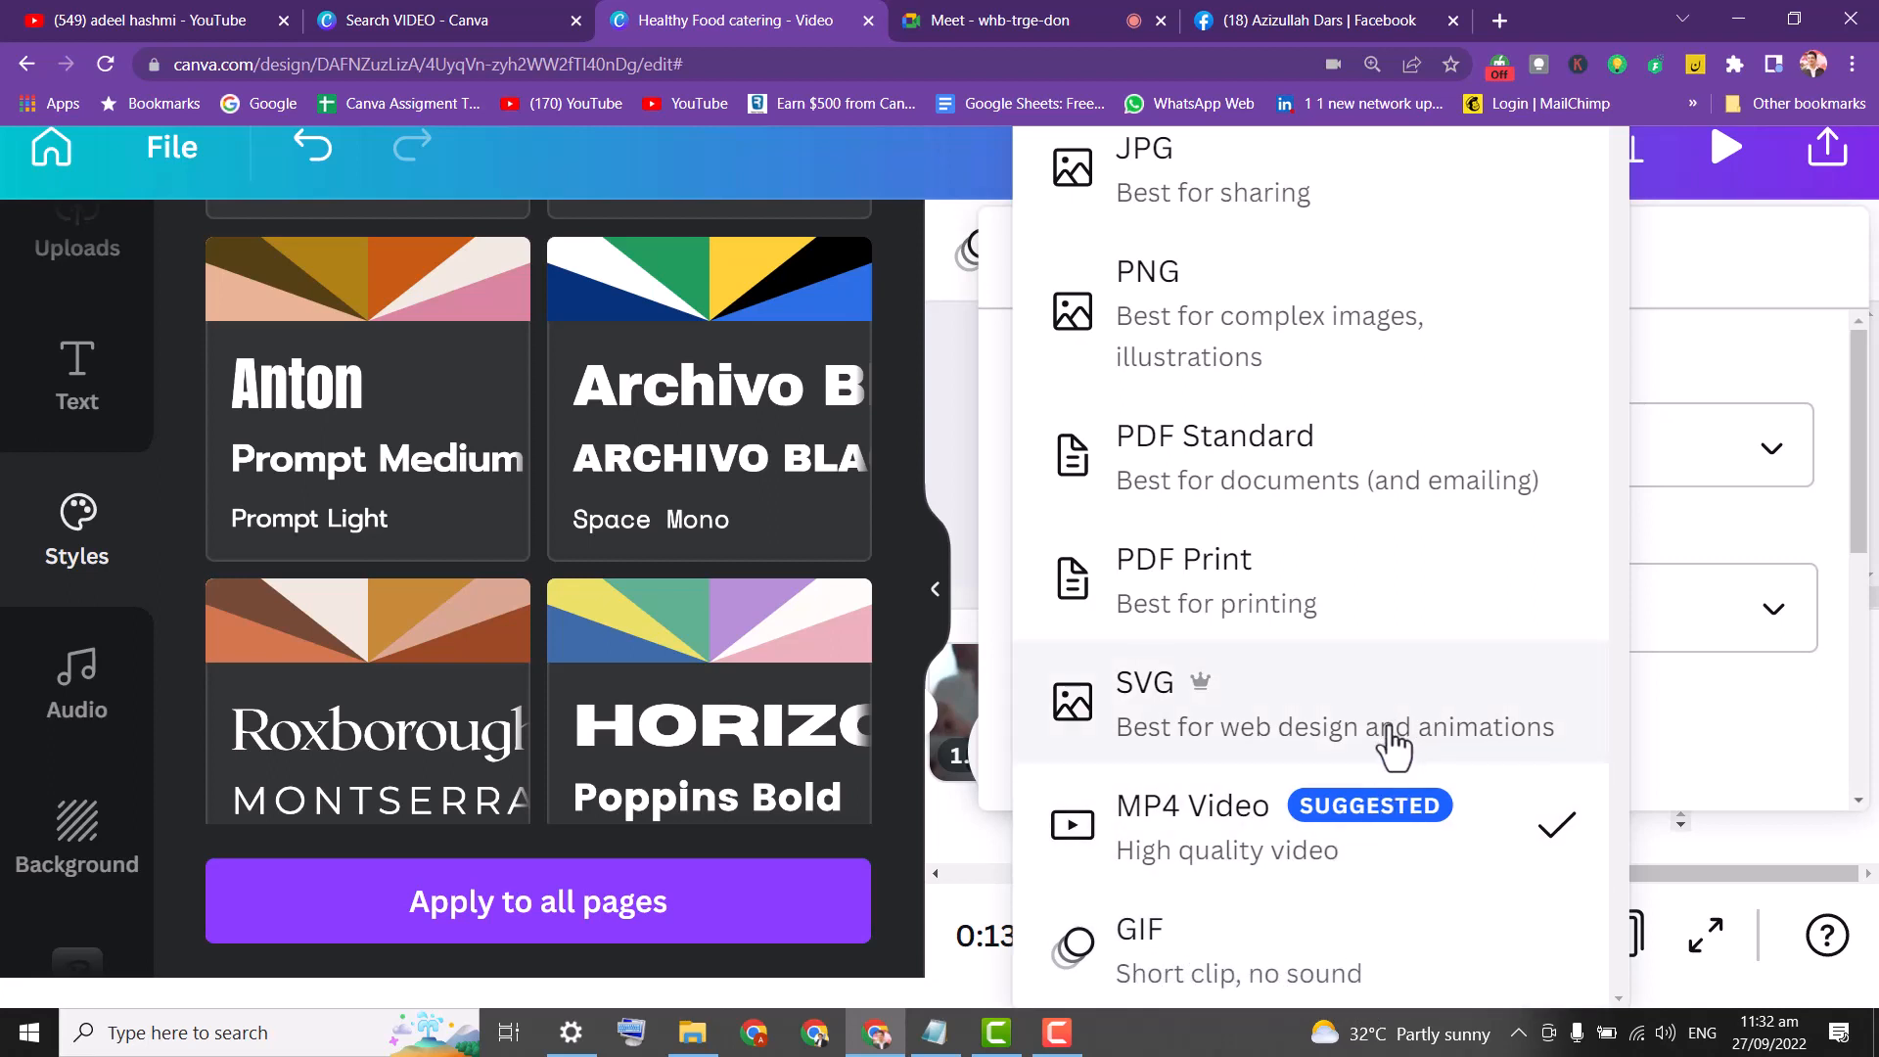
left_click(1362, 860)
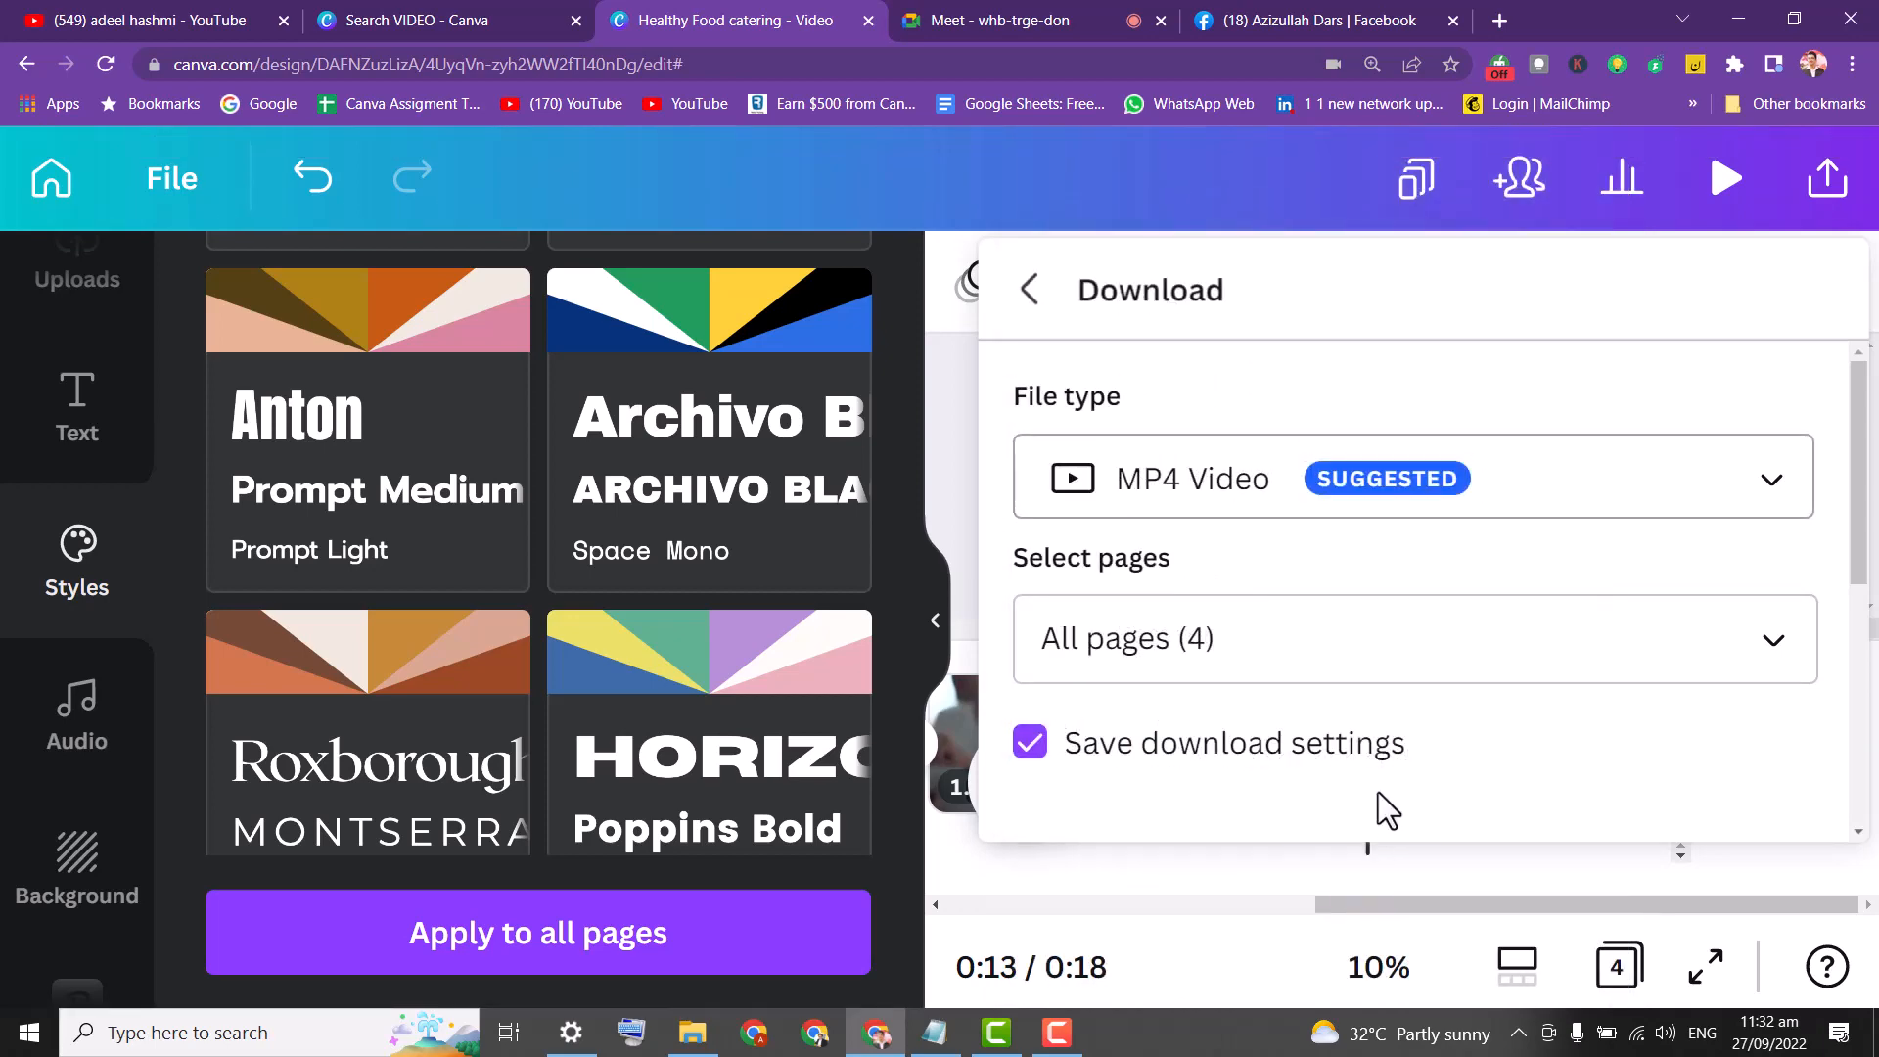
left_click_drag(1863, 479, 1858, 567)
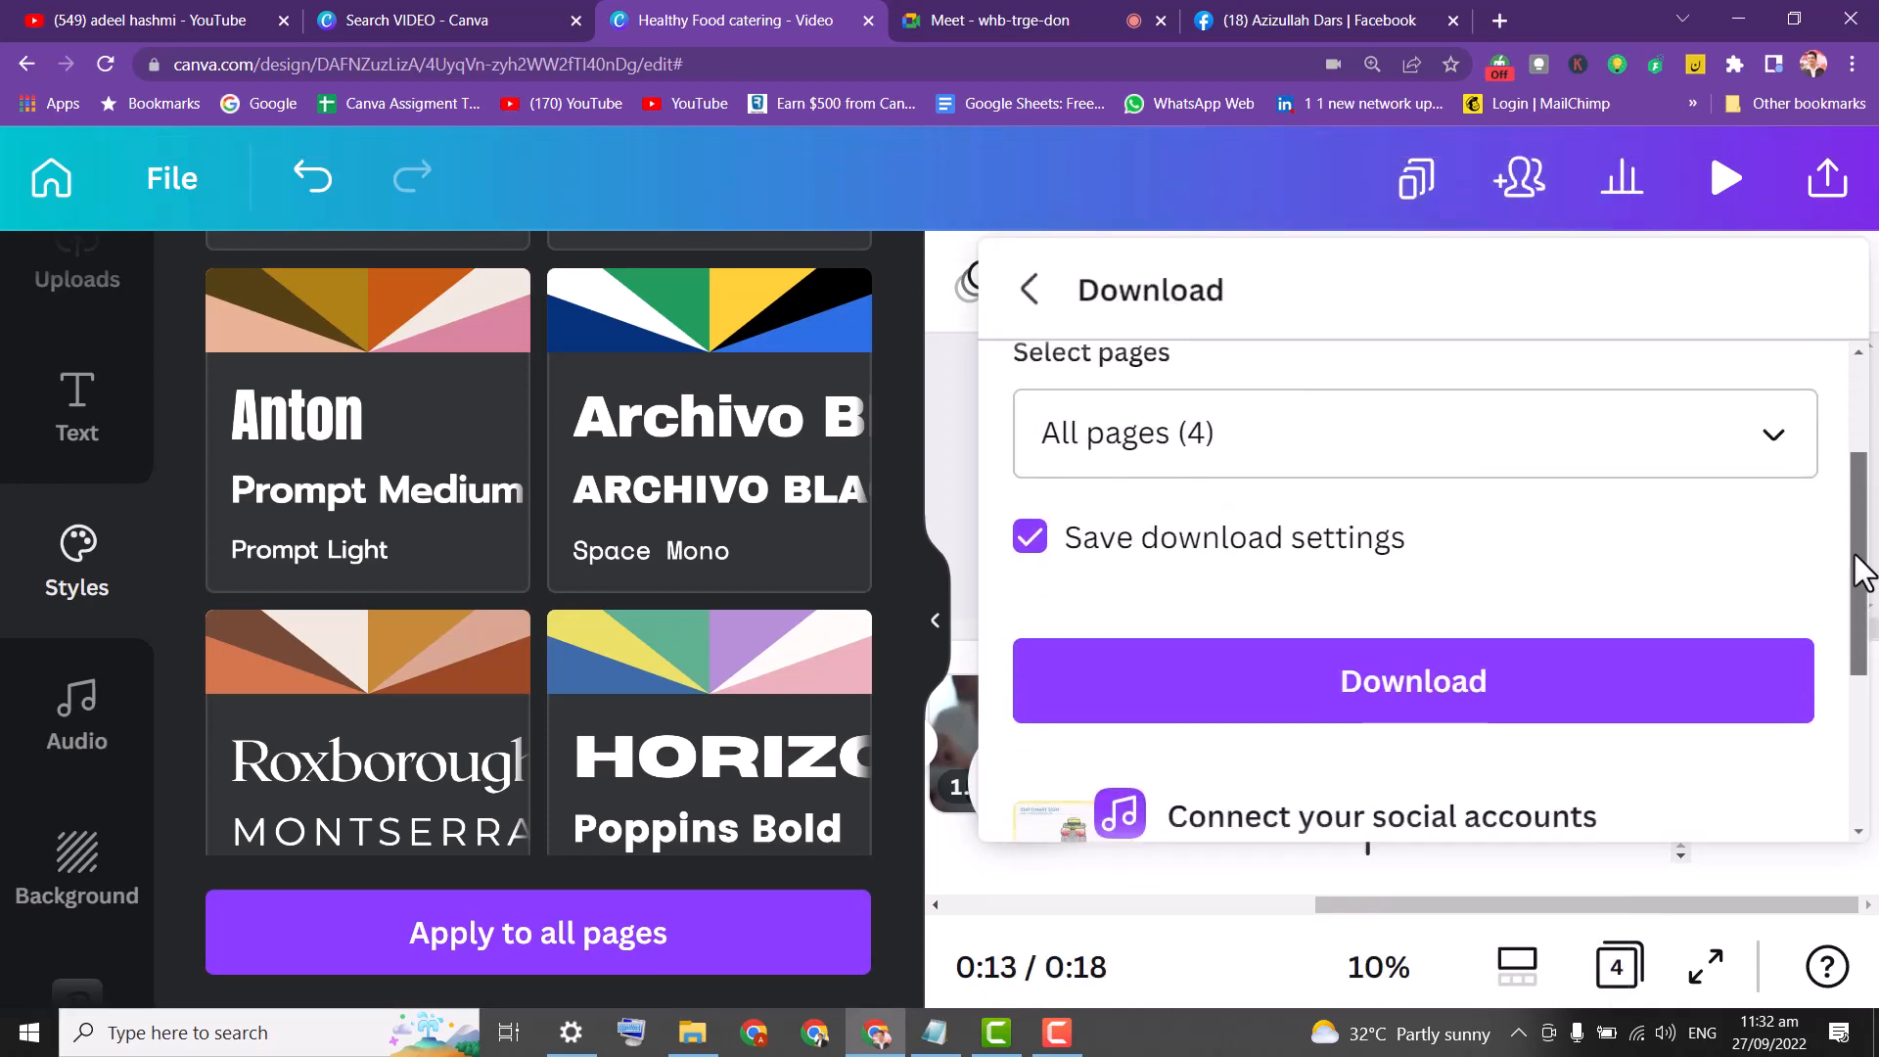
left_click(1771, 454)
left_click_drag(1804, 306, 1834, 558)
left_click(1664, 748)
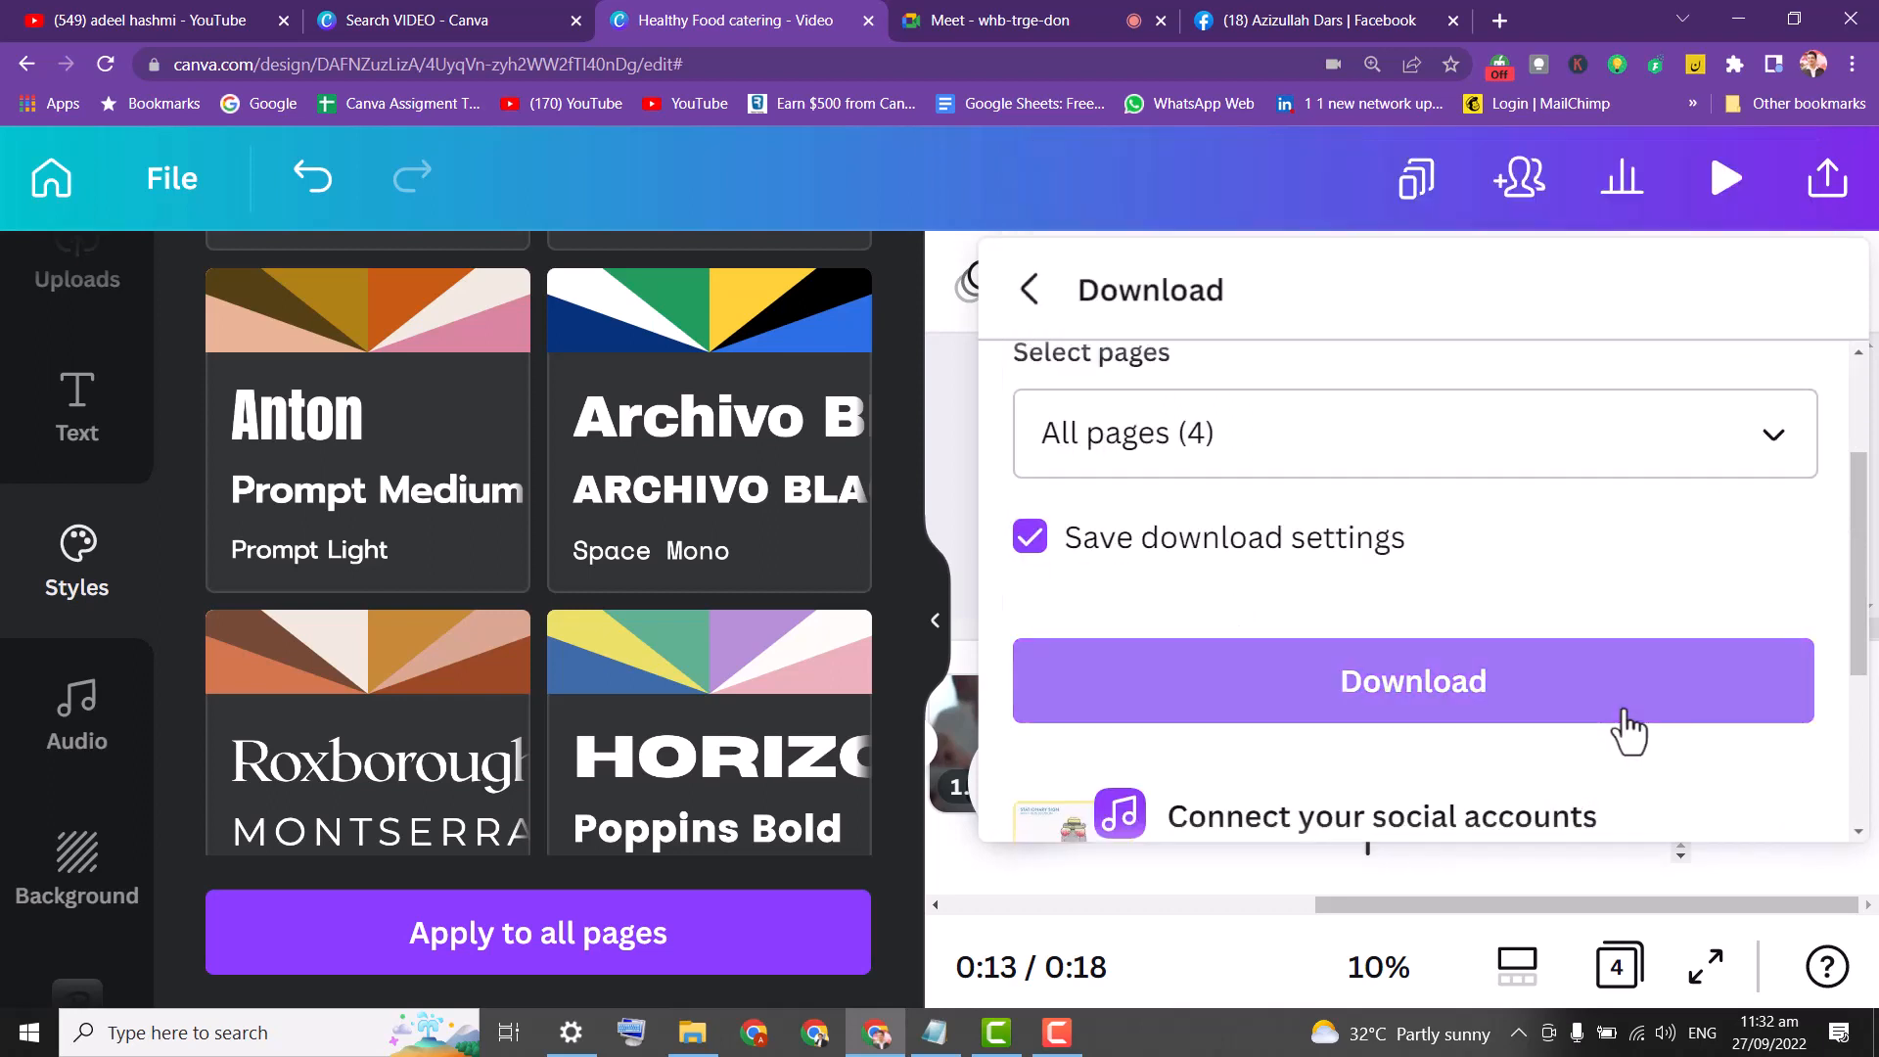
mouse_move(1859, 525)
left_mouse_down()
mouse_move(1864, 695)
mouse_move(1870, 536)
left_mouse_up()
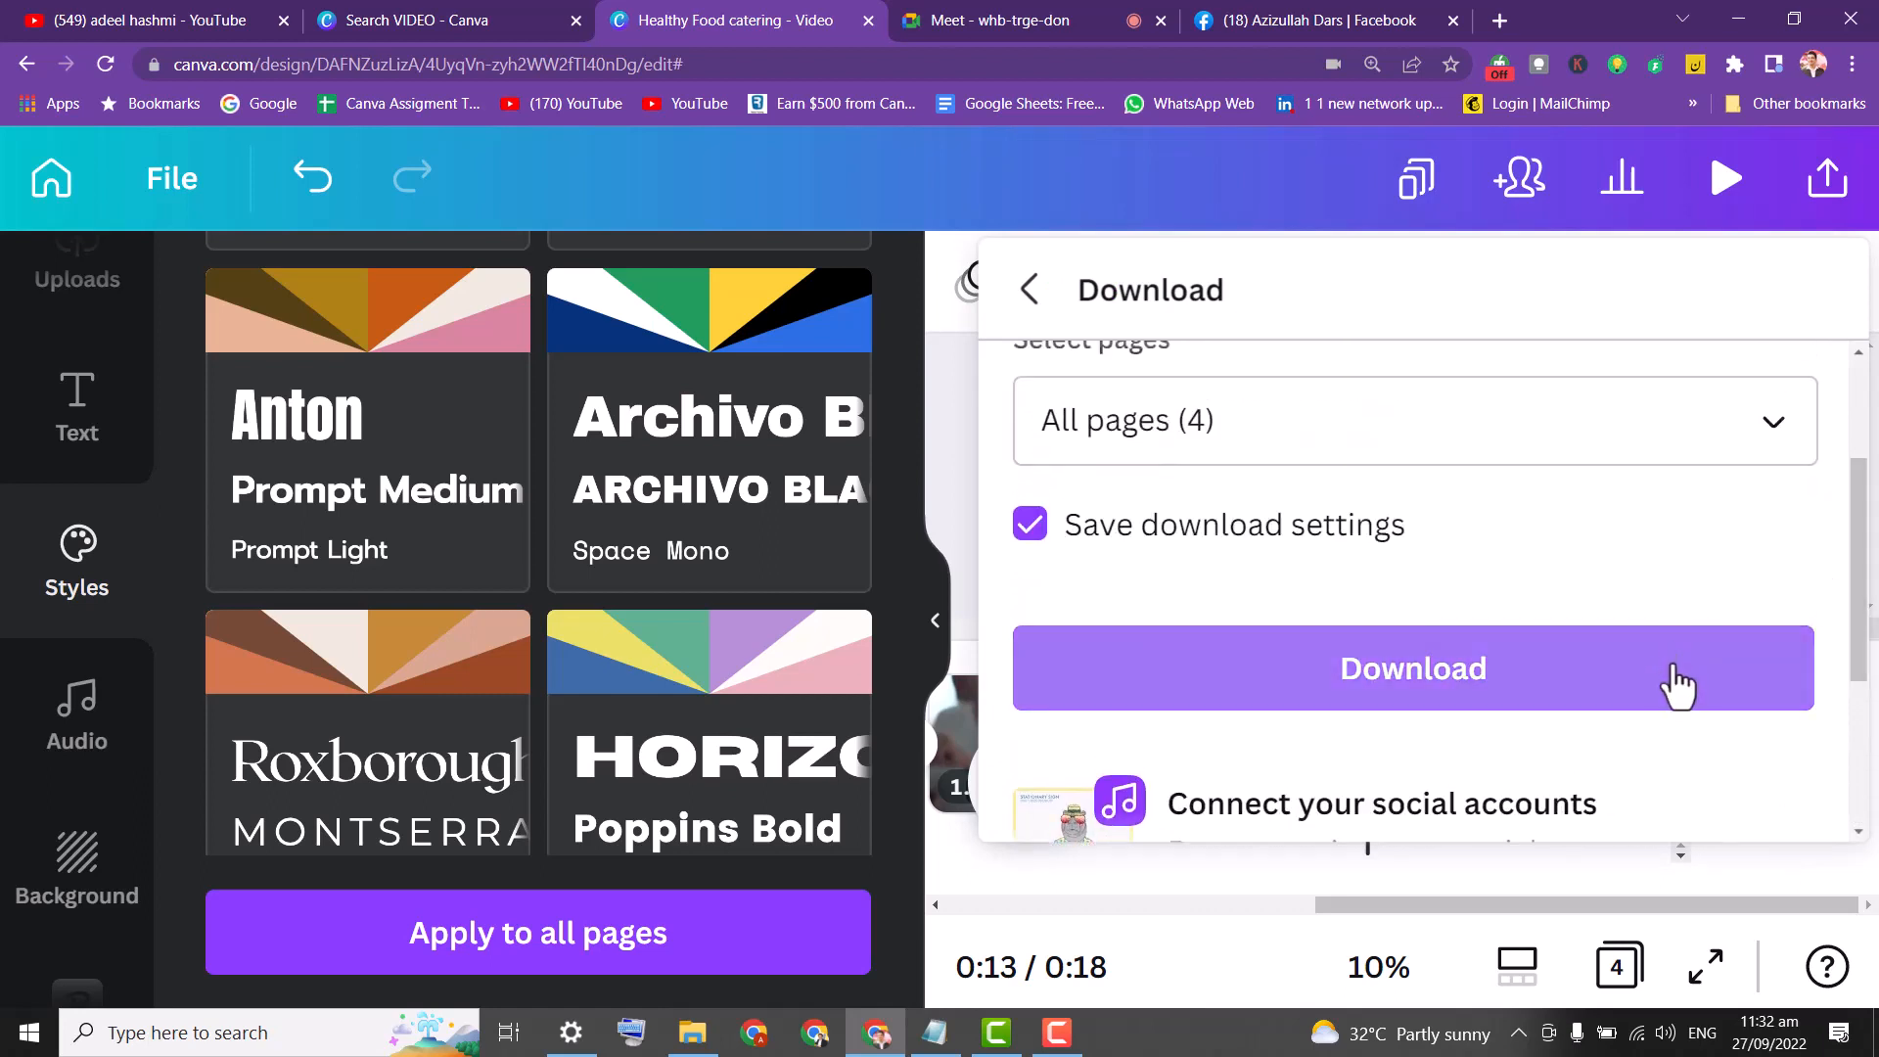
scroll(1674, 685, "up", 3)
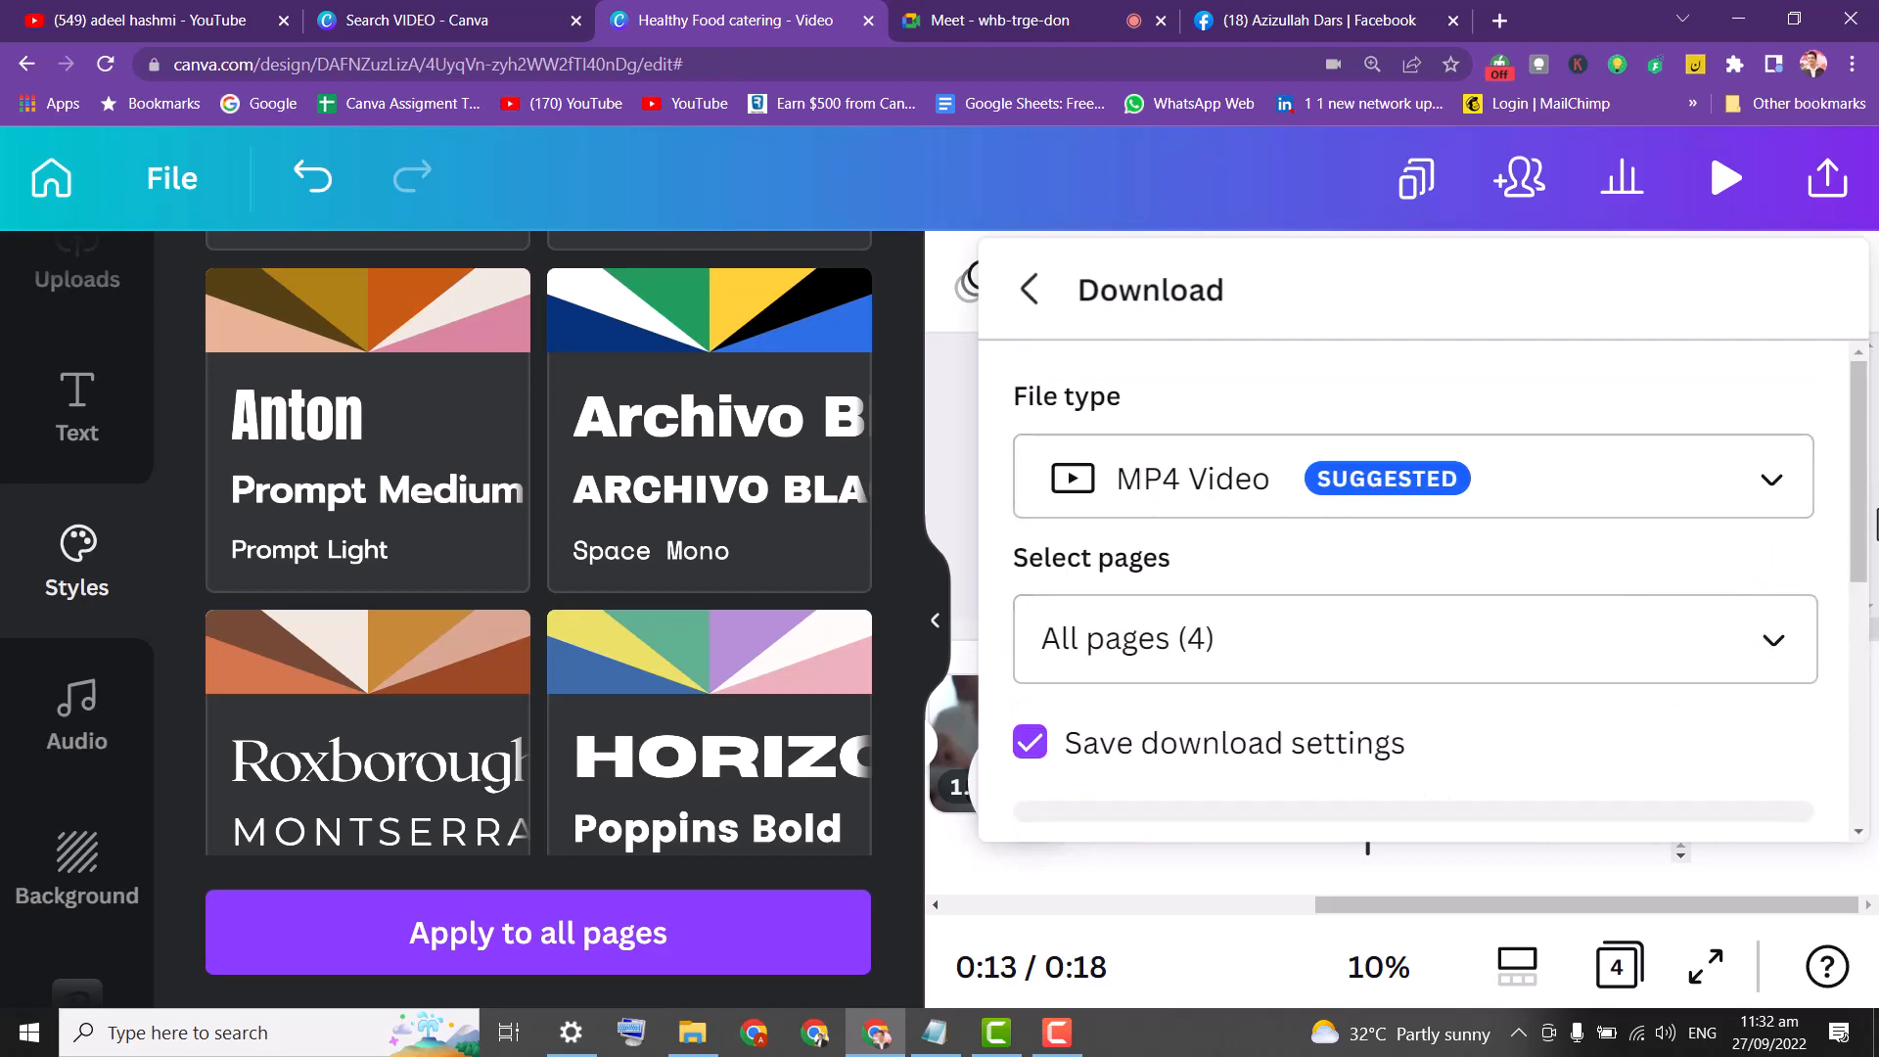
left_click(1863, 537)
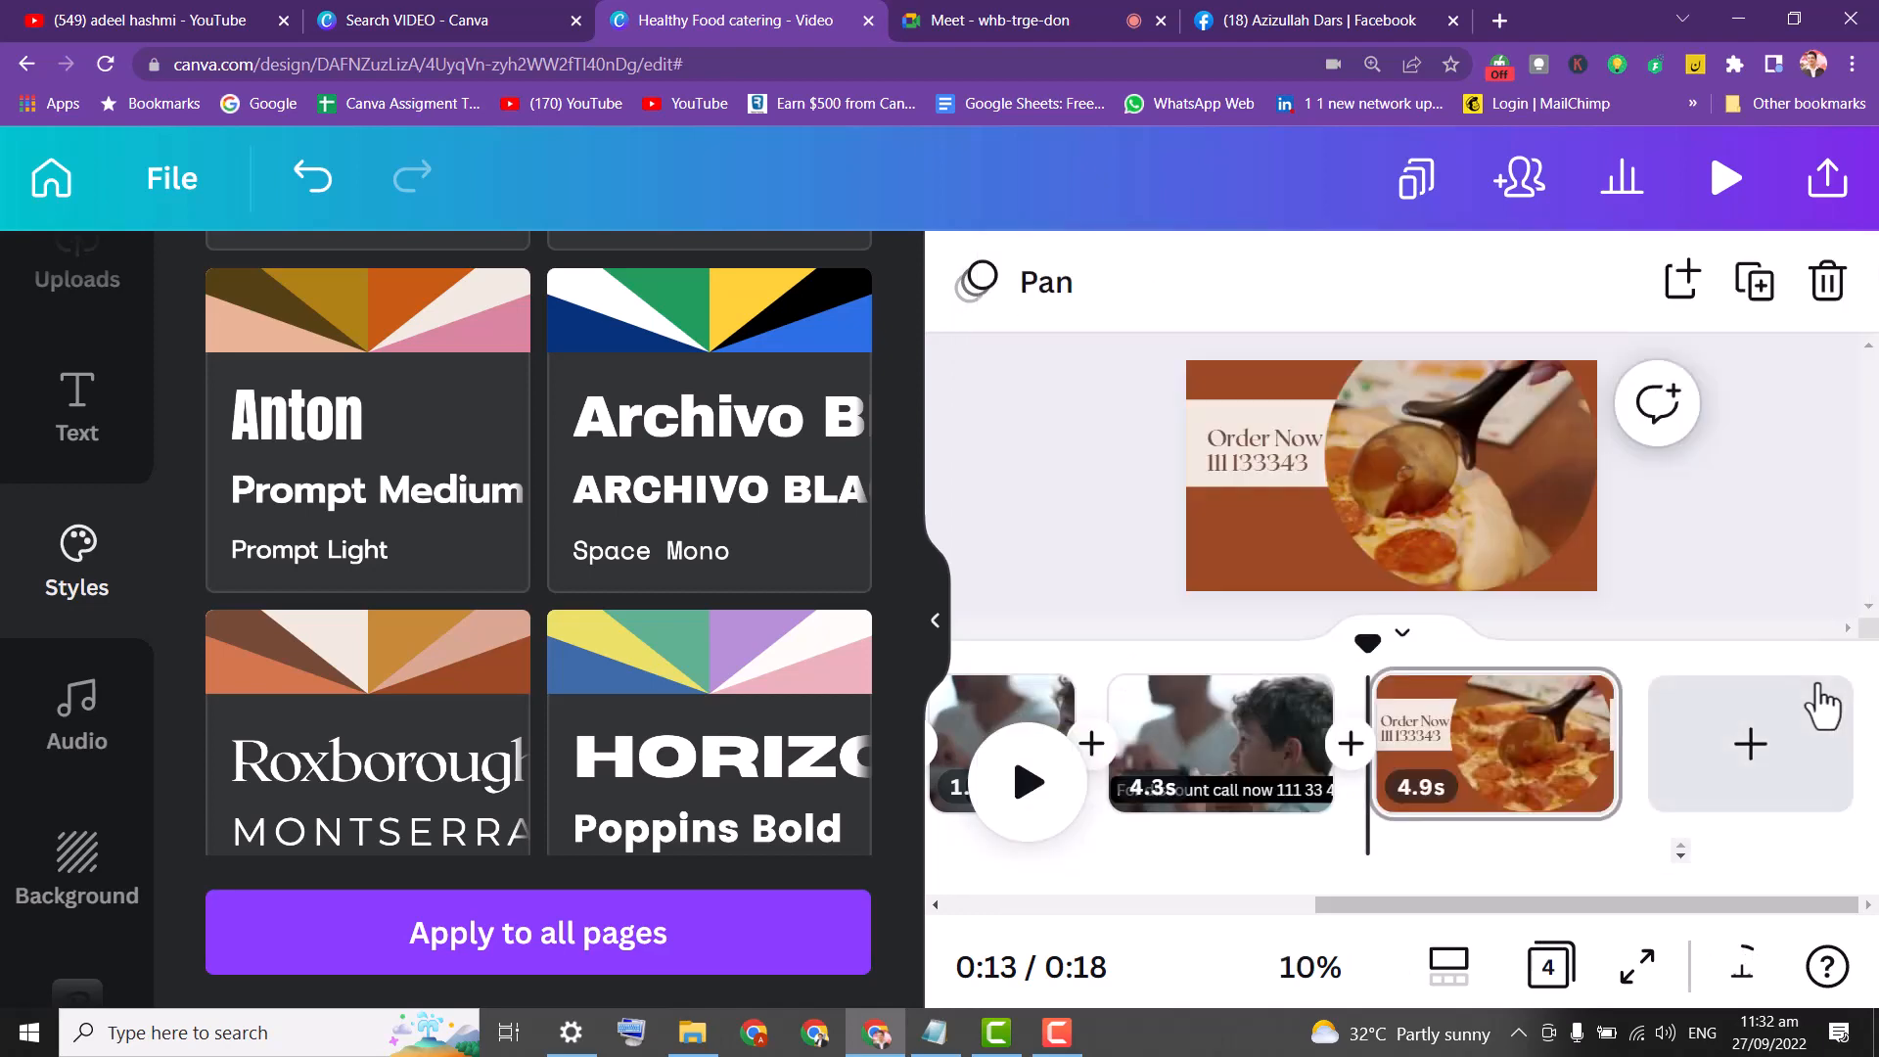
Reset the Chrome page zoom to 100%.
left_click(1853, 189)
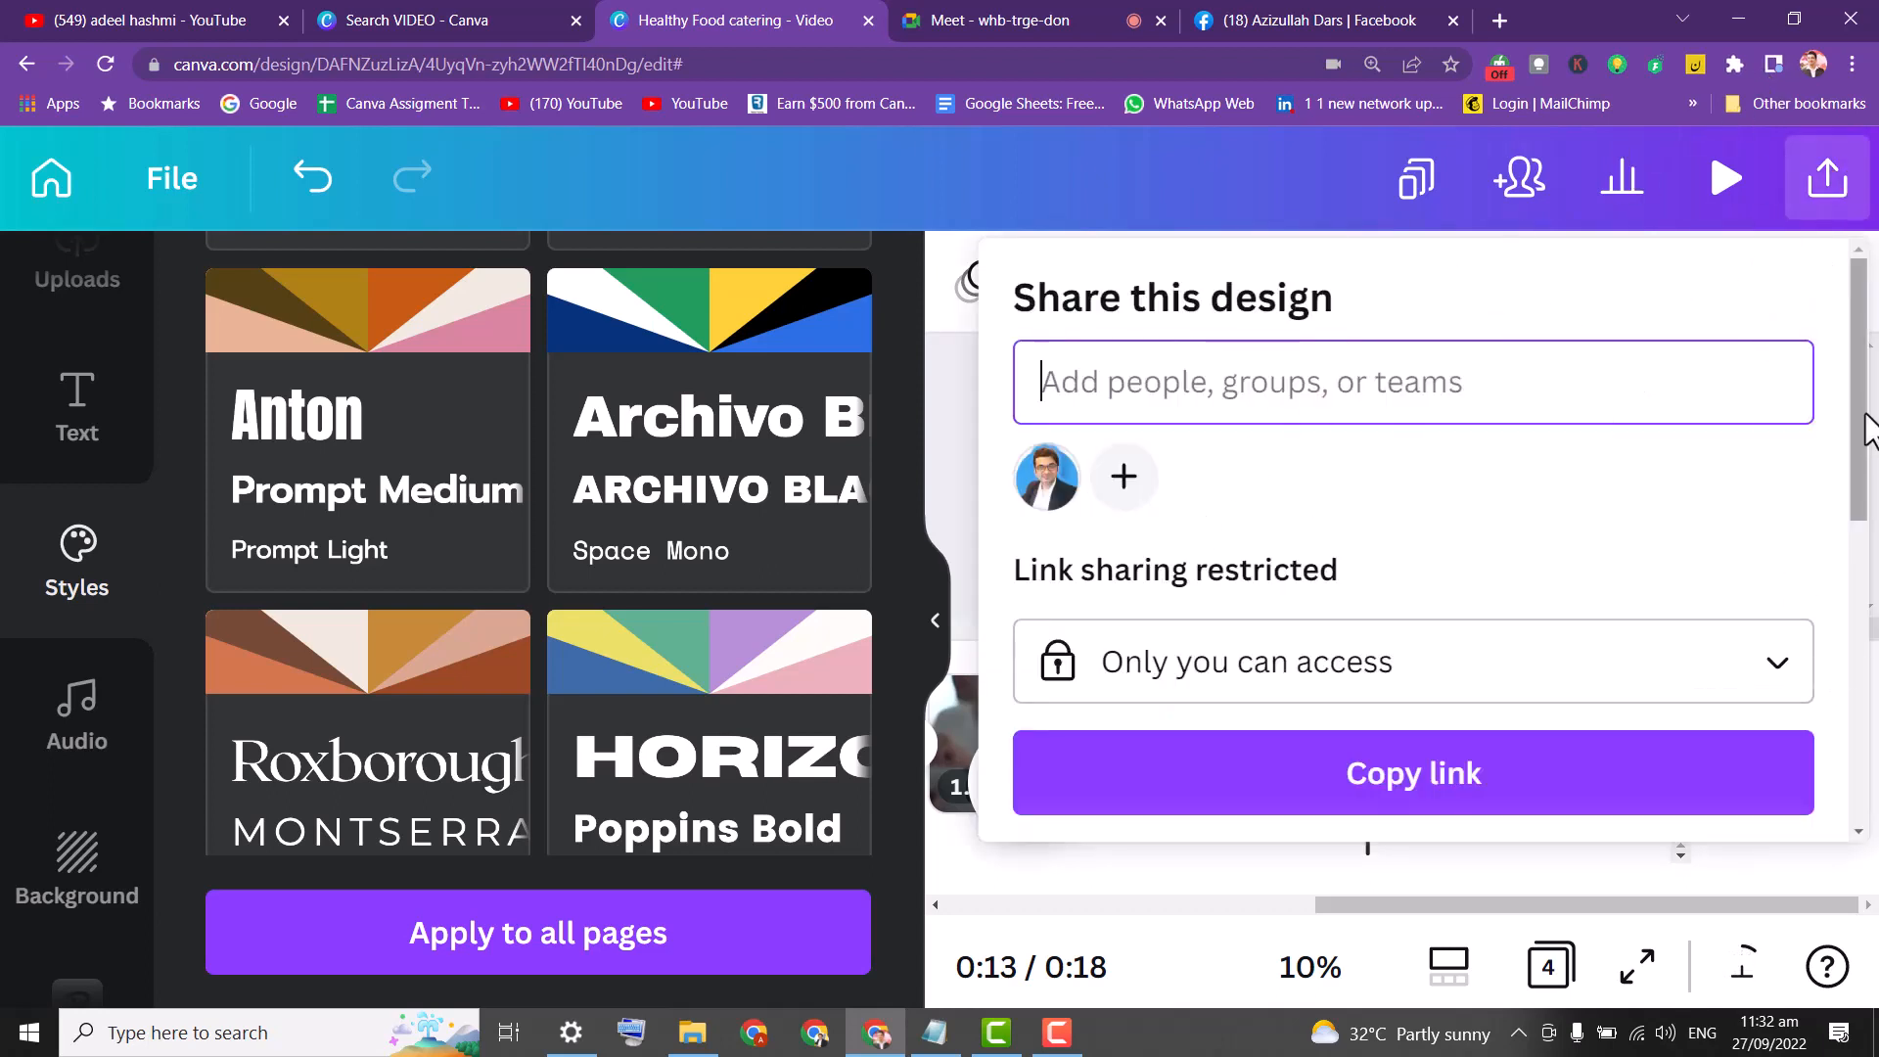
left_click(1853, 65)
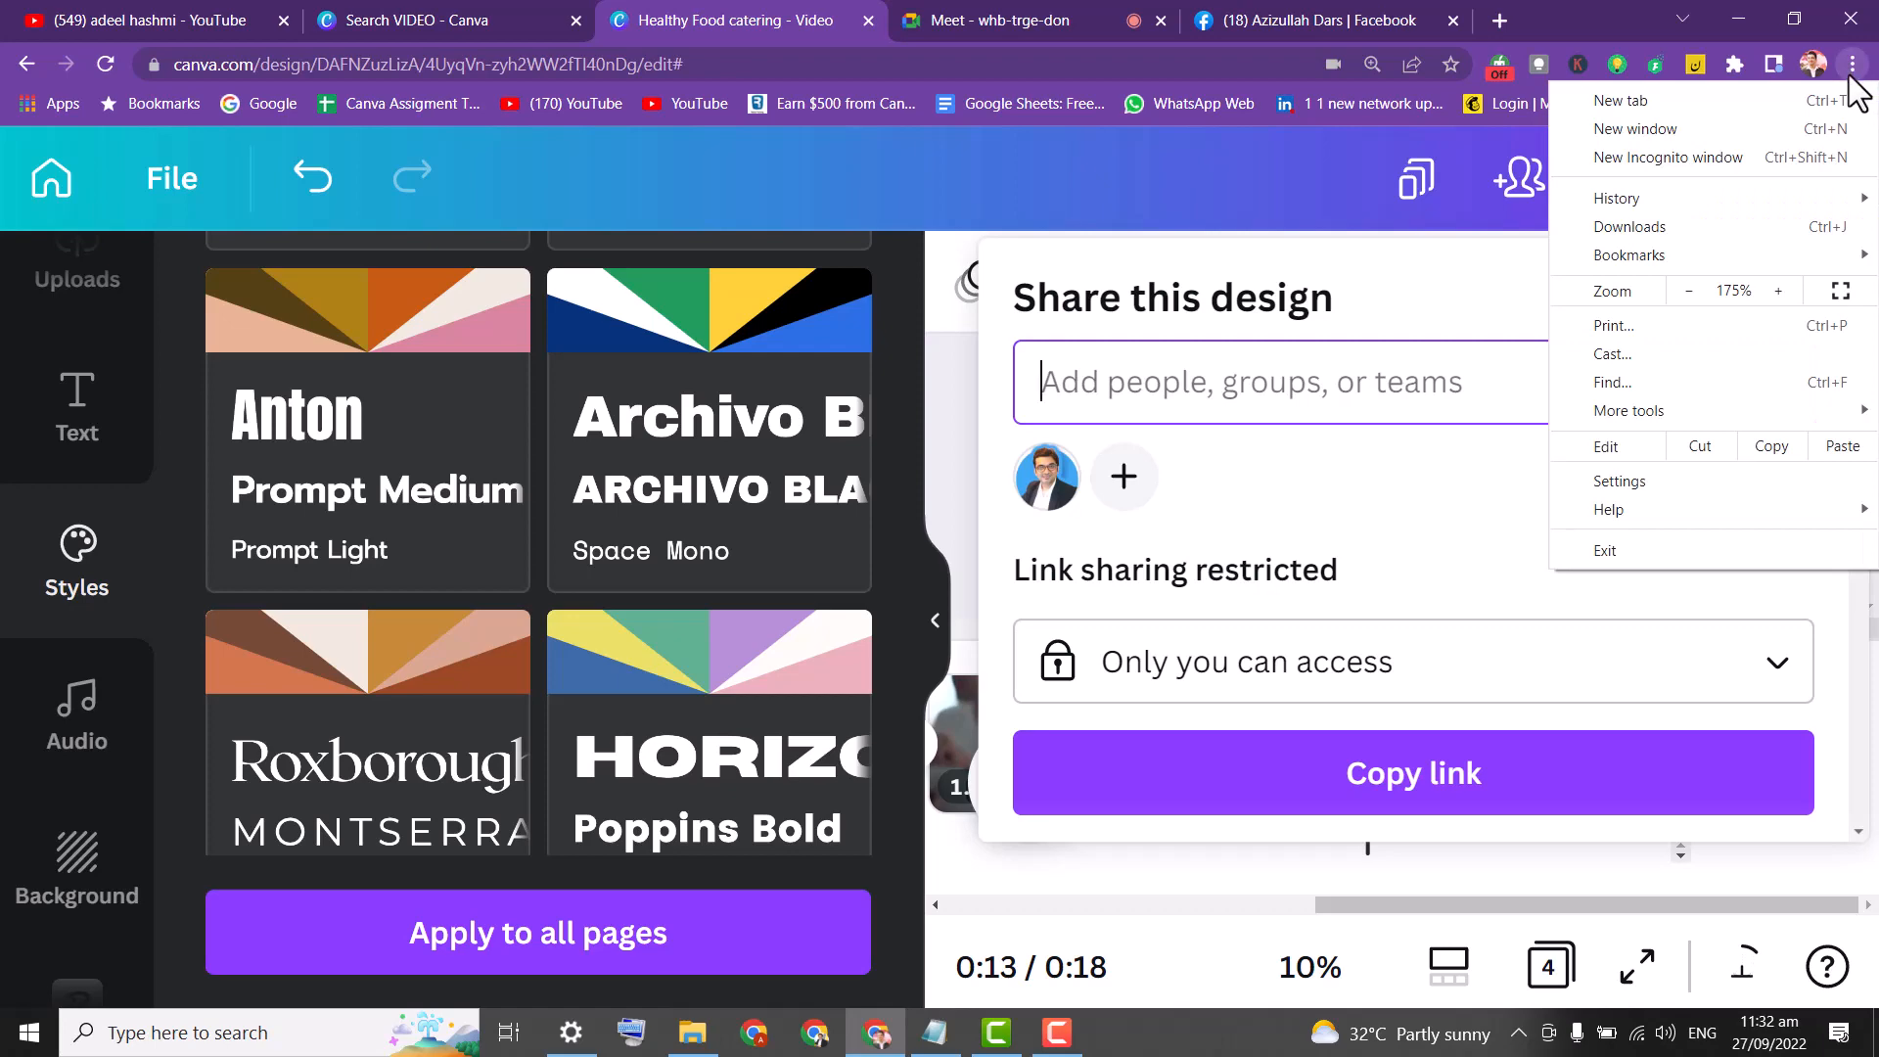
left_click(1694, 287)
left_click(1688, 289)
left_click(901, 394)
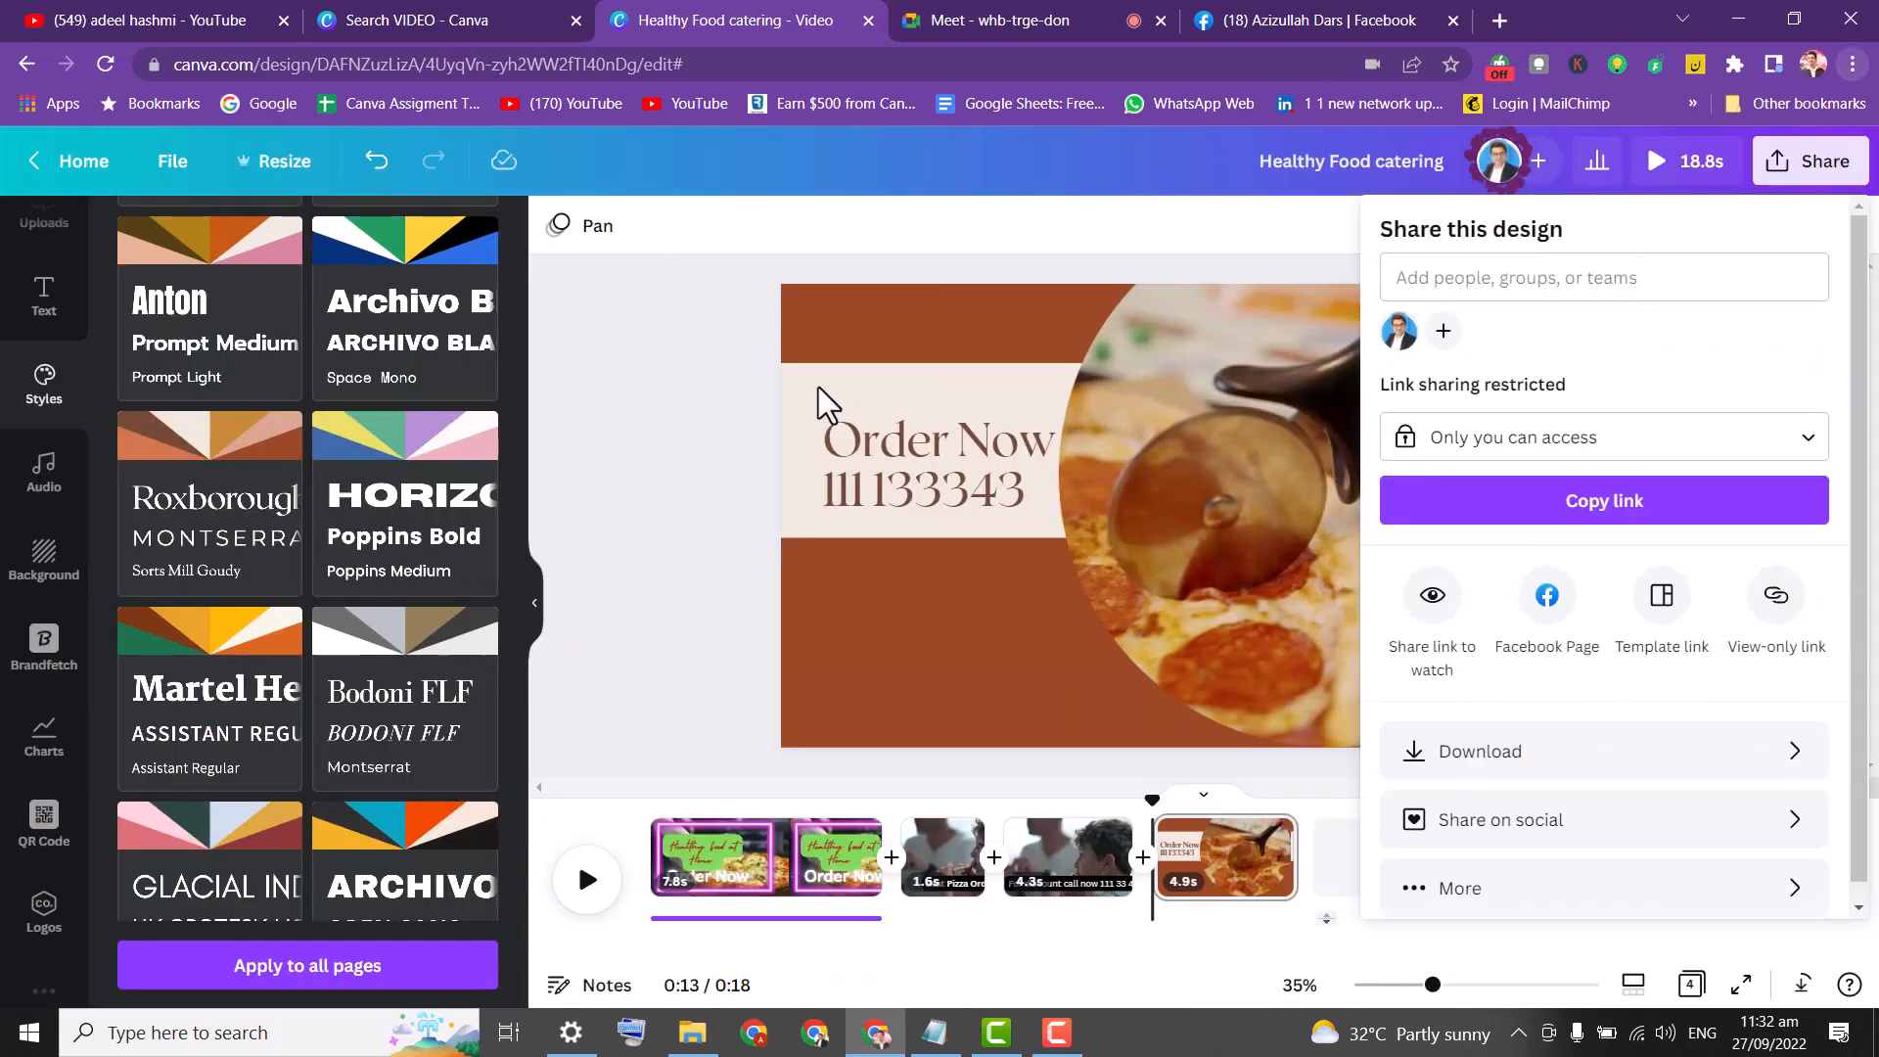
left_click(974, 416)
left_click(1809, 426)
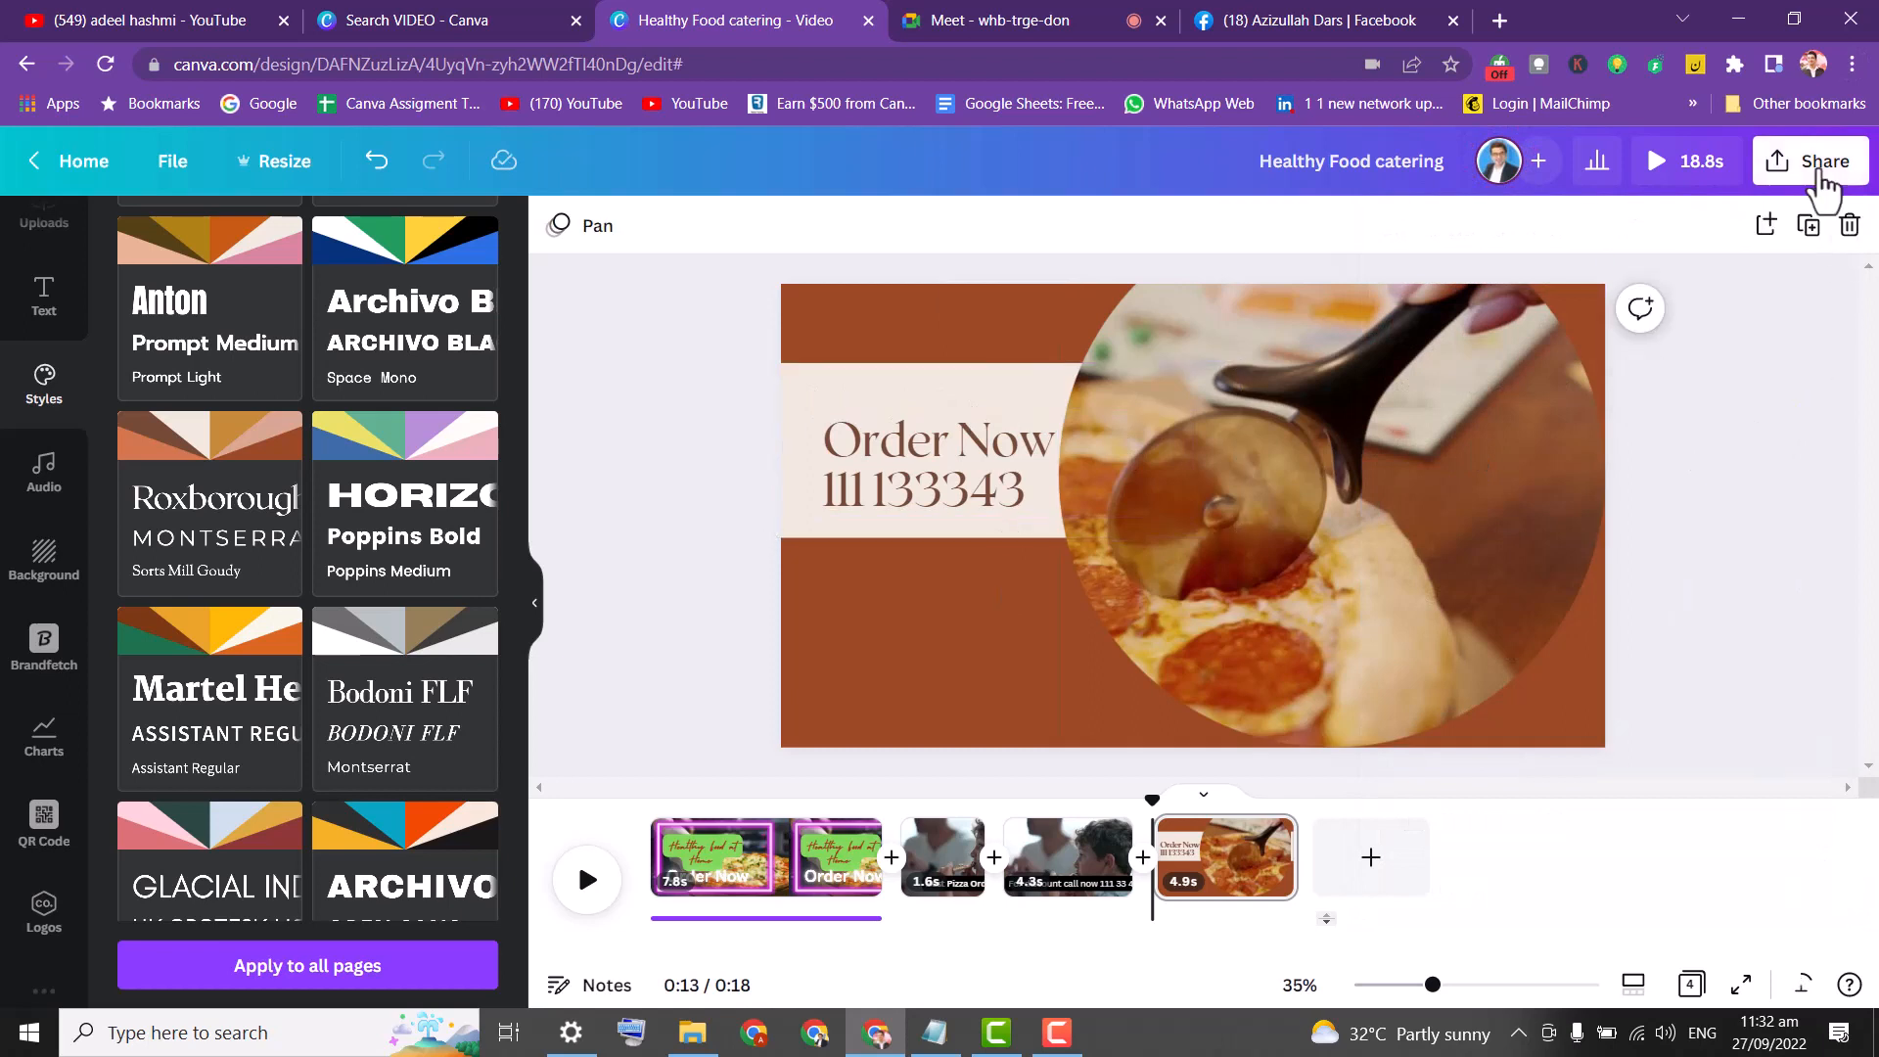
Copy the design's view-only link and open a new browser tab.
left_click(1812, 162)
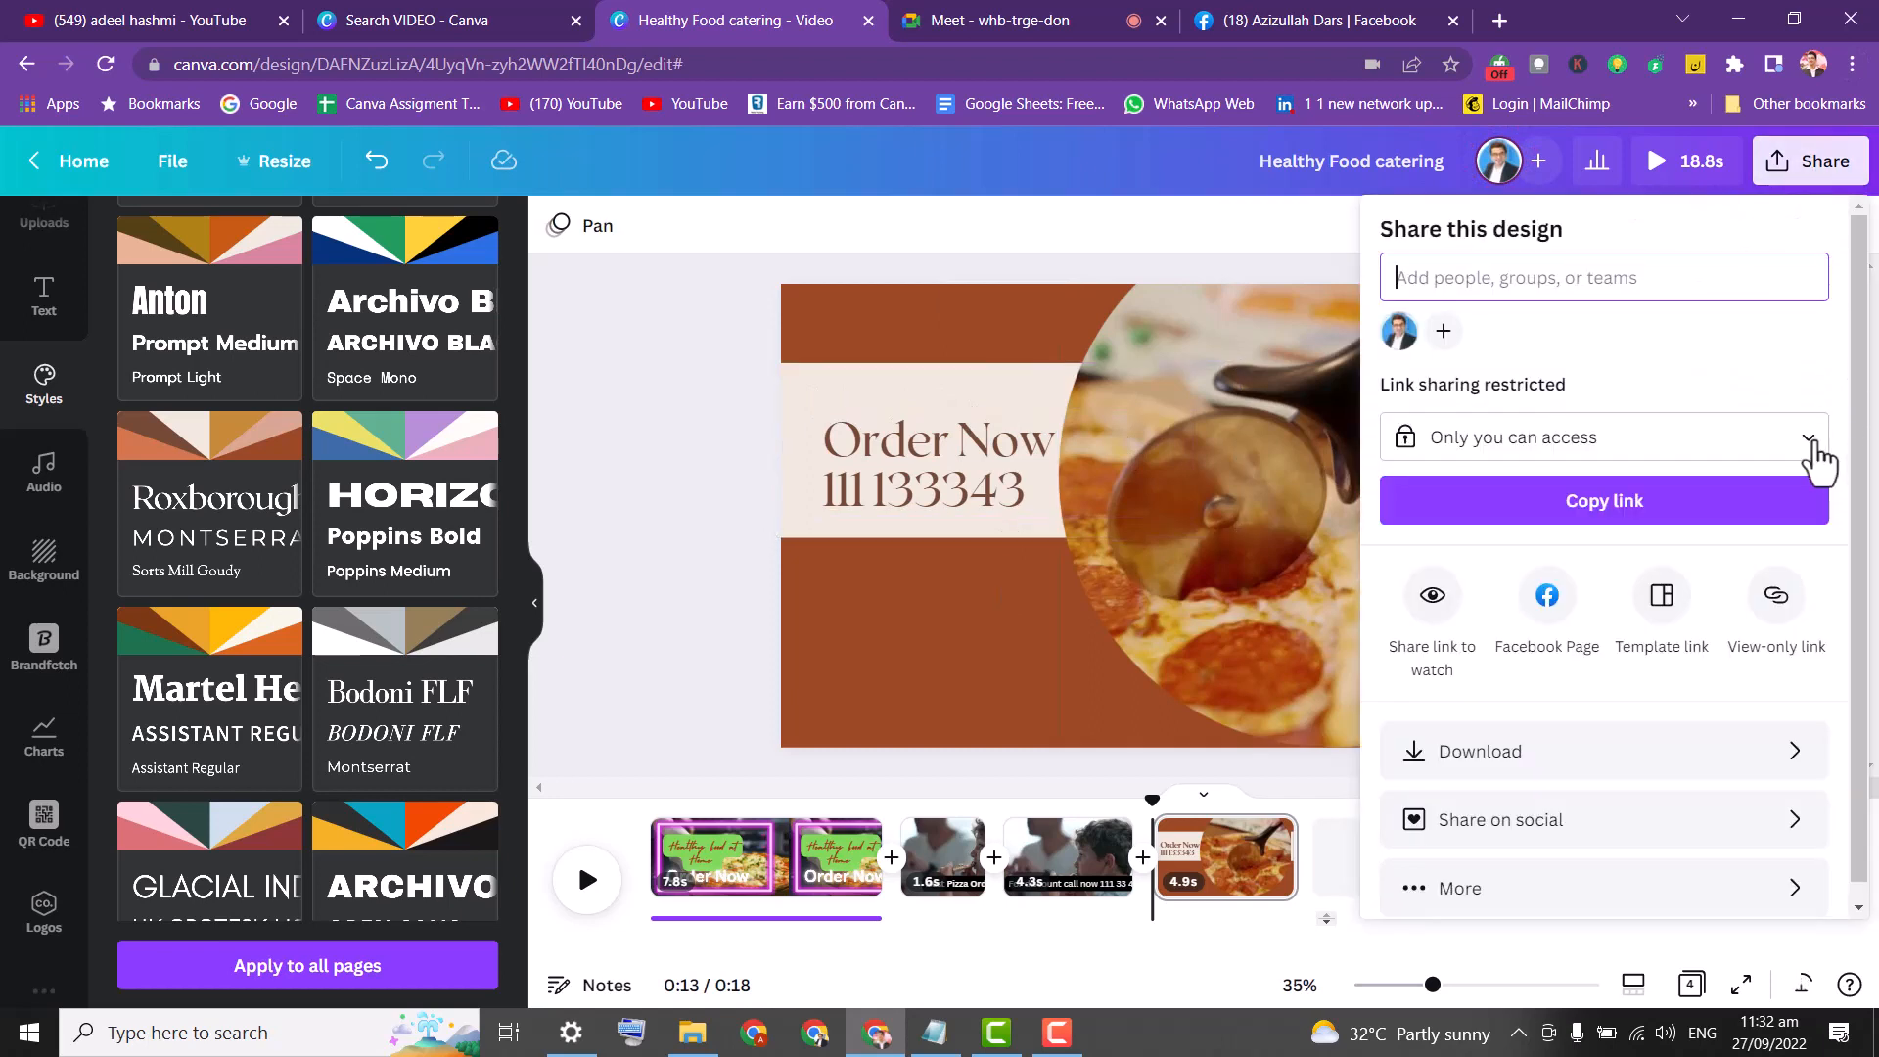
left_click(1813, 446)
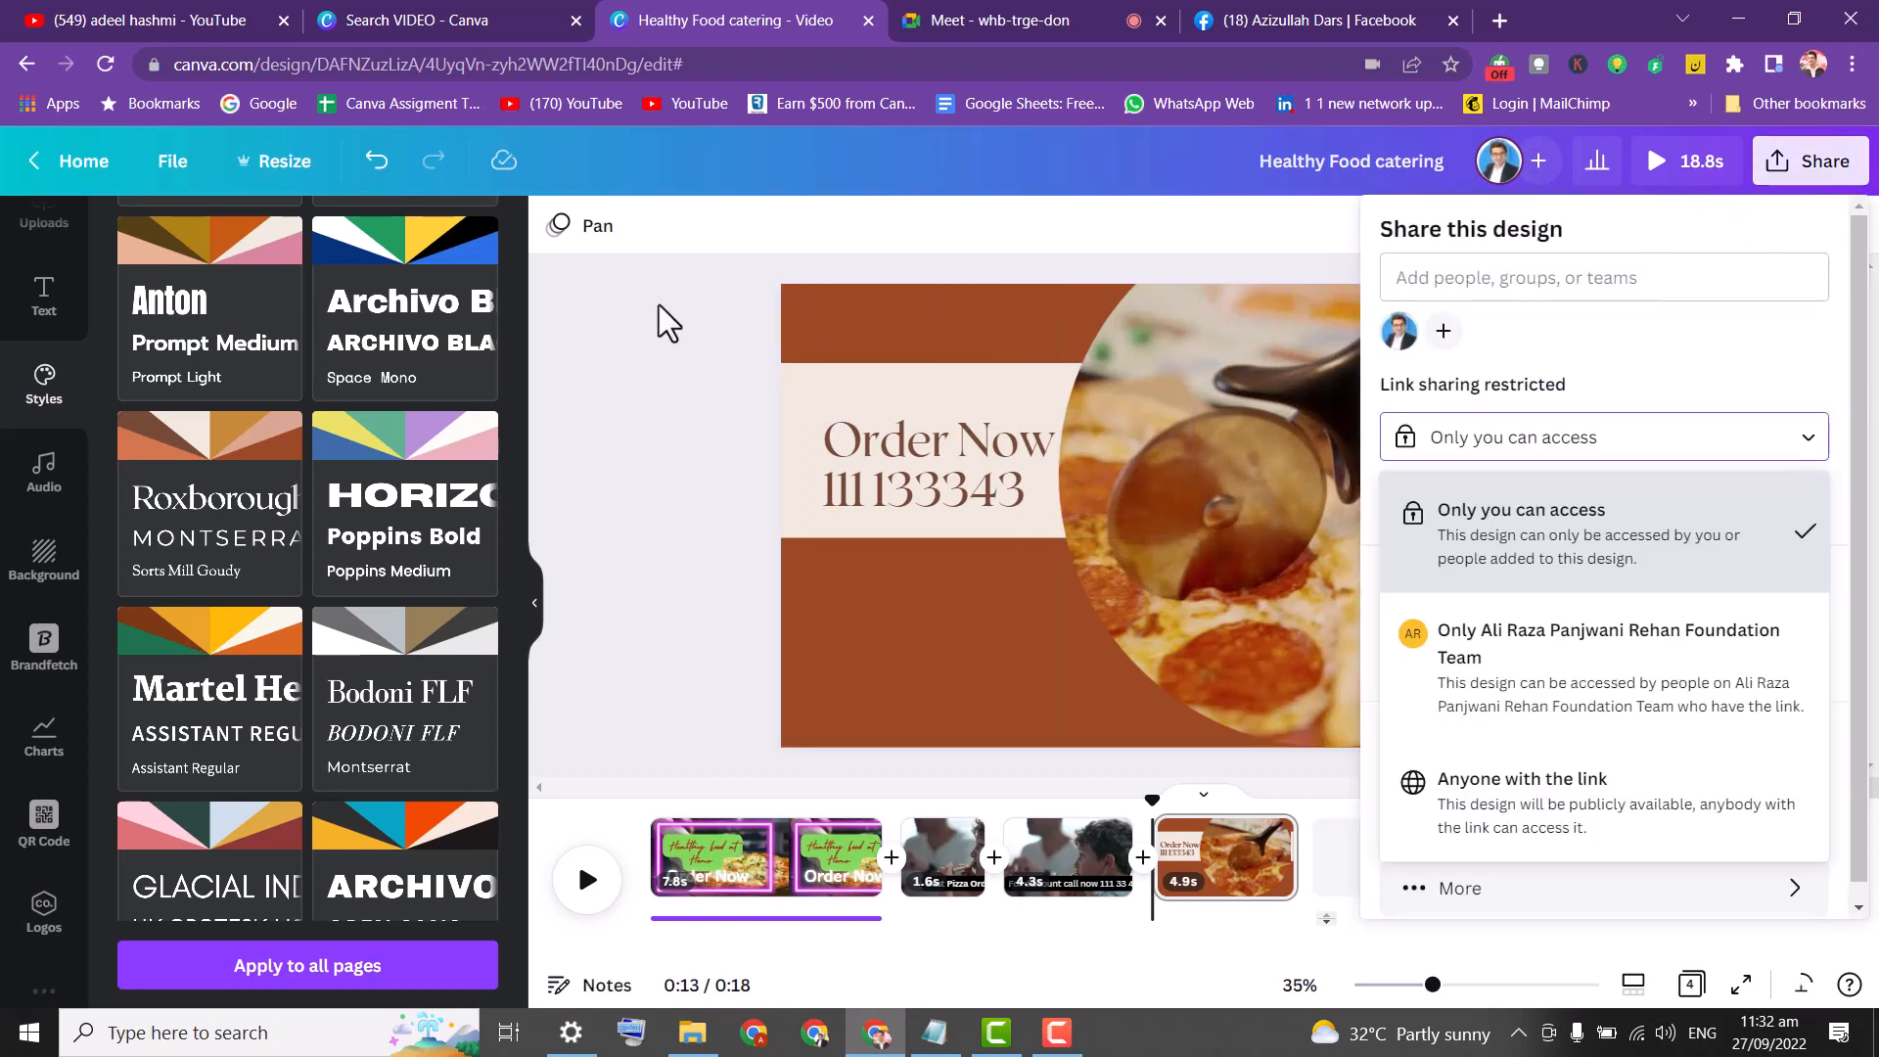
left_click(669, 323)
left_click(1853, 168)
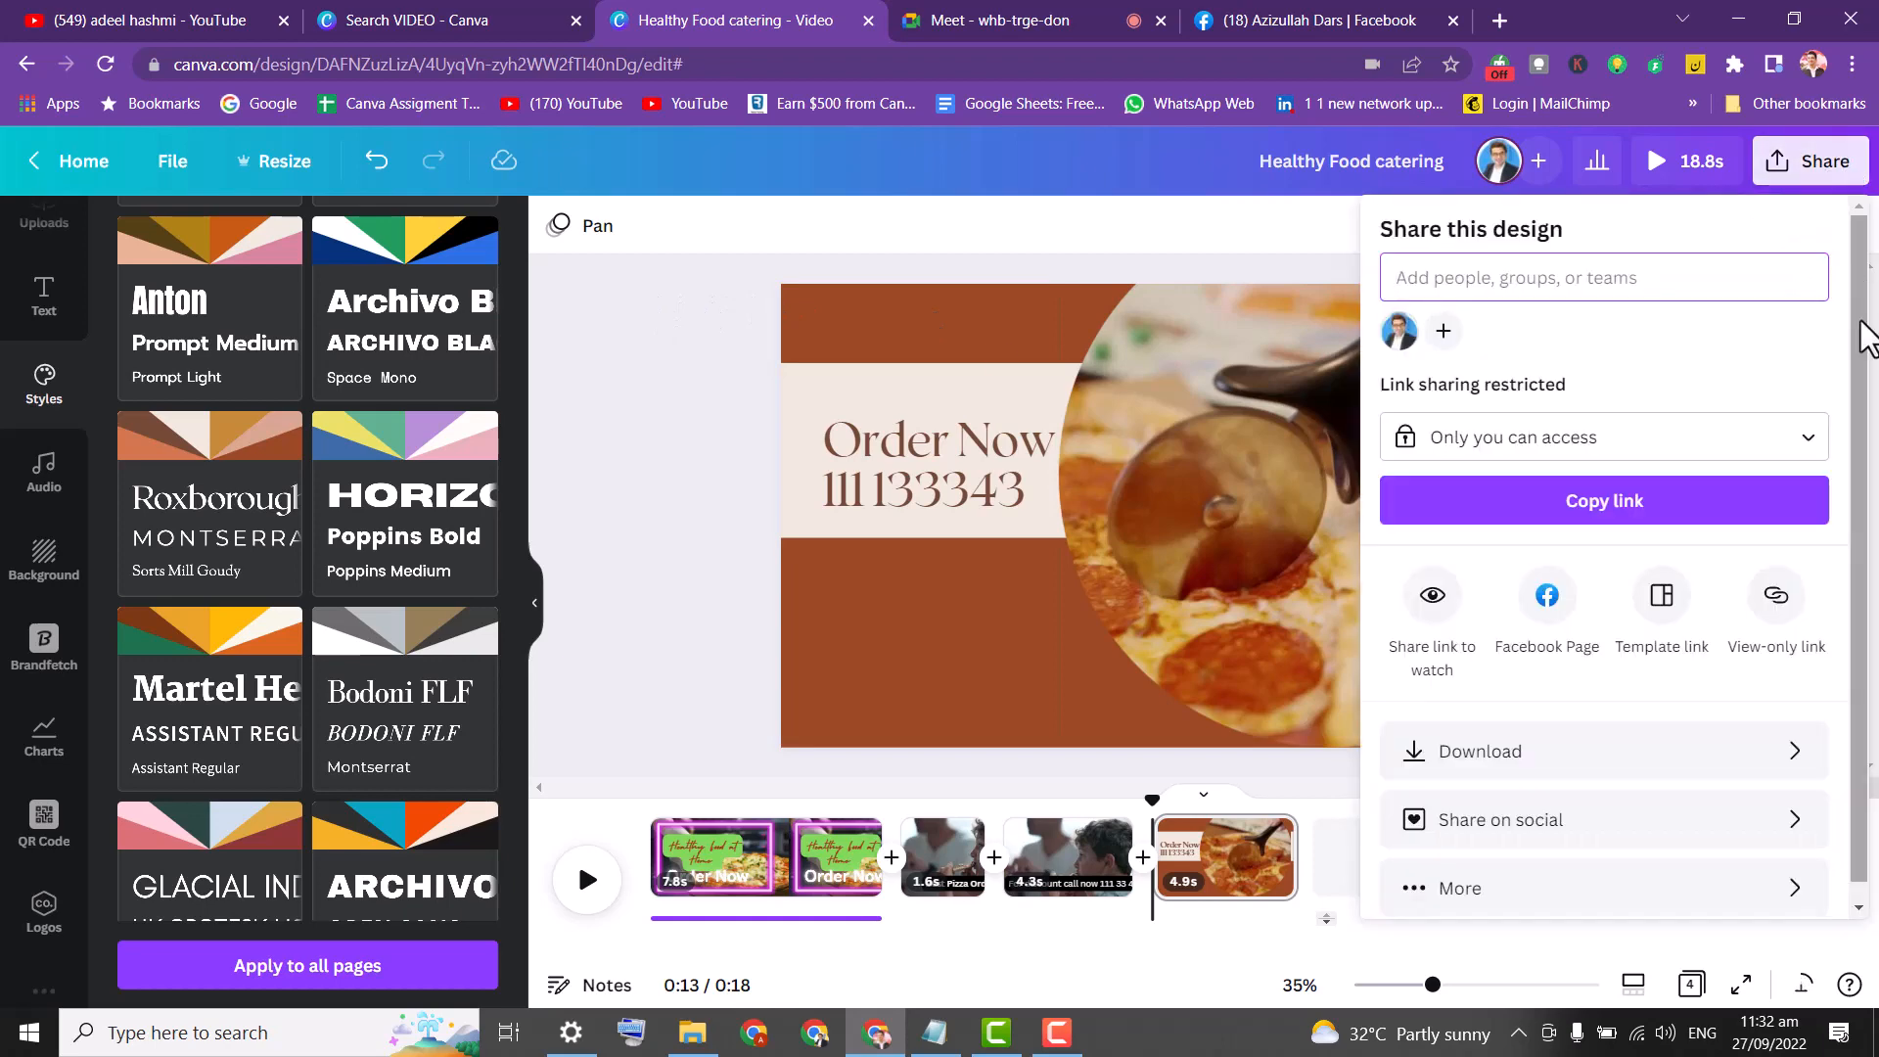
scroll(1863, 440, "down", 1)
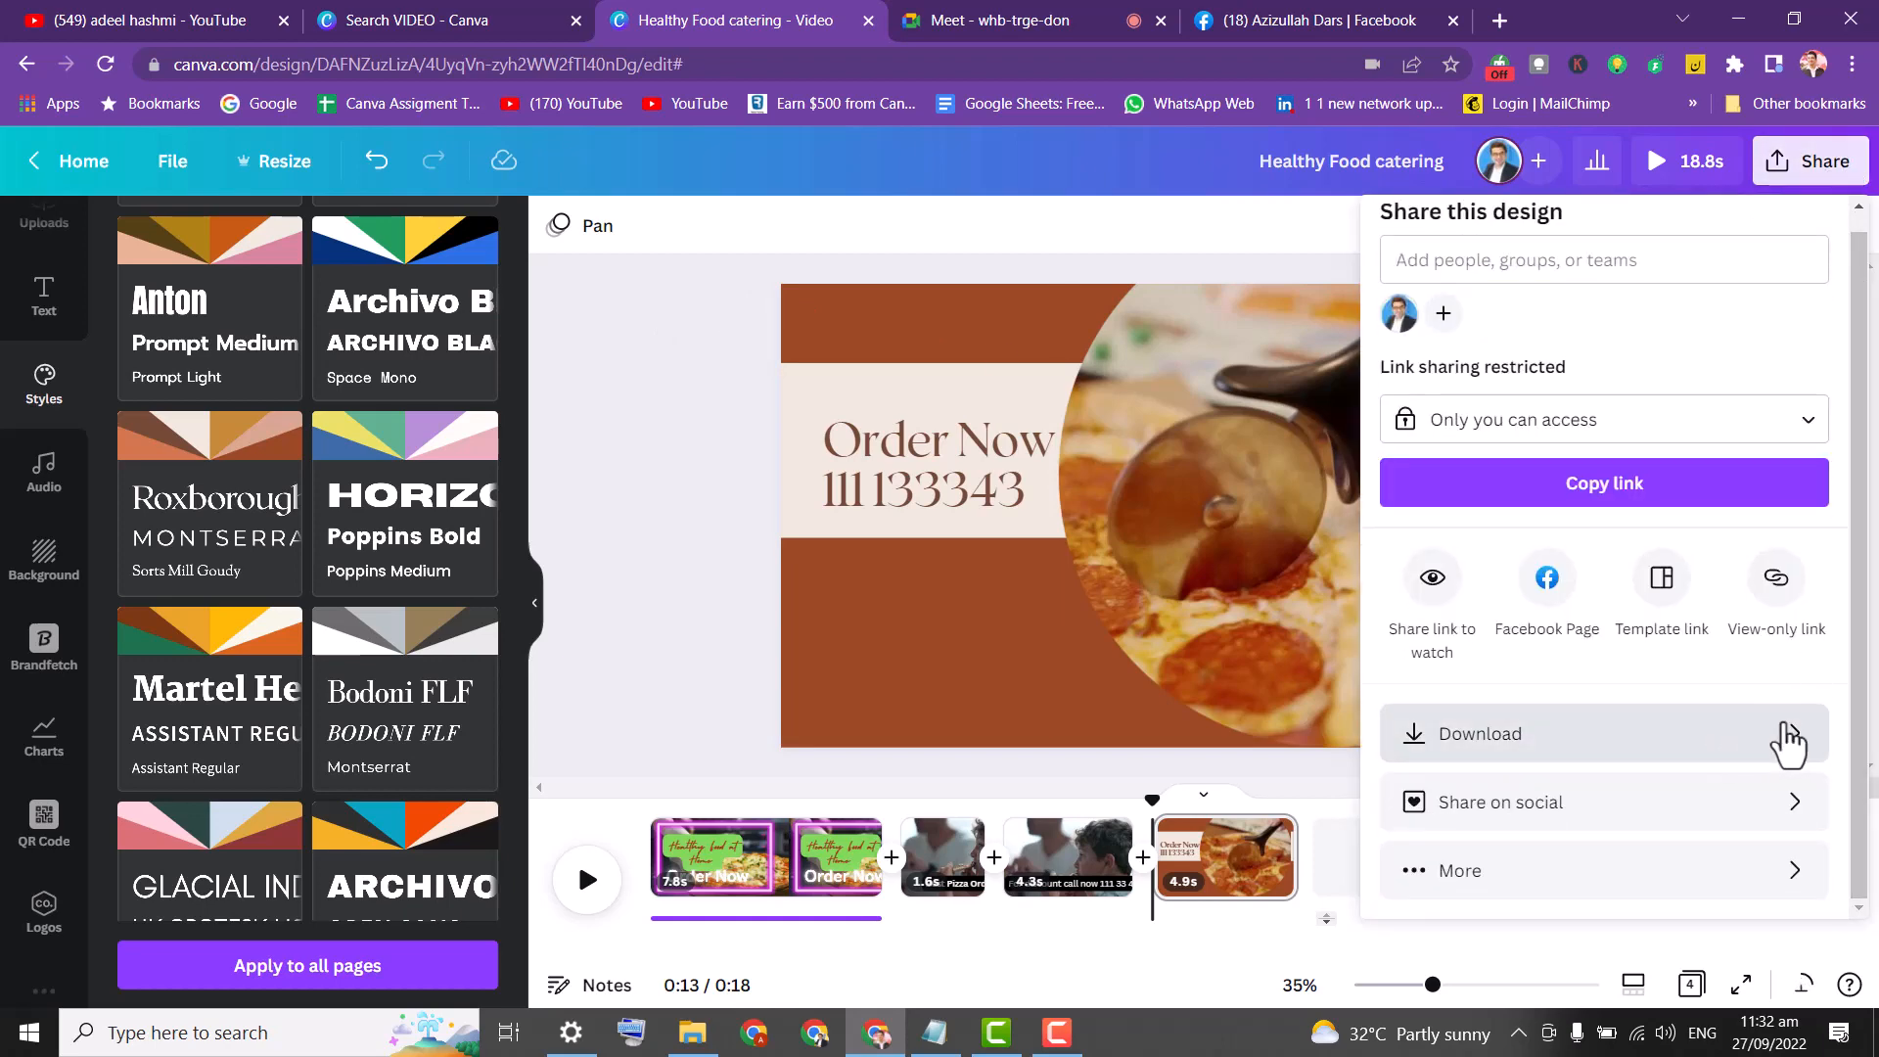
left_click(1777, 578)
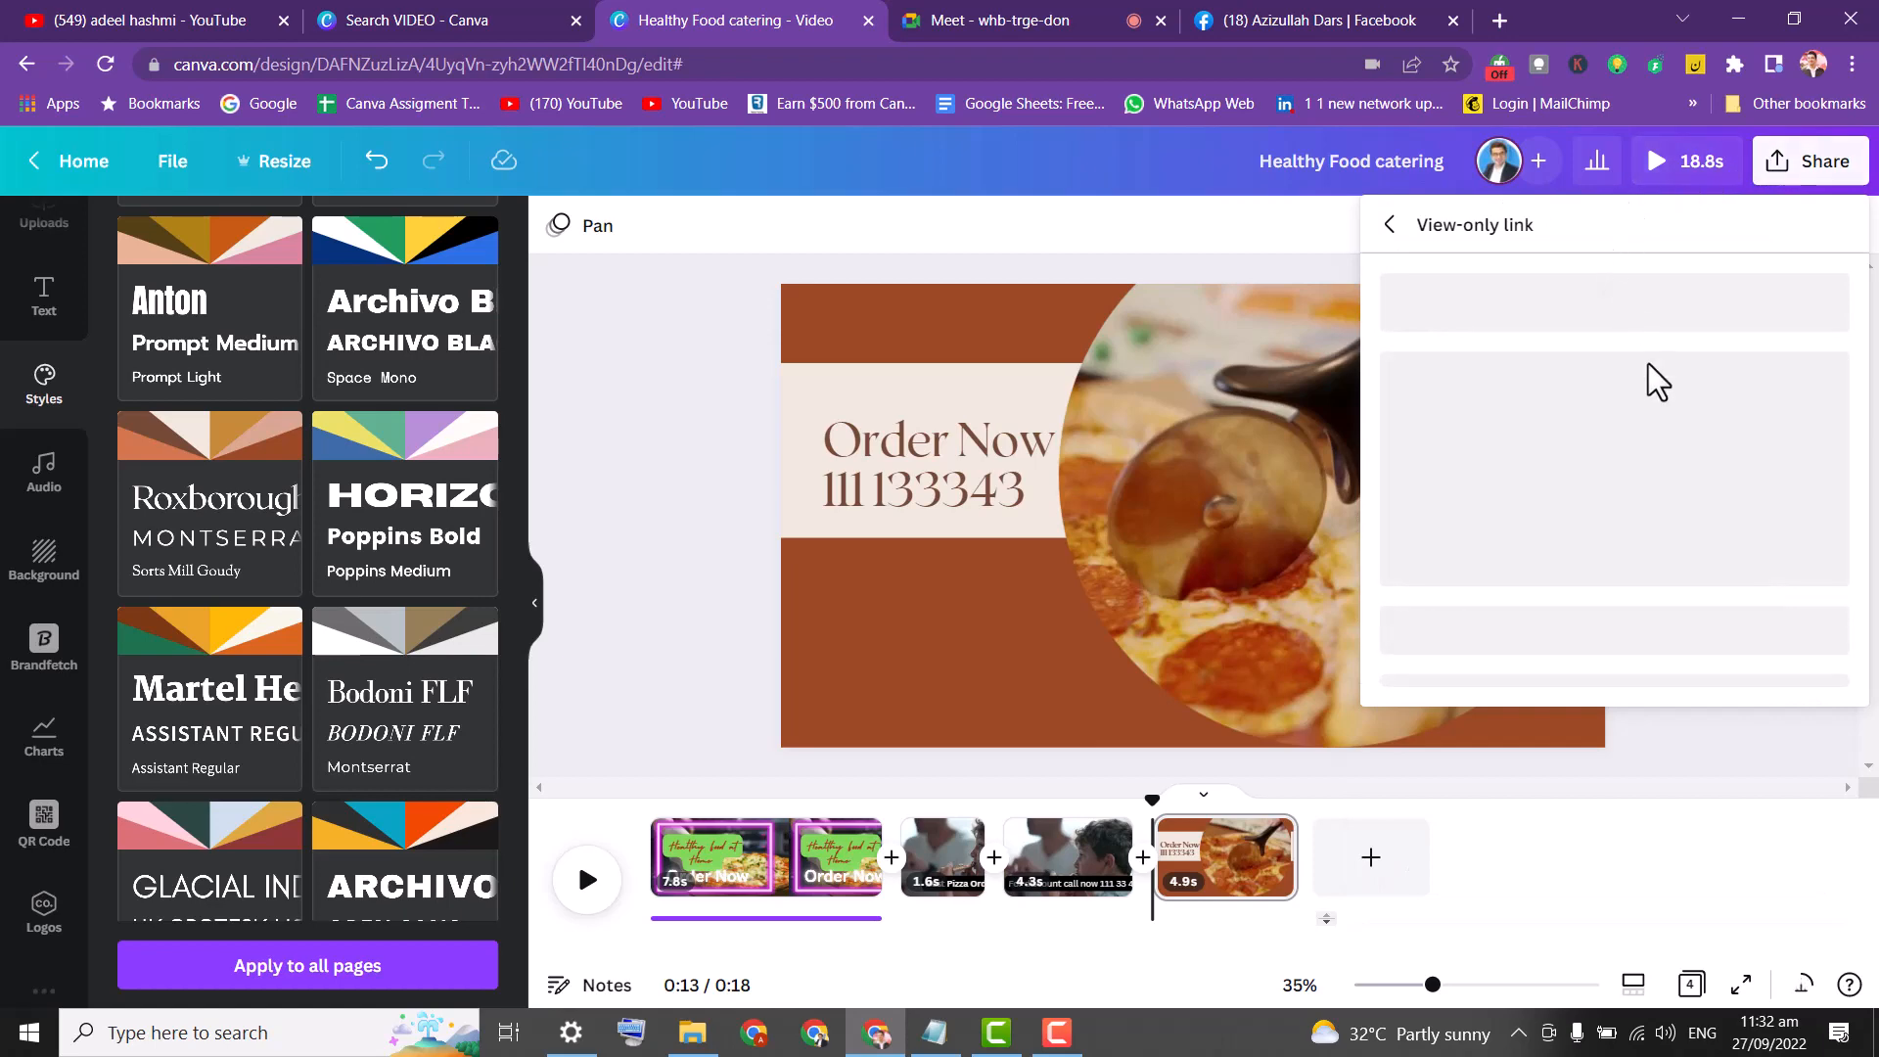
left_click(1797, 360)
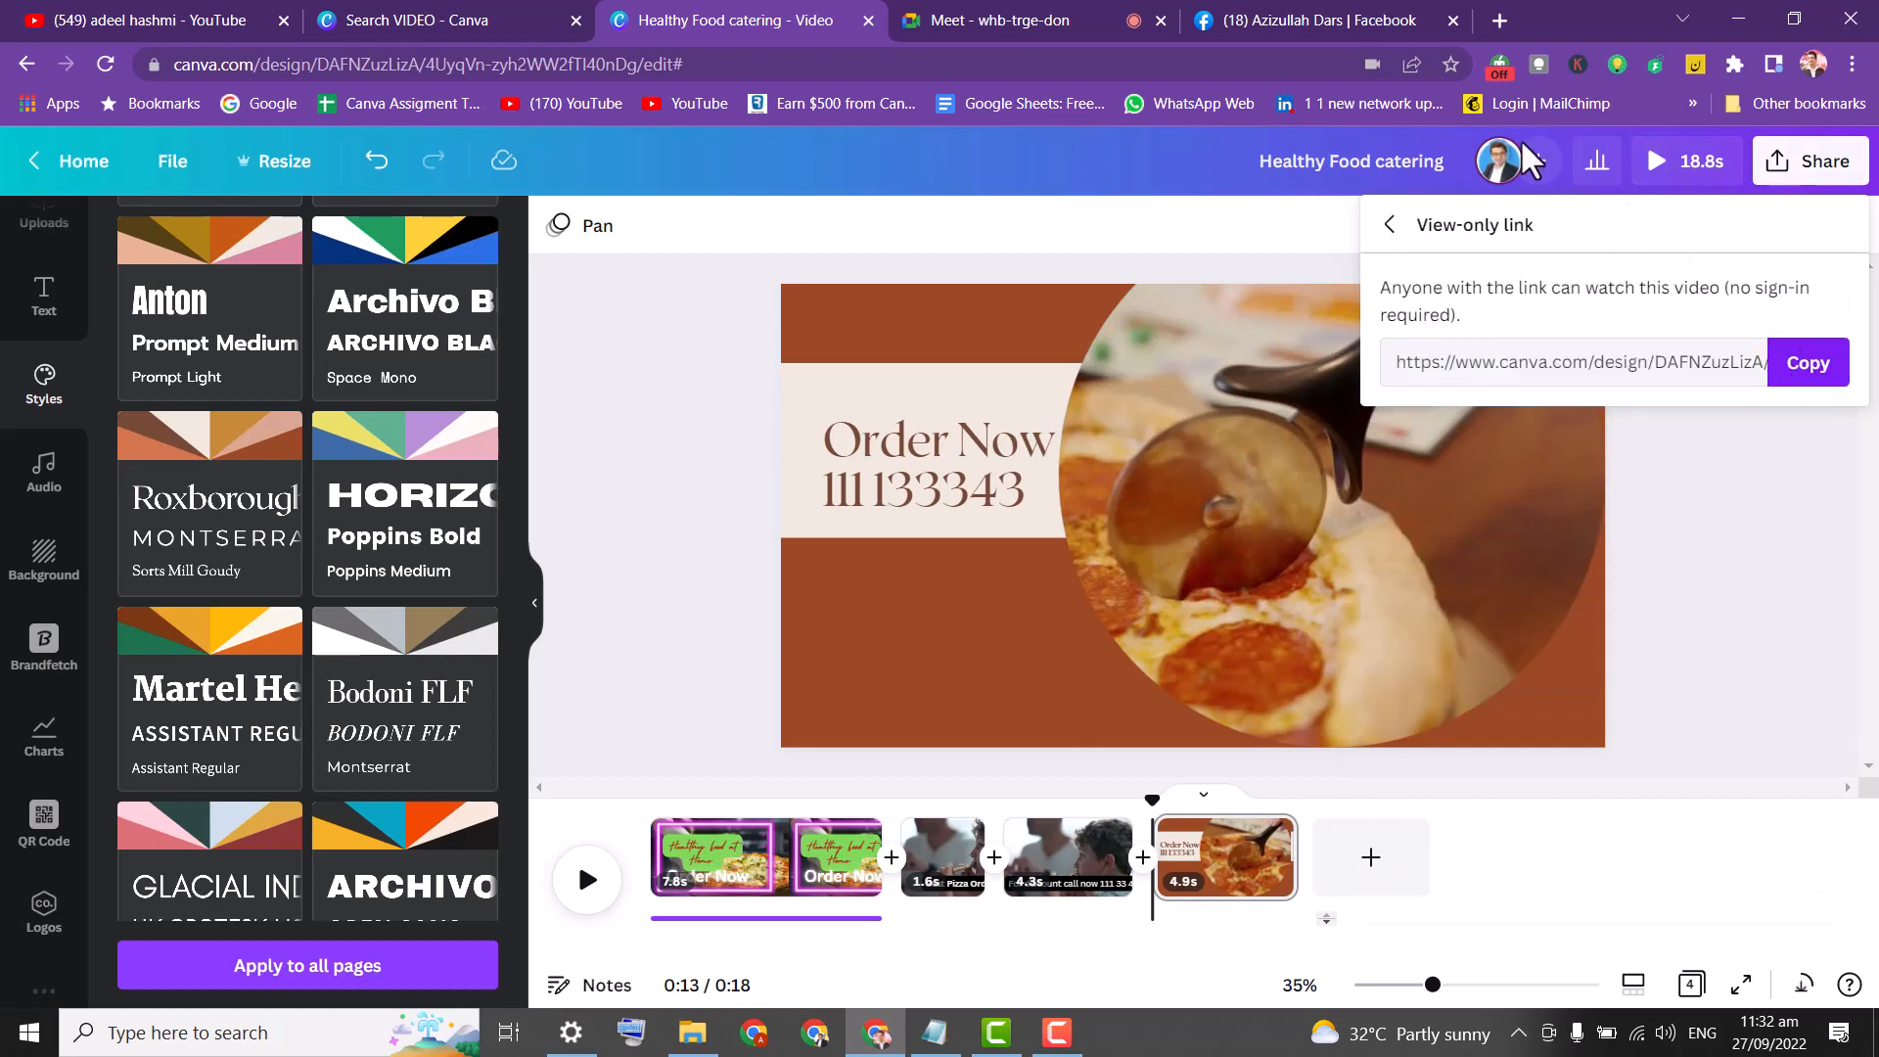
left_click(1498, 22)
left_click(1270, 61)
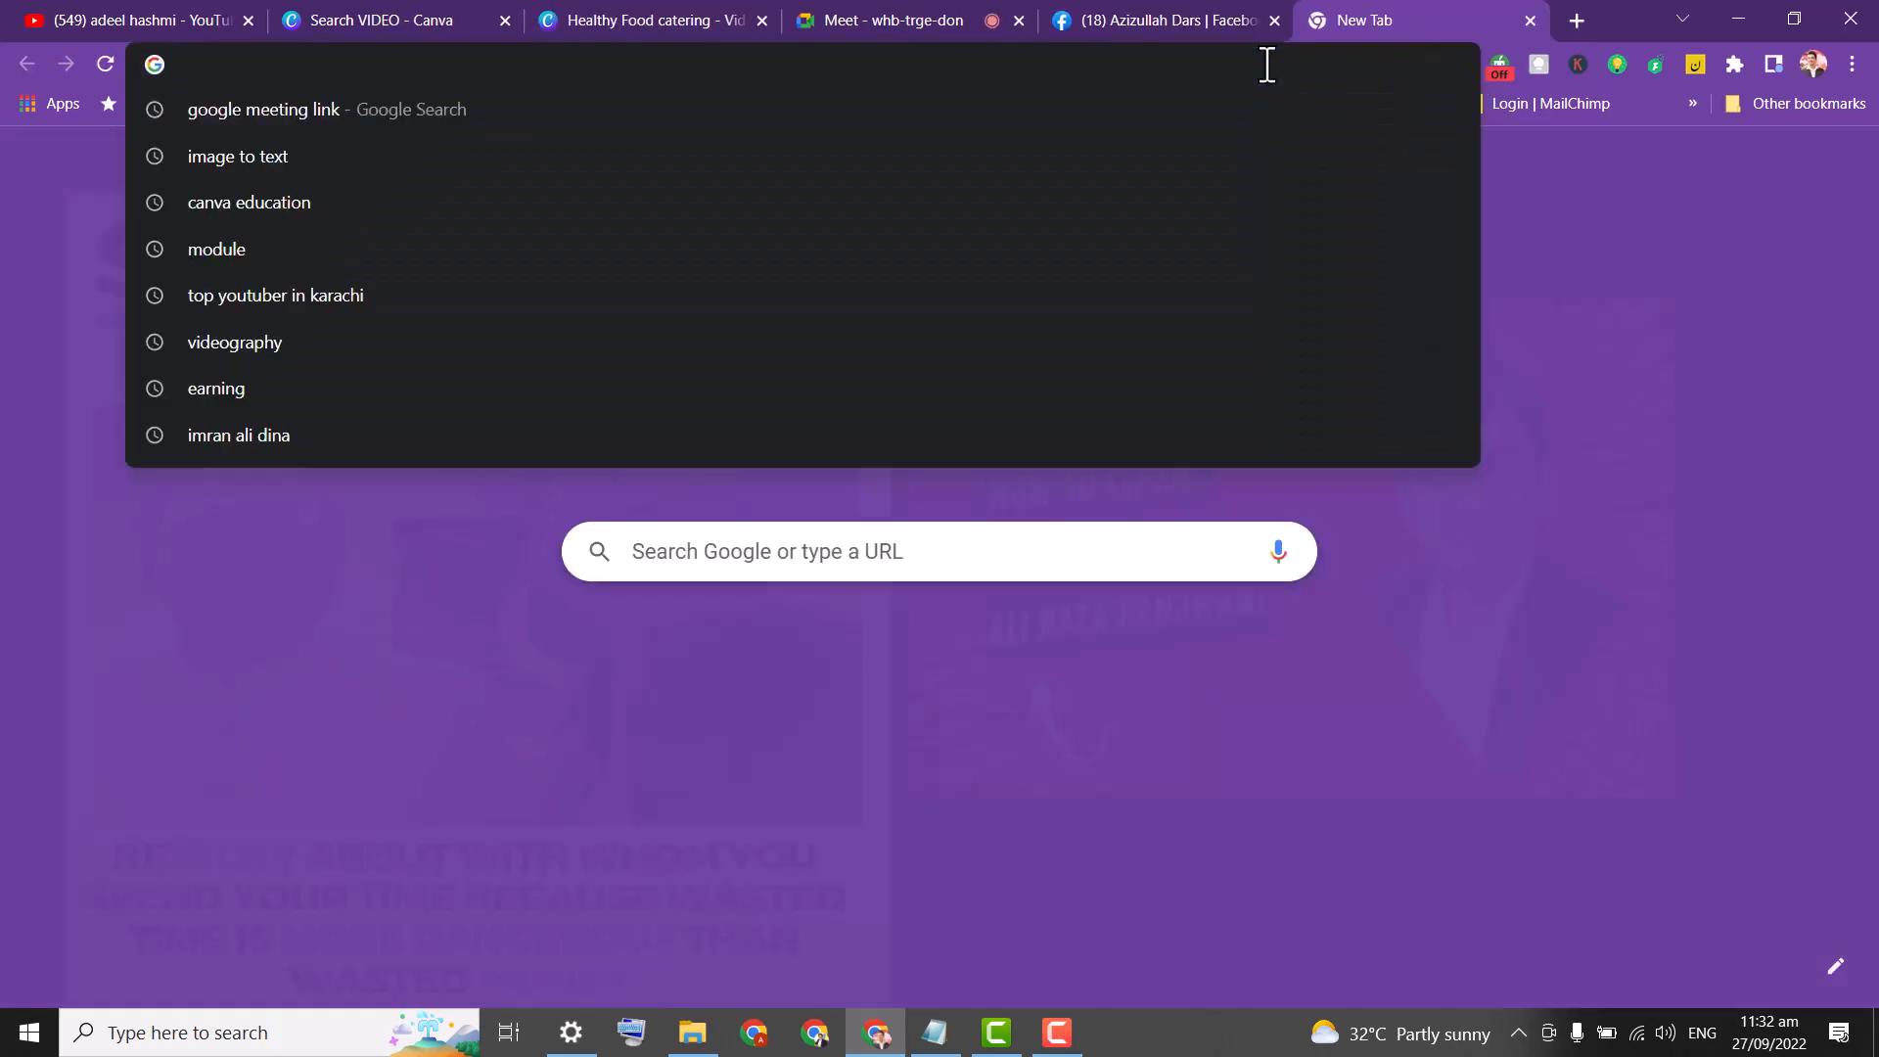
Load the copied view-only link and play the full 0:18 catering video, then save the page.
key("ctrl+v")
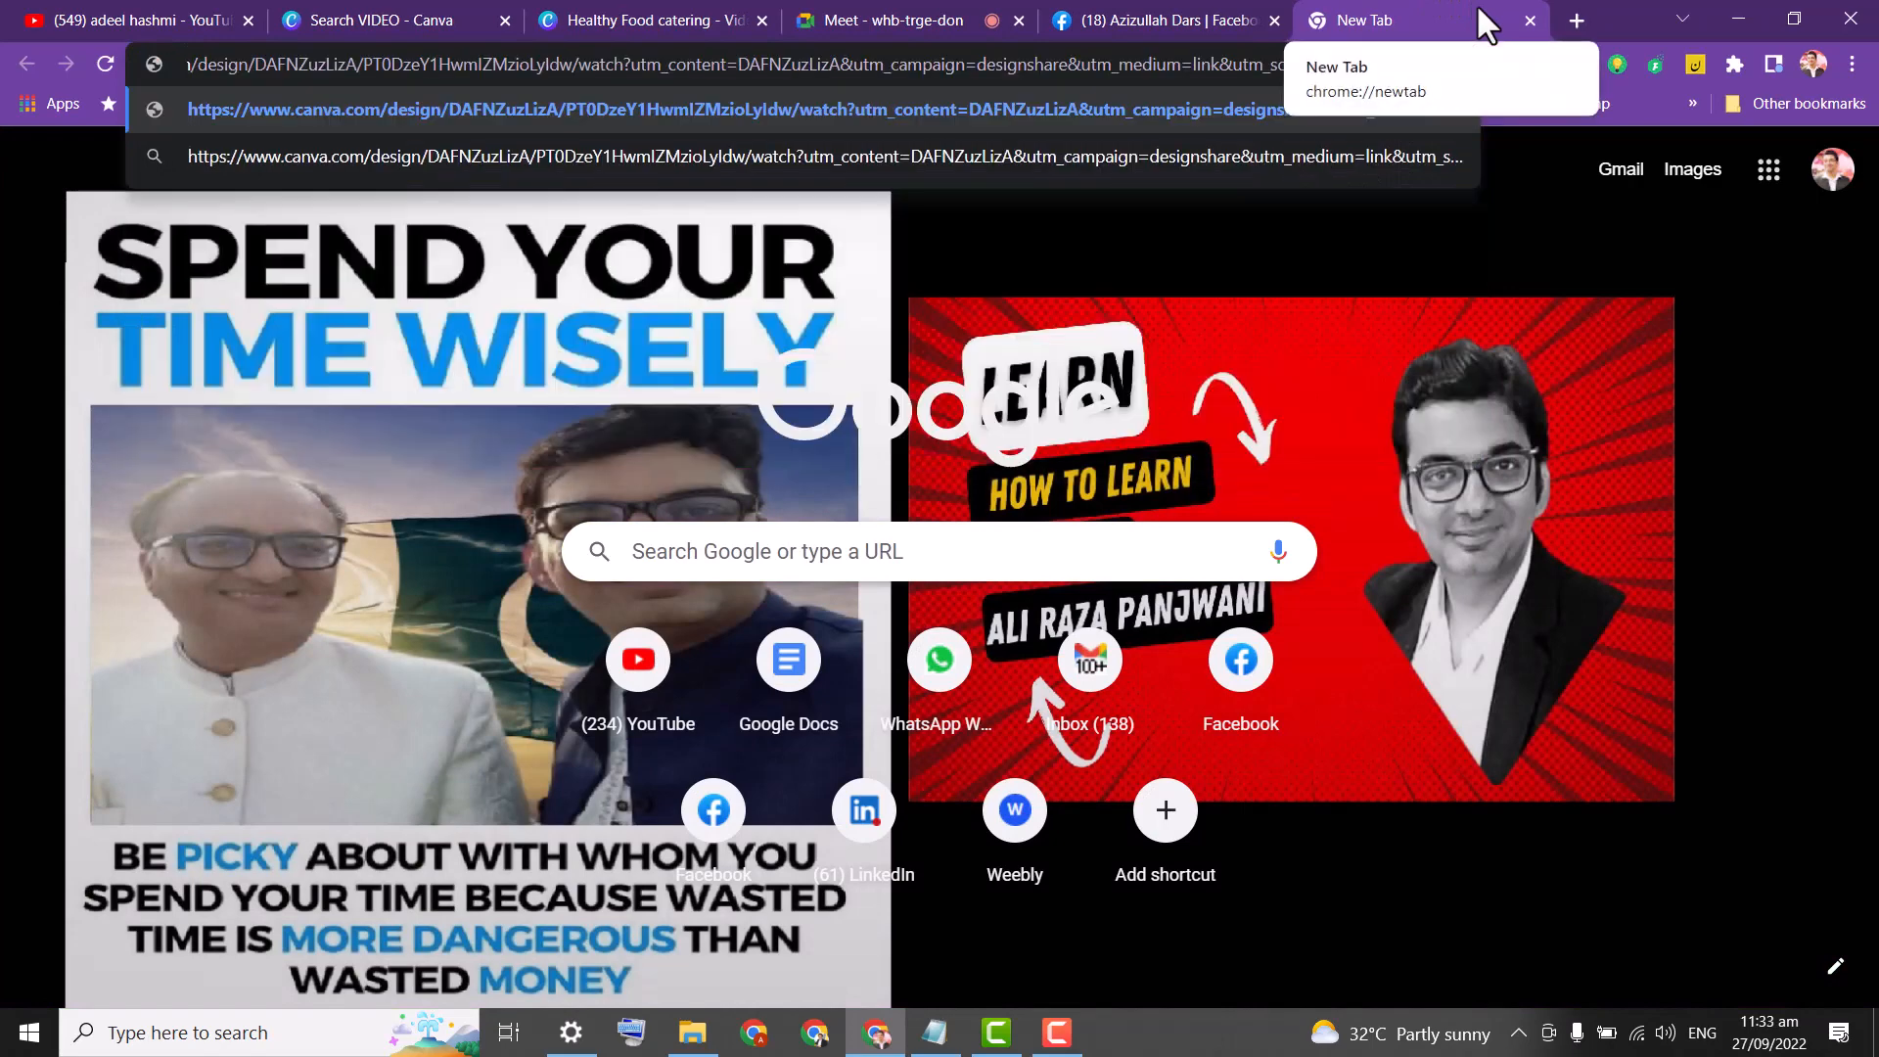
key("Return")
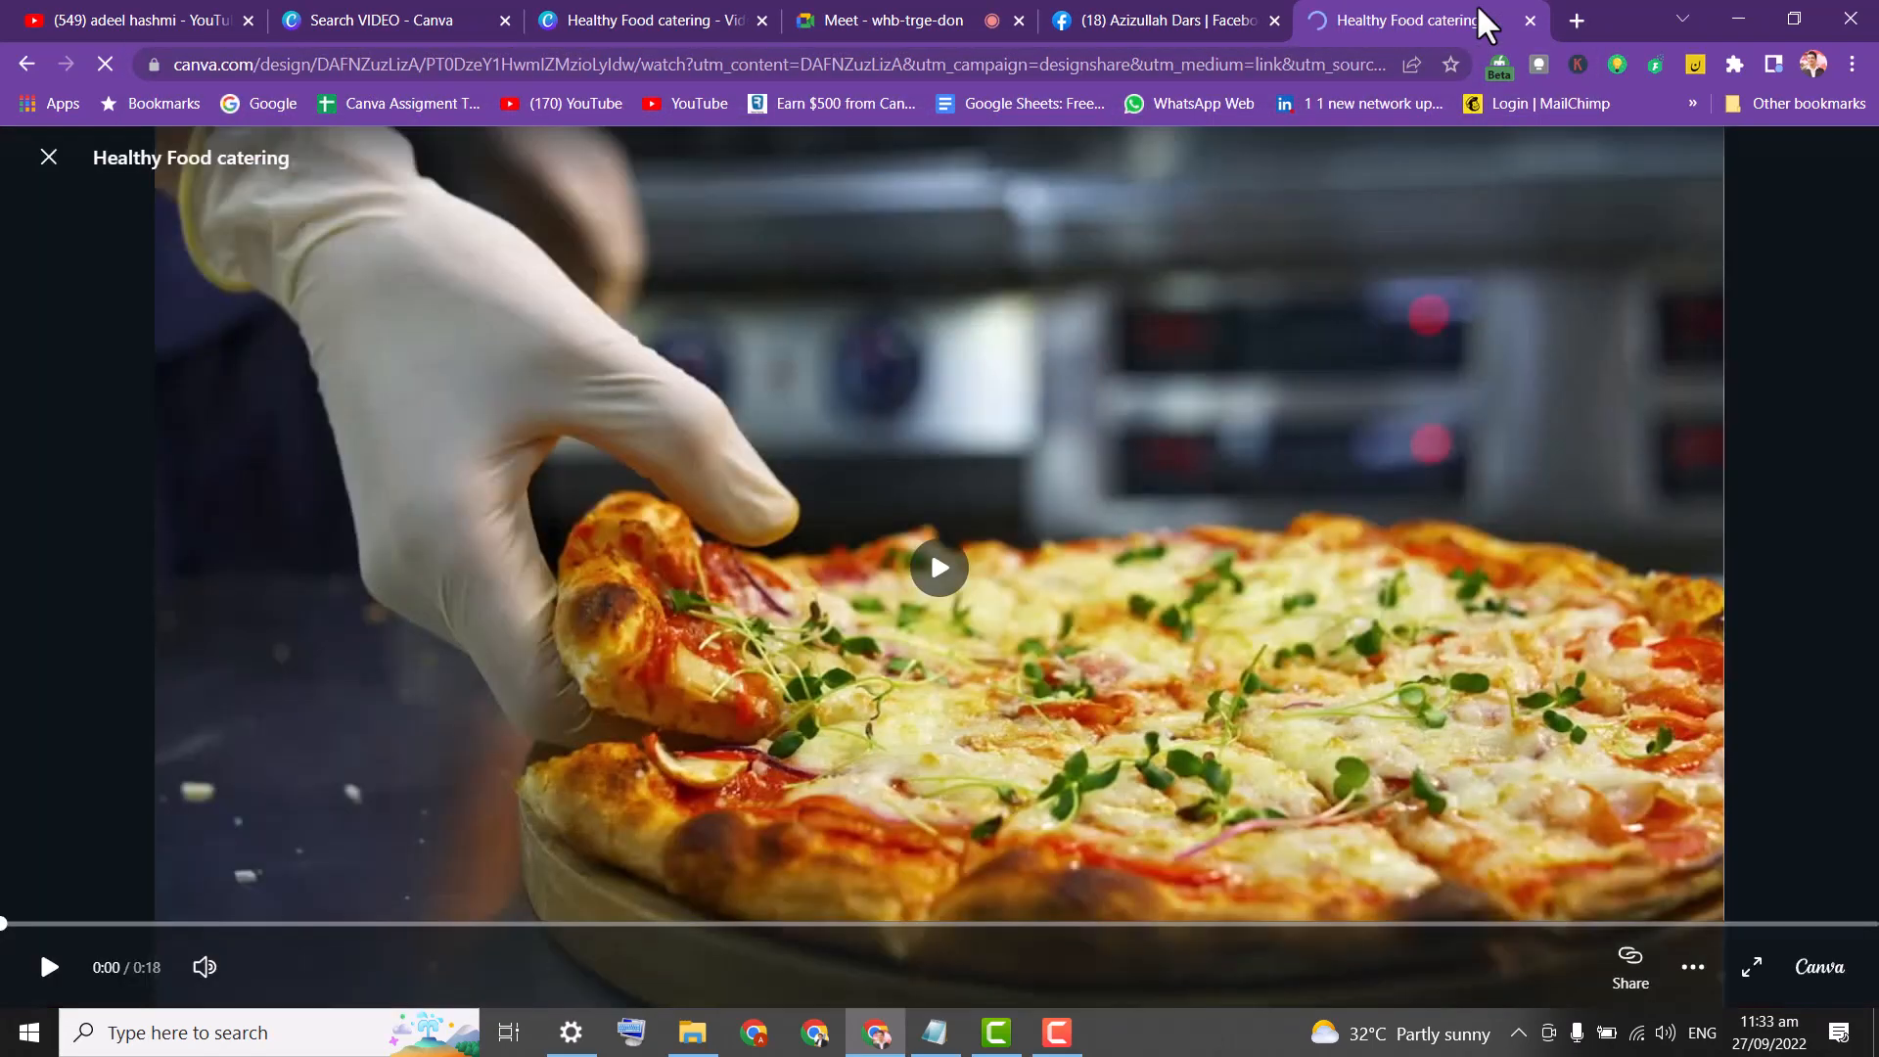
left_click(937, 566)
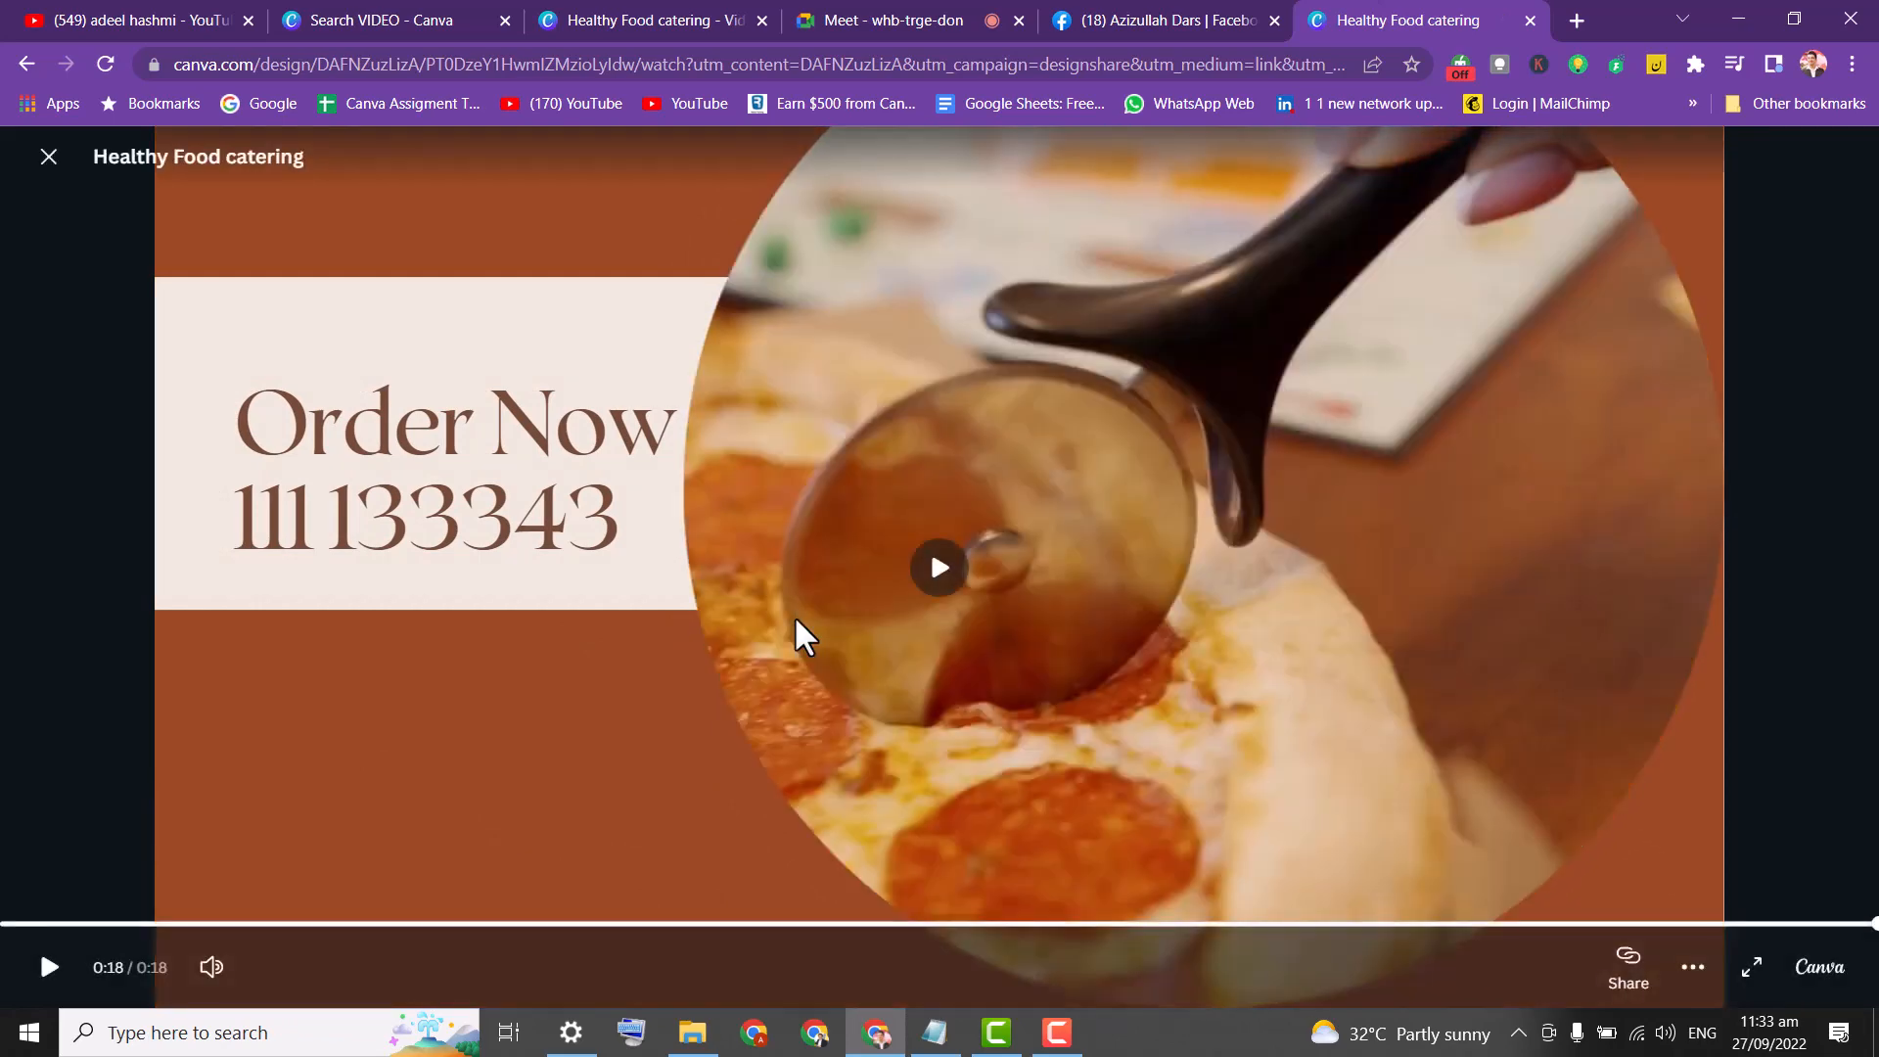
key("ctrl+s")
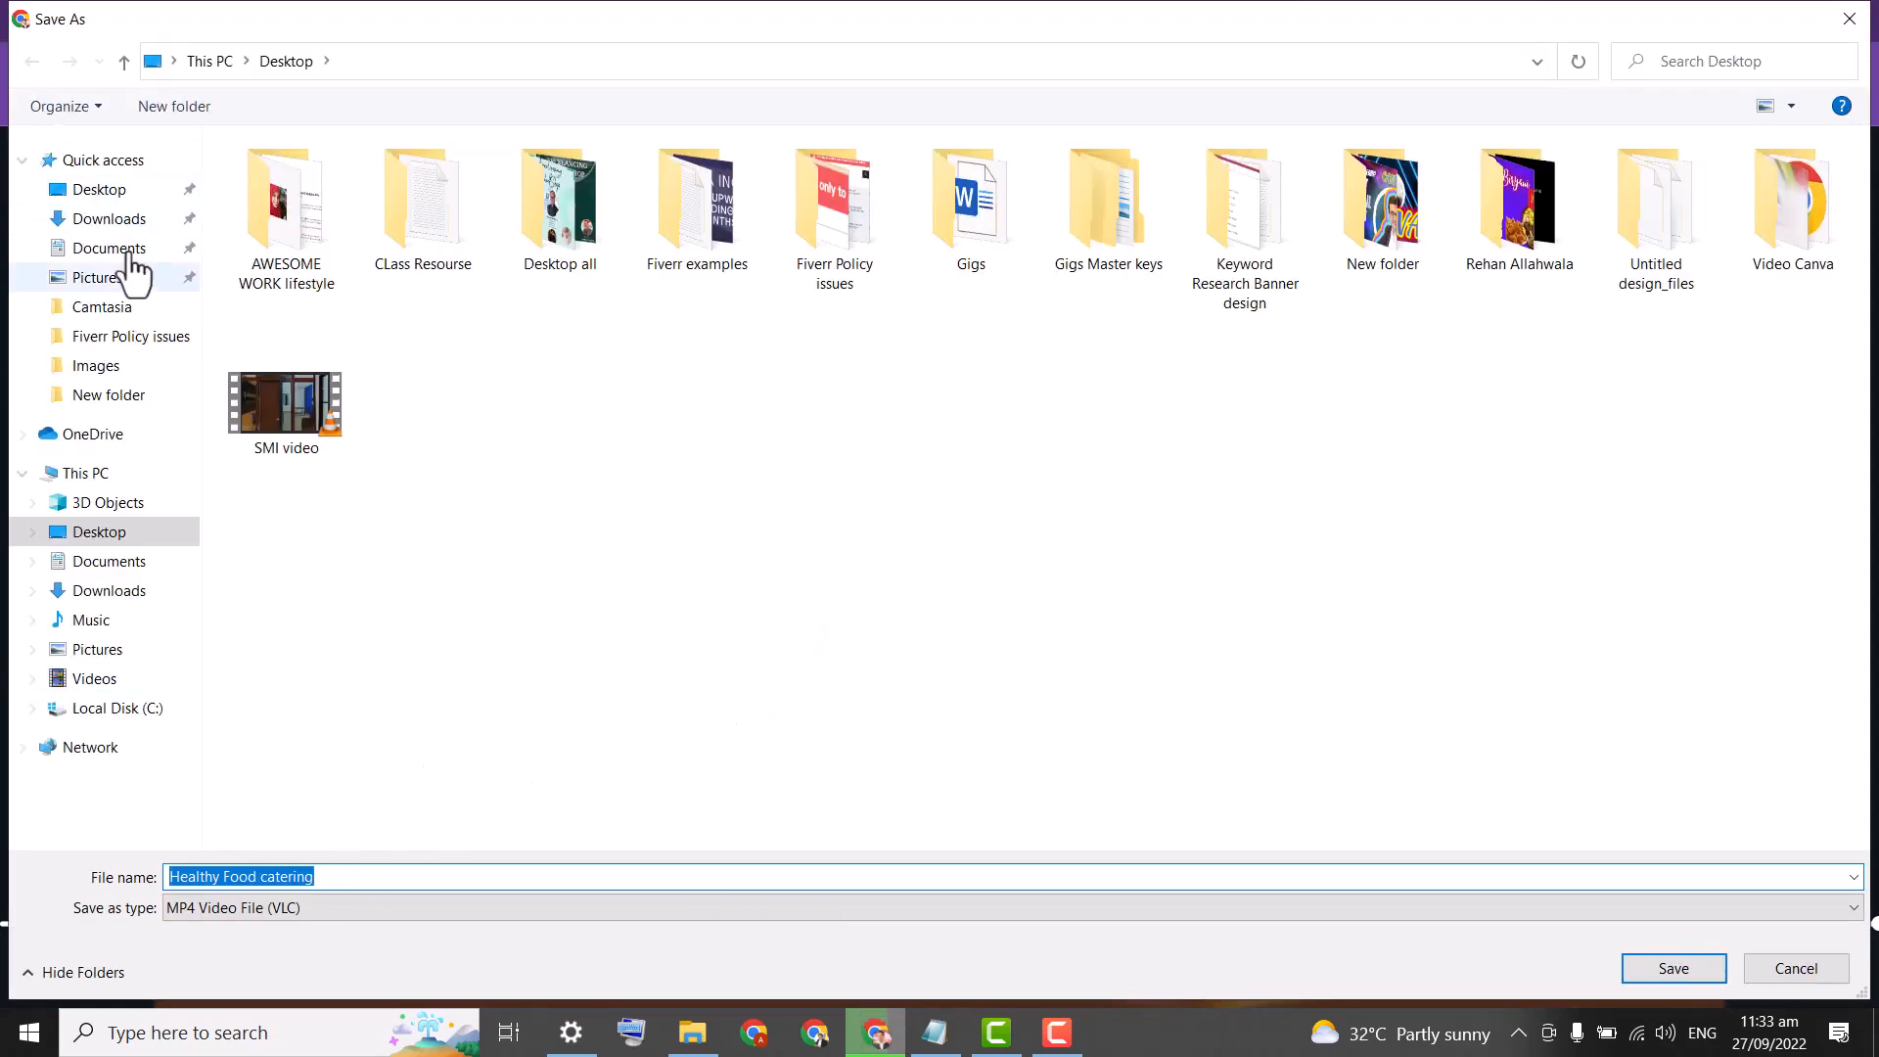
Save the video to the Desktop as 'video food' in MP4 format.
left_click(102, 189)
left_click(370, 875)
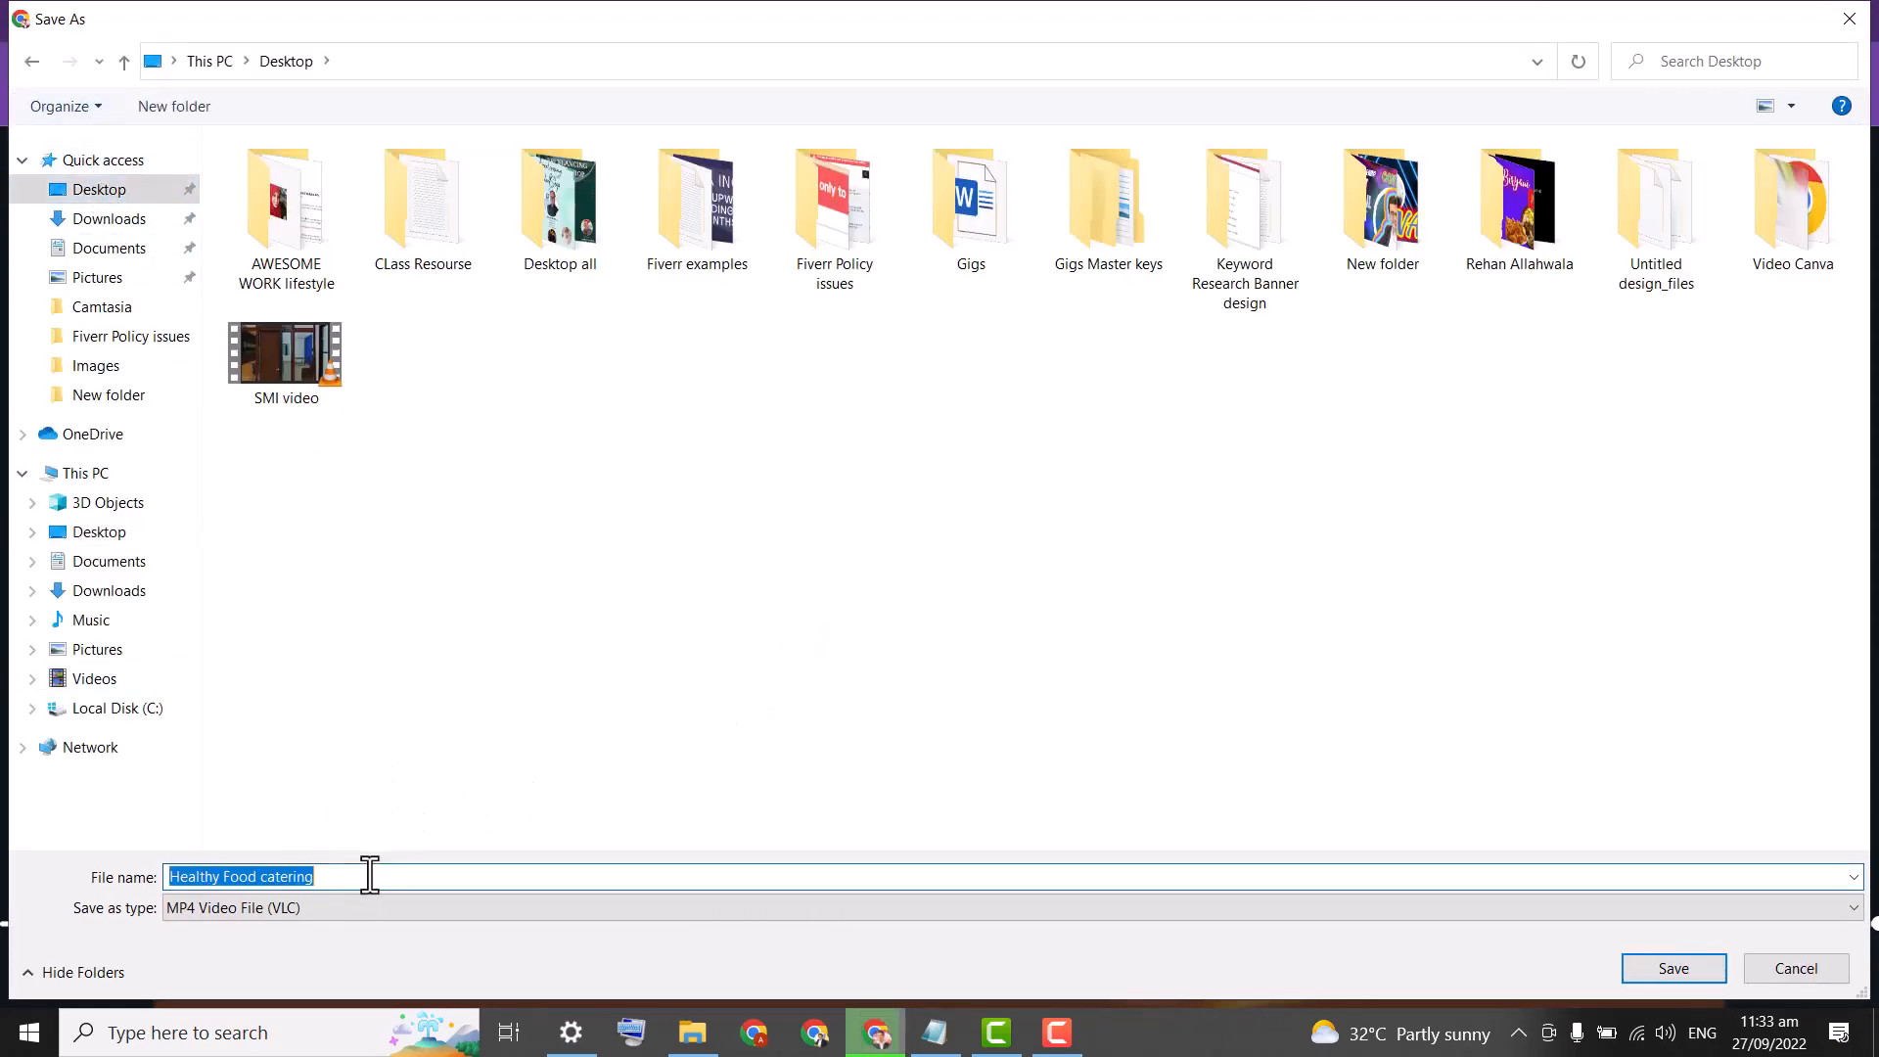
type("vid")
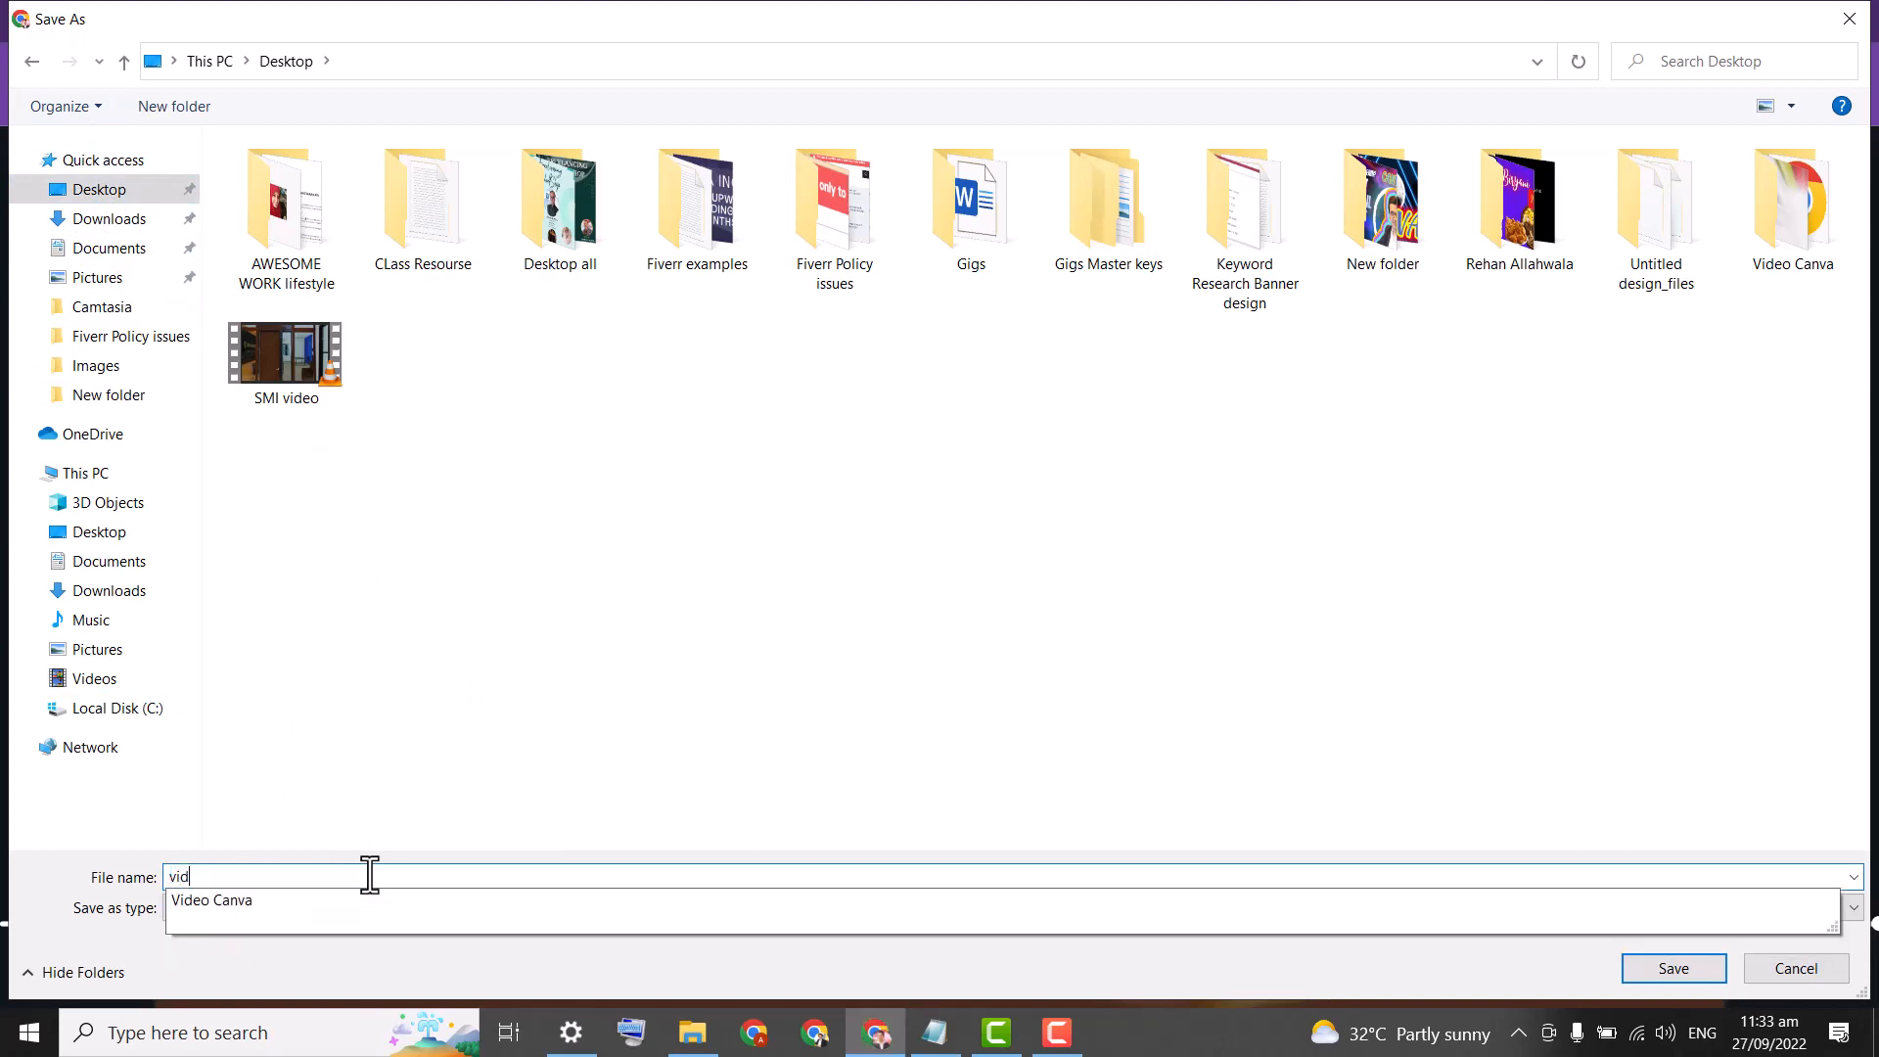
type("eo food")
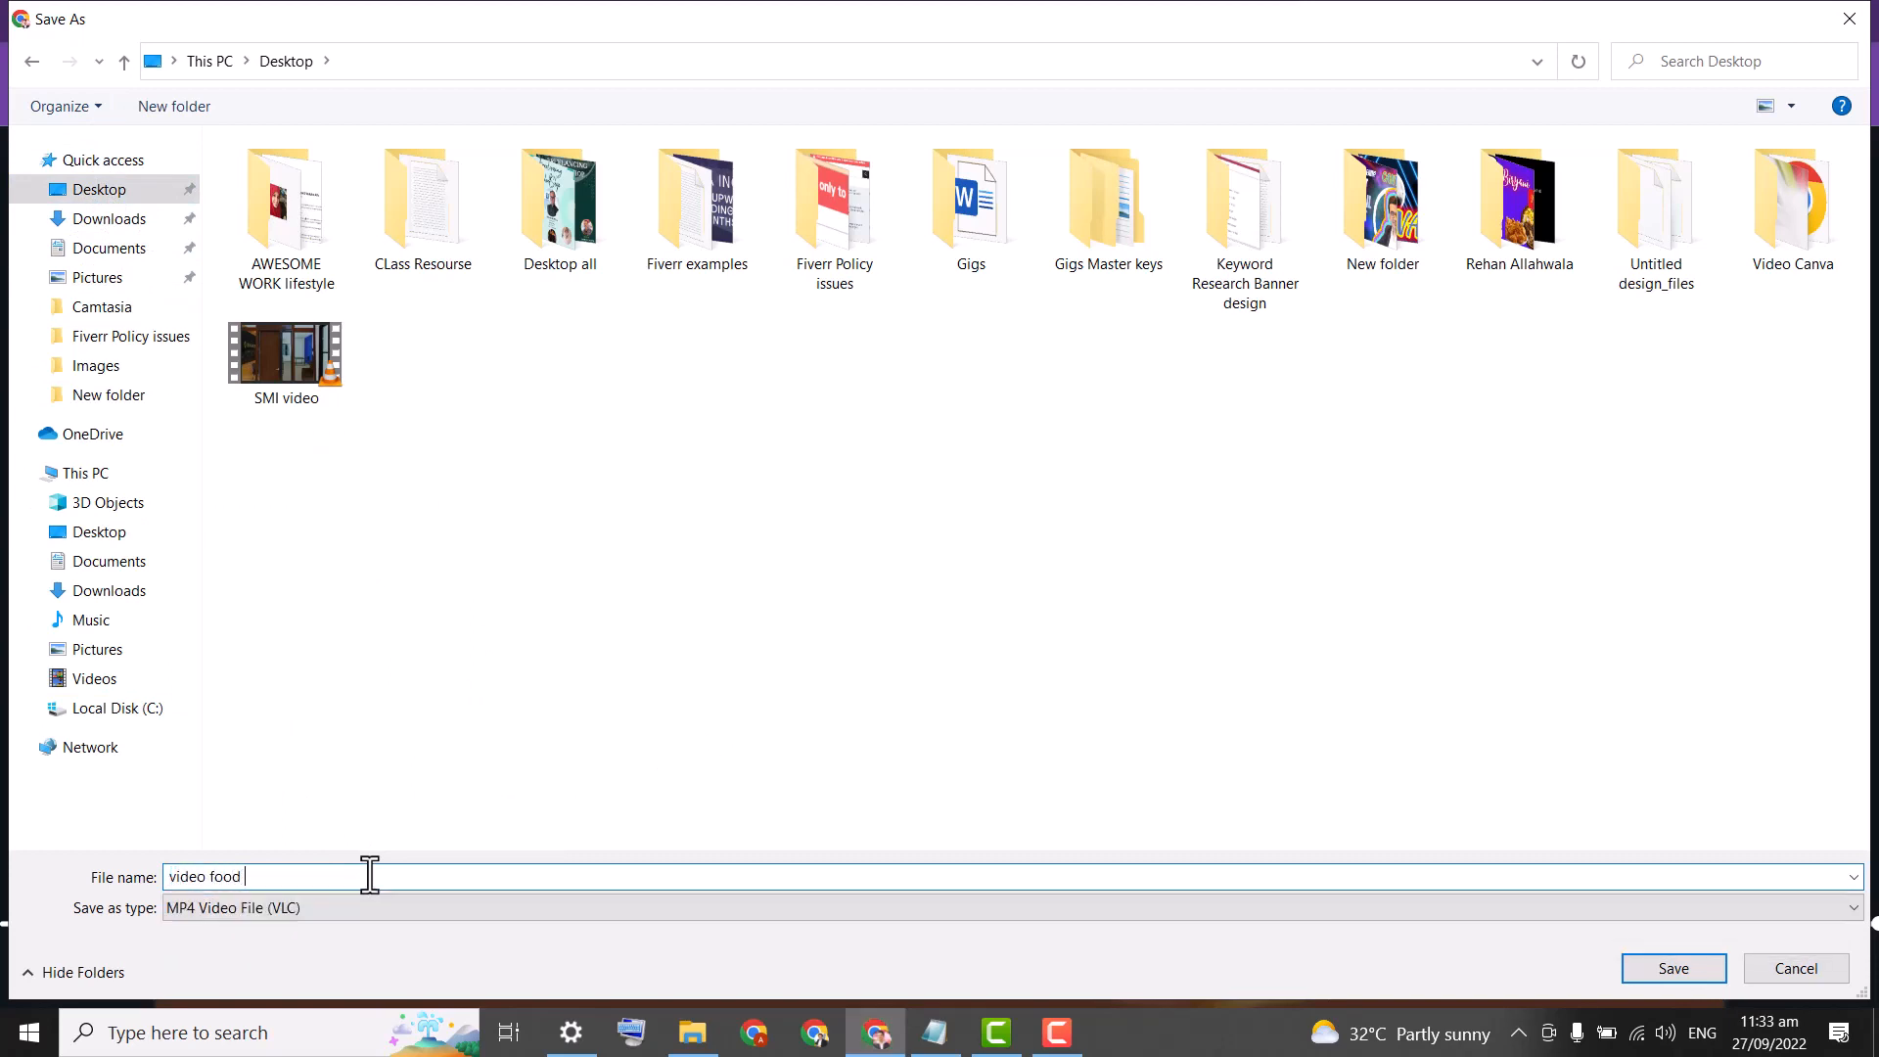
left_click(1637, 969)
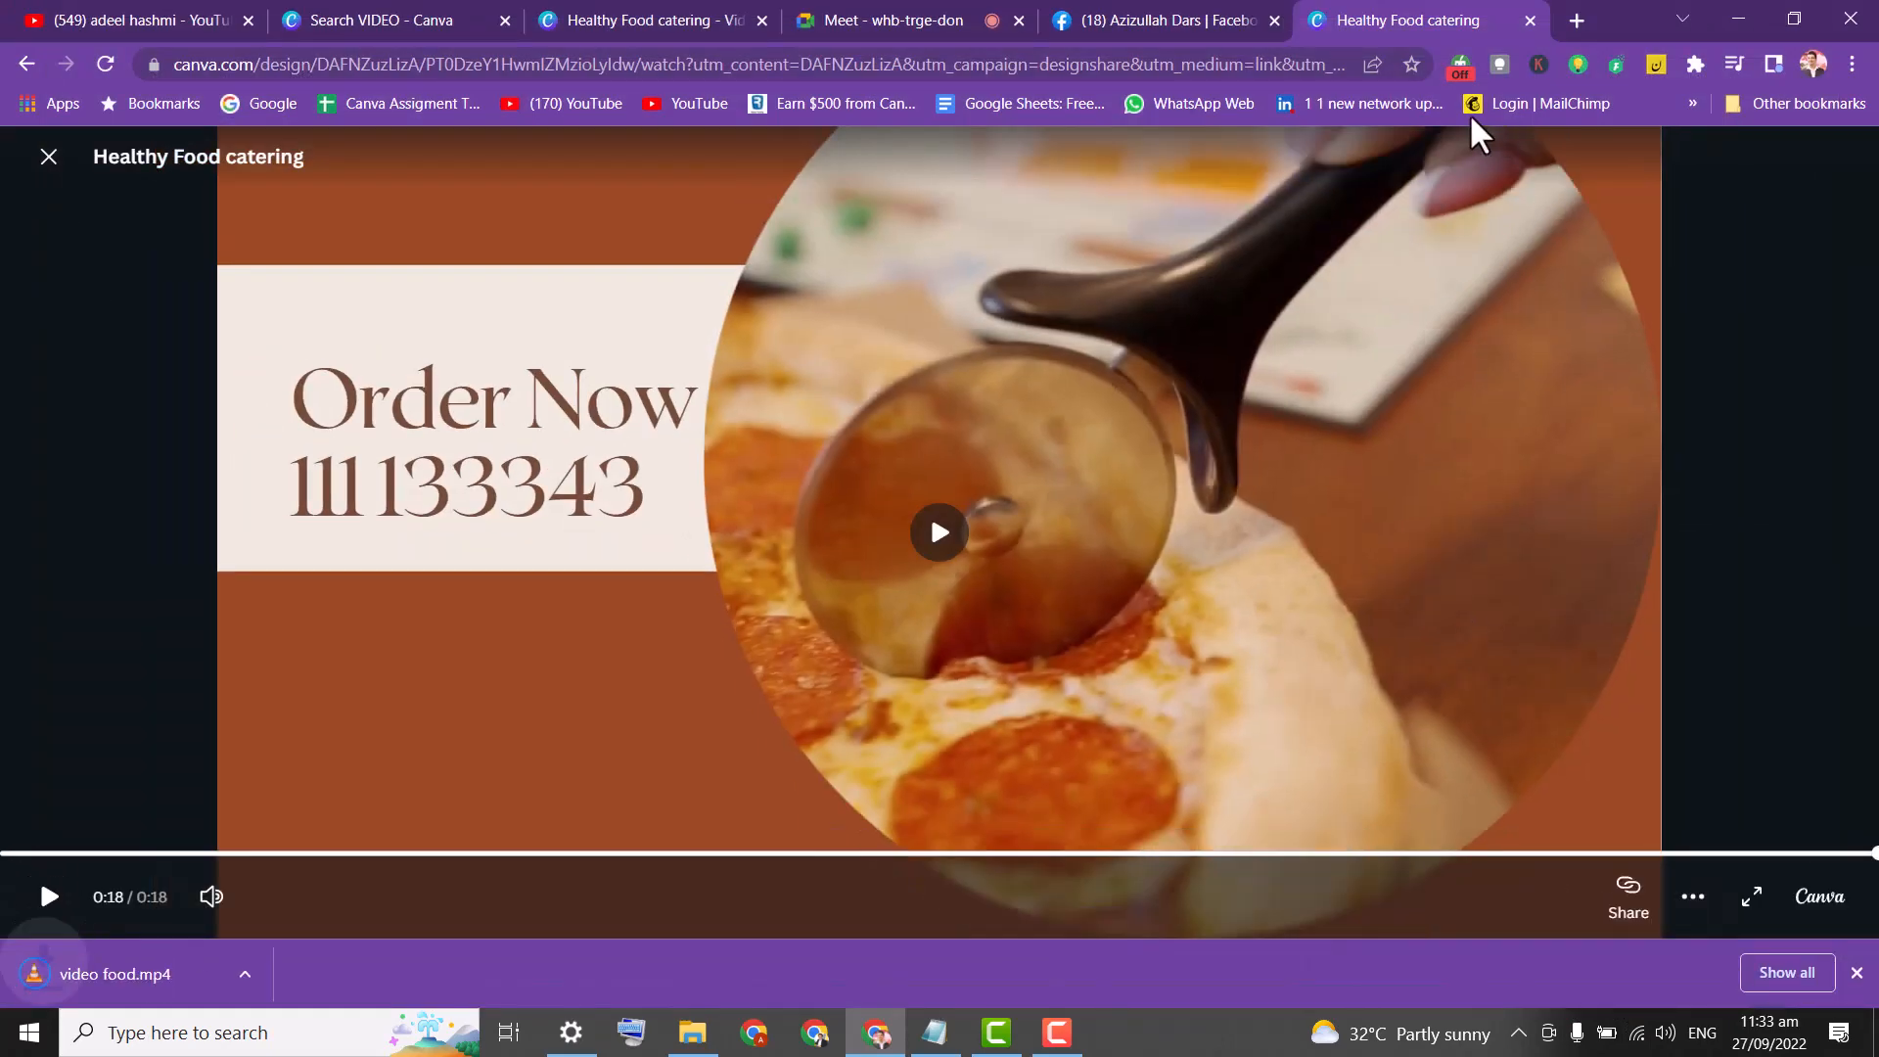
Open Facebook in a new tab by entering 'fb' as the address.
left_click(1572, 17)
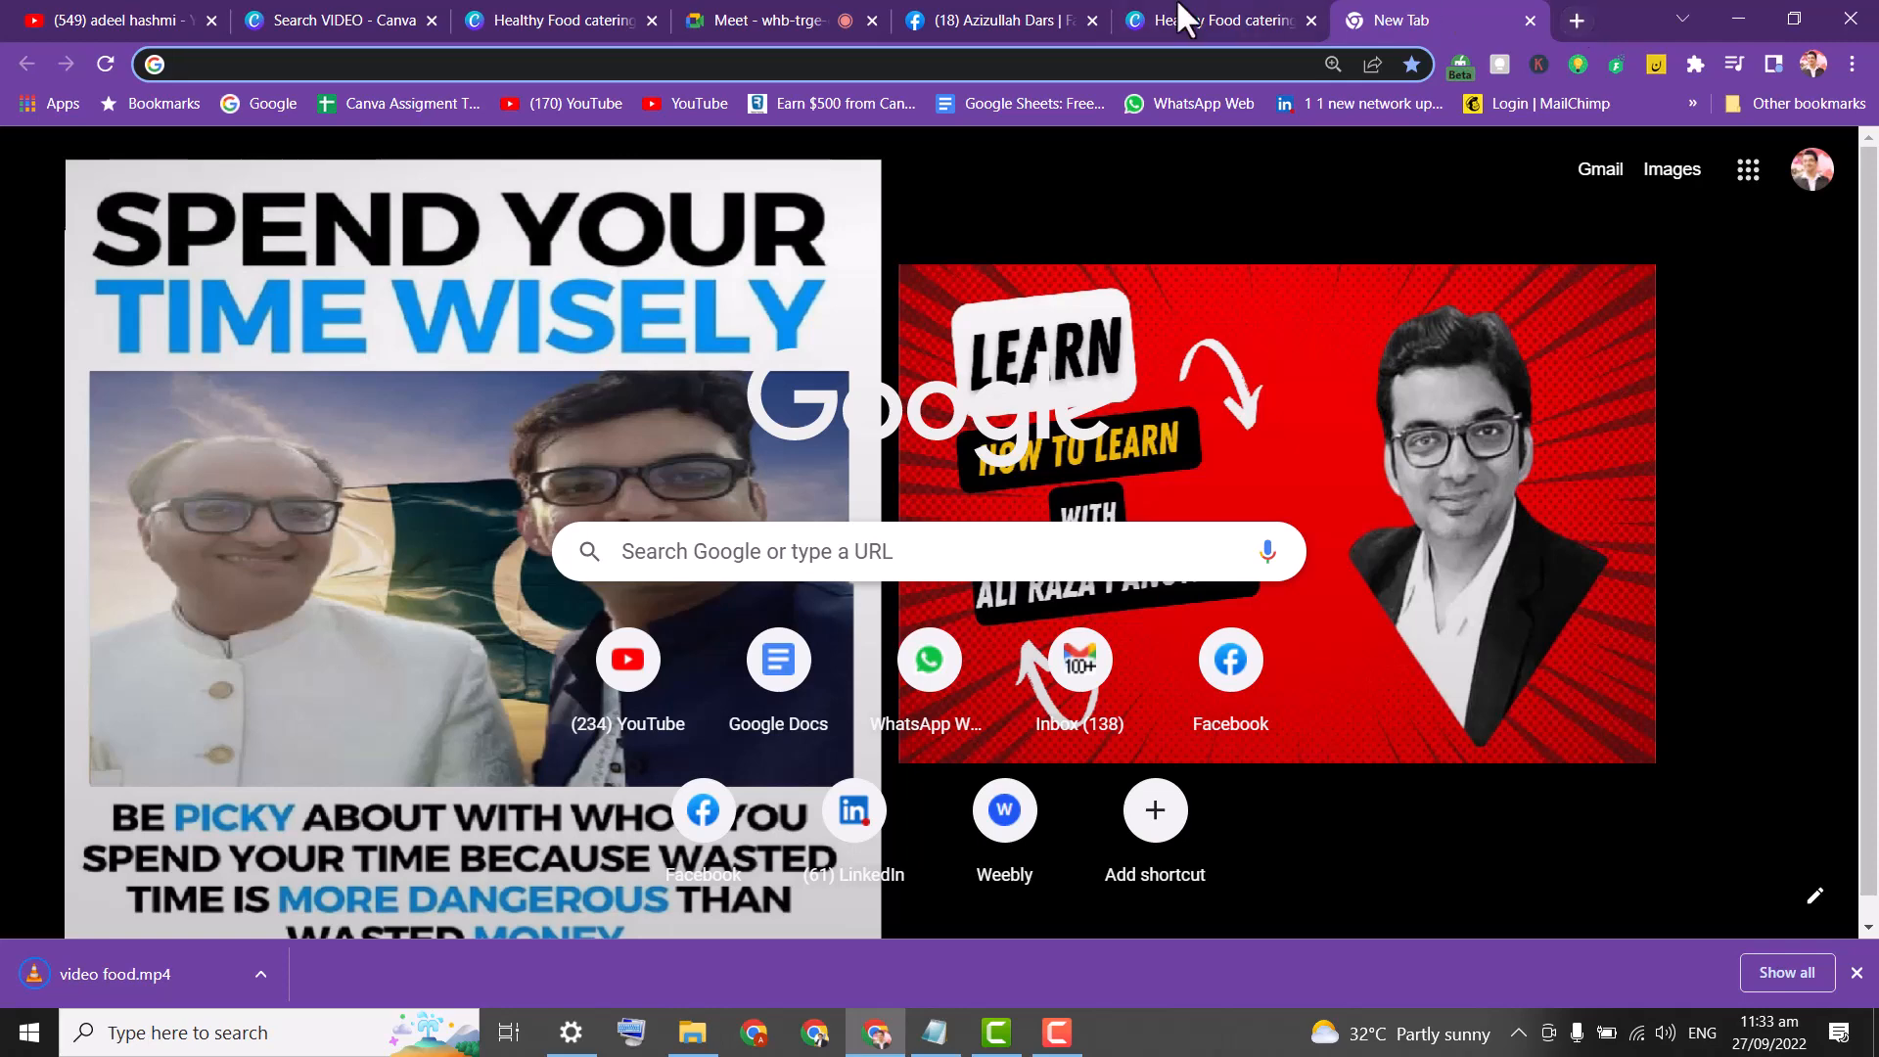
left_click(1030, 65)
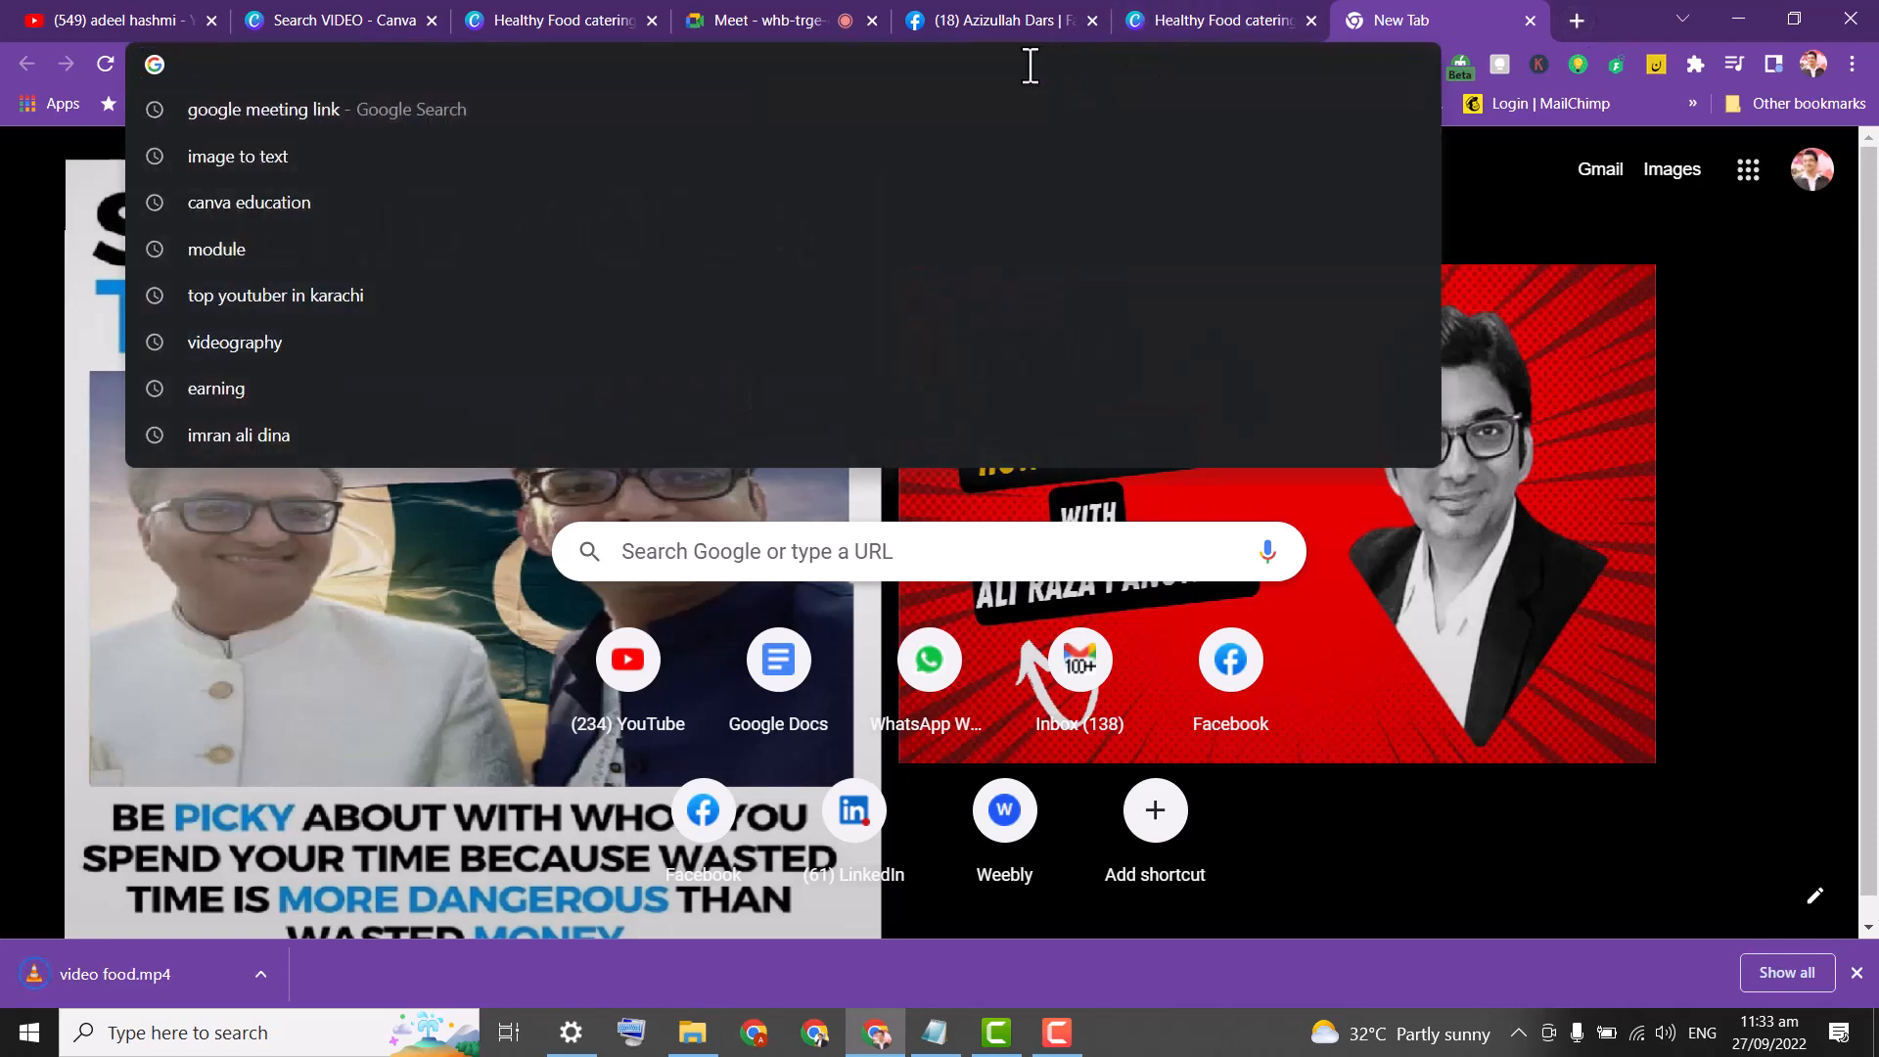
type("faceb")
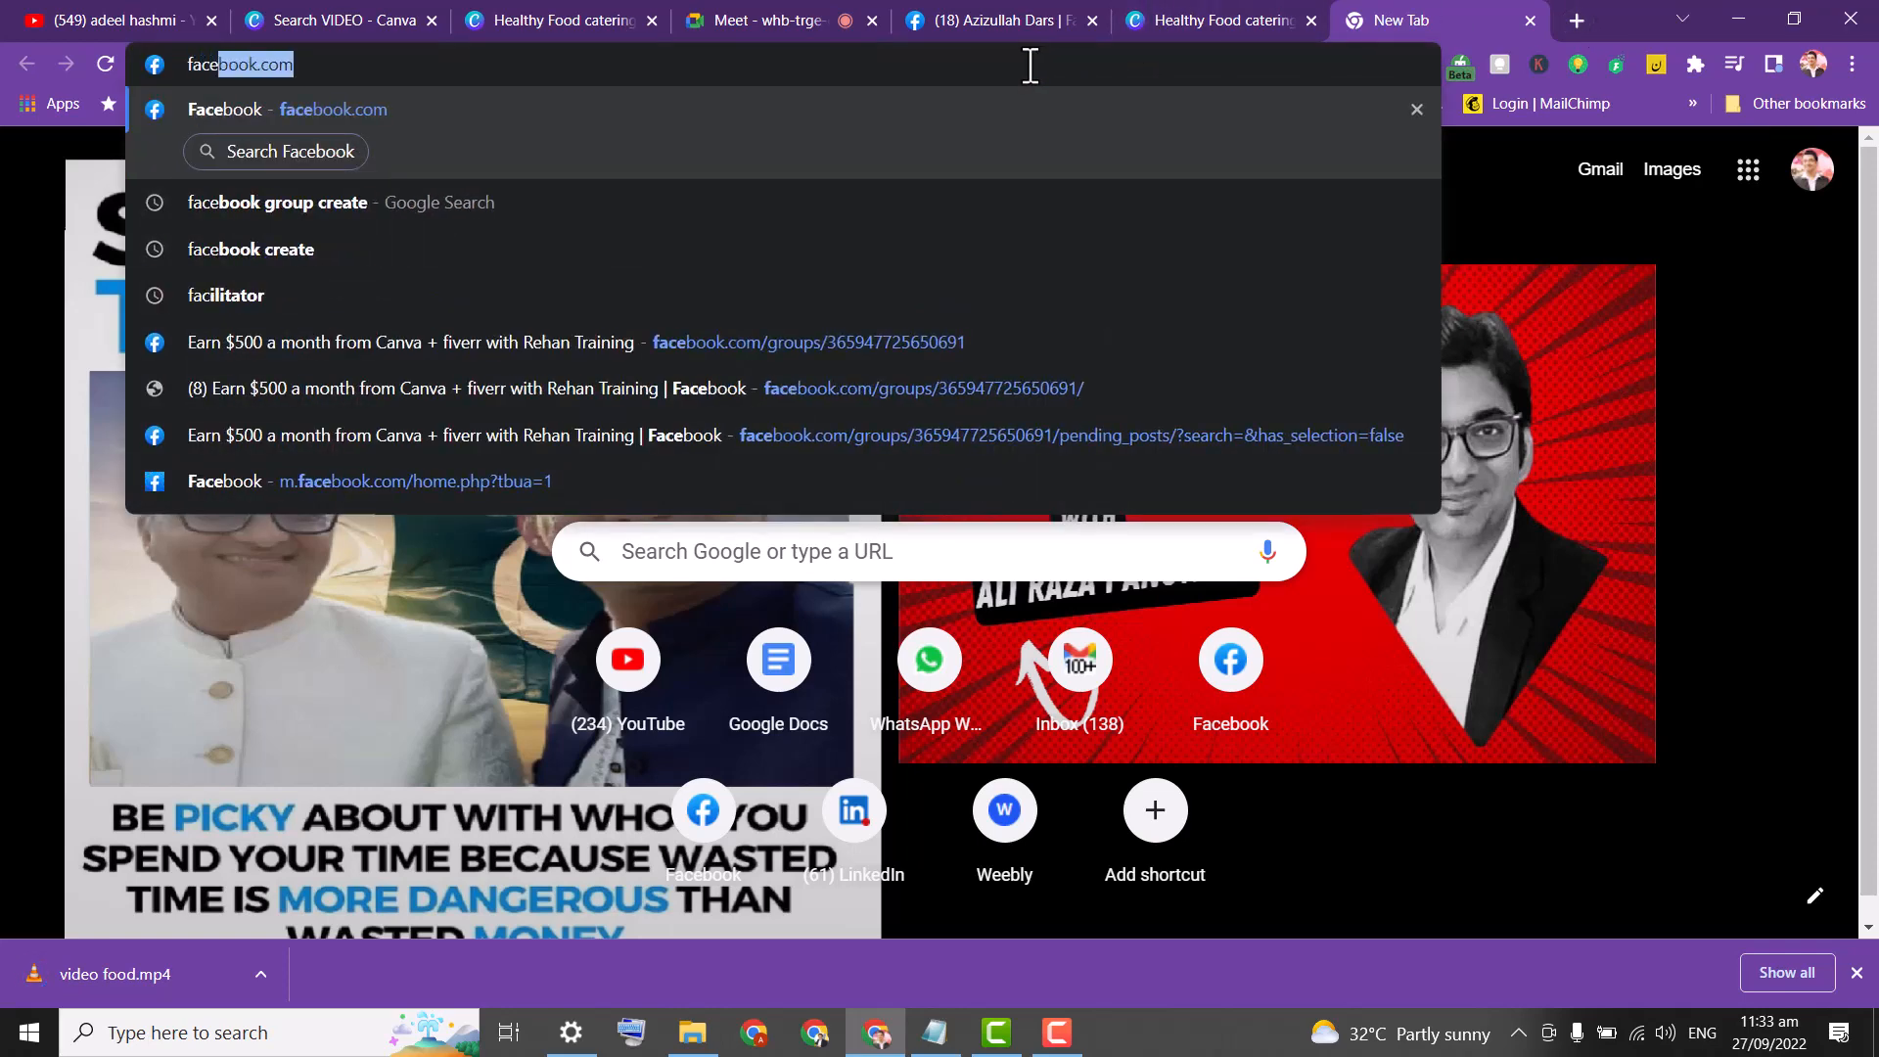
type("ook")
key("BackSpace")
key("BackSpace")
key("BackSpace")
key("BackSpace")
key("BackSpace")
key("BackSpace")
key("BackSpace")
key("BackSpace")
key("BackSpace")
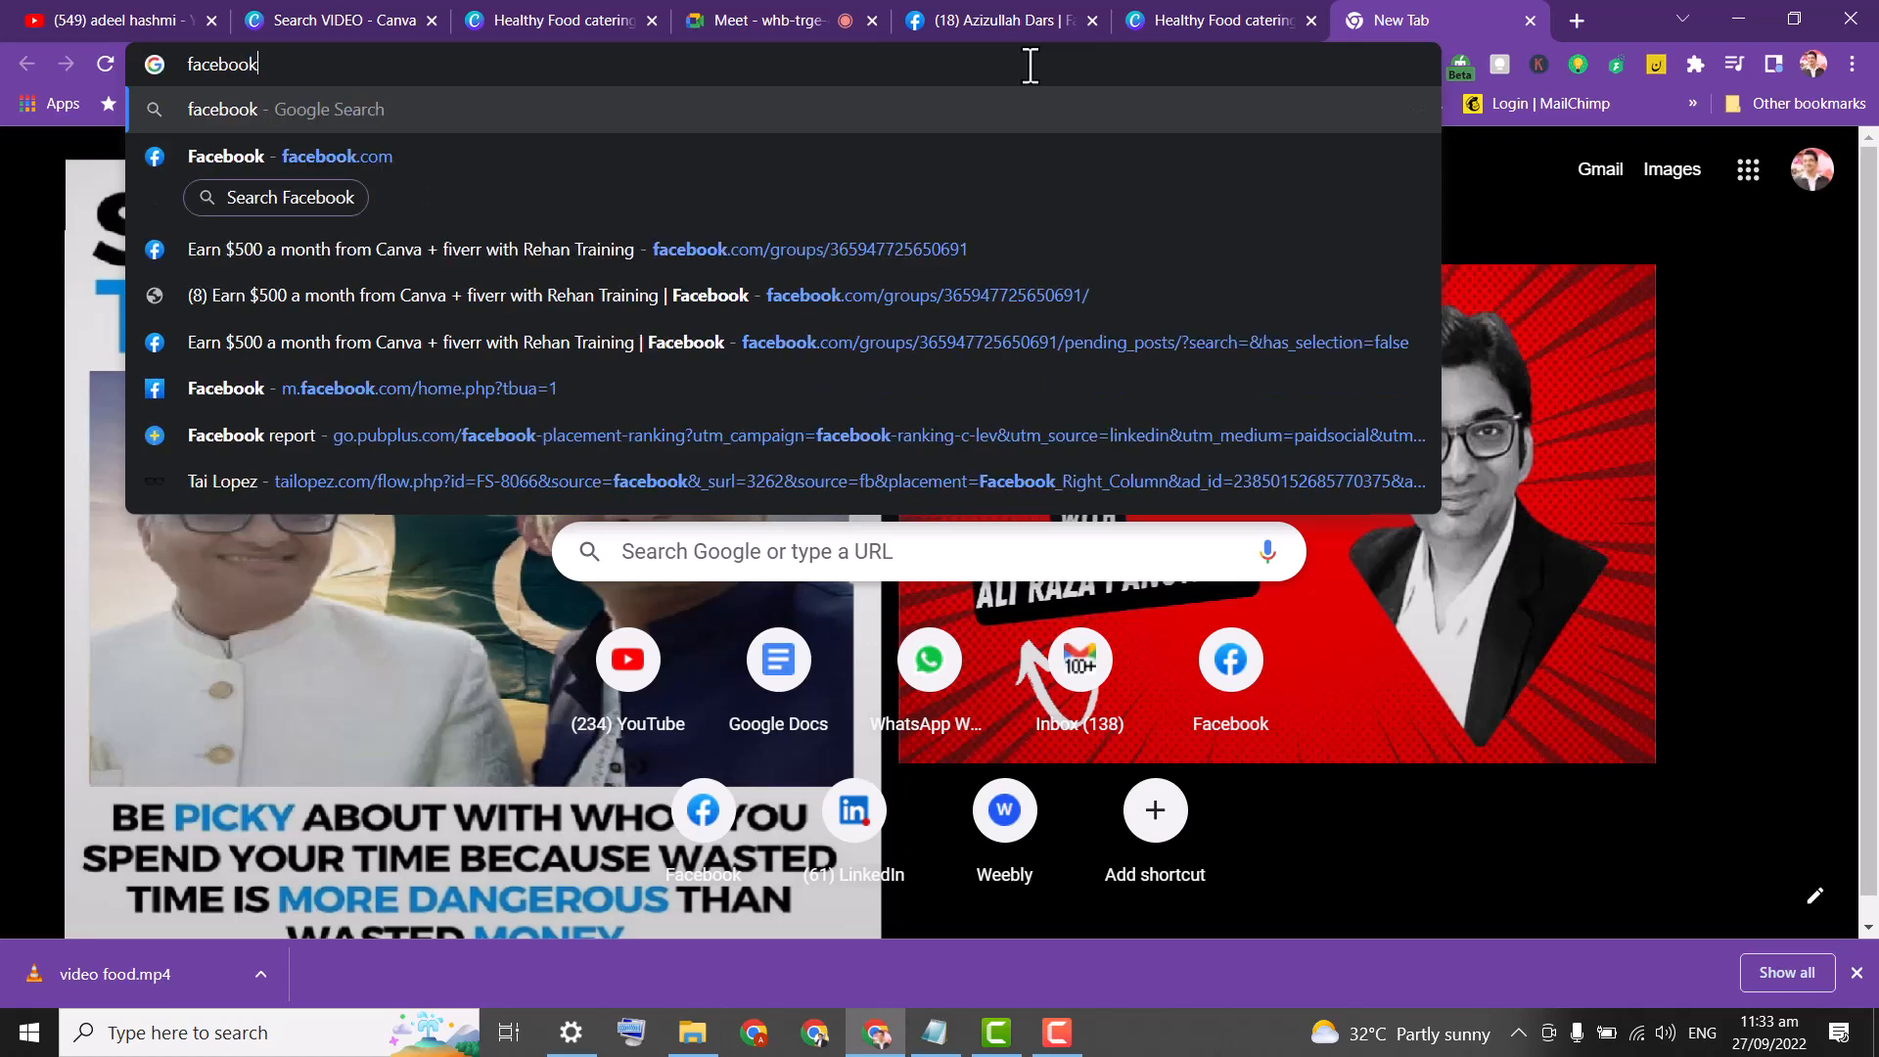
type("fb")
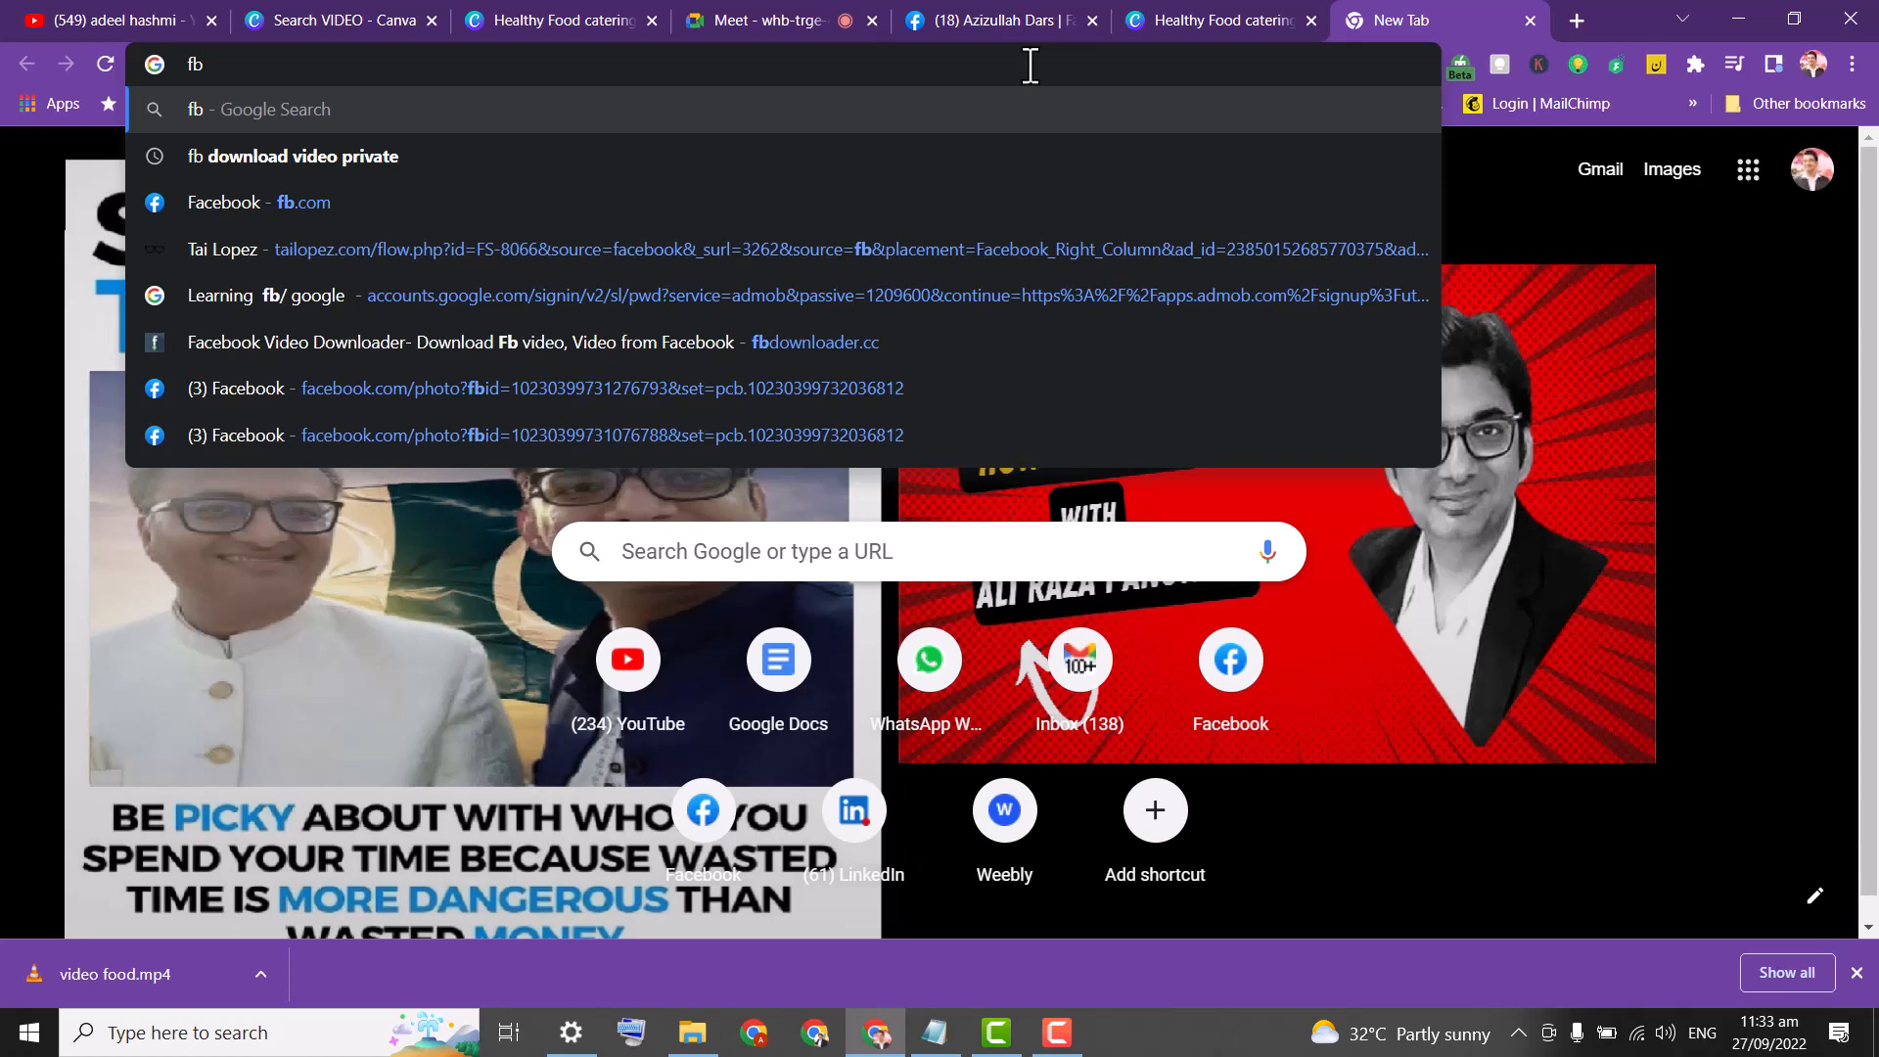
key("ctrl+Return")
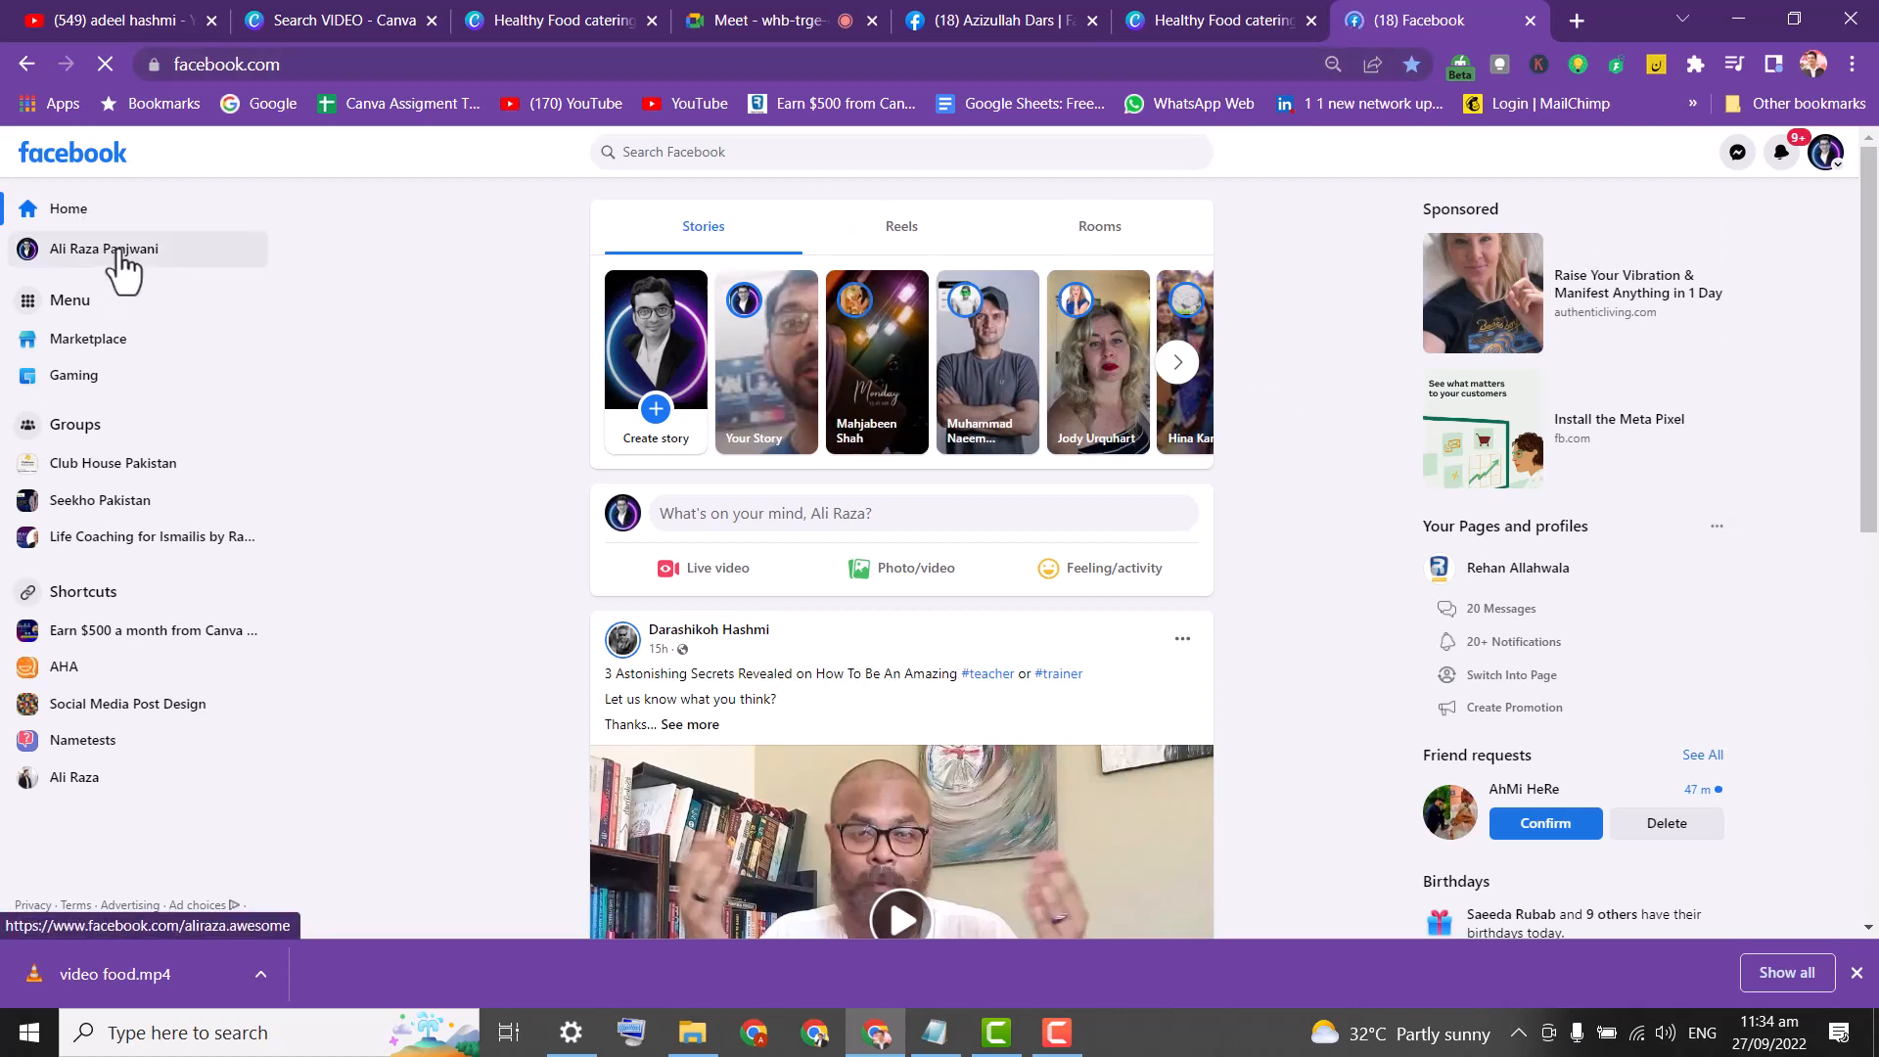
Start a new Facebook post and raise the browser zoom from 90% to 100%.
mouse_move(1870, 327)
left_mouse_down()
mouse_move(1872, 454)
mouse_move(1877, 299)
left_mouse_up()
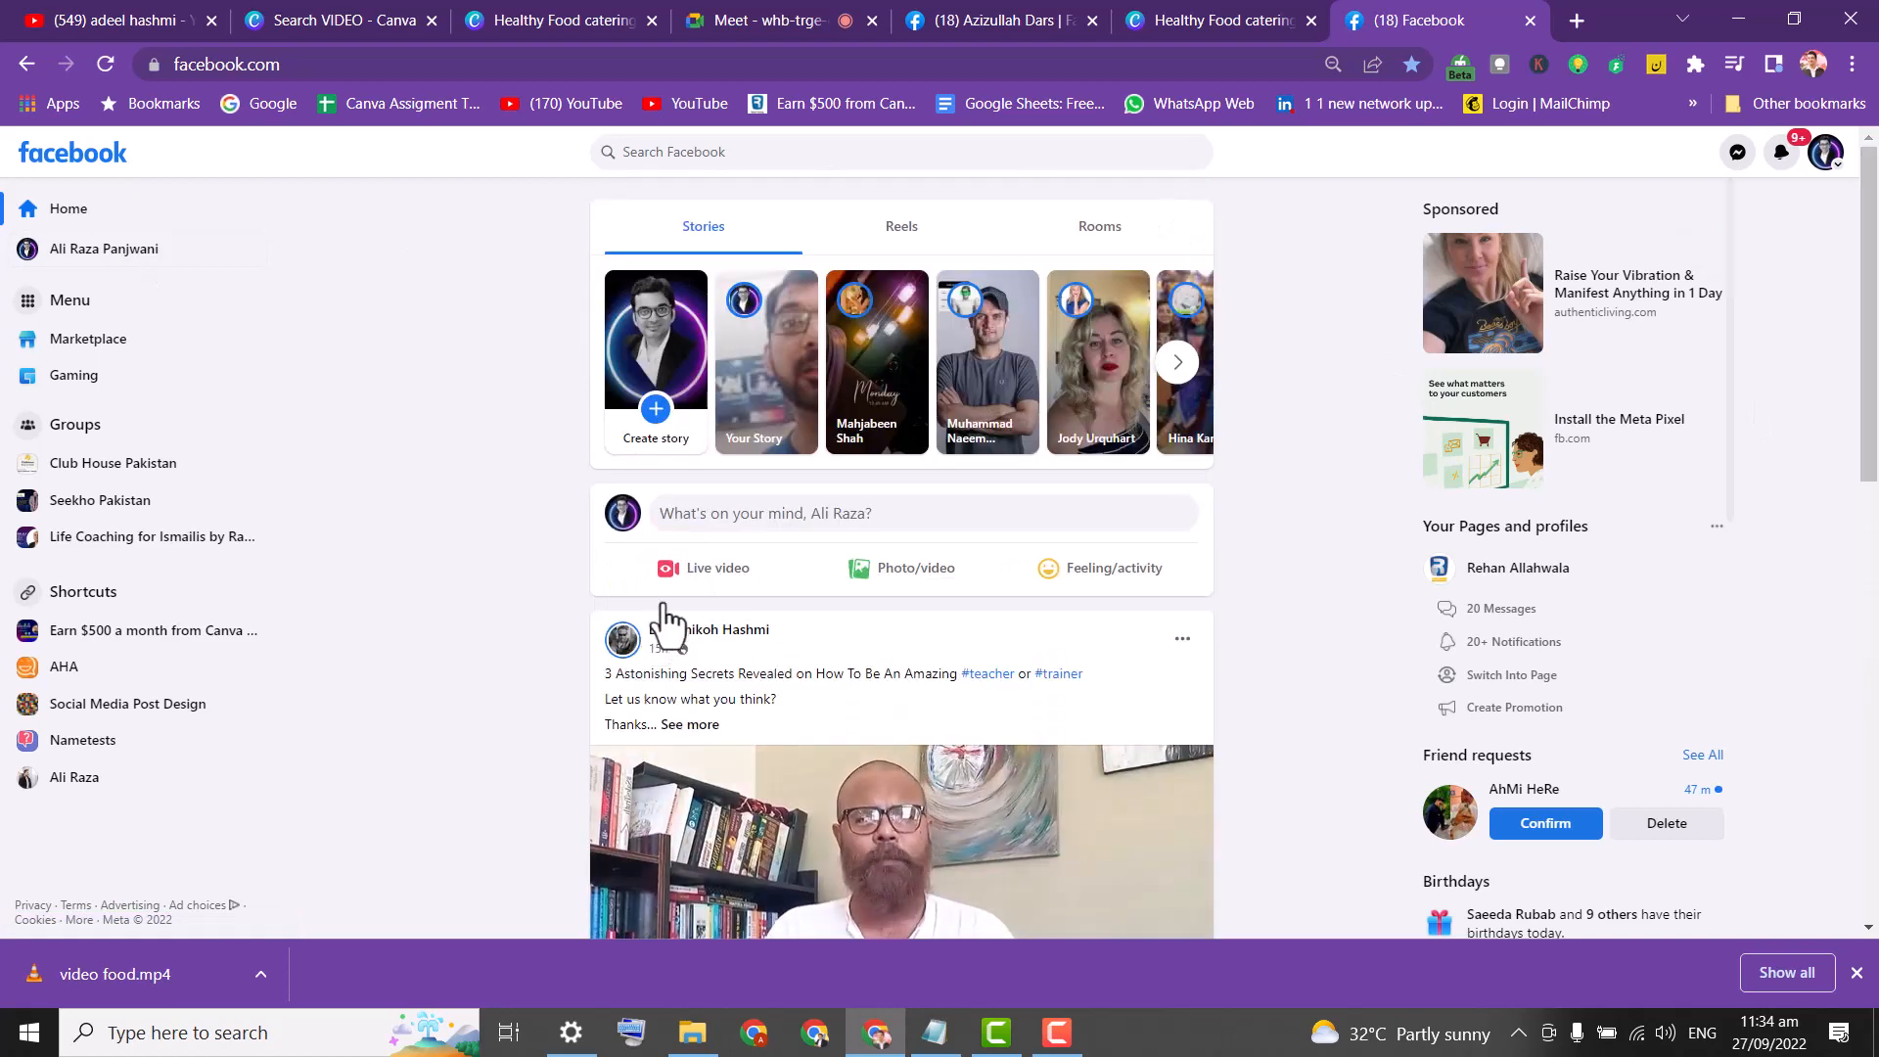
left_click(723, 528)
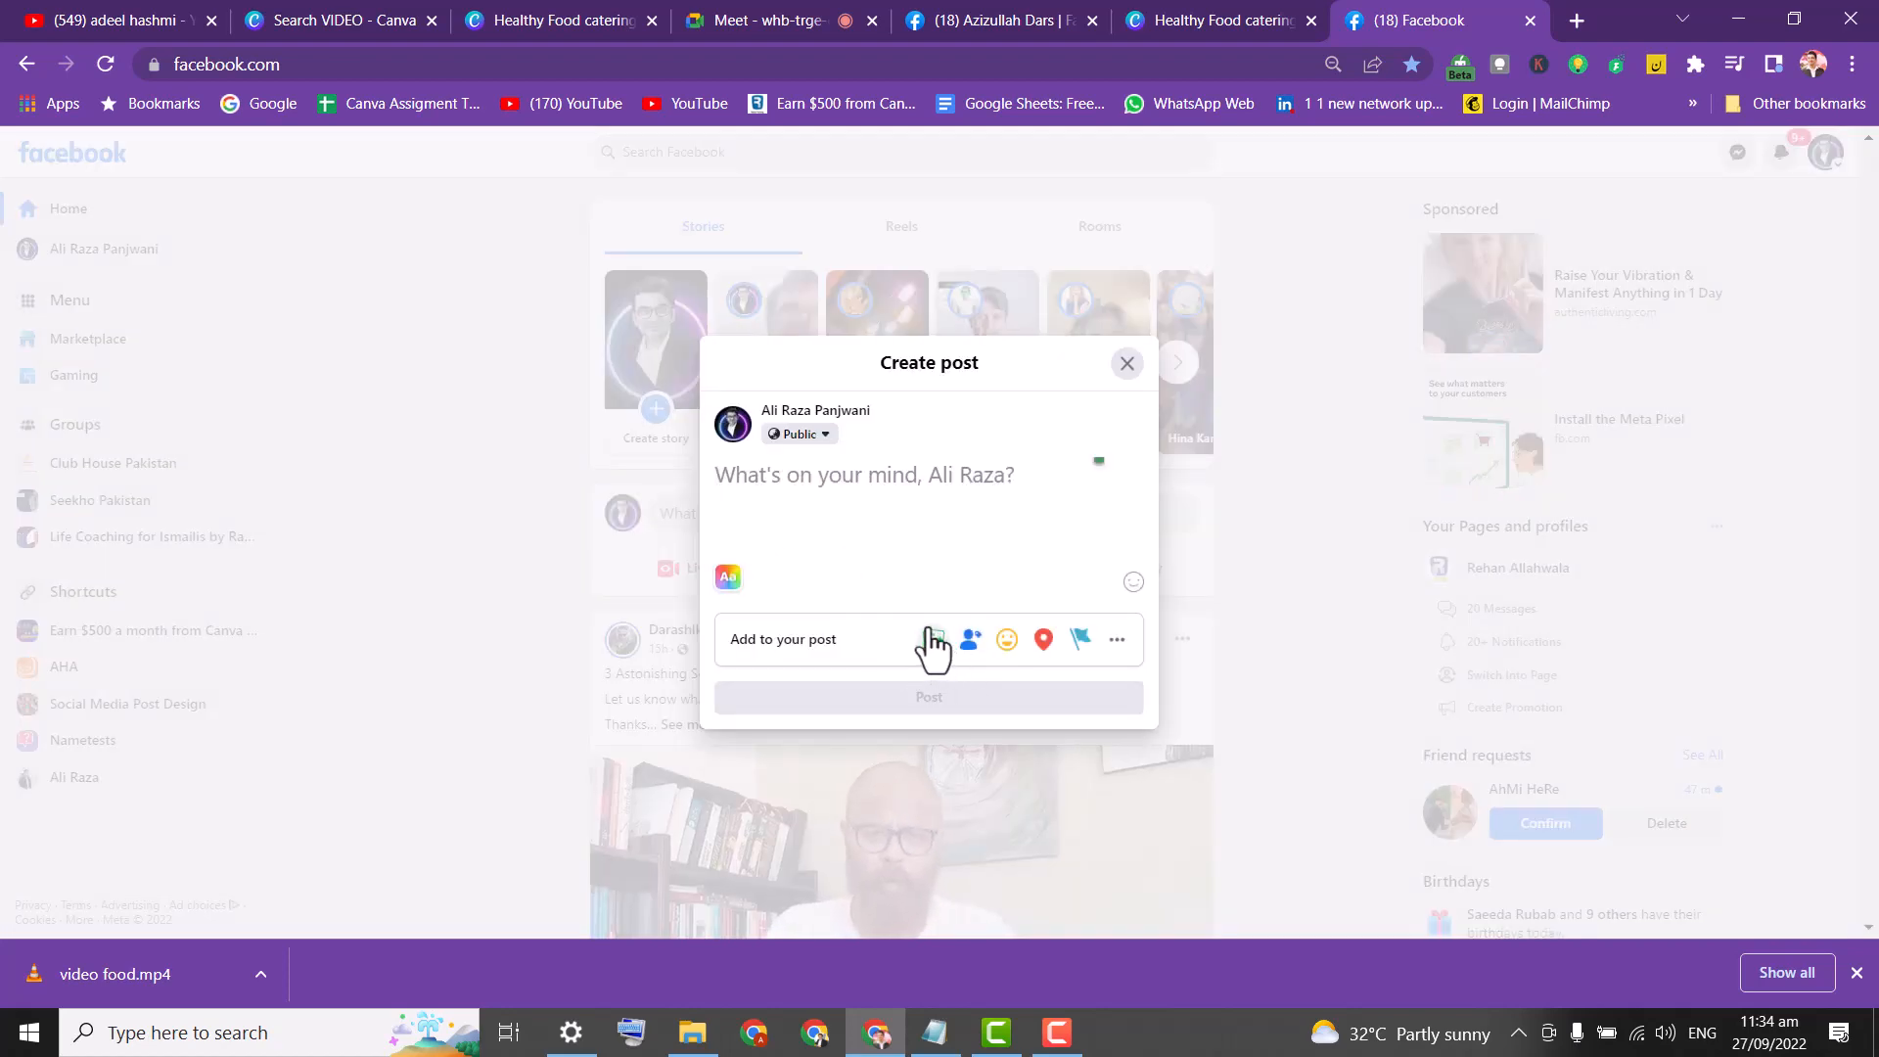
left_click(1853, 64)
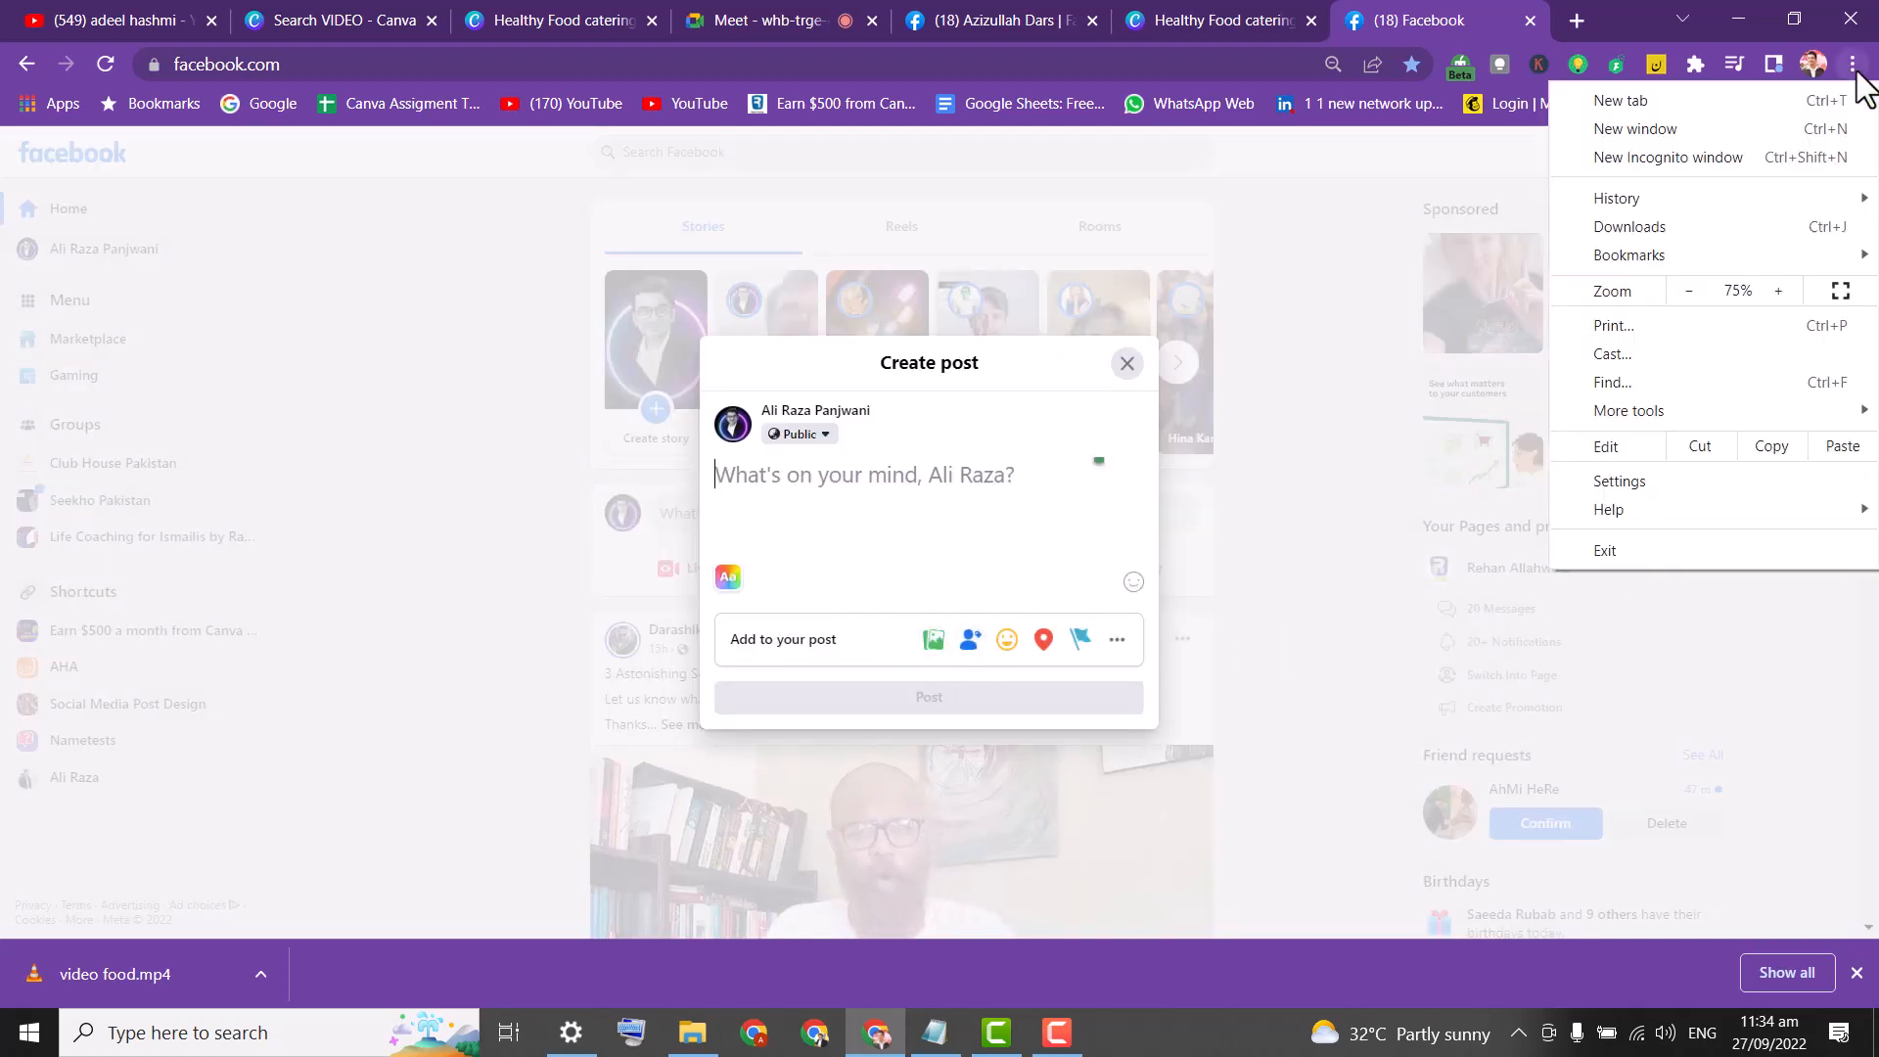
left_click(1787, 286)
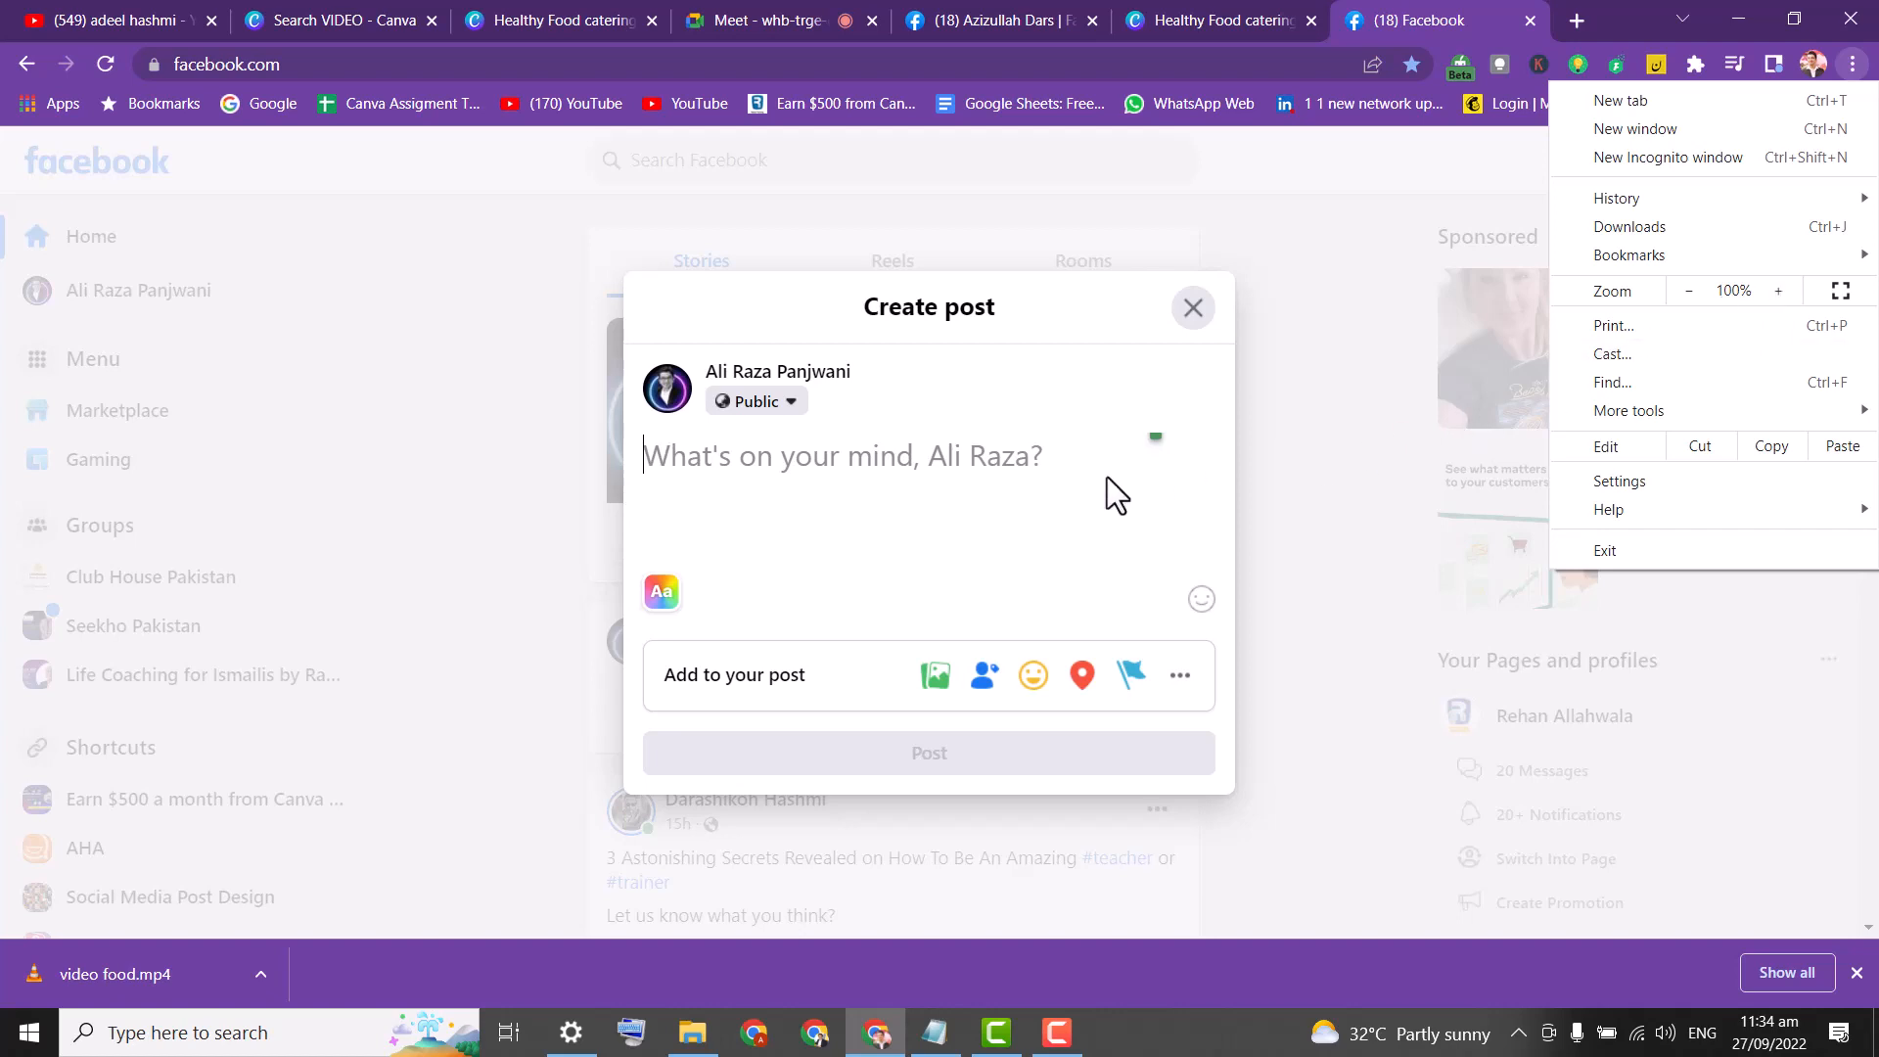
left_click(920, 474)
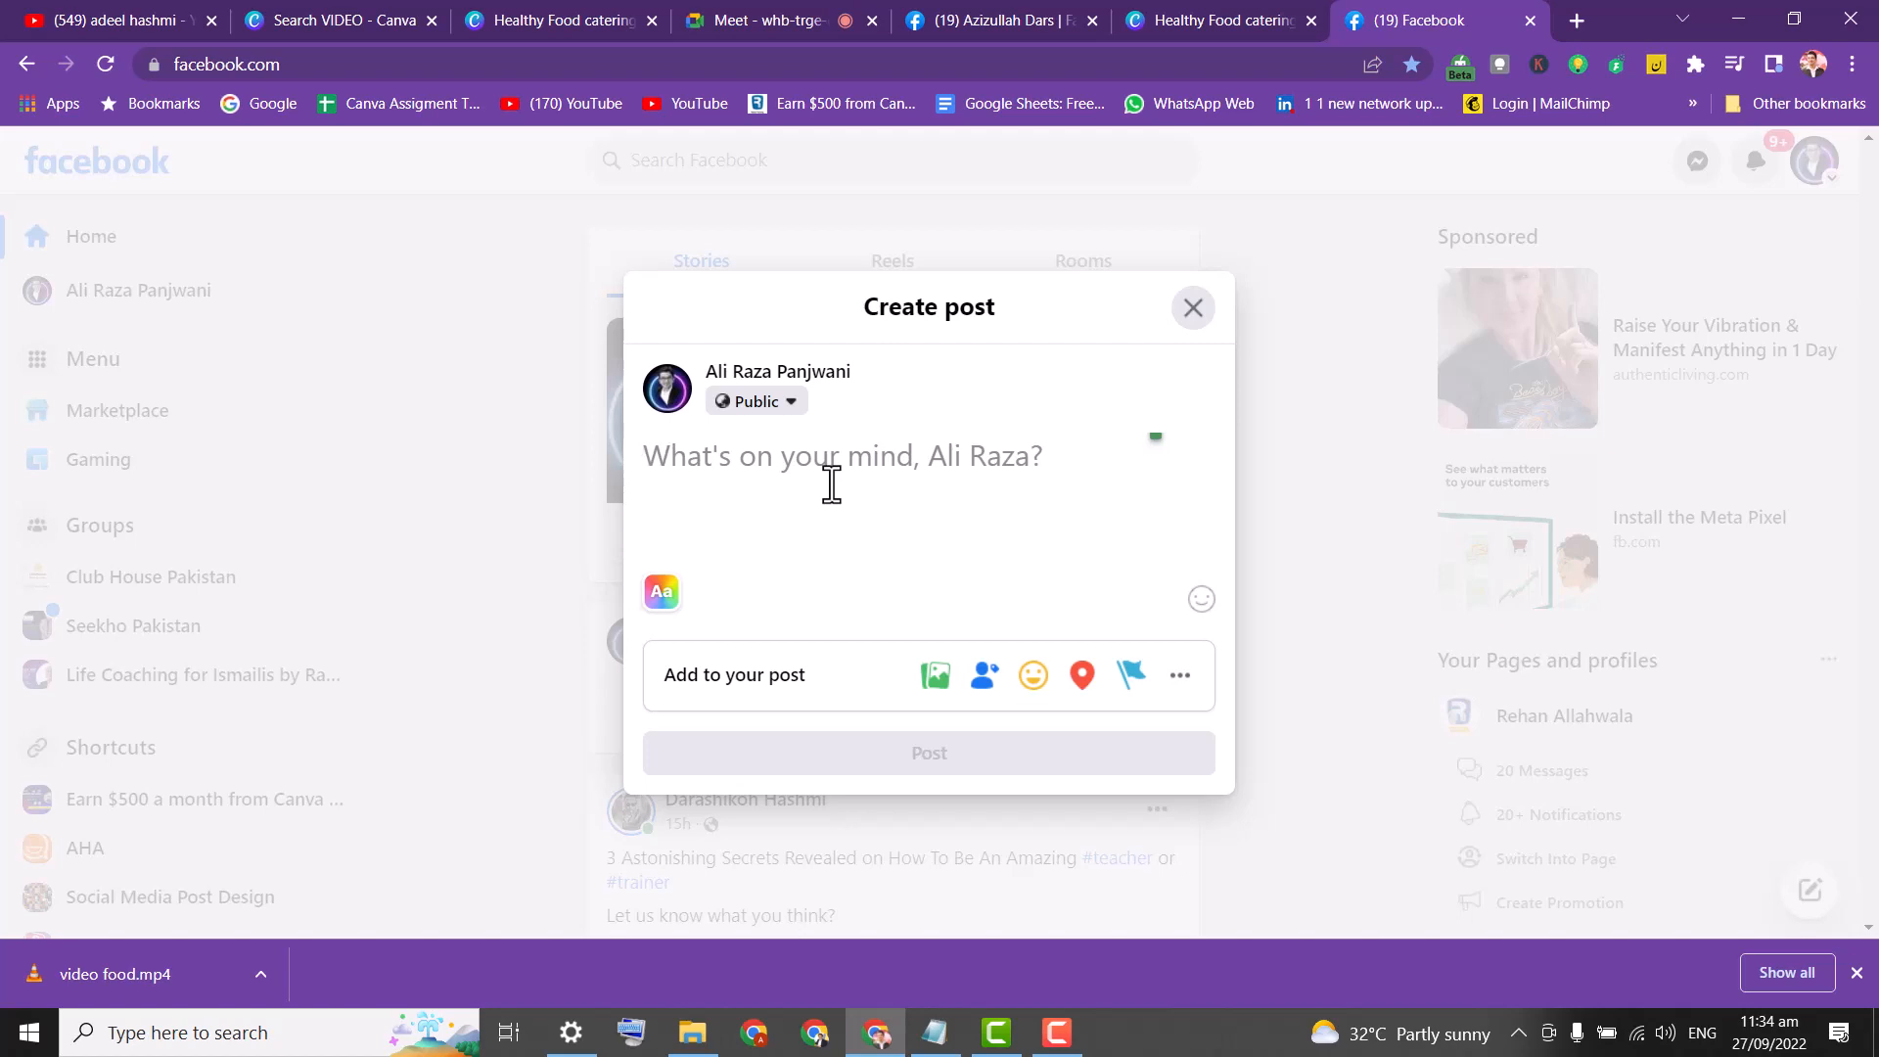
Type the post 'Yummy pizza avaible now home made you can order' followed by a phone number.
type("Yu")
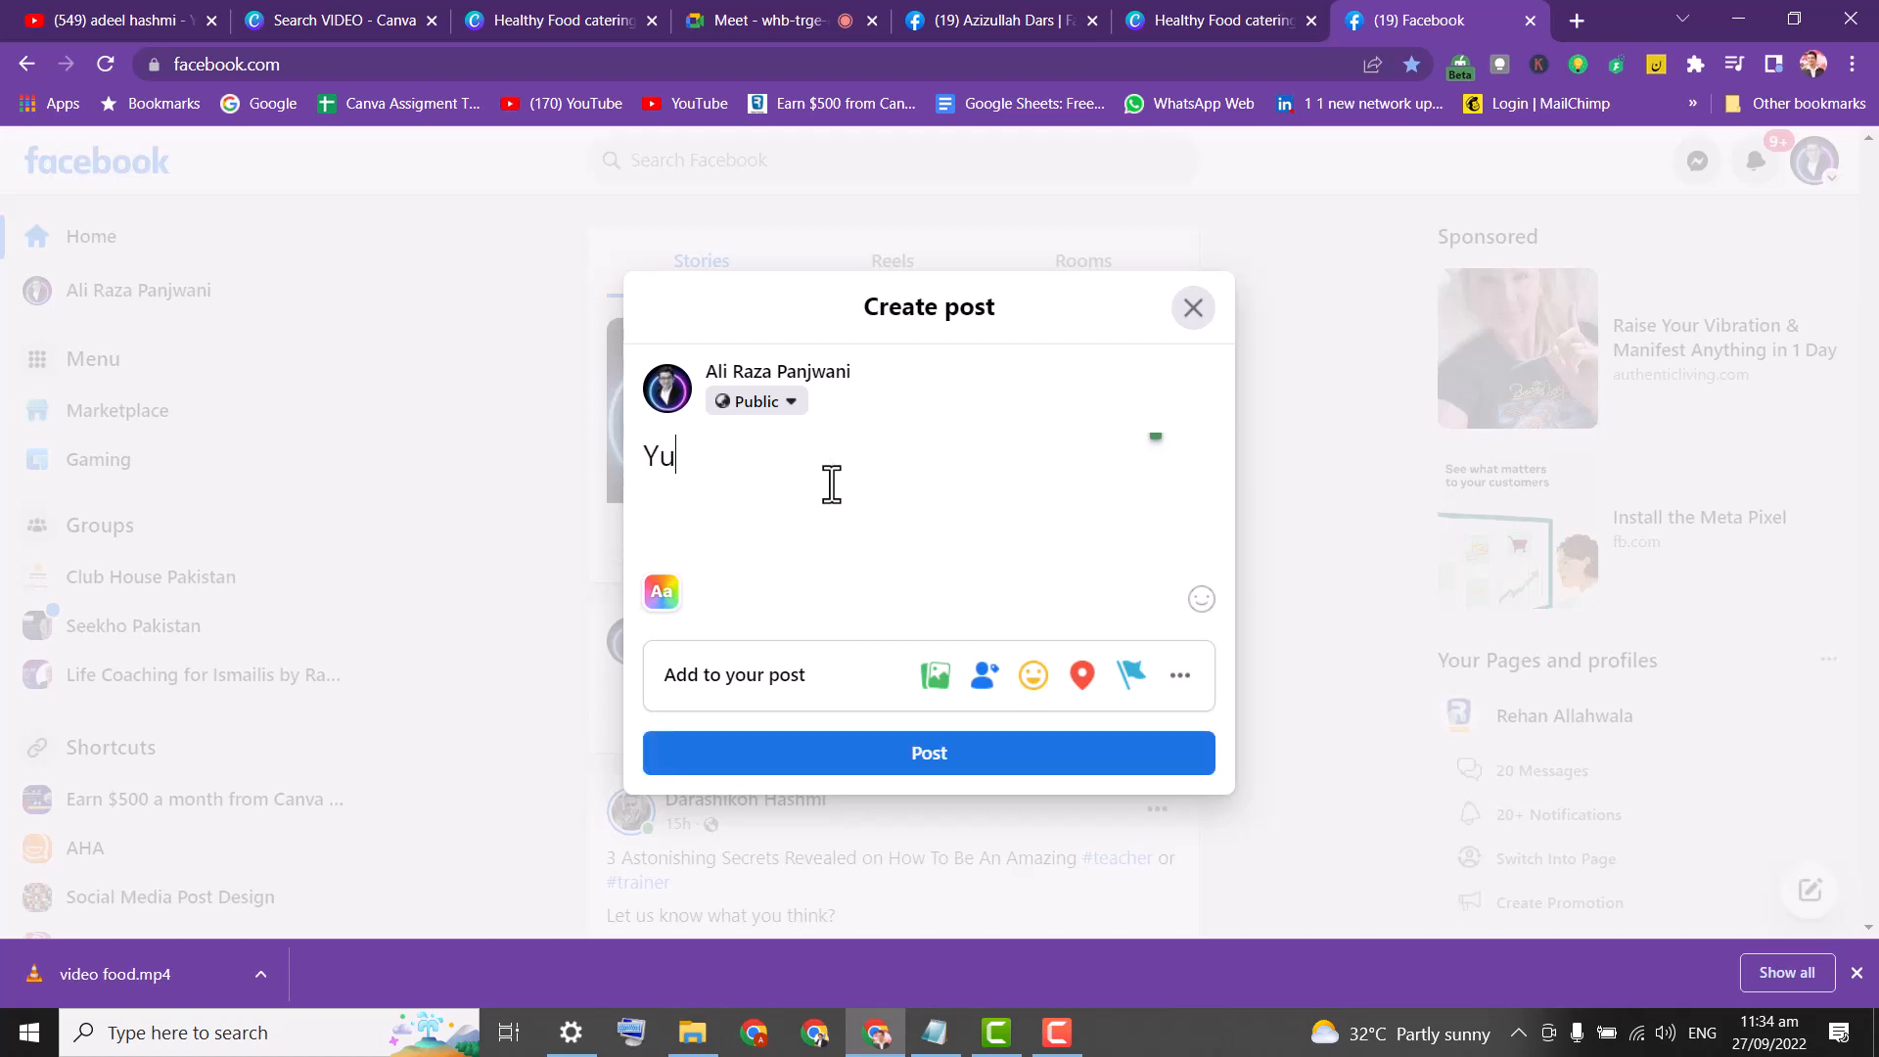
type("mmy p")
key("BackSpace")
type("pizza ")
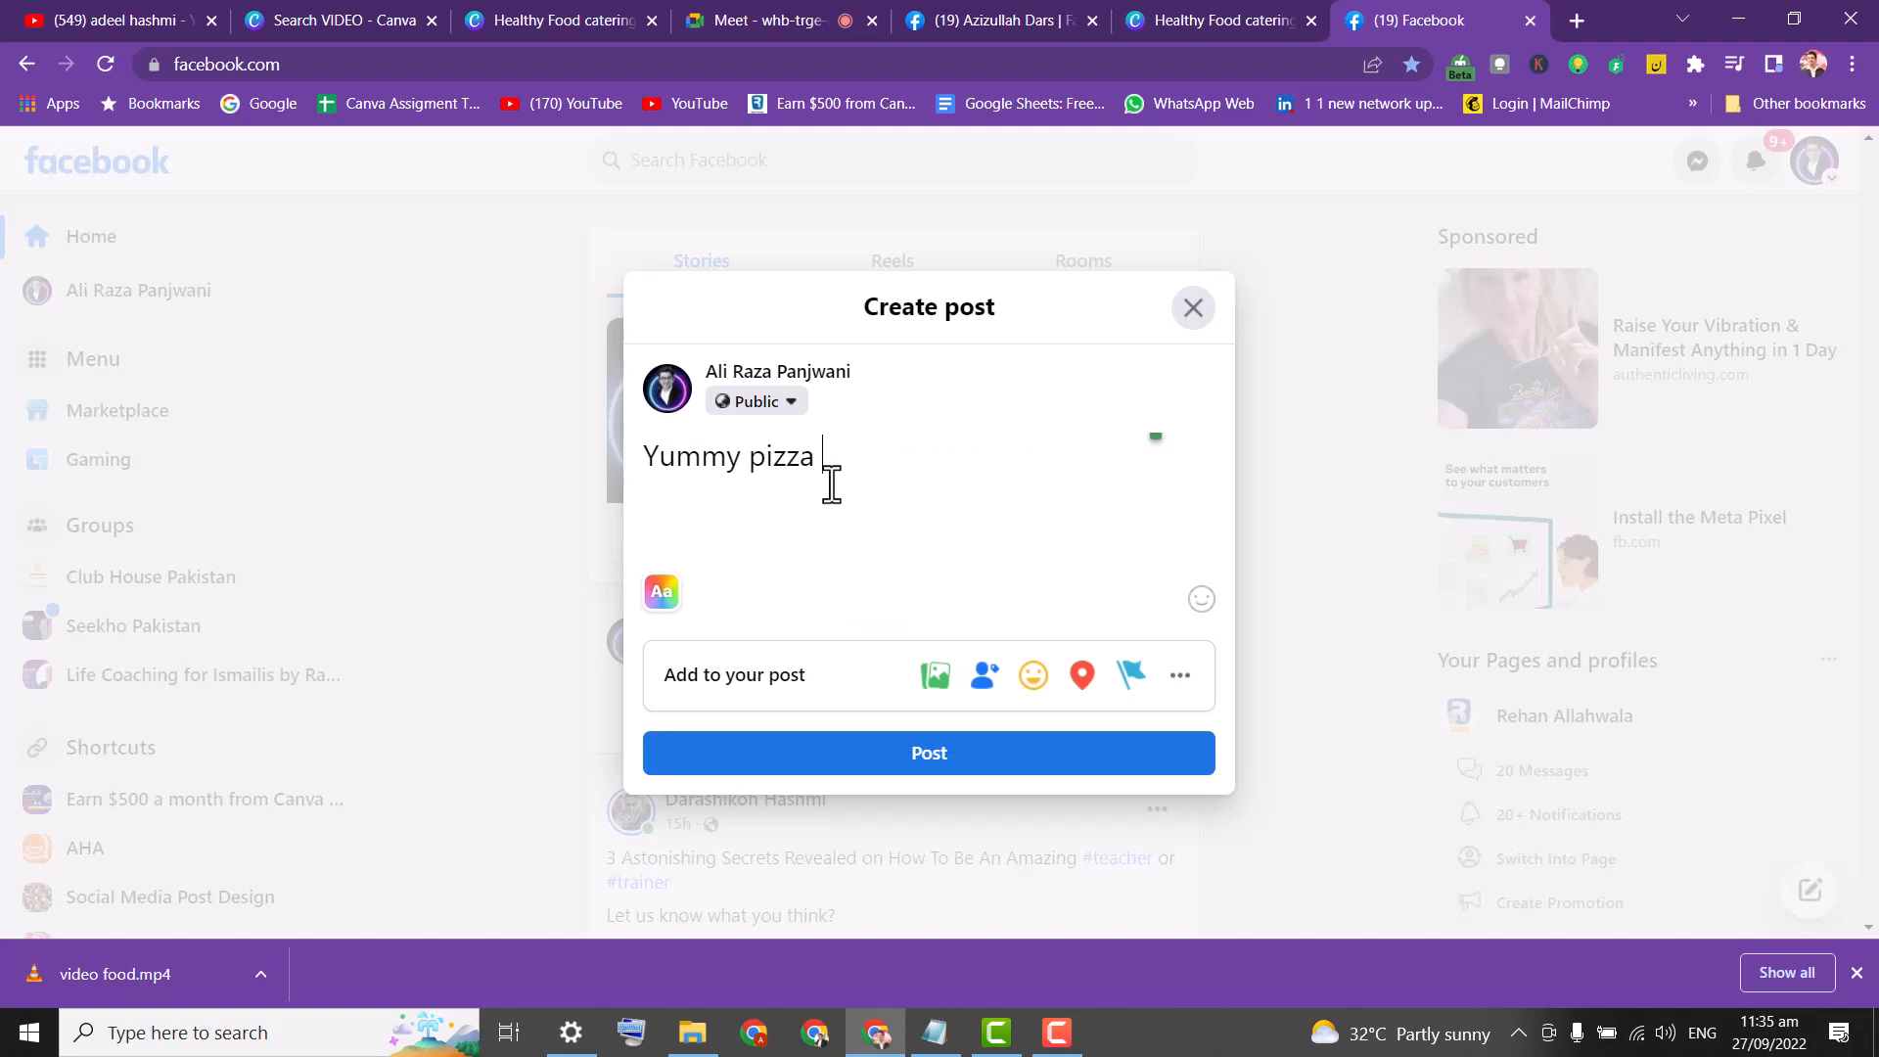
type("avaible now a")
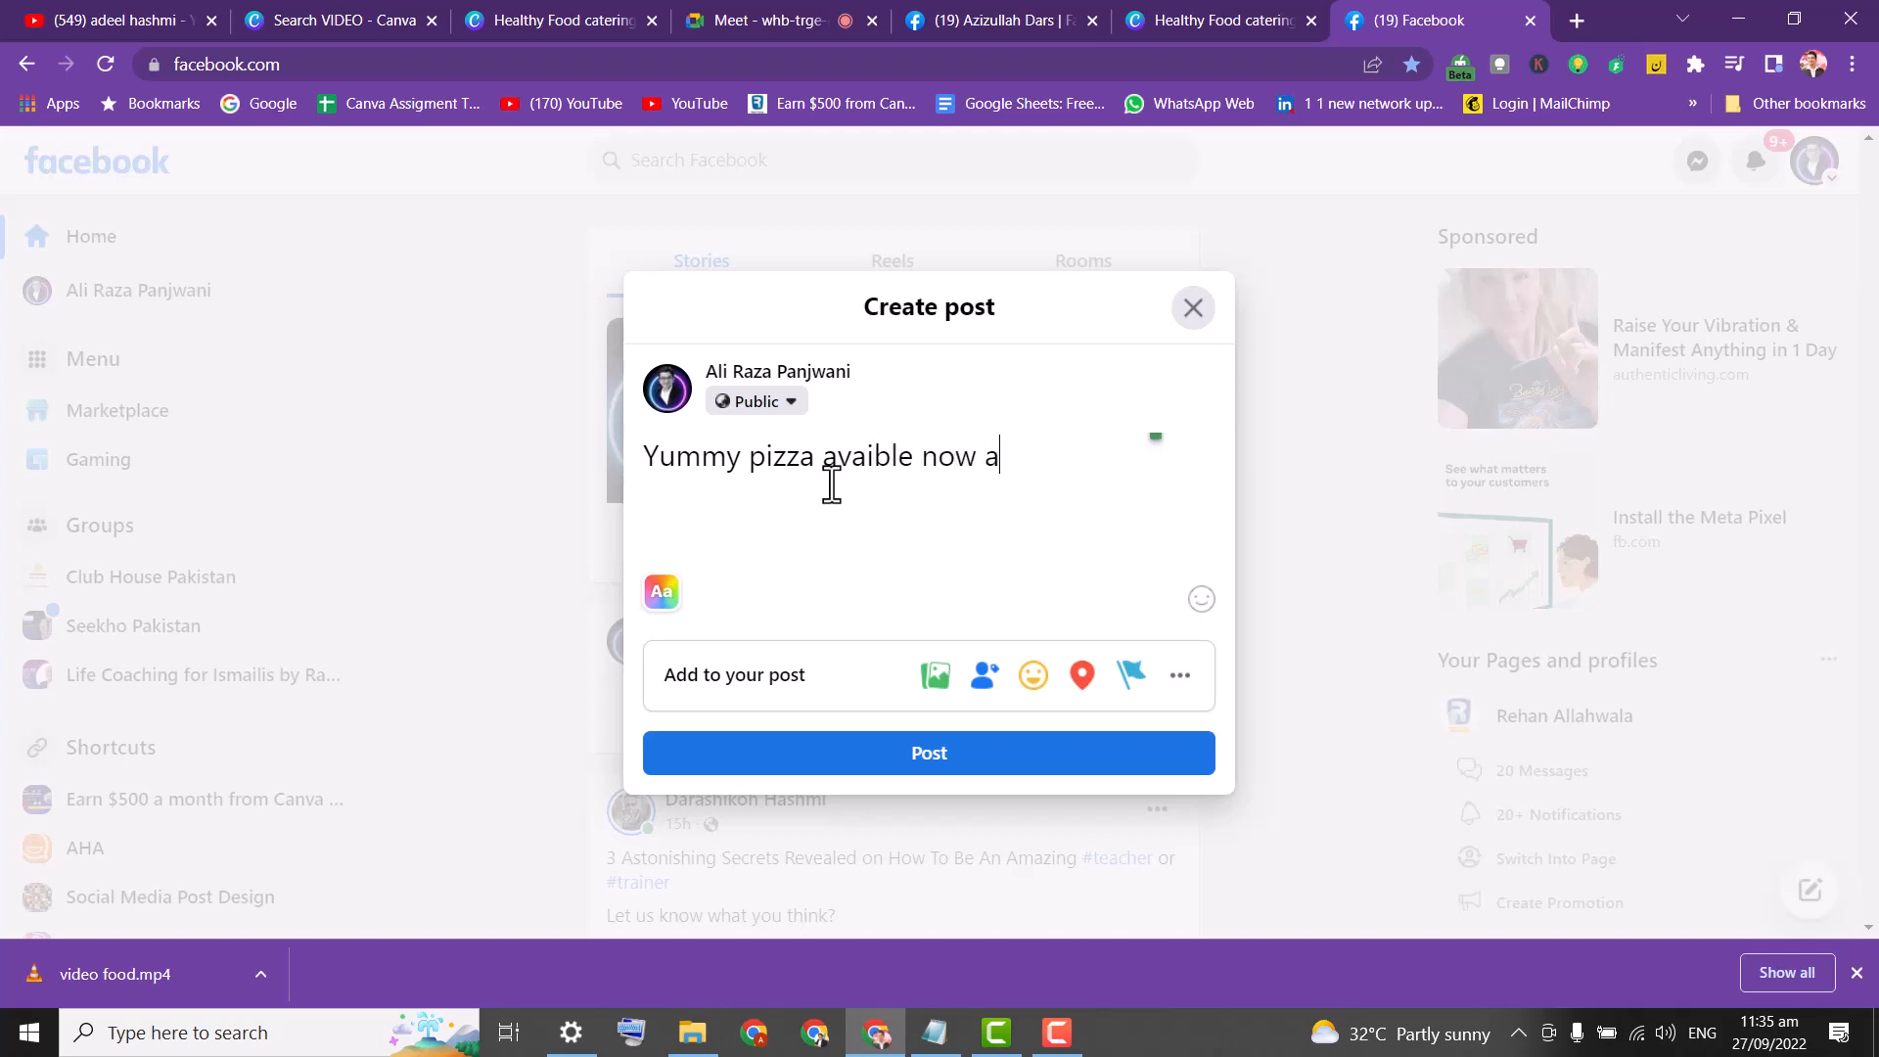
key("BackSpace")
type("howm")
key("BackSpace")
key("BackSpace")
type("me made ")
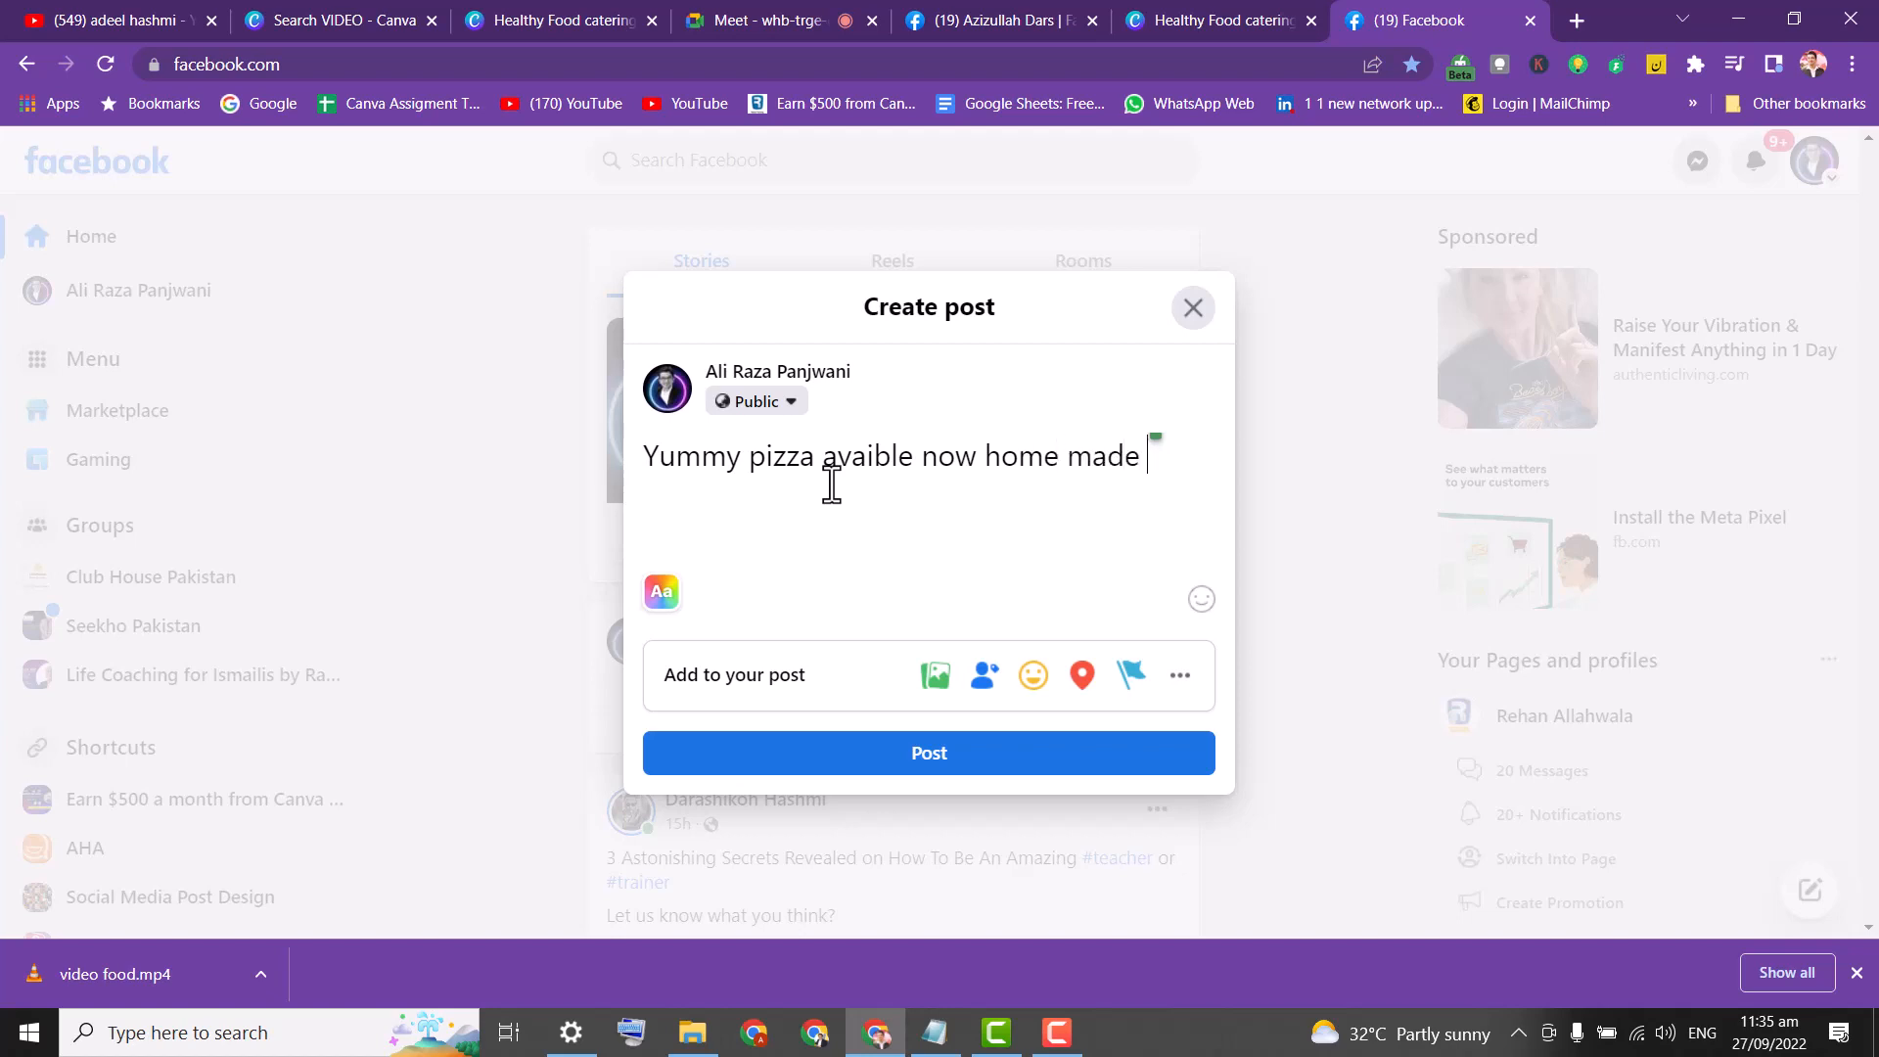
type("you can order")
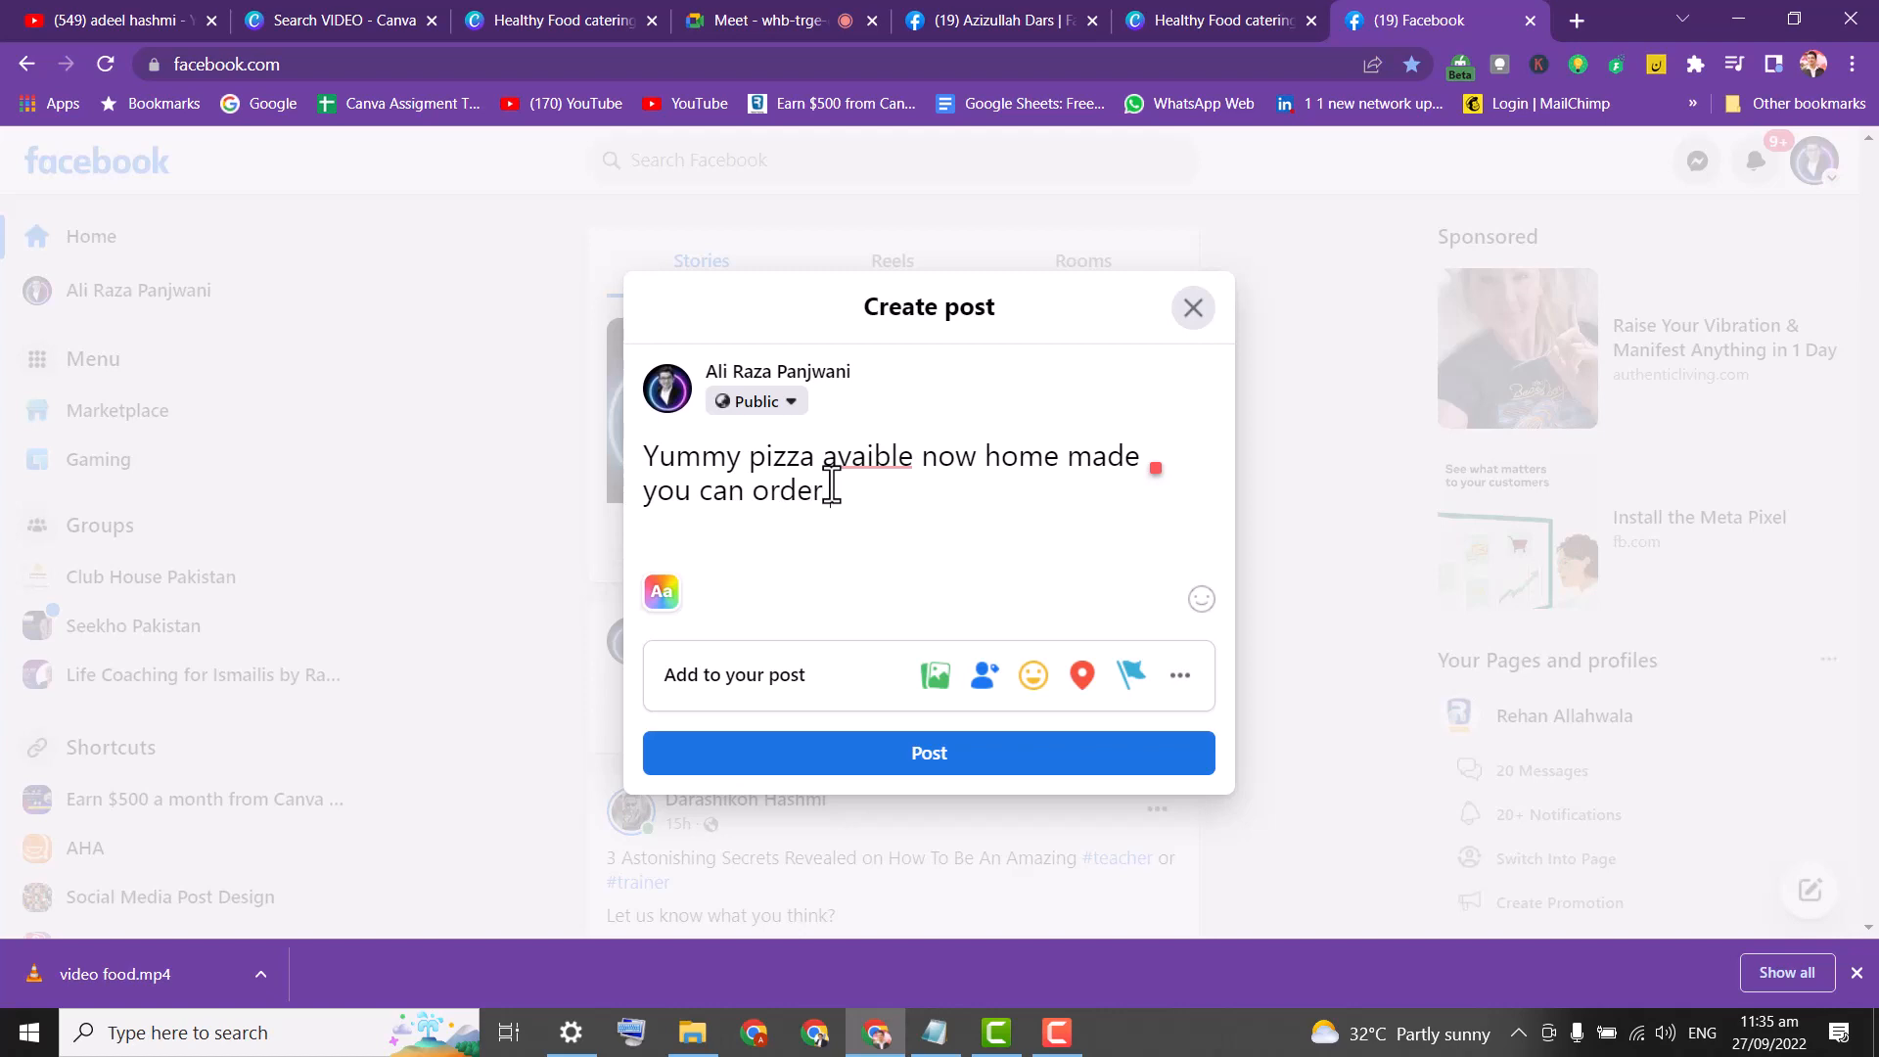
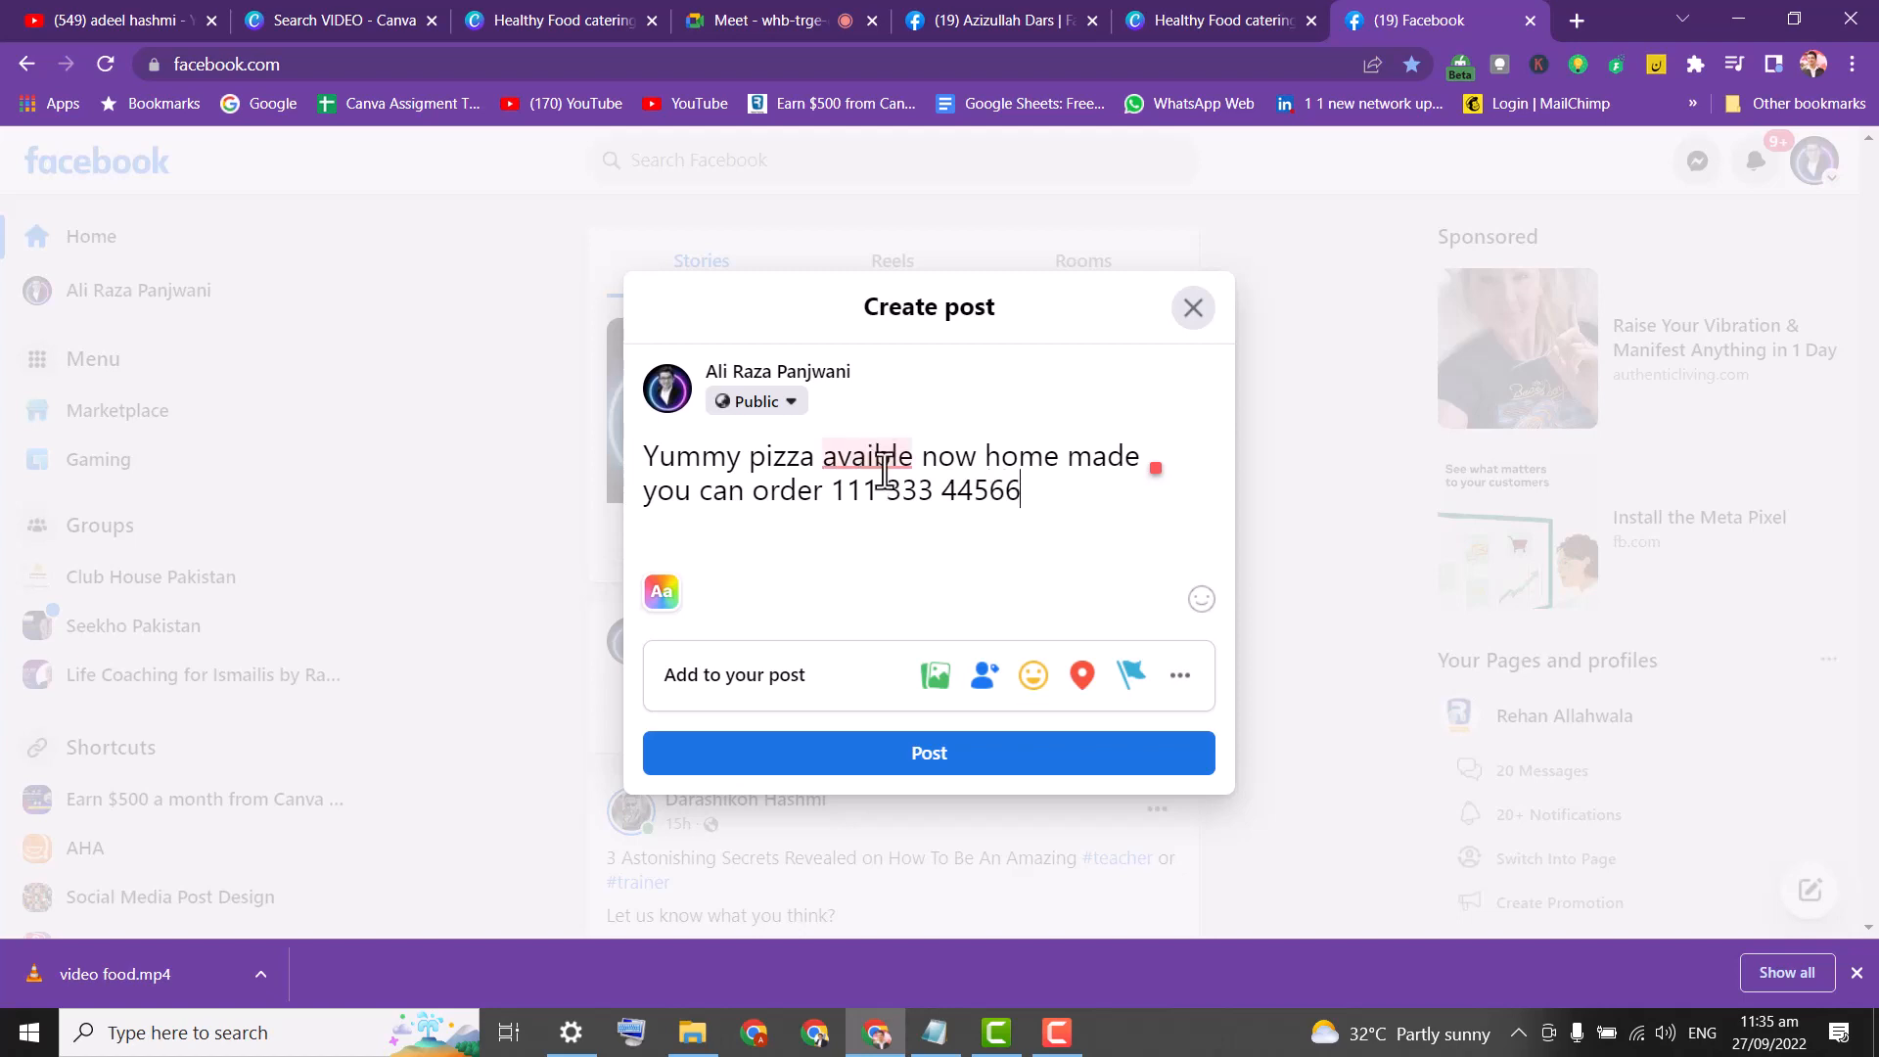
Correct 'avaible' to 'available' using the spelling suggestion.
mouse_move(861, 456)
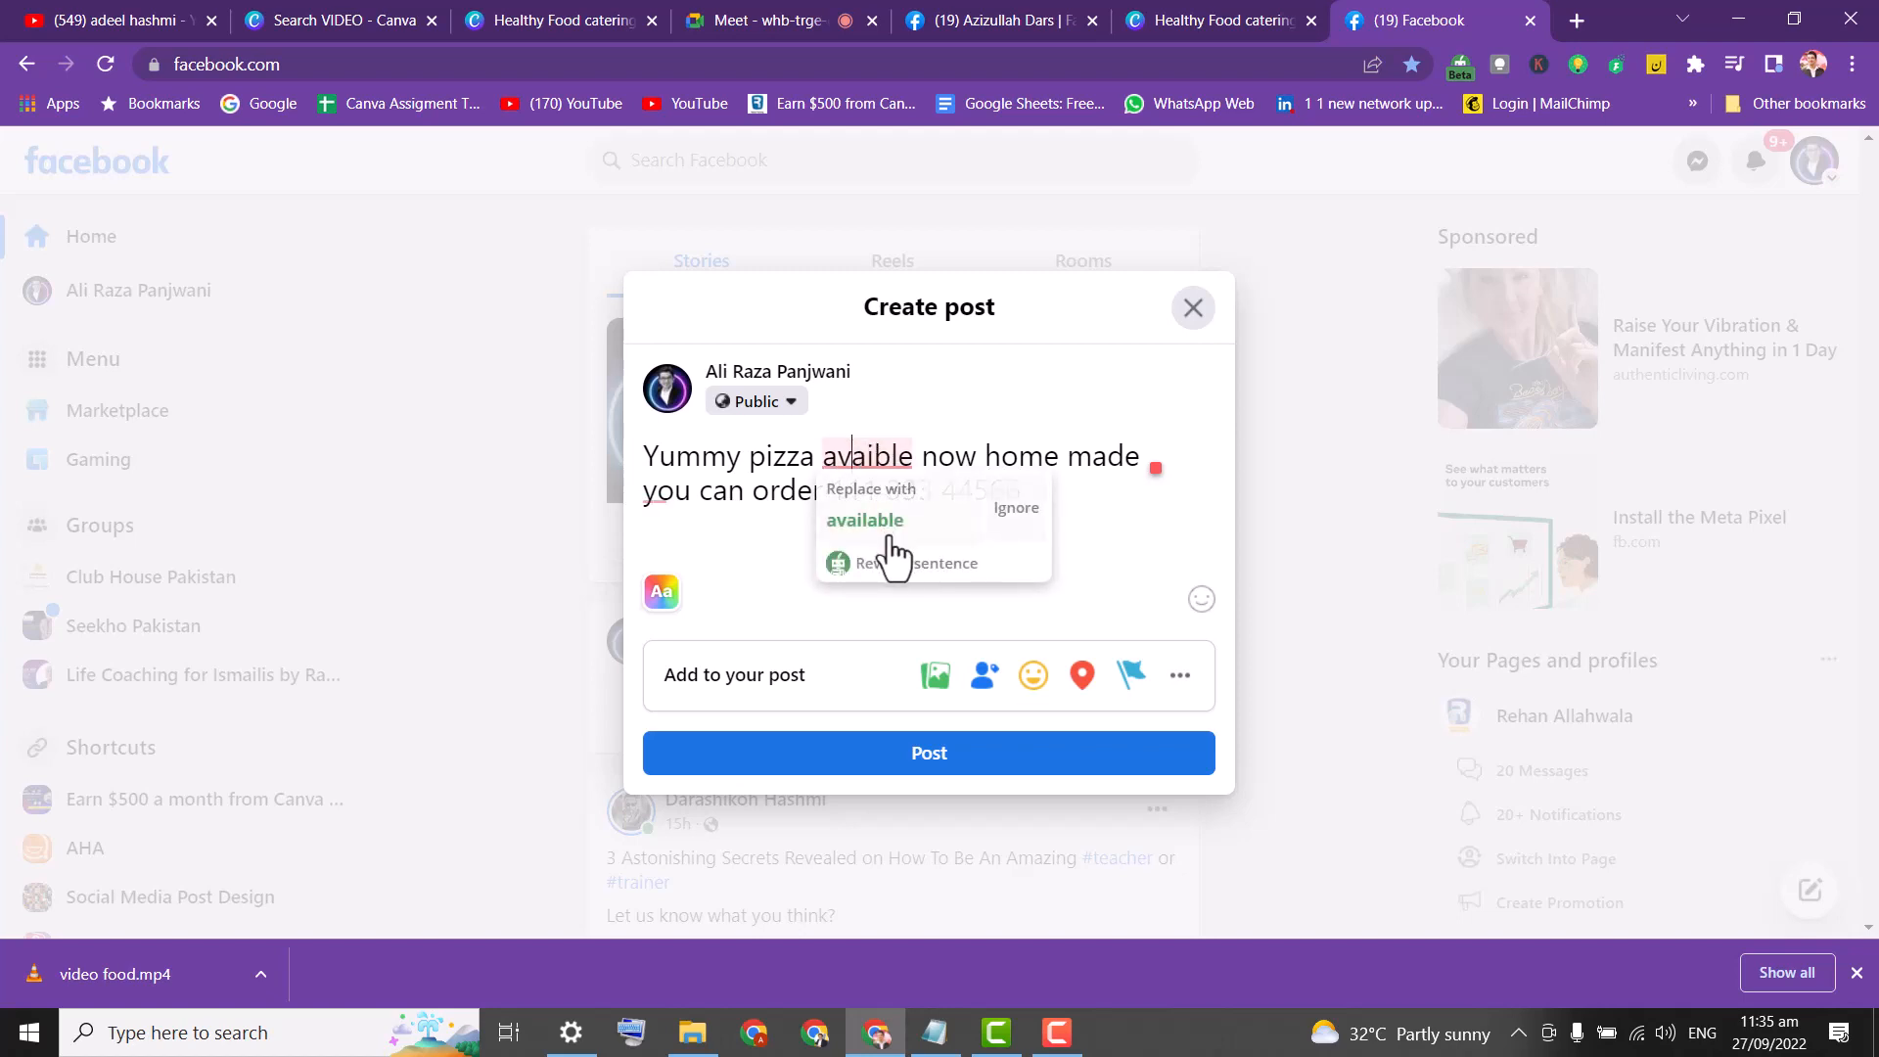
left_click(872, 523)
left_click(674, 490)
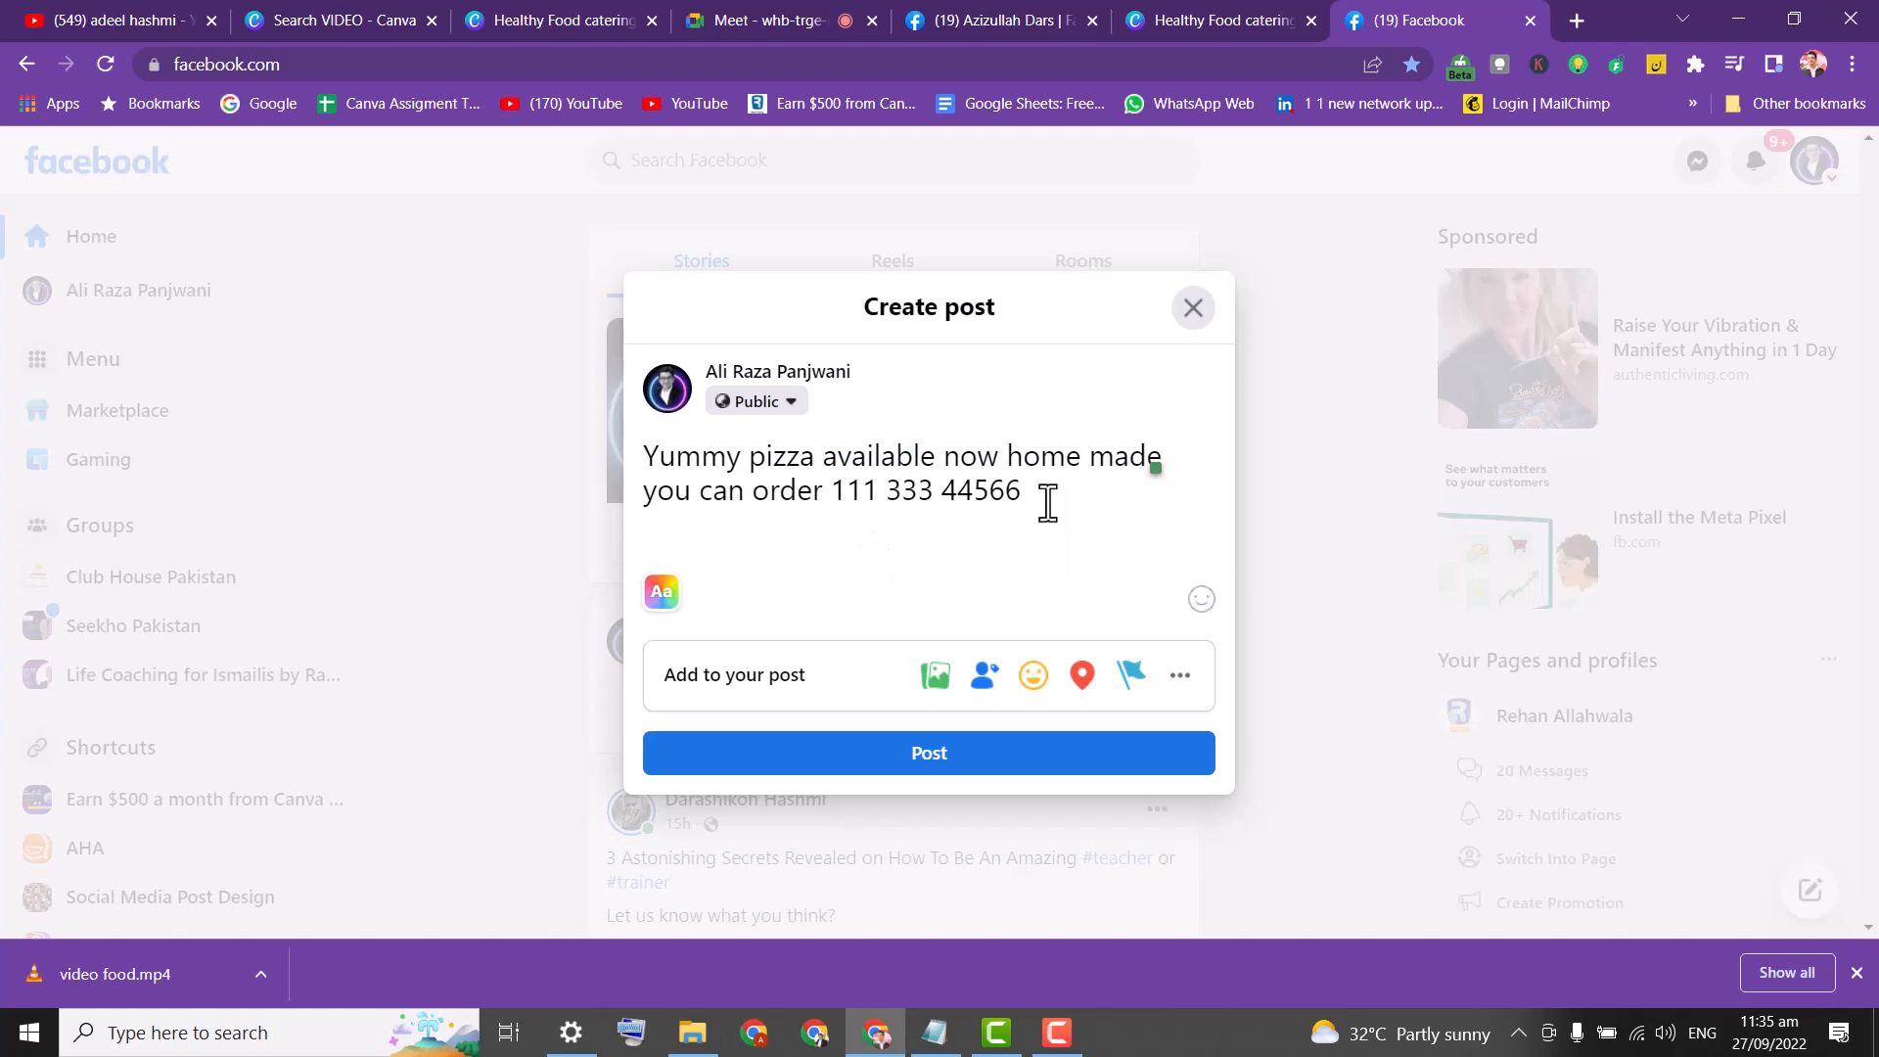
left_click(1046, 499)
left_click(1574, 21)
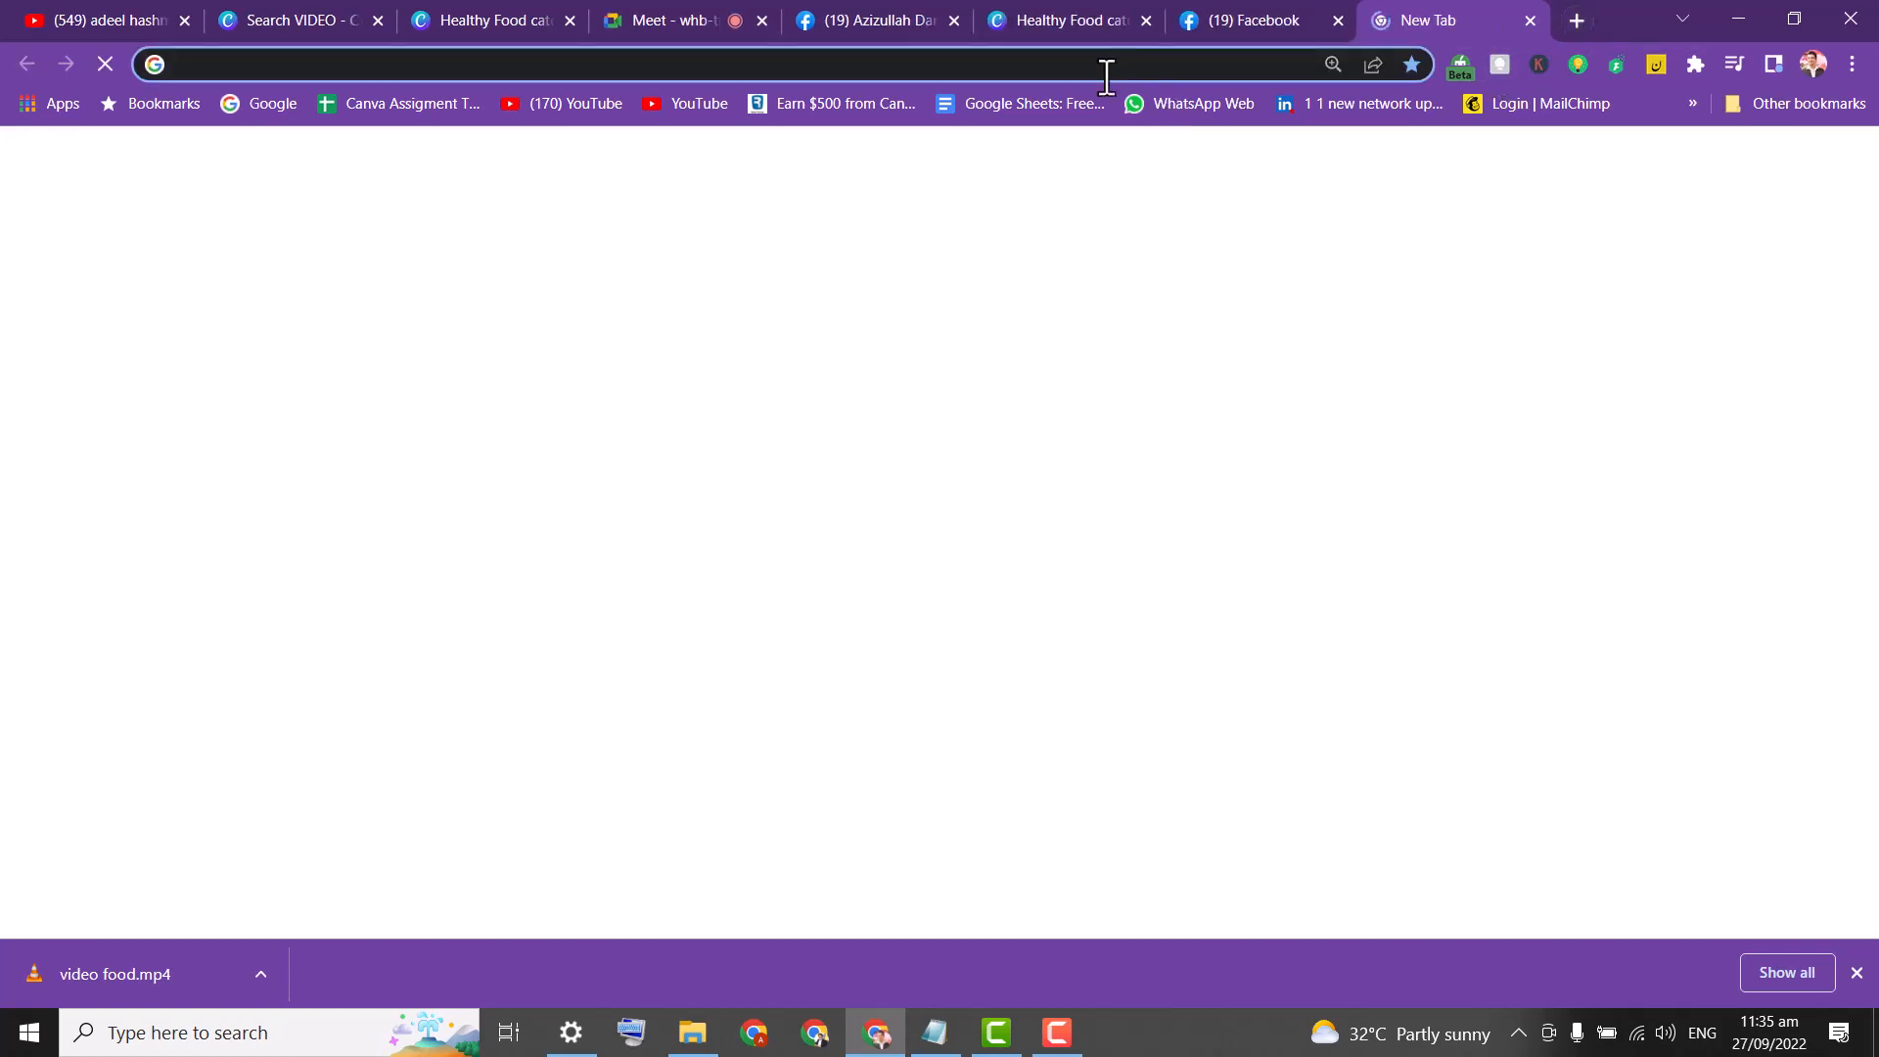
Search Google for 'google translate' in the new tab.
left_click(1094, 68)
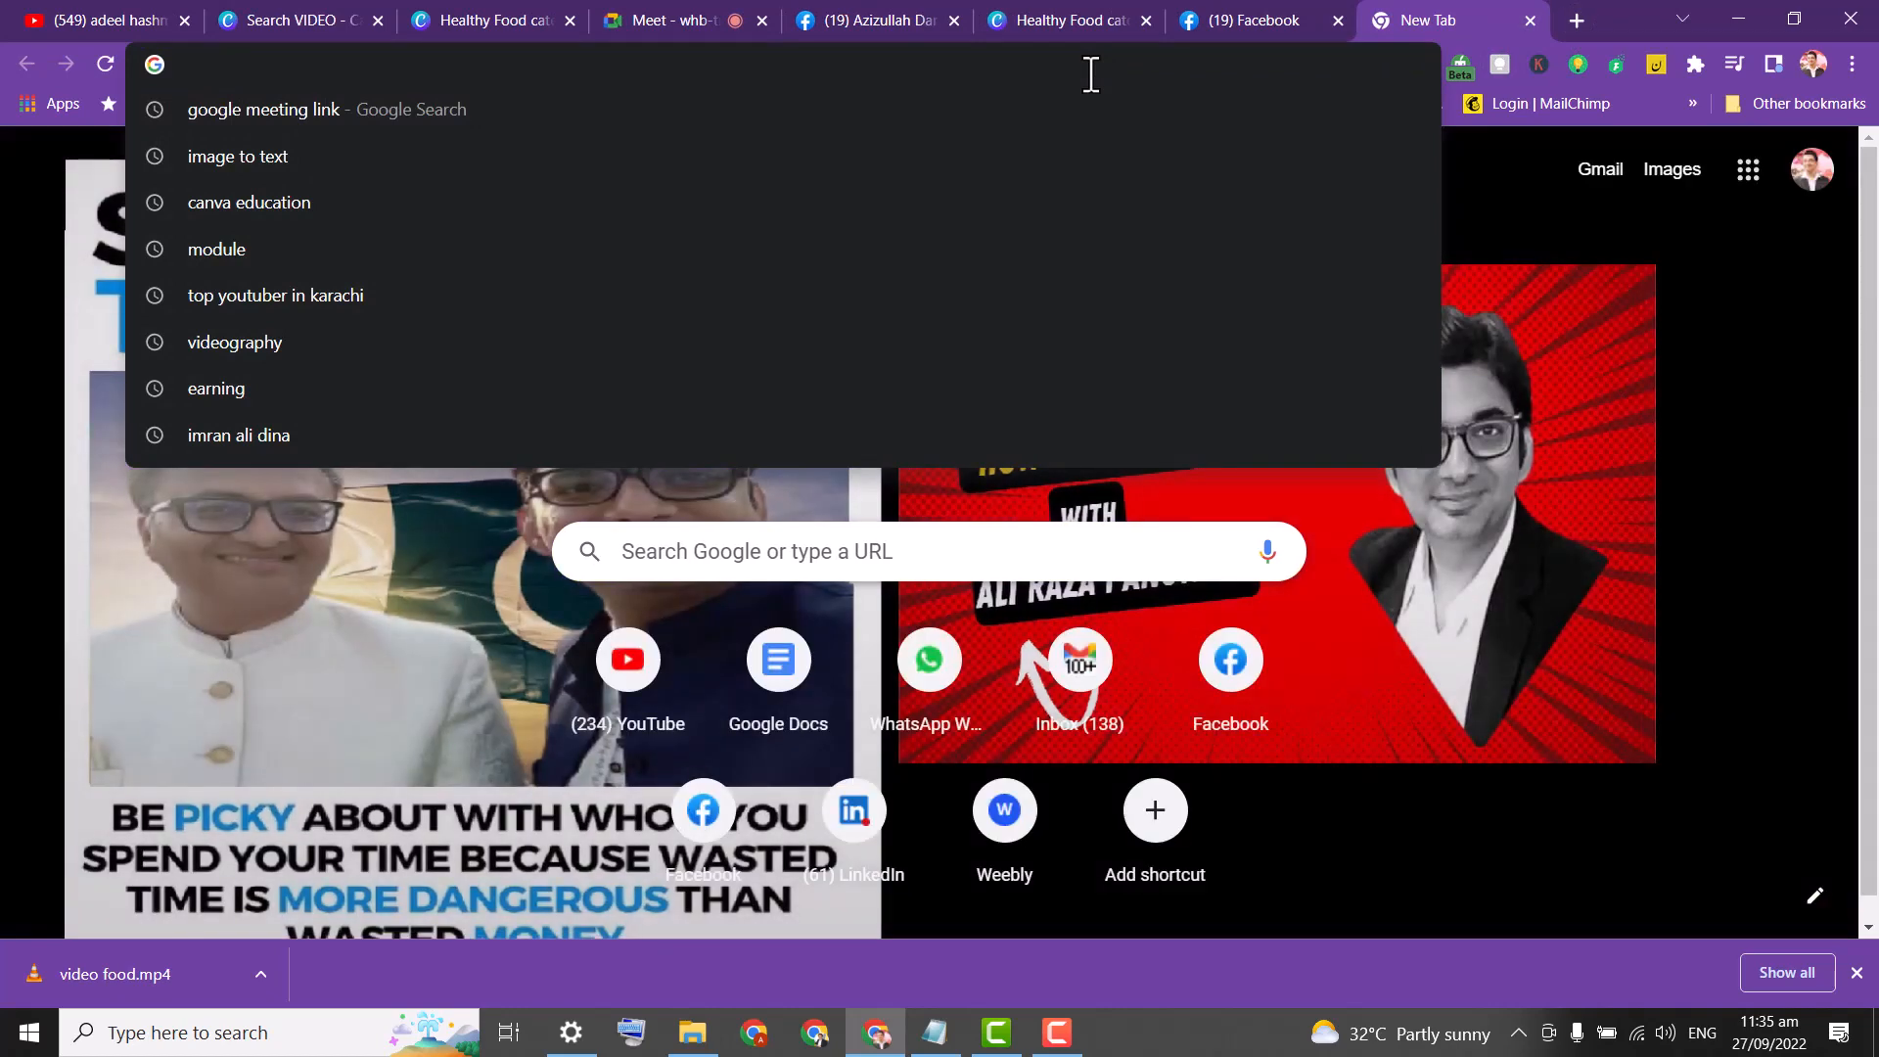
type("google")
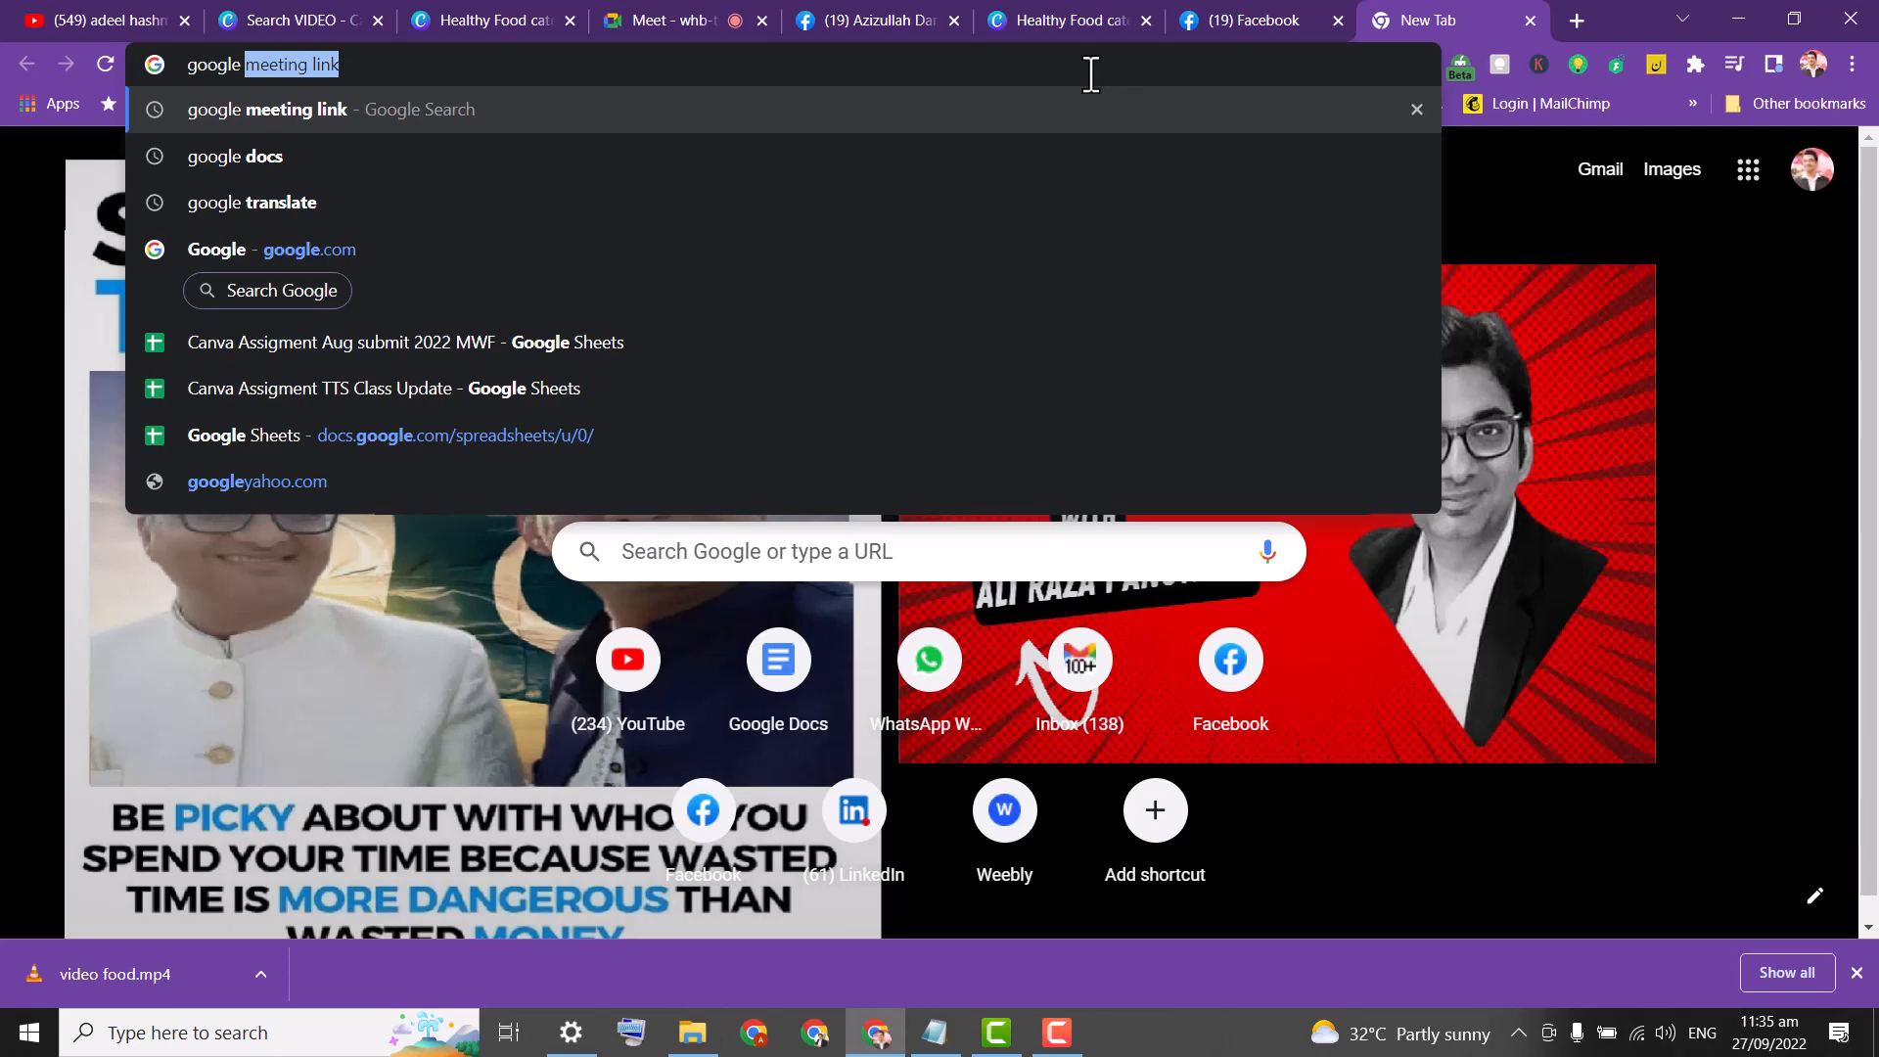
type("tra")
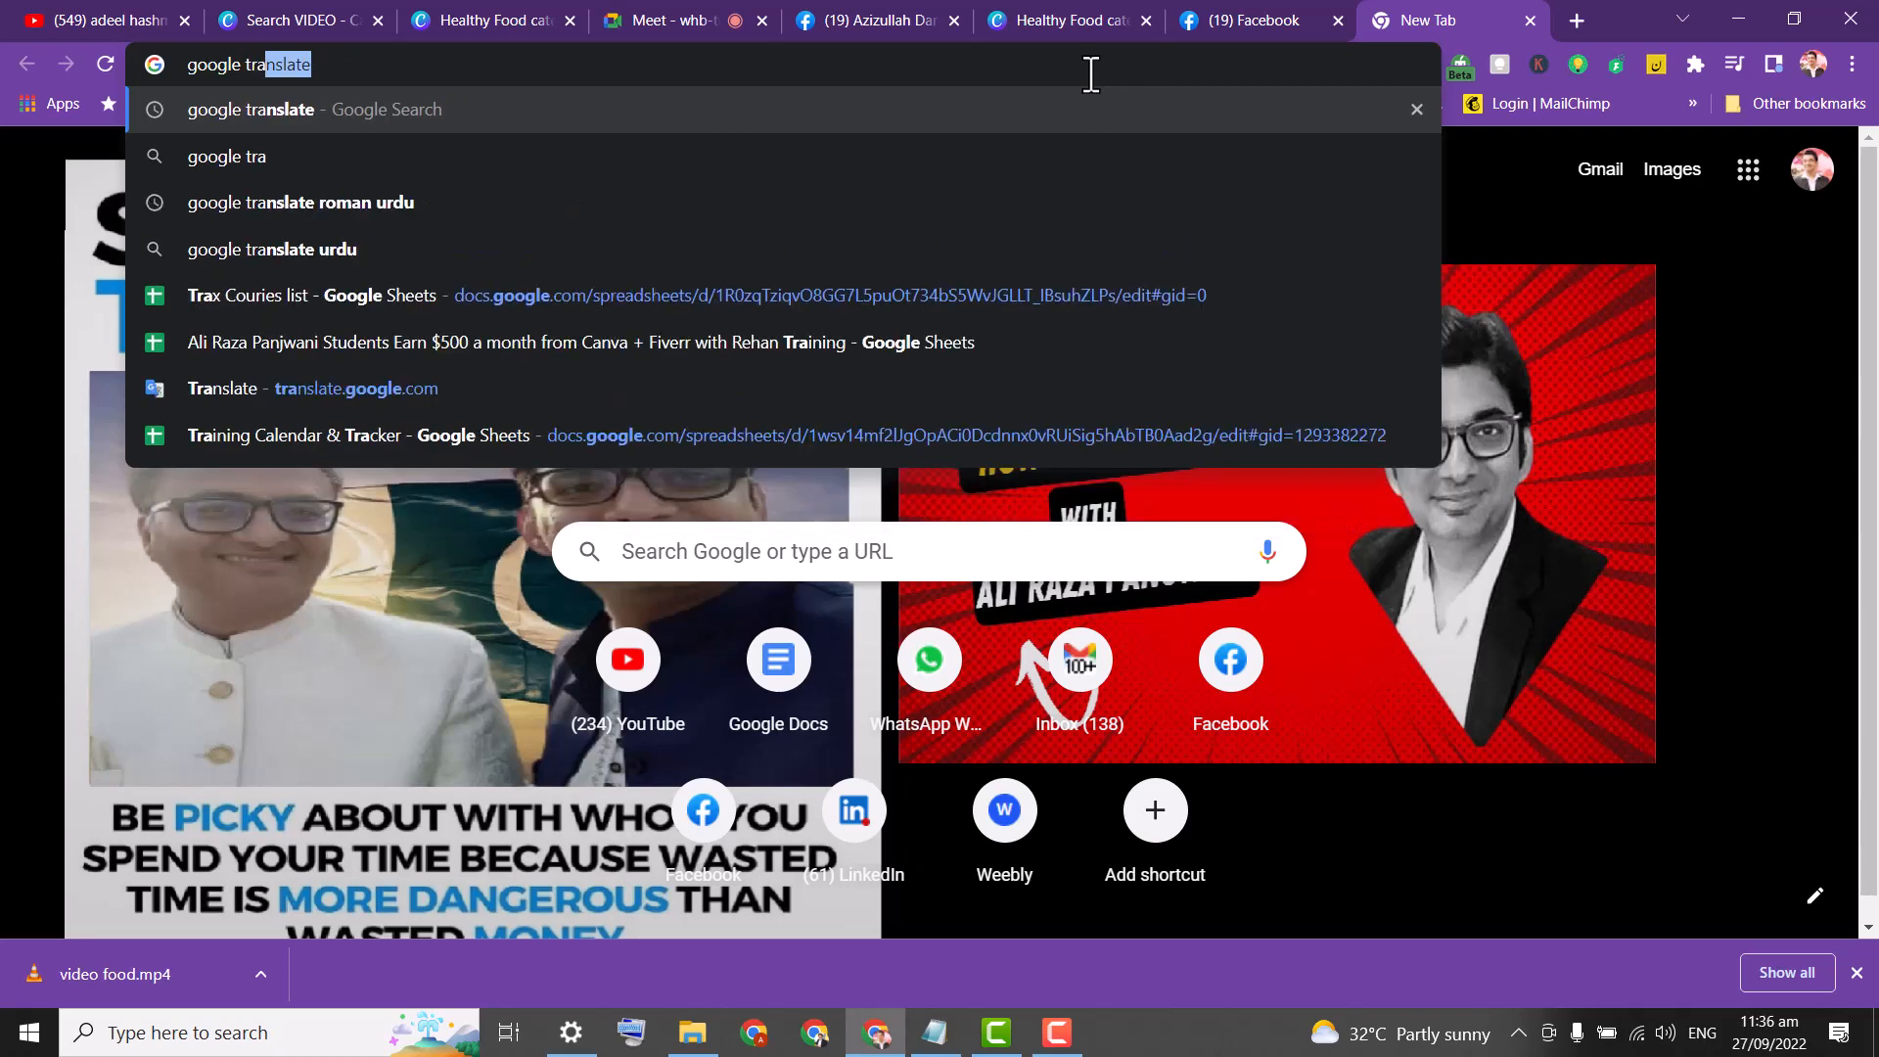
key("Return")
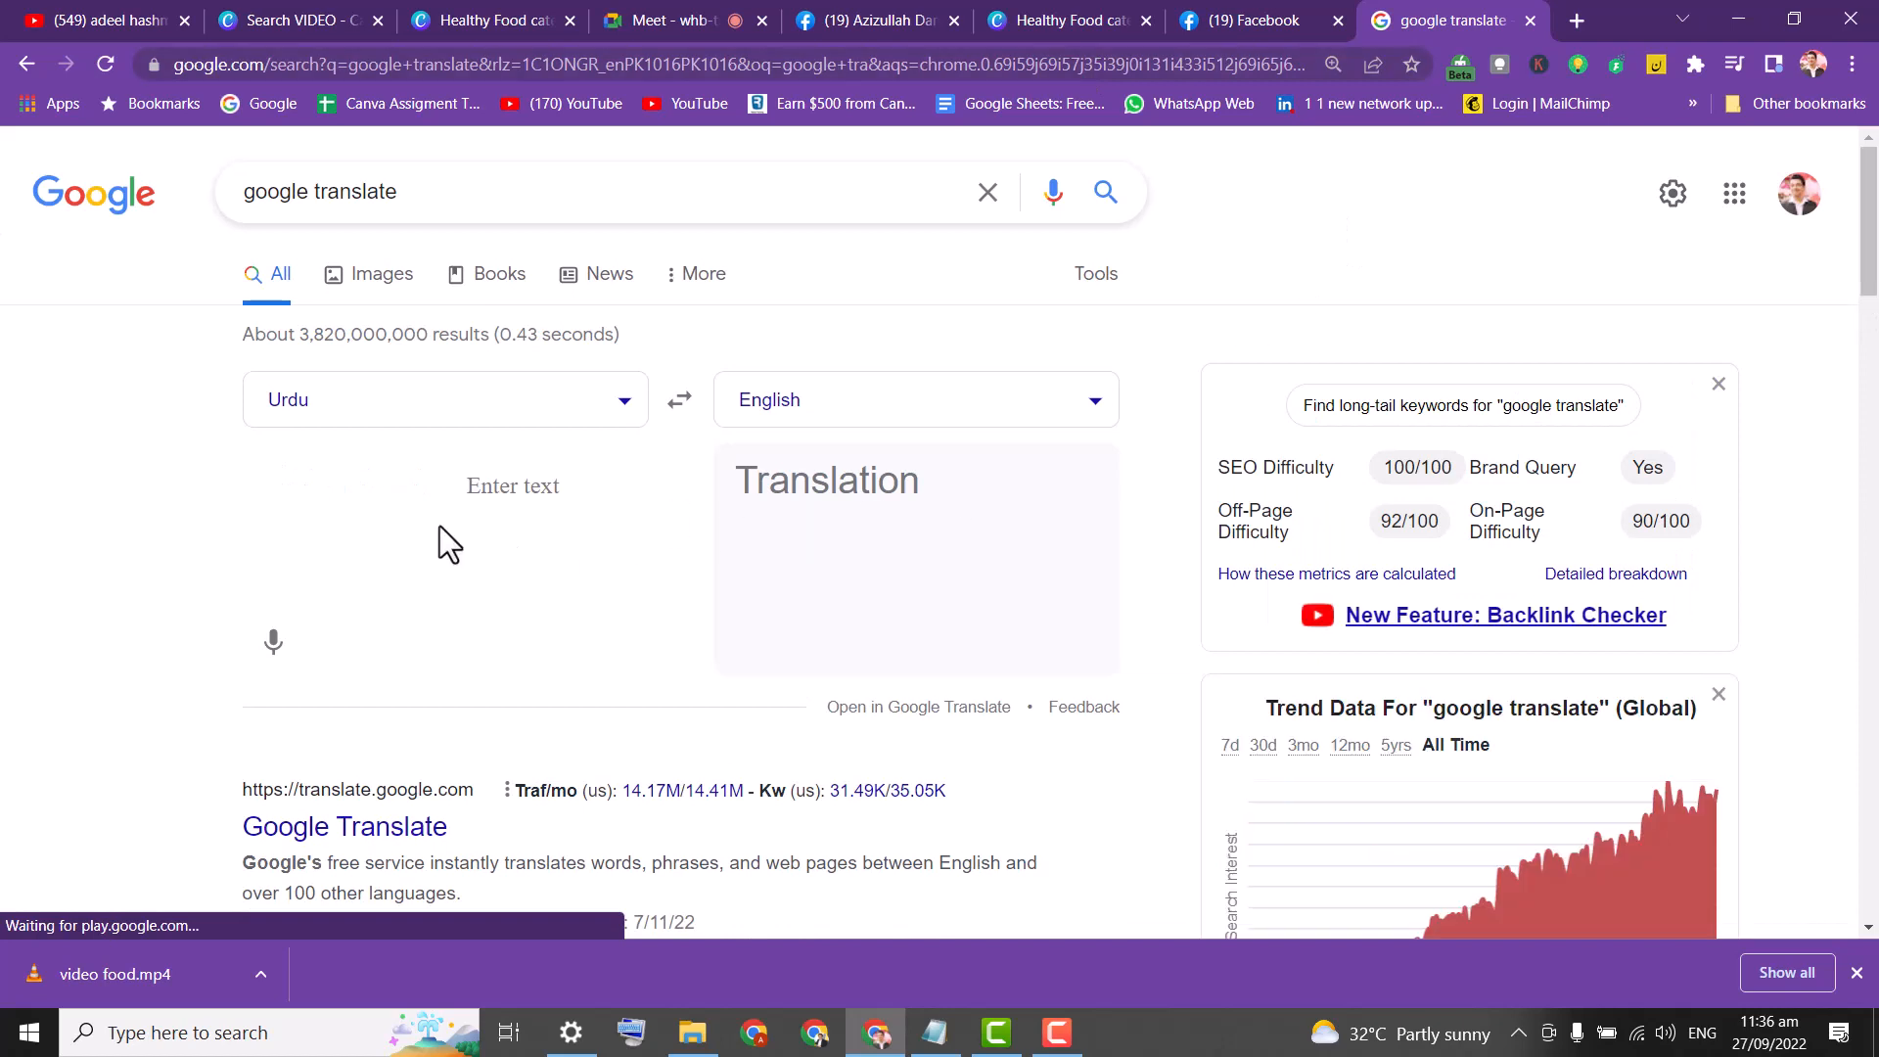
Keep Urdu to English and dictate Urdu phrases into Google Translate by voice.
left_click(678, 406)
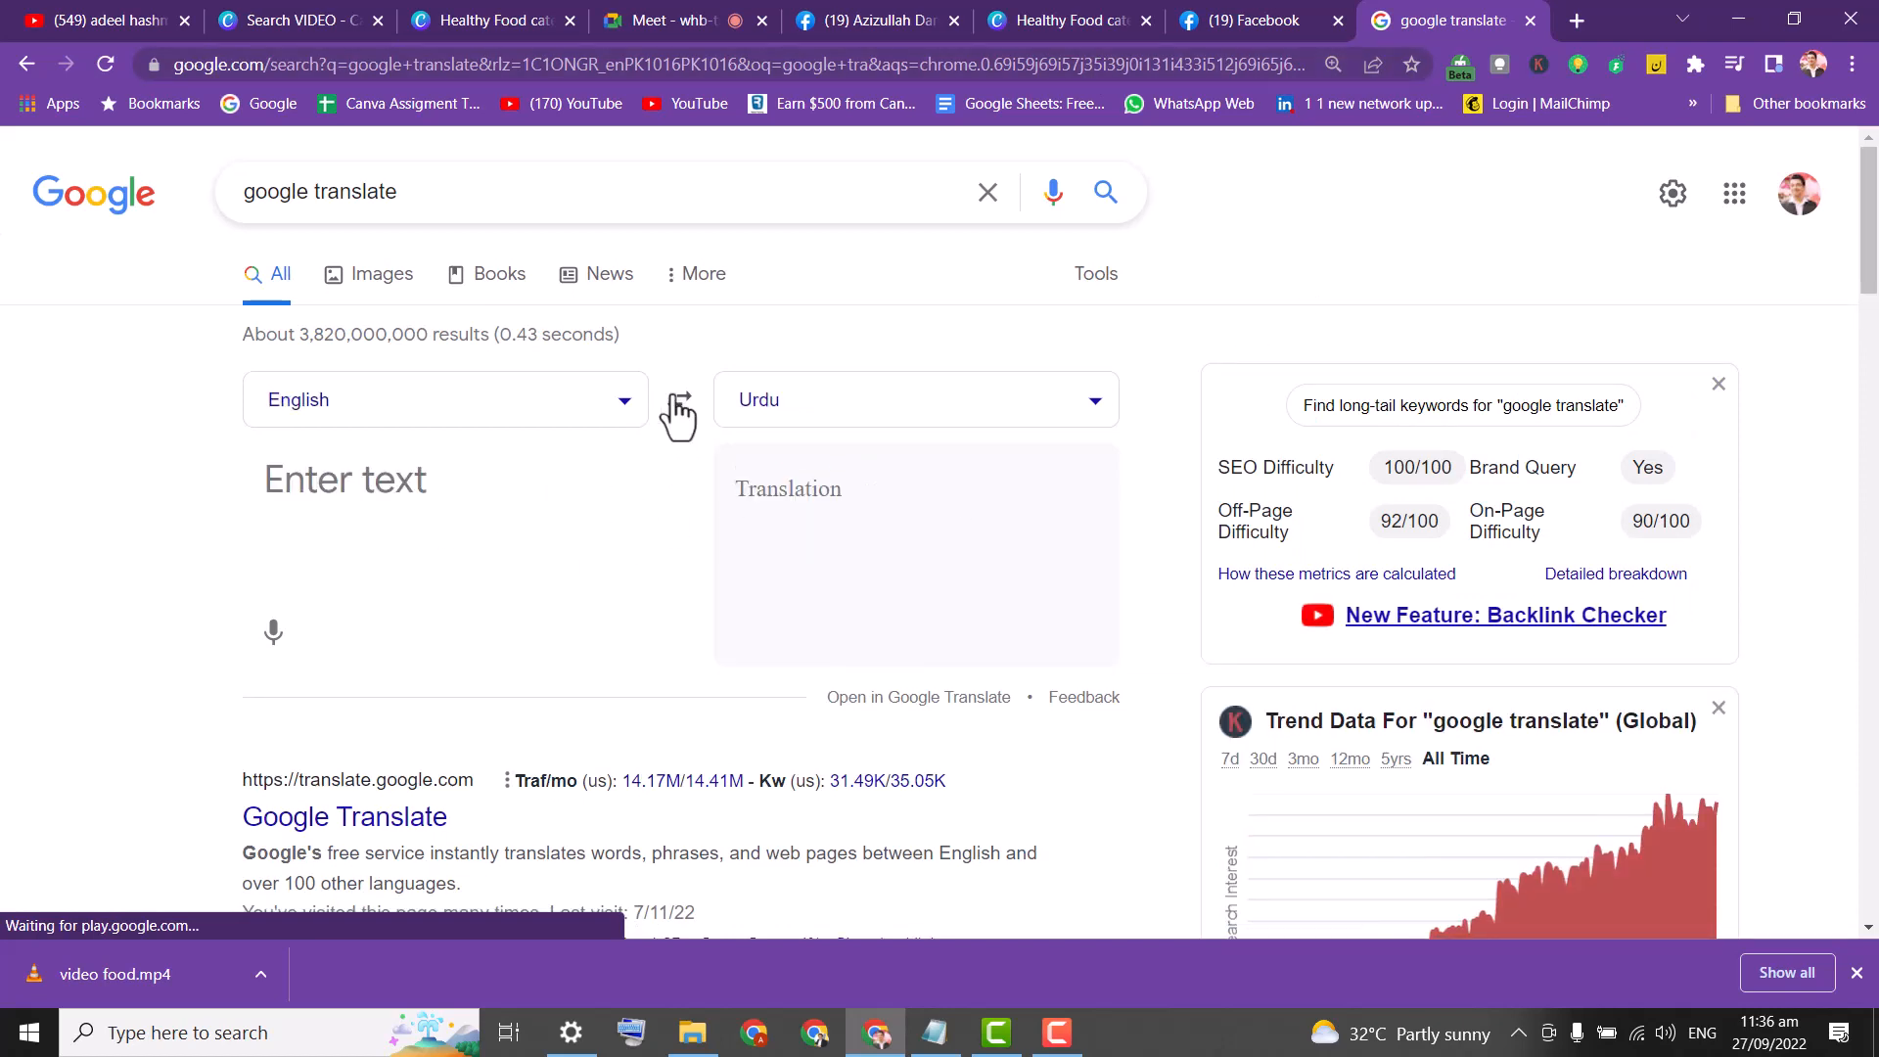
left_click(675, 410)
left_click(274, 643)
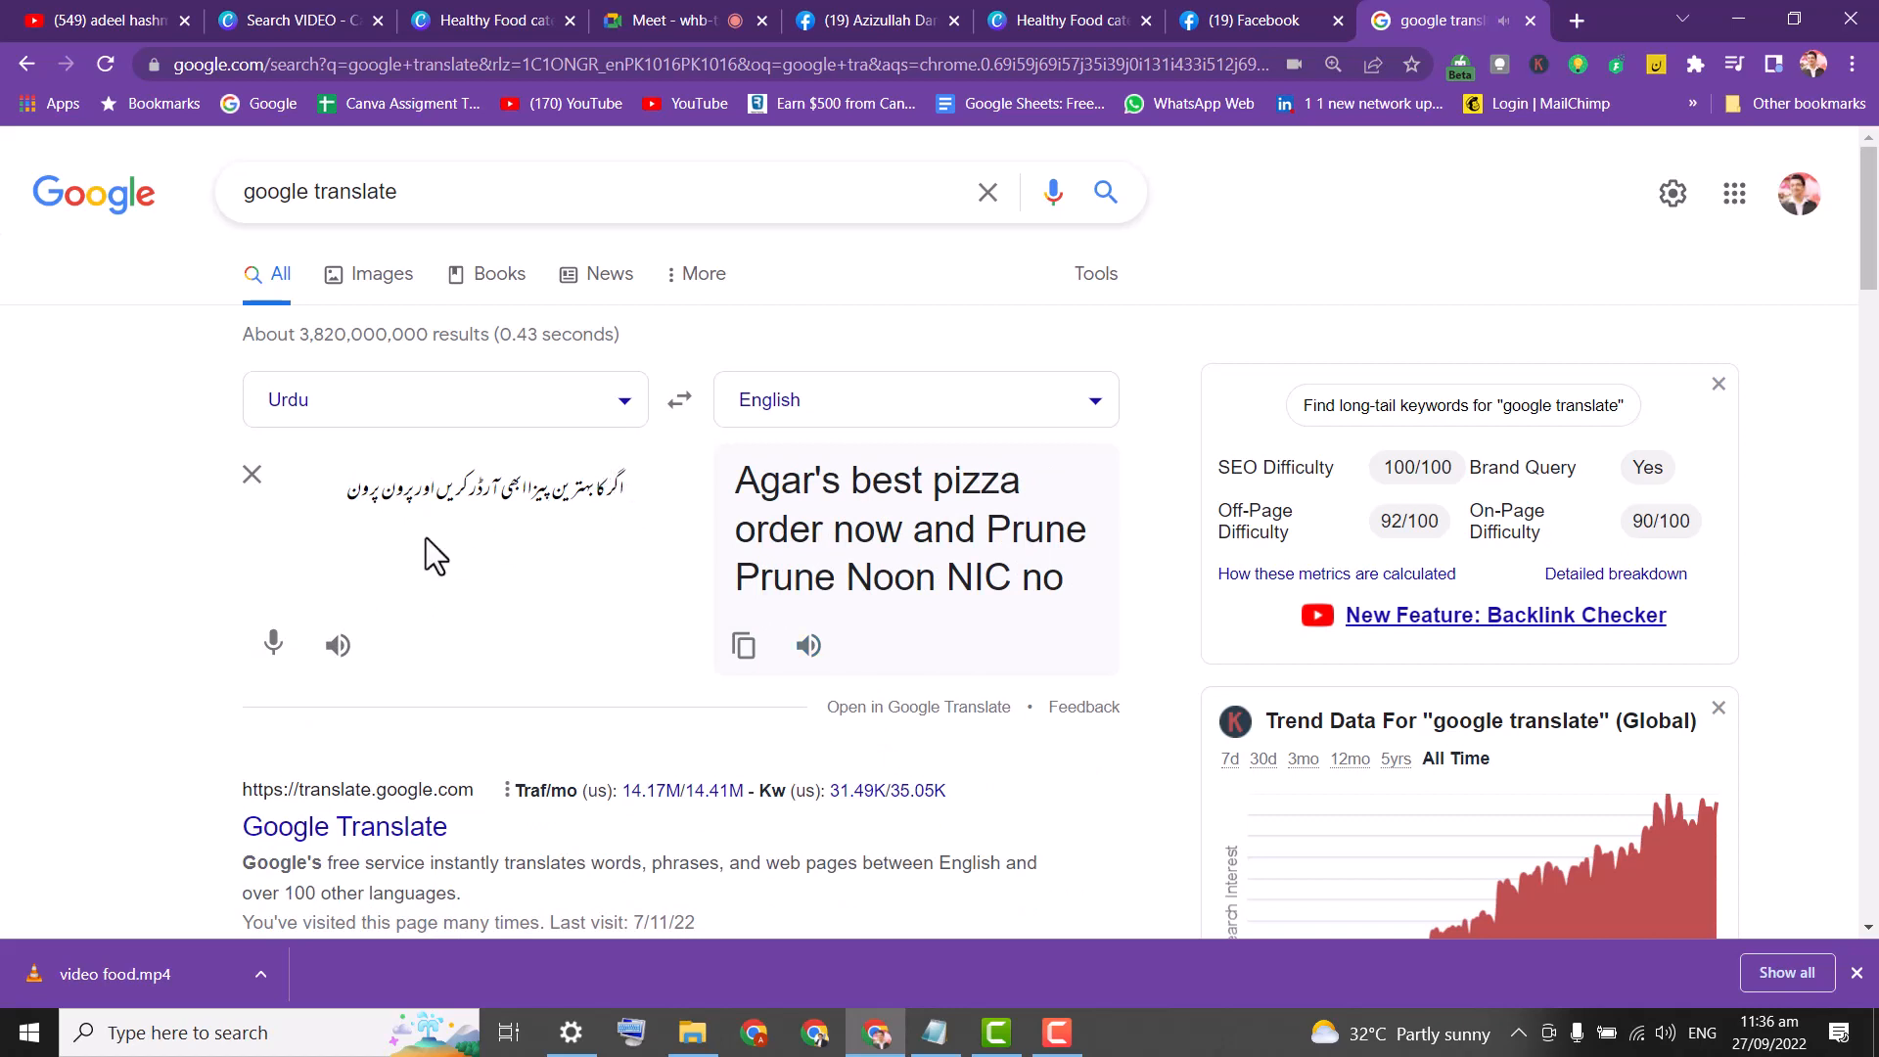
left_click(252, 474)
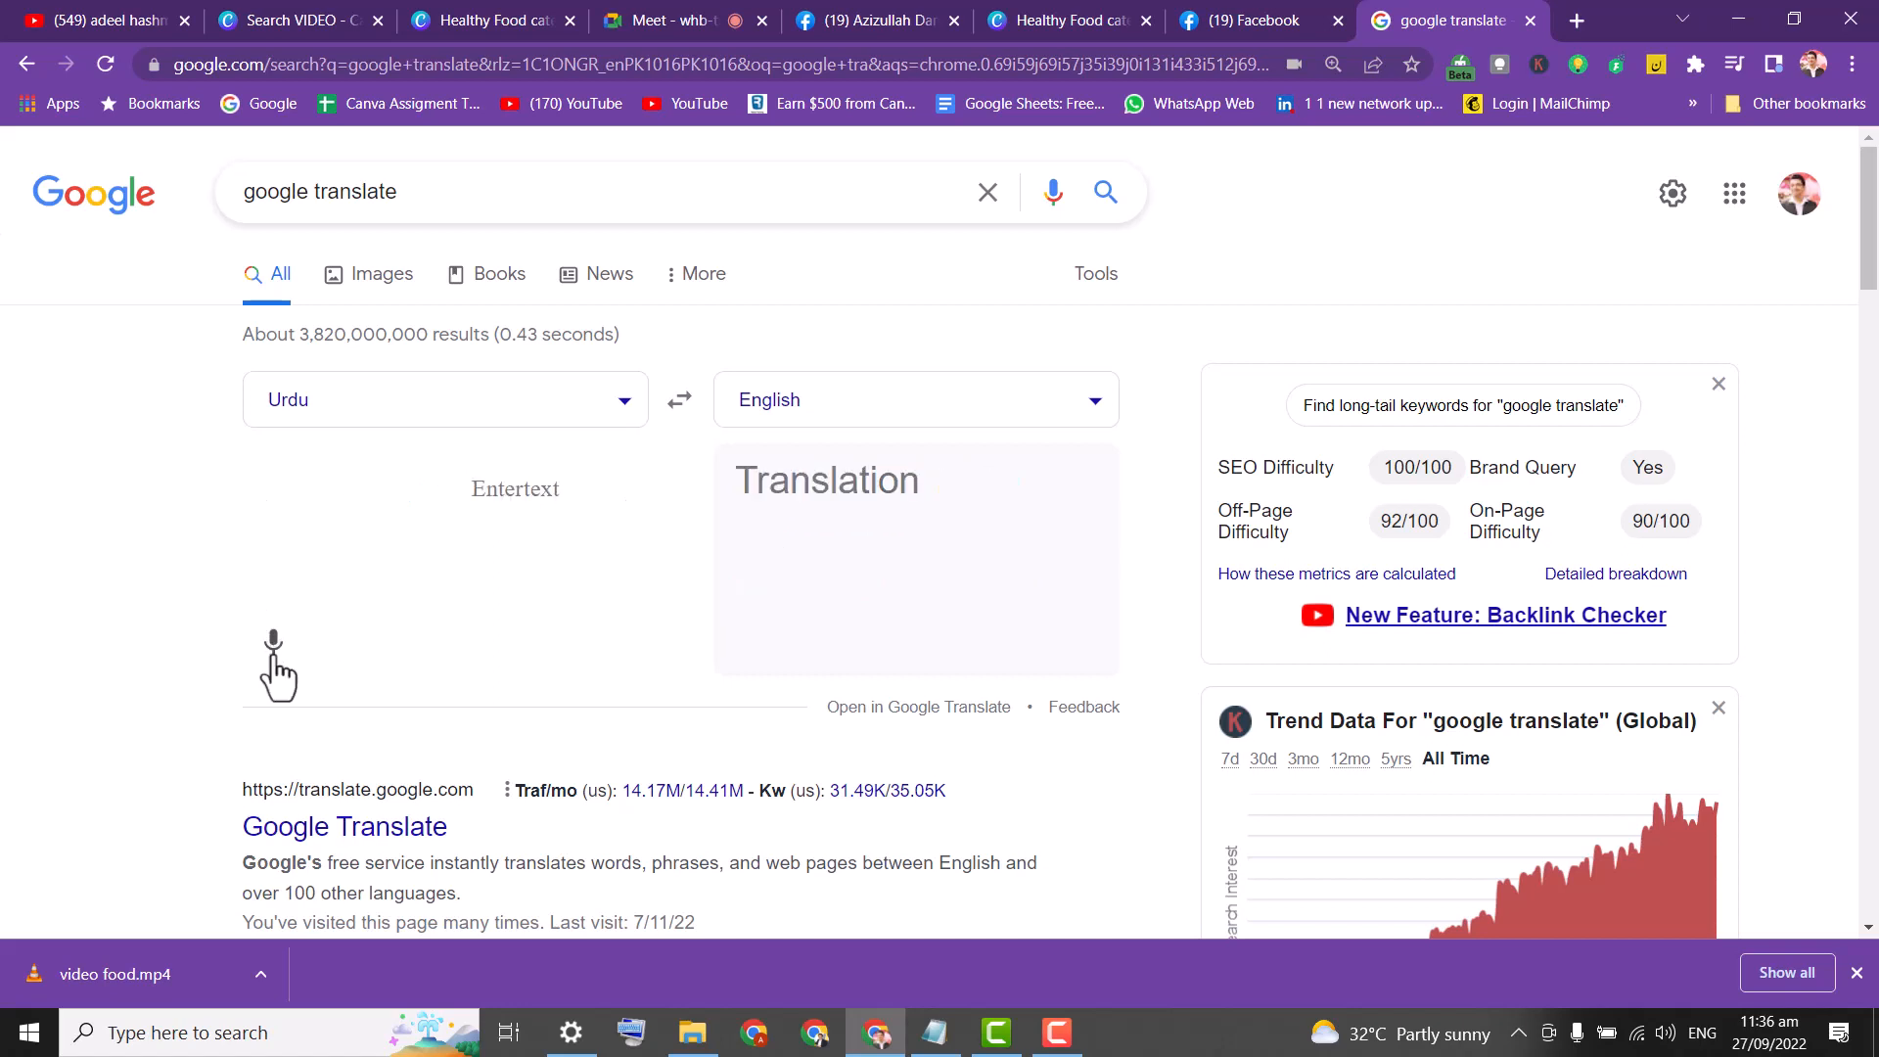
left_click(274, 644)
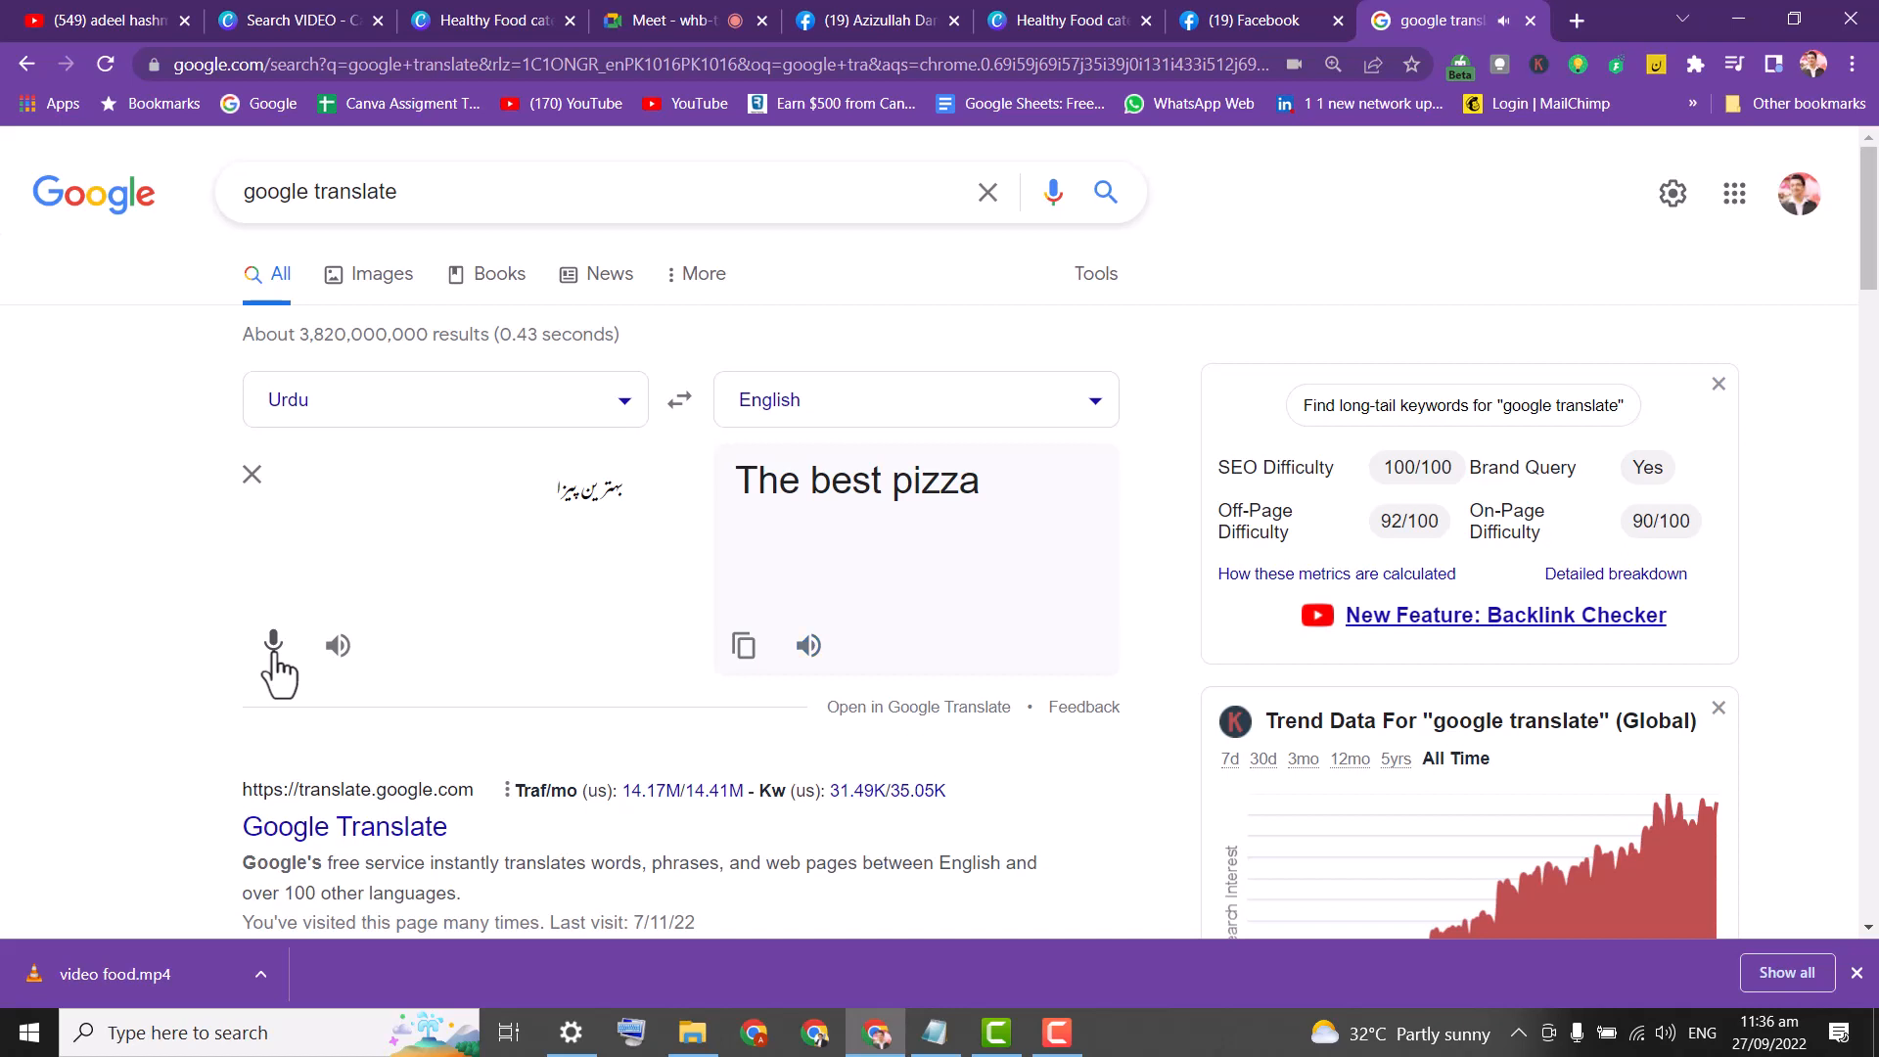
left_click(274, 646)
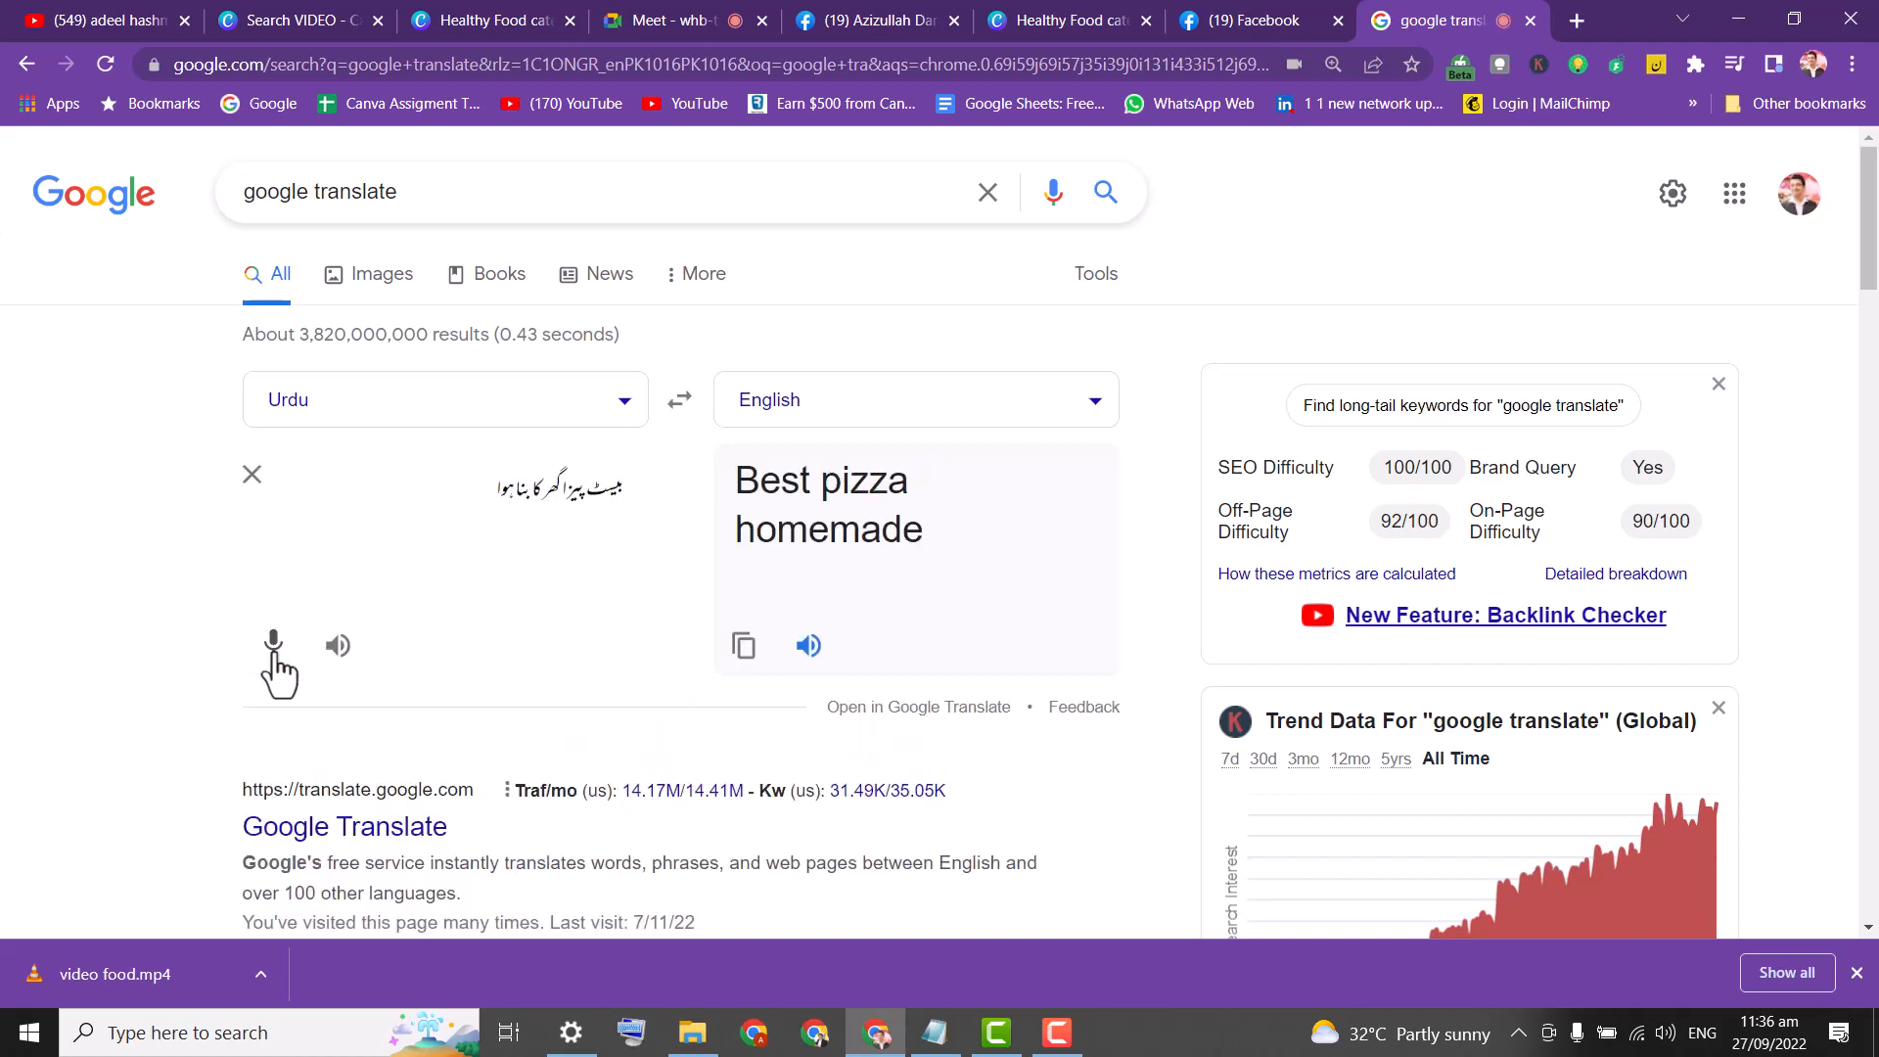
Dictate a new Urdu phrase and select its English translation 'Order now'.
triple_click(479, 485)
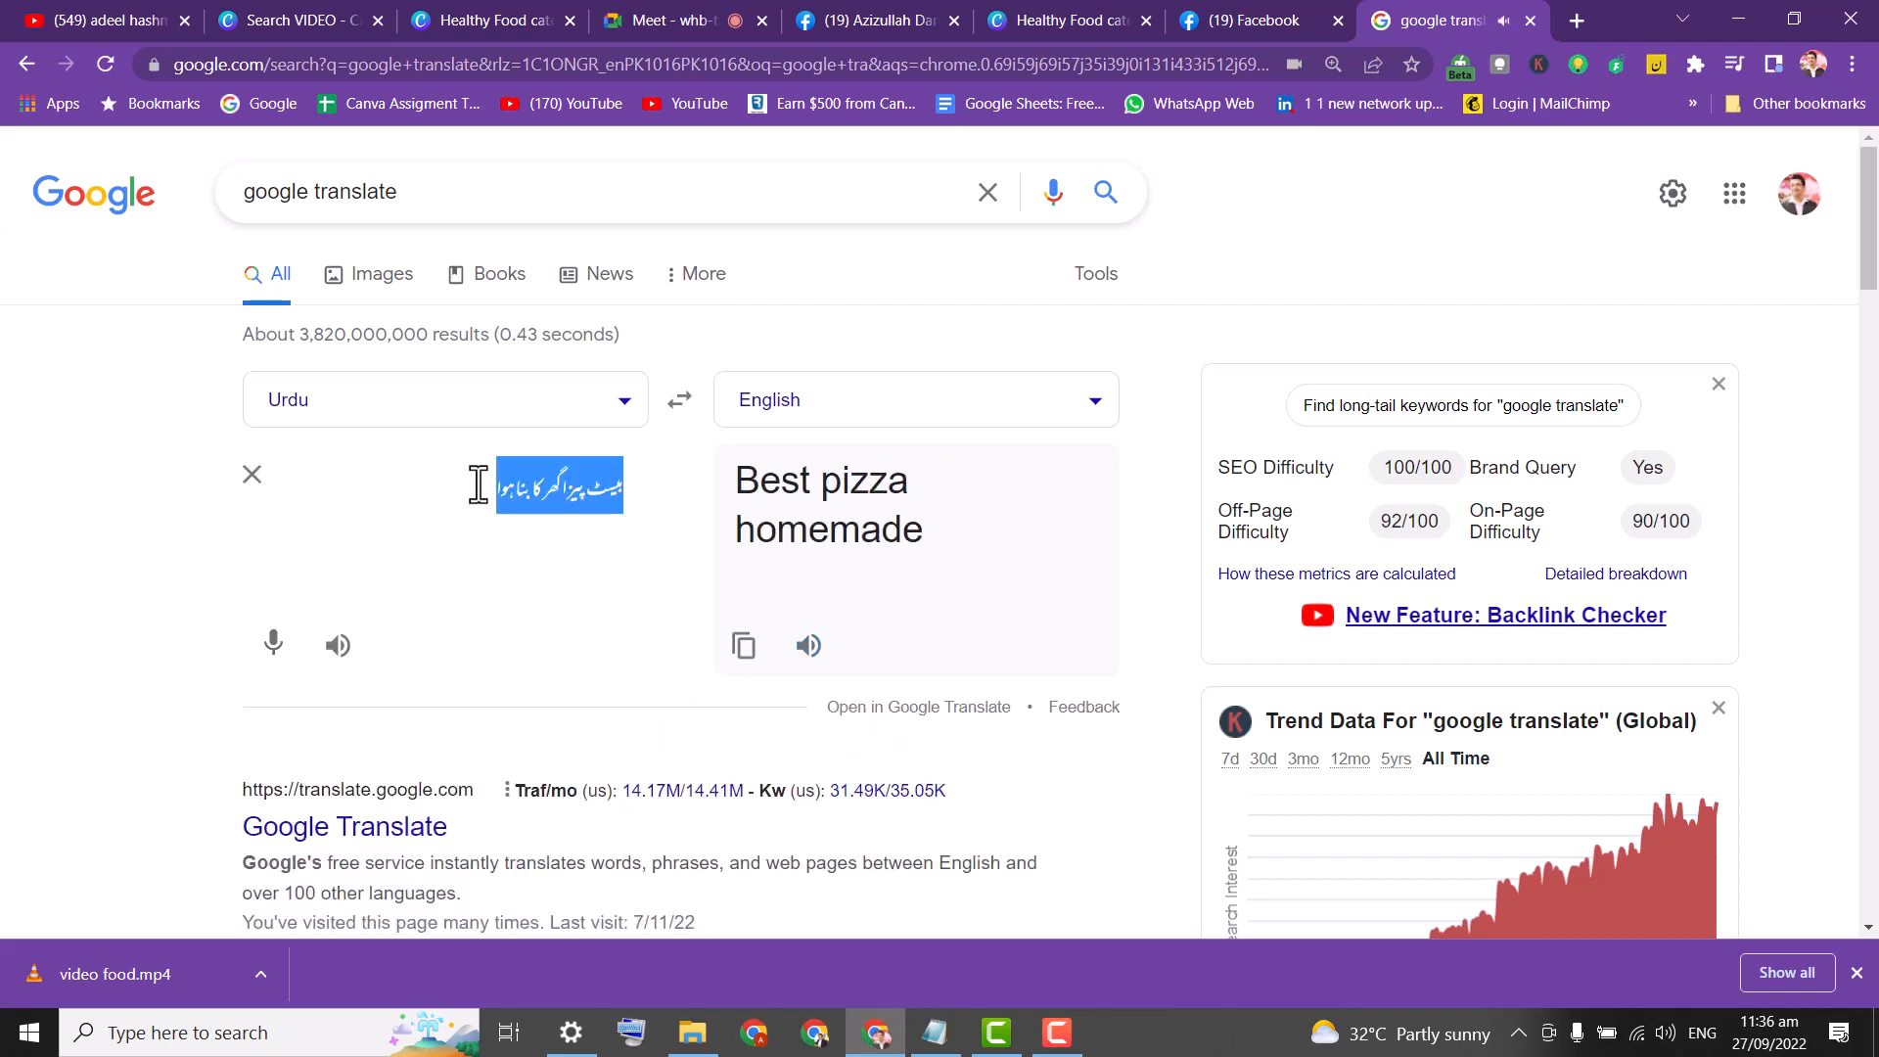
left_click(479, 486)
key("Return")
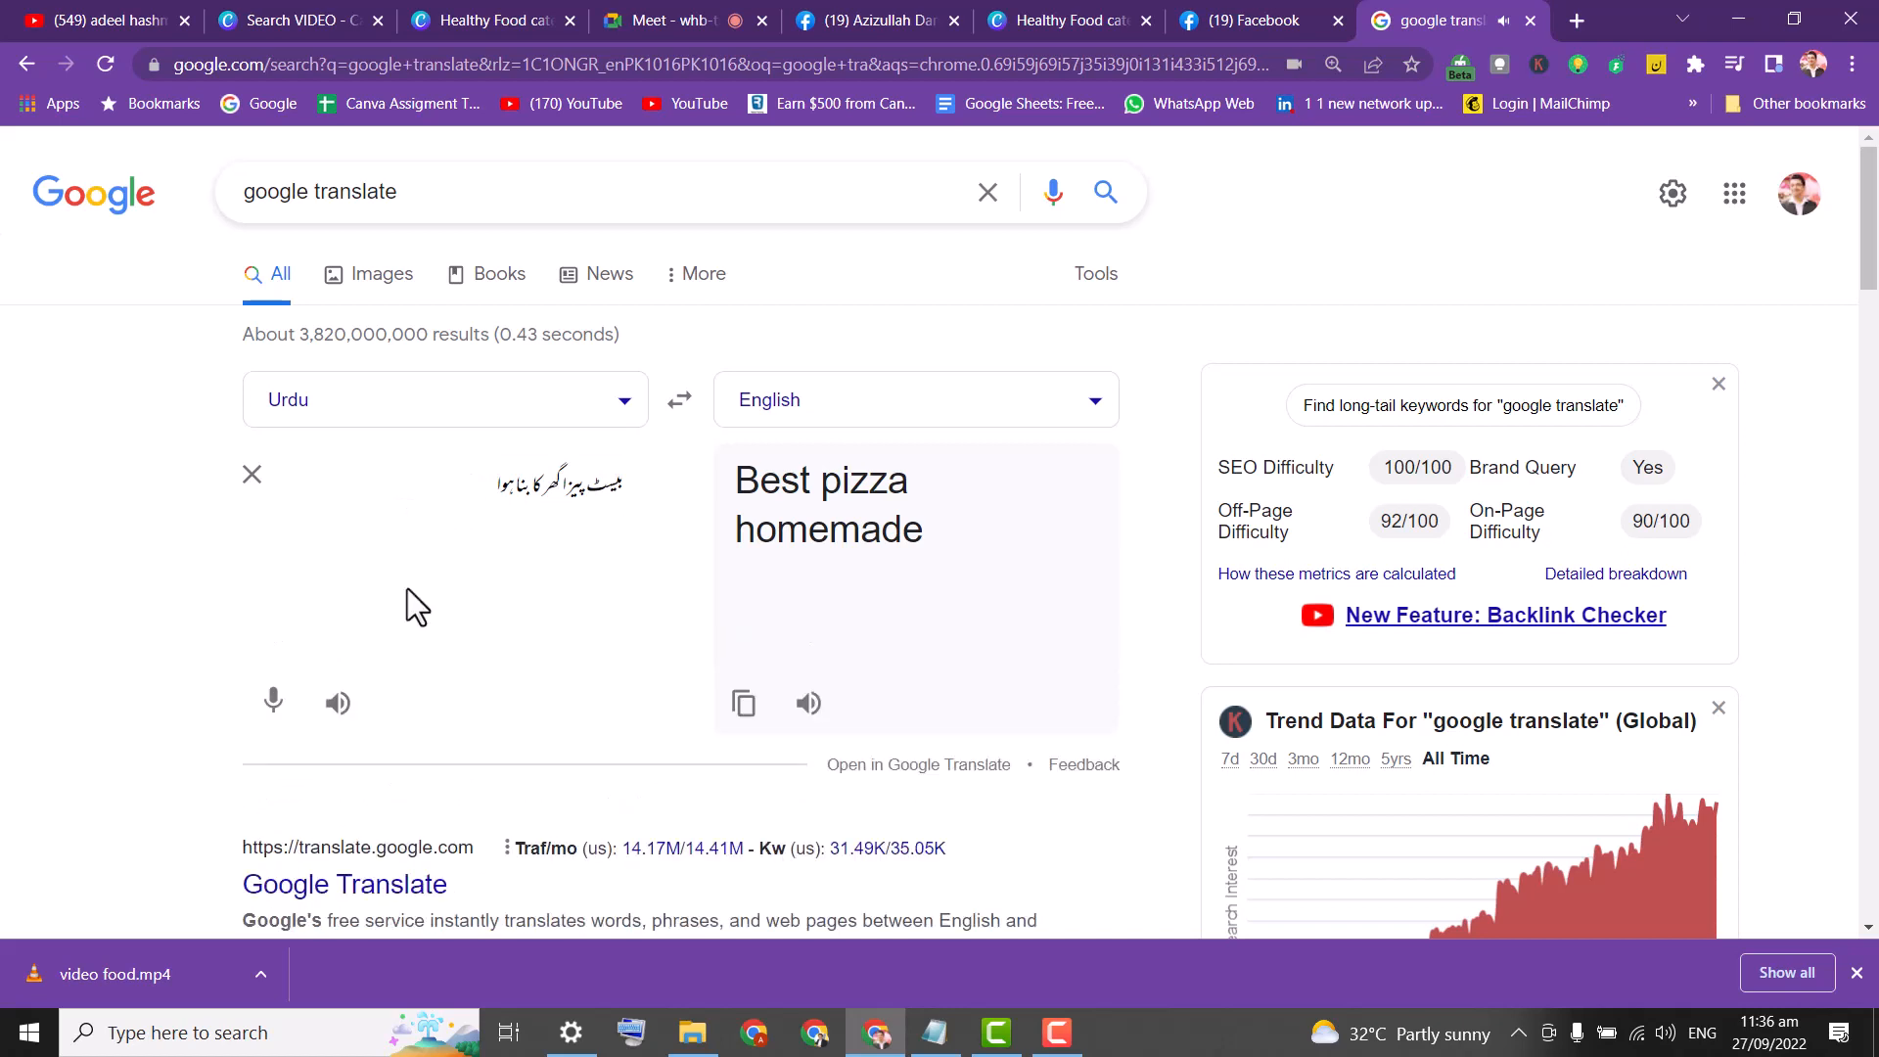
left_click(273, 700)
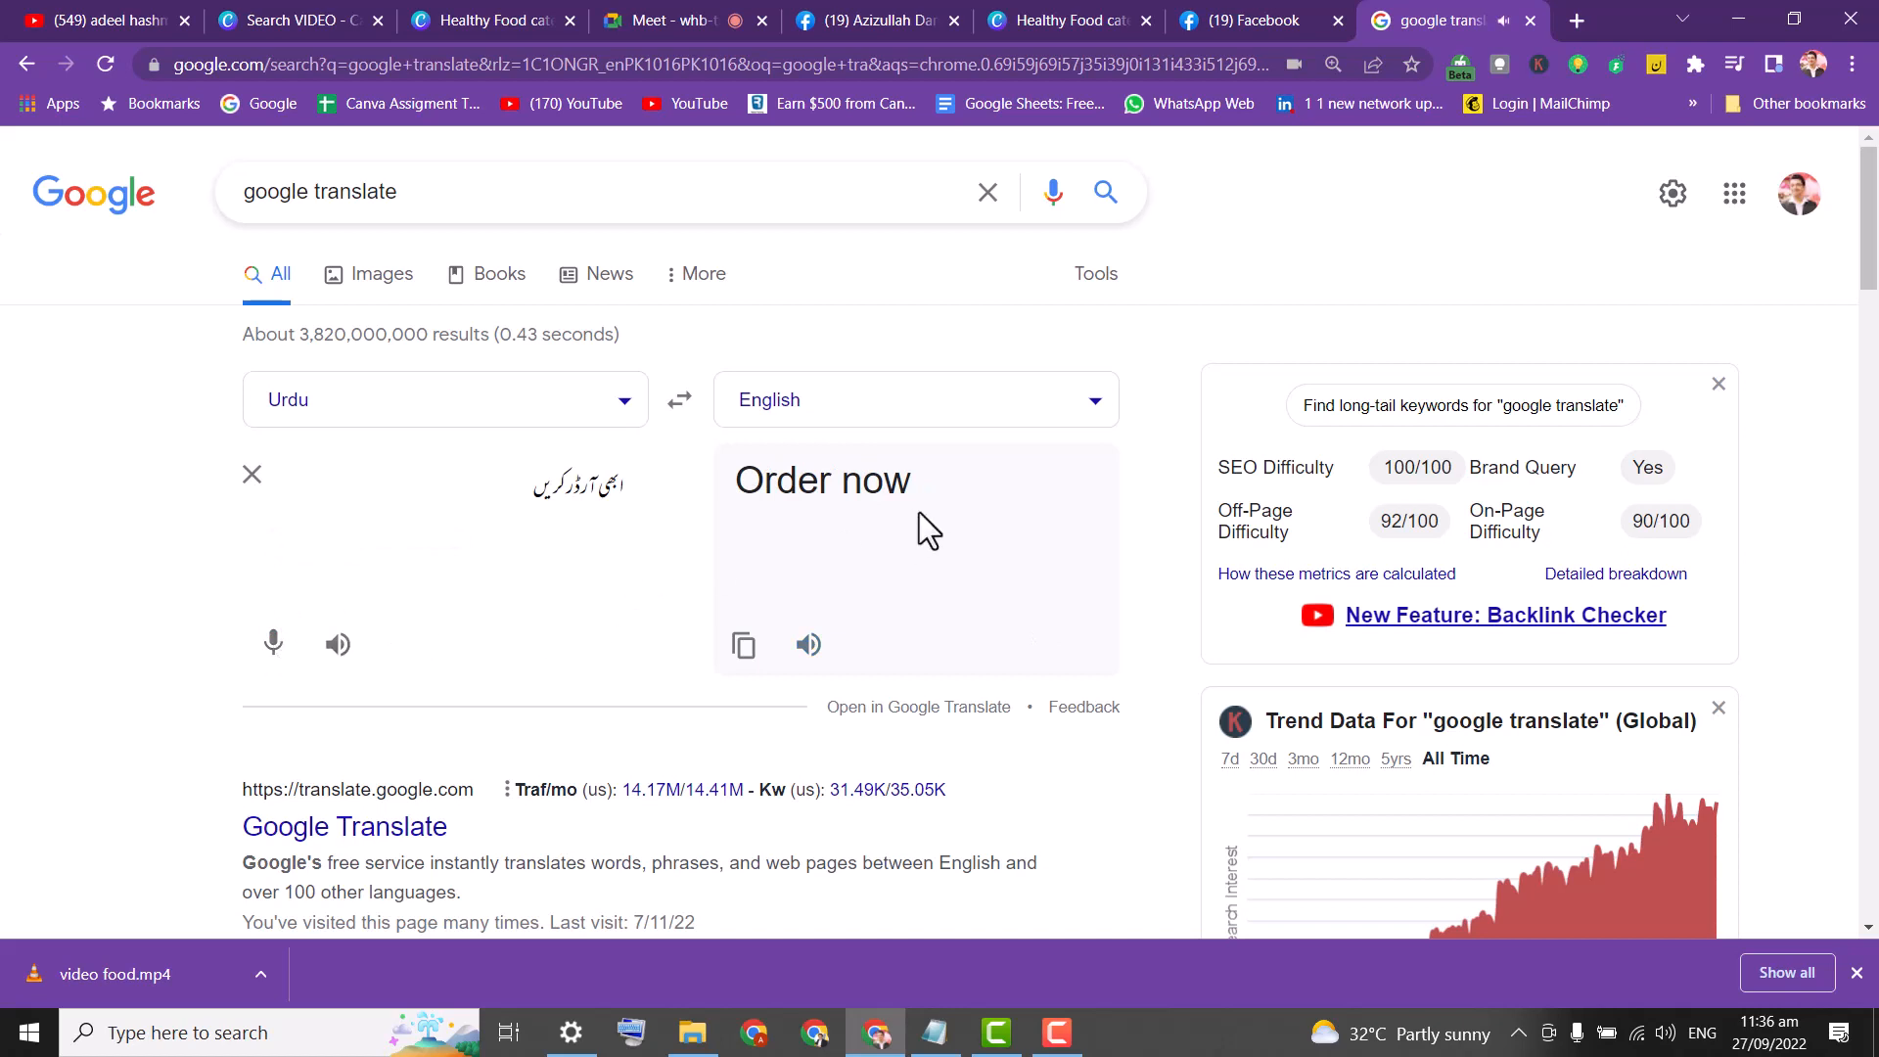
left_click_drag(936, 470, 672, 483)
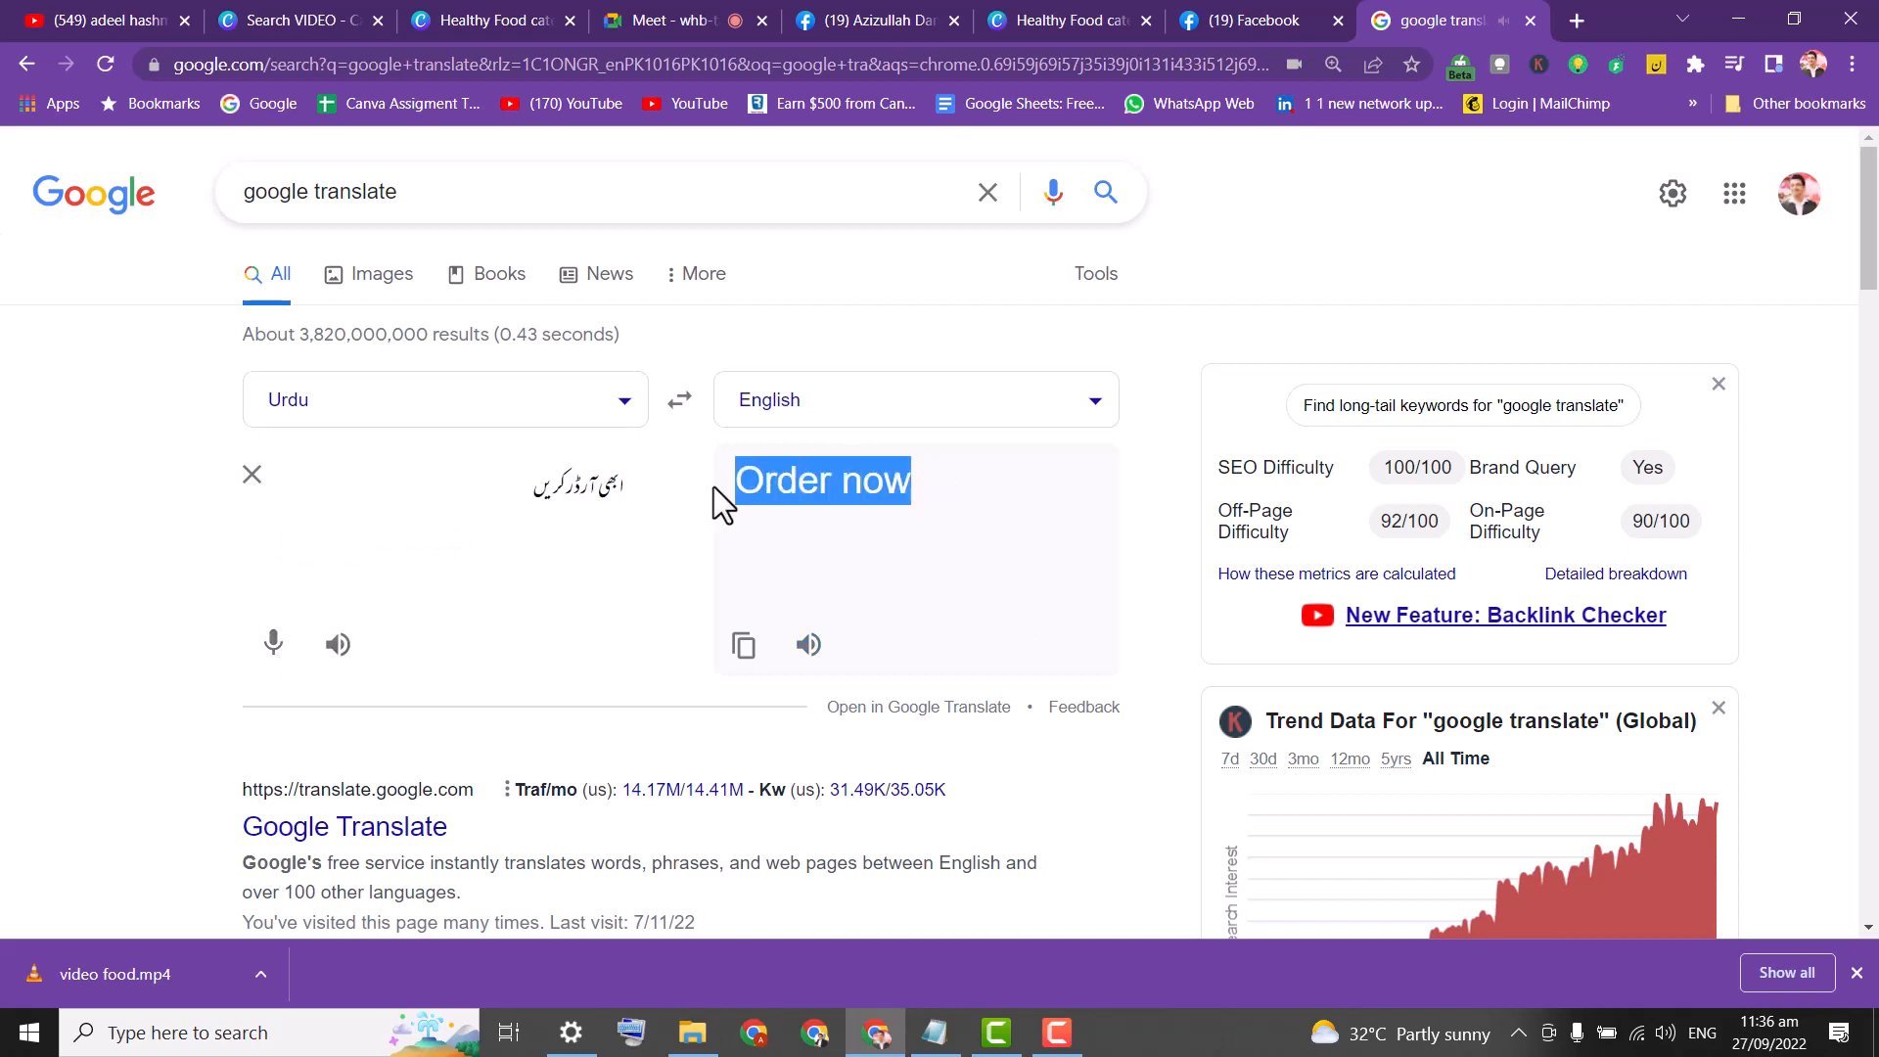
left_click(1232, 10)
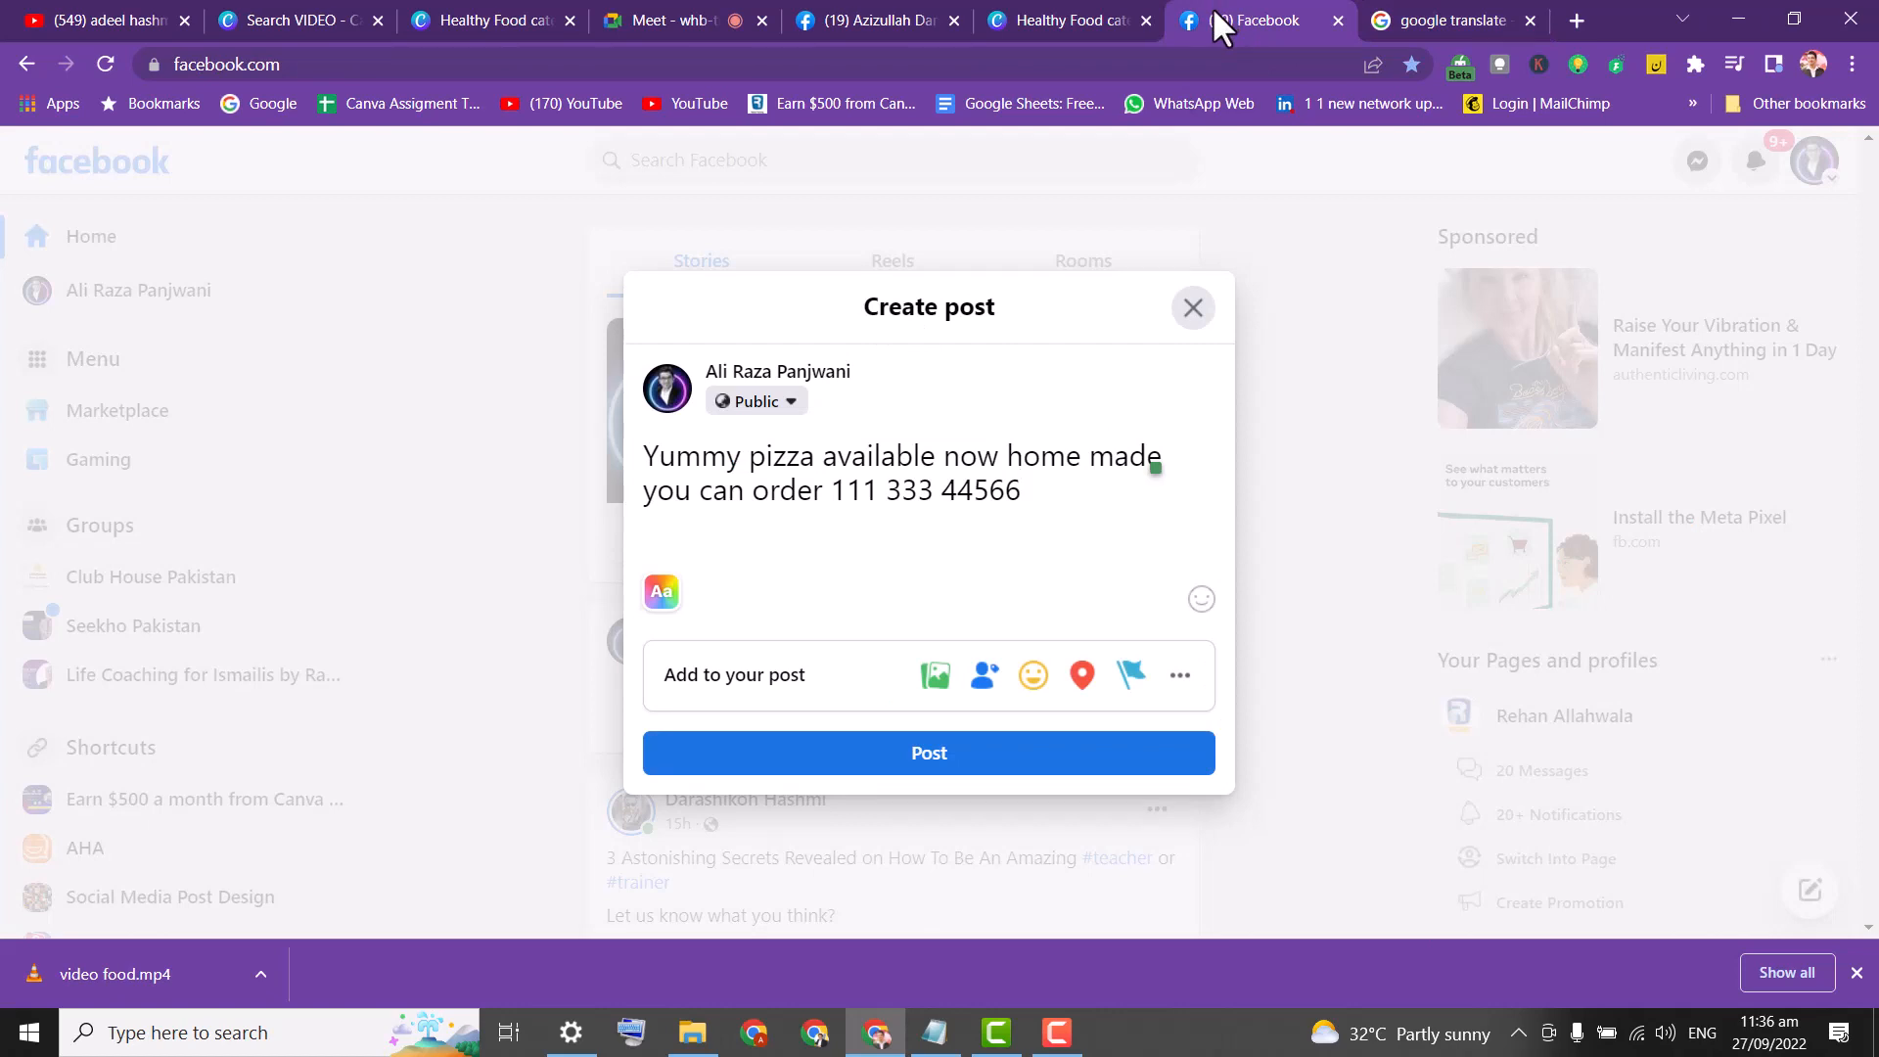
Add 'Order now' as a third line in the Facebook draft and begin a fourth line.
left_click(1077, 15)
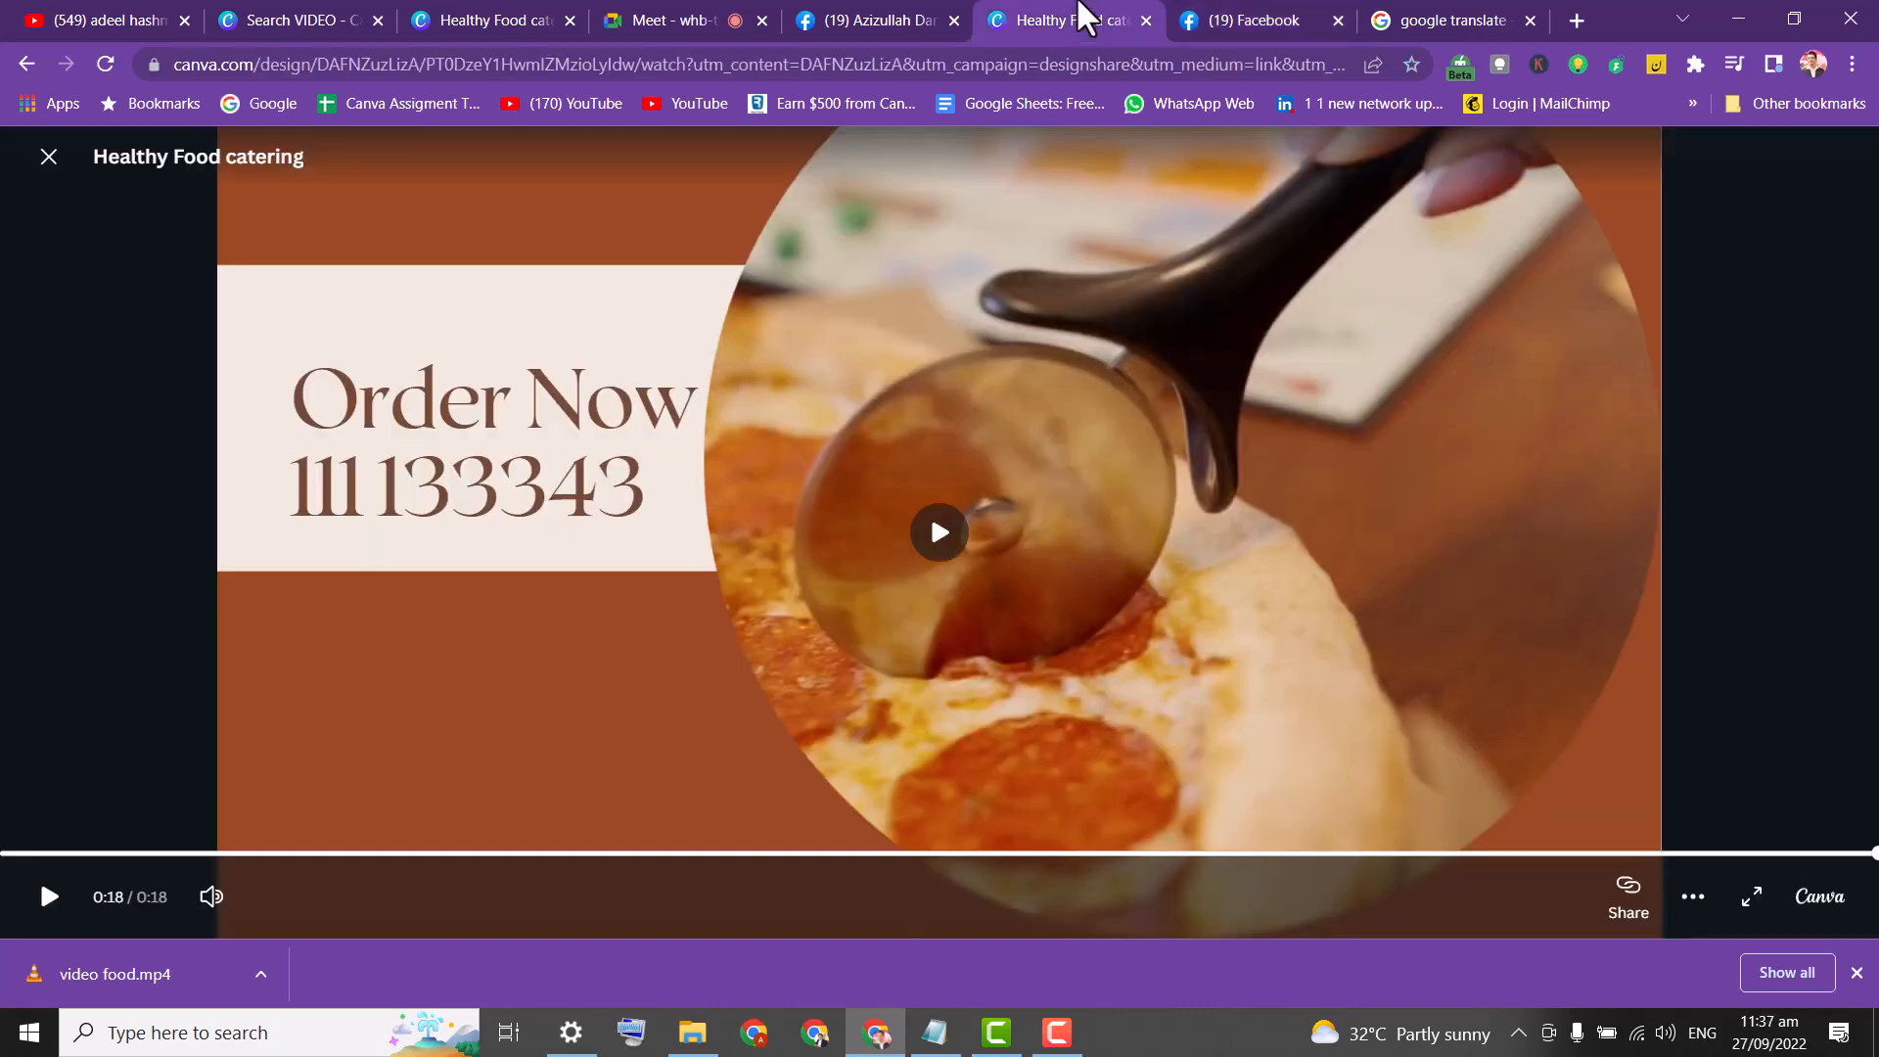
left_click(879, 21)
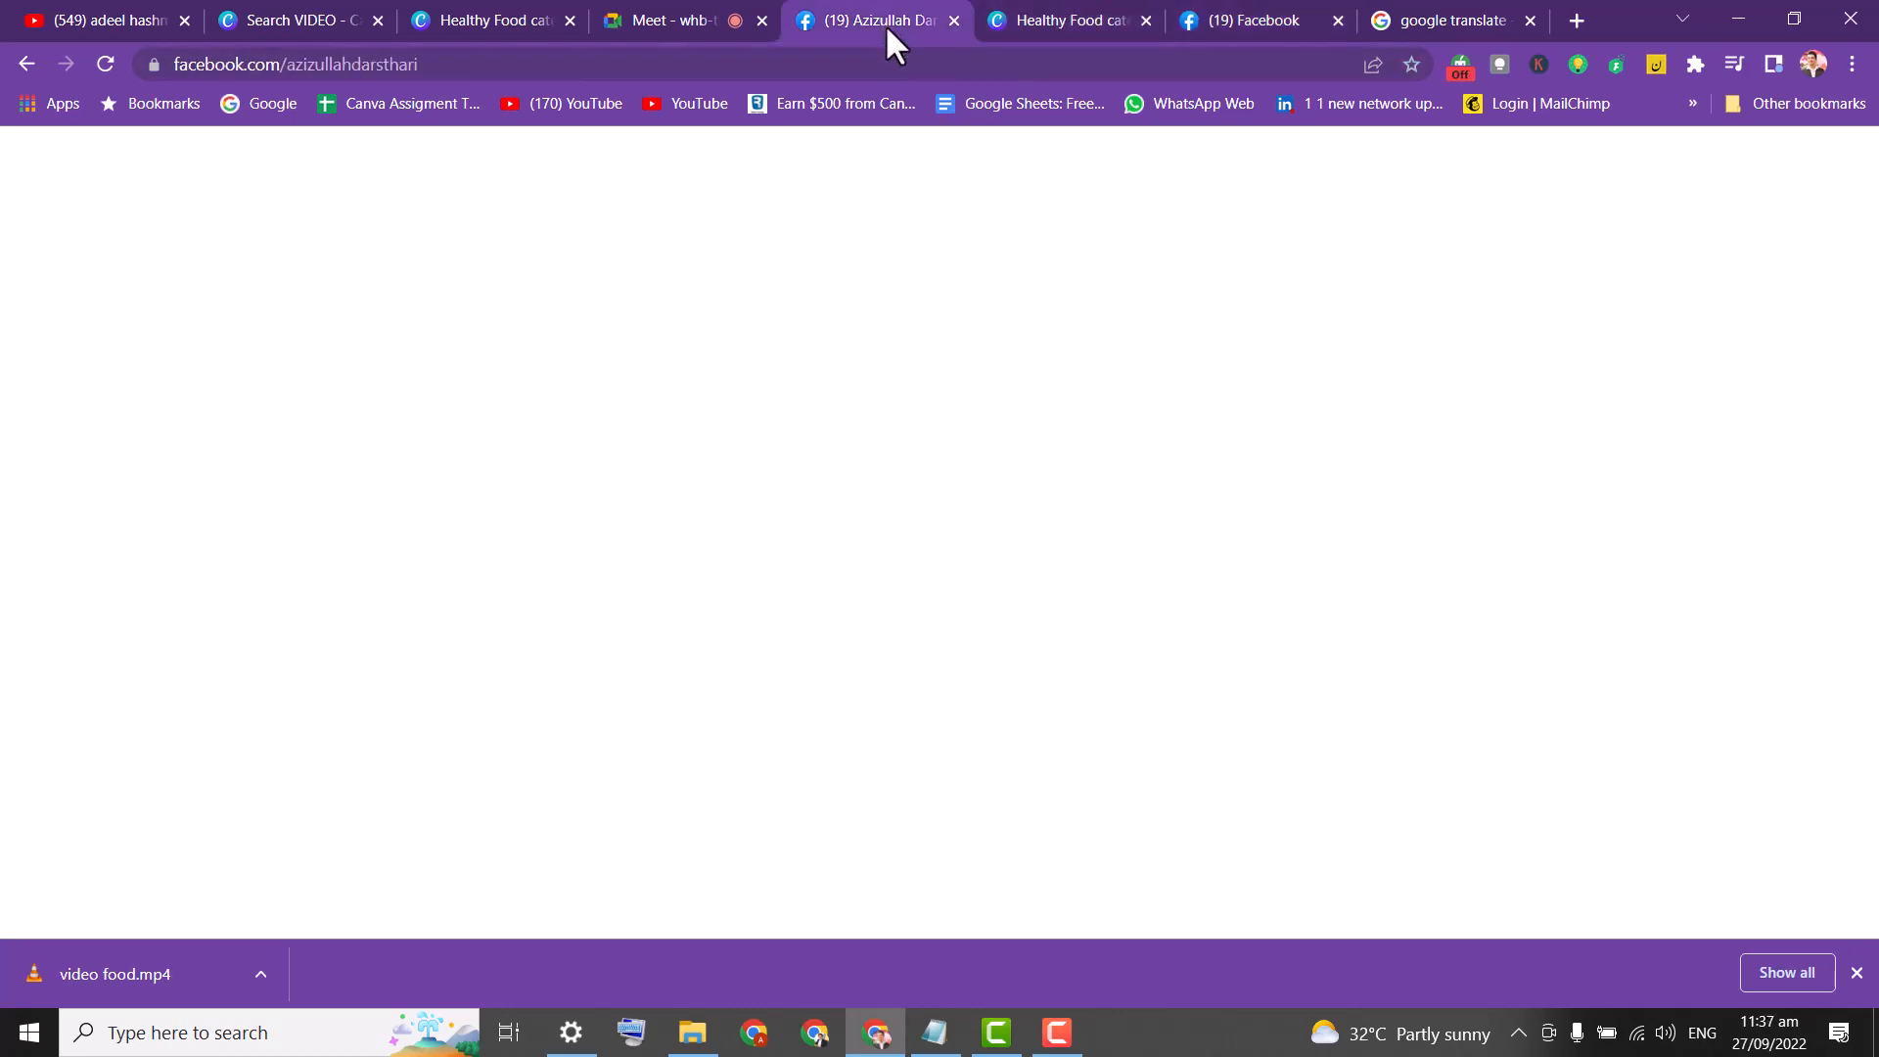
left_click(1254, 20)
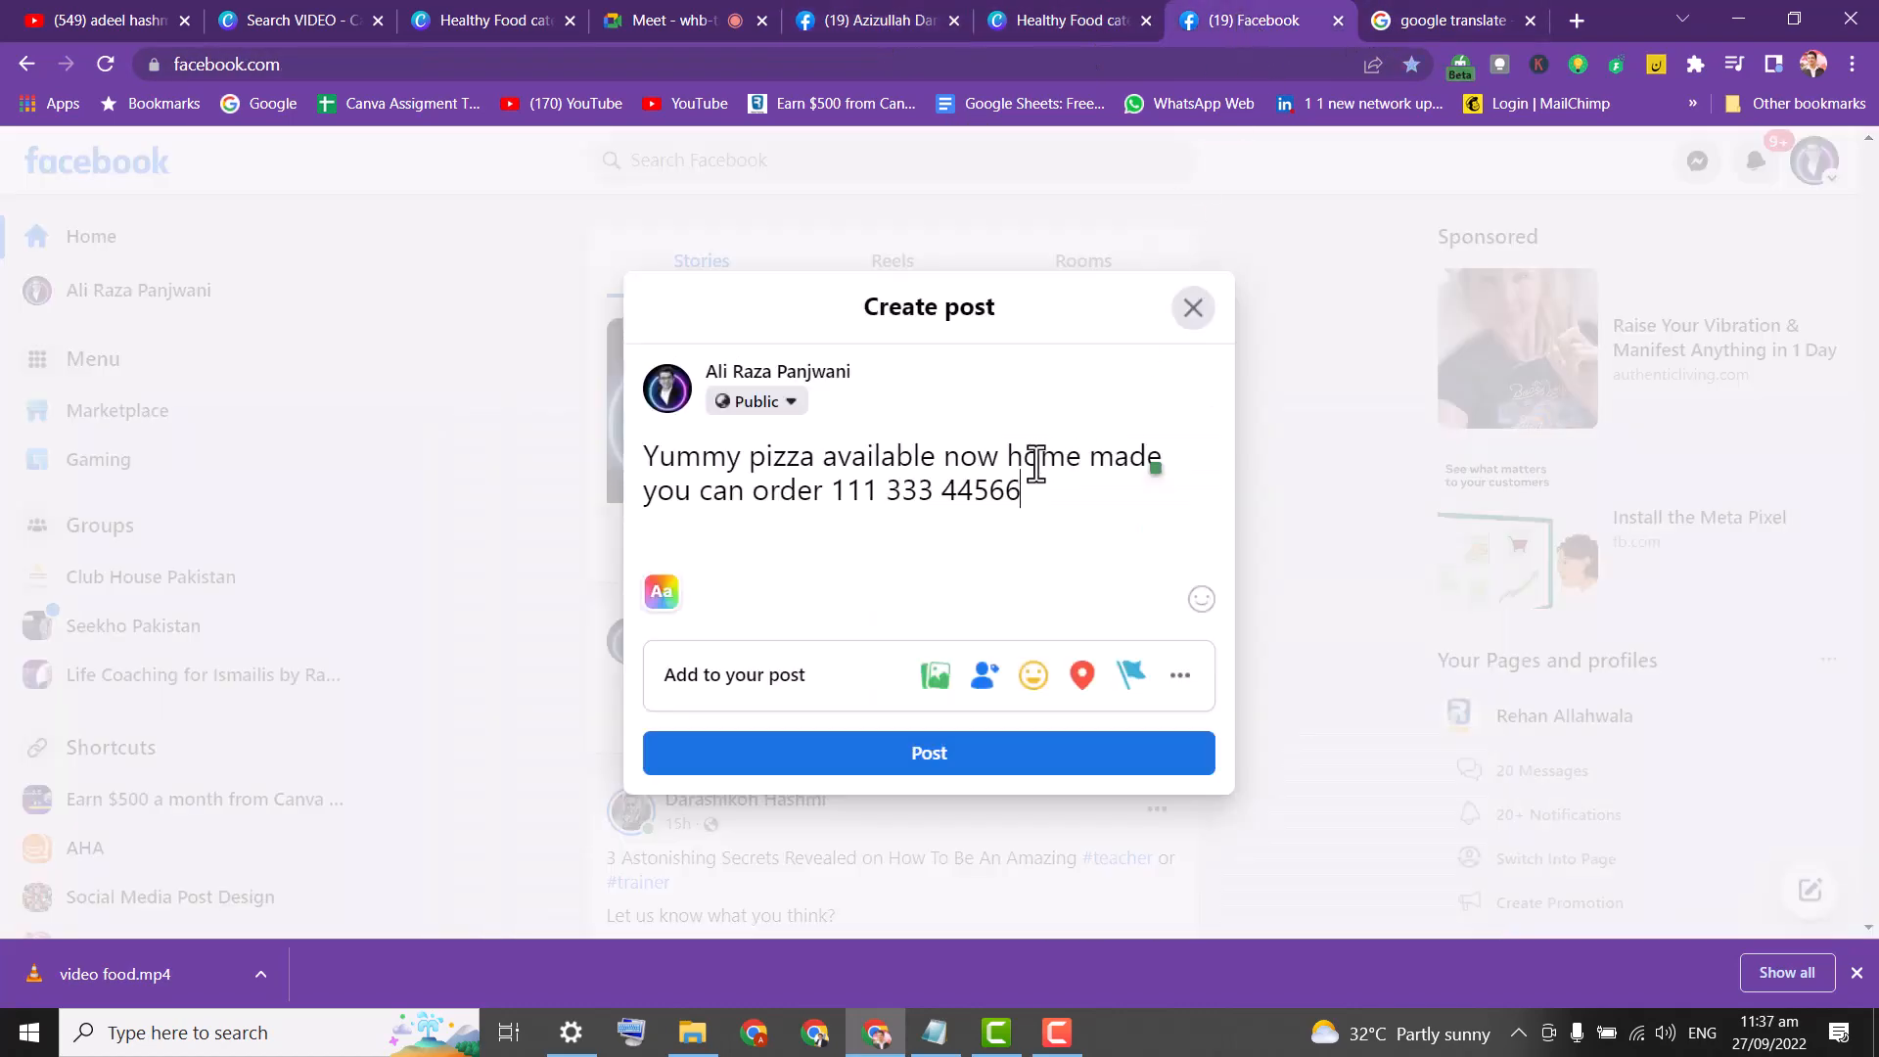
key("Return")
type("Order now")
key("Return")
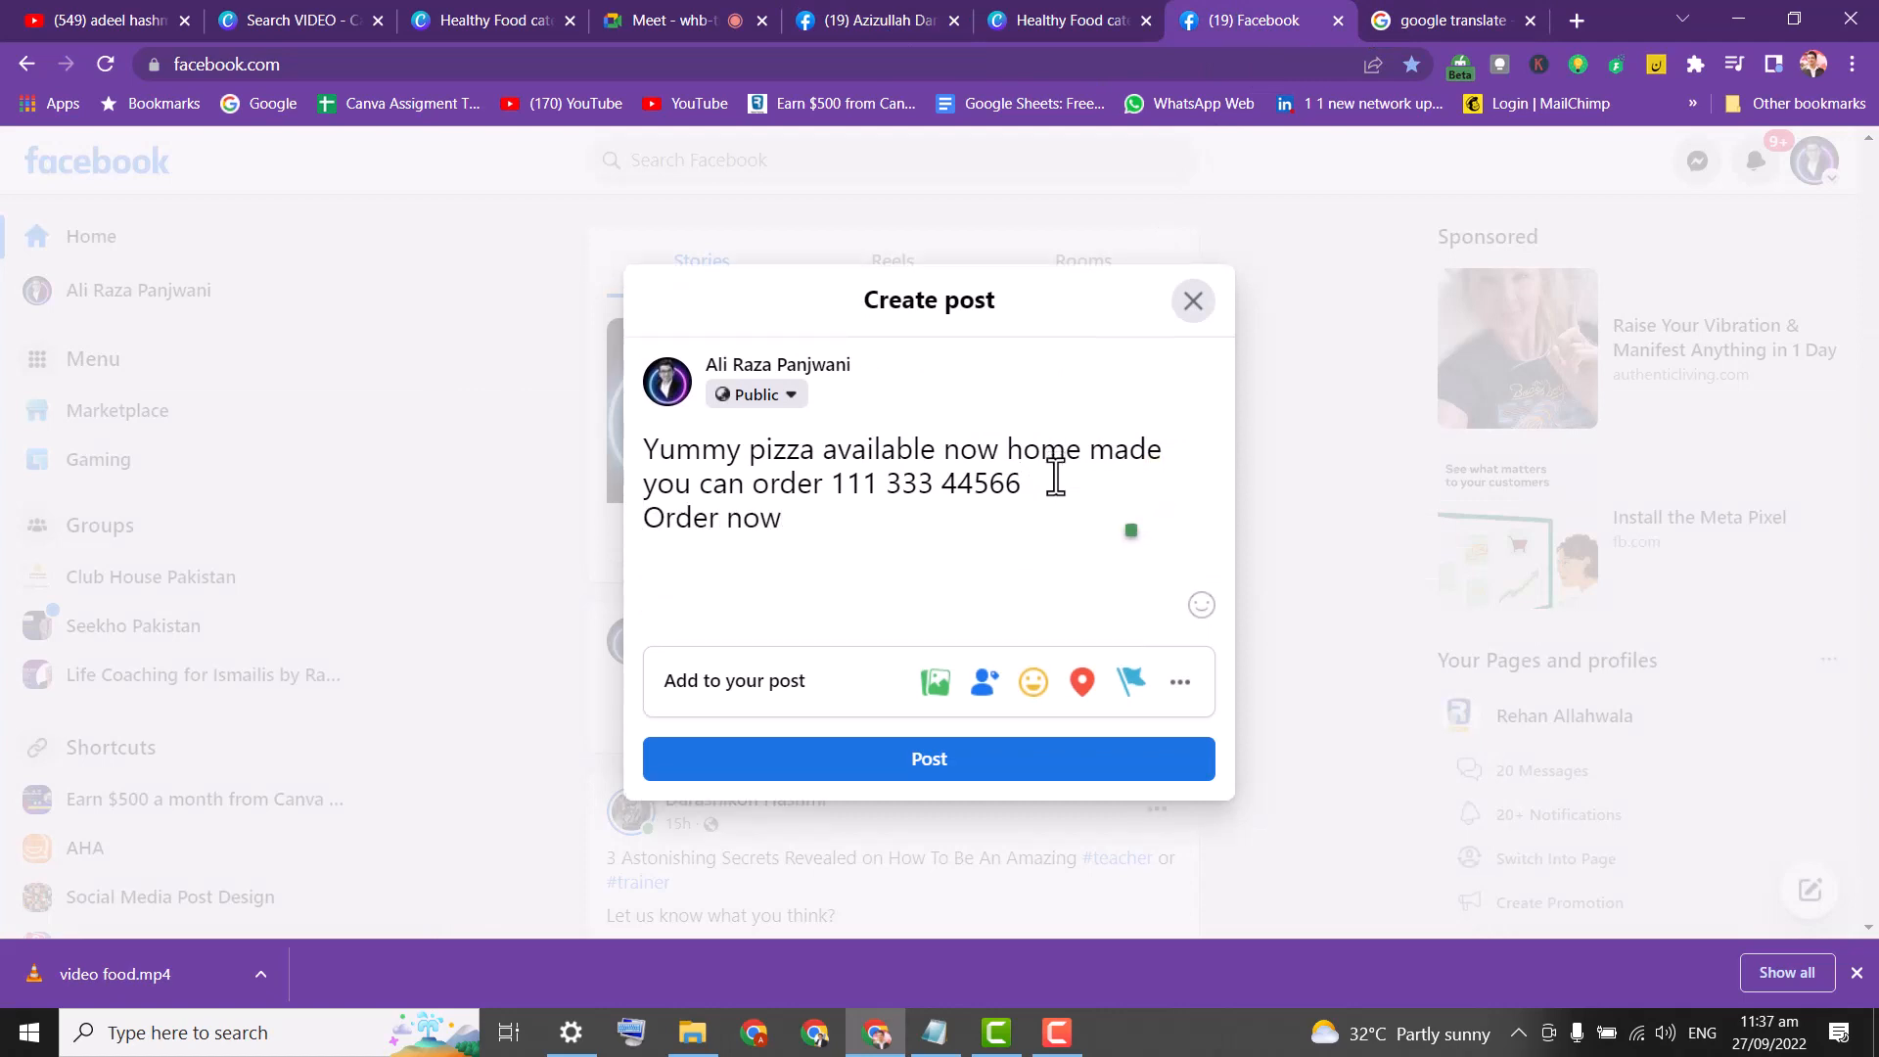
type("$")
key("BackSpace")
Clean up stray hash marks and select the inserted #TrilliondollarPakistan tag for replacement.
type("###")
key("BackSpace")
key("BackSpace")
type("# #")
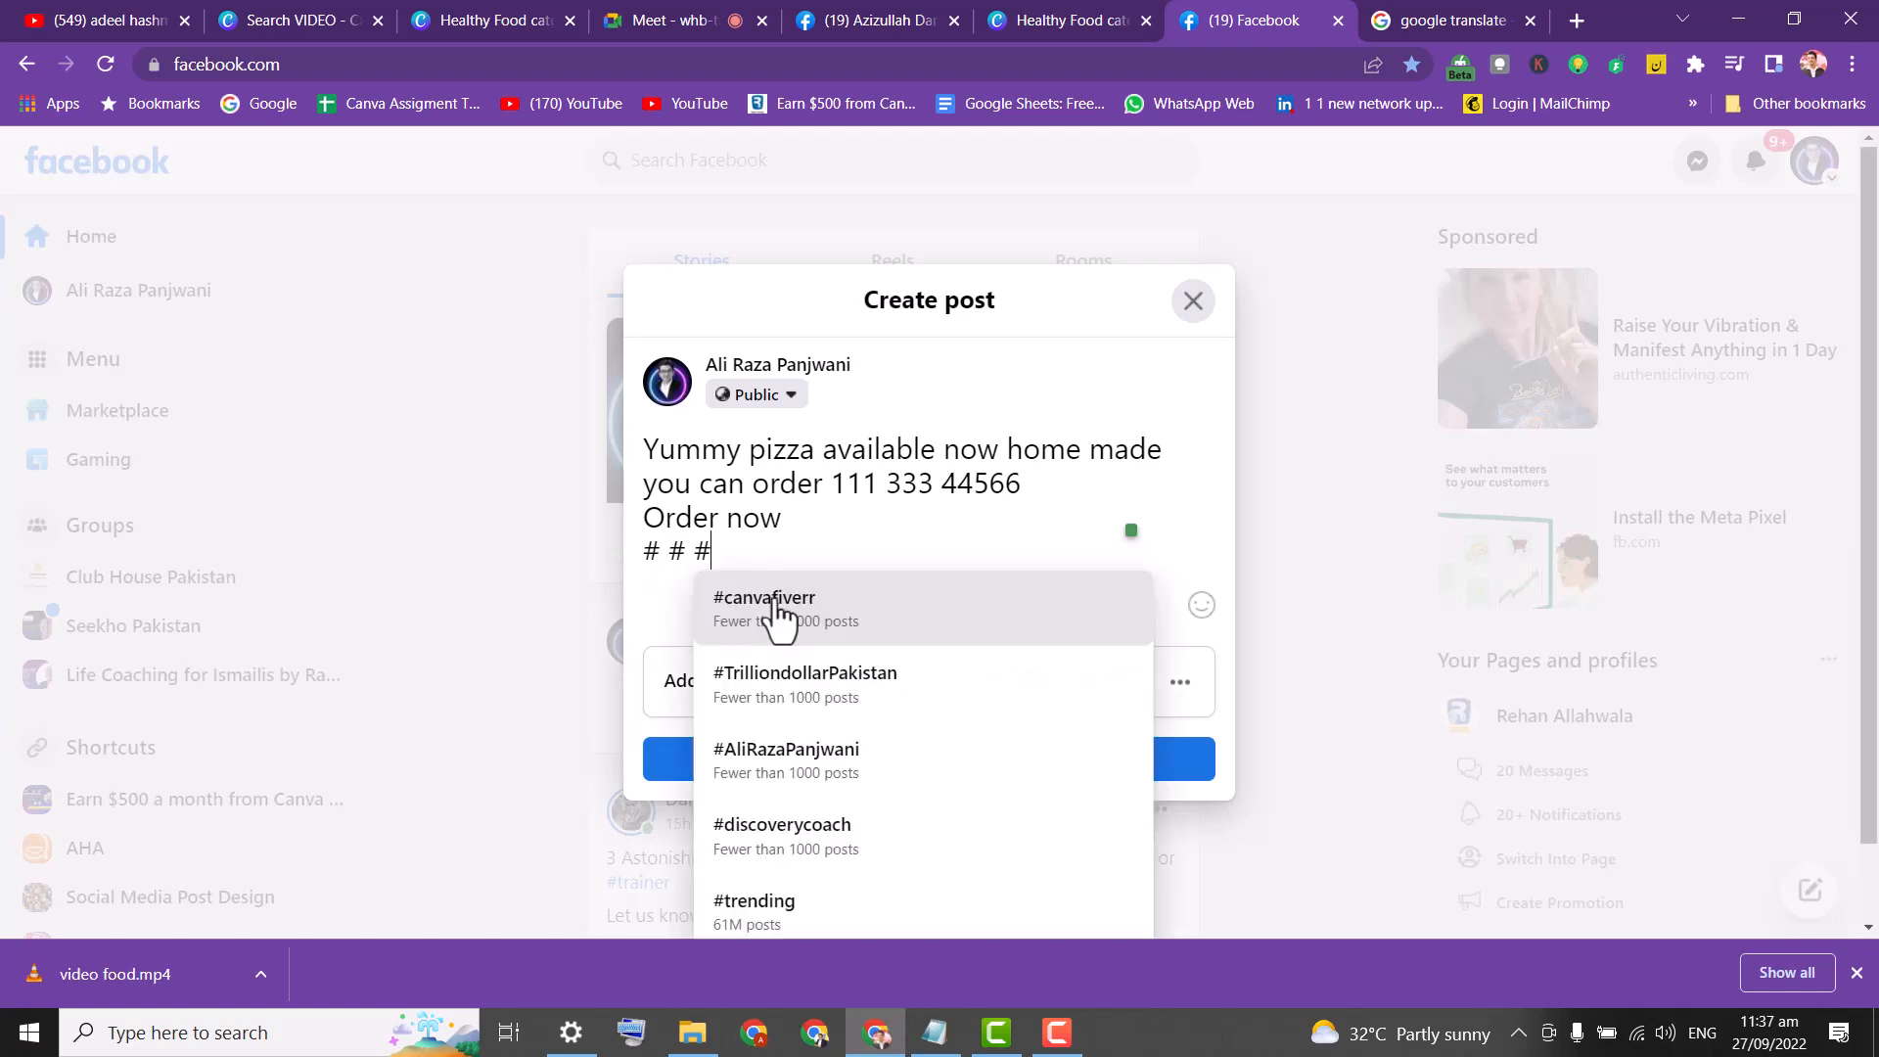
left_click(861, 685)
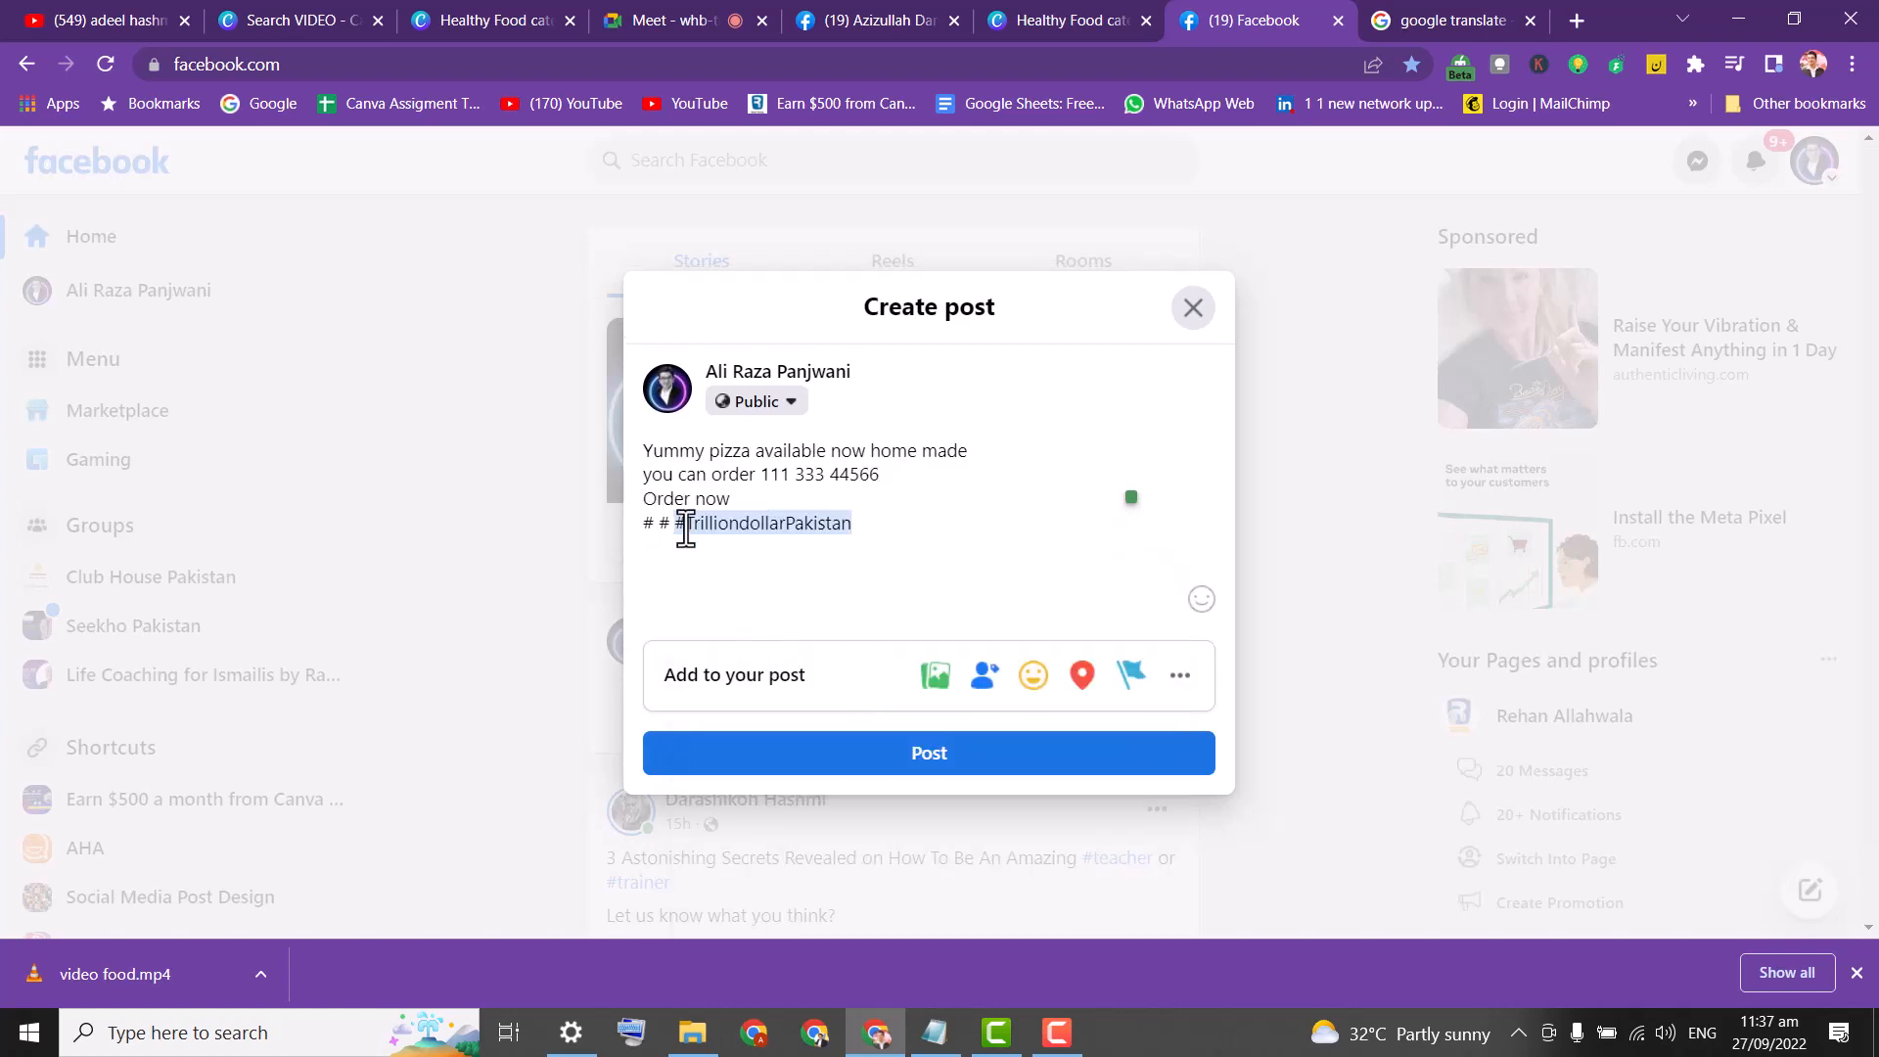
left_click_drag(676, 525, 633, 529)
key("BackSpace")
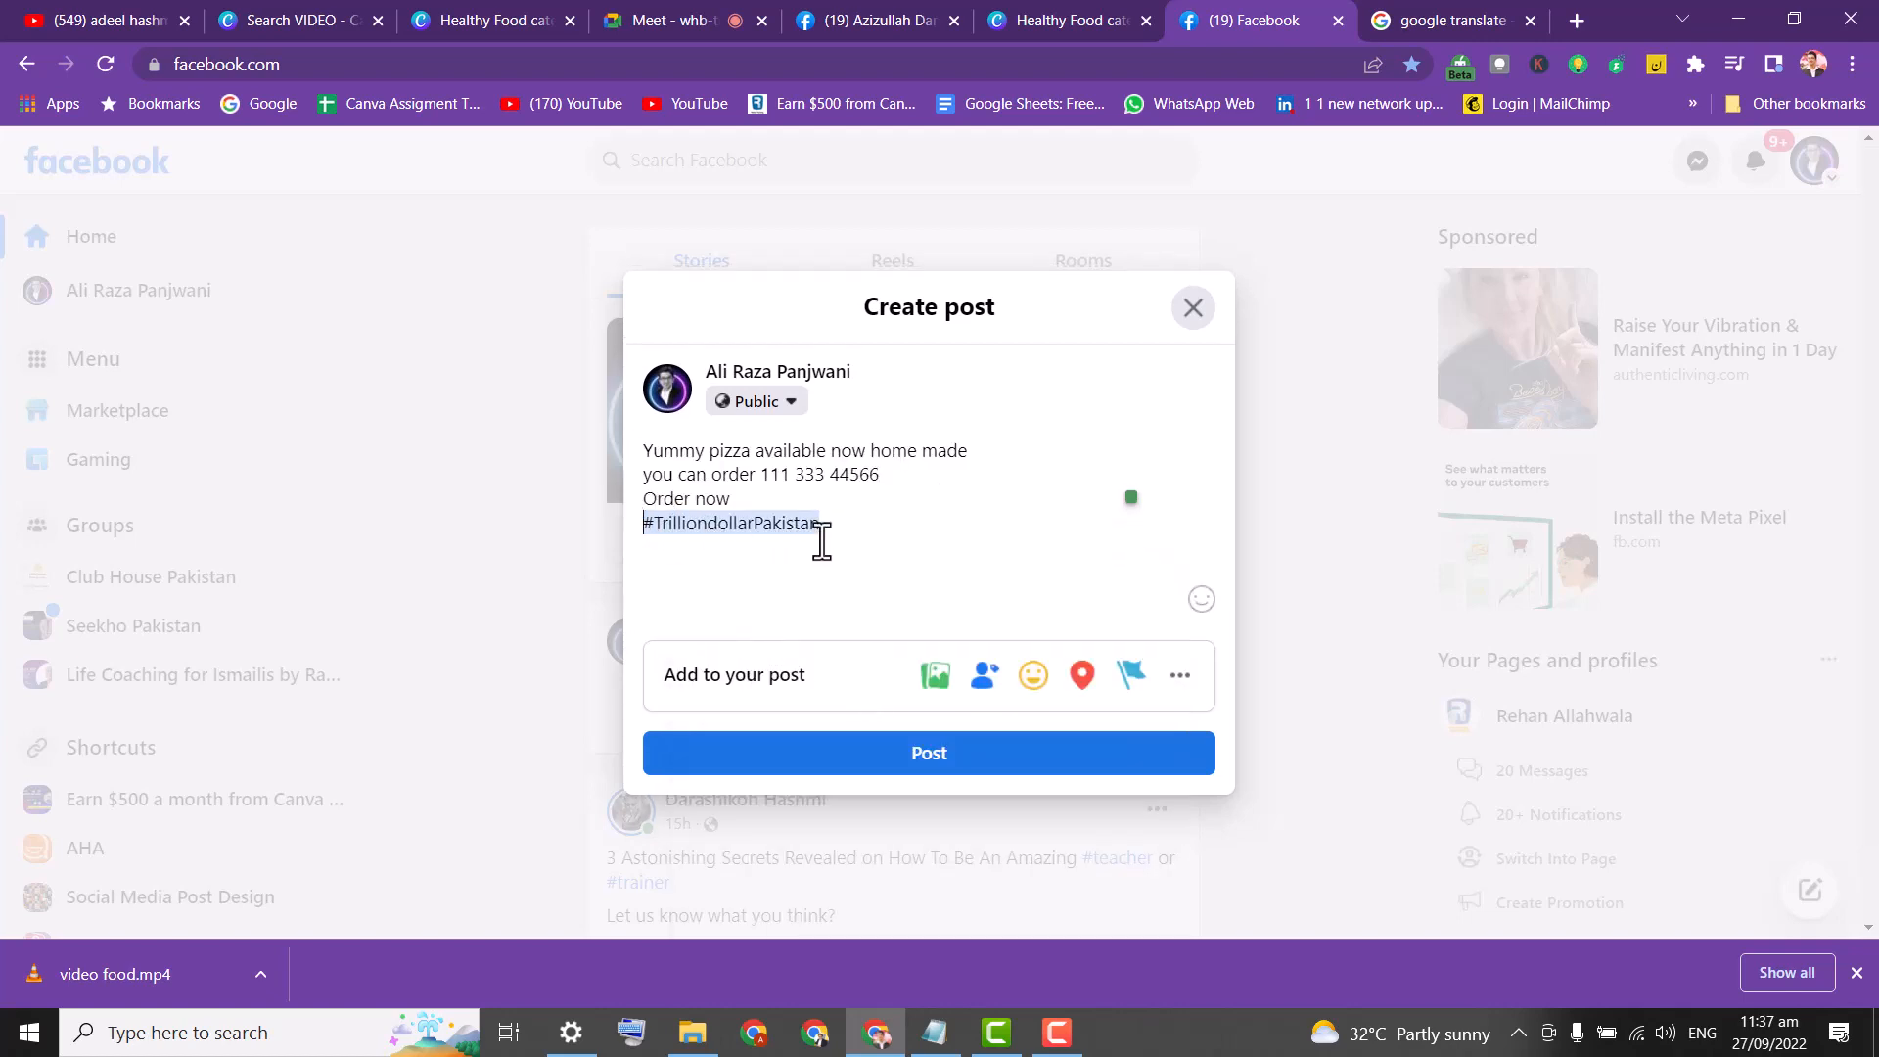
left_click_drag(865, 523, 627, 534)
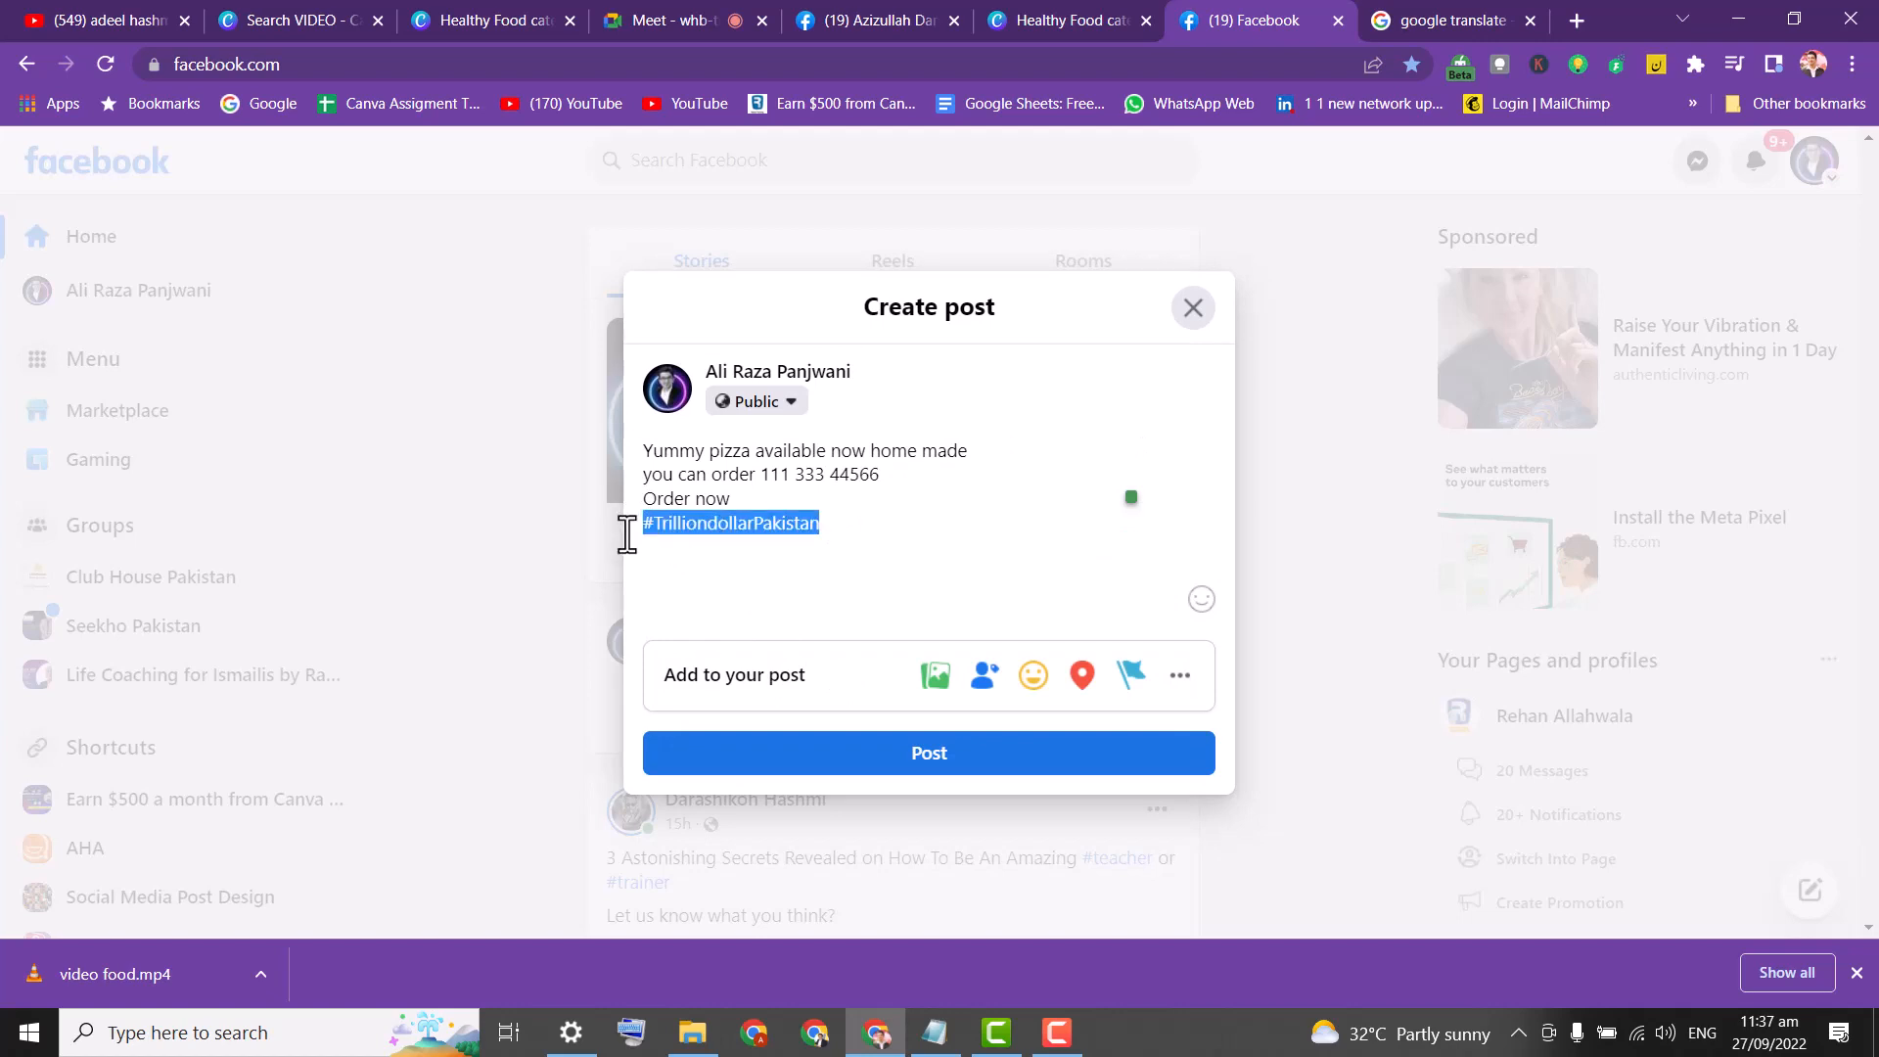
Add the hashtags #pizzahome, #orderonline and #karachihomemadefood, using the suggestion list.
type("#")
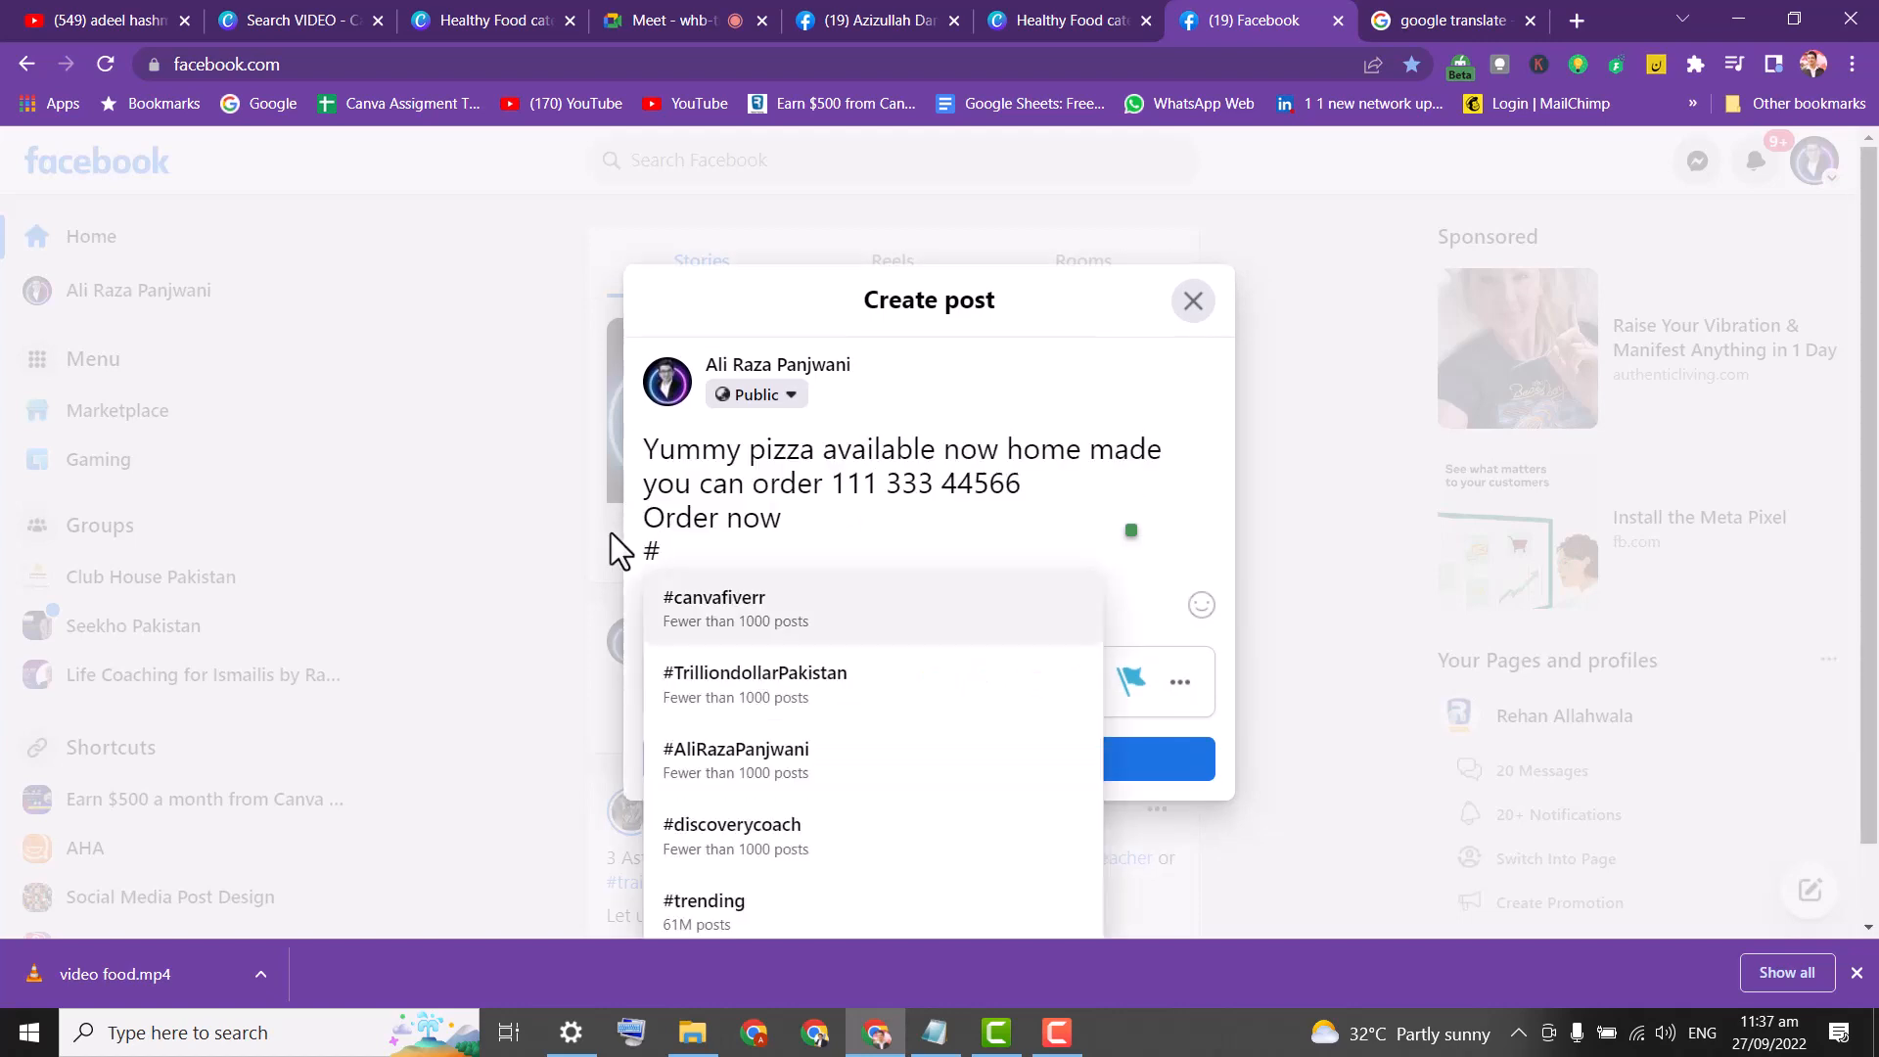
type("pizza")
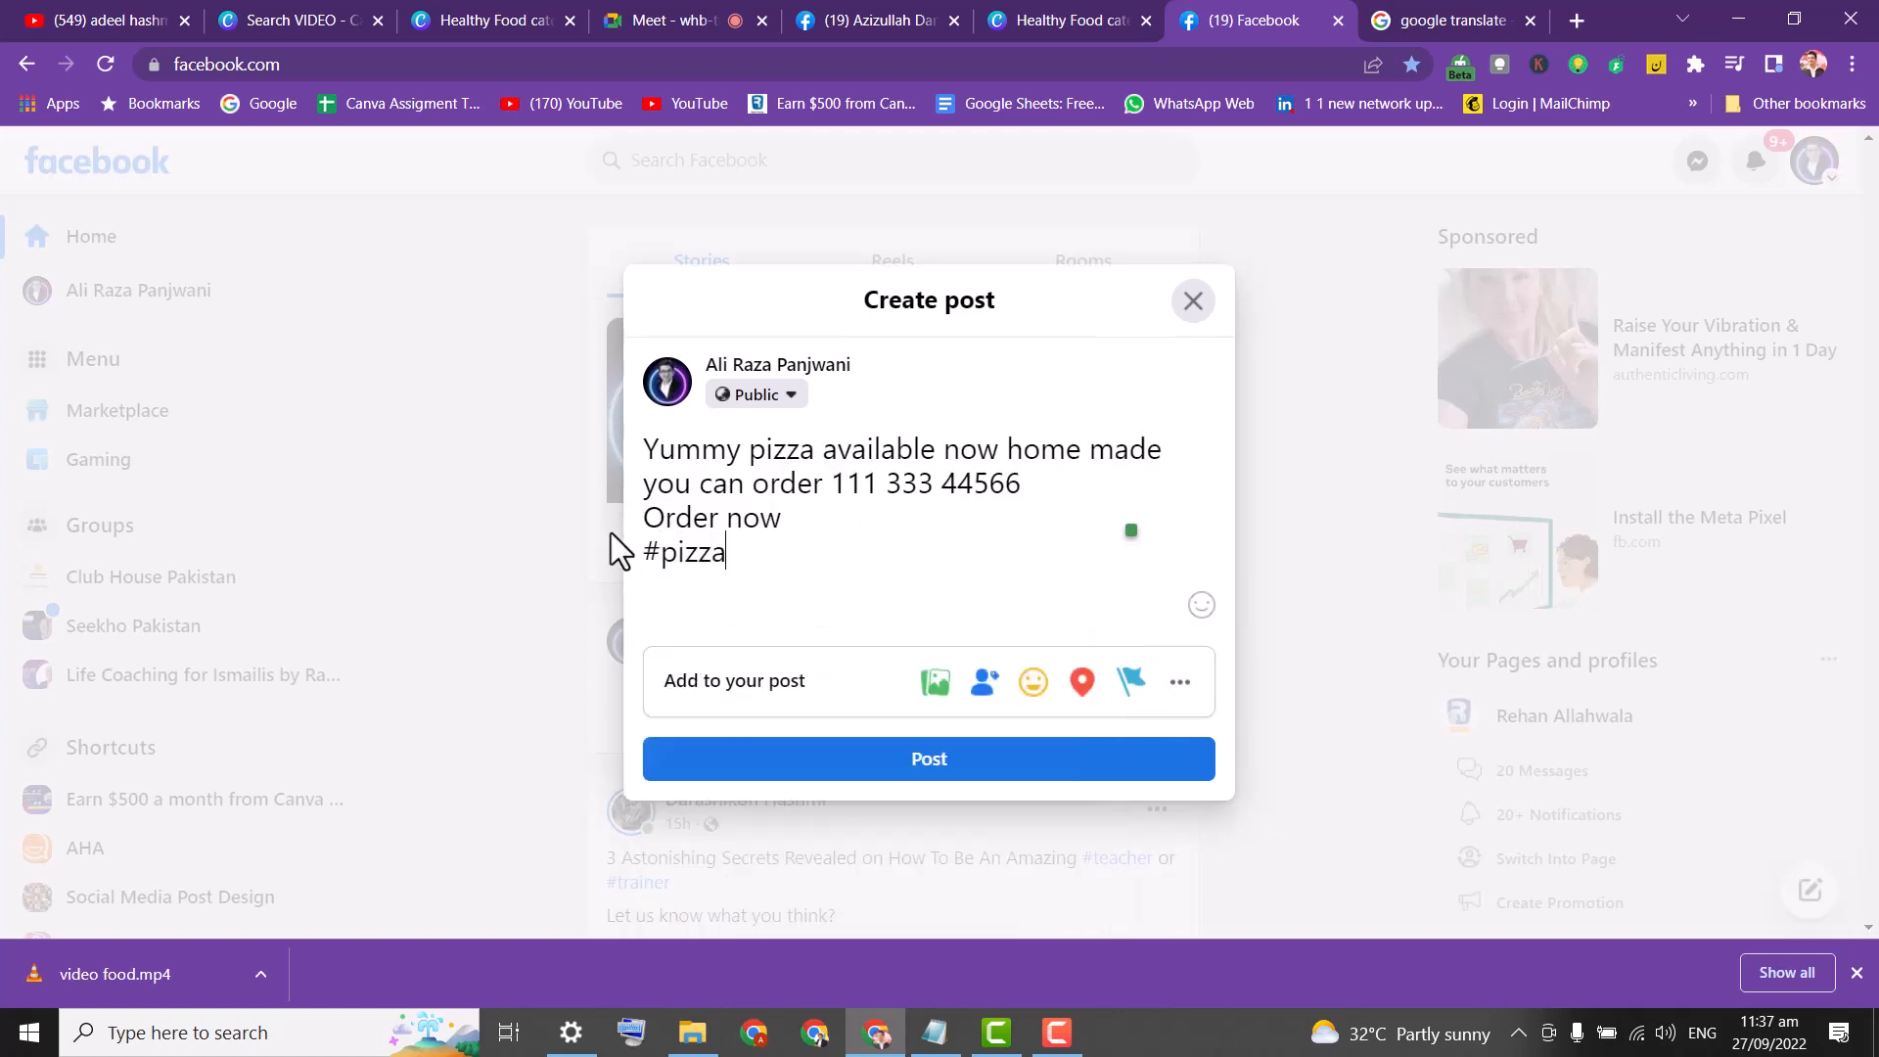
type("home")
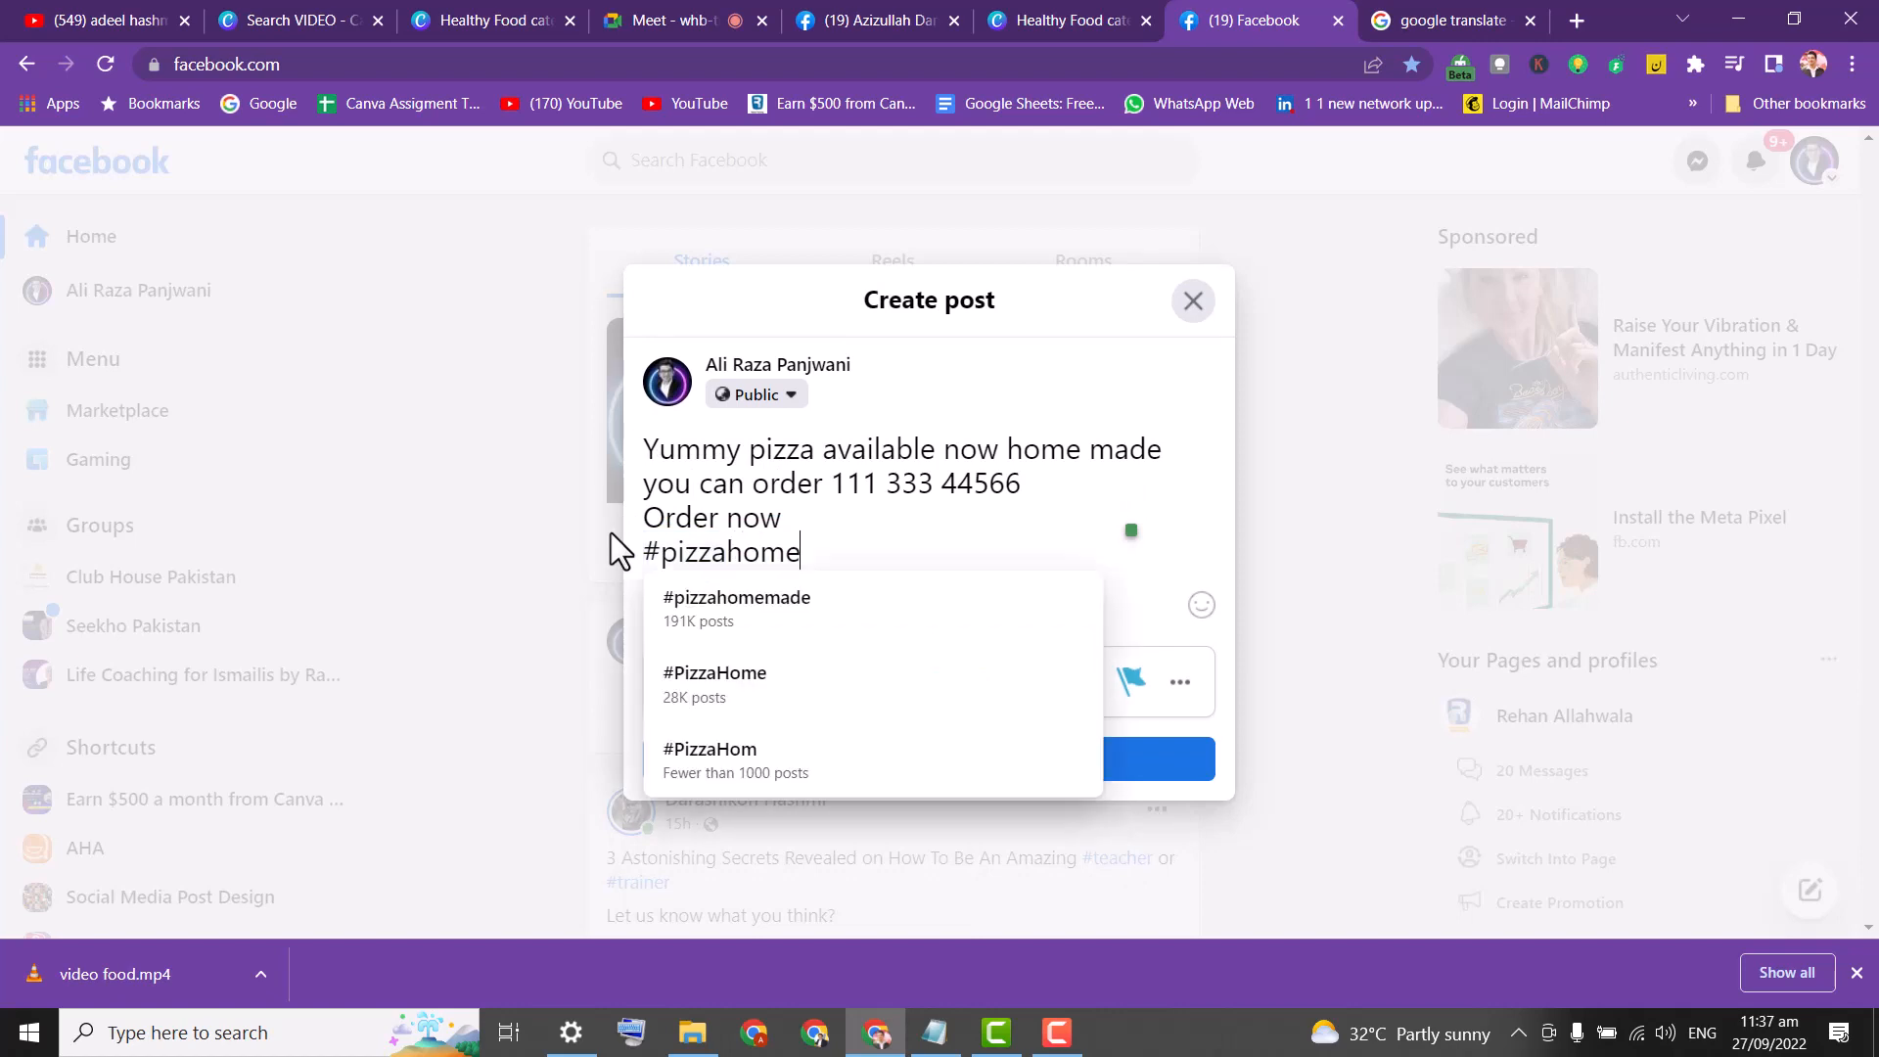
type(" #order")
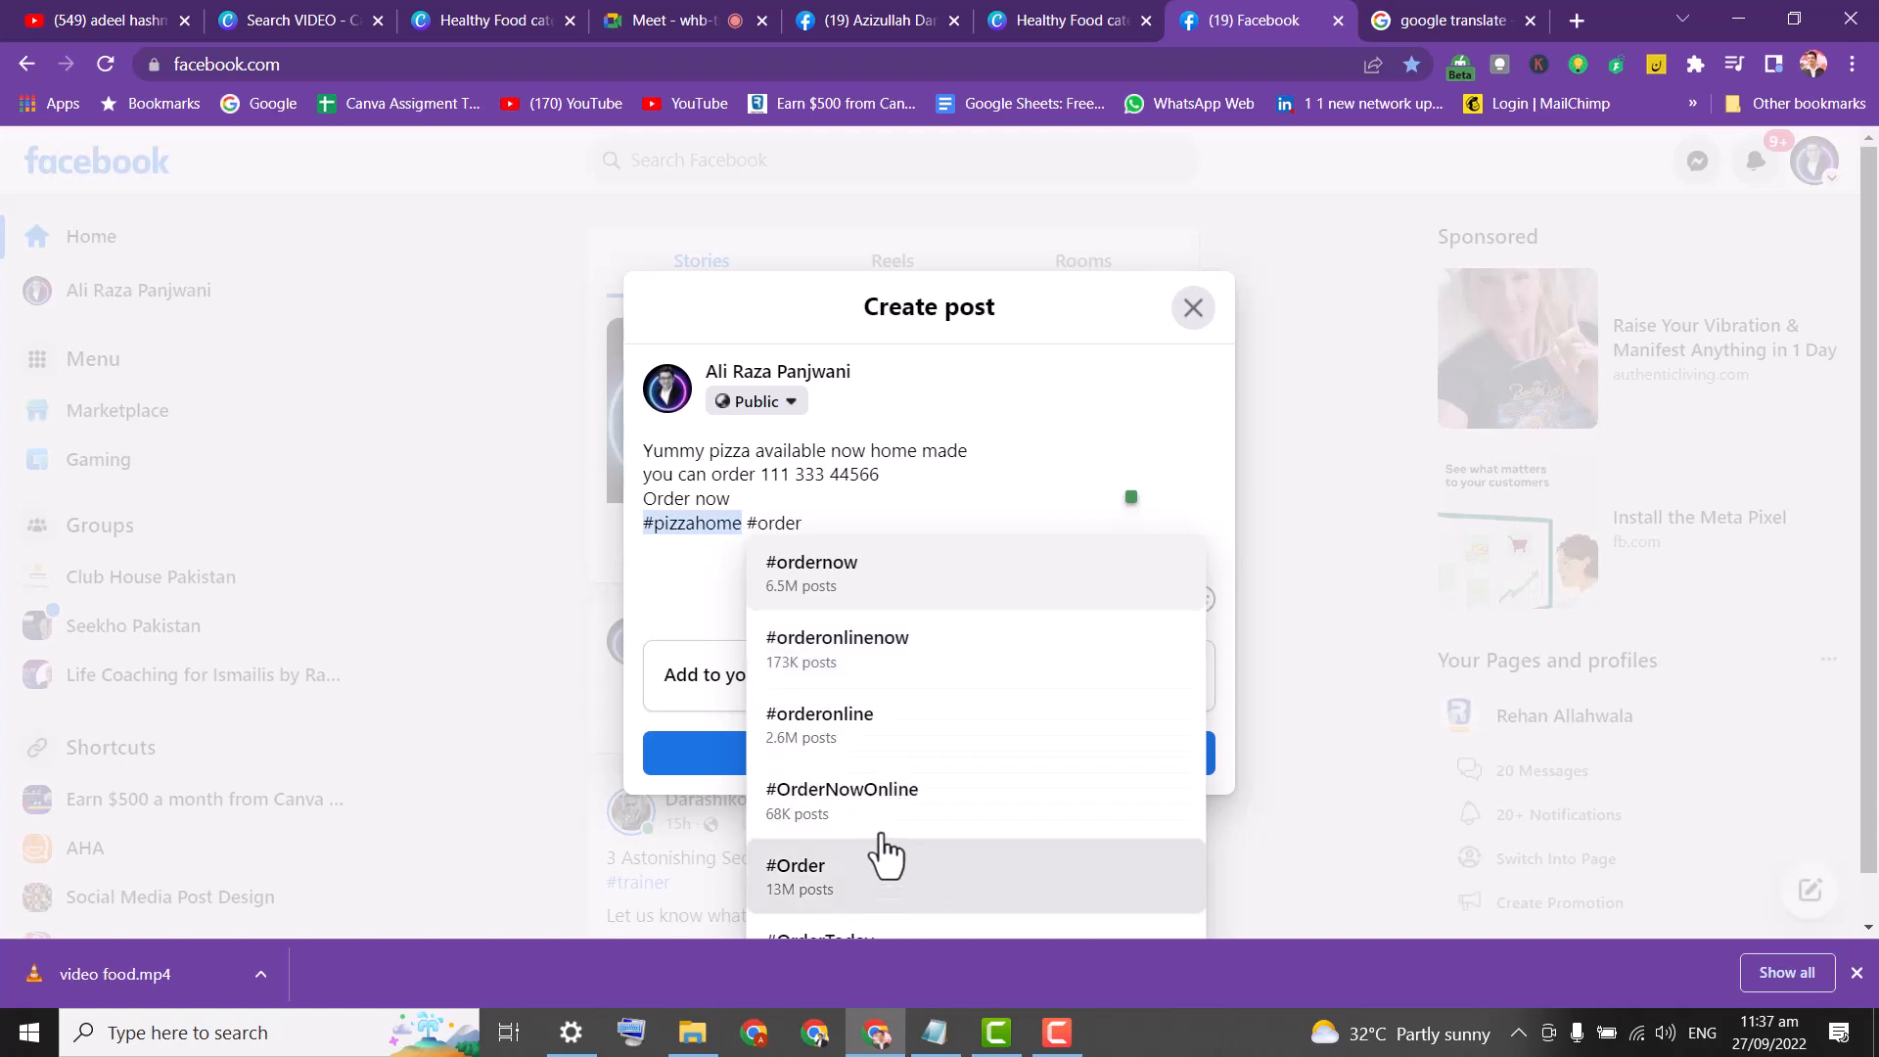
left_click(864, 731)
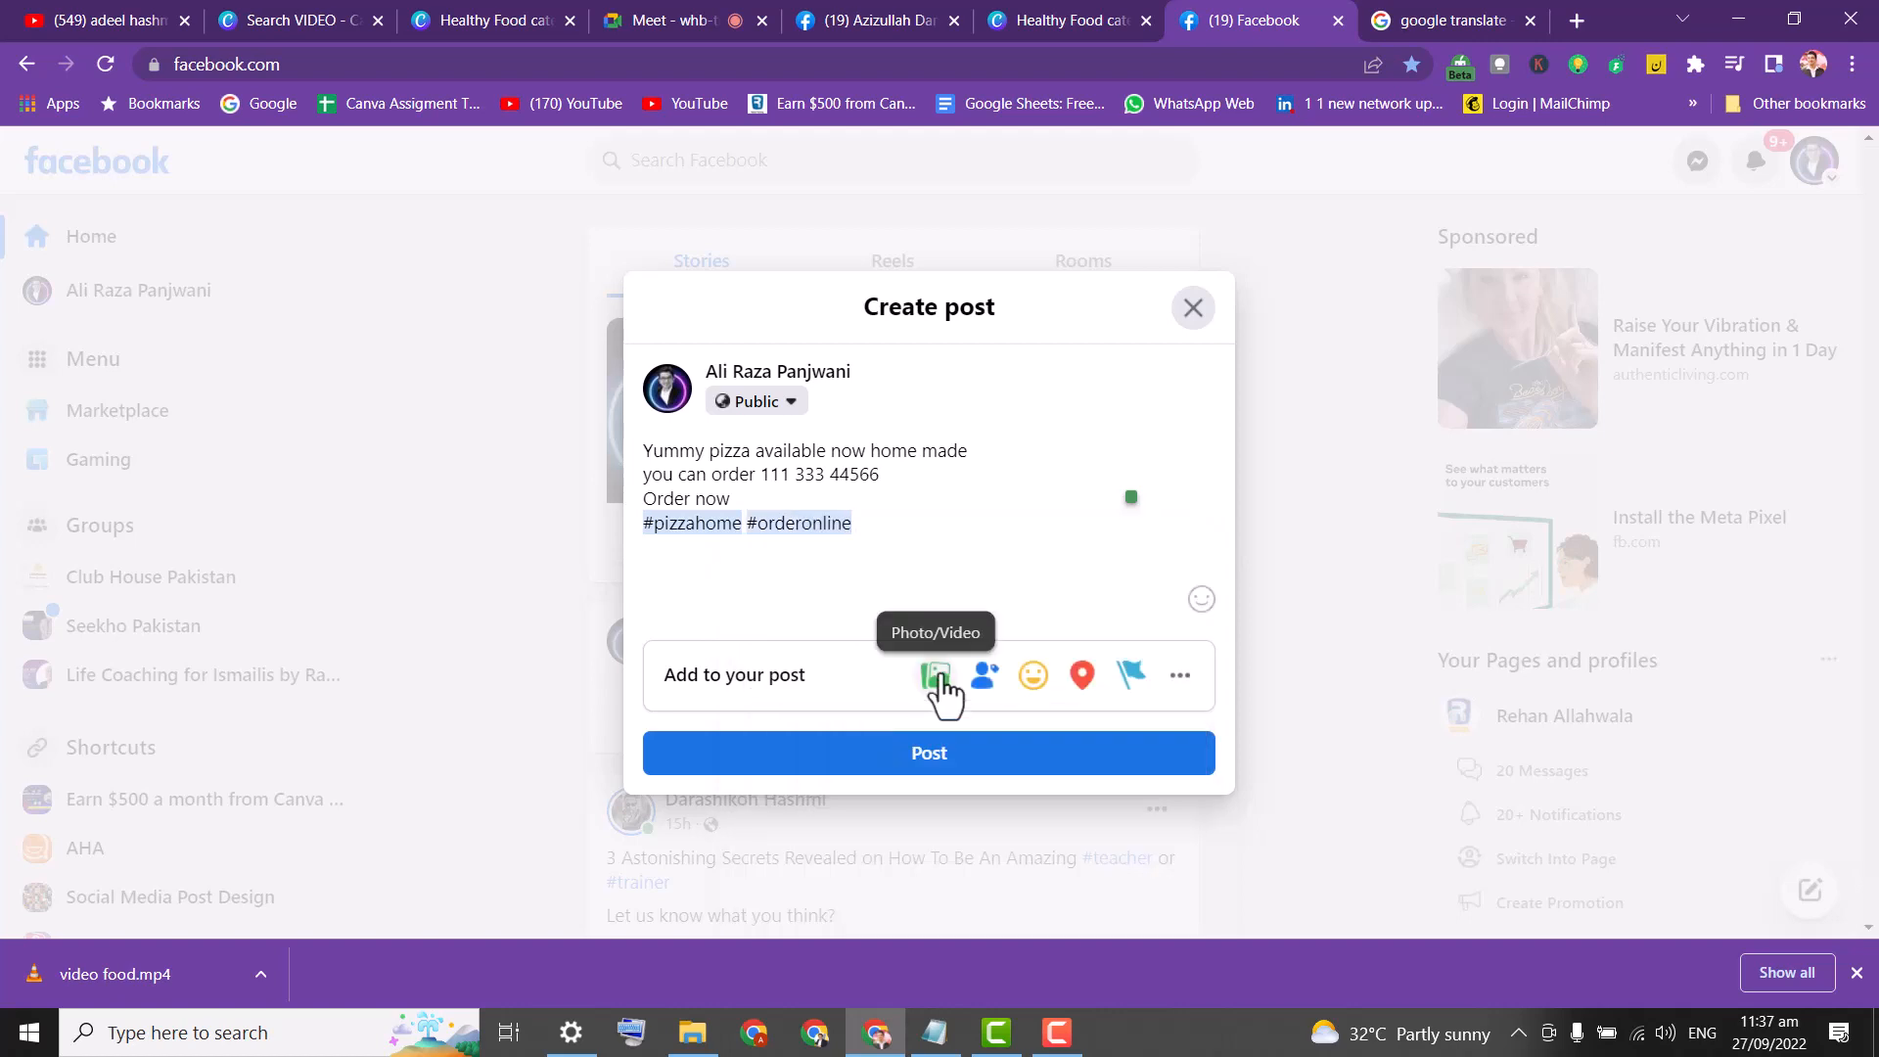
type("#")
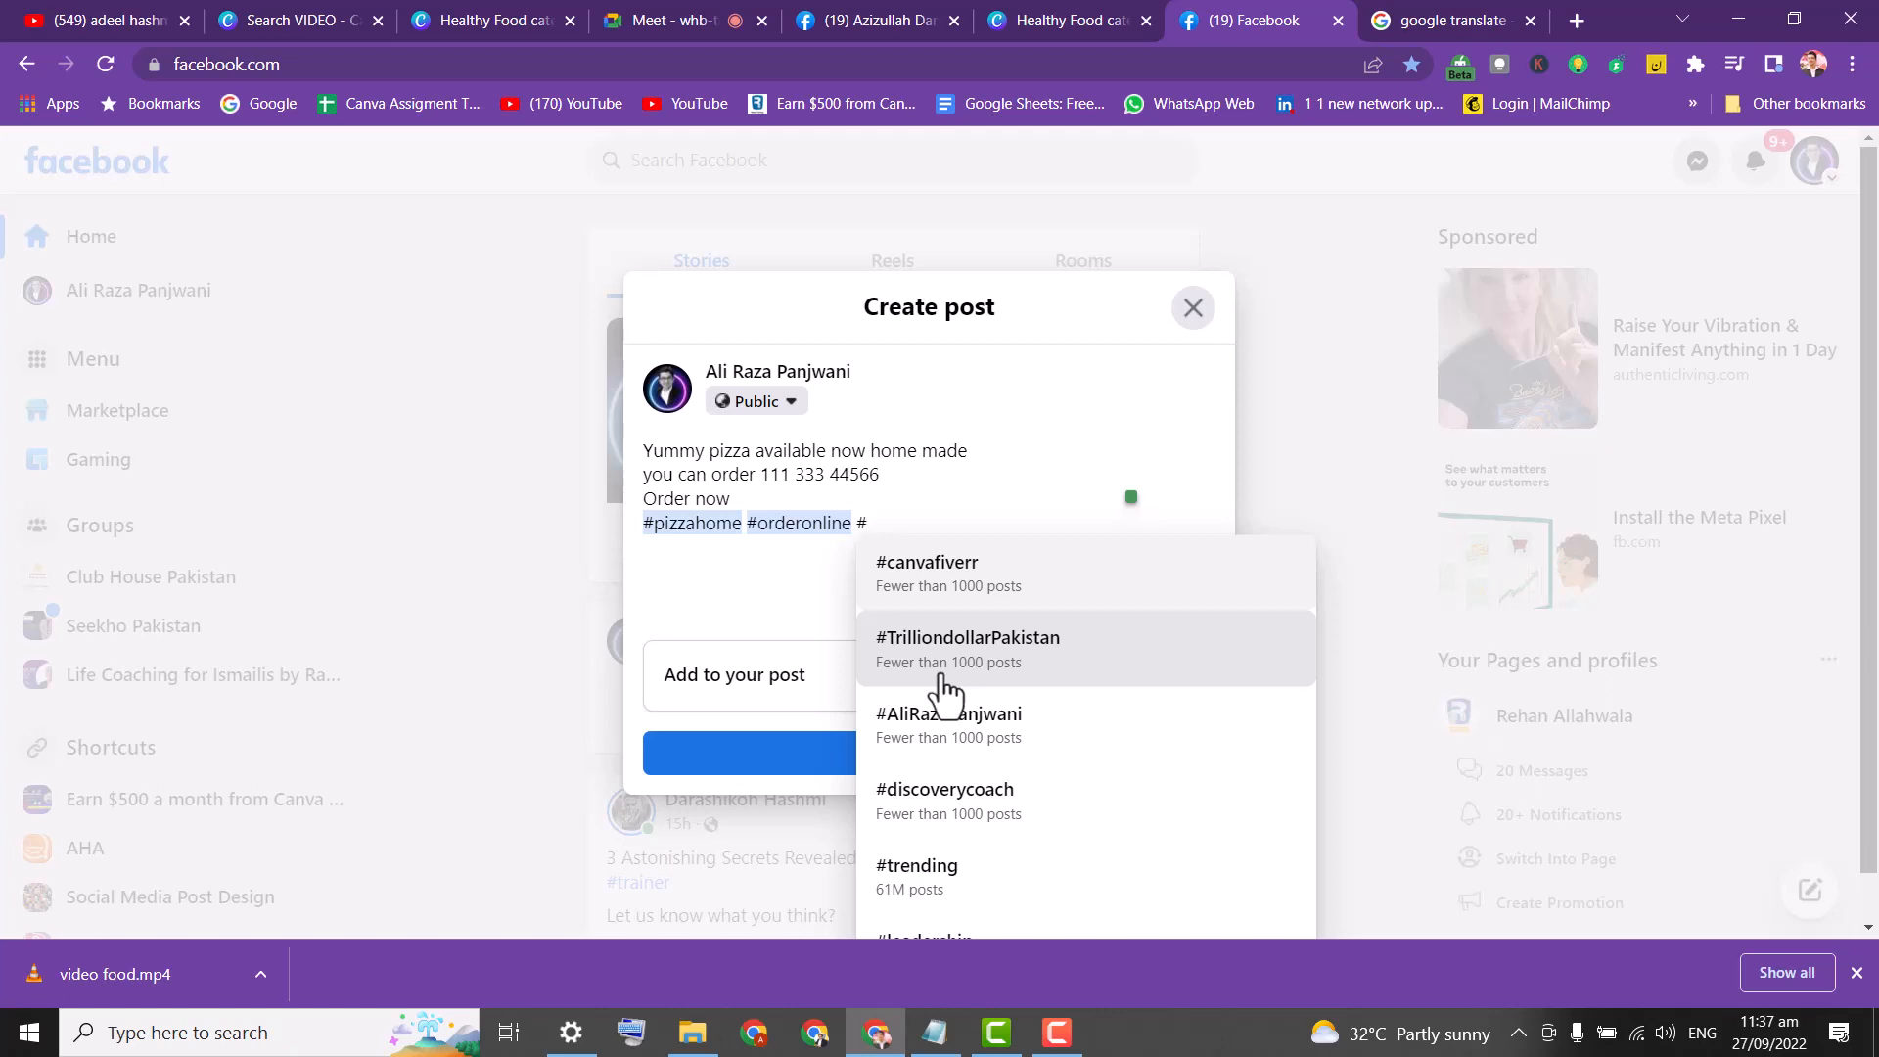
type("Kara")
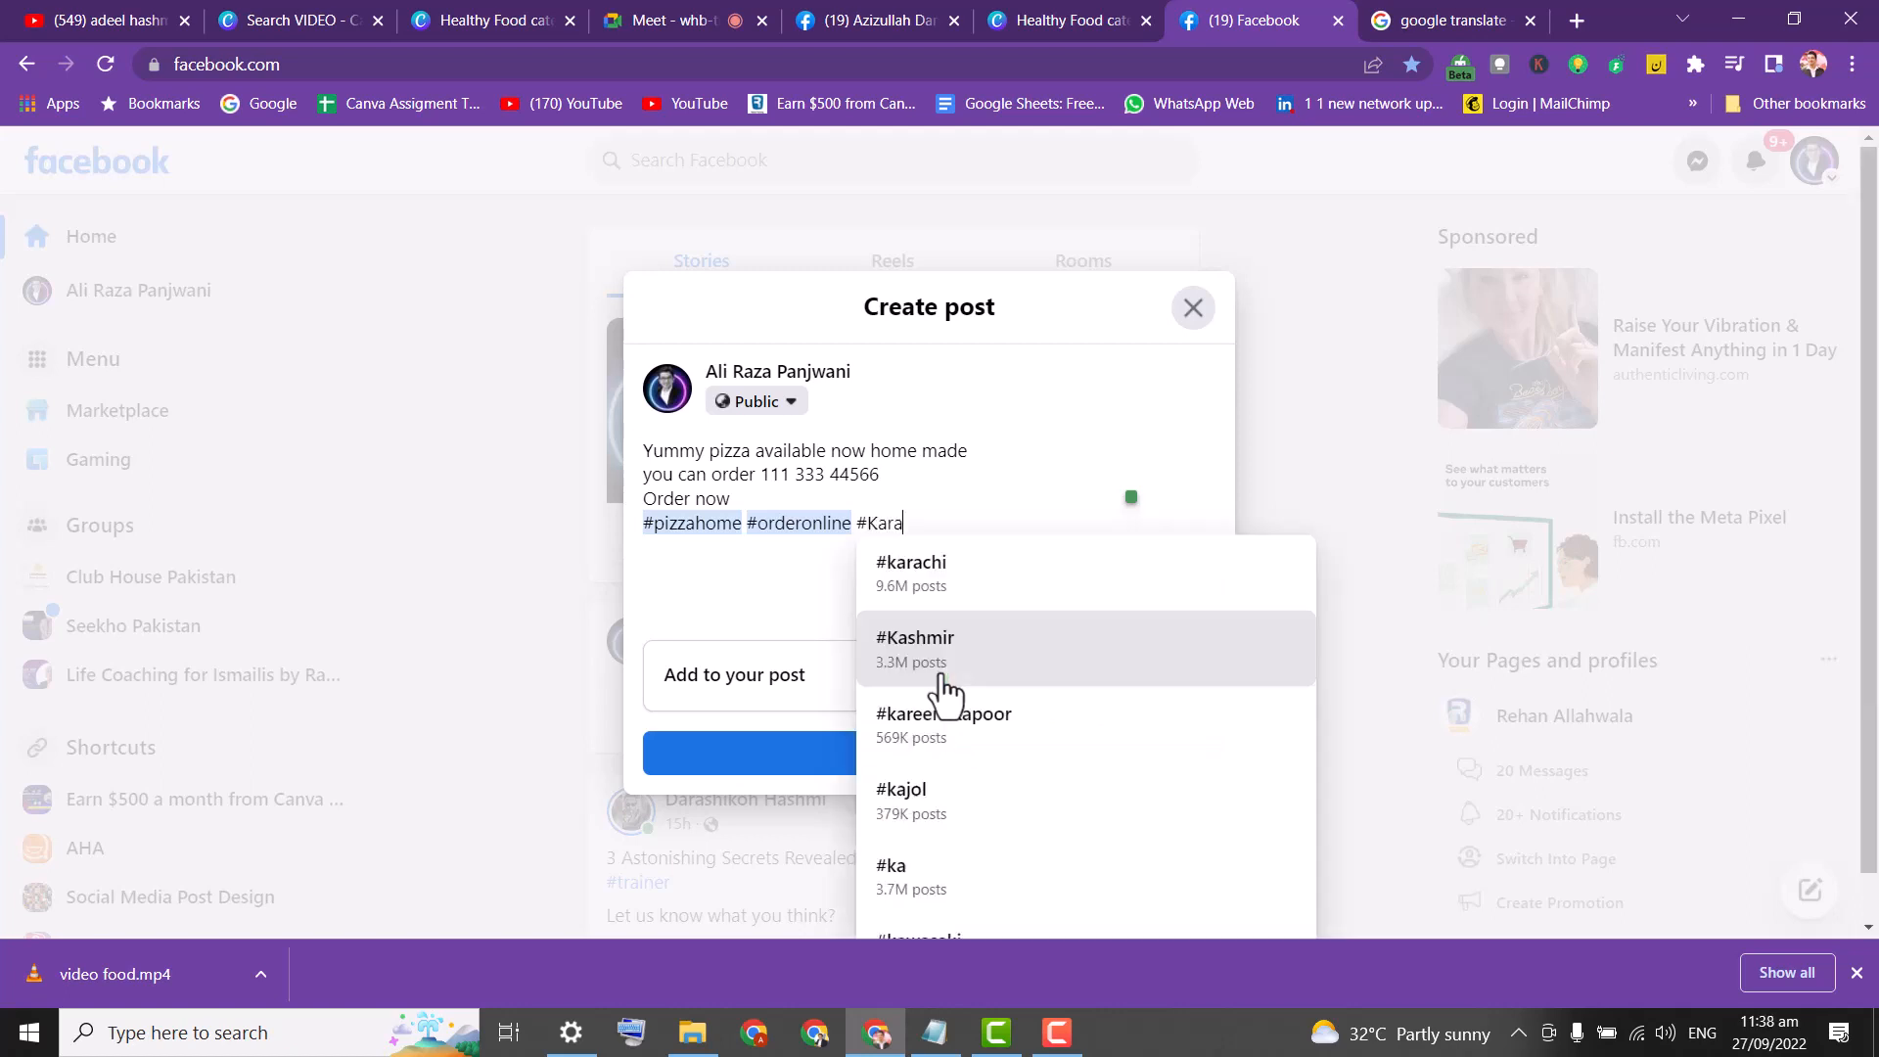
type("chi")
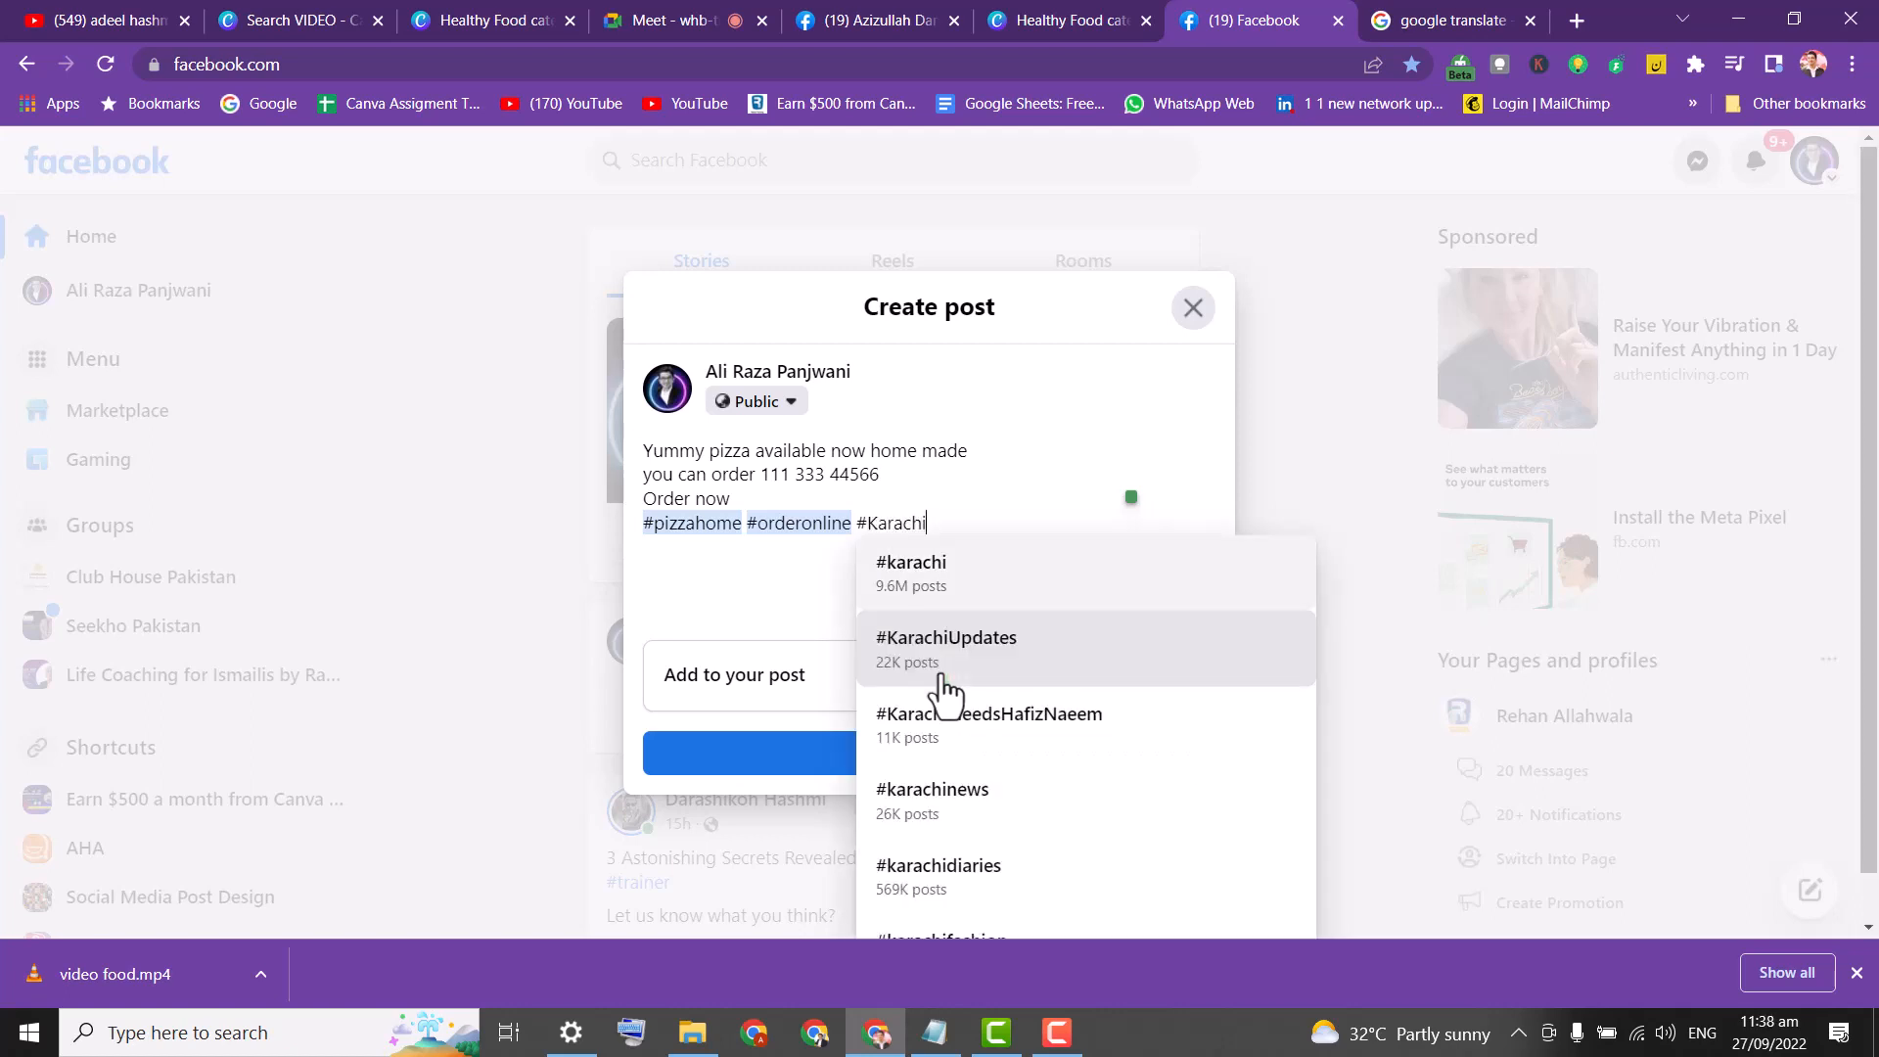
type("home")
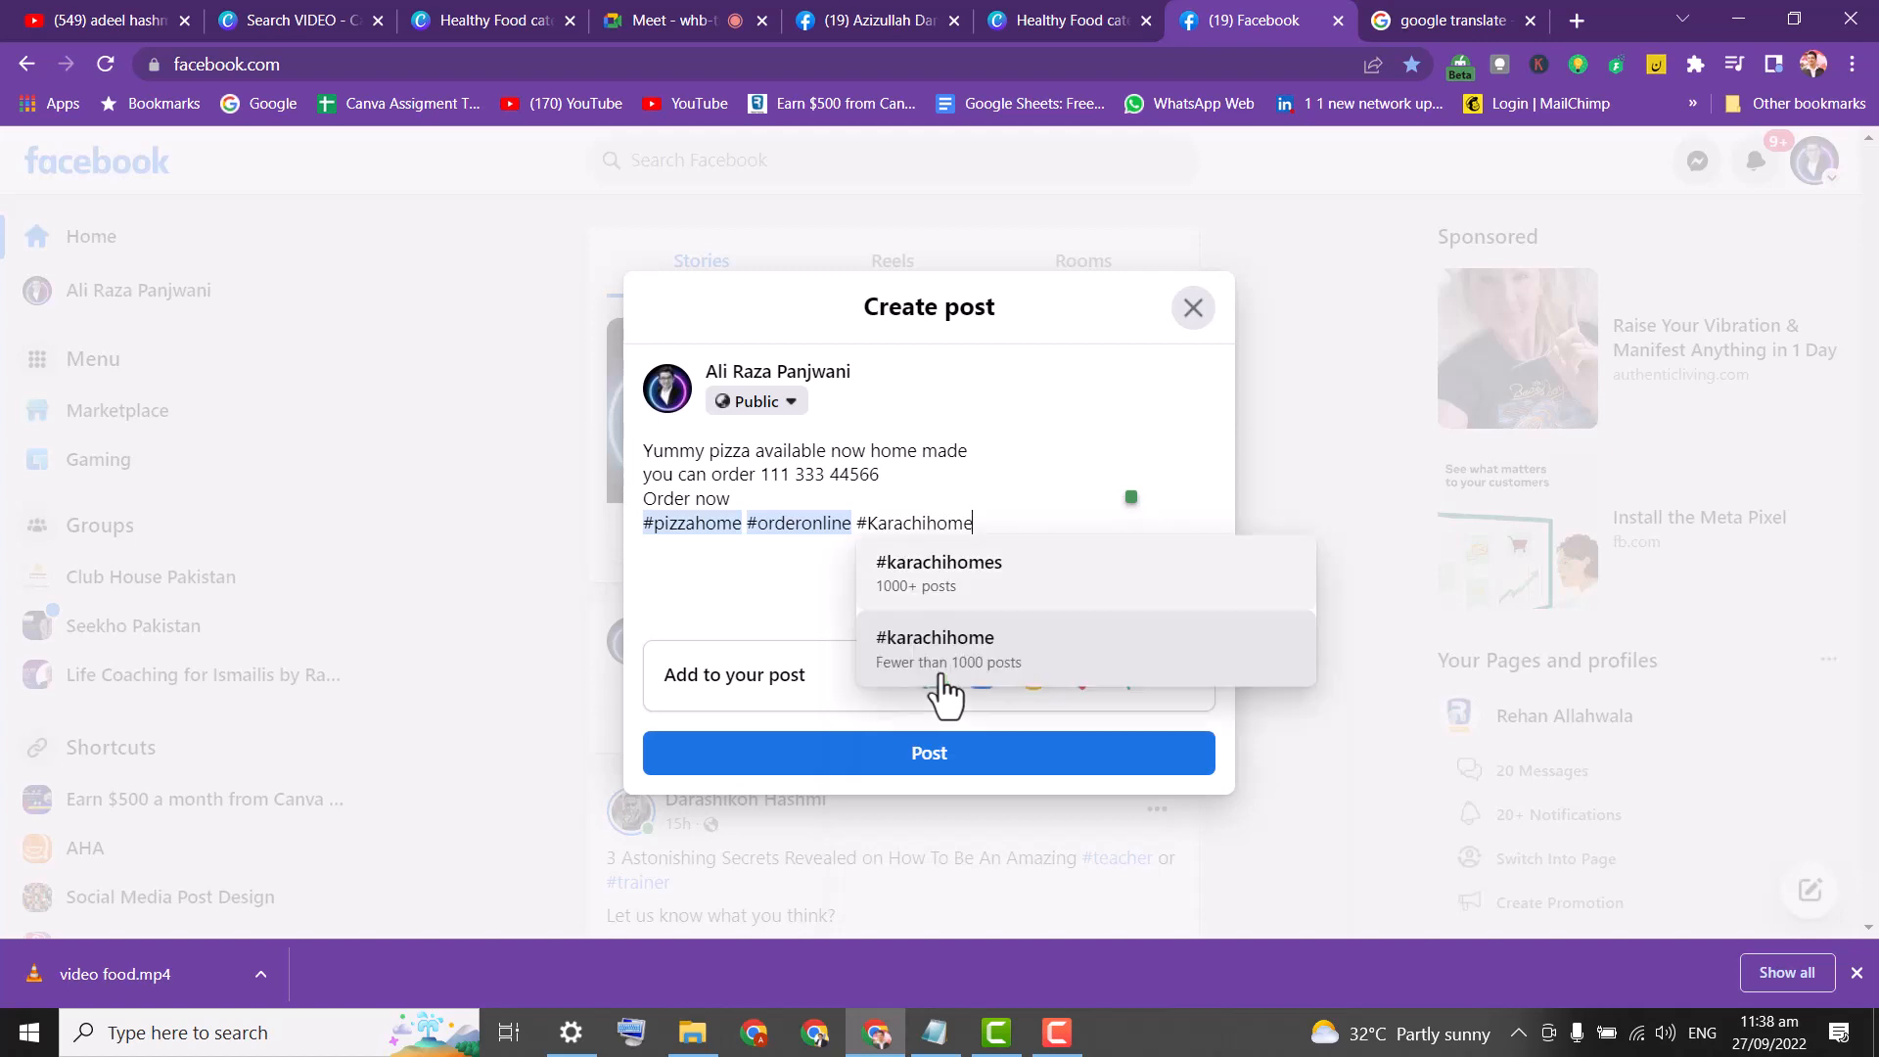
type("madefood")
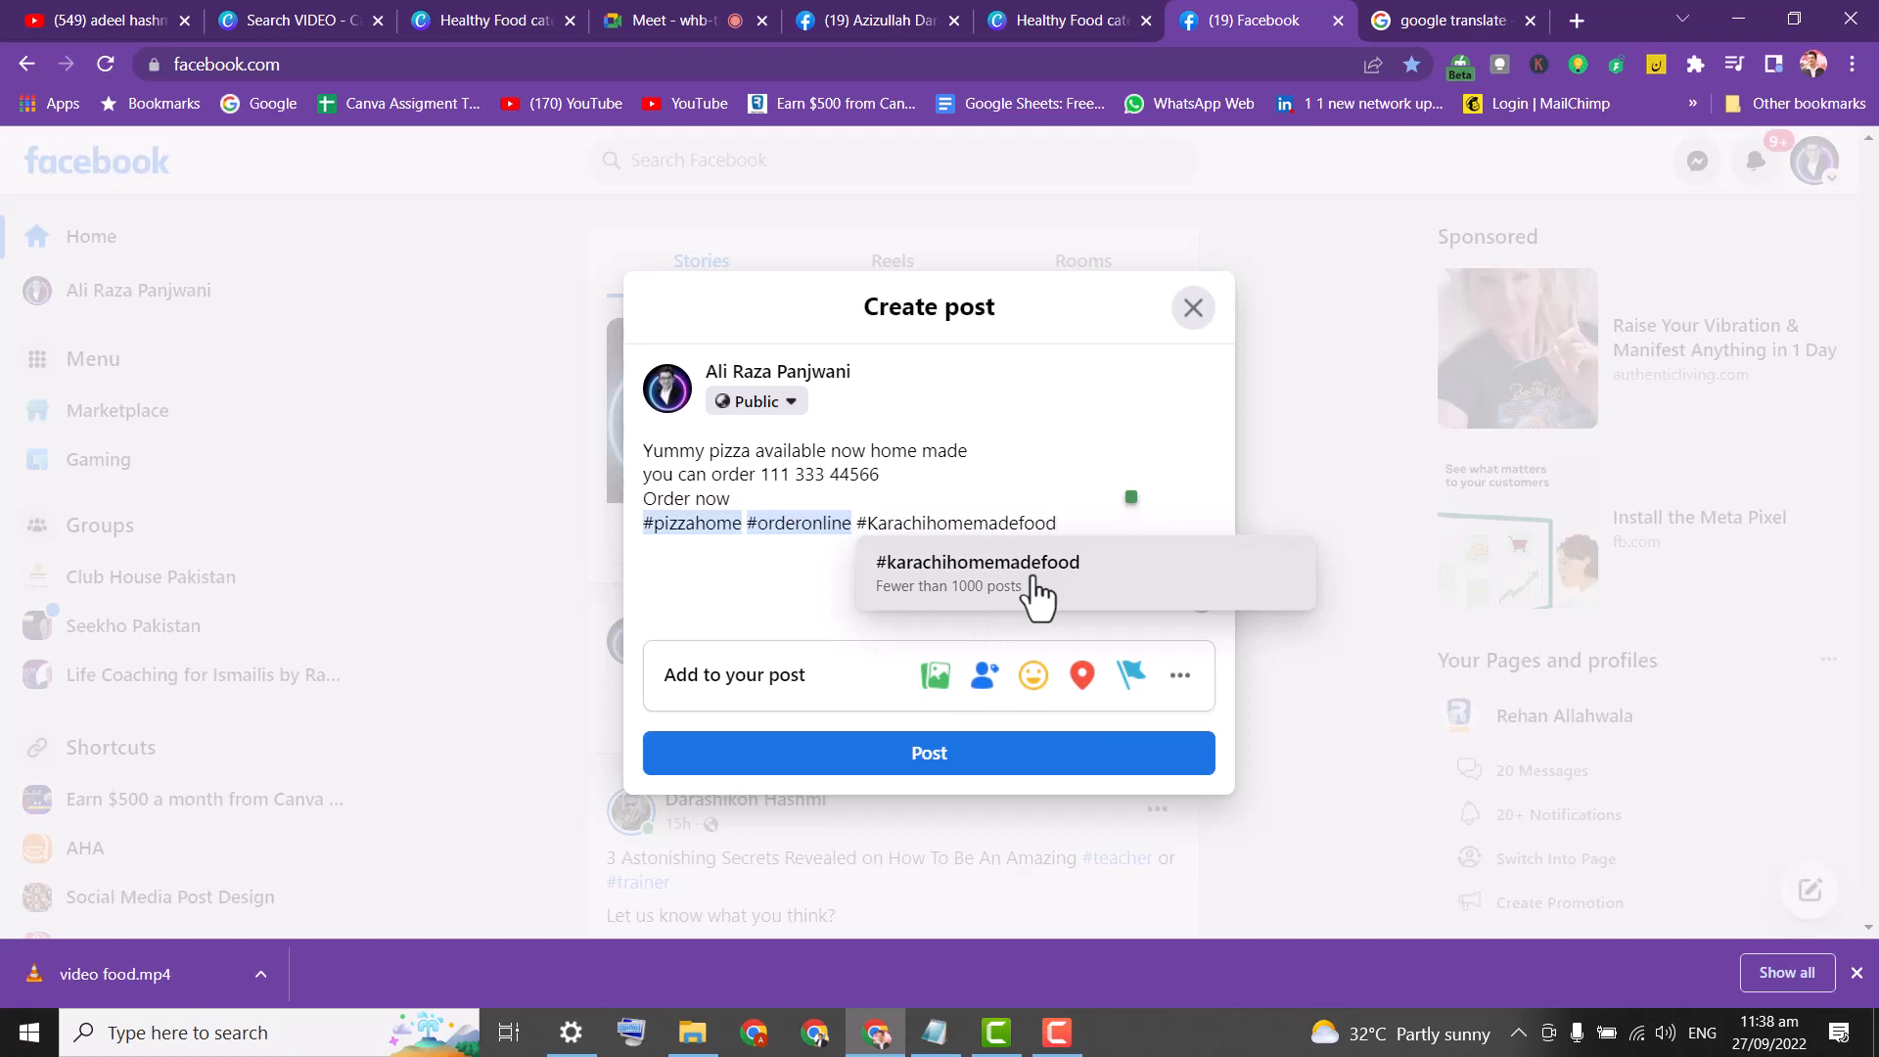
left_click(1003, 576)
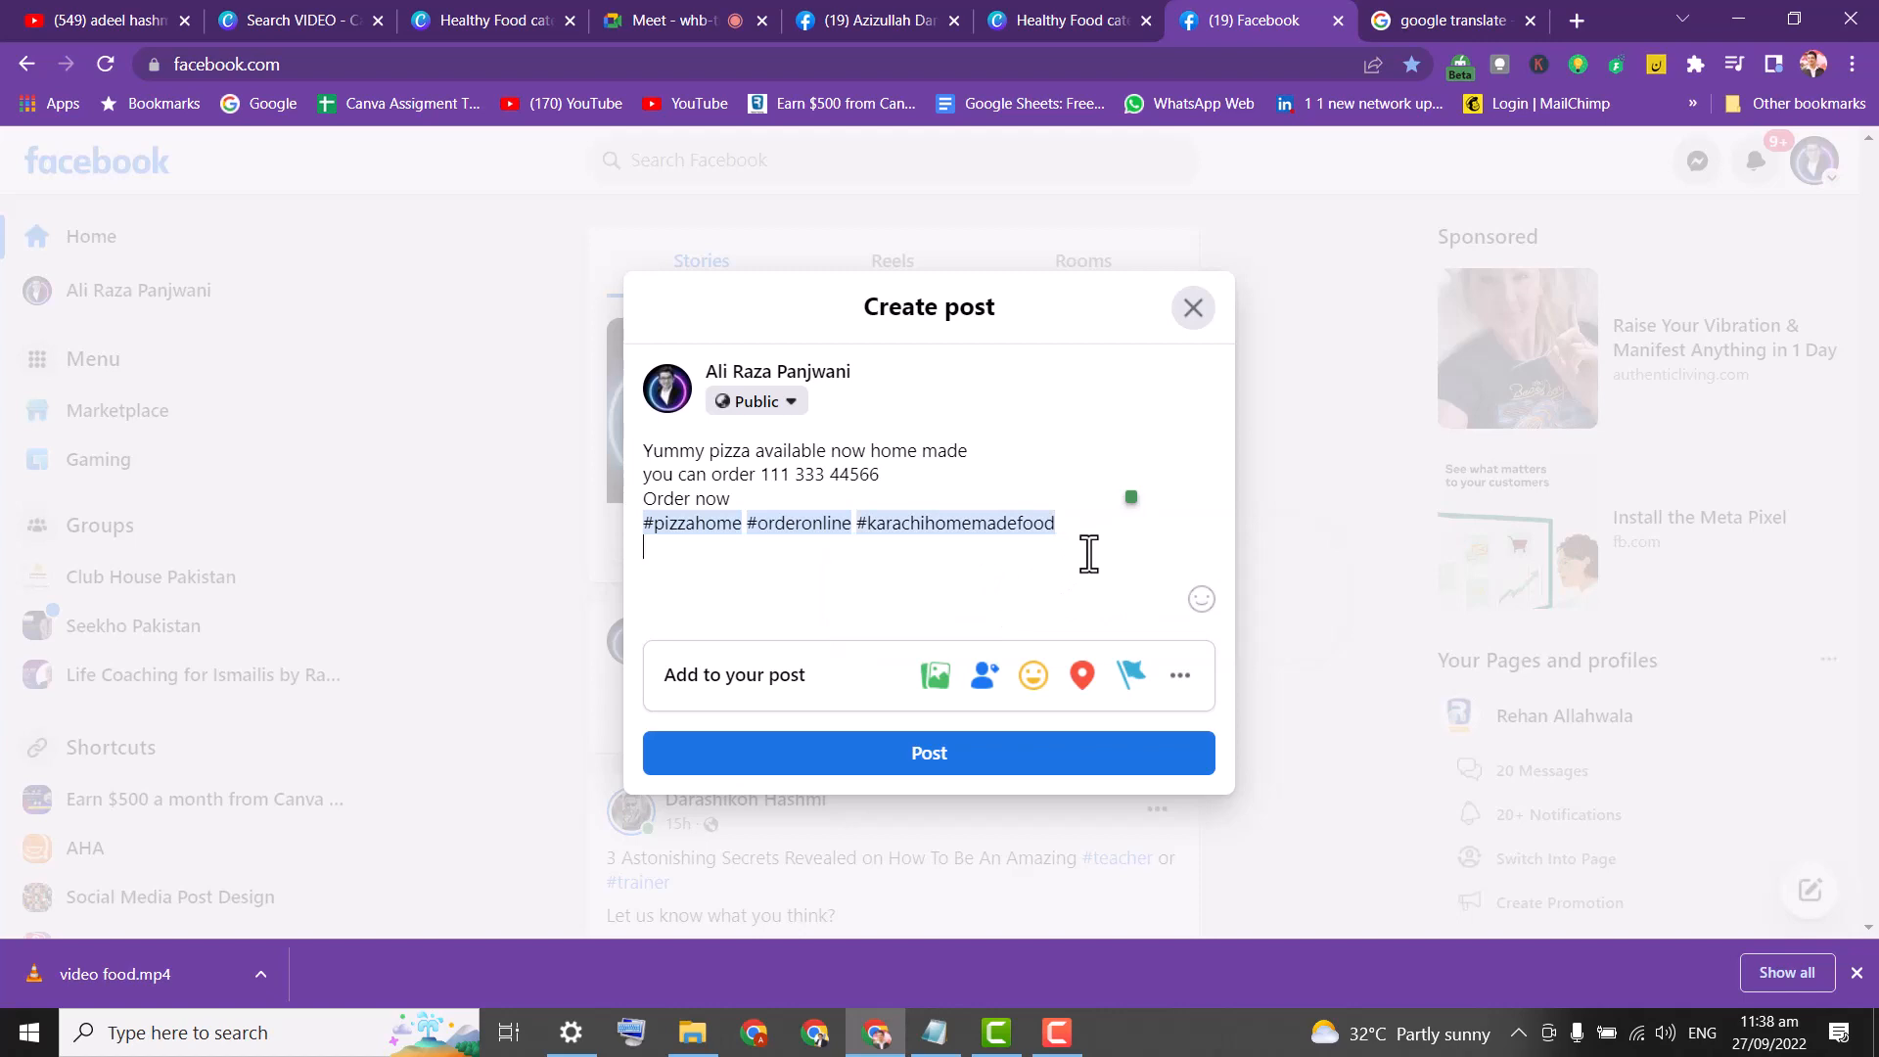
Abandon the tag-people search and end the hashtag line with a new line in the draft.
left_click(987, 678)
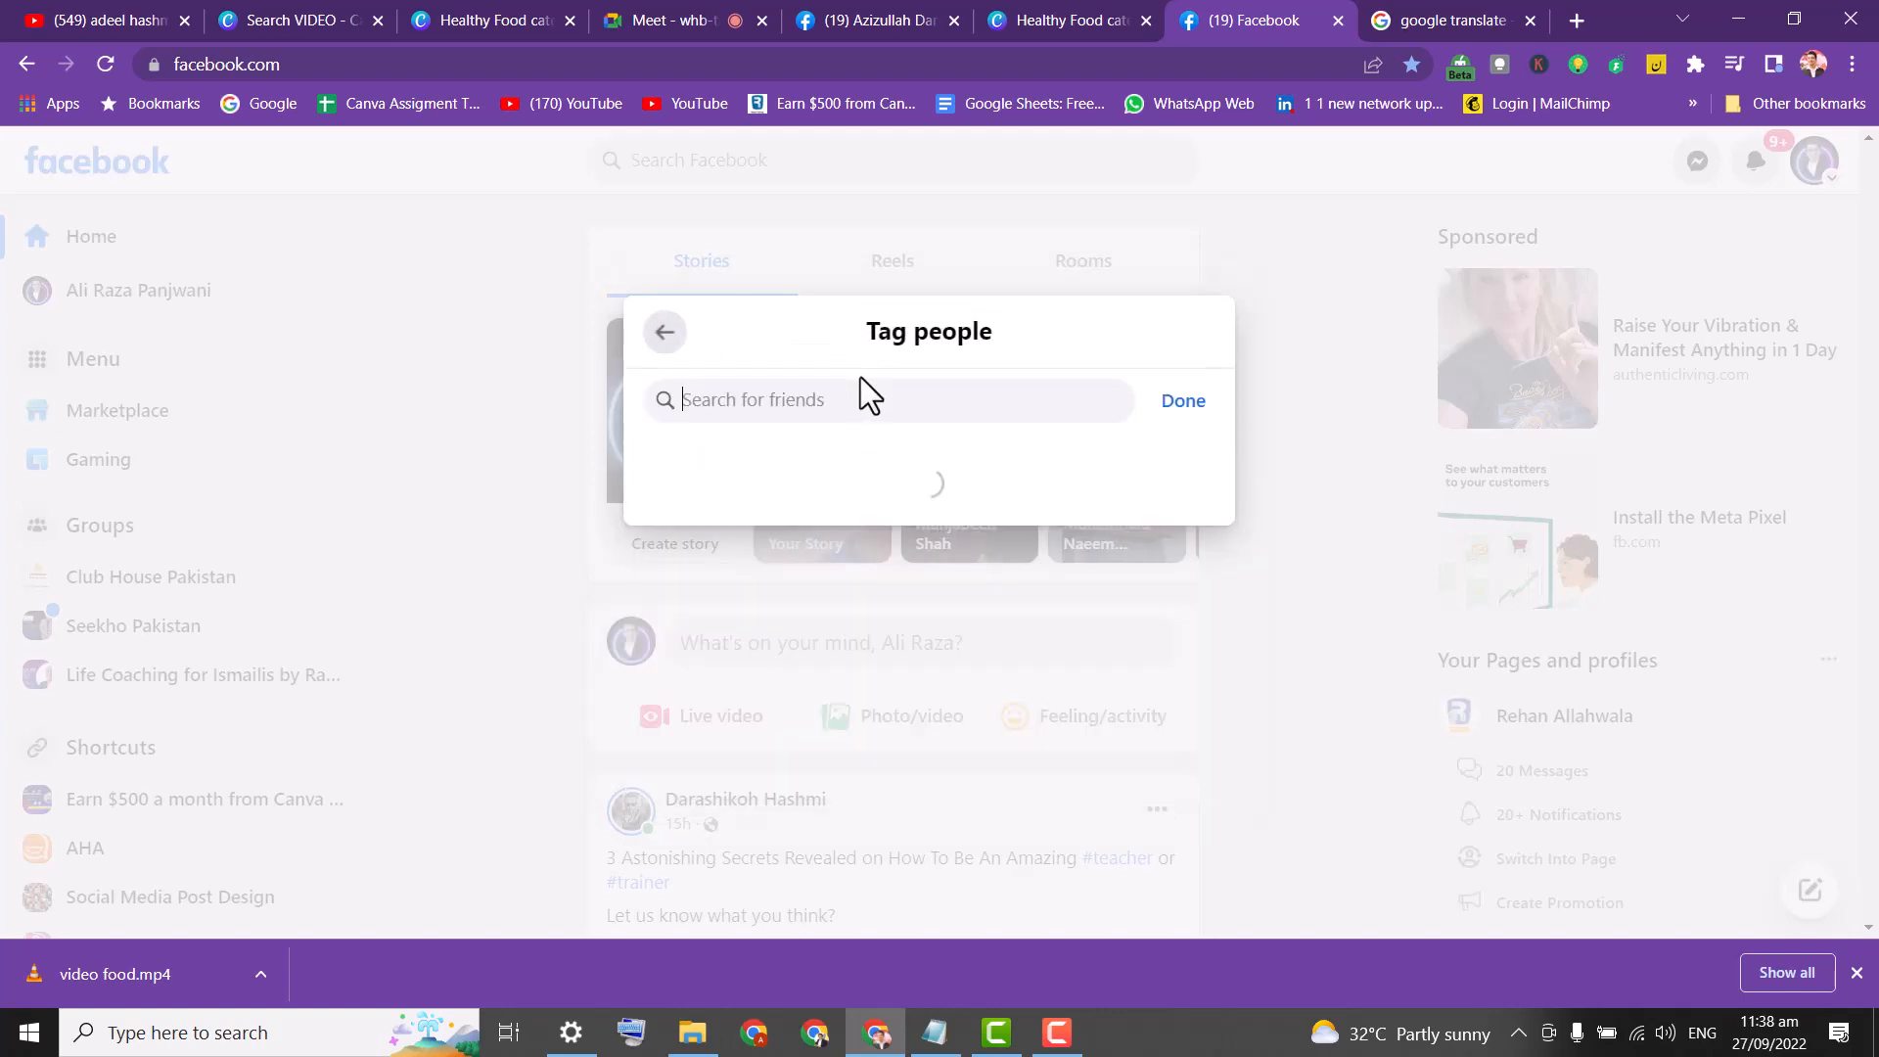
type("t")
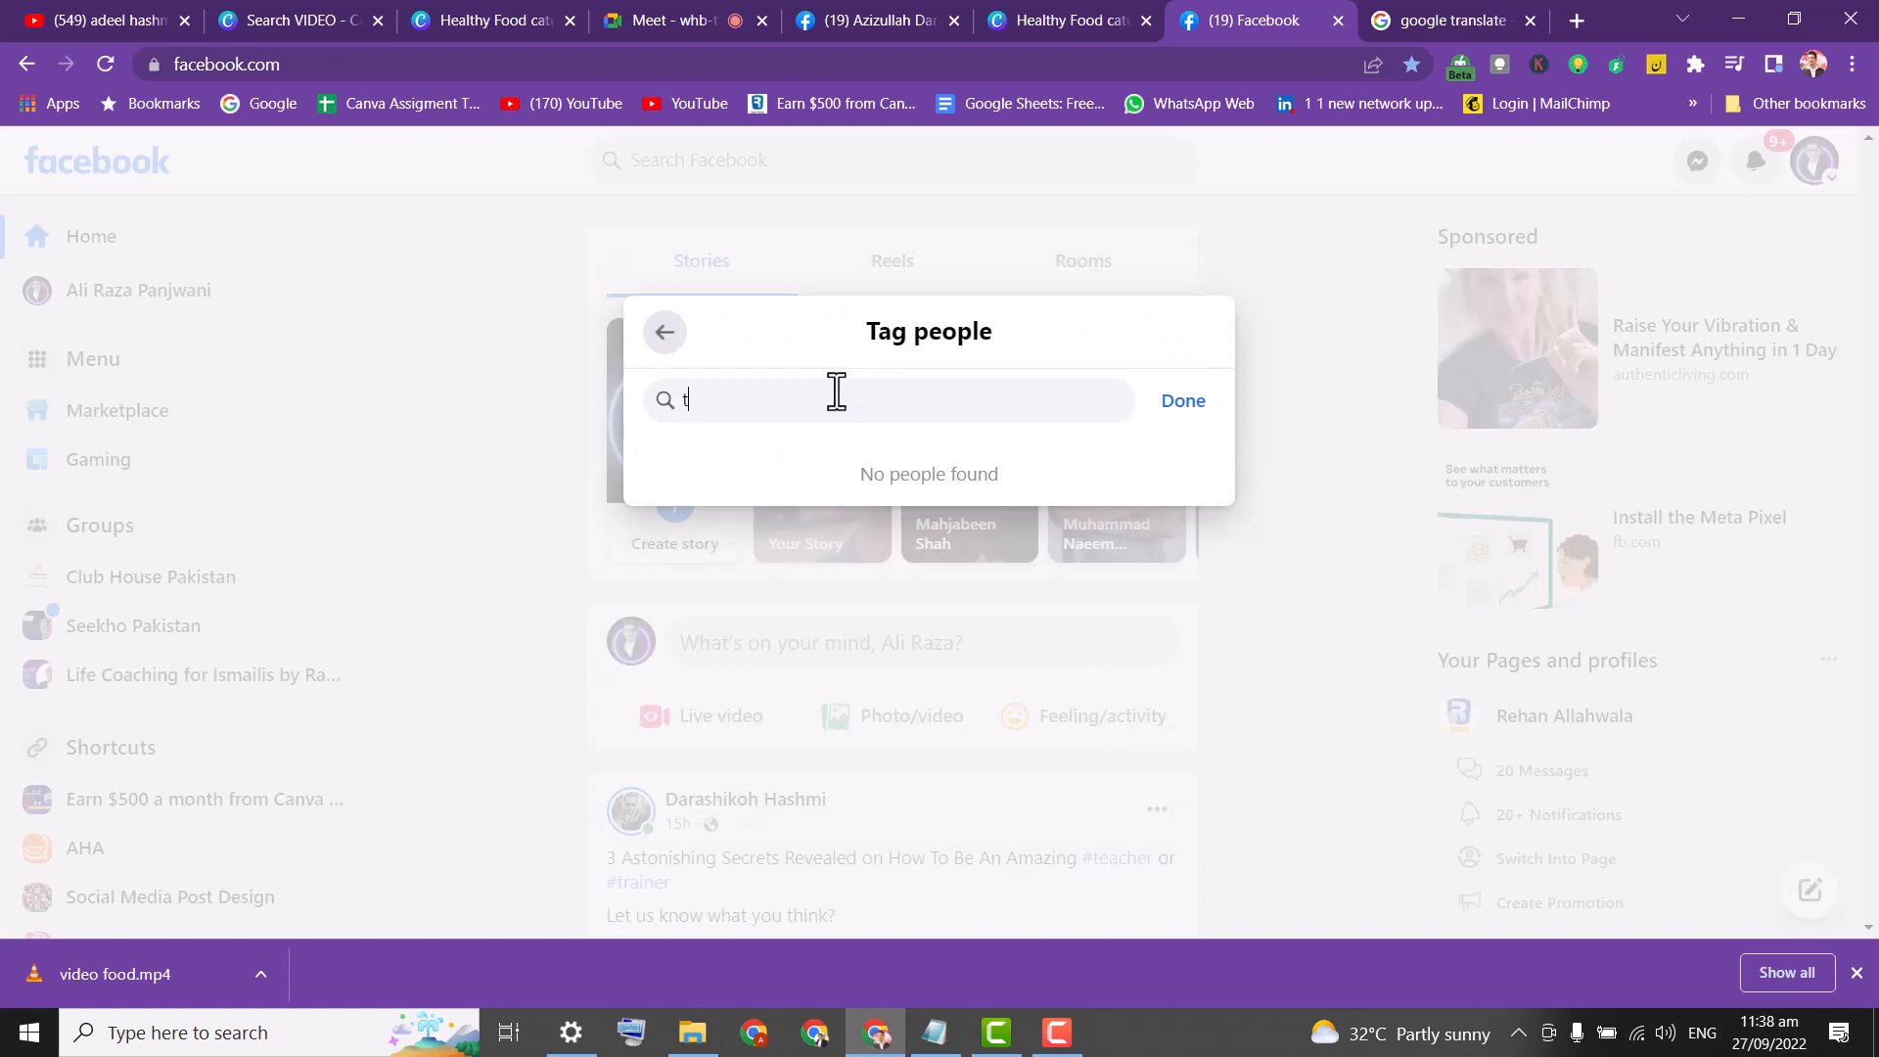
key("BackSpace")
left_click(663, 337)
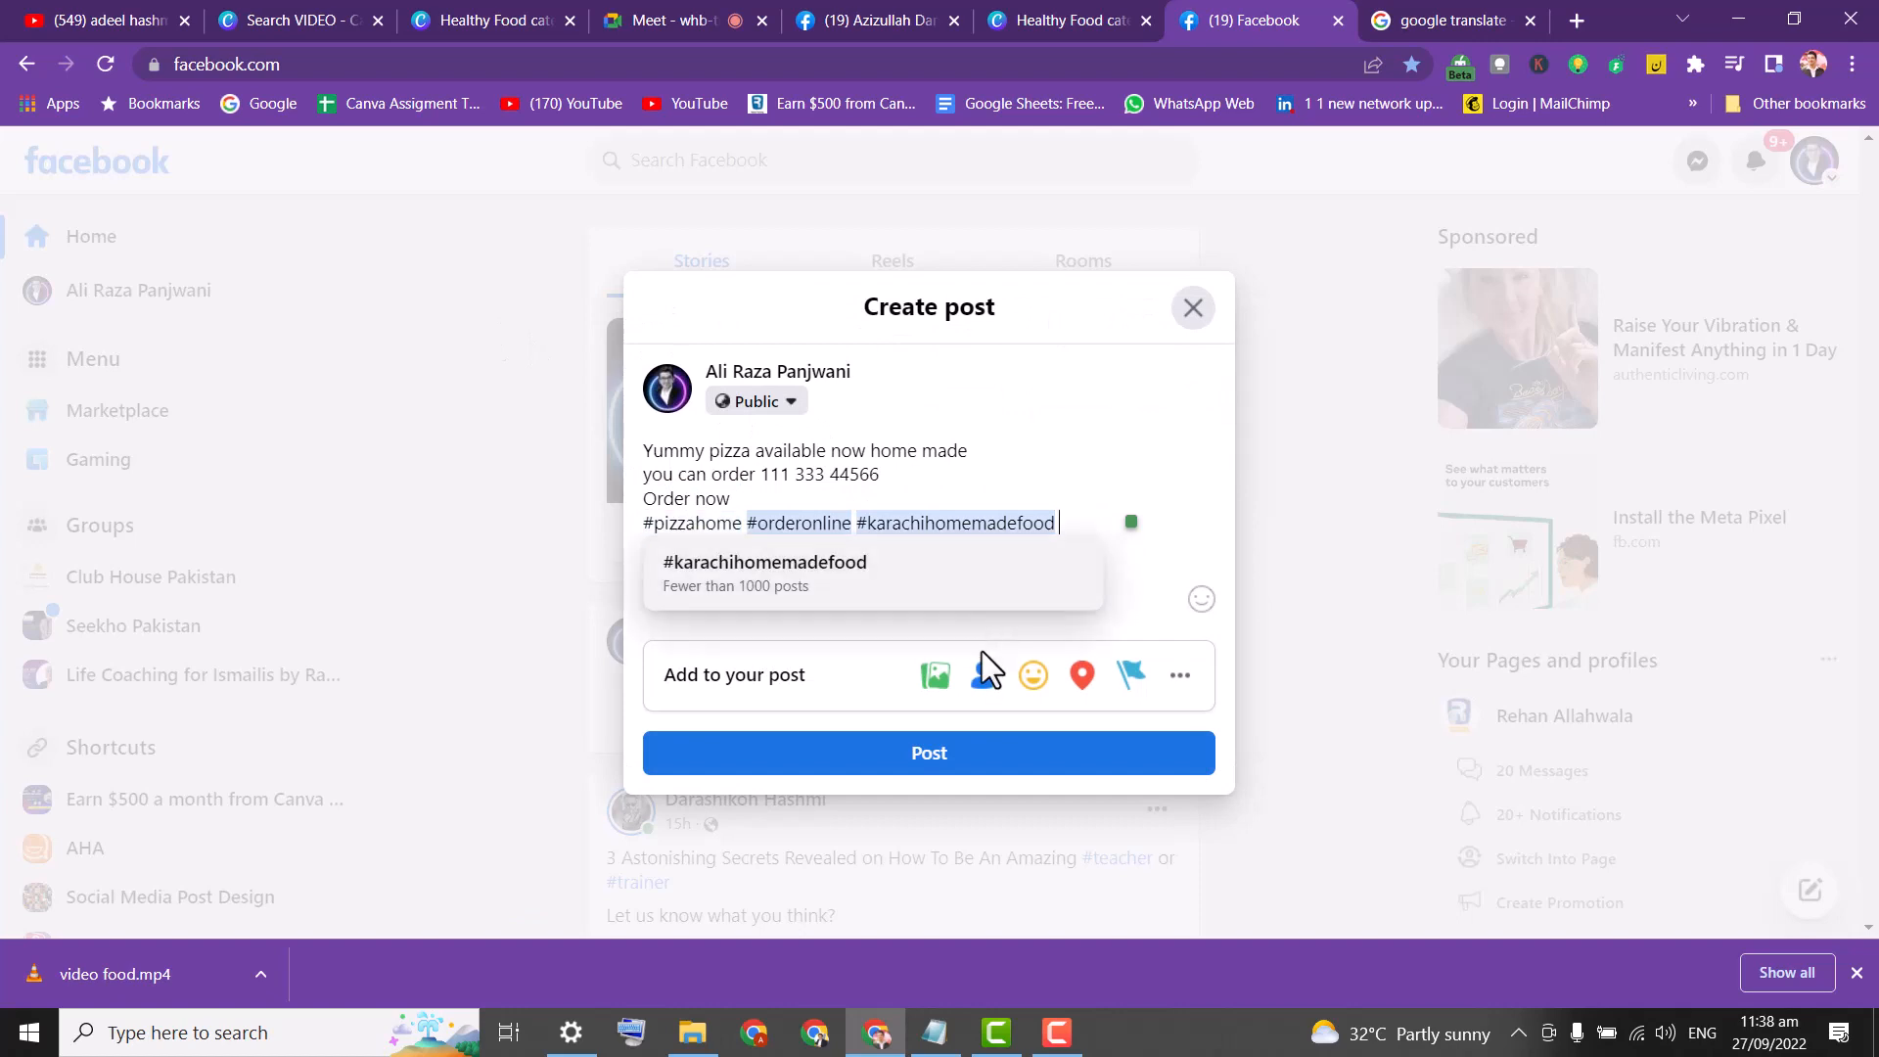
key("Return")
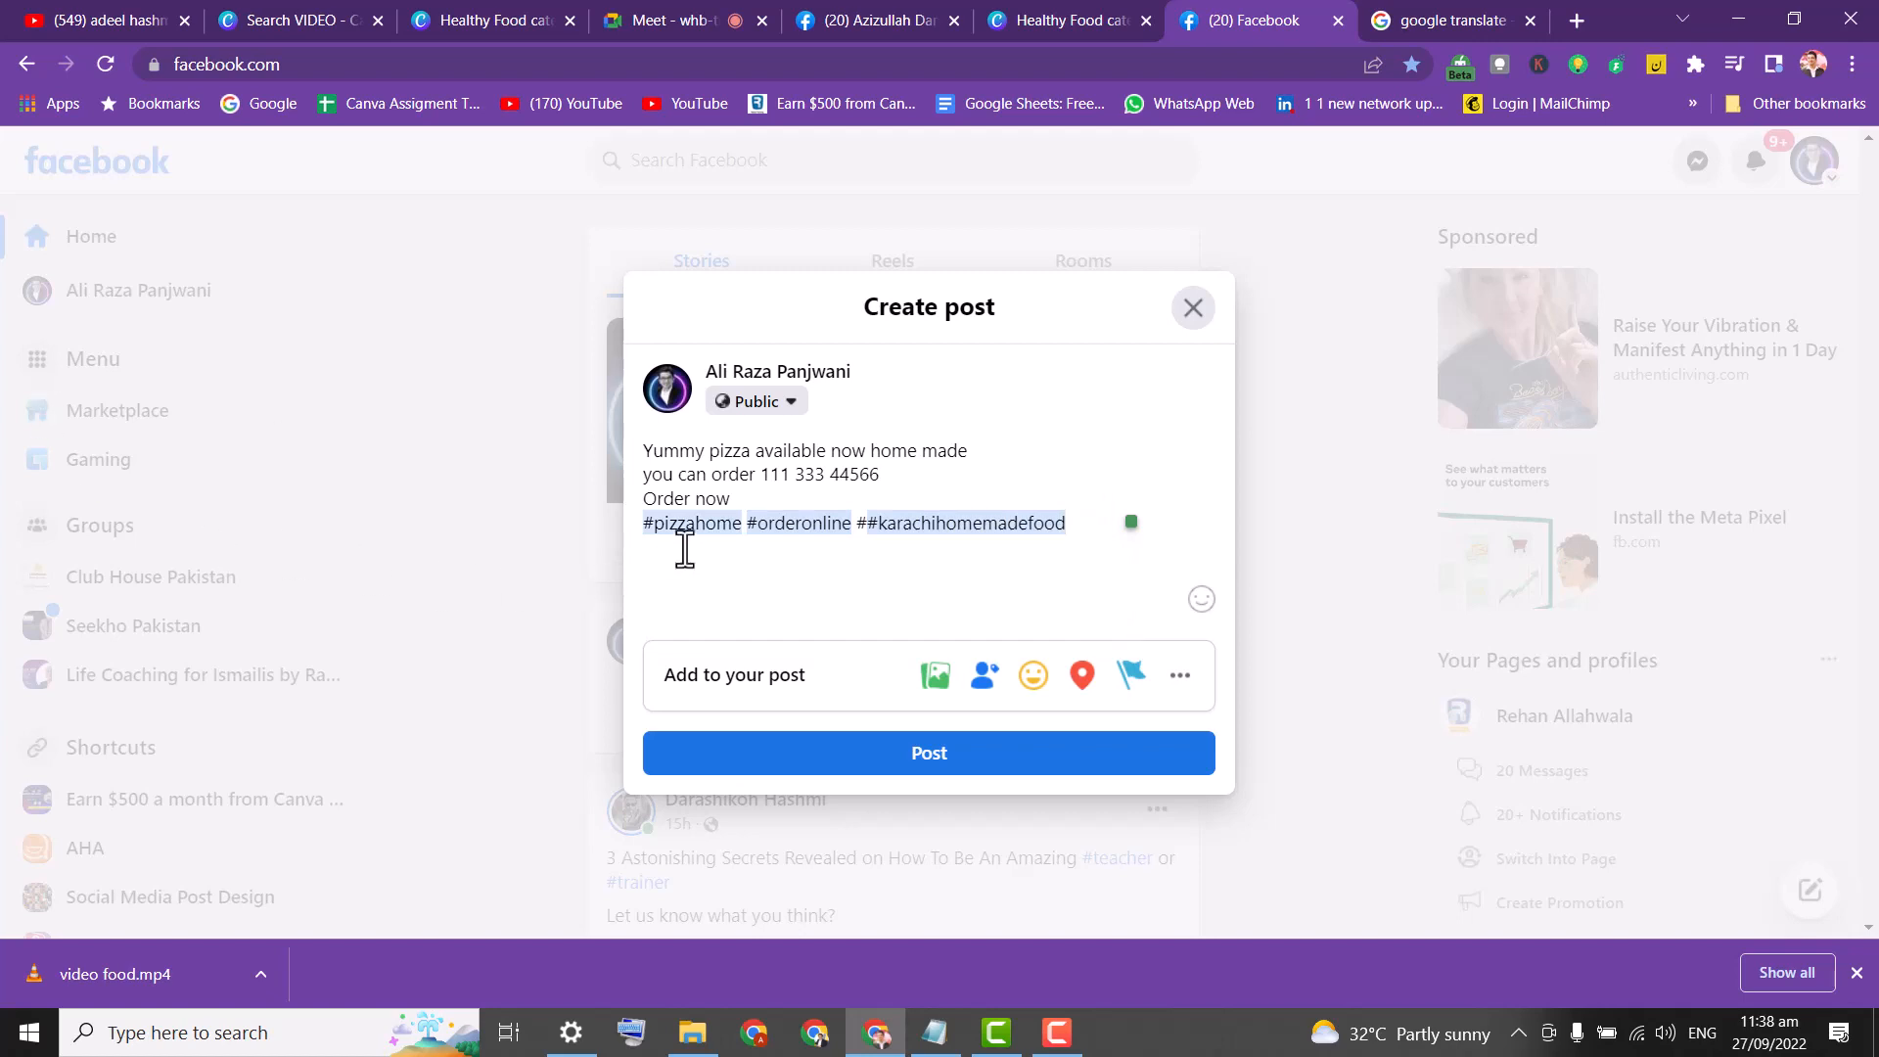
Mention two suggested friends, then tag a third friend matching the typed partial name.
type("@")
left_click(754, 592)
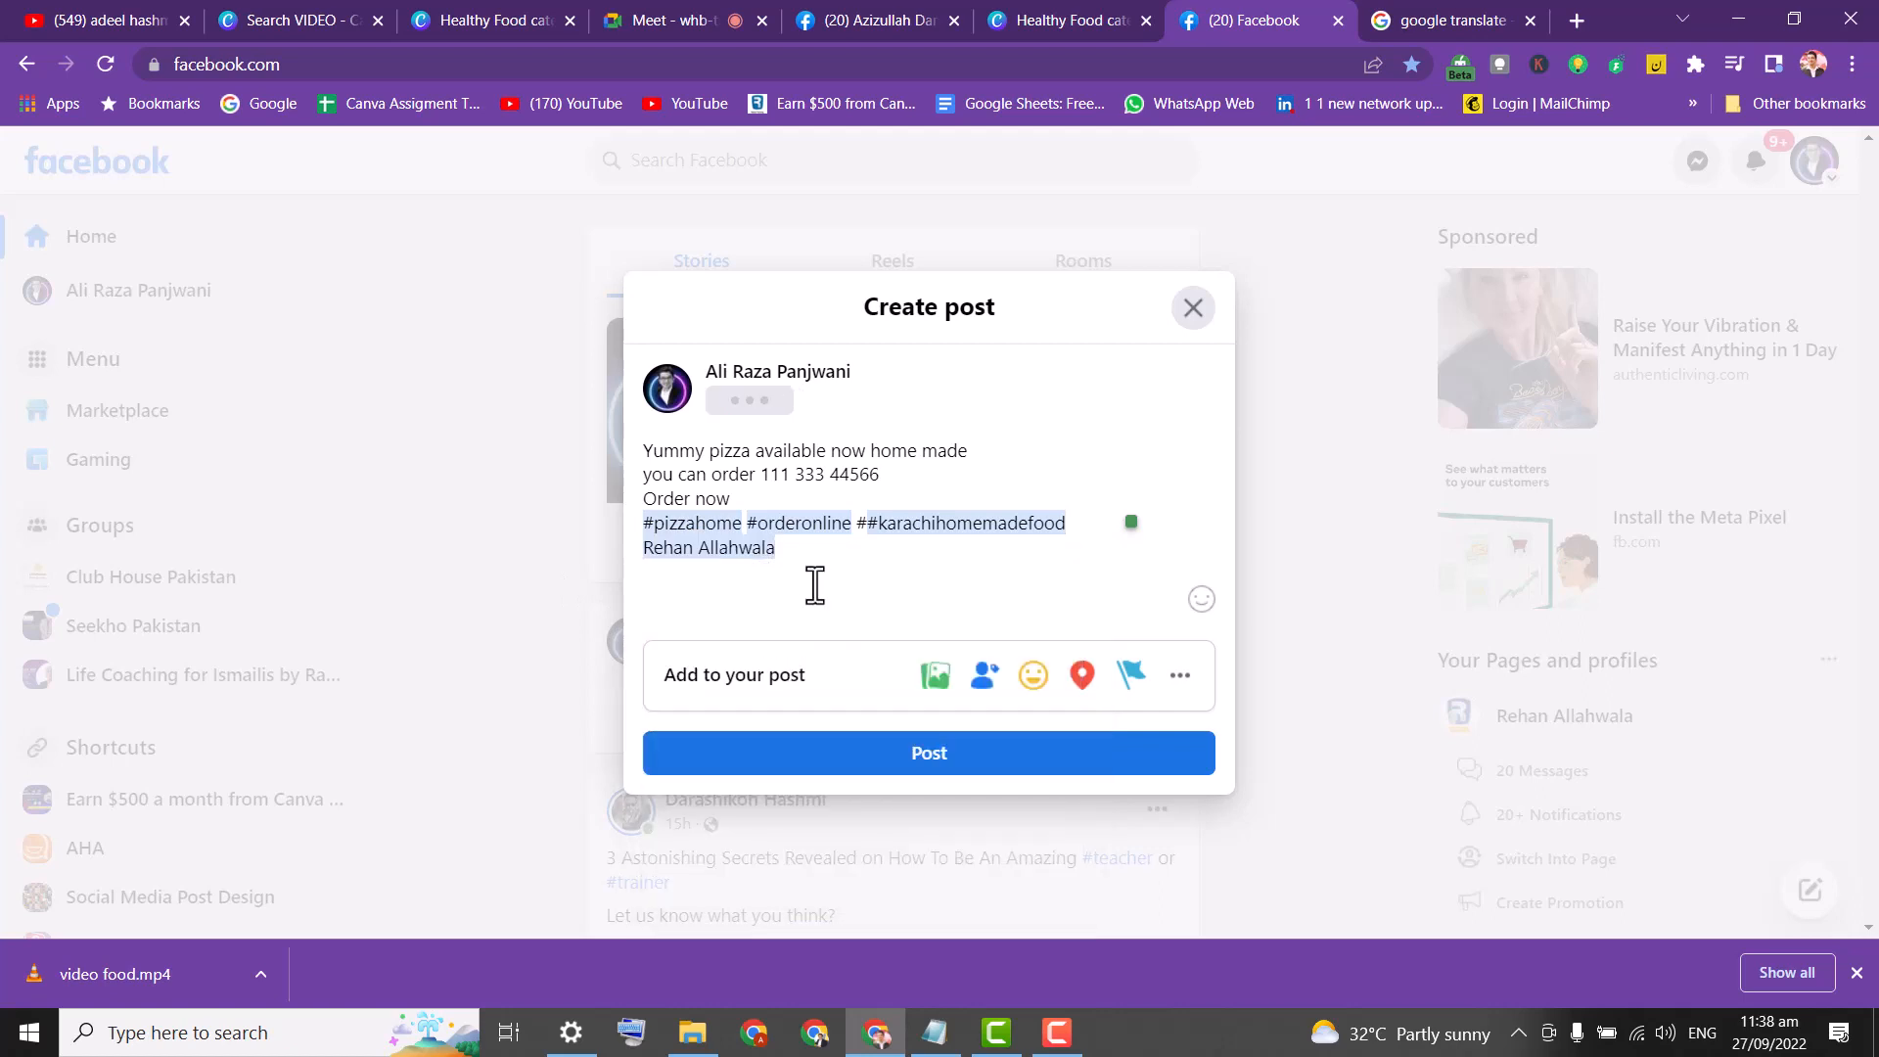
type("@")
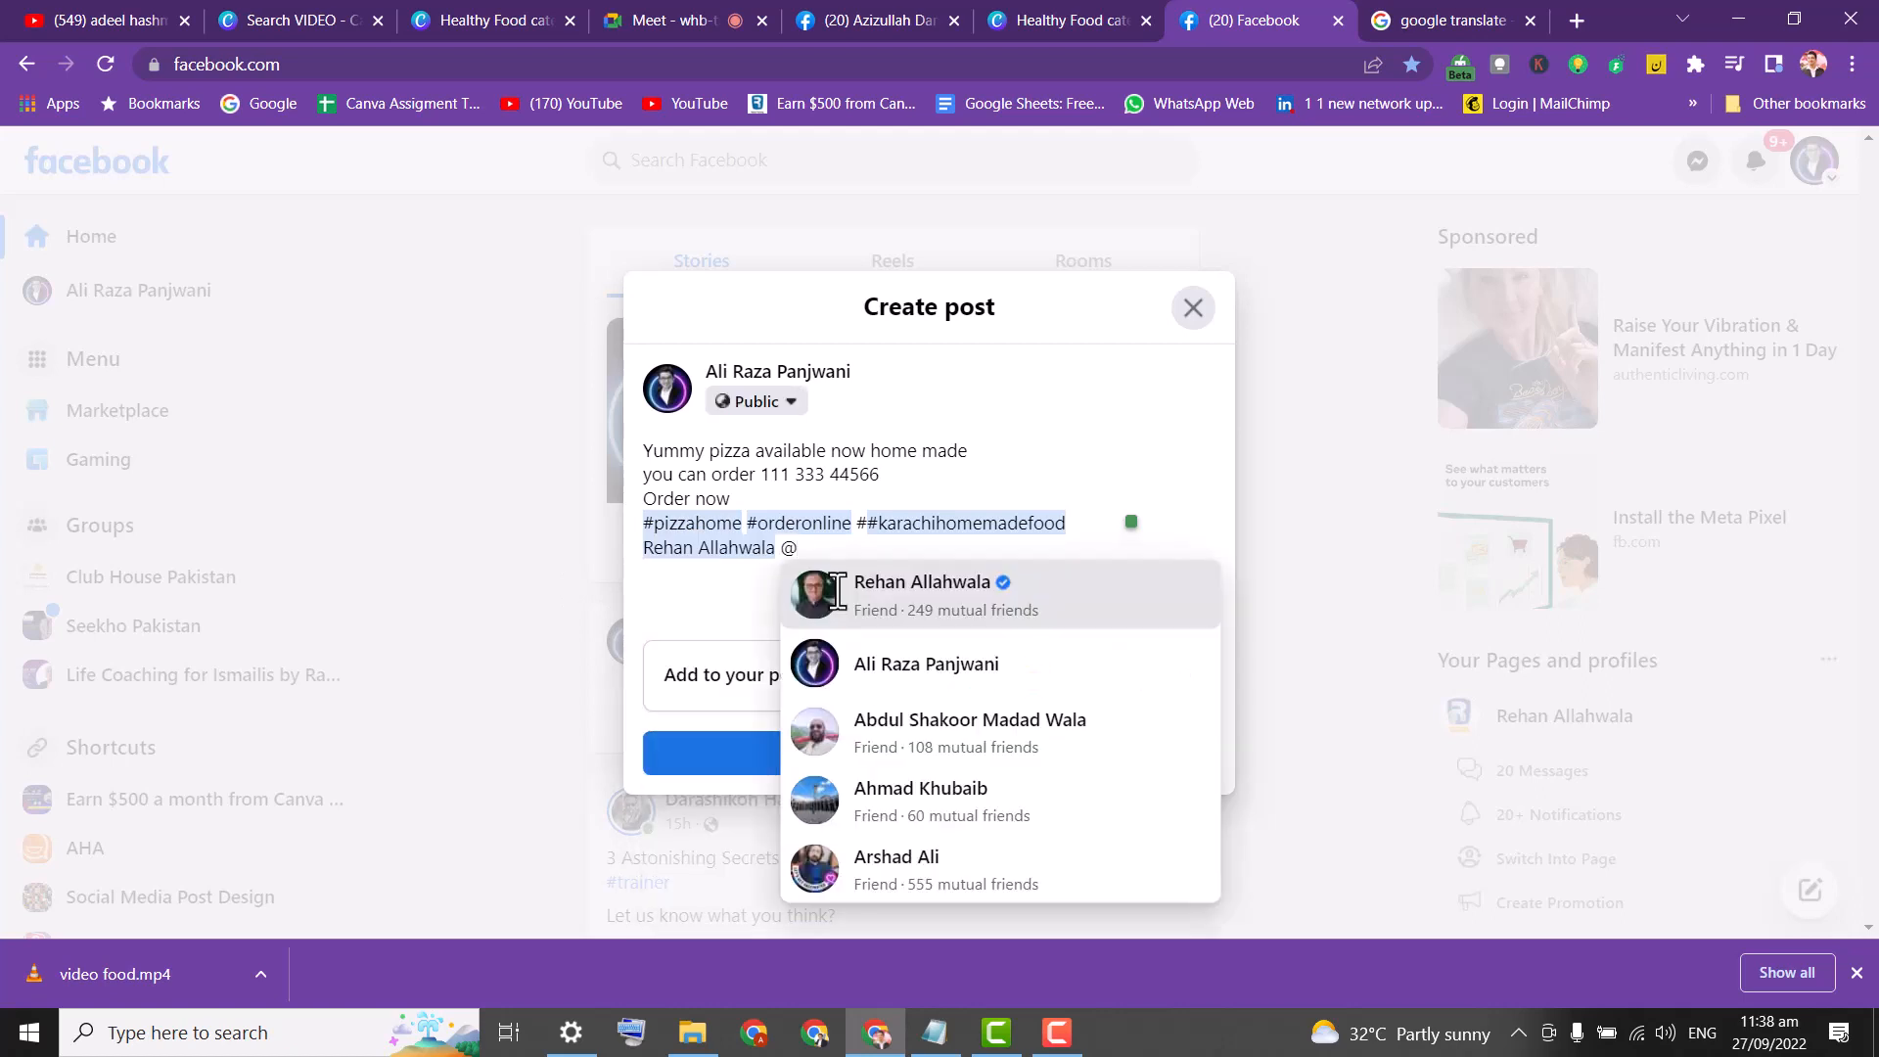
left_click(942, 720)
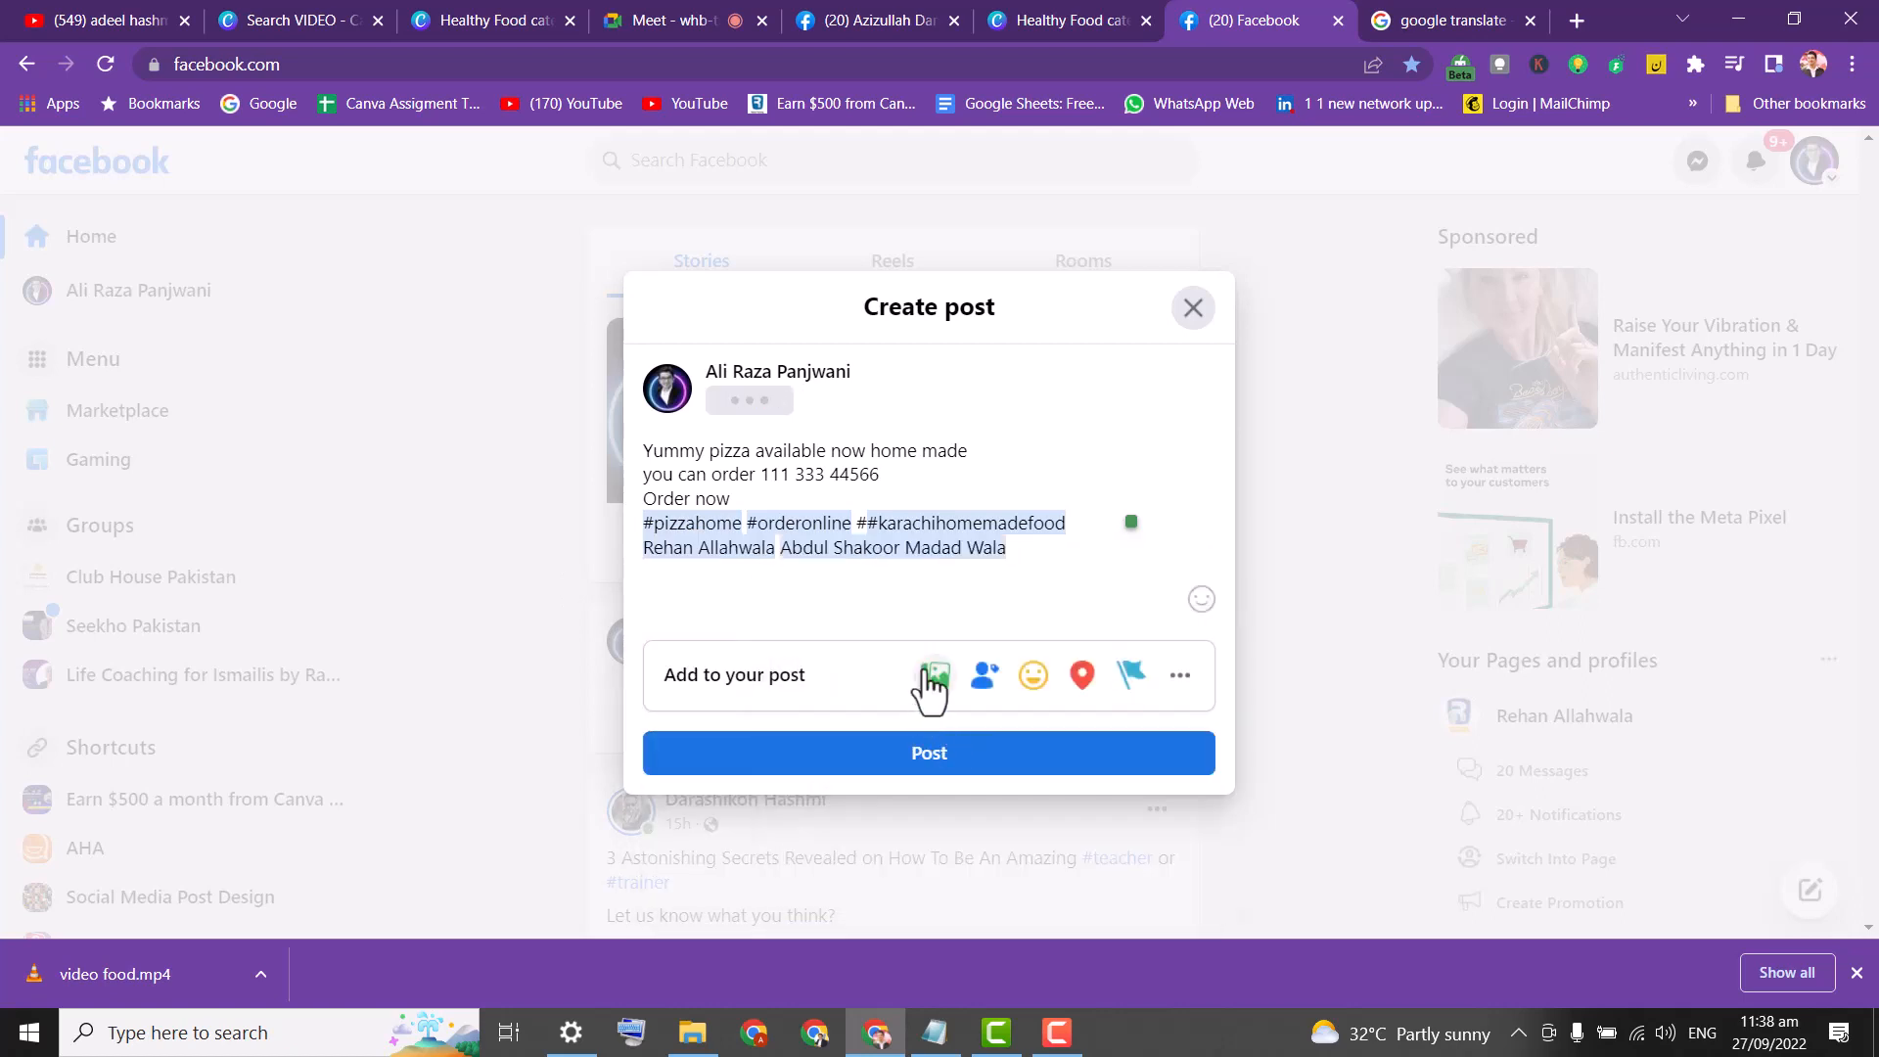
type("#")
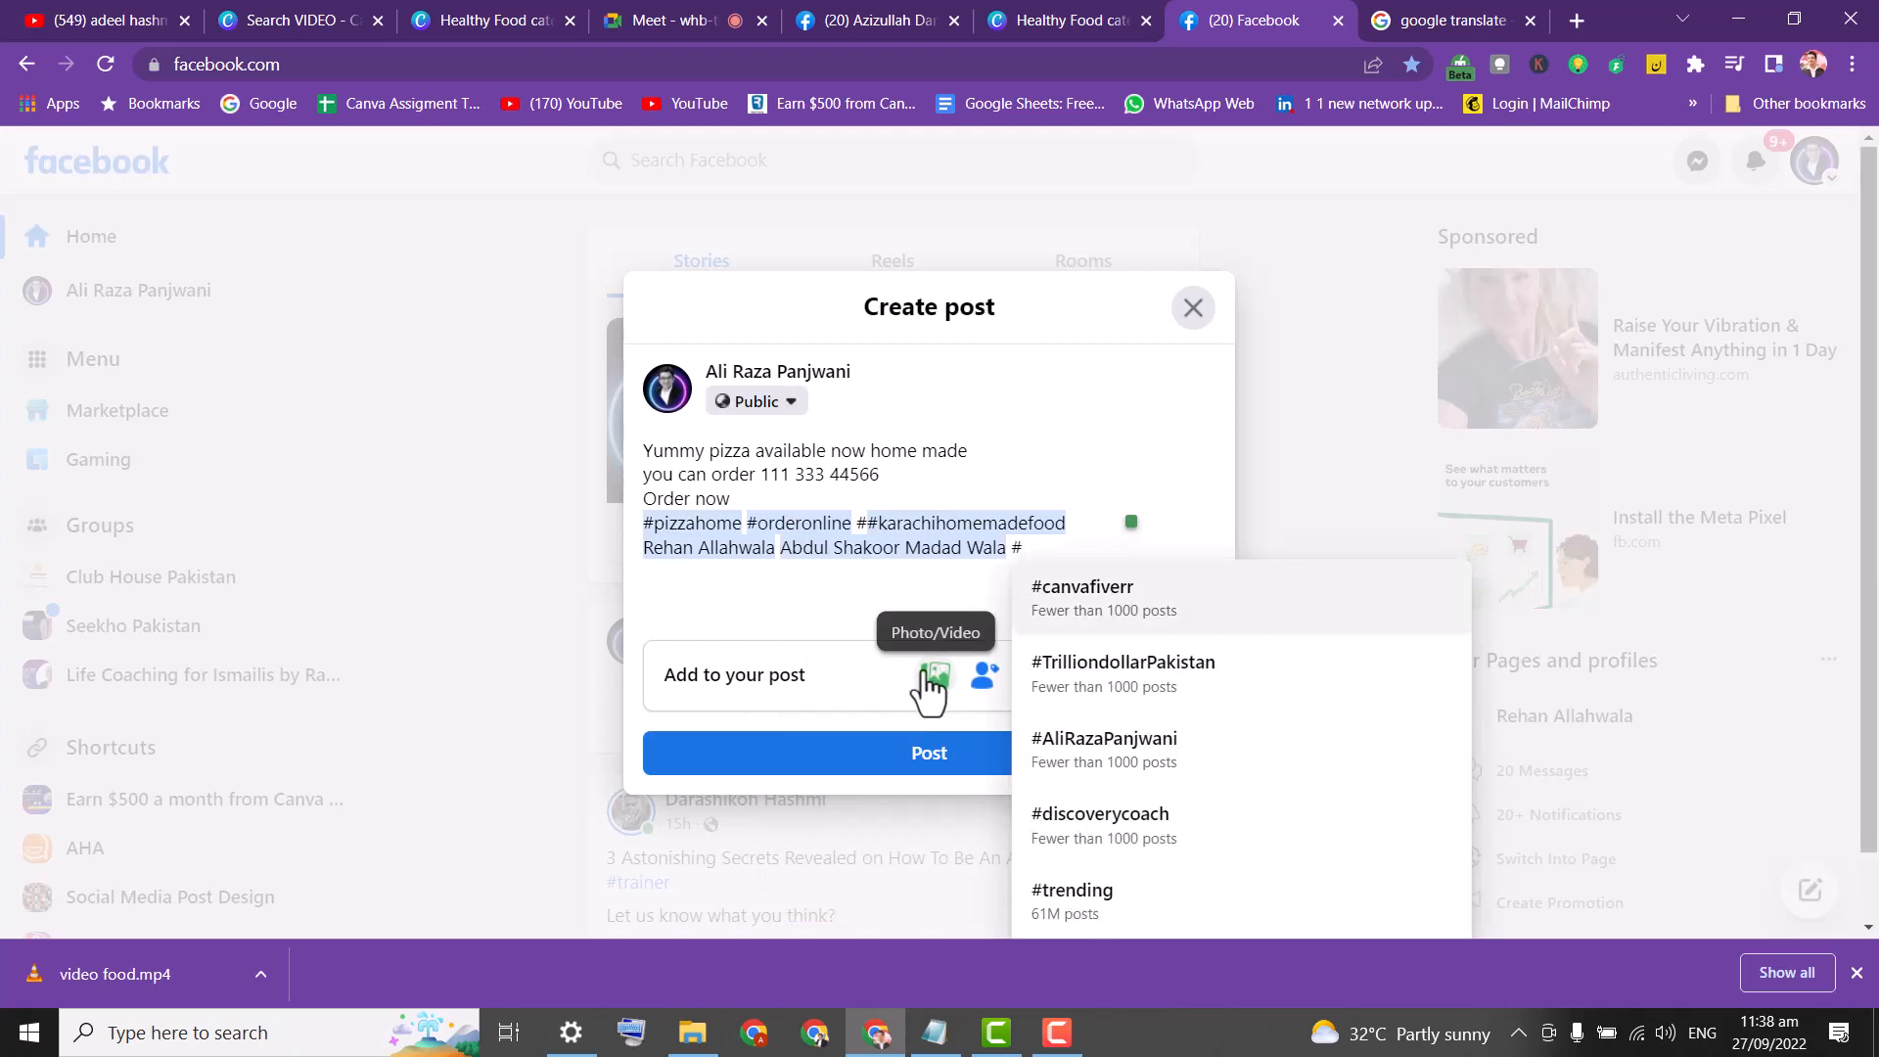
key("BackSpace")
type("@azi")
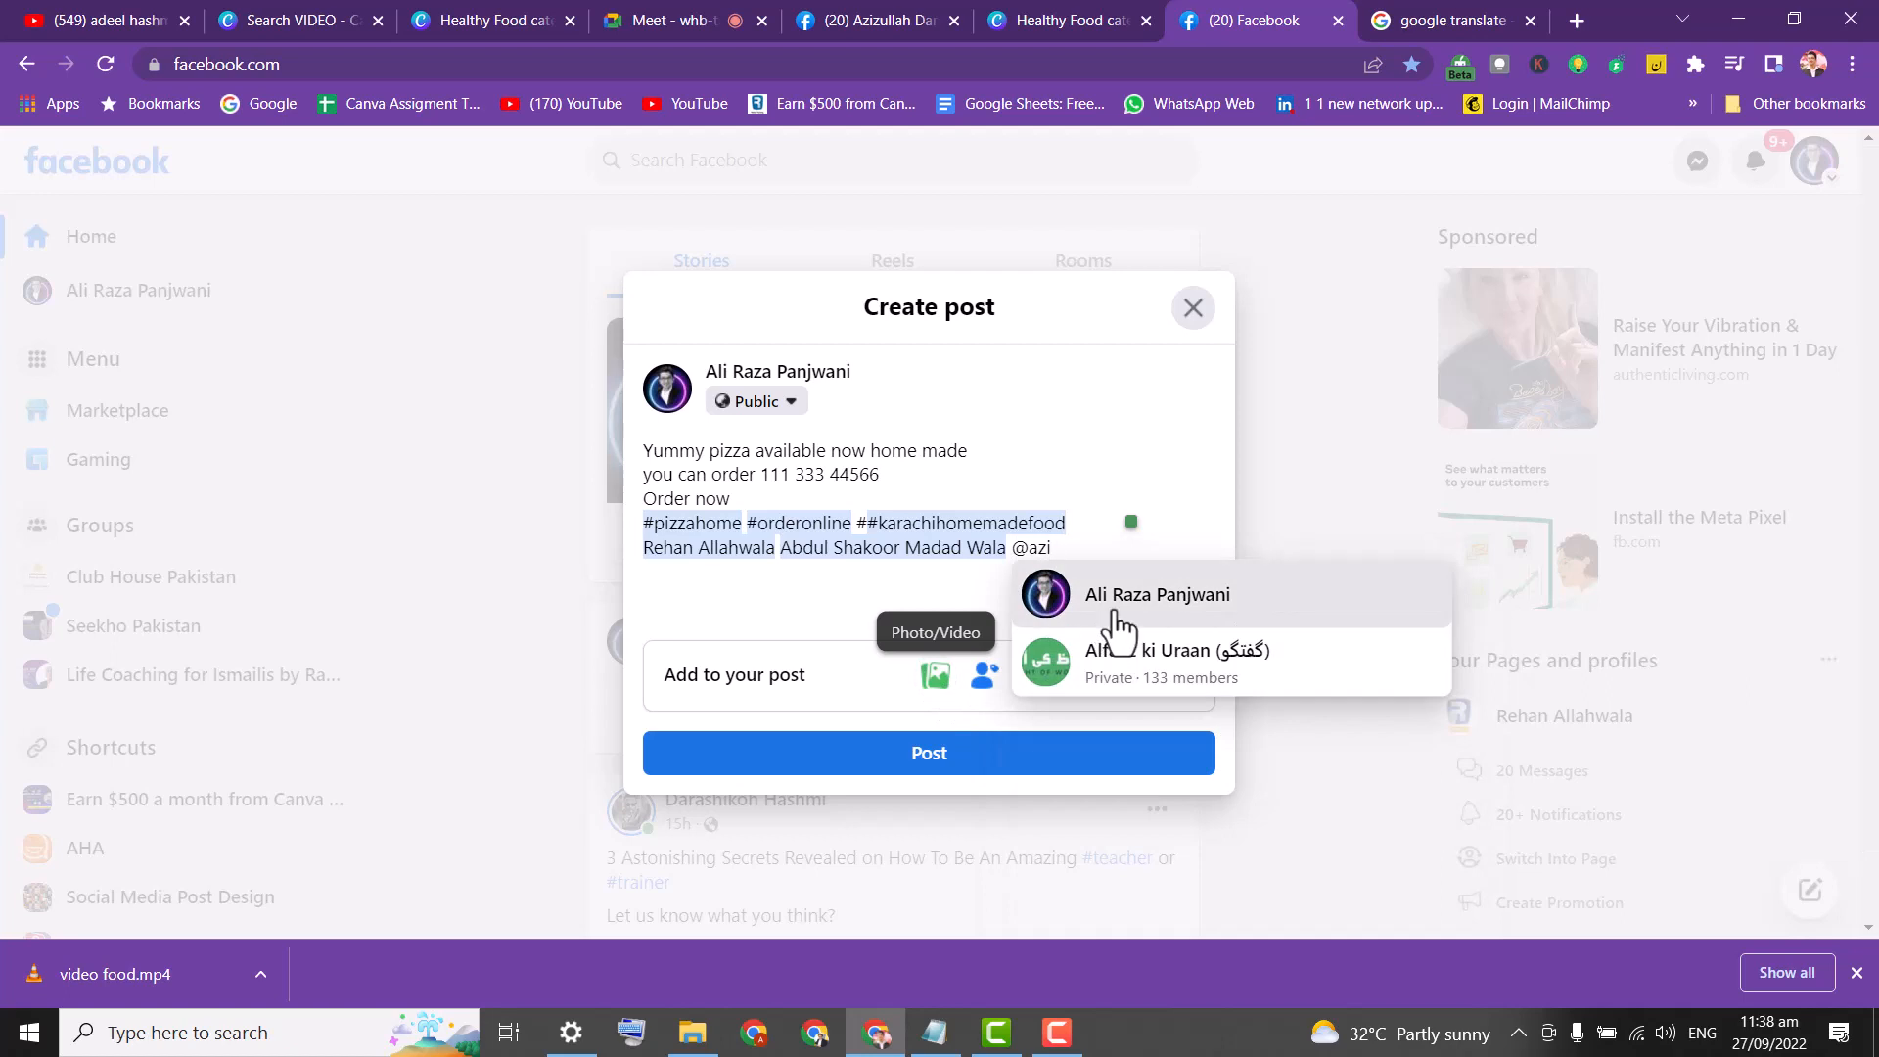
key("Escape")
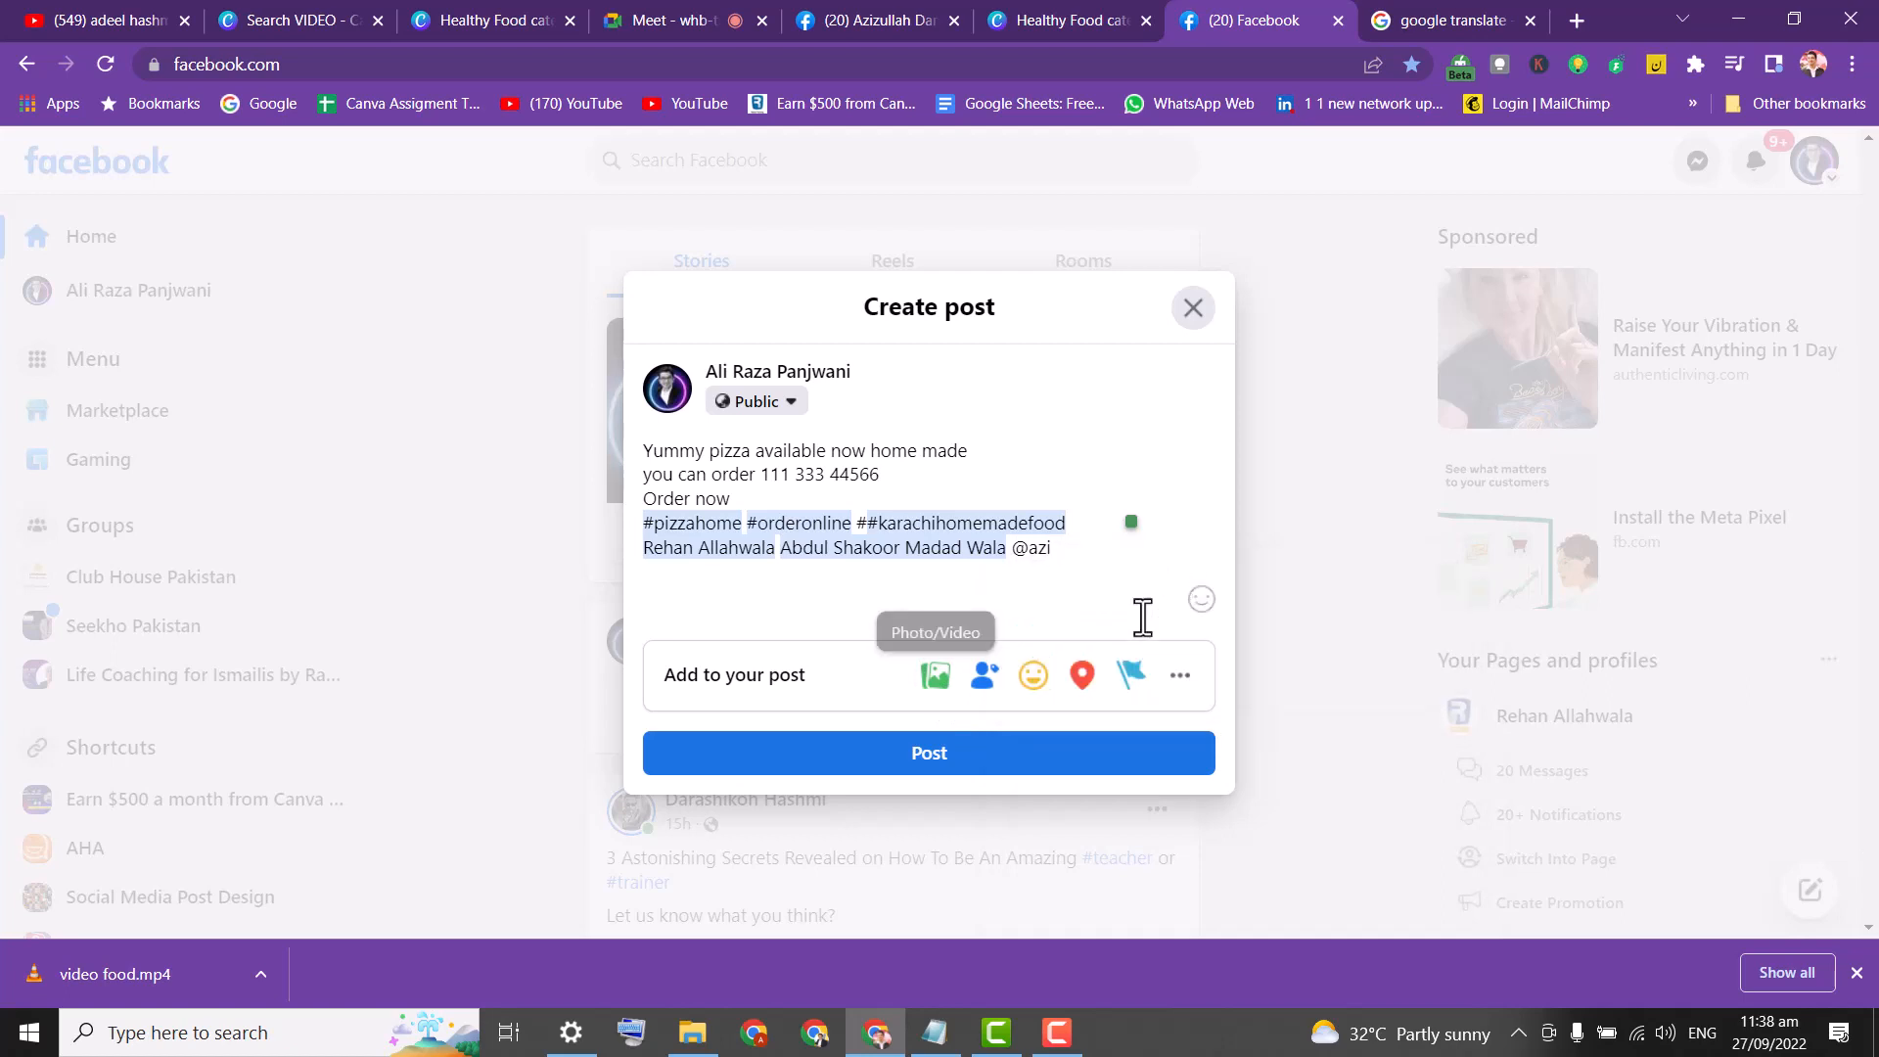
left_click(1103, 572)
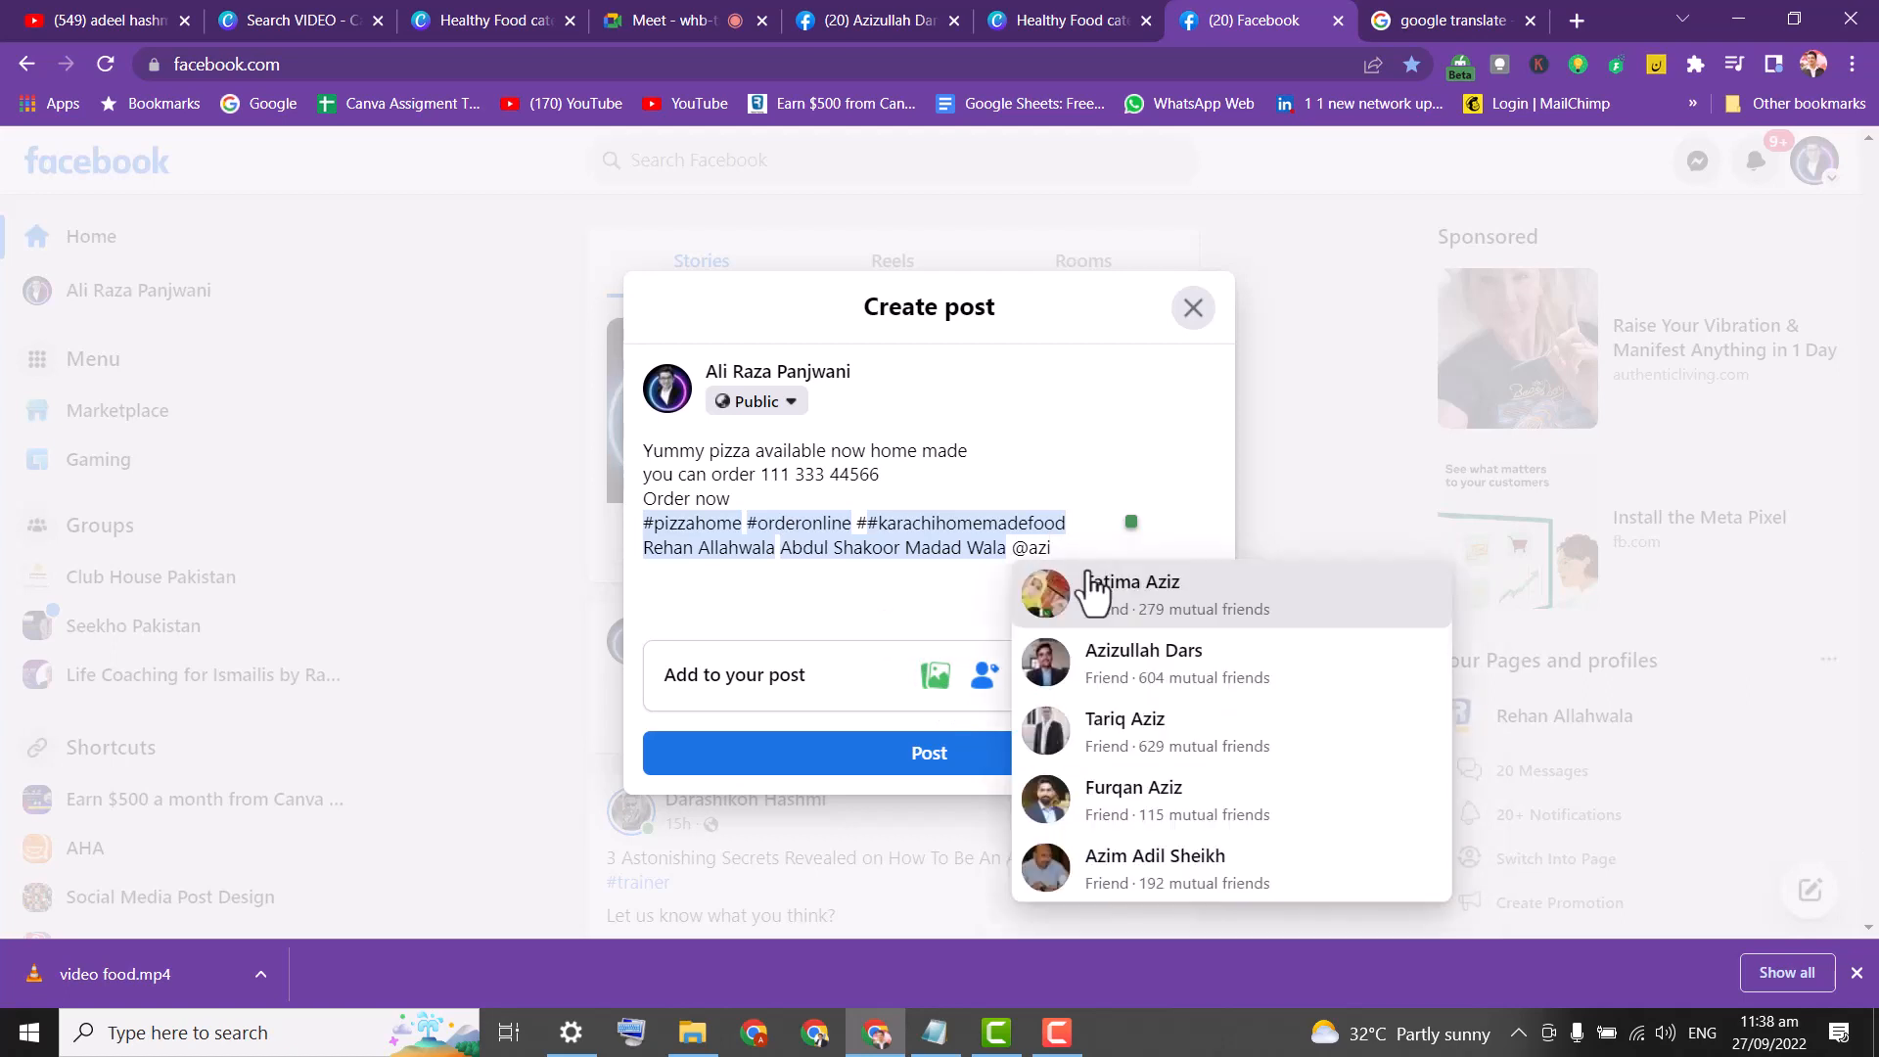
left_click(1141, 656)
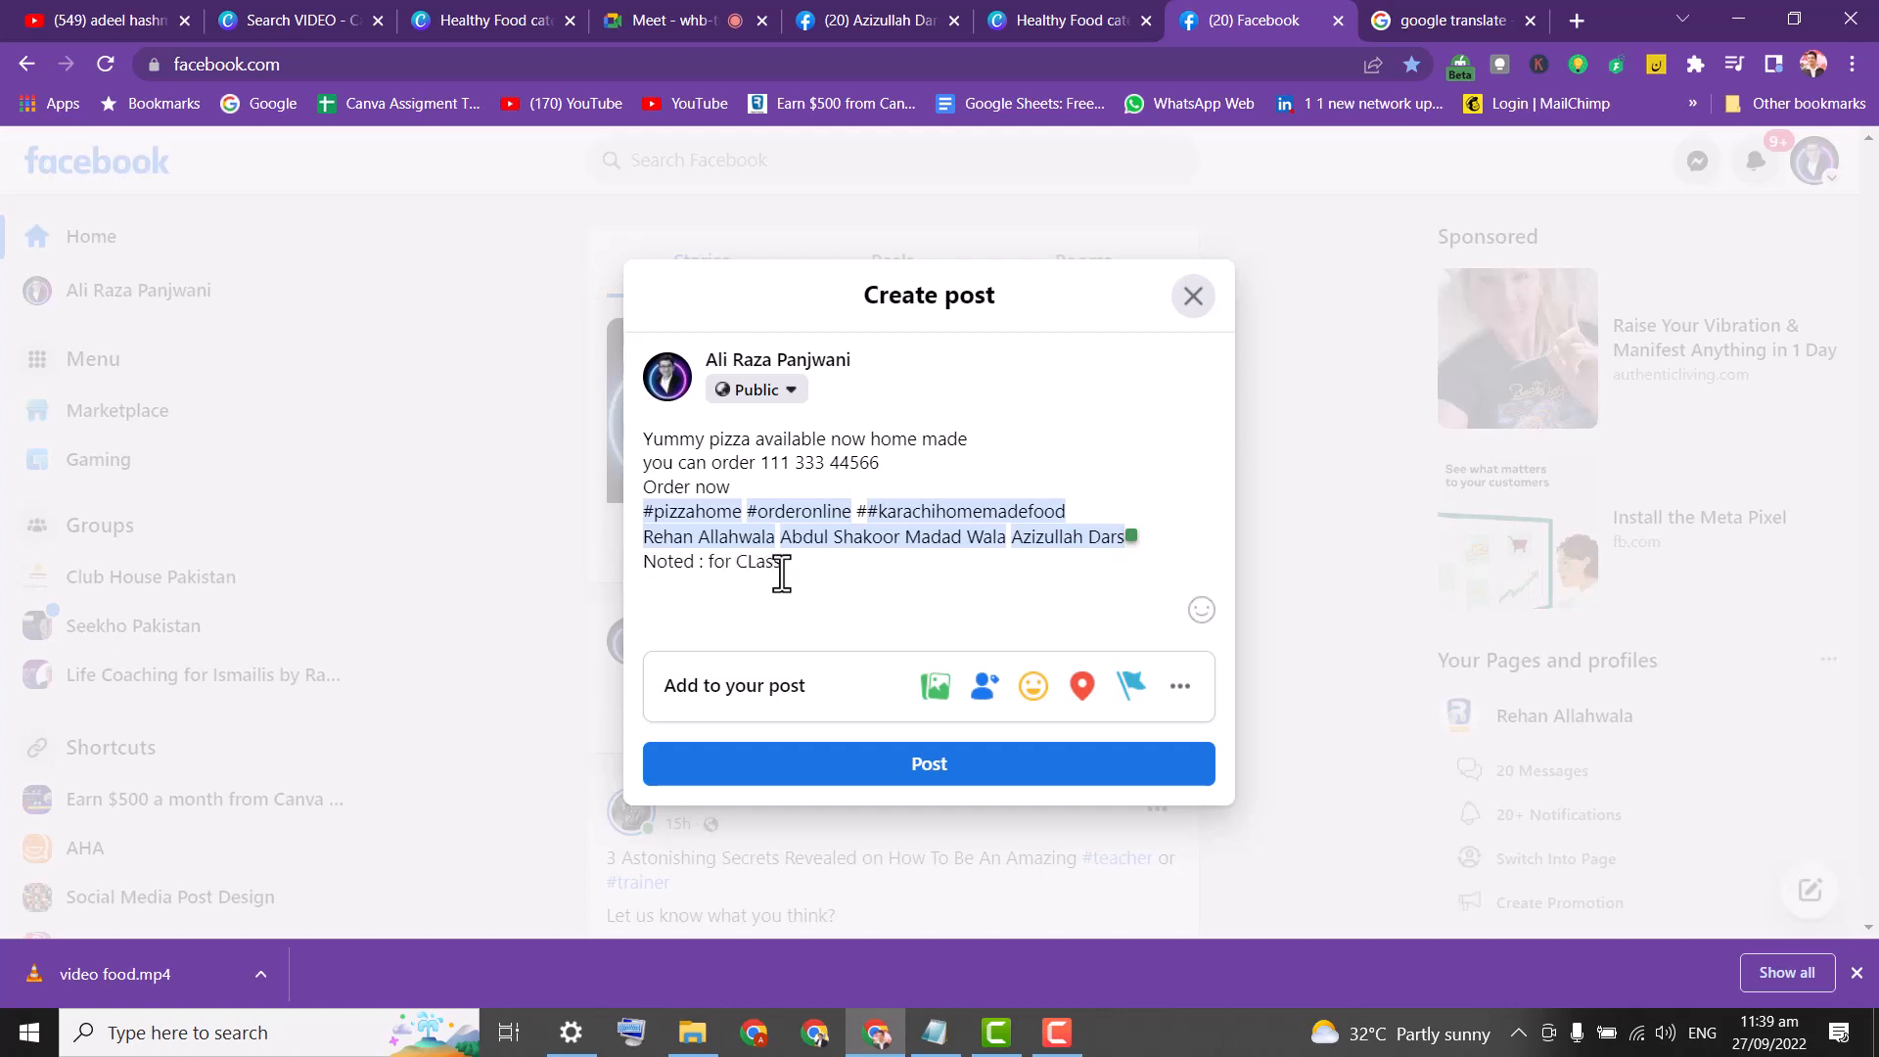
Finish the note as 'Noted : for class practics live session uploading video', then add a Photo/Video section.
key("BackSpace")
key("BackSpace")
key("BackSpace")
type("ession uploading v")
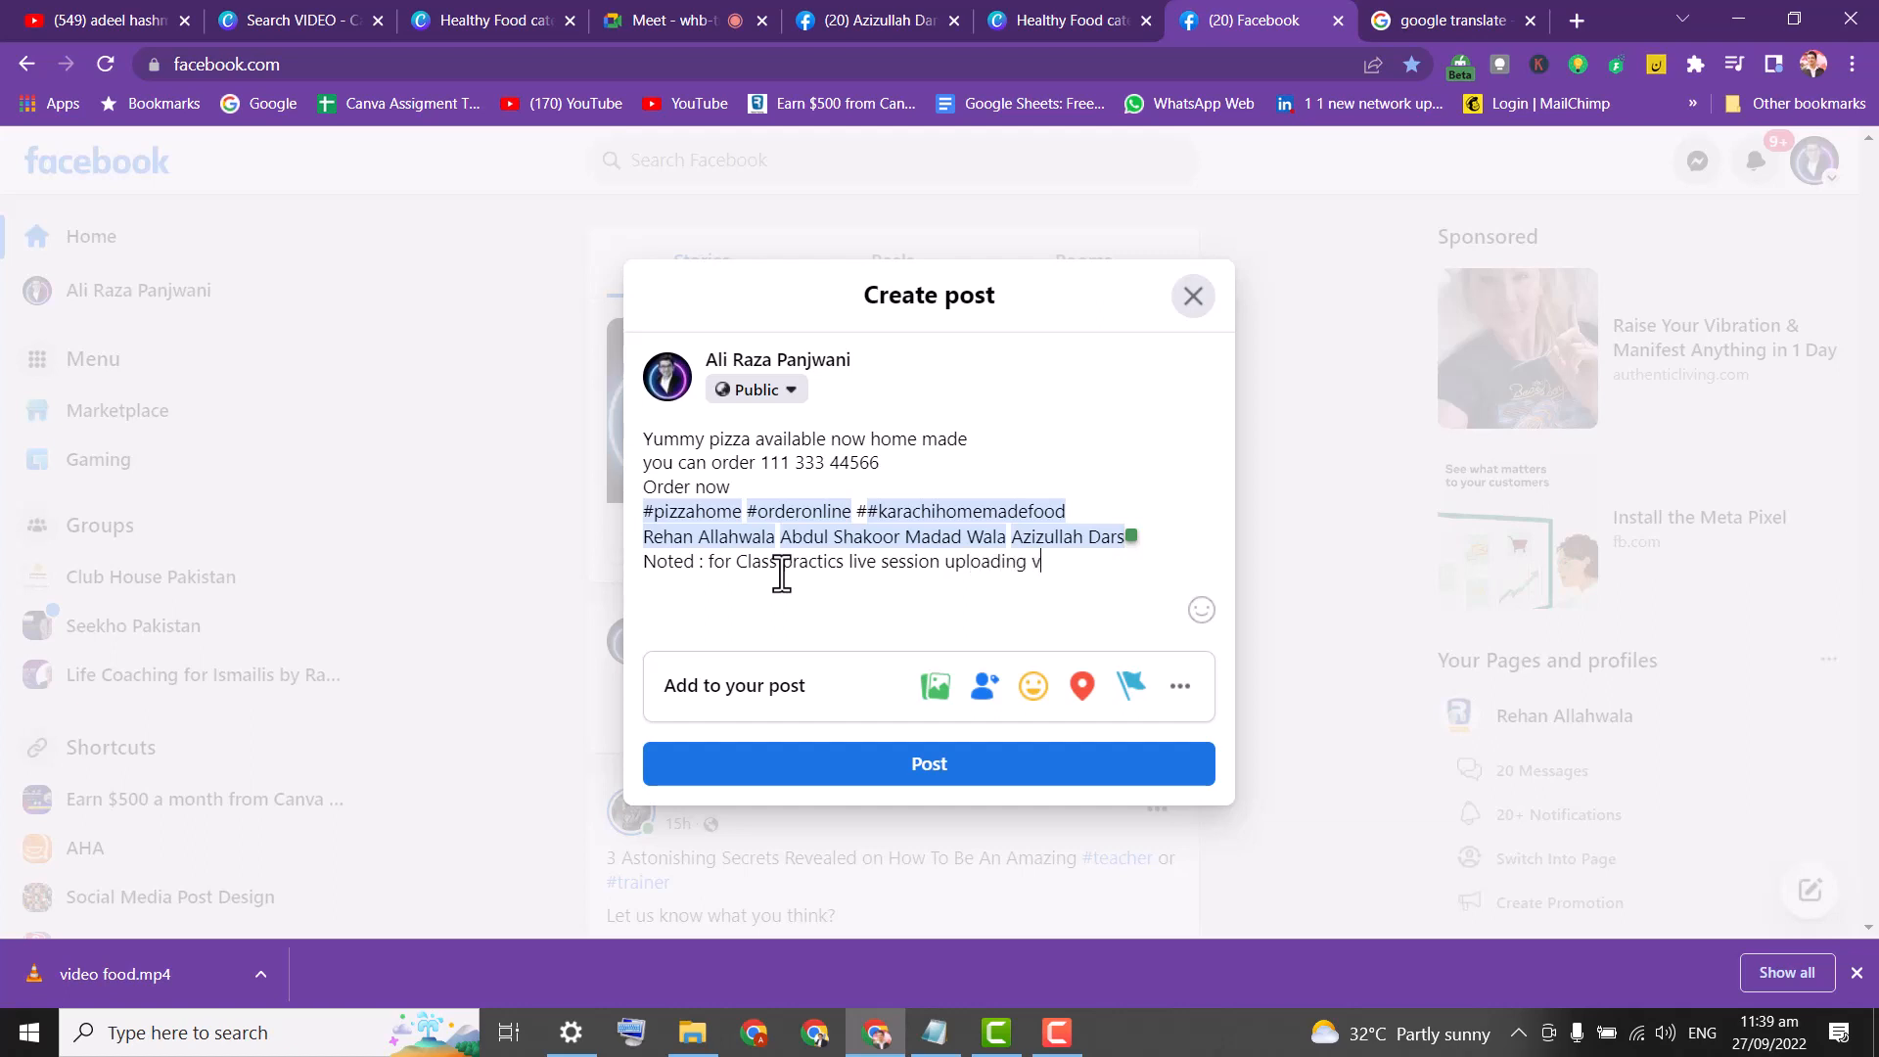
type("ideo")
left_click(754, 566)
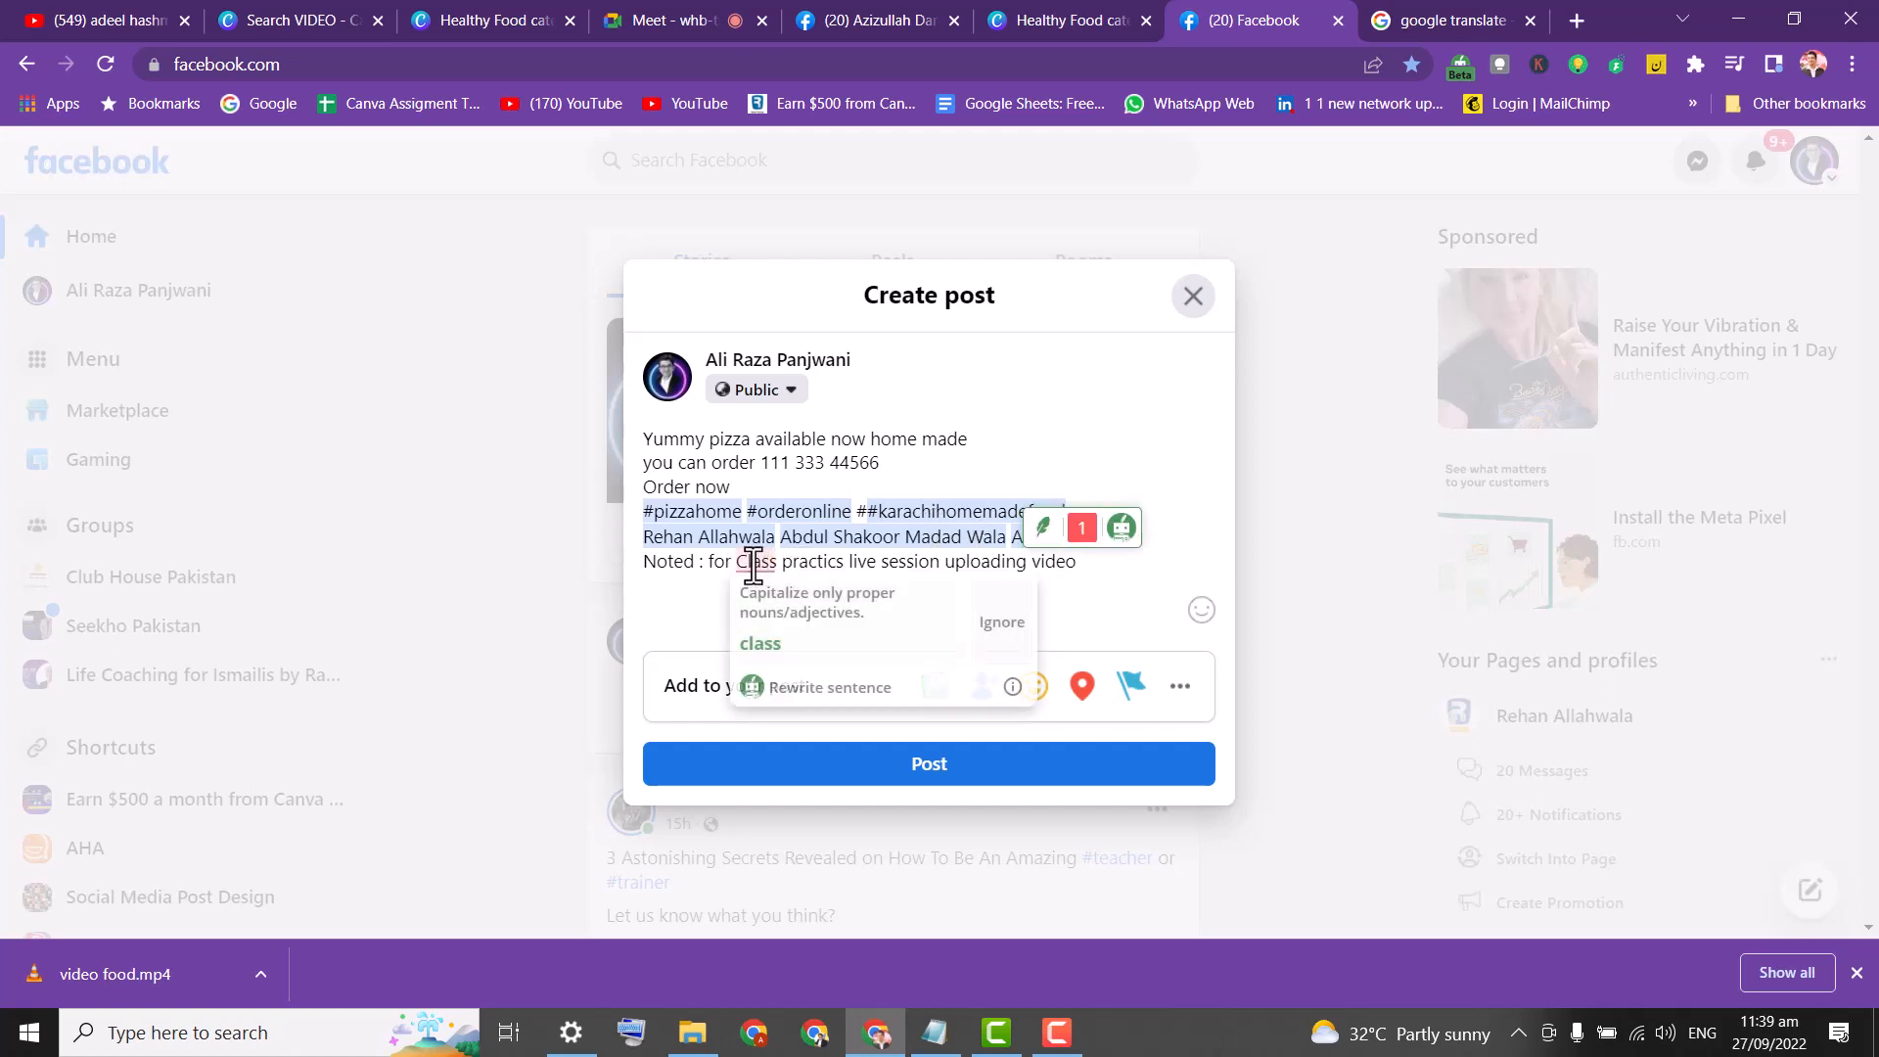
left_click(773, 646)
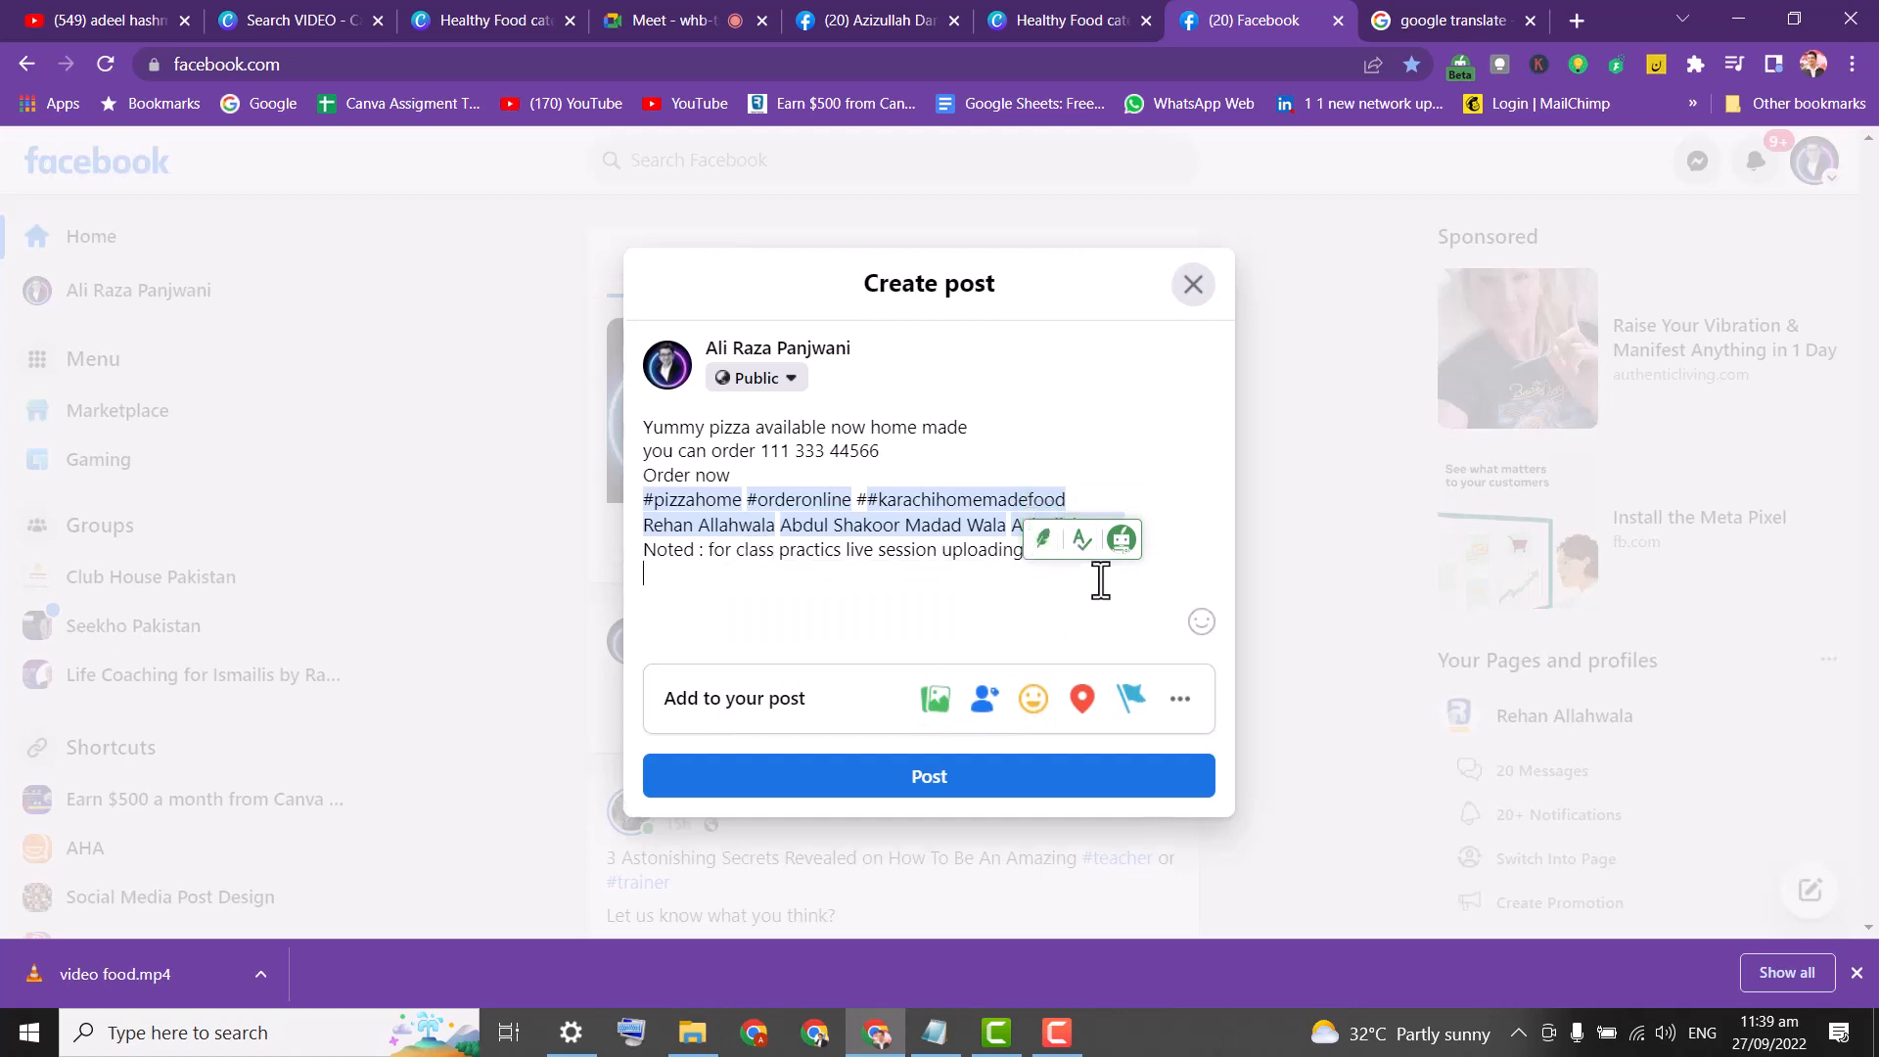
left_click(936, 690)
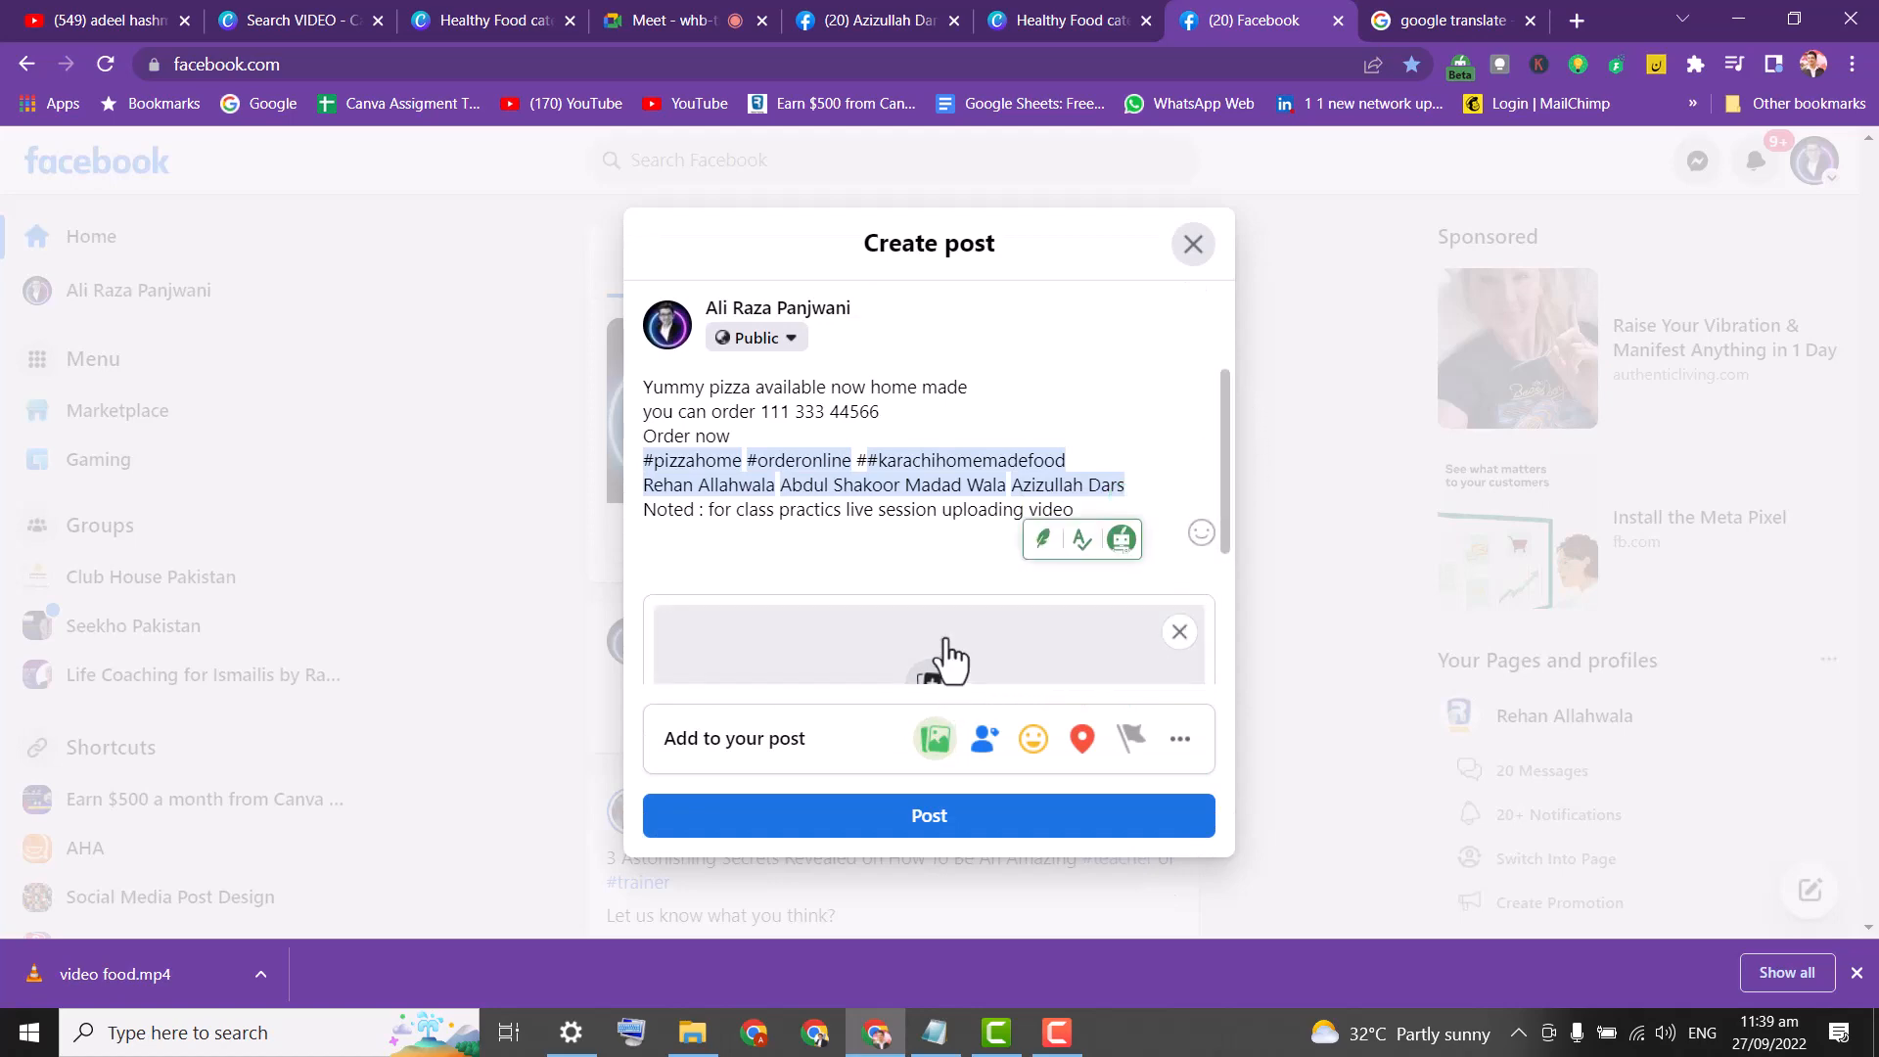
Attach the 'video food' file from the Desktop to the post and open its editing view.
left_click(924, 650)
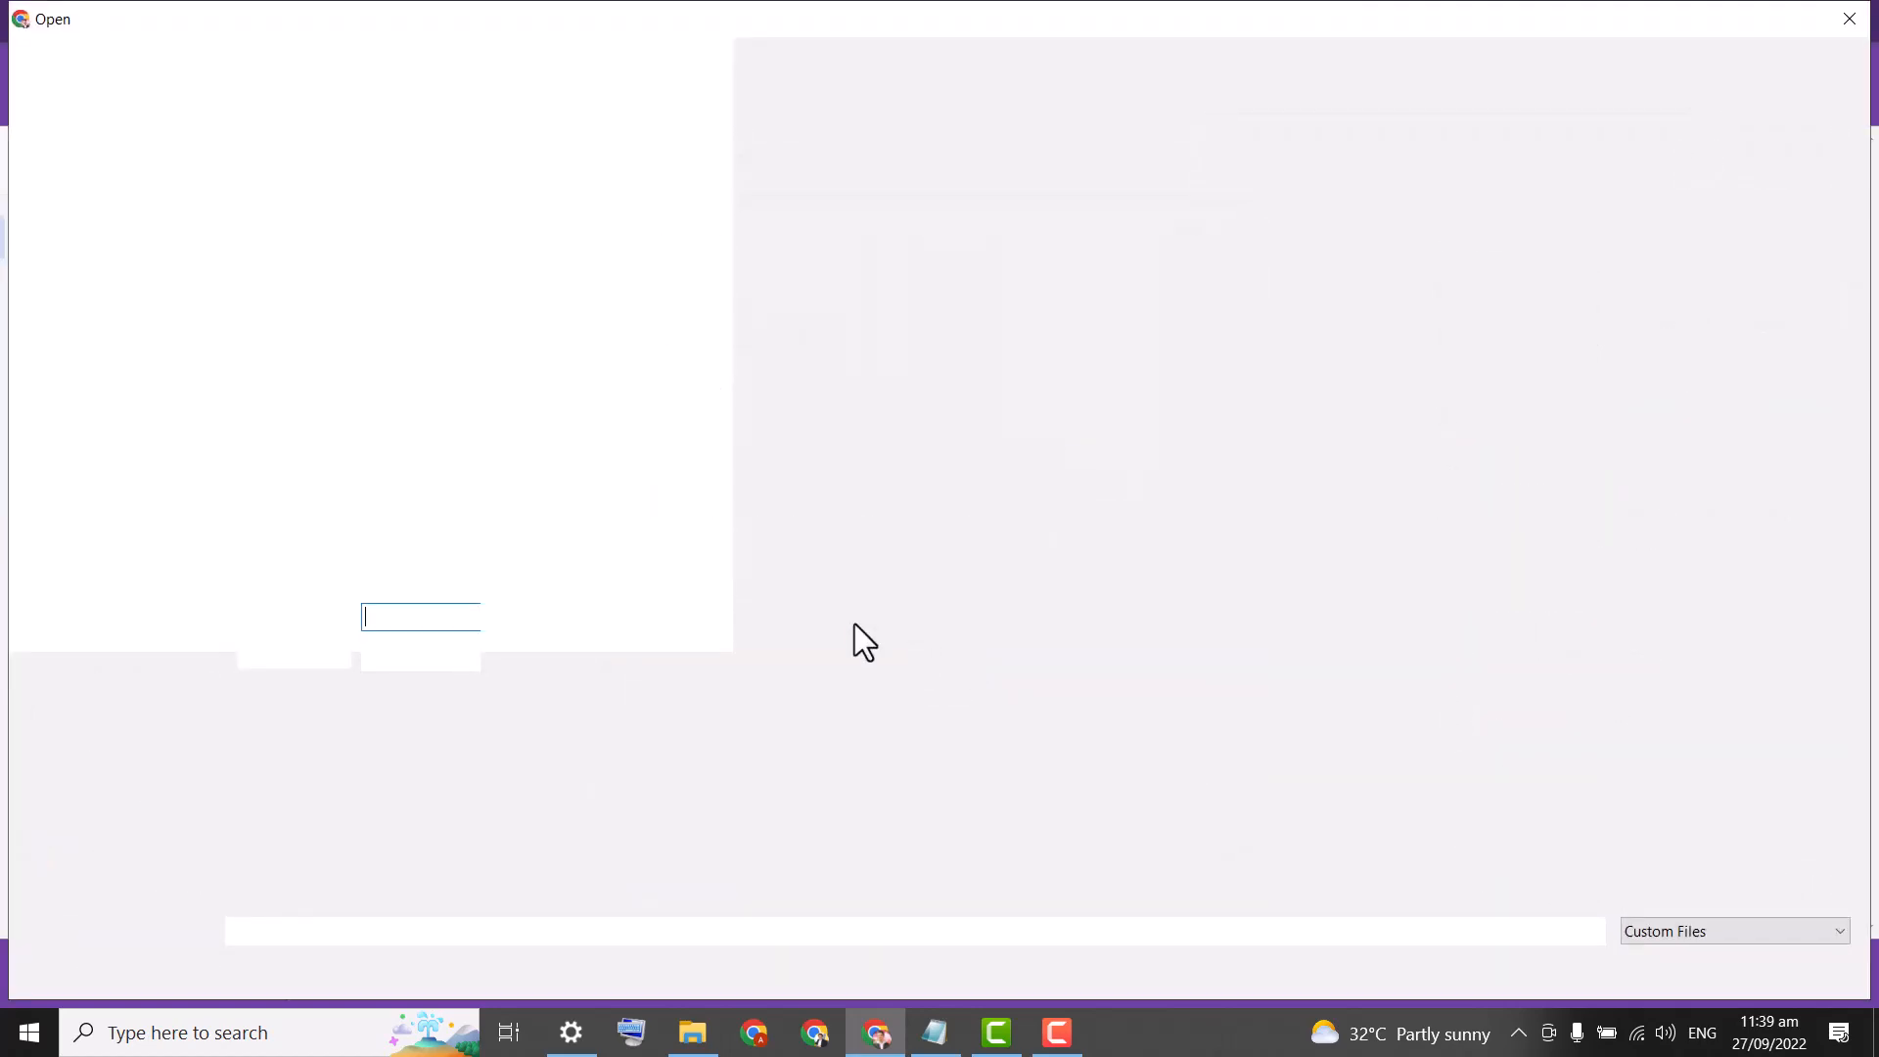
left_click(99, 192)
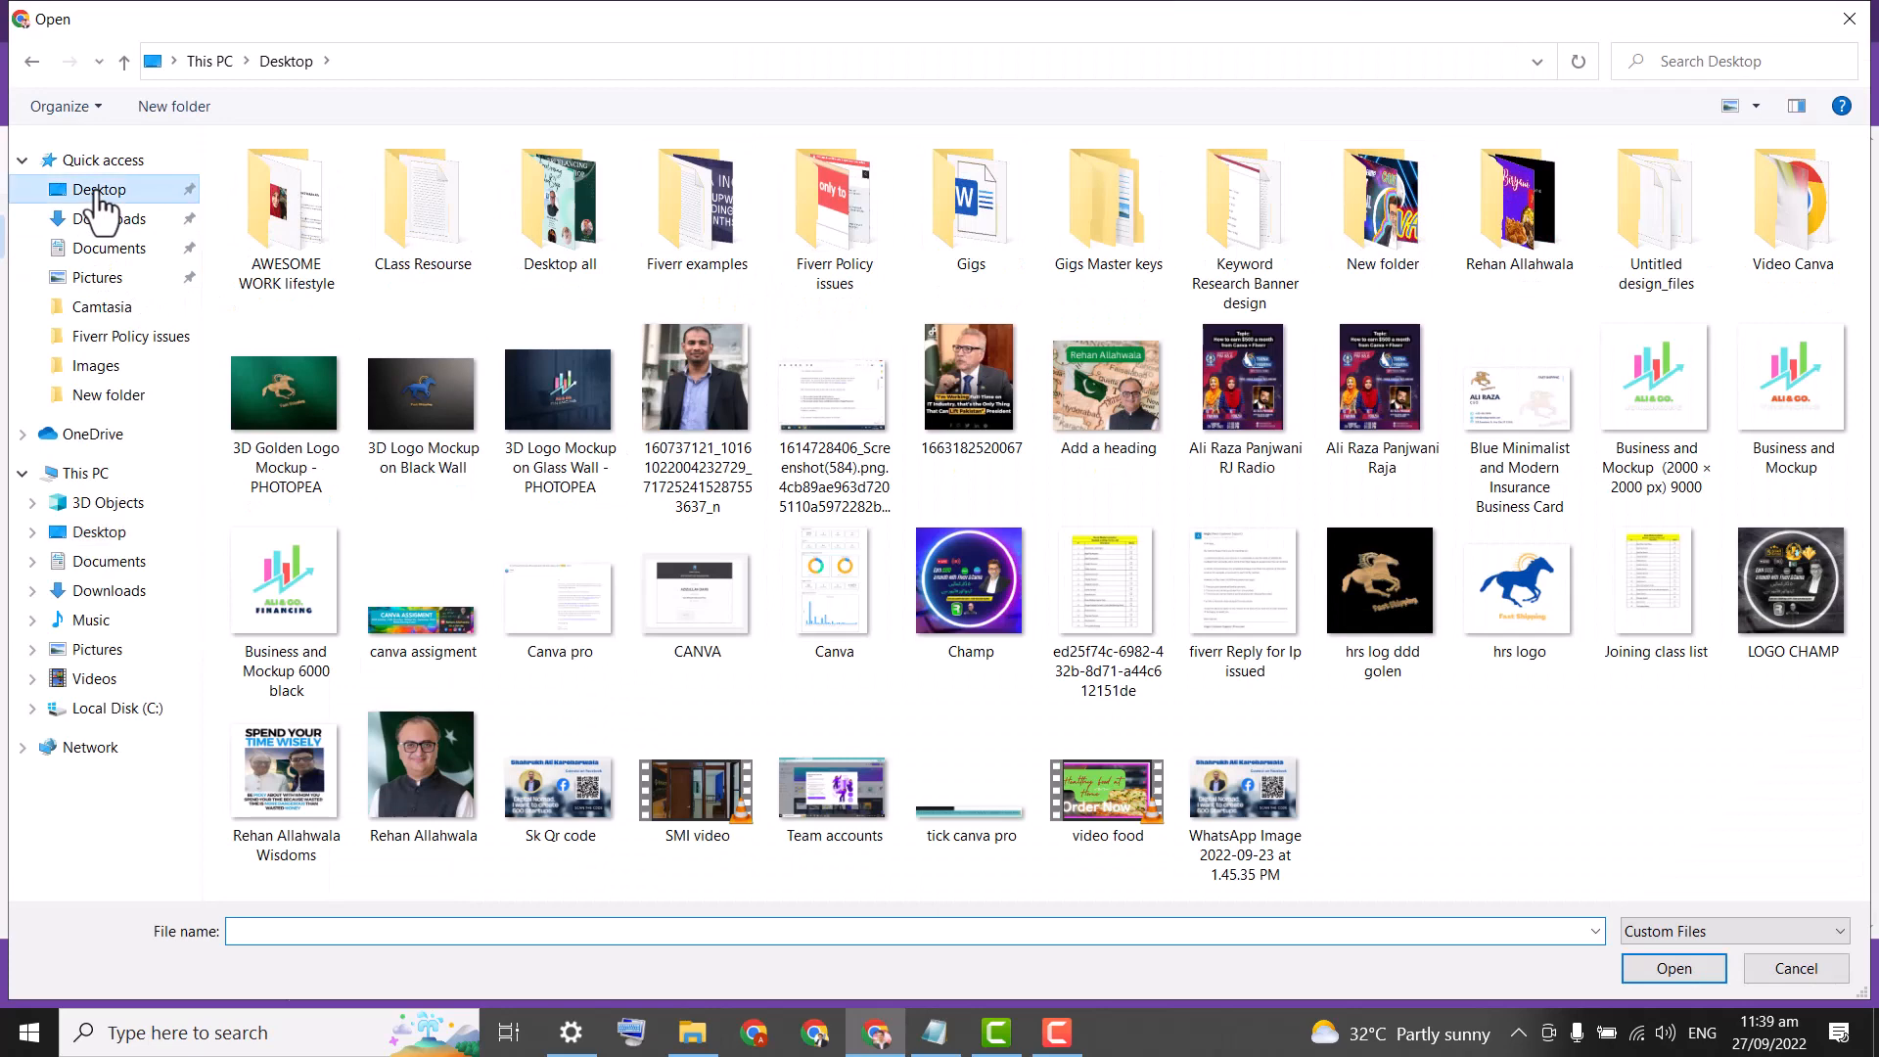
double_click(1116, 797)
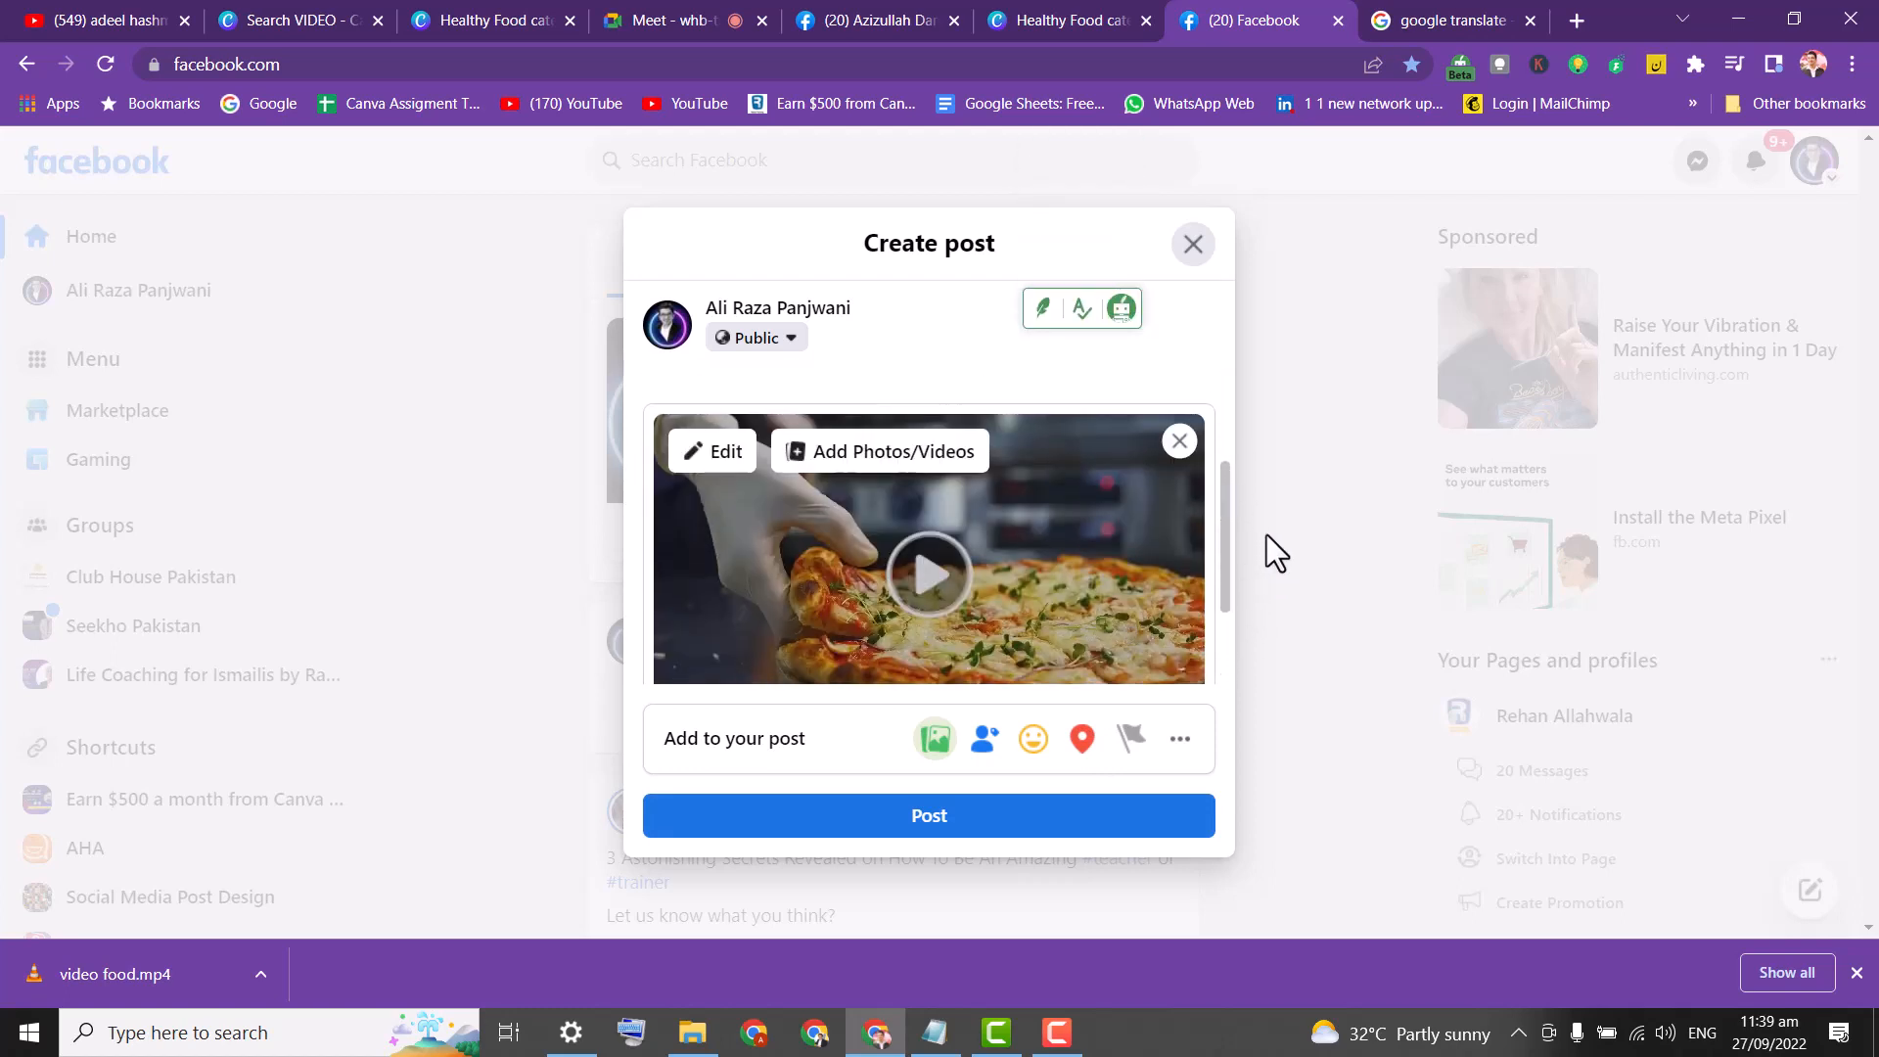
left_click(721, 468)
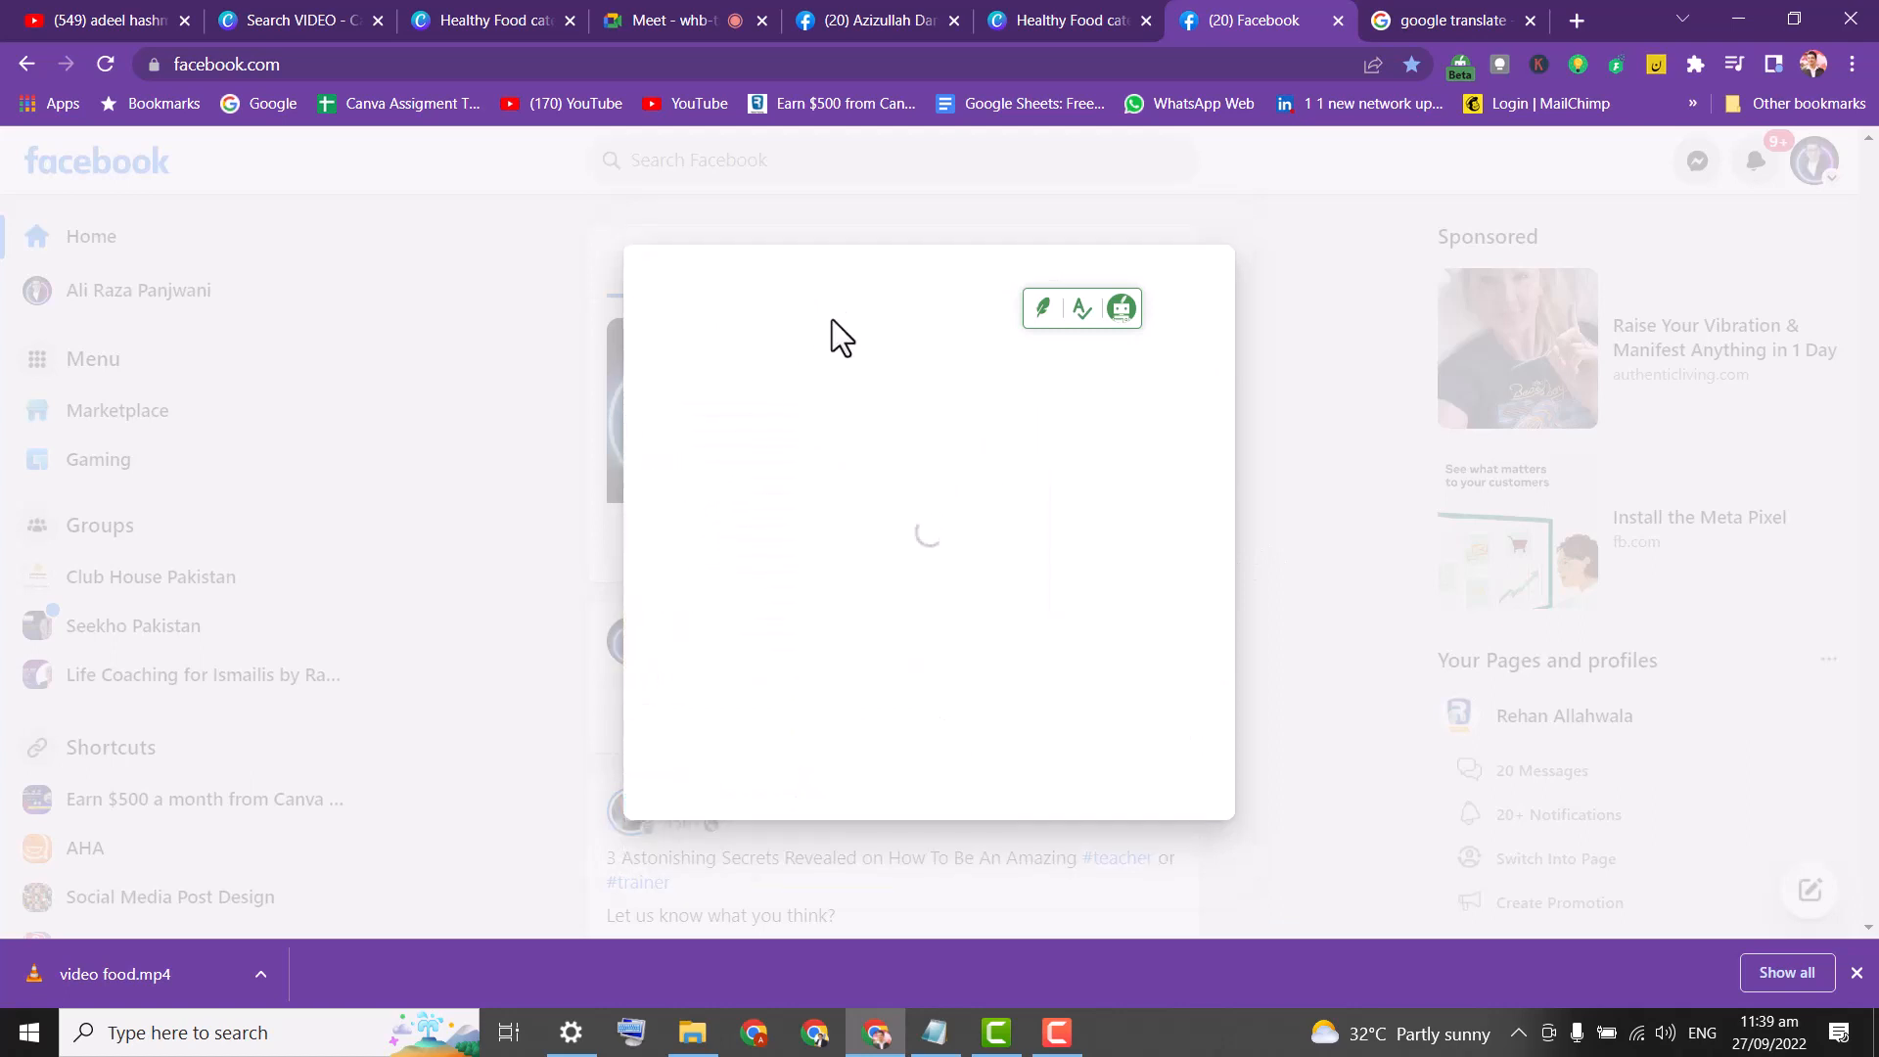
Replay the Healthy Food video in Canva, close the viewer, and return to Facebook's Video detail.
left_click(1057, 8)
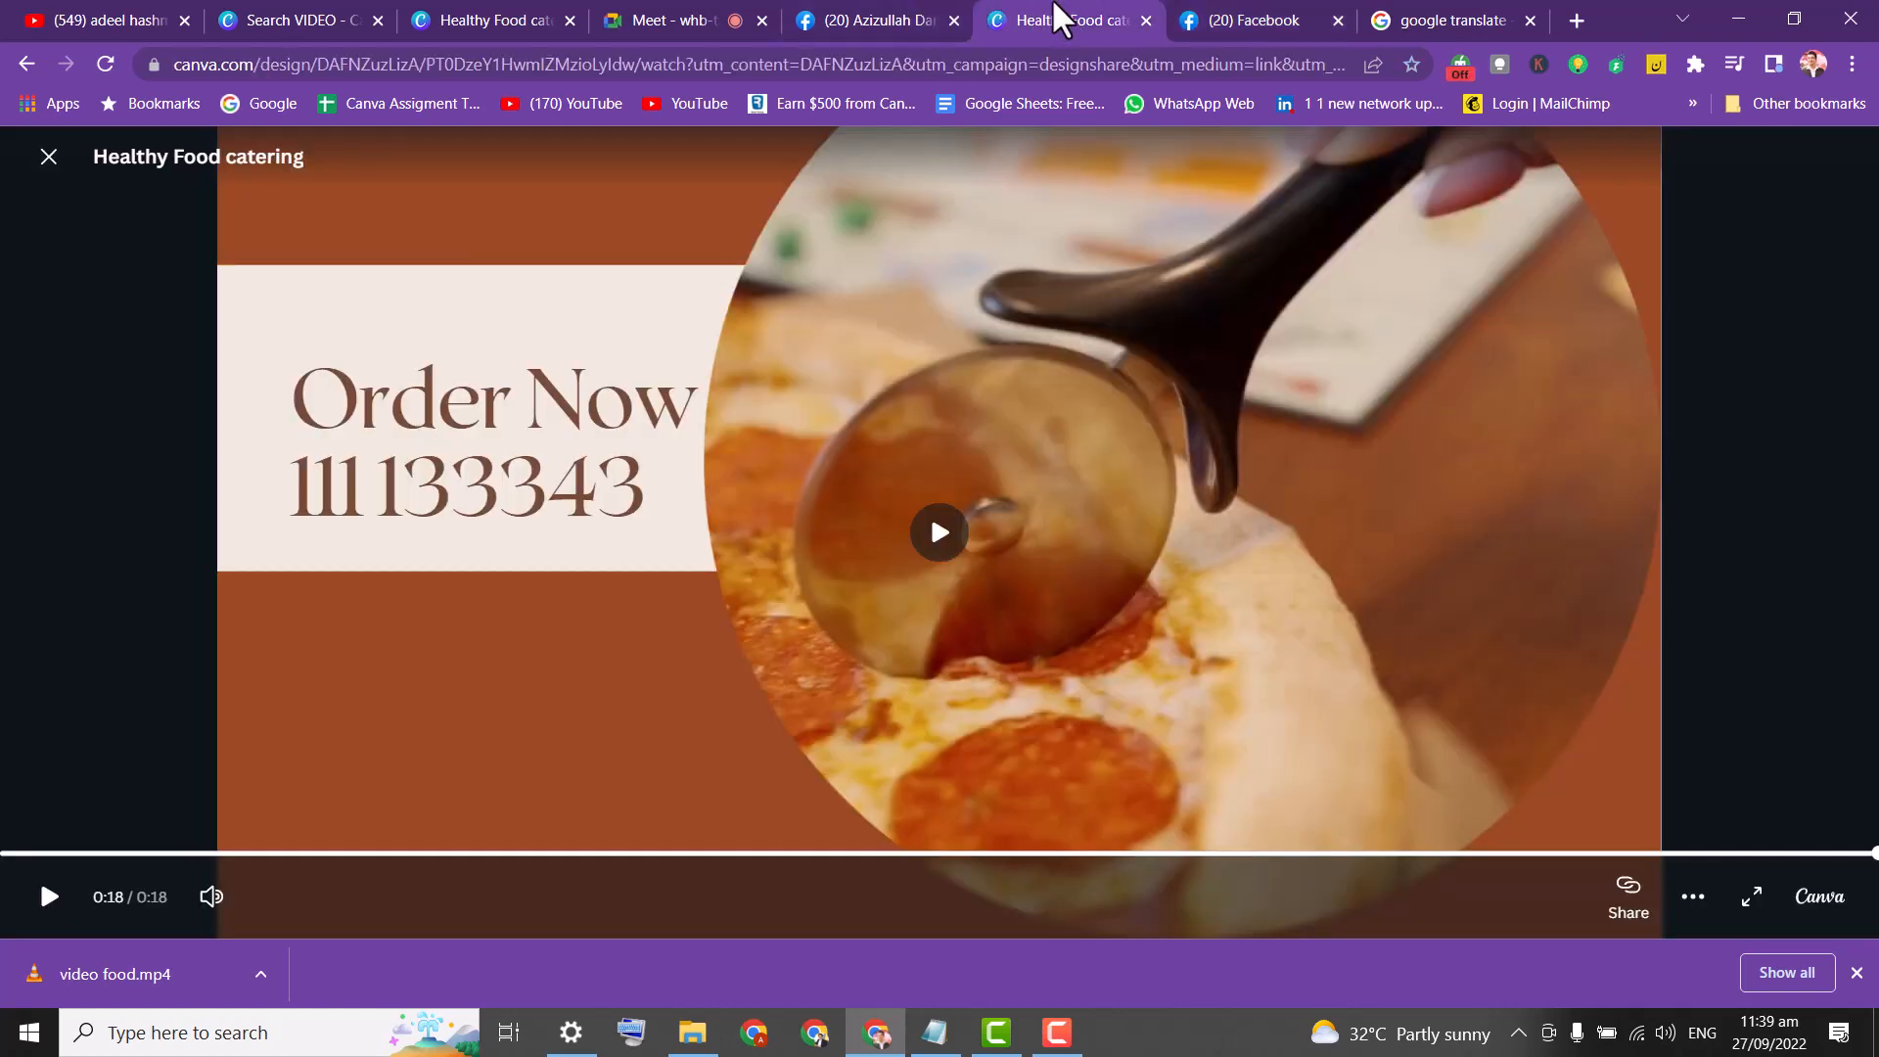
key("space")
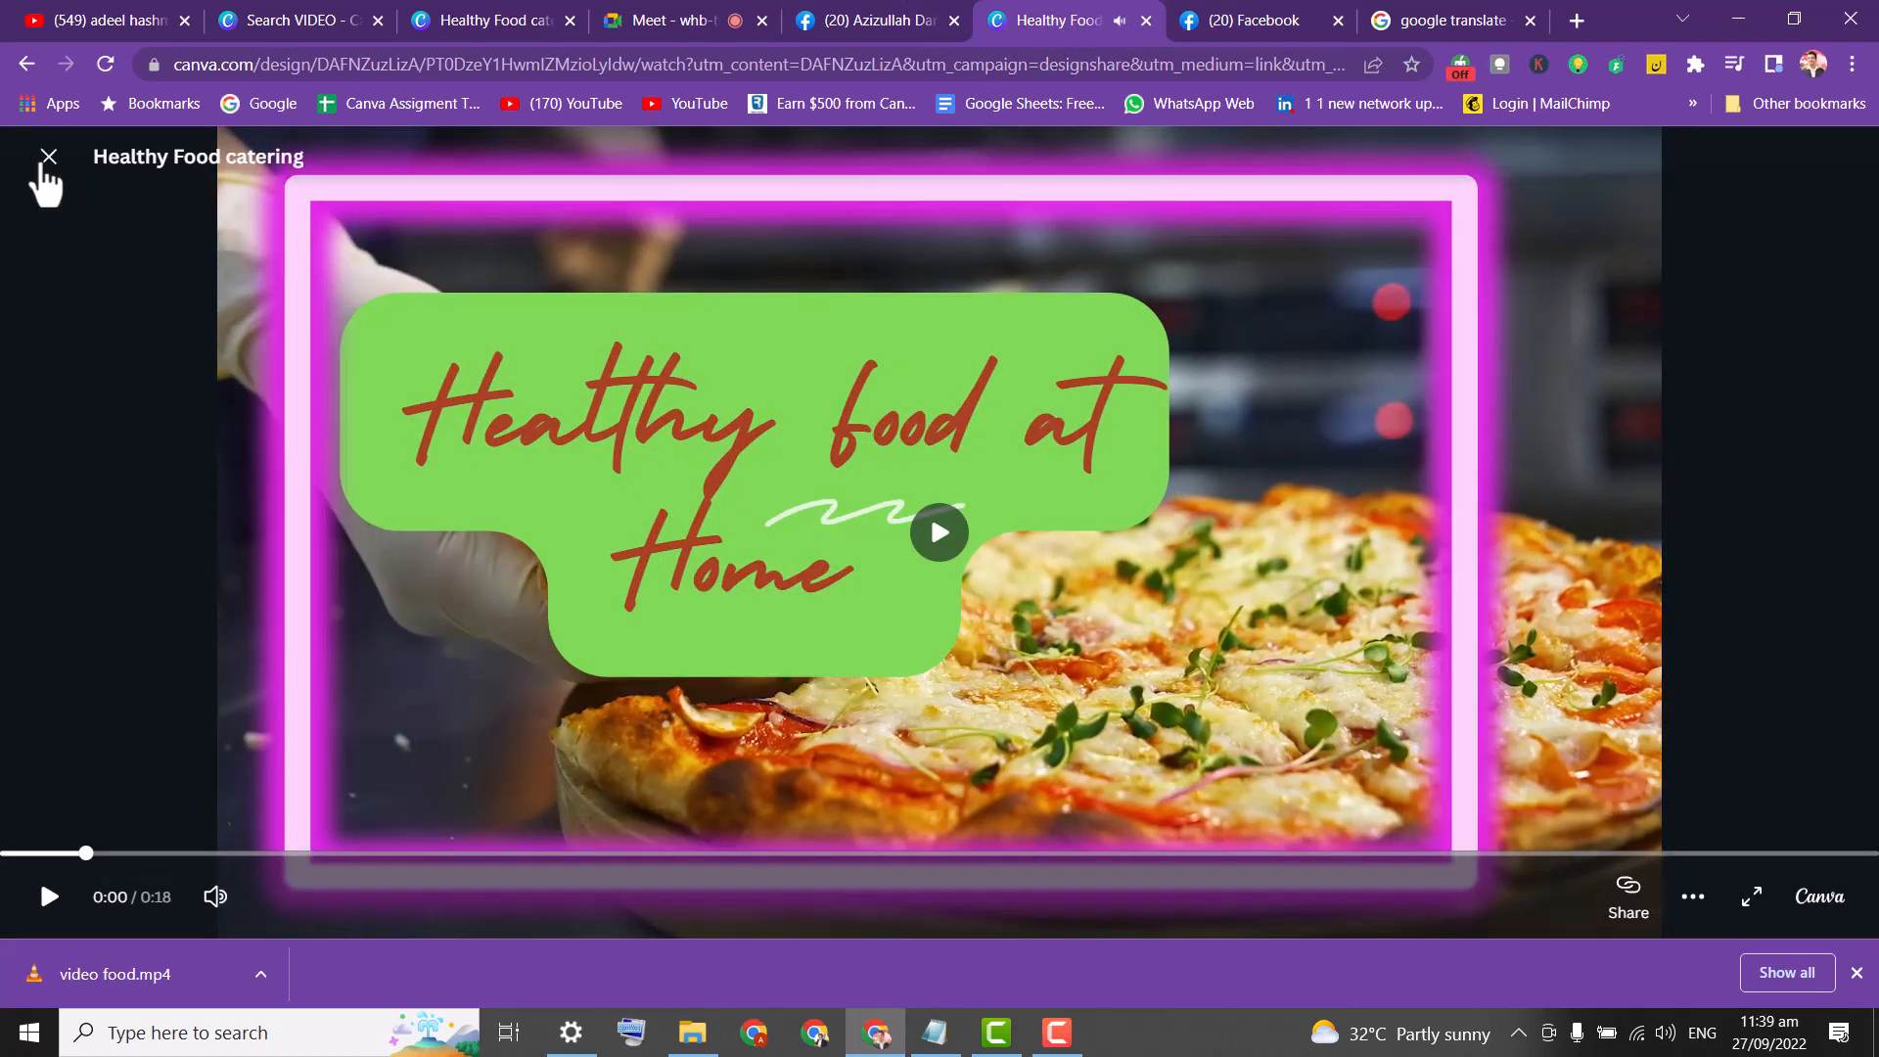
left_click(48, 157)
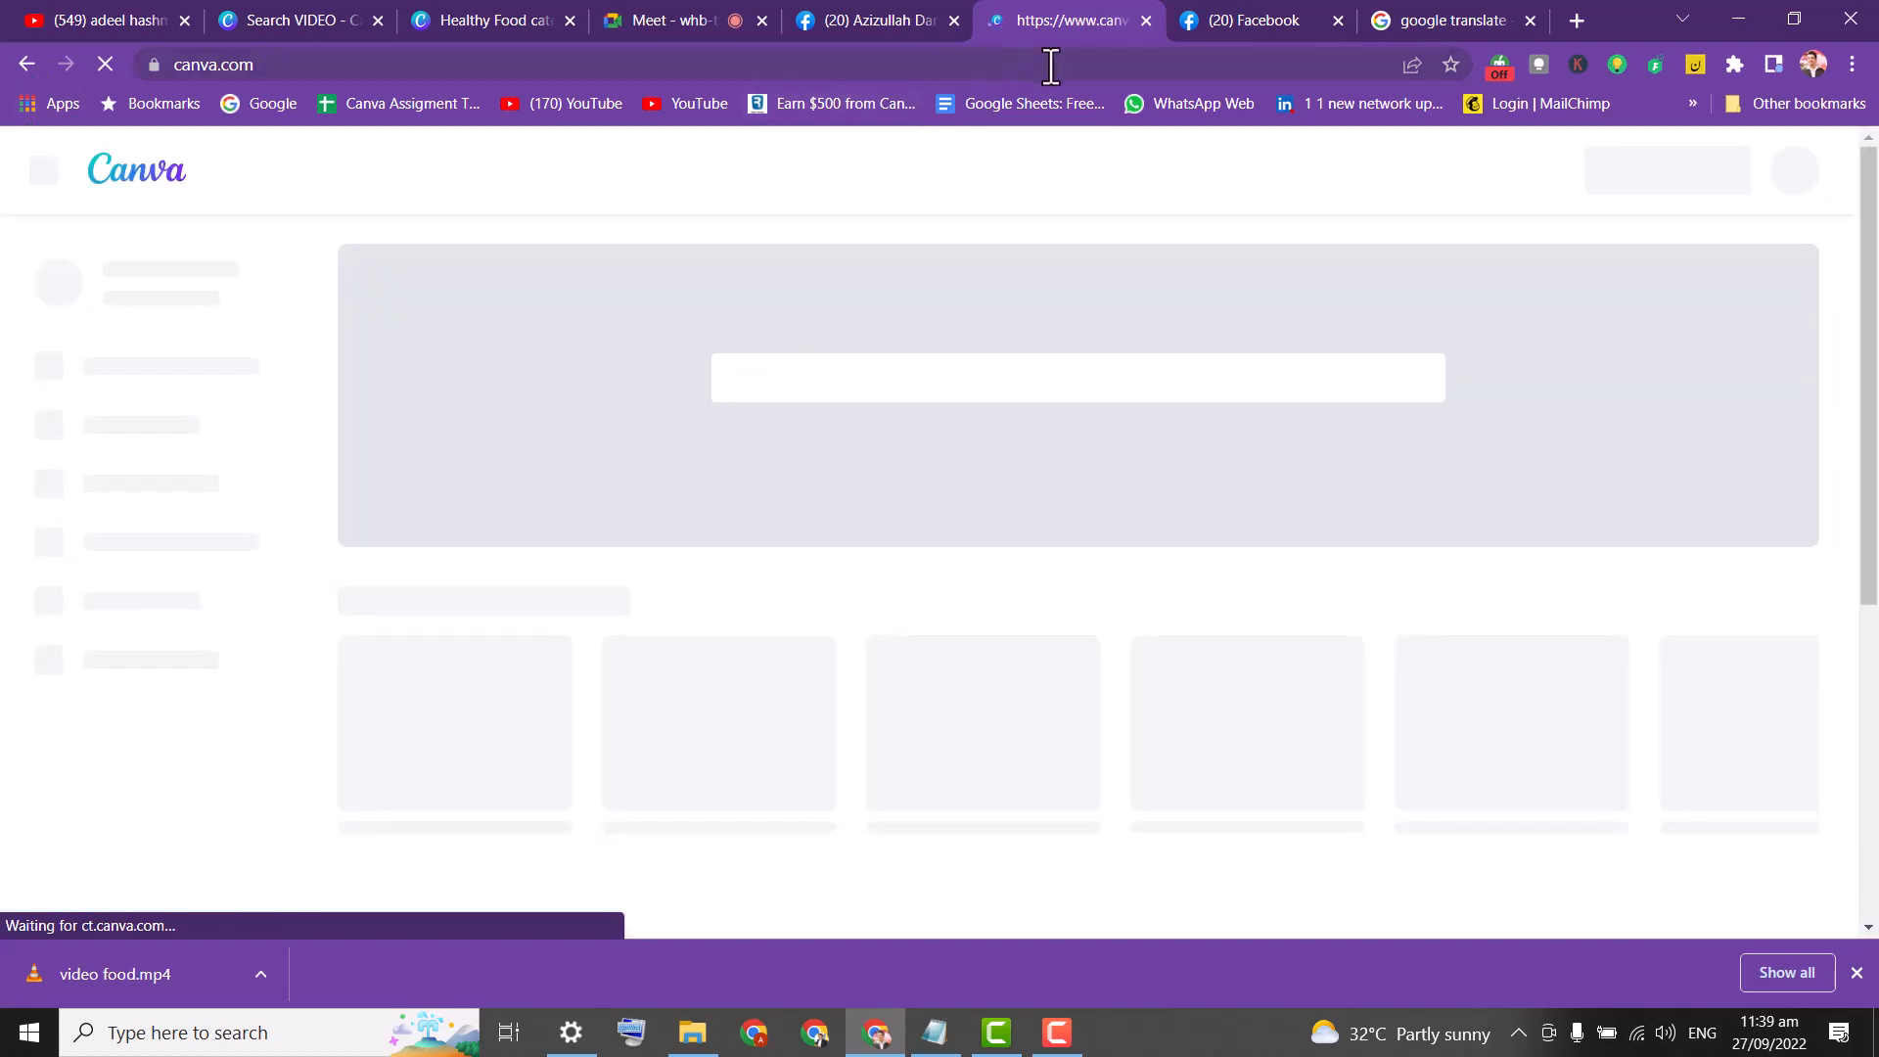
left_click(1249, 20)
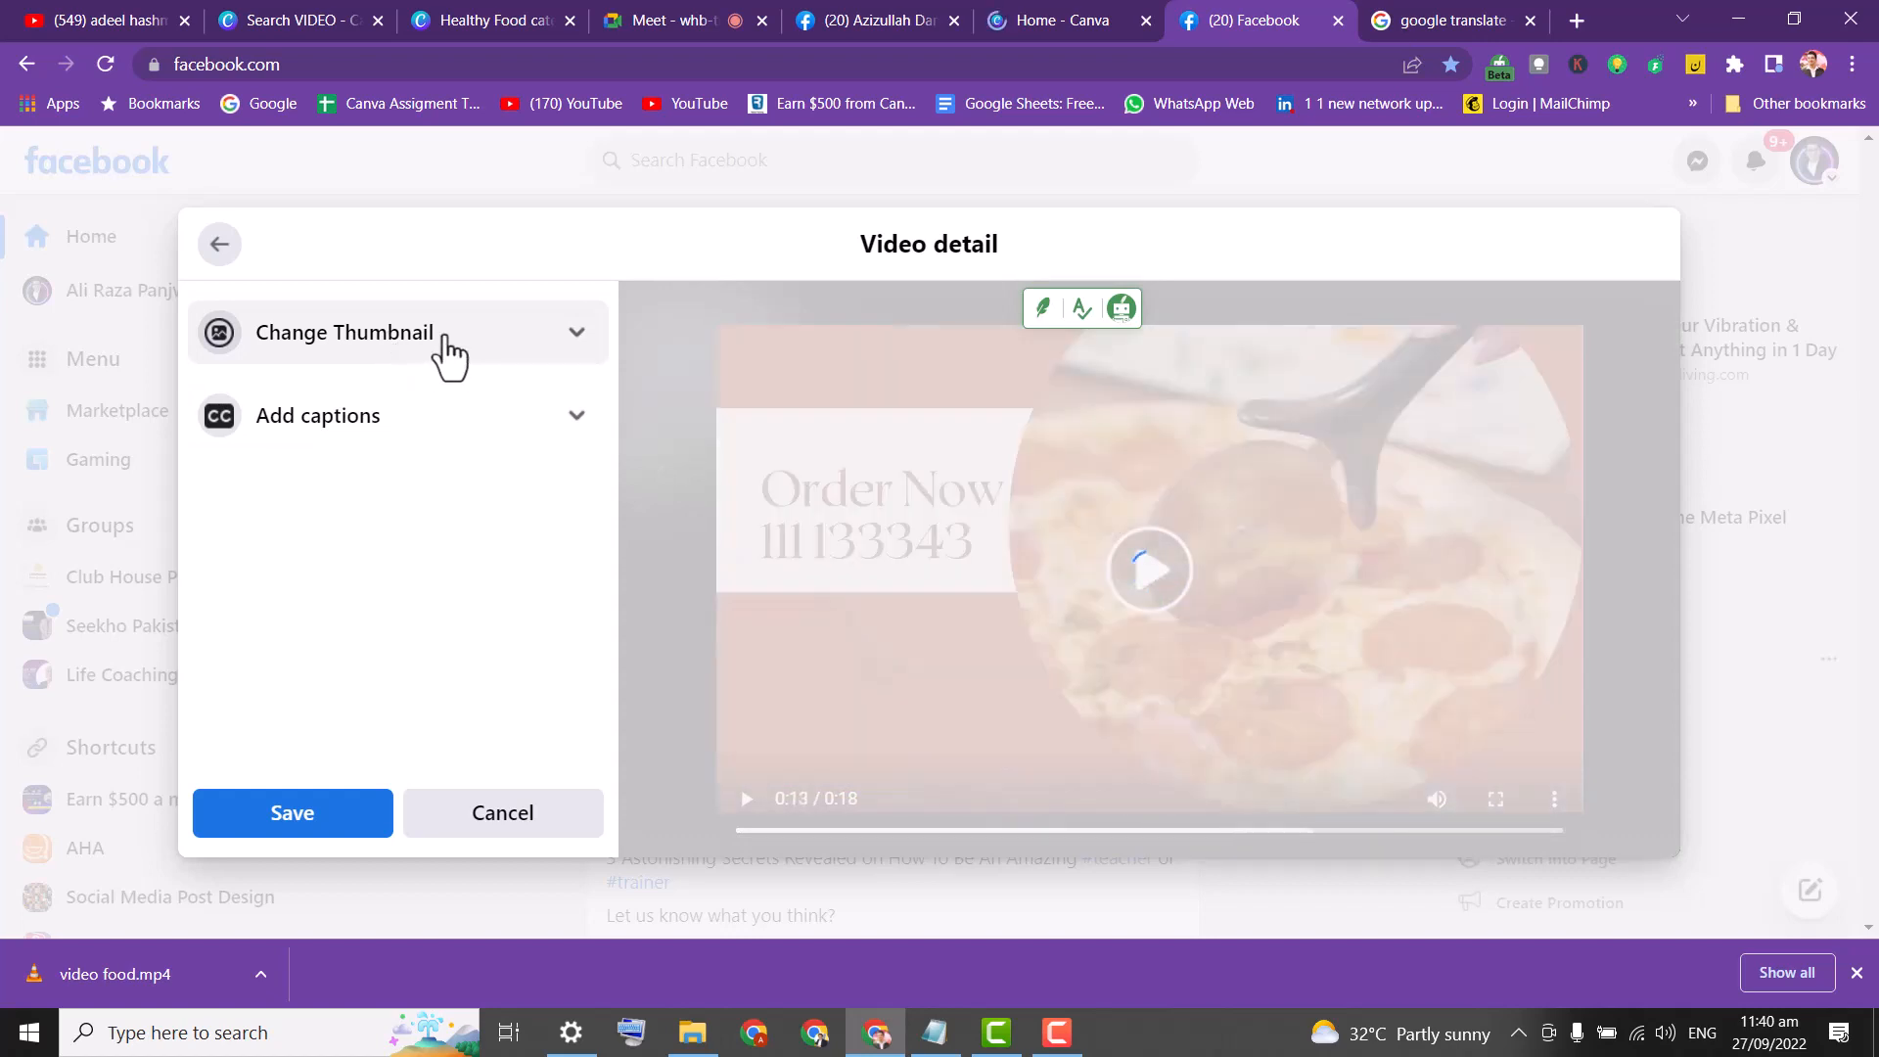
Expand the thumbnail options and preview the 0:18 clip.
left_click(445, 335)
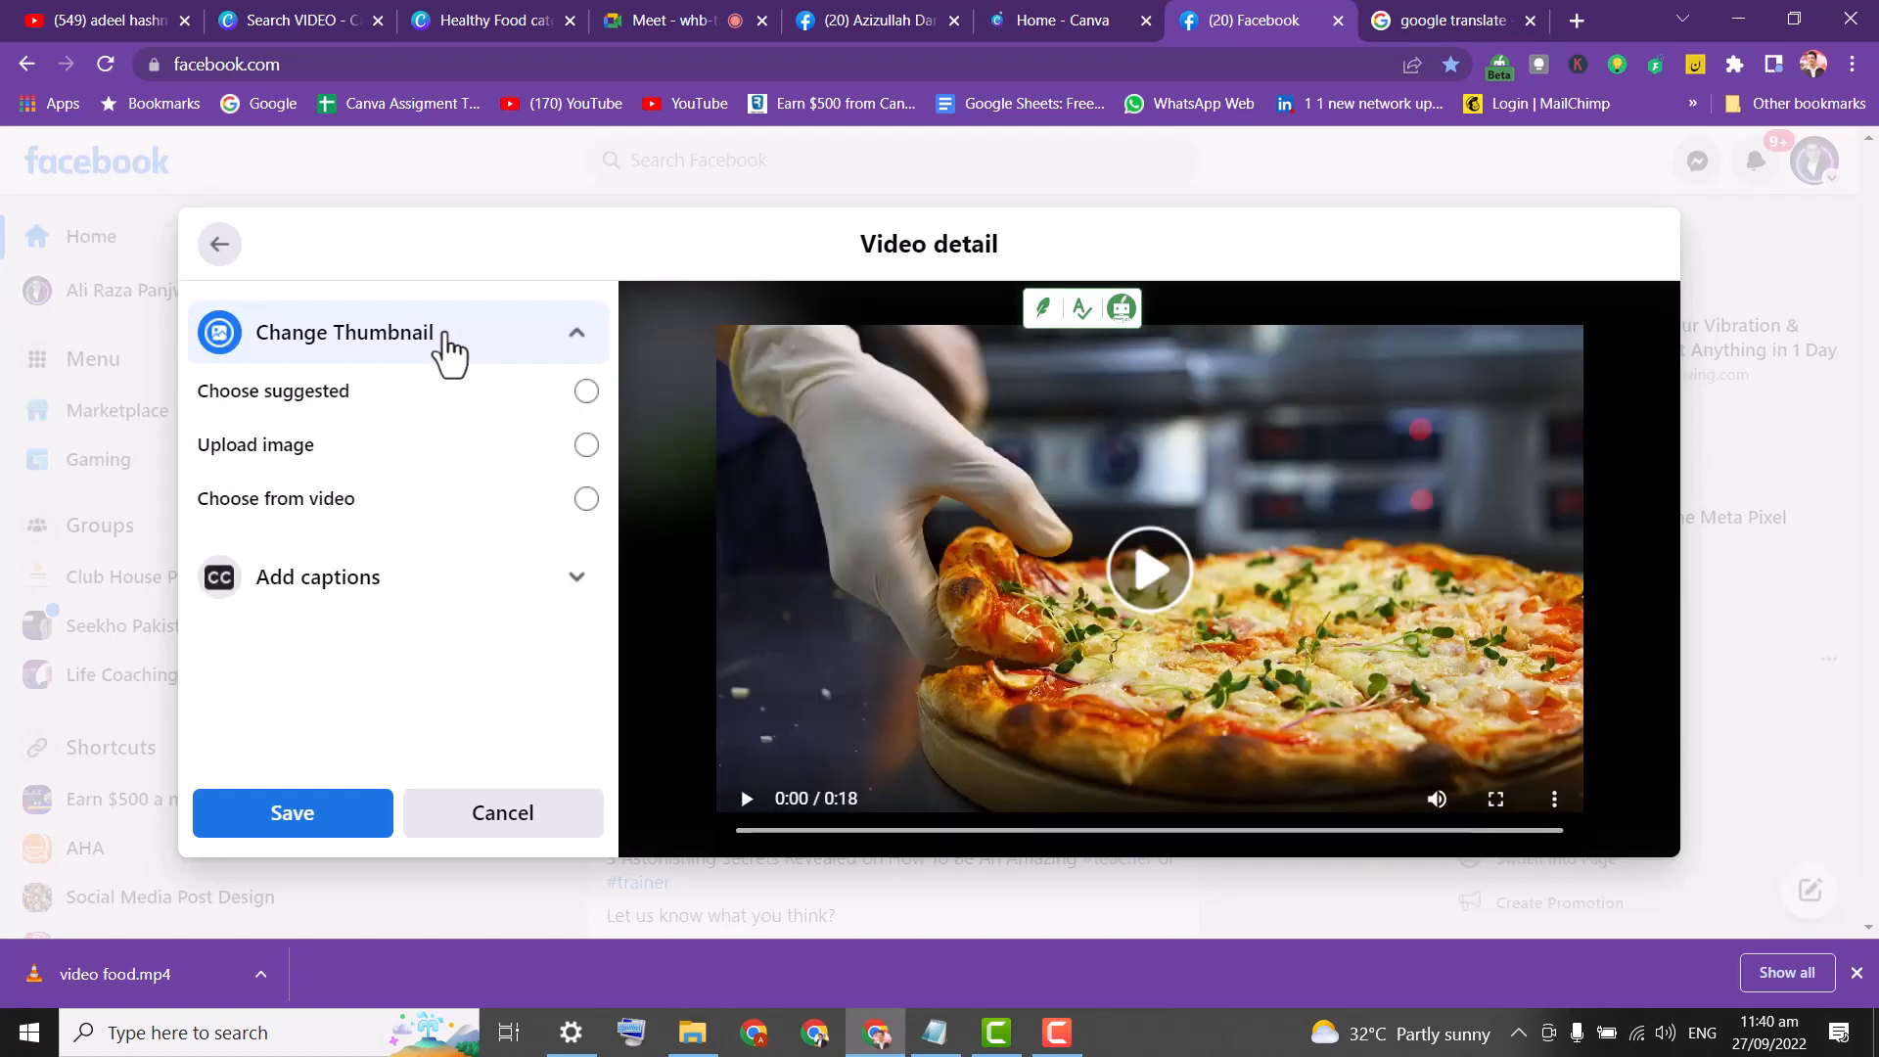
left_click(1147, 568)
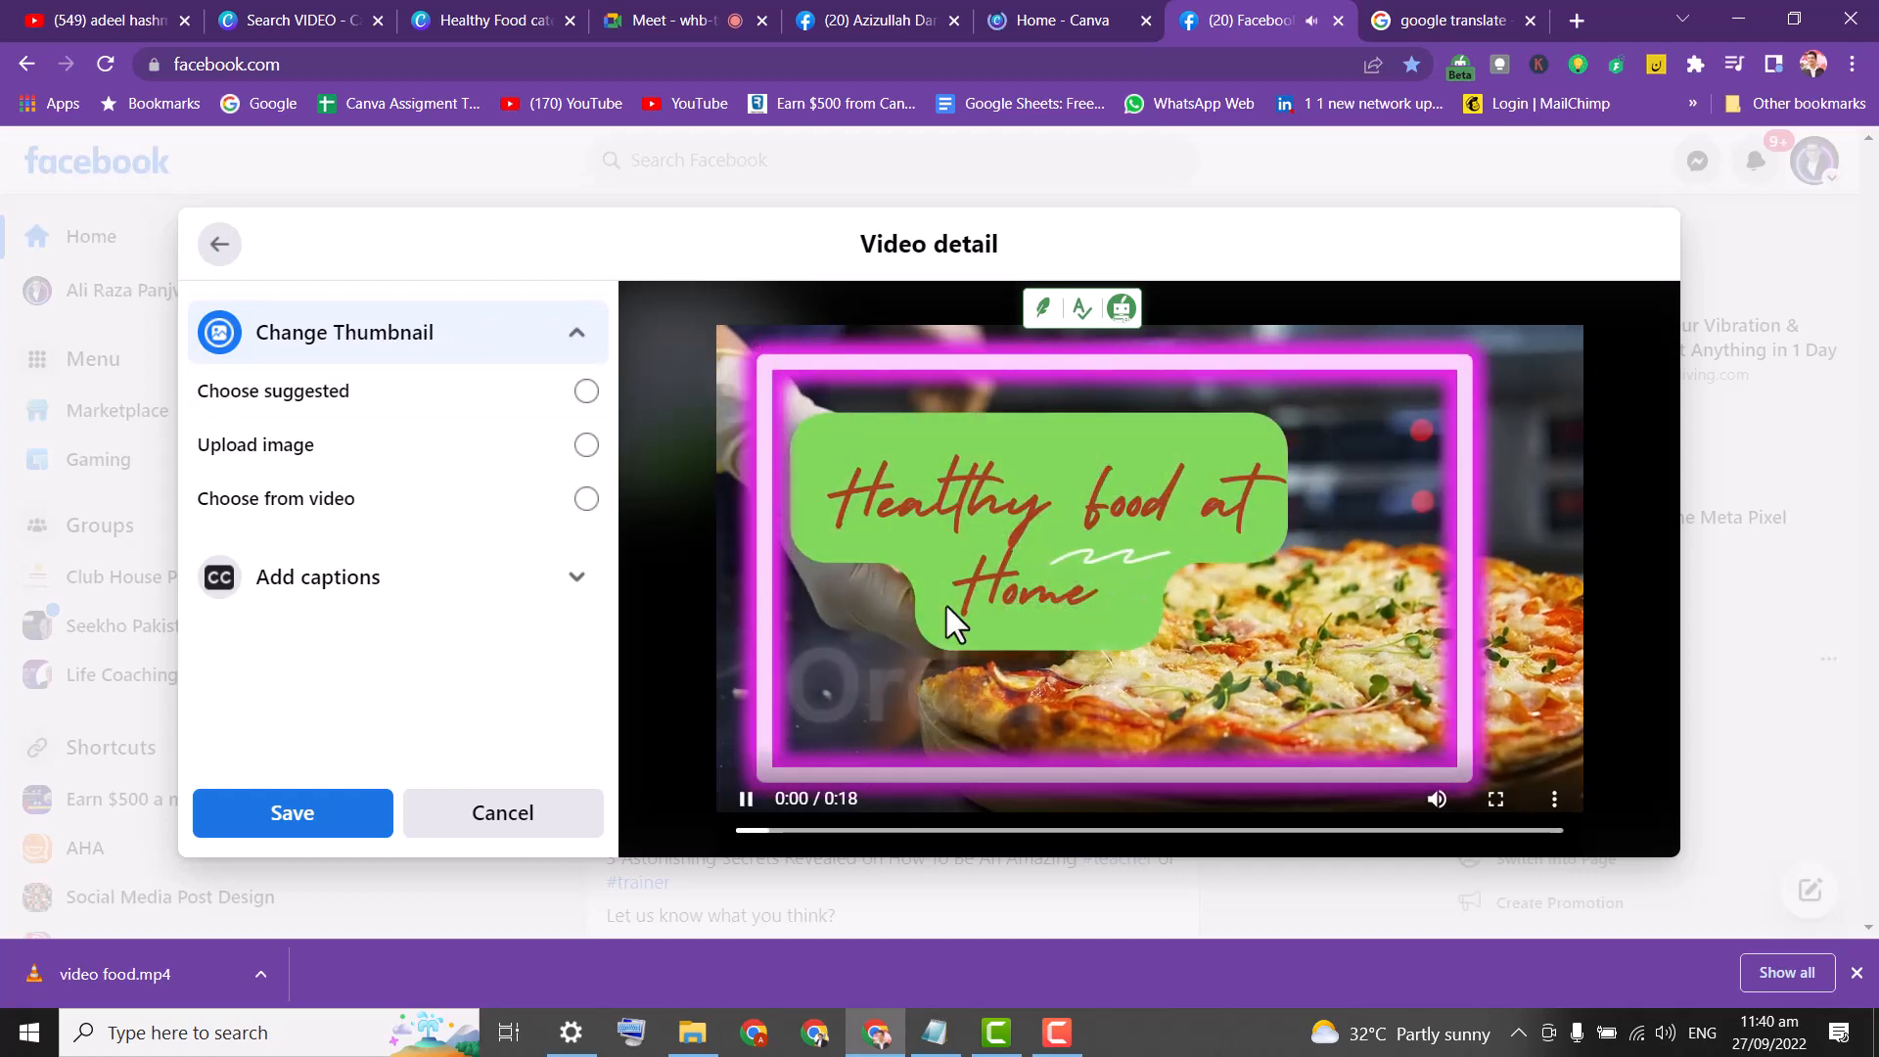
left_click(748, 799)
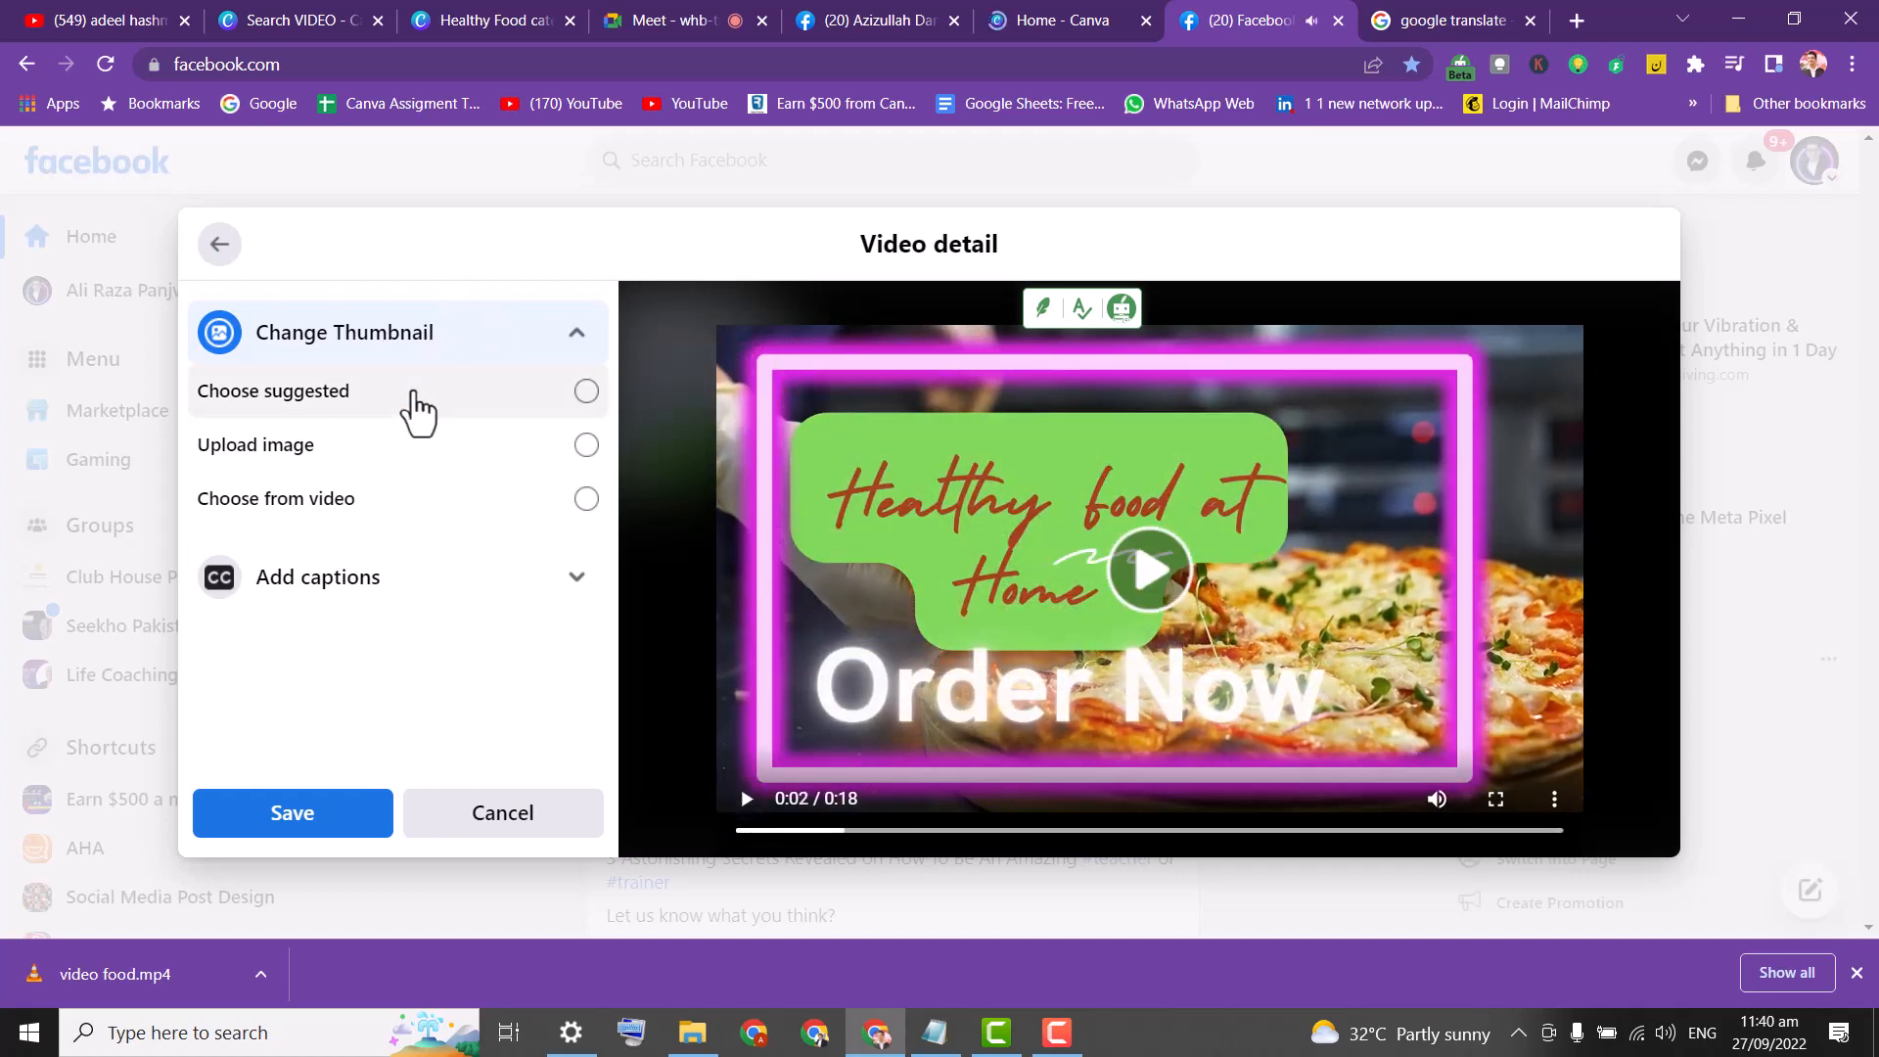
Choose a suggested thumbnail, browsing frames to the pizza 'Order Now' image.
left_click(419, 411)
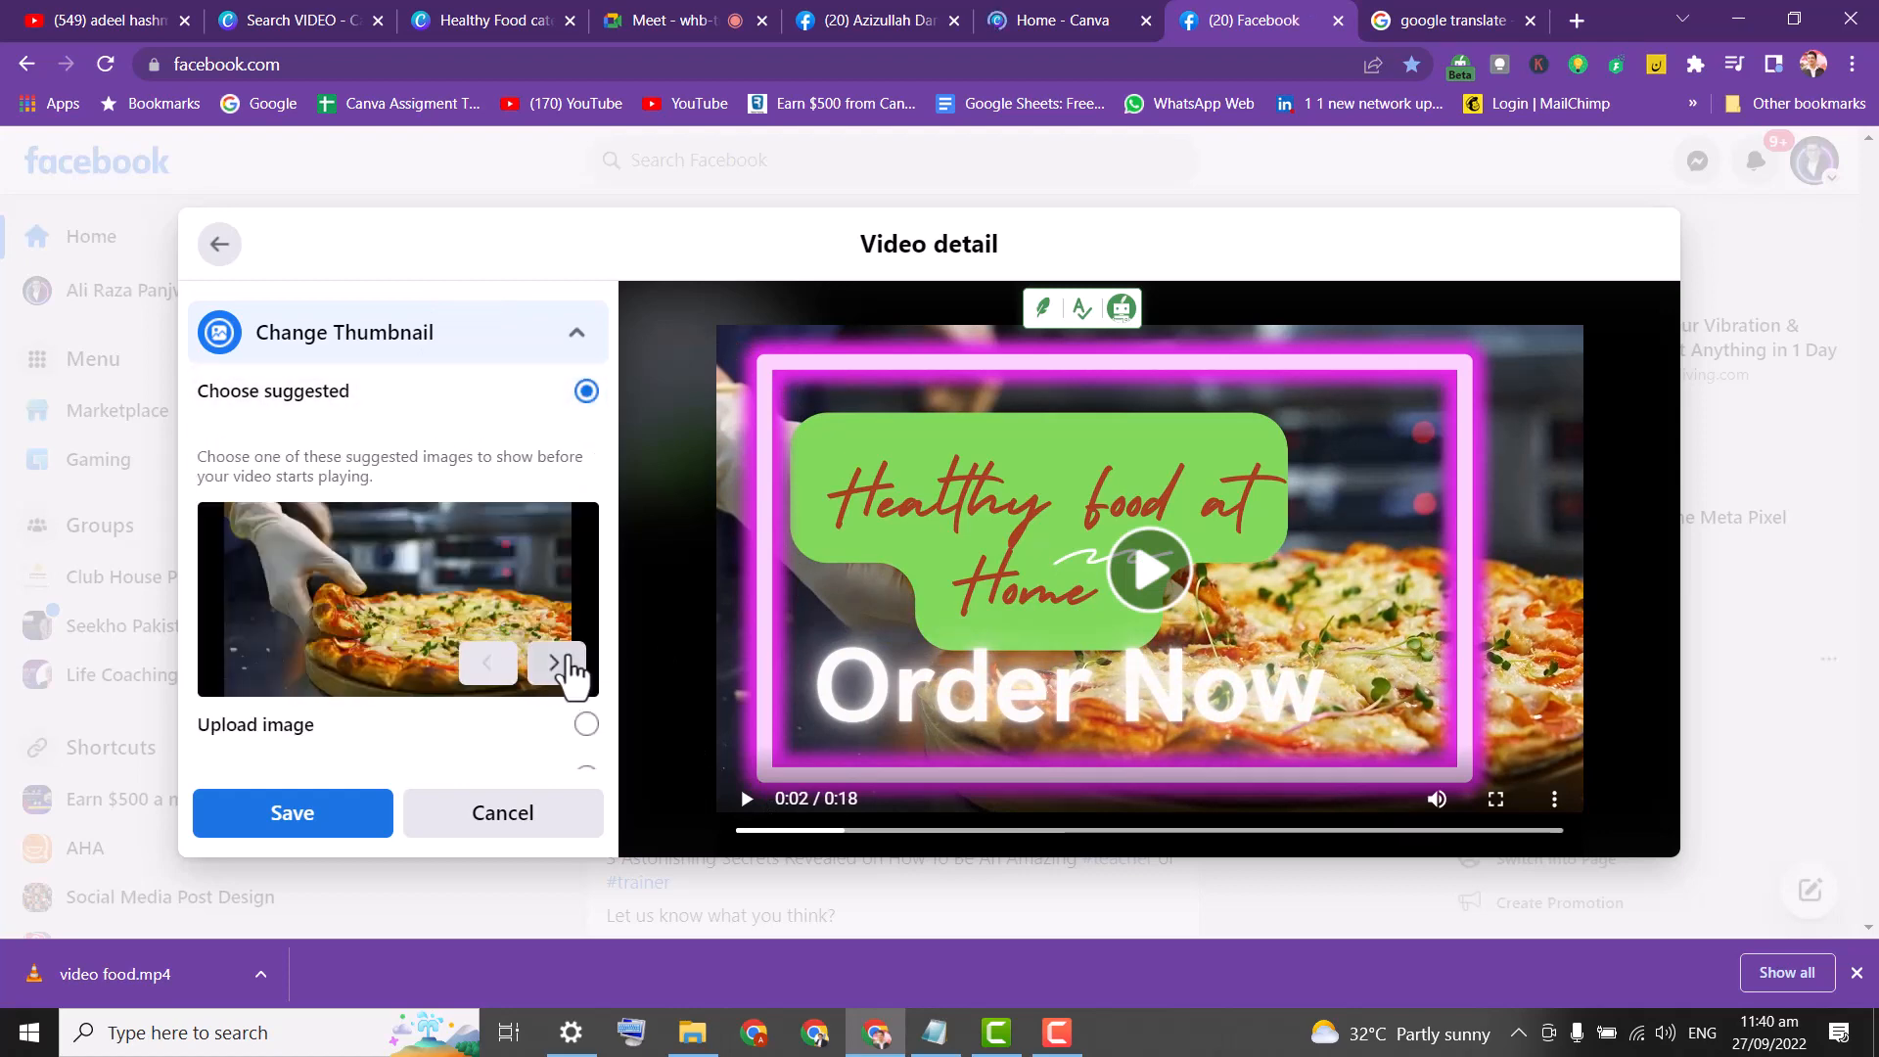
left_click(556, 667)
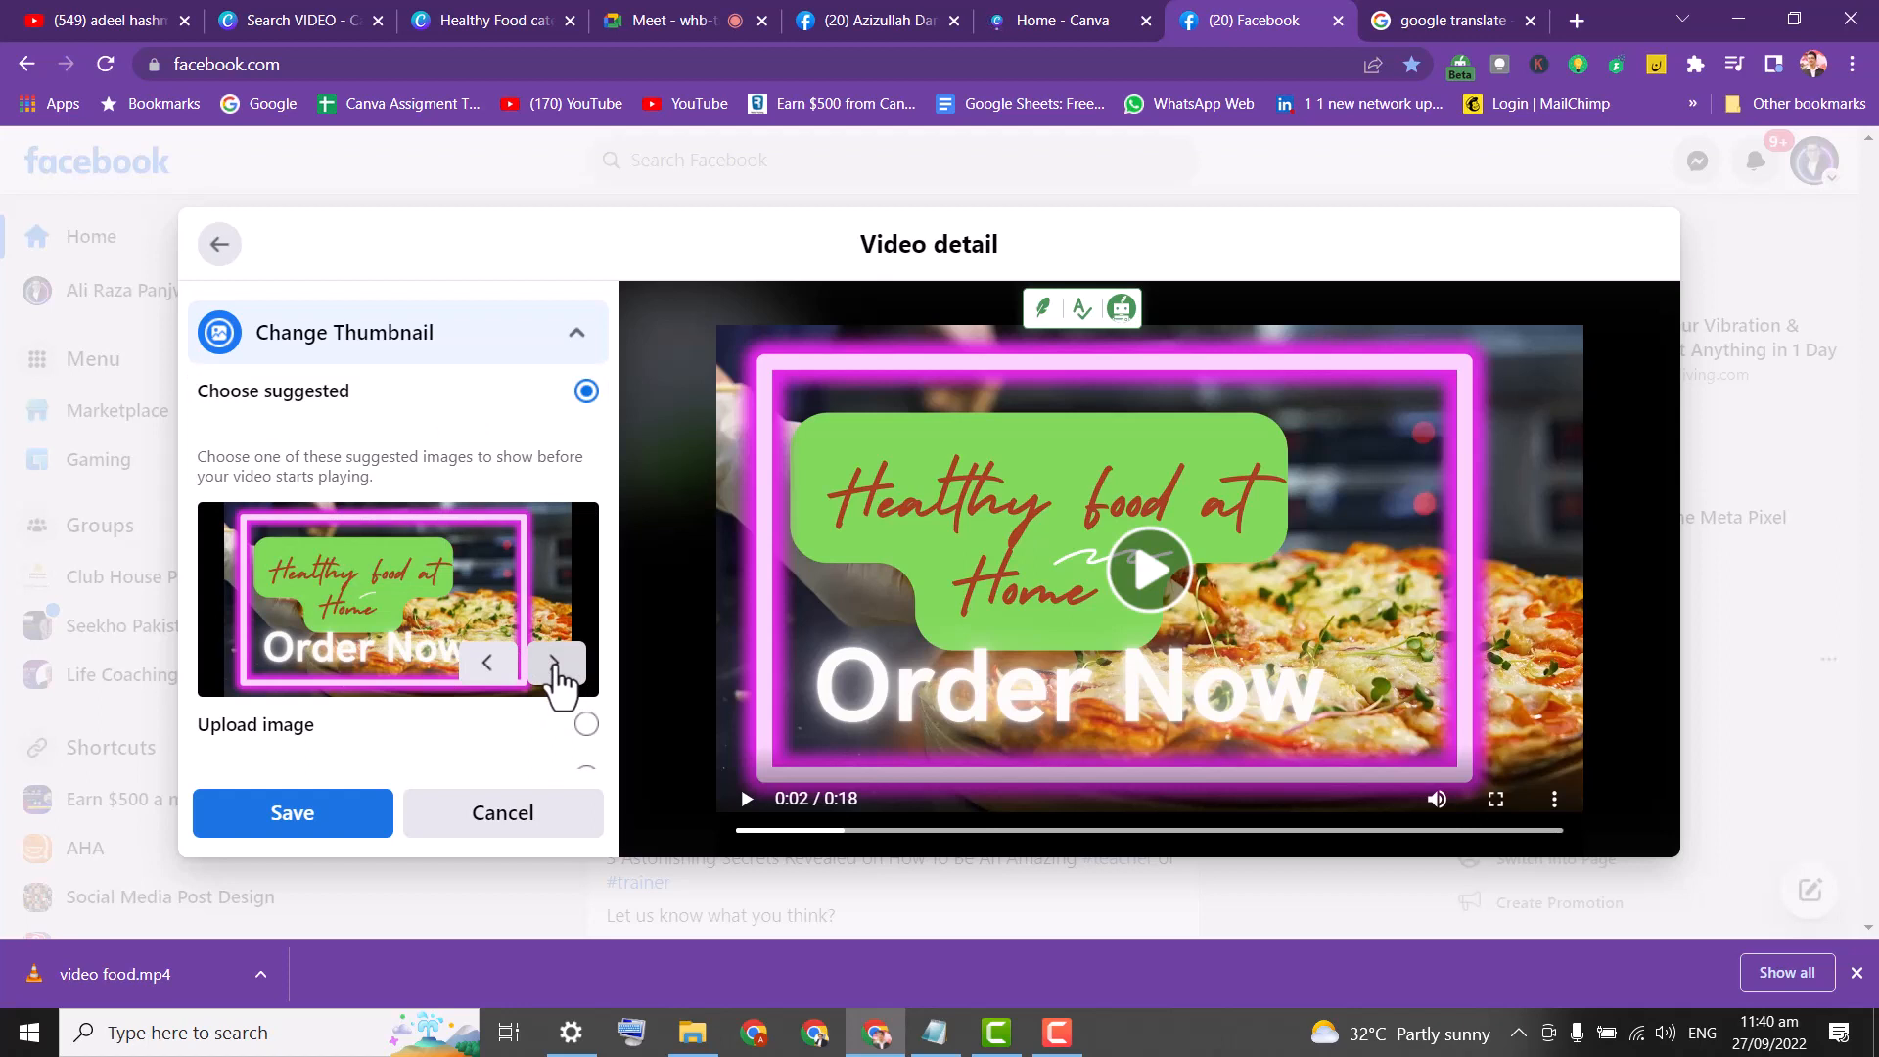
left_click(556, 666)
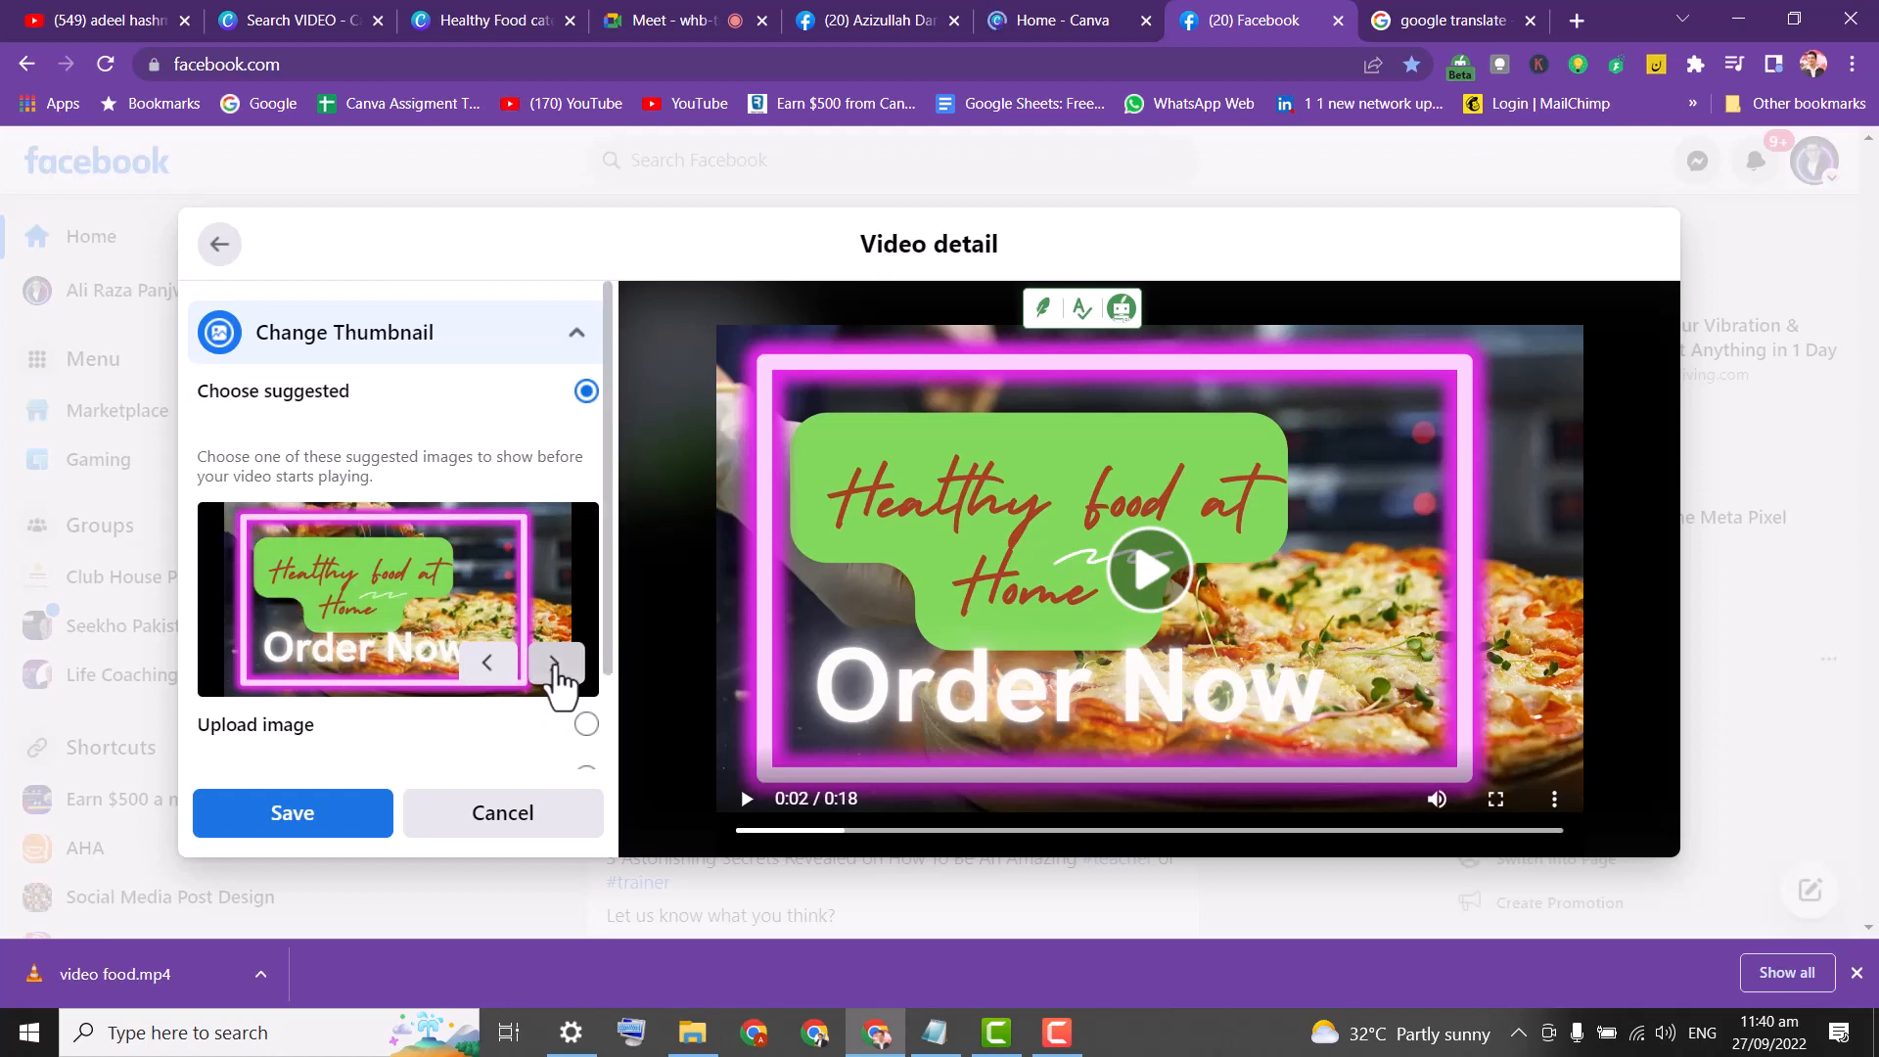
left_click(556, 666)
left_click(556, 666)
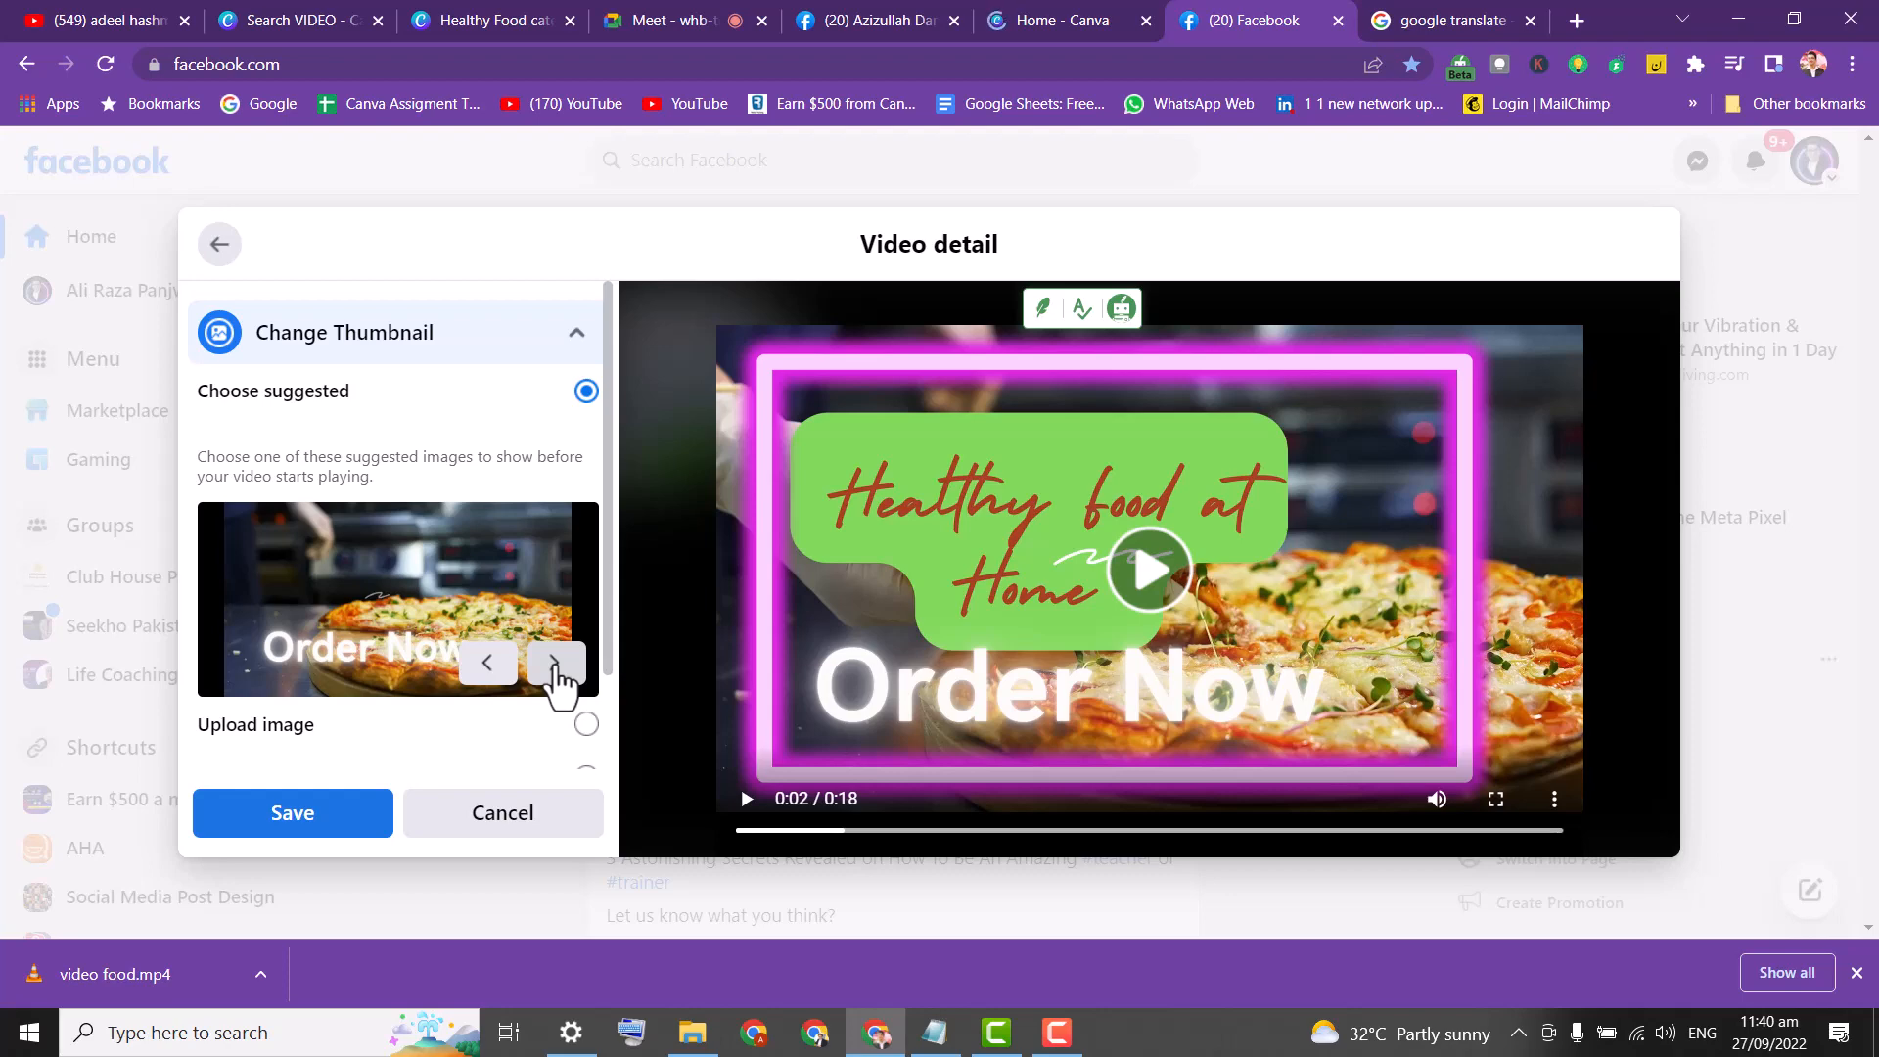
left_click(1039, 20)
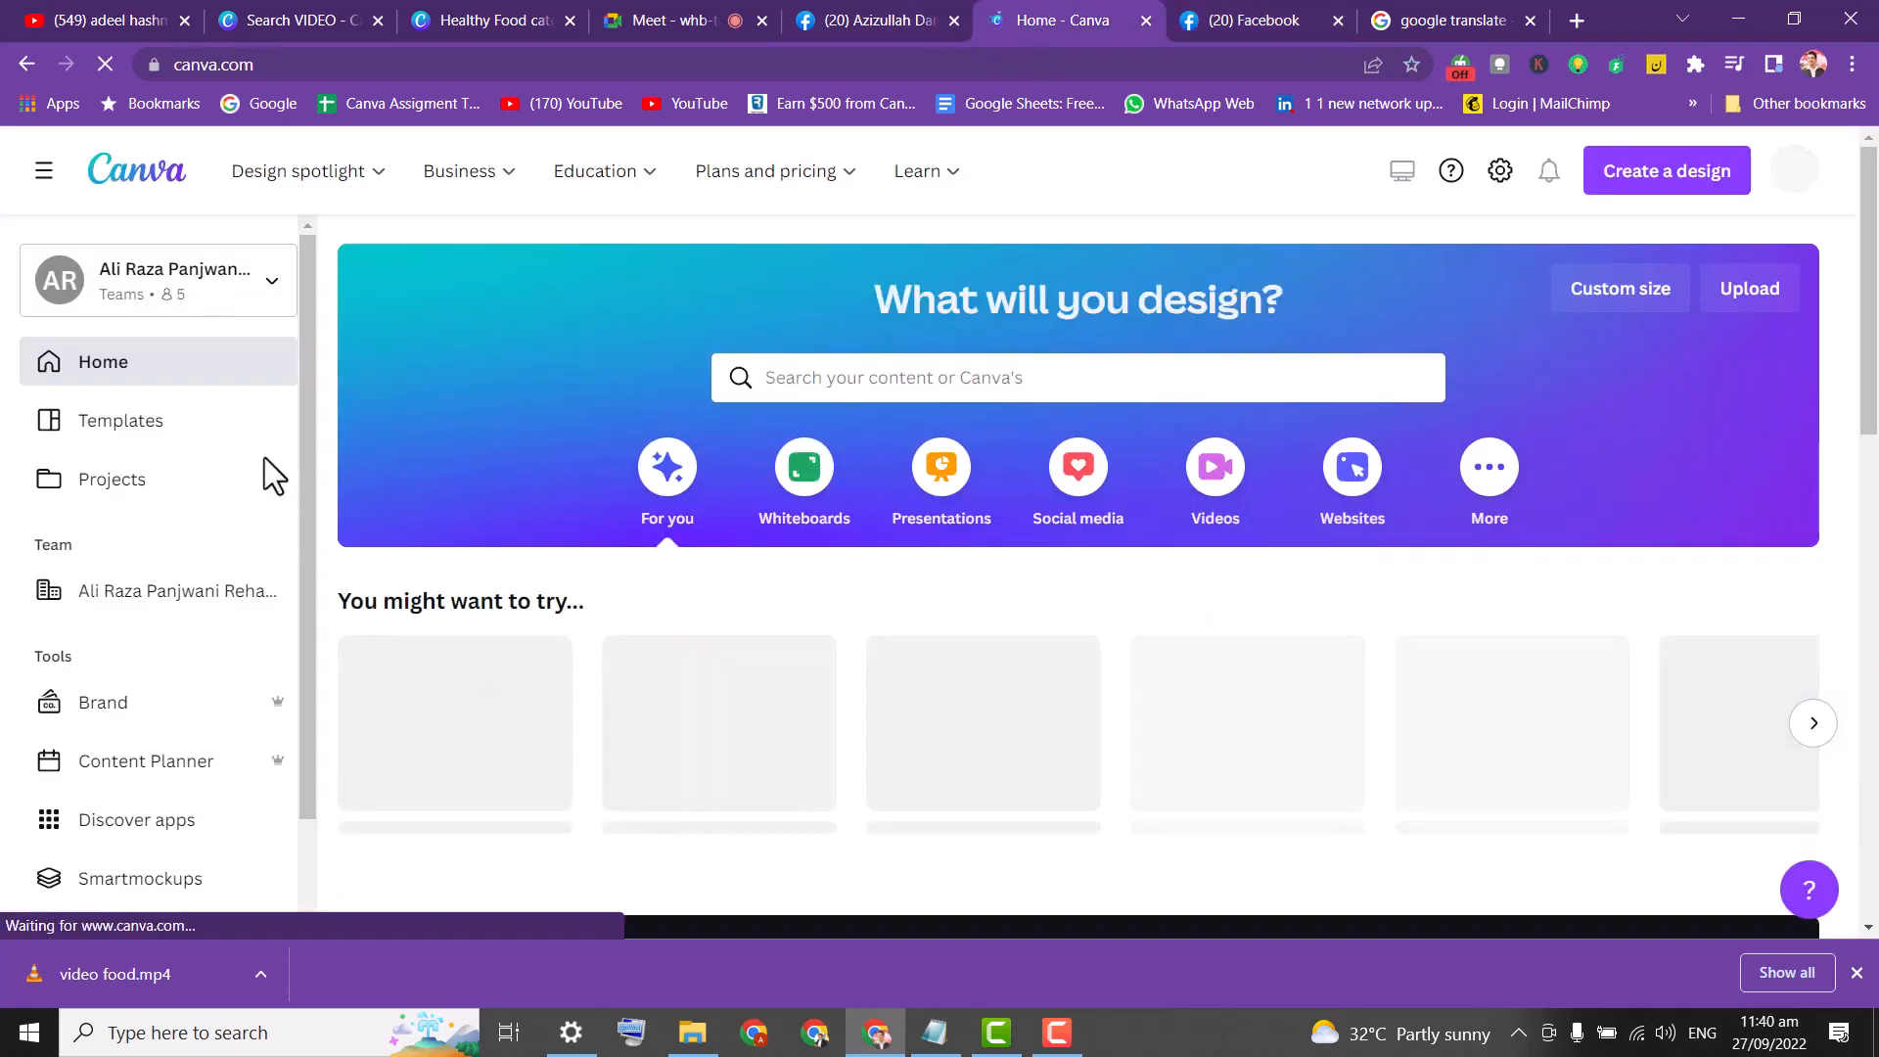
Open the Healthy Food catering design from Canva Projects in its own tab, then return to Facebook.
left_click(121, 476)
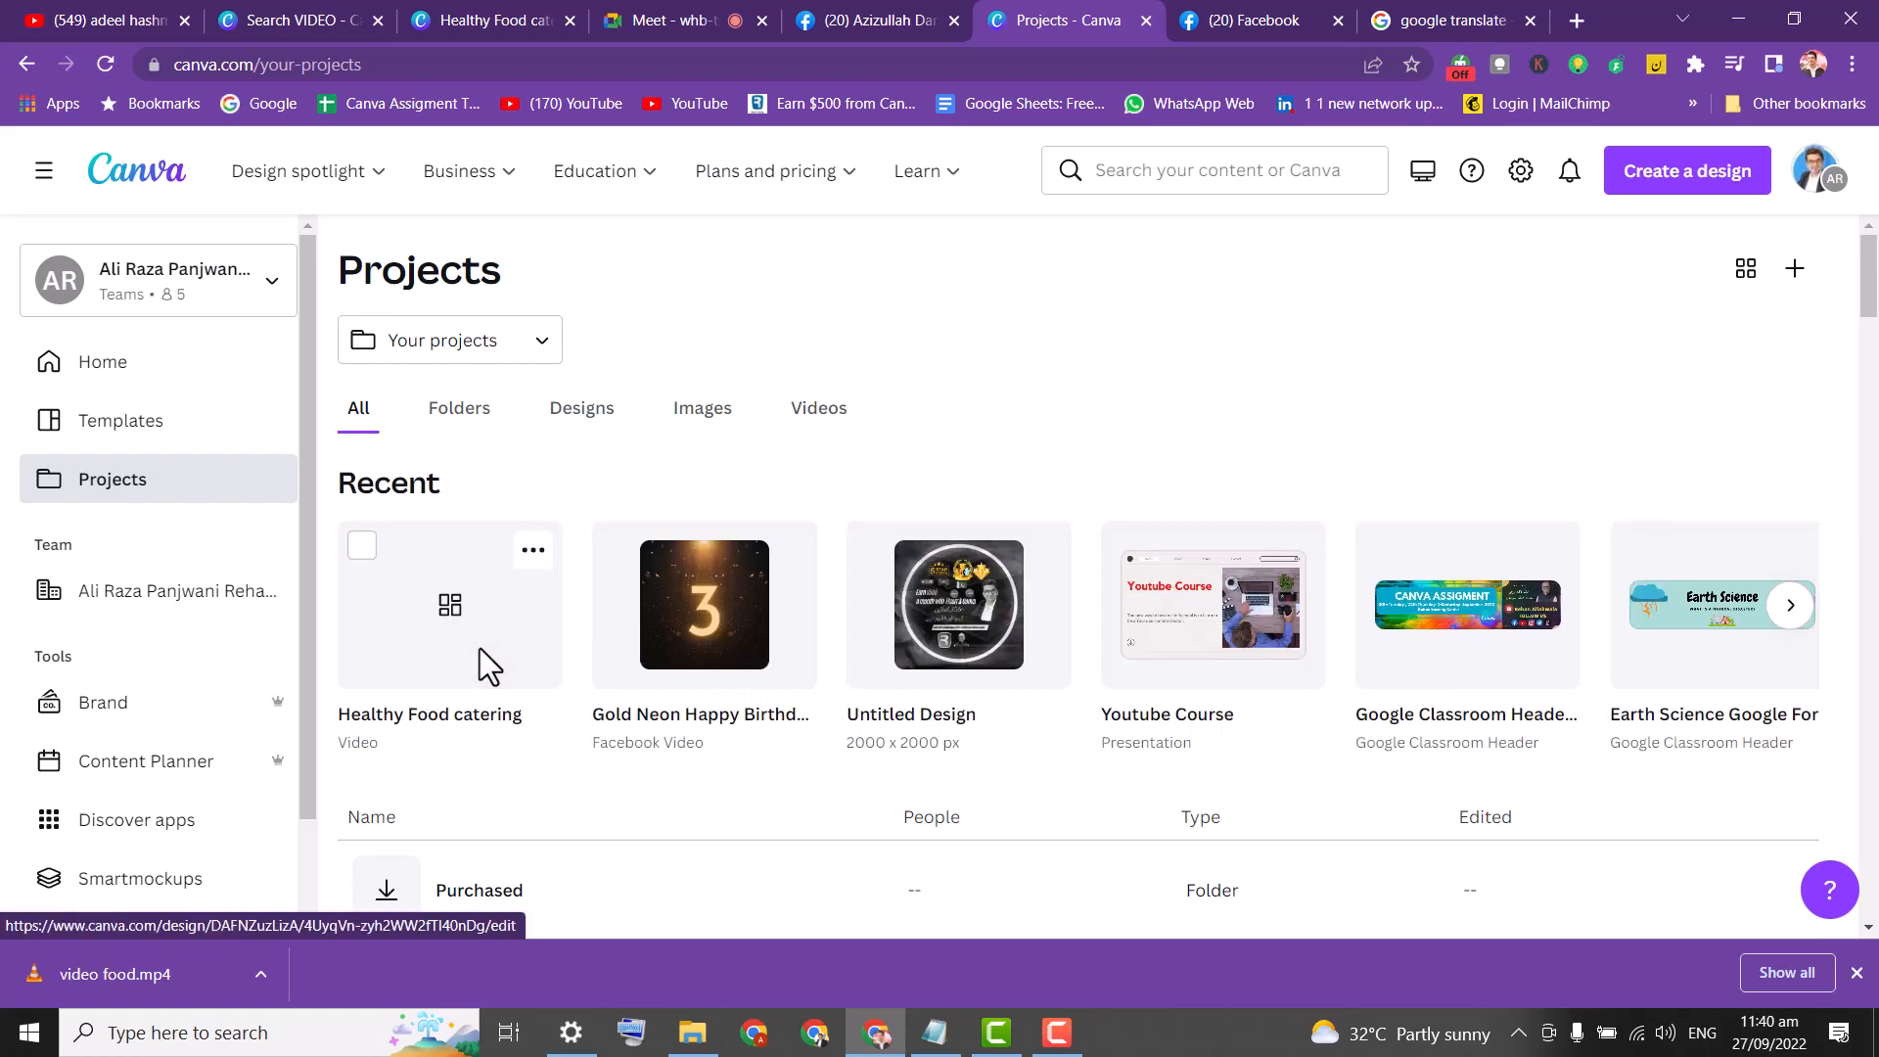
left_click(468, 669)
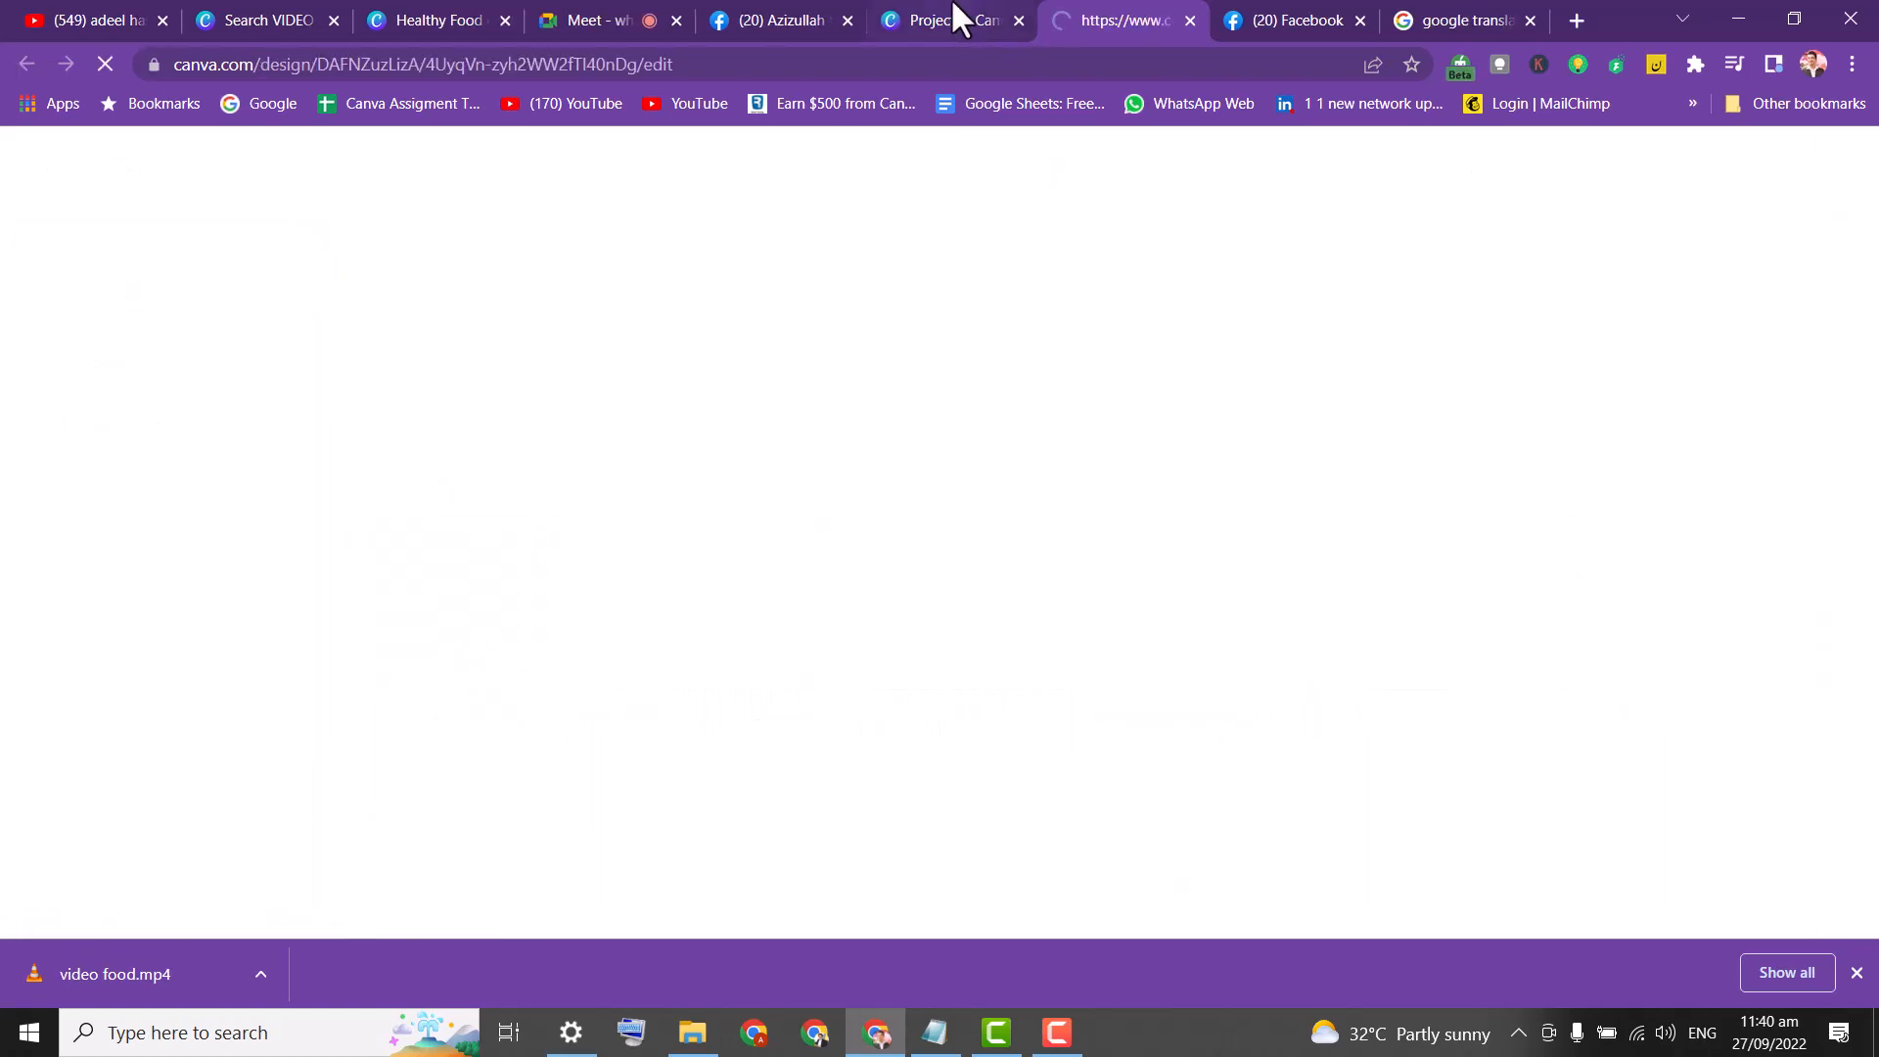
left_click(944, 20)
left_click(1112, 23)
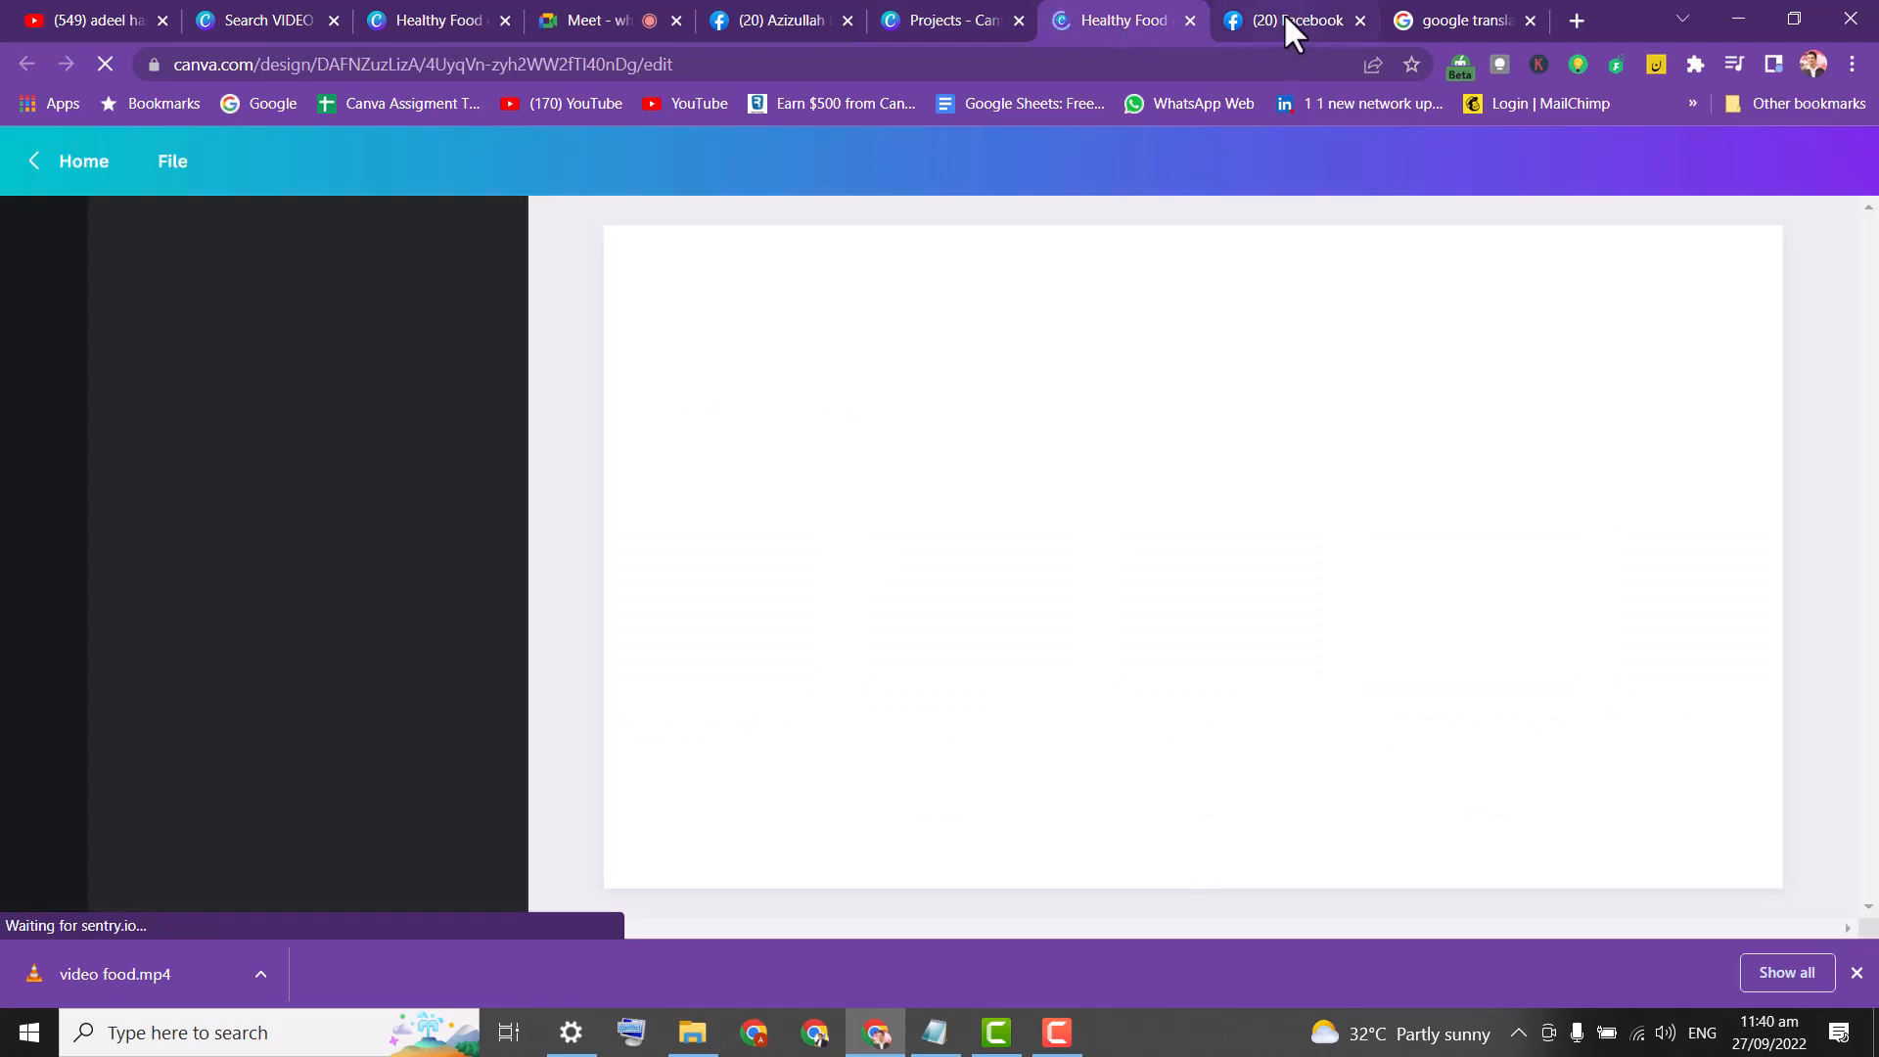
left_click(1285, 19)
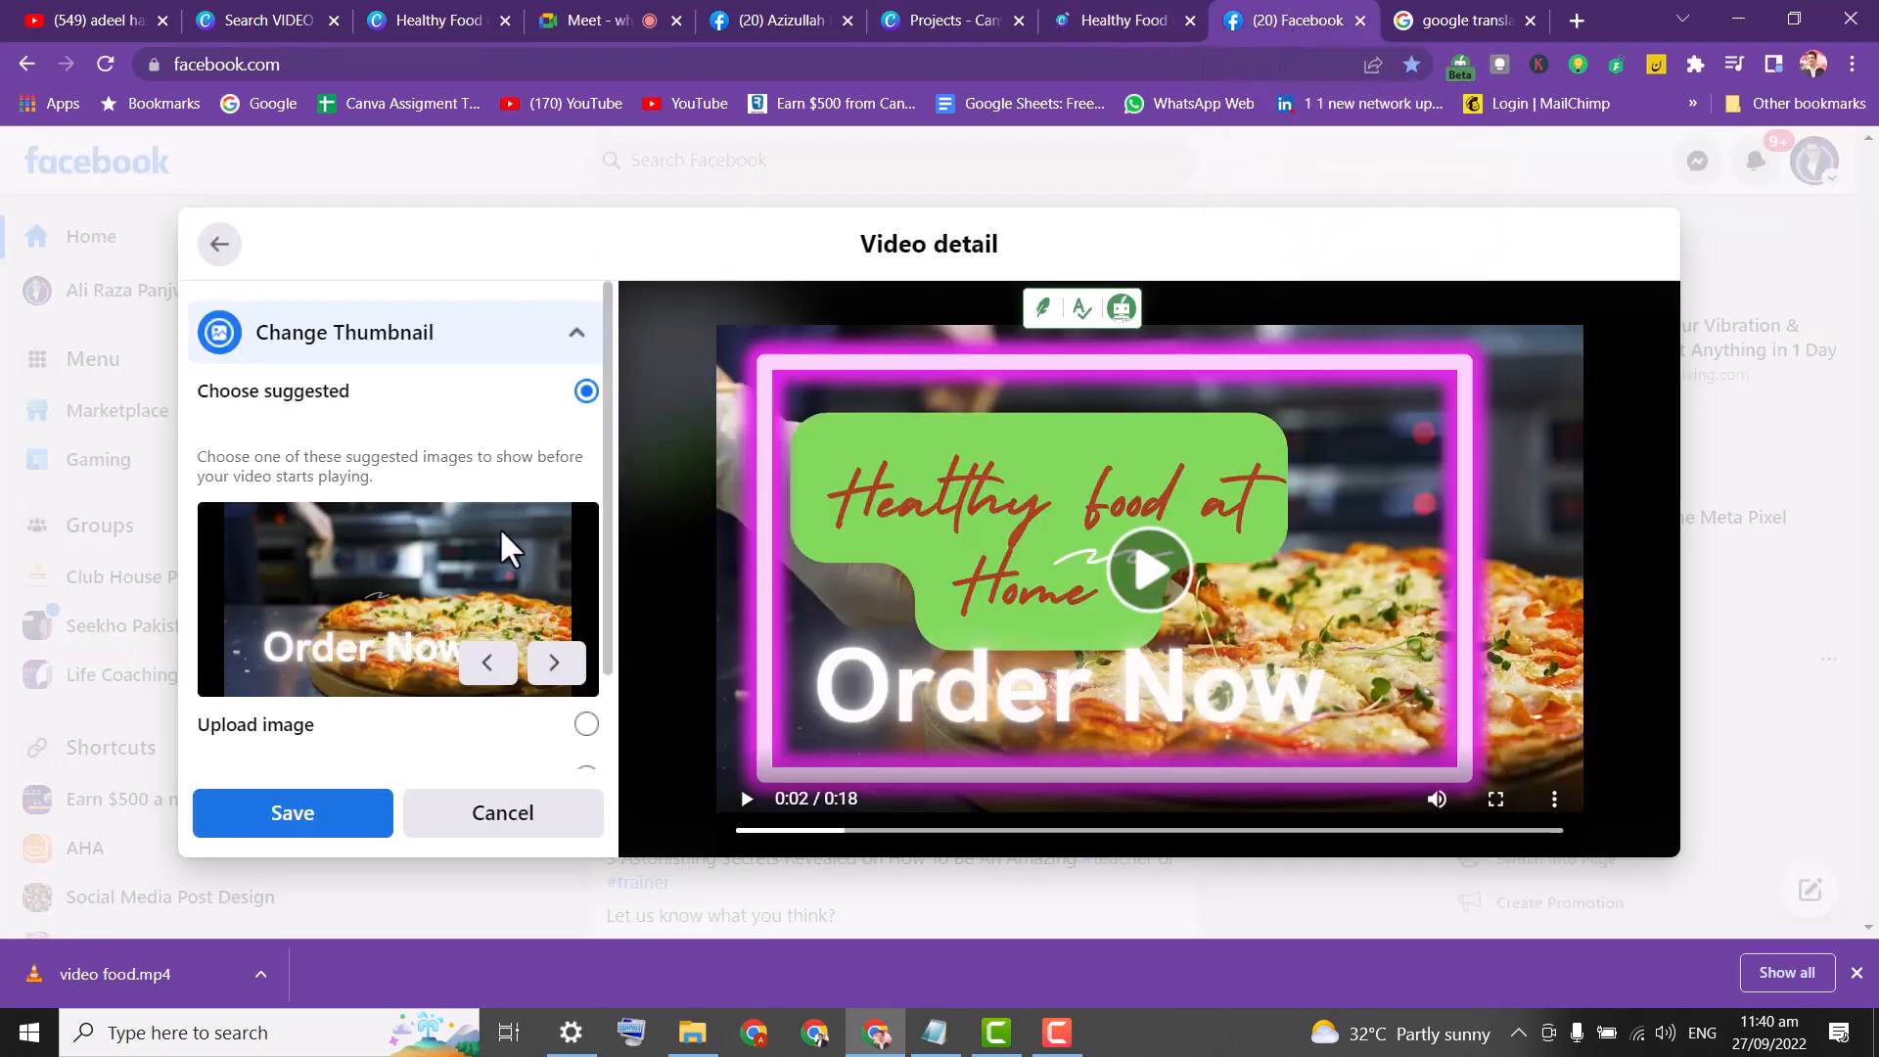
Browse suggested thumbnails to the boy-eating-pizza 'For discount call now' frame, then switch to Canva's editor.
left_click(576, 670)
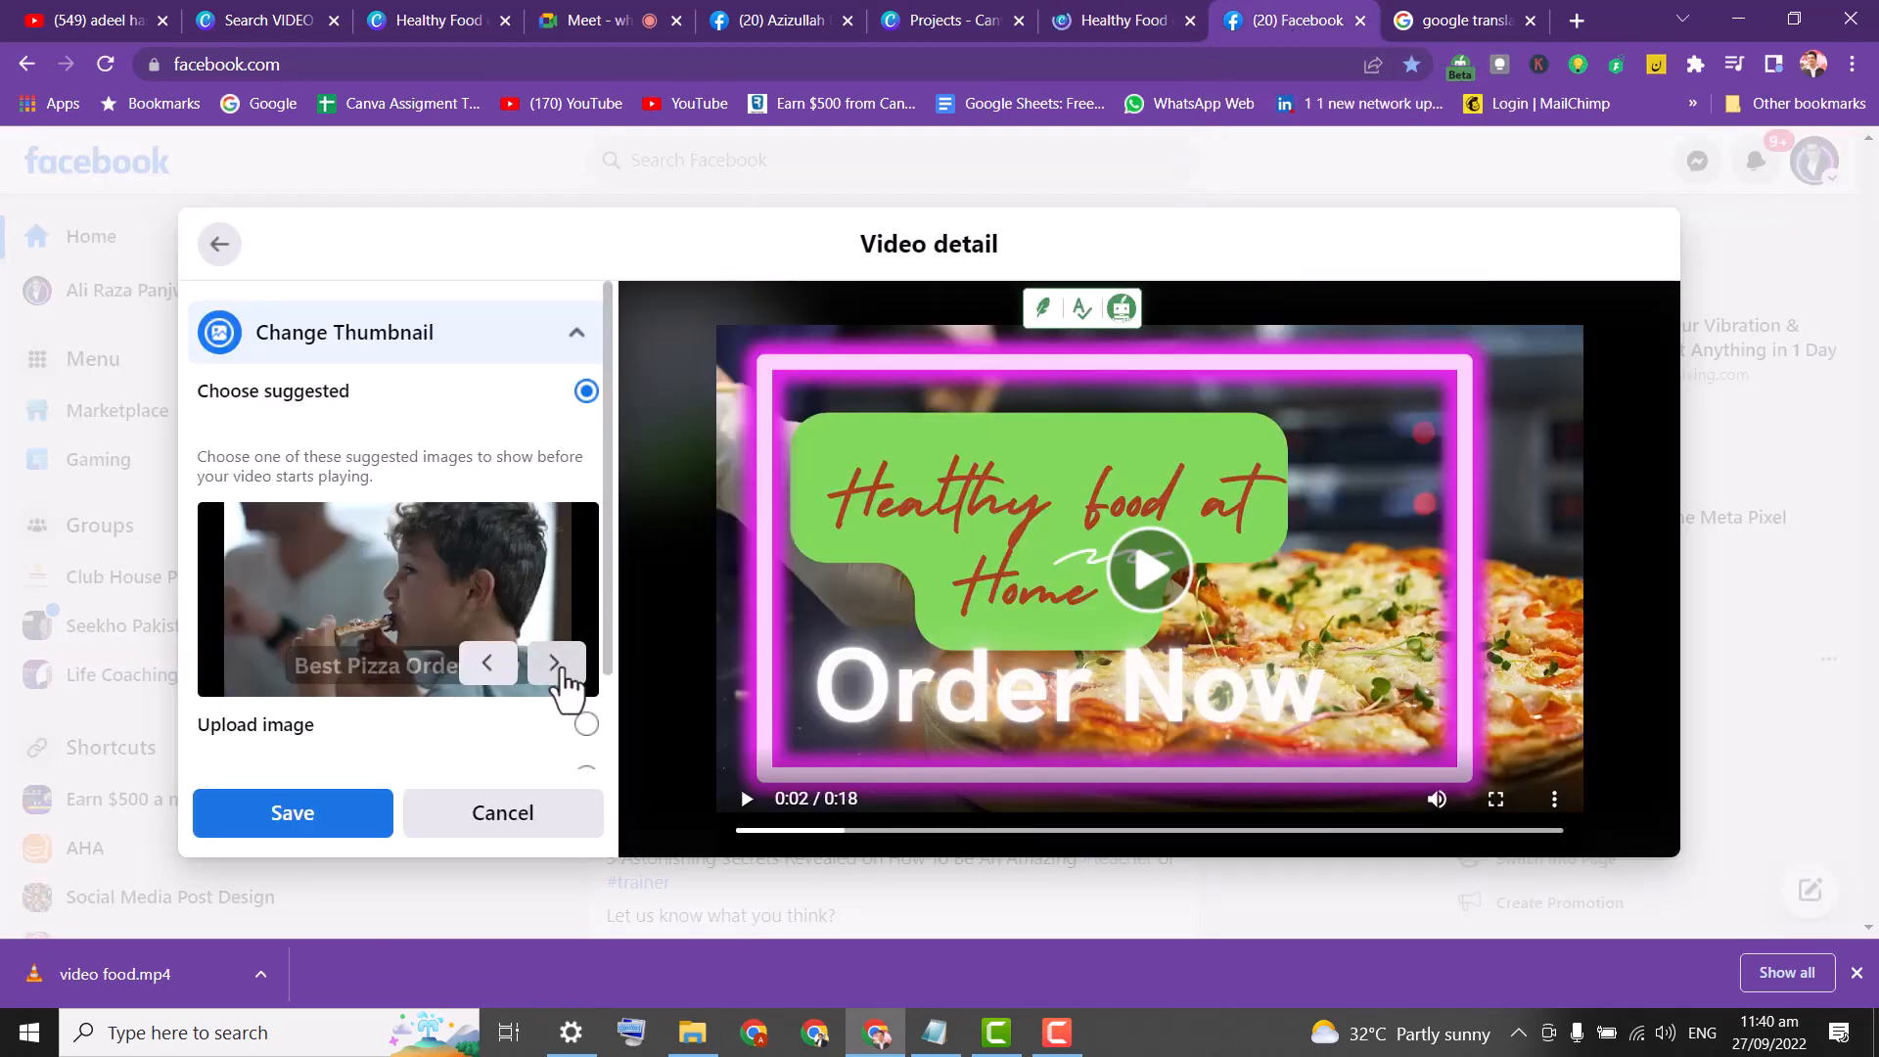
left_click(555, 666)
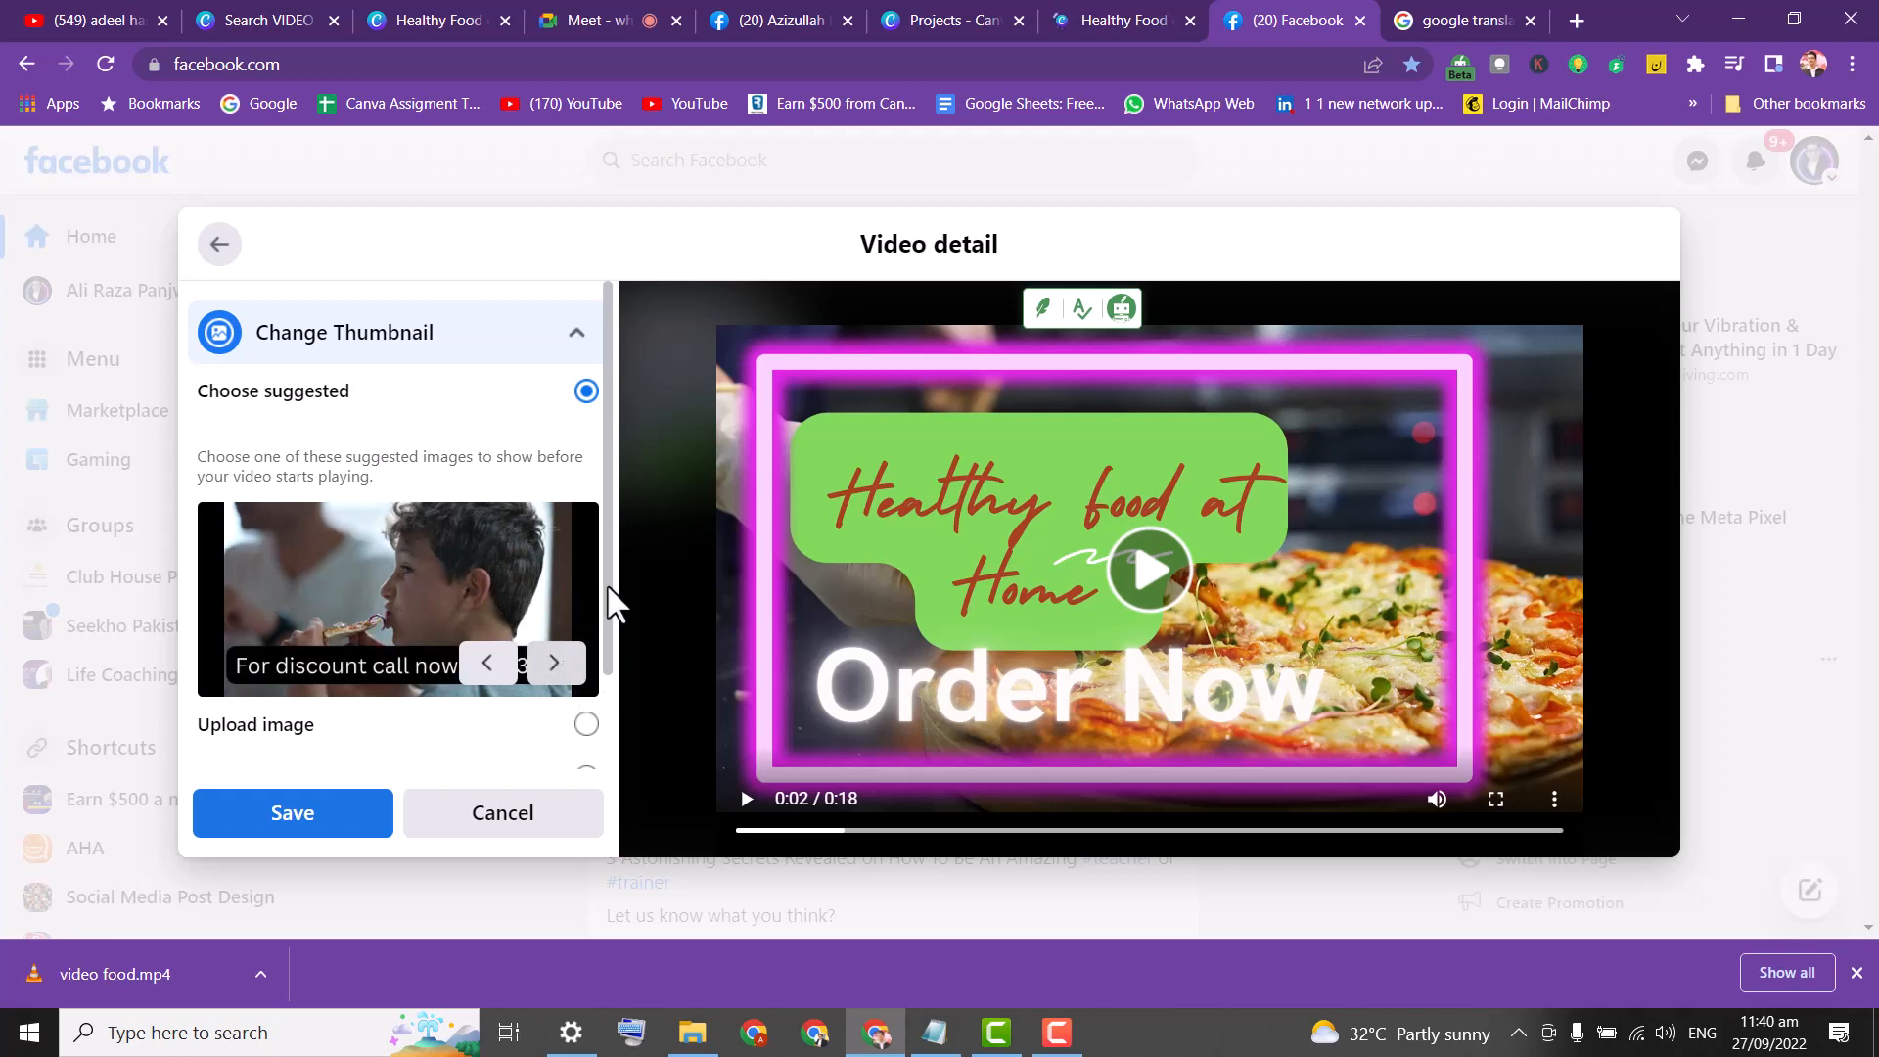
mouse_move(606, 576)
left_mouse_down()
mouse_move(606, 703)
mouse_move(606, 585)
left_mouse_up()
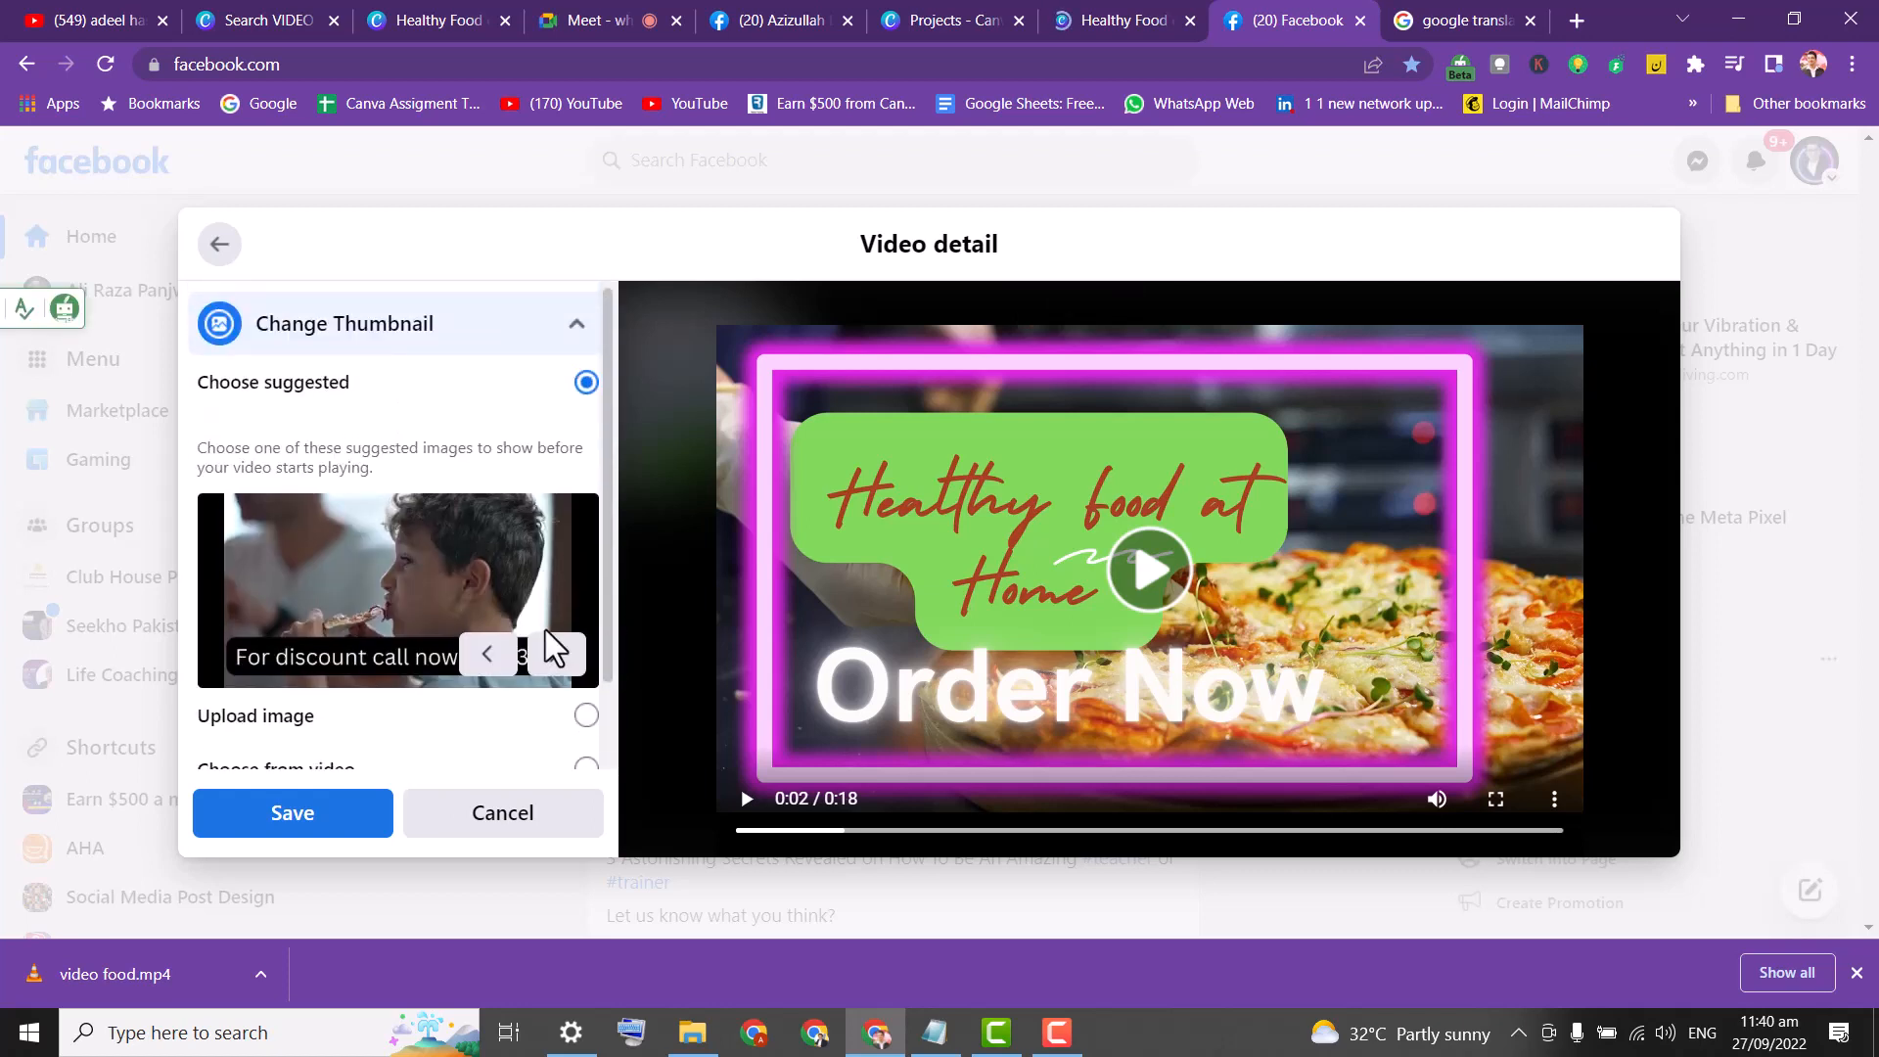
left_click(555, 652)
left_click(1165, 24)
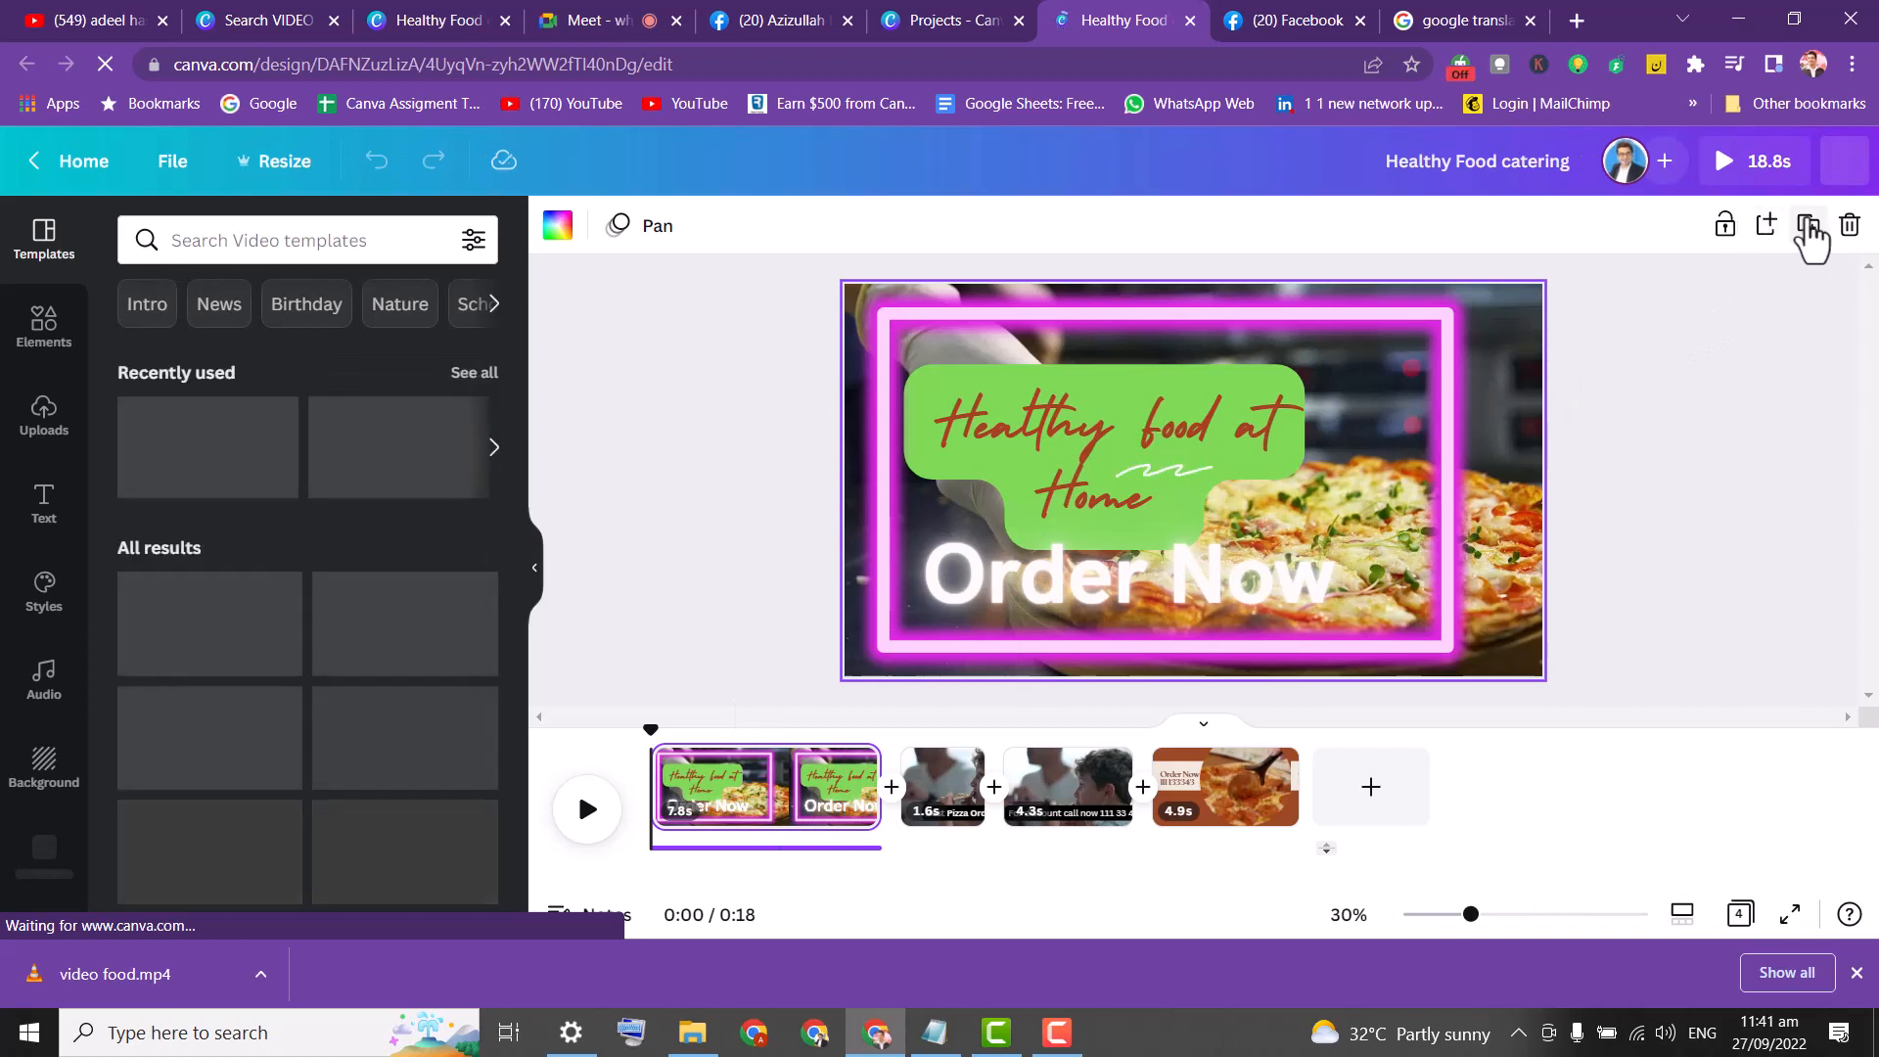
Duplicate the first clip and inspect the 'Best Pizza Order Now' caption's text options.
left_click(1809, 228)
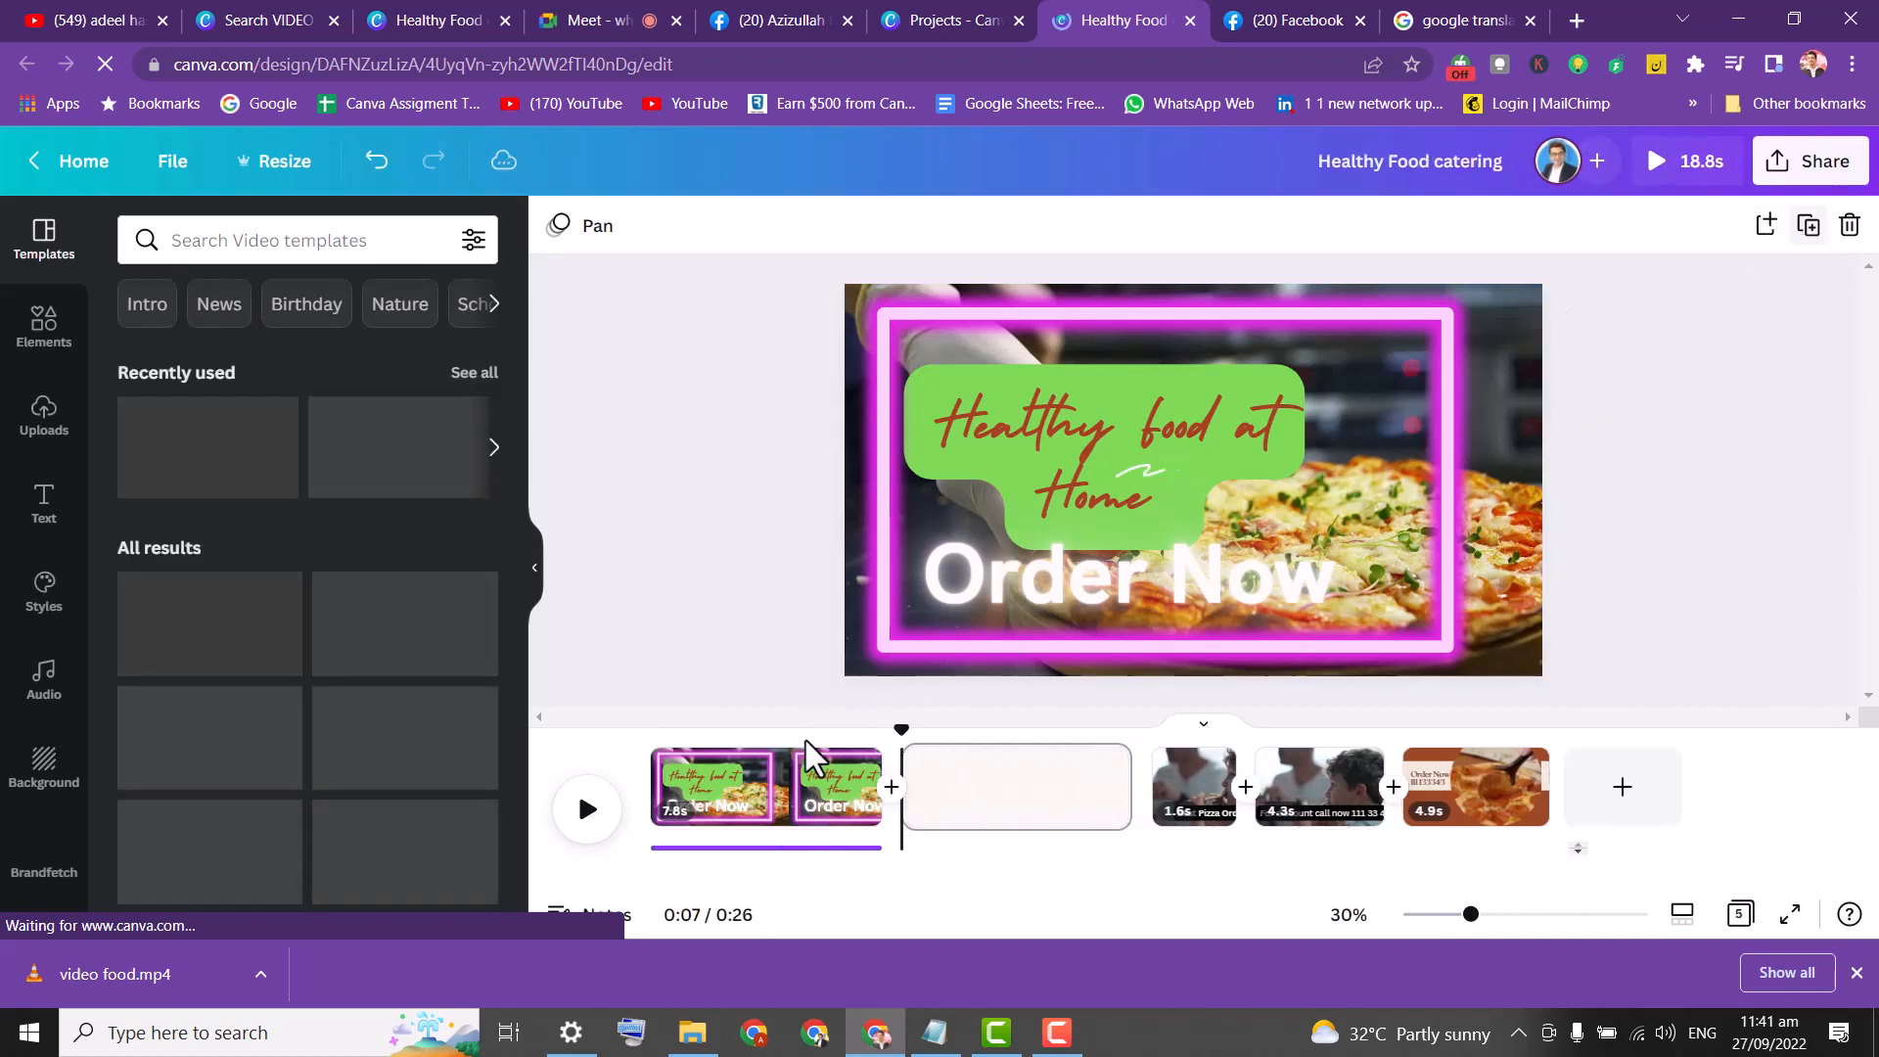
left_click(755, 798)
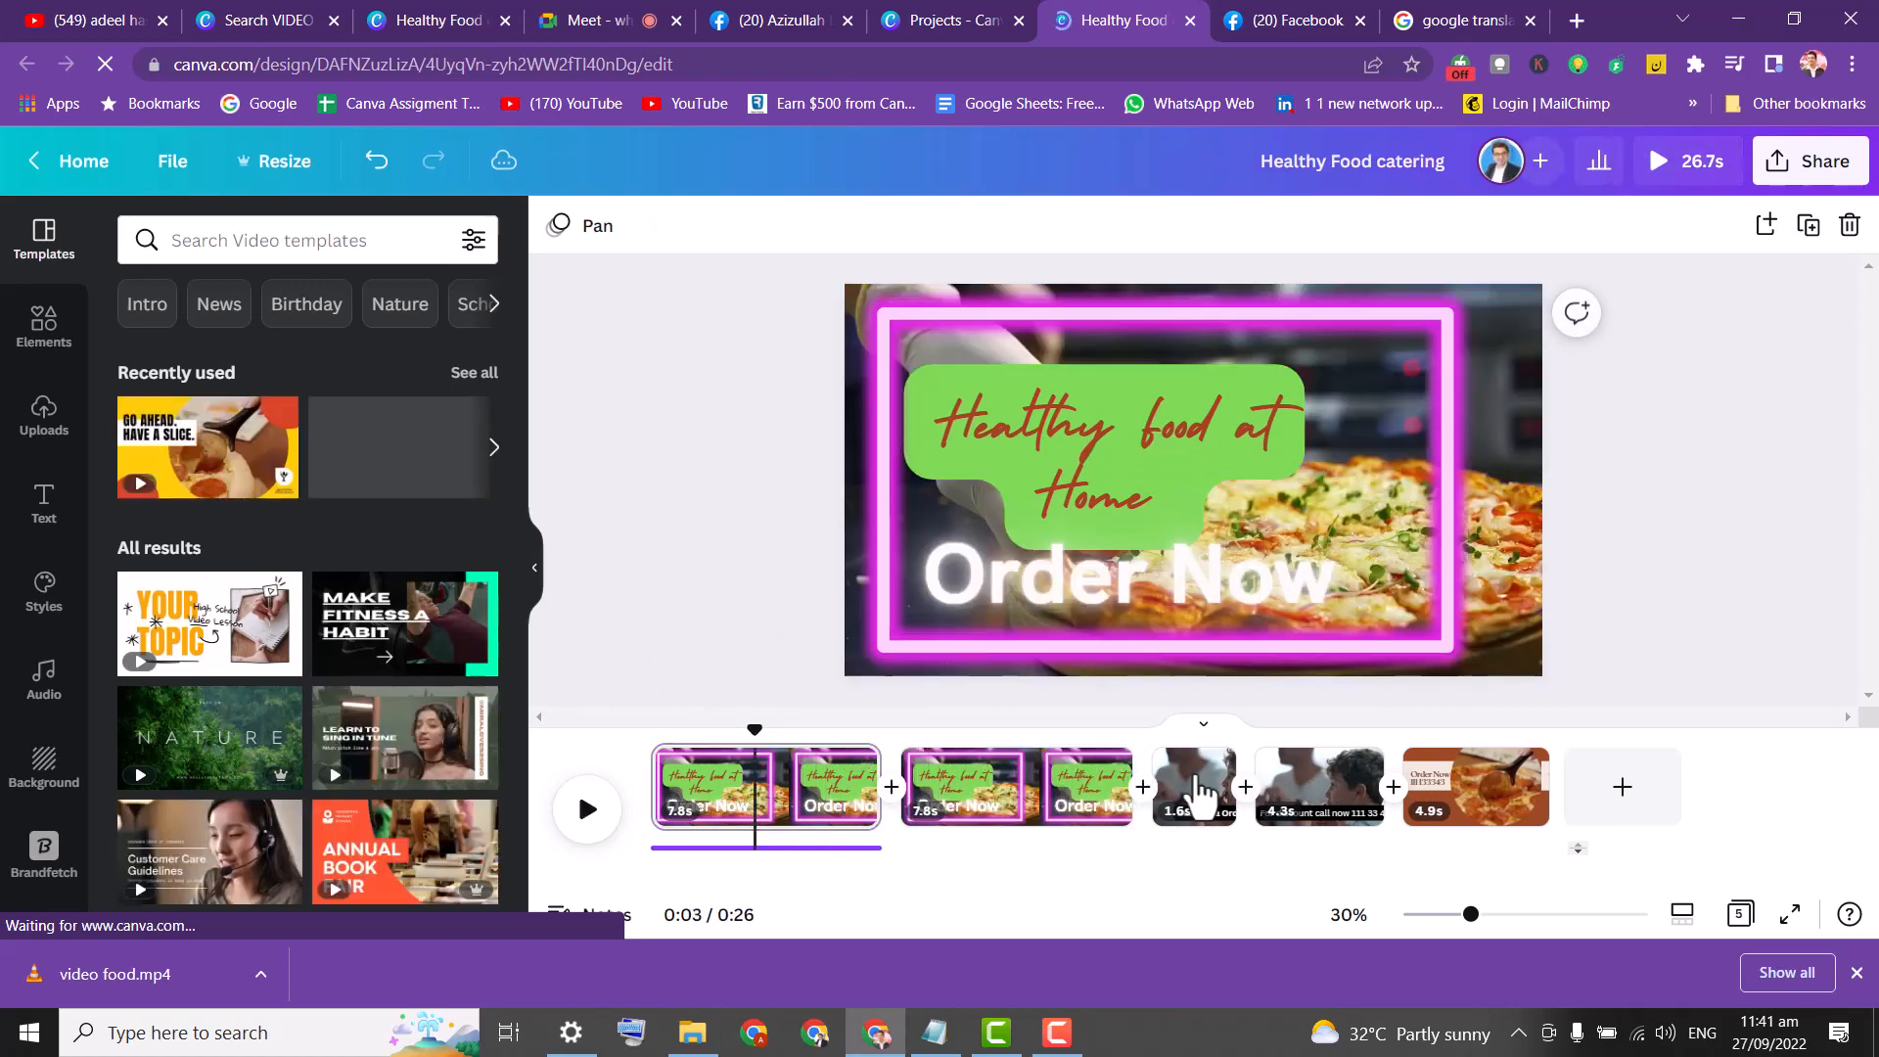
left_click(1201, 788)
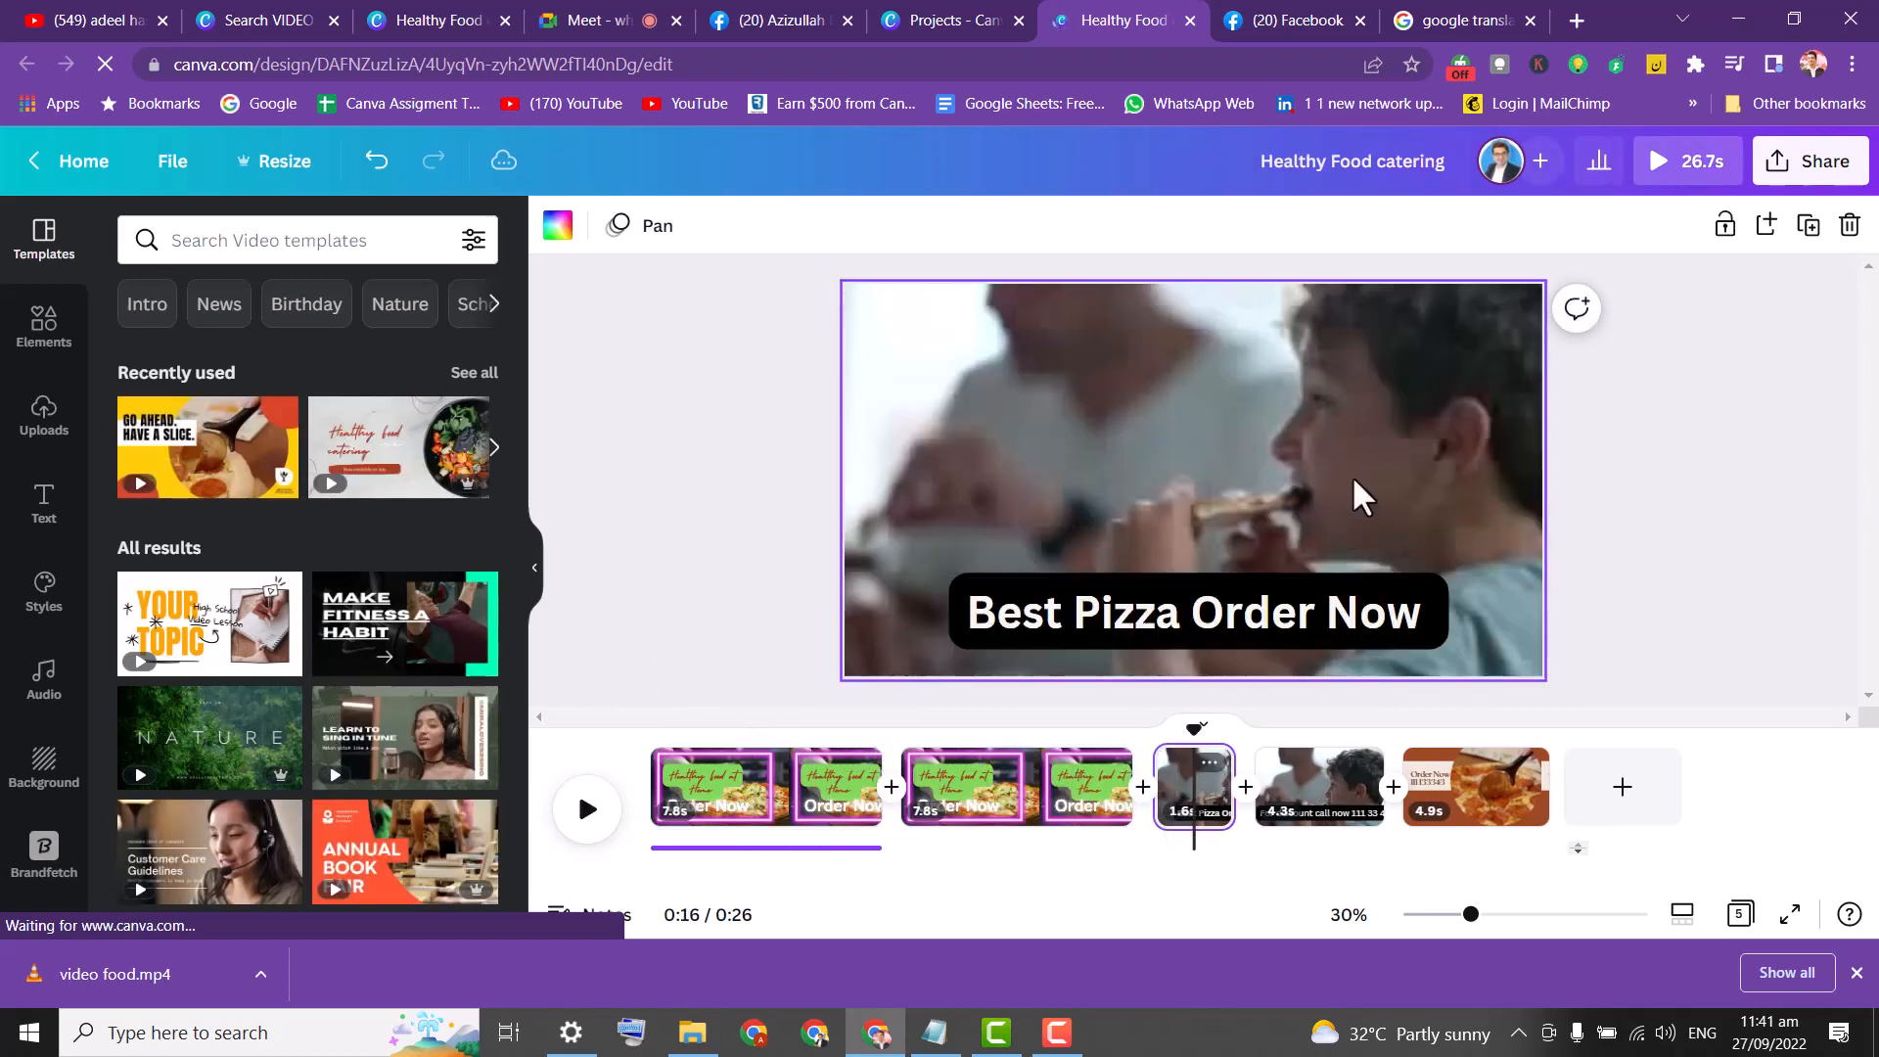
left_click(1265, 609)
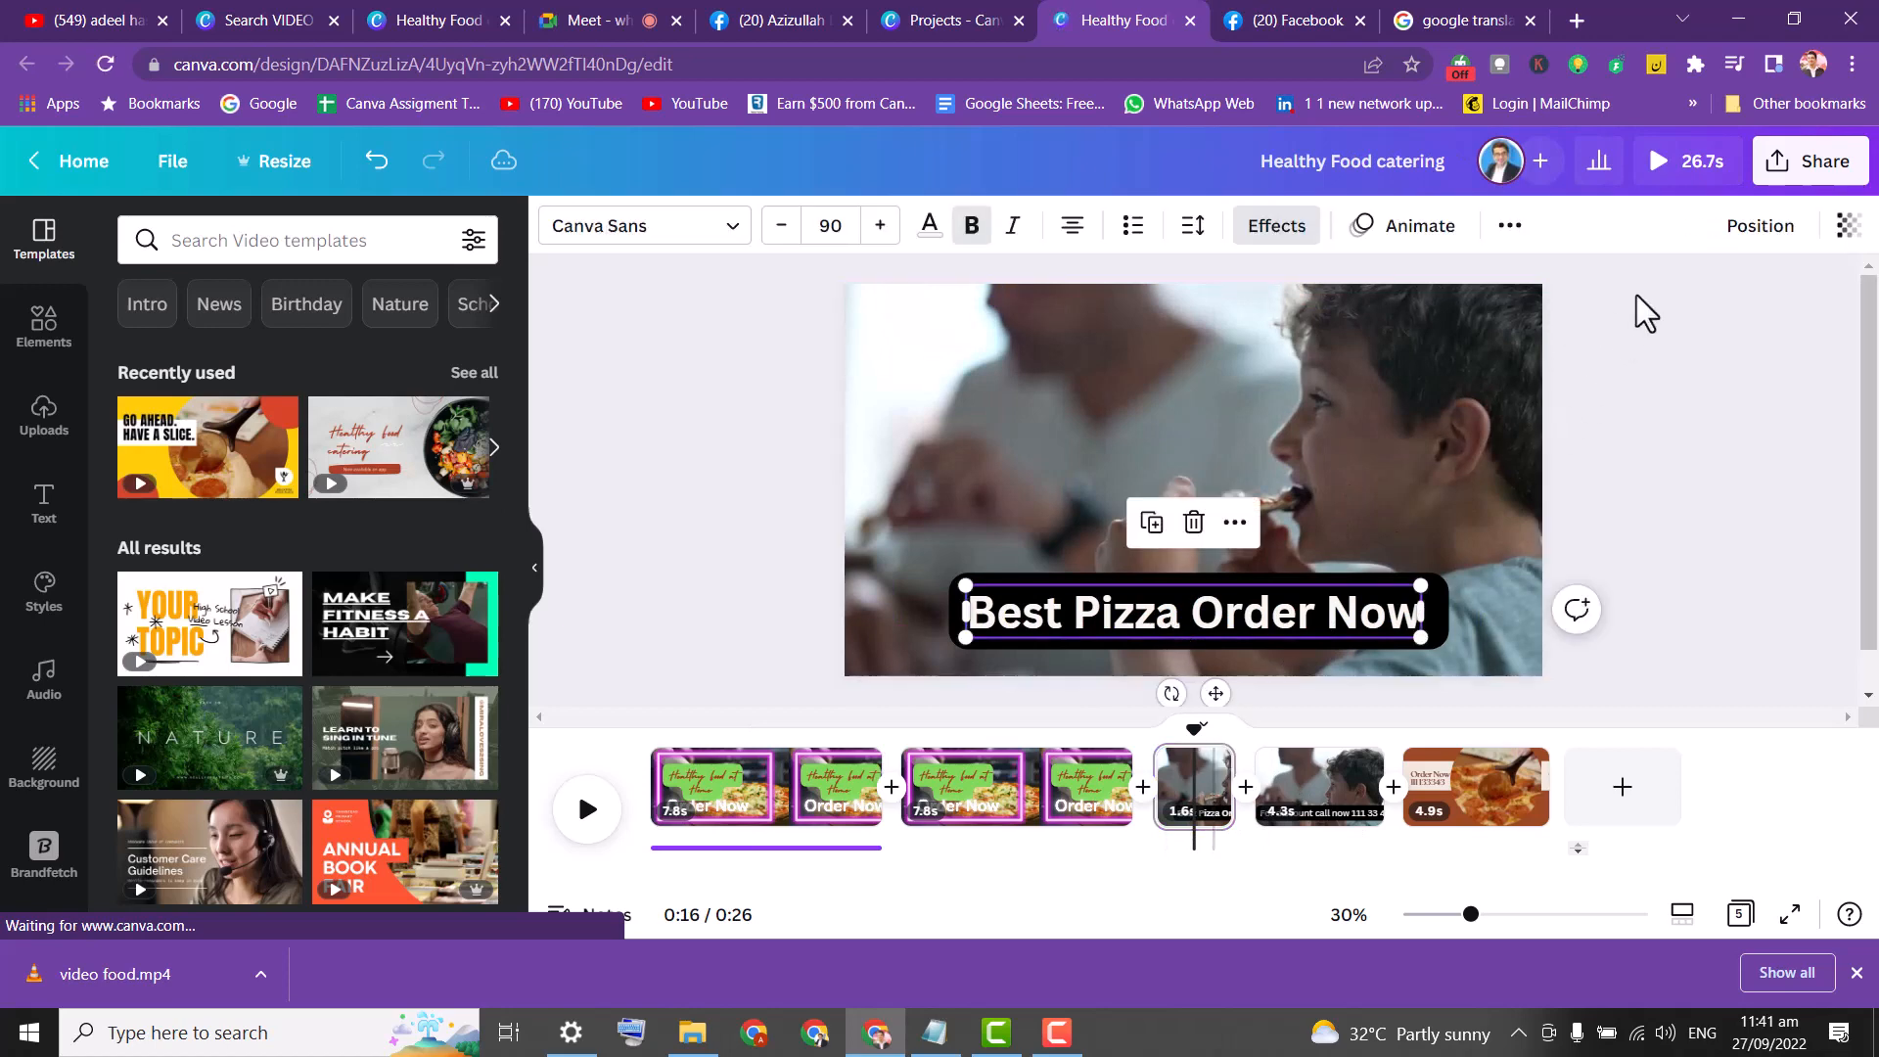
left_click(1511, 227)
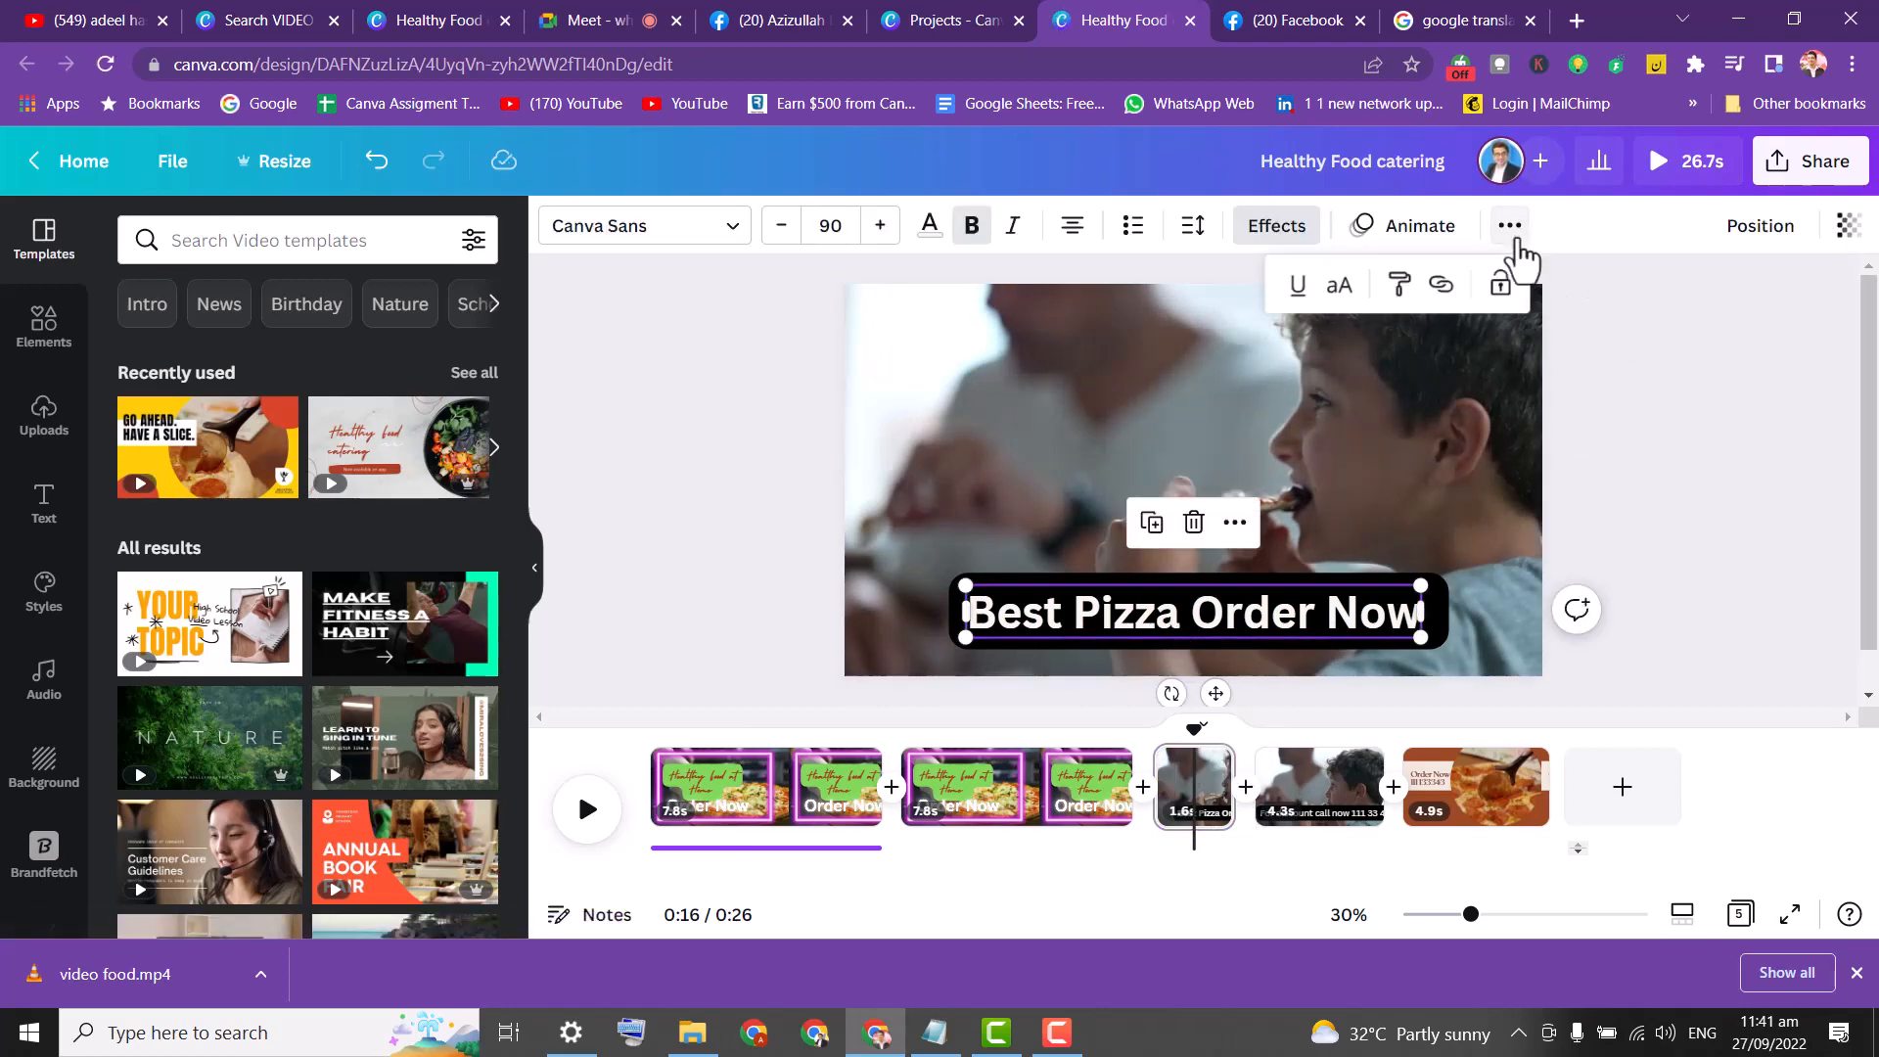
left_click(693, 485)
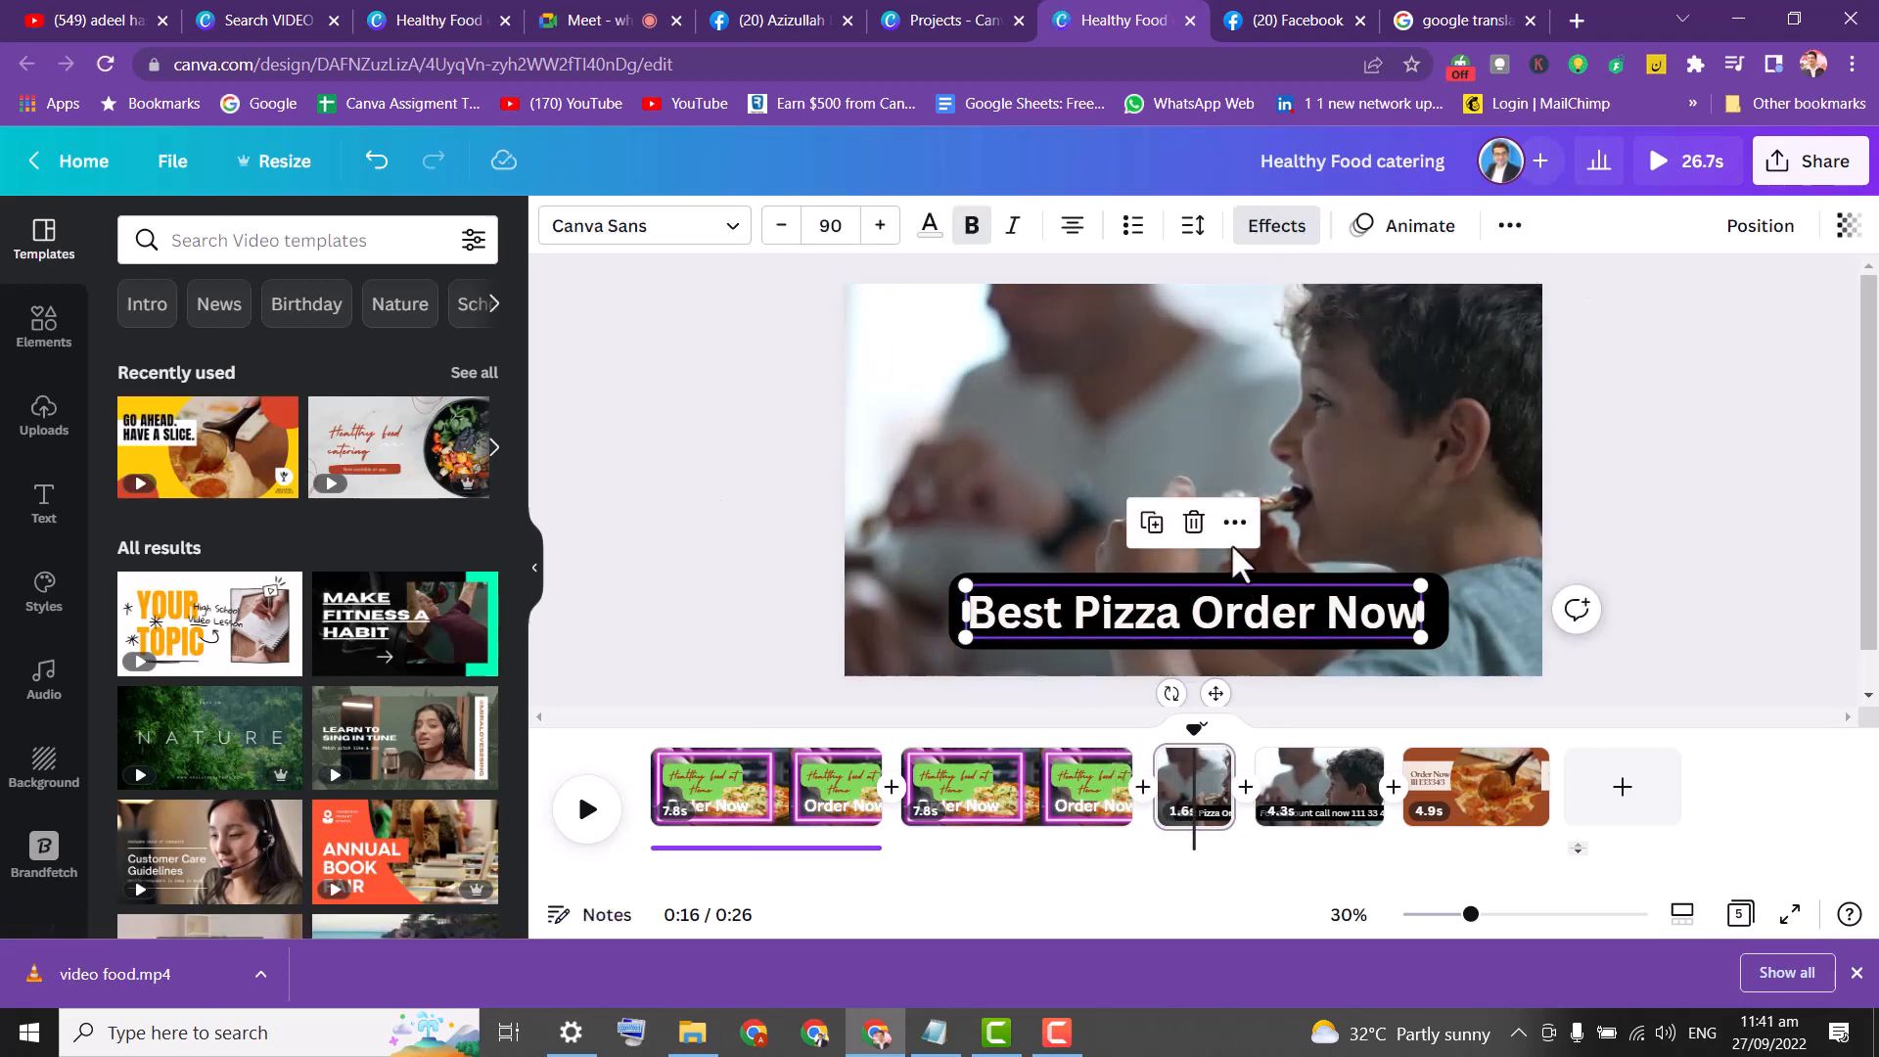
left_click(1635, 407)
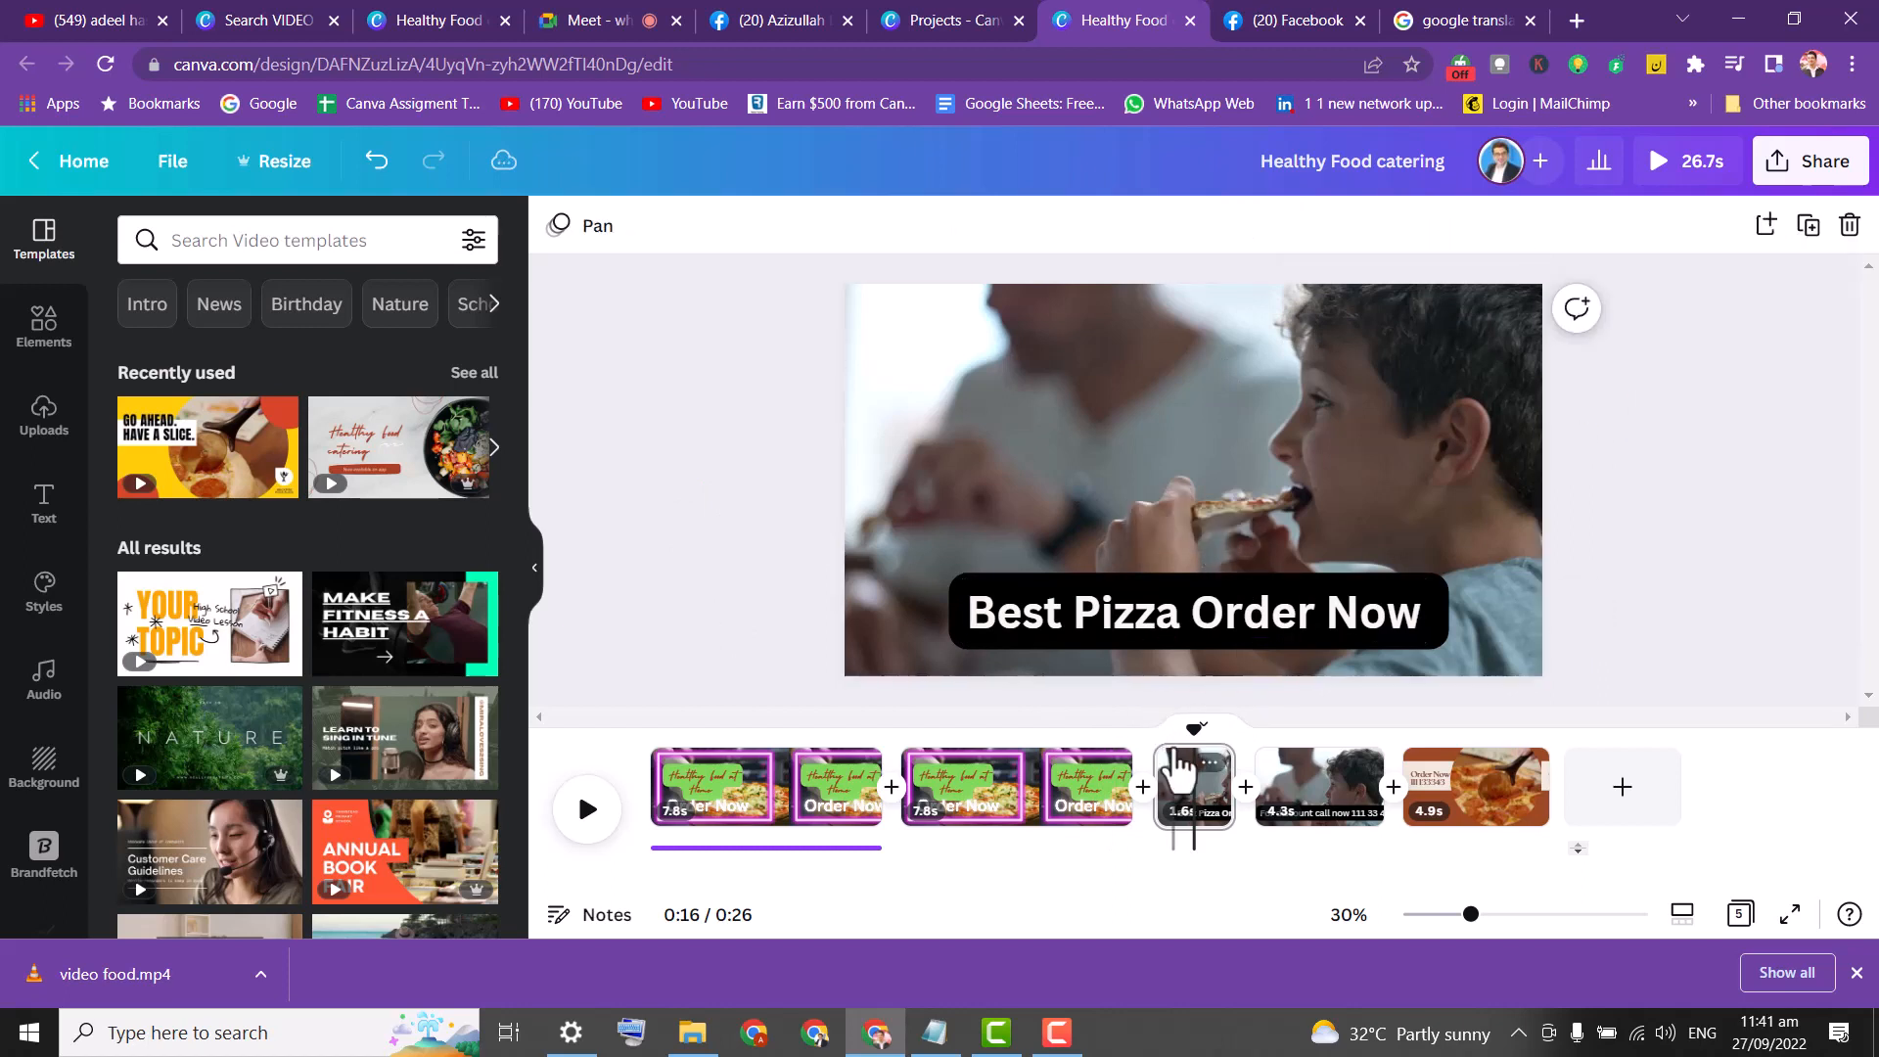
Duplicate the 1.6s page and delete the 'Best Pizza Order Now' caption from the original.
left_click(1808, 226)
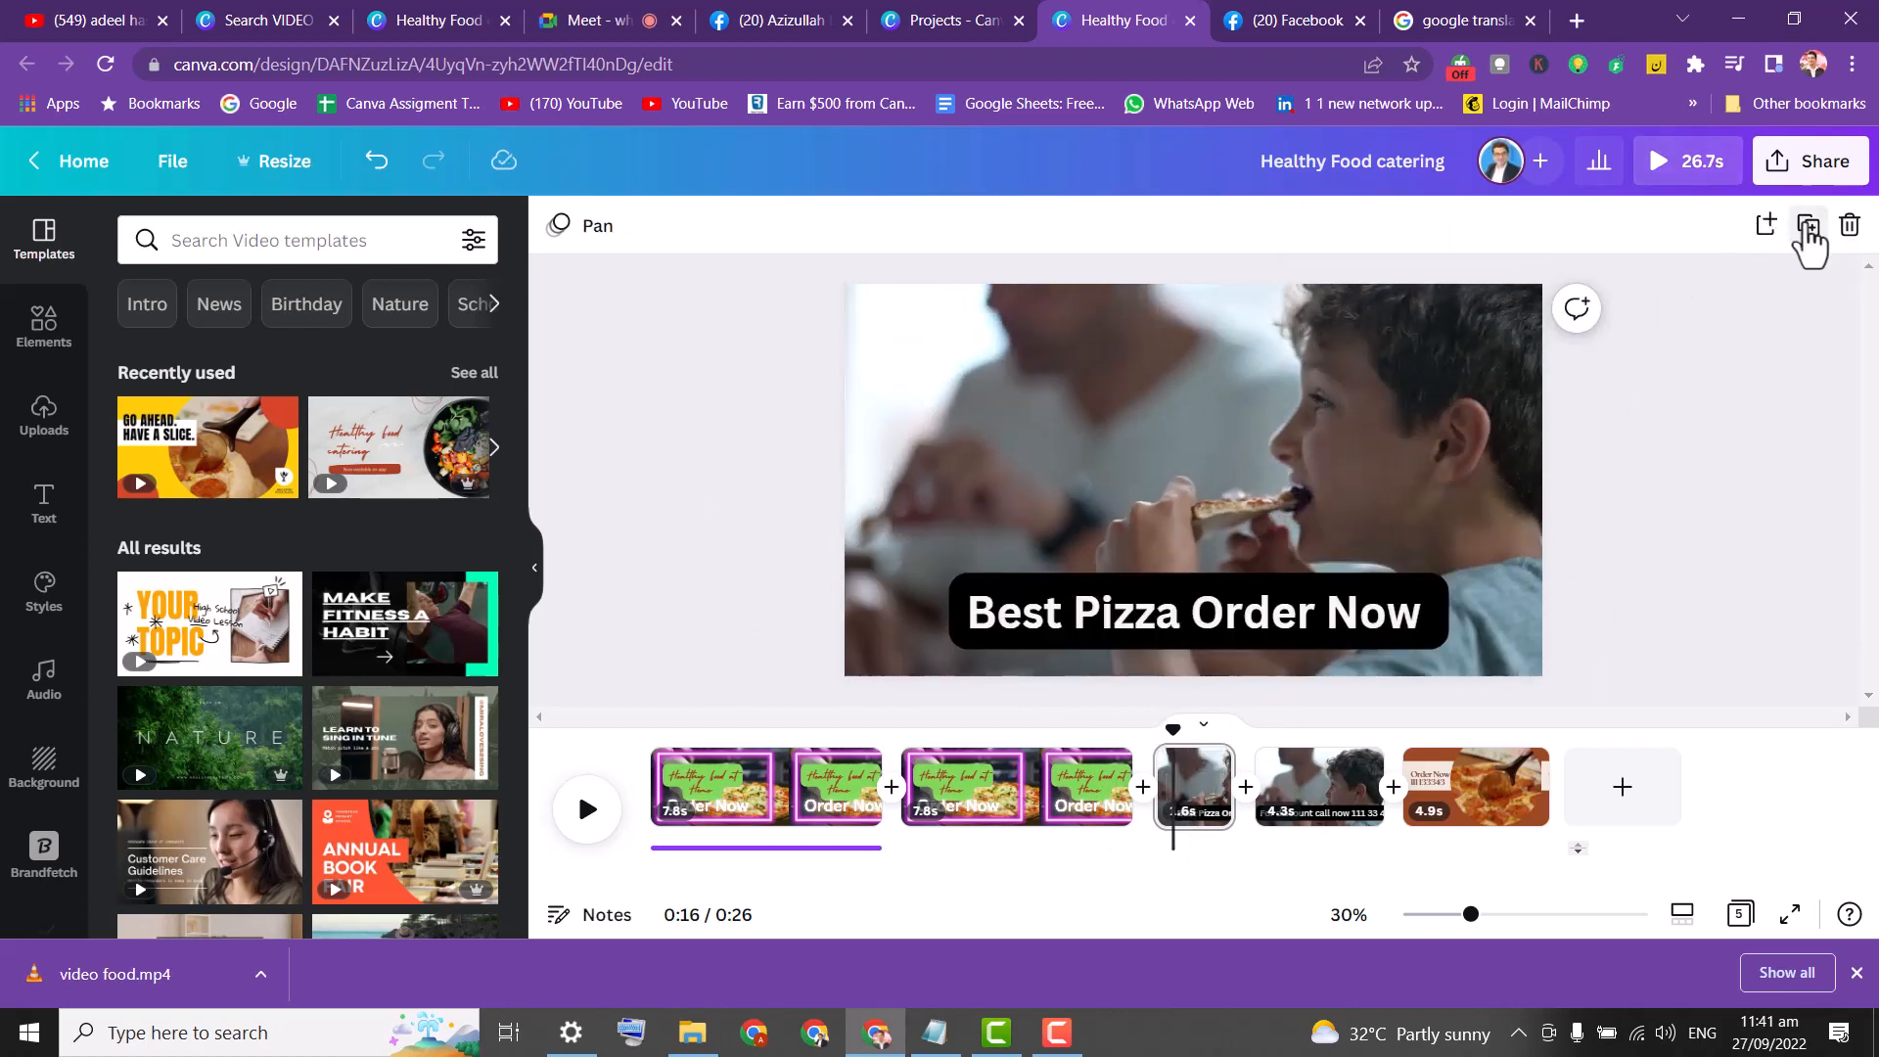
left_click(1173, 795)
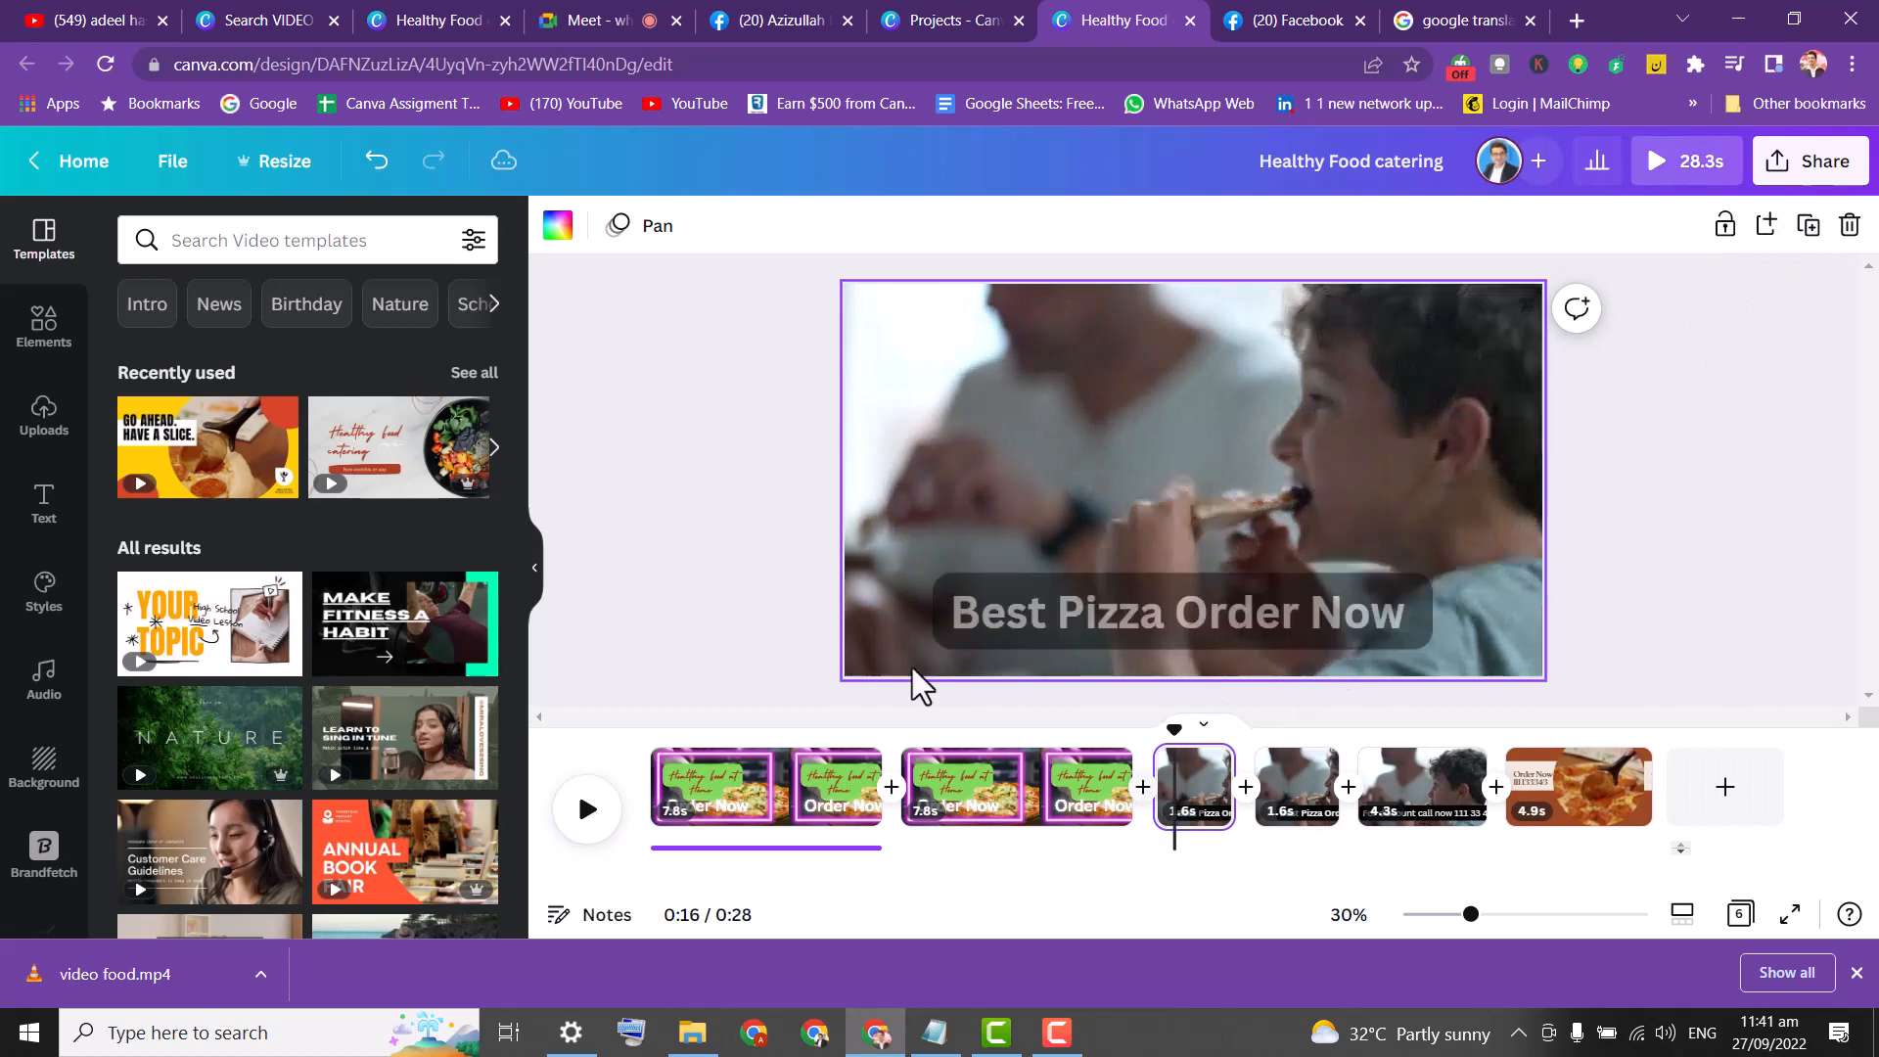
left_click(1213, 627)
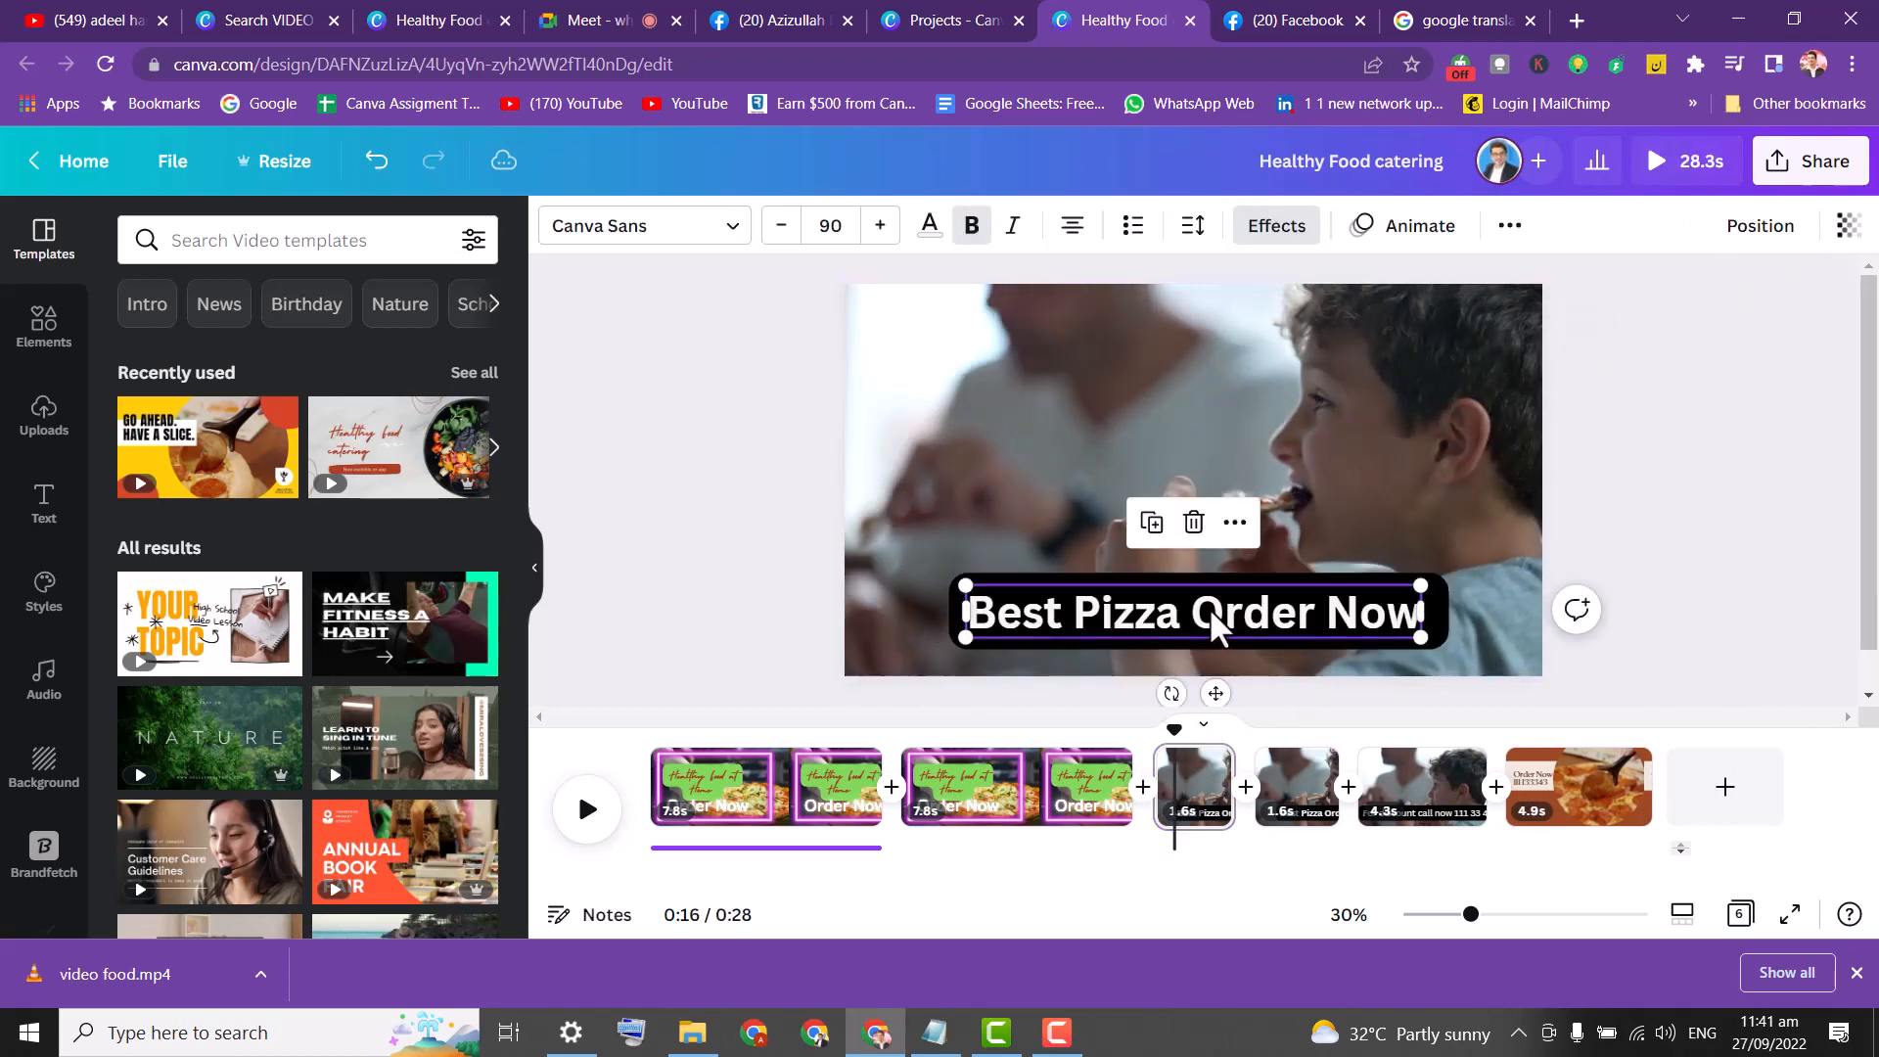
key("Delete")
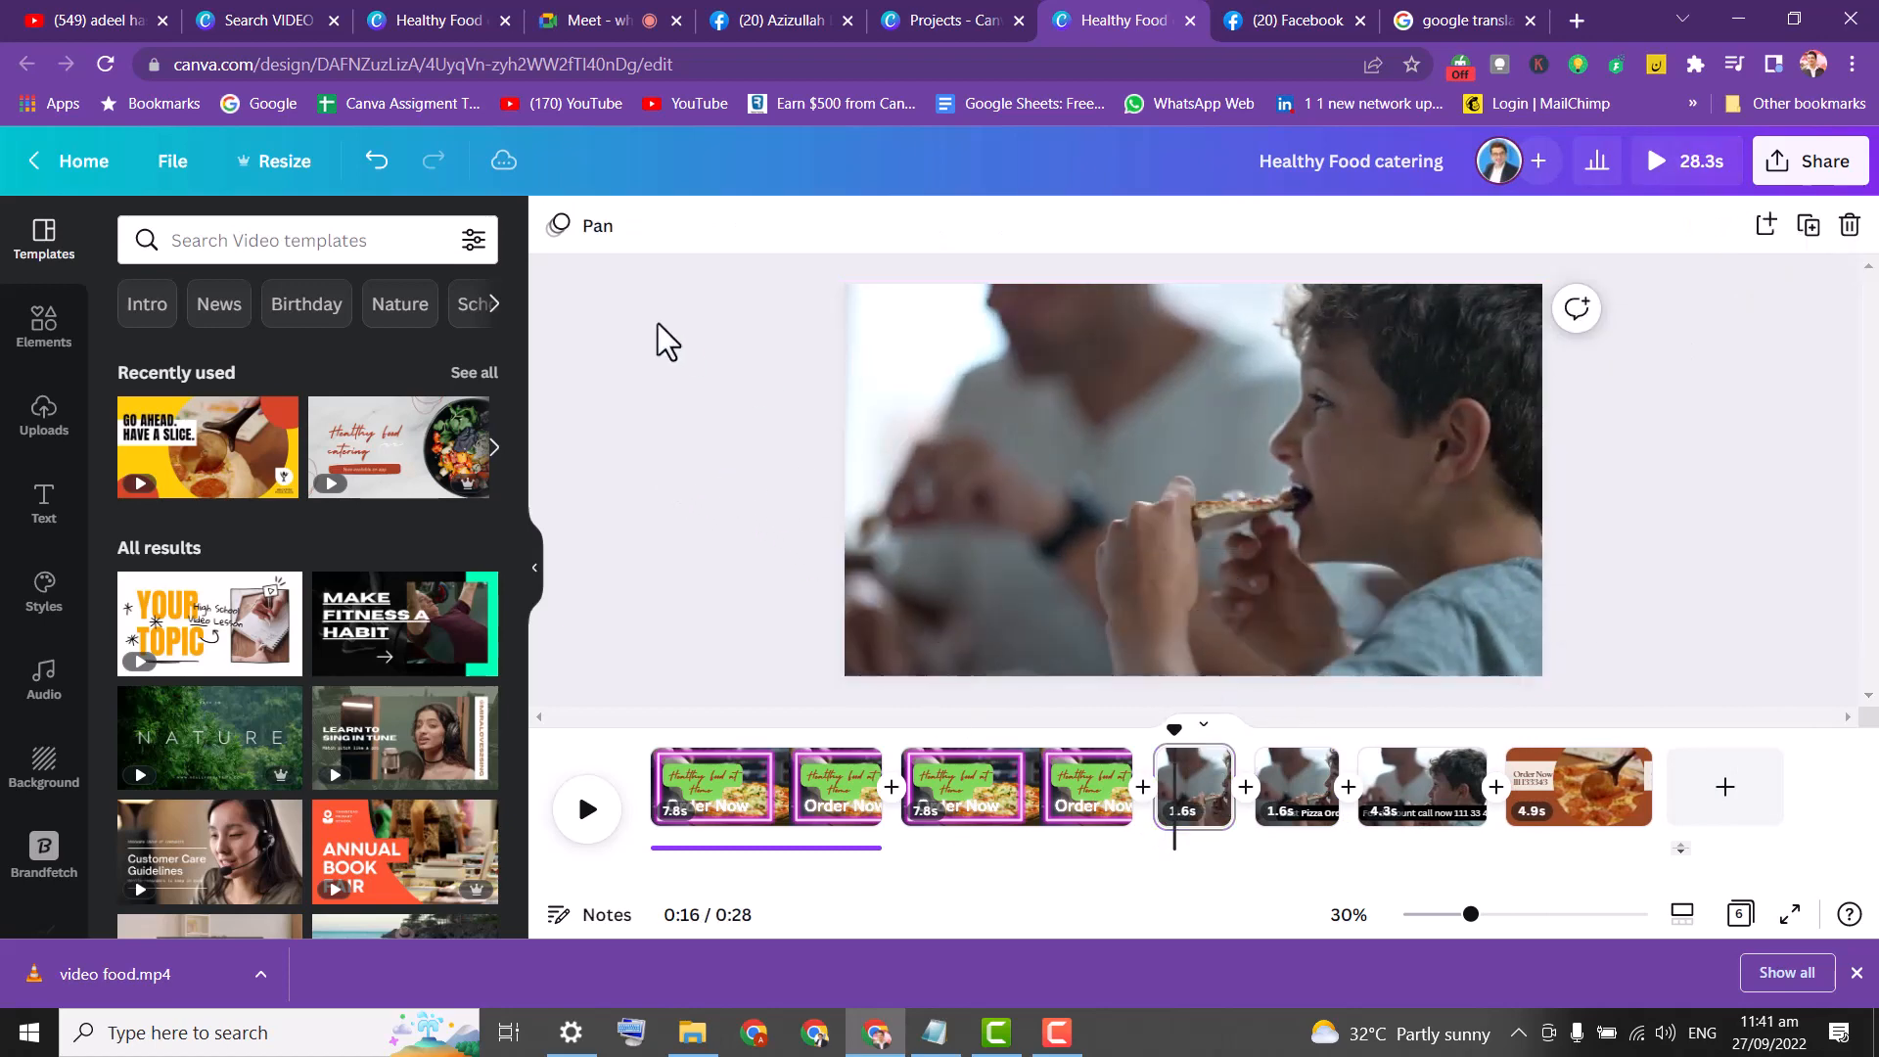
left_click(1116, 461)
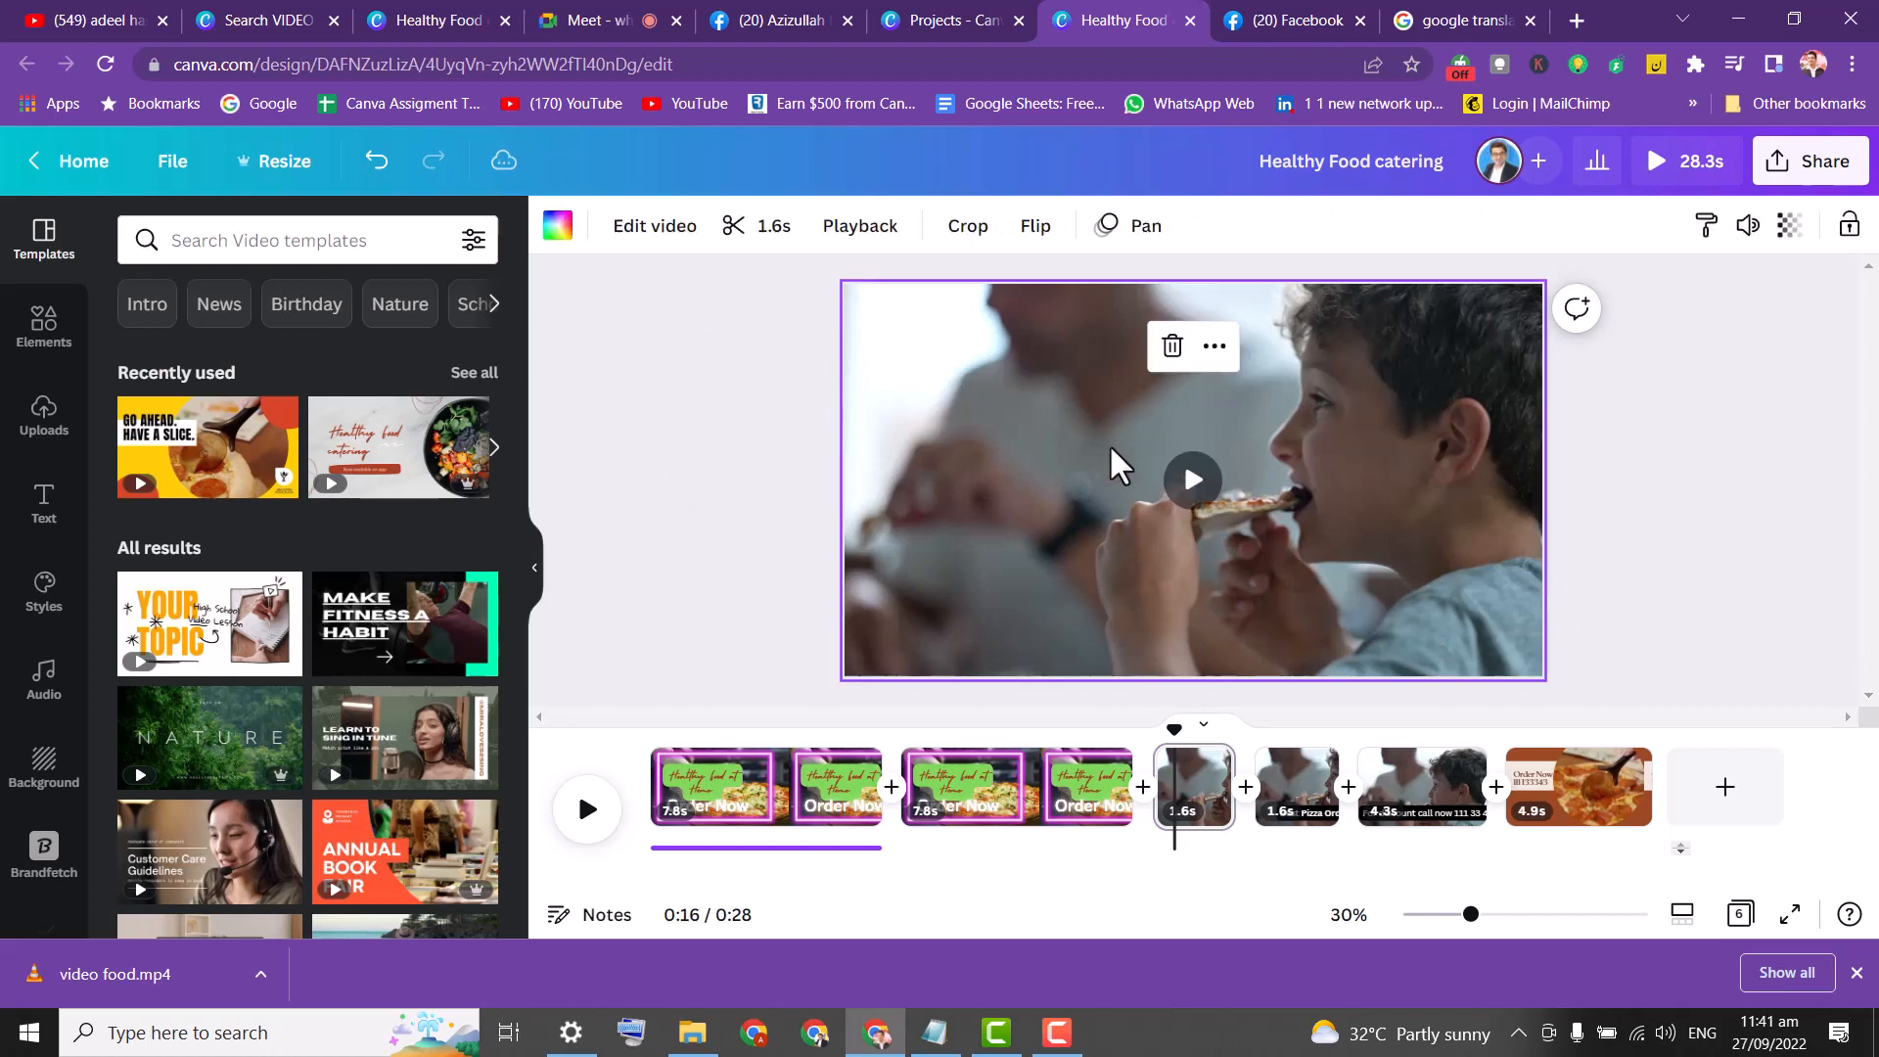
left_click(659, 327)
left_click(730, 764)
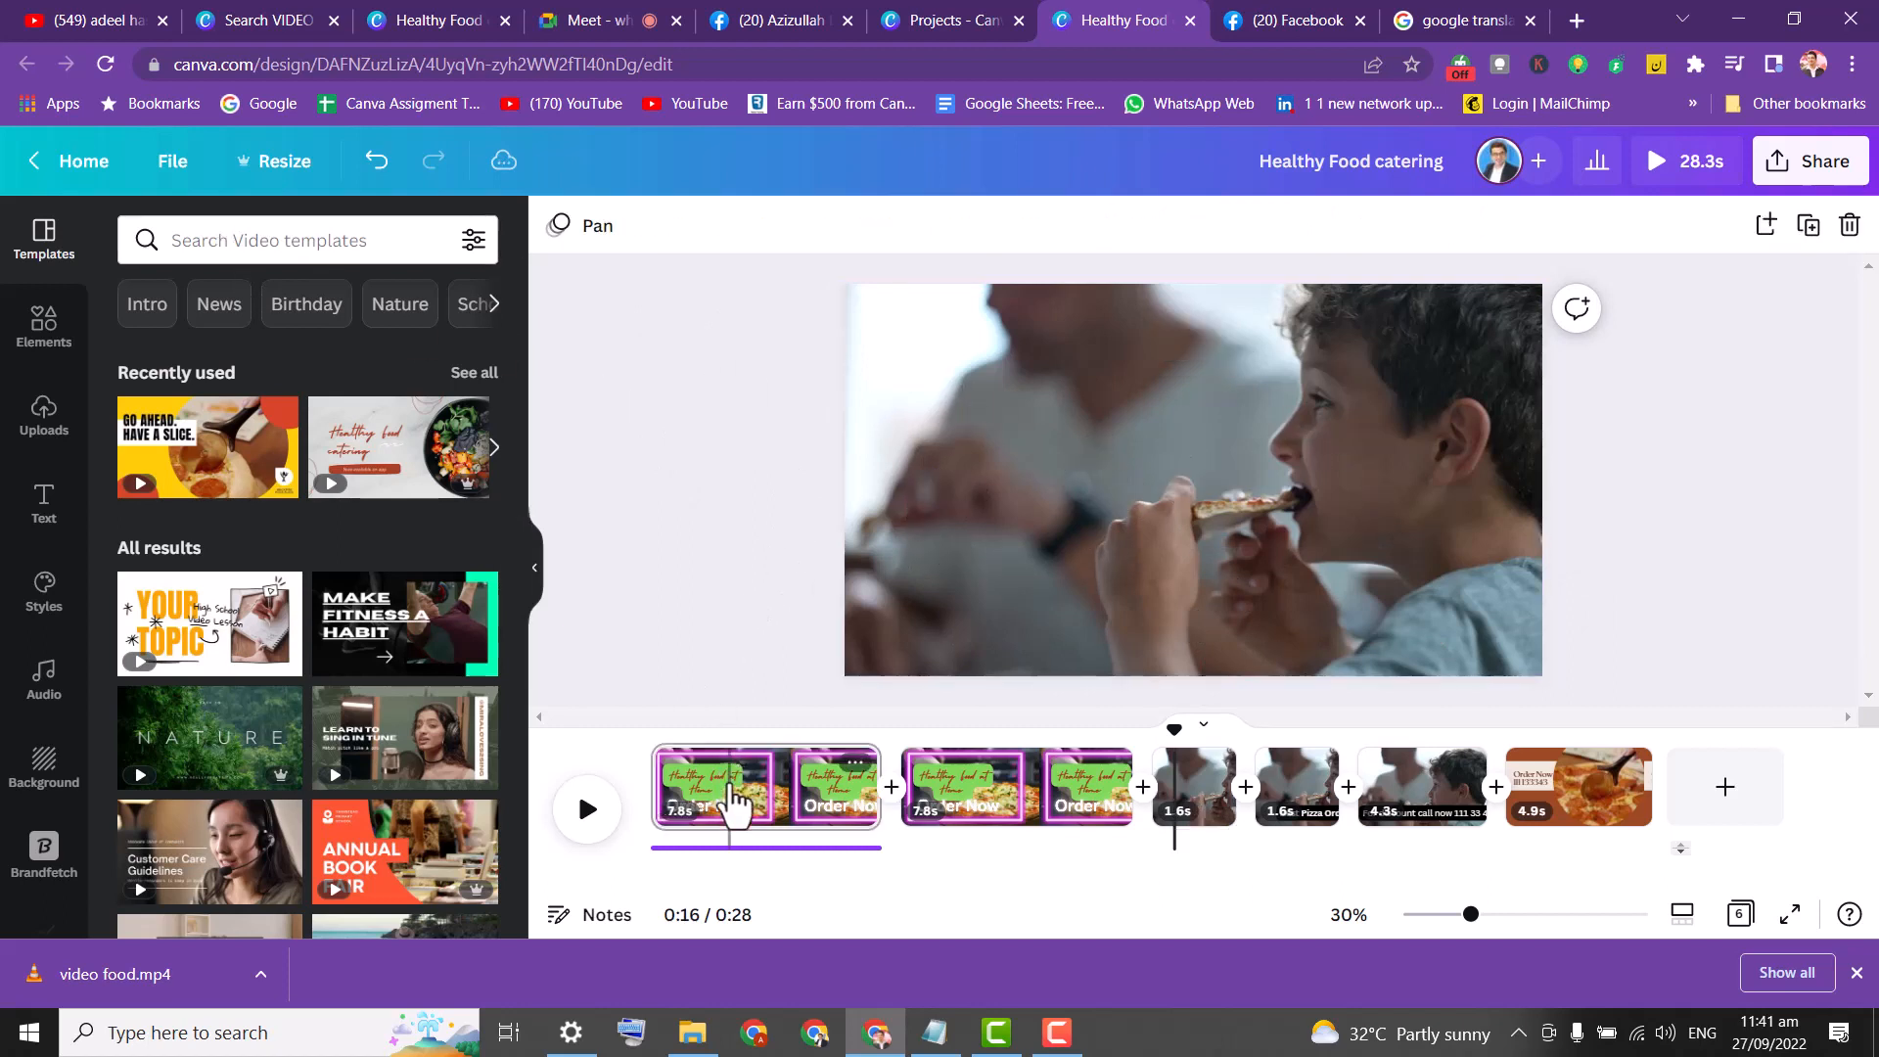
left_click(871, 851)
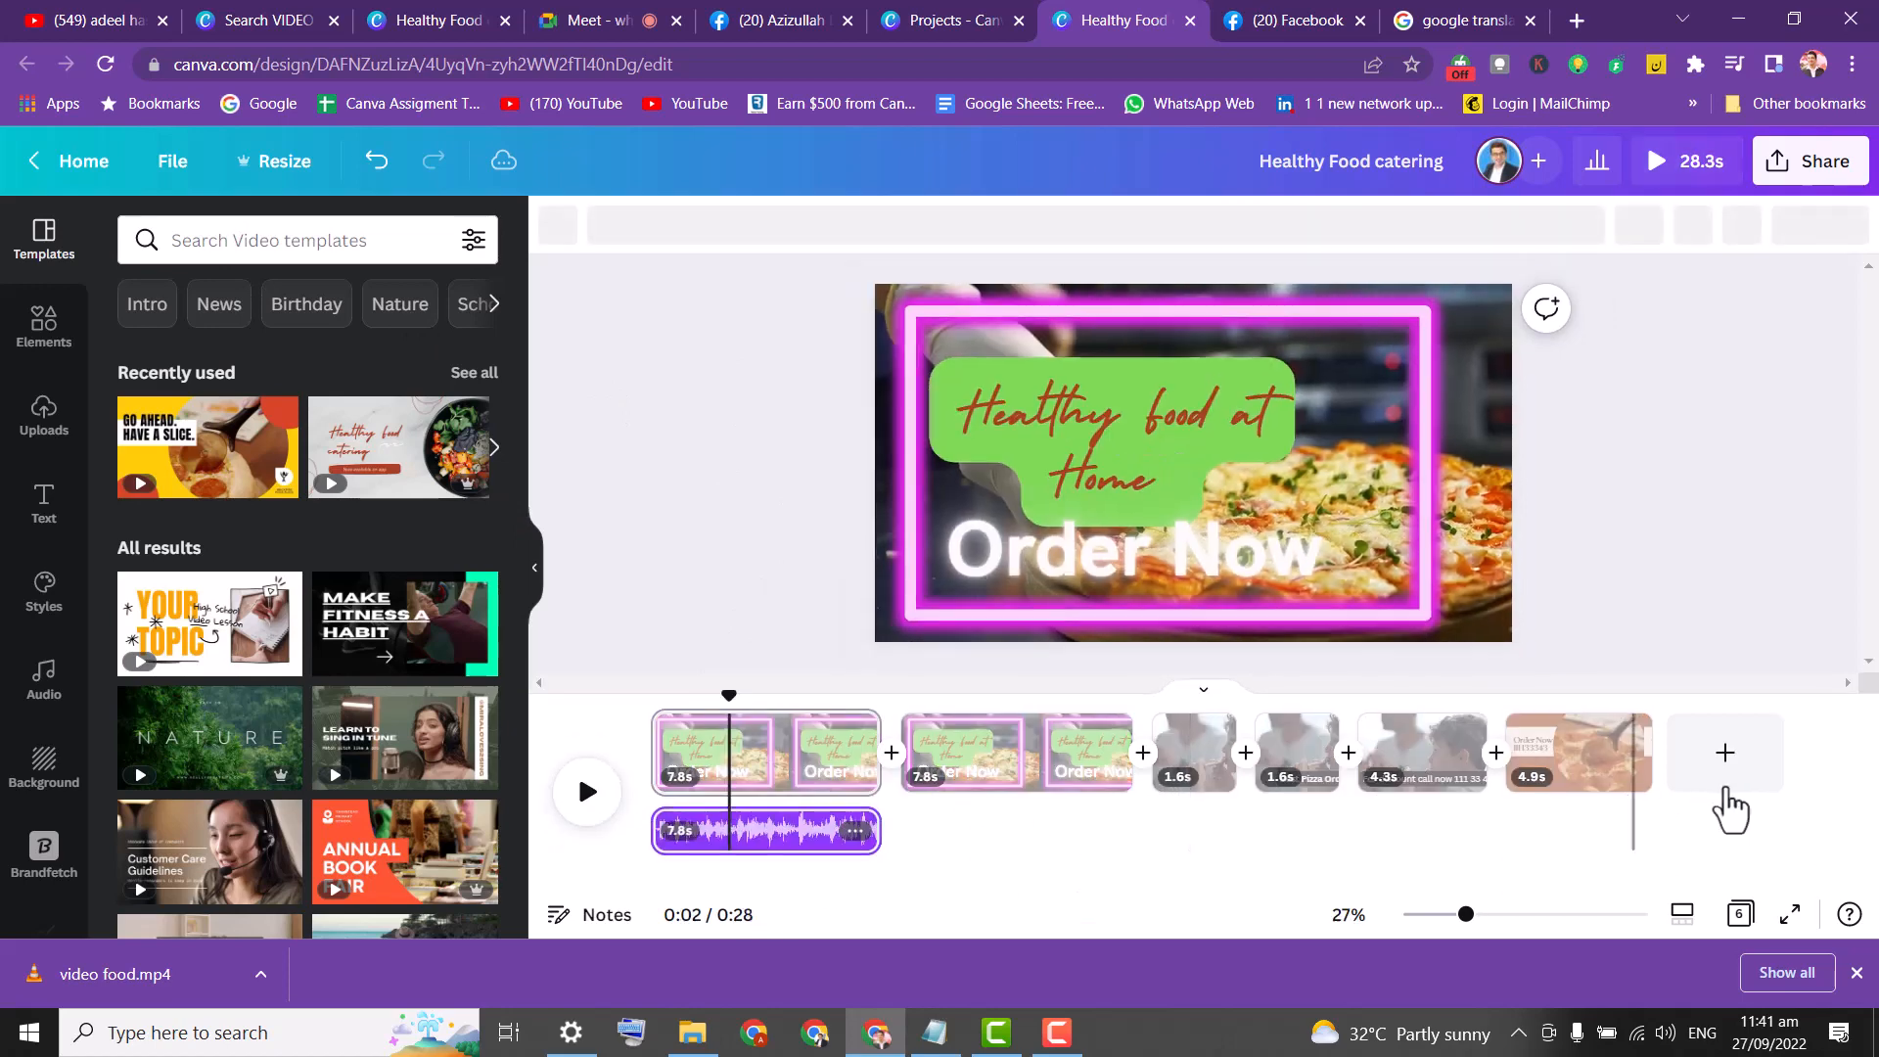
Add a blank 5-second page at the end, bringing the video to 33.3 seconds.
left_click(1728, 789)
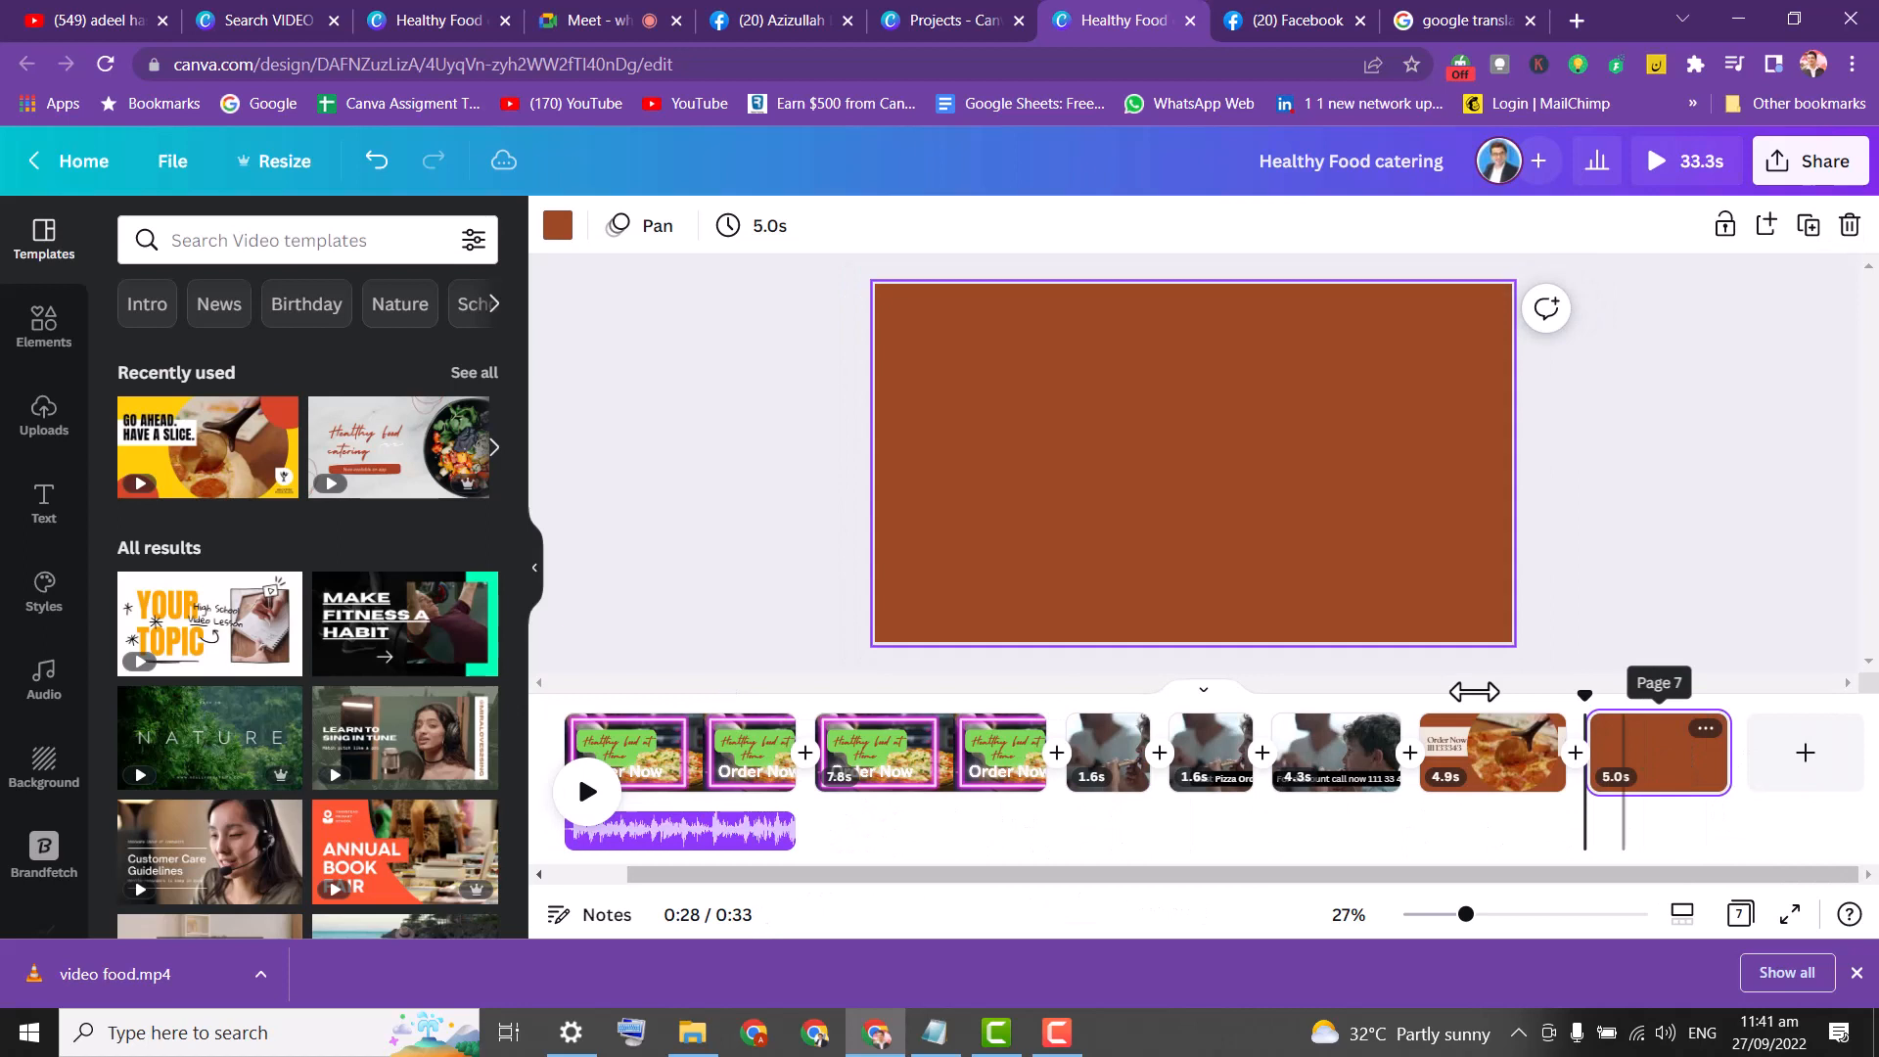
left_click(1036, 432)
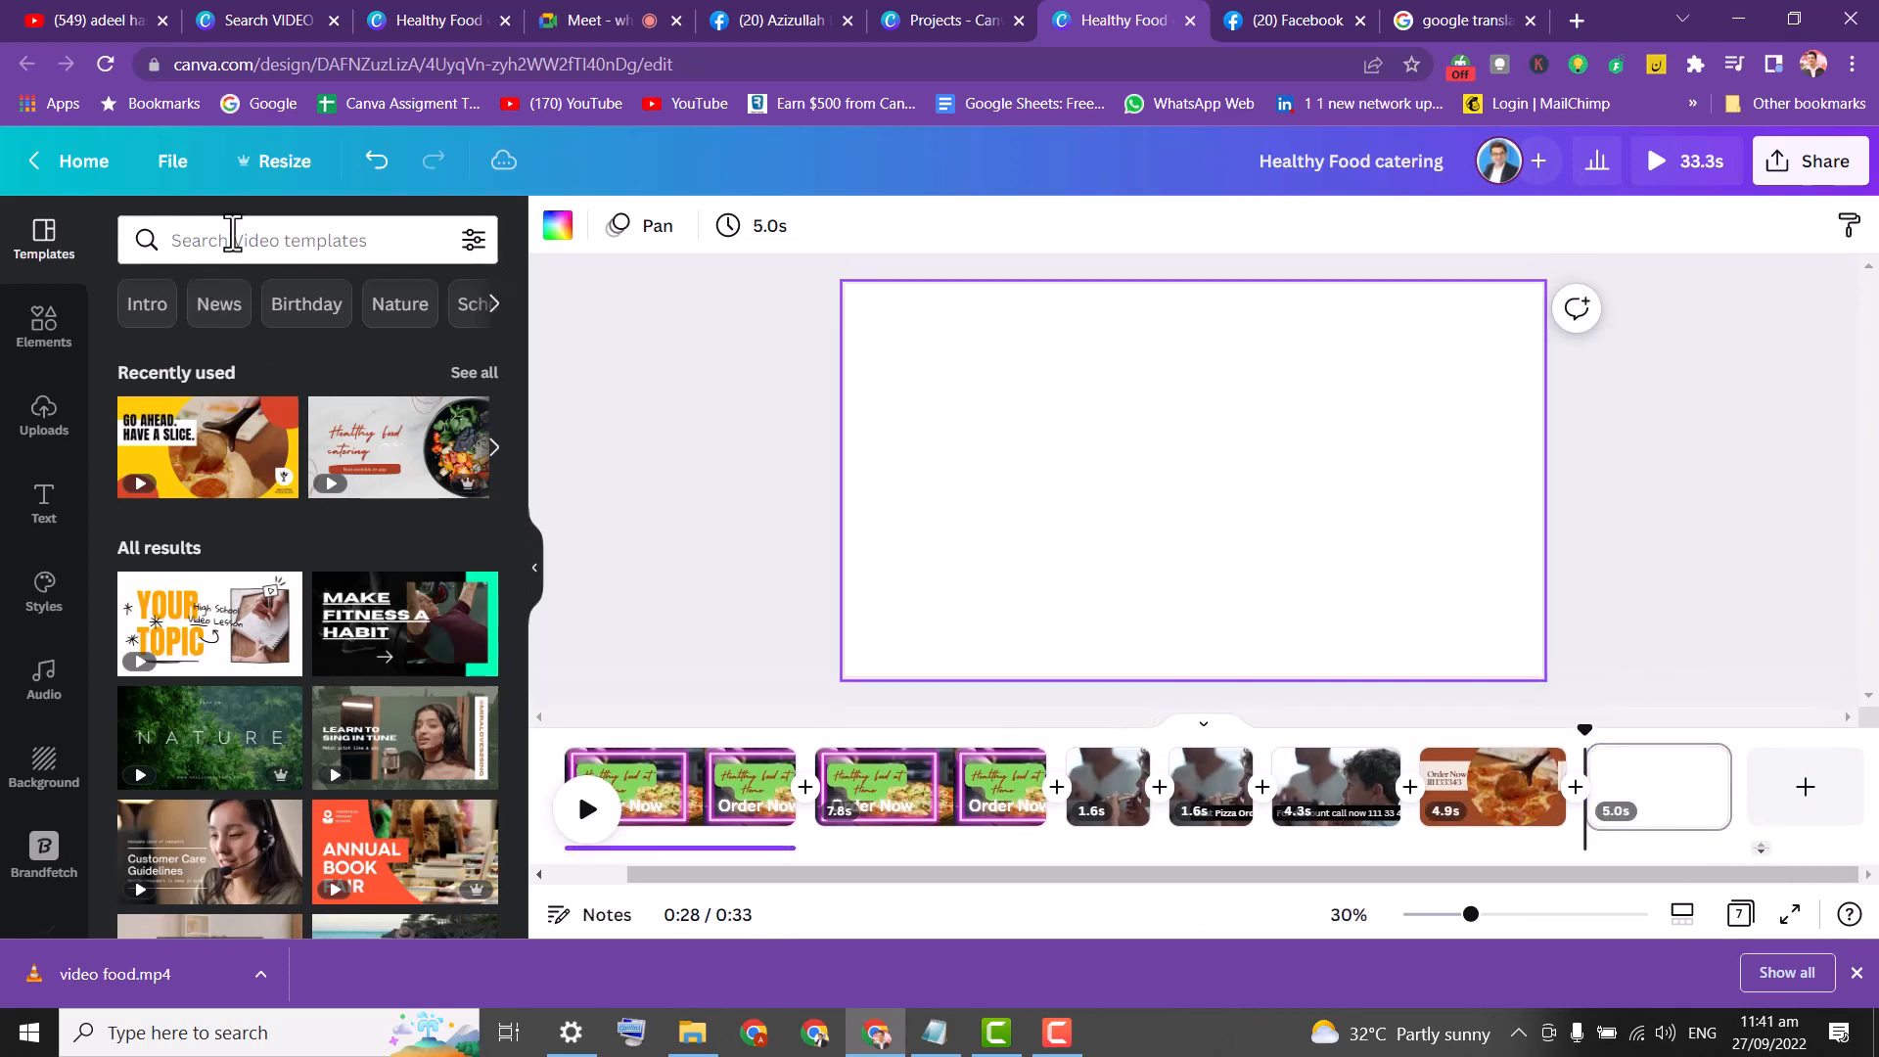
left_click(54, 357)
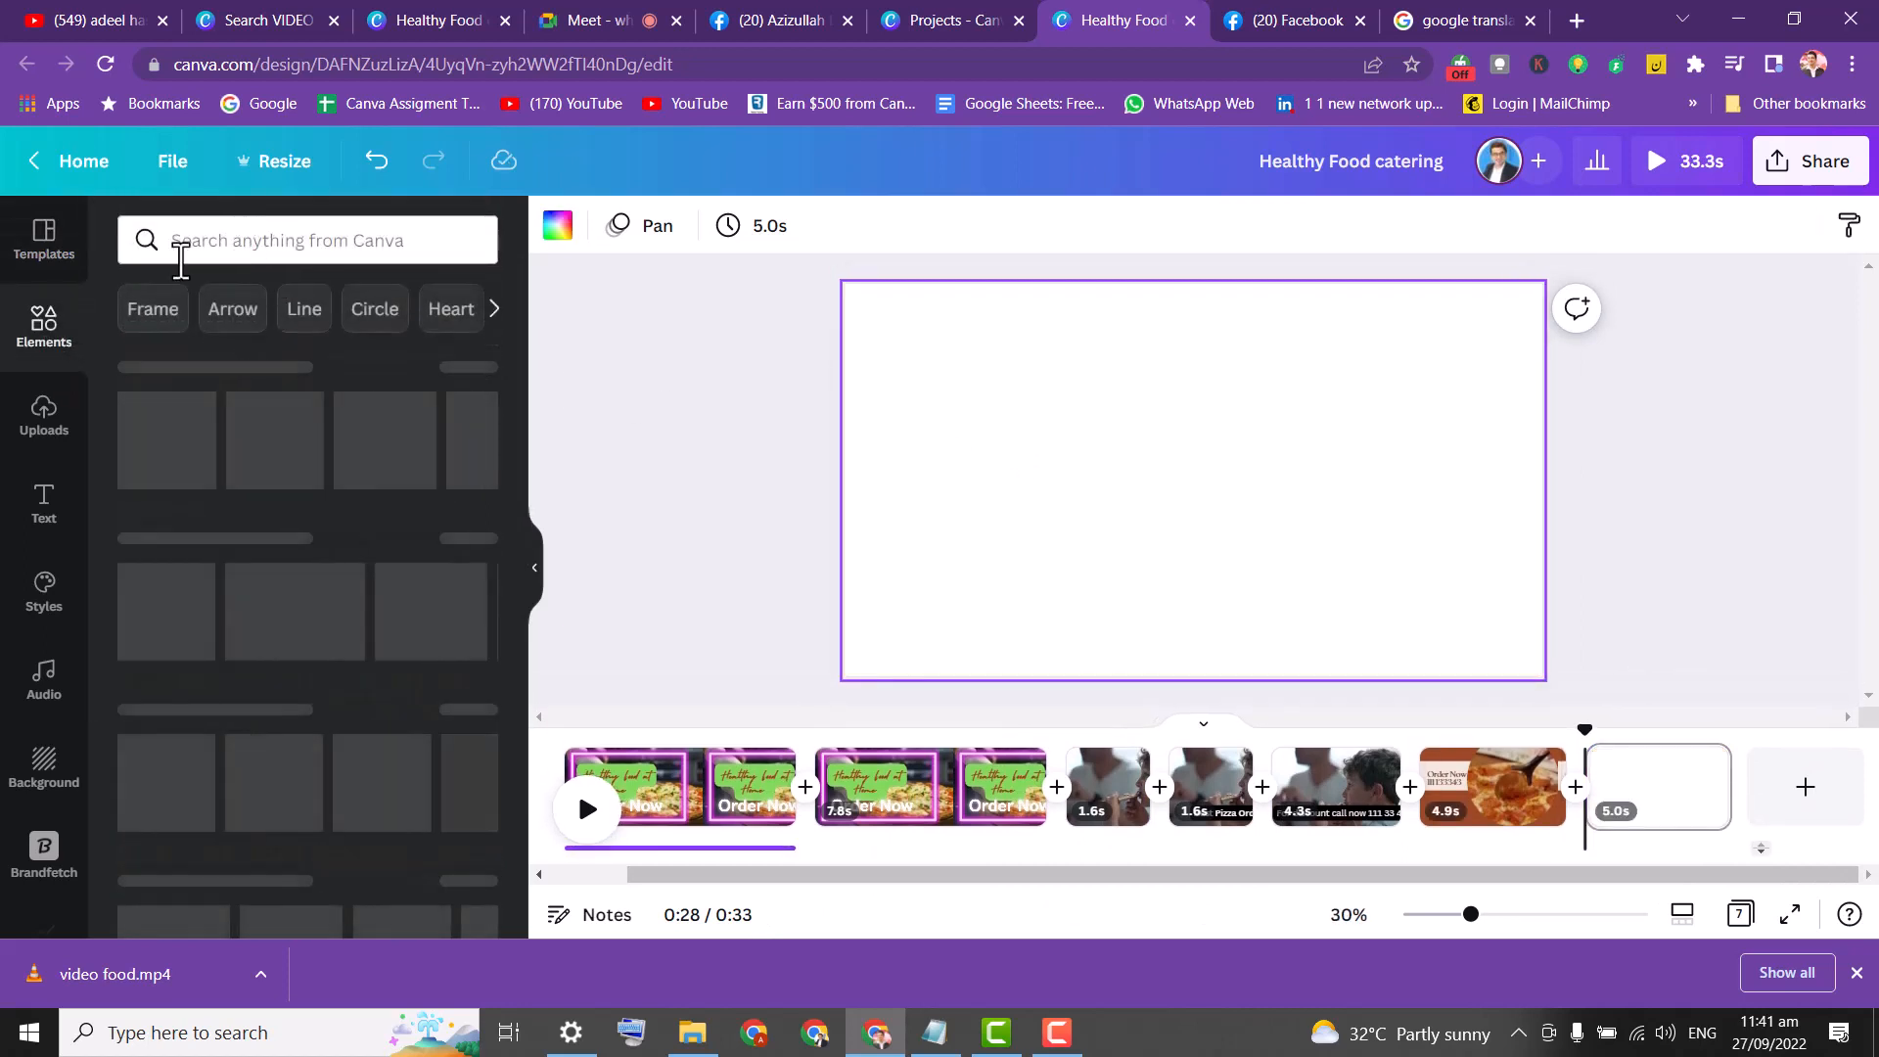
left_click(29, 252)
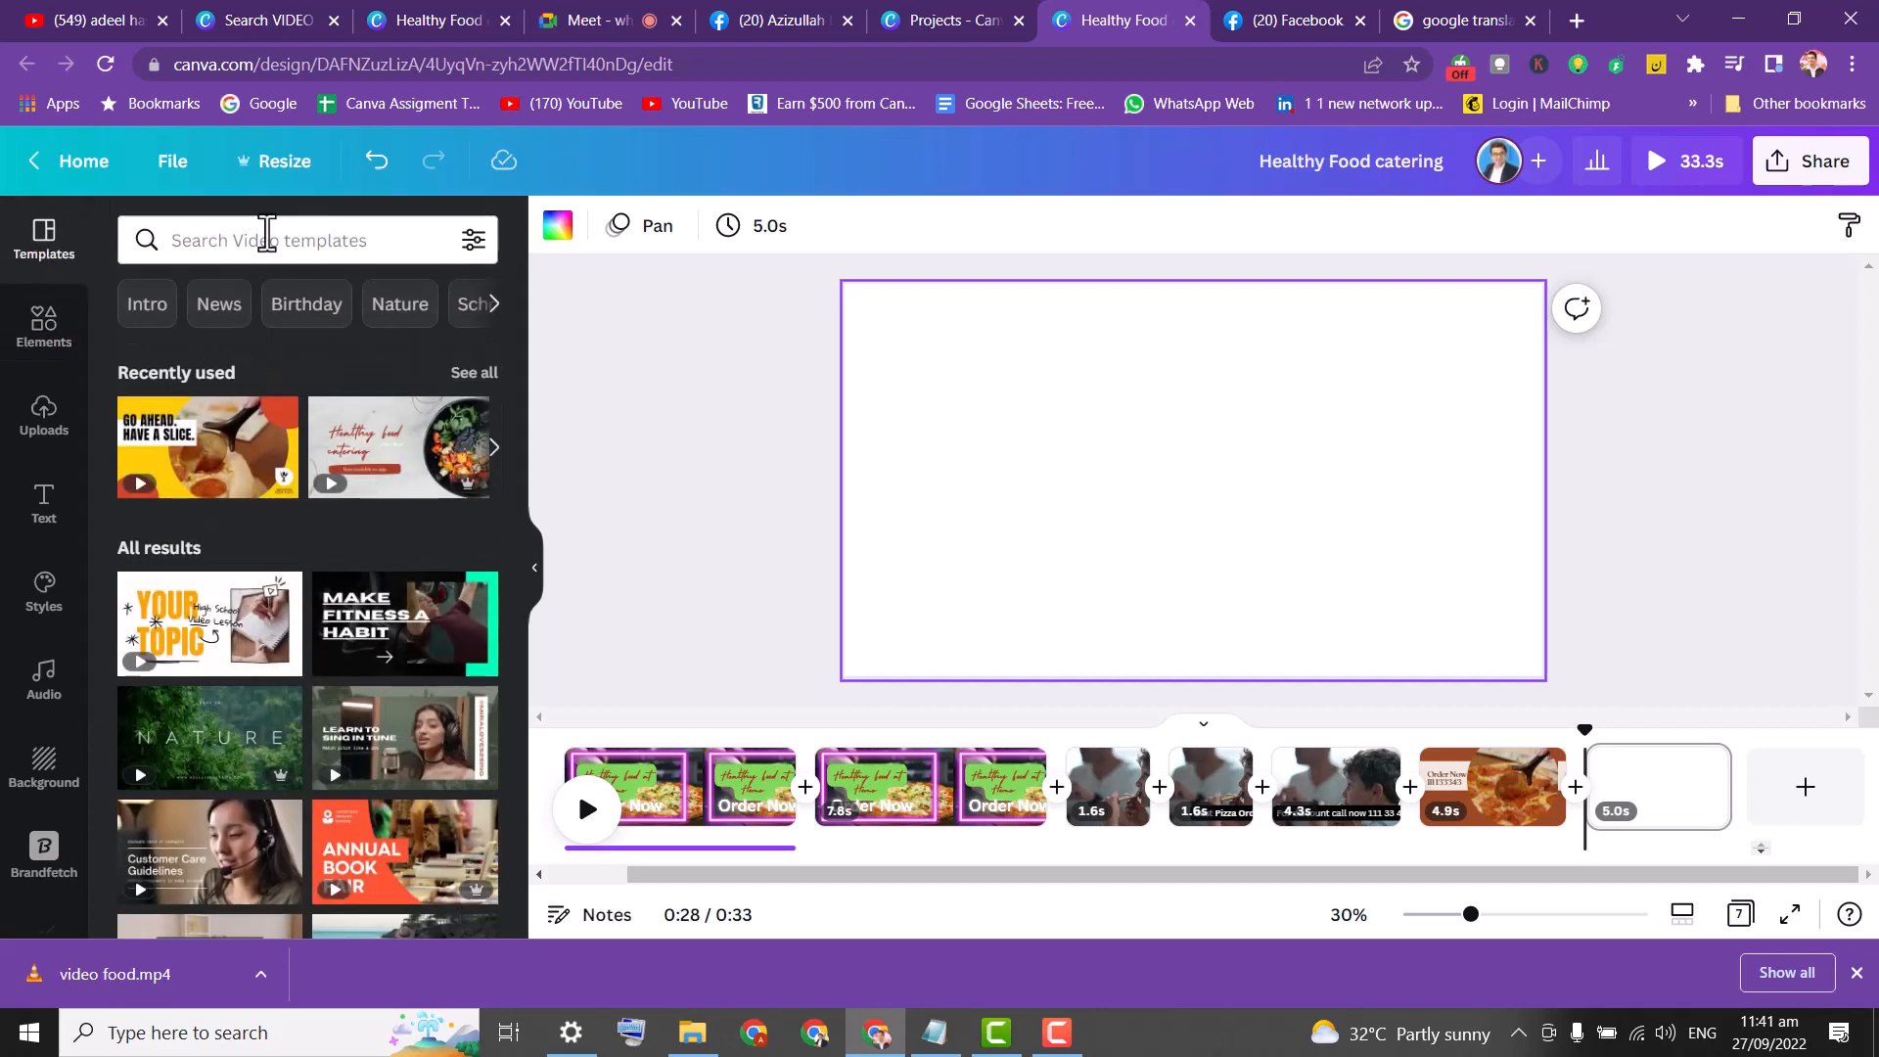
Search video templates for 'pizza' and scroll through the results.
left_click(269, 240)
type("pe")
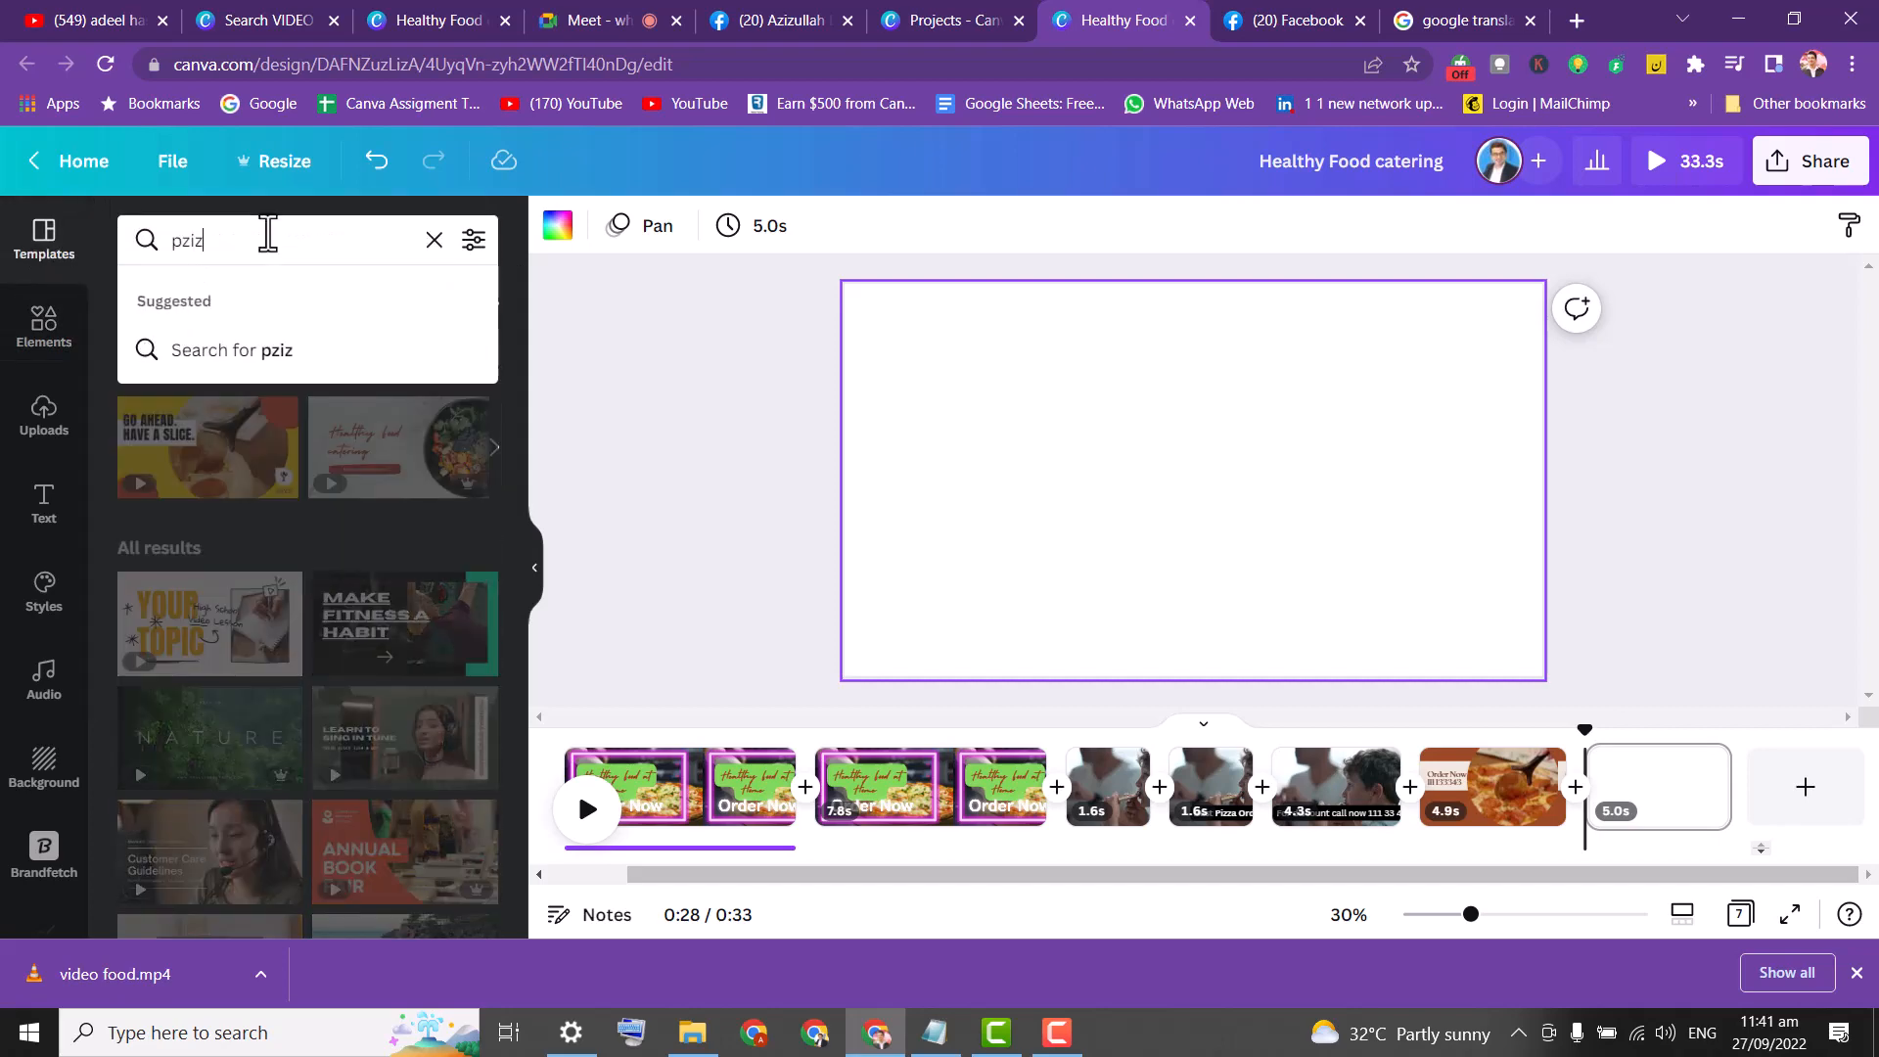
key("BackSpace")
type("izza")
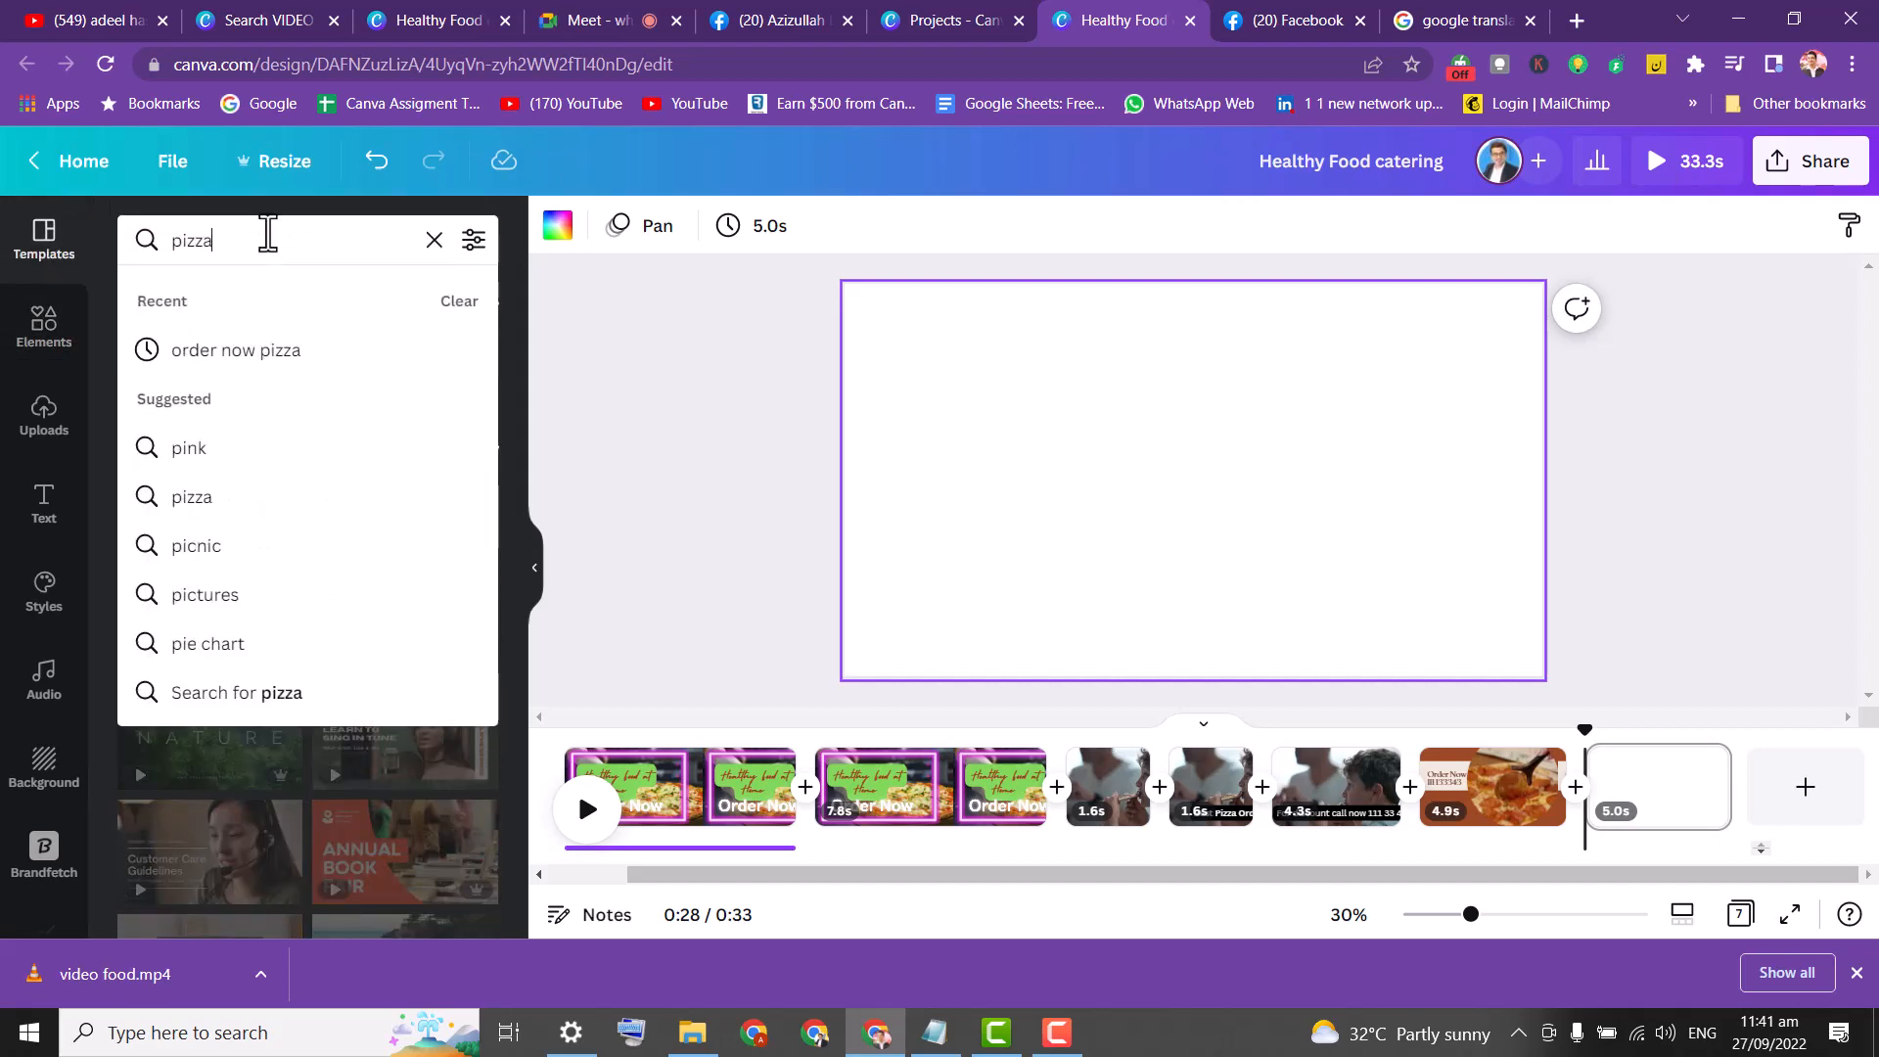
key("Return")
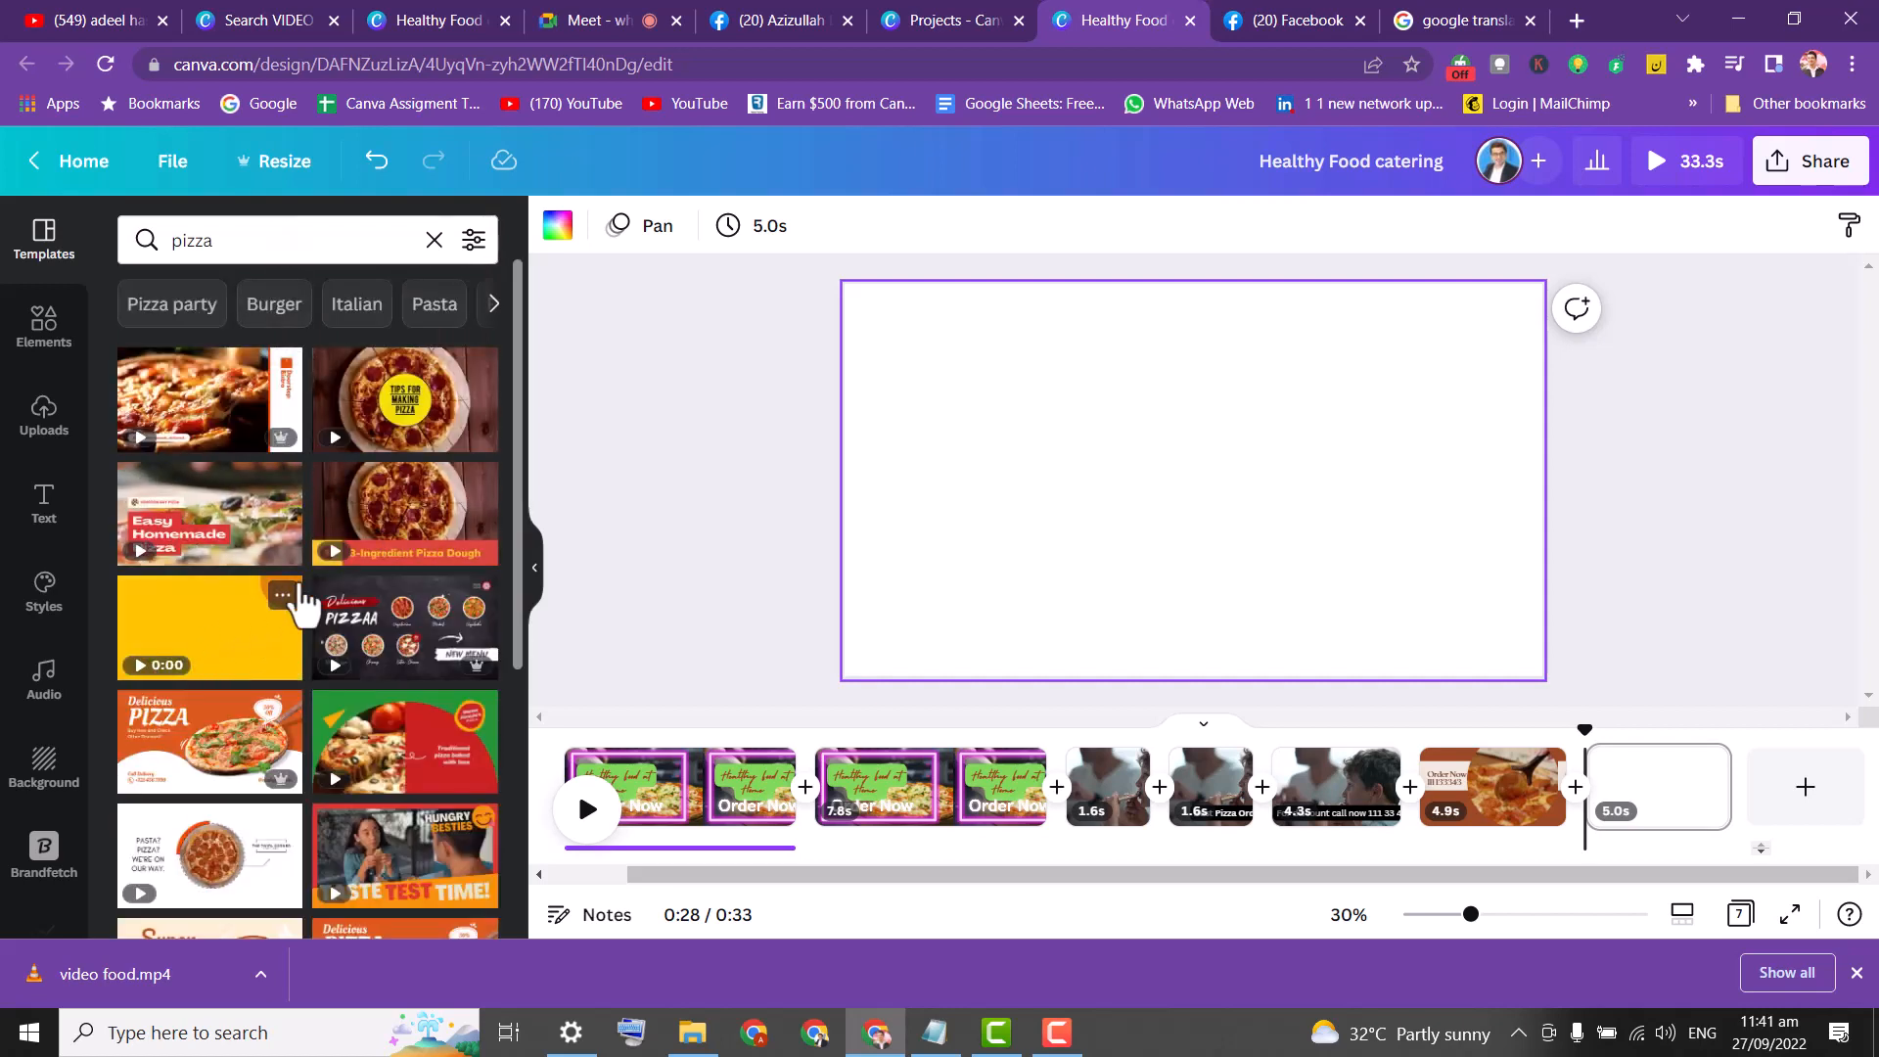
left_click(274, 305)
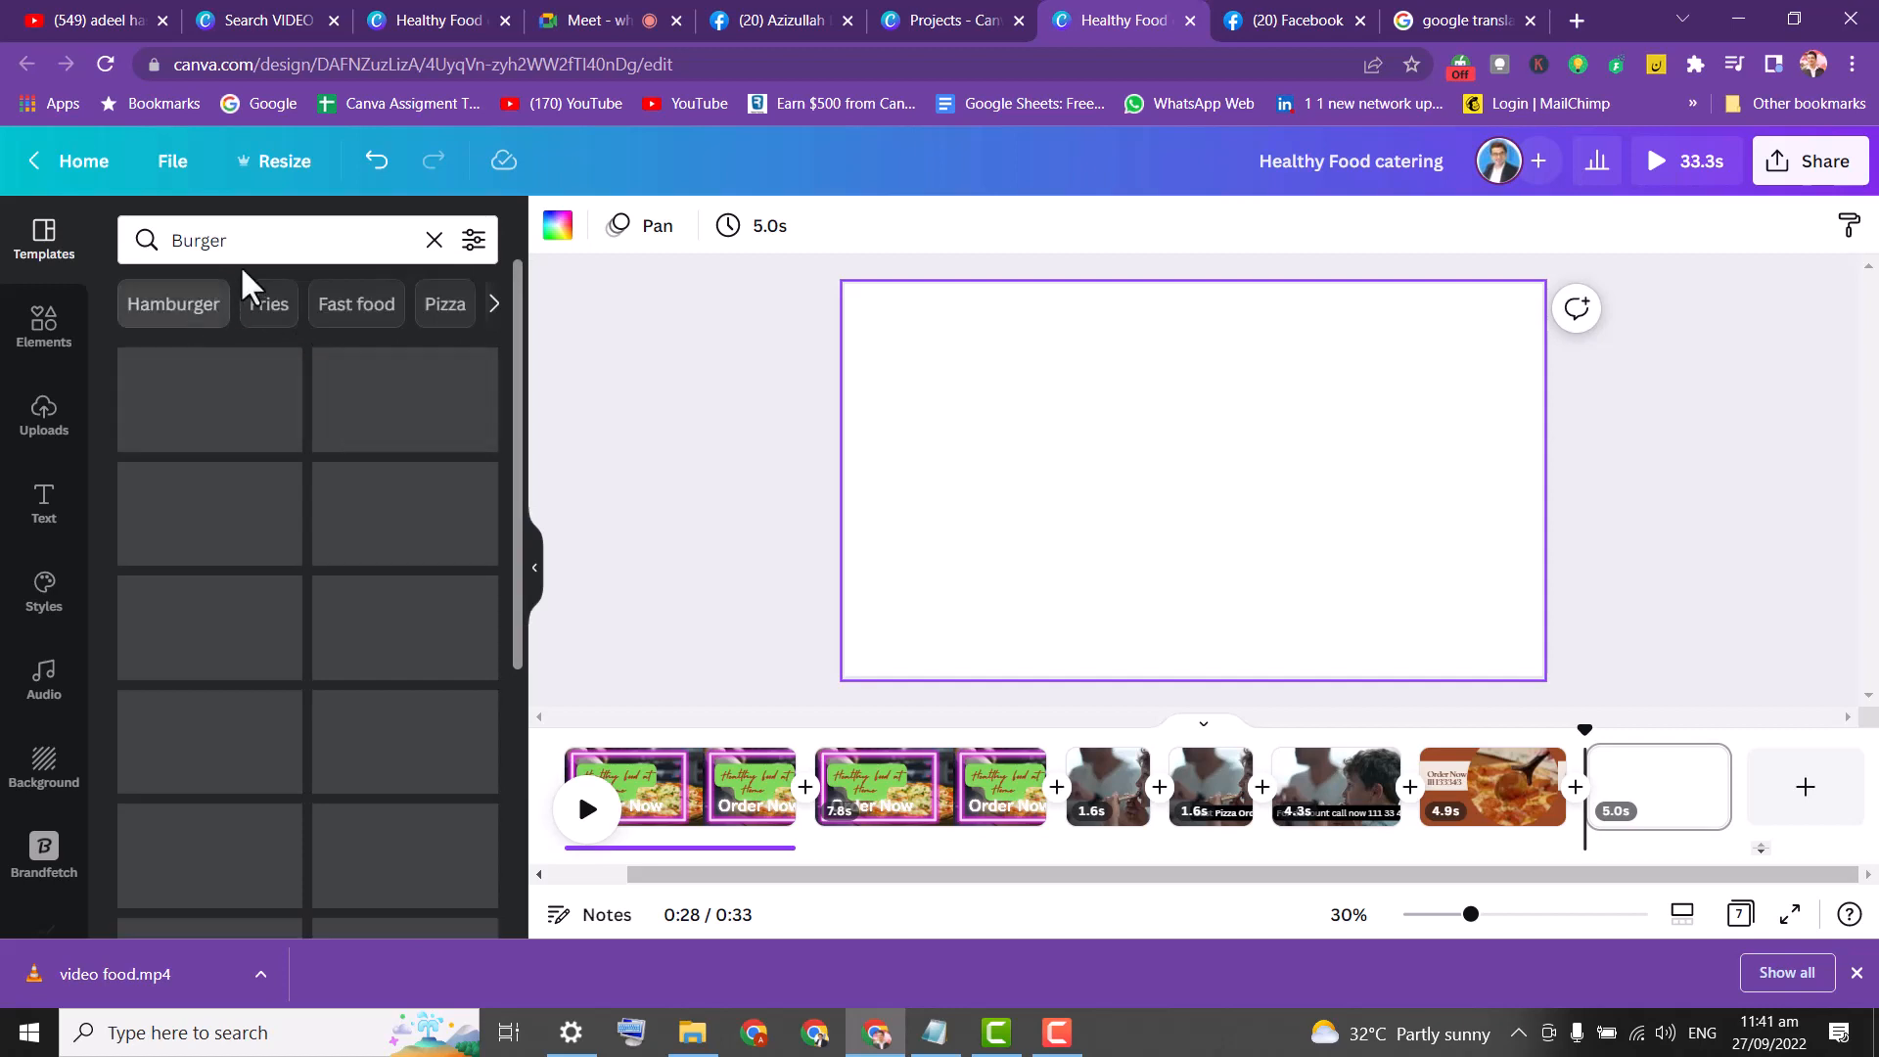
left_click(235, 245)
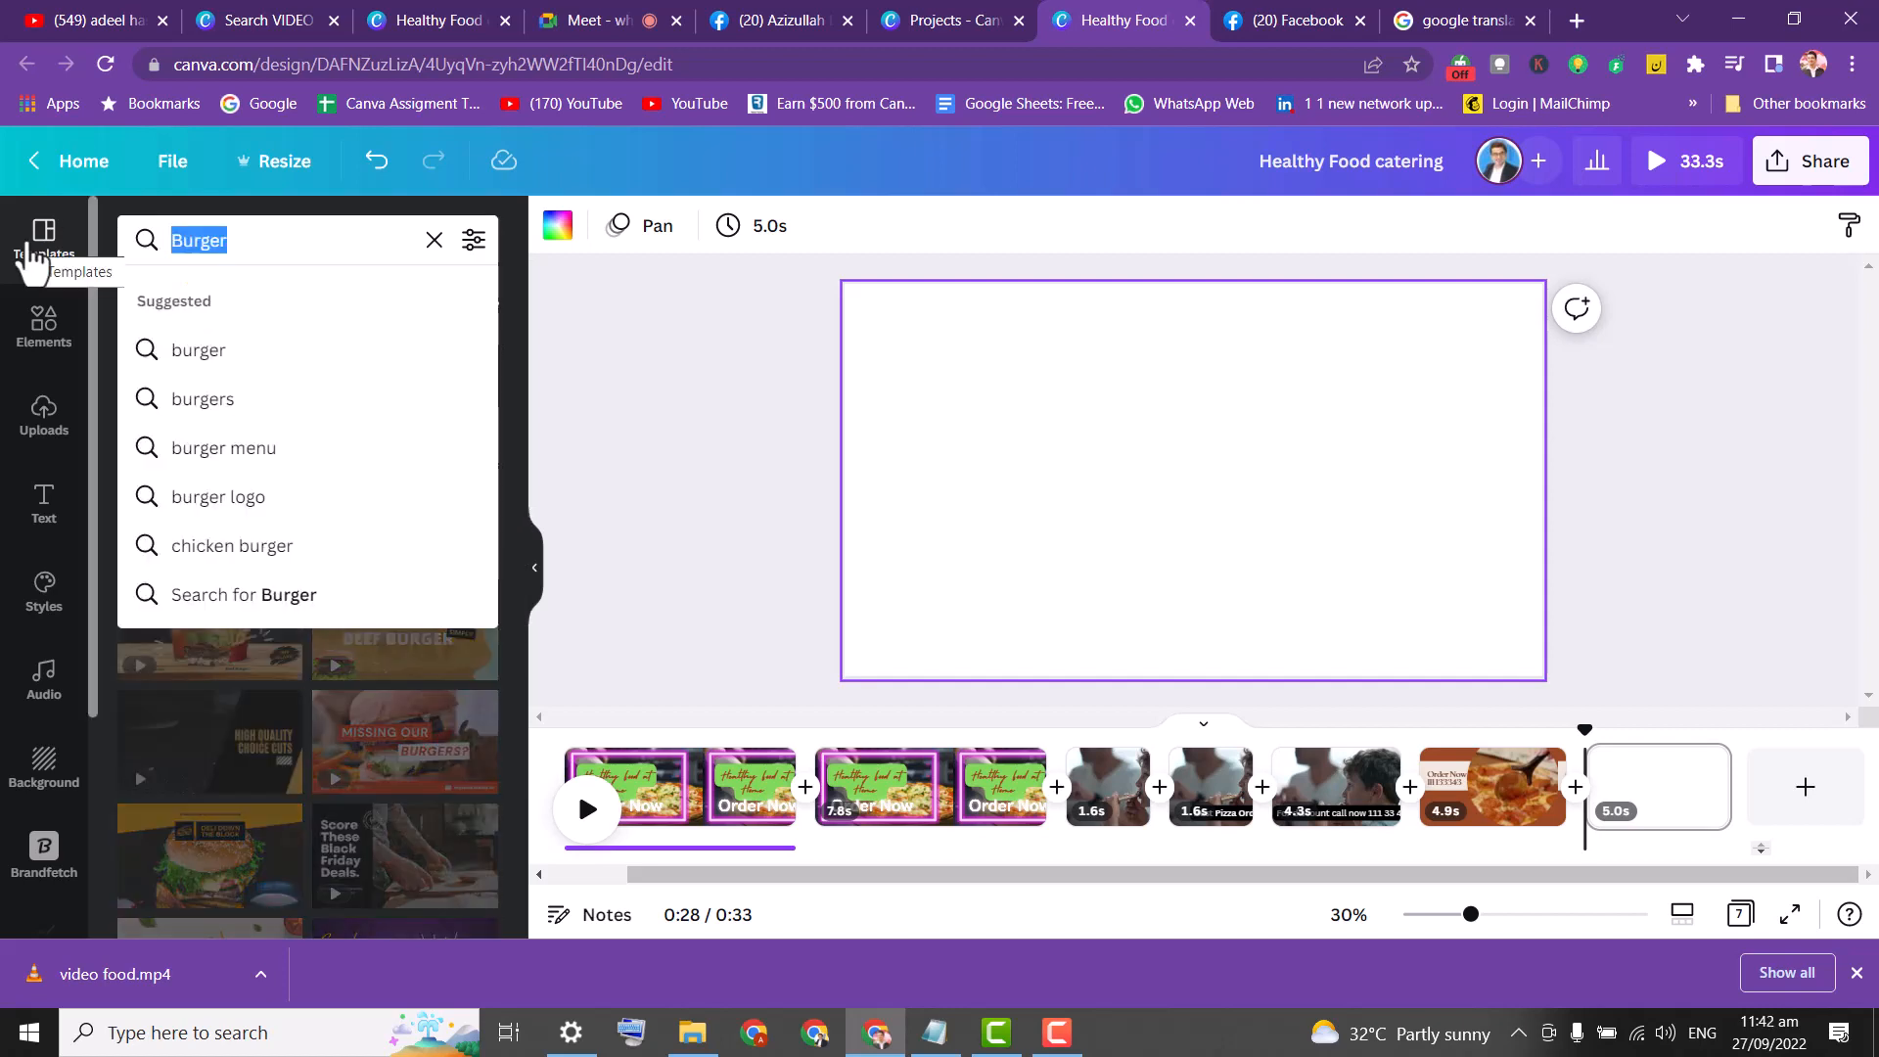
type("piz")
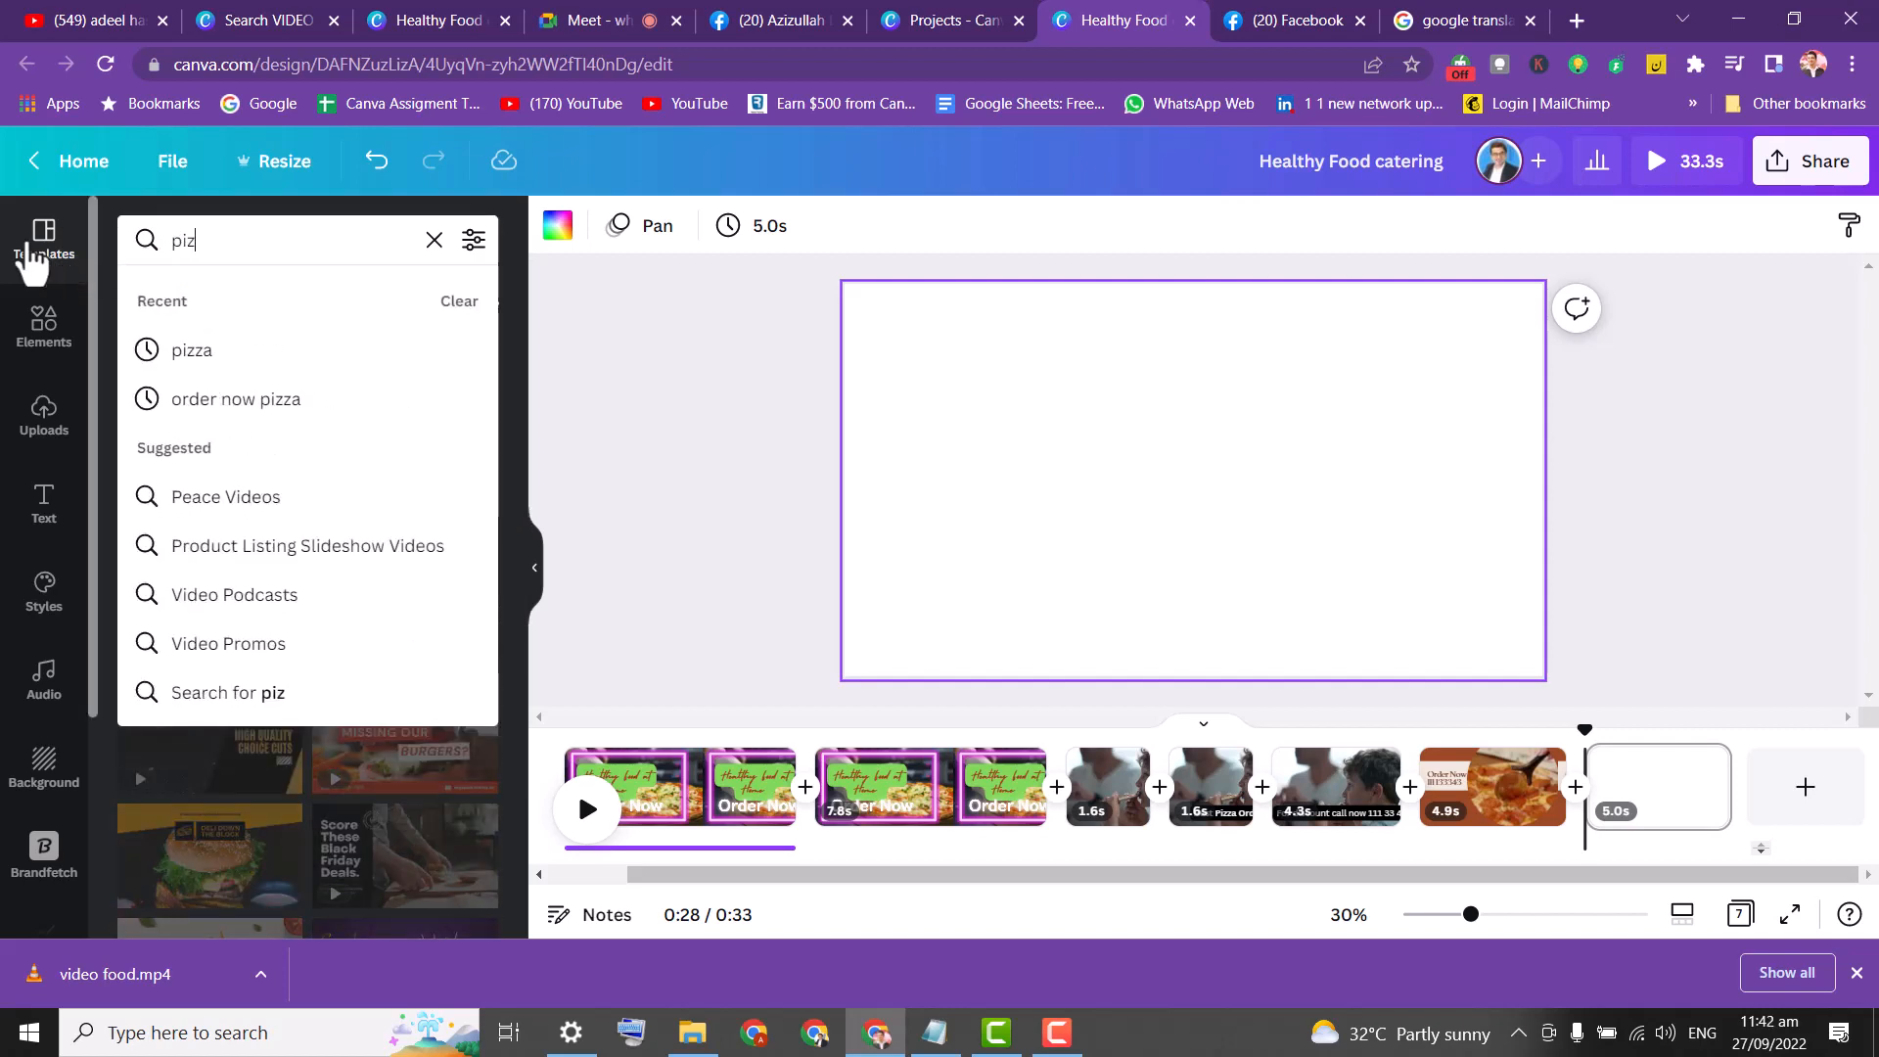
type("za")
key("Return")
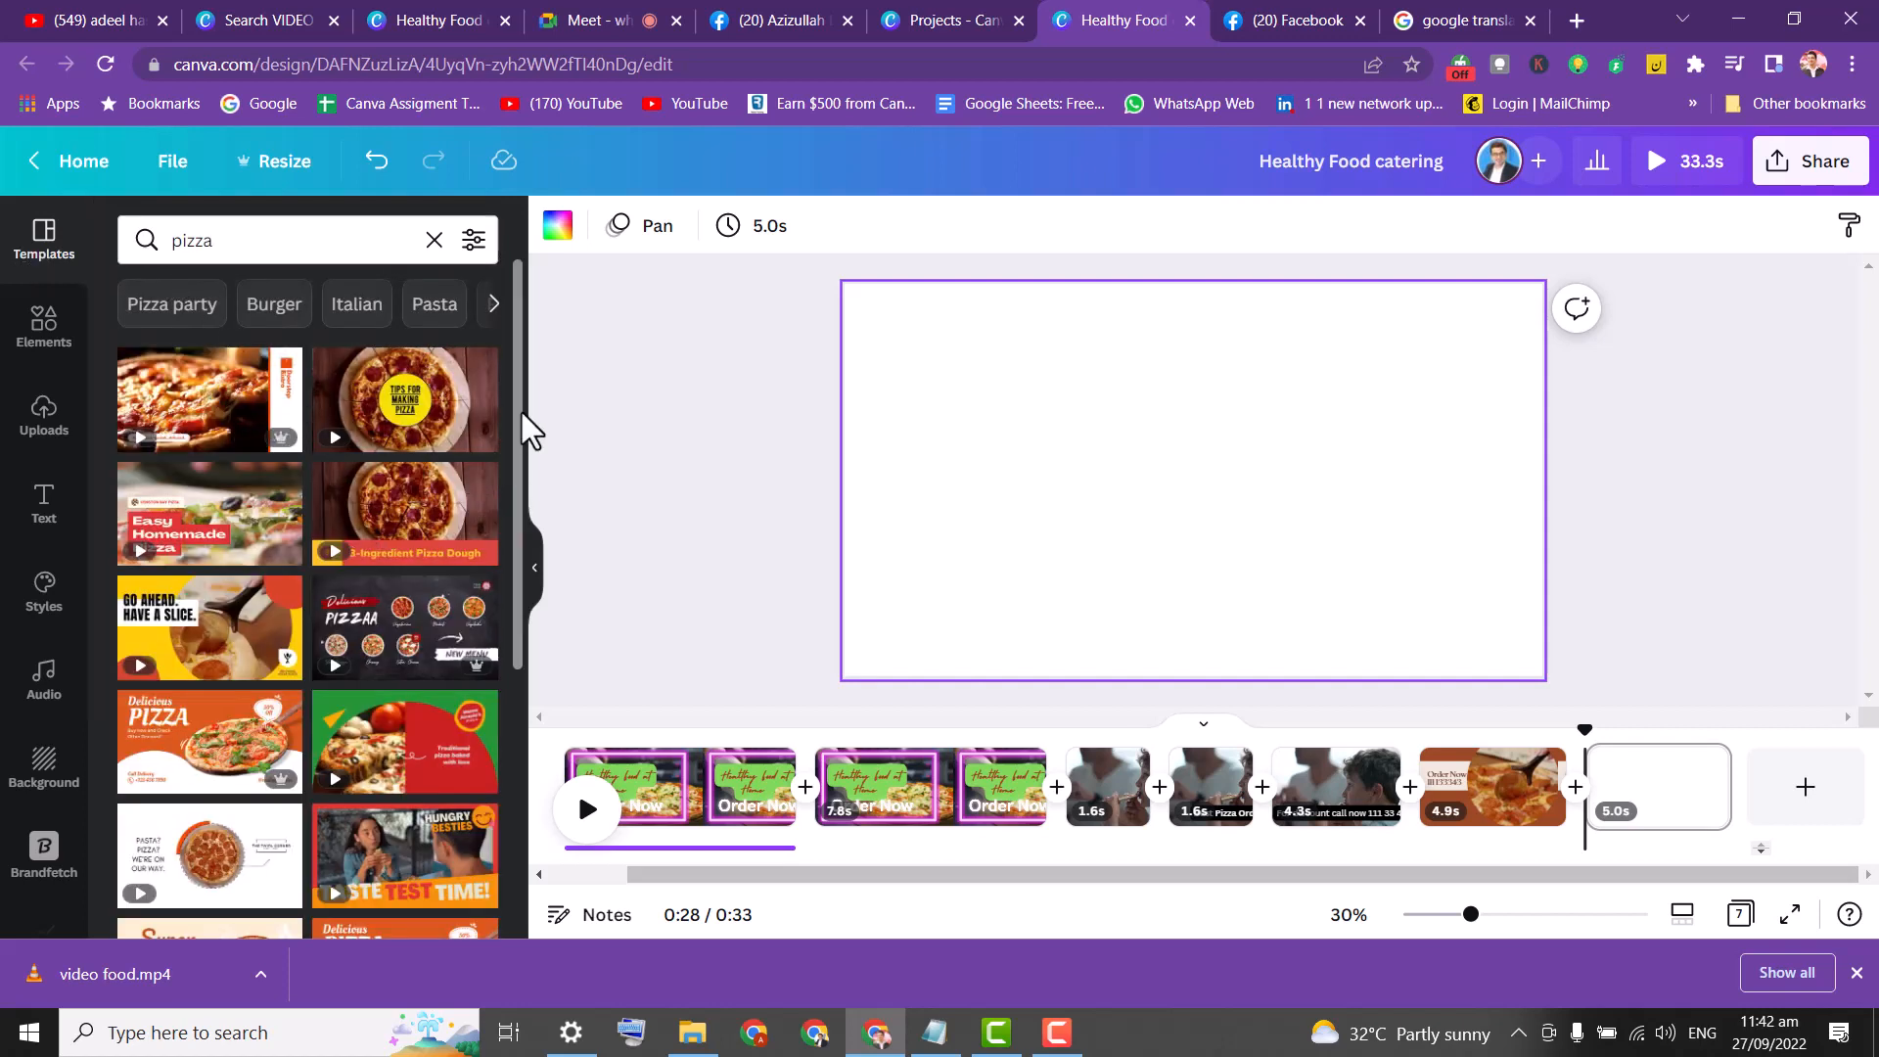
left_click_drag(522, 414, 548, 656)
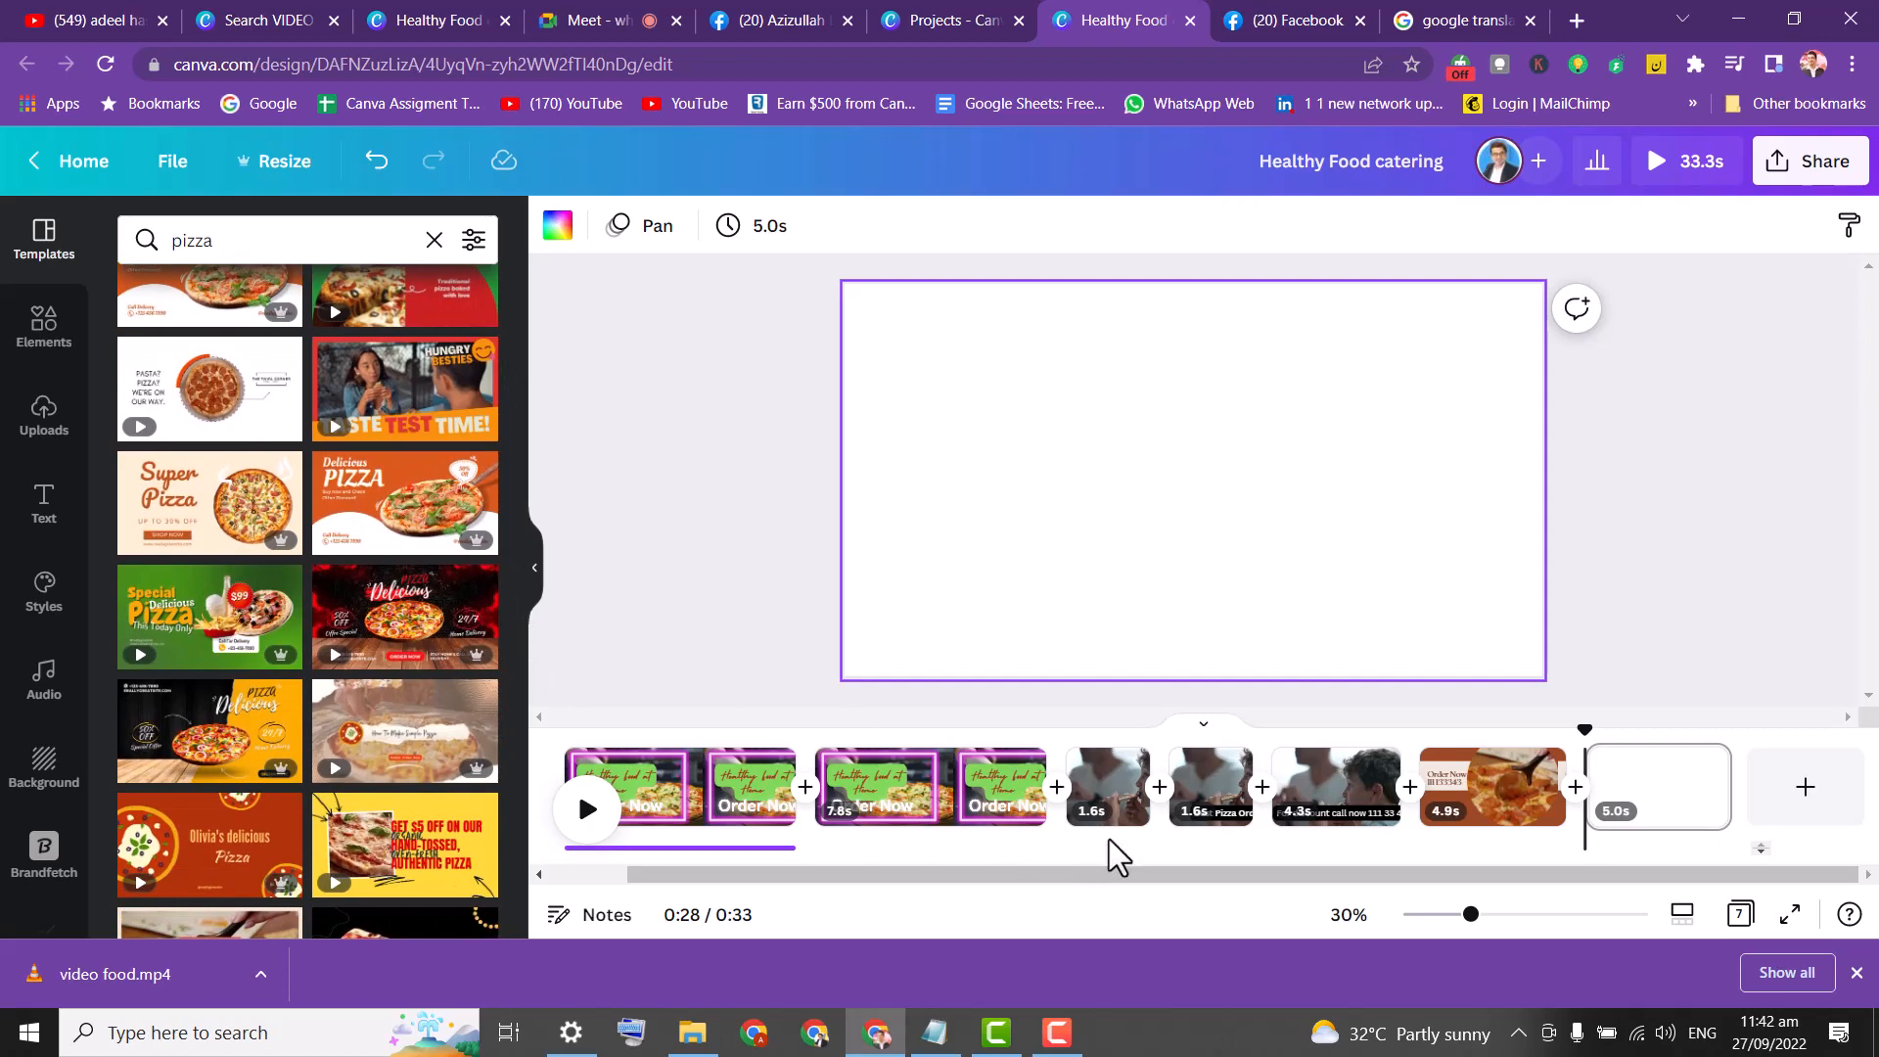
left_click(1124, 764)
Run Background Remover on the boy-eating-pizza video in the 1.6s clip.
left_click(868, 432)
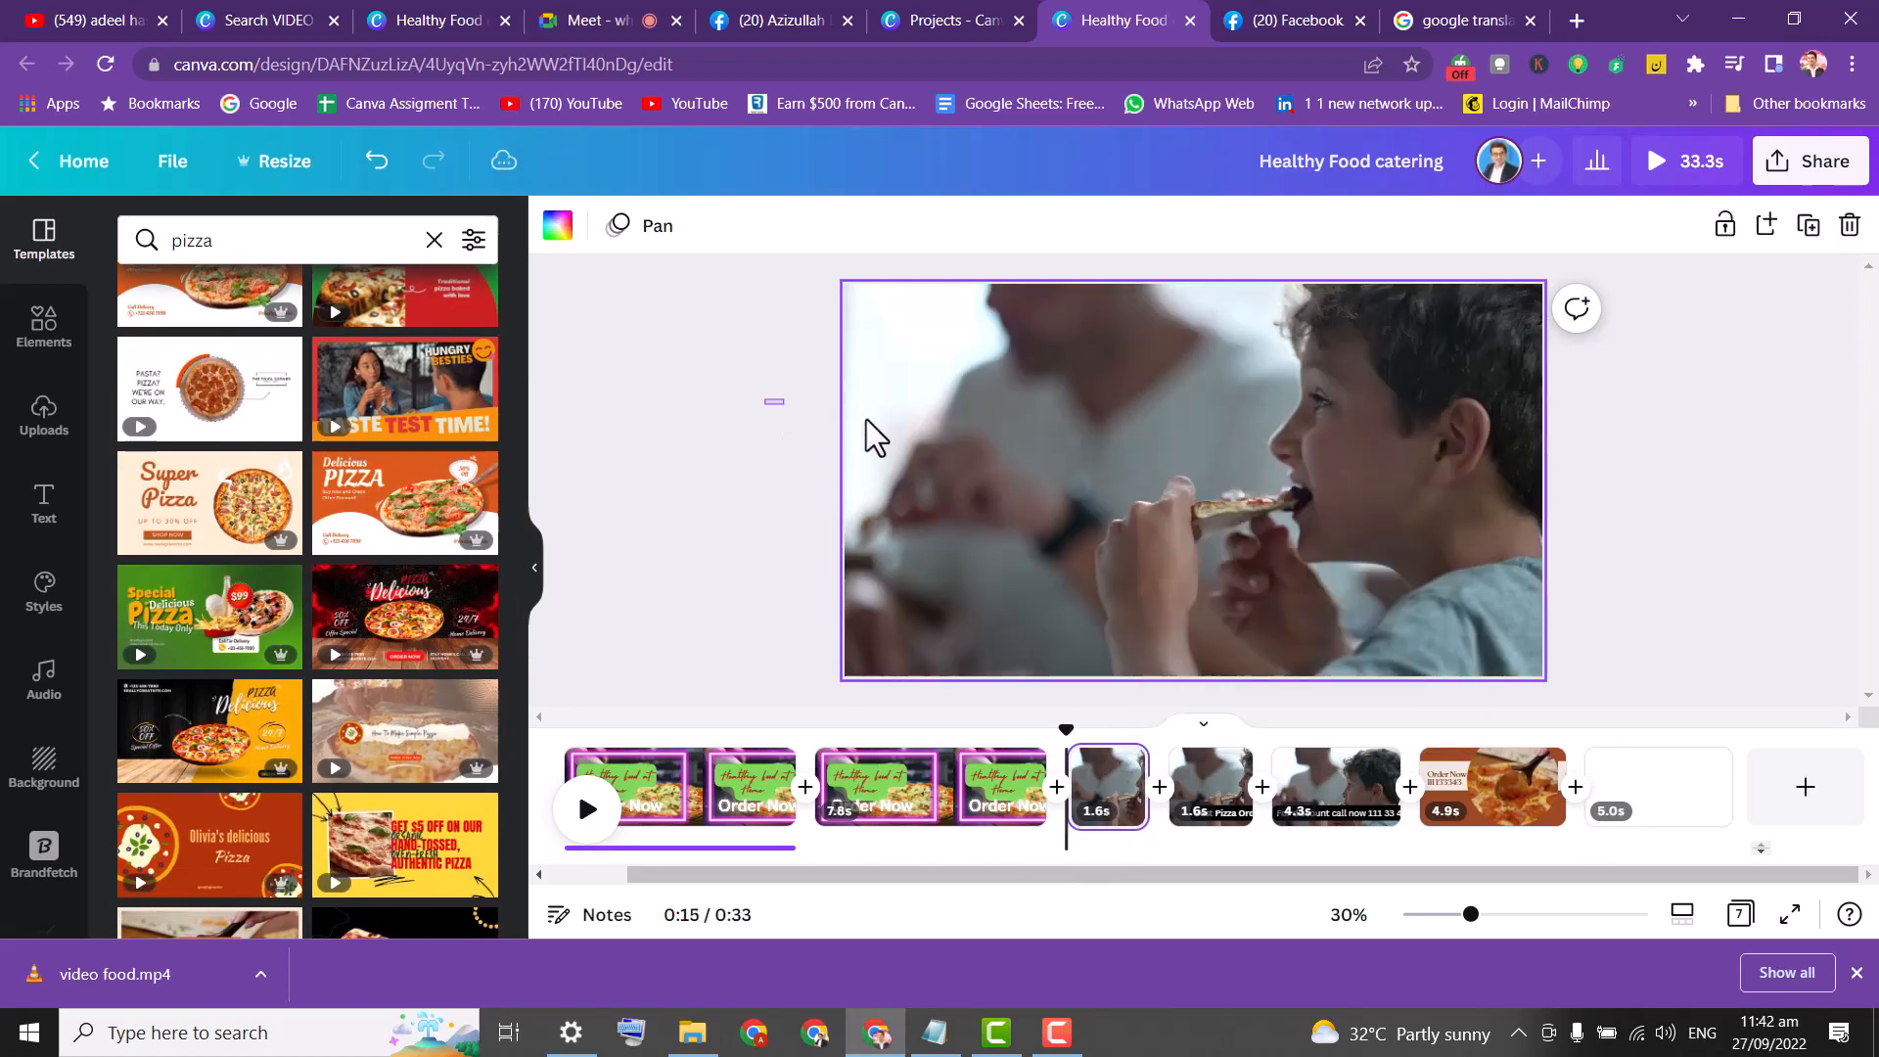
double_click(959, 438)
left_click(705, 398)
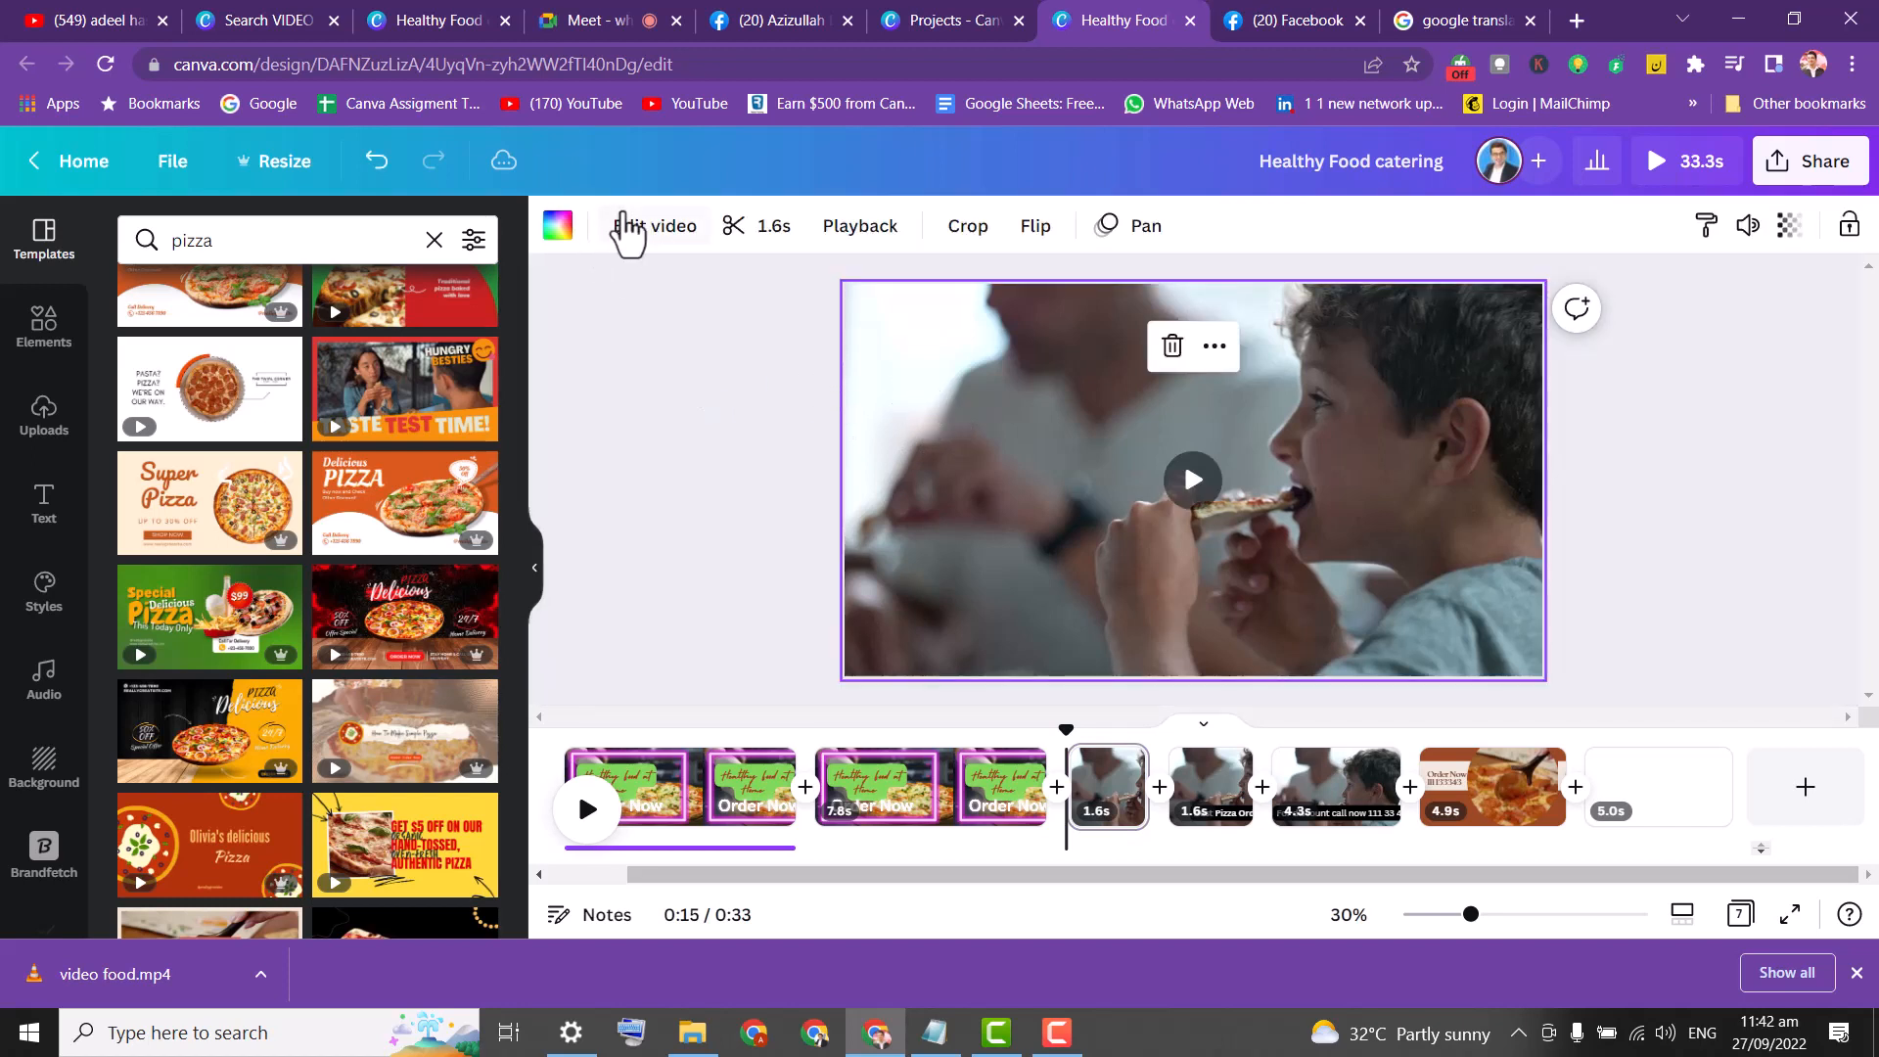
left_click(654, 226)
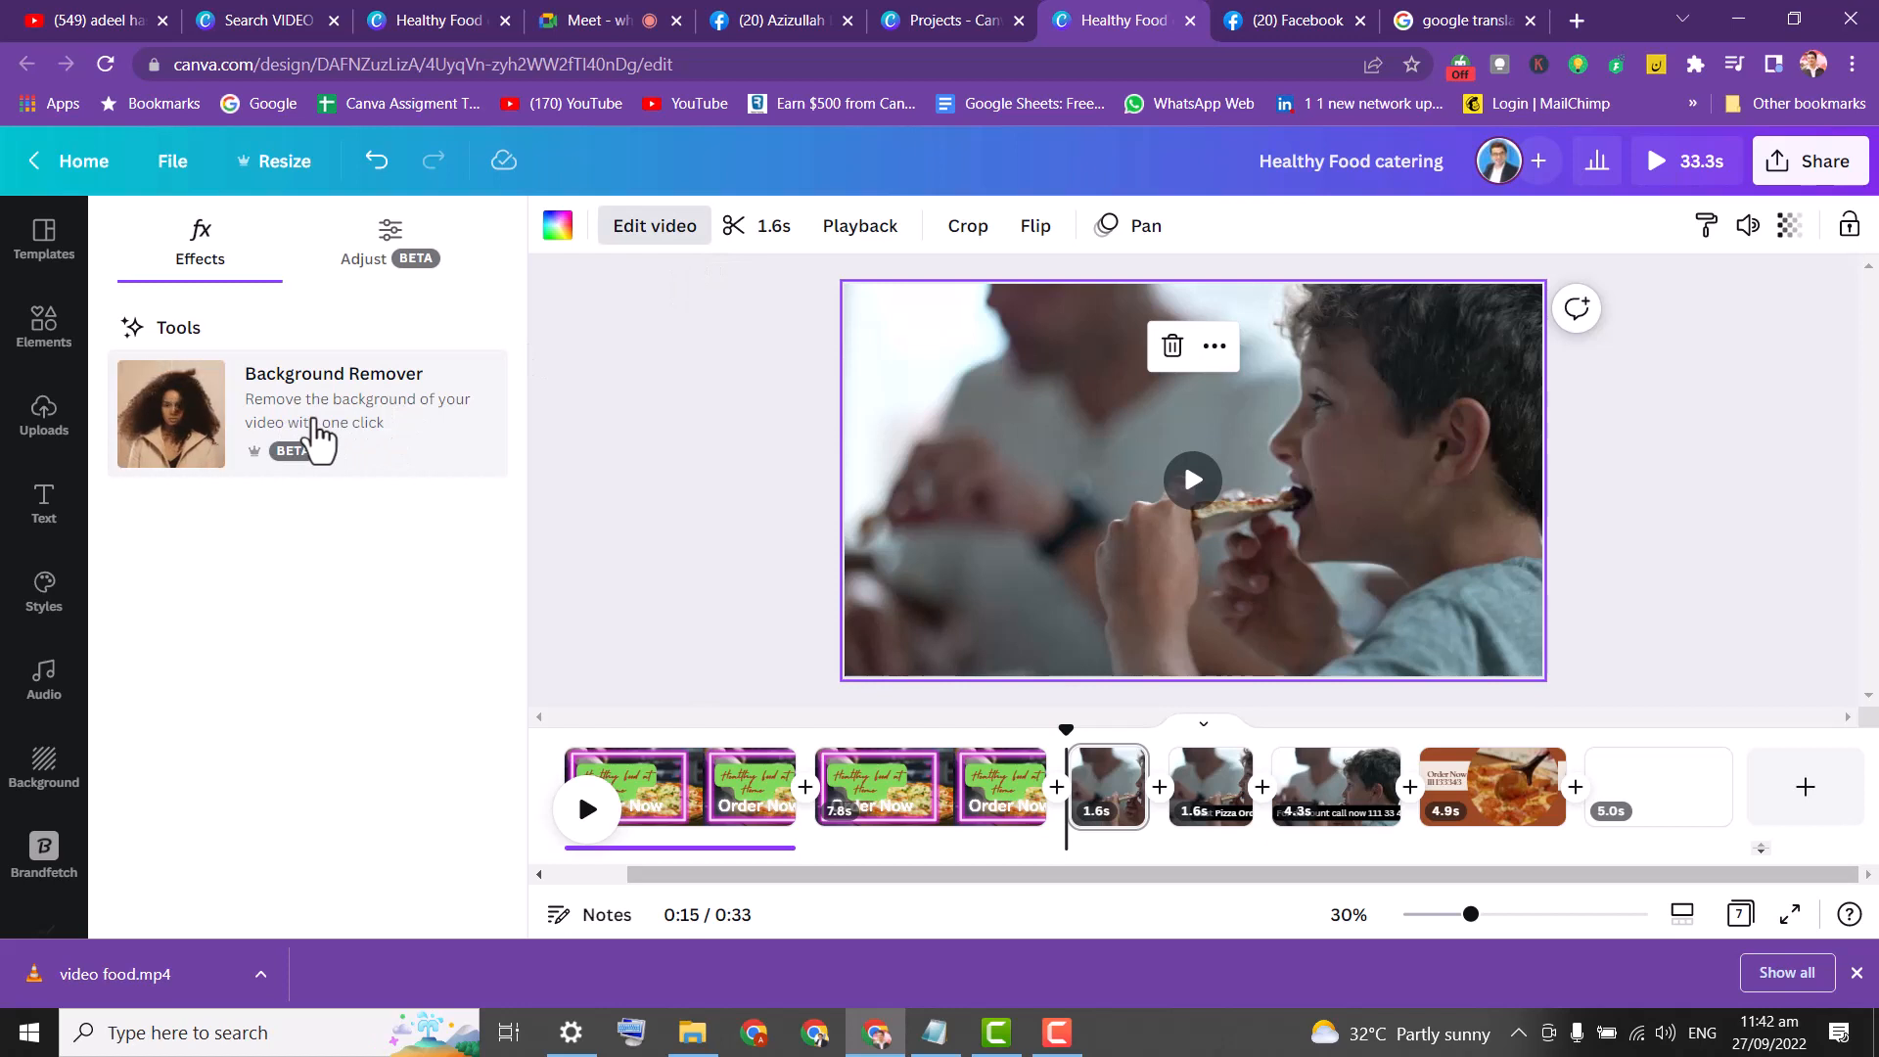
left_click(314, 440)
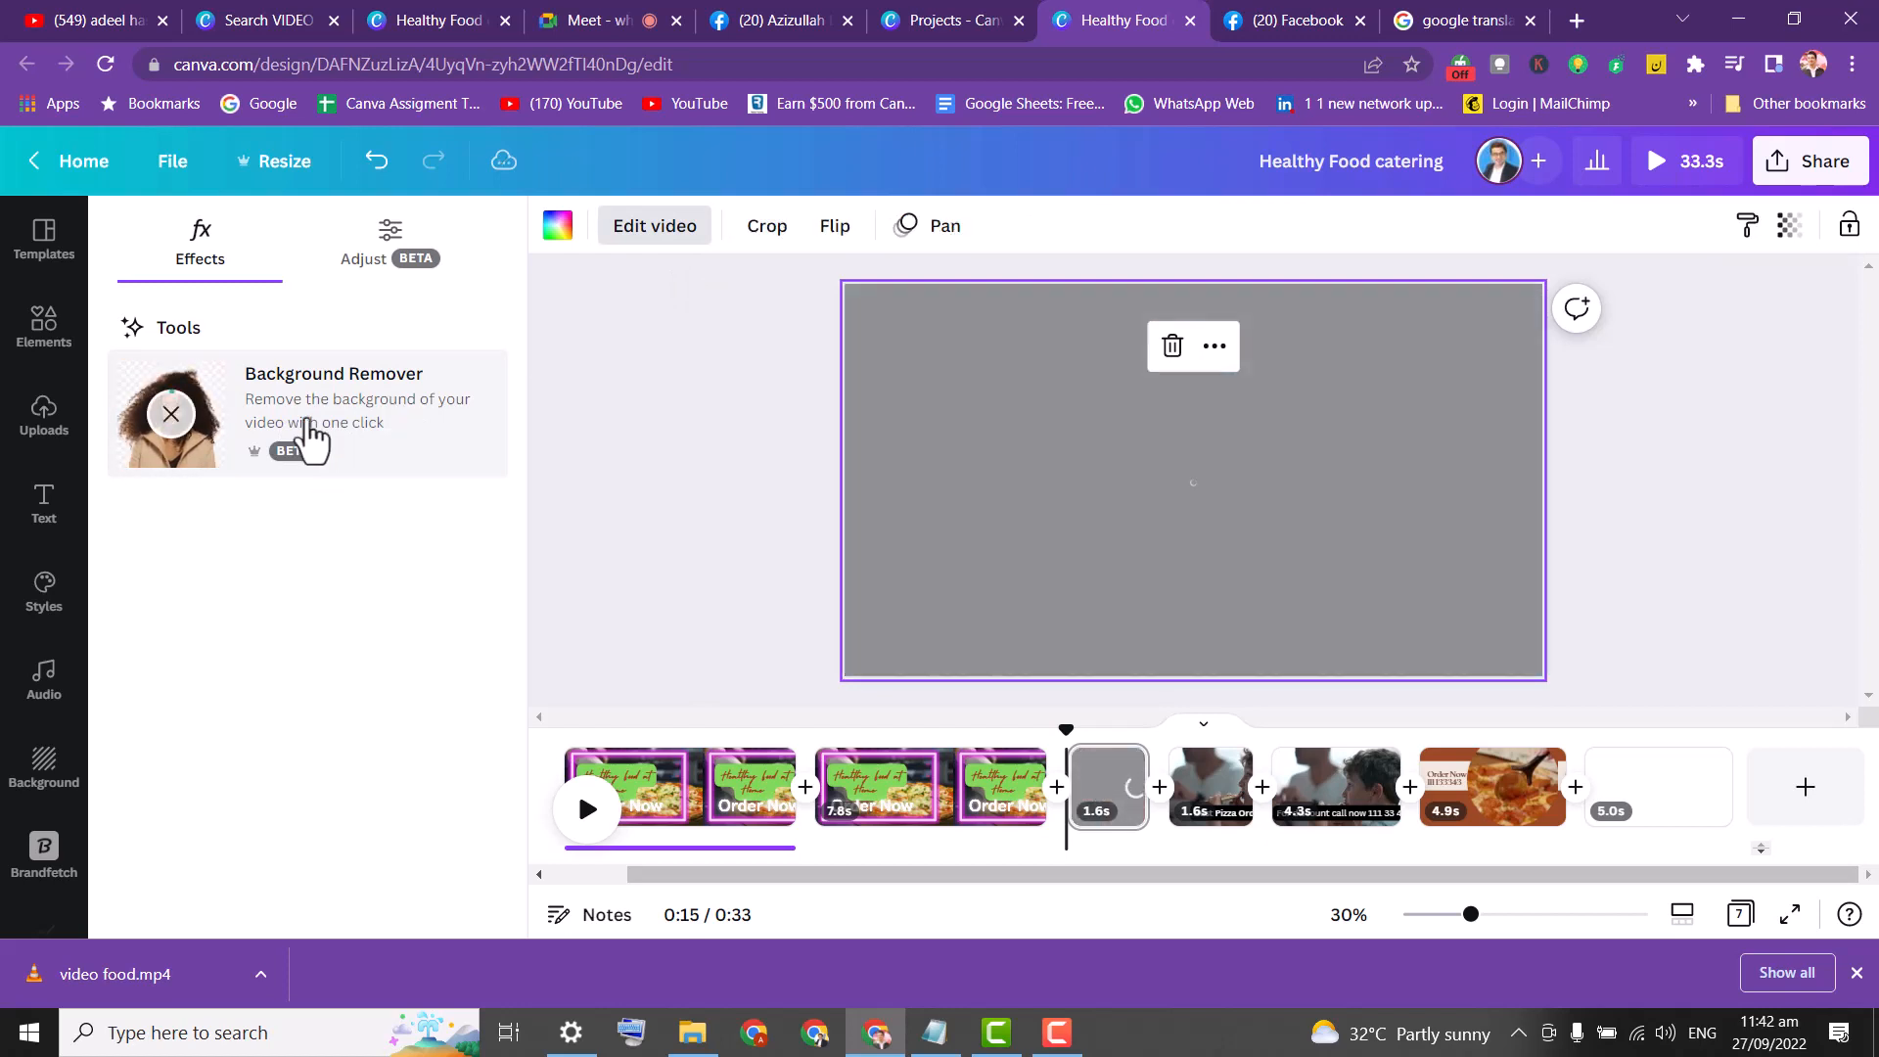
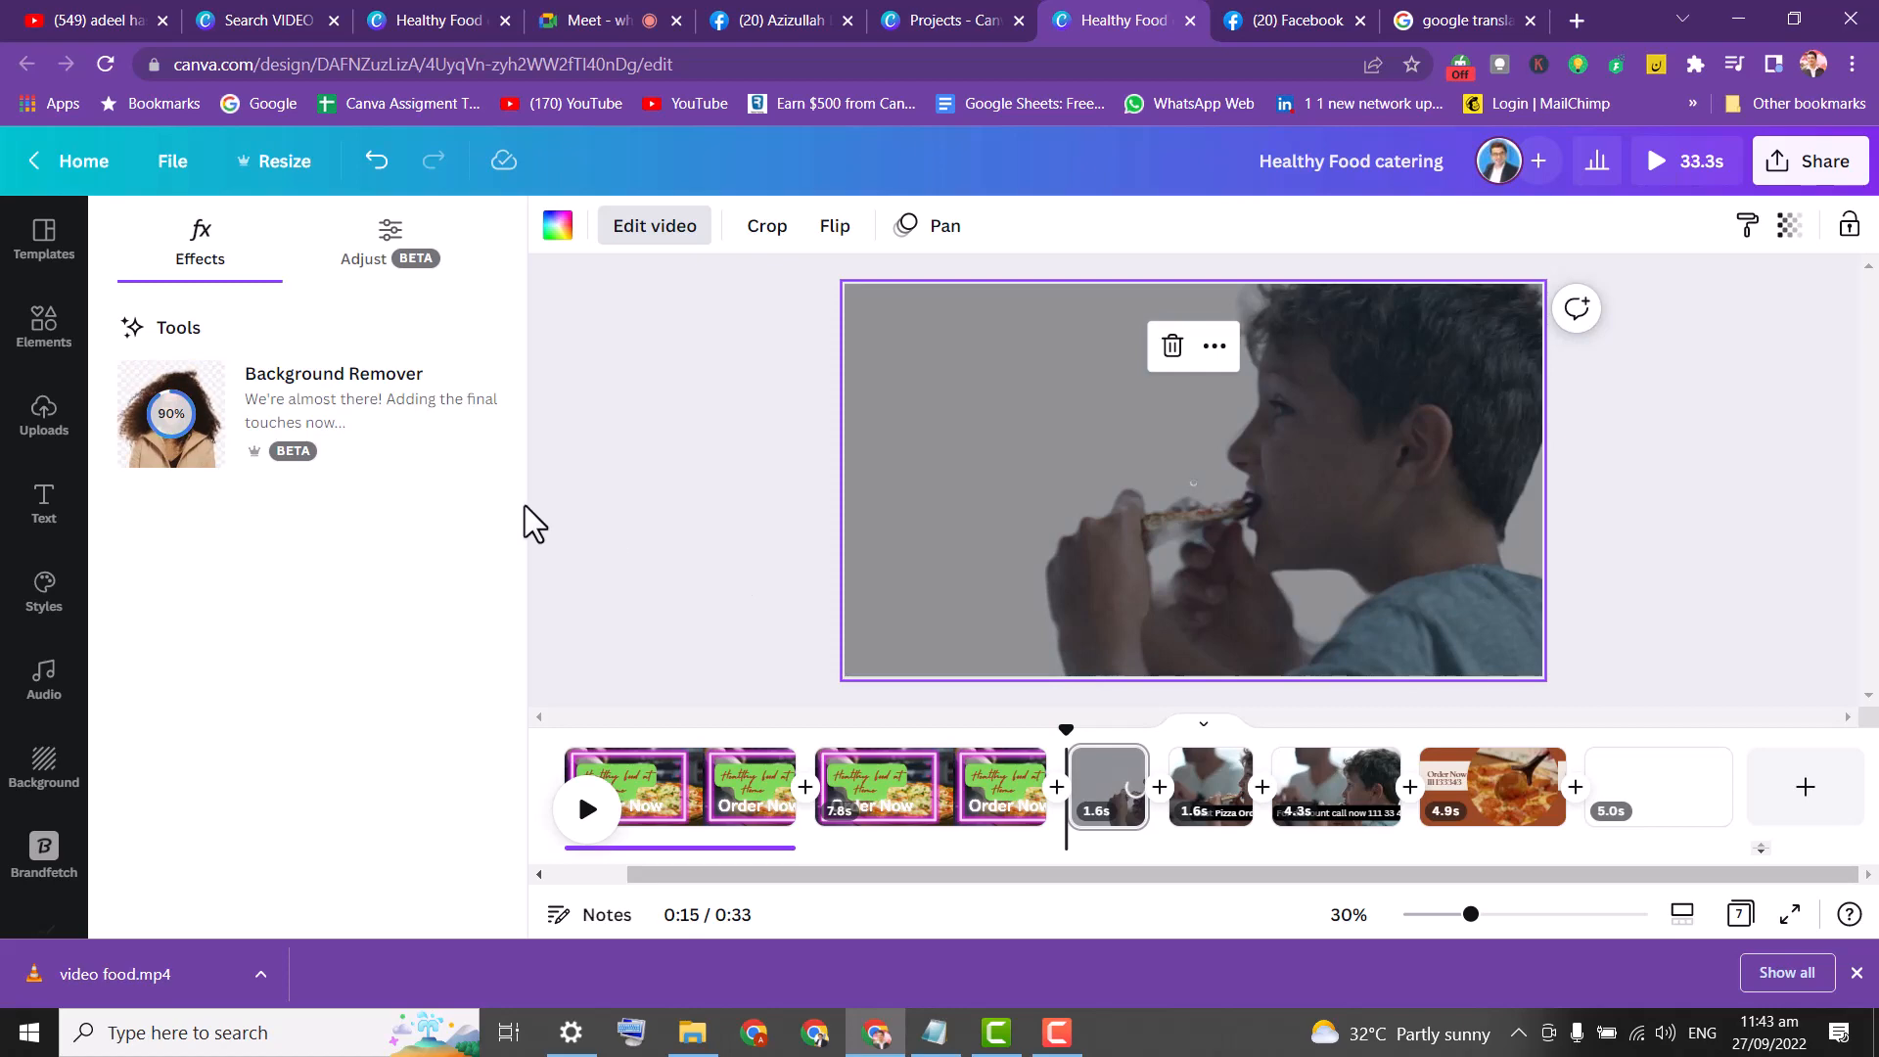
Switch to the Google Translate tab, which shows the Urdu phrase translated as 'Order now'.
left_click(1470, 4)
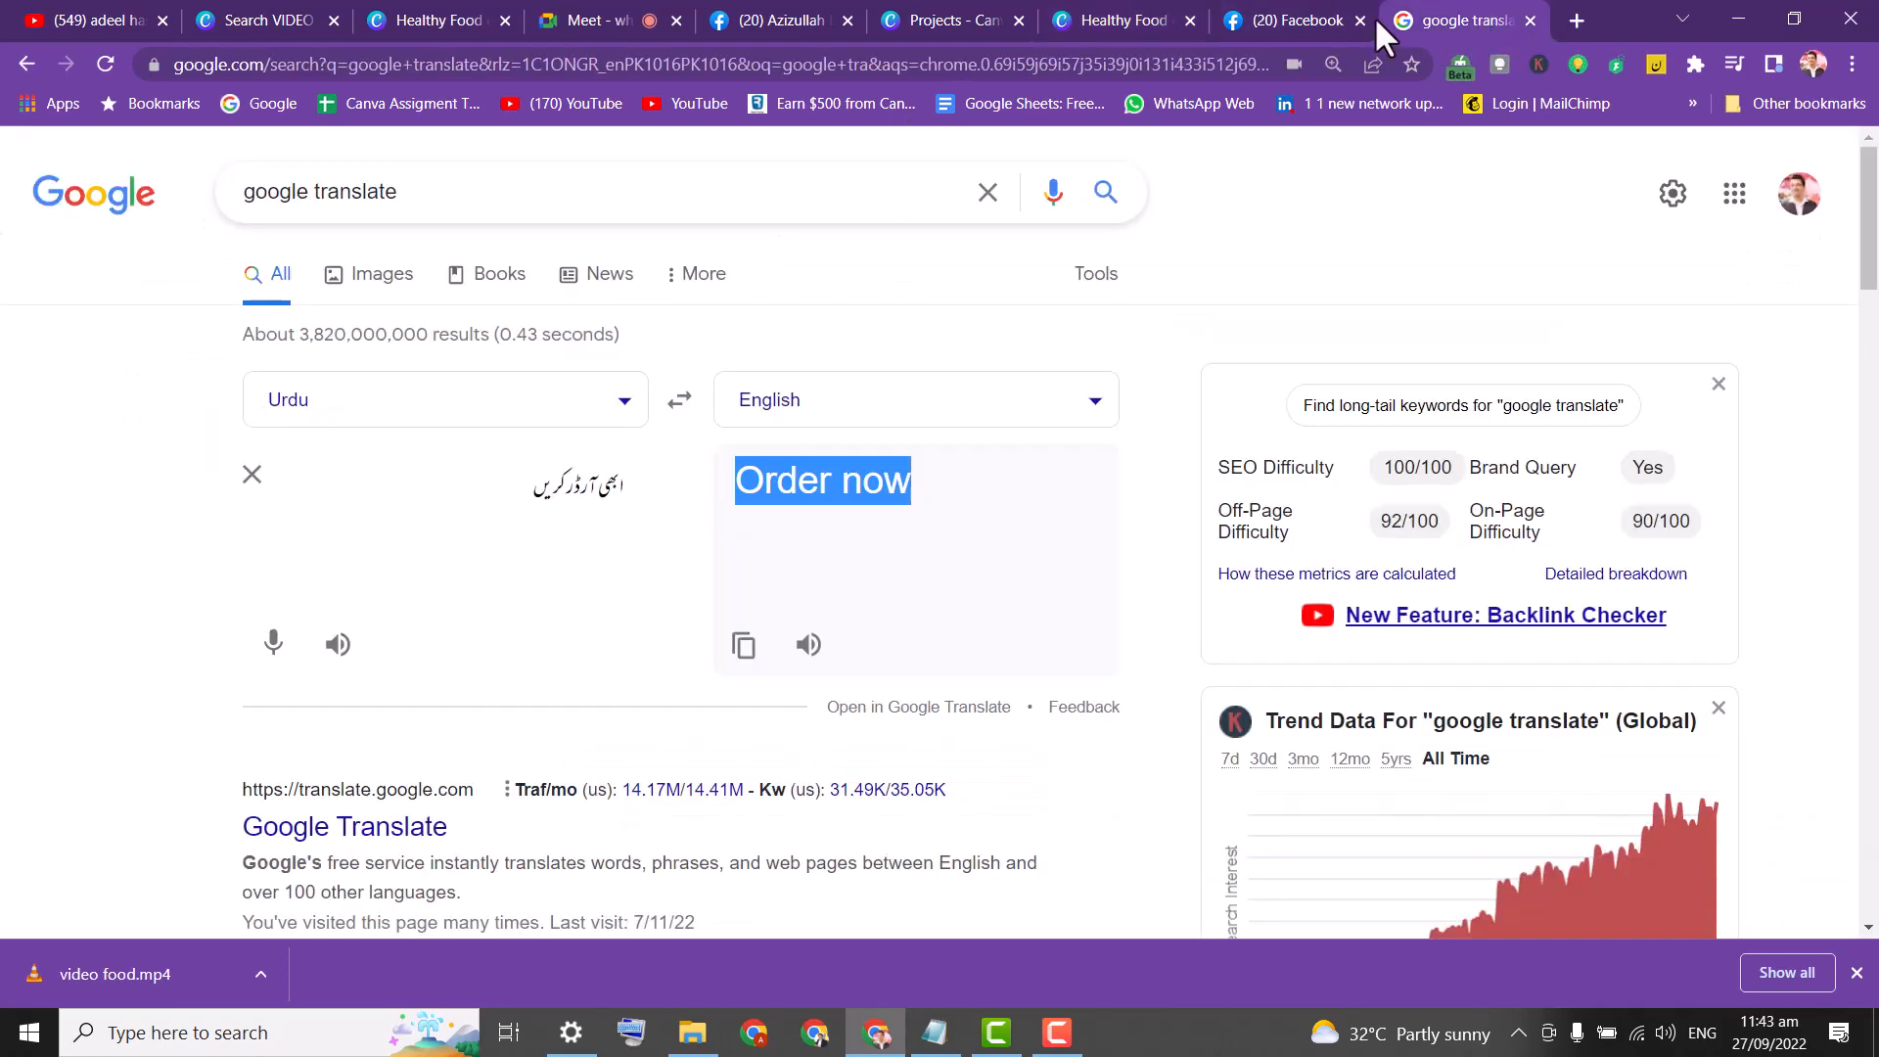
Load the Instagram home page by typing 'ins' in the address bar.
left_click(603, 62)
type("instagram.com/?hl=en")
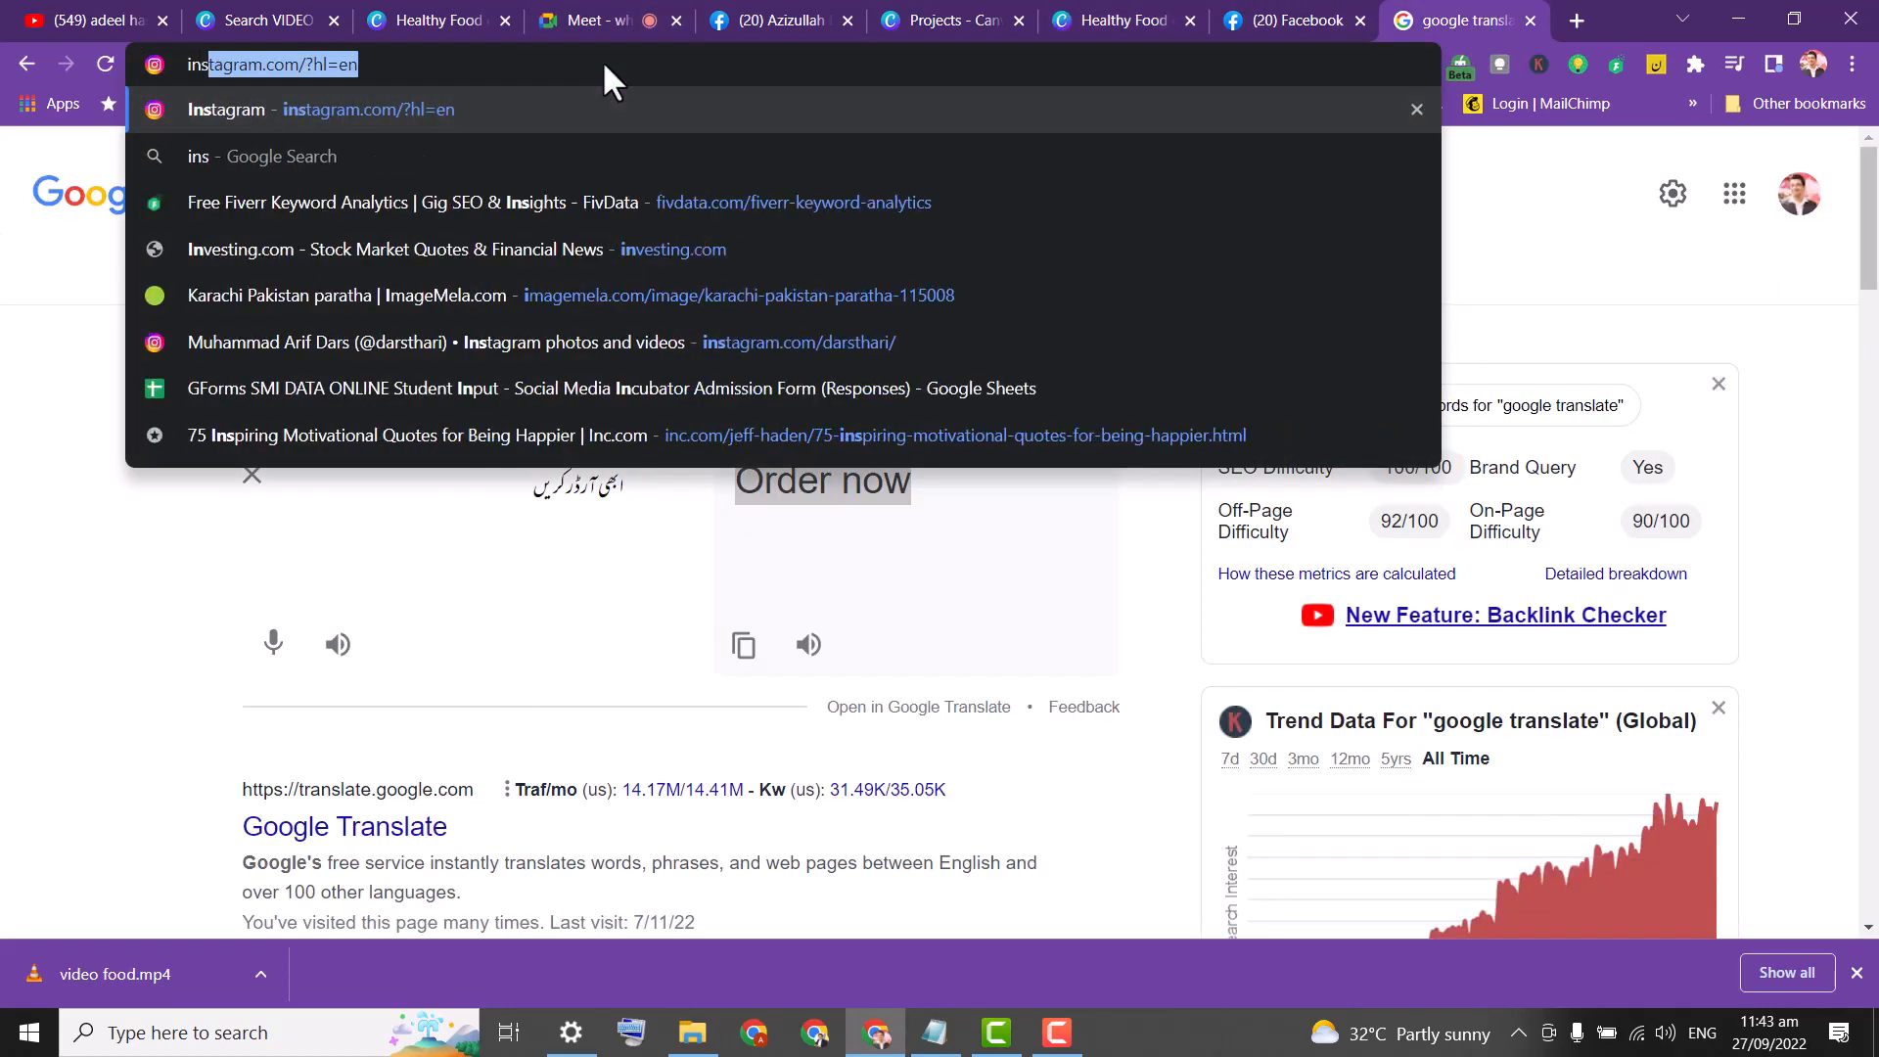
key("Return")
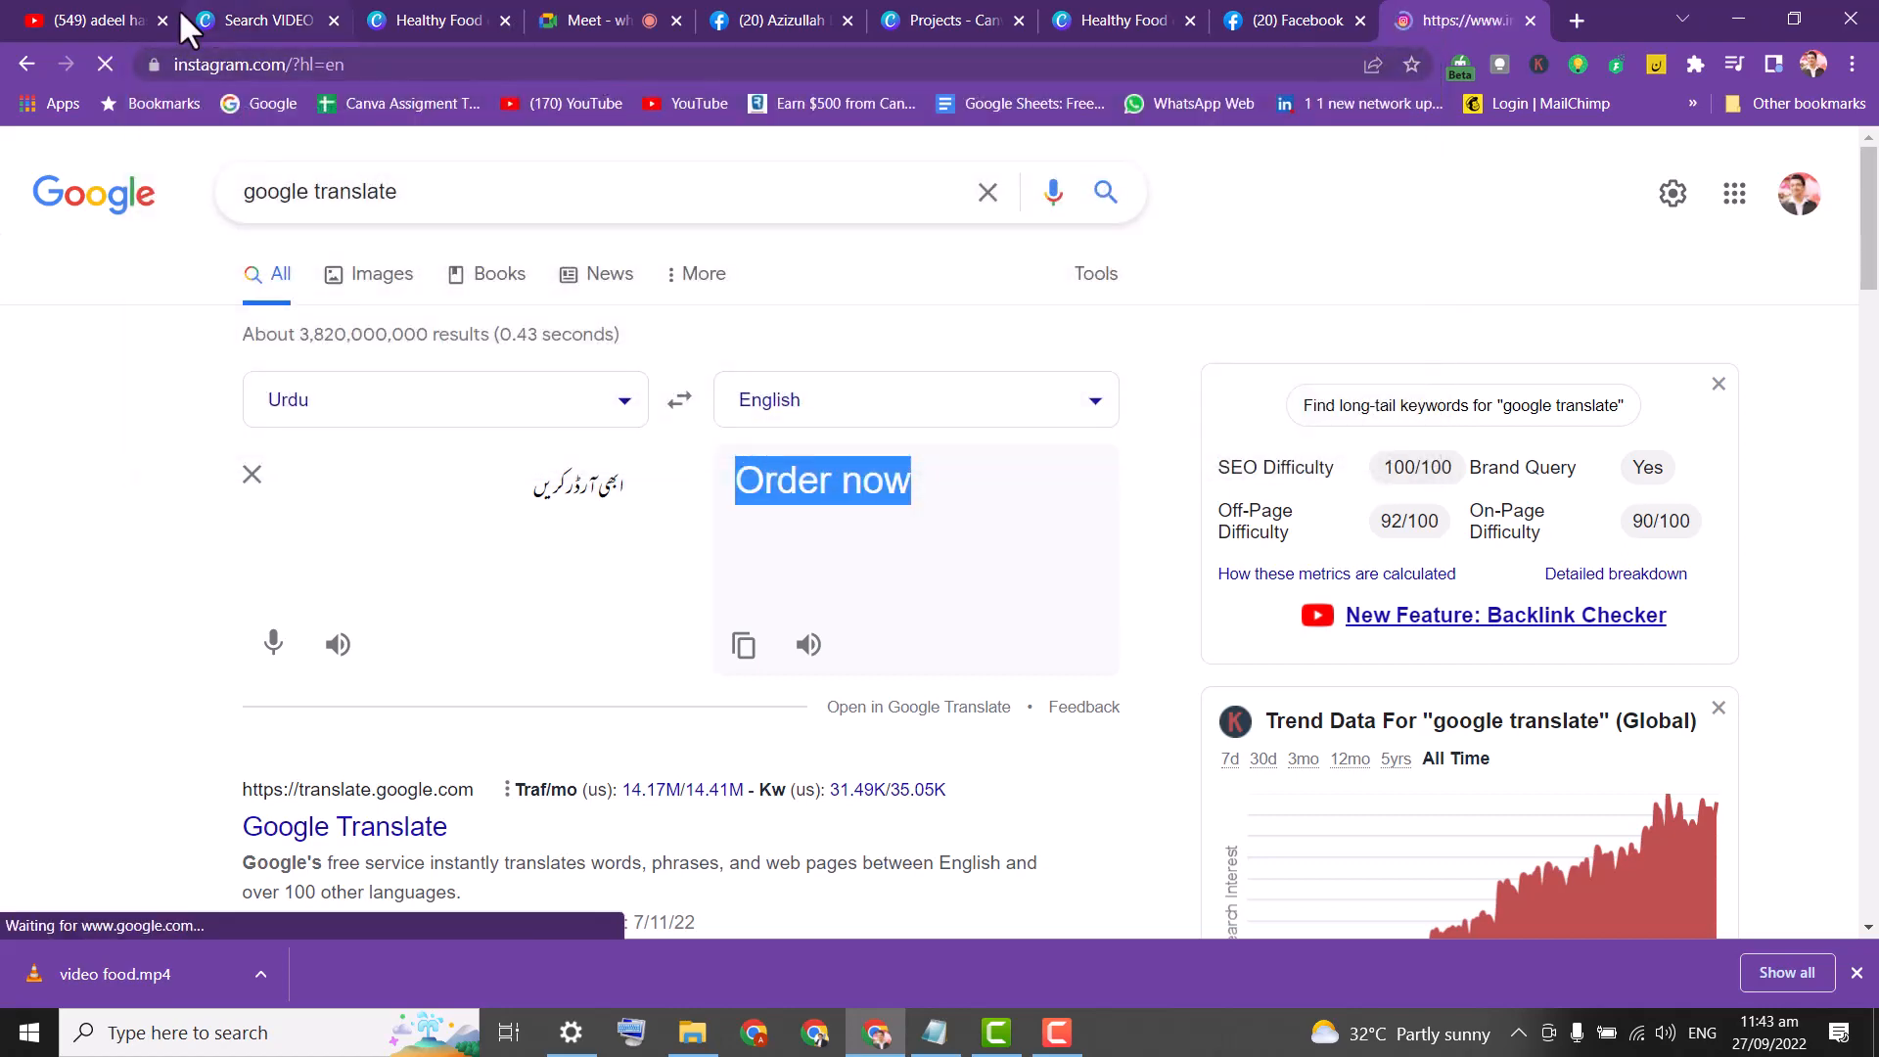
left_click(438, 65)
left_click(439, 64)
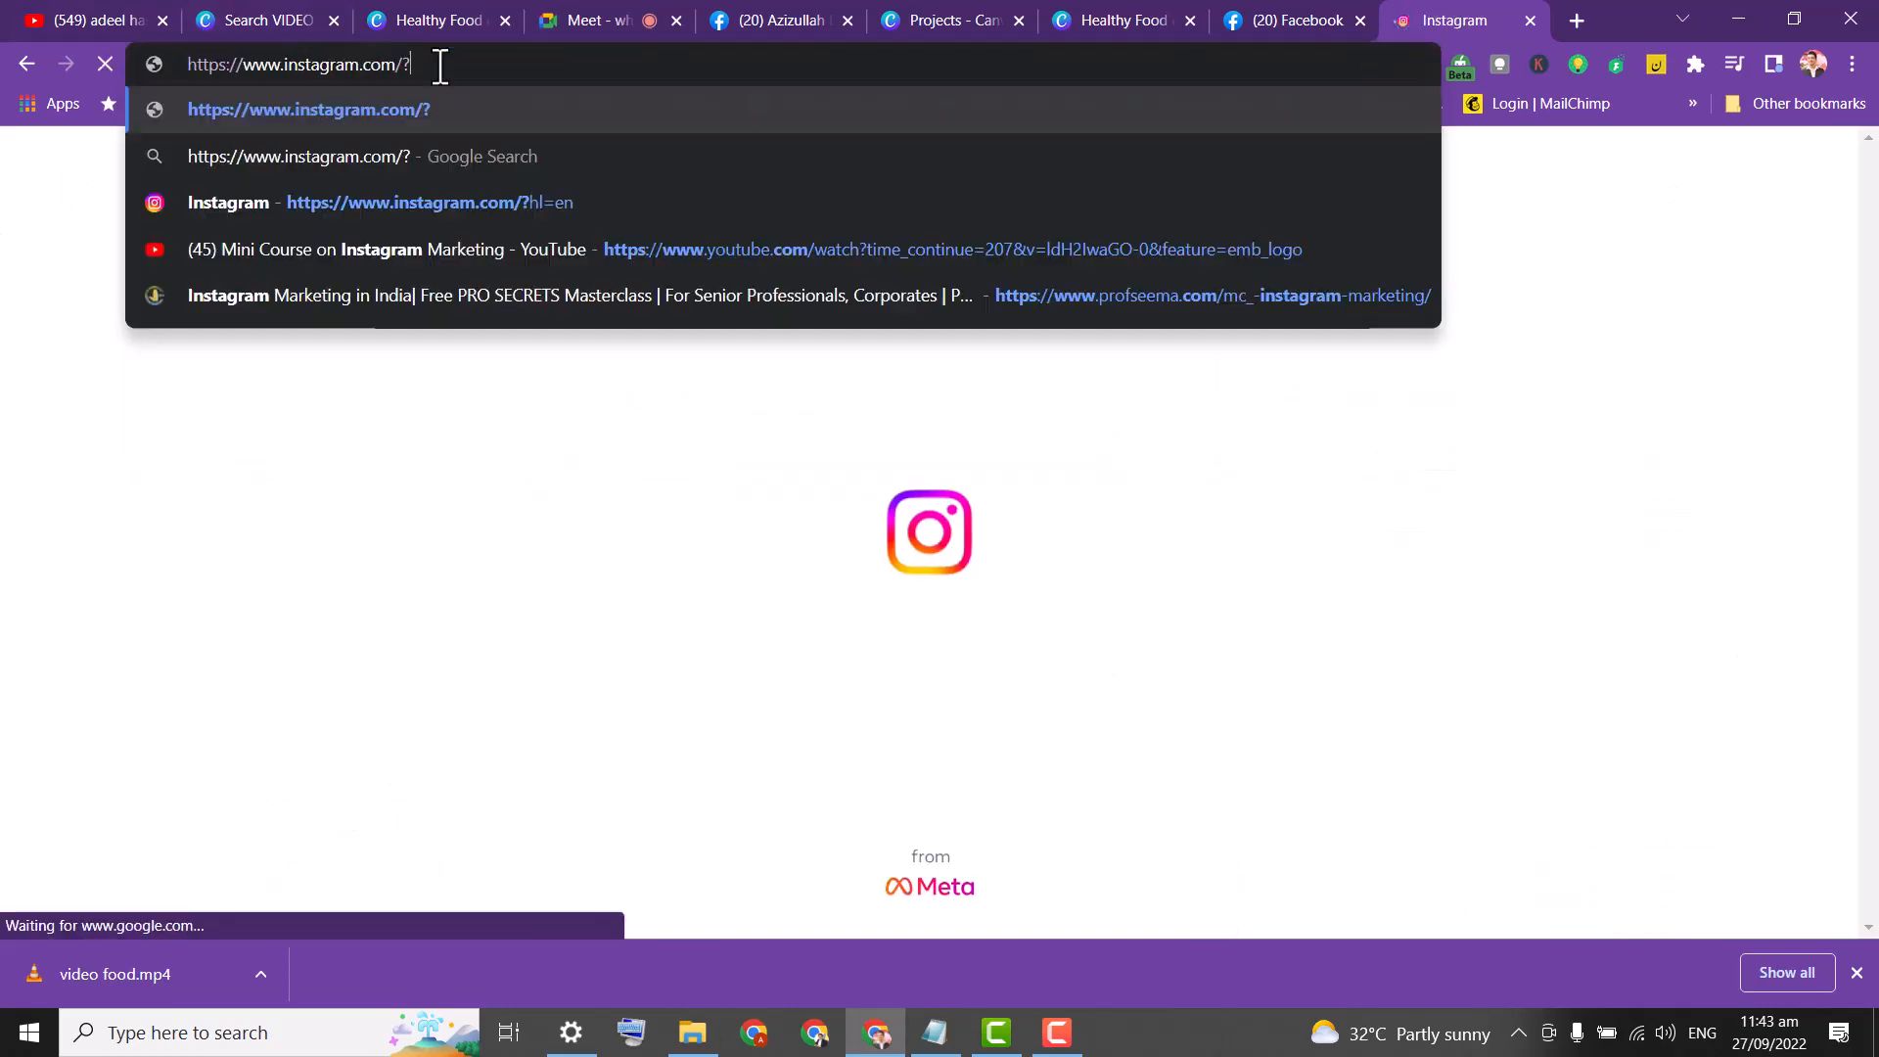
key("Return")
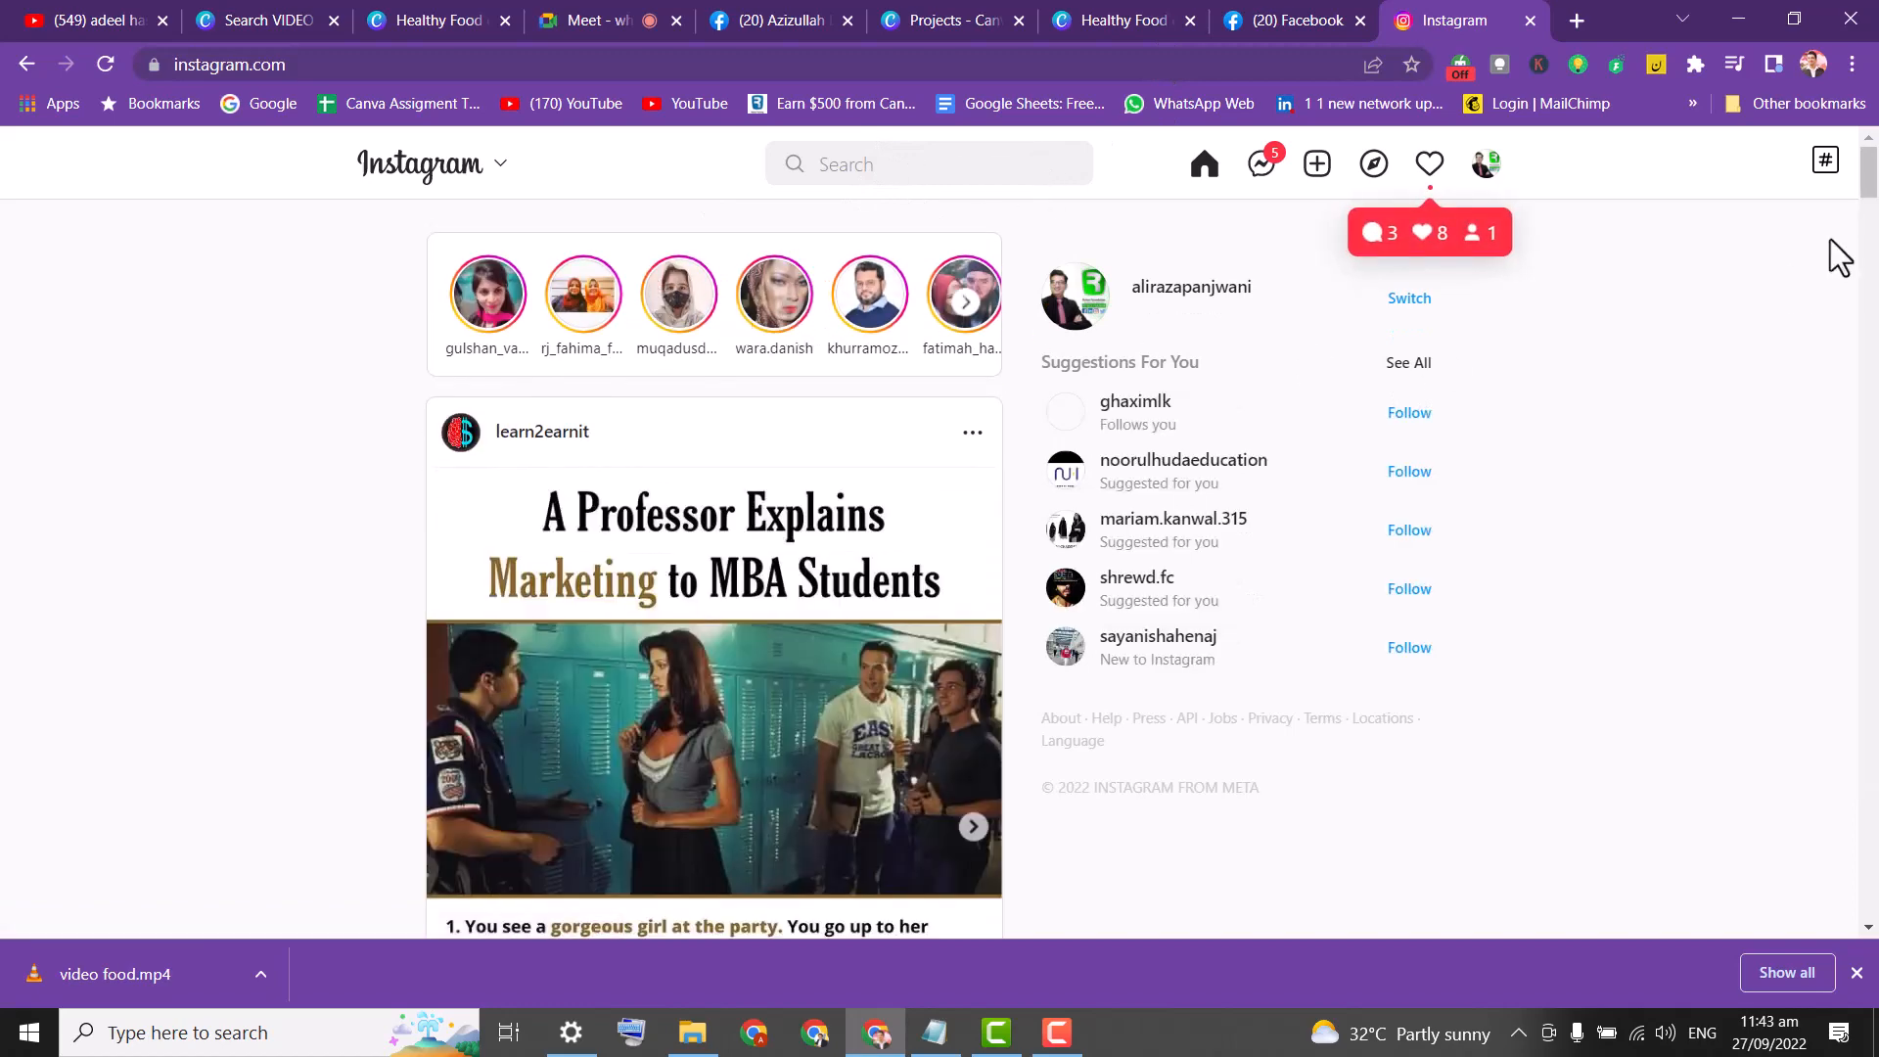
Scroll the feed and open the digital marketer's profile from a reel post.
left_click_drag(1869, 182, 1875, 249)
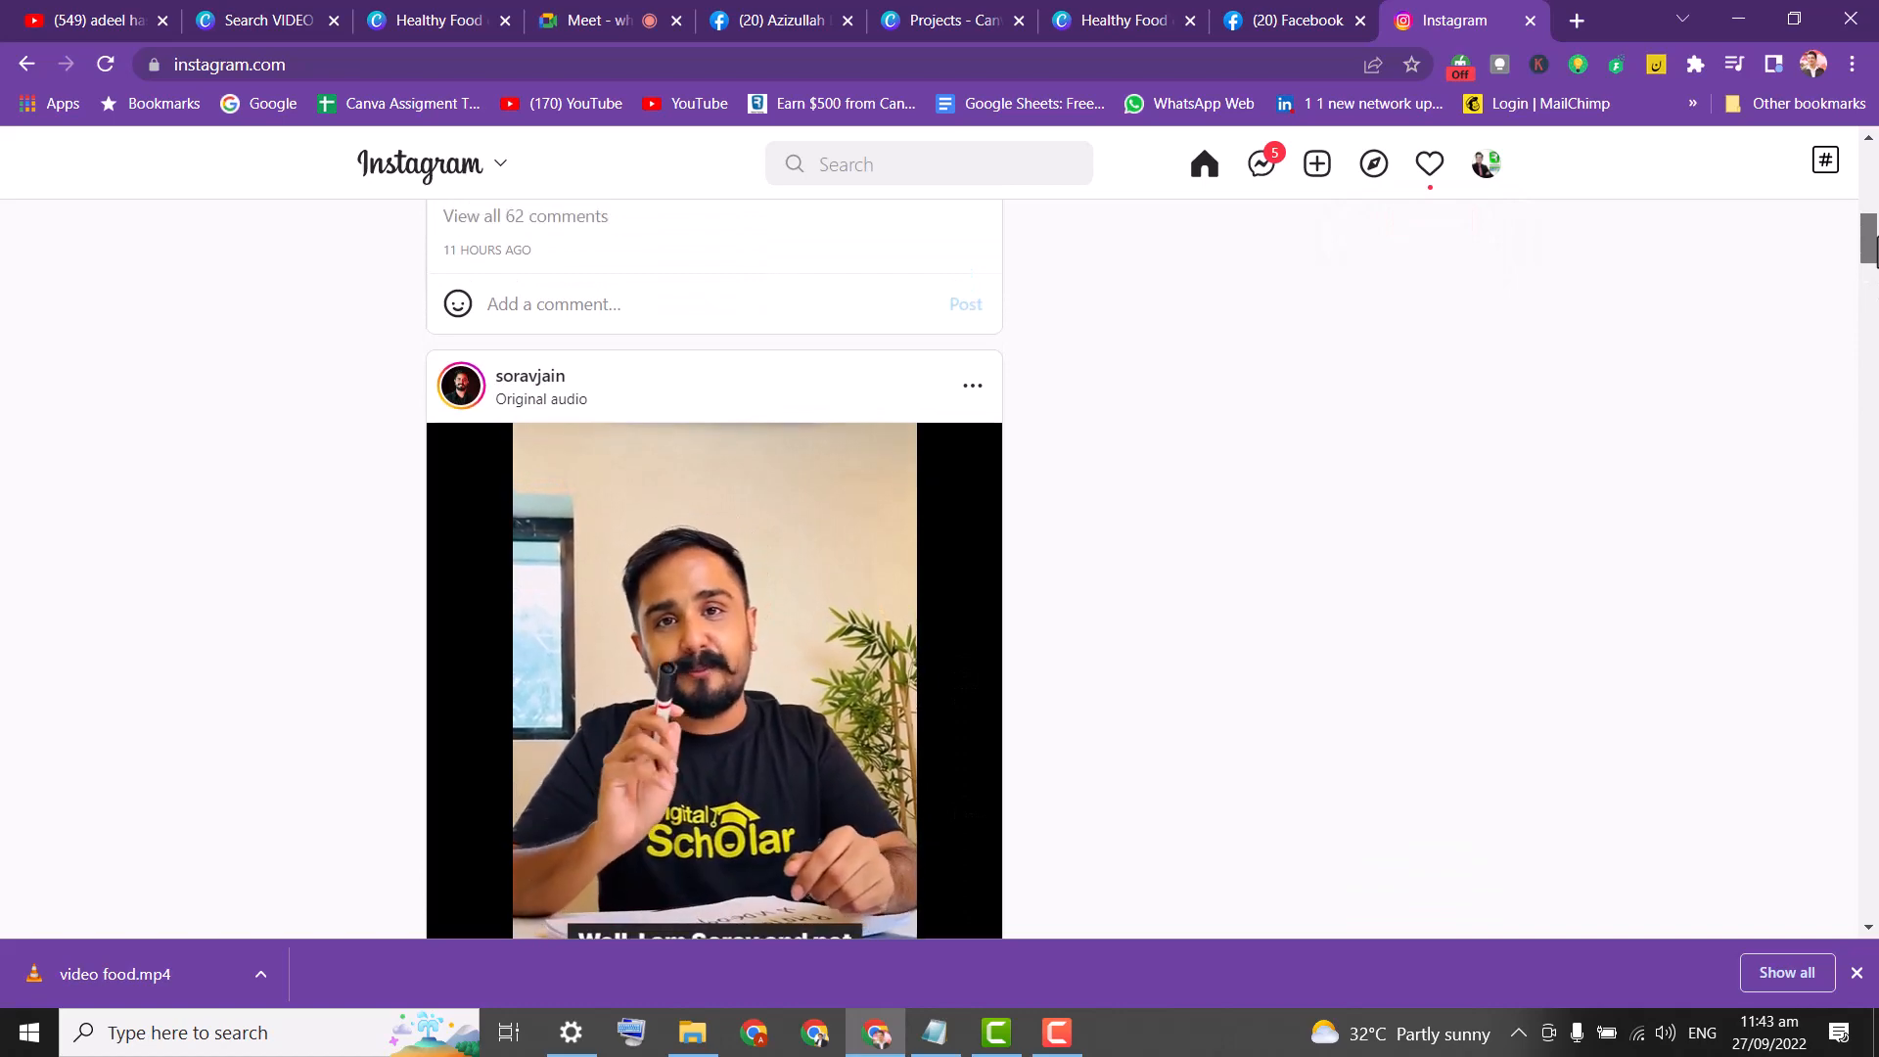
mouse_move(1875, 249)
left_mouse_down()
mouse_move(1875, 272)
mouse_move(1875, 245)
left_mouse_up()
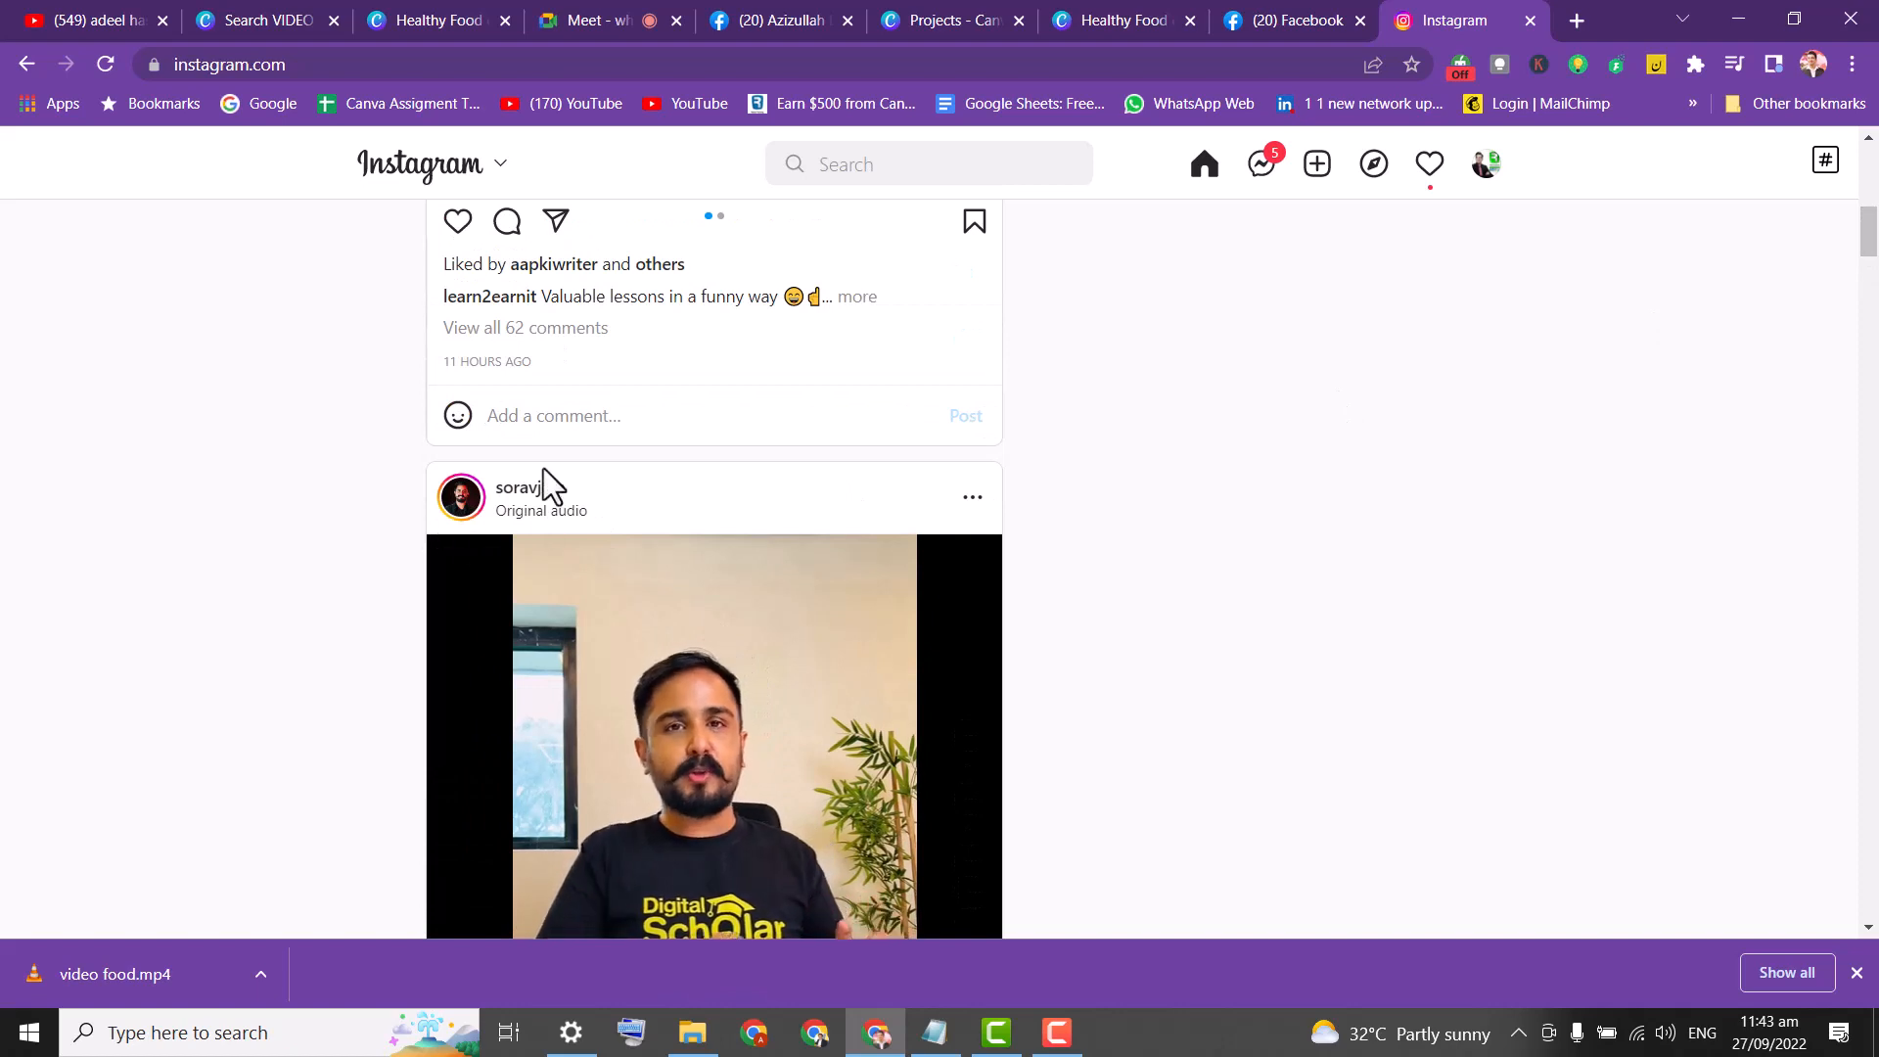
mouse_move(537, 500)
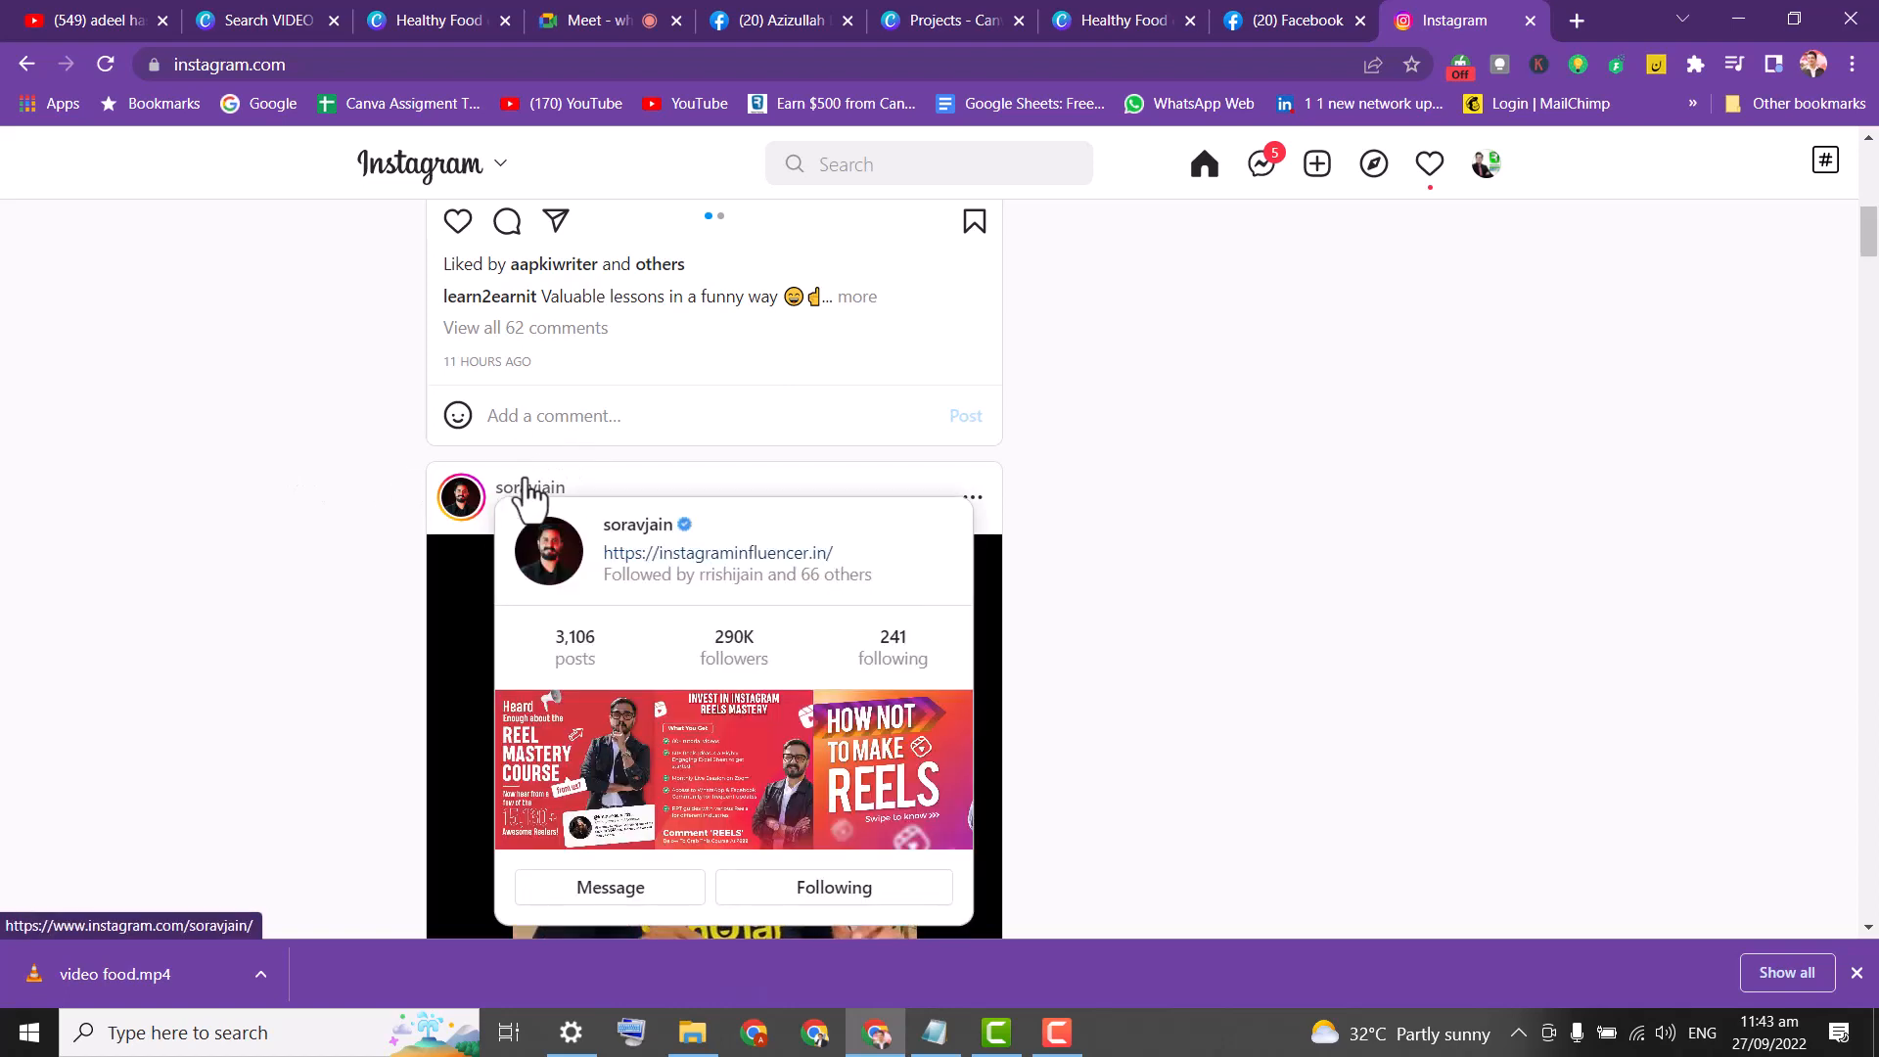
left_click(529, 490)
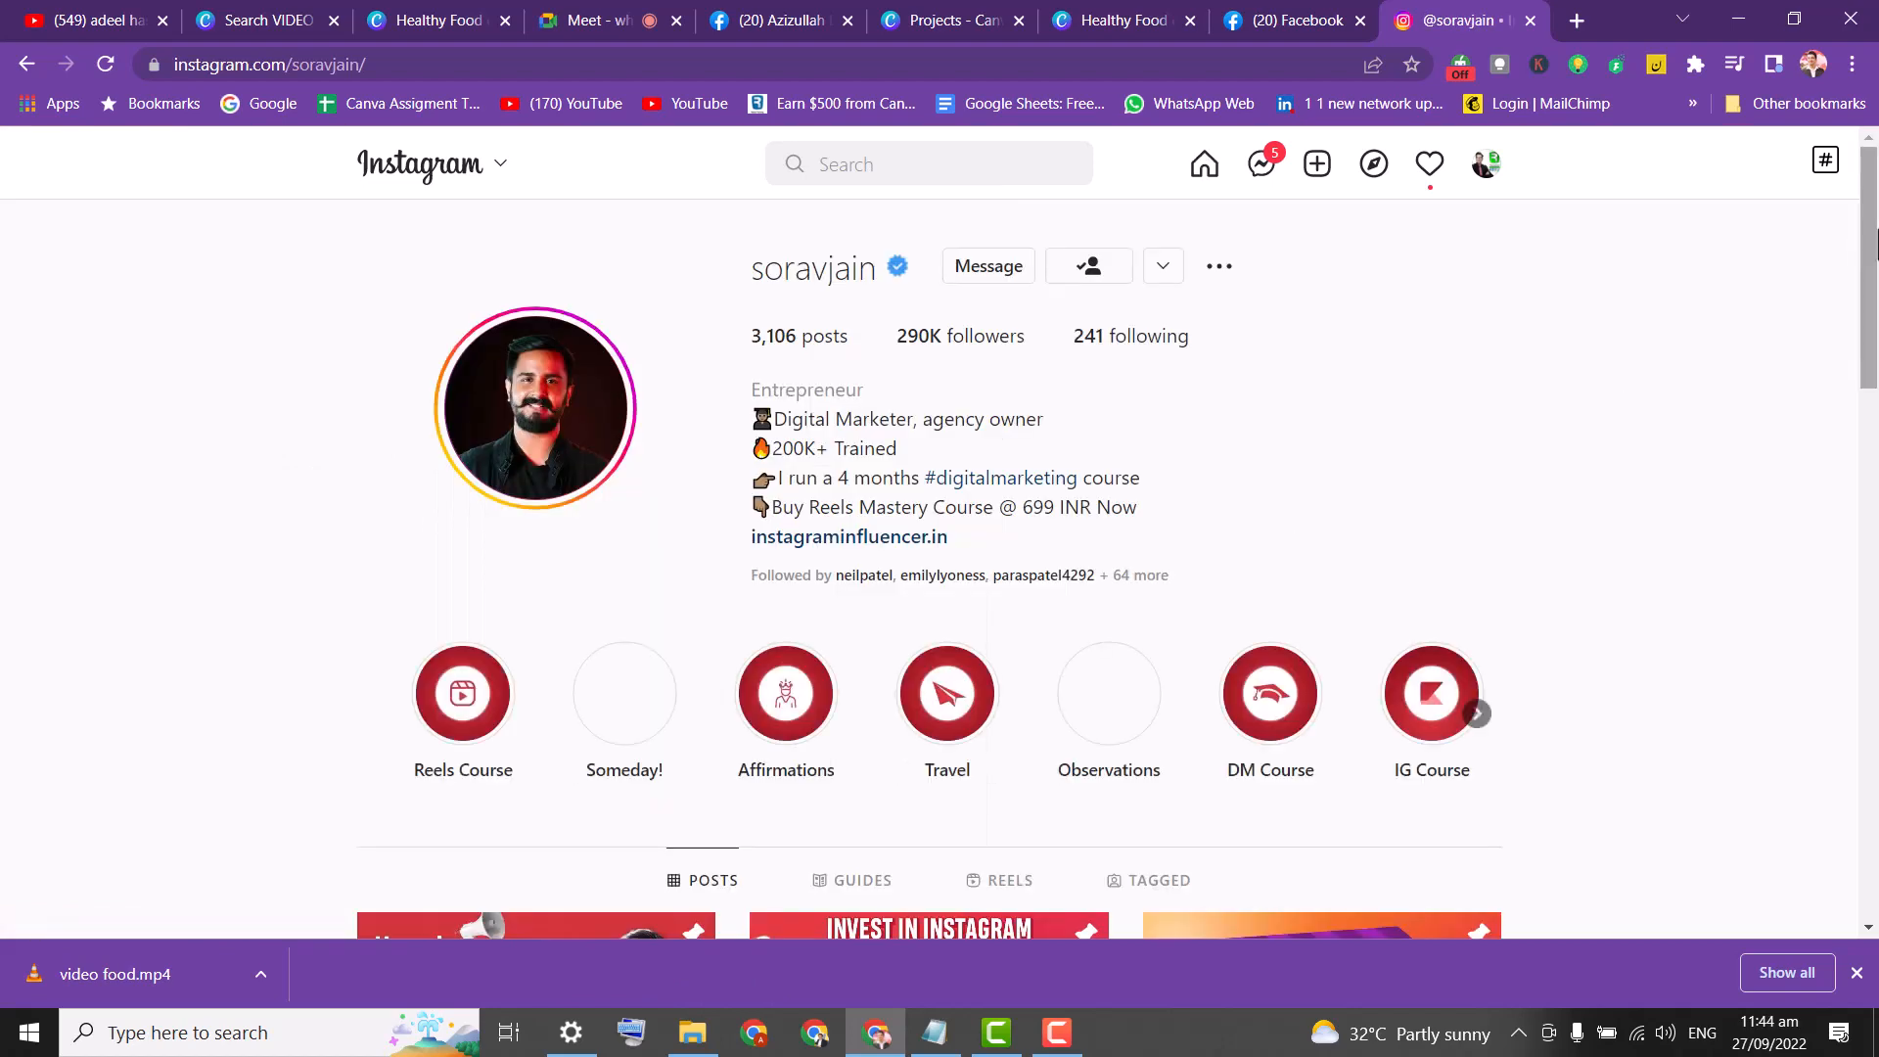
Browse the creator's post grid and open the 'Career in Digital Marketing :)' reel with 4,067 views.
scroll(1869, 203, "down", 7)
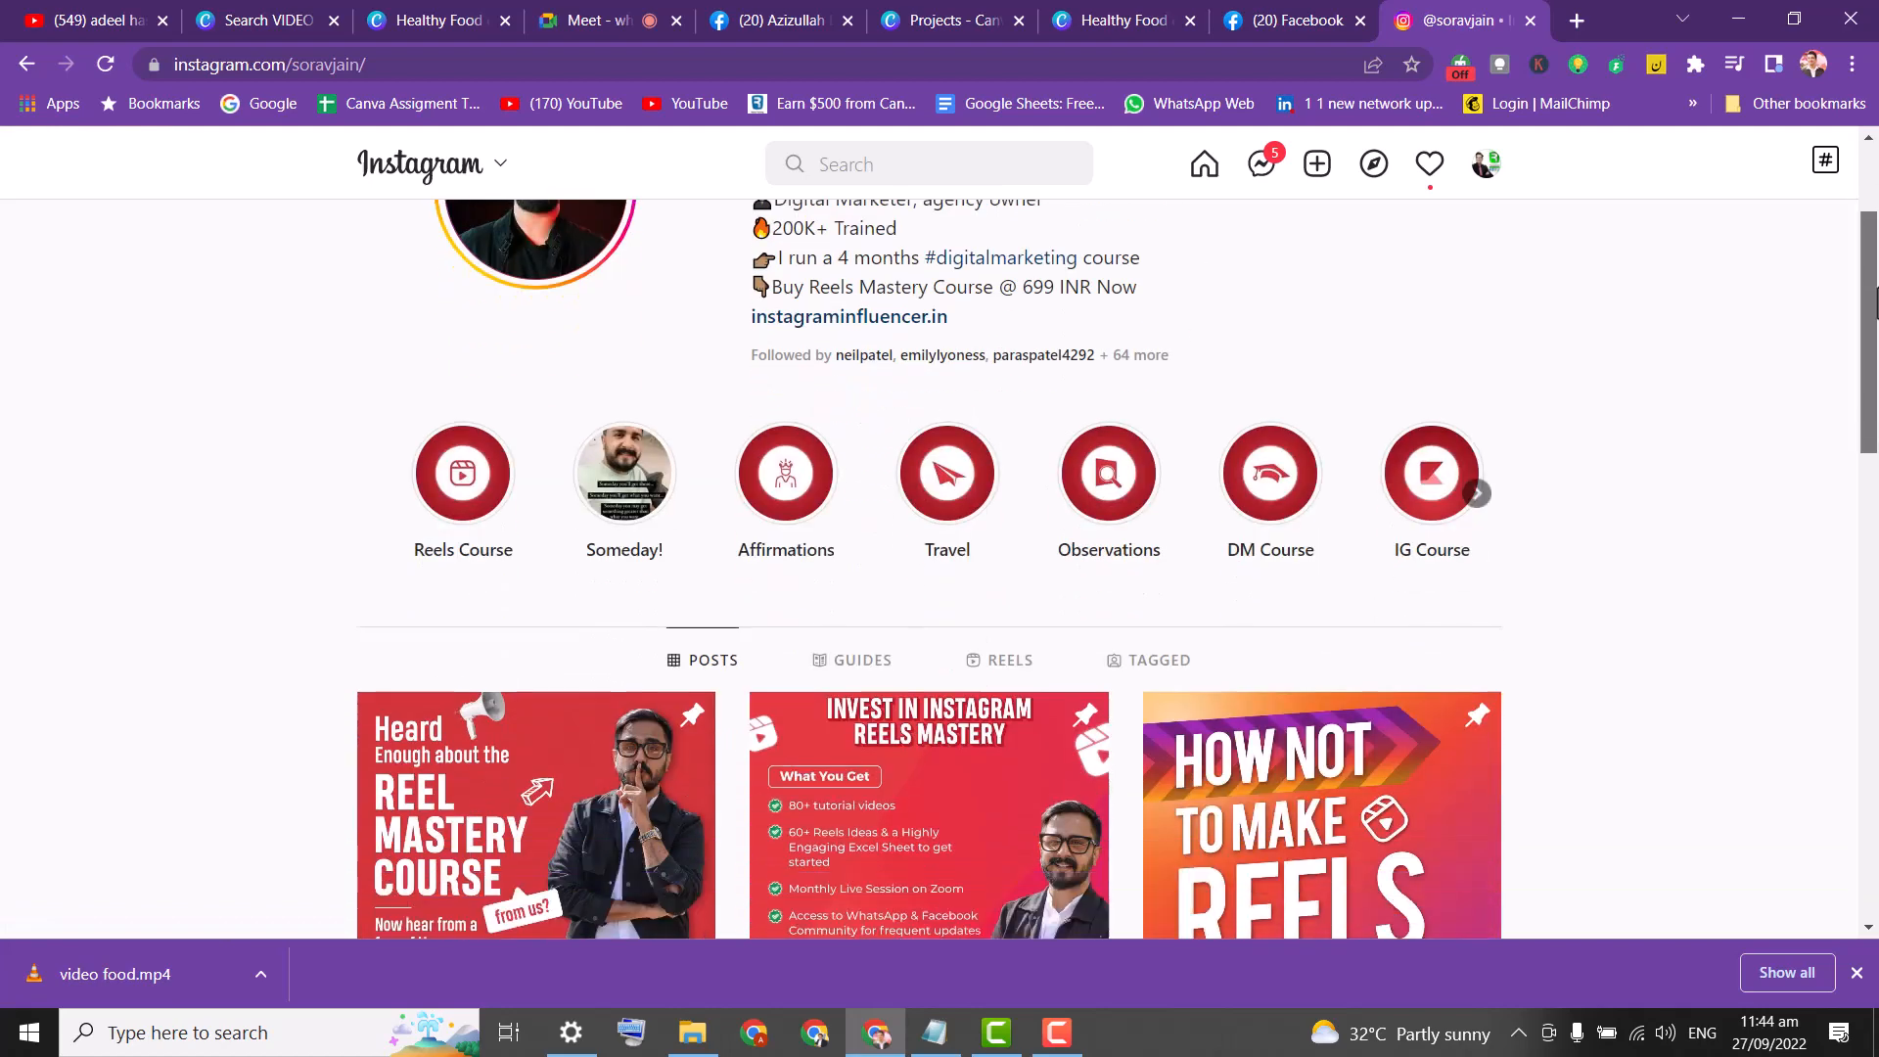
scroll(1874, 419, "up", 2)
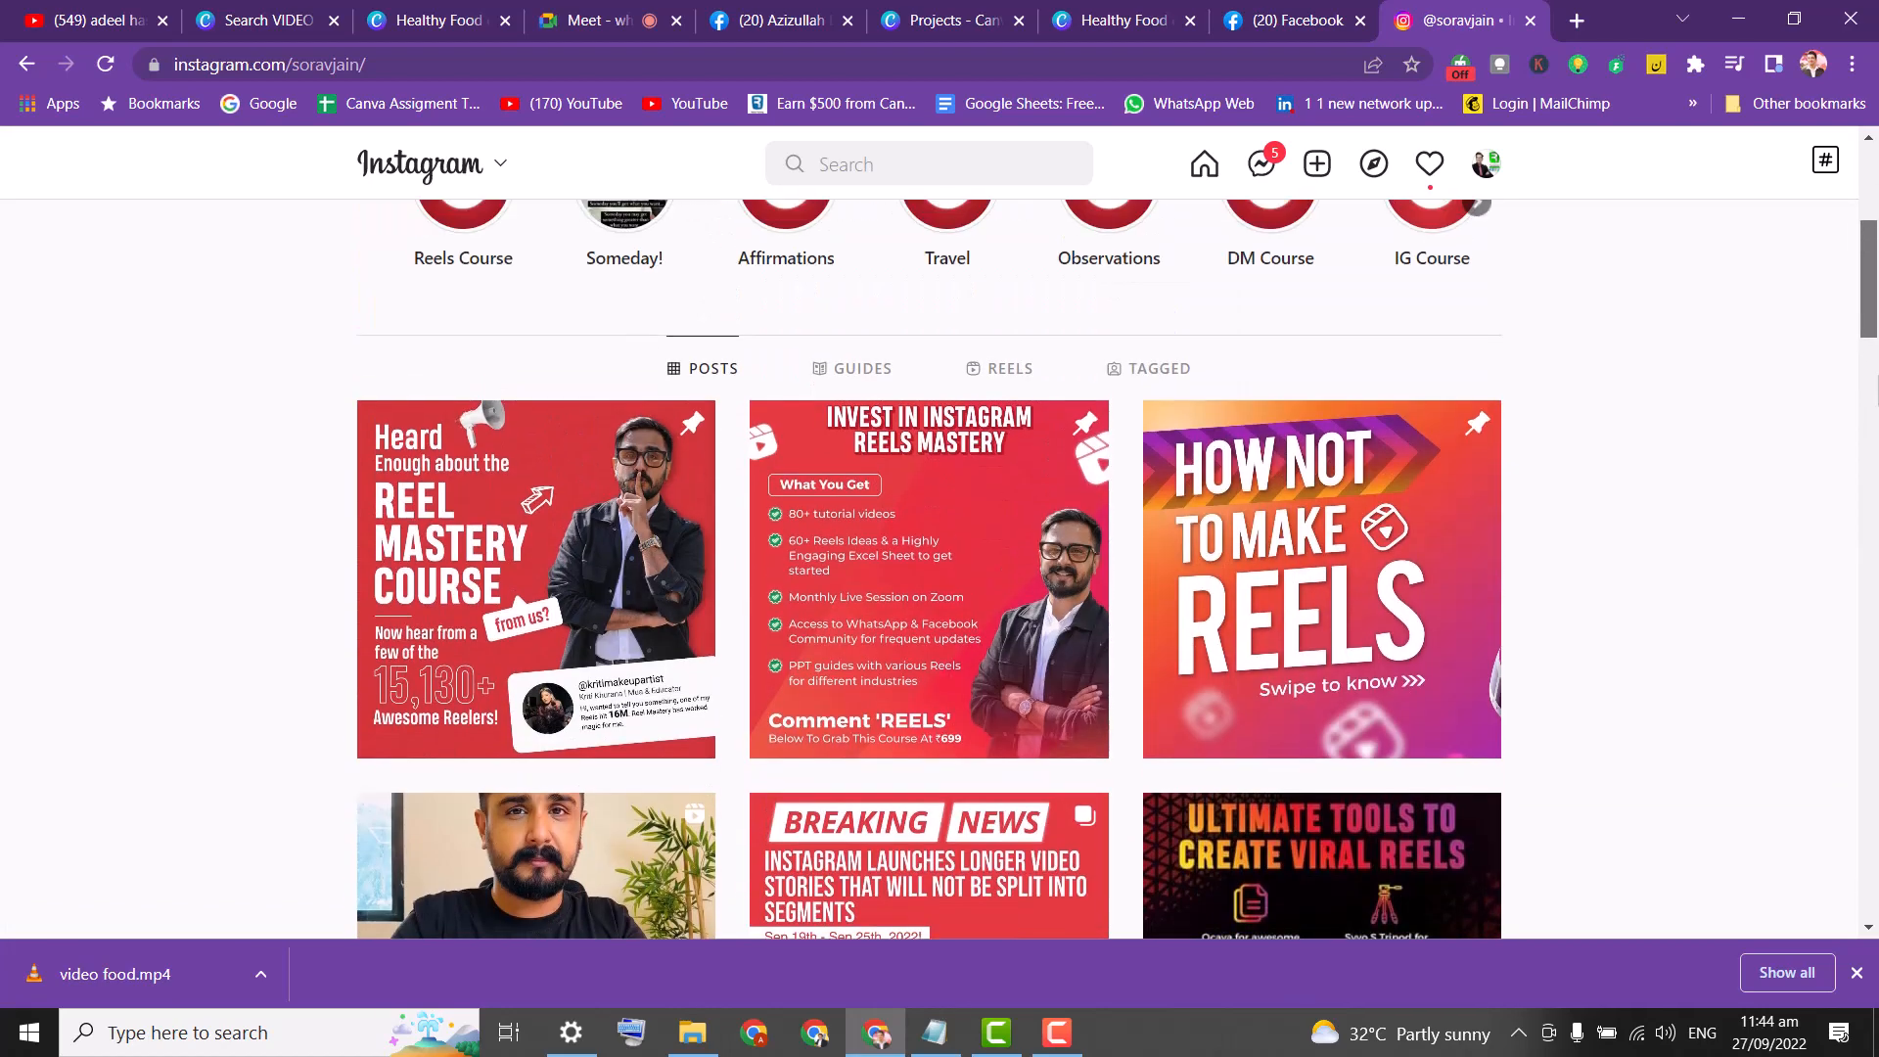
scroll(1874, 392, "down", 6)
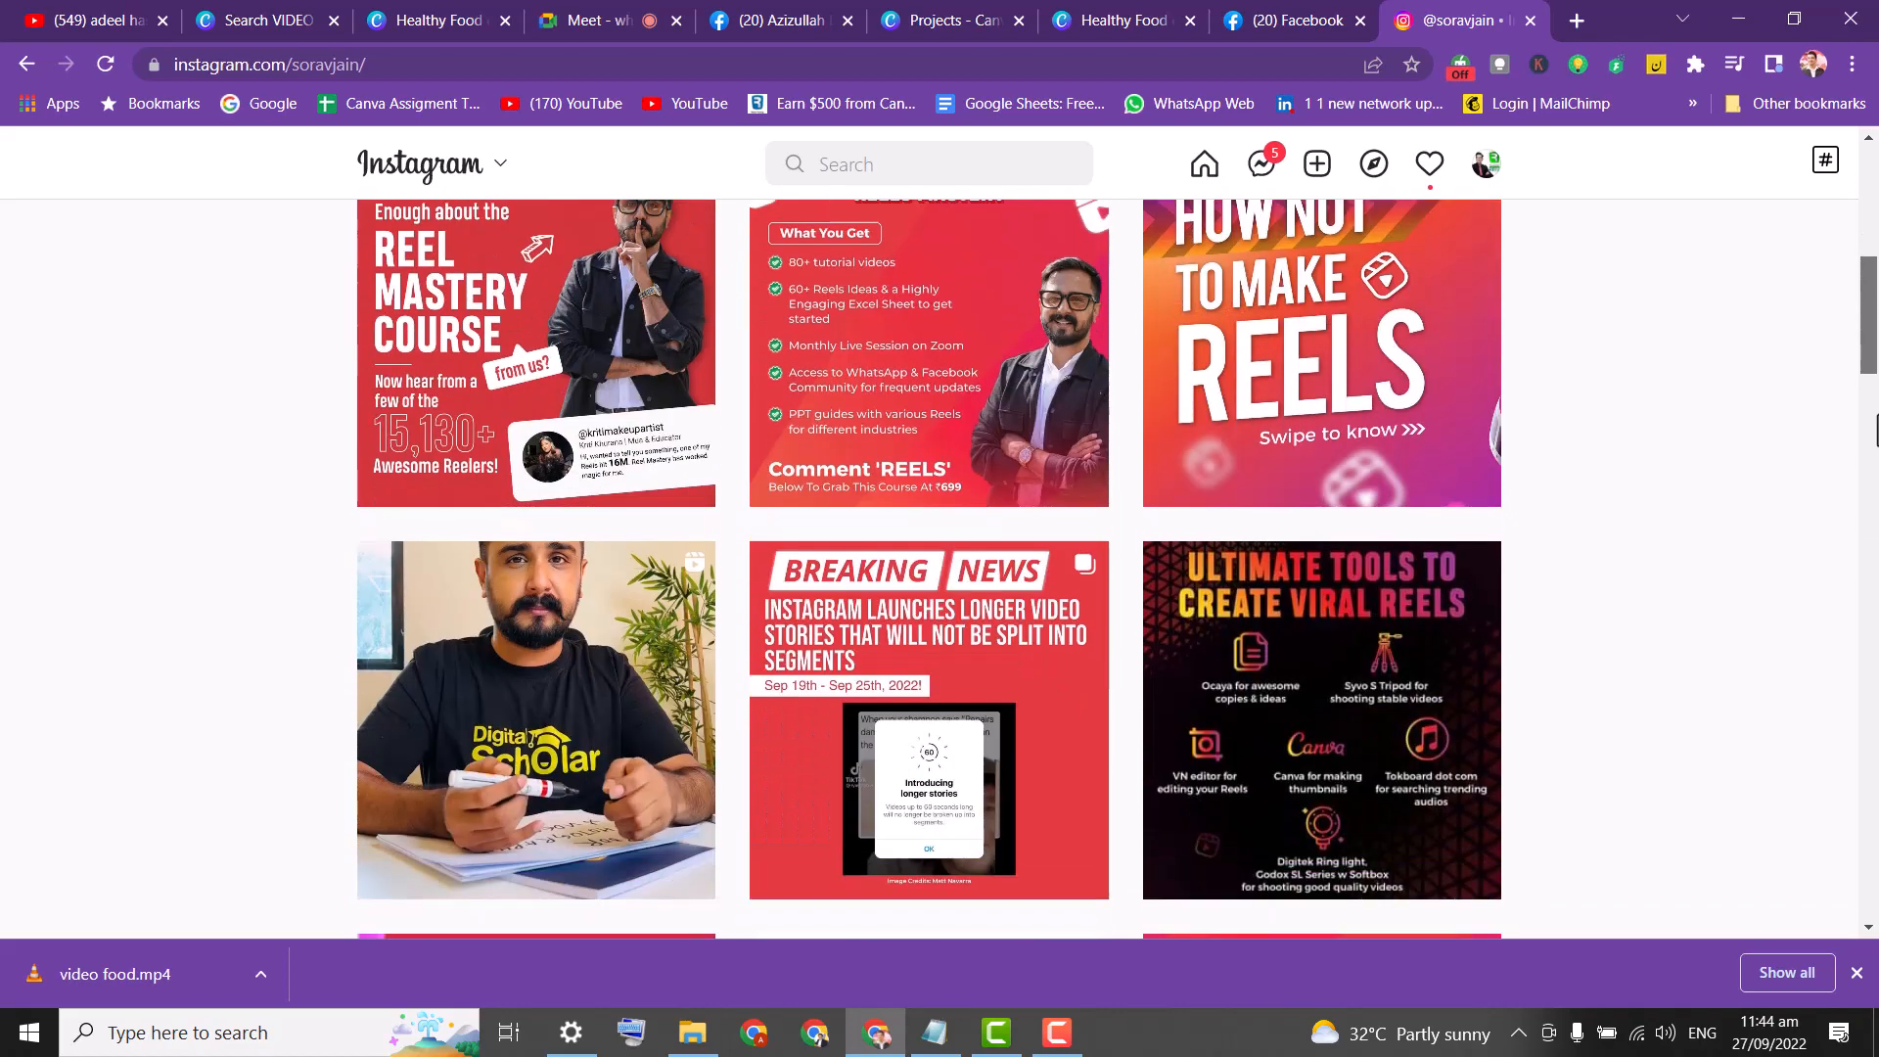
scroll(1875, 482, "up", 1)
scroll(1871, 489, "down", 5)
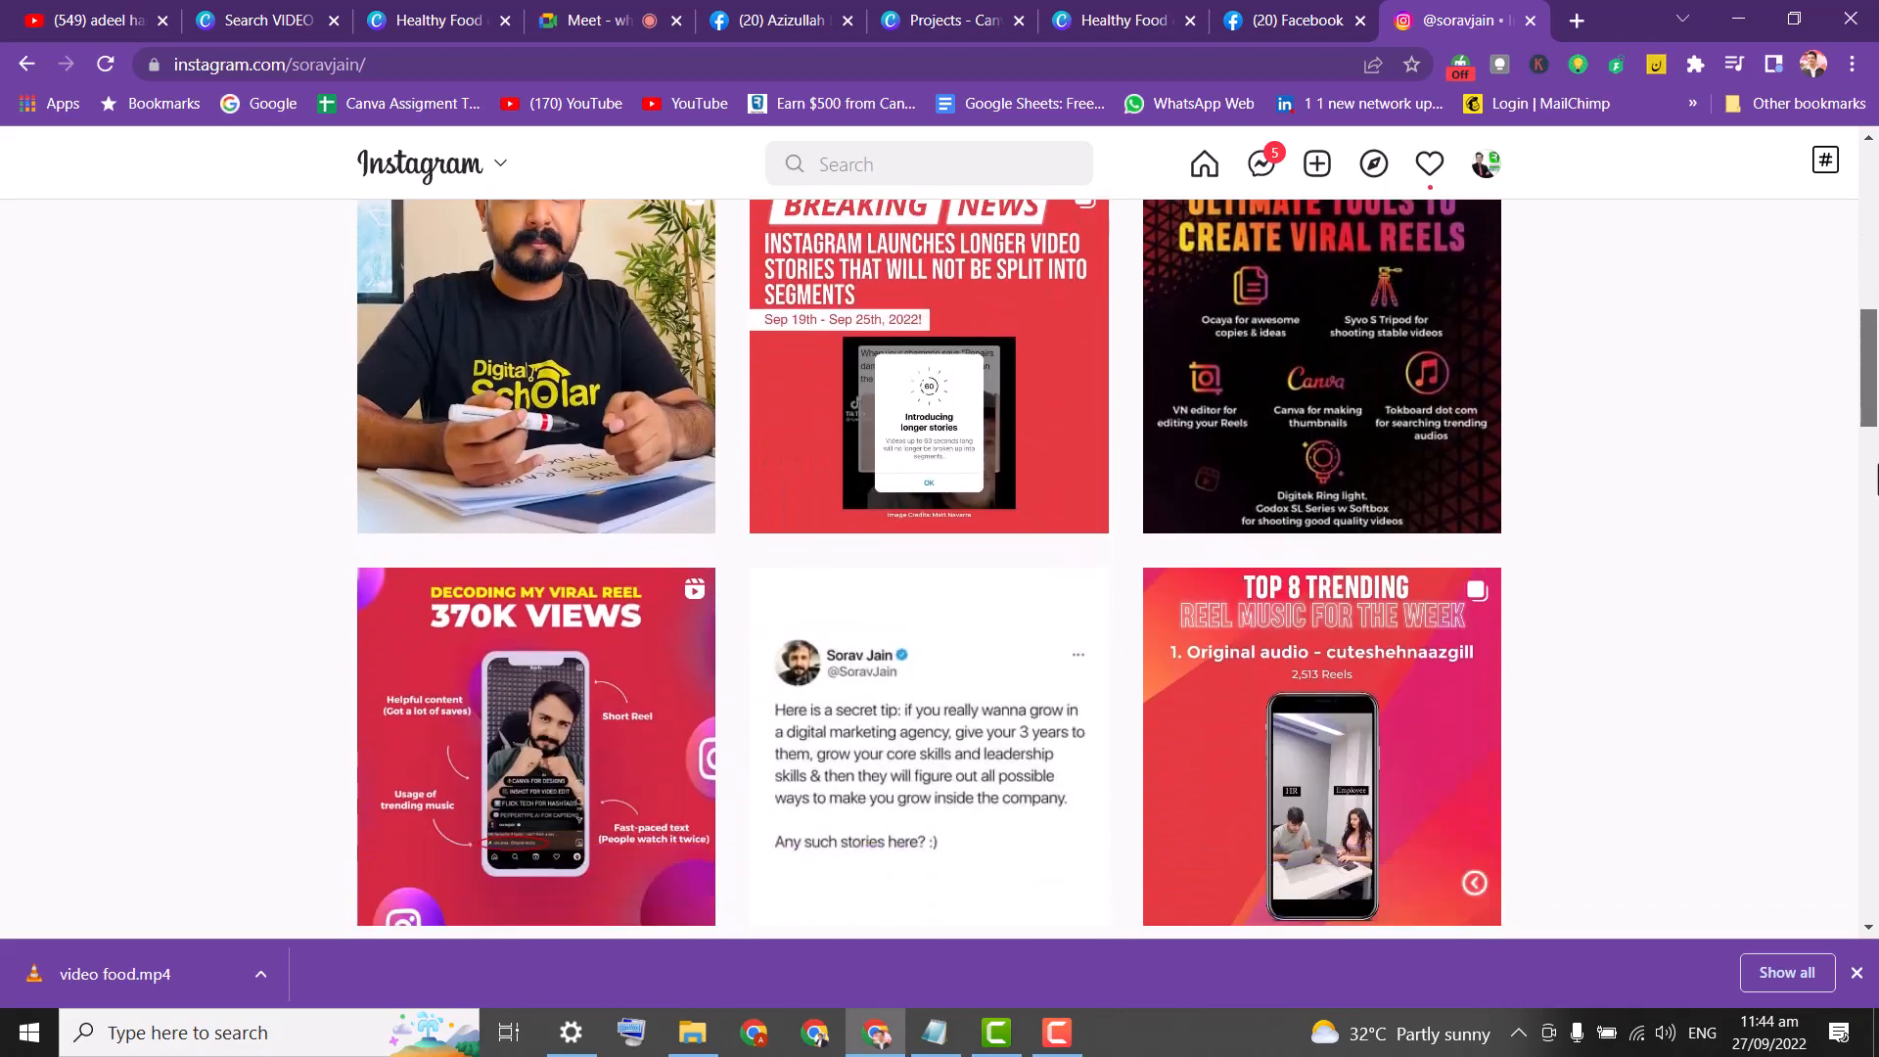
scroll(1870, 533, "down", 17)
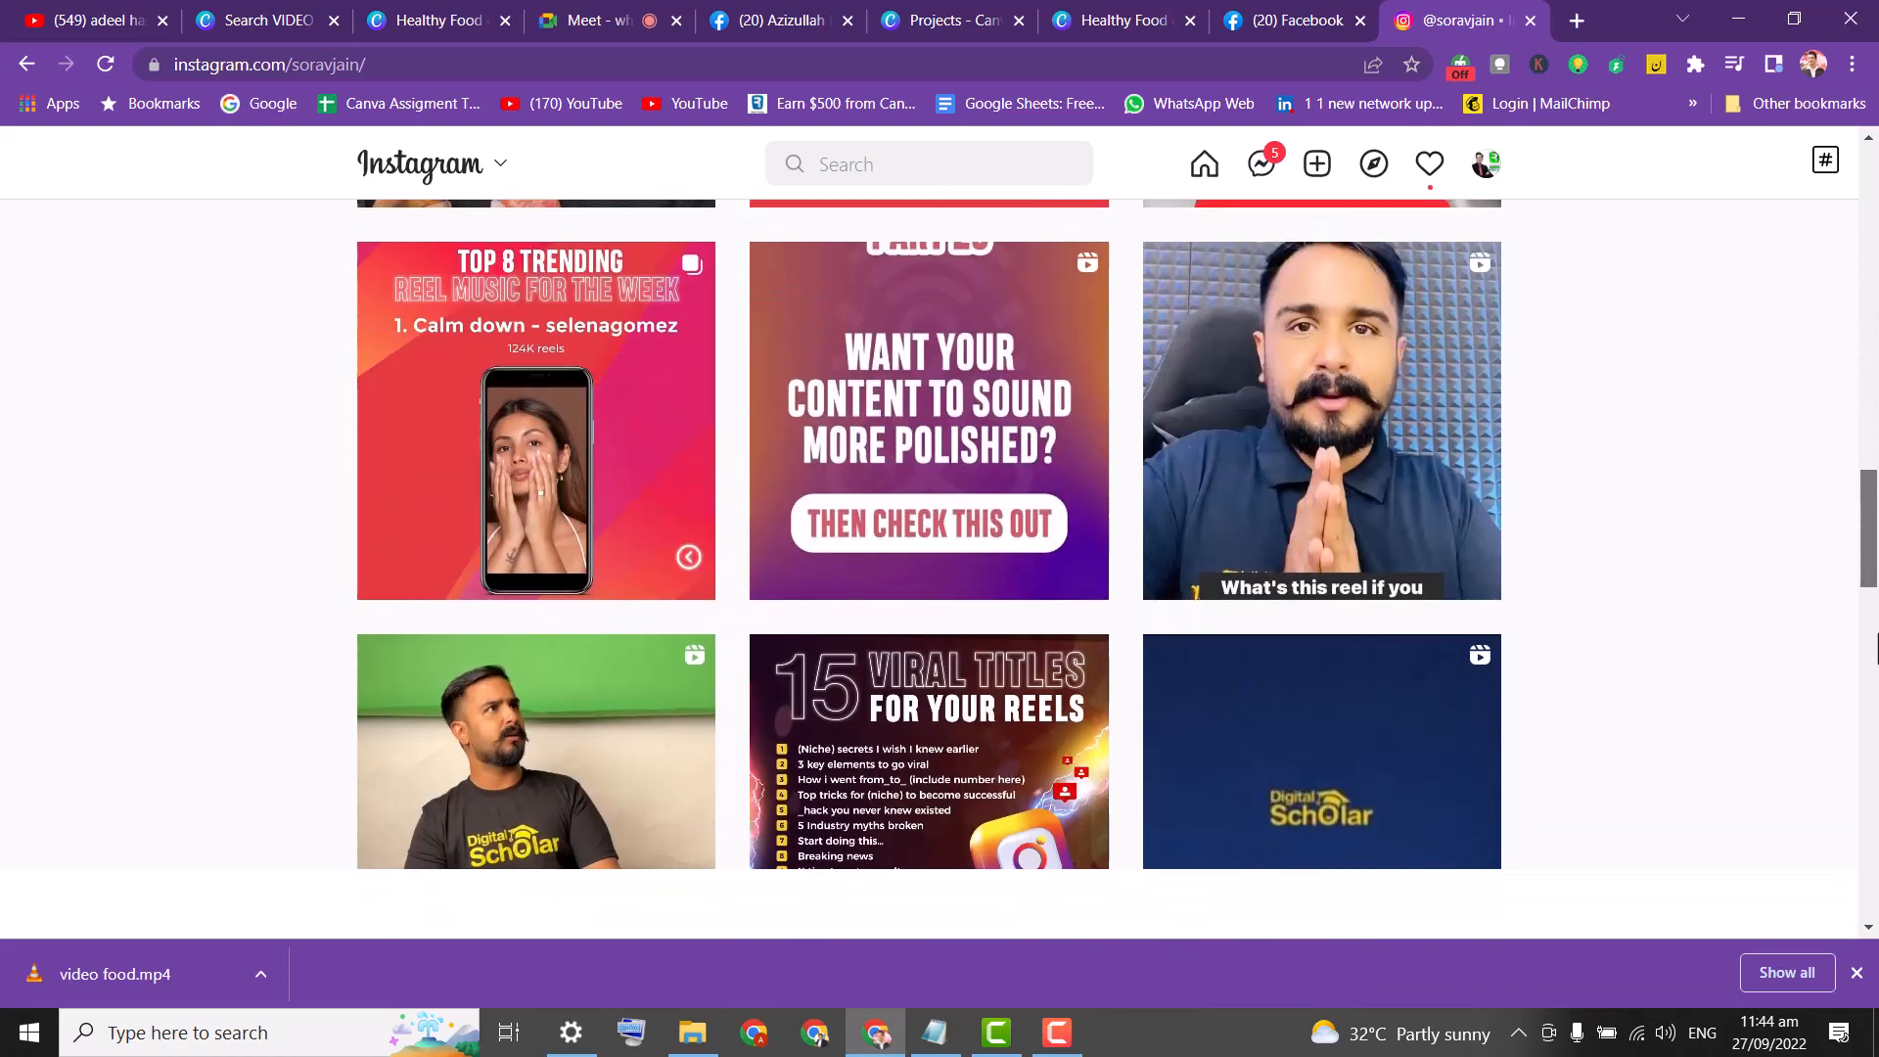
scroll(1875, 768, "up", 2)
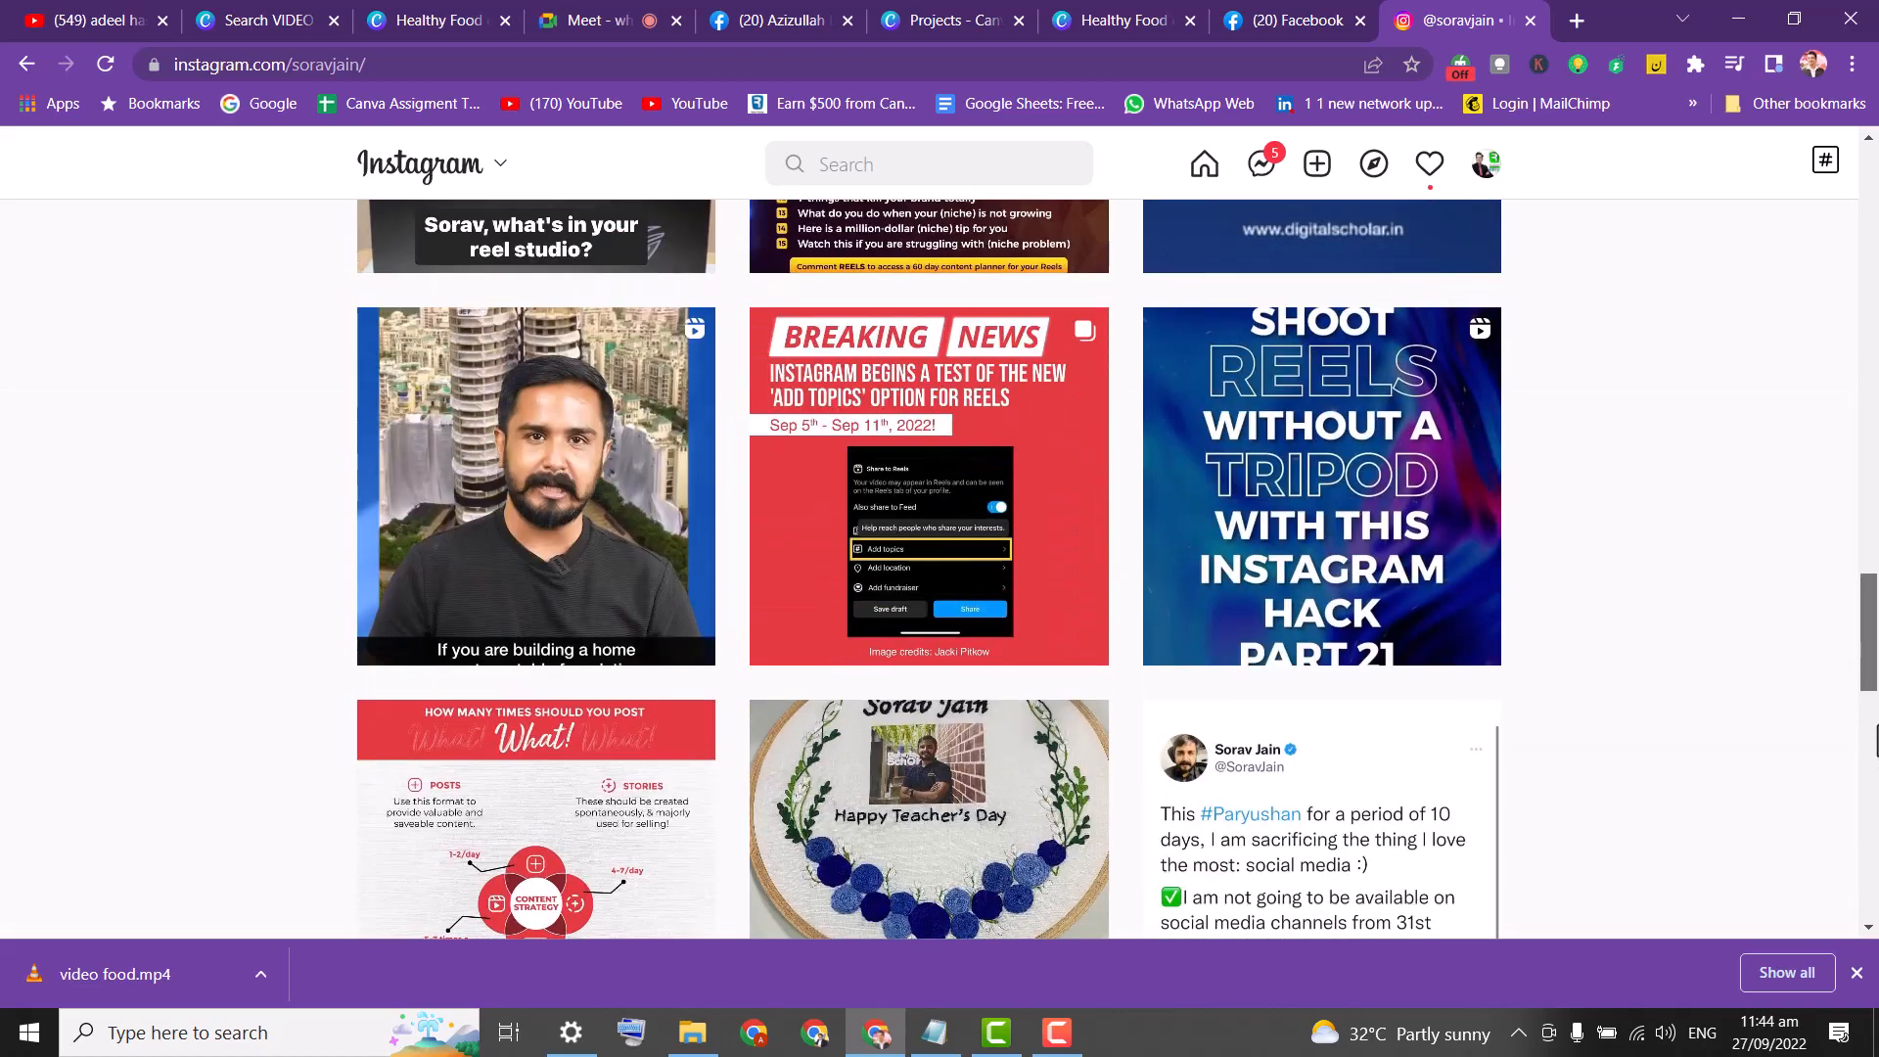
scroll(1875, 741, "down", 12)
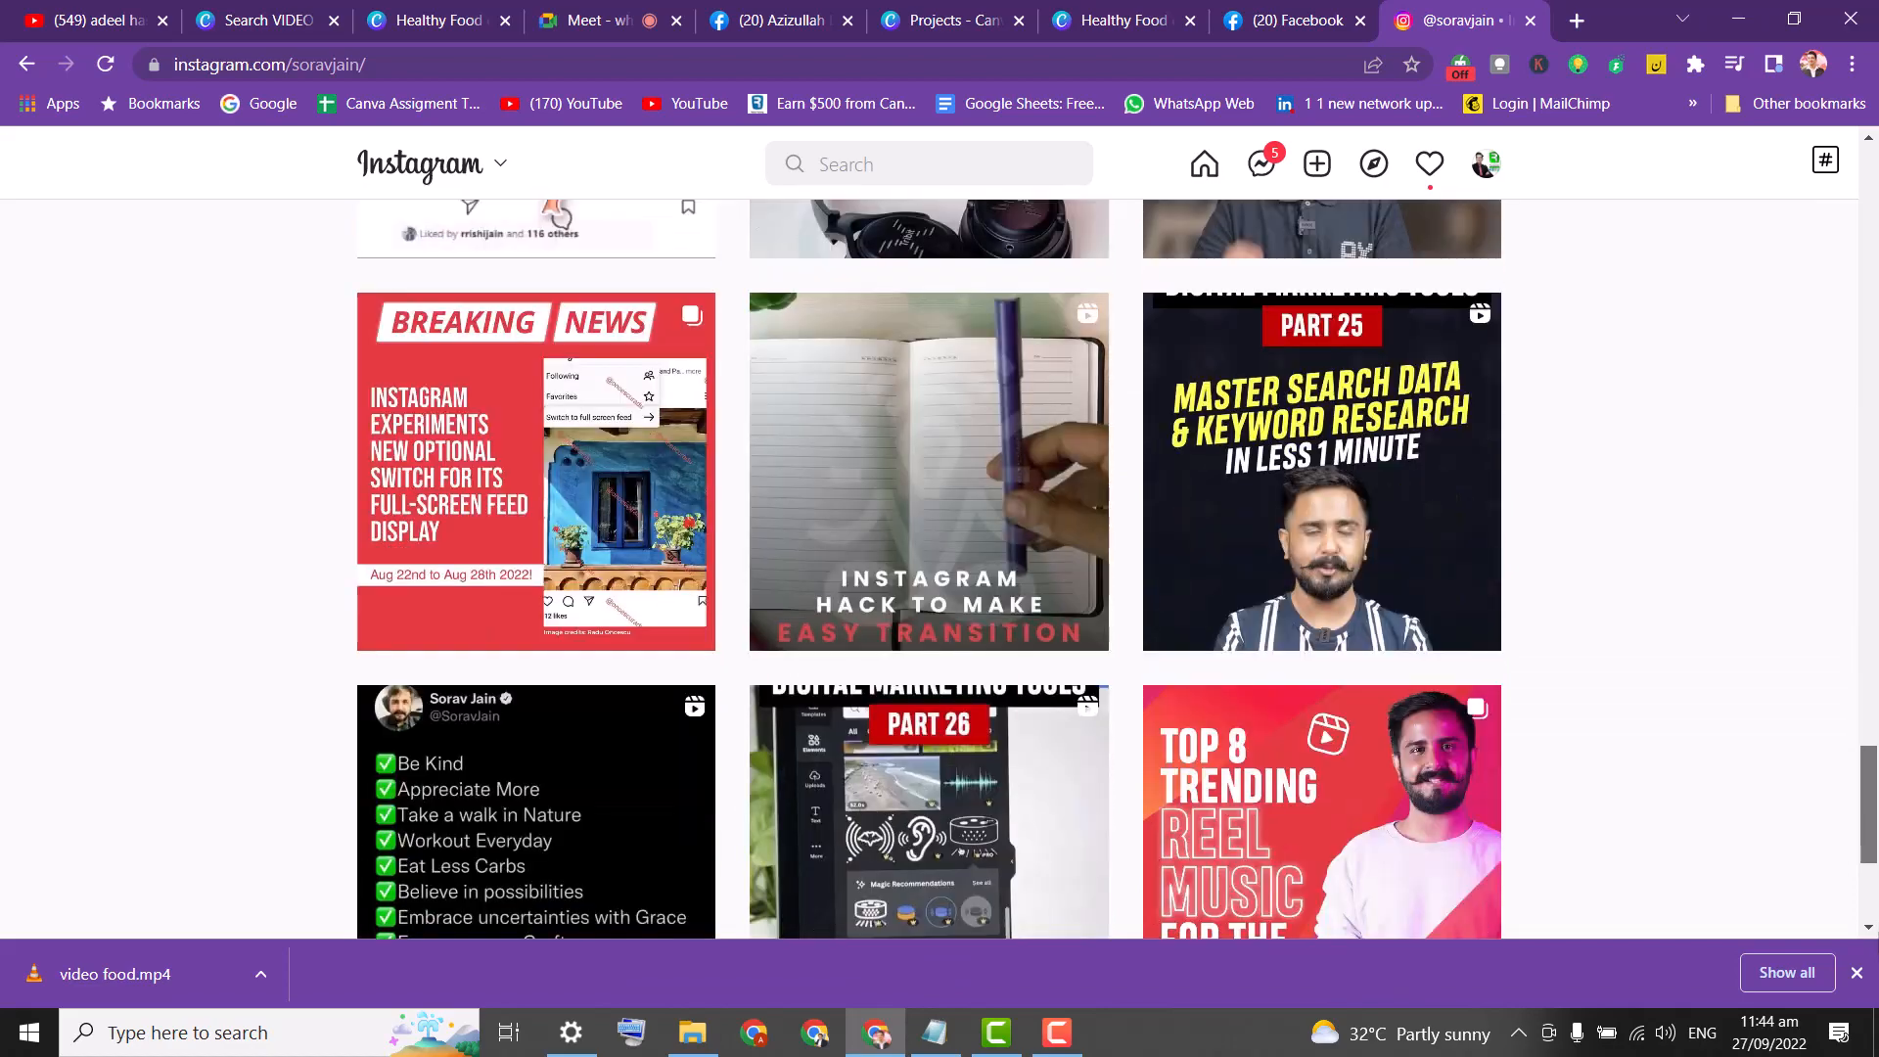
scroll(1876, 744, "down", 3)
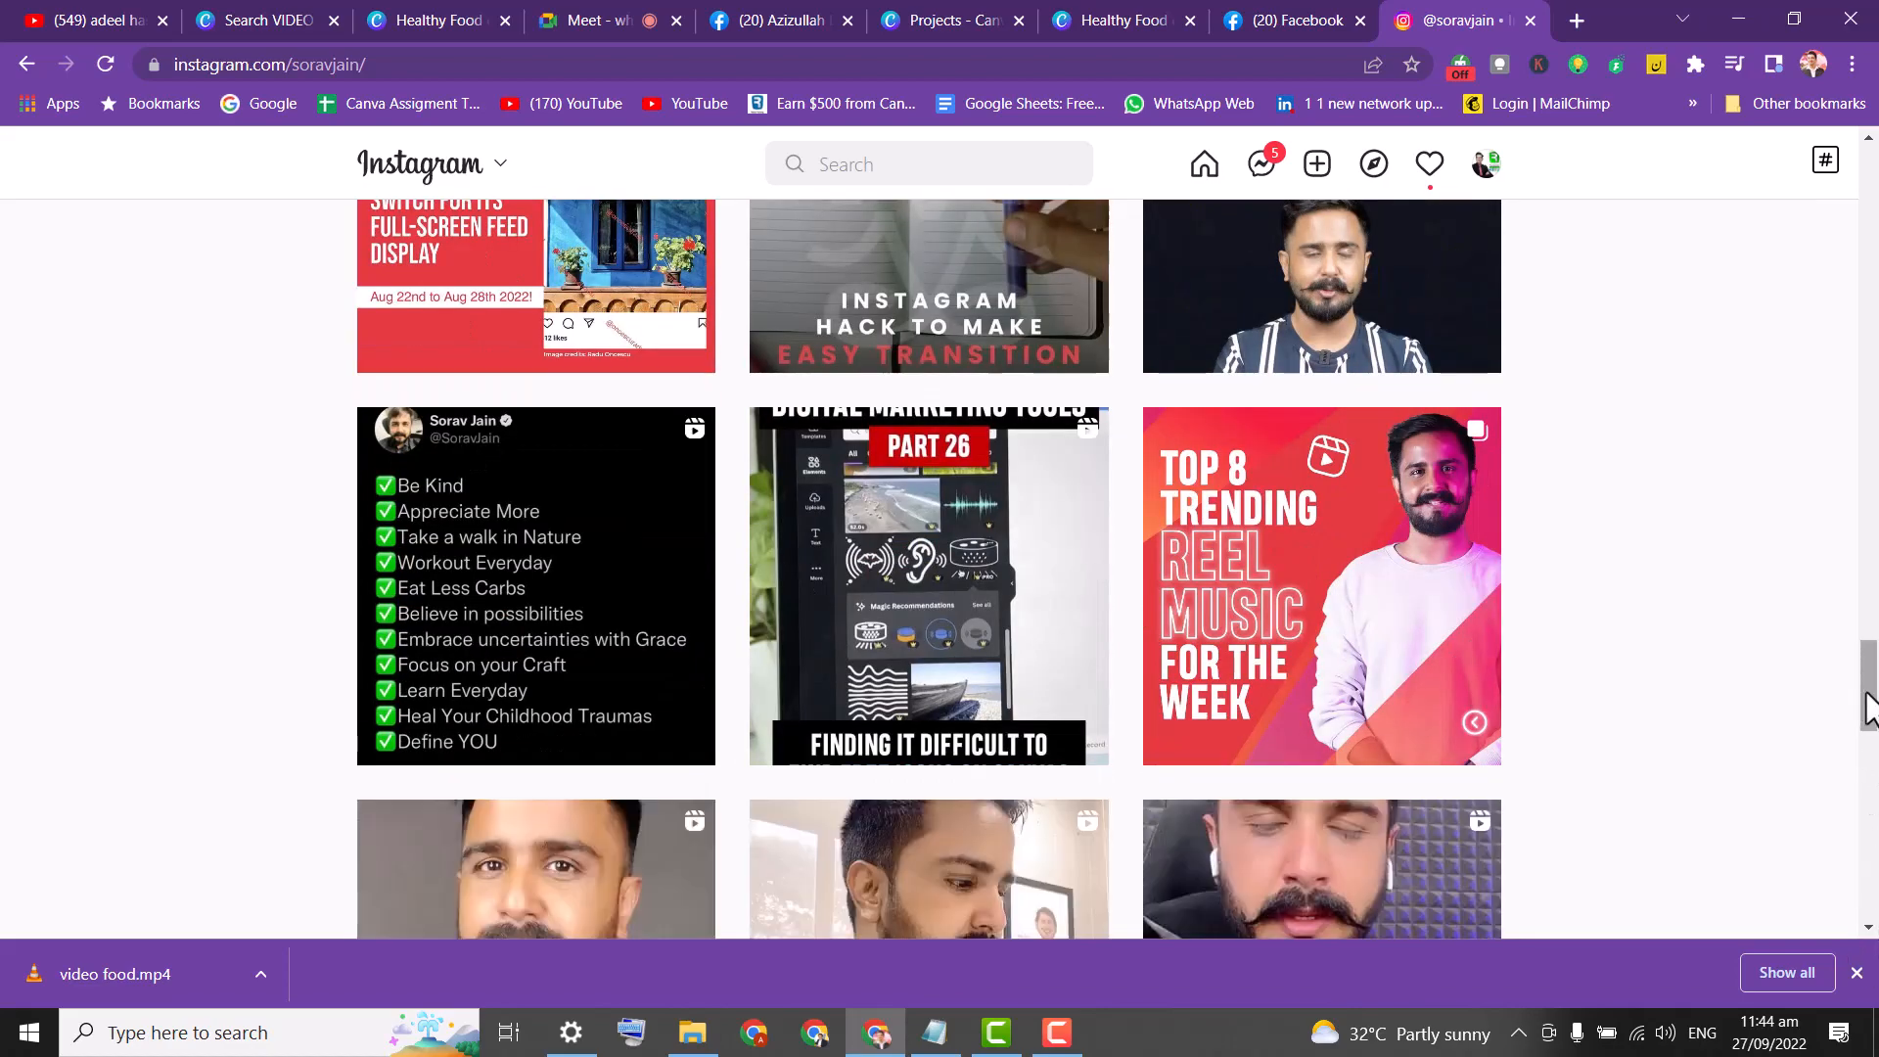
scroll(1870, 707, "down", 6)
scroll(1876, 713, "up", 5)
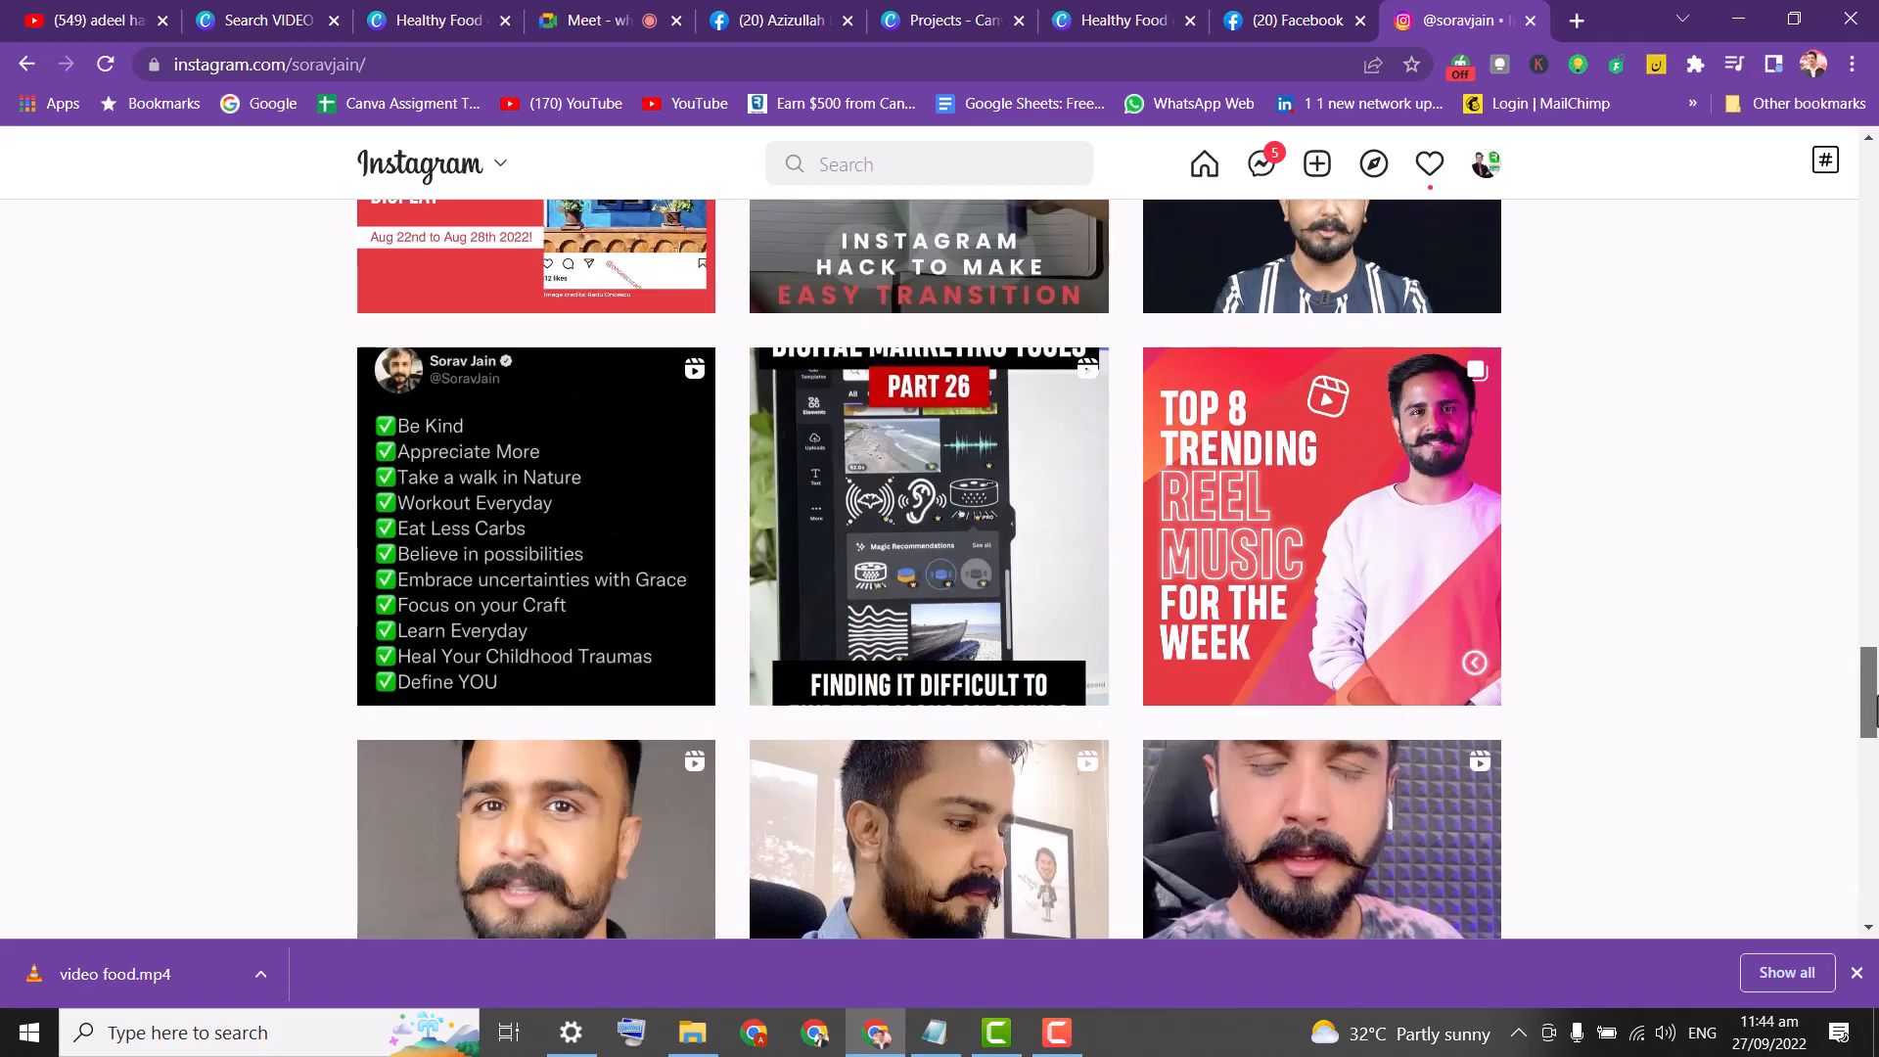
scroll(1876, 713, "down", 3)
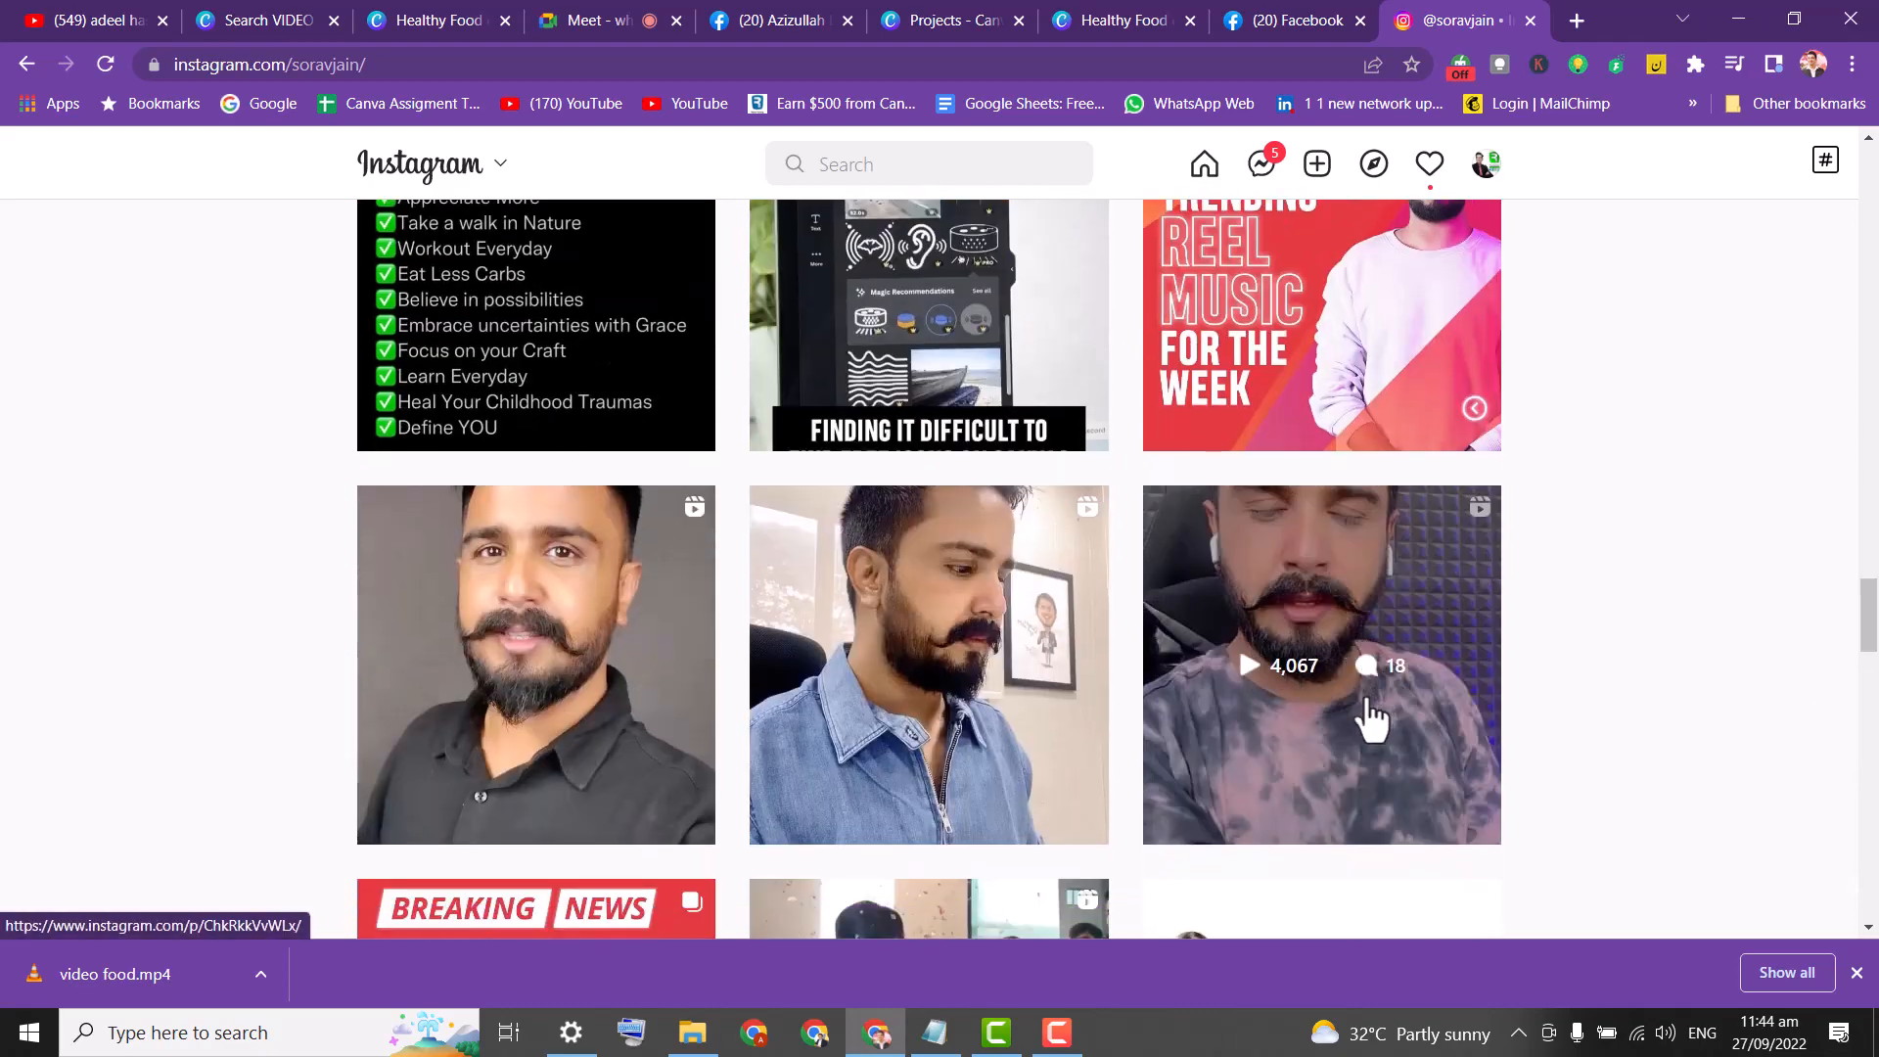
left_click(1348, 623)
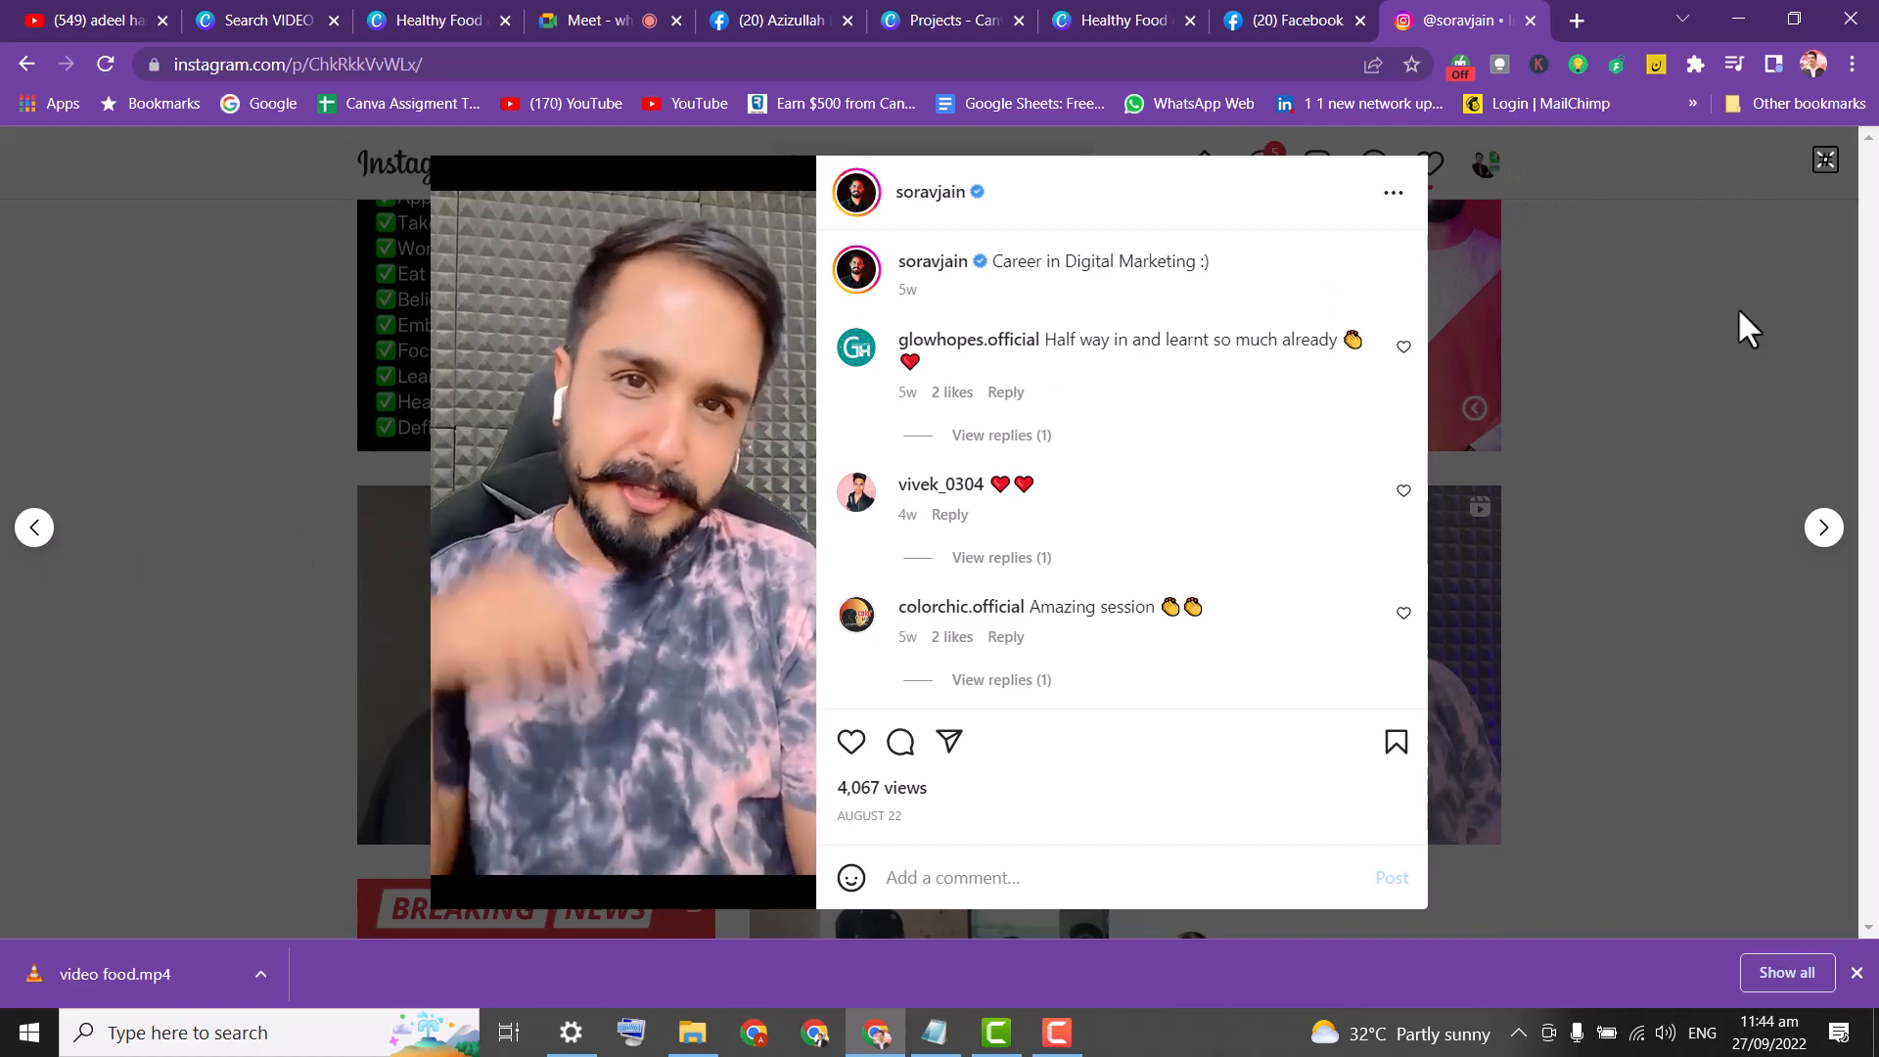
View the 'Top 8 Trending Reel Music' post and the 'Instagram Hack Part 15' reel.
key("Escape")
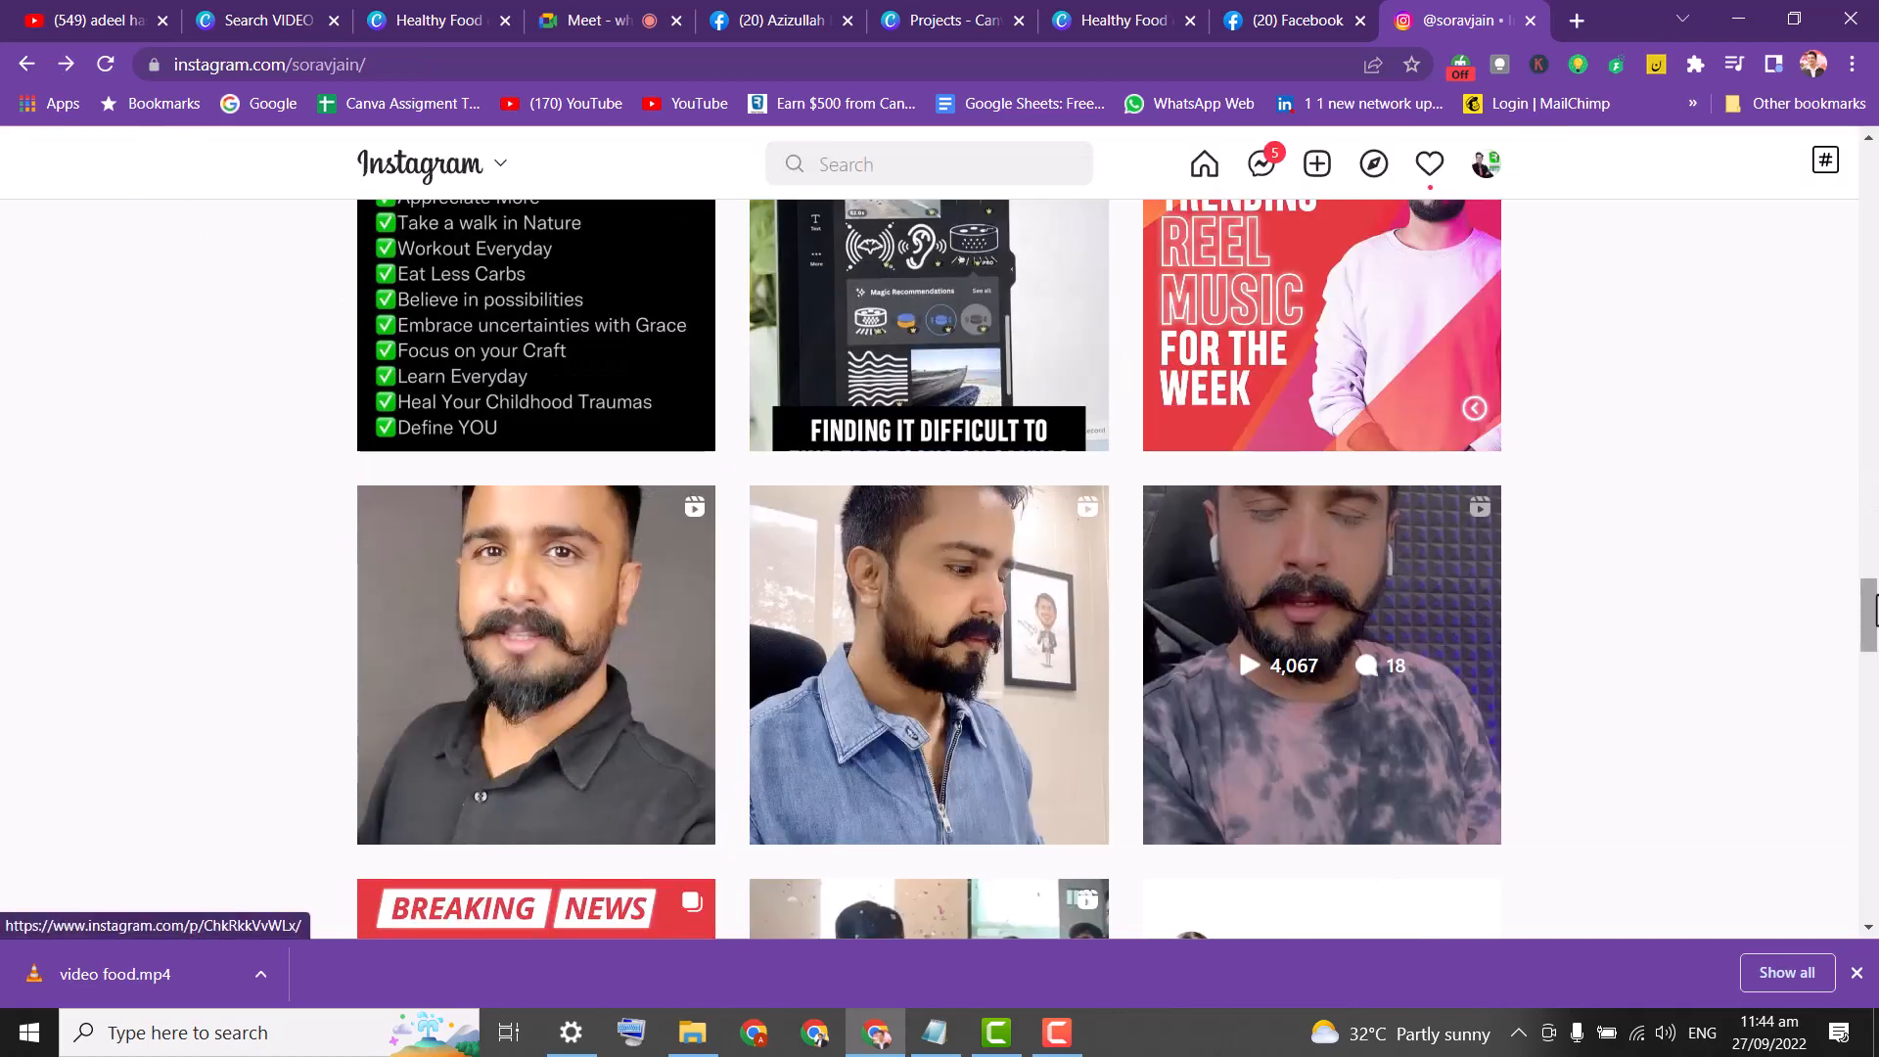
left_click_drag(1870, 615, 1870, 704)
left_click(920, 466)
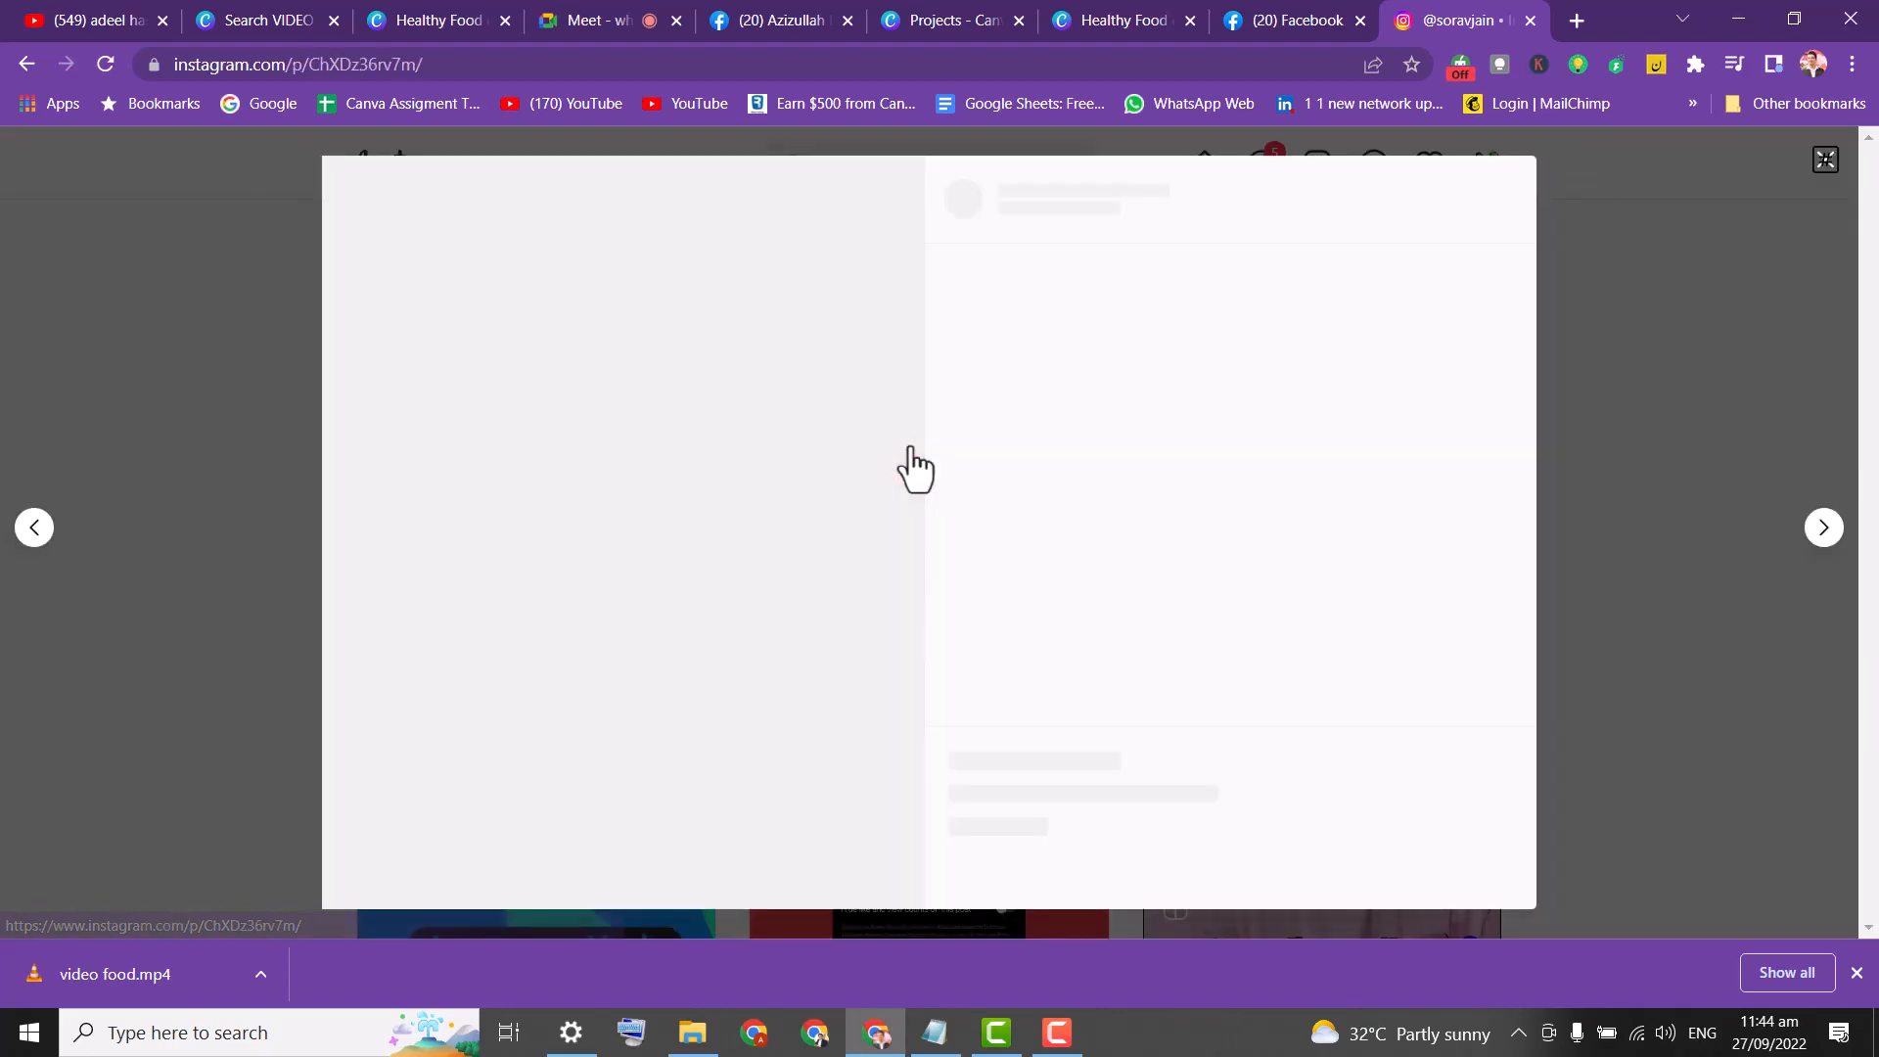
left_click(193, 362)
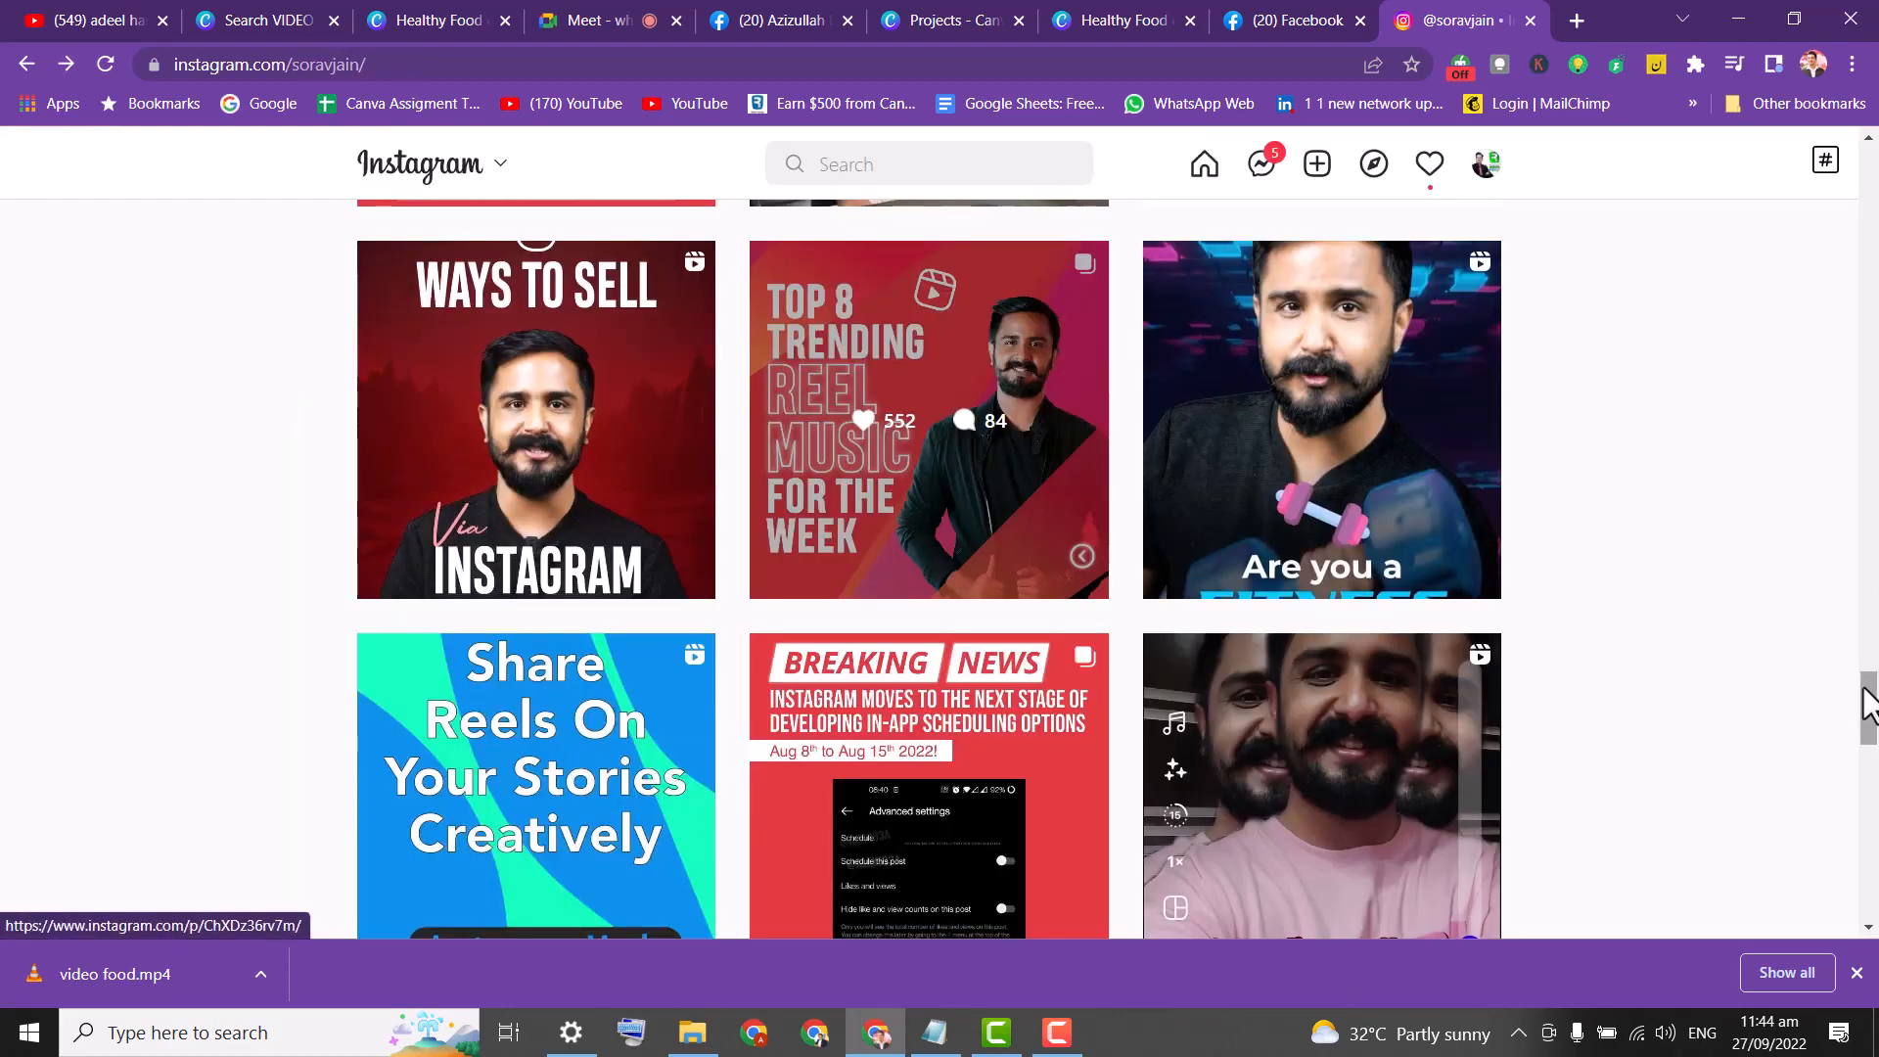
mouse_move(1871, 714)
left_mouse_down()
mouse_move(1869, 812)
mouse_move(1870, 685)
left_mouse_up()
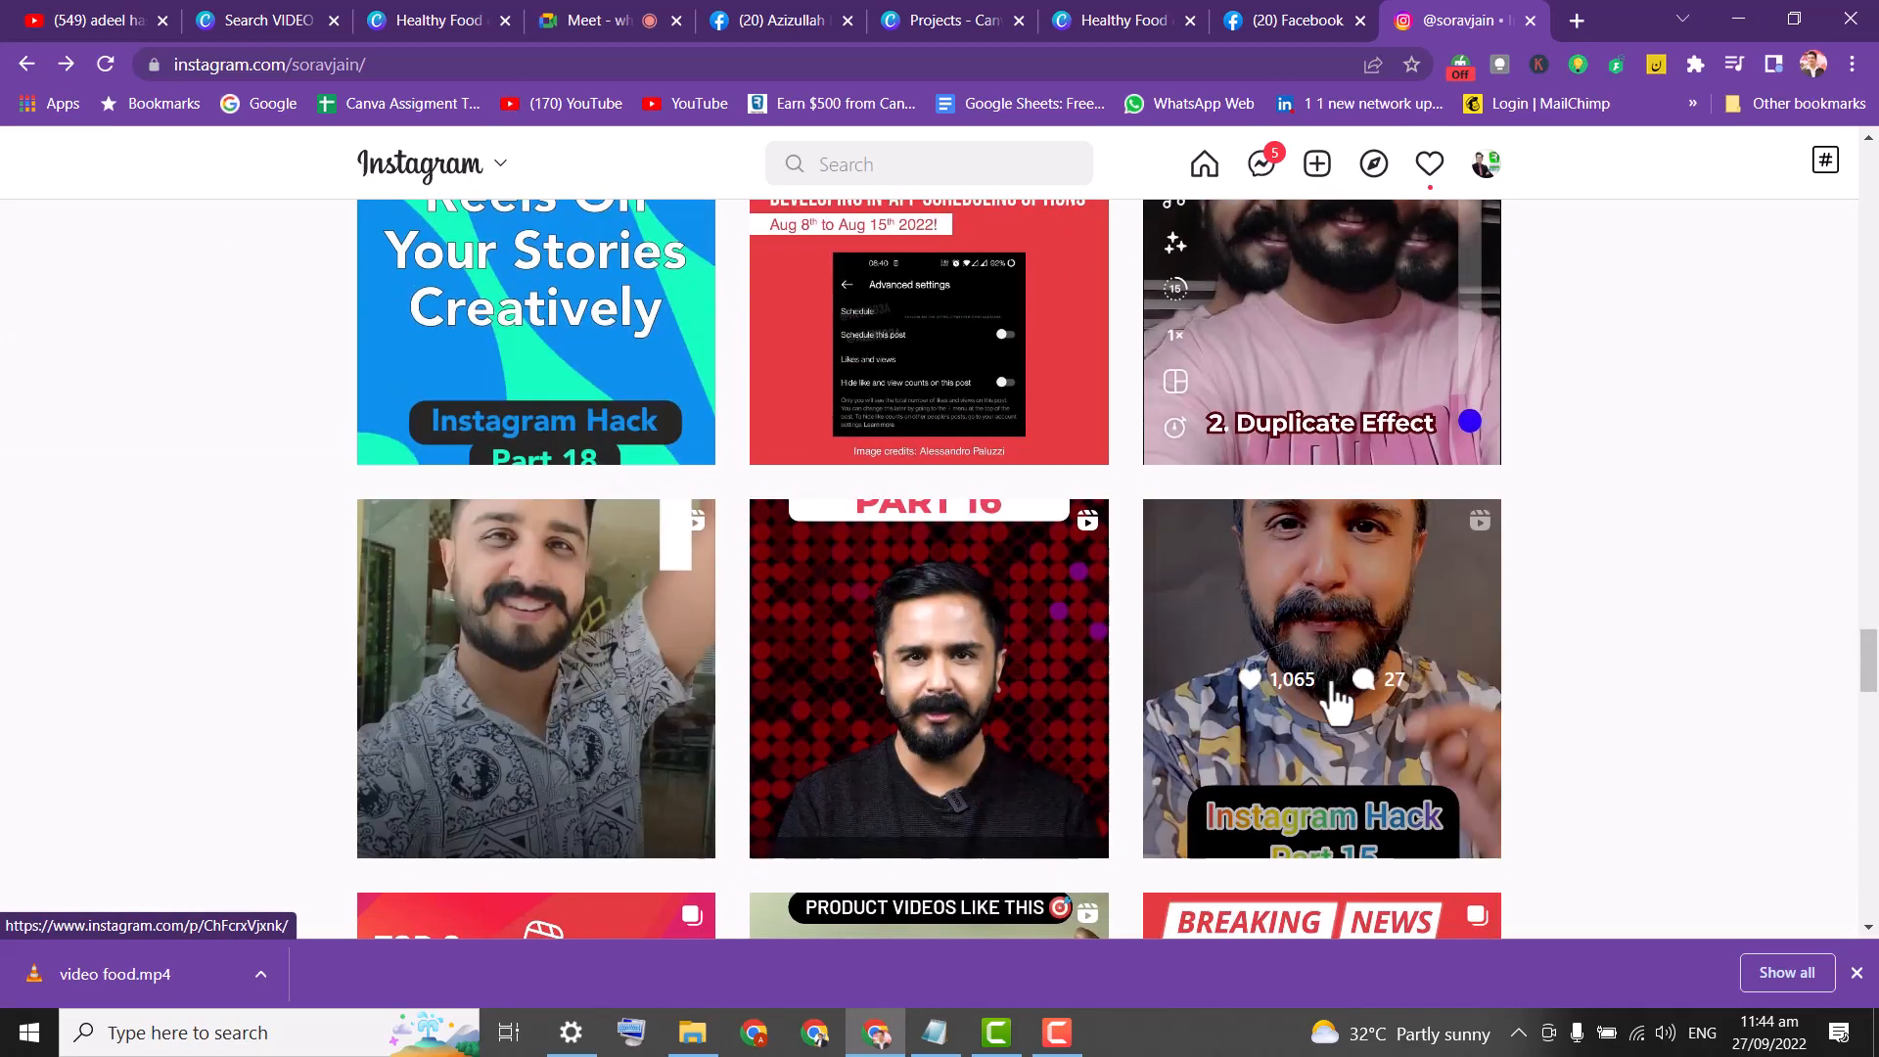
left_click(1333, 722)
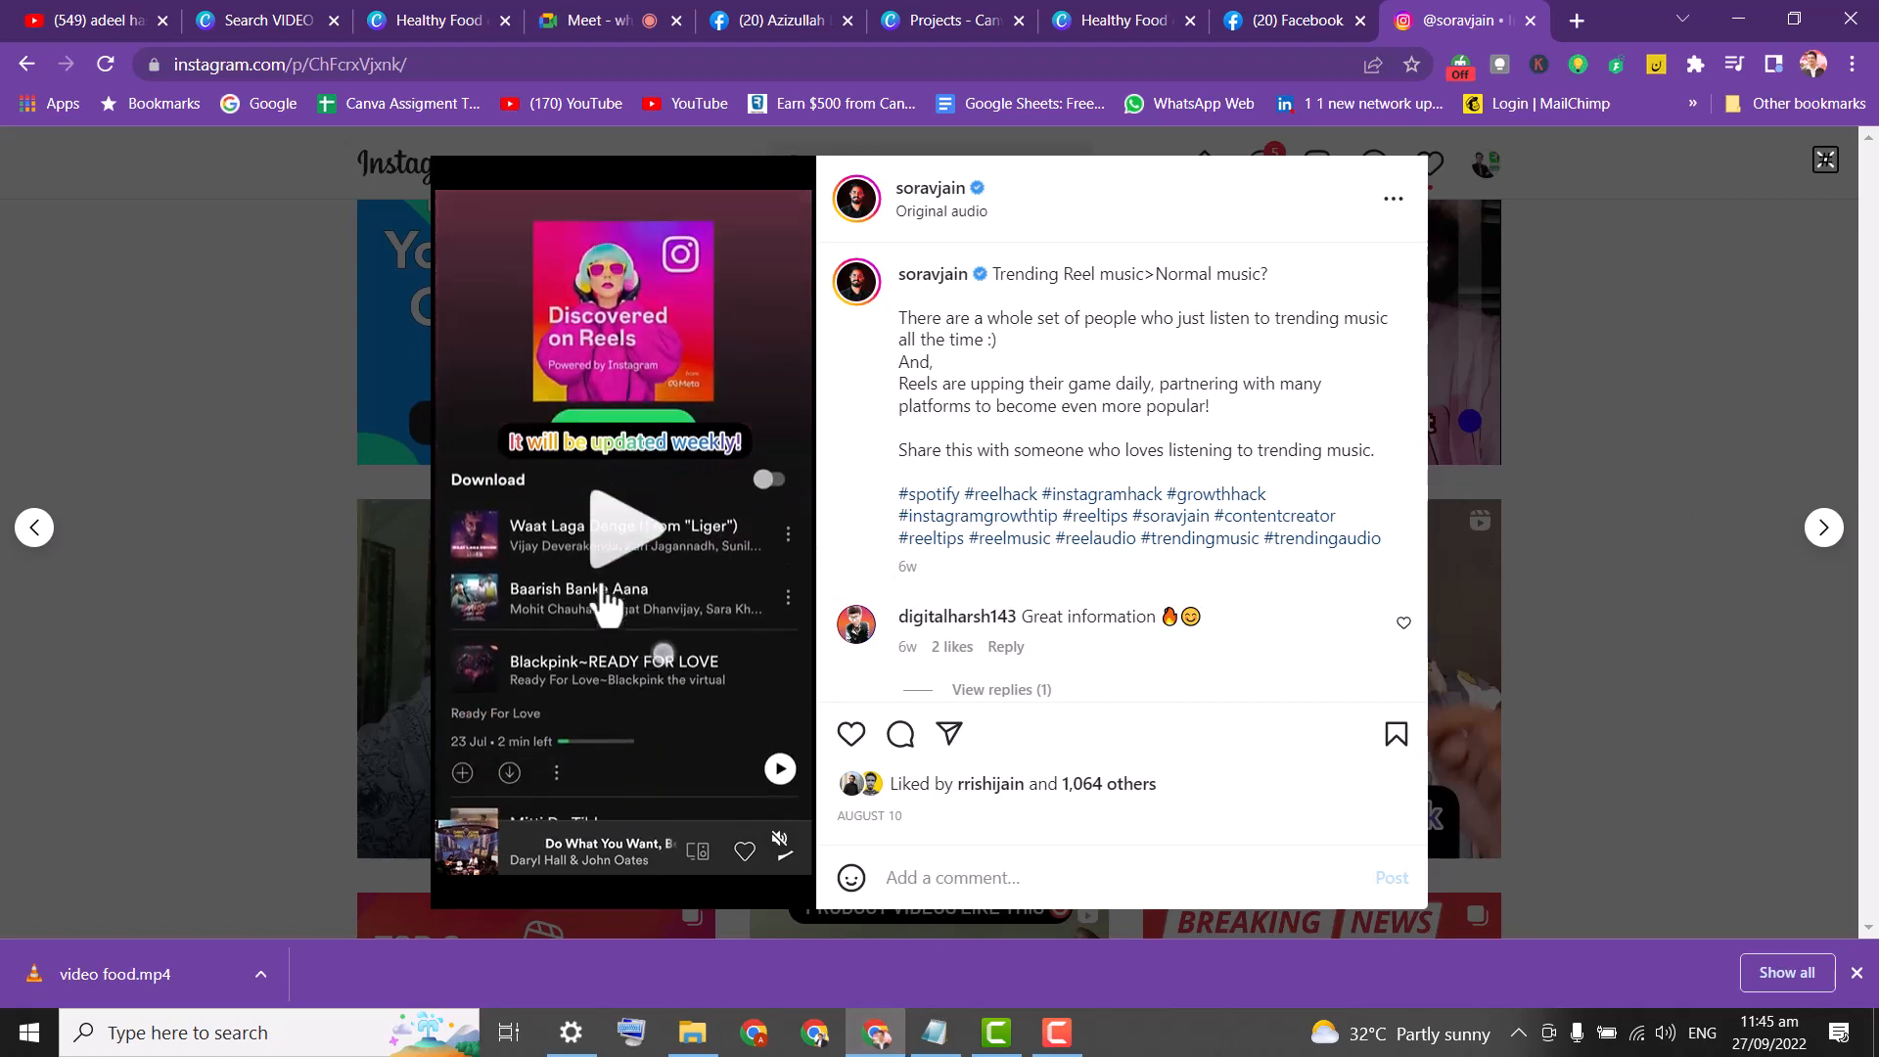
left_click(1740, 311)
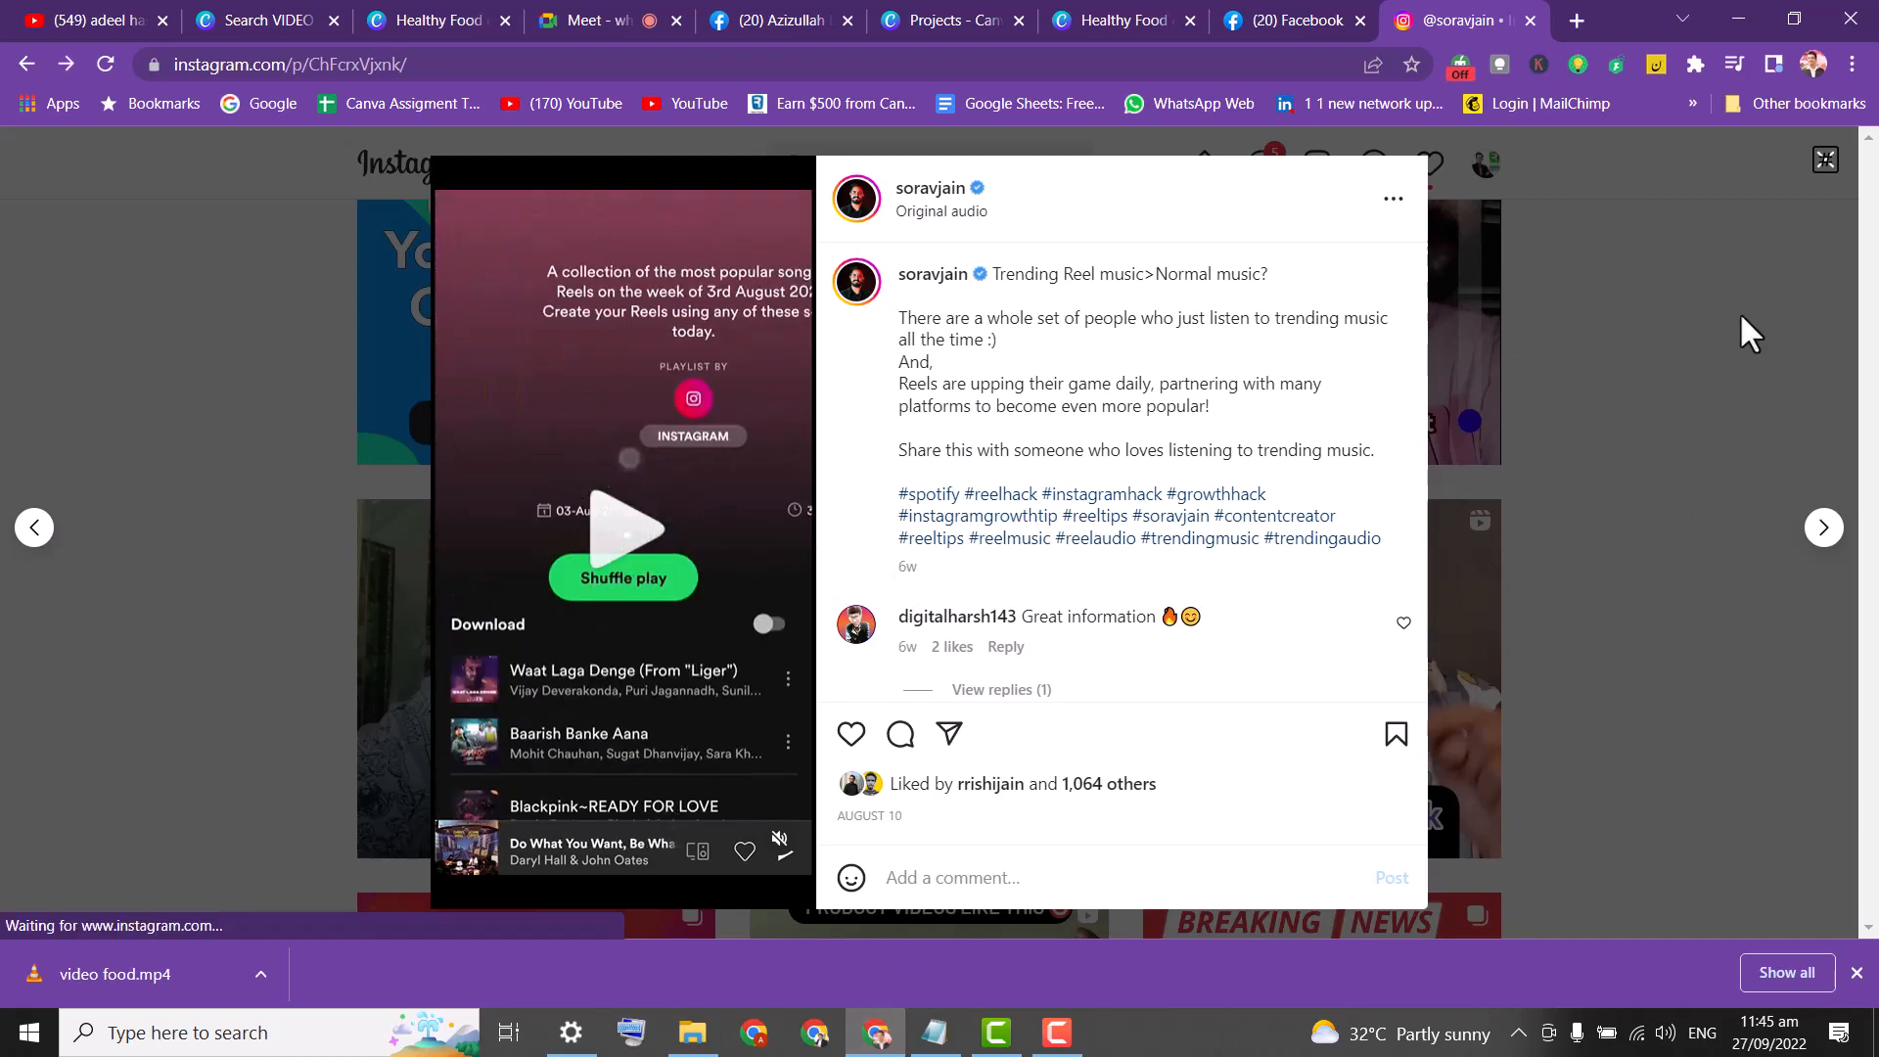
View the reel about secret tools websites use, then go to the Facebook video details tab.
left_click_drag(1871, 672, 1871, 806)
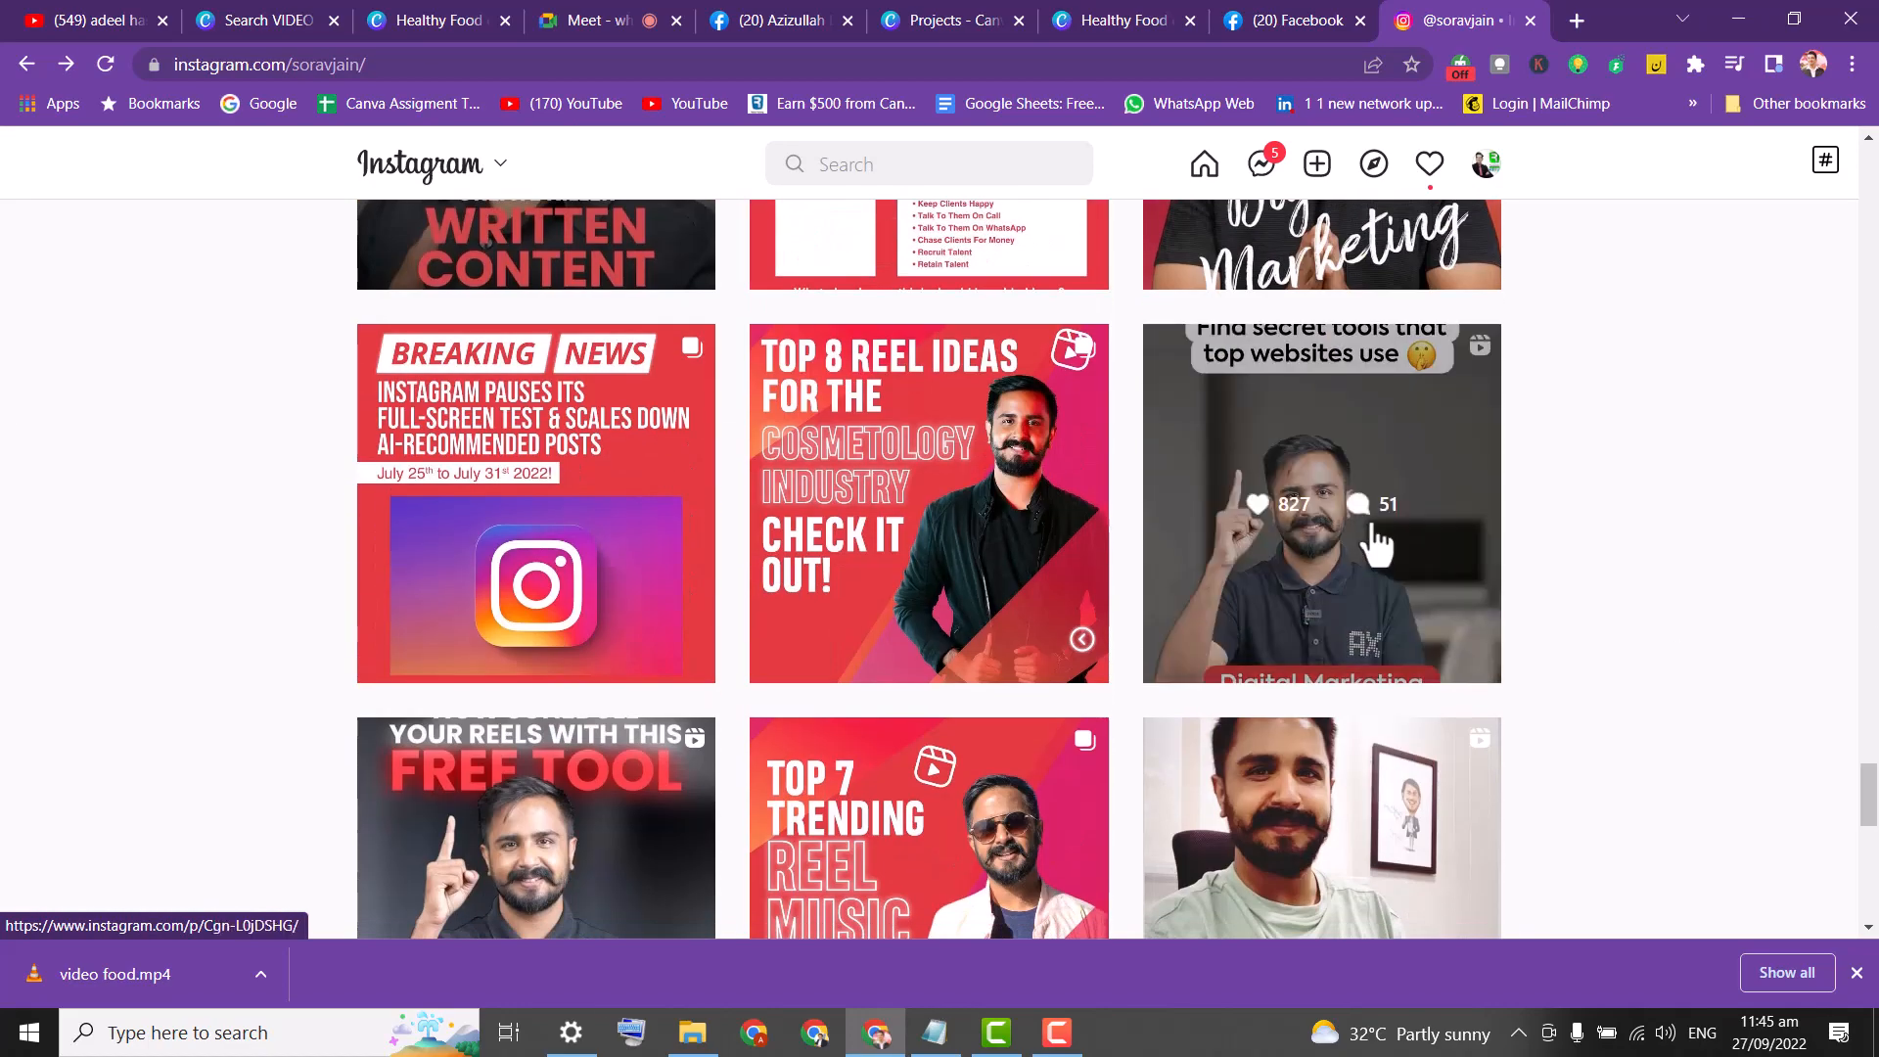
left_click(1352, 551)
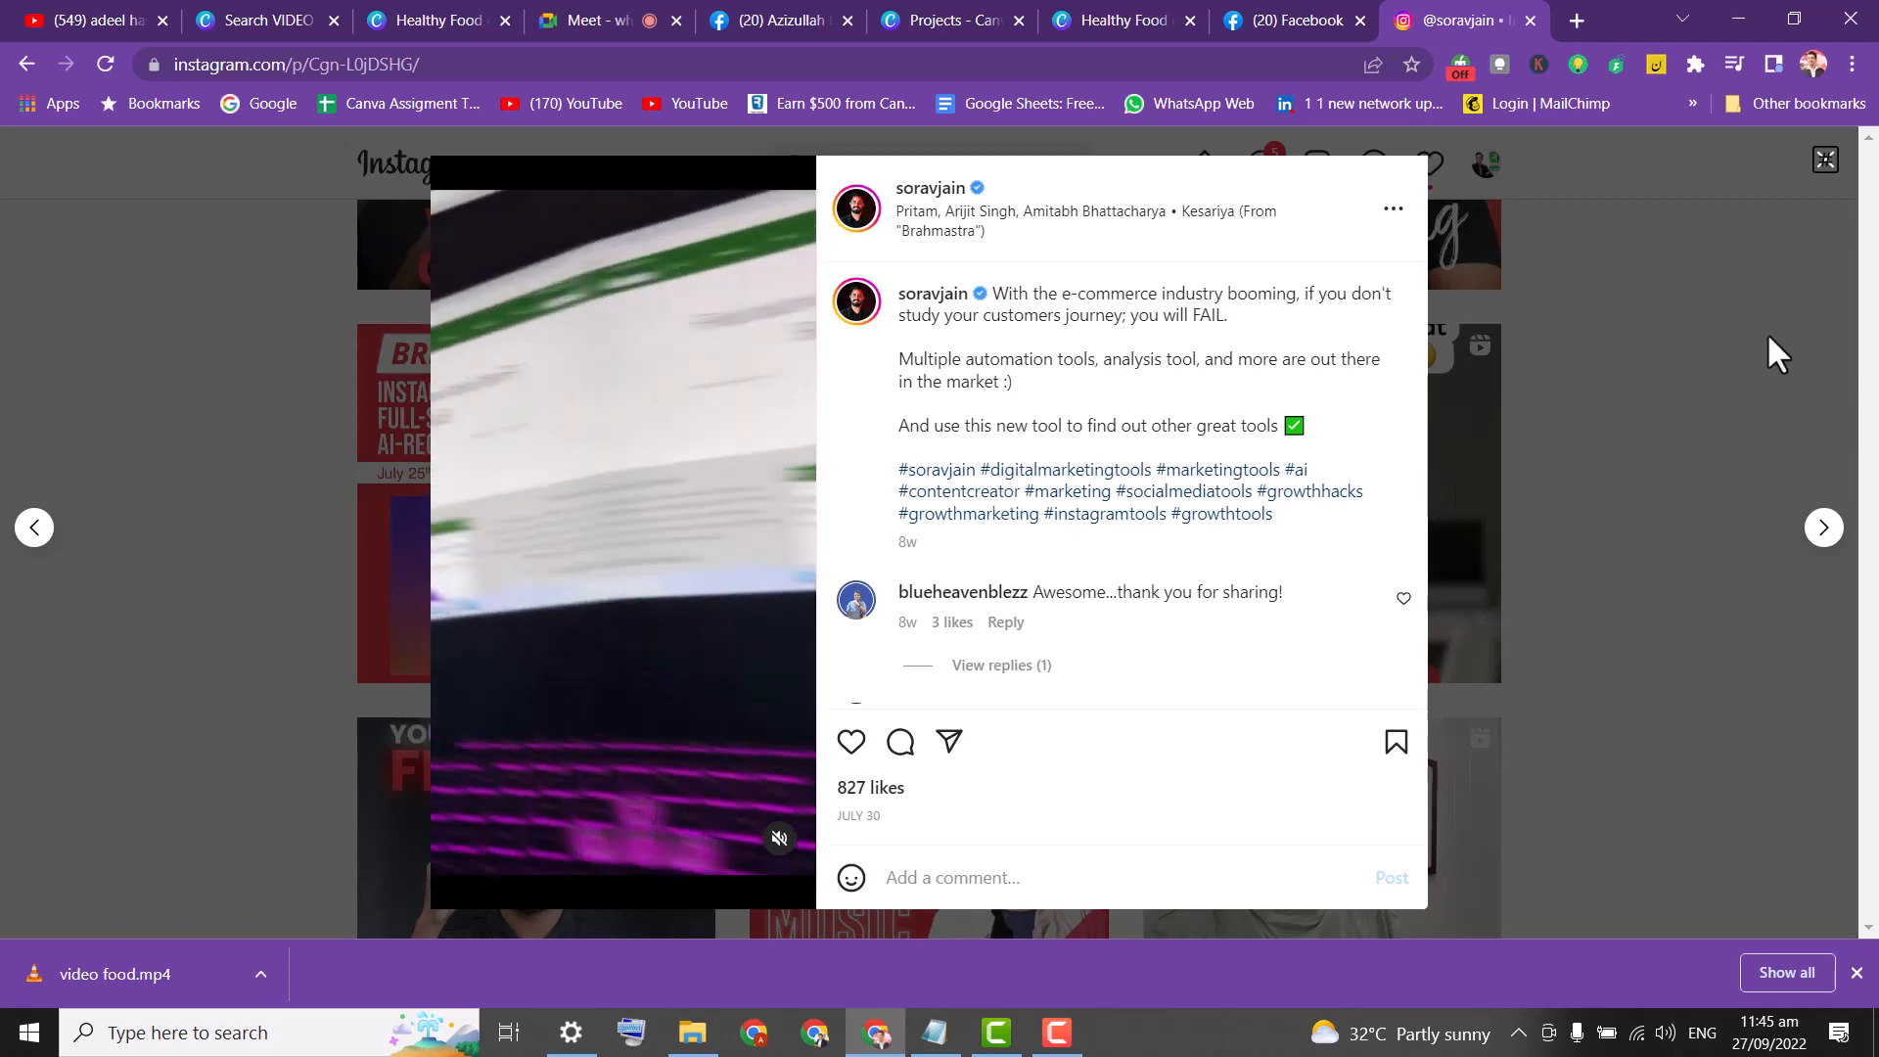
left_click(176, 564)
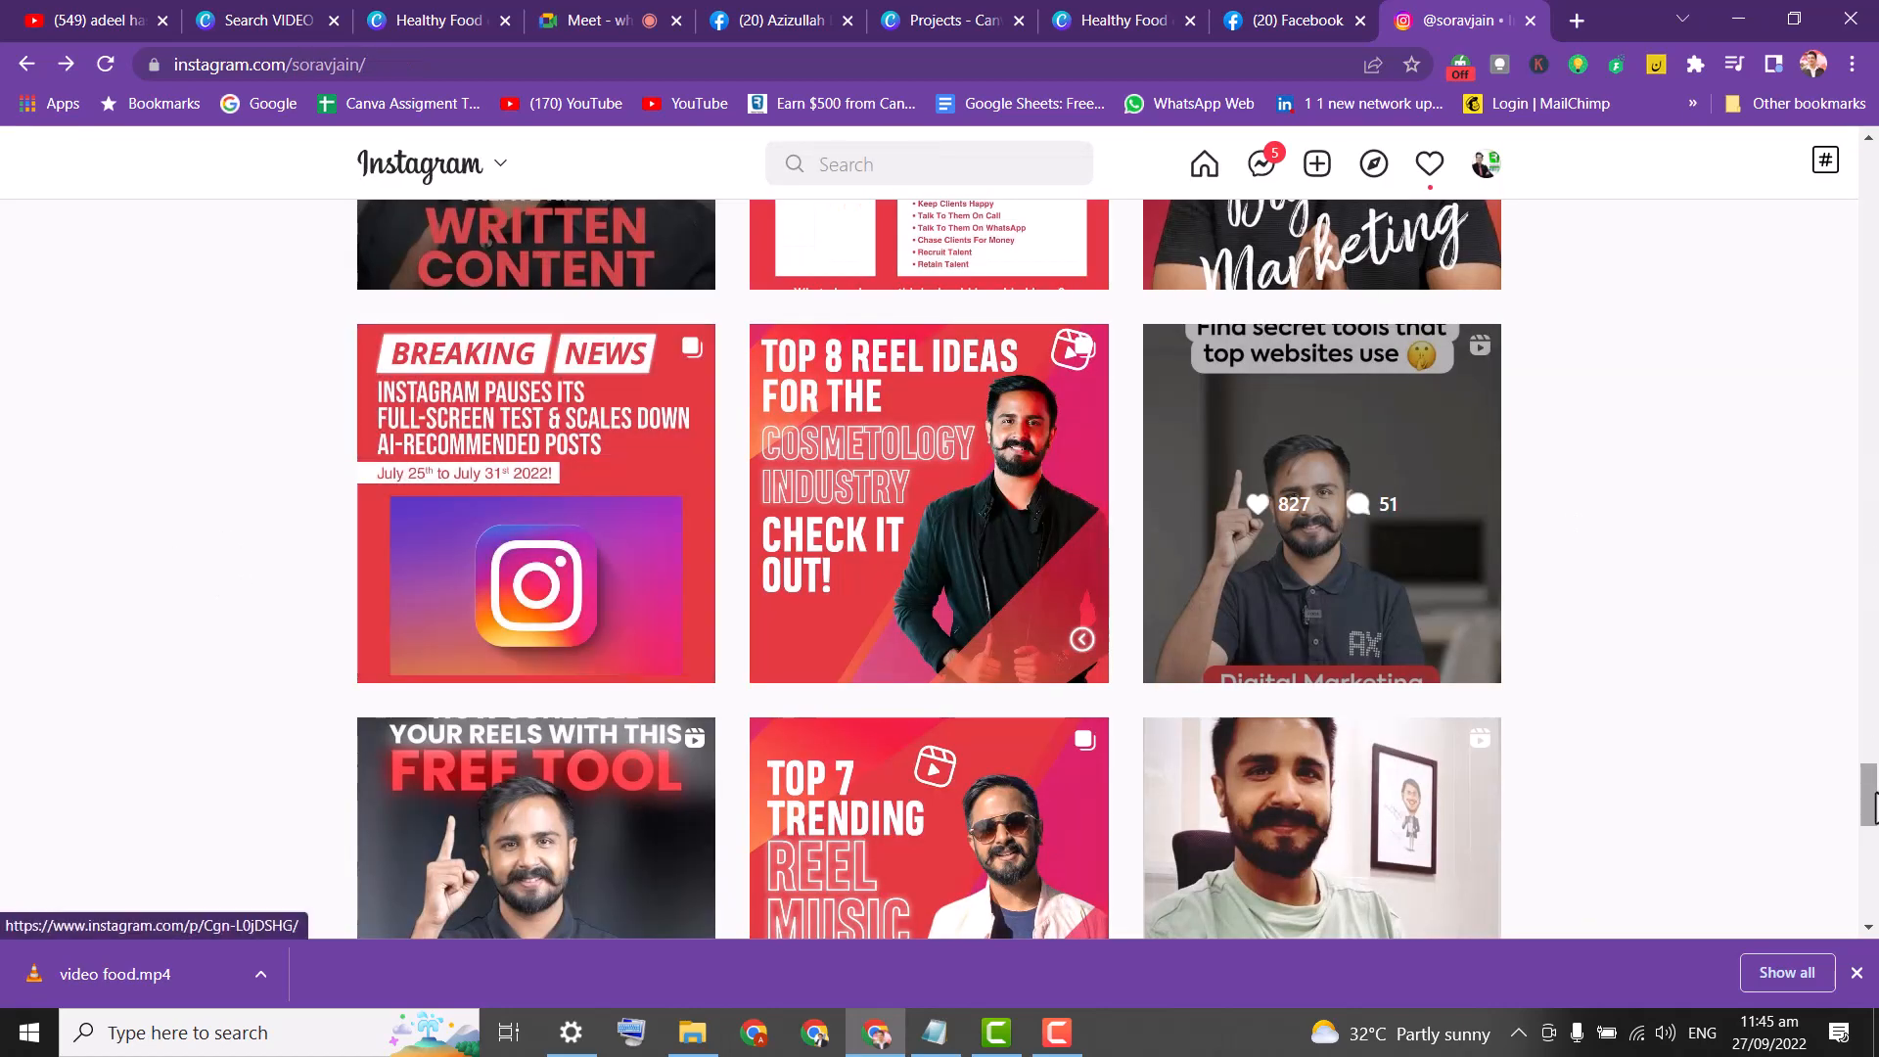
left_click(1291, 20)
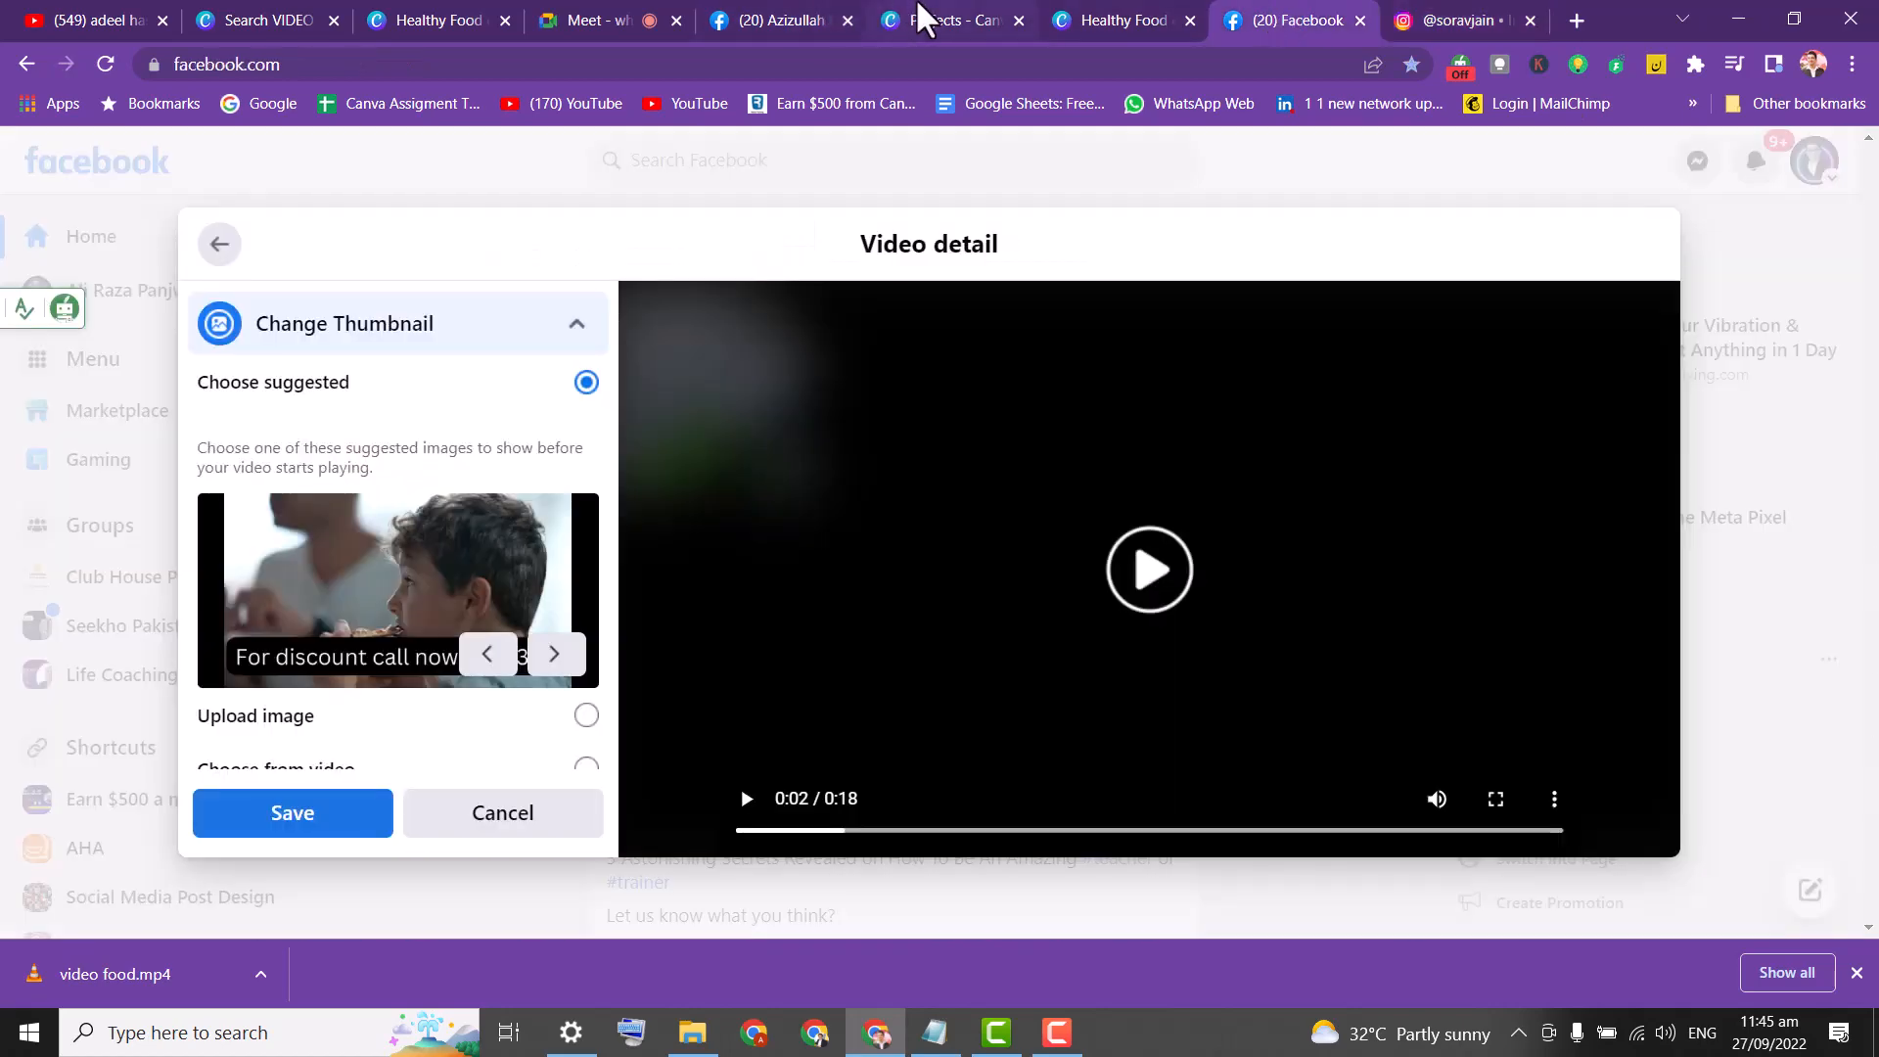
Return to the Healthy Food catering design in Canva and go to the boy-eating-pizza clip.
left_click(921, 17)
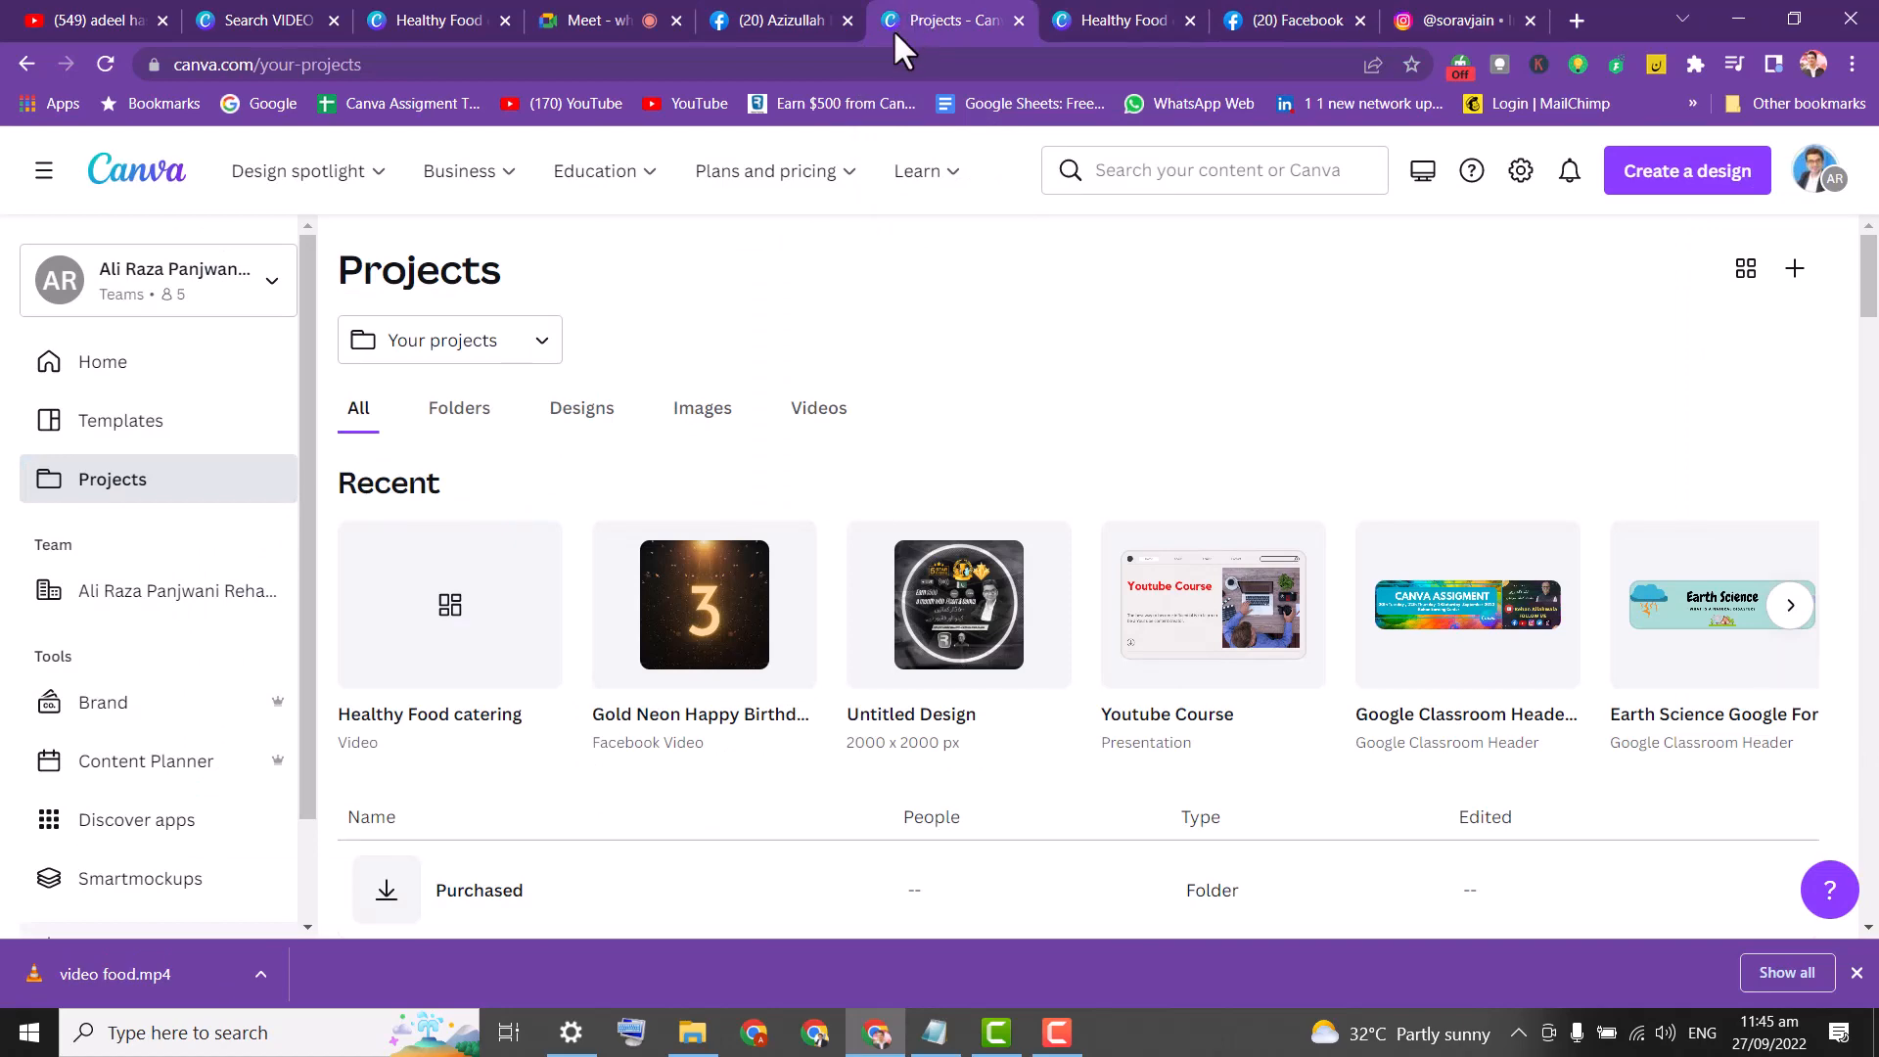
left_click(797, 18)
left_click(1098, 17)
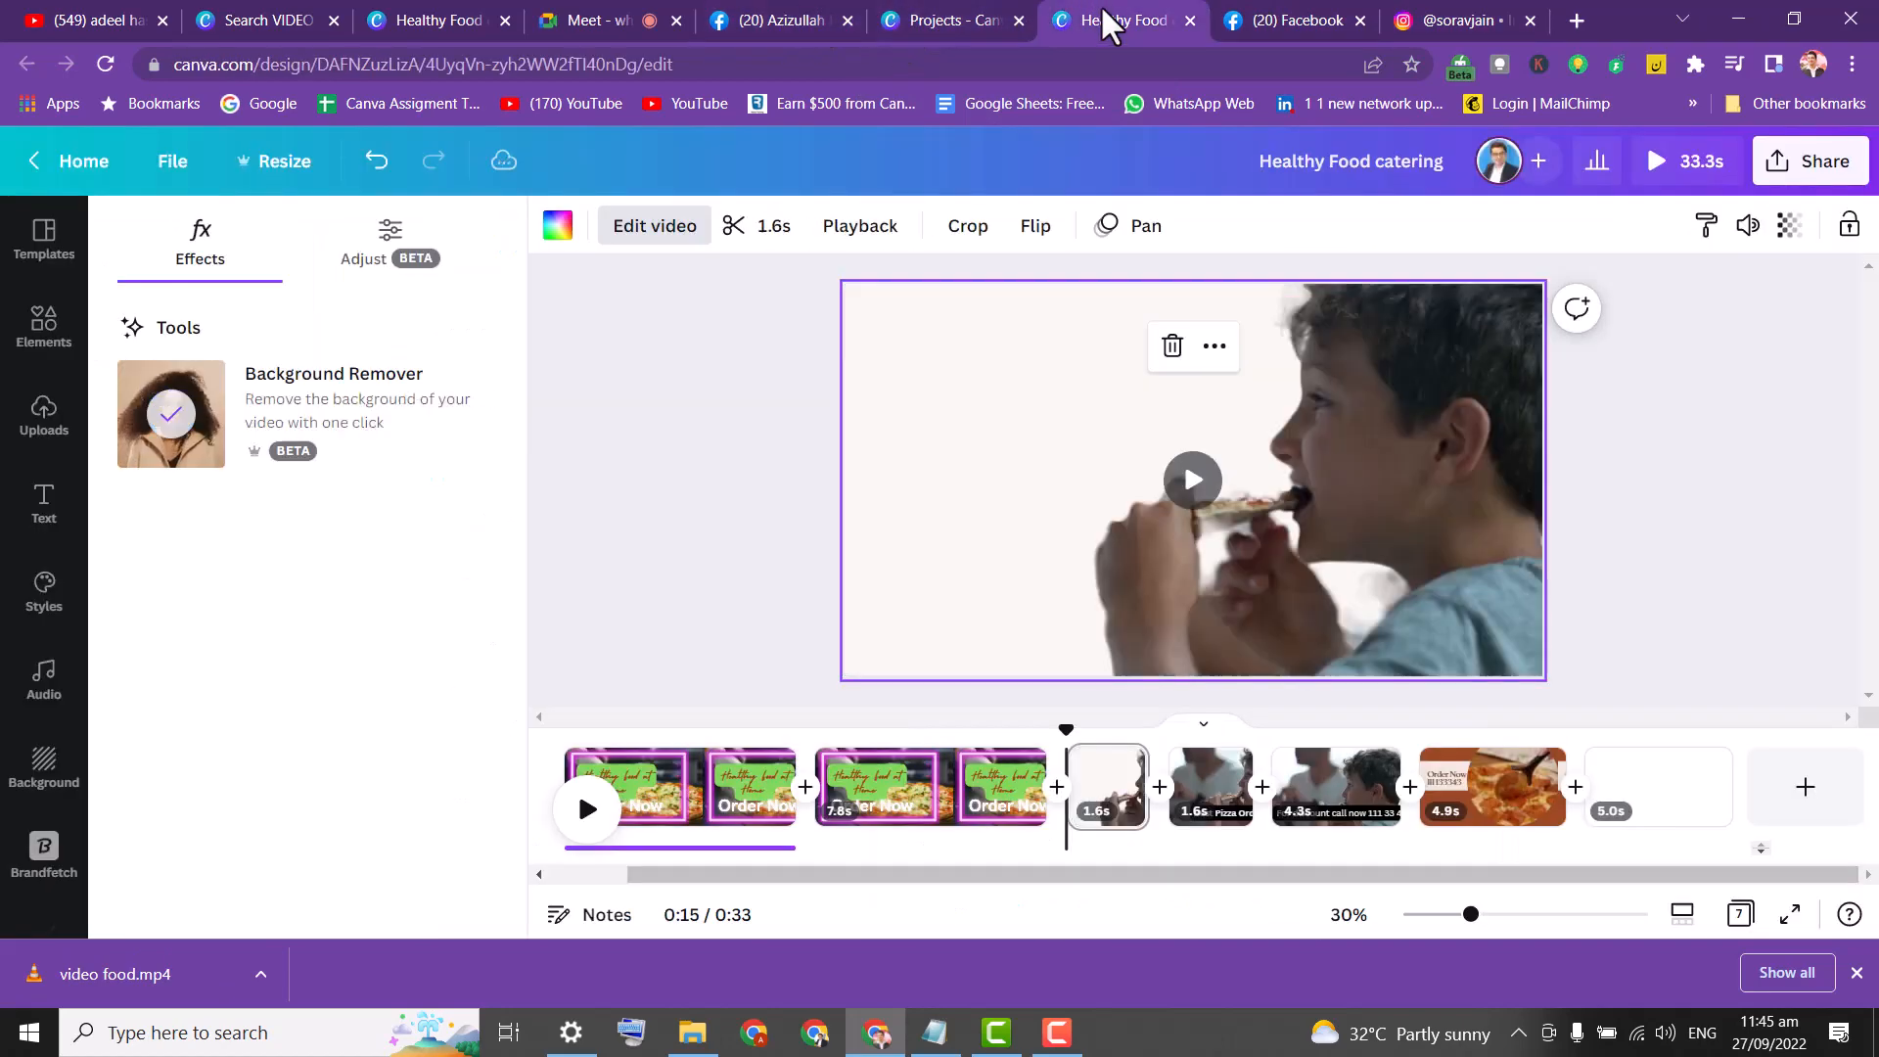
left_click(691, 390)
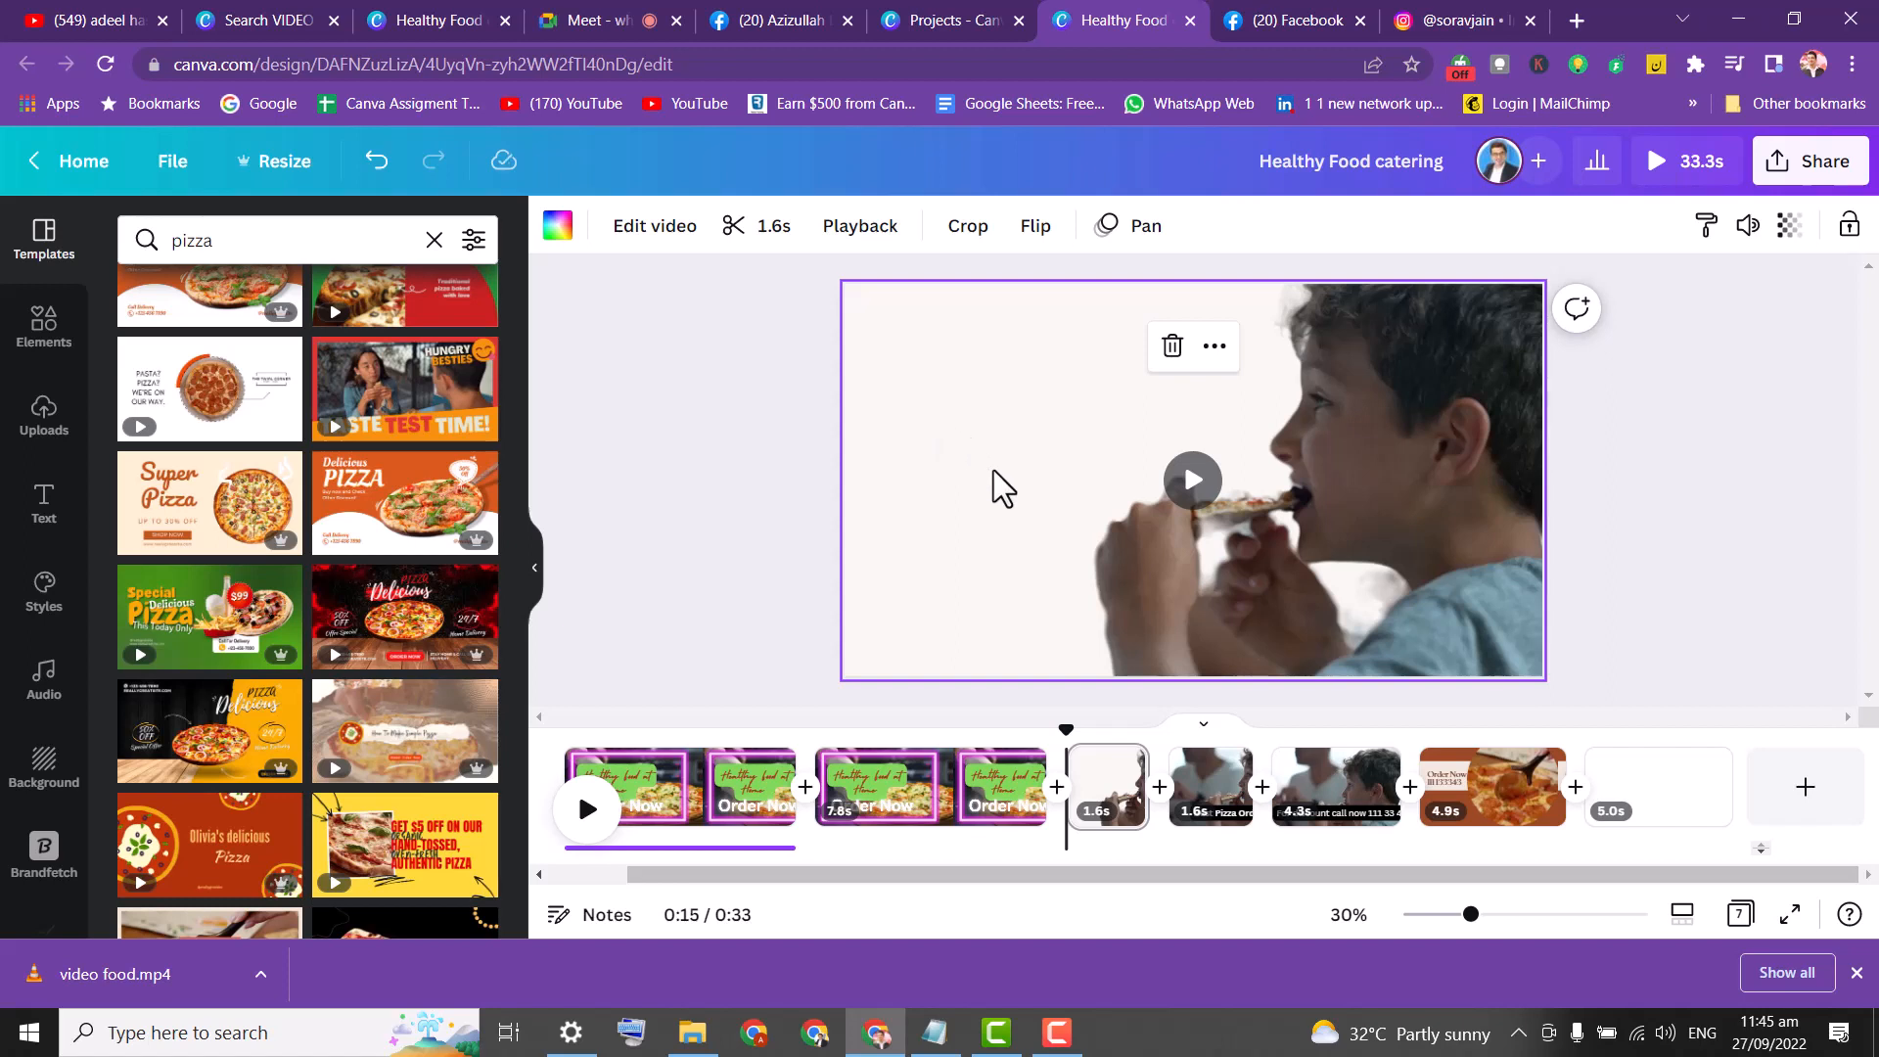
left_click(700, 328)
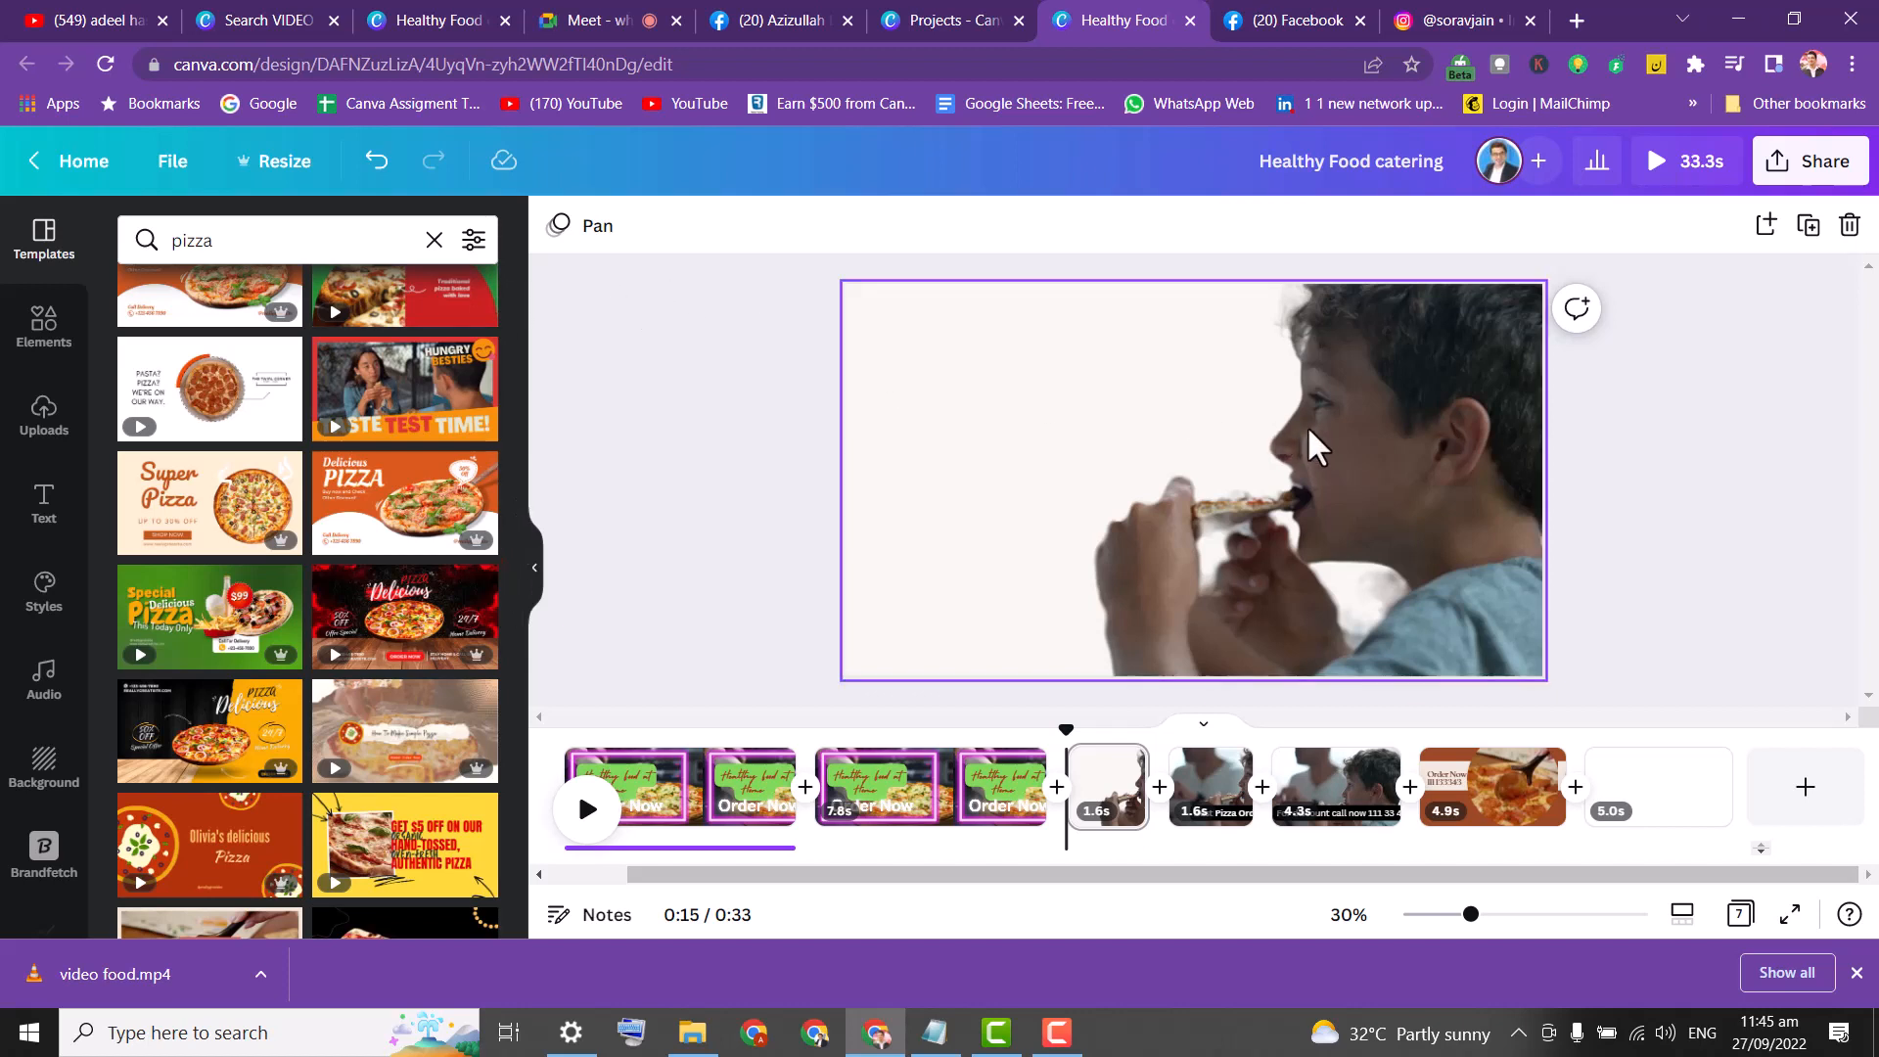
left_click(999, 401)
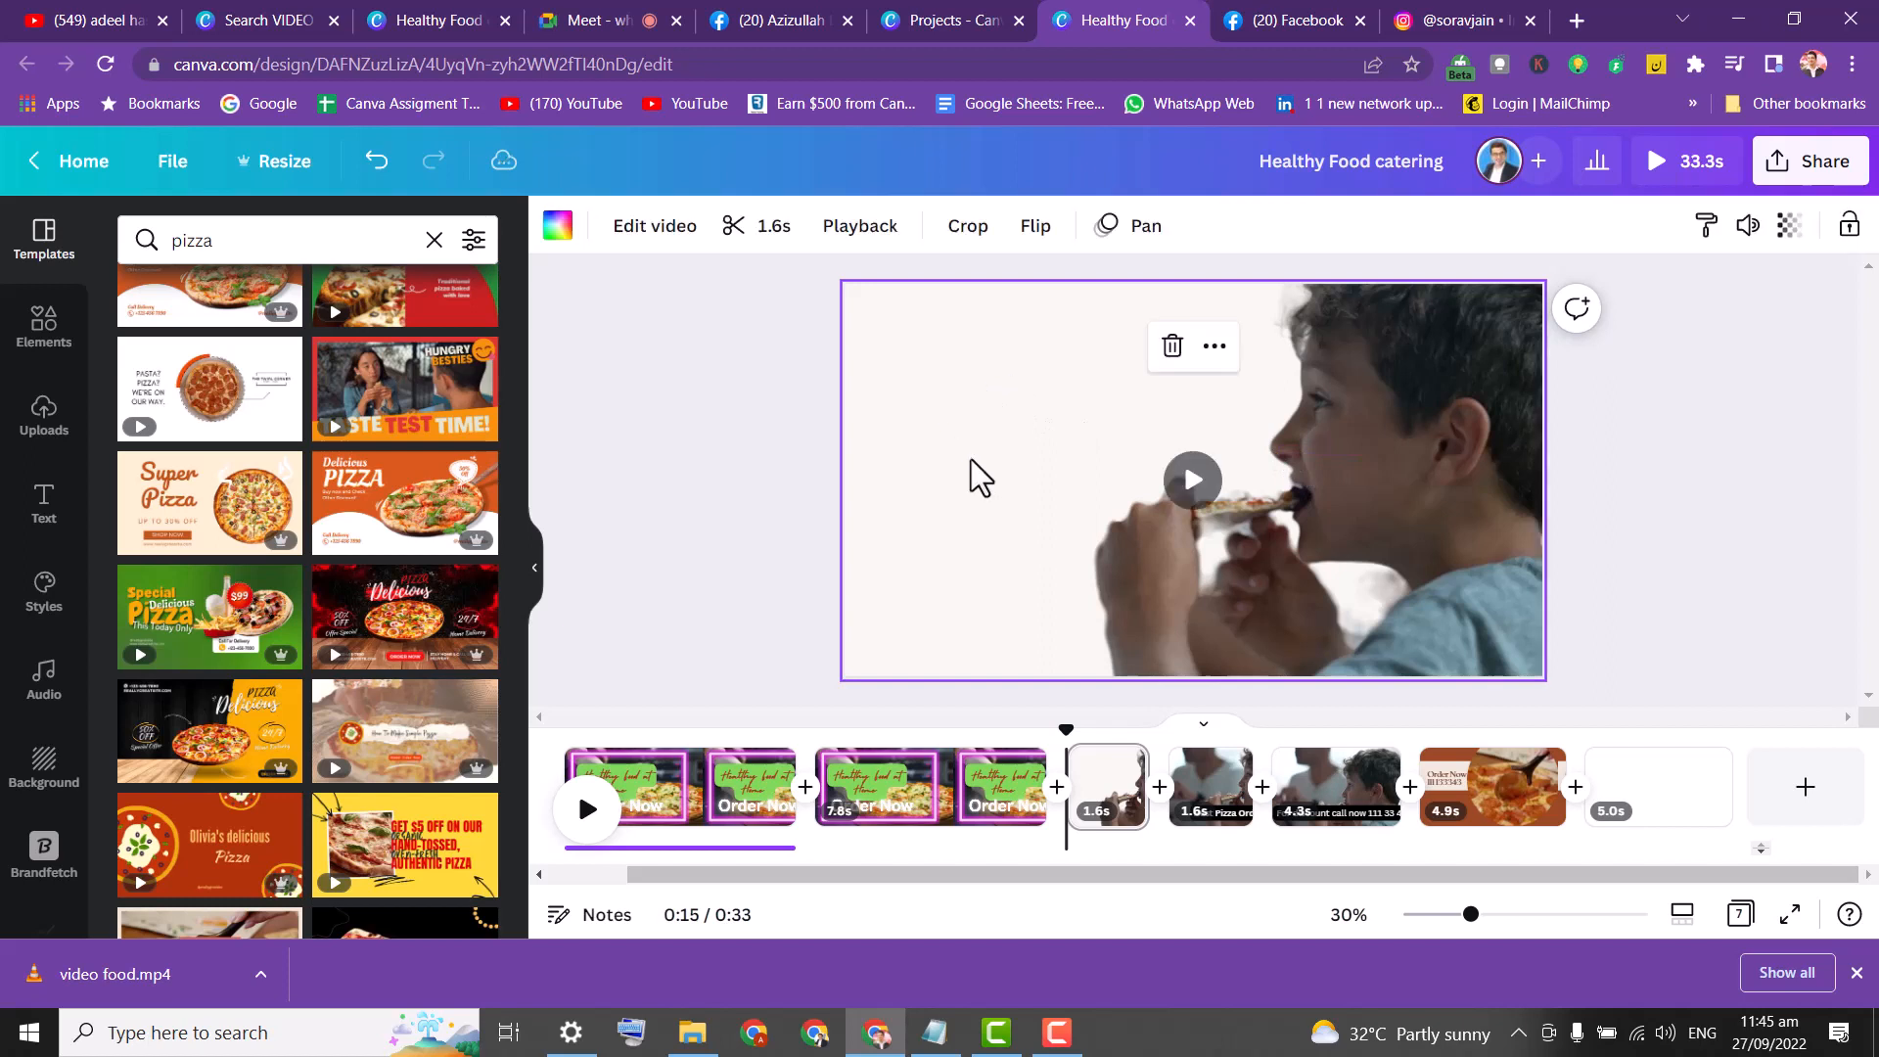
left_click(1200, 807)
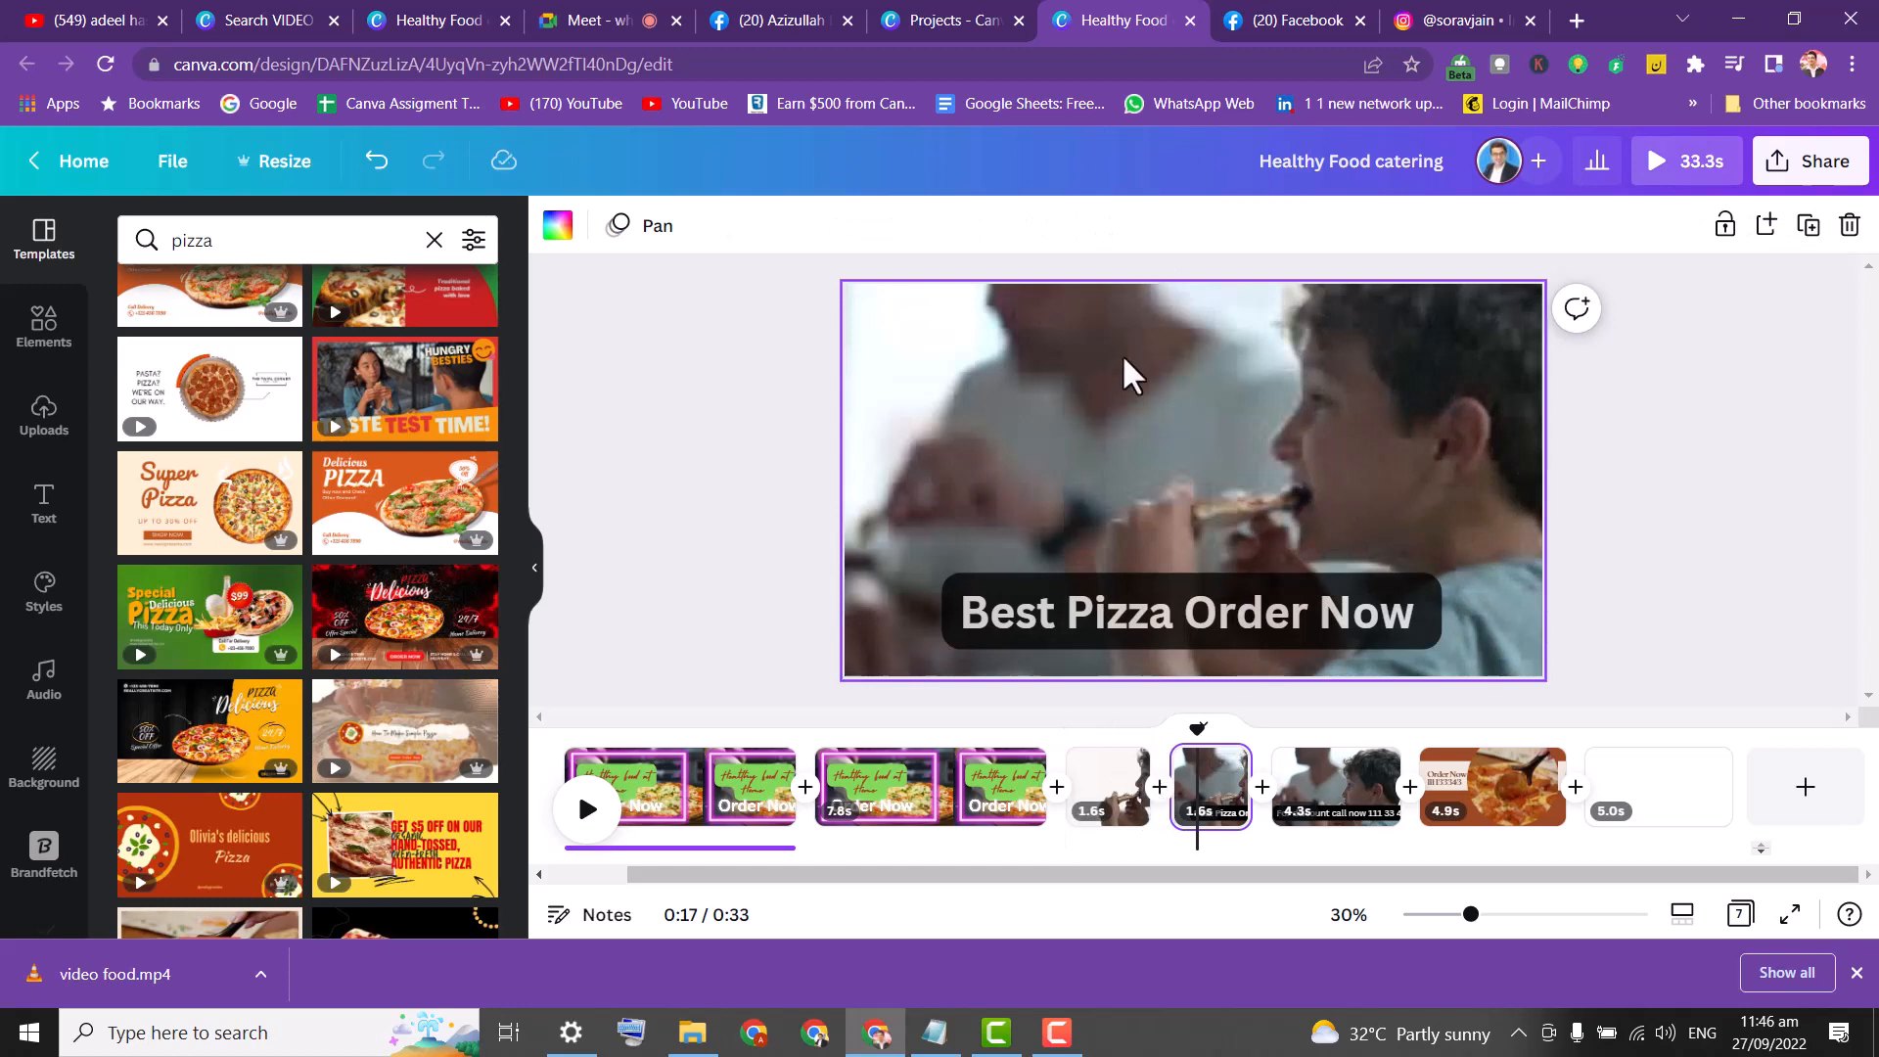
left_click(1093, 795)
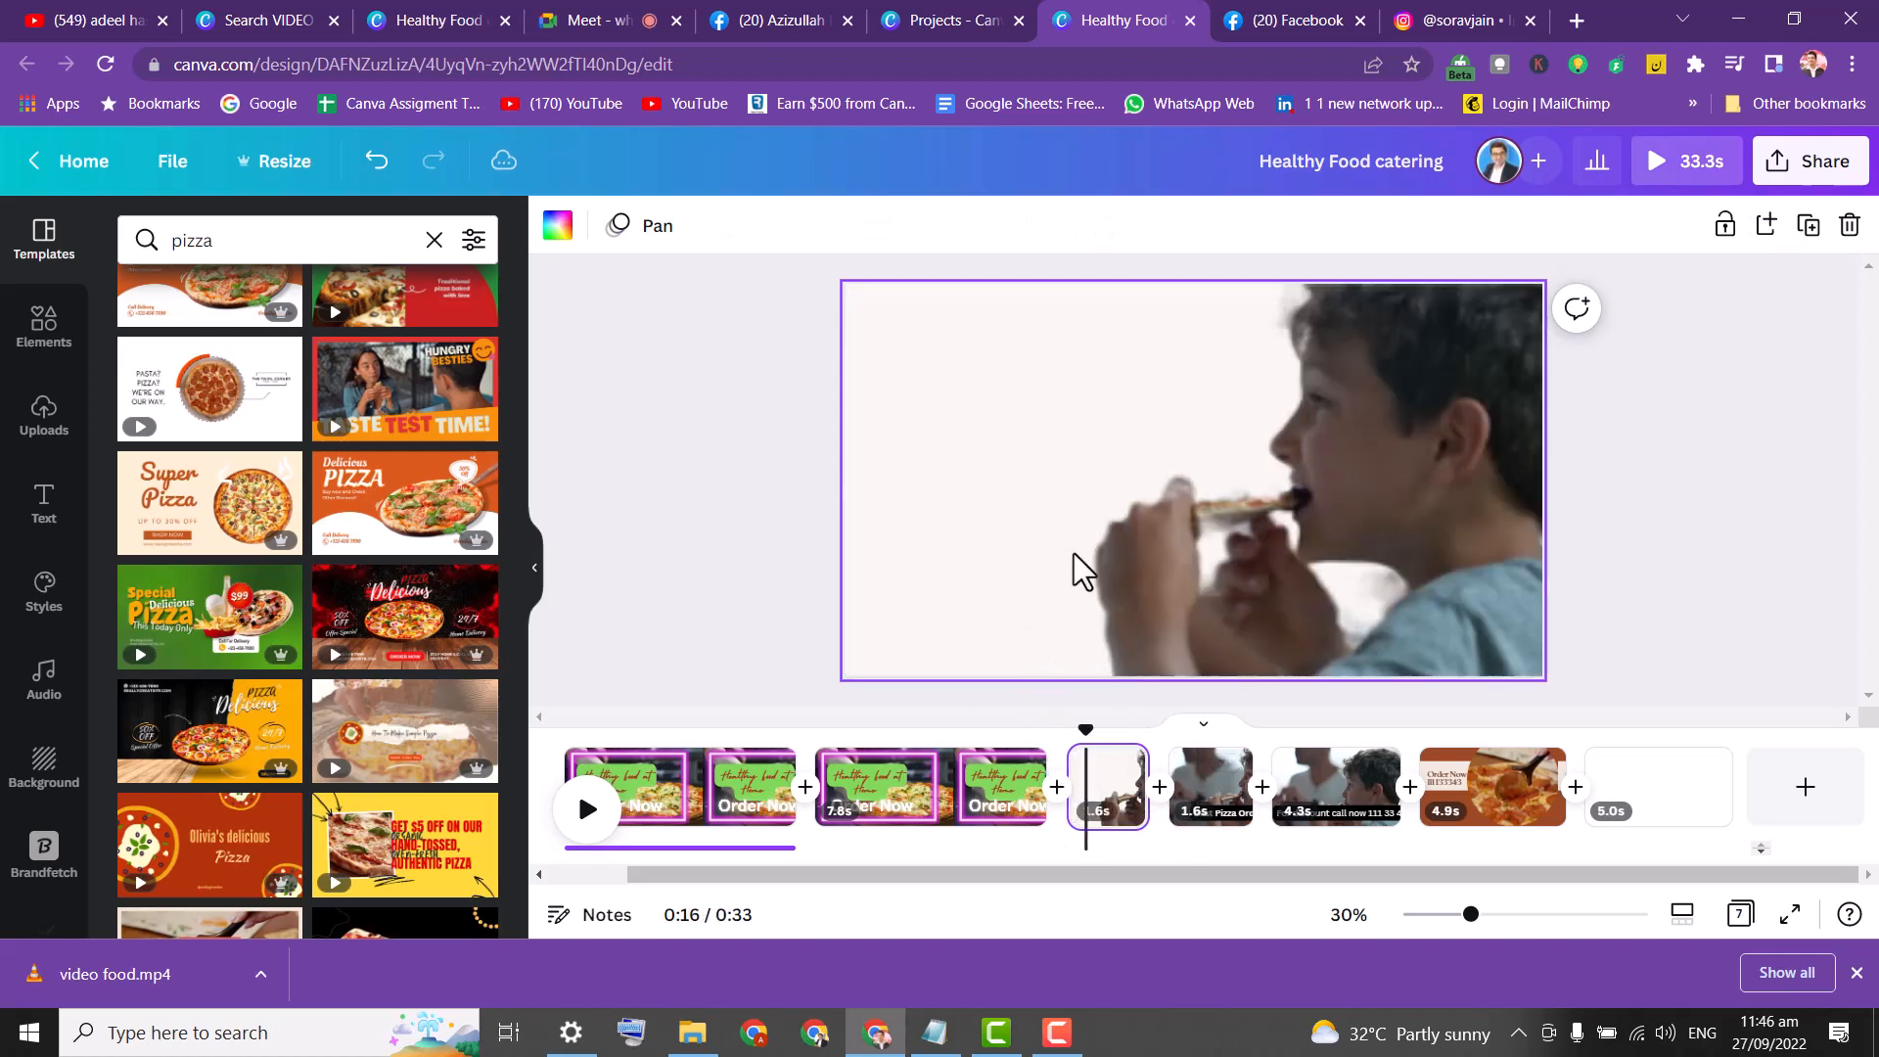
Try a red-brown background fill on the clip, then undo it.
left_click(1401, 495)
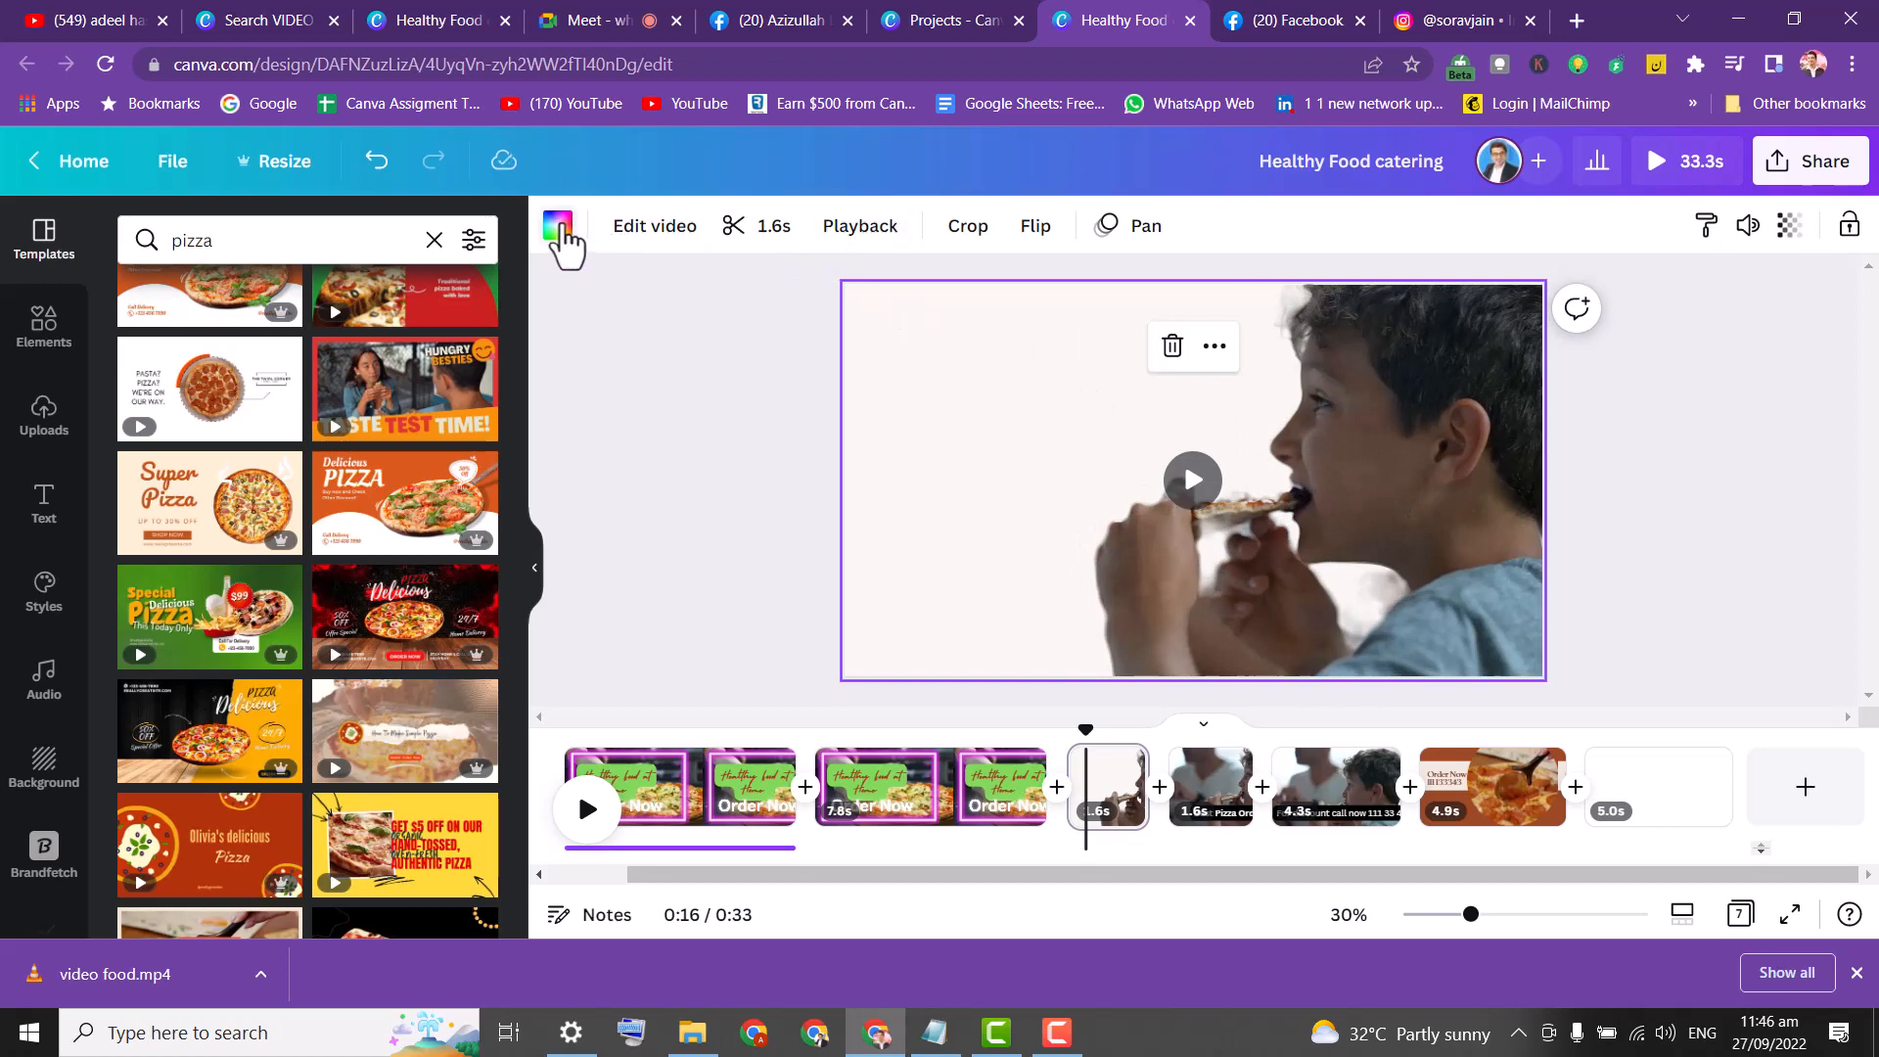
left_click(558, 226)
left_click(341, 354)
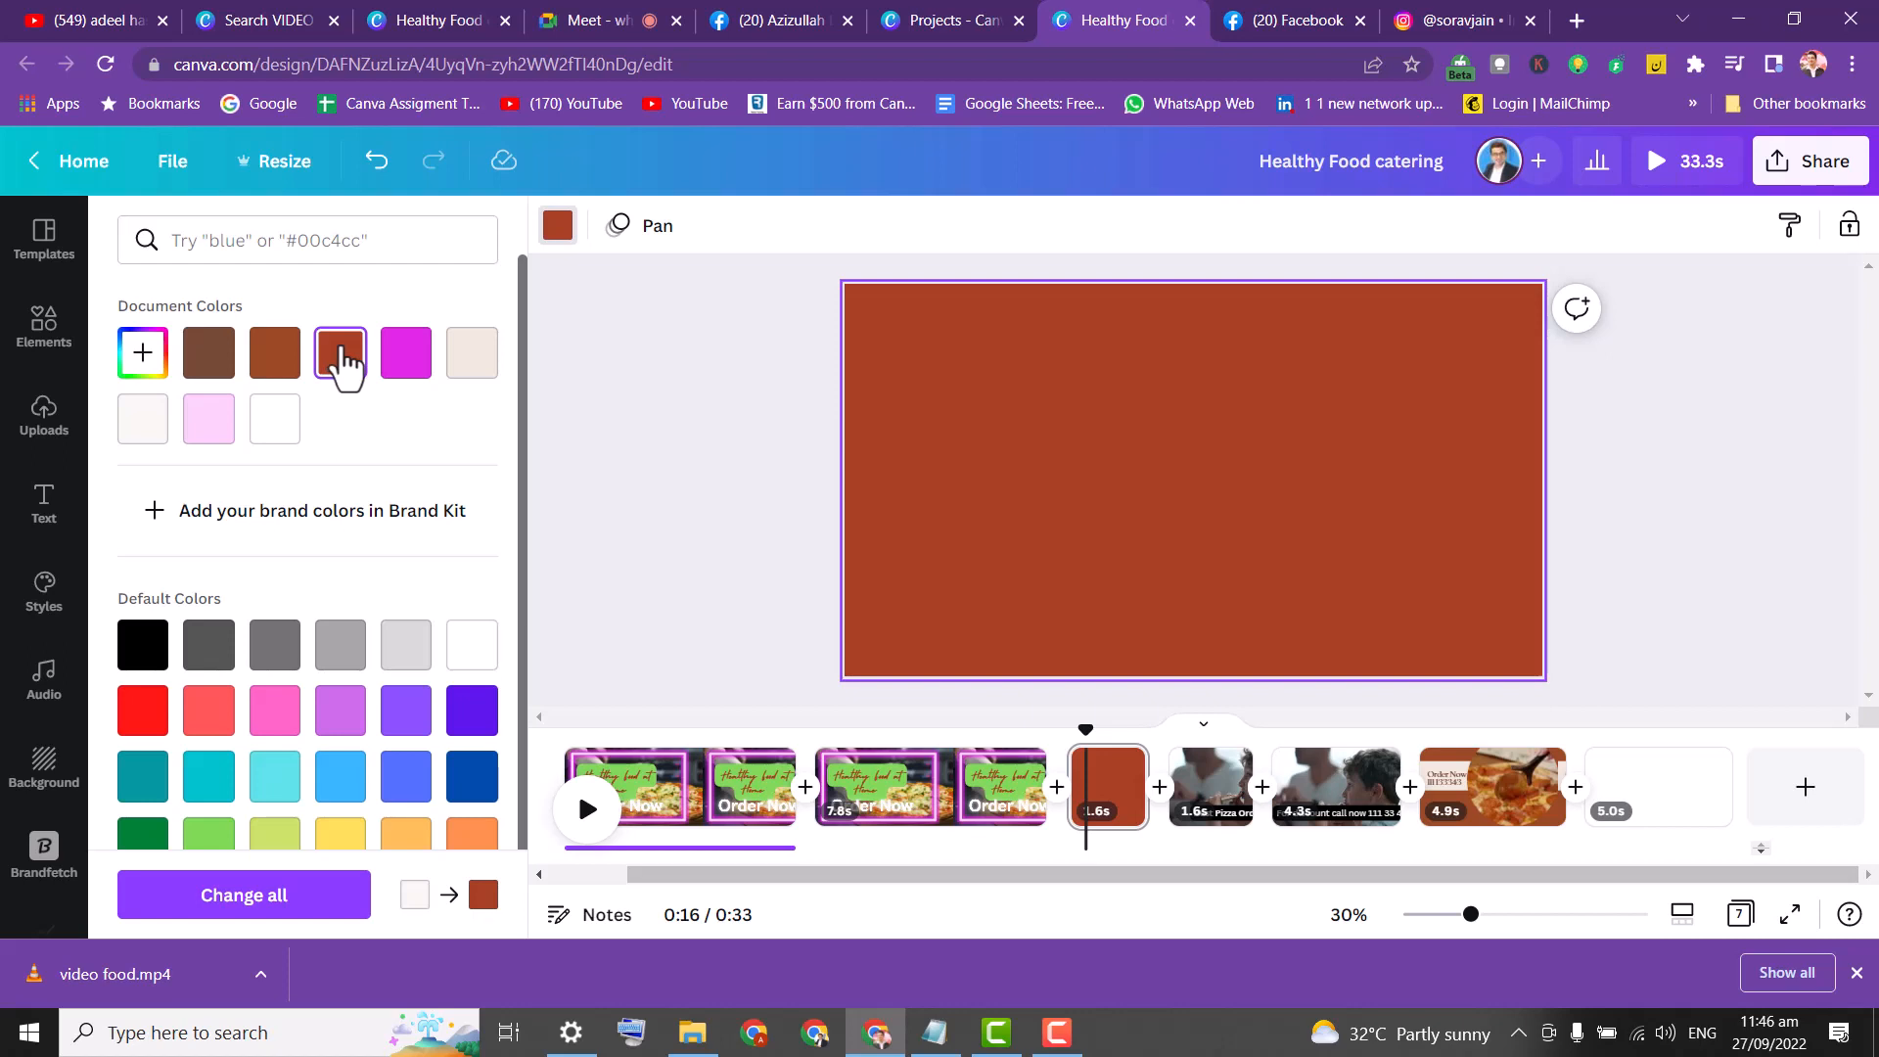
key("ctrl+z")
left_click(906, 481)
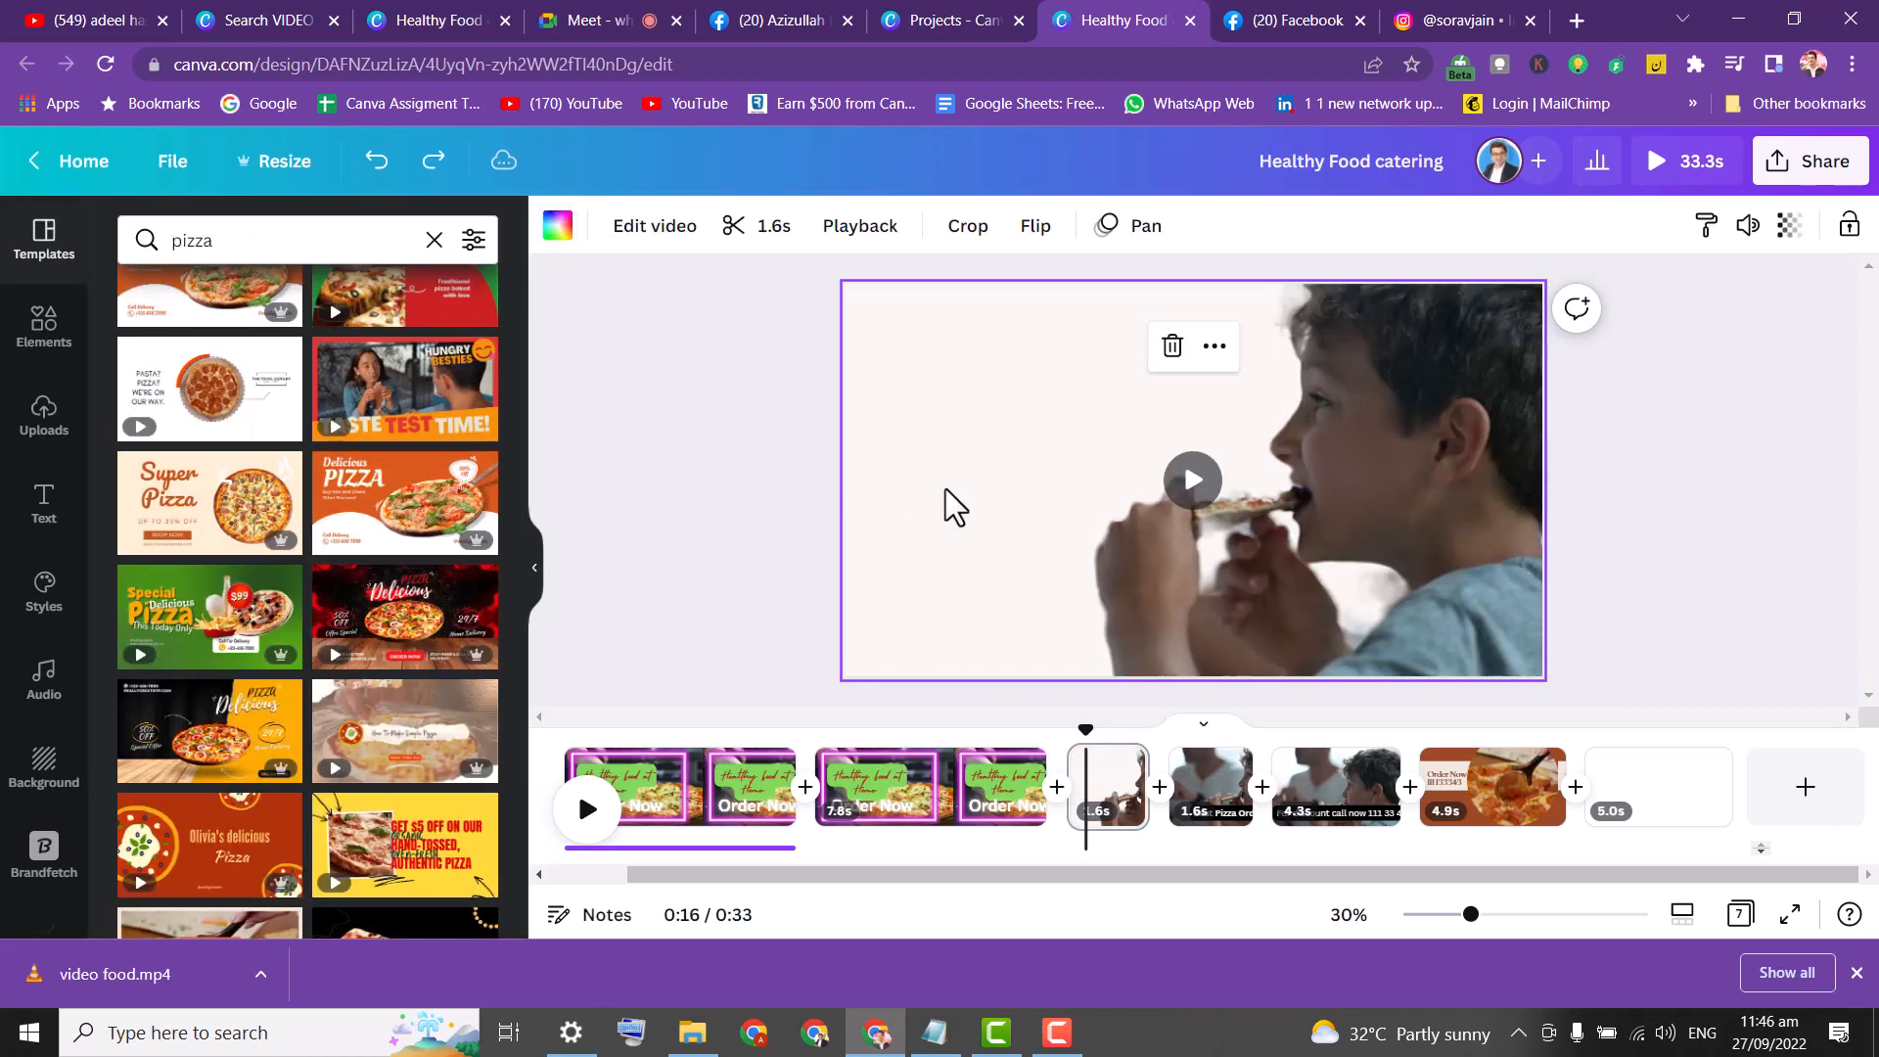
Detach the boy's video from the page background and narrow it from the left.
right_click(997, 450)
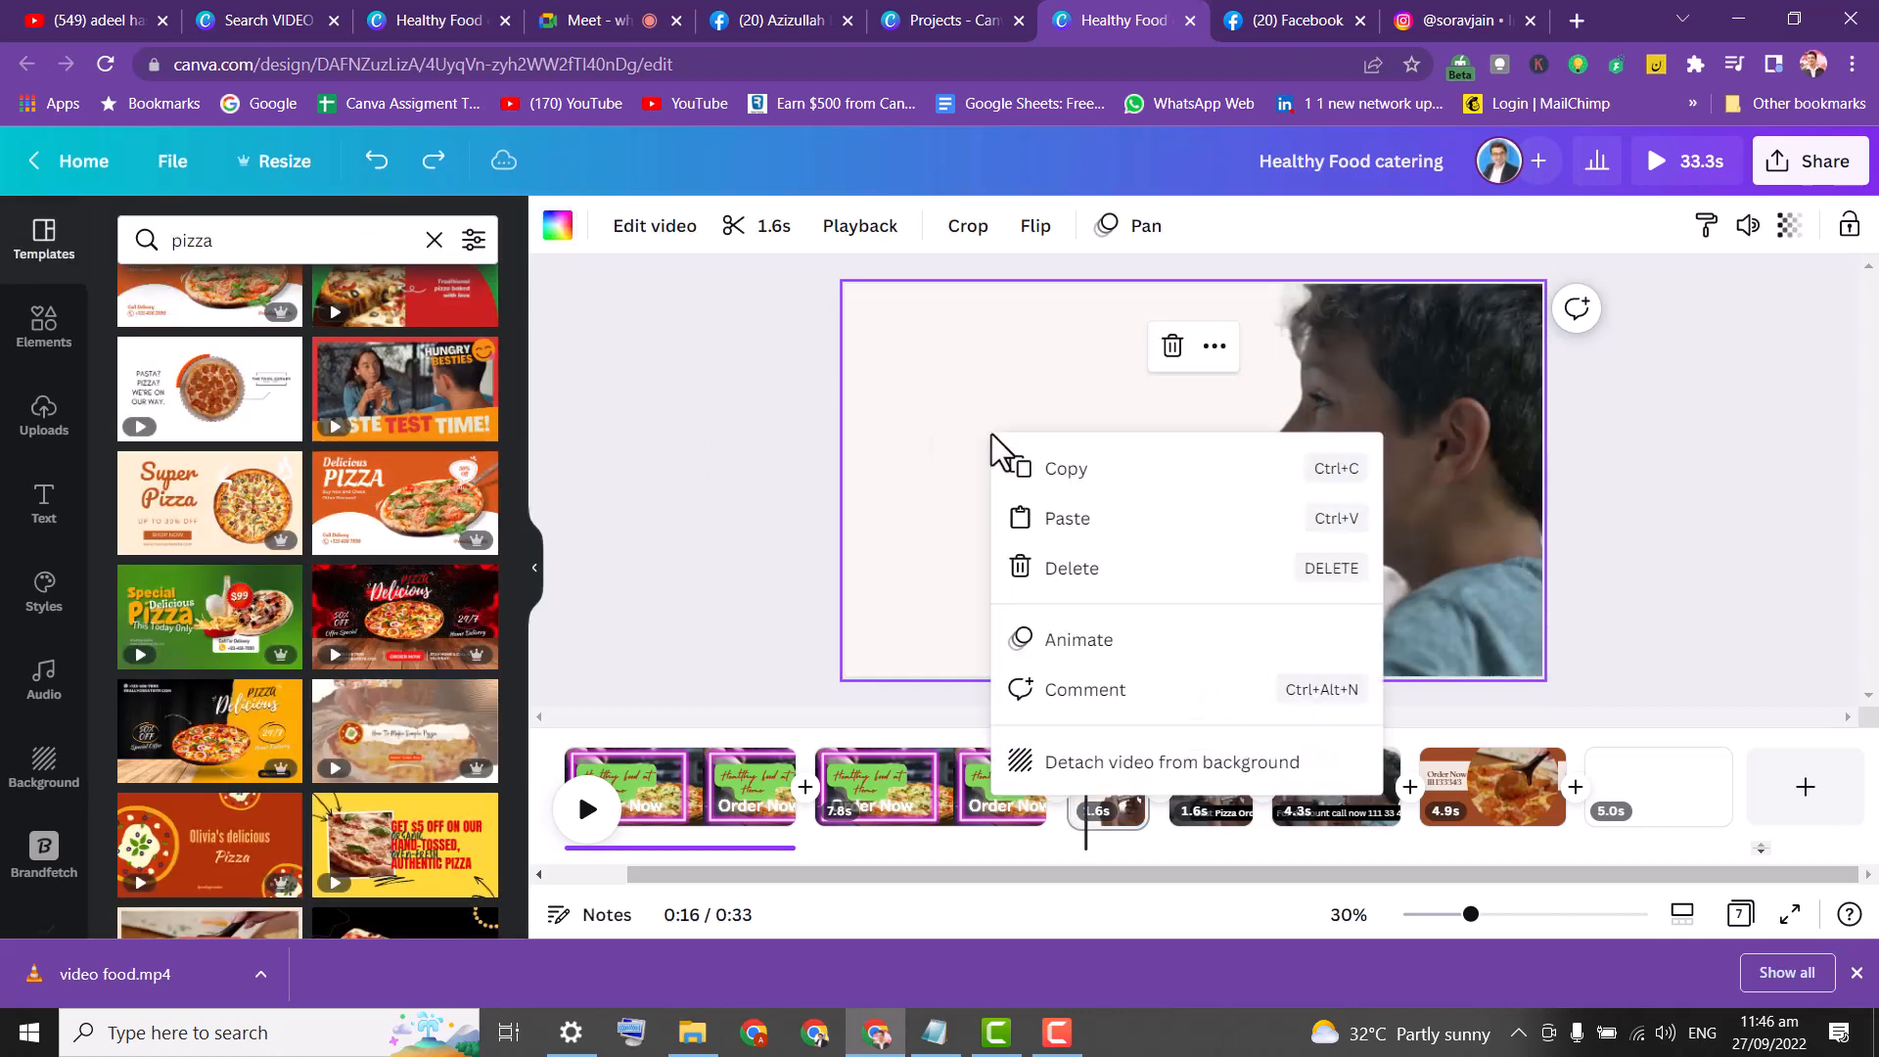
left_click(1054, 774)
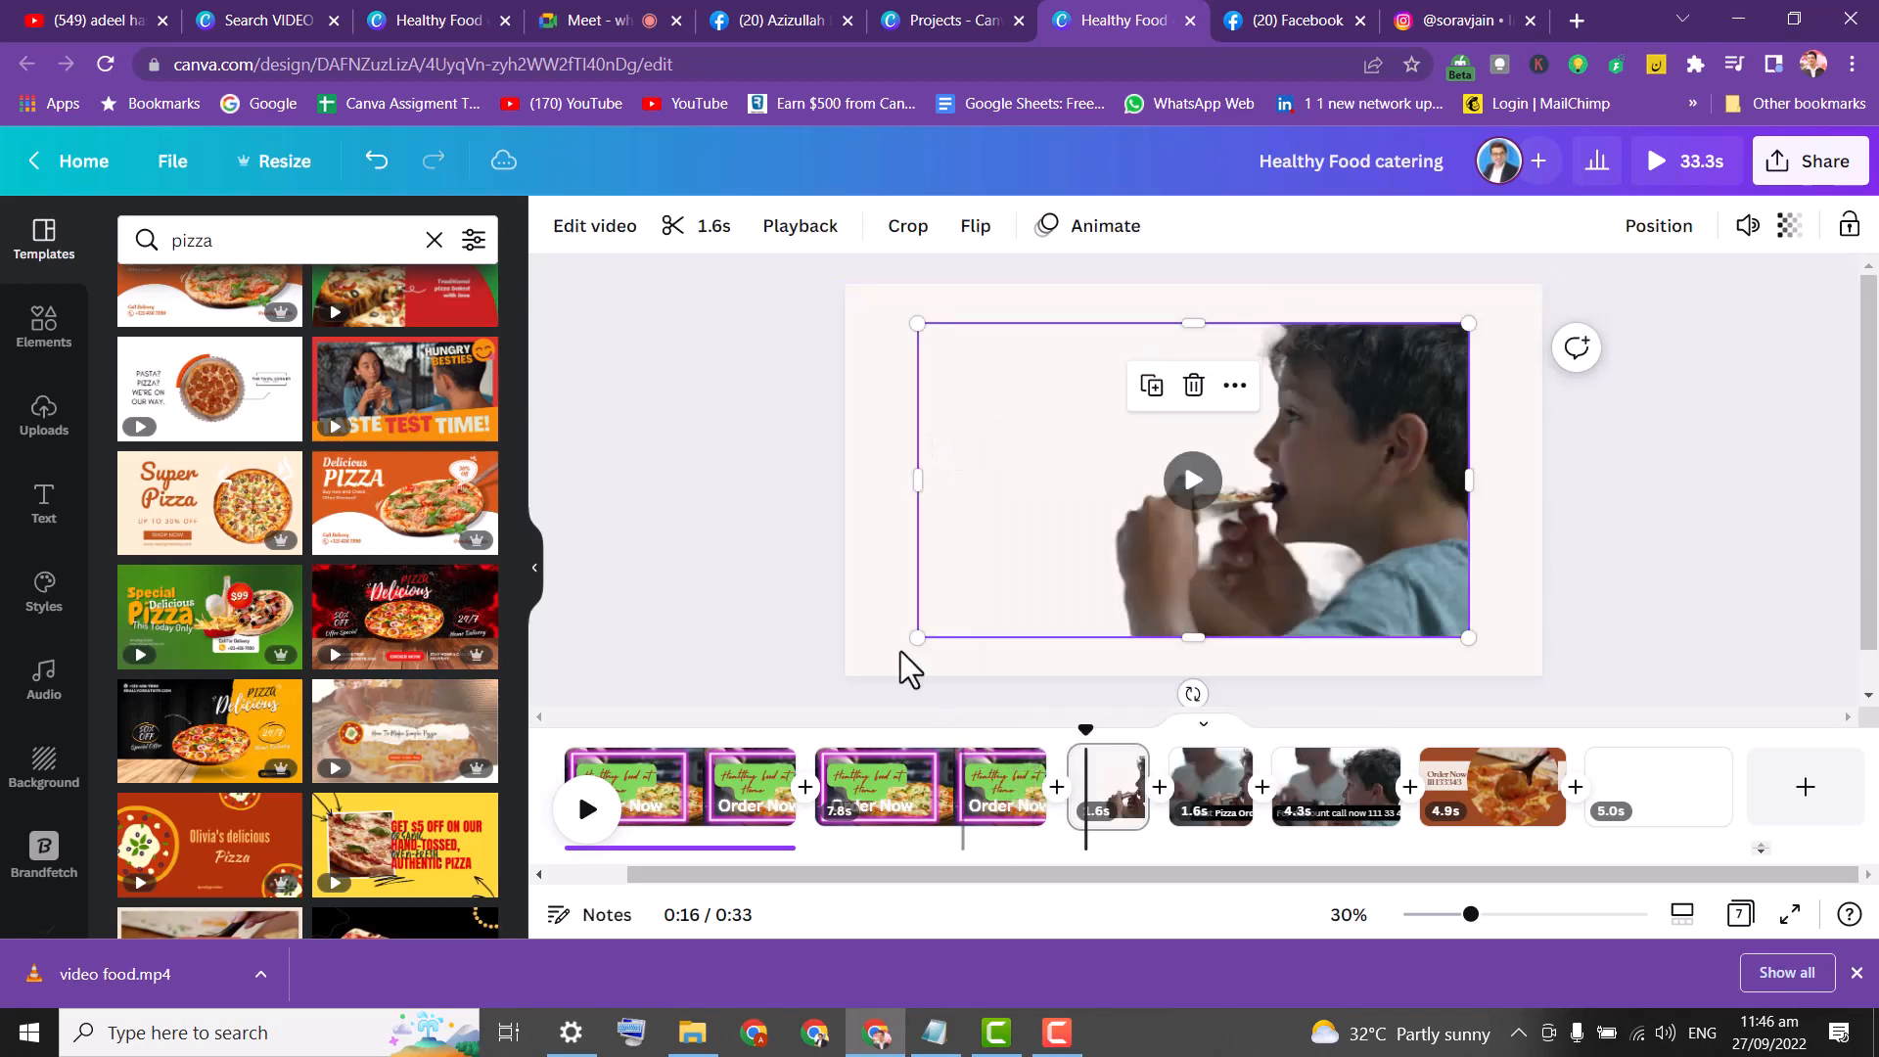
left_click(1060, 499)
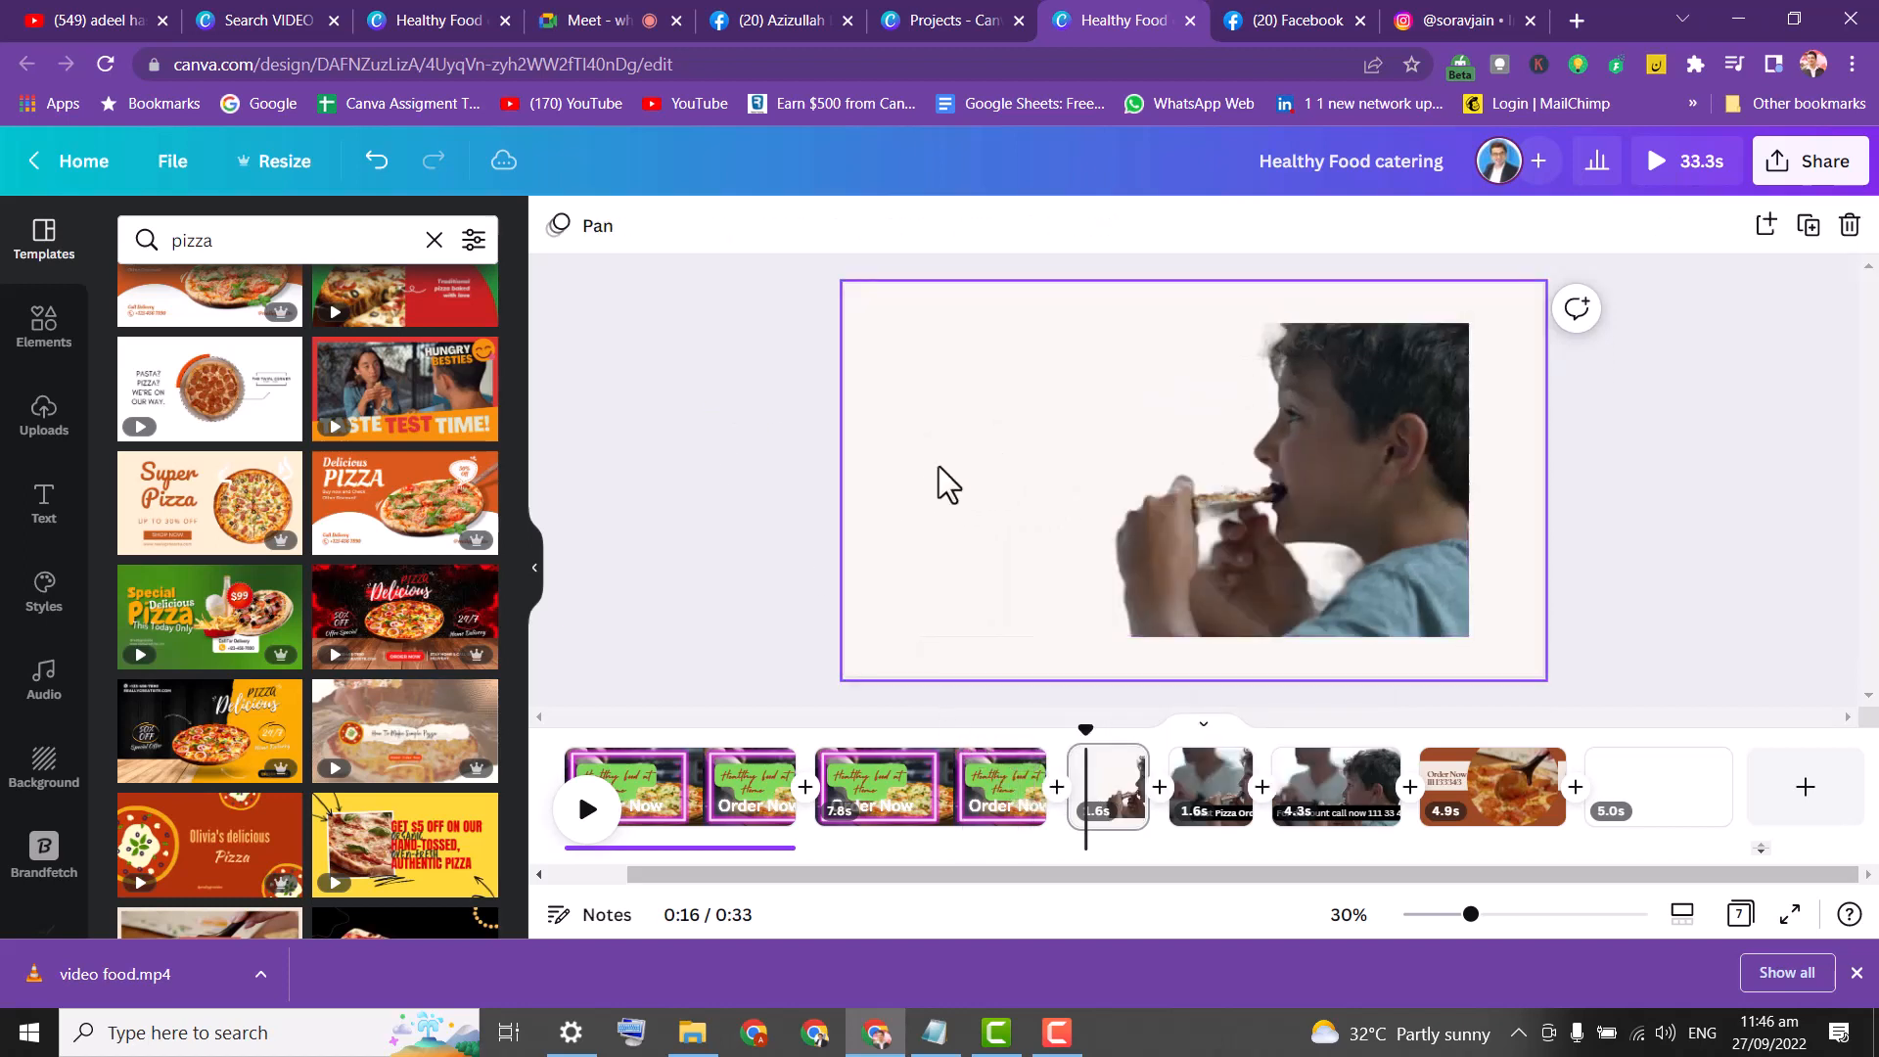
left_click(965, 486)
left_click_drag(917, 480, 1112, 482)
Make the page background magenta and stretch the video to fill the right side.
left_click(973, 398)
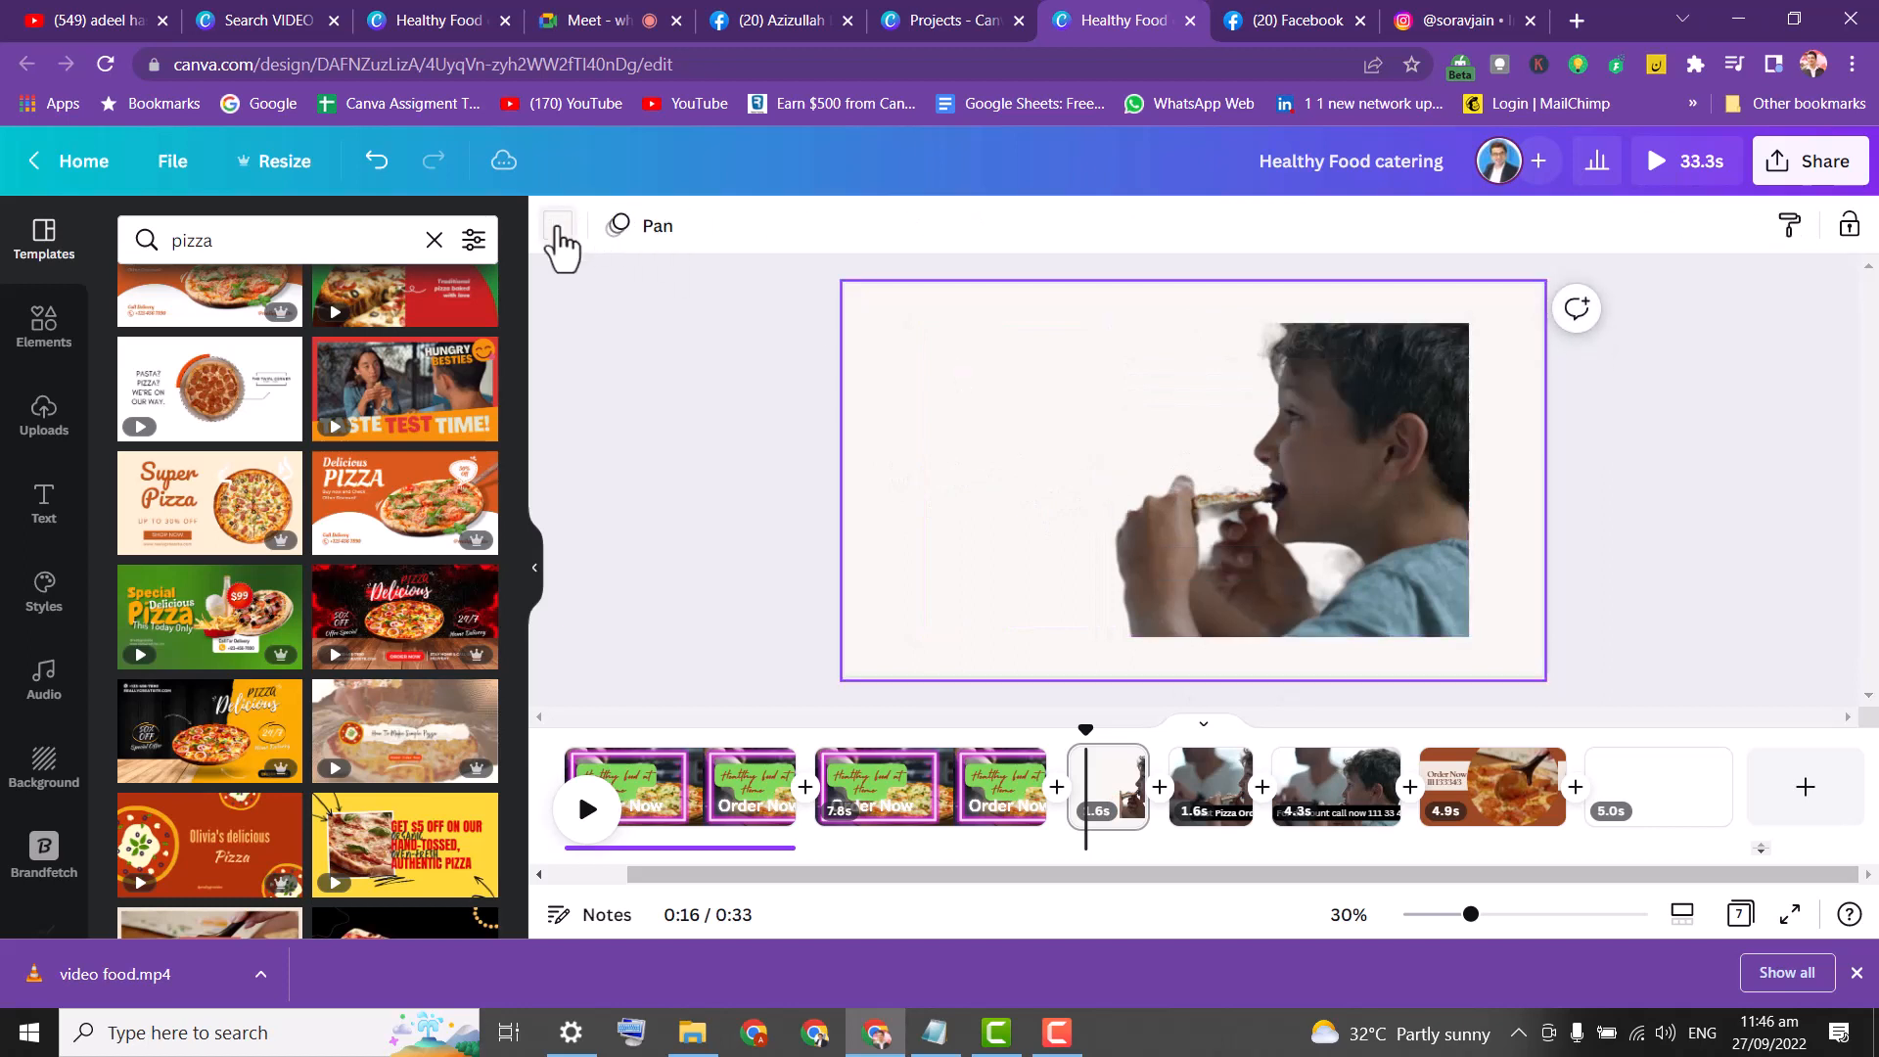
left_click(558, 227)
left_click(345, 362)
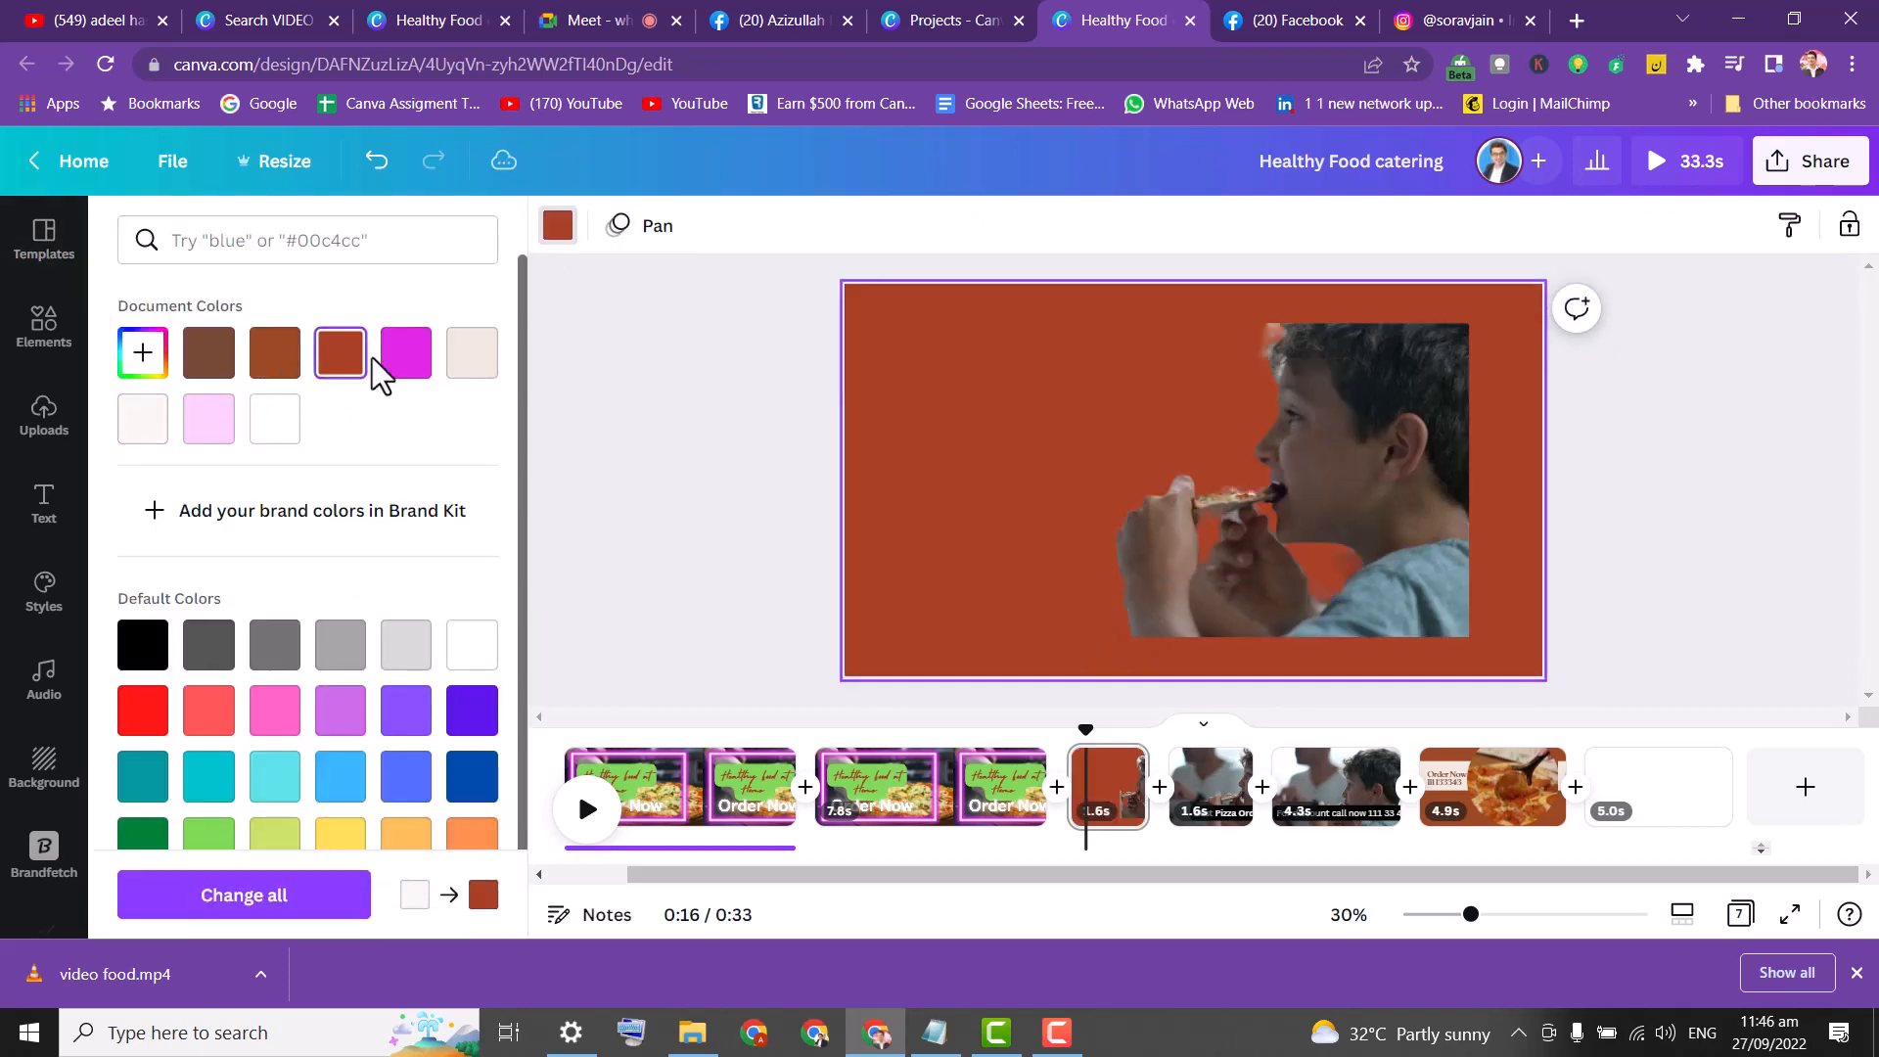
left_click(407, 365)
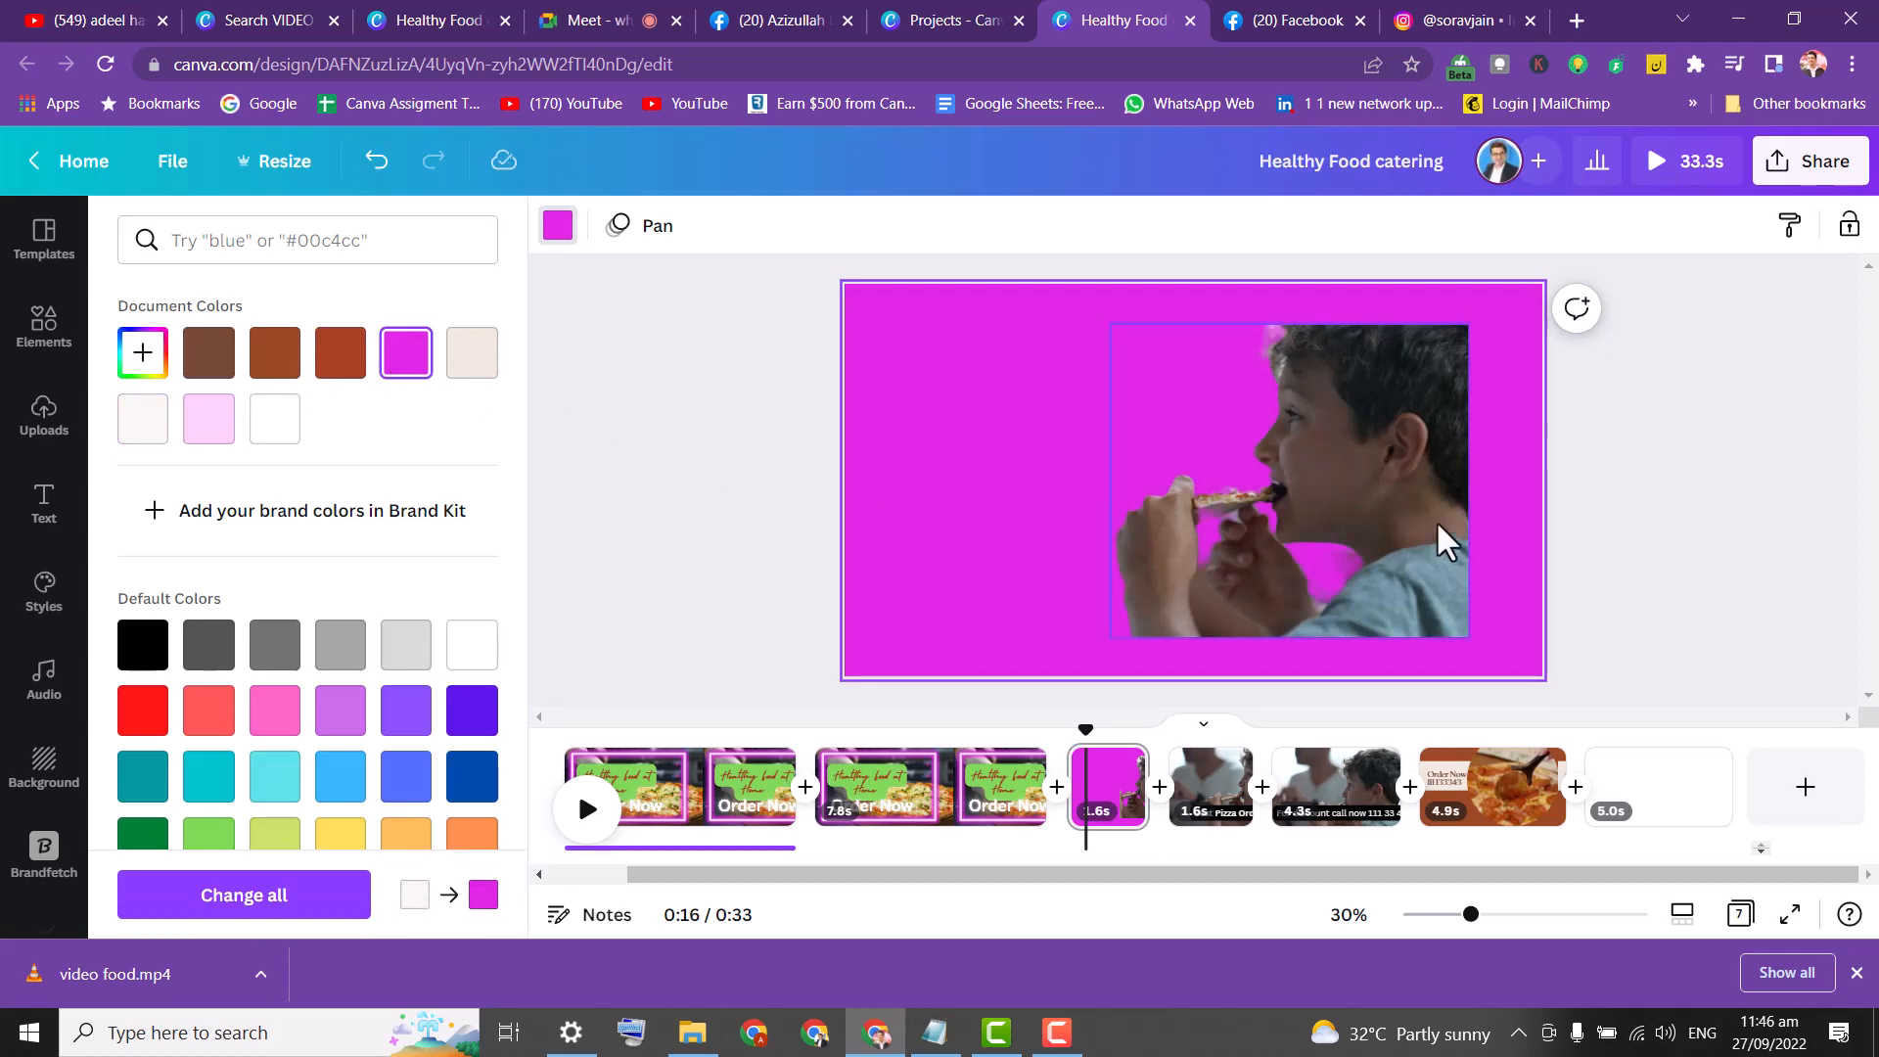
left_click_drag(1439, 538, 1480, 500)
left_click_drag(1370, 622, 1376, 666)
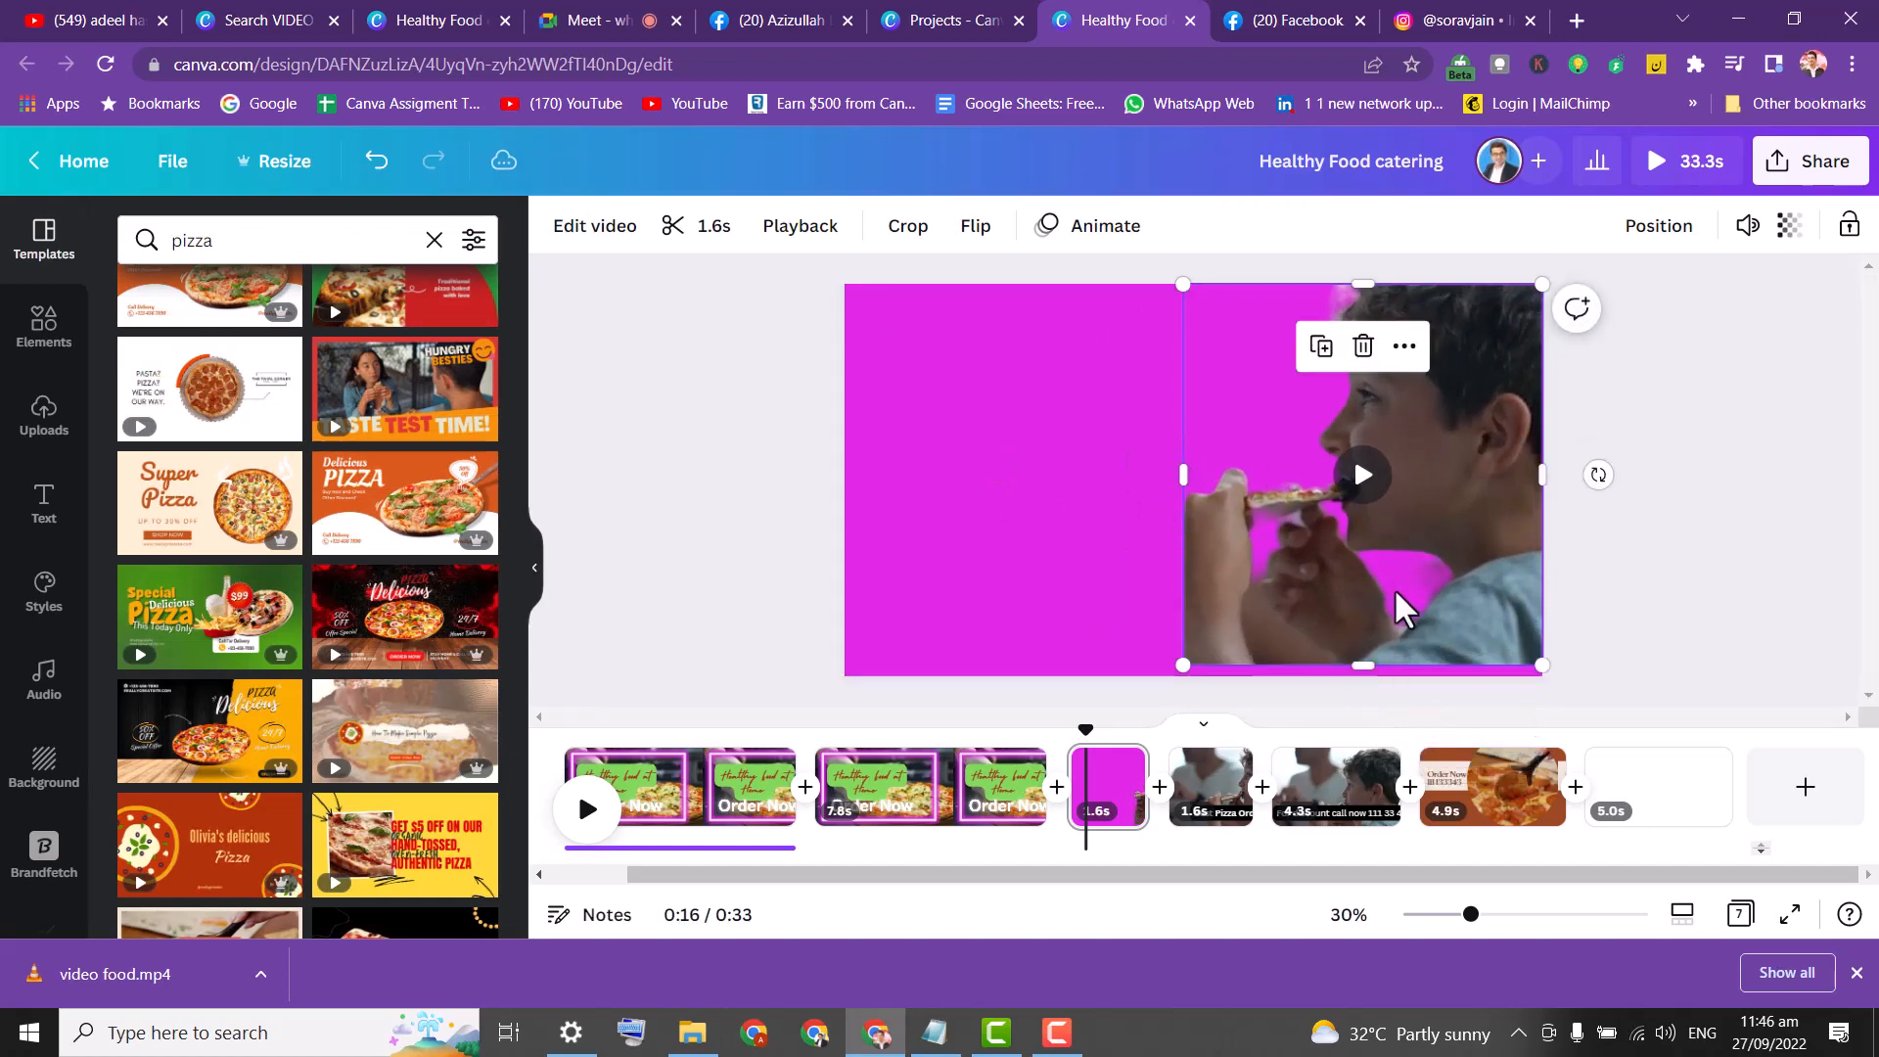
Nudge the video into place and search the Elements library for 'pizza'.
left_click(937, 511)
left_click_drag(1393, 621, 1397, 624)
left_click(57, 337)
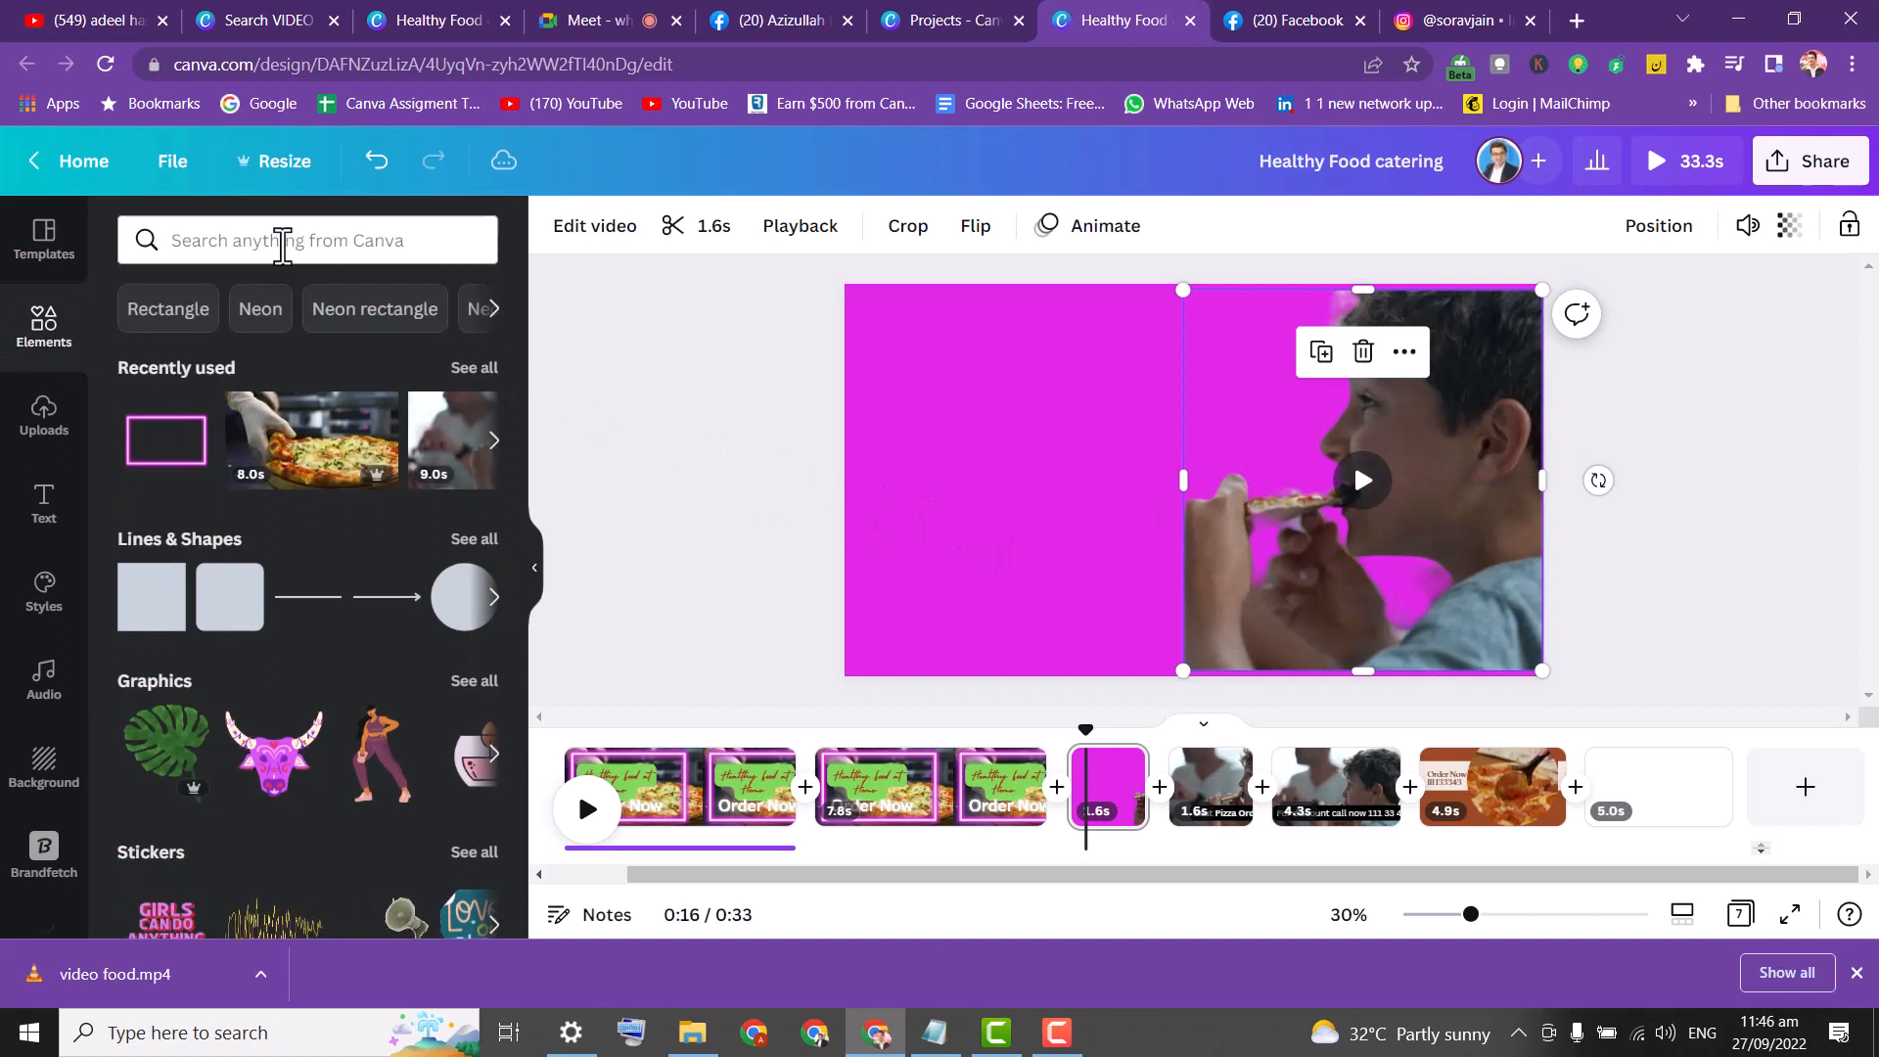
left_click(283, 247)
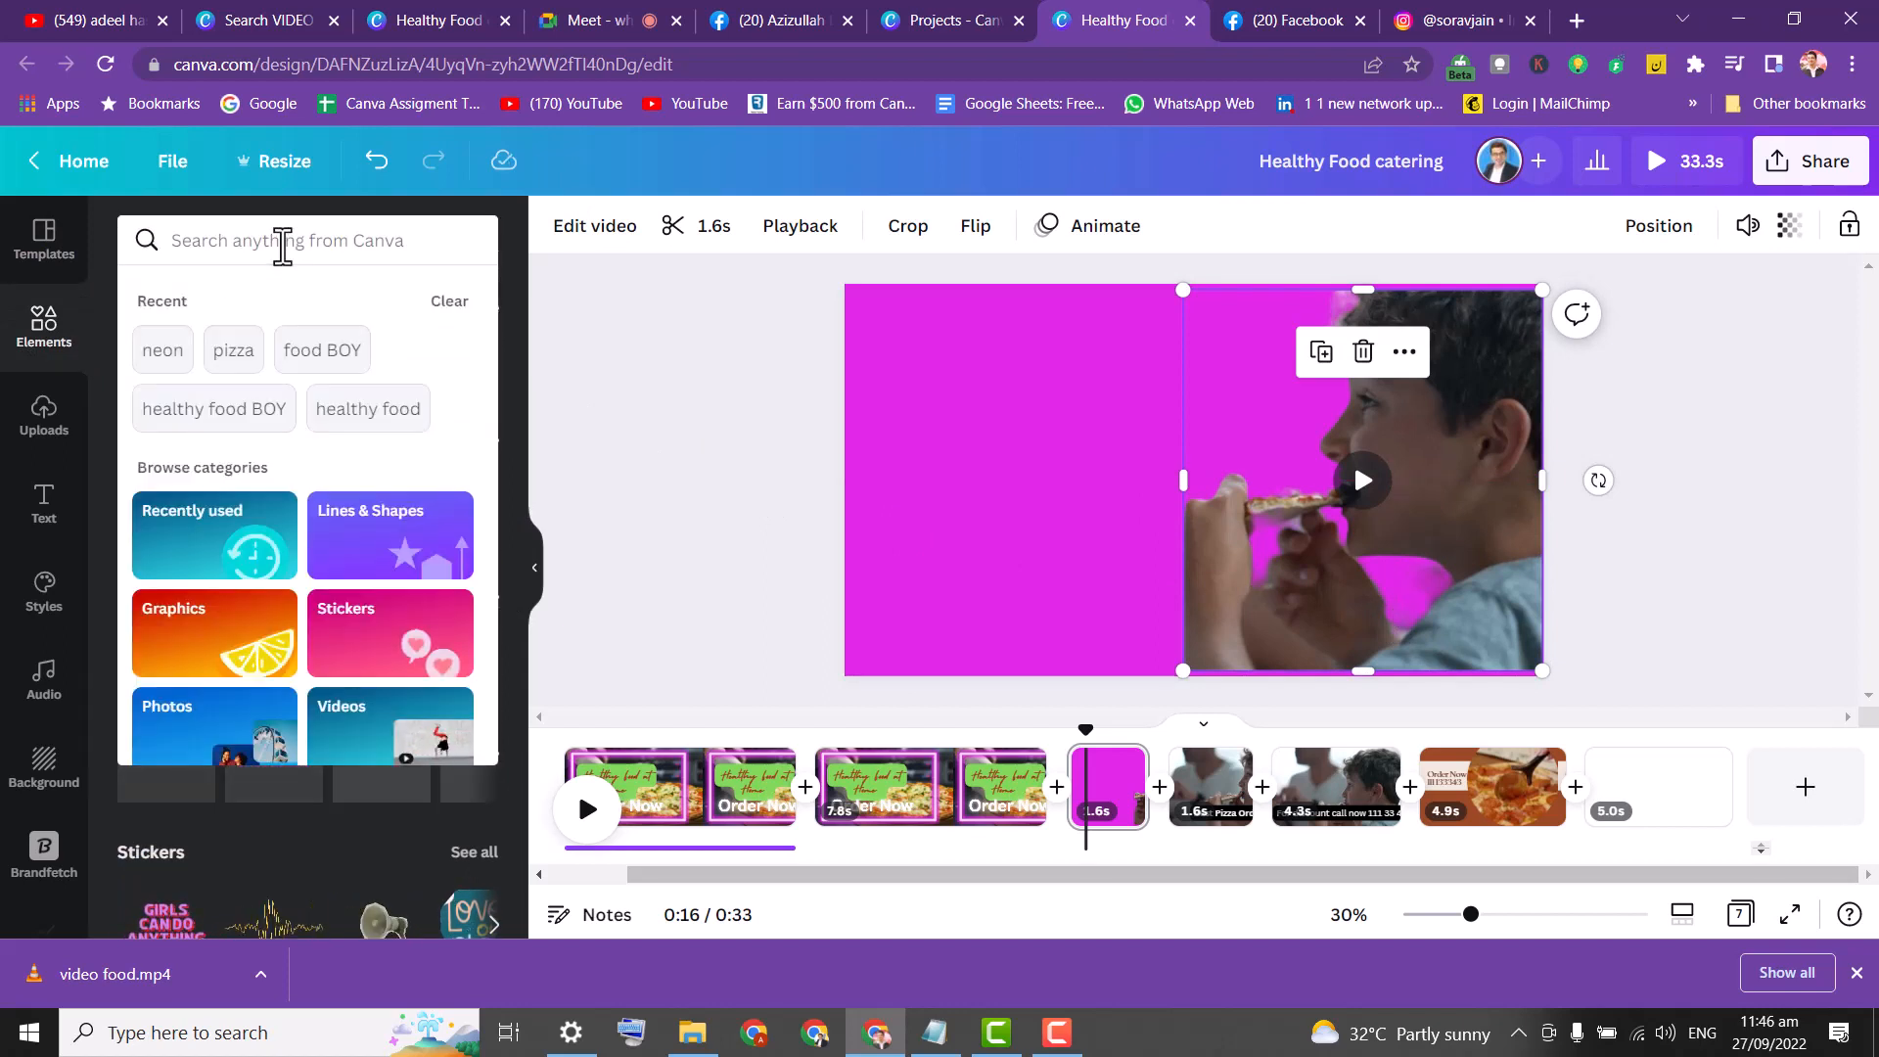
type("pal")
key("BackSpace")
key("BackSpace")
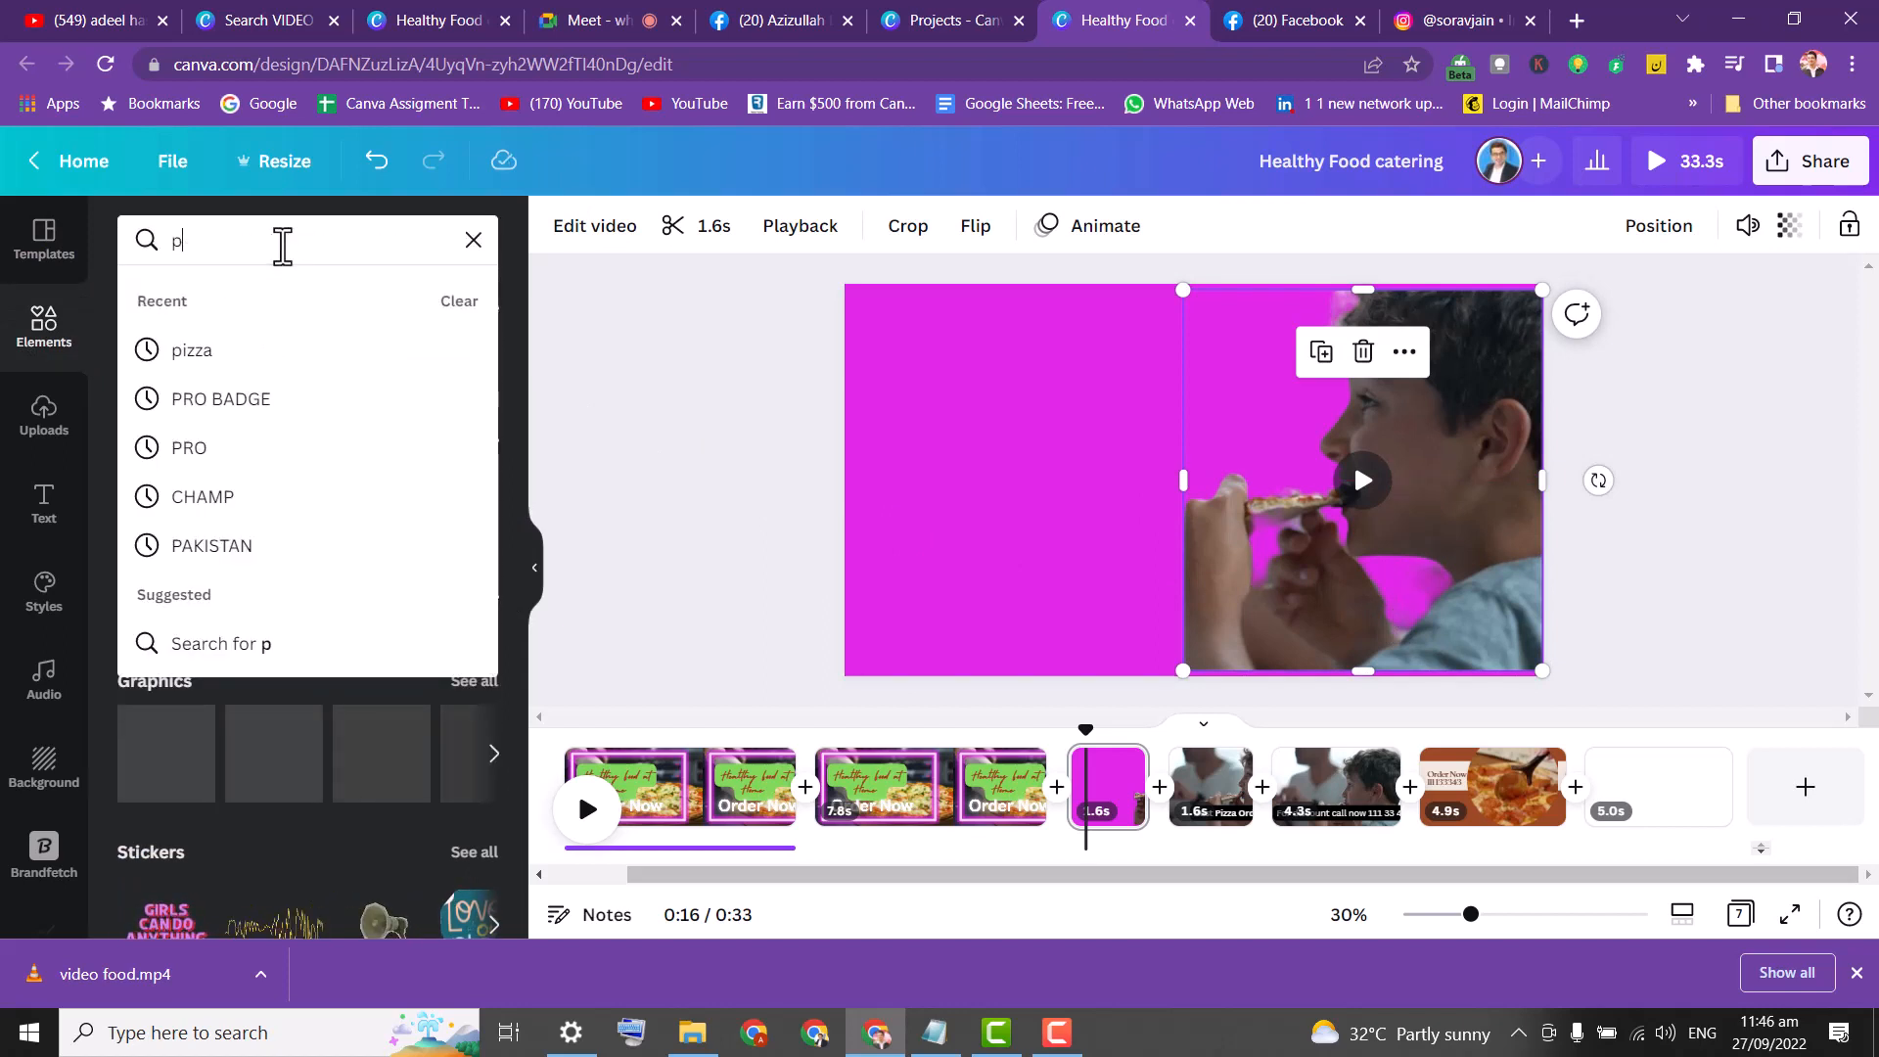
type("izza")
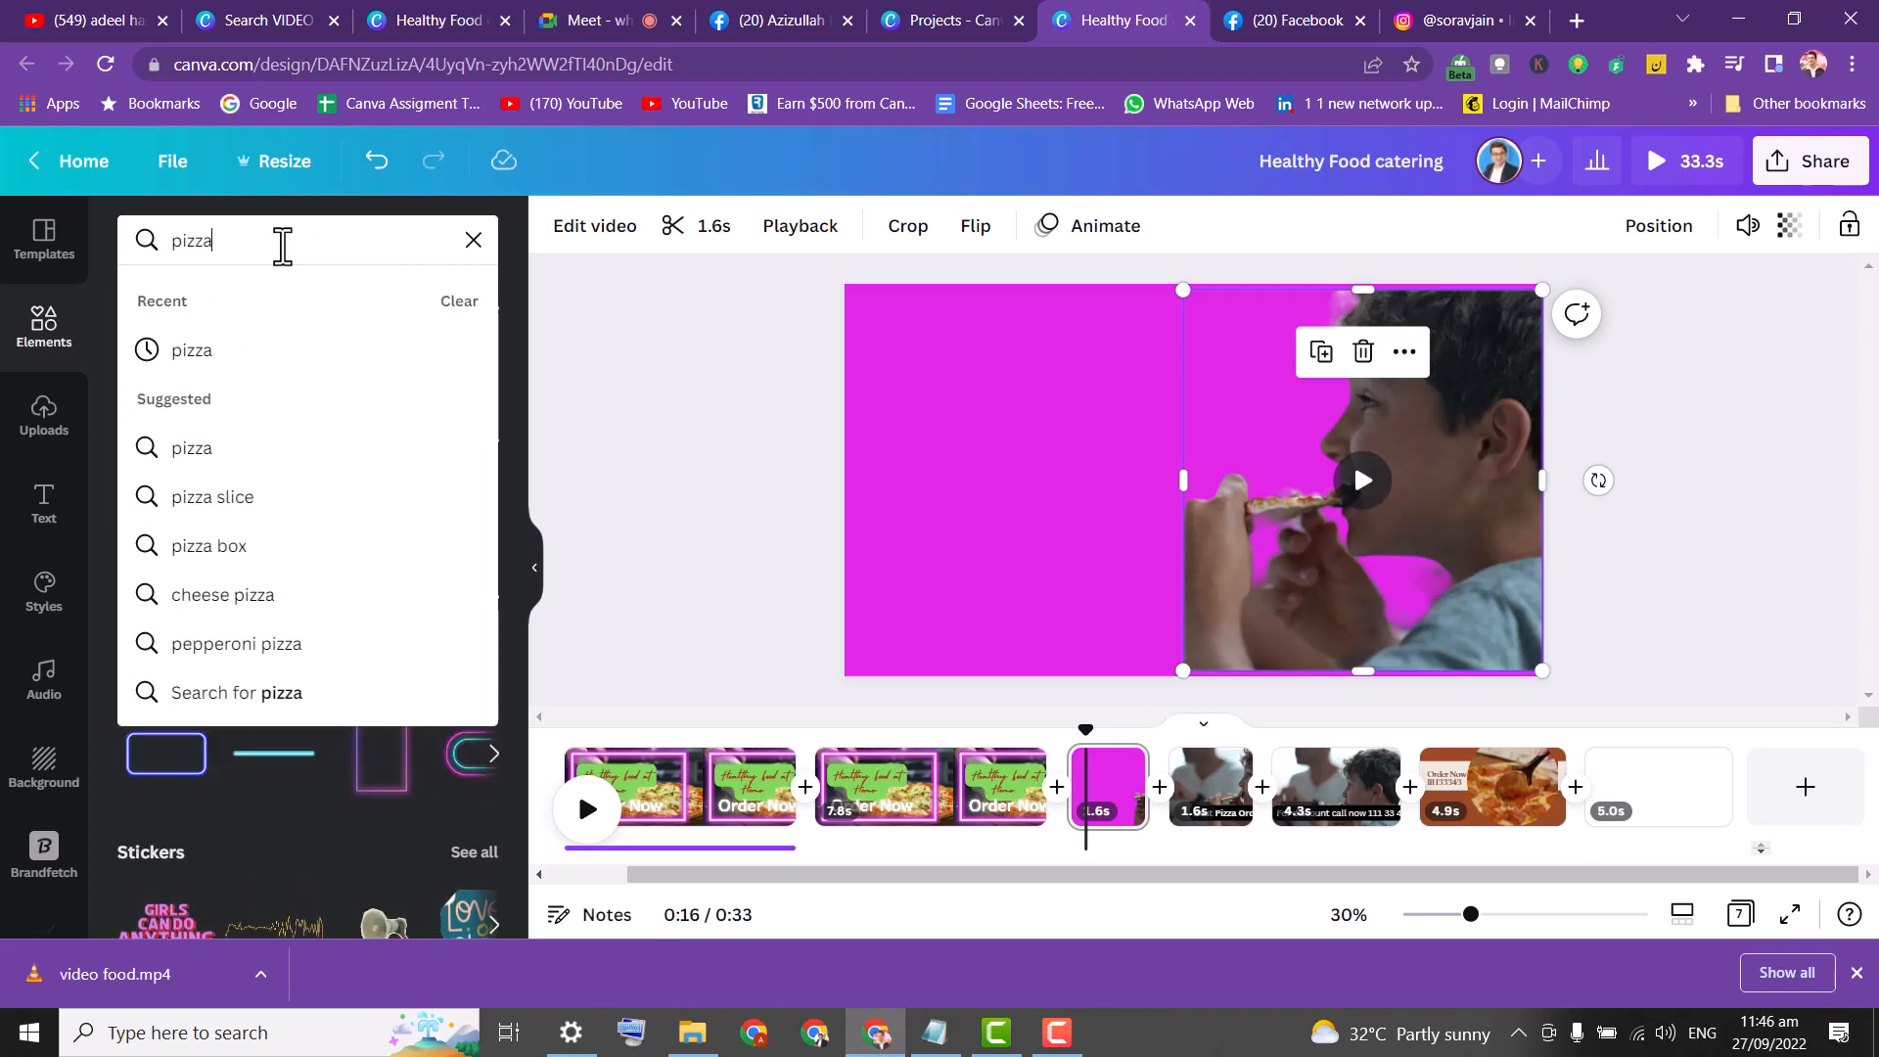
key("Return")
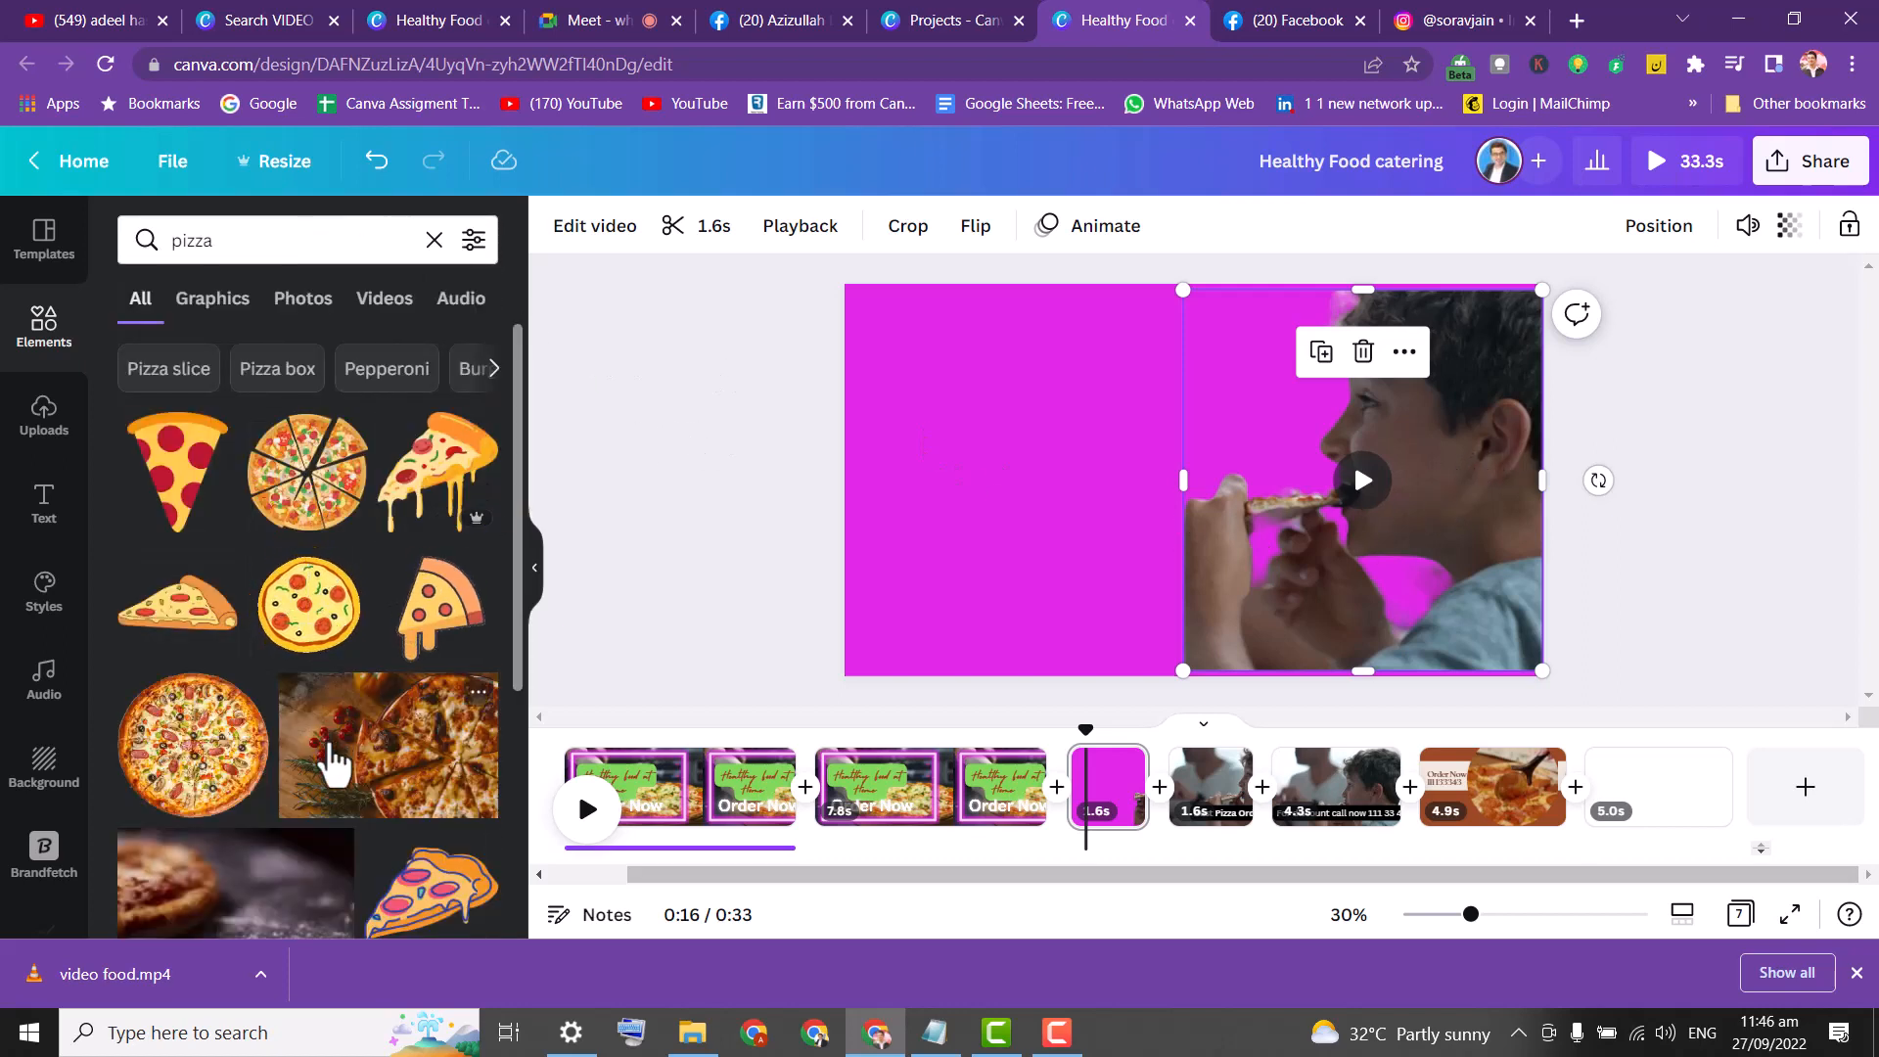
Make the pizza photo with cherry tomatoes and rosemary the slide background.
left_click_drag(330, 763, 893, 492)
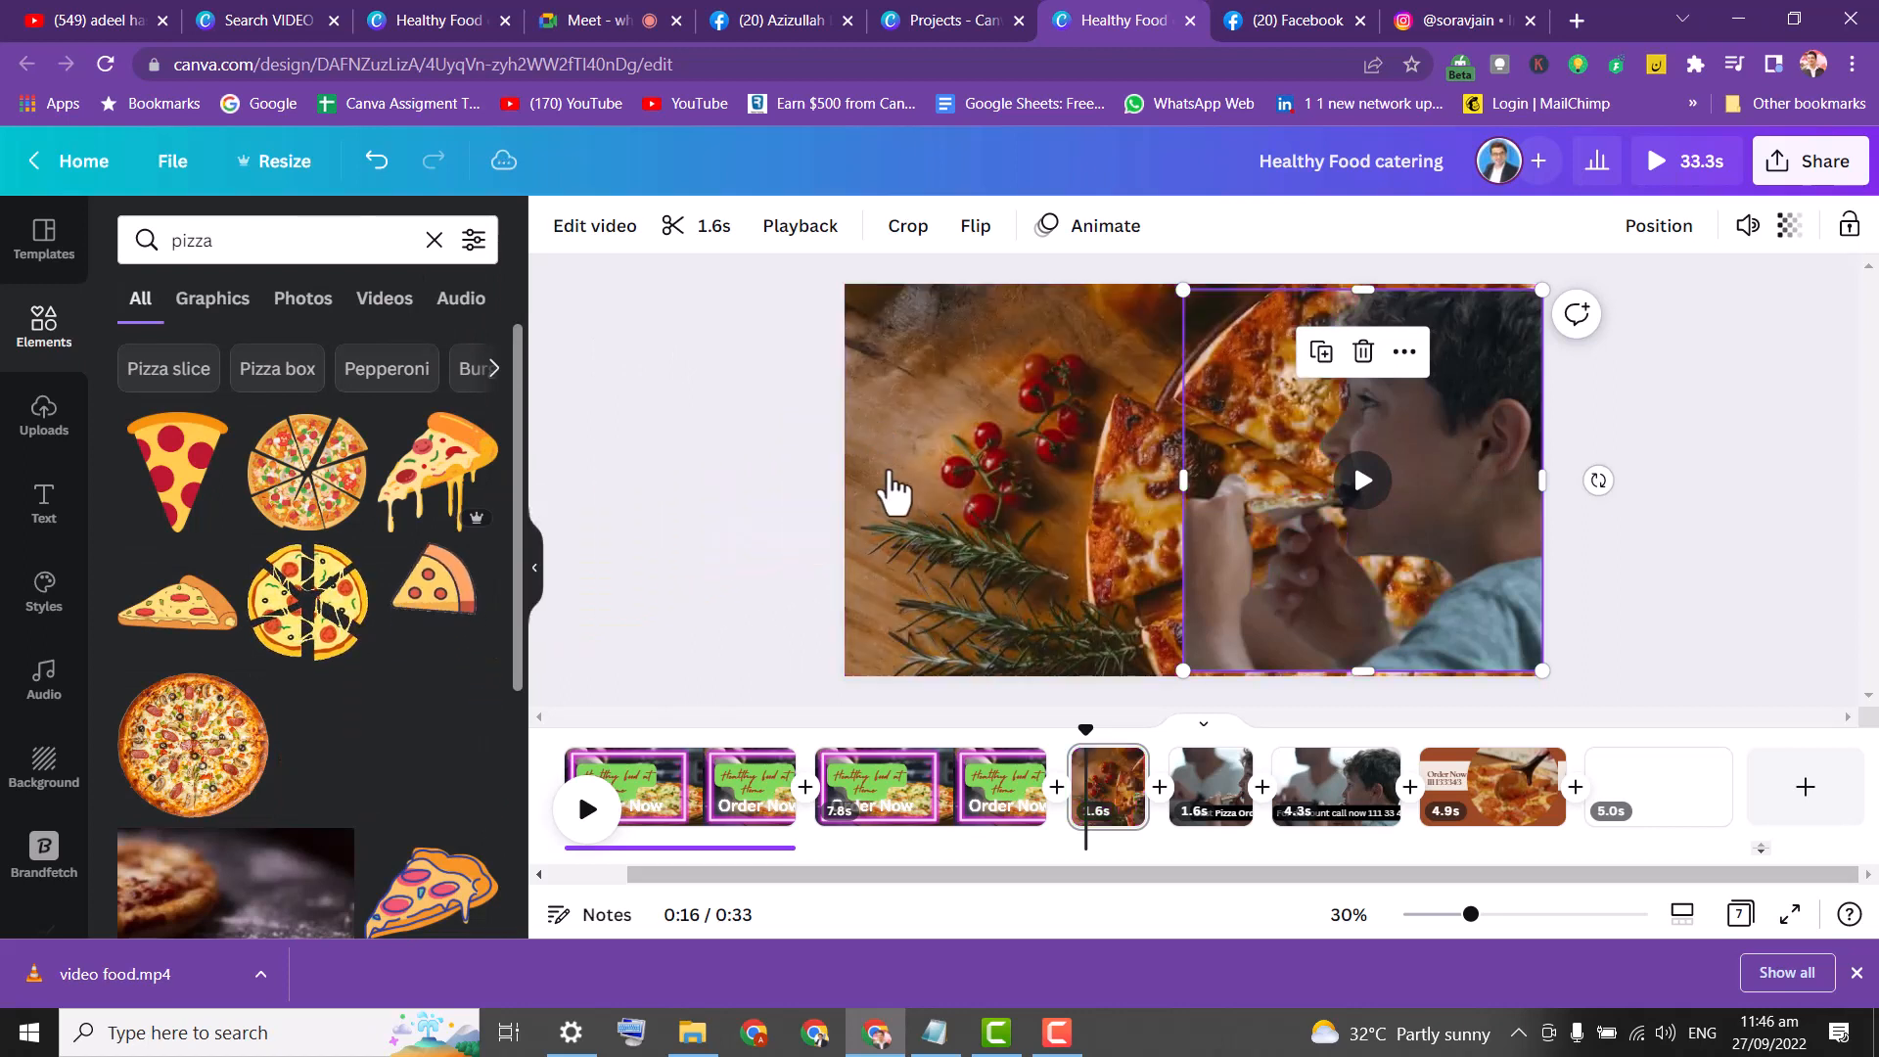
left_click(647, 358)
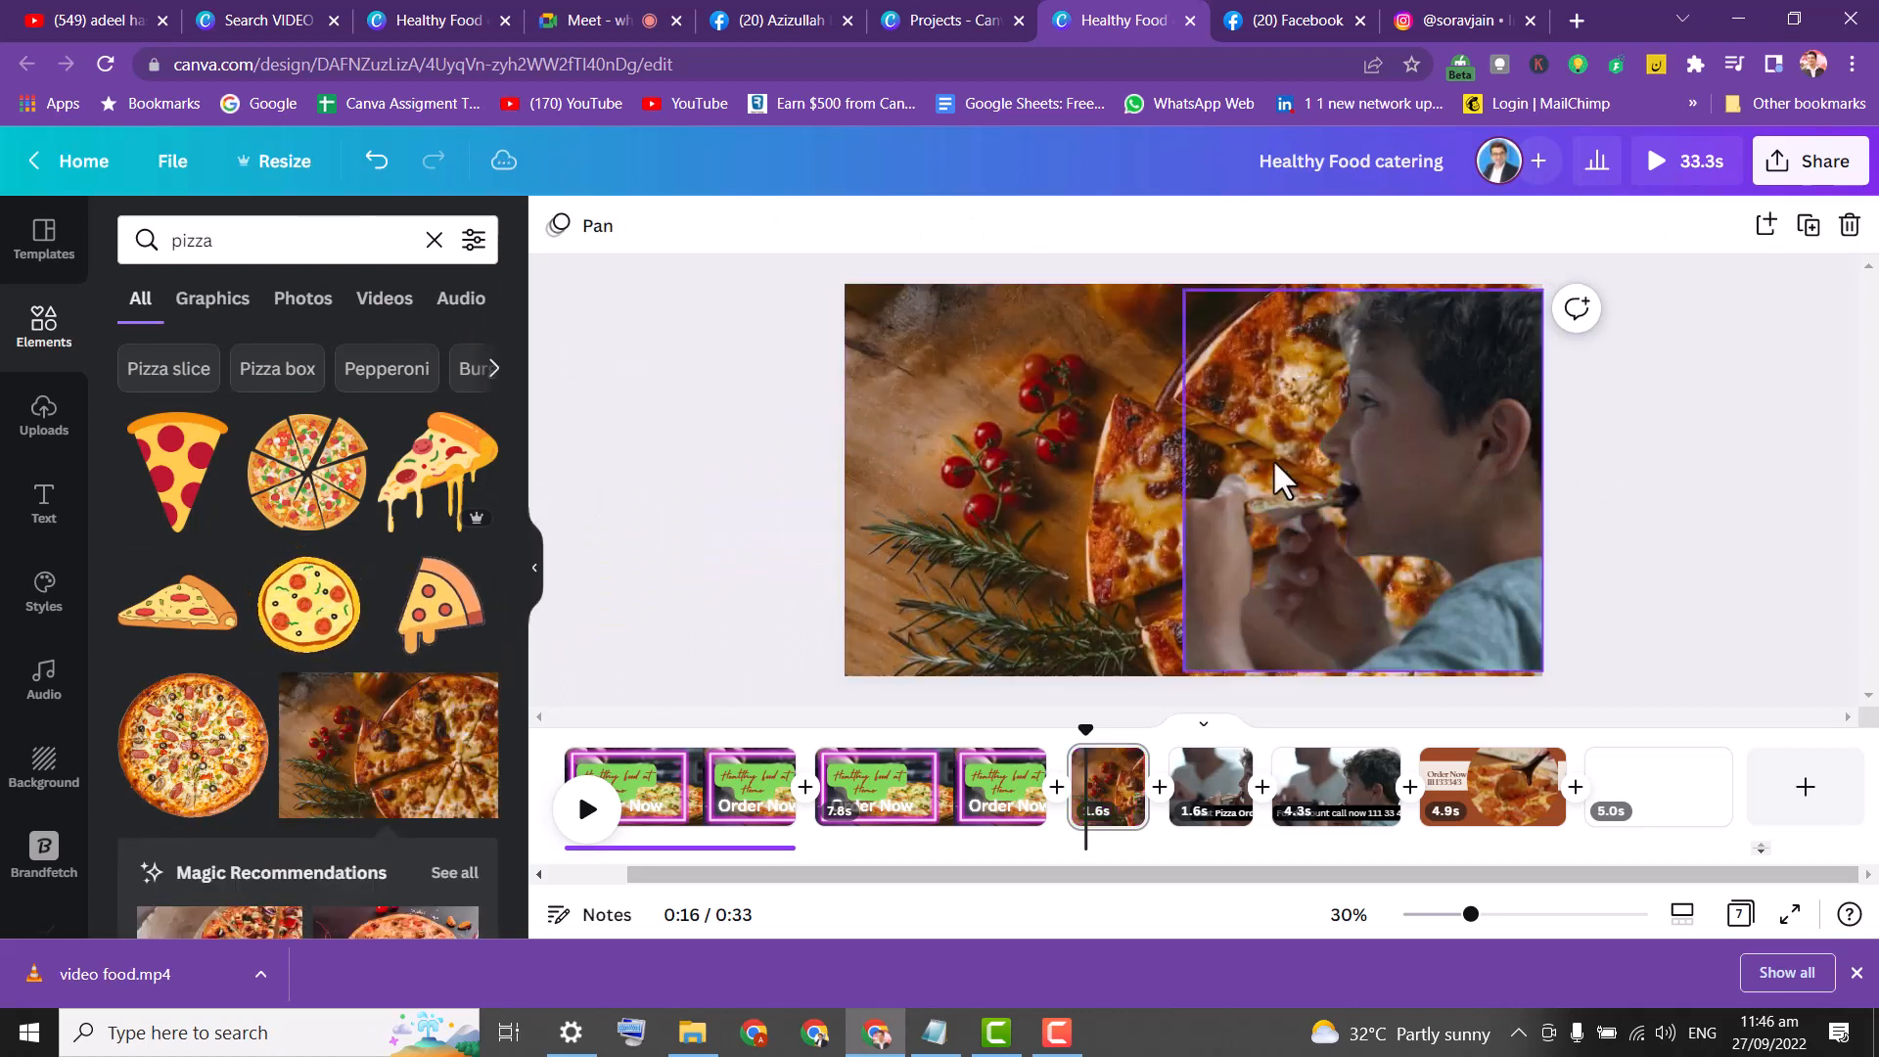
left_click(1326, 528)
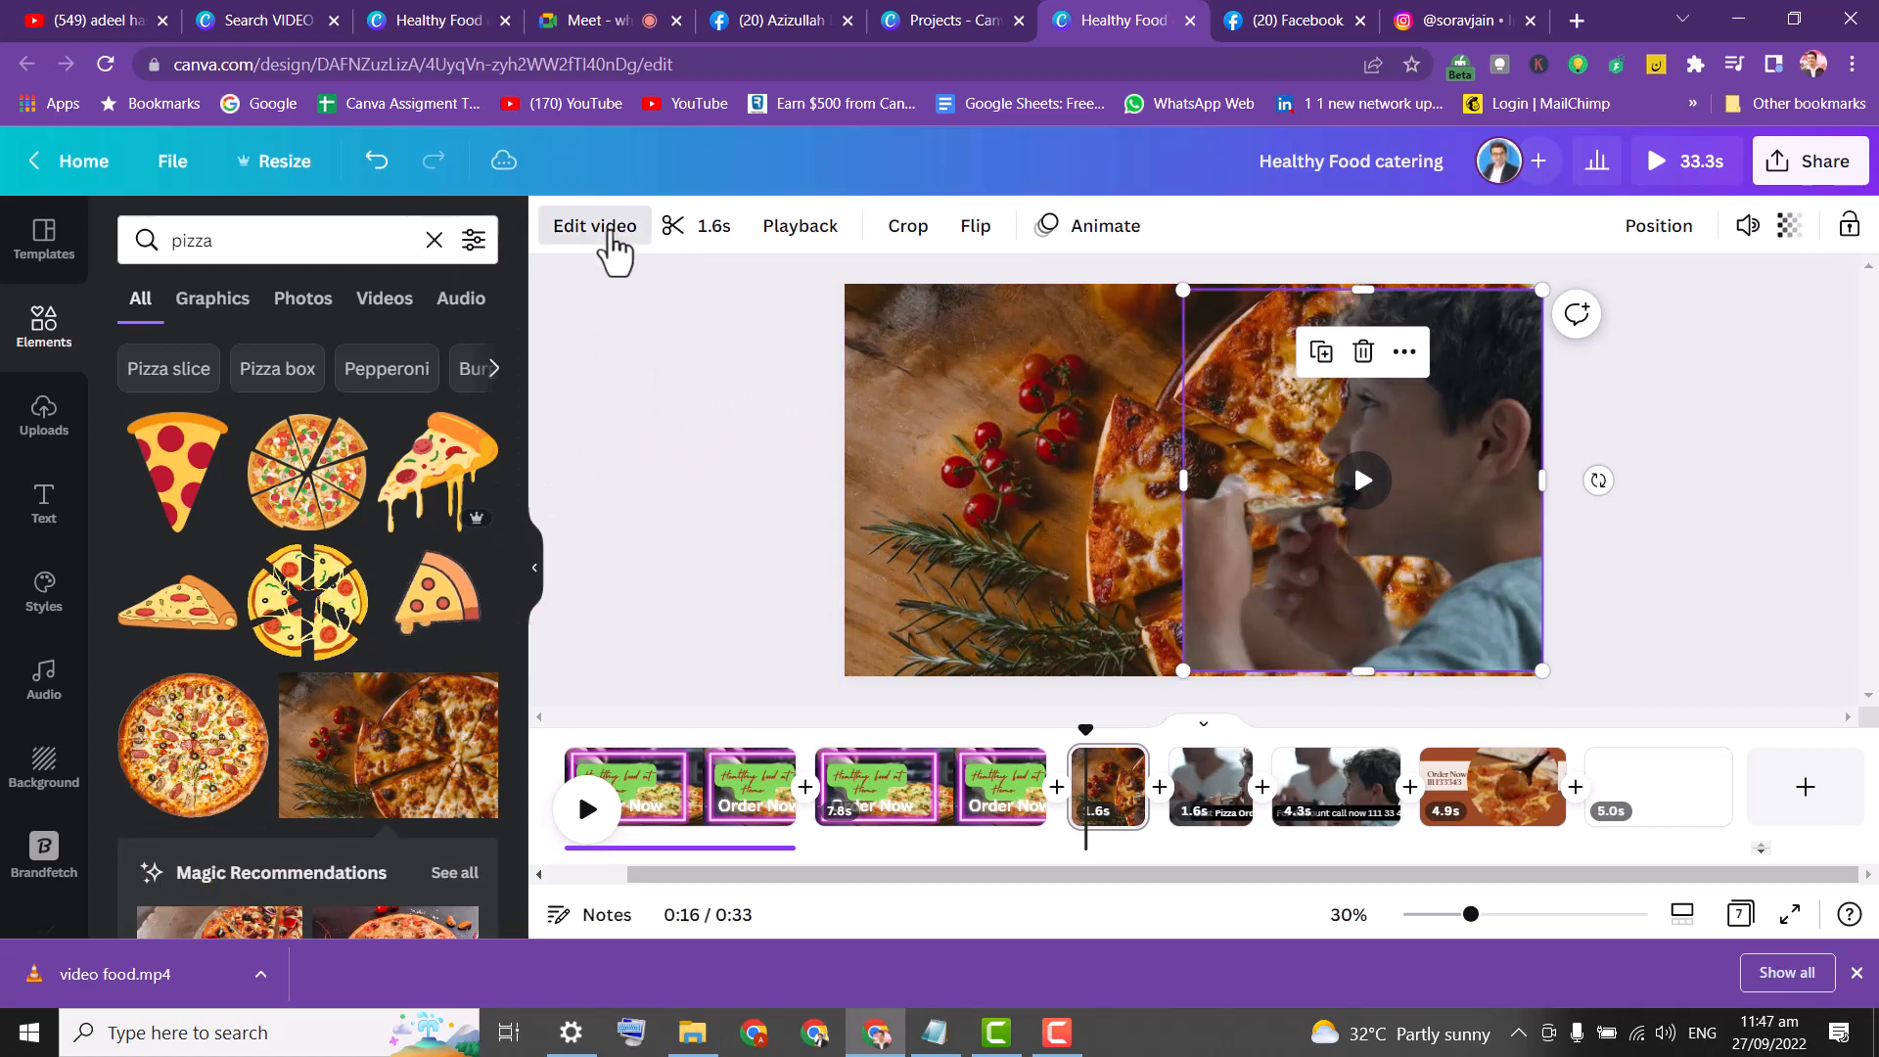
Adjust the boy's clip to brightness 21 and contrast -8.
left_click(609, 230)
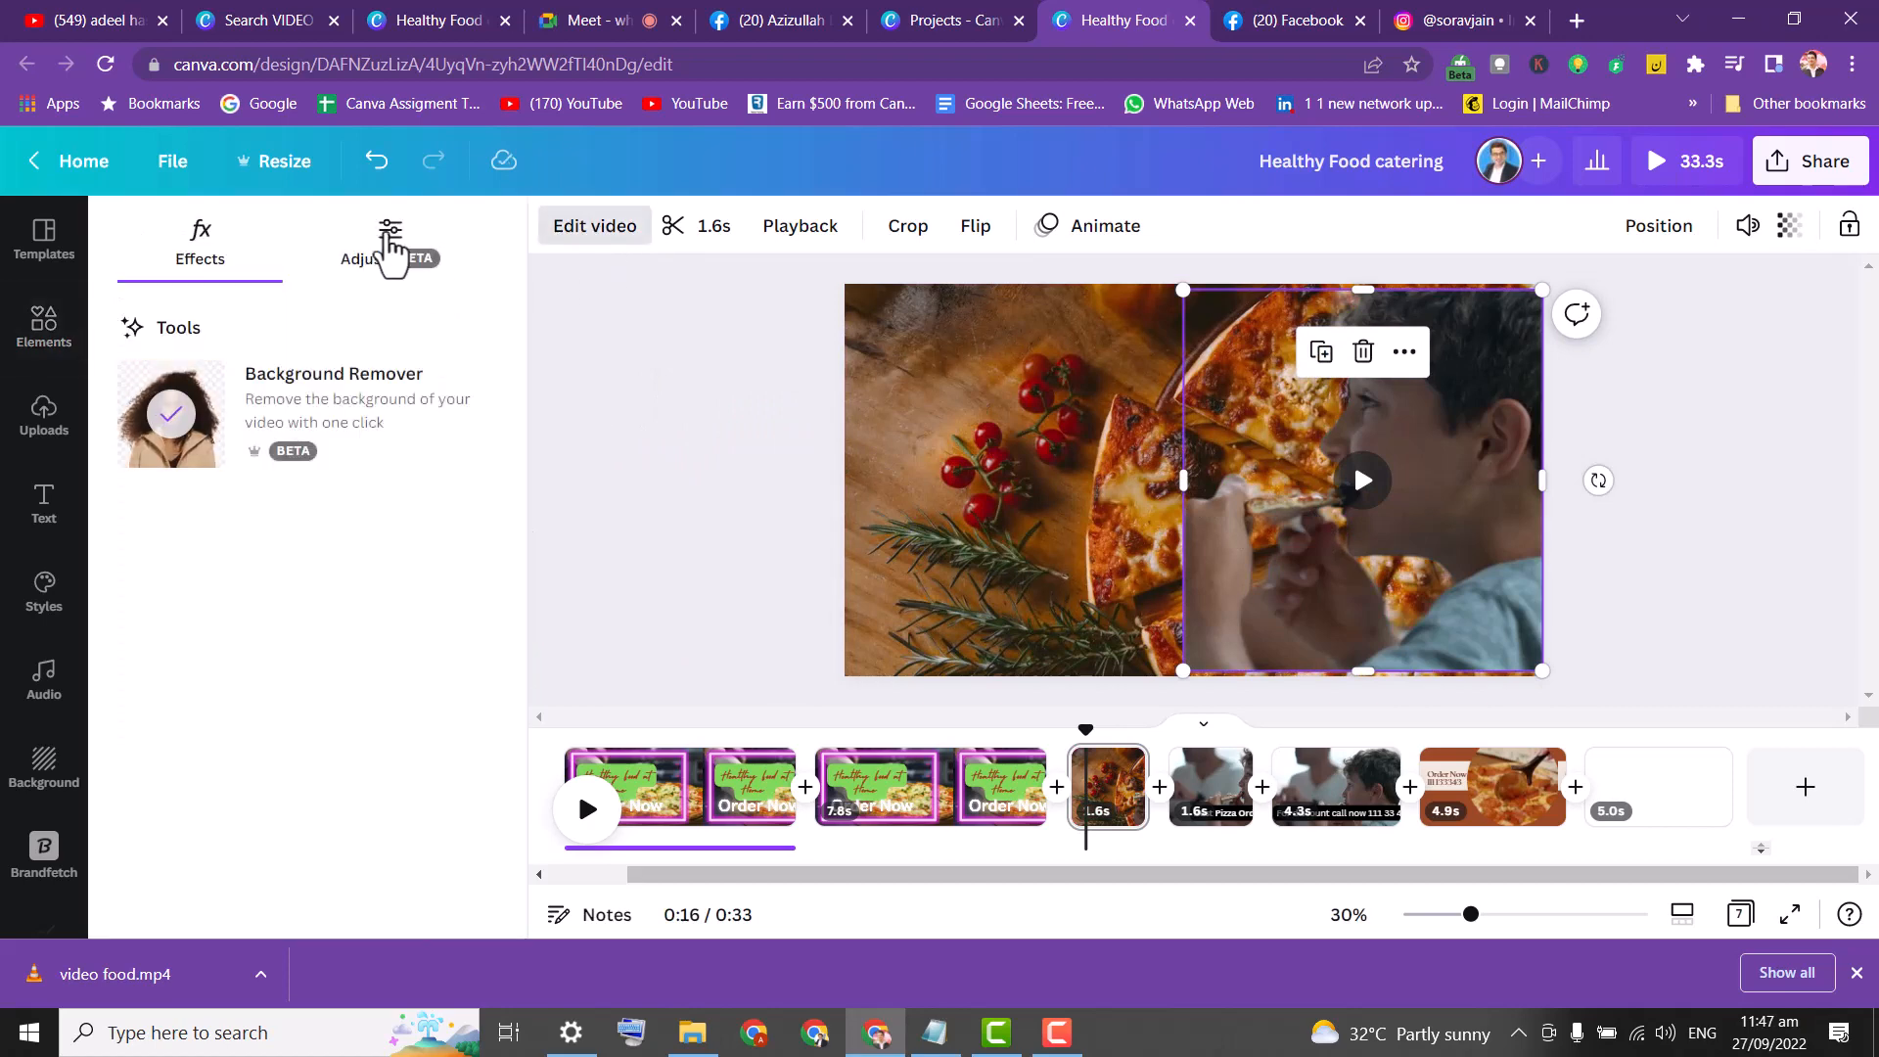
left_click(384, 251)
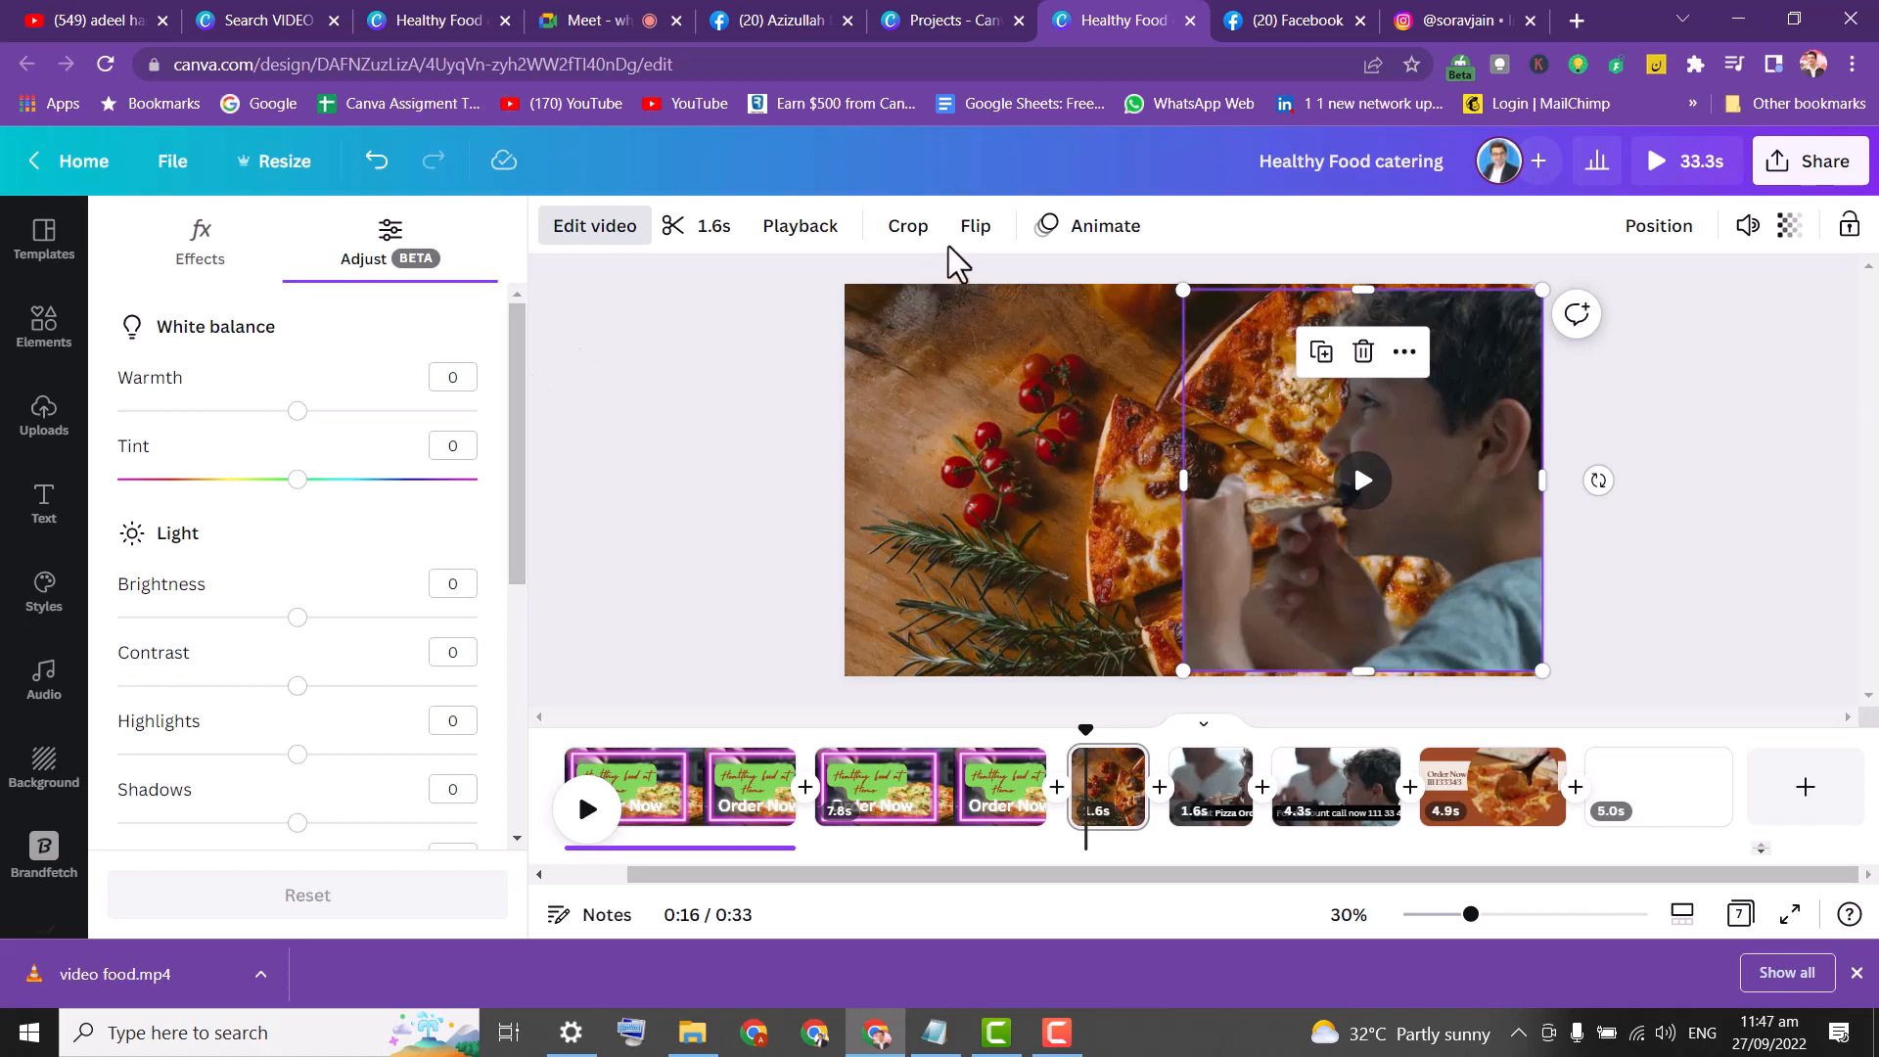
left_click_drag(520, 365, 525, 448)
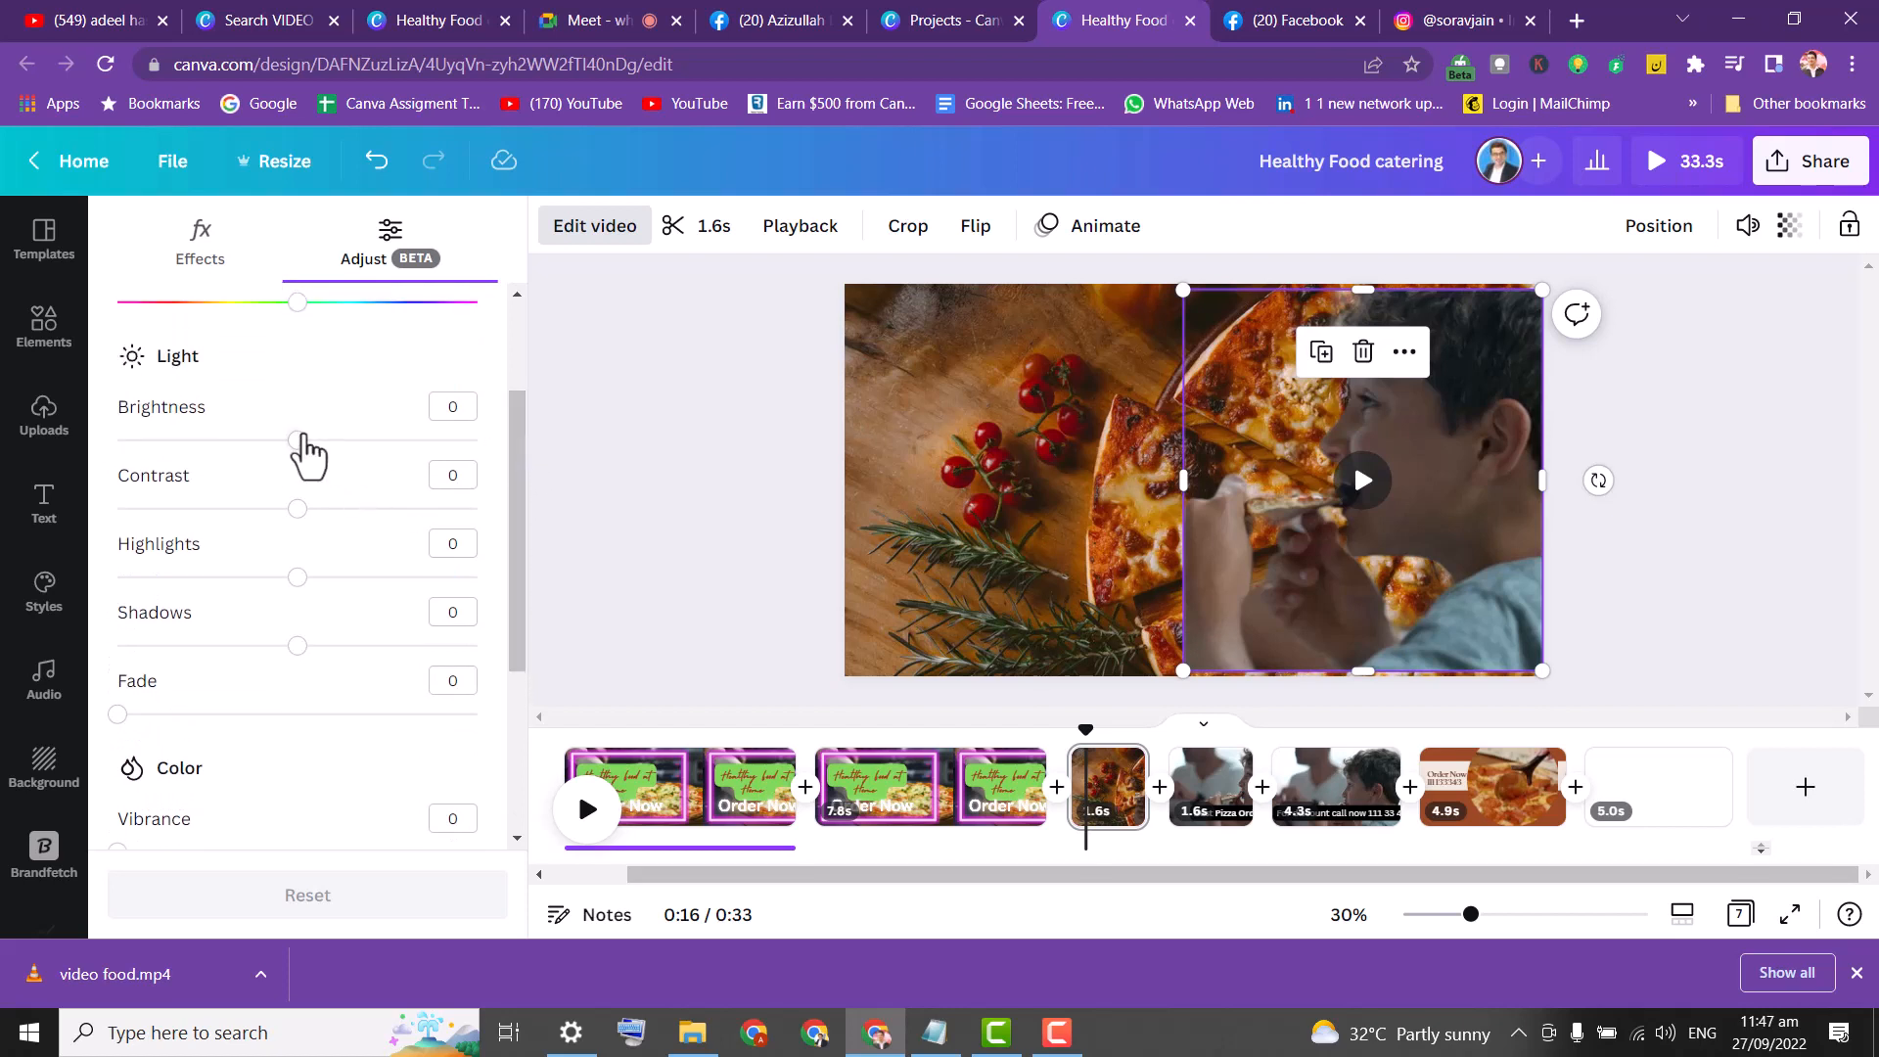
left_click_drag(377, 460, 334, 441)
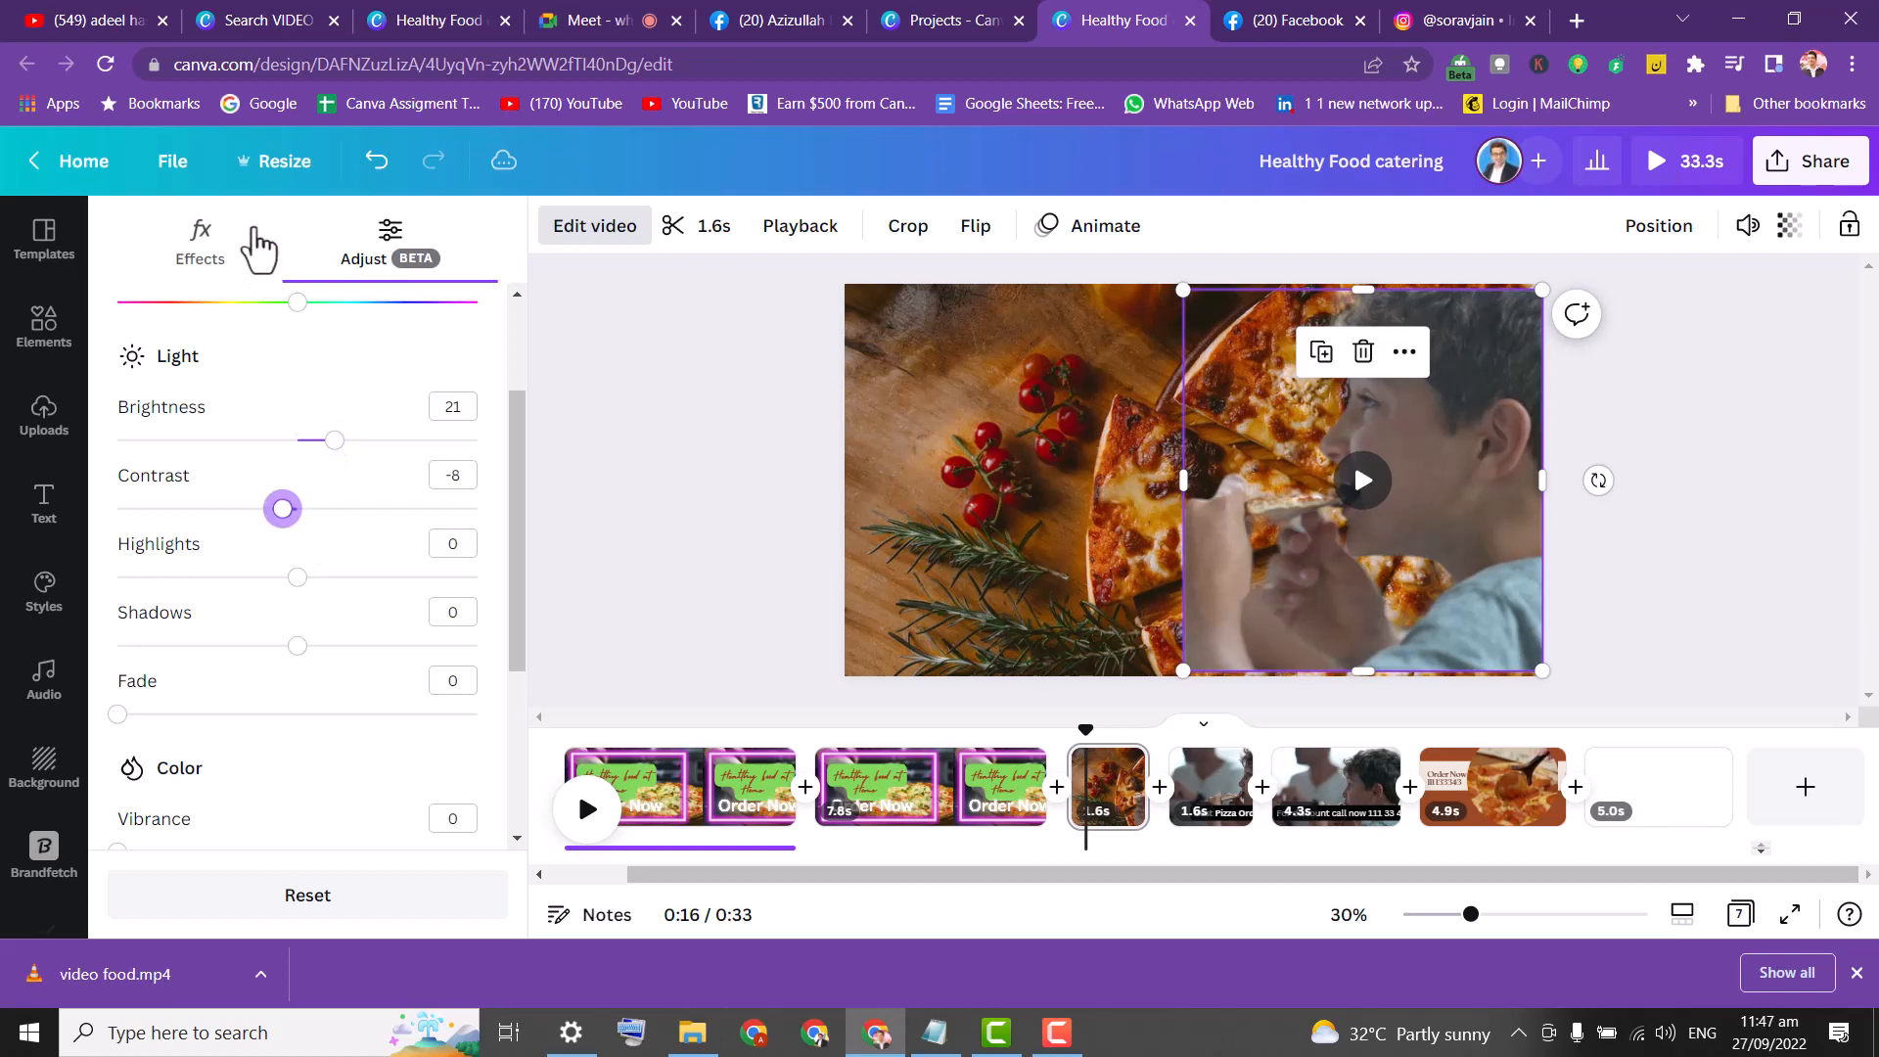
left_click(201, 239)
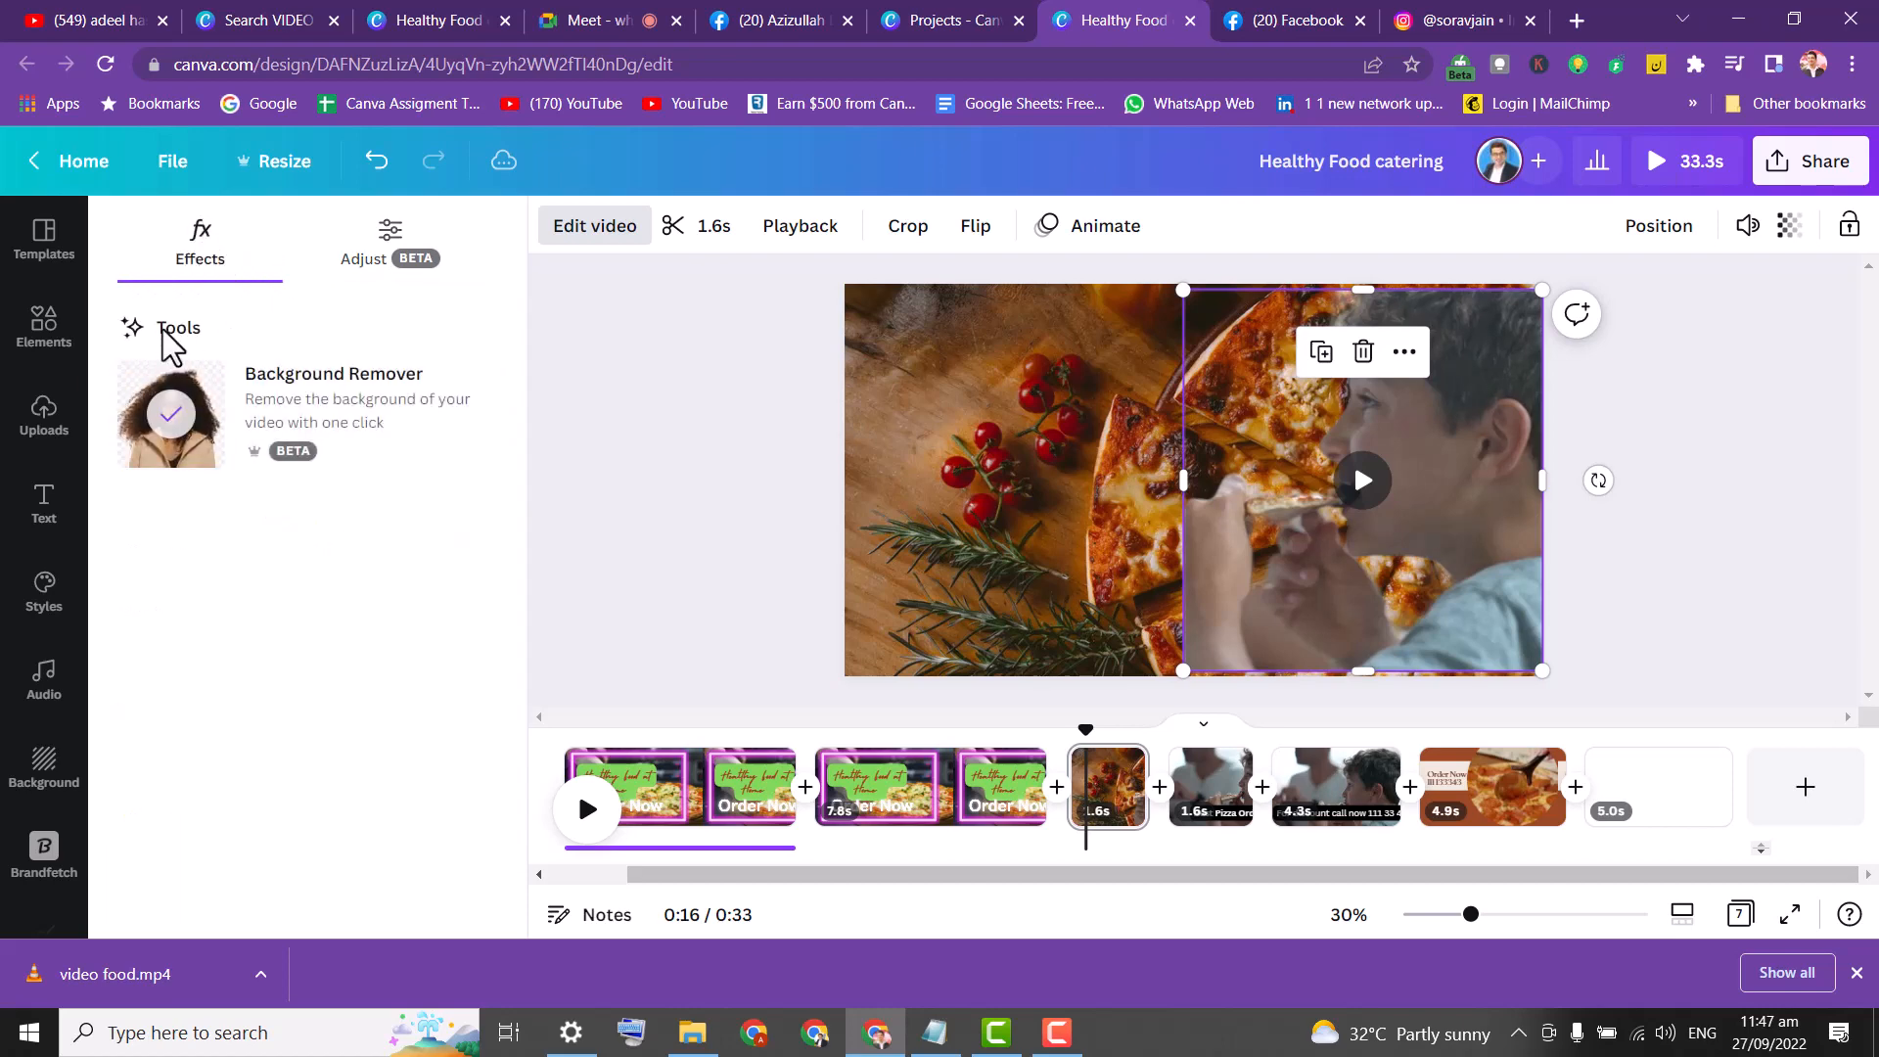
left_click(626, 345)
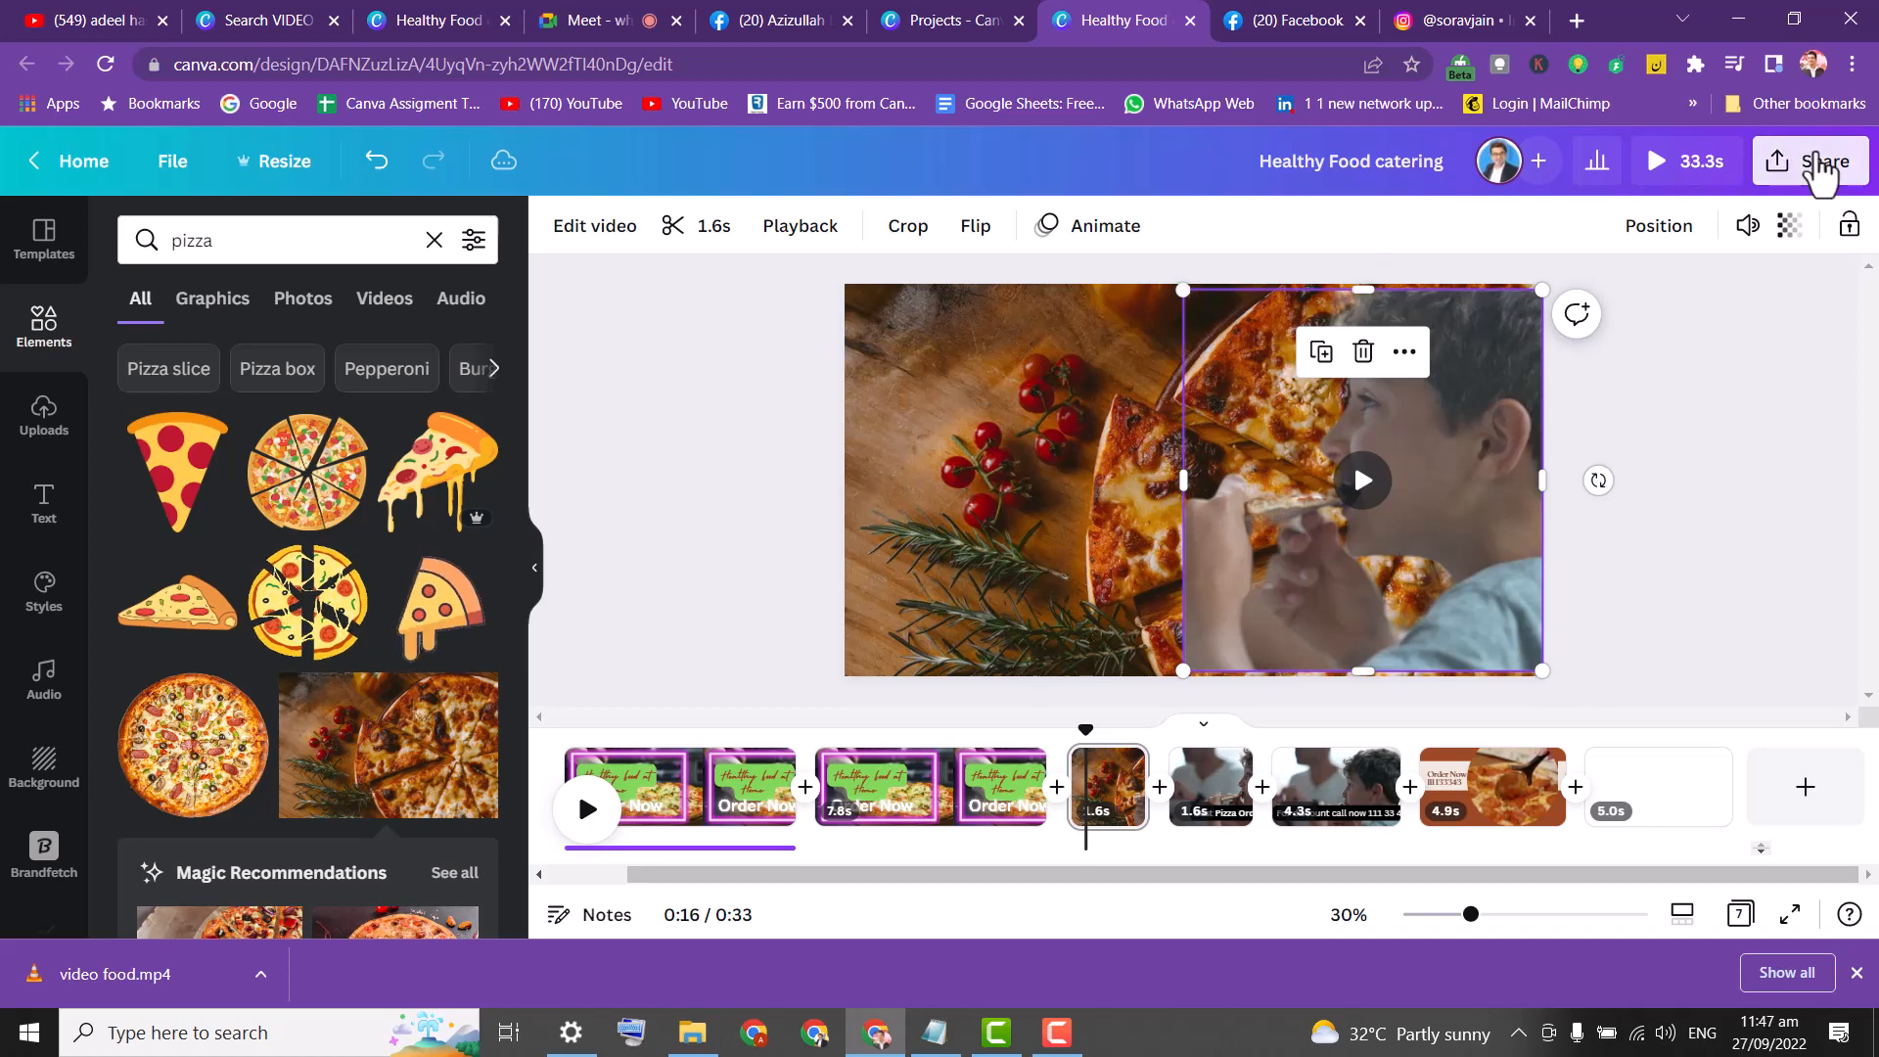
Shift the boy's video slightly right and enlarge it from the top-left corner.
left_click(1821, 163)
left_click(614, 405)
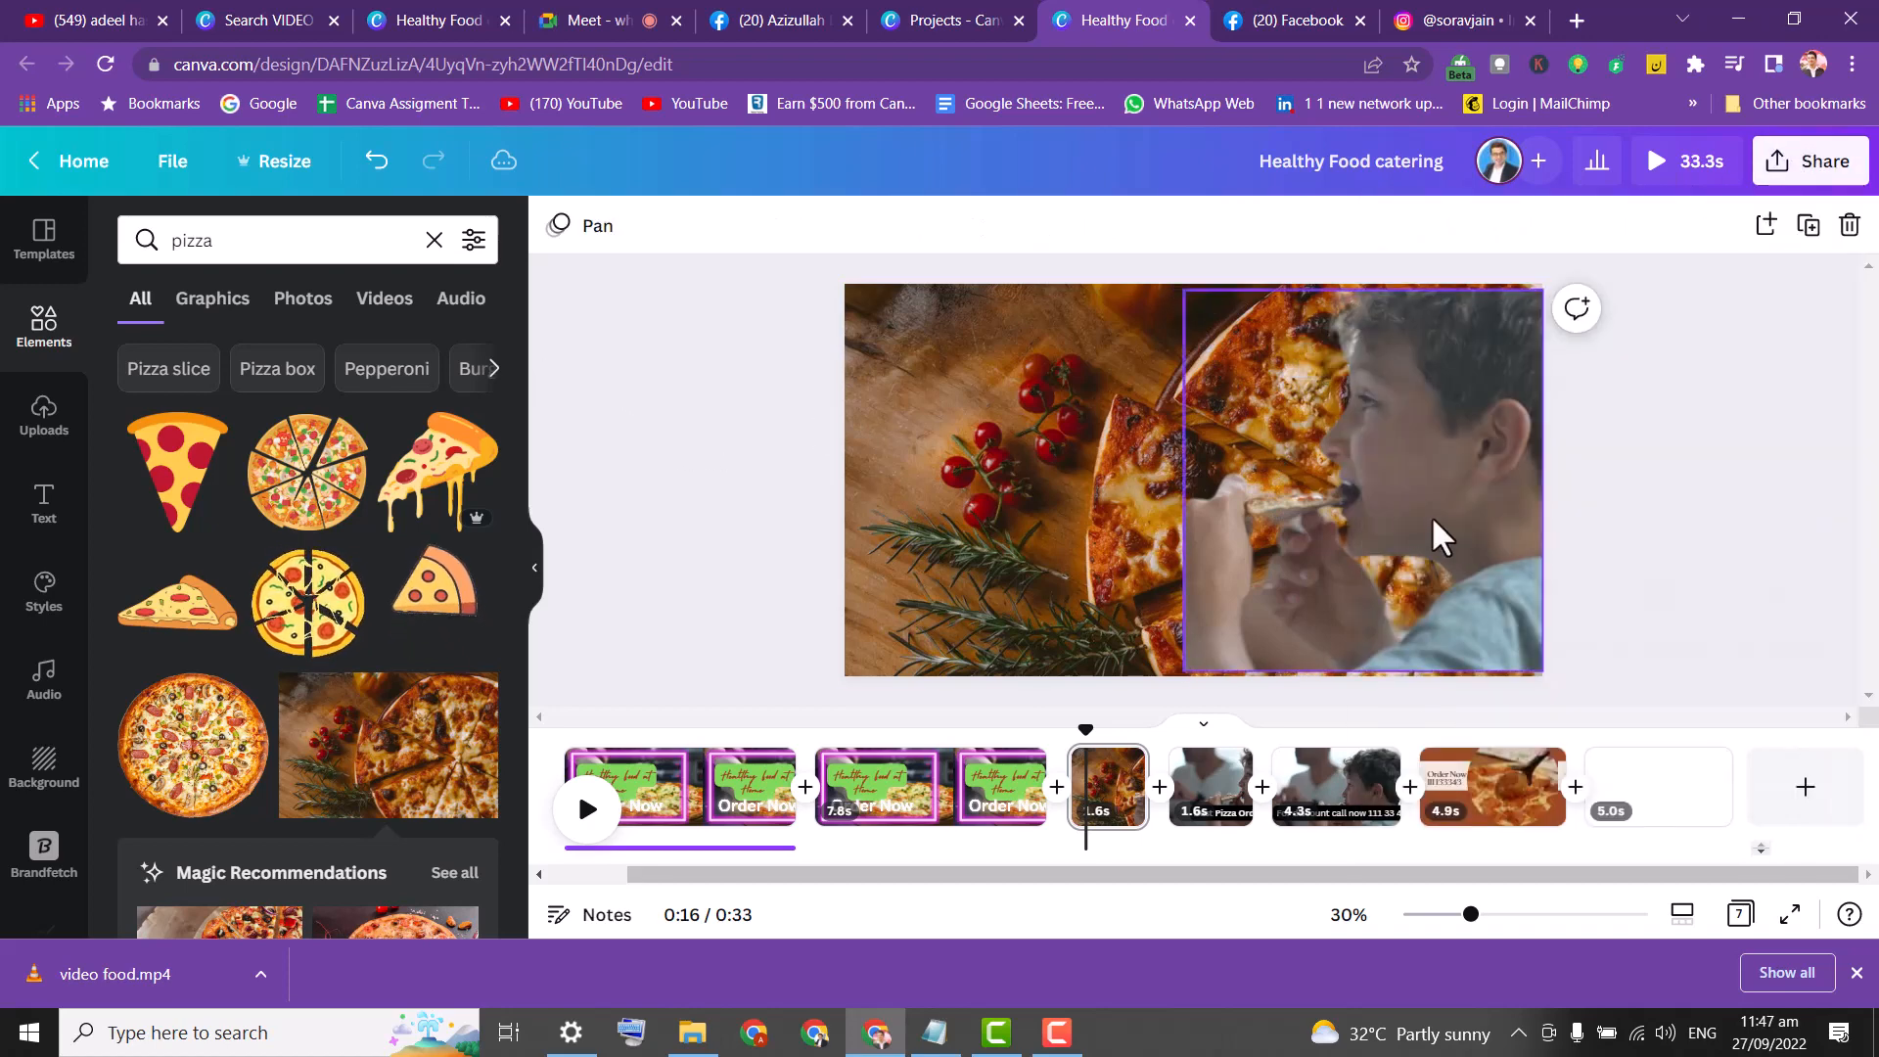
mouse_move(1308, 531)
left_mouse_down()
mouse_move(1318, 556)
mouse_move(1320, 534)
left_mouse_up()
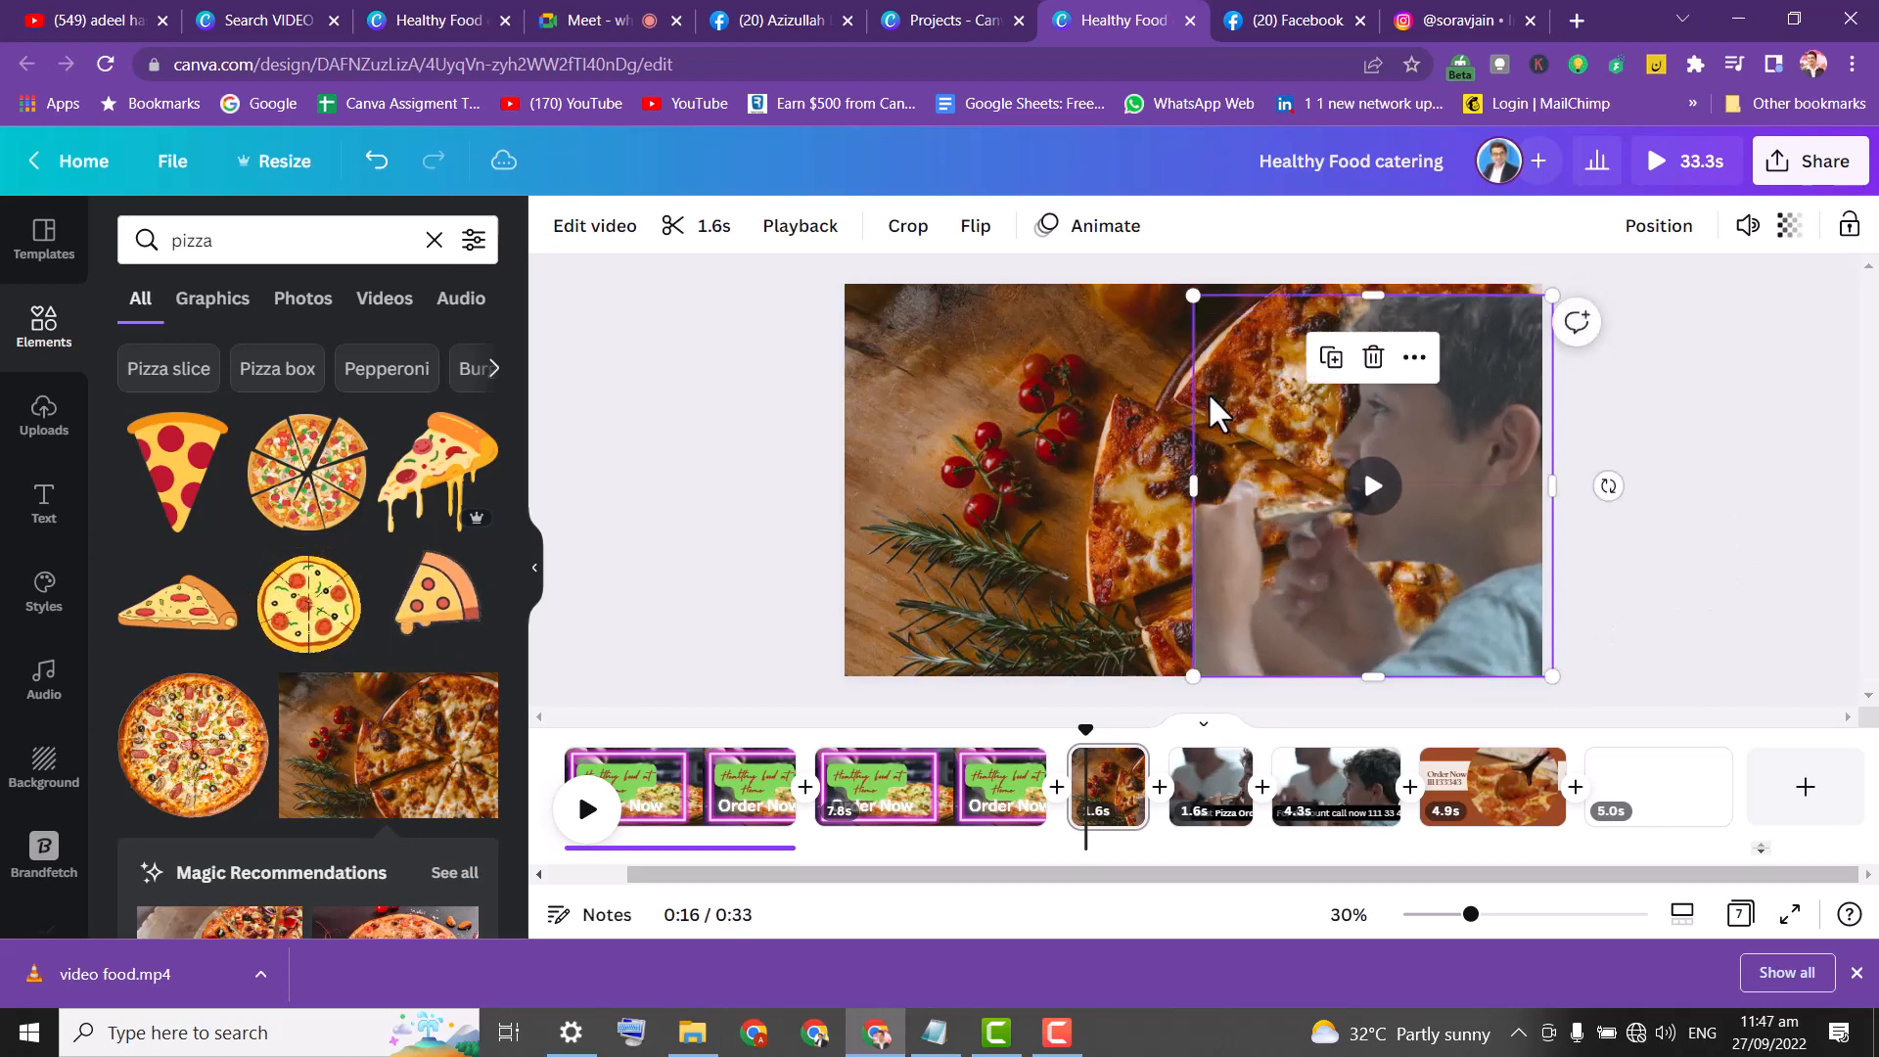
left_click_drag(1193, 294, 1164, 264)
left_click(1849, 553)
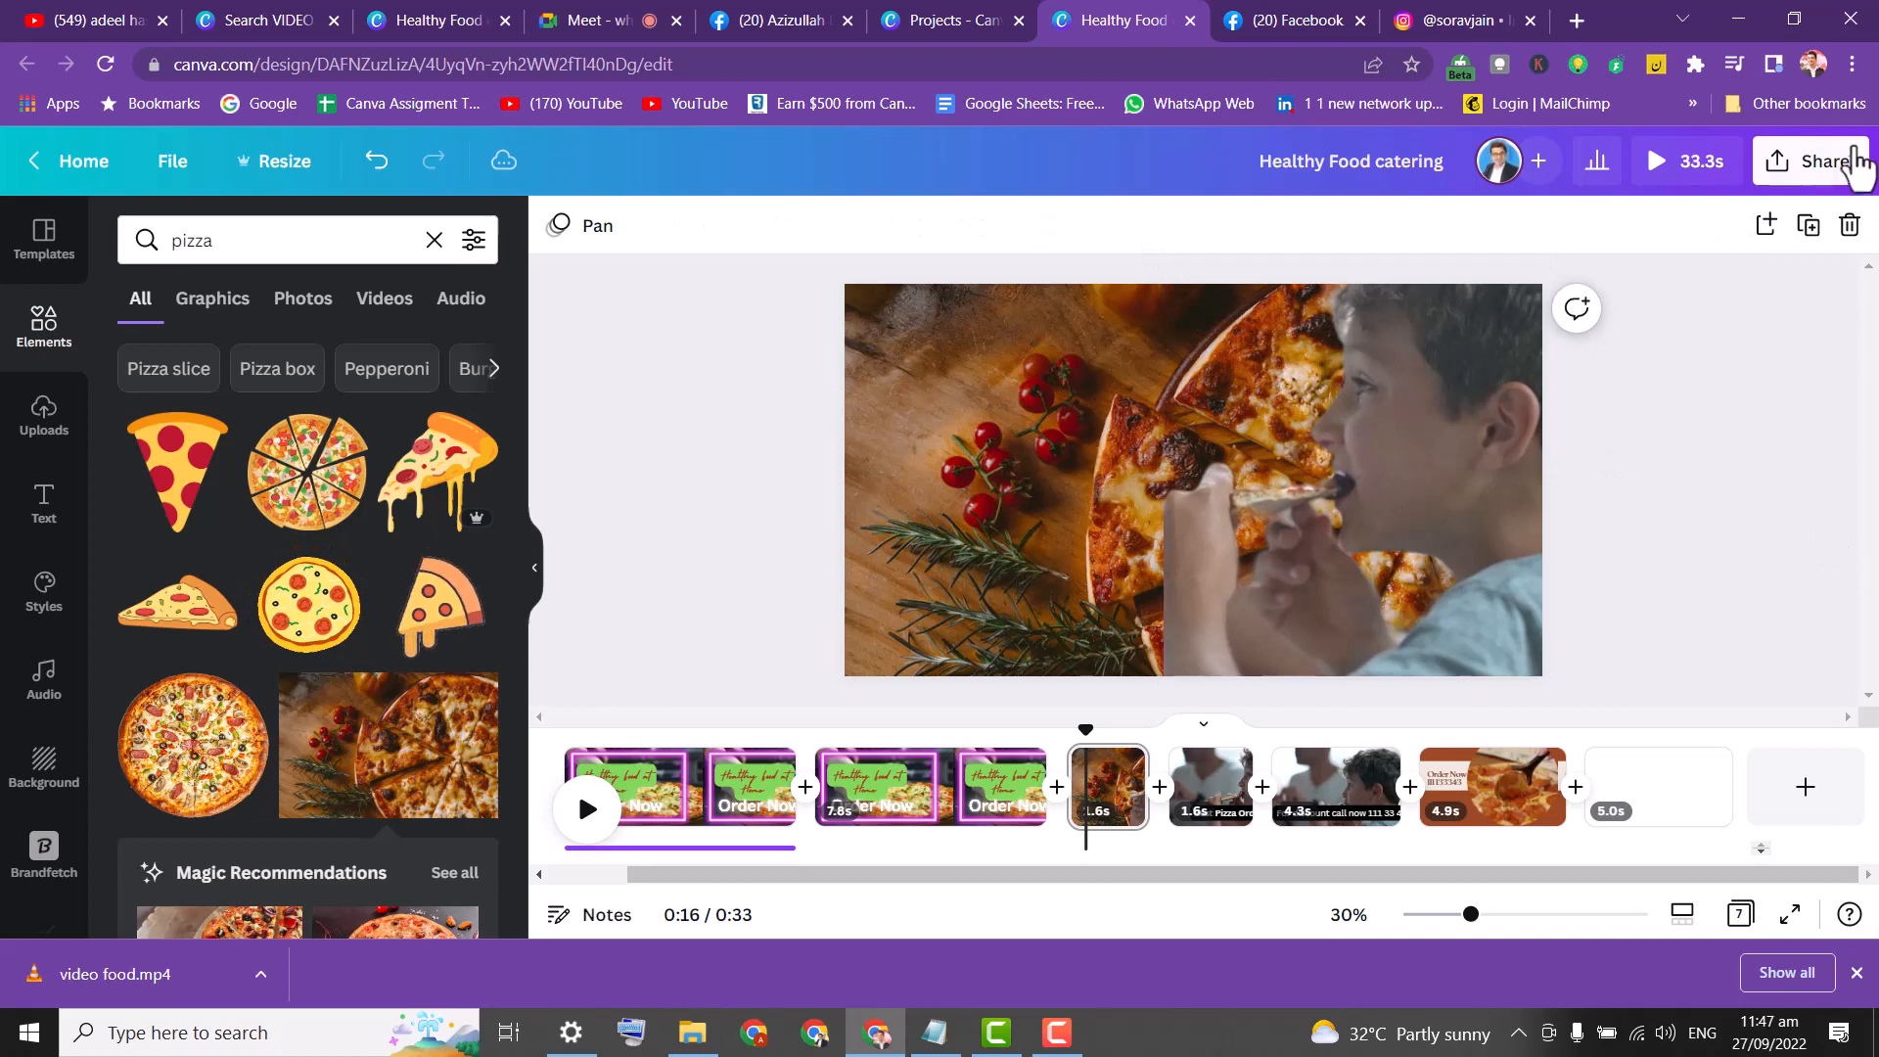
Open the Download settings with MP4 Video and expand the Select pages list.
left_click(1810, 162)
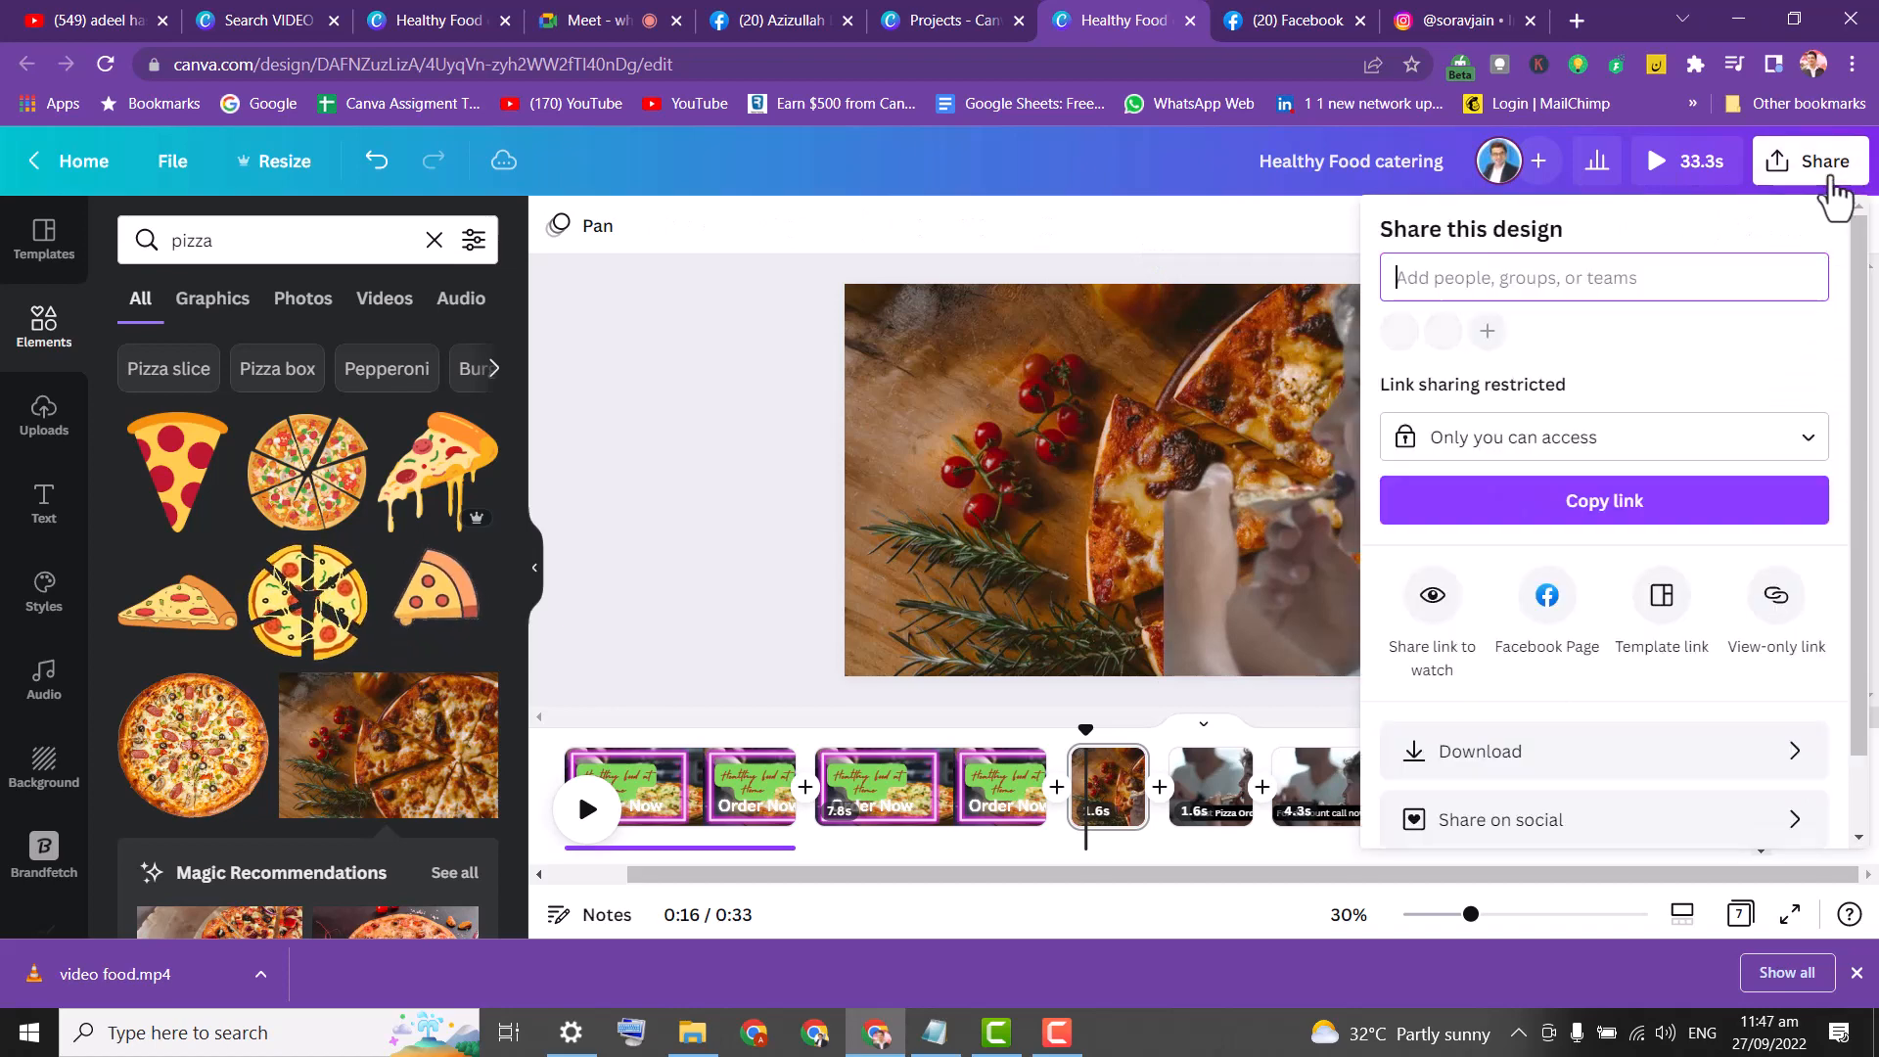
left_click(1846, 480)
left_click_drag(1863, 590, 1866, 688)
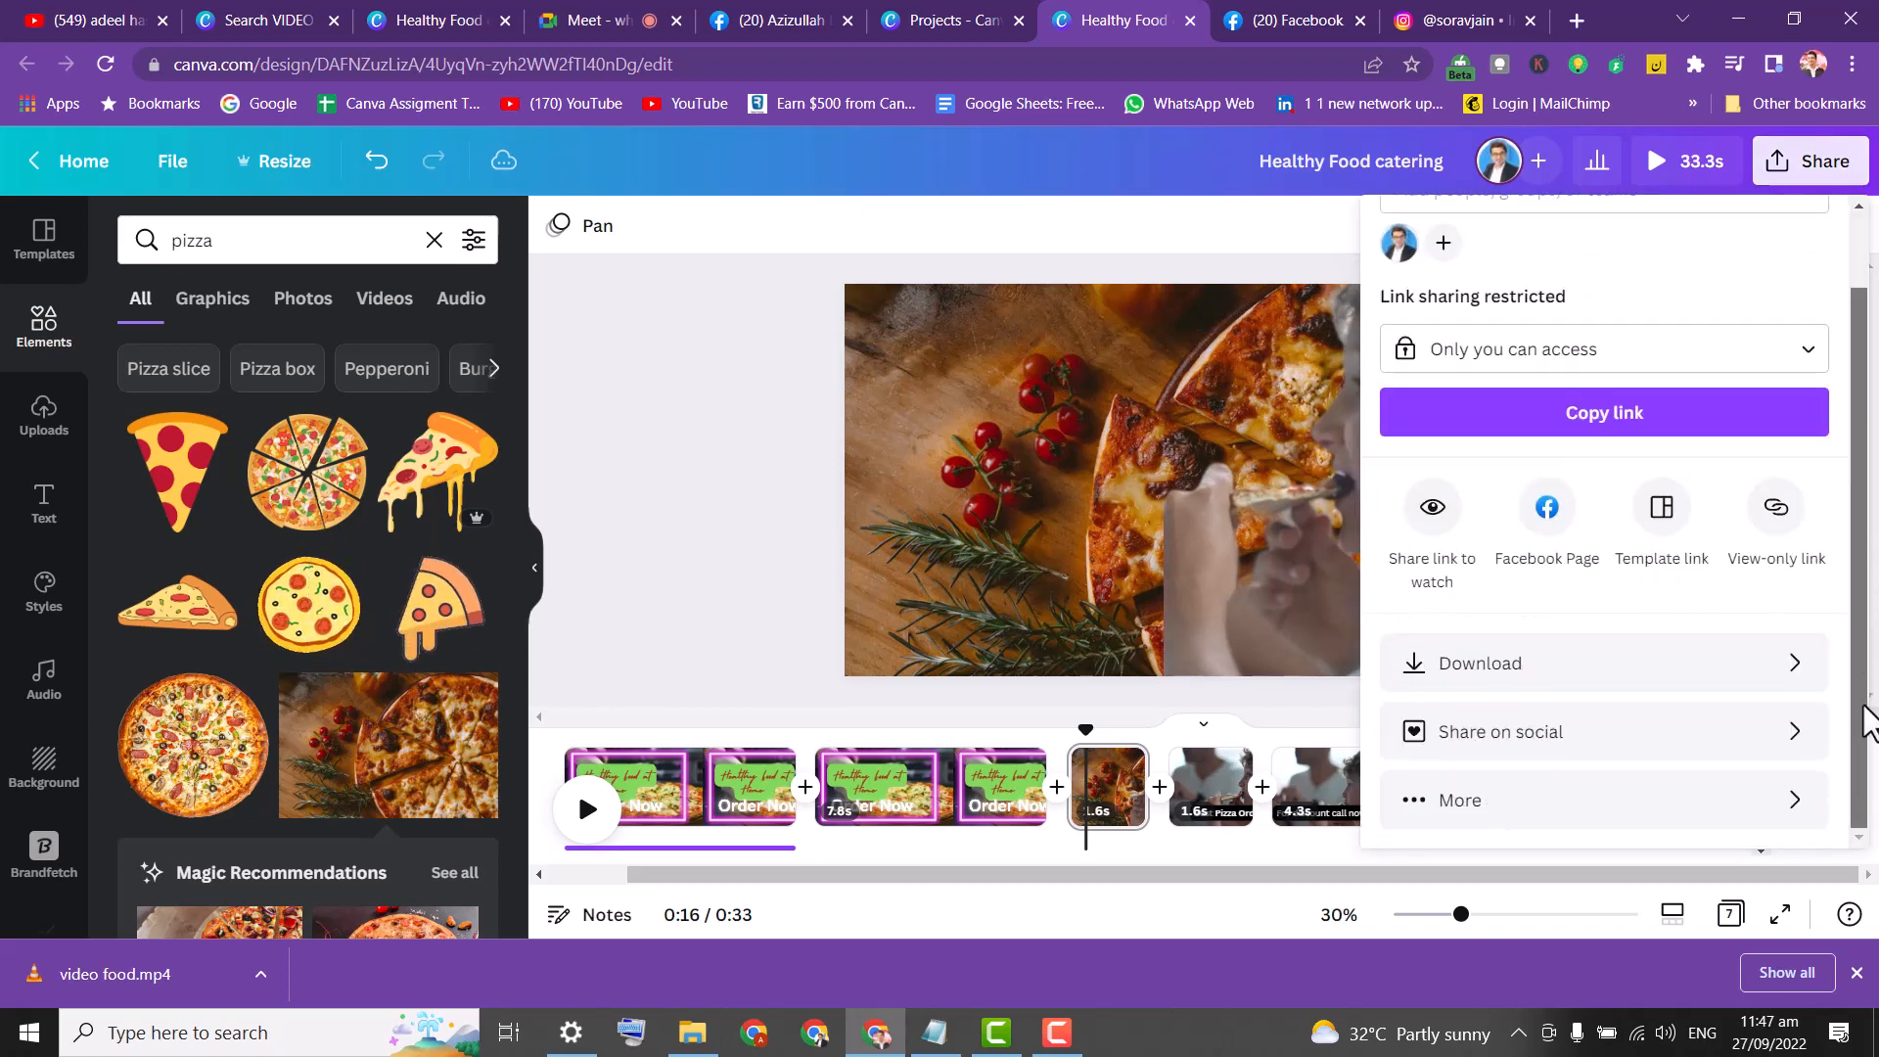
left_click(1766, 675)
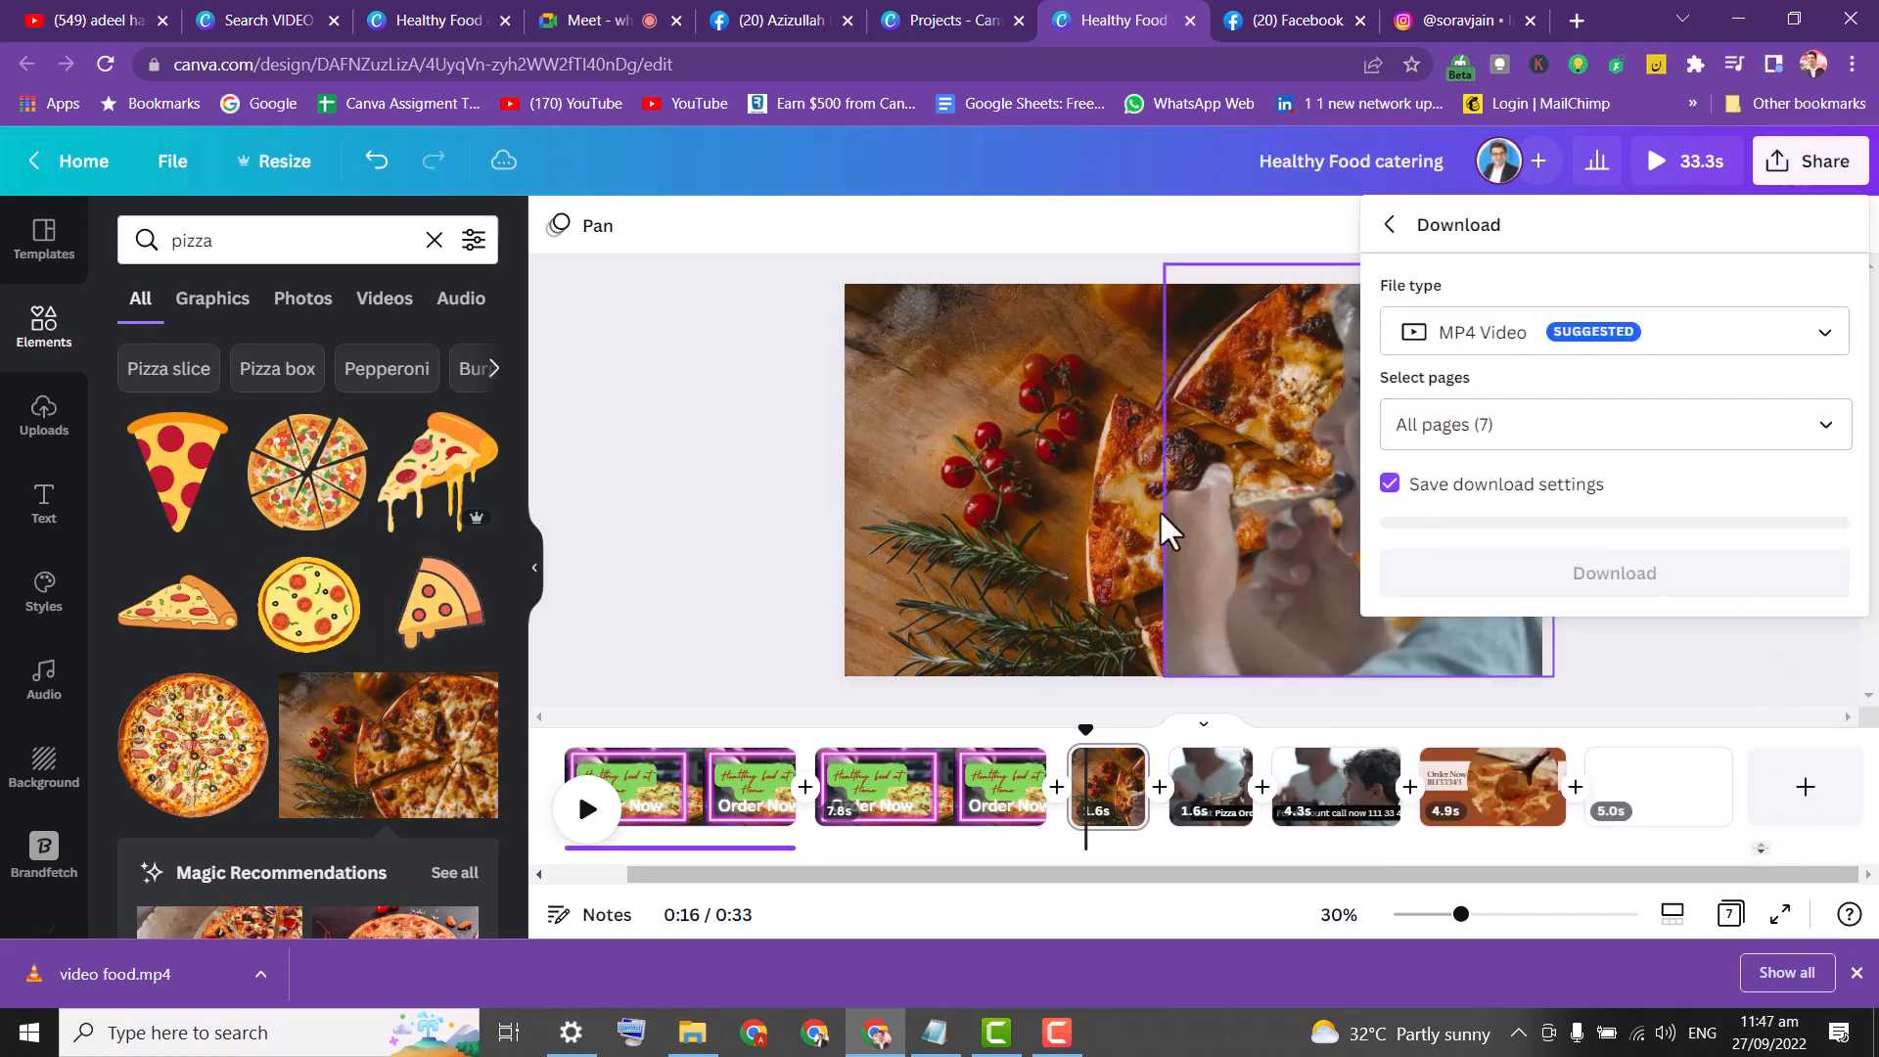
left_click(631, 485)
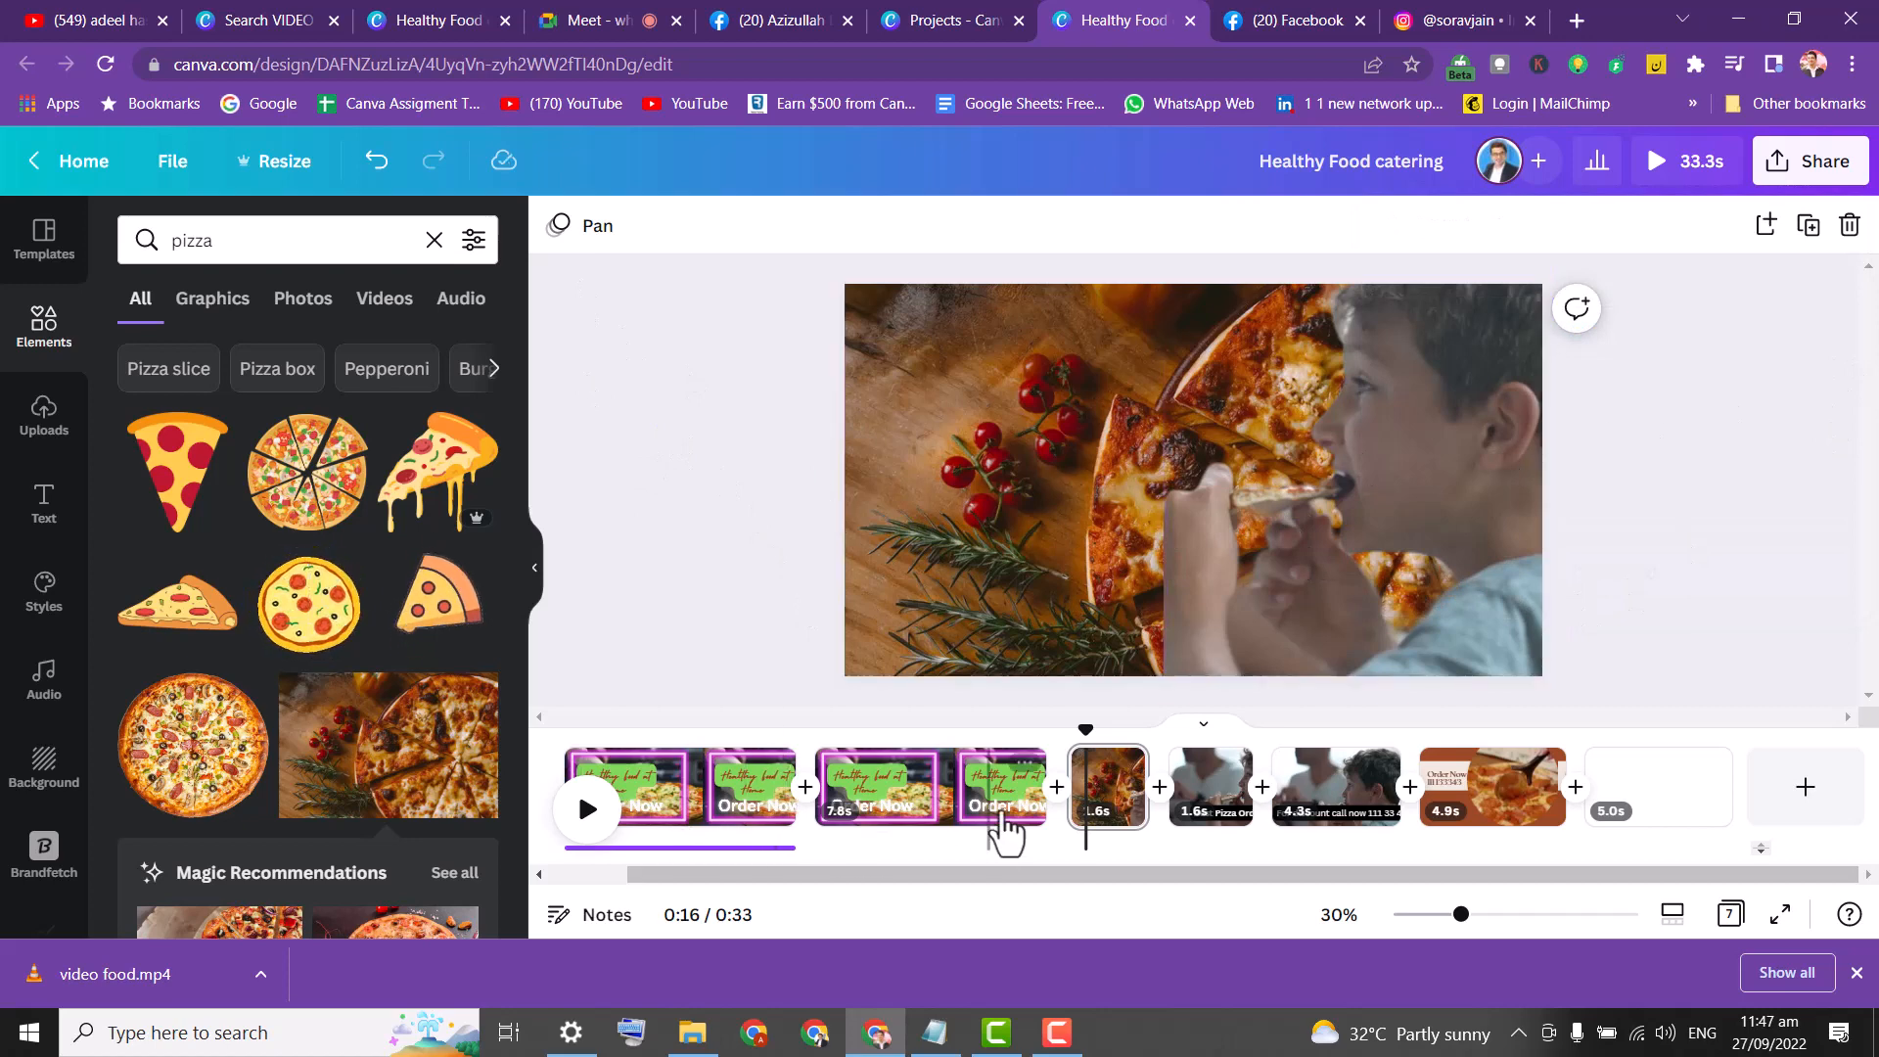
left_click(1806, 174)
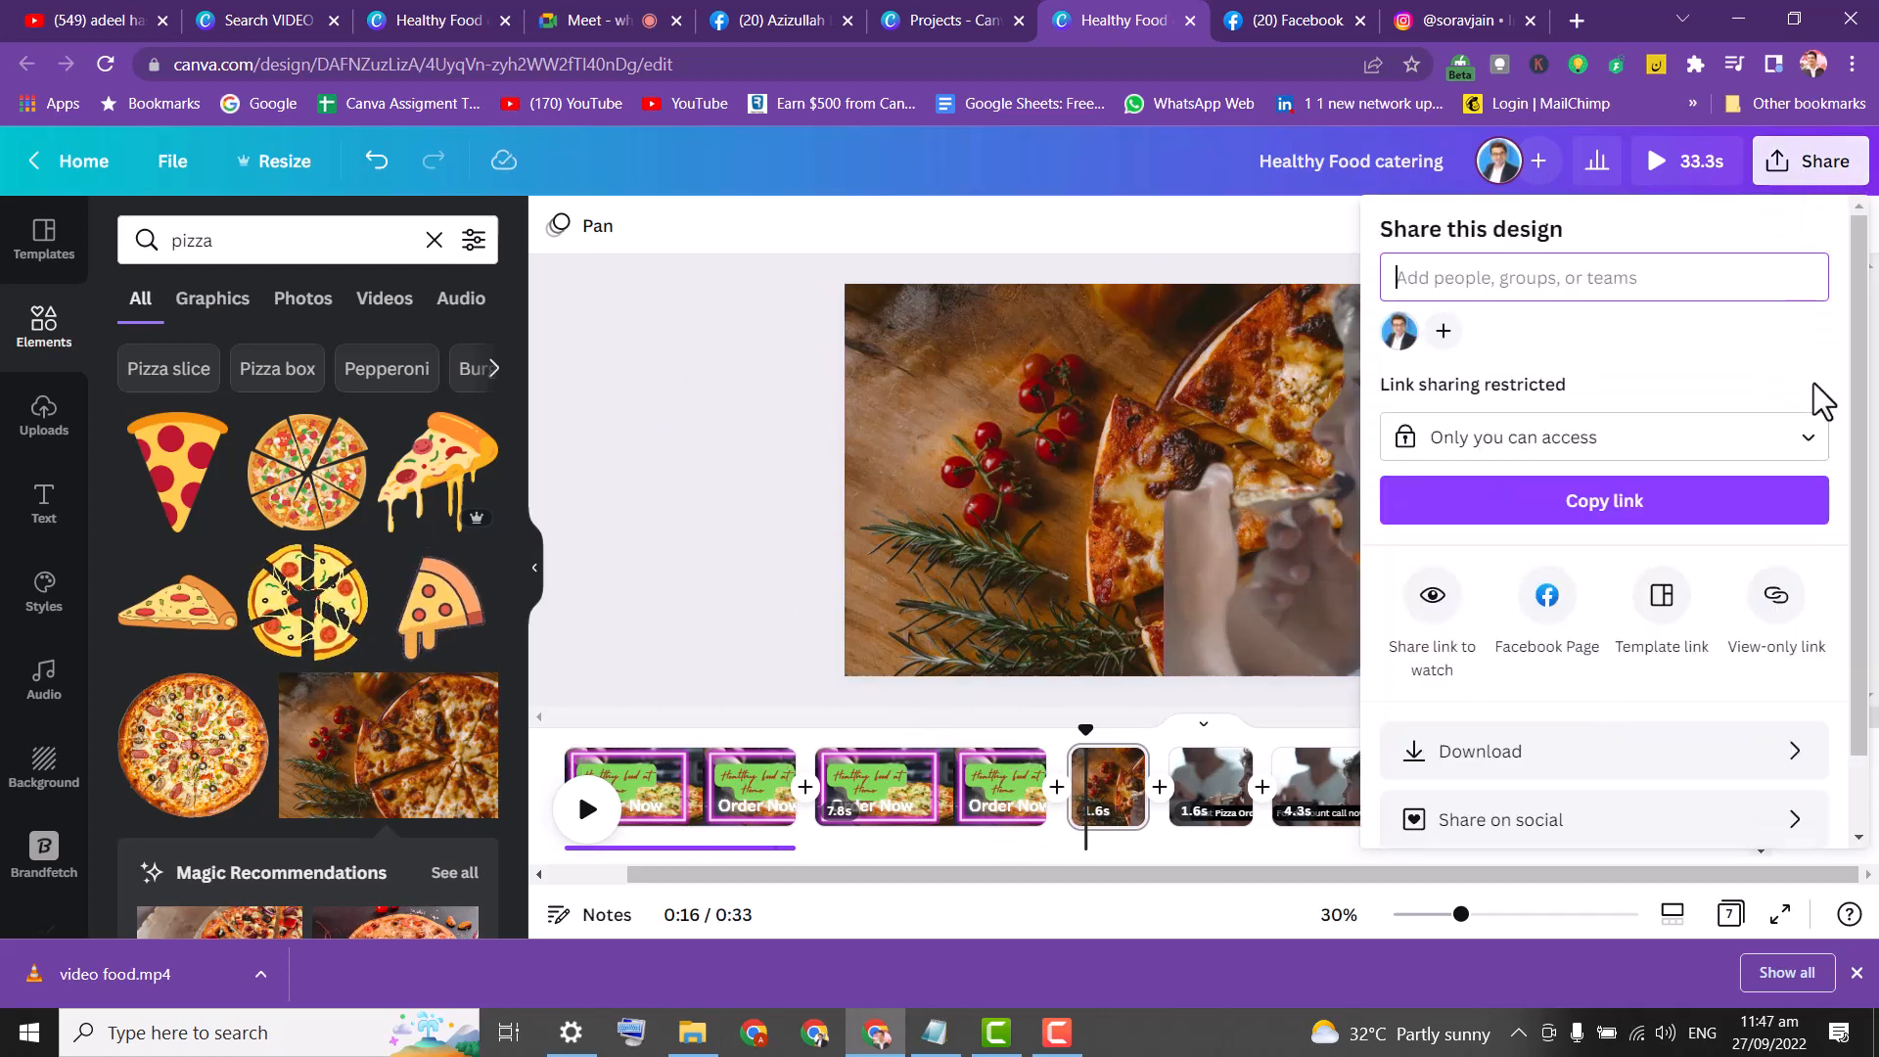
left_click_drag(1858, 398, 1865, 529)
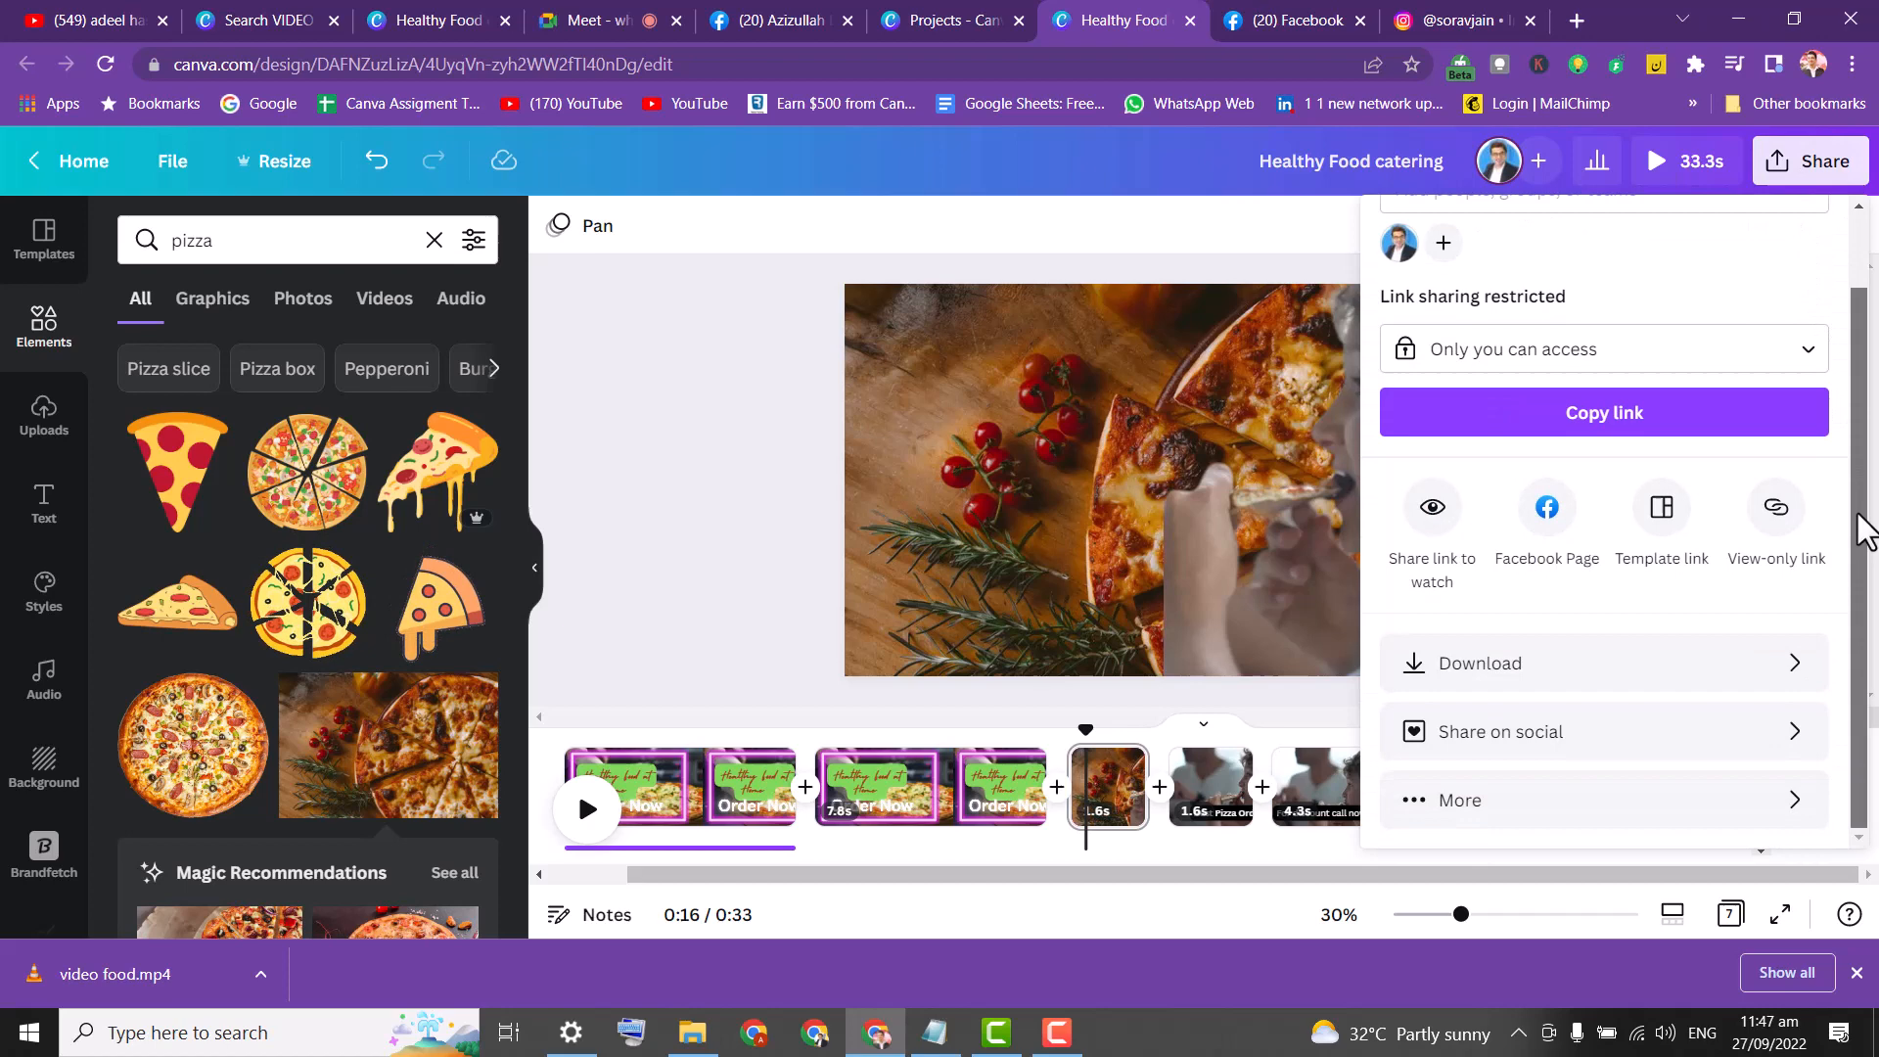
left_click(1752, 685)
left_click(1782, 424)
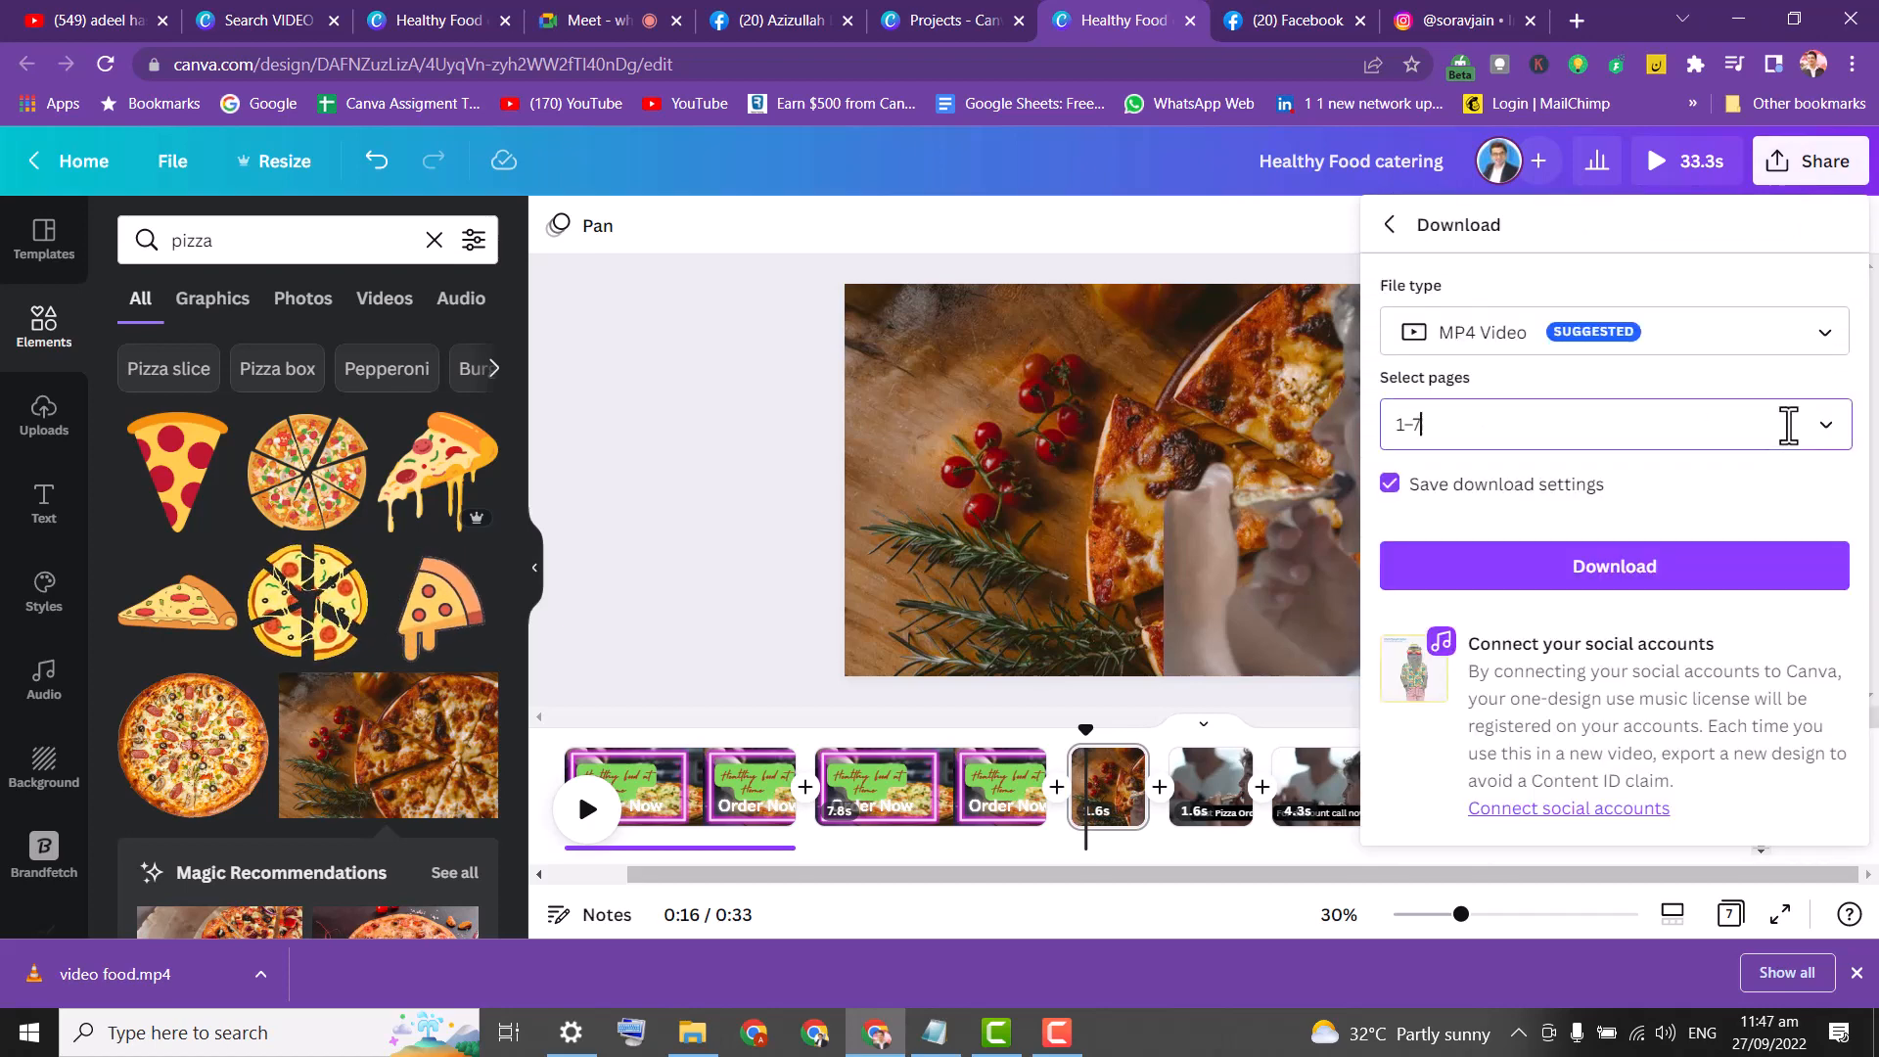
Download only page 4 as a PNG with a transparent background.
left_click(1803, 493)
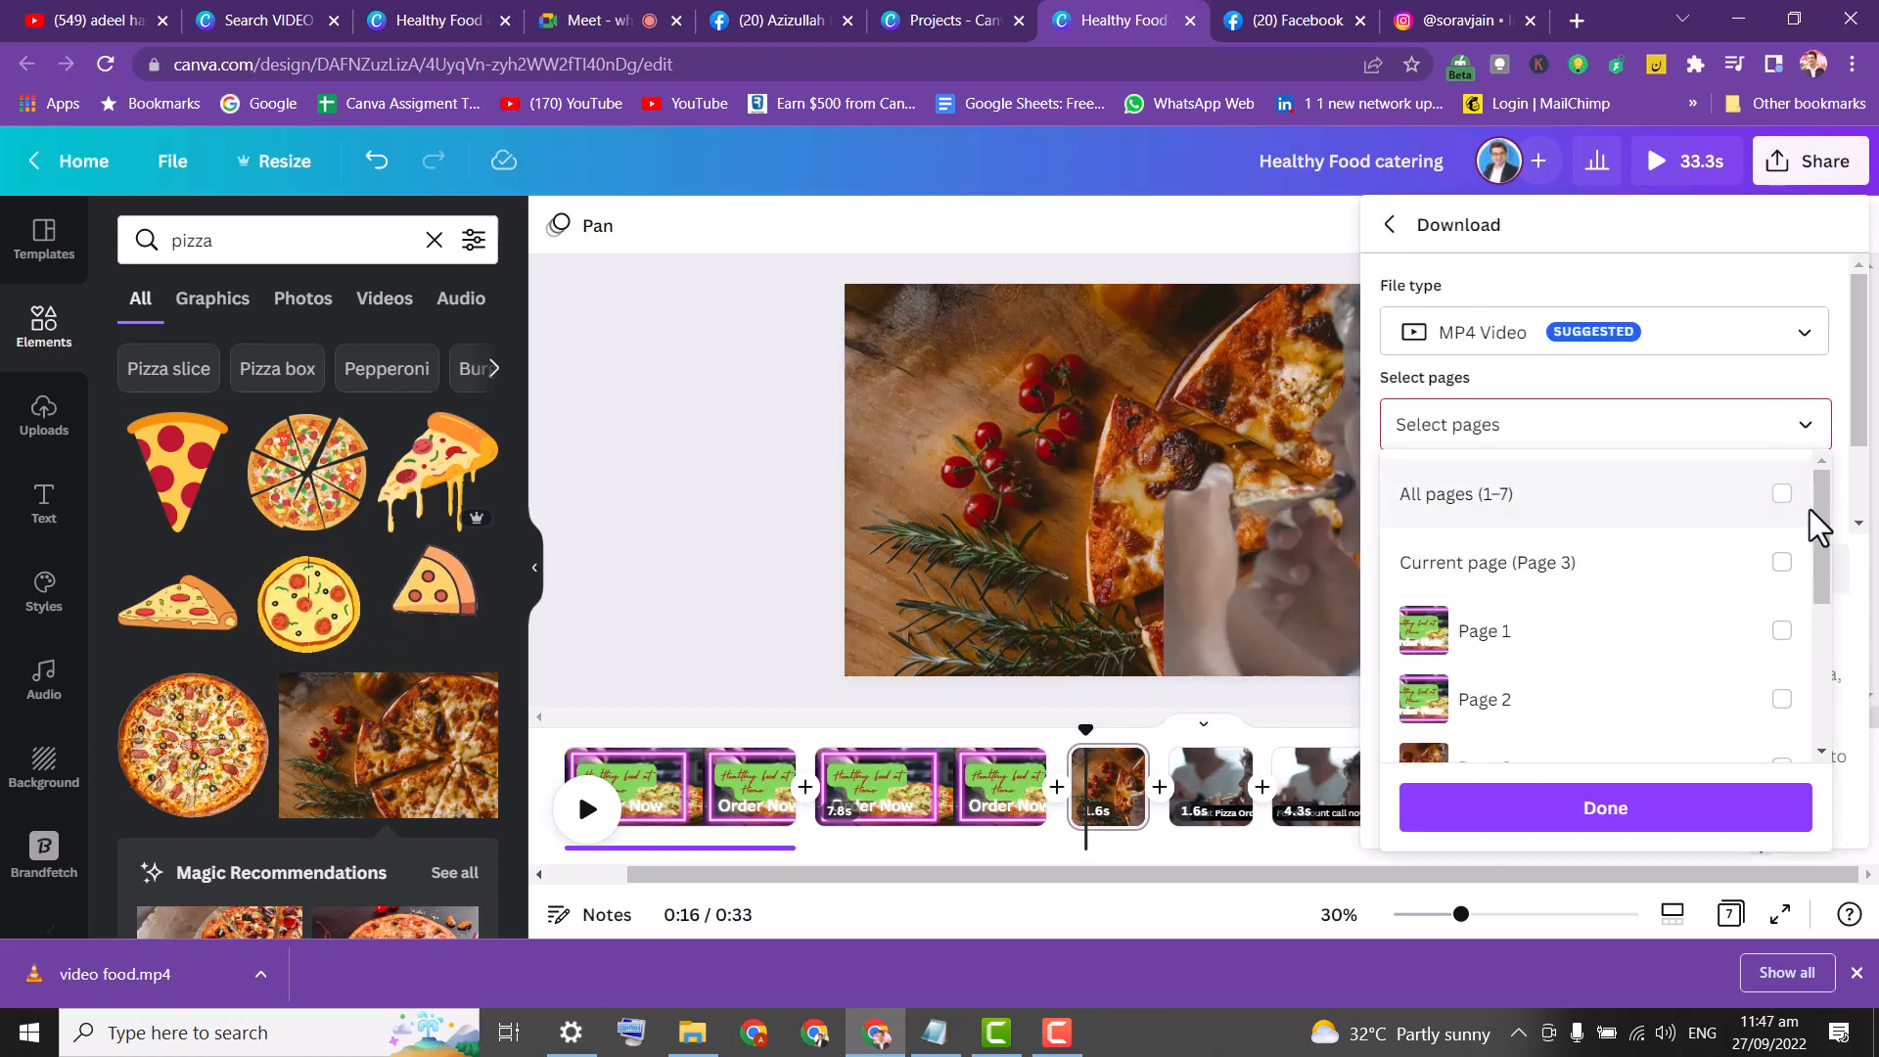
left_click_drag(1840, 526, 1859, 623)
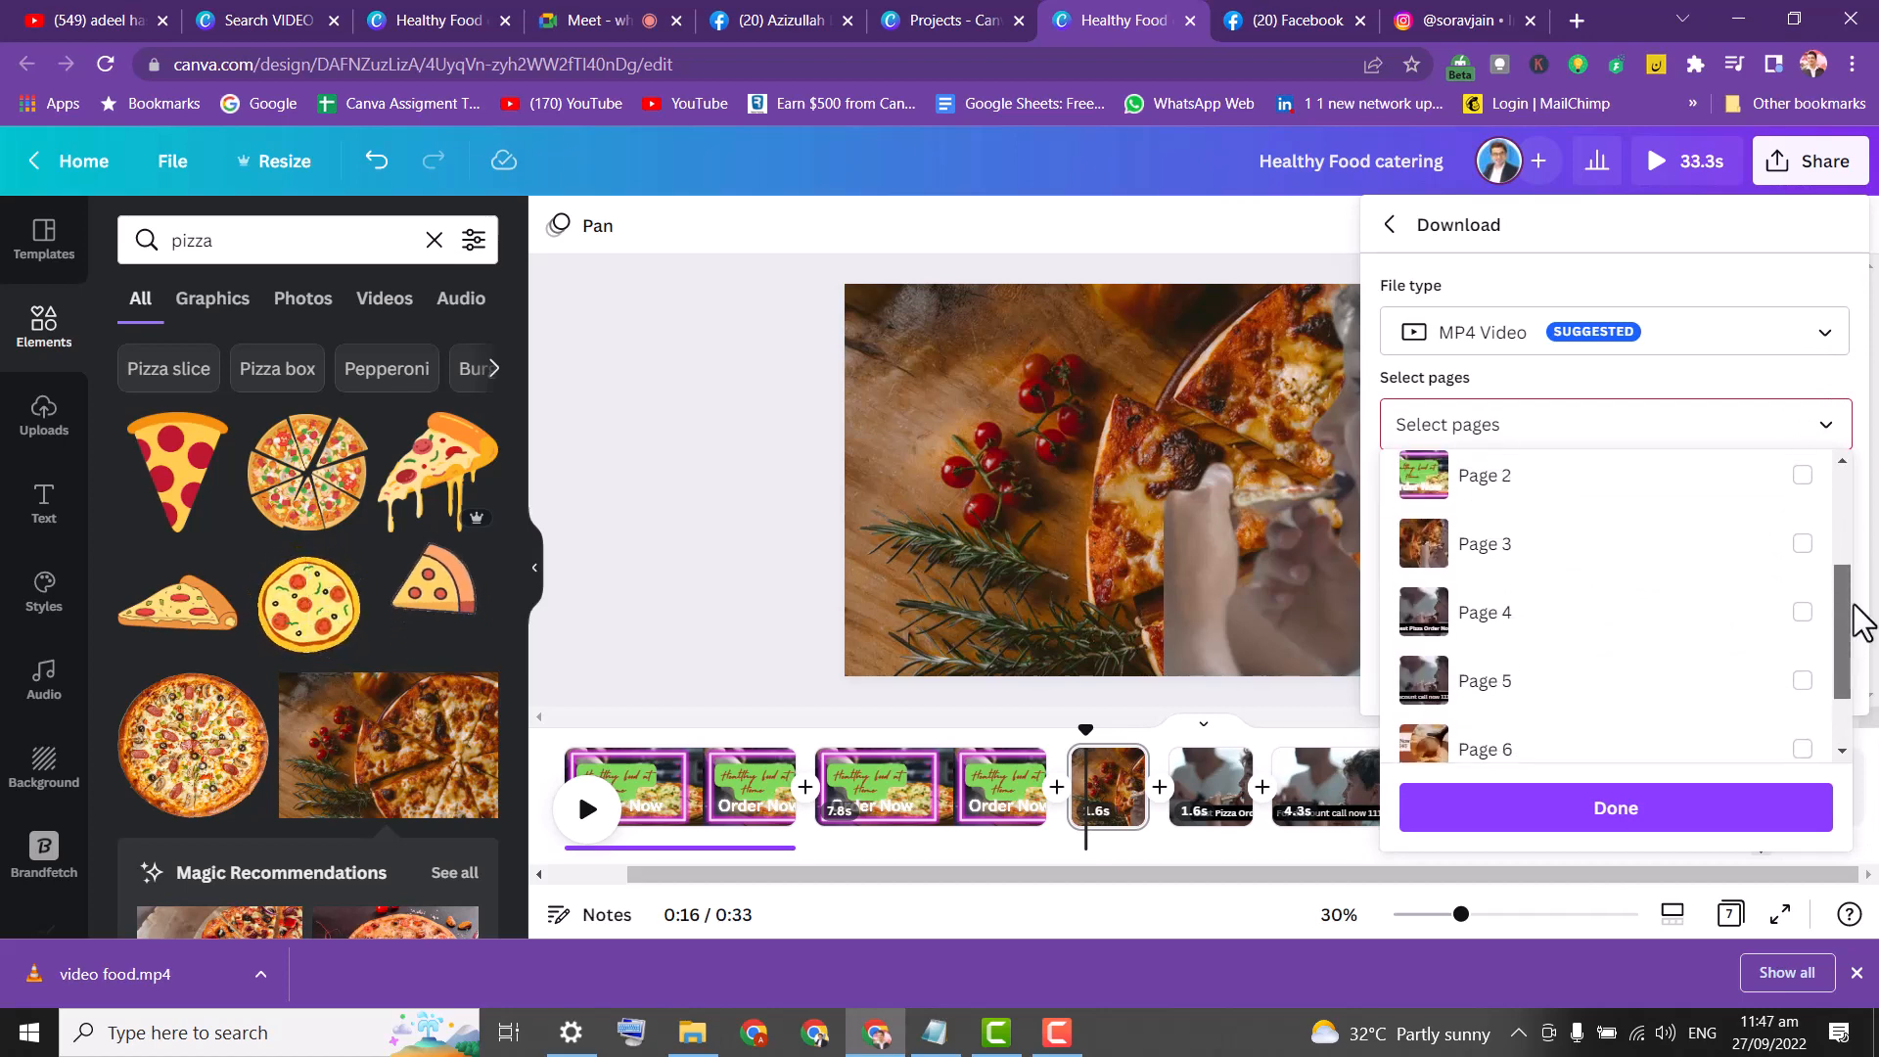
left_click(1803, 614)
left_click(1785, 346)
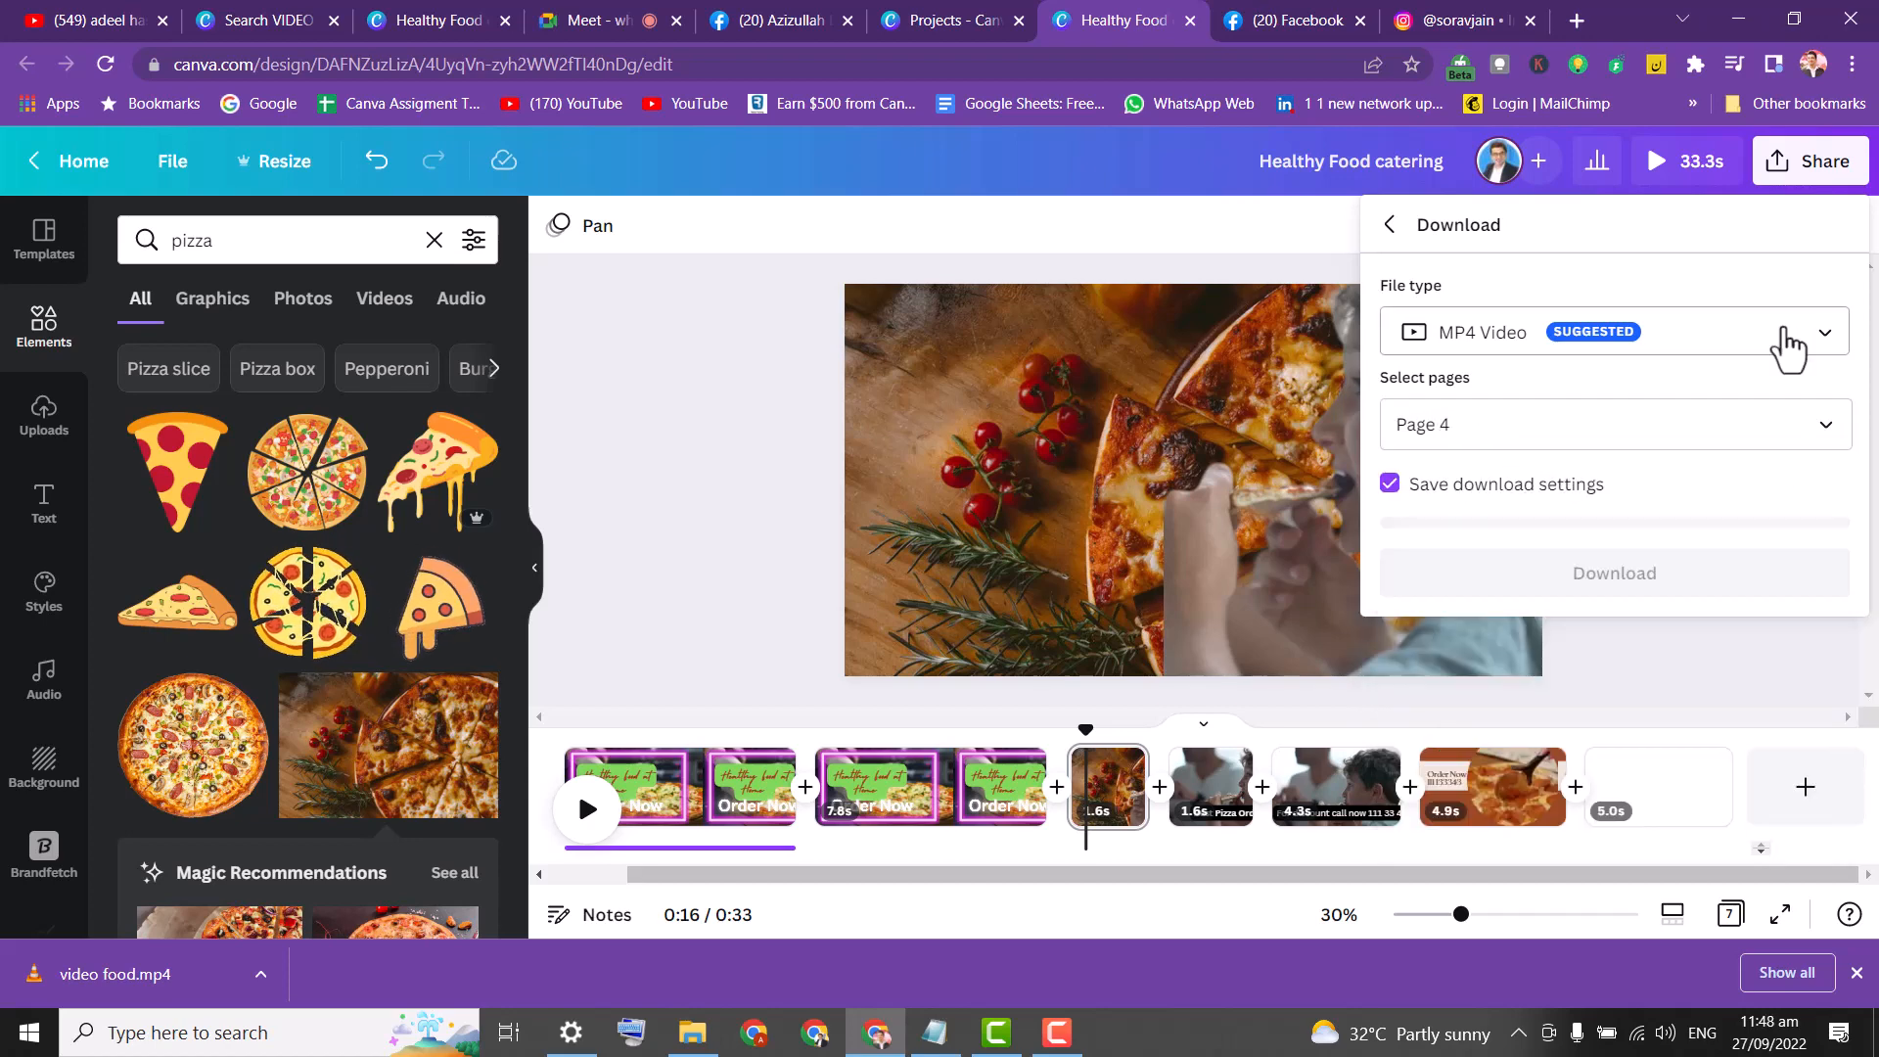
left_click(1816, 345)
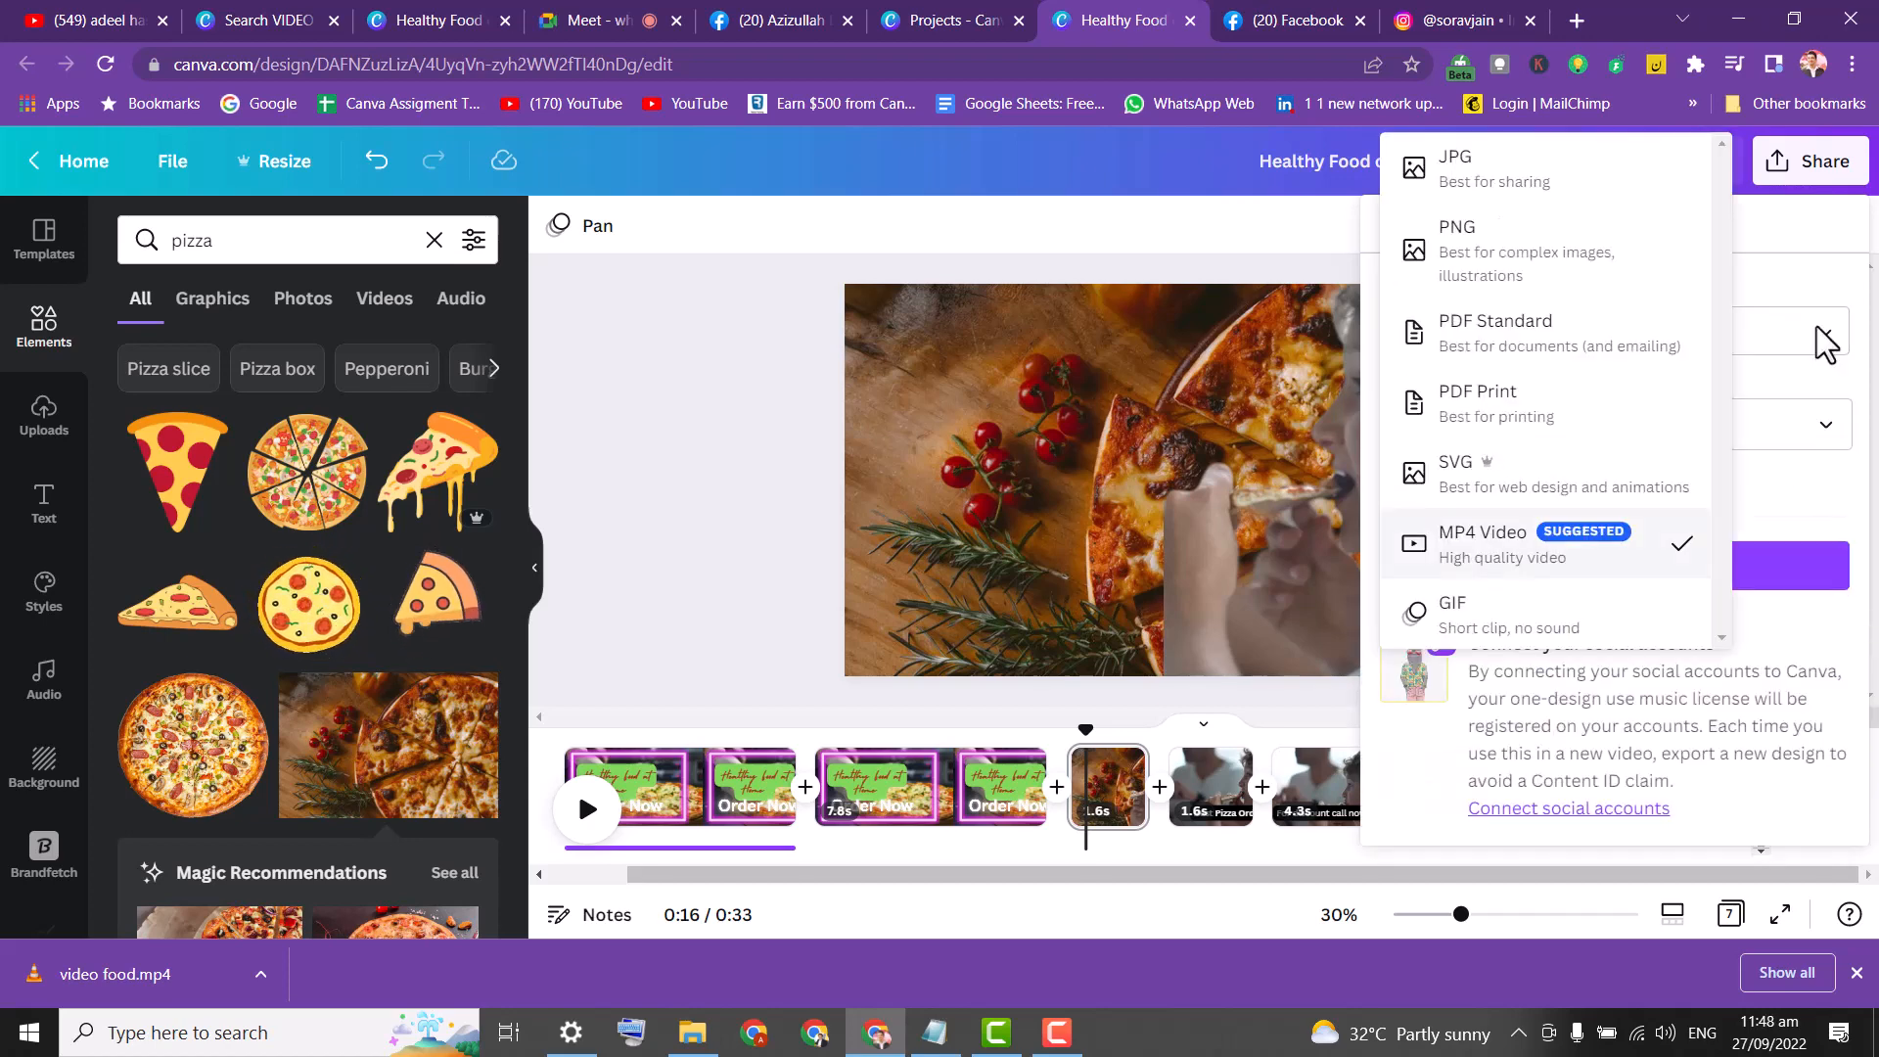
left_click(1542, 252)
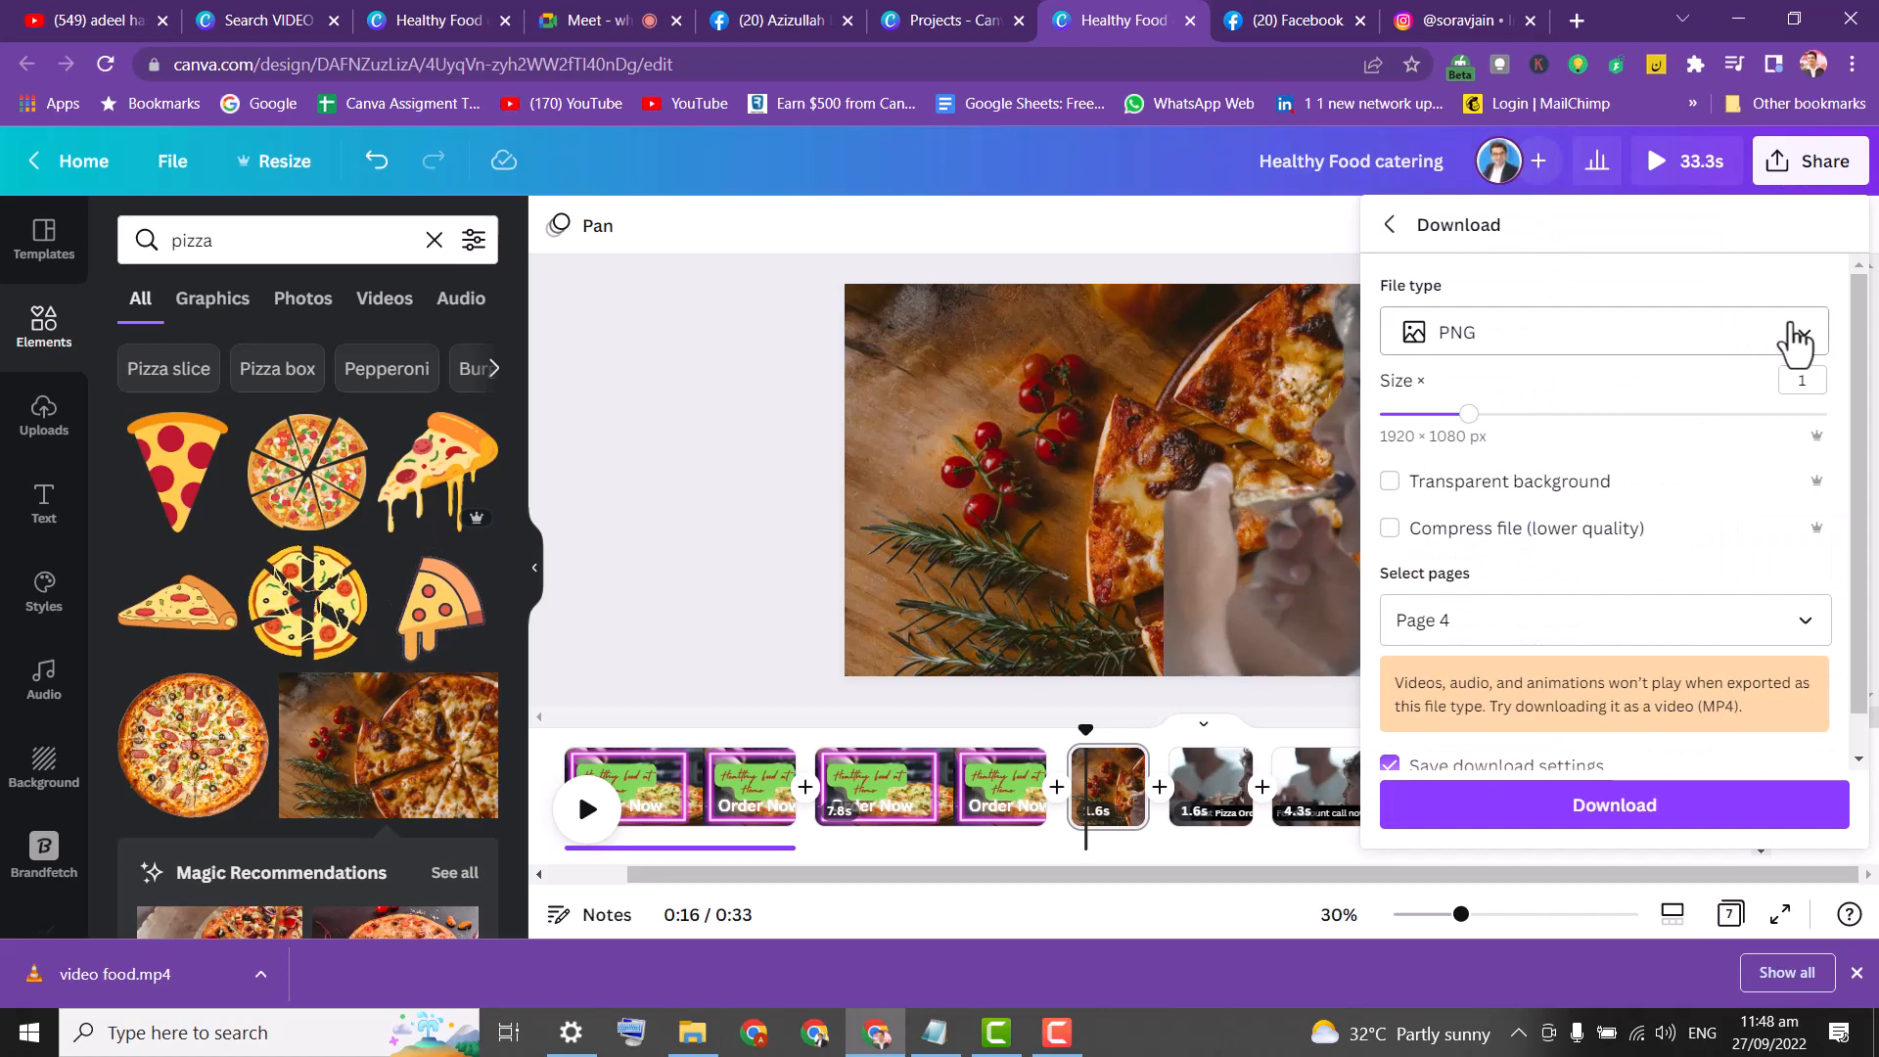
left_click(1391, 481)
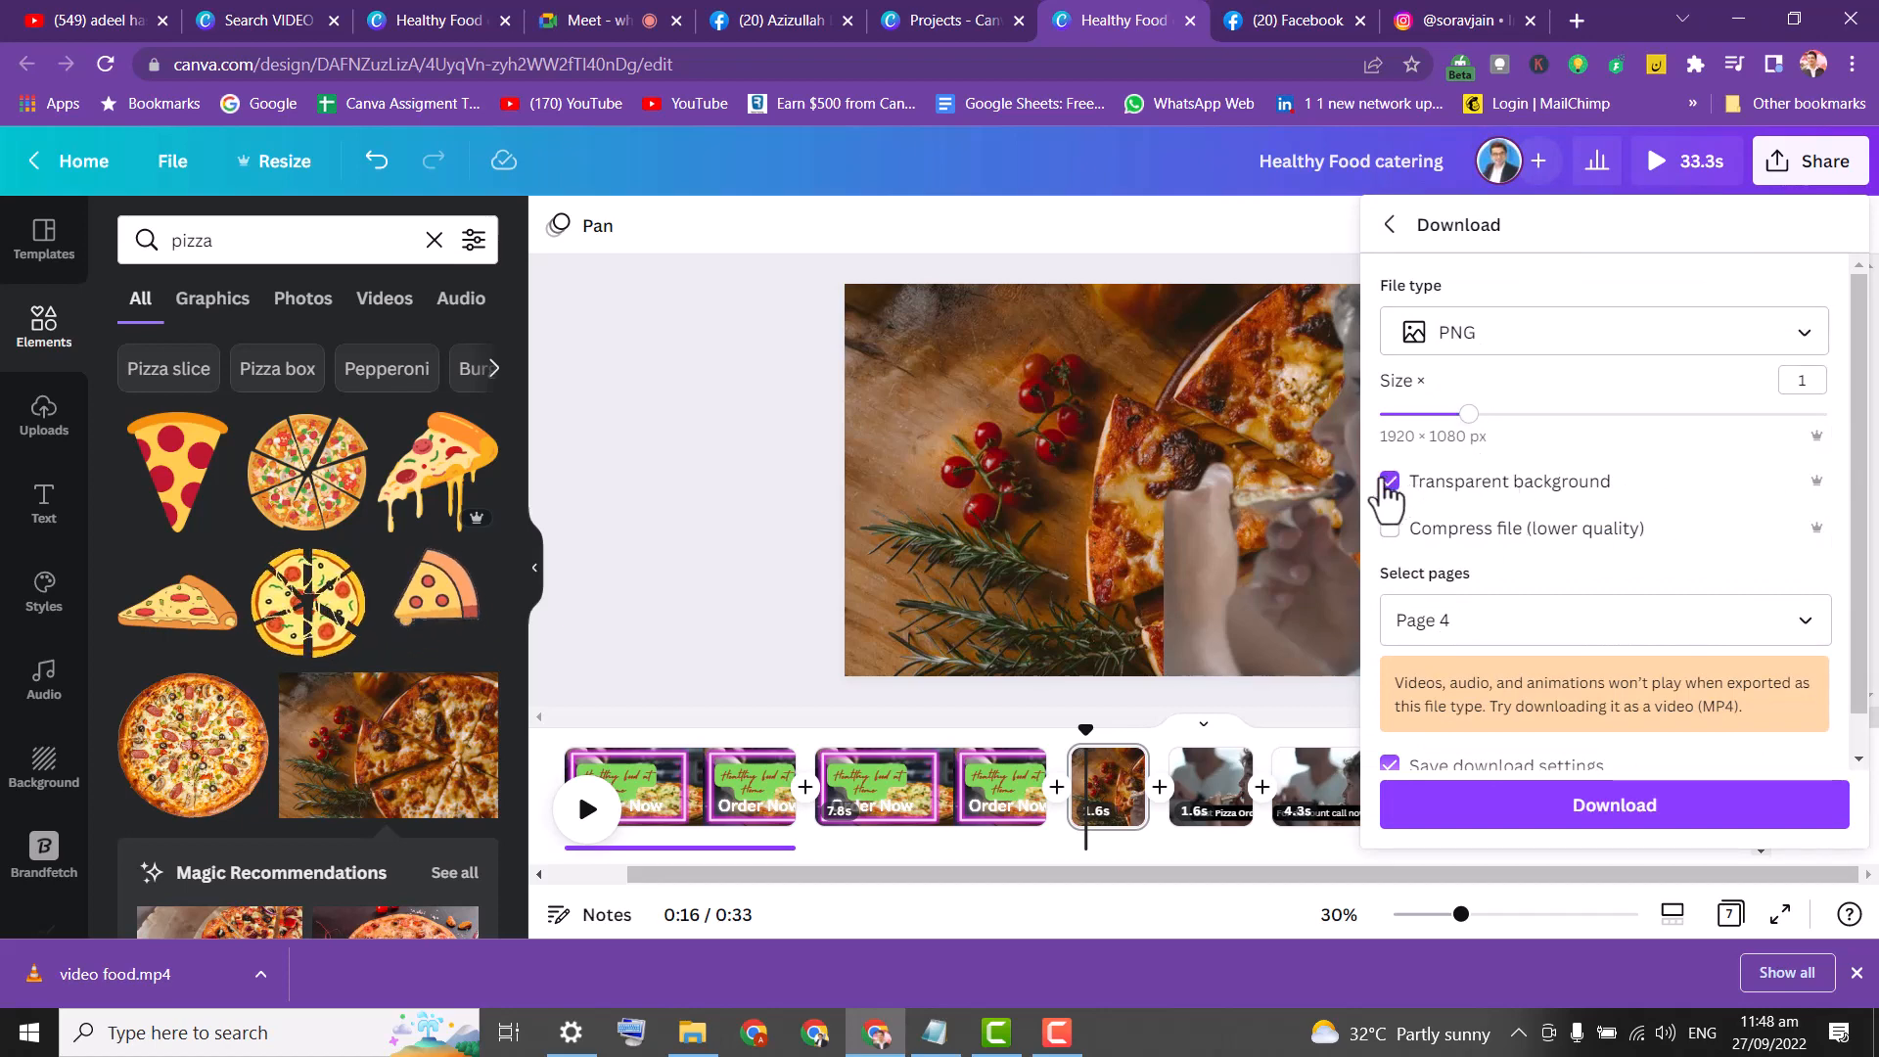
left_click(1456, 820)
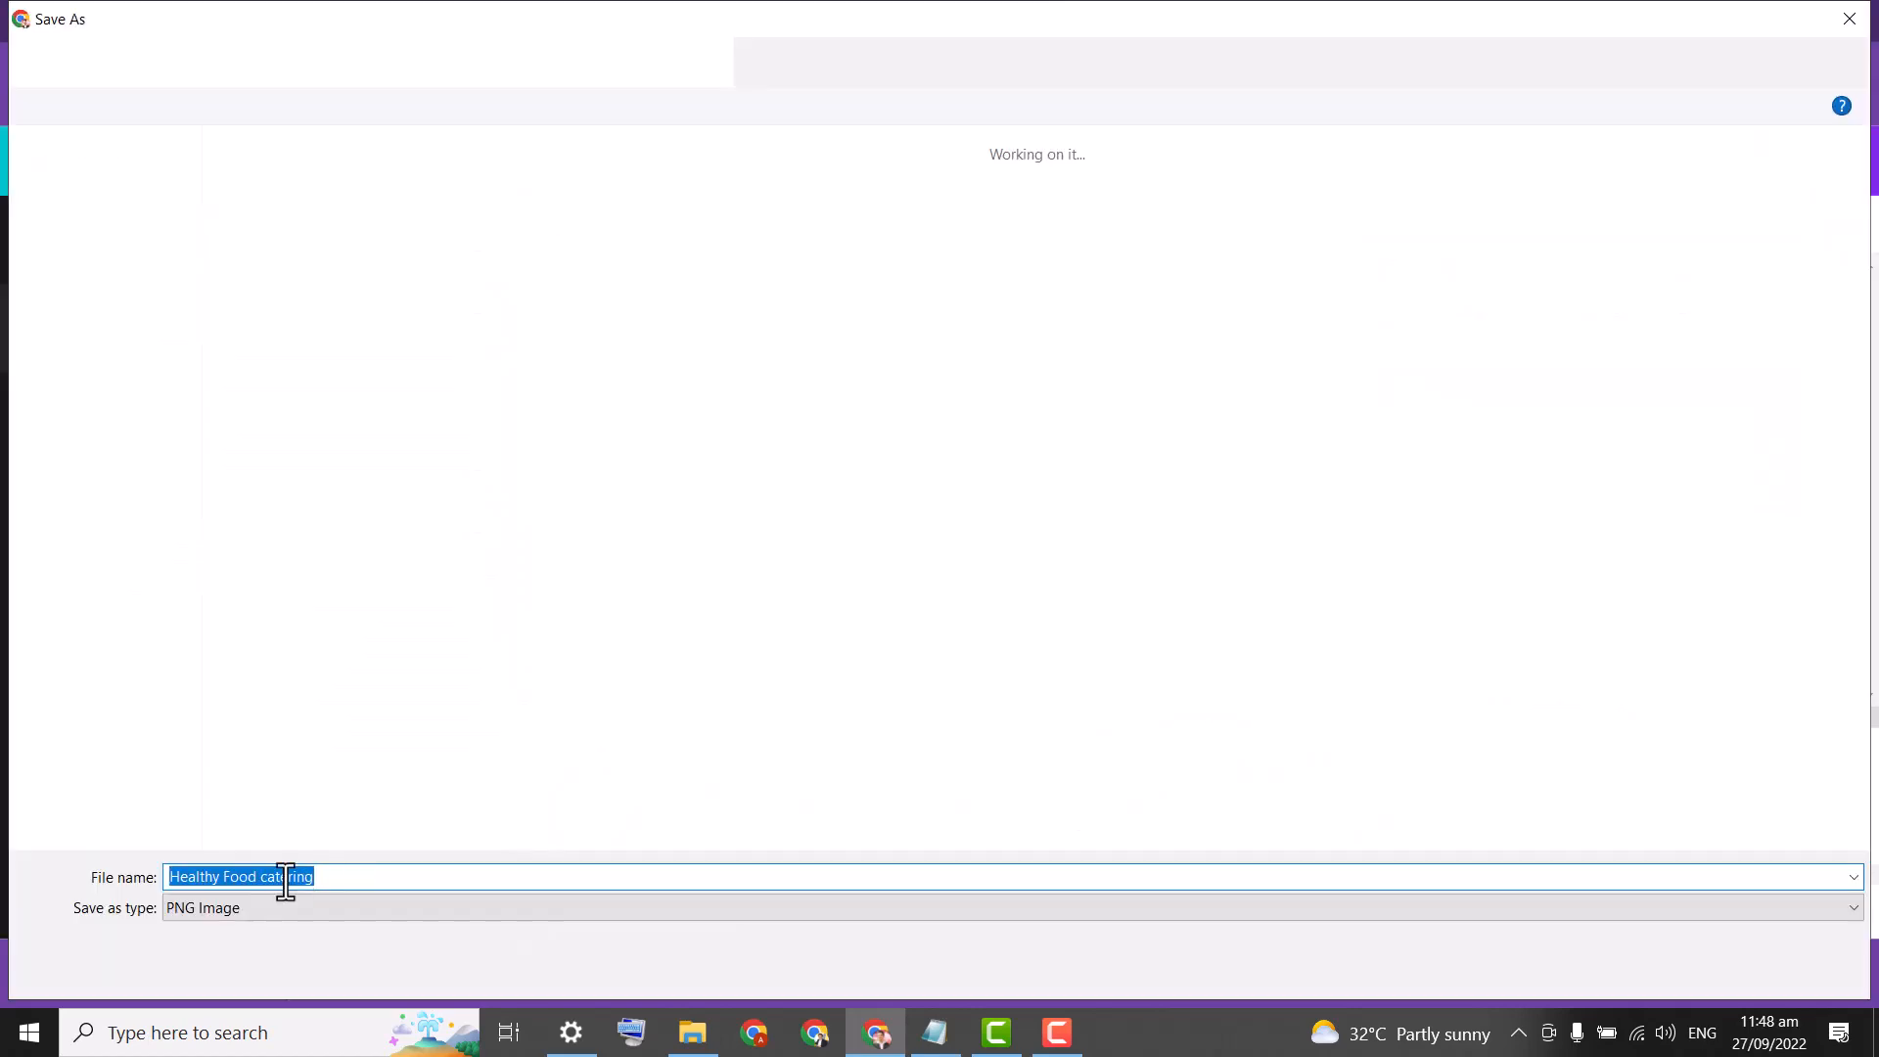
Save the PNG export to the Desktop folder under a new file name.
left_click(88, 196)
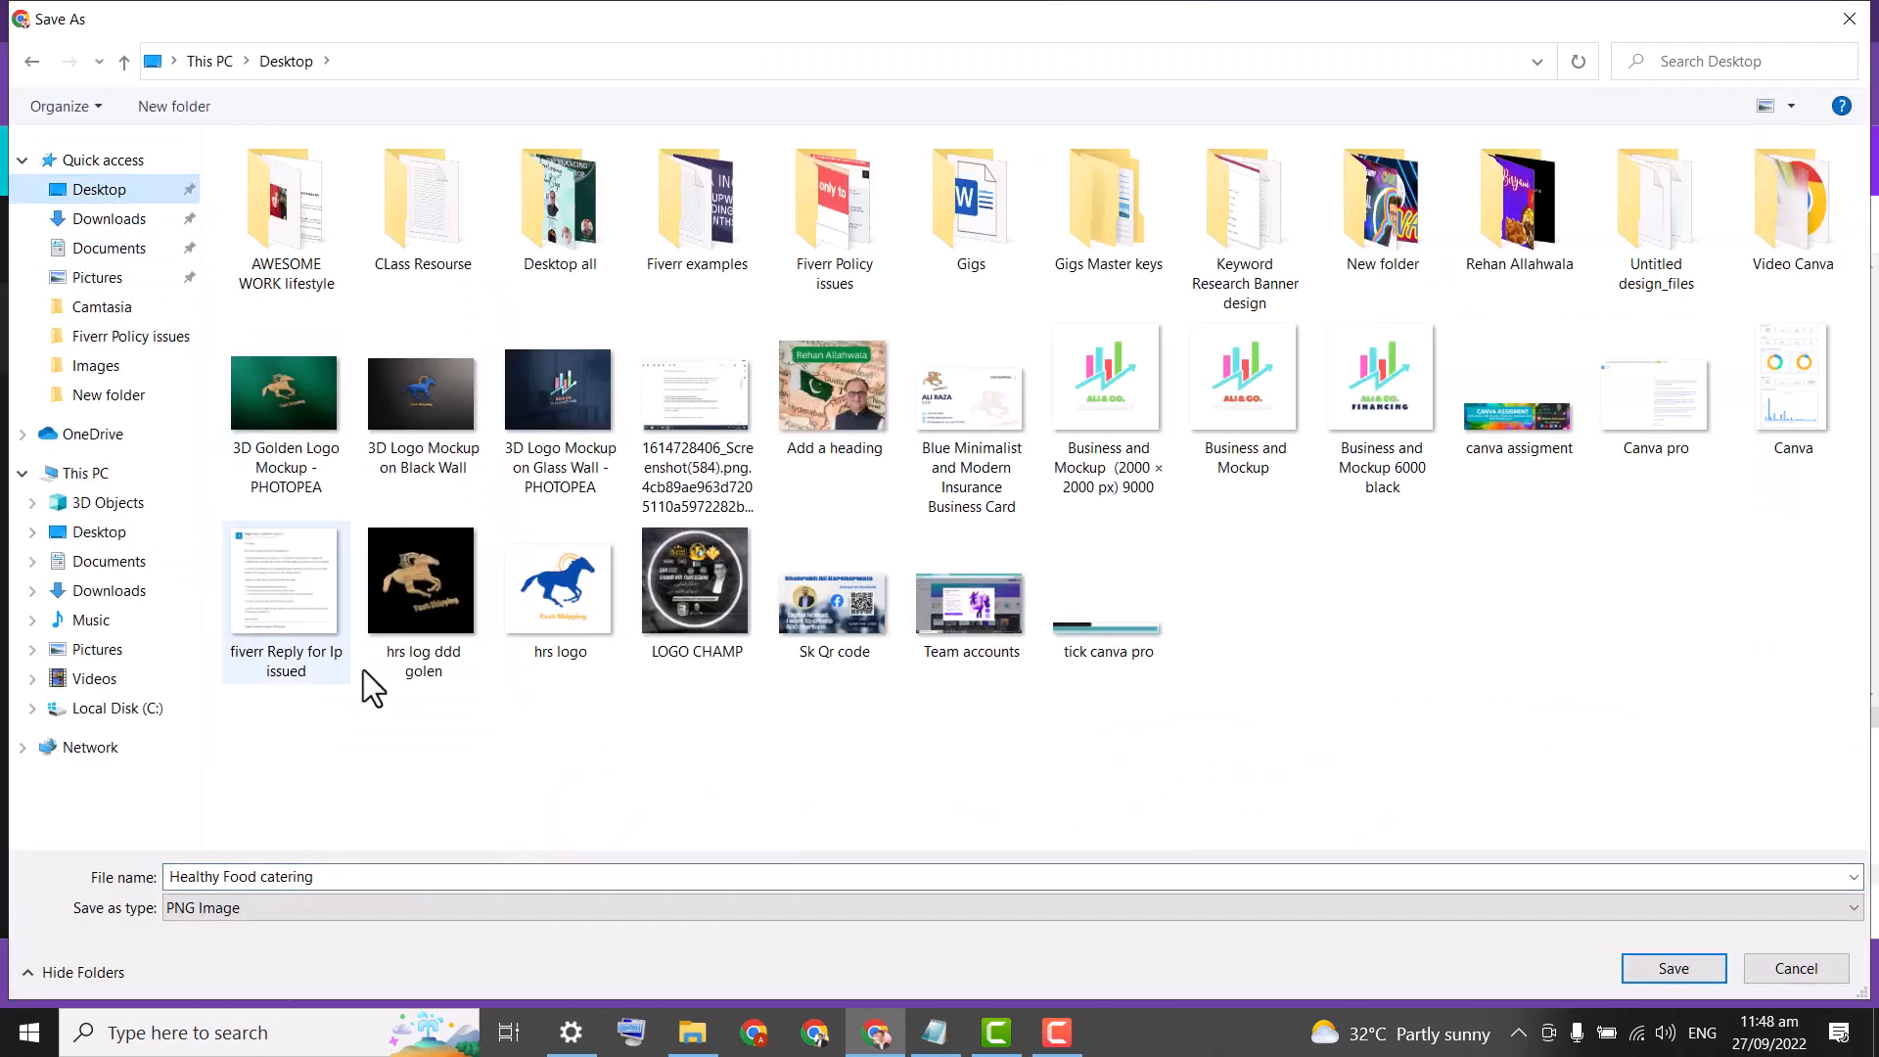
left_click(386, 868)
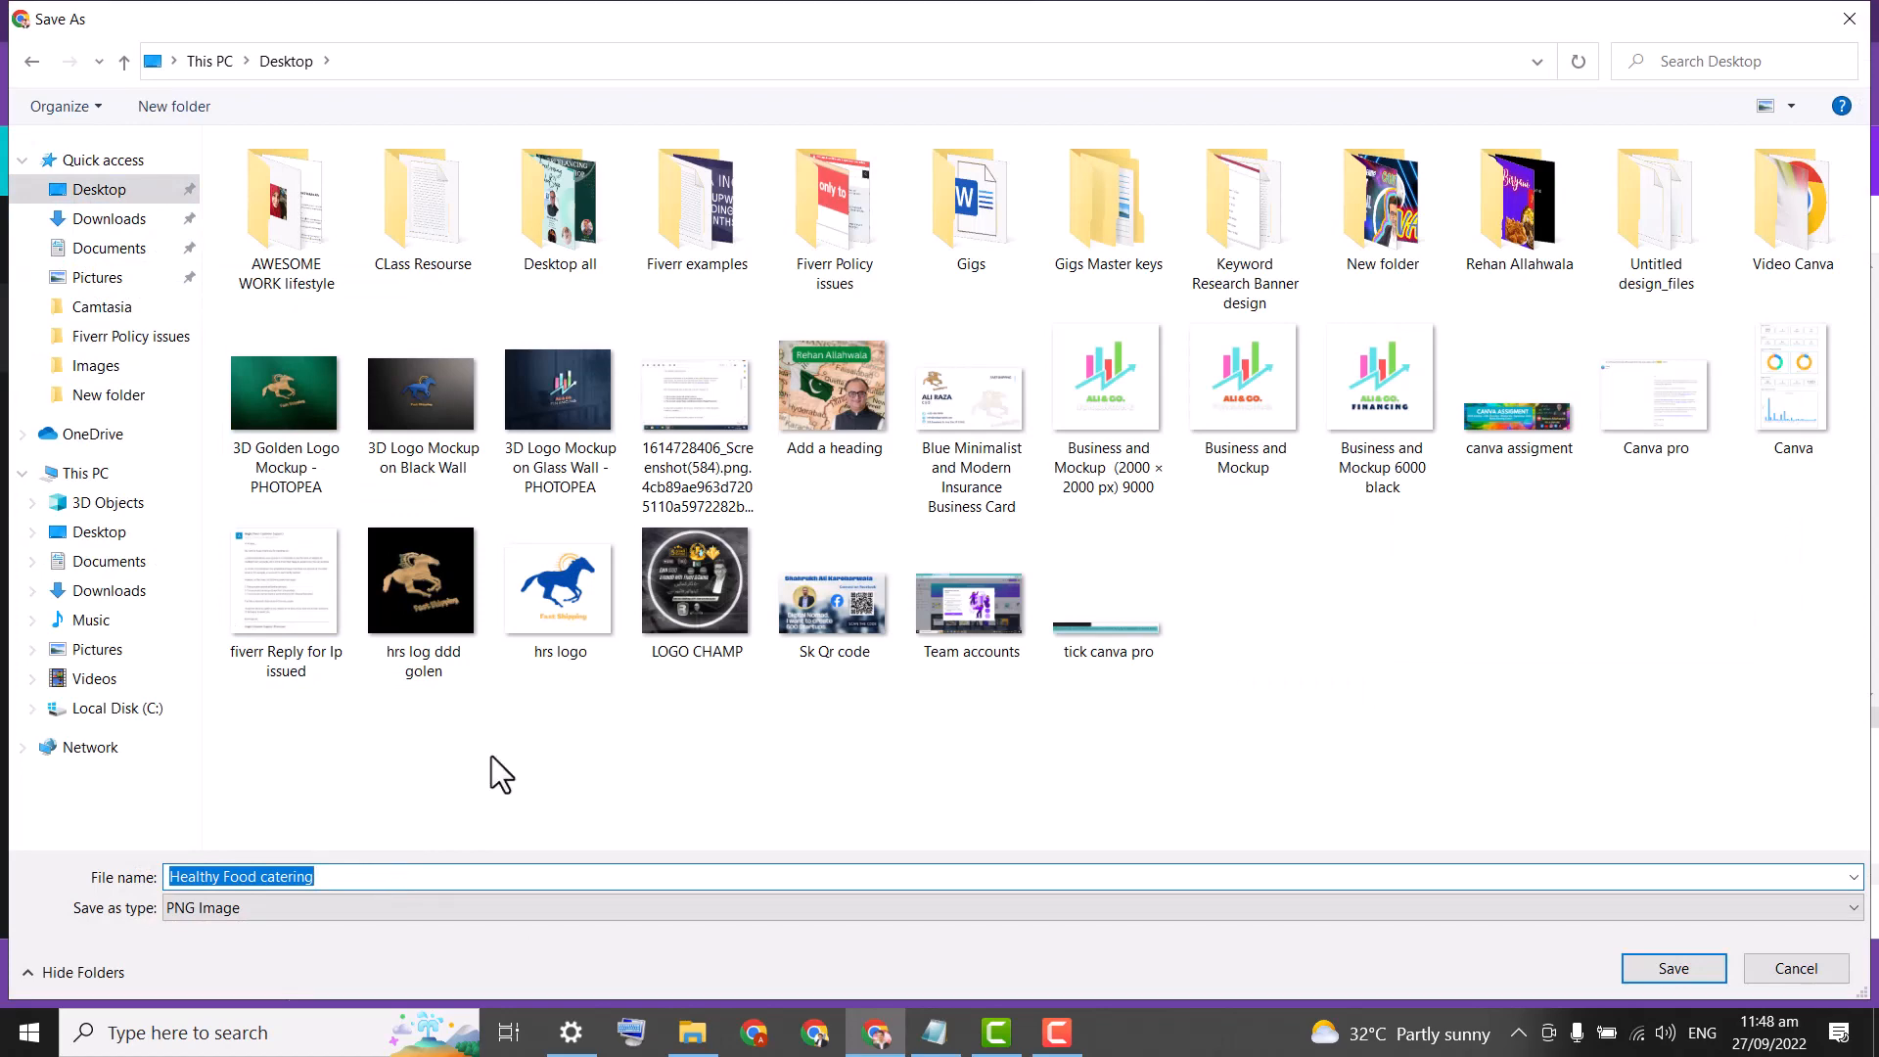
type("video food")
key("Return")
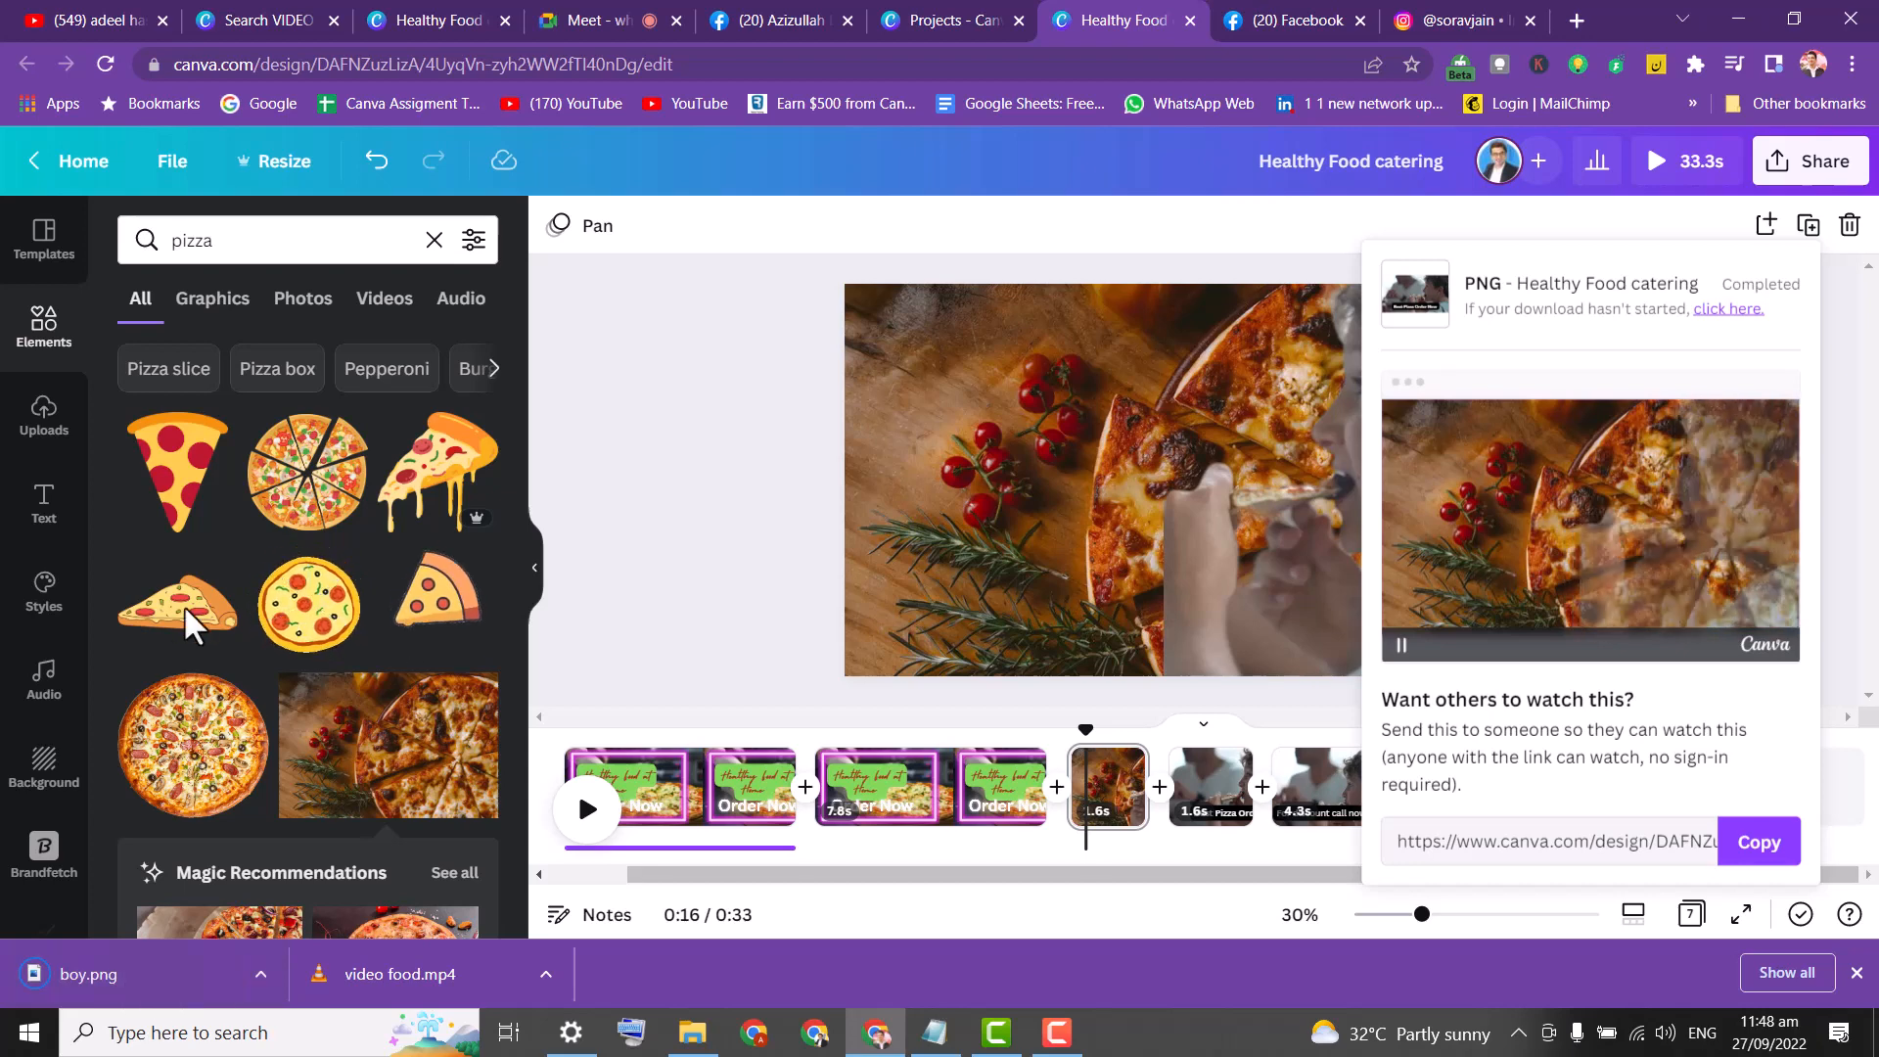
Preview boy.png, then back in Canva step through timeline clips to the pizza shot.
left_click(720, 372)
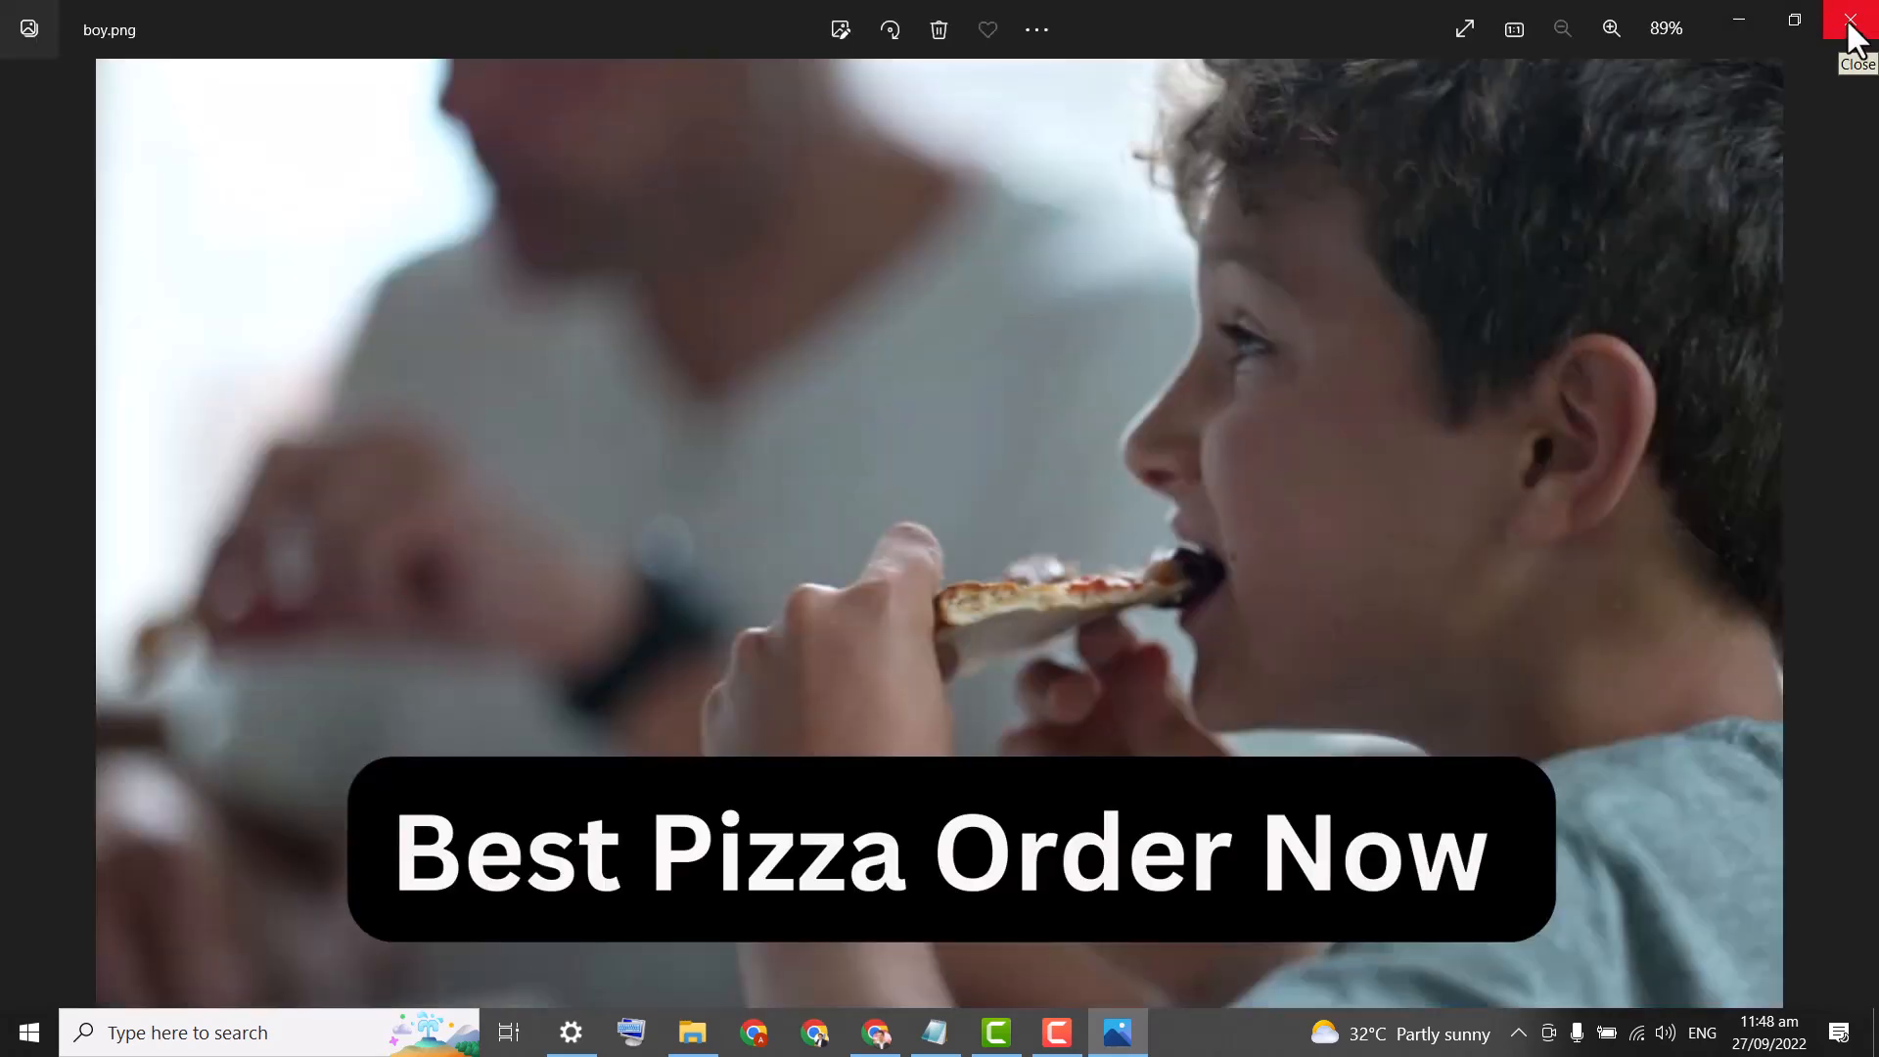
left_click(1844, 27)
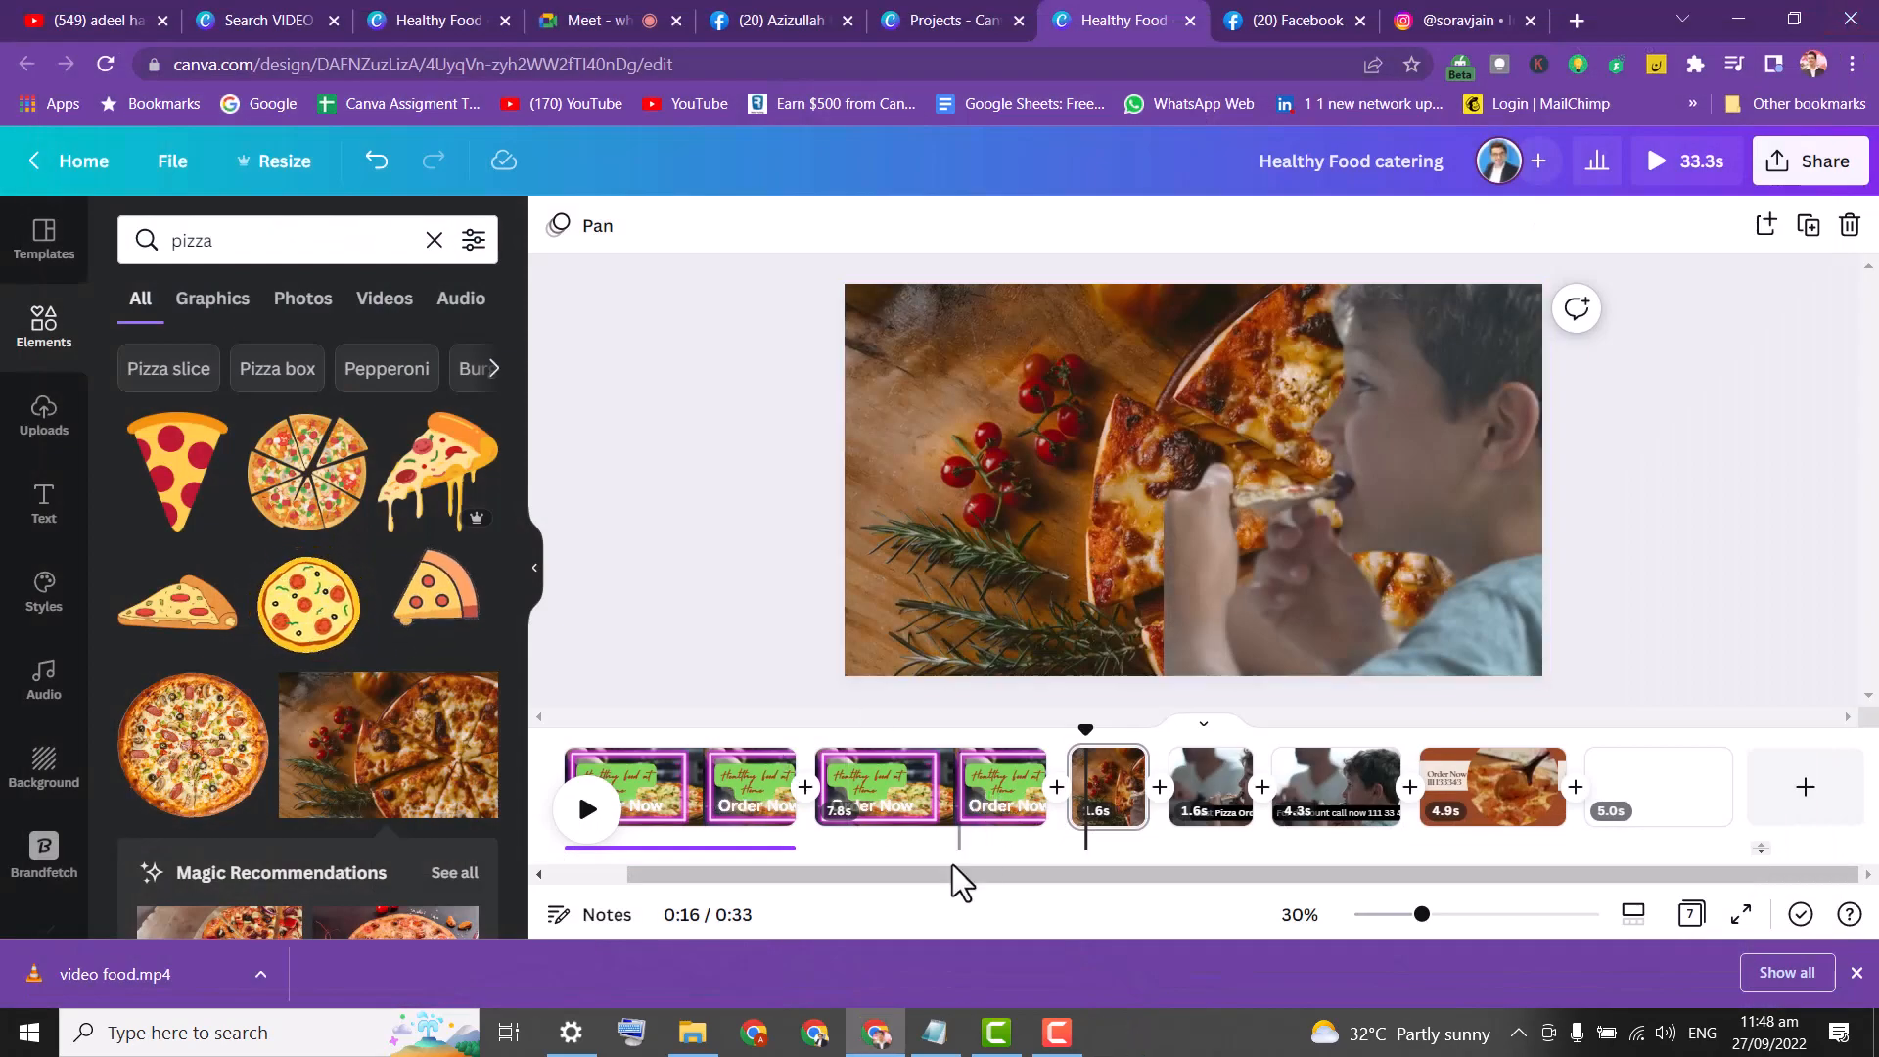
left_click_drag(979, 875, 799, 847)
left_click(761, 805)
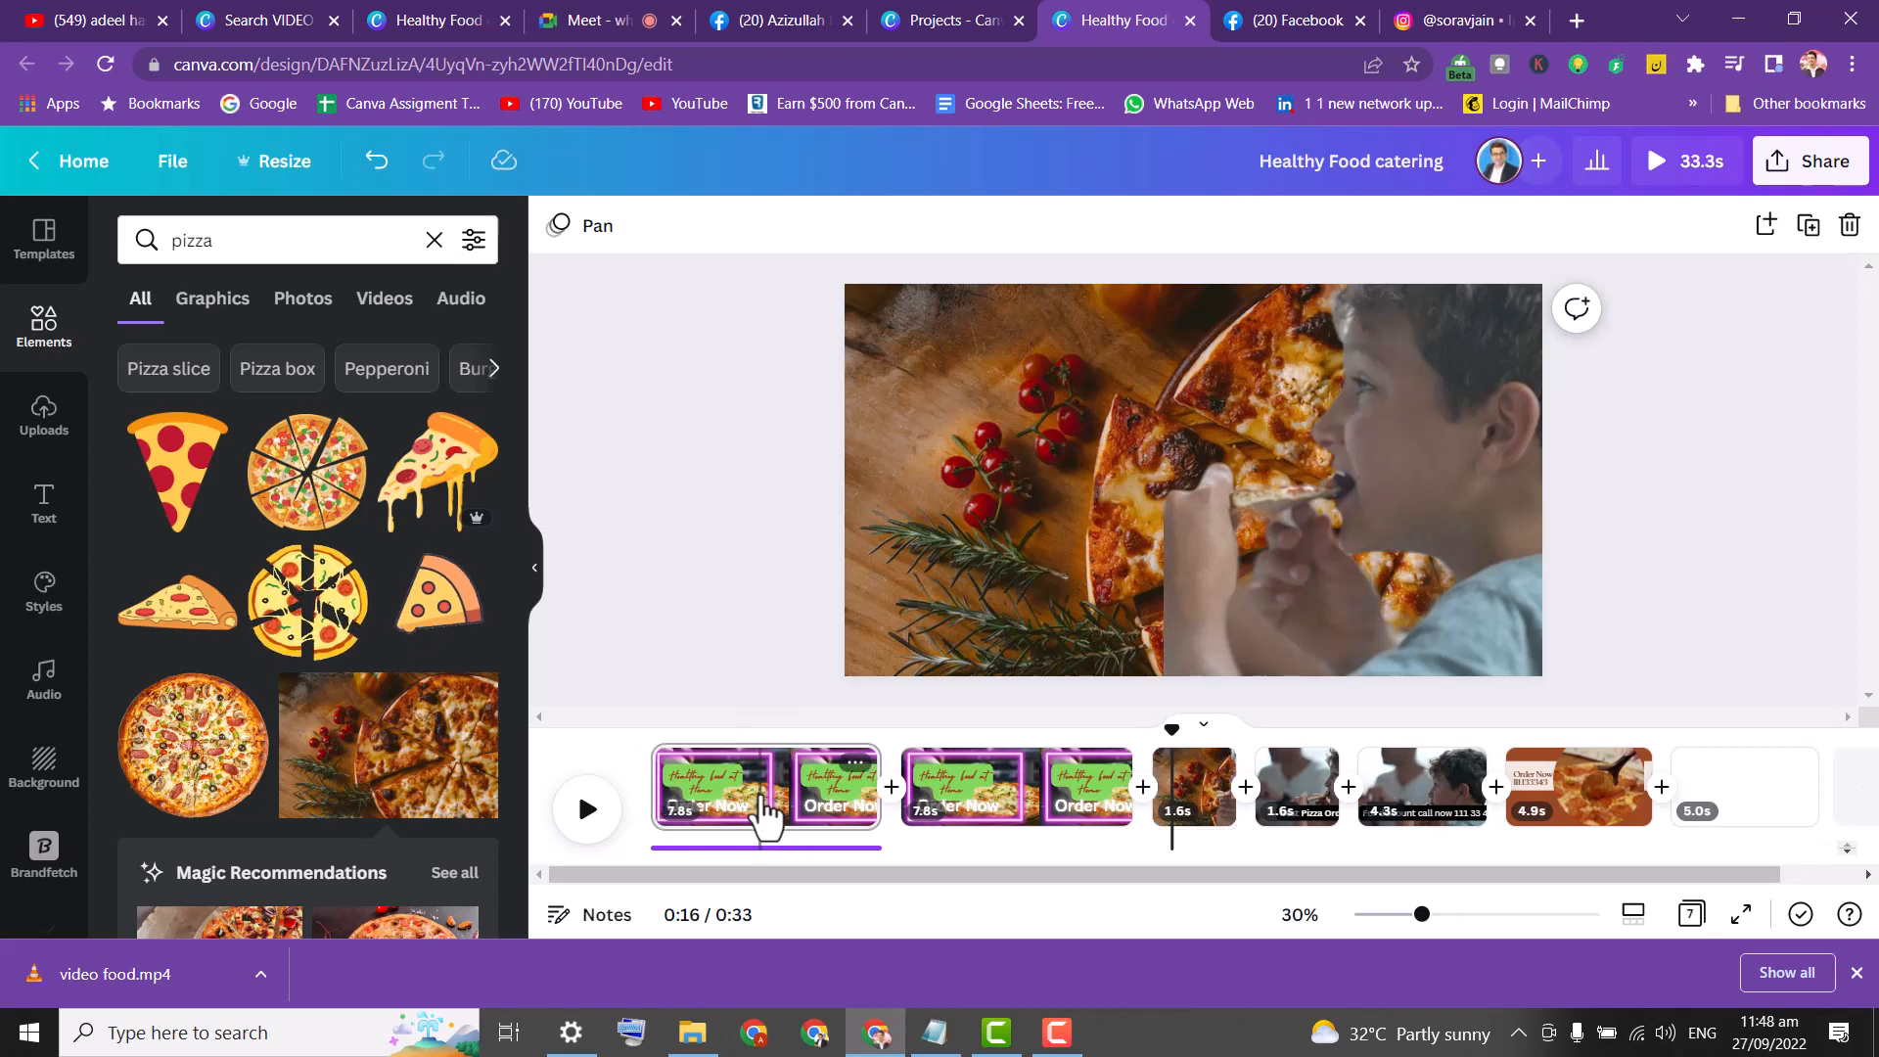
left_click(967, 809)
left_click(1185, 794)
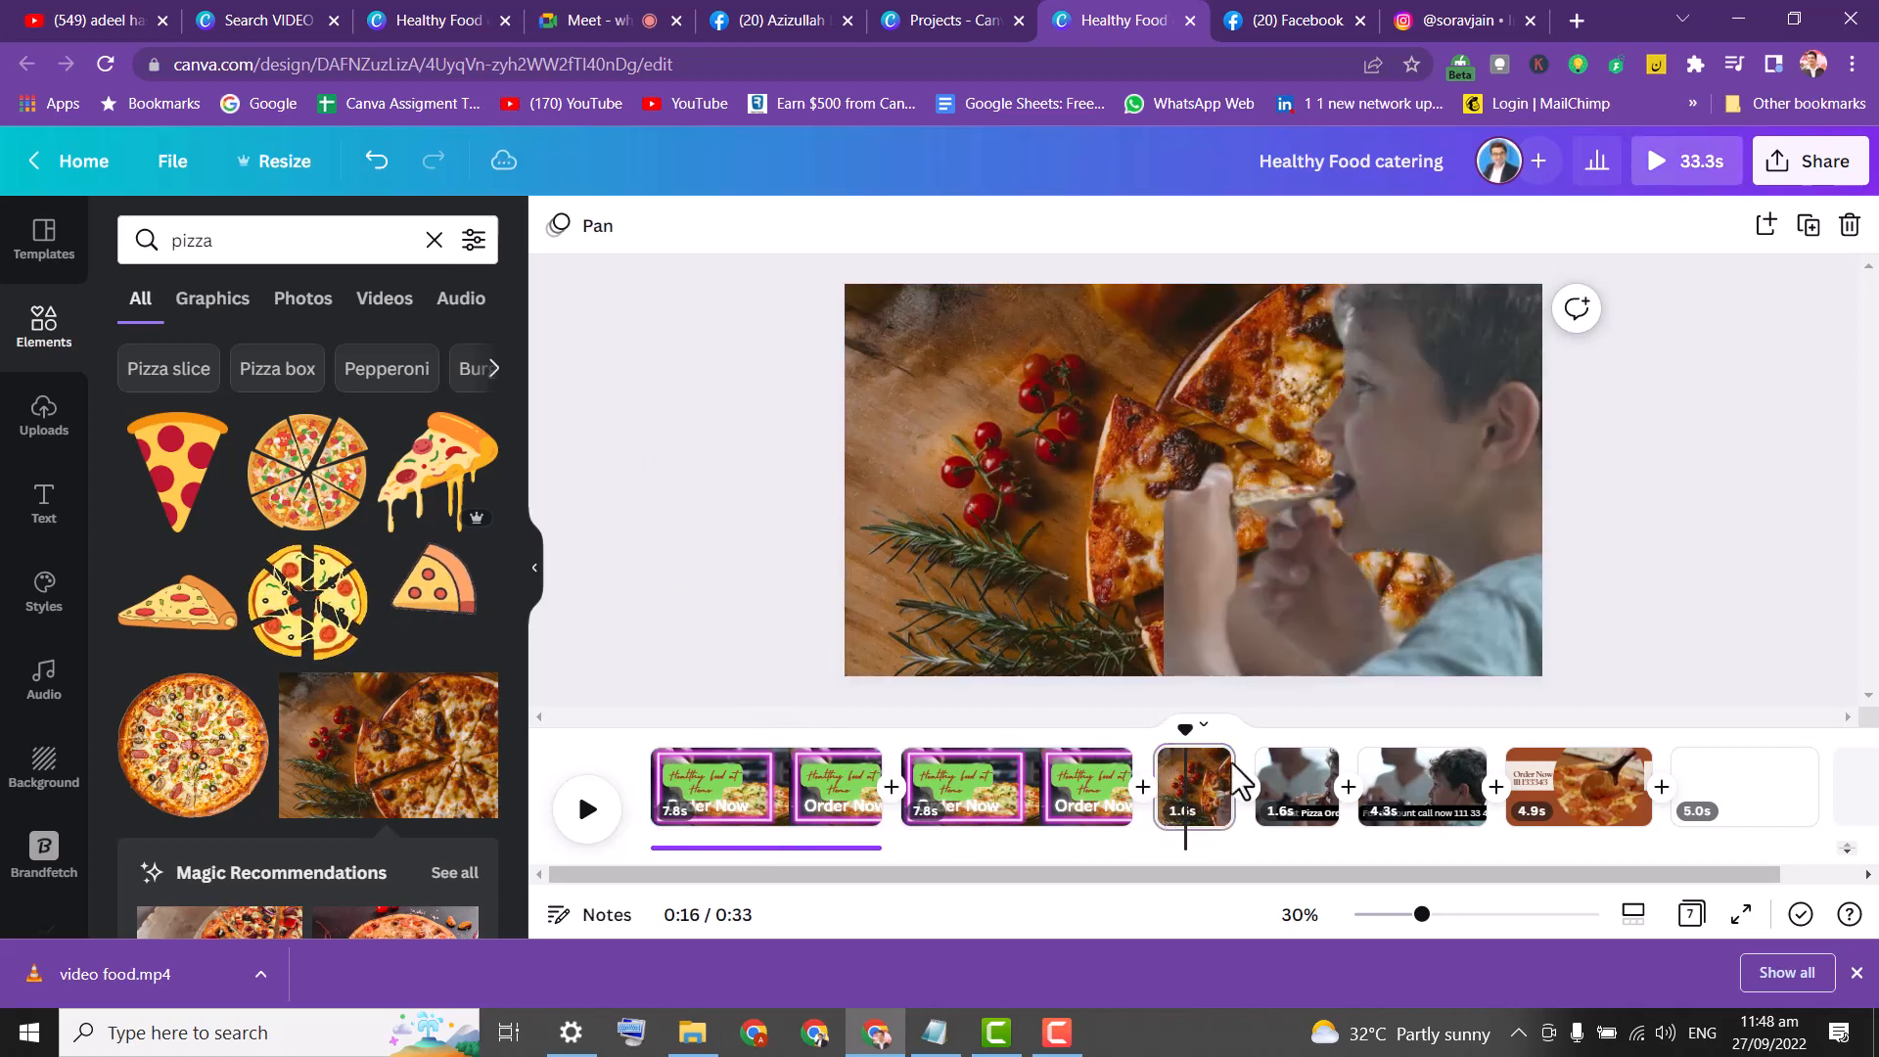
Set the PNG download to export only page 3 instead of all pages.
left_click(1846, 164)
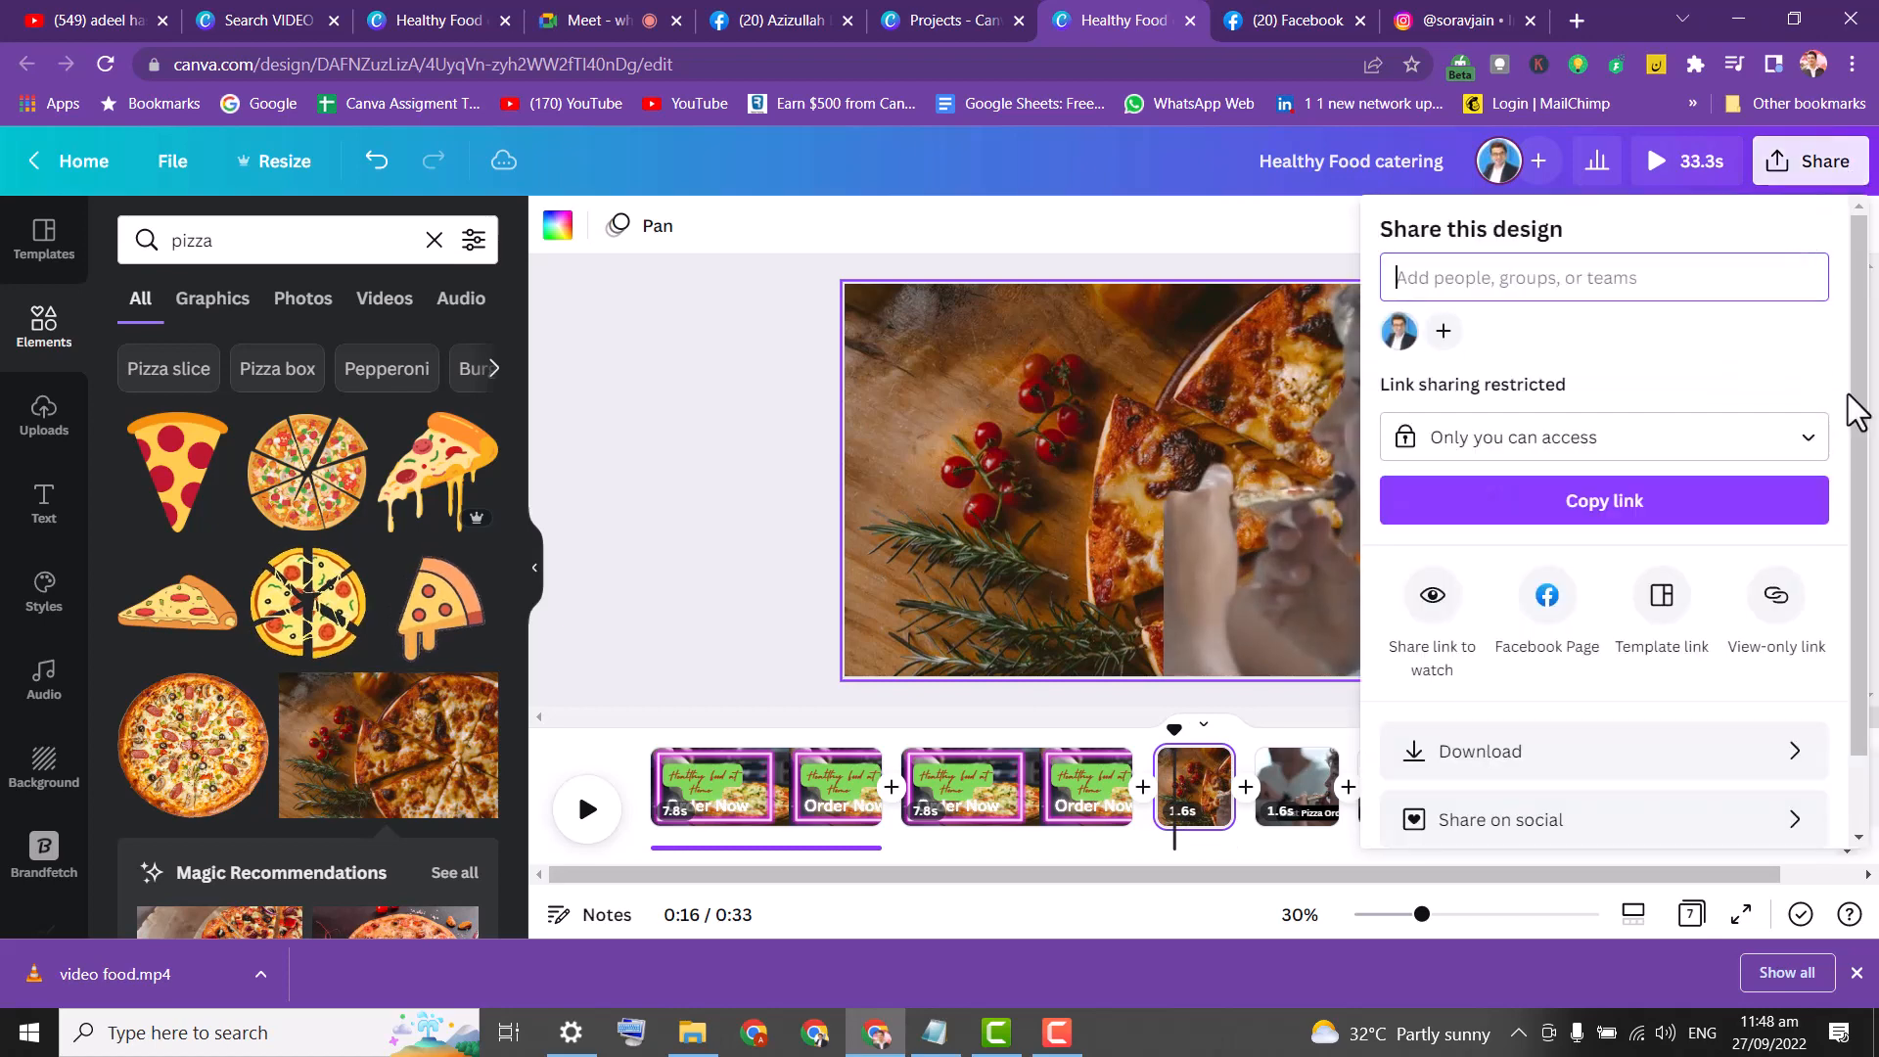
scroll(1857, 509, "down", 1)
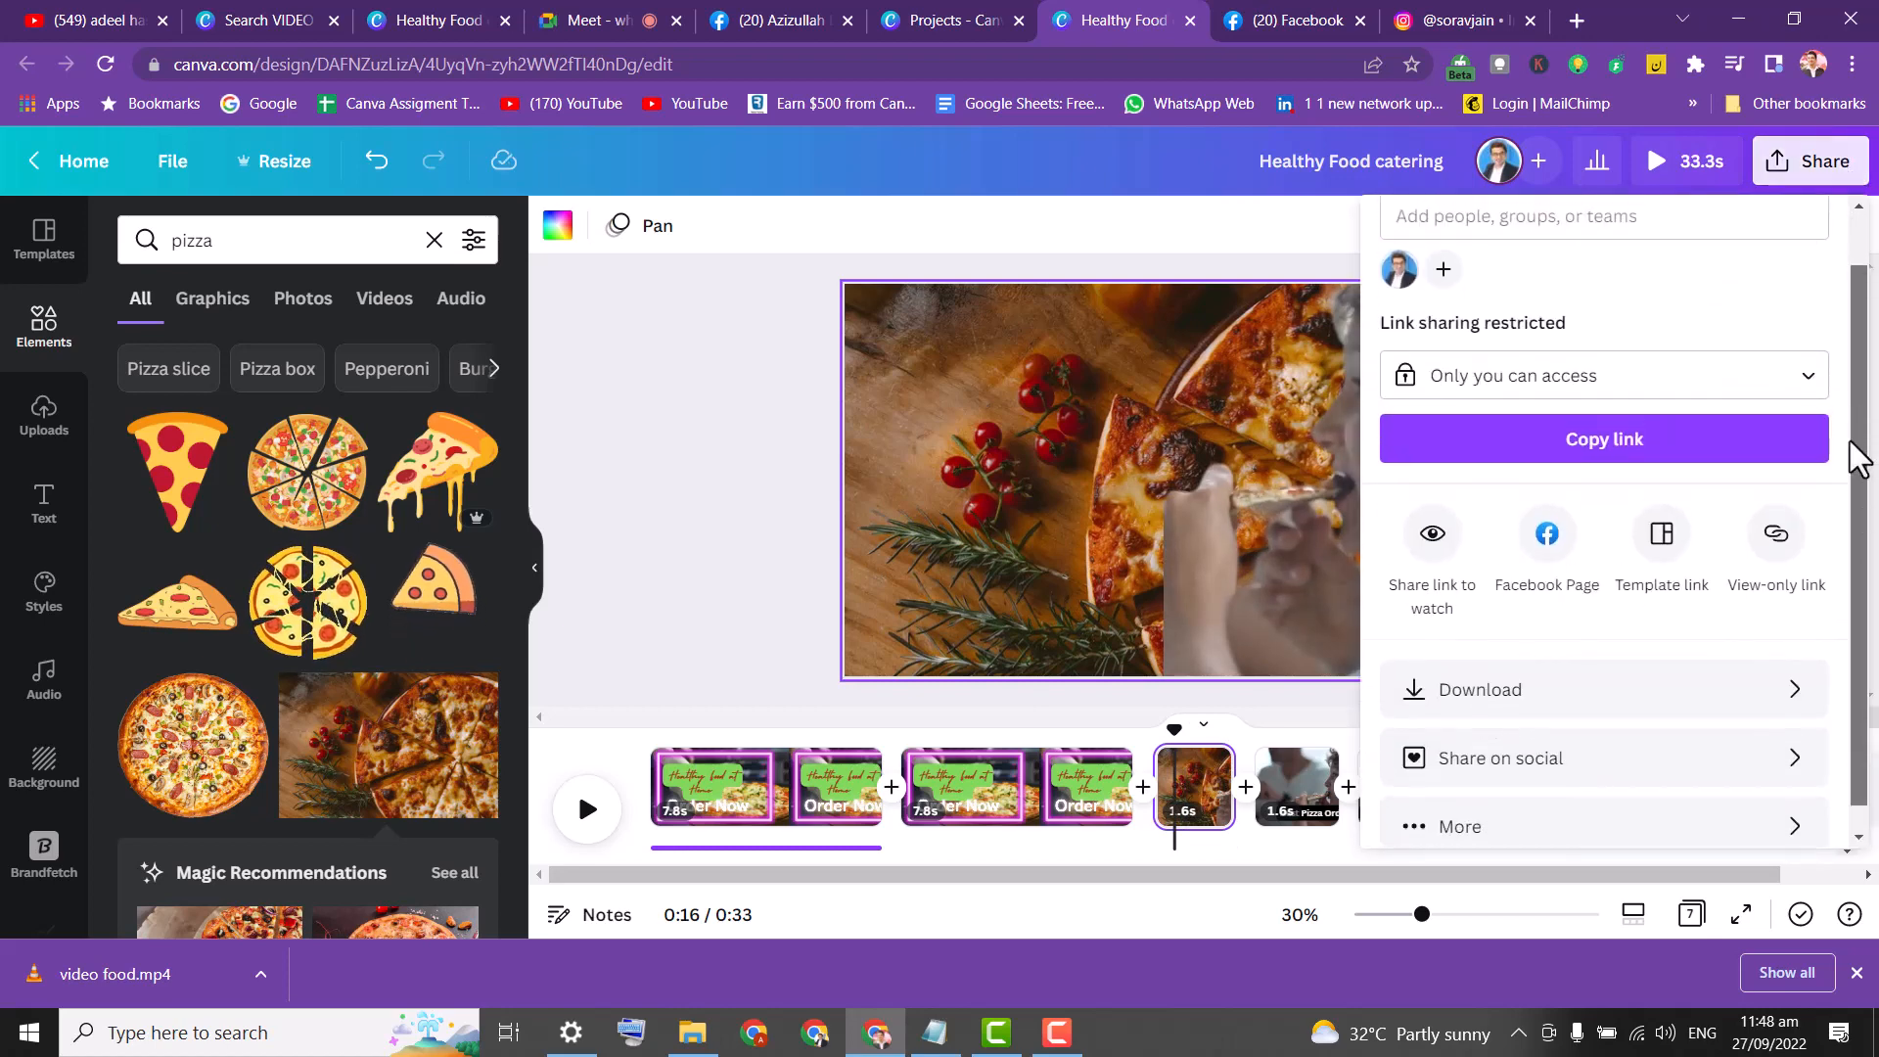
left_click(1664, 703)
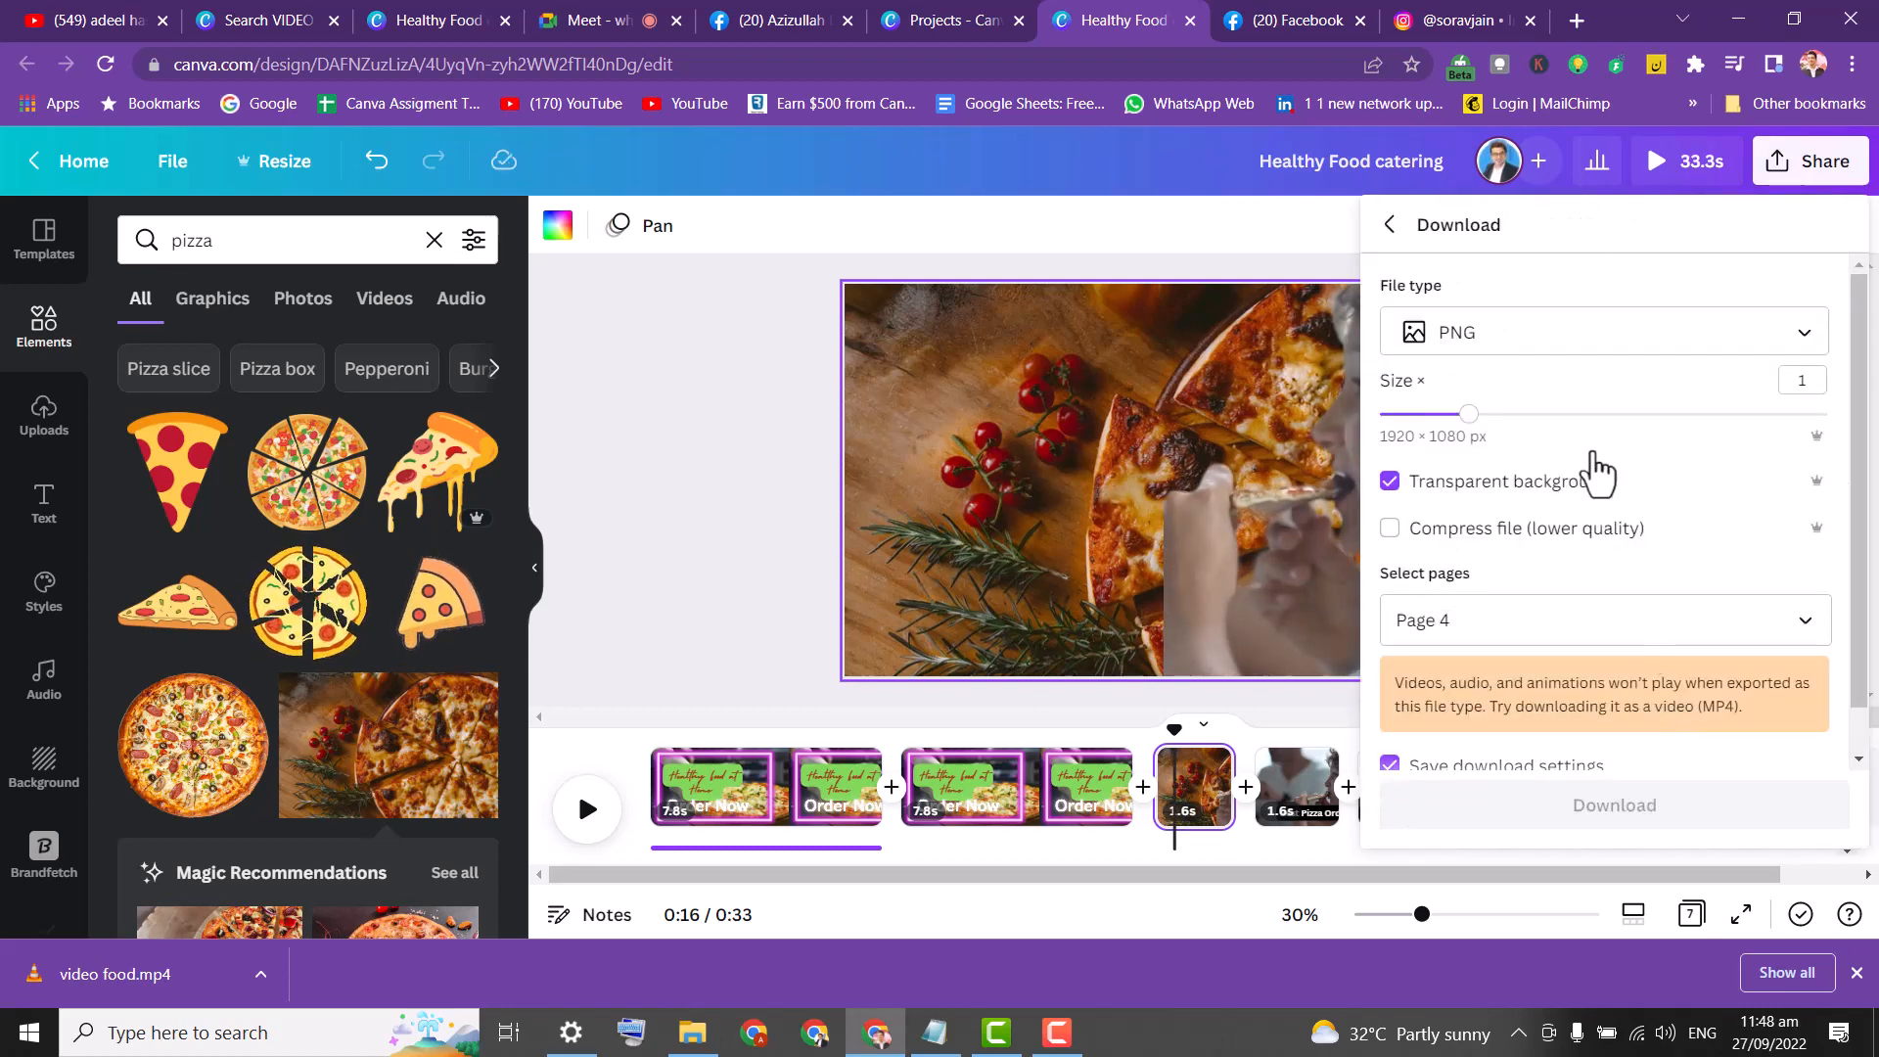
scroll(1863, 468, "down", 1)
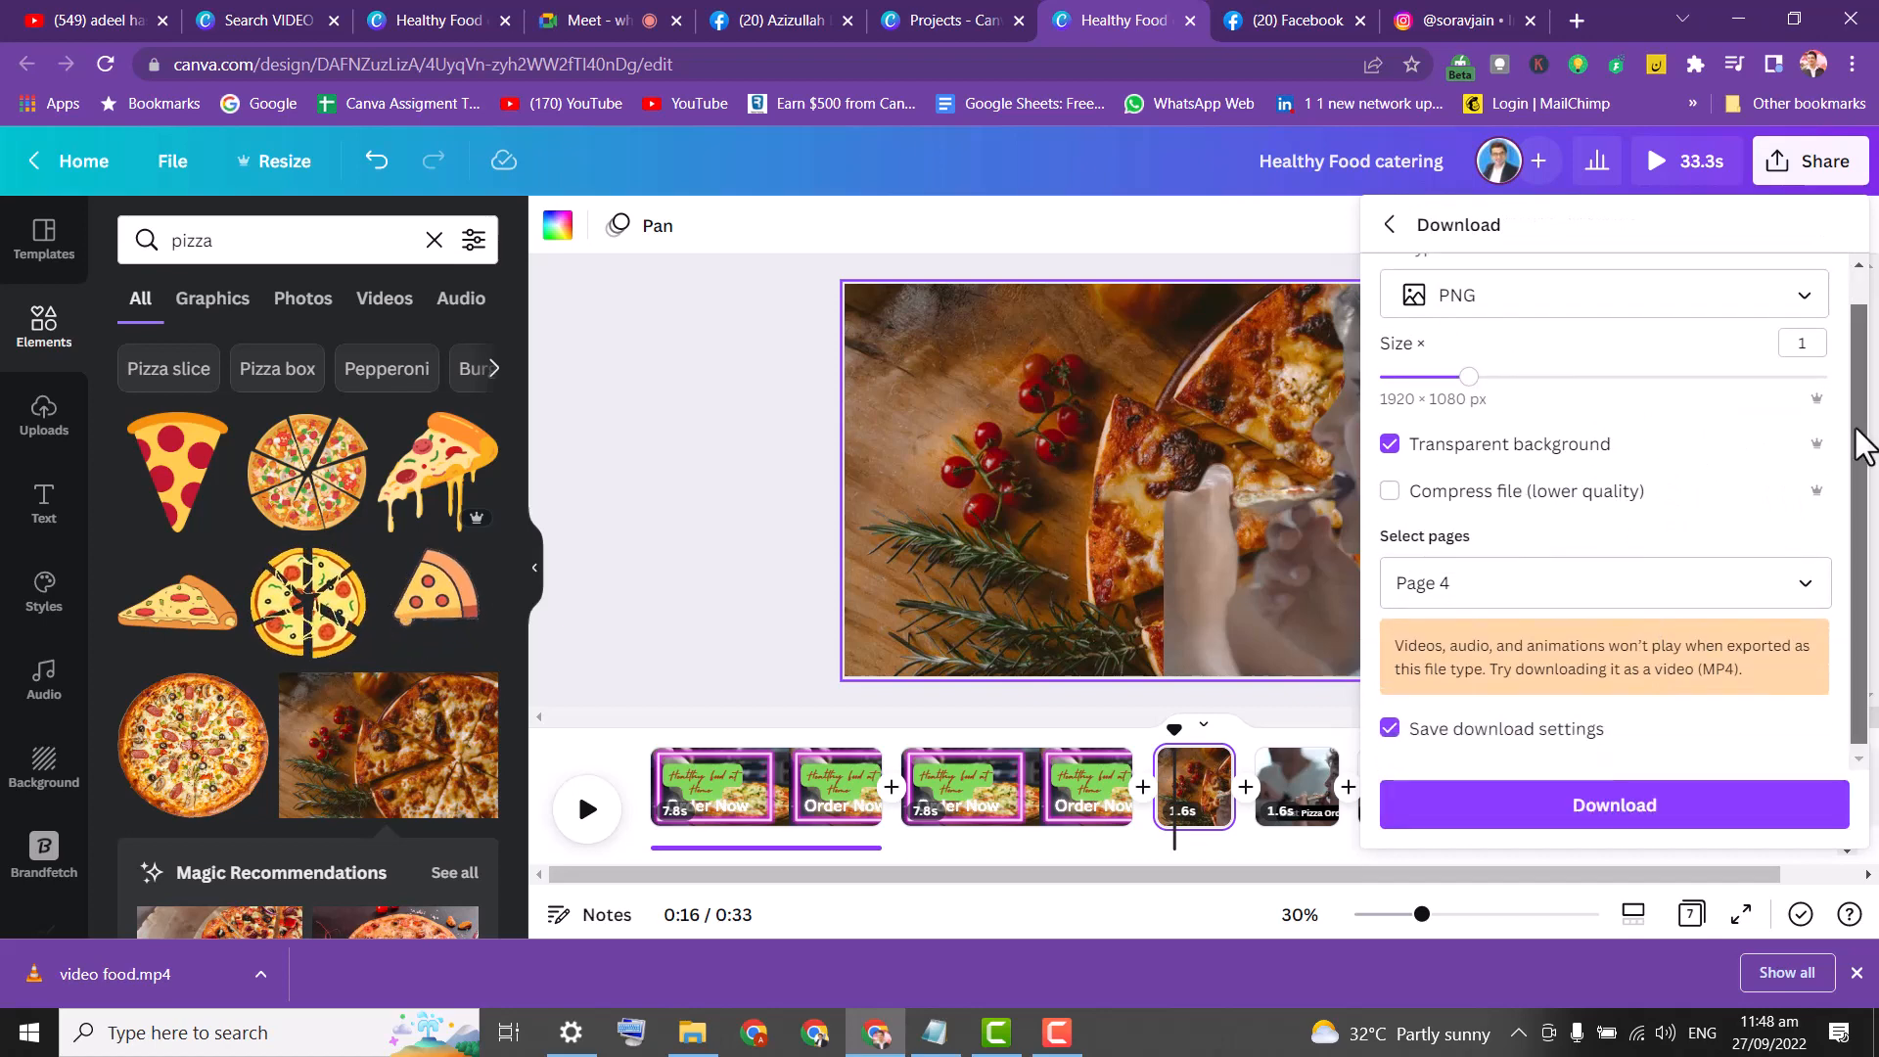
left_click(1804, 585)
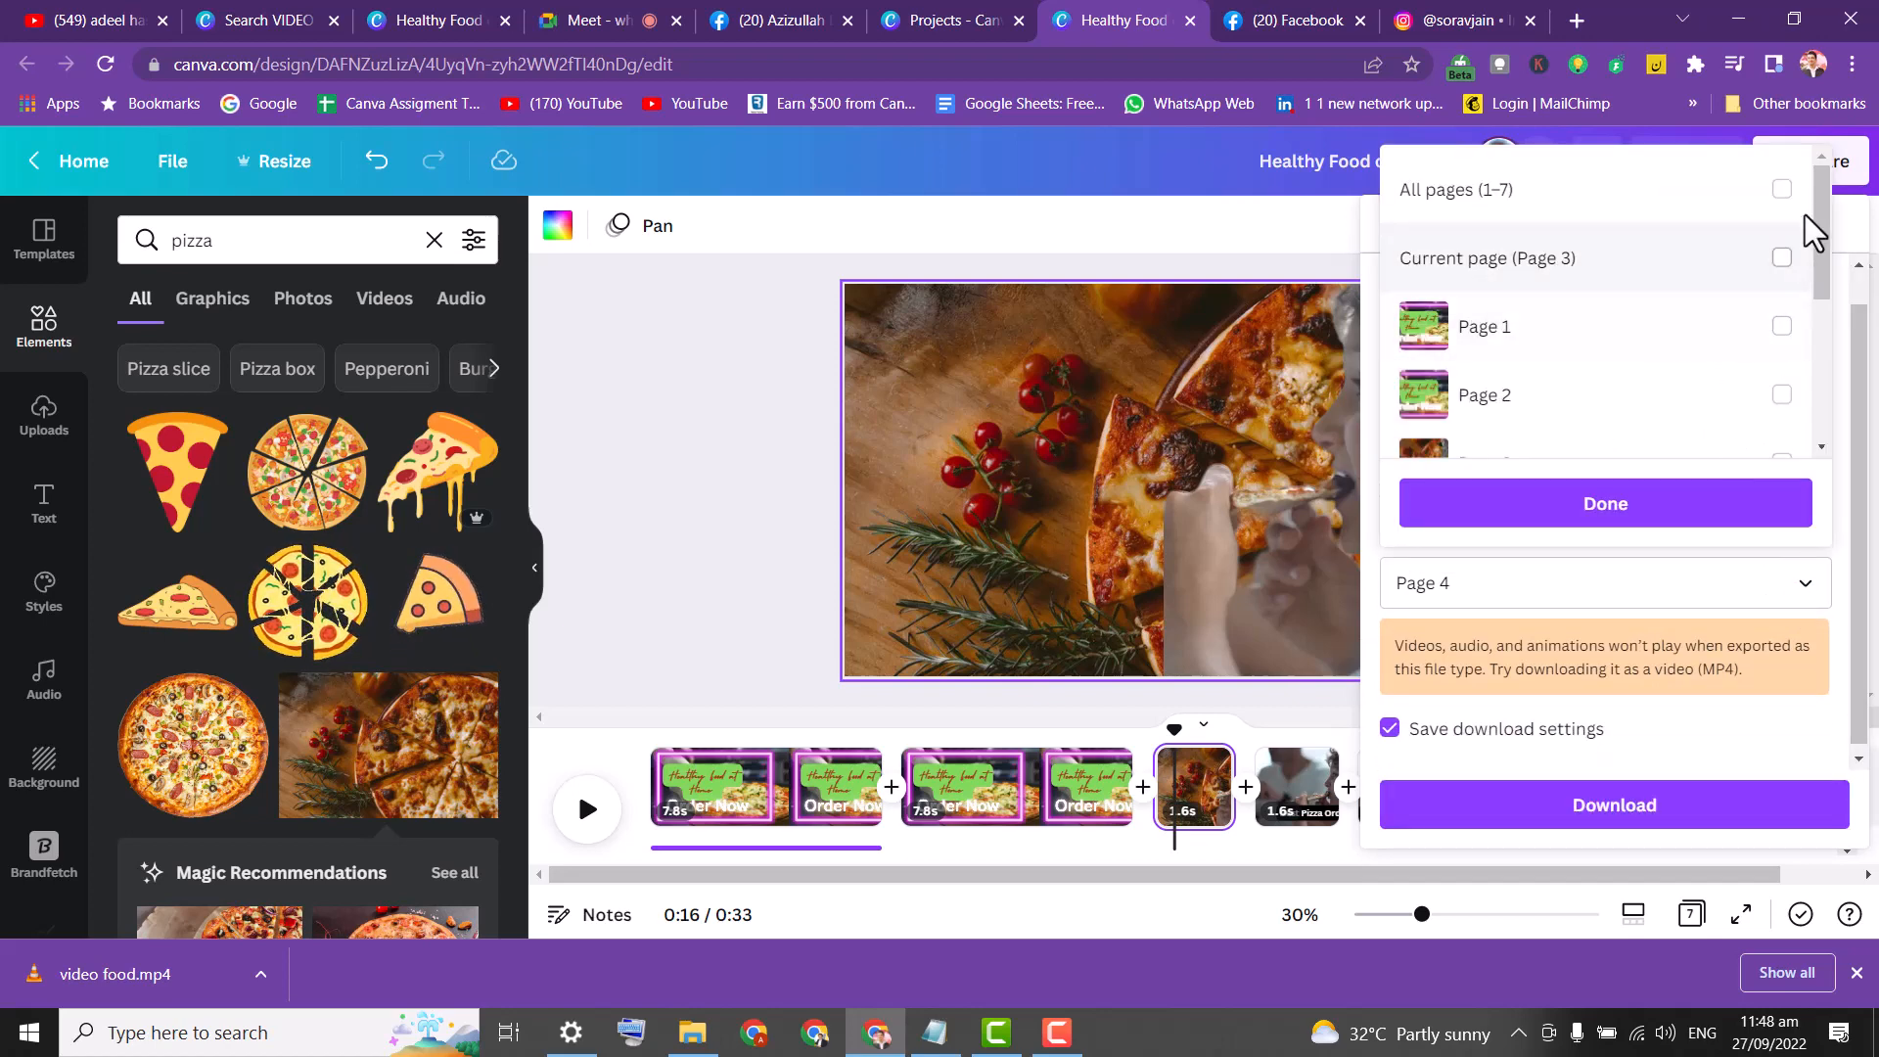
left_click(1781, 191)
left_click(1782, 191)
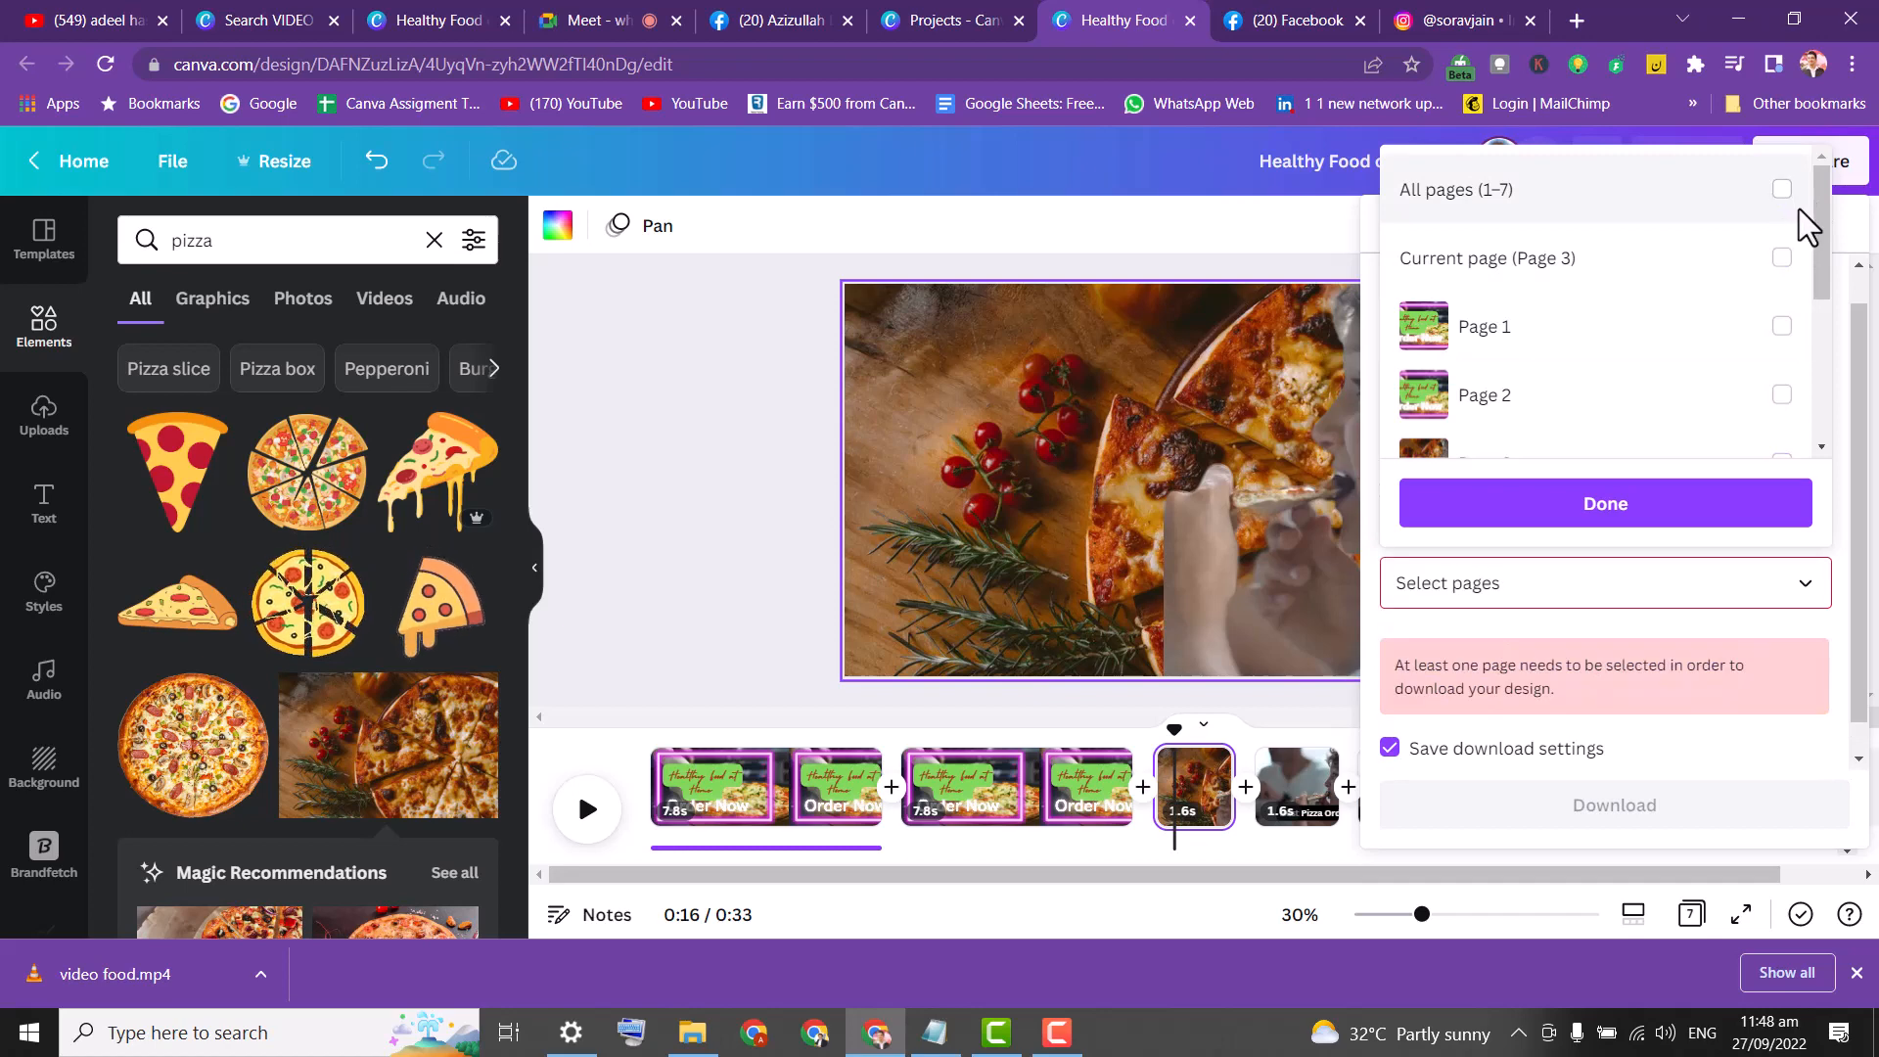
left_click_drag(1825, 238, 1821, 291)
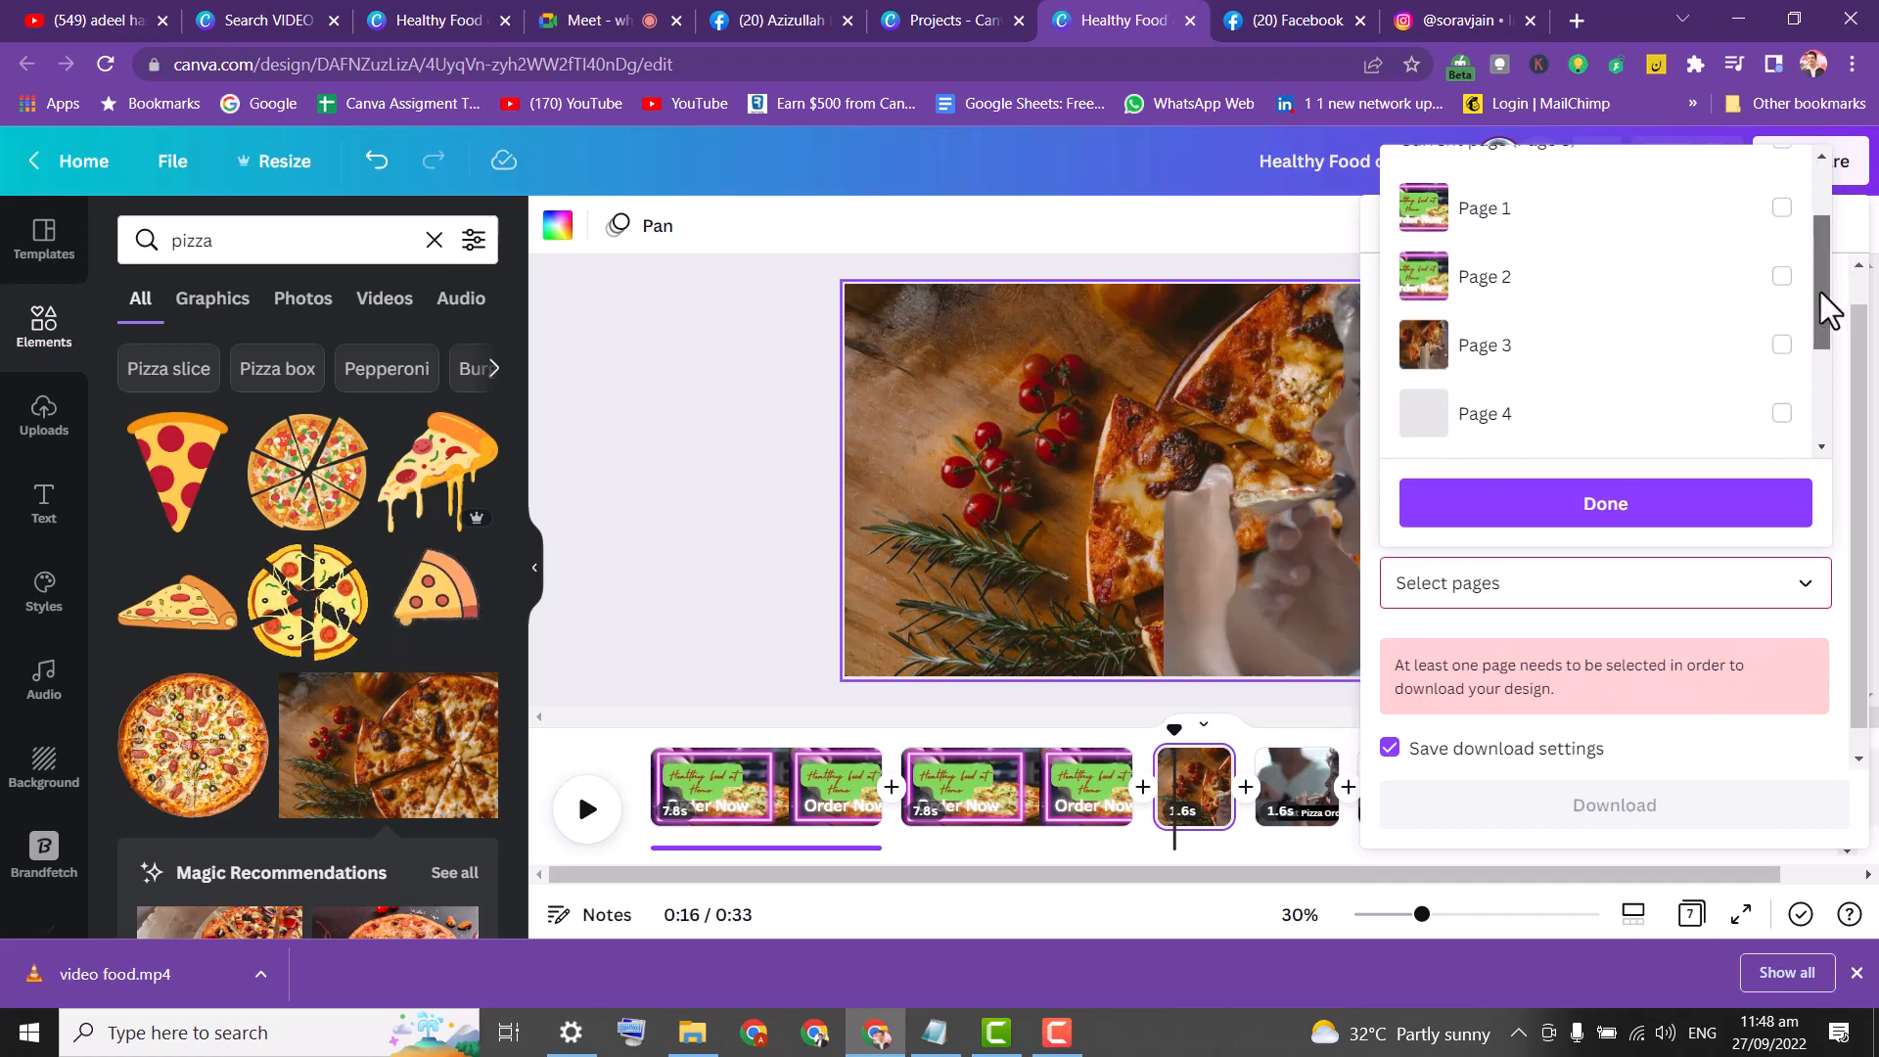
left_click(1781, 338)
left_click(1715, 507)
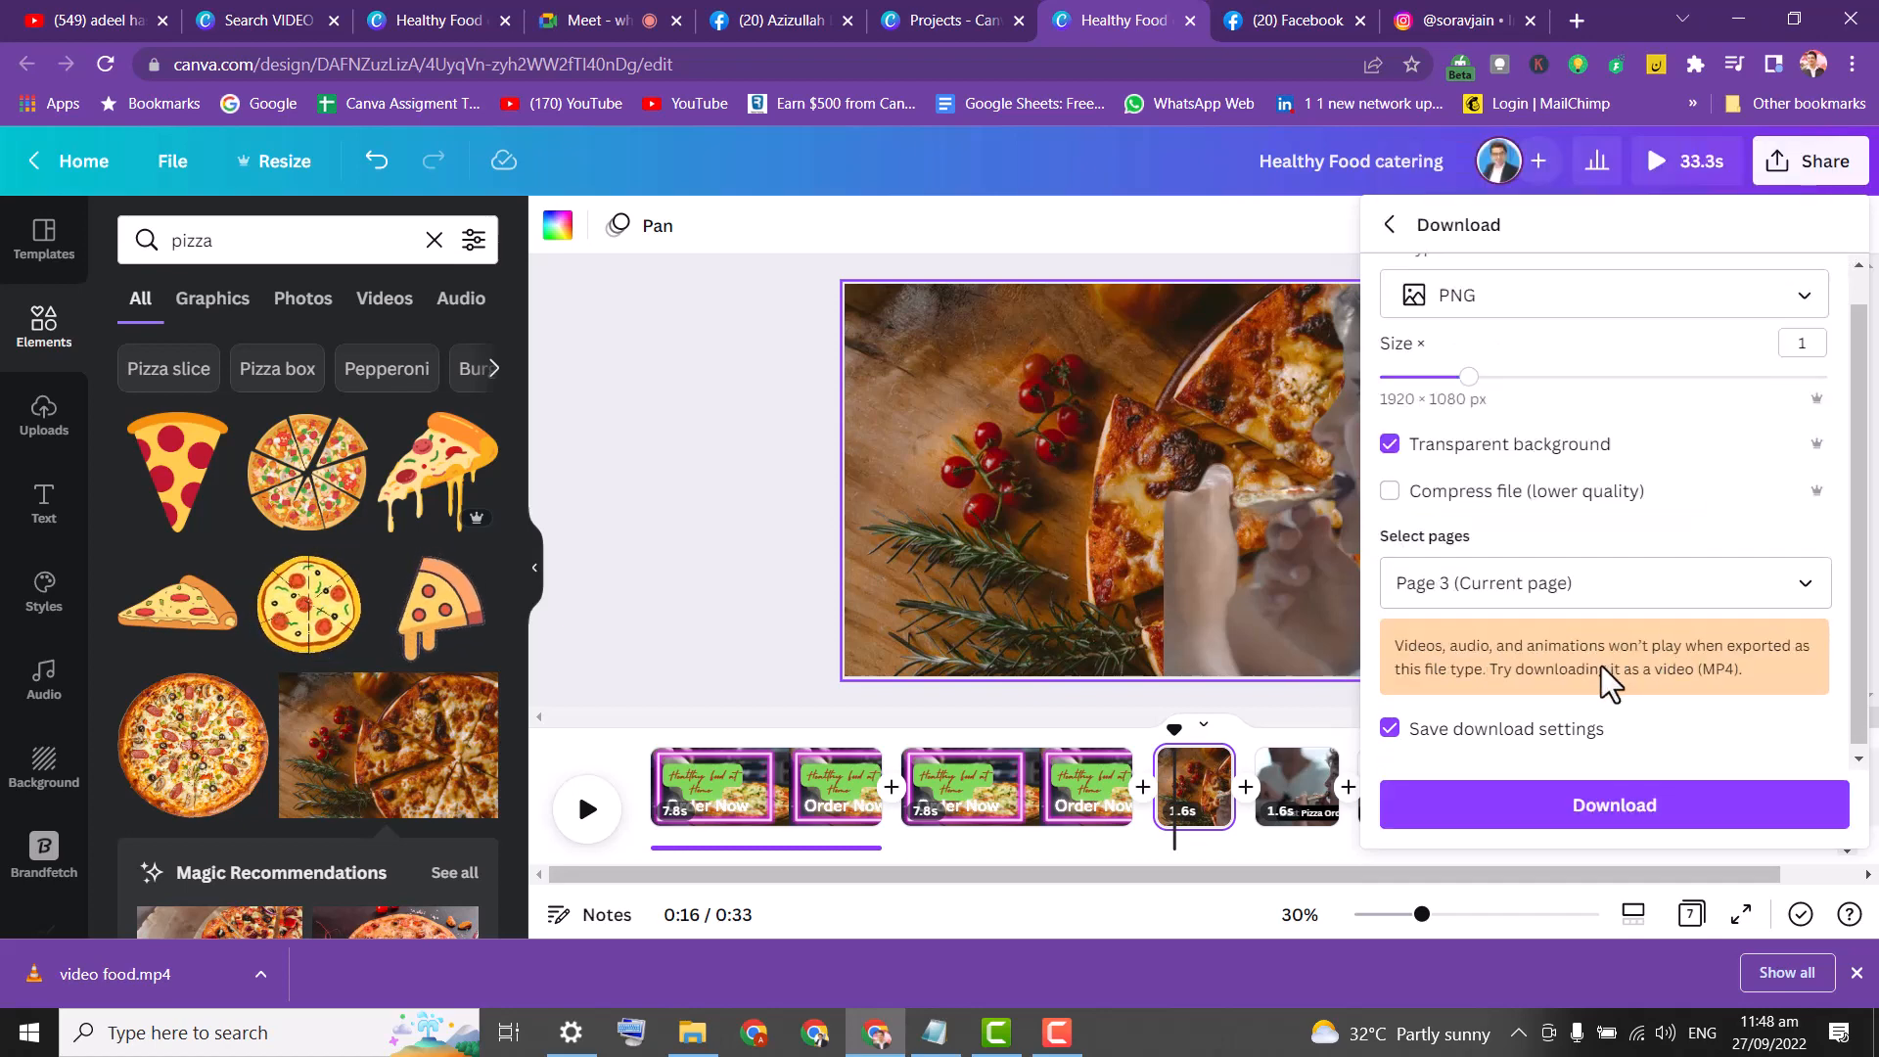
Download page 3 as a PNG saved as 'boy again'.
left_click(1514, 810)
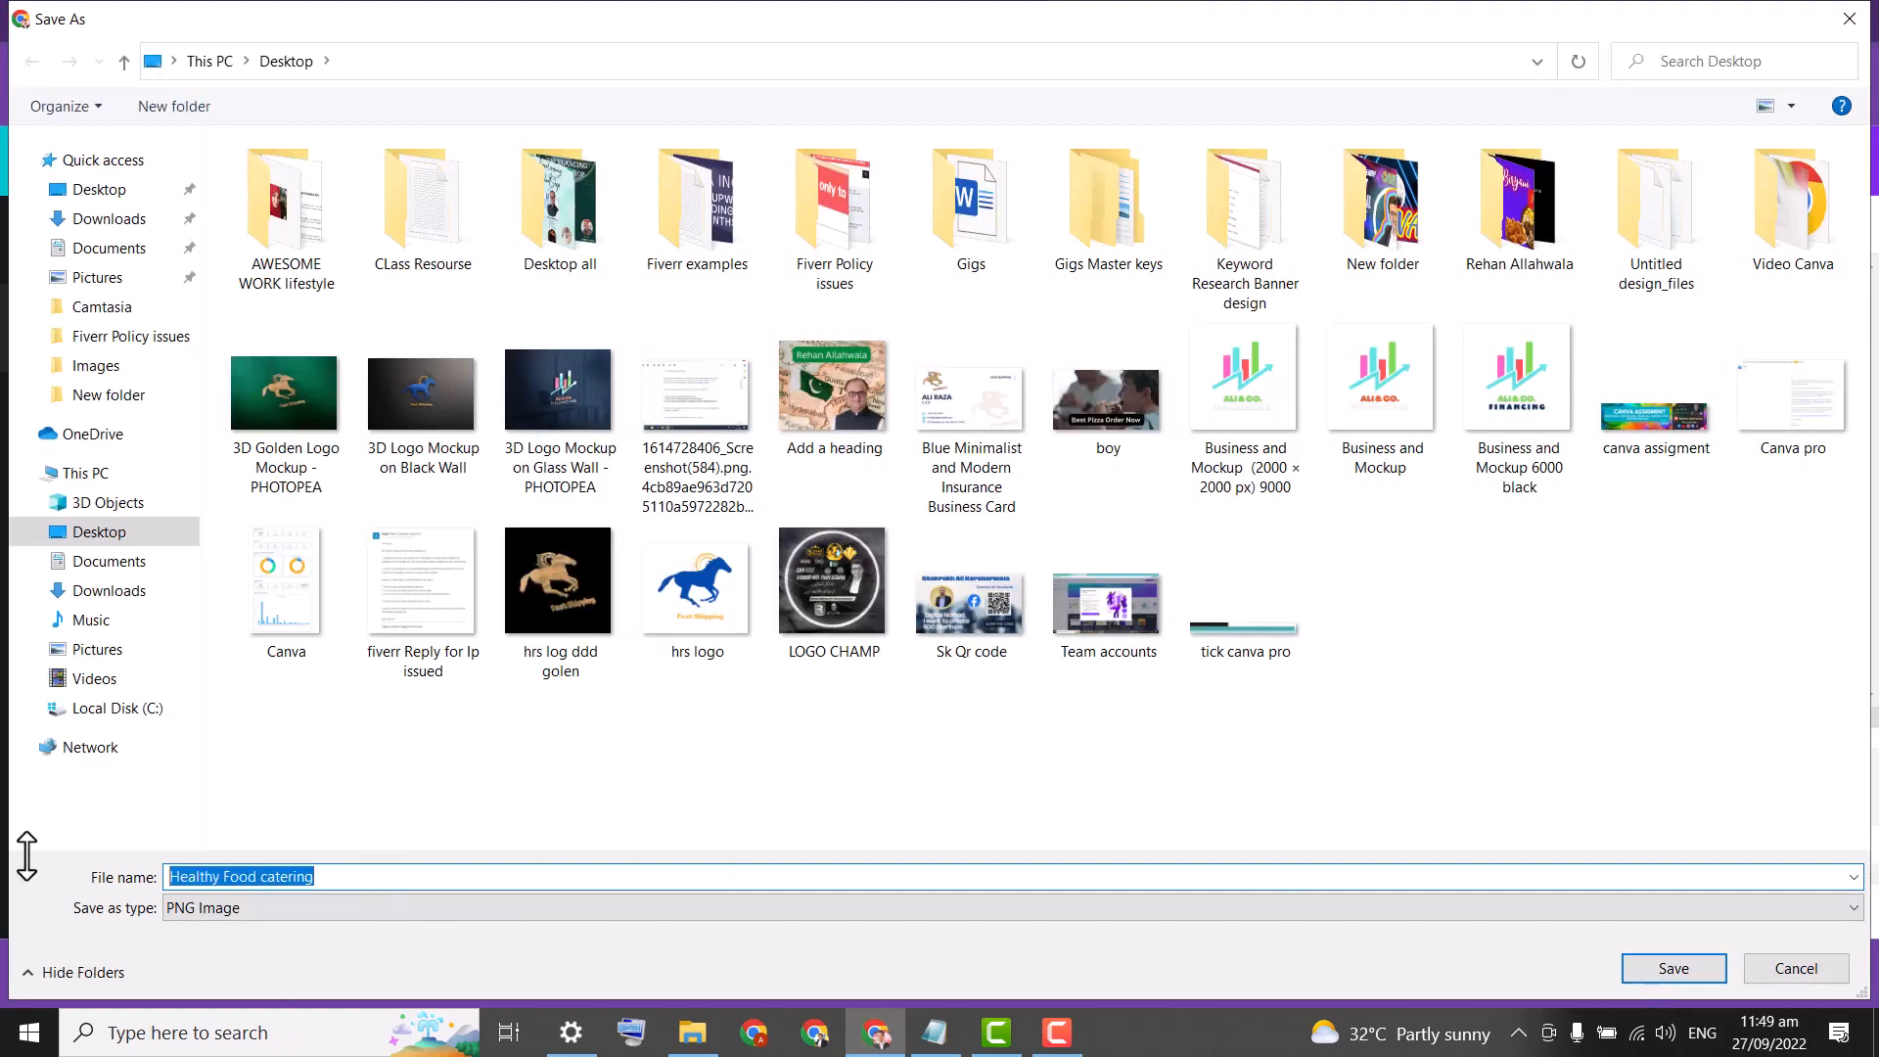
type("boy again")
key("Return")
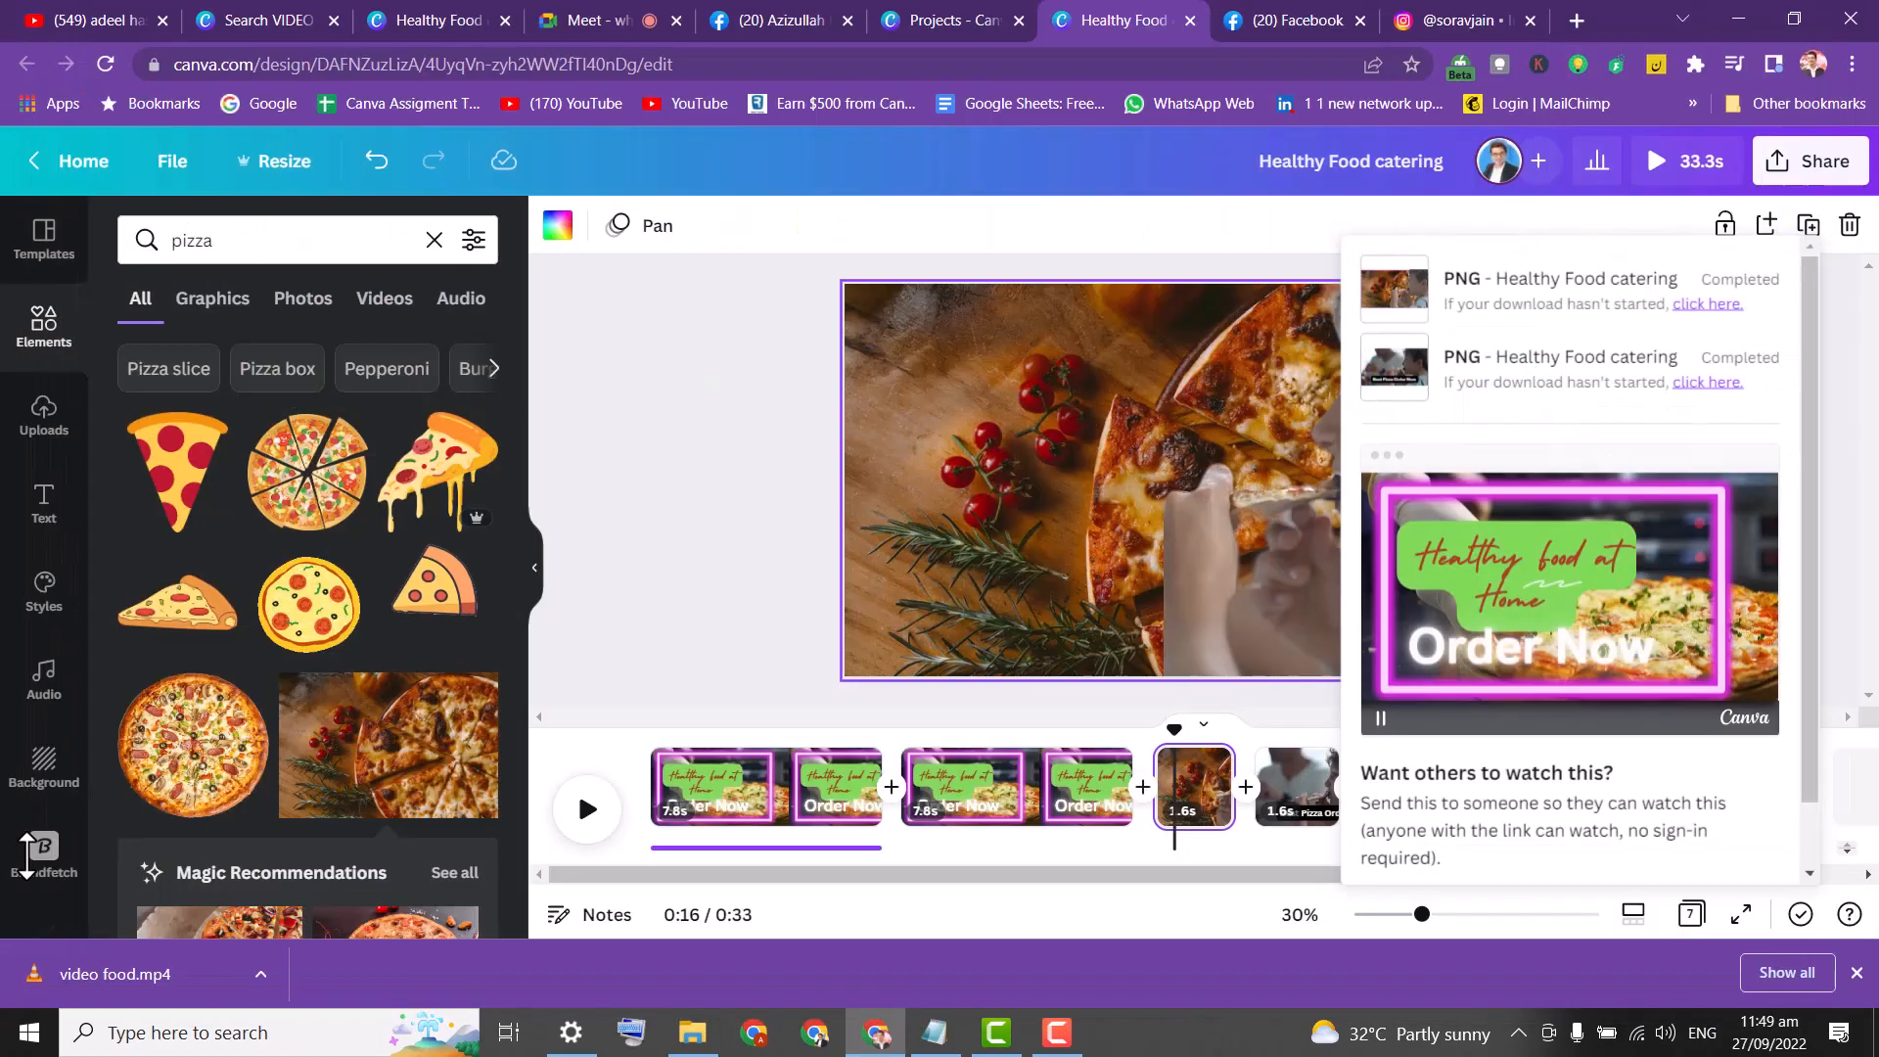
Upload boy agetah.png to Uploads and place it on the blank final 5.0s page.
left_click(47, 416)
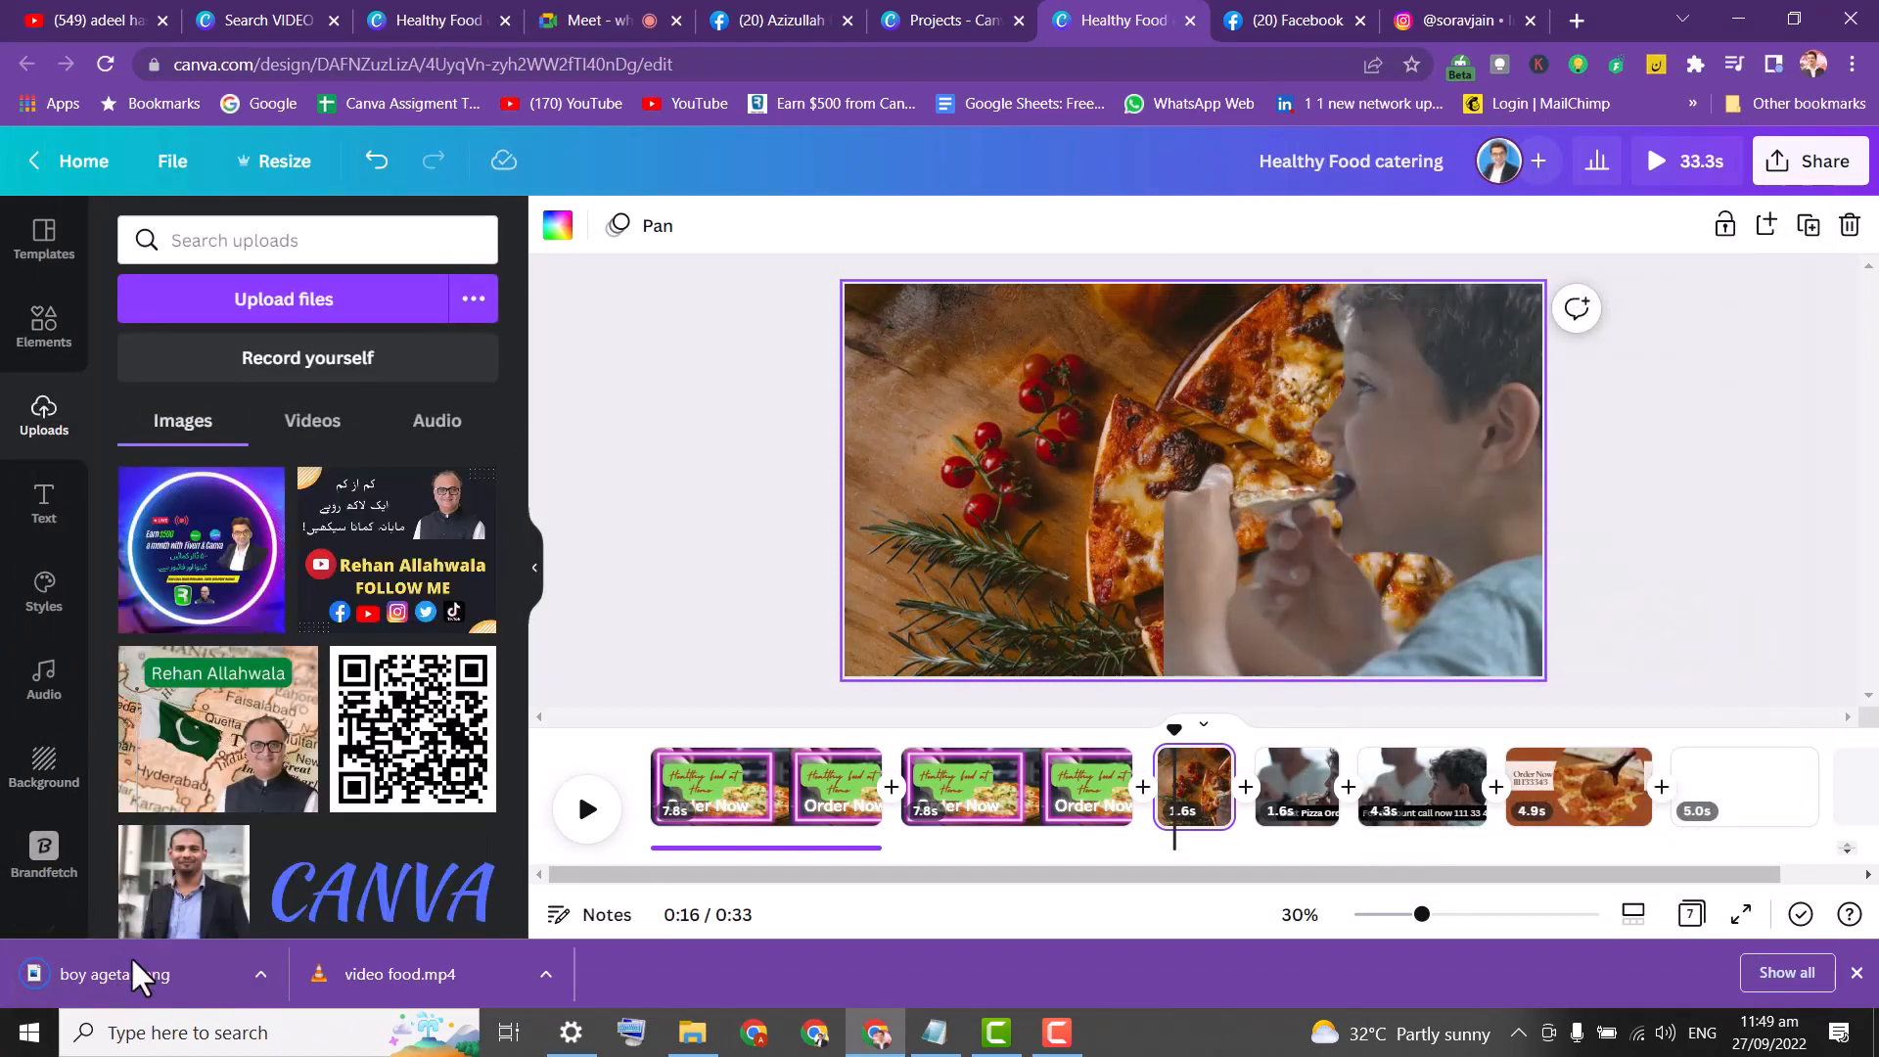
left_click_drag(223, 702, 299, 594)
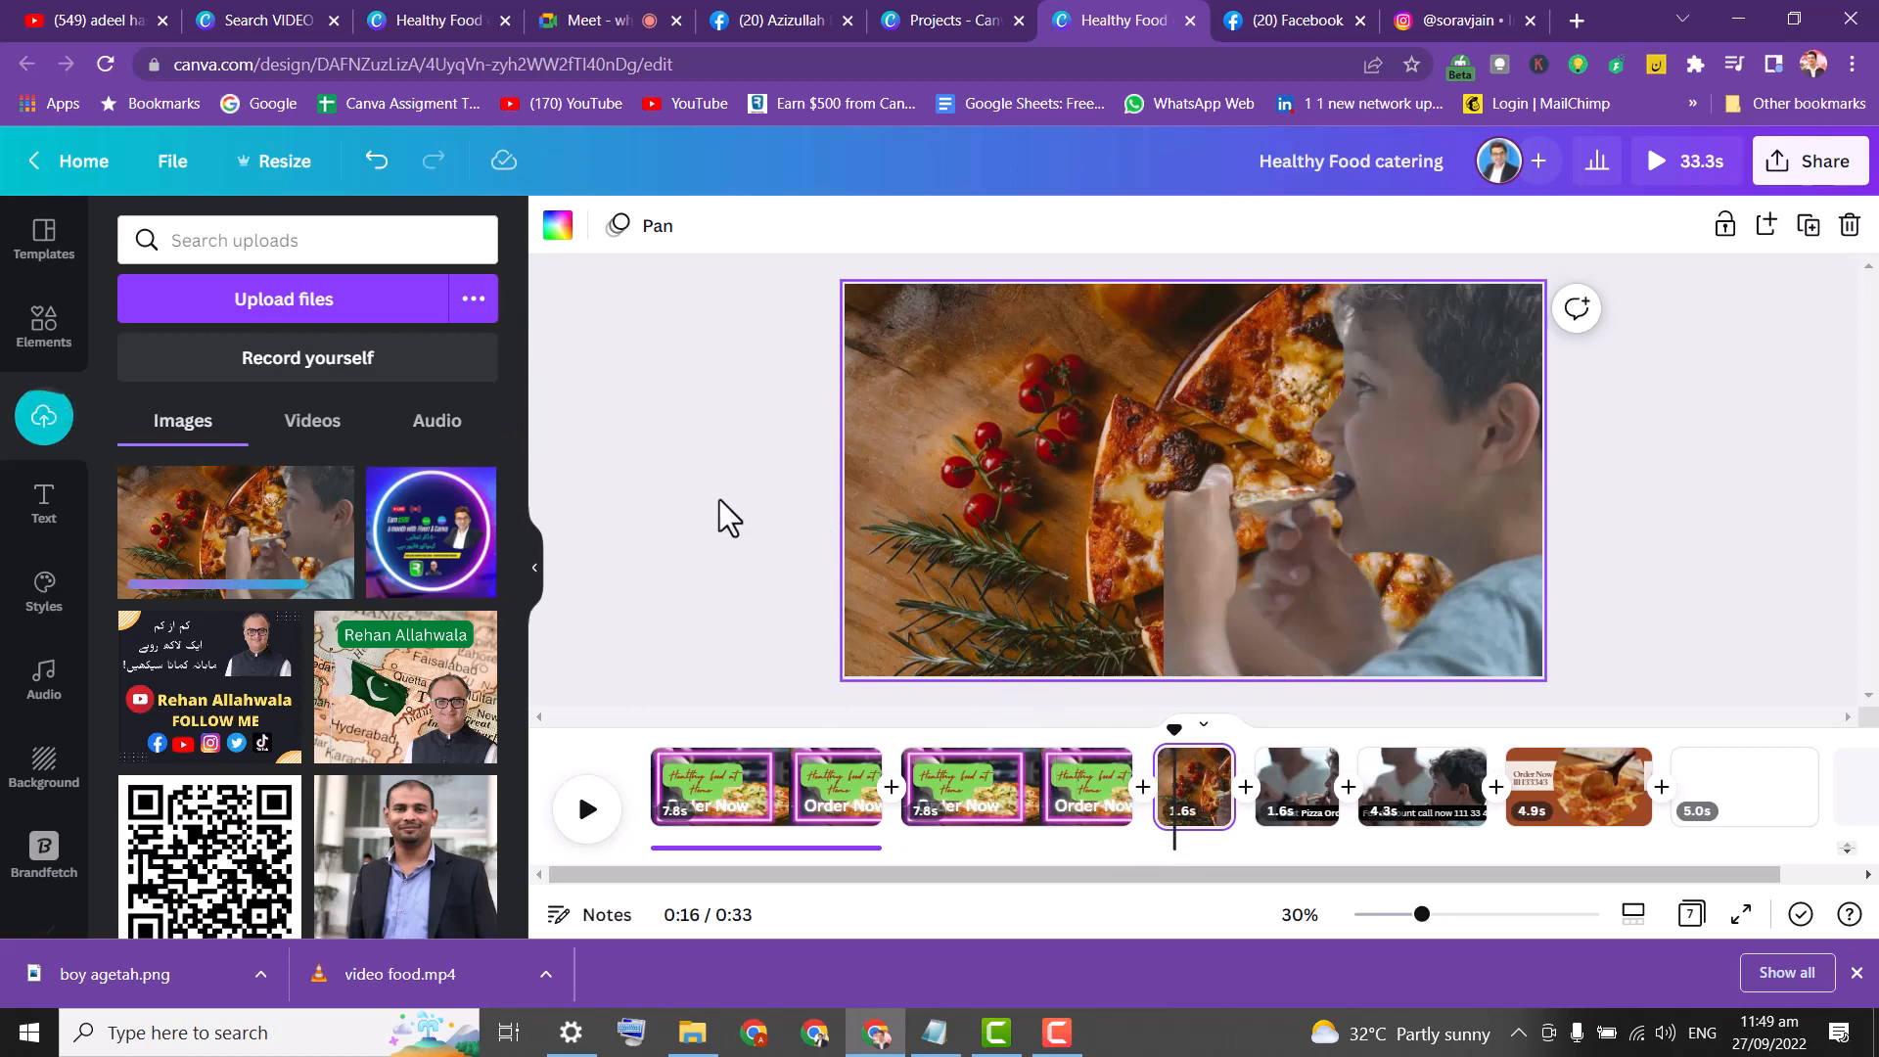
left_click(1753, 788)
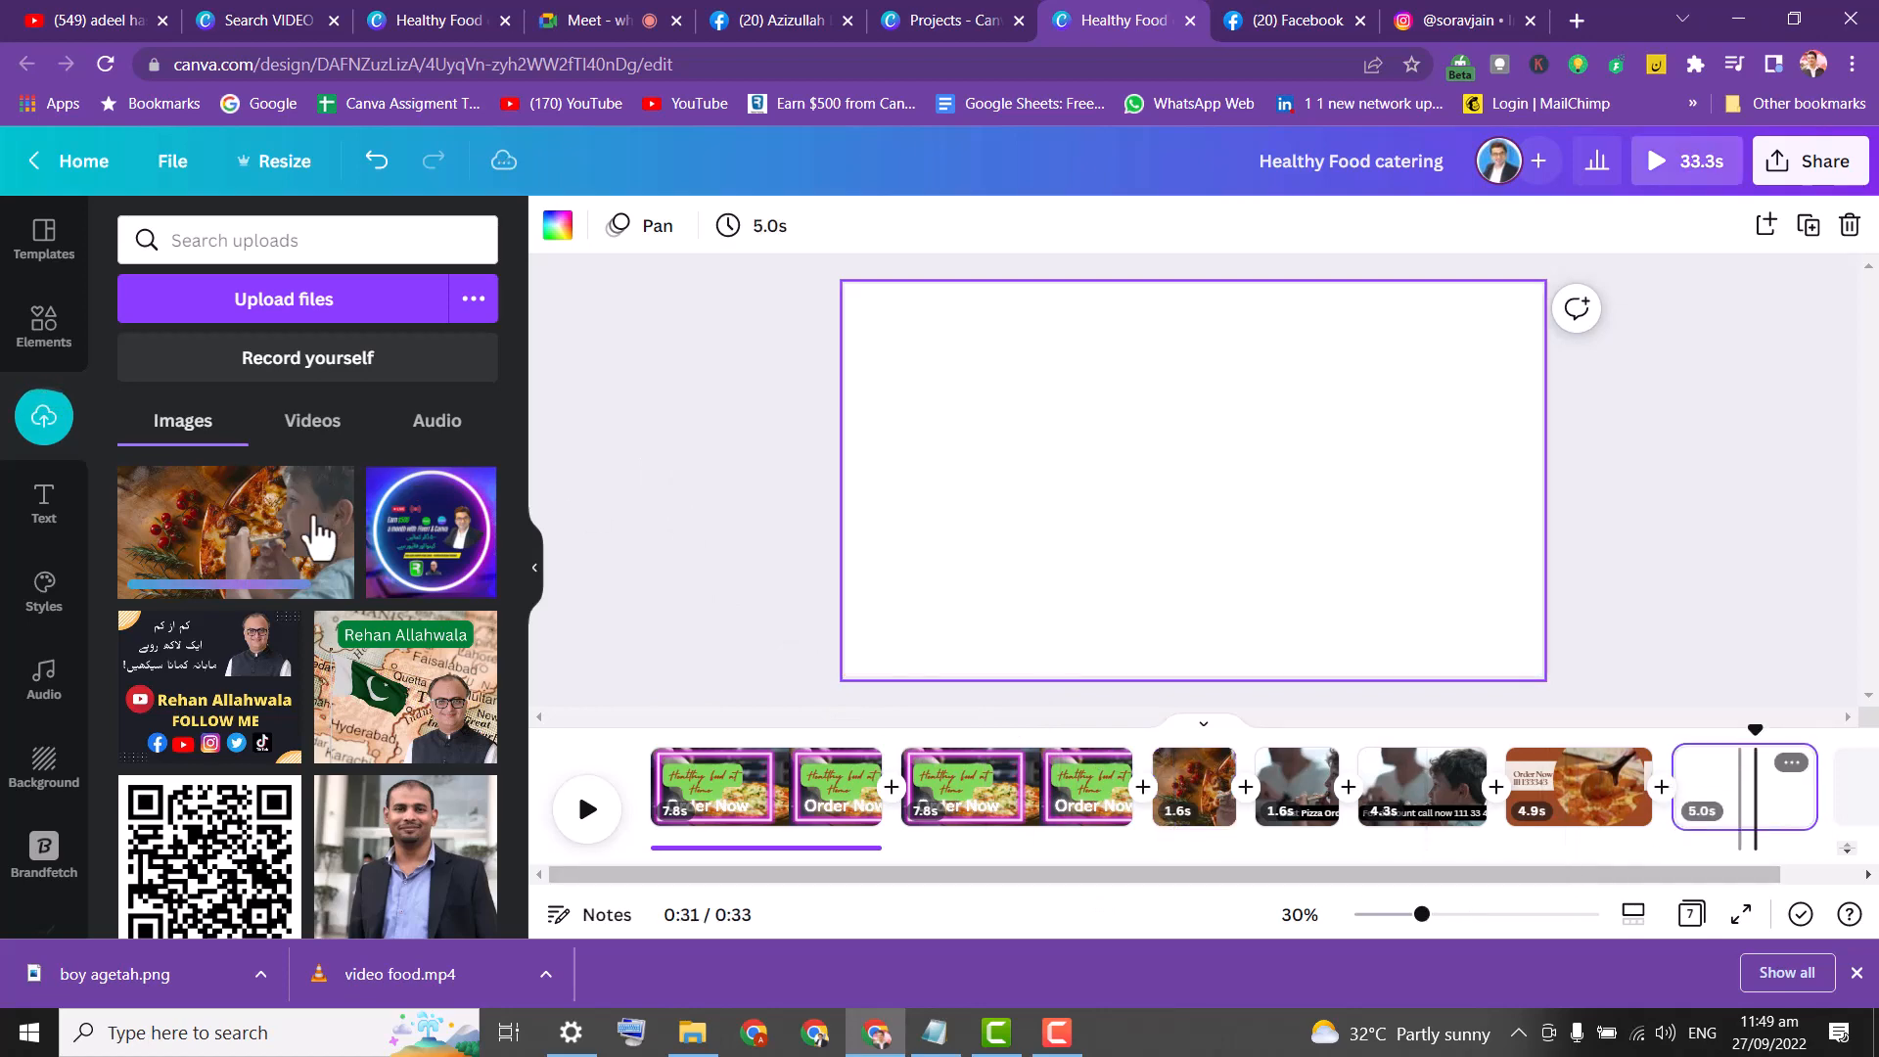
left_click(201, 529)
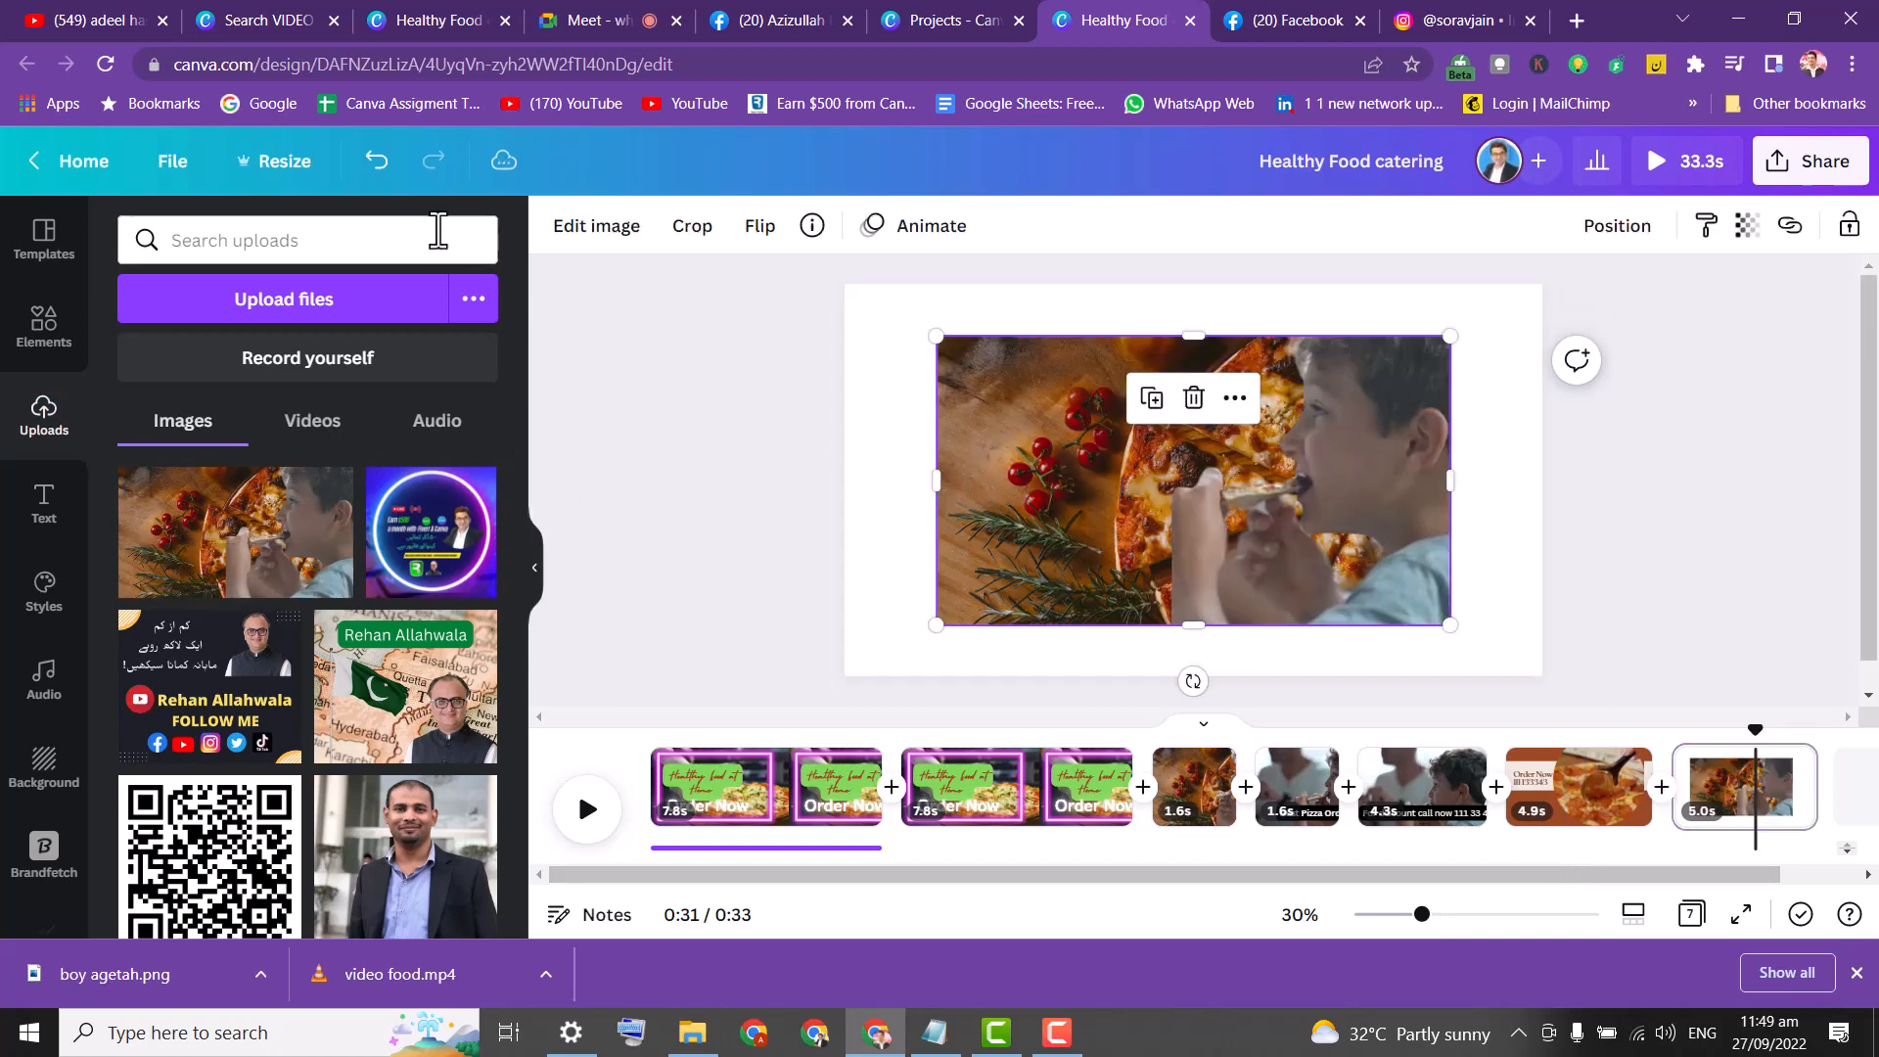
Remove the boy image's background with BG Remover and trim off the tomatoes and rosemary.
left_click_drag(1026, 443, 989, 433)
left_click(584, 235)
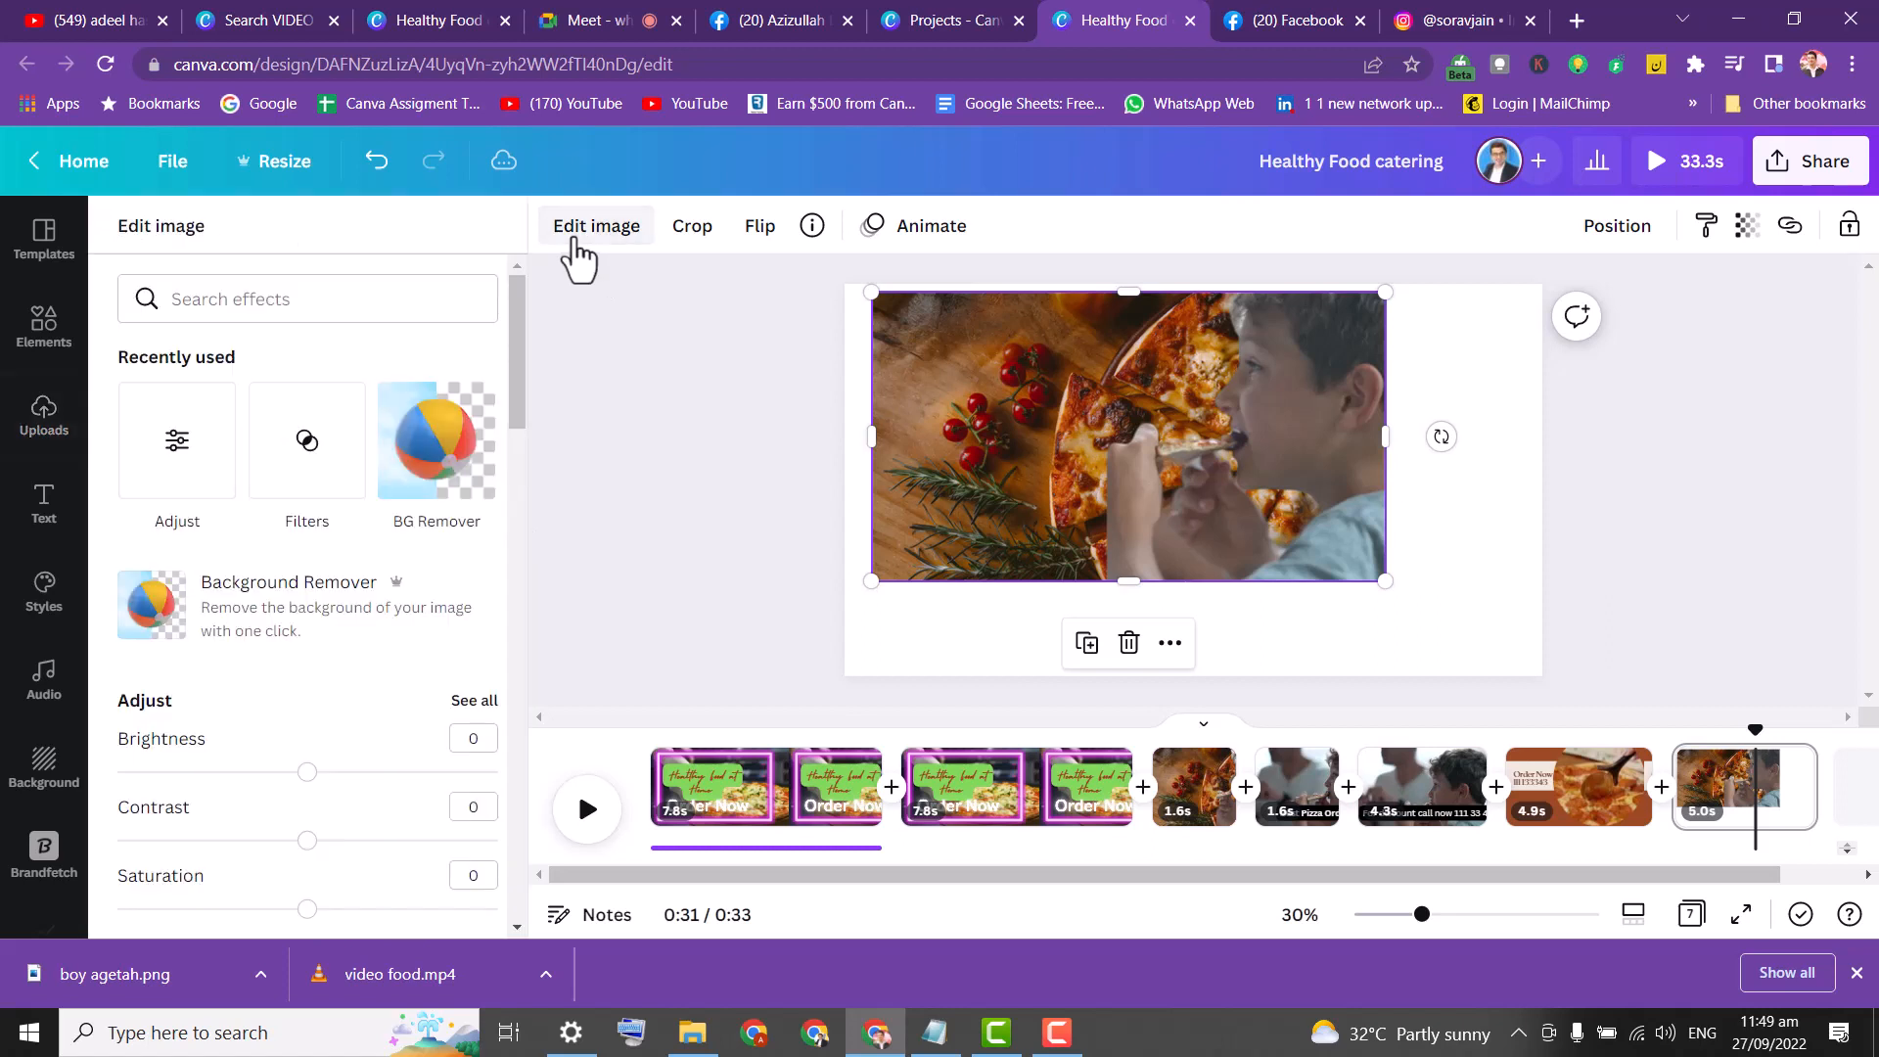
left_click(438, 460)
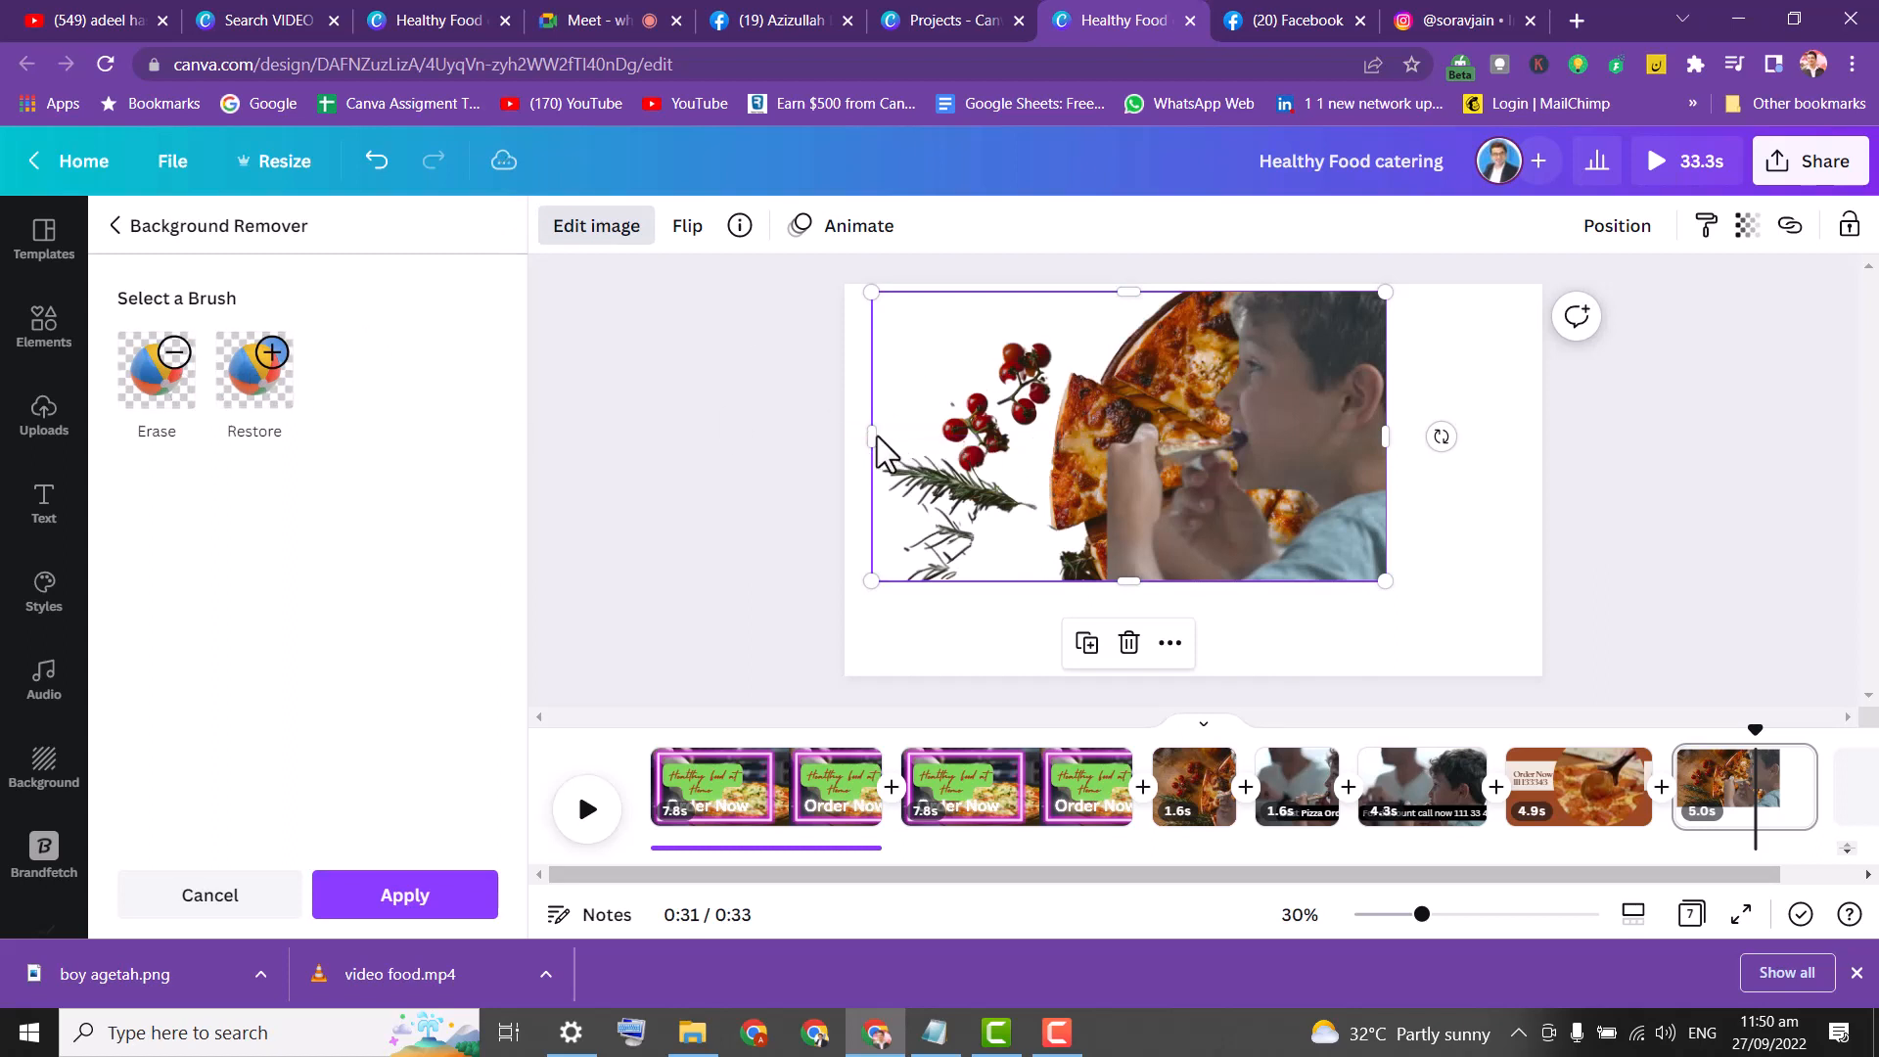
left_click_drag(871, 435, 1105, 441)
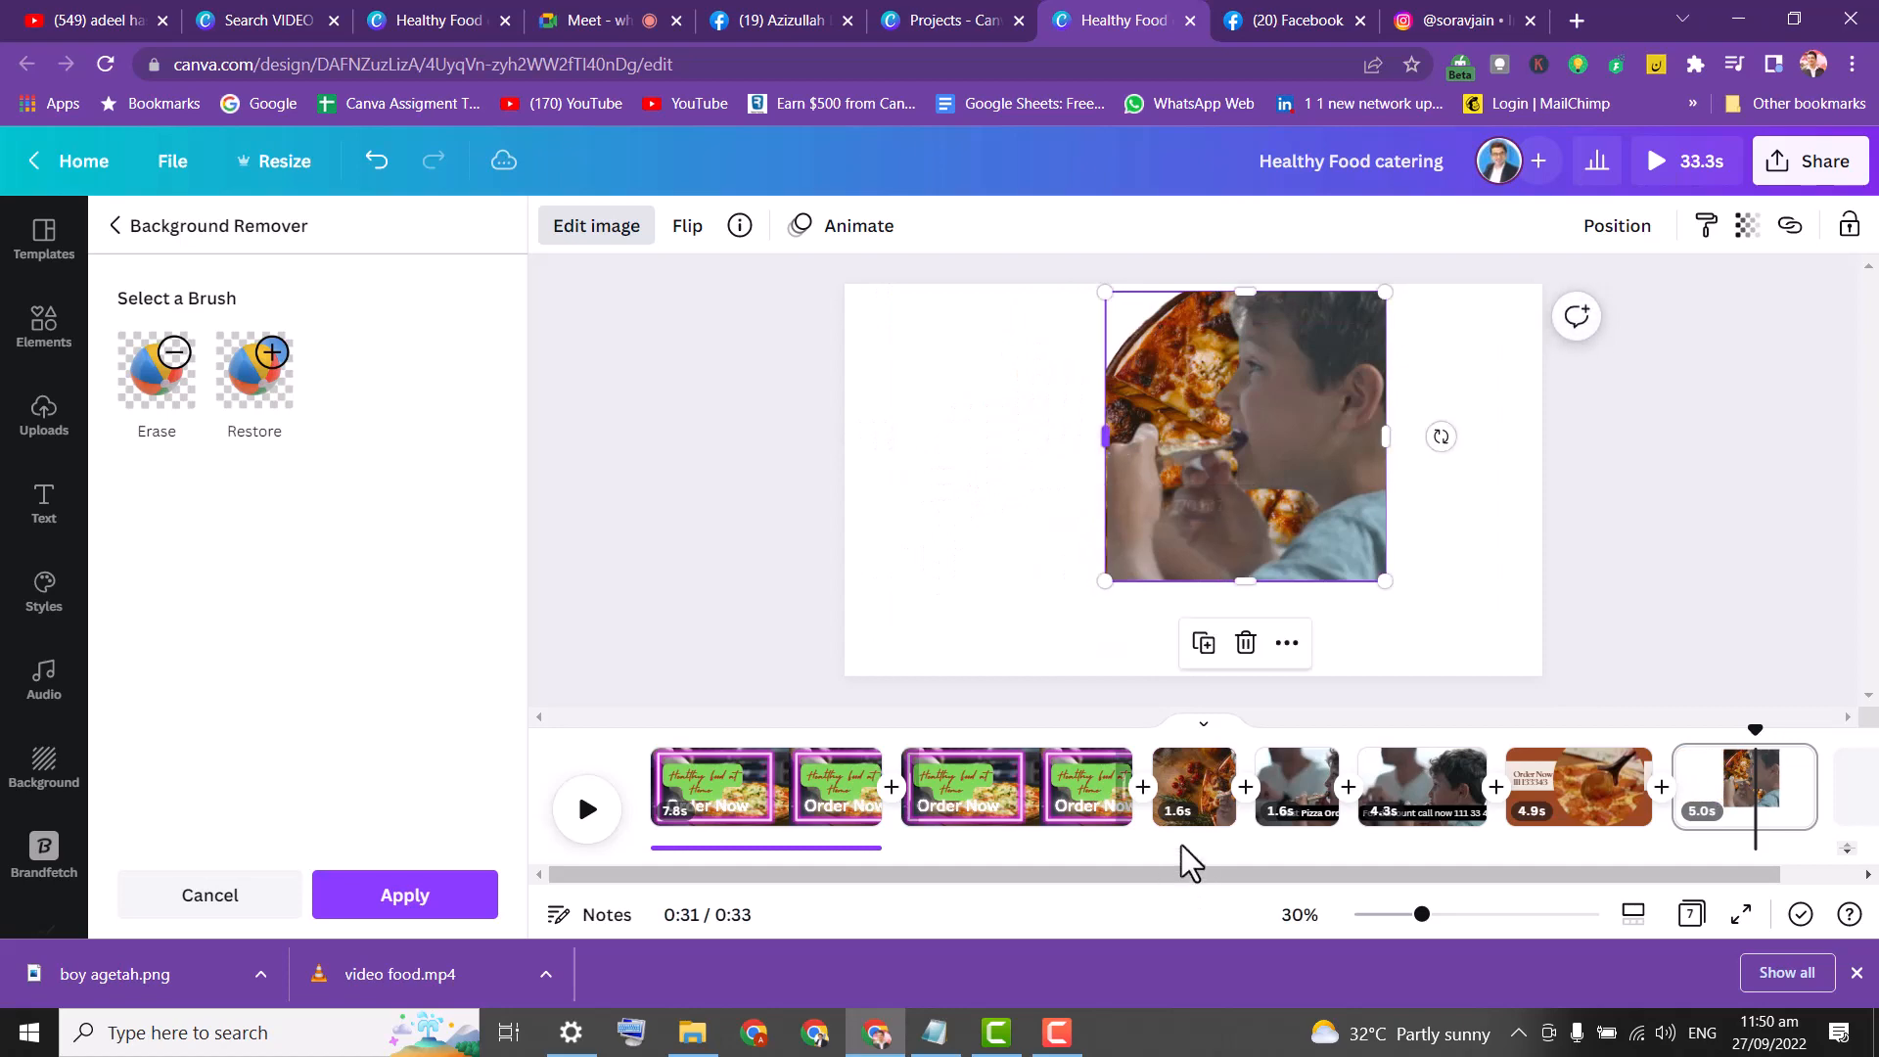
left_click(1192, 820)
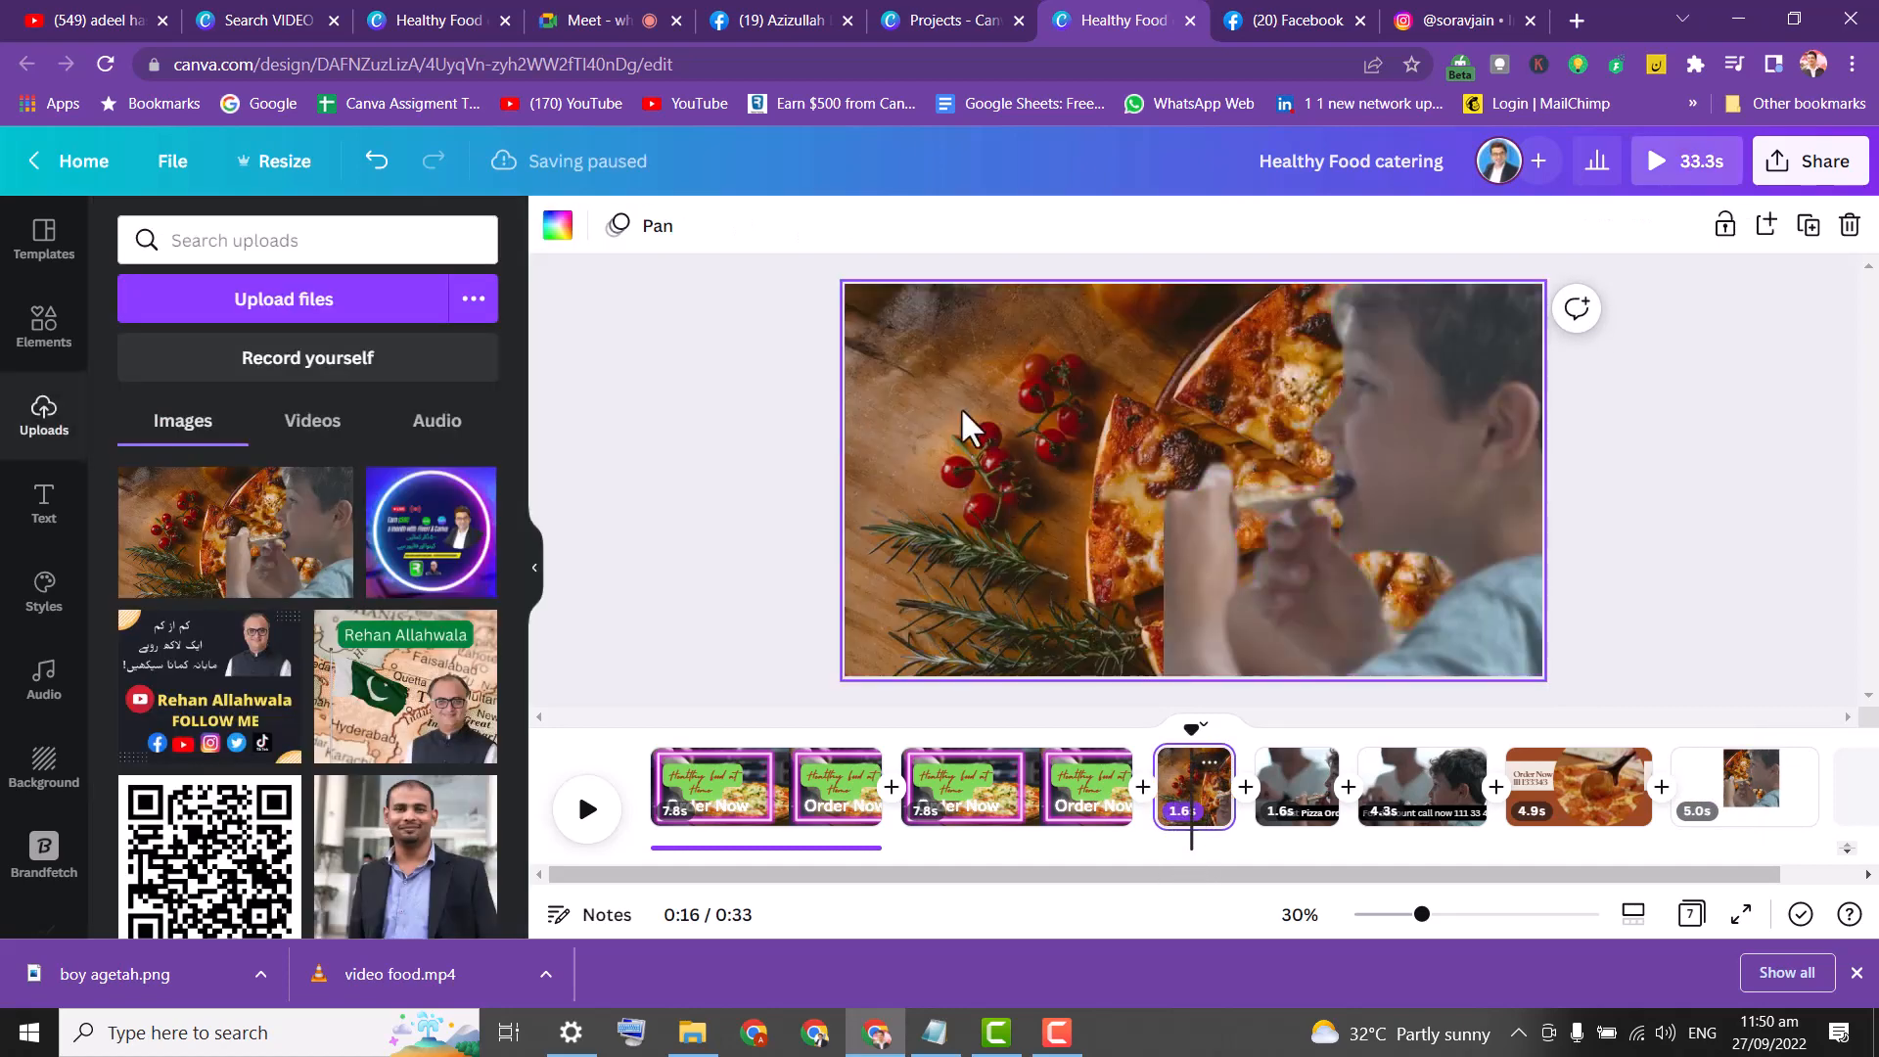
Delete the 1.6s pizza page, then undo to bring it back.
key("Delete")
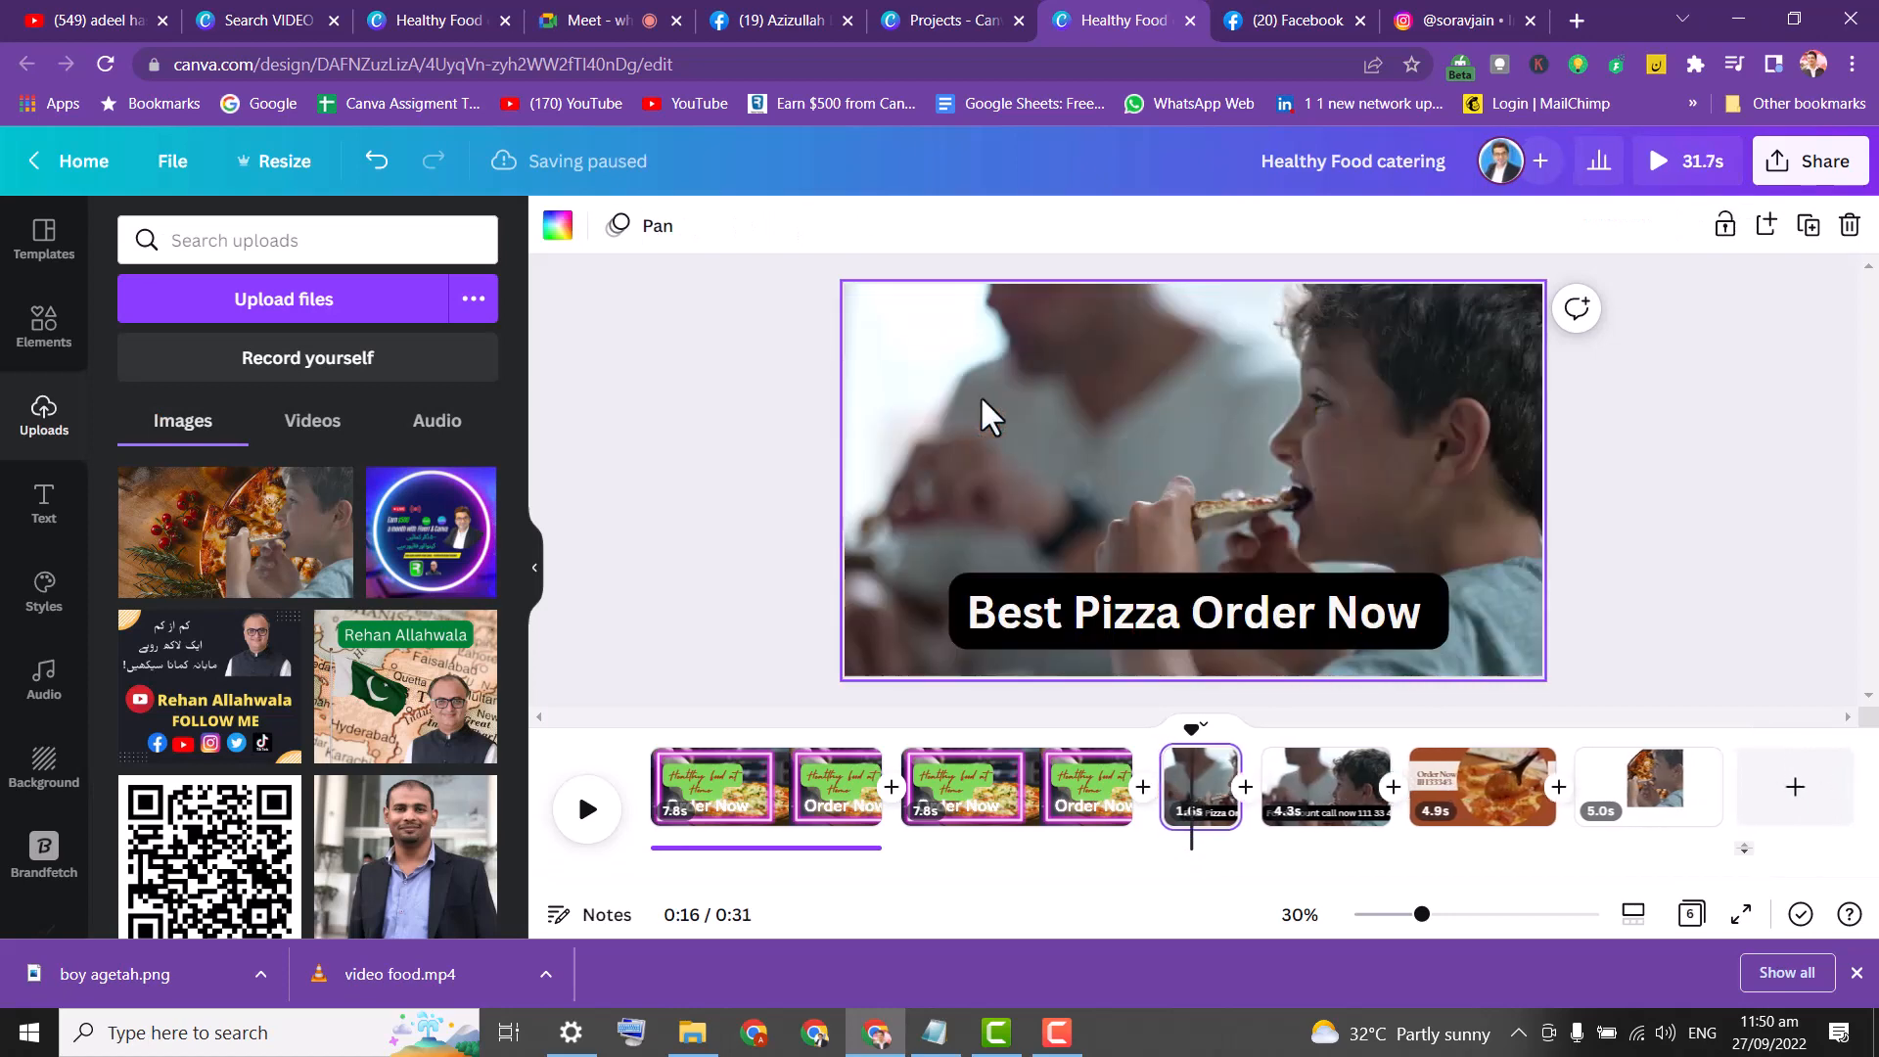
left_click(1008, 699)
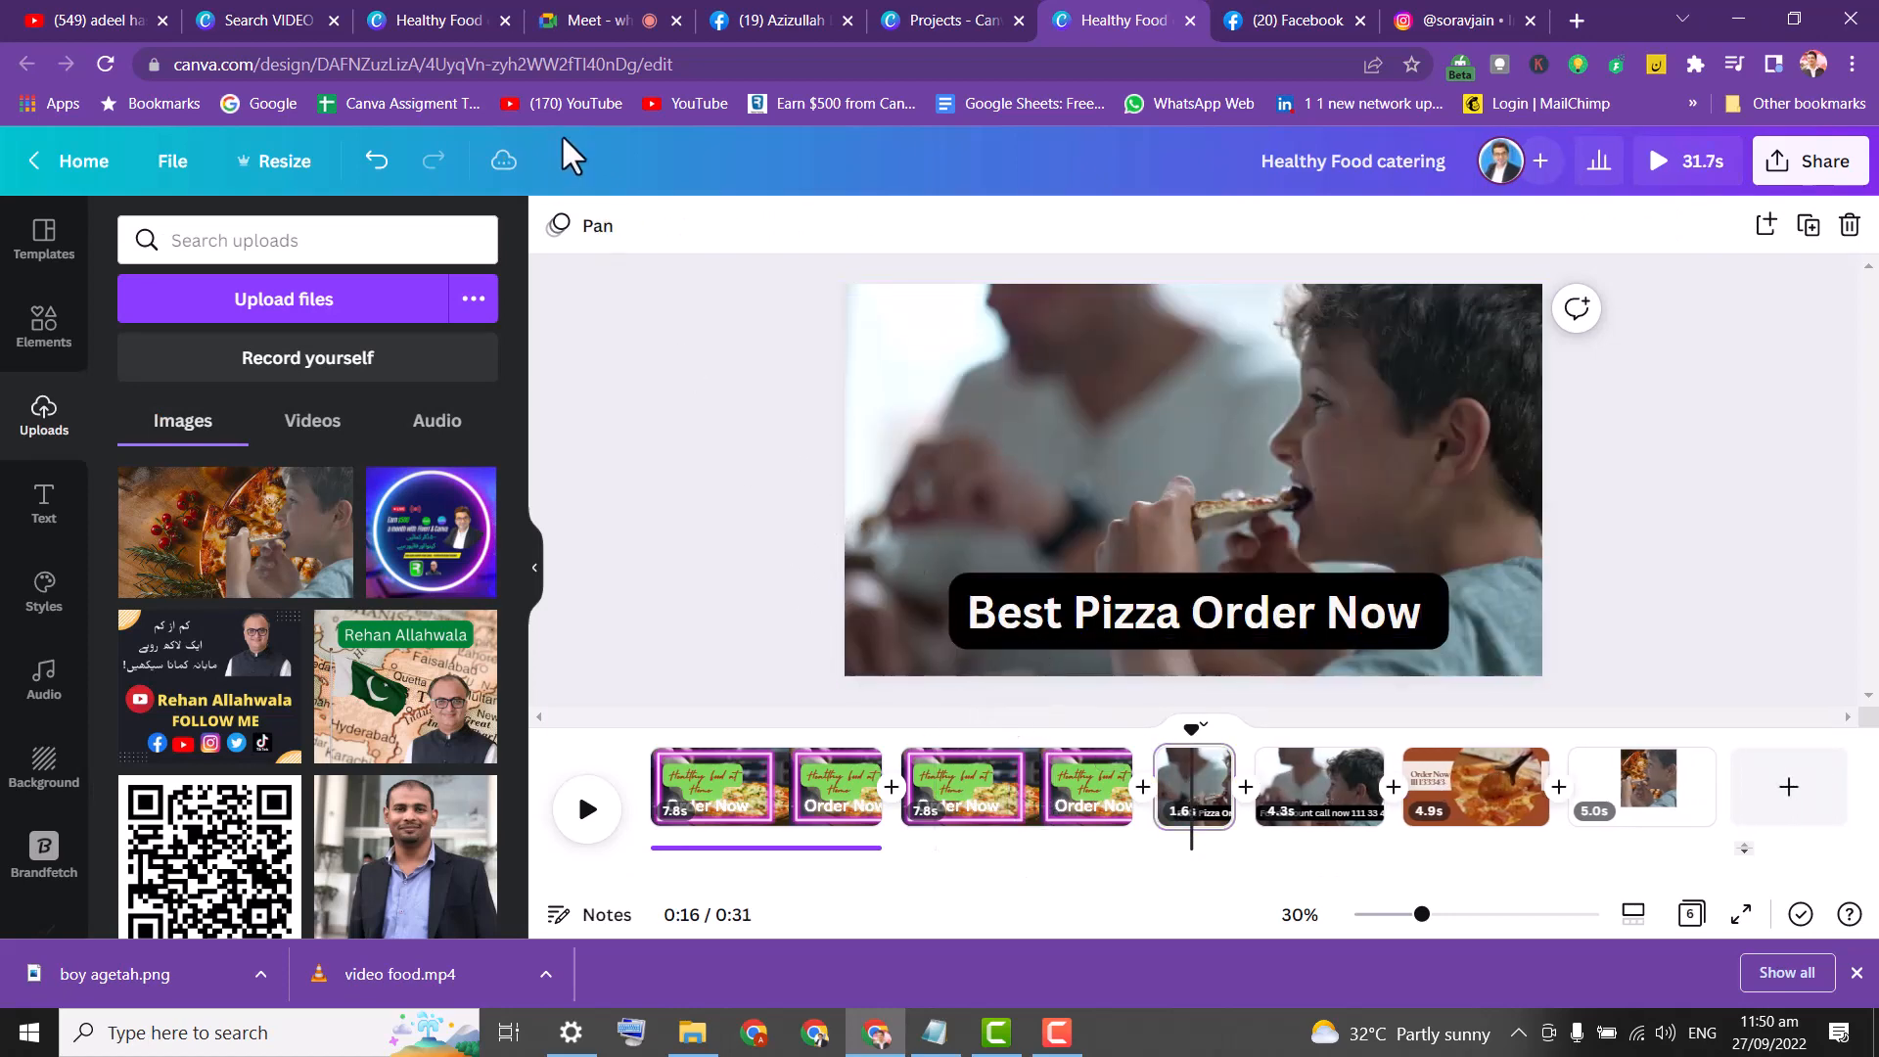
left_click(376, 161)
left_click(375, 165)
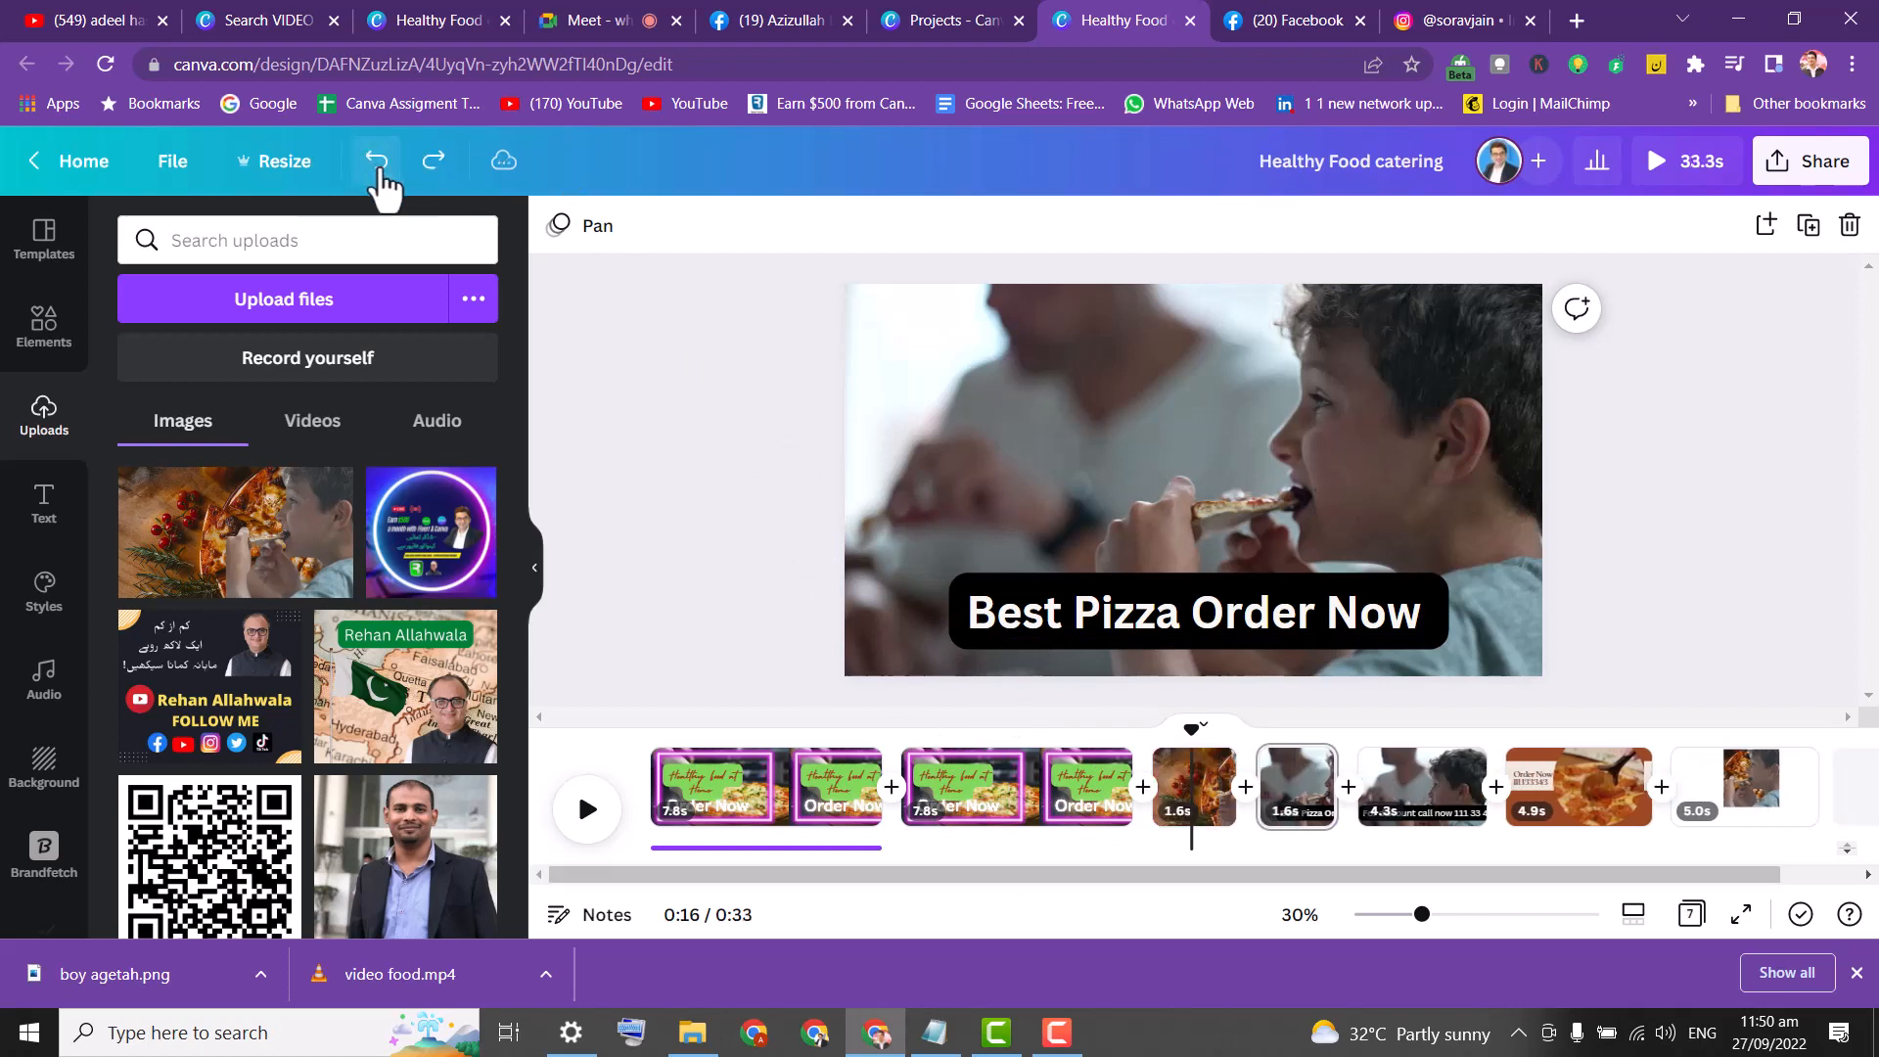
Delete the pizza background photo from the 1.6s clip, leaving a white background.
left_click(1187, 795)
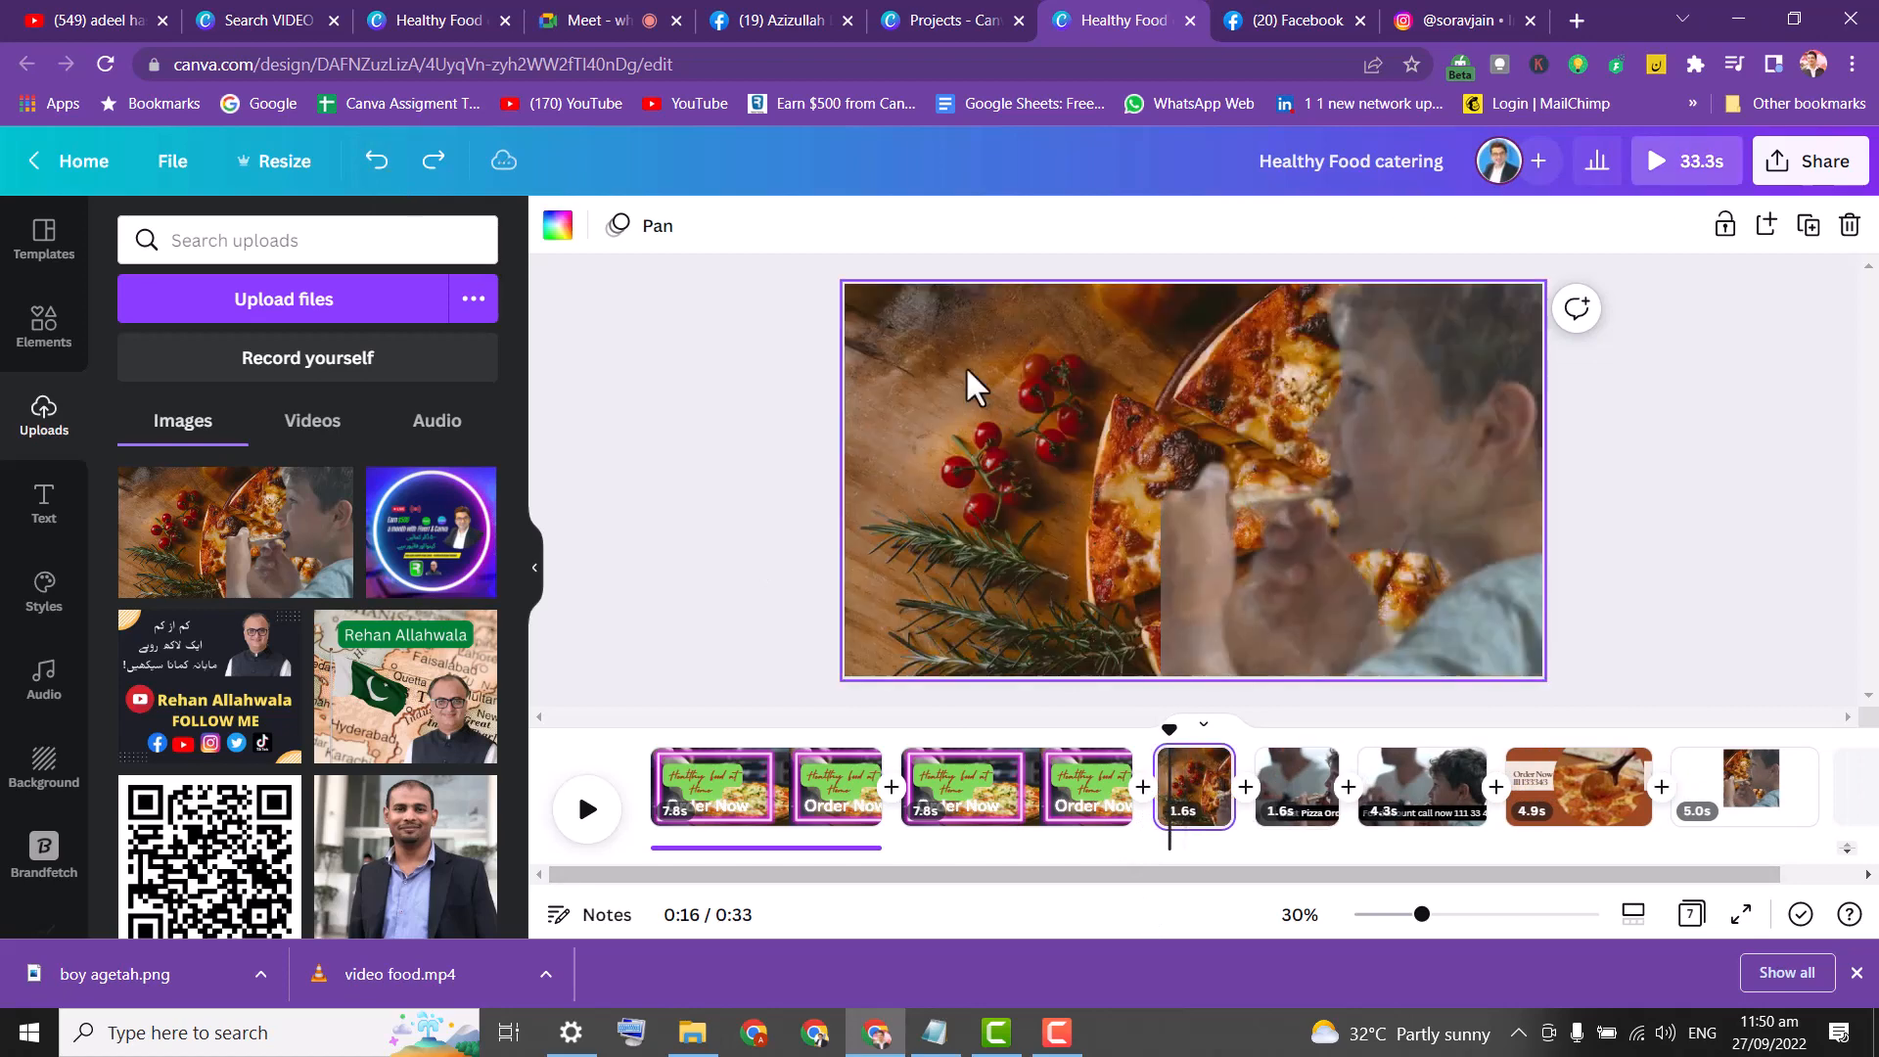
left_click(963, 409)
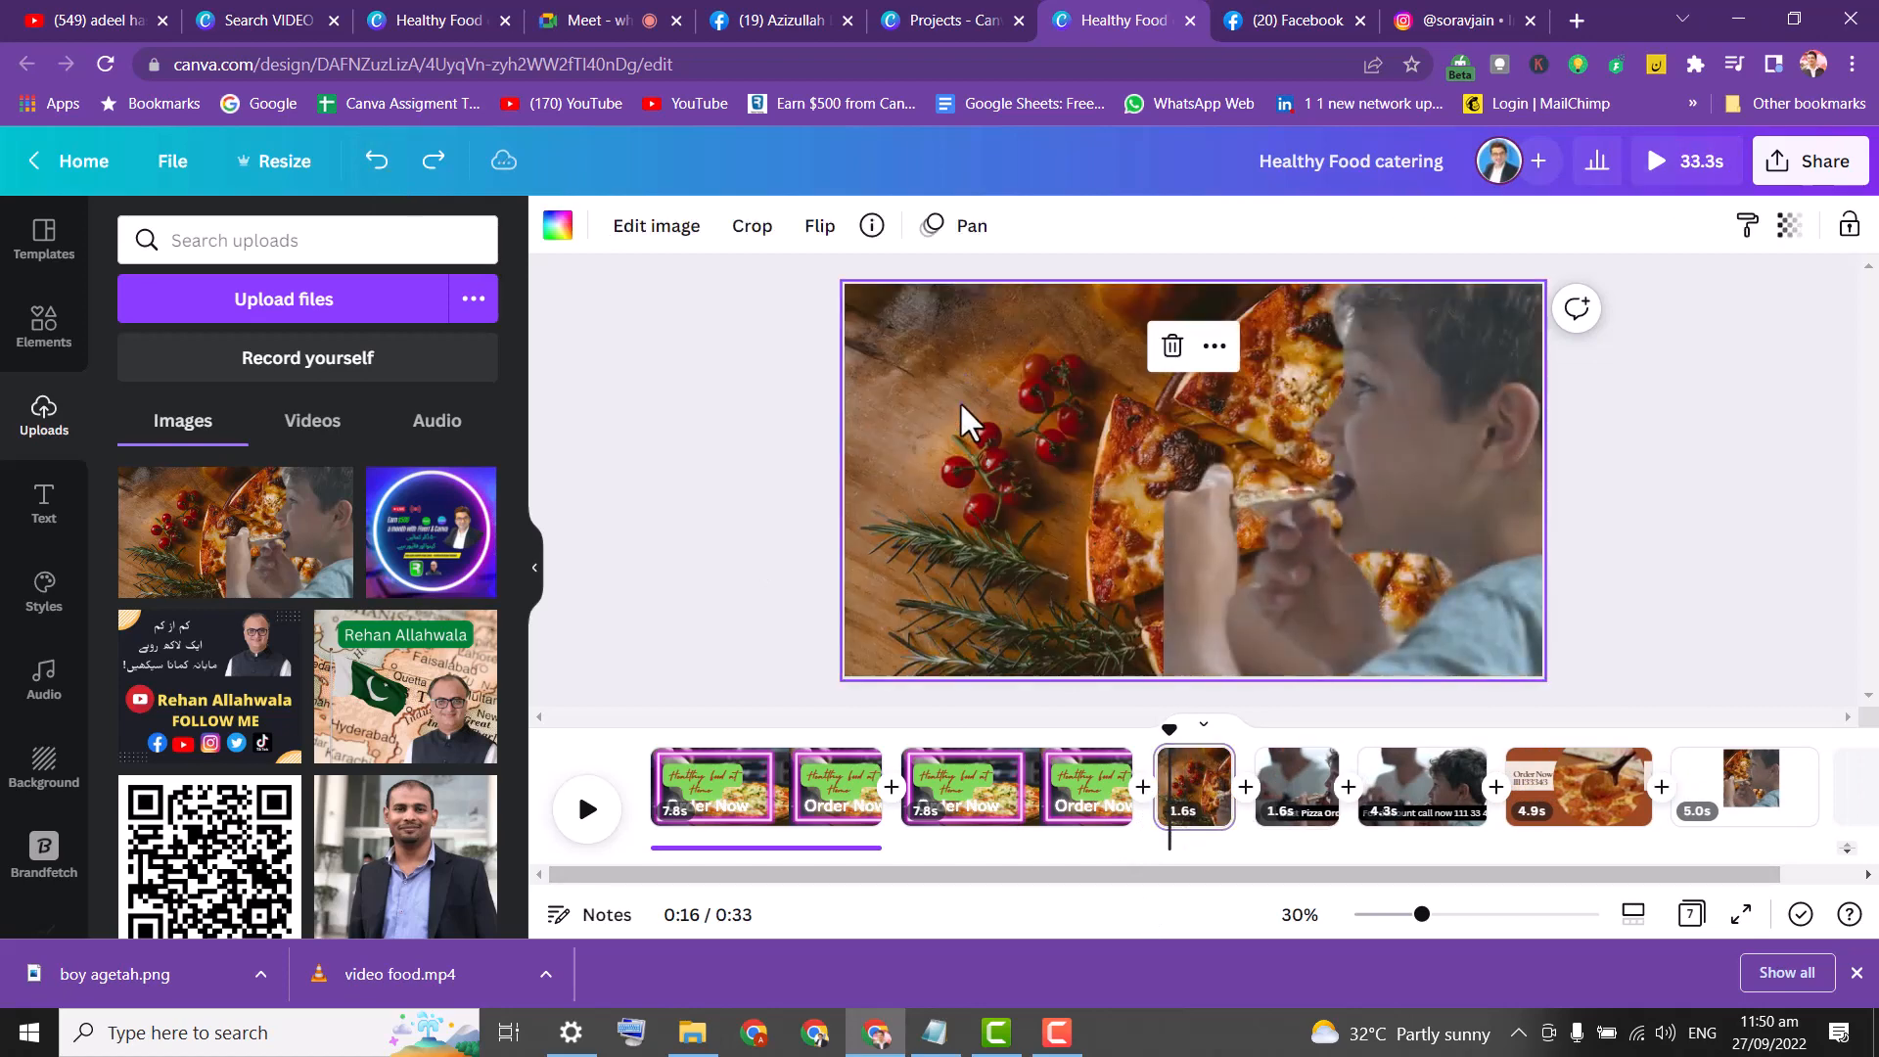
key("Delete")
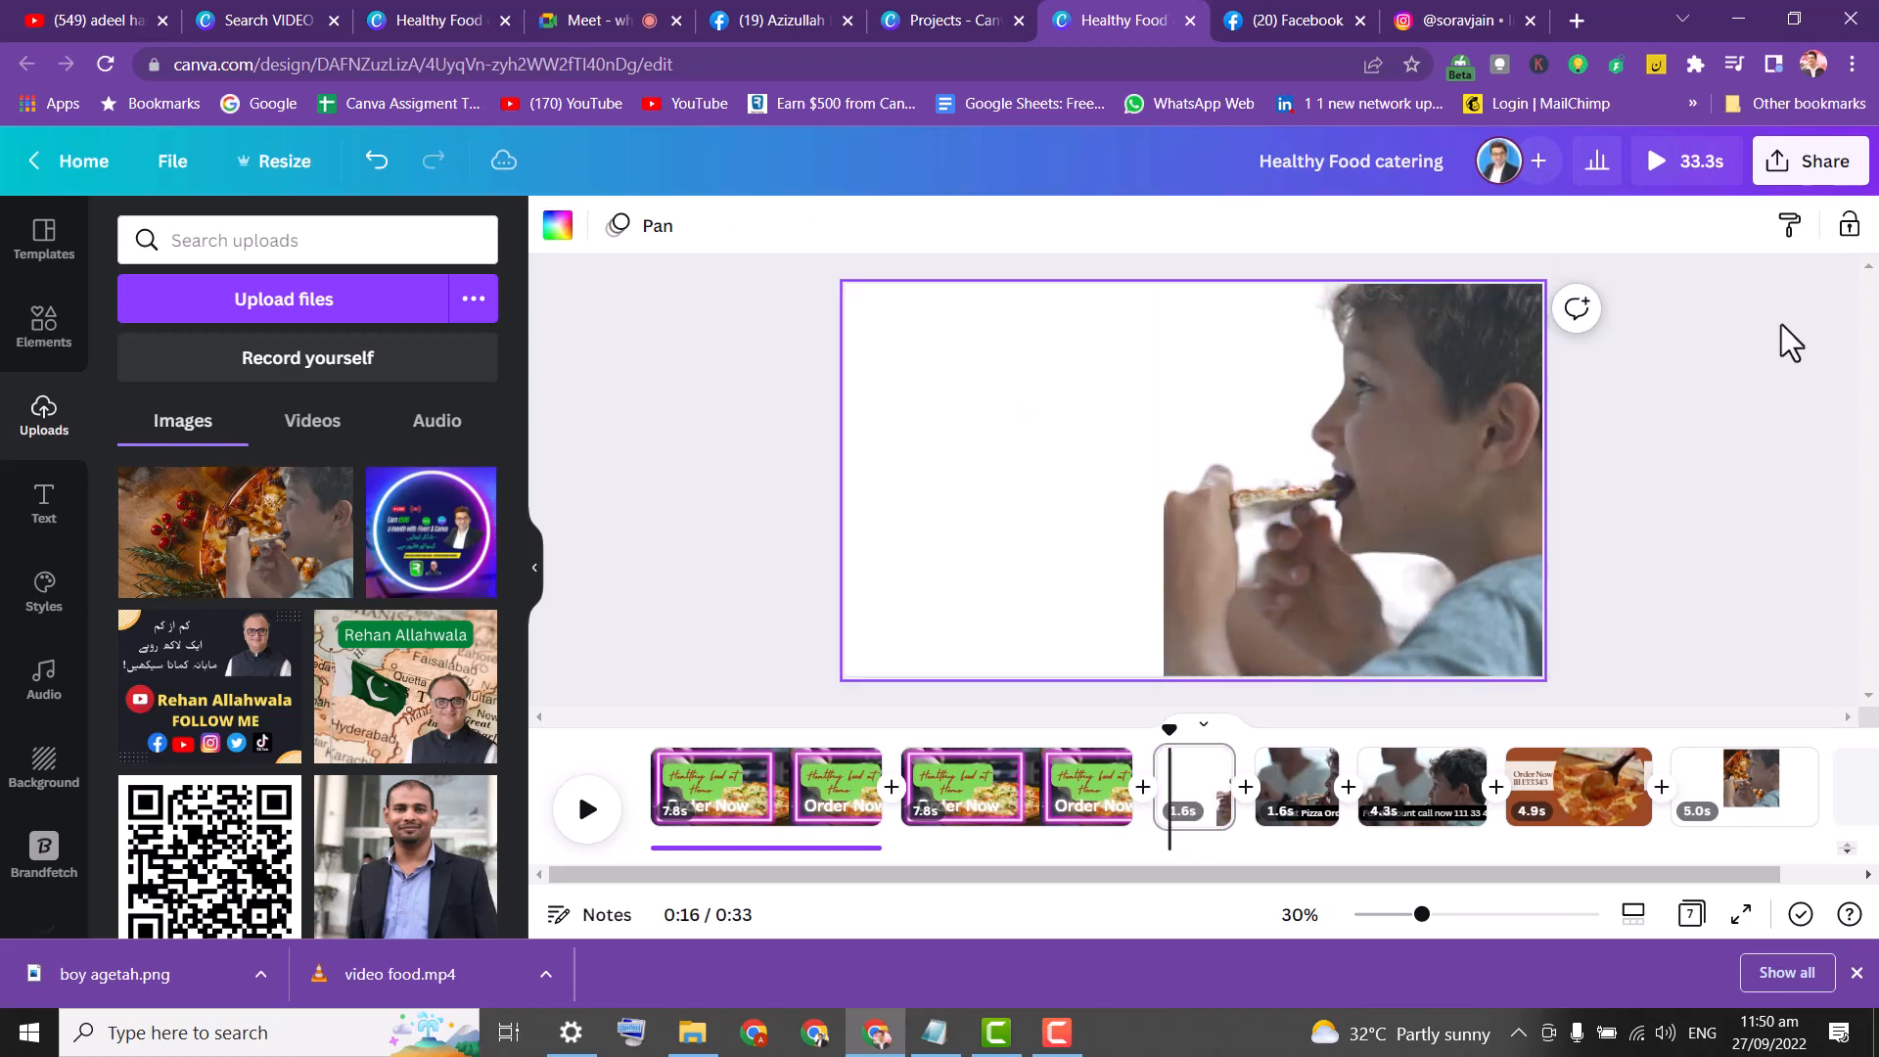
left_click(1810, 165)
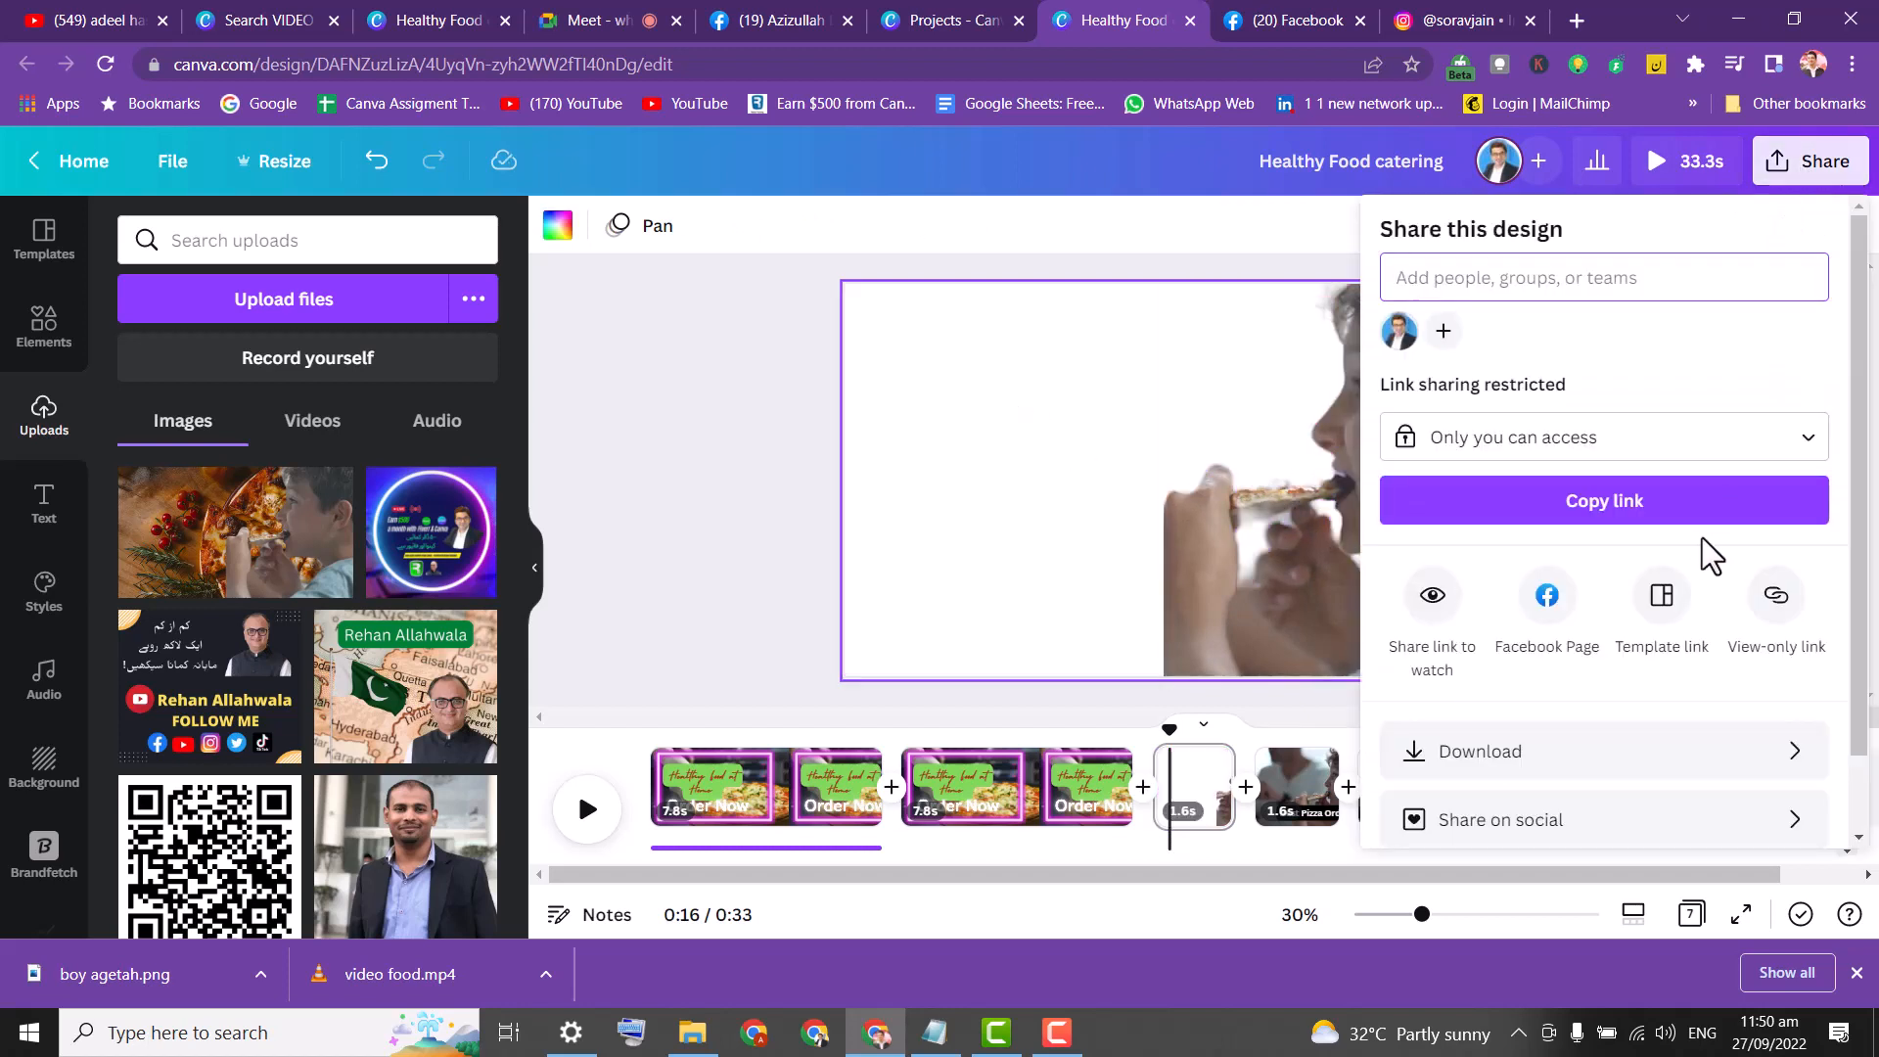
Download only the current page 3 as a PNG named 'gg bb'.
left_click_drag(1859, 411, 1878, 538)
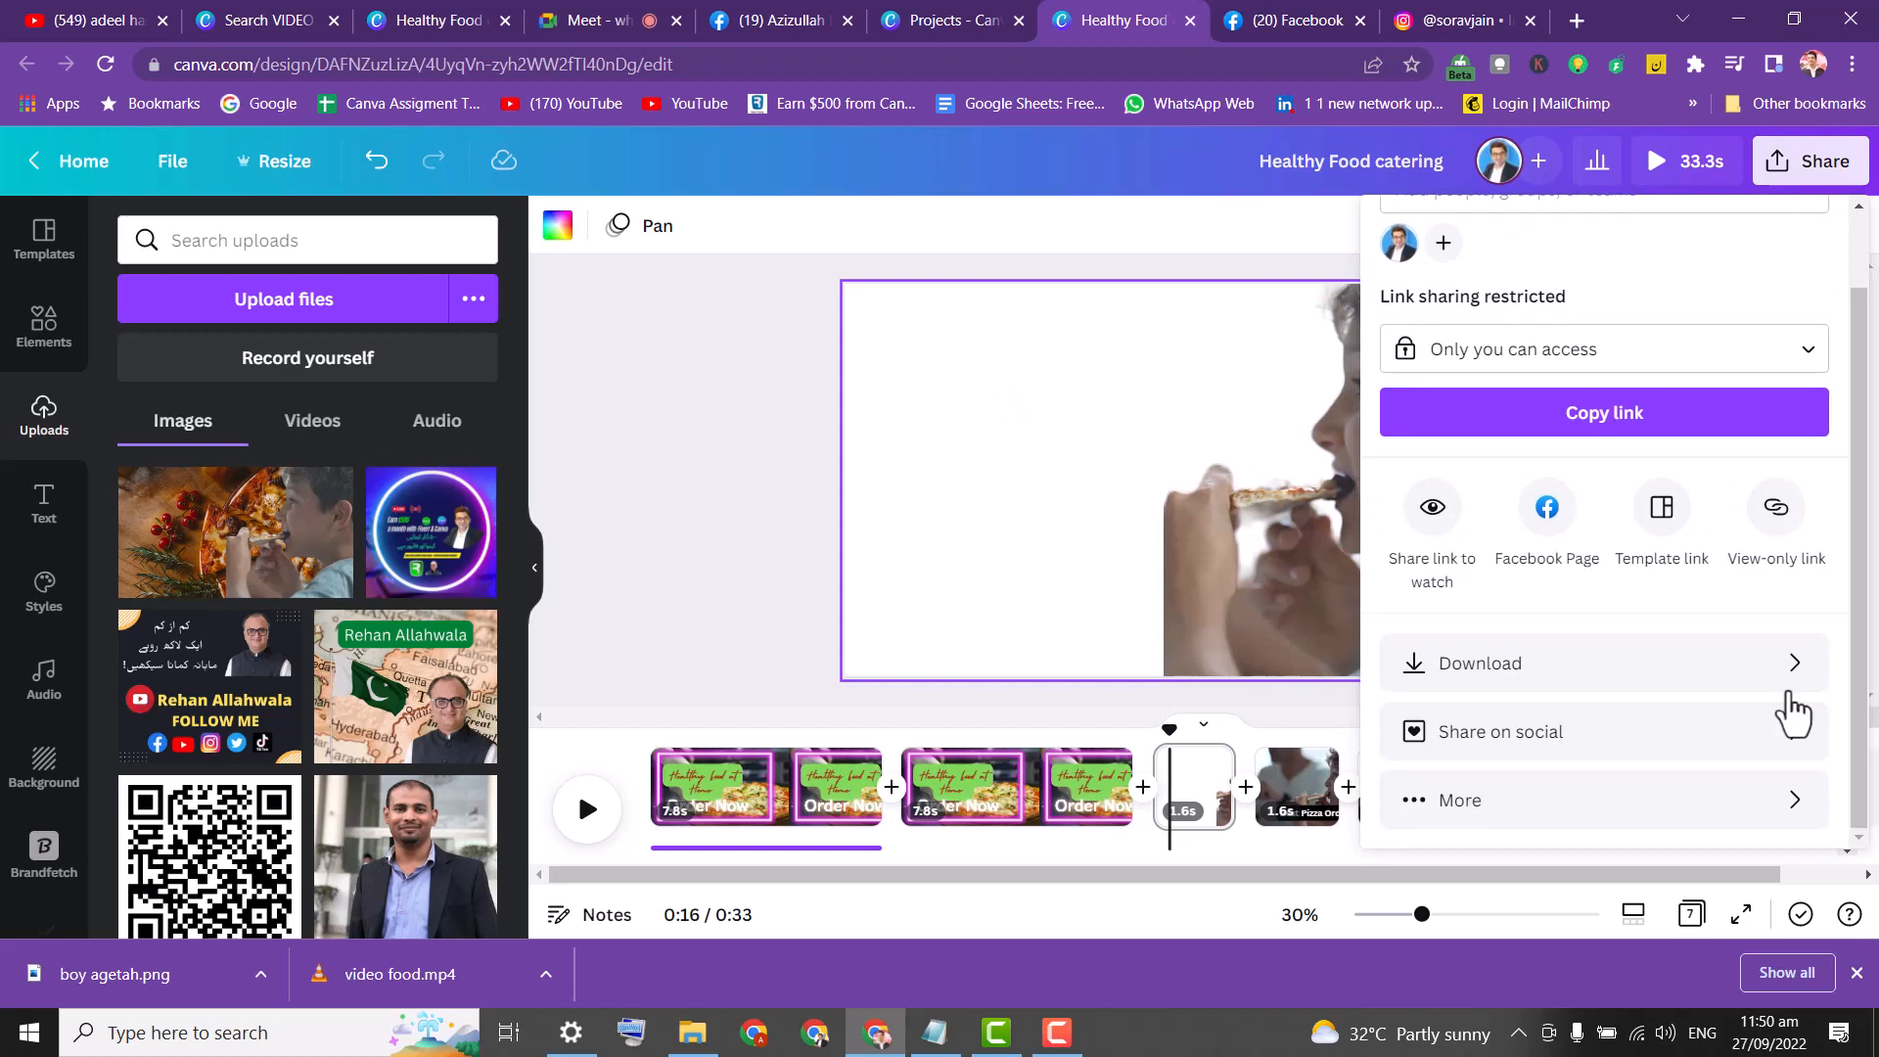
left_click(1699, 668)
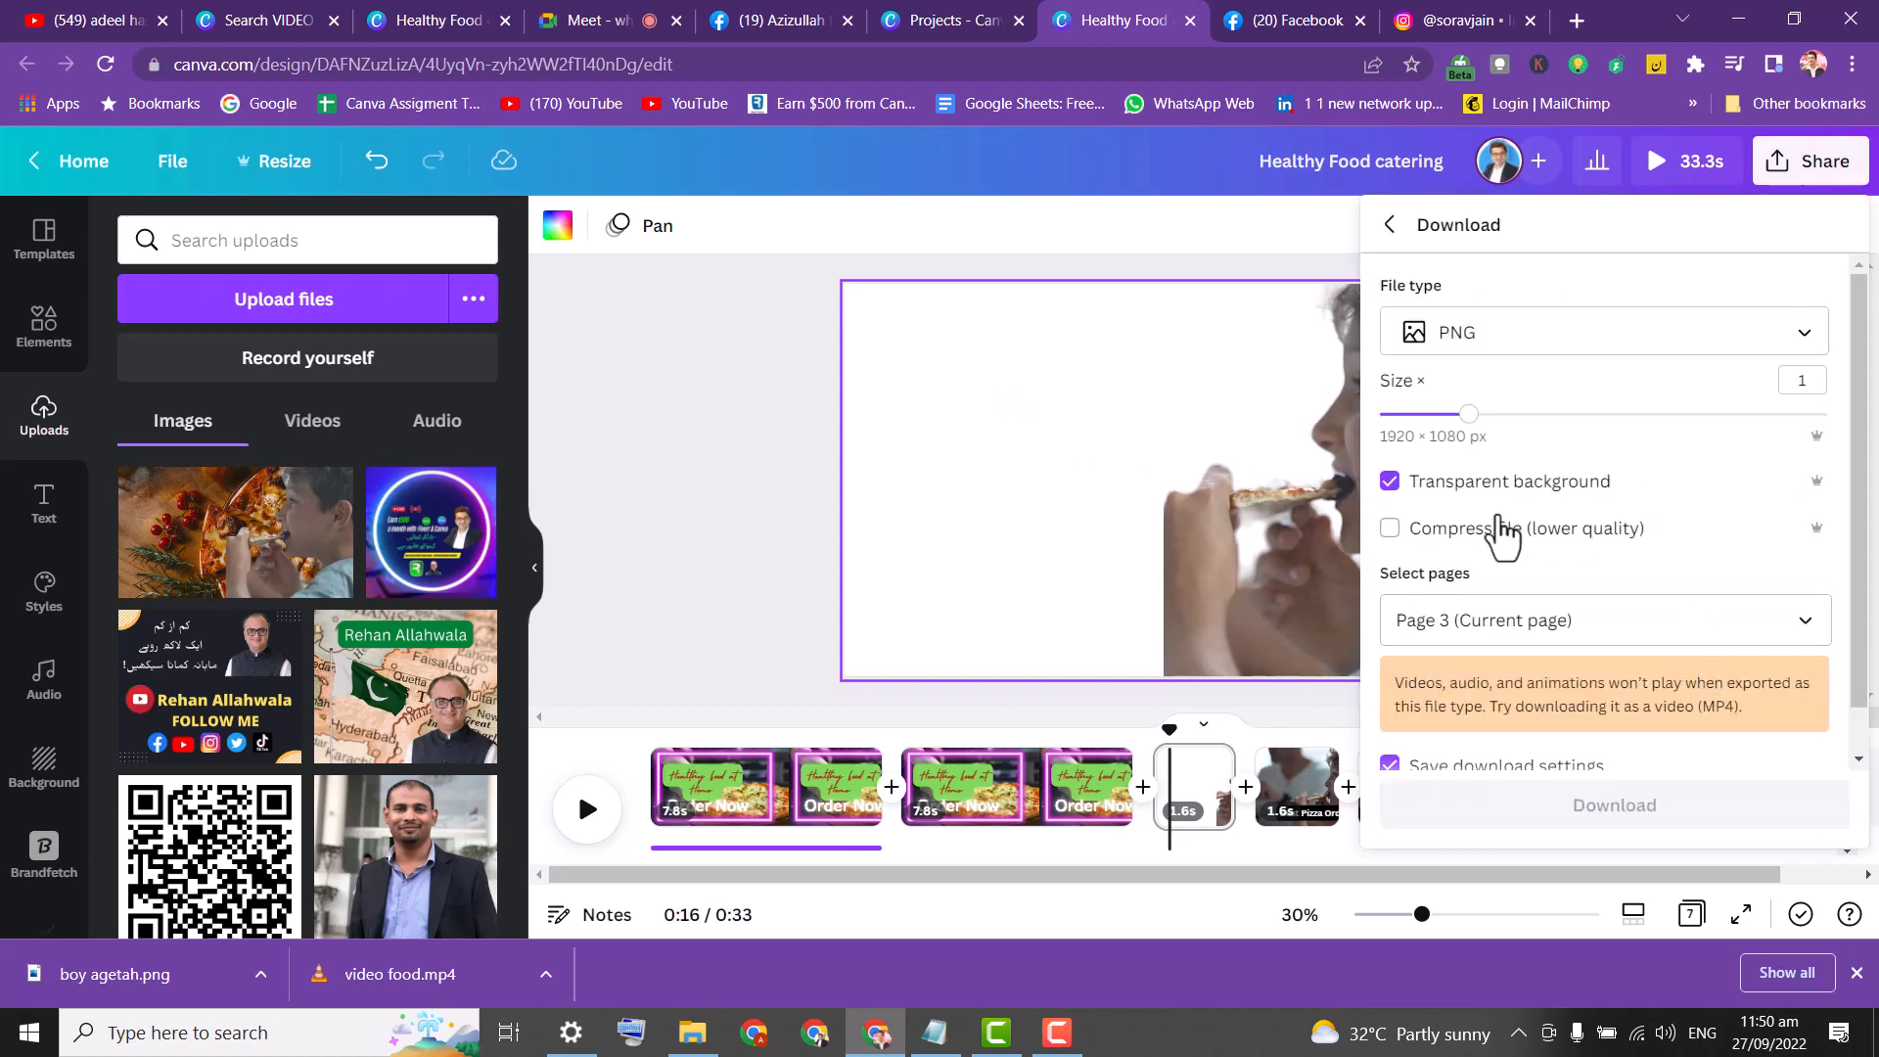
left_click(1654, 620)
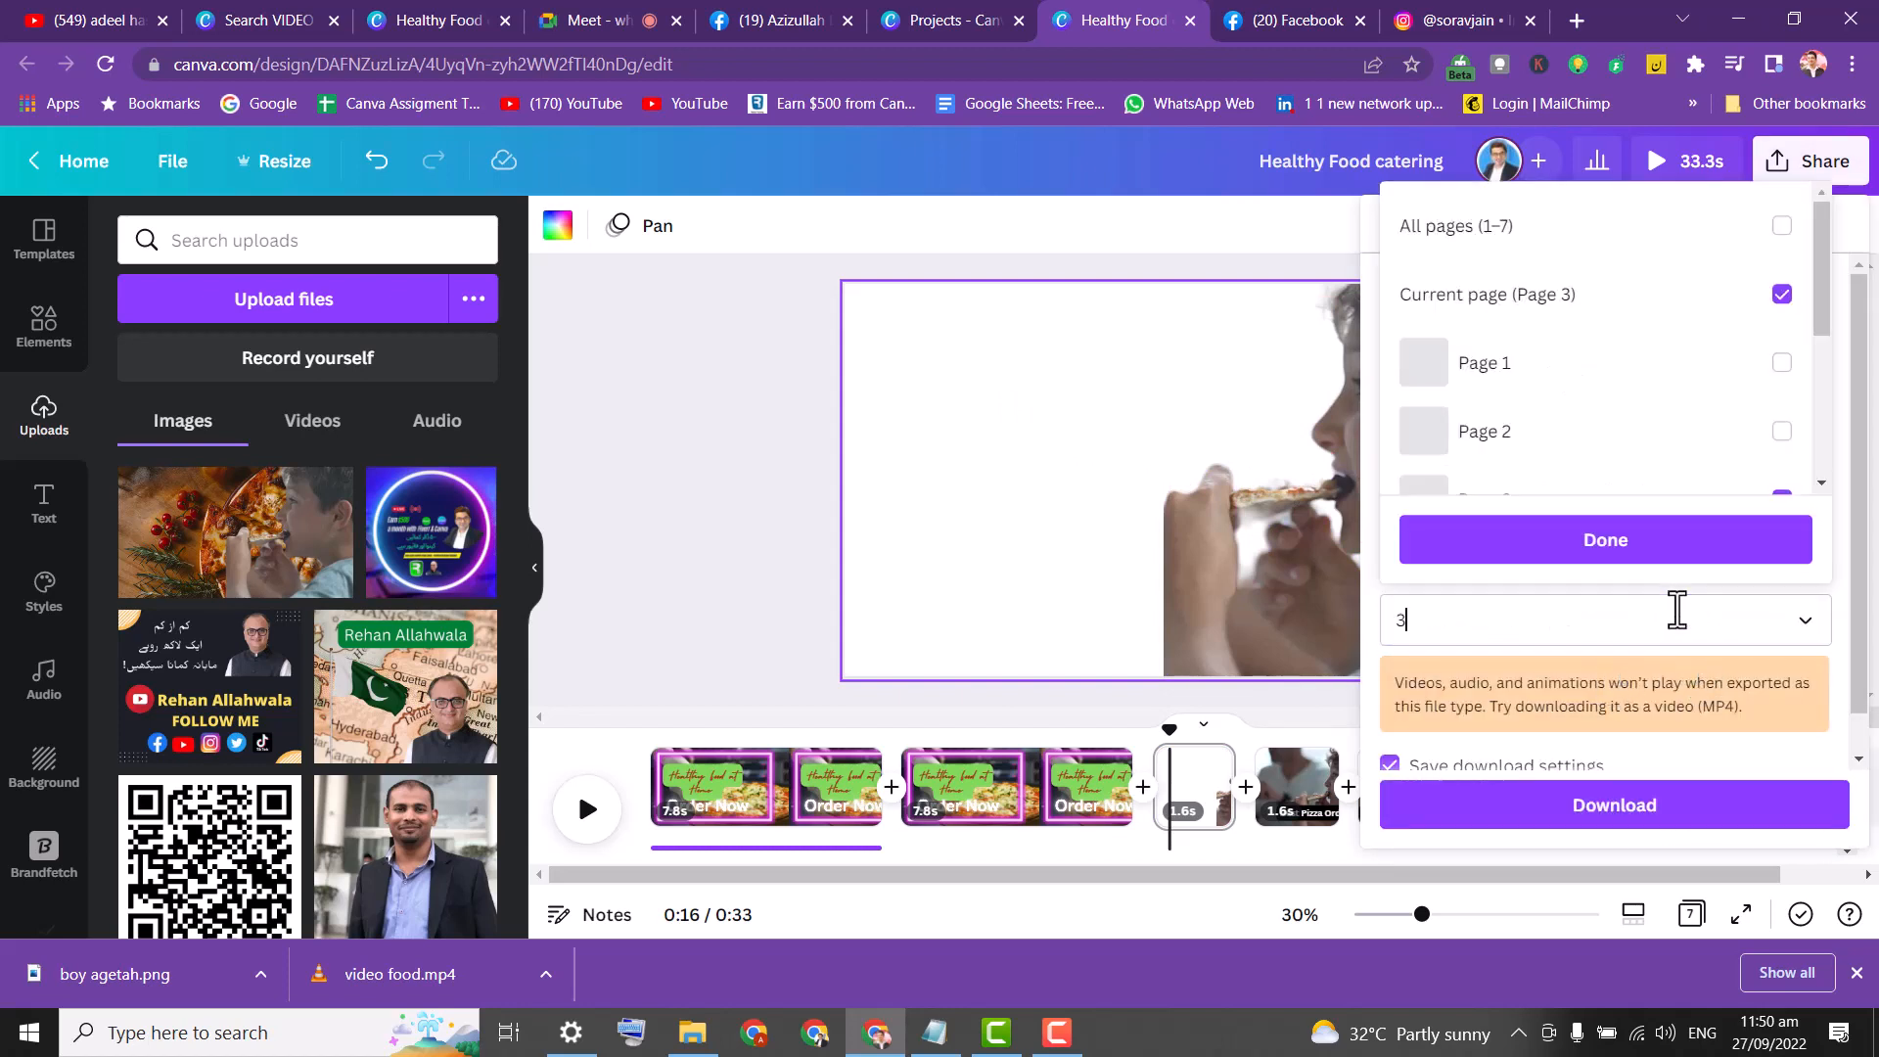
left_click(1621, 541)
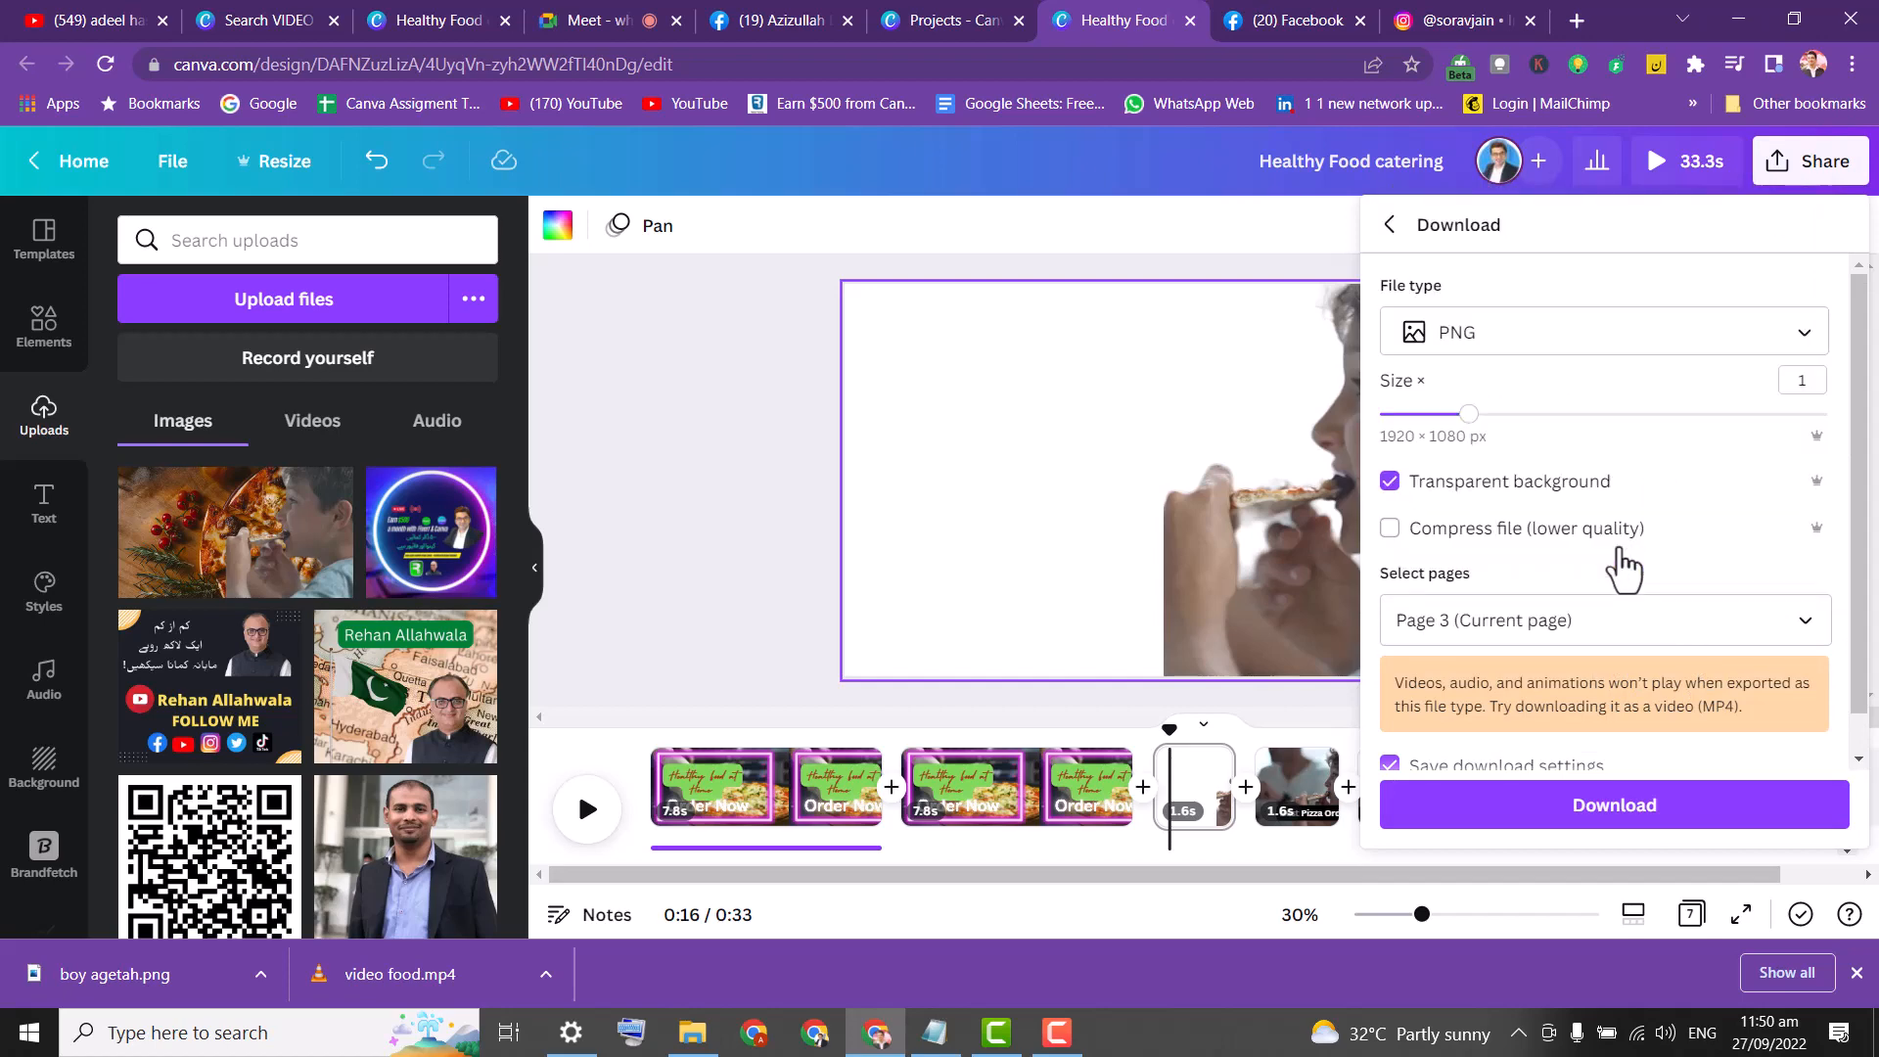
left_click(1611, 805)
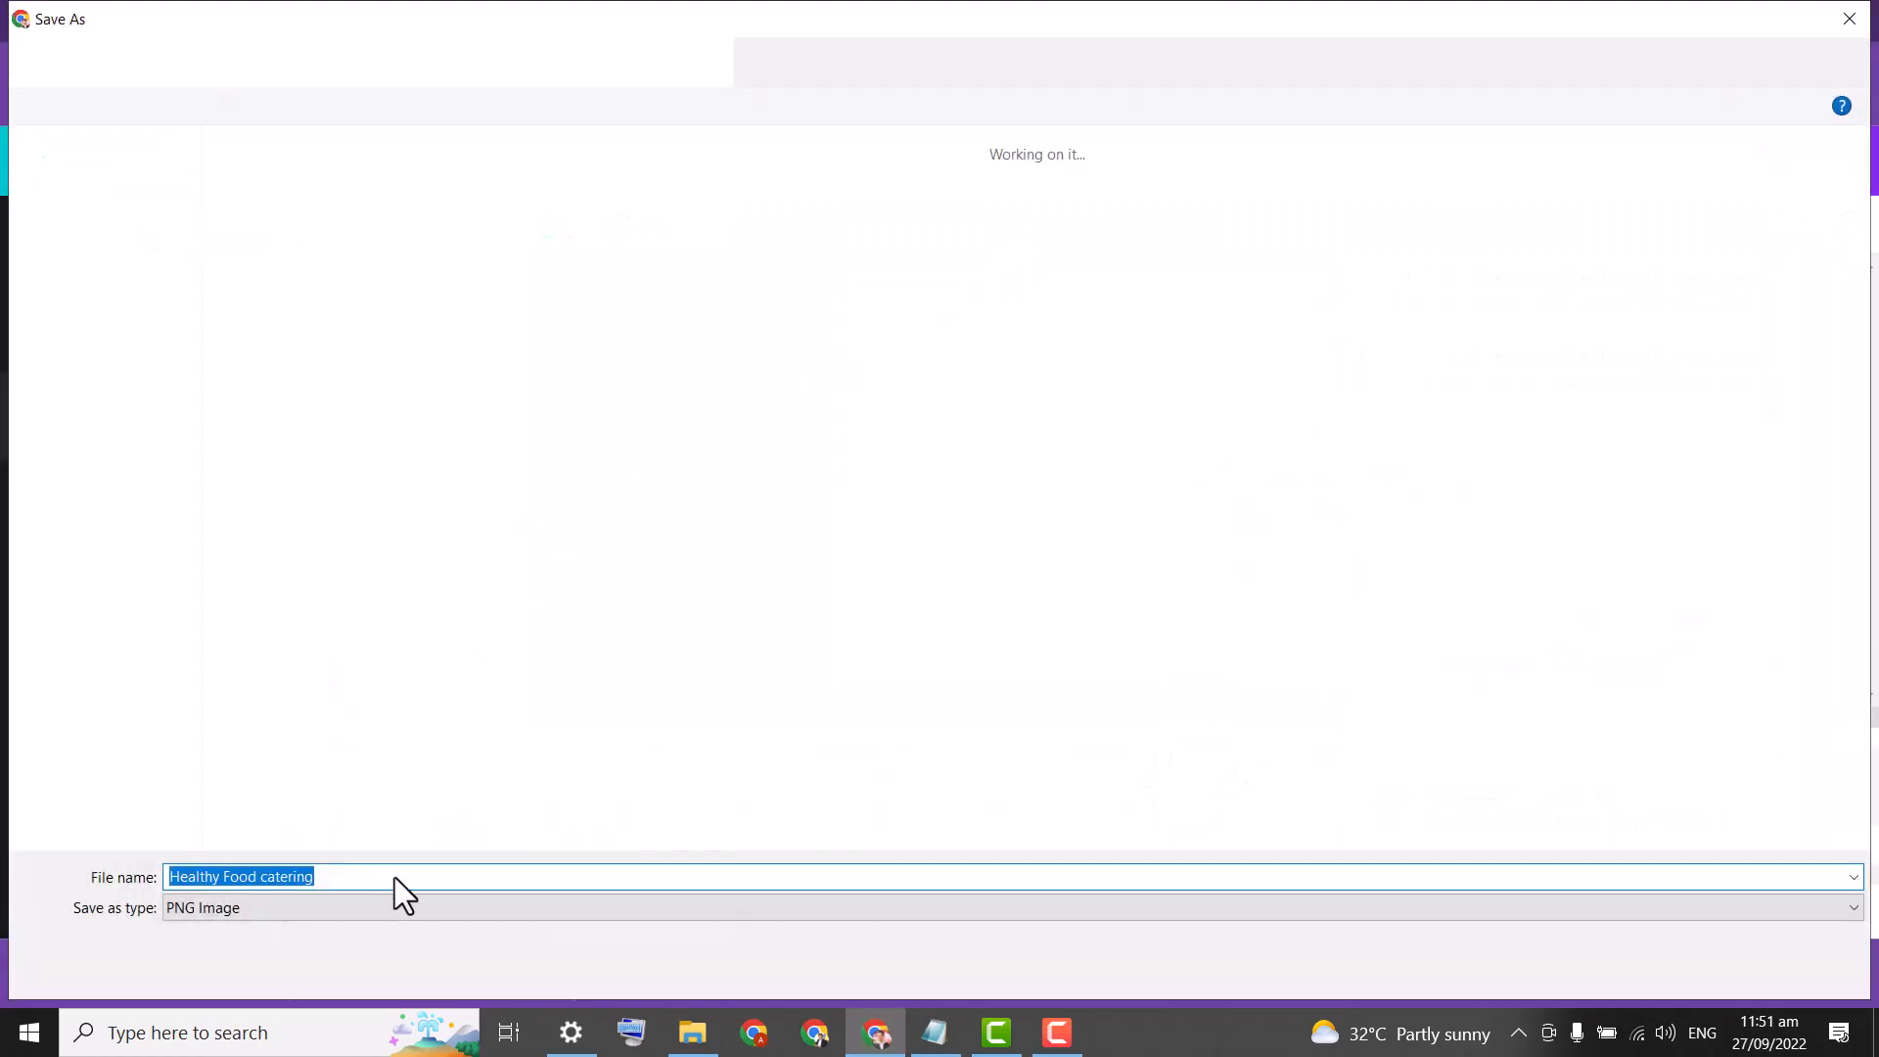
type("gg bb")
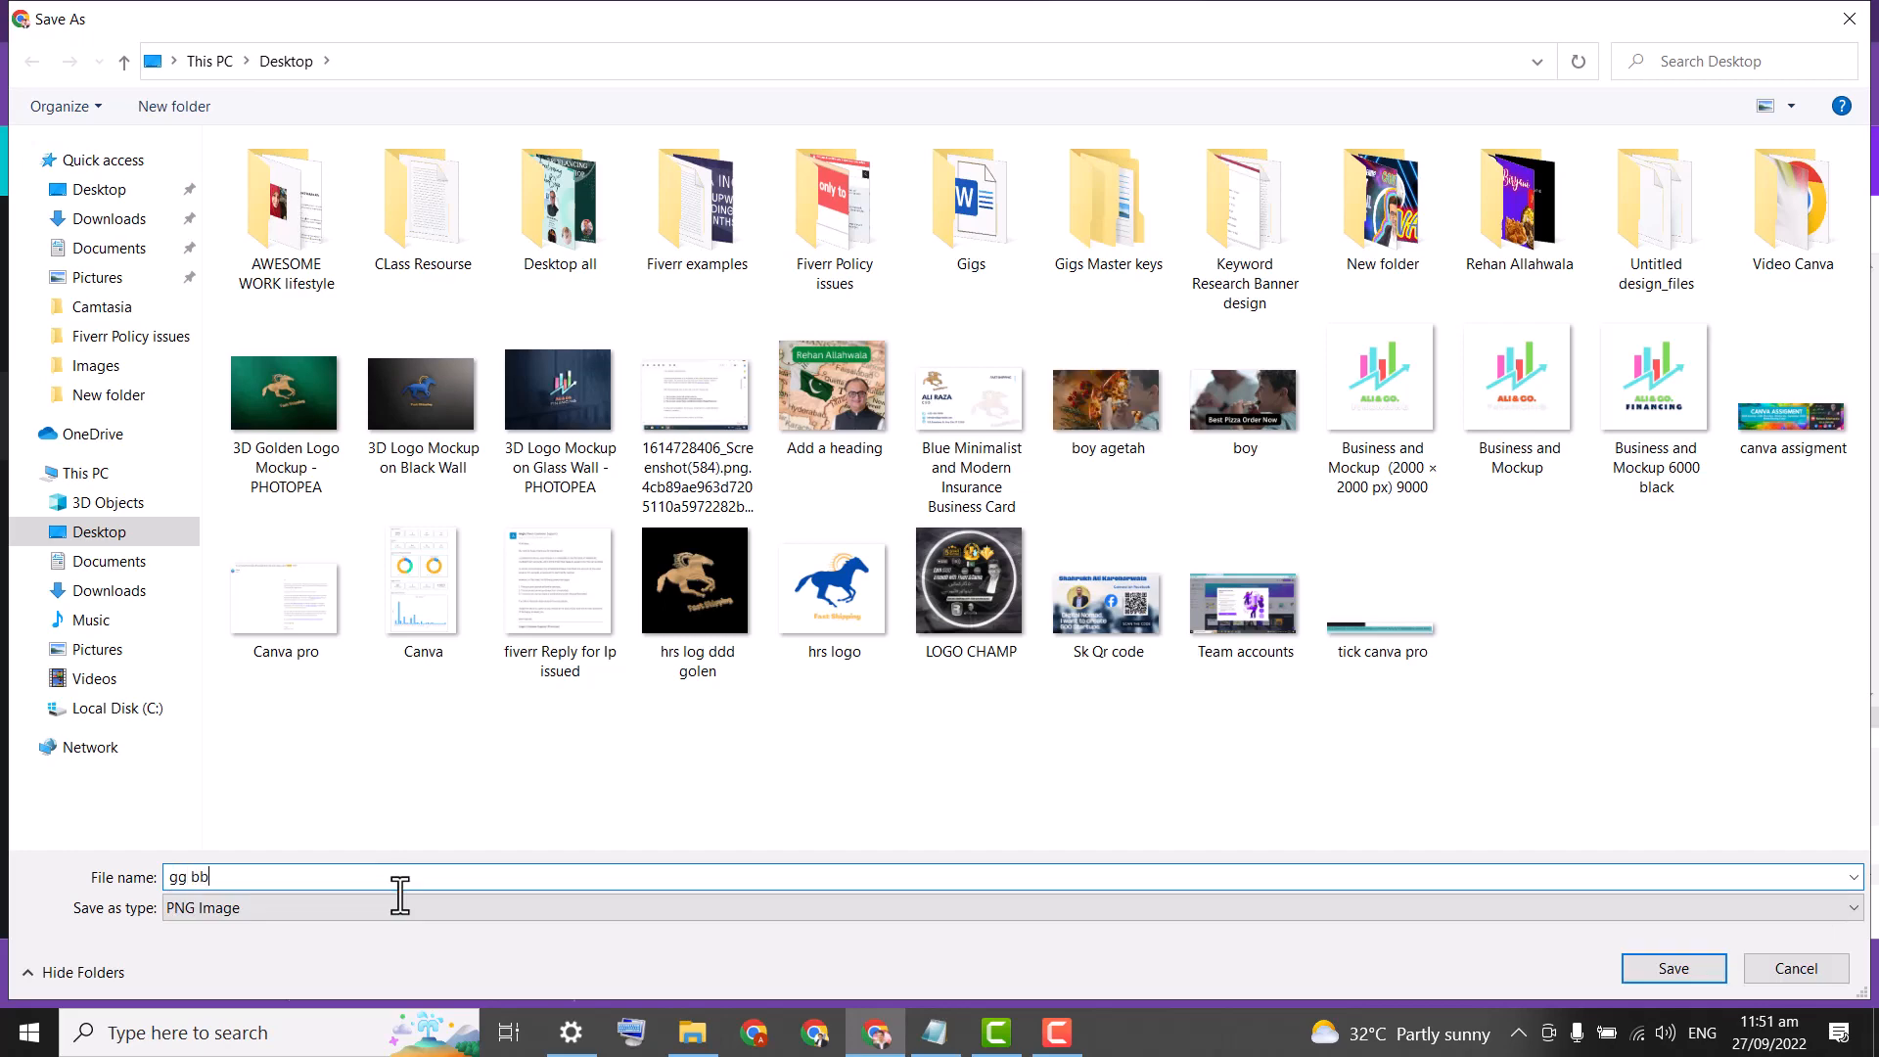
left_click(1697, 966)
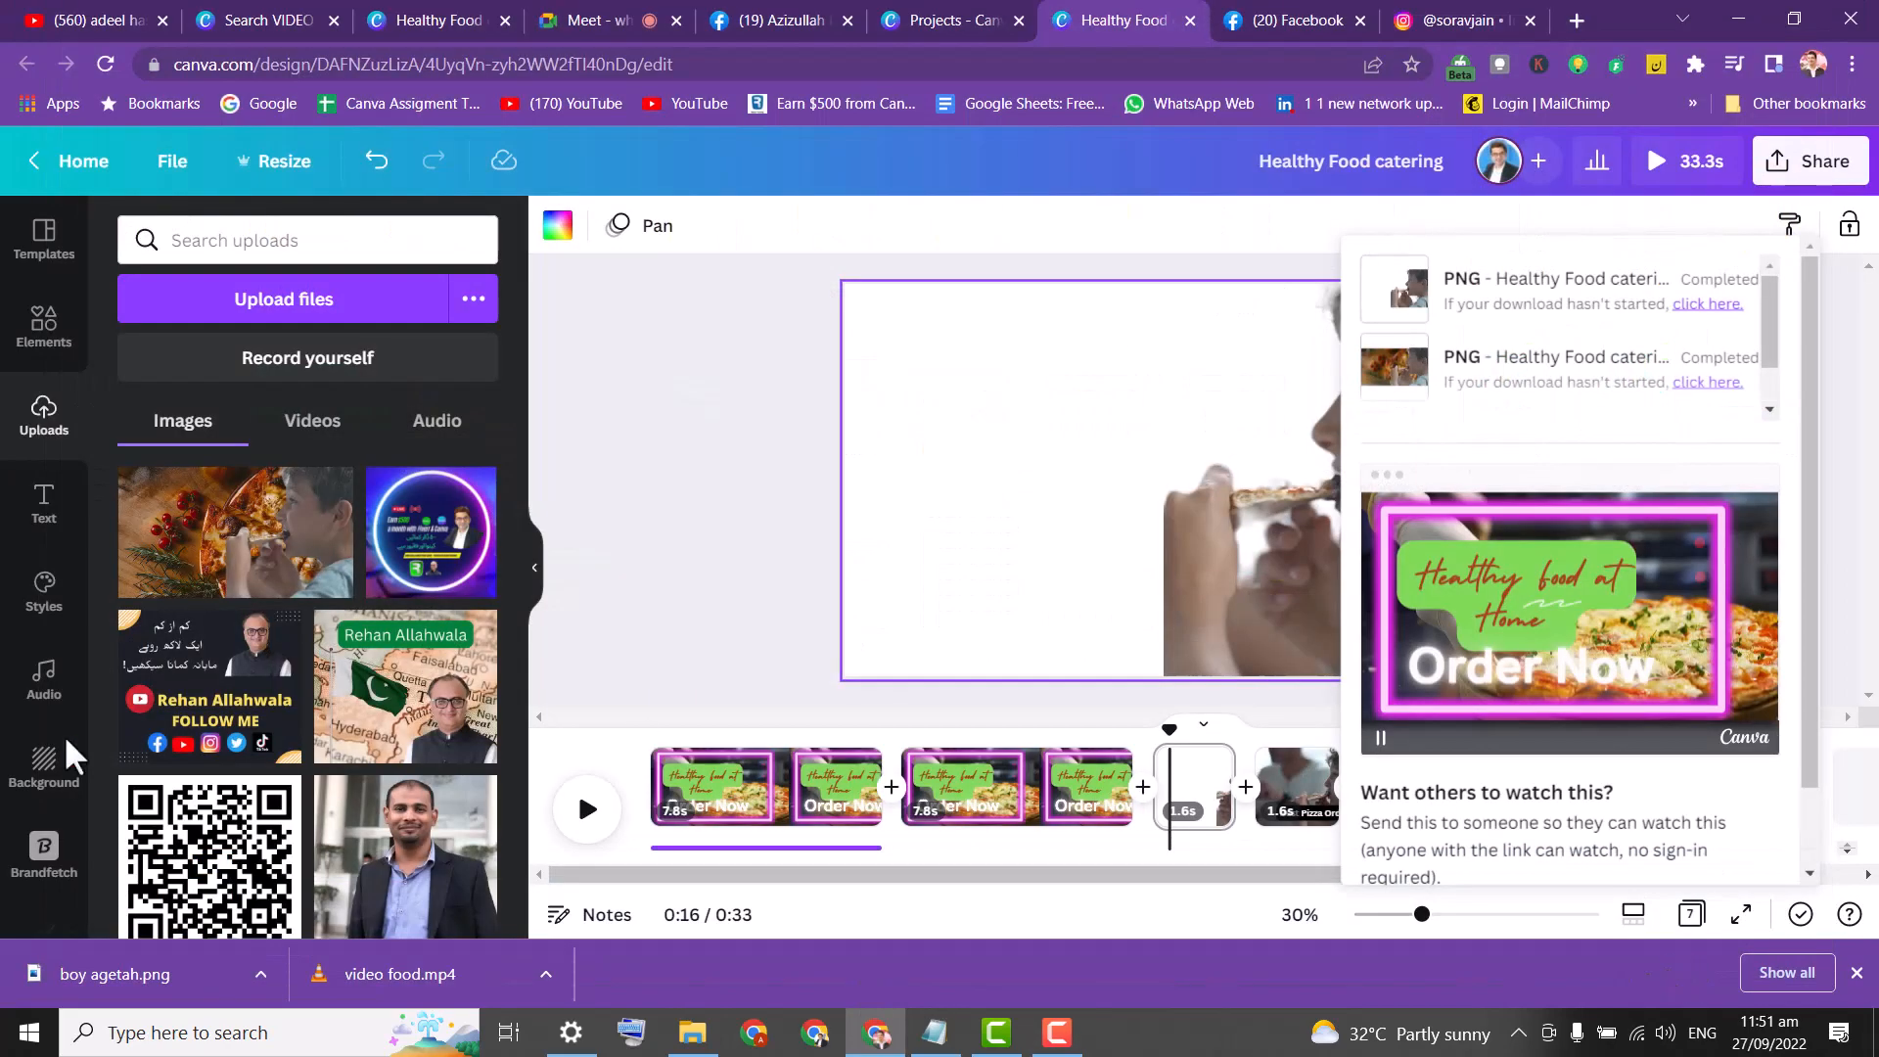
left_click(626, 354)
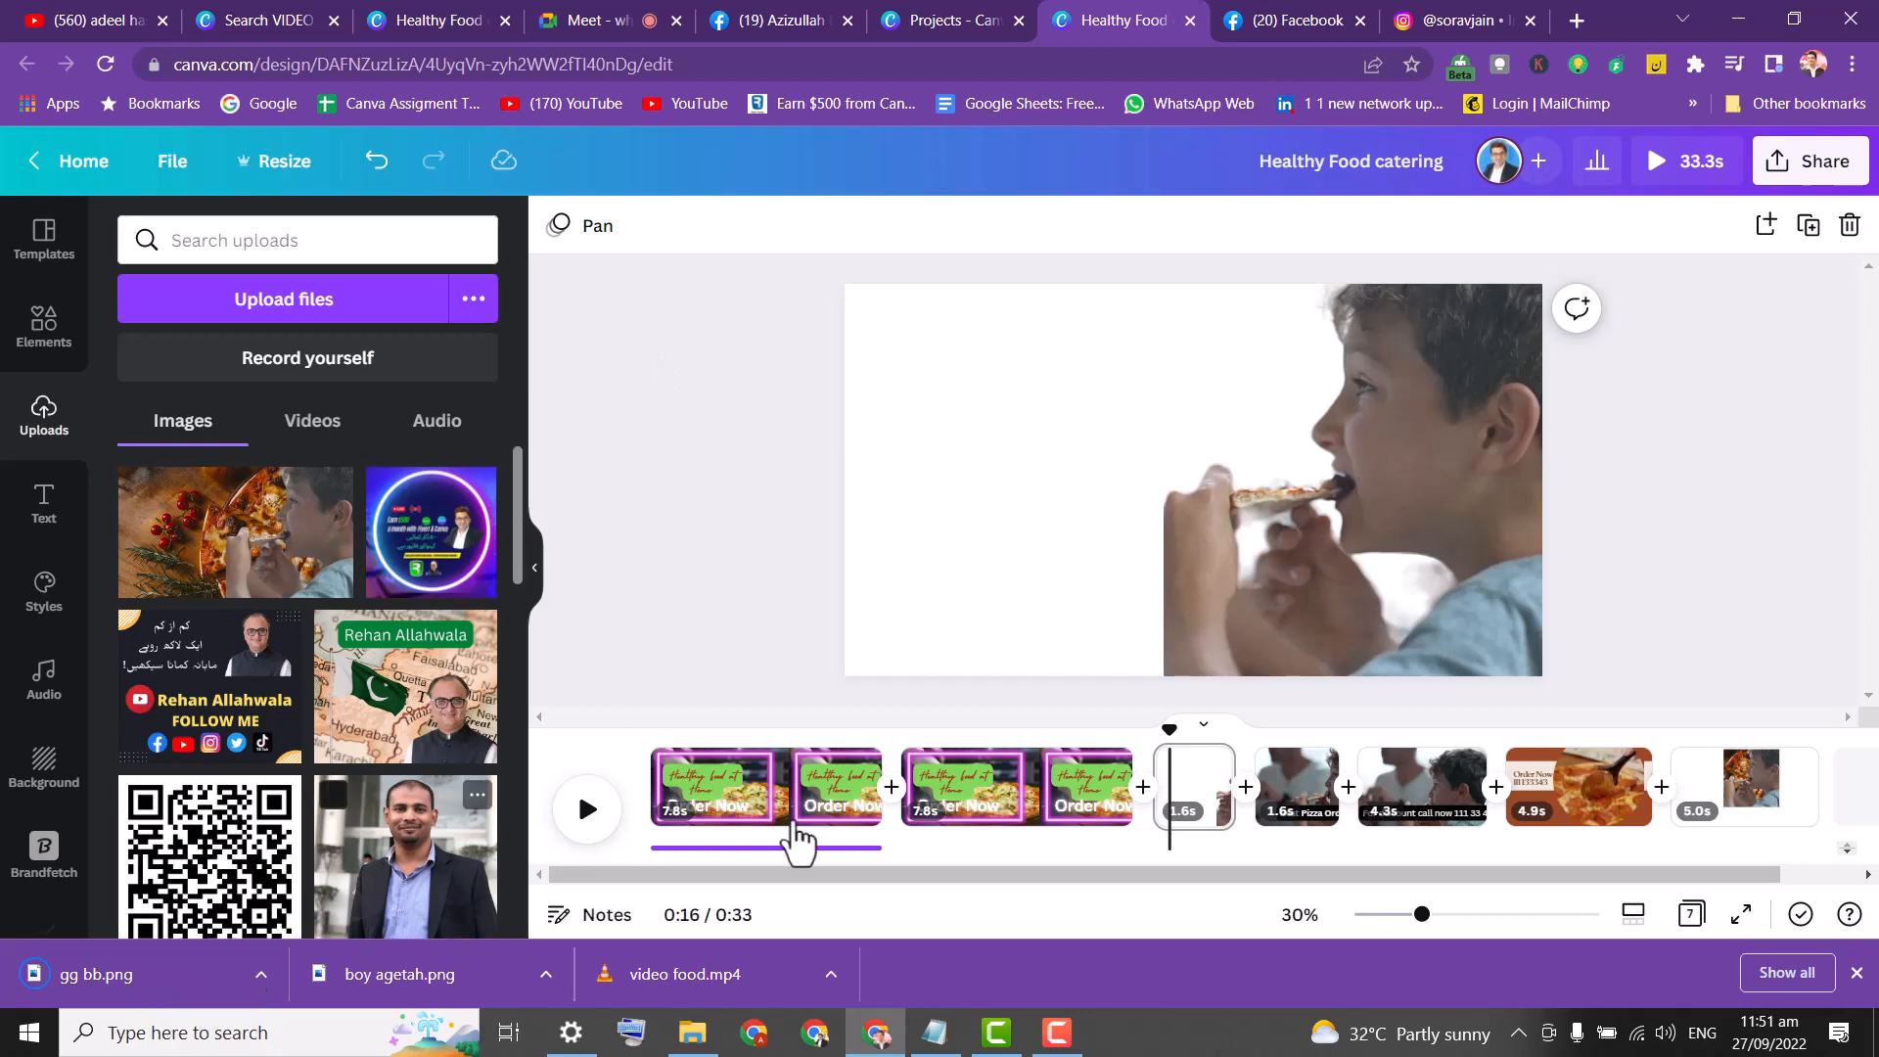
Add a new end page with the uploaded gg bb image, moved up and cropped to the boy.
scroll(1742, 854, "down", 2)
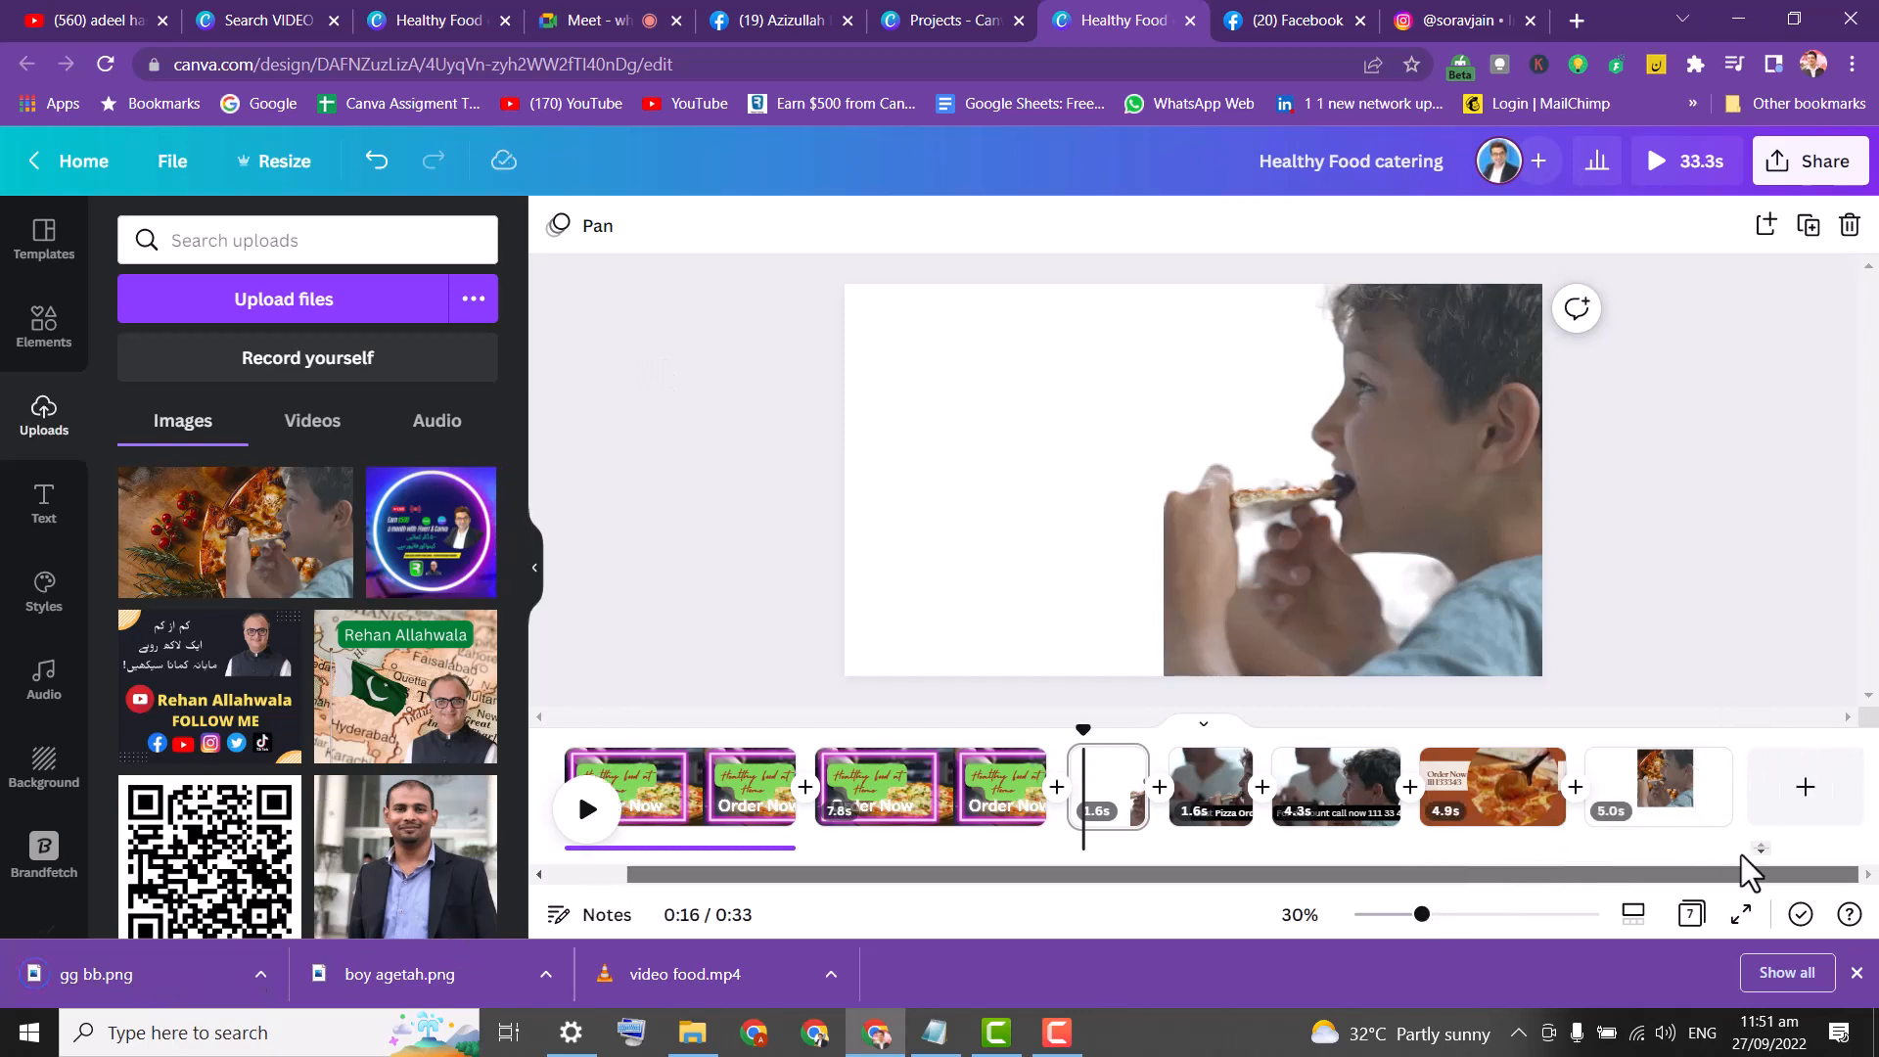
left_click(1804, 793)
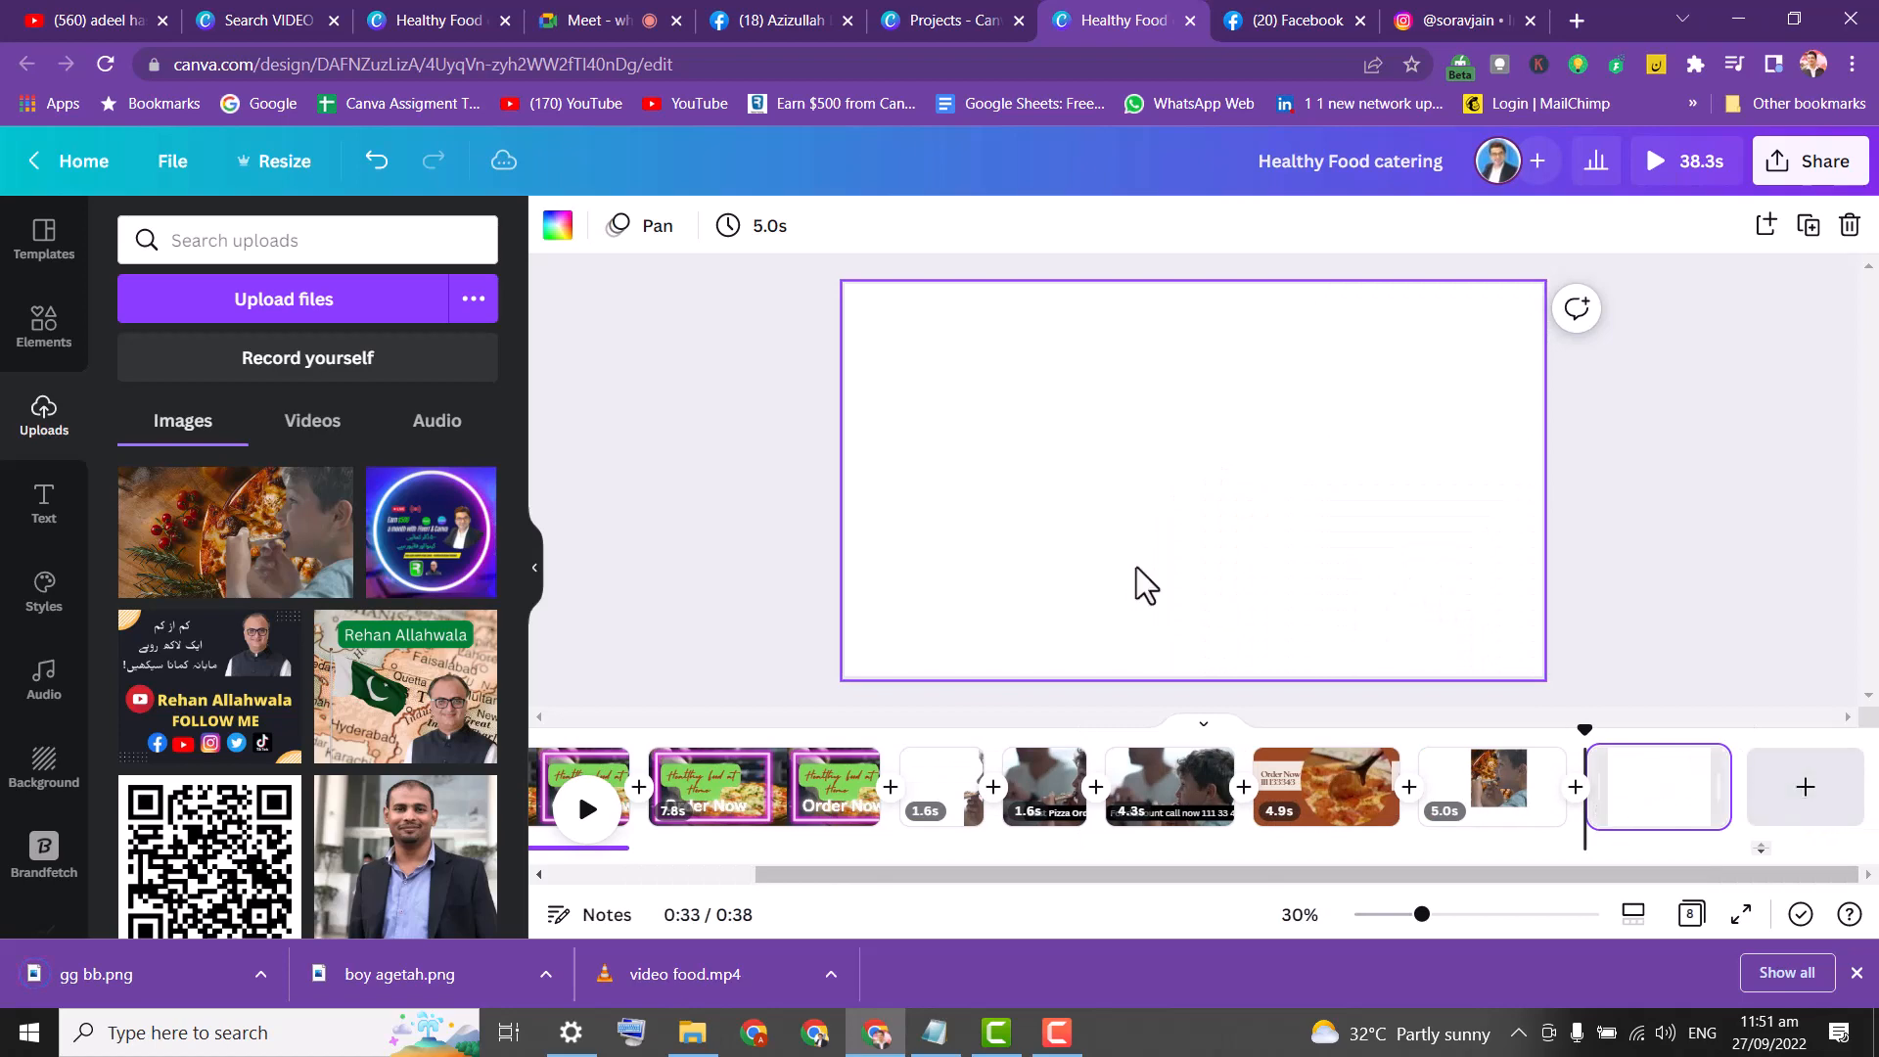
left_click_drag(169, 866, 232, 586)
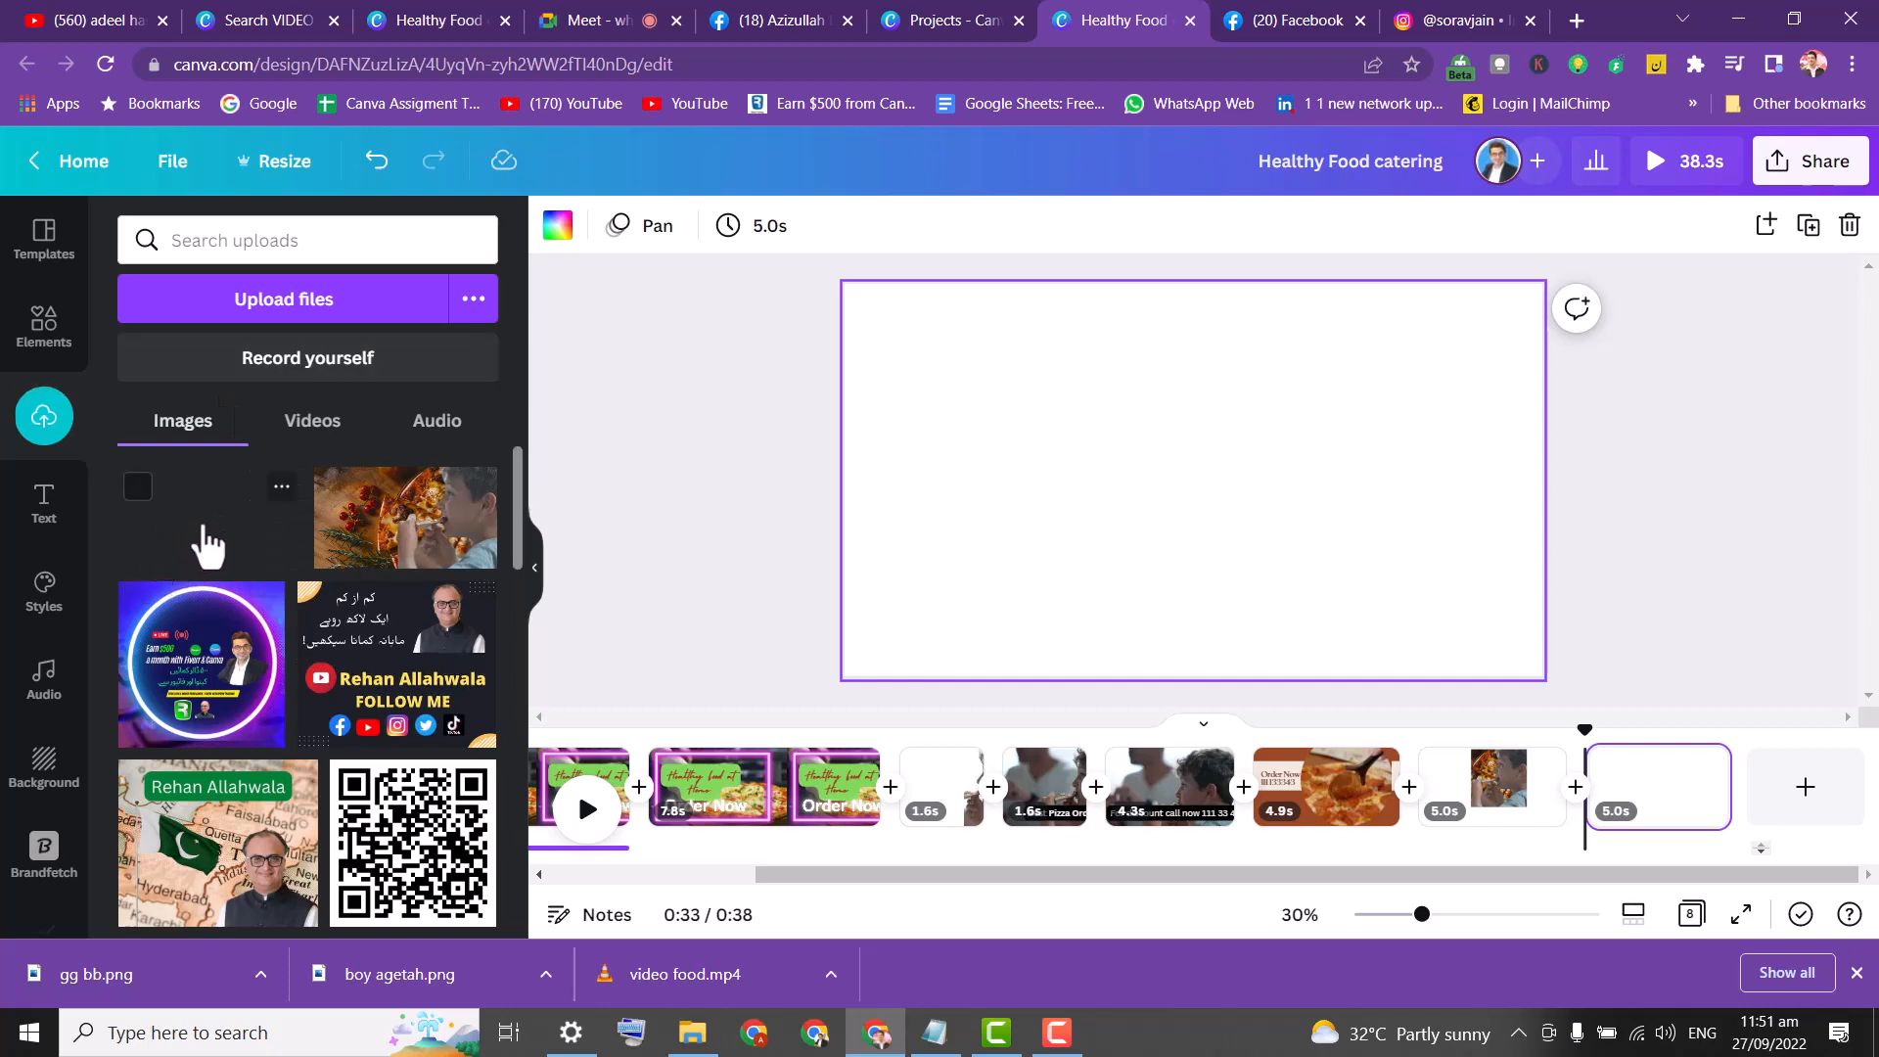
left_click(206, 548)
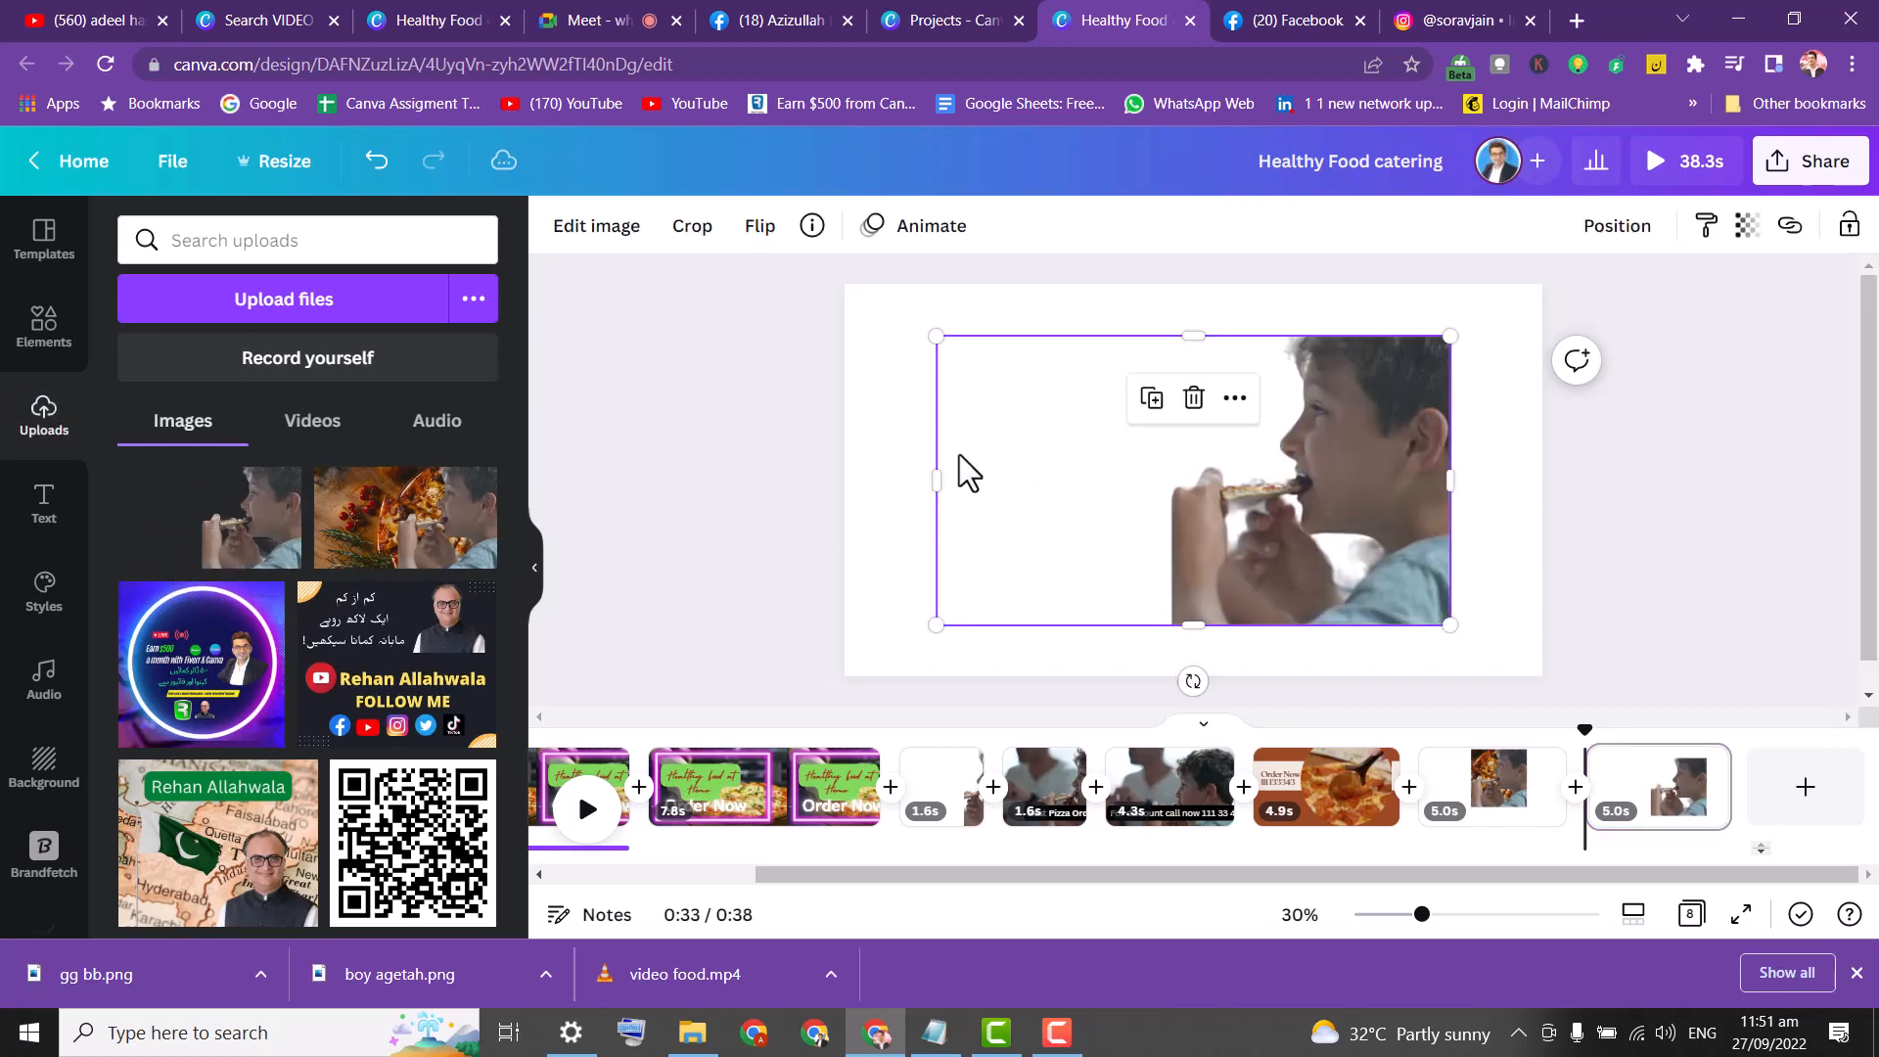
left_click_drag(1175, 511, 1159, 472)
left_click_drag(920, 436, 1114, 460)
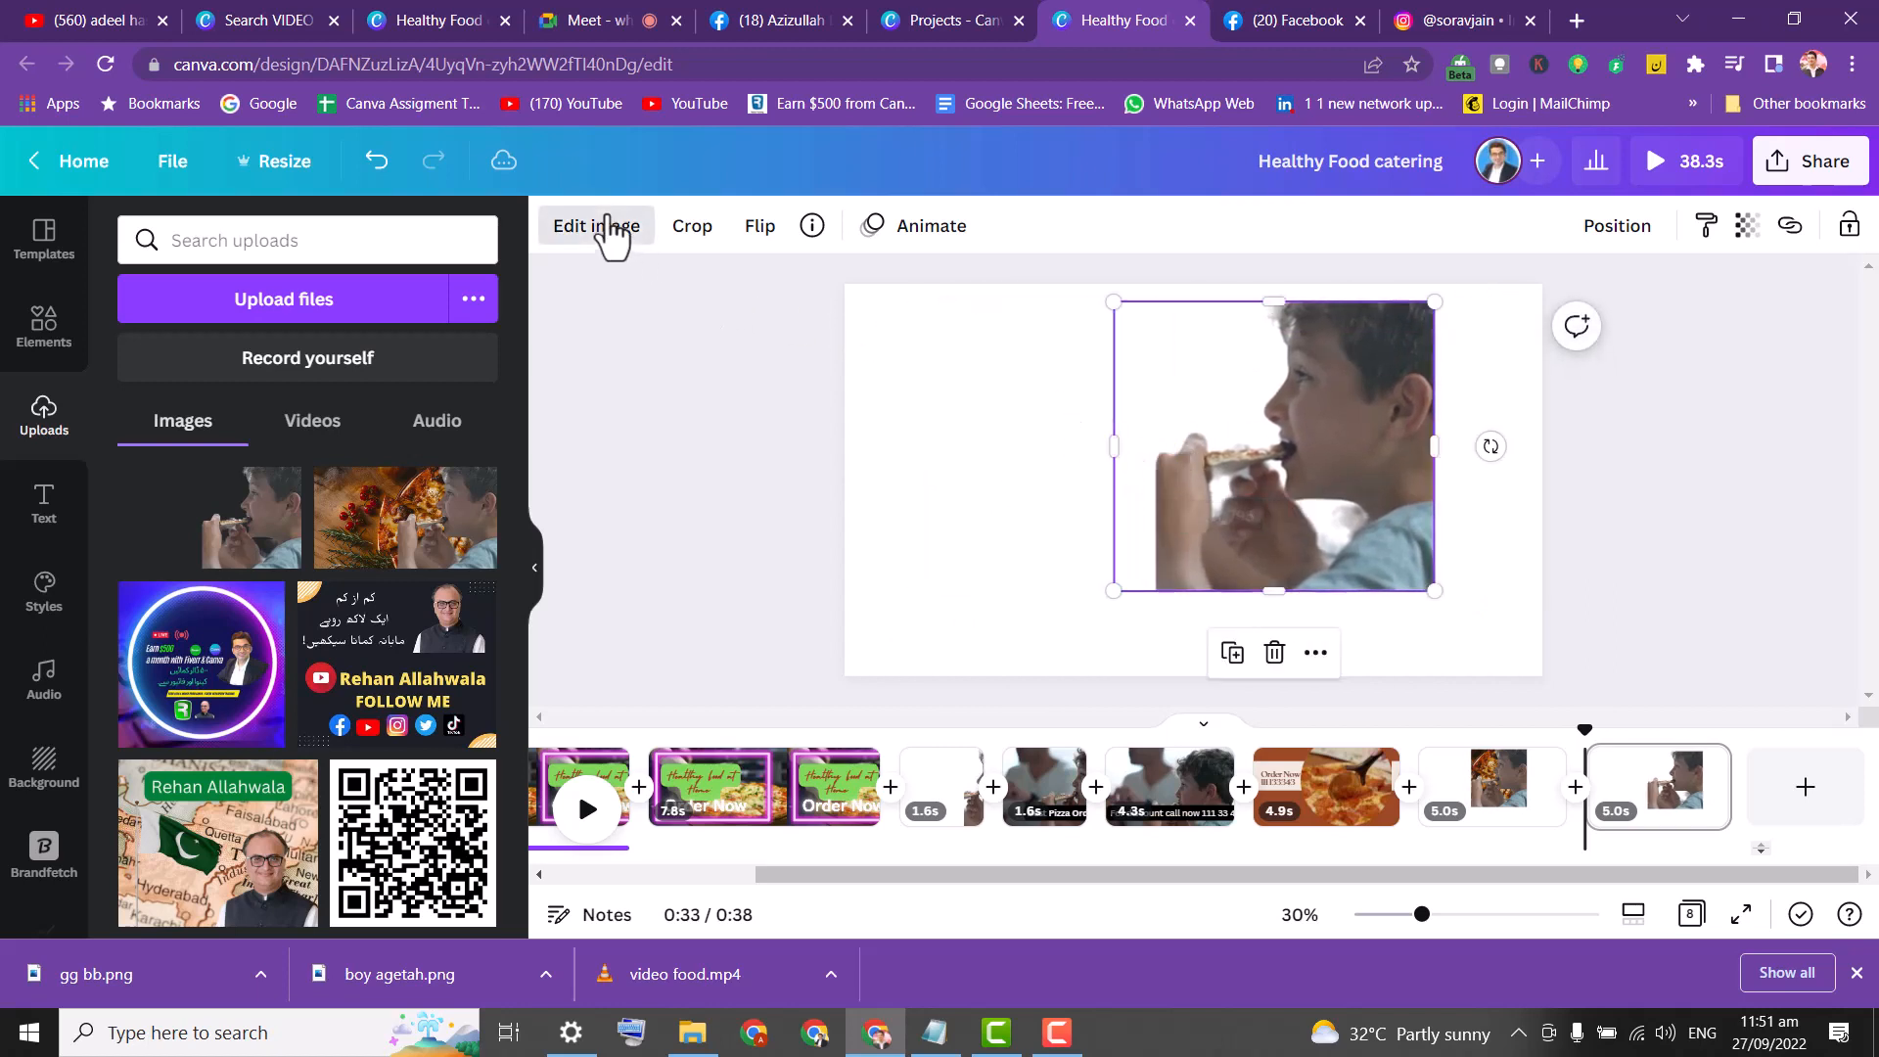
Give the boy image a red Glow shadow, size 15, fully opaque.
left_click(599, 227)
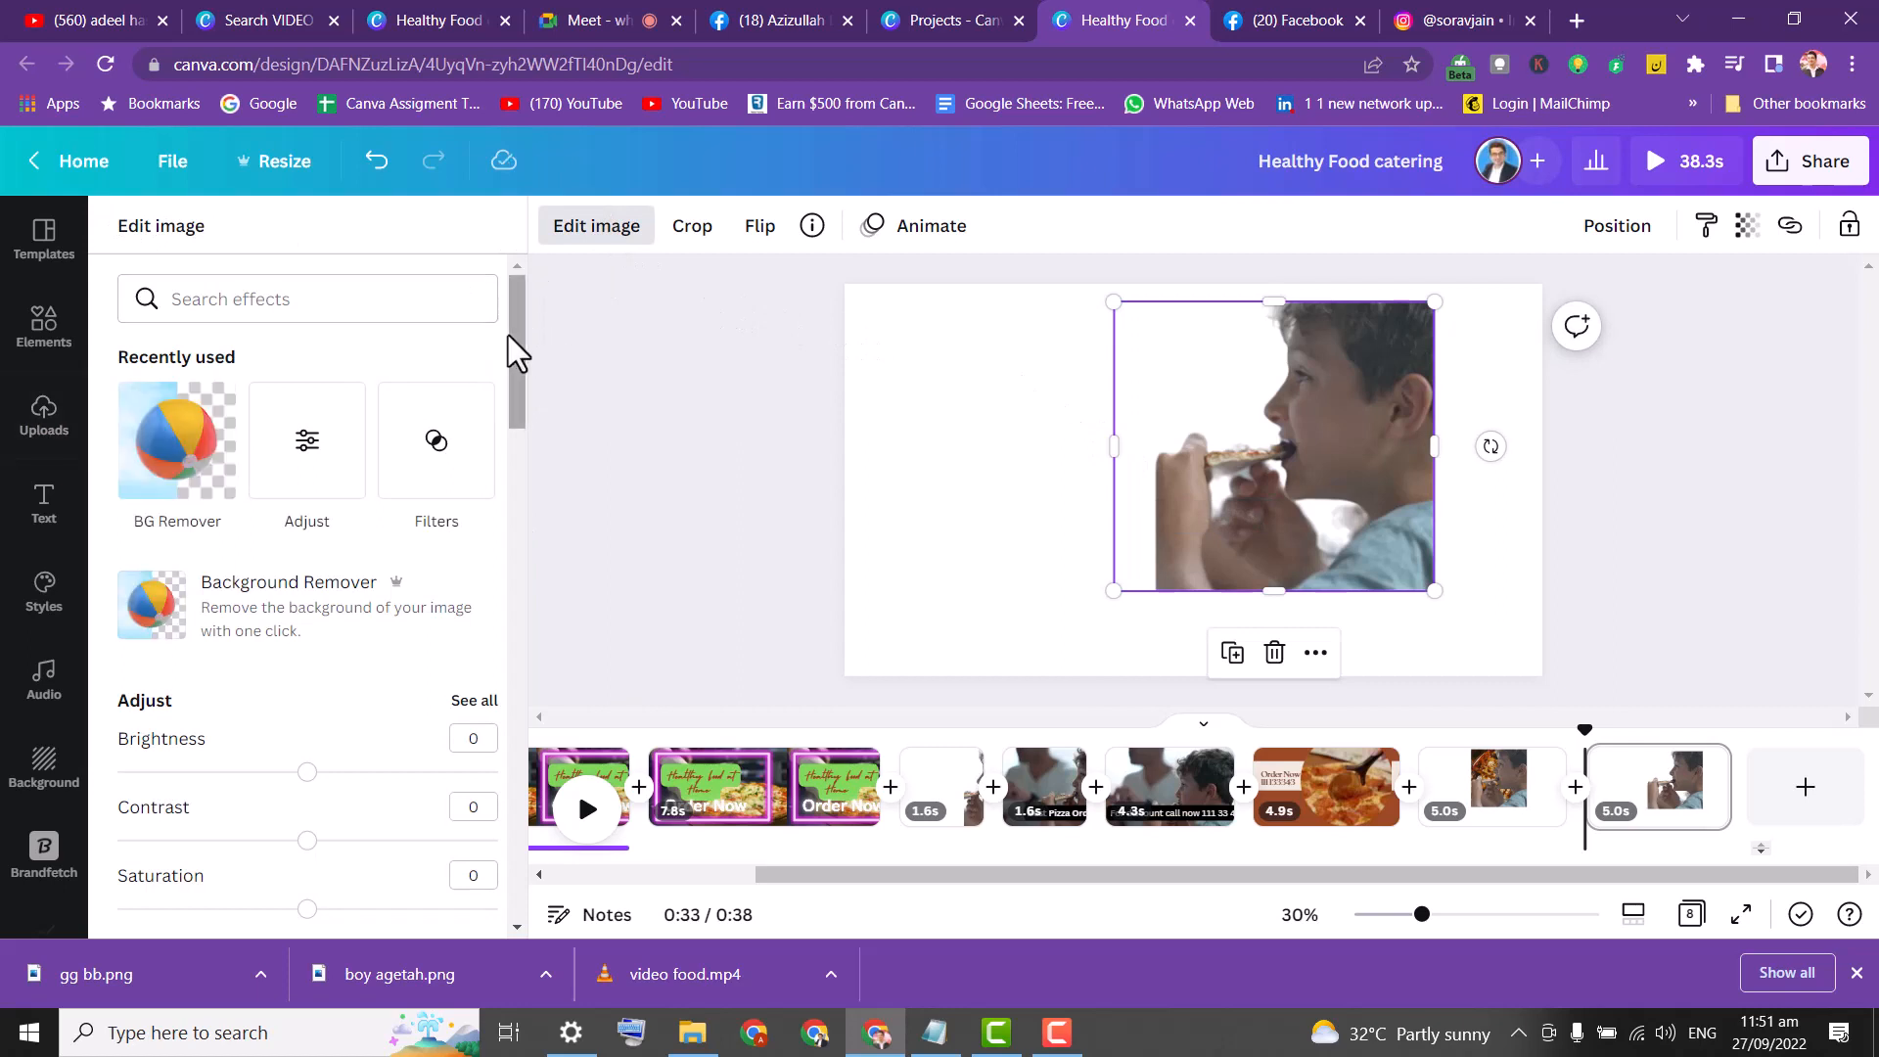
left_click_drag(516, 348, 510, 532)
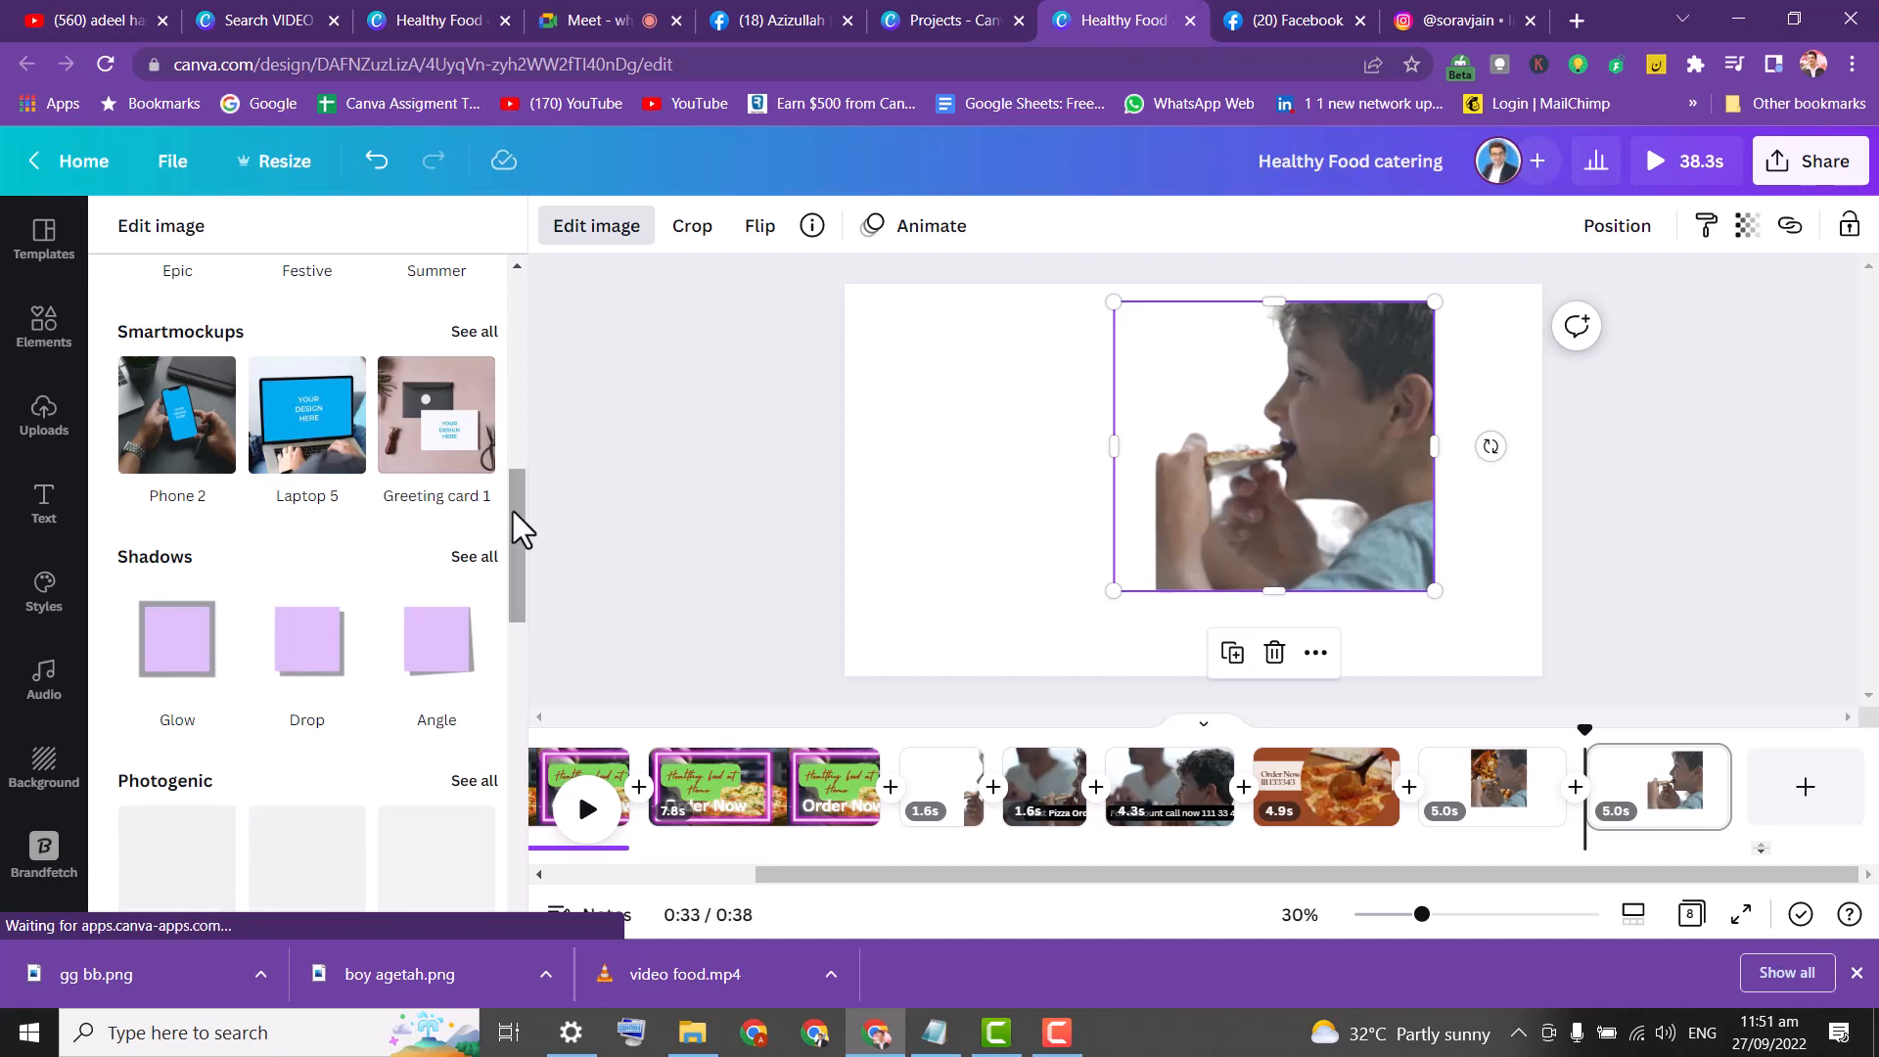
scroll(515, 537, "down", 1)
scroll(515, 536, "down", 1)
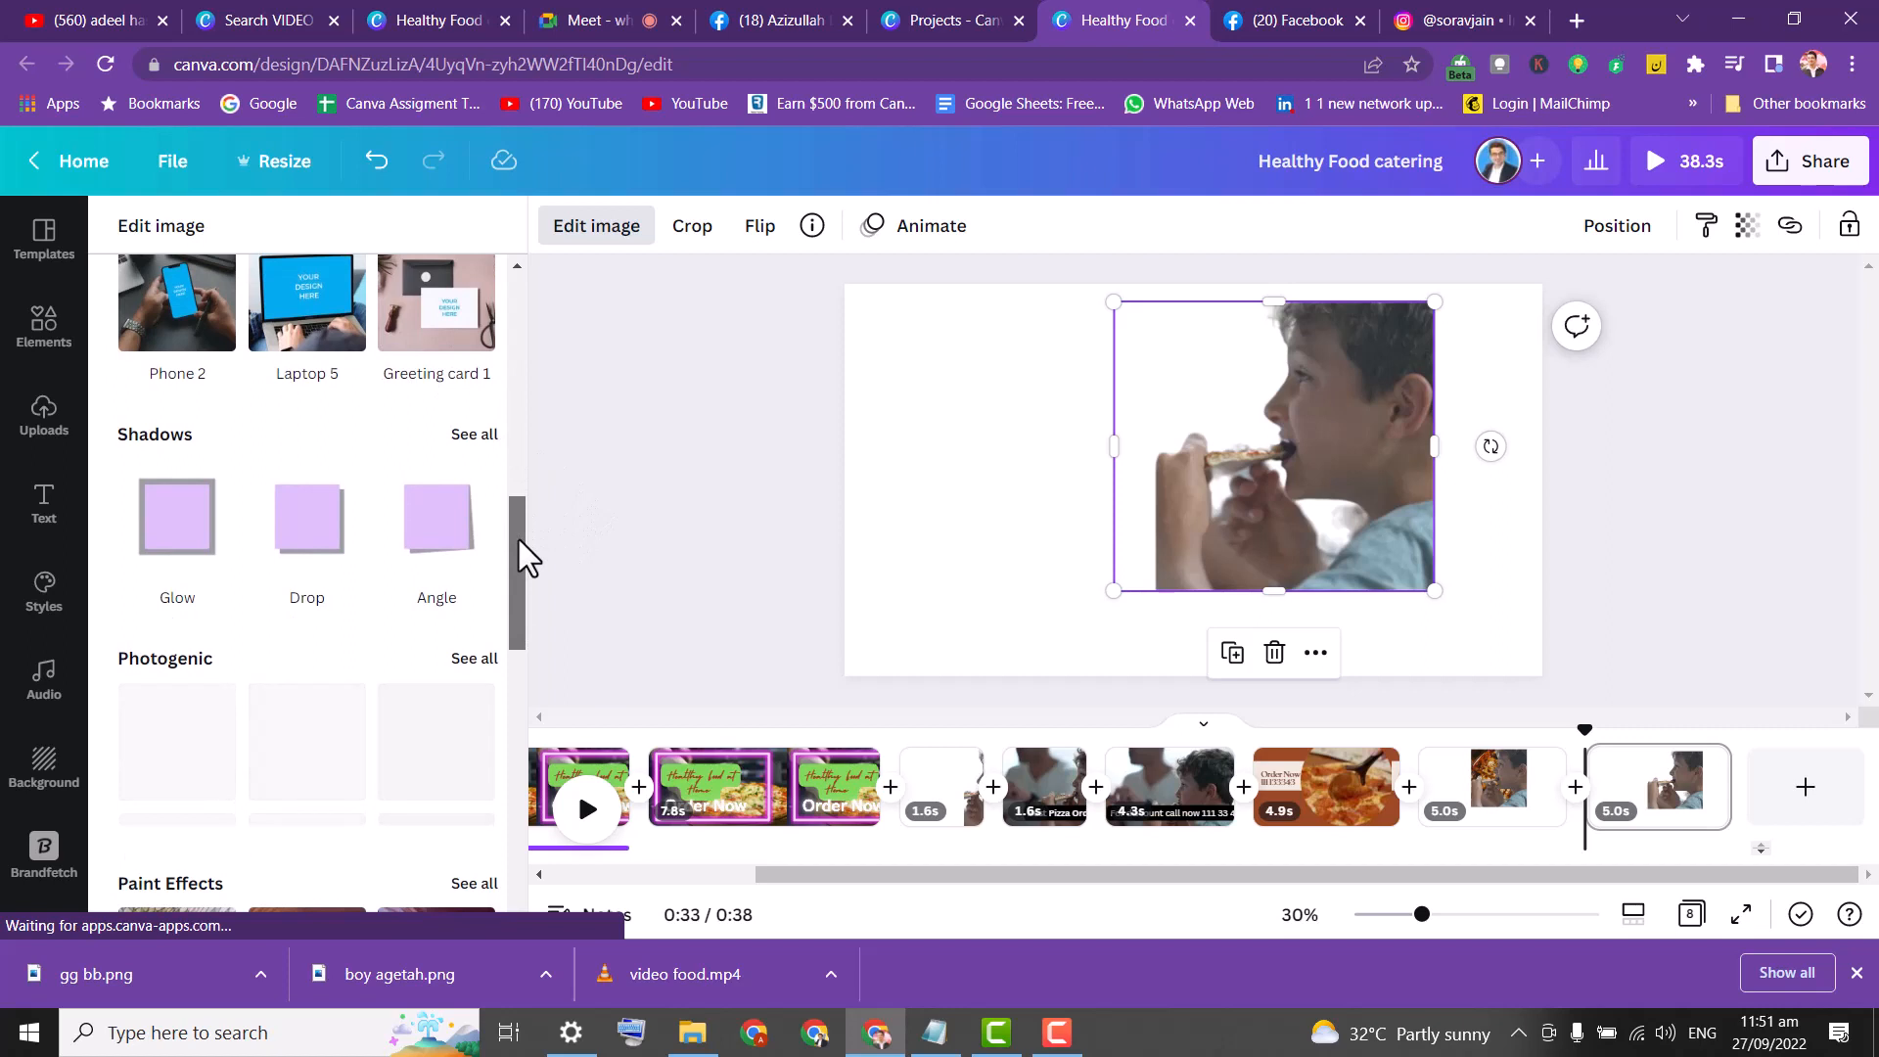
left_click(181, 523)
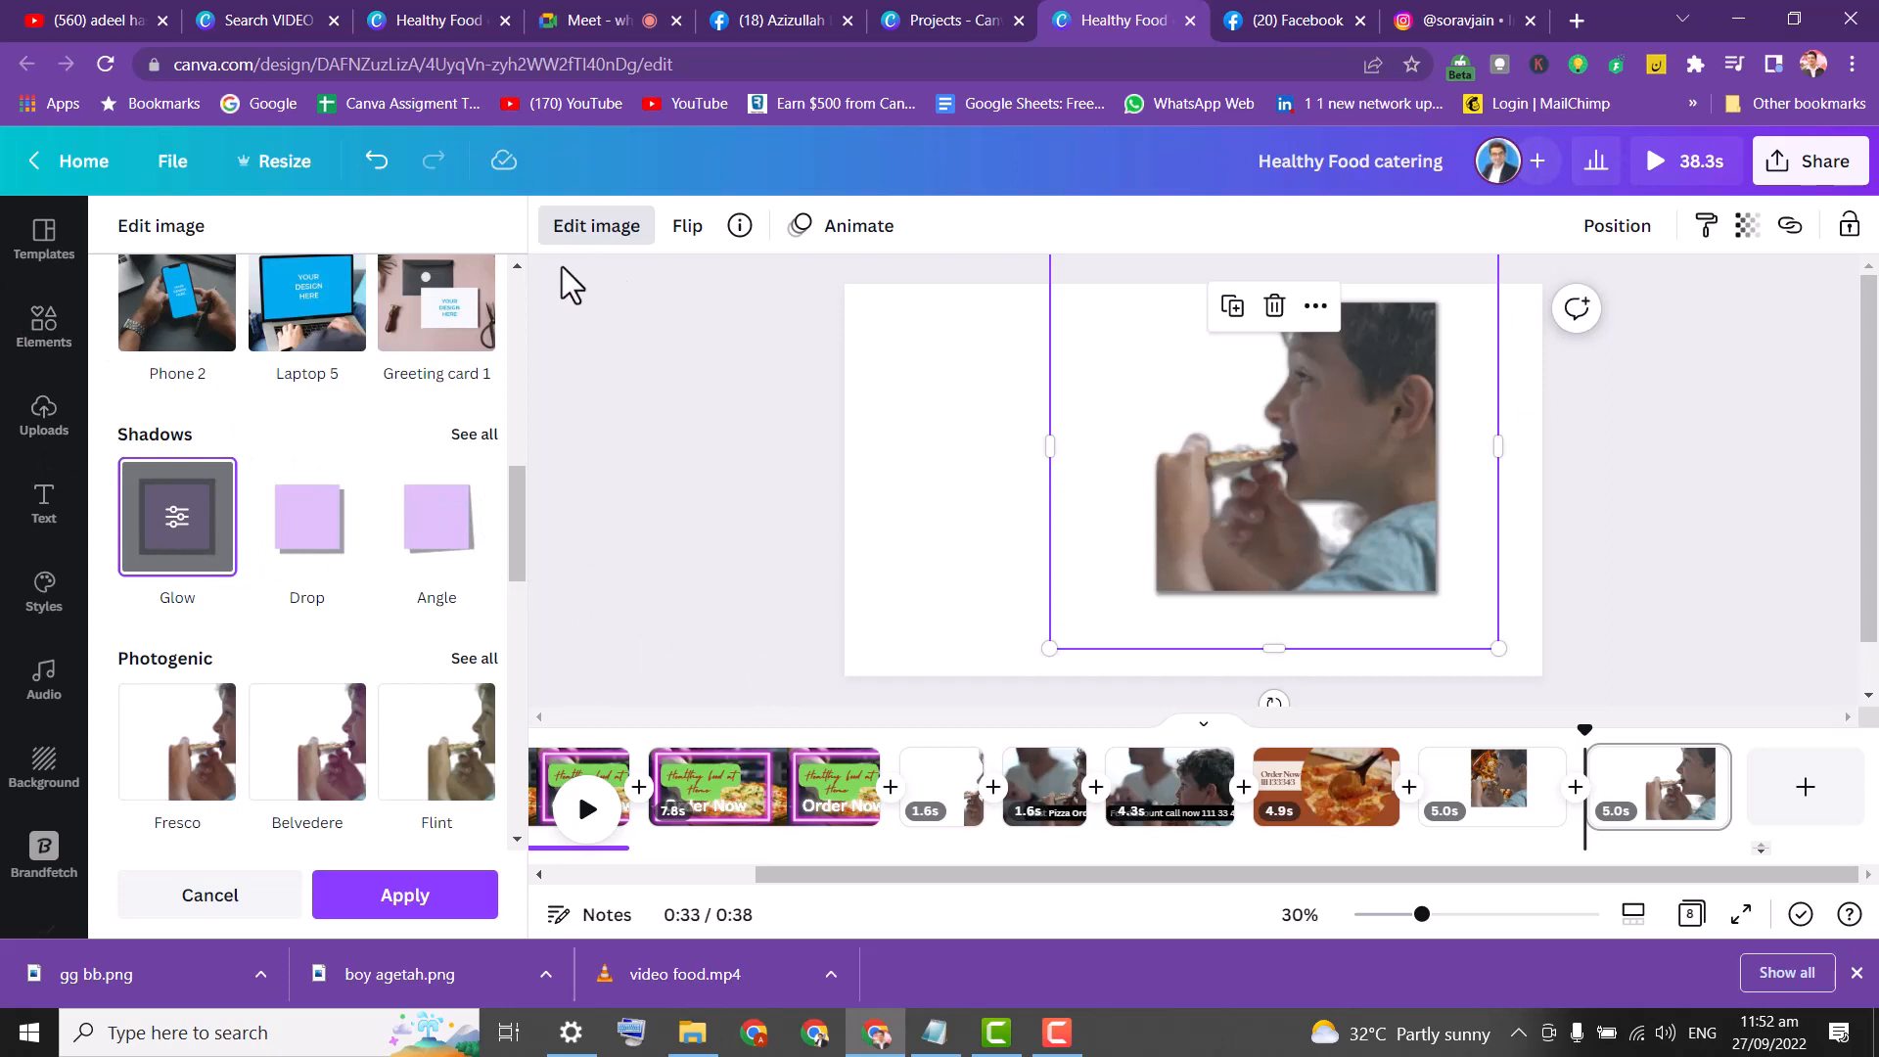
left_click(201, 536)
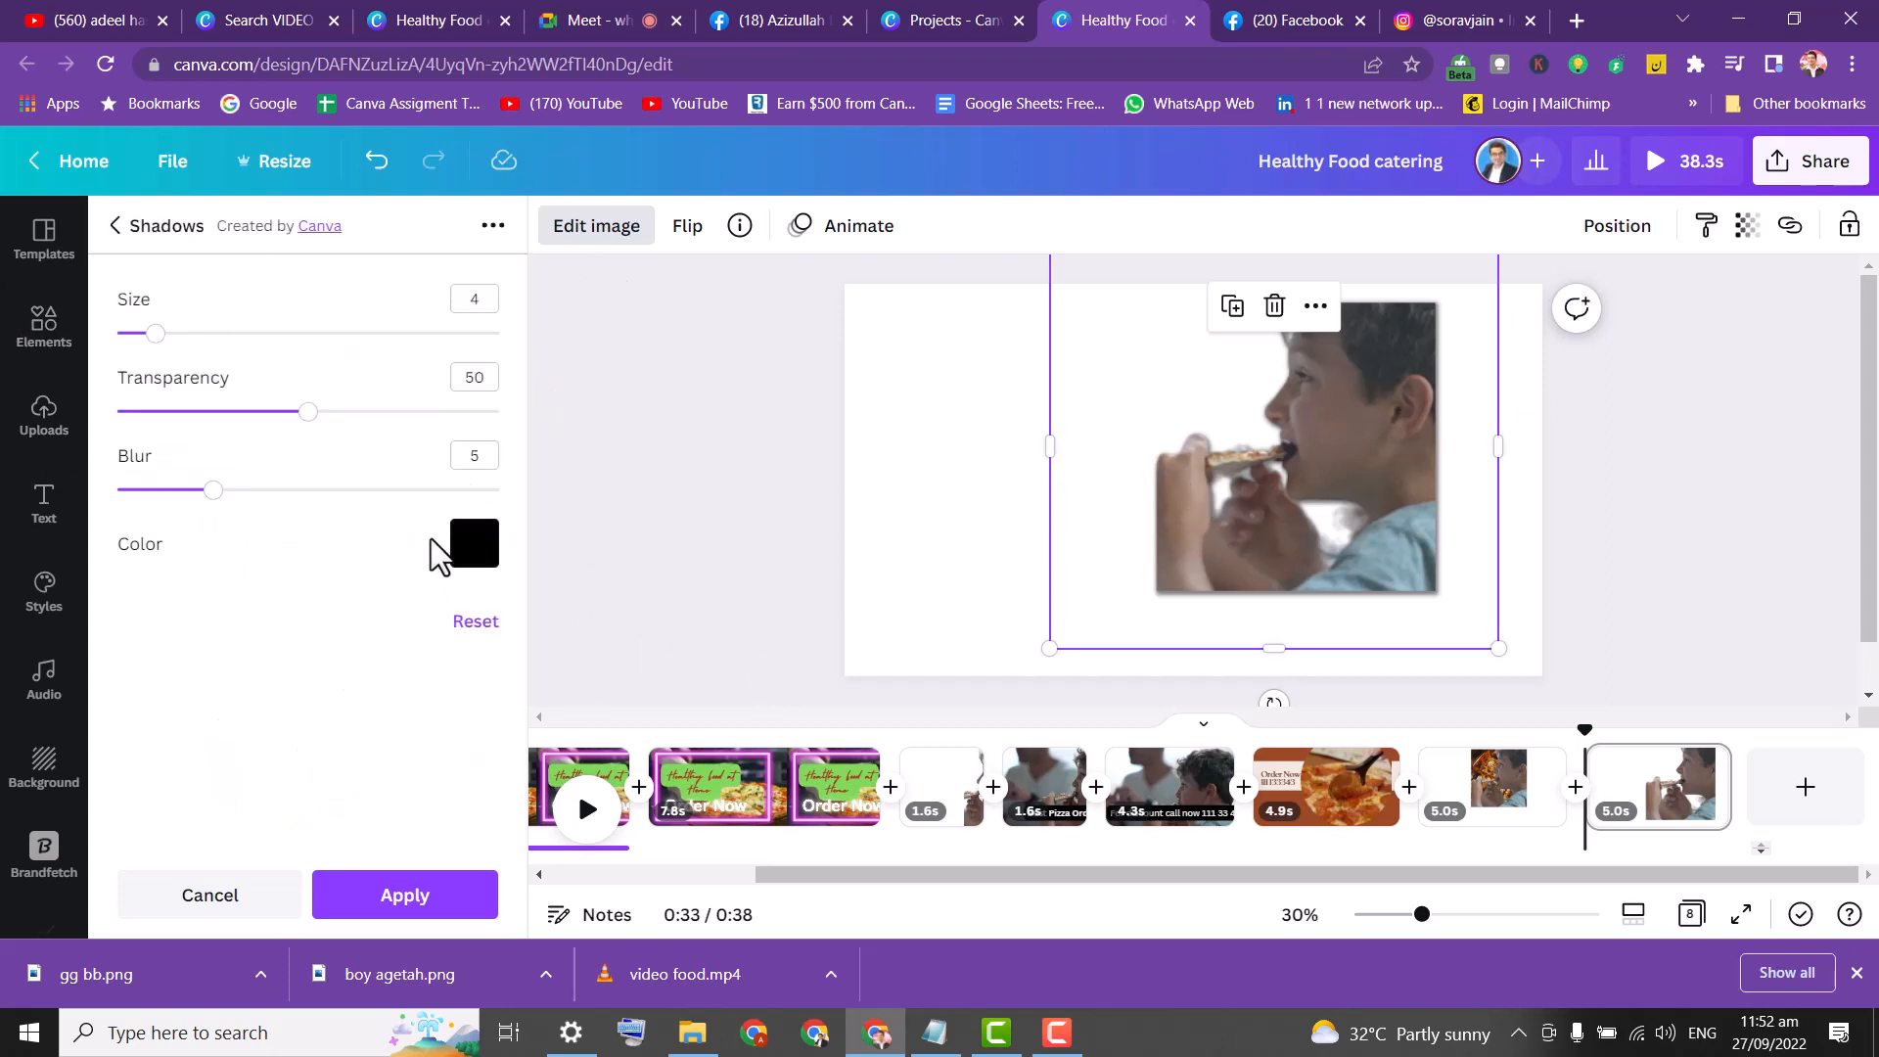
left_click(470, 548)
left_click(495, 435)
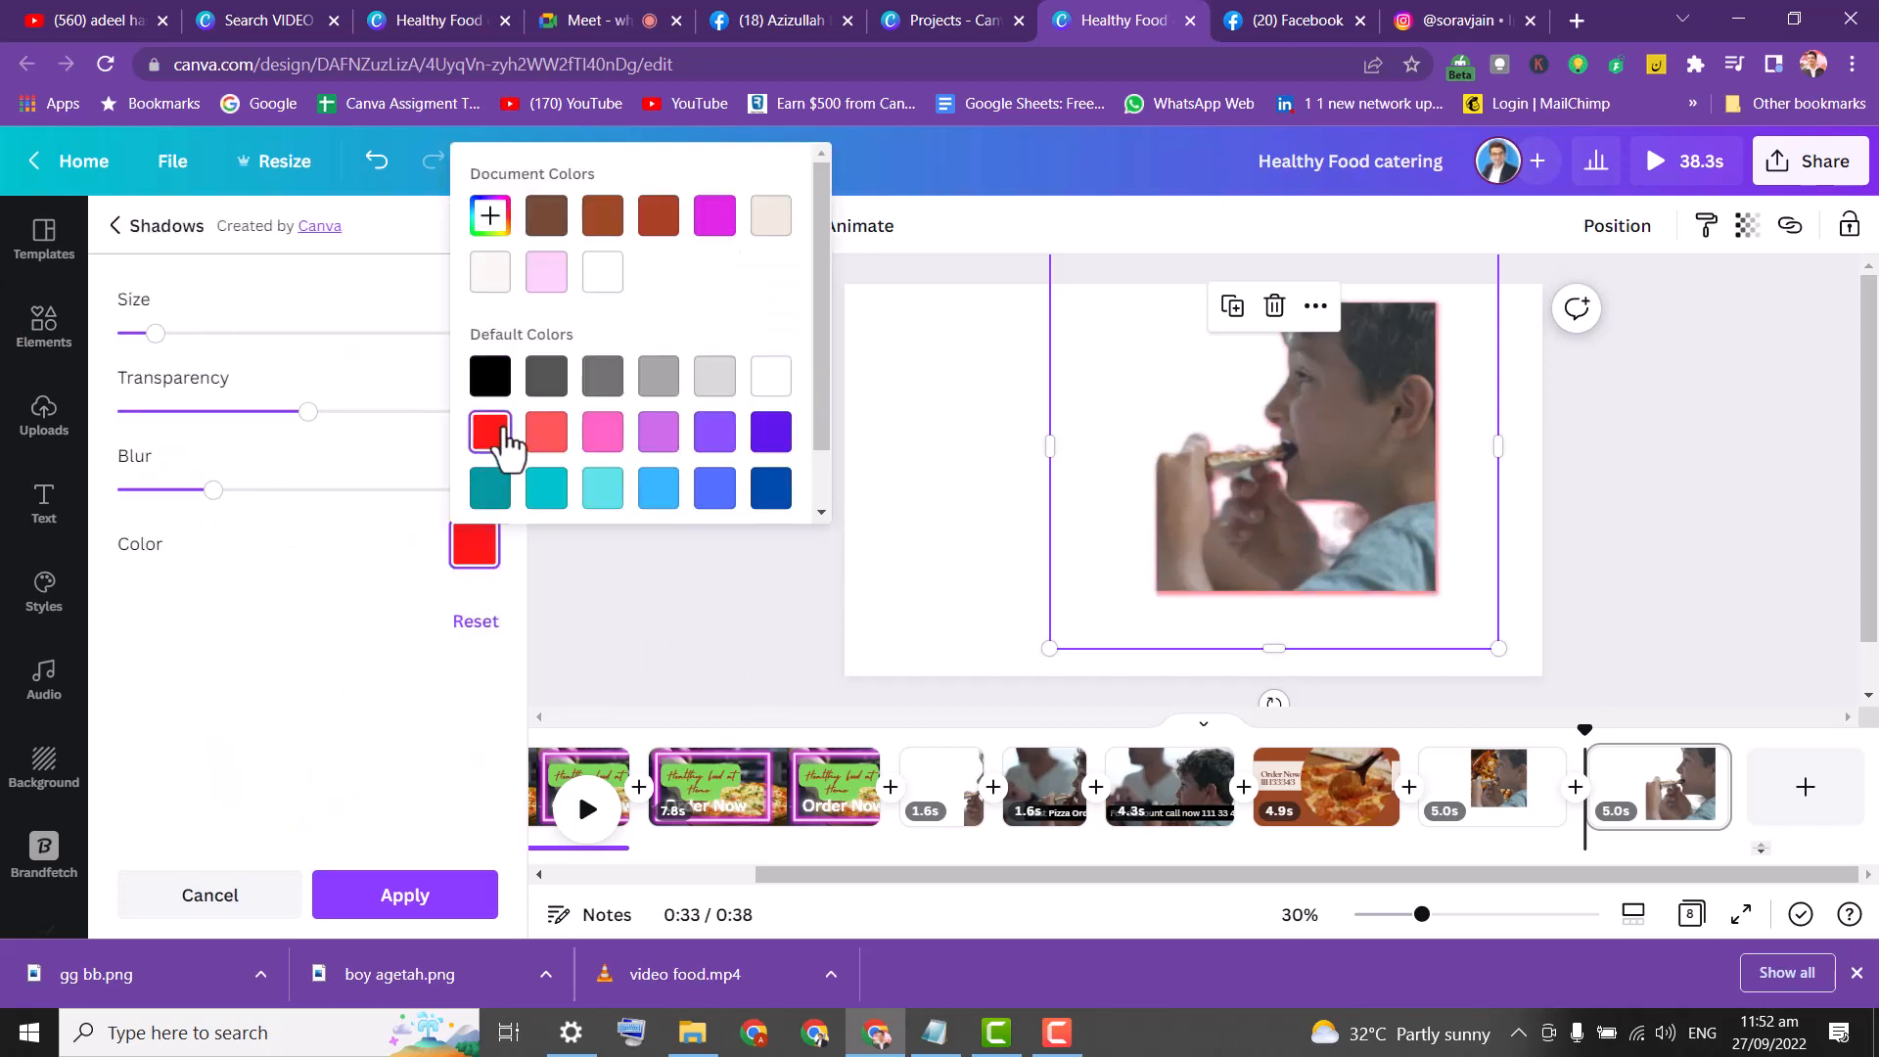
left_click(309, 320)
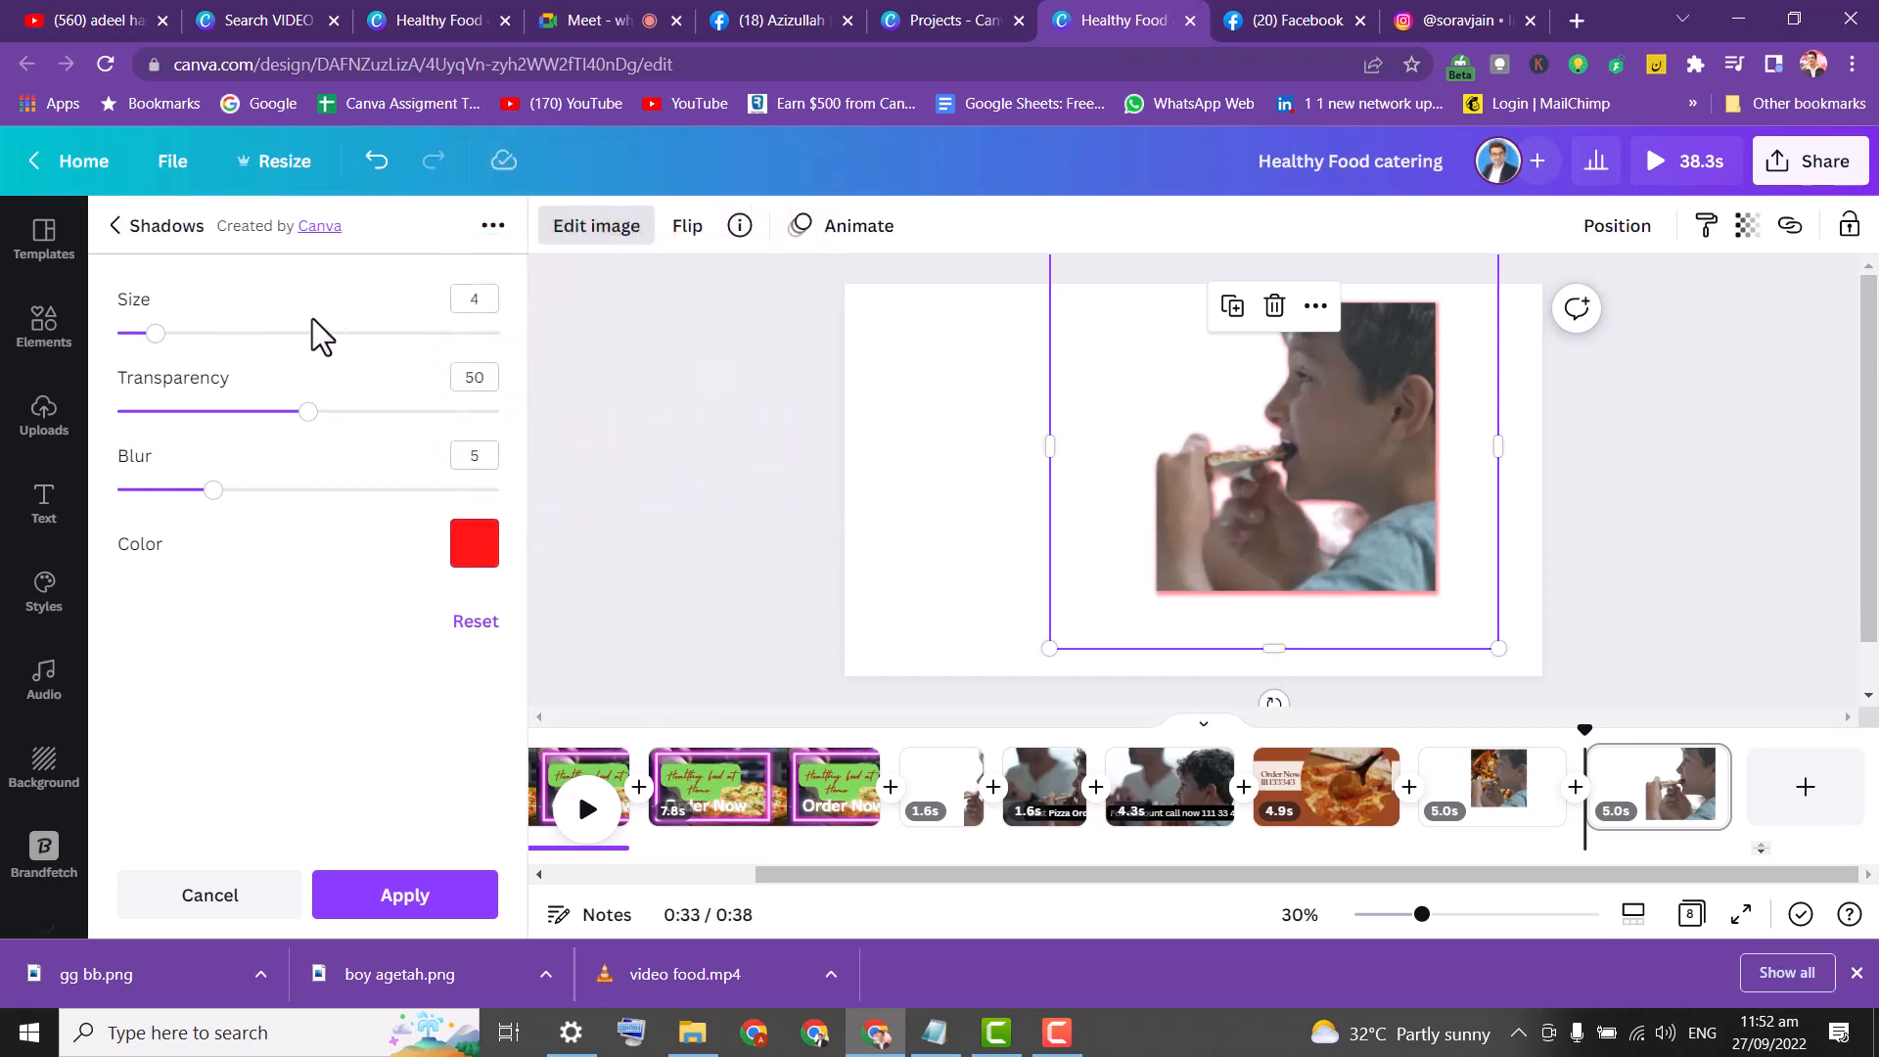
left_click_drag(157, 333, 368, 336)
left_click_drag(307, 412, 536, 454)
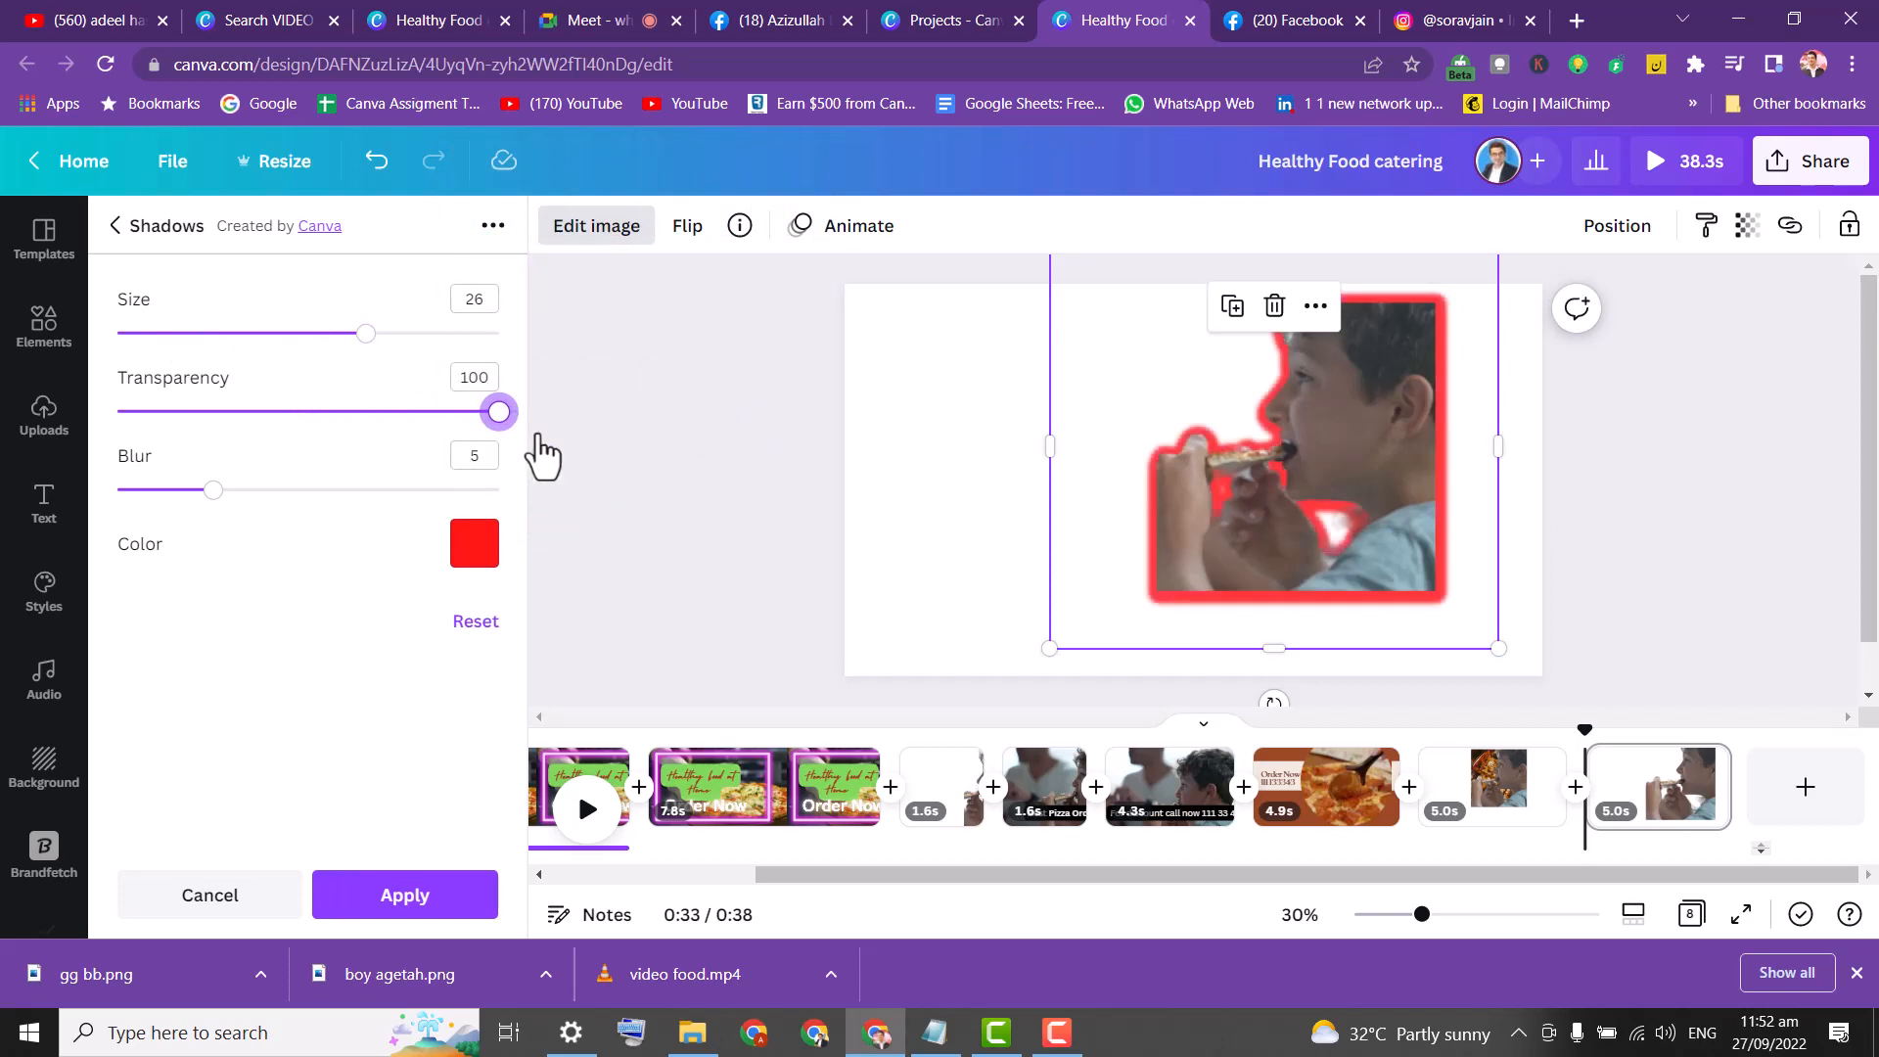
left_click_drag(211, 492, 37, 489)
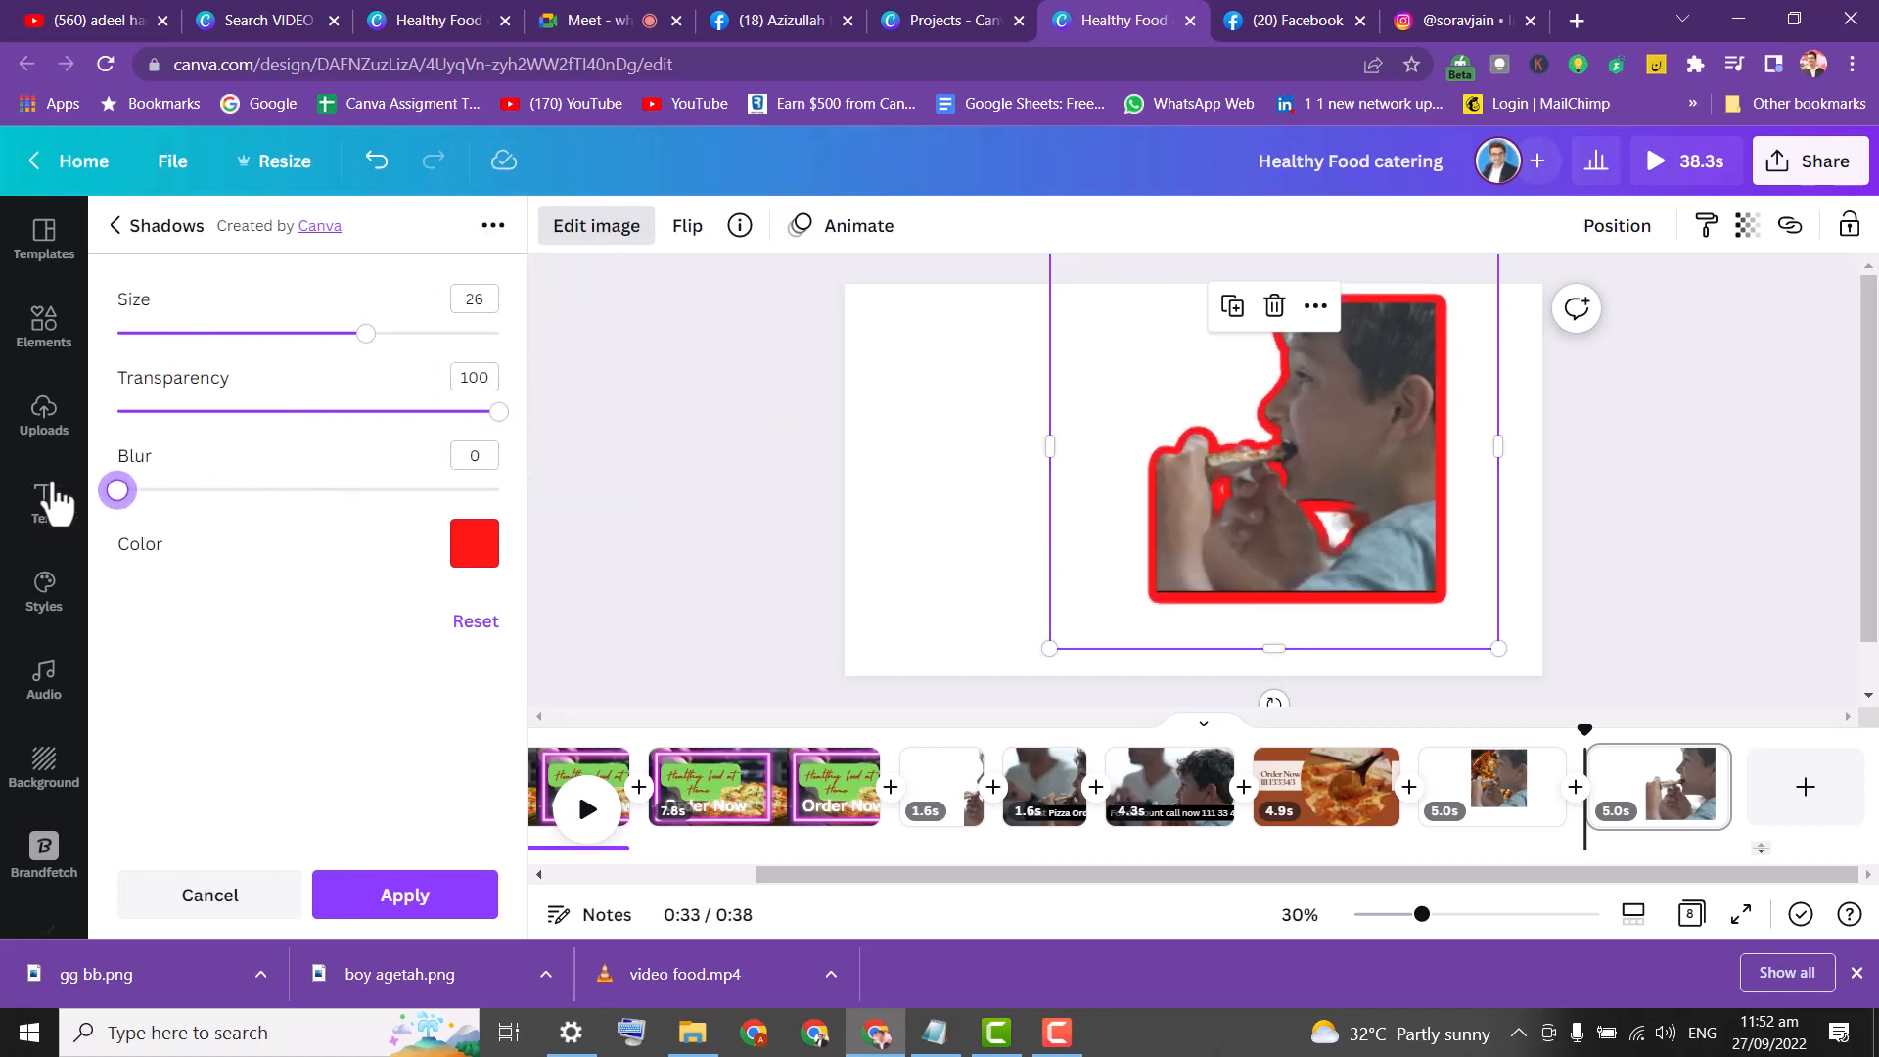
left_click_drag(356, 331, 261, 335)
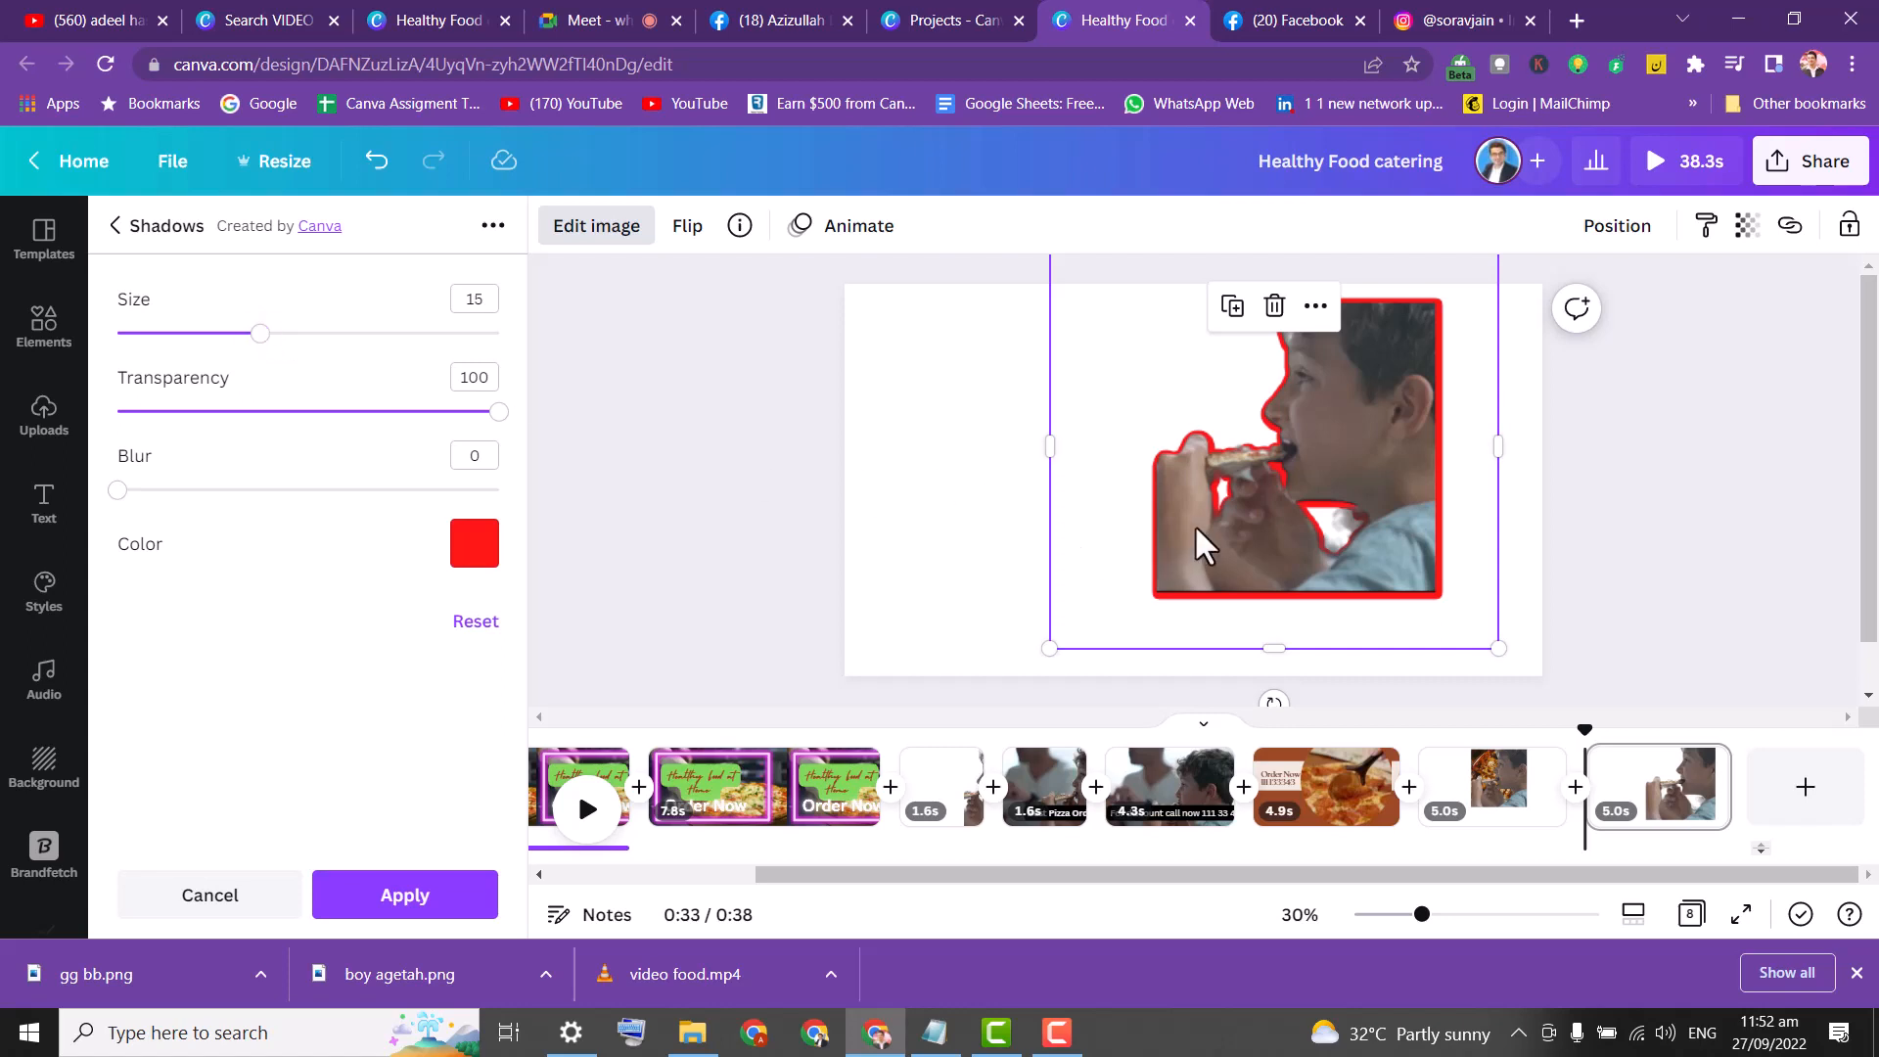
Set the glow blur to 16 and enlarge the boy image toward the right.
left_click_drag(1194, 524, 1256, 514)
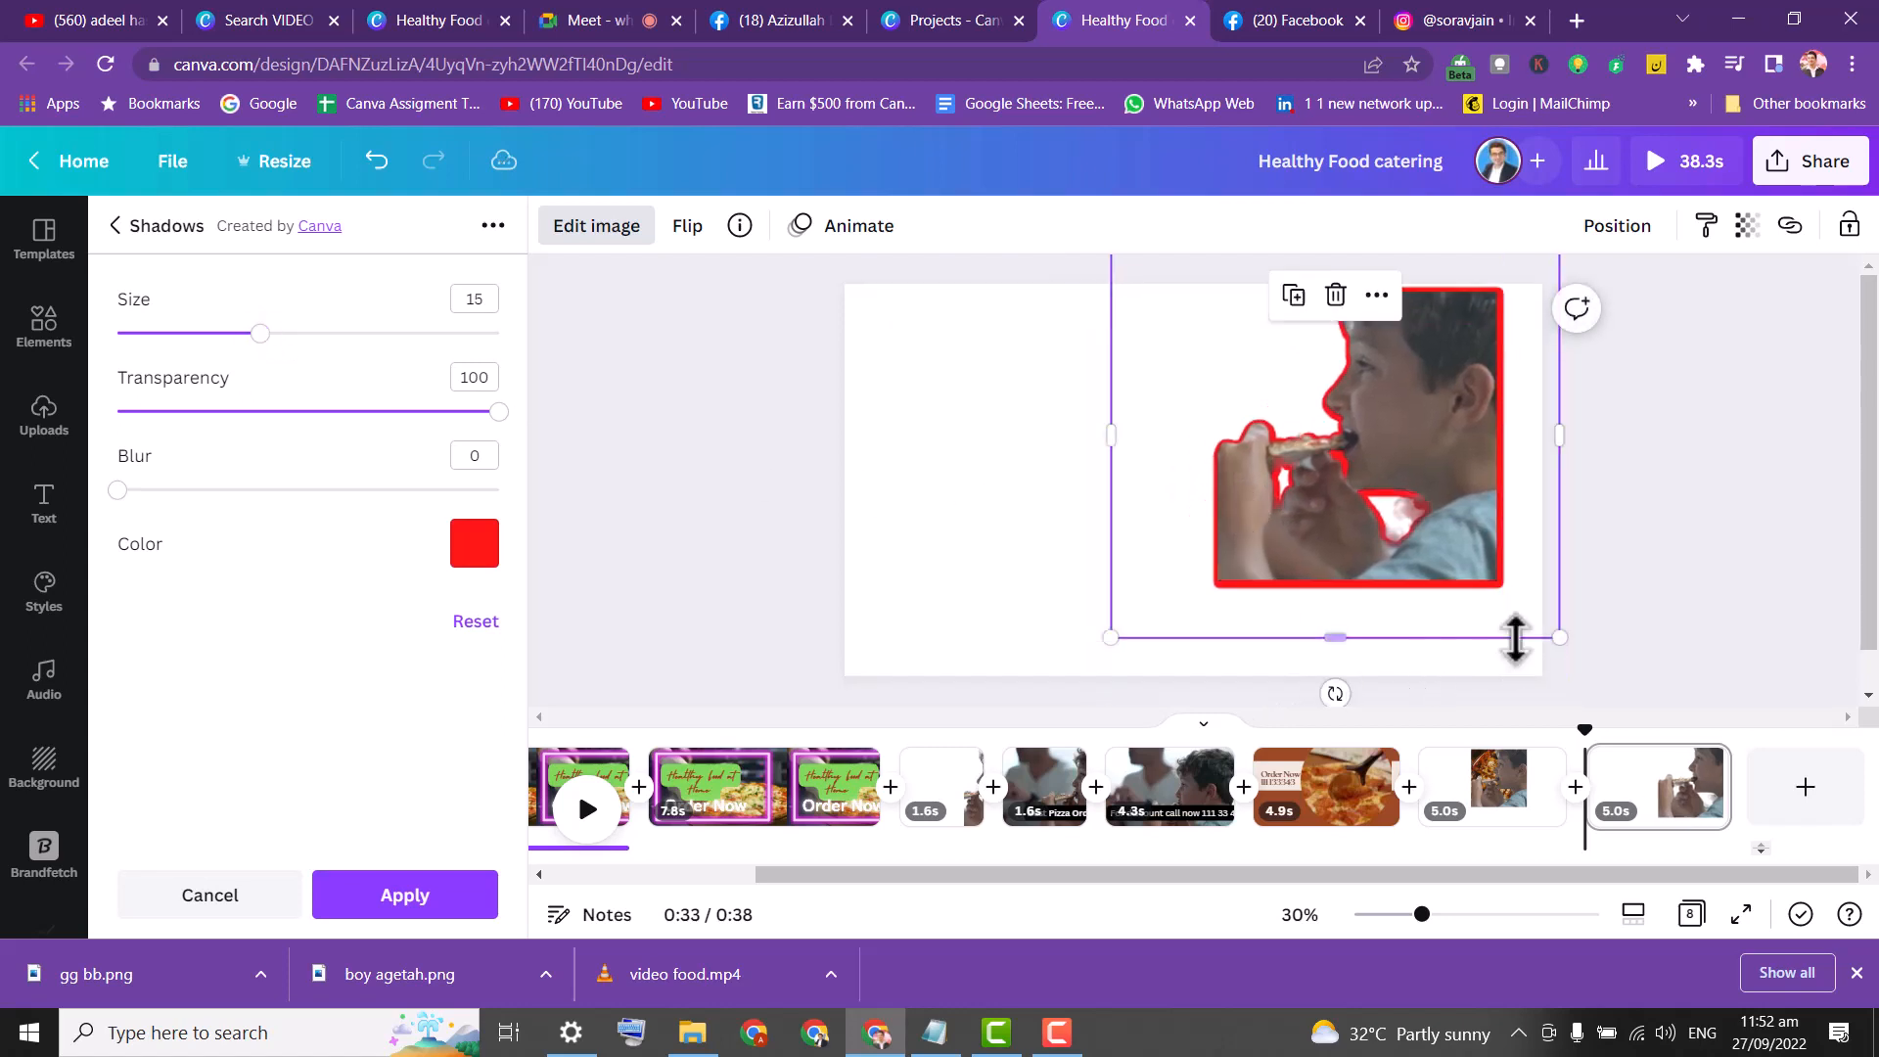
left_click_drag(1554, 631, 1520, 663)
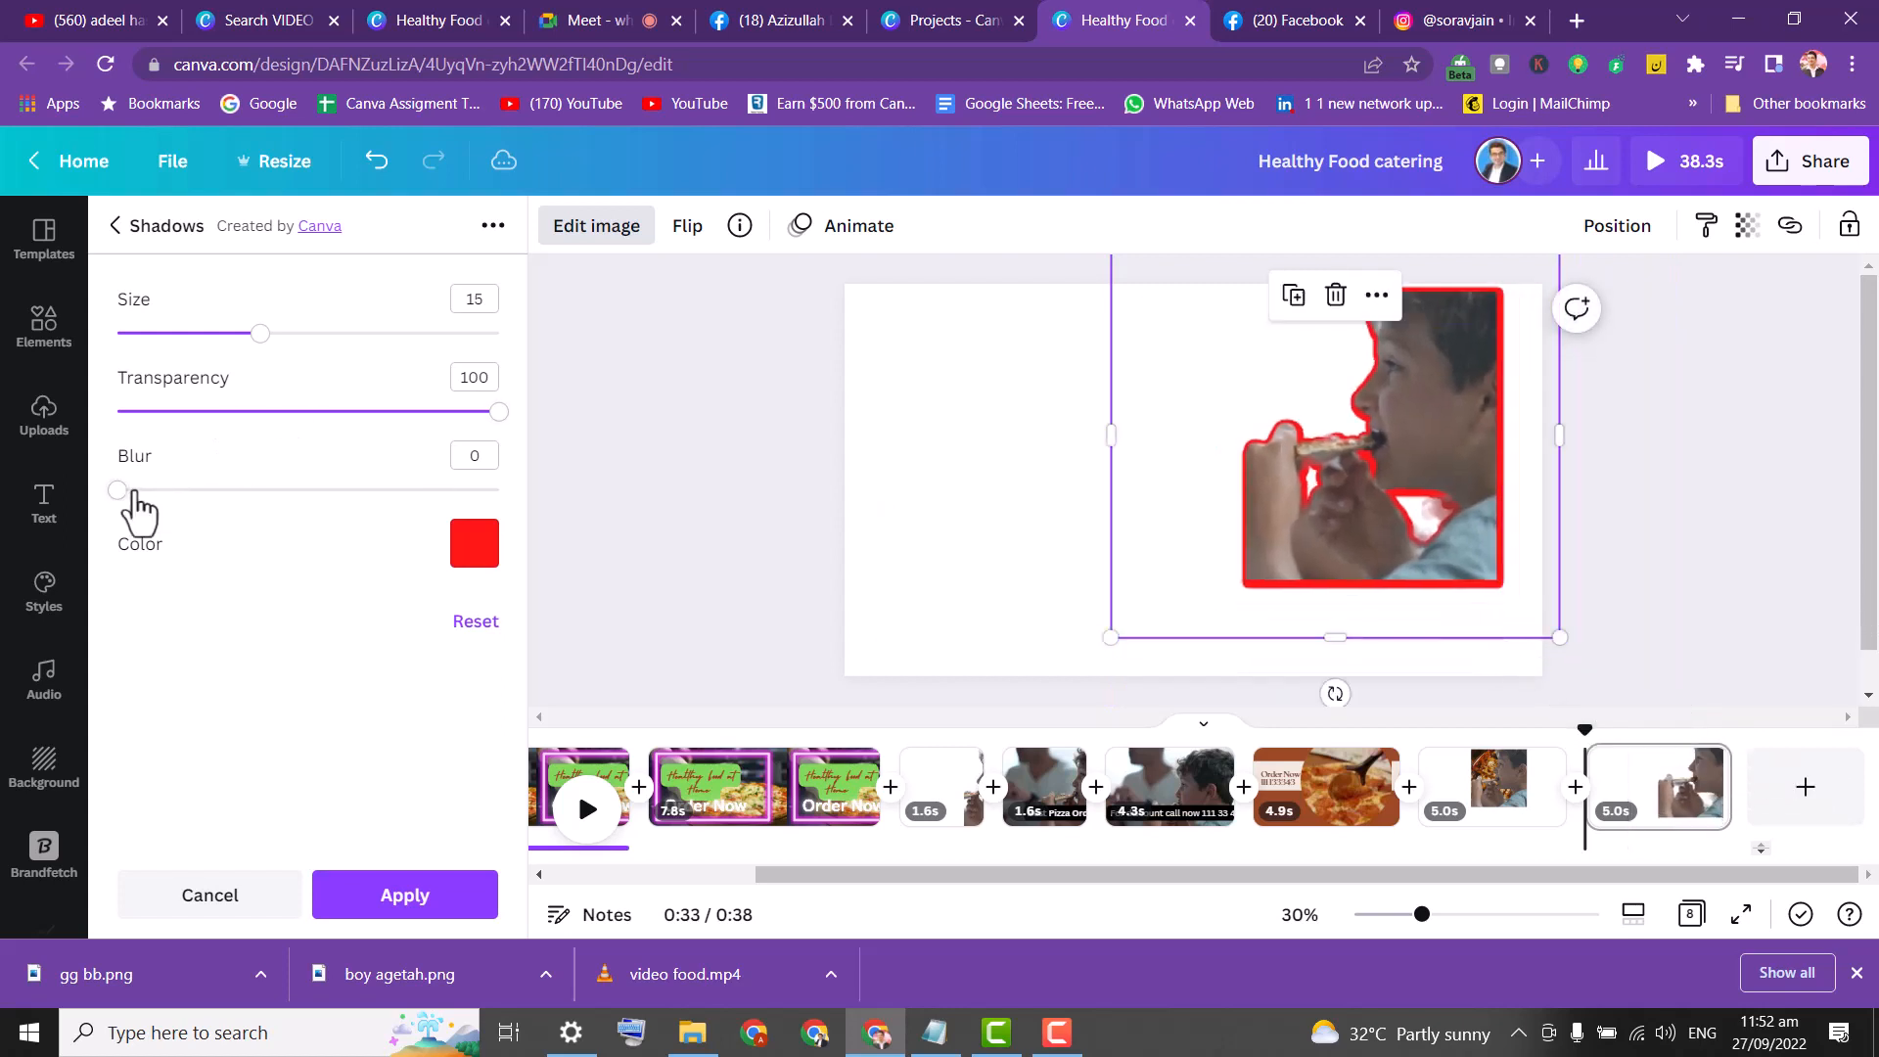
left_click_drag(387, 502, 423, 497)
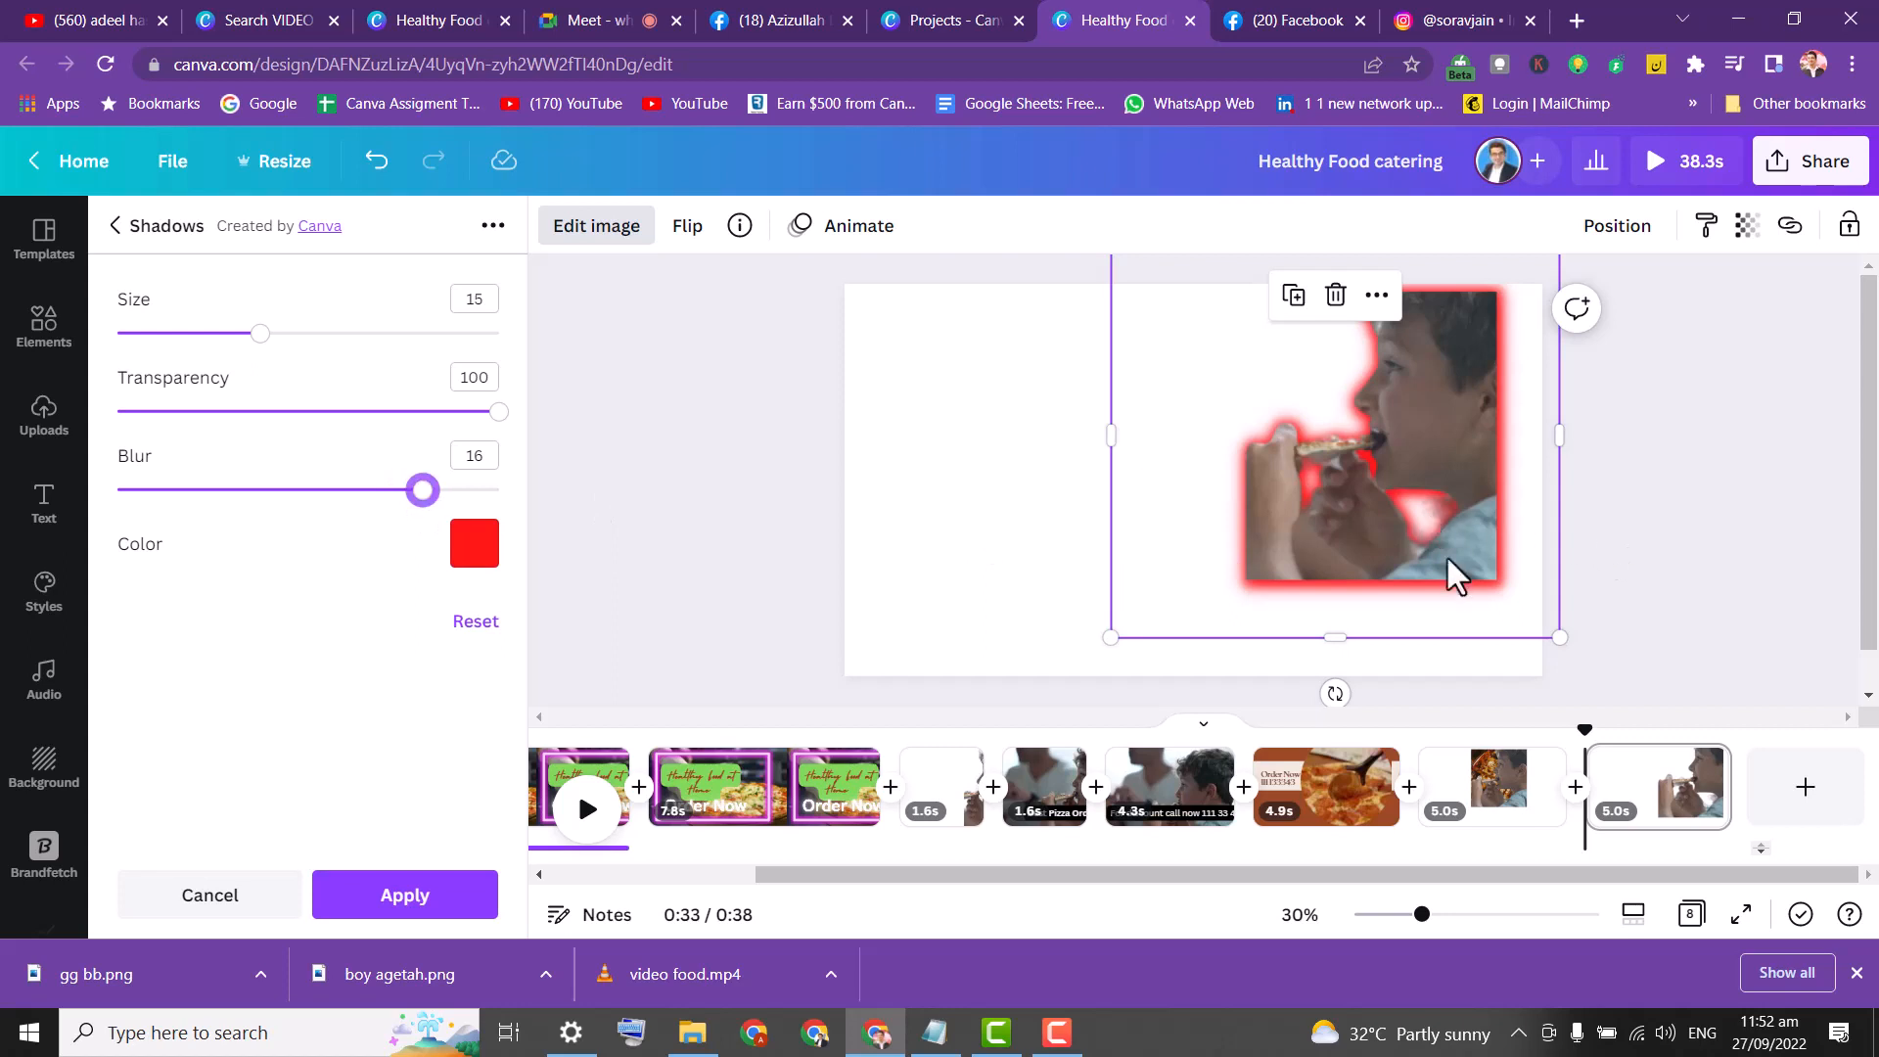
mouse_move(1448, 558)
left_mouse_down()
mouse_move(1481, 591)
mouse_move(1477, 538)
mouse_move(1434, 548)
left_mouse_up()
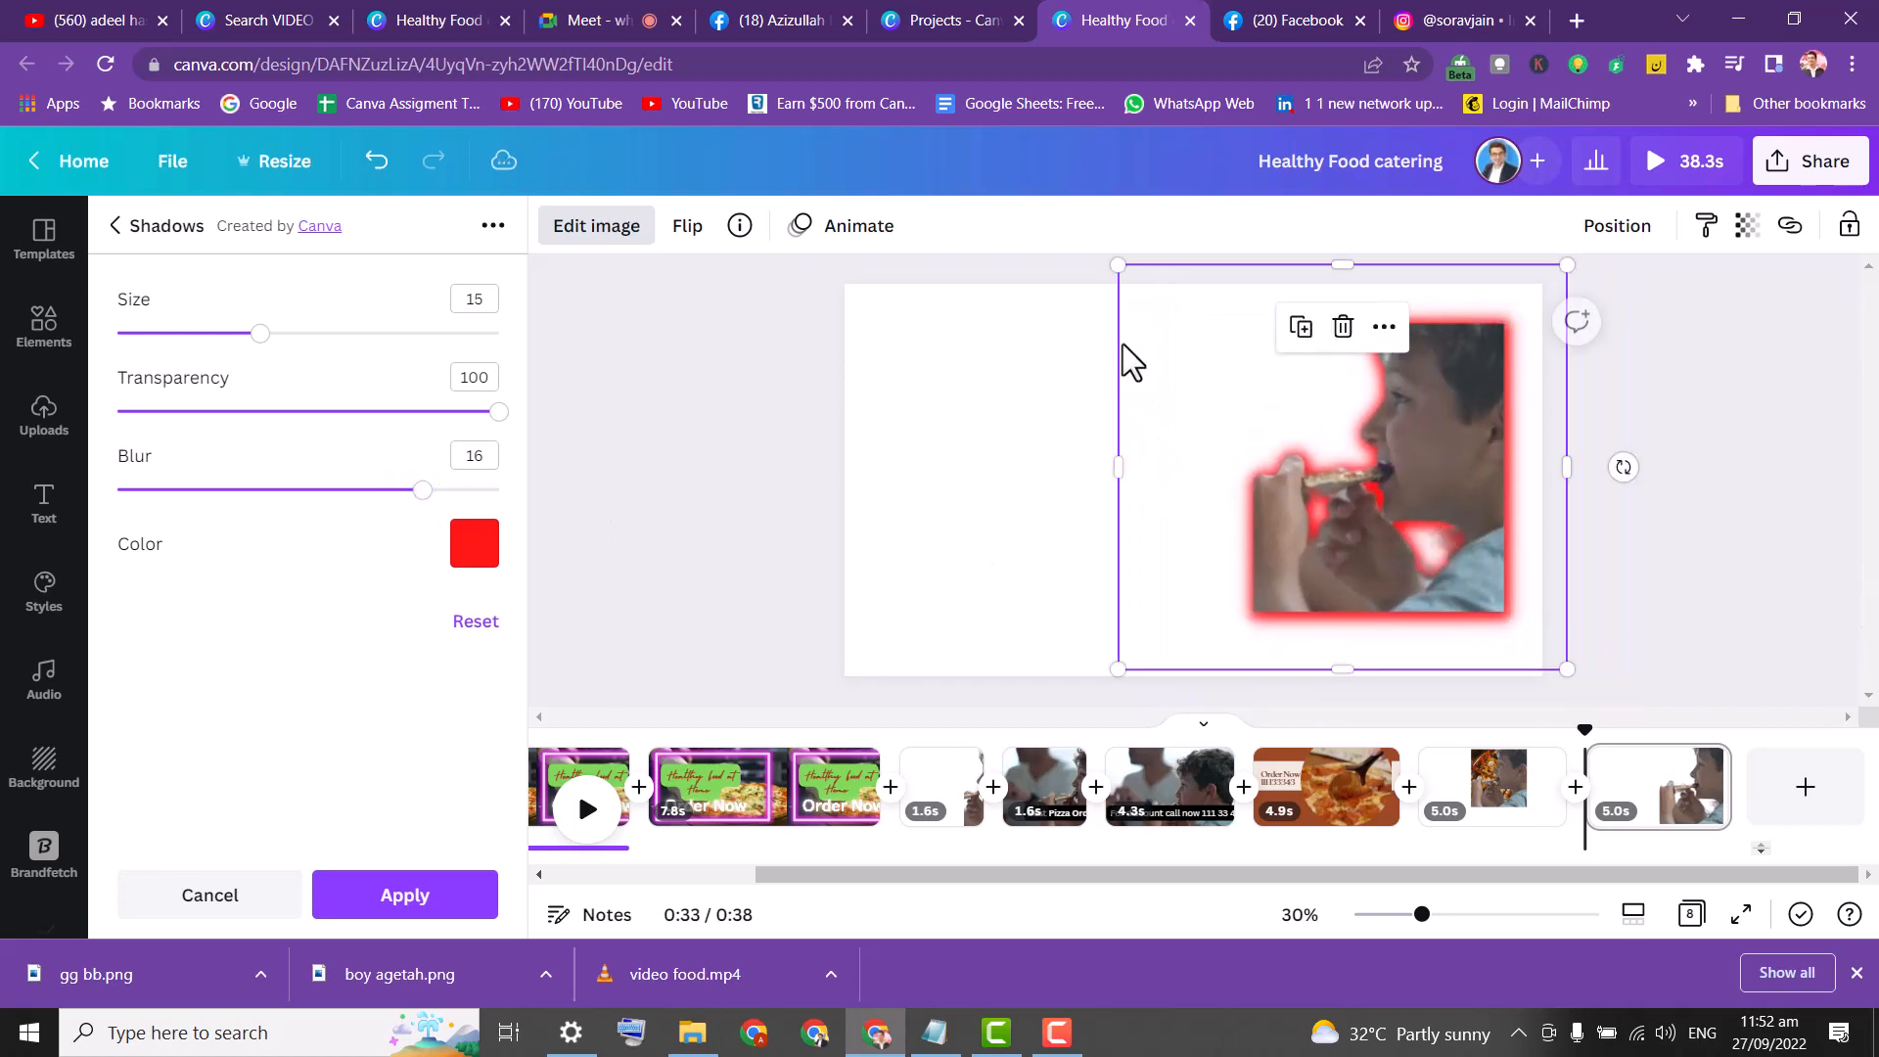
left_click_drag(1117, 266, 991, 243)
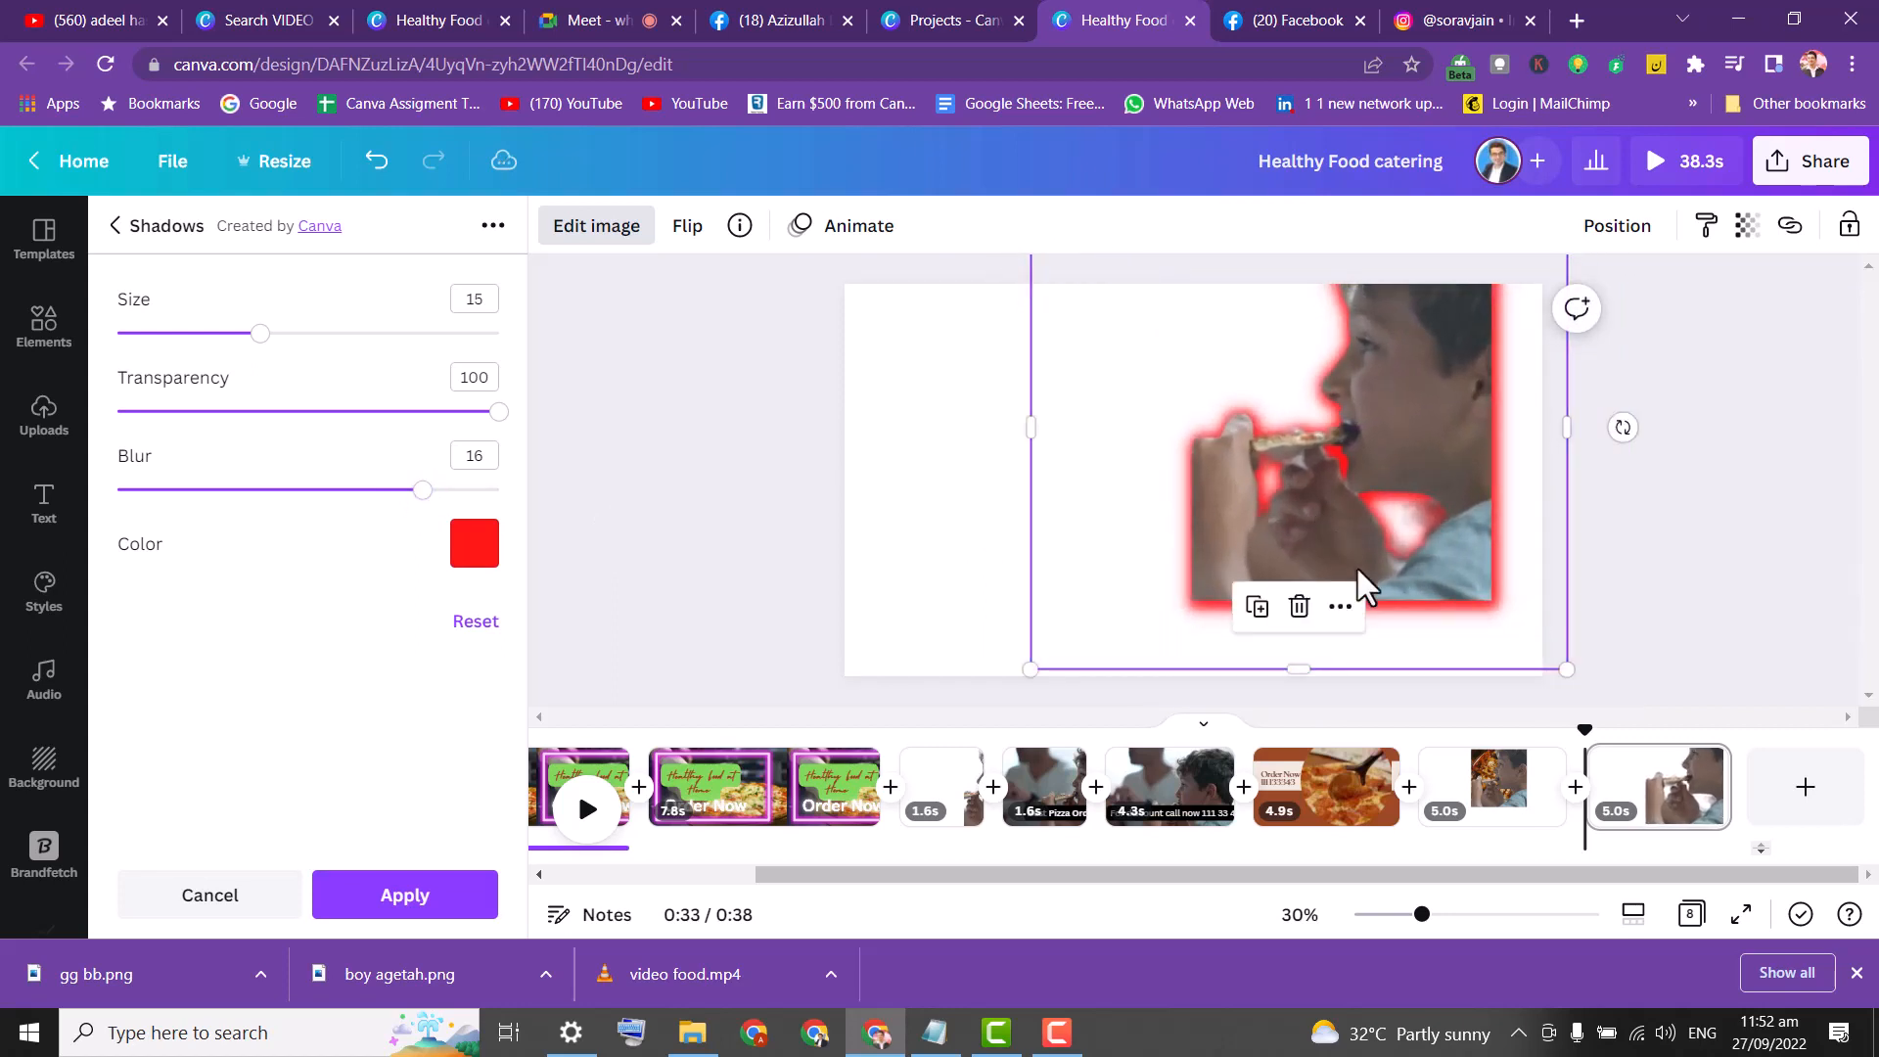
left_click_drag(1359, 569, 1400, 578)
left_click(716, 364)
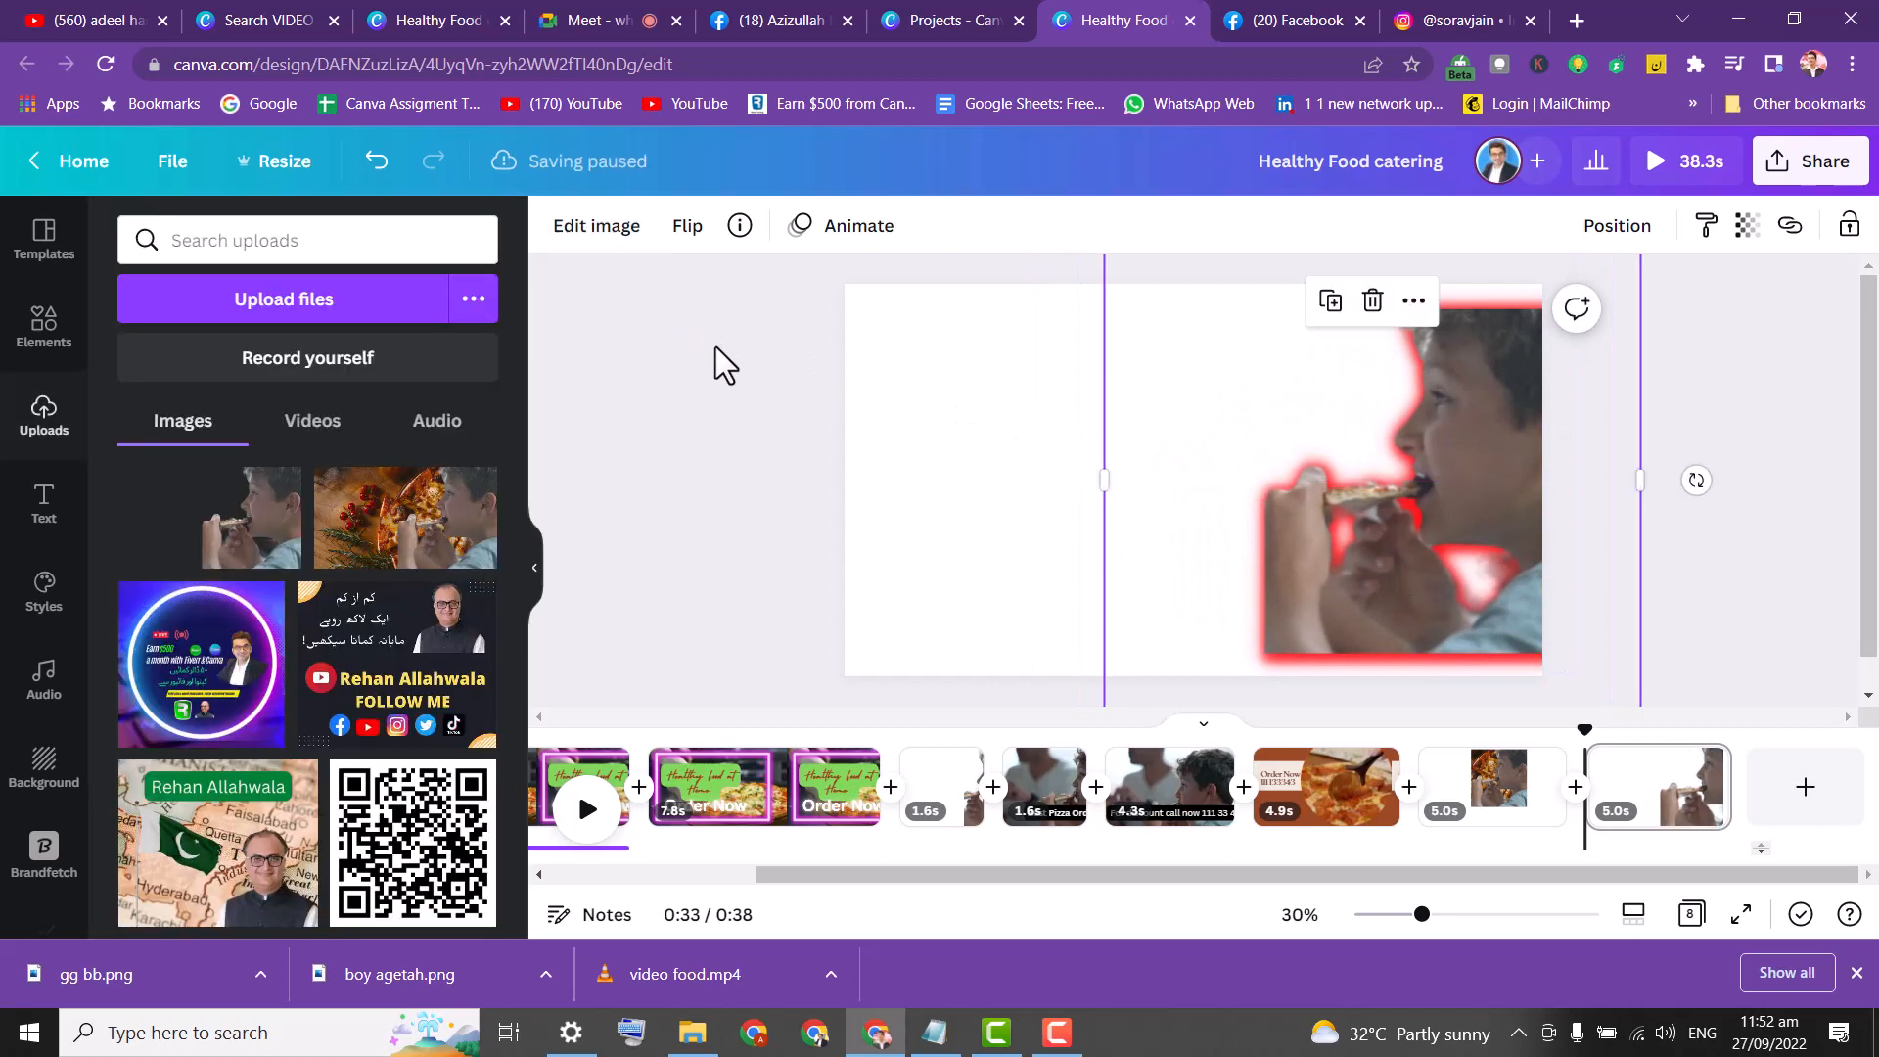
Widen and enlarge the boy image using its right edge and lower-left corner.
left_click(759, 337)
left_click(1473, 423)
left_click_drag(1641, 472, 1701, 472)
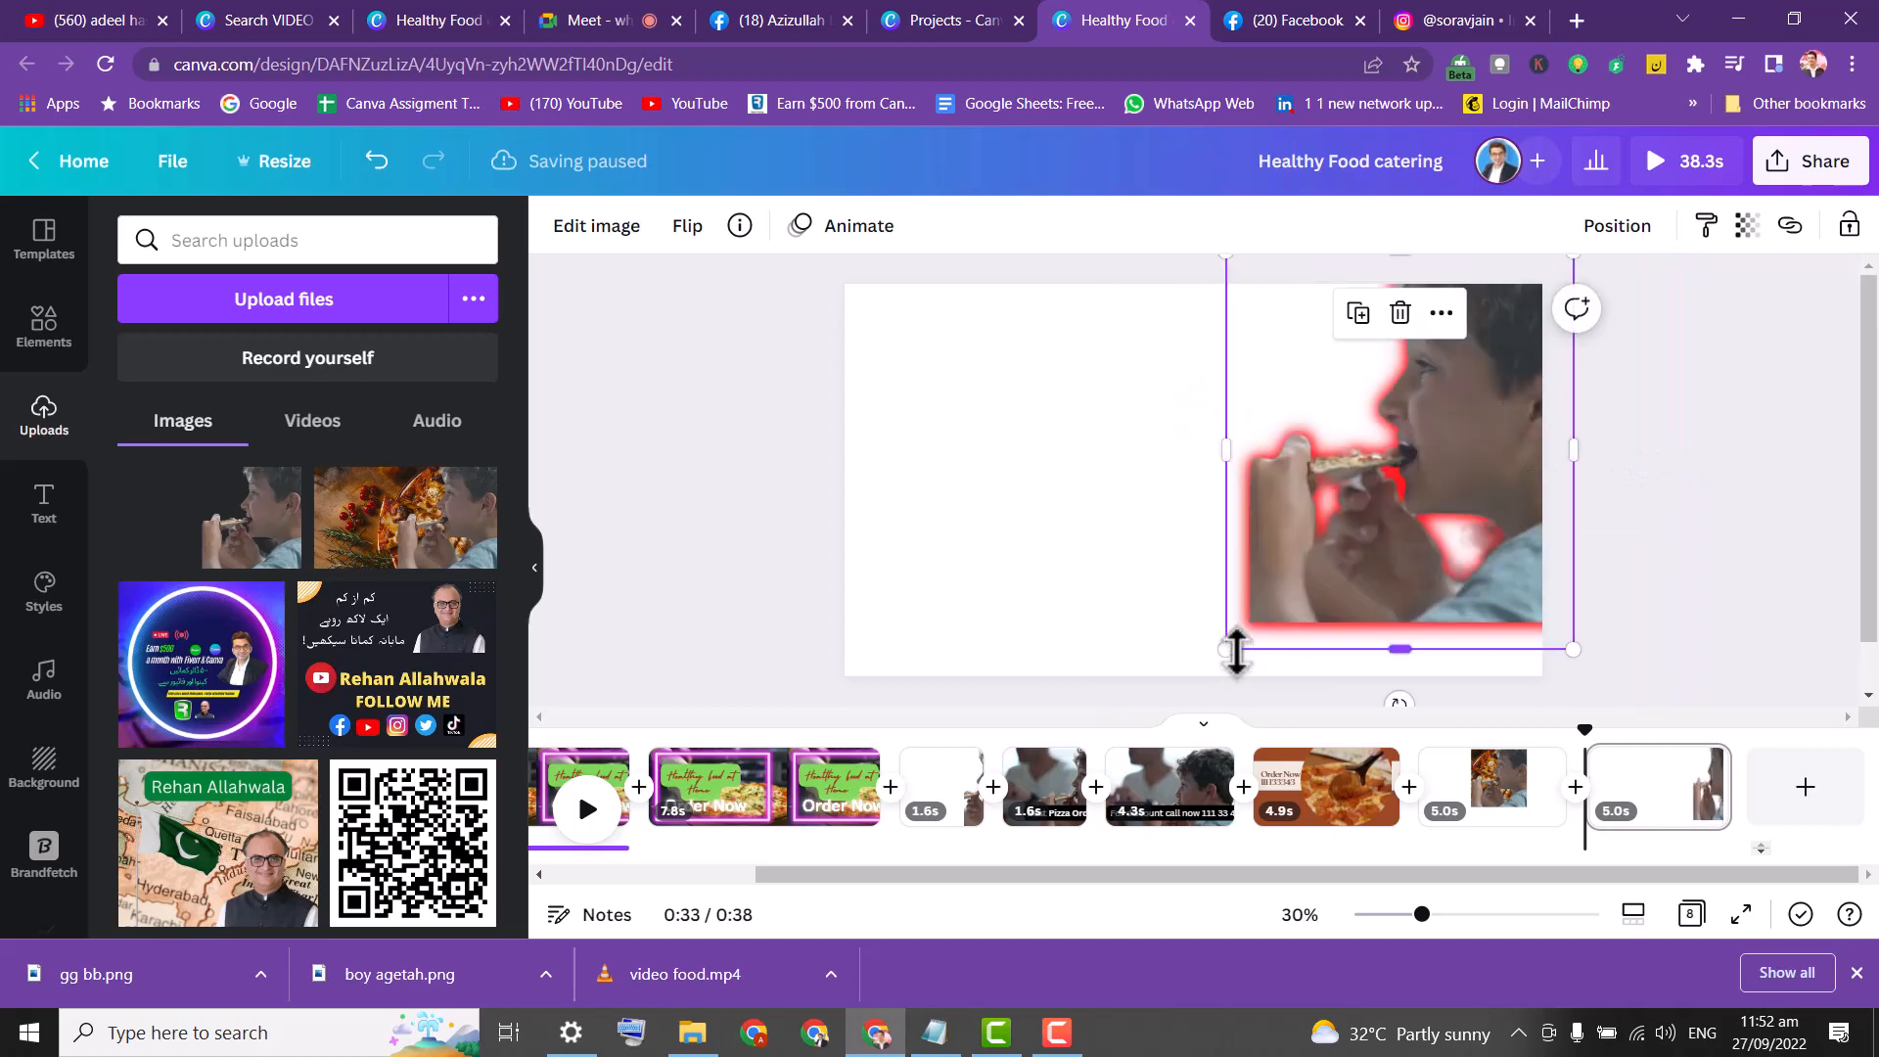
left_click_drag(1236, 651, 1116, 724)
left_click(642, 437)
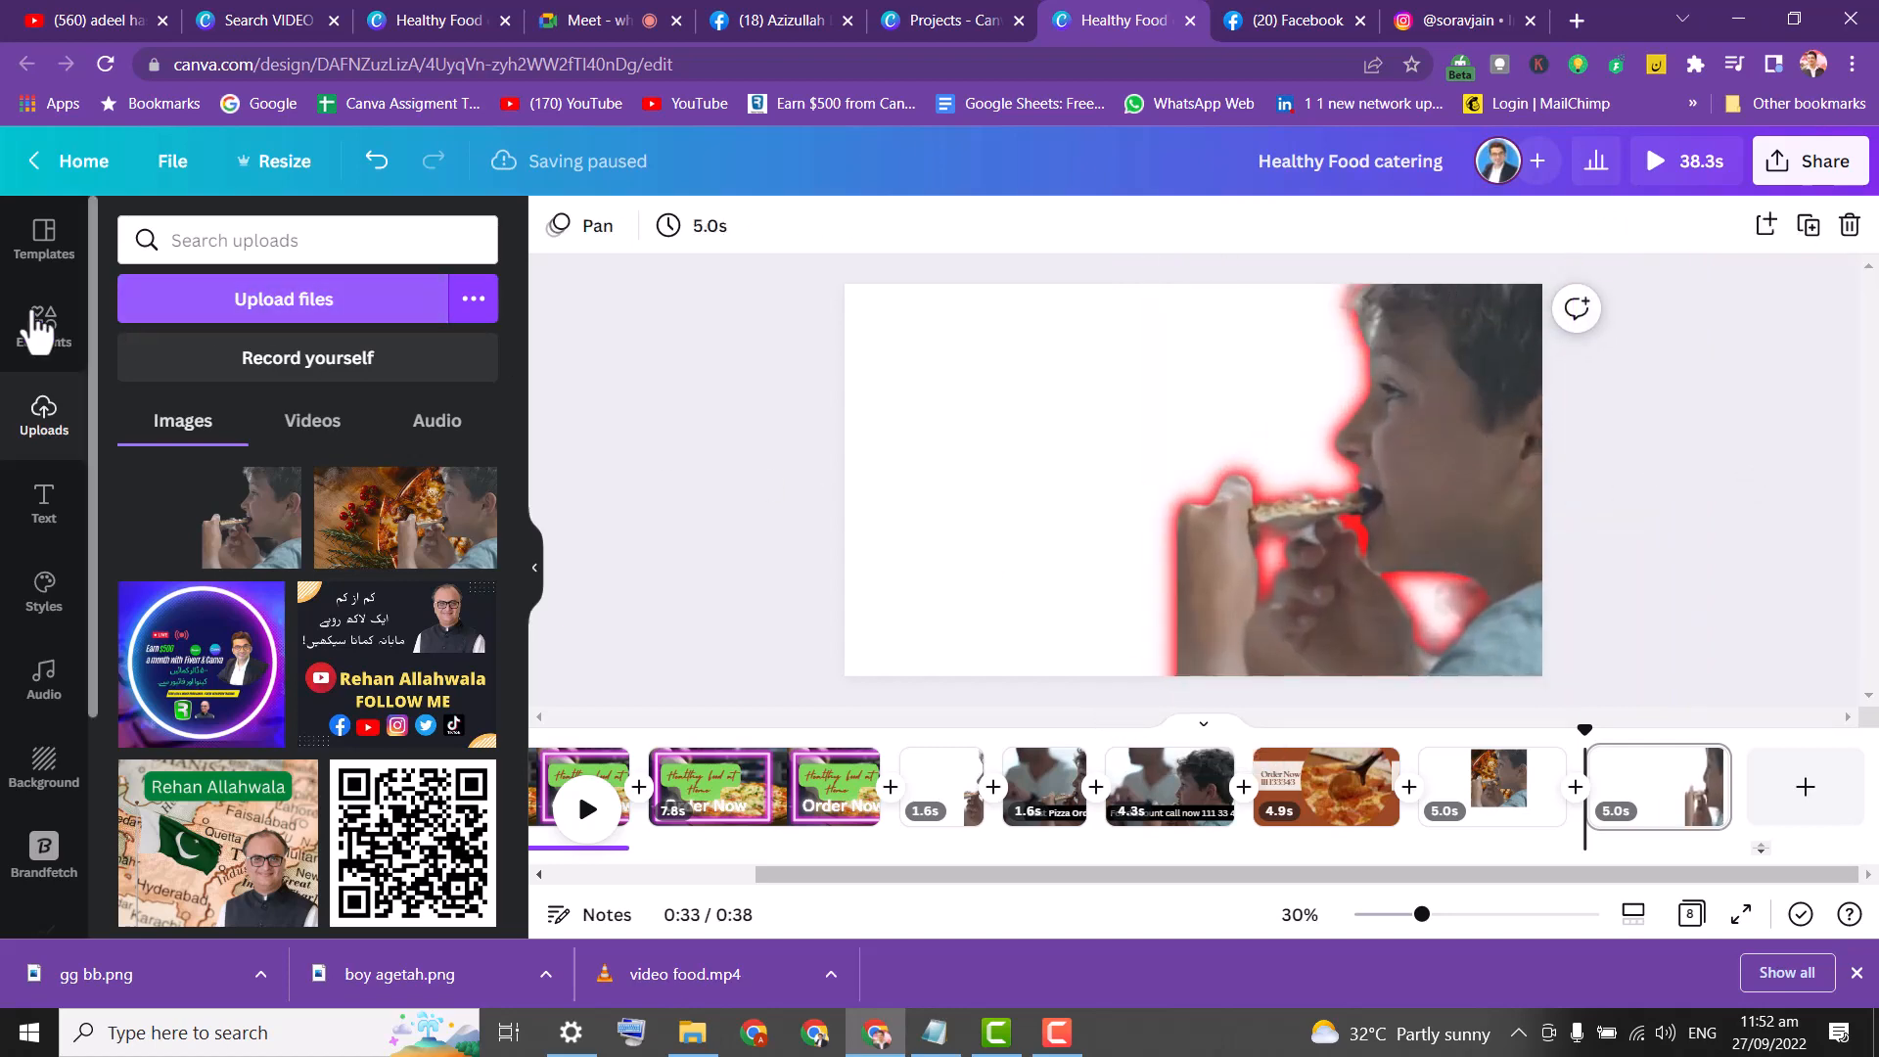
Add the cherry-tomato-and-rosemary pizza photo from Elements as the page background.
left_click(49, 328)
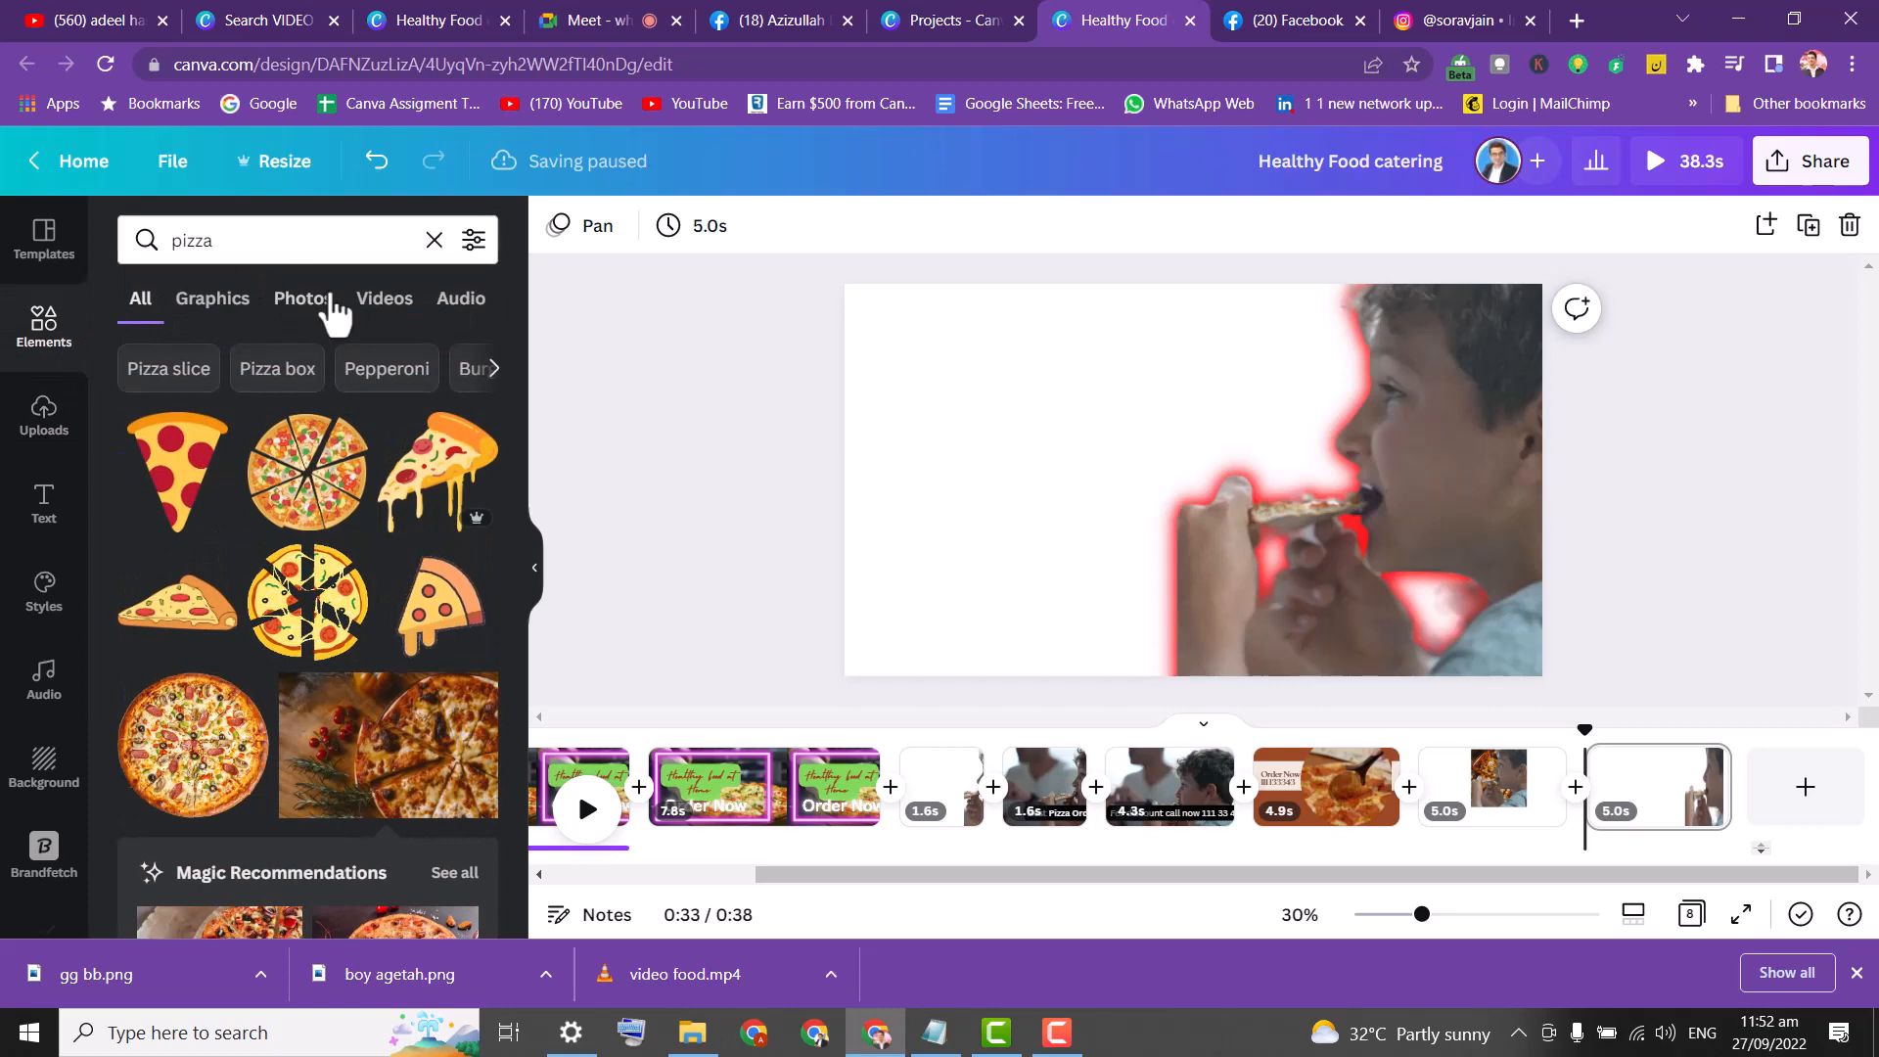
left_click_drag(431, 783, 831, 412)
key("Delete")
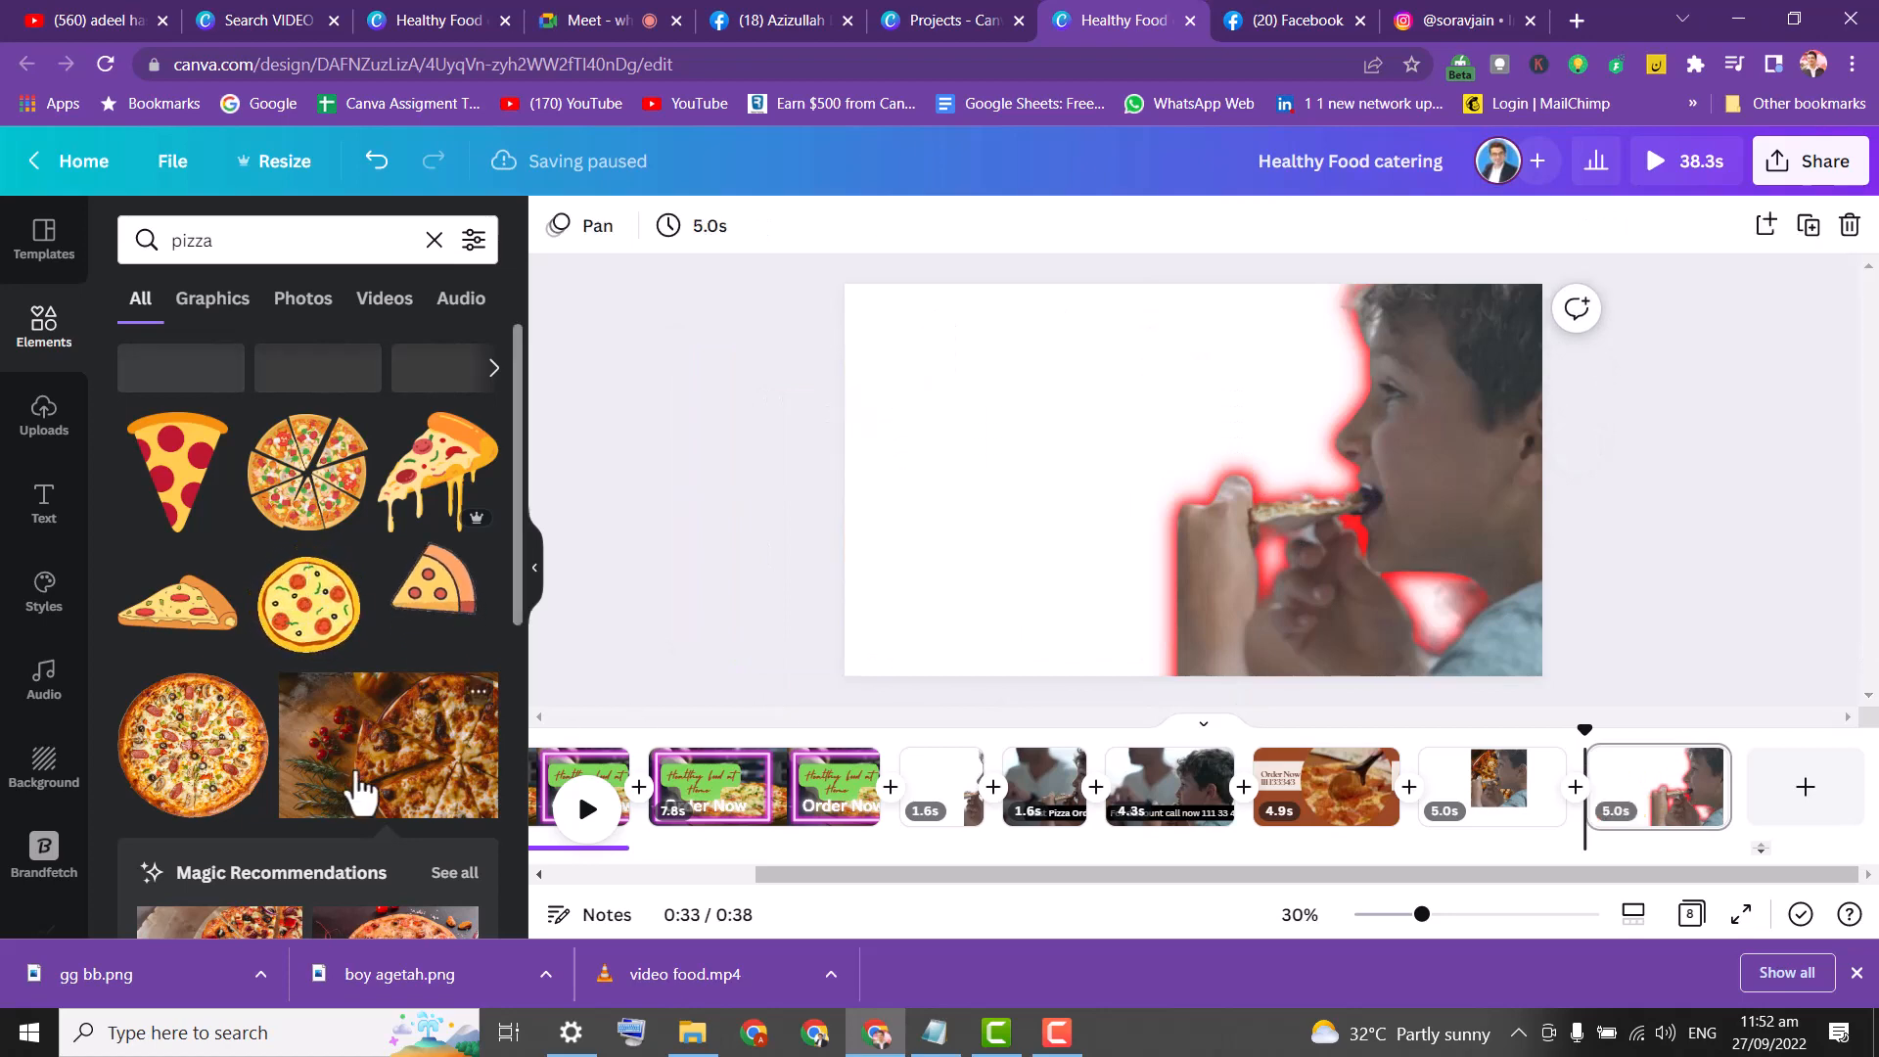
left_click_drag(365, 789, 879, 492)
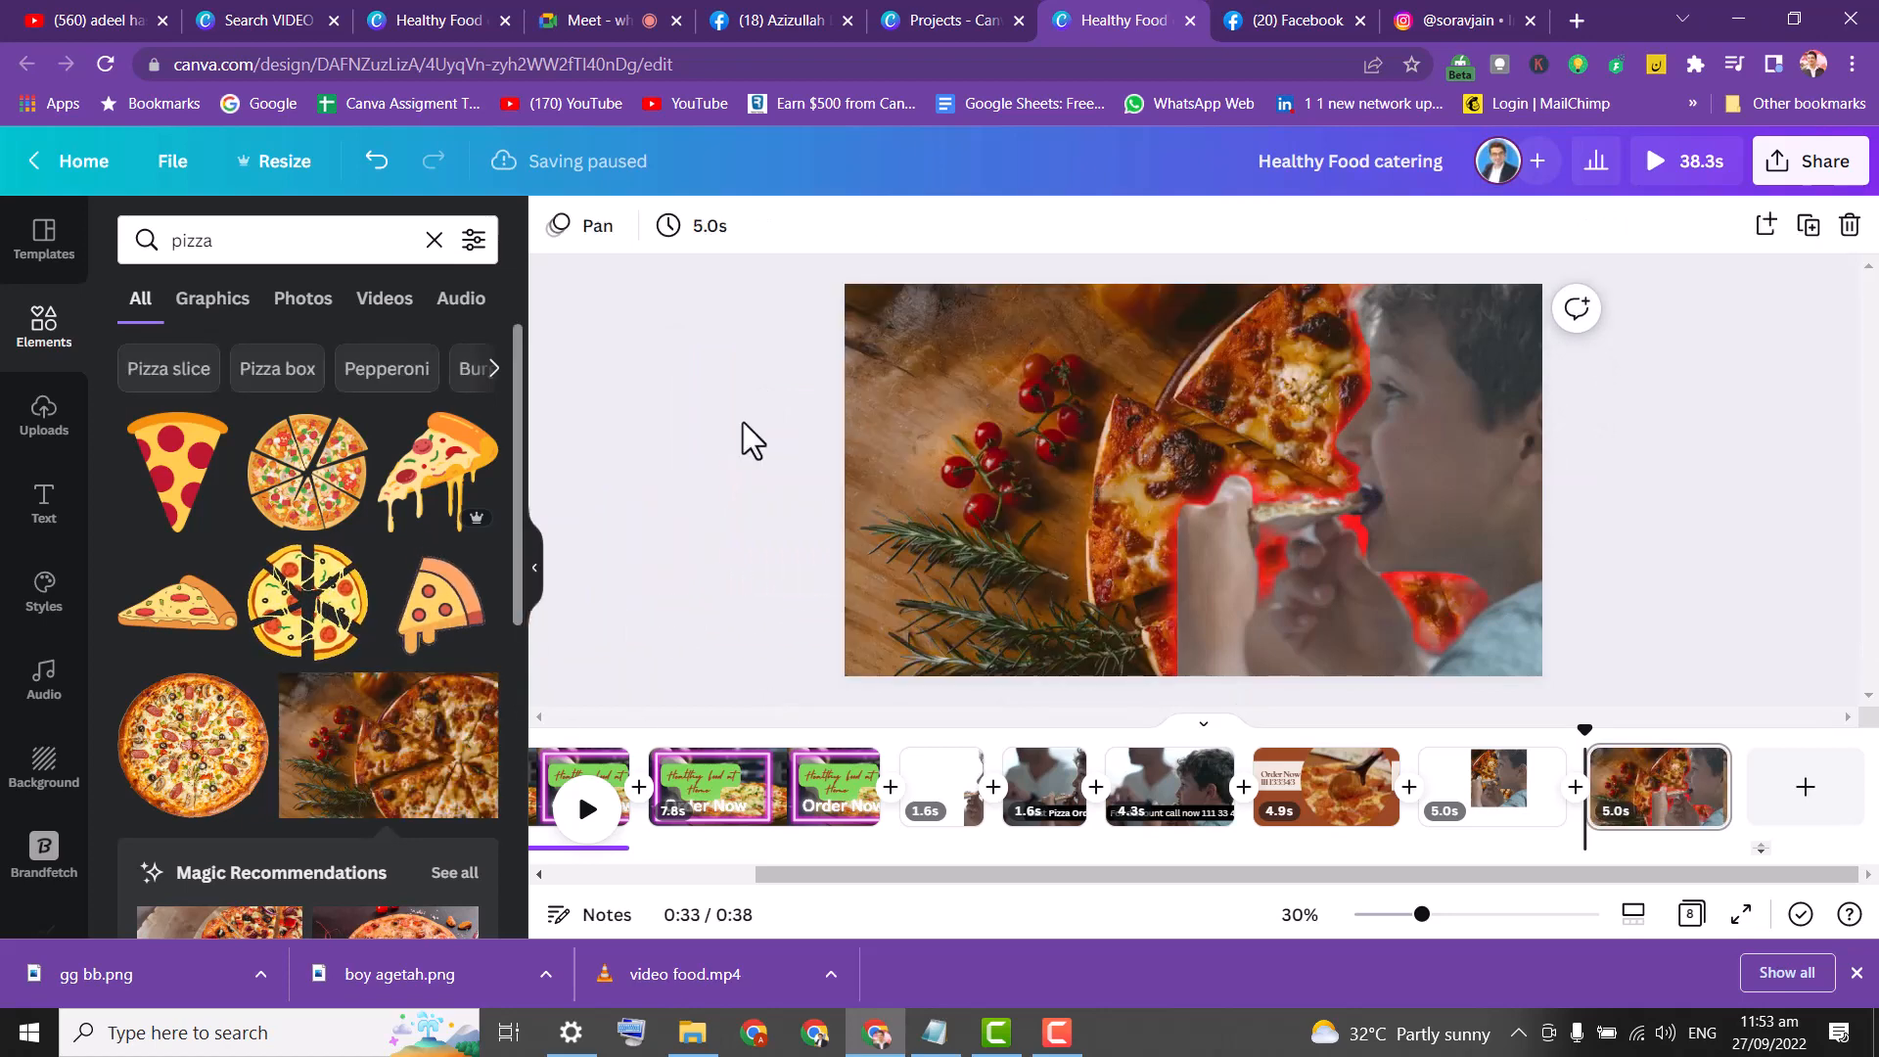
left_click(61, 507)
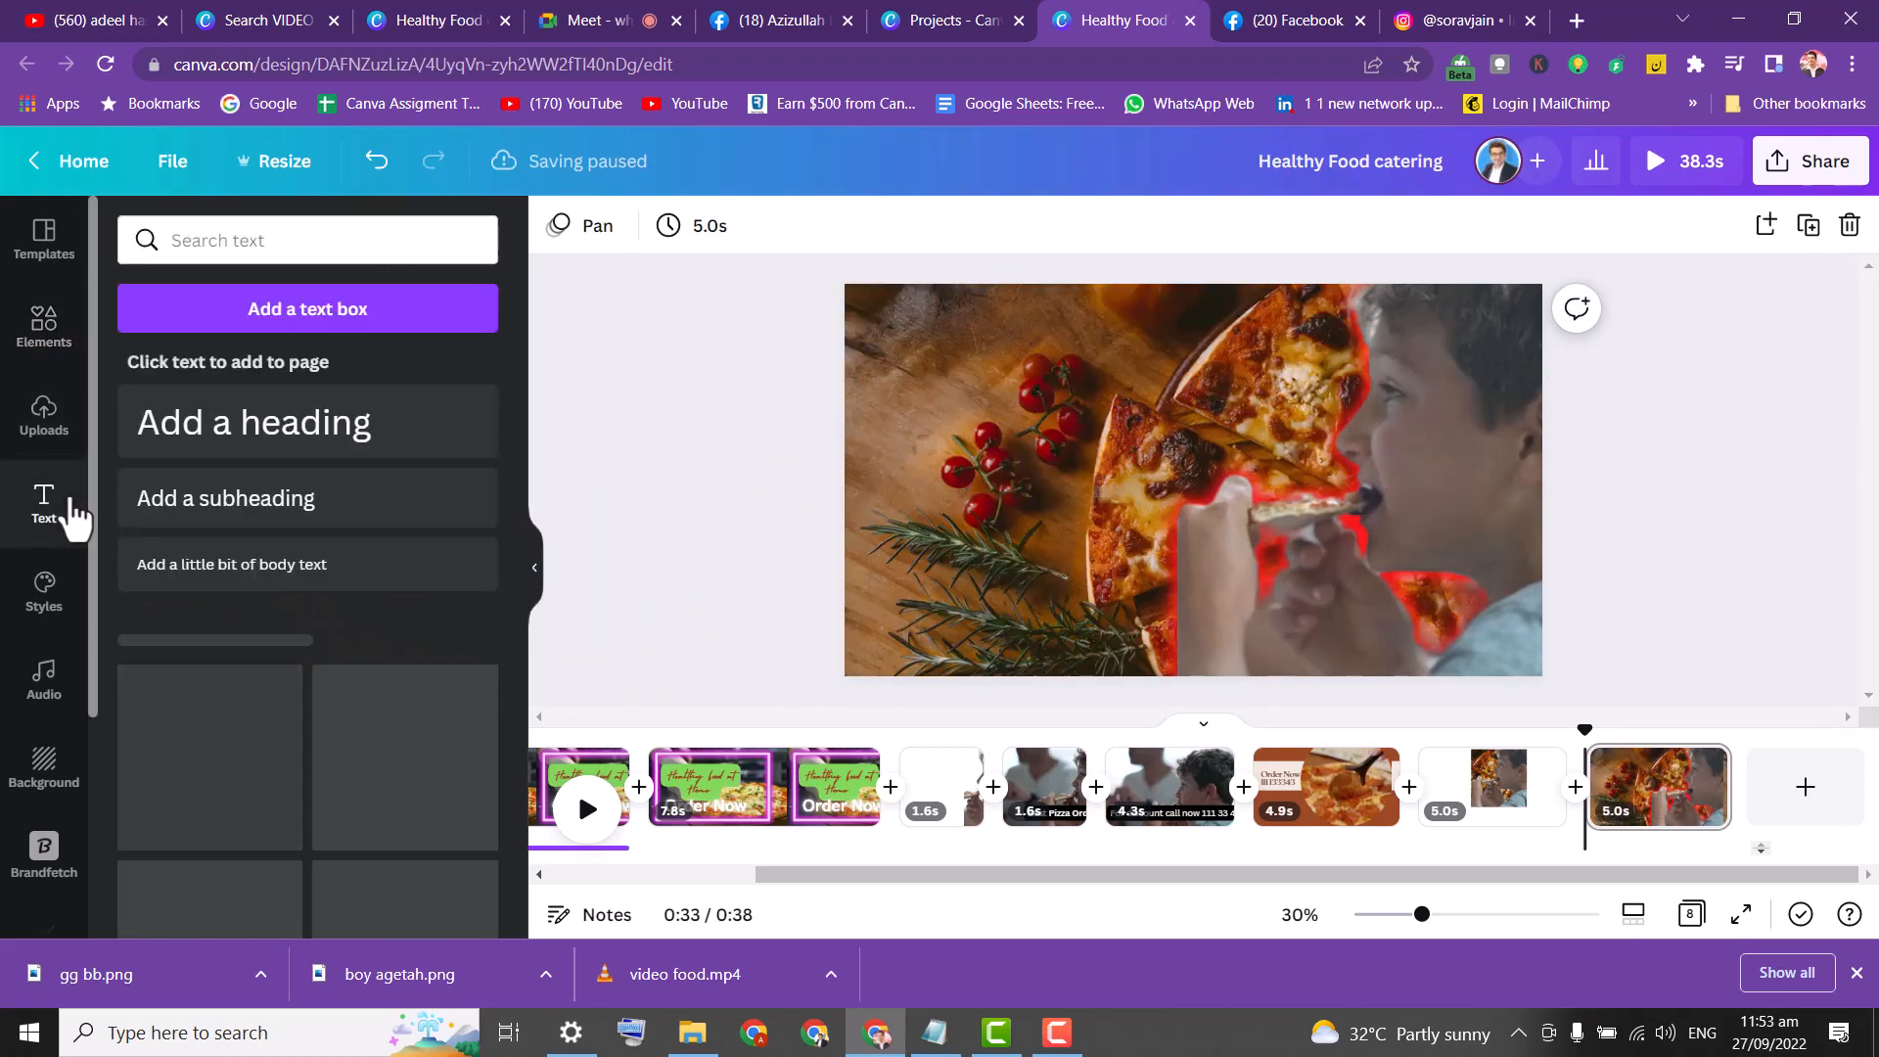
Add a heading reading 'Yummy Pizza Order Now' to the pizza scene.
left_click(325, 456)
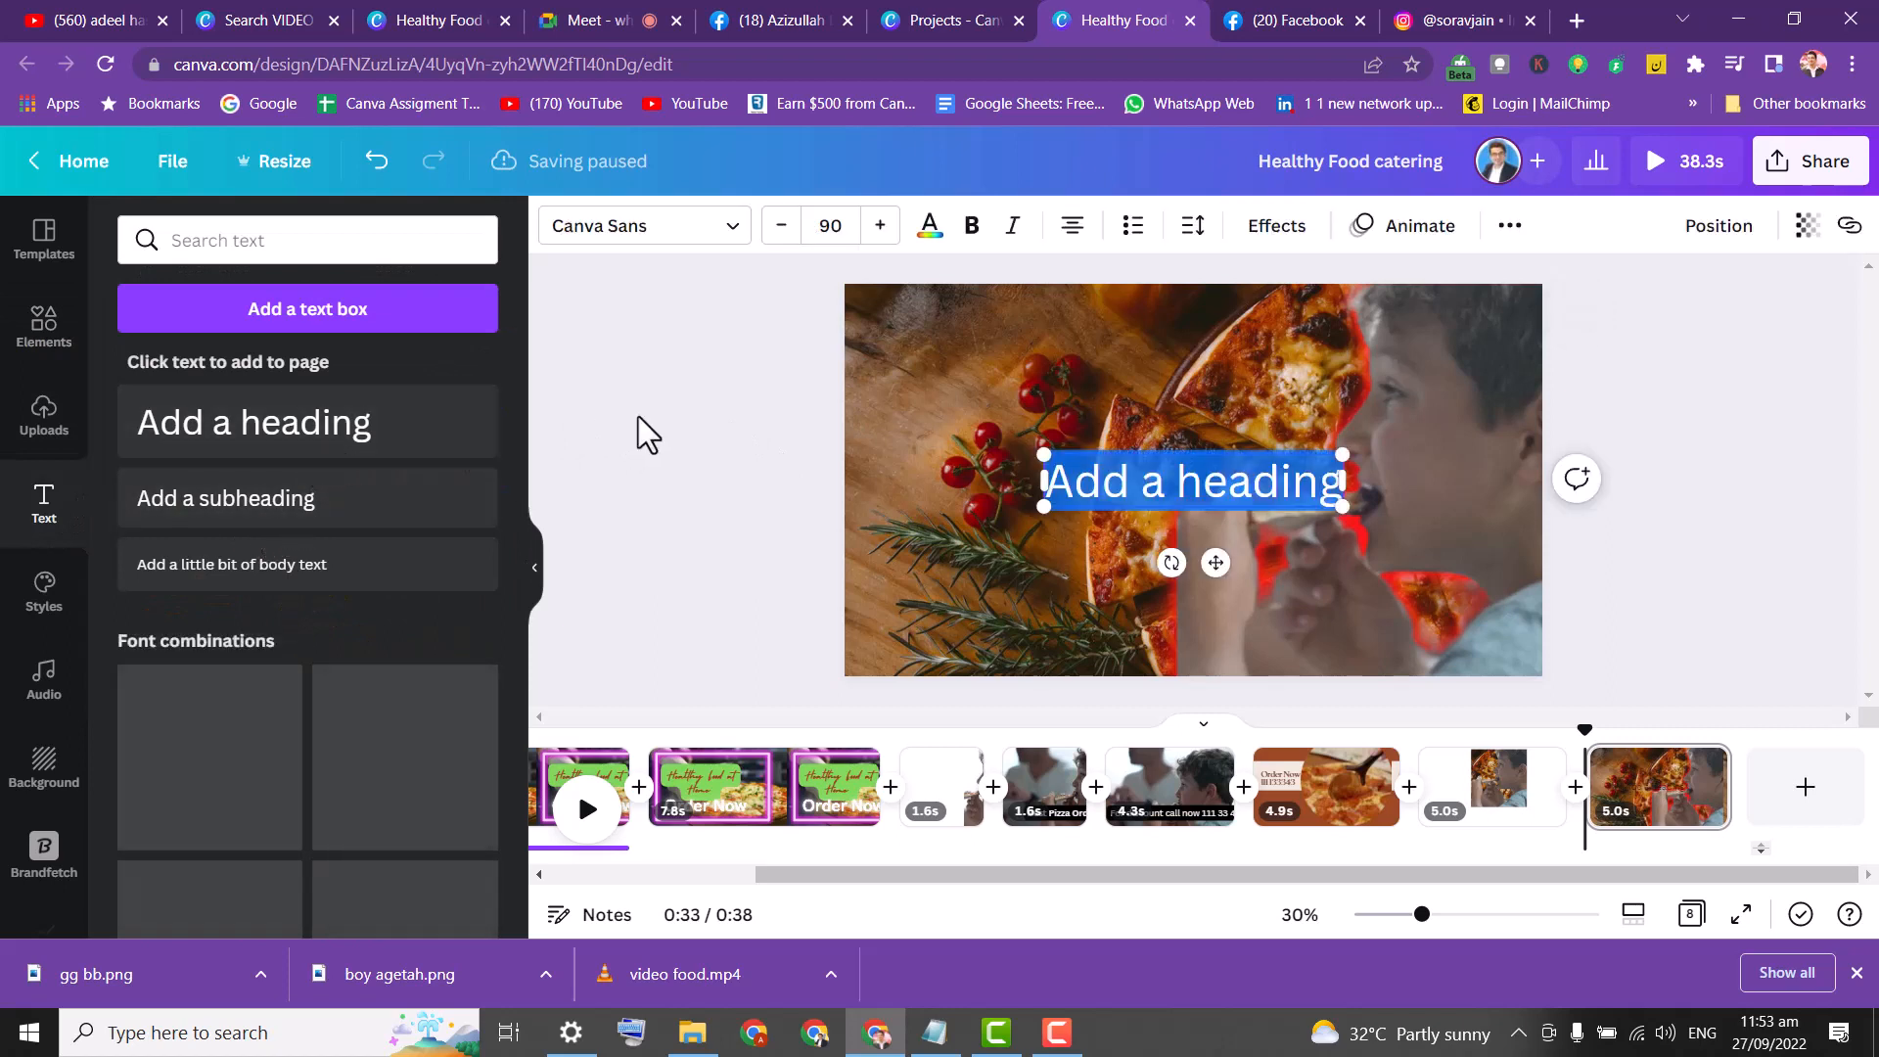
type("Yu")
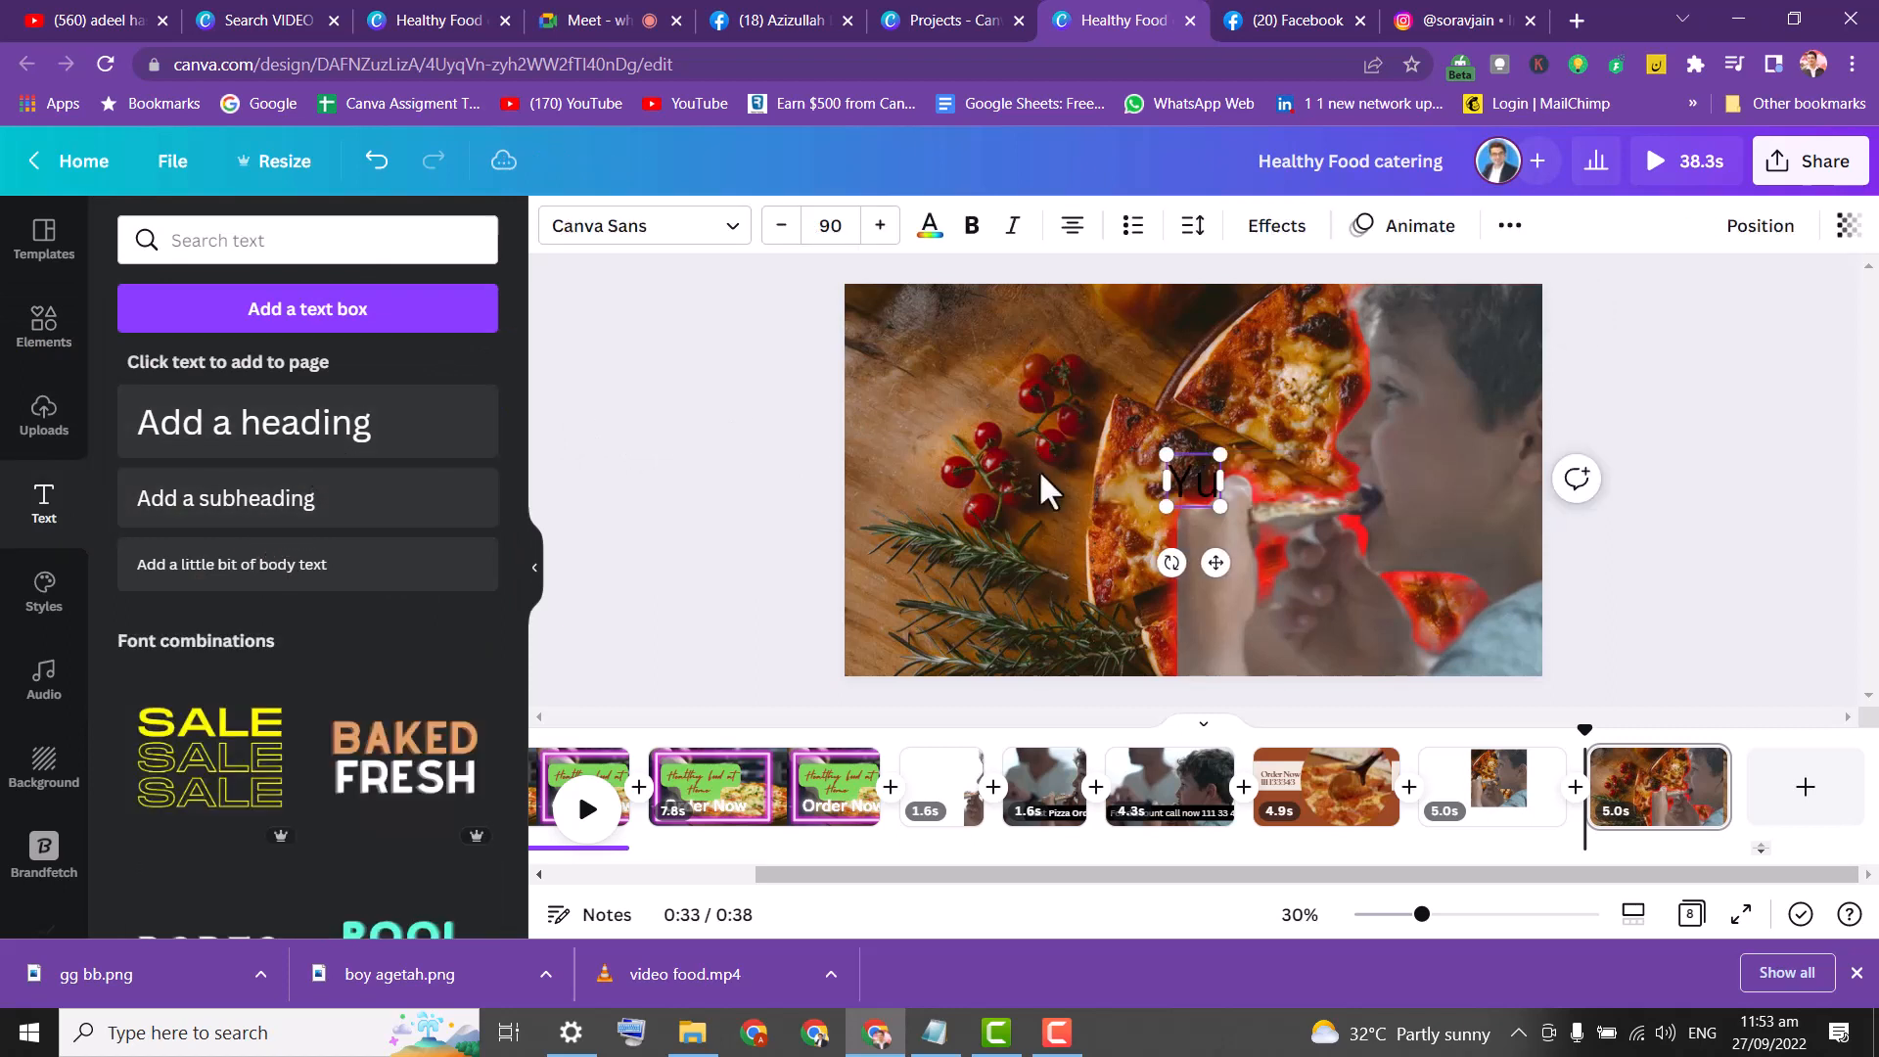
type("mmy!")
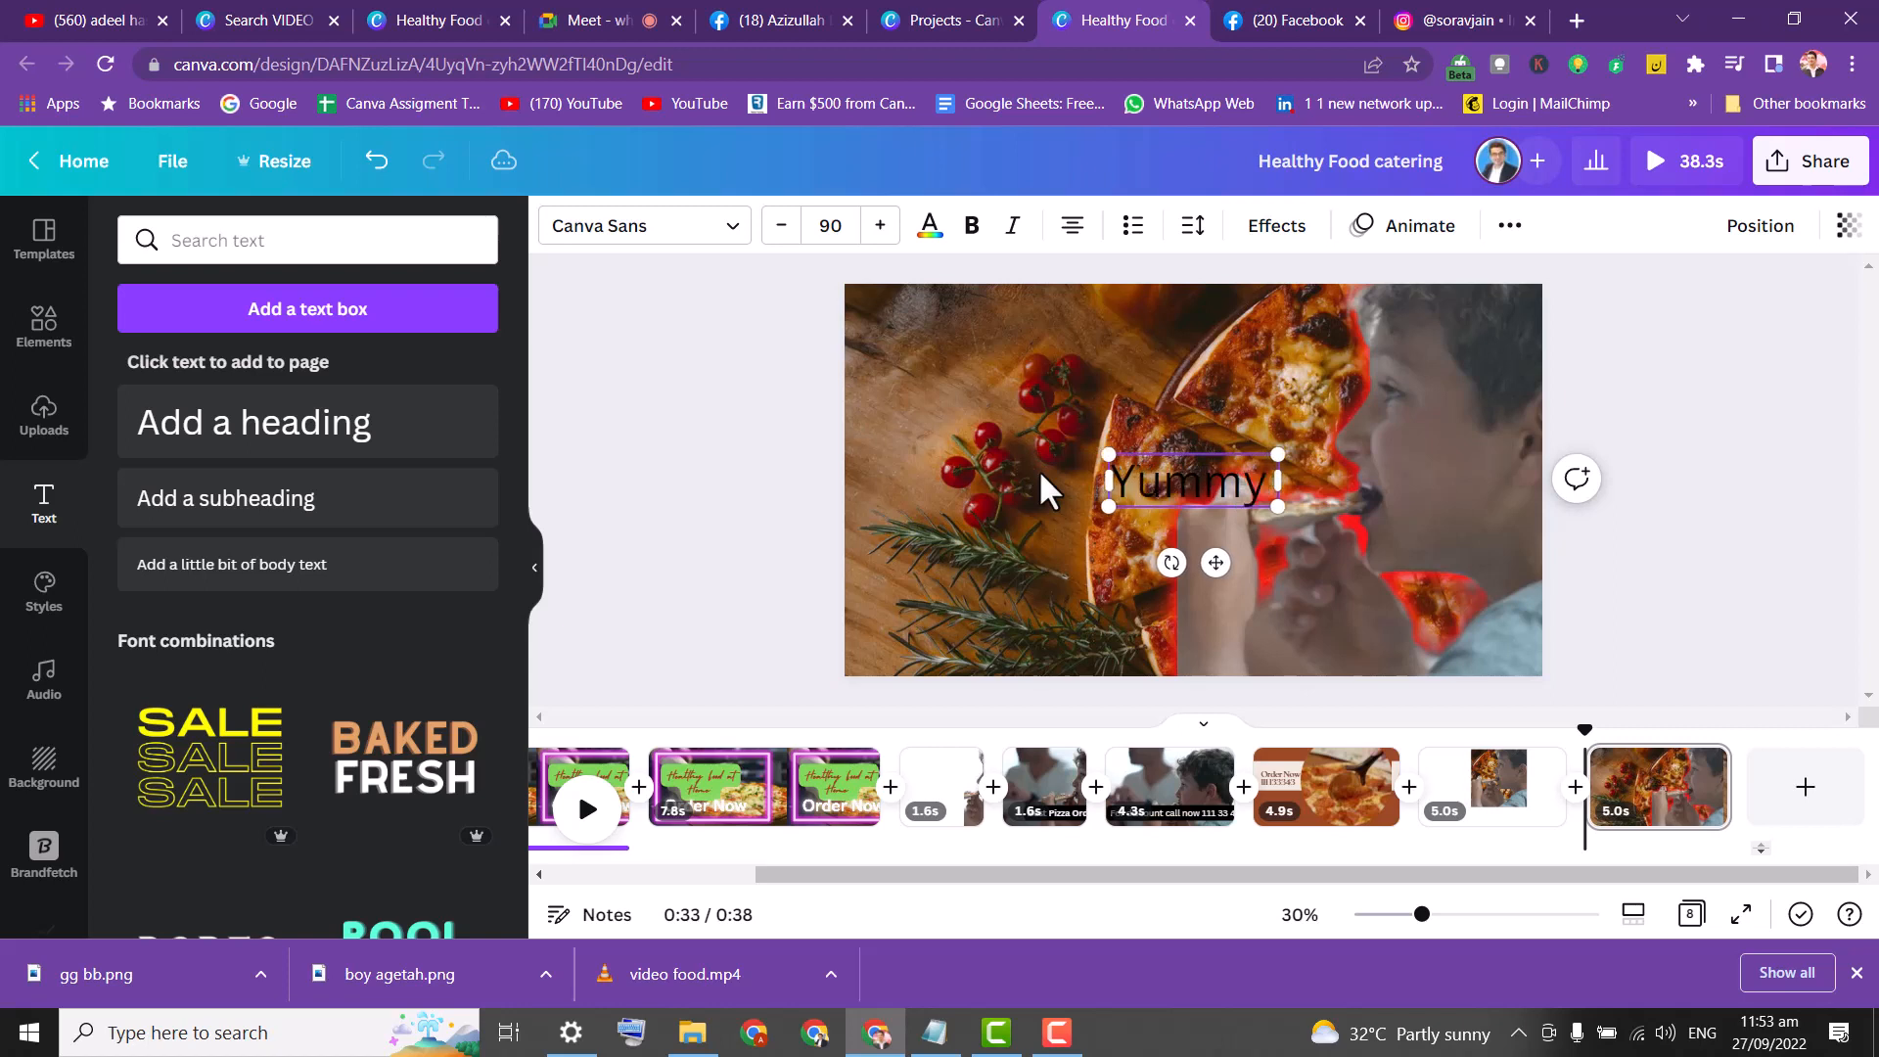
key("Left")
type("Pizz")
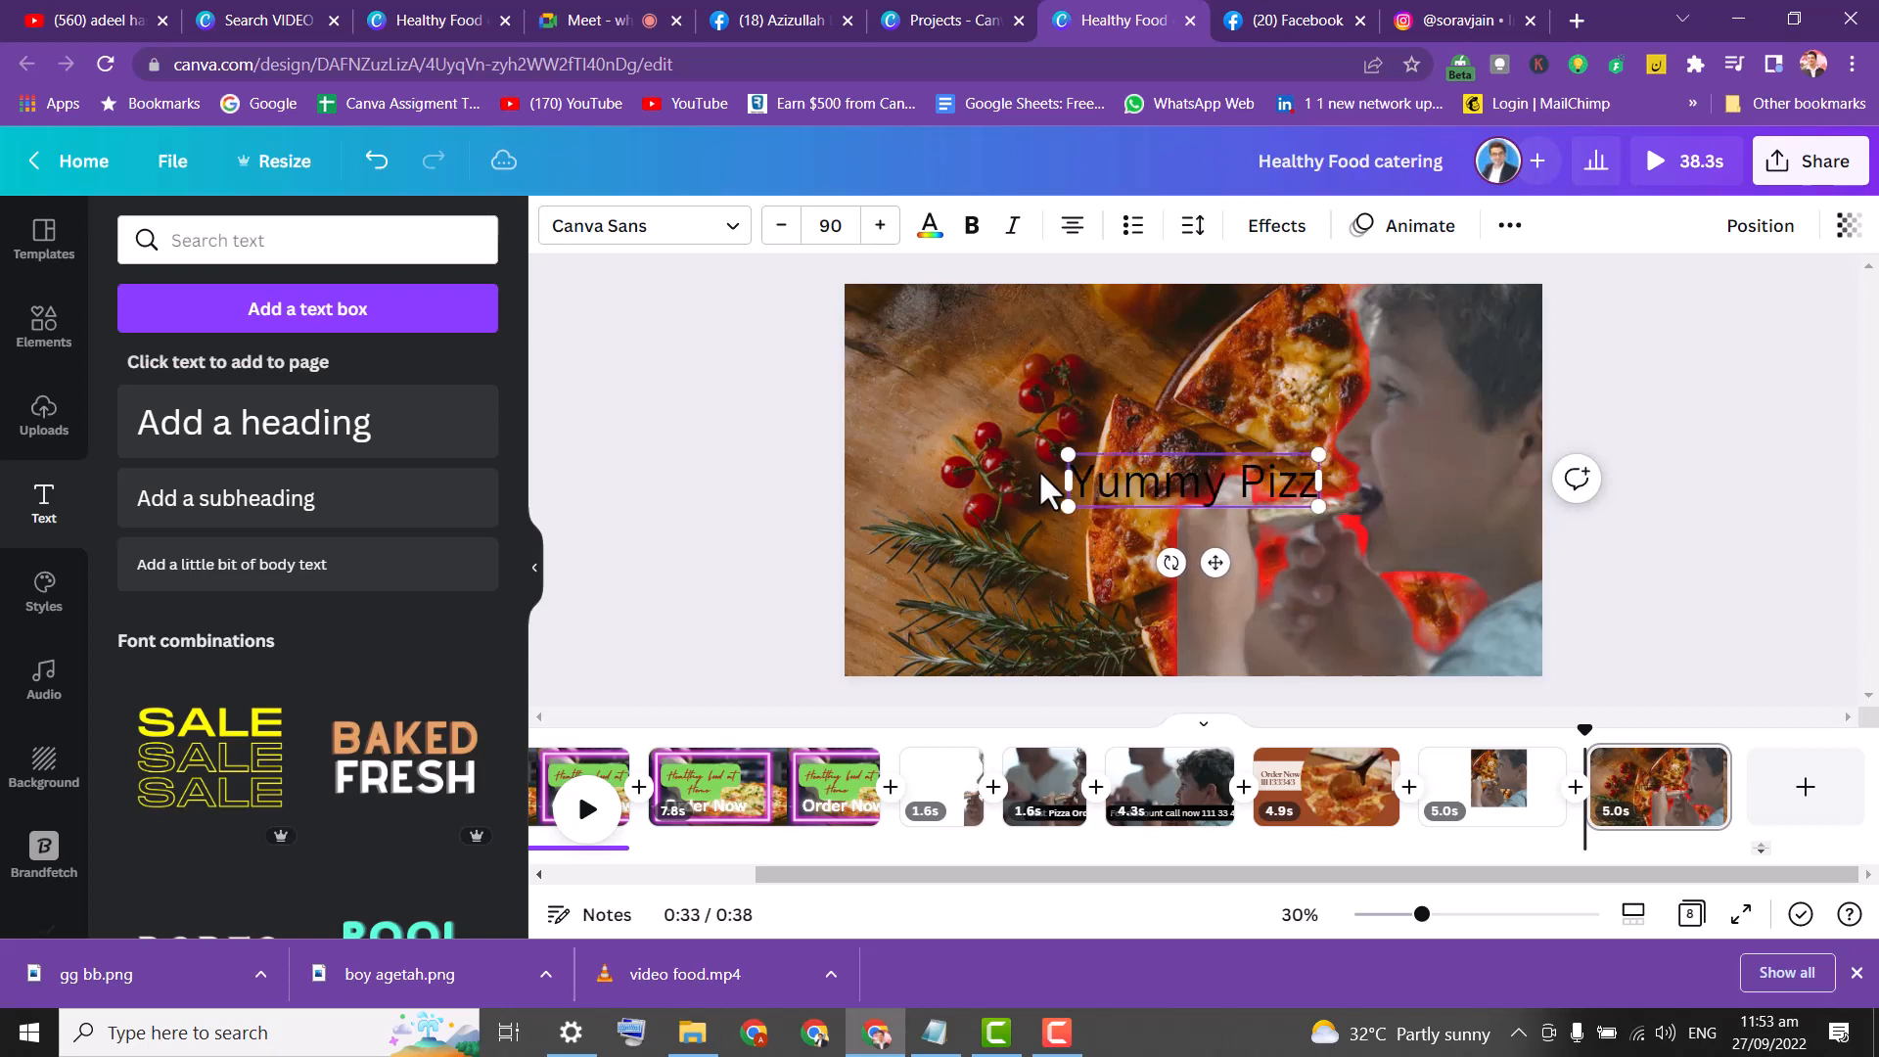
type("a Orde")
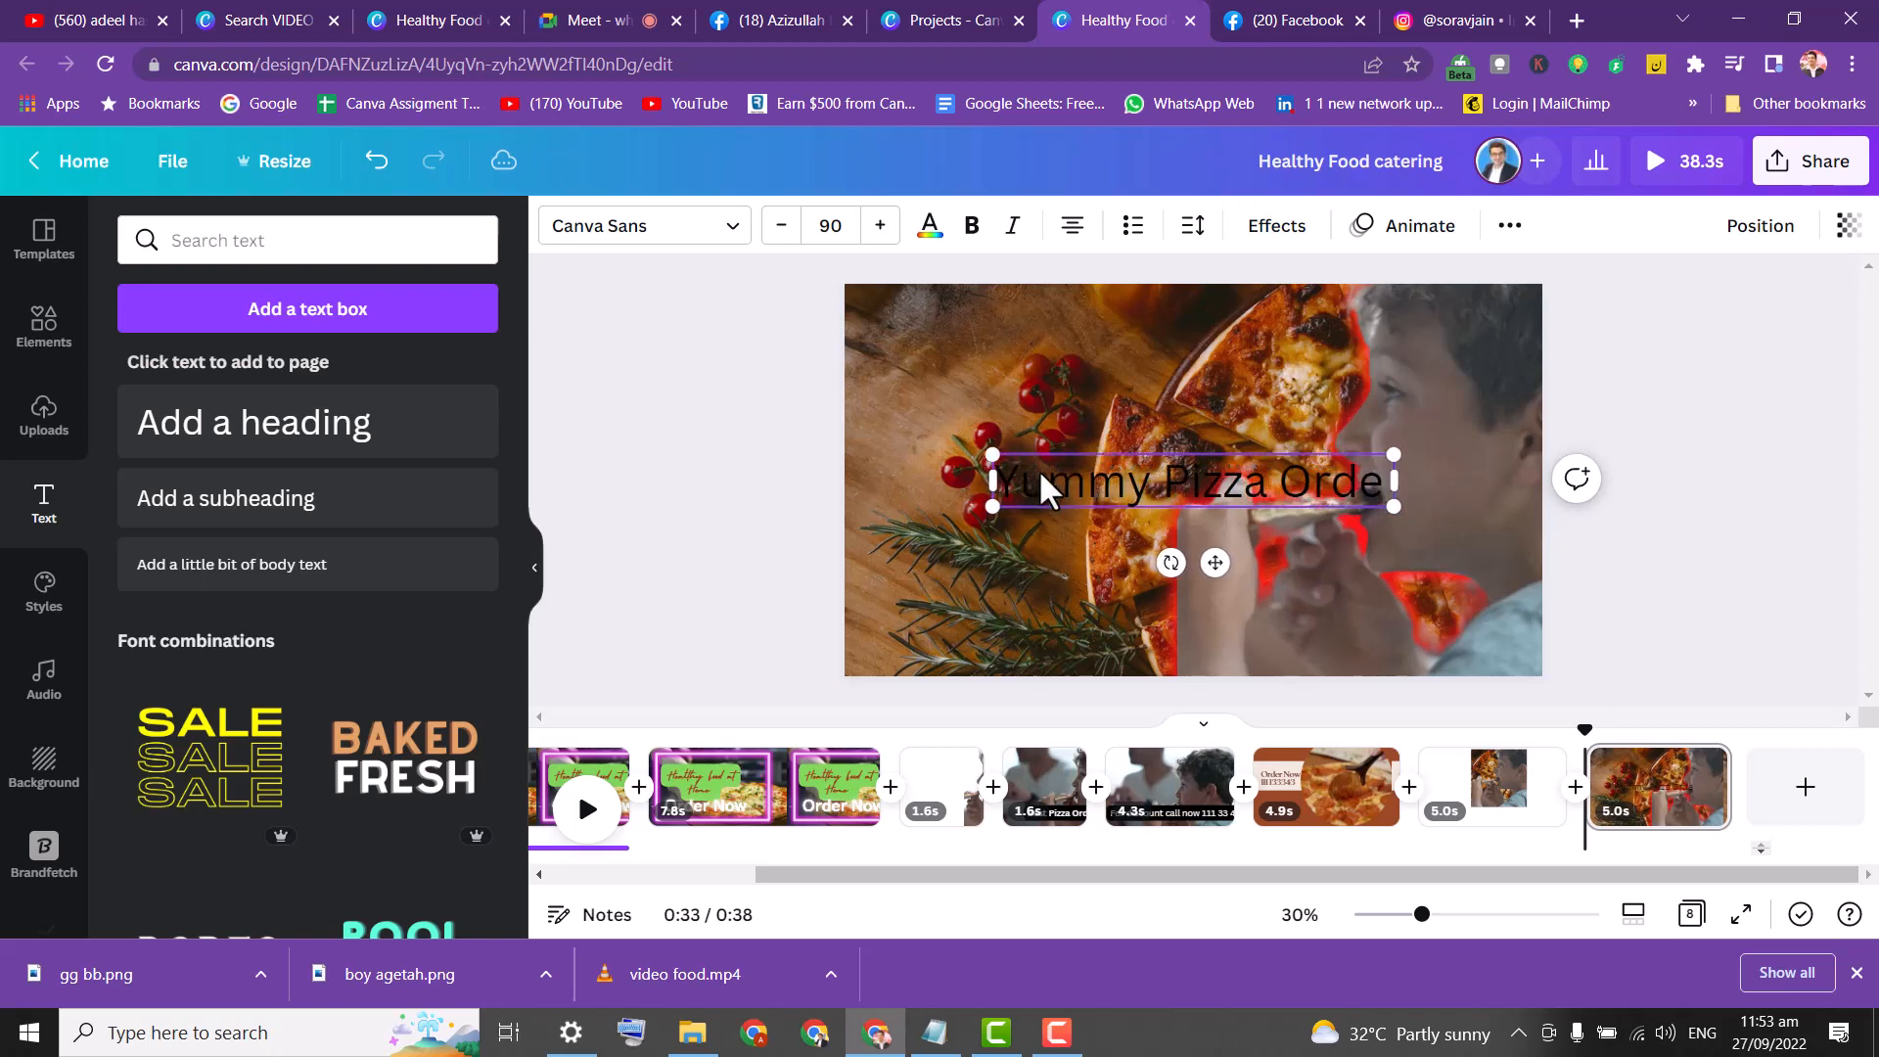
type("r")
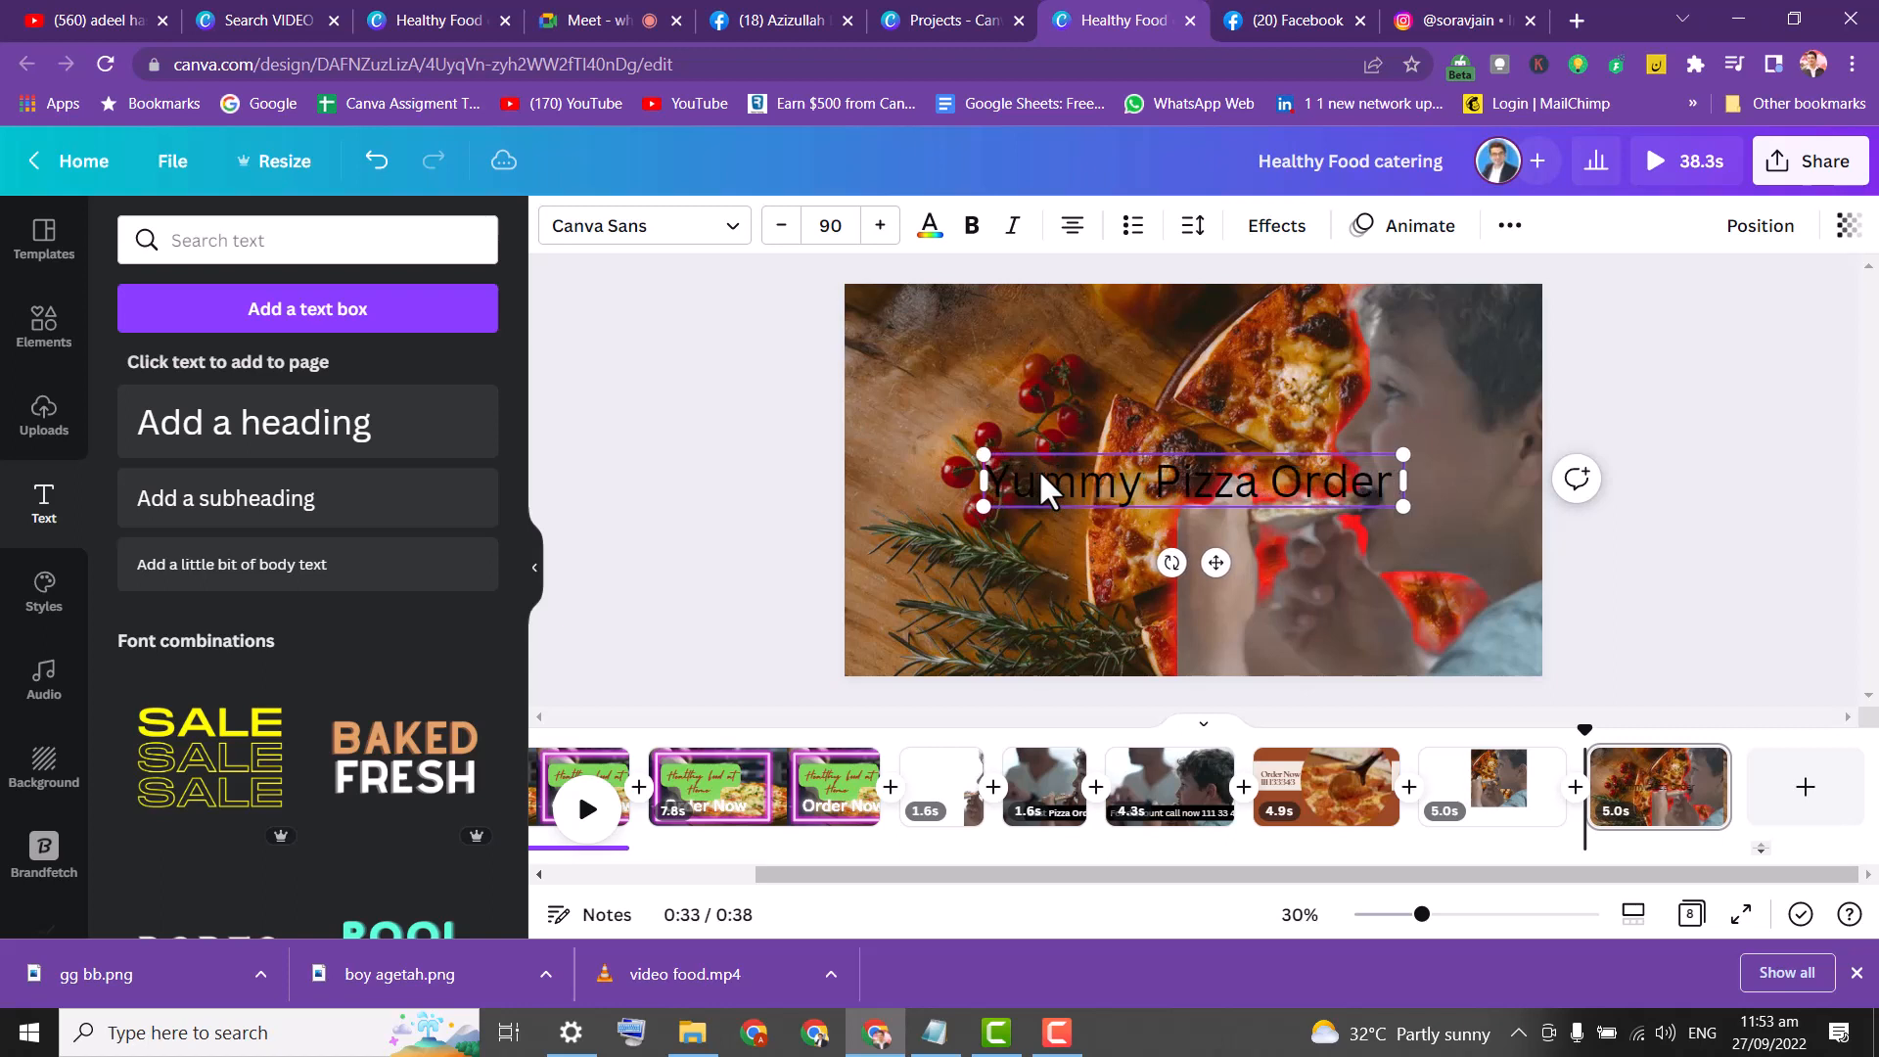
type(" Now")
key("Return")
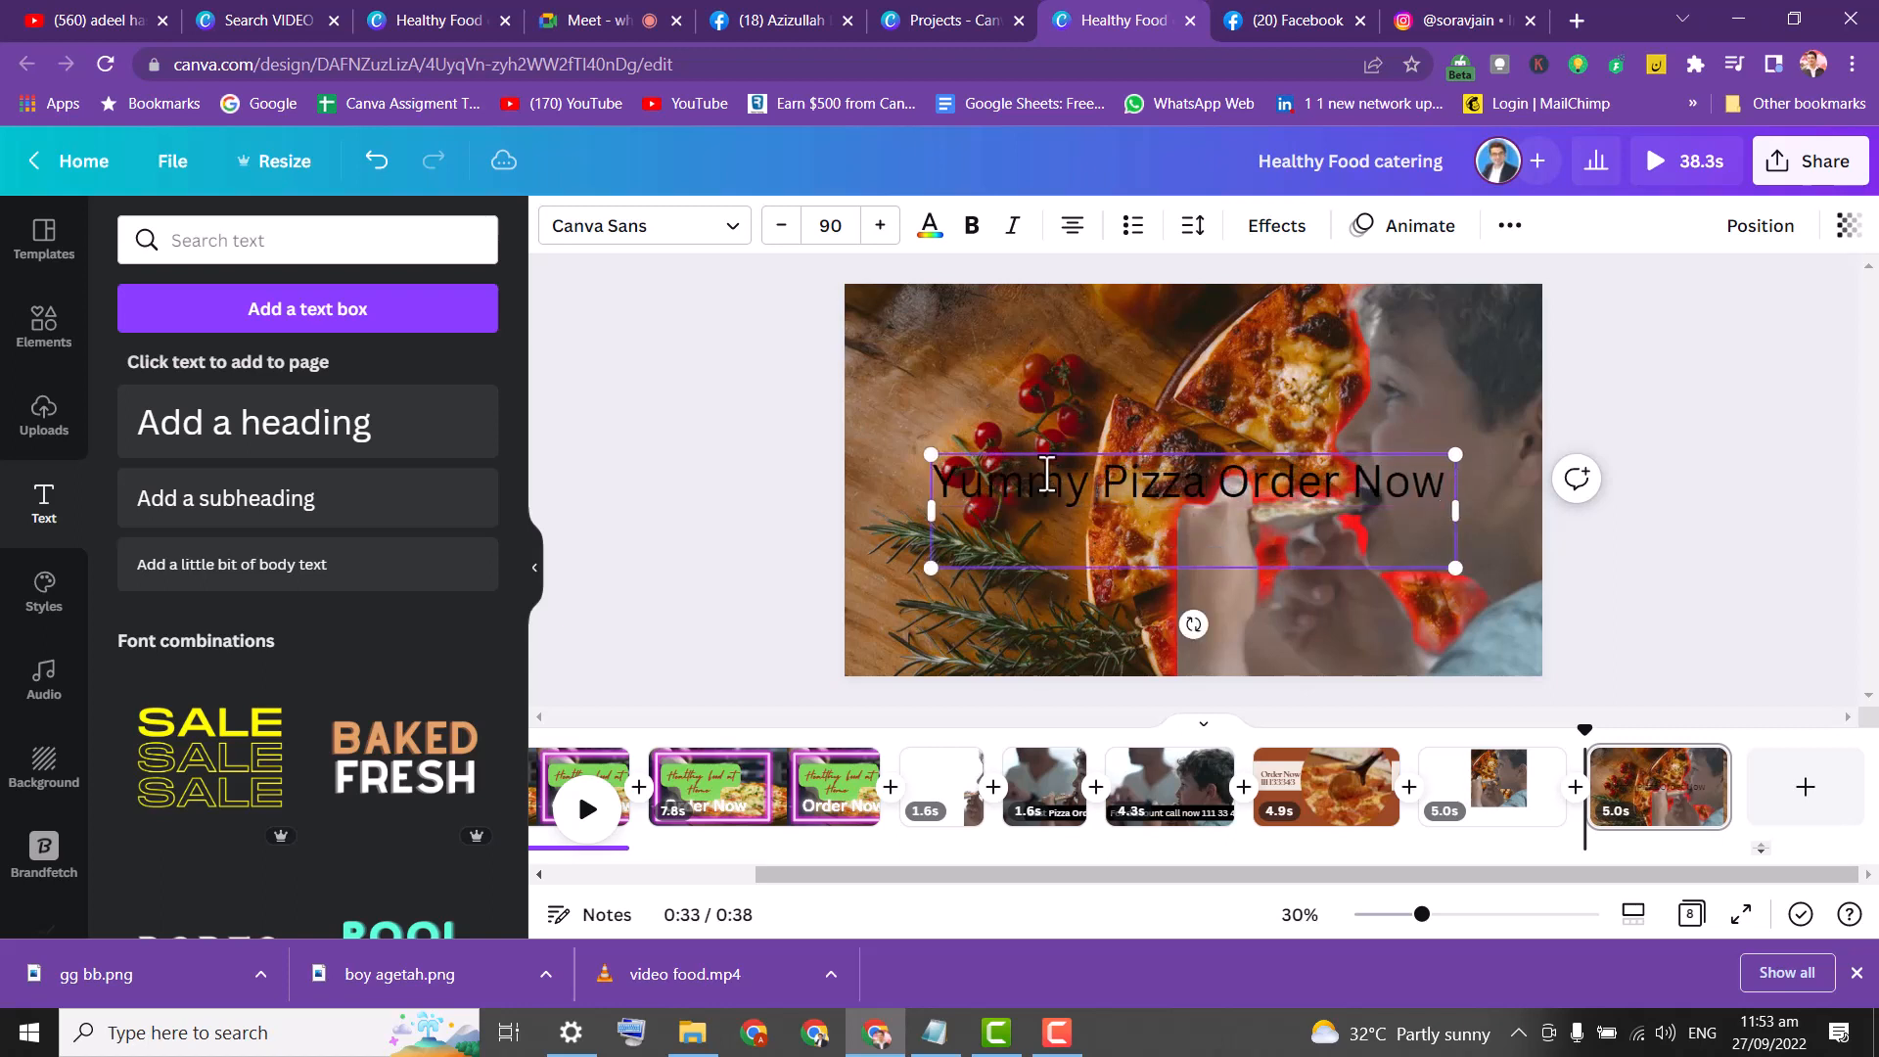
key("BackSpace")
Move the heading to the upper left and shrink it slightly.
left_click(1107, 350)
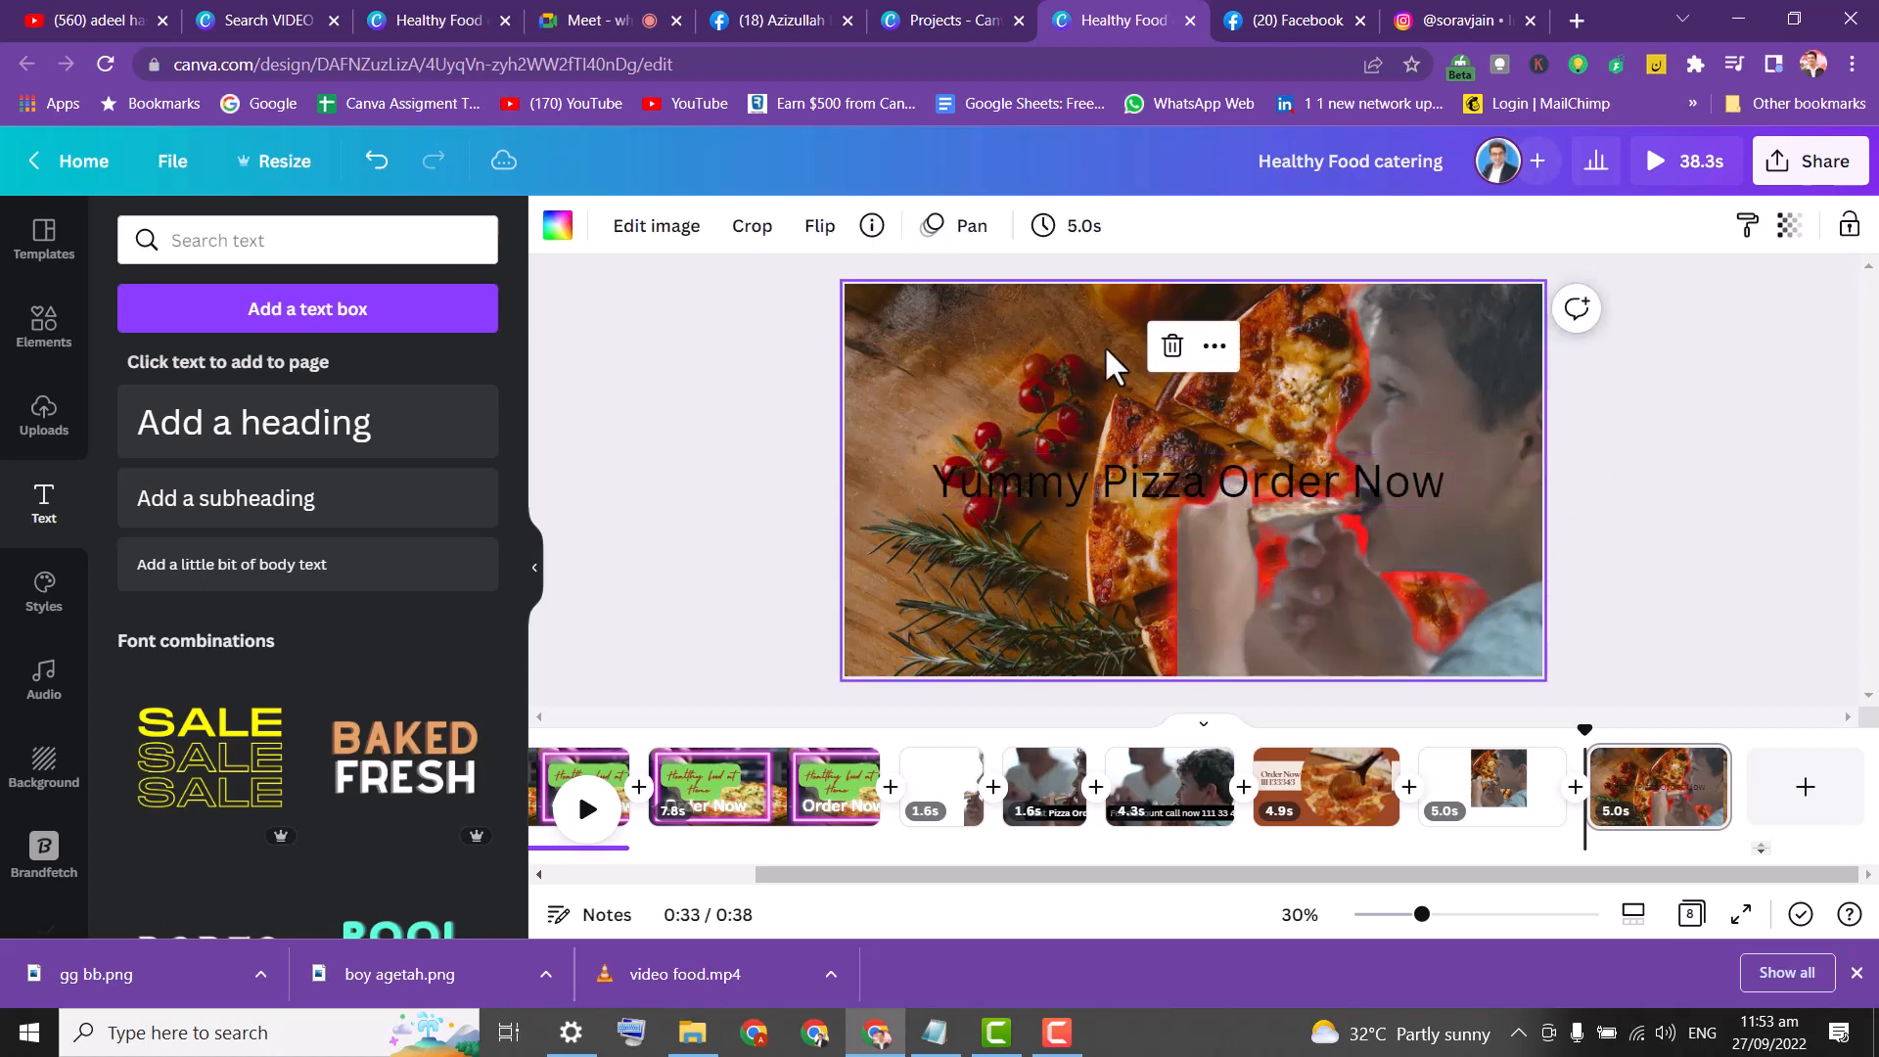
left_click(1112, 468)
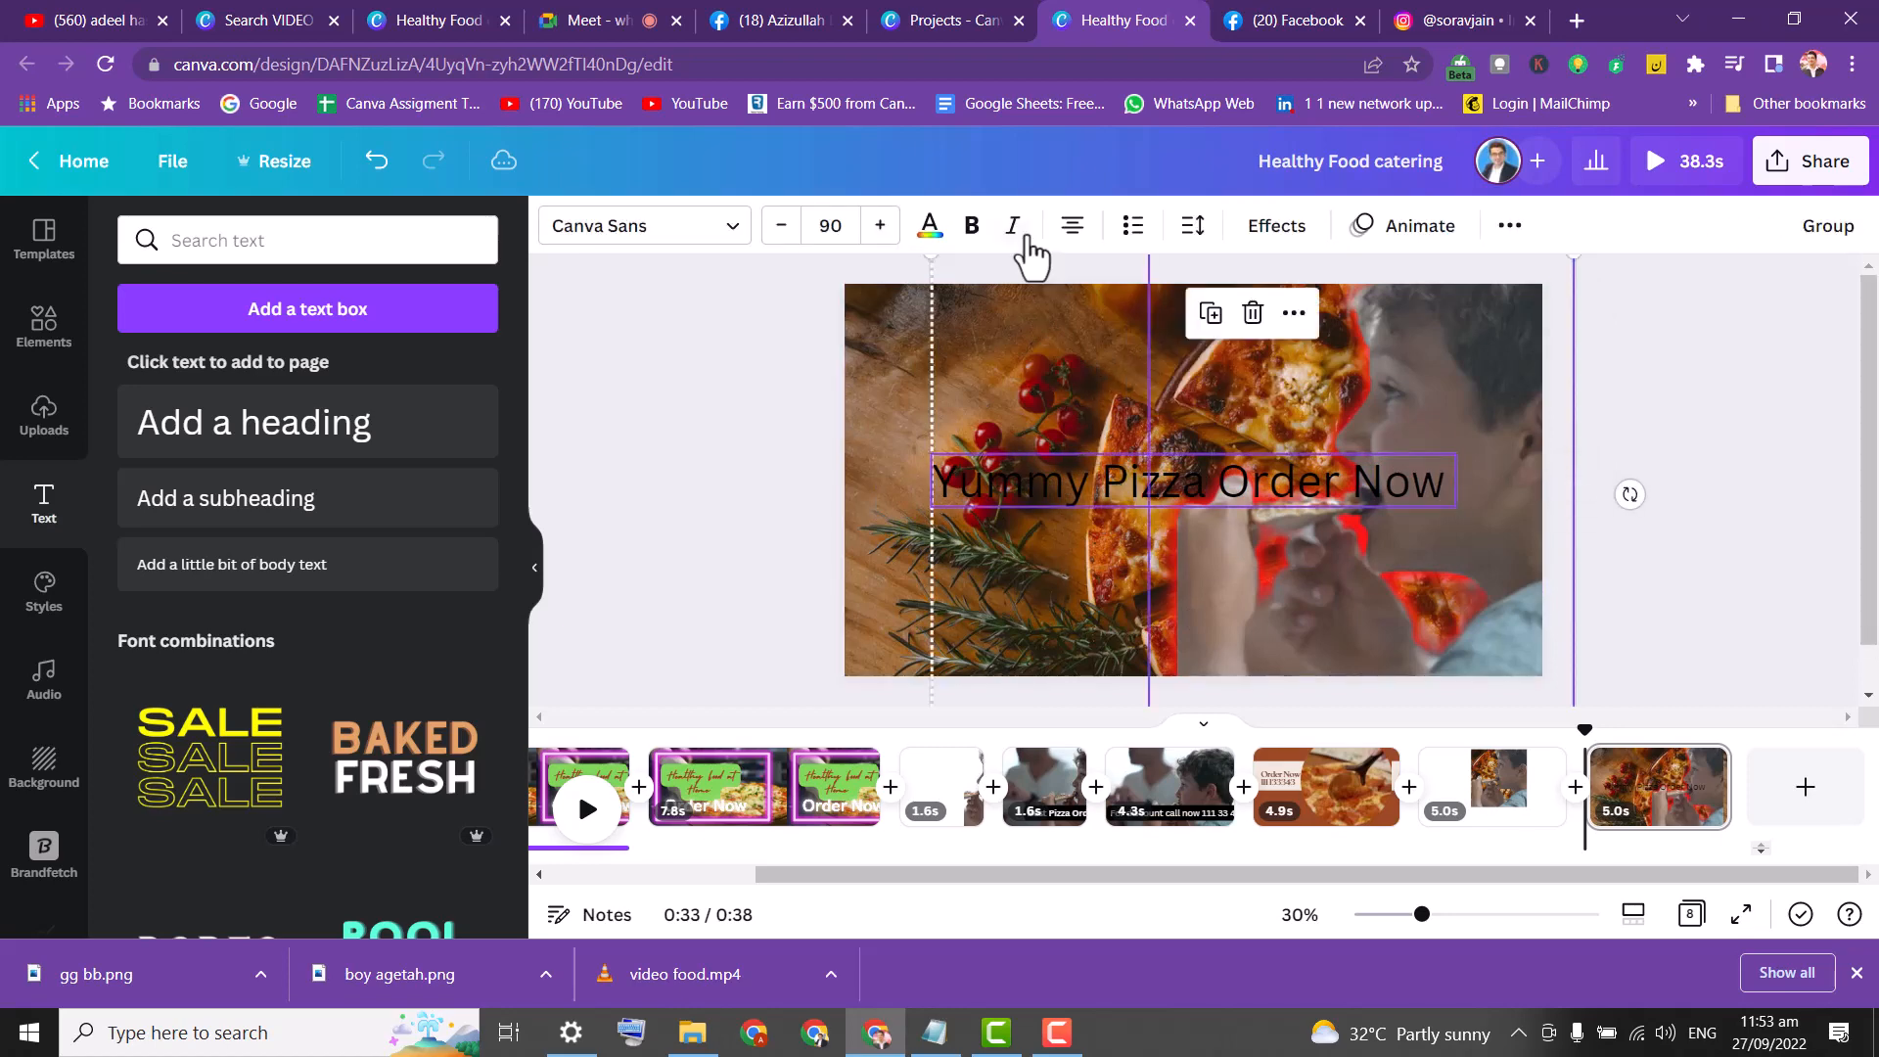
left_click(768, 405)
left_click_drag(987, 443, 900, 376)
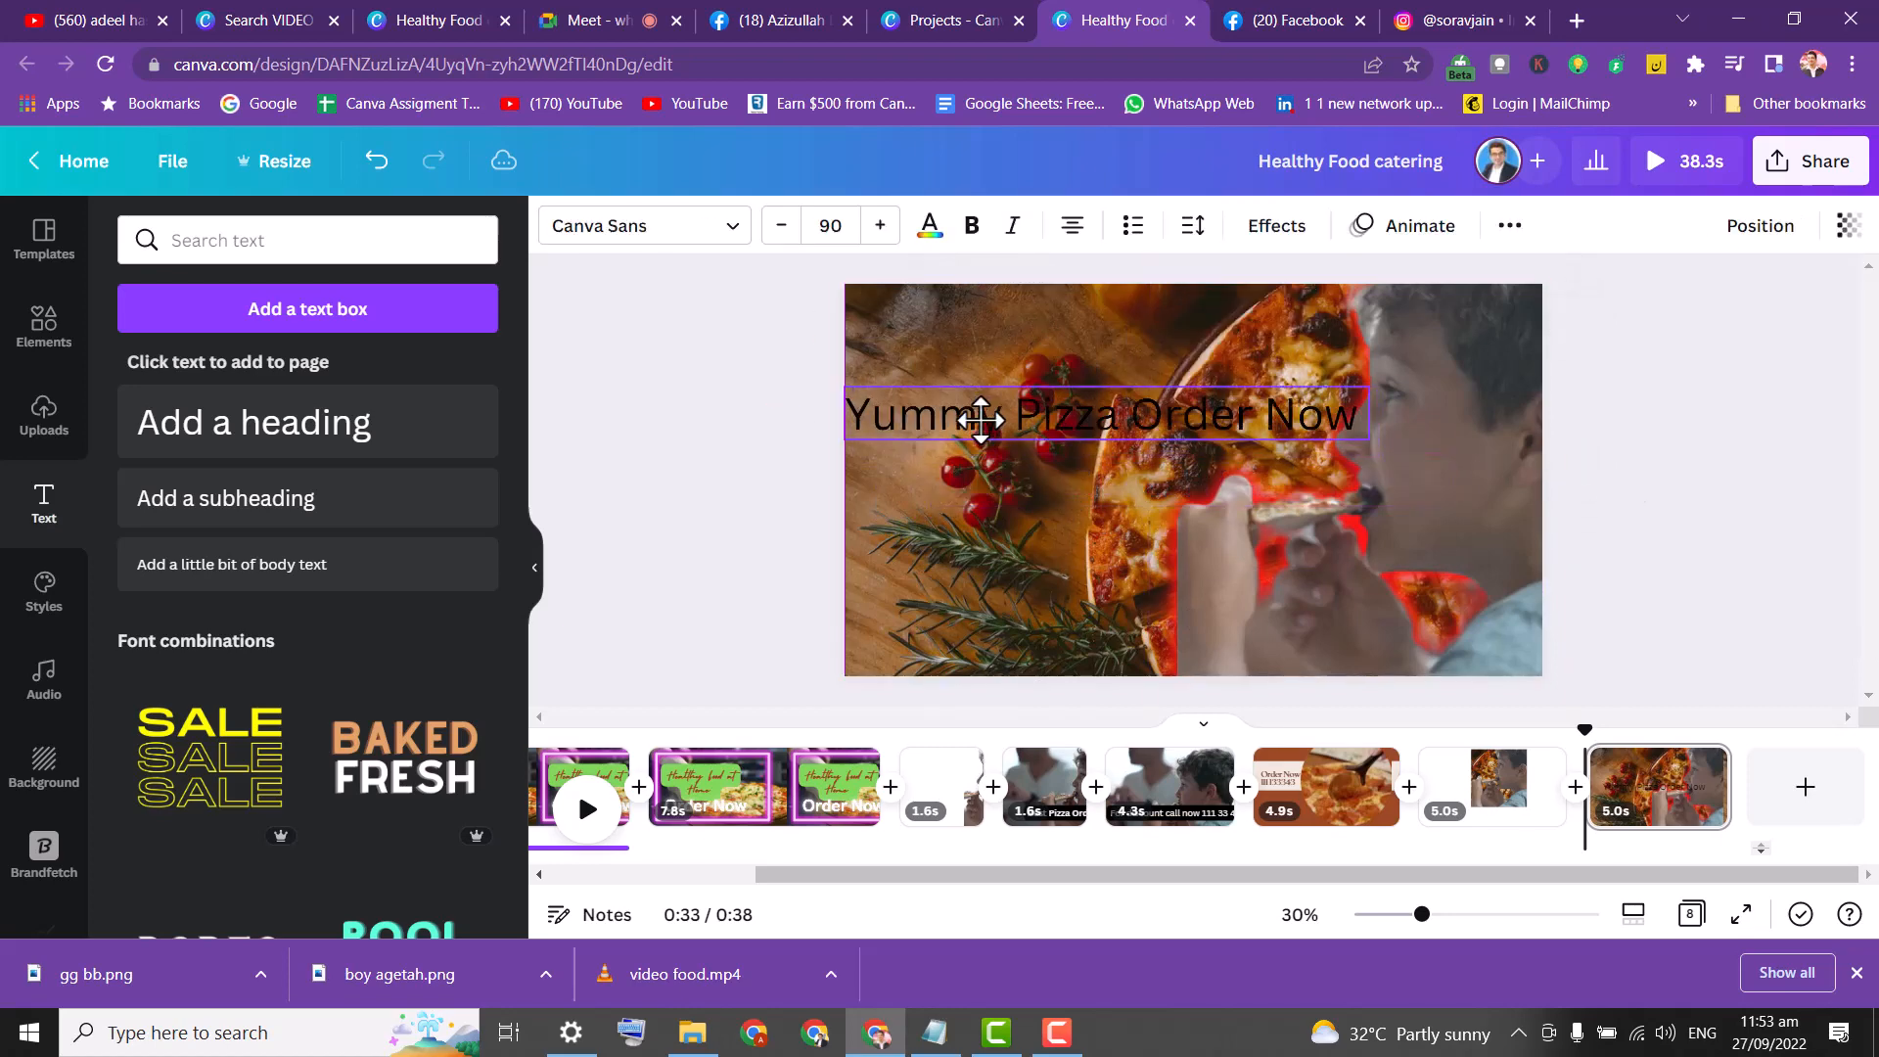
left_click_drag(1372, 445, 1282, 436)
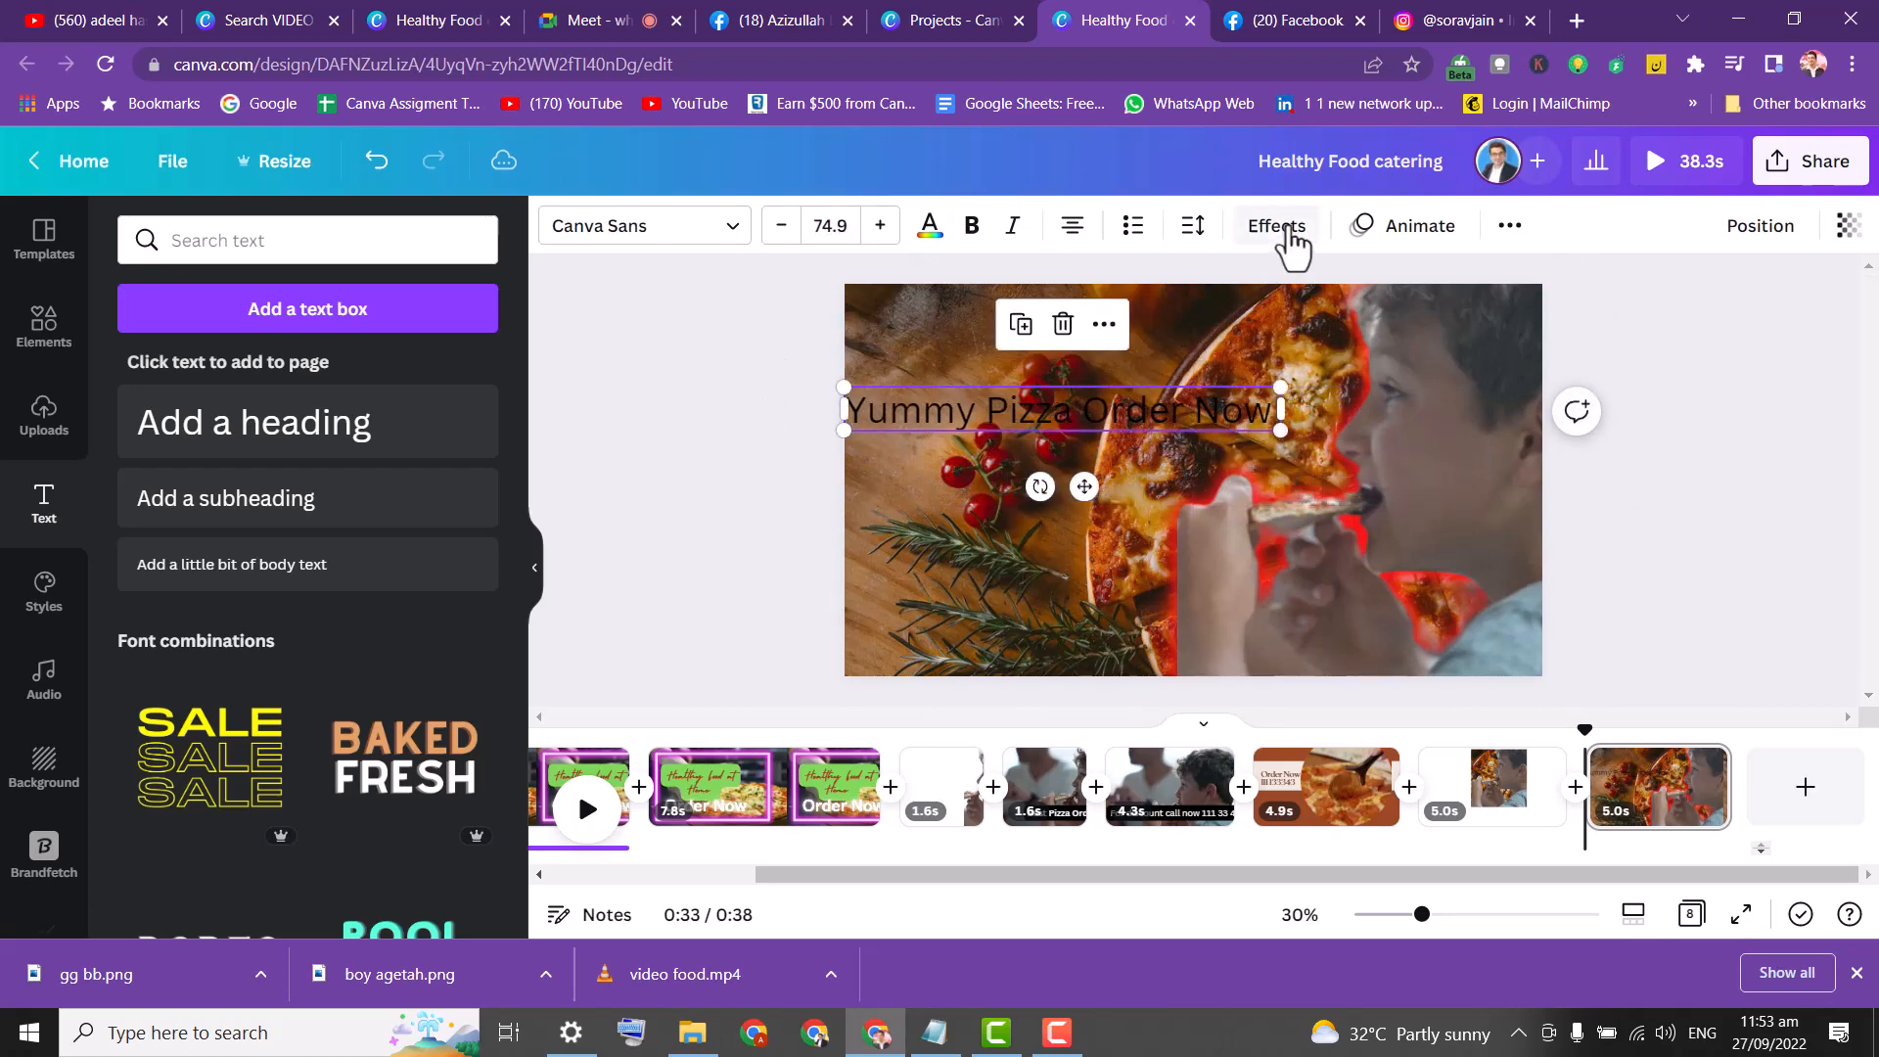
Give the heading a yellow background effect and move it up slightly.
left_click(1280, 231)
left_click(447, 693)
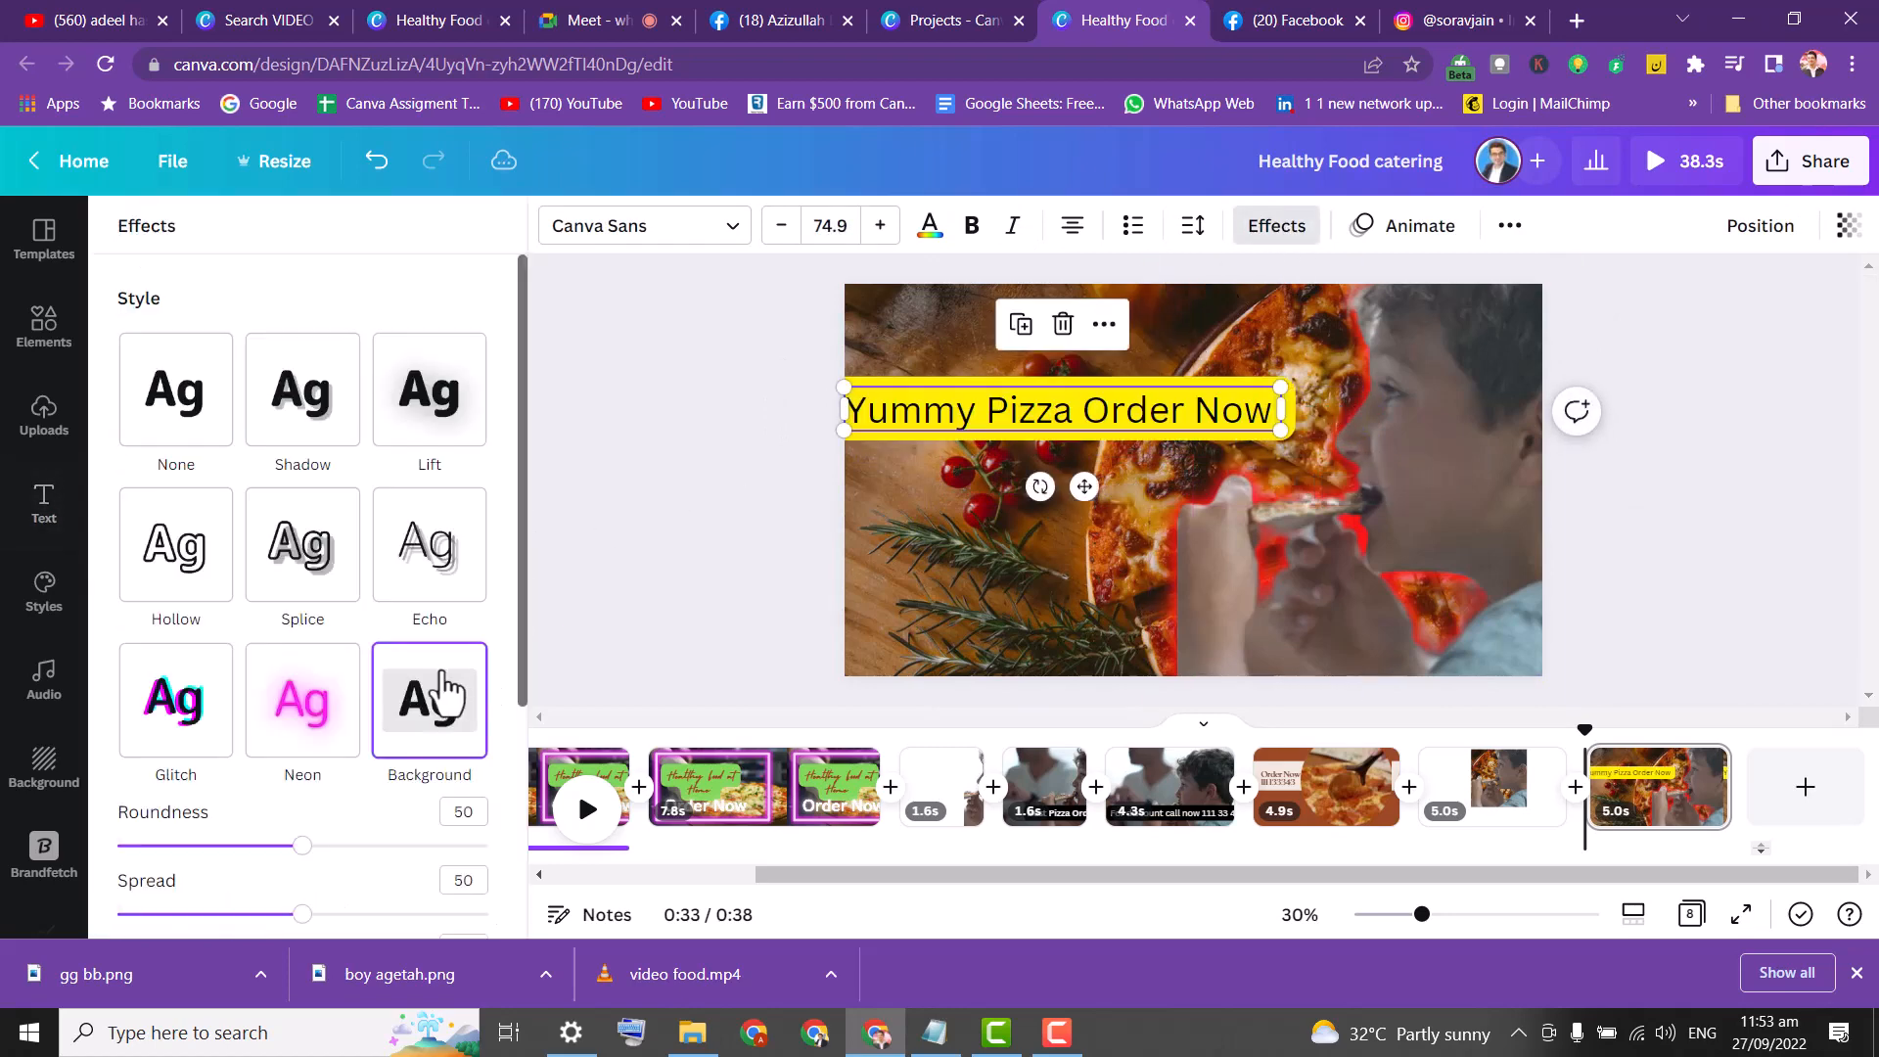
left_click(750, 333)
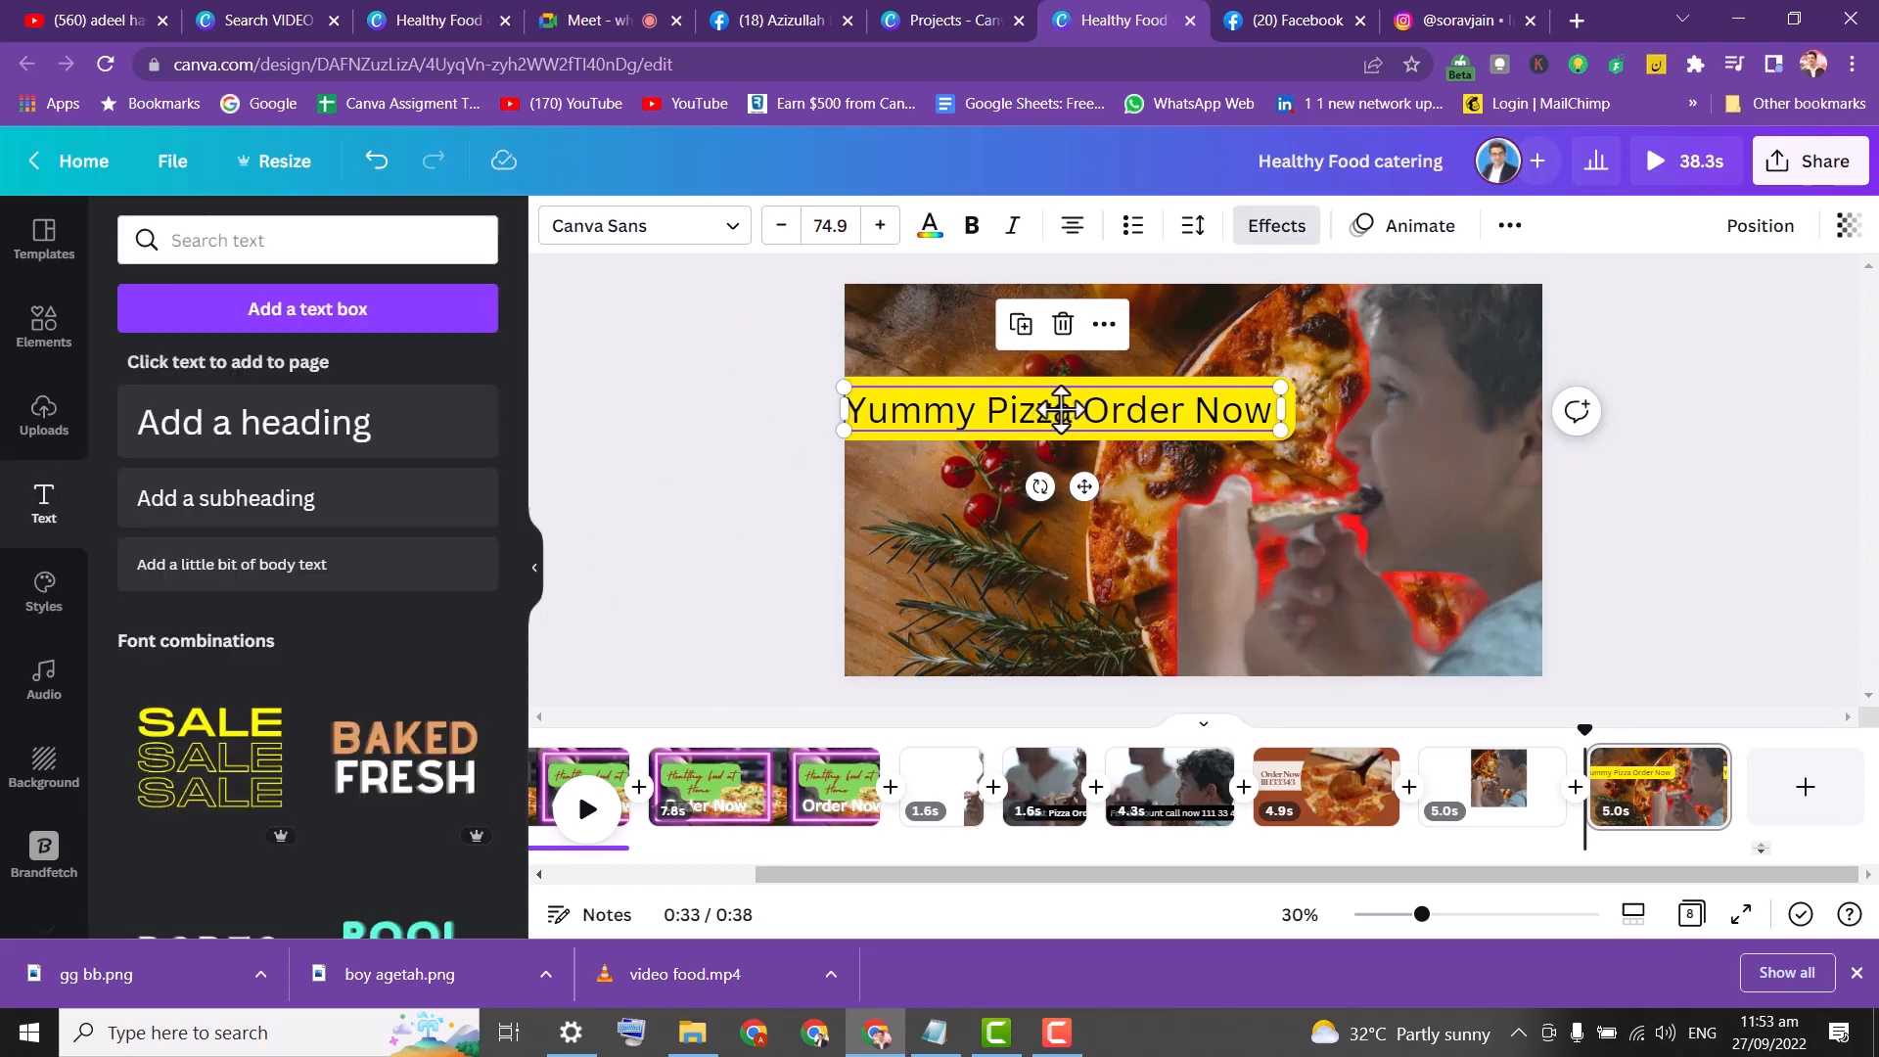
mouse_move(1061, 409)
left_mouse_down()
mouse_move(1047, 382)
mouse_move(1082, 382)
left_mouse_up()
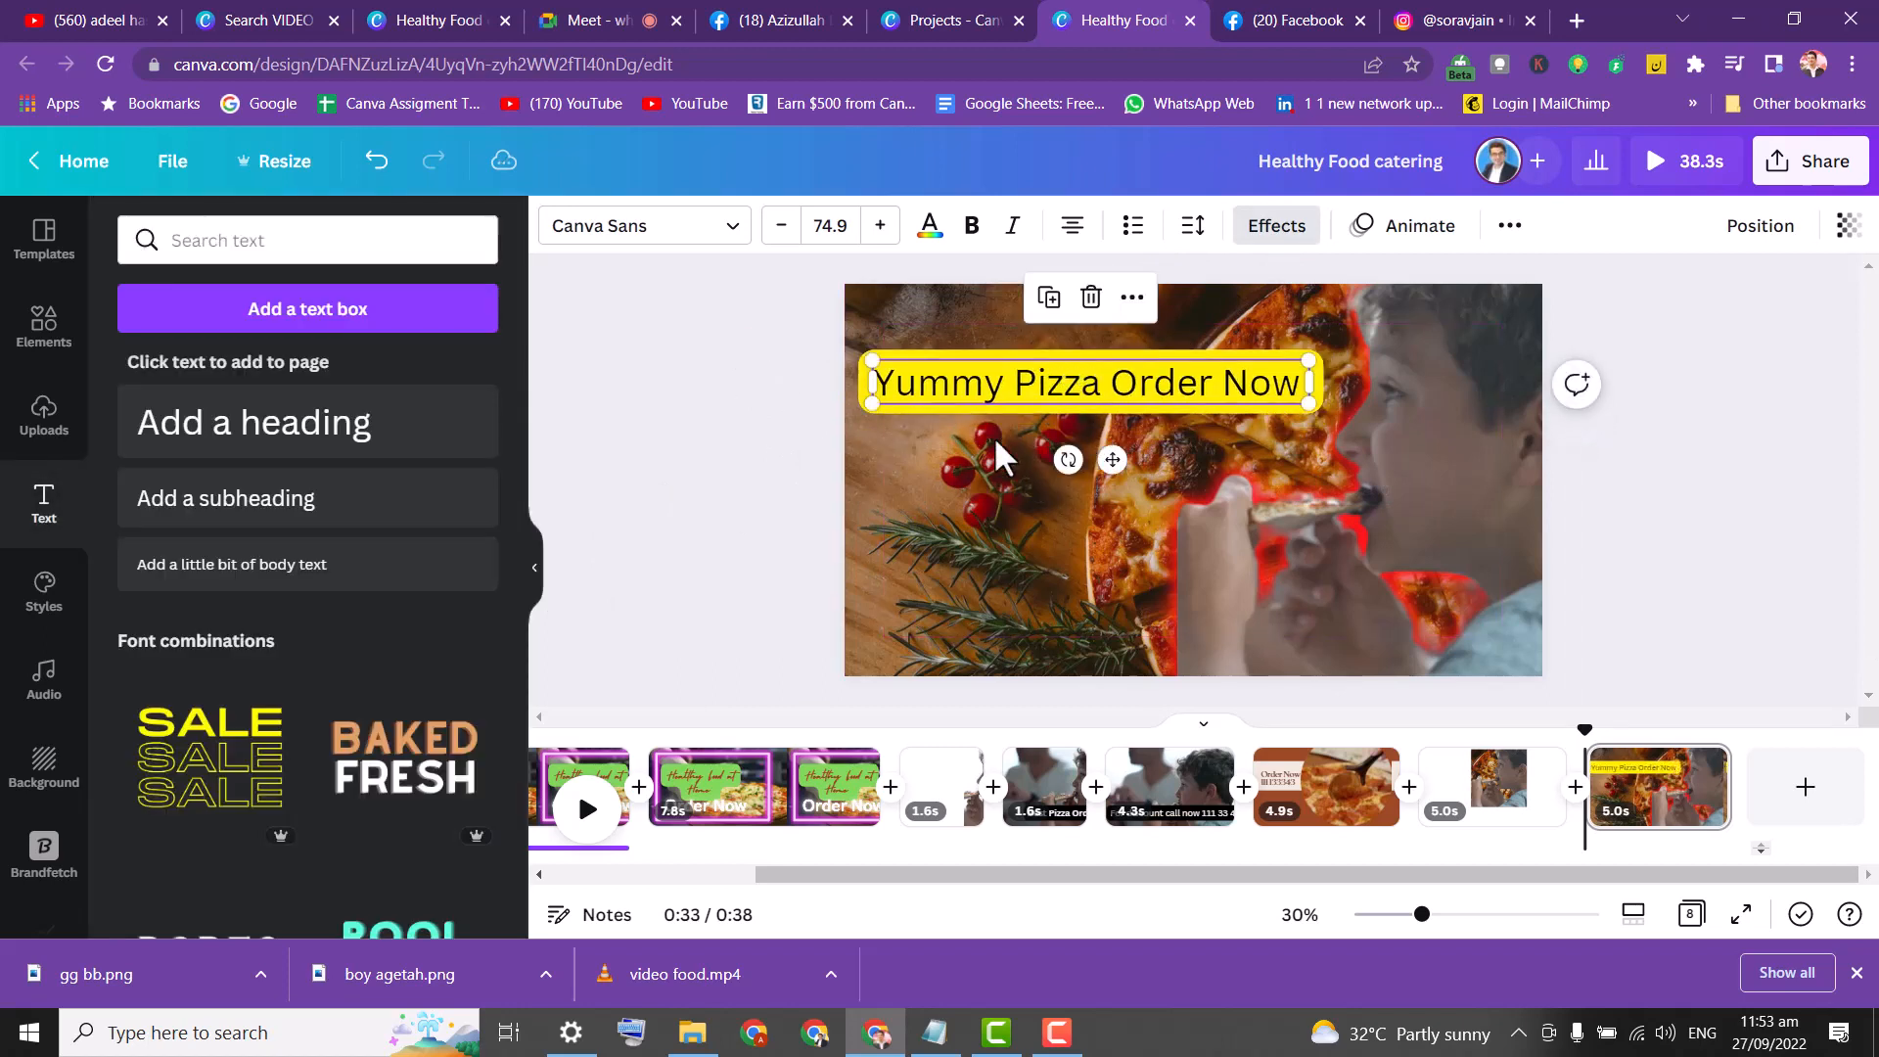
left_click(834, 473)
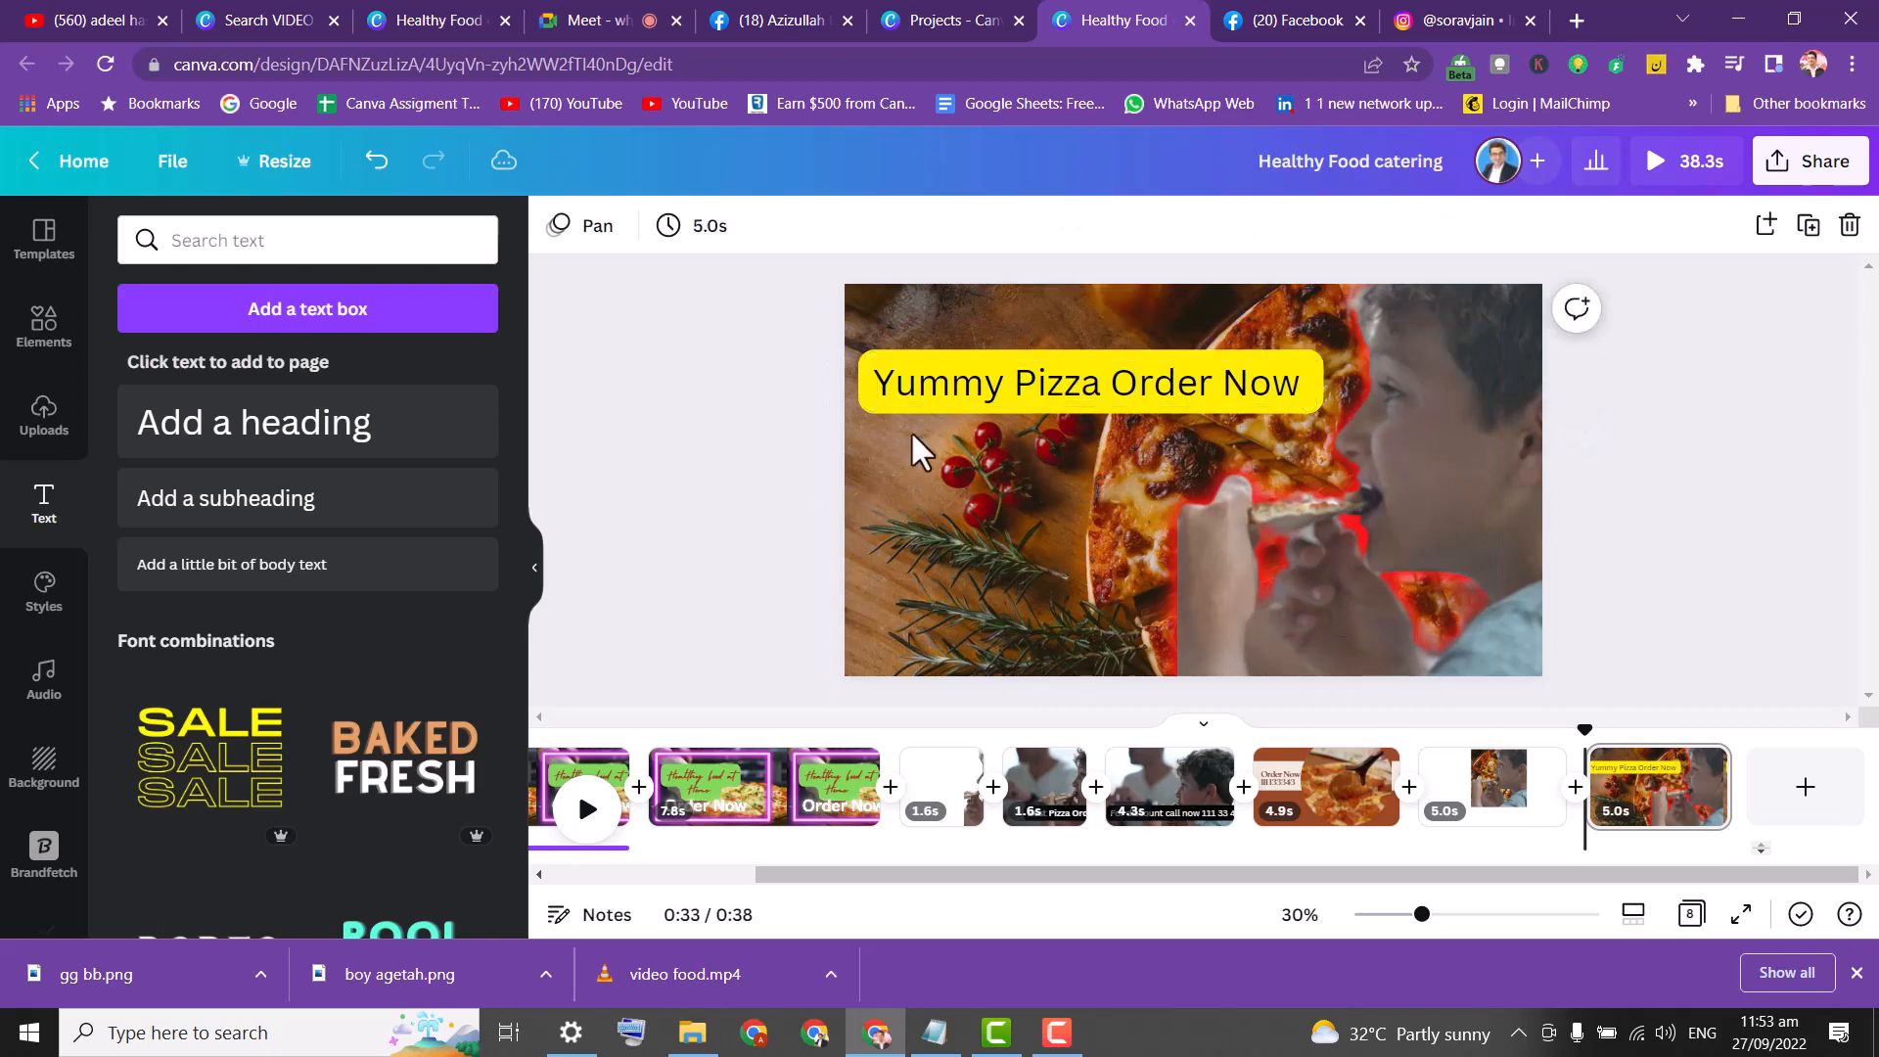
Break the heading after 'Pizza' and enlarge it to size 113 at the upper left.
left_click(1118, 378)
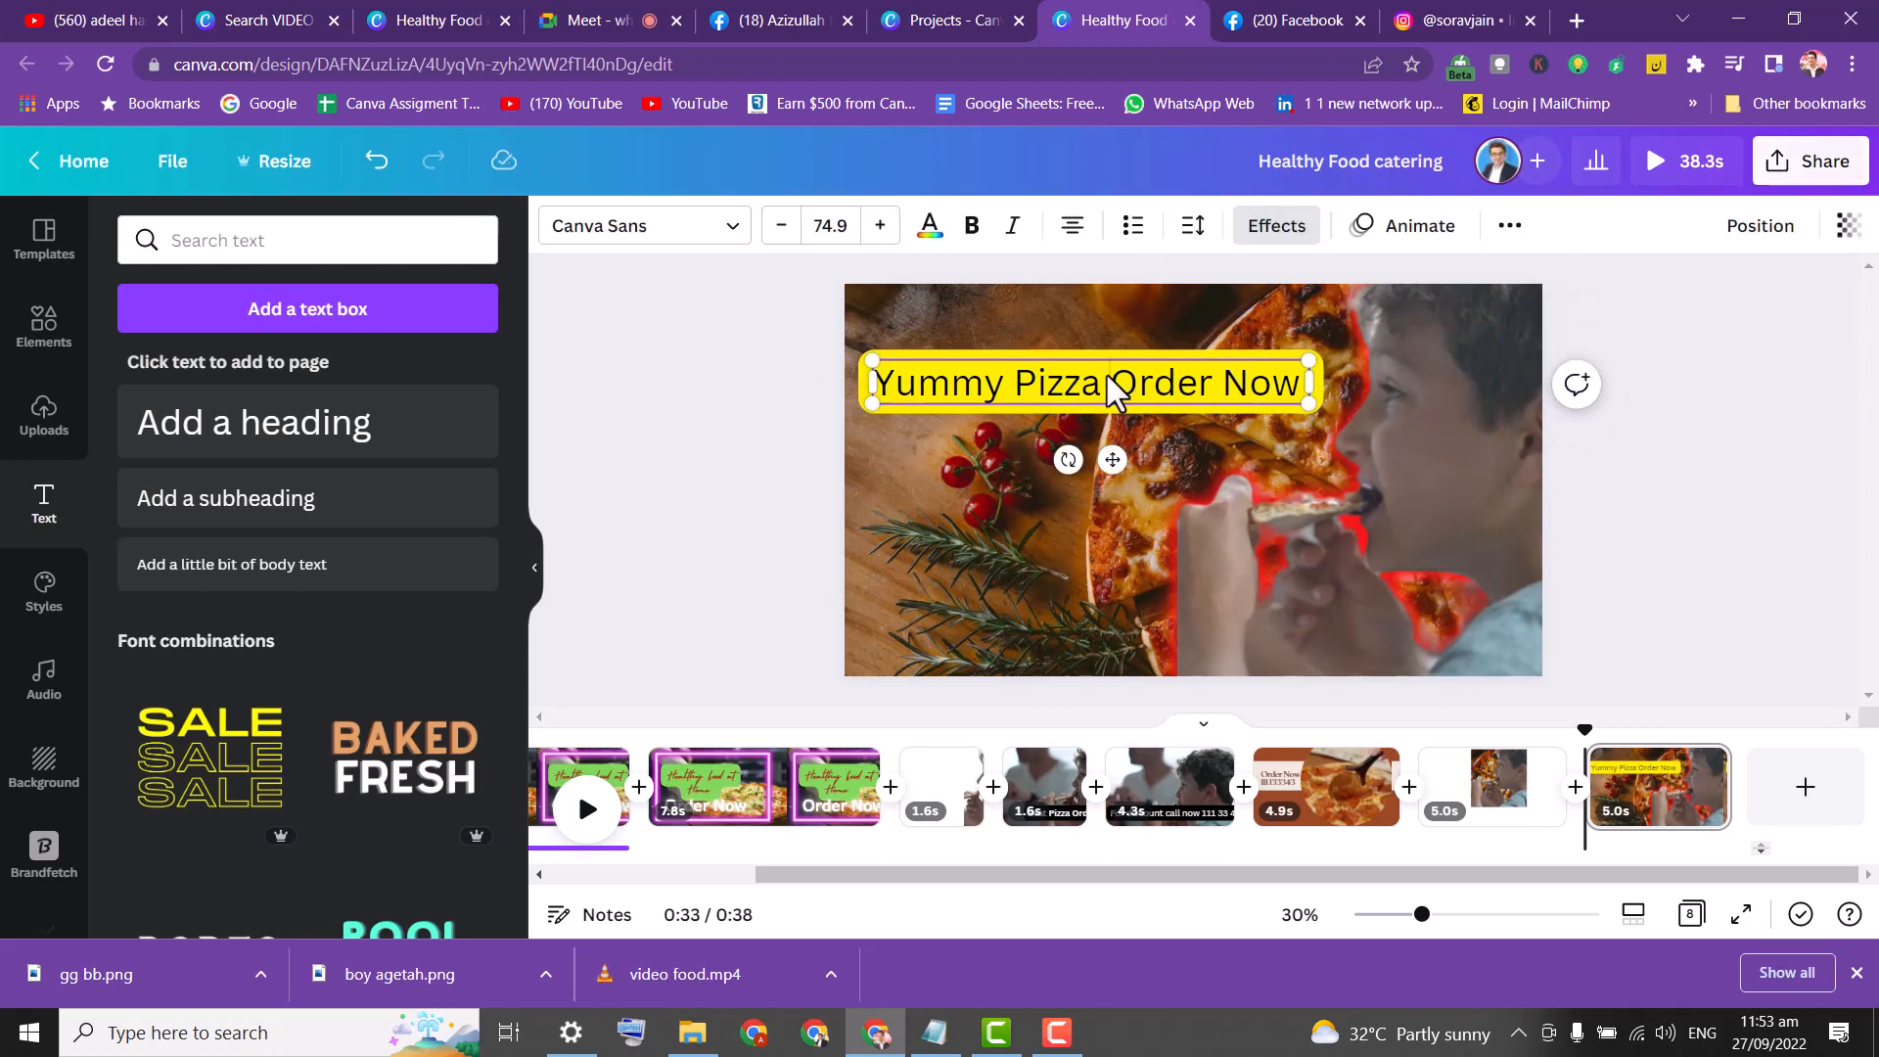
left_click(1113, 383)
key("Return")
left_click(912, 383)
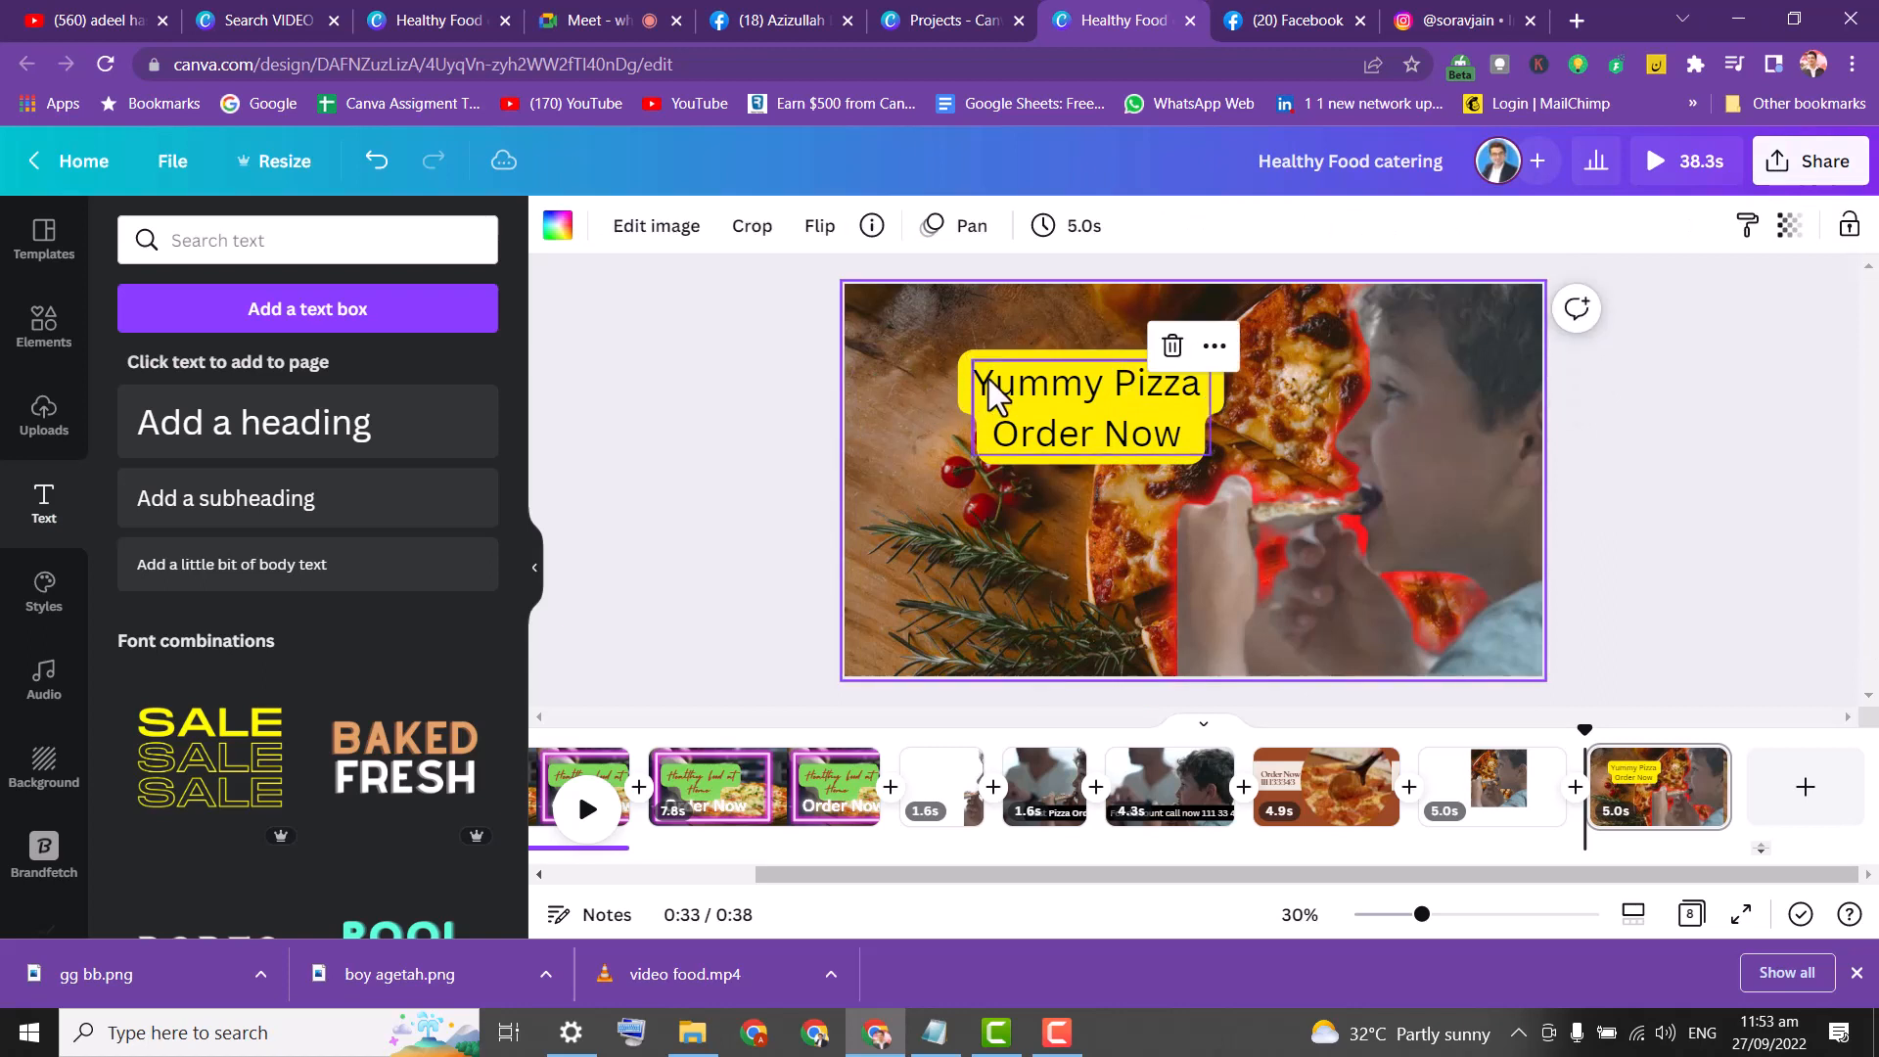
left_click_drag(988, 379, 893, 352)
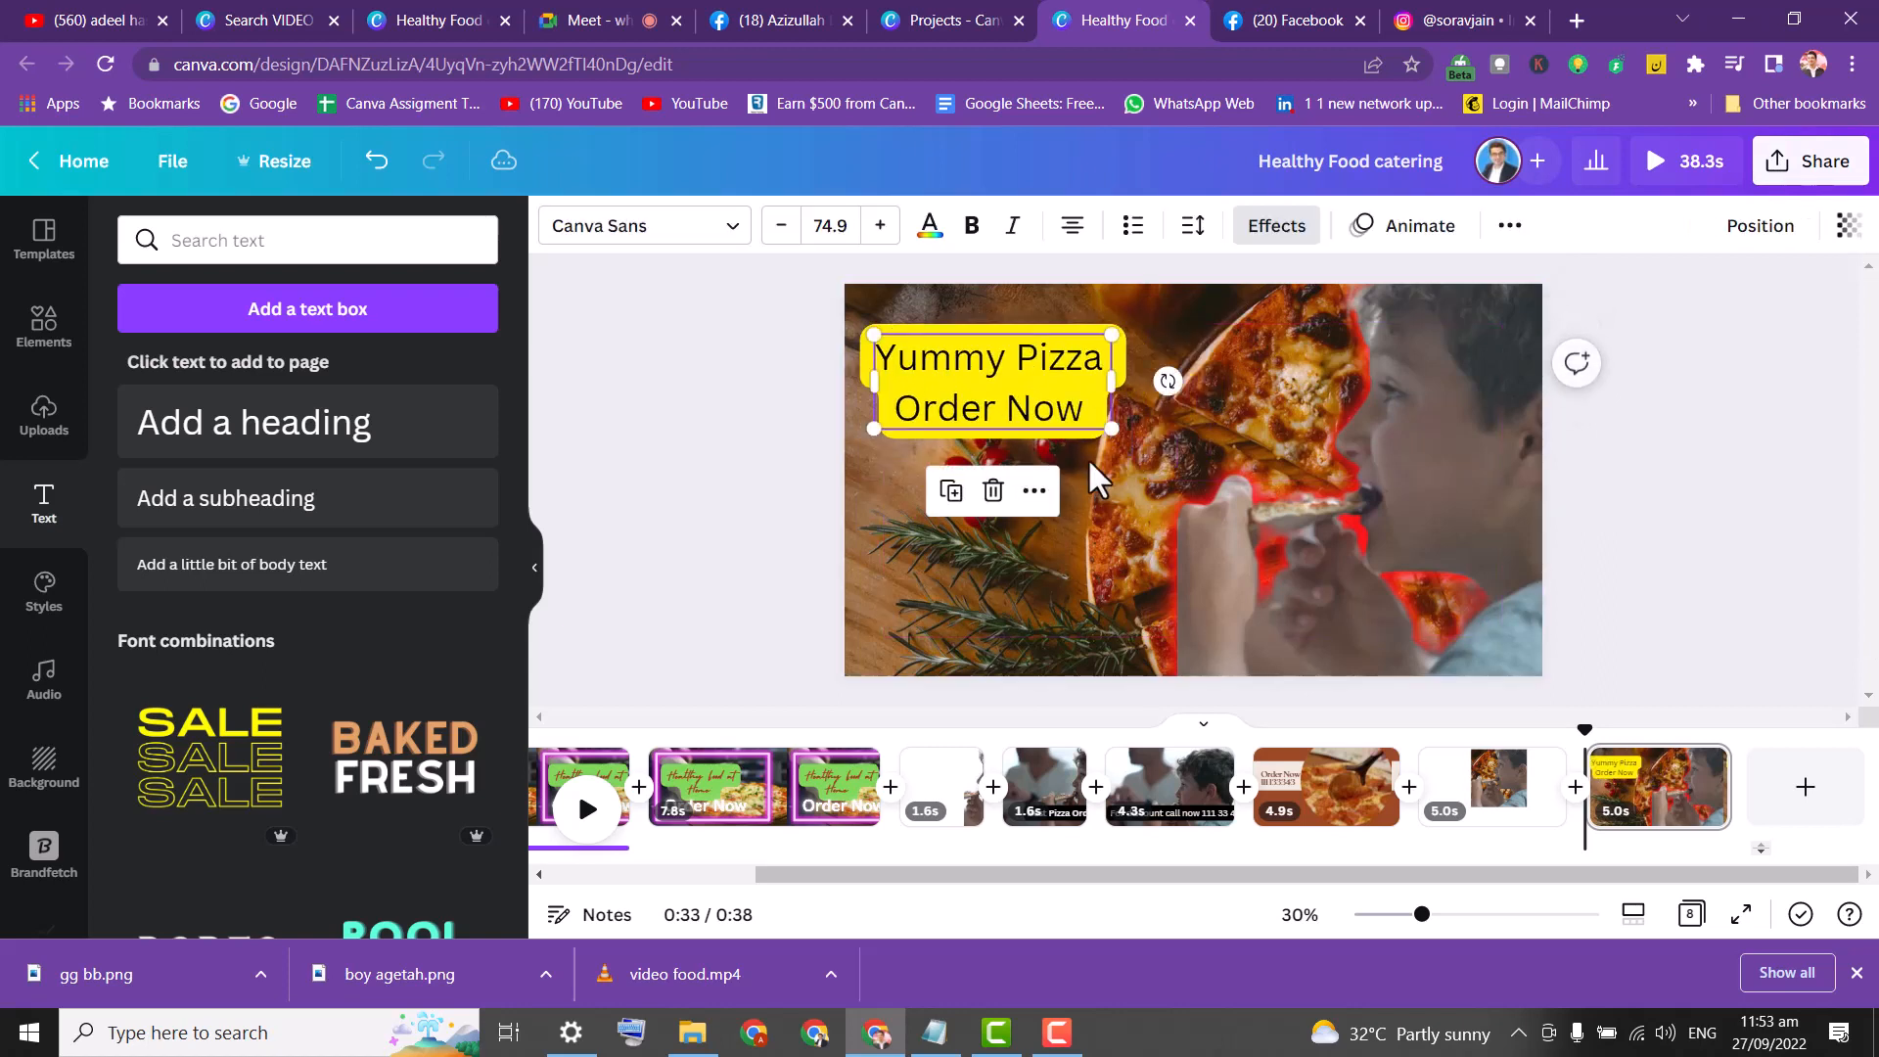
left_click_drag(1117, 430, 1187, 532)
mouse_move(1048, 398)
left_mouse_down()
mouse_move(1028, 393)
mouse_move(1057, 375)
left_mouse_up()
left_click(152, 245)
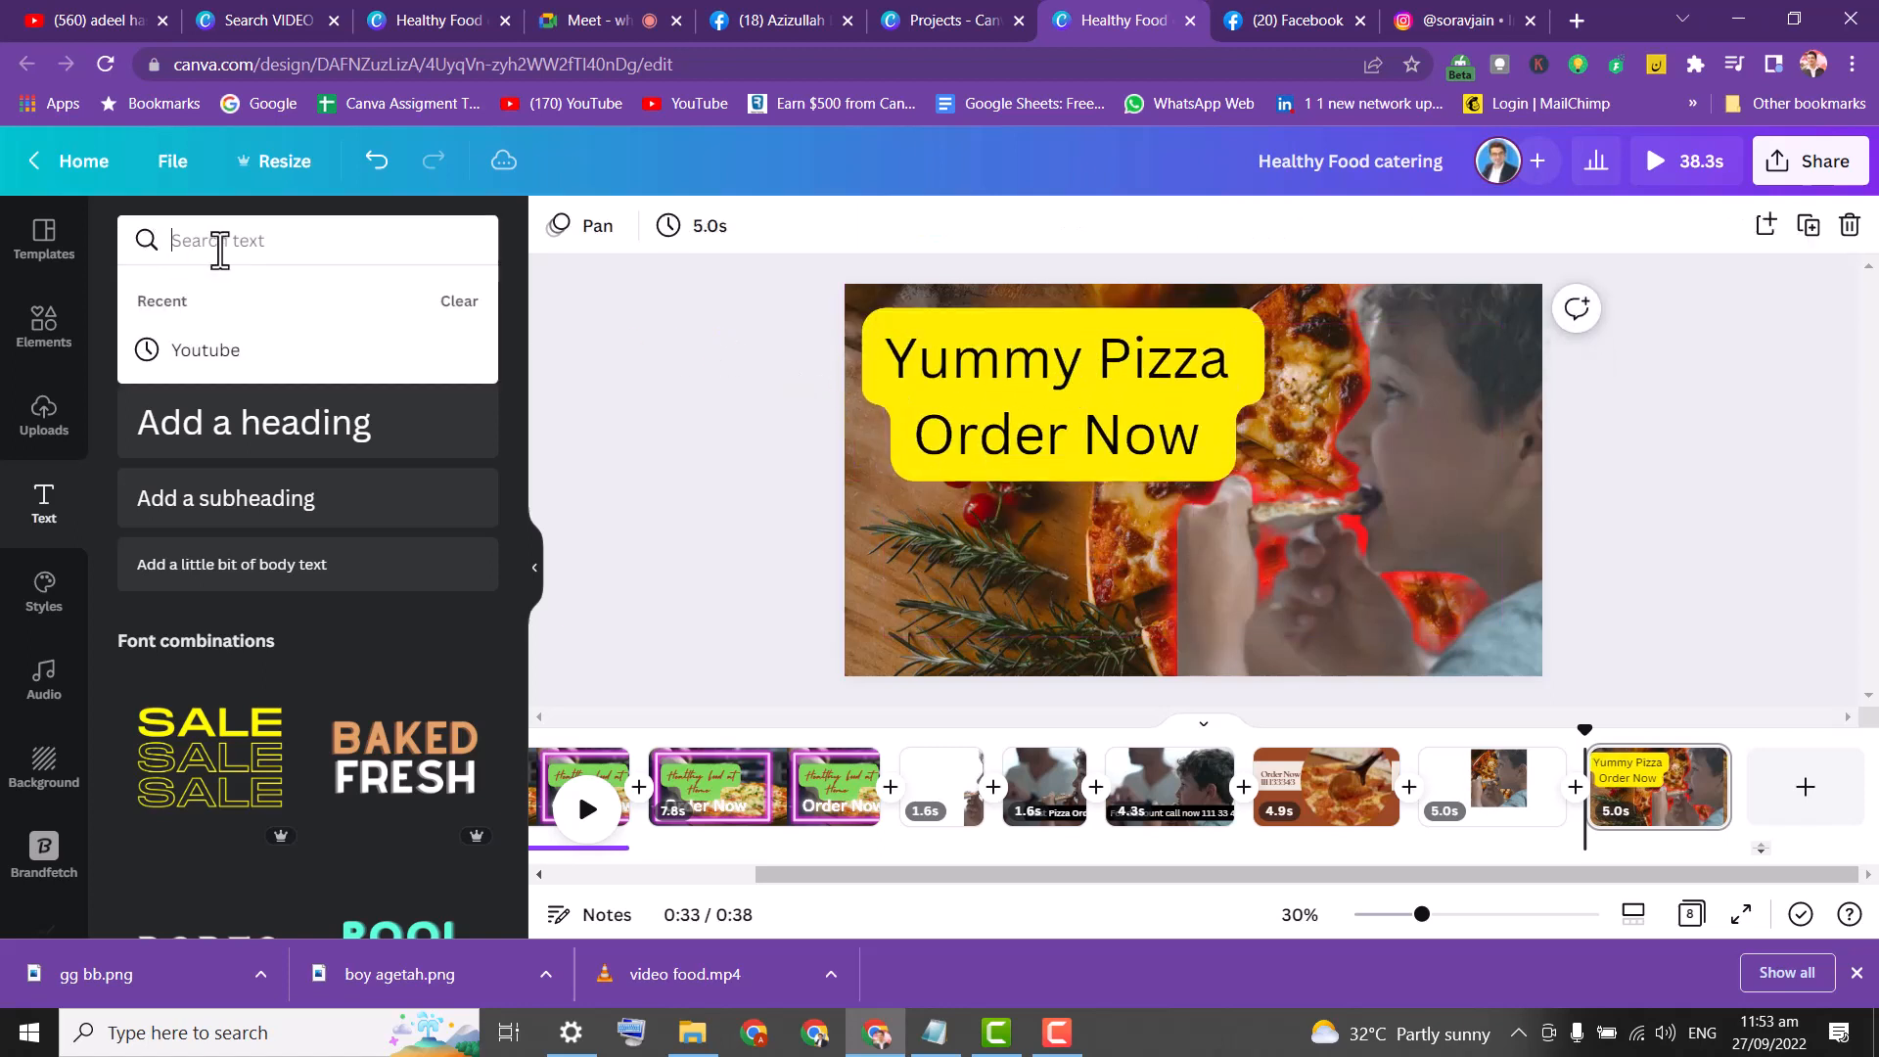
Search Canva's graphic elements for 'yummy' instead of the earlier pizza search.
type("yu")
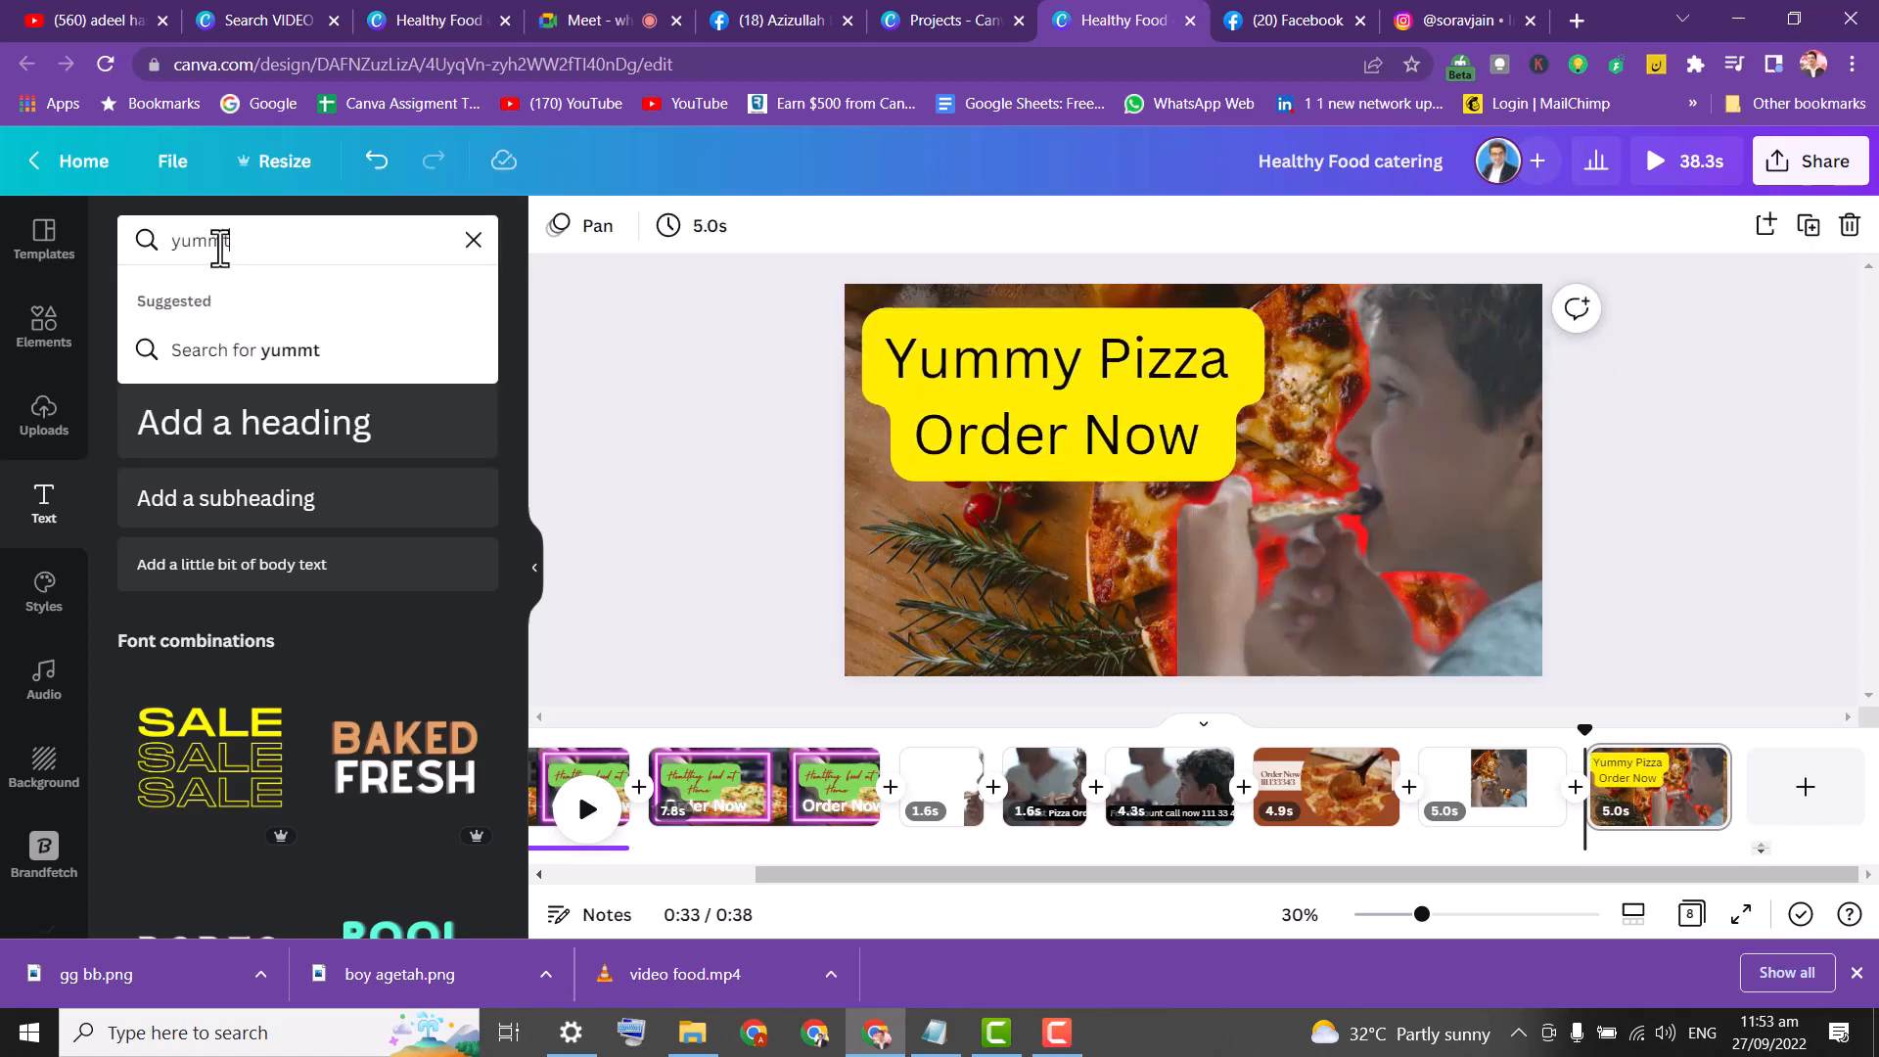
type("mmt")
double_click(201, 241)
type("pizza")
key("Return")
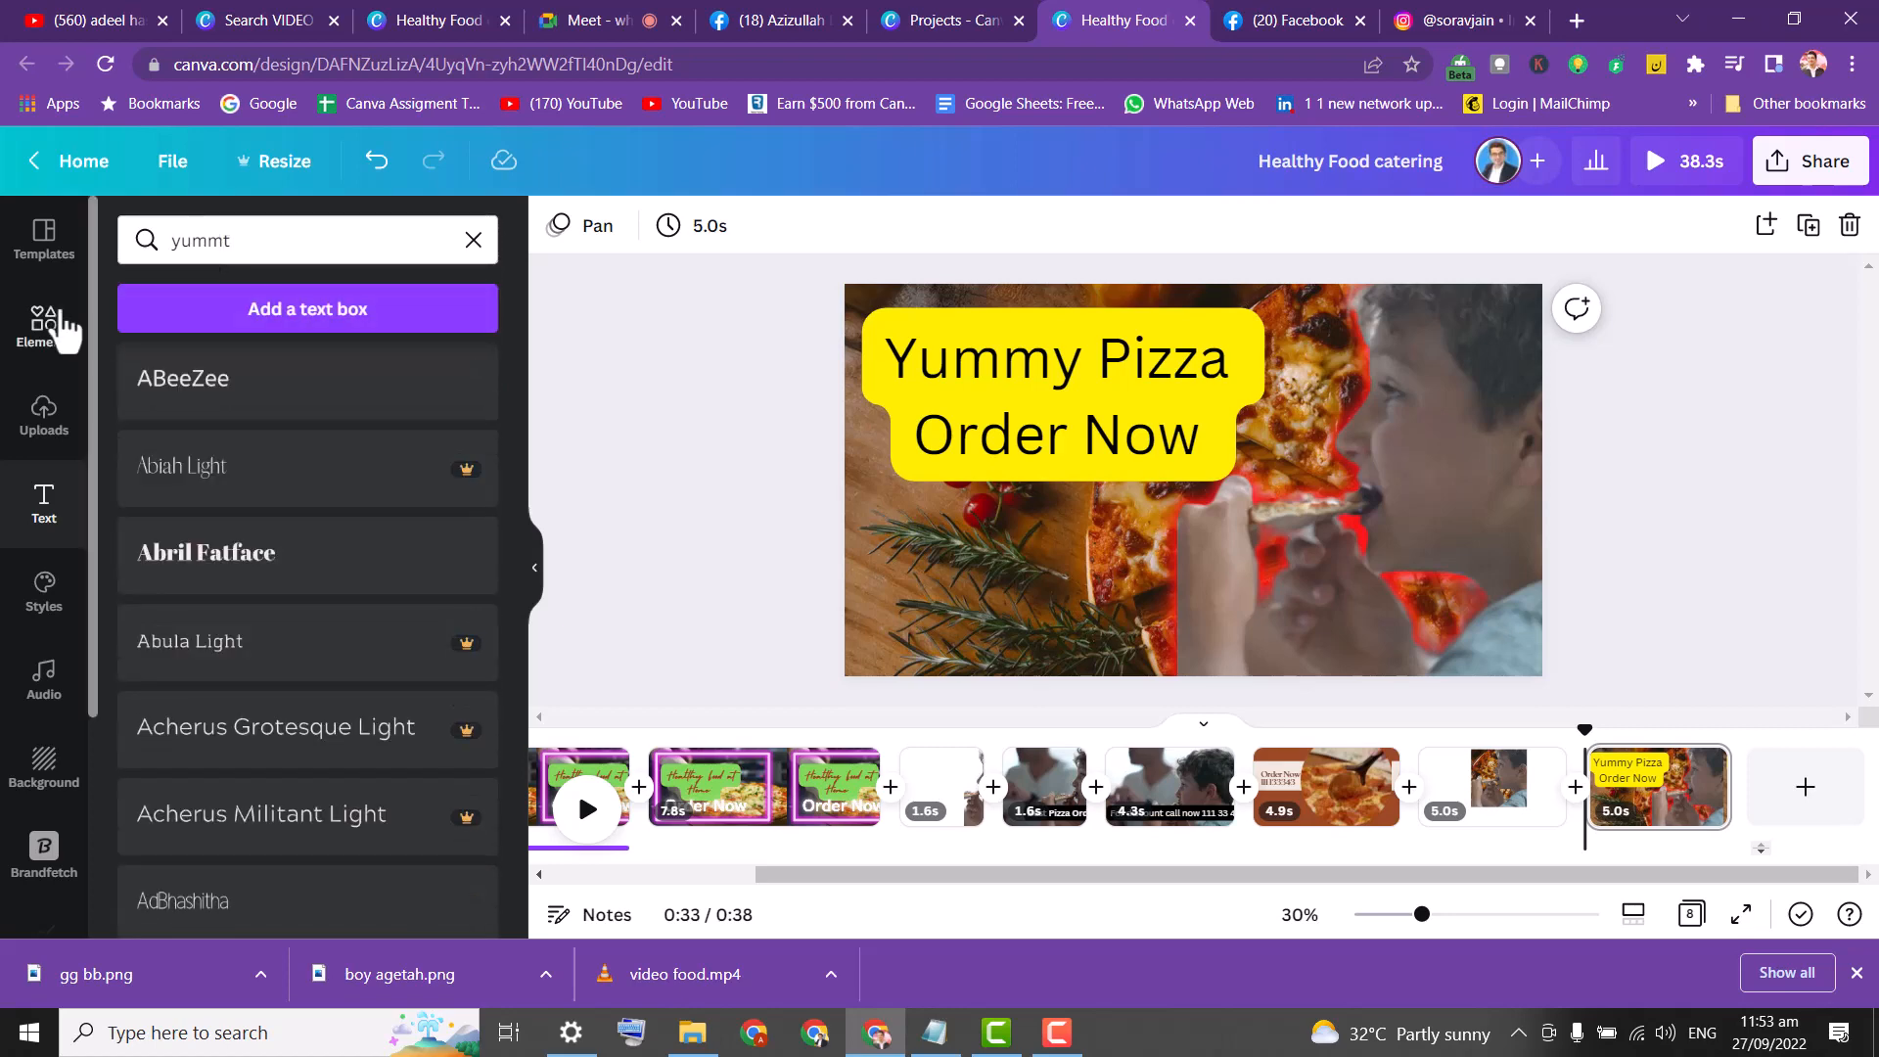
left_click(44, 323)
left_click(227, 257)
key("ctrl+a")
type("y")
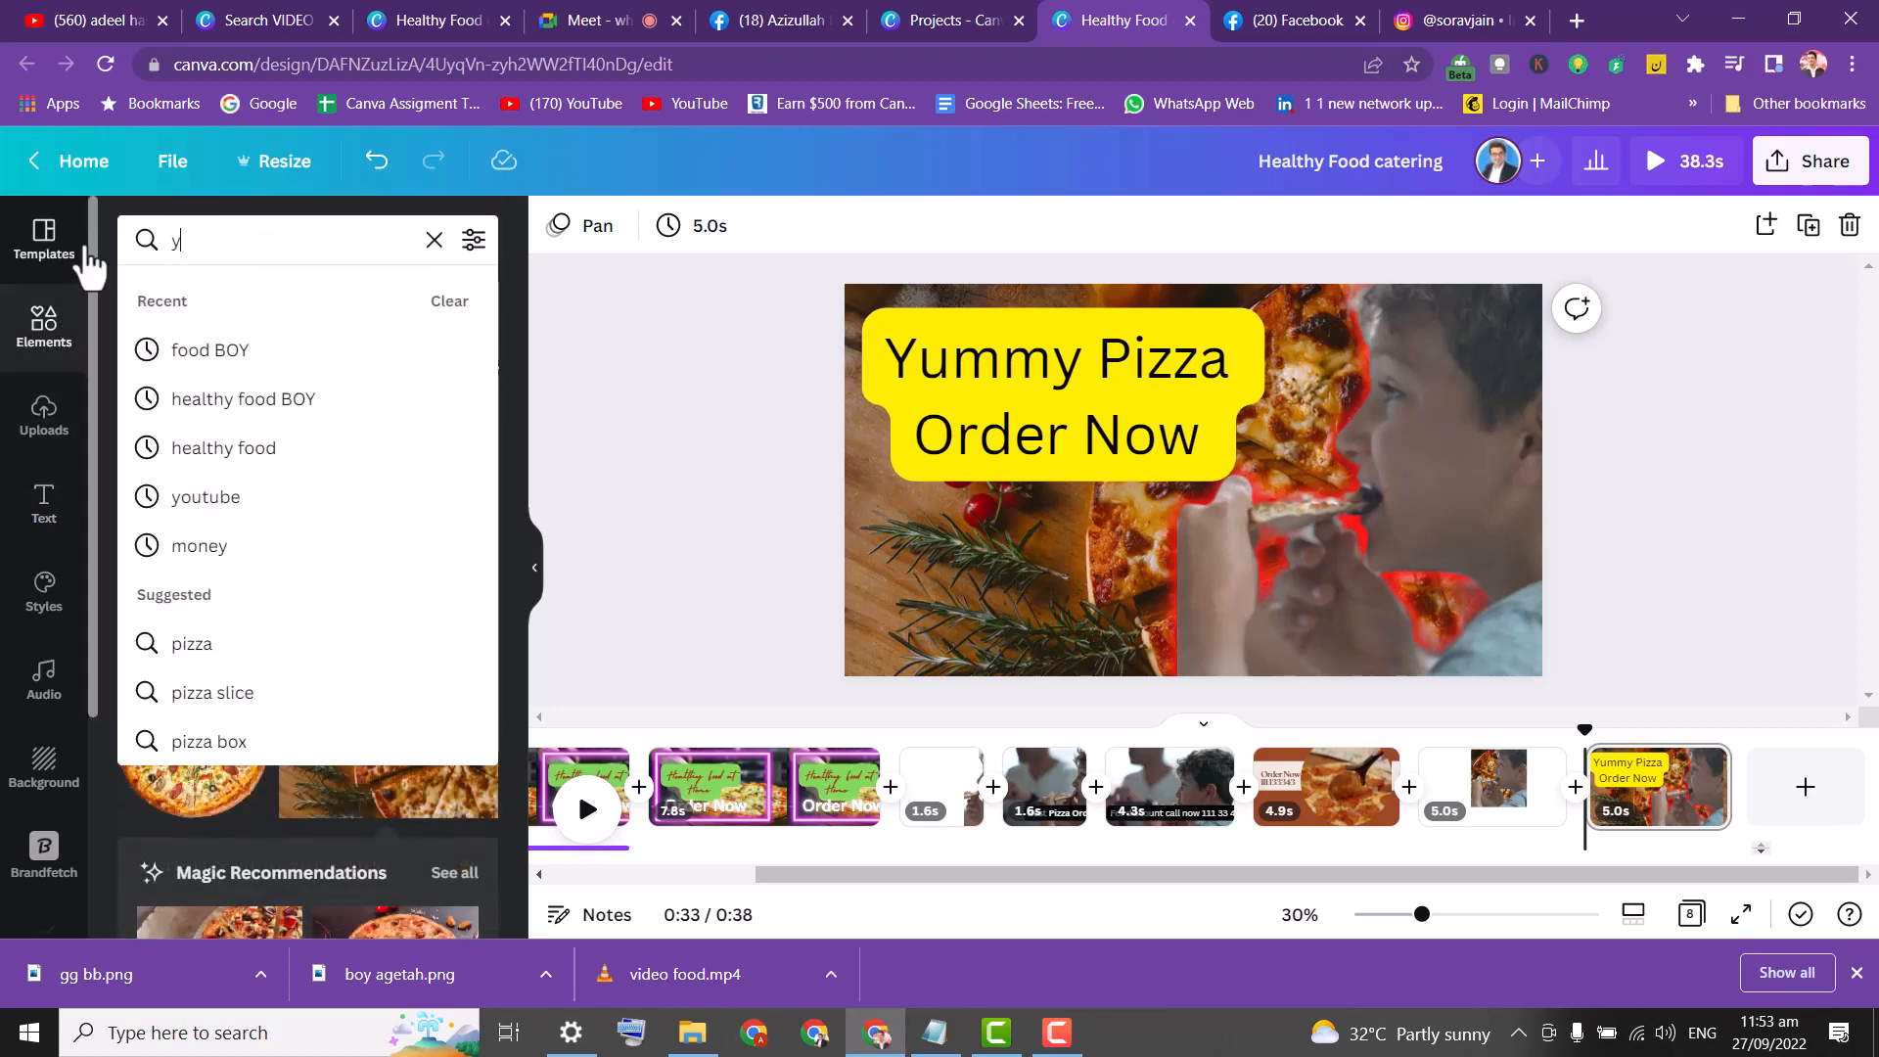
type("umm")
type("y")
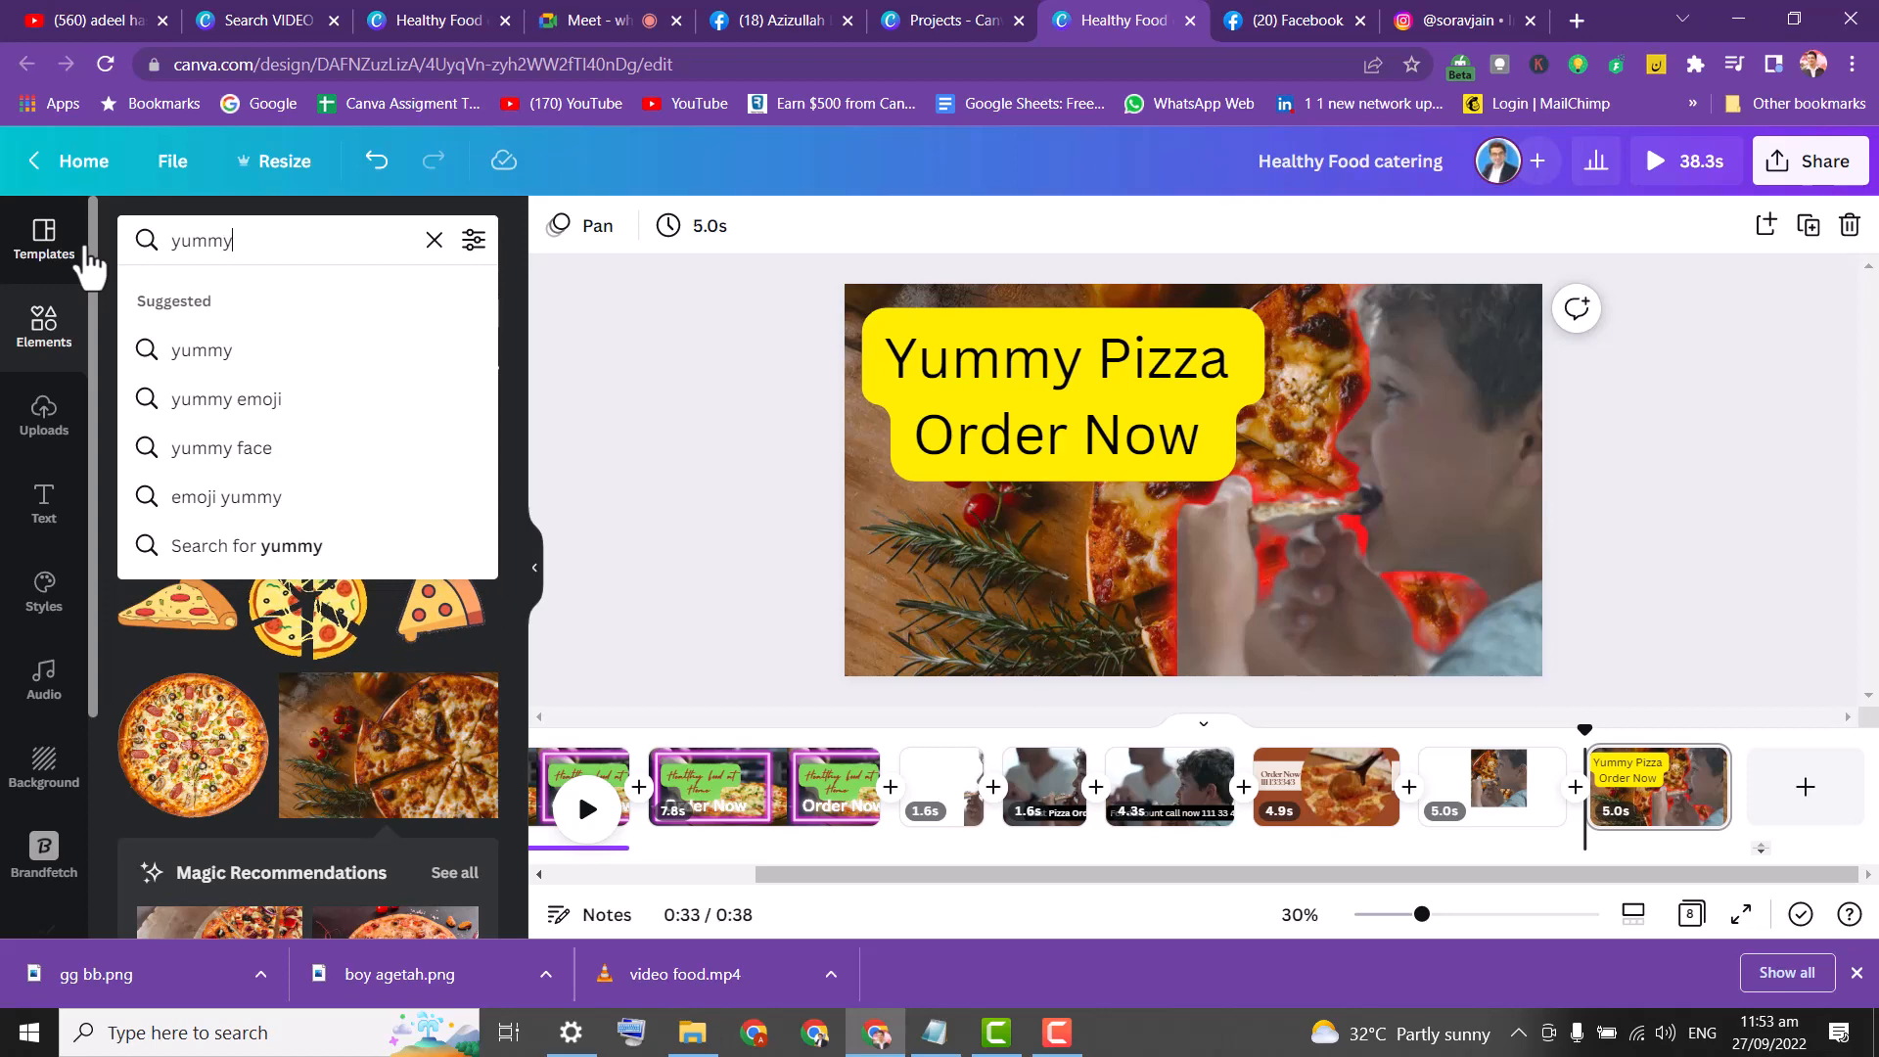
key("Return")
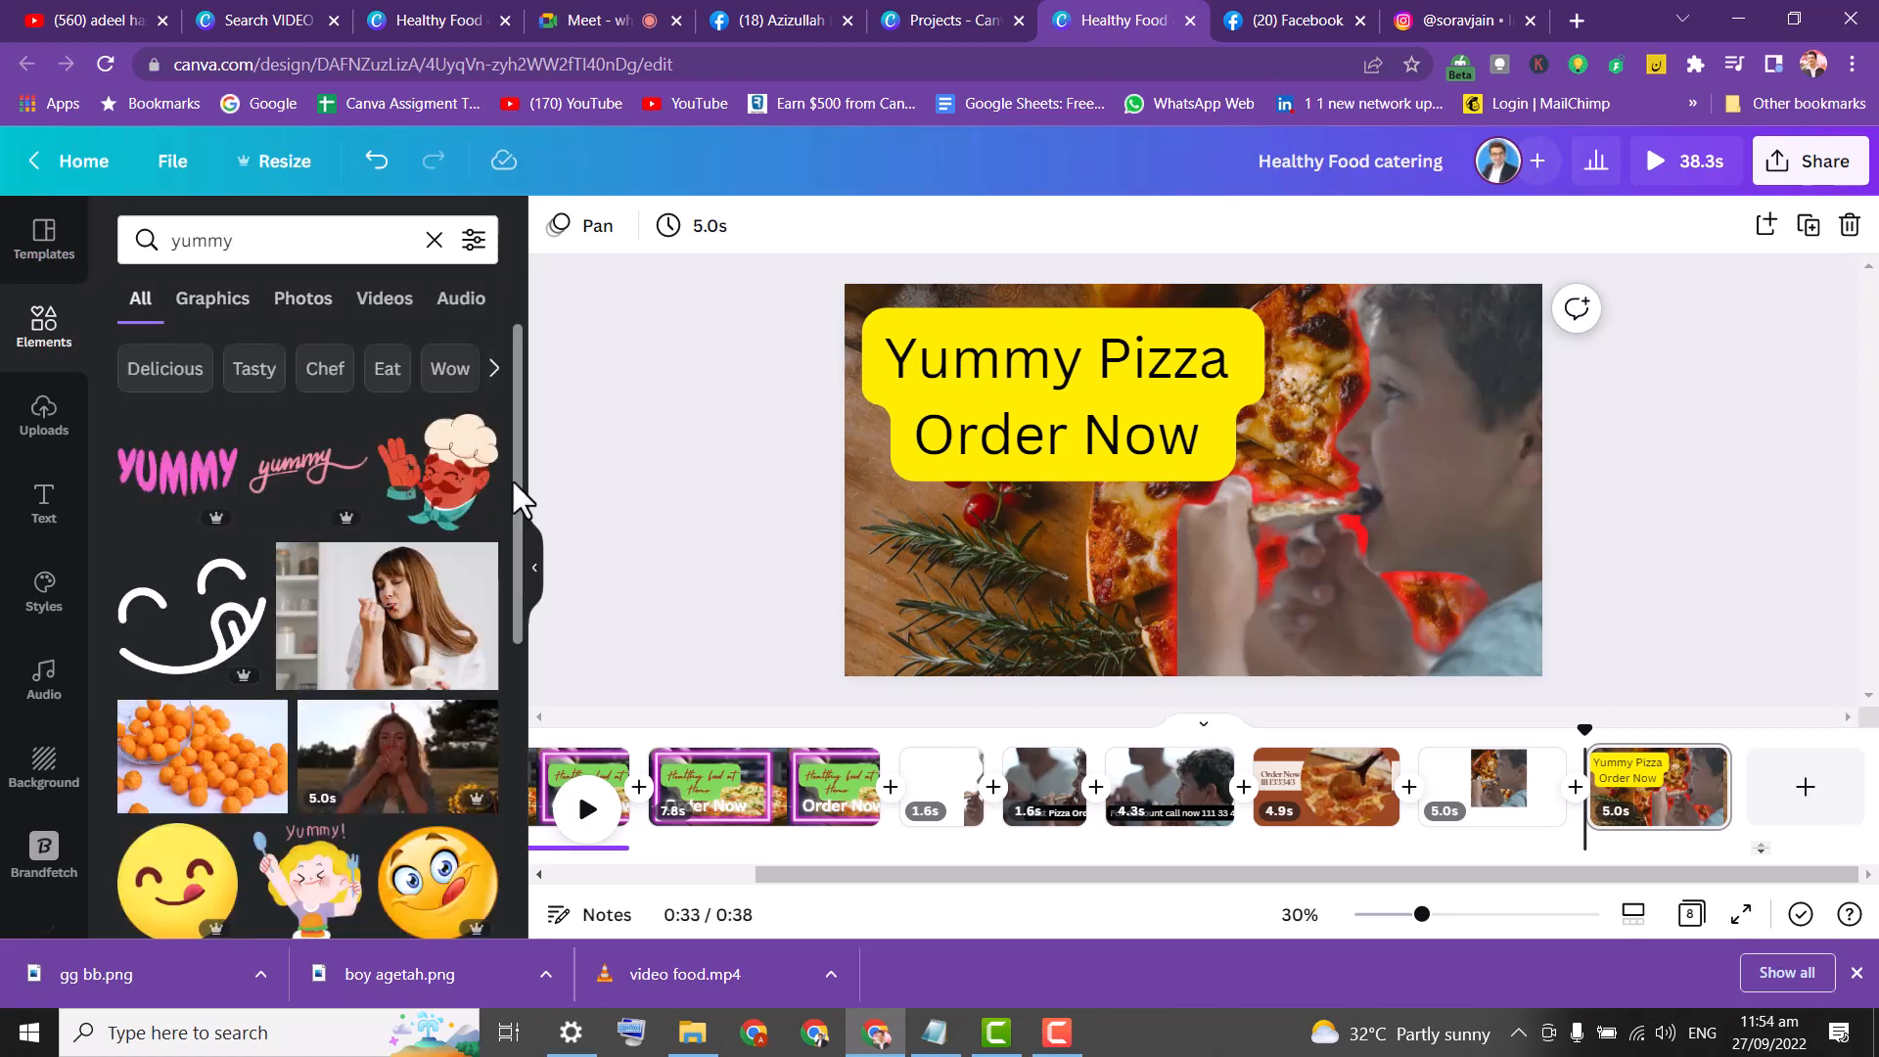
Add the tongue-out emoji and place it below the yellow heading beside the rosemary.
left_click_drag(516, 481, 504, 641)
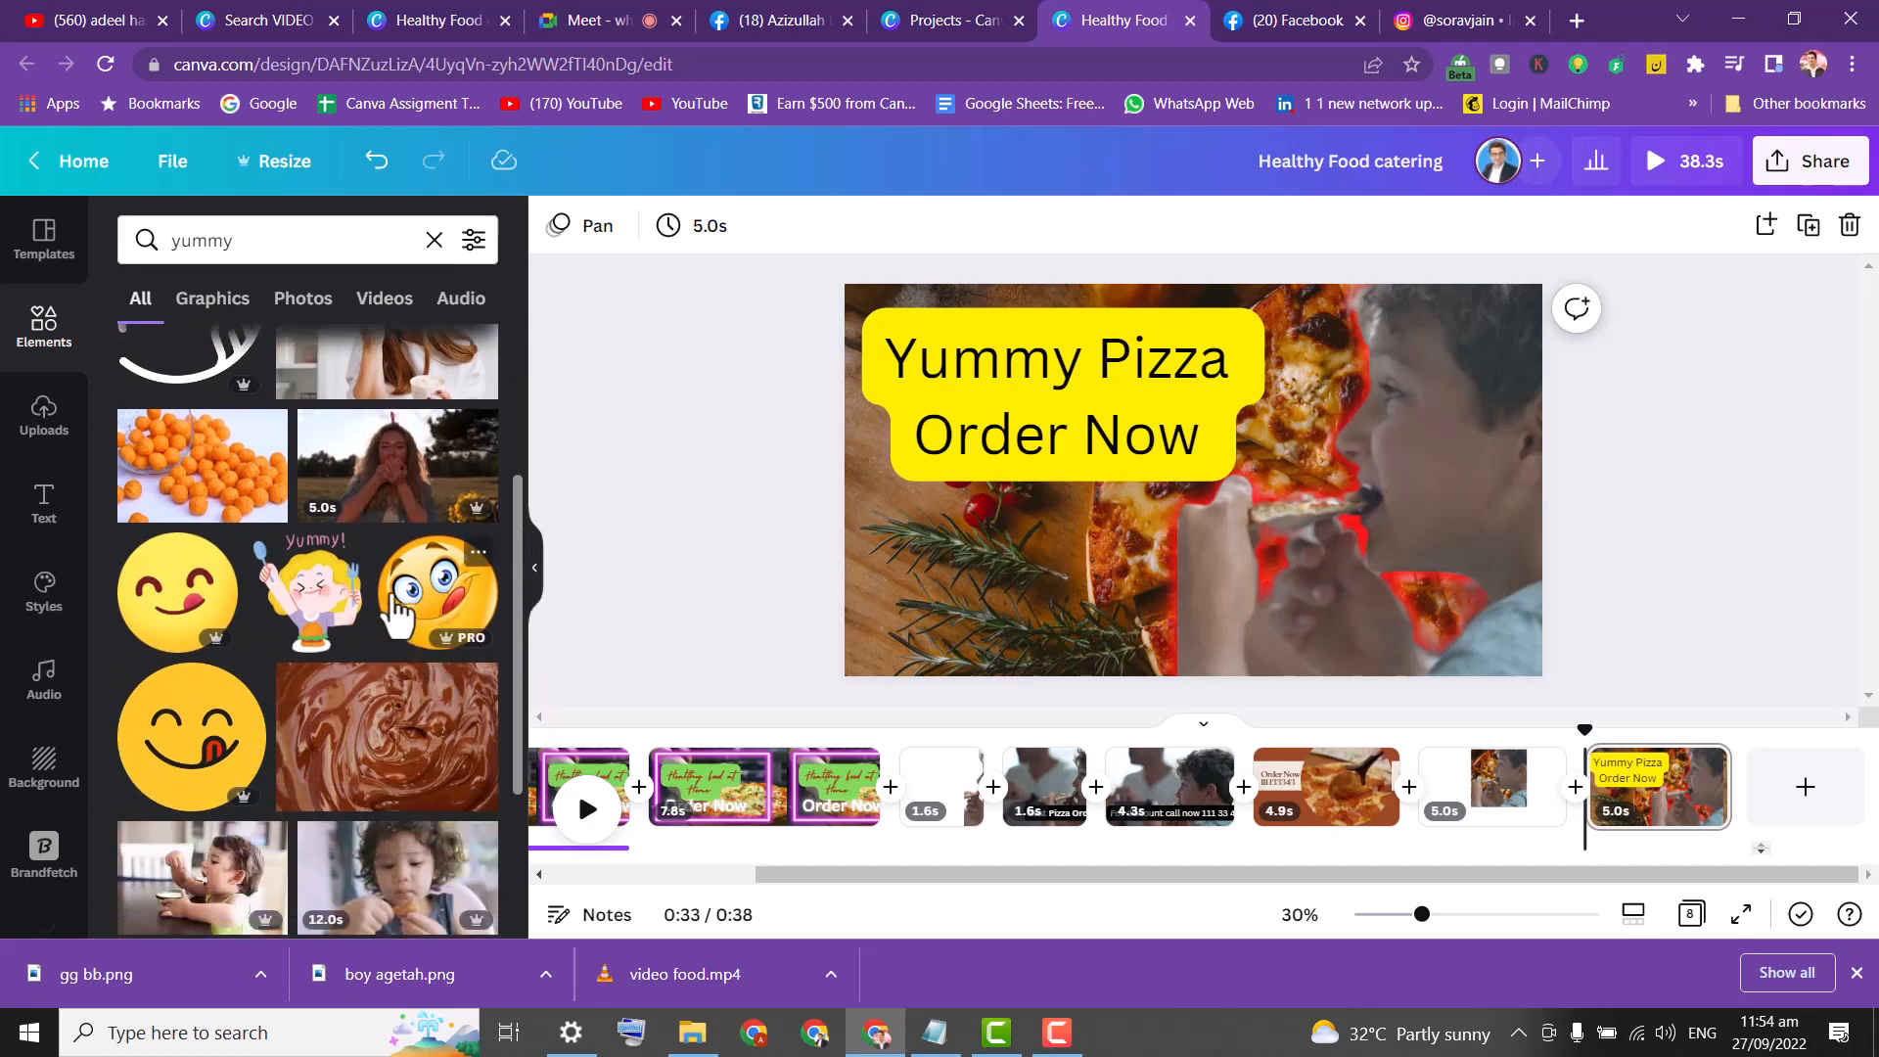
left_click(398, 611)
left_click_drag(1180, 499, 1009, 614)
left_click(571, 431)
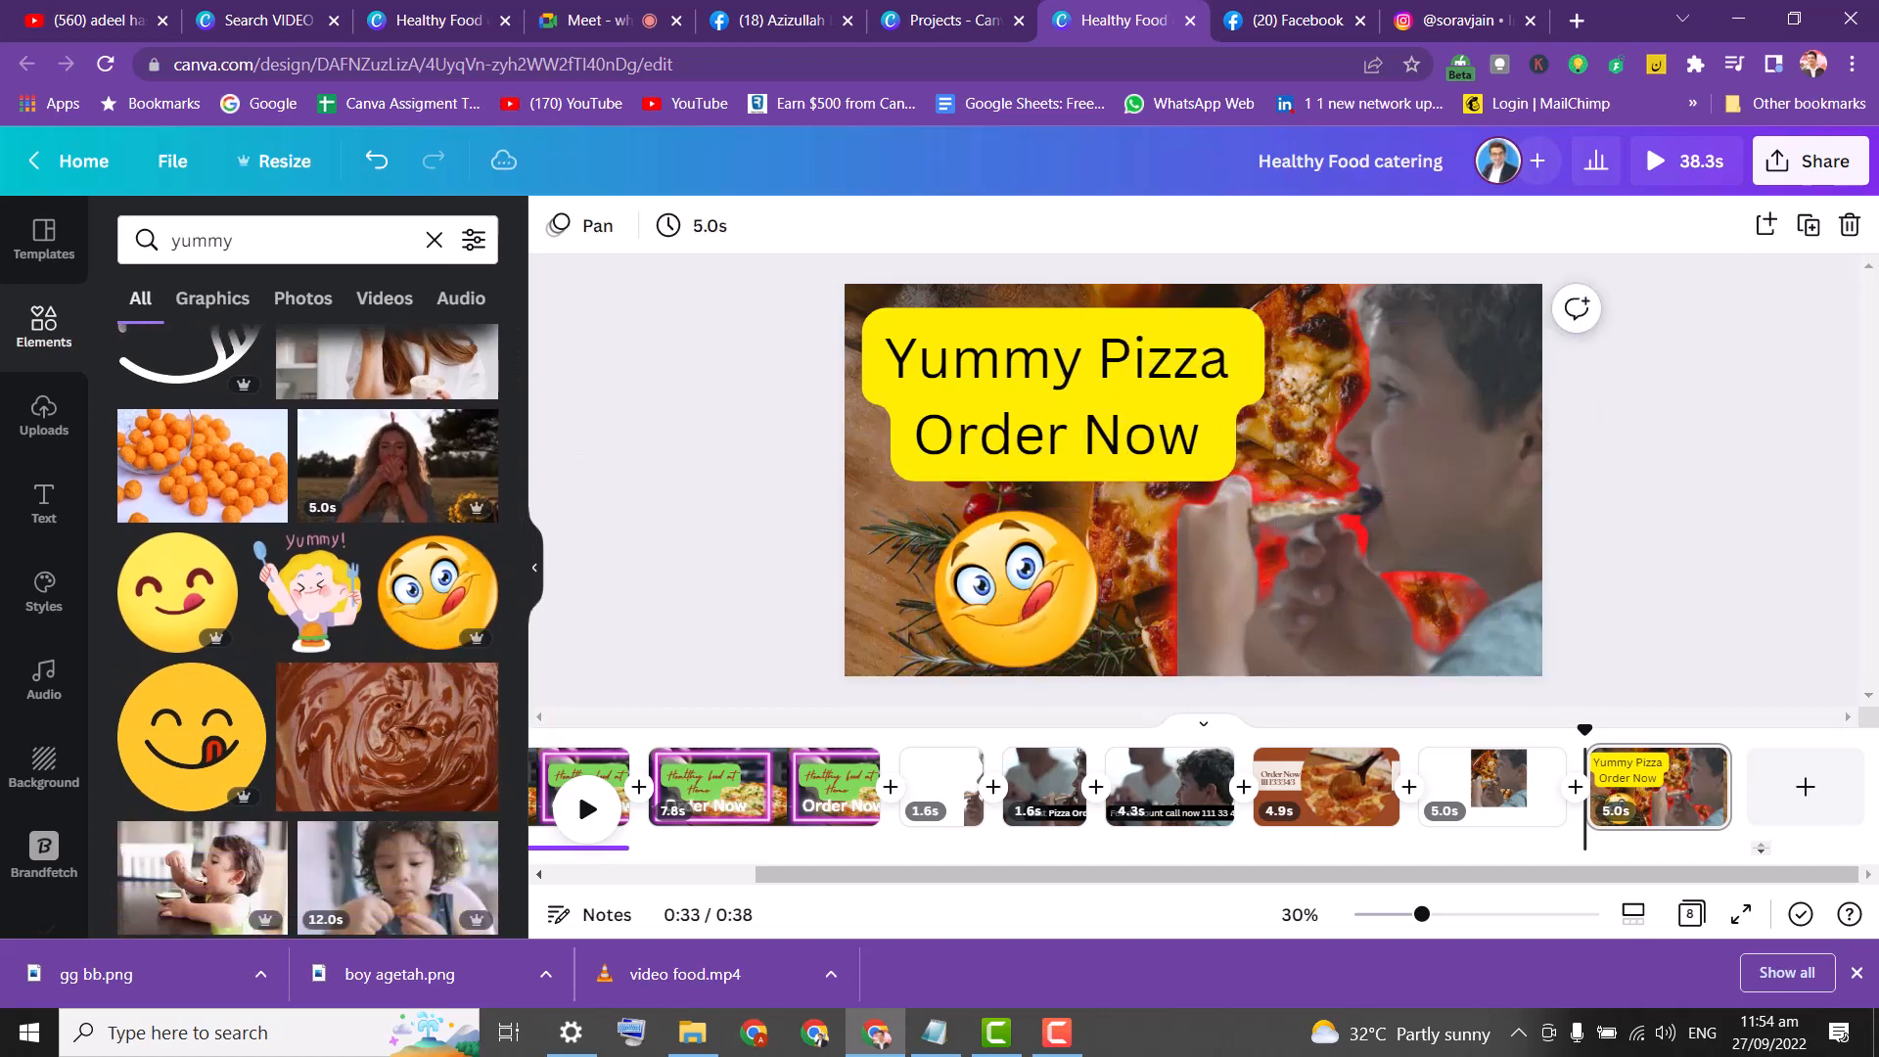
left_click(1826, 169)
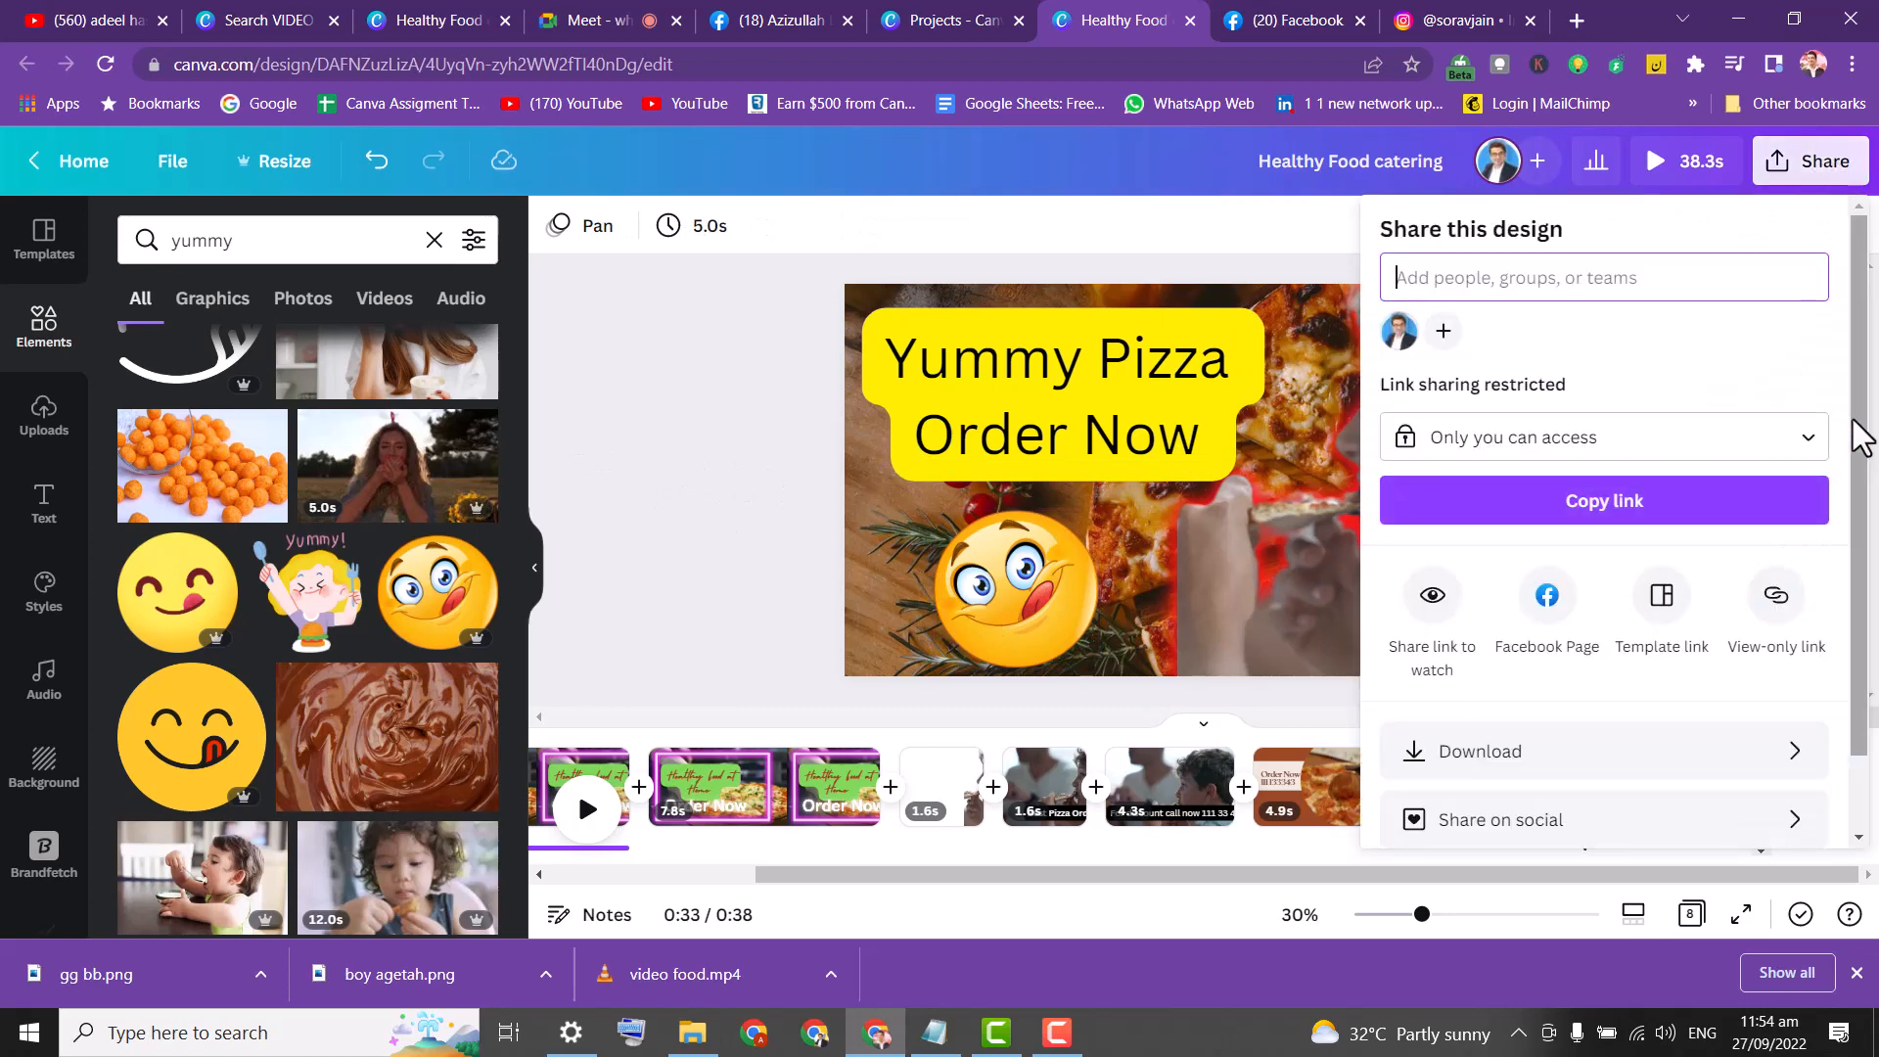
Select Page 8, the last page of the design, after briefly checking download settings.
scroll(1860, 437, "down", 1)
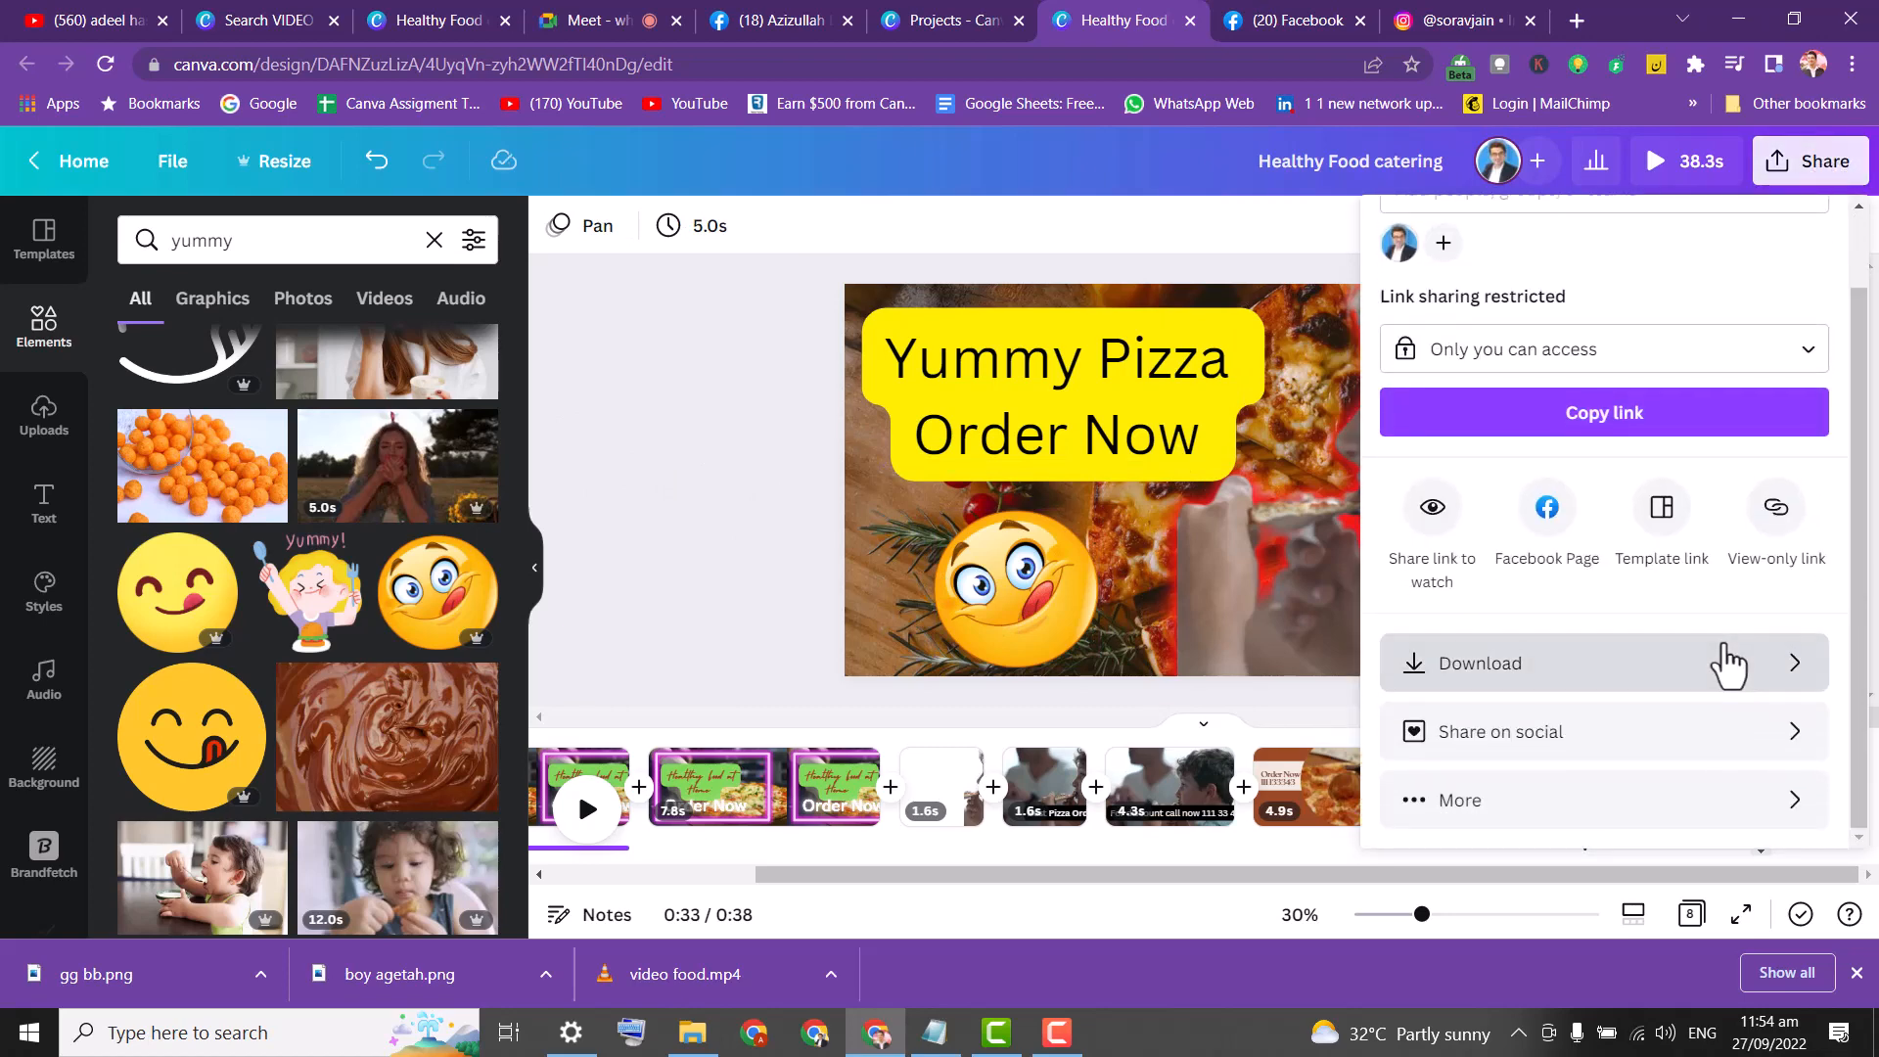
left_click(1724, 662)
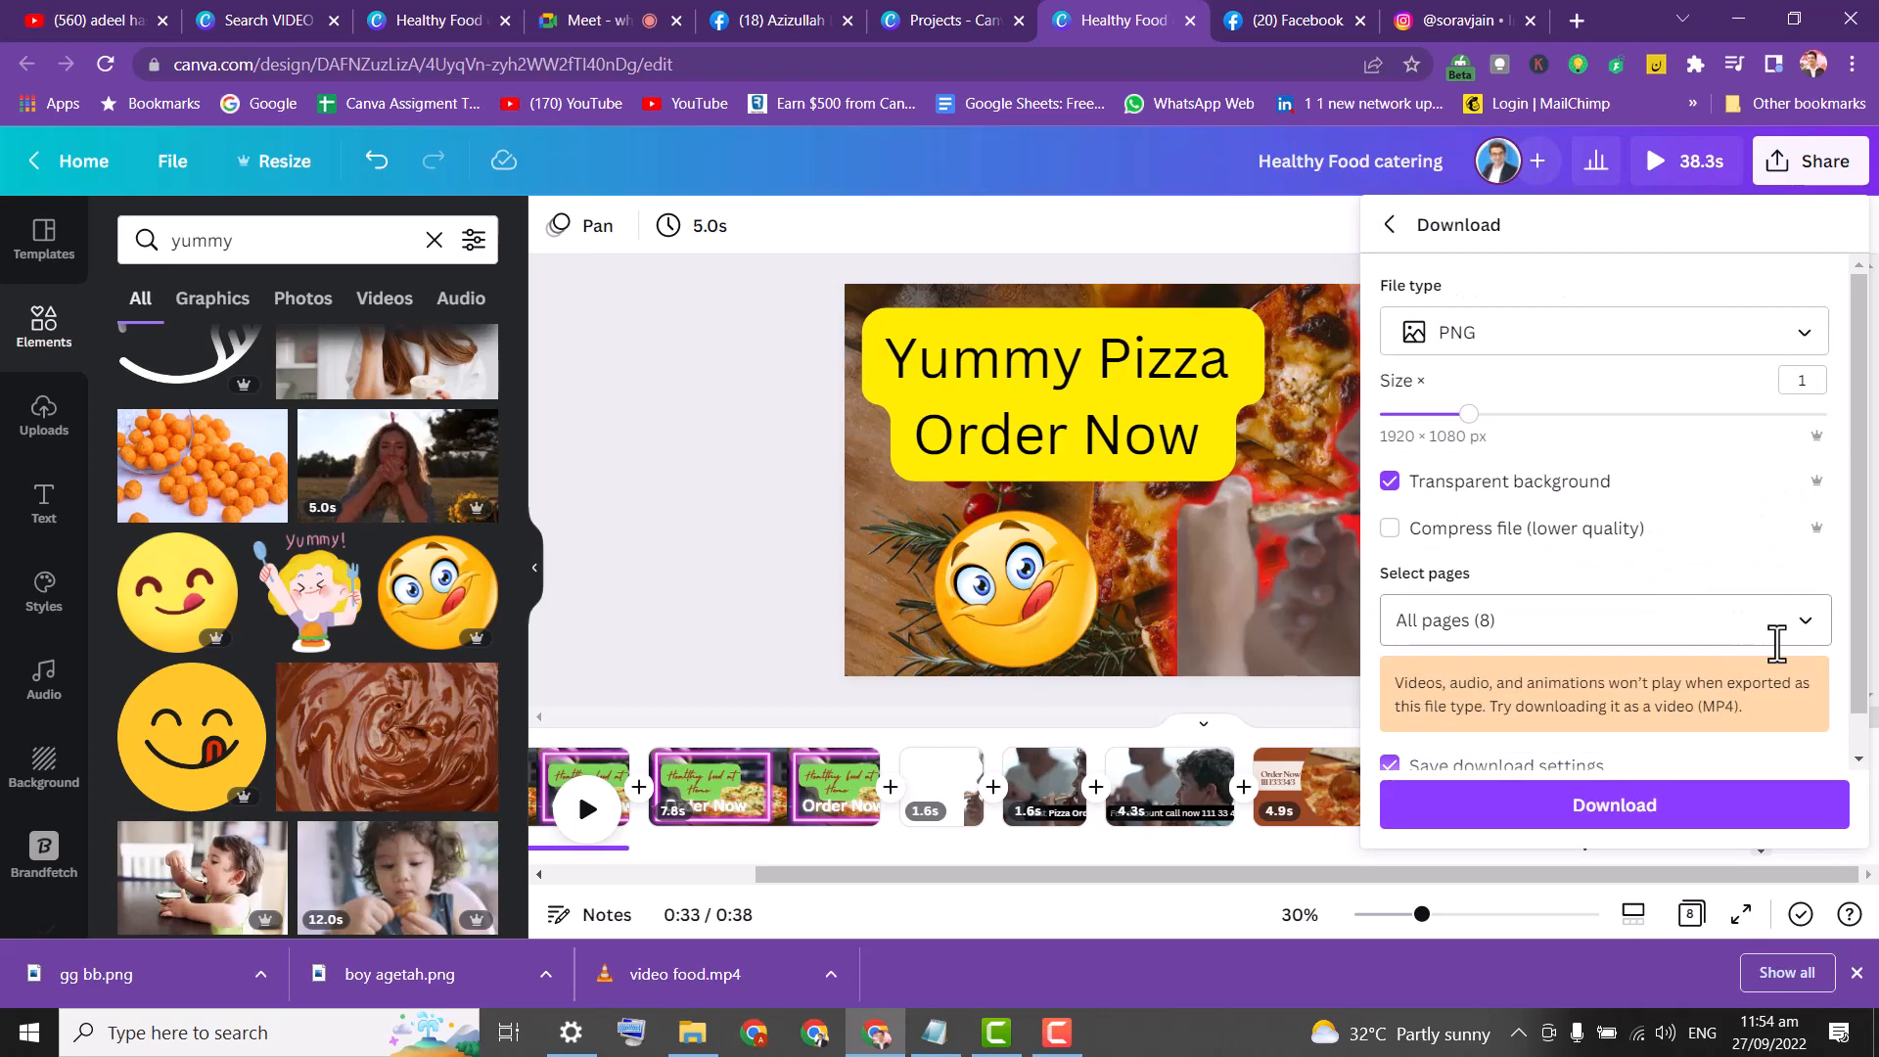
left_click(672, 387)
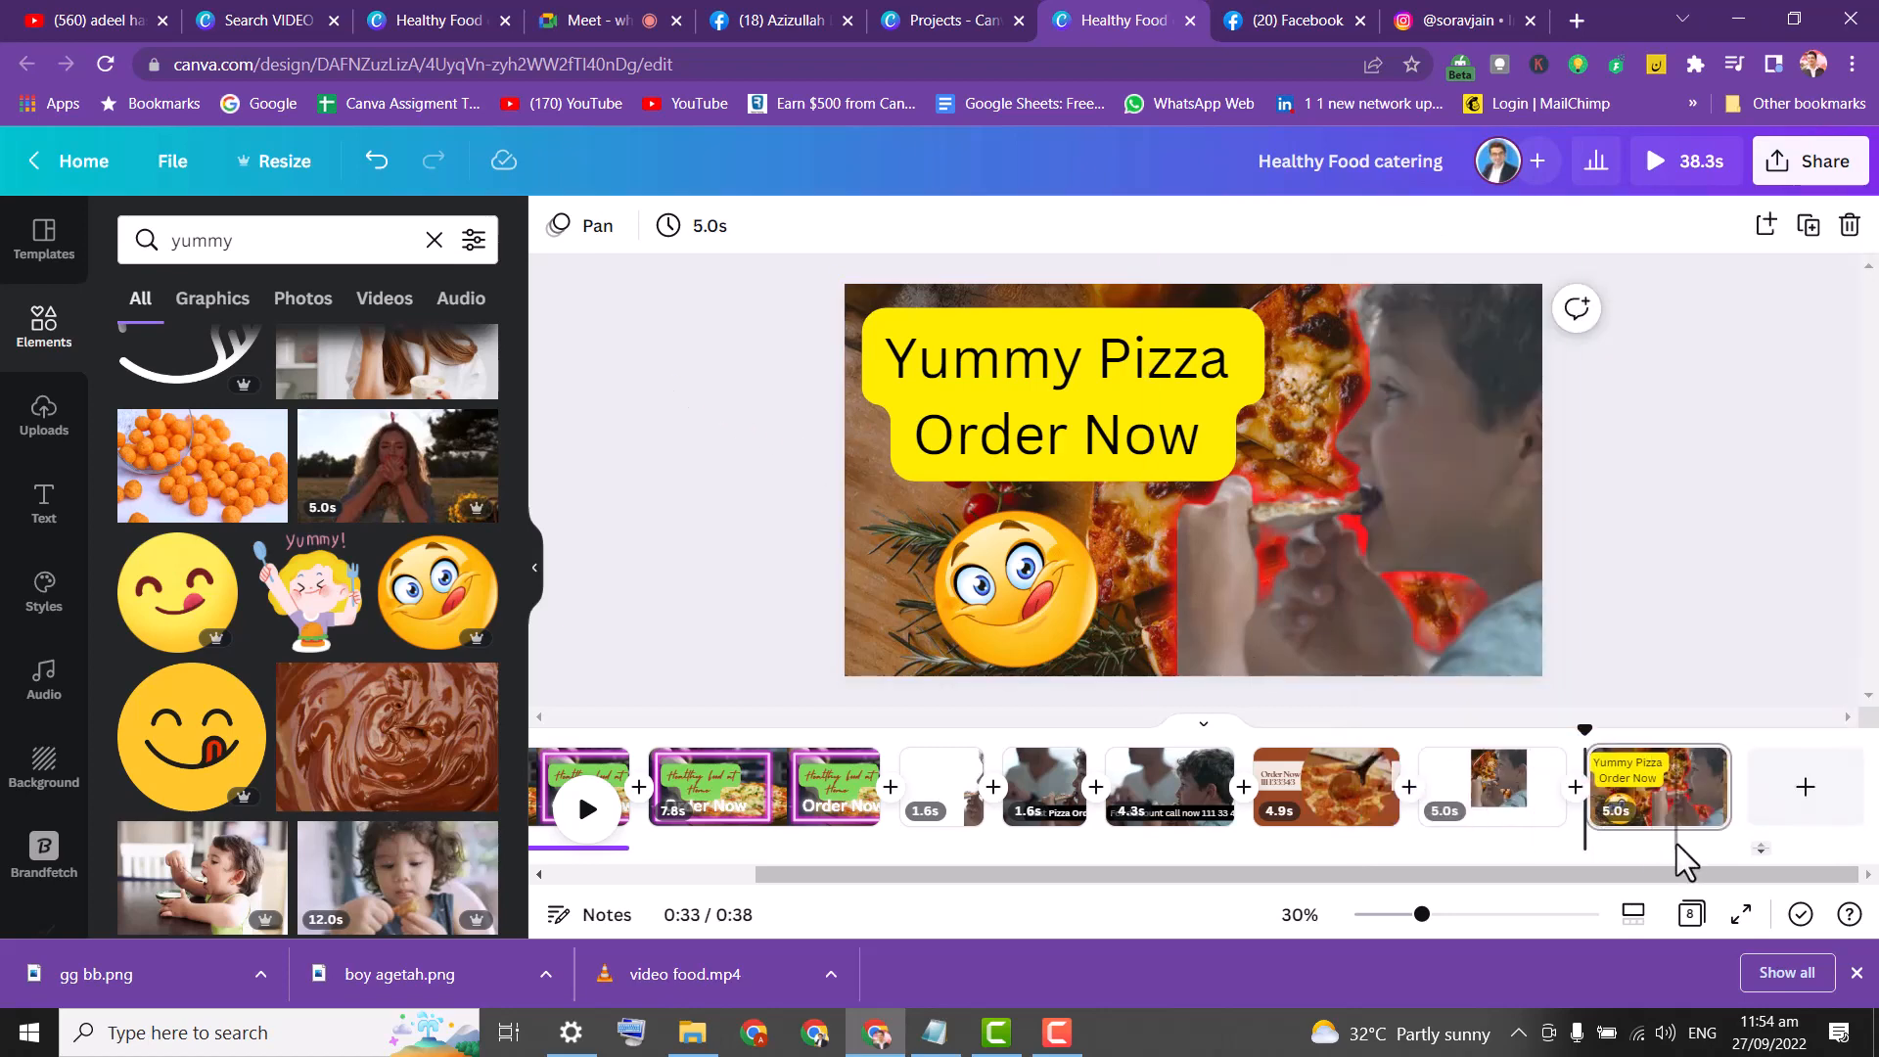
left_click(1654, 812)
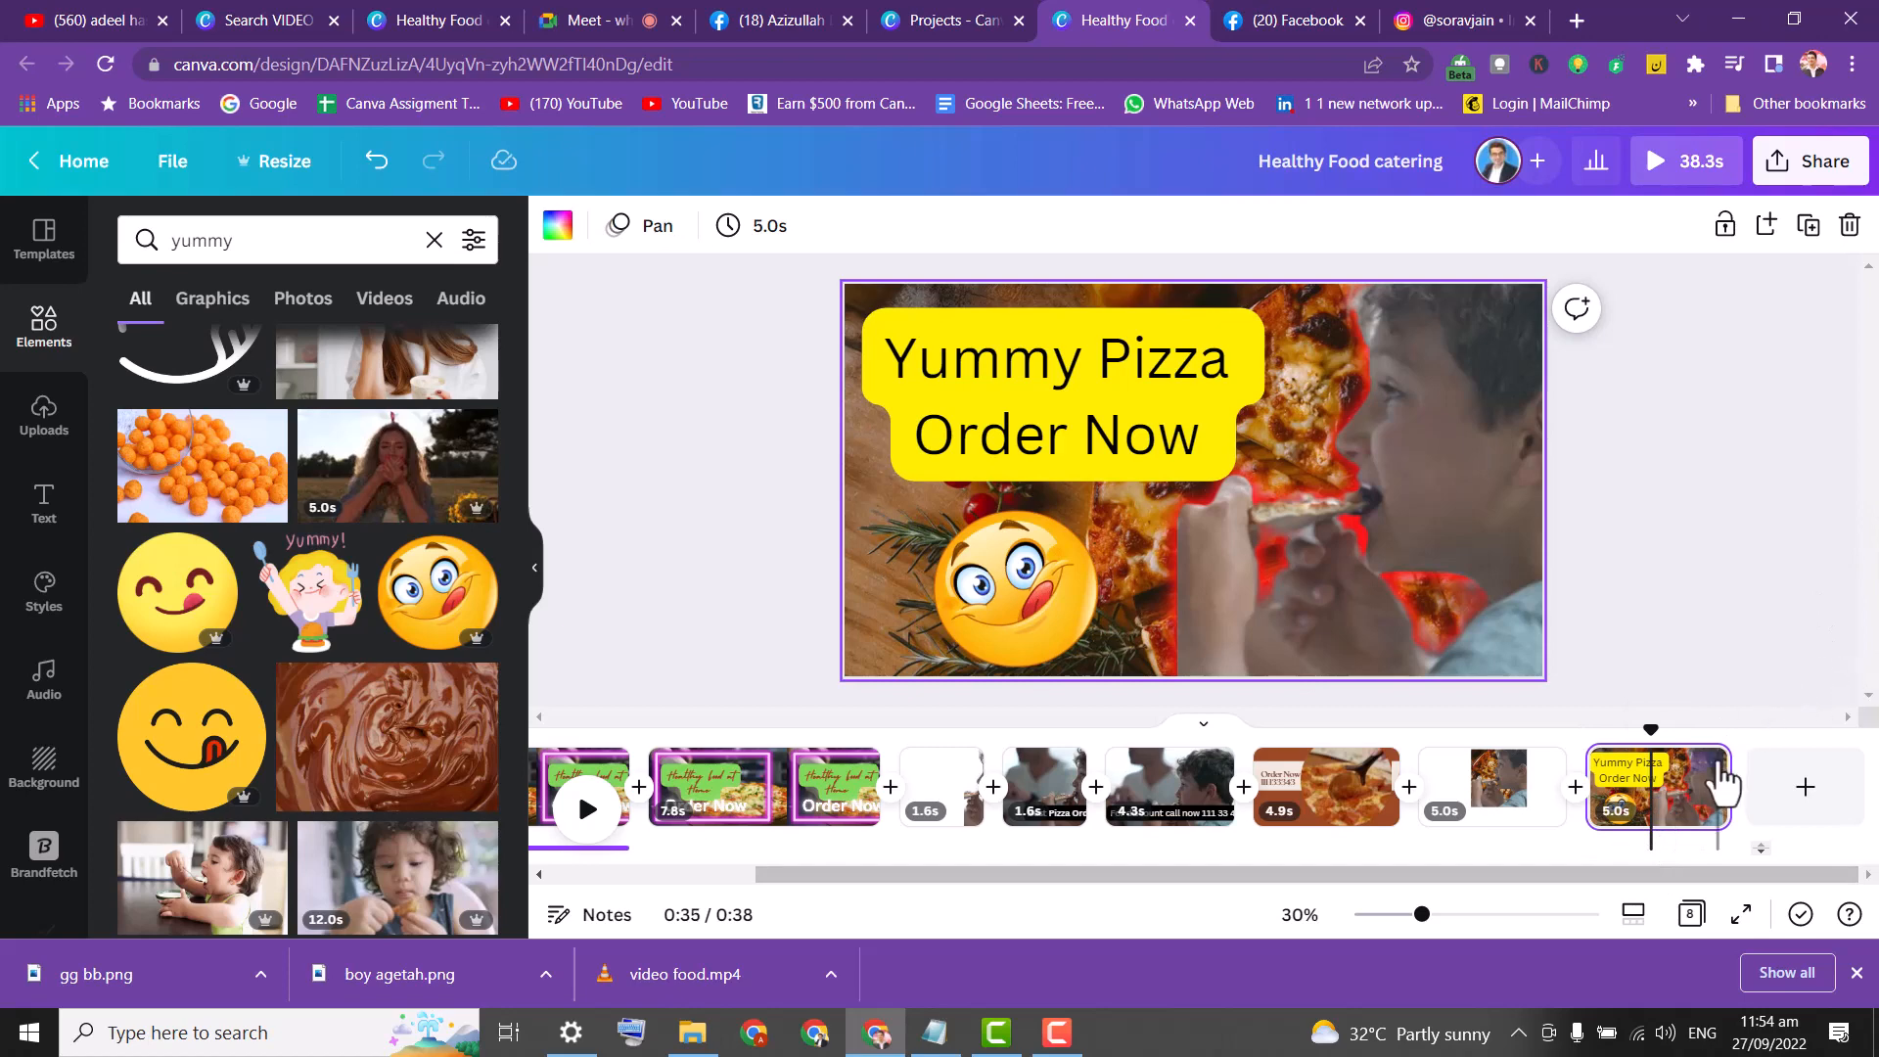
Download only Page 8 as a PNG, unticking all other pages.
left_click(1818, 163)
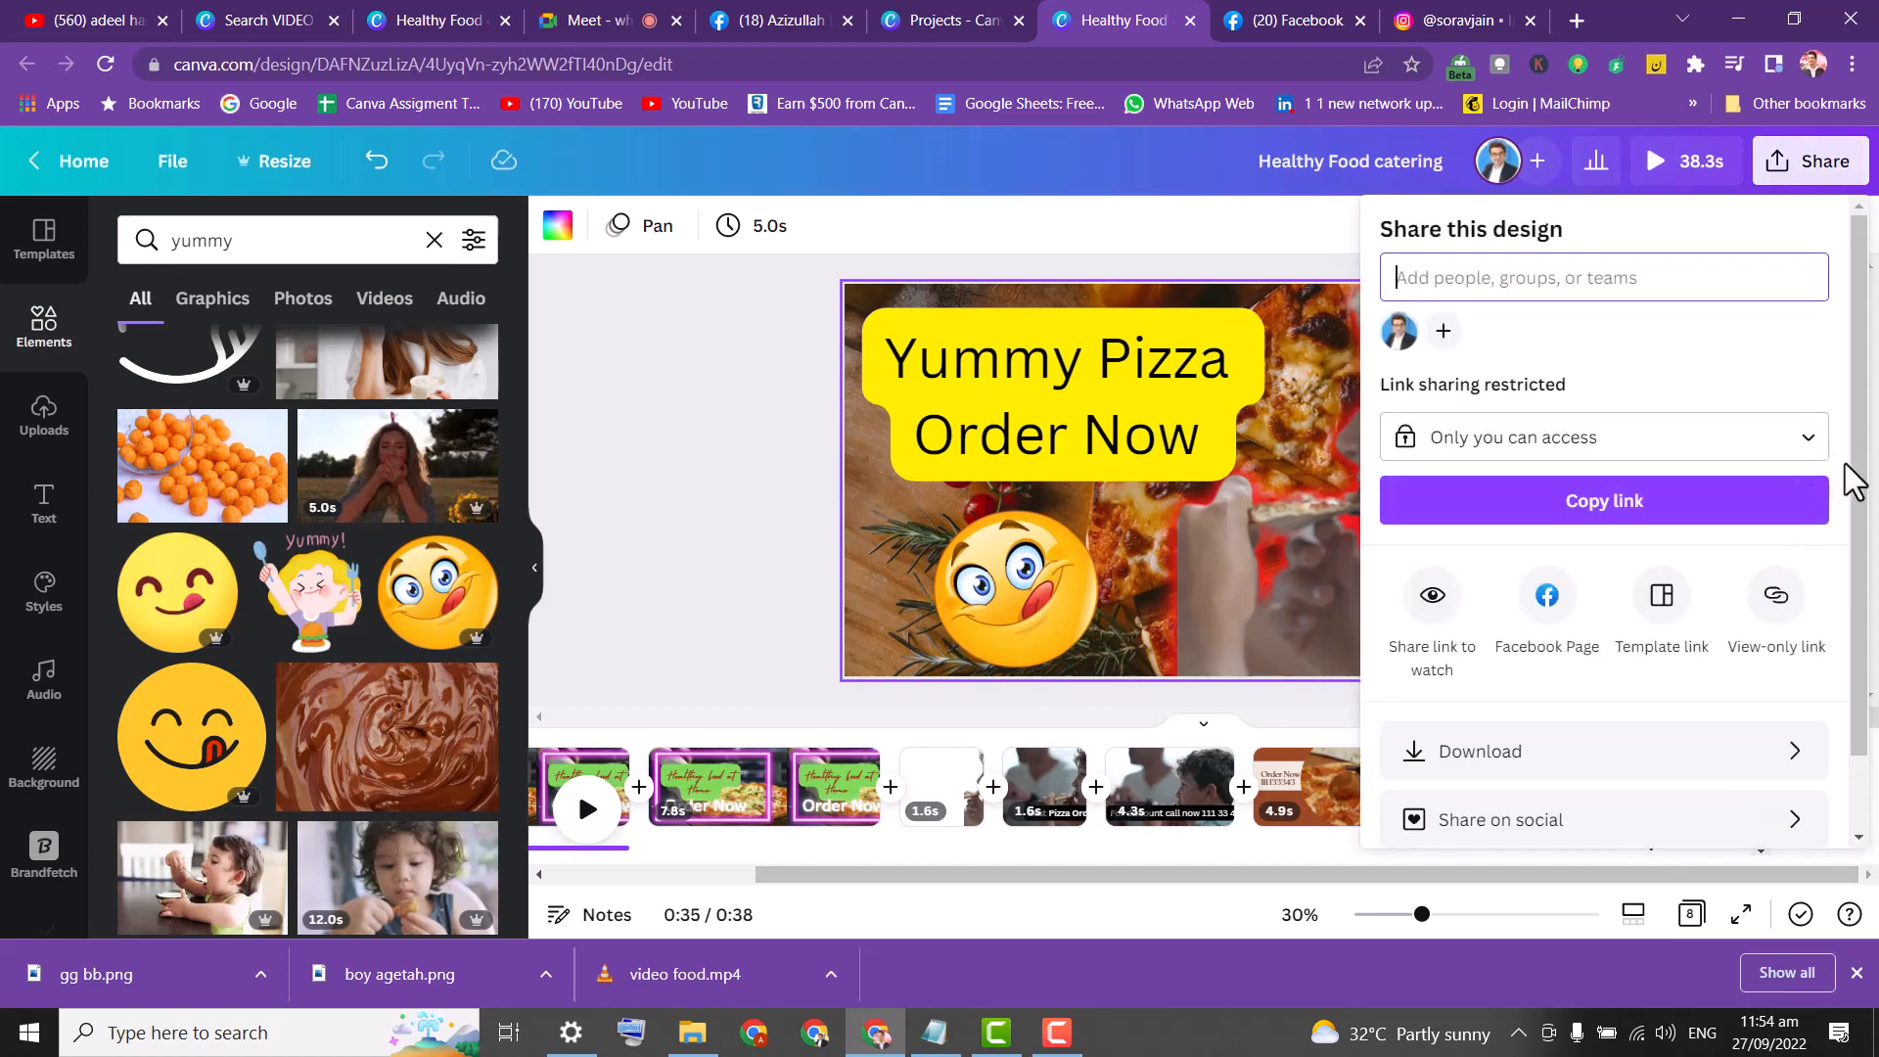
scroll(1859, 495, "down", 1)
left_click(1786, 665)
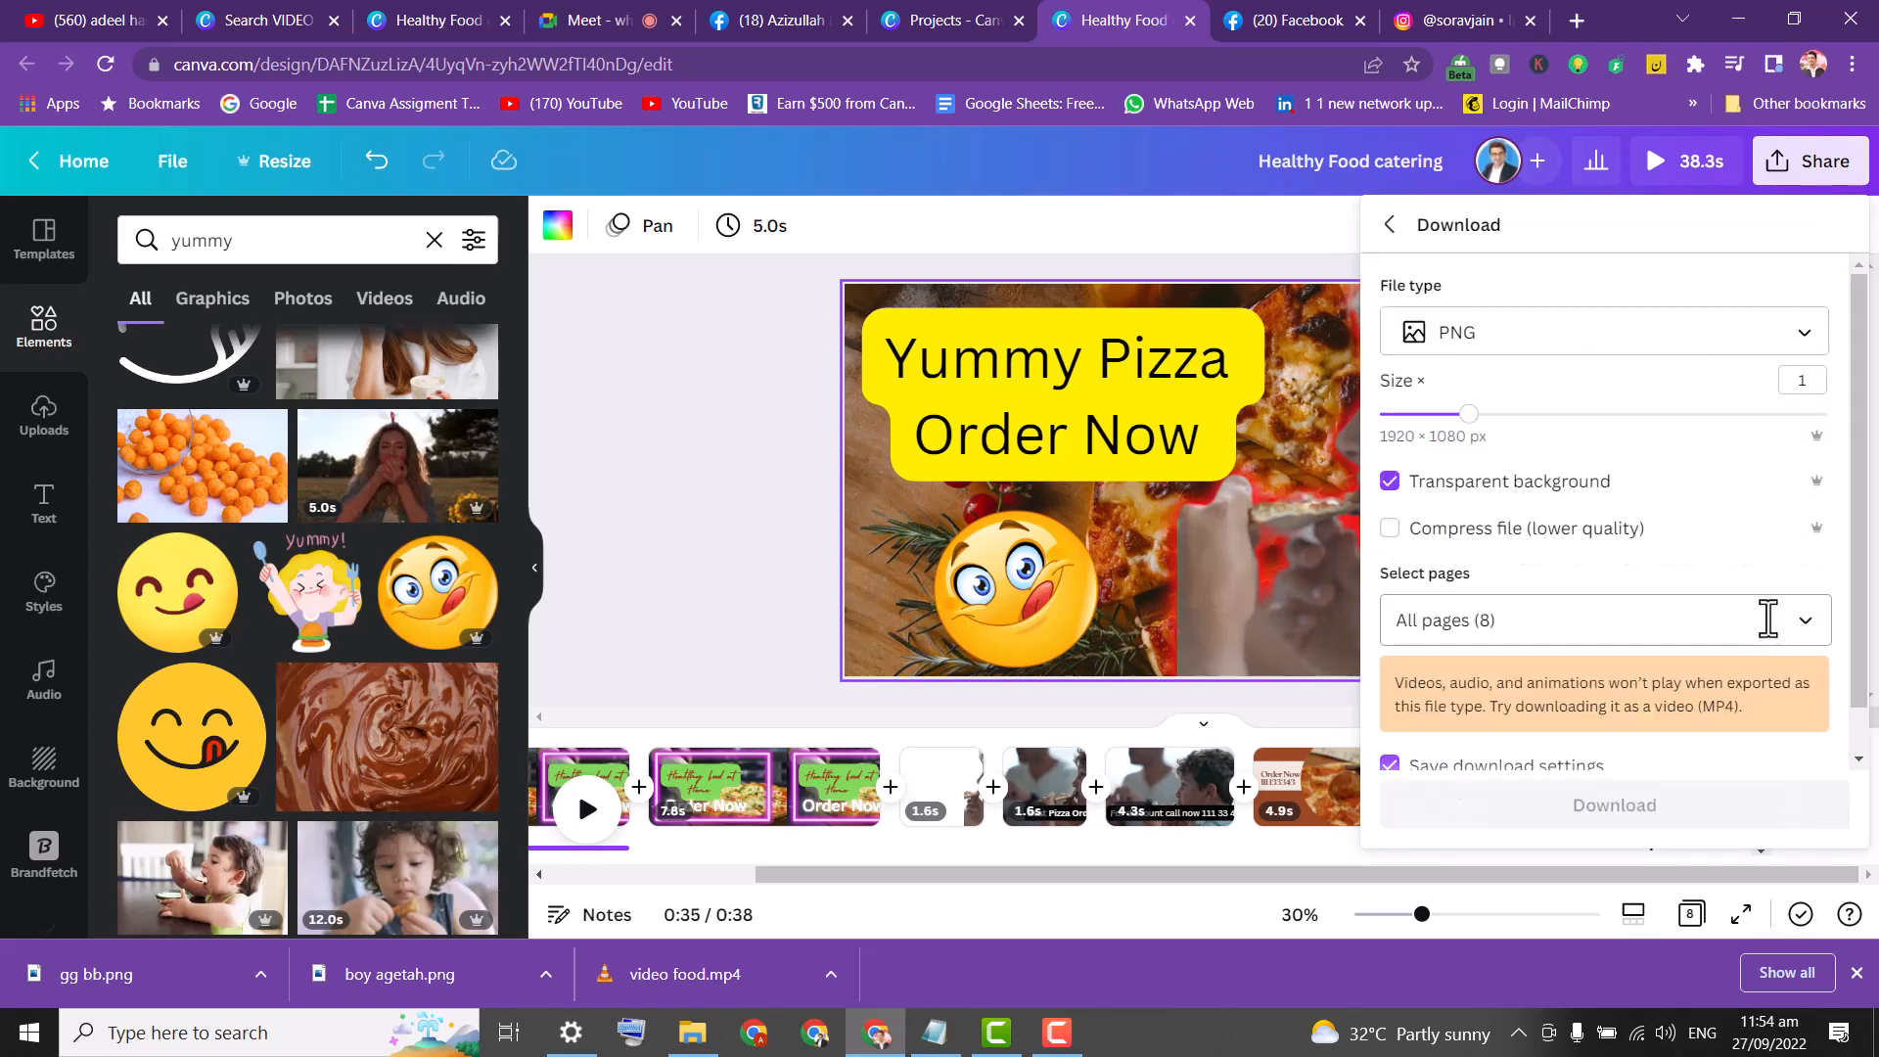
left_click(1816, 621)
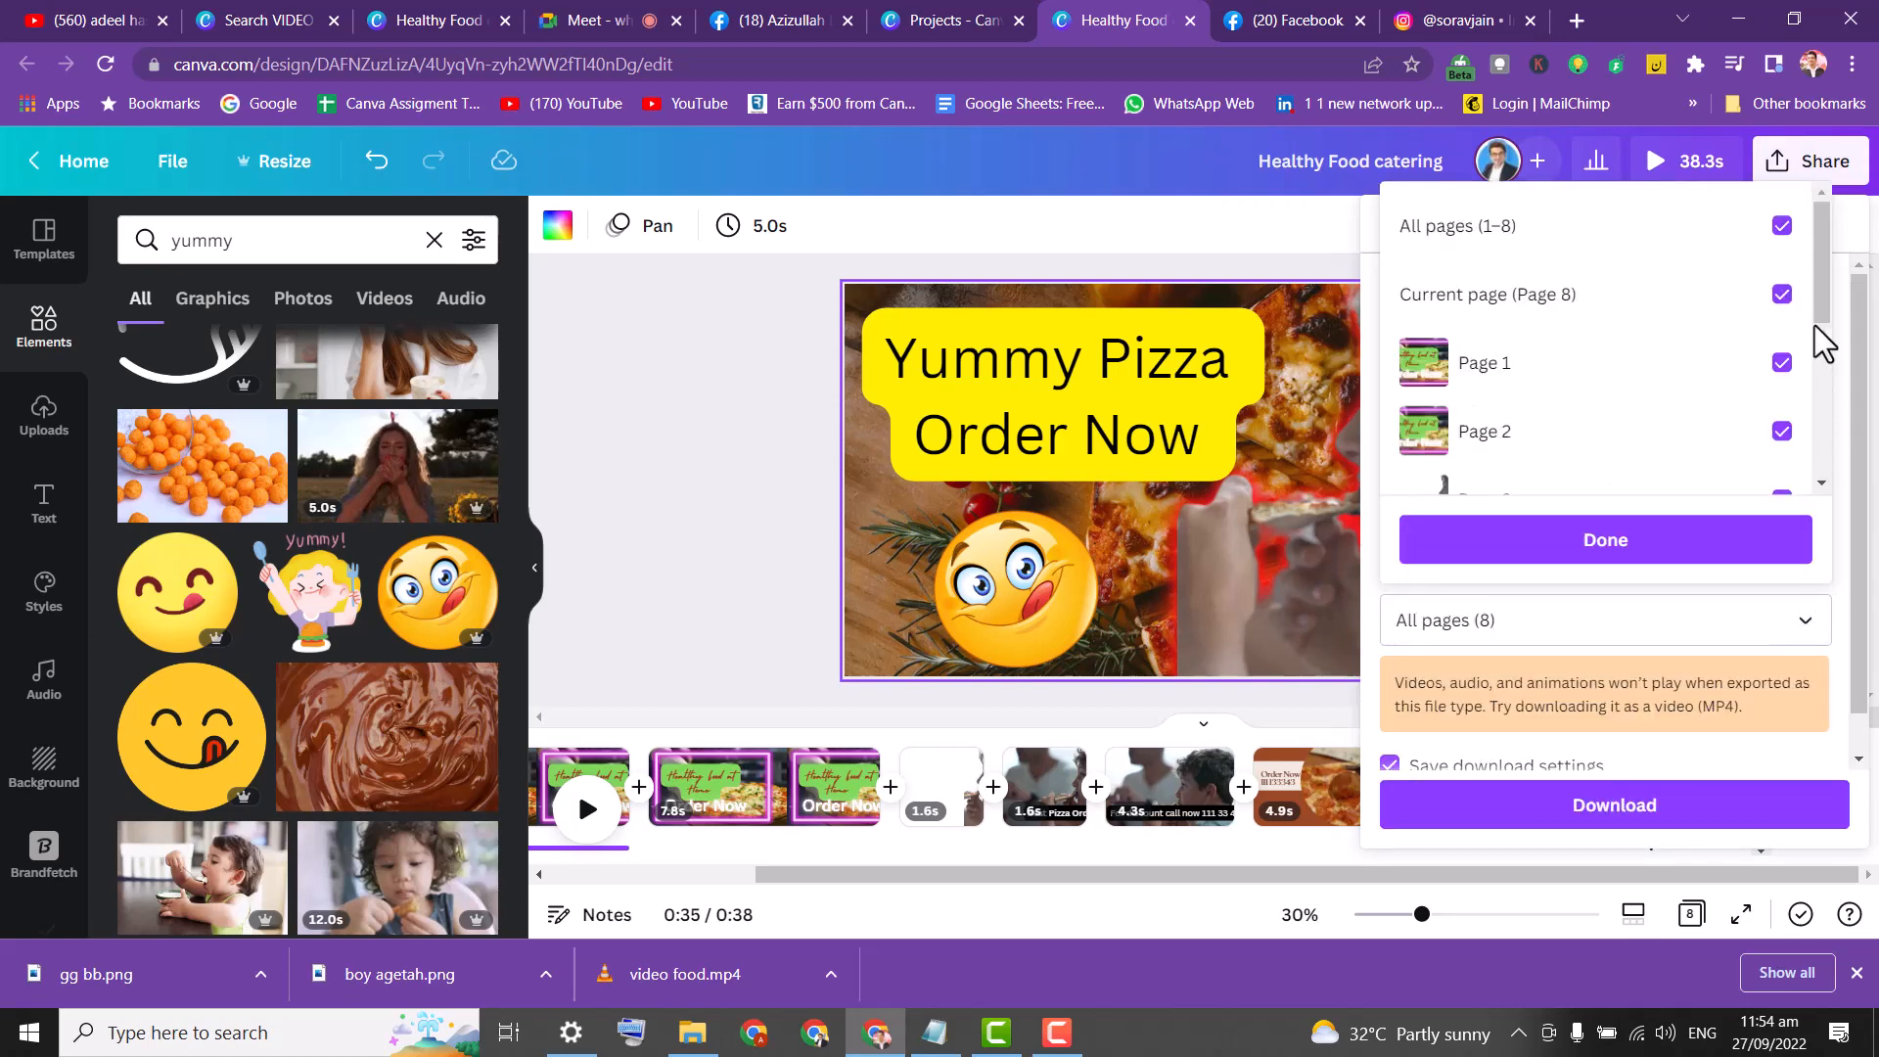
left_click_drag(1824, 336, 1826, 450)
left_click(1783, 226)
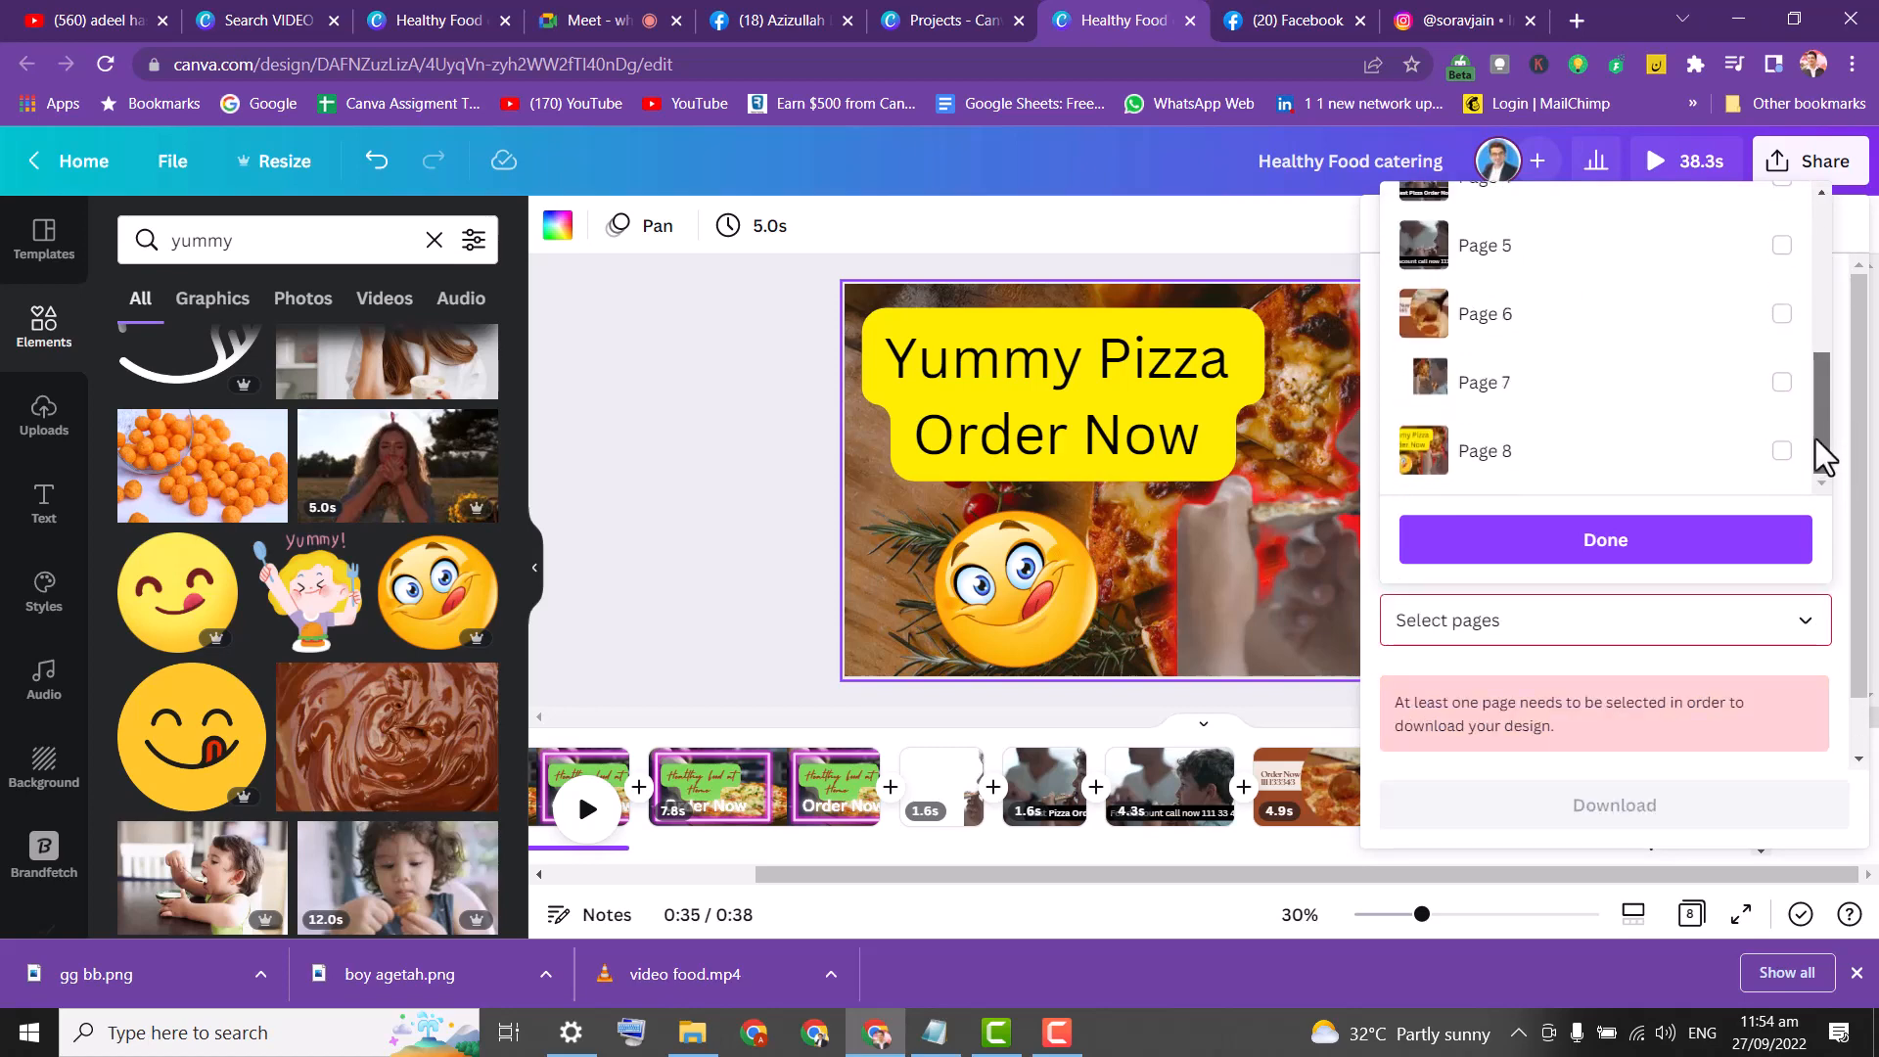
left_click(1783, 450)
left_click(1744, 544)
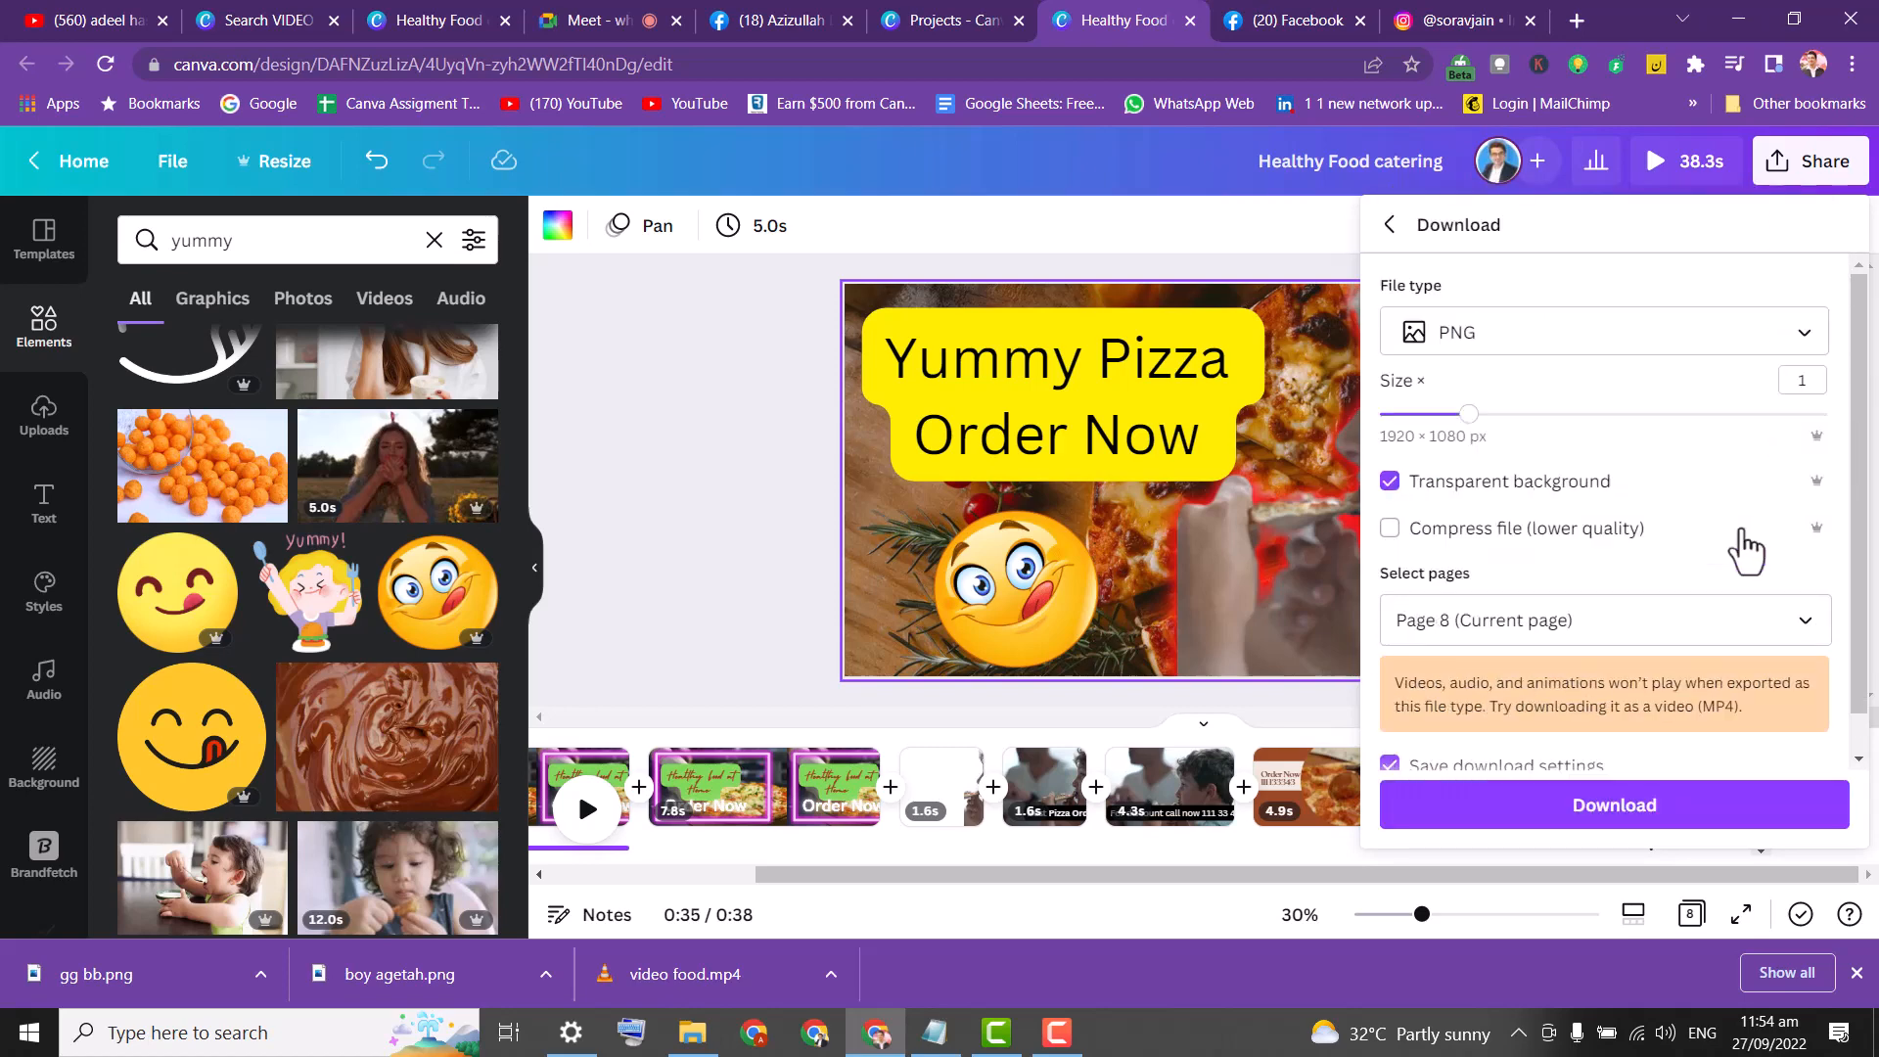
left_click(1685, 828)
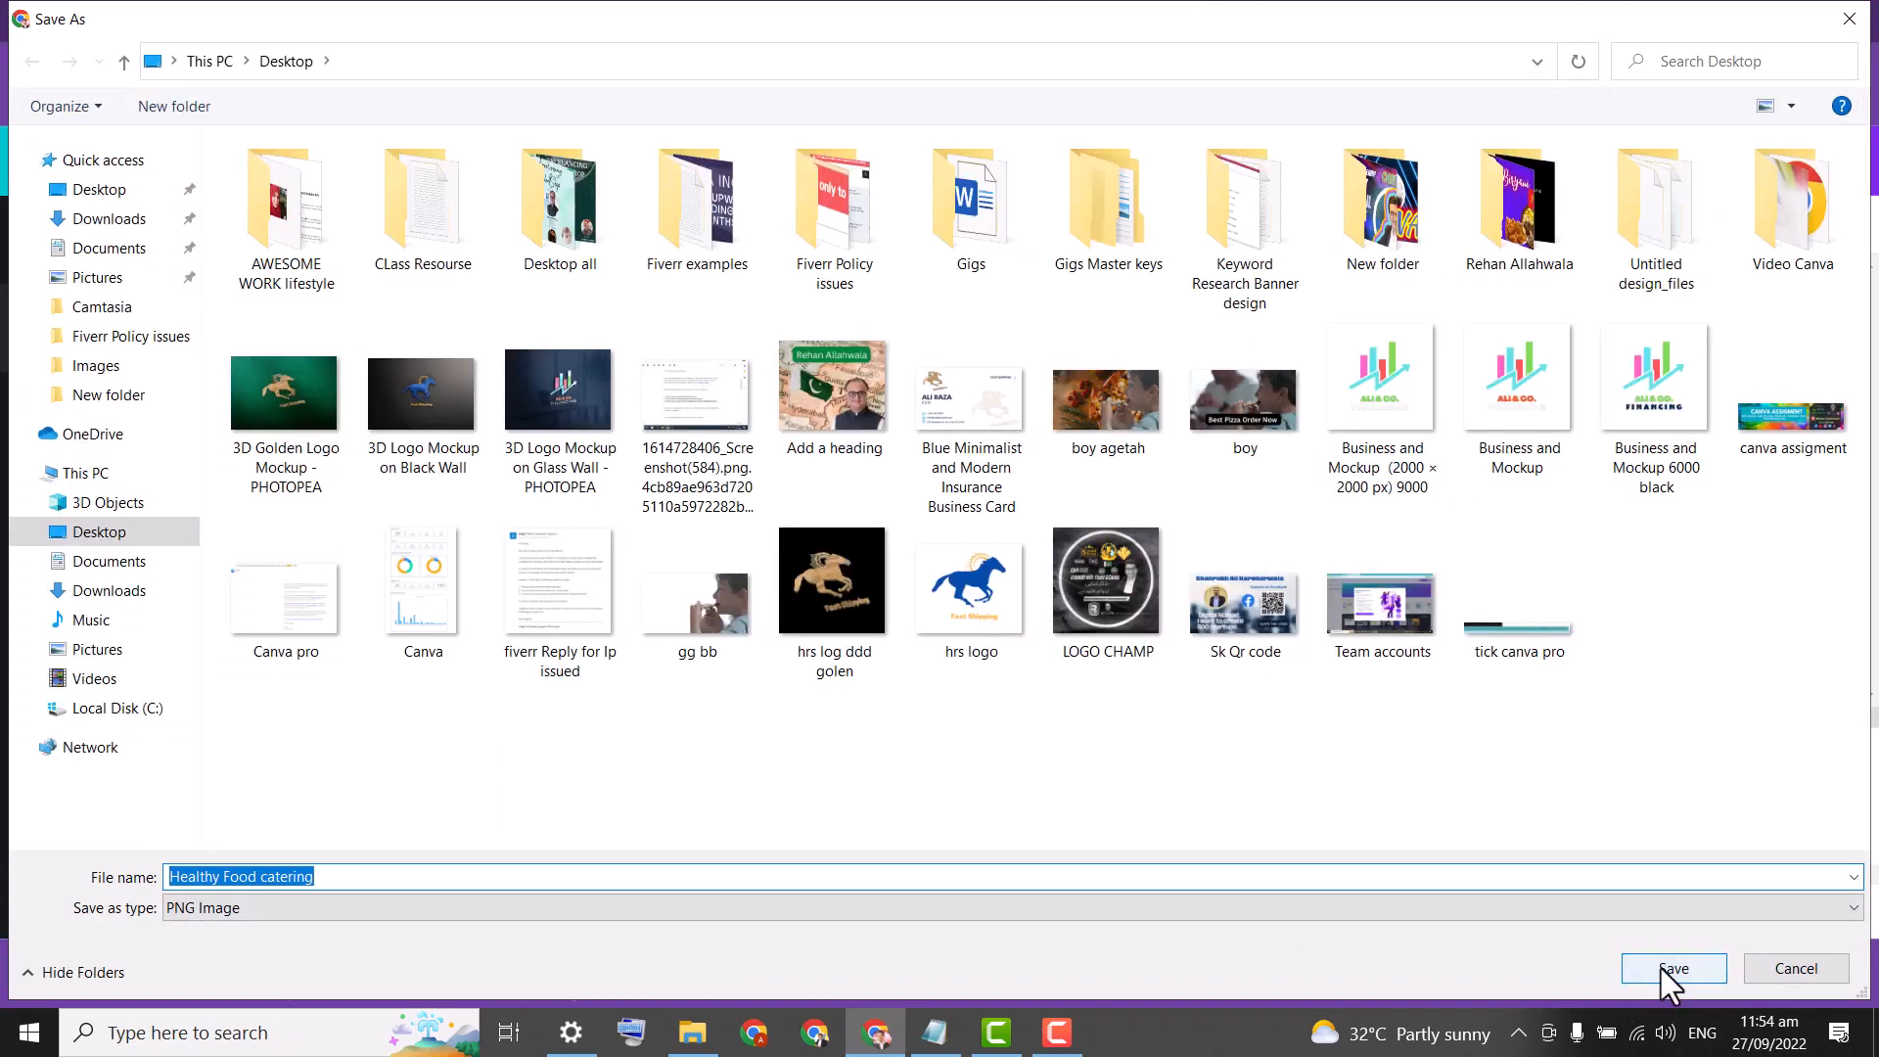
Save page 8 to the Desktop as 'Healthy Food catering tt.png' and preview it in Photos.
left_click(366, 876)
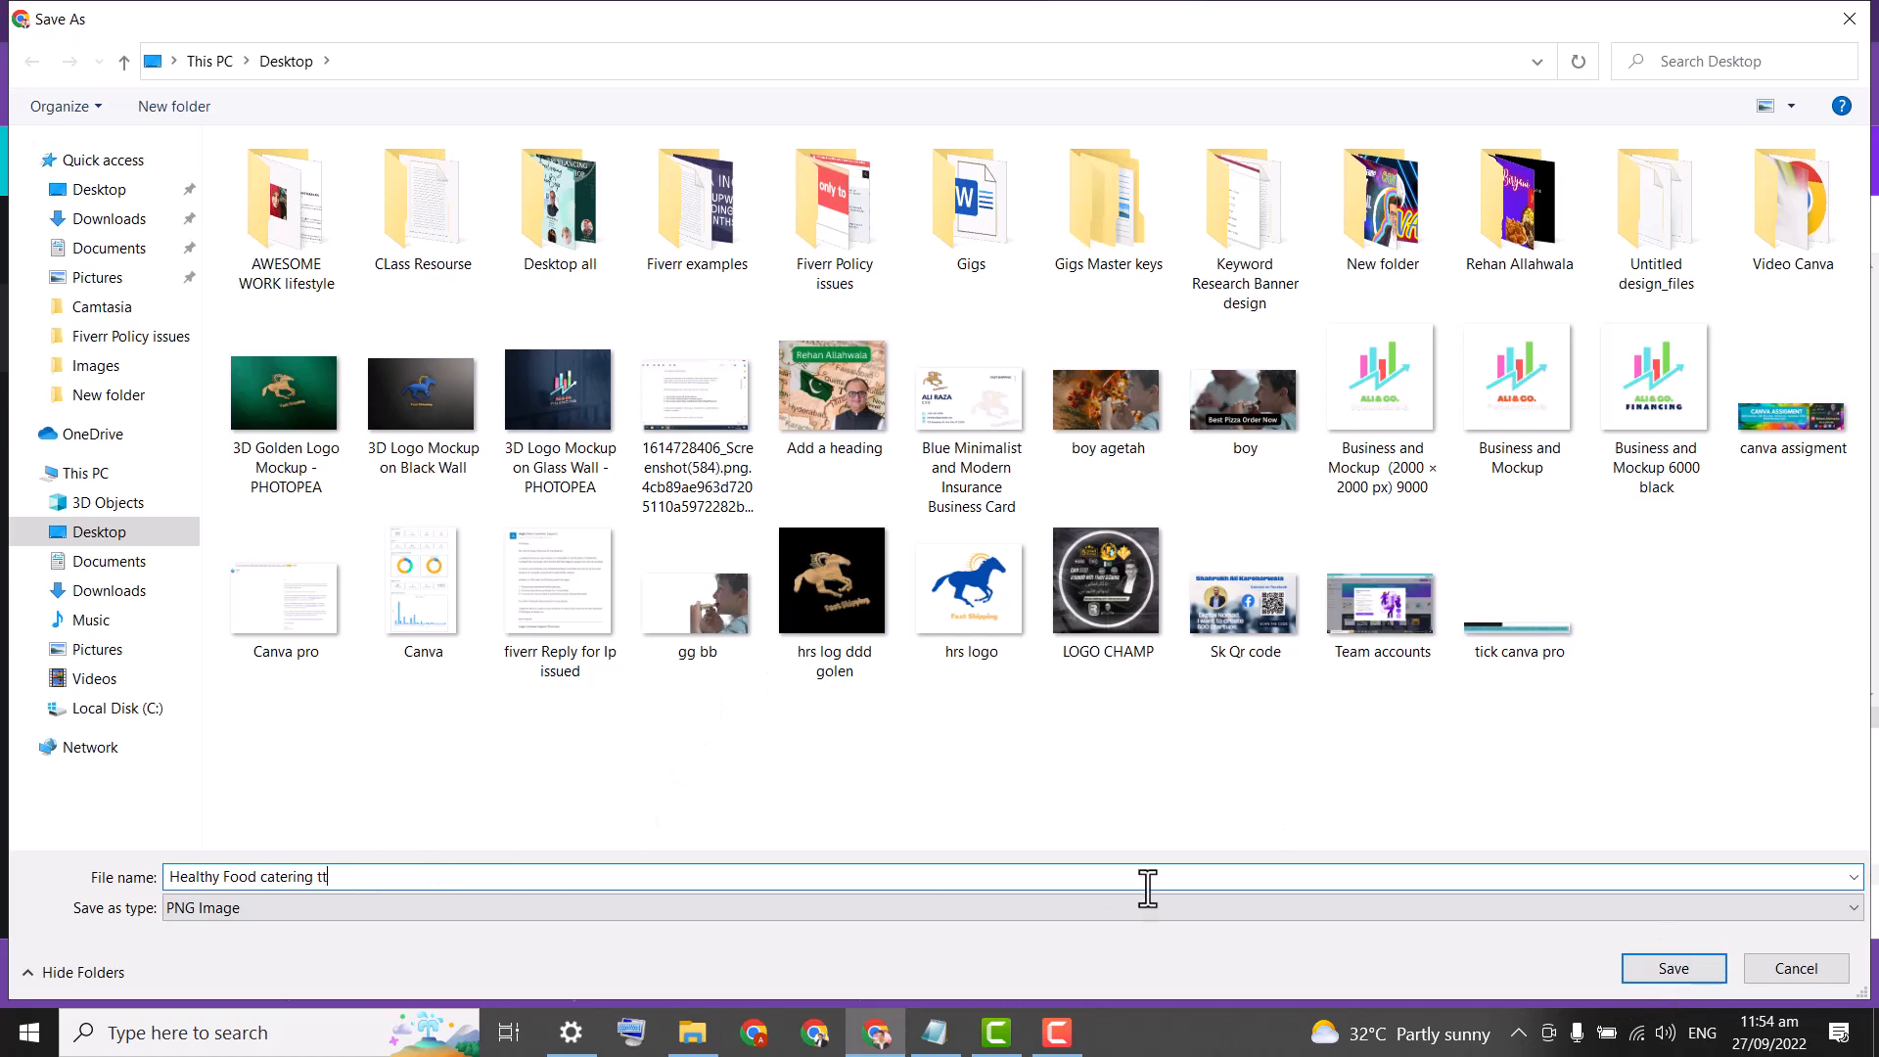
left_click(1675, 971)
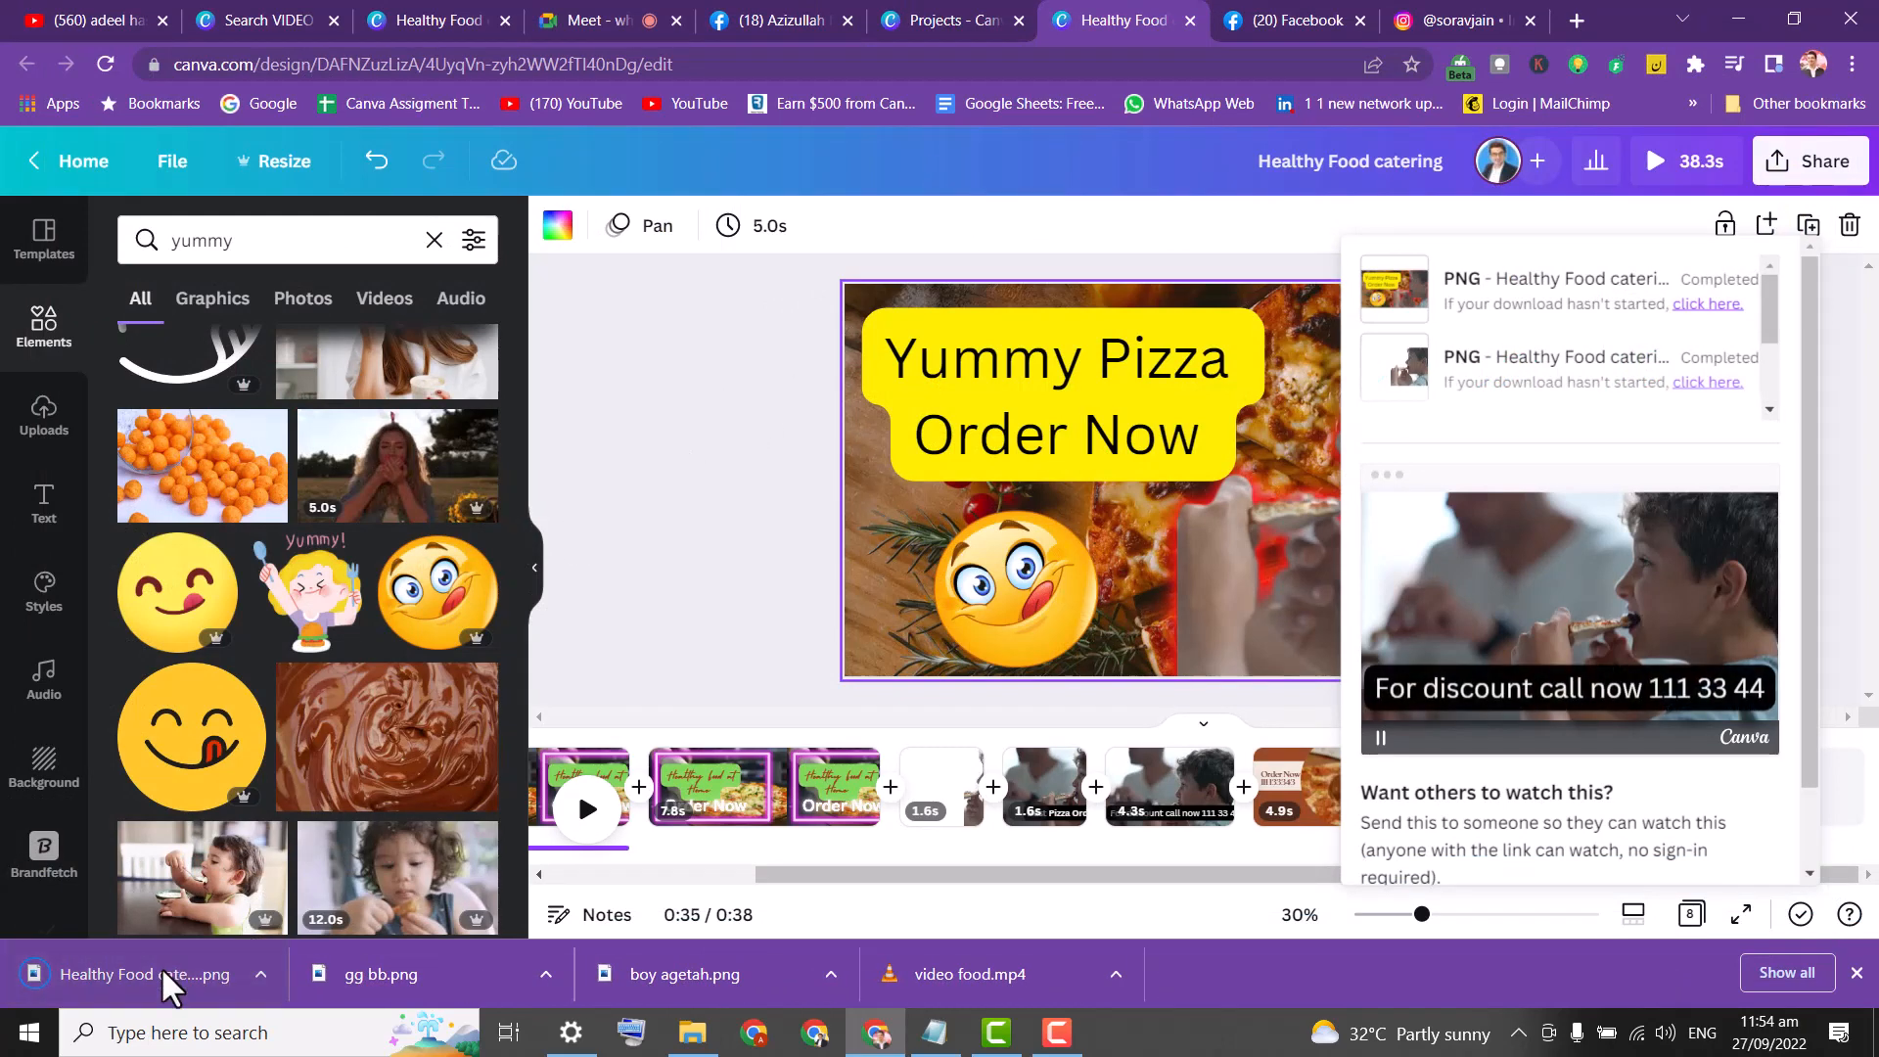
left_click(161, 966)
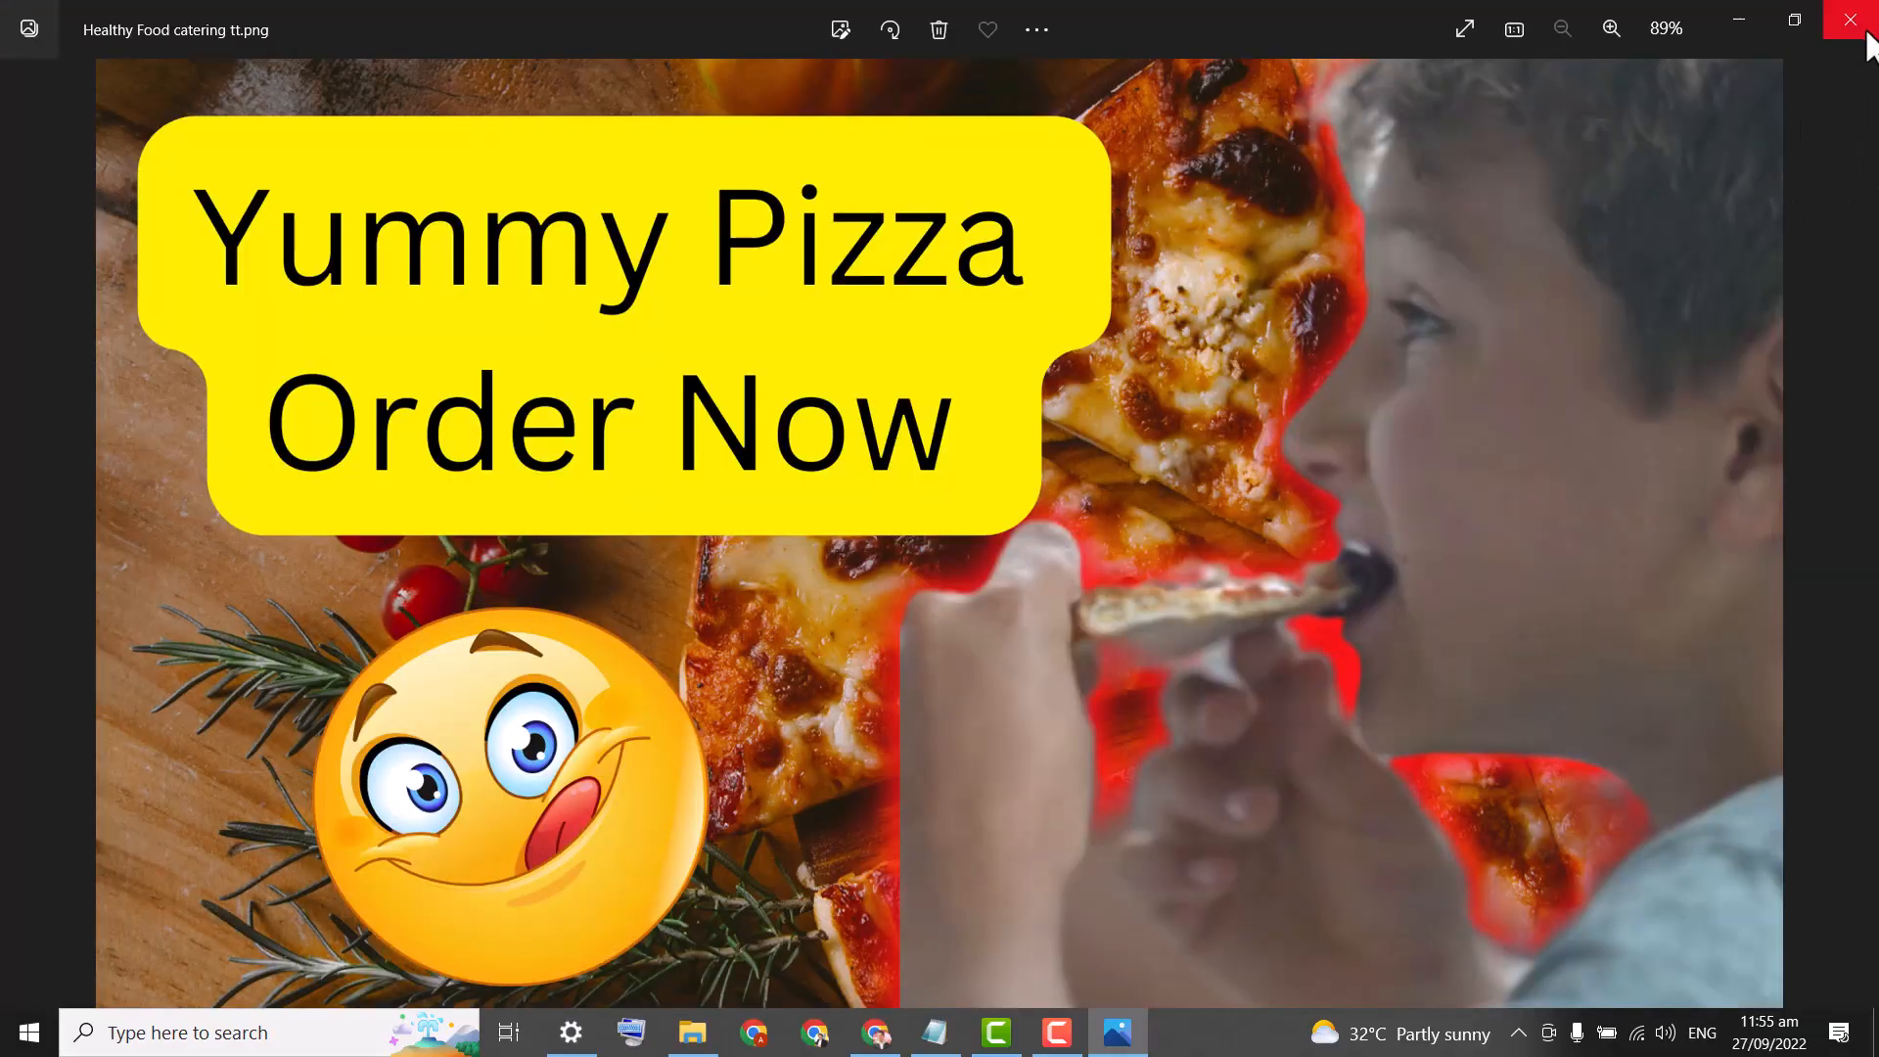
left_click(1865, 29)
left_click(1286, 21)
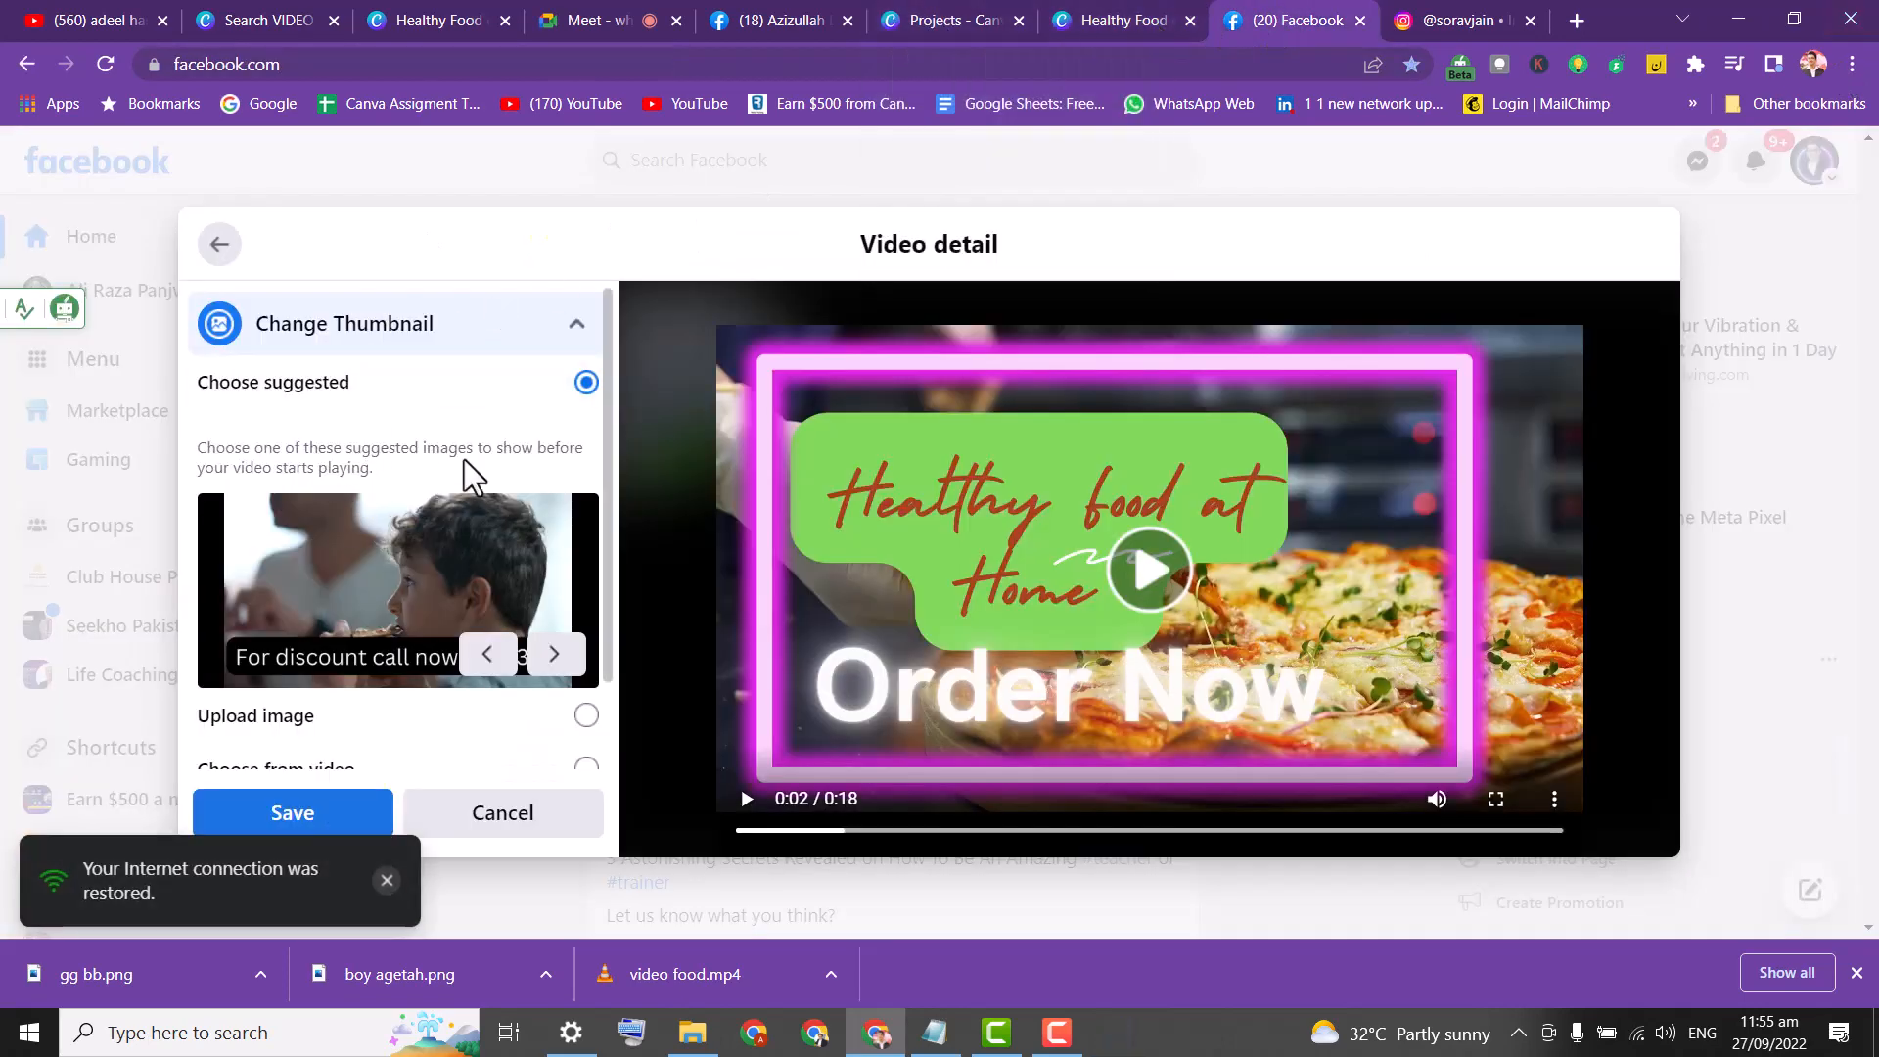
Upload 'Healthy Food catering tt' as the Facebook video's custom thumbnail and save it.
scroll(617, 431, "down", 1)
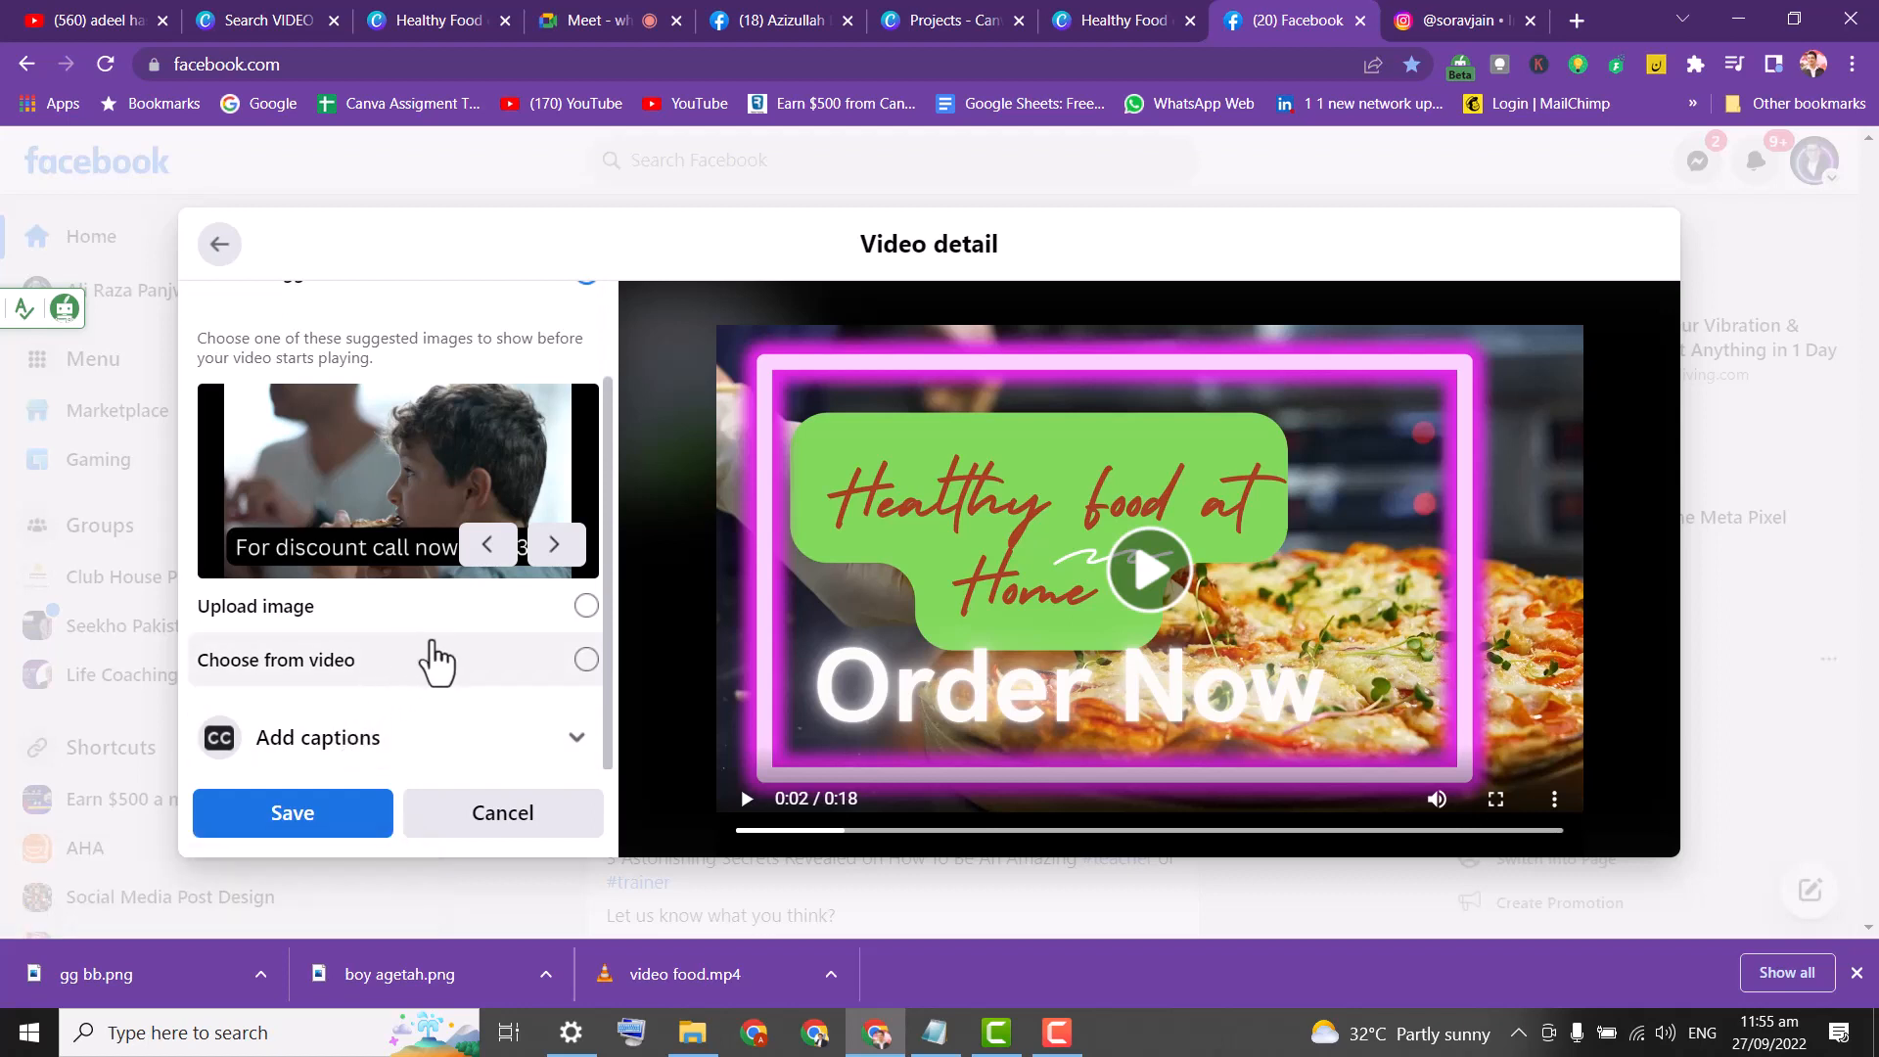
left_click(432, 641)
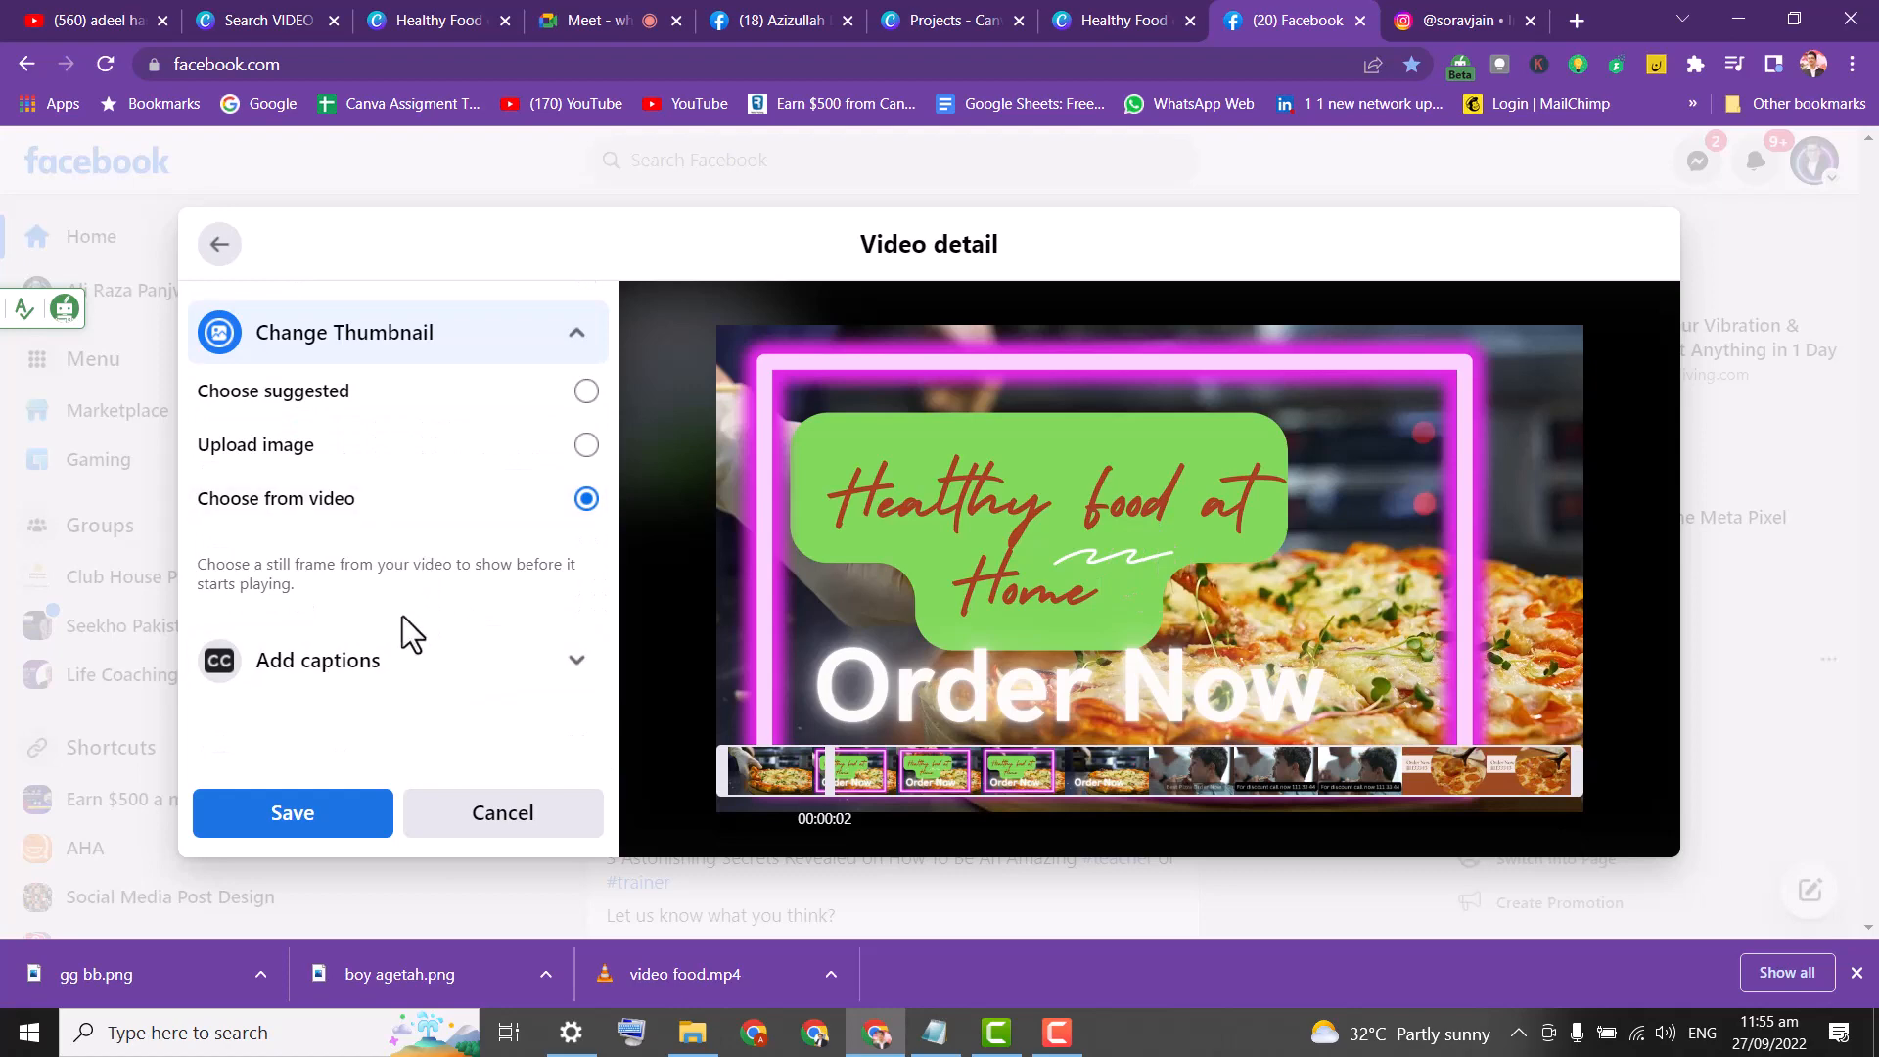
left_click(376, 450)
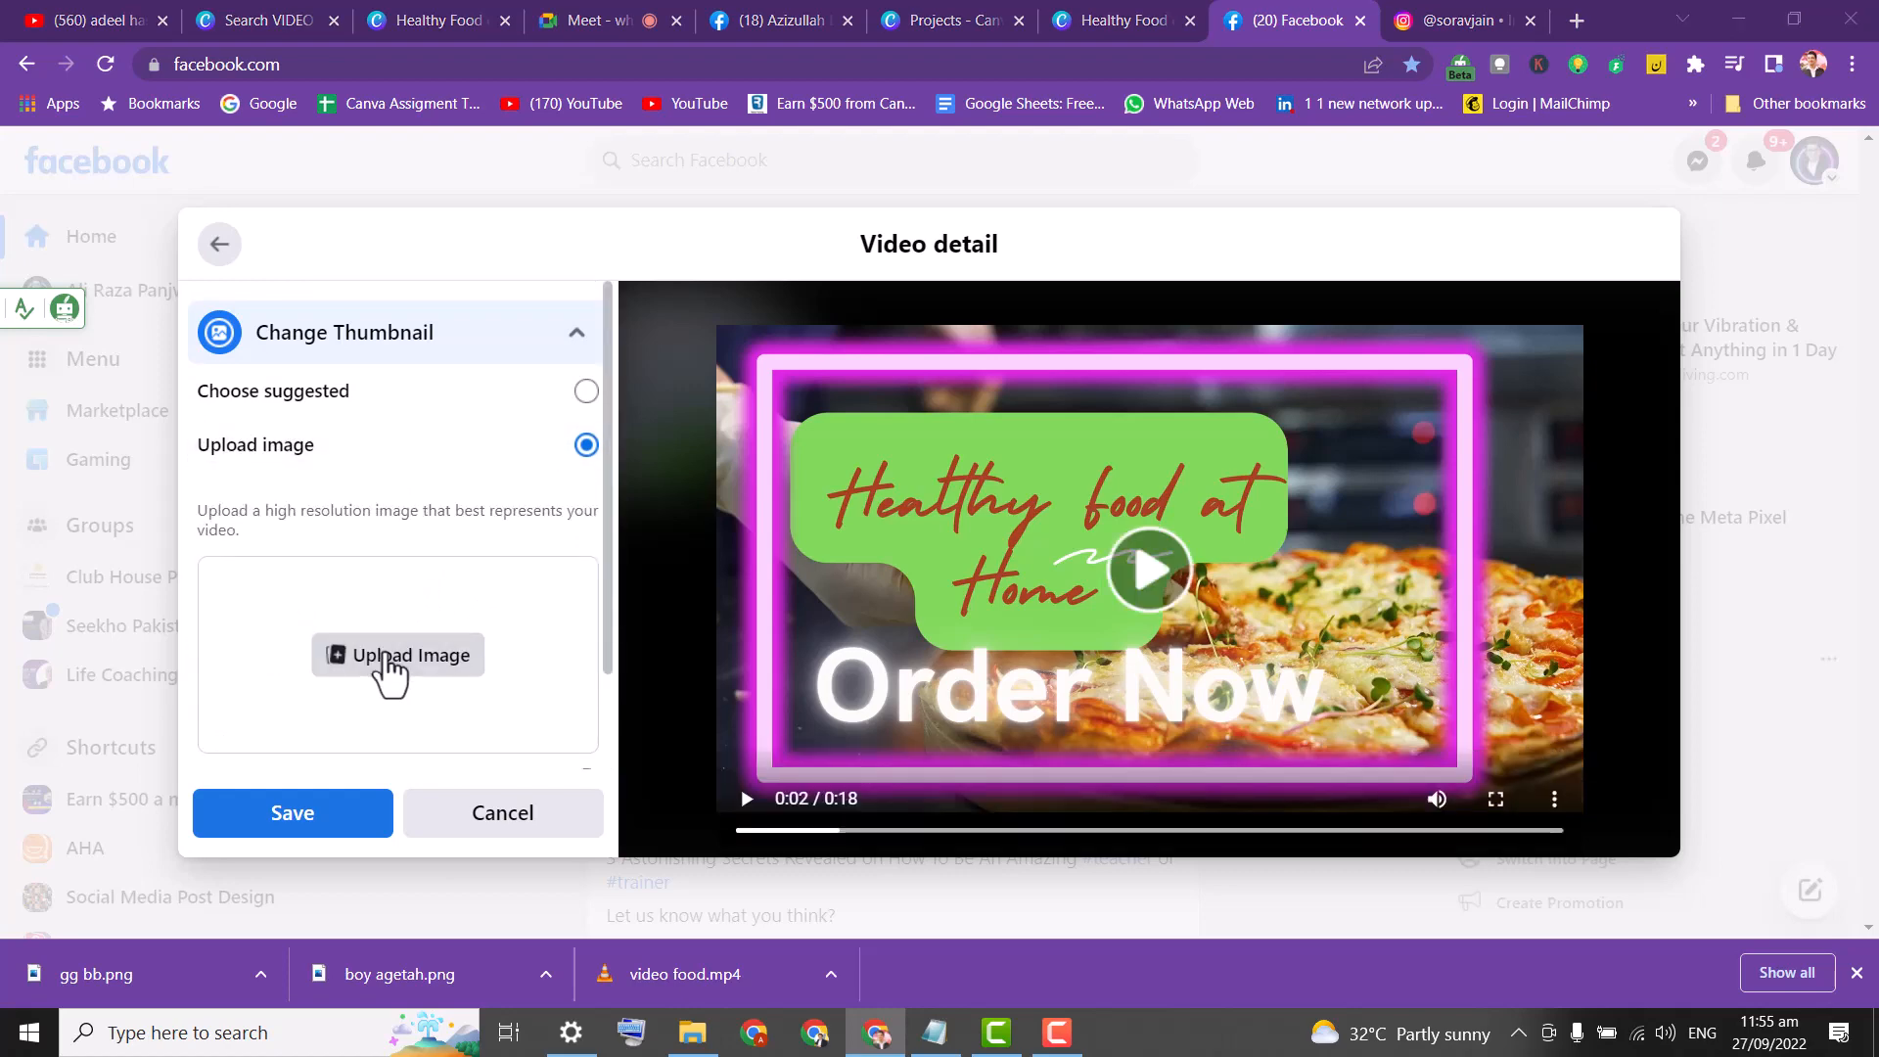
left_click(386, 661)
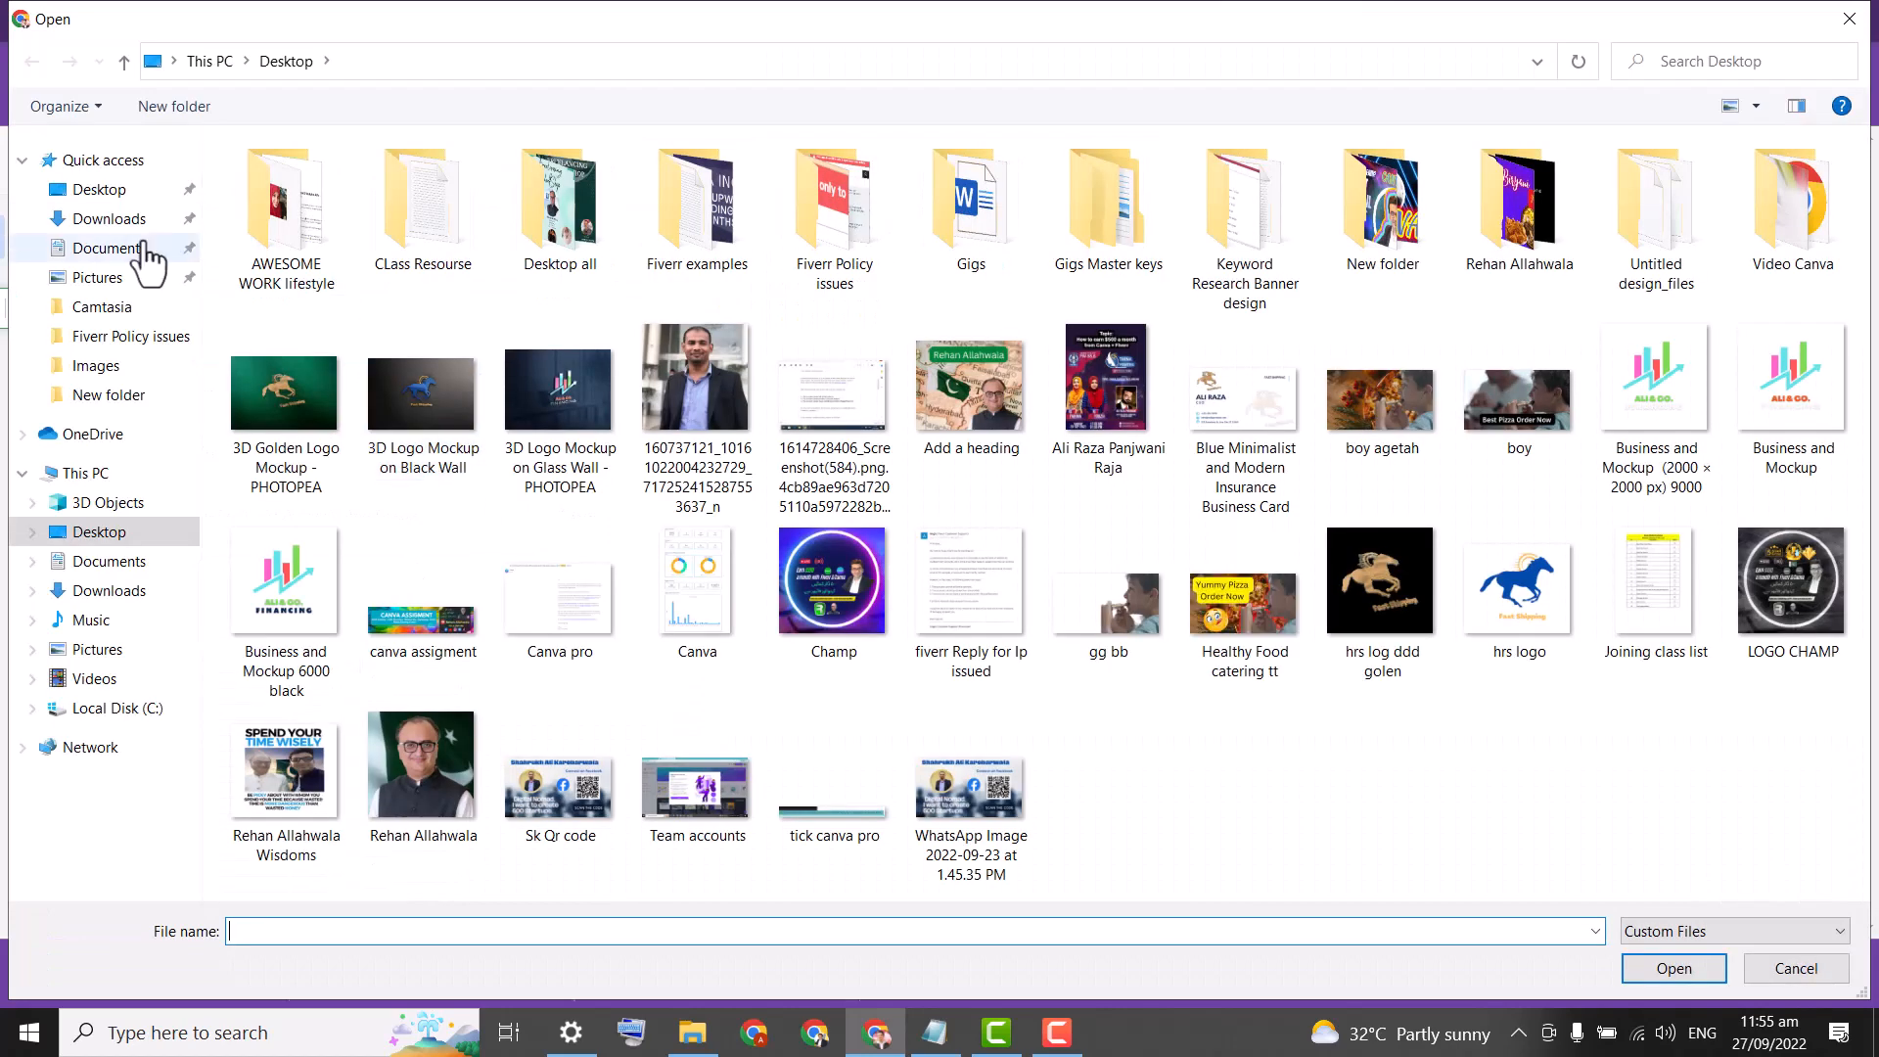
left_click(1116, 626)
left_click(1243, 619)
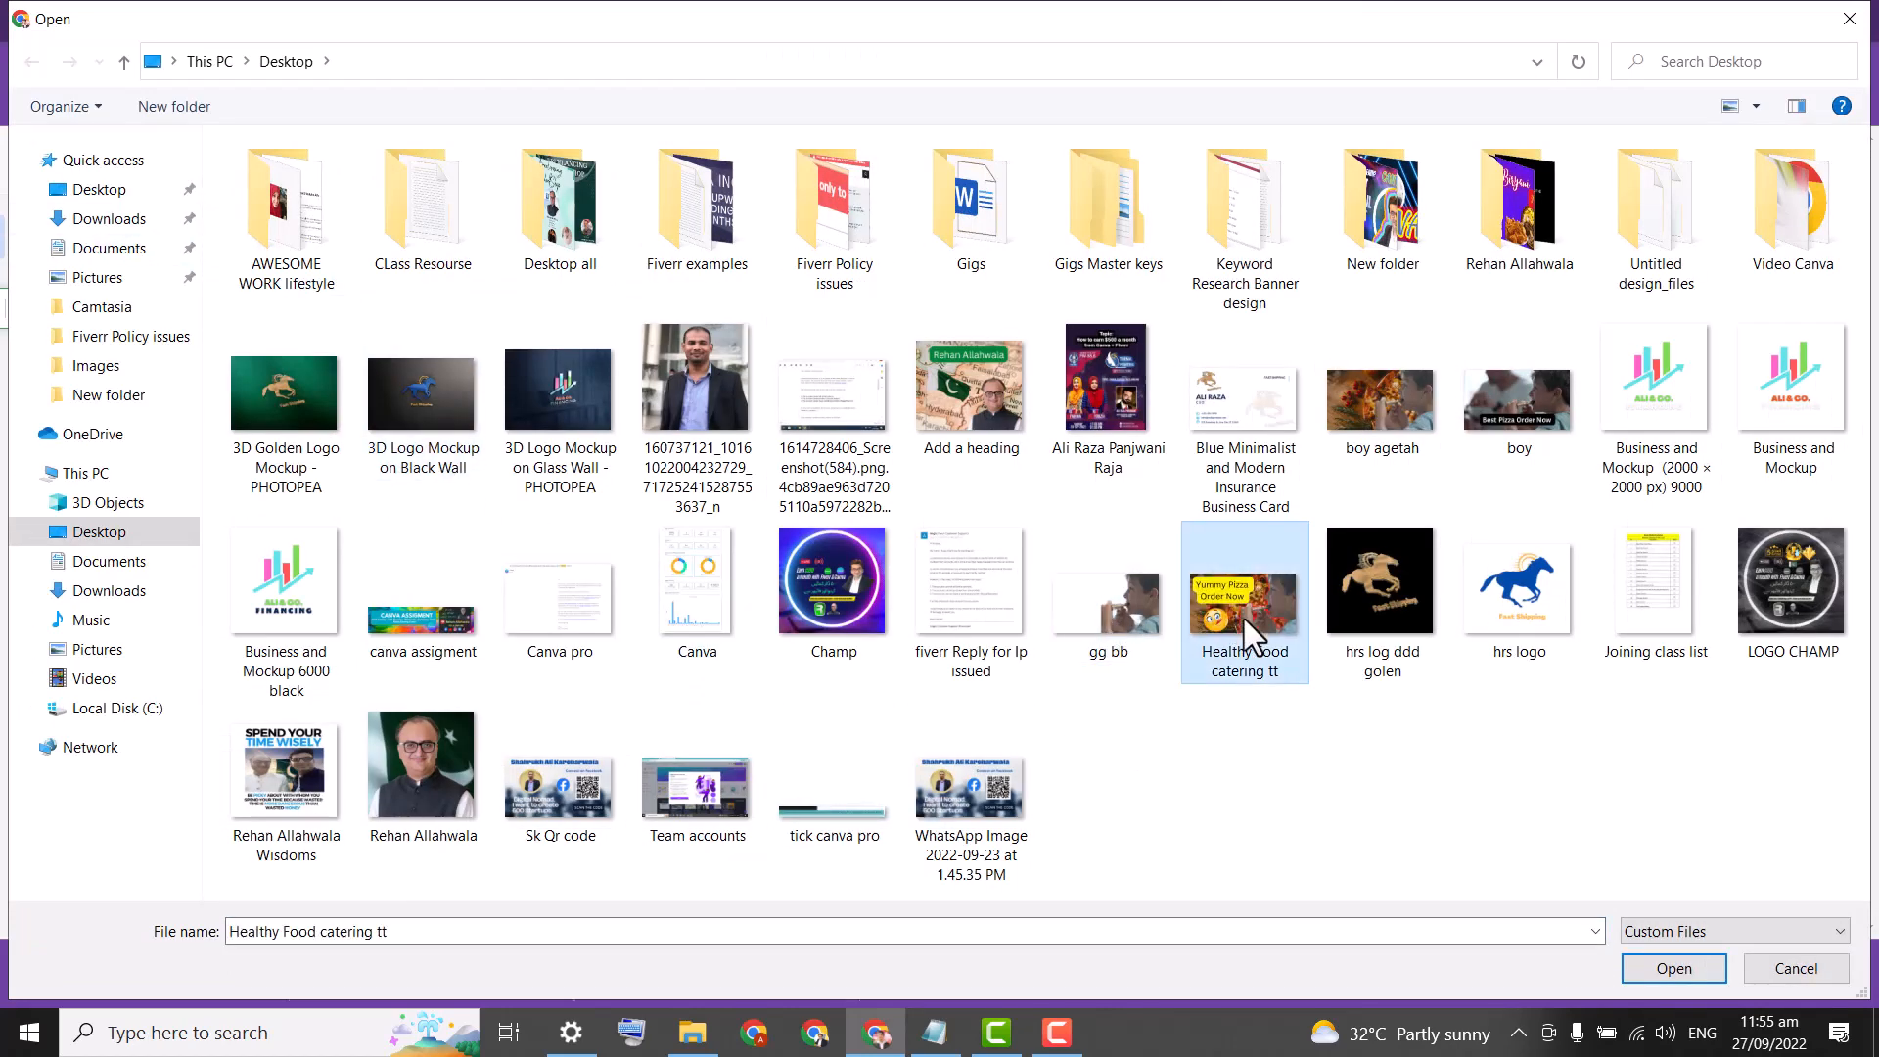
double_click(1243, 619)
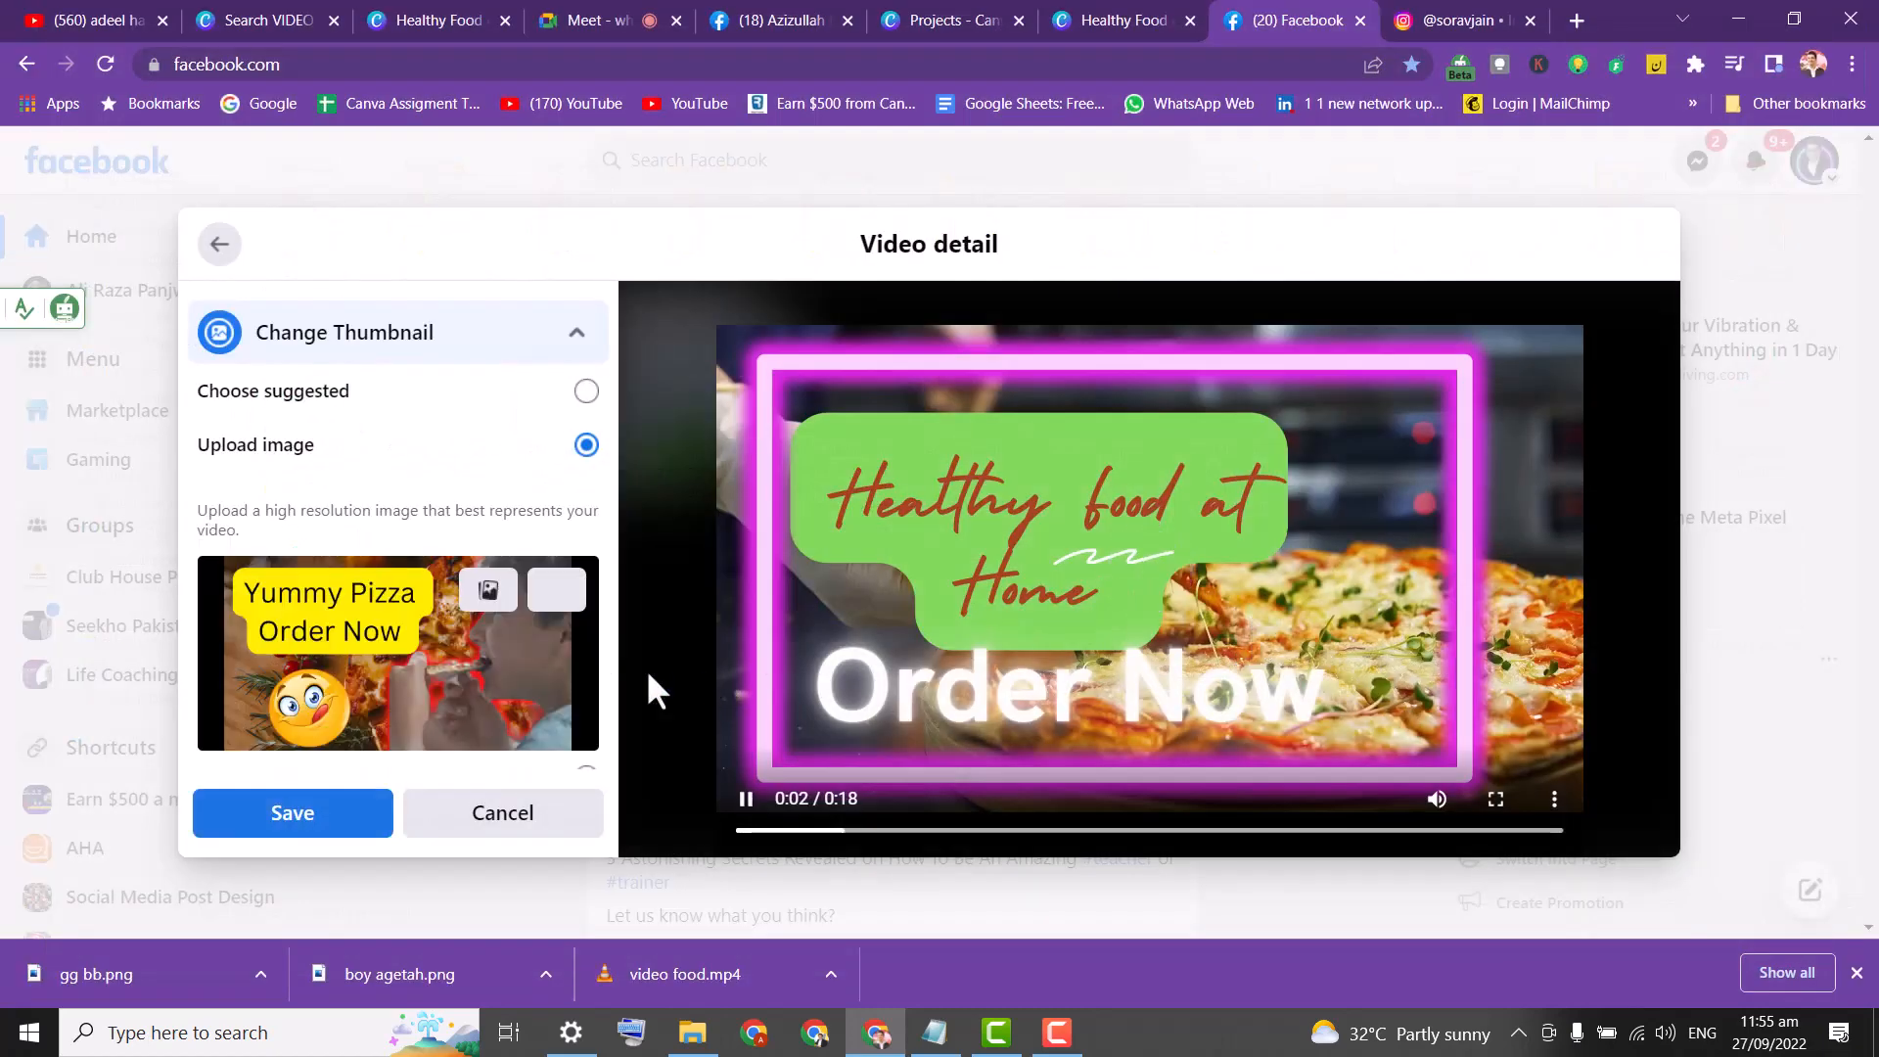
left_click_drag(607, 519, 626, 674)
left_click(337, 814)
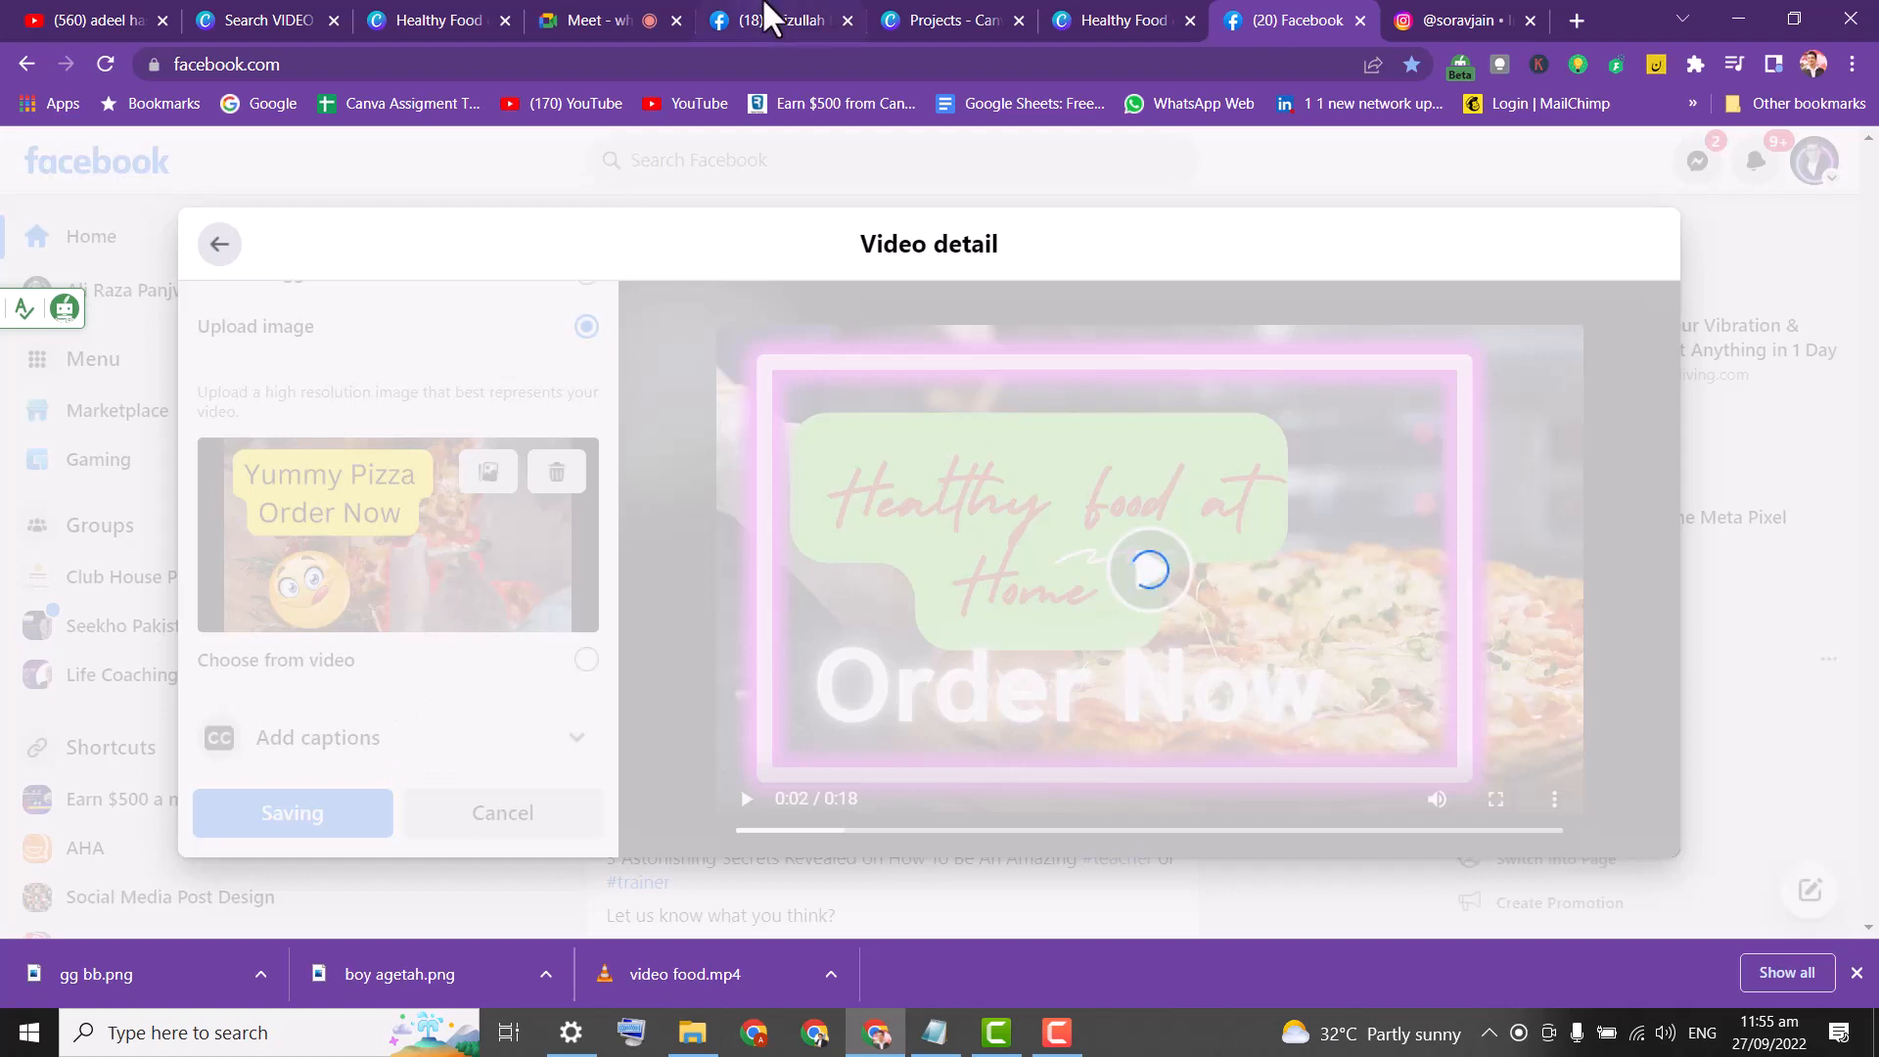
left_click(1118, 15)
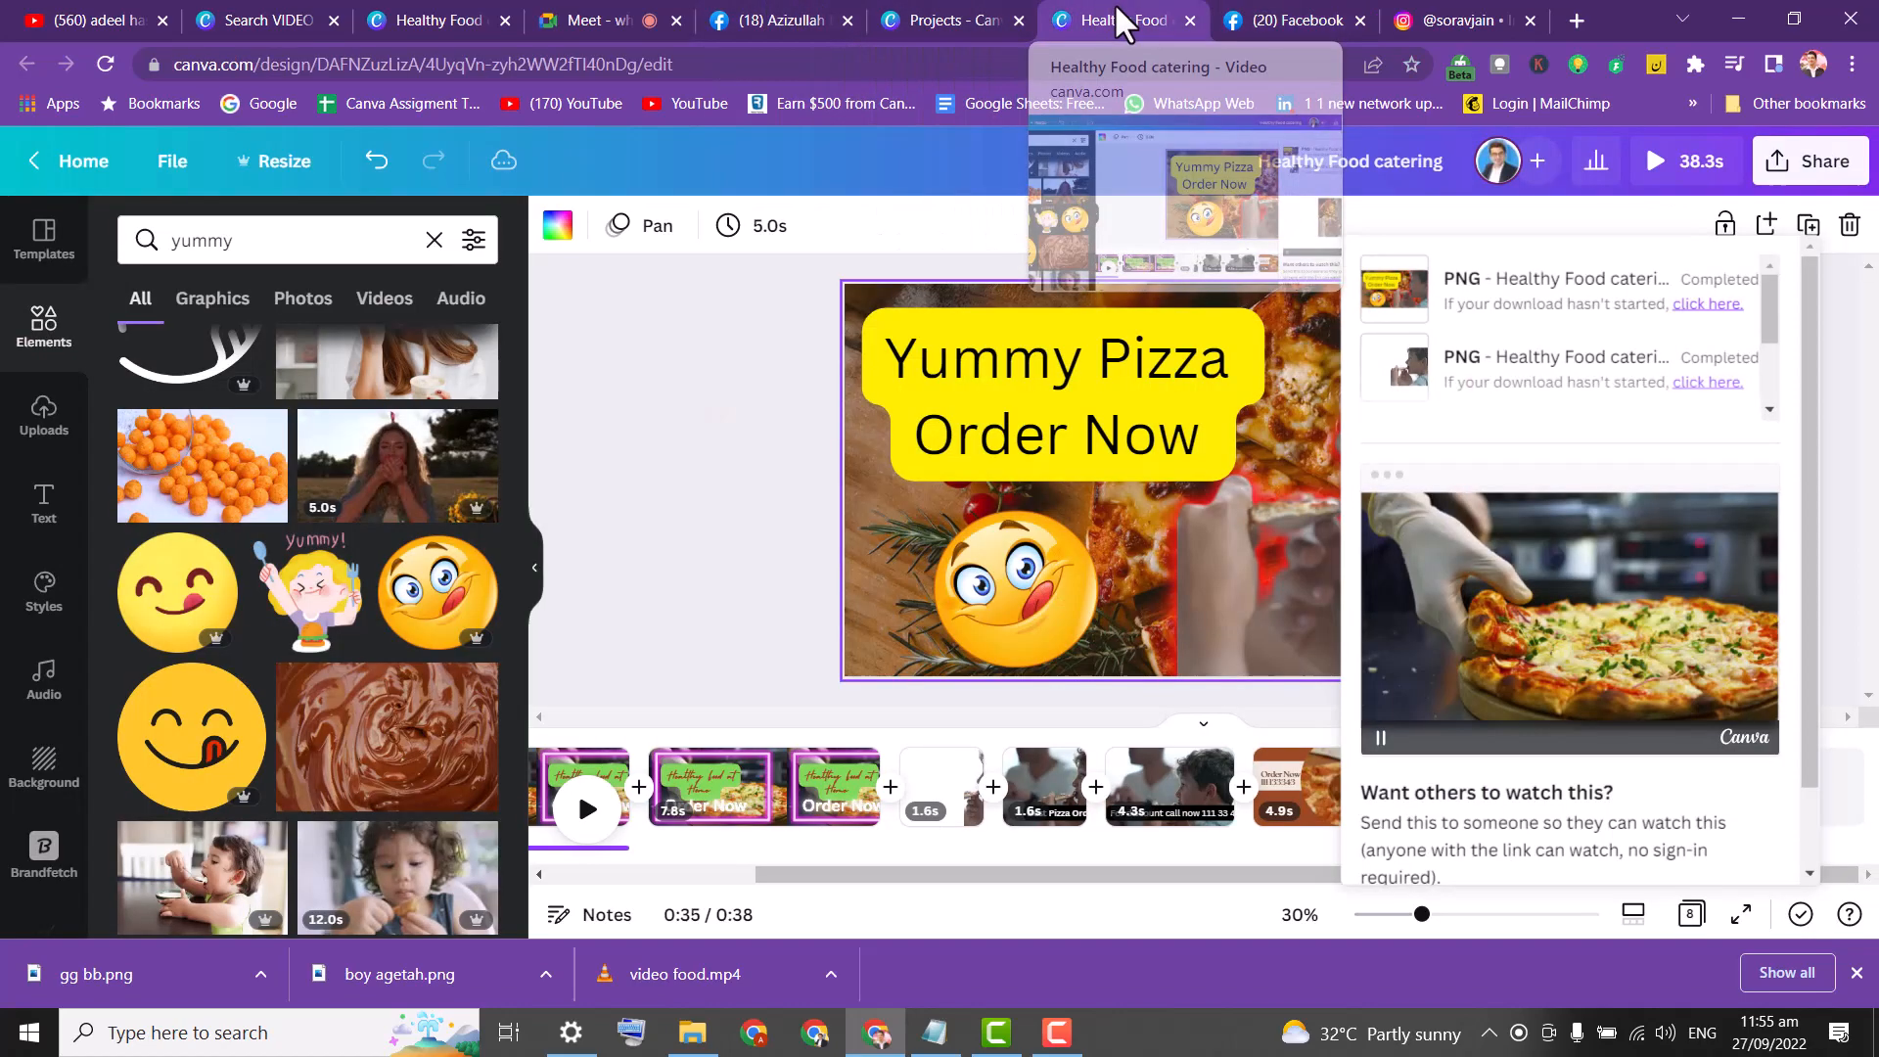
Resize a copy of the Healthy Food catering design to YouTube Thumbnail, 1280 × 720 px.
left_click(284, 160)
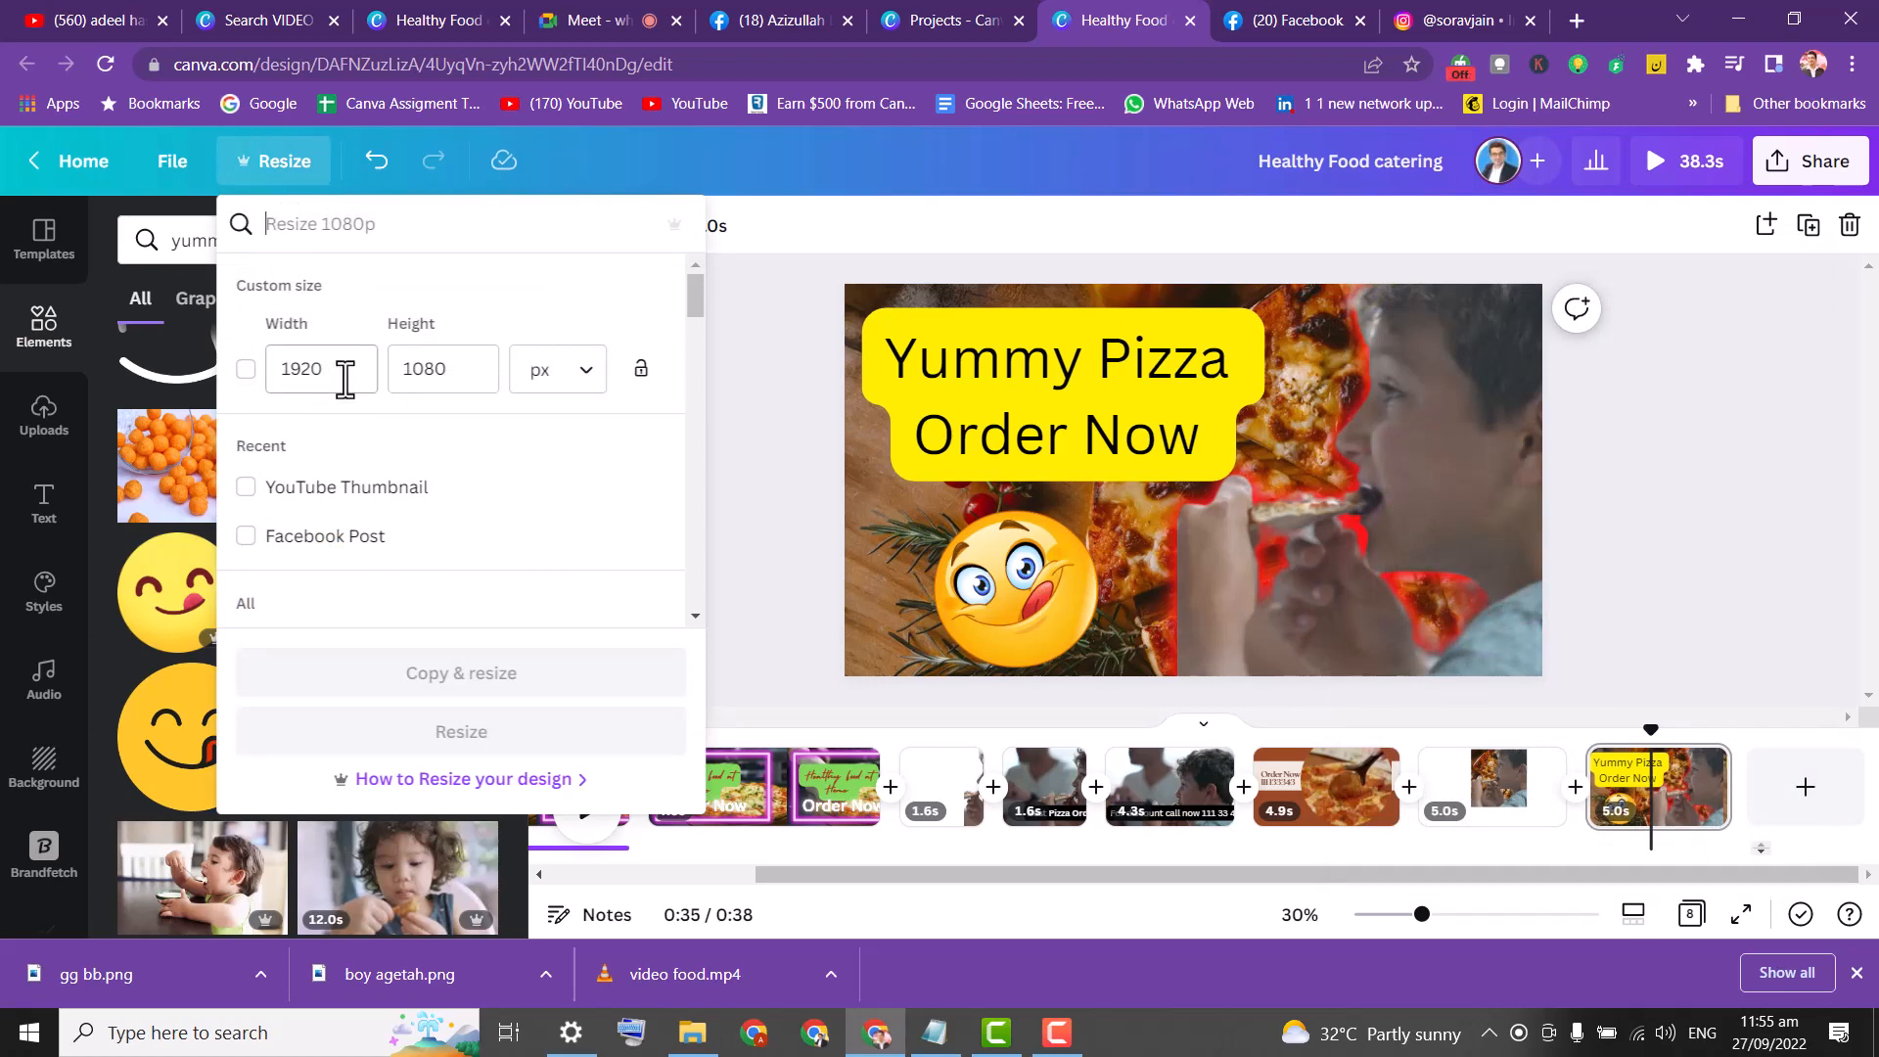
left_click(384, 238)
type("yout")
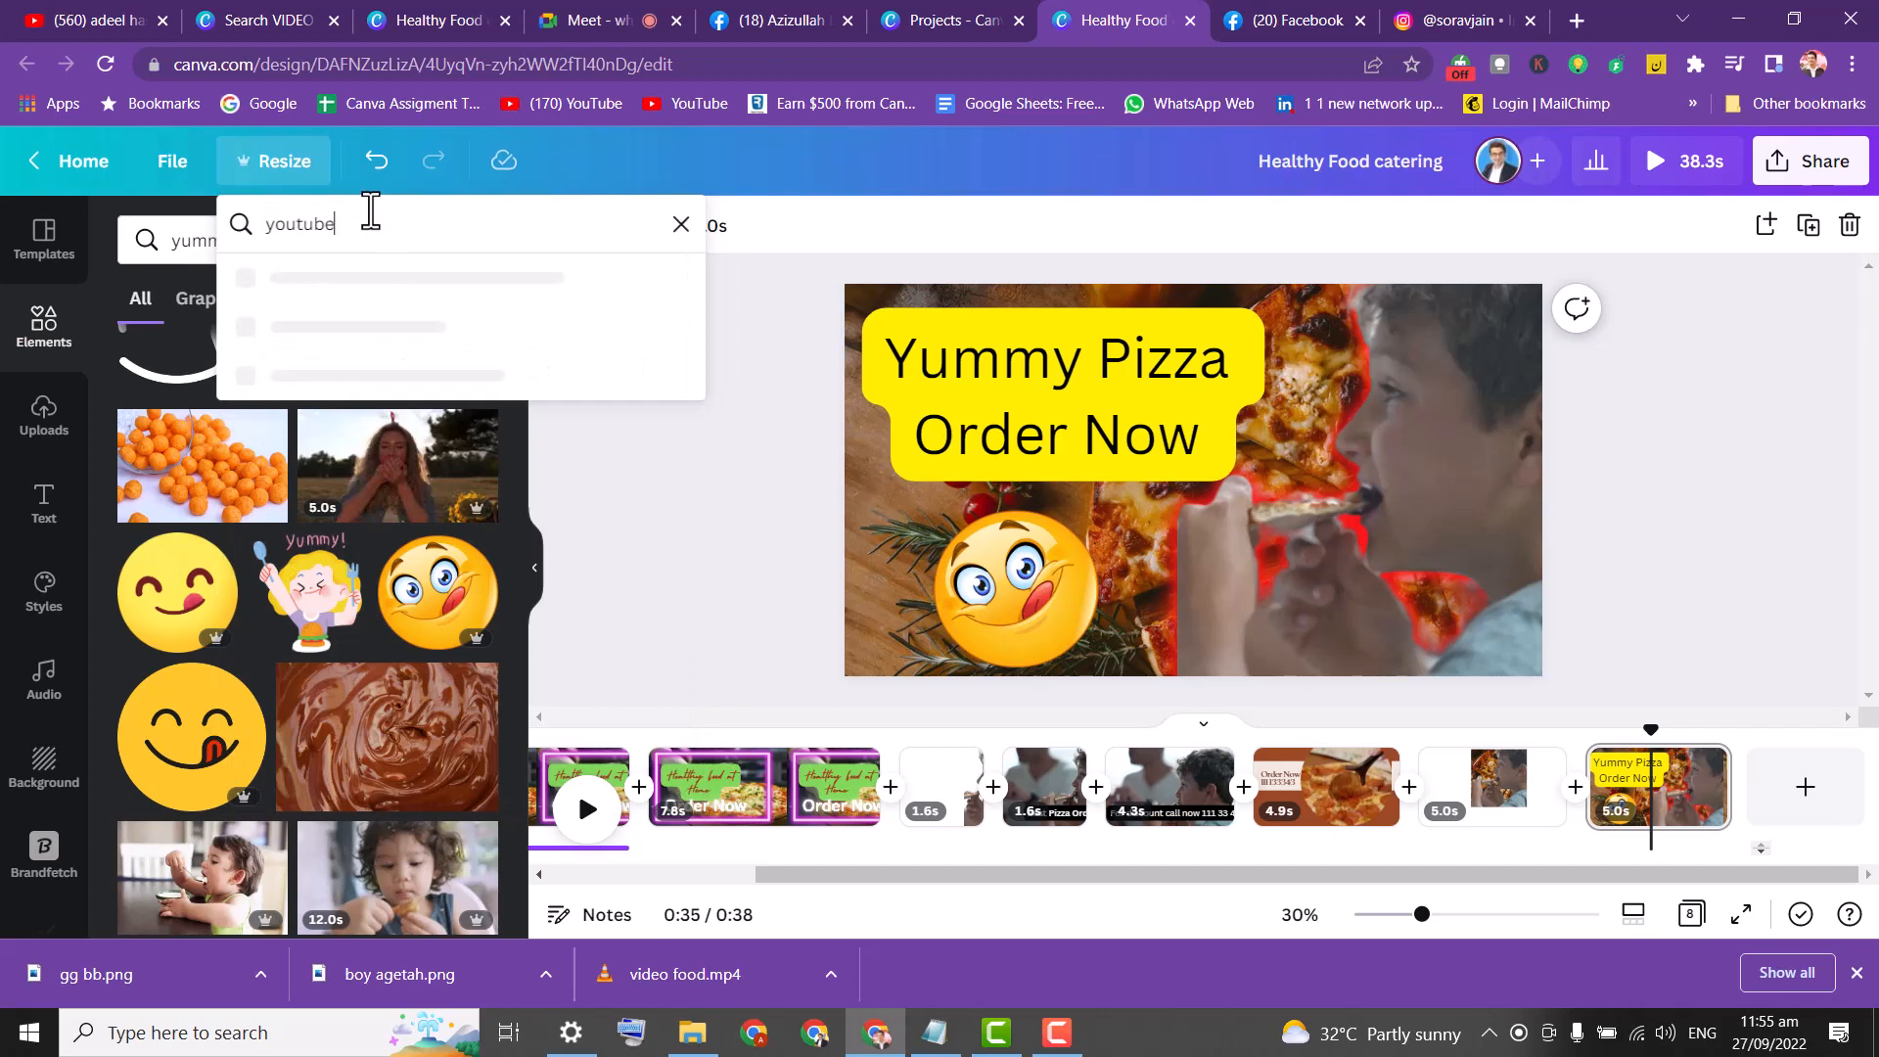
type("ube thu")
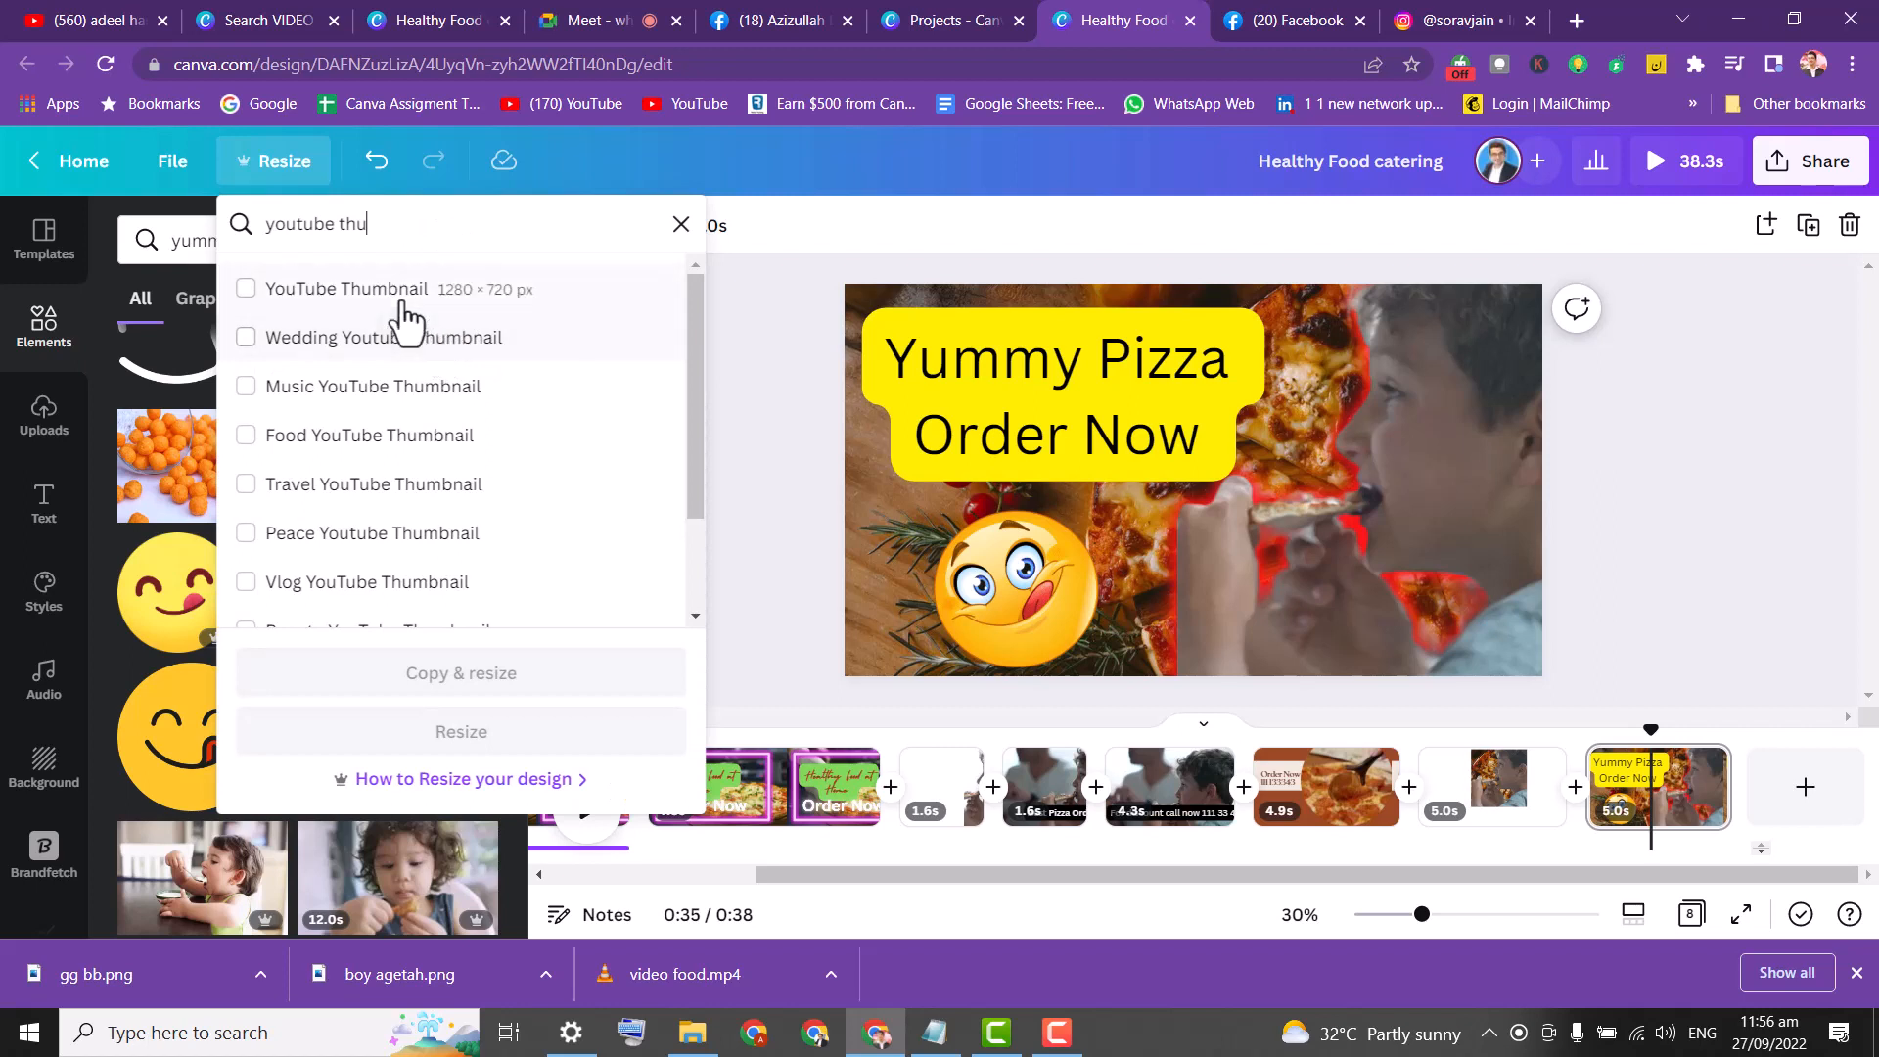
left_click(393, 292)
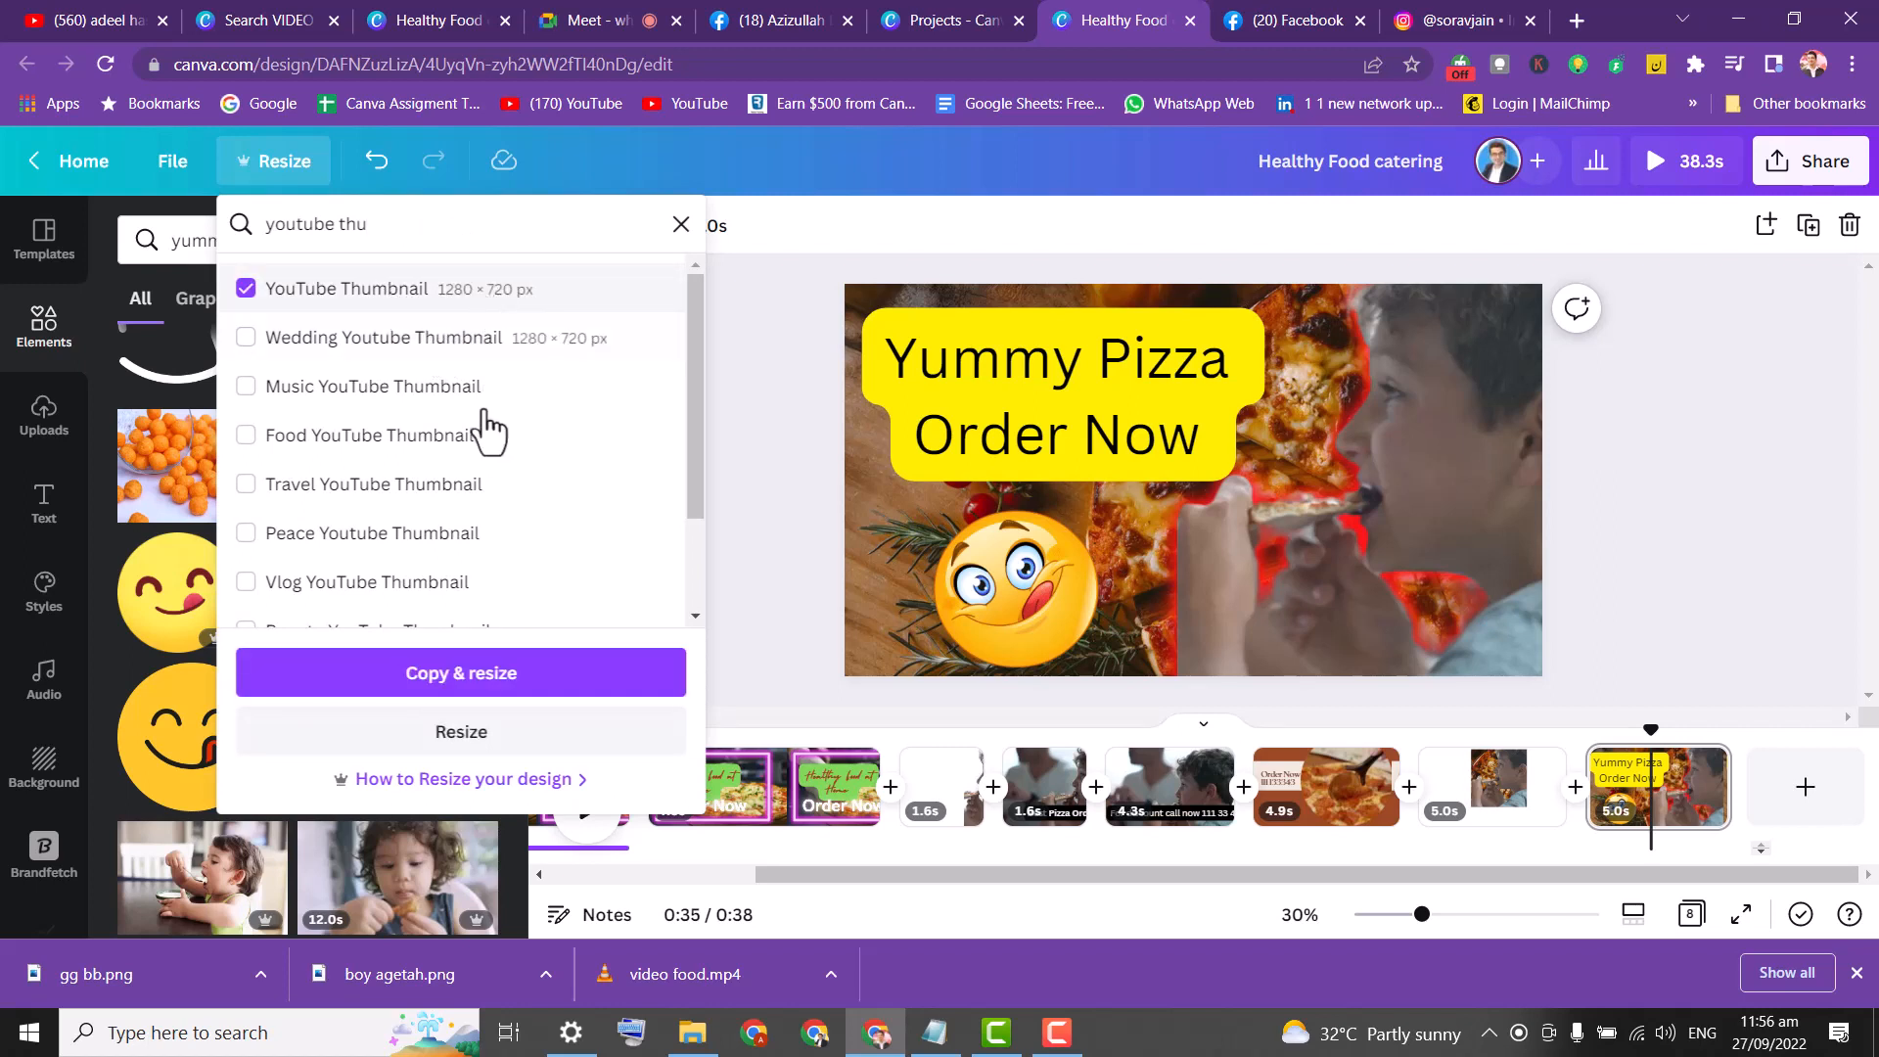
left_click(516, 682)
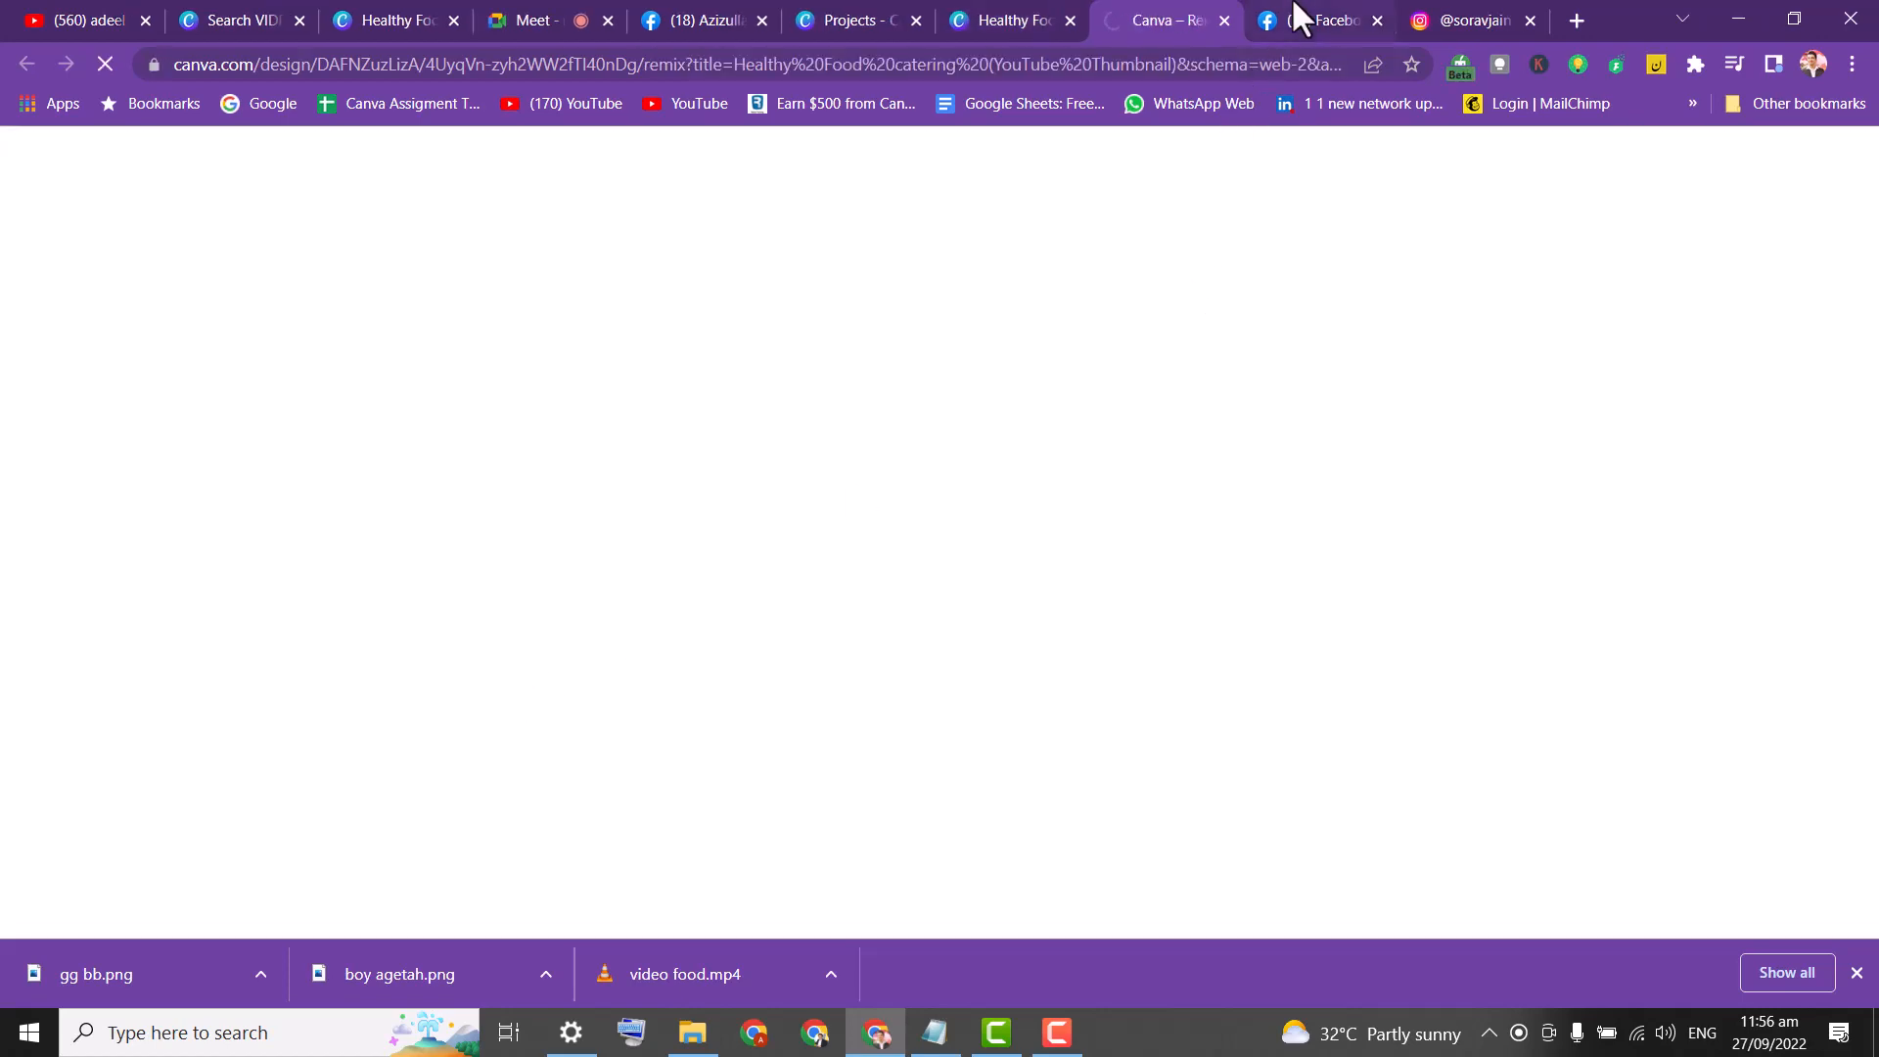
left_click(1298, 20)
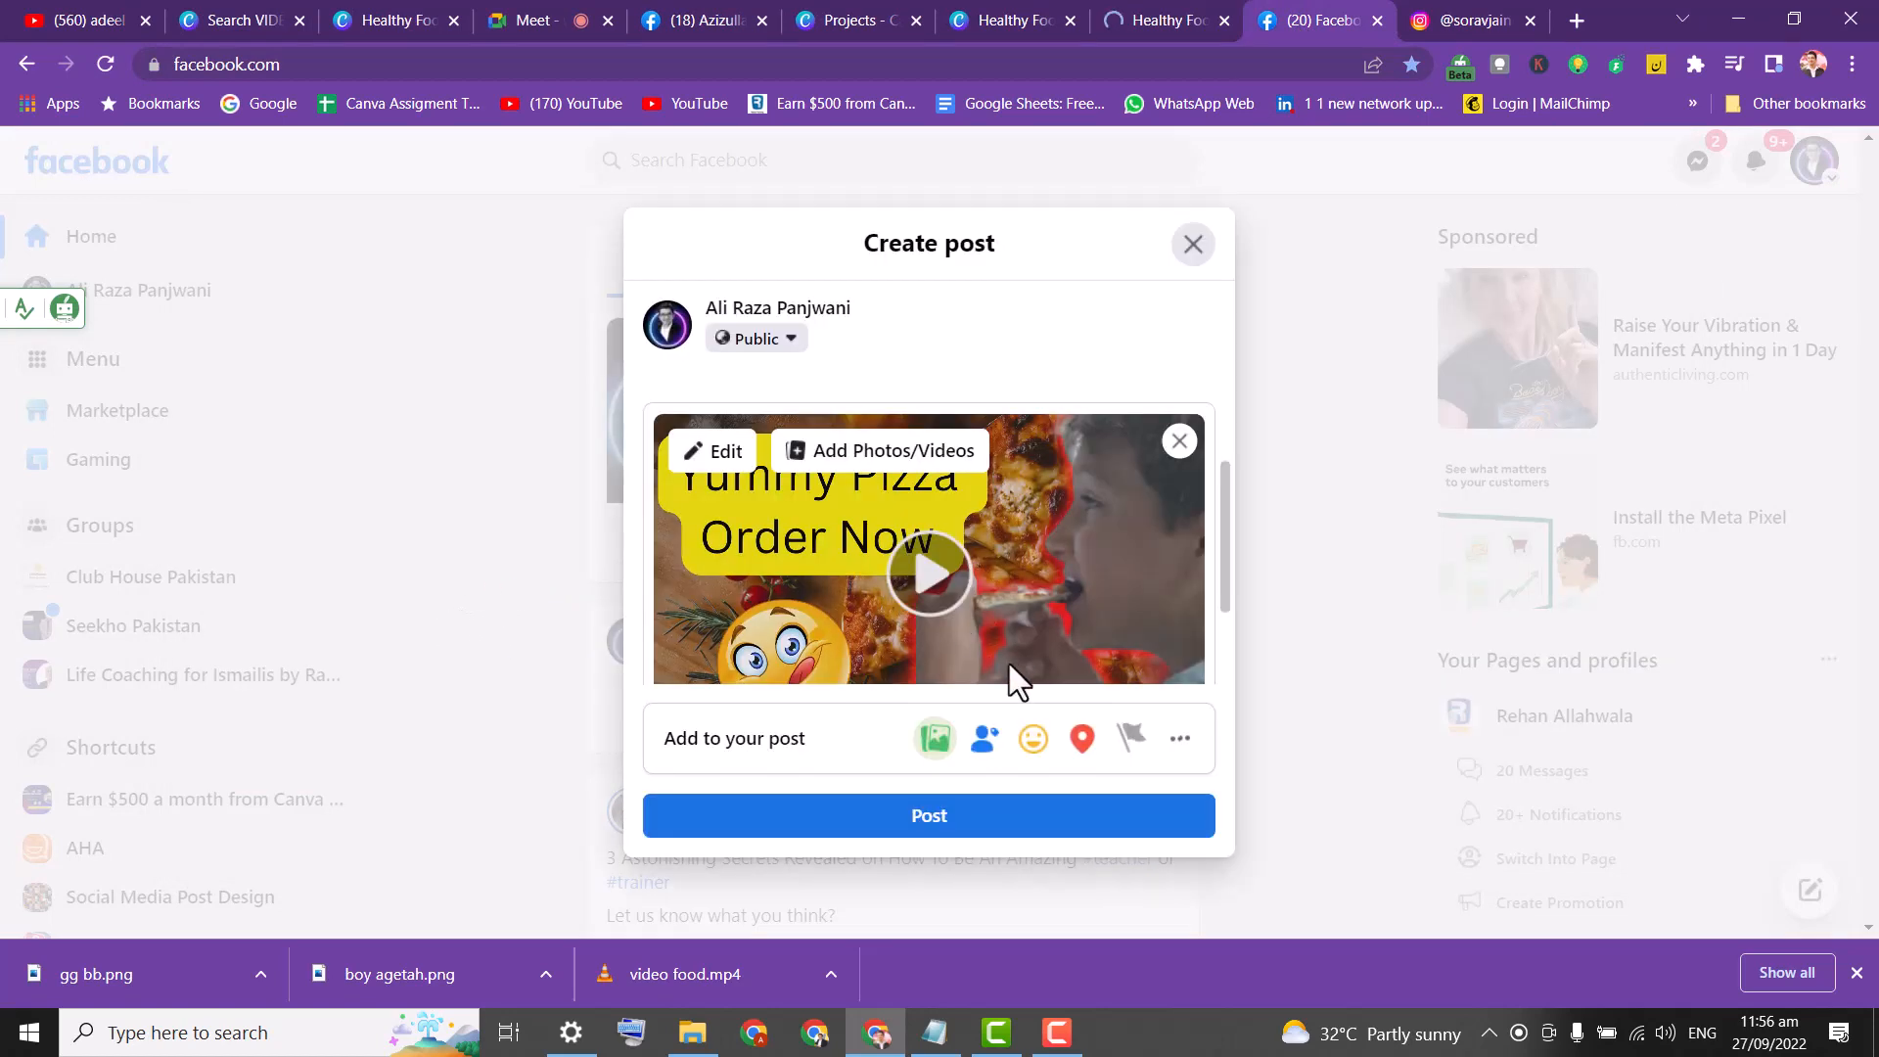
From the YouTube Thumbnail copy, create an Instagram Story copy at 1080 × 1920 px.
left_click_drag(1222, 538, 1224, 578)
left_click(1147, 8)
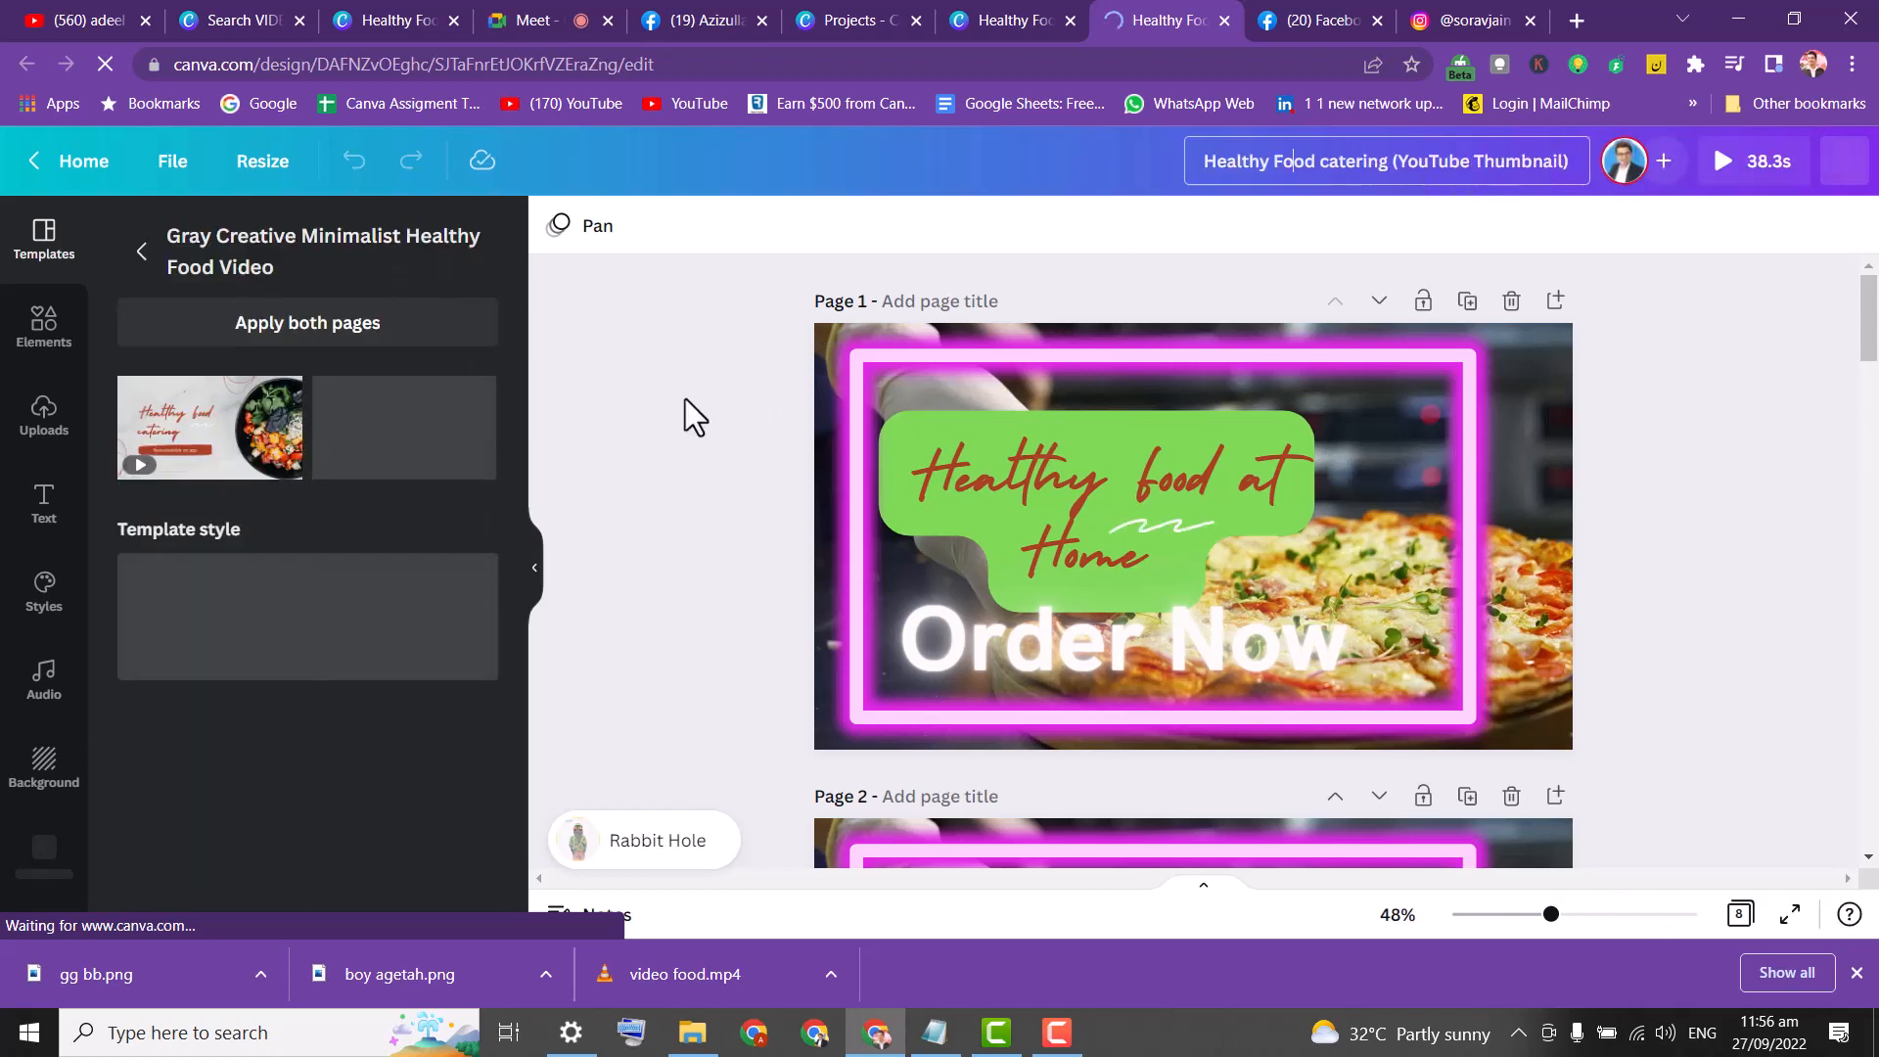
left_click(286, 162)
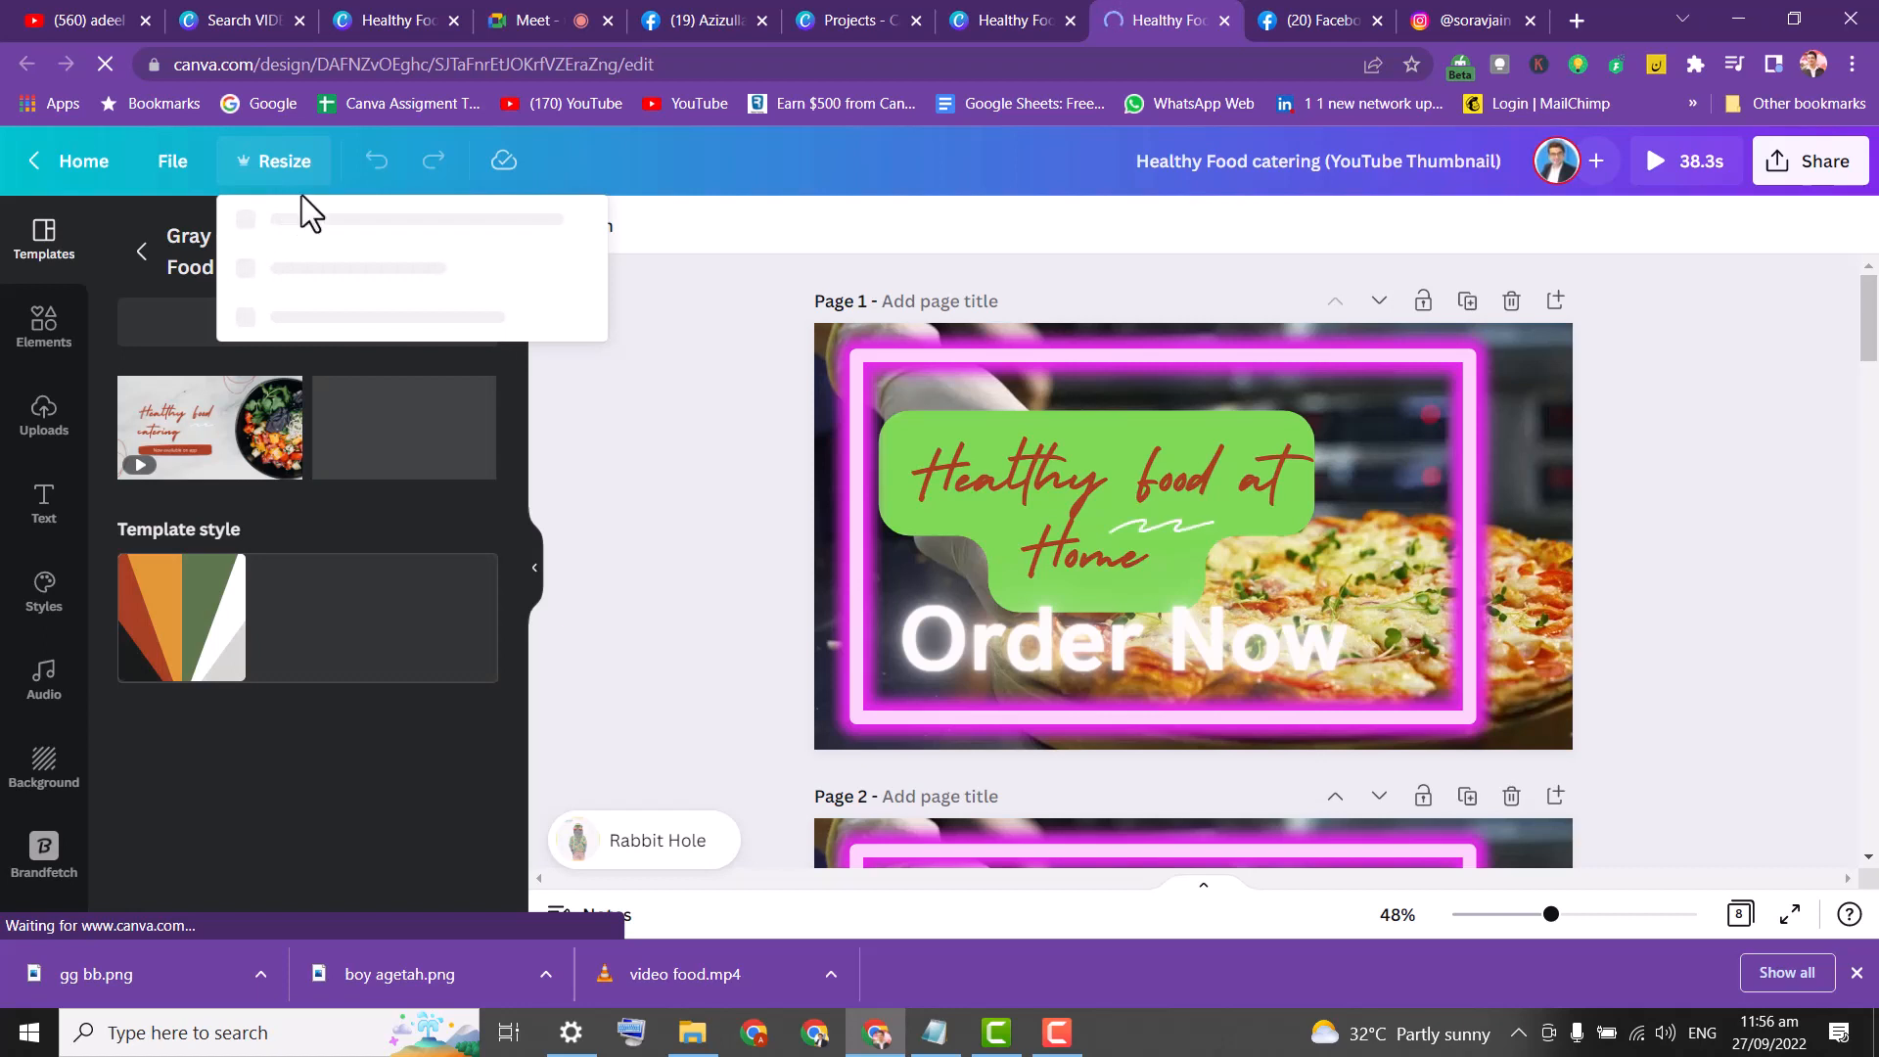
left_click(664, 484)
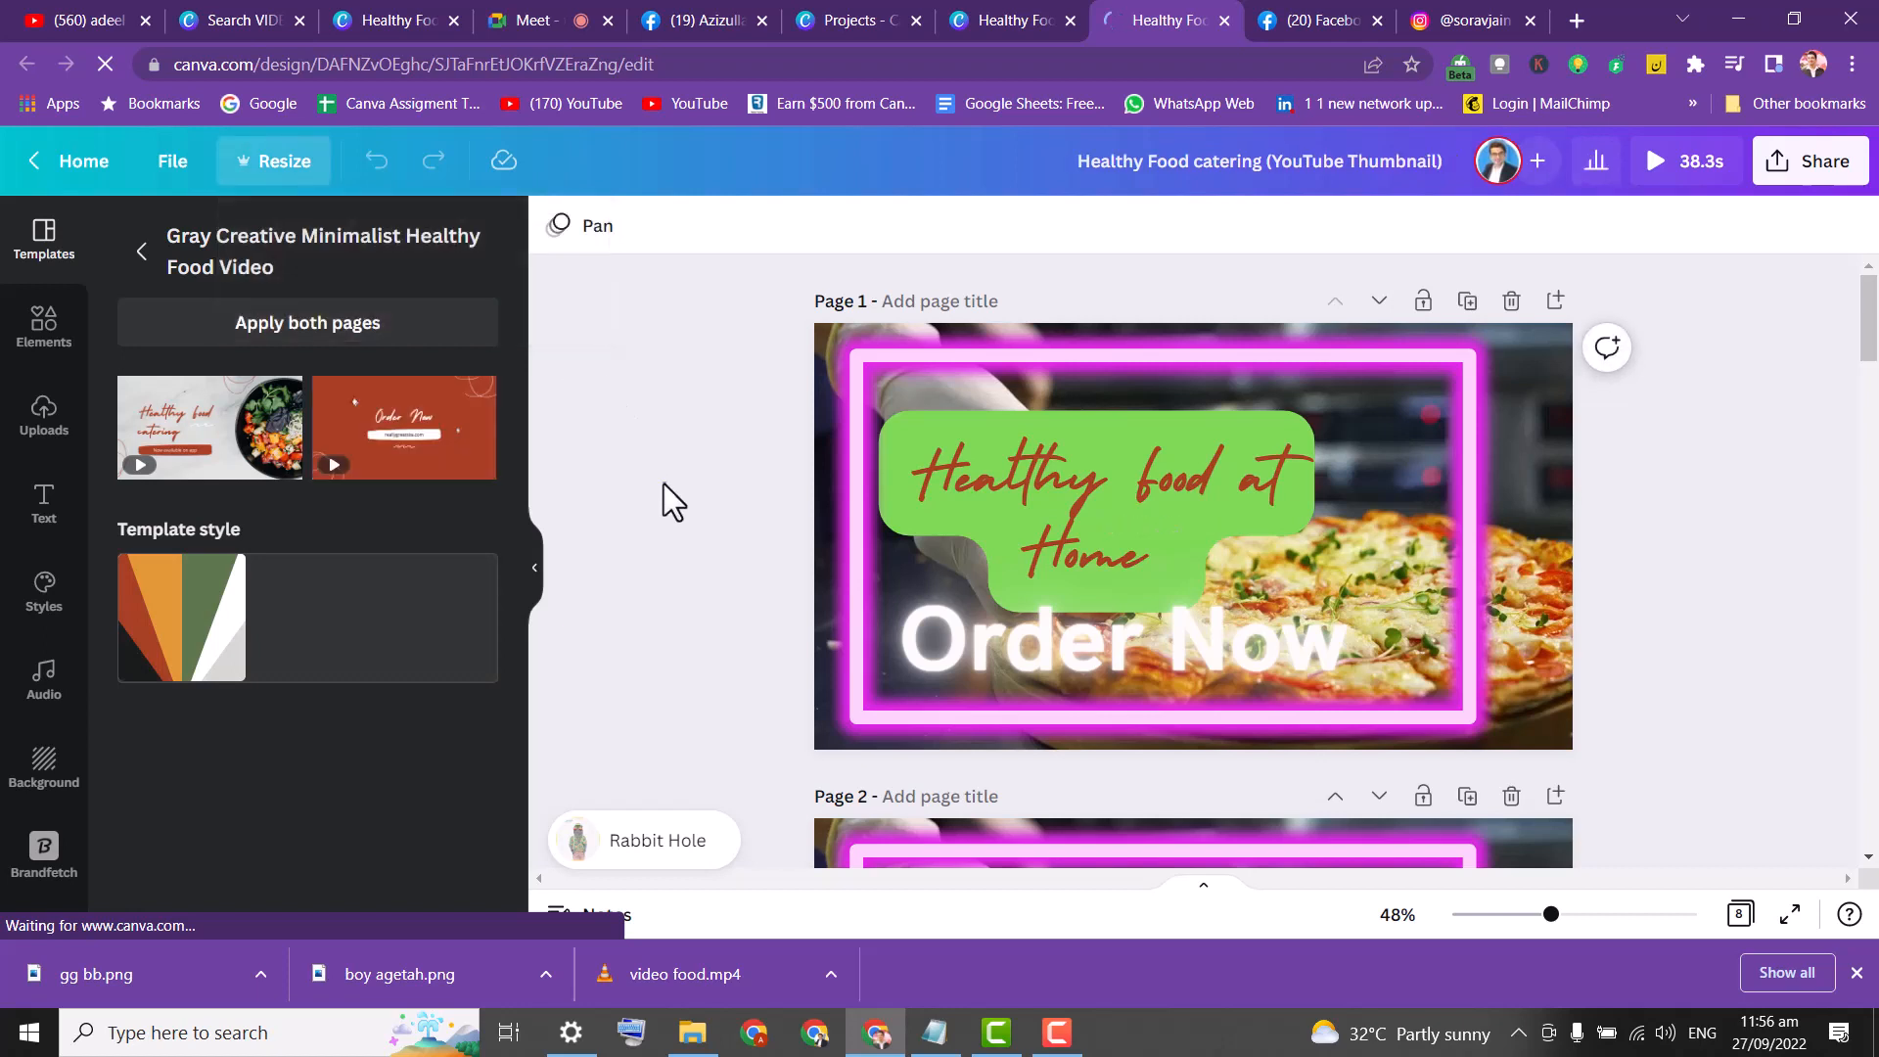
left_click(267, 162)
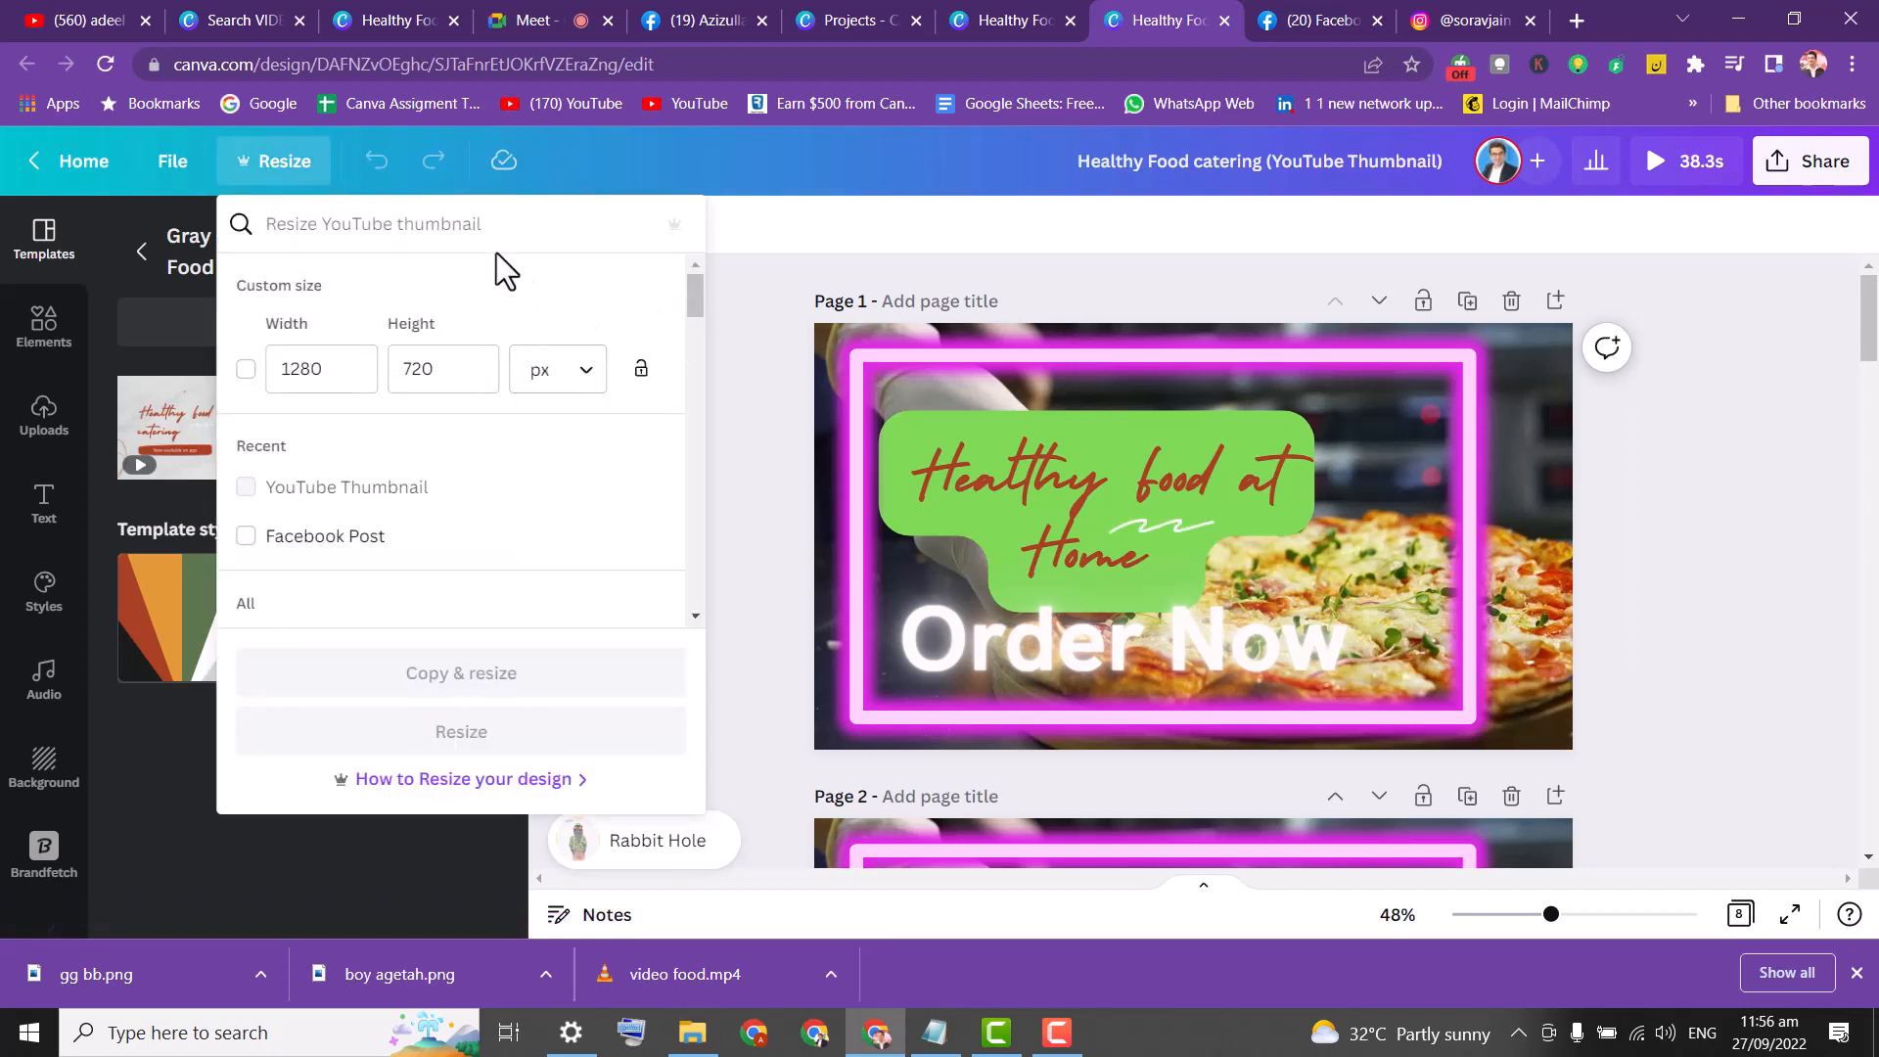
type("in")
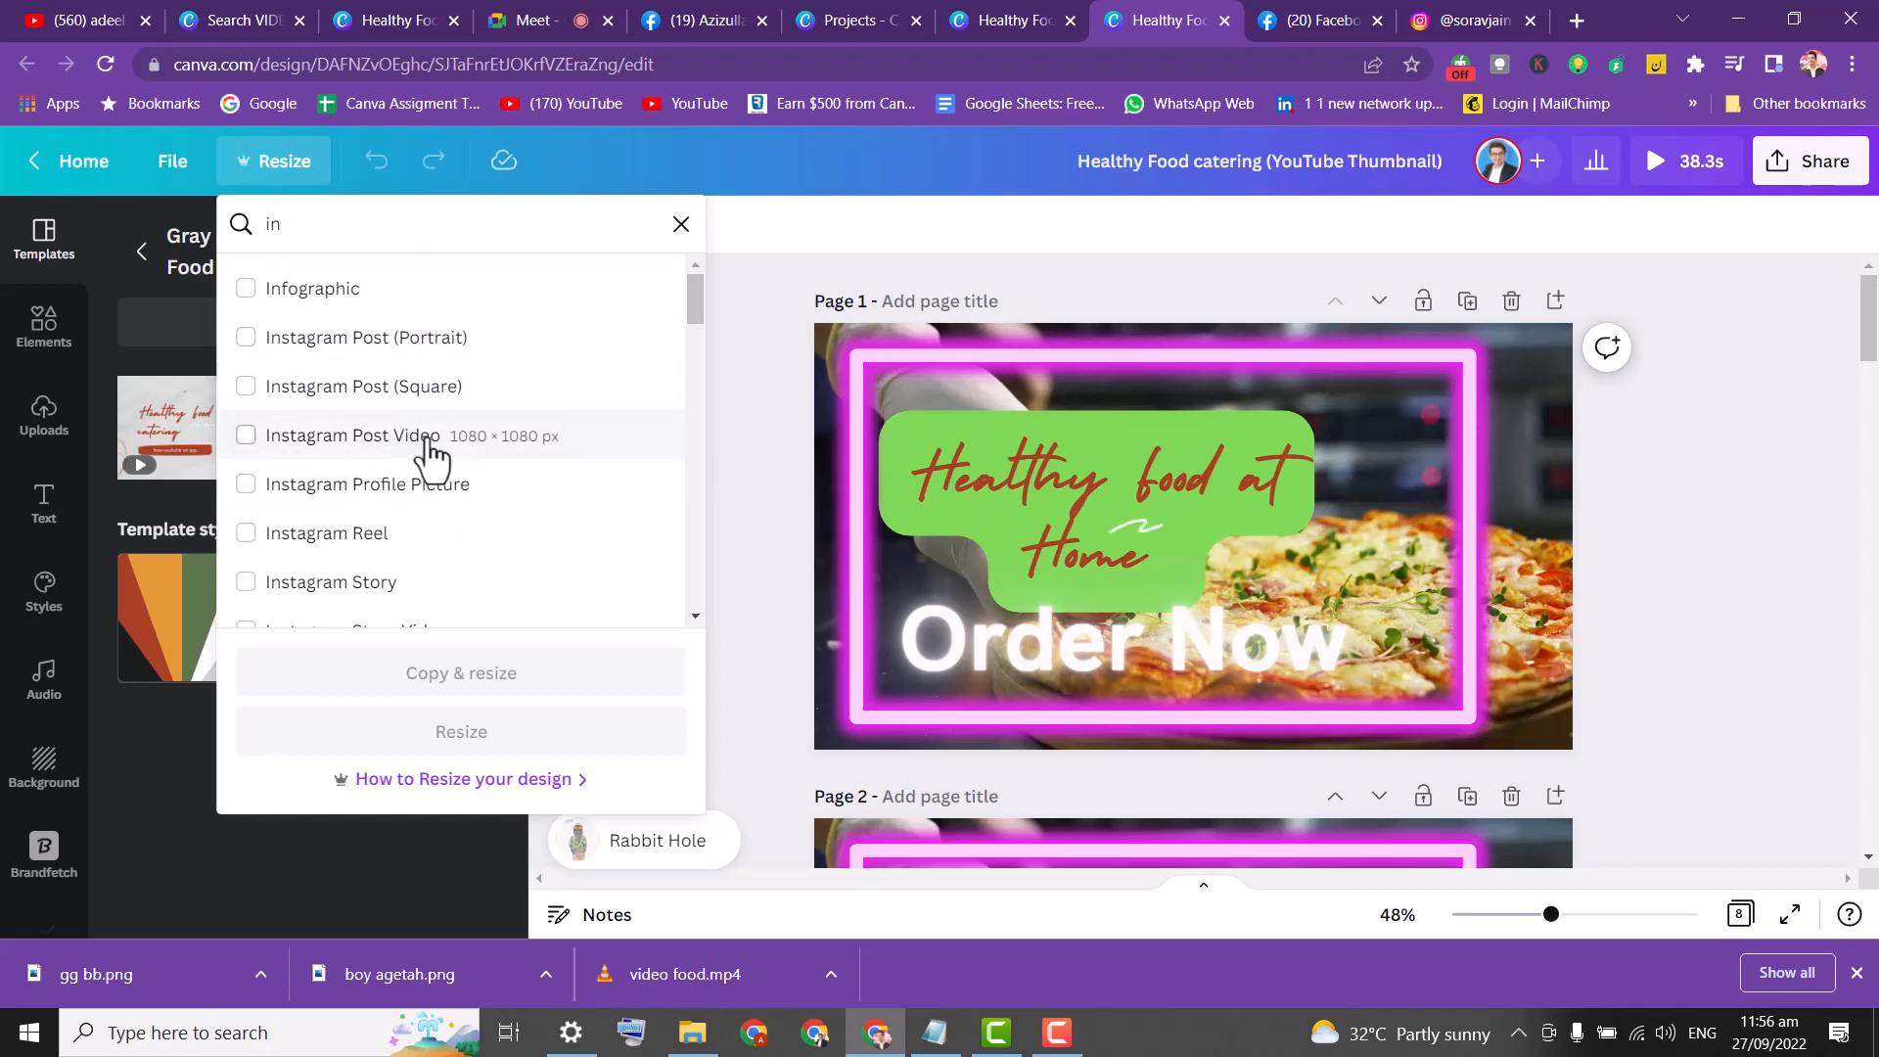
left_click(380, 586)
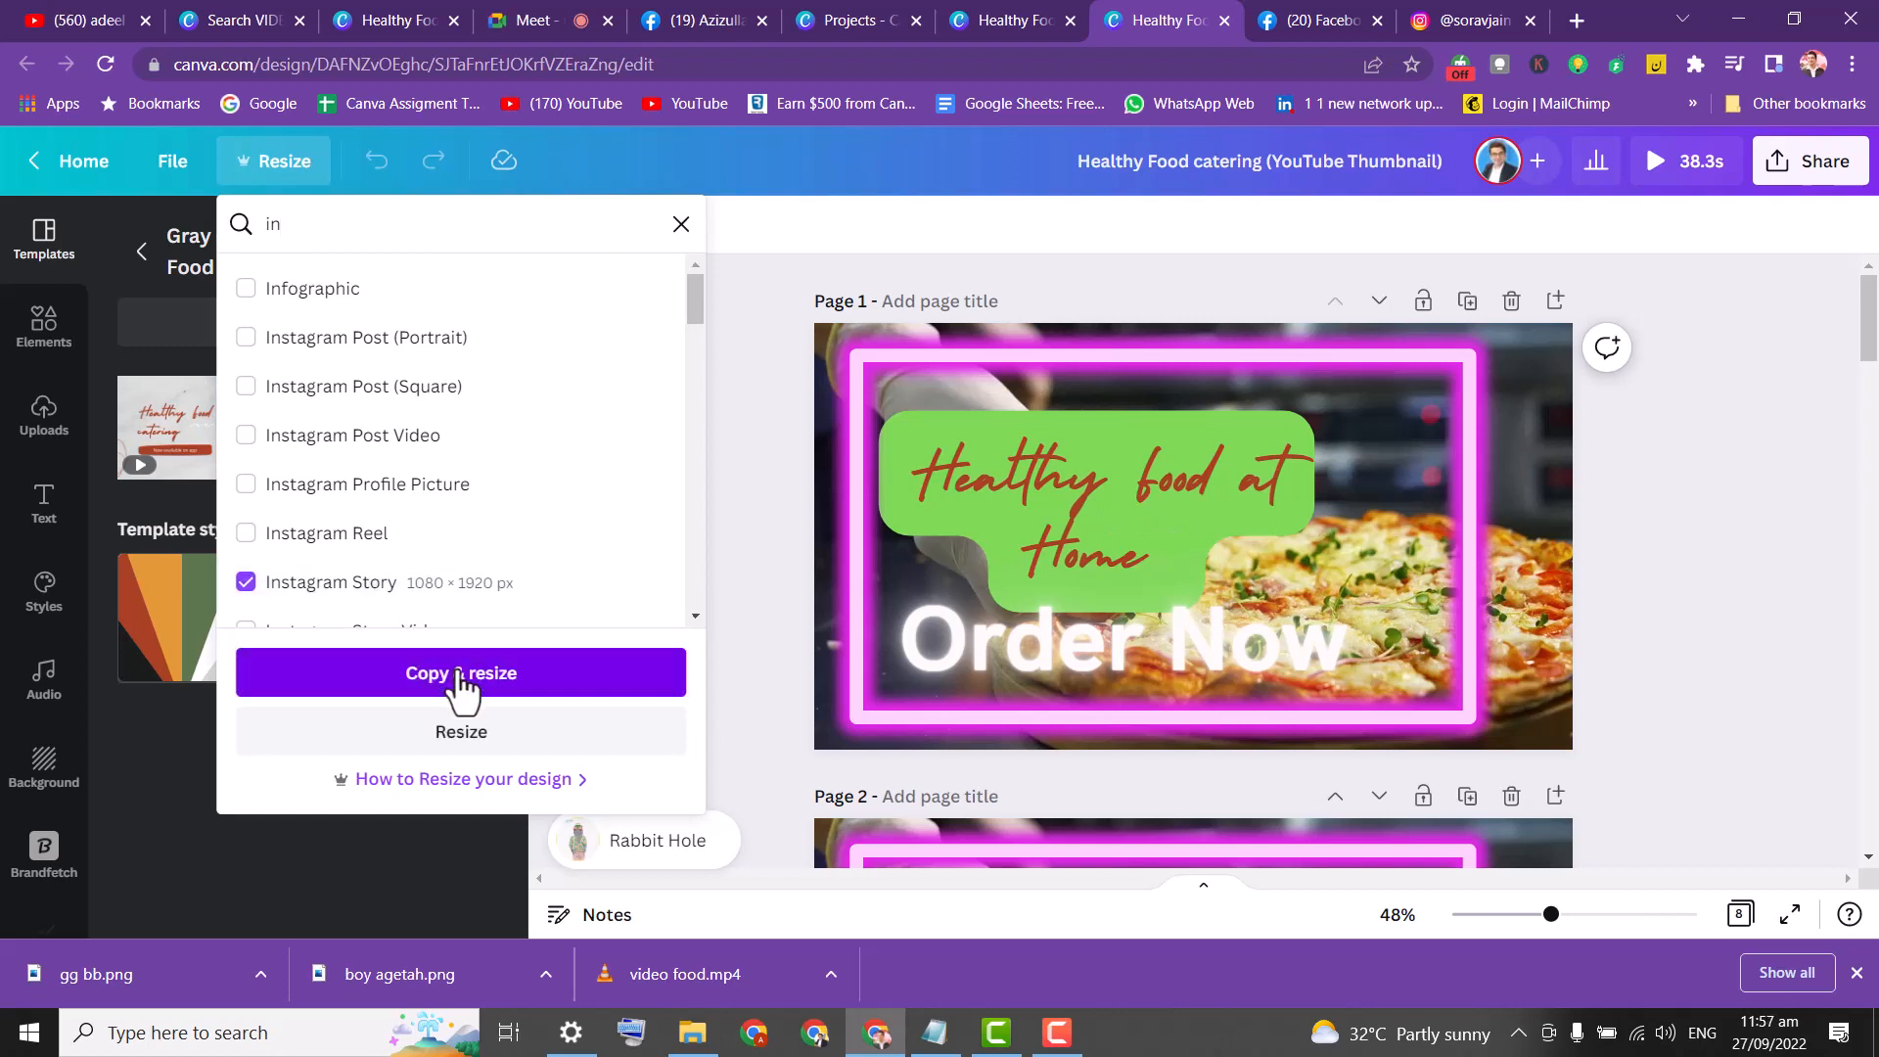
left_click(403, 677)
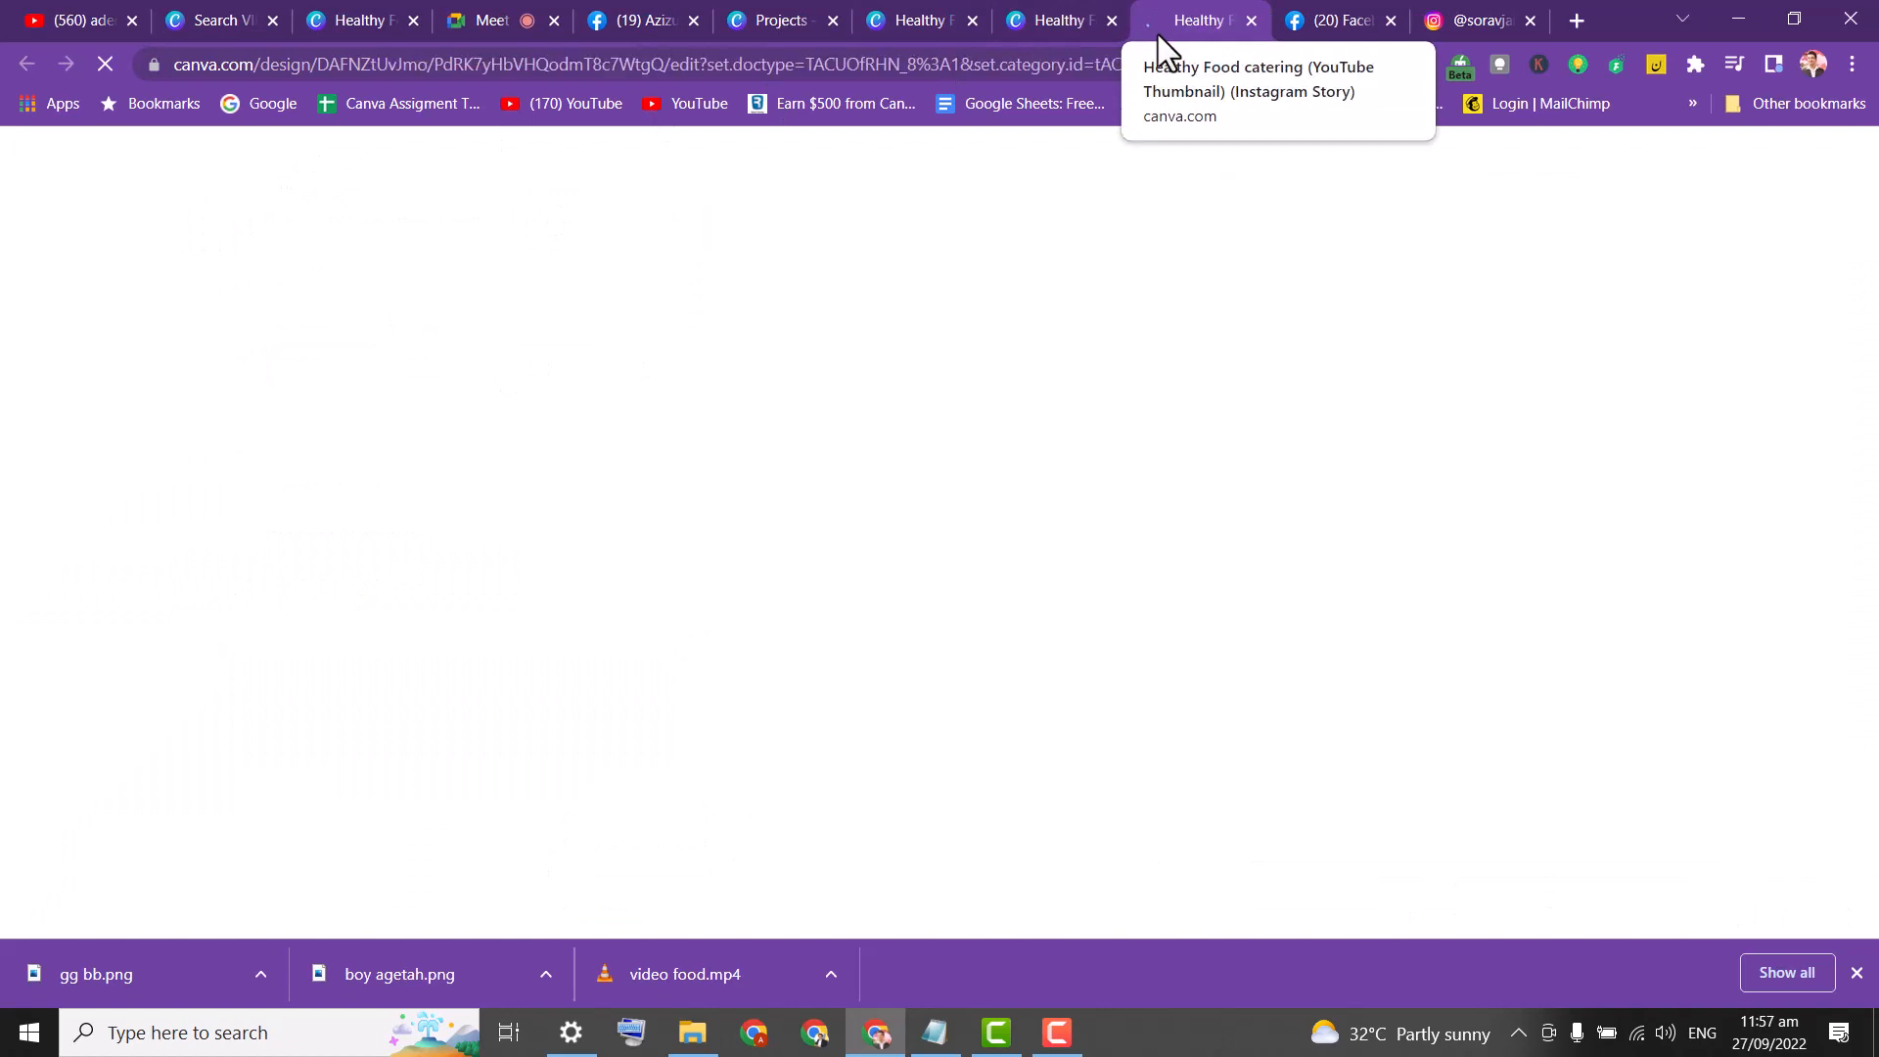
Try adding media from a mobile device to the Facebook video post.
left_click(1337, 23)
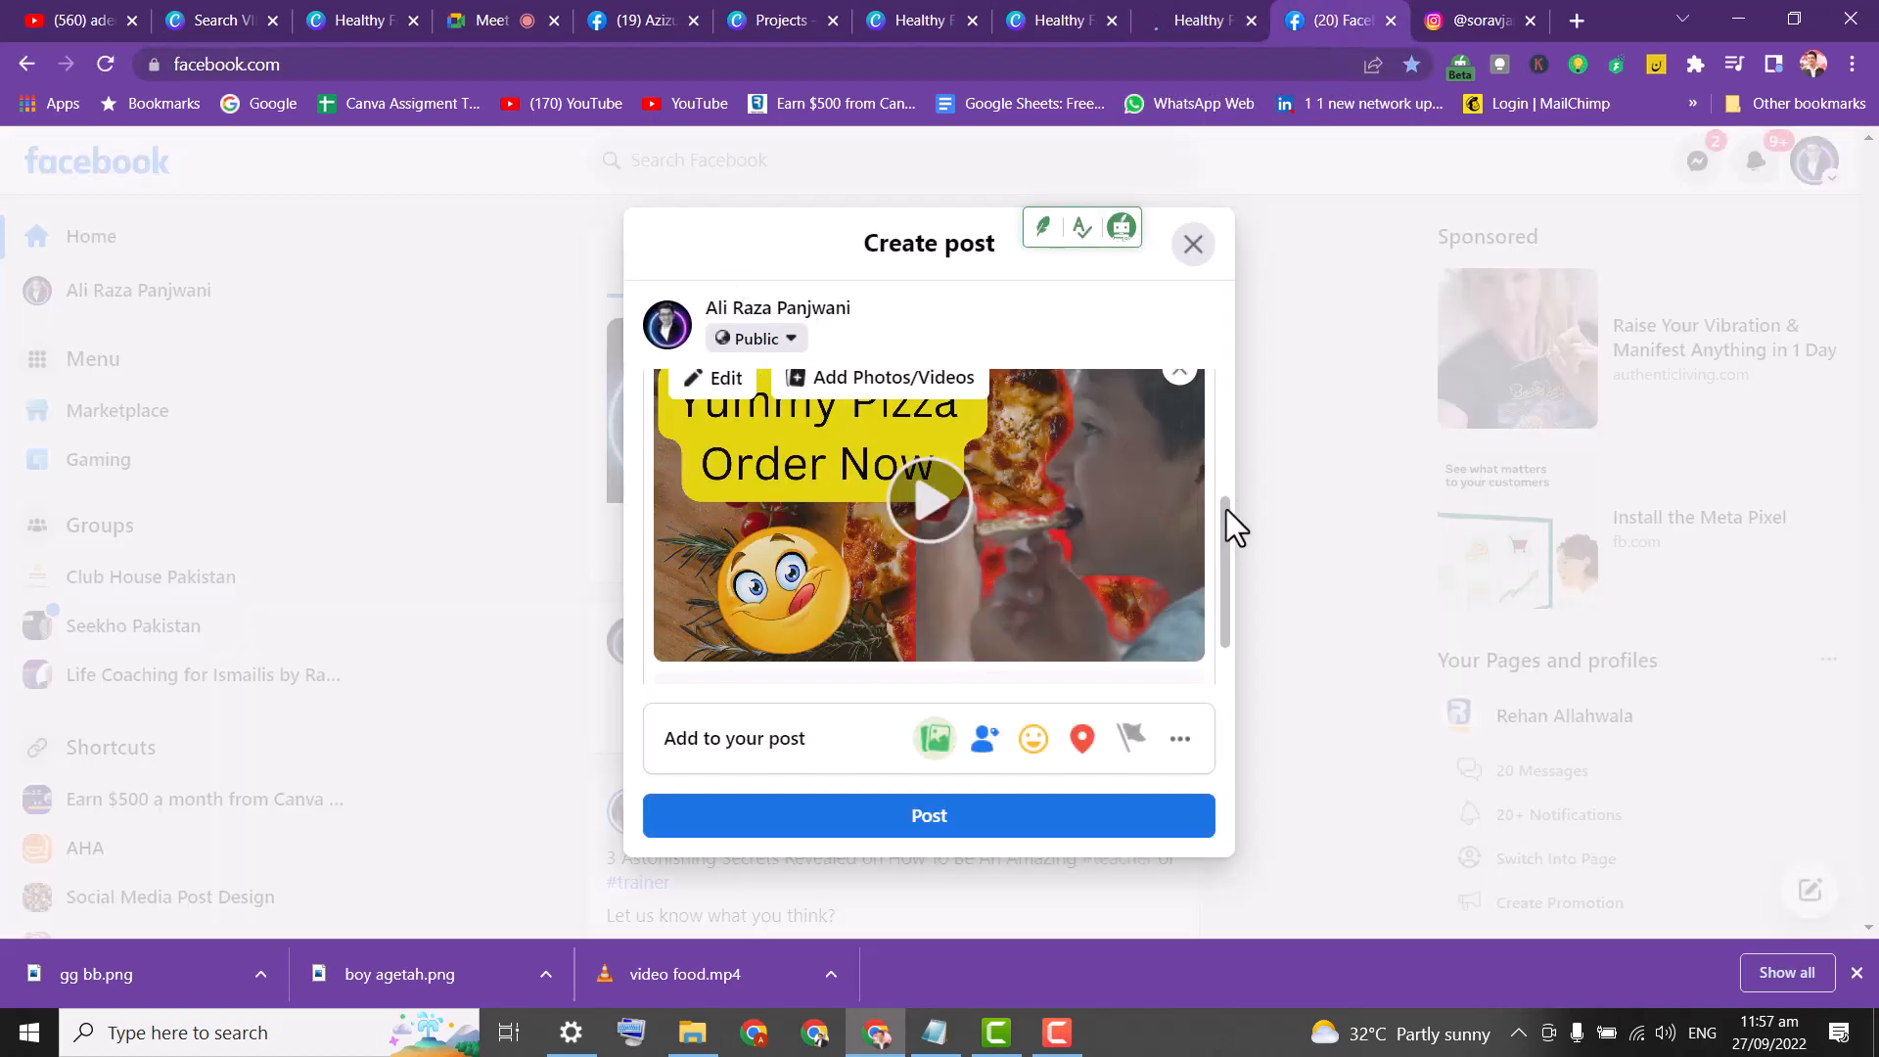
left_click_drag(1227, 521, 1219, 414)
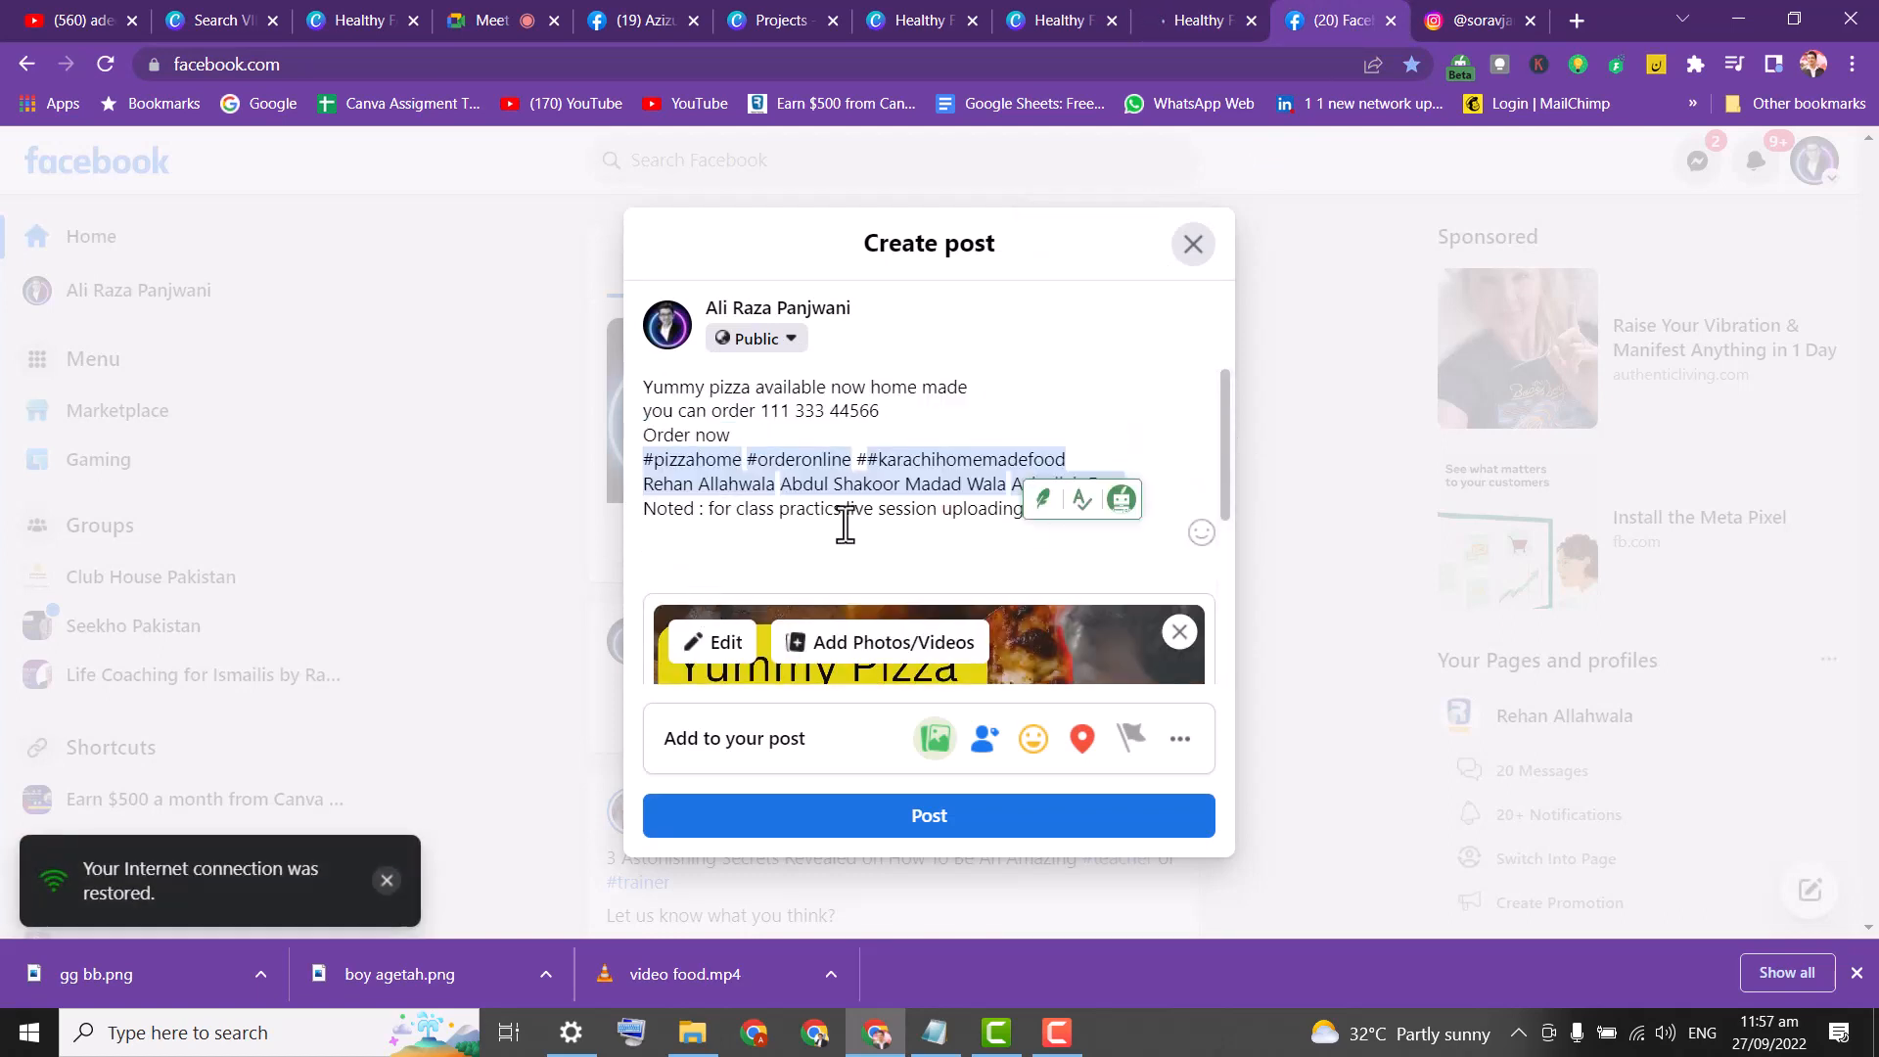
left_click_drag(1228, 452, 1224, 620)
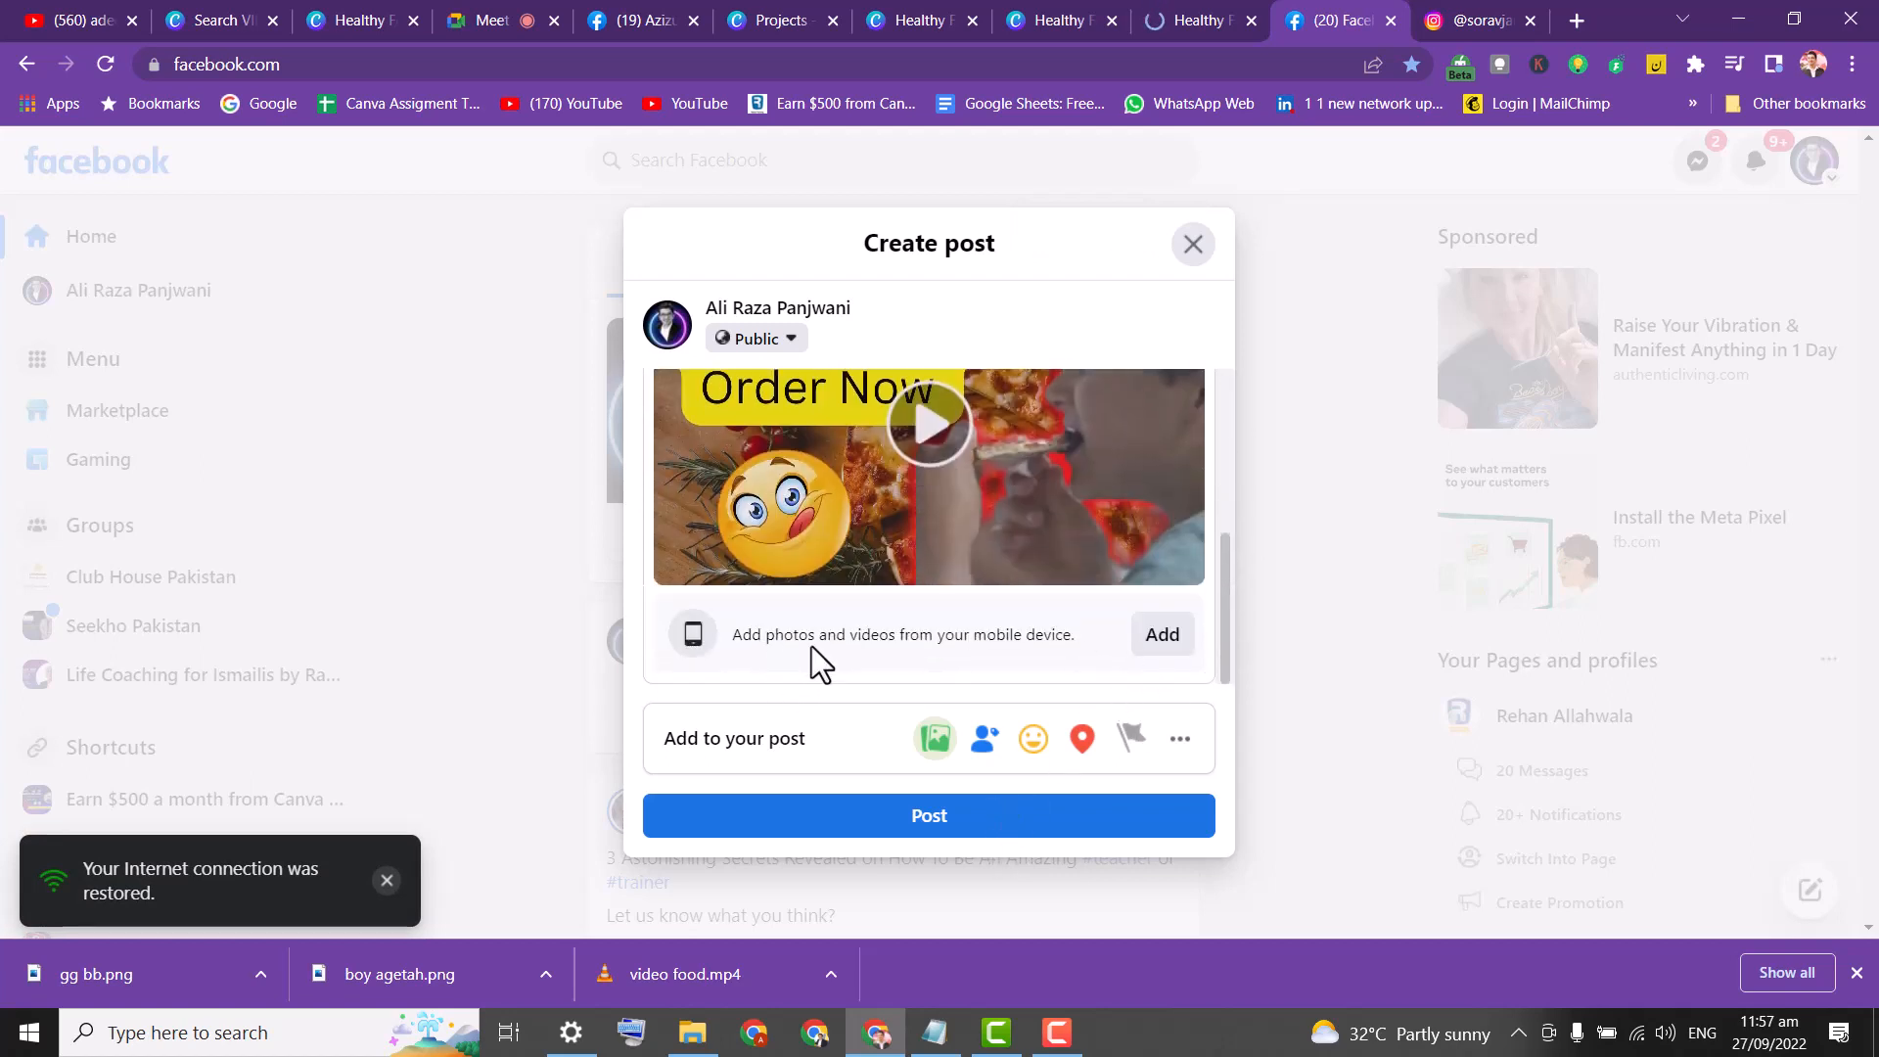
left_click(1165, 642)
left_click(1171, 646)
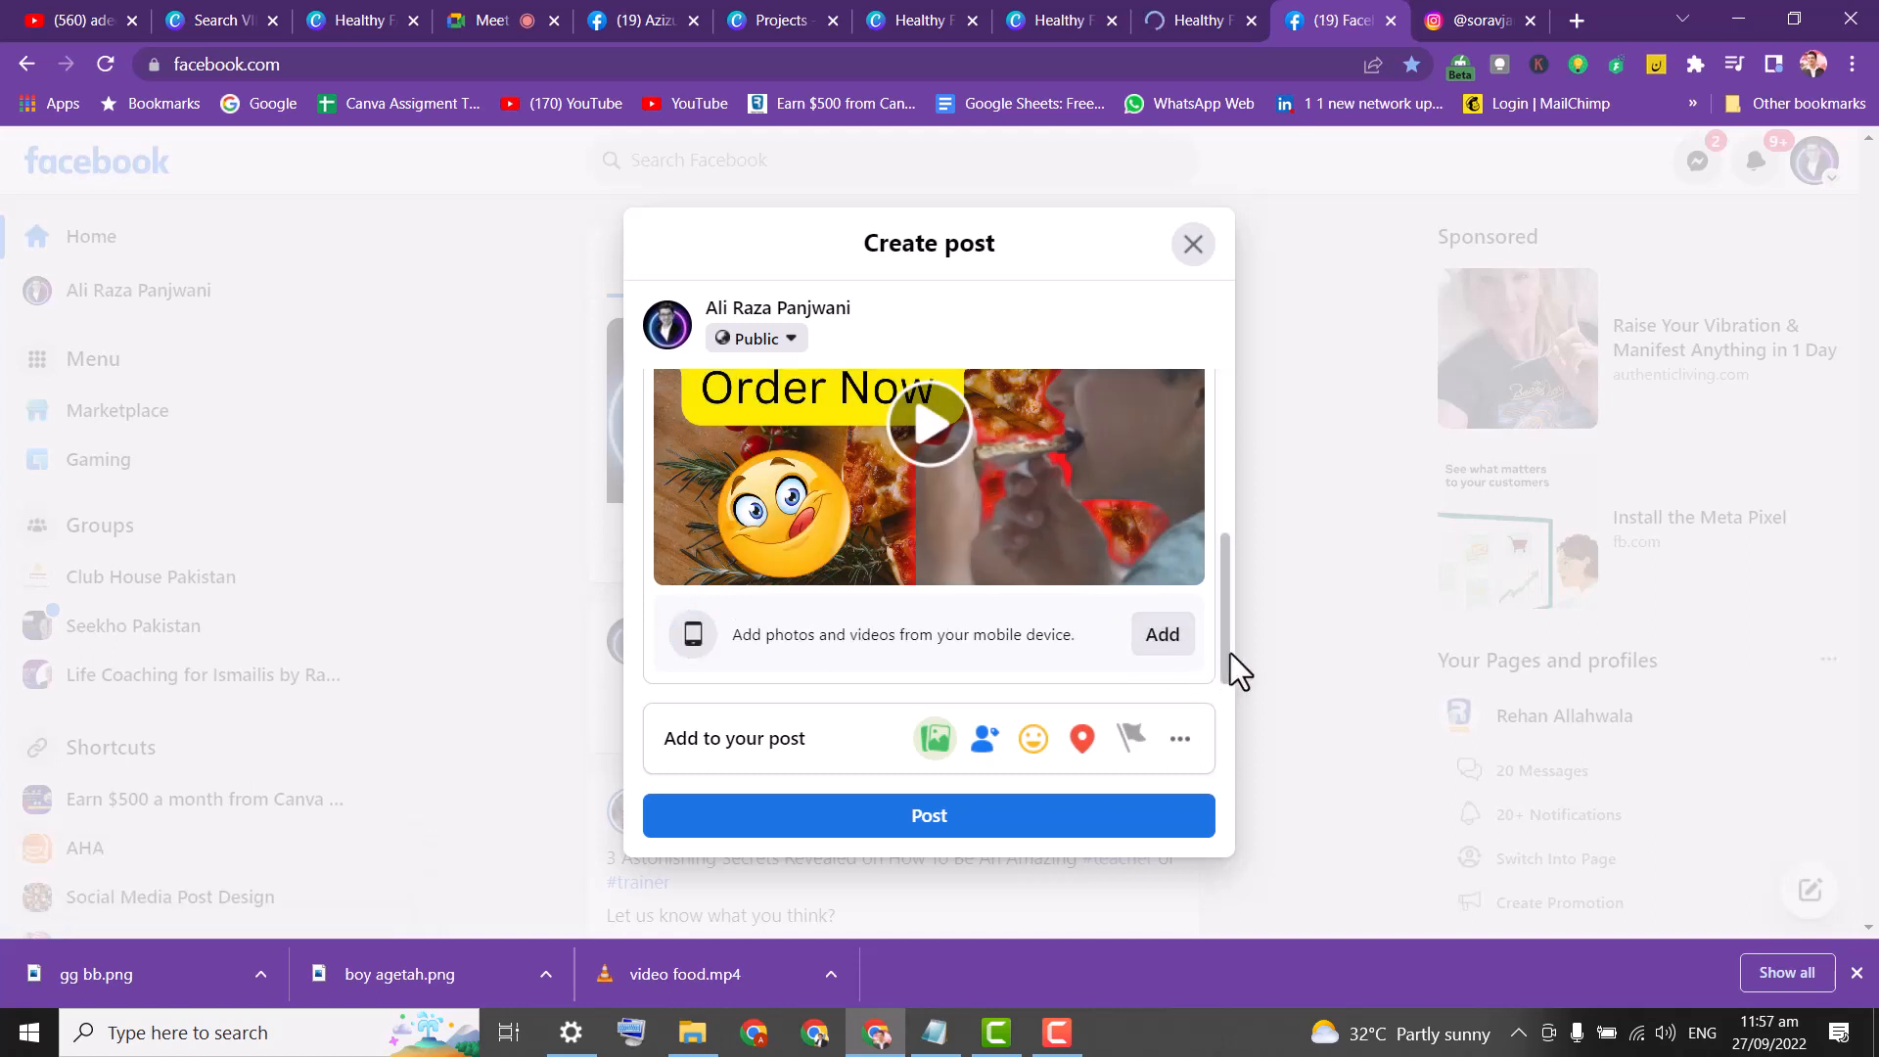
left_click(1171, 642)
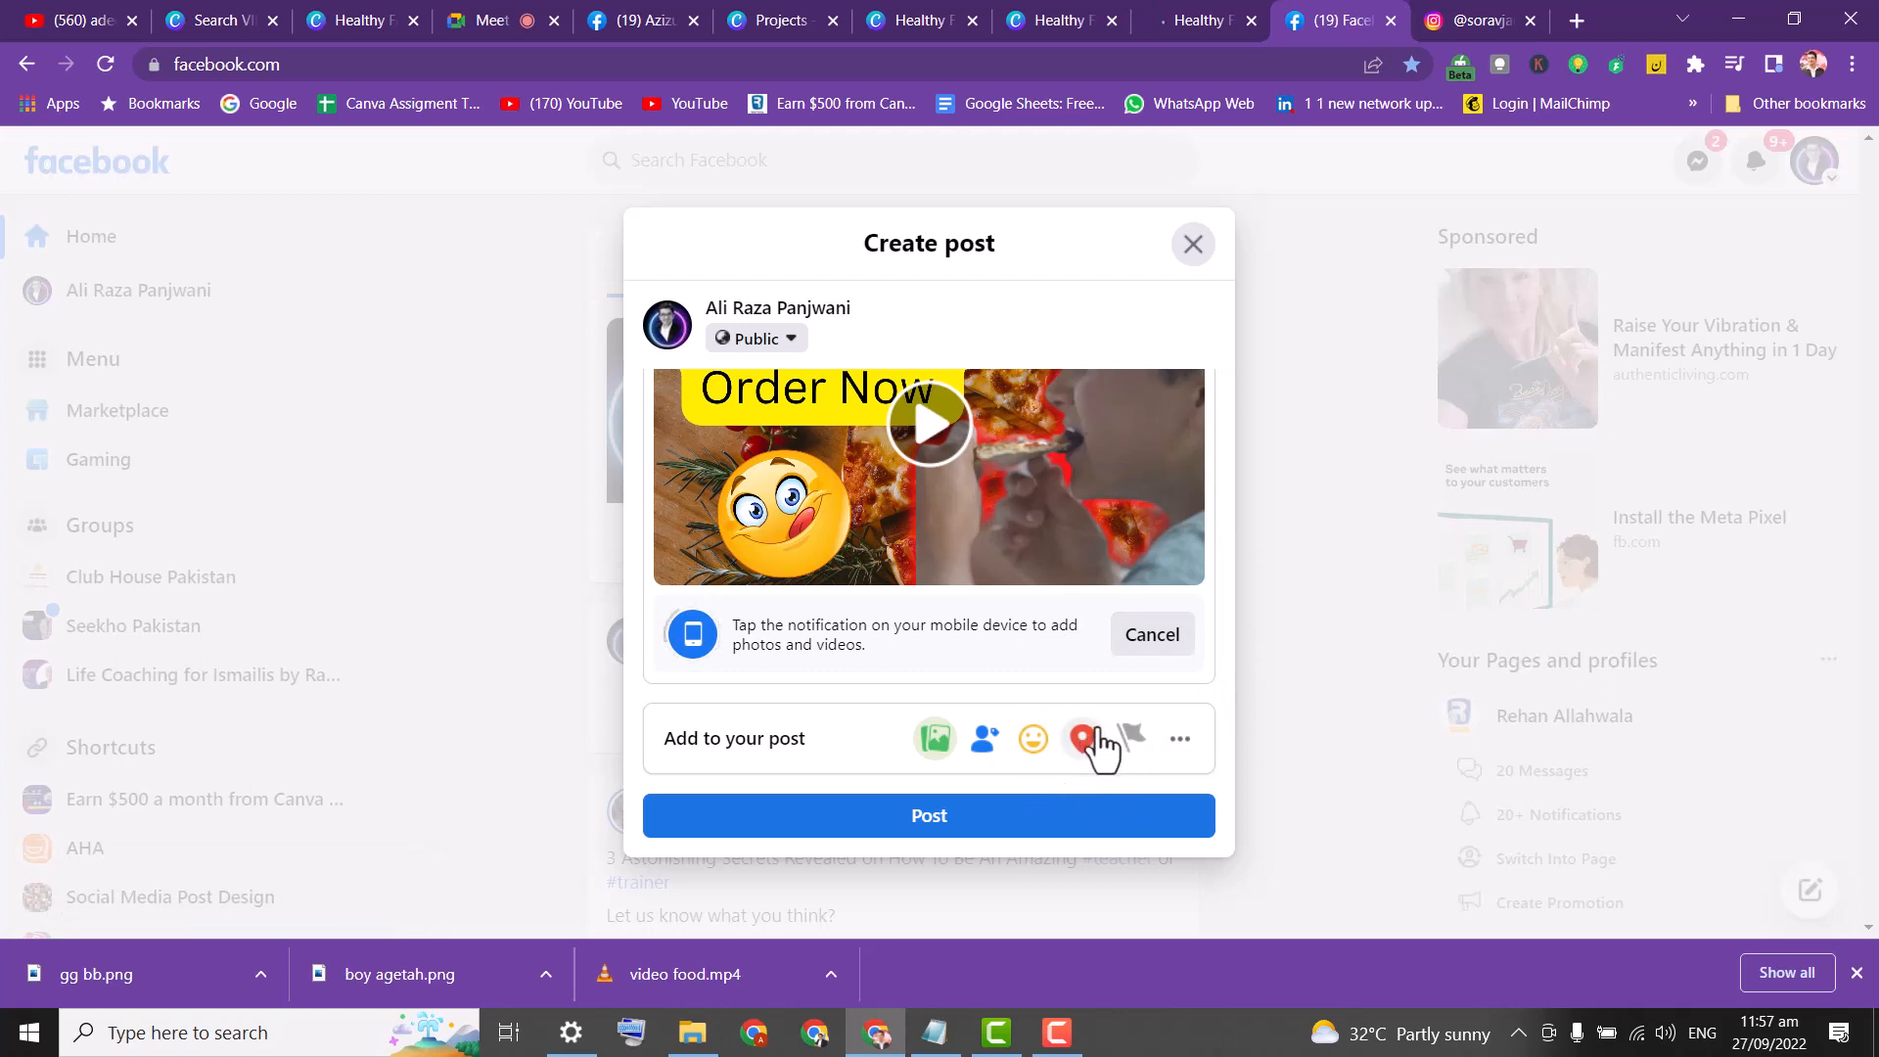
Tag the post's location as Social Media Incubator.
left_click(1087, 744)
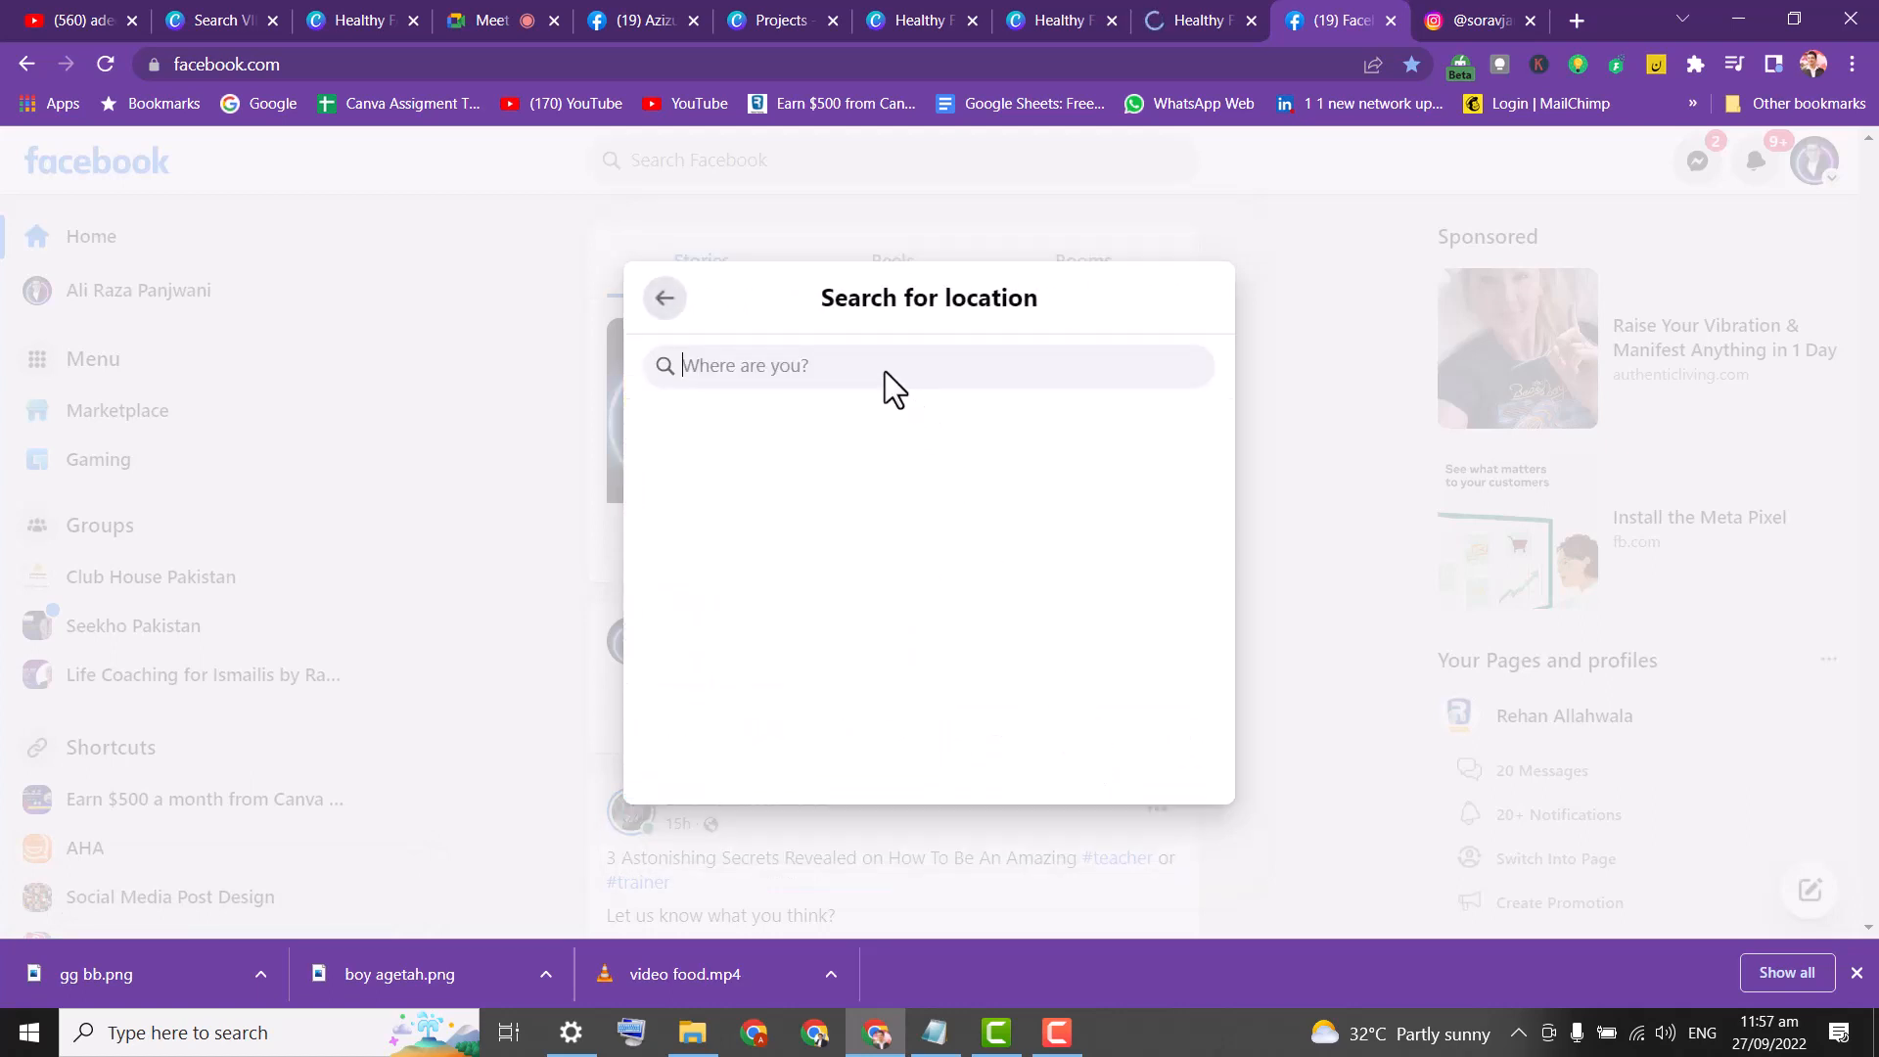
type("so")
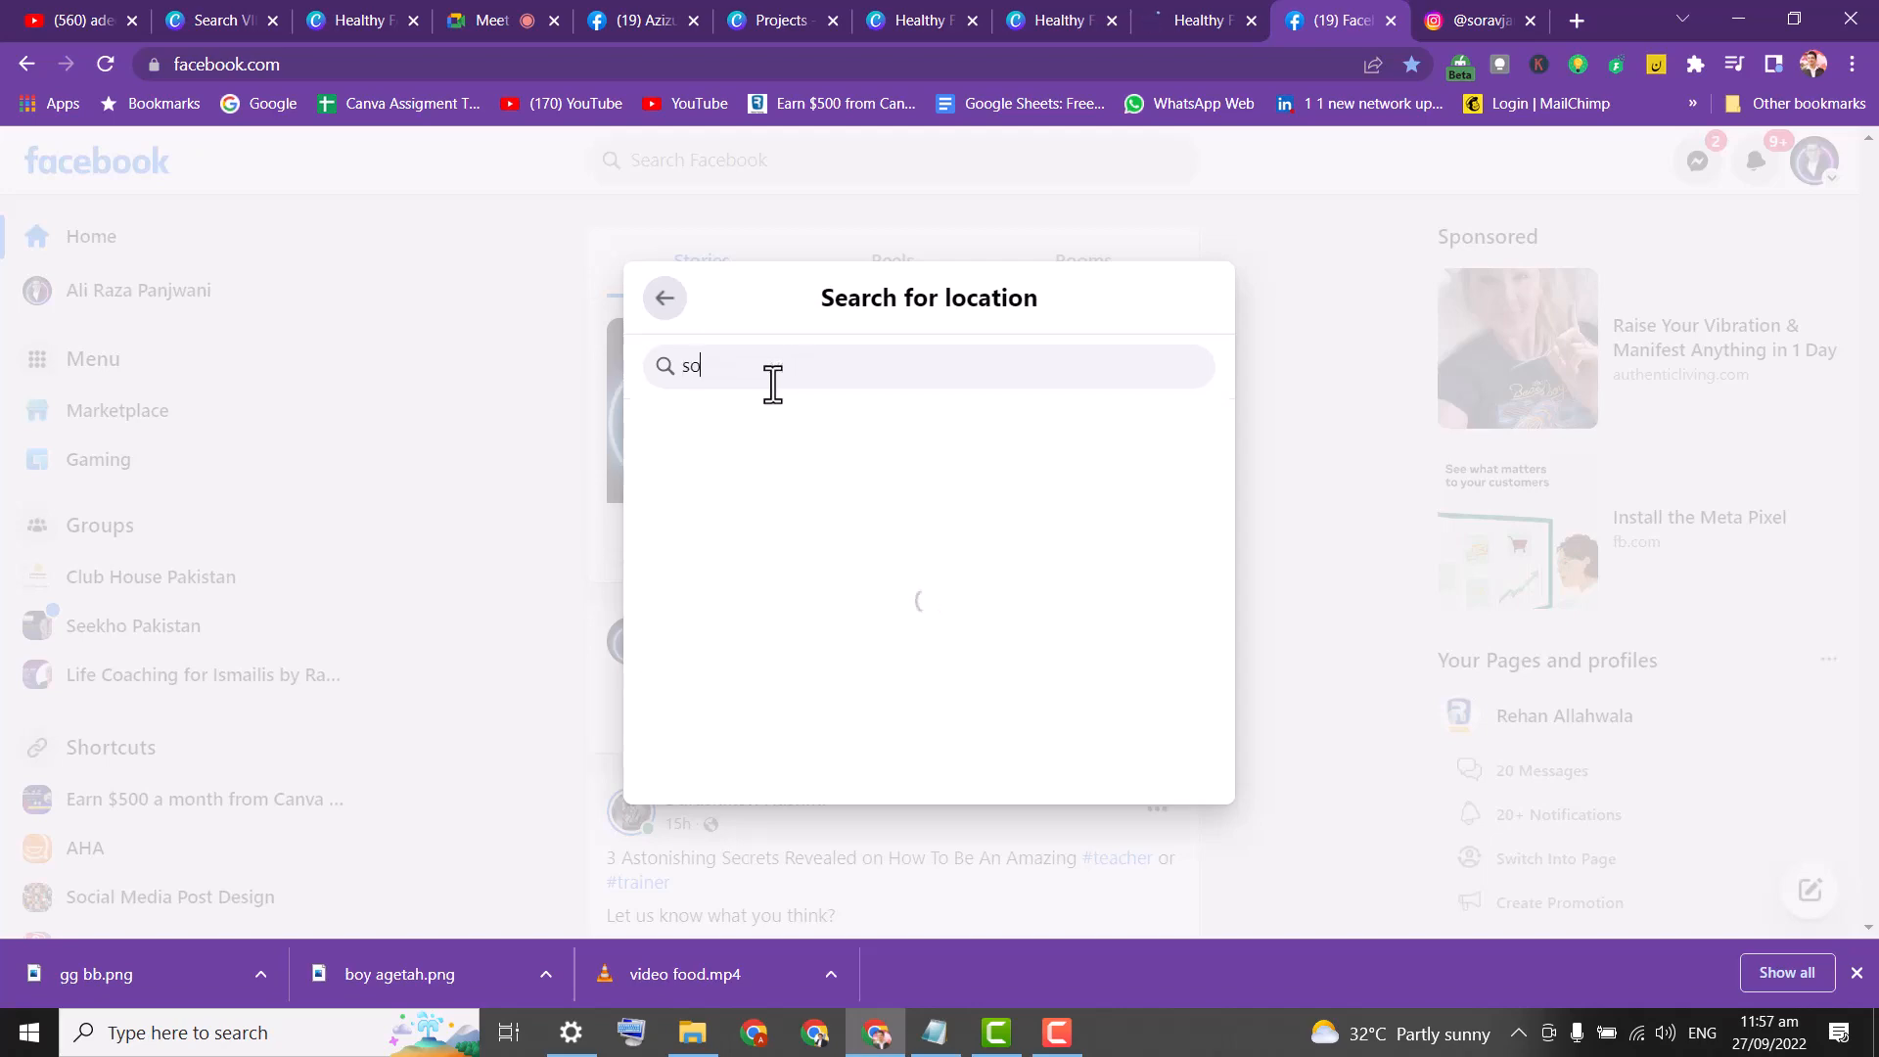
type("cial")
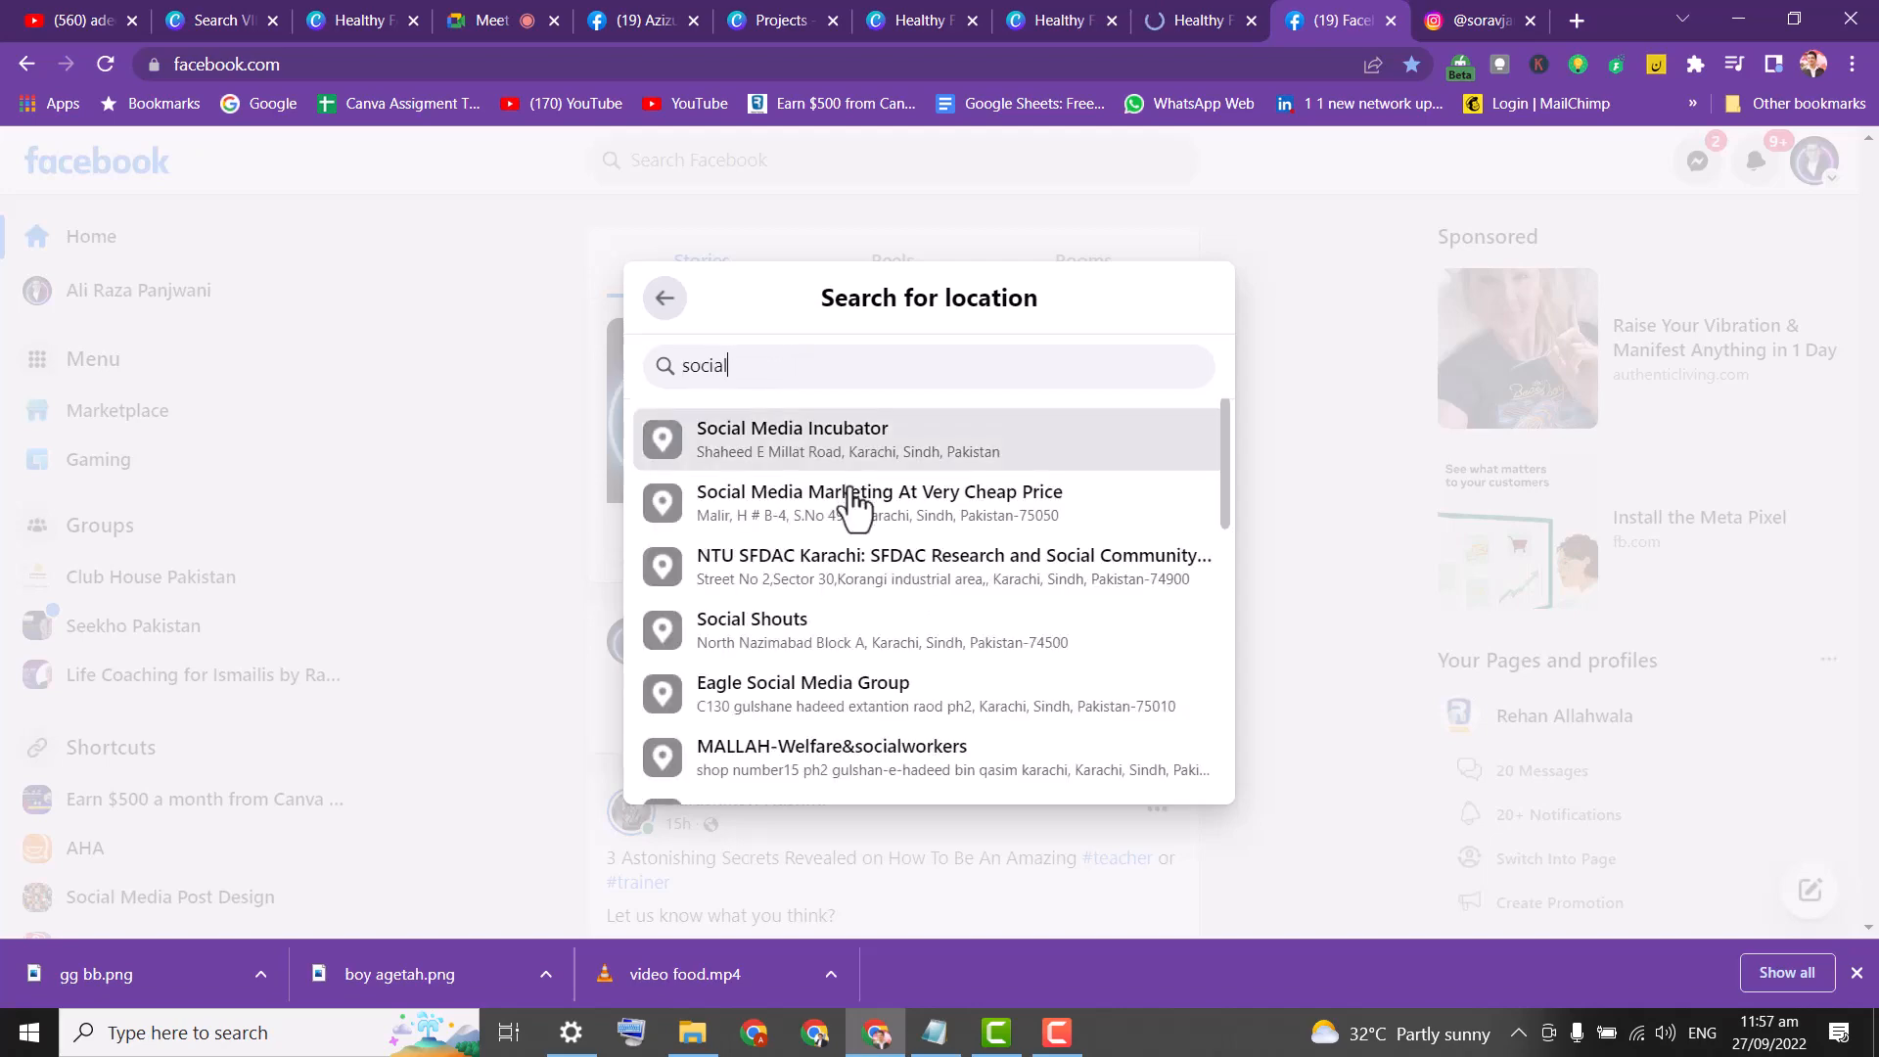
left_click(827, 443)
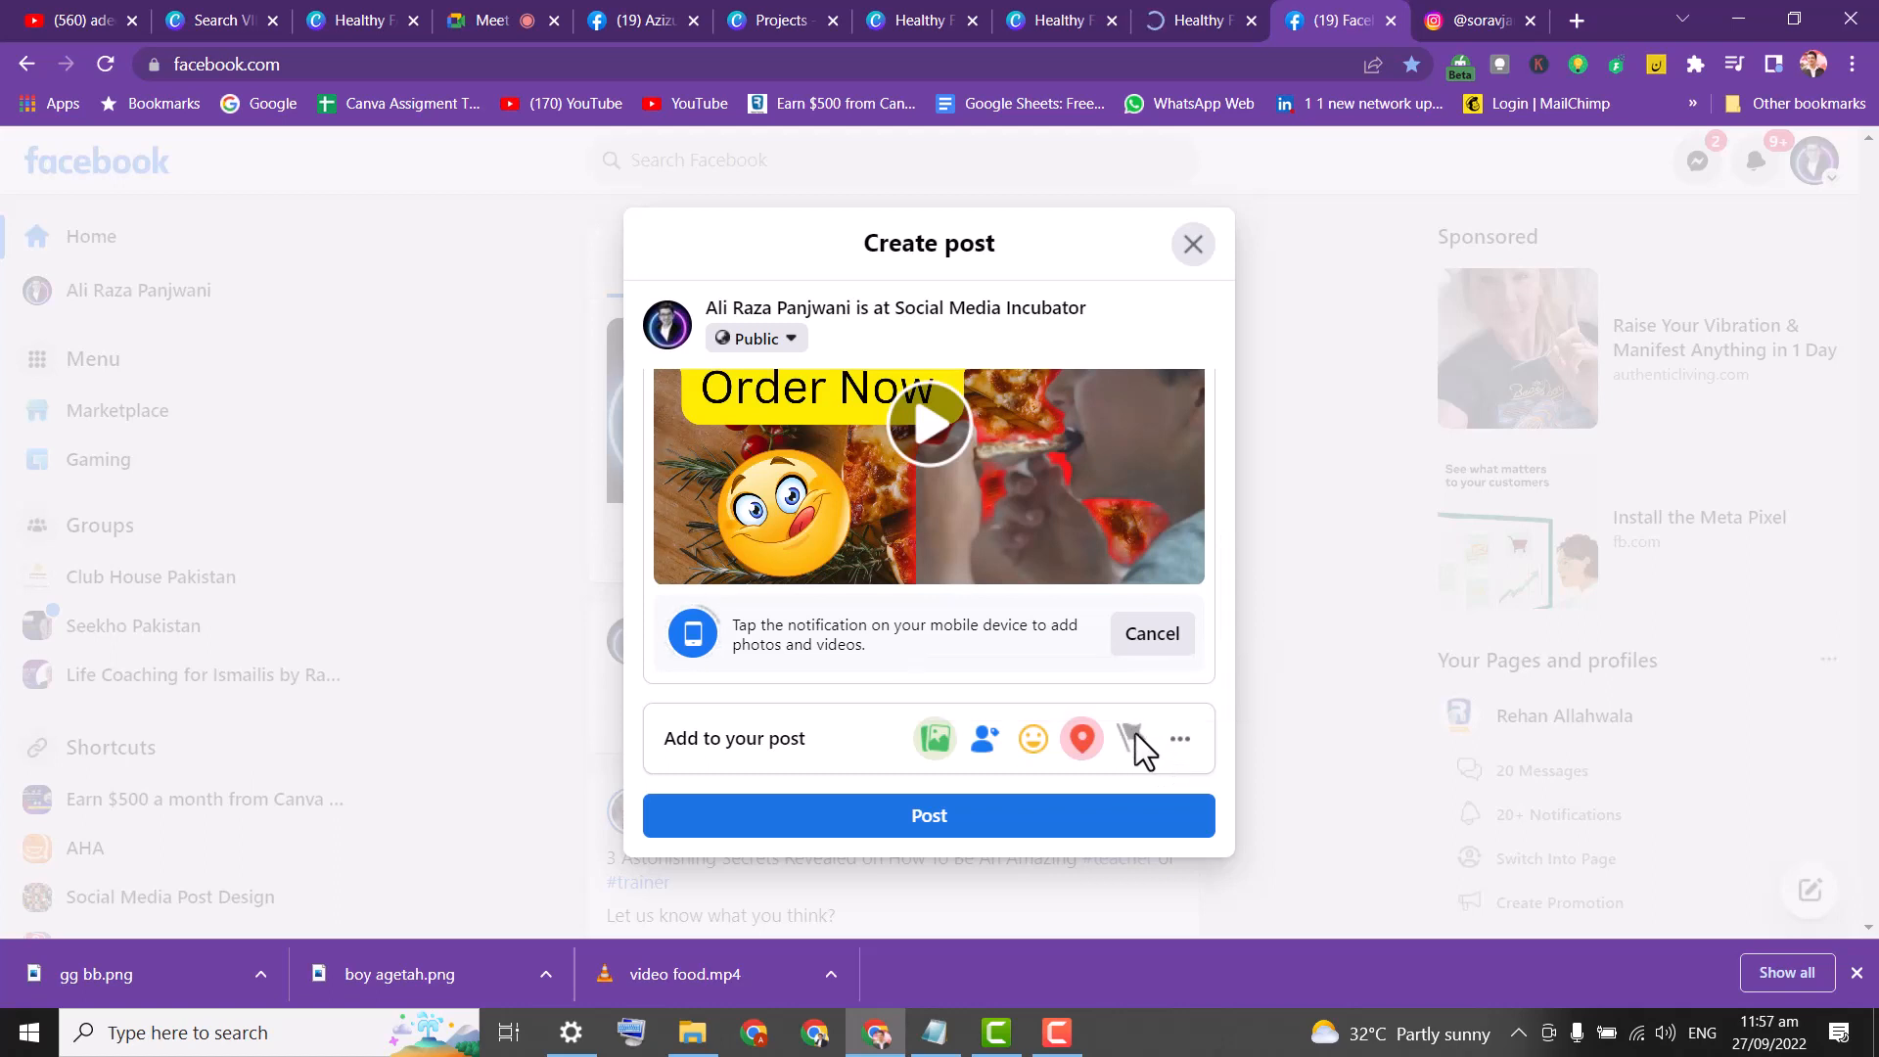
Set the activity to Eating Pizza One and publish the post.
left_click(1029, 752)
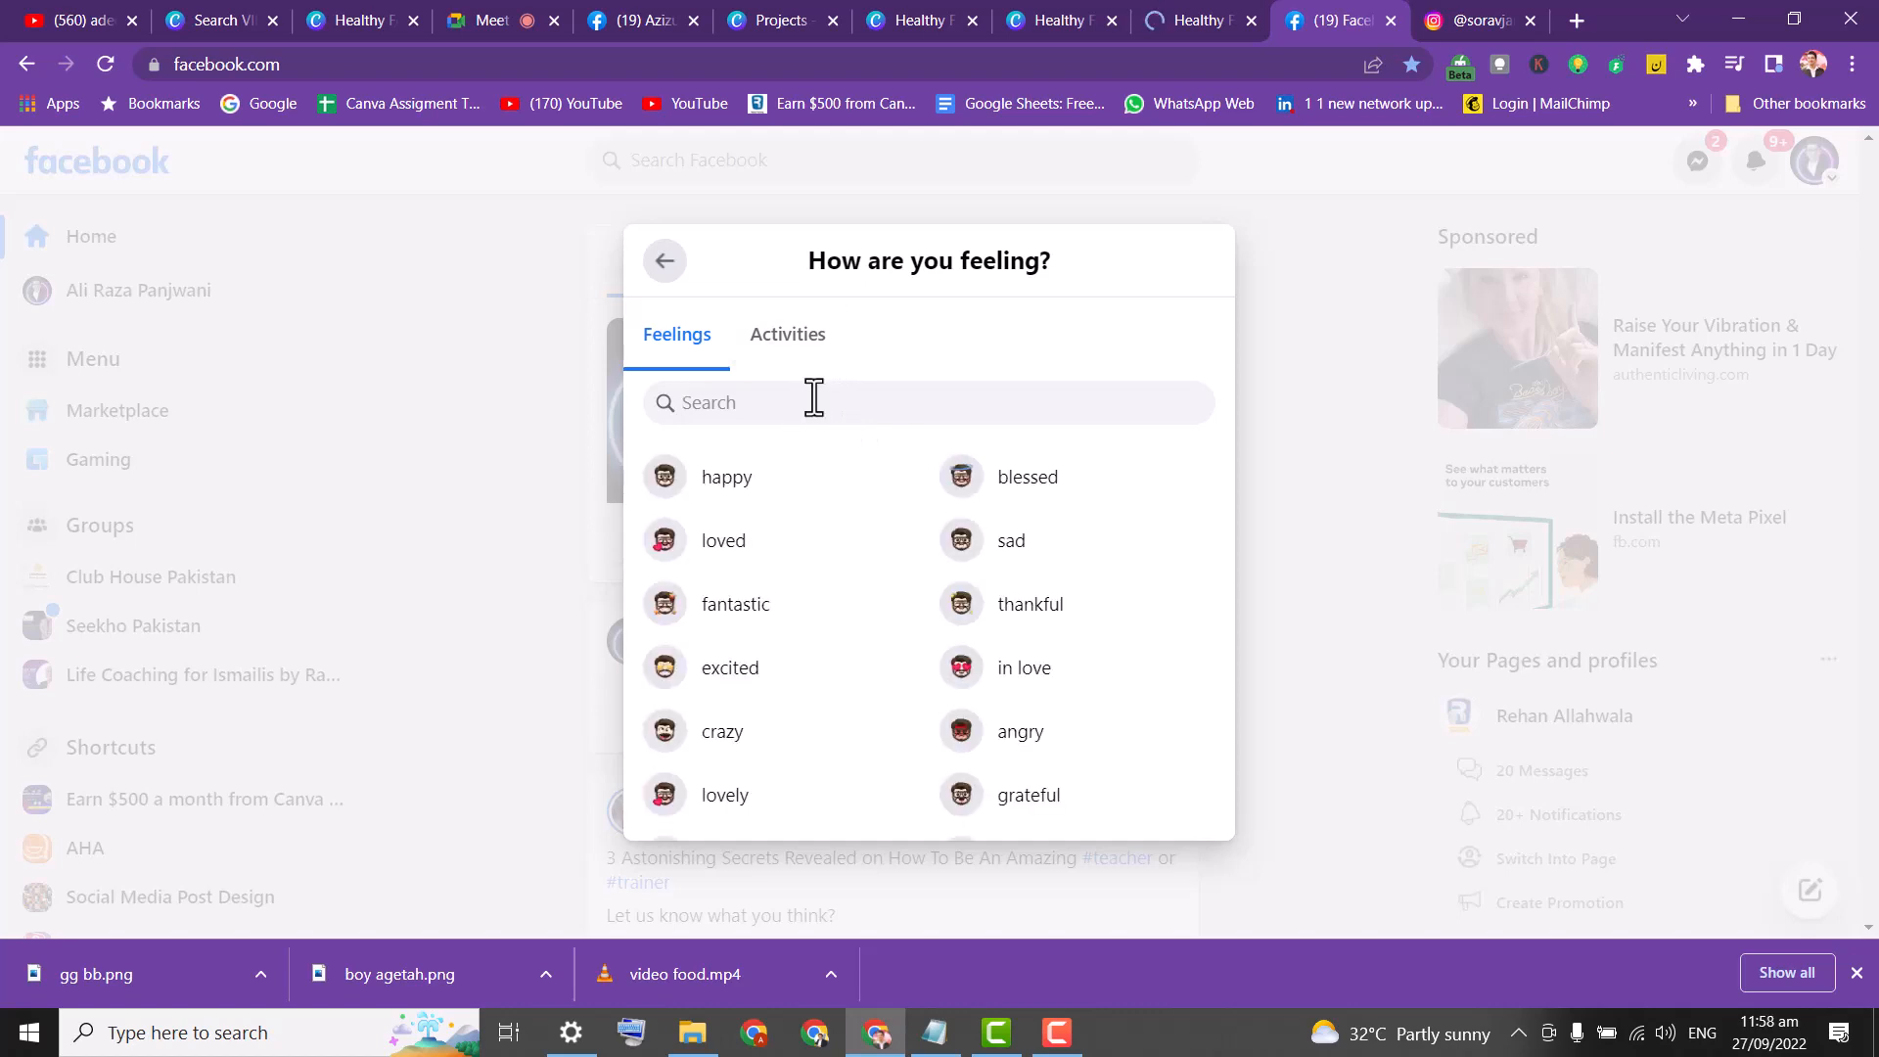
left_click(809, 350)
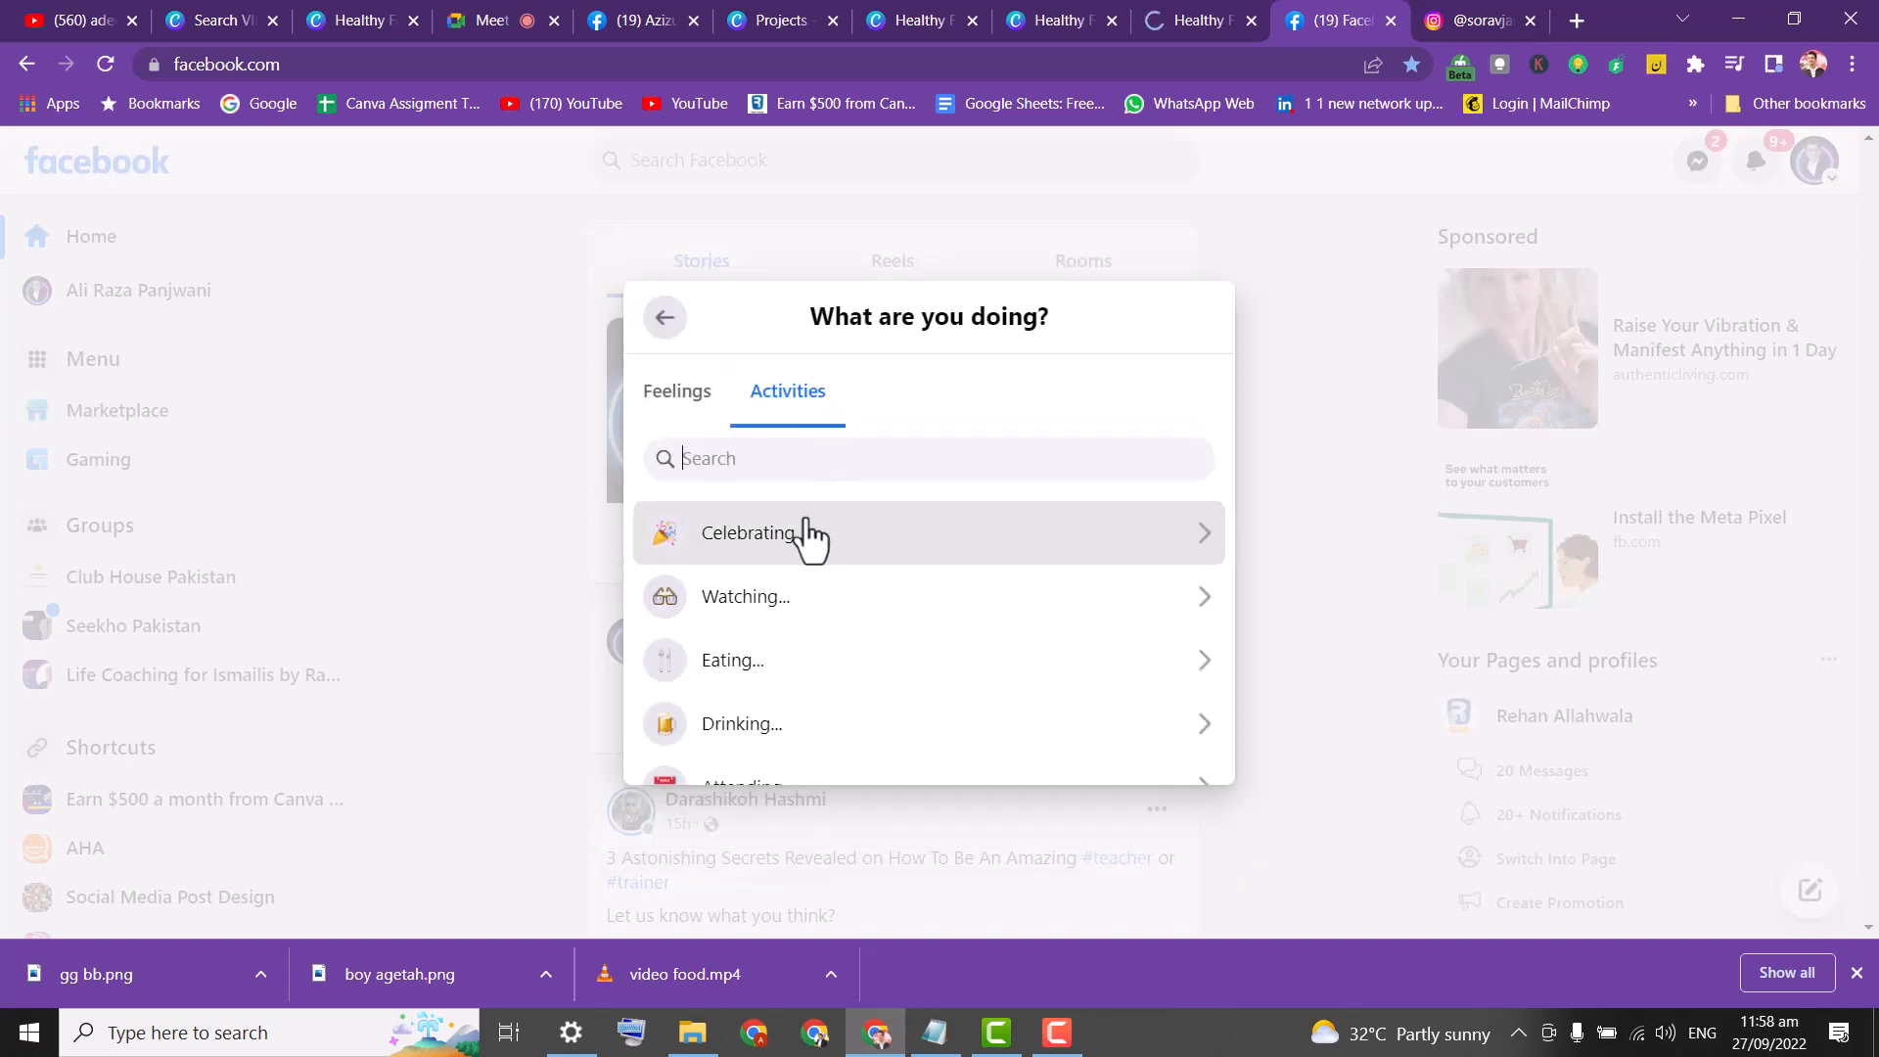
left_click(789, 666)
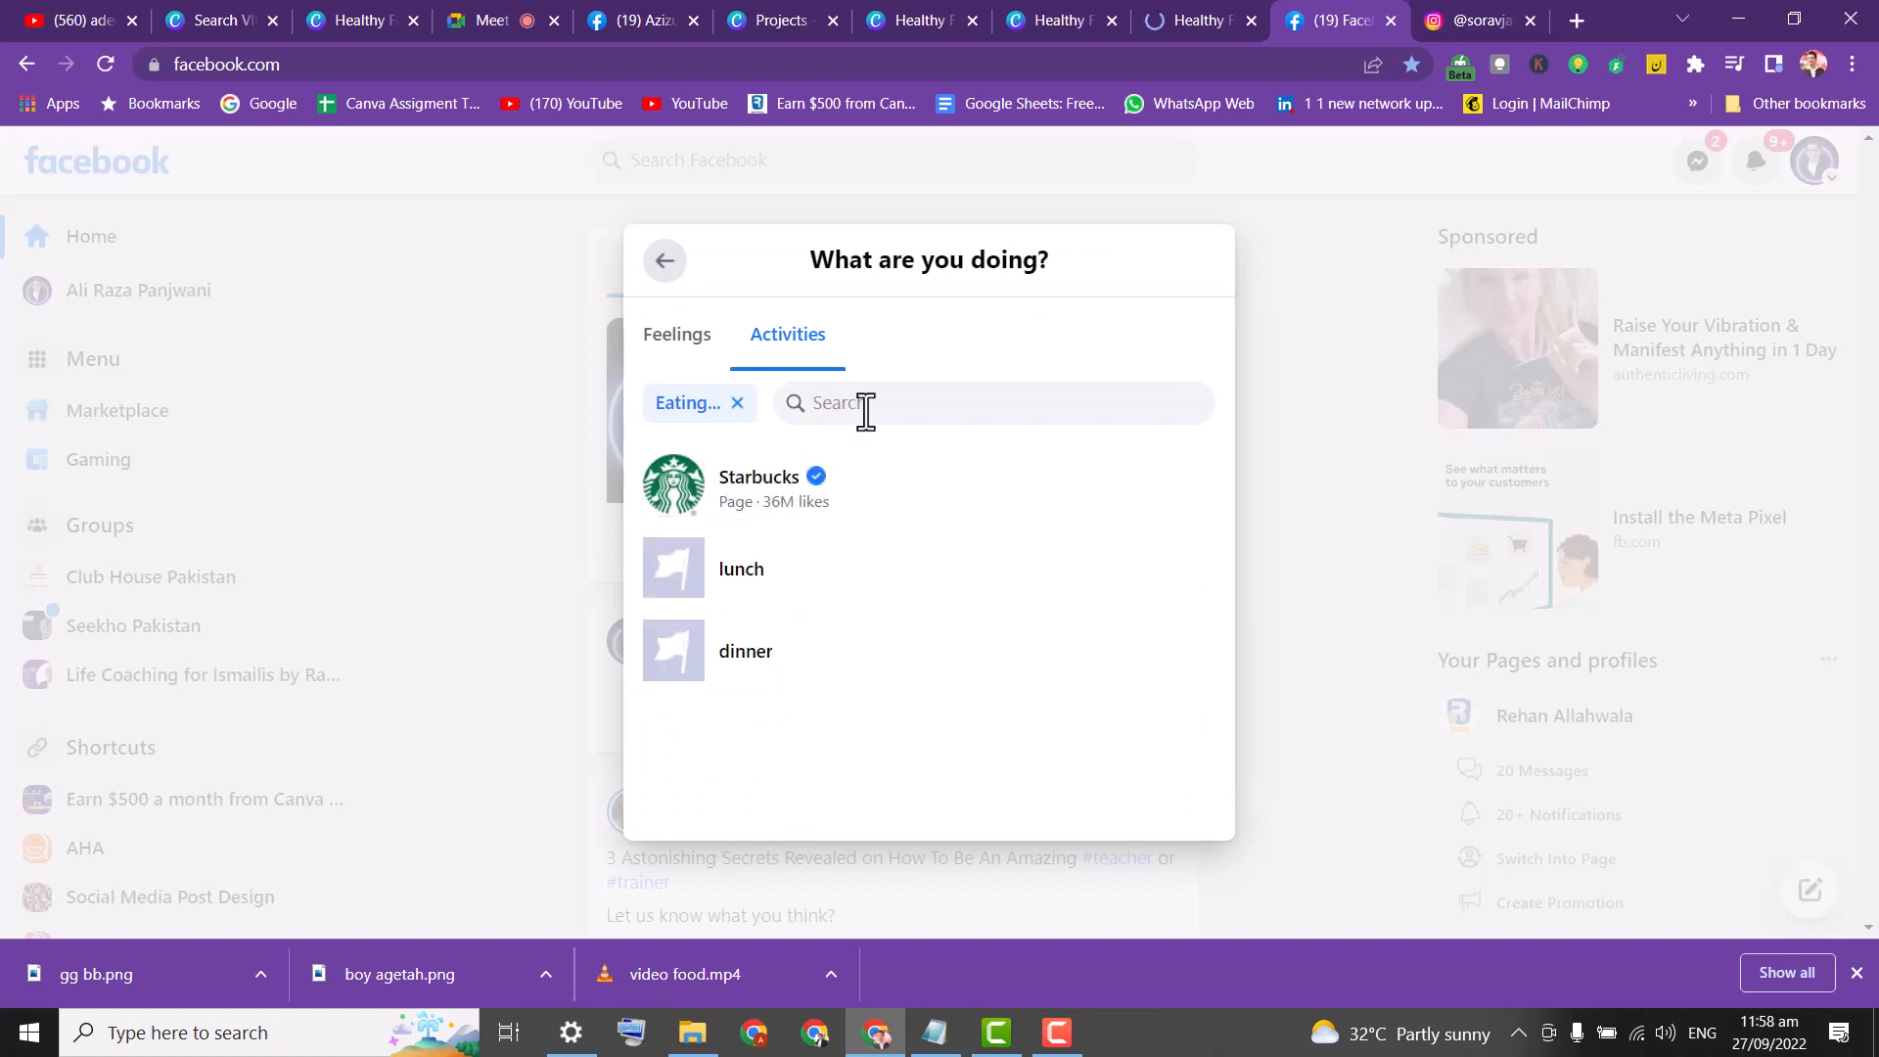
type("lun")
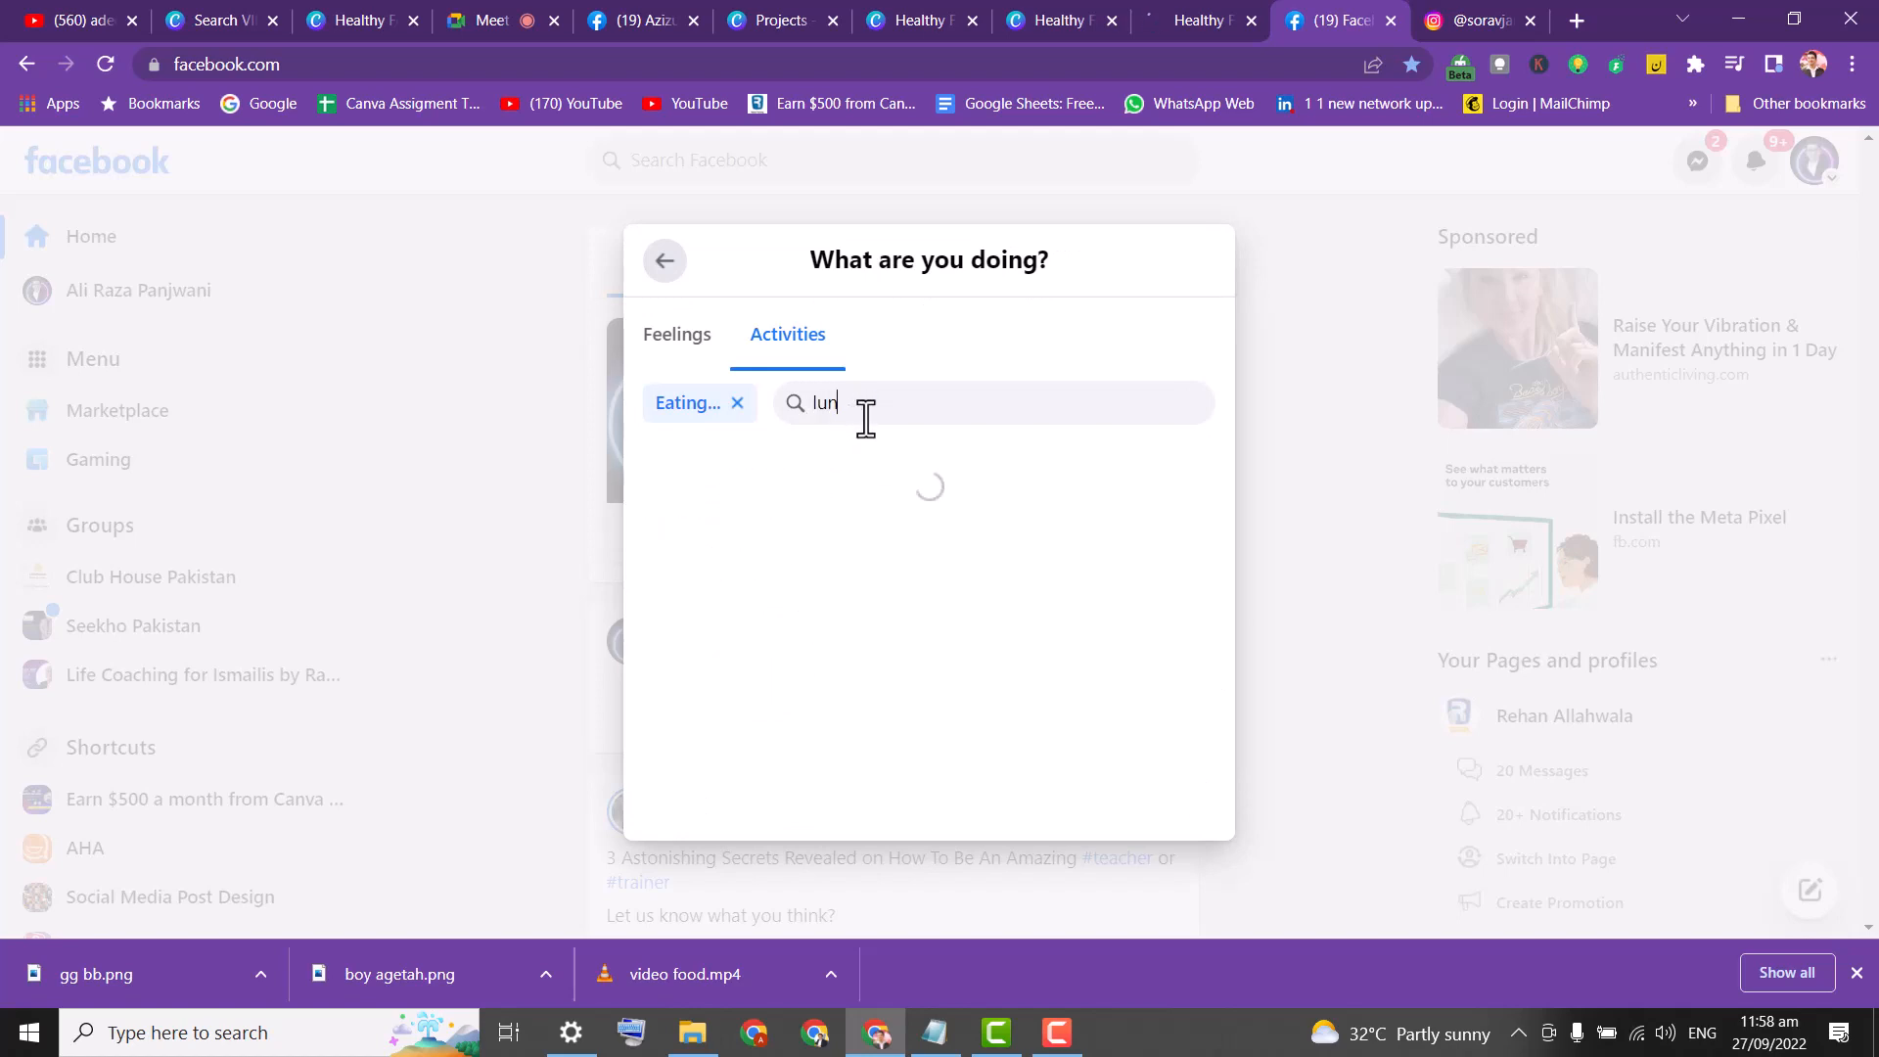
type("ch")
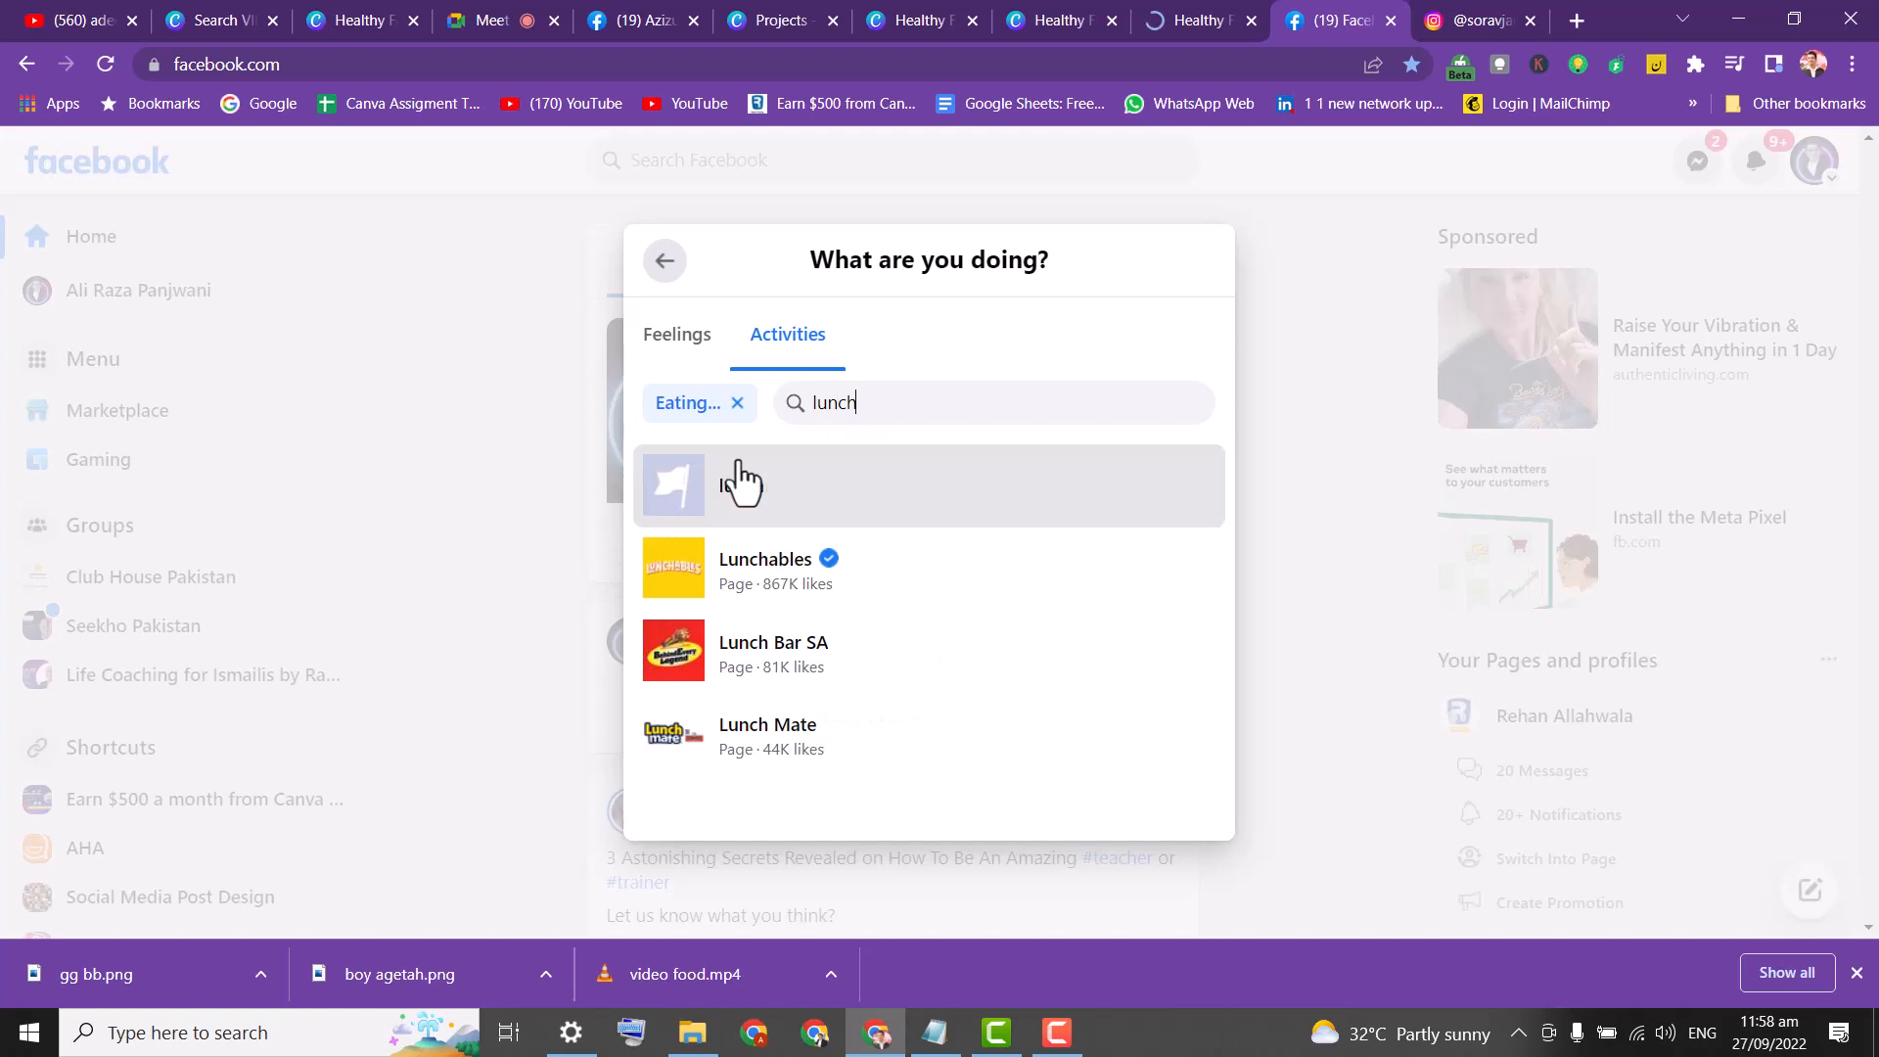
left_click_drag(805, 391, 718, 385)
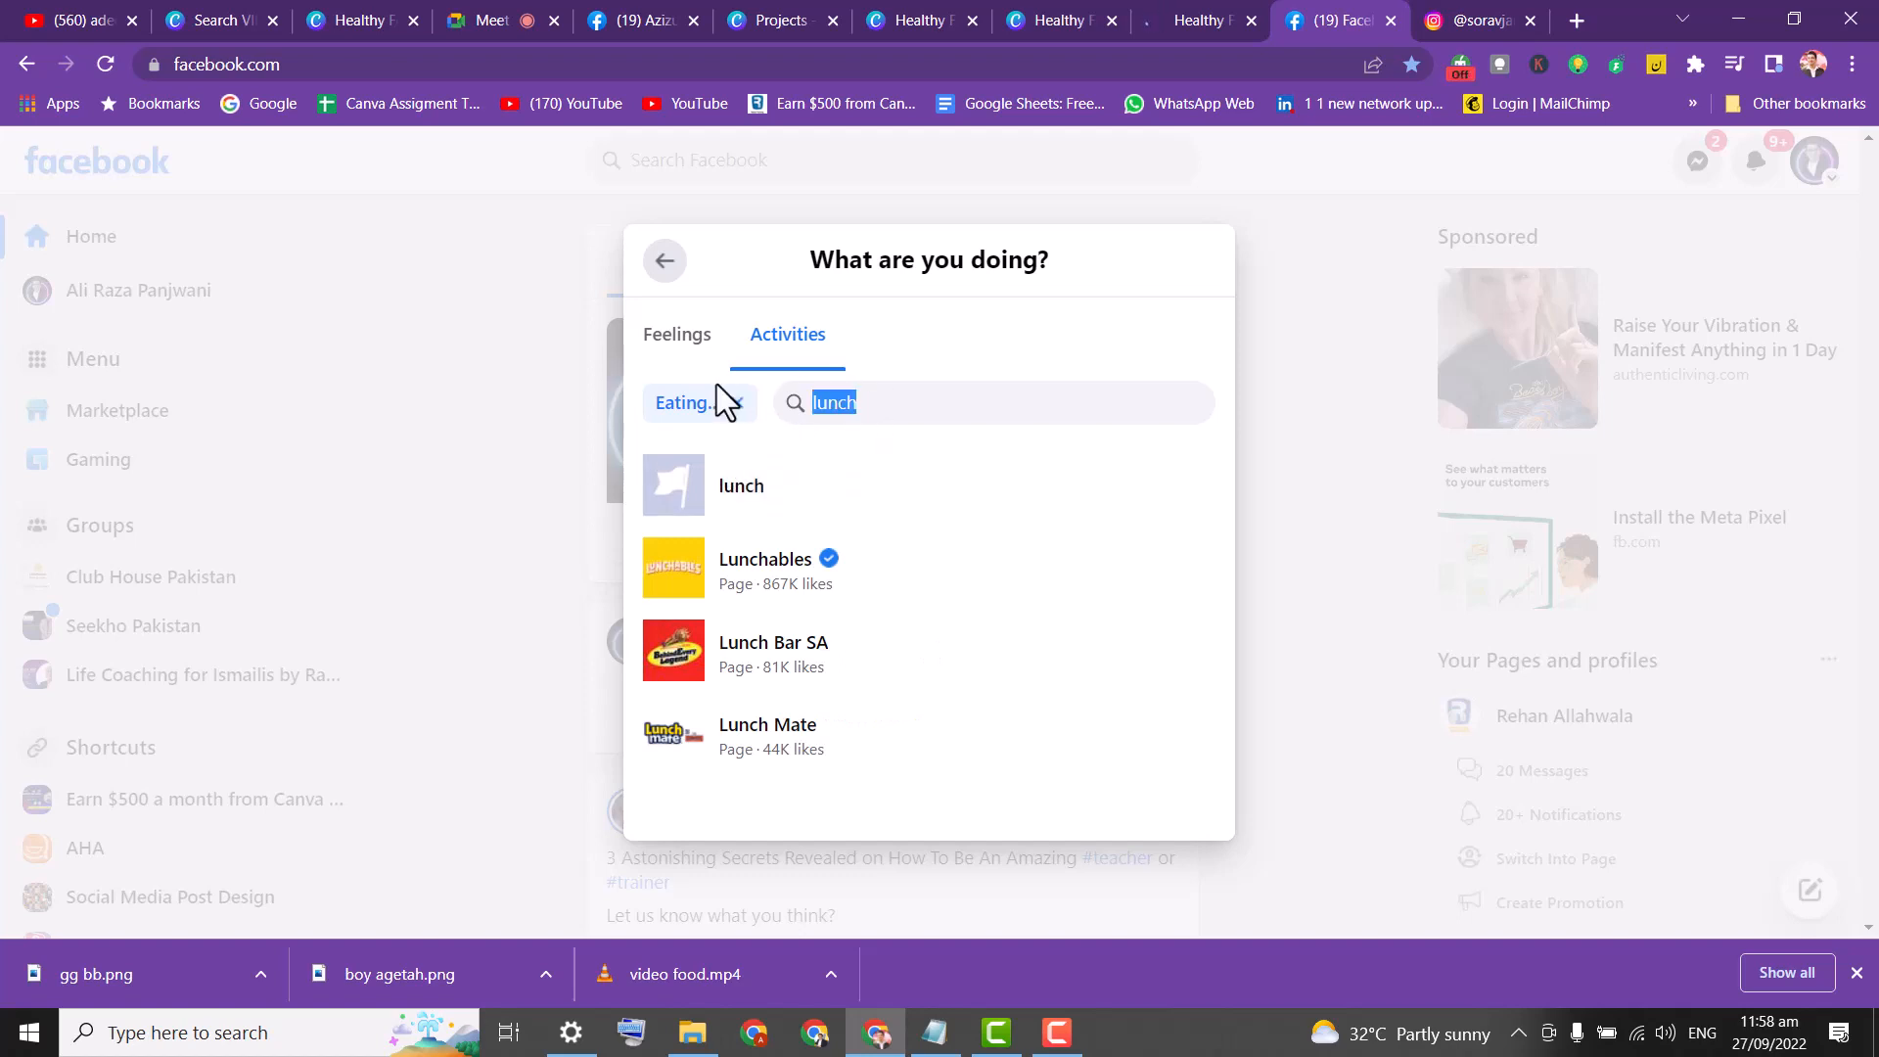
type("pi")
key("BackSpace")
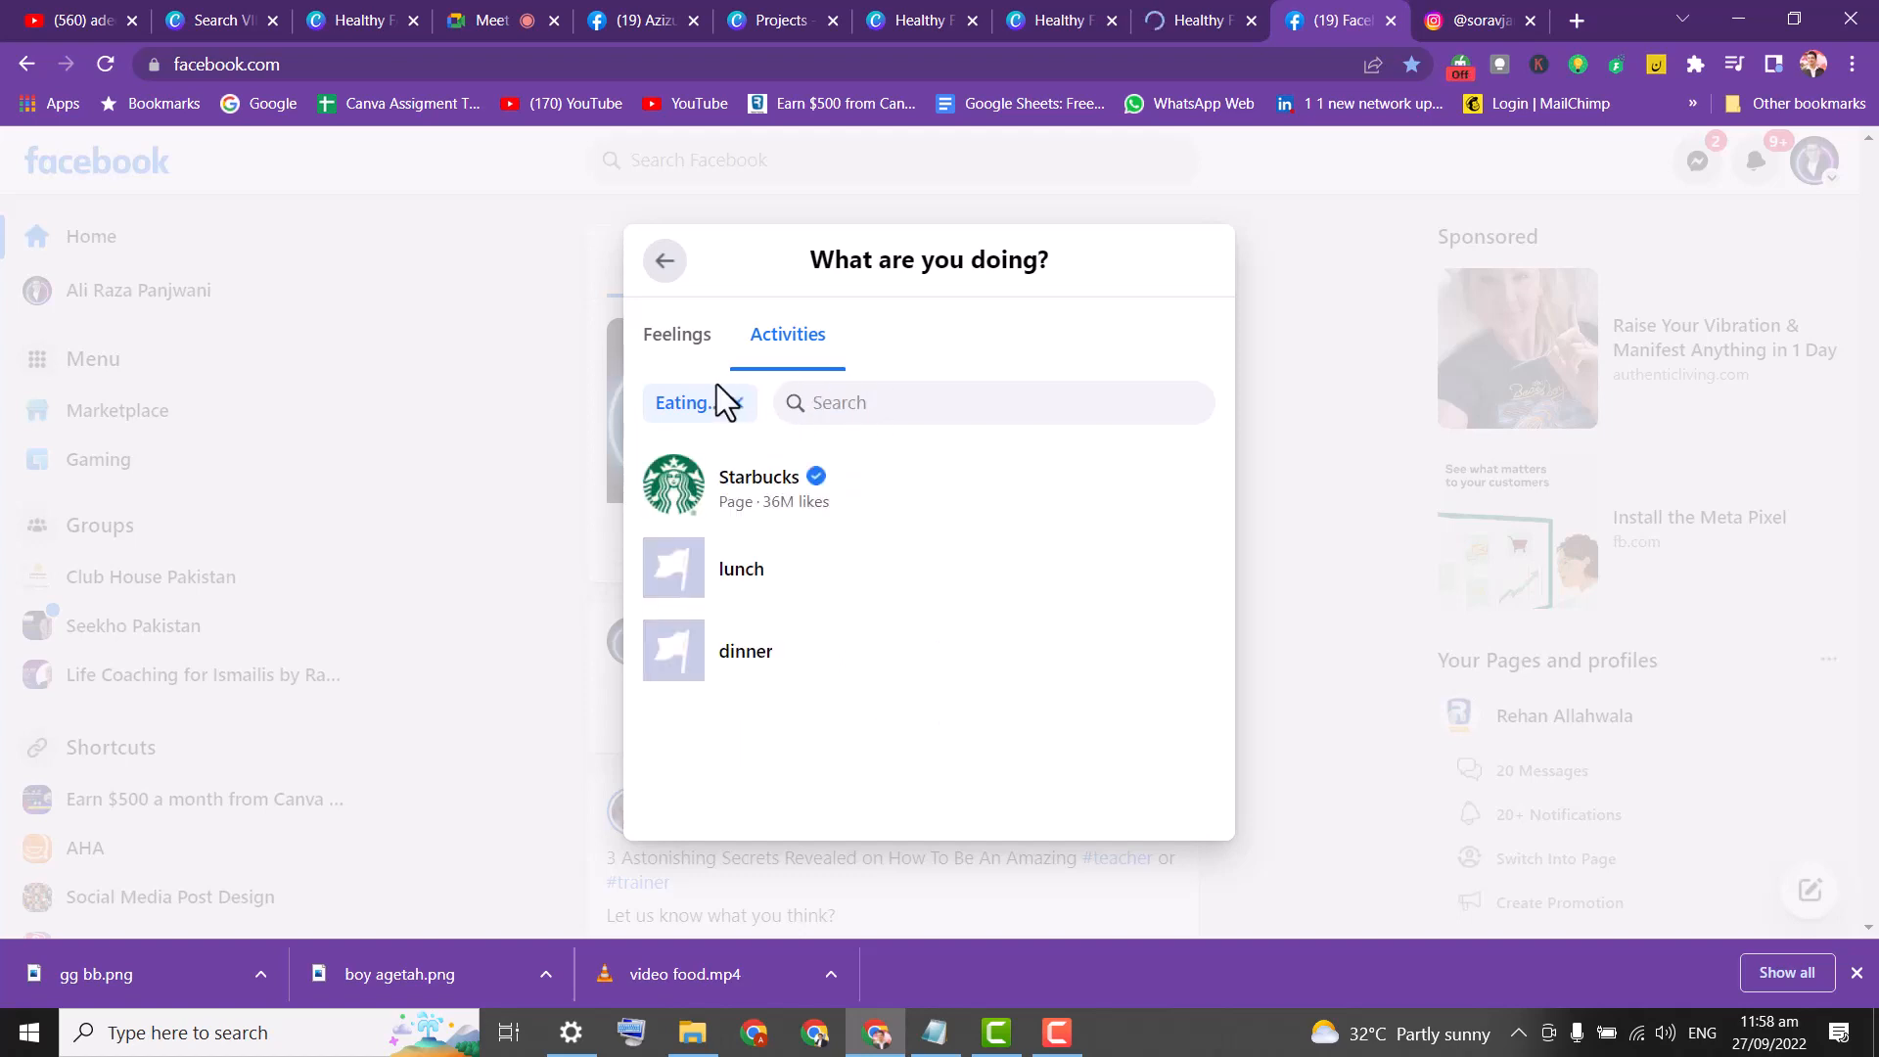
type("pizza")
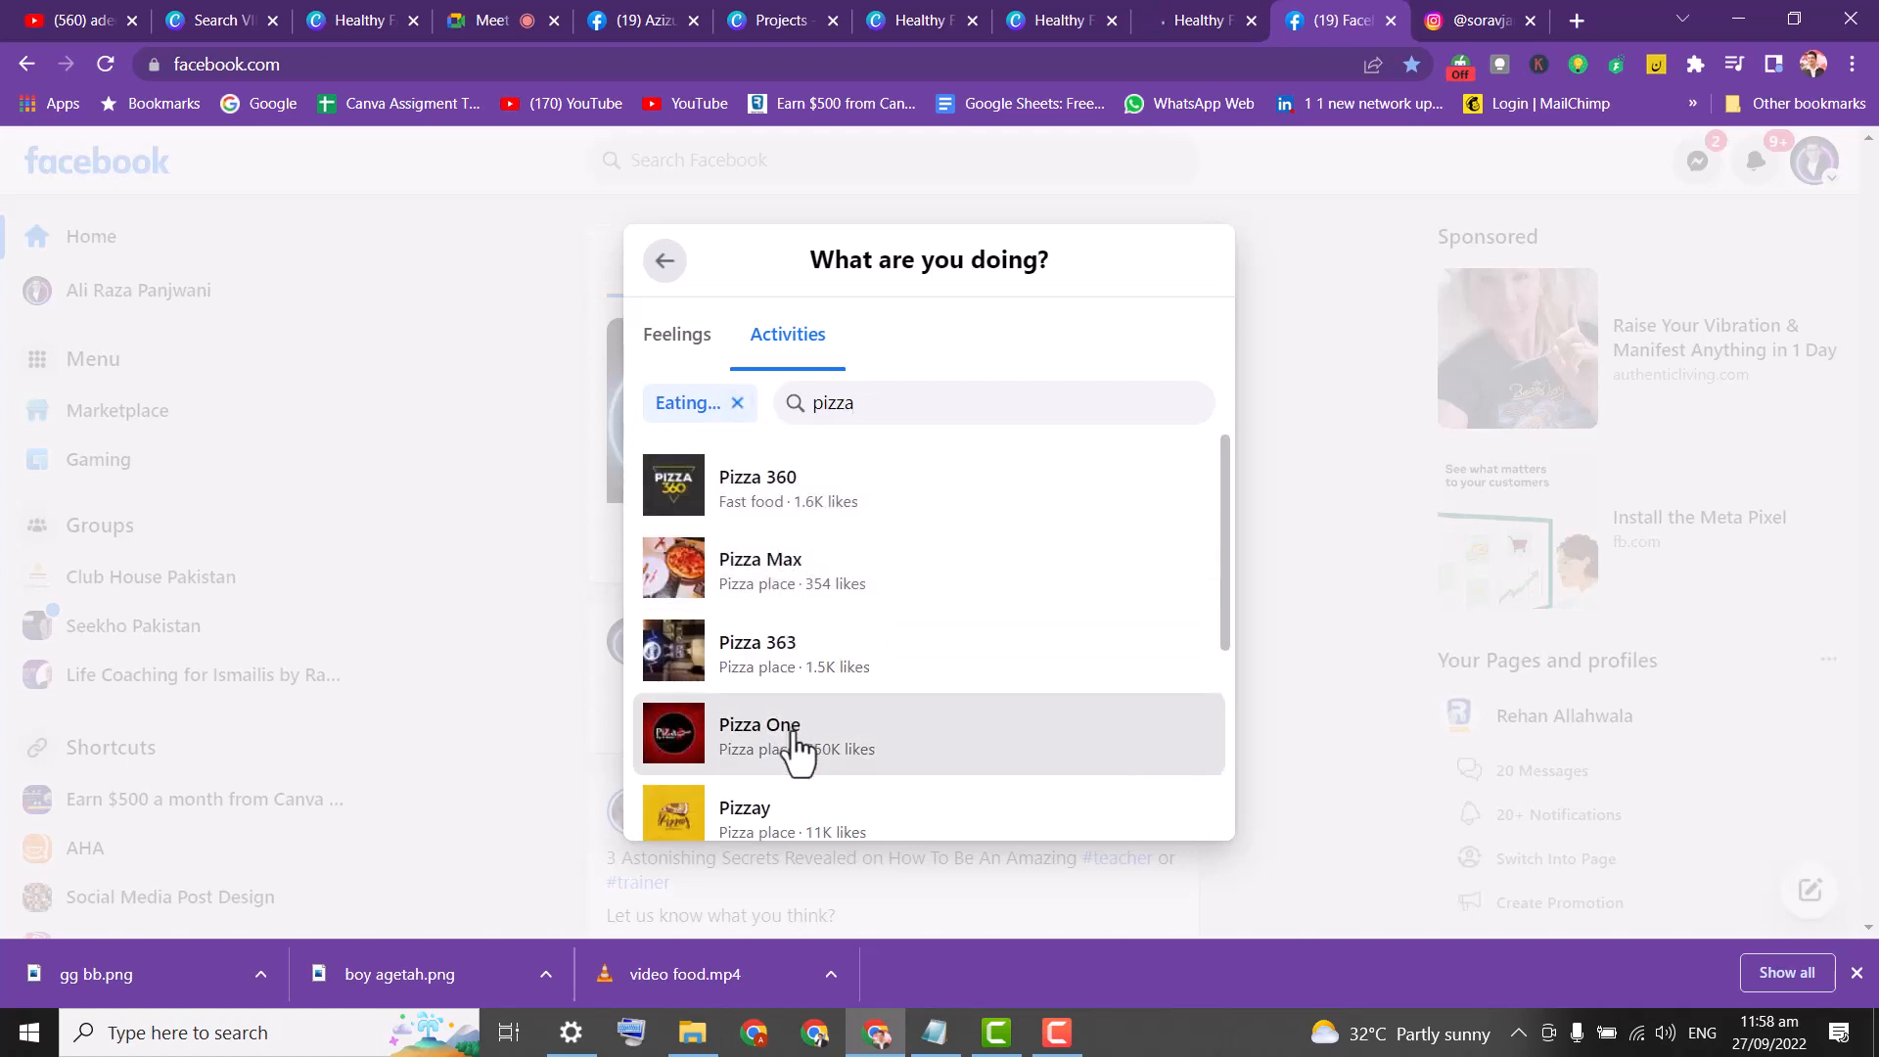
left_click(795, 746)
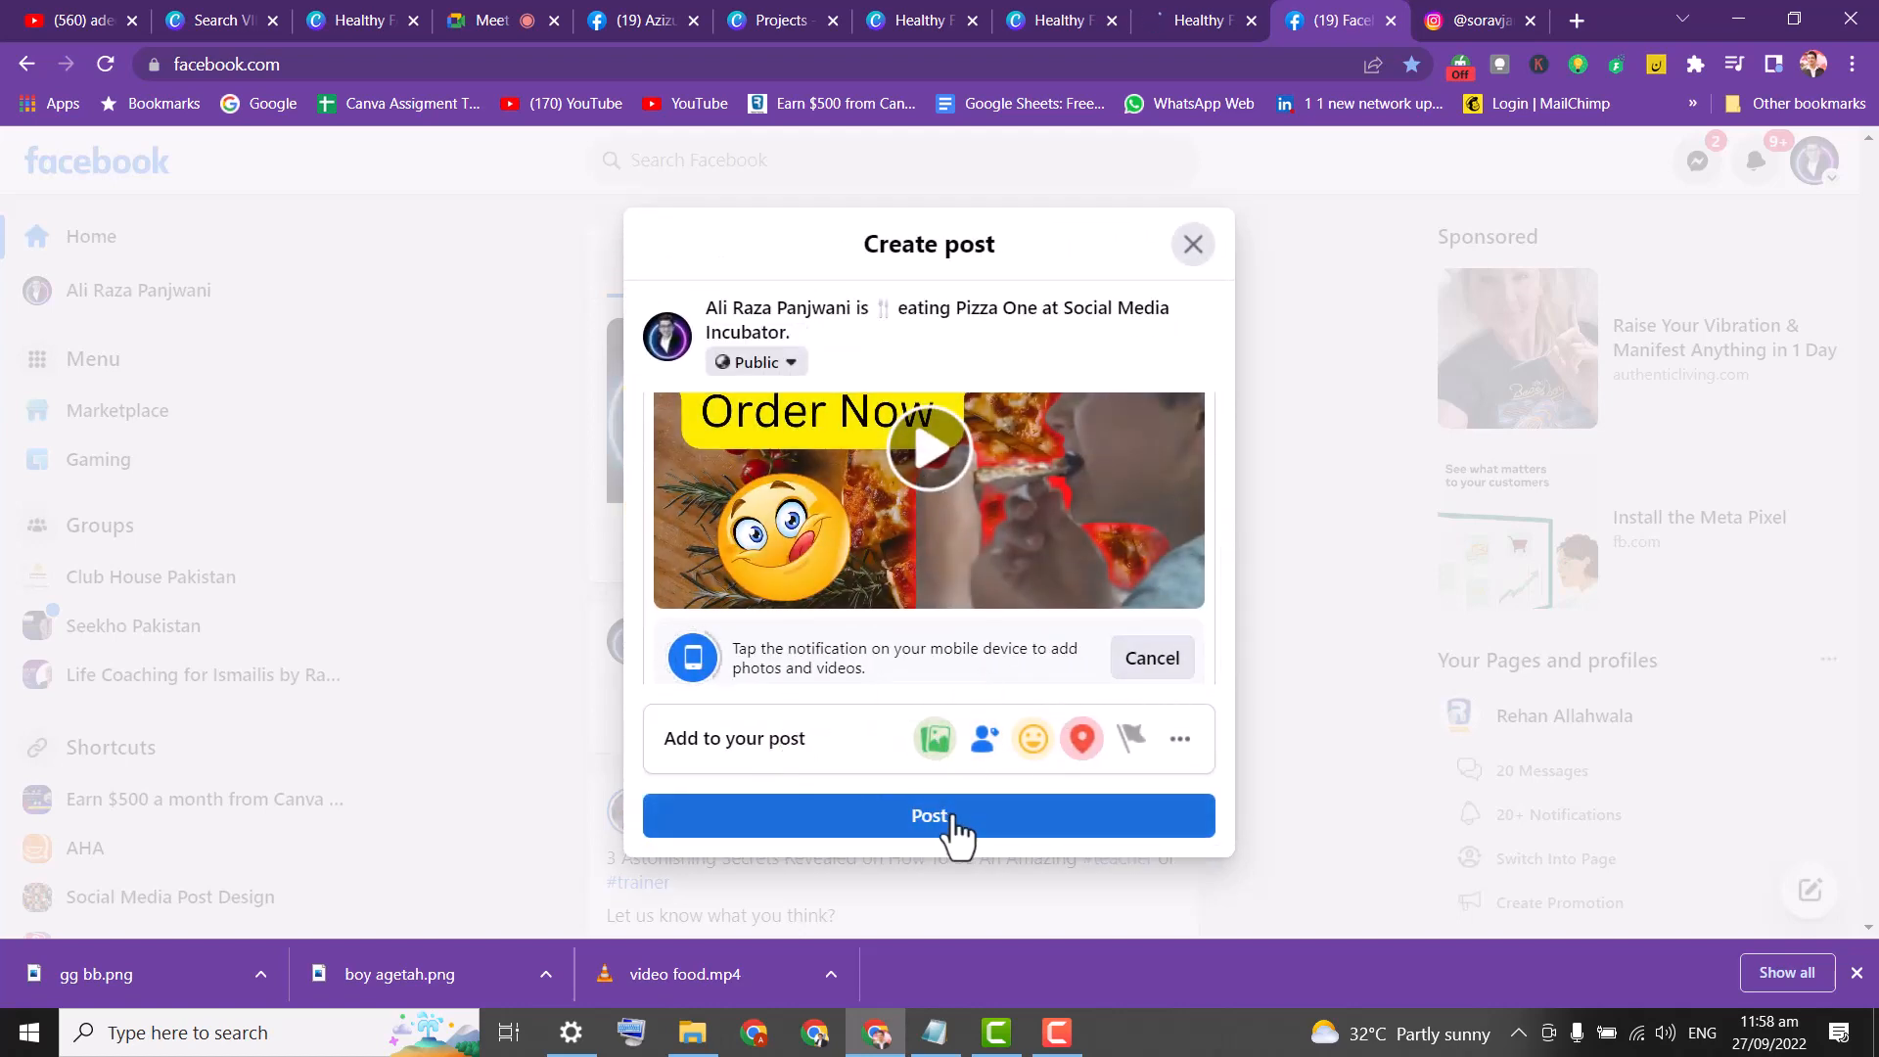
left_click(952, 818)
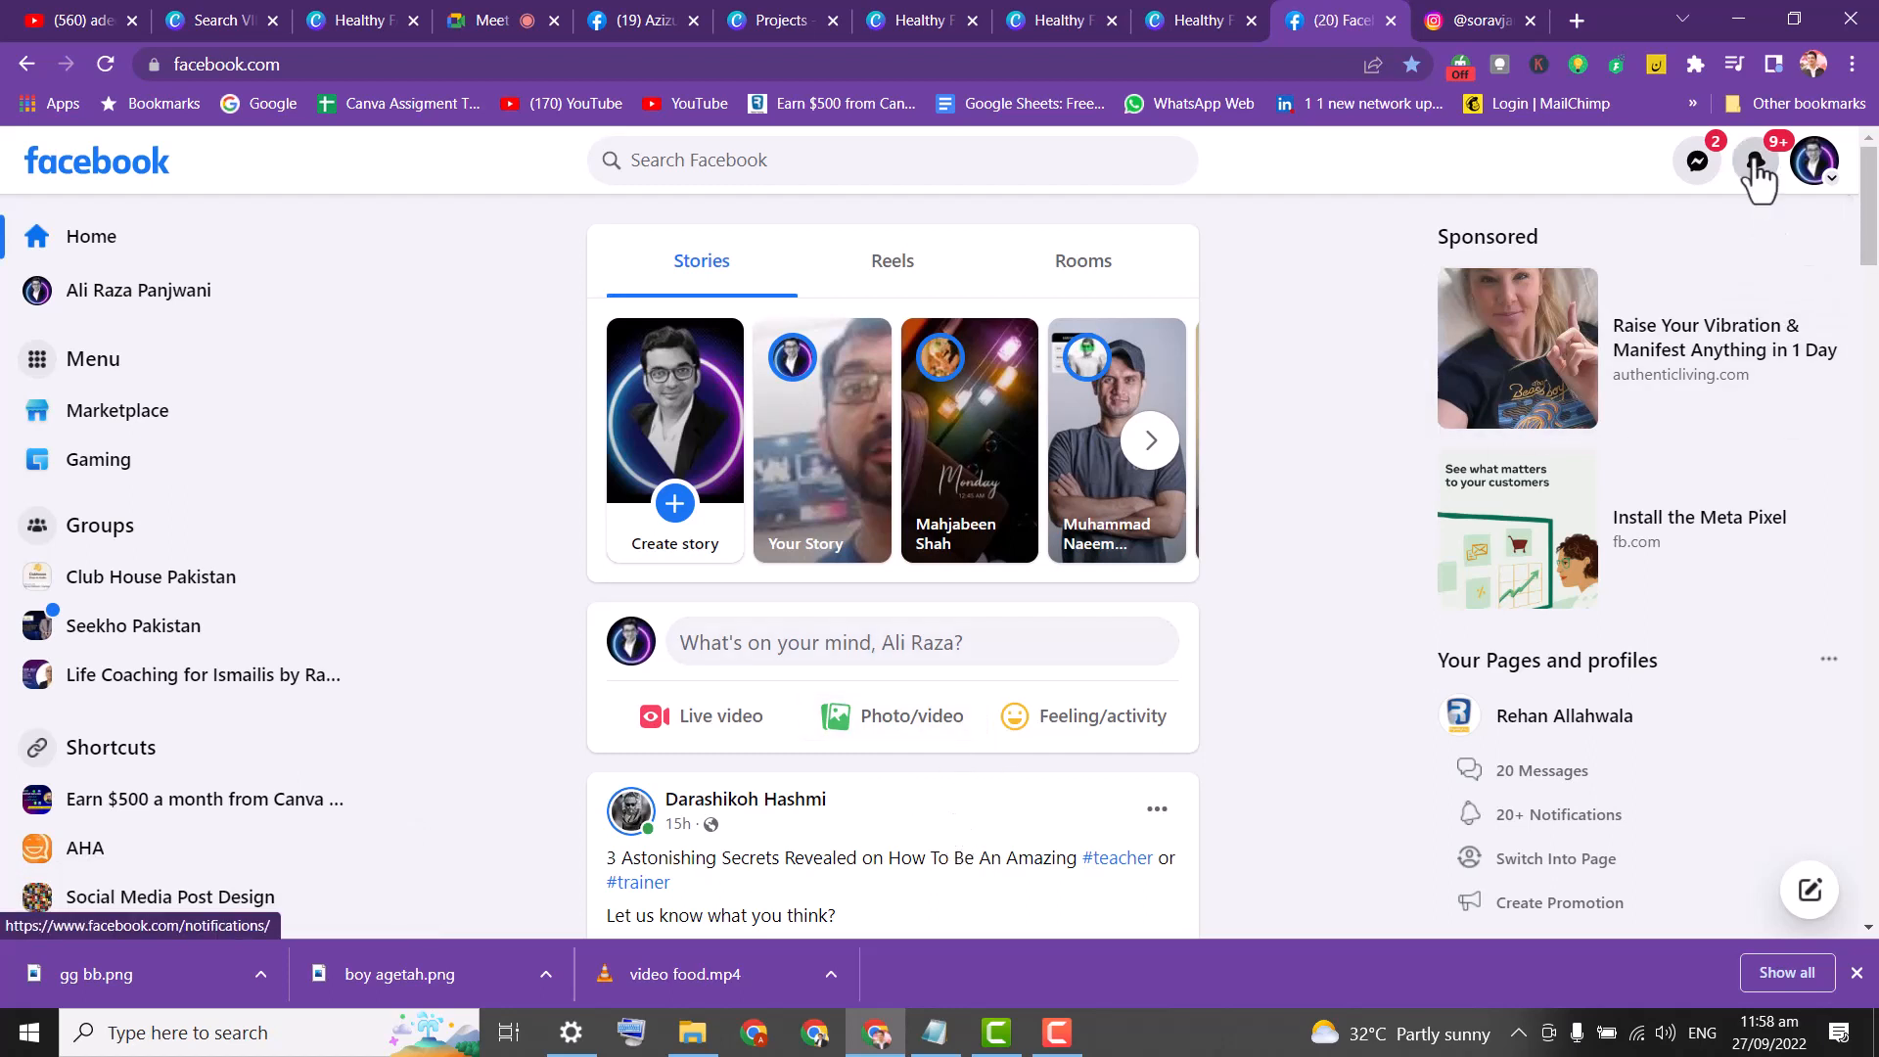
Check notifications, then go to the account's own profile and scroll through its posts.
left_click(1755, 163)
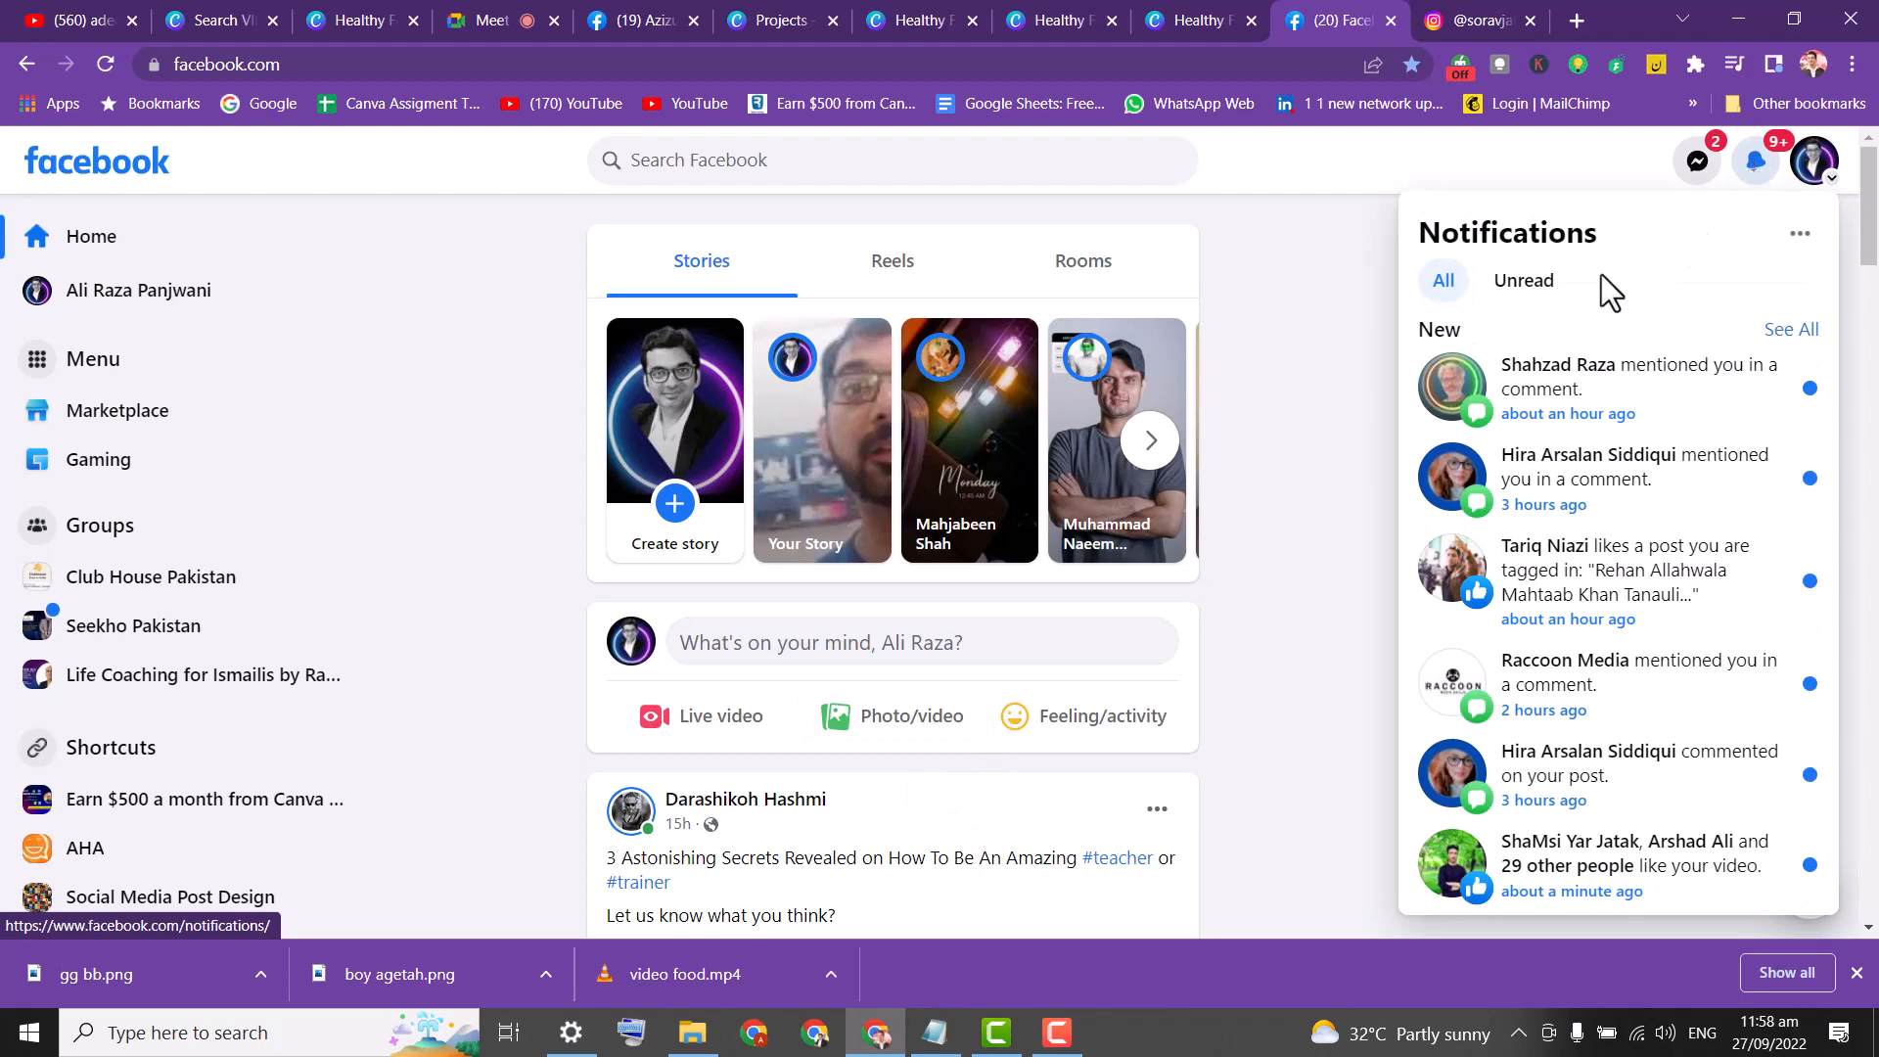
left_click(1291, 292)
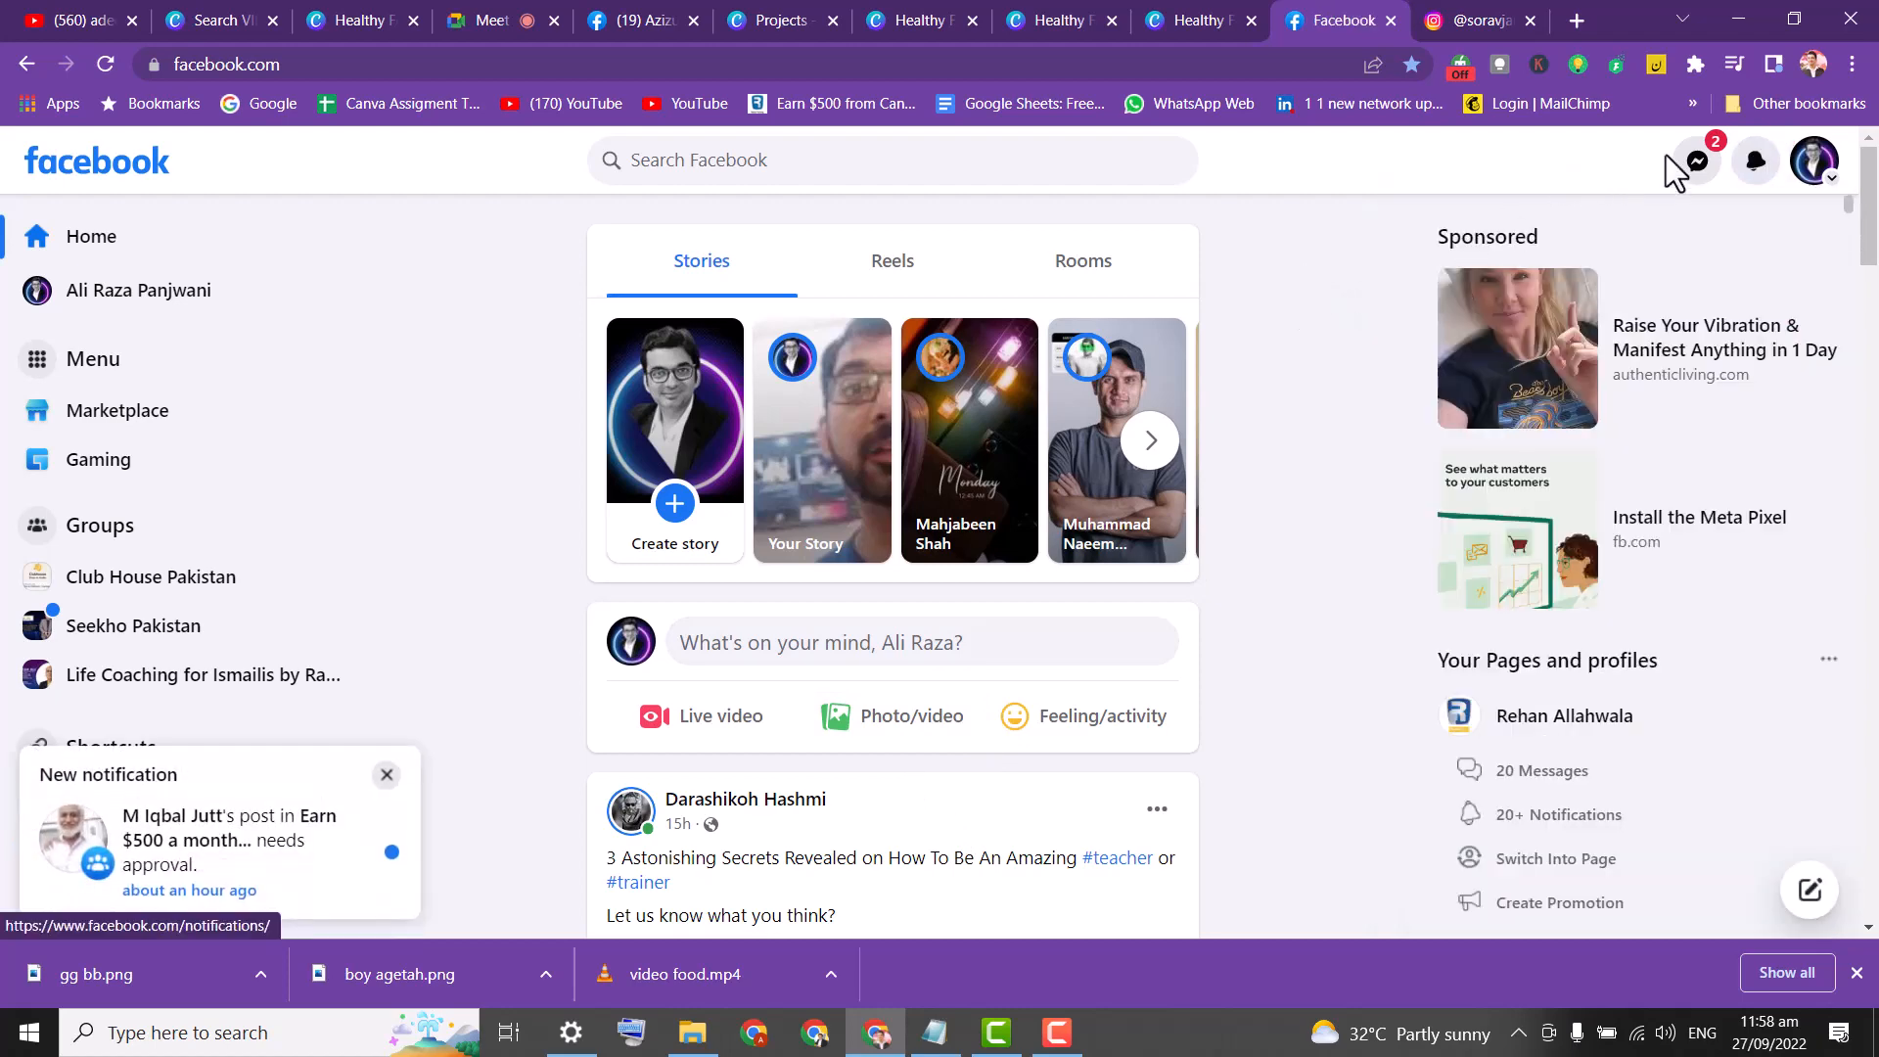
left_click(1807, 168)
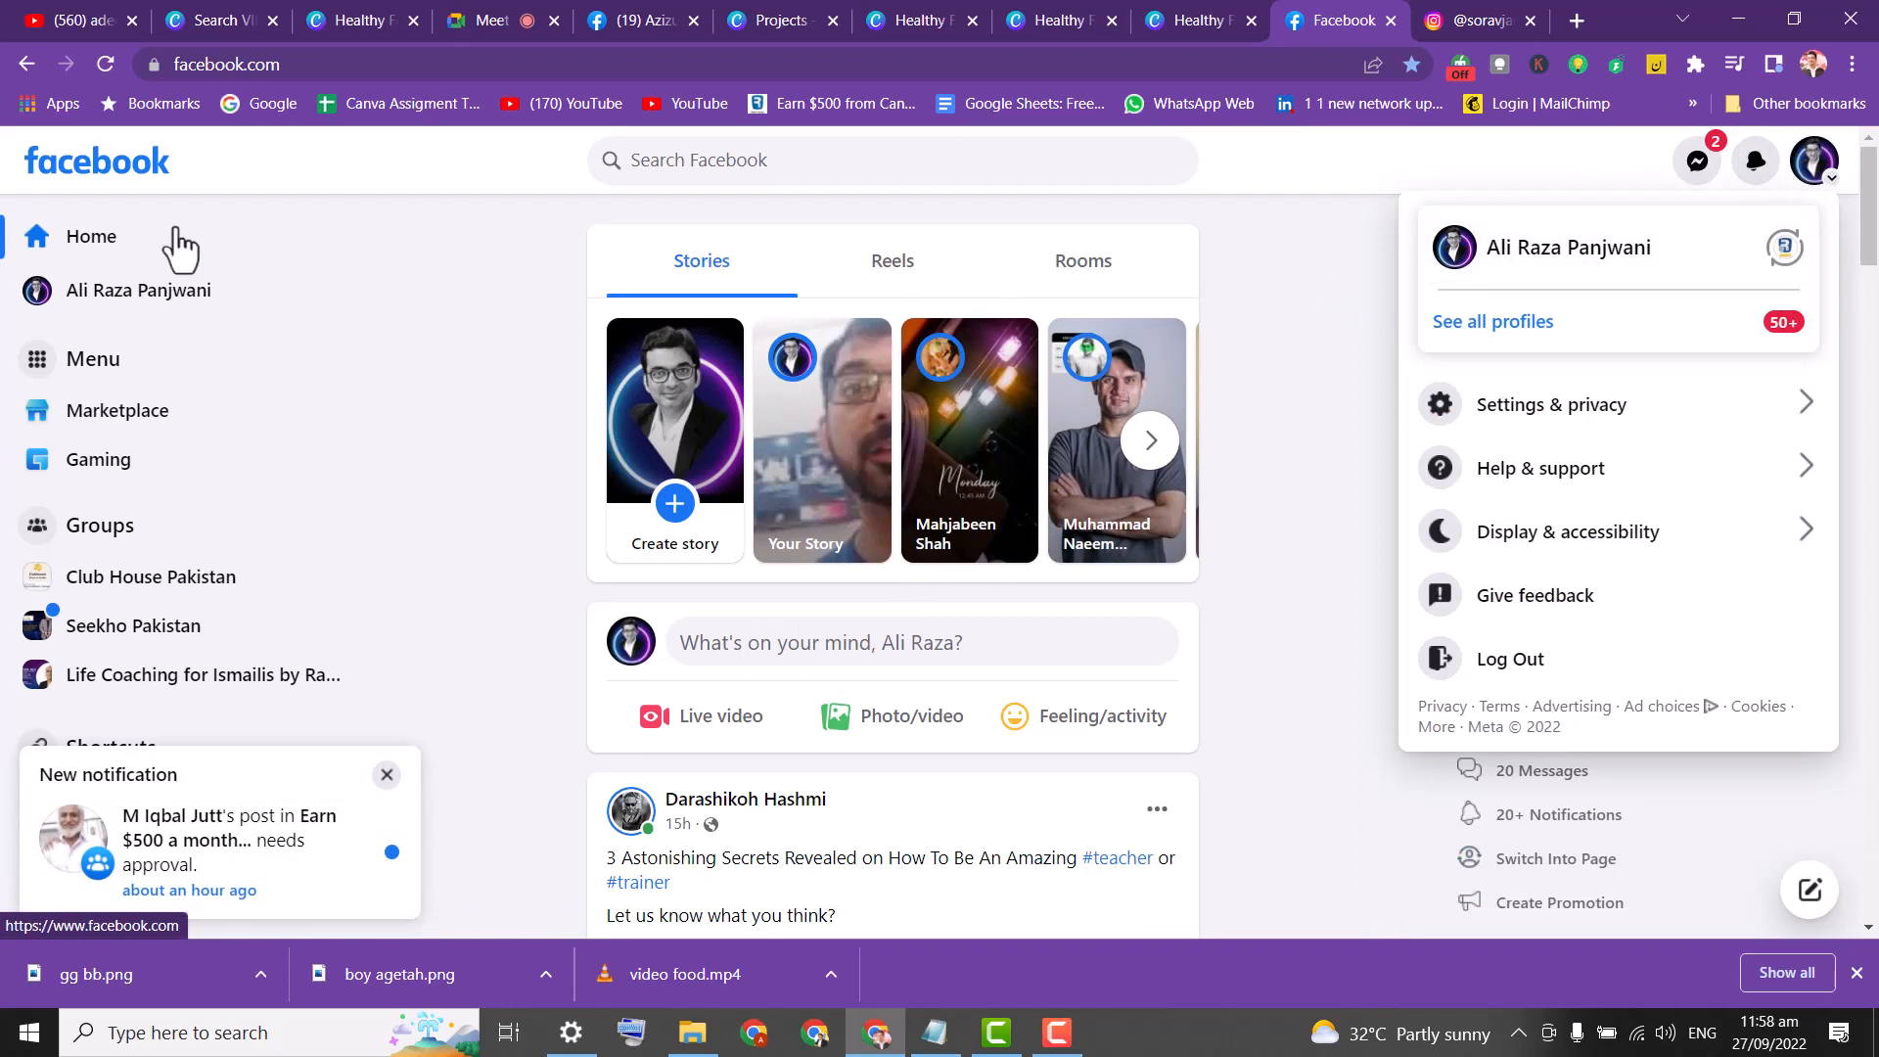
left_click(98, 293)
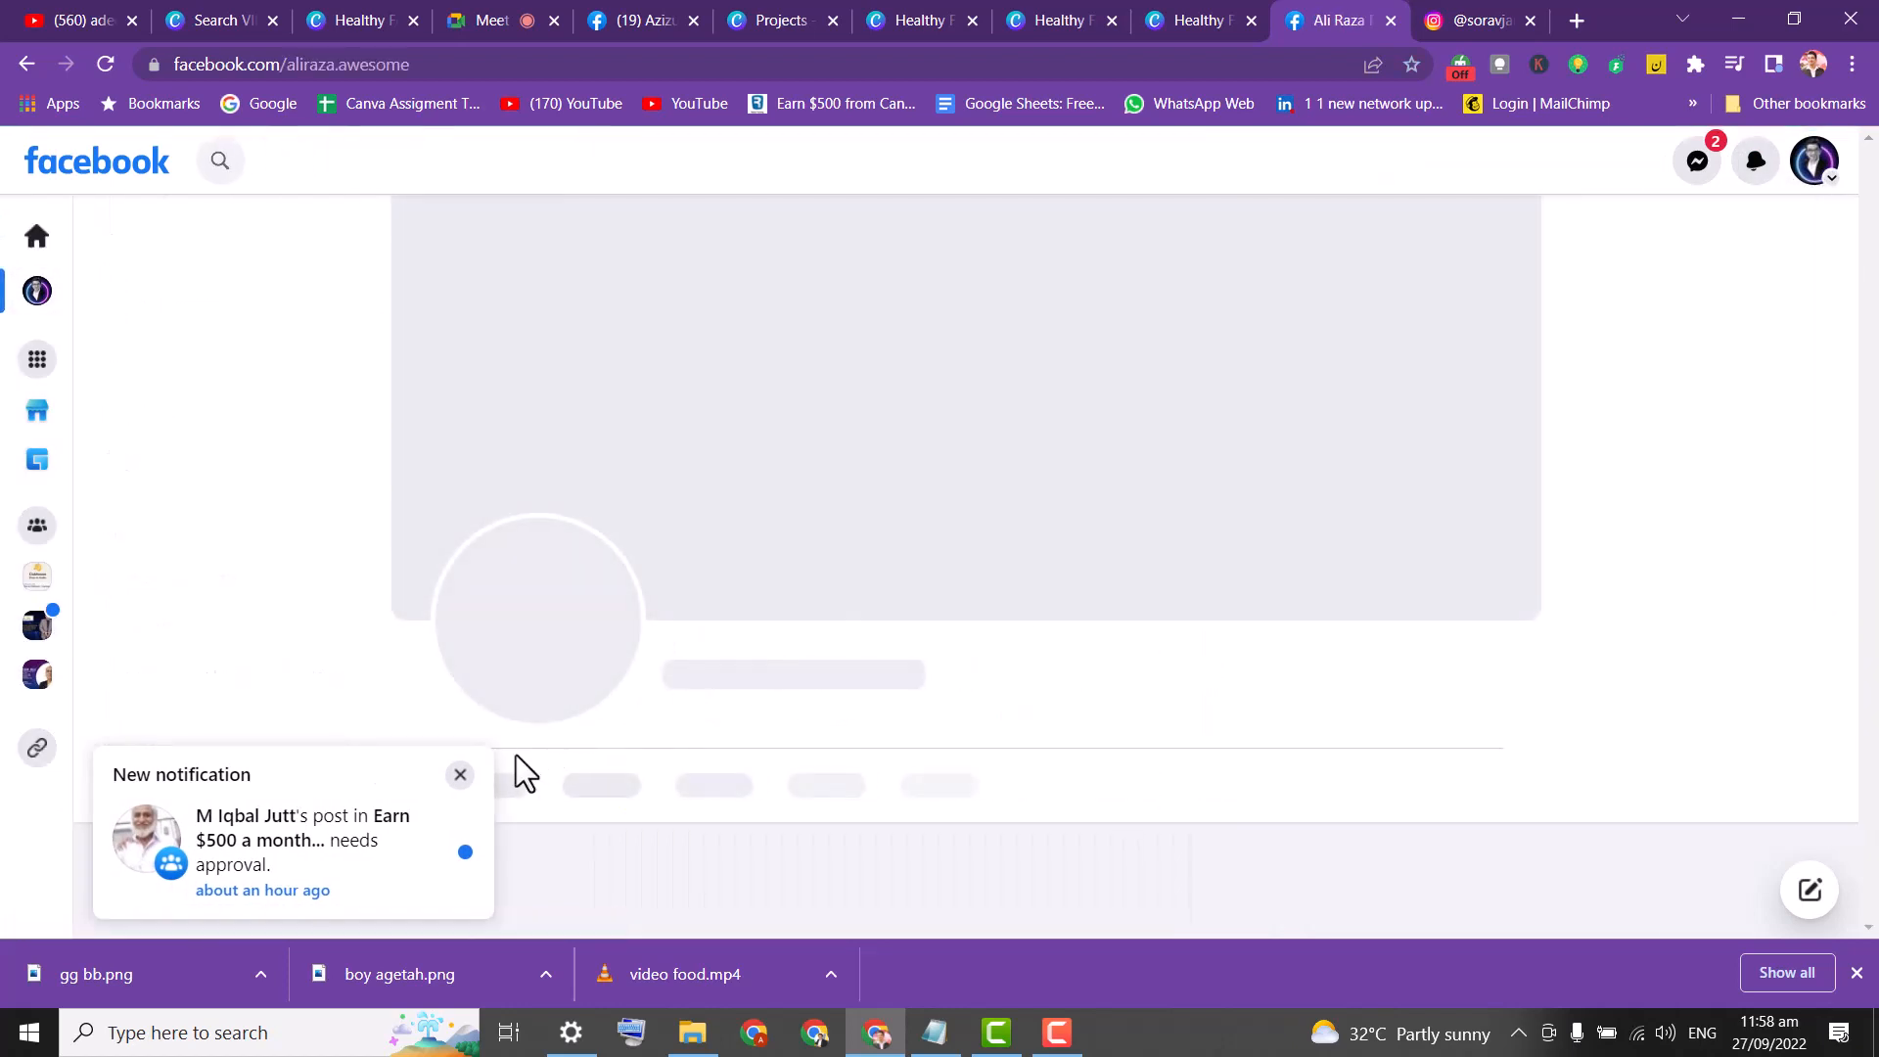
left_click(451, 781)
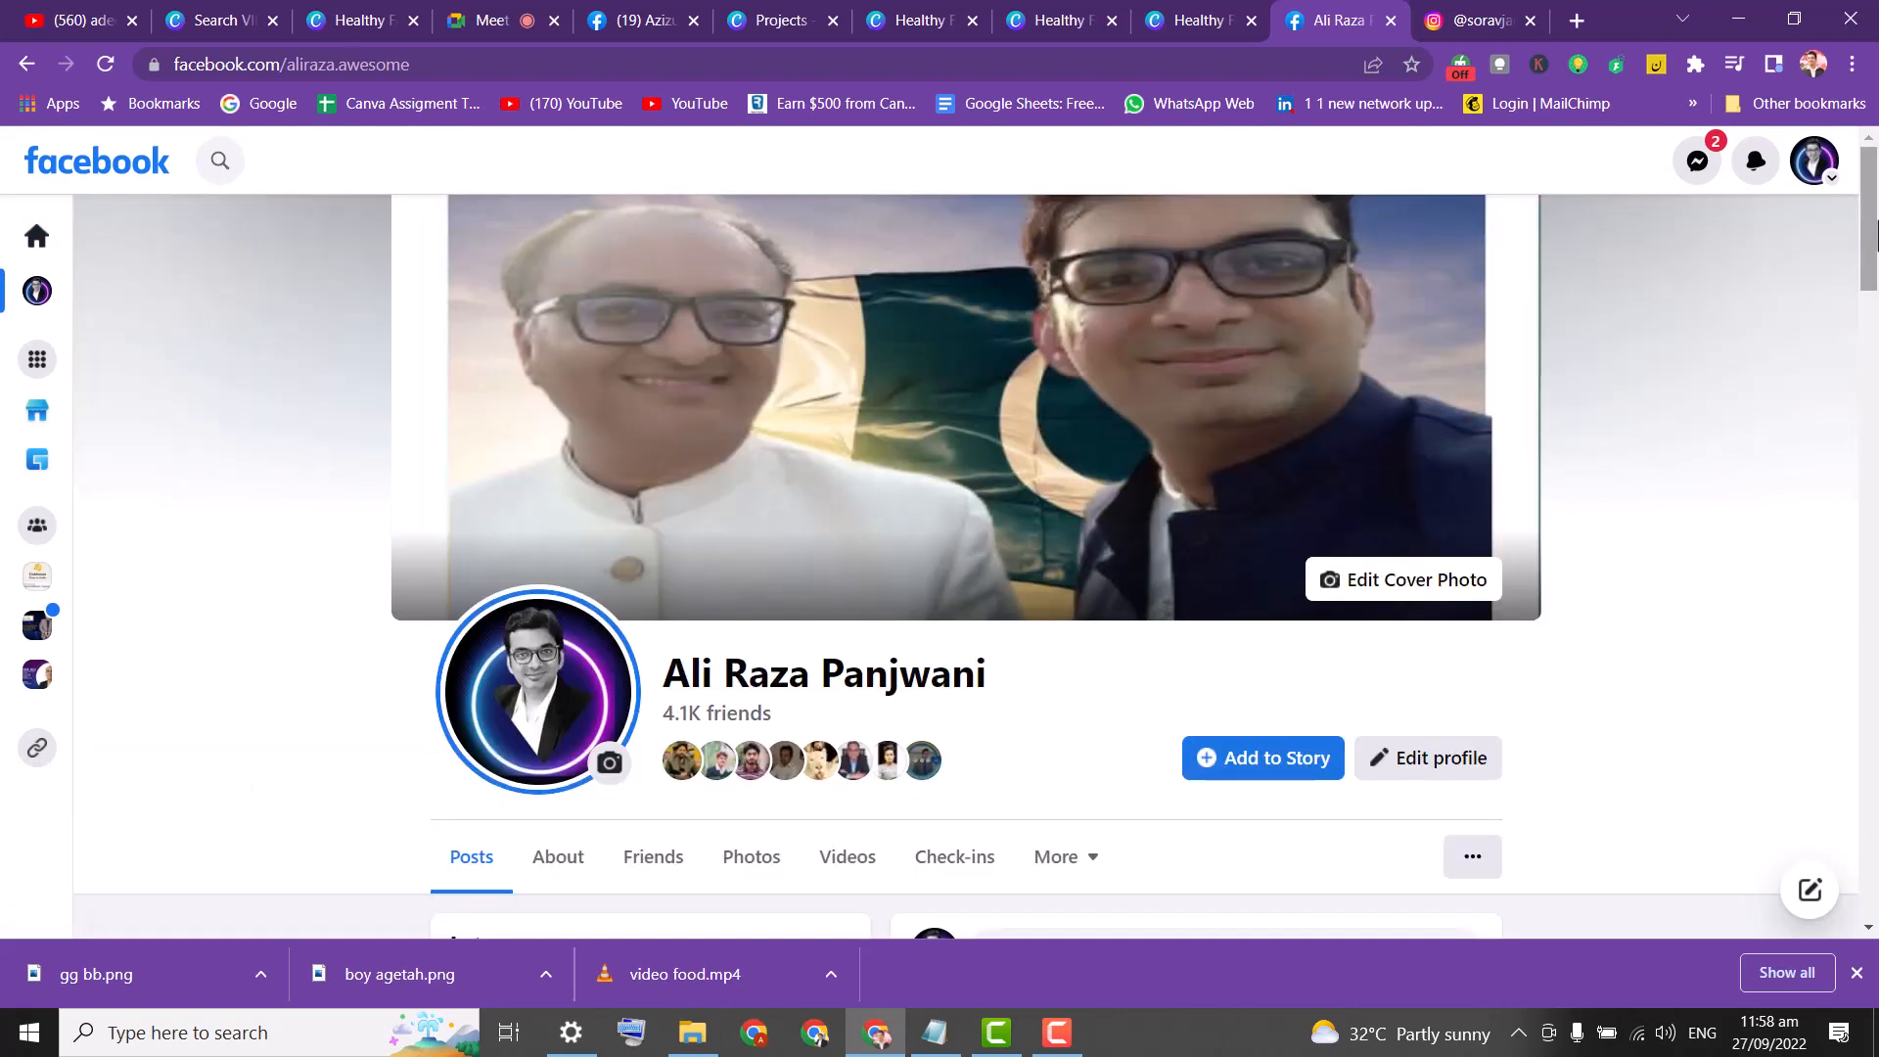
left_click_drag(1871, 196, 1876, 641)
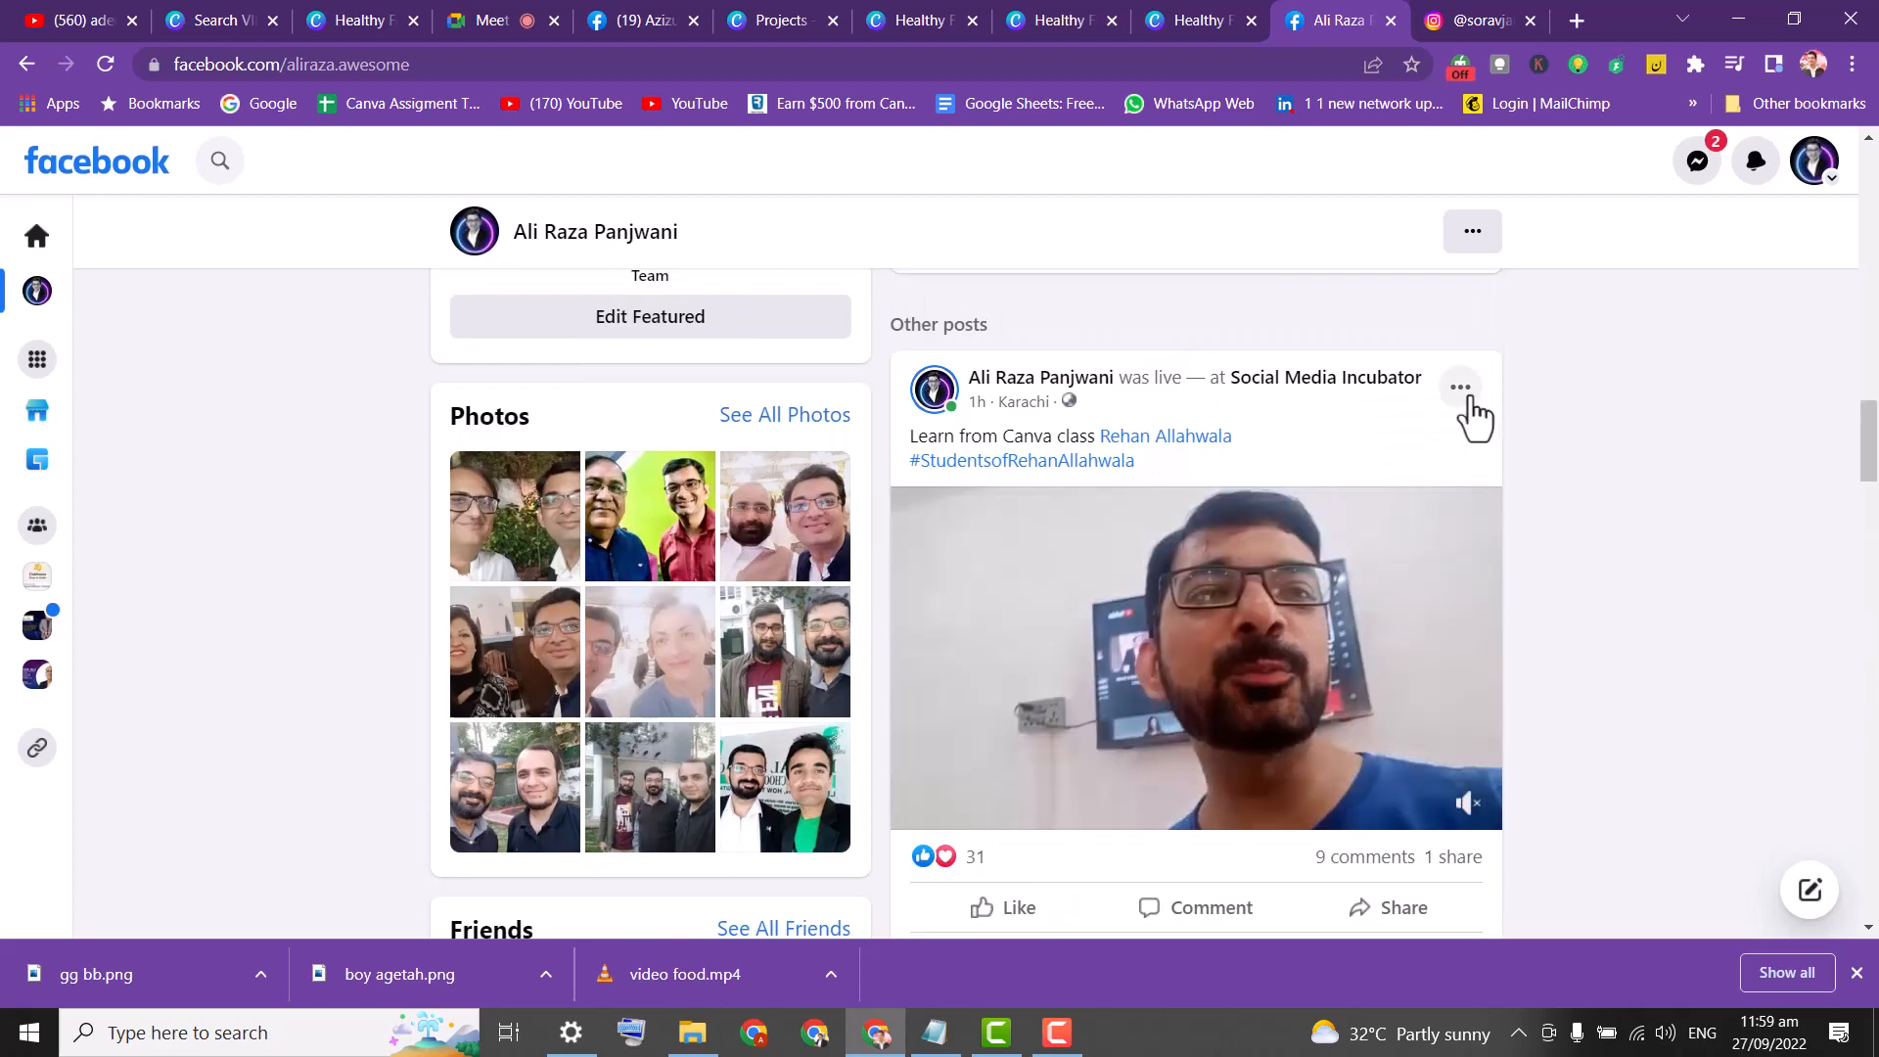
Open the live post's editor and video details, then close without saving changes.
left_click(1460, 393)
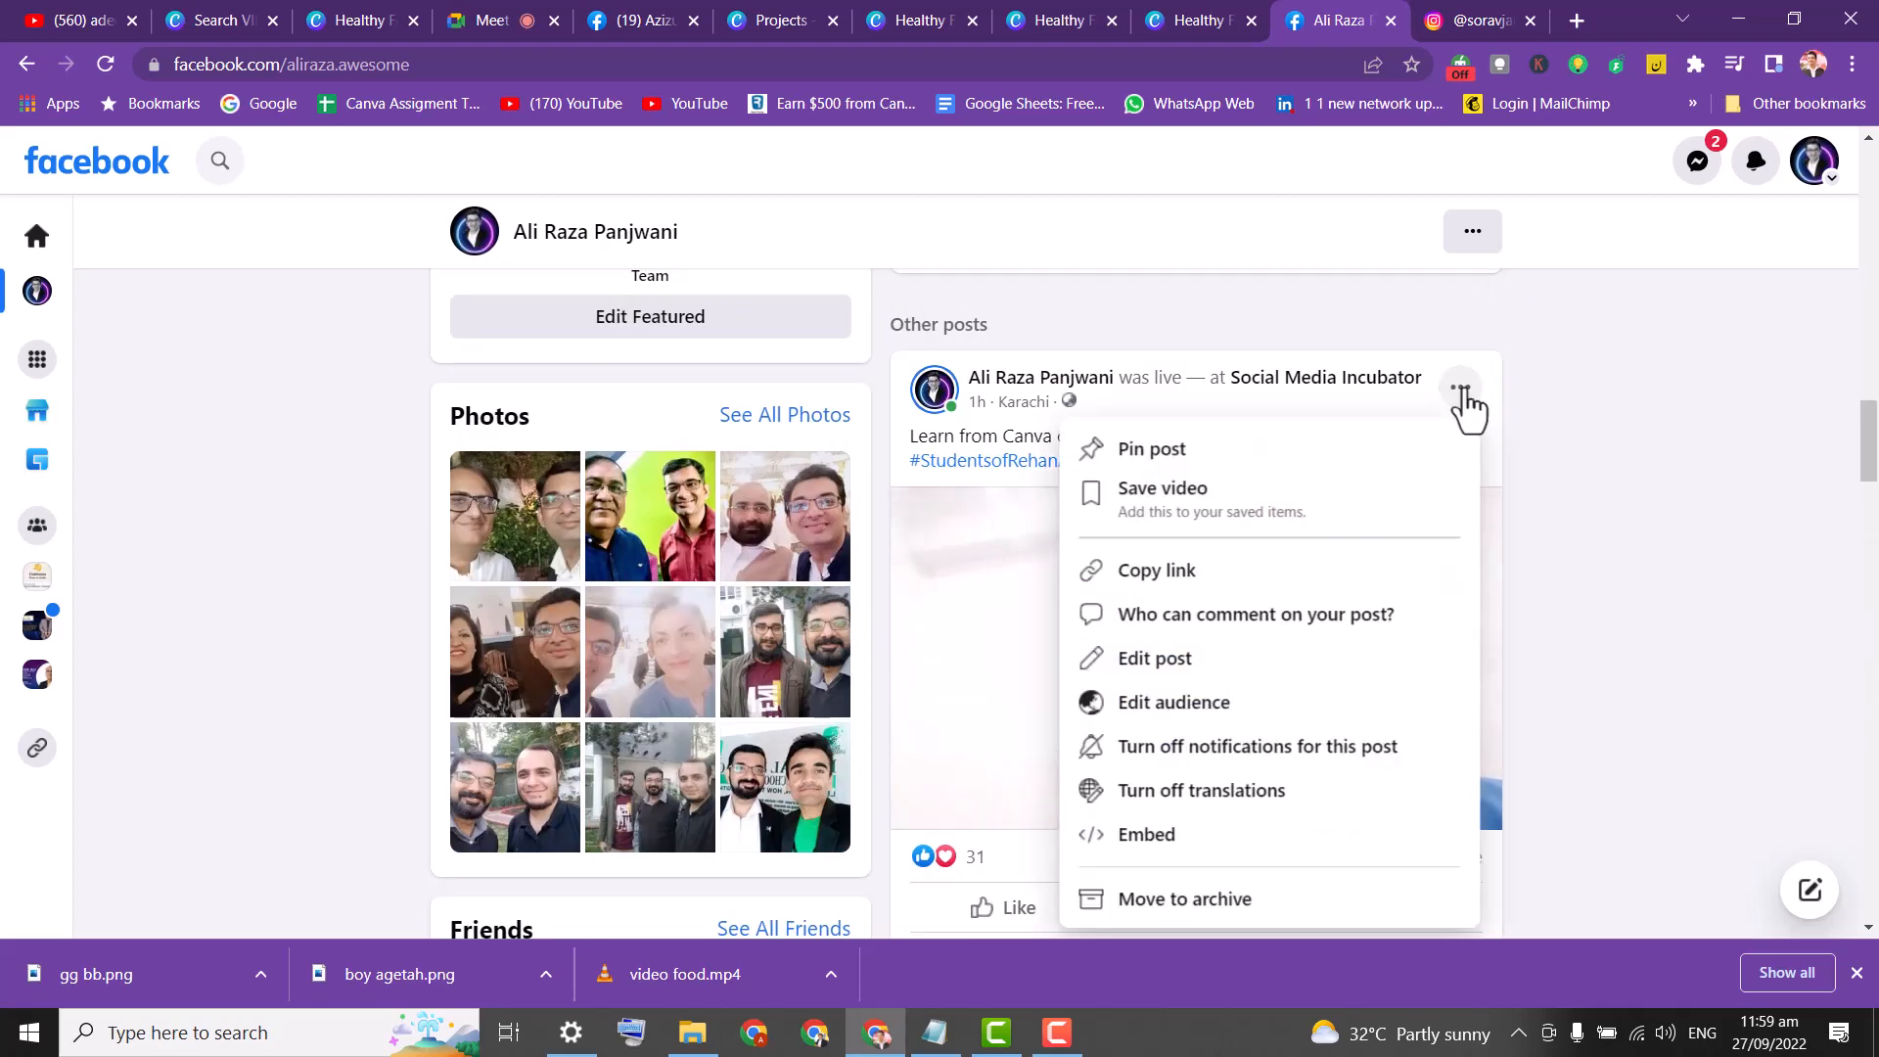
left_click(1175, 658)
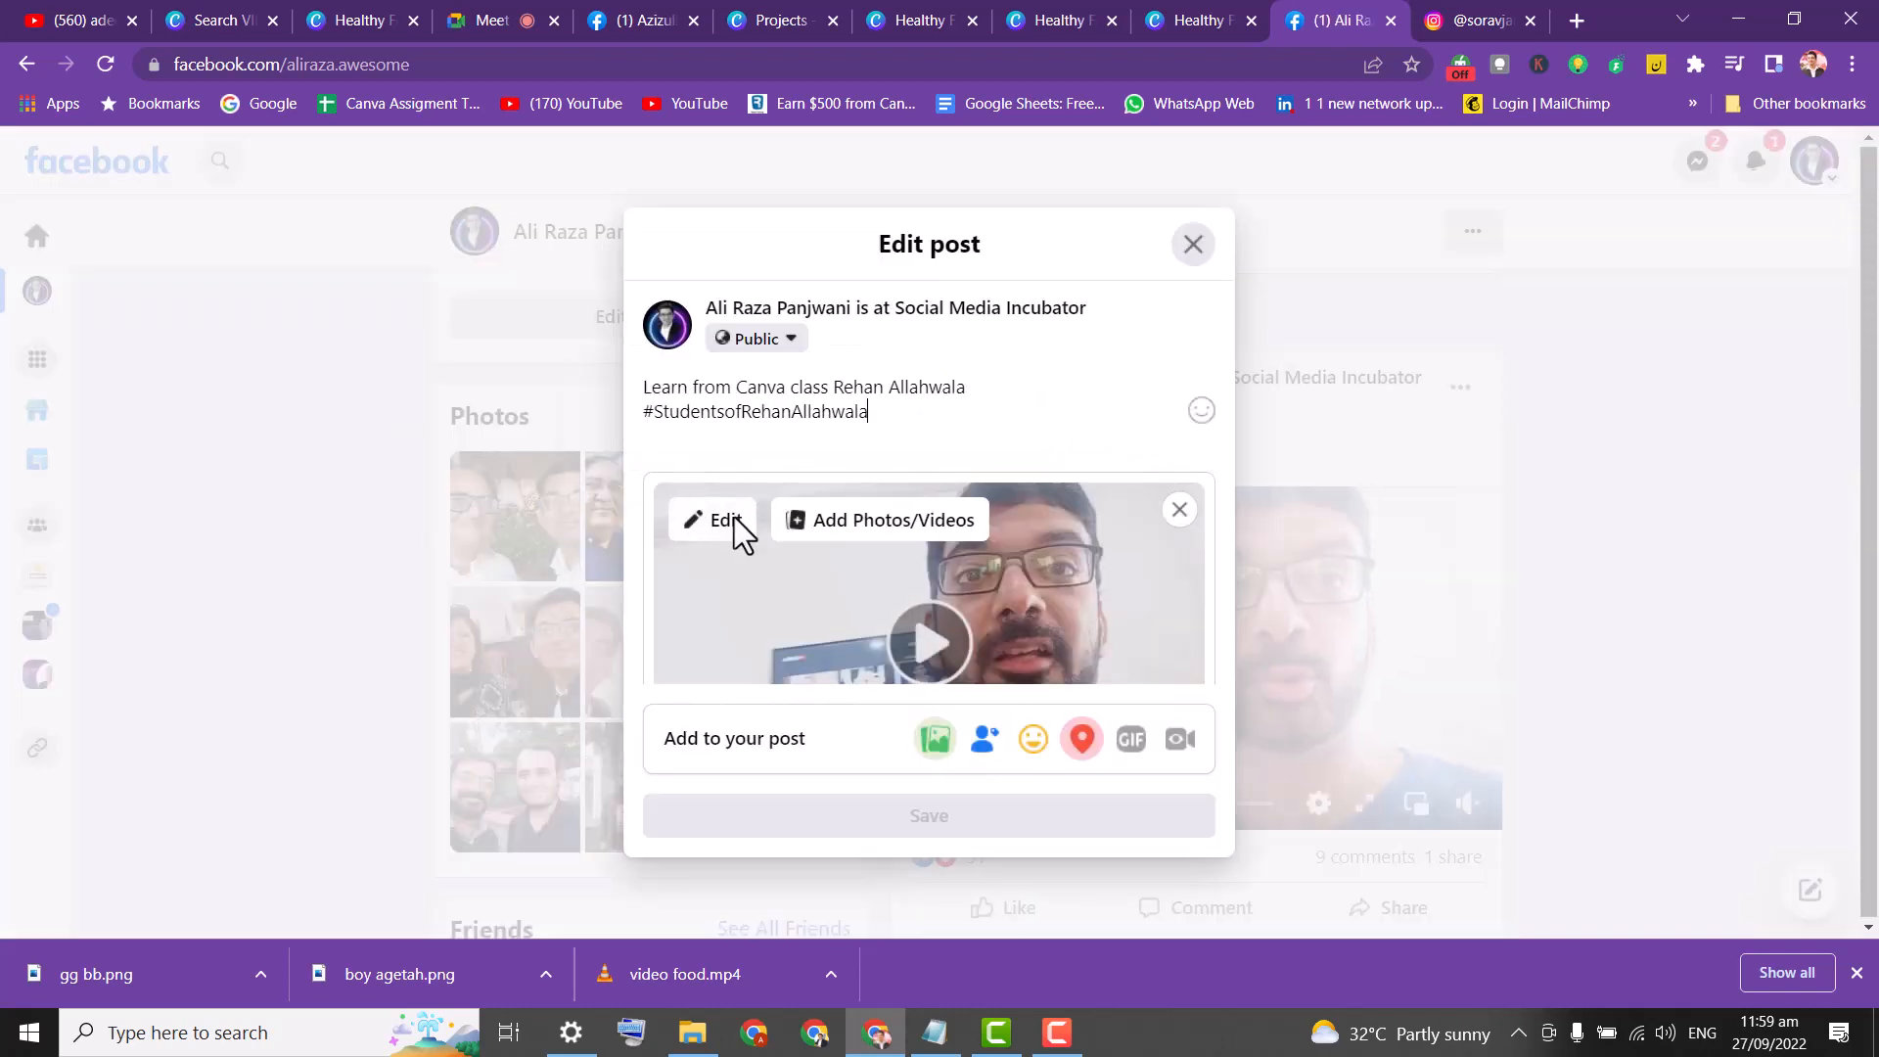
left_click(727, 524)
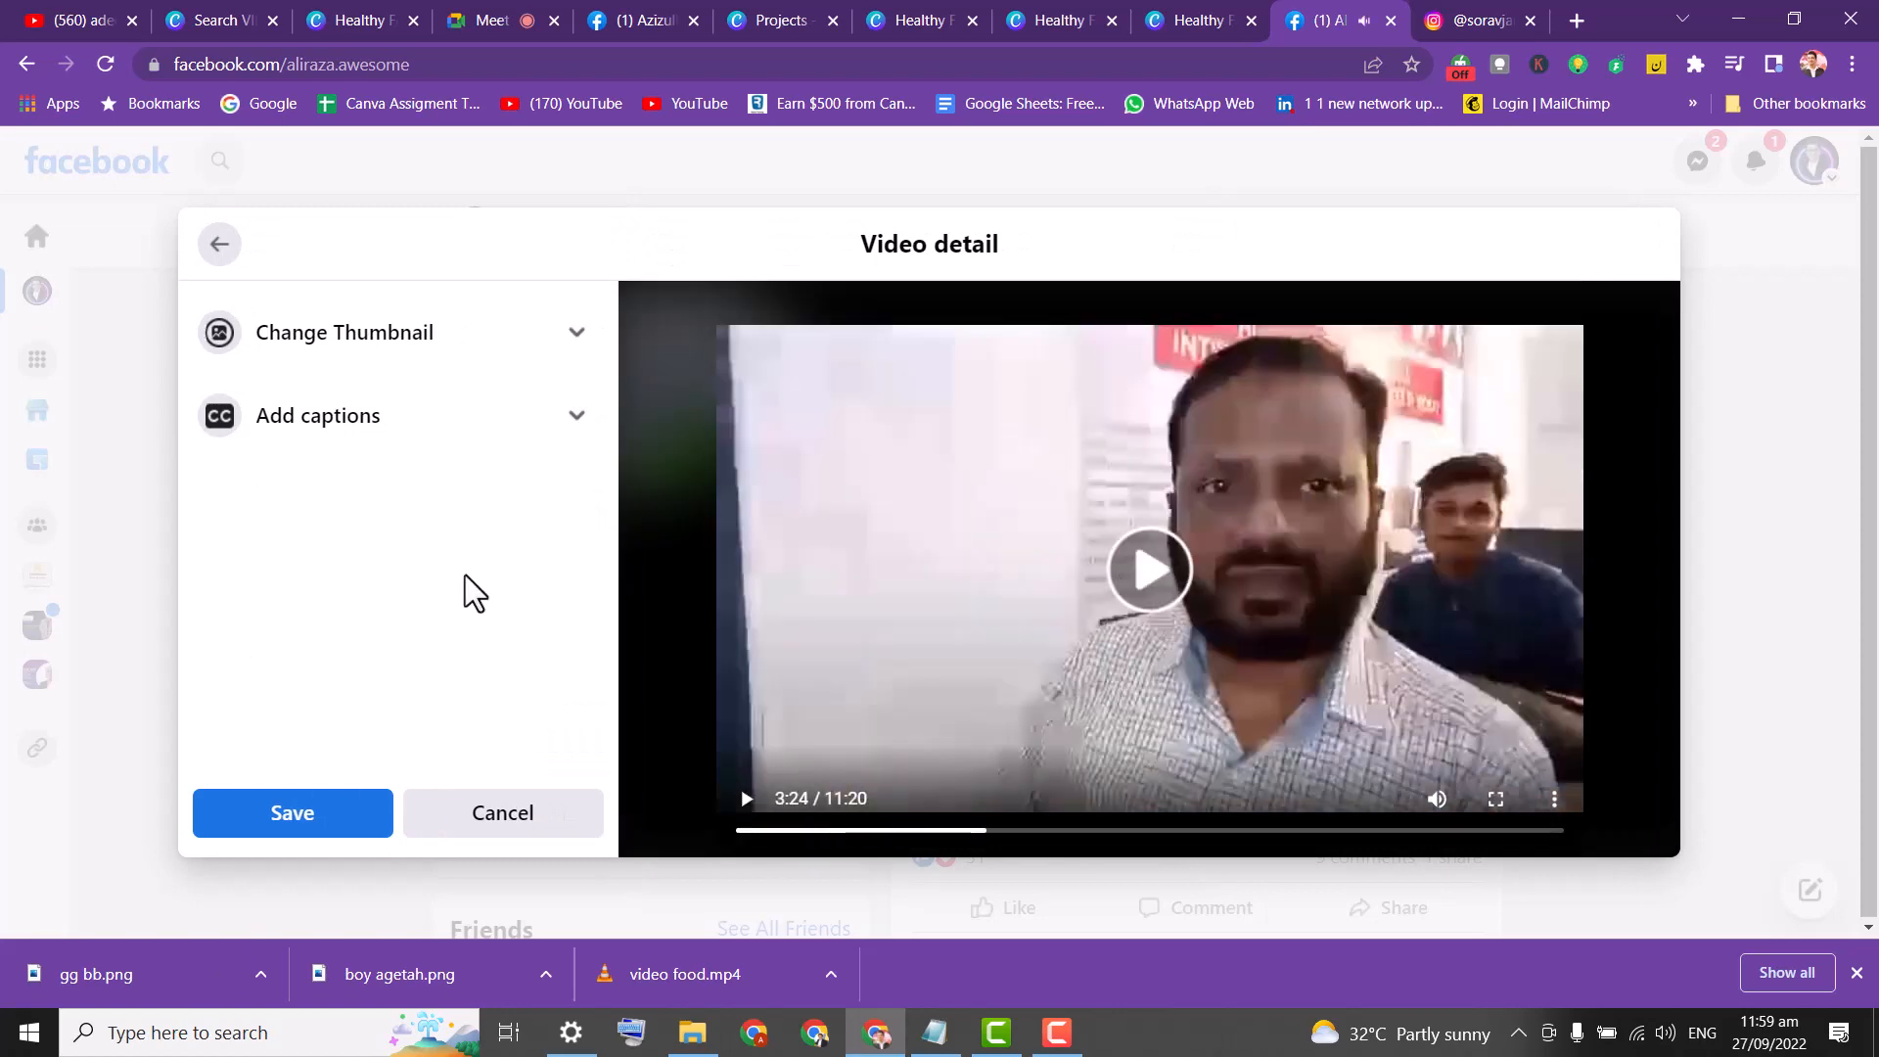
left_click(223, 250)
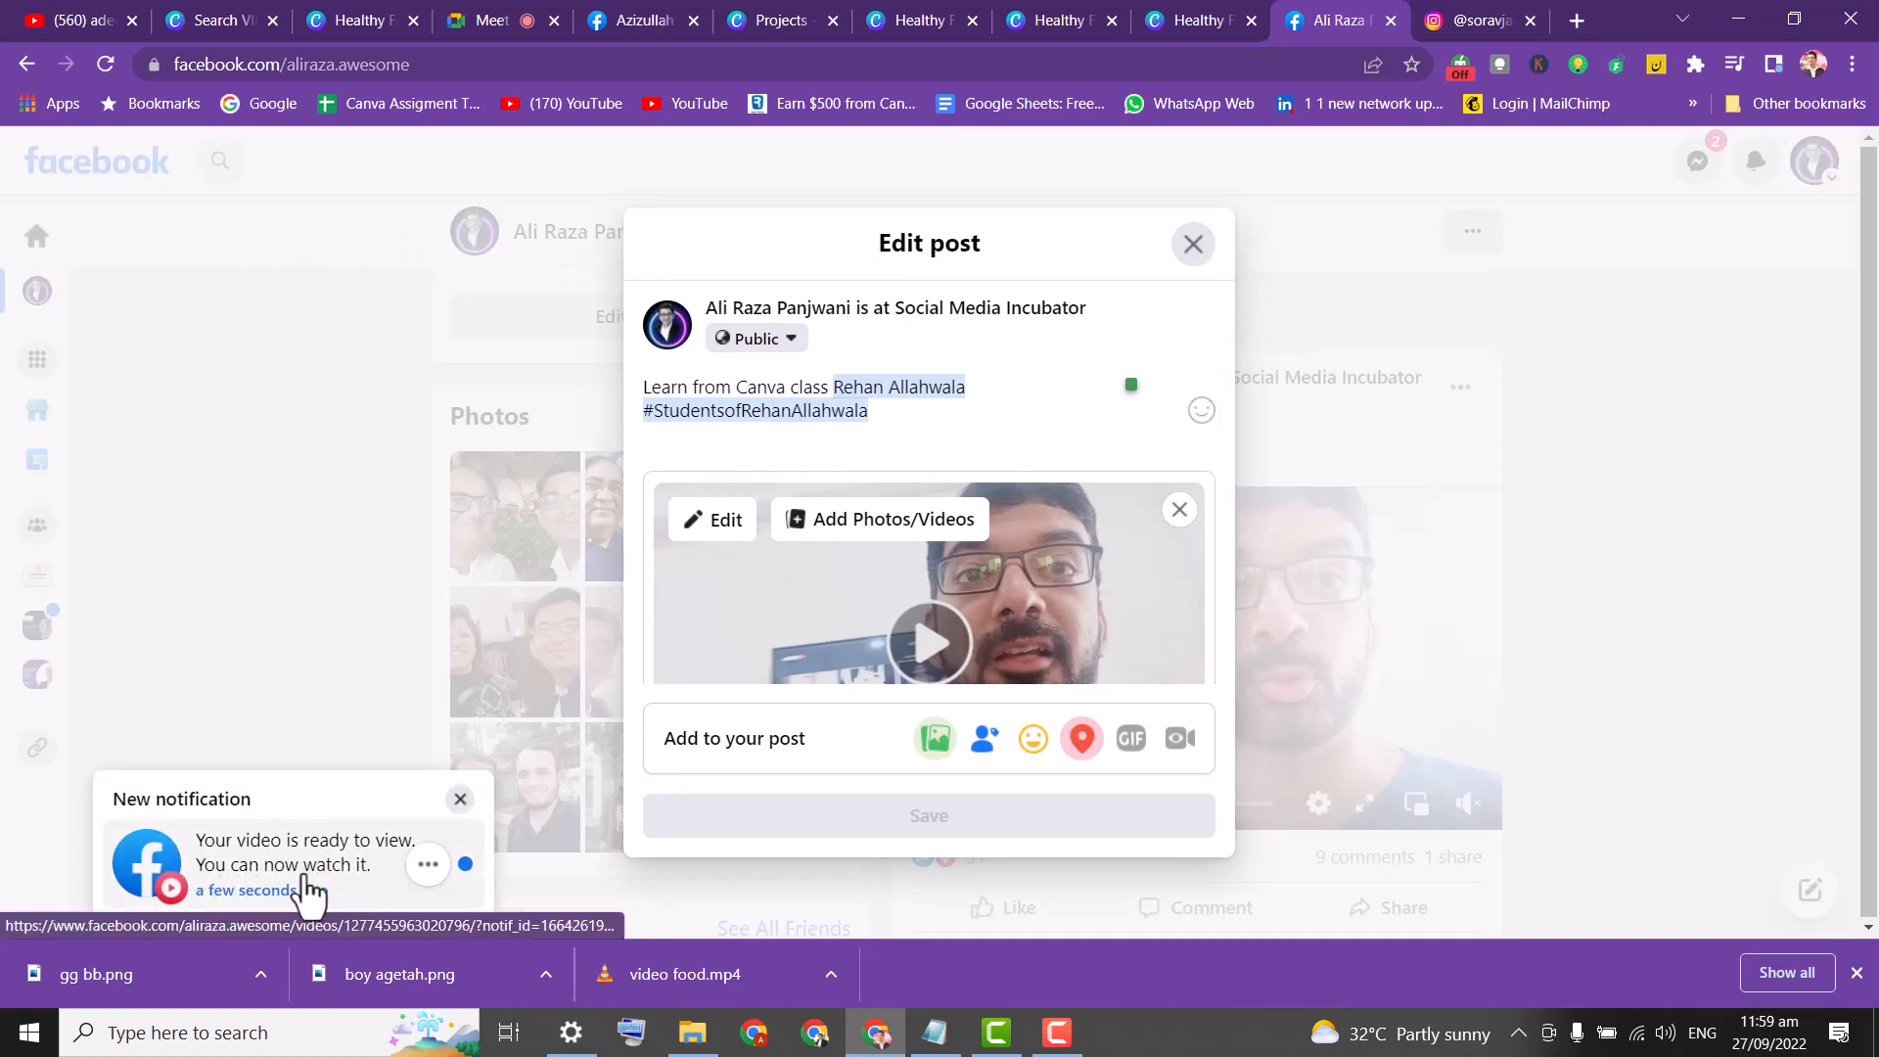
left_click(1193, 244)
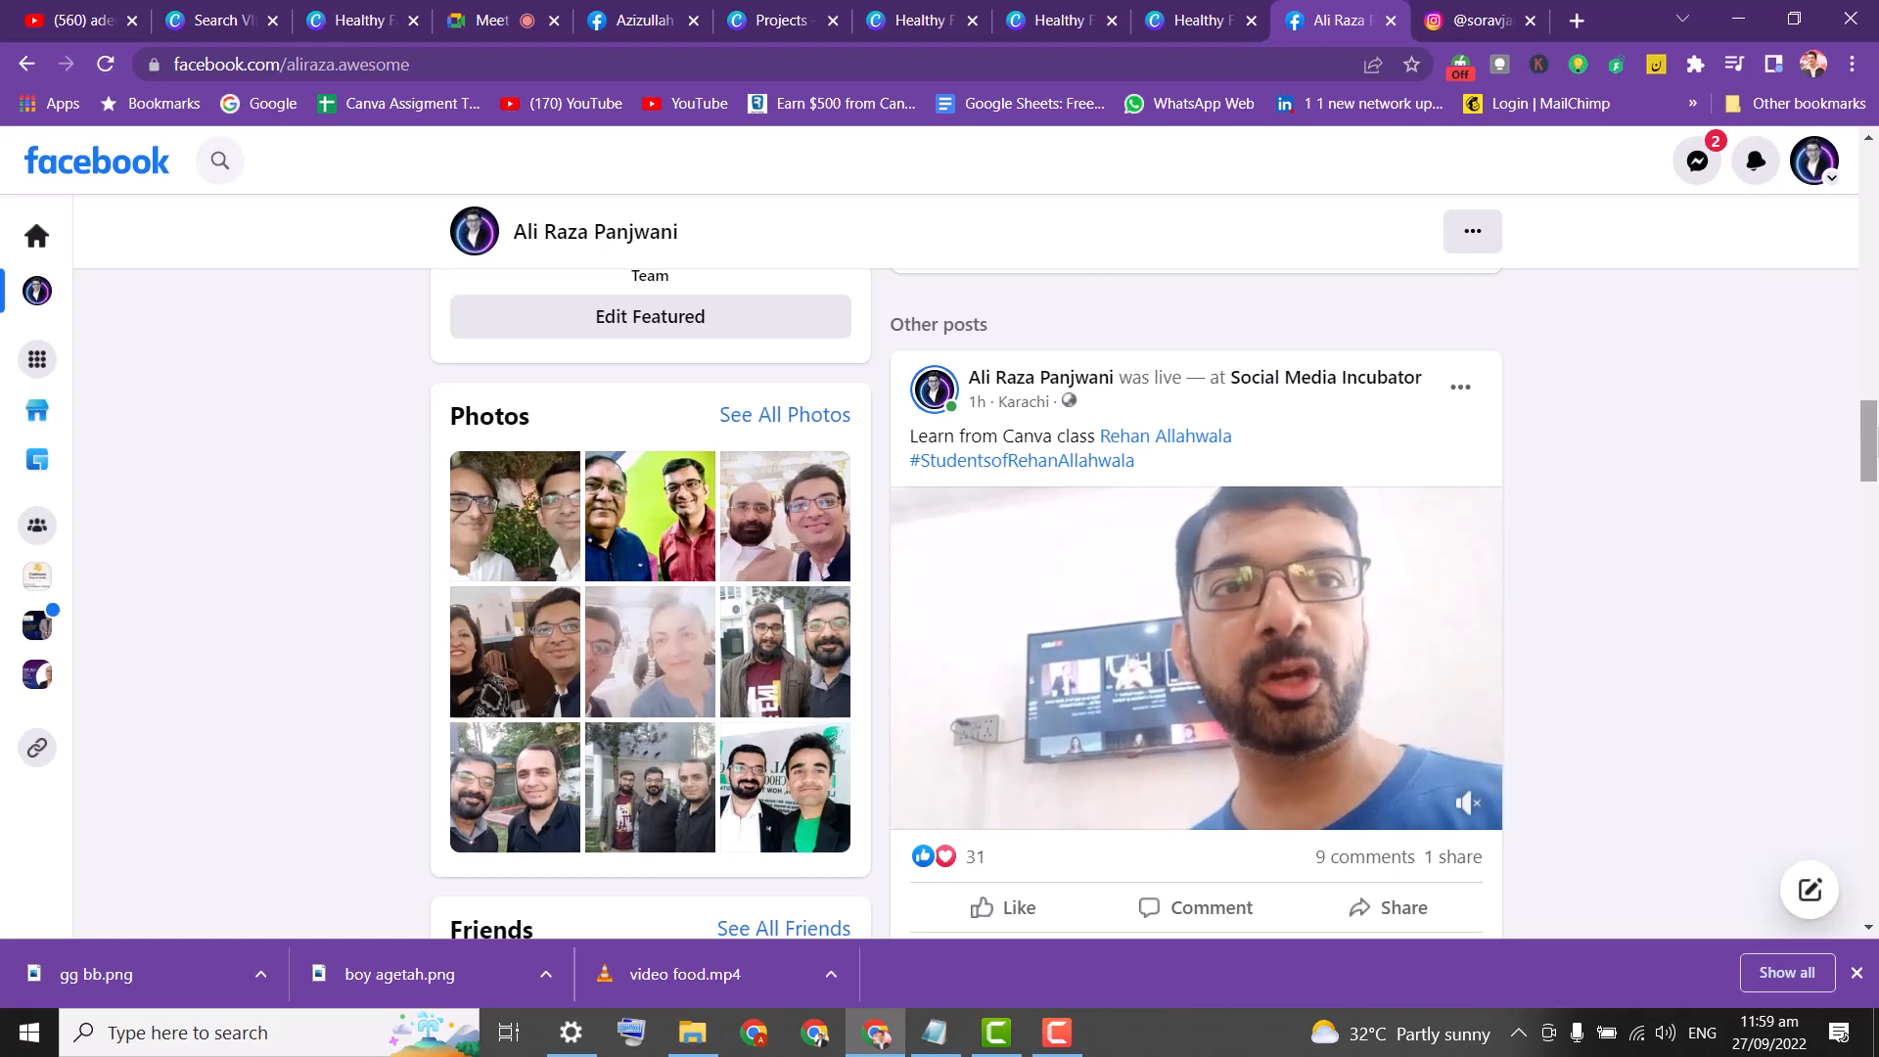
Reload the Facebook profile page from the address bar.
left_click_drag(1874, 422, 1876, 279)
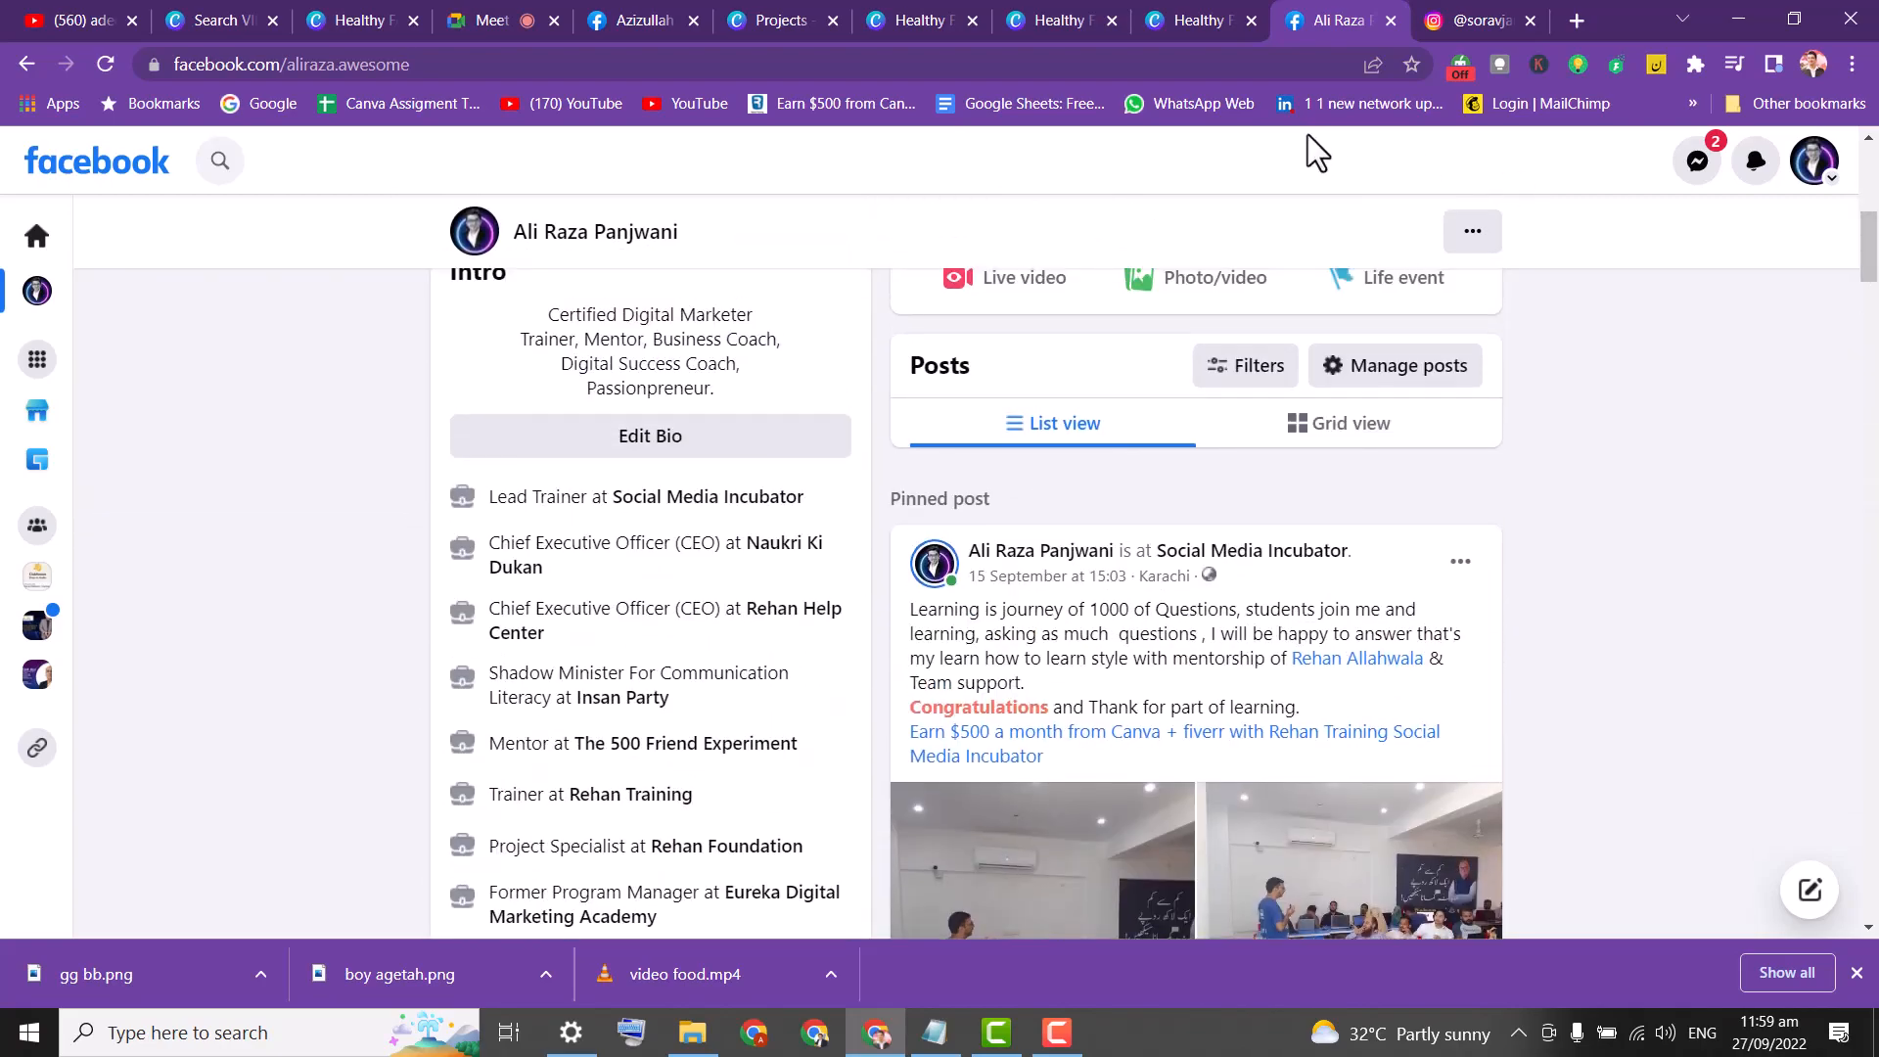
left_click(1203, 64)
key("Return")
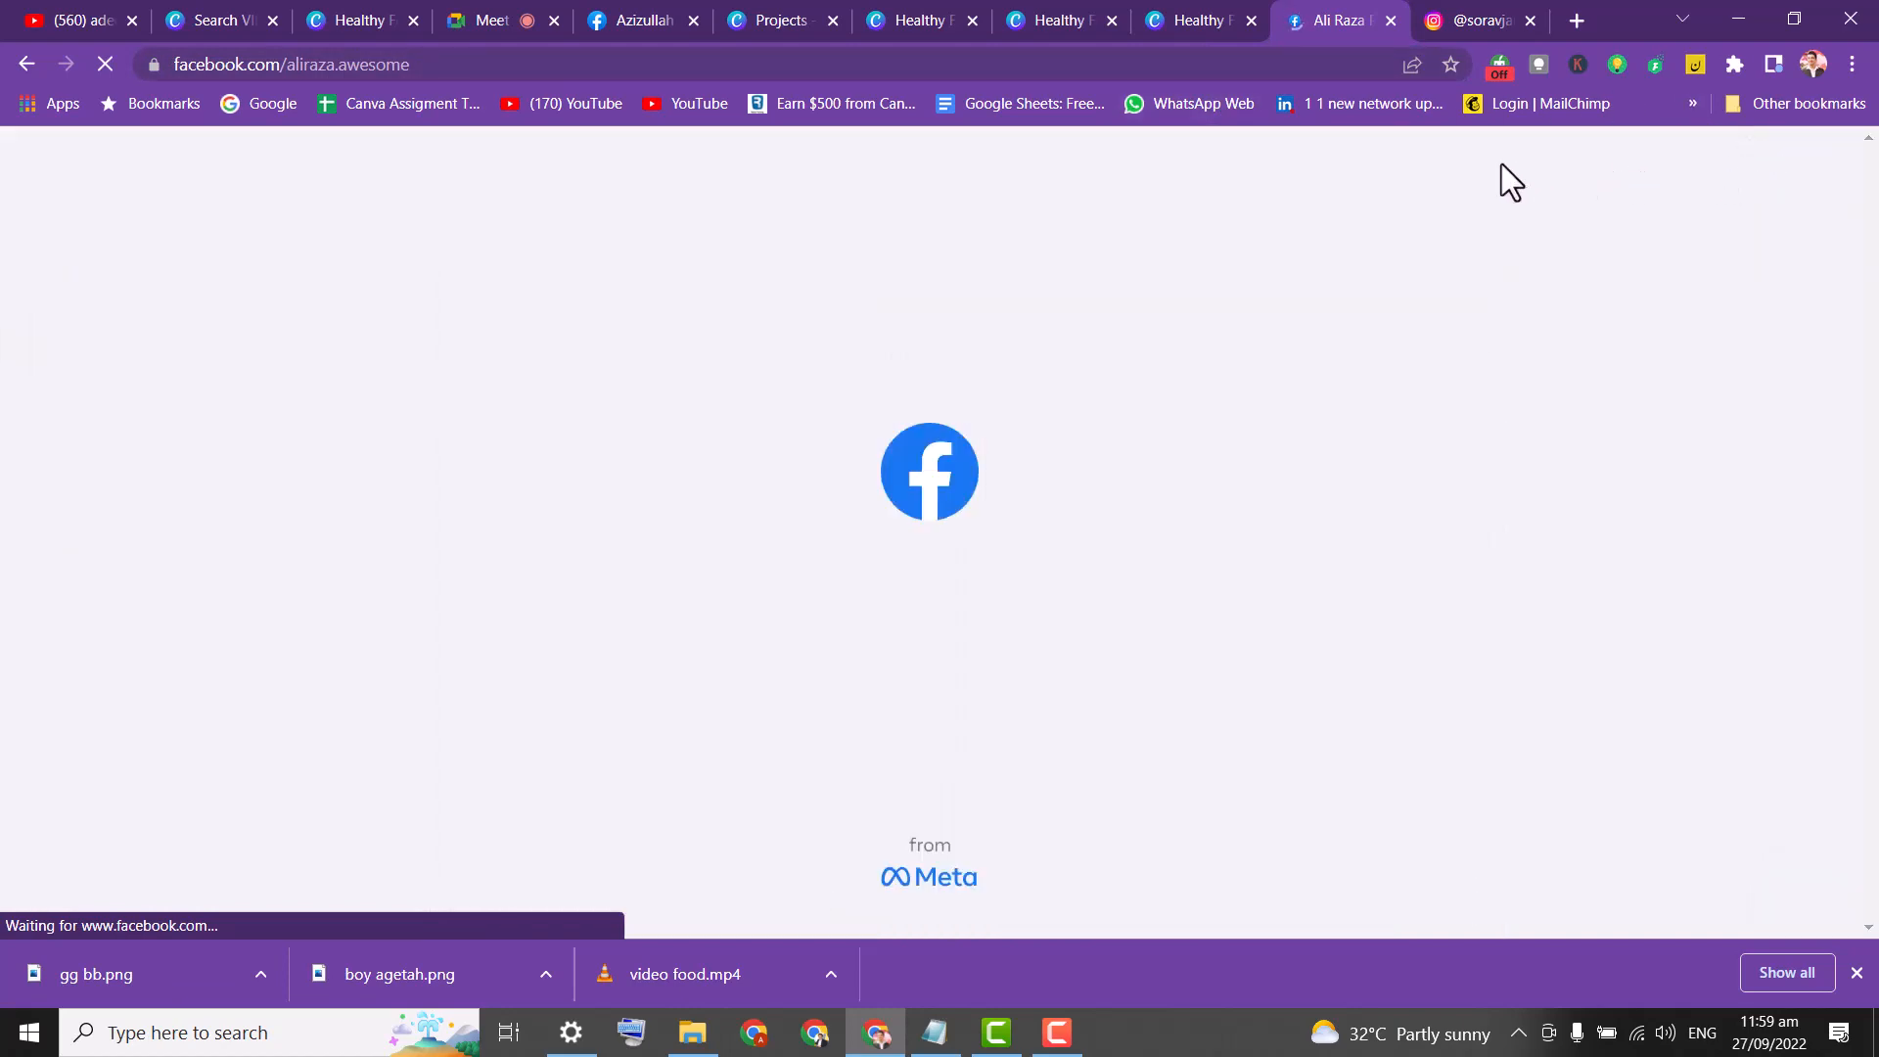
On Instagram, search 'can' and open the canva account's profile.
left_click(1473, 22)
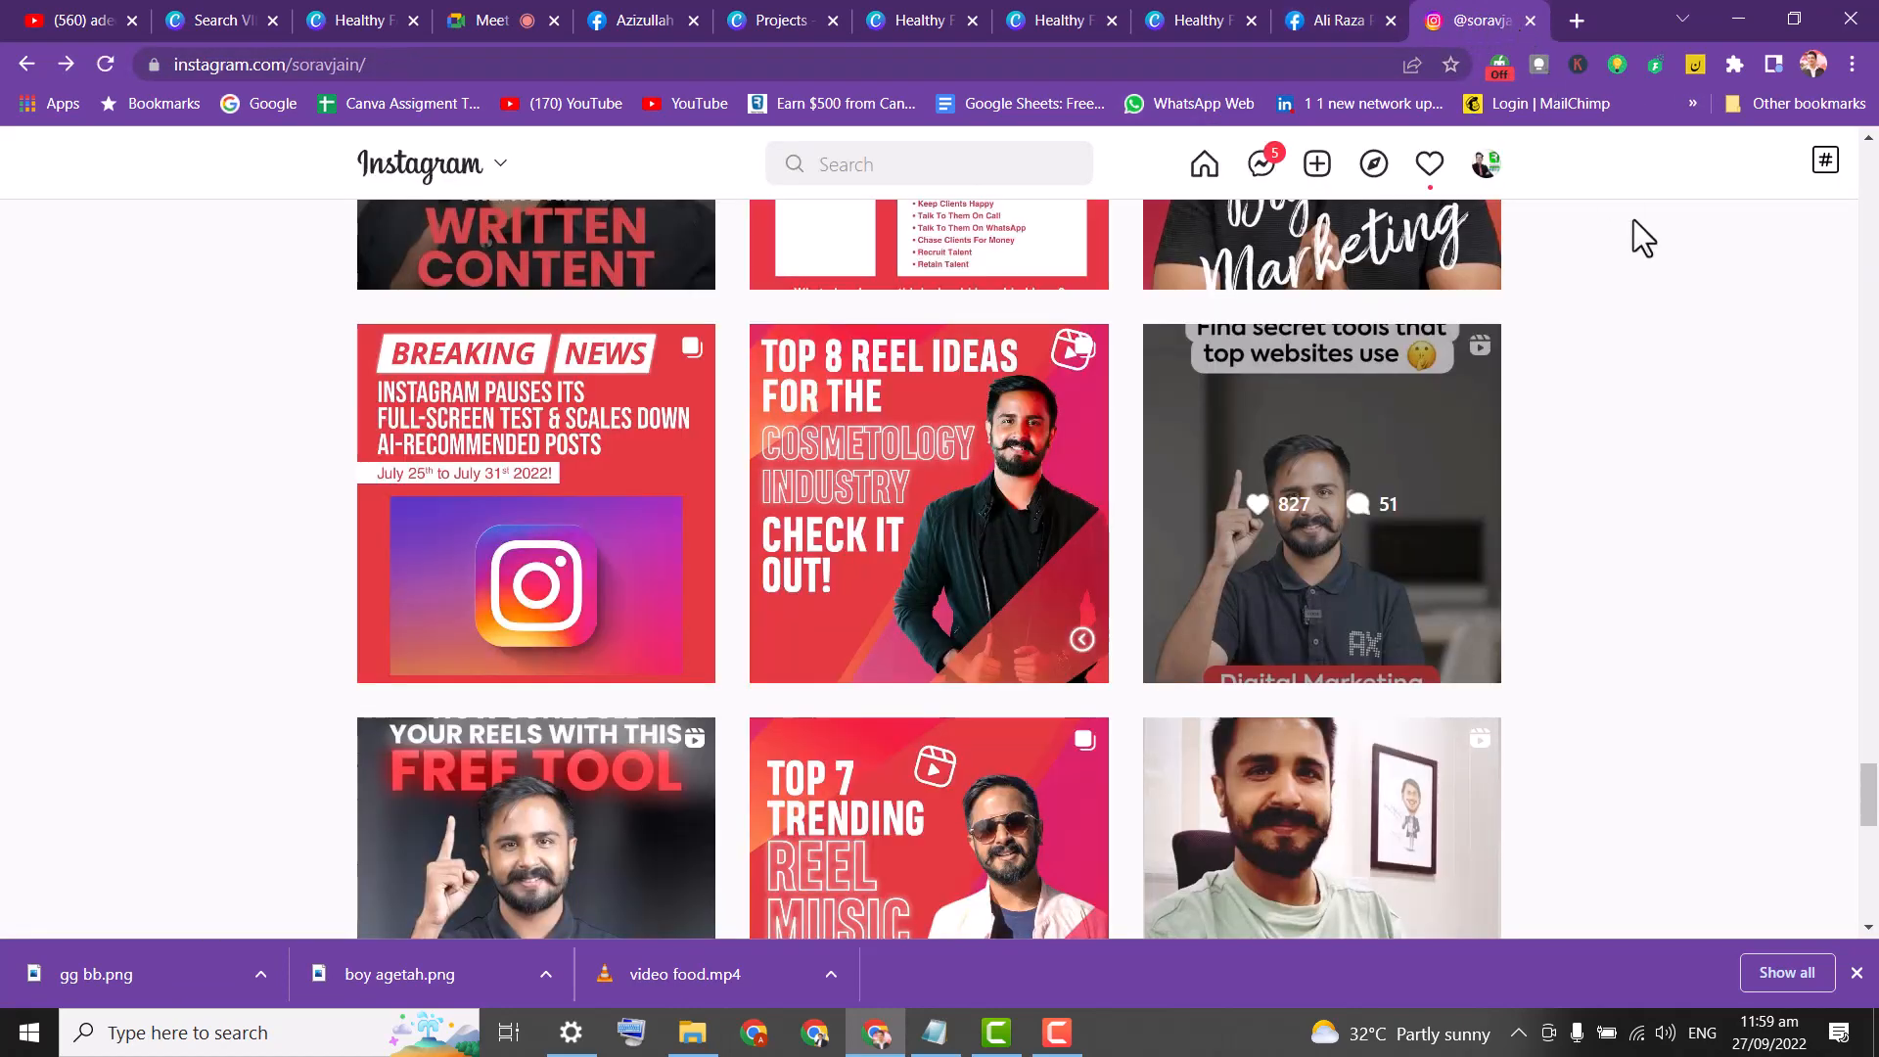
left_click_drag(1870, 817, 1830, 186)
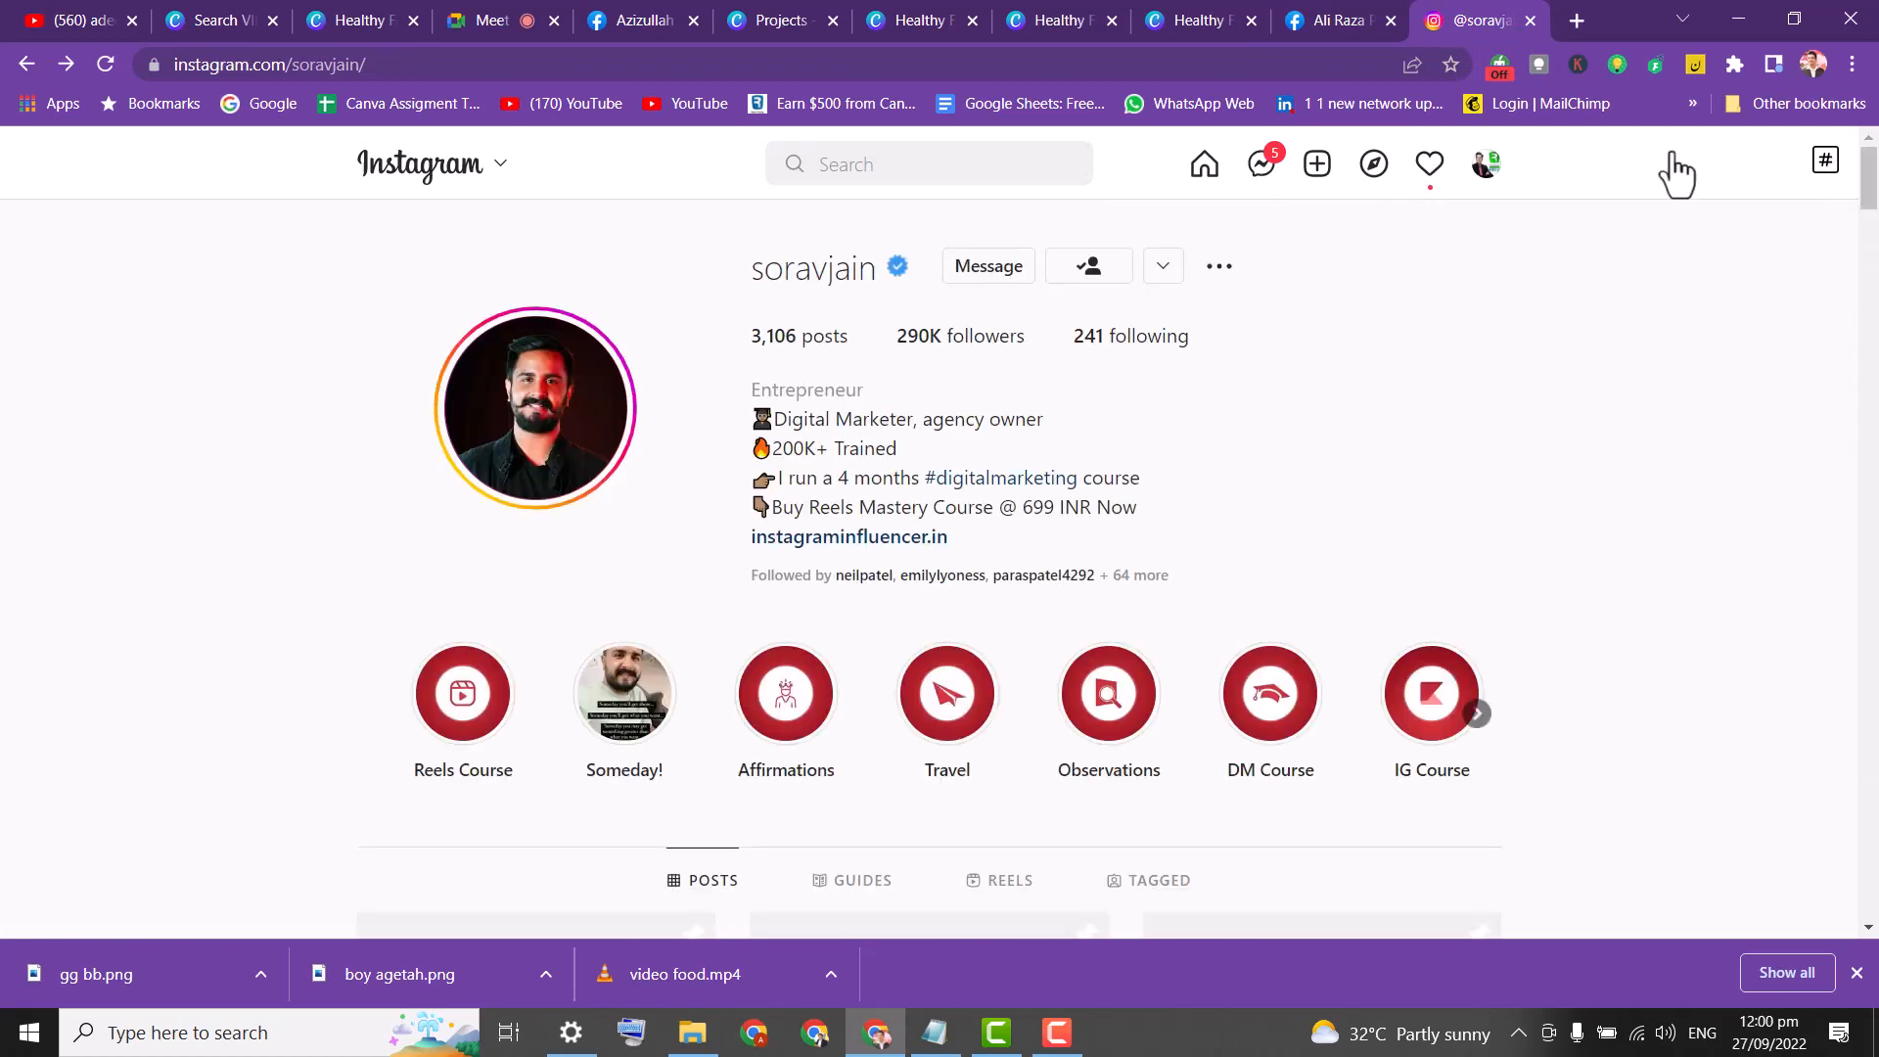
left_click(1003, 173)
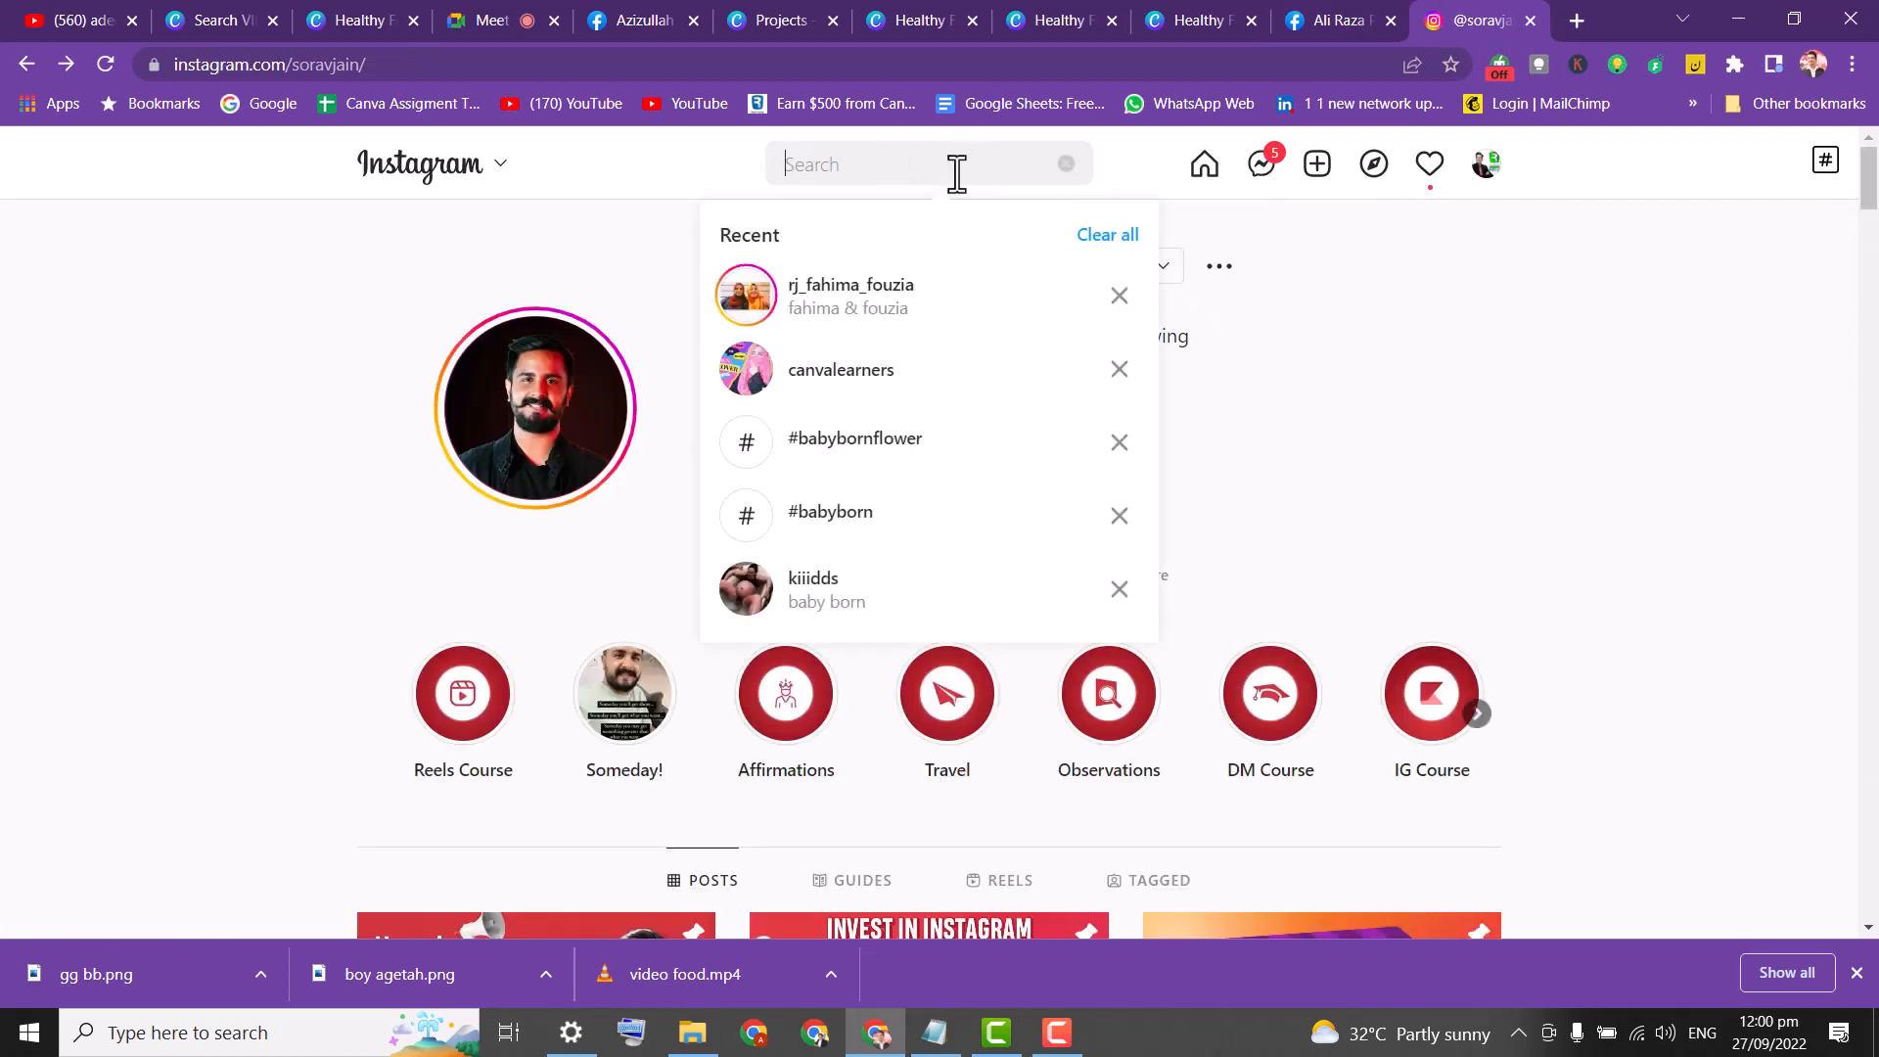
type("canva")
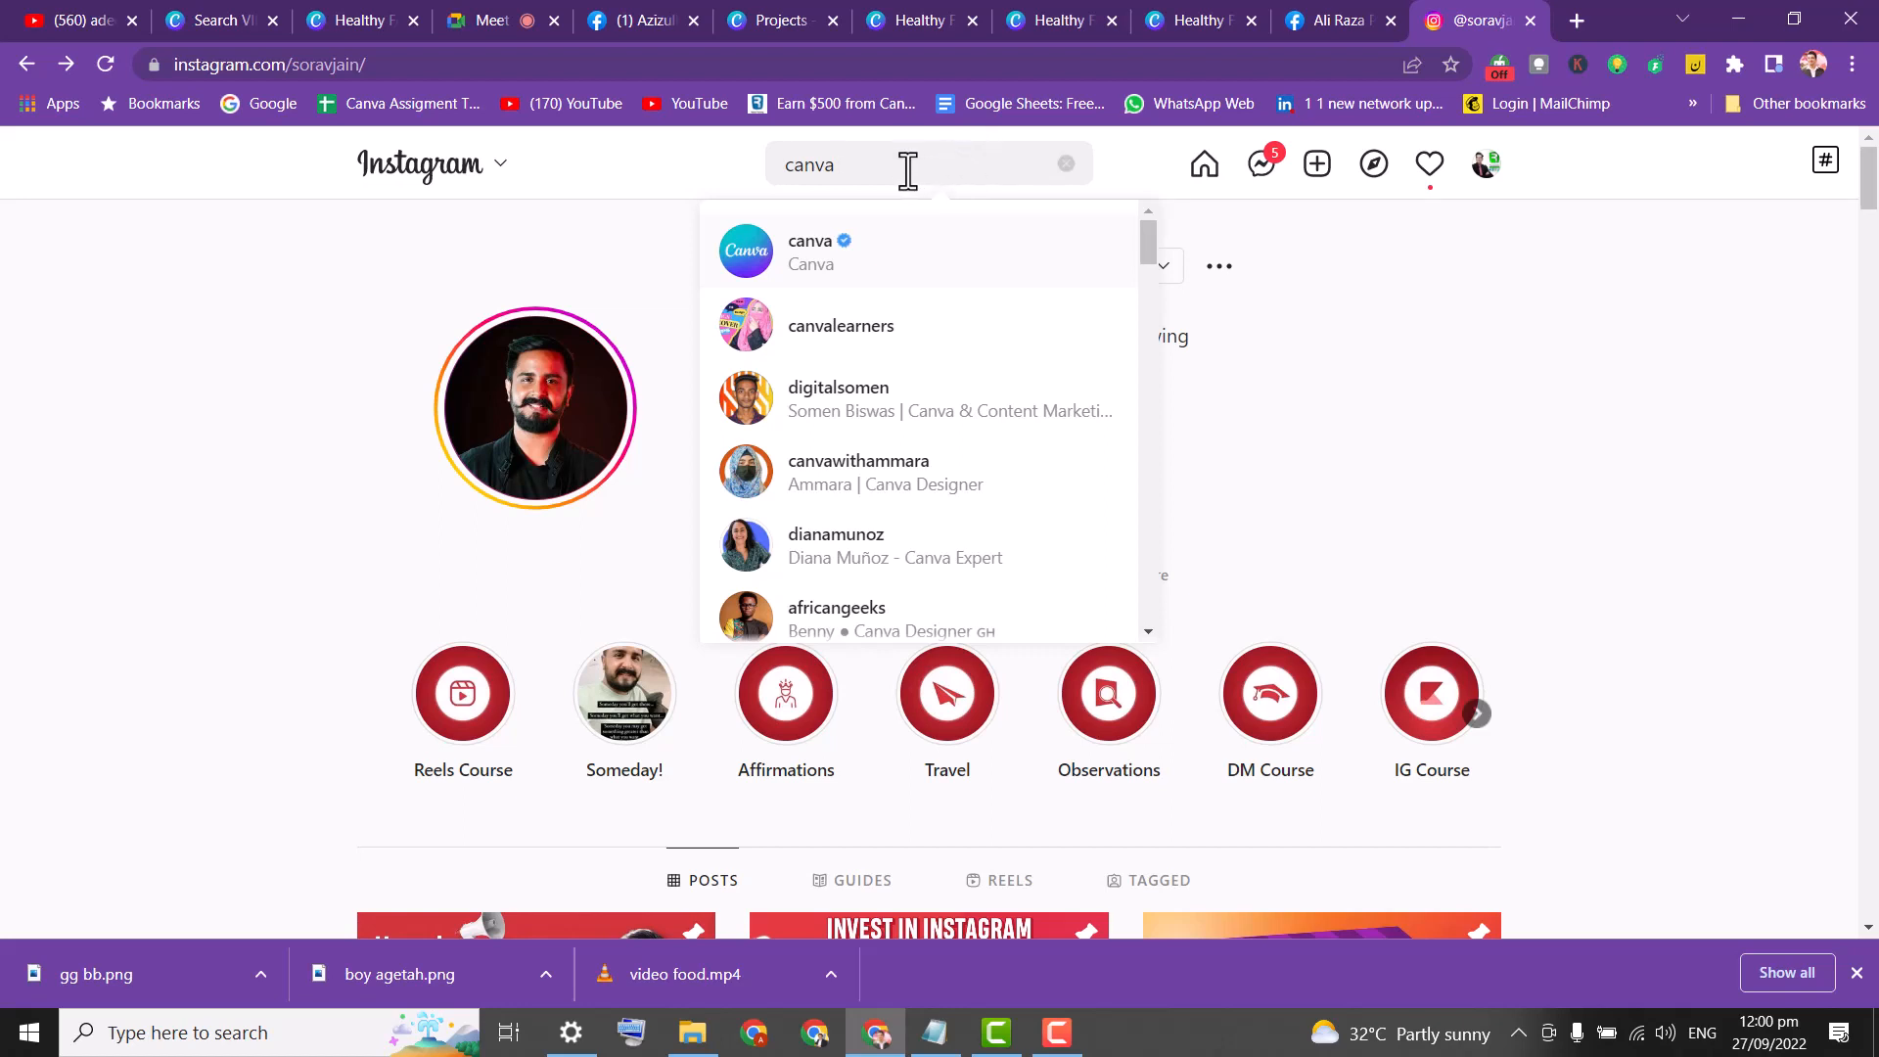
key("Return")
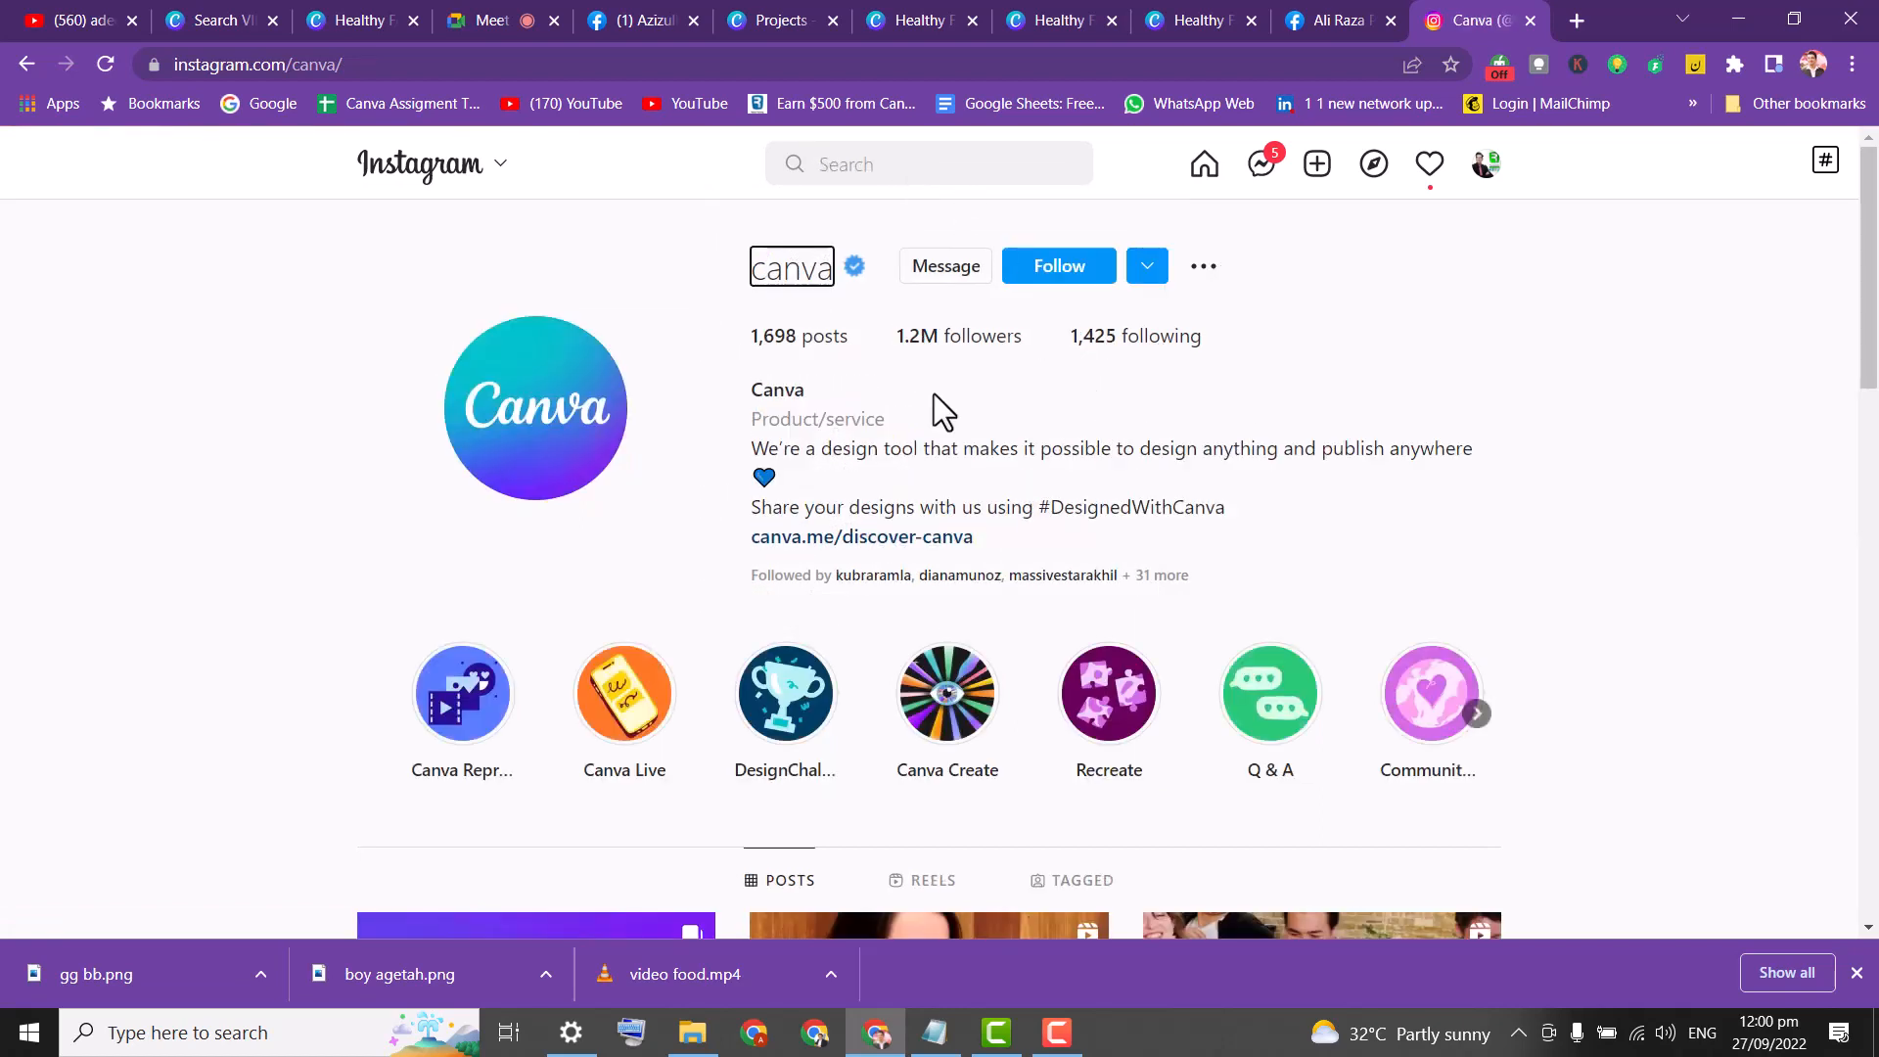
Follow the canva account and scroll through its posts.
left_click(1029, 279)
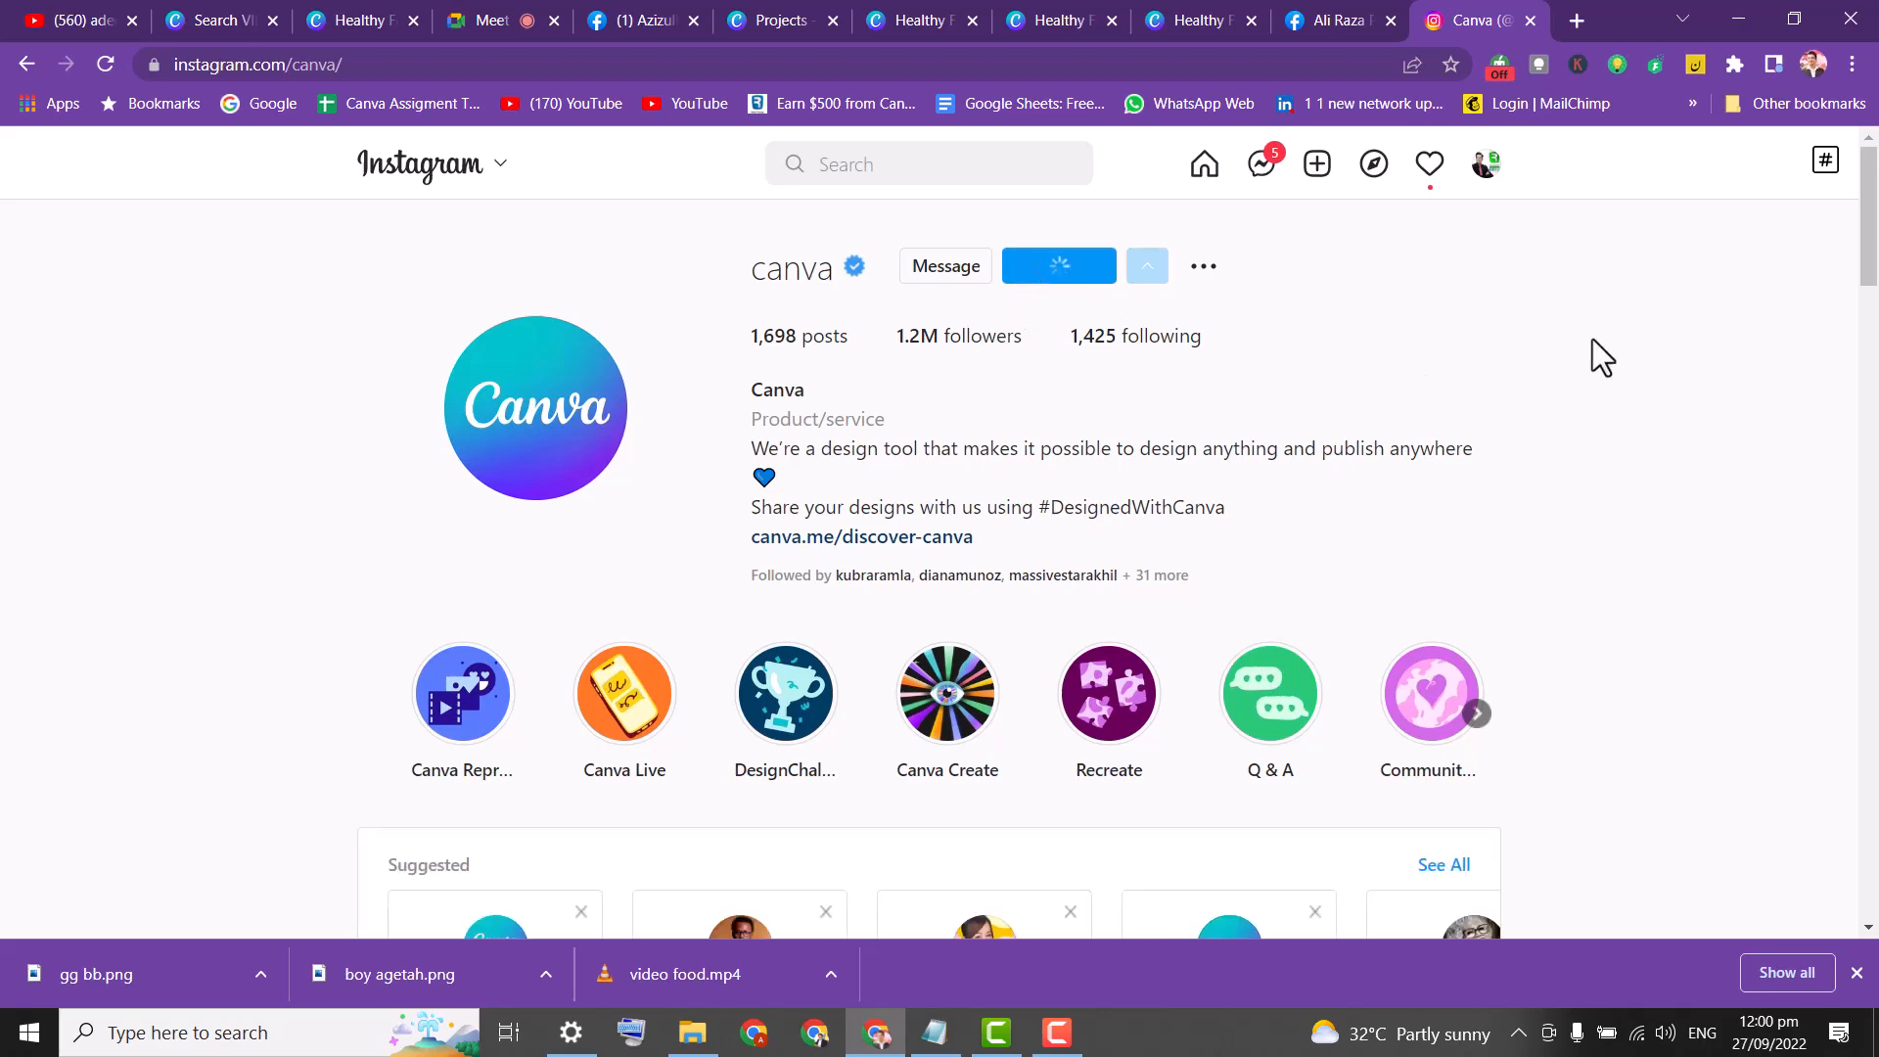
left_click_drag(1872, 200, 1872, 494)
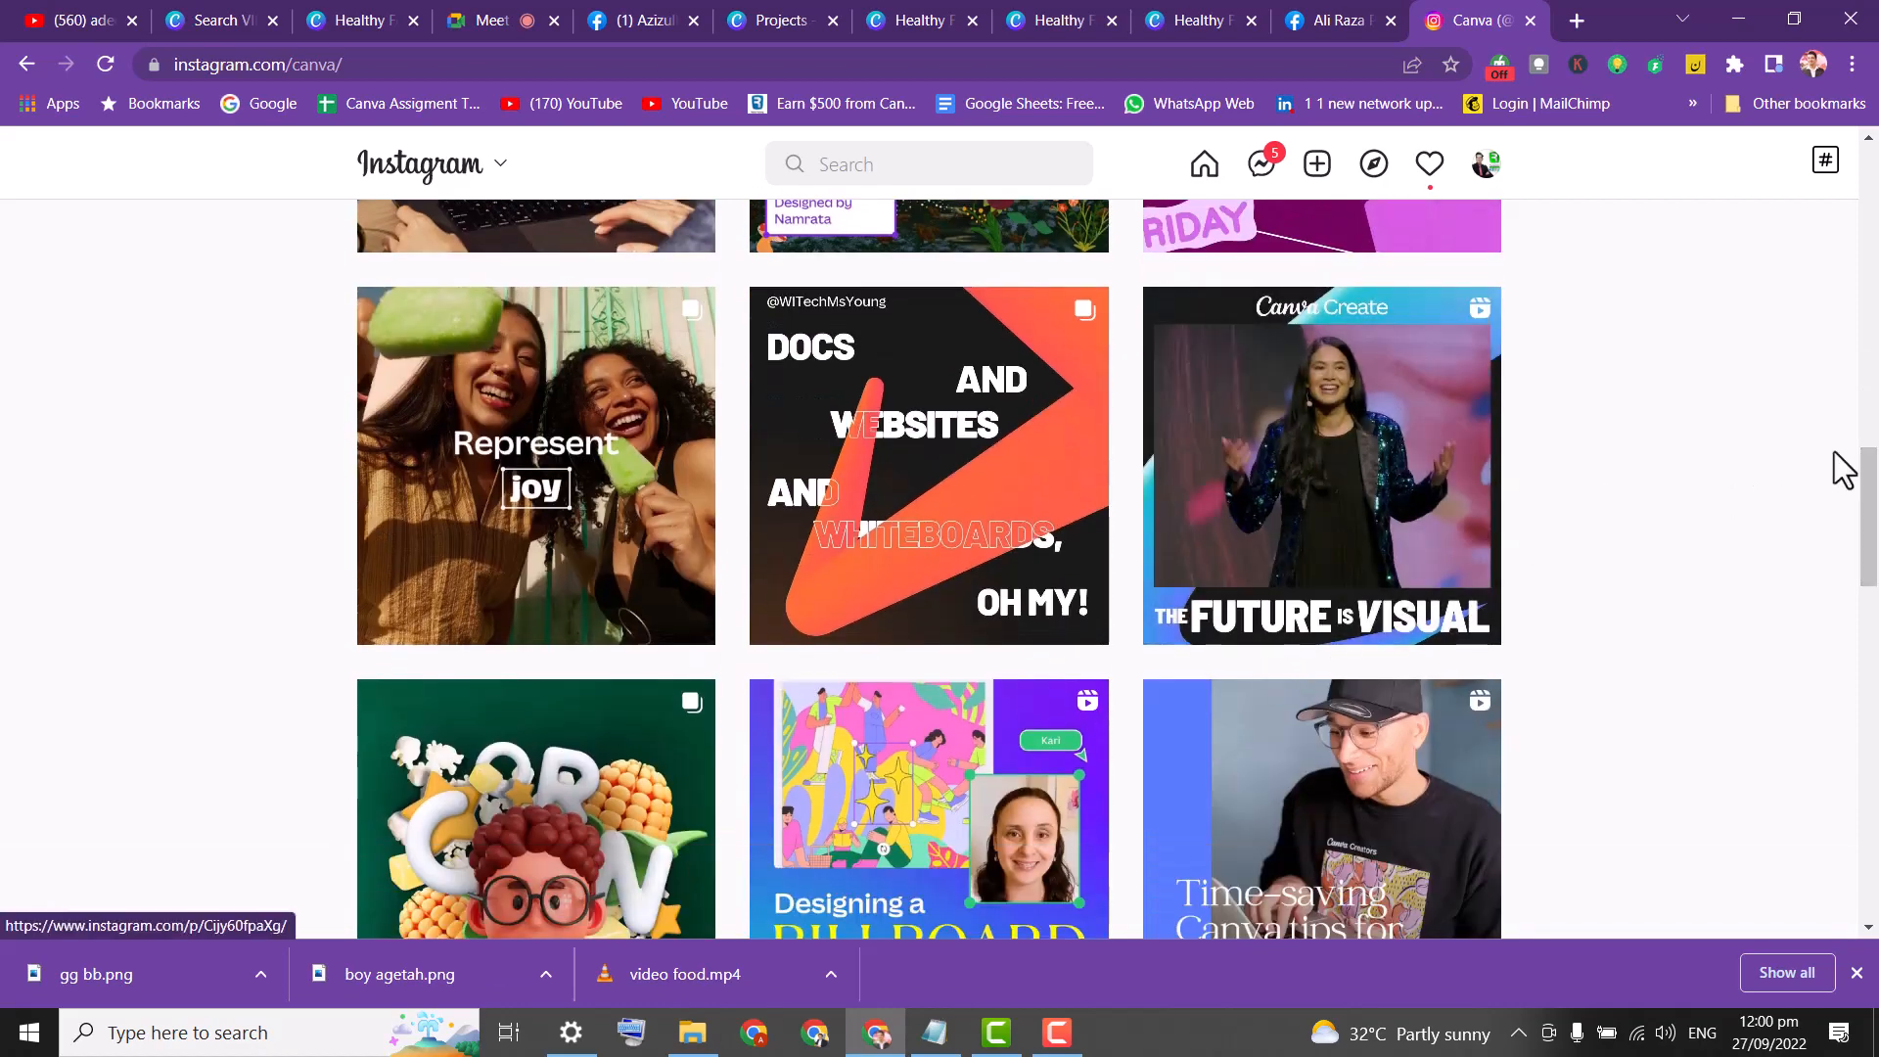
left_click_drag(1872, 507, 1875, 544)
left_click_drag(1872, 564, 1837, 181)
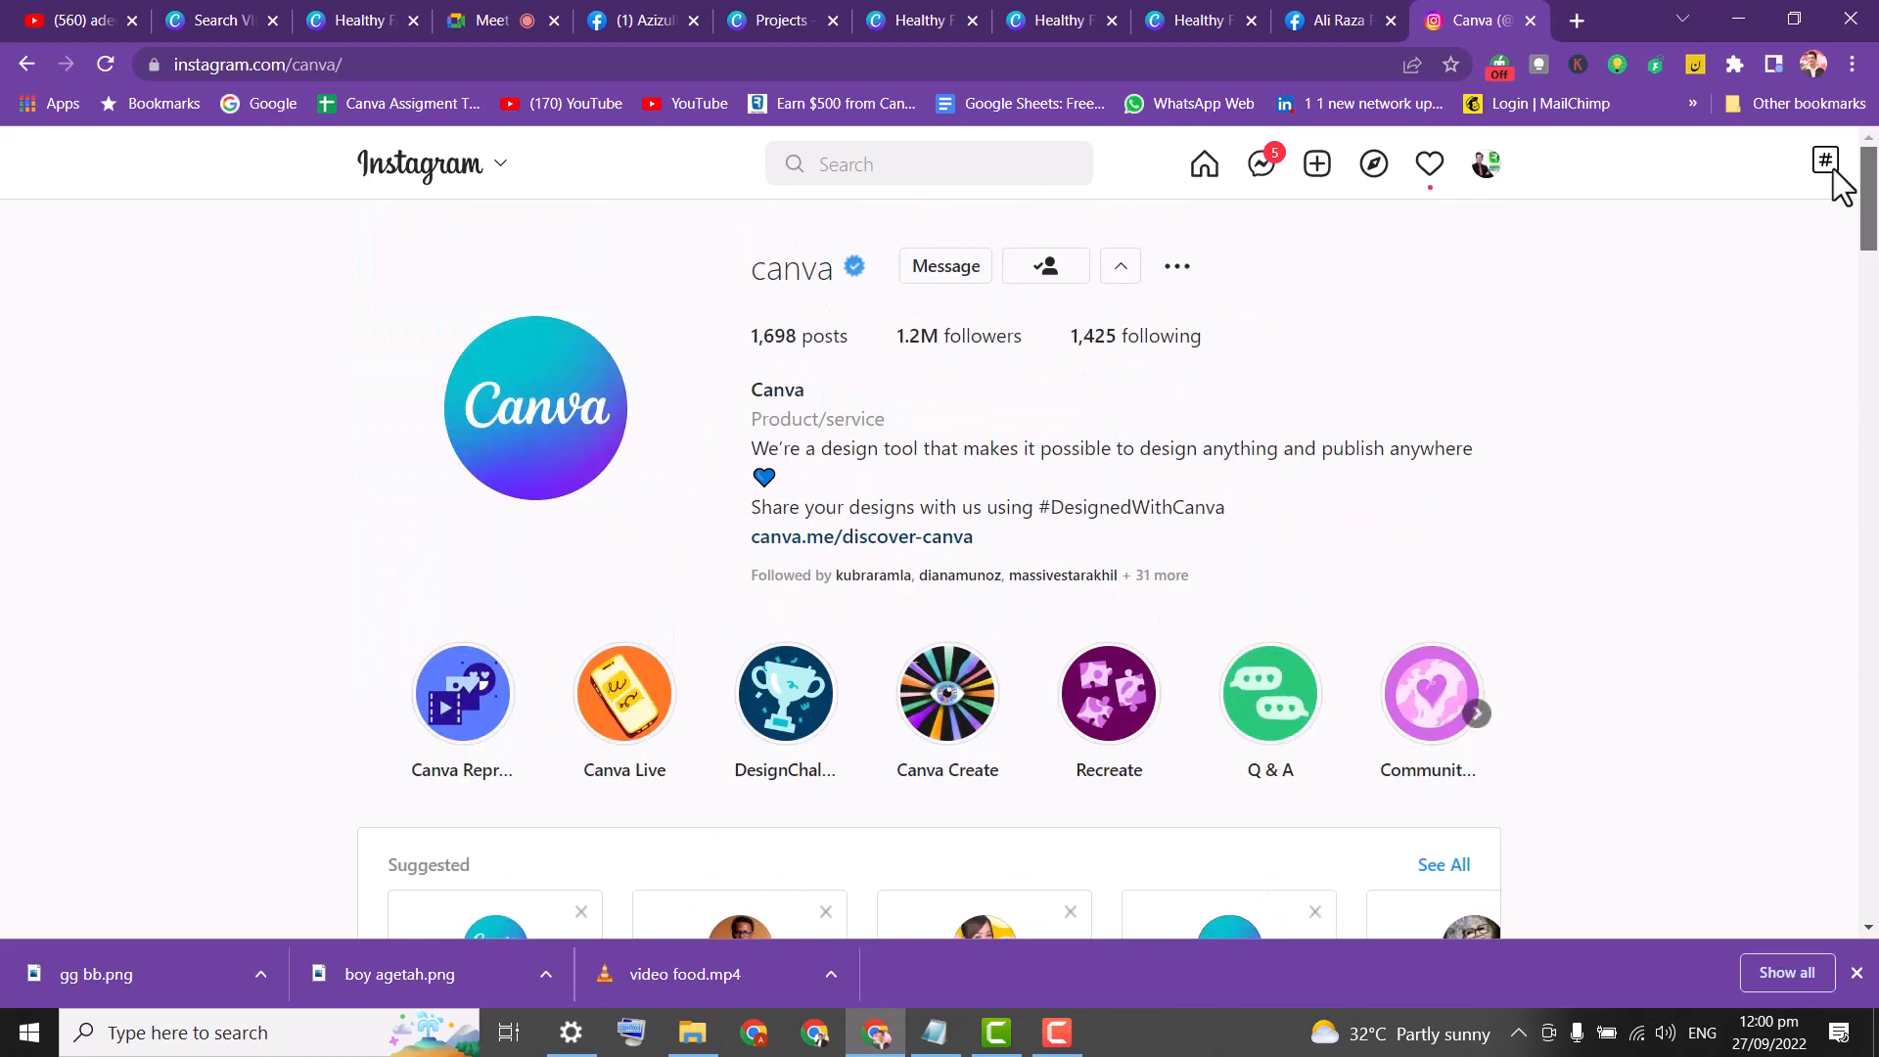
Search Instagram for 'canva r' and open the #canvareels hashtag page.
left_click(895, 165)
type("canva")
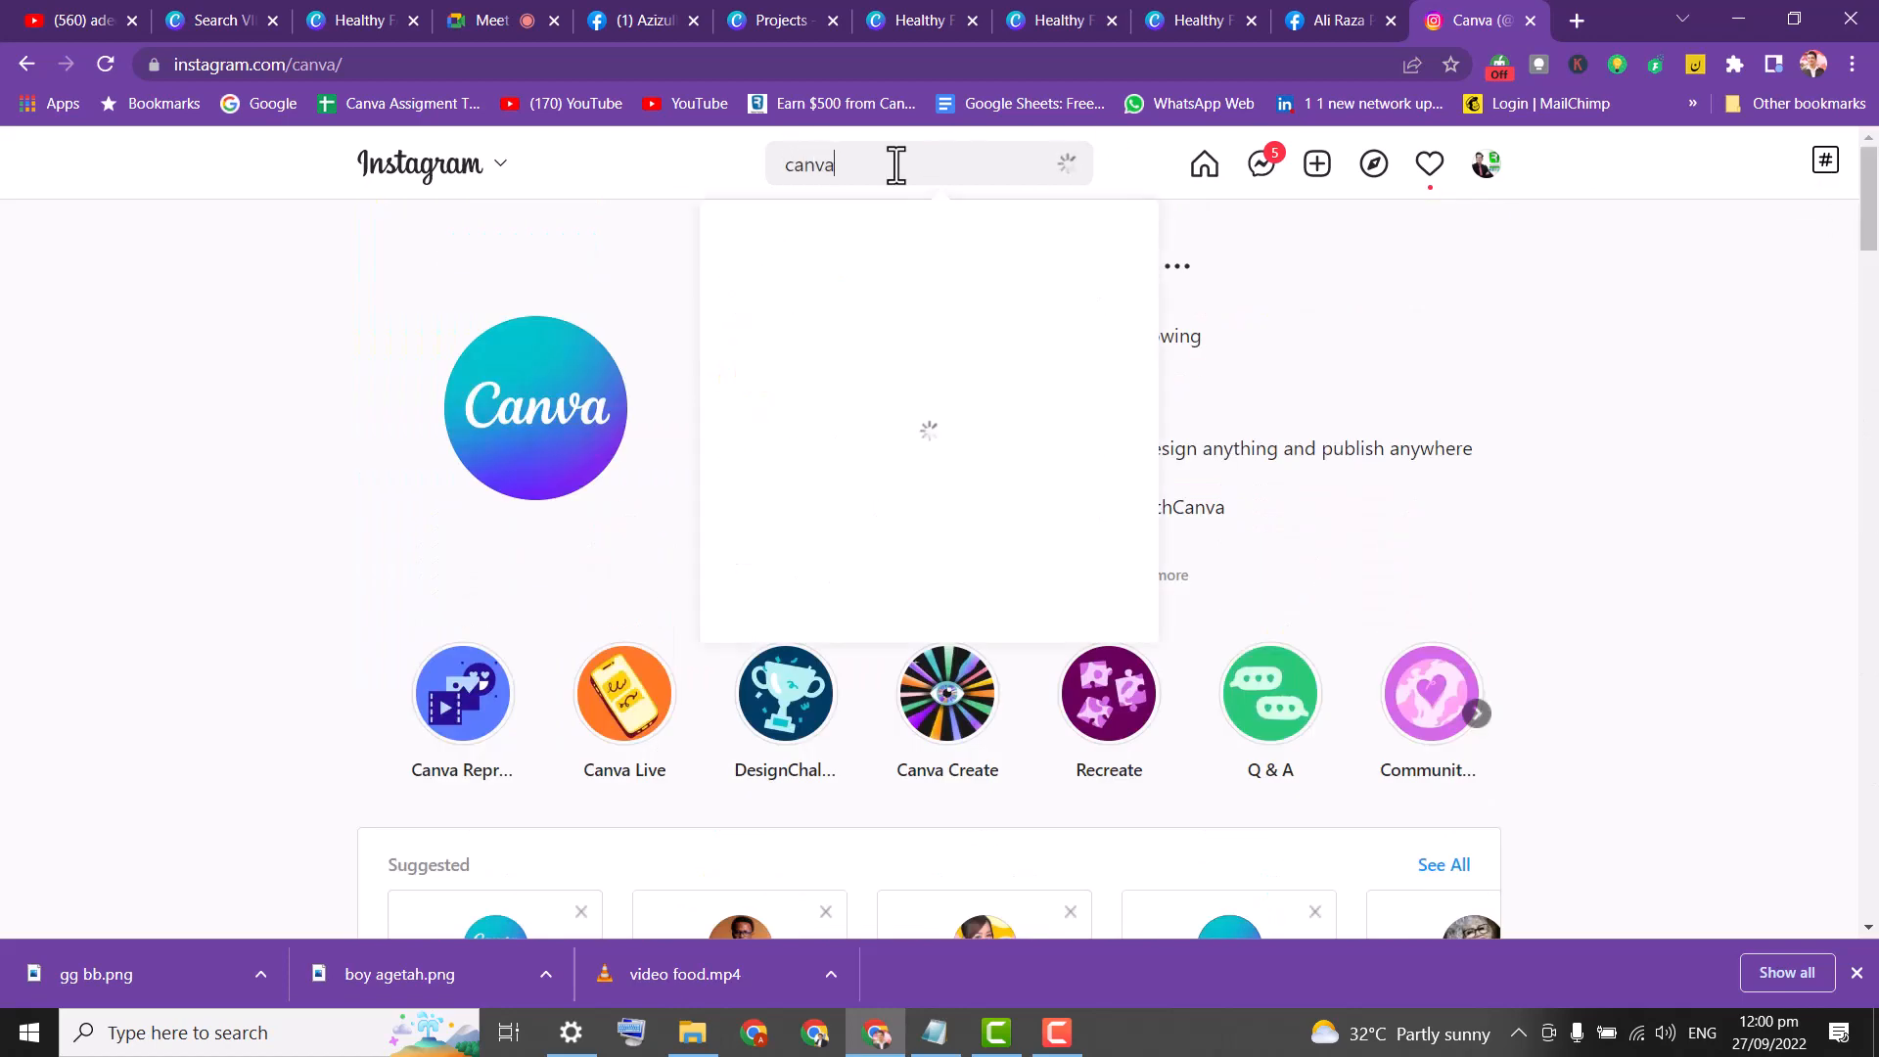
type(" reels")
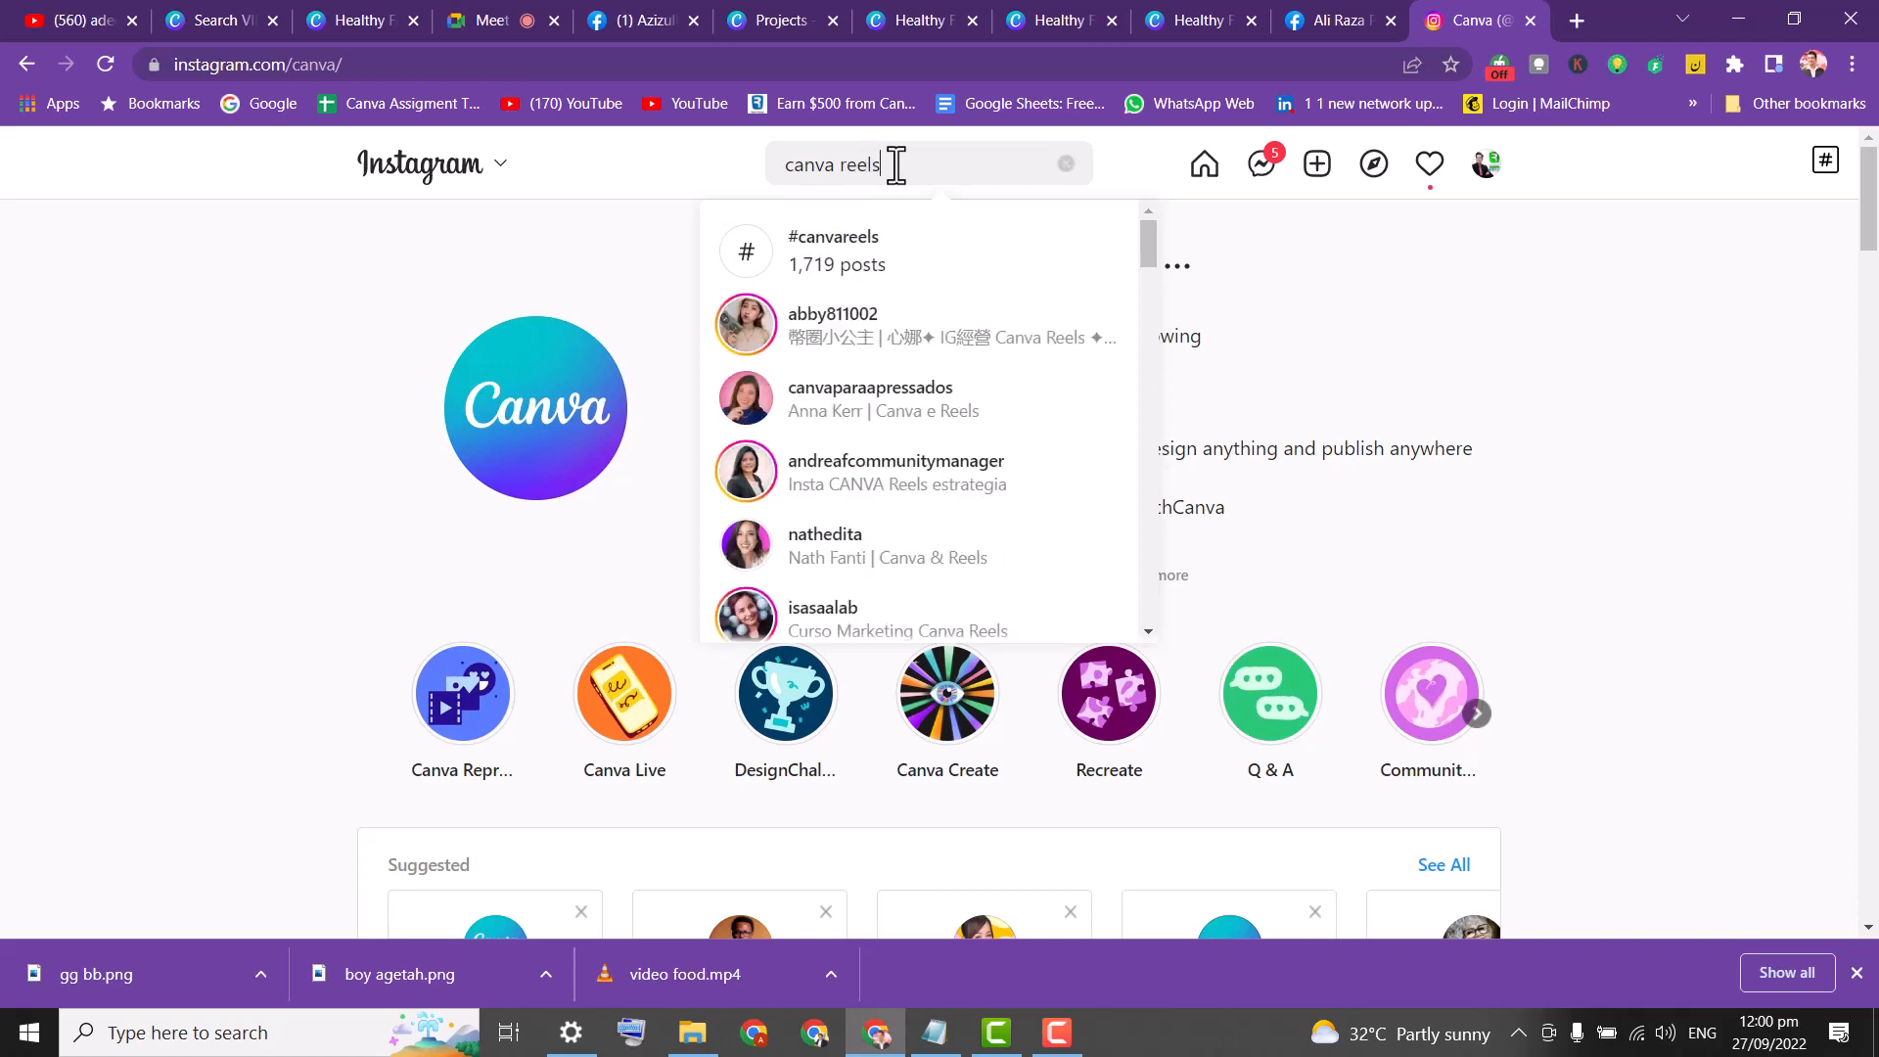
left_click(844, 248)
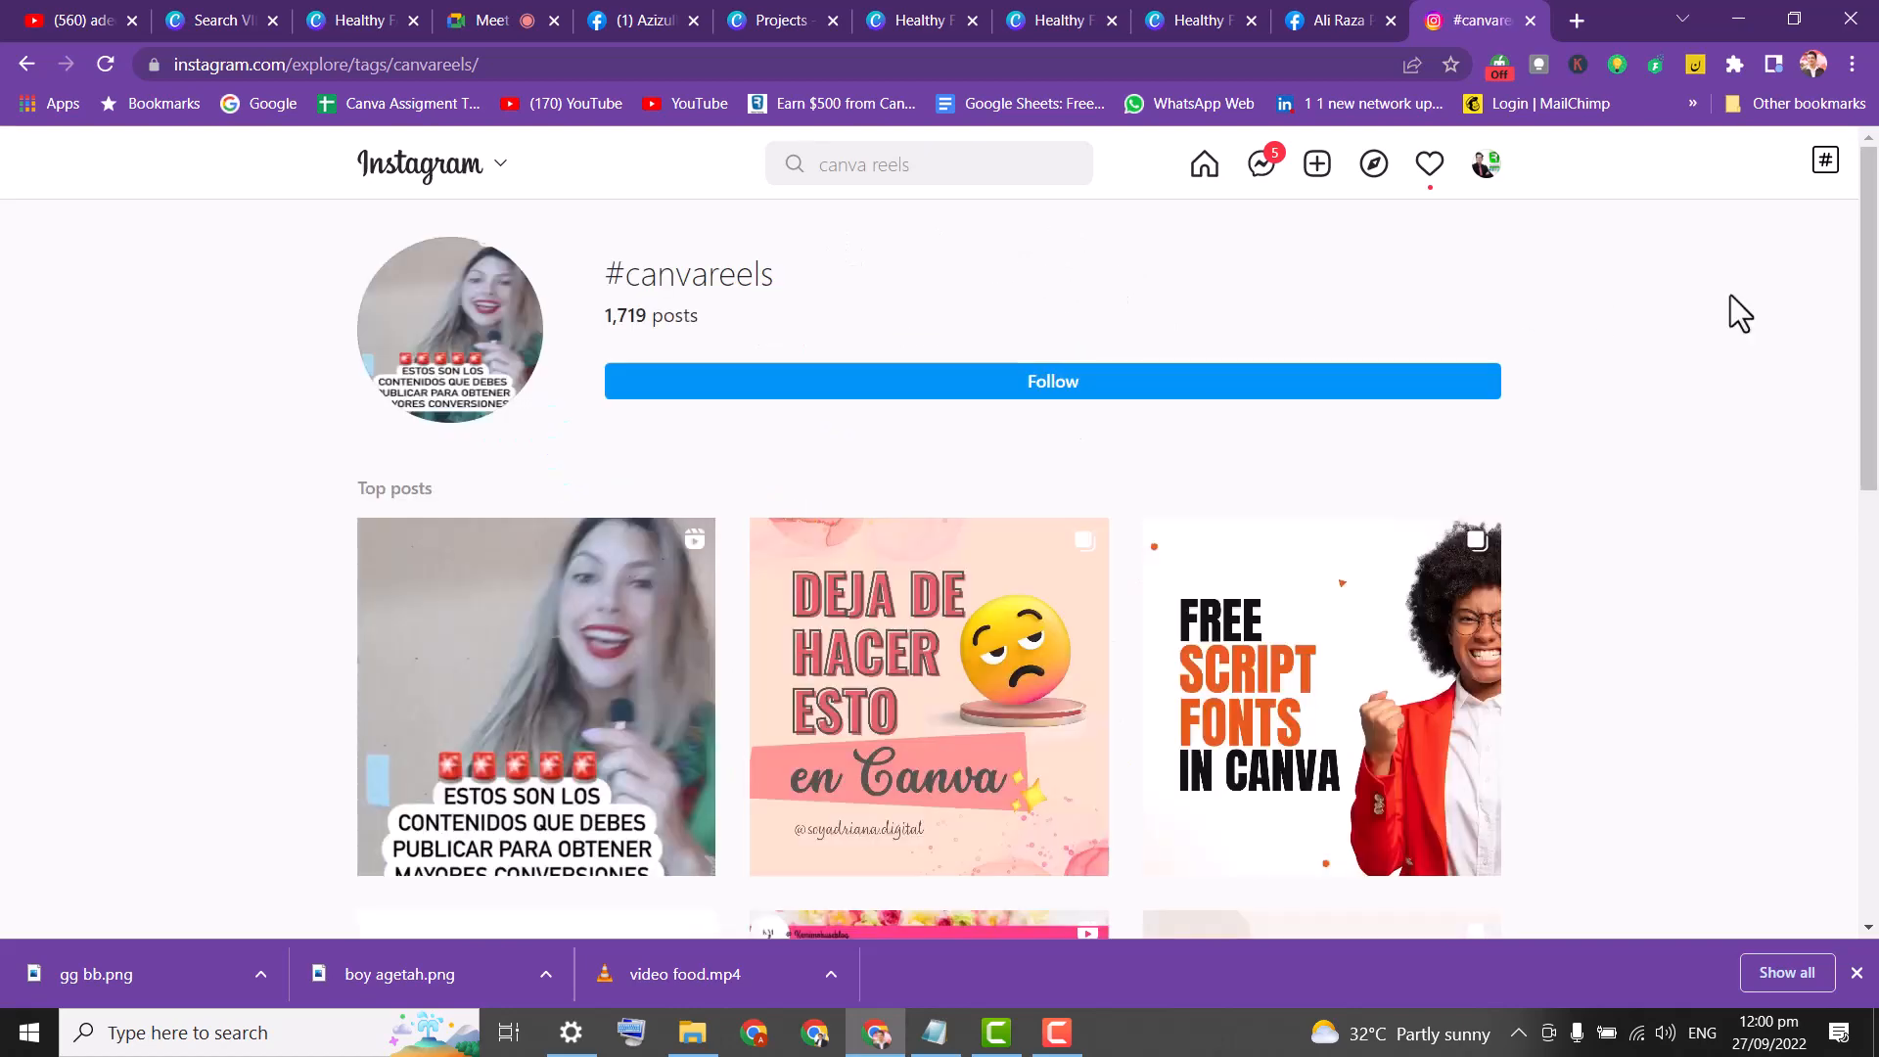
Scroll through the #canvareels top posts, then highlight and deselect the hashtag title.
scroll(1865, 294, "down", 2)
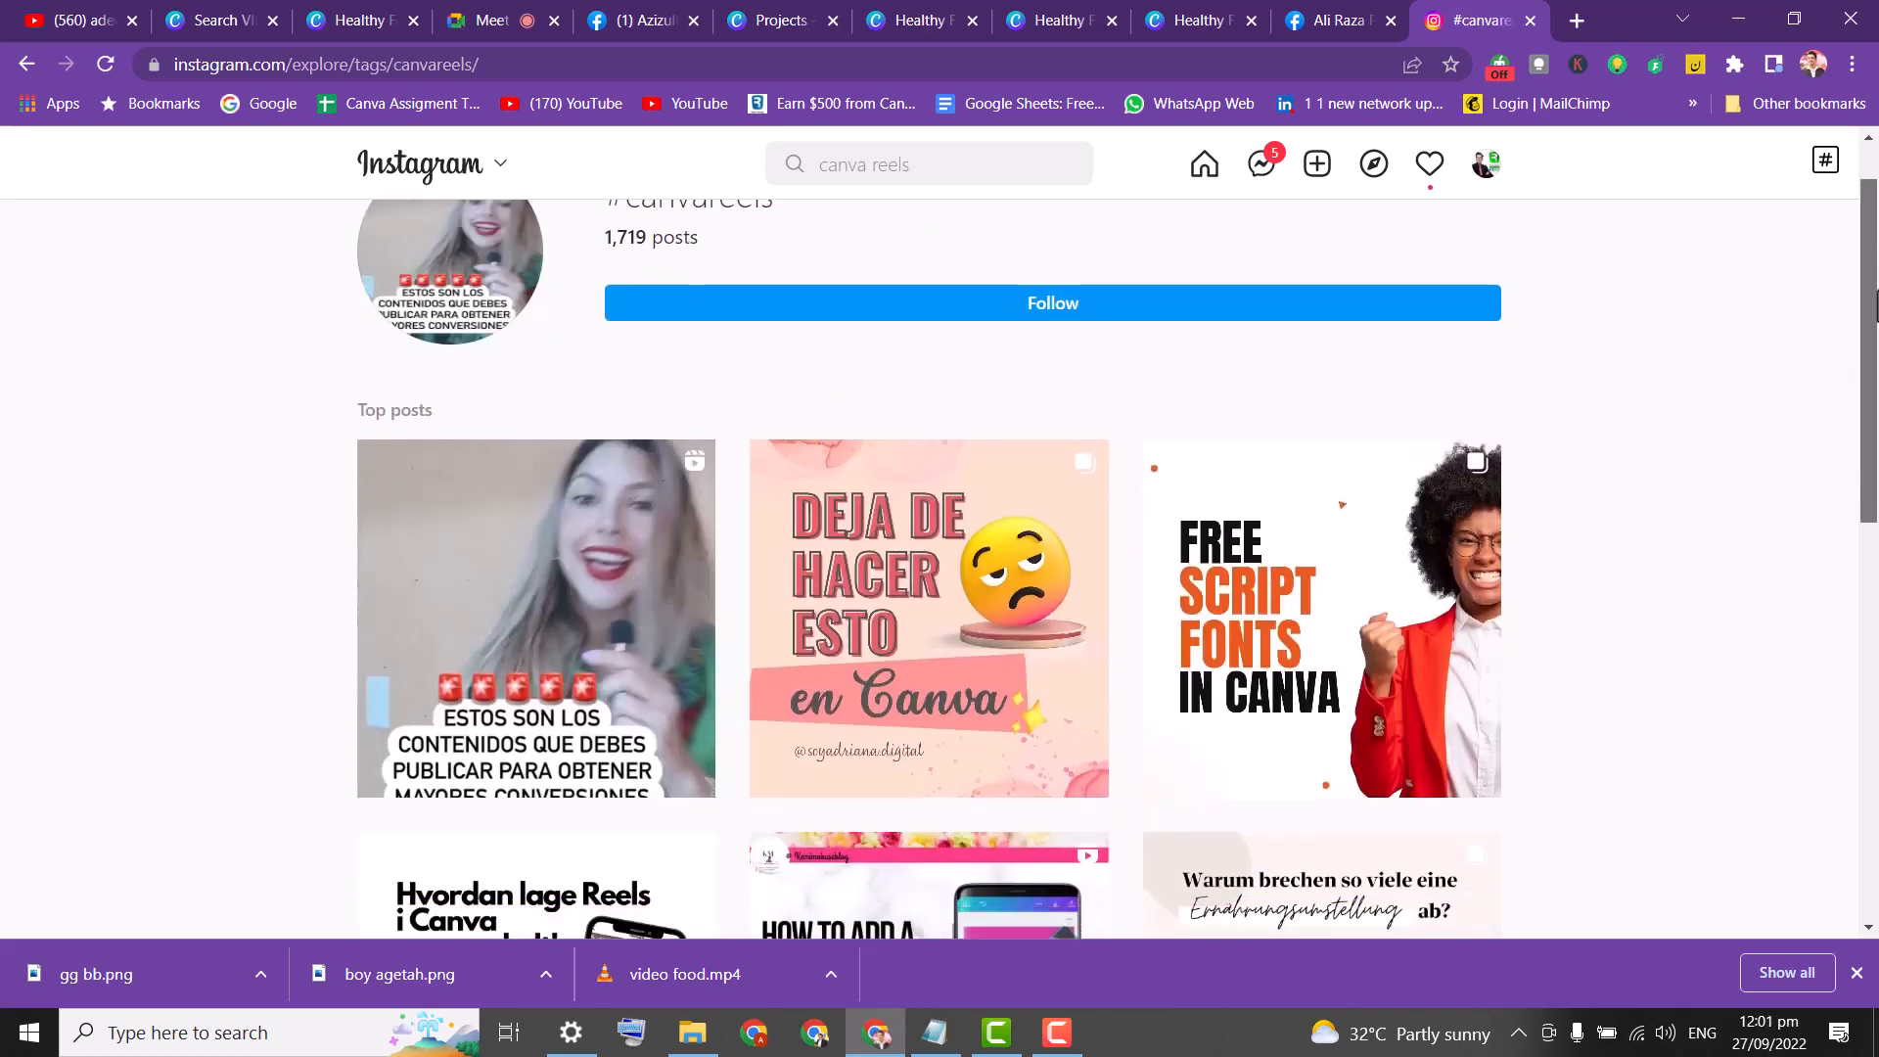
scroll(1877, 305, "down", 3)
scroll(1877, 306, "up", 4)
left_click_drag(812, 279, 599, 277)
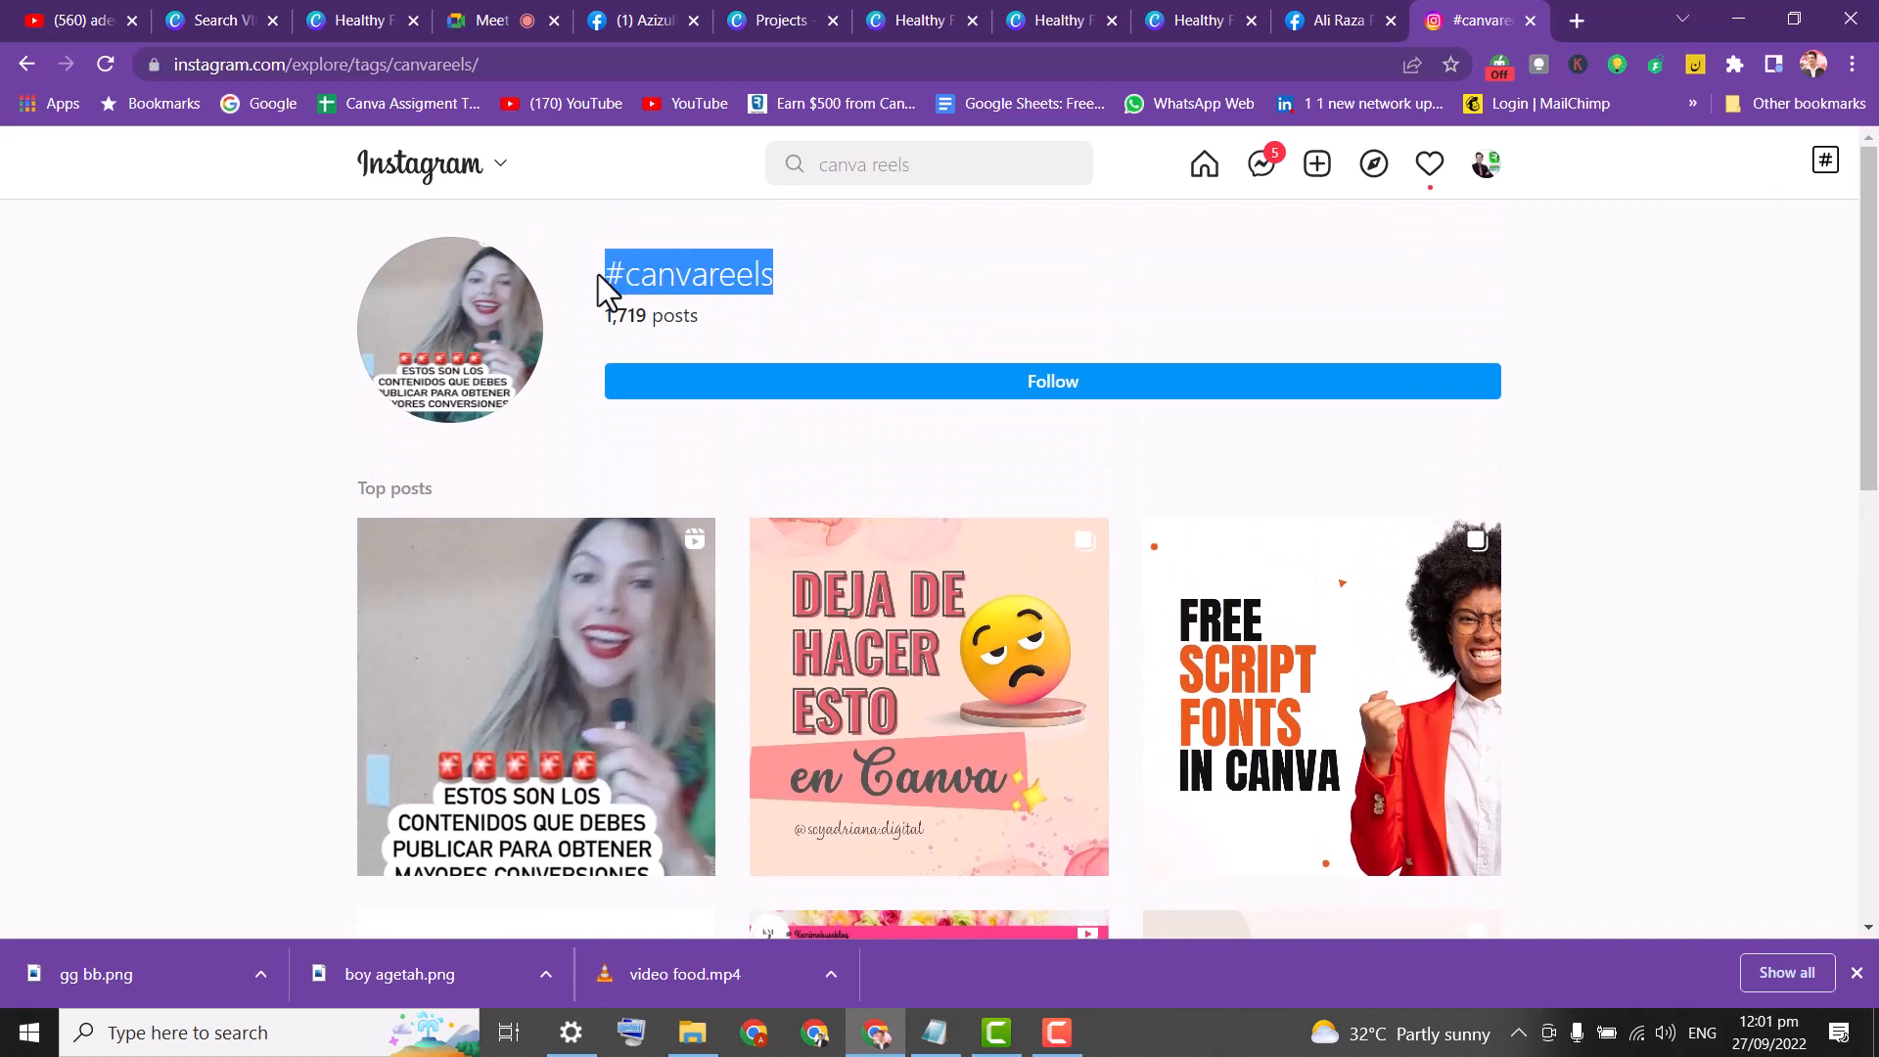
left_click(657, 316)
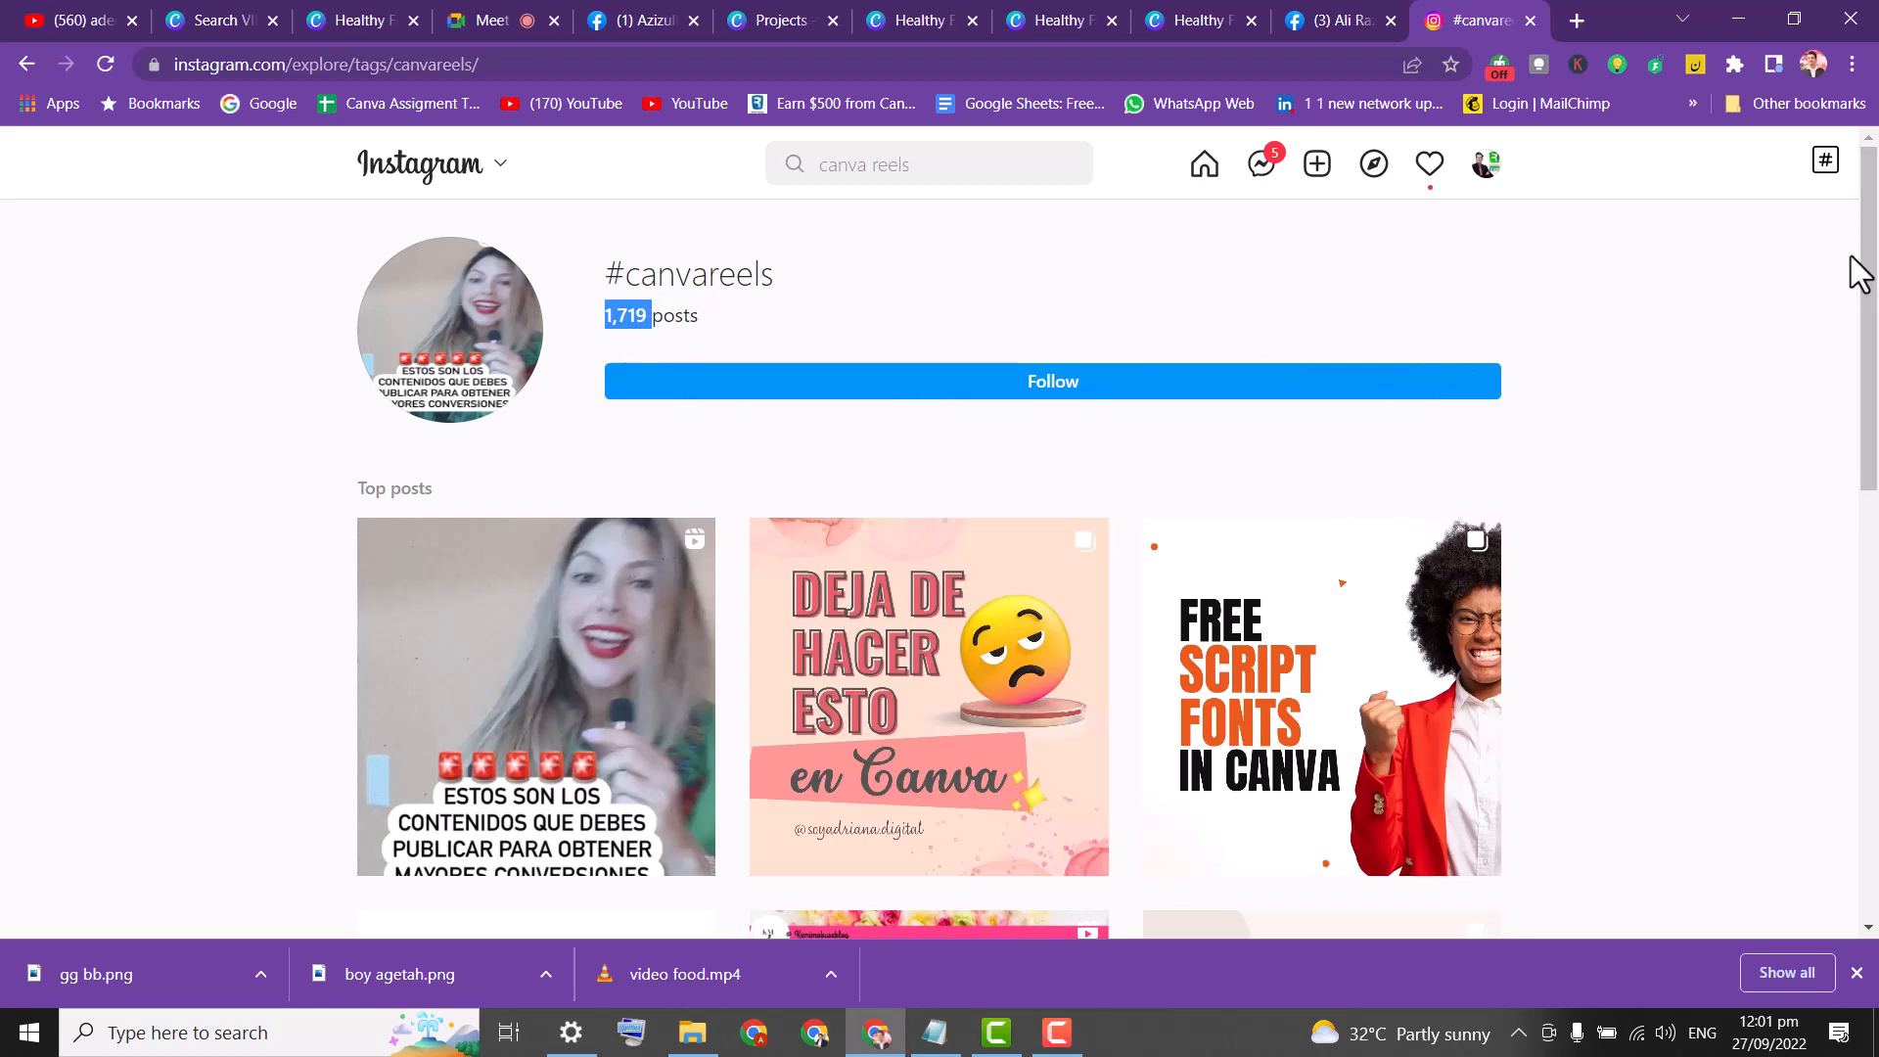
Browse the #canvareels posts, opening and closing the phone mockup post and the first top post.
left_click_drag(1858, 273, 1872, 695)
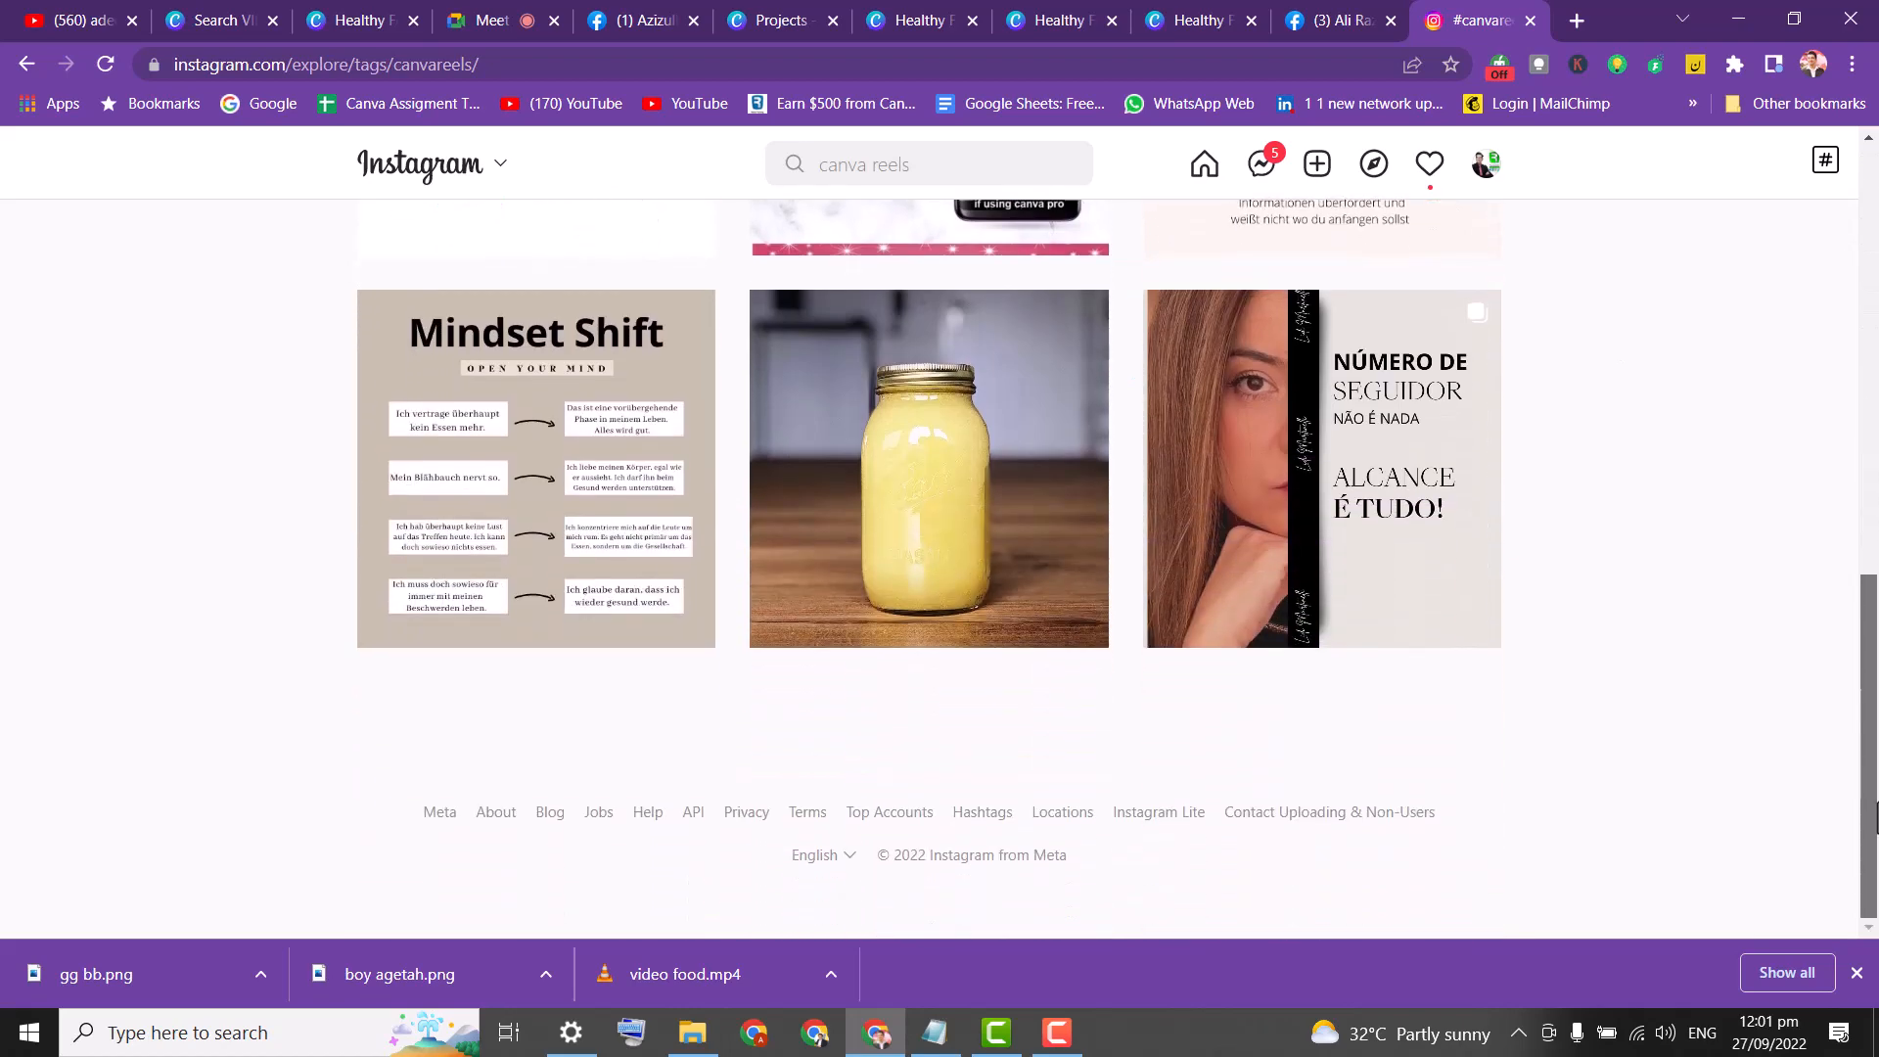
left_click_drag(1877, 805, 1877, 475)
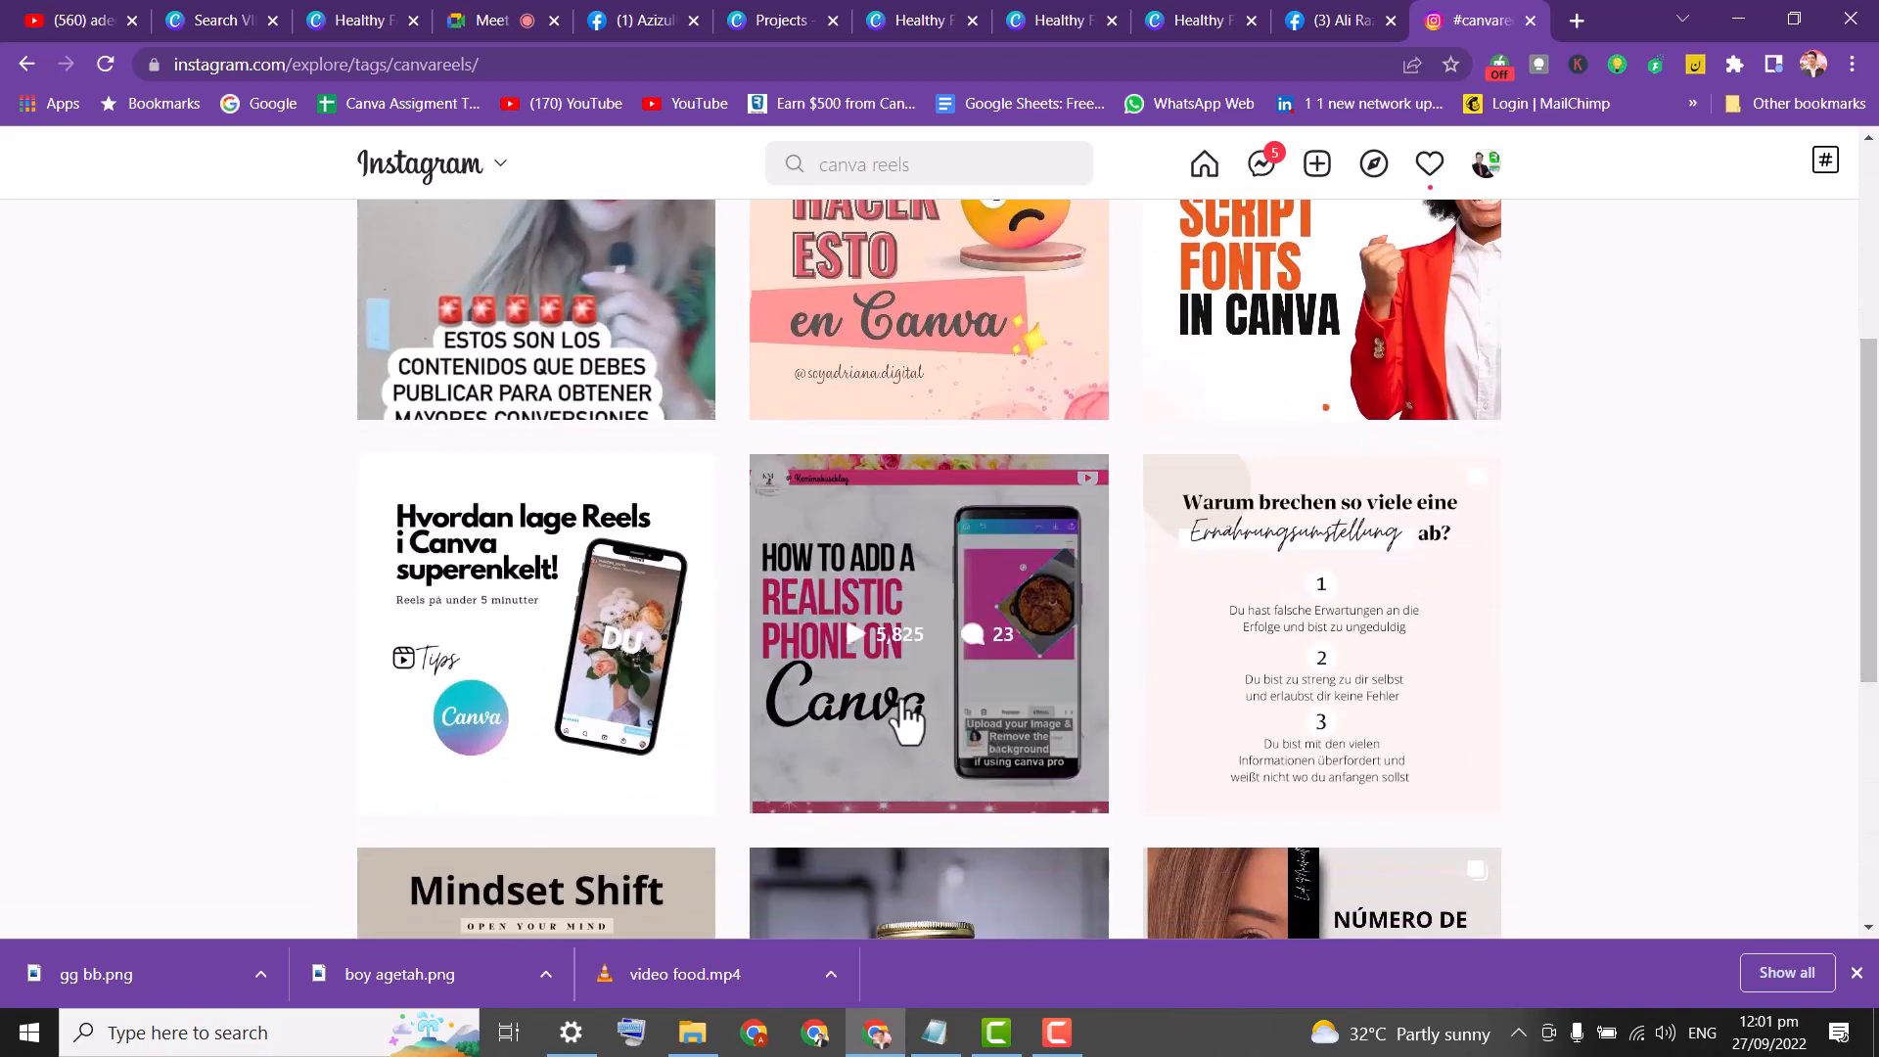
left_click(901, 703)
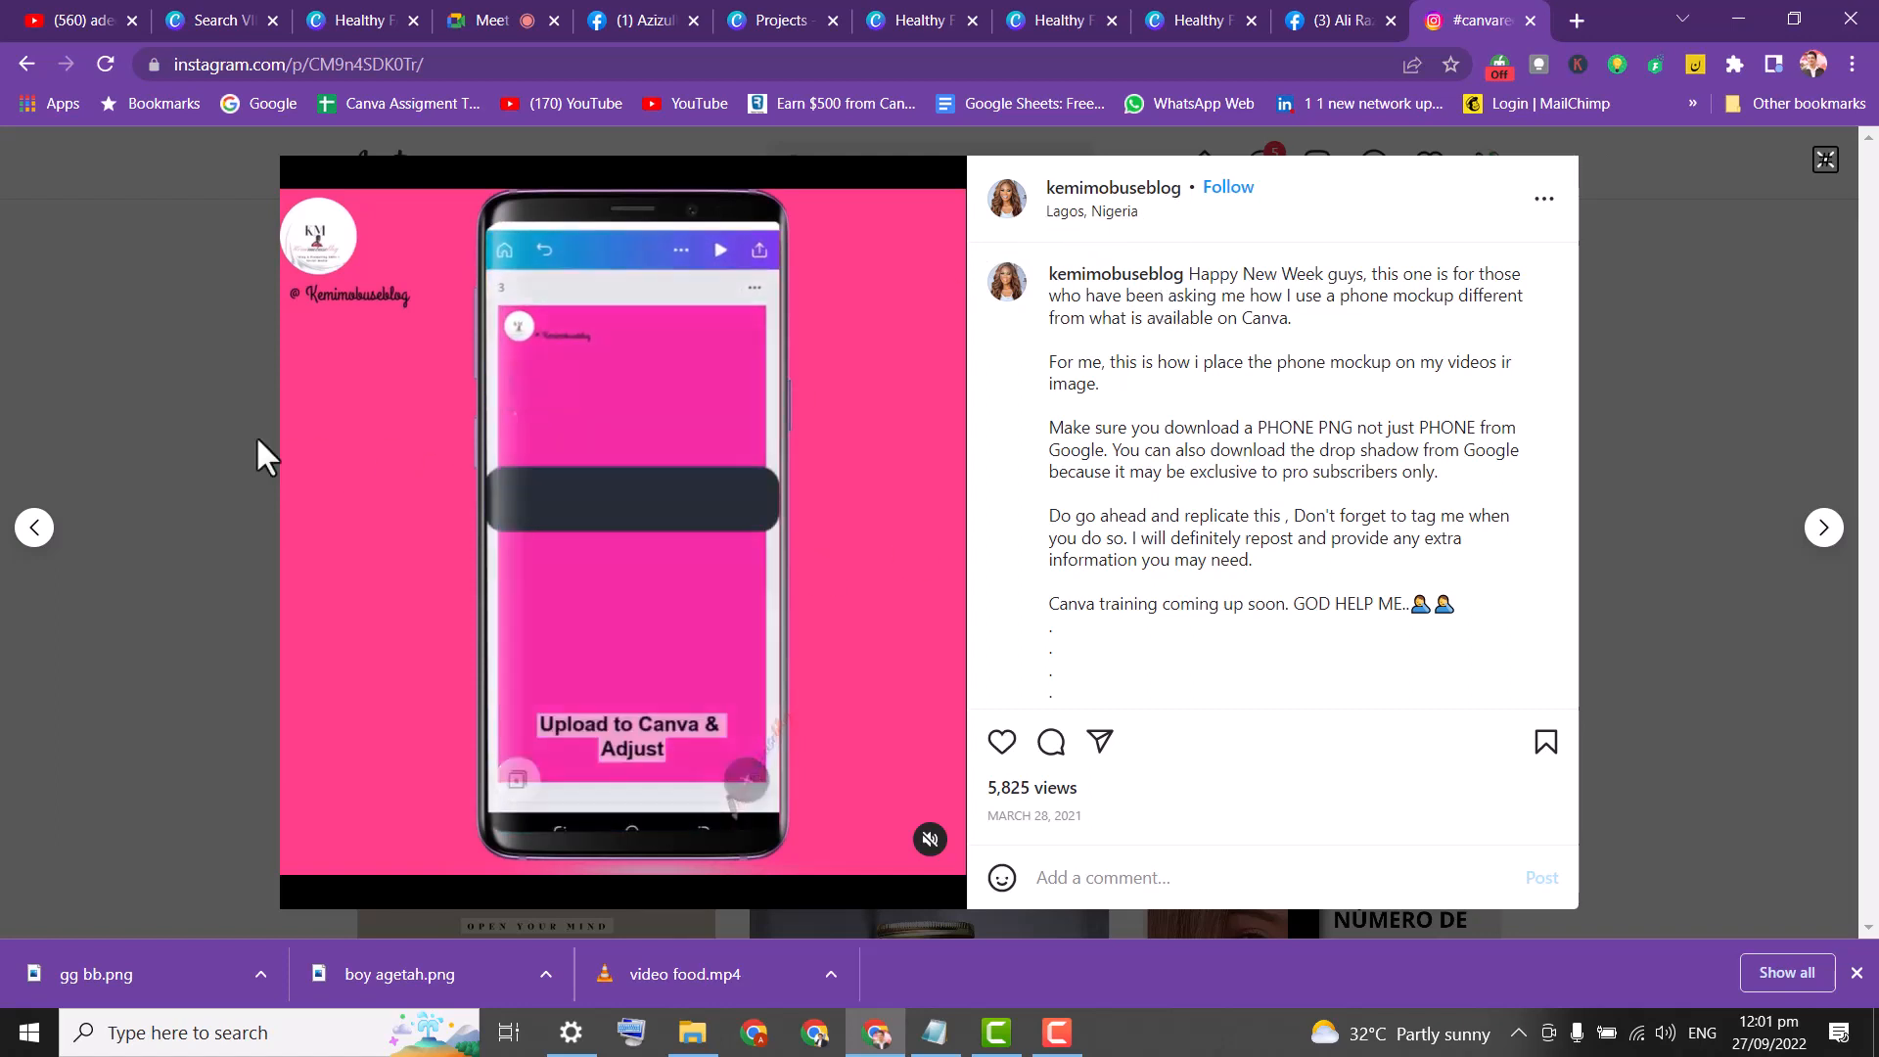
left_click(152, 262)
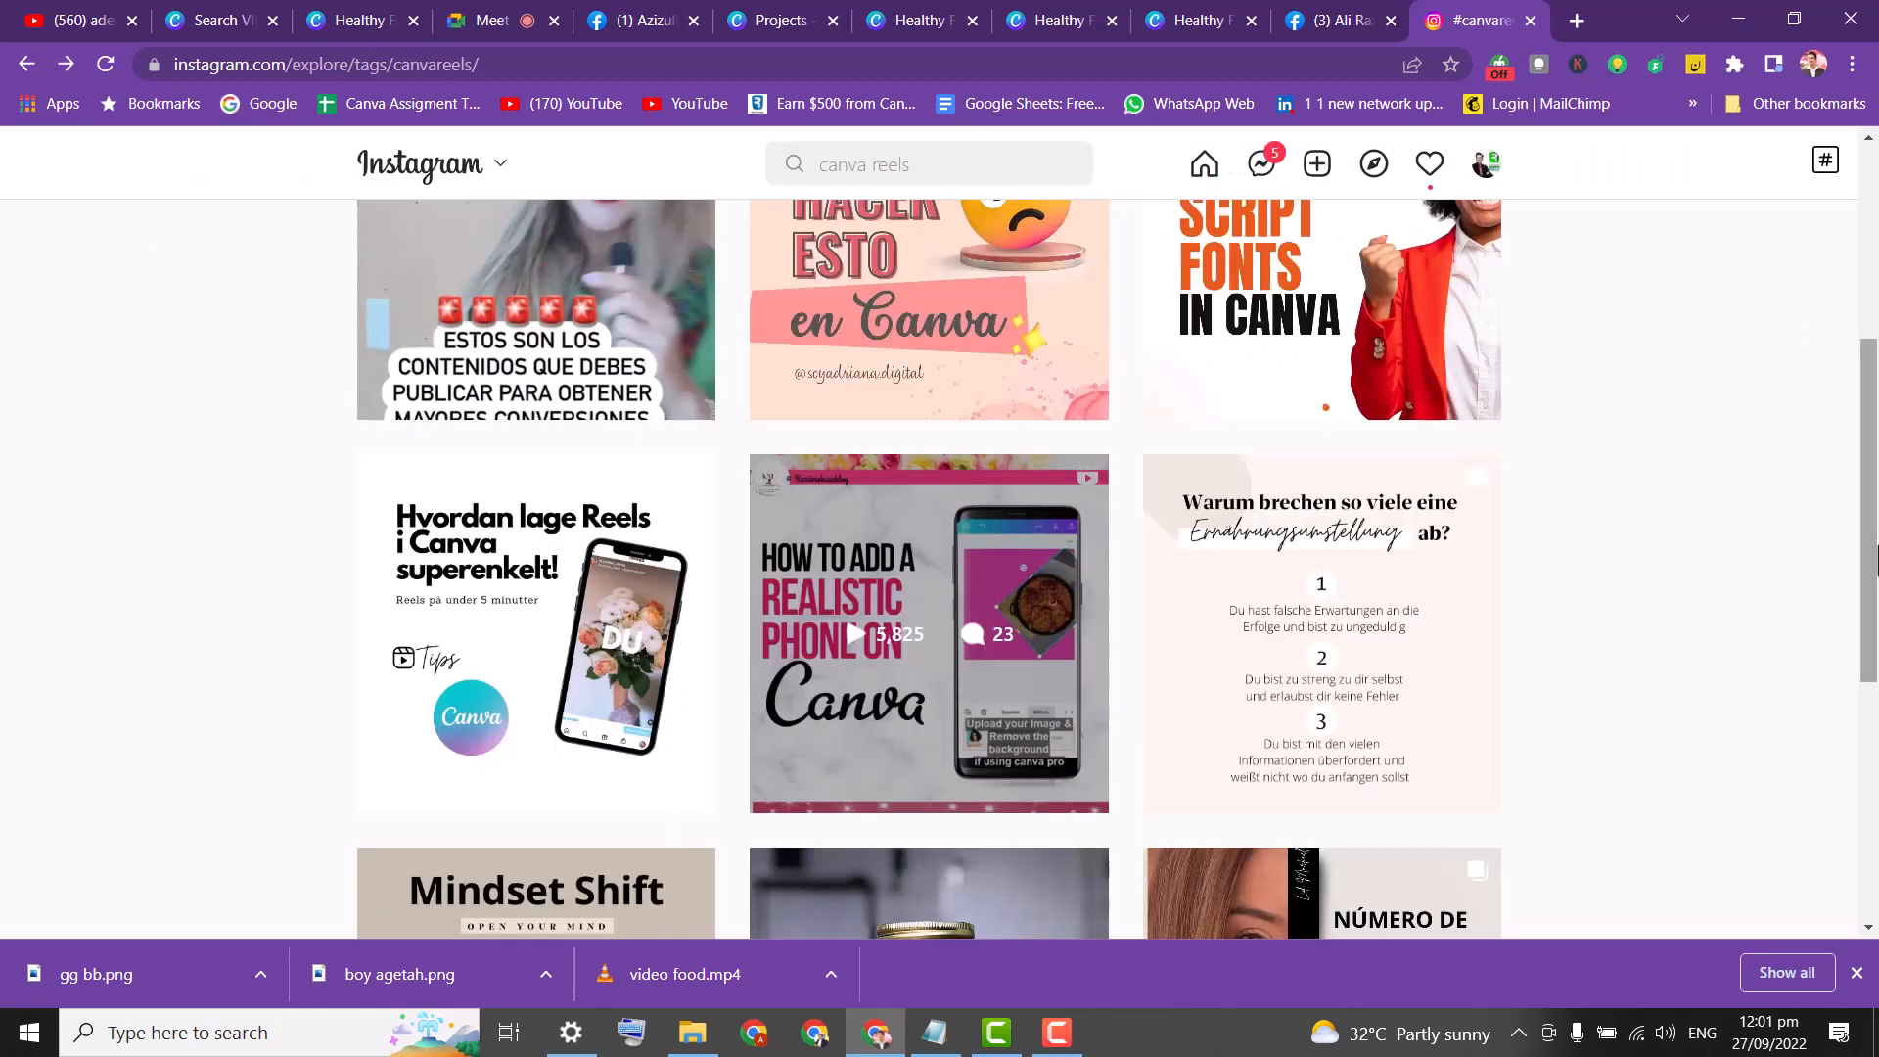
scroll(1840, 539, "up", 3)
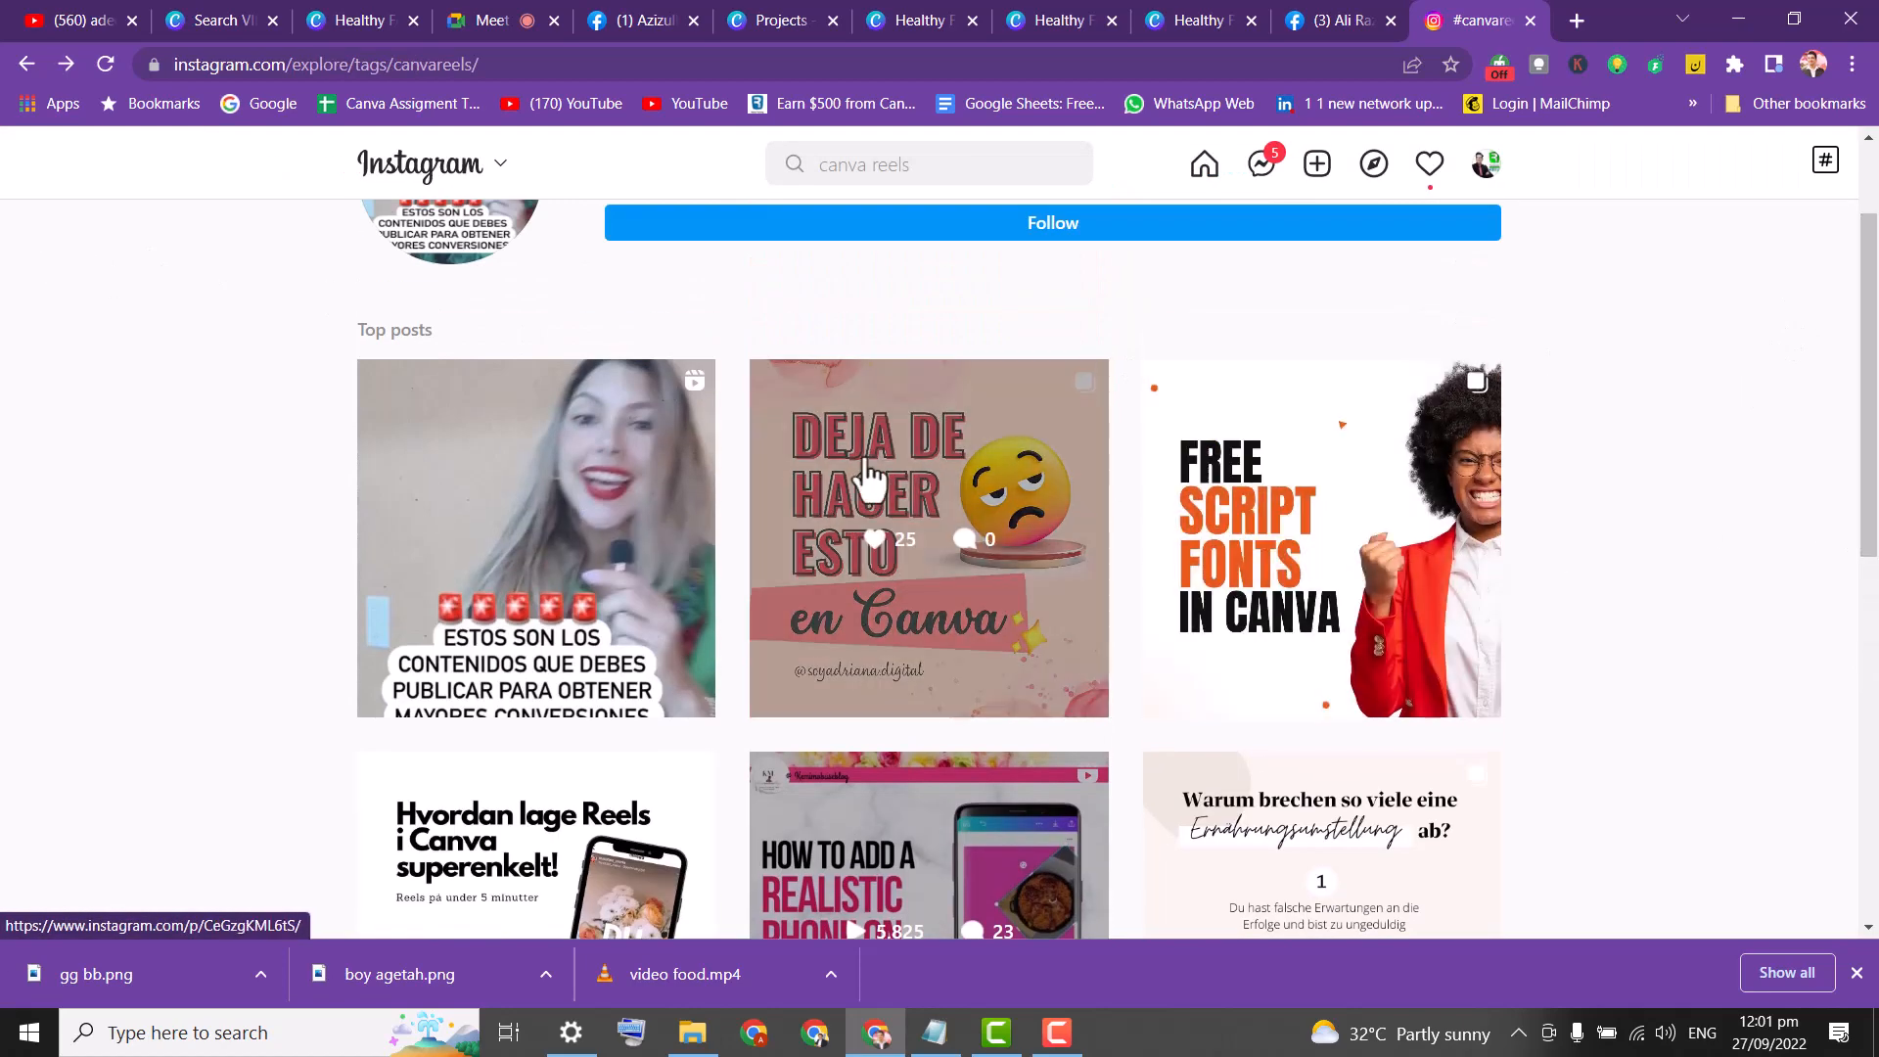
left_click(494, 517)
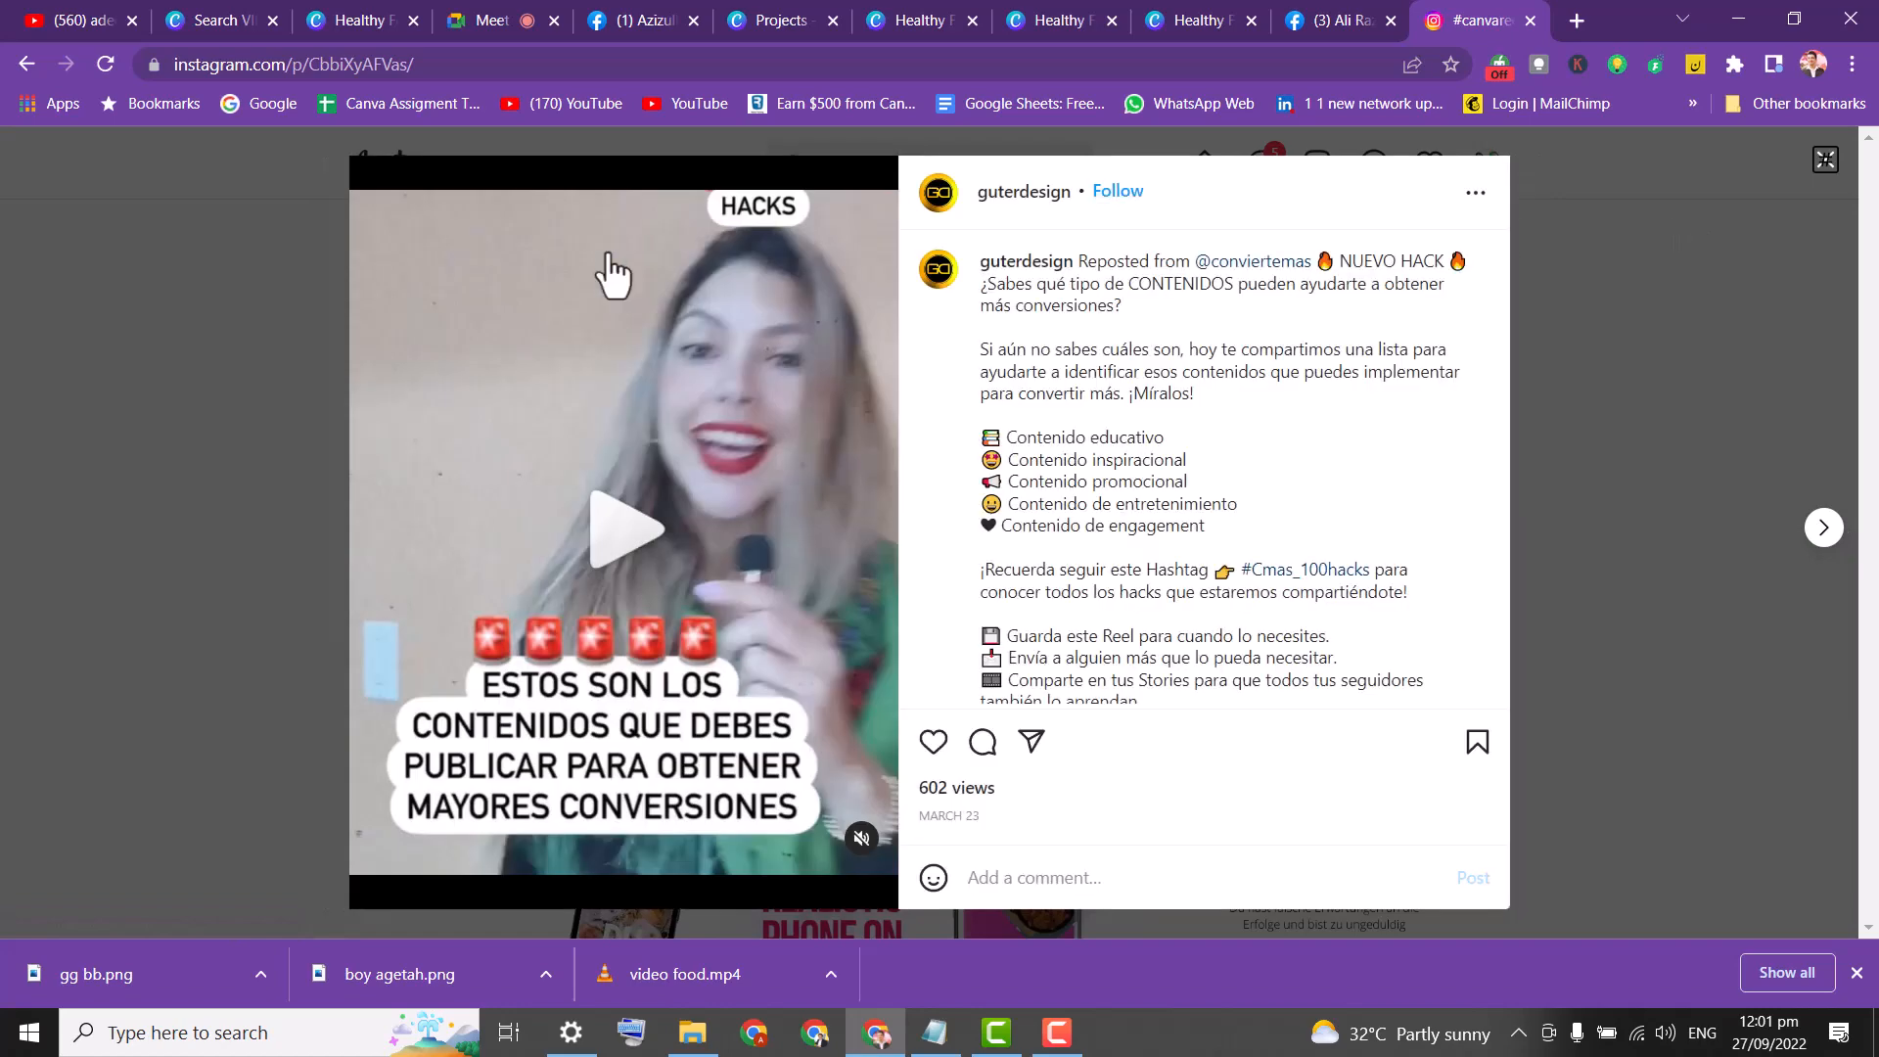
left_click(149, 271)
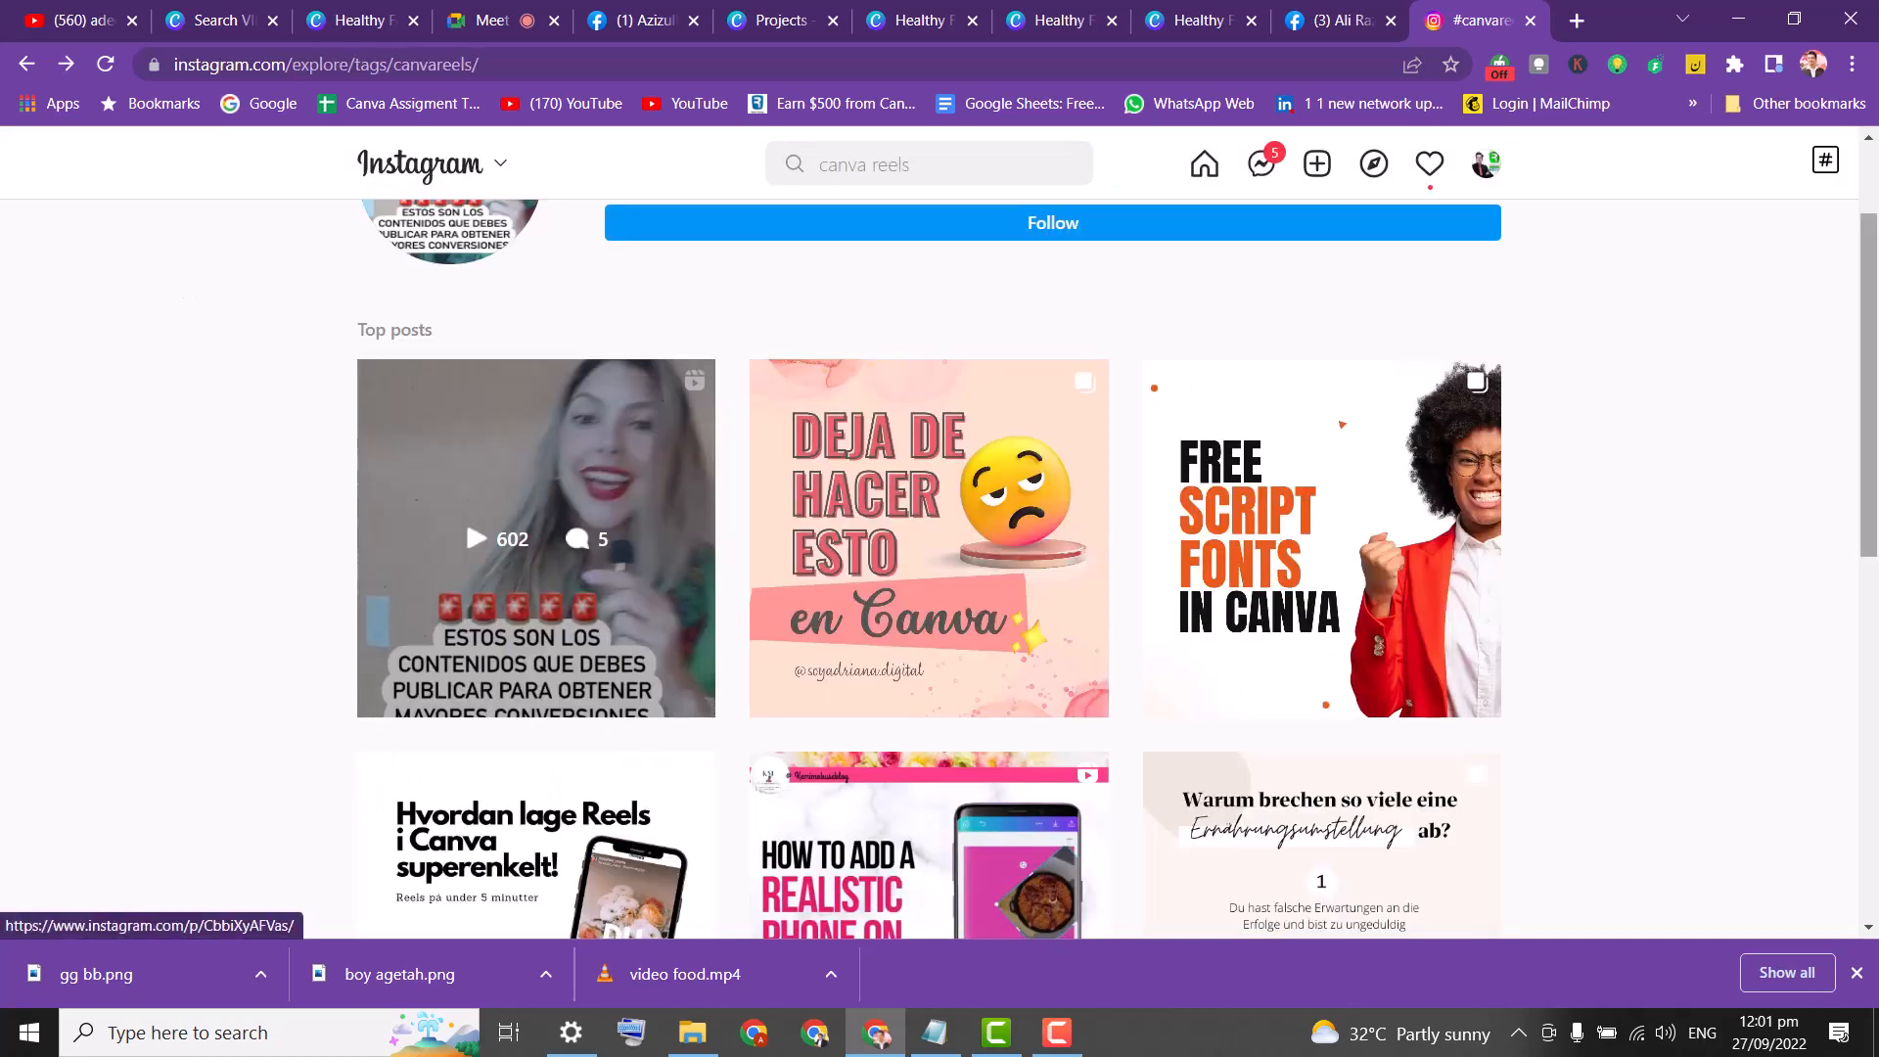
scroll(1870, 509, "down", 4)
scroll(1870, 509, "up", 4)
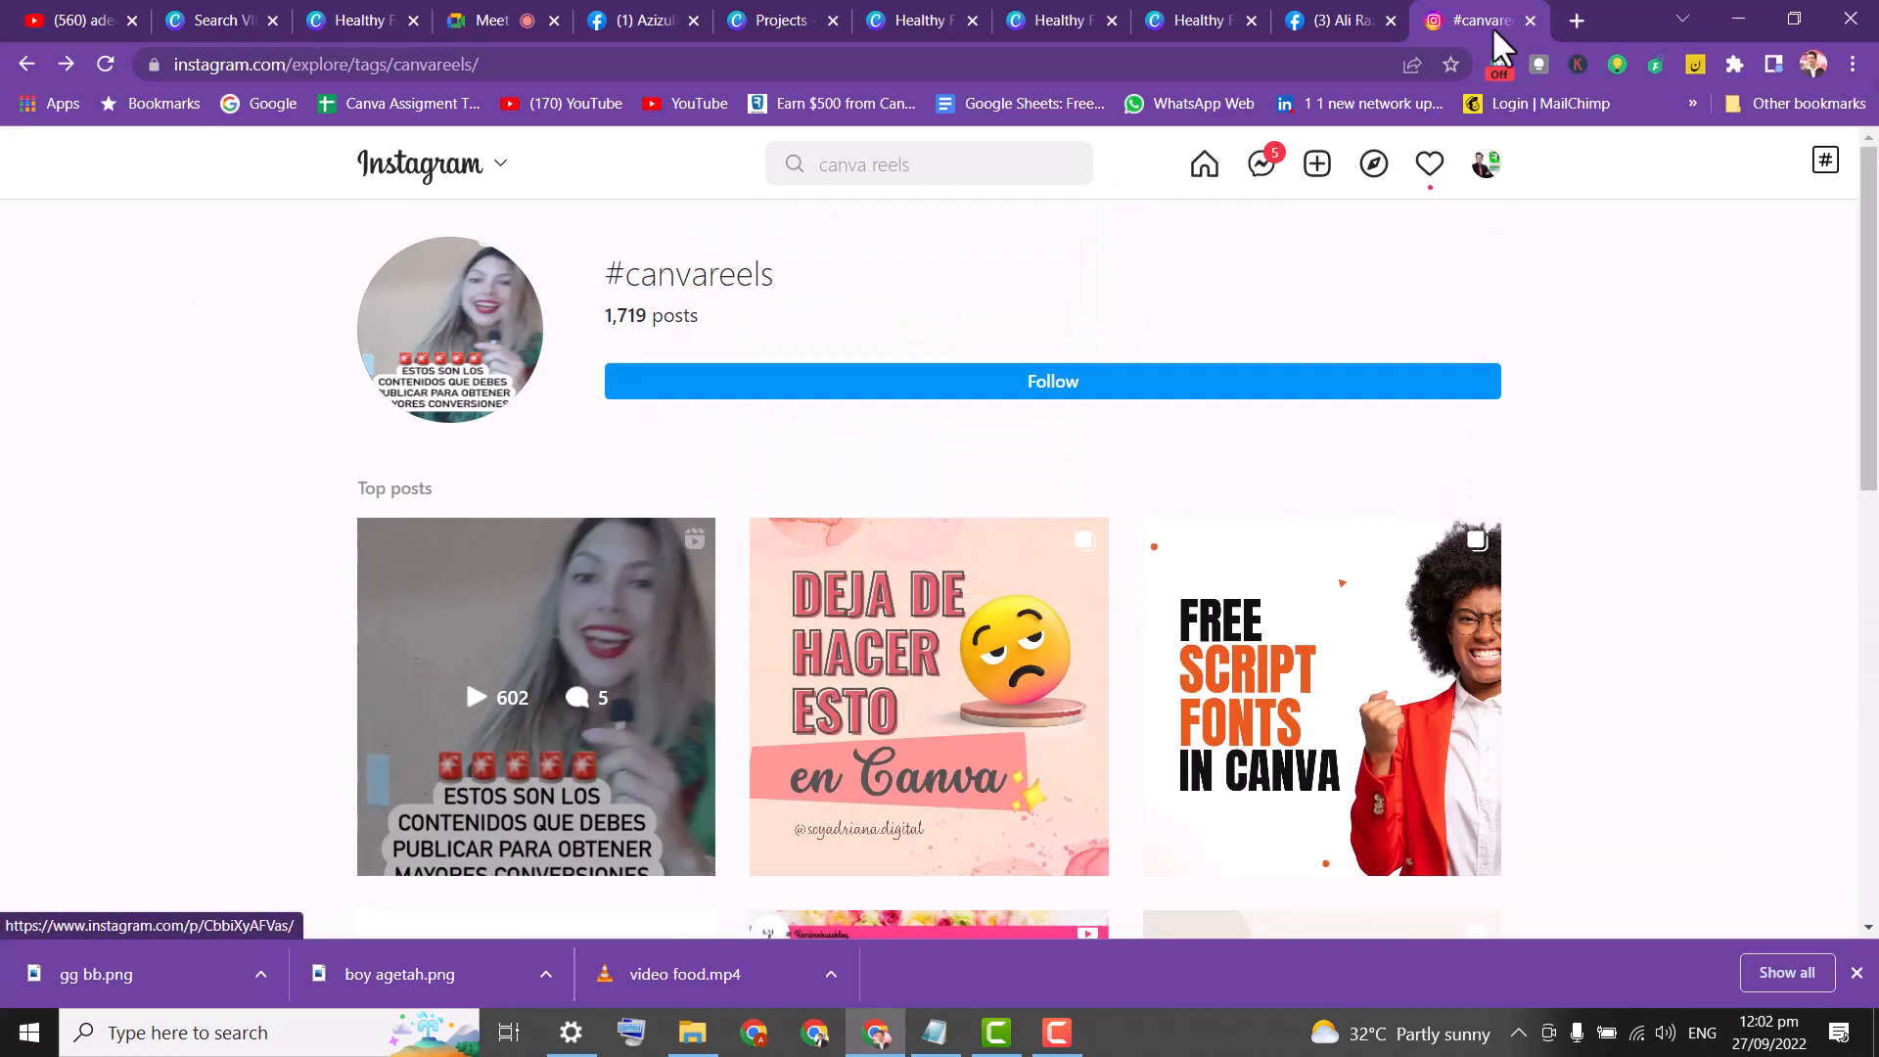
On Facebook, unmute the pizza video post, expand its description, close the mini player, and return to Canva.
left_click(1339, 19)
scroll(1875, 480, "down", 9)
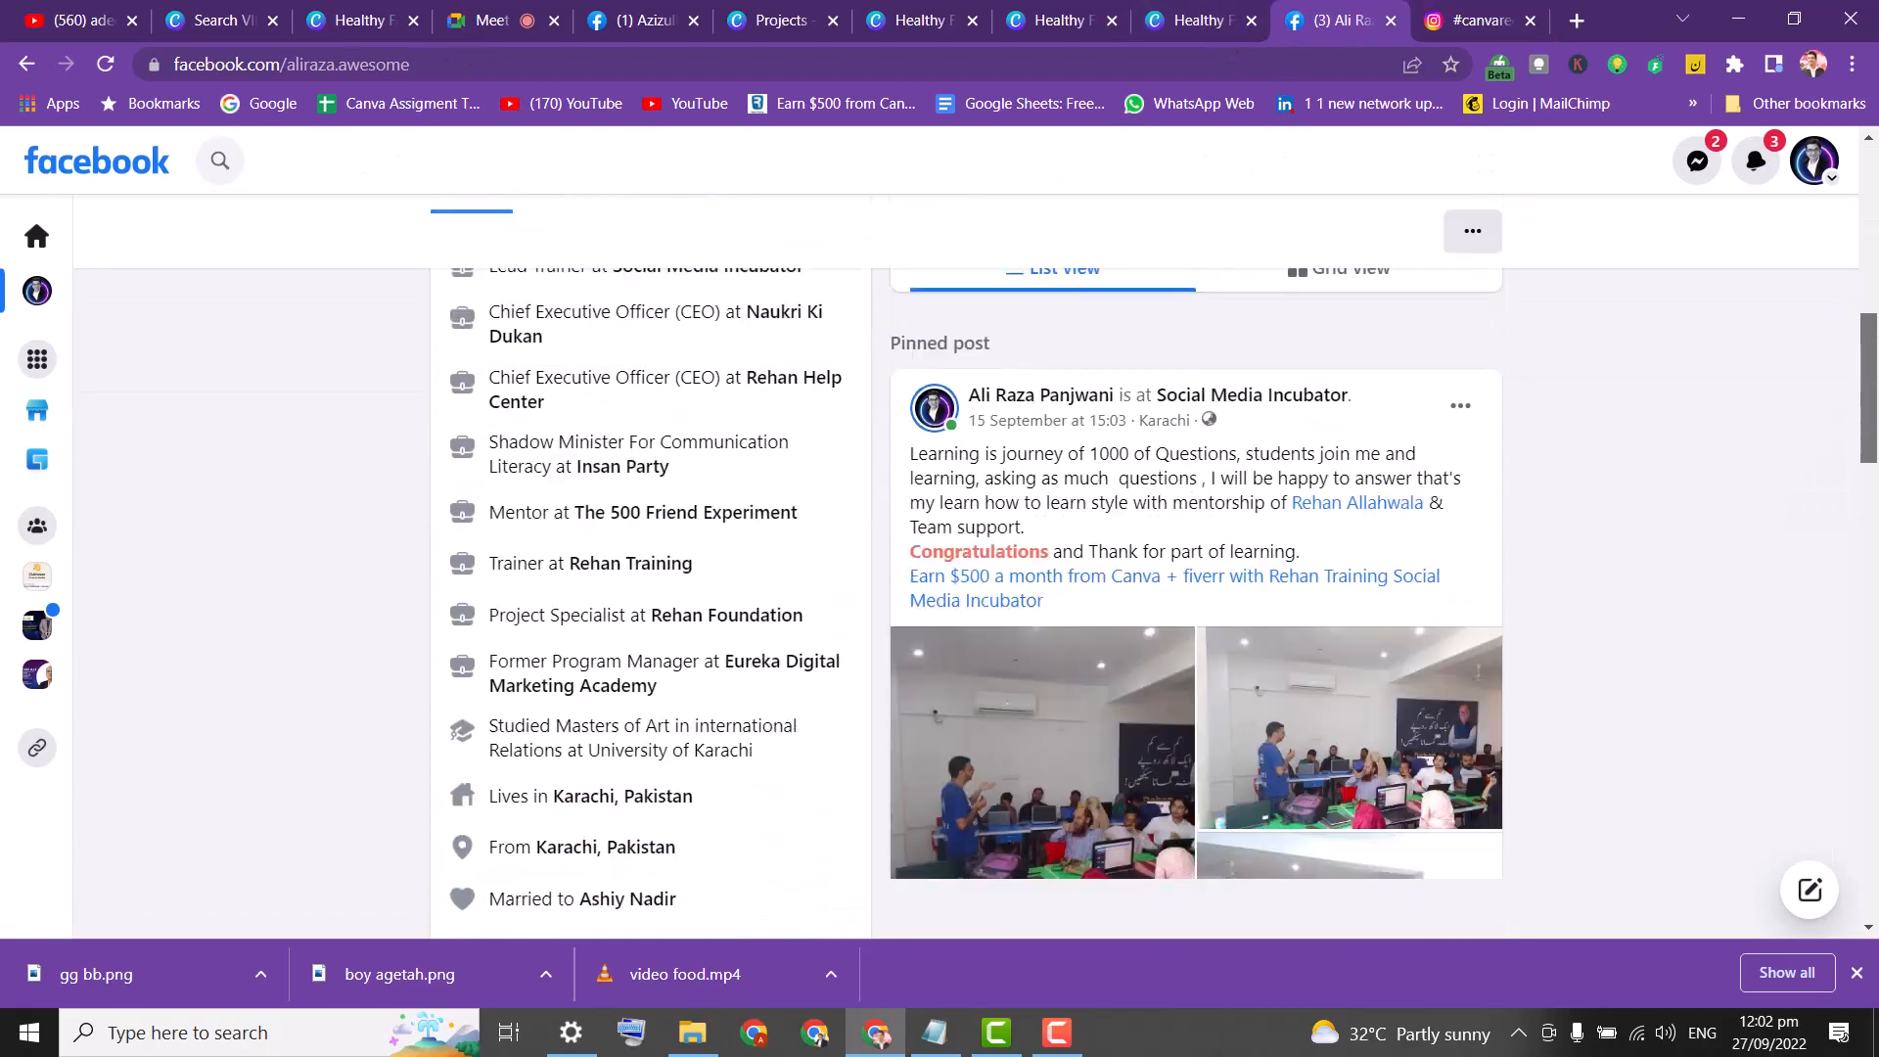
left_click_drag(1874, 479, 1877, 705)
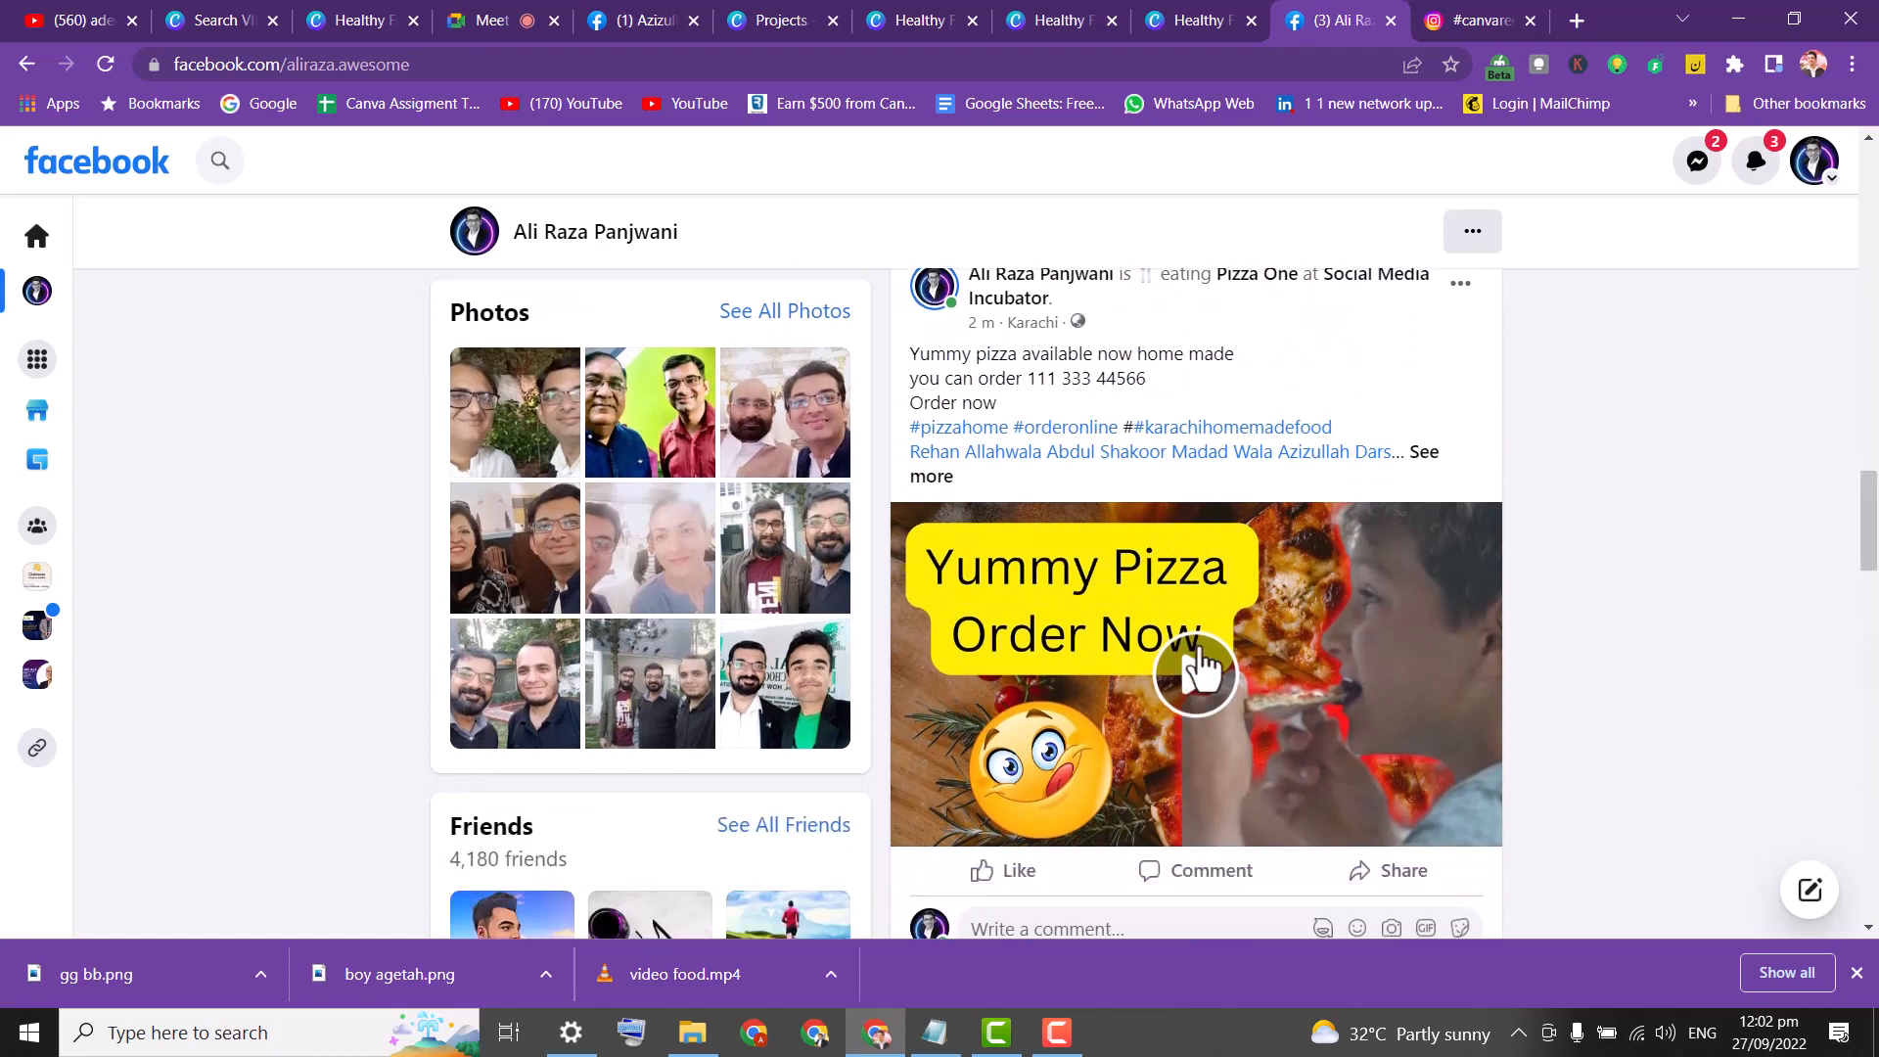
left_click(1197, 670)
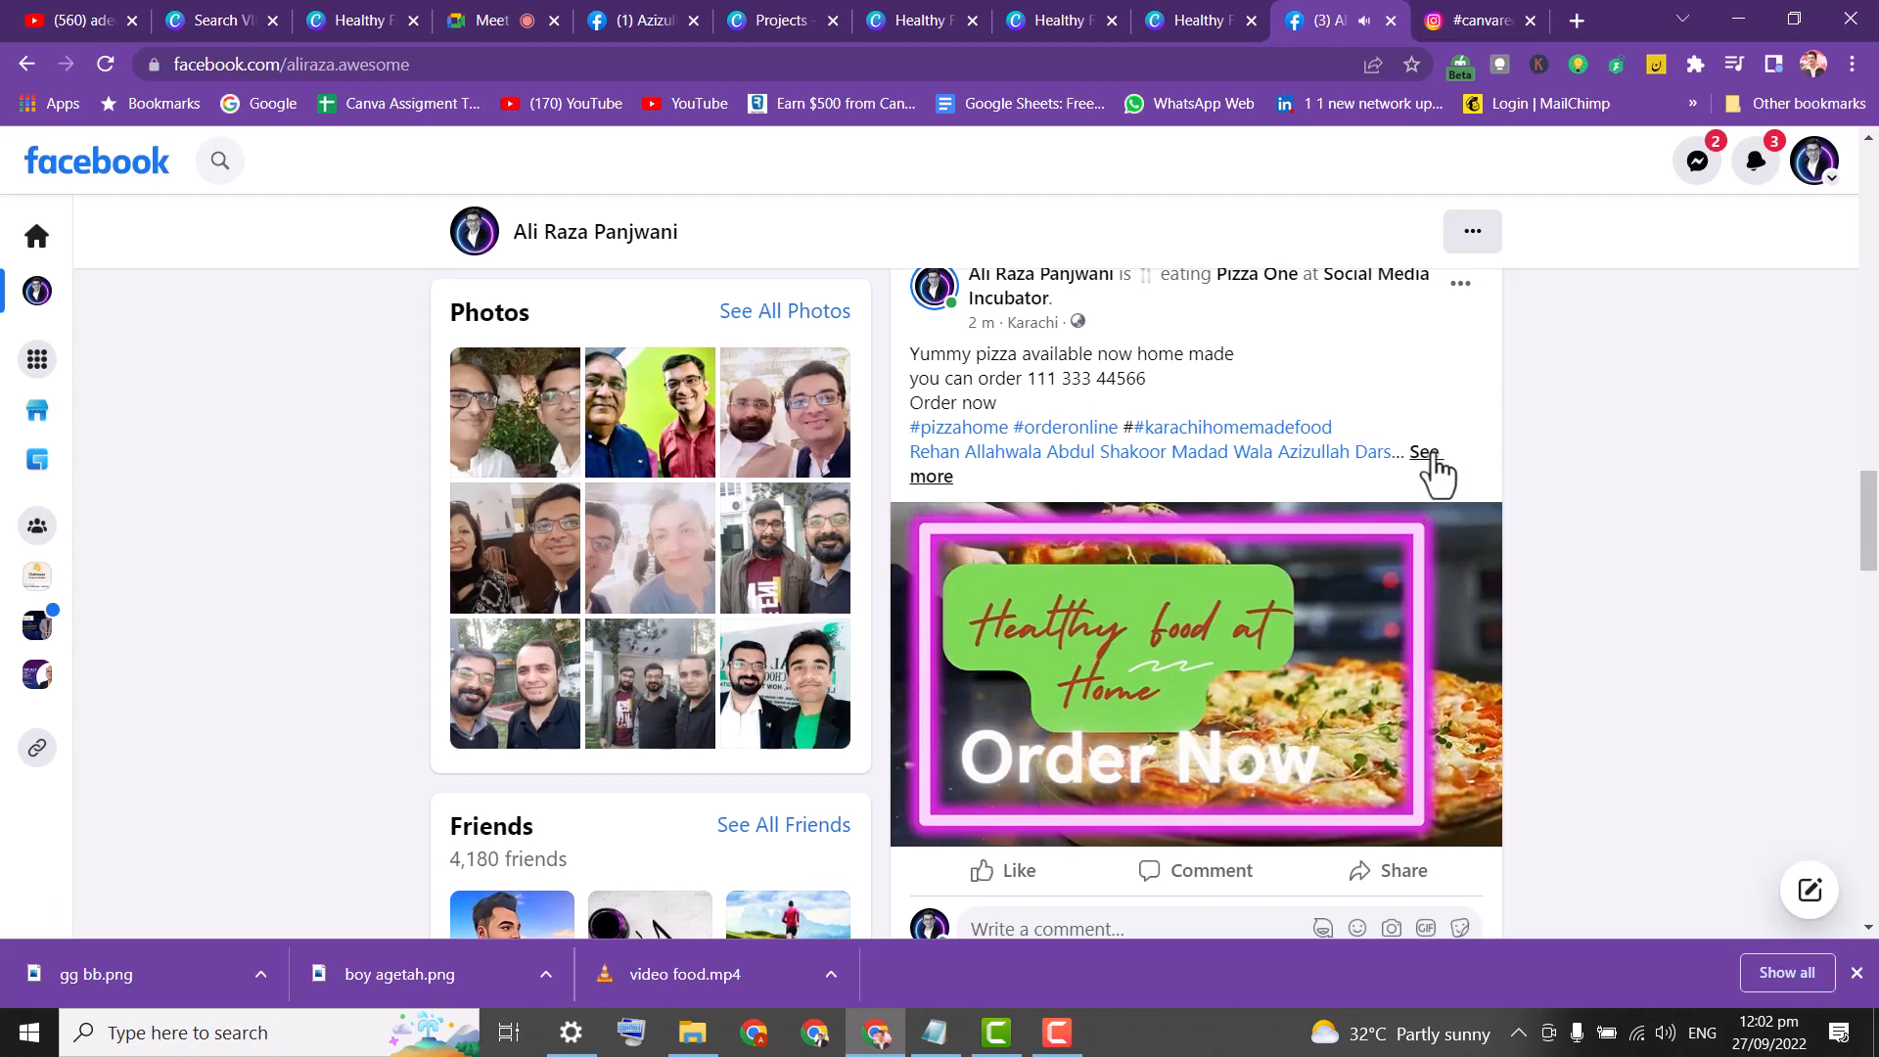
left_click(1425, 453)
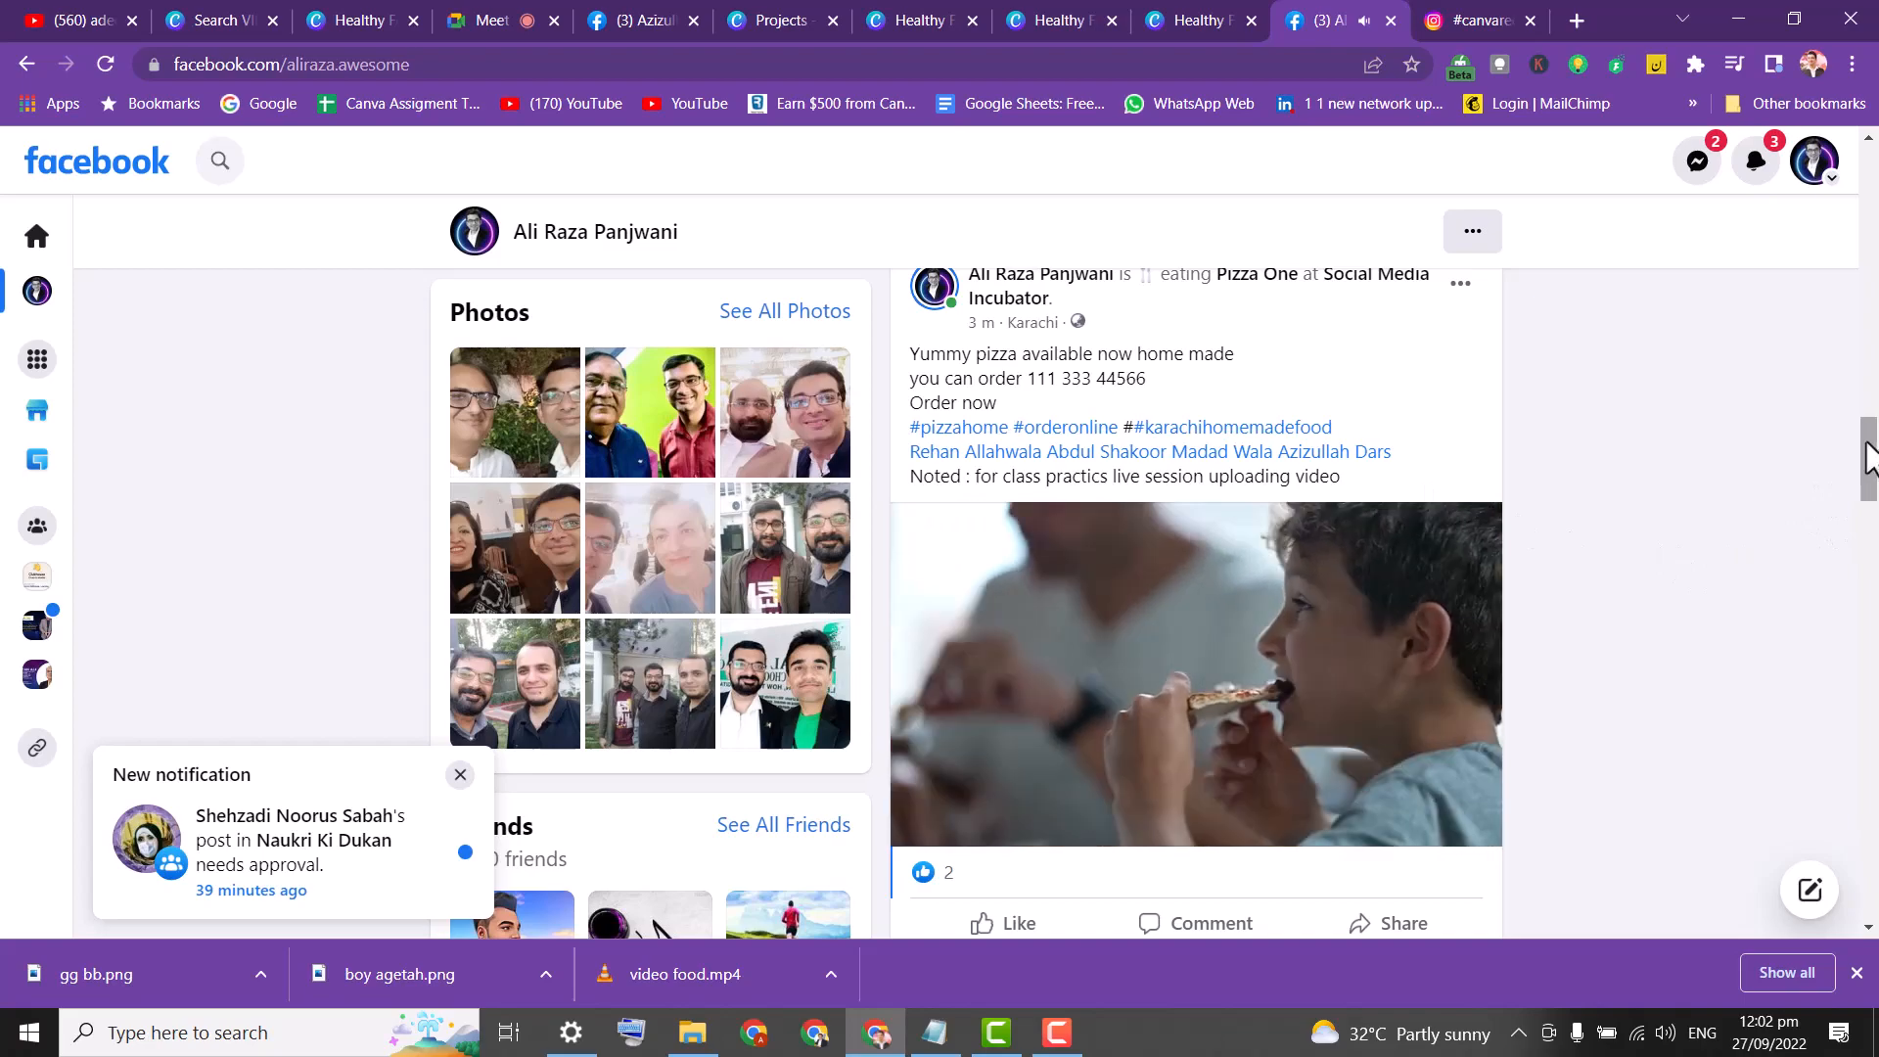
left_click_drag(1867, 457, 1850, 360)
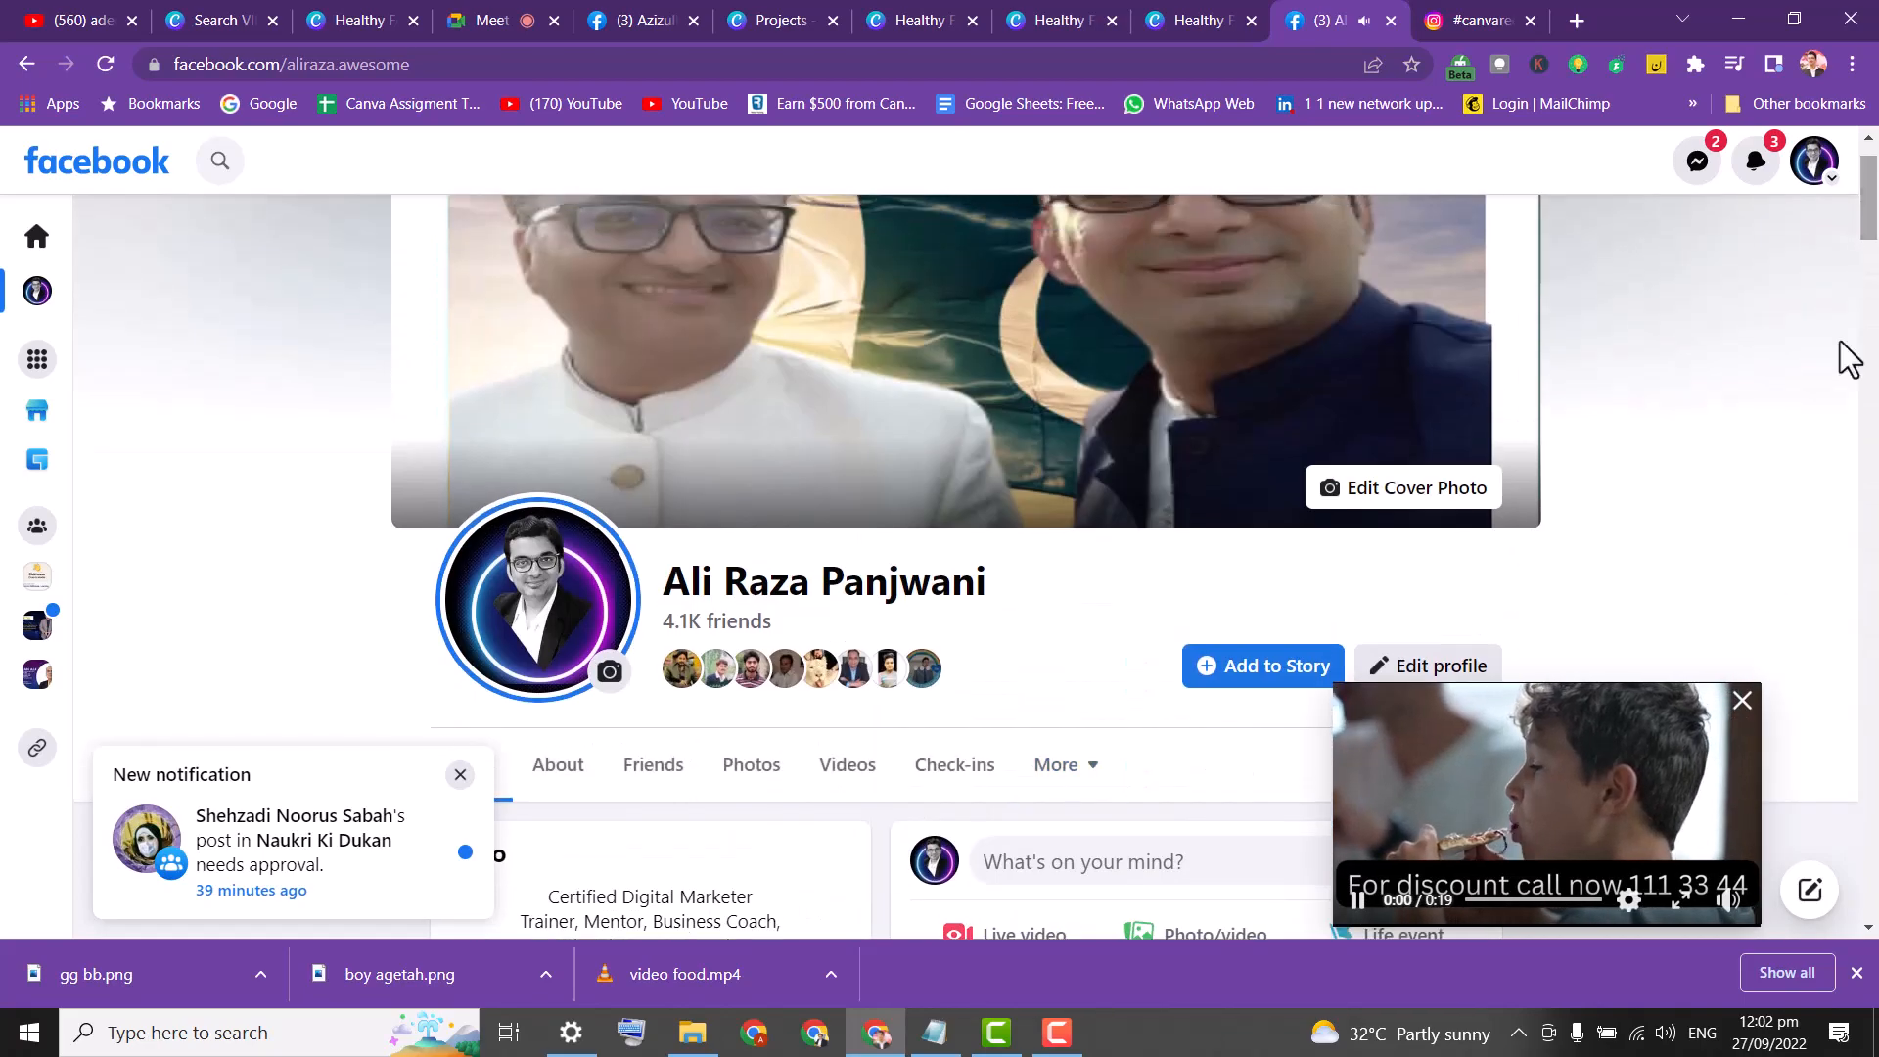
left_click(1743, 700)
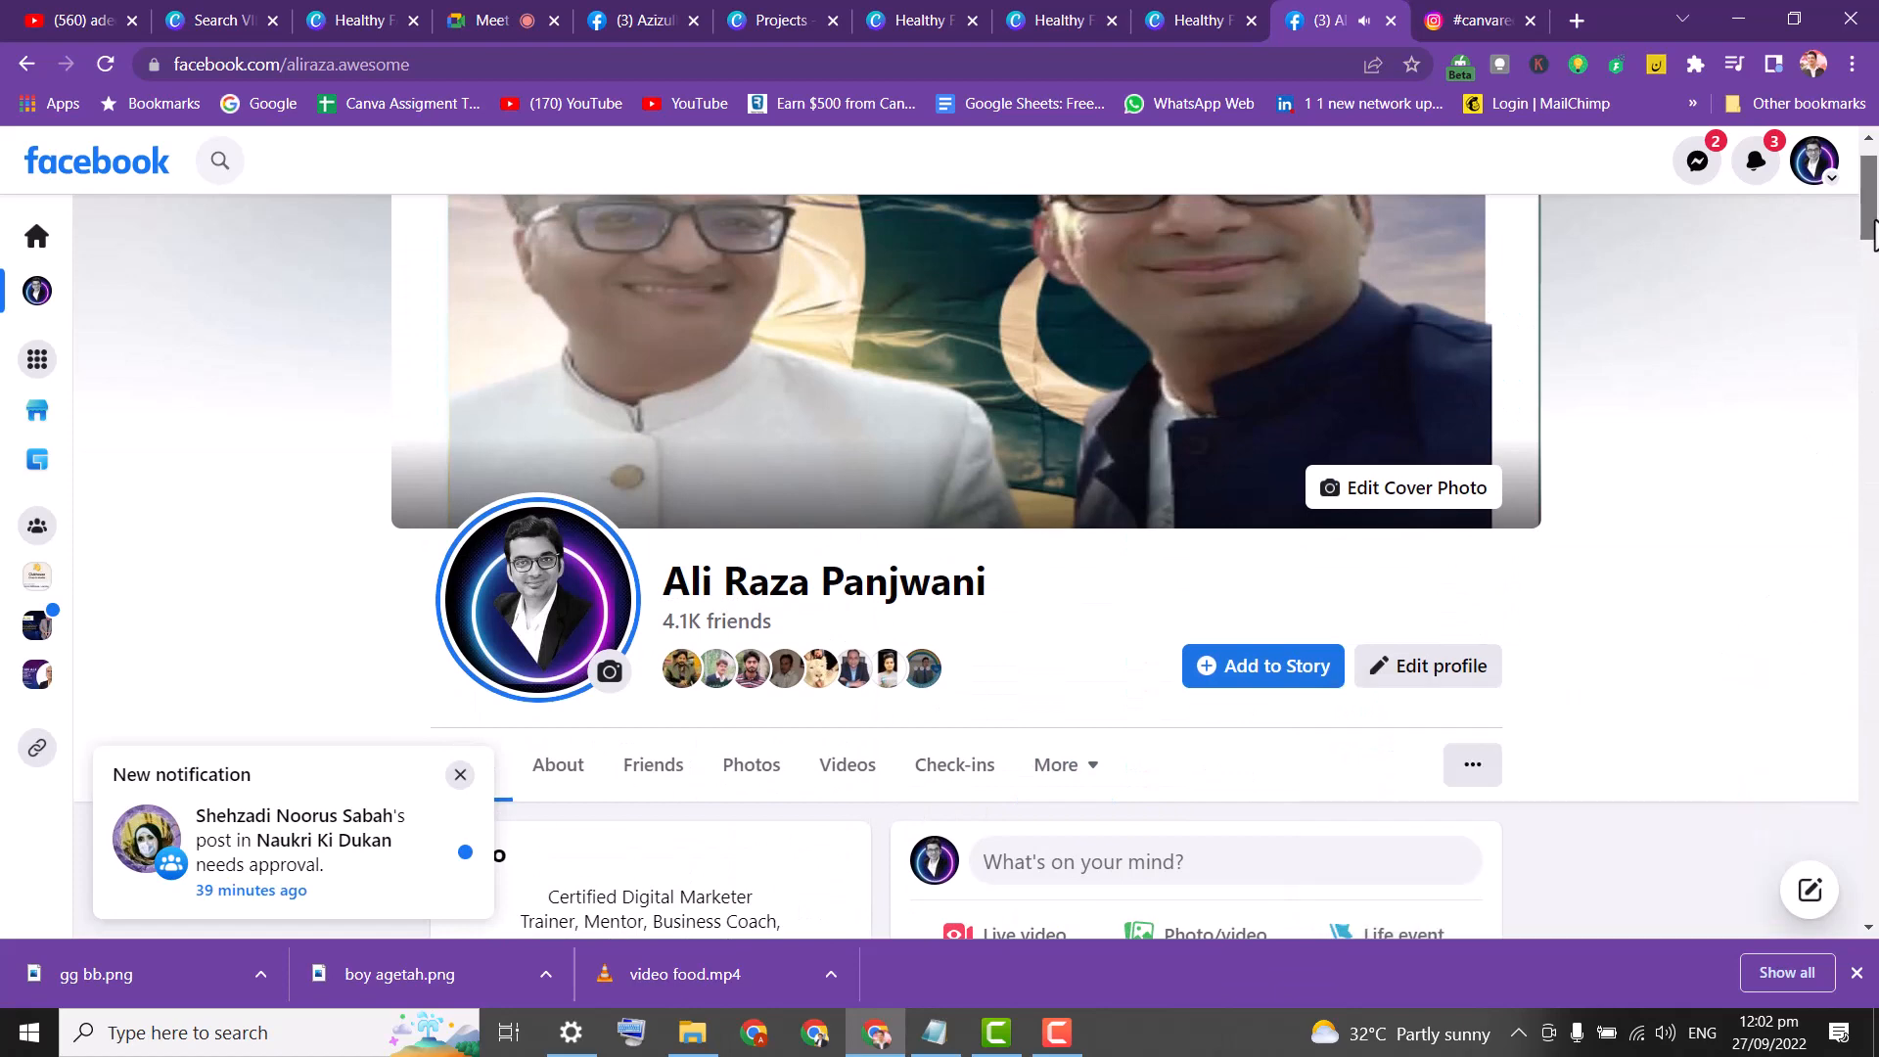
left_click(1179, 19)
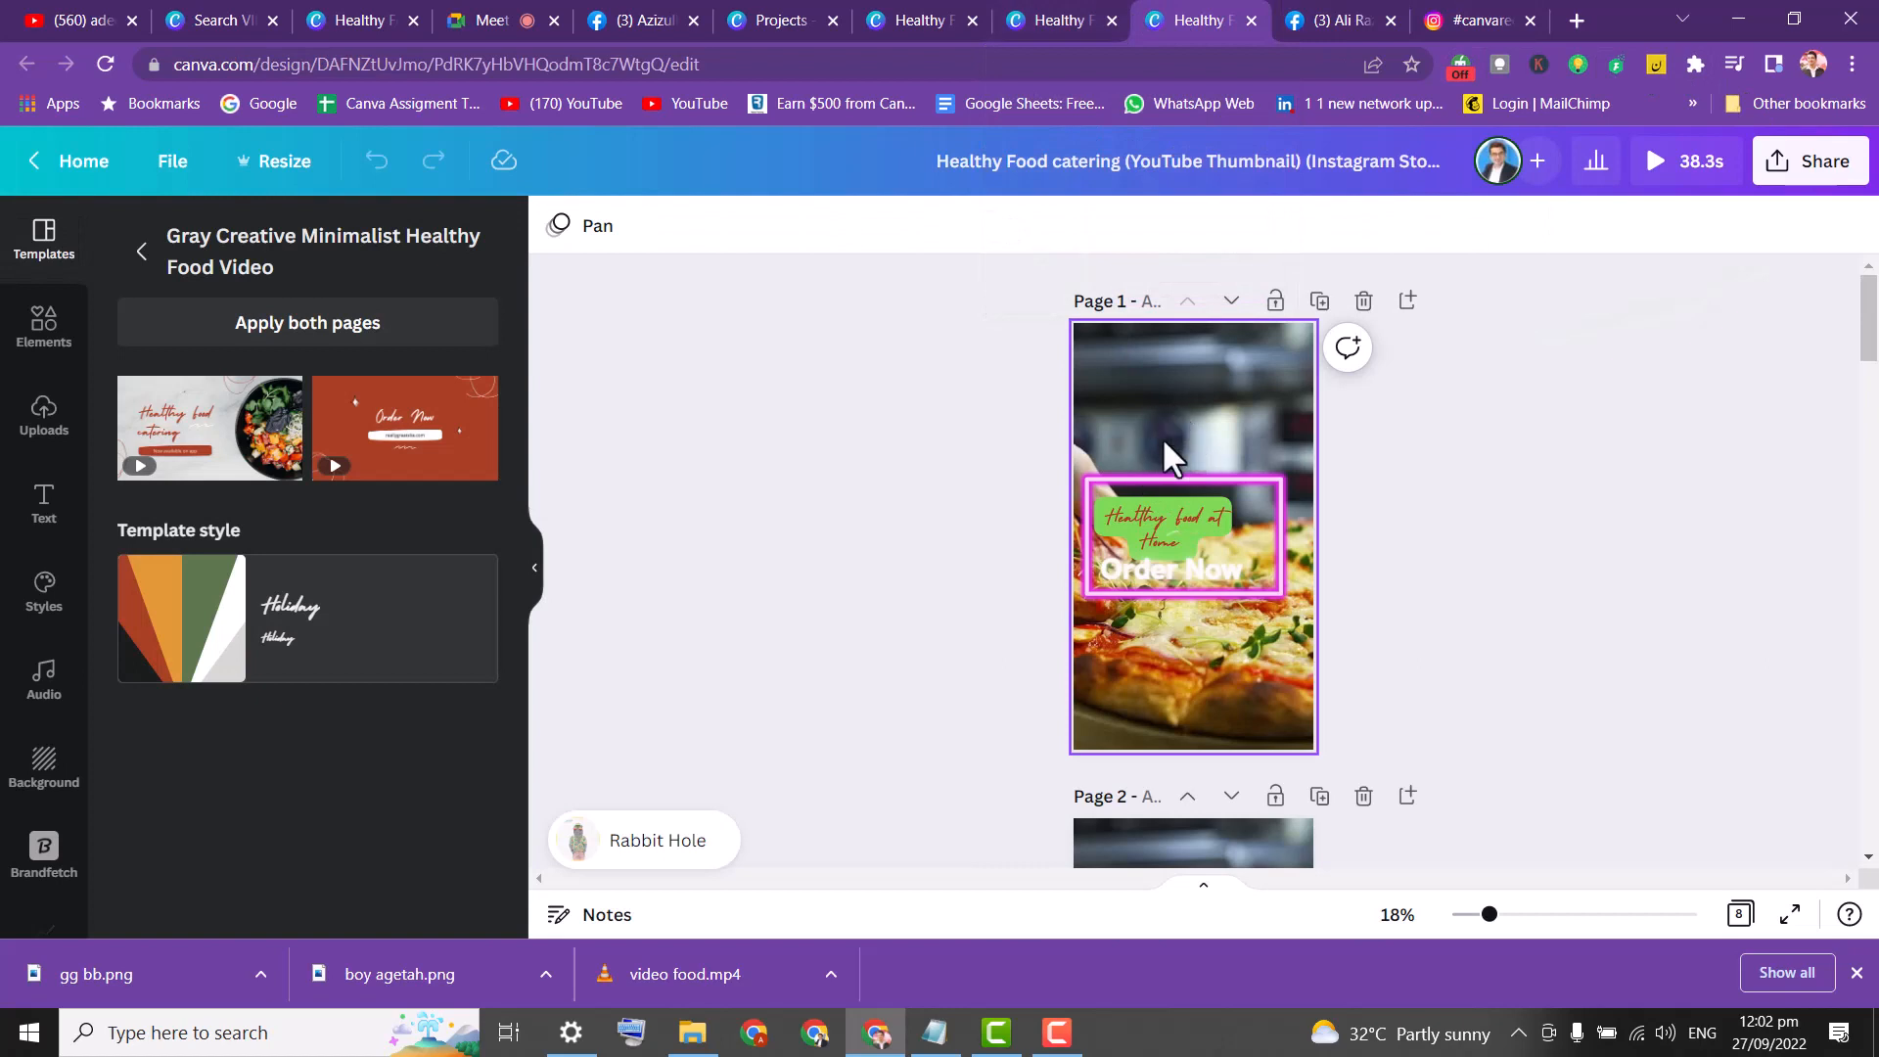
left_click(1195, 339)
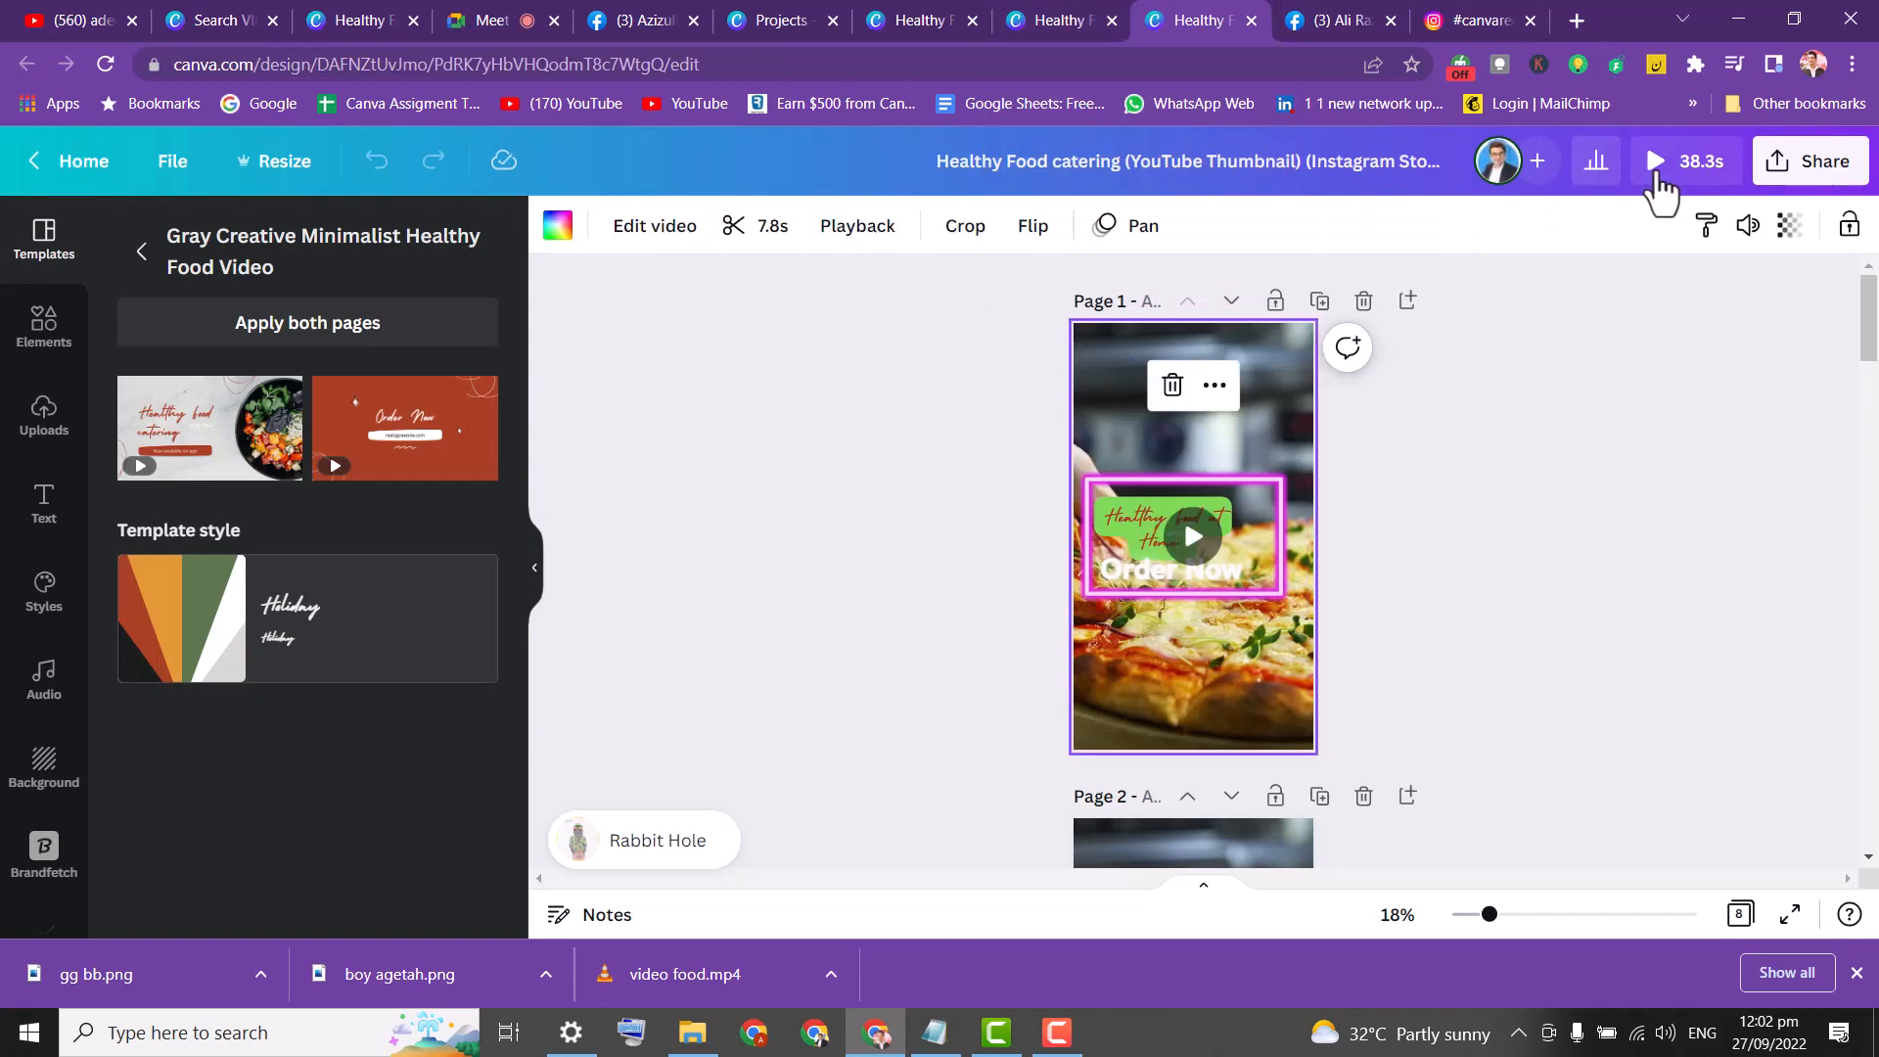
left_click(1662, 174)
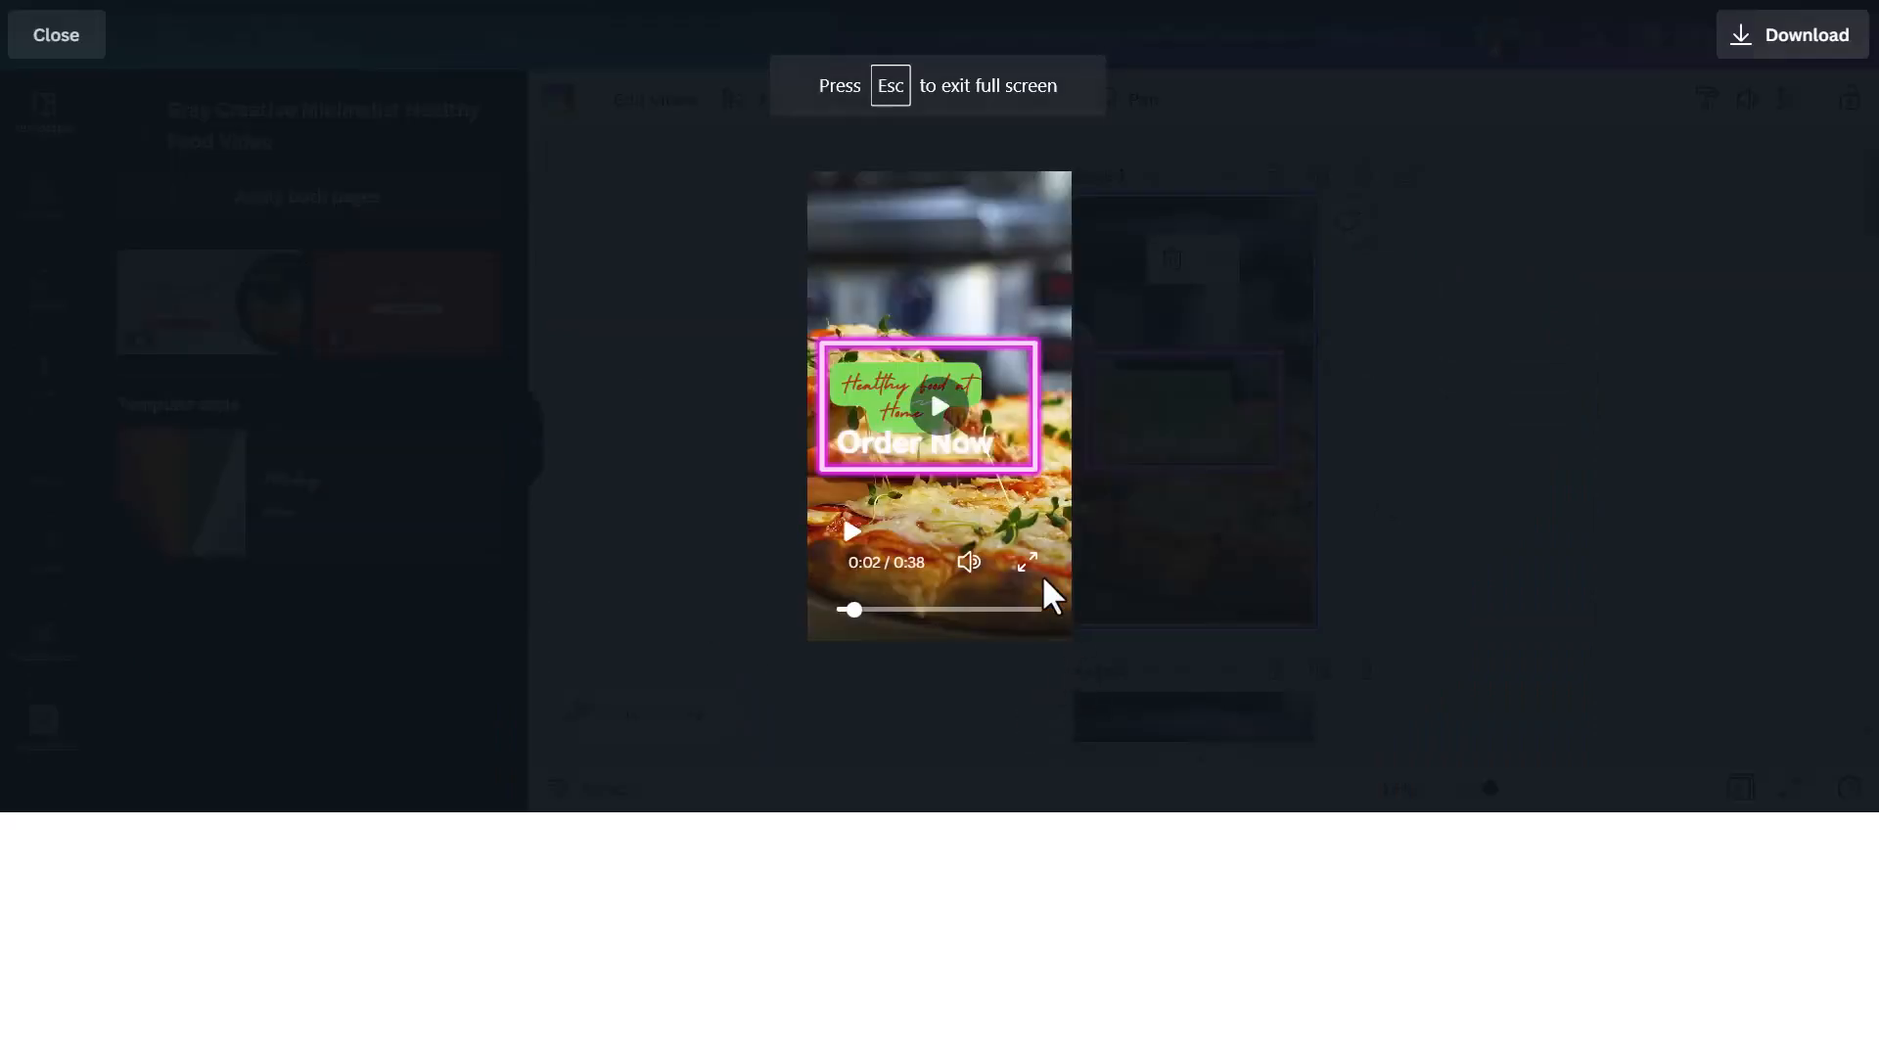
left_click(1028, 564)
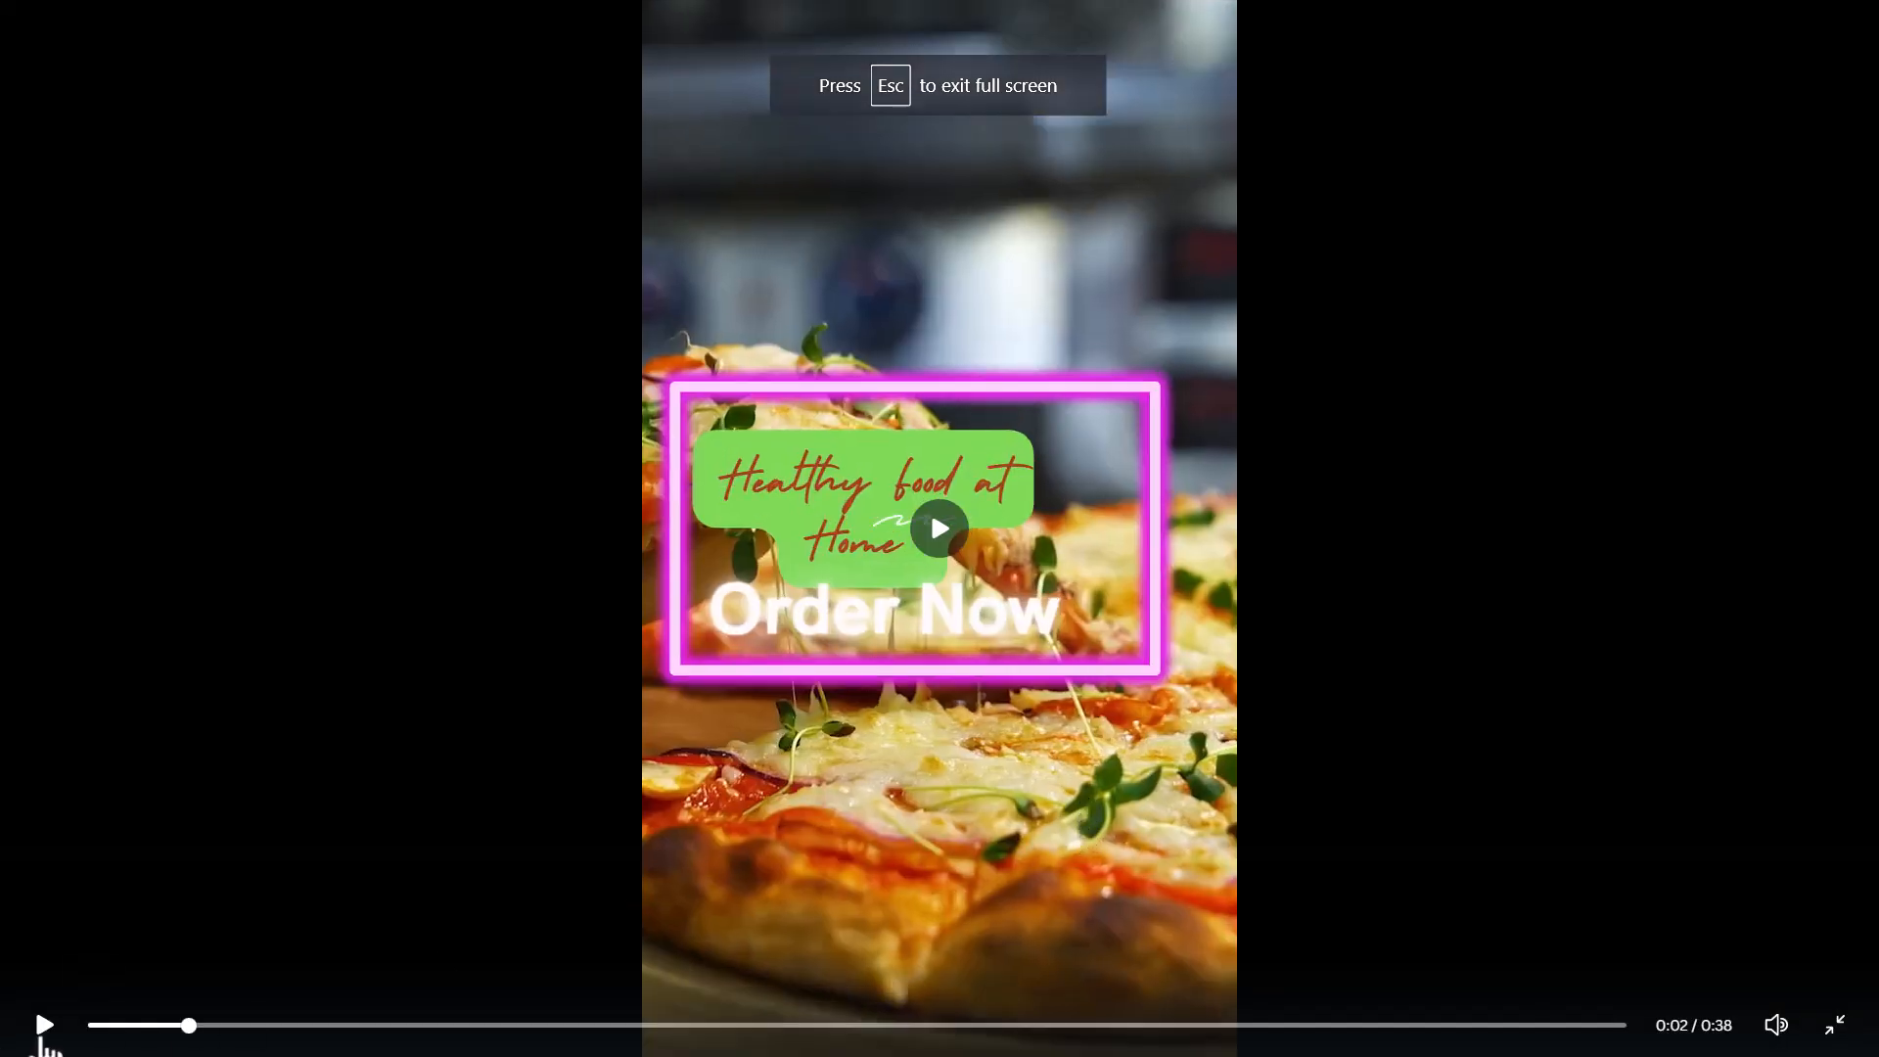
left_click(43, 1037)
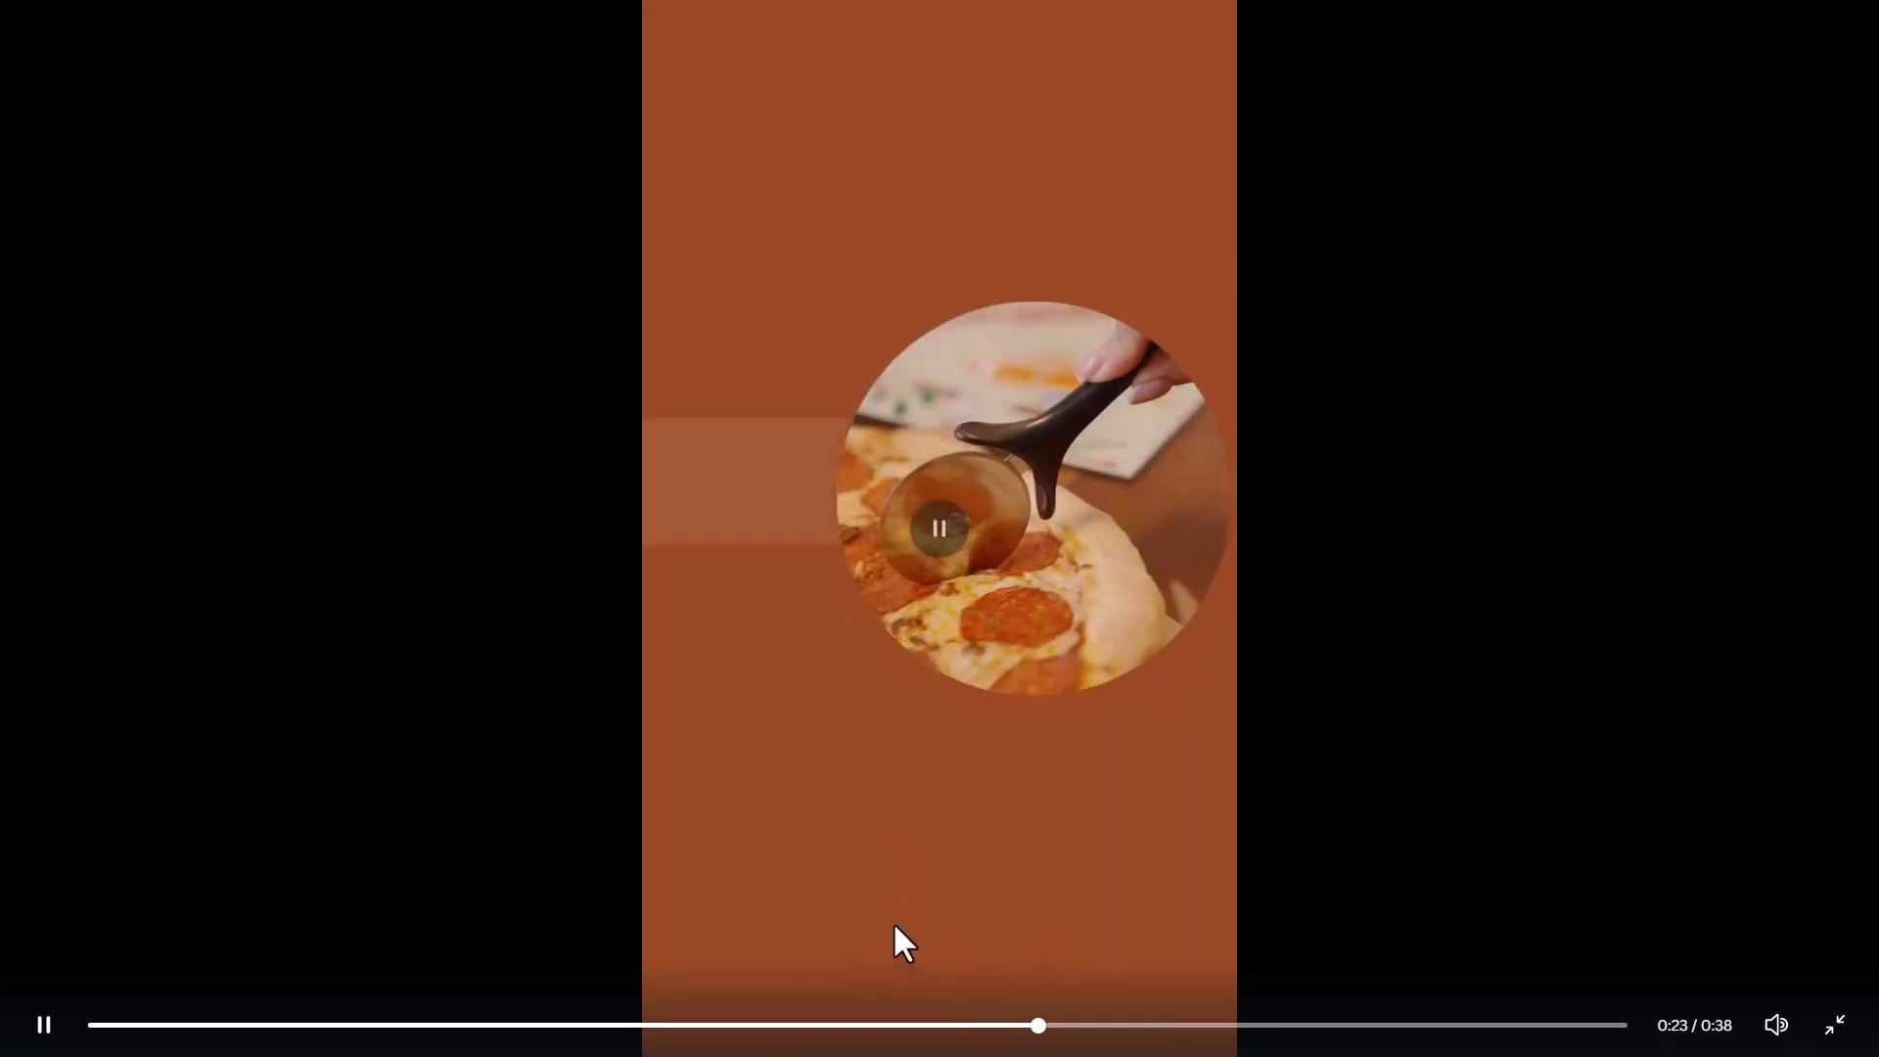
left_click(46, 1026)
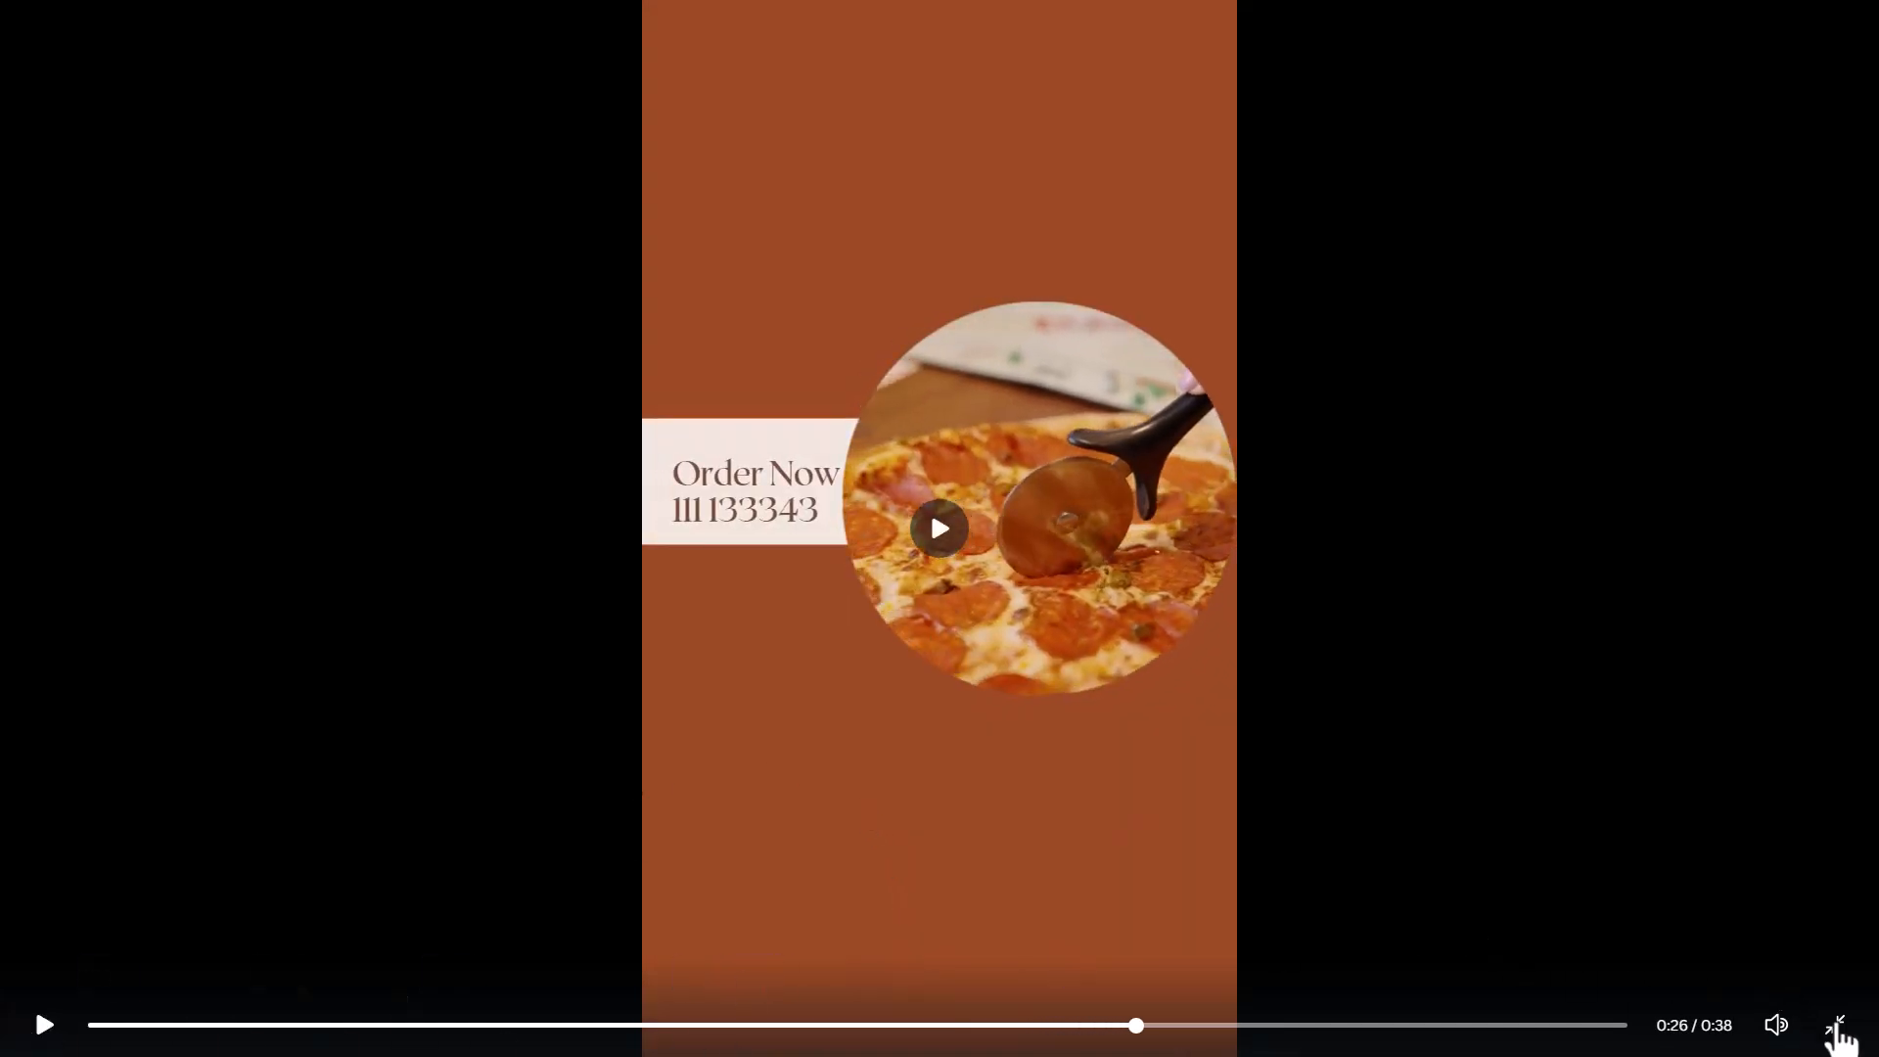
left_click(1837, 1025)
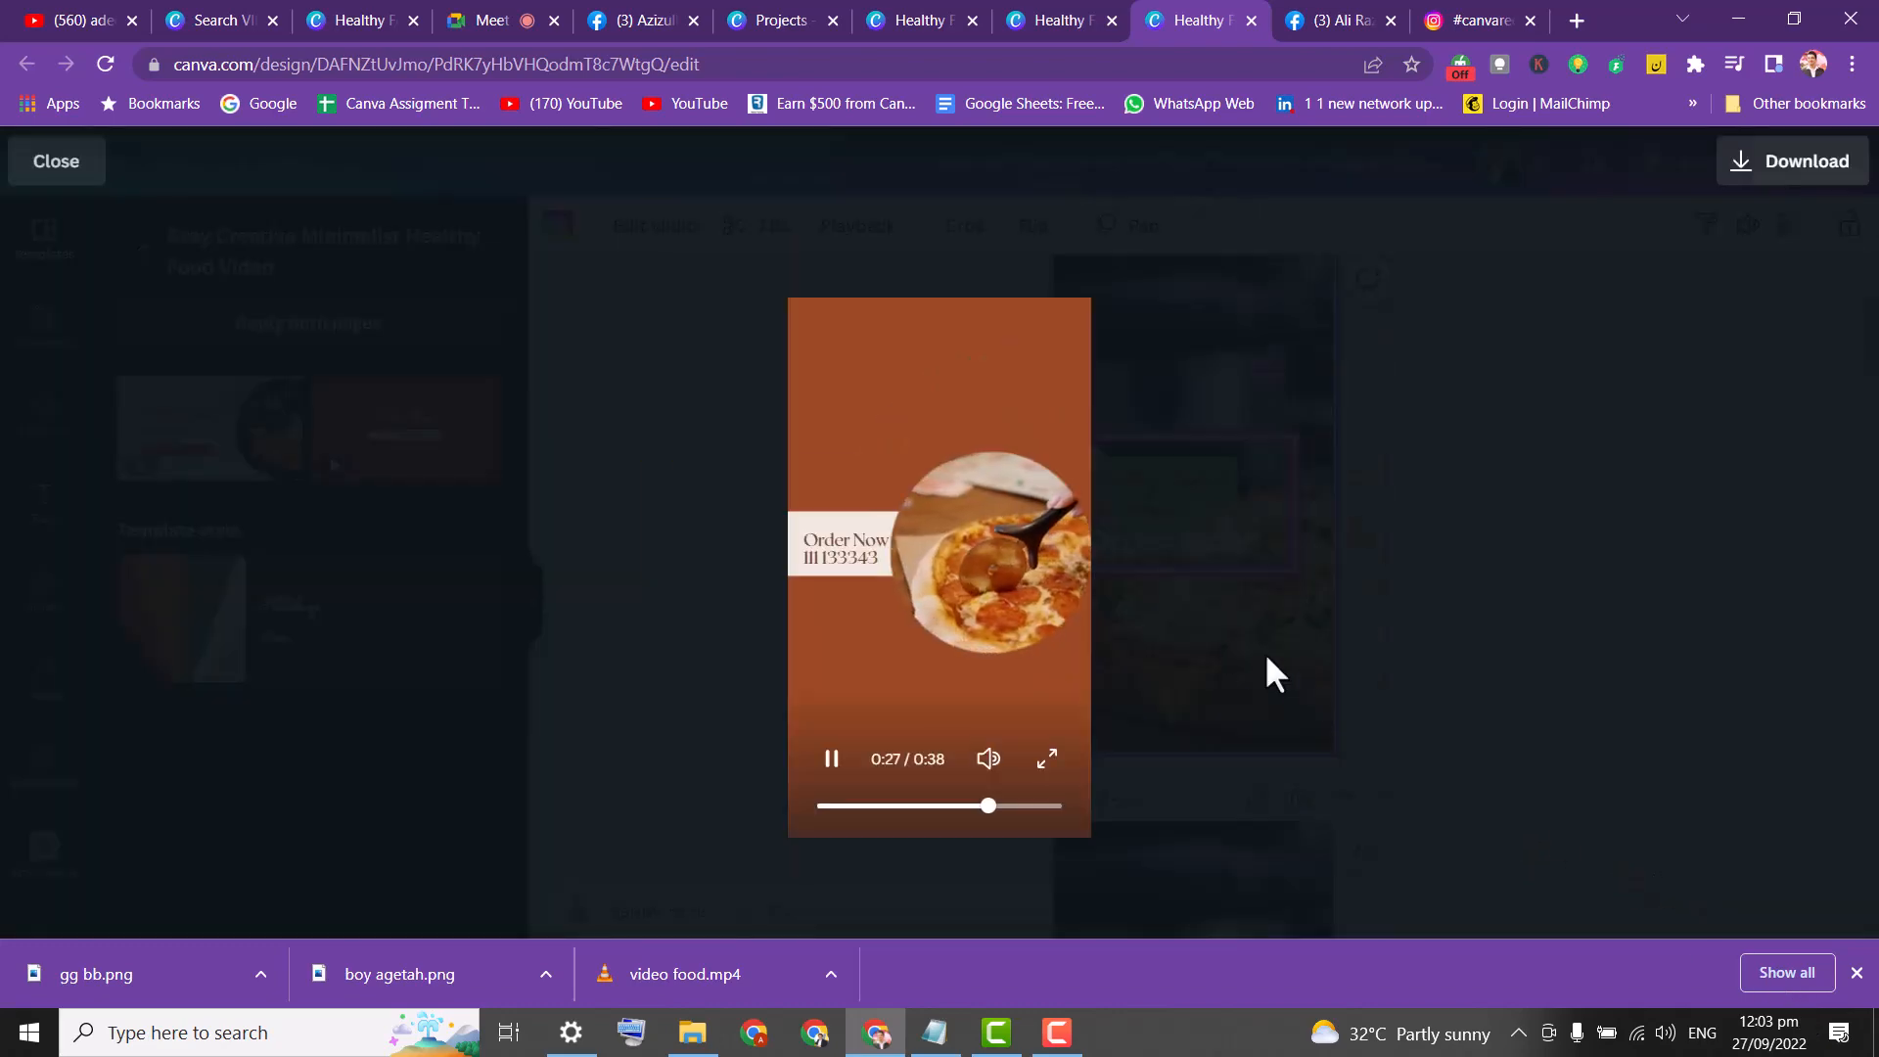
left_click(49, 164)
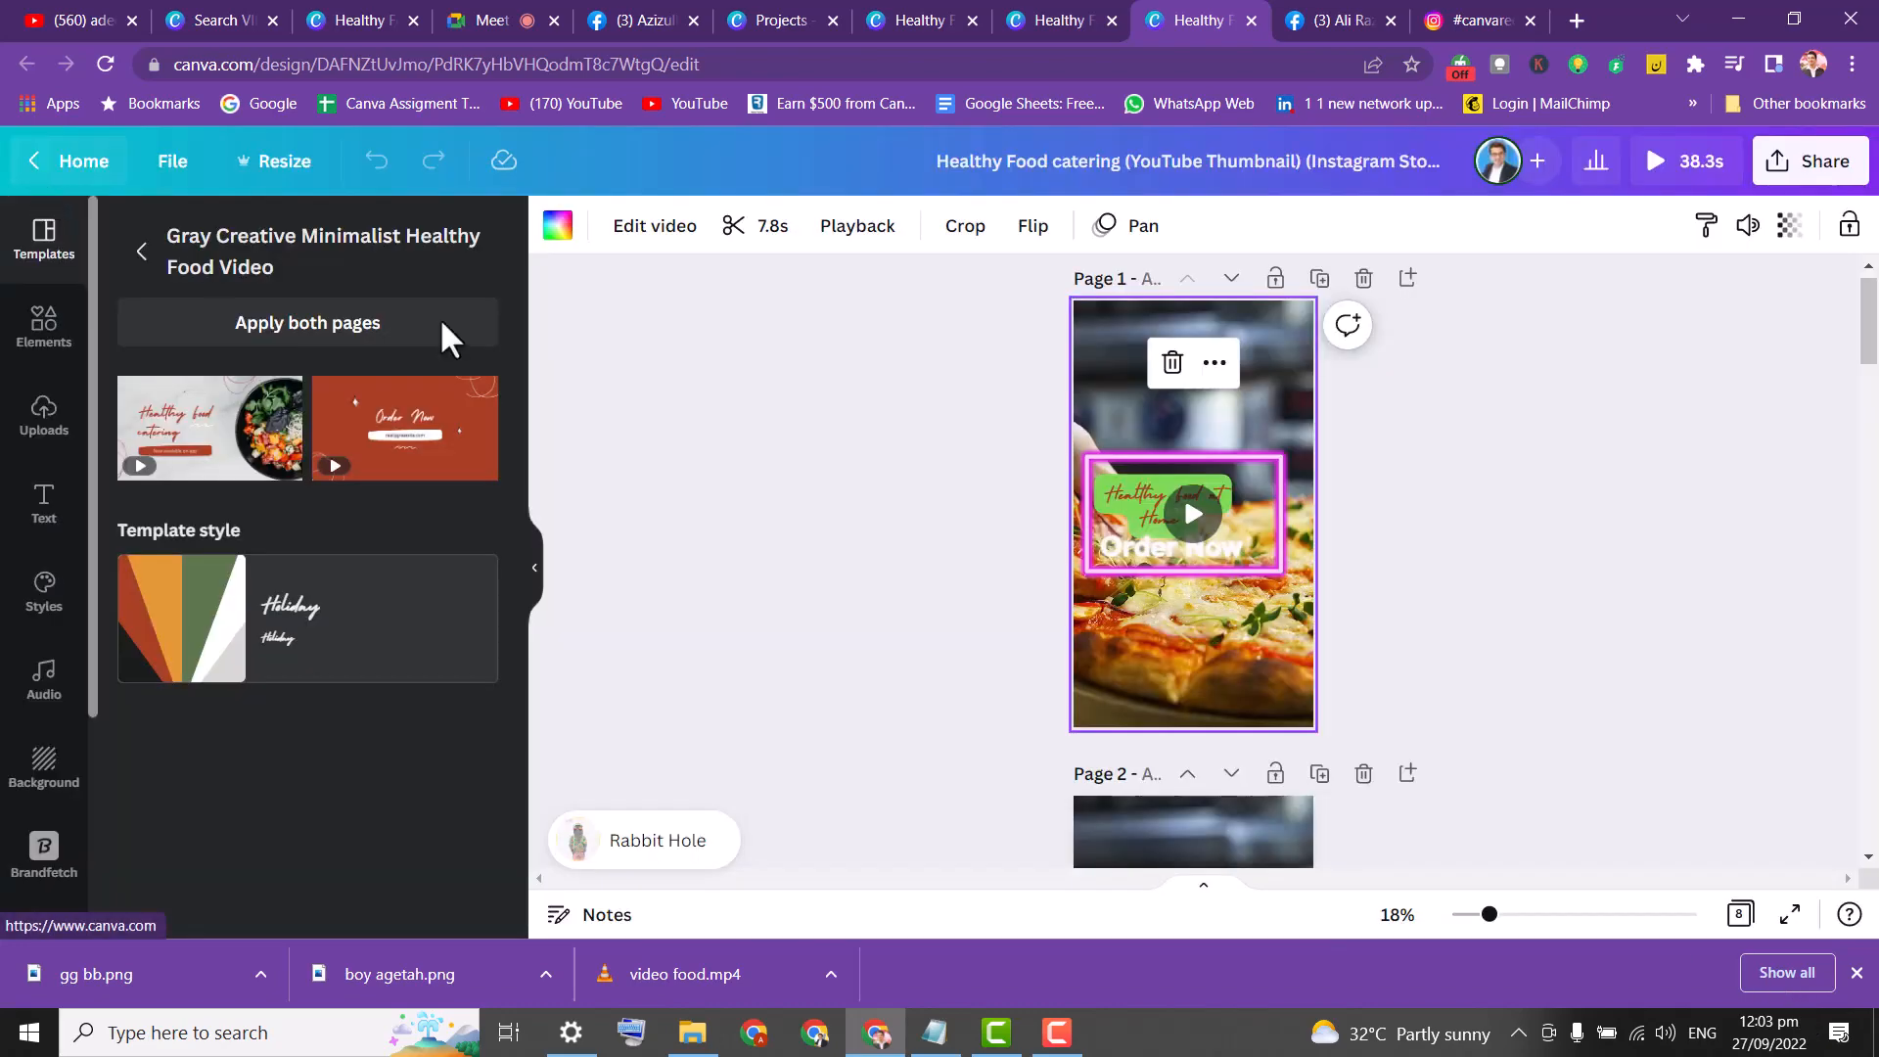
Try TikTok Profile Picture under Resize, dismiss it without resizing, and go to Canva home.
left_click_drag(1873, 341, 1875, 235)
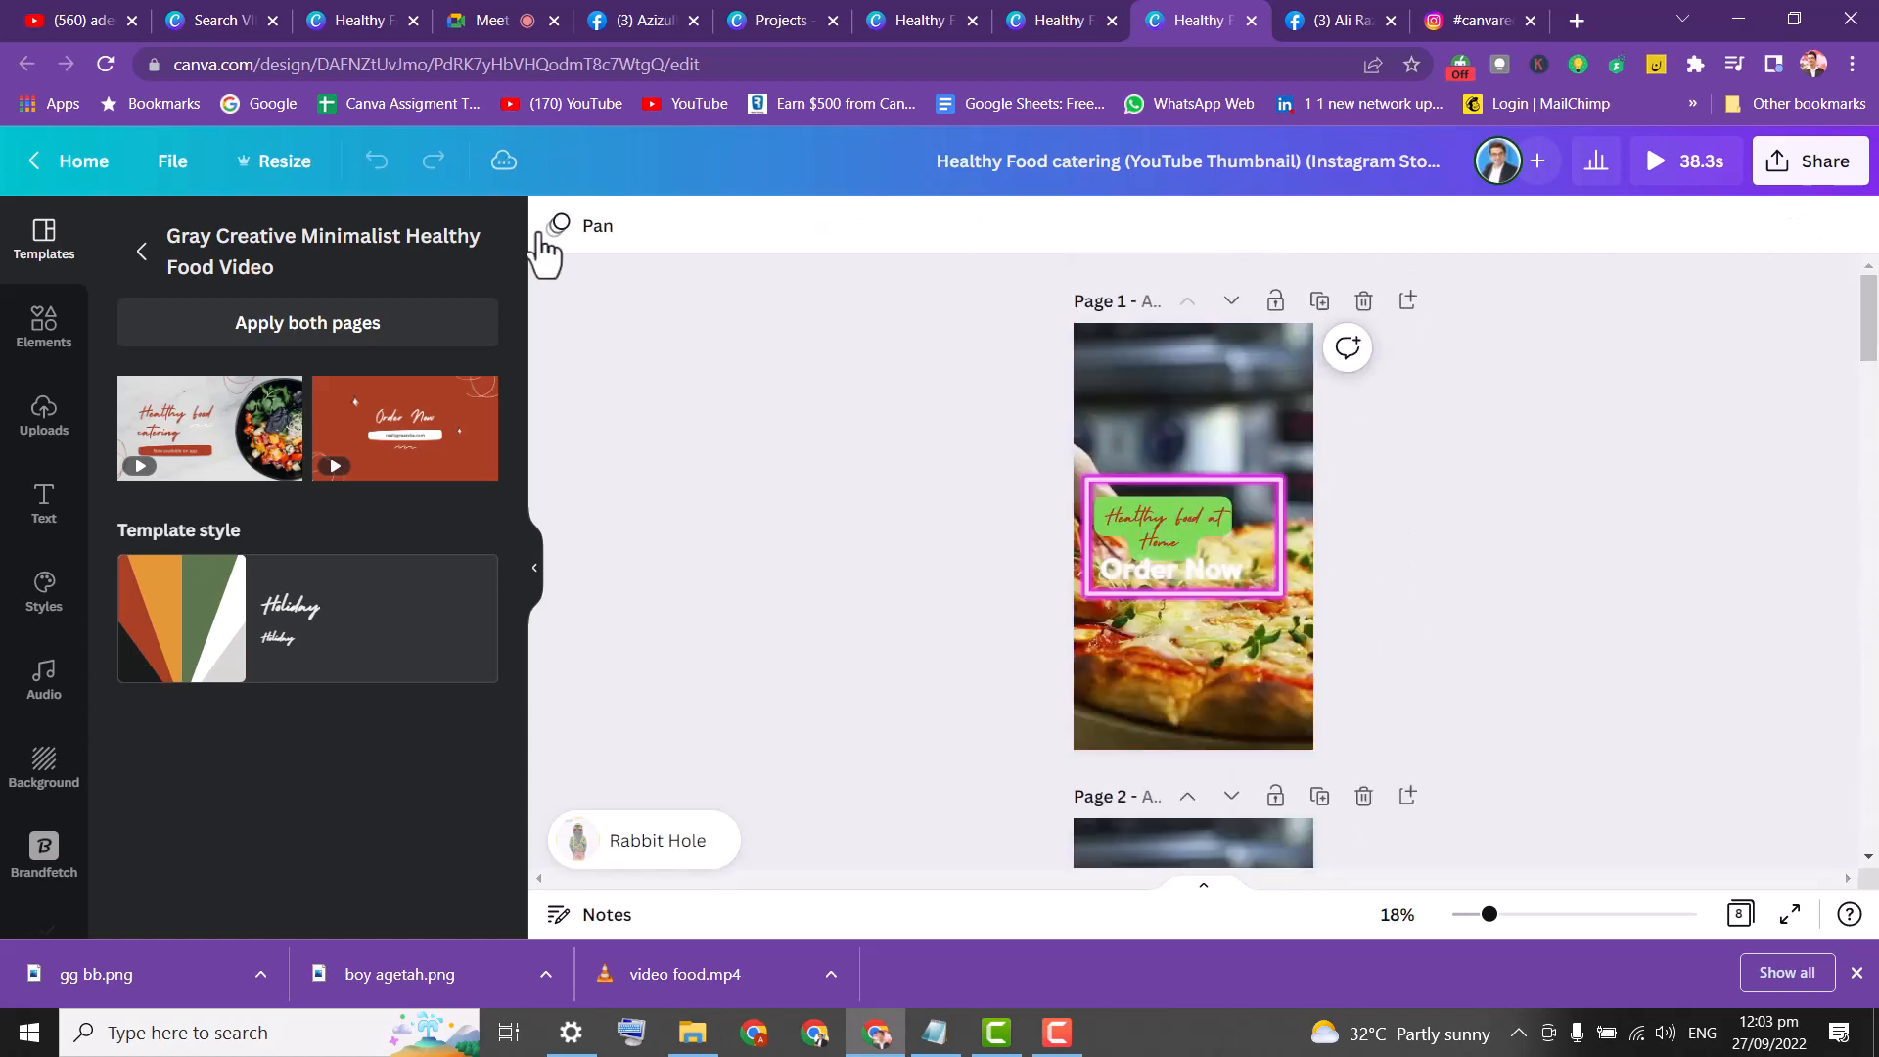
left_click(276, 179)
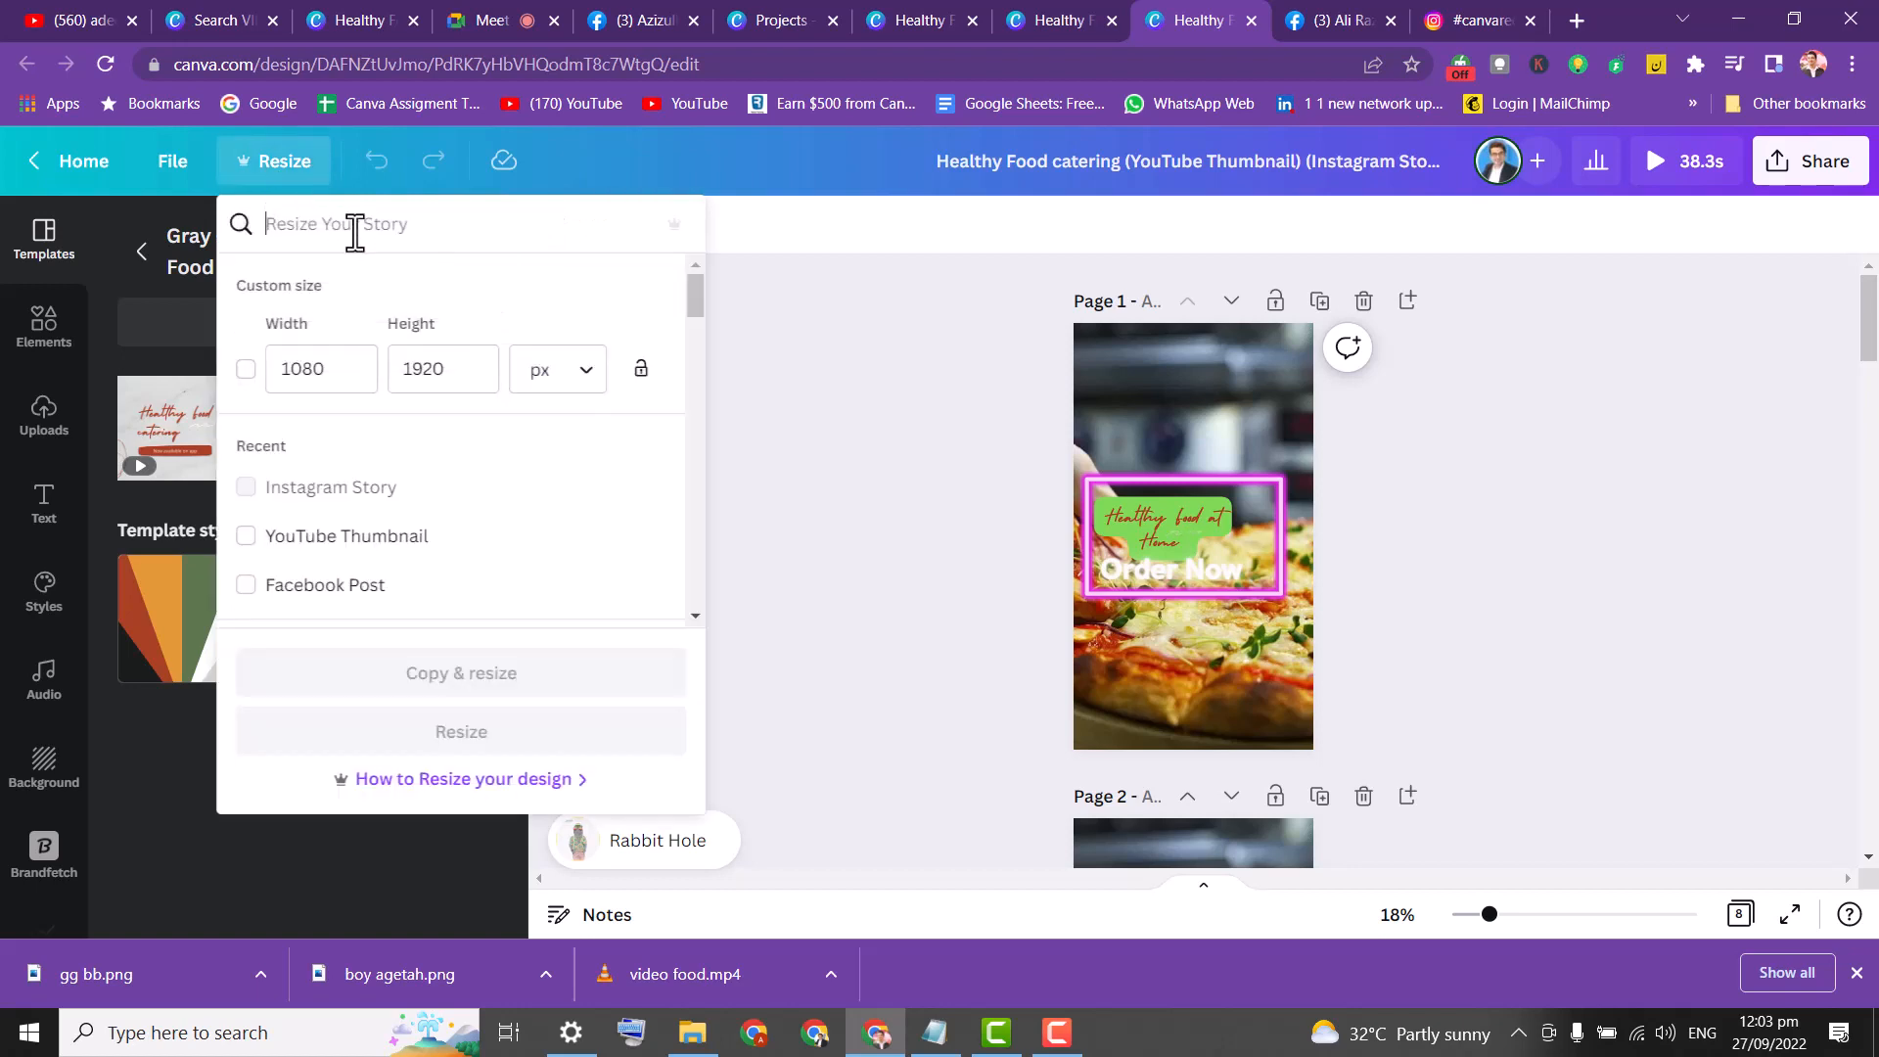
type("ti")
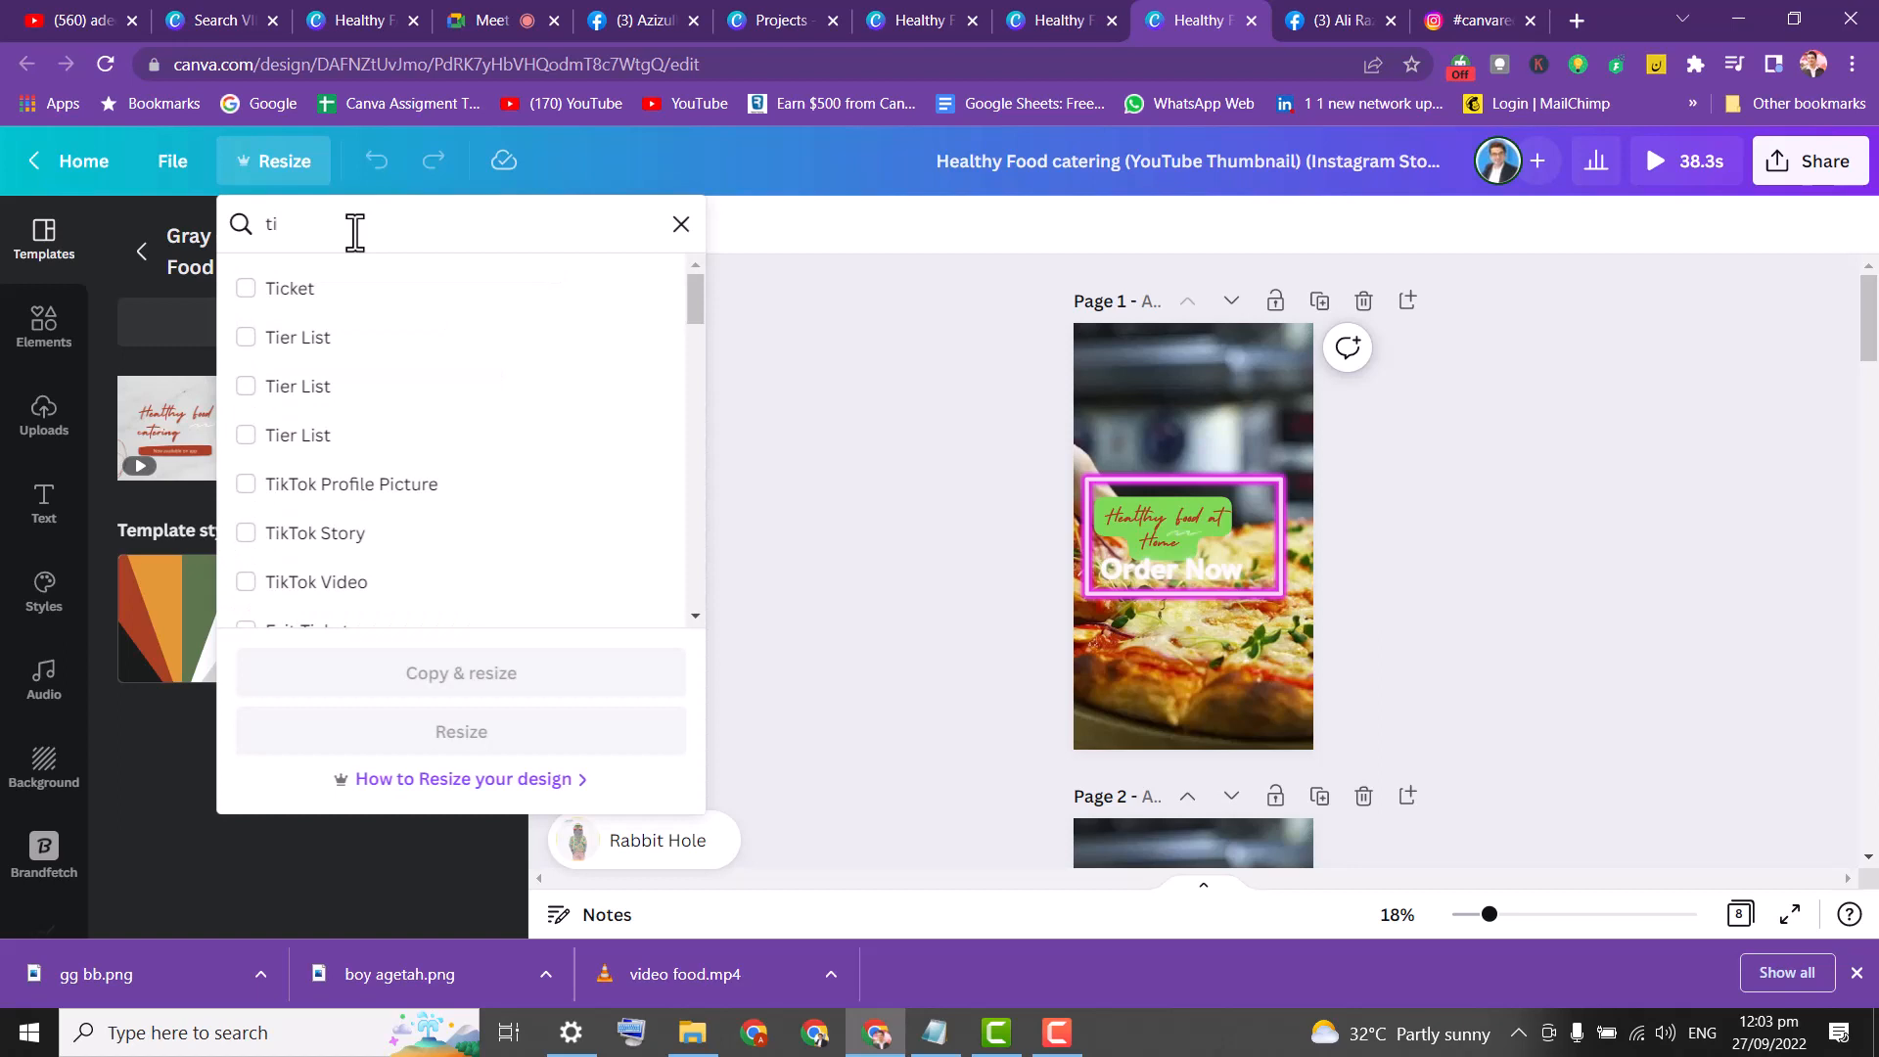
left_click(409, 486)
left_click(853, 405)
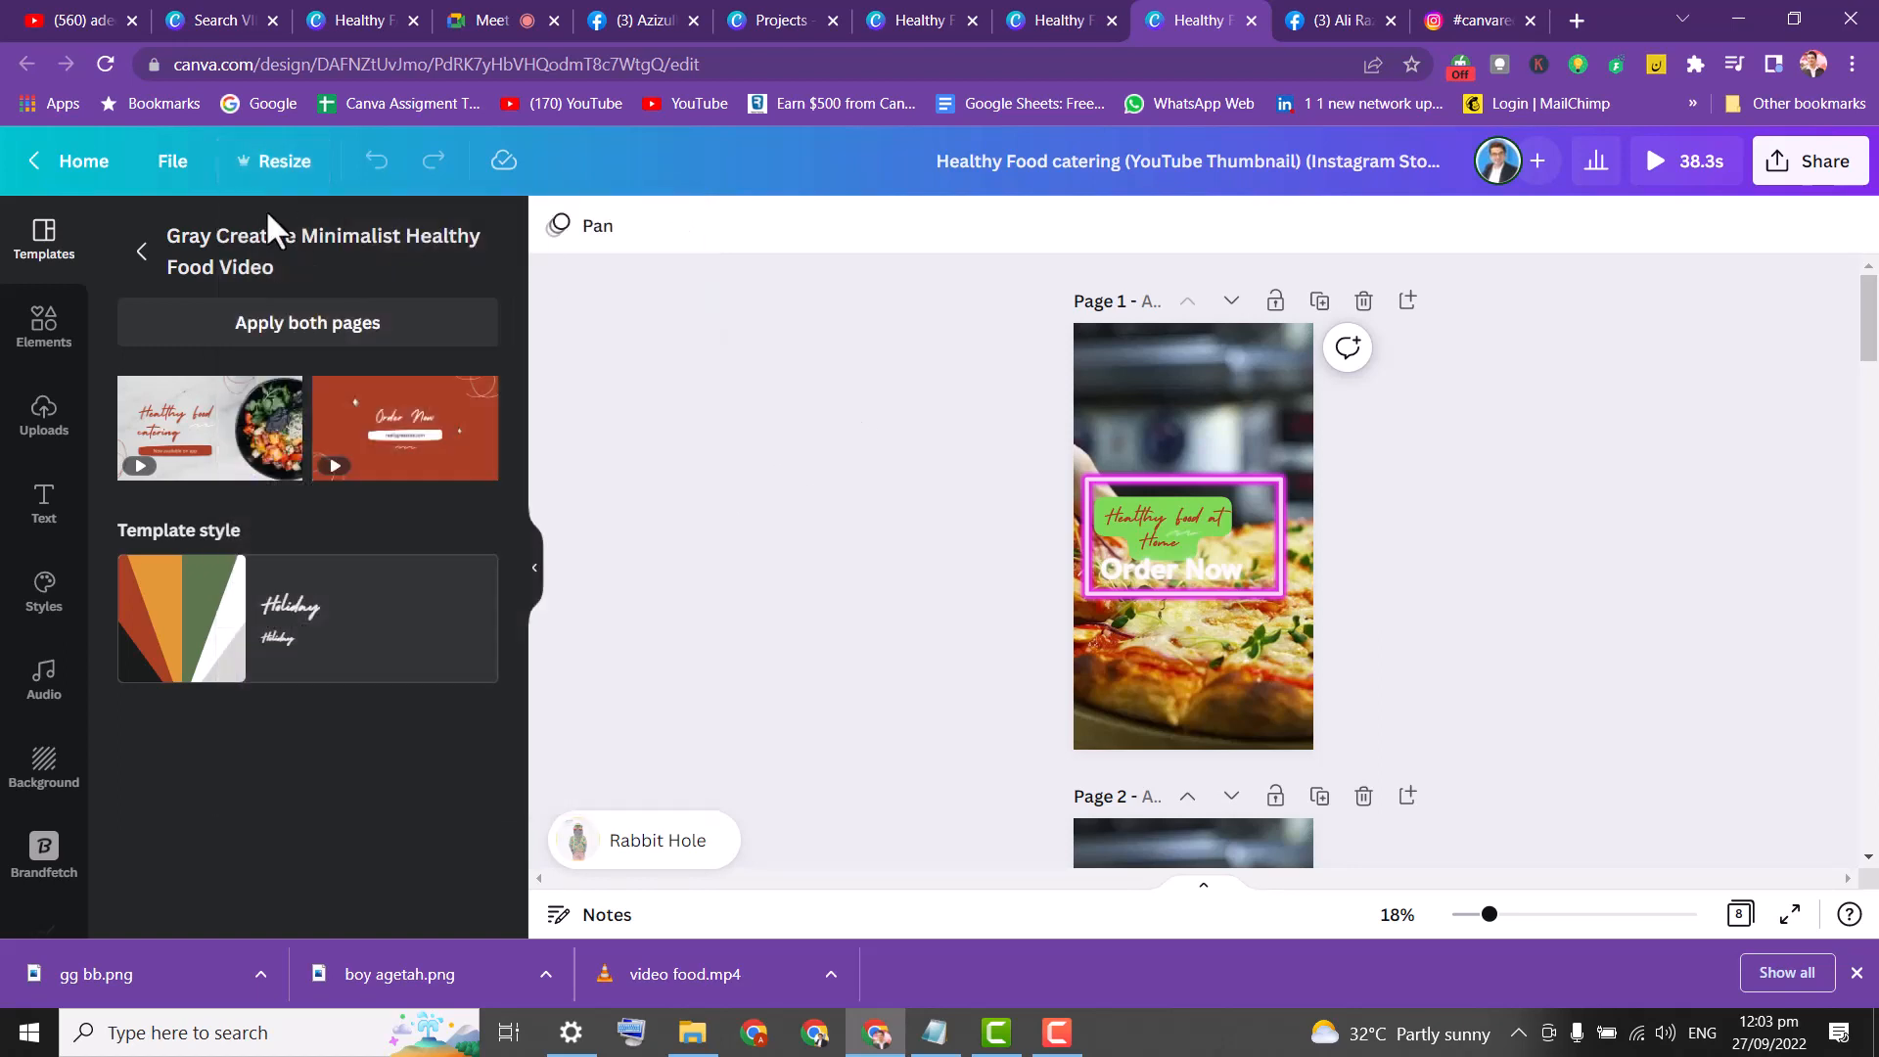
left_click(86, 165)
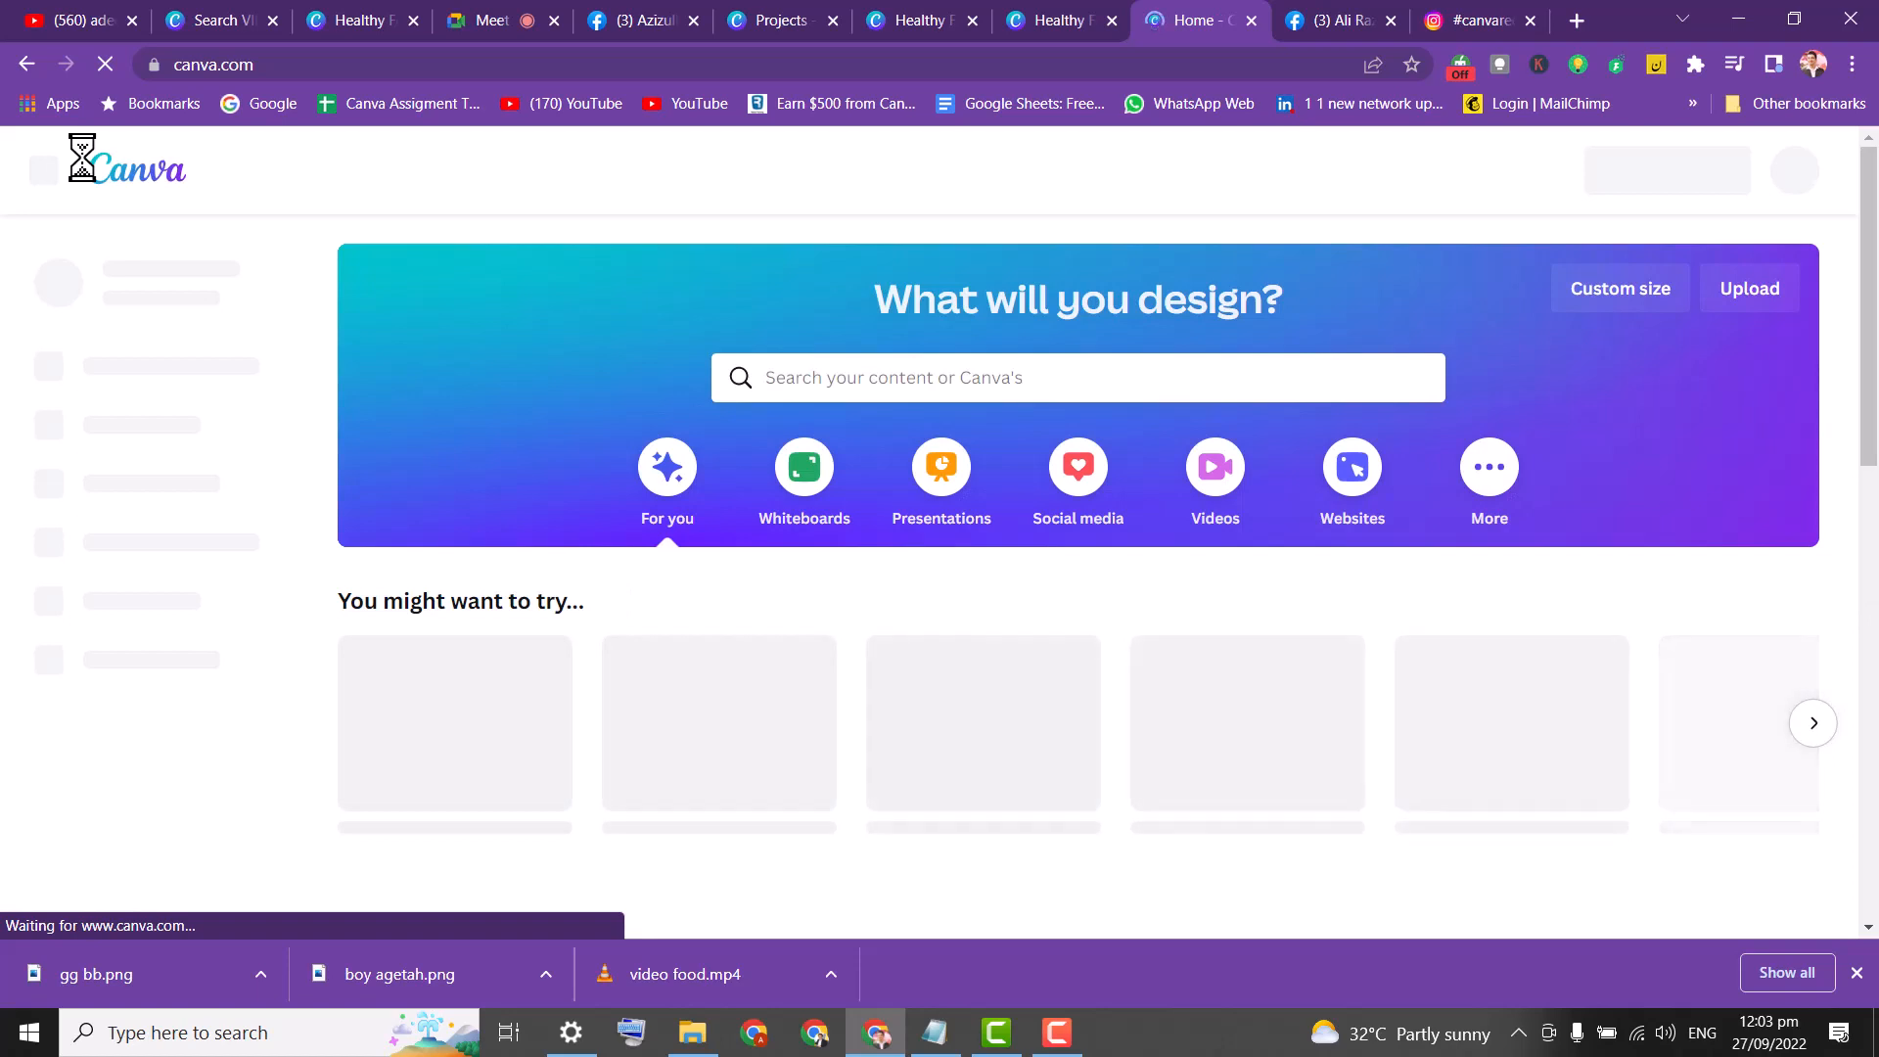
Create a blank 1920 × 1080 px Talking Presentation design from the home page.
left_click(903, 369)
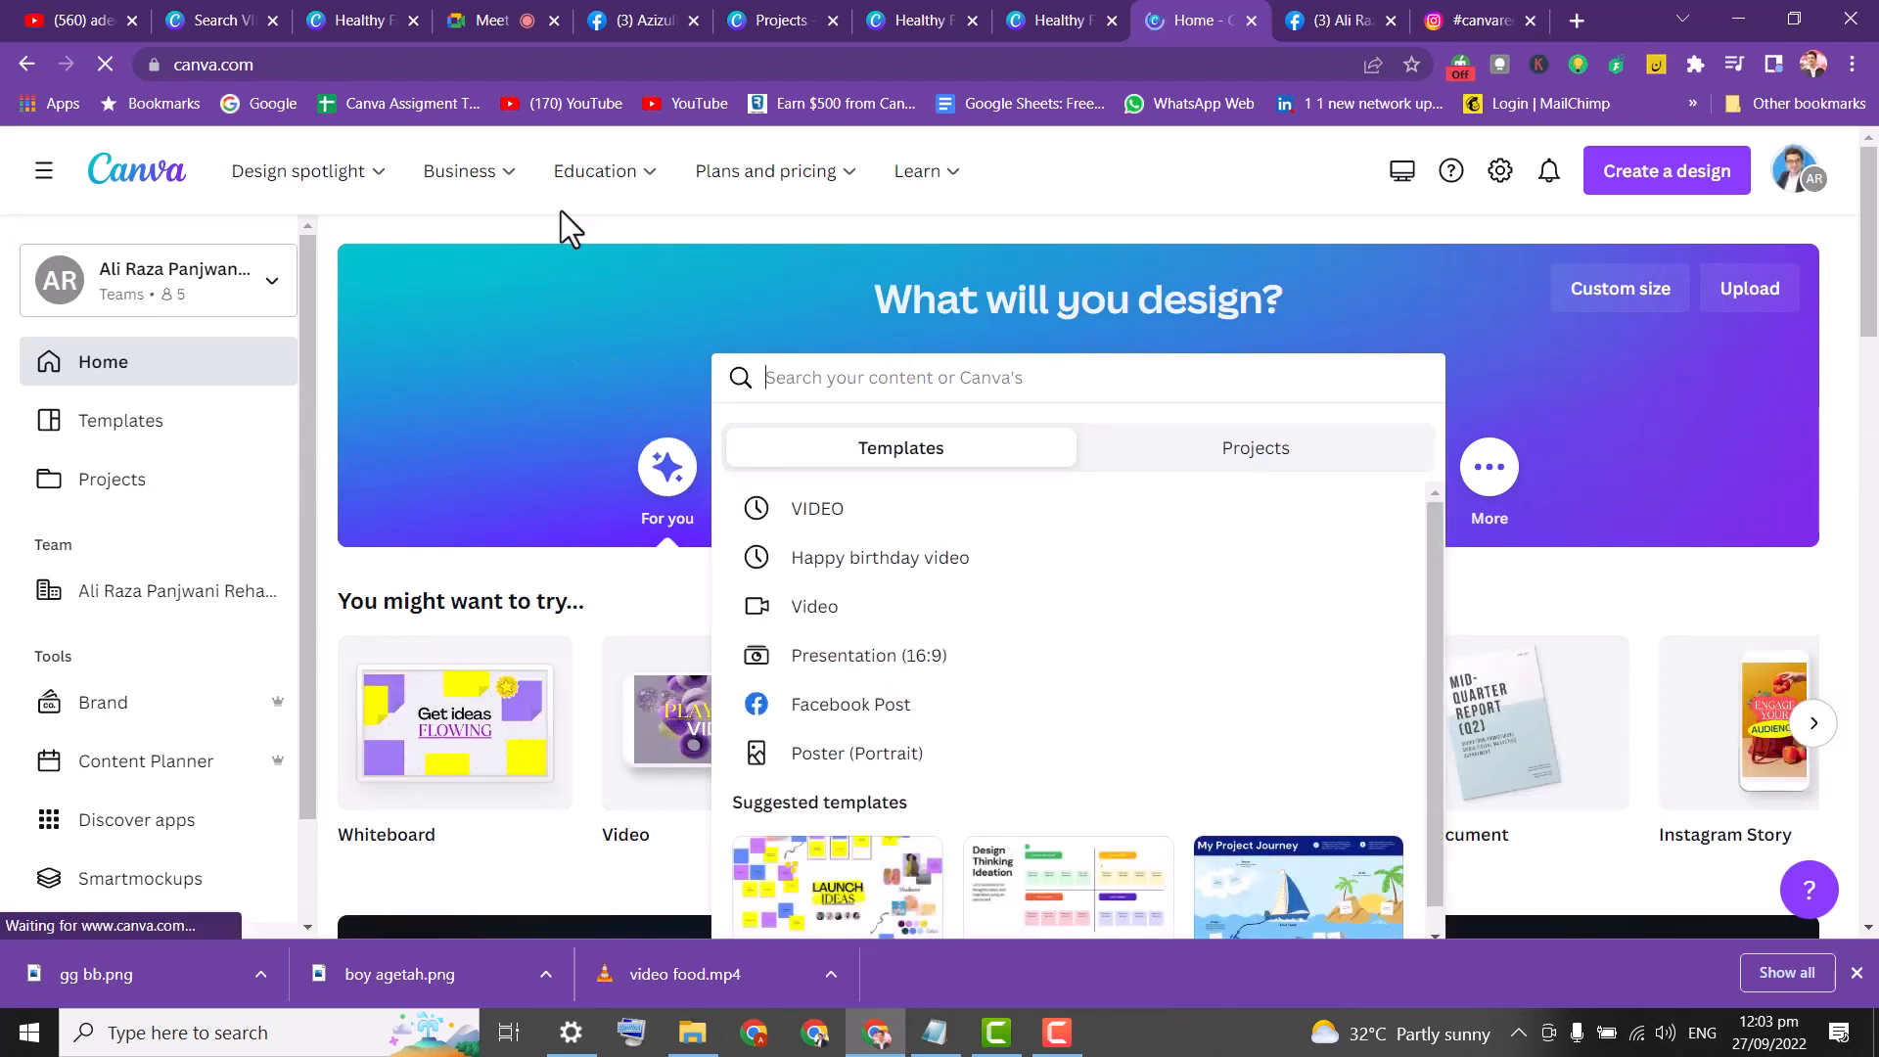
left_click(1059, 173)
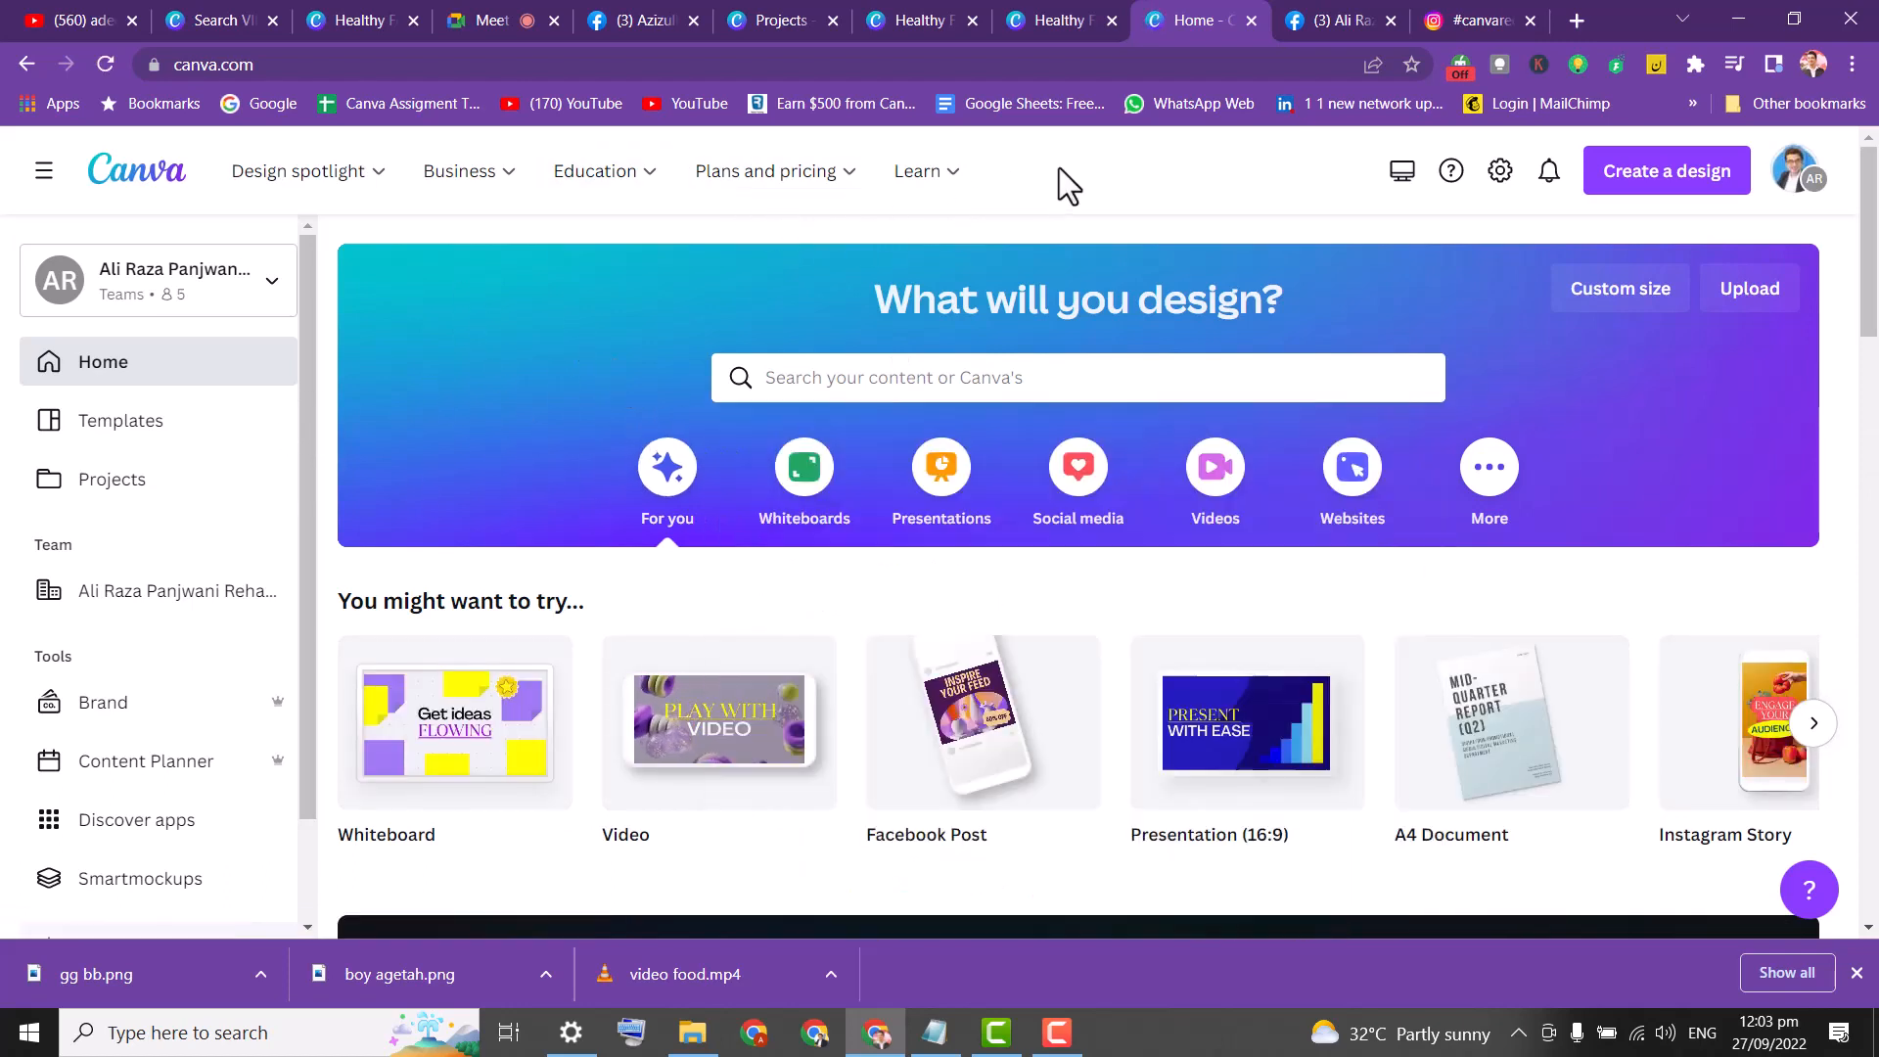
left_click(941, 468)
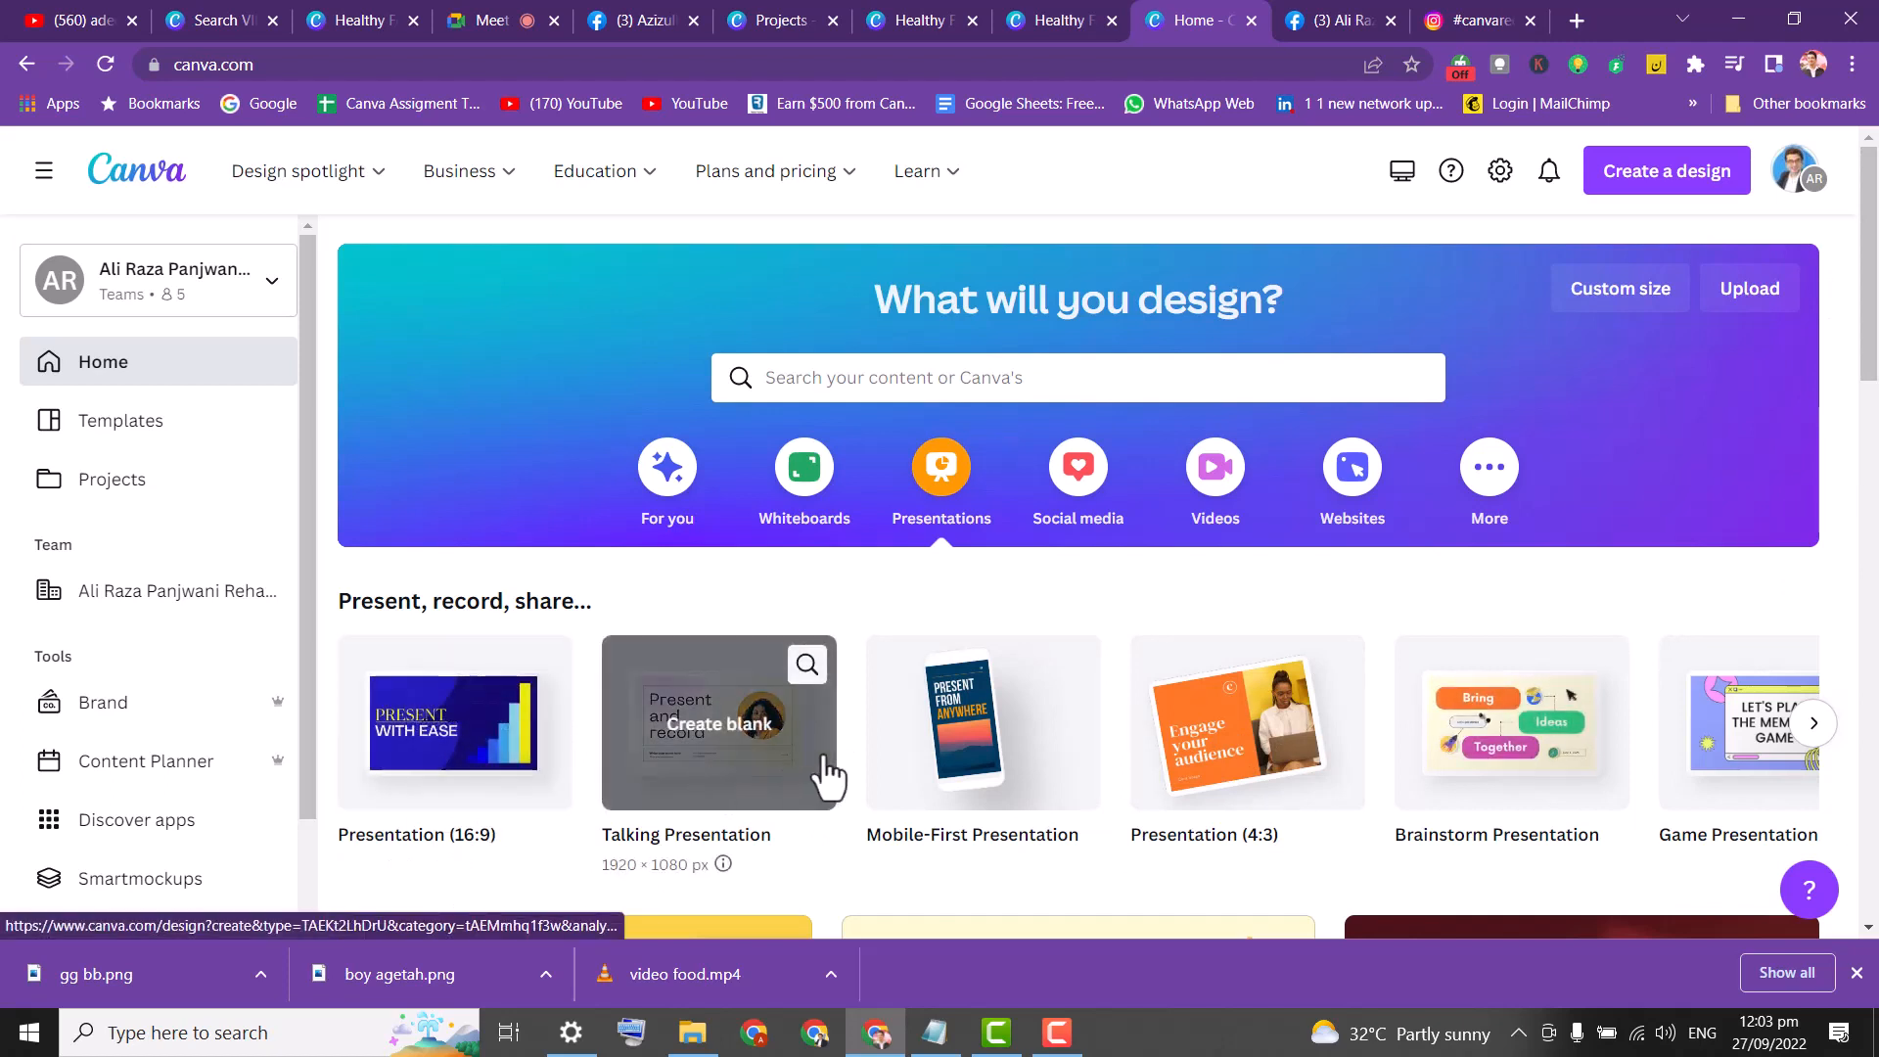
left_click(694, 761)
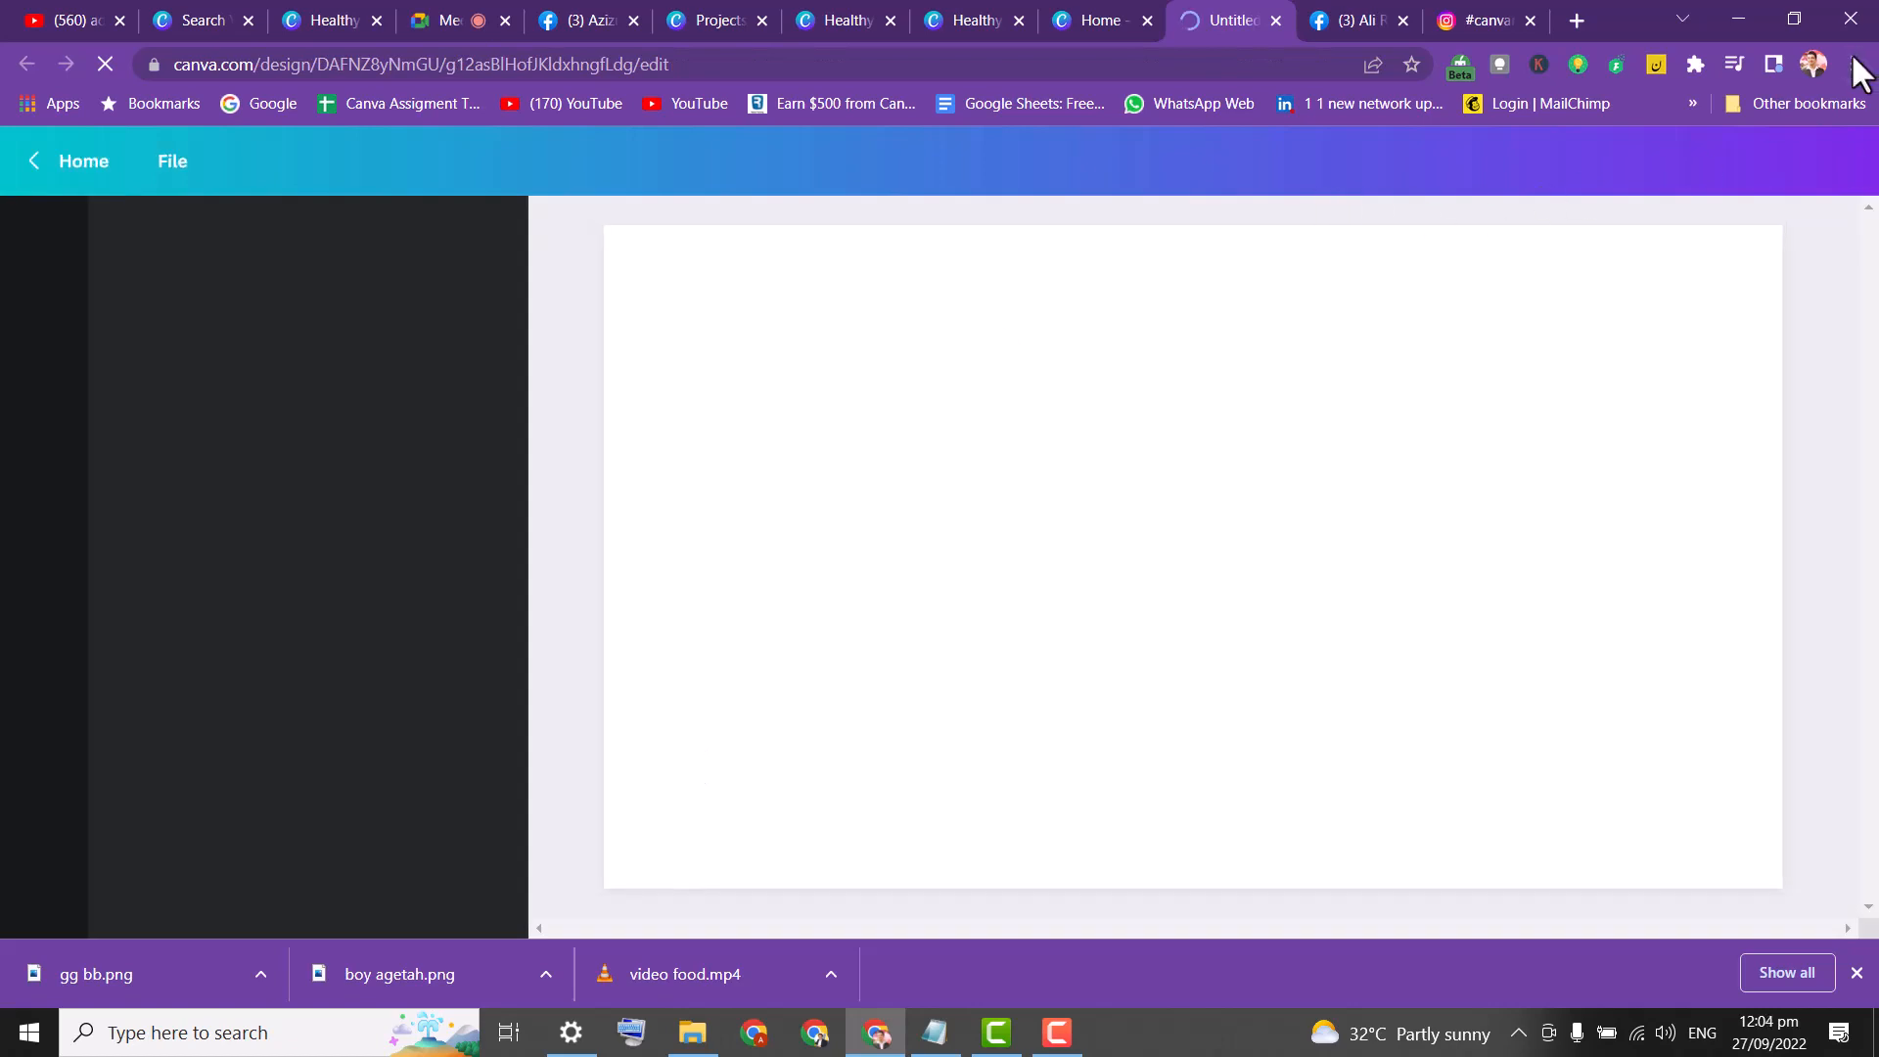
Zoom the browser view of the Canva editor to 125%.
left_click(1853, 64)
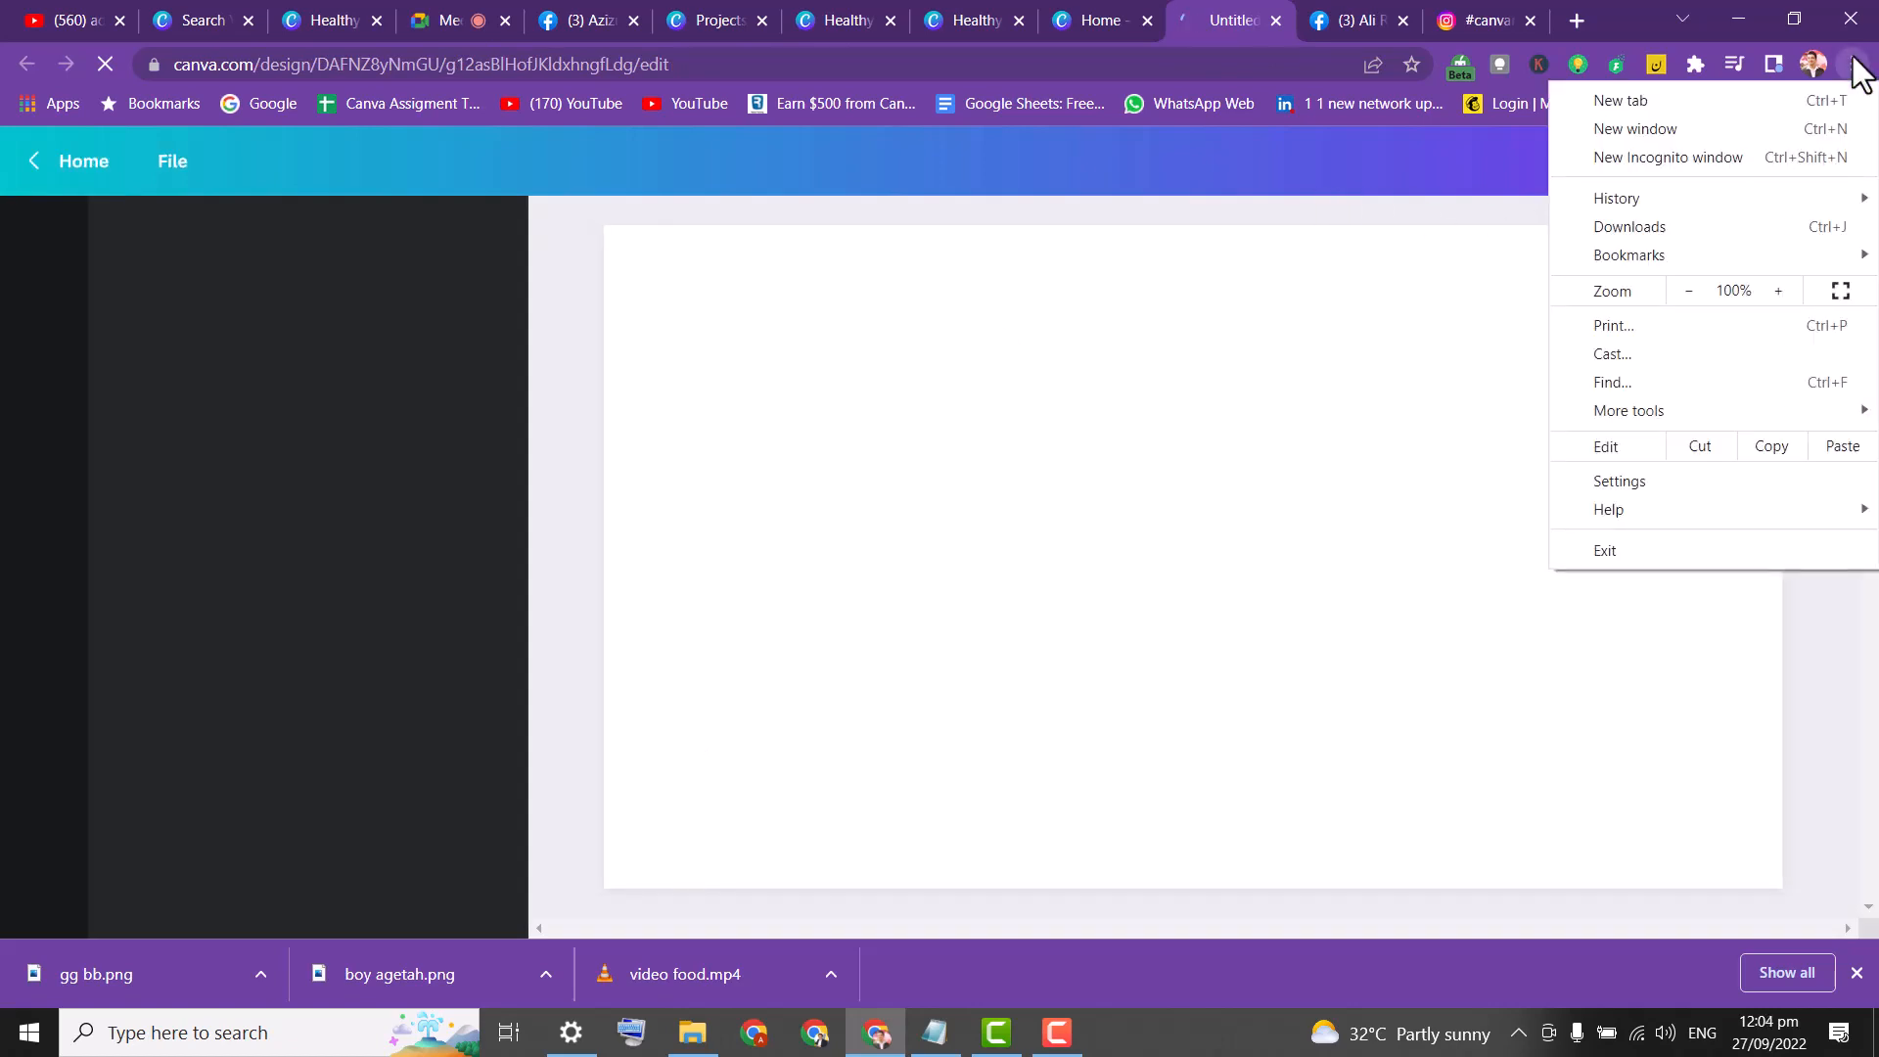
left_click(1779, 291)
left_click(1778, 291)
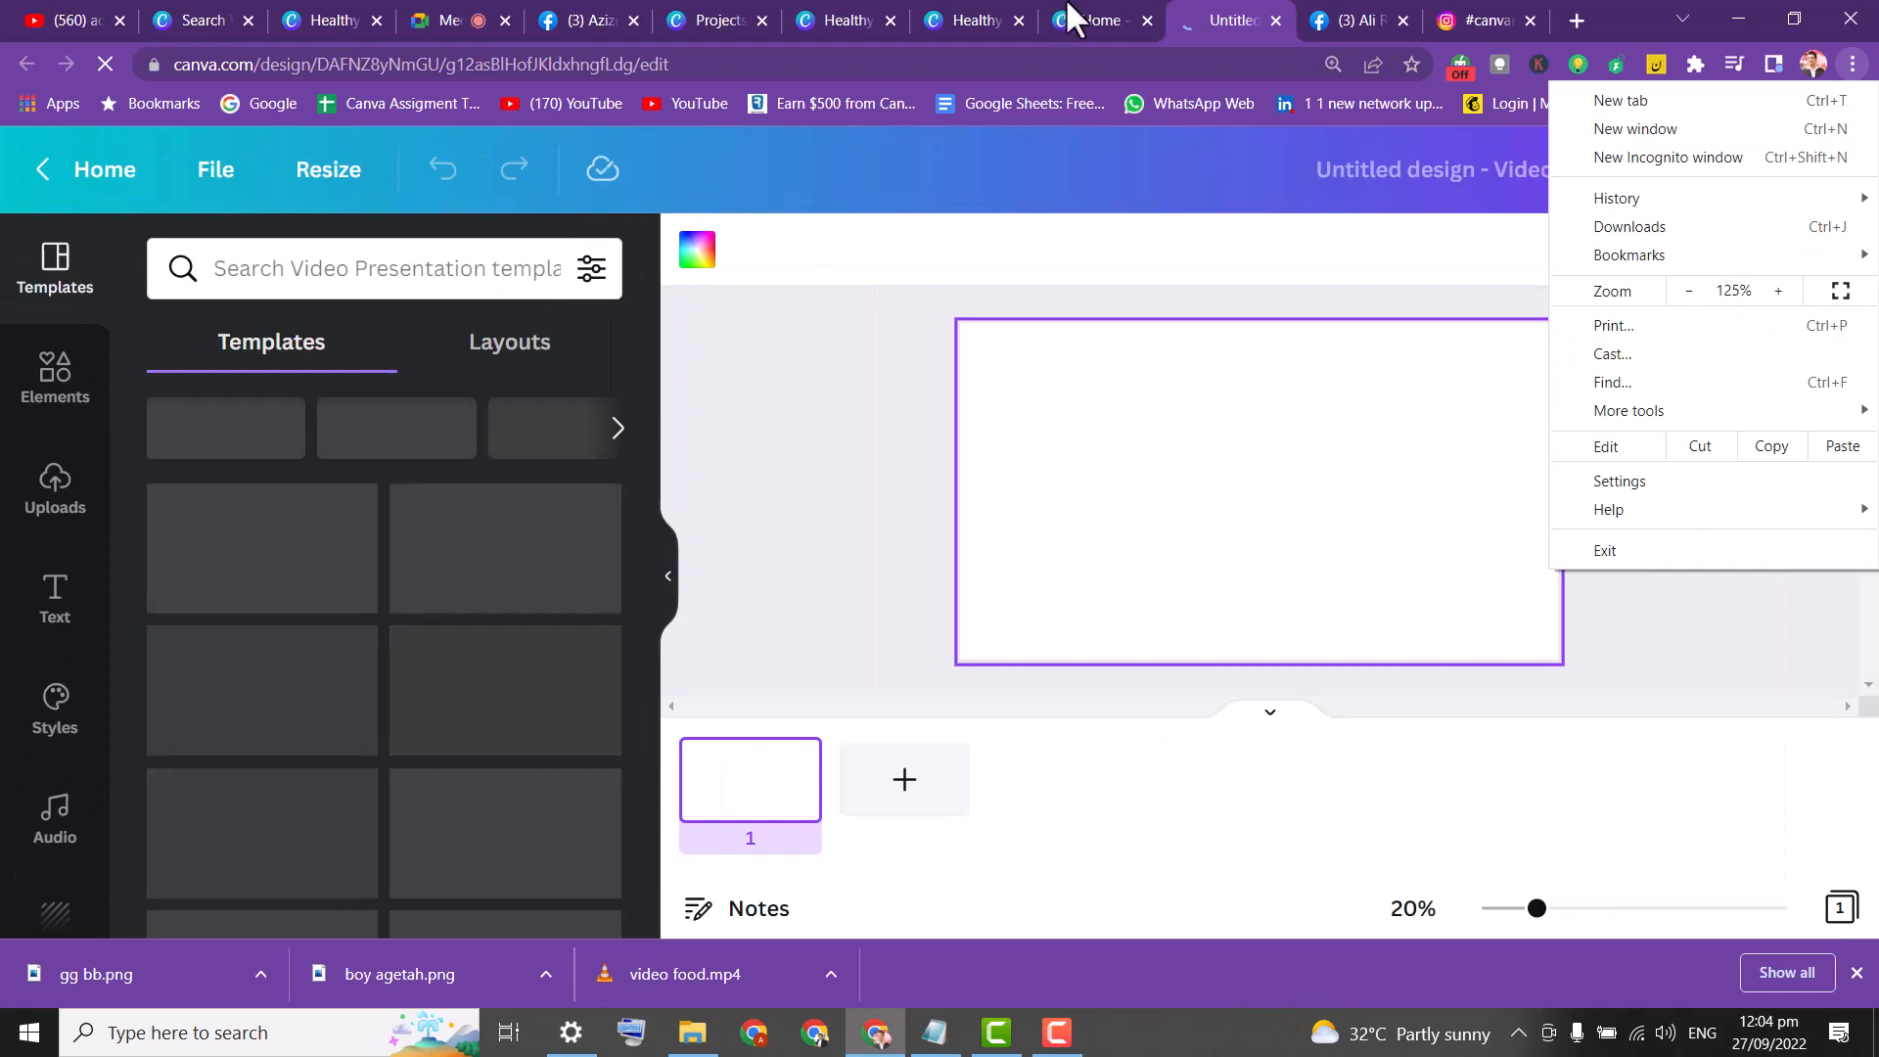
left_click(452, 16)
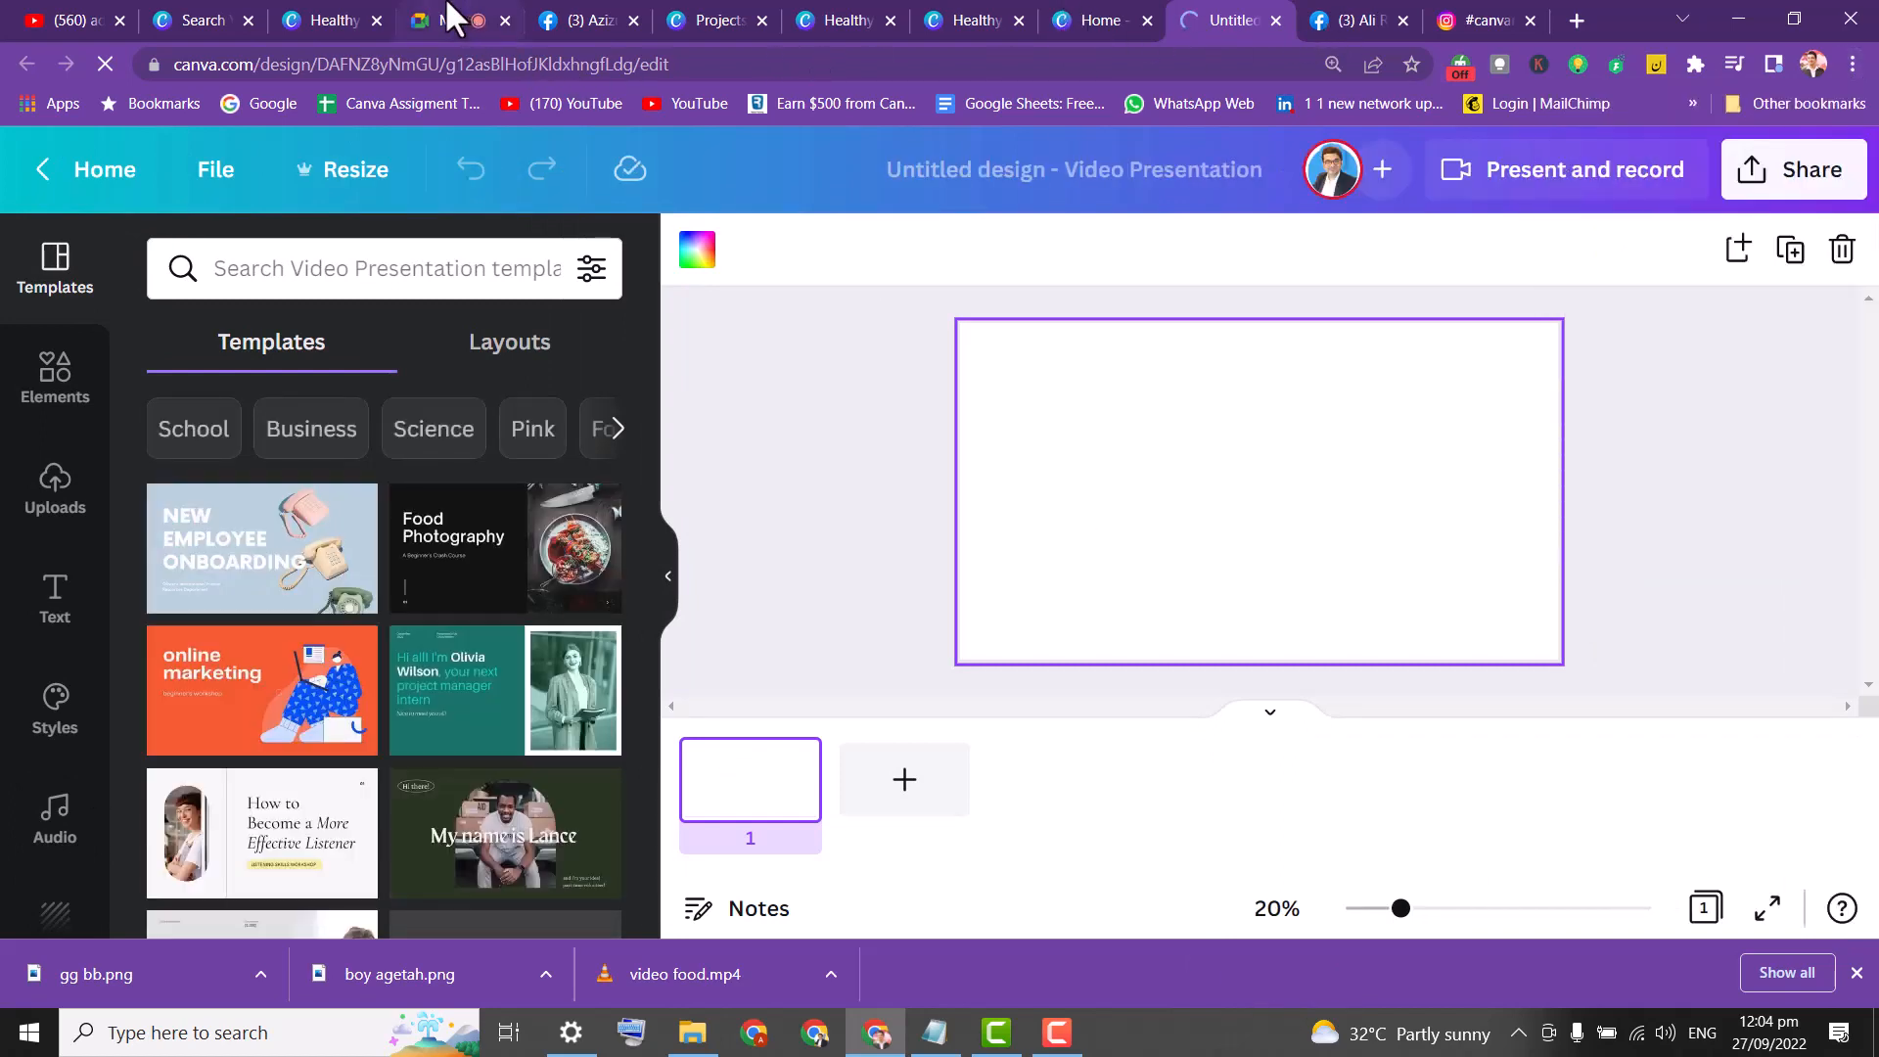
Check the Google Meet and Facebook tabs, close the Instagram tab, and return to Canva.
left_click(434, 15)
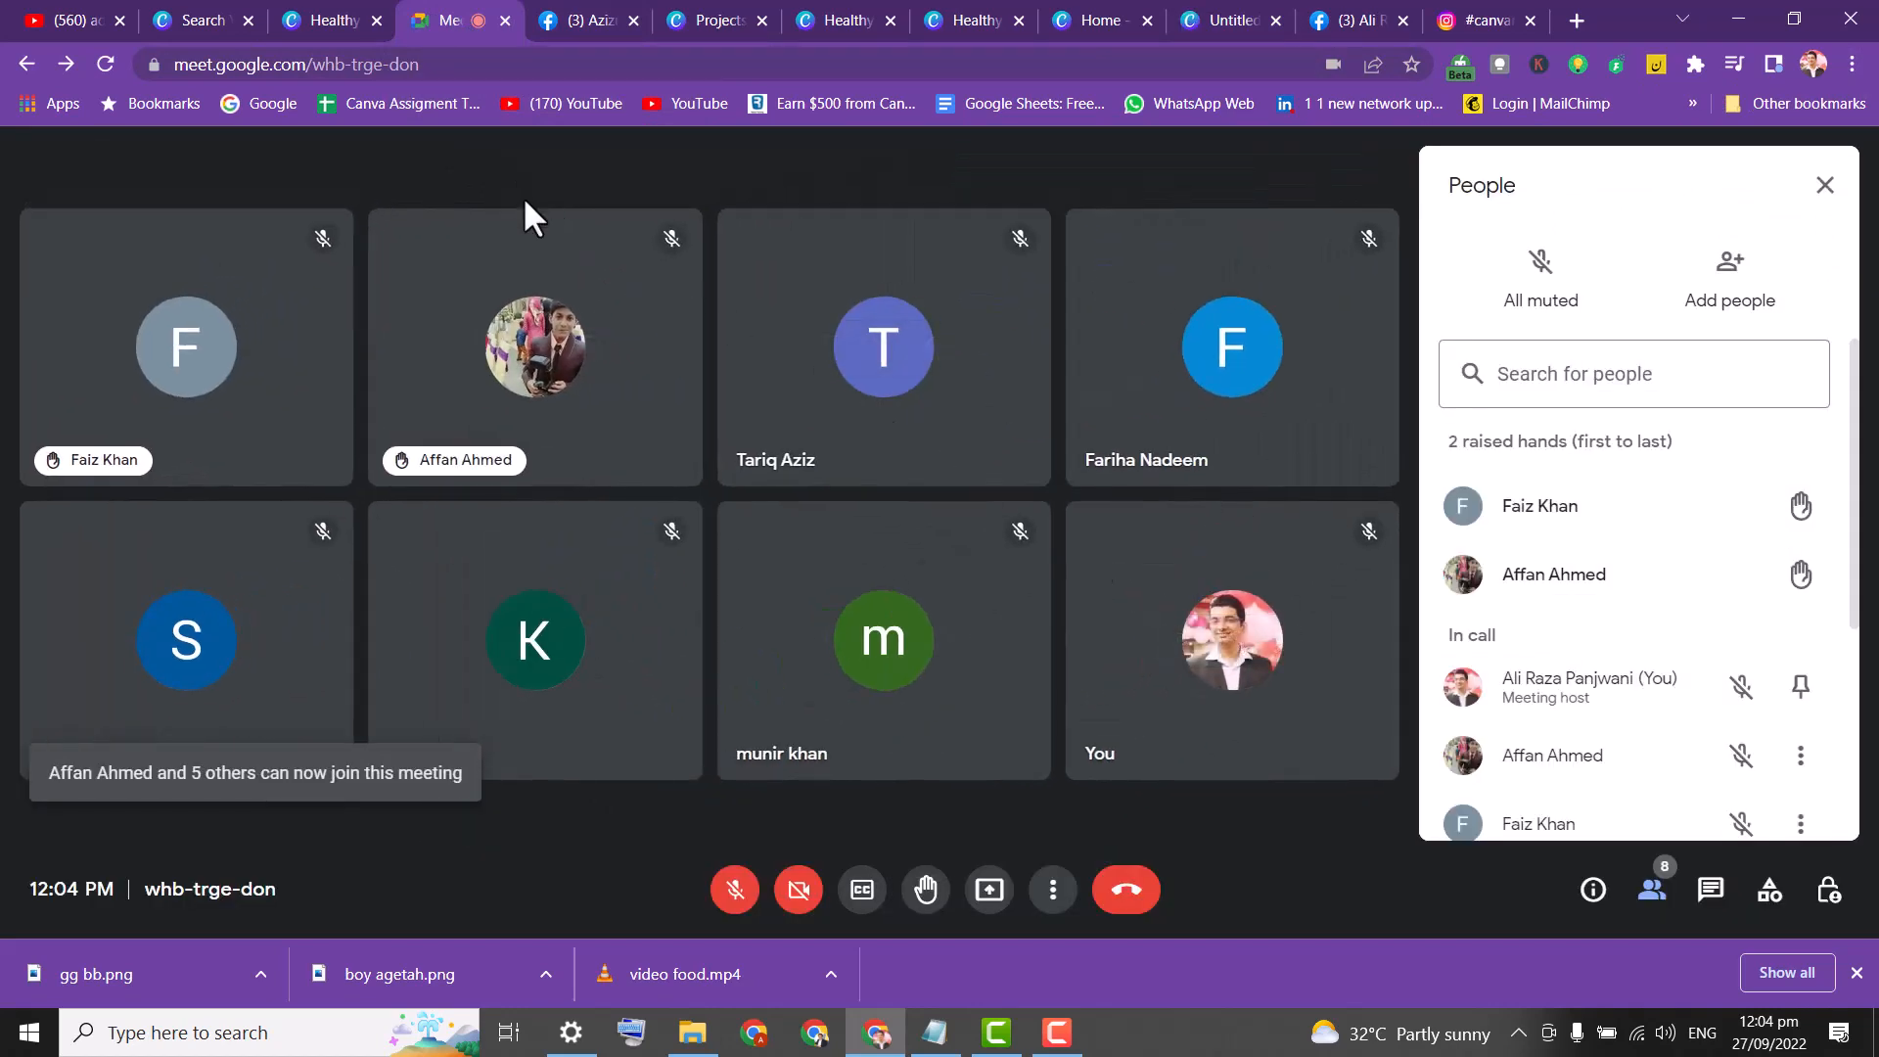
left_click(1465, 4)
left_click(1345, 10)
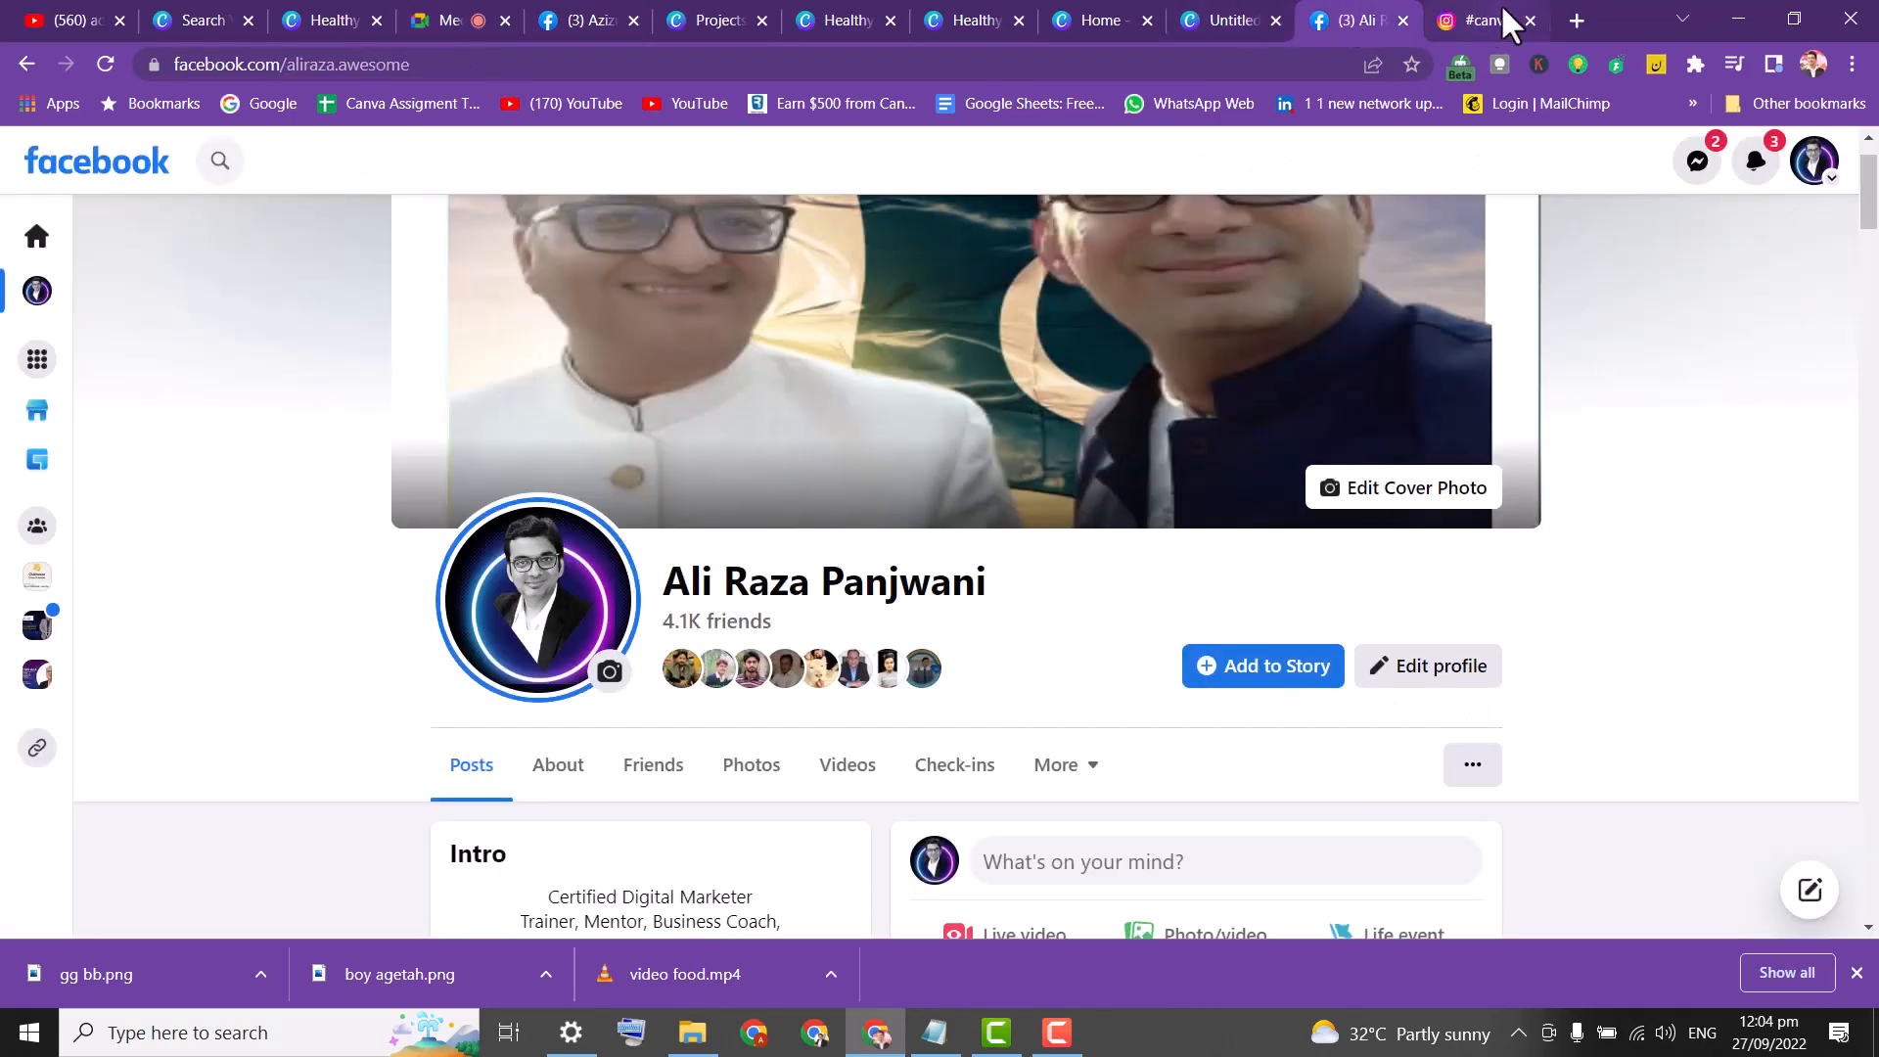
left_click(1512, 18)
left_click(1527, 20)
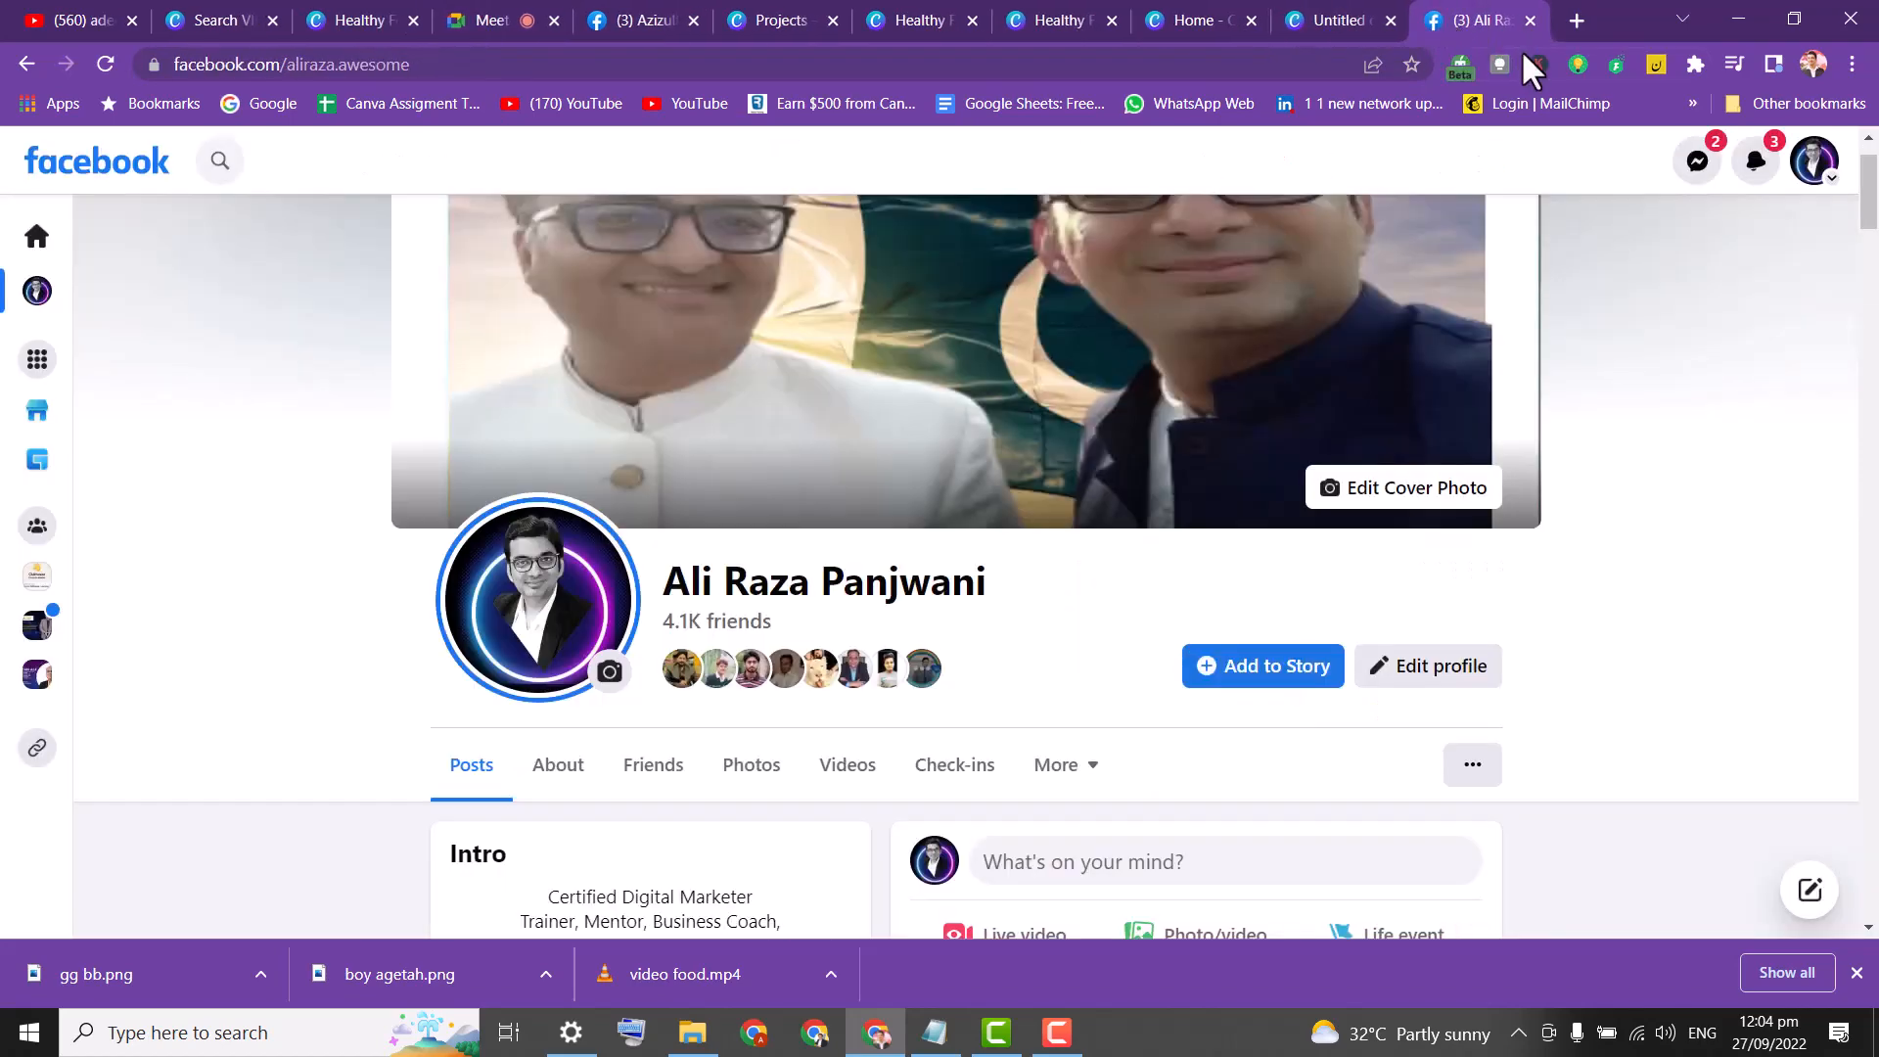
left_click(1282, 18)
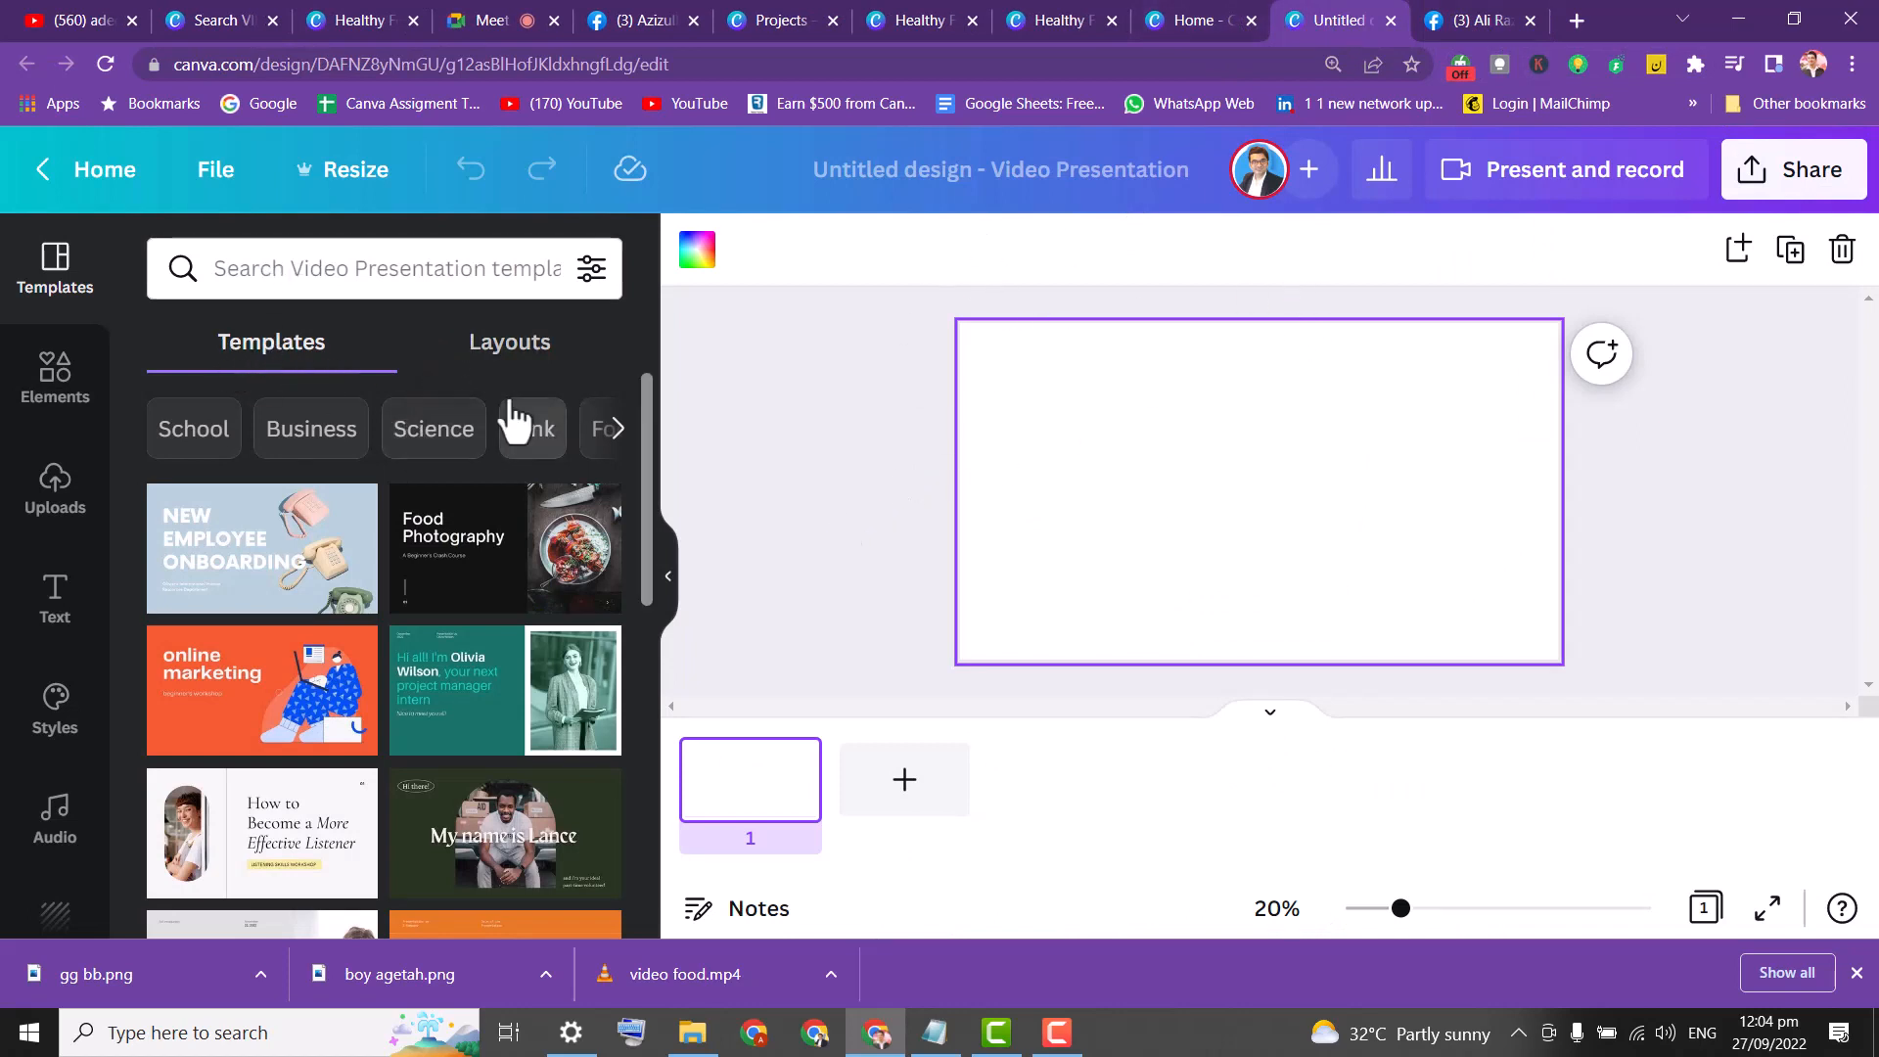
Search the templates for 'education' and browse the results.
left_click(273, 275)
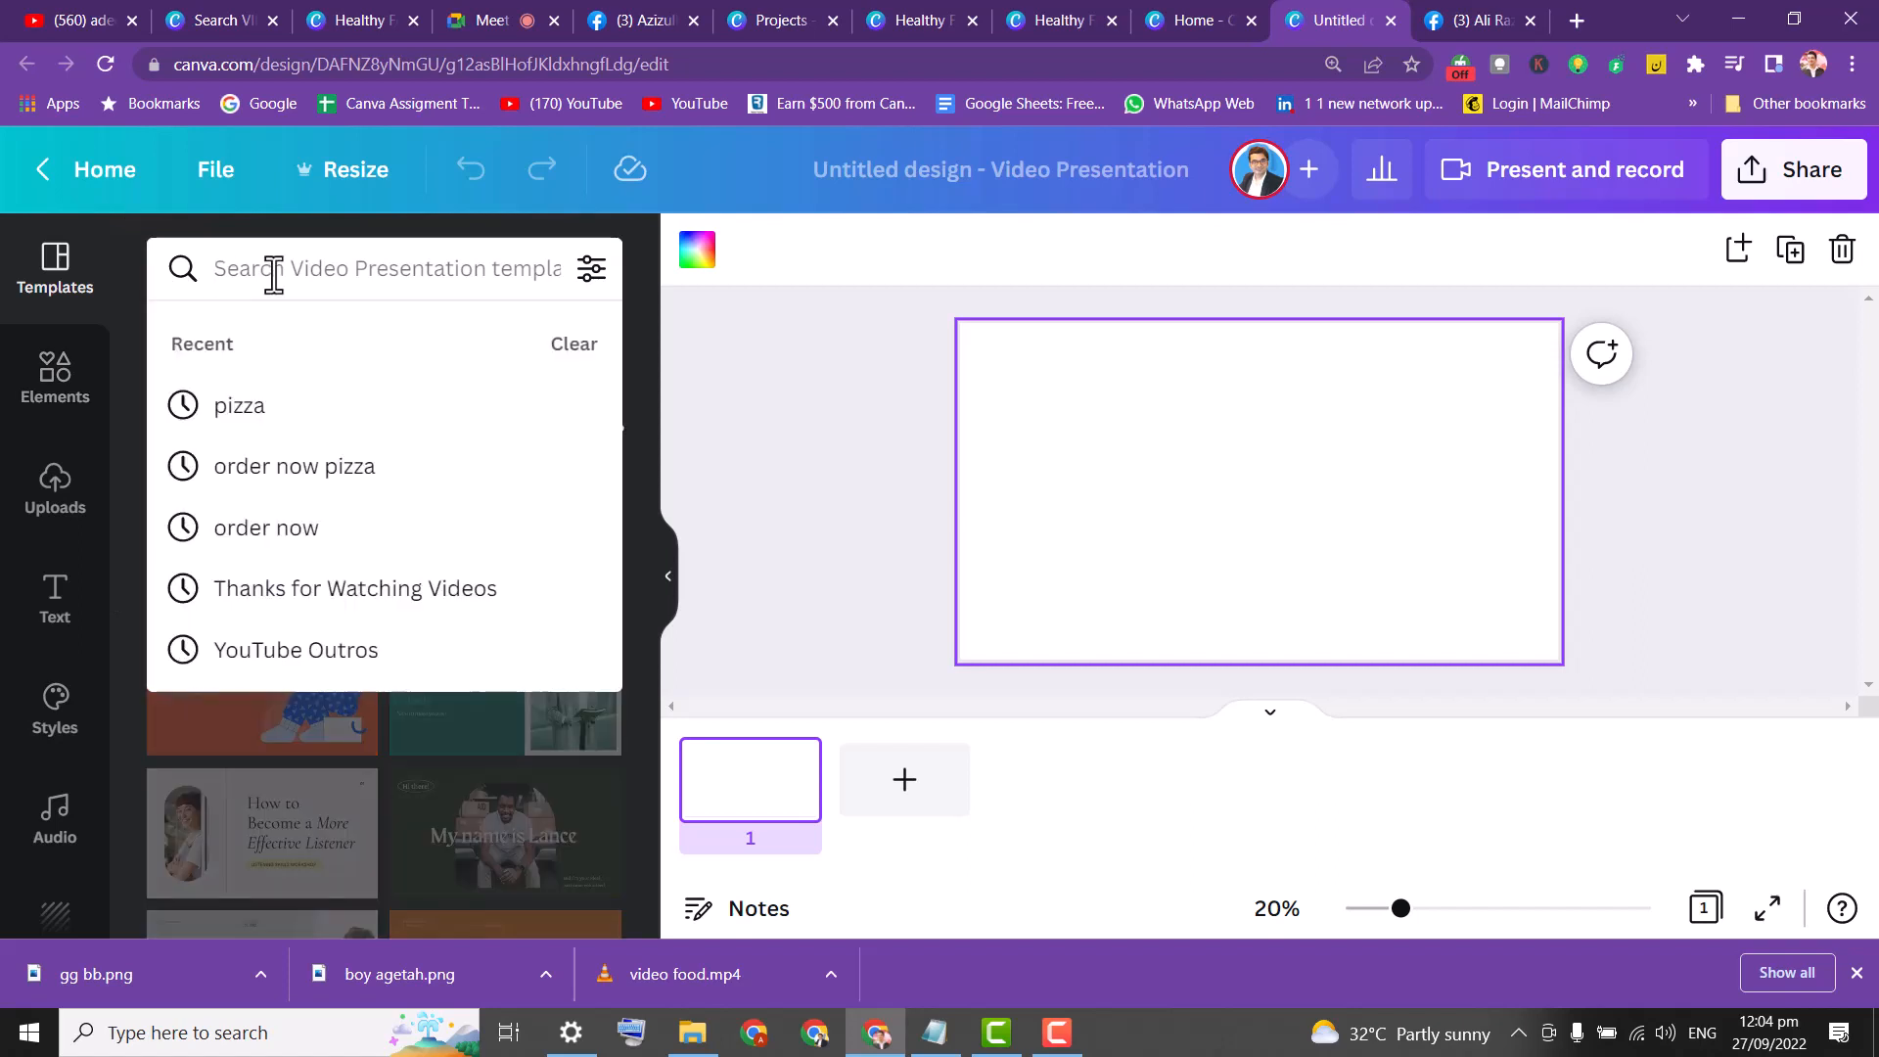
type("edu")
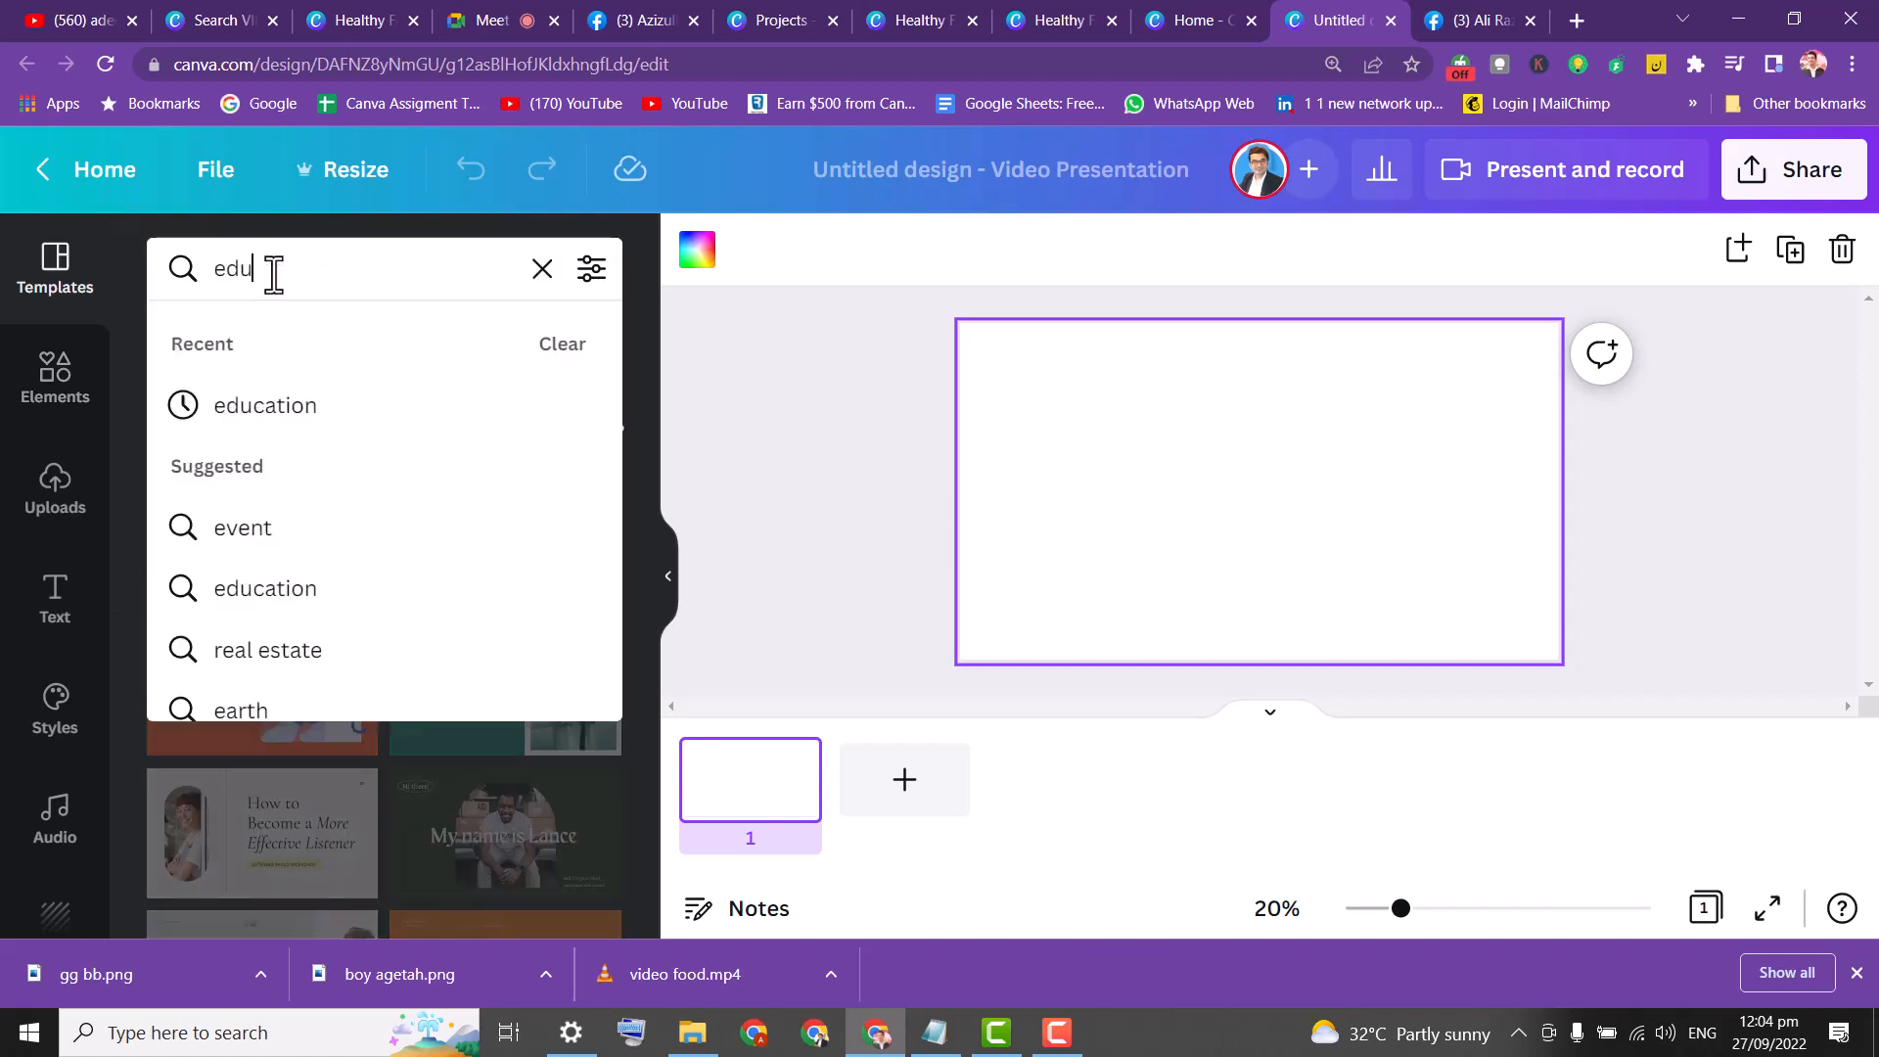
left_click(274, 410)
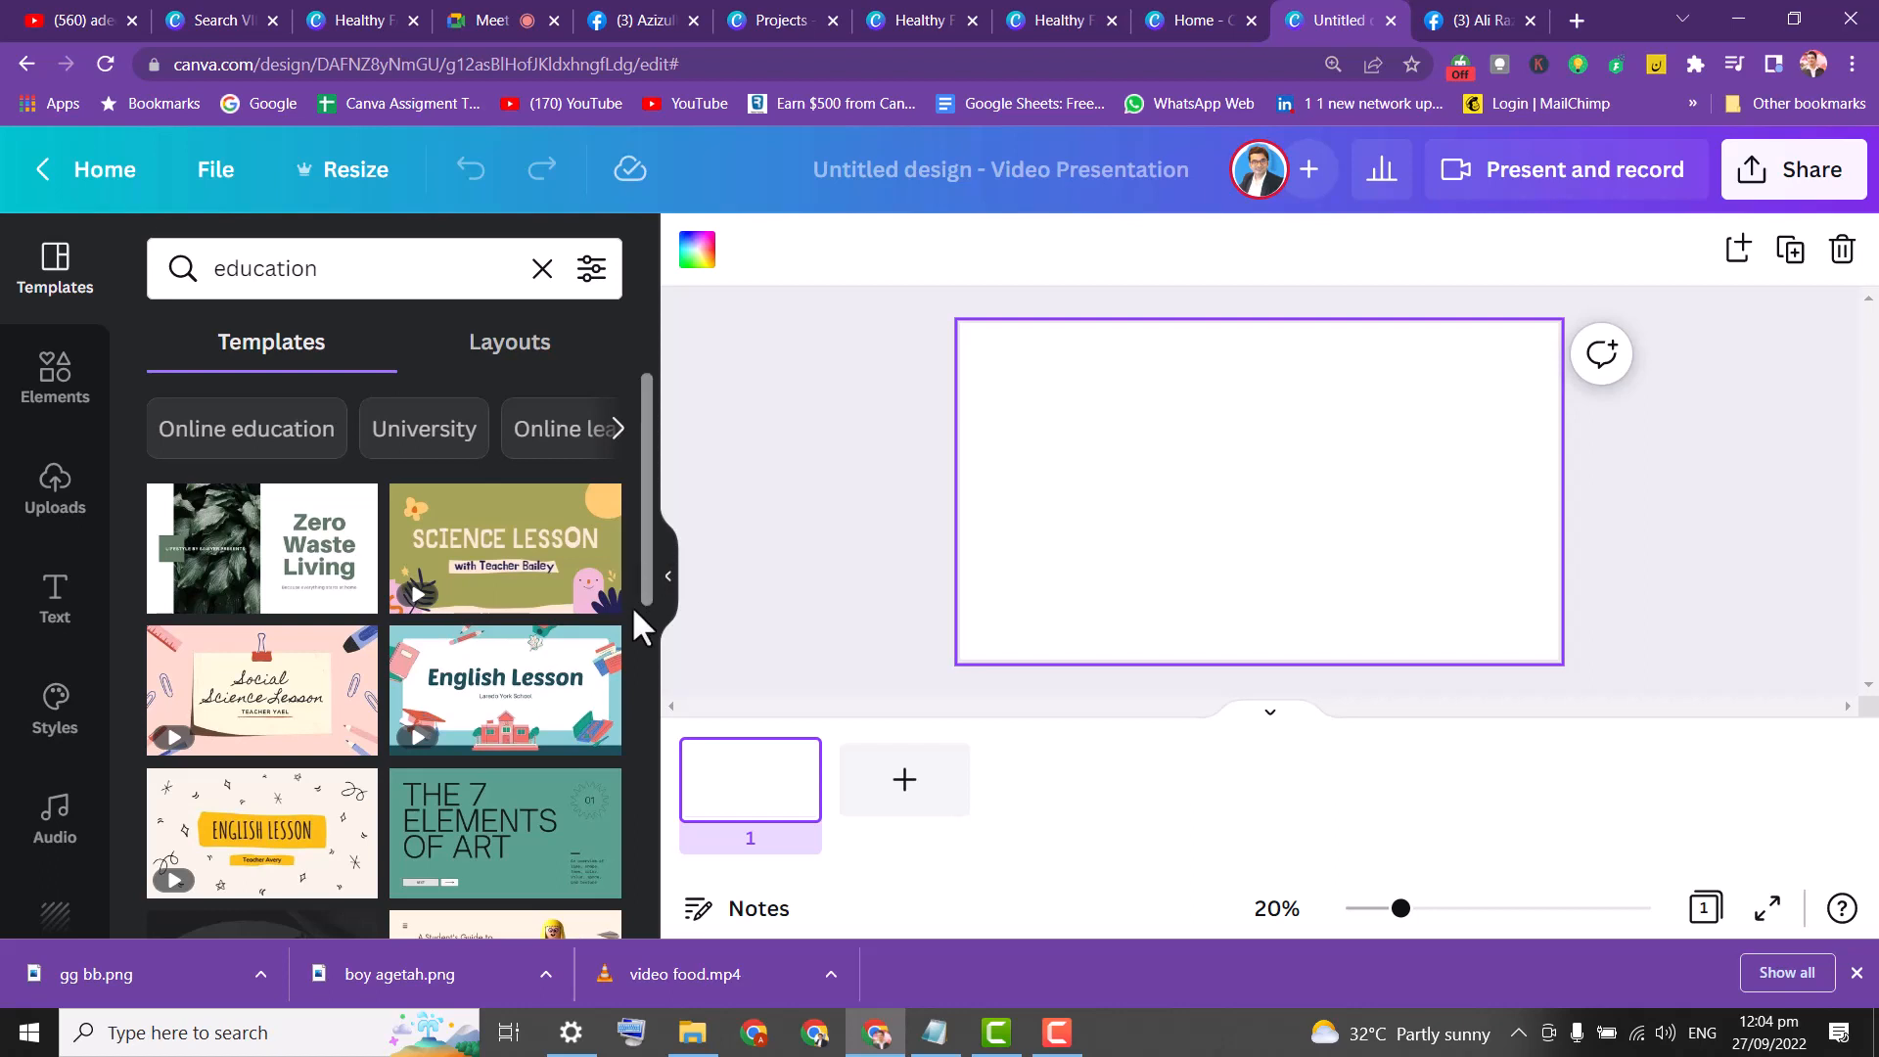
left_click_drag(644, 545, 644, 738)
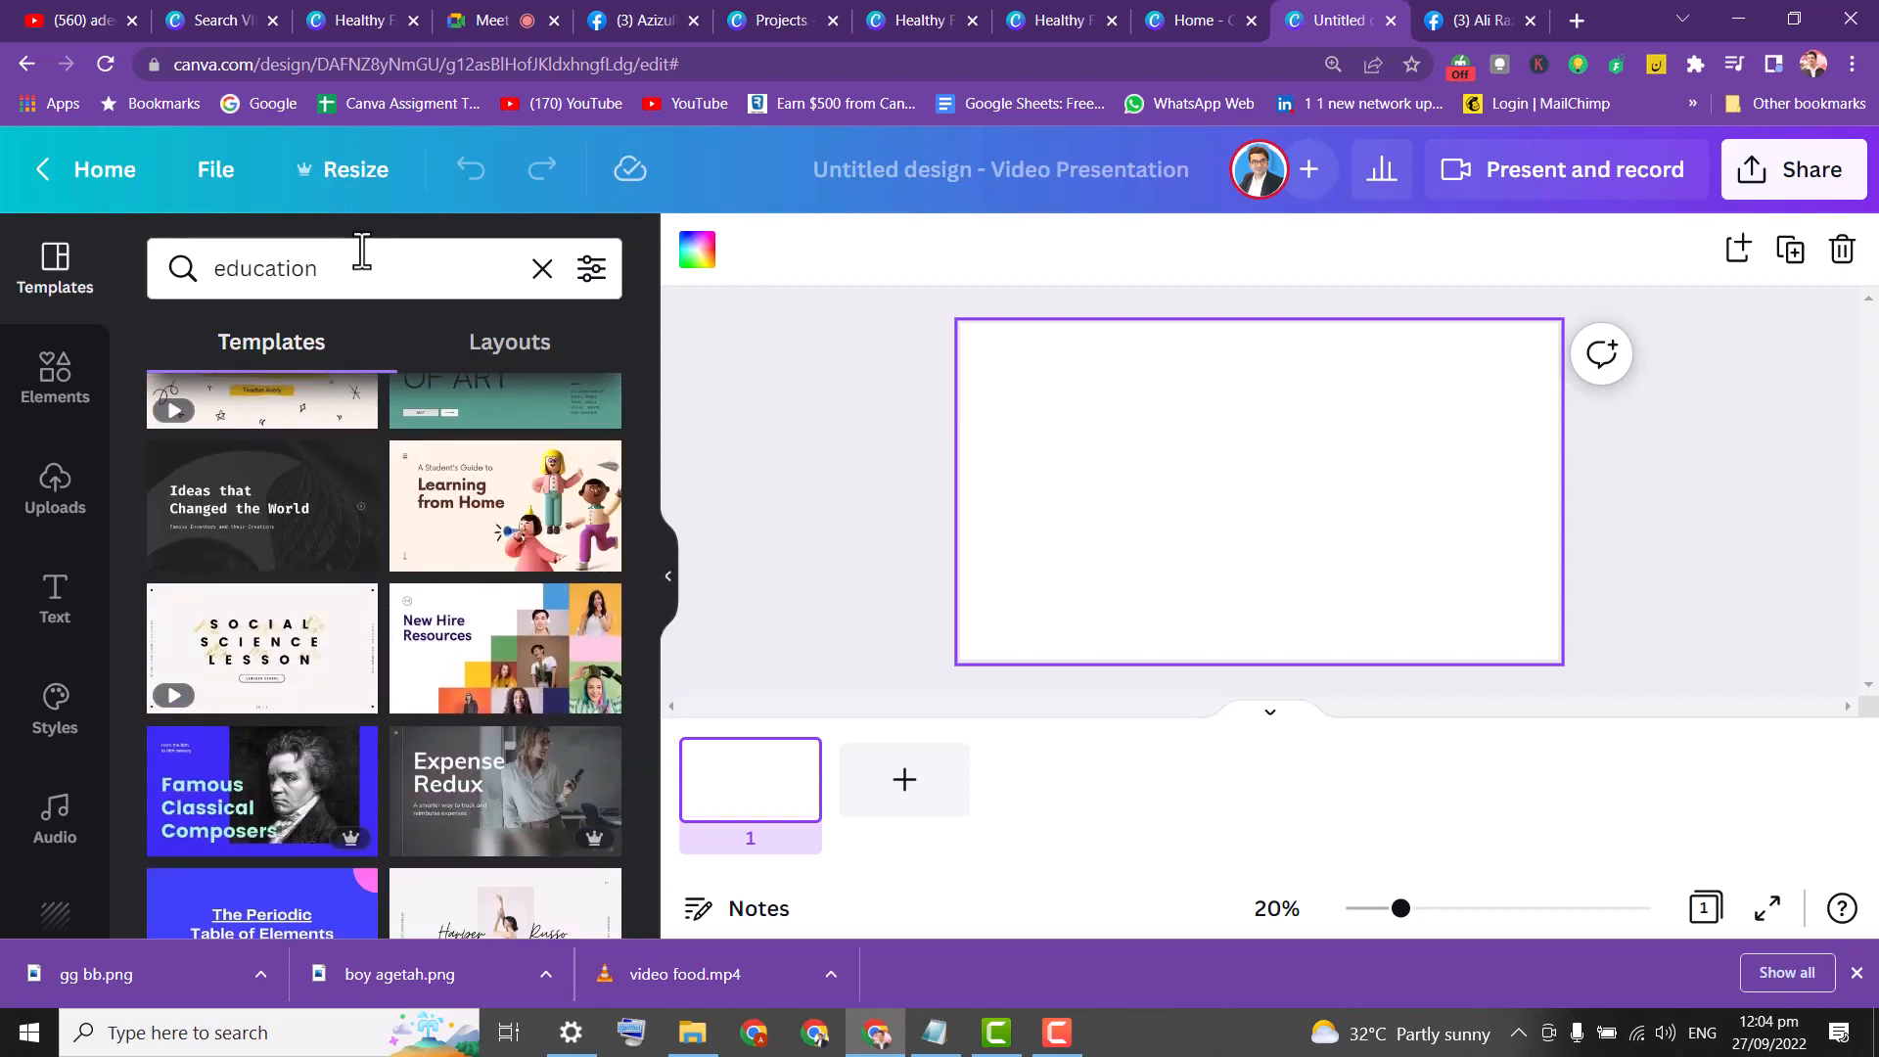
Refine the template search to 'education canva', then search just 'canva'.
left_click(430, 290)
type("canva")
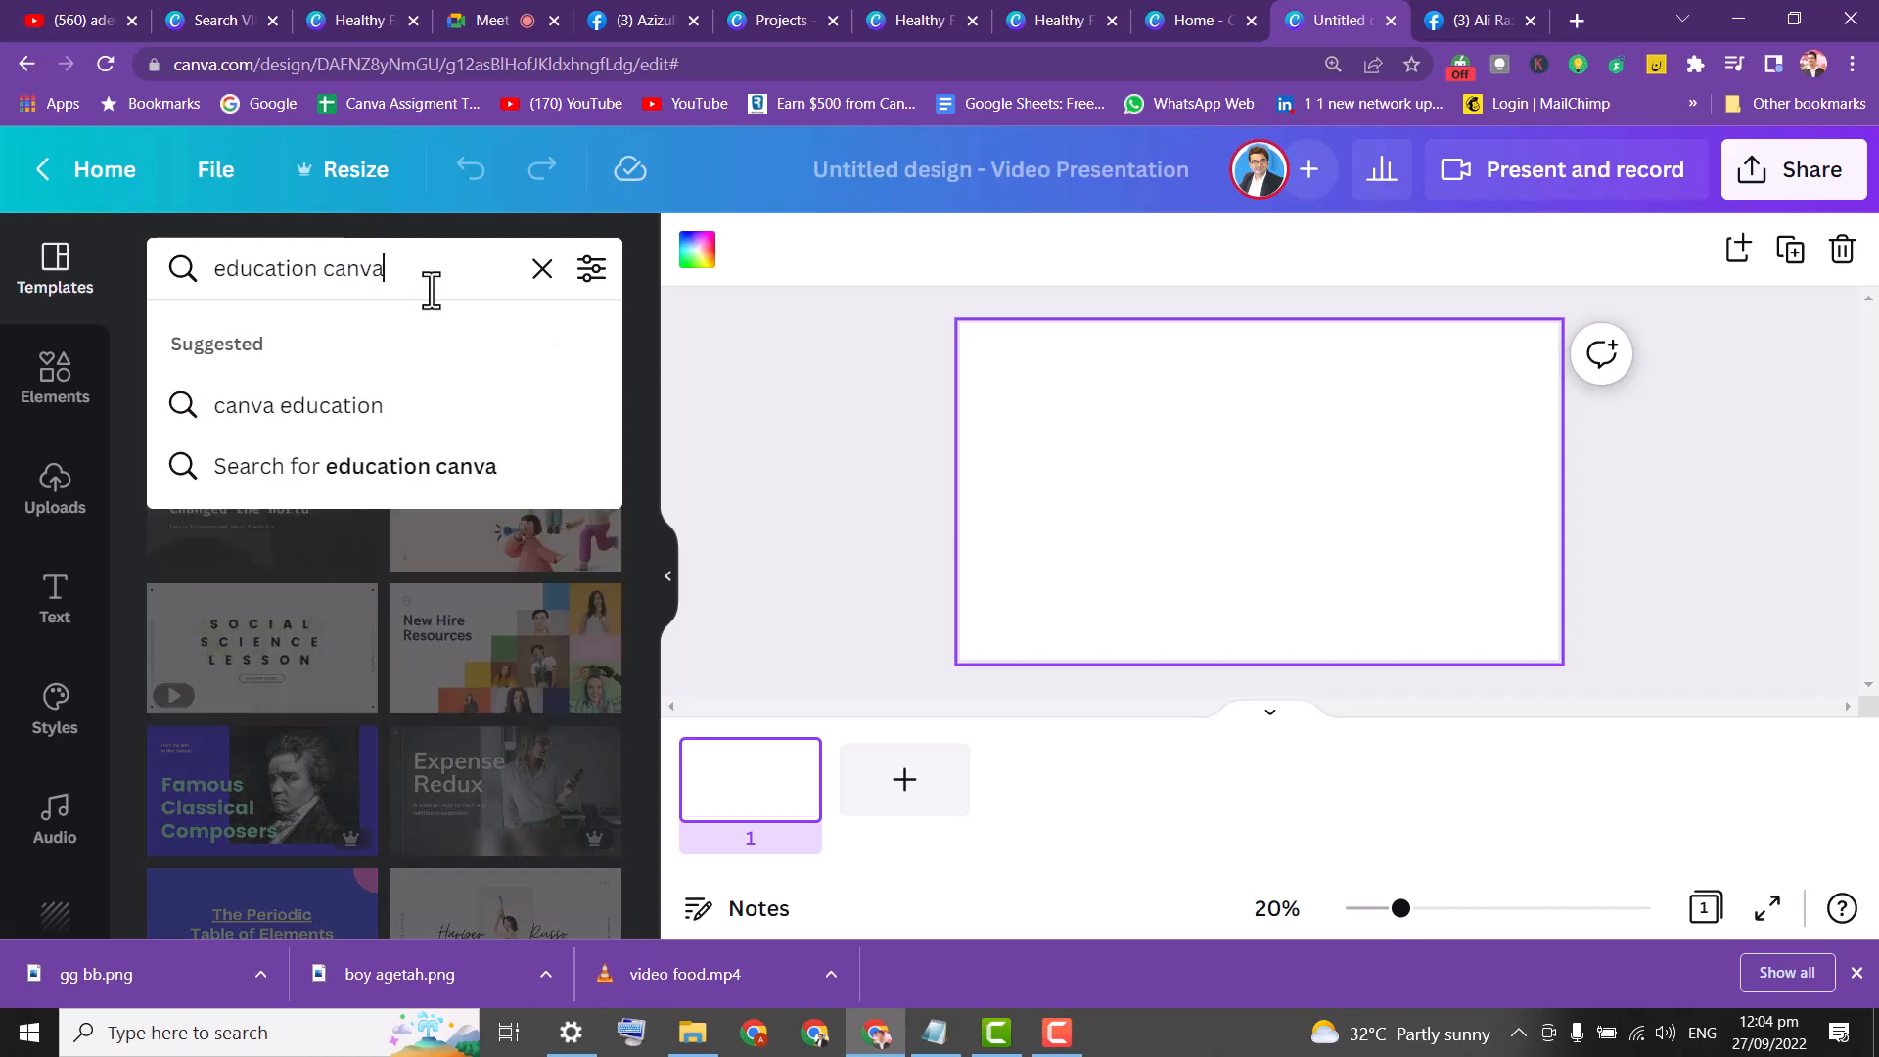
key("Return")
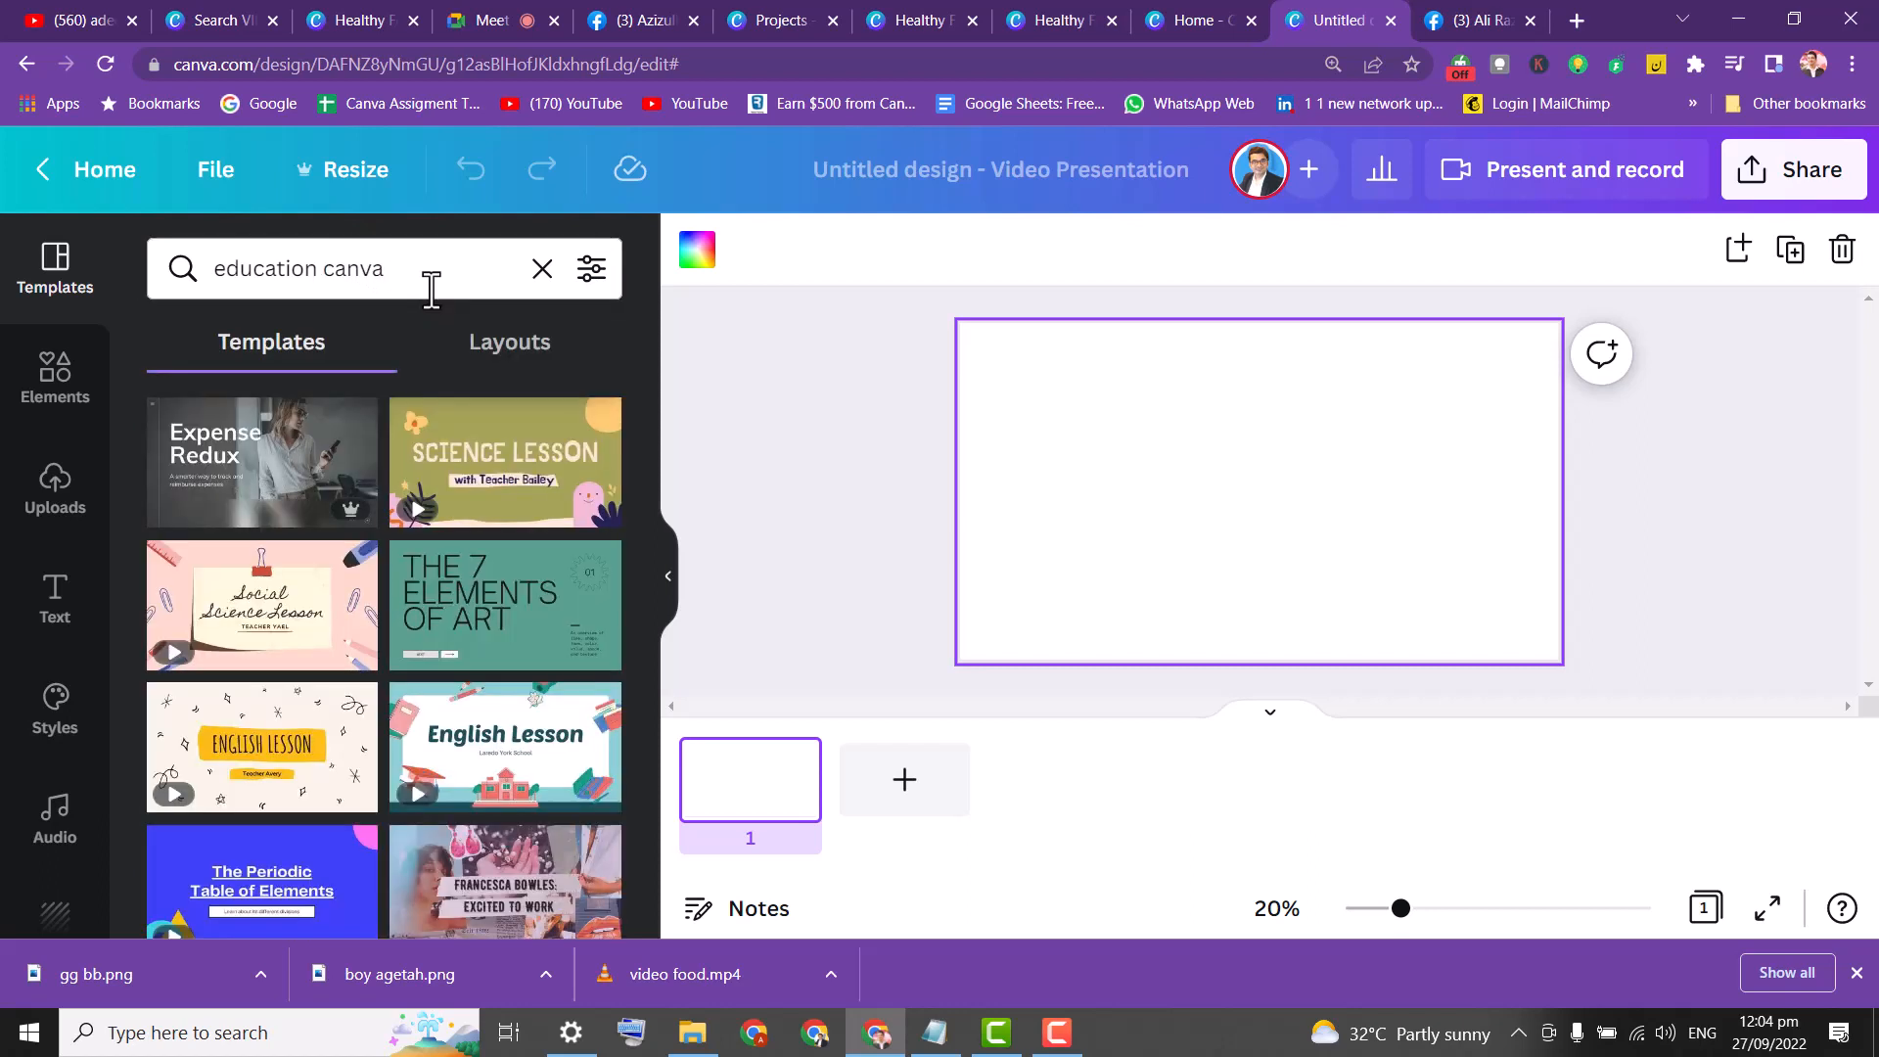
left_click(414, 283)
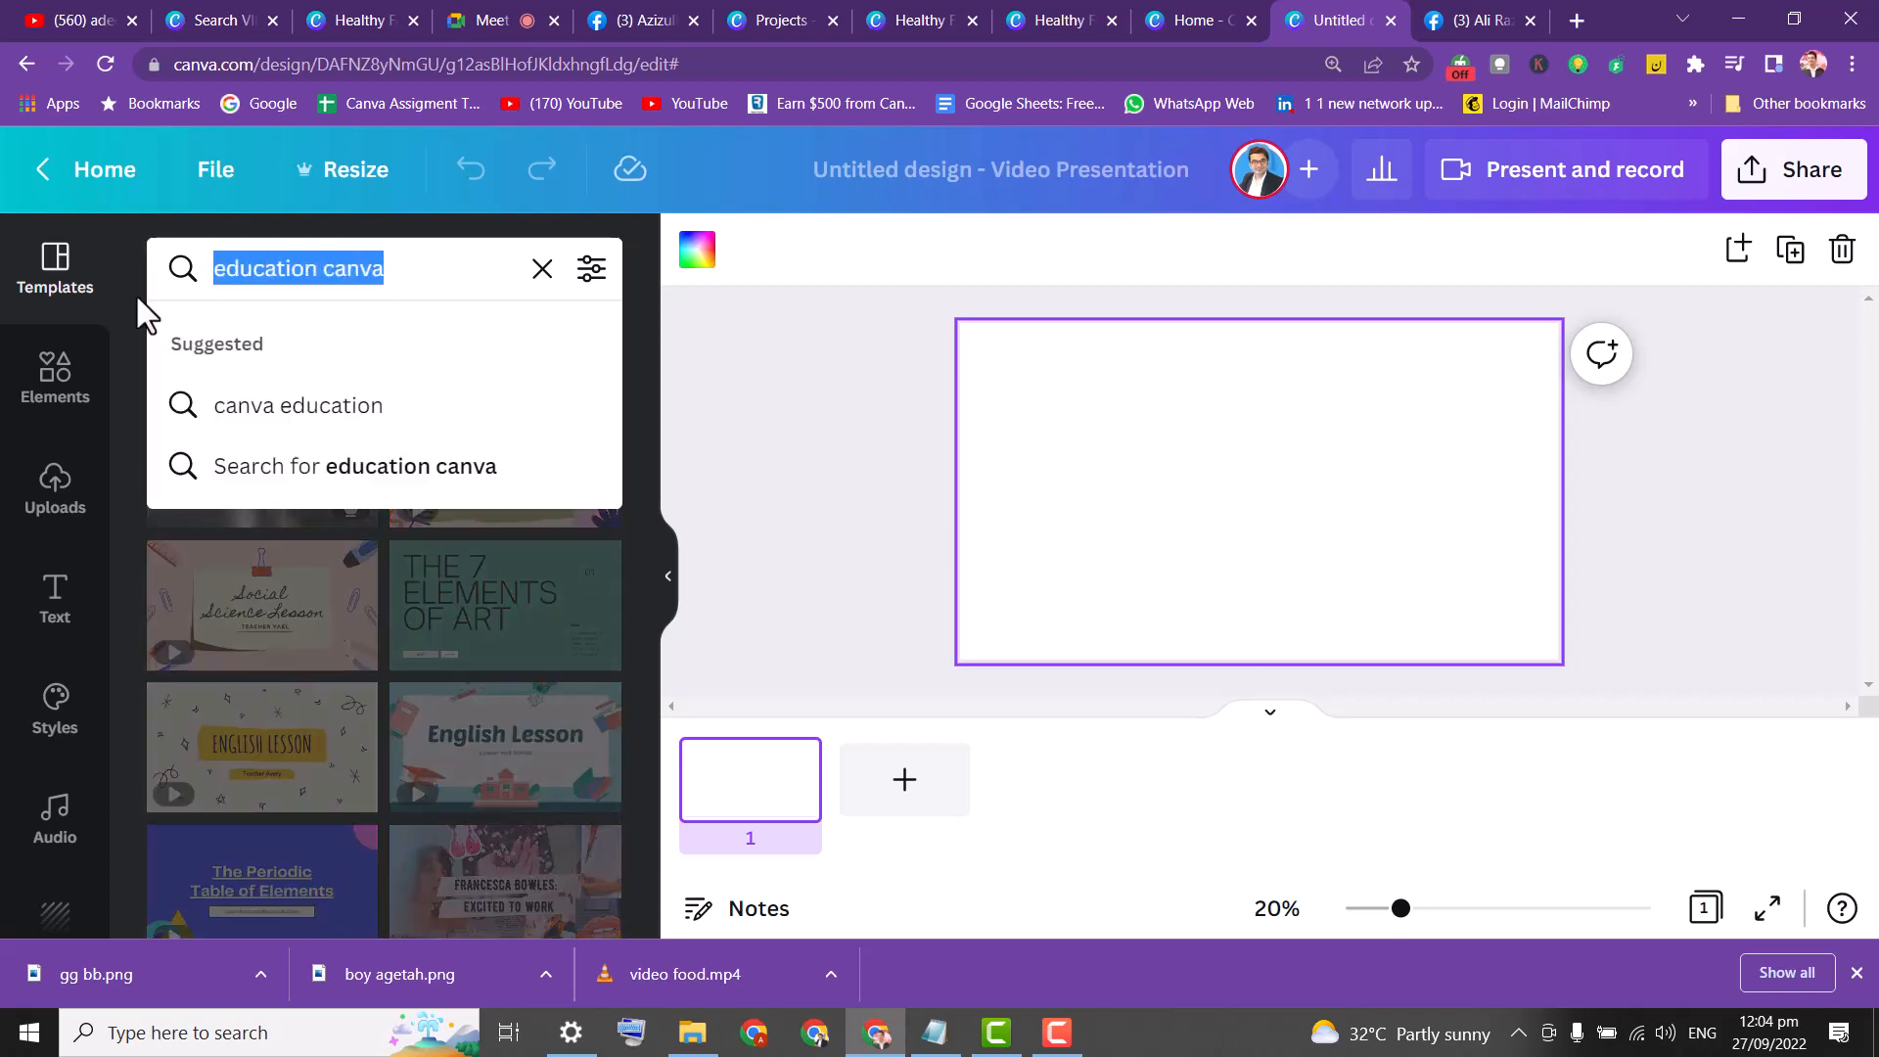
type("canva")
key("Return")
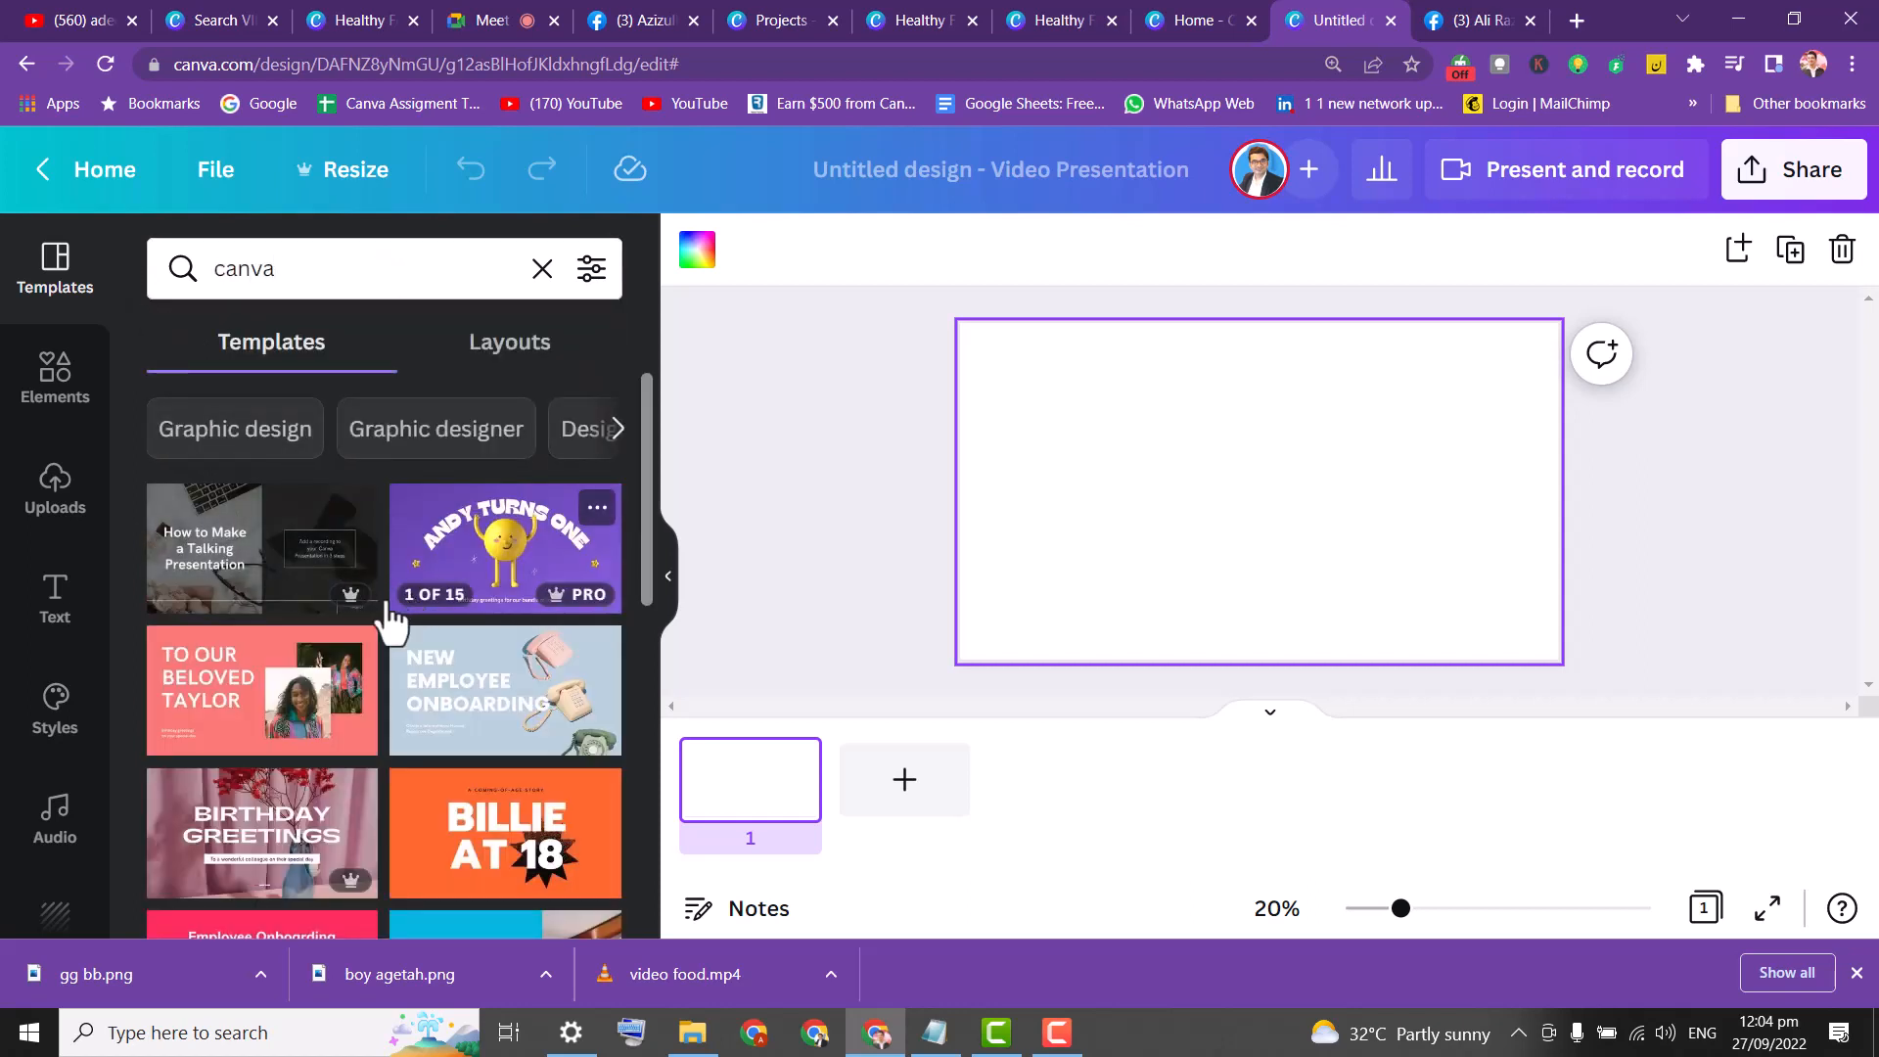
Replace the blank page with all 13 pages of the Black and White Dark Minimalist Tutorial template.
left_click(264, 570)
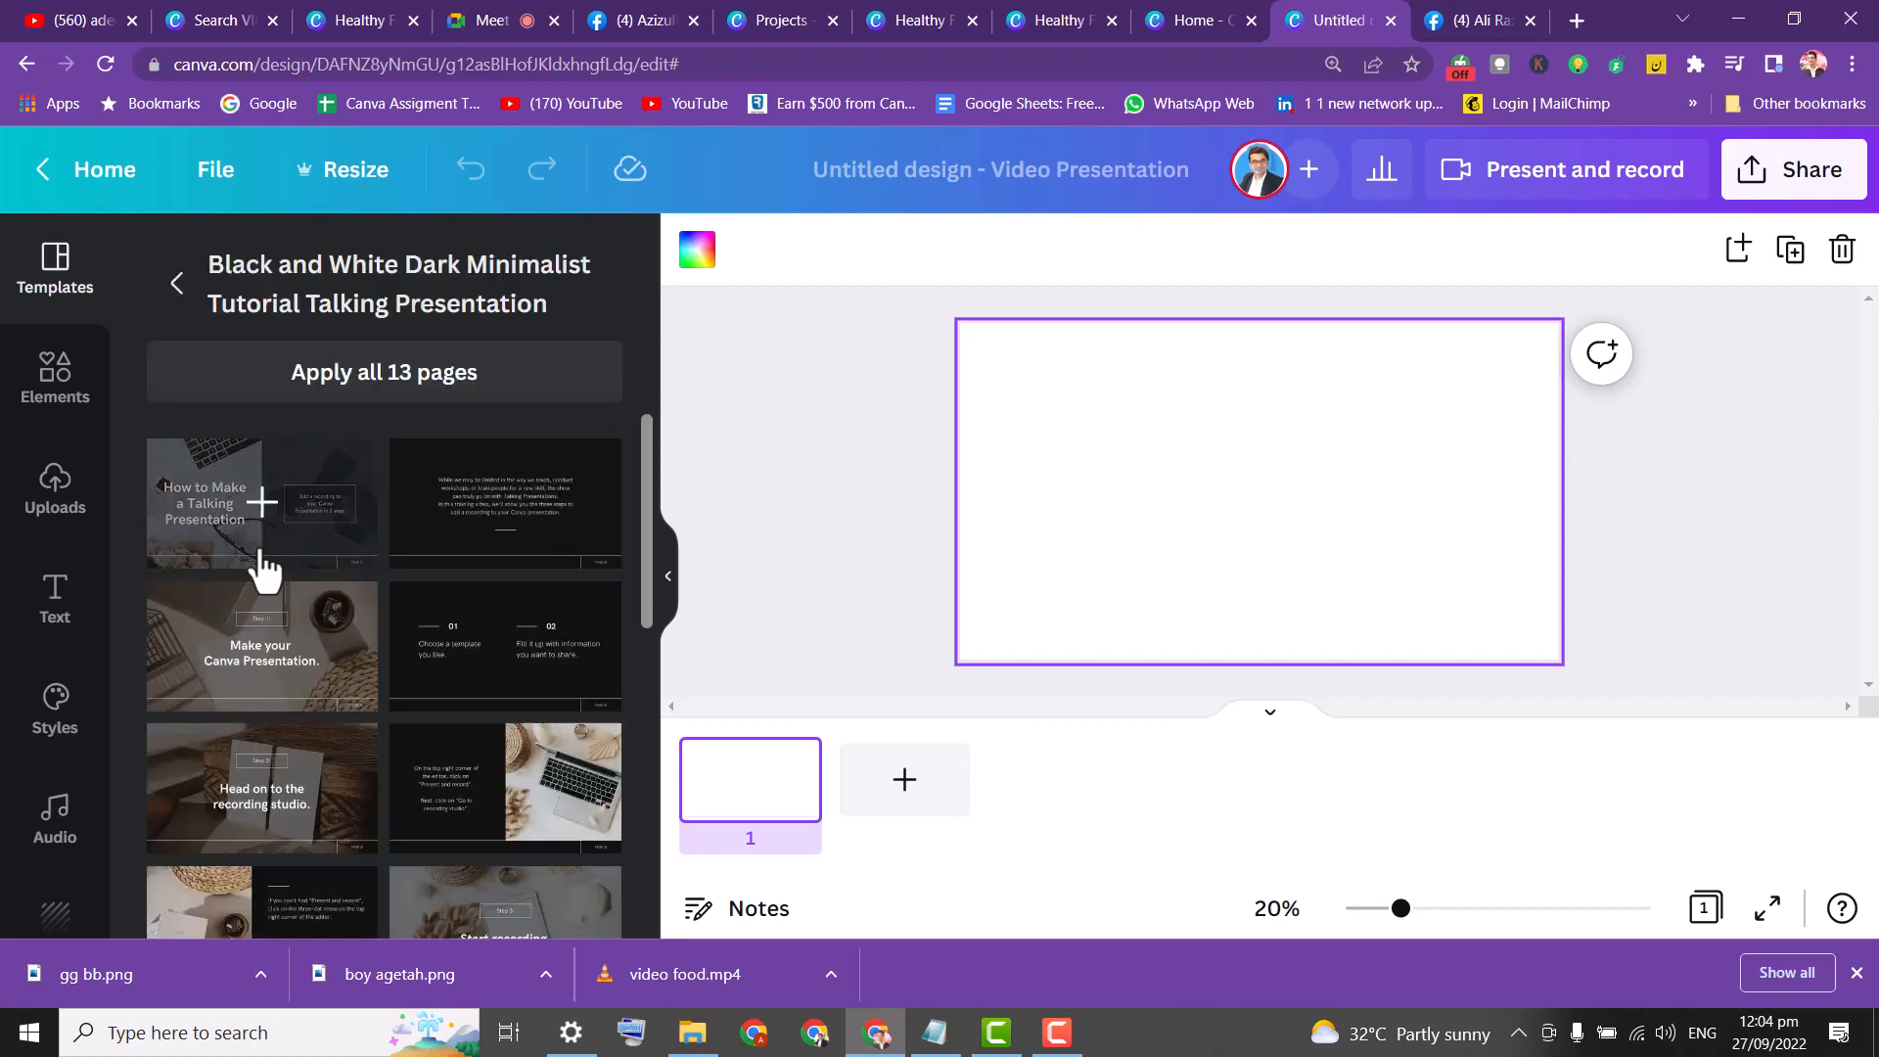
left_click(392, 374)
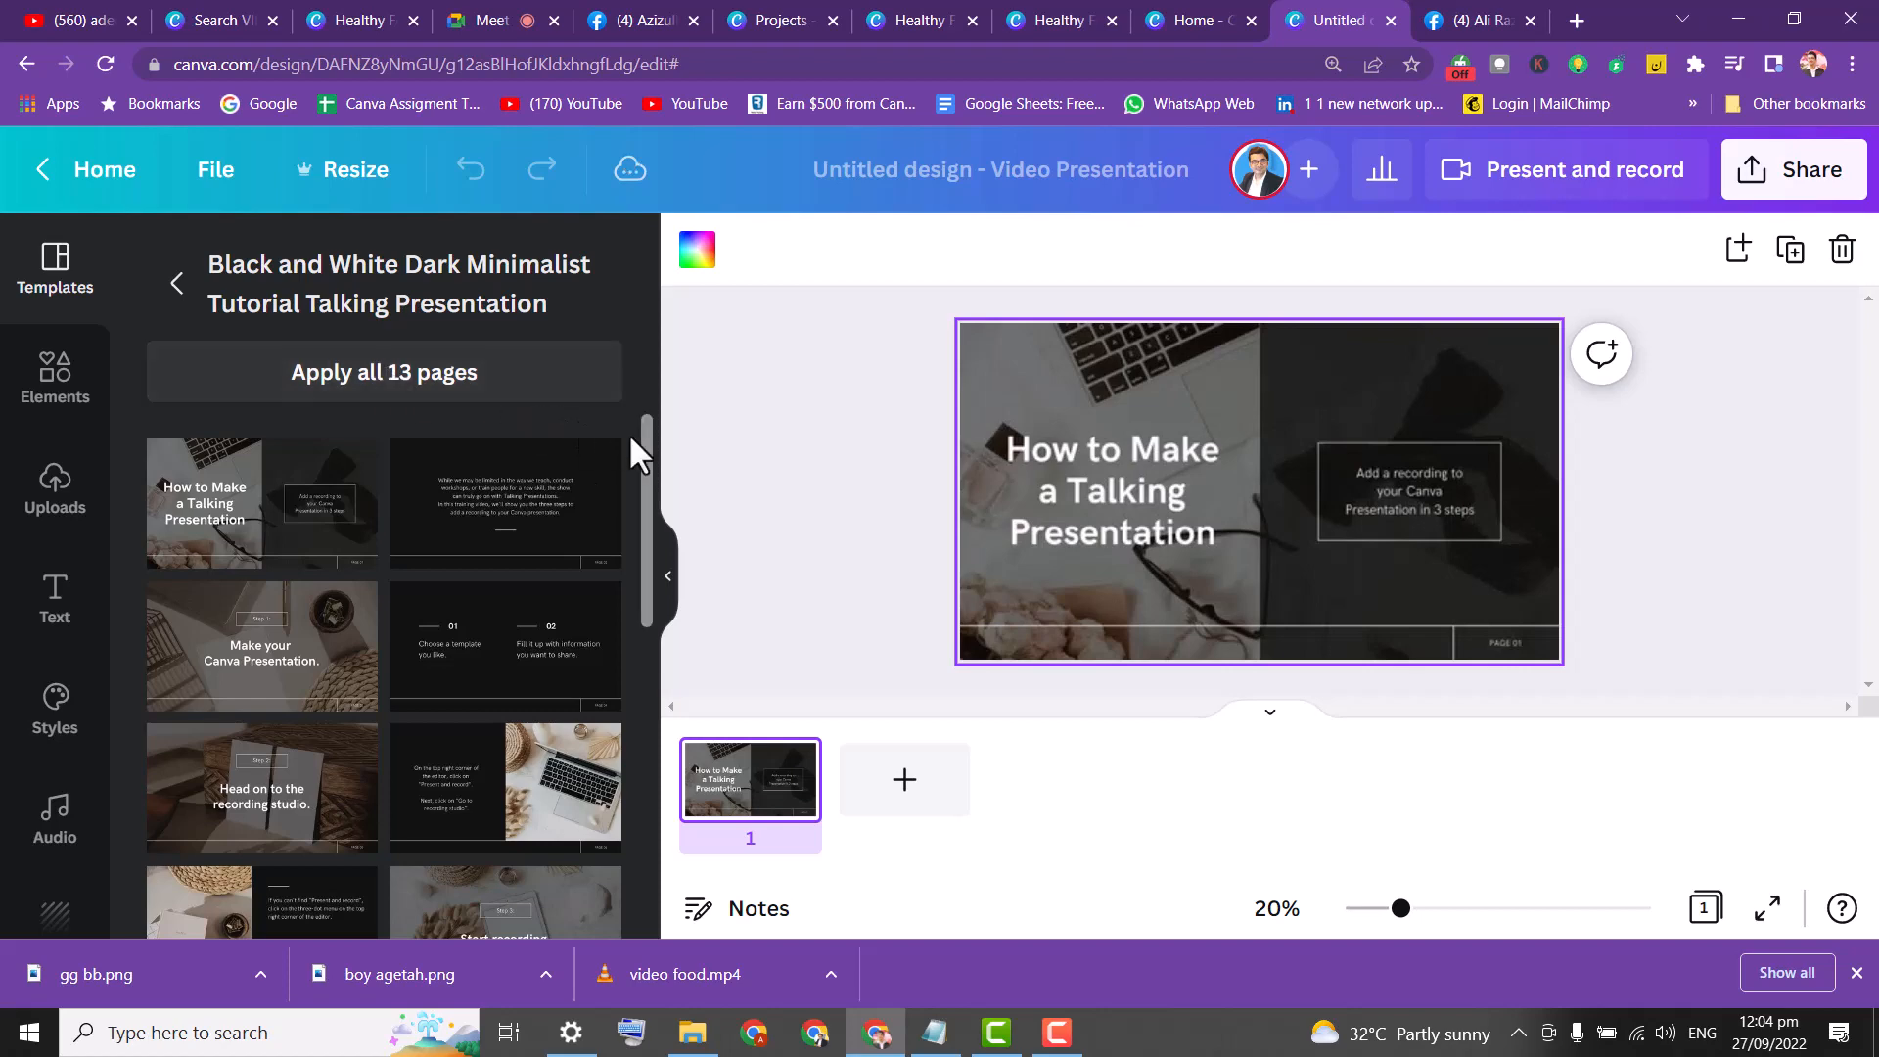
left_click(396, 373)
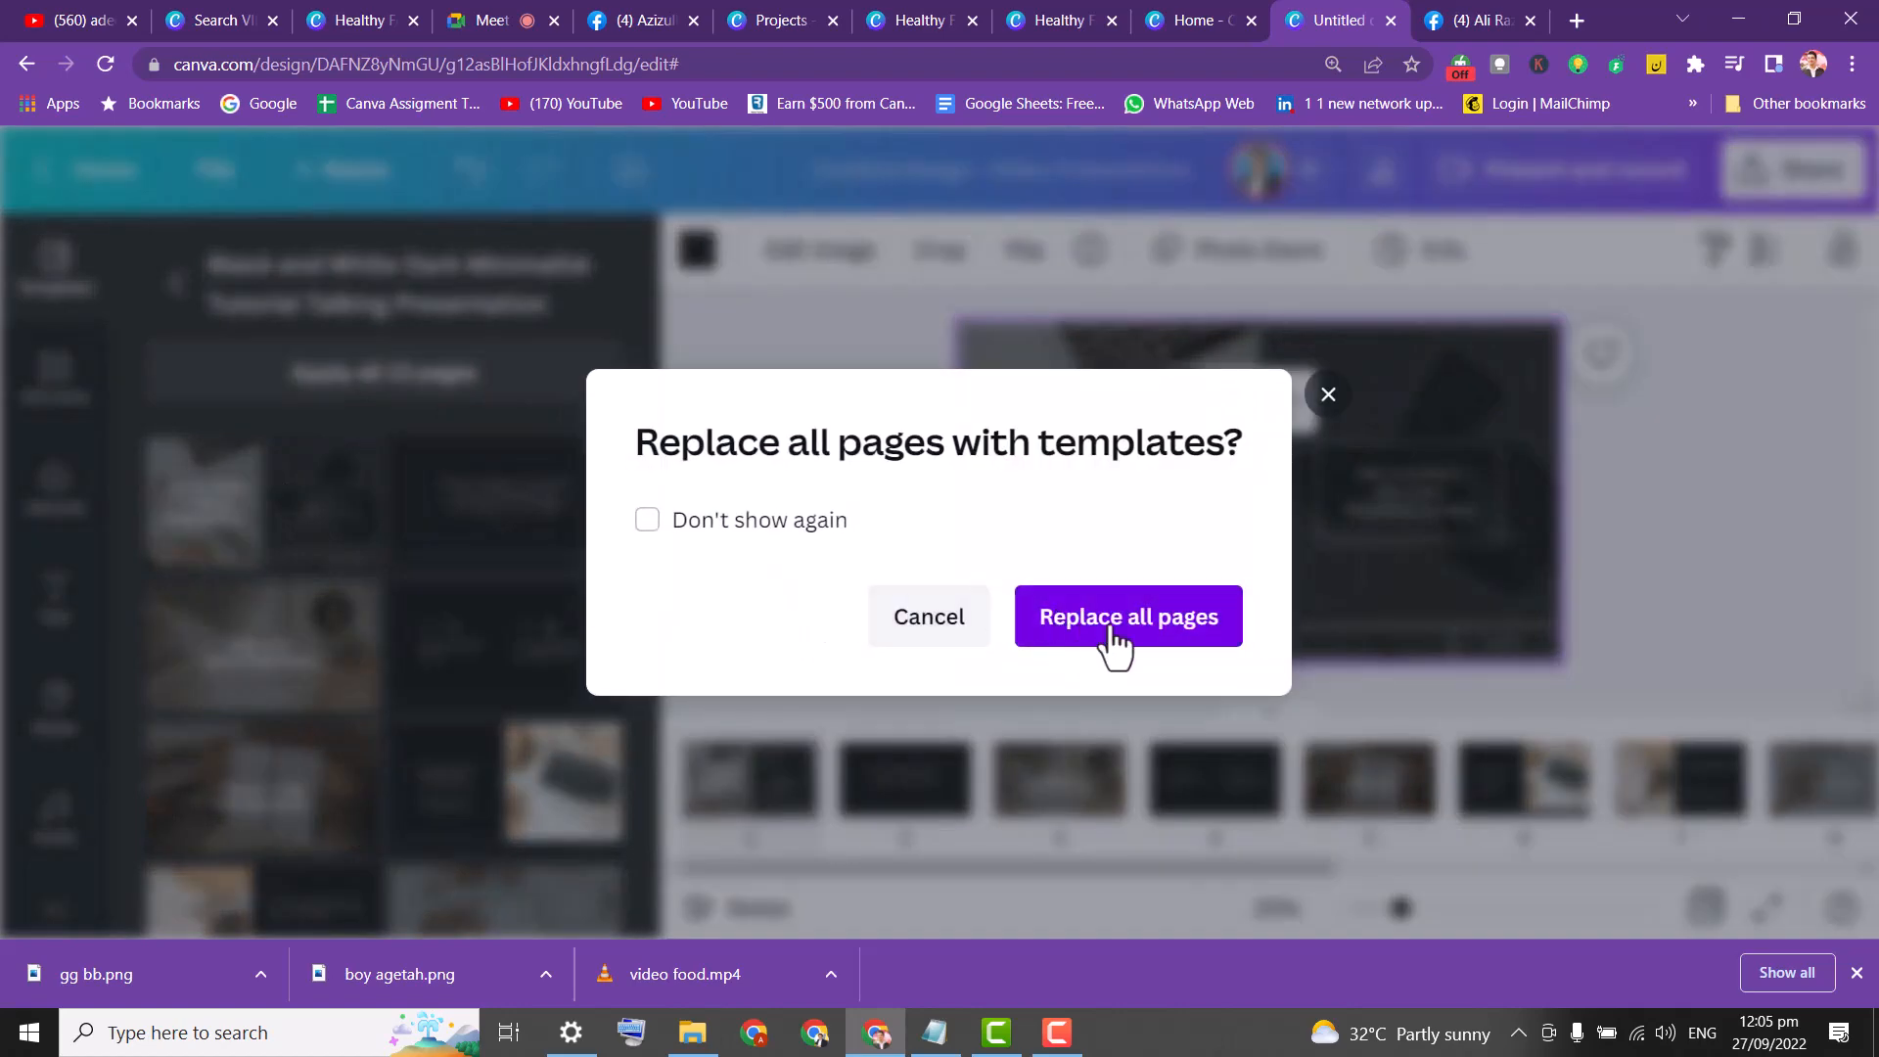
left_click(1114, 632)
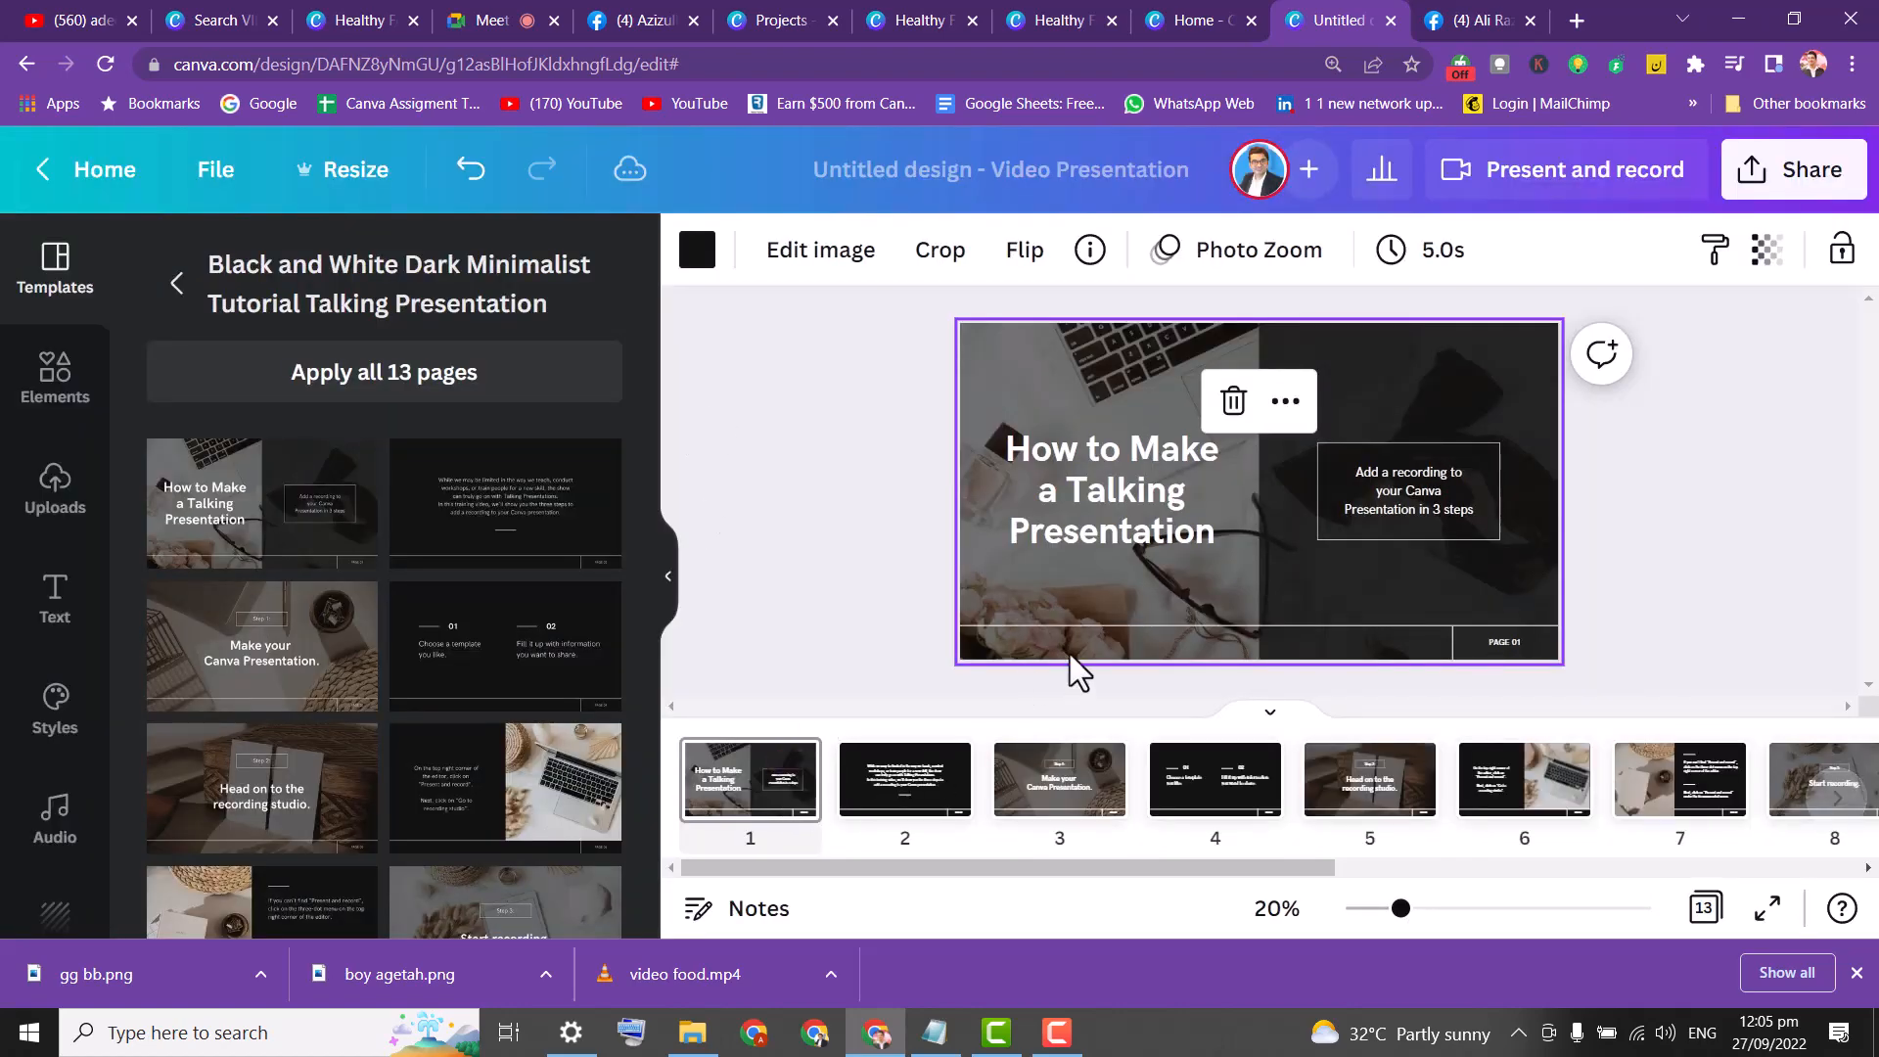
left_click(752, 804)
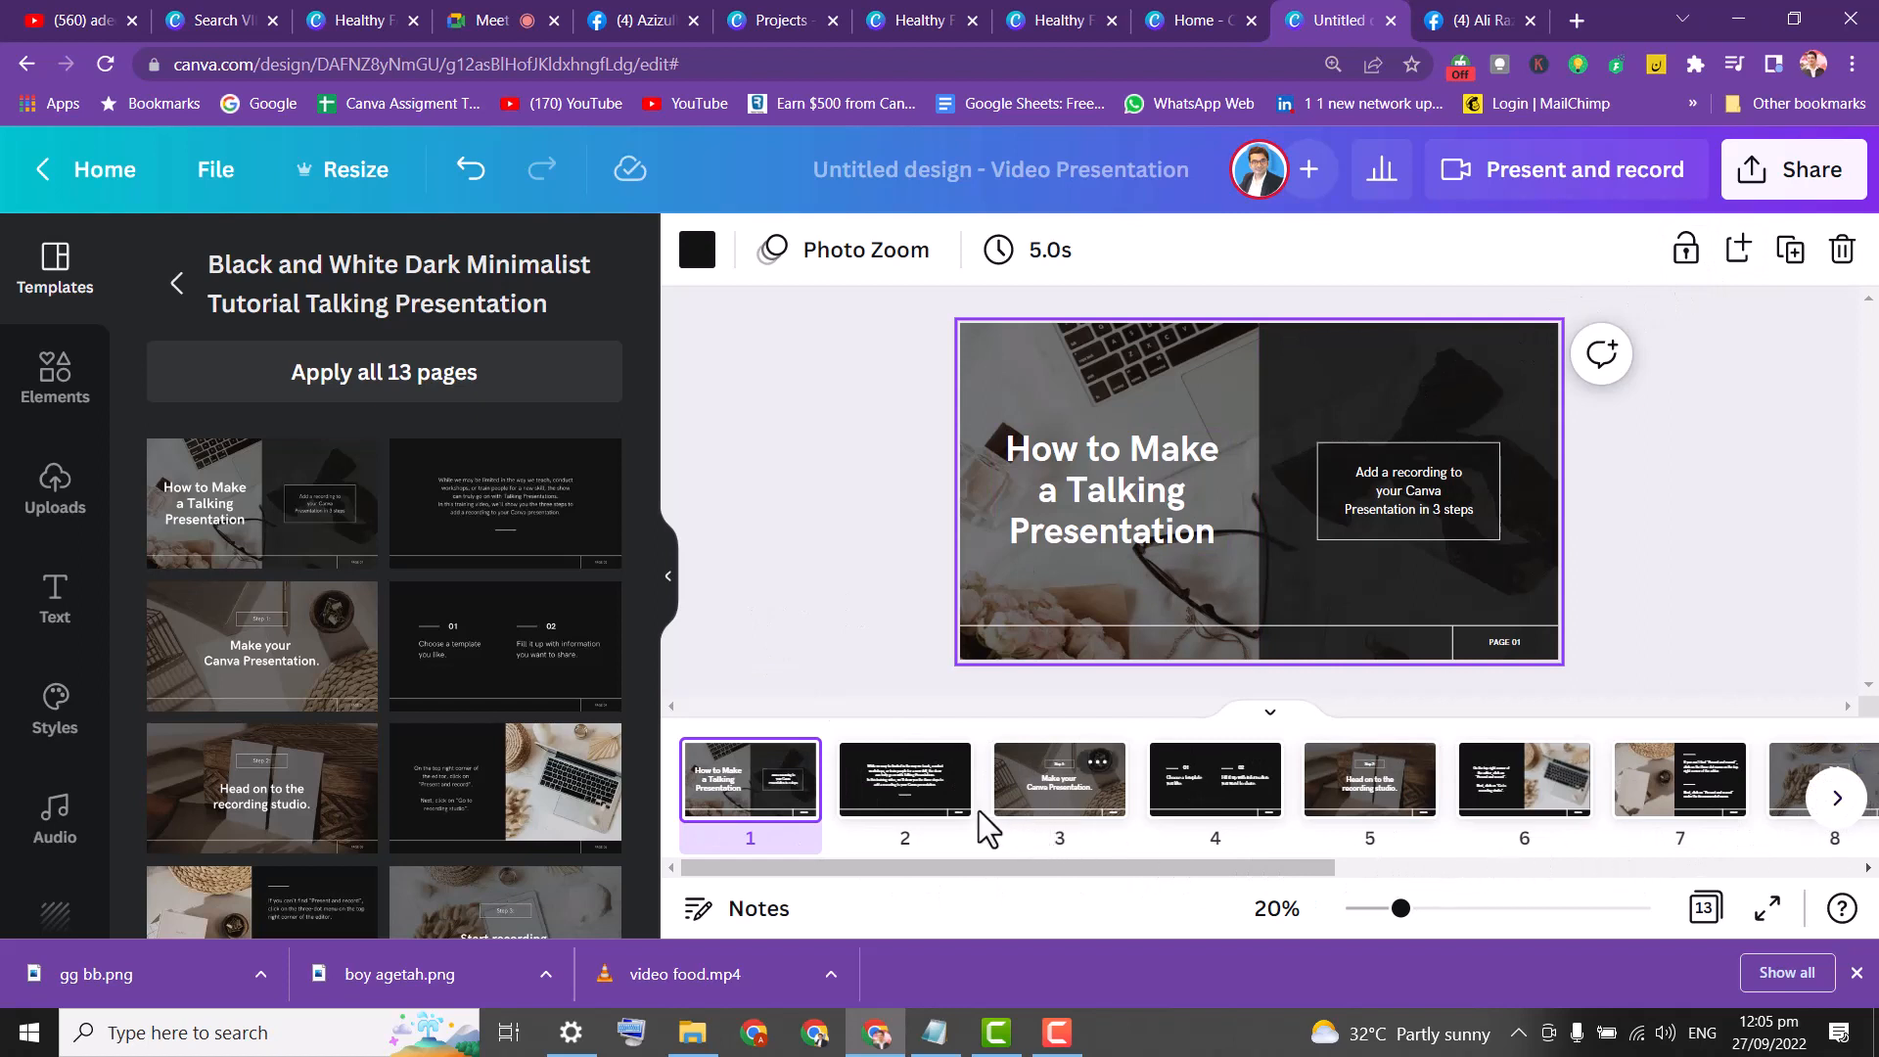
View page 2 and zoom the browser to 150%.
left_click(901, 805)
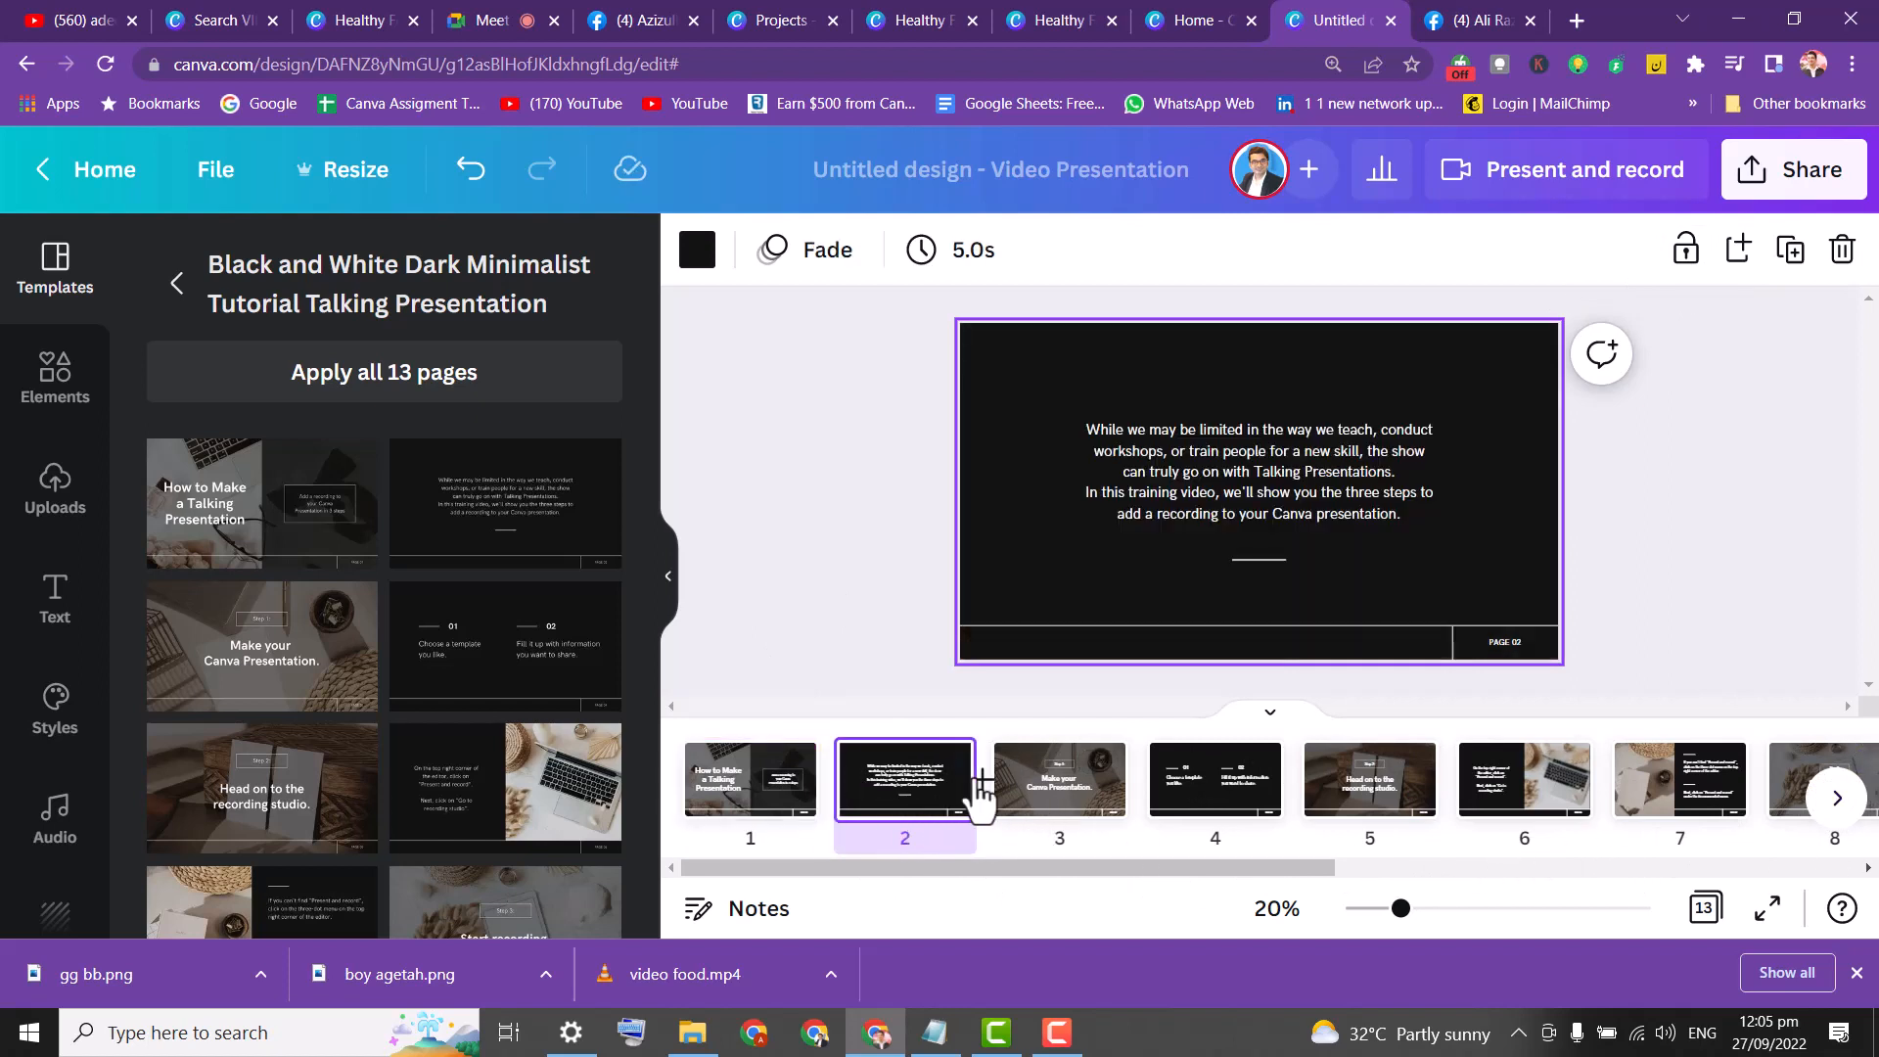
mouse_move(979, 793)
left_click(1854, 64)
left_click(1779, 290)
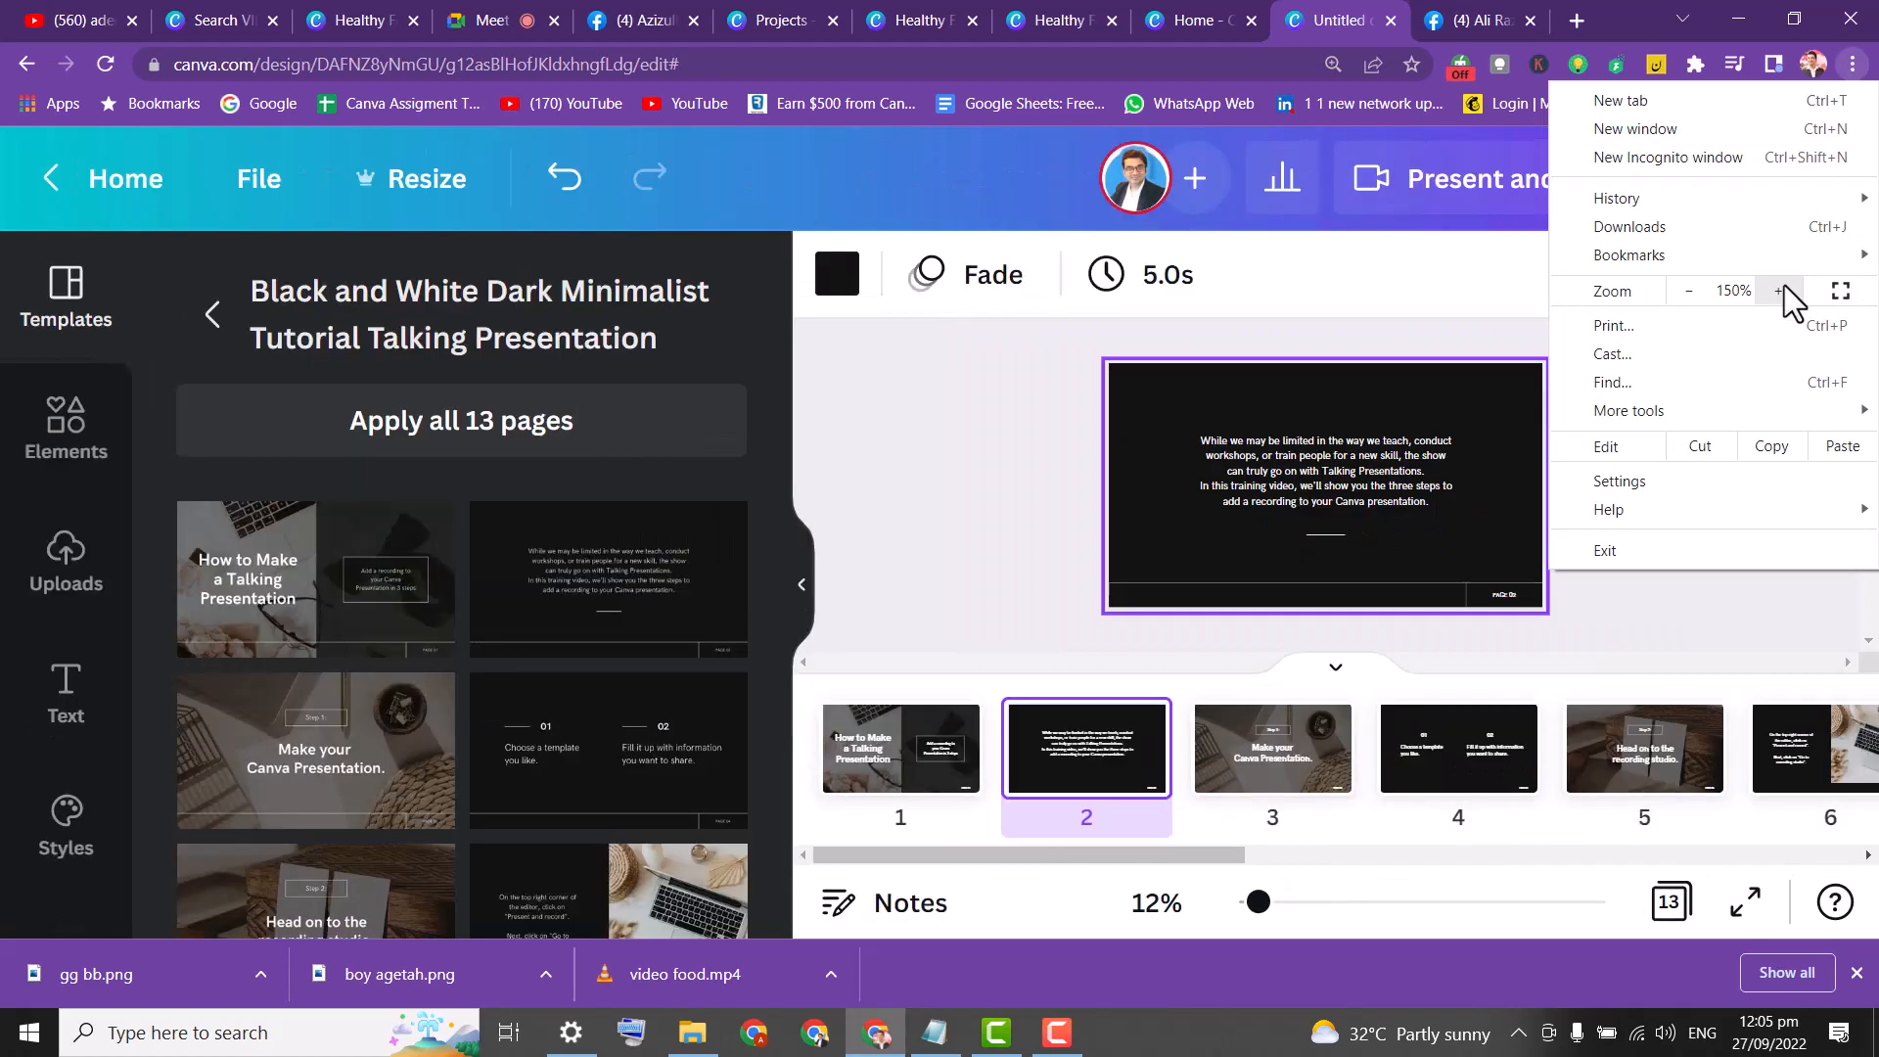
left_click(869, 466)
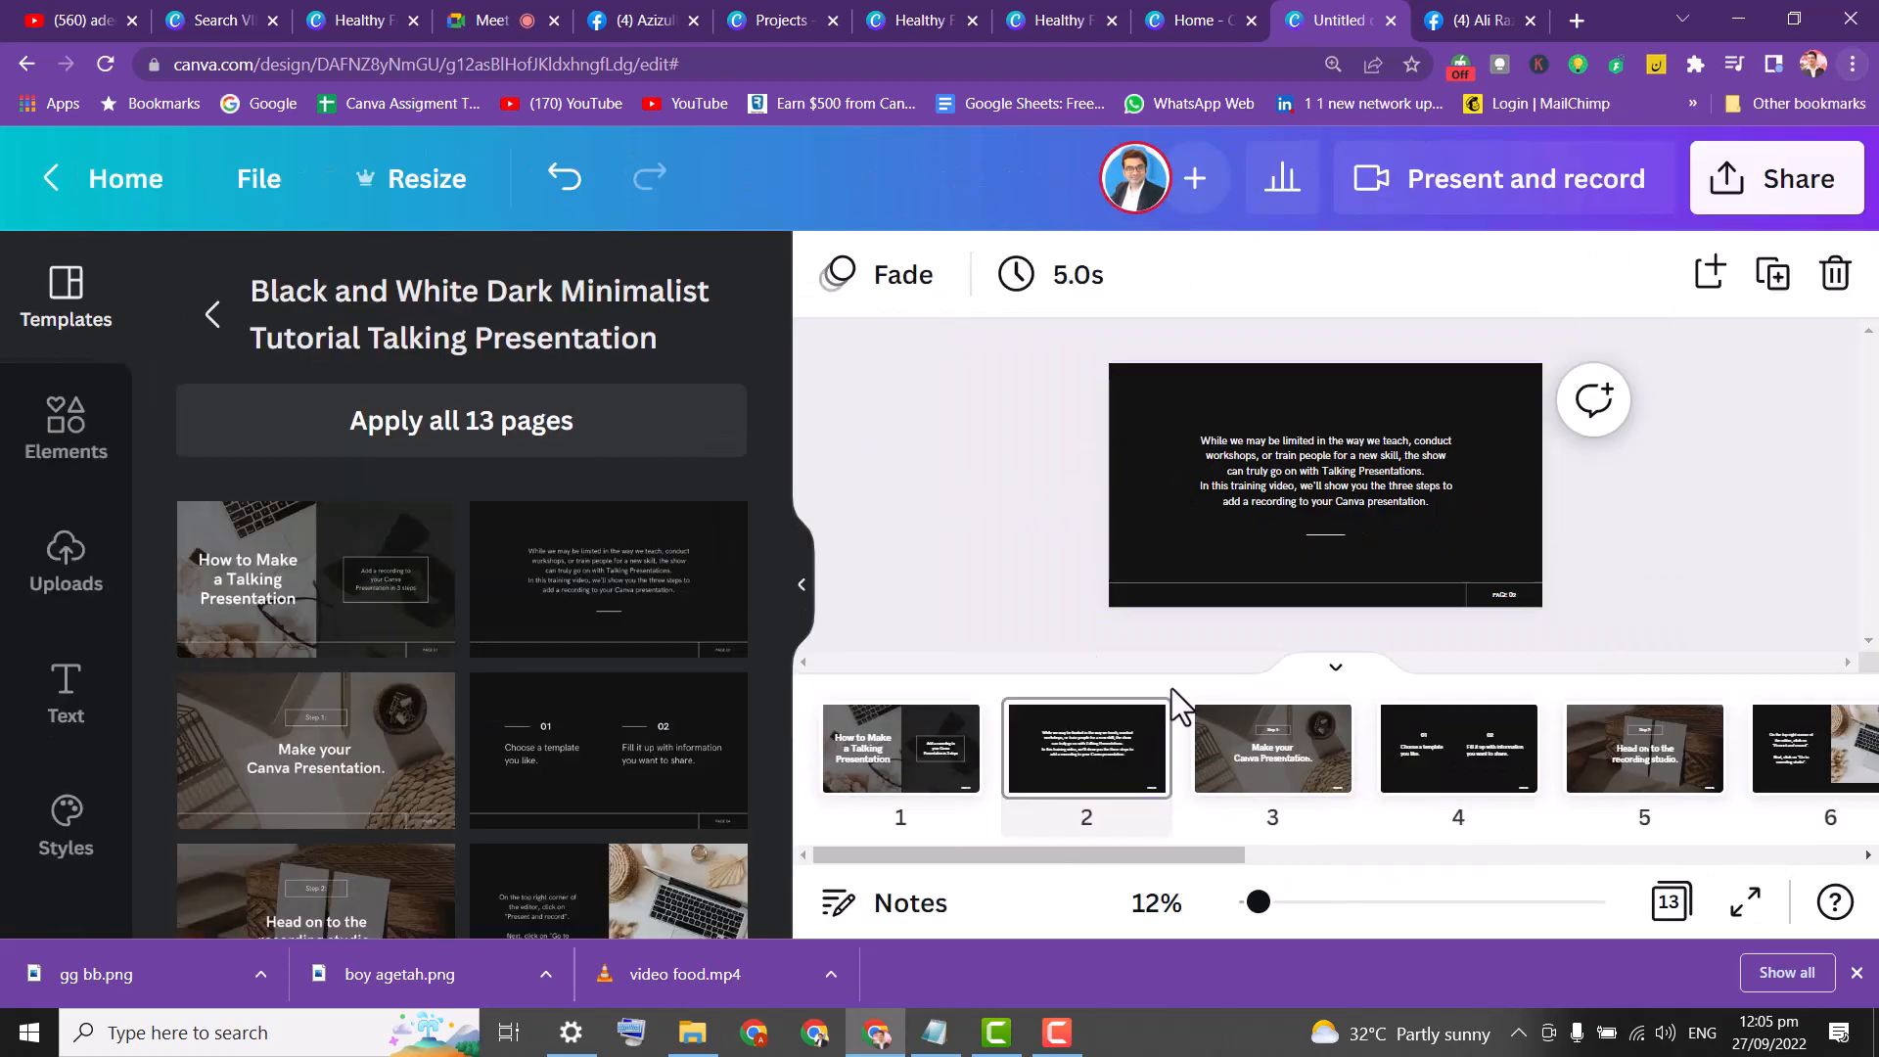
Go to page 3, Make your Canva Presentation, and open the Styles options.
left_click(1297, 772)
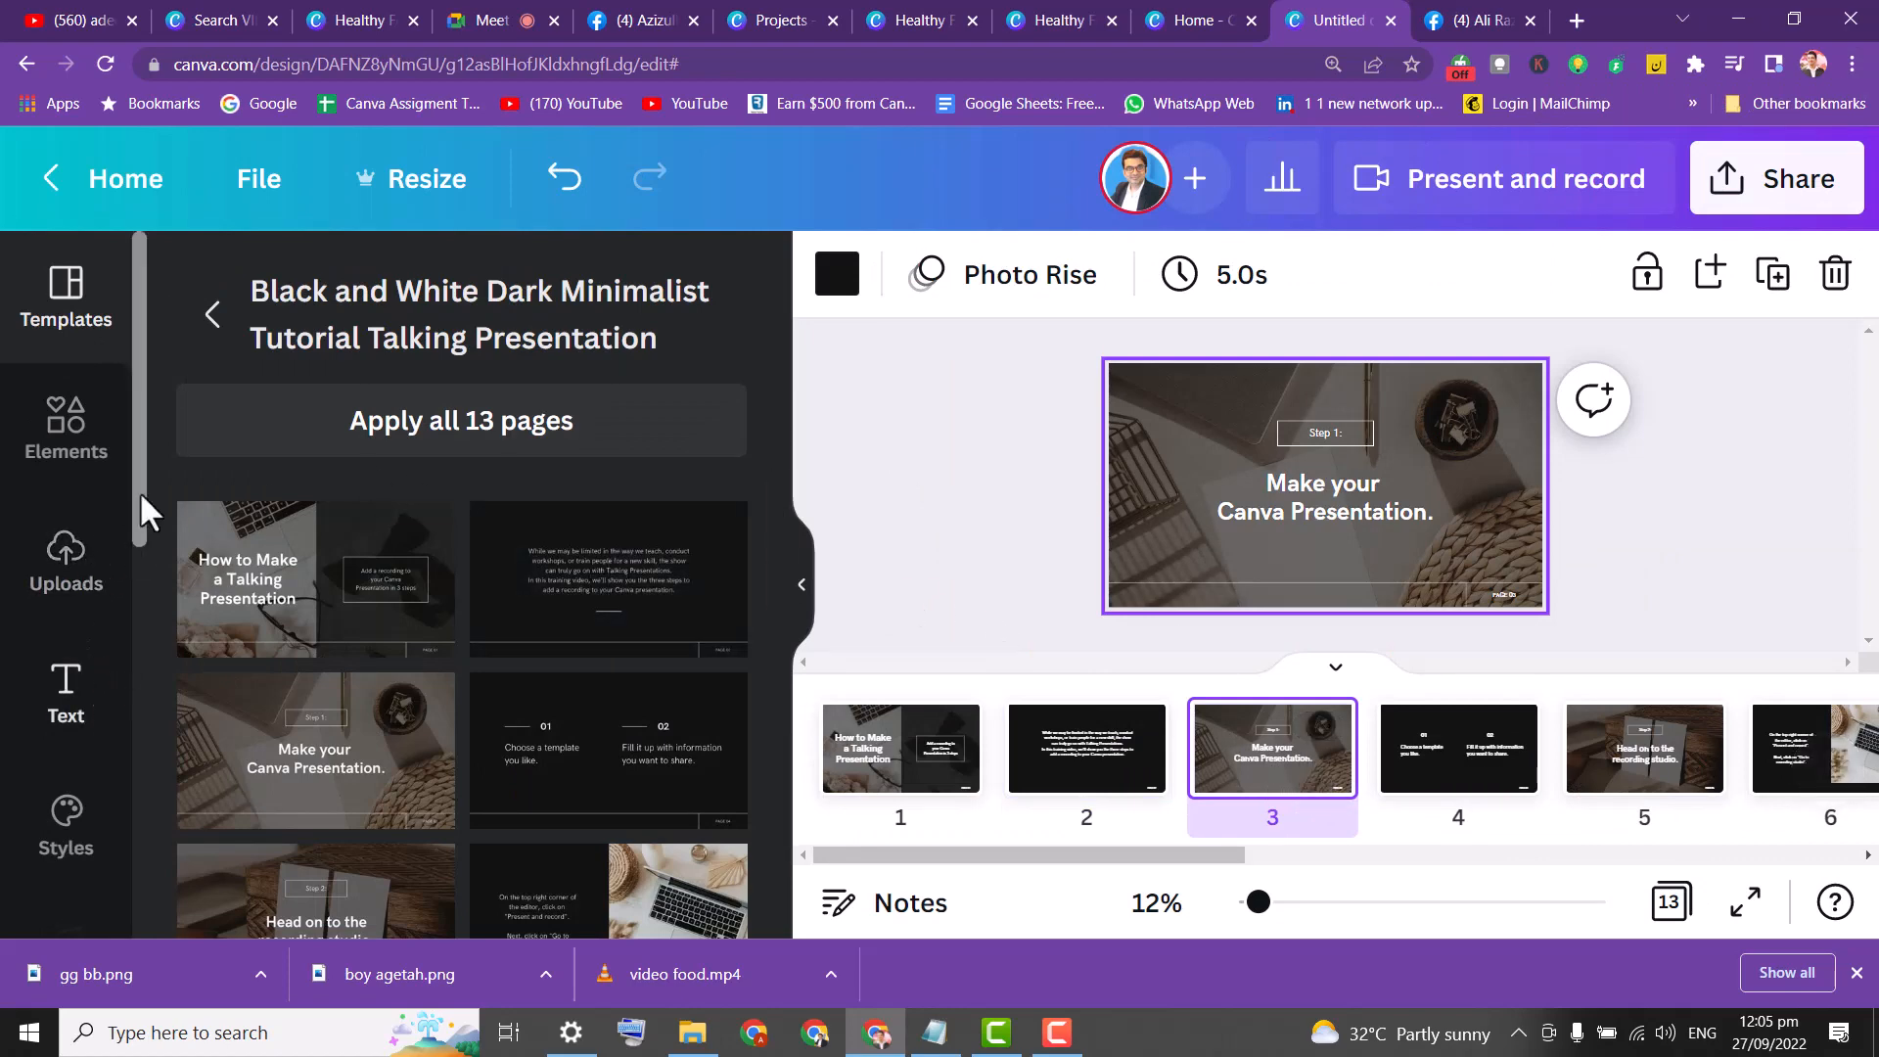
scroll(141, 465, "down", 5)
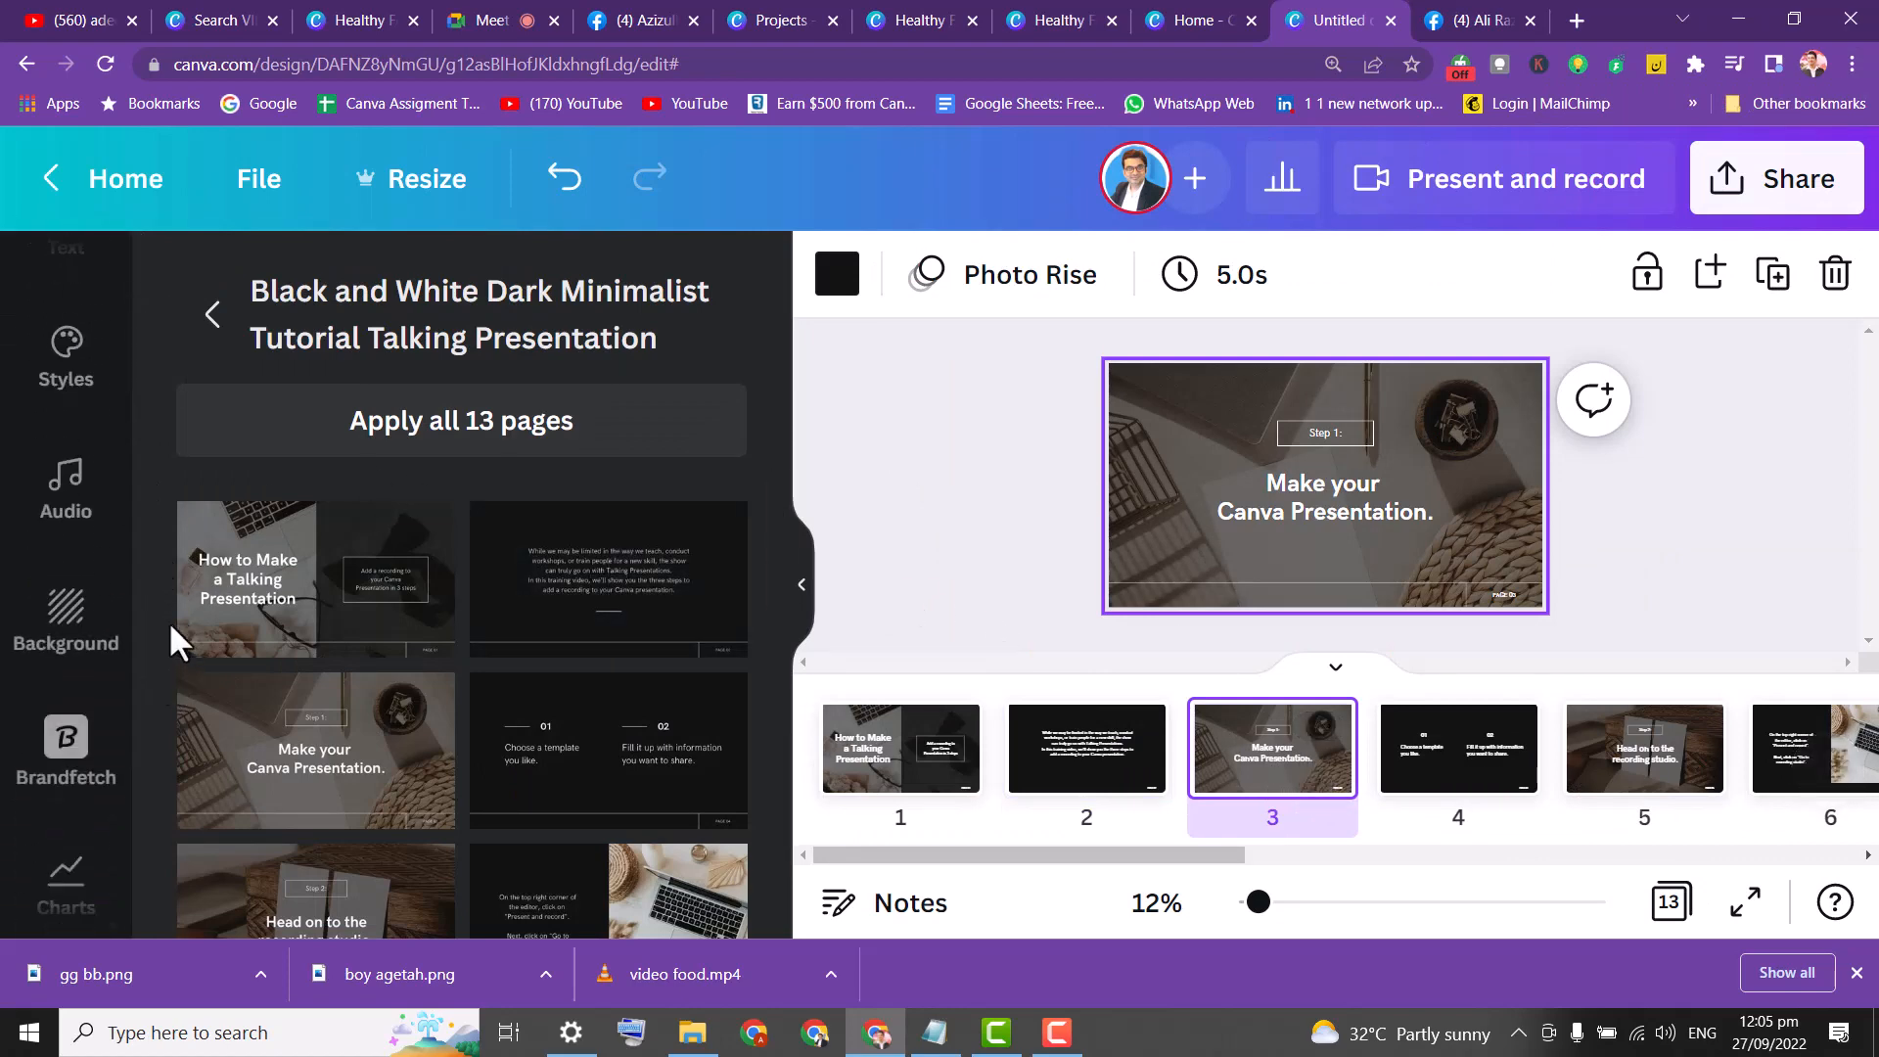
scroll(152, 489, "up", 2)
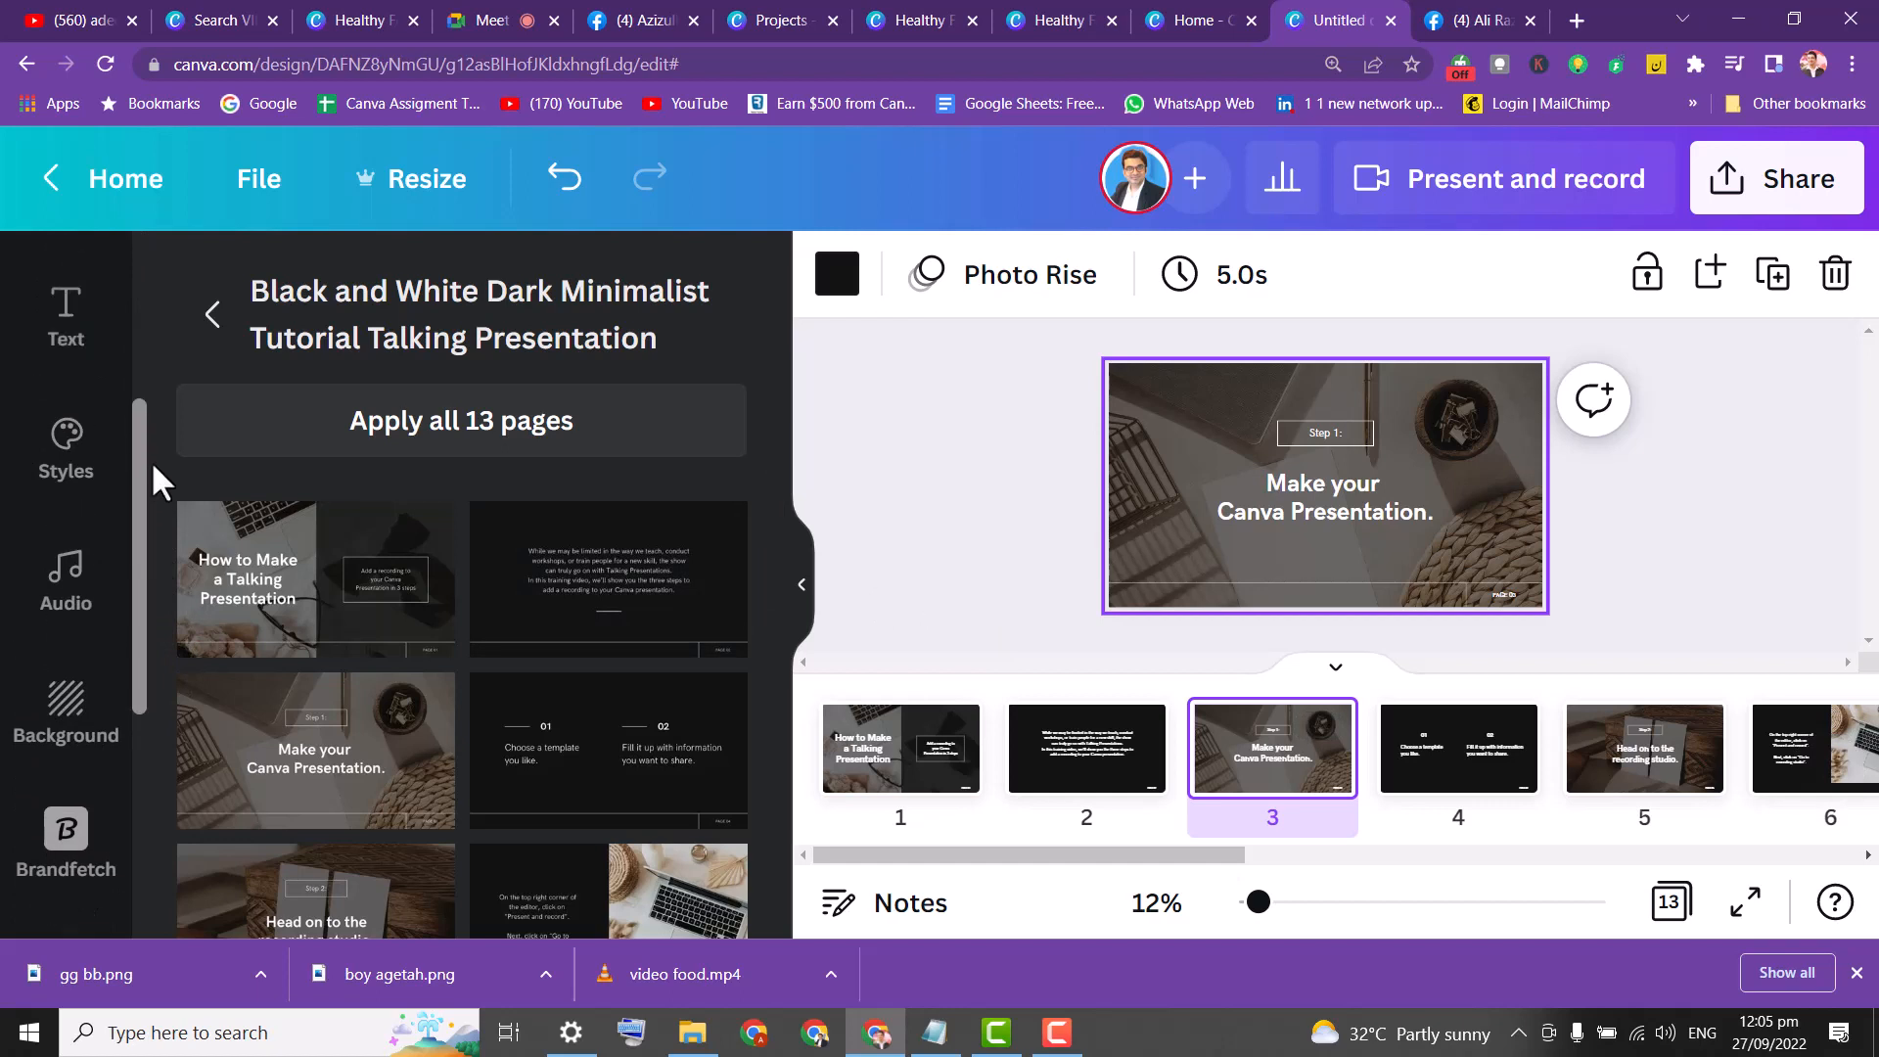
left_click(93, 511)
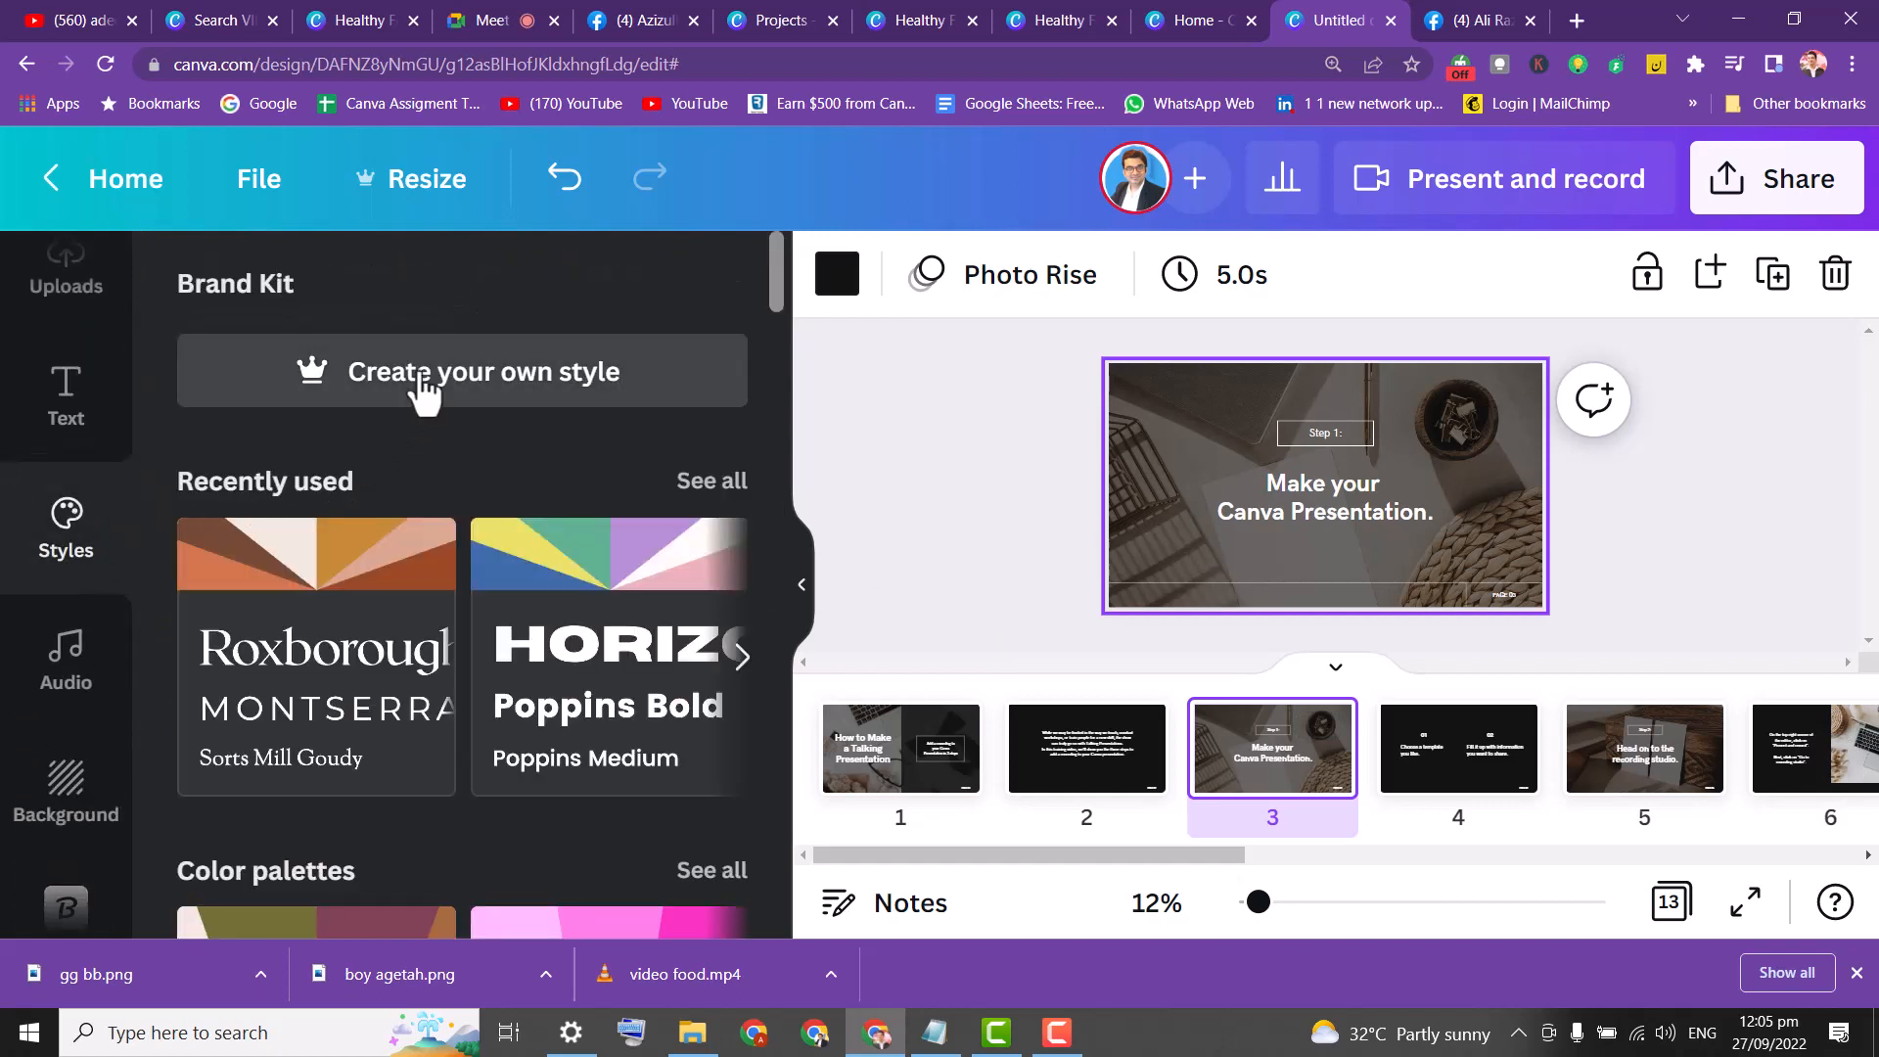
Dismiss the Brand Kit, apply the HORIZON style to page 3, and shuffle its colours.
left_click(423, 389)
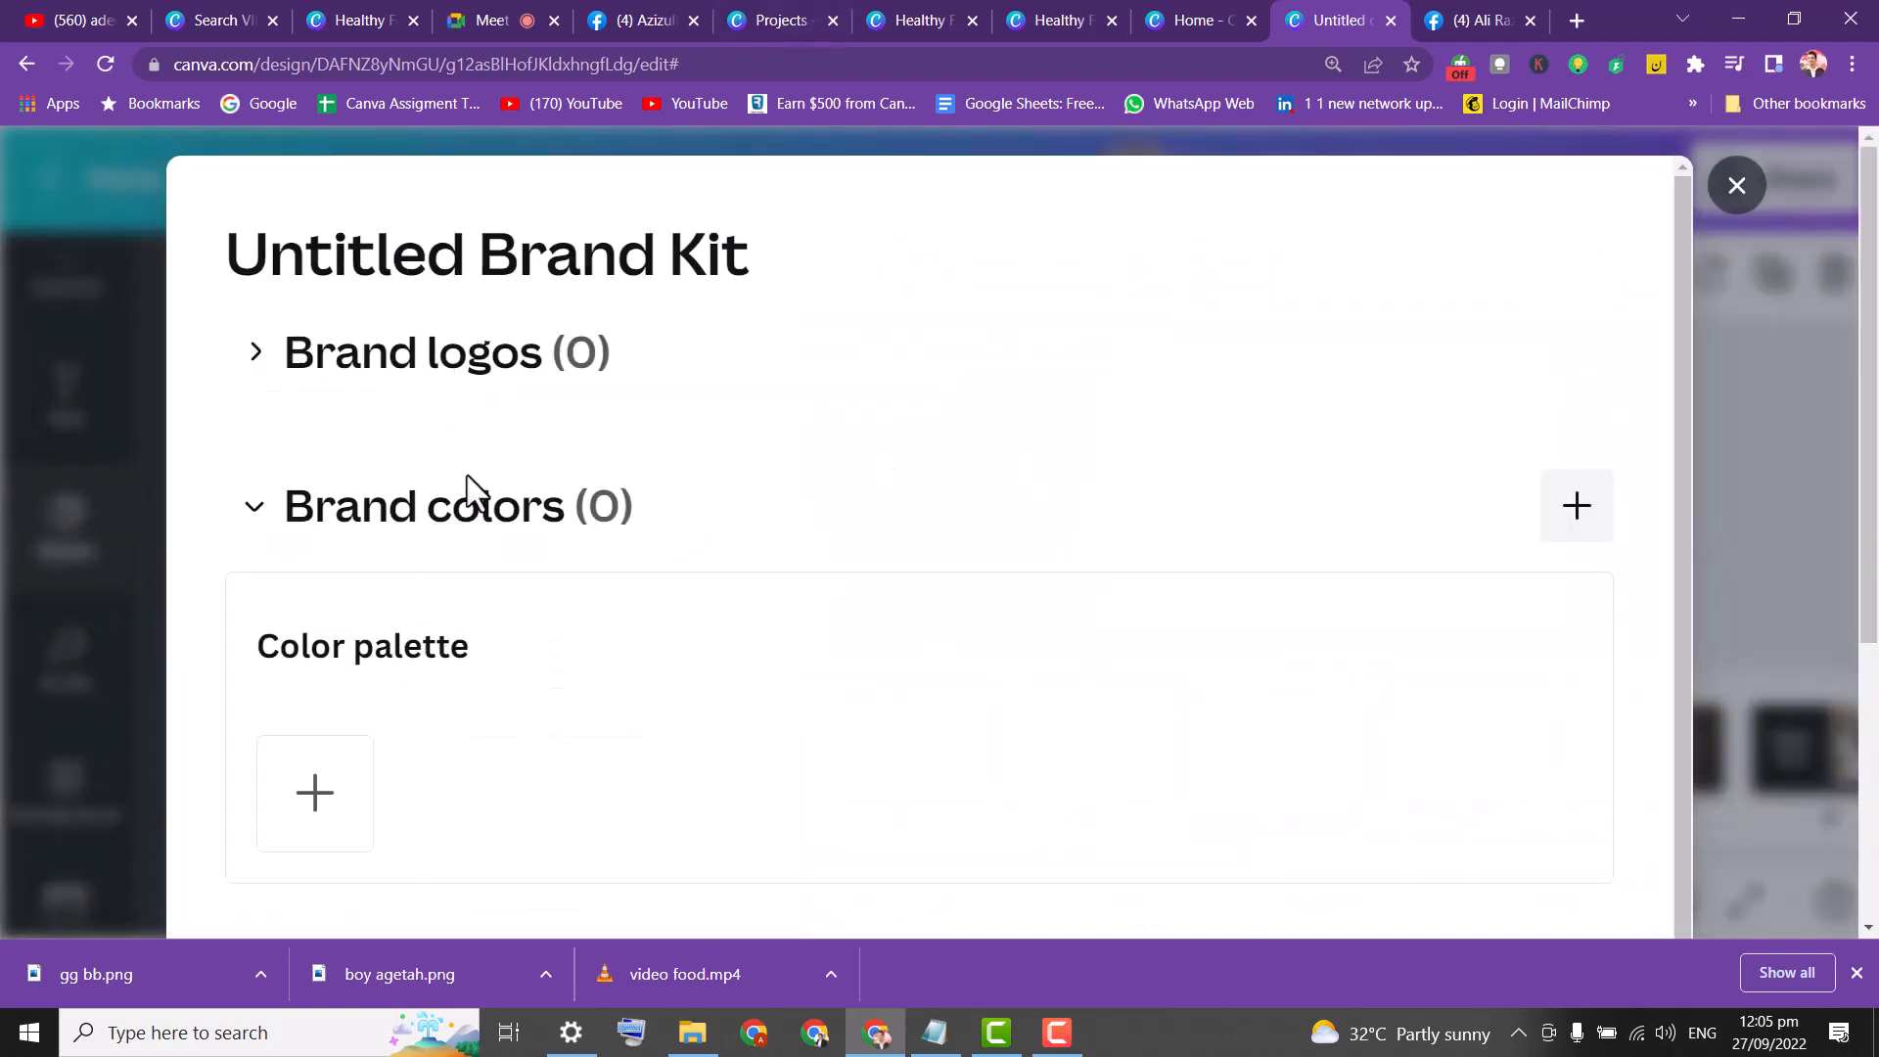
left_click(1736, 201)
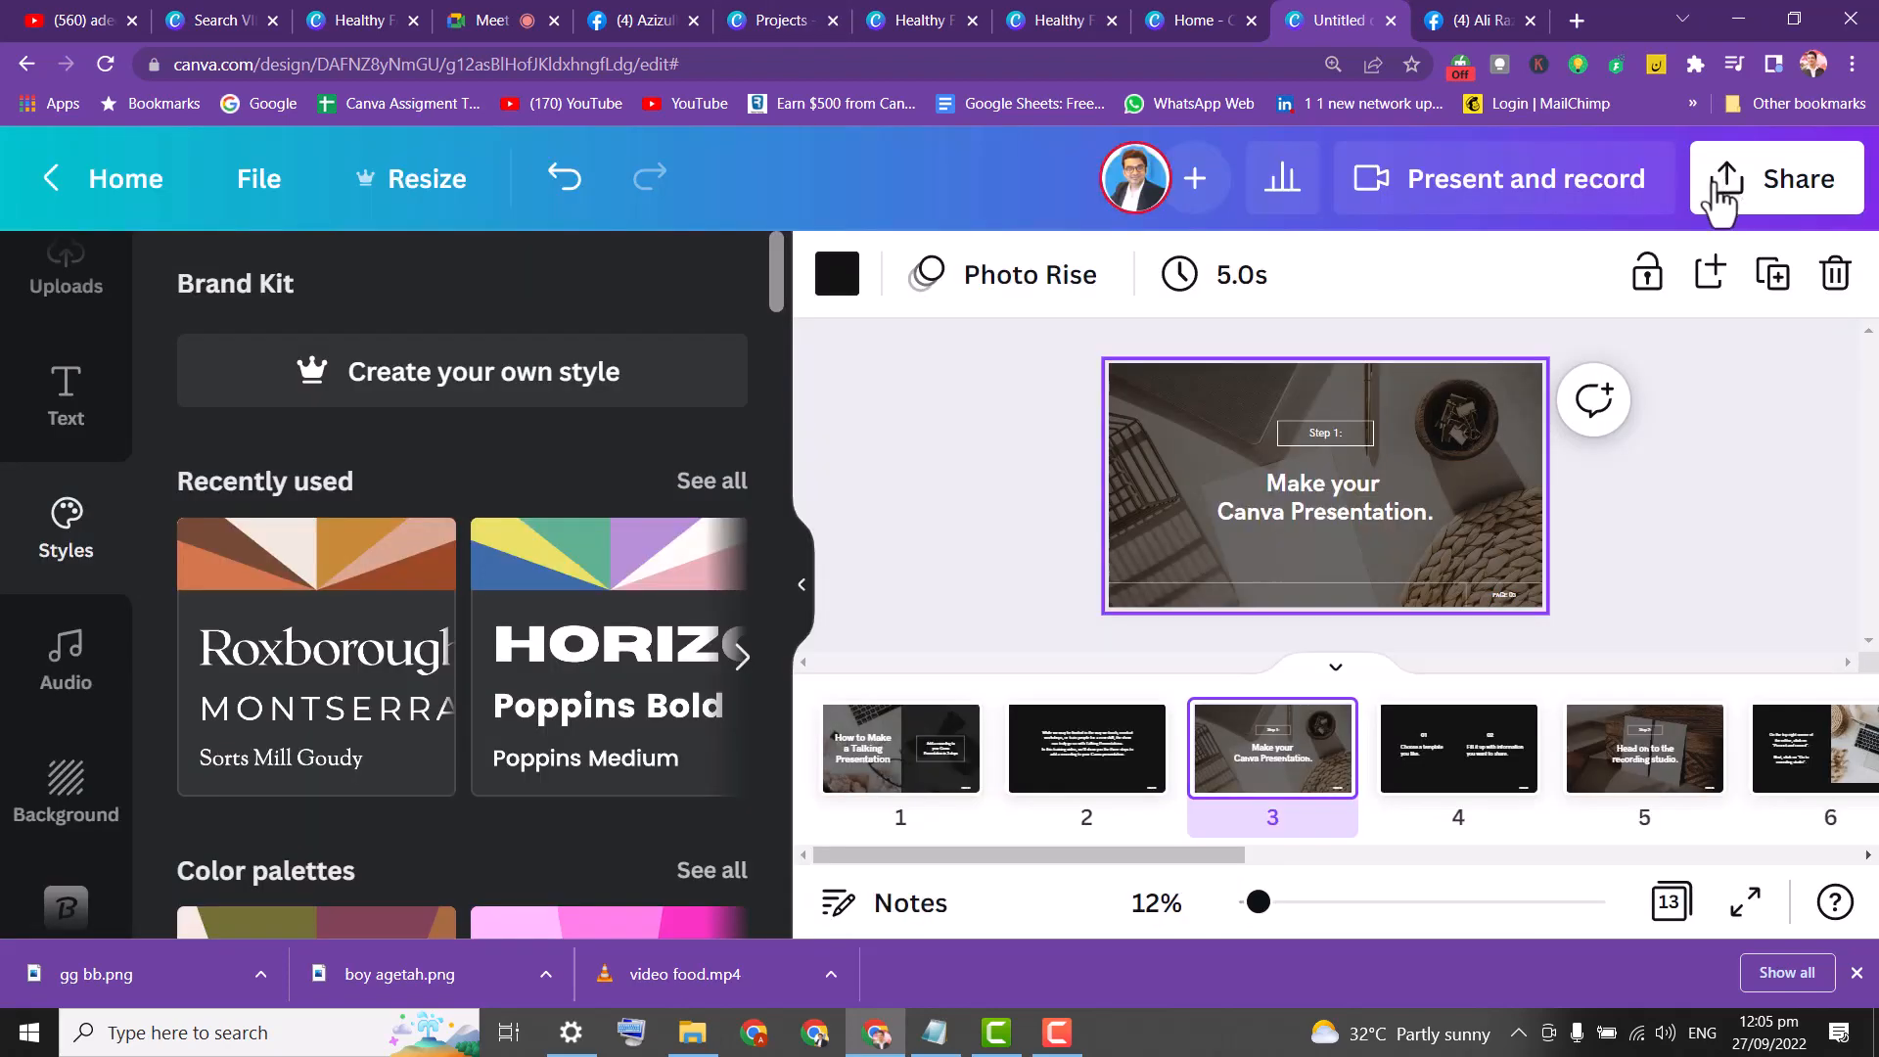
mouse_move(779, 303)
left_mouse_down()
mouse_move(789, 345)
mouse_move(797, 323)
left_mouse_up()
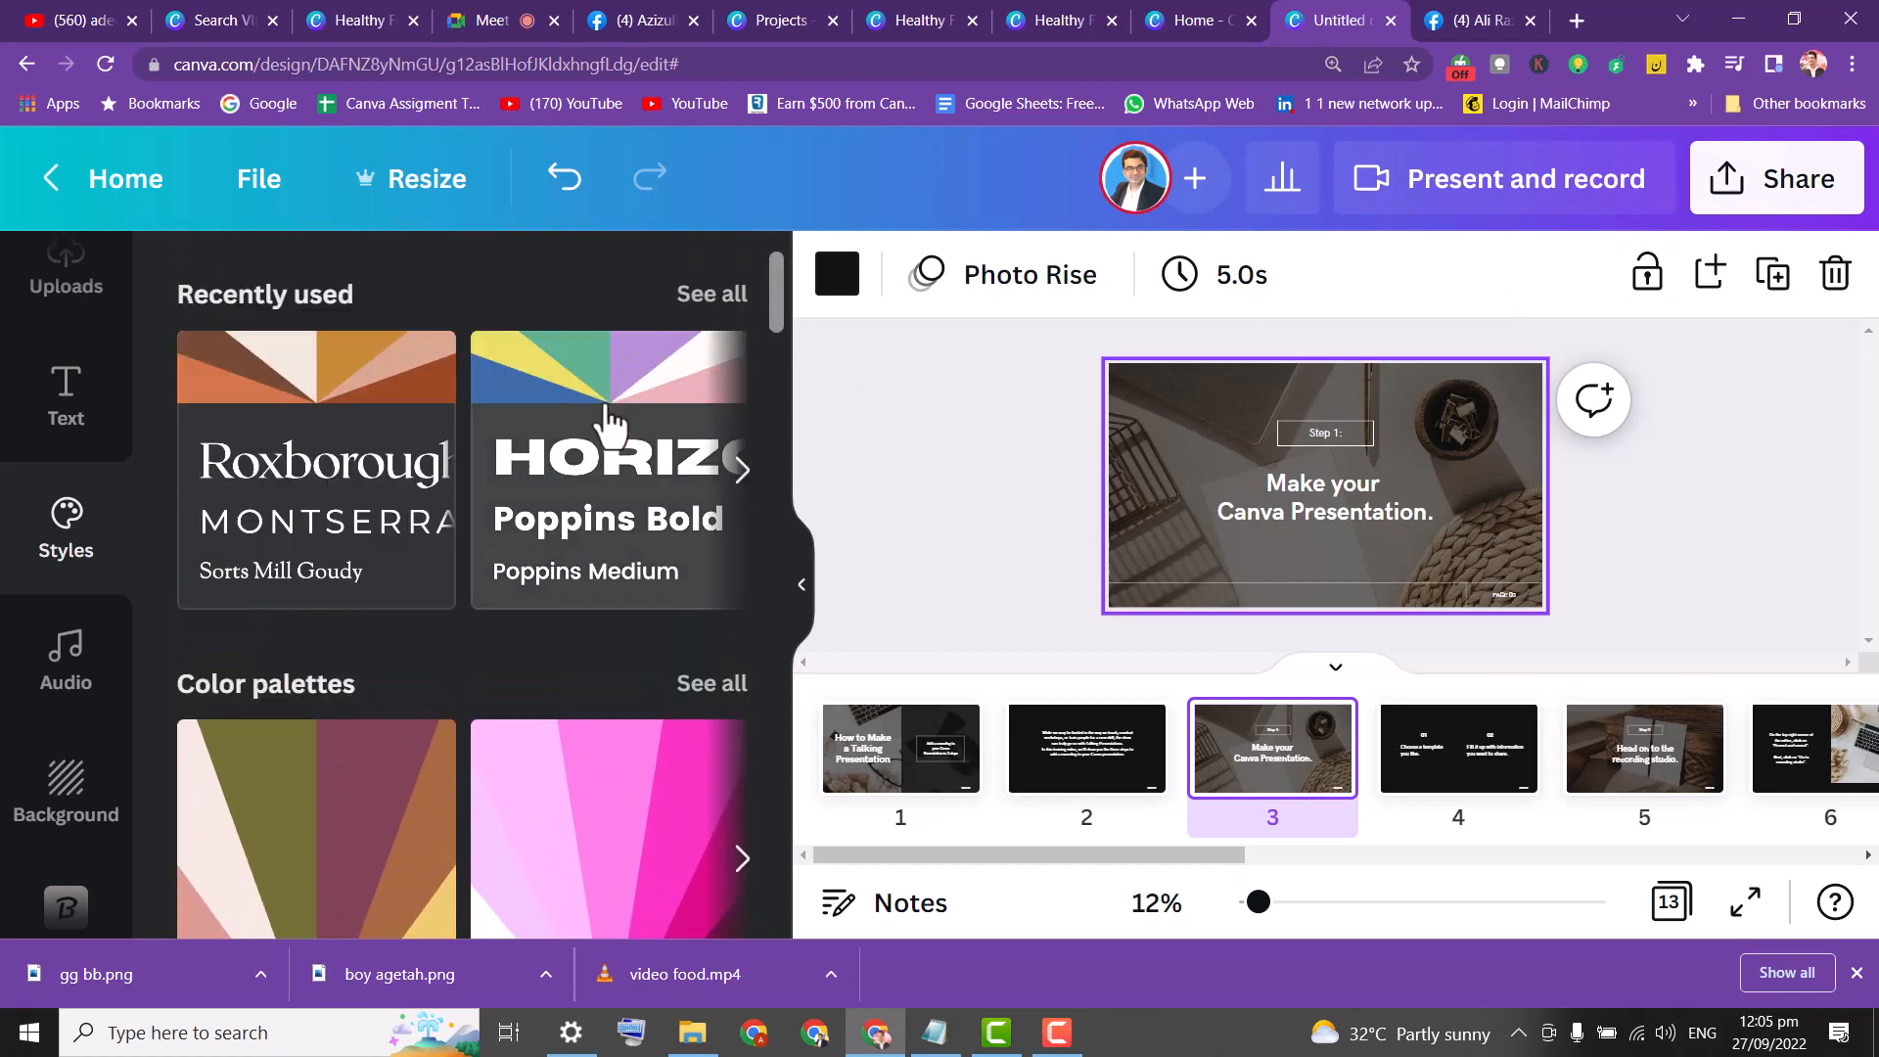
left_click(604, 460)
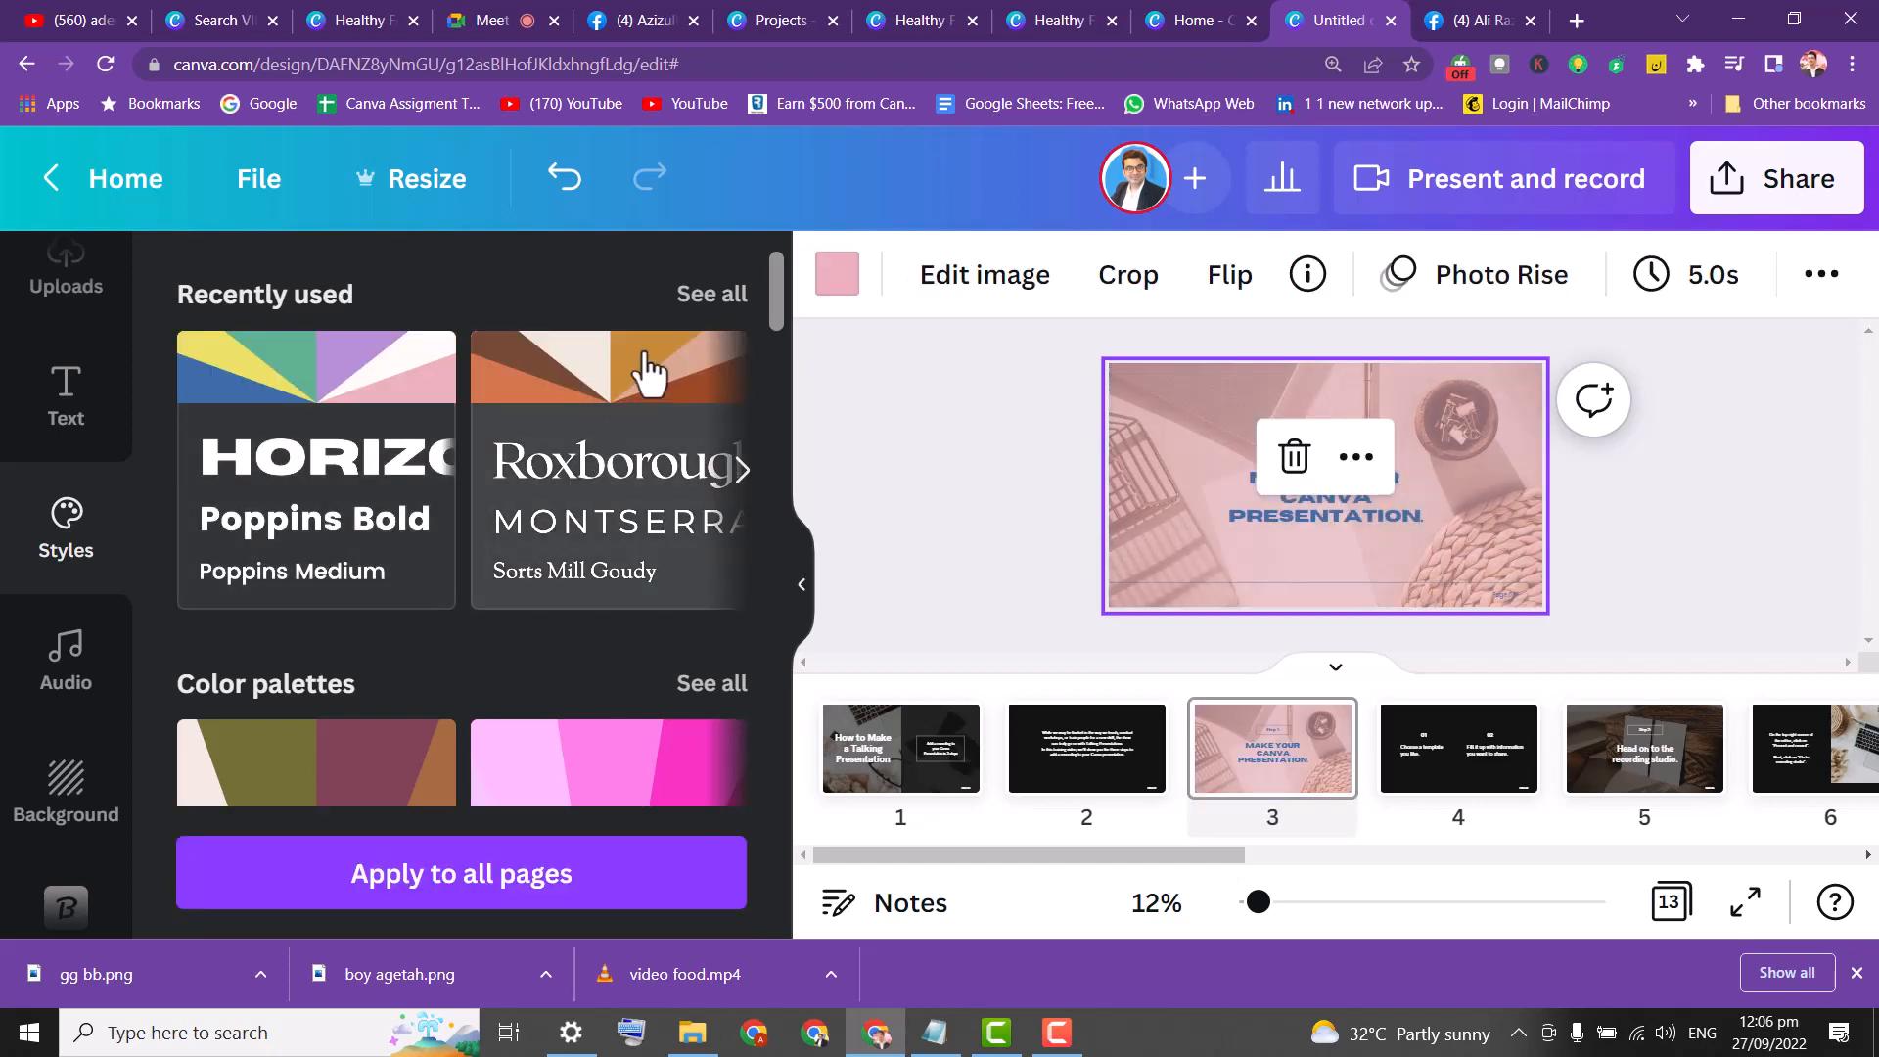
left_click(703, 308)
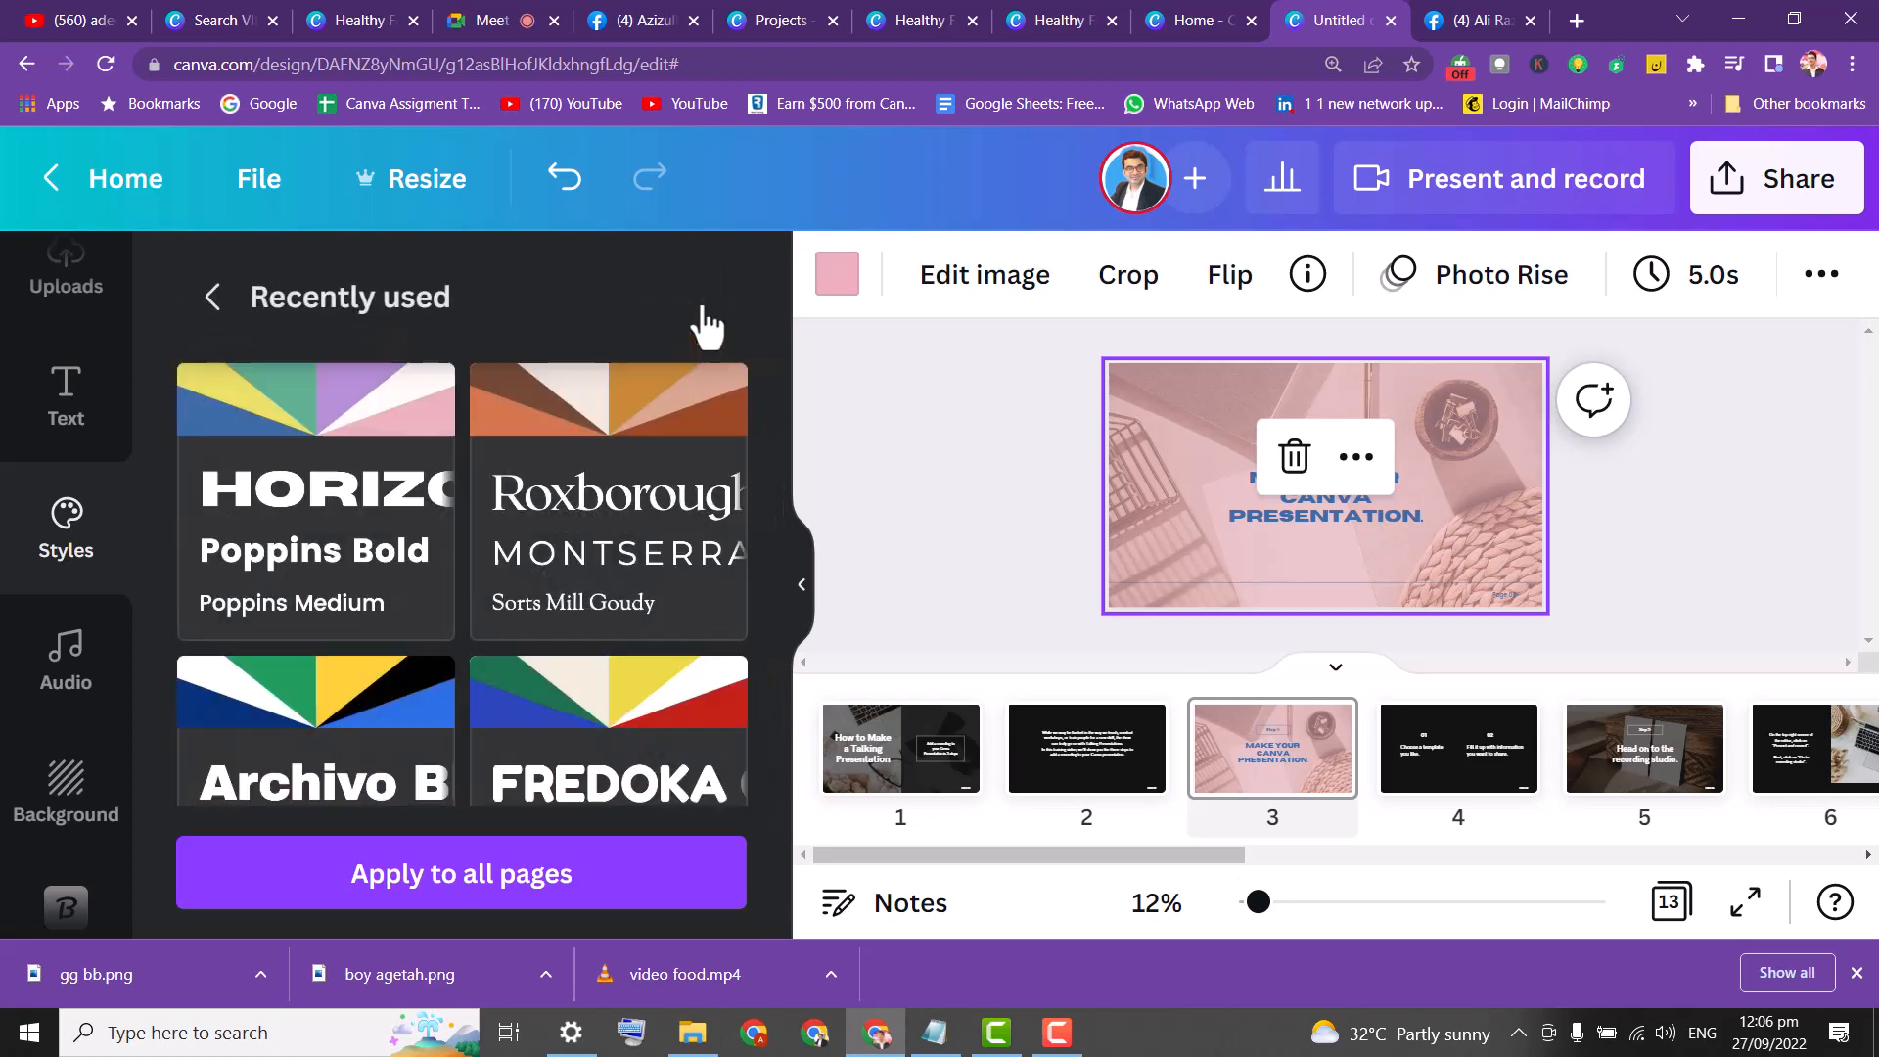
left_click(338, 445)
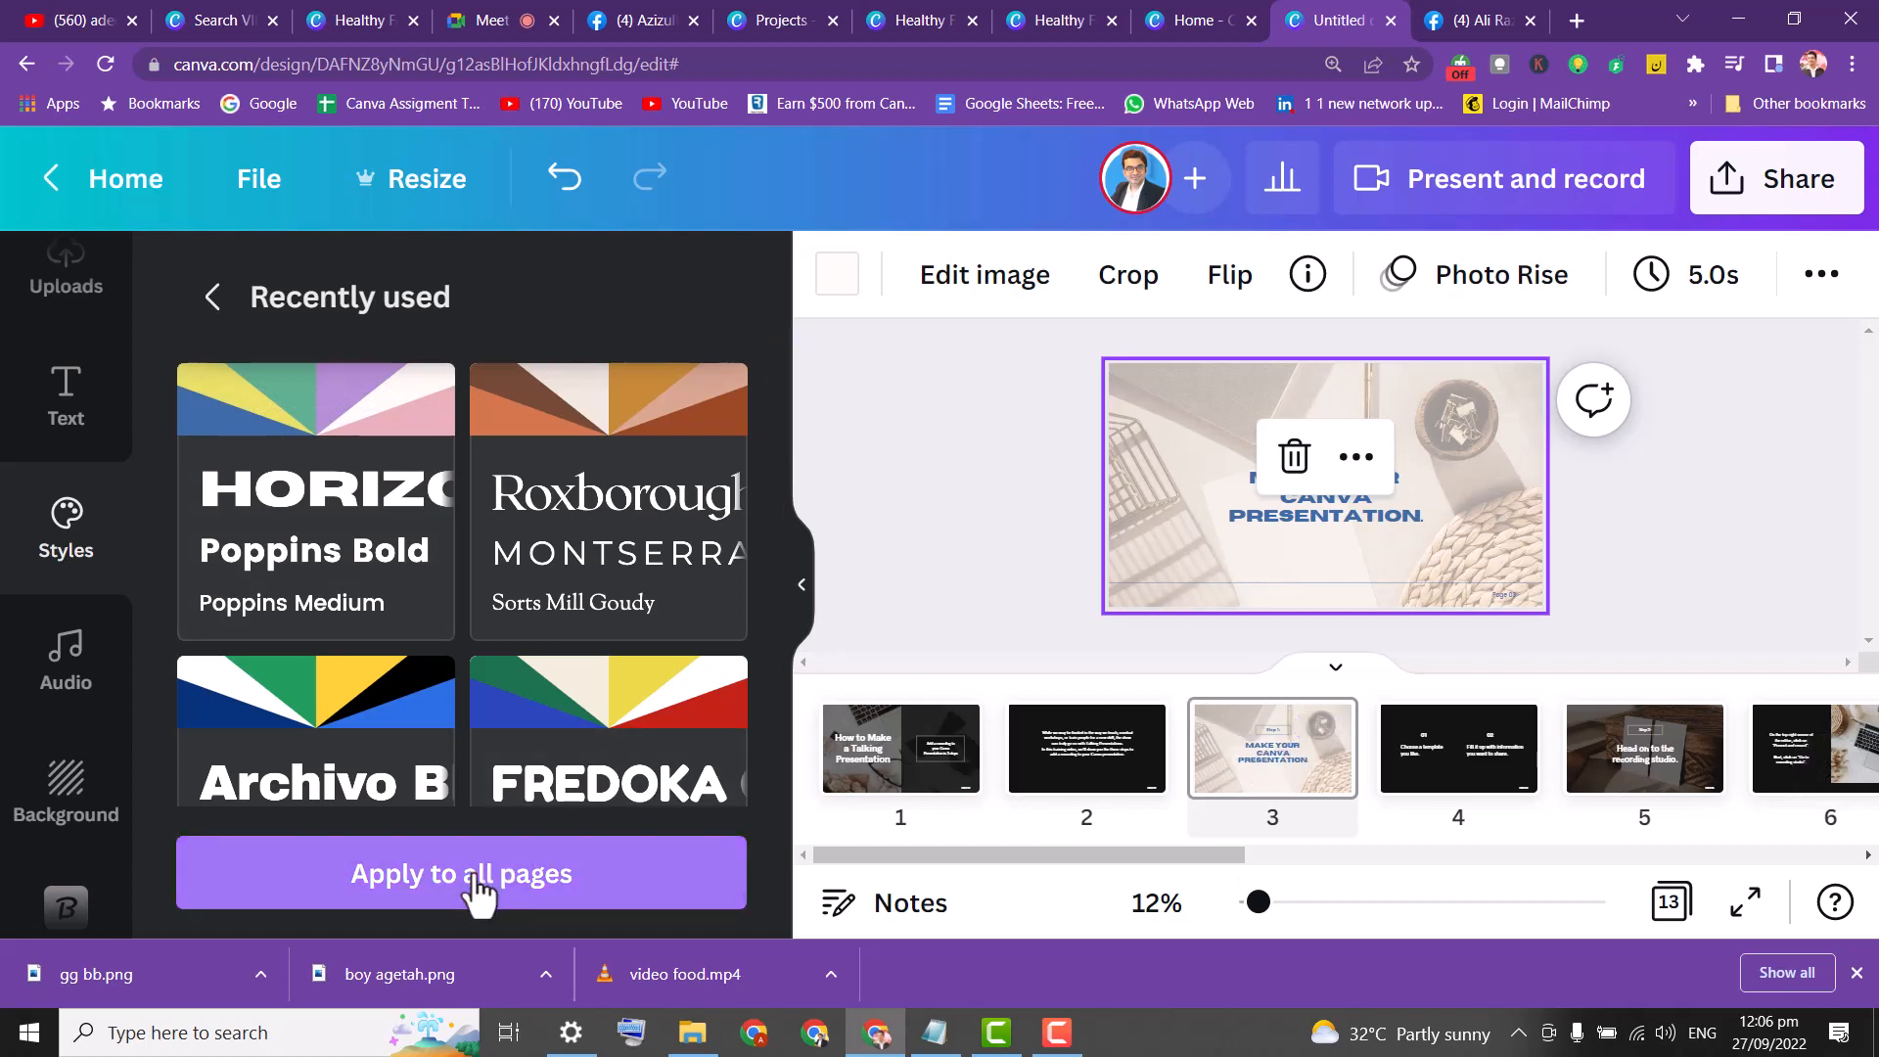
Apply the light-blue Arsenal/Radley style to page 3 and then to all pages.
left_click(1063, 764)
left_click(1222, 764)
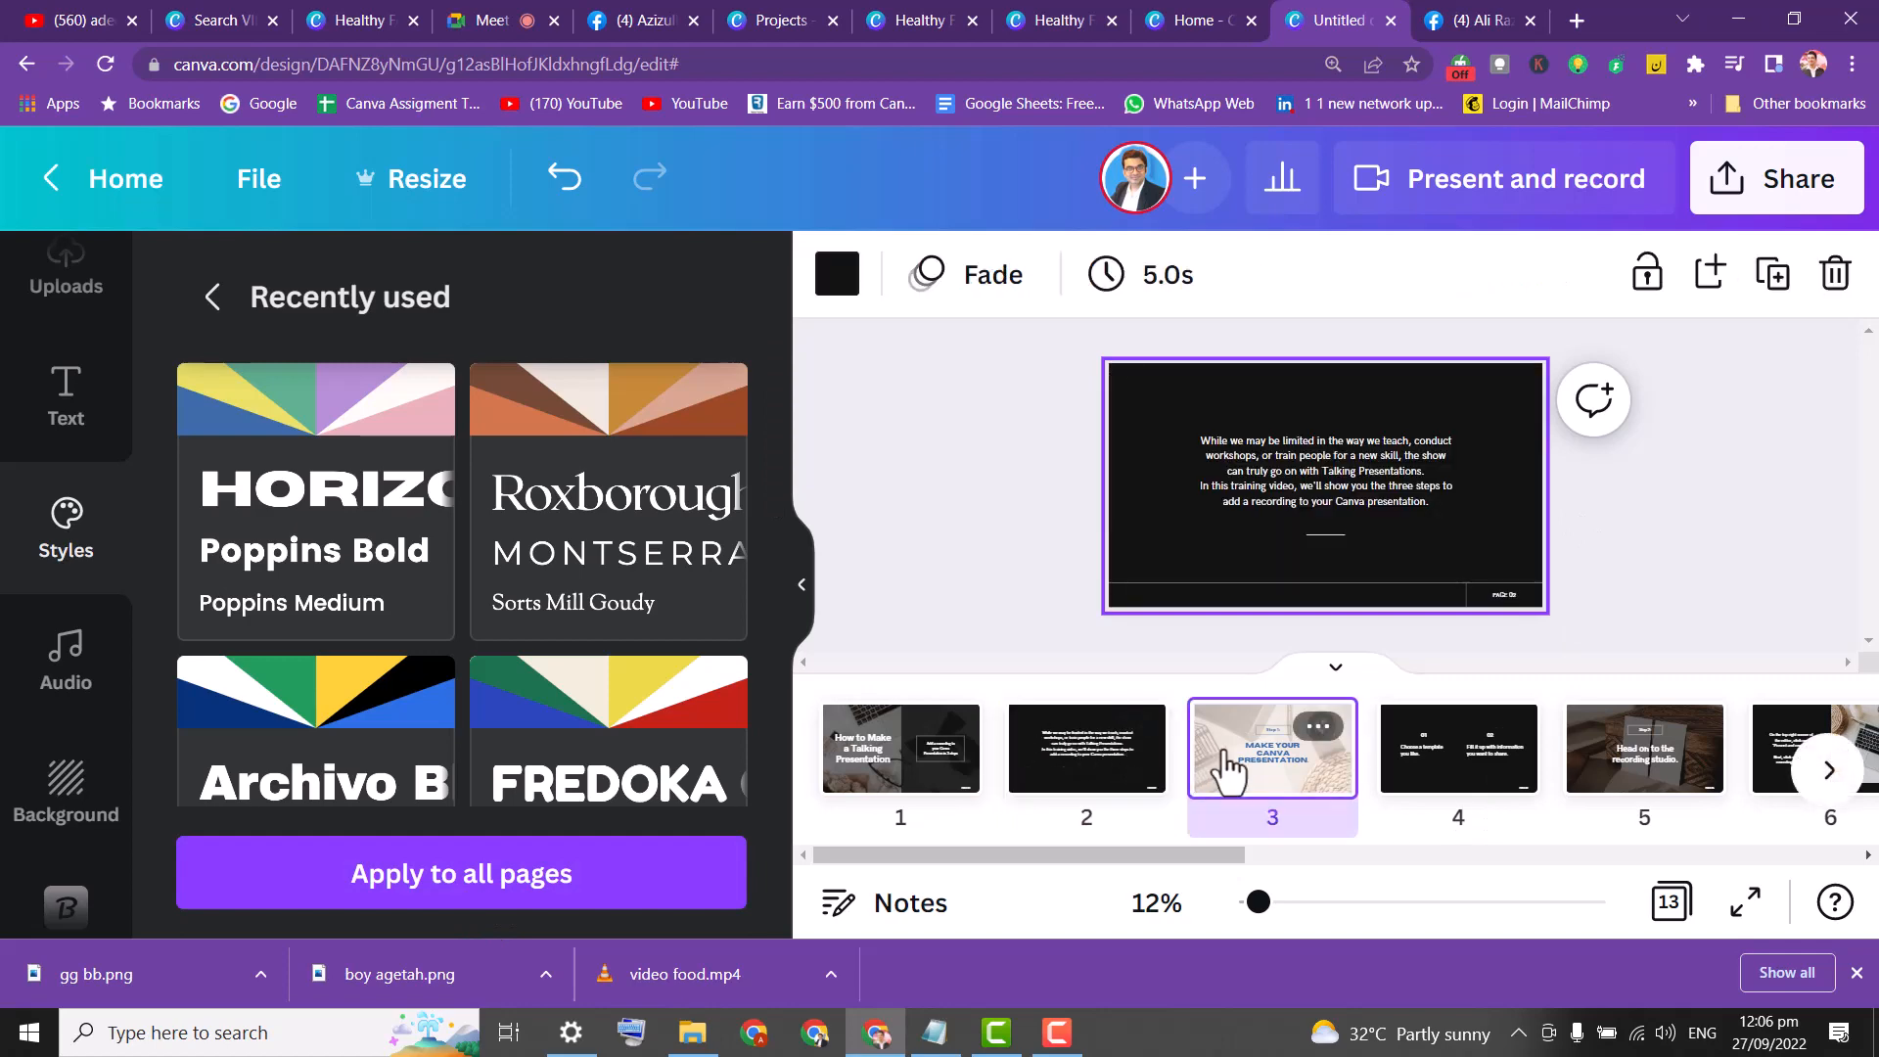
left_click_drag(772, 452, 738, 738)
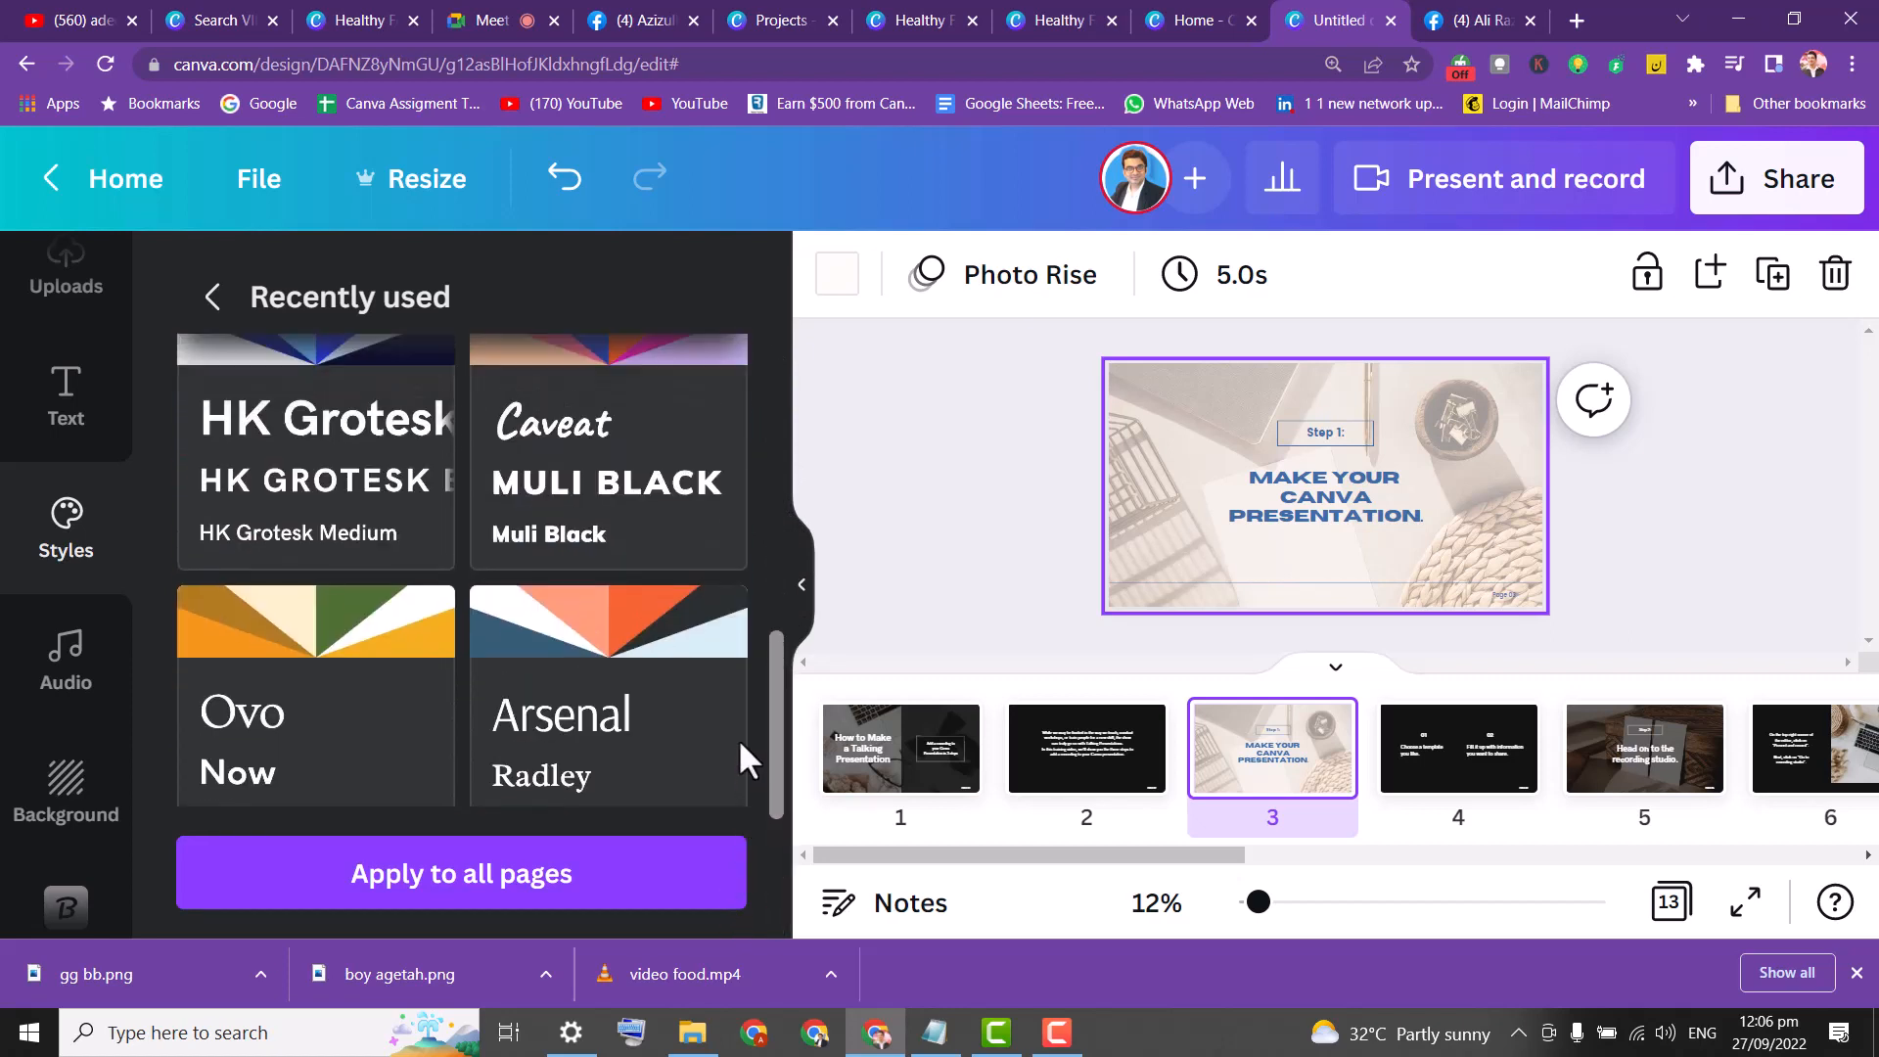
left_click(619, 646)
left_click(519, 893)
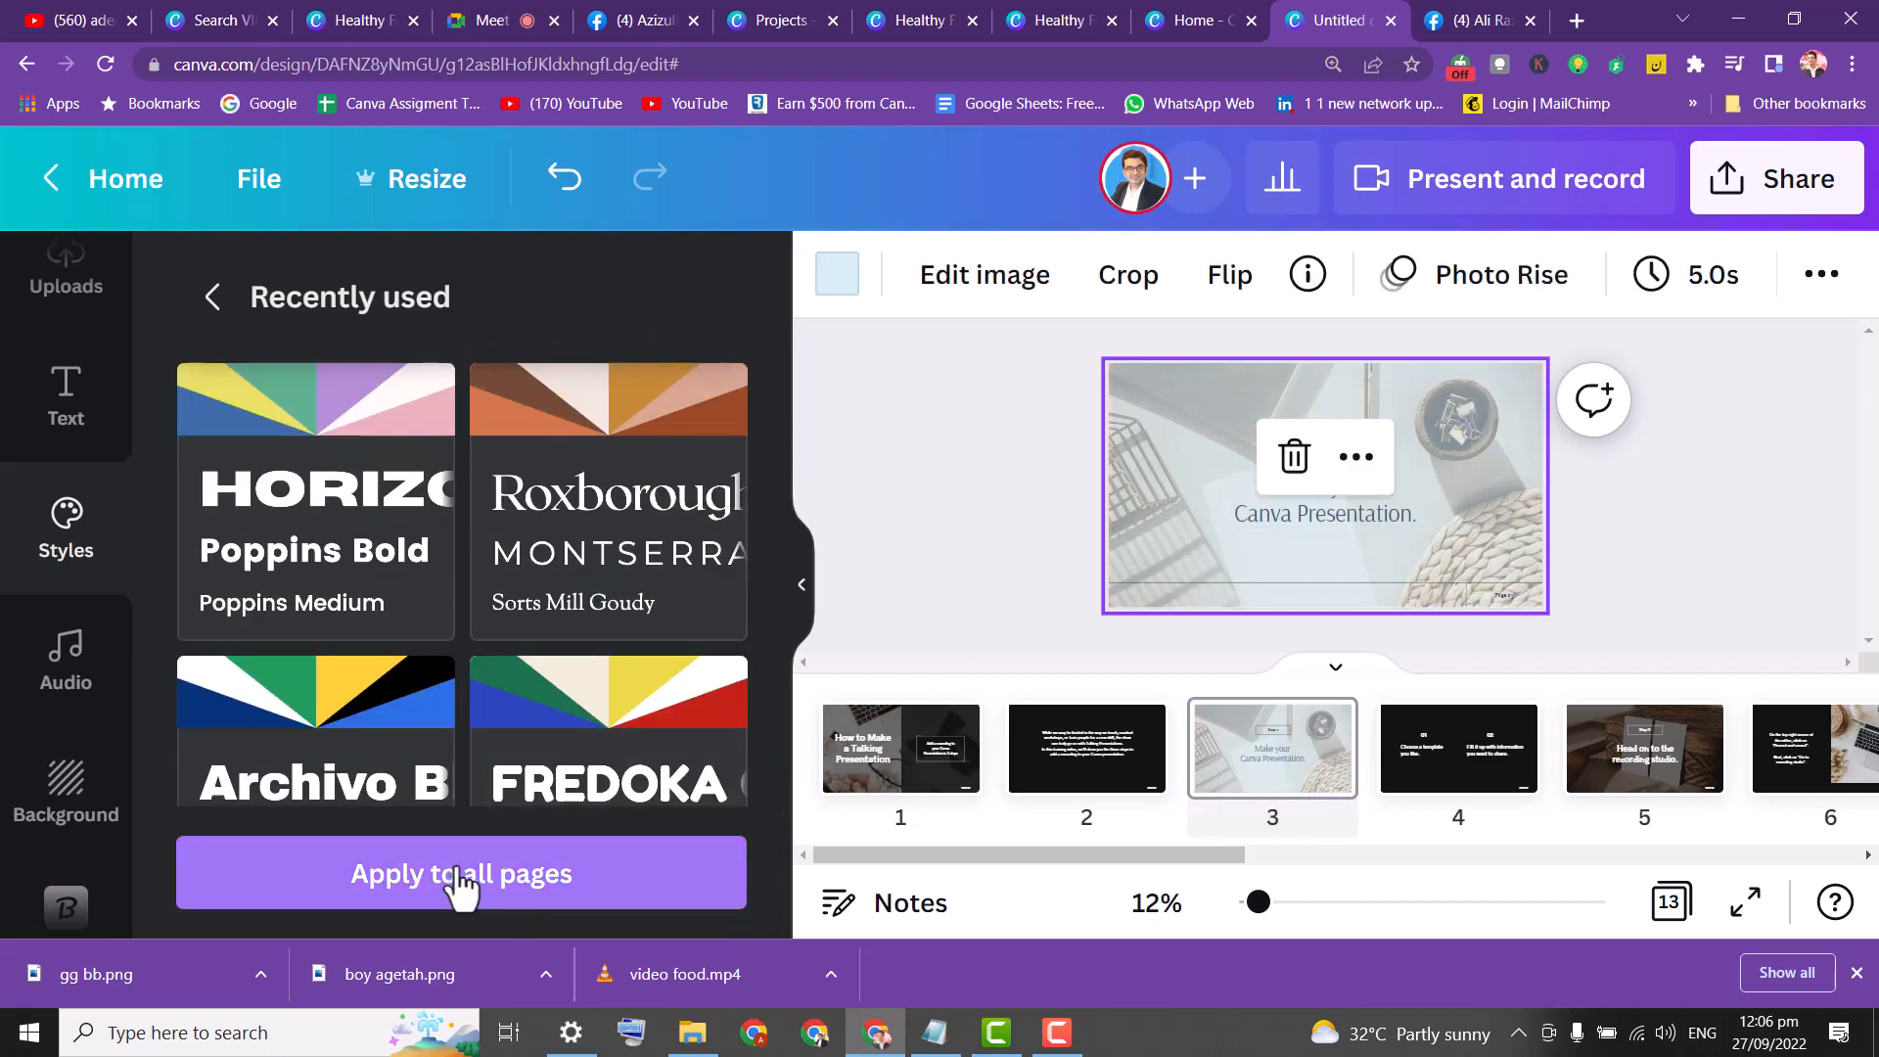
Confirm the style across all 13 pages, check pages 9–13 in the strip, and select page 1.
left_click(460, 886)
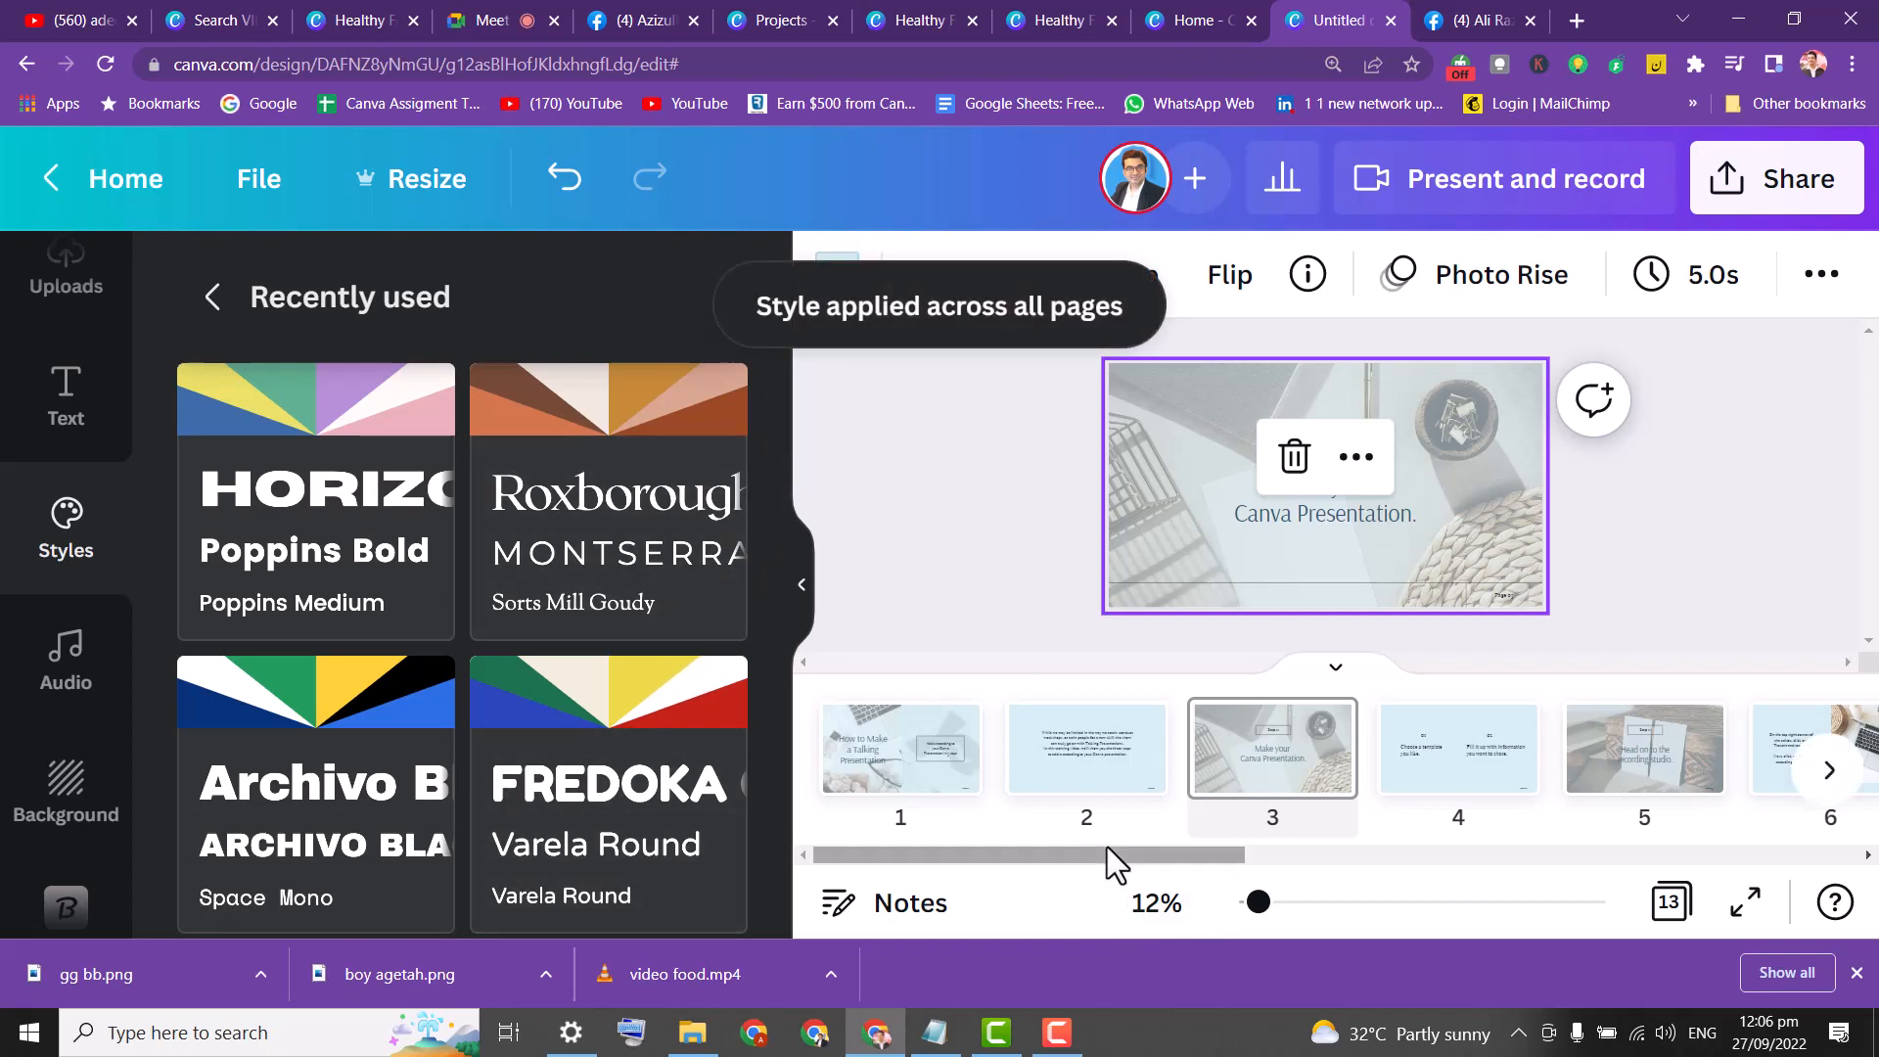
left_click_drag(1114, 862, 1676, 893)
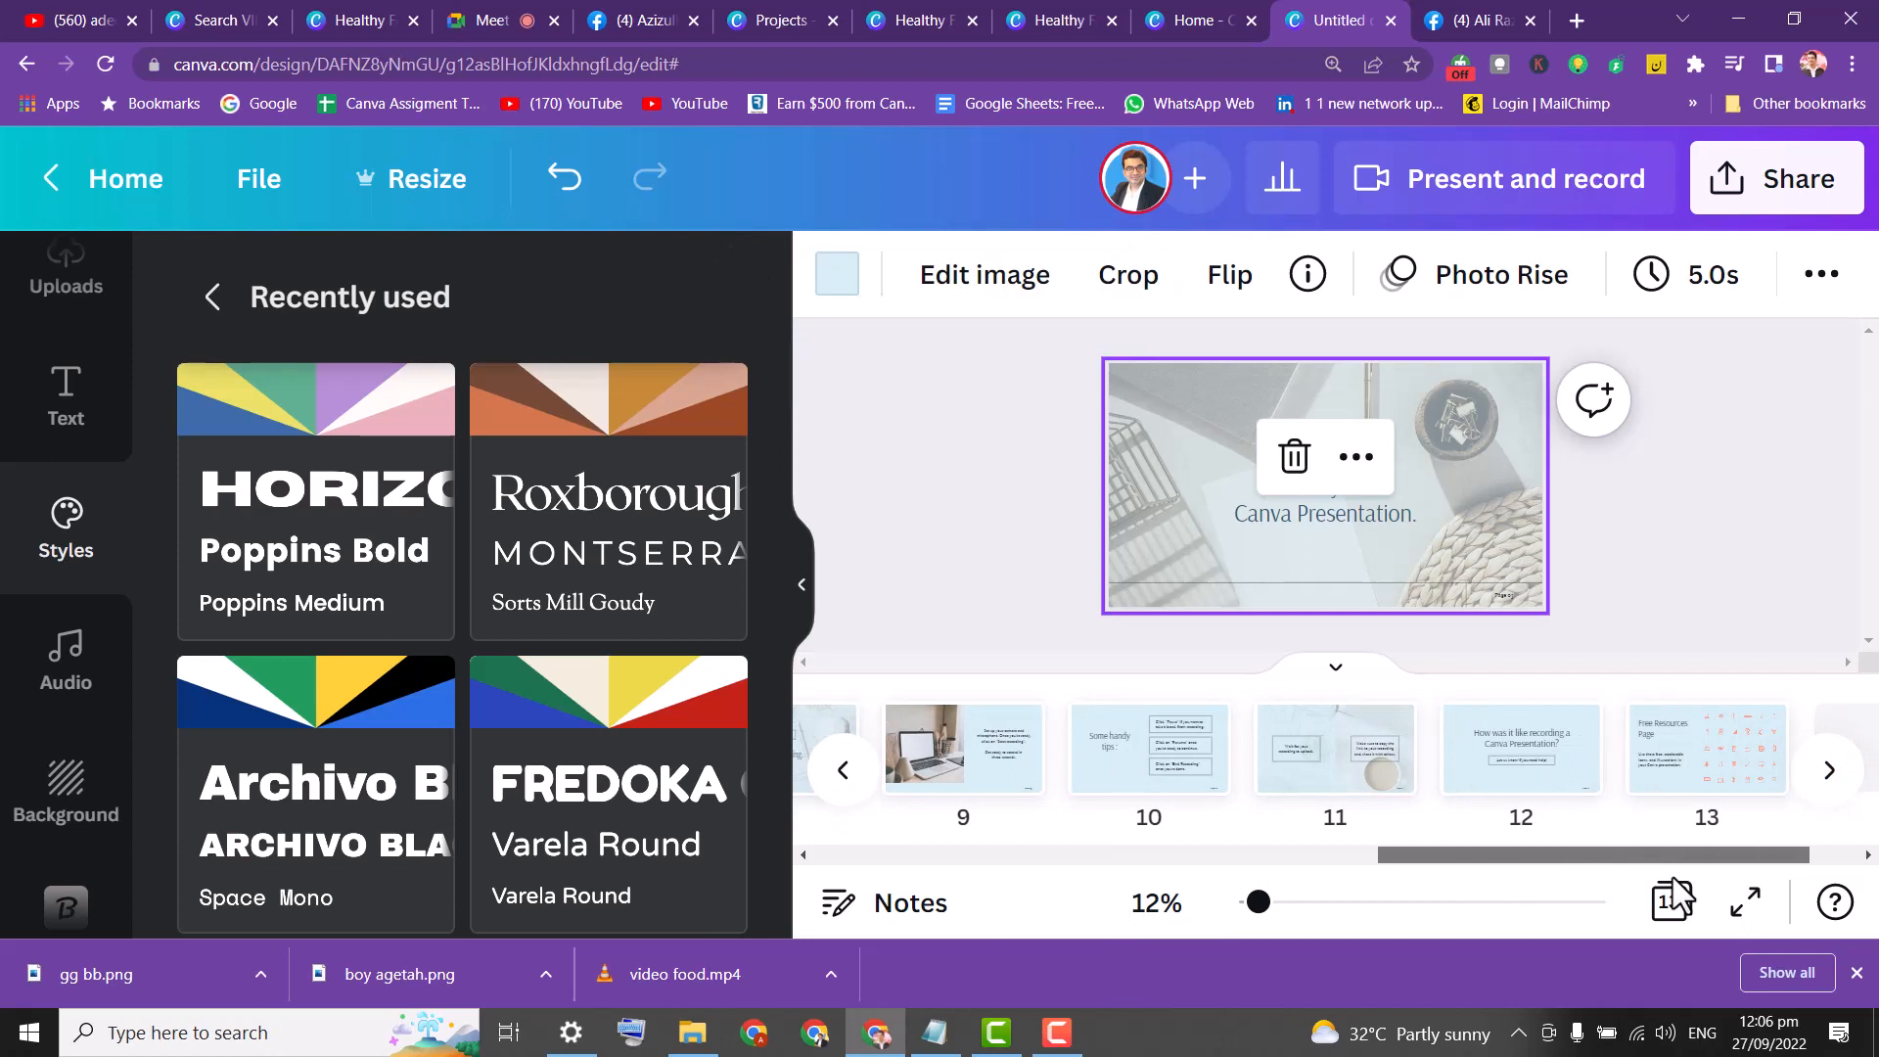
left_click_drag(1676, 893, 1085, 832)
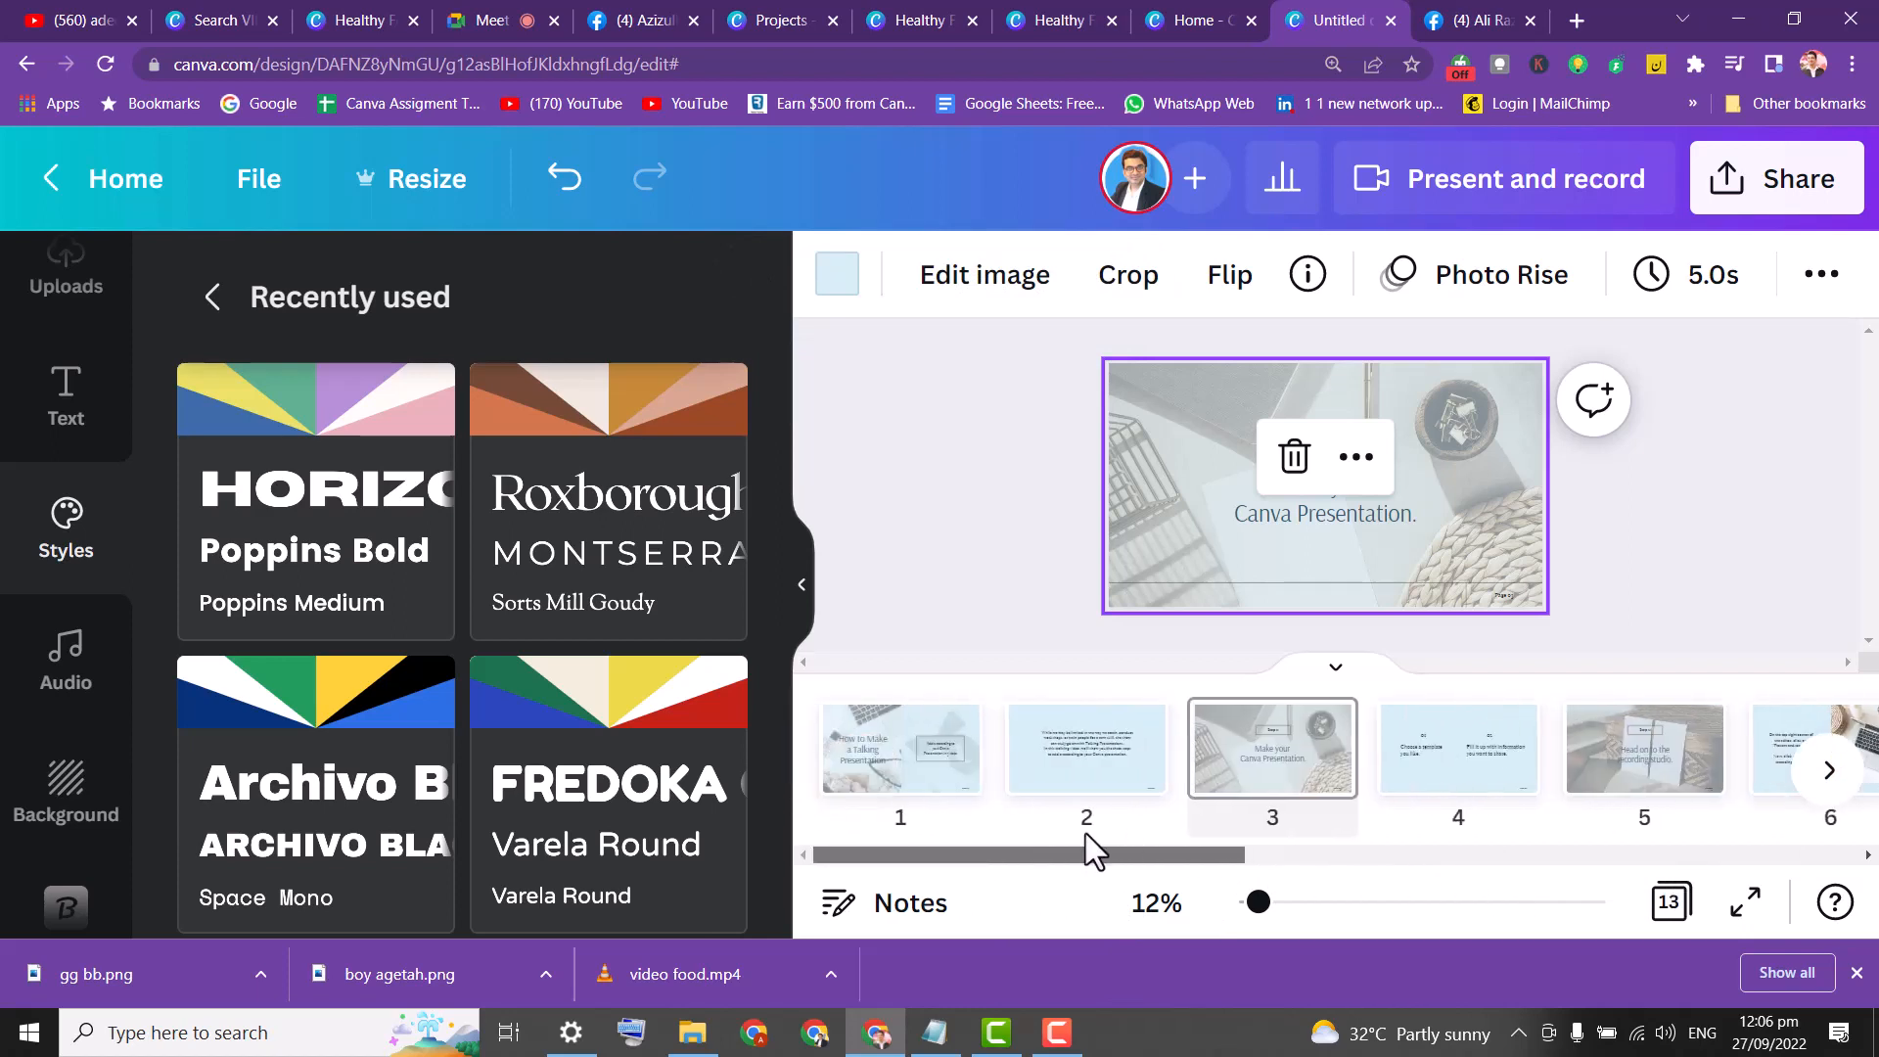
left_click_drag(889, 830, 842, 795)
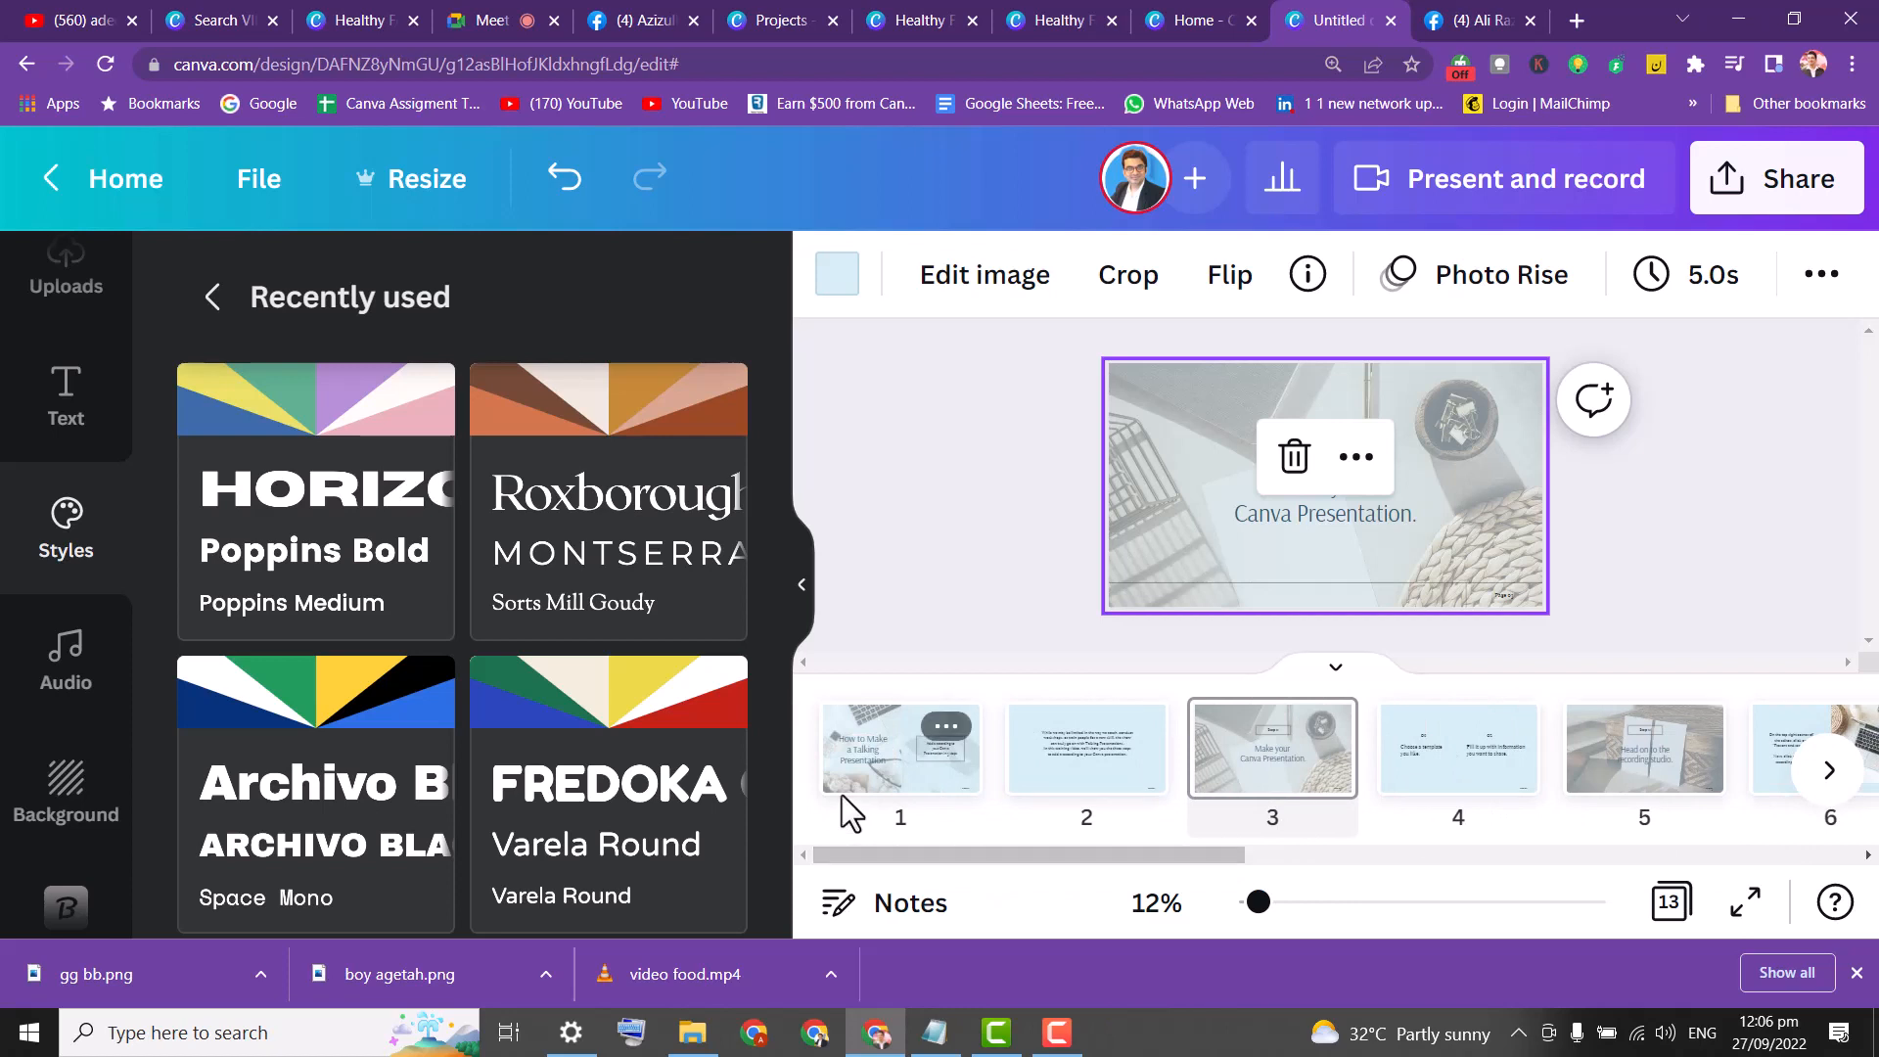
left_click(886, 756)
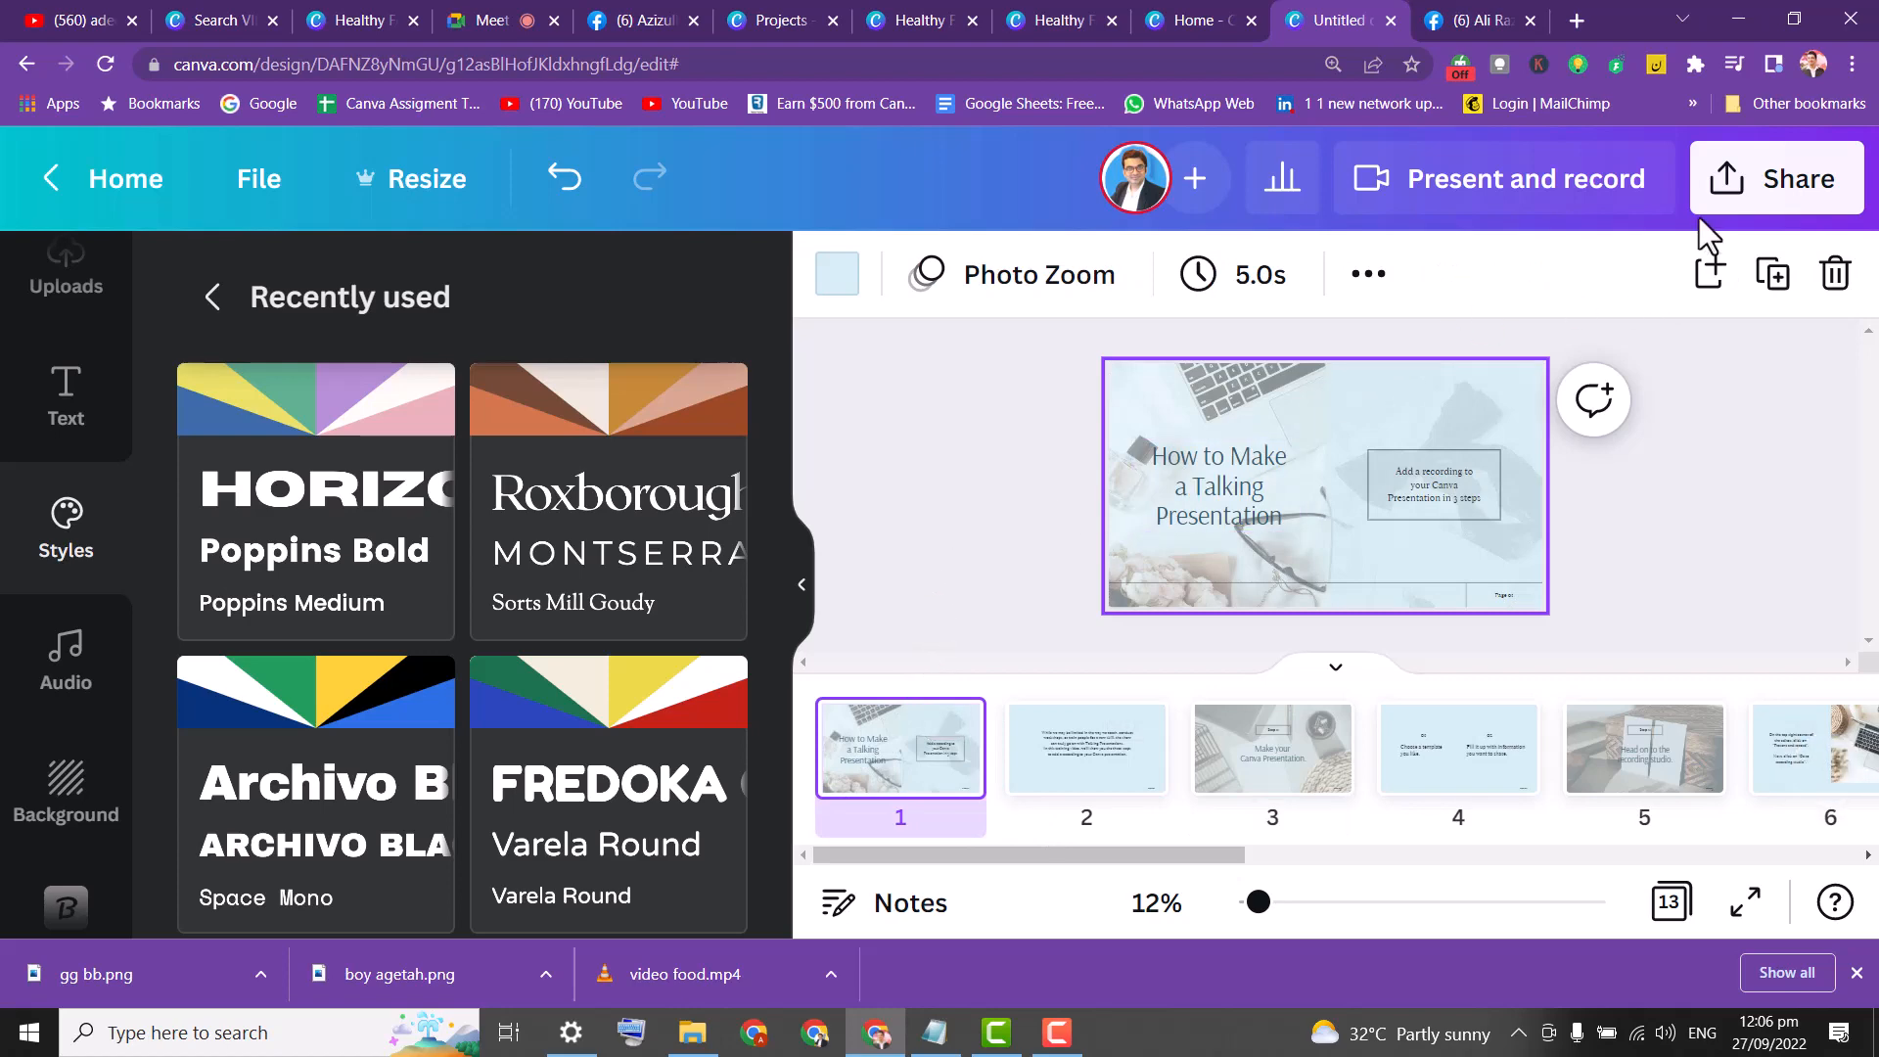
Review pages 1–5, then open Present and record with page 1 selected.
left_click(1468, 196)
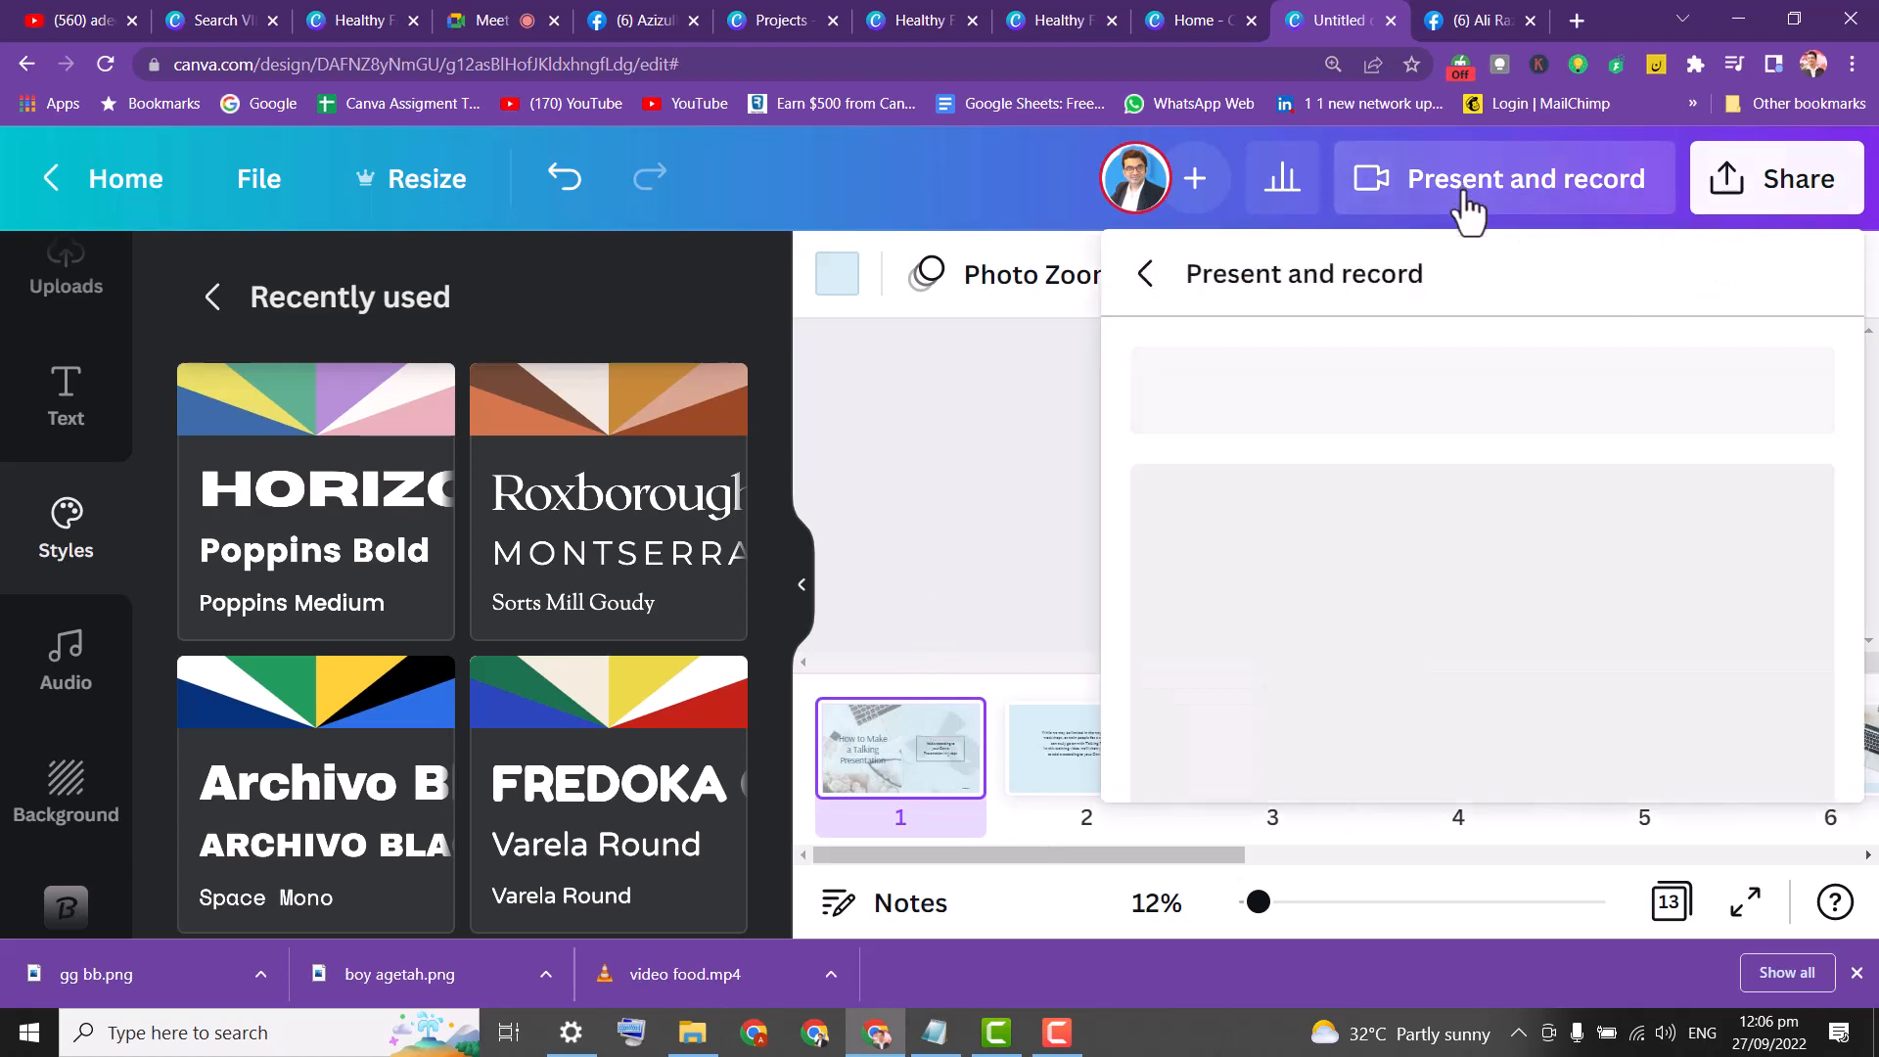
left_click(954, 497)
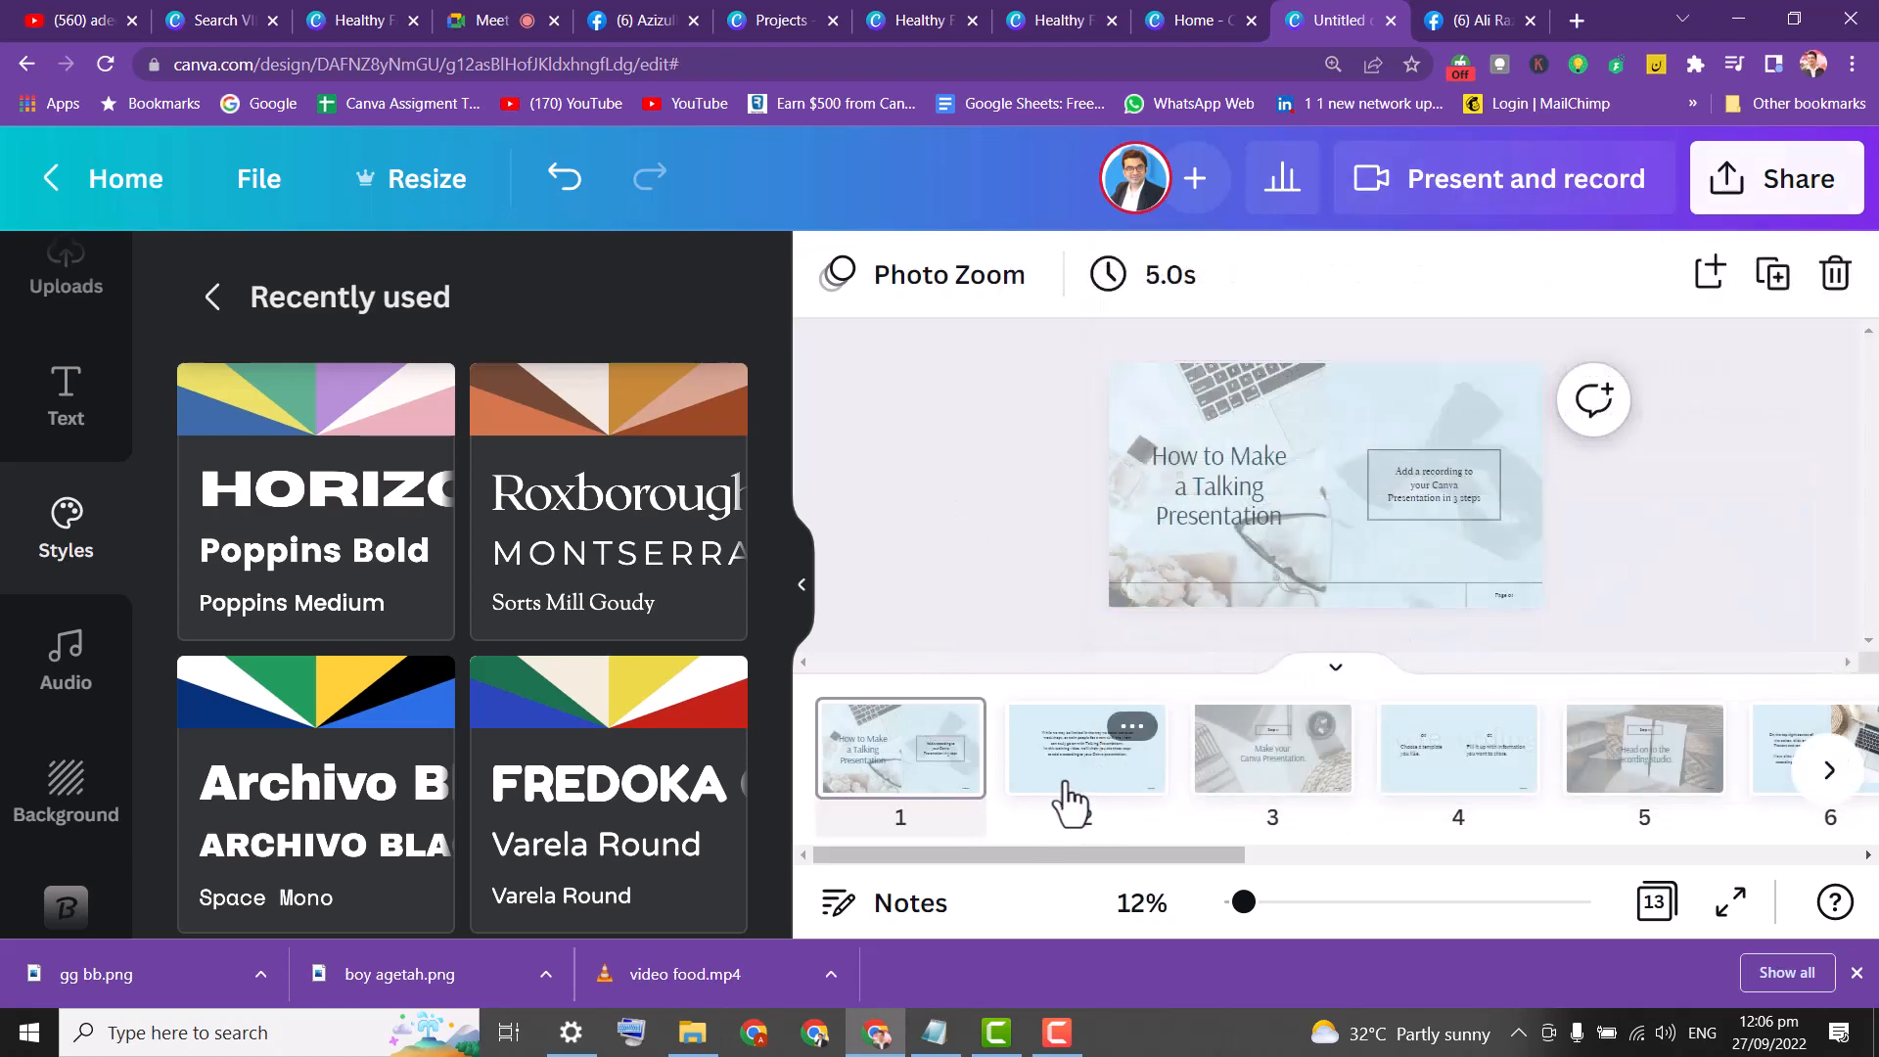
left_click(1067, 795)
left_click(1263, 768)
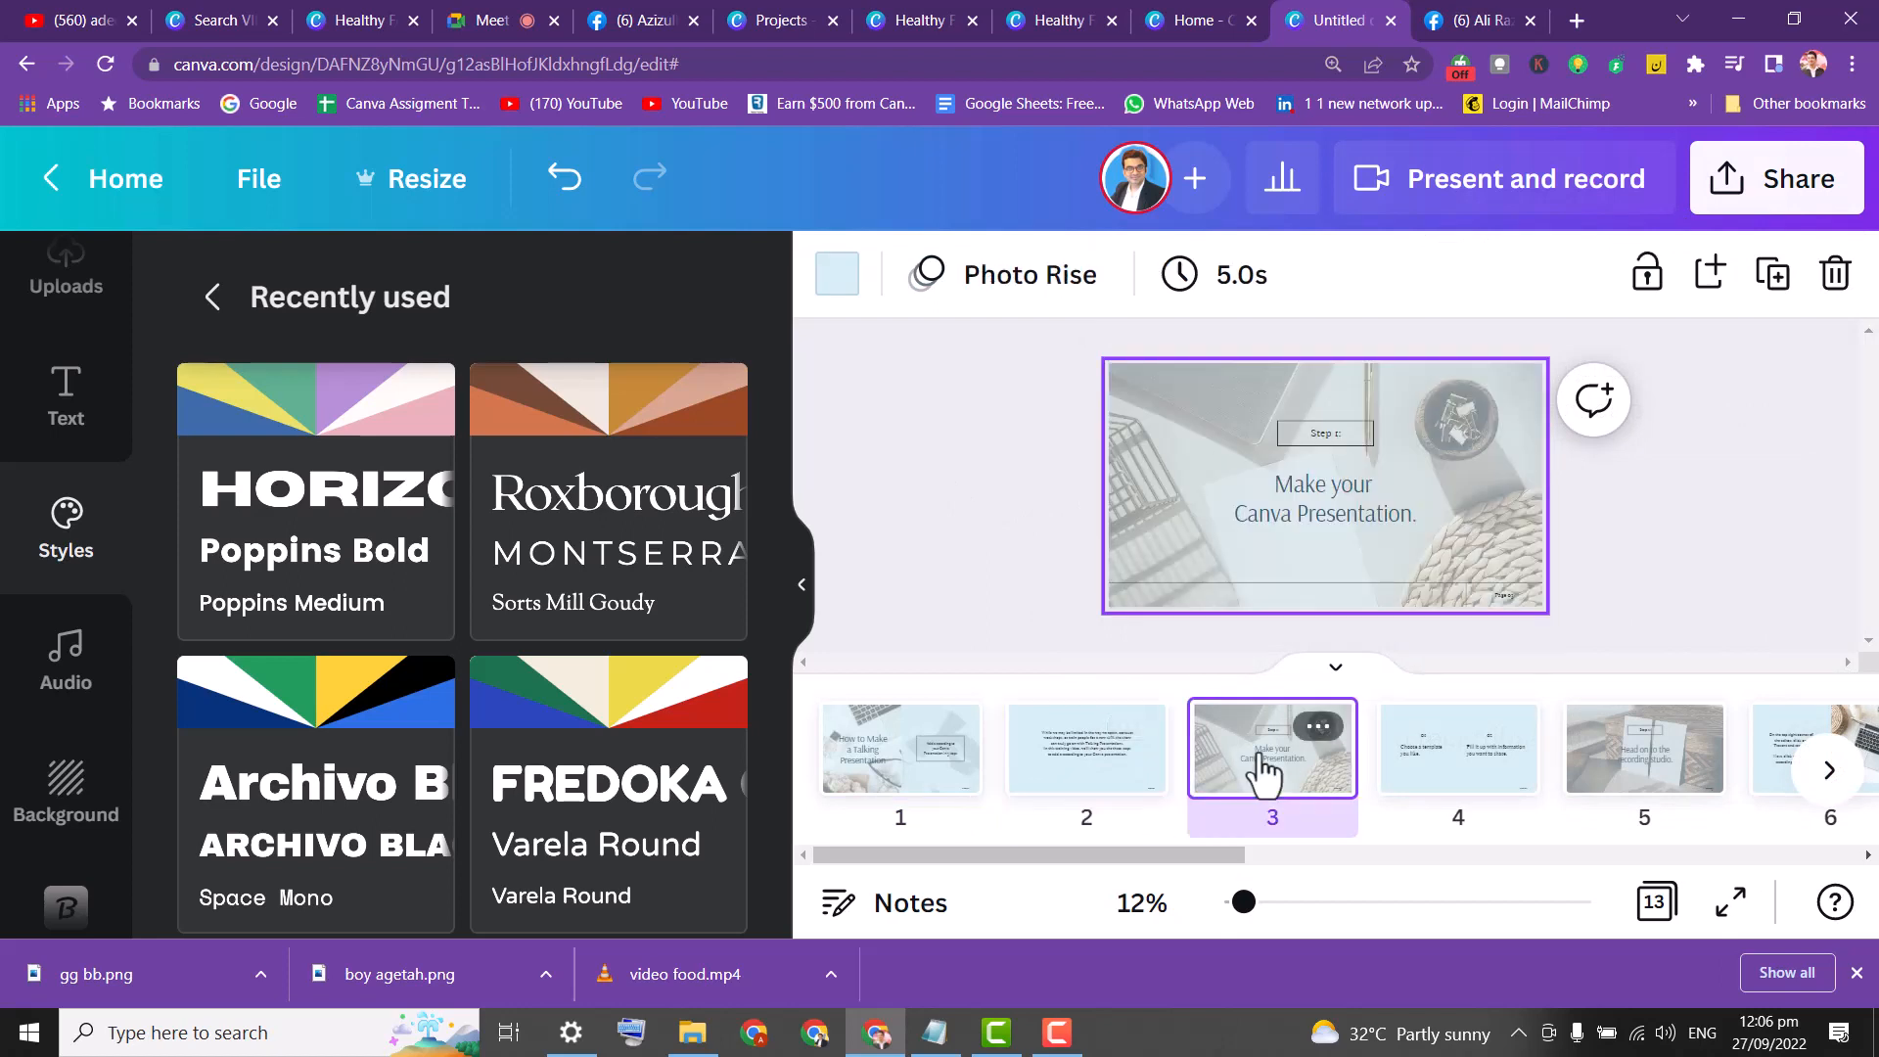
left_click(1461, 773)
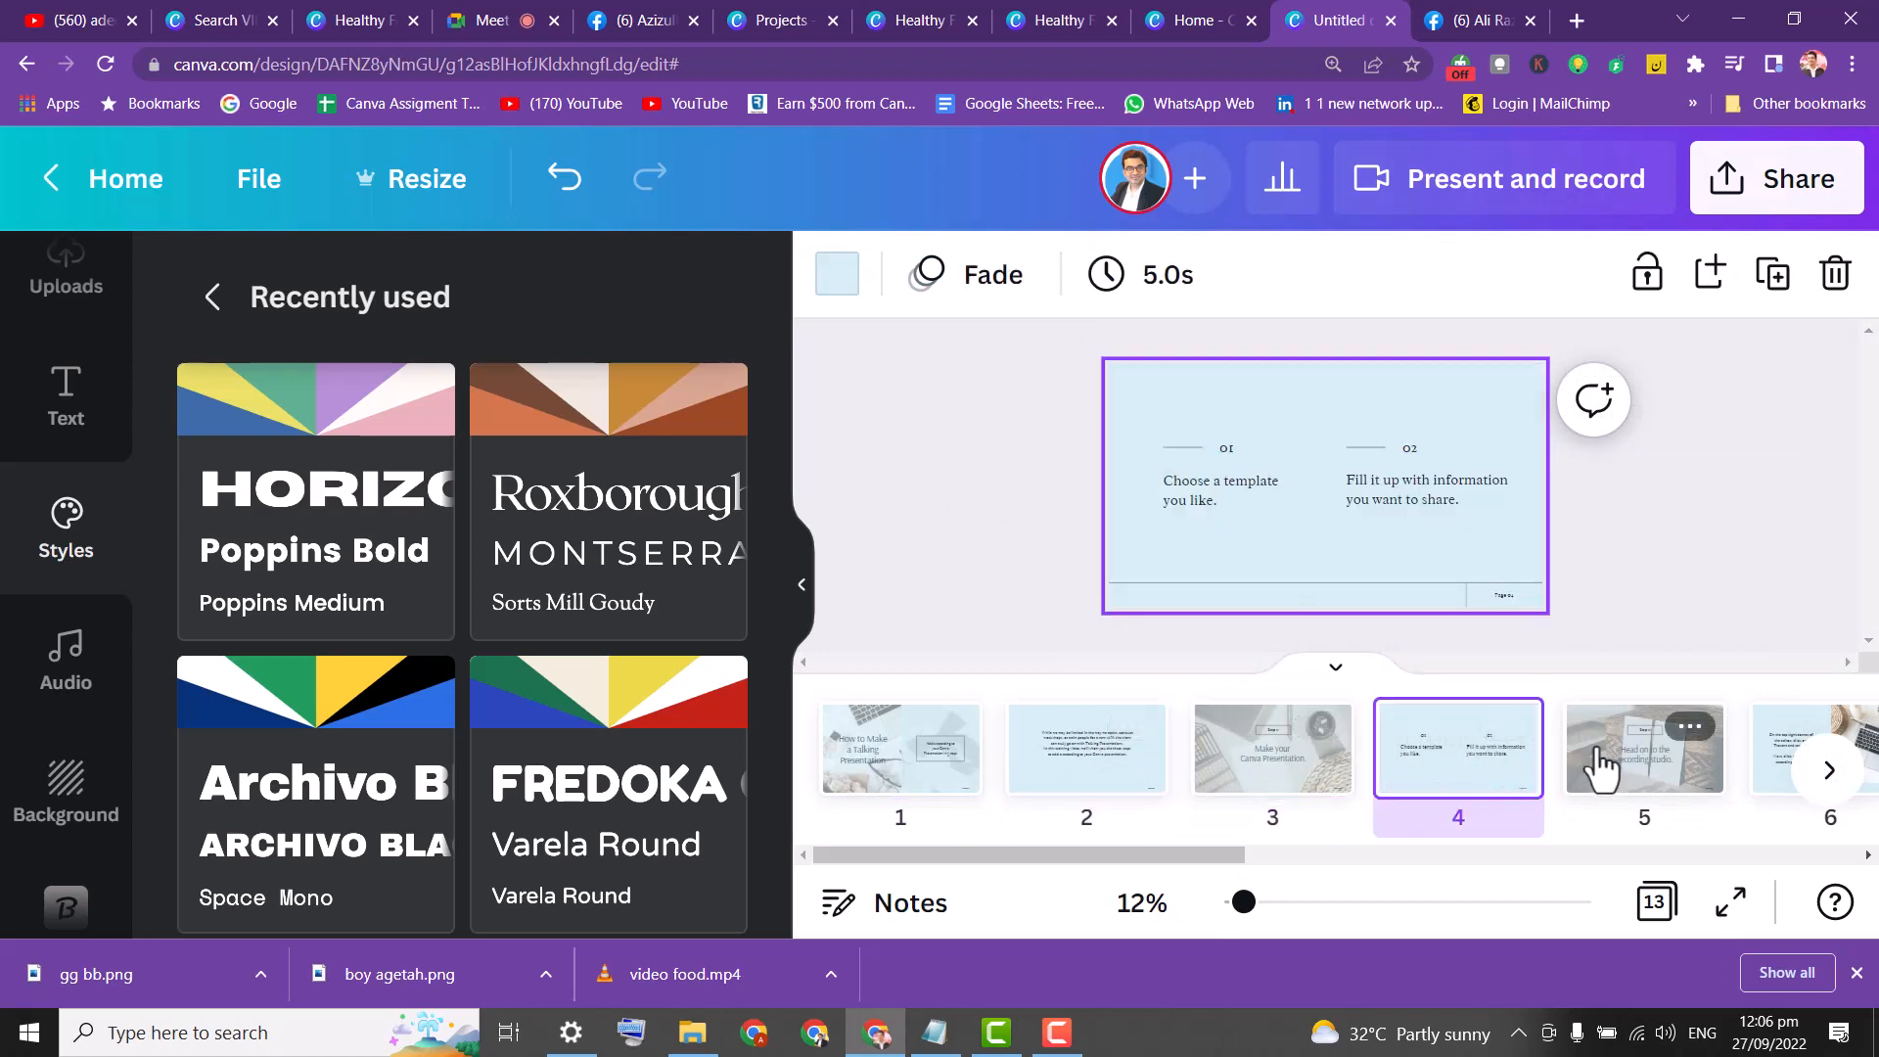
left_click(1639, 765)
left_click(891, 758)
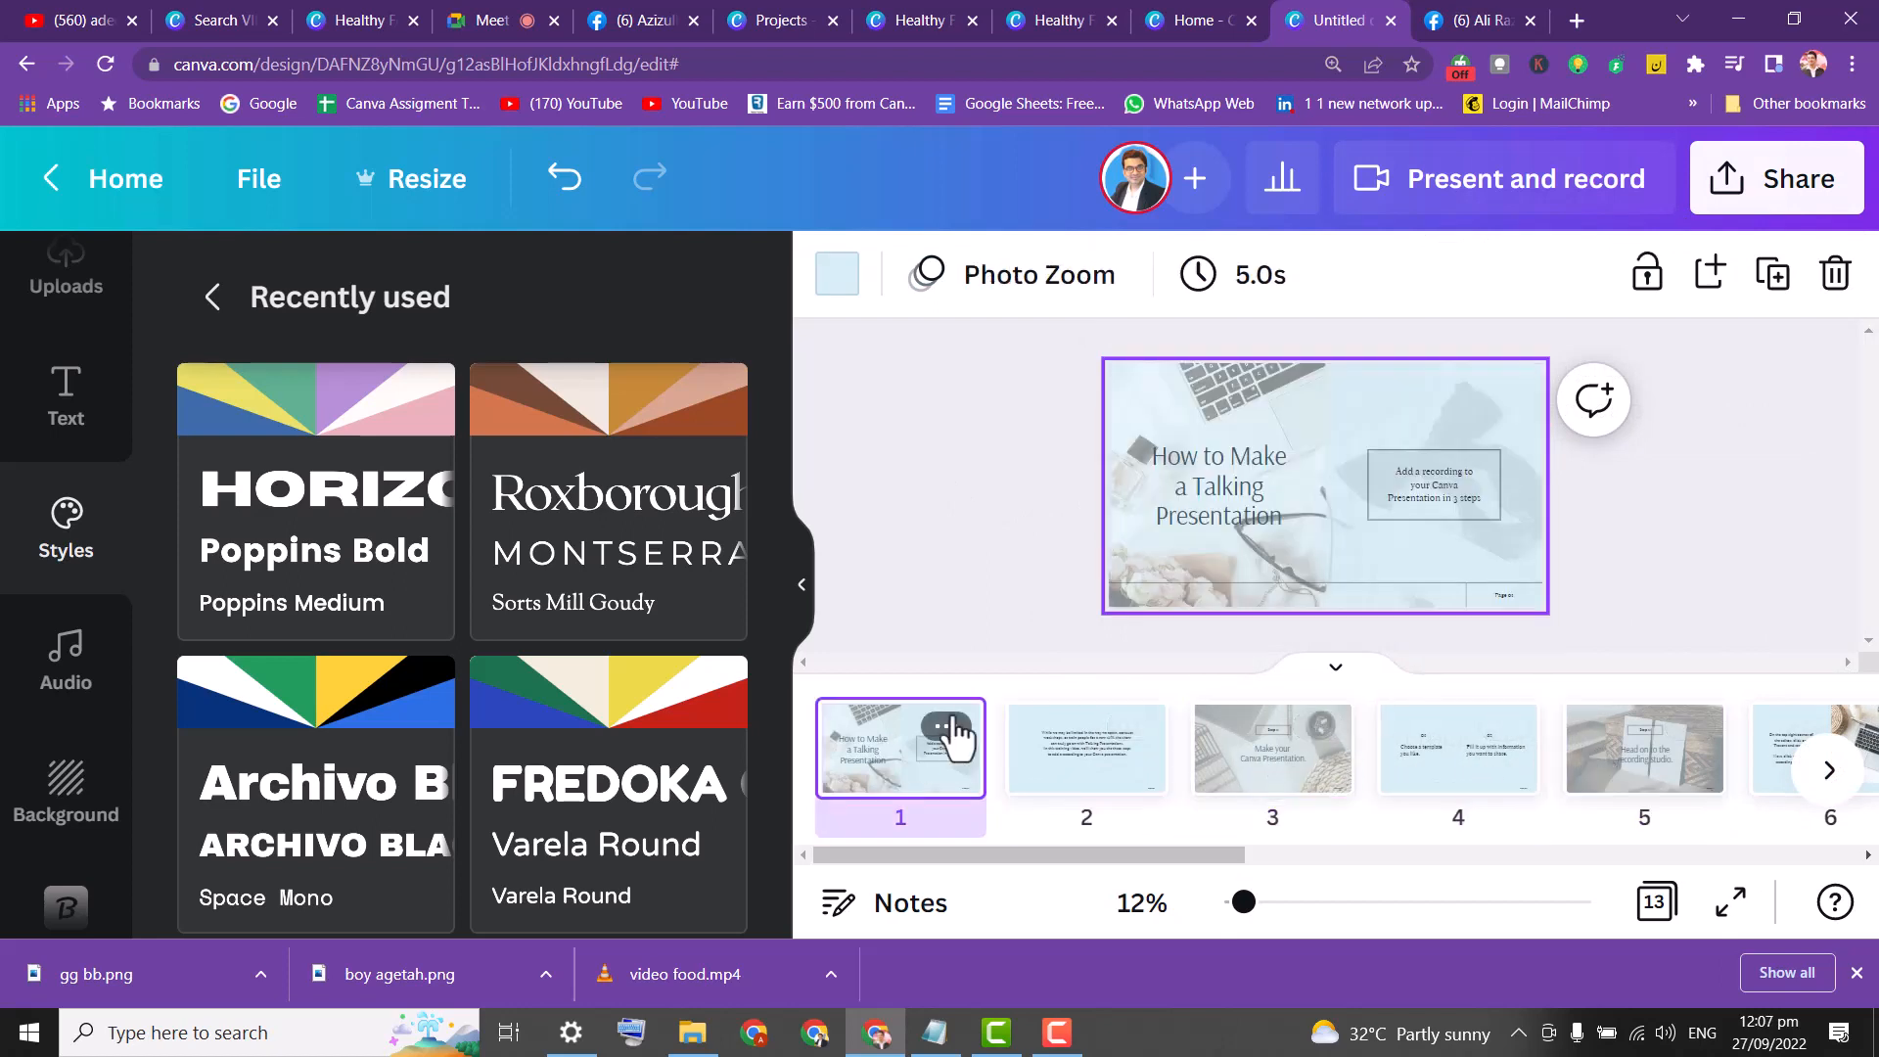
left_click(1435, 181)
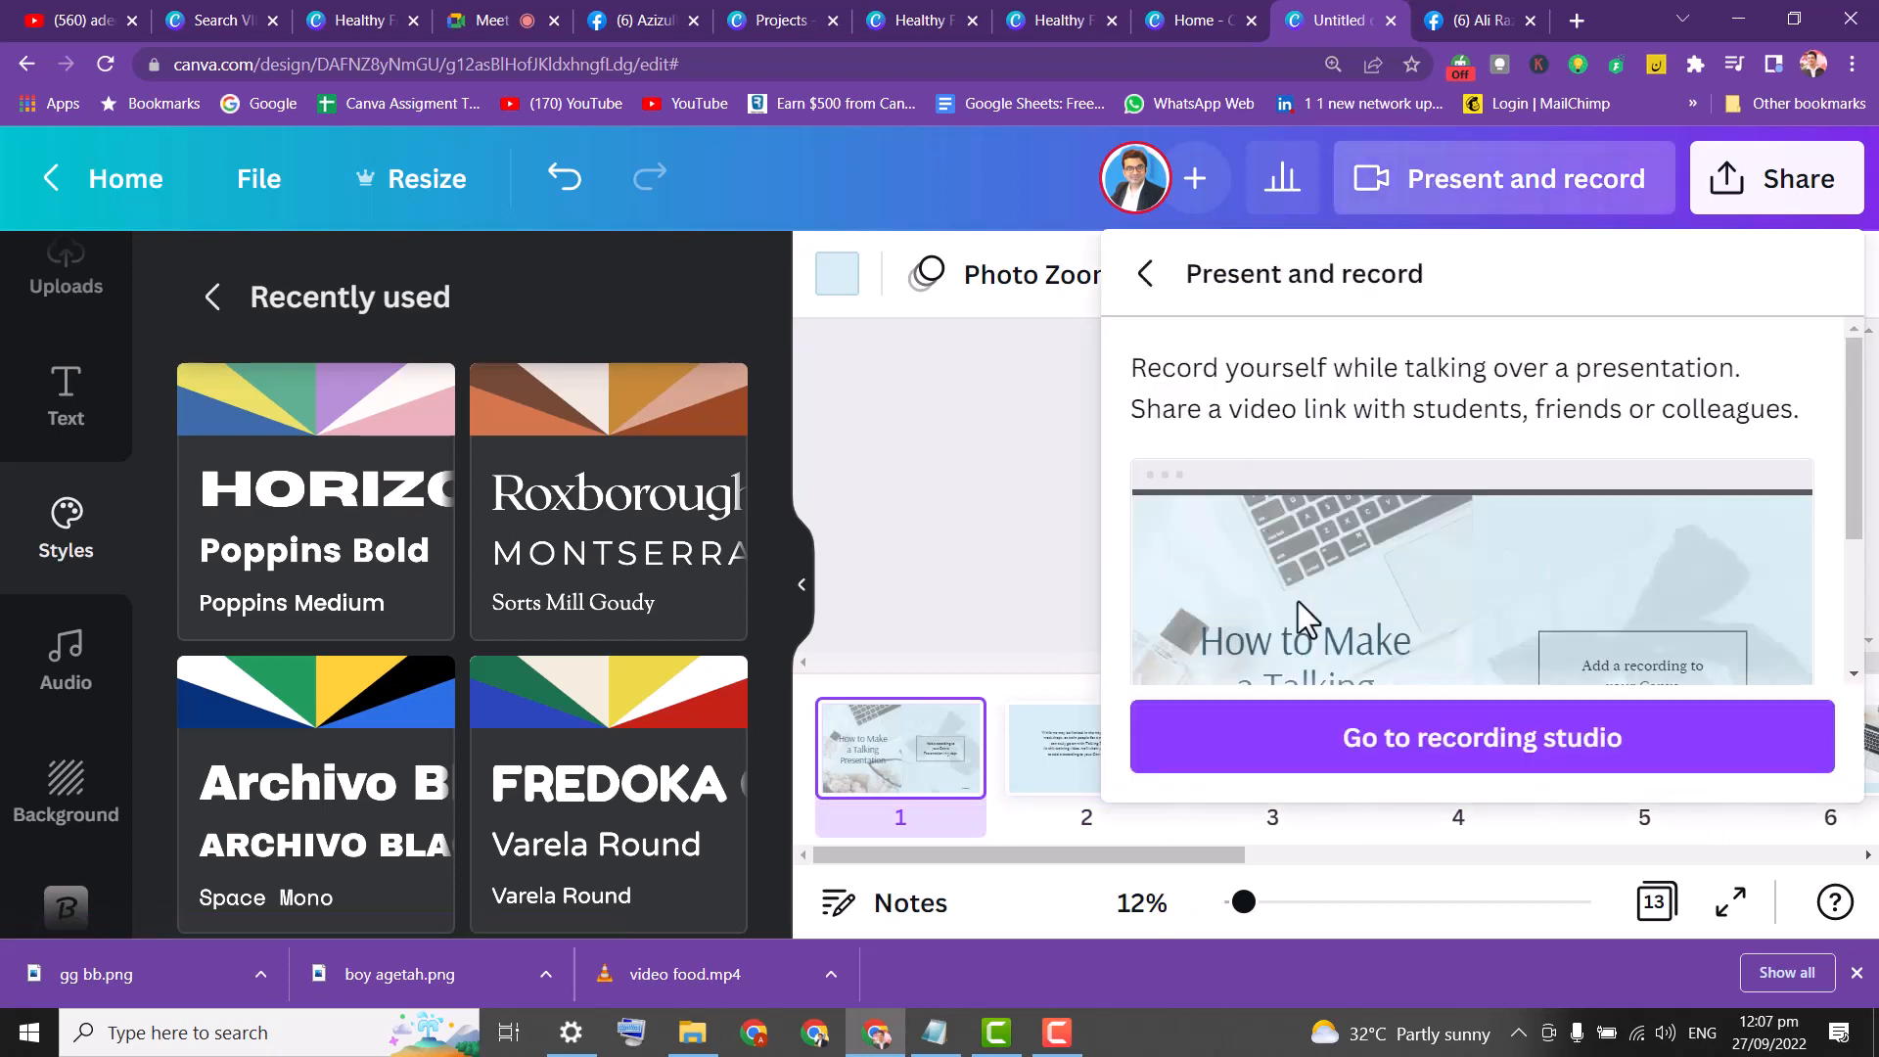
In the recording studio, pick Integrated Webcam and the Default headset microphone, then start recording.
left_click(1392, 749)
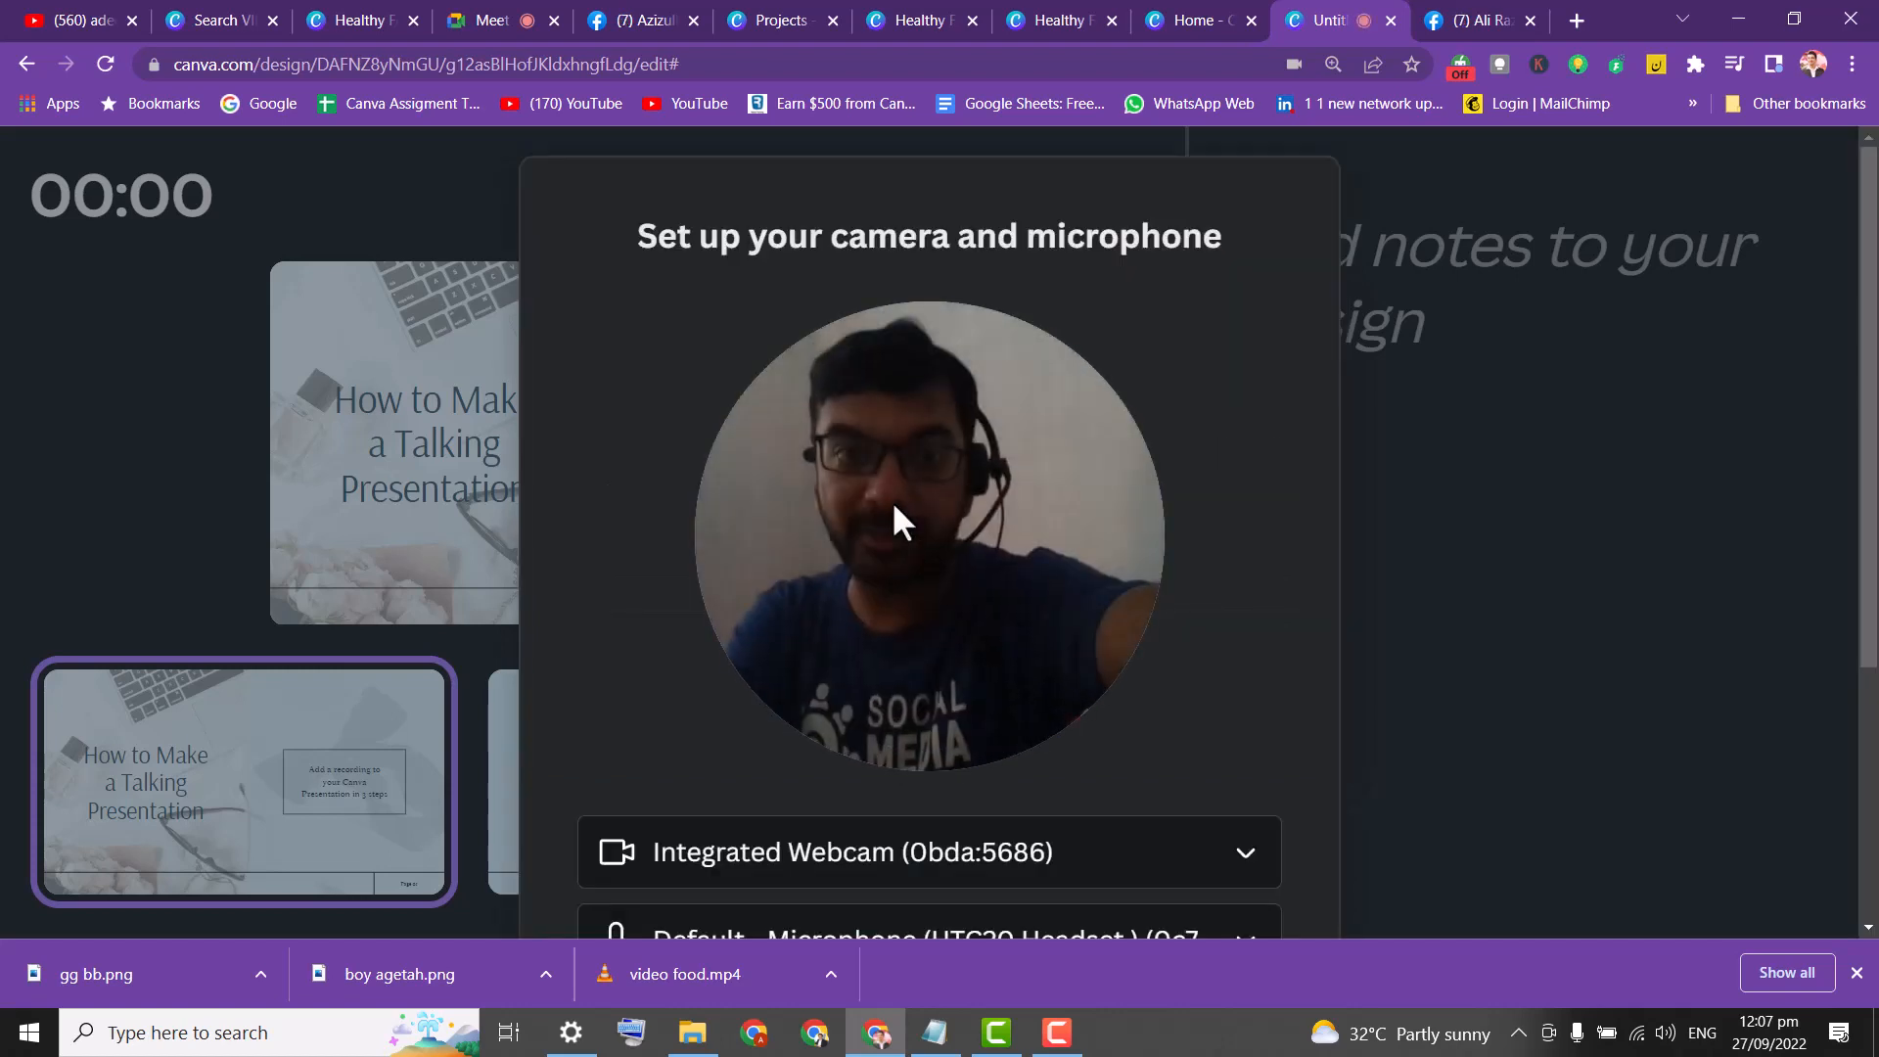
left_click(1043, 867)
left_click(992, 827)
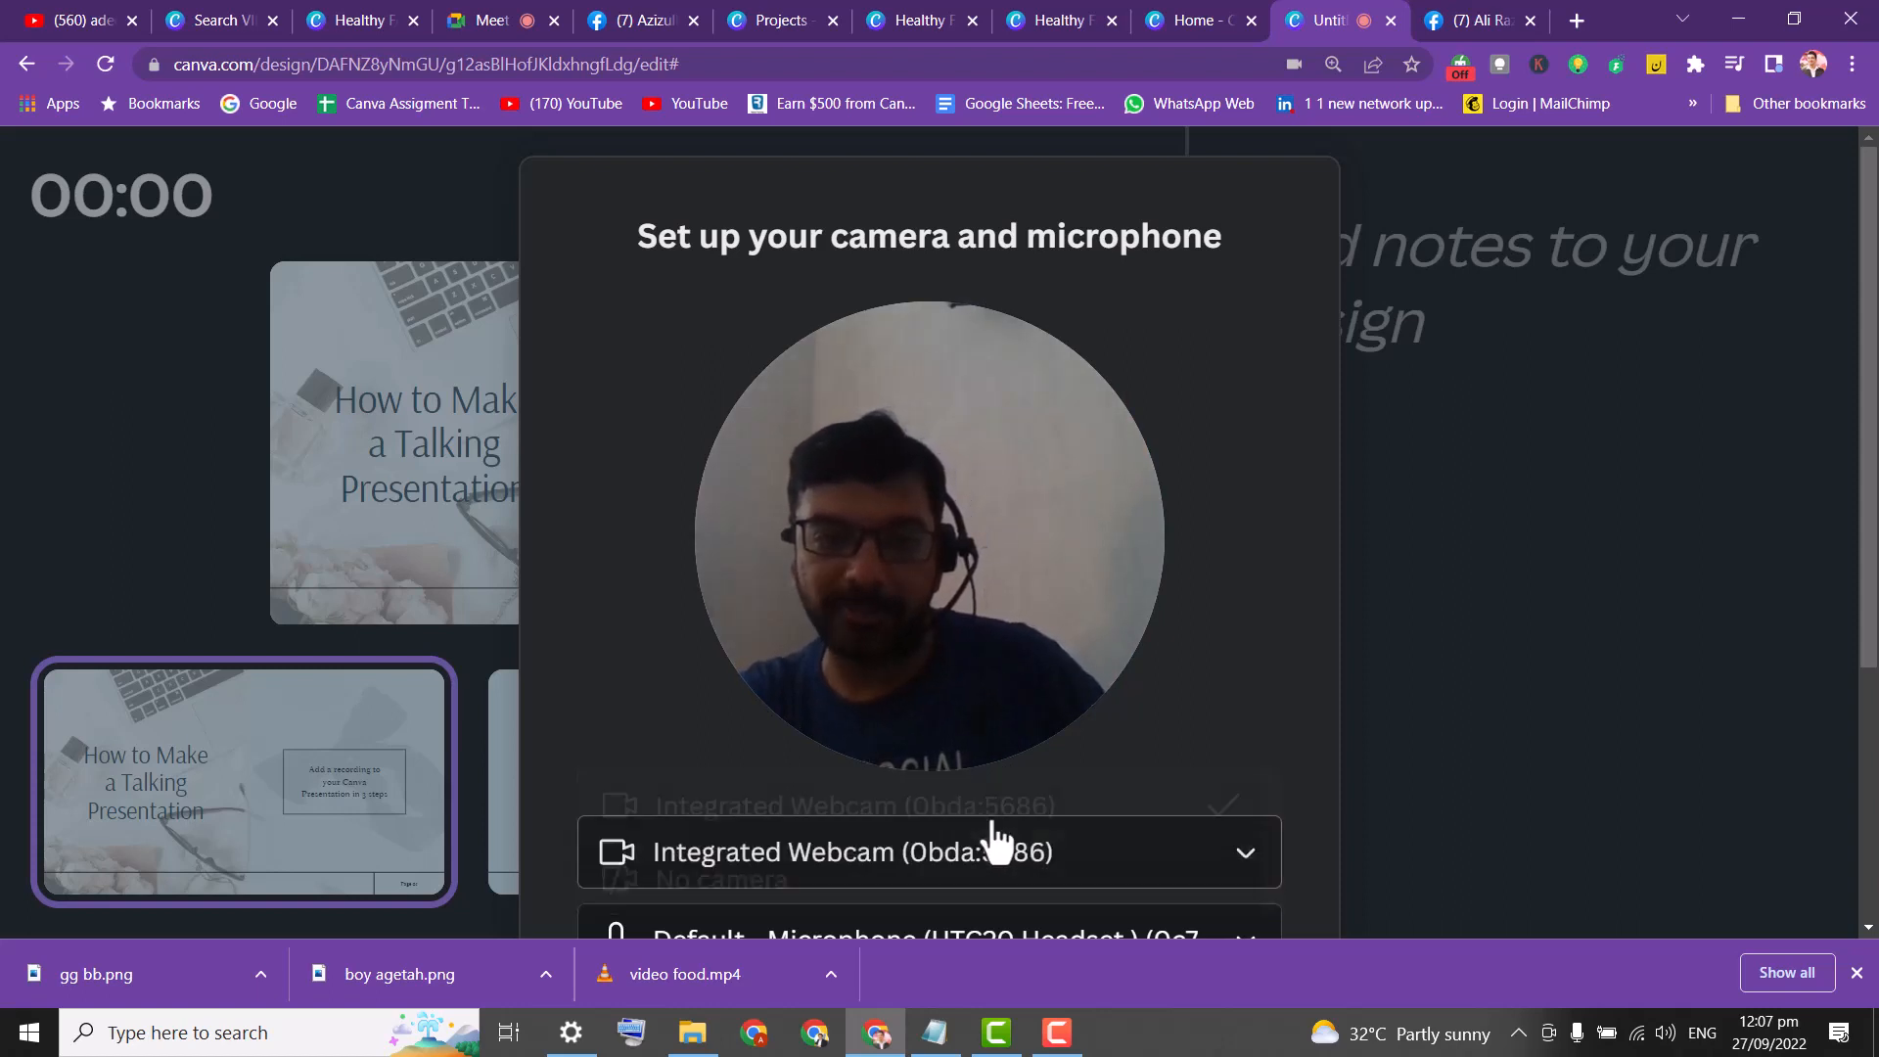
left_click_drag(1874, 403, 1874, 615)
left_click(1081, 648)
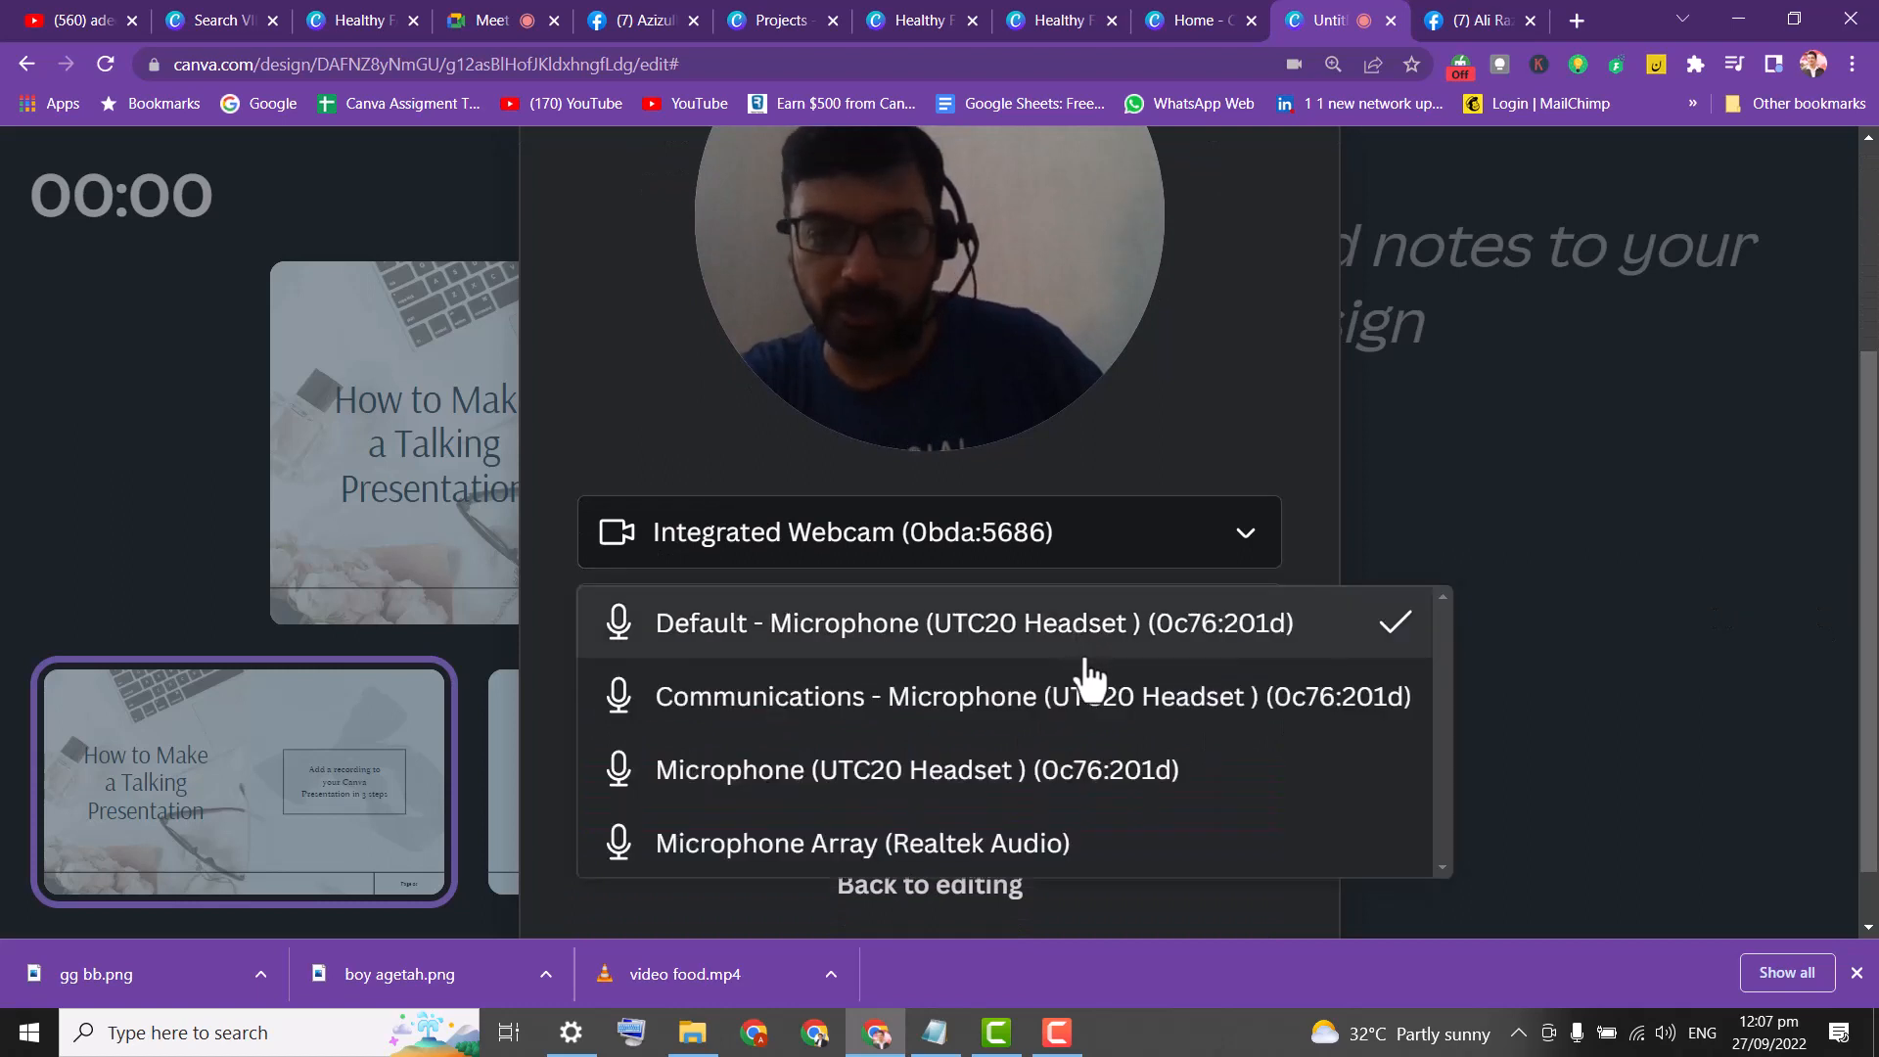
left_click(1094, 646)
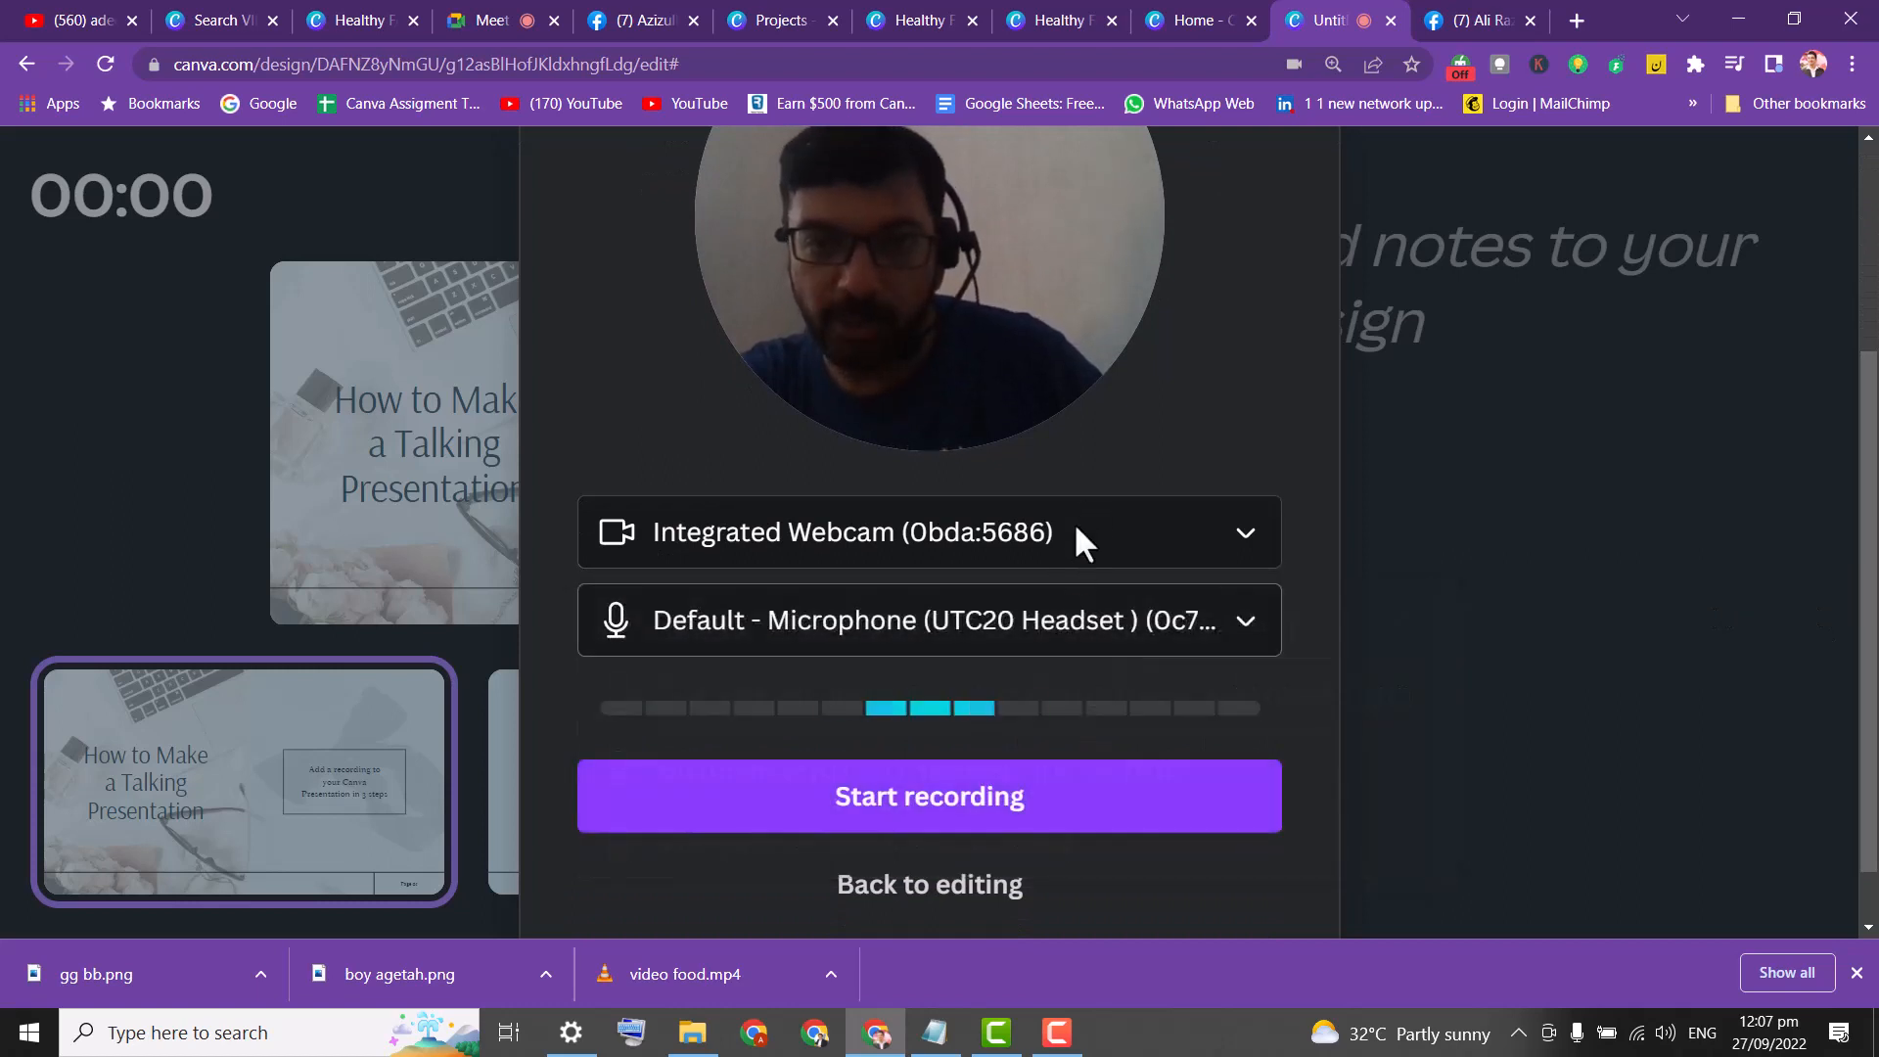
left_click(976, 838)
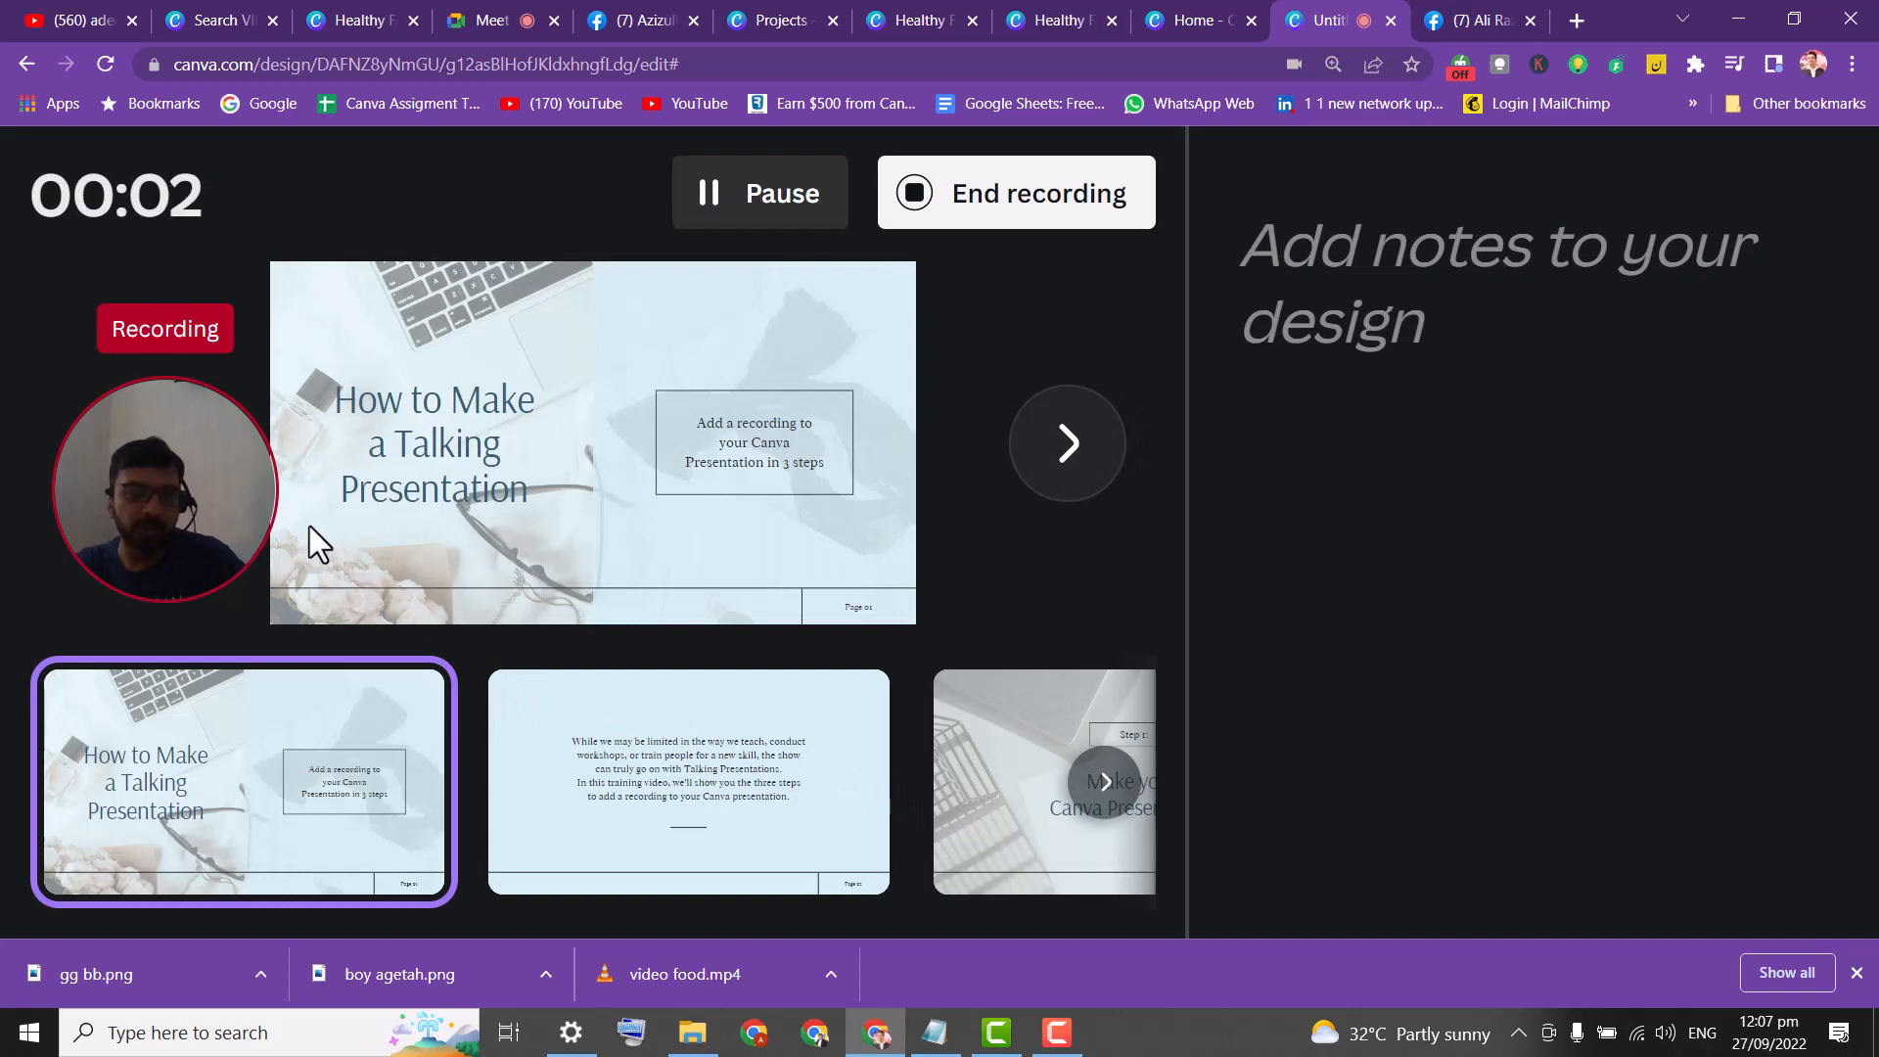
Advance the recording from slide 1 through to the 'How was it like recording' slide.
left_click(1073, 451)
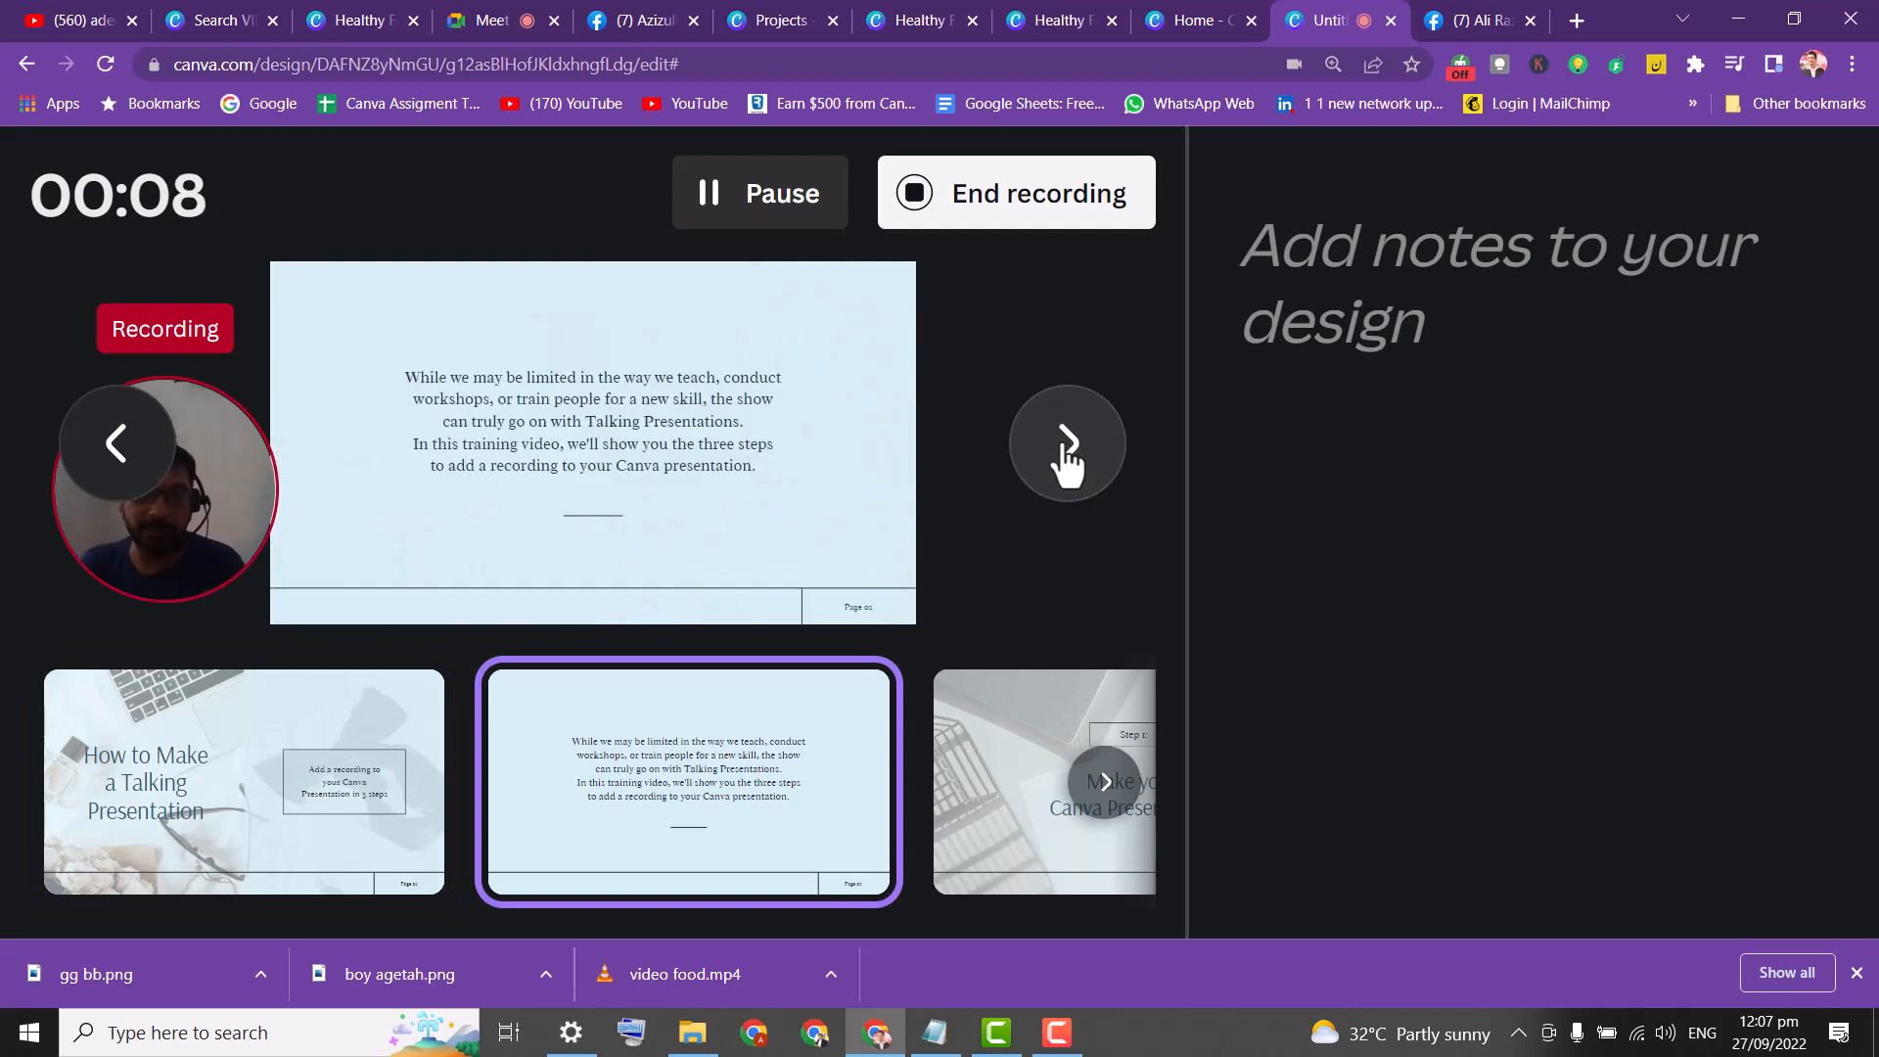
left_click(1067, 450)
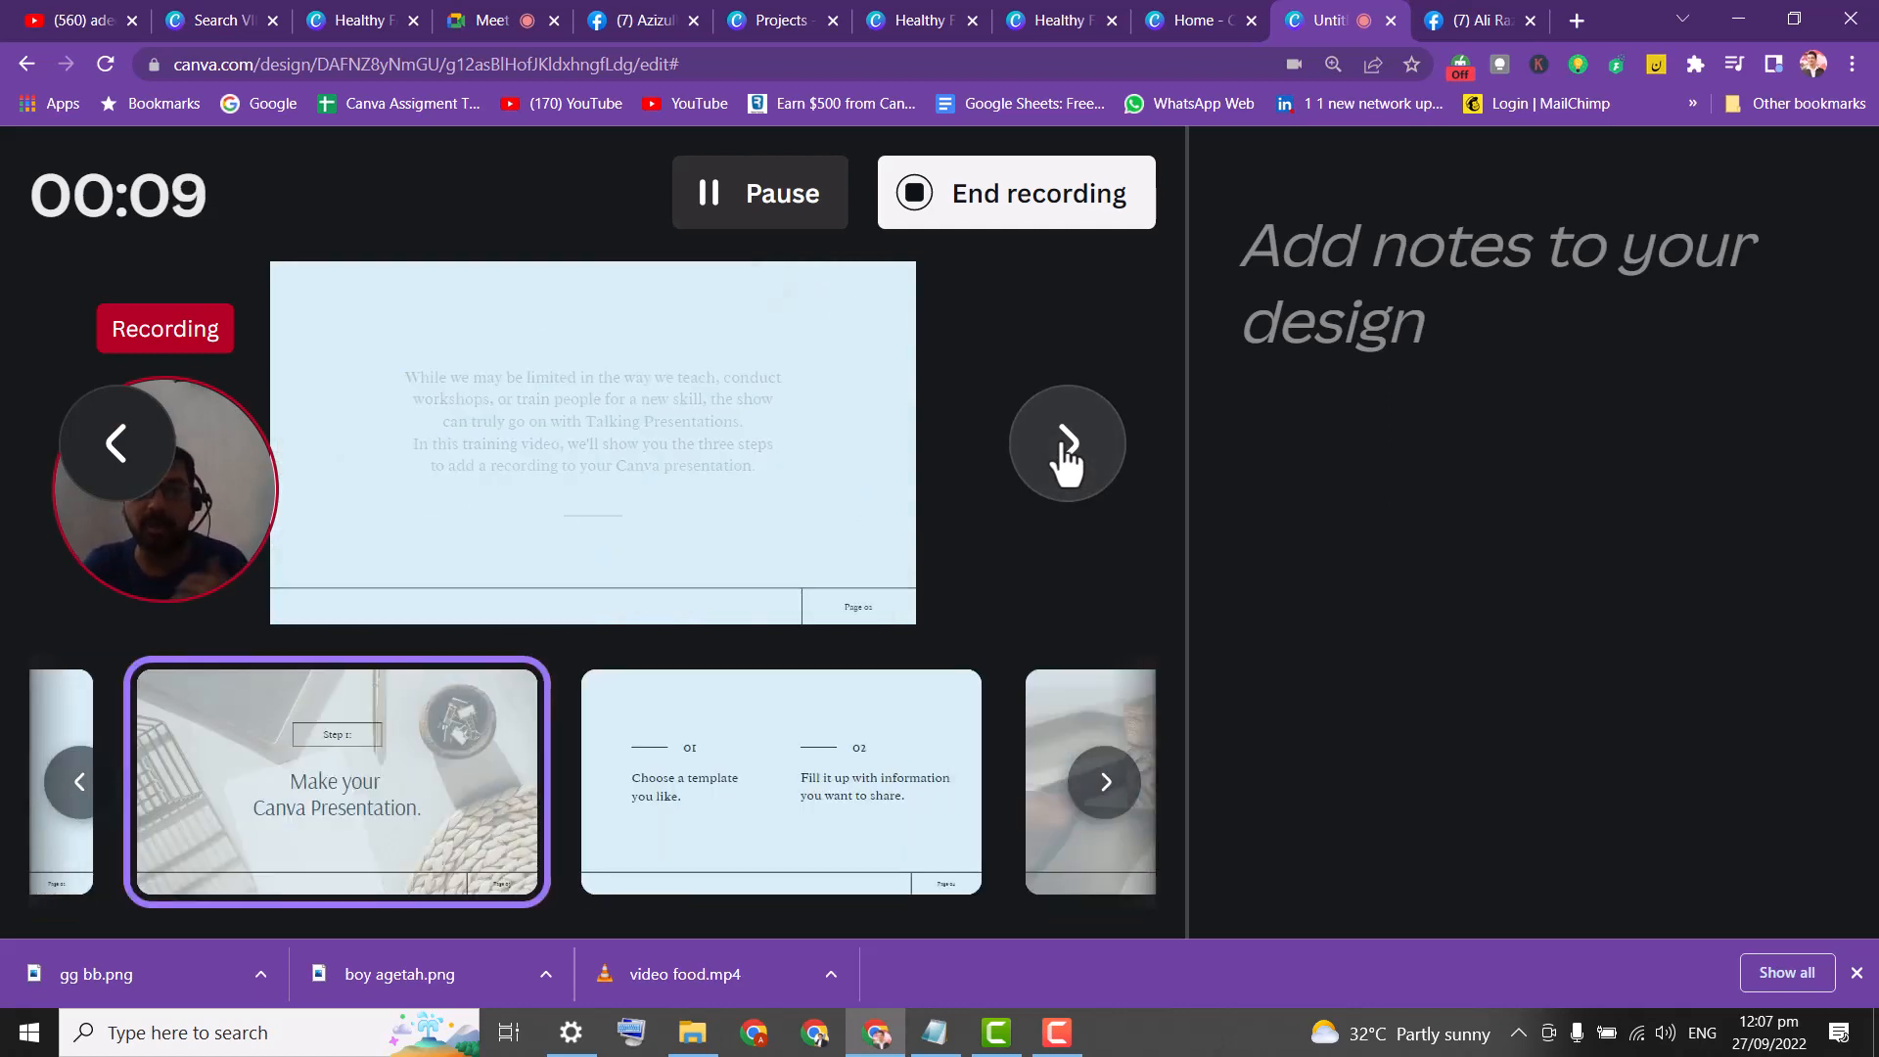
left_click(1066, 460)
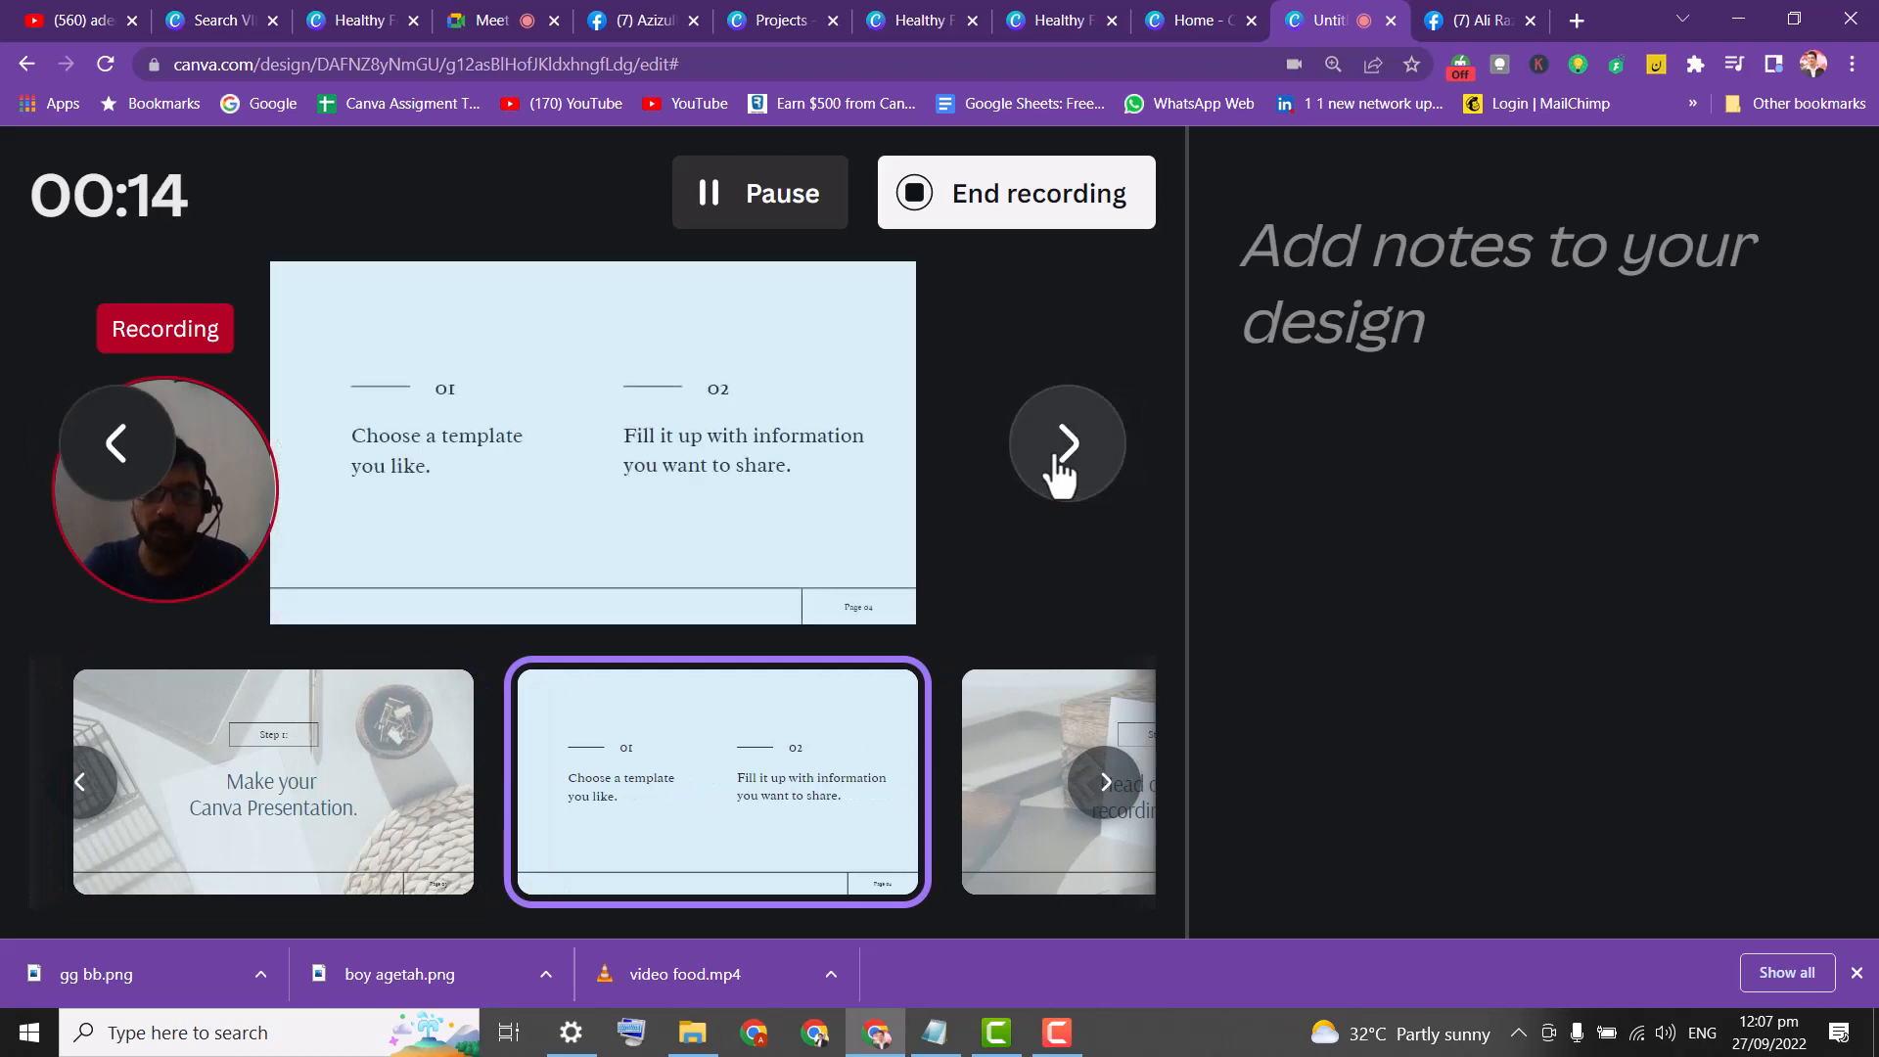
left_click(1060, 468)
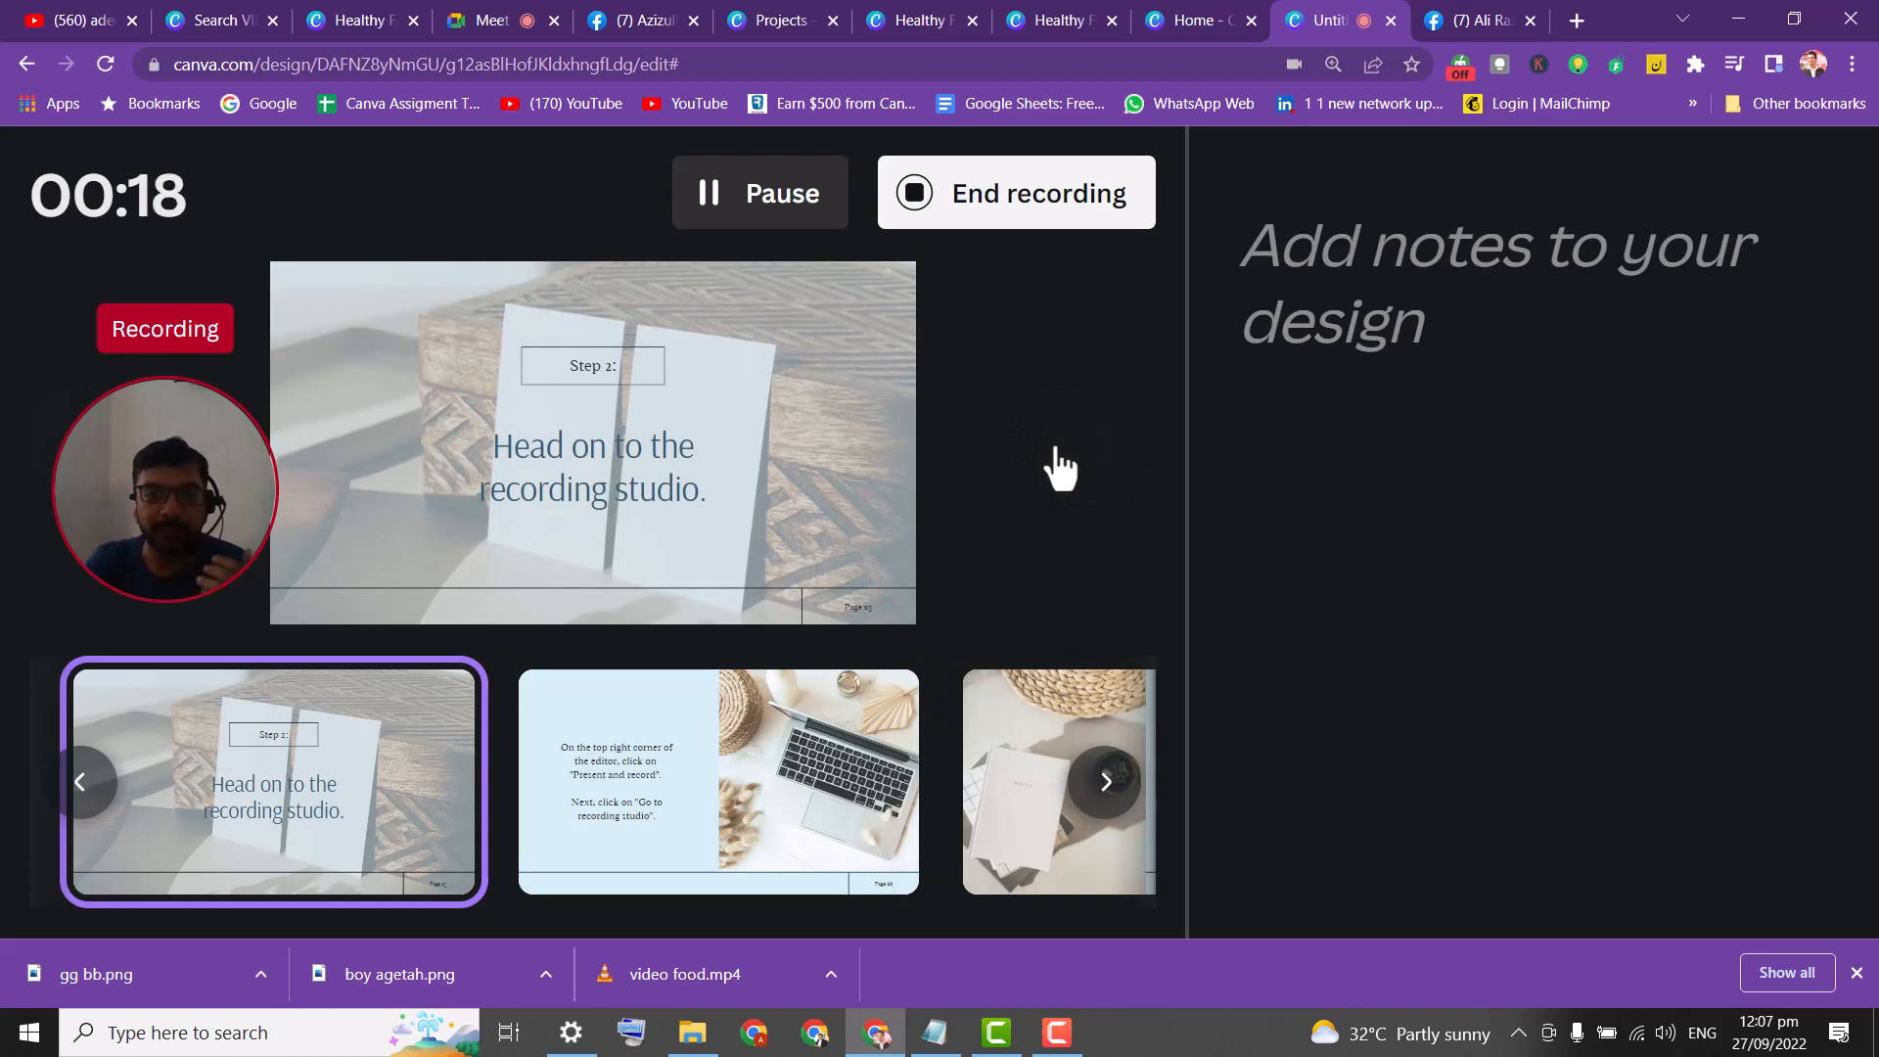
left_click(1074, 474)
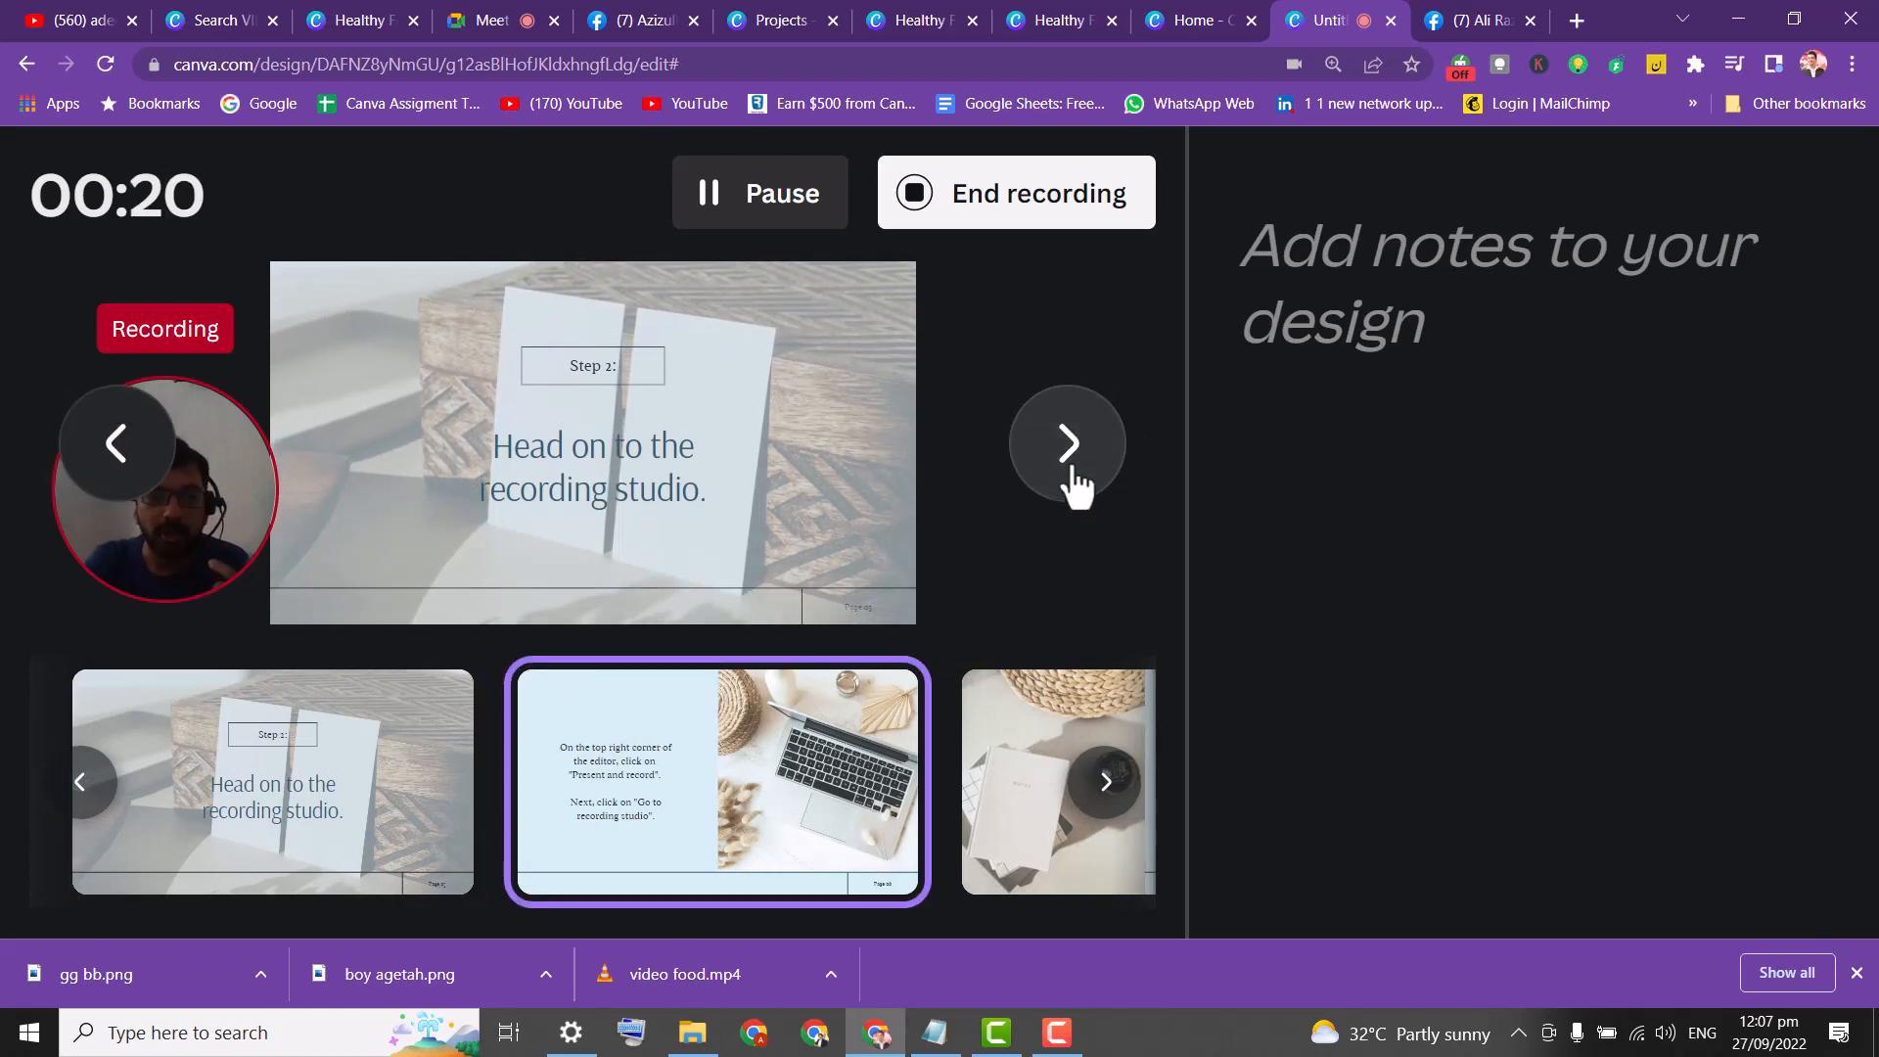
left_click(1075, 476)
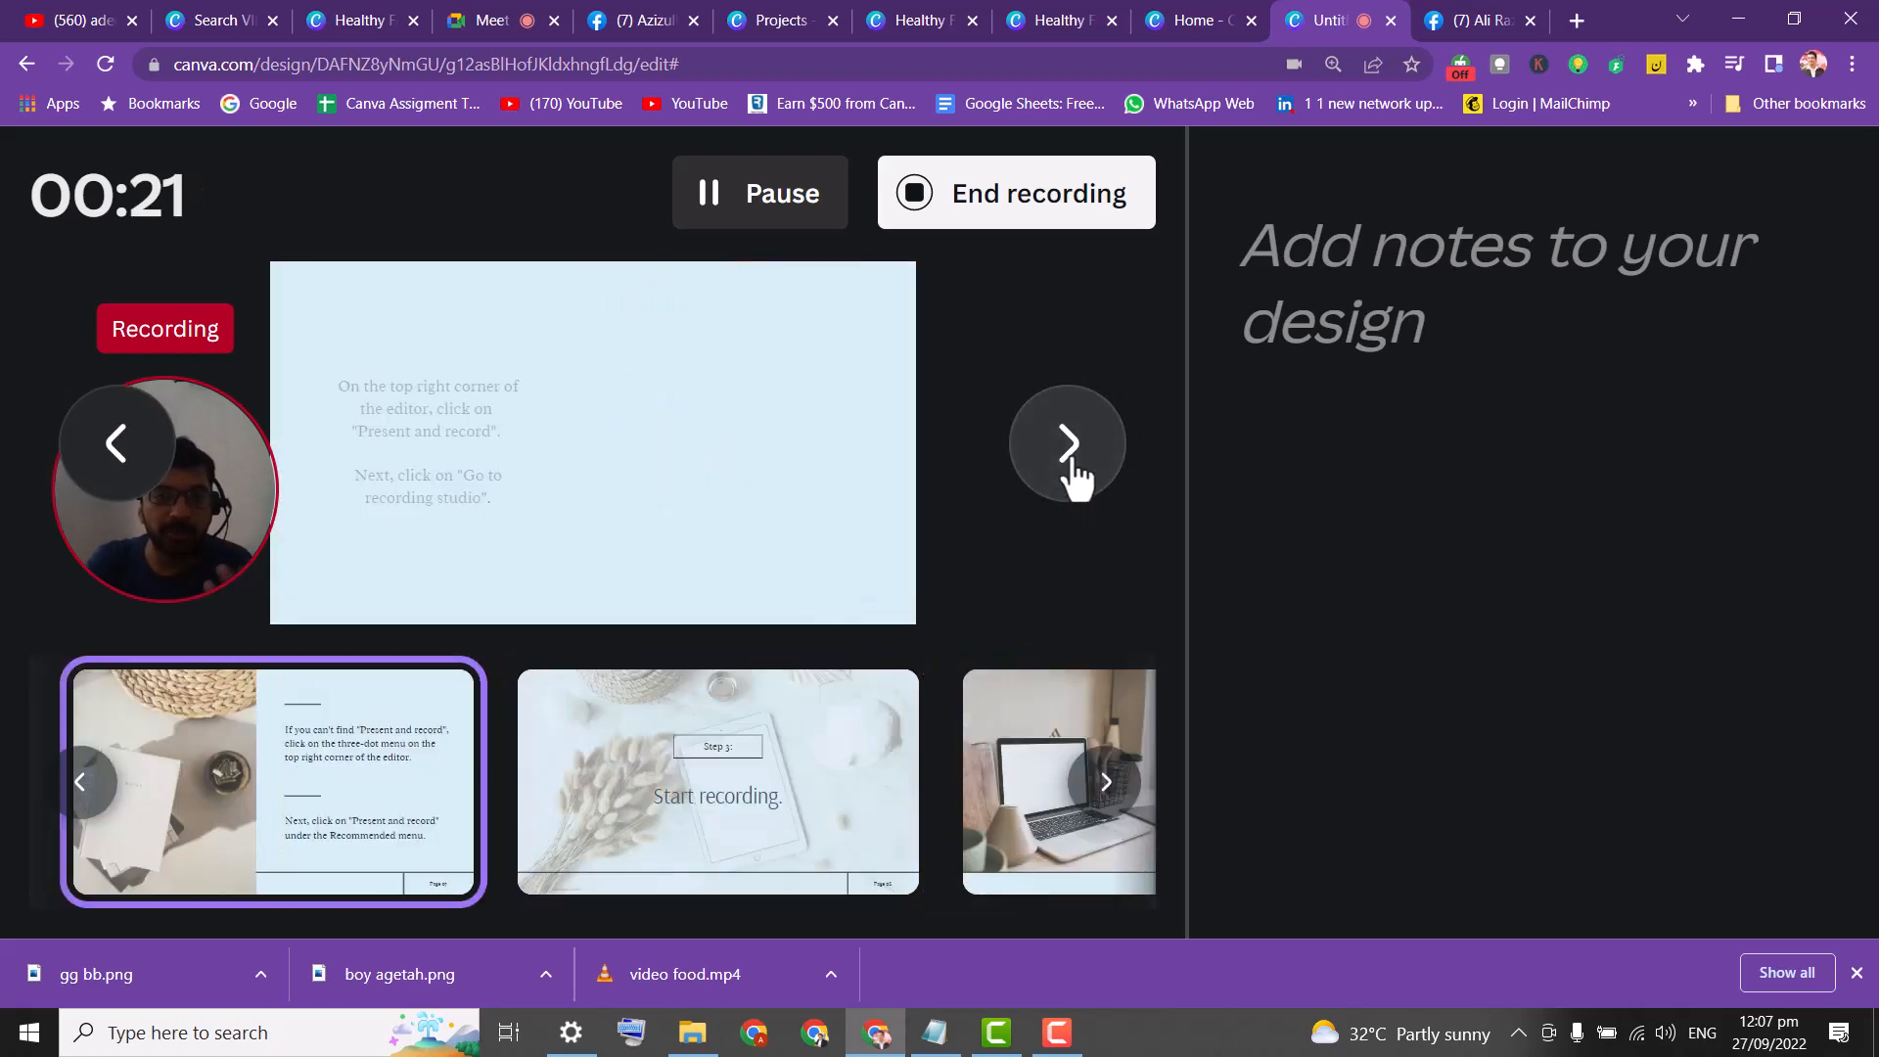
left_click(1074, 476)
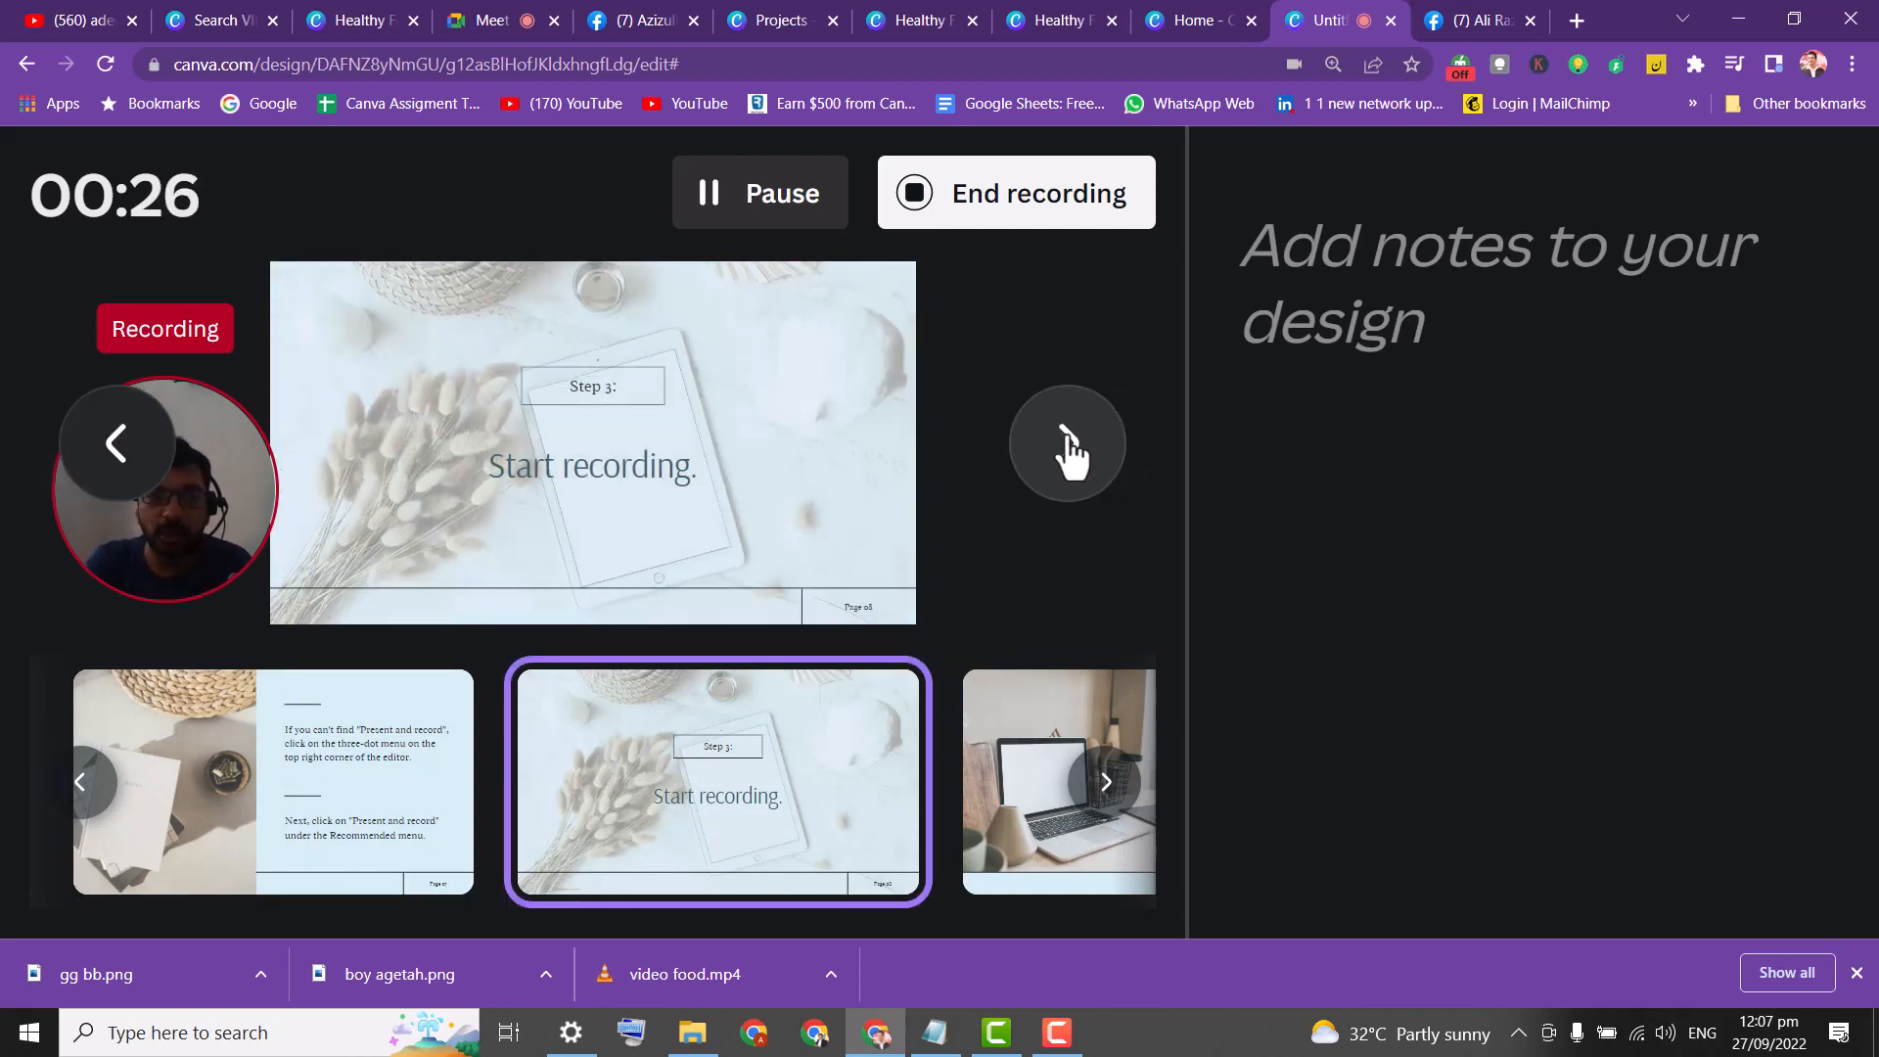
left_click(1073, 449)
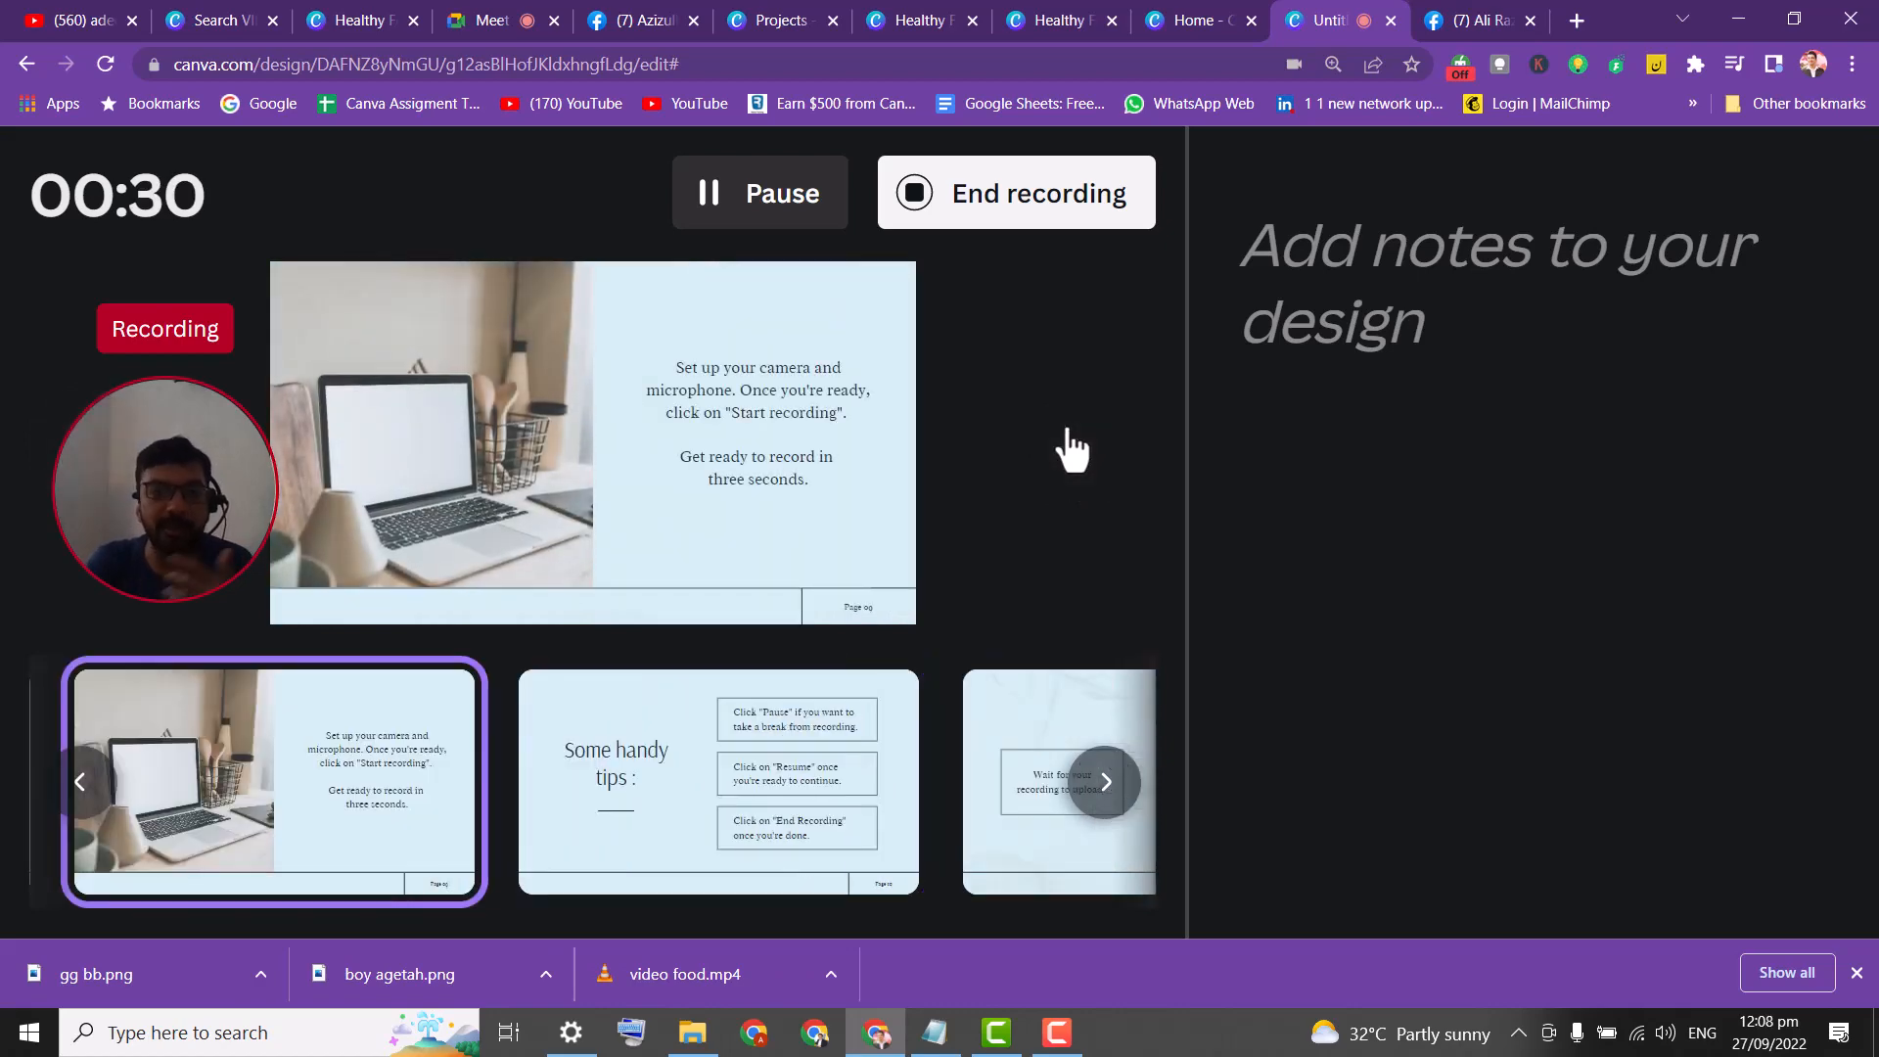
left_click(1073, 449)
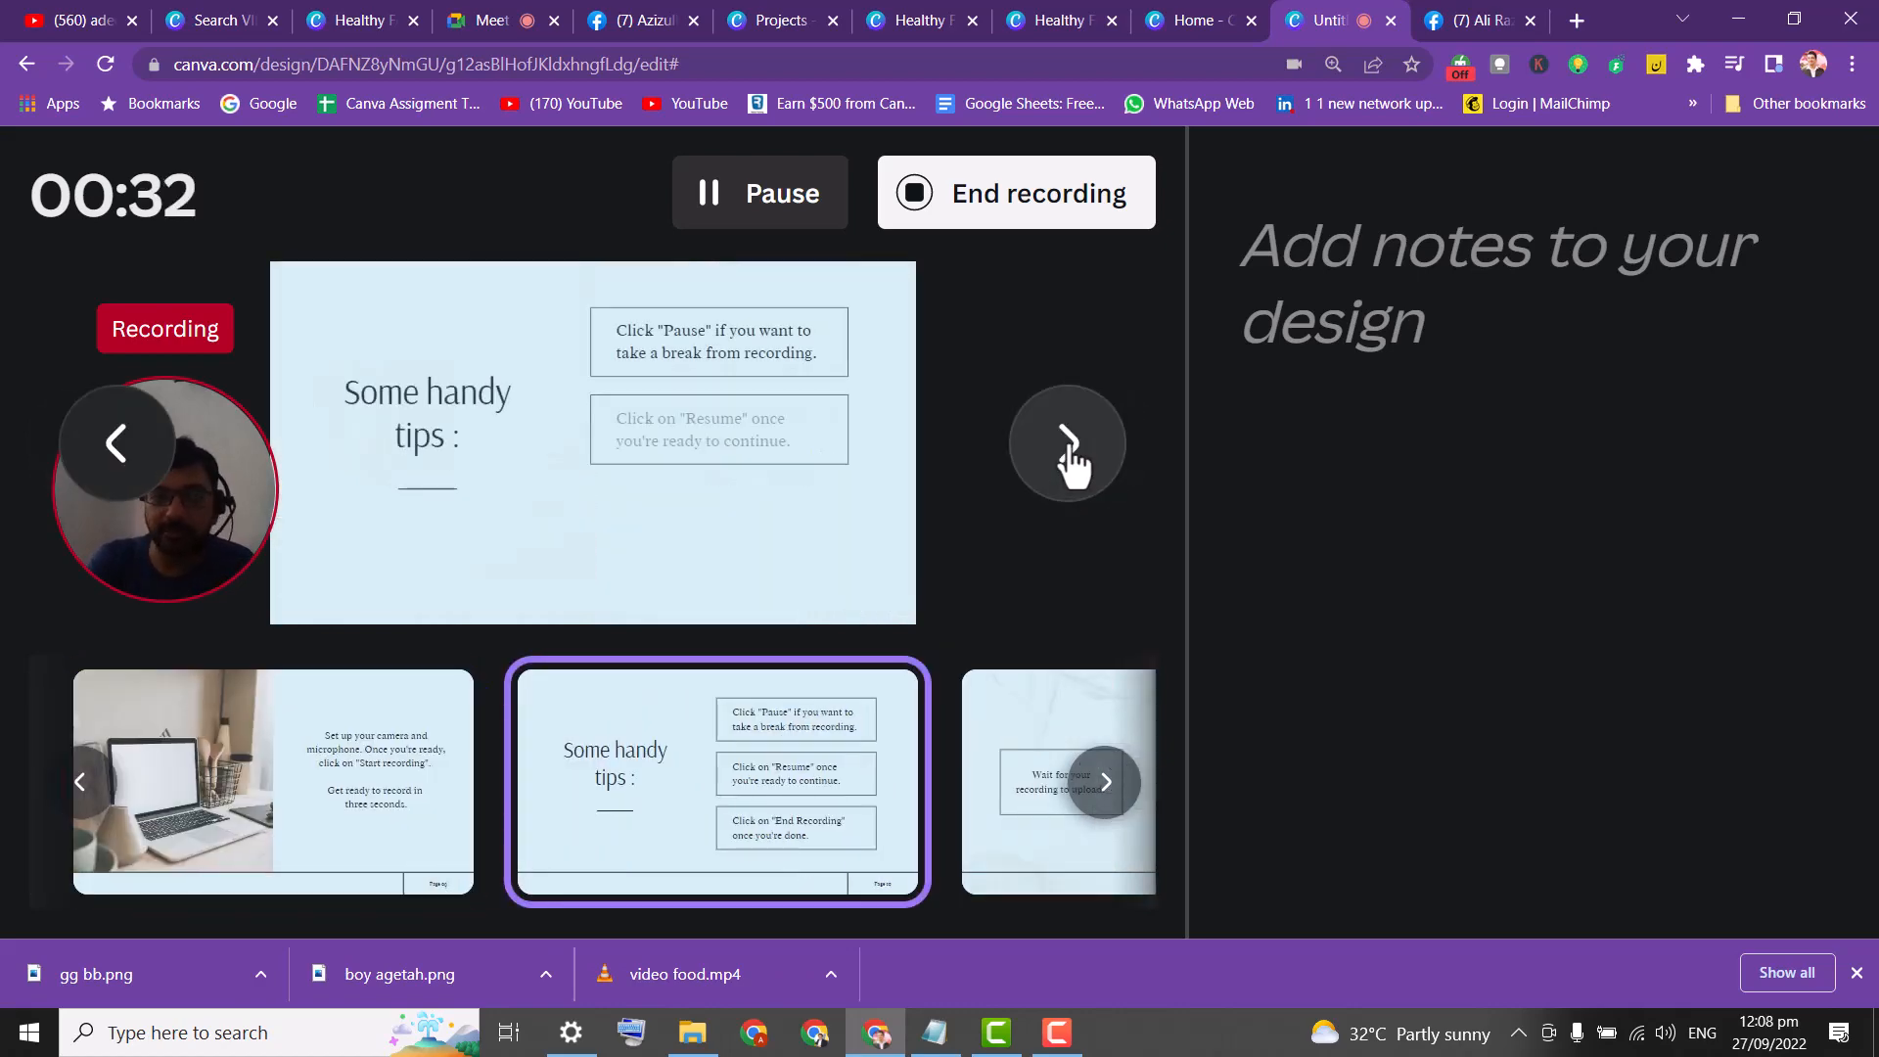
left_click(1073, 448)
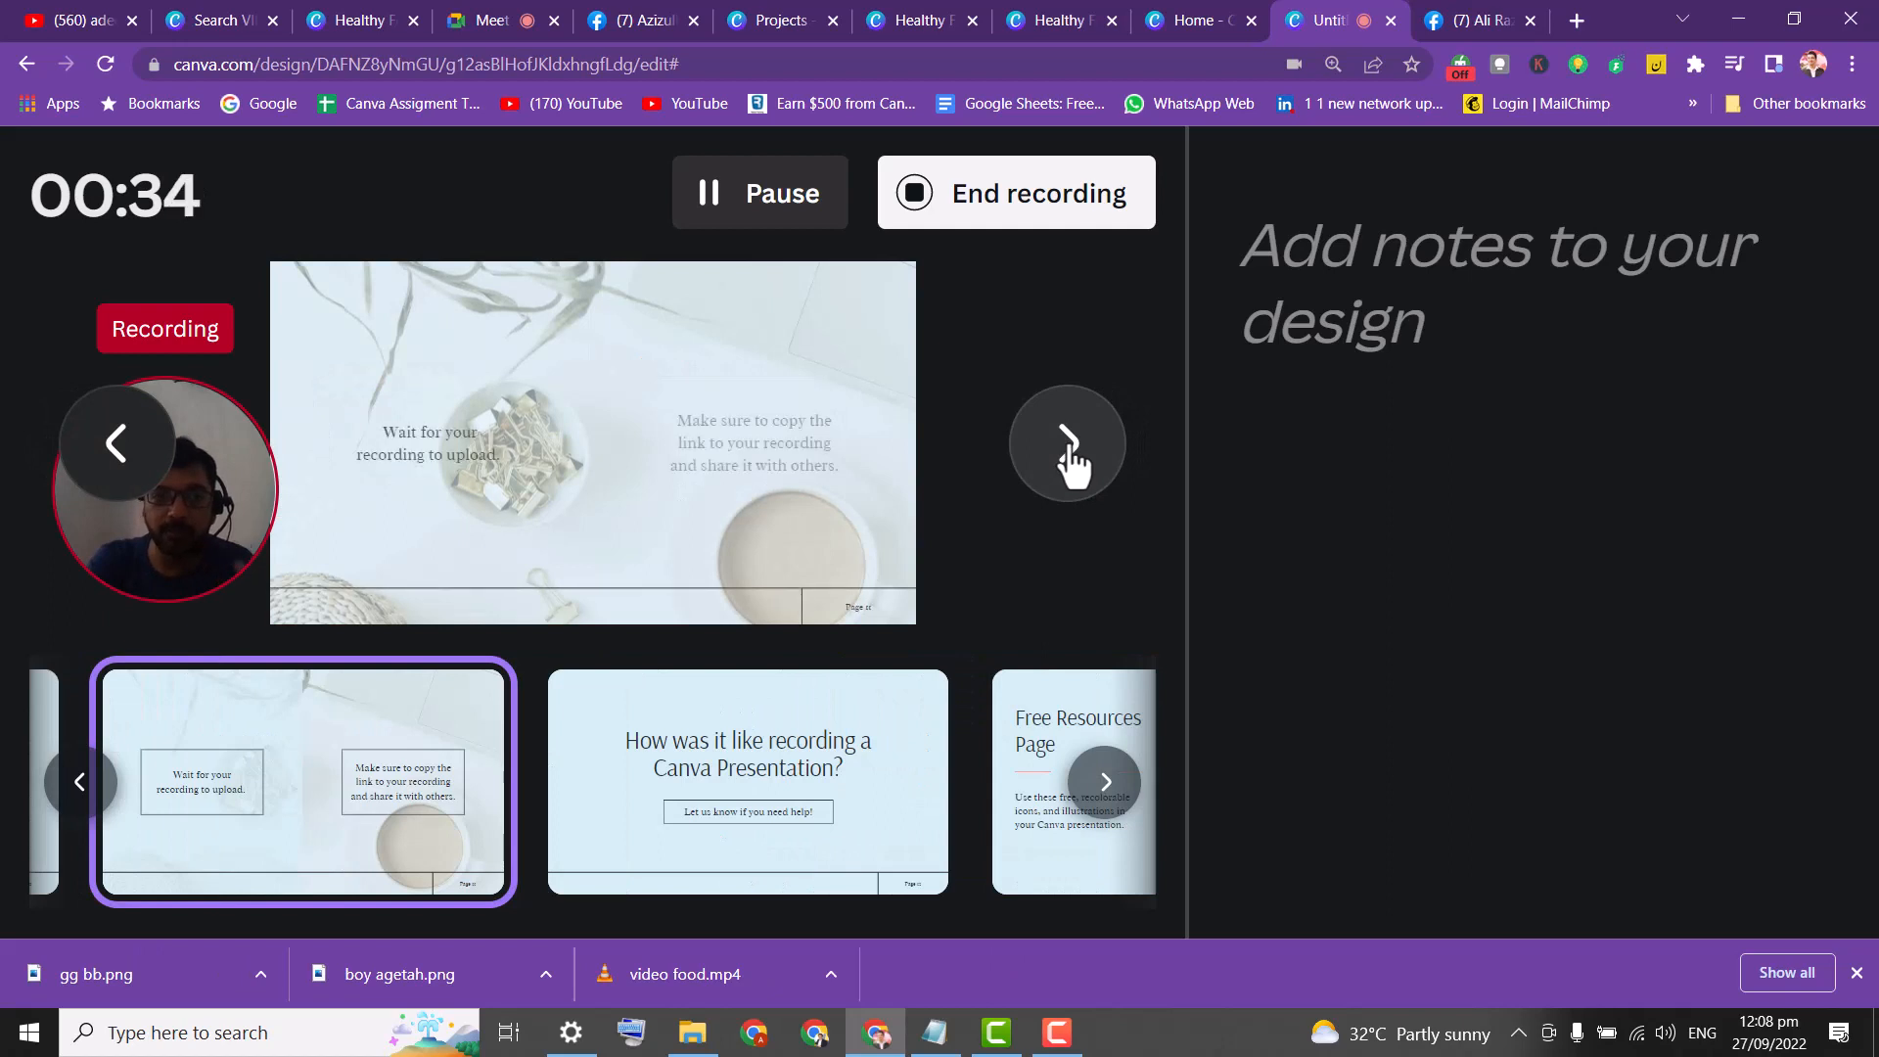
left_click(1065, 449)
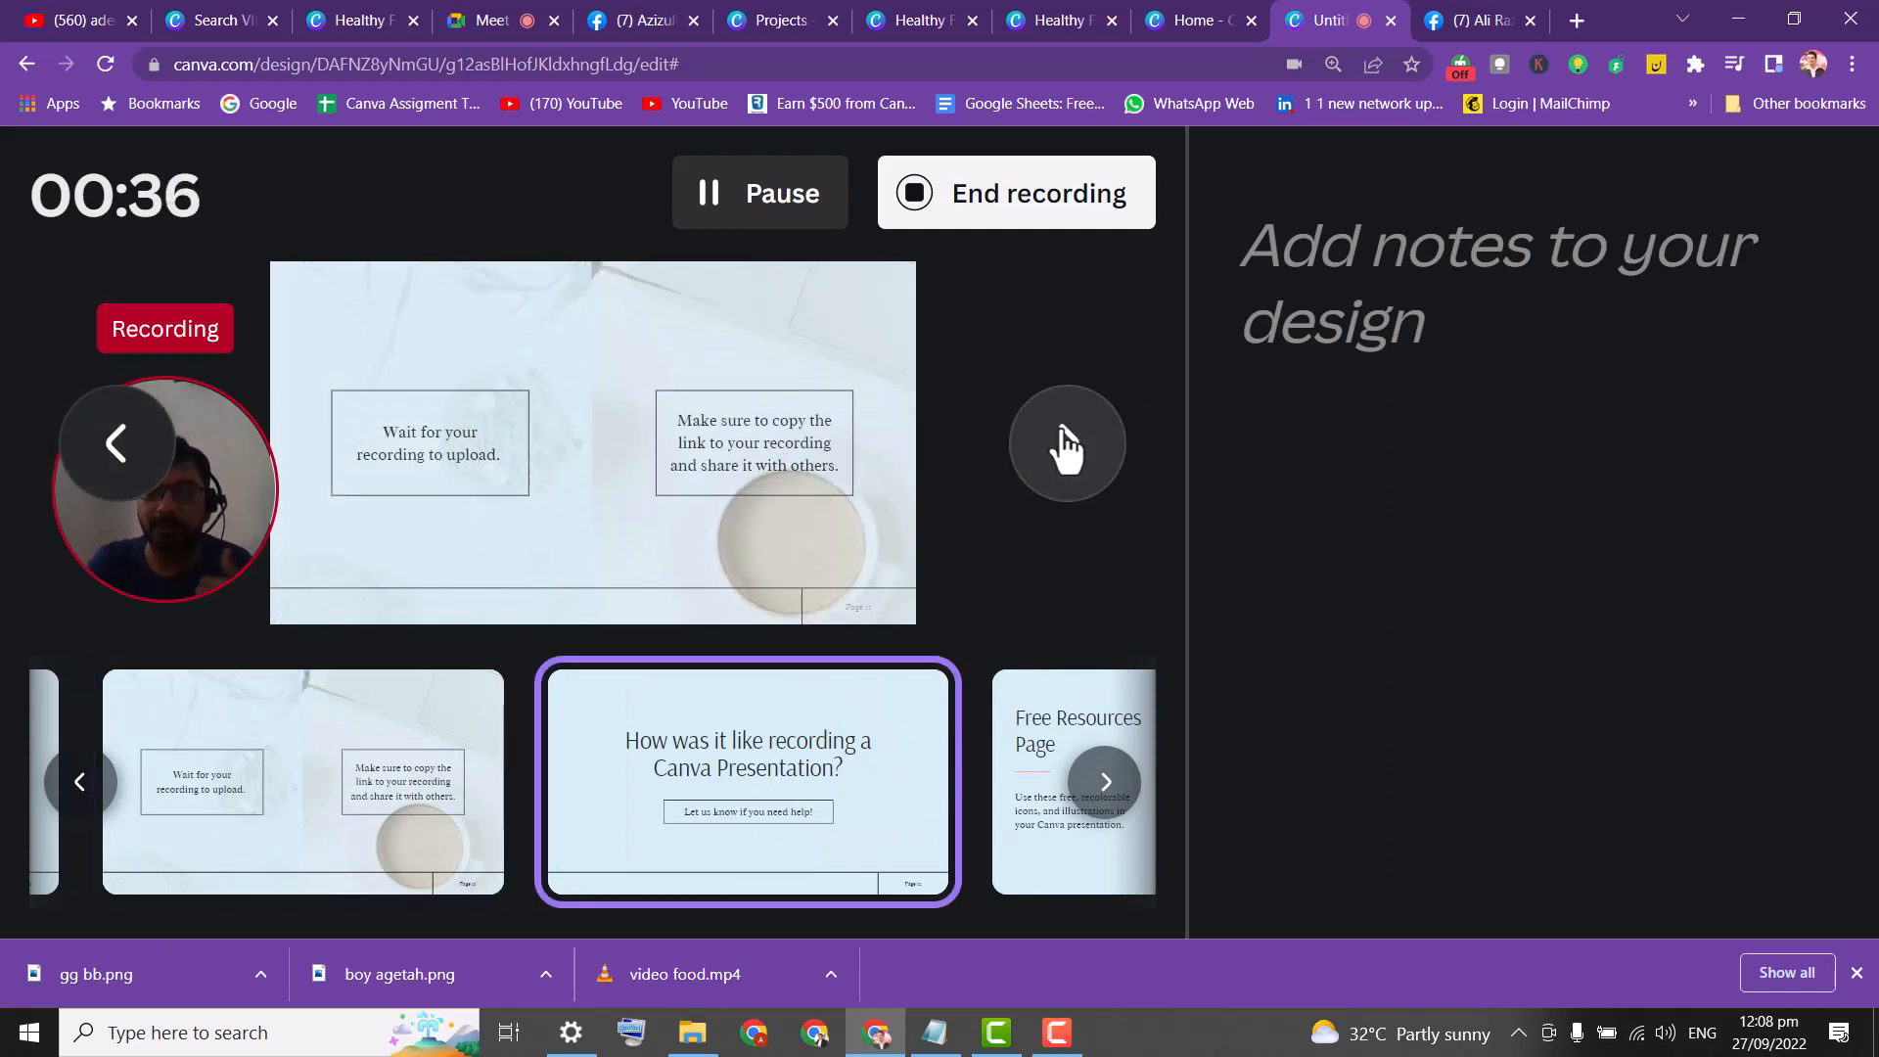
Add the note 'Hi welcome' to this slide, then advance to the Free Resources Page.
left_click(1354, 298)
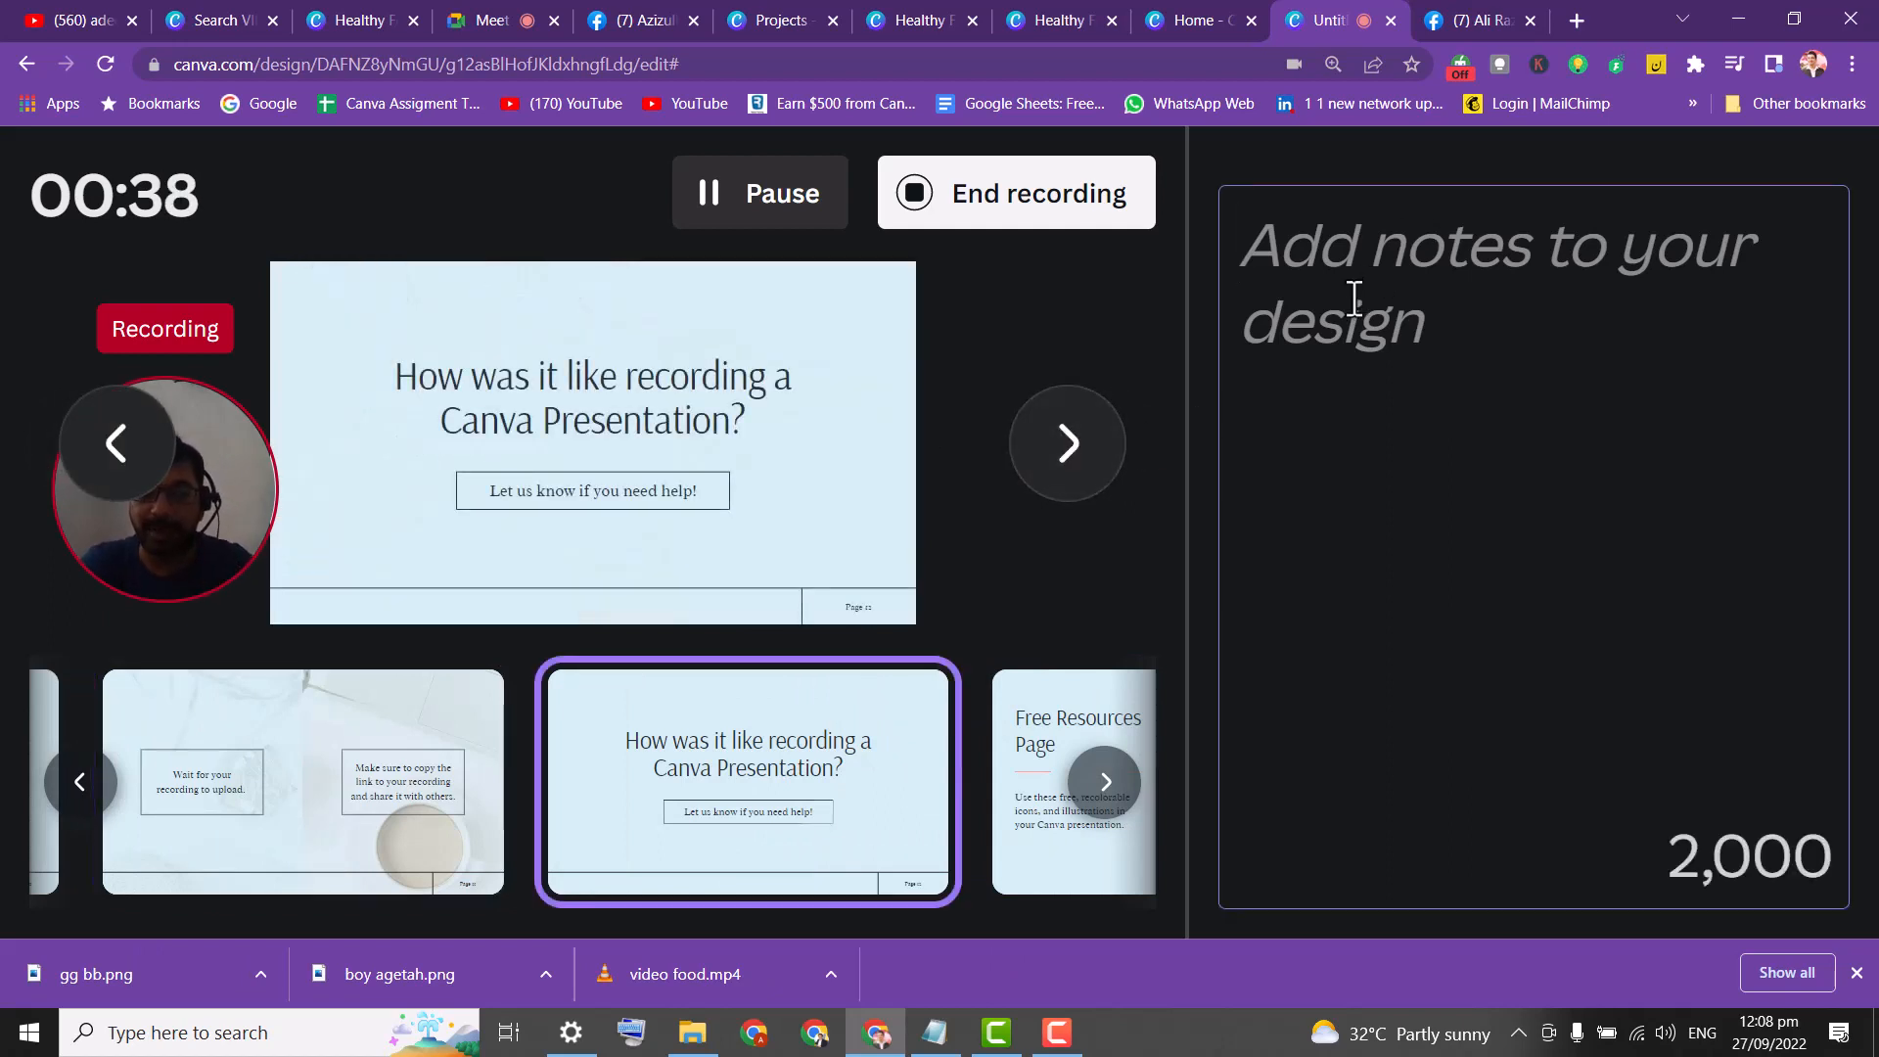
type("Hi welloc")
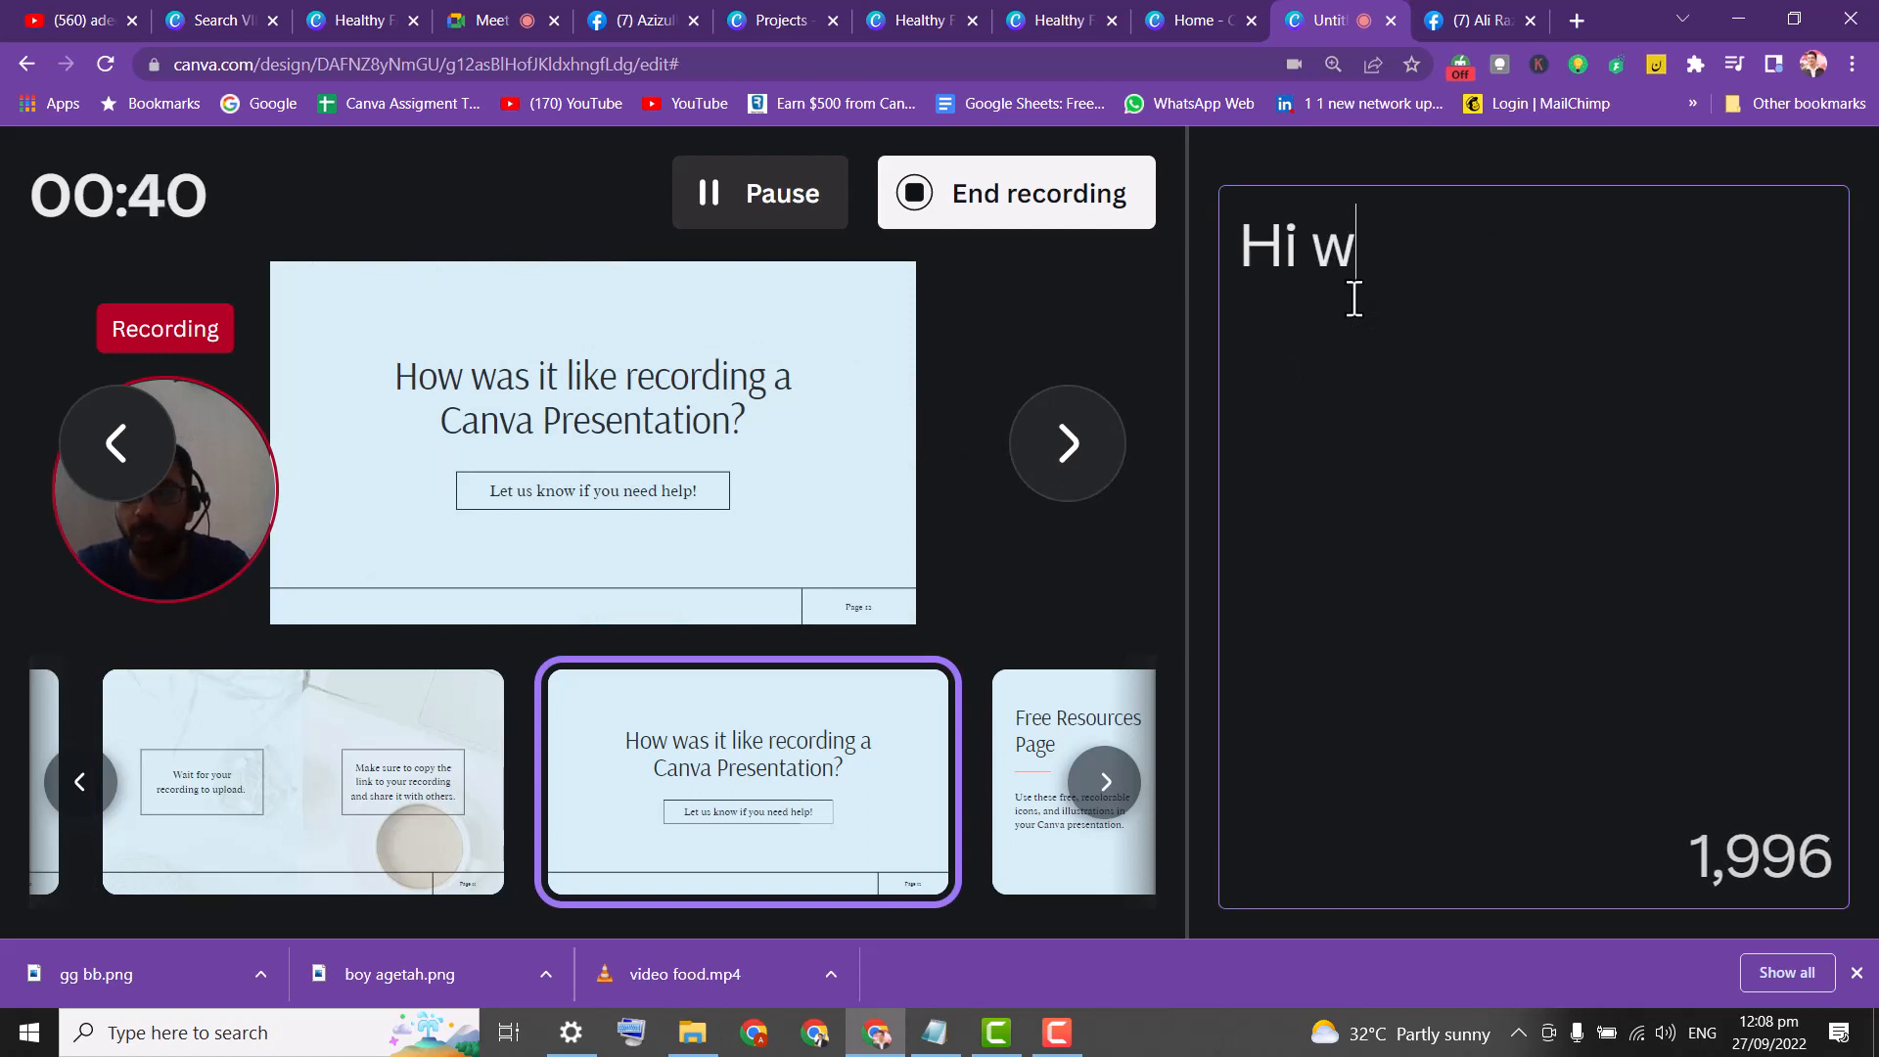
key("BackSpace")
key("BackSpace")
key("BackSpace")
type("come")
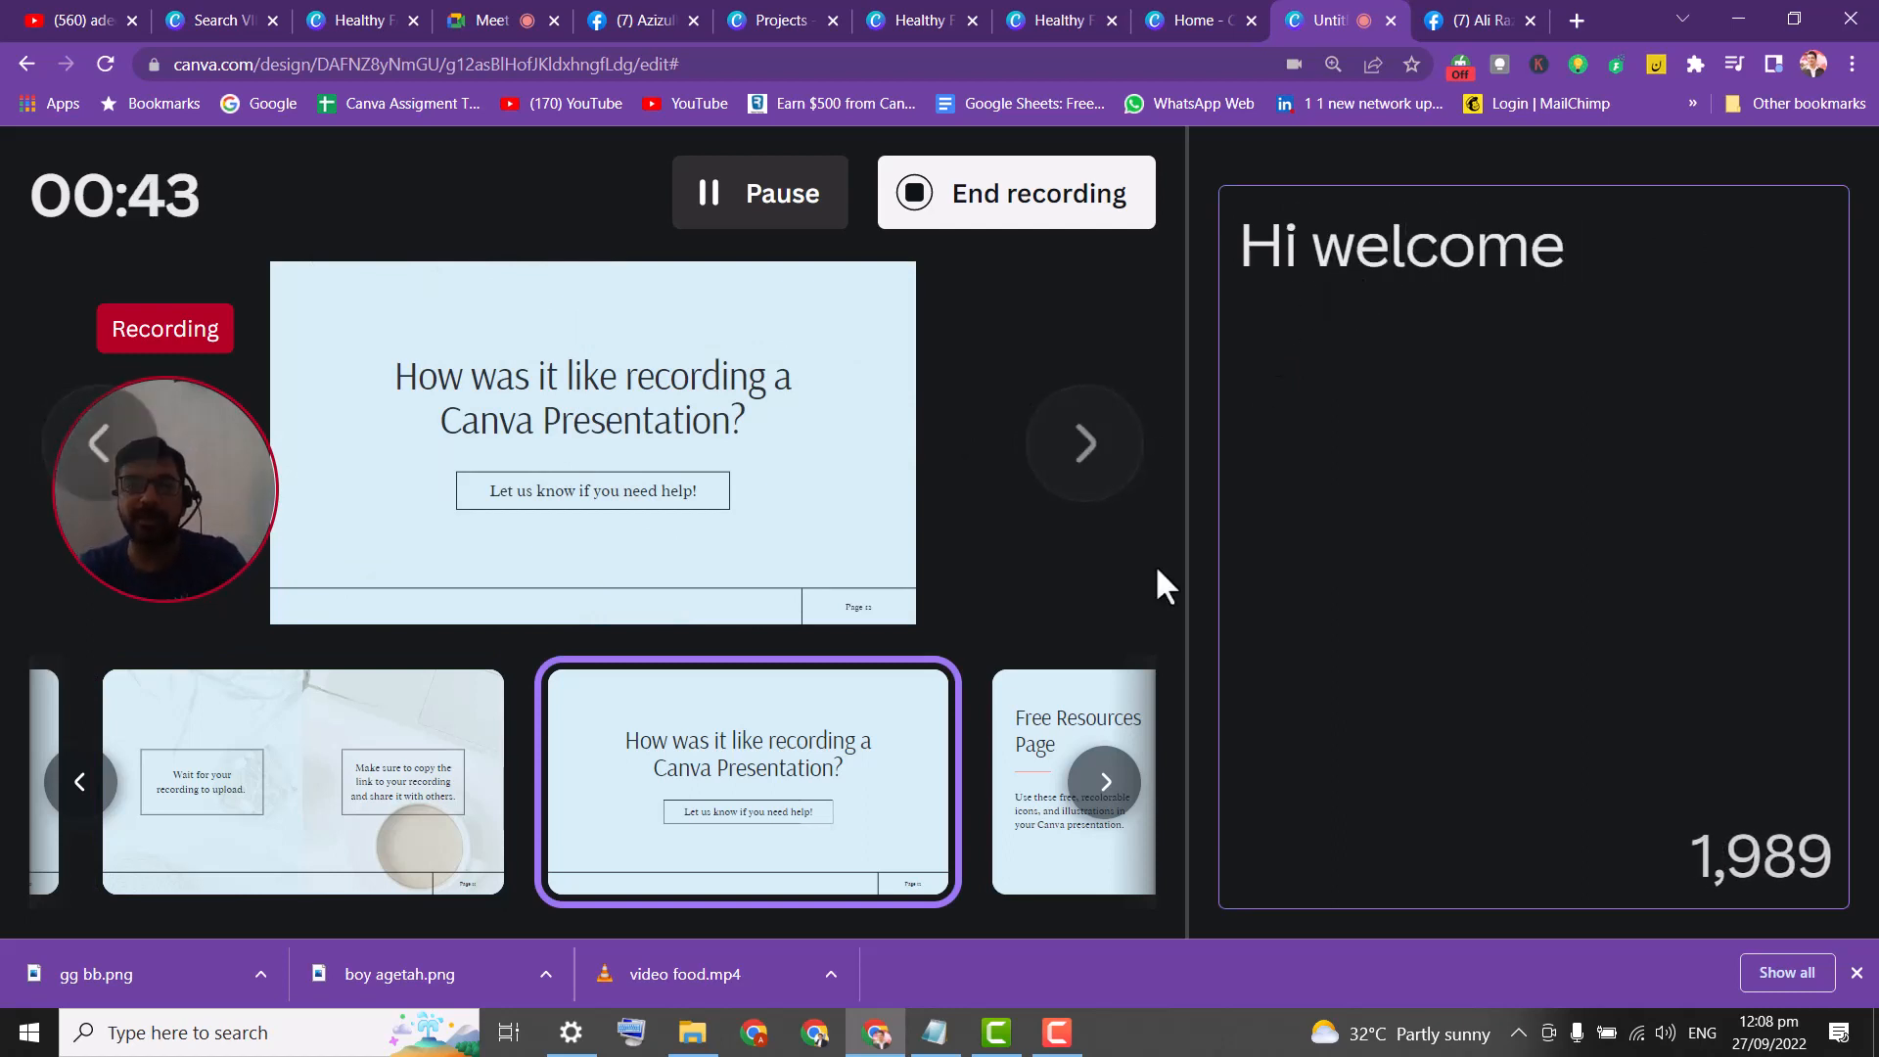
left_click(1021, 445)
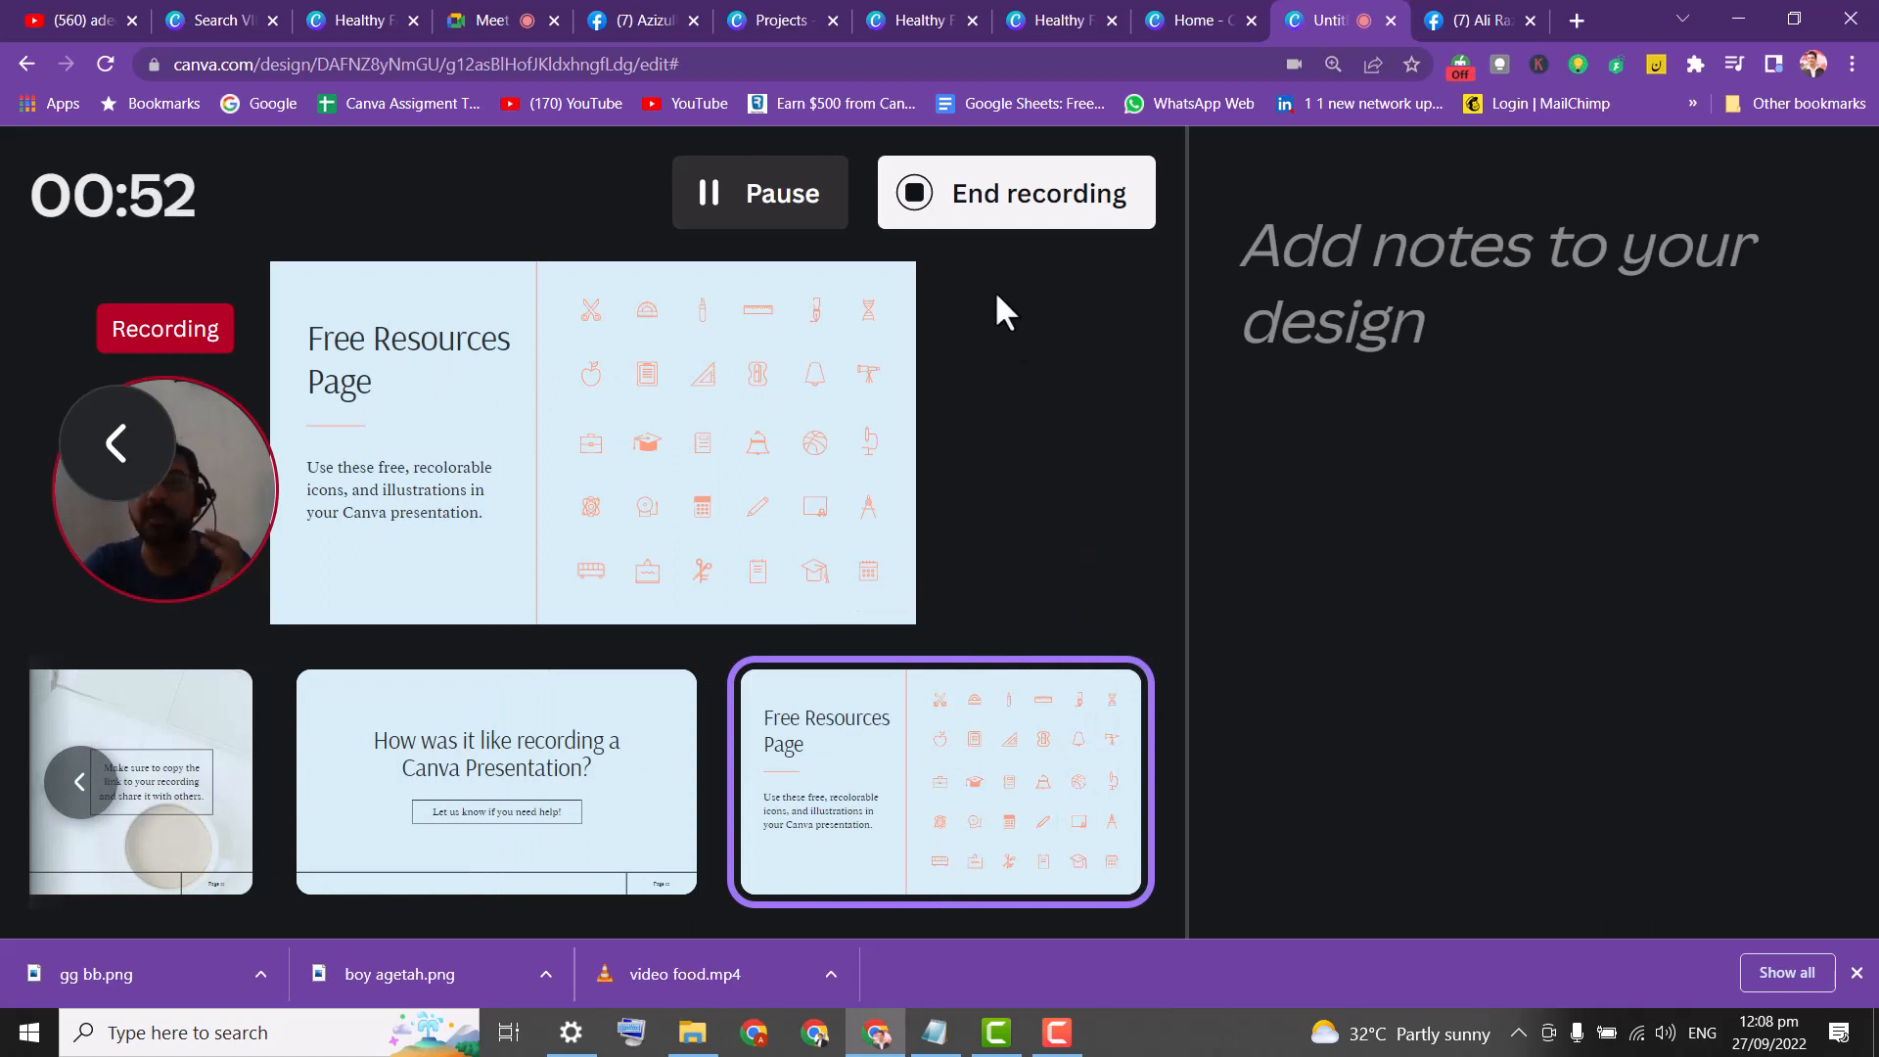
End the recording and, once it uploads, copy its shareable link.
left_click(1021, 222)
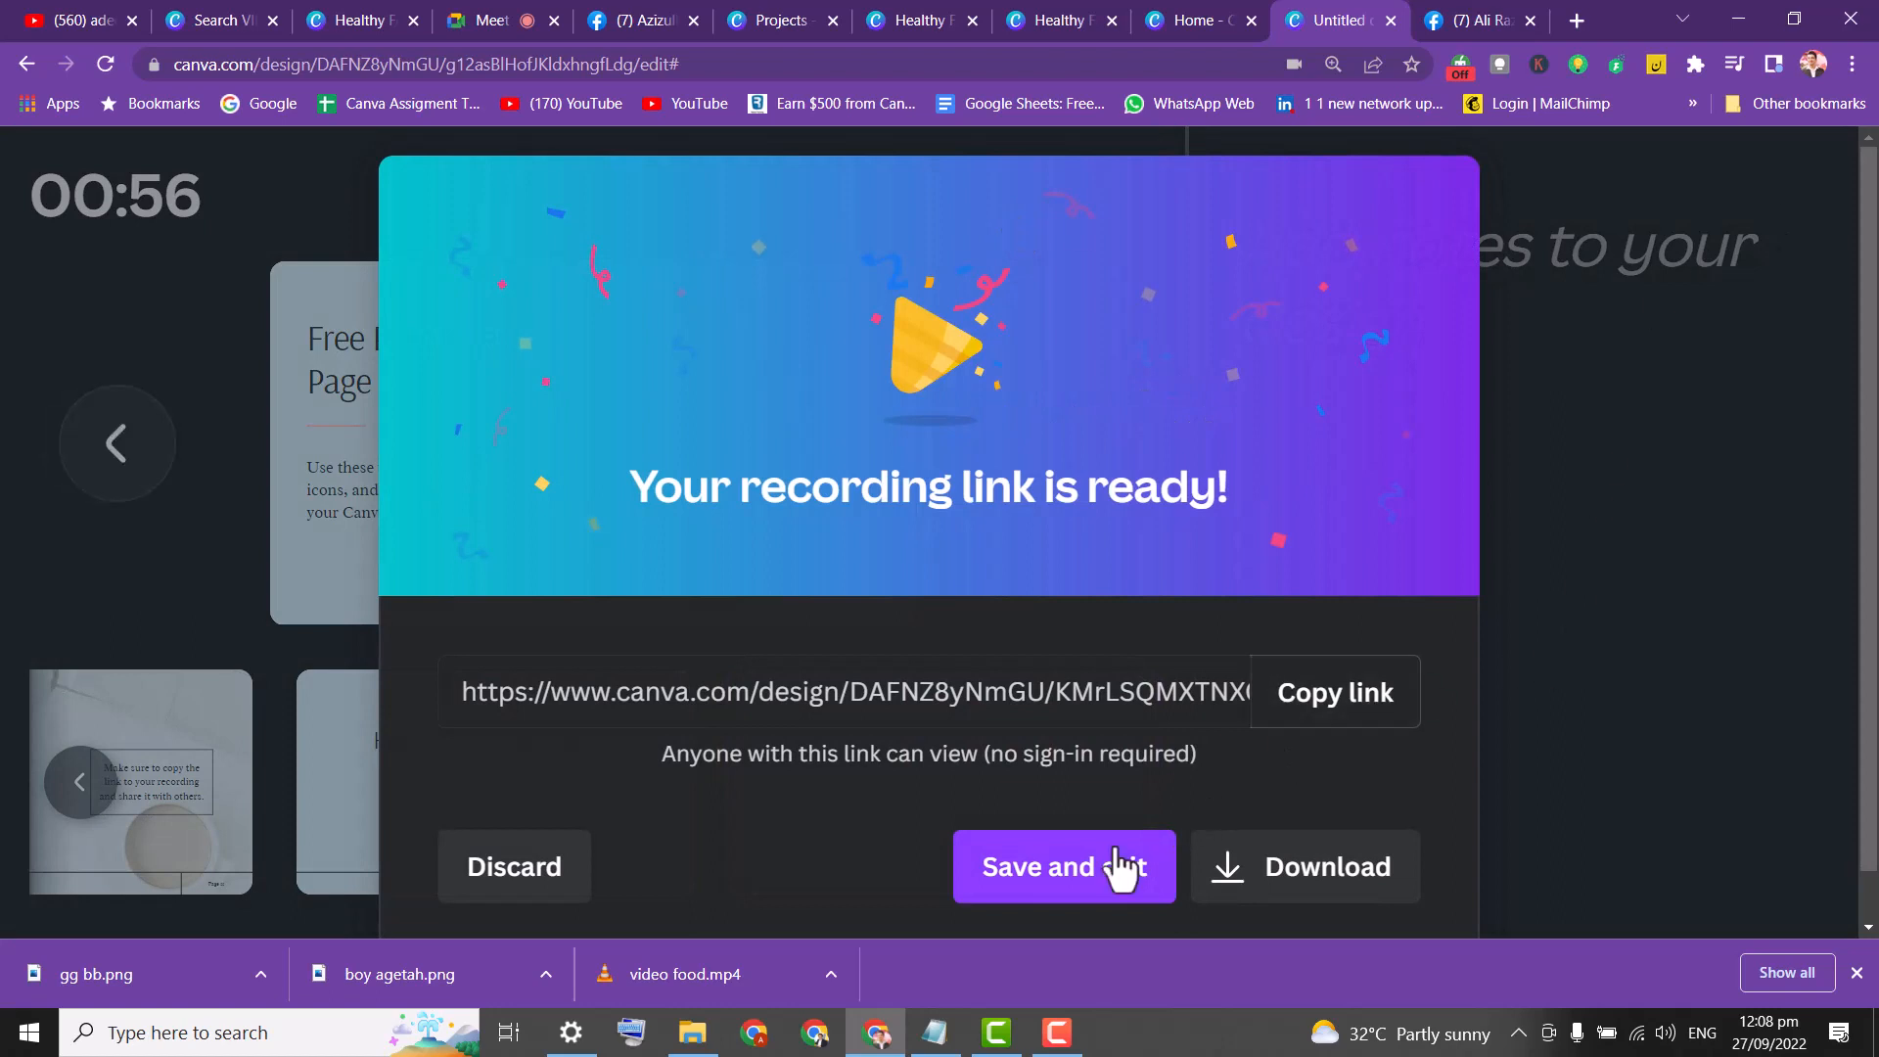
left_click(1290, 713)
Paste the copied recording link into a new browser tab and load it.
left_click(1576, 21)
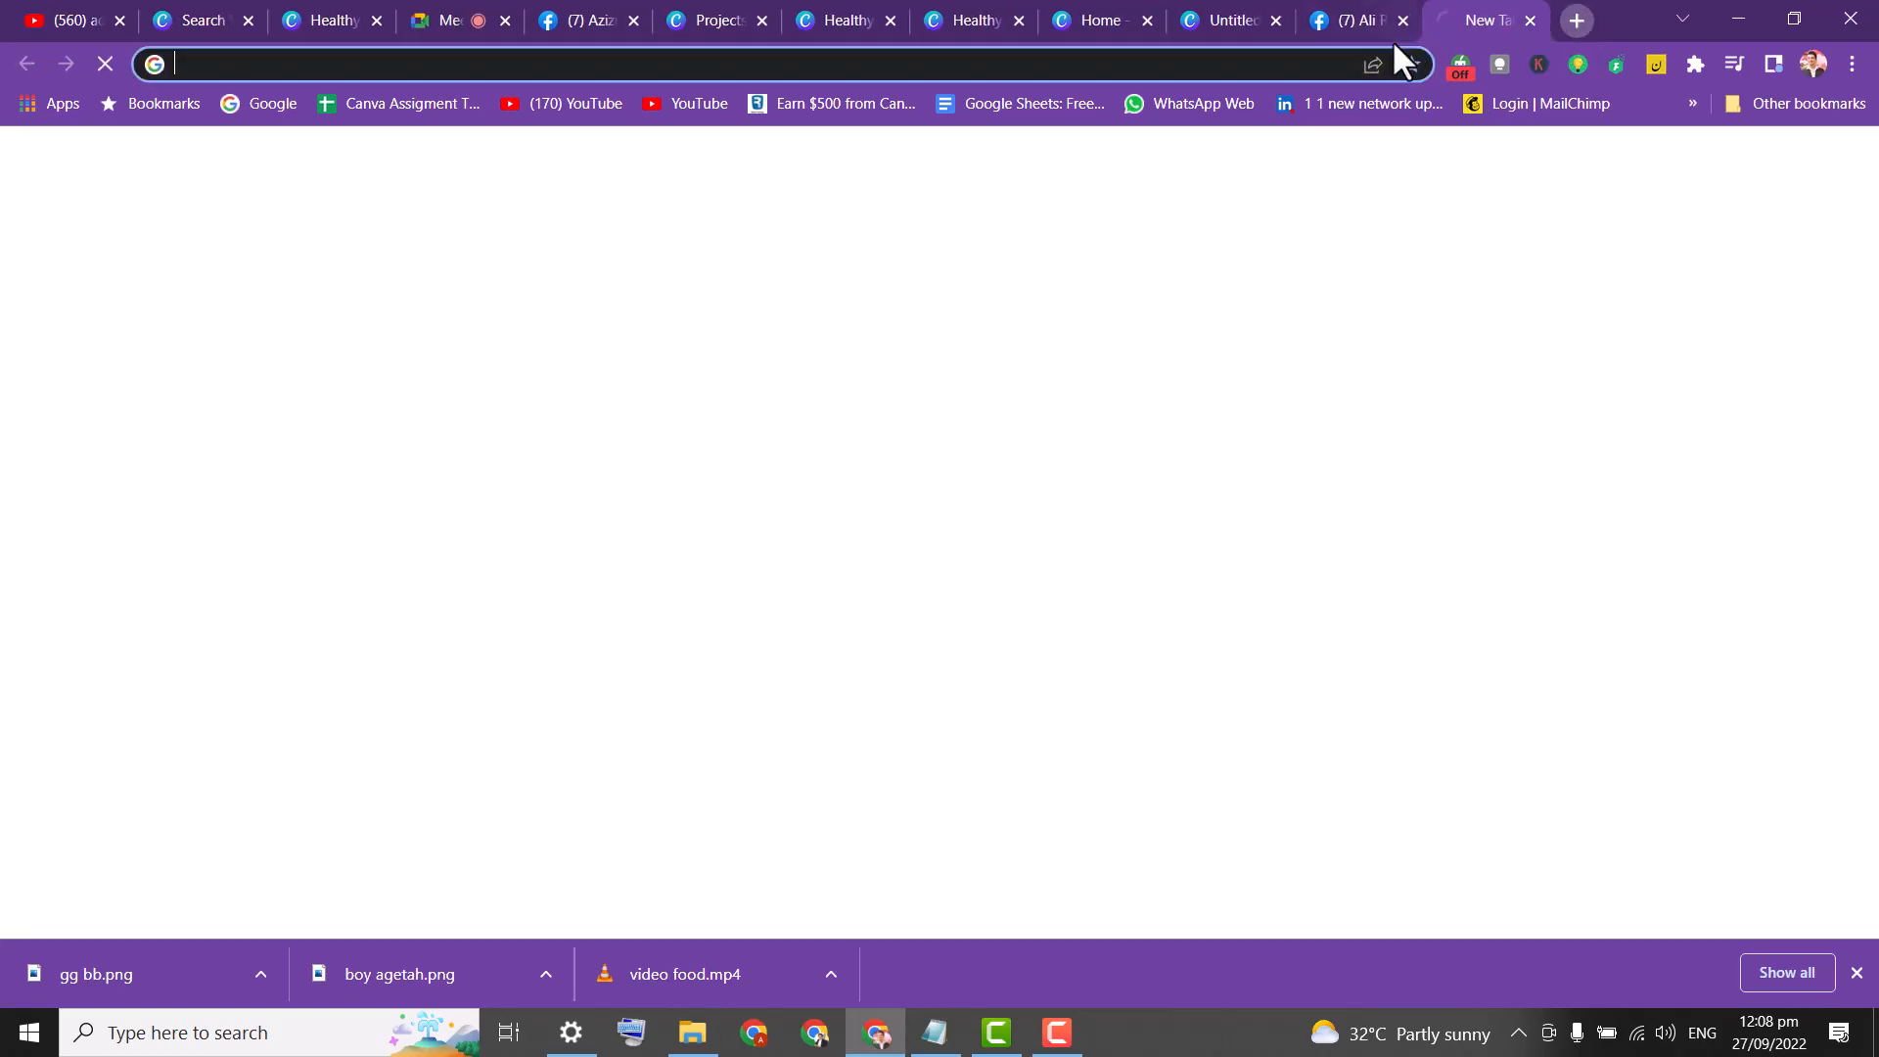
left_click(1333, 64)
left_click(1208, 68)
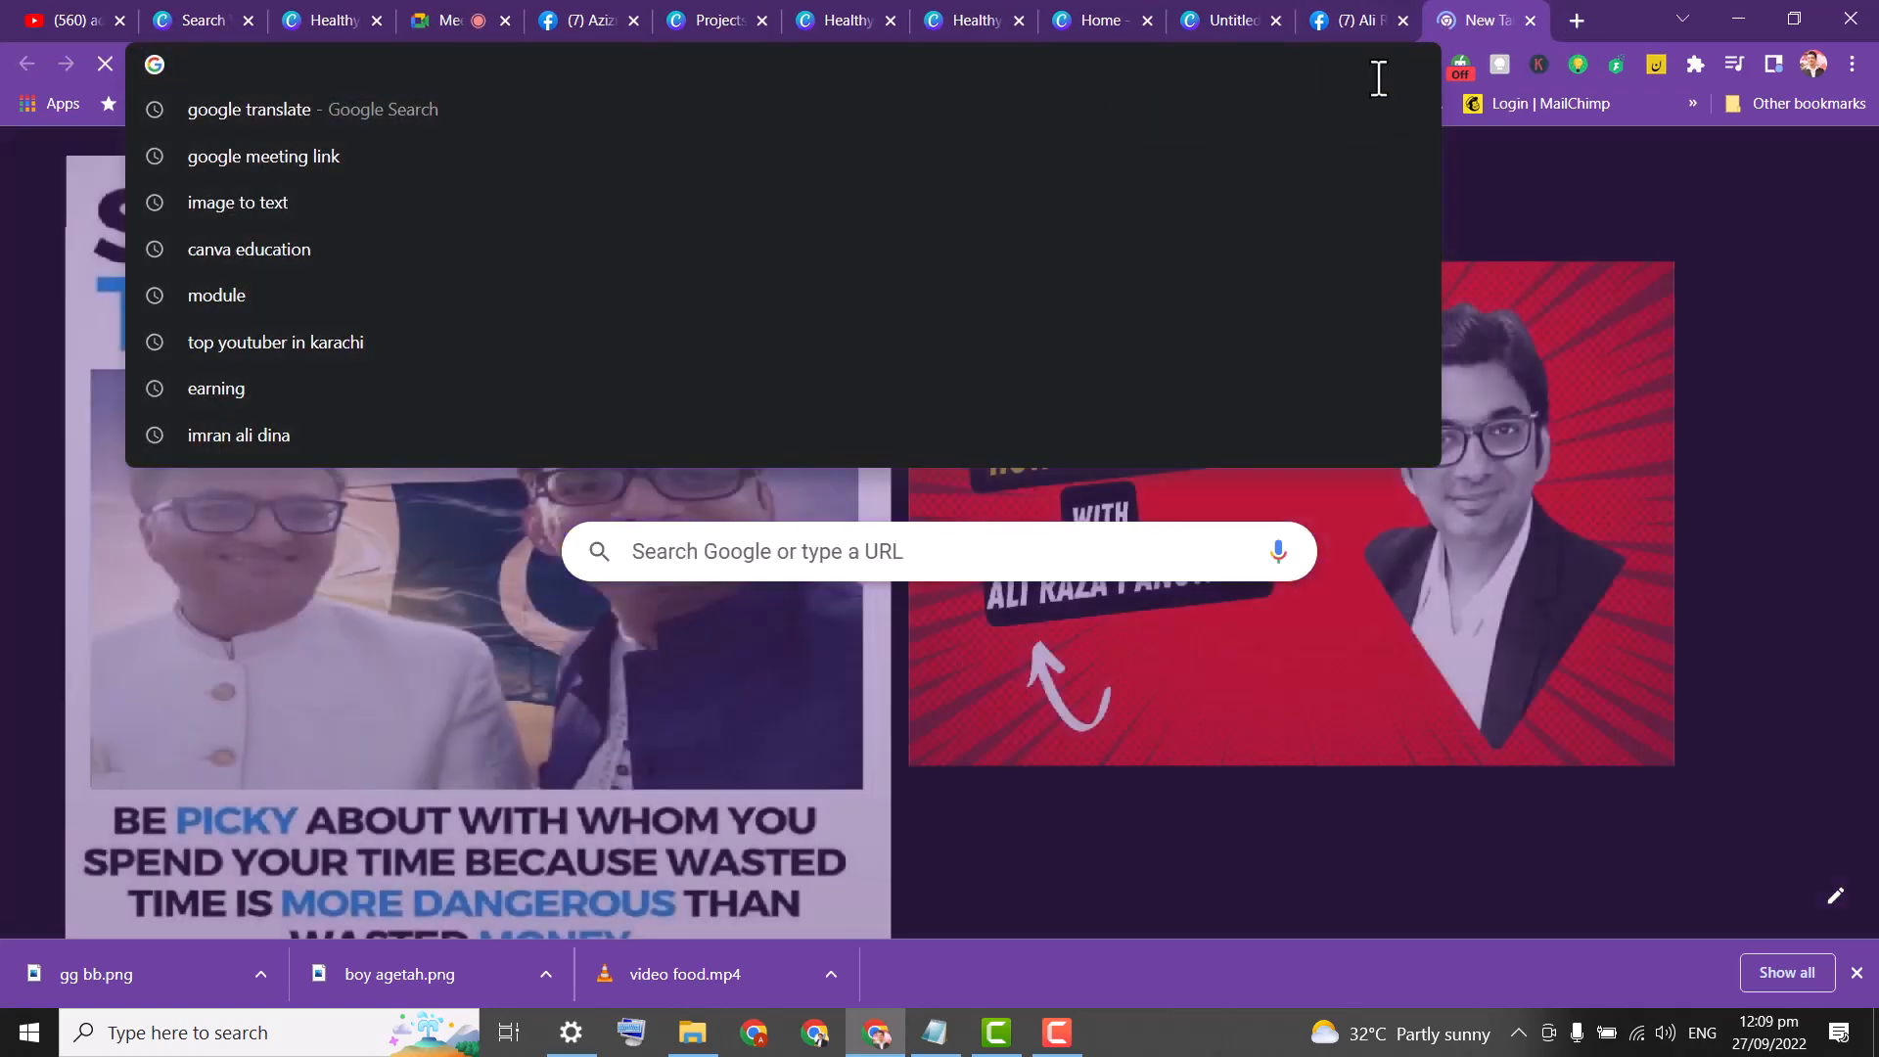
key("ctrl+v")
key("Return")
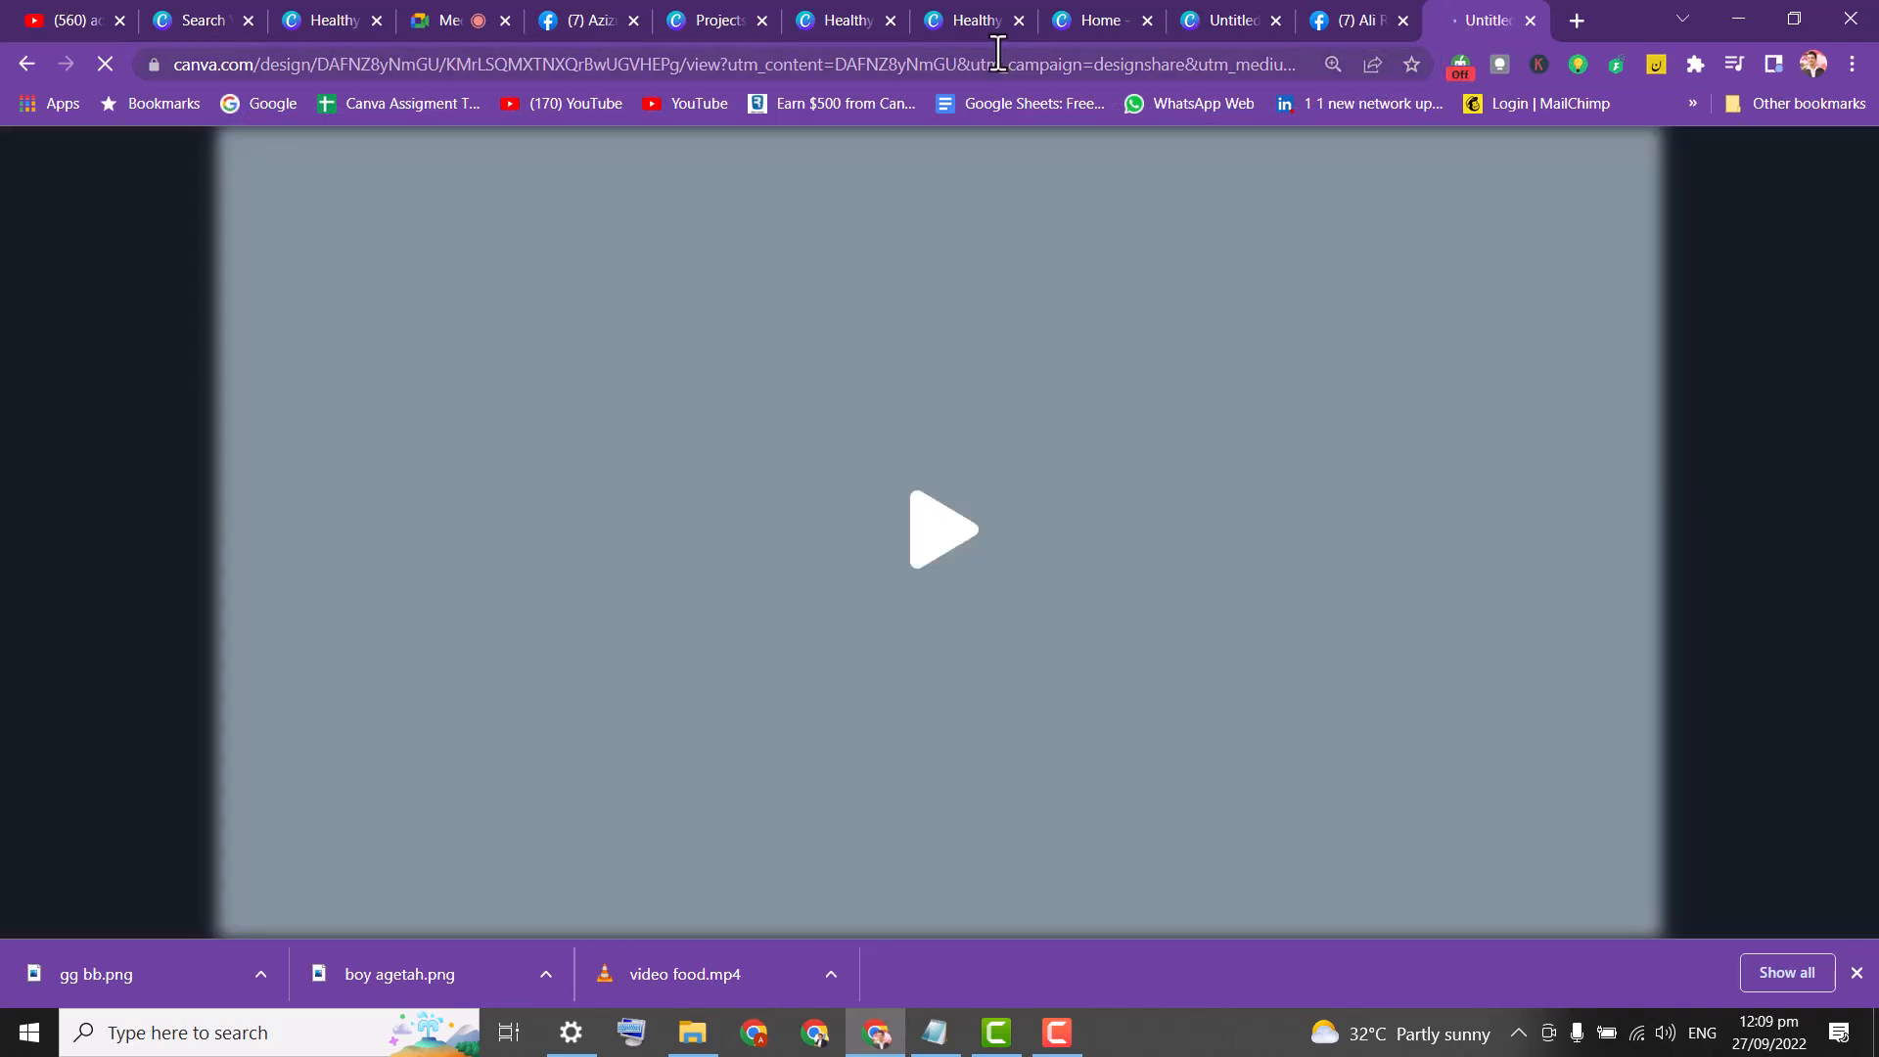
Play the recorded presentation, pause it at 00:19, then switch to another Canva tab.
left_click(928, 533)
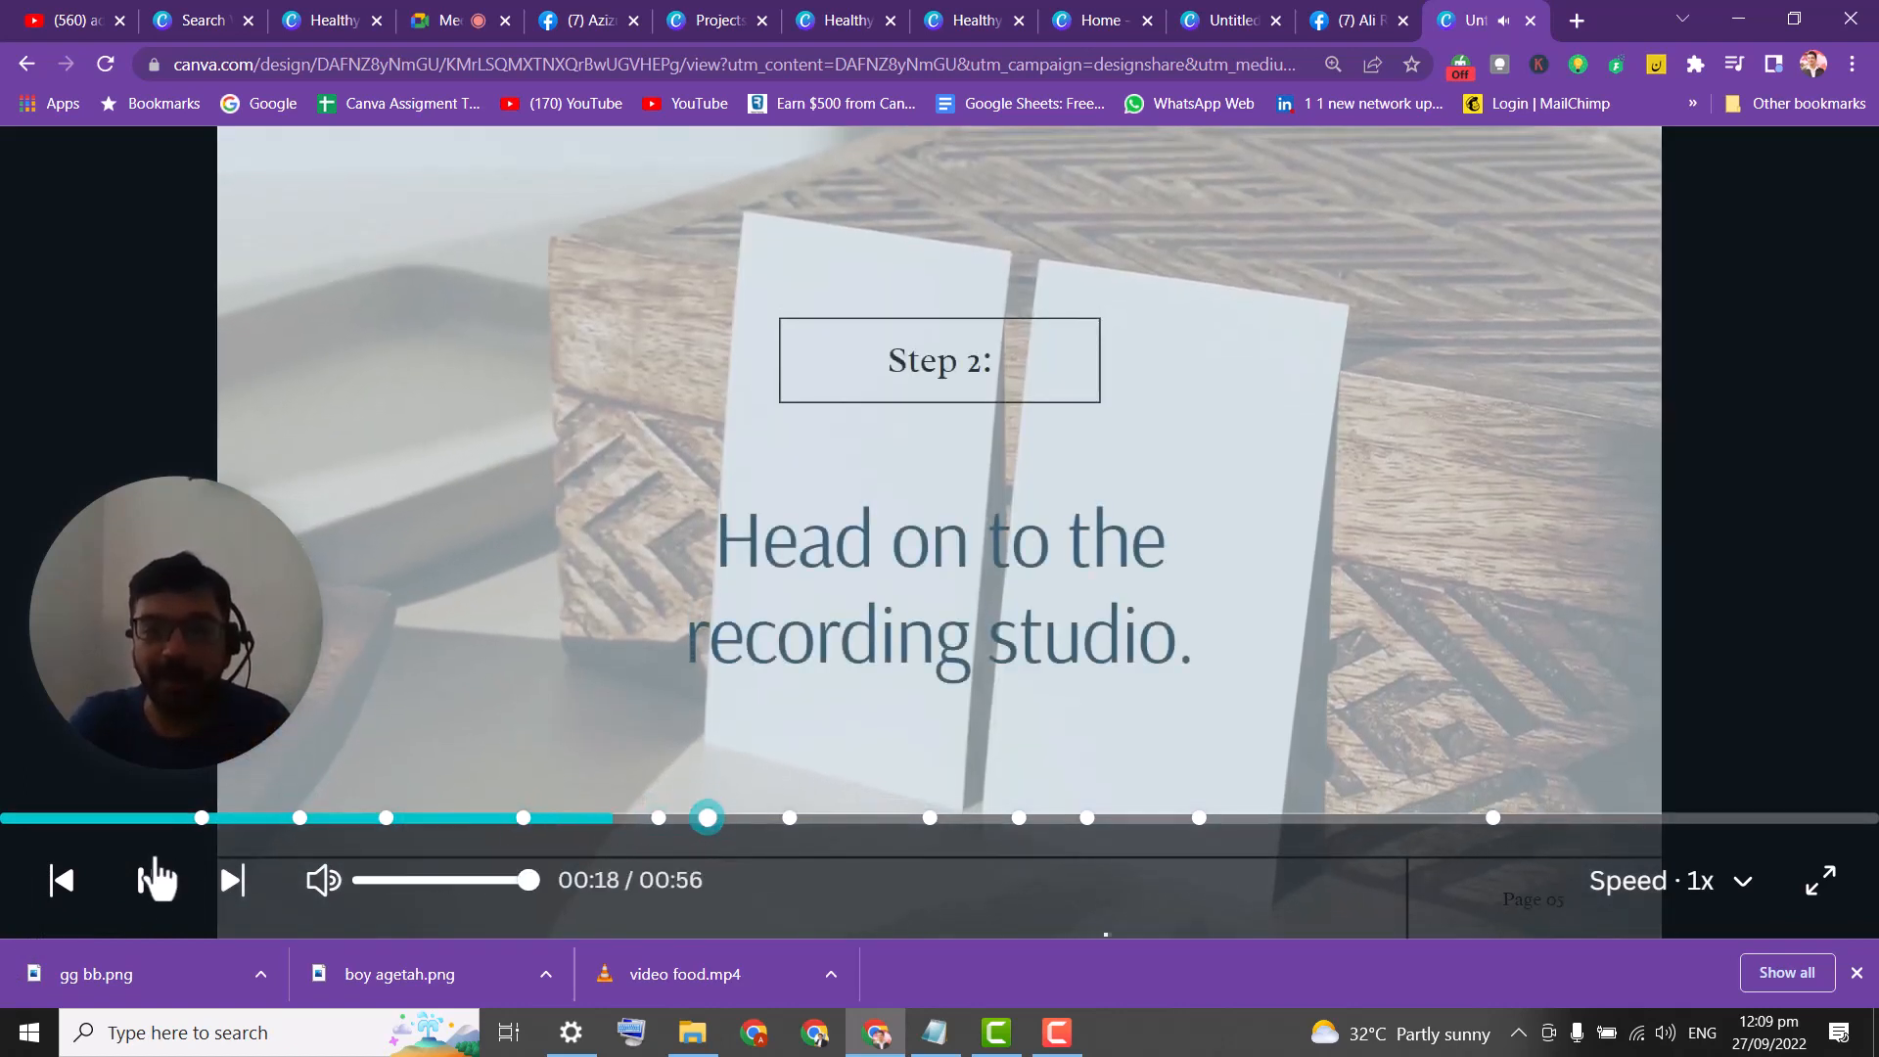
left_click(147, 881)
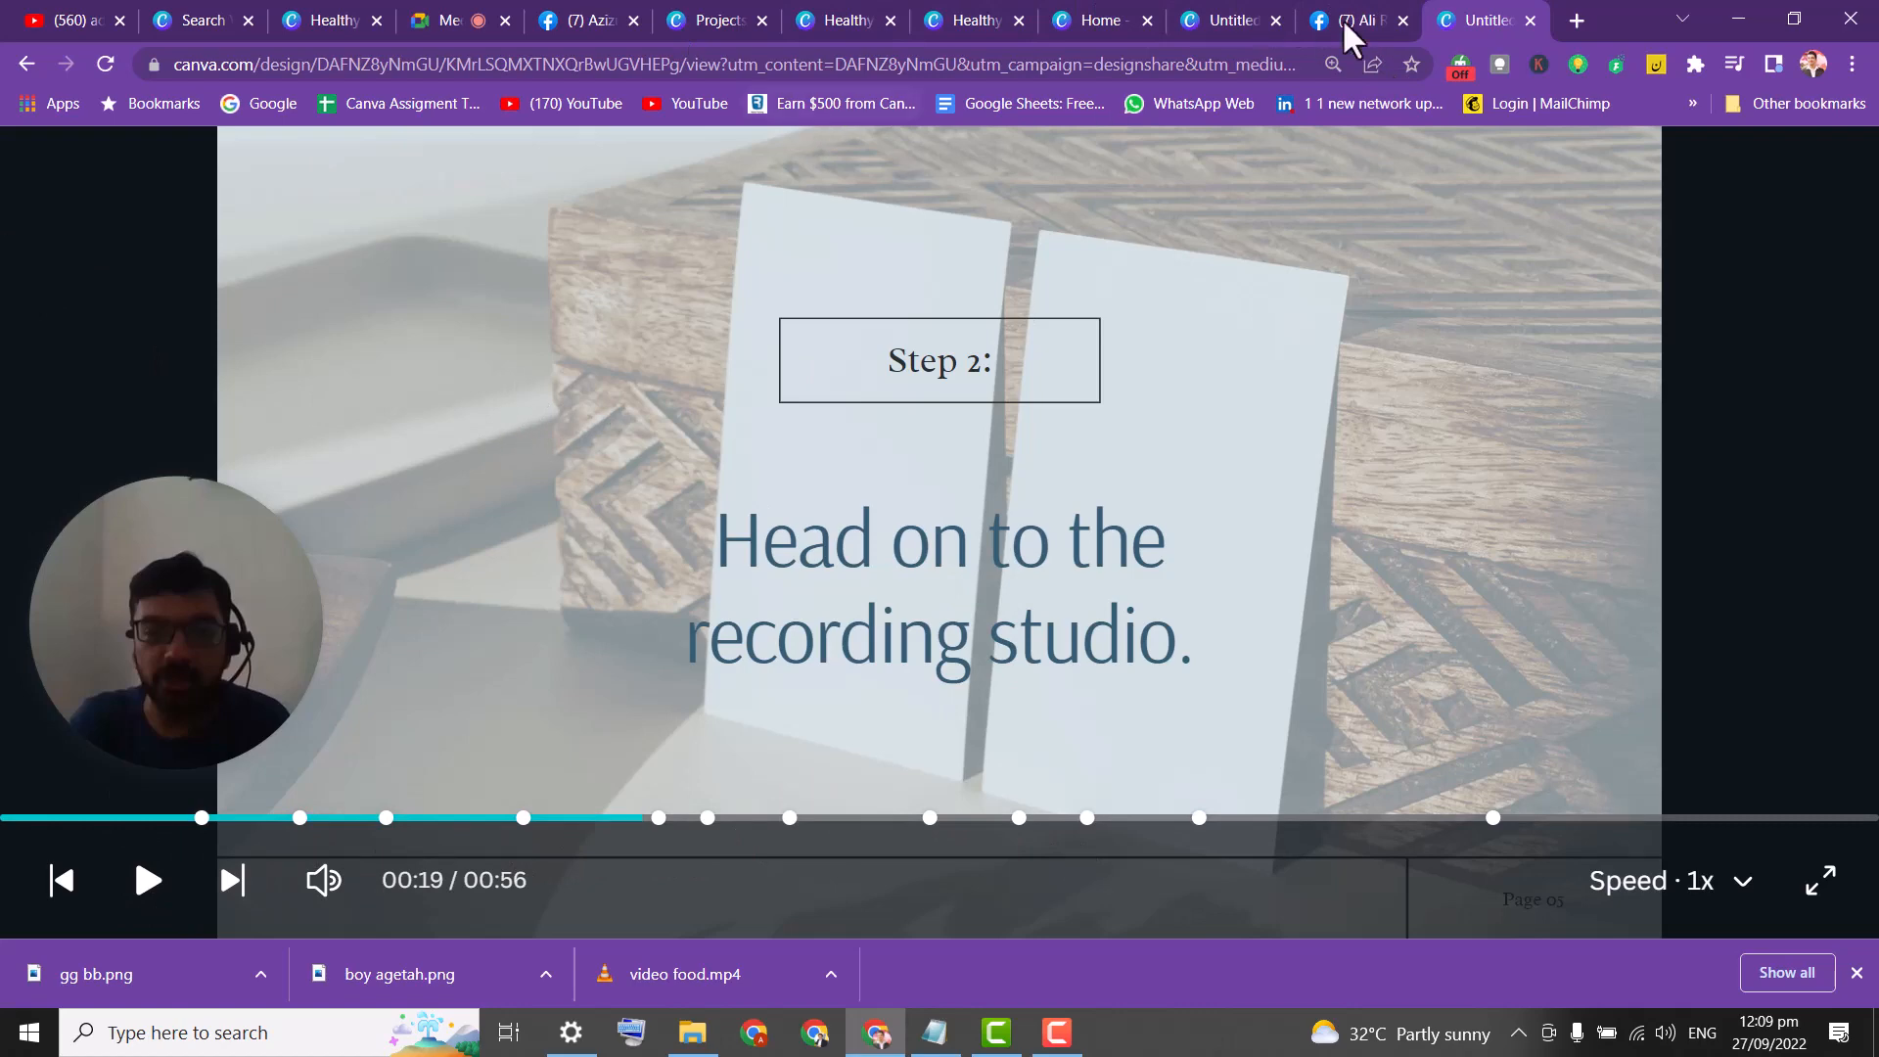
left_click(979, 12)
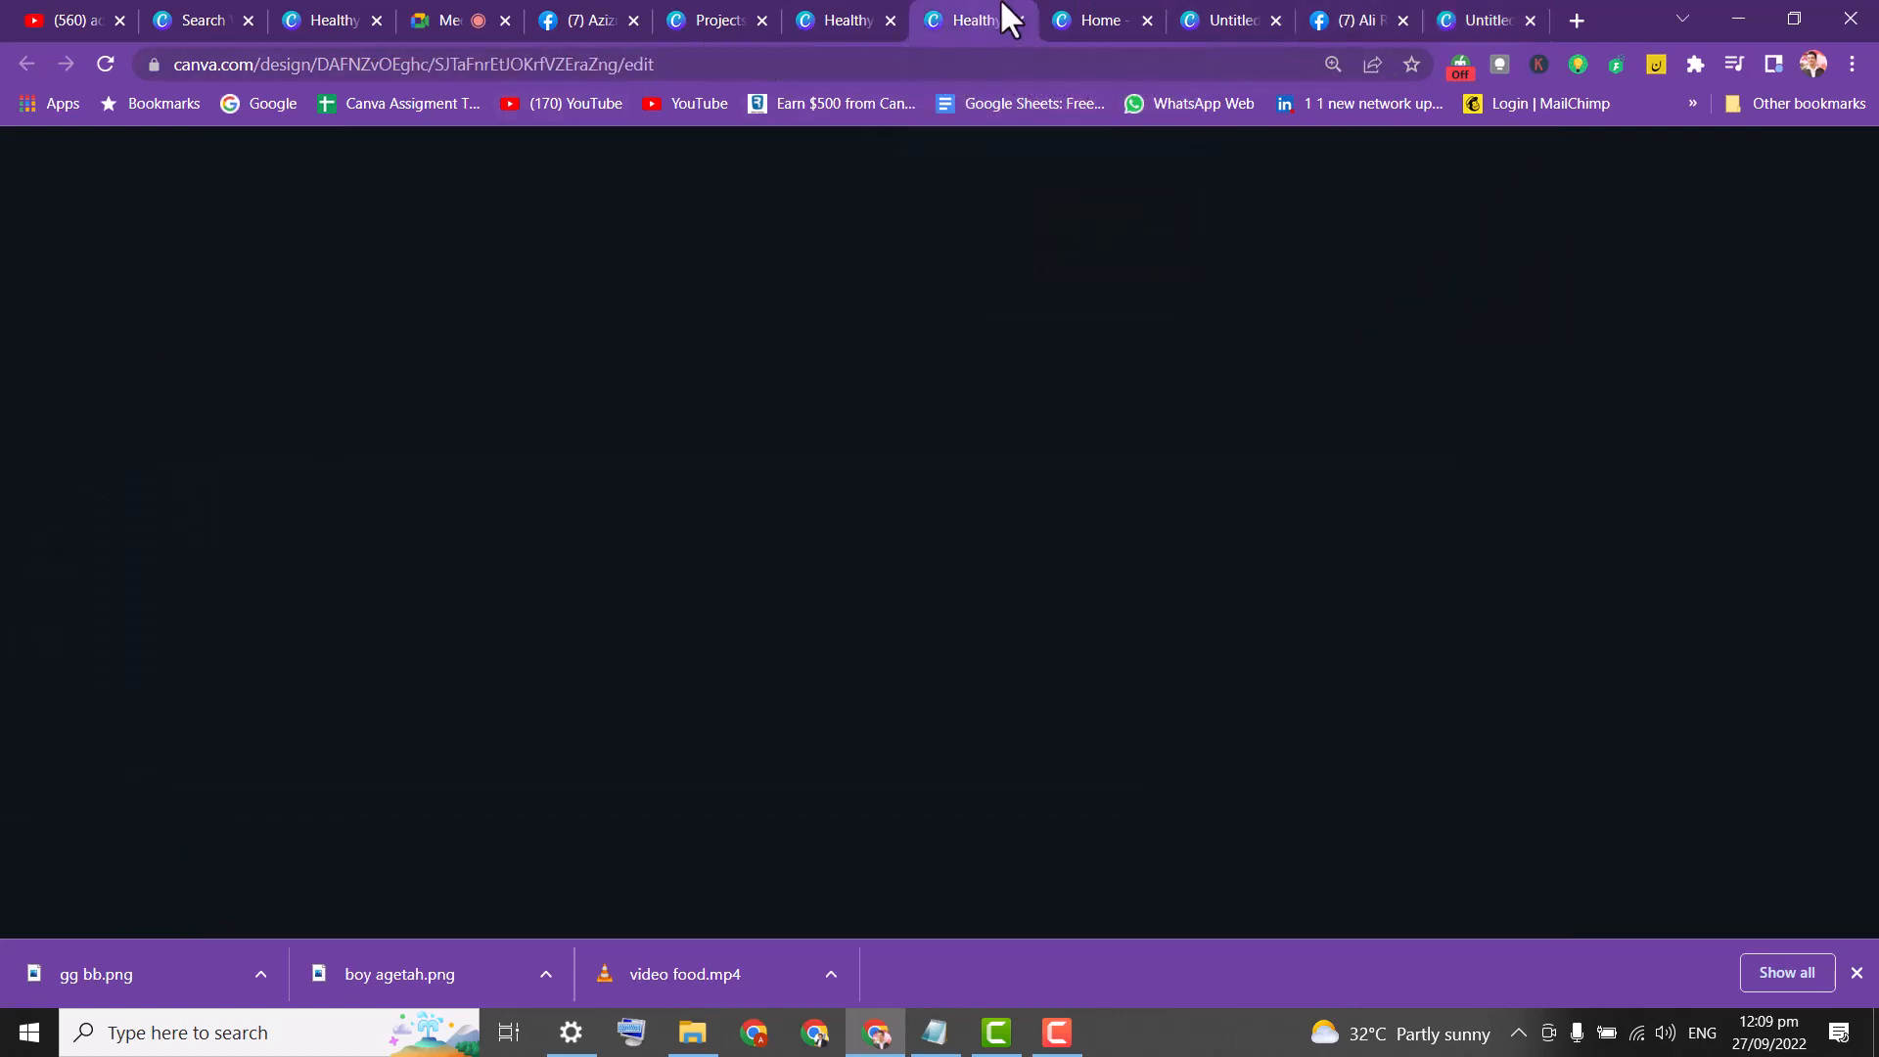
Save the recording back to the editor and copy the design's view-only share link.
left_click(1209, 18)
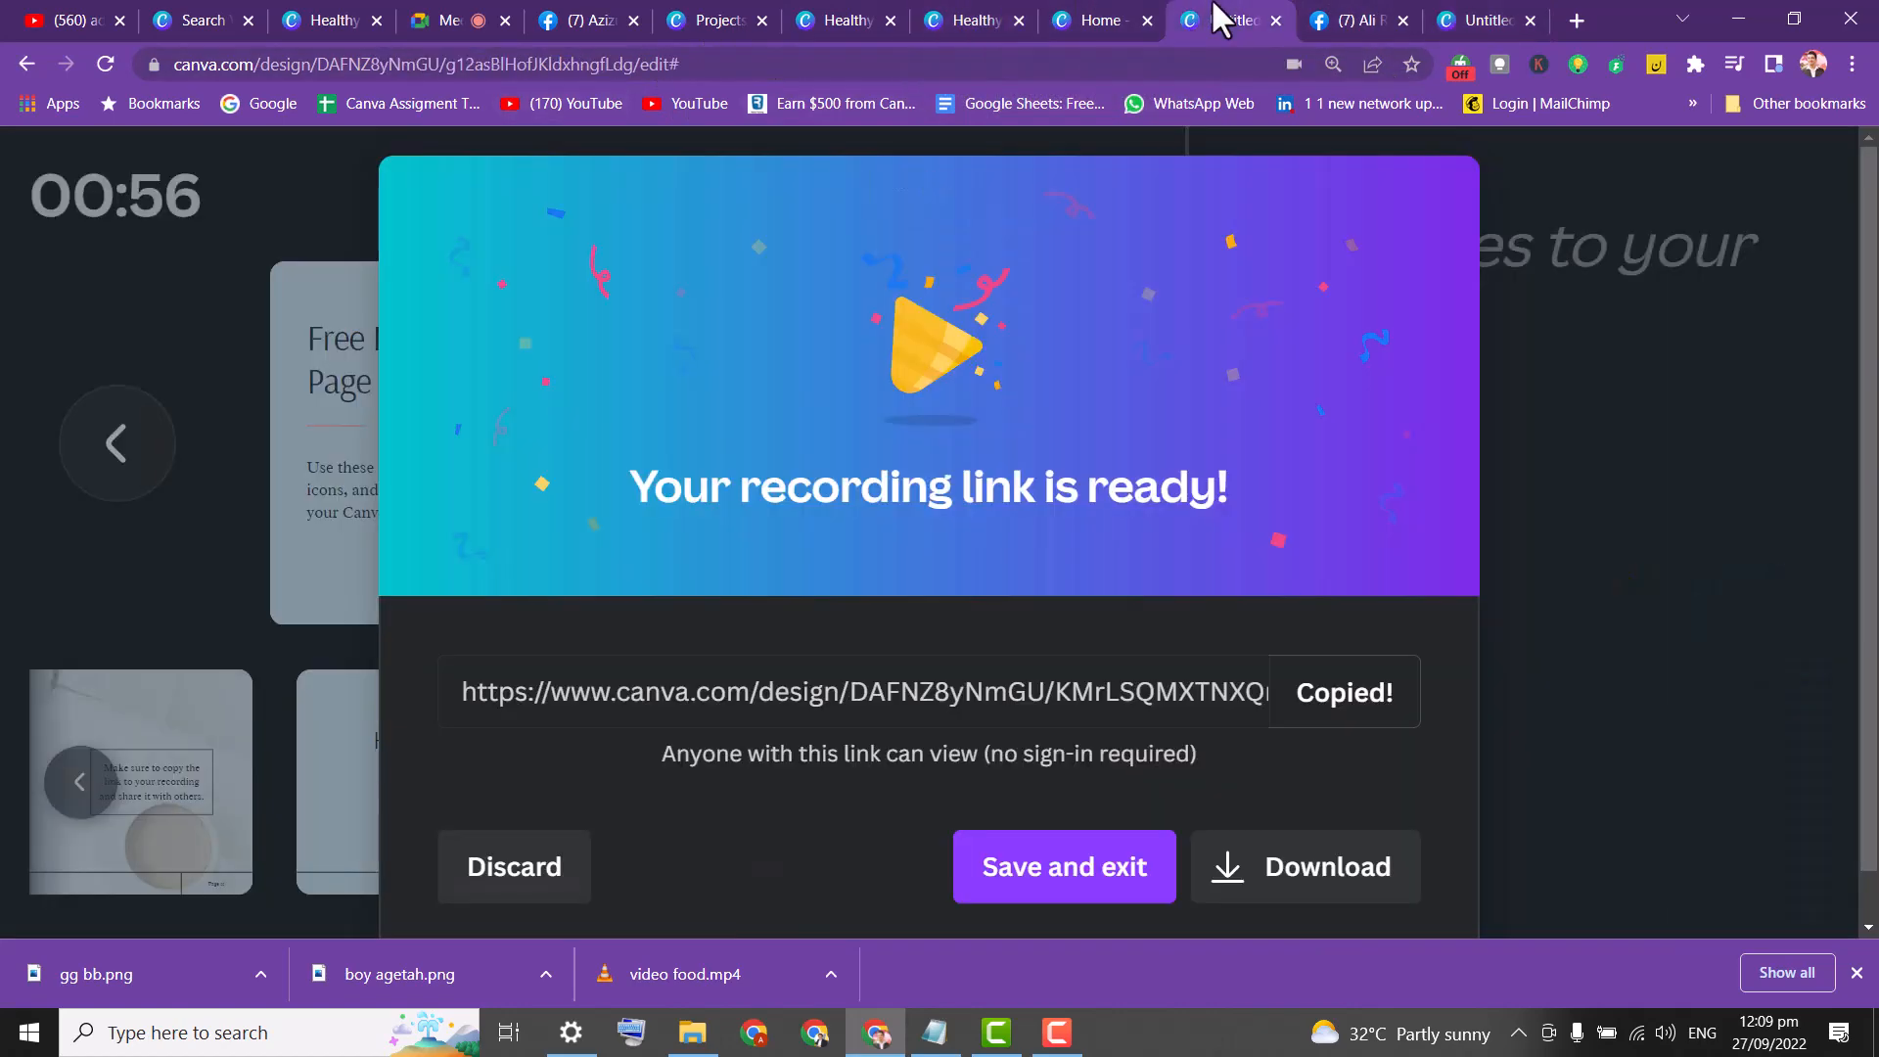
left_click(1096, 874)
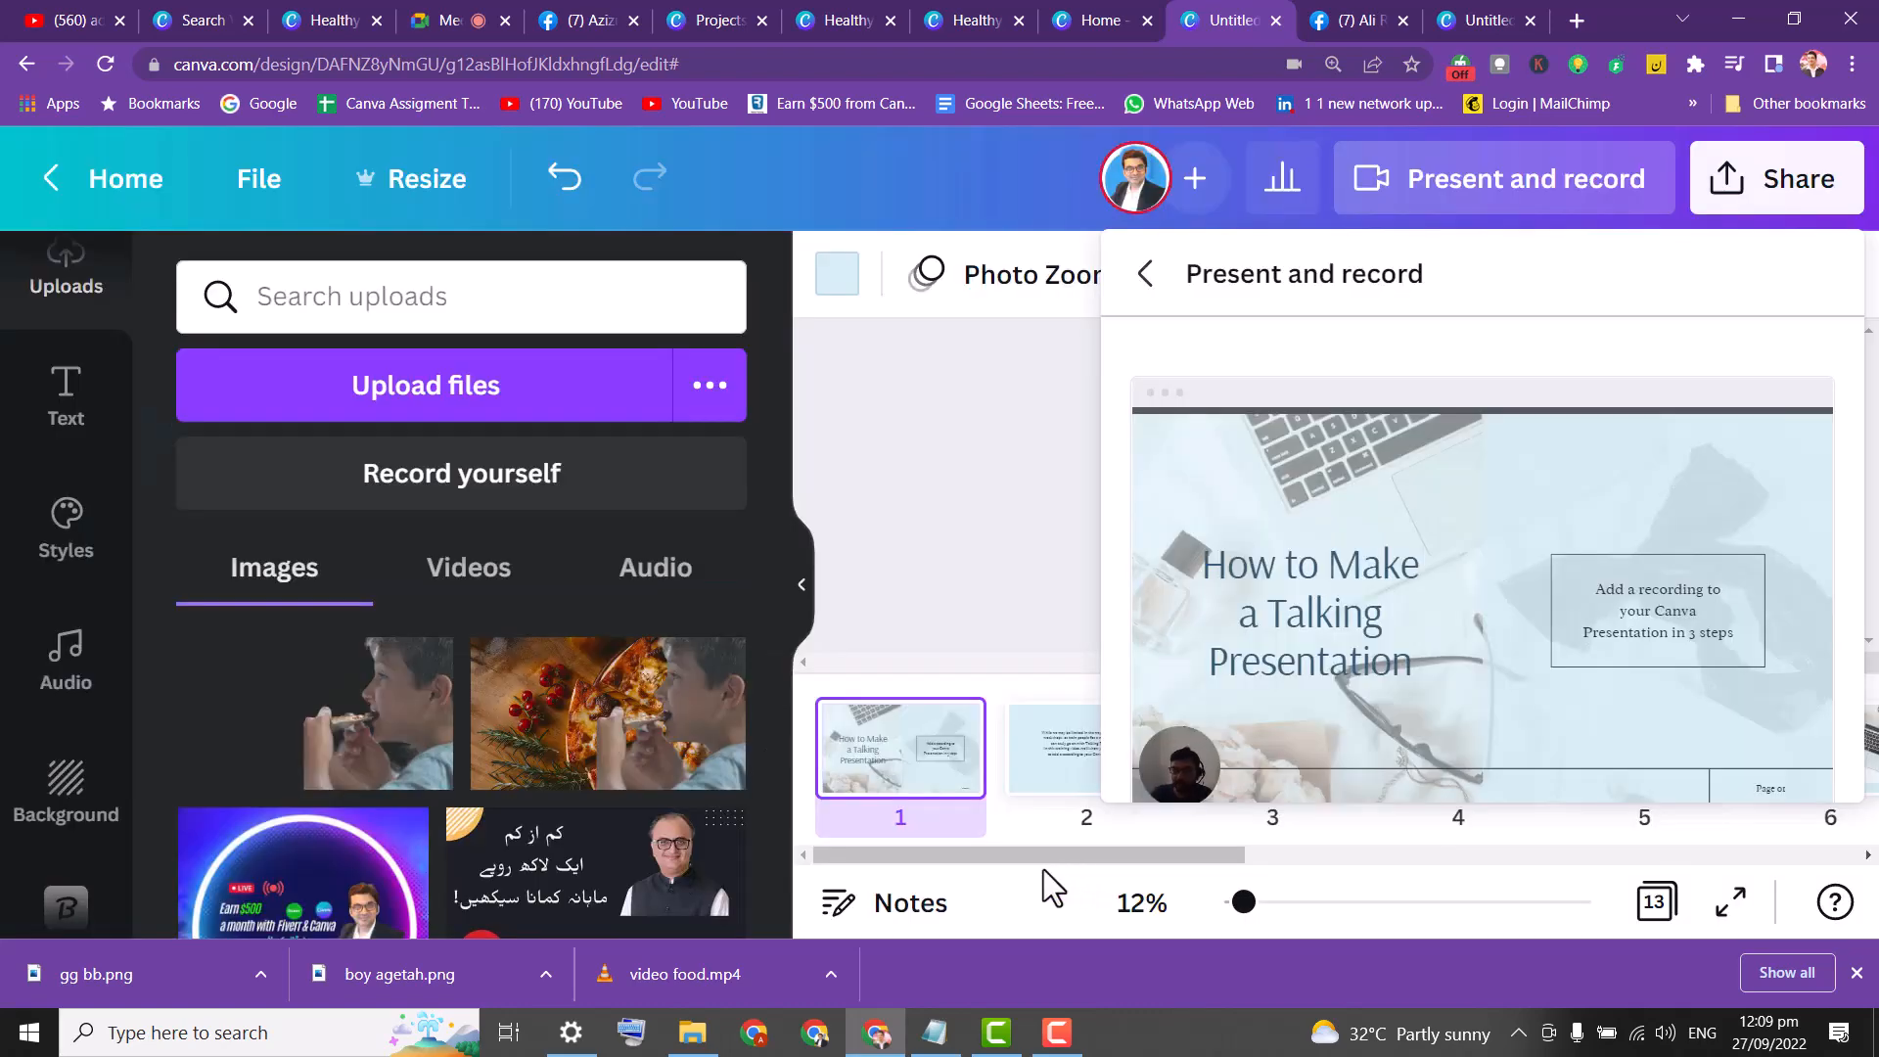
left_click(1774, 201)
left_click_drag(1858, 357, 1851, 545)
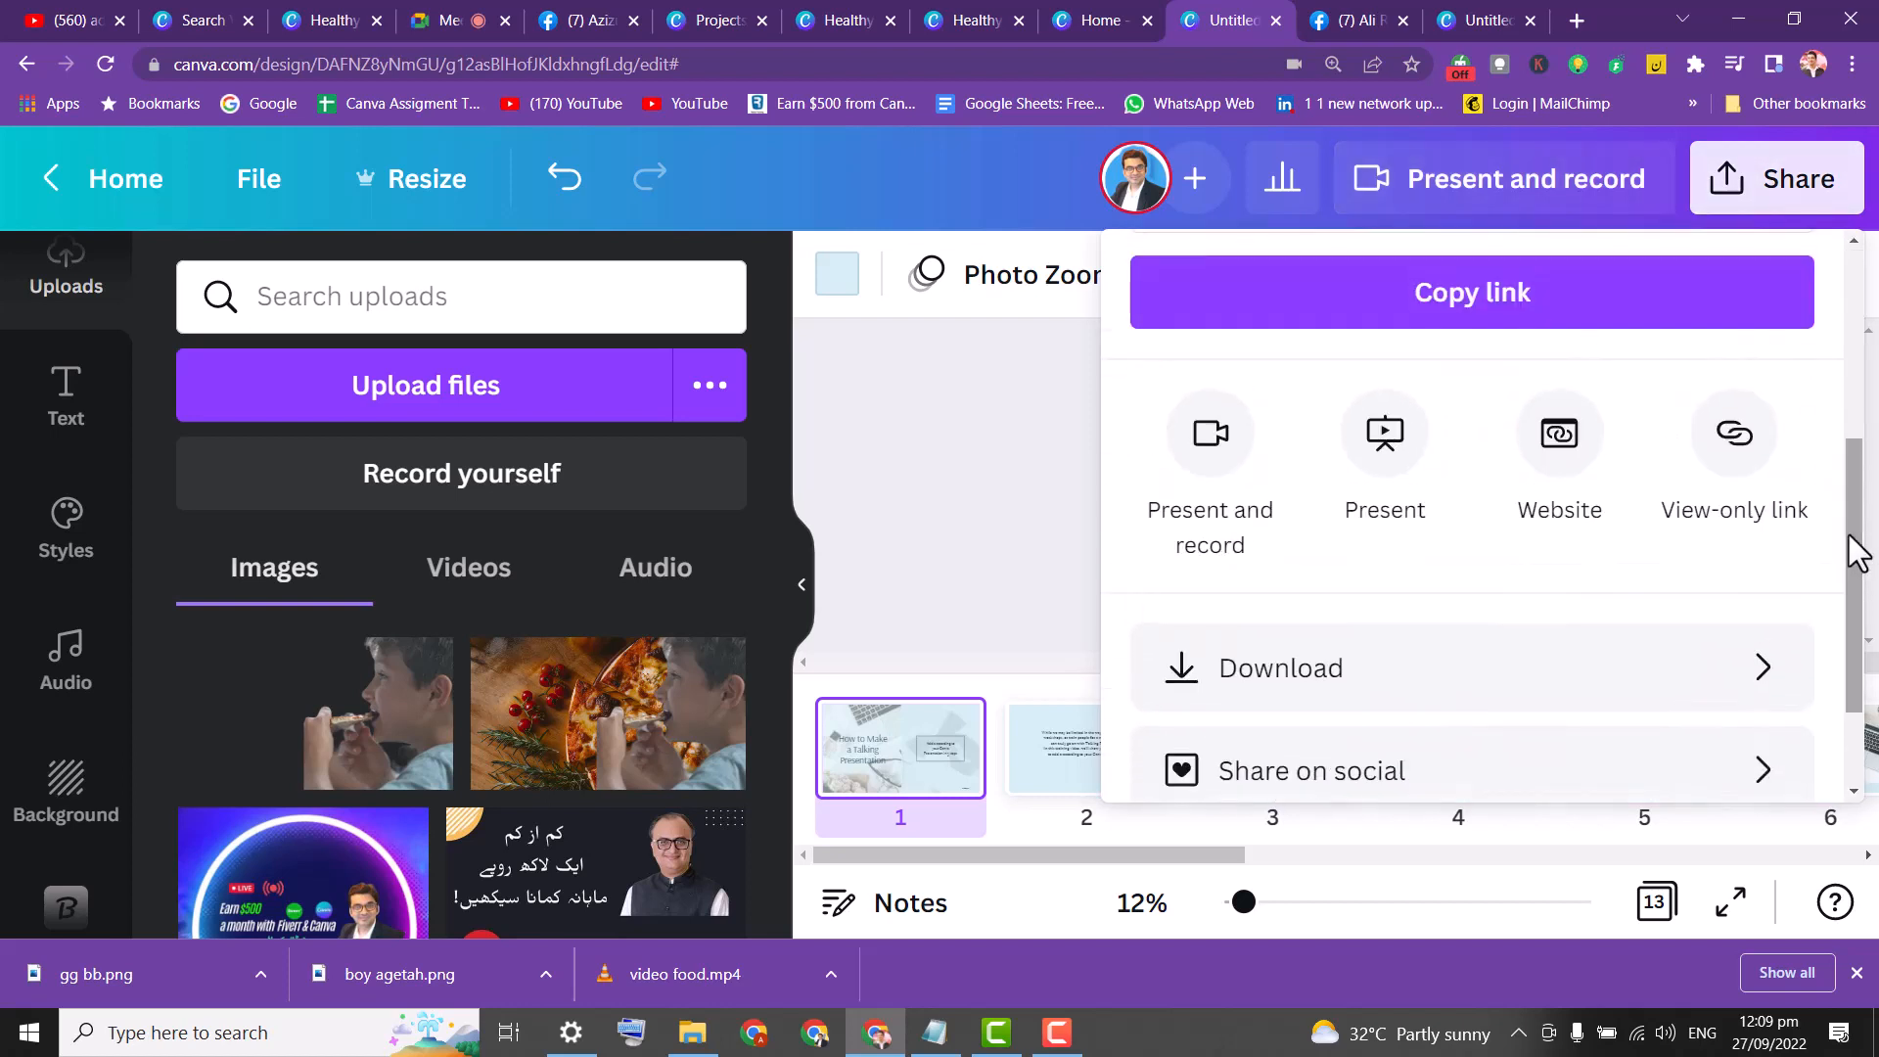
left_click(1735, 432)
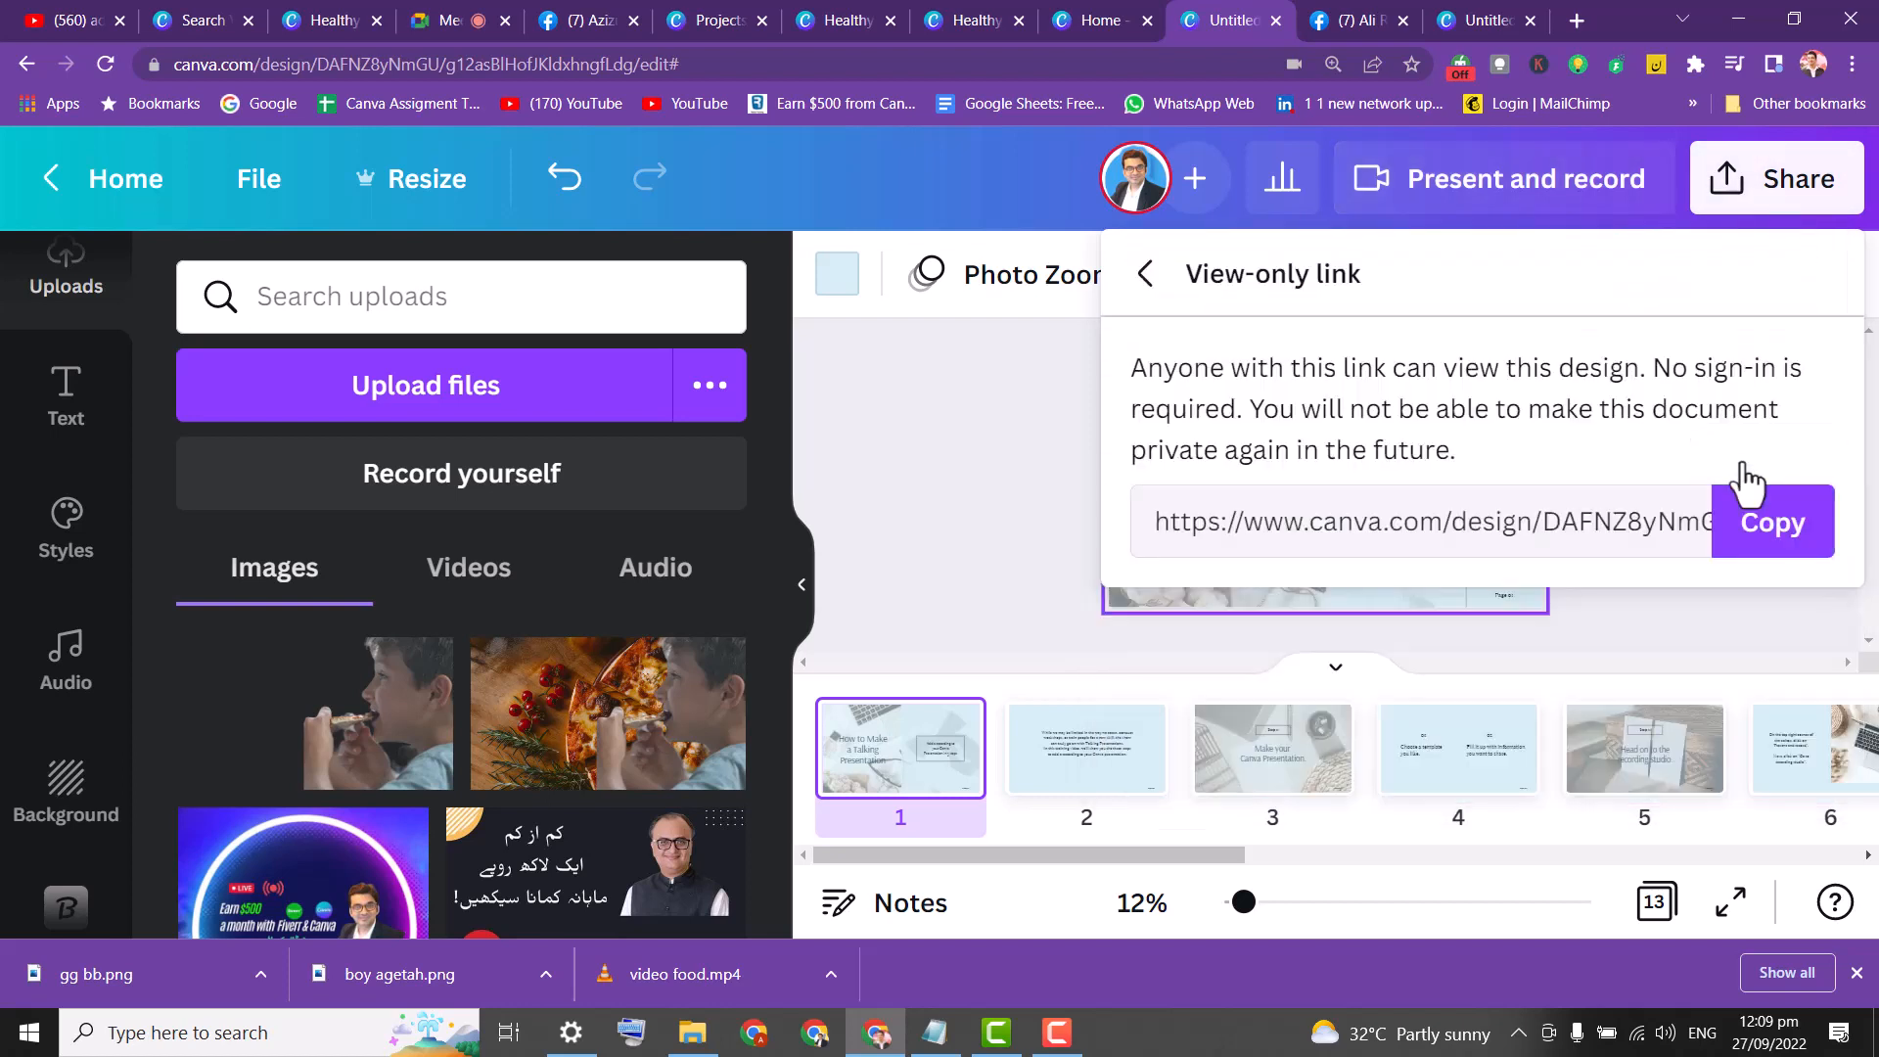
left_click(935, 1033)
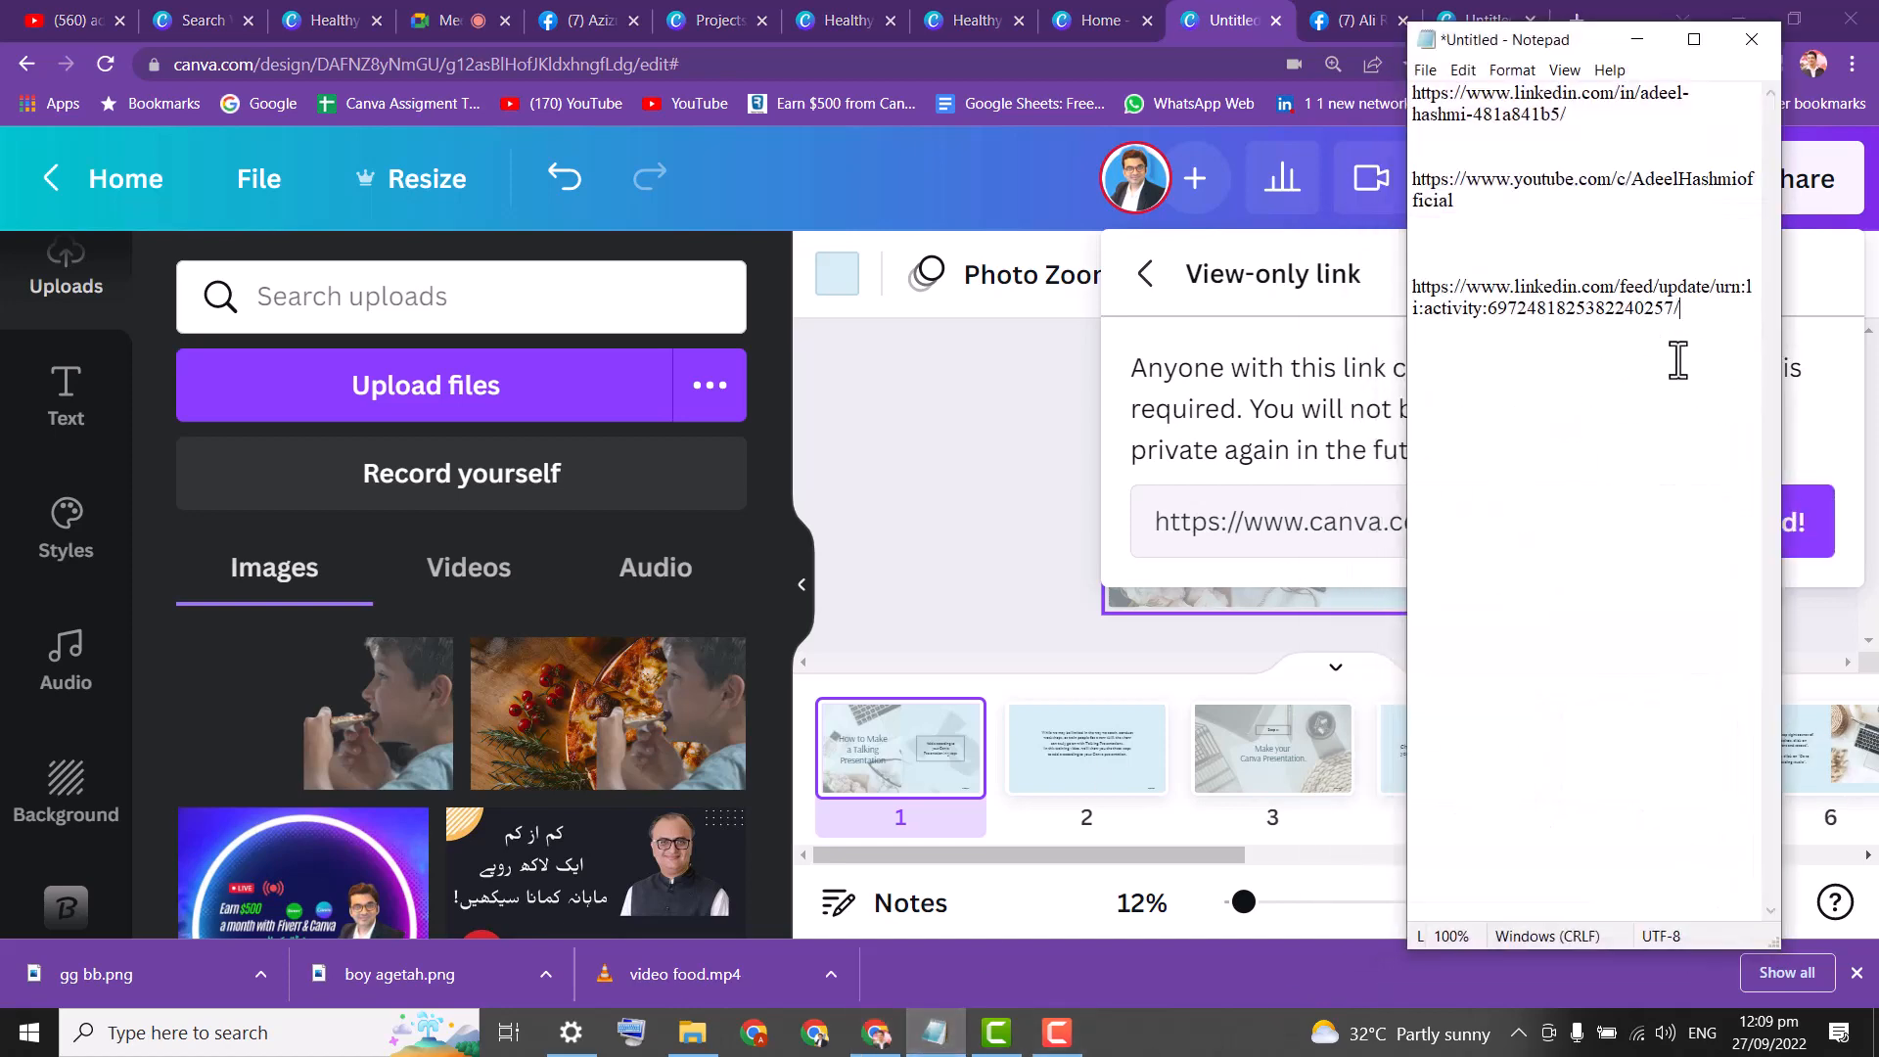
Paste the view-only link below the saved links in Notepad, then return to Canva.
key("ctrl+v")
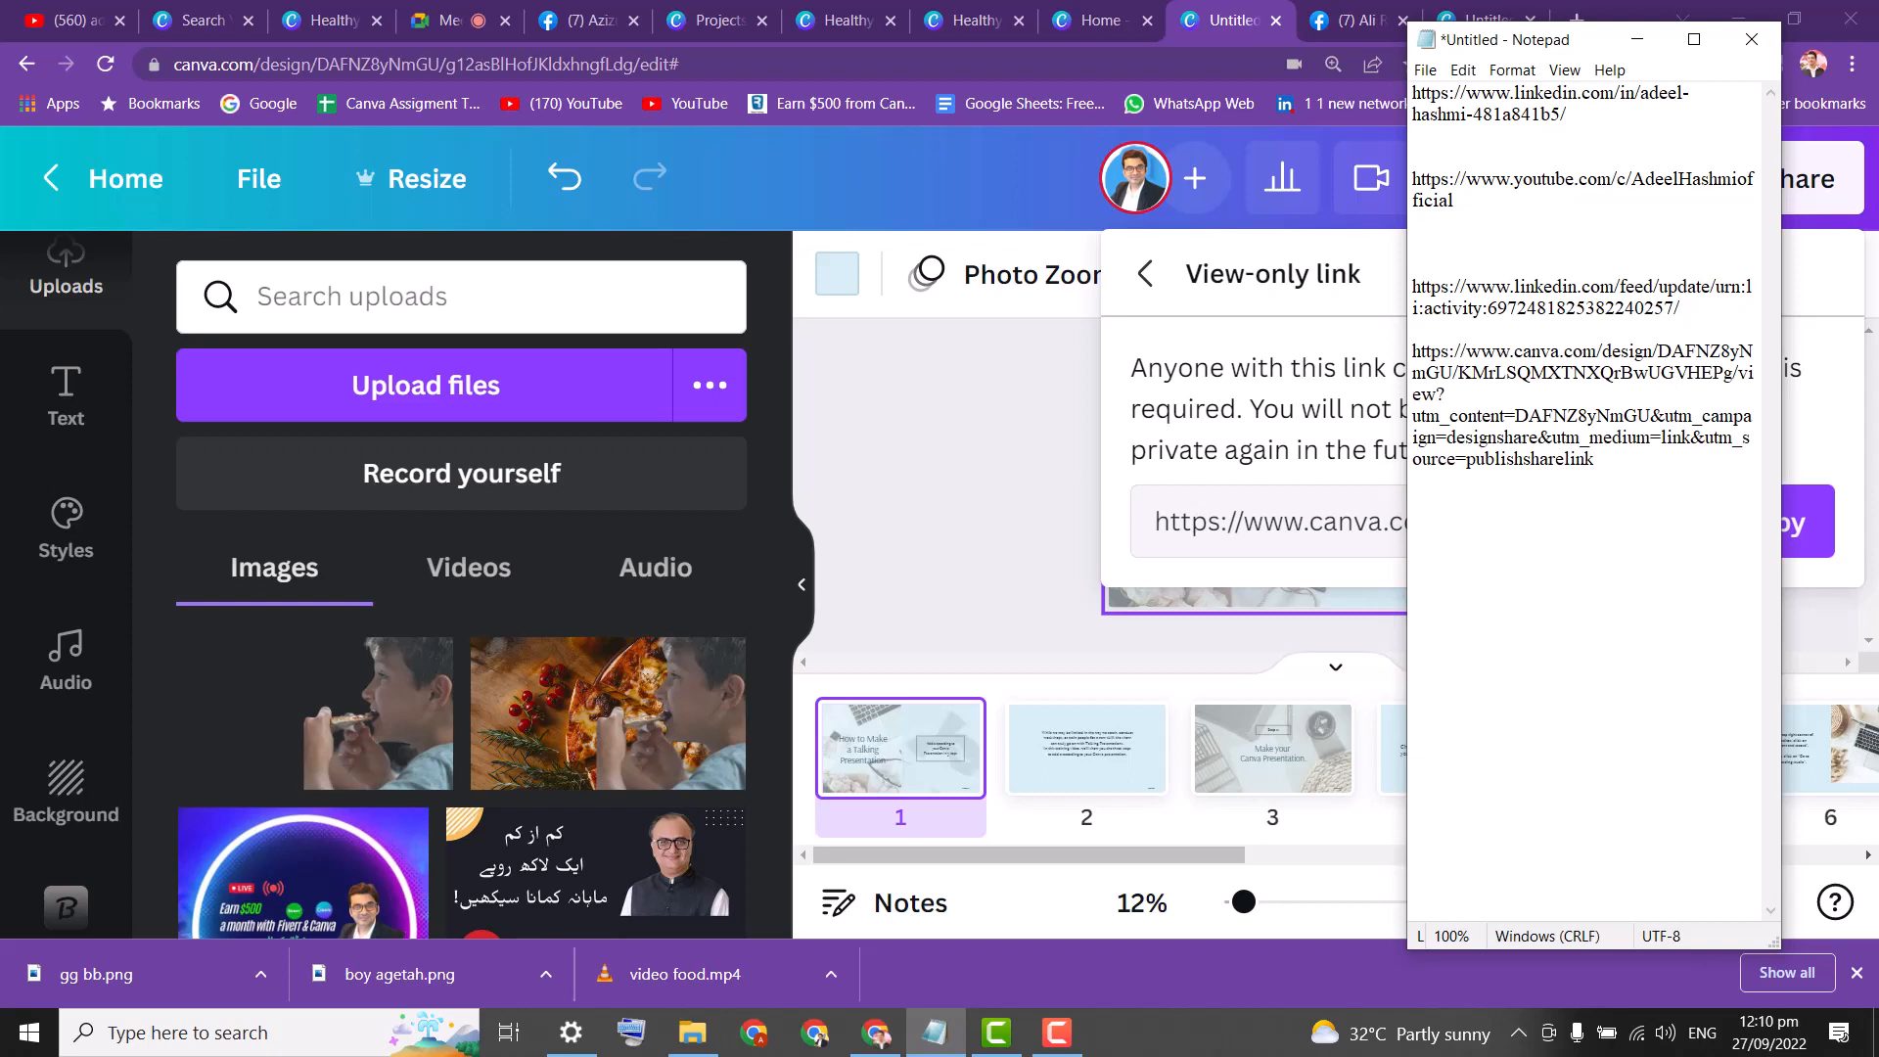
left_click(912, 458)
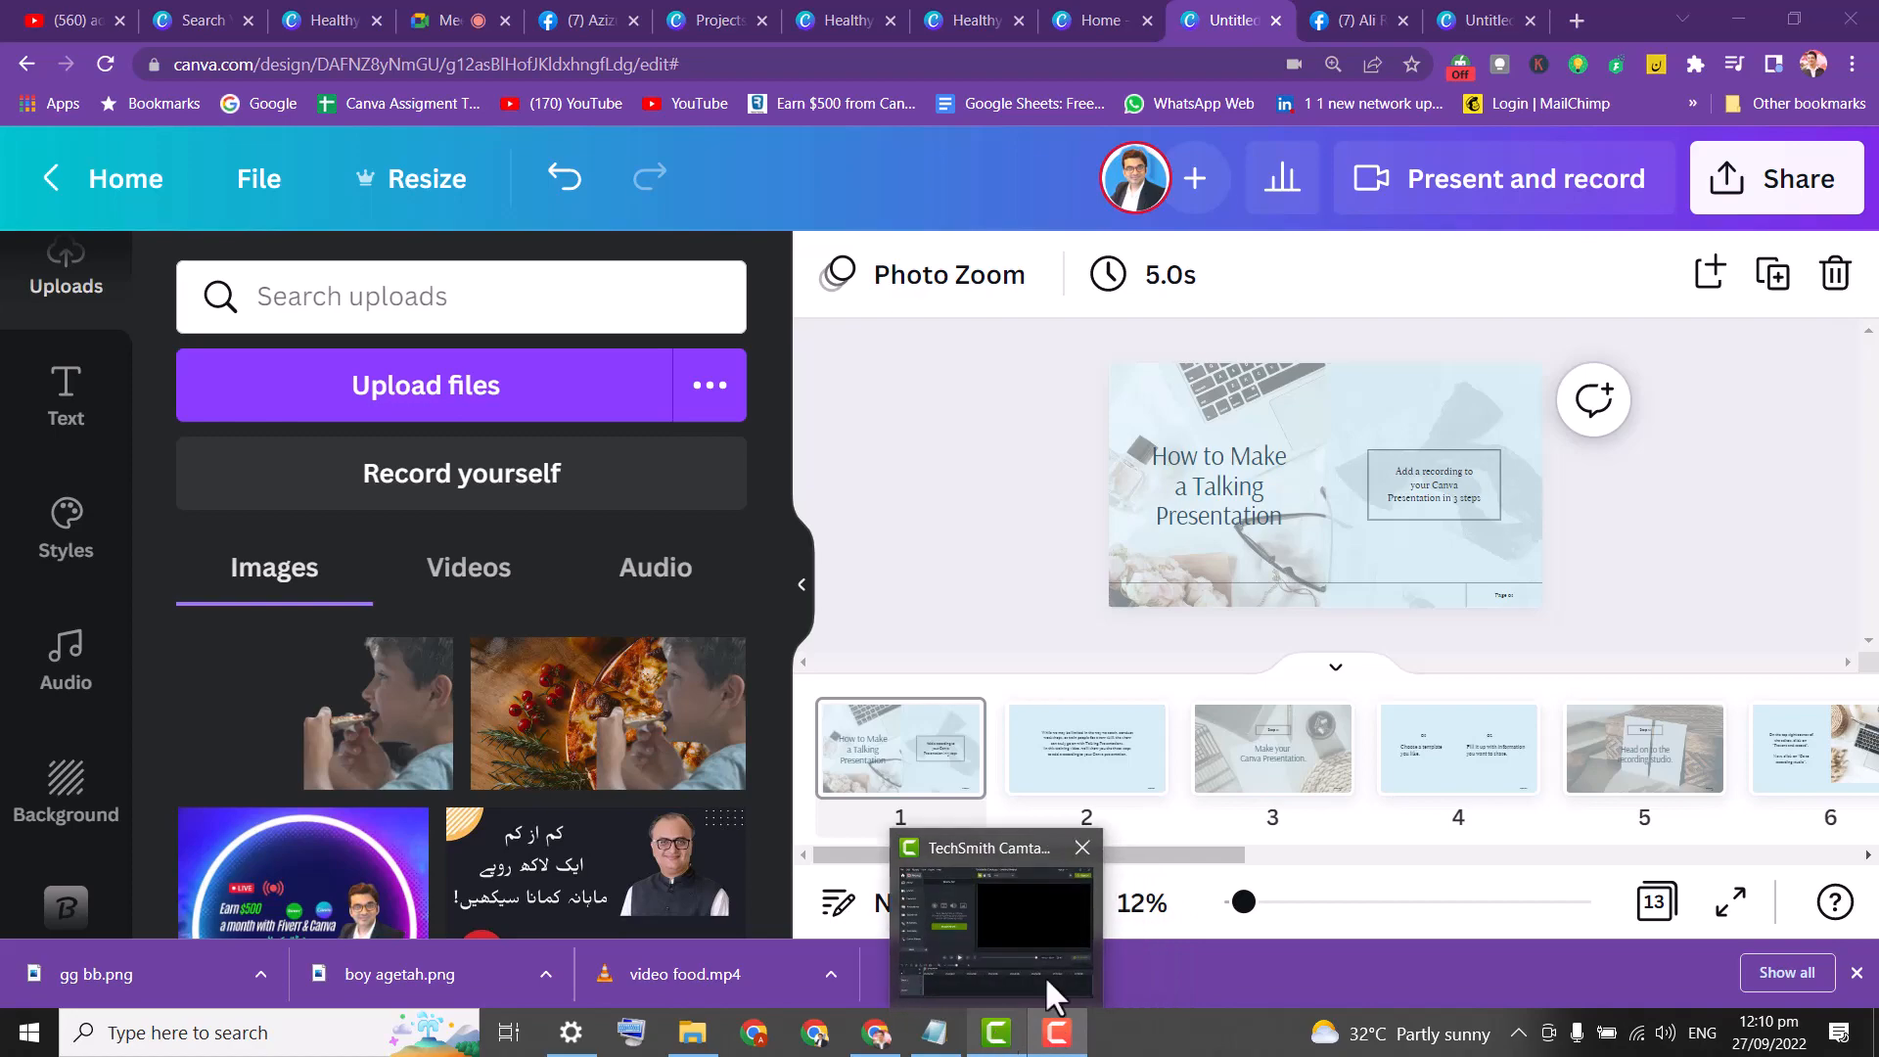
Bring the Camtasia editor with the empty Untitled Project in front of Canva.
left_click(1040, 1044)
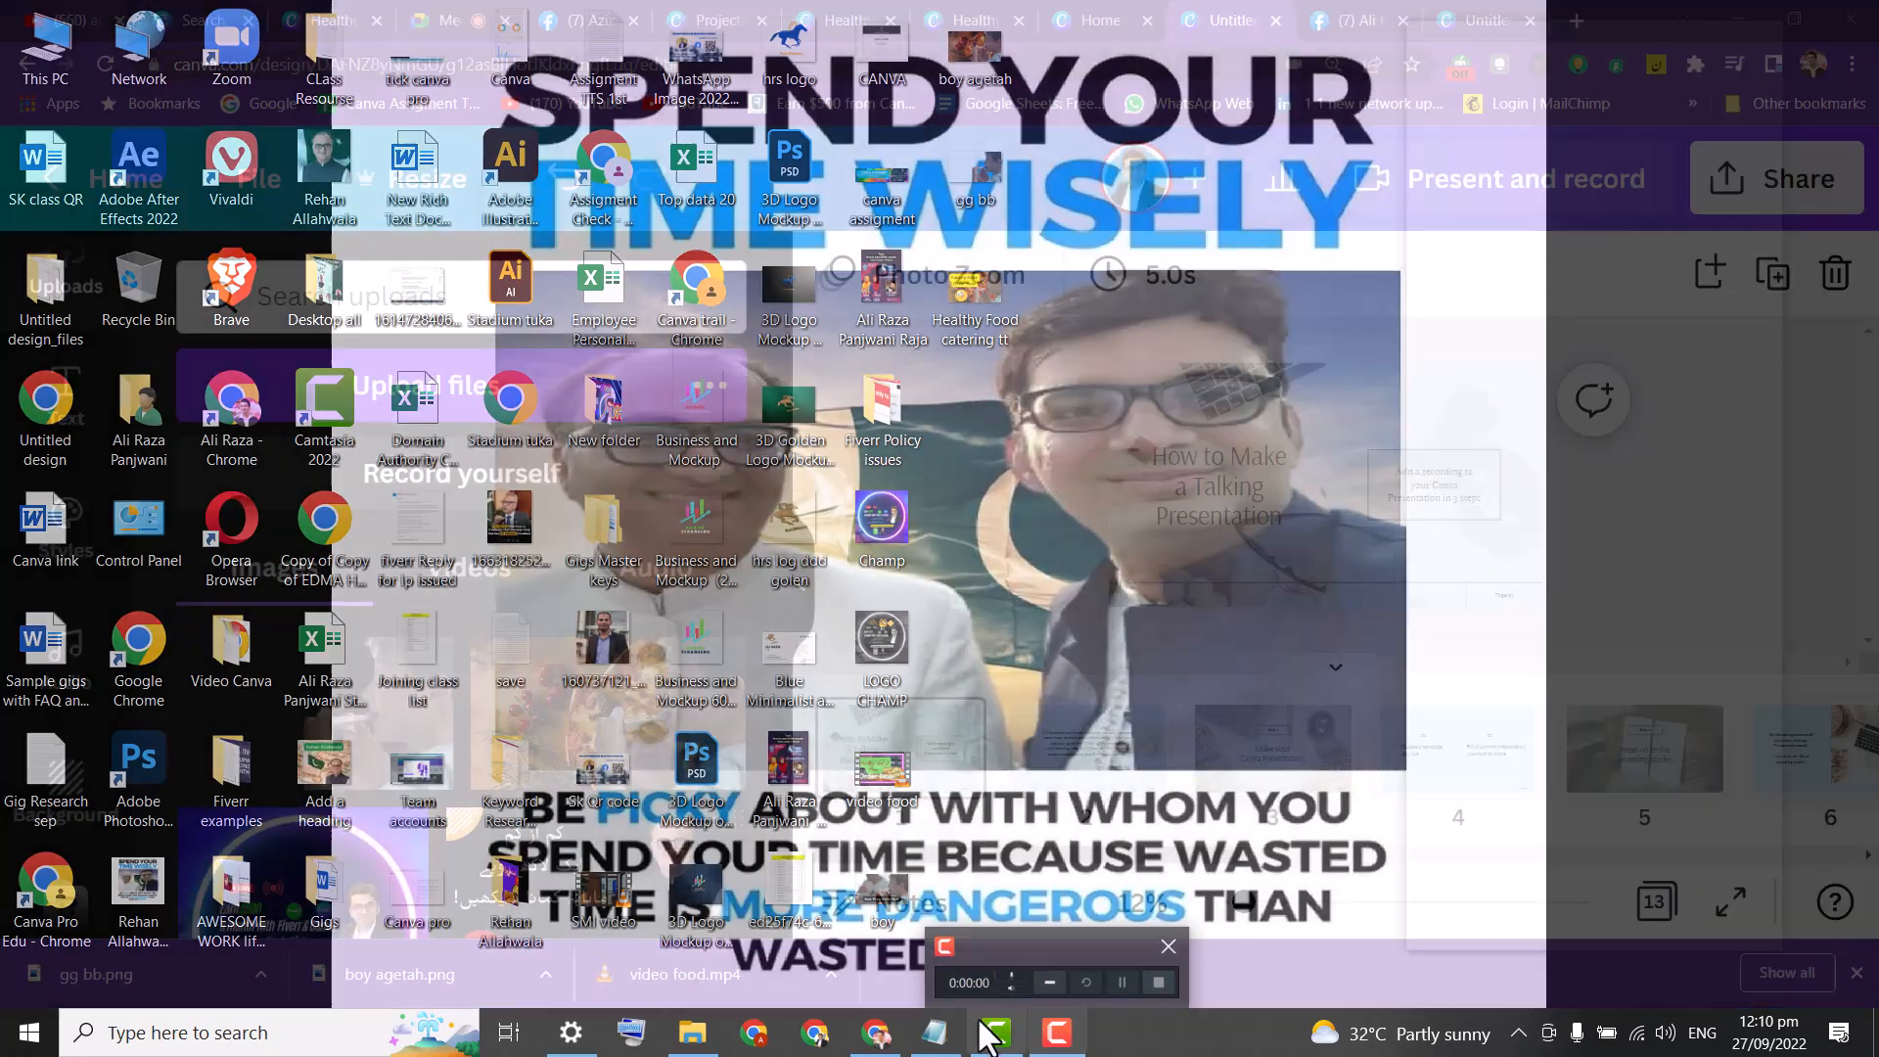
mouse_move(996, 1036)
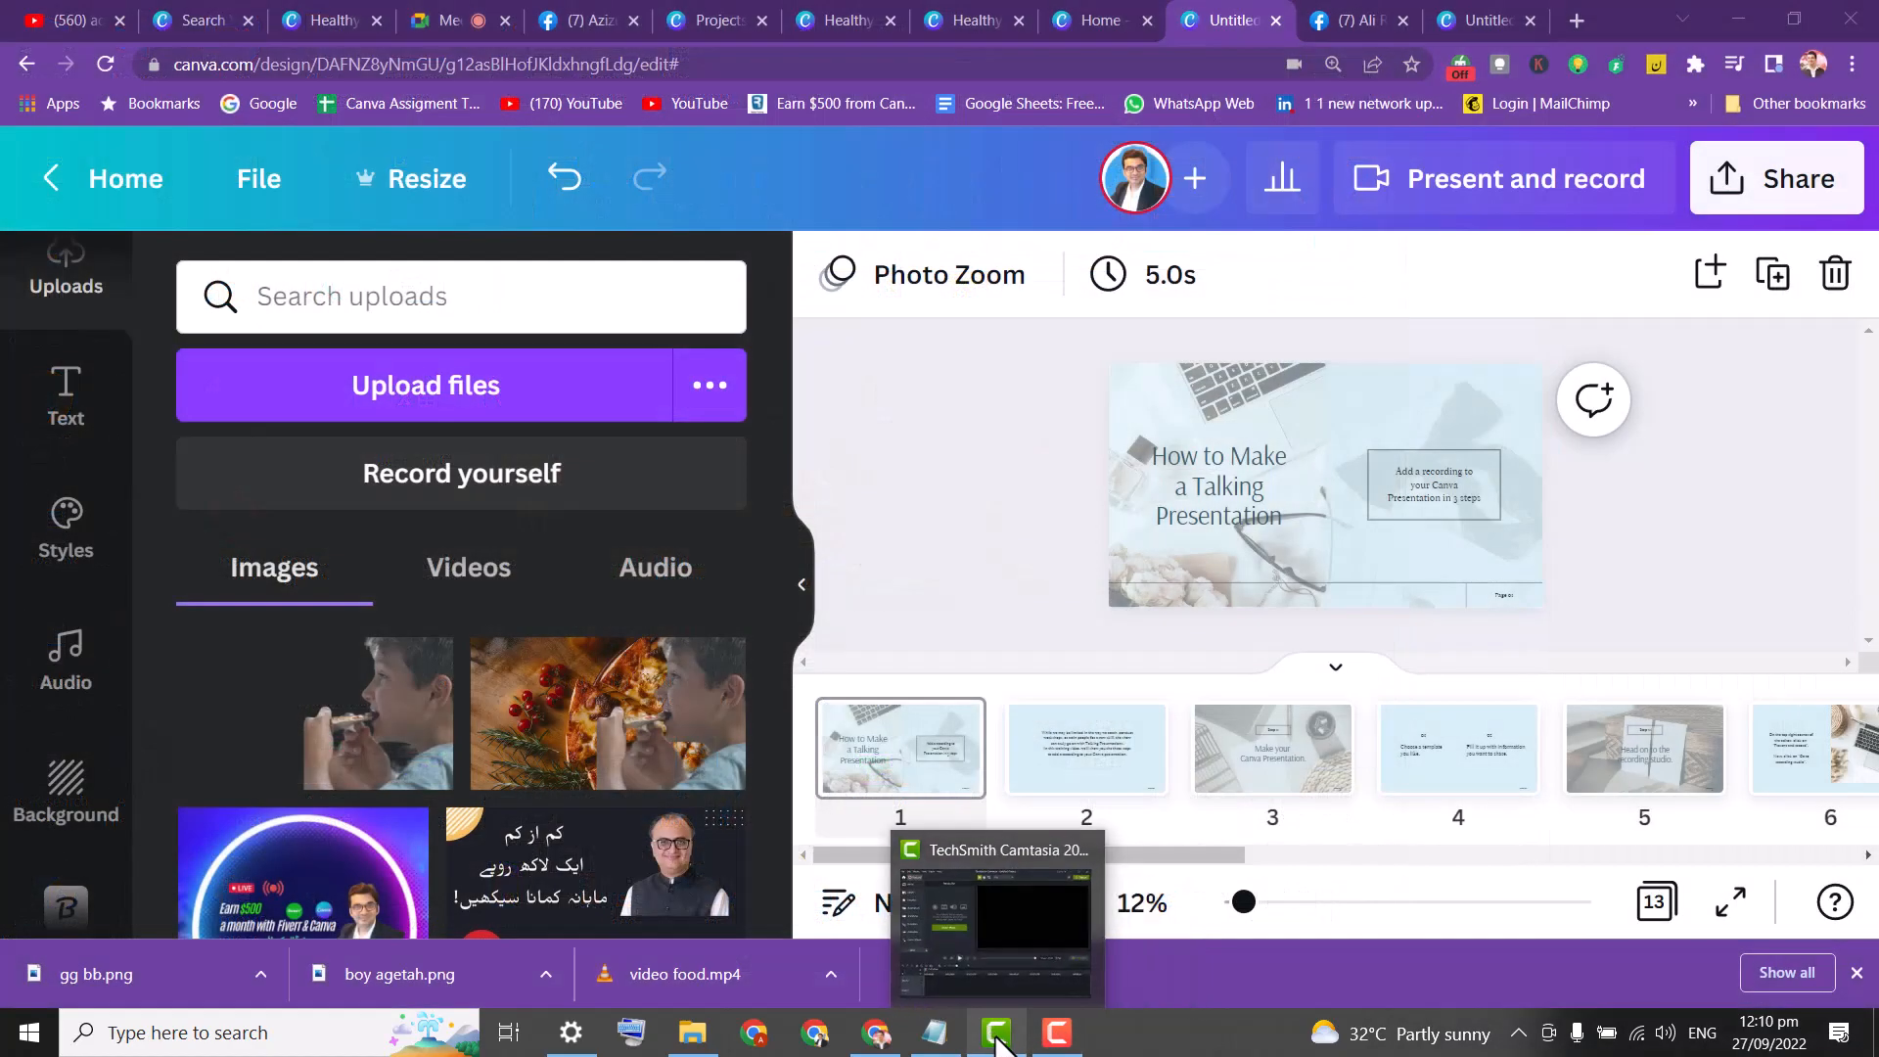
left_click(1006, 919)
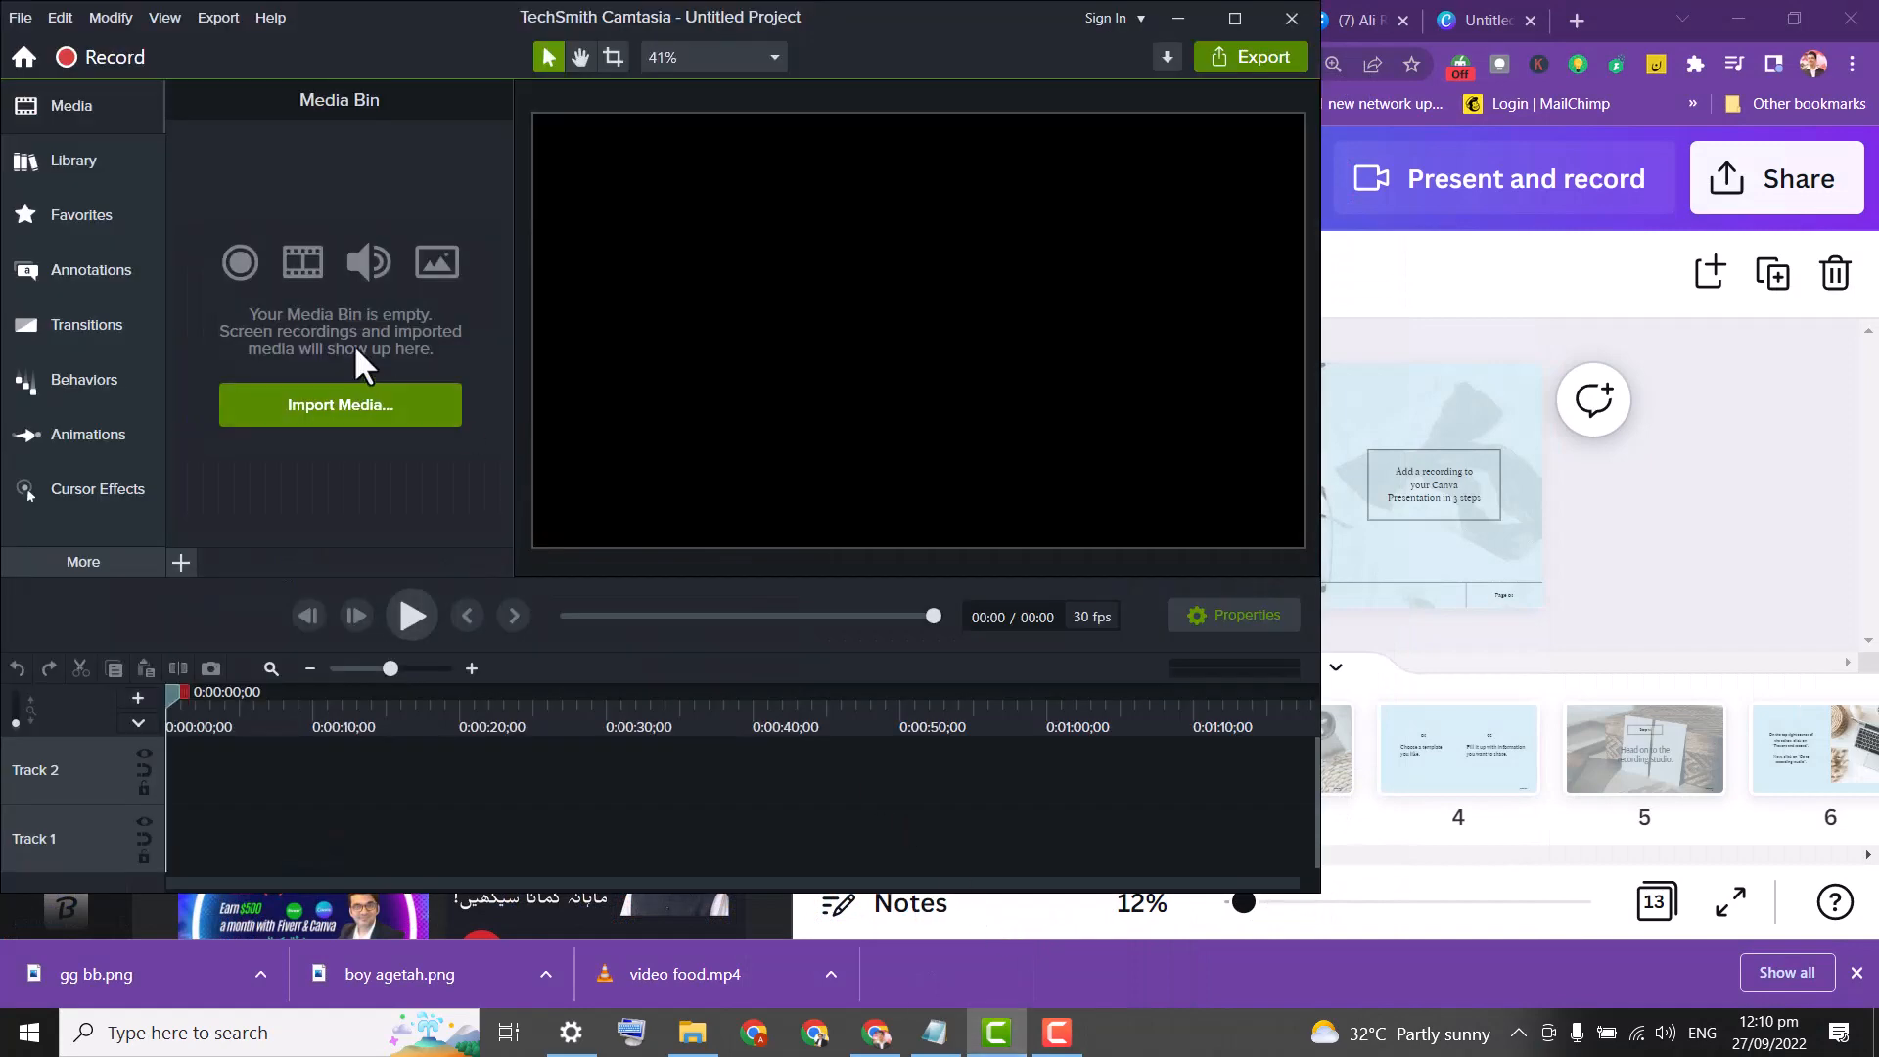